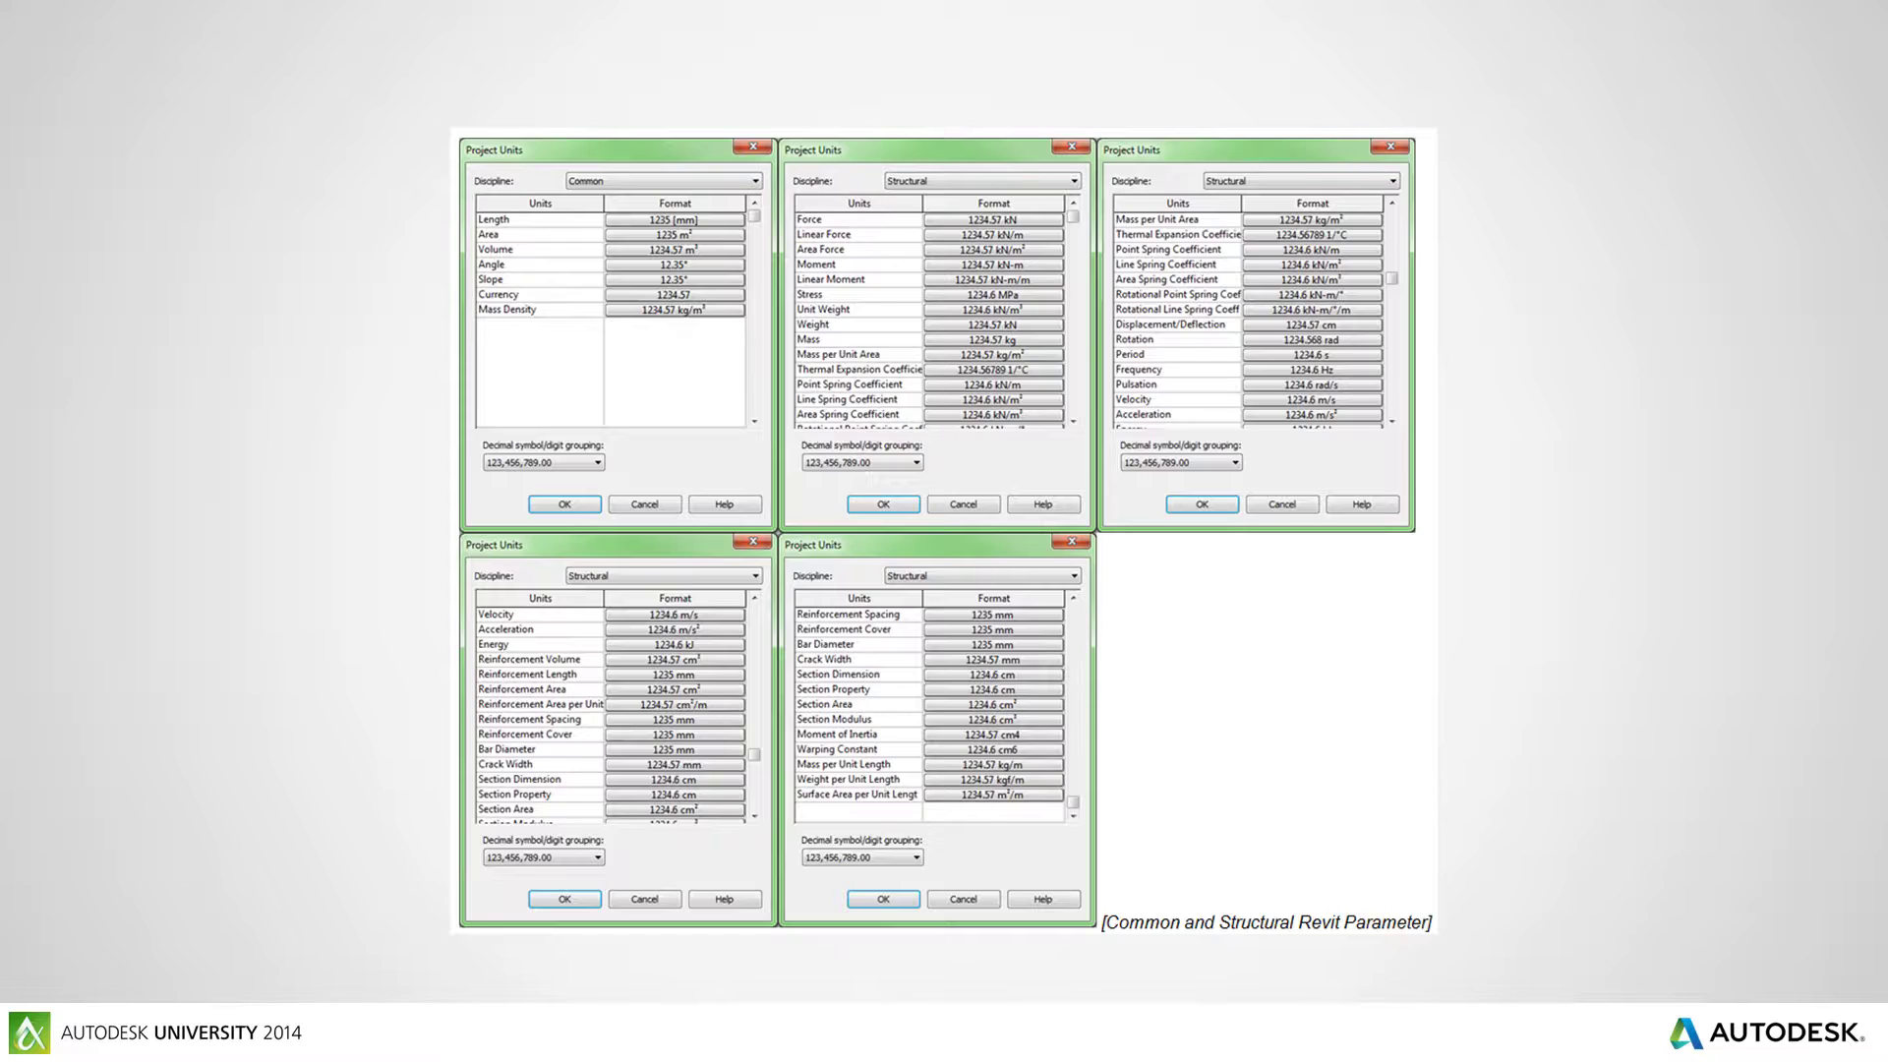
key(Right)
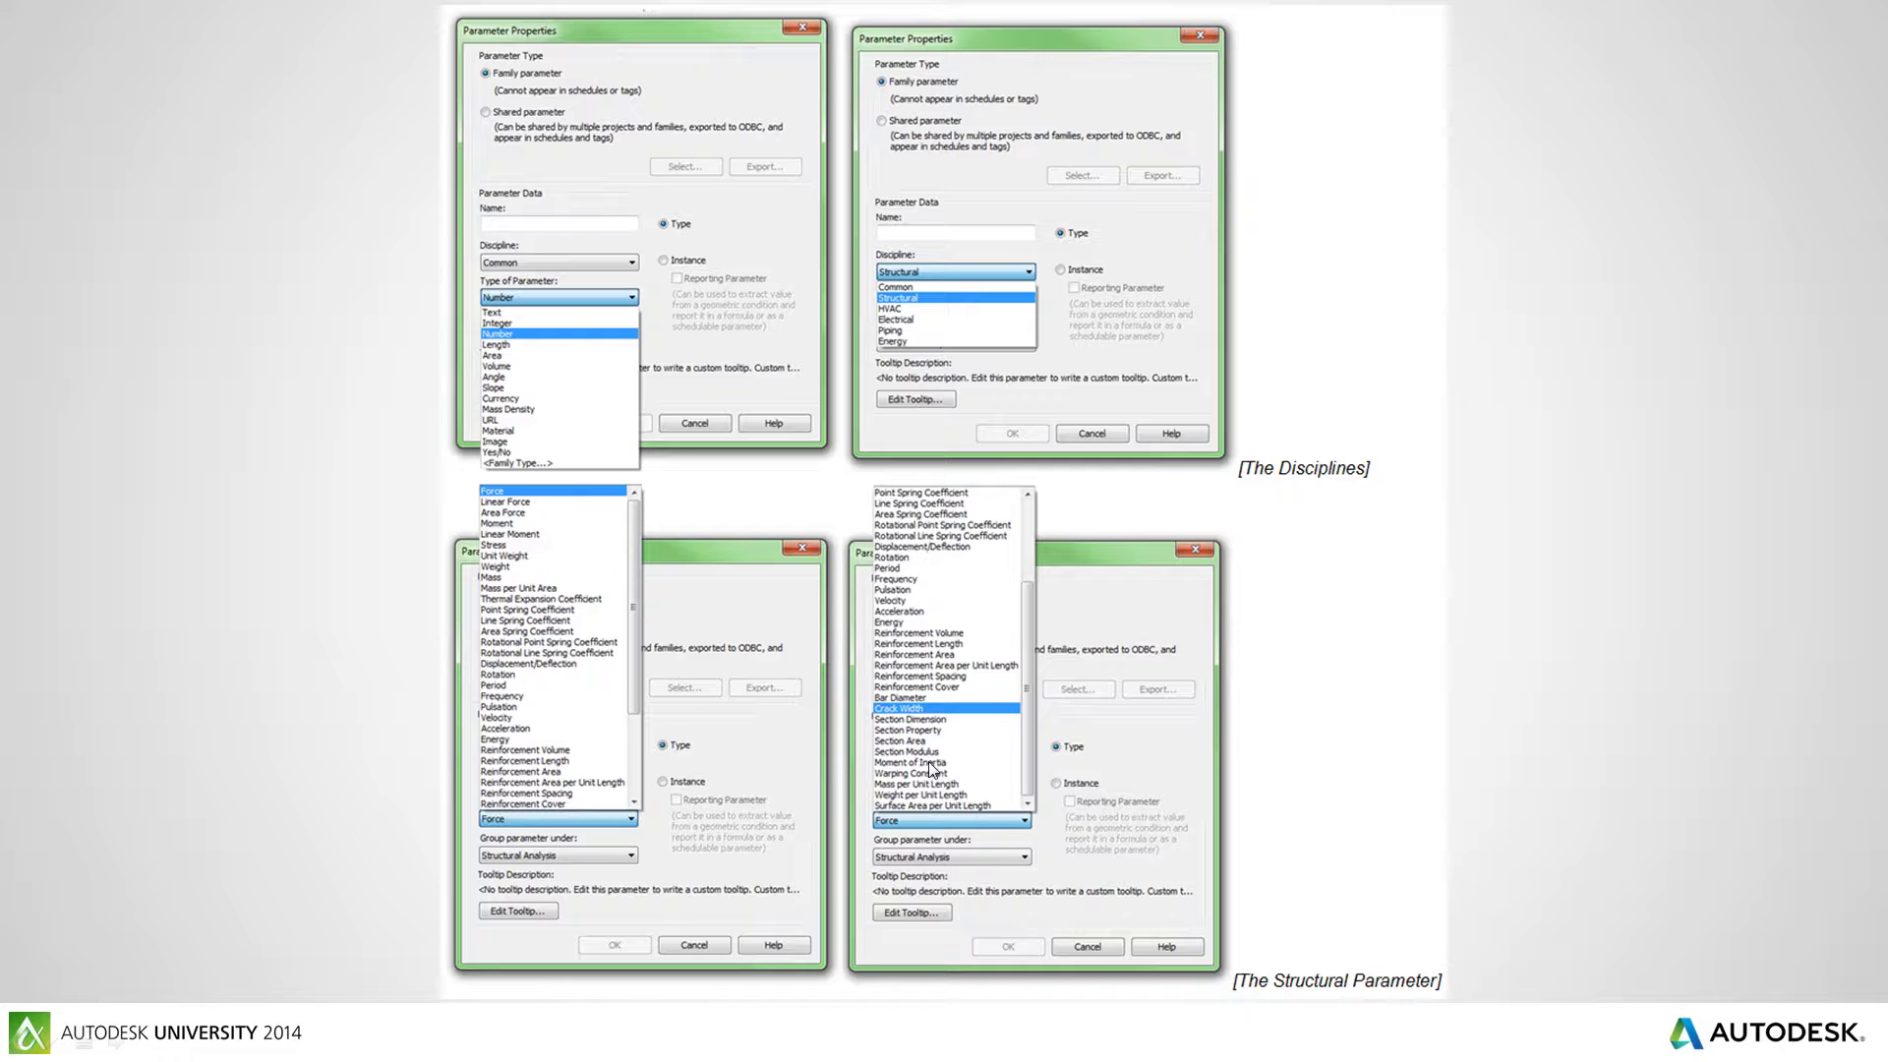
key(Right)
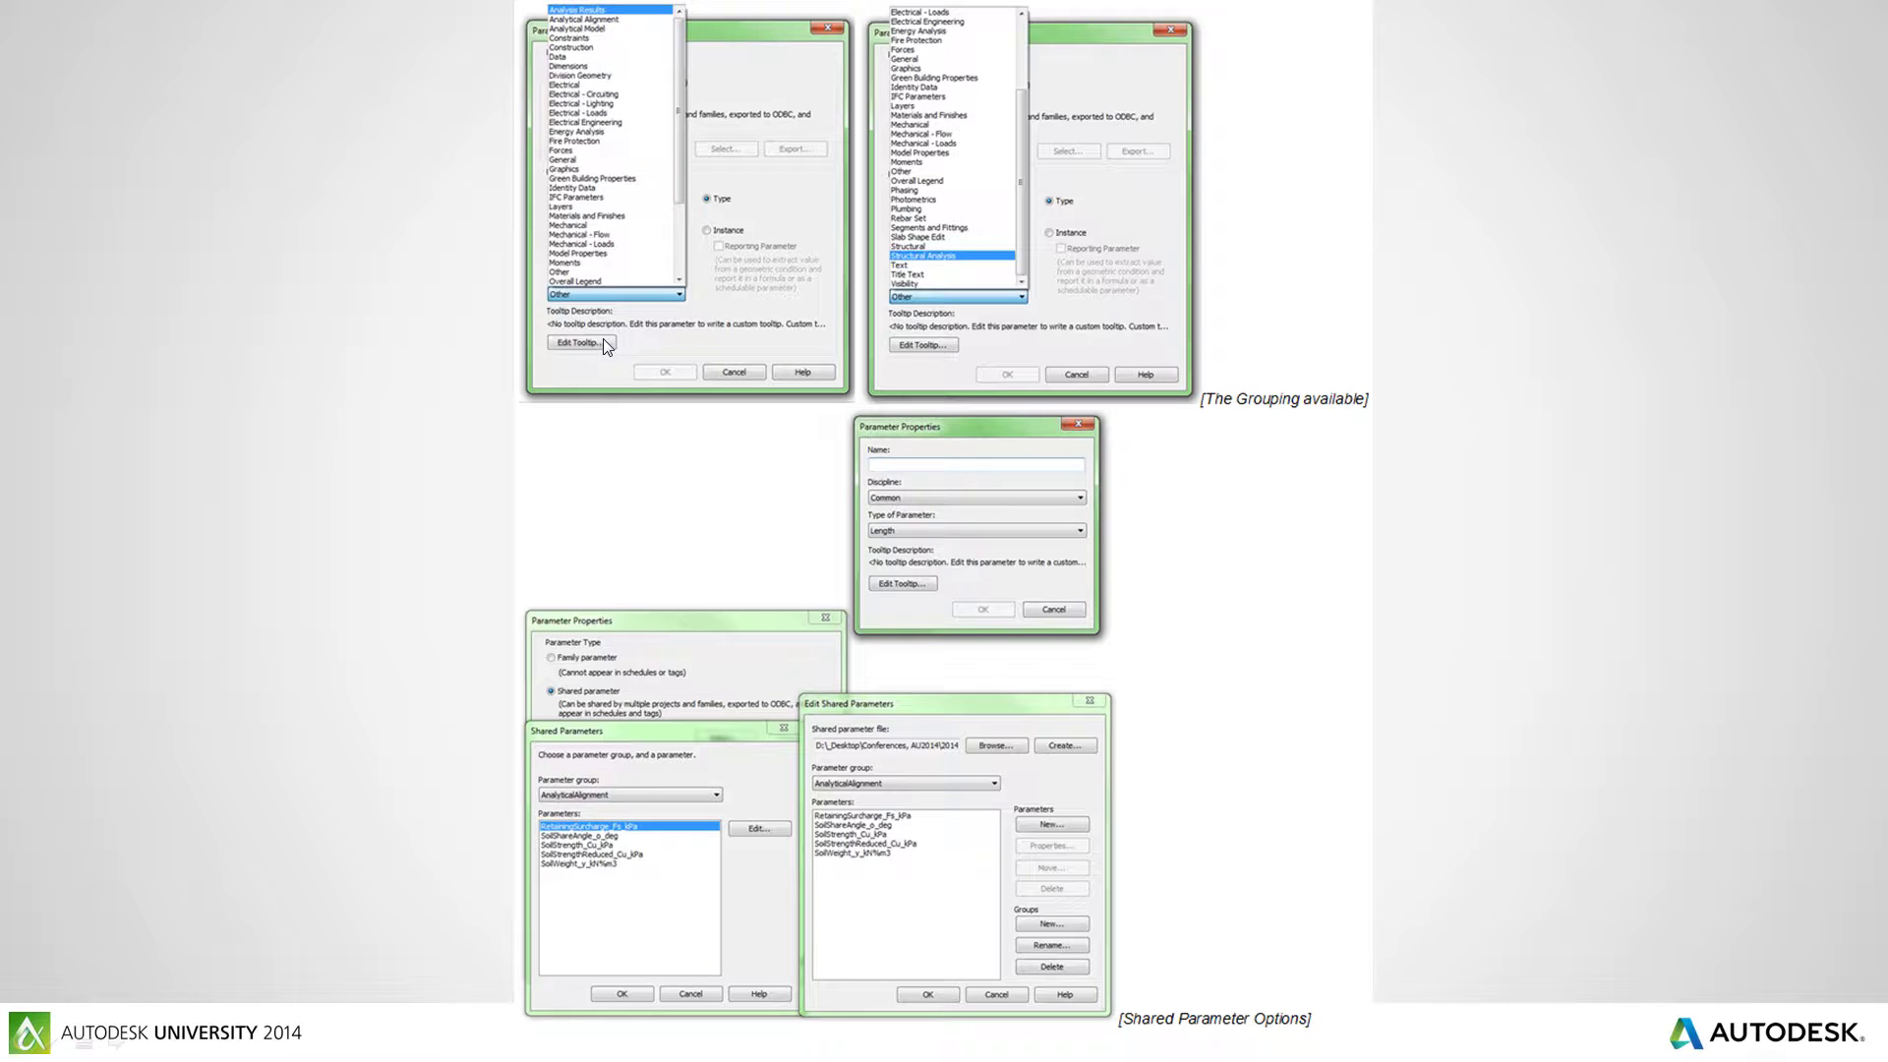
click(667, 364)
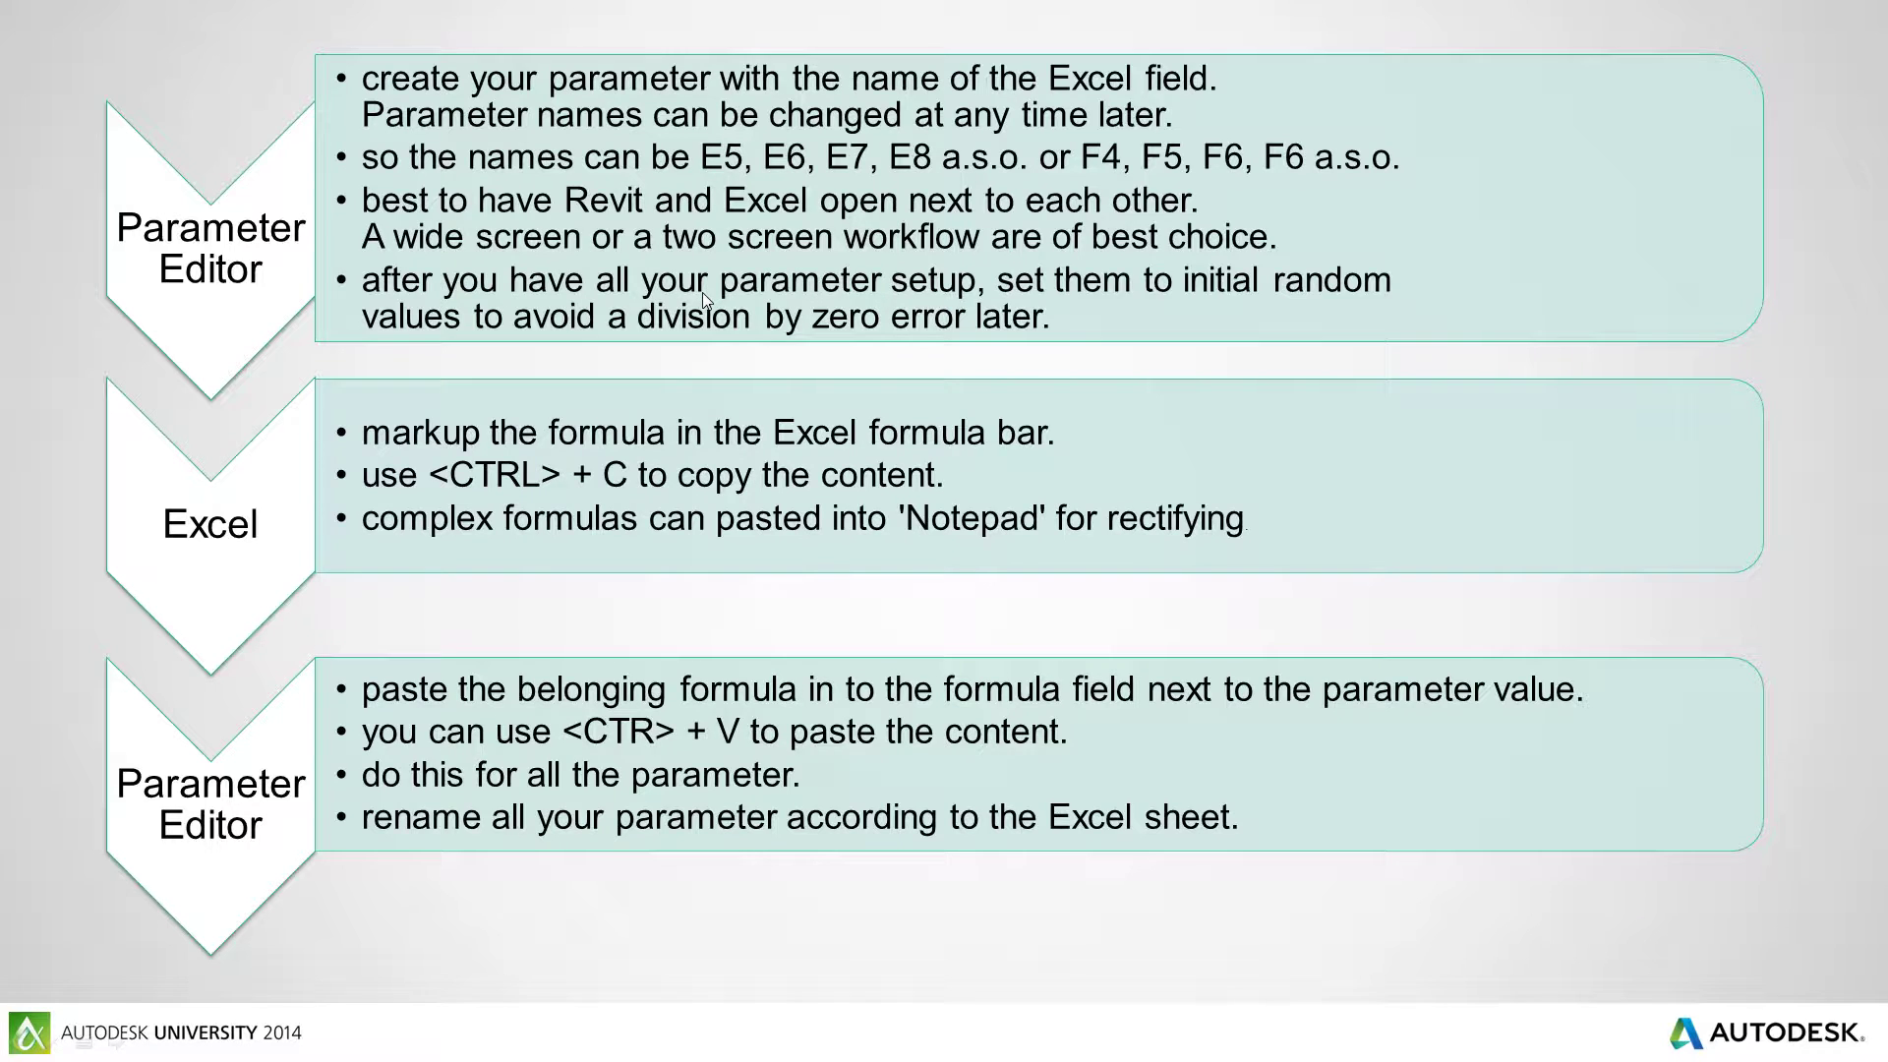
click(715, 355)
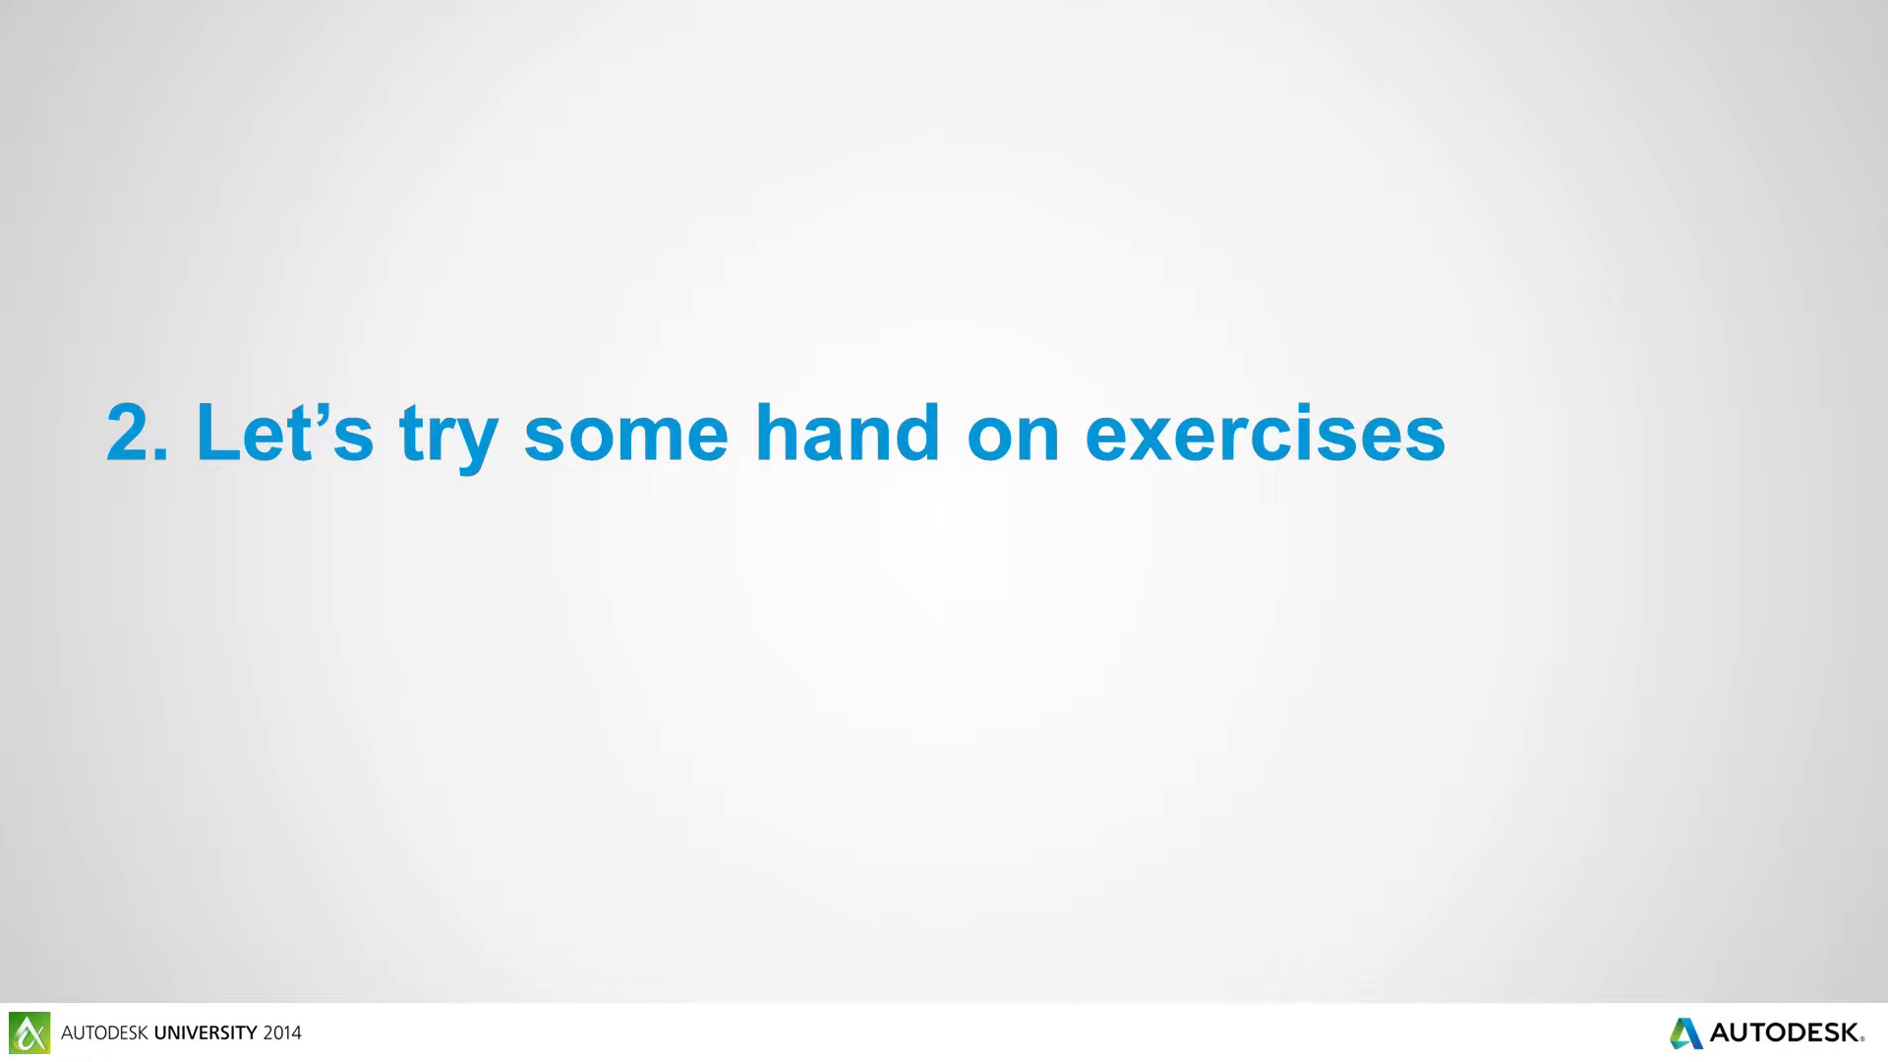
Switch to File Explorer and, through the Desktop's AU2014 Class Folder shortcut, open the Excel workbook _PileRetaining_CohesiveSoilFormulas in Step 1 = Retaining Wall Study
key(alt+Tab)
key(alt+Tab)
key(alt+Tab)
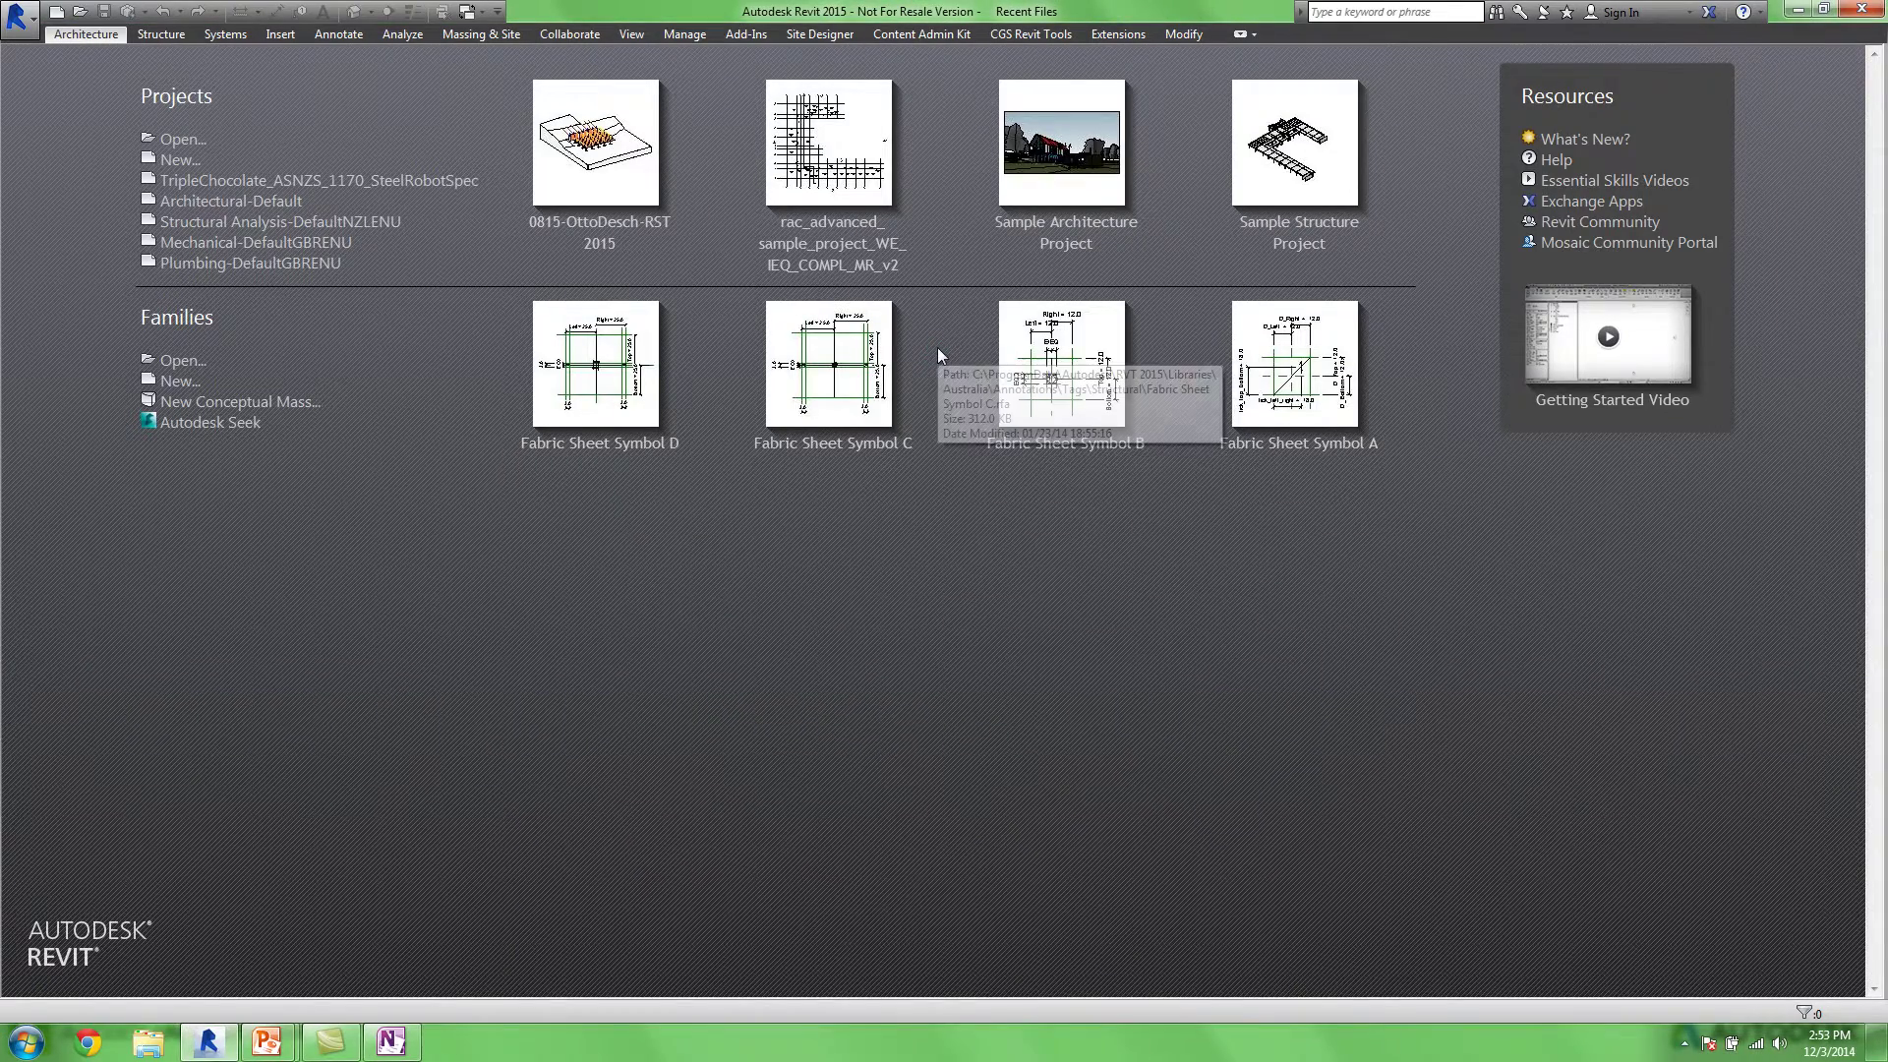
click(147, 1044)
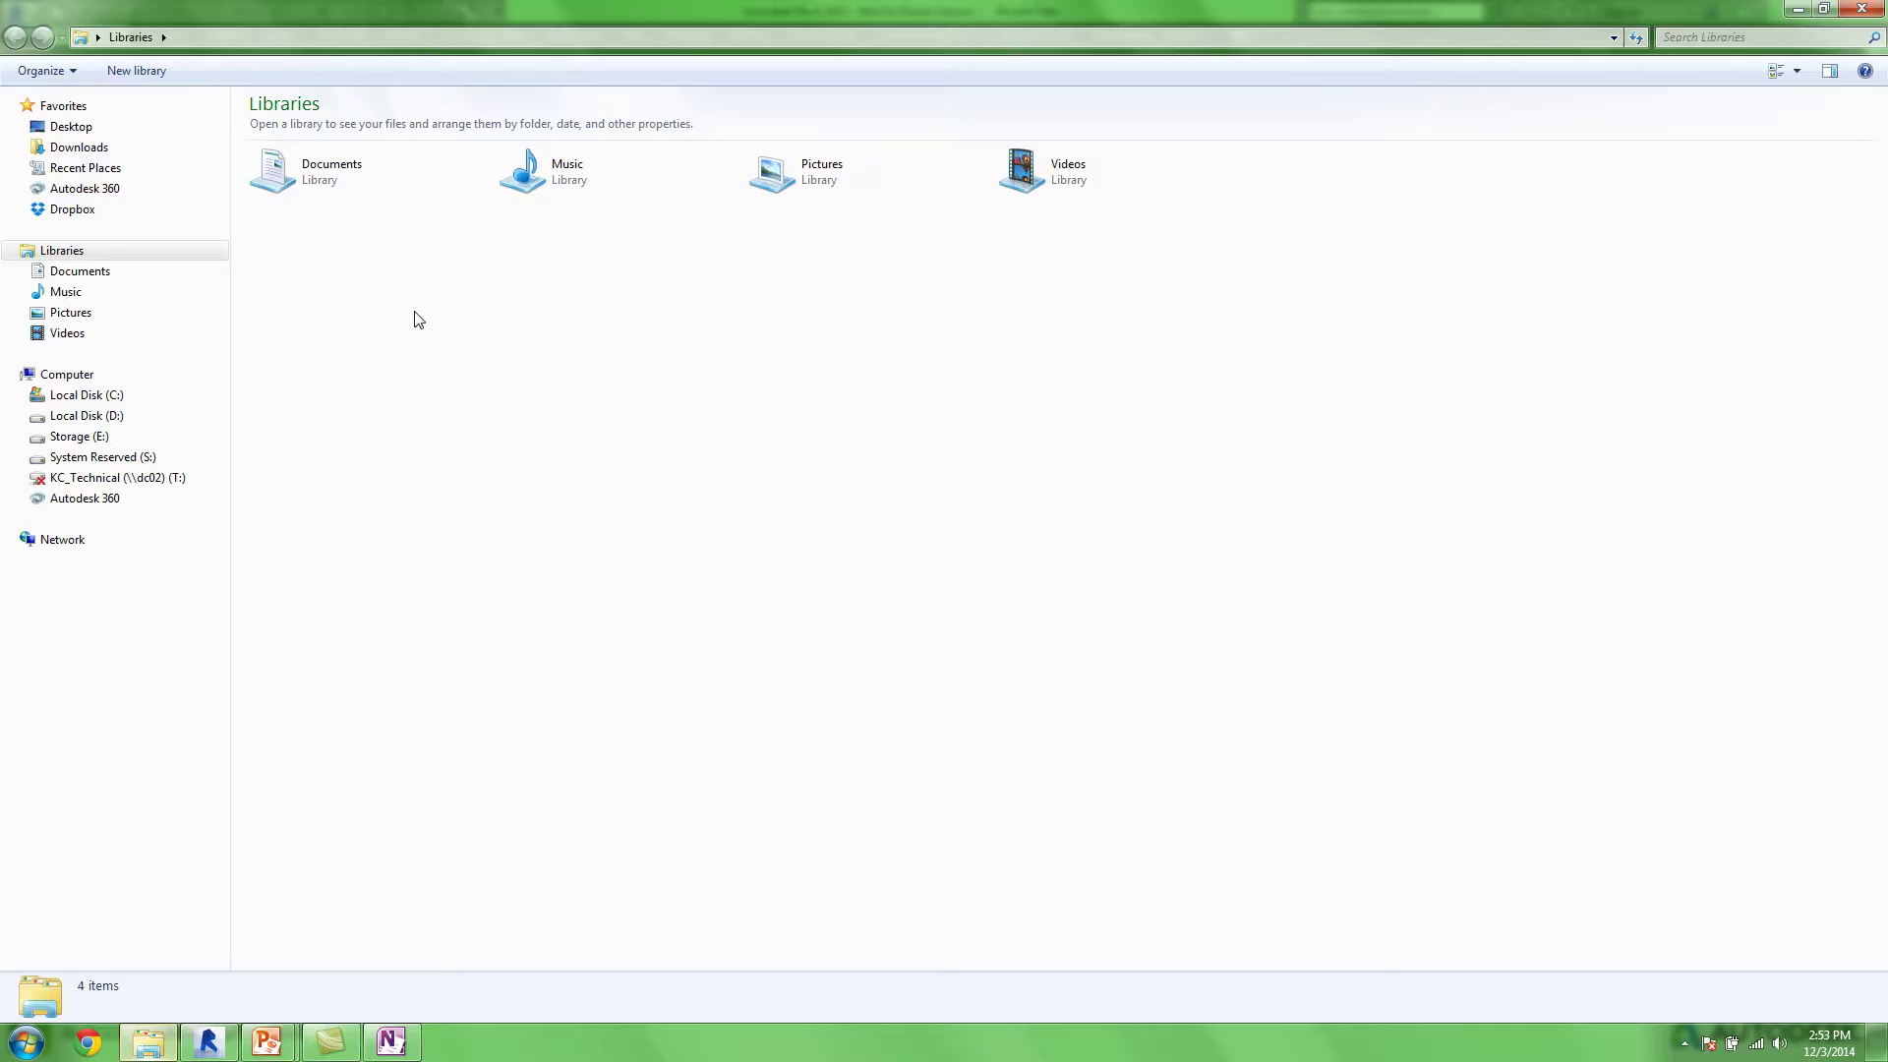
click(88, 126)
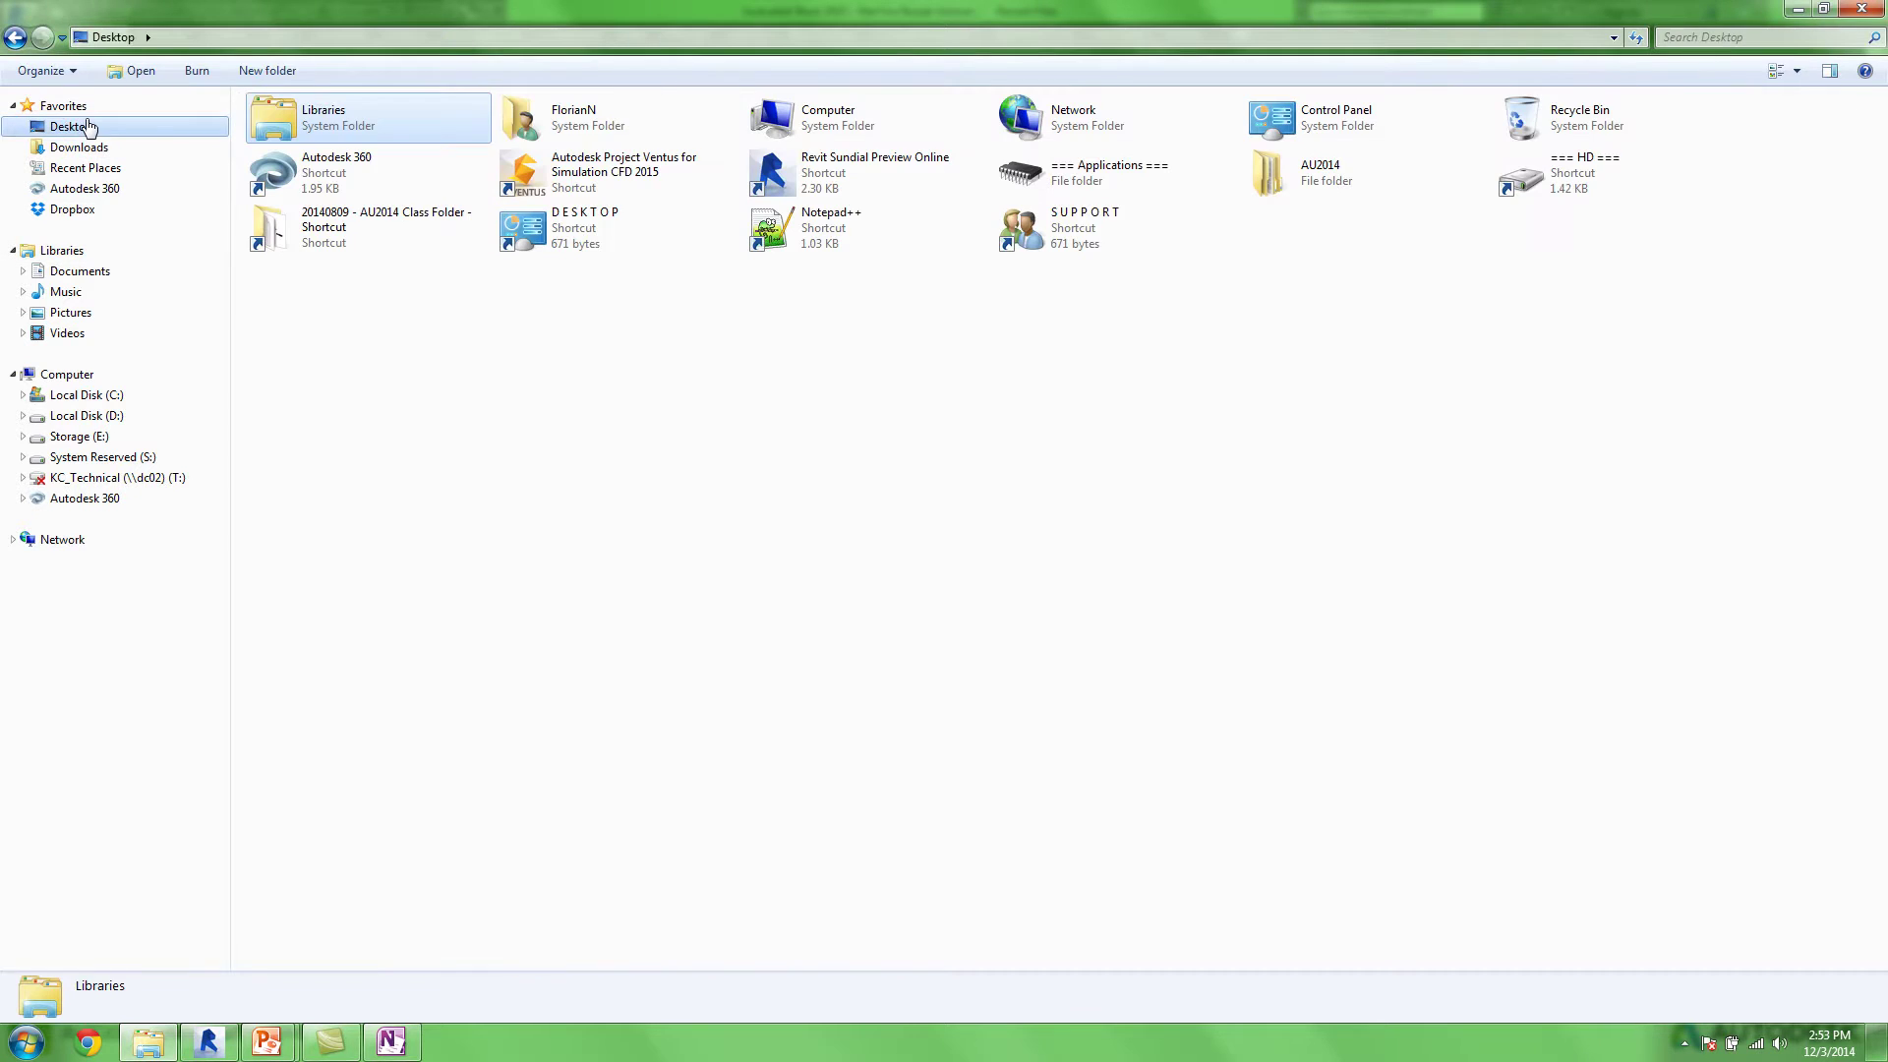
click(944, 506)
double_click(335, 232)
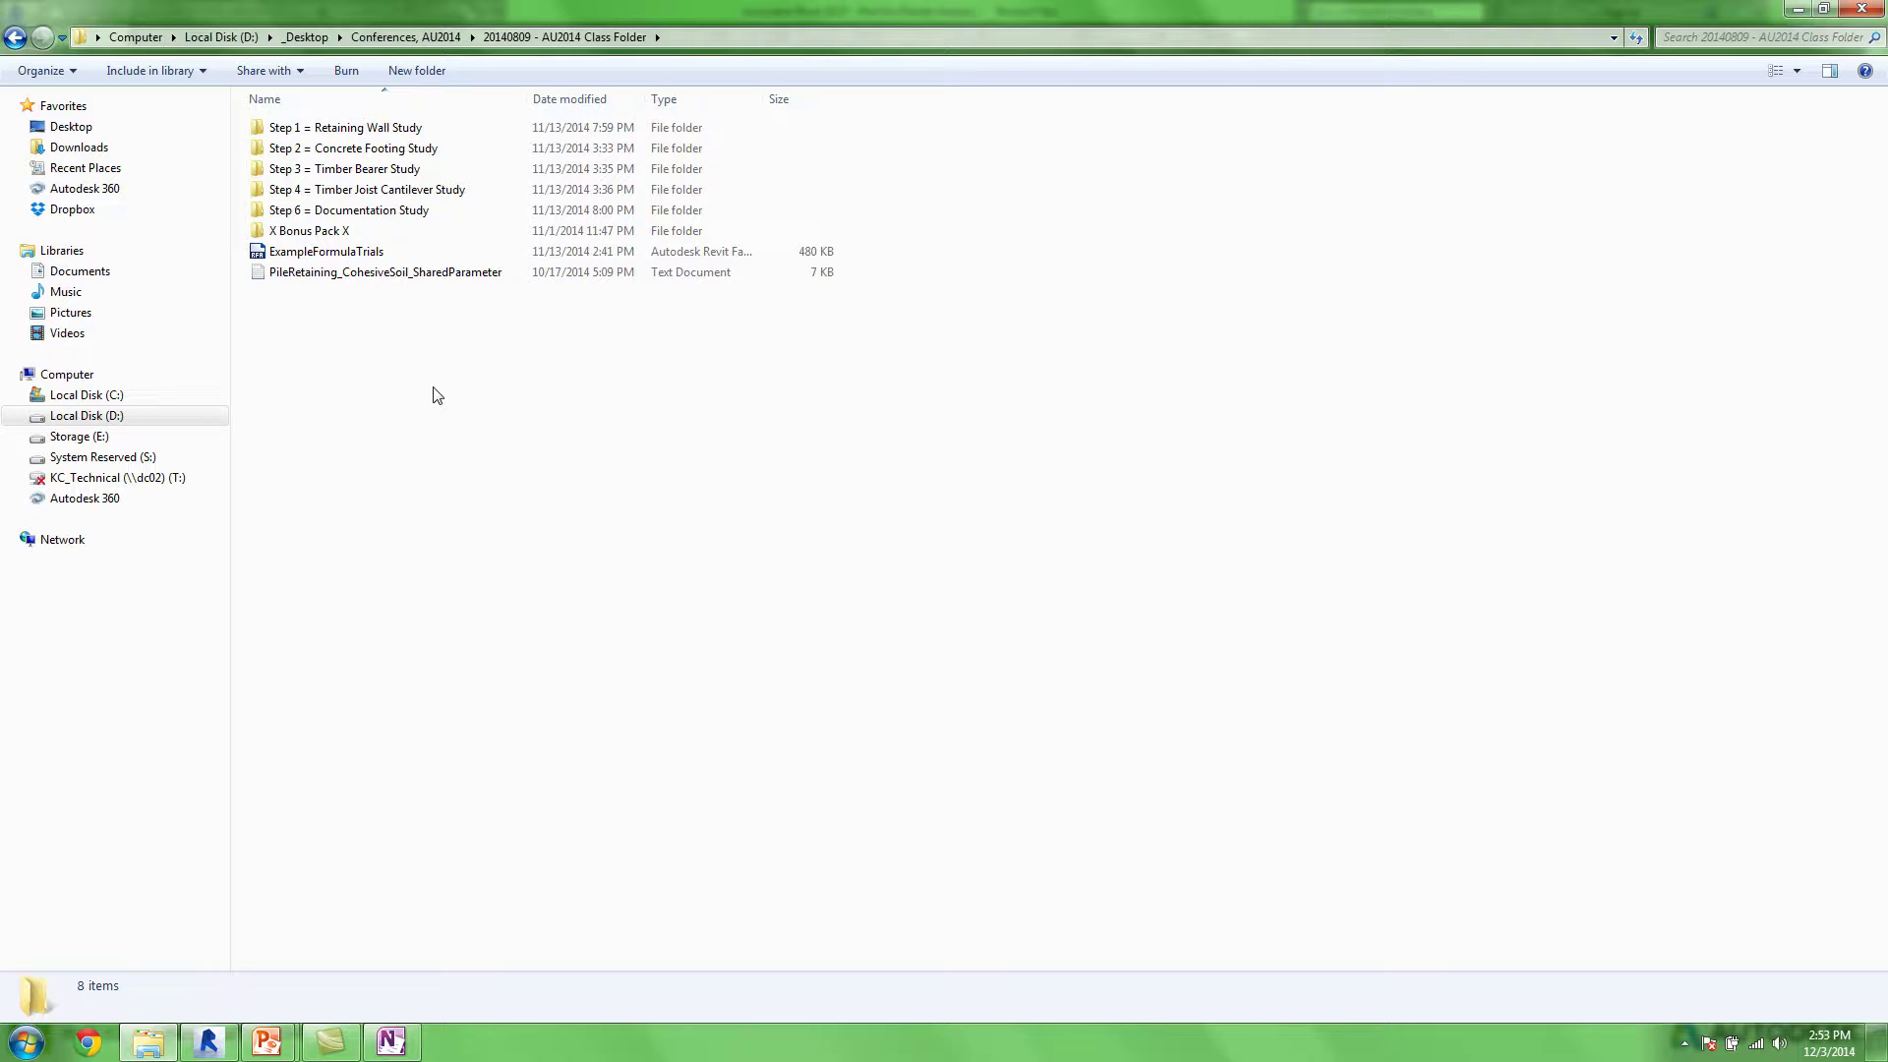
double_click(354, 129)
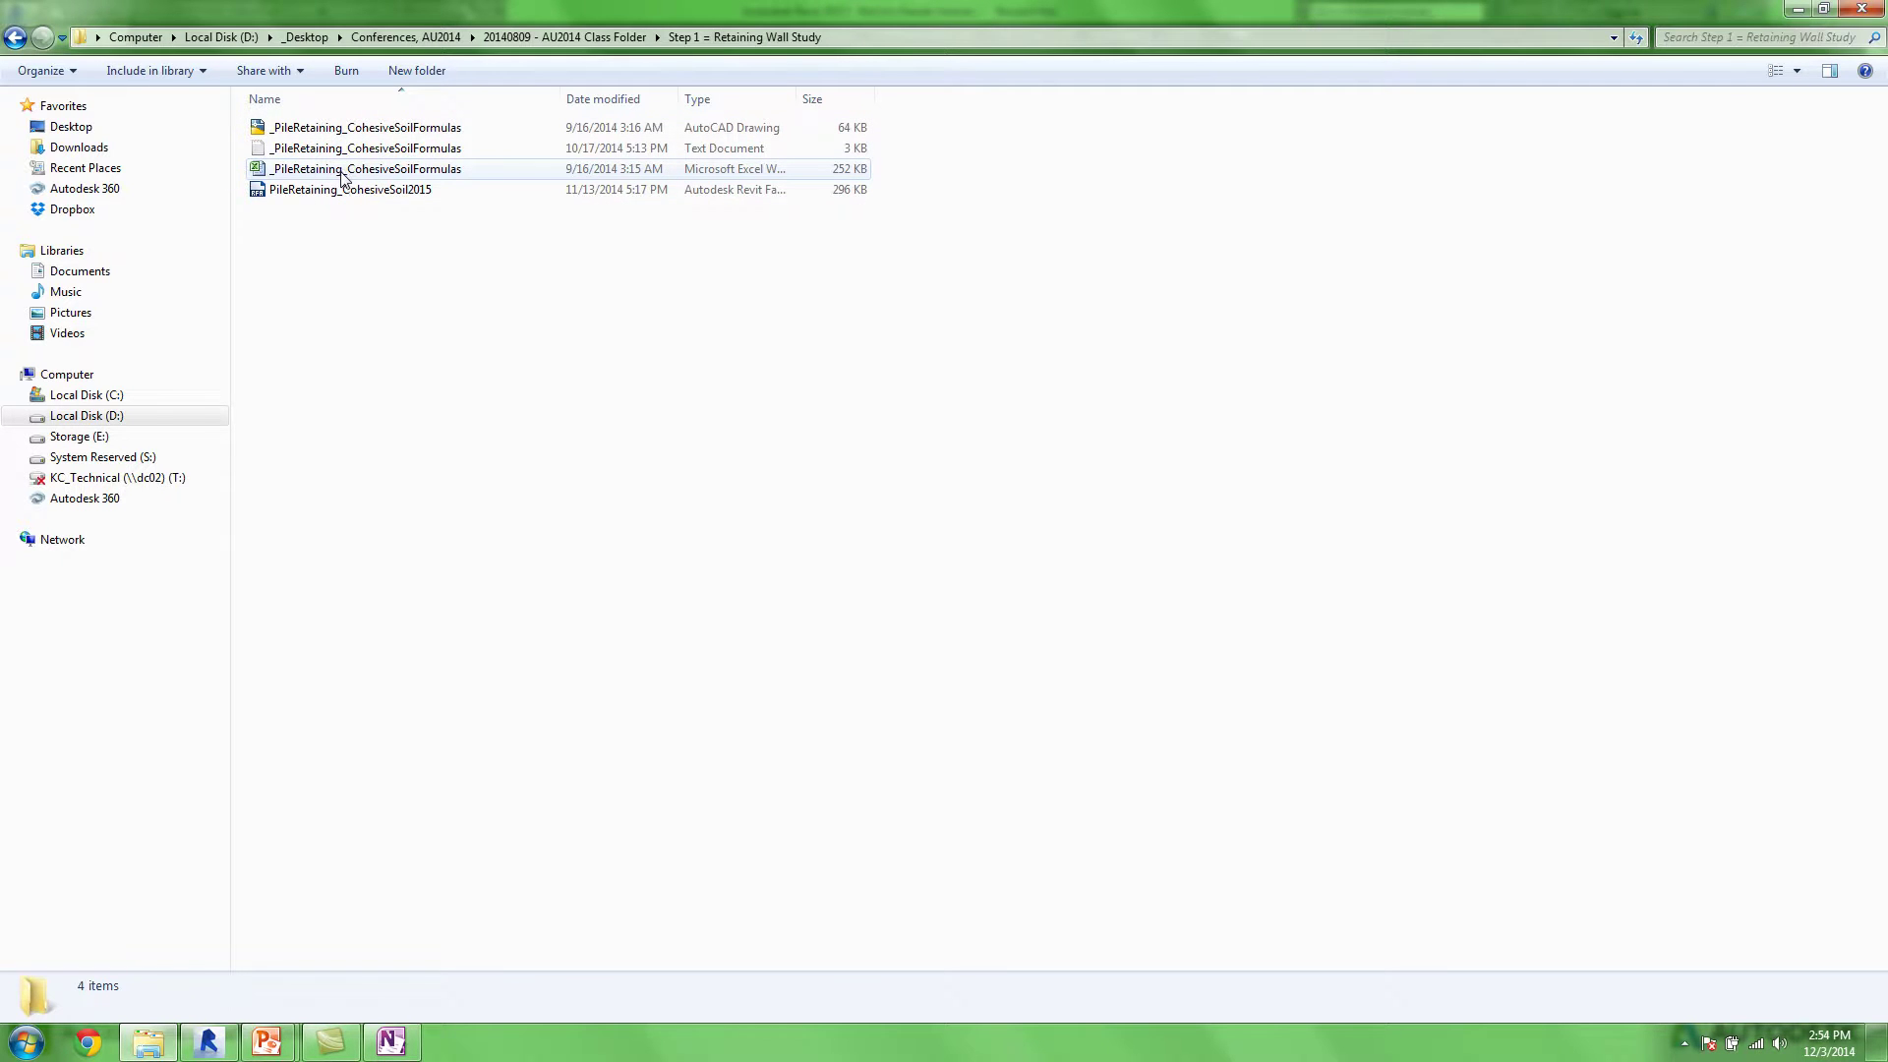
double_click(345, 171)
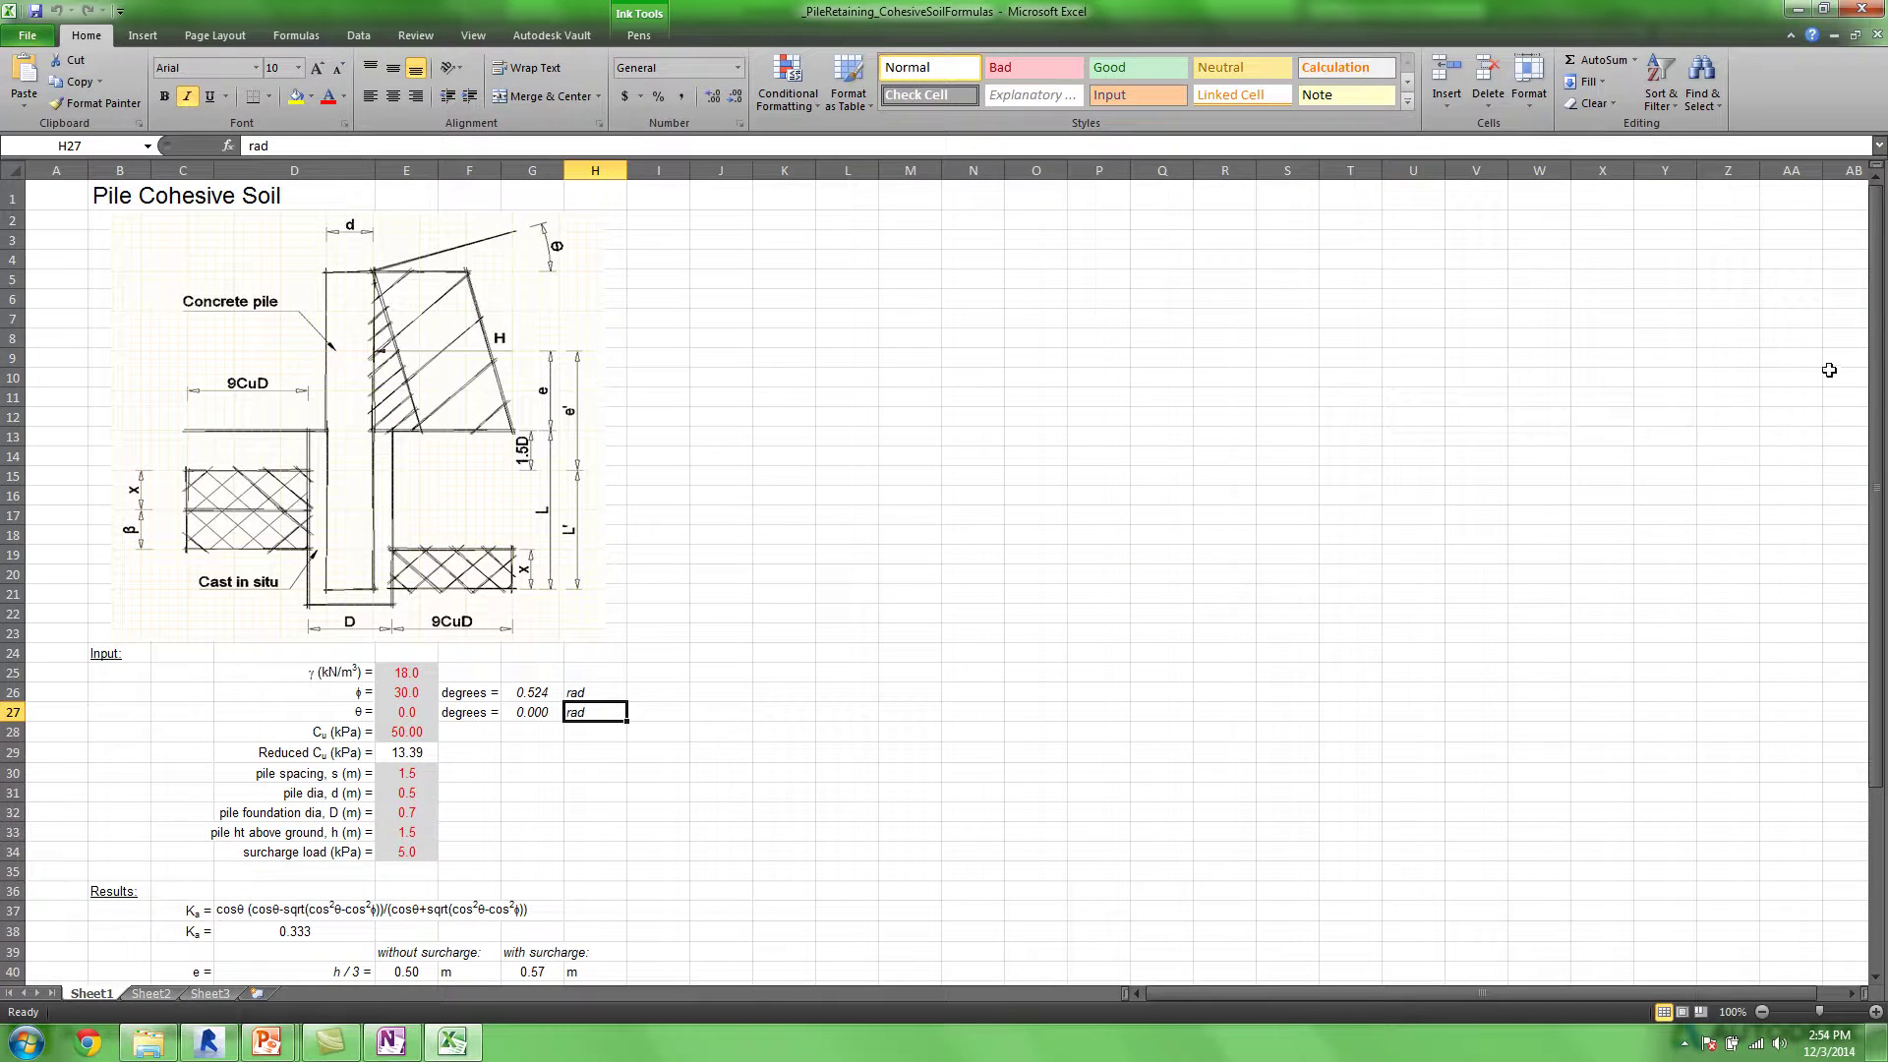
Examine the pile input cells and the e' formula without surcharge in cell E41, and close the workbook without saving
drag(1874, 366, 1833, 559)
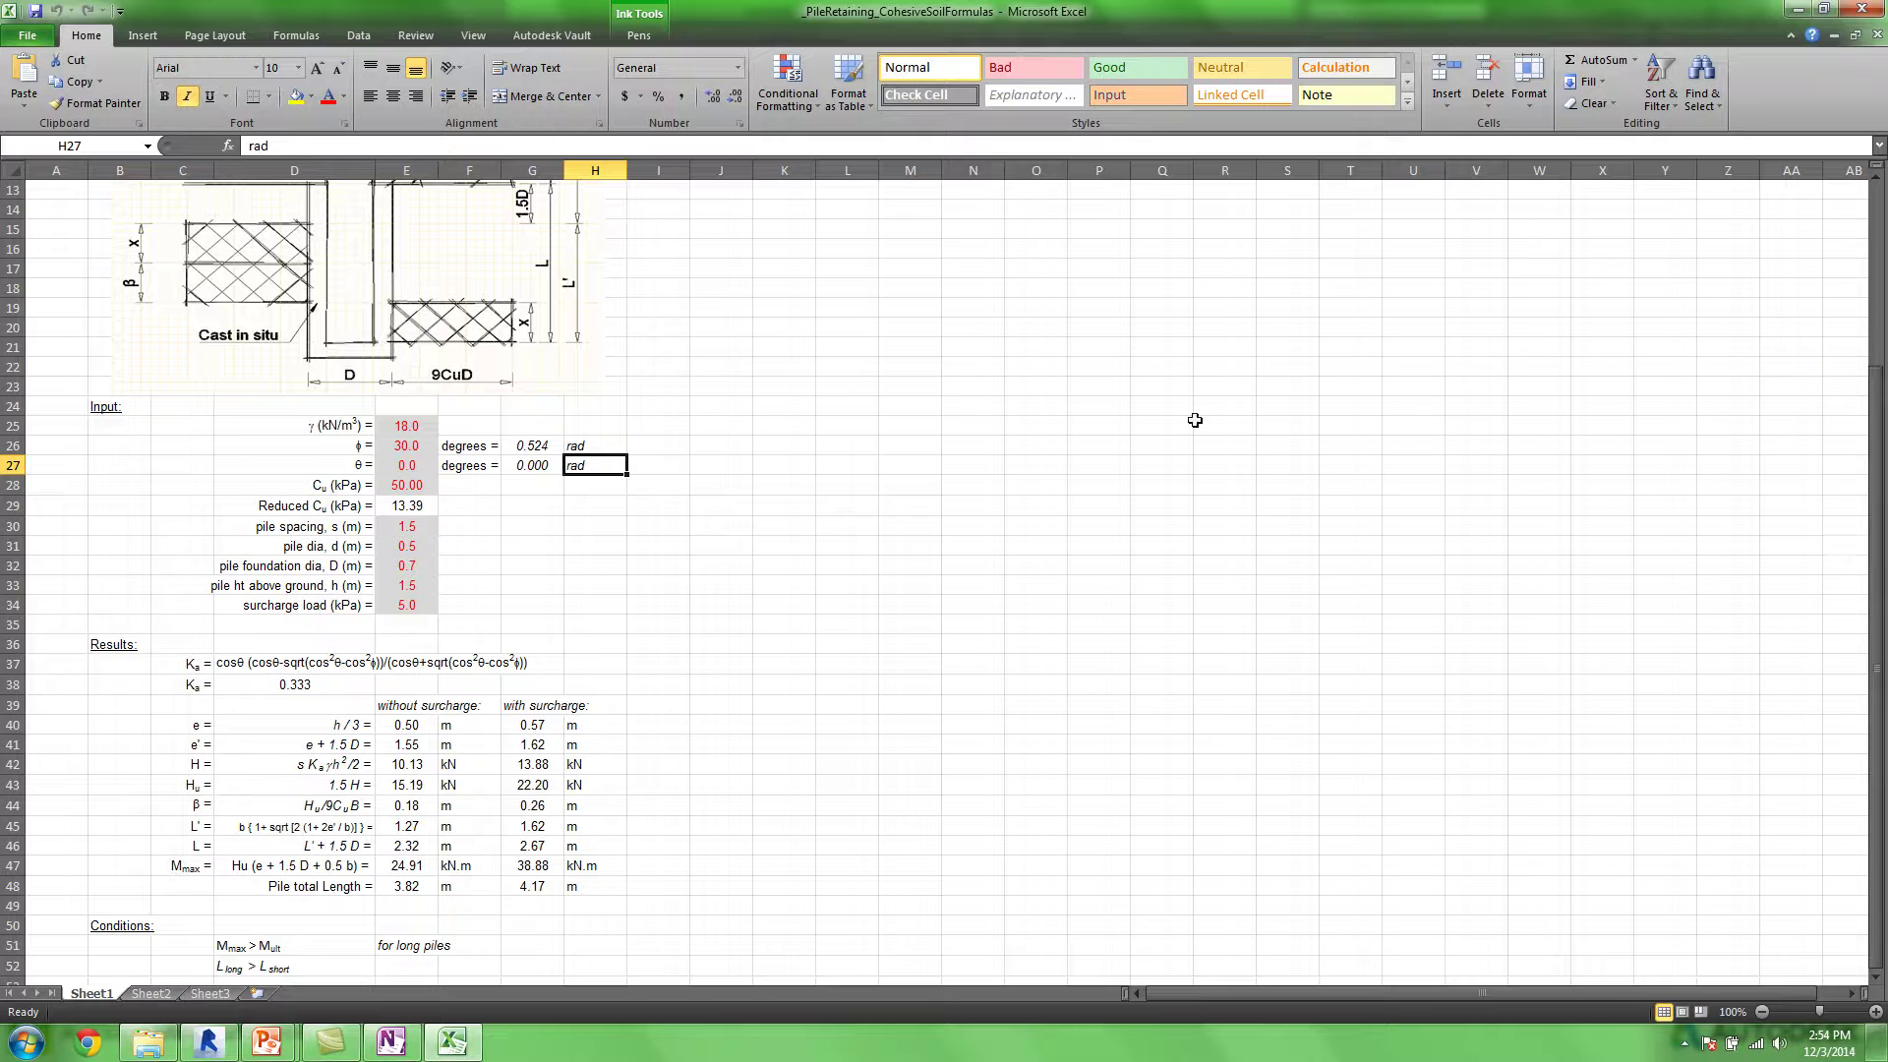
click(416, 532)
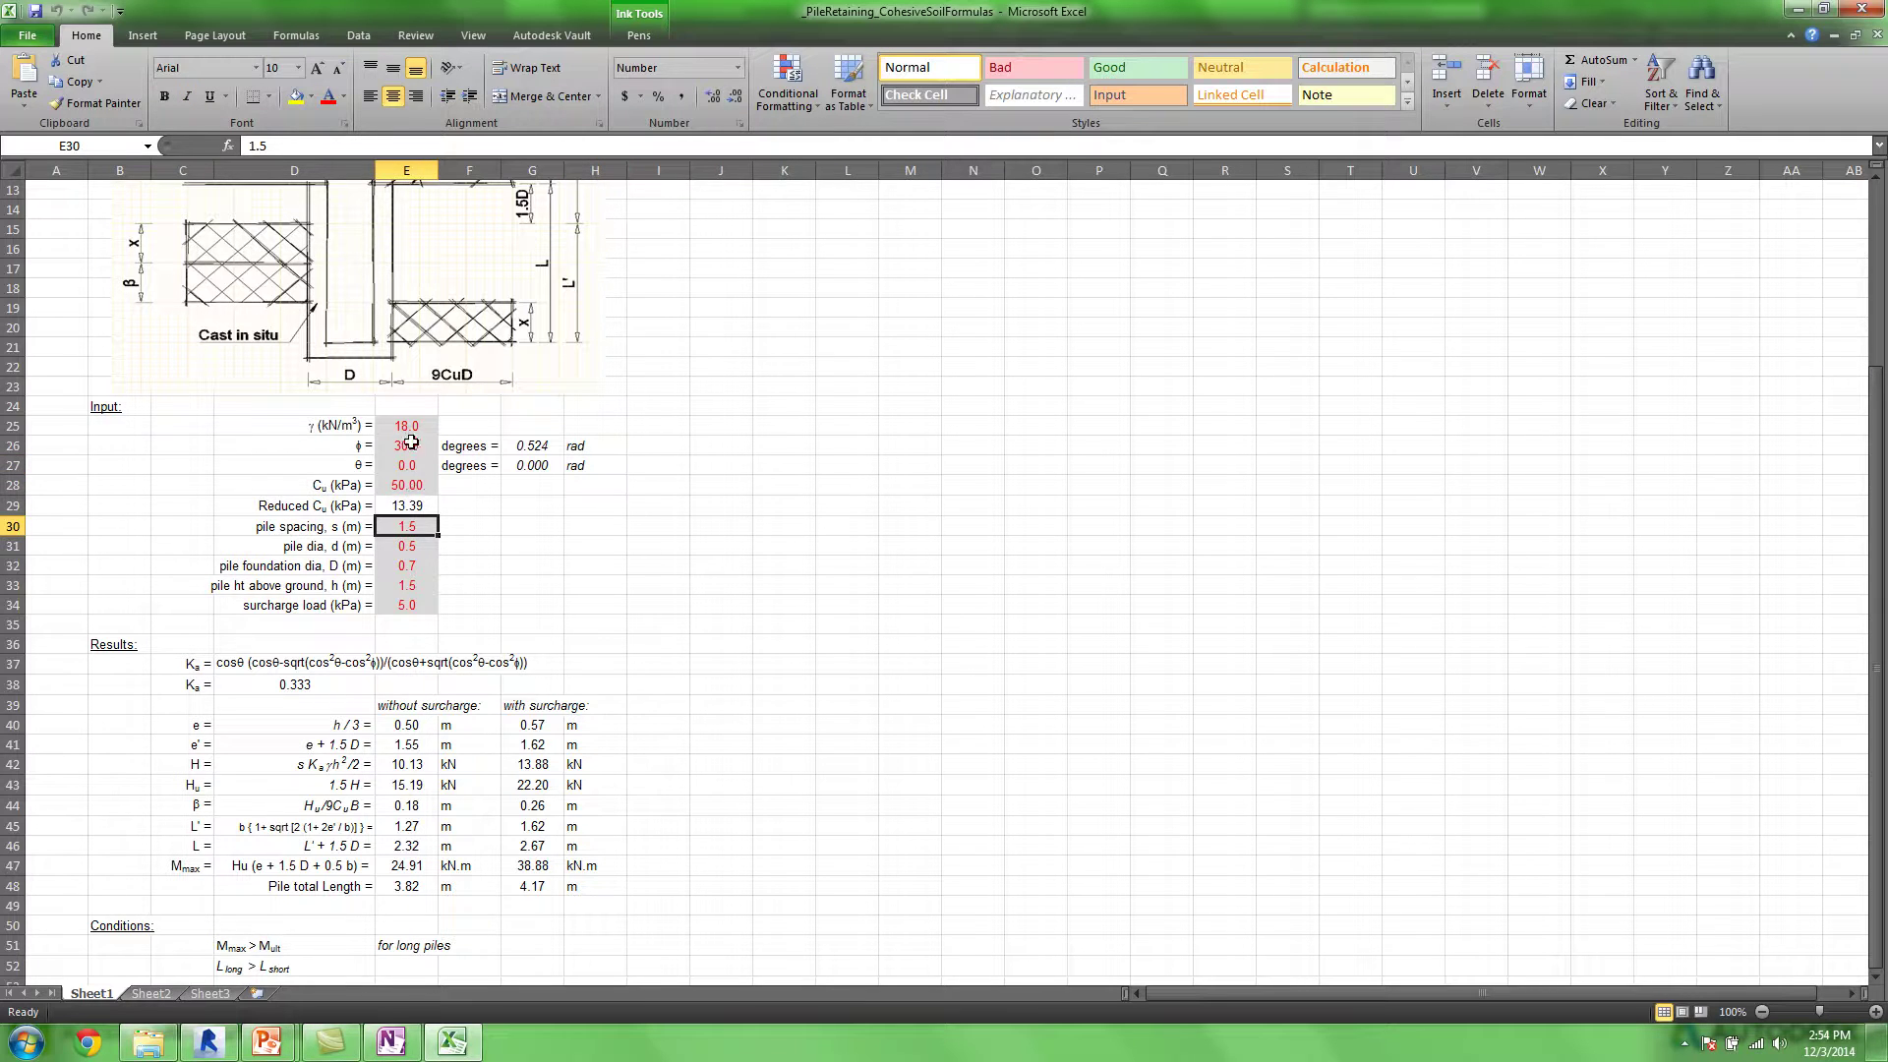
click(408, 426)
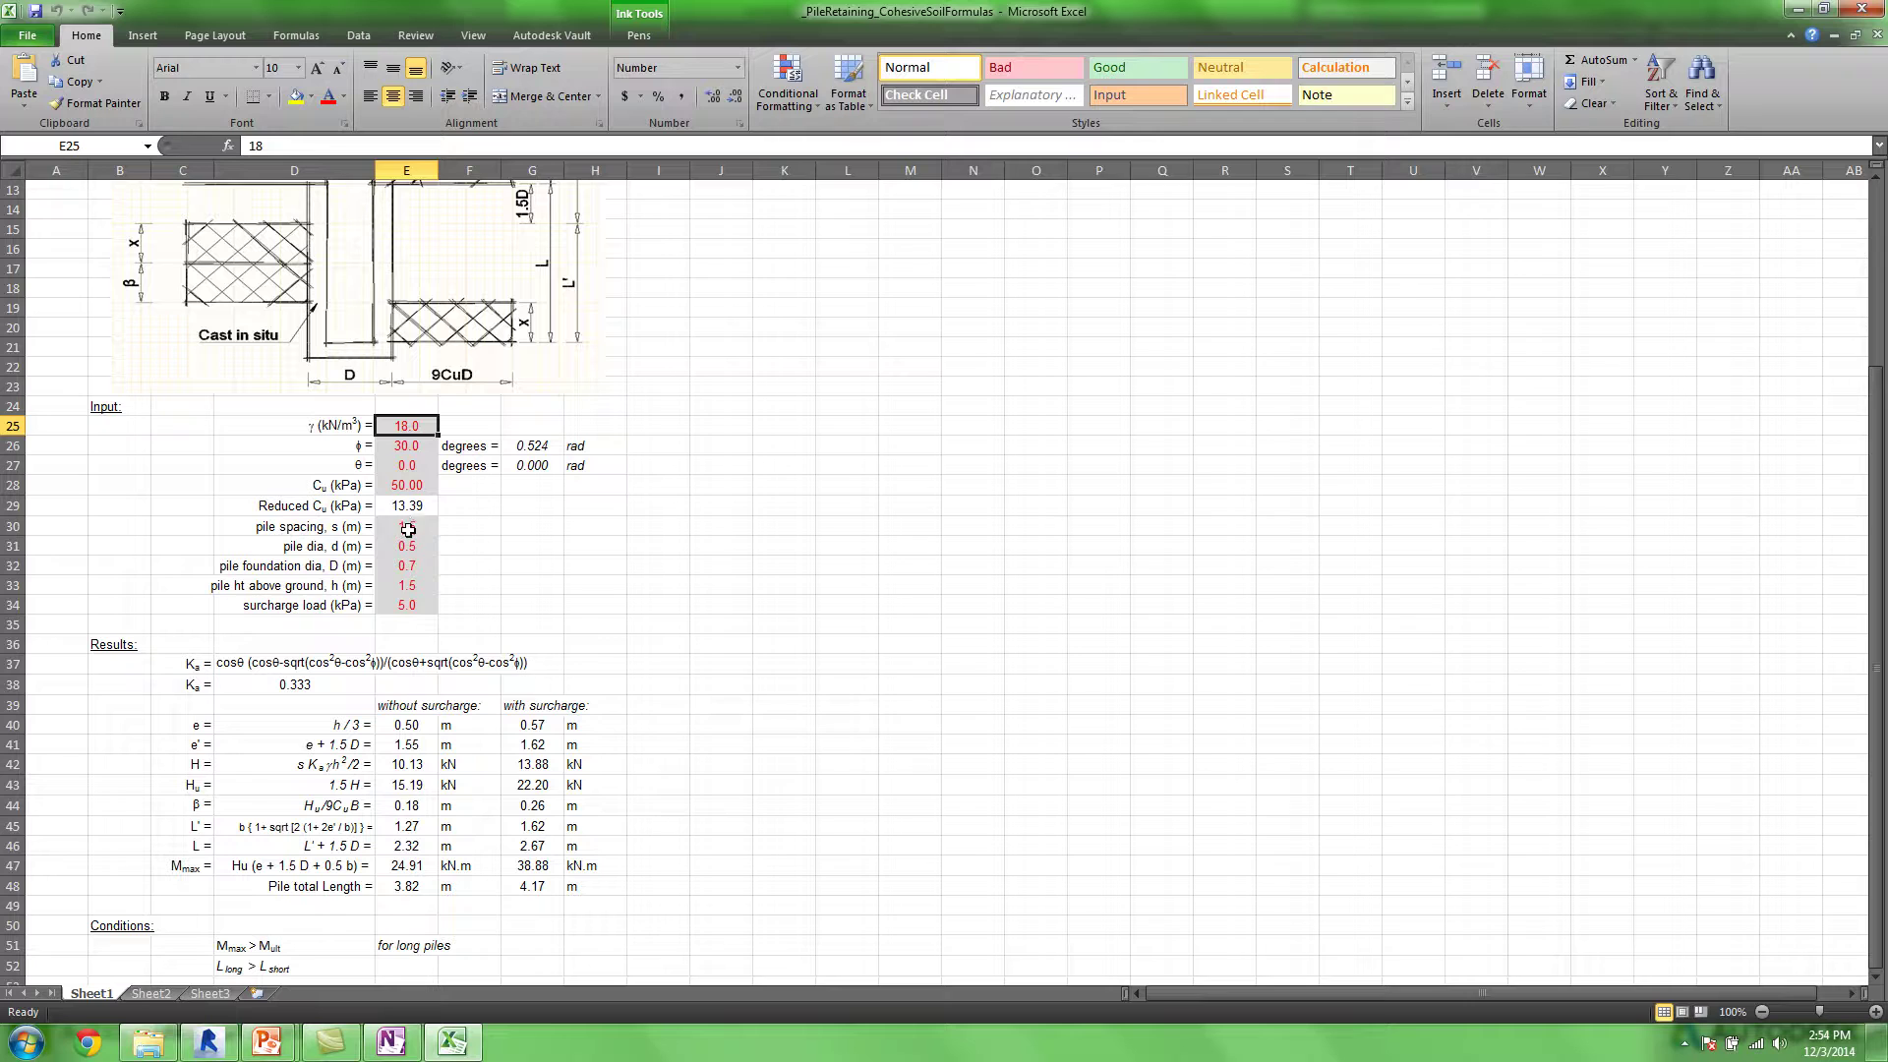
click(462, 527)
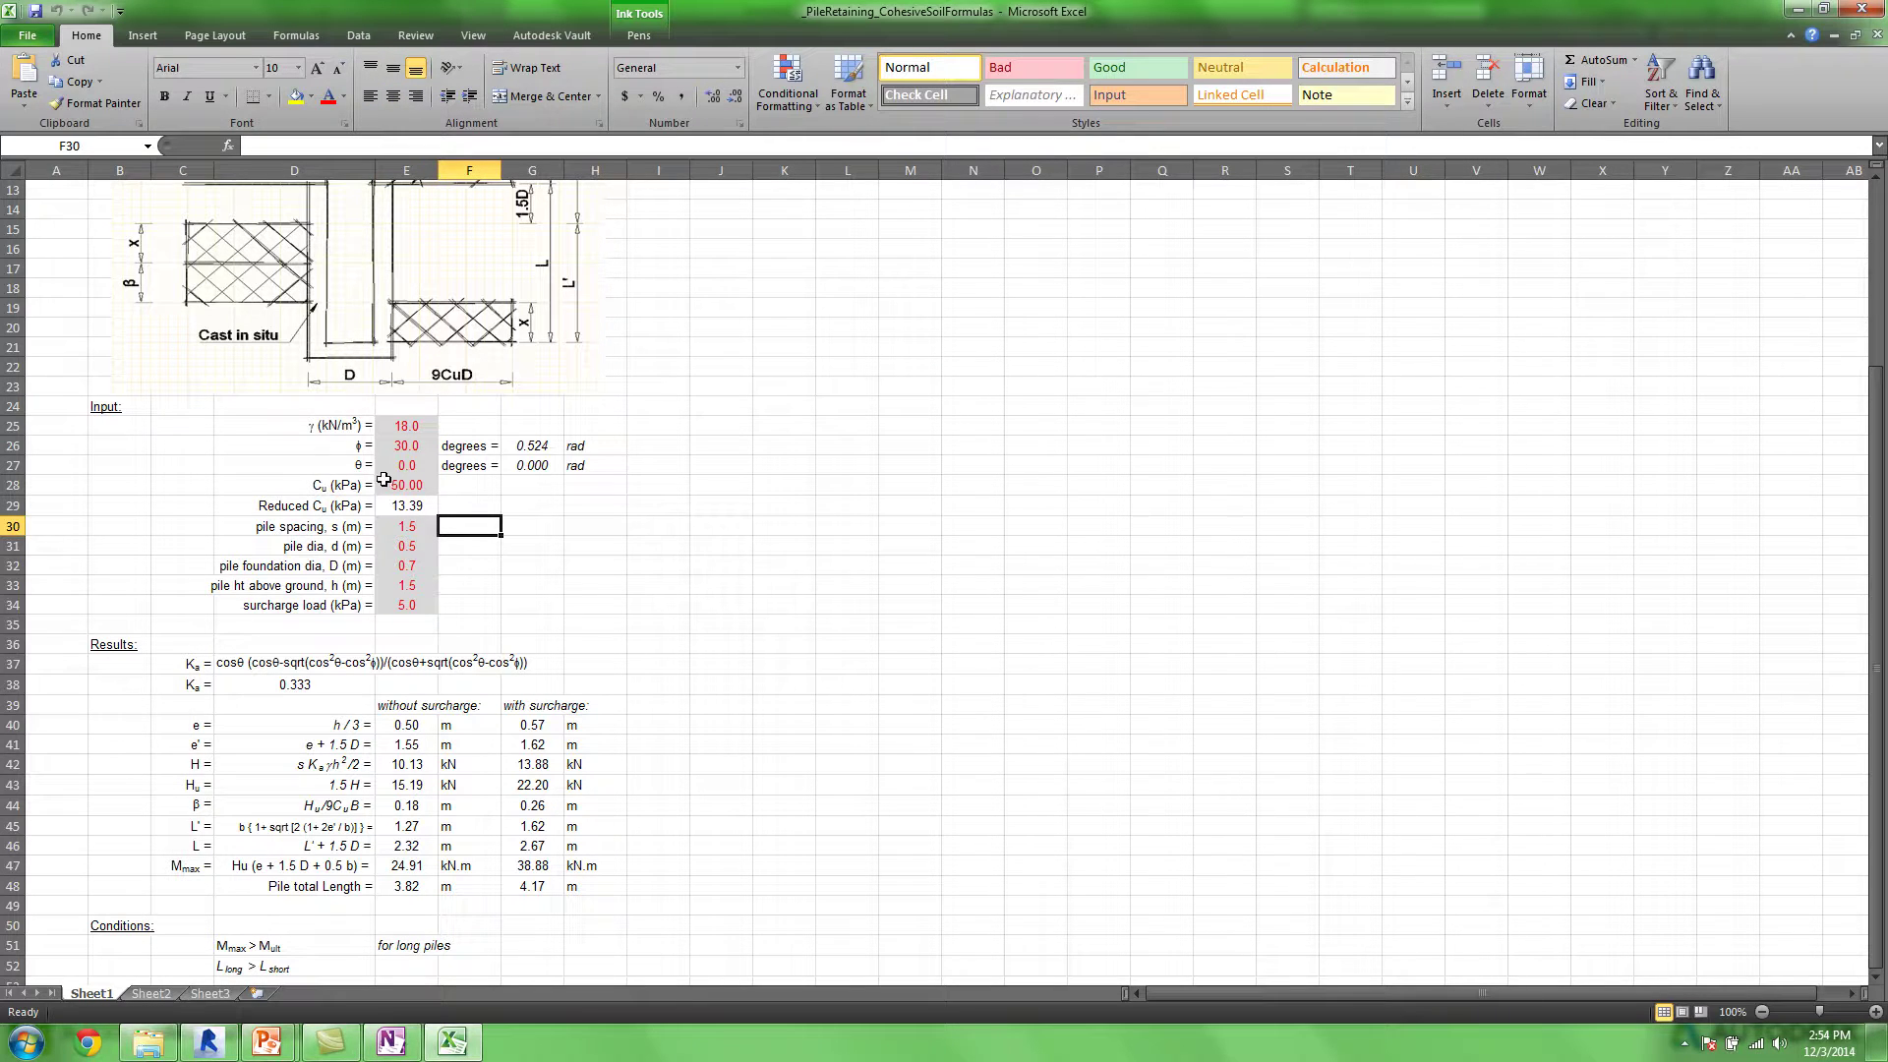
click(394, 750)
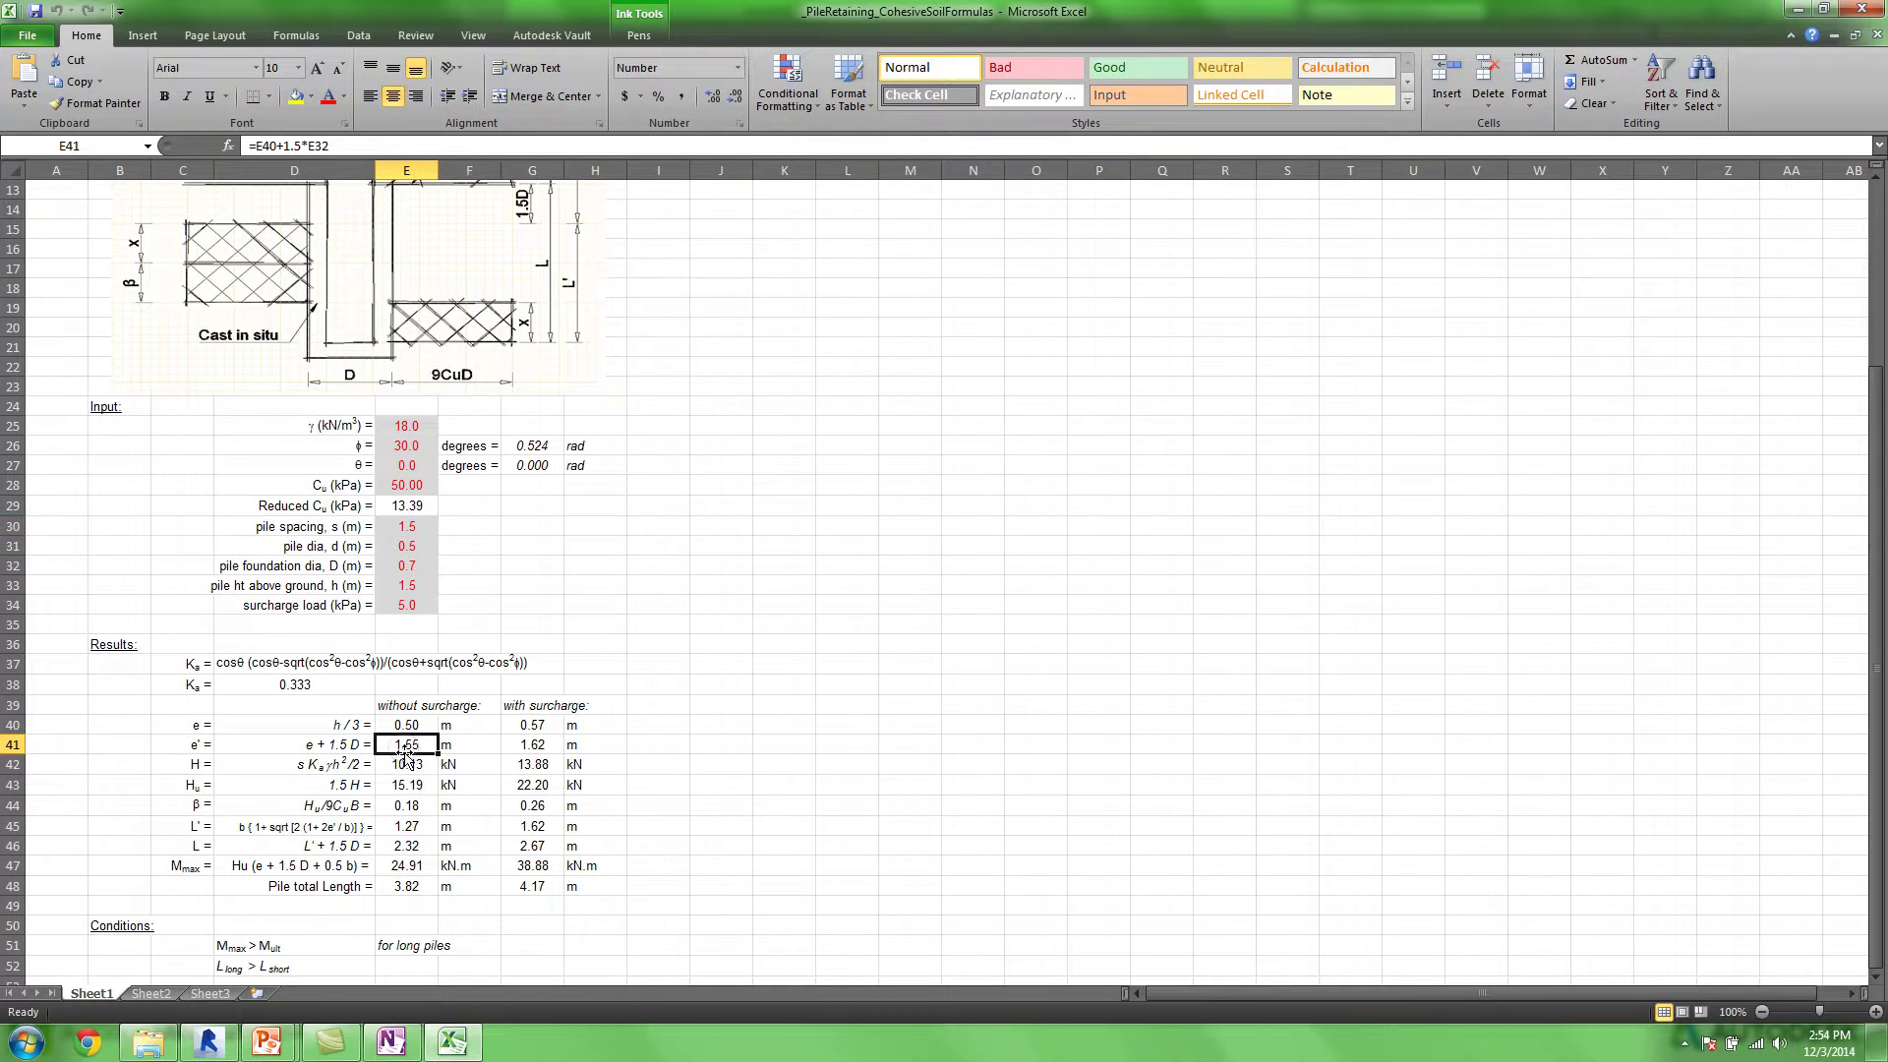
click(339, 146)
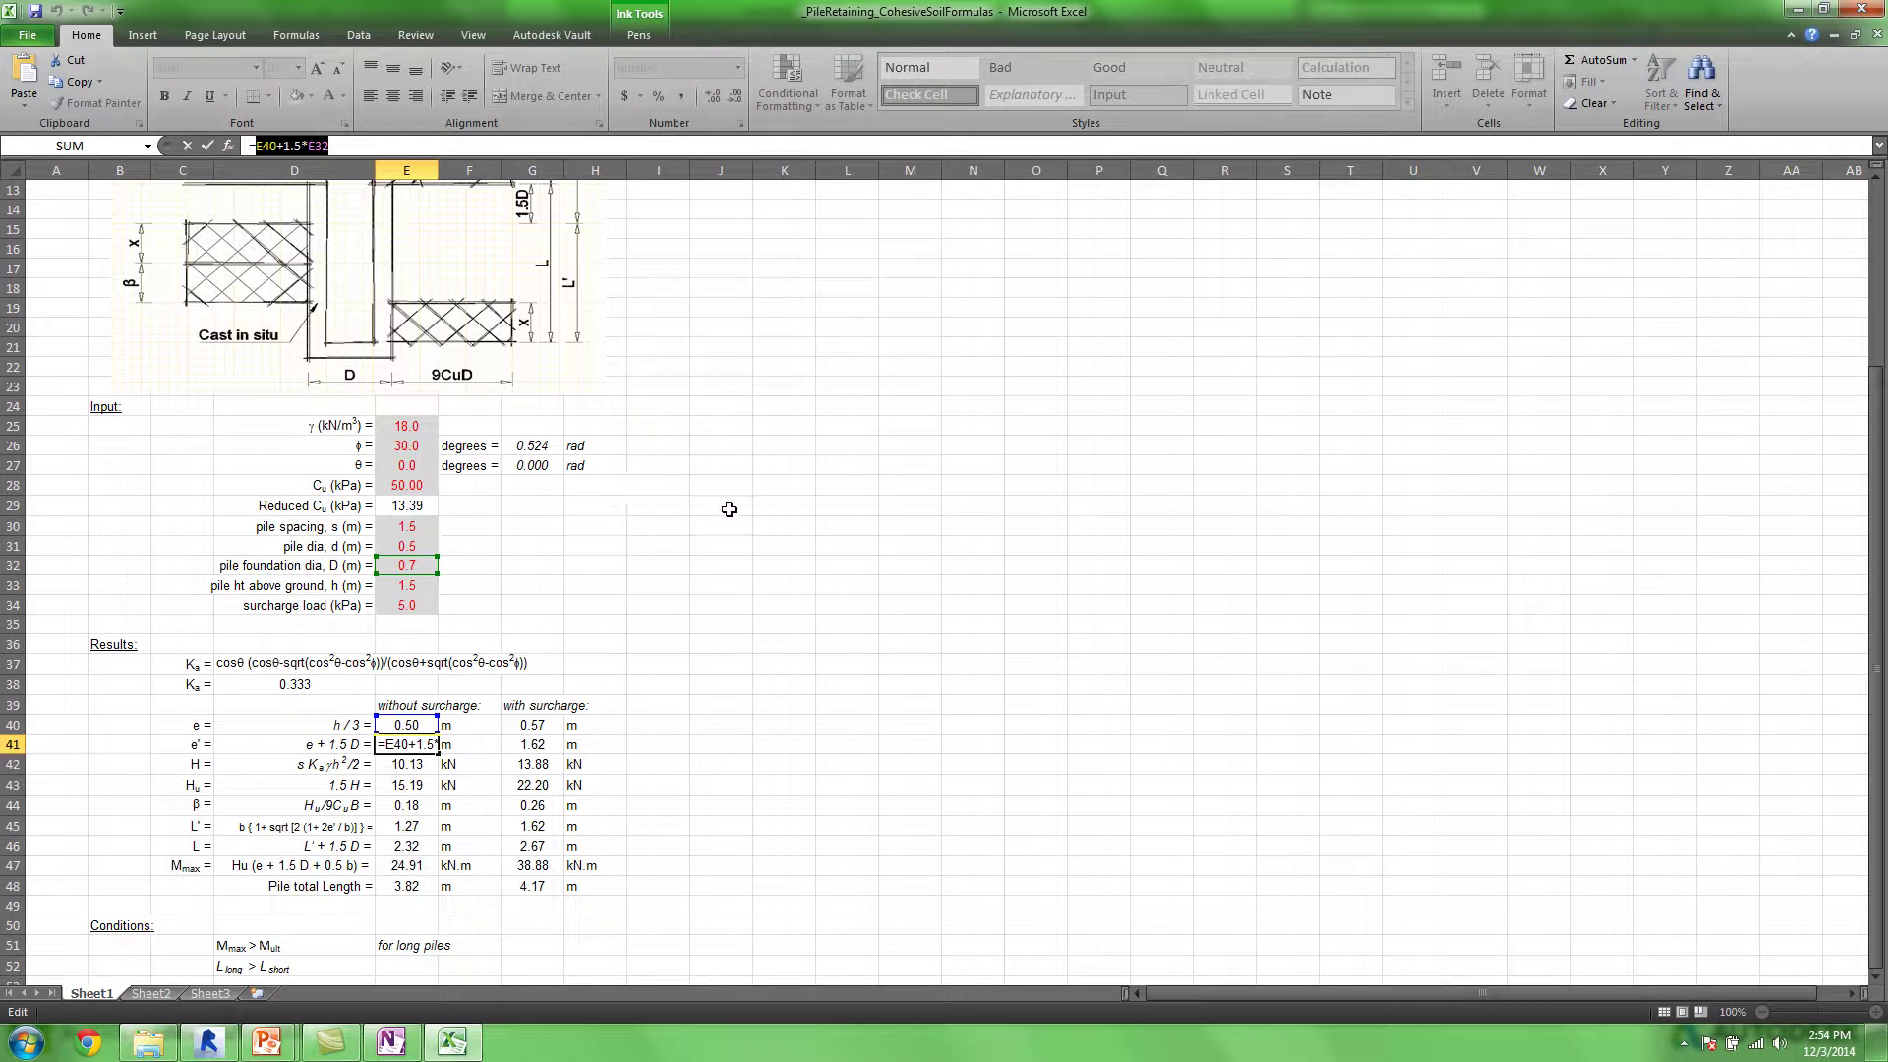
click(1861, 10)
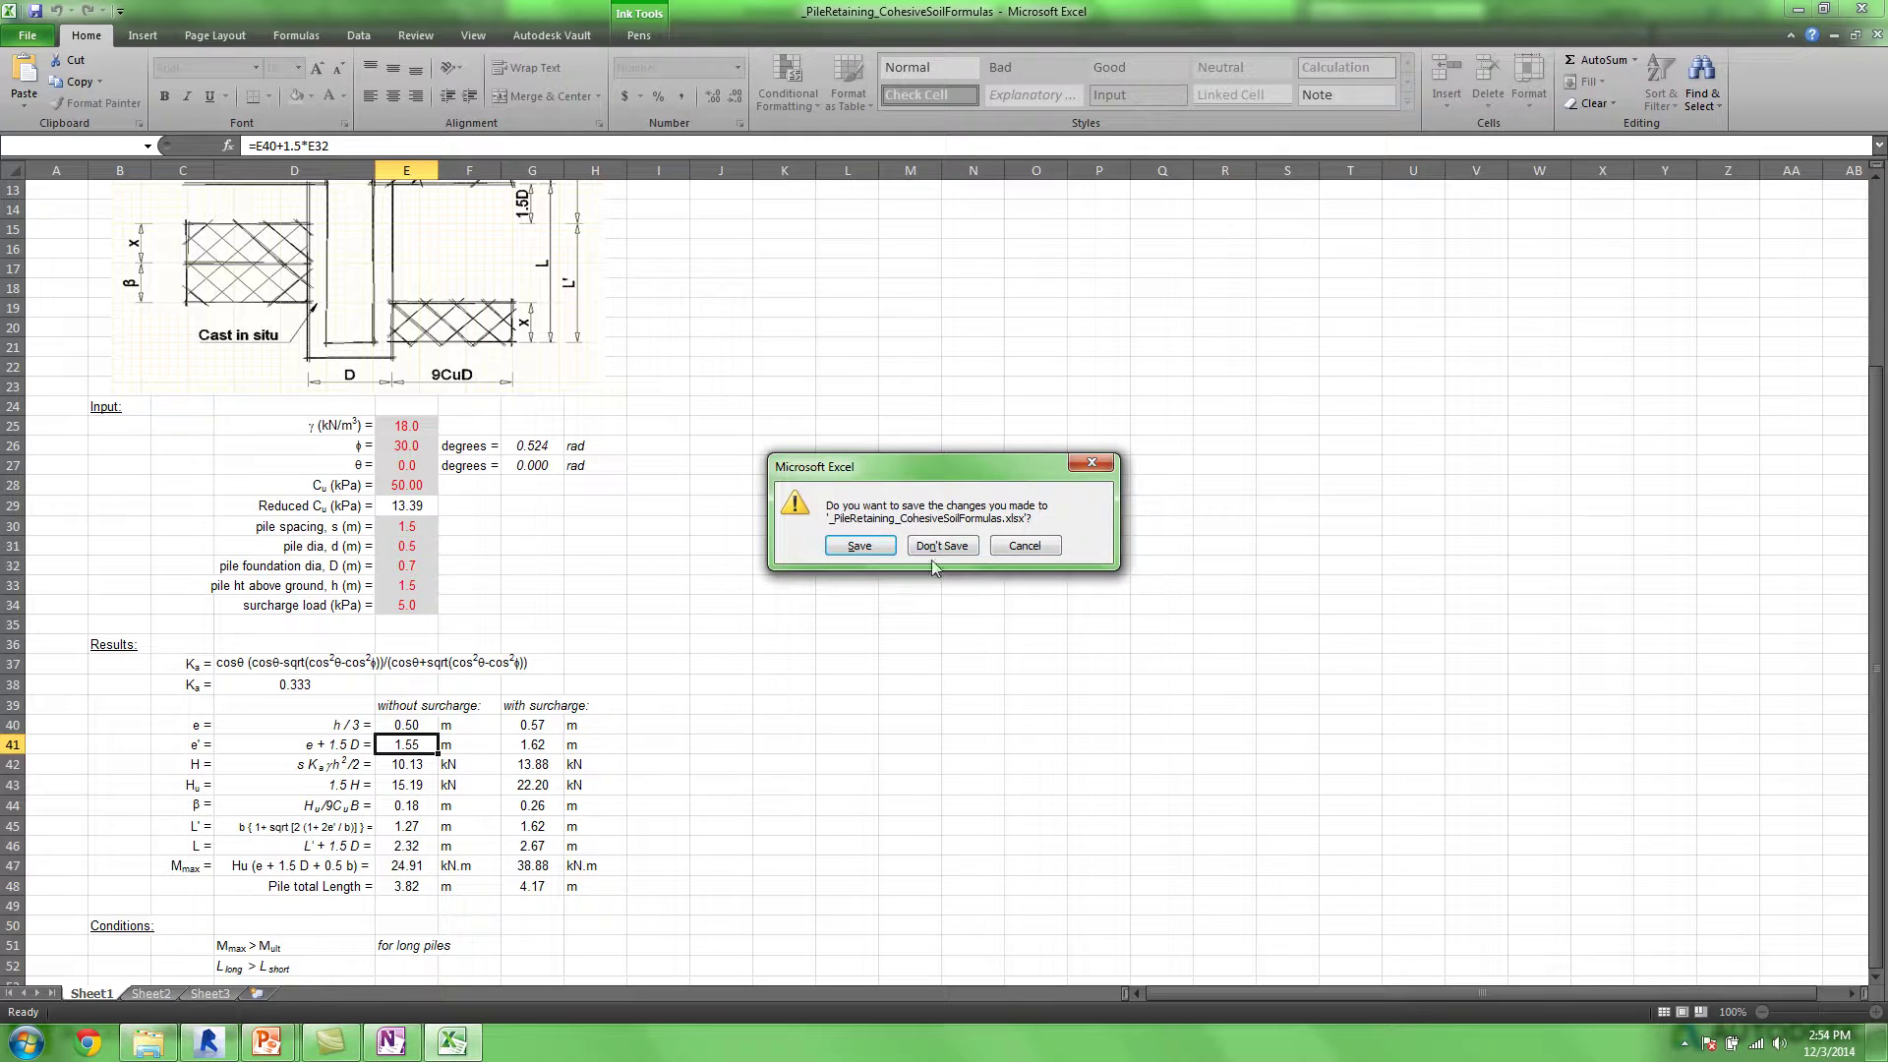
click(941, 545)
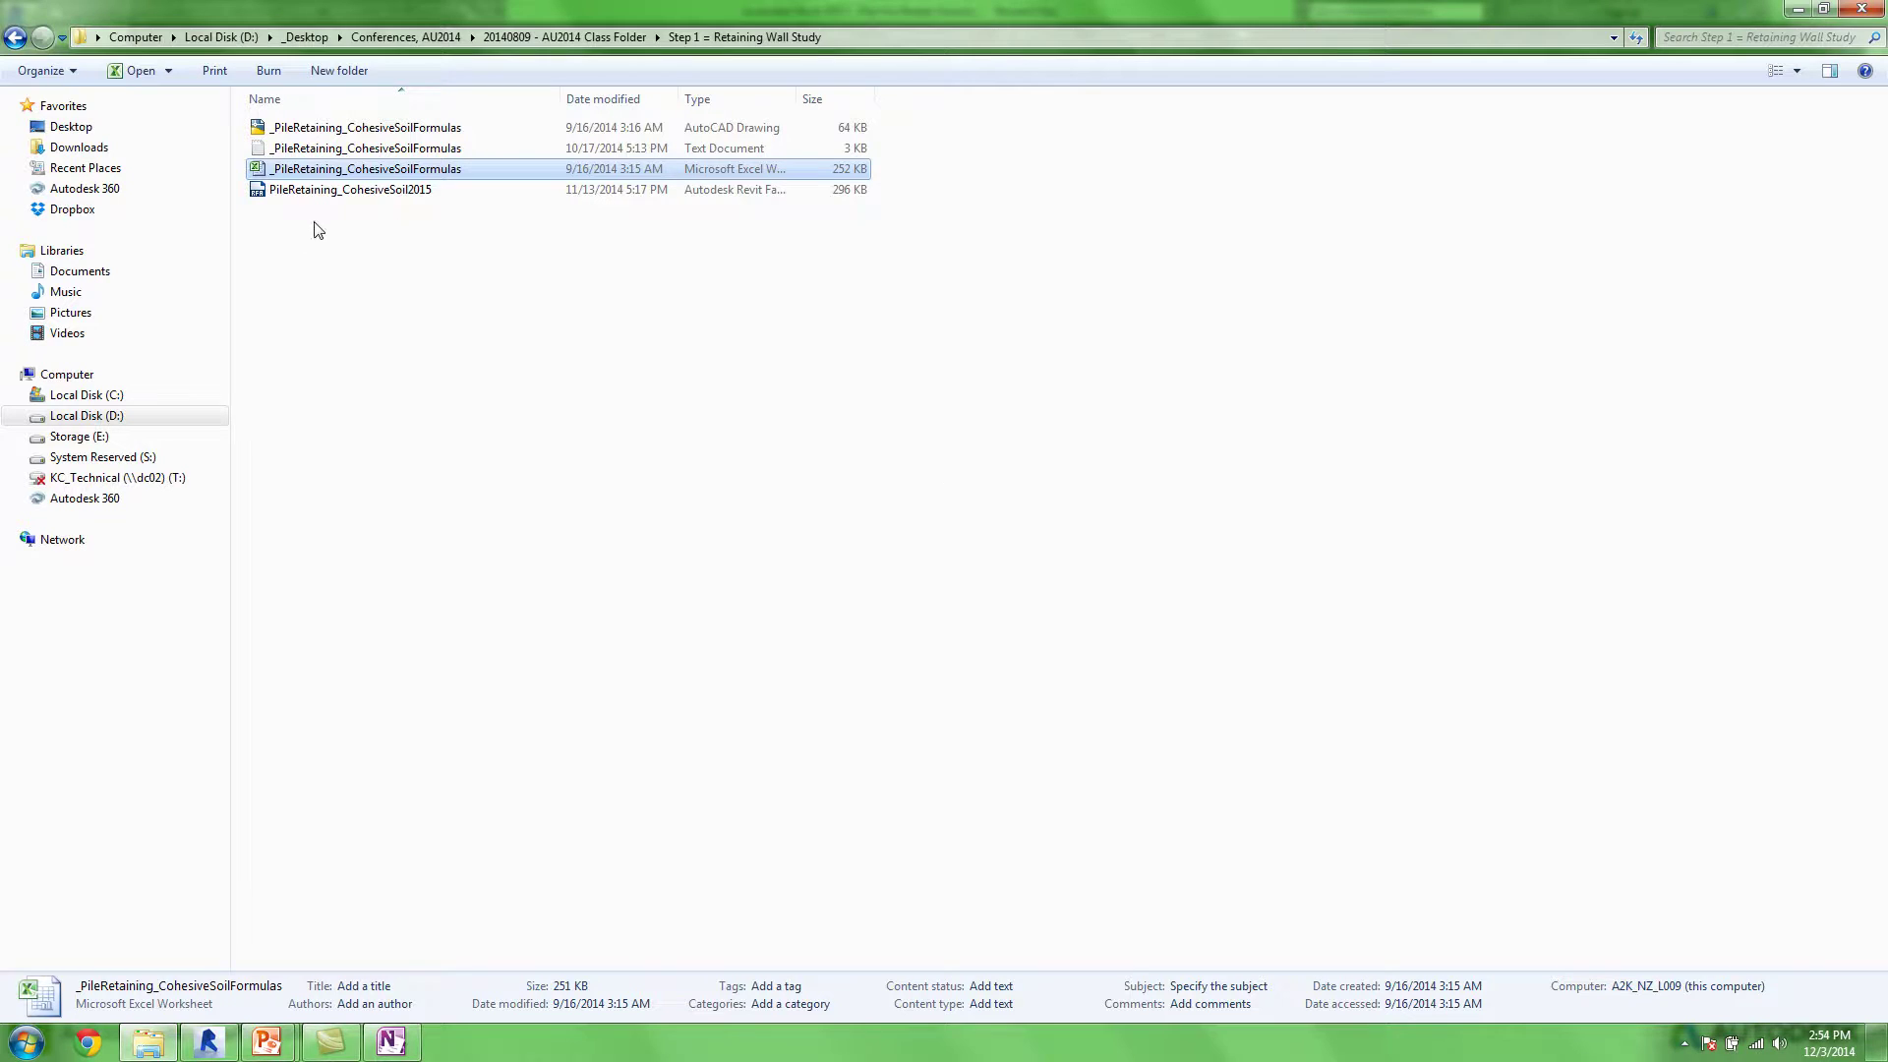
Read the Revit formulas in the _PileRetaining_CohesiveSoilFormulas text document in a widened Notepad window and close it
click(327, 251)
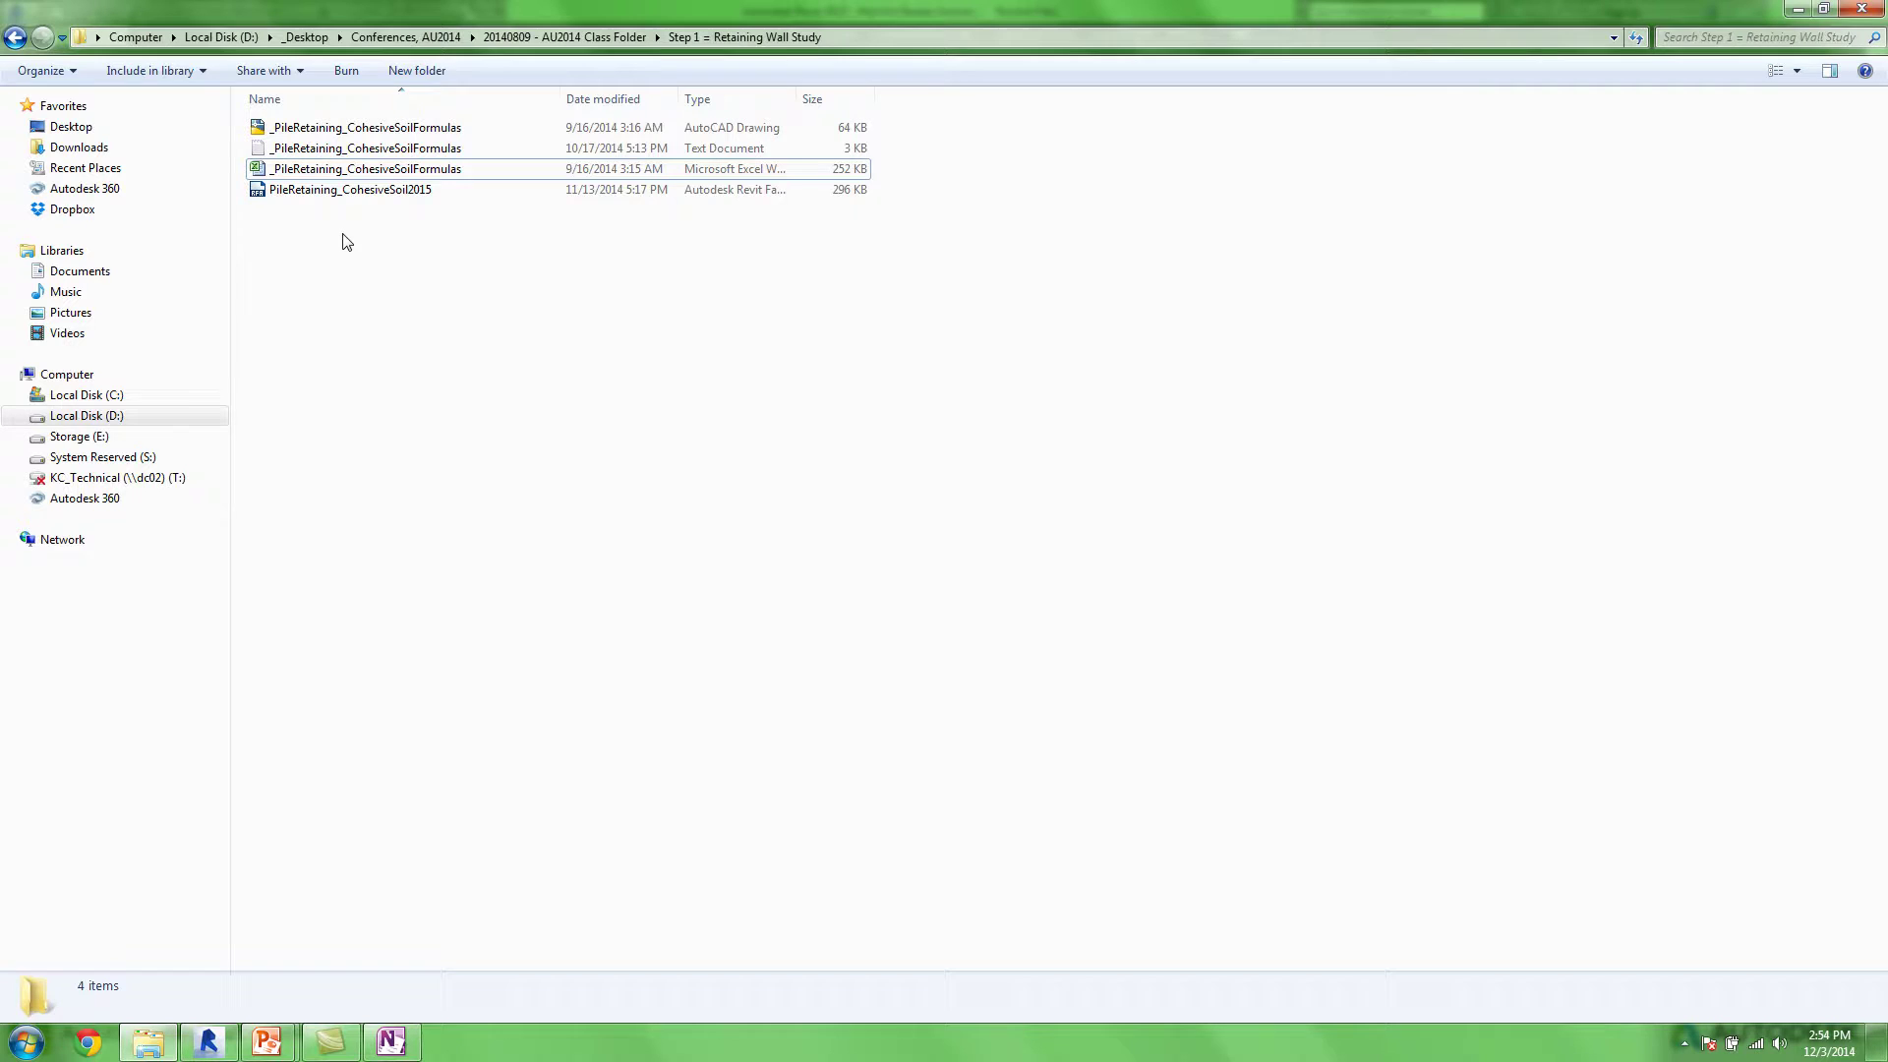
double_click(326, 151)
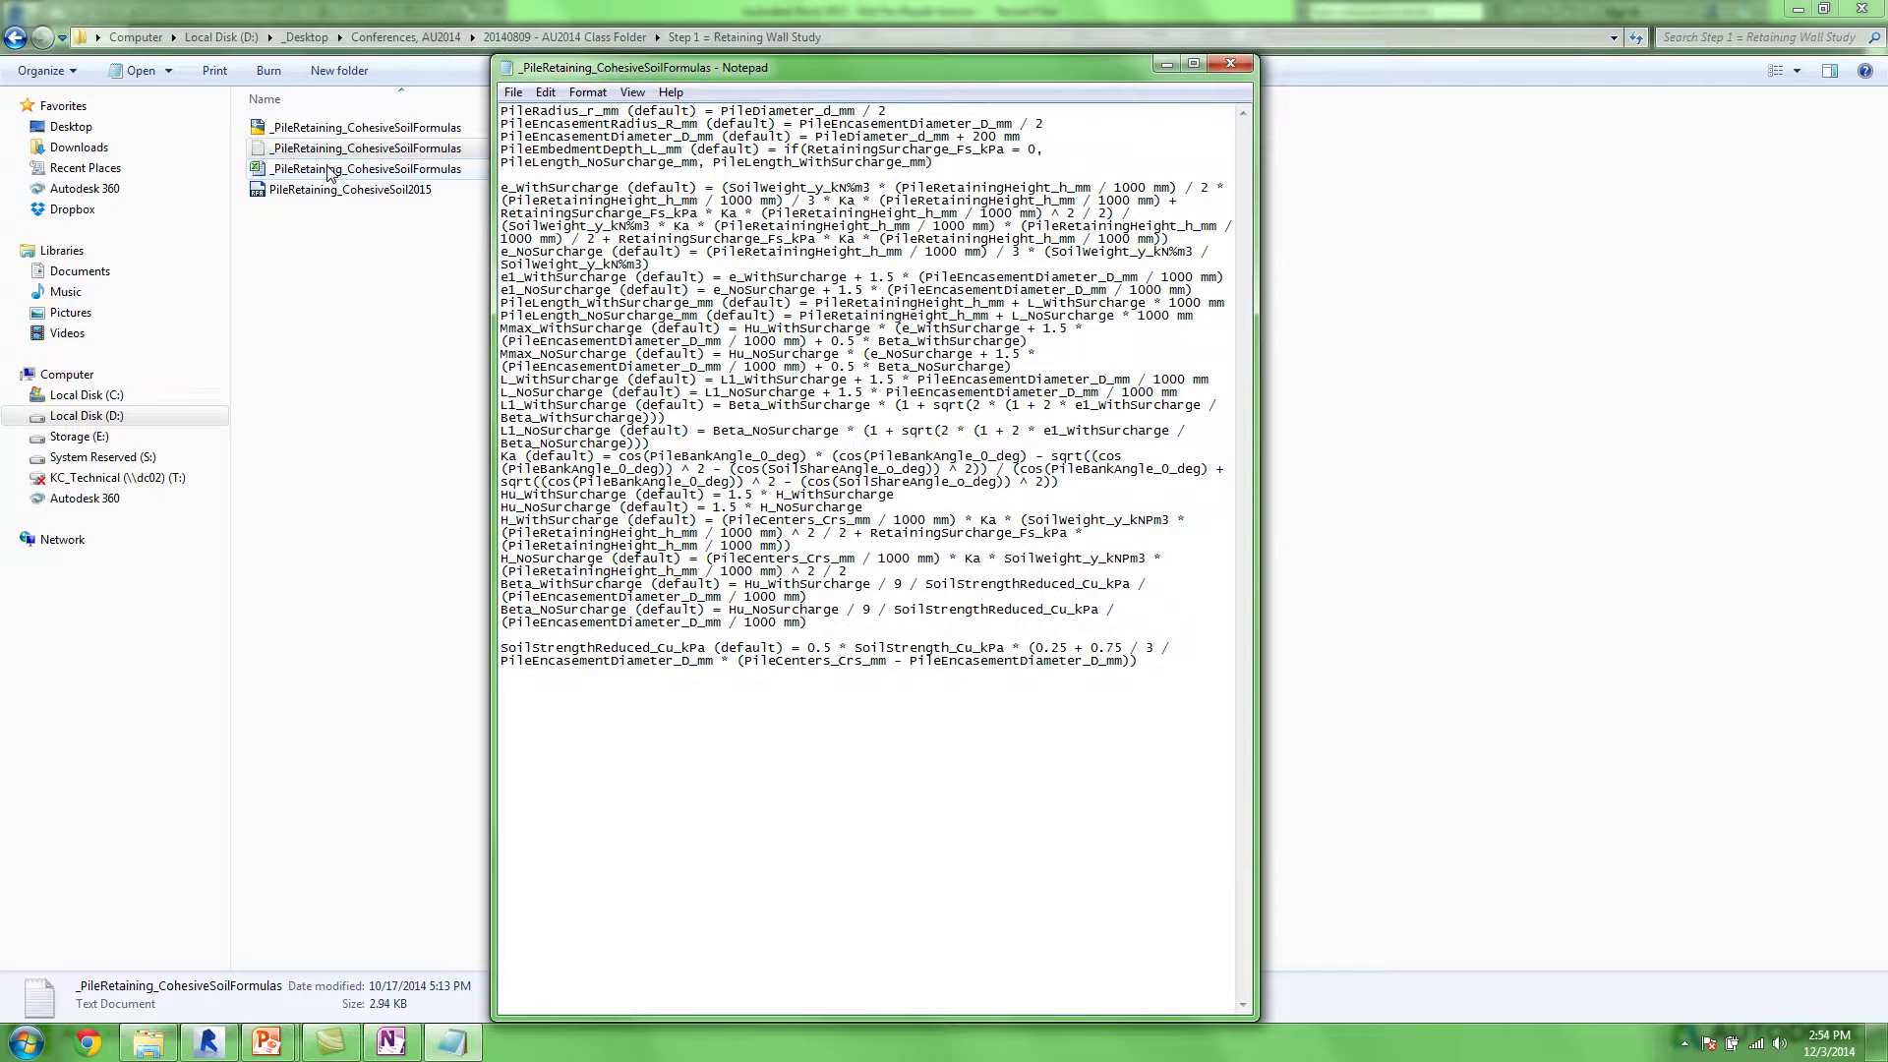
drag(1255, 407, 1737, 372)
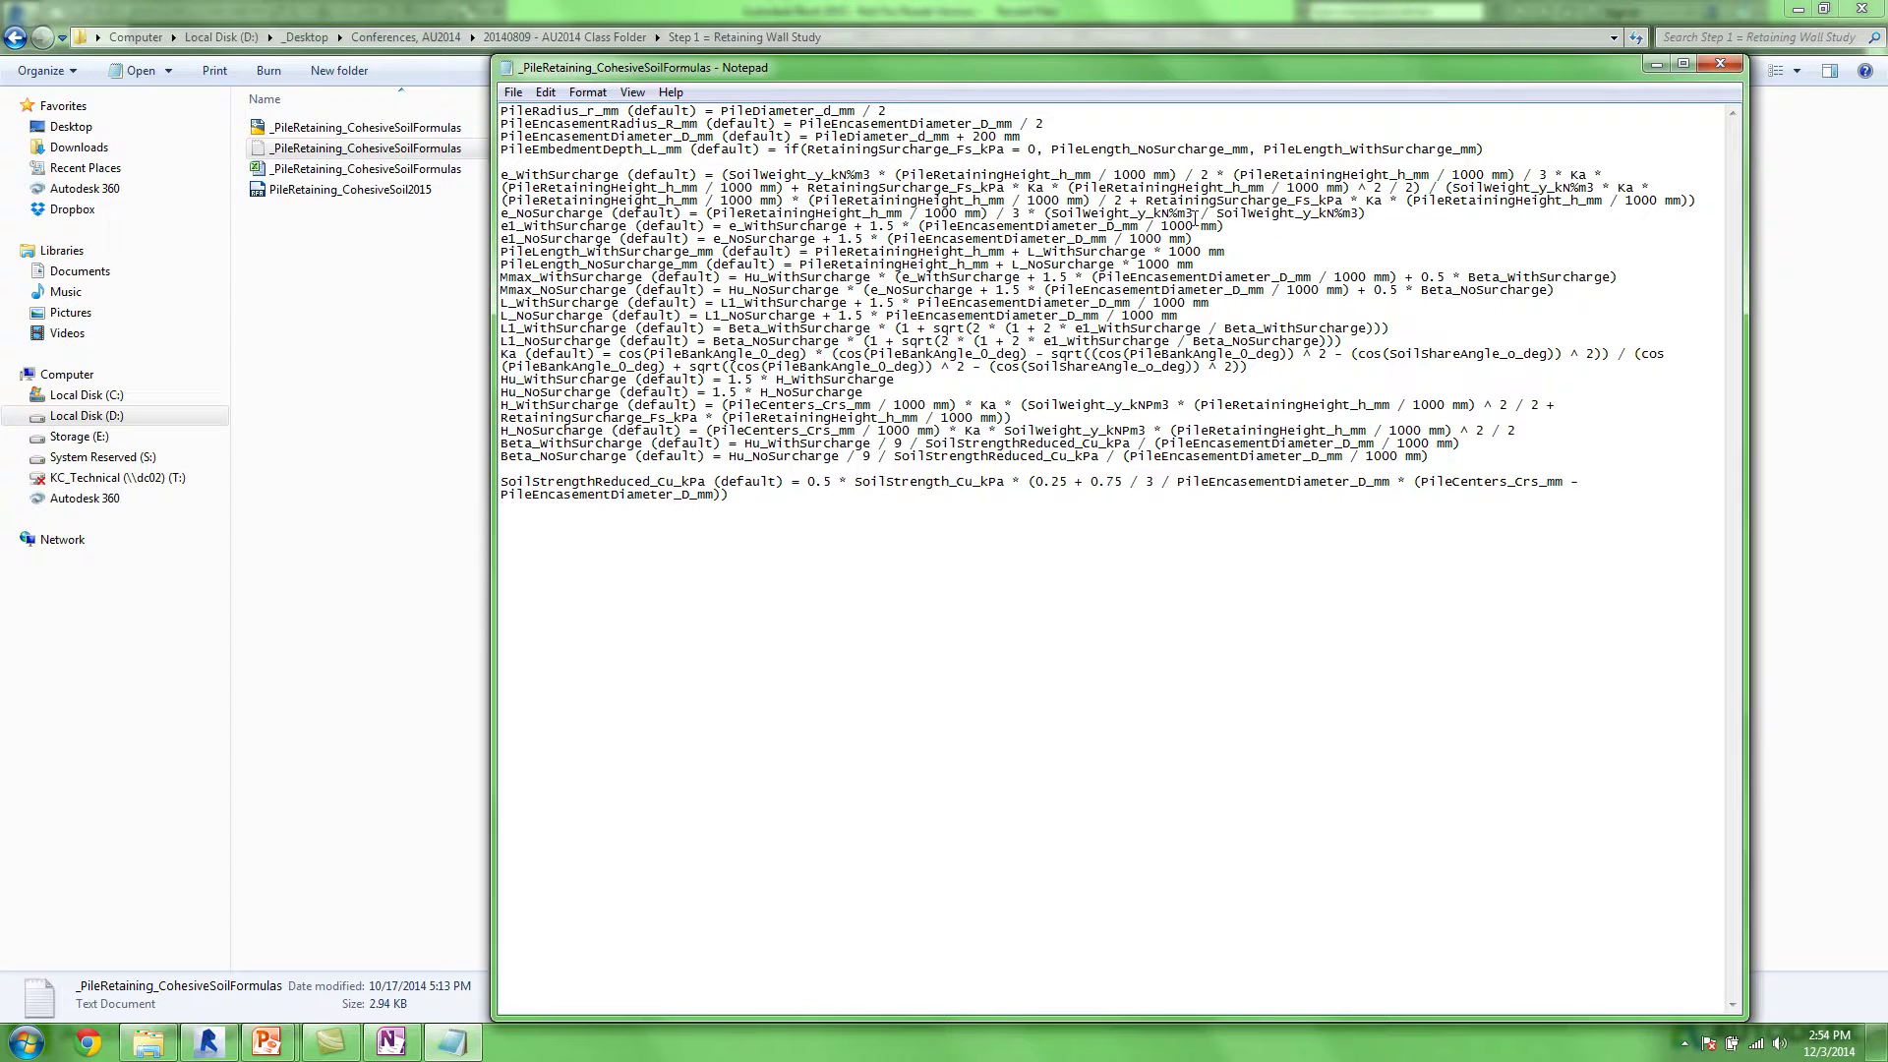
drag(1024, 70, 852, 75)
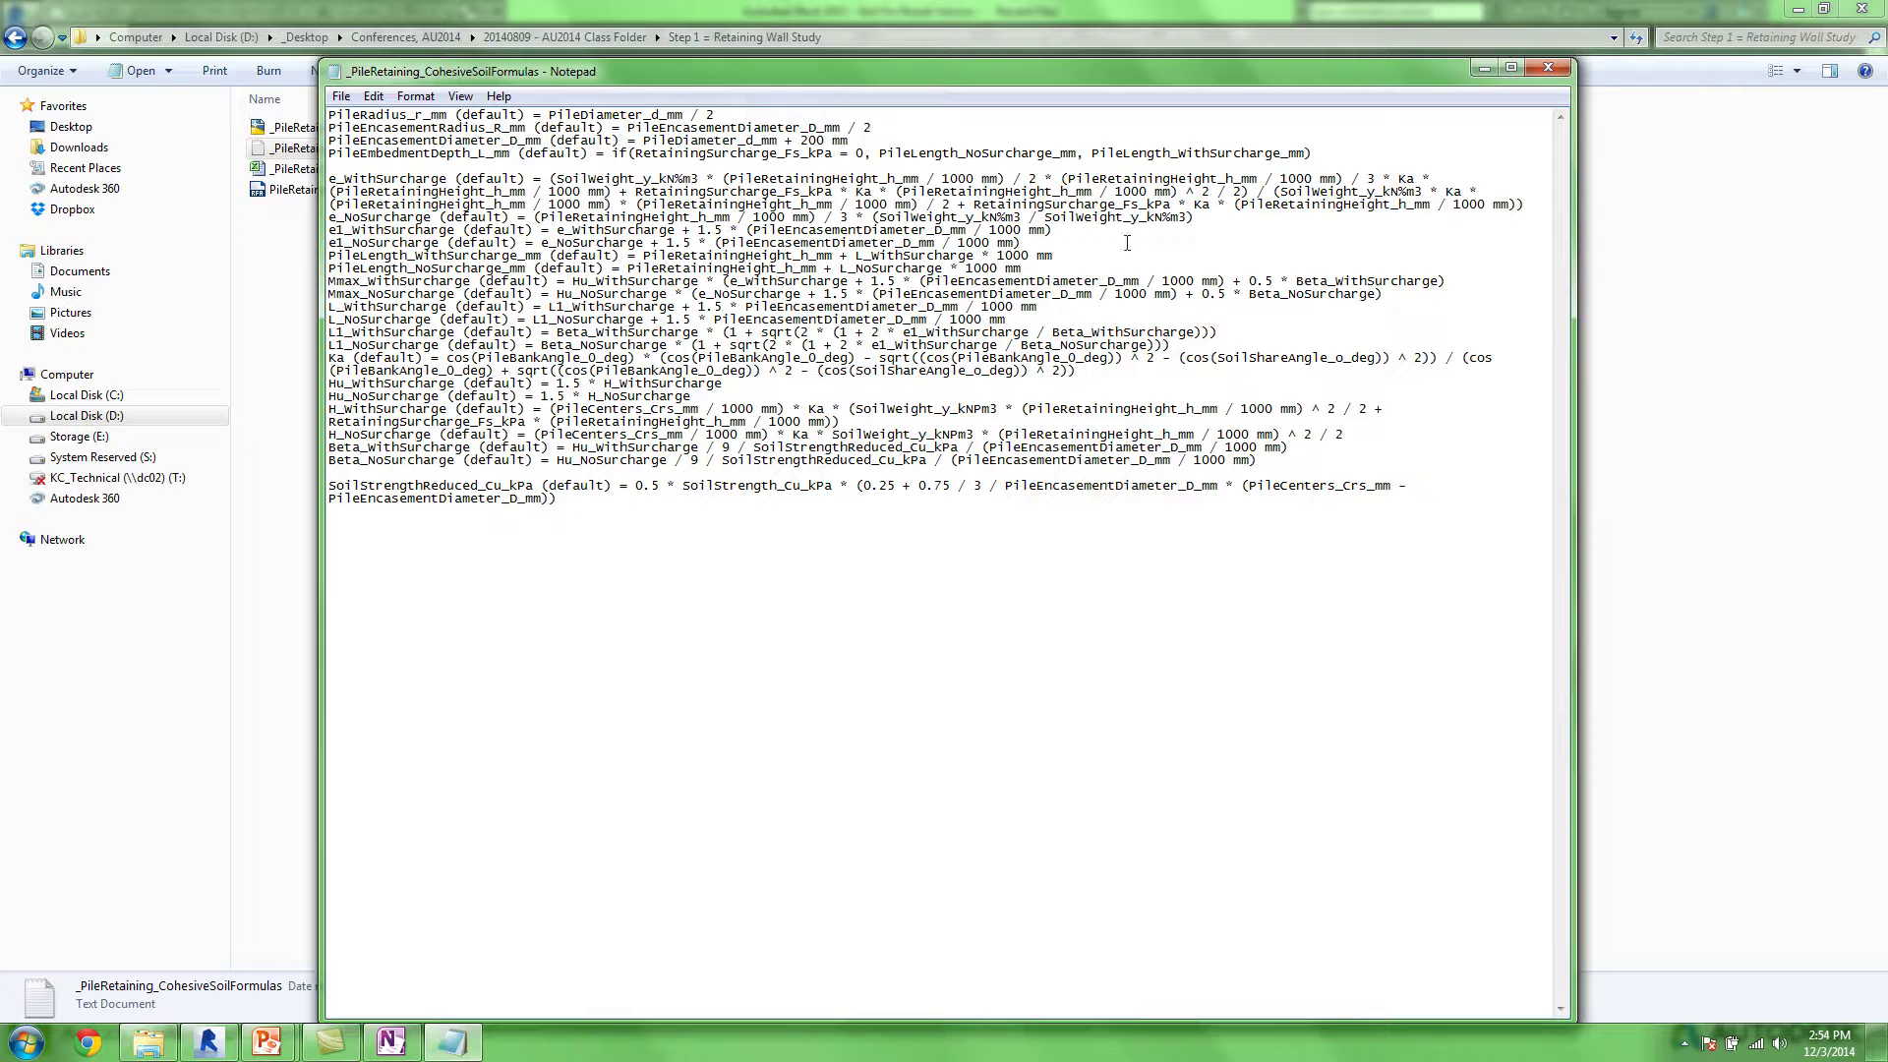
click(1549, 68)
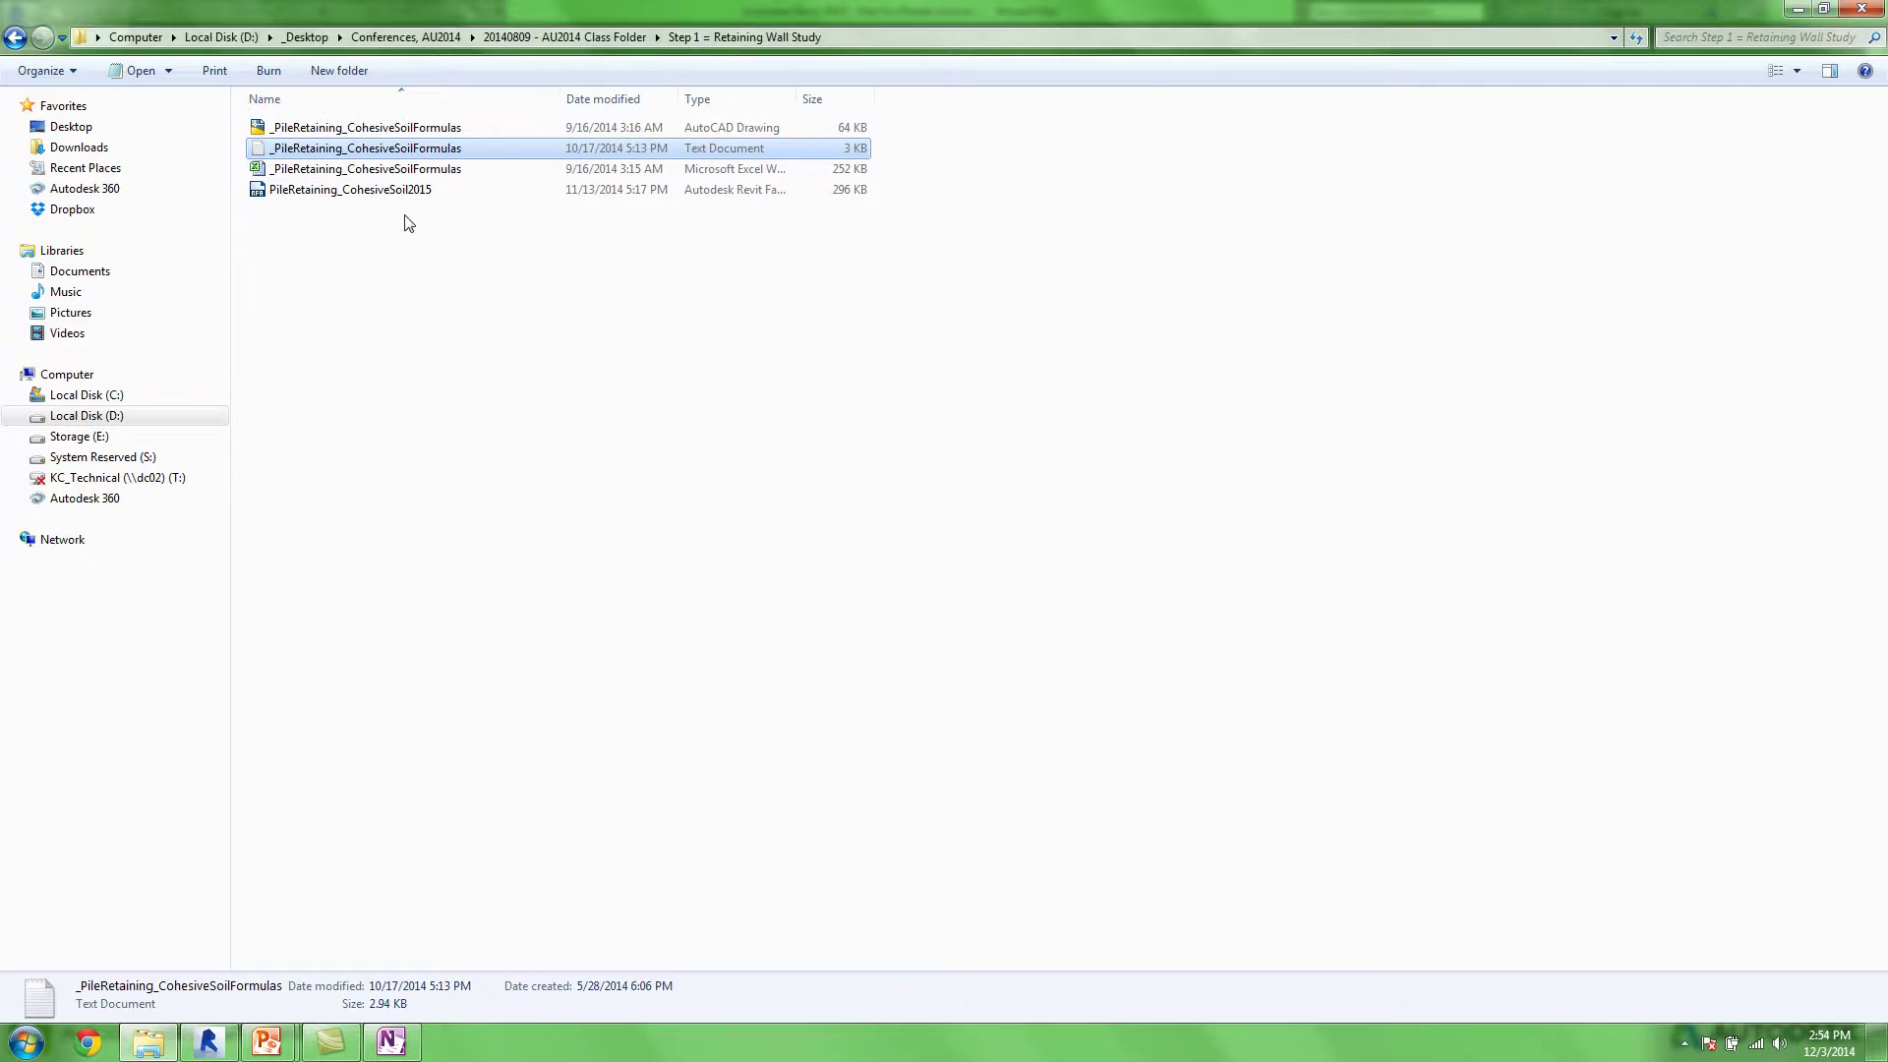
click(356, 256)
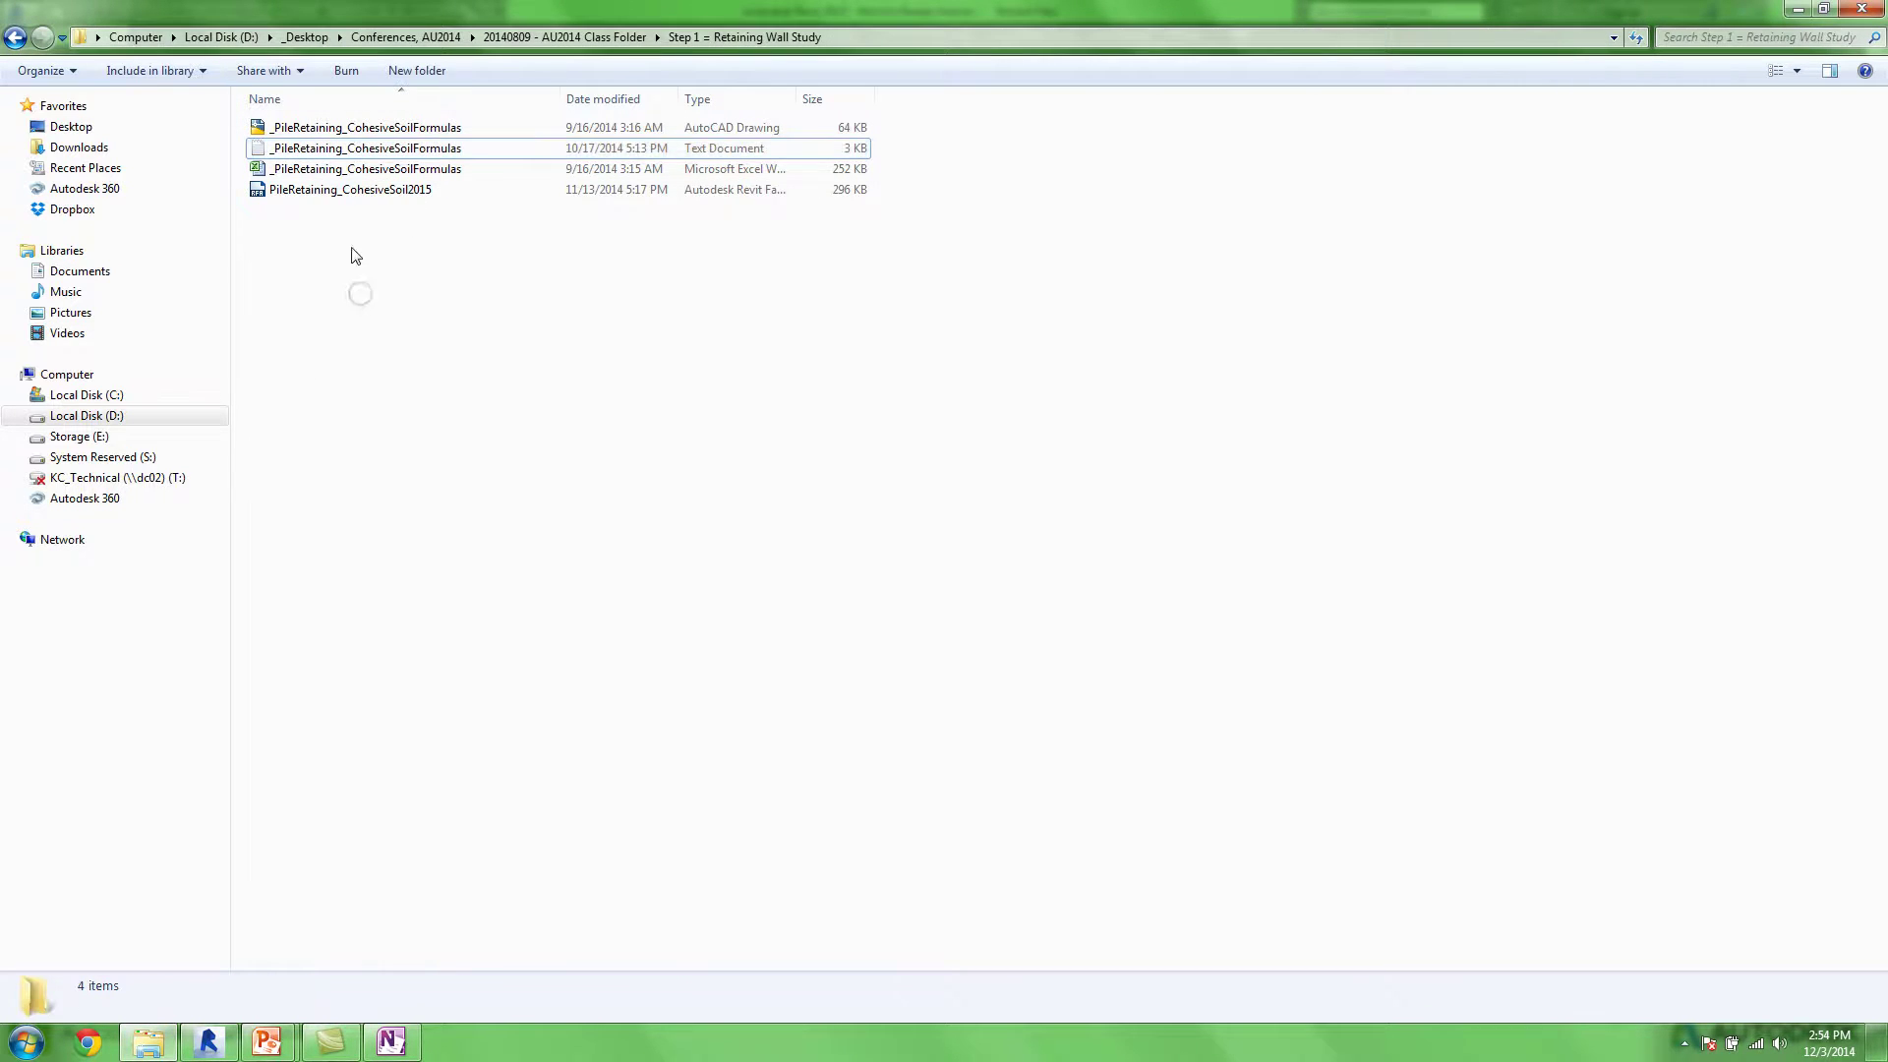
Preview the ConcreteFootingIncludingDesign_StructuralVariousExcelBlank image from the Step 2 = Concrete Footing Study folder and return to the class folder
click(573, 37)
double_click(329, 148)
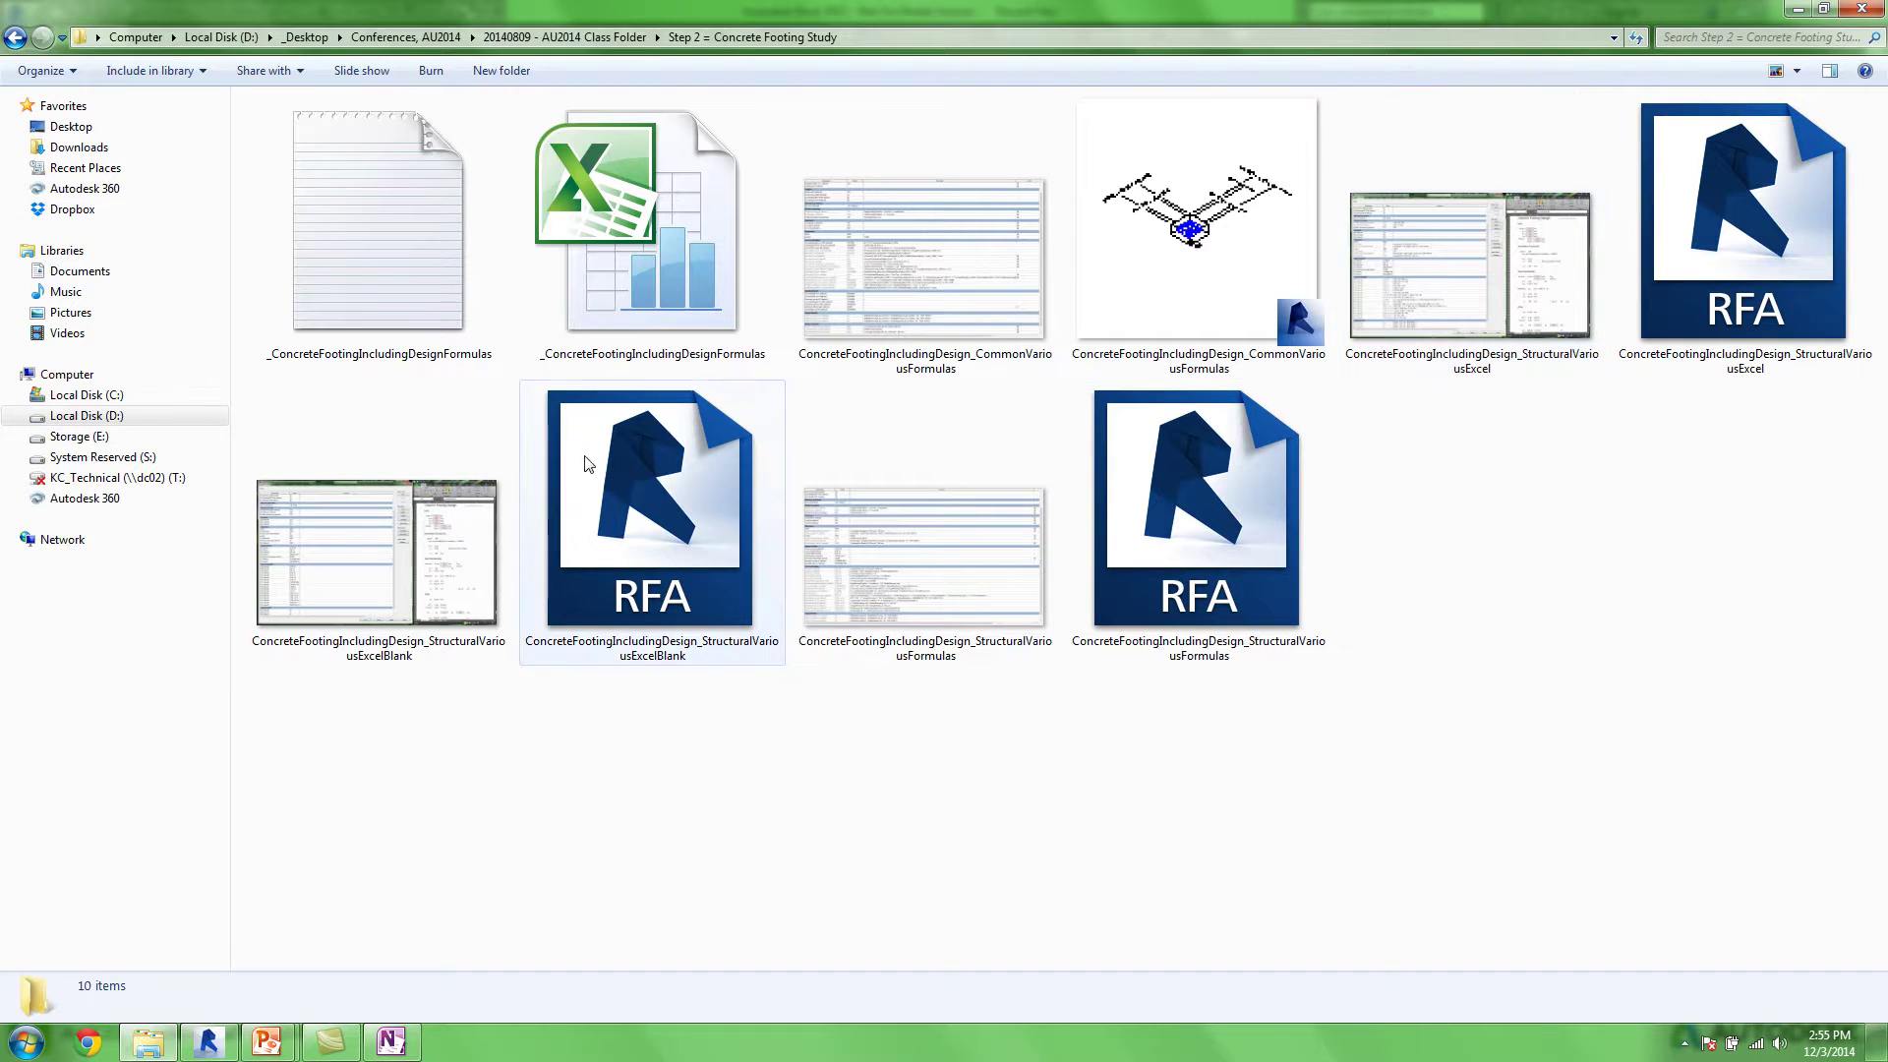
right_click(363, 554)
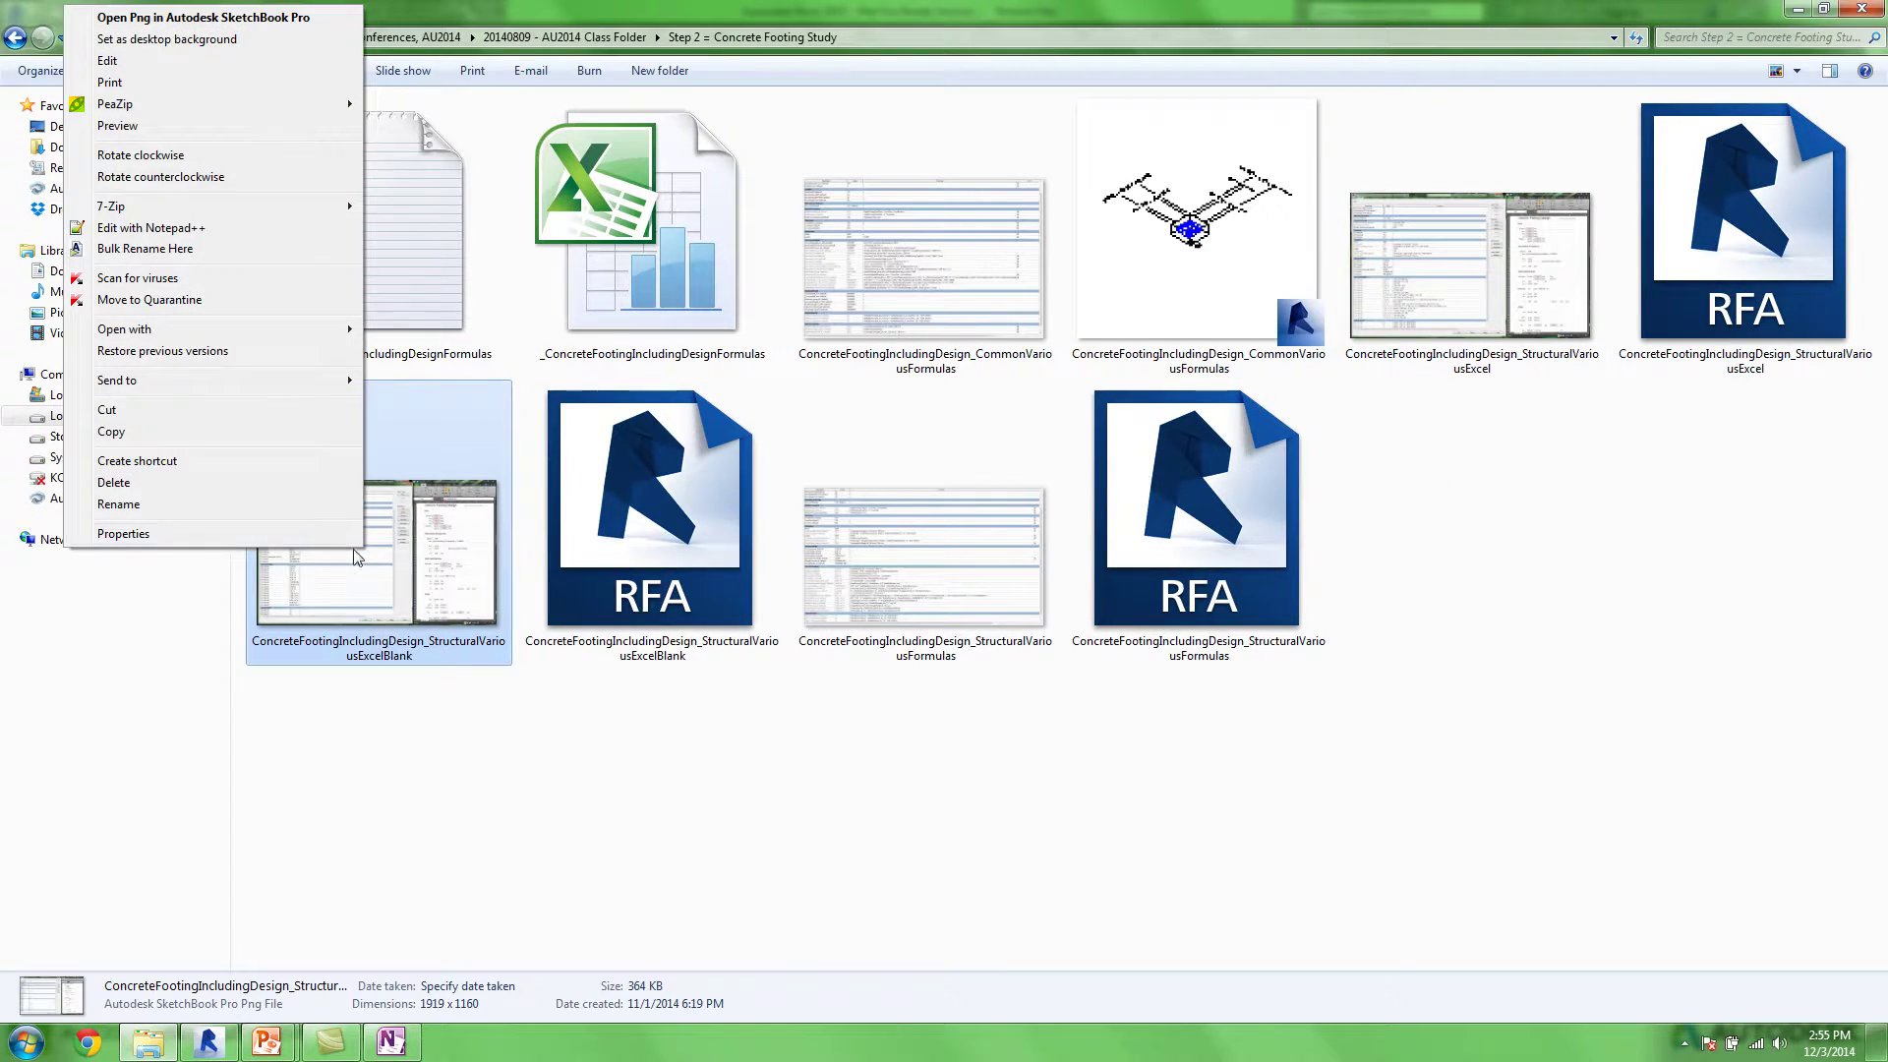
click(194, 129)
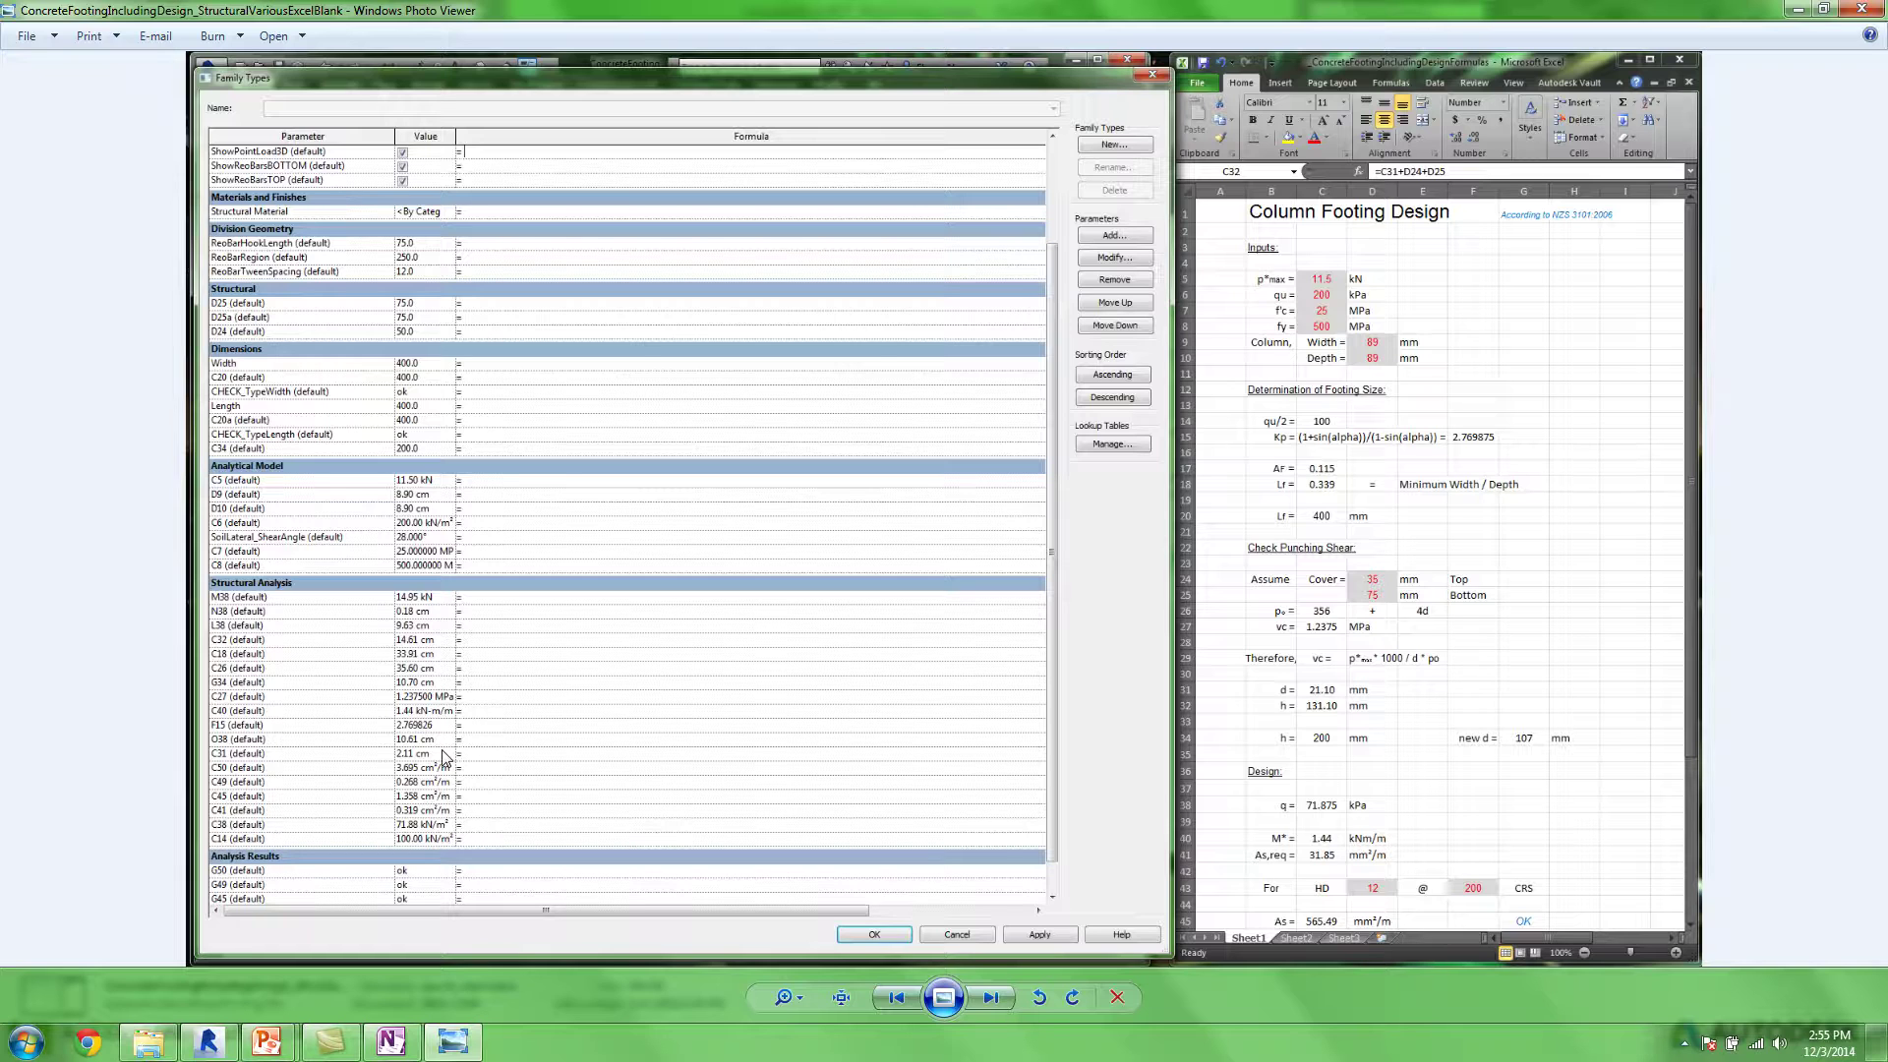
click(1798, 10)
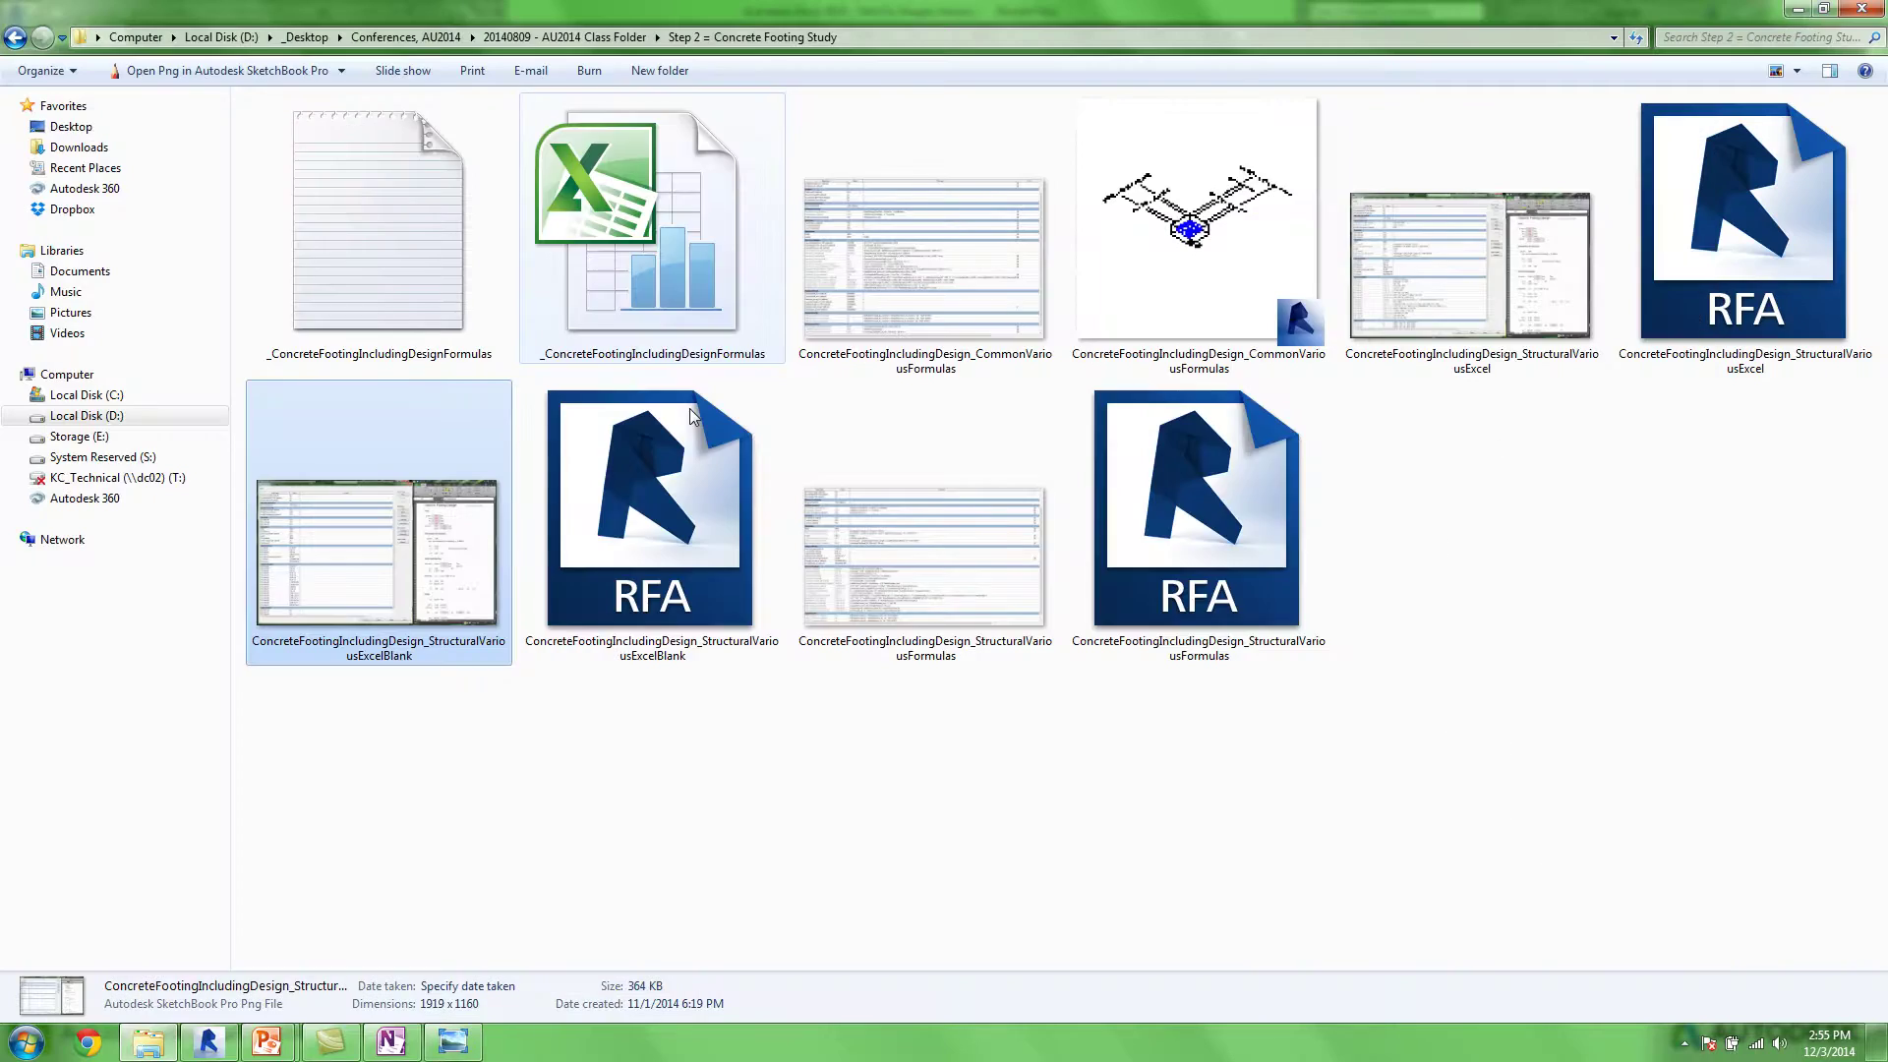
click(642, 870)
click(15, 37)
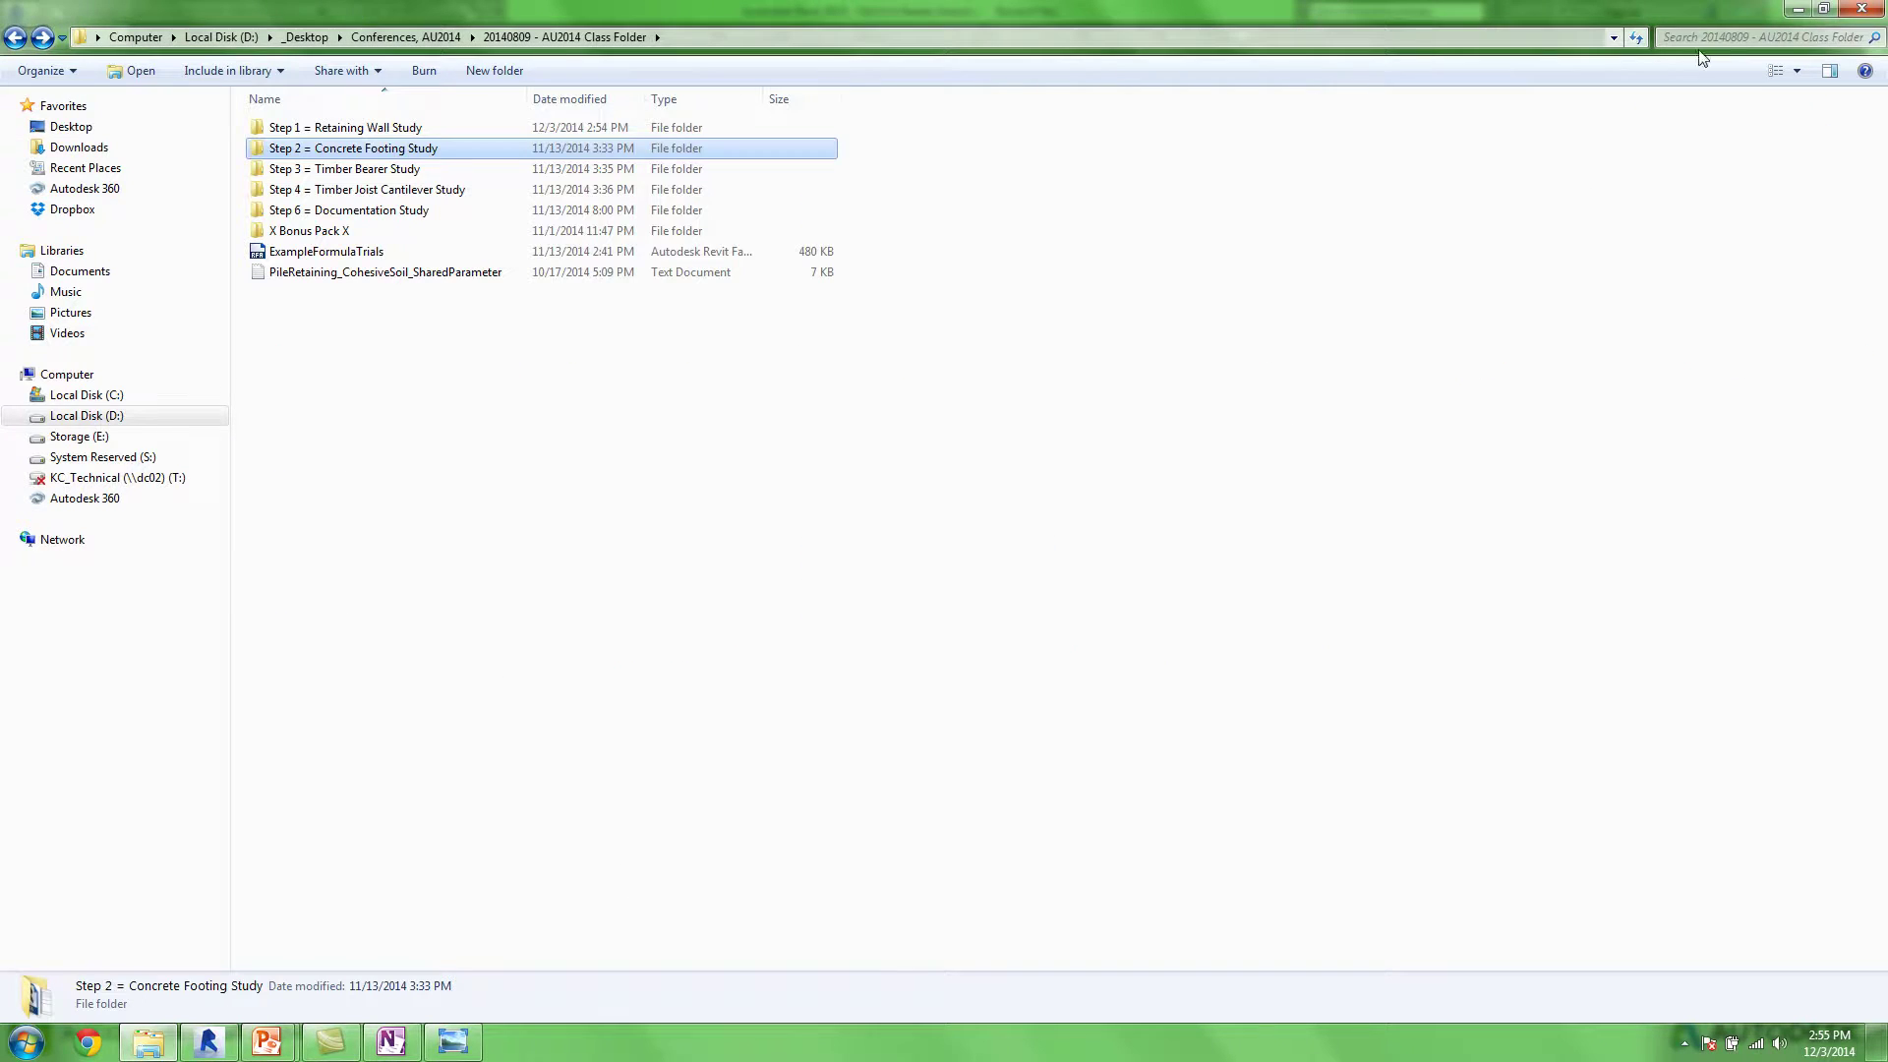
Shrink the File Explorer window beside Revit's start page and open the ExampleFormulaTrials family from the class folder in Revit
click(1824, 12)
drag(936, 75, 1264, 150)
click(1079, 514)
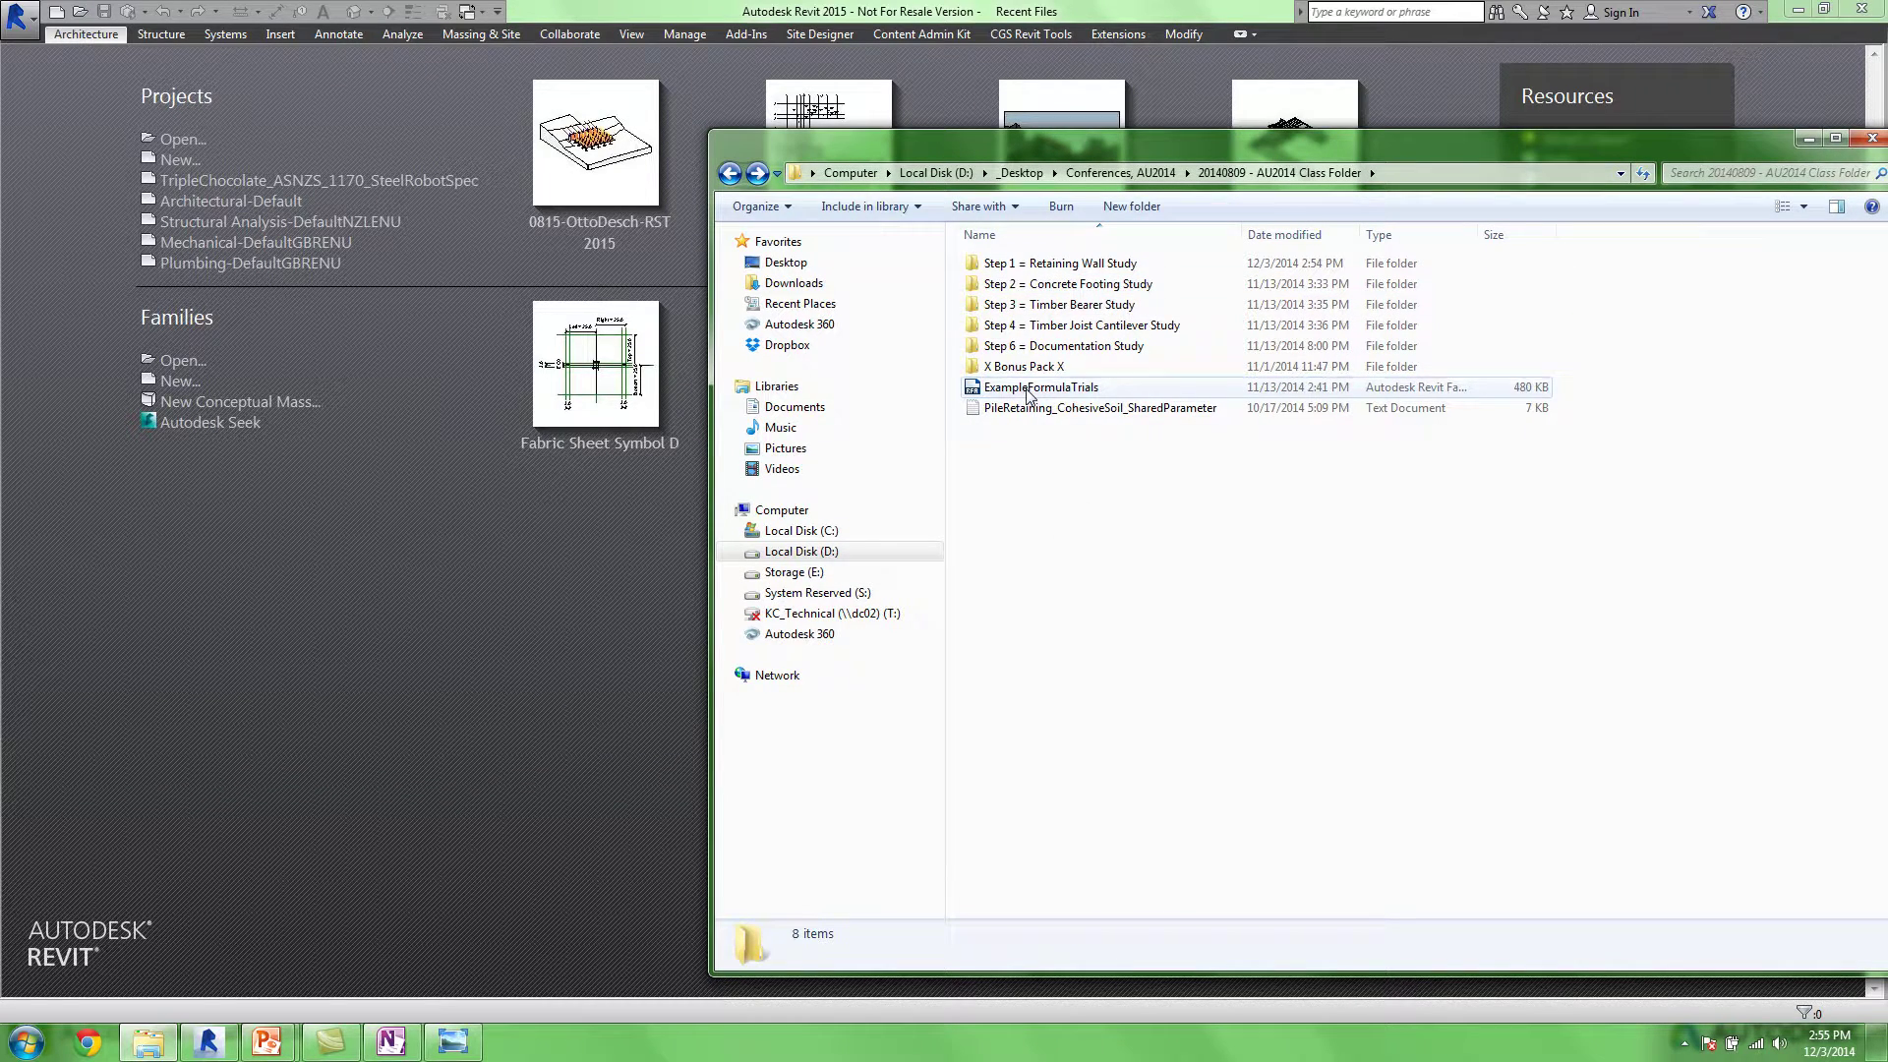
click(1038, 389)
drag(1049, 393, 535, 586)
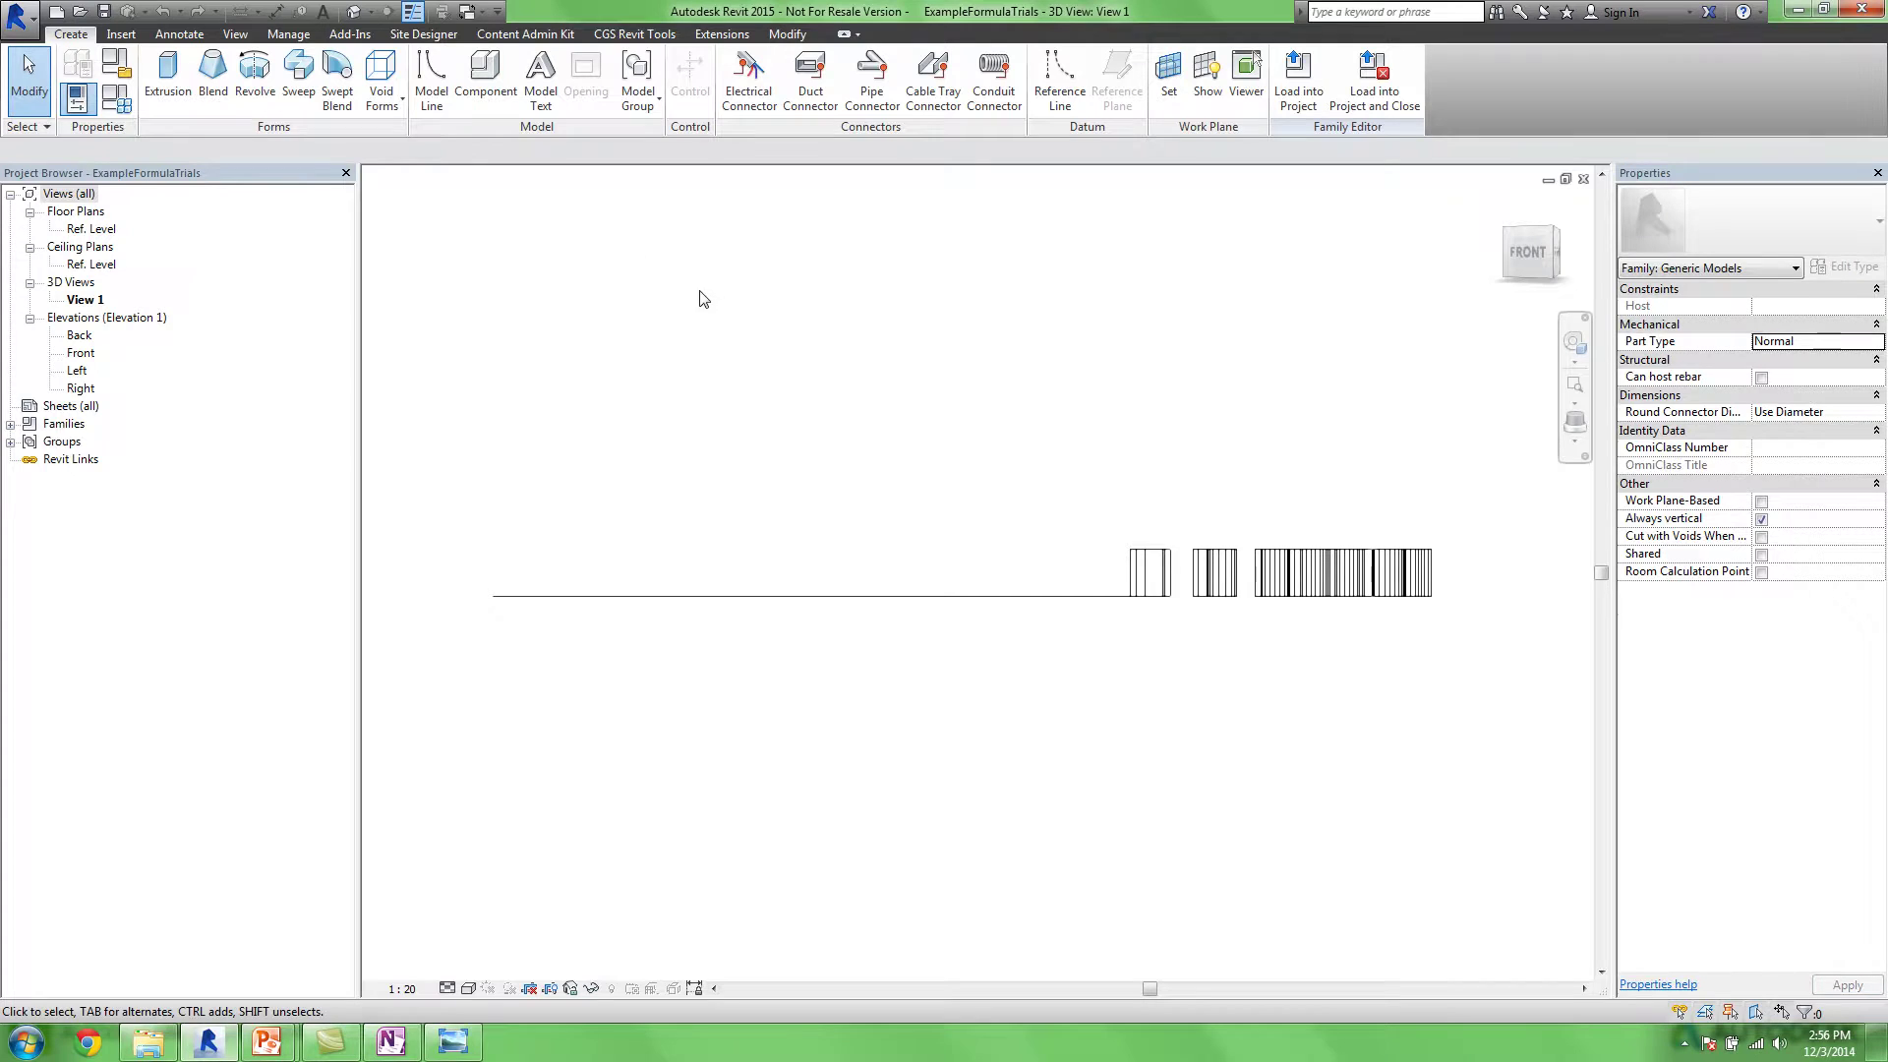
Inspect the arc and the model text from above in 3D View 1, and open the Ref. Level floor plan
click(74, 300)
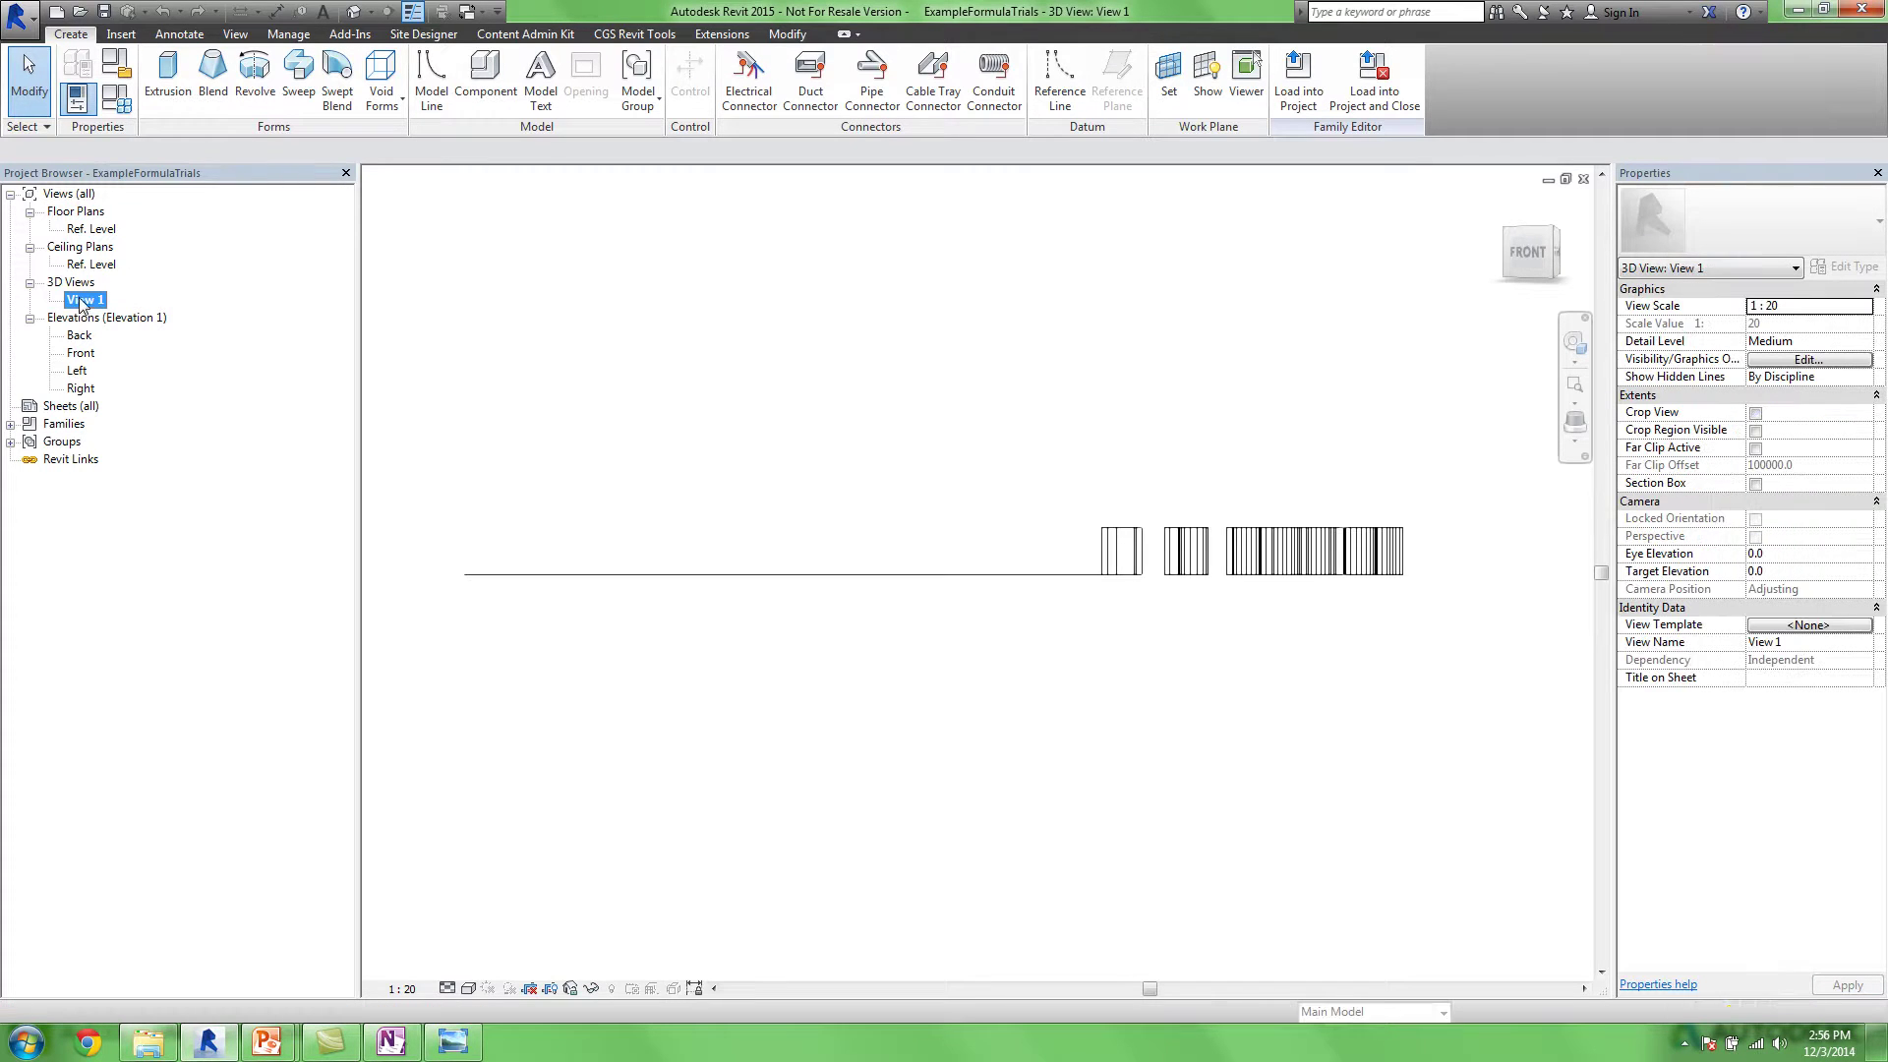
click(875, 278)
middle_drag(915, 424, 891, 356)
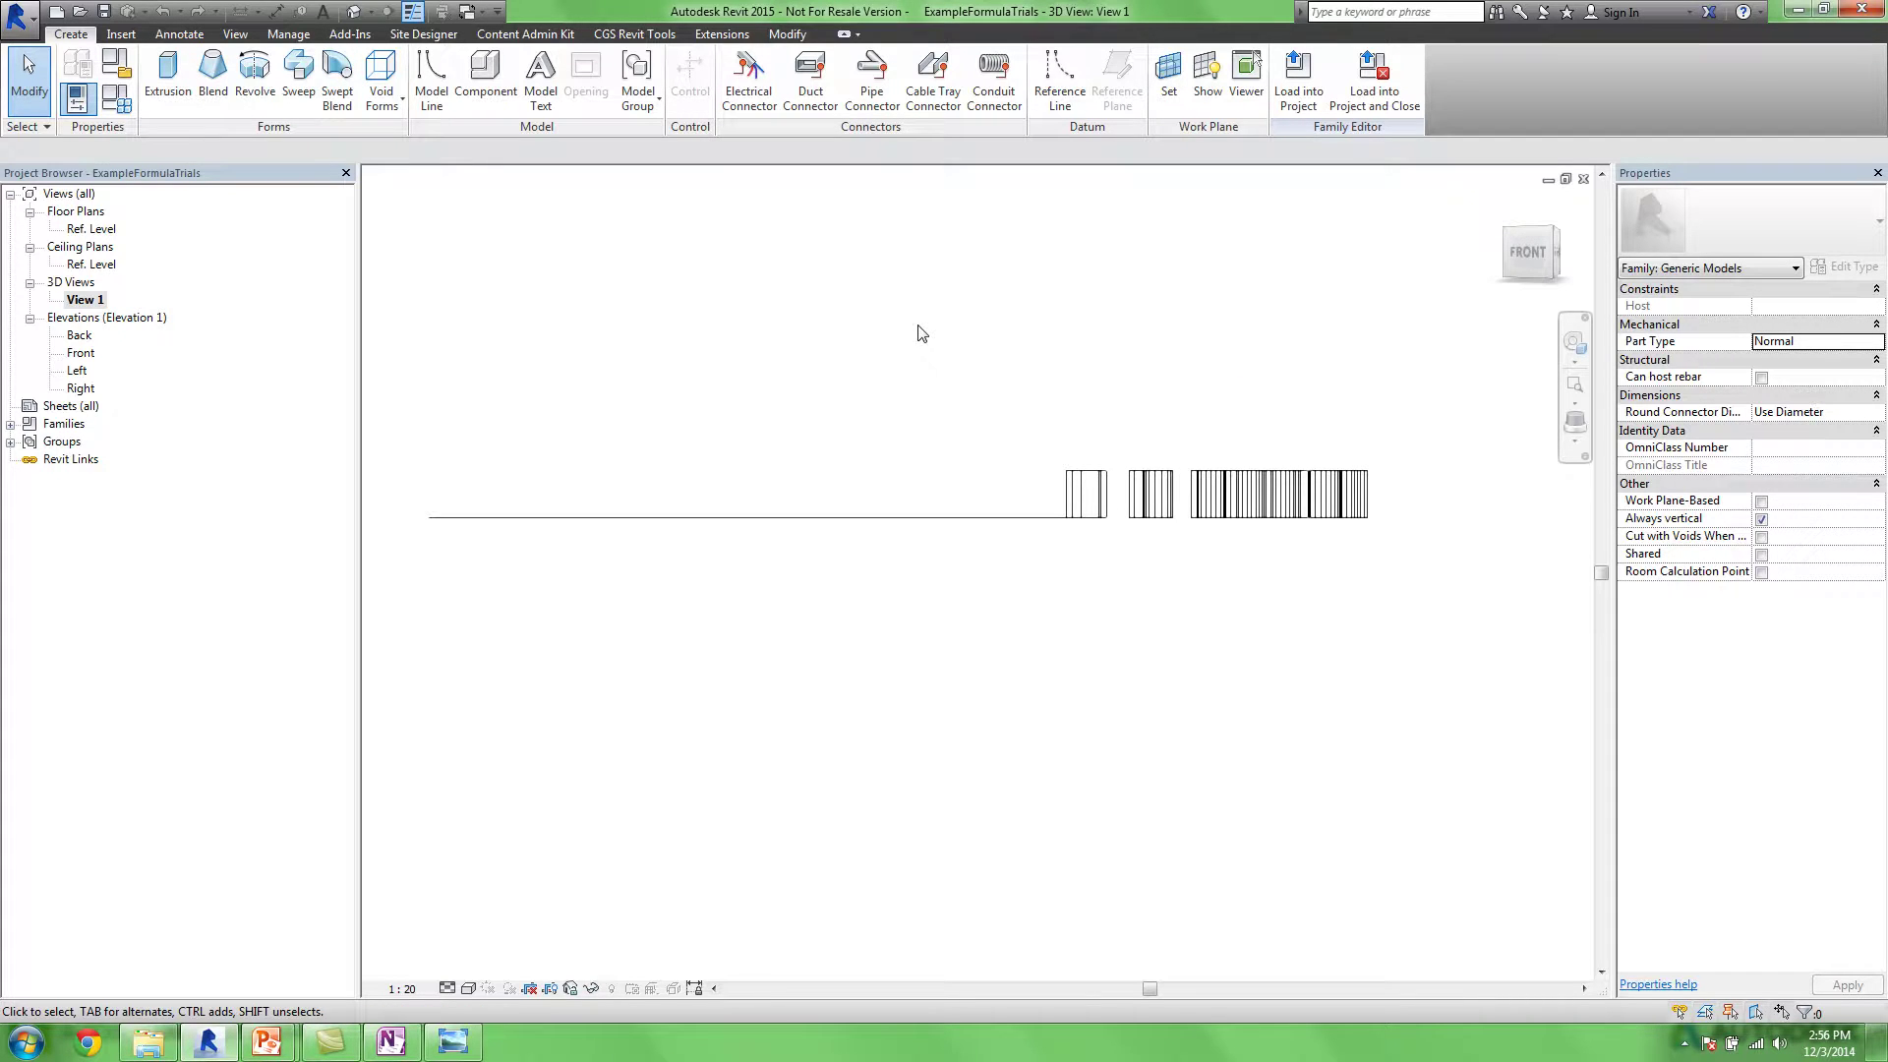
shift+middle_drag(963, 368, 1007, 646)
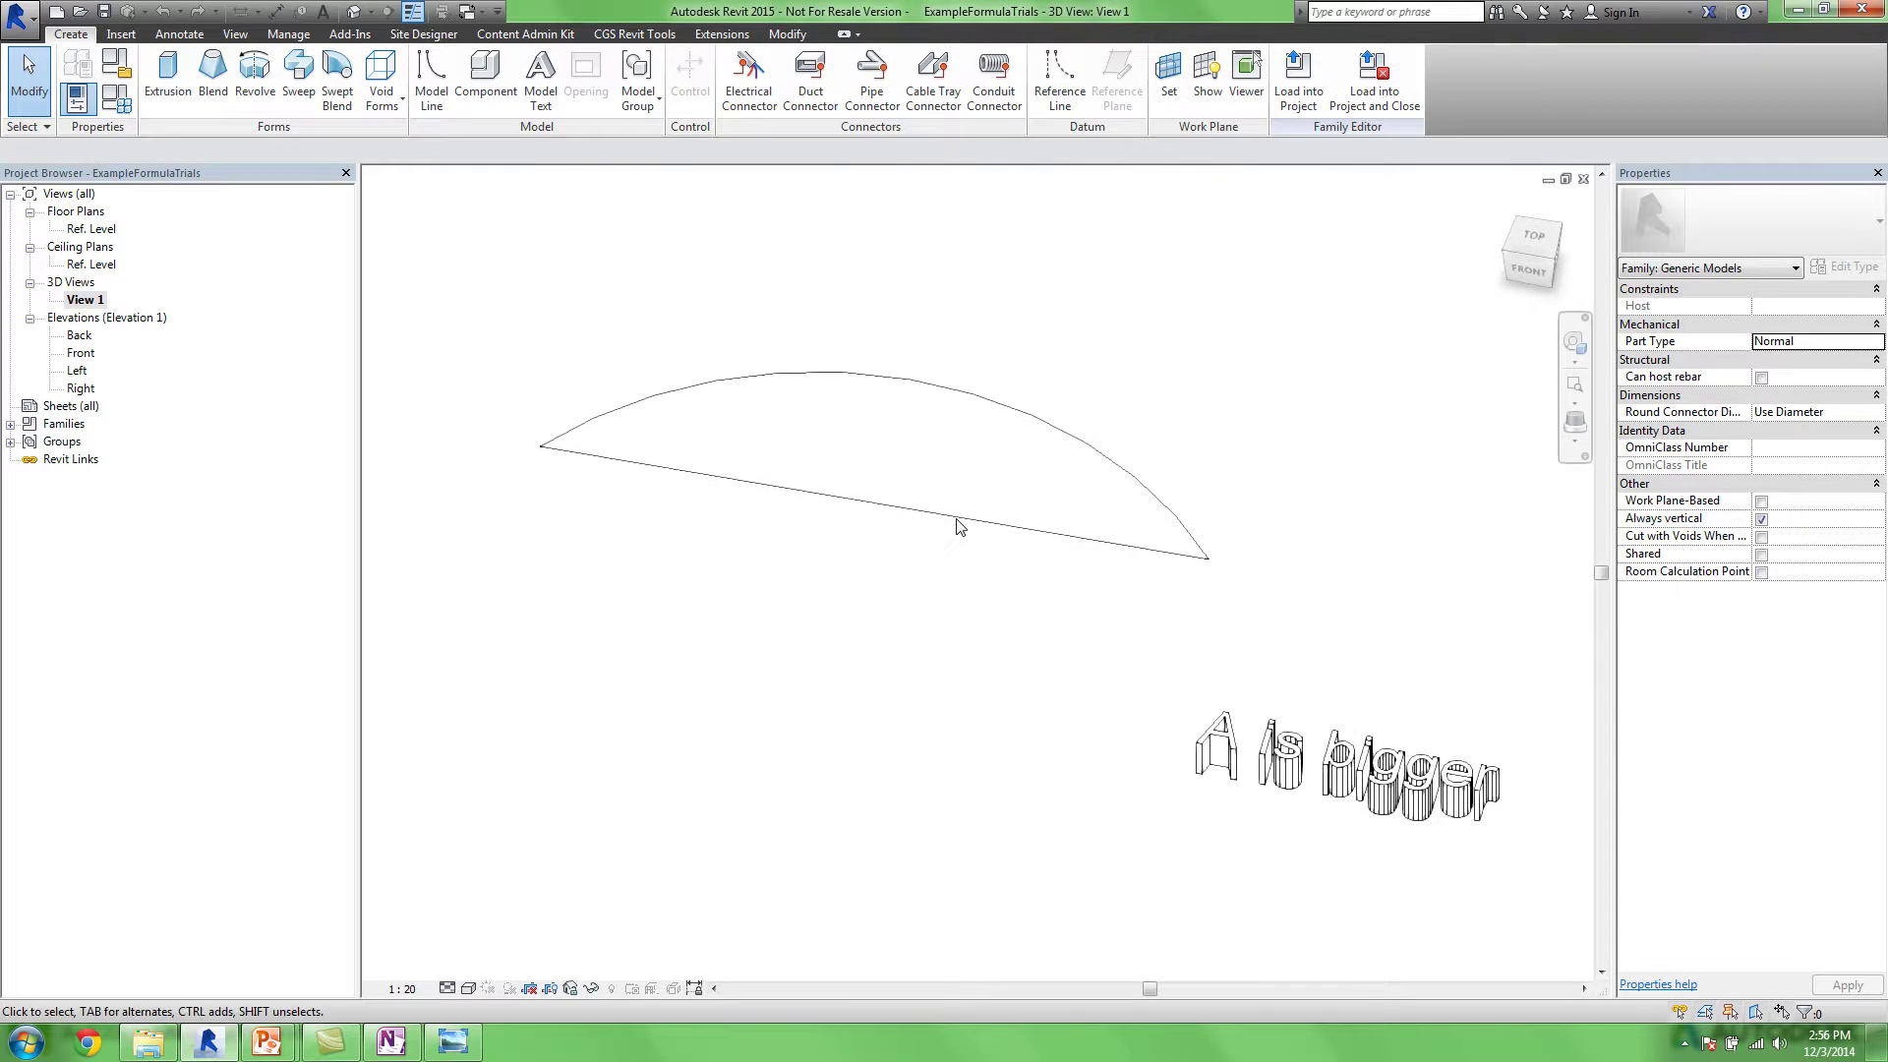
double_click(89, 229)
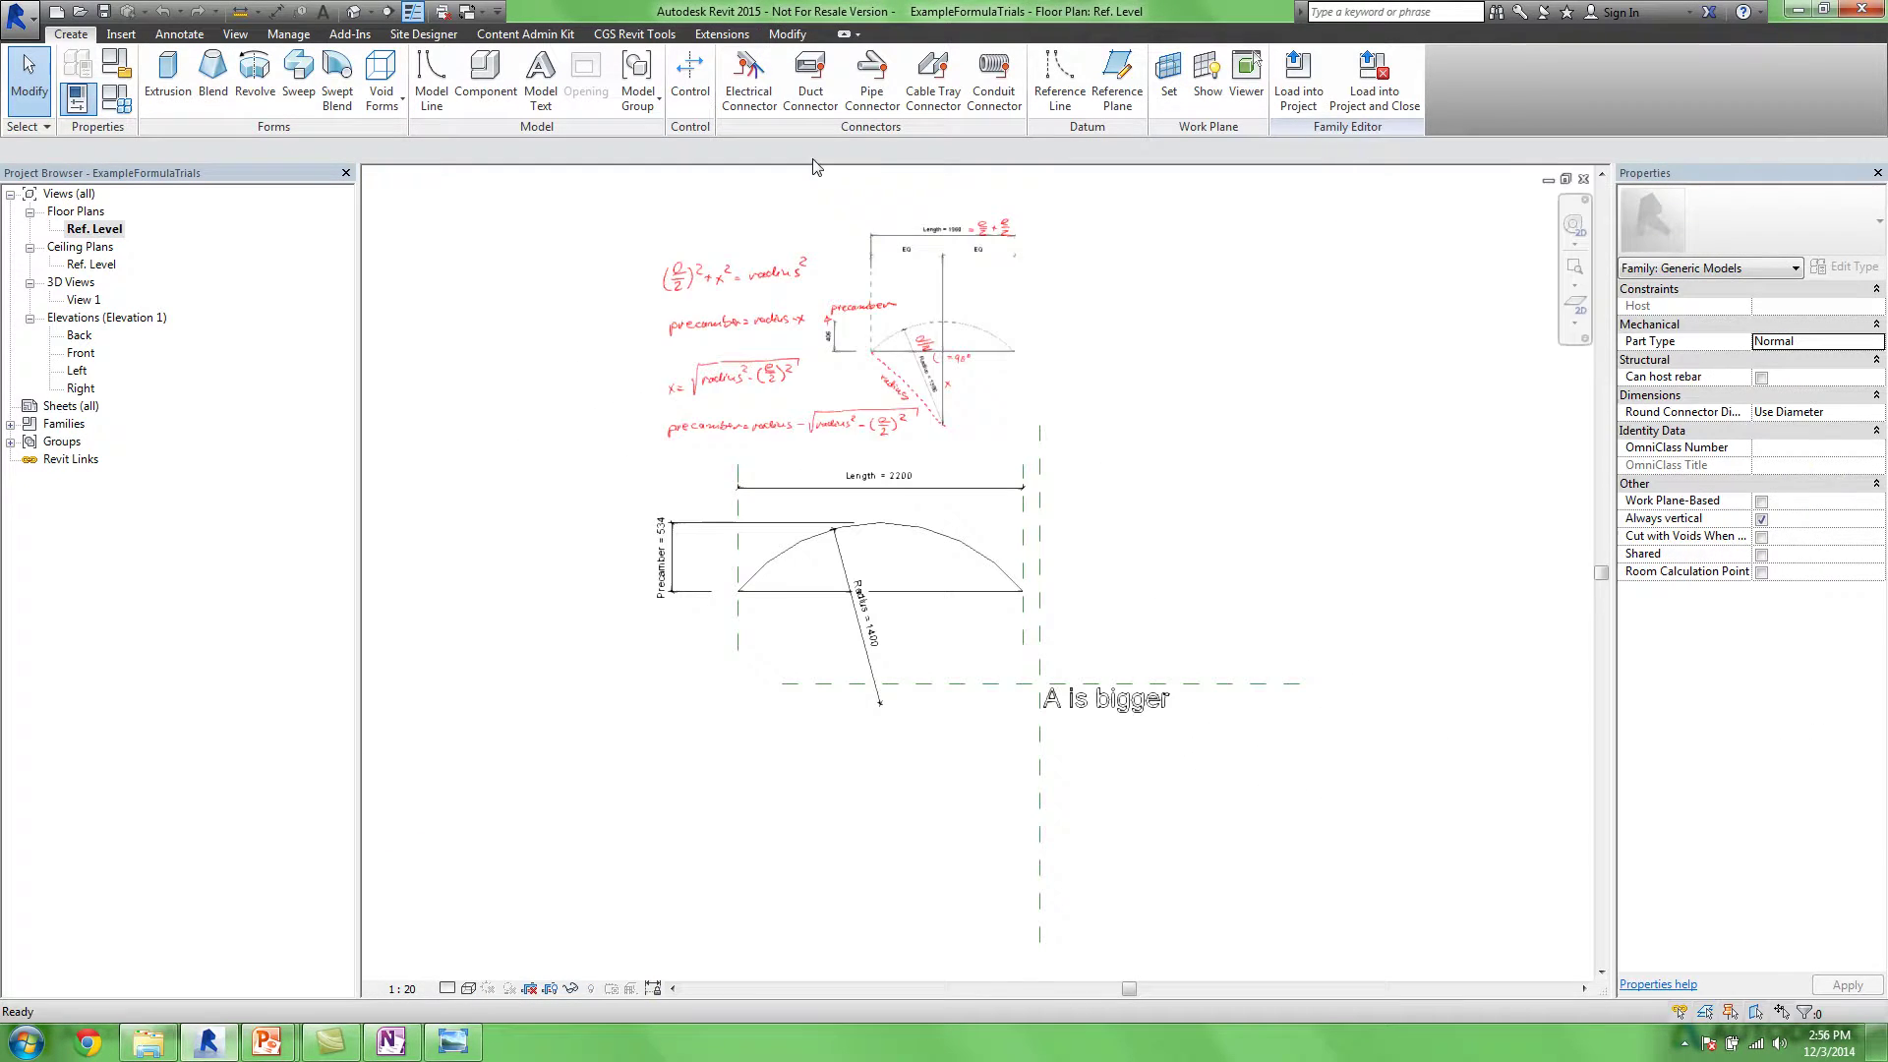
Examine the image of the handwritten precamber and radius formulas above the dimensioned arc in the floor plan
middle_drag(865, 433, 963, 458)
middle_drag(1230, 403, 1316, 433)
click(1163, 372)
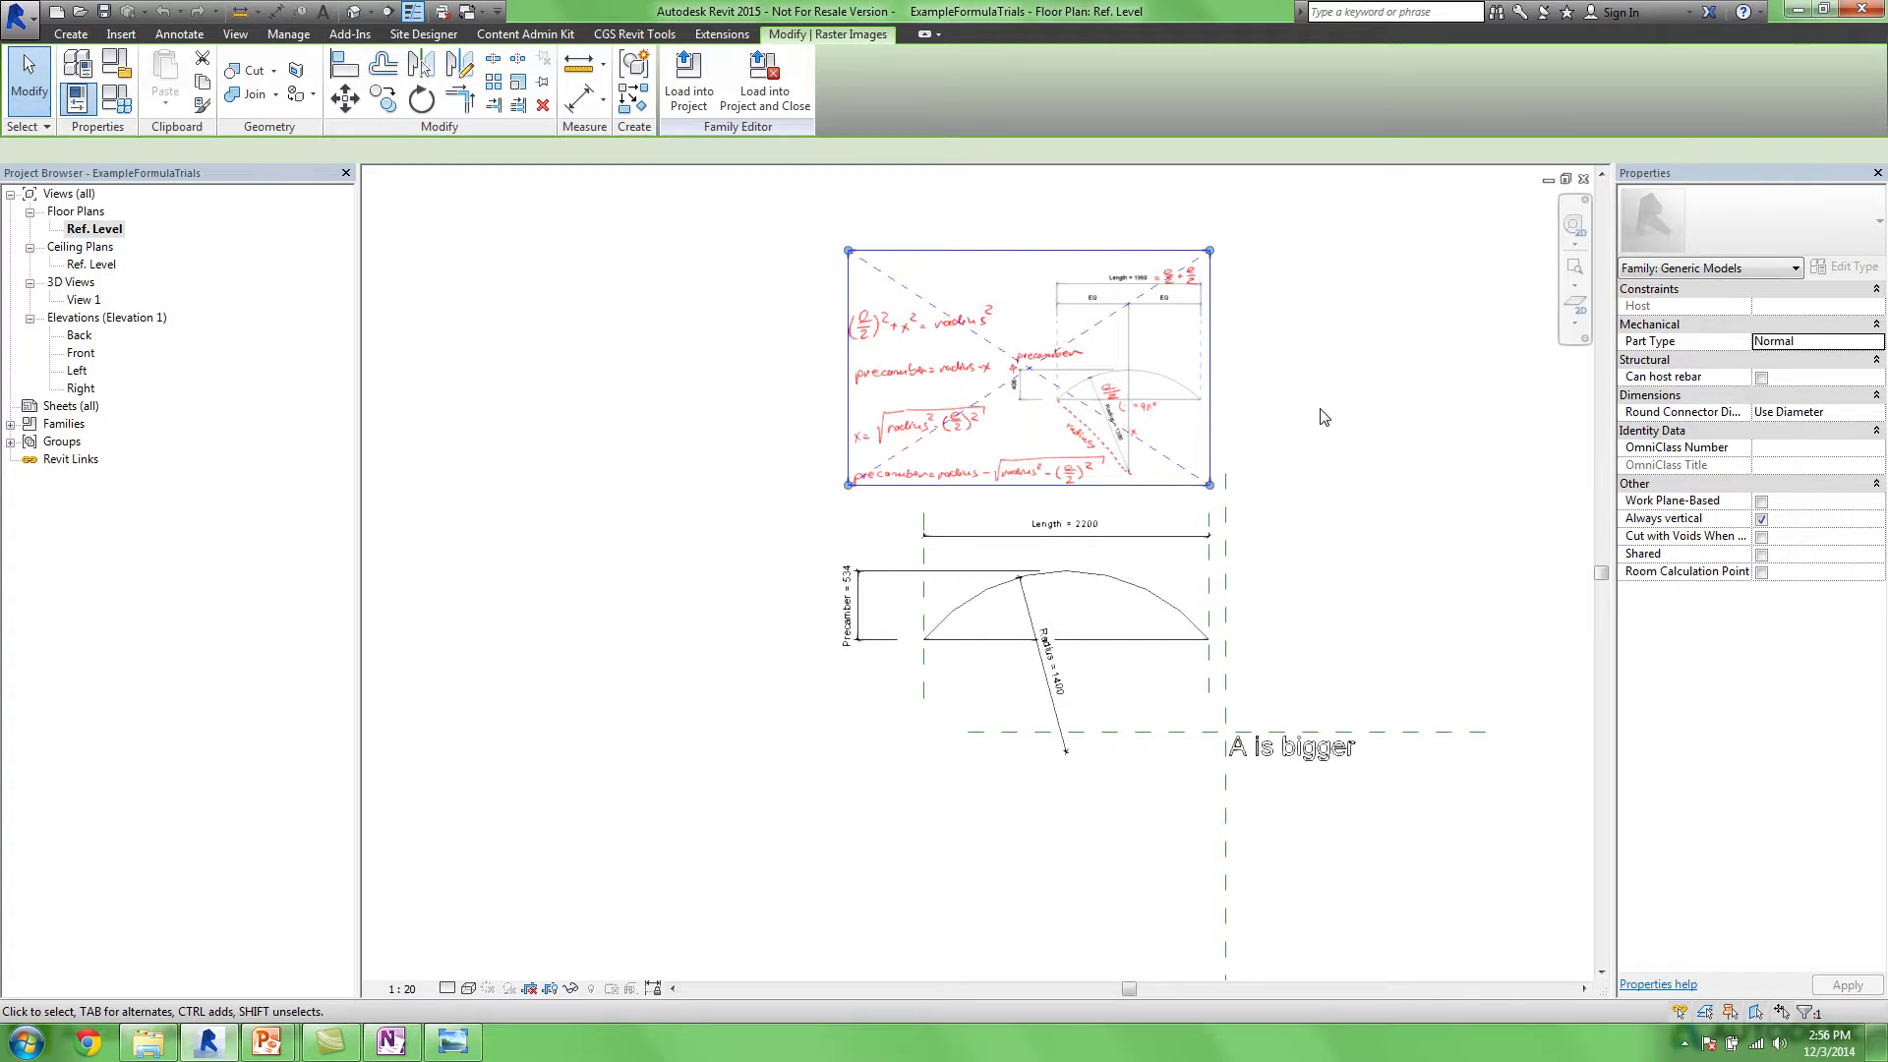
click(1277, 417)
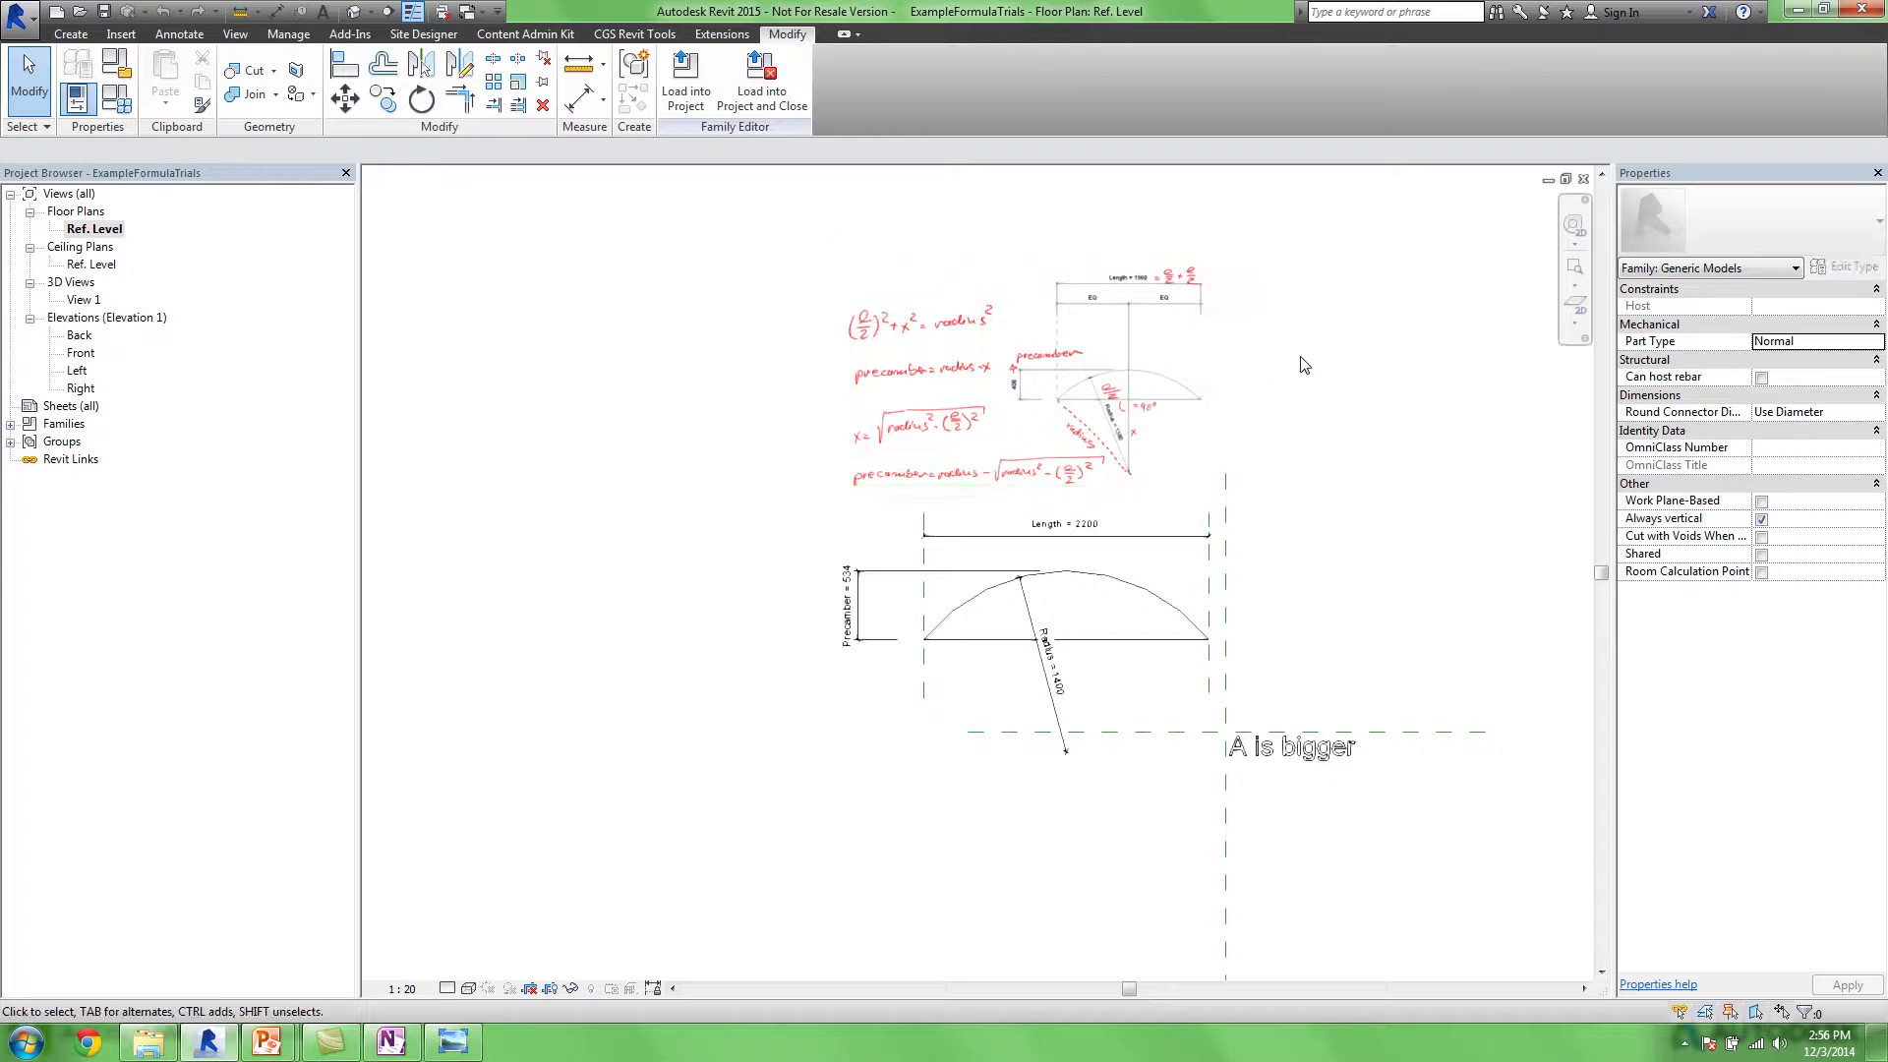
middle_drag(1330, 371, 1300, 332)
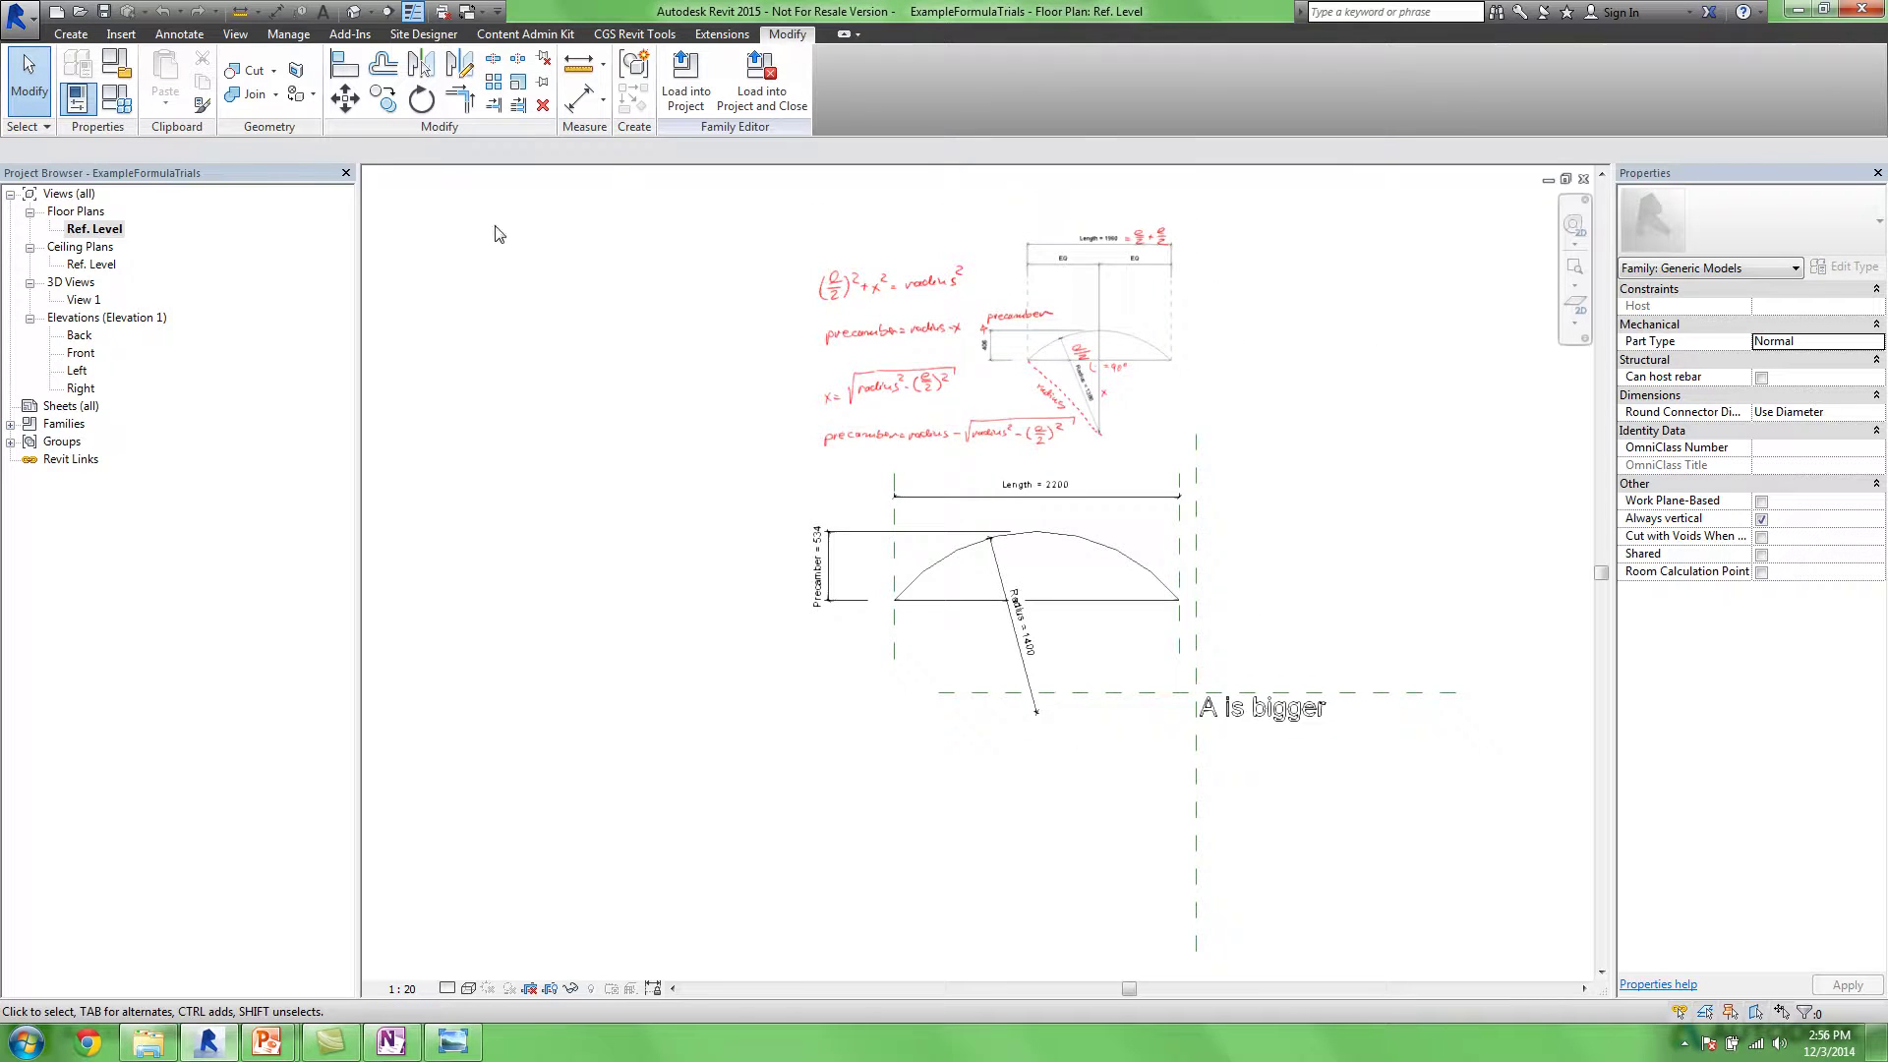
Open the family's types and parameters, and enlarge the window and Formula column until the Largest_of_4 formula is fully readable
click(116, 99)
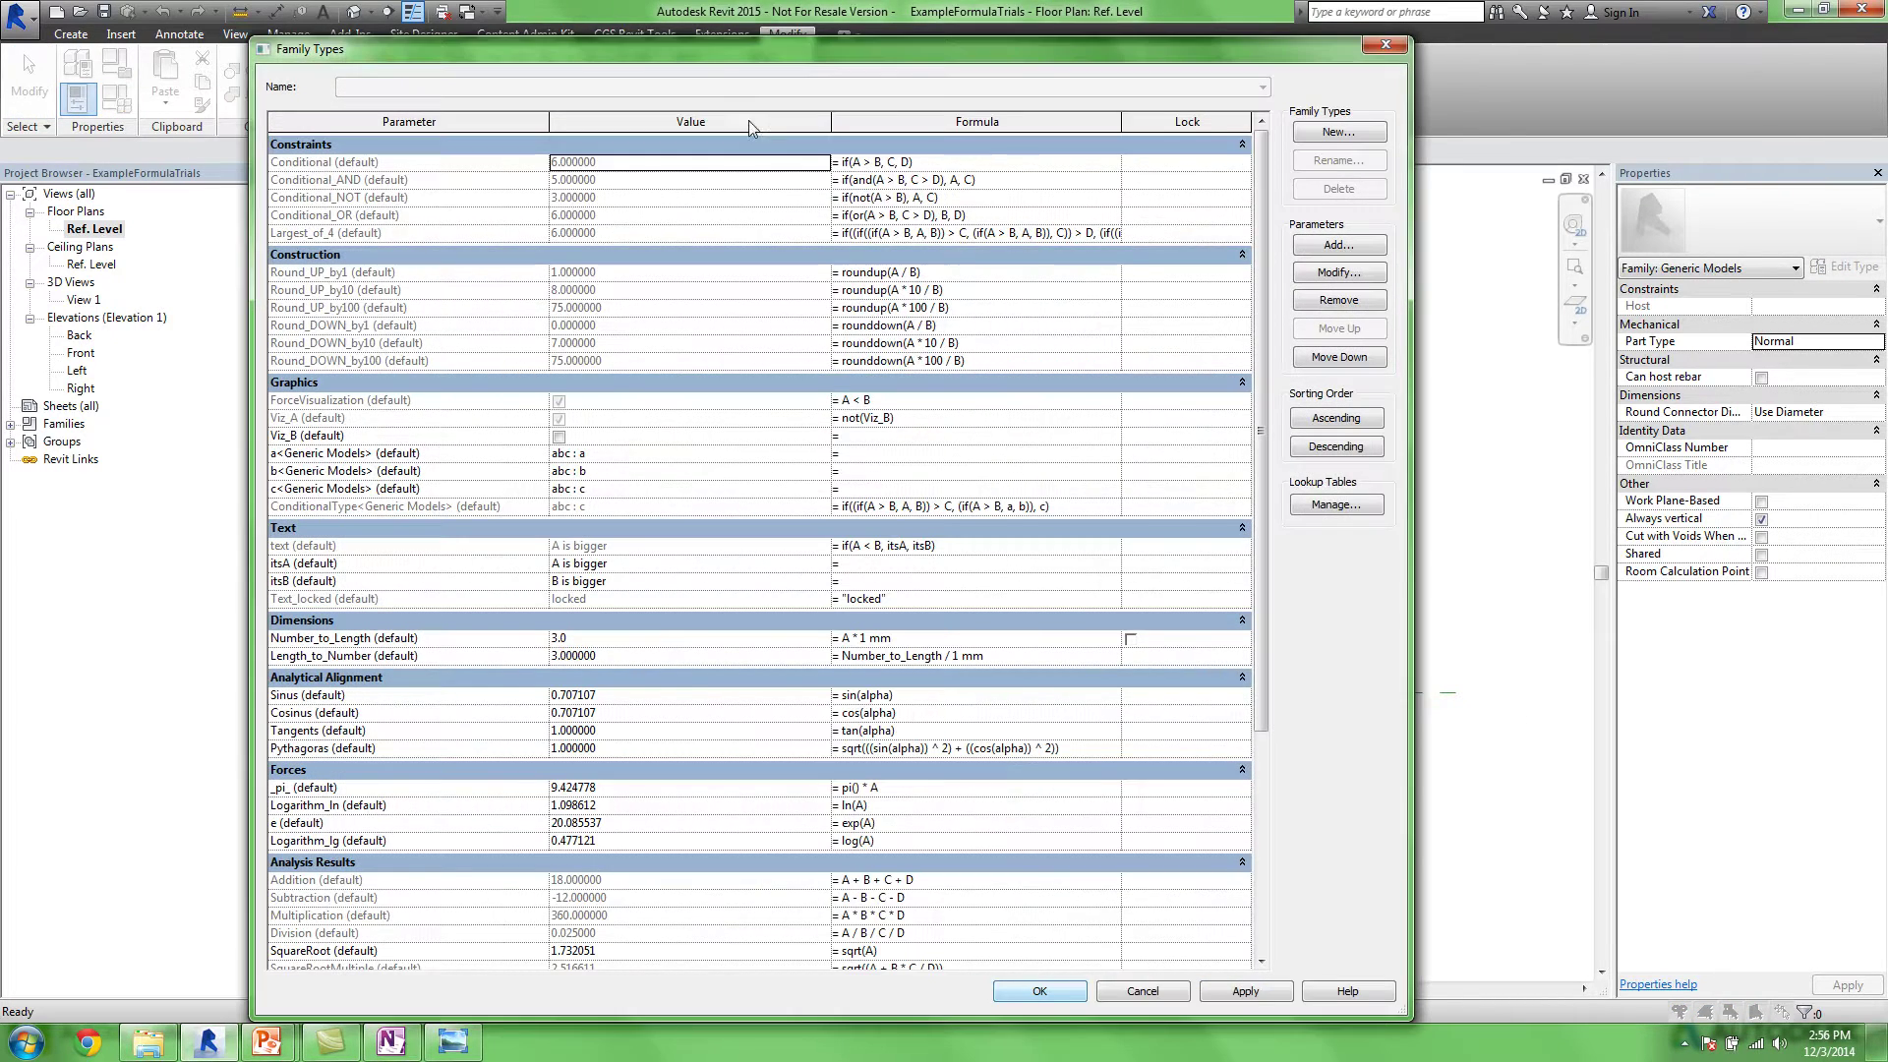
drag(724, 54, 727, 38)
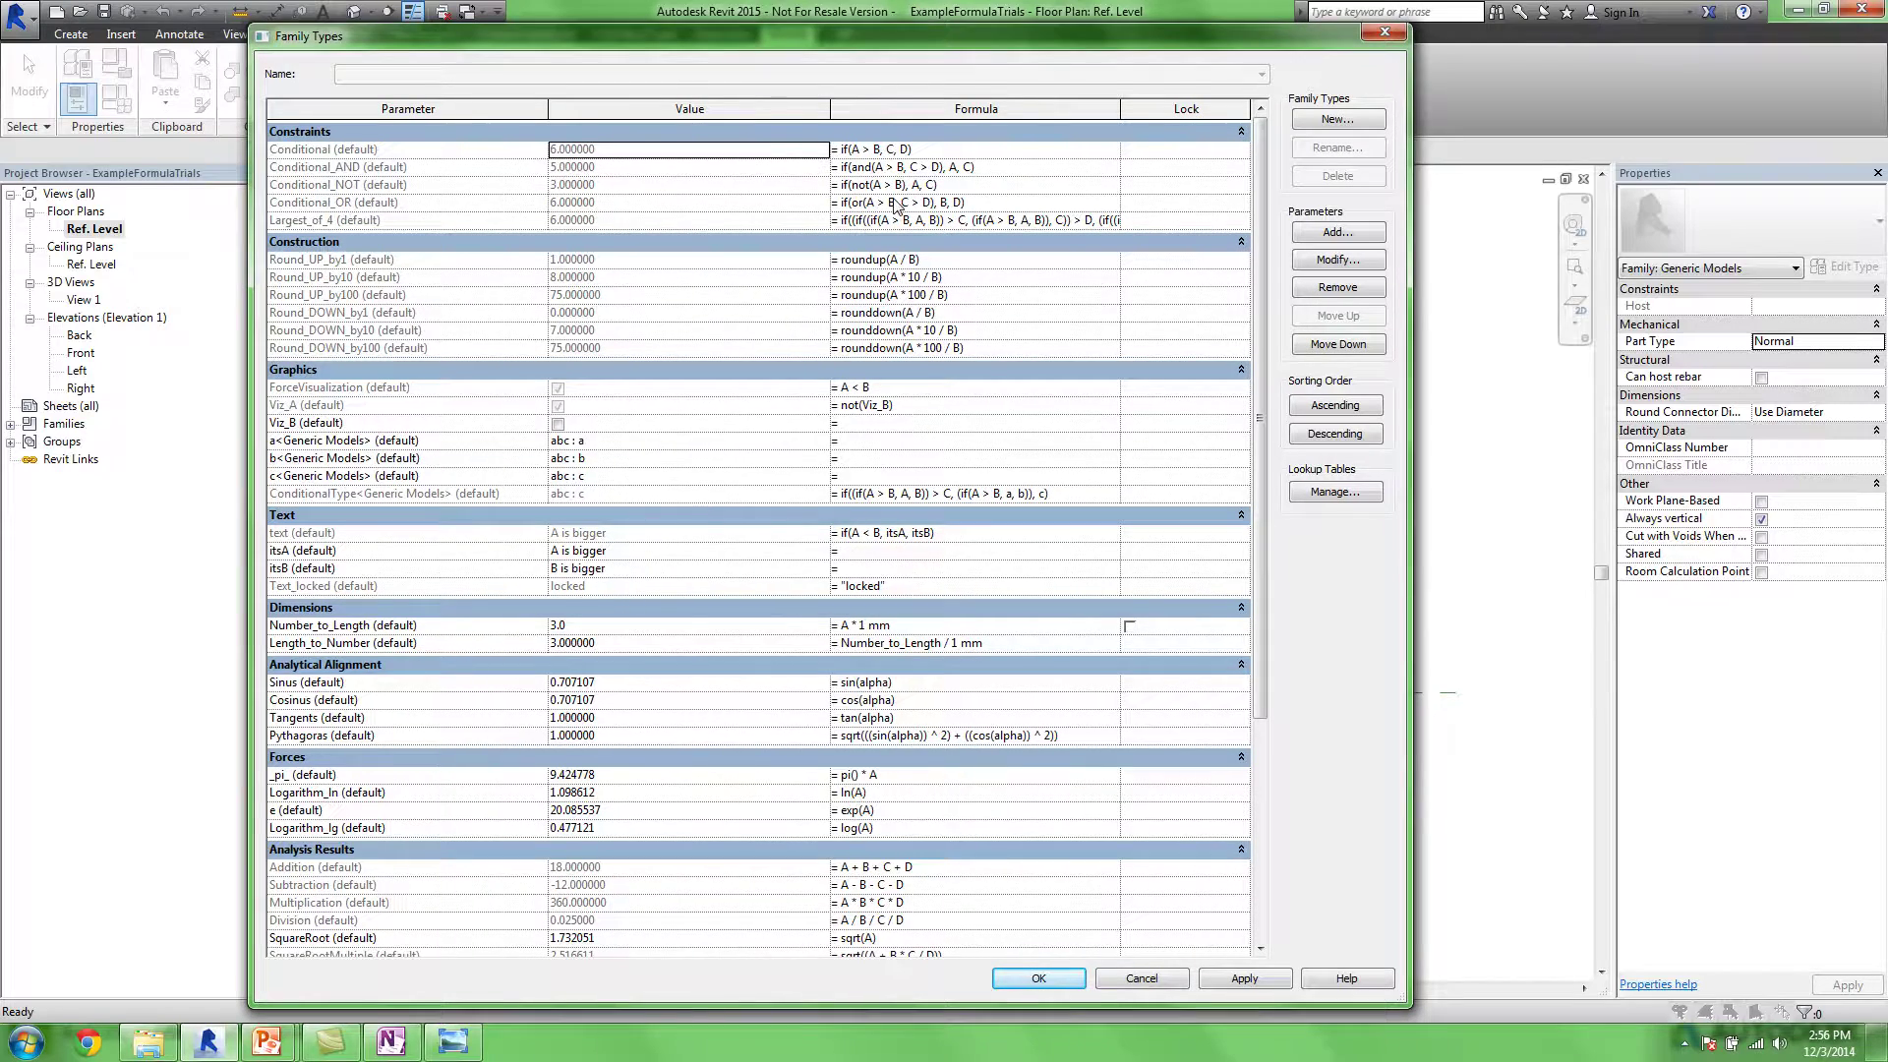
drag(1416, 487, 1605, 488)
drag(945, 109, 692, 93)
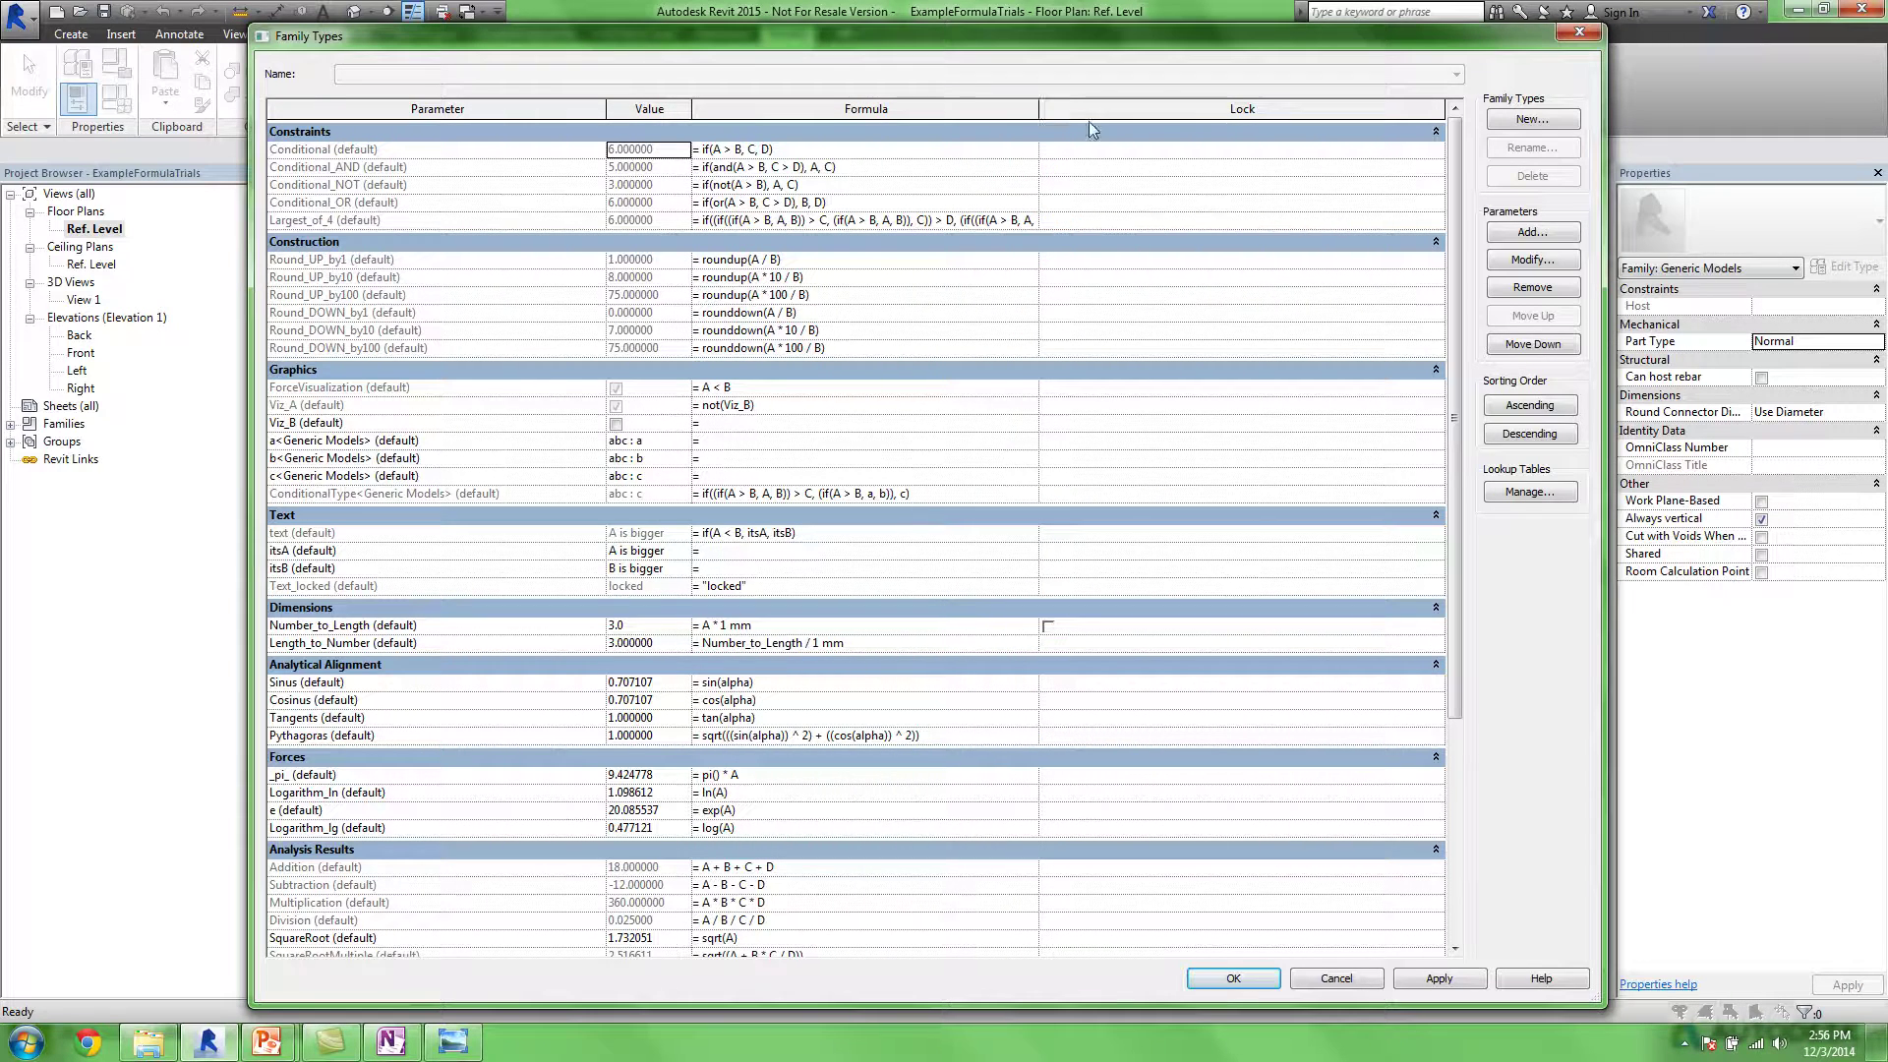
drag(1039, 108, 1307, 108)
drag(1604, 363, 1748, 355)
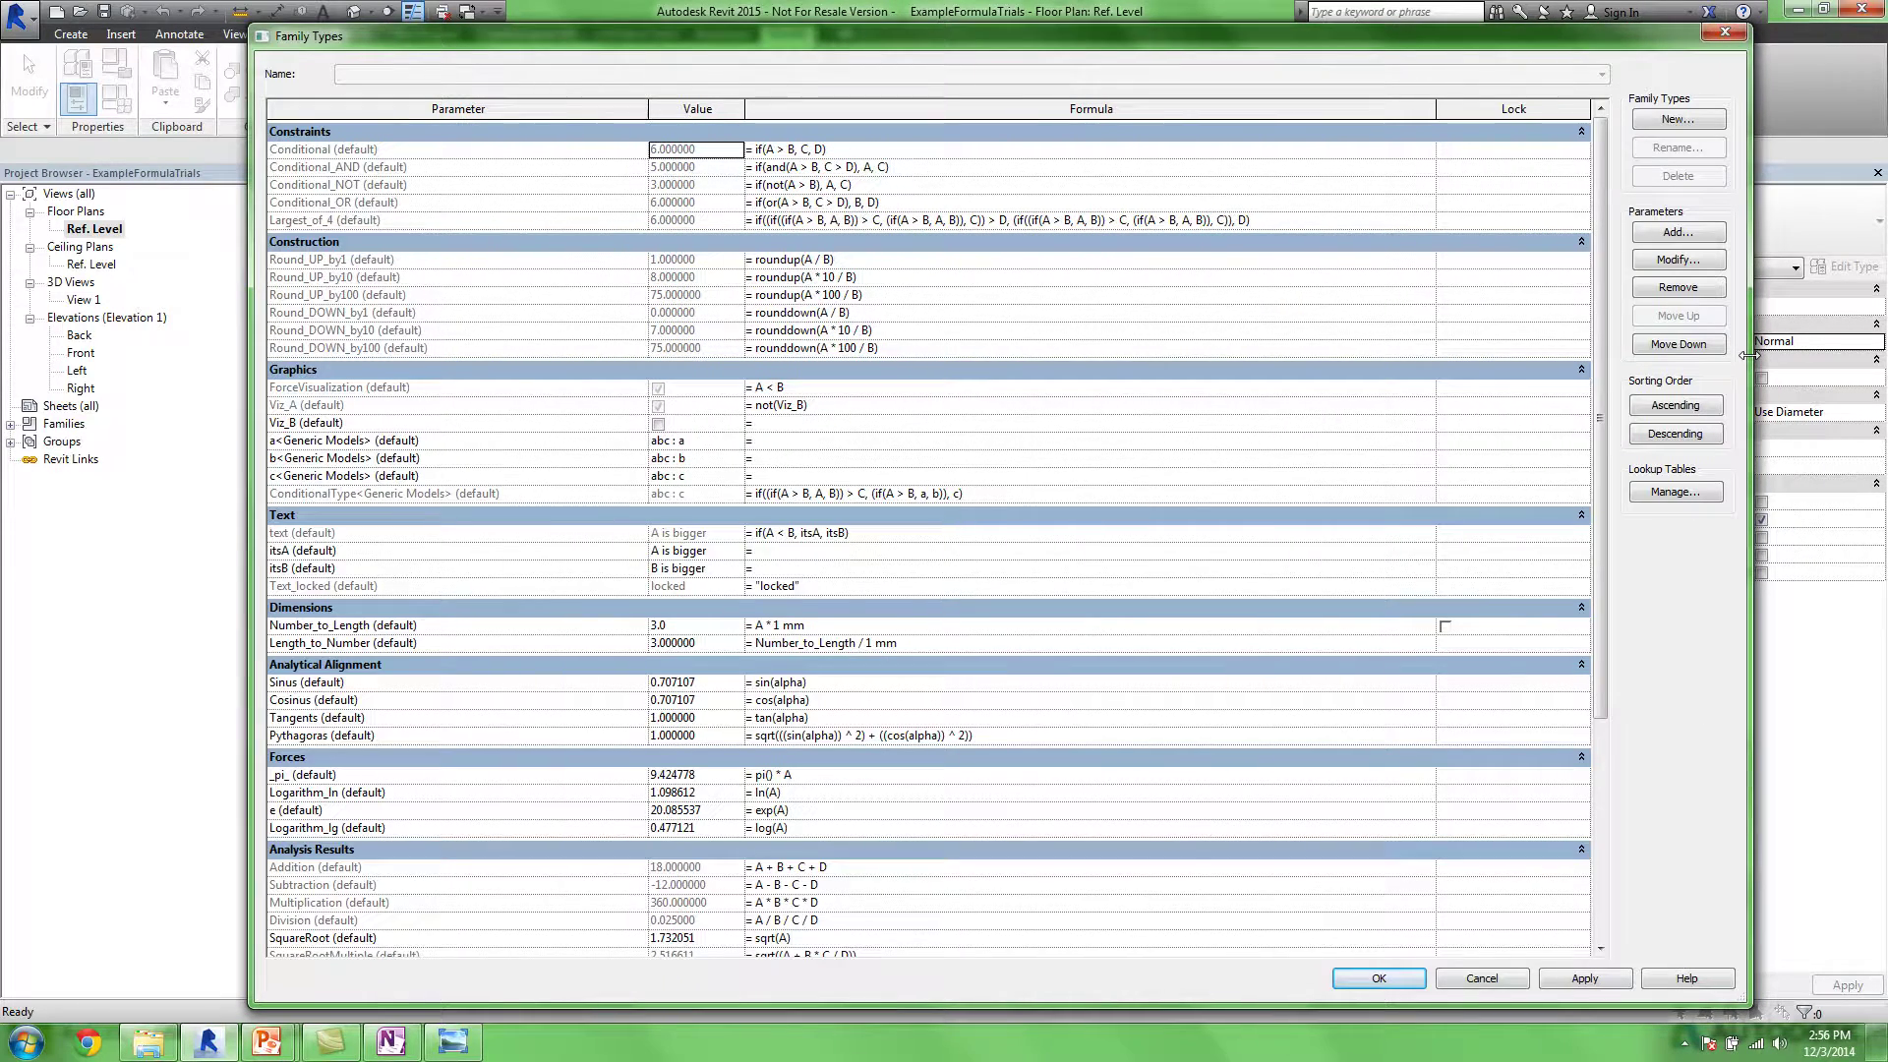
Examine input parameters A to D, the Brackets formula that uses them, and the other formula groups in the parameter list
drag(1603, 399, 1583, 639)
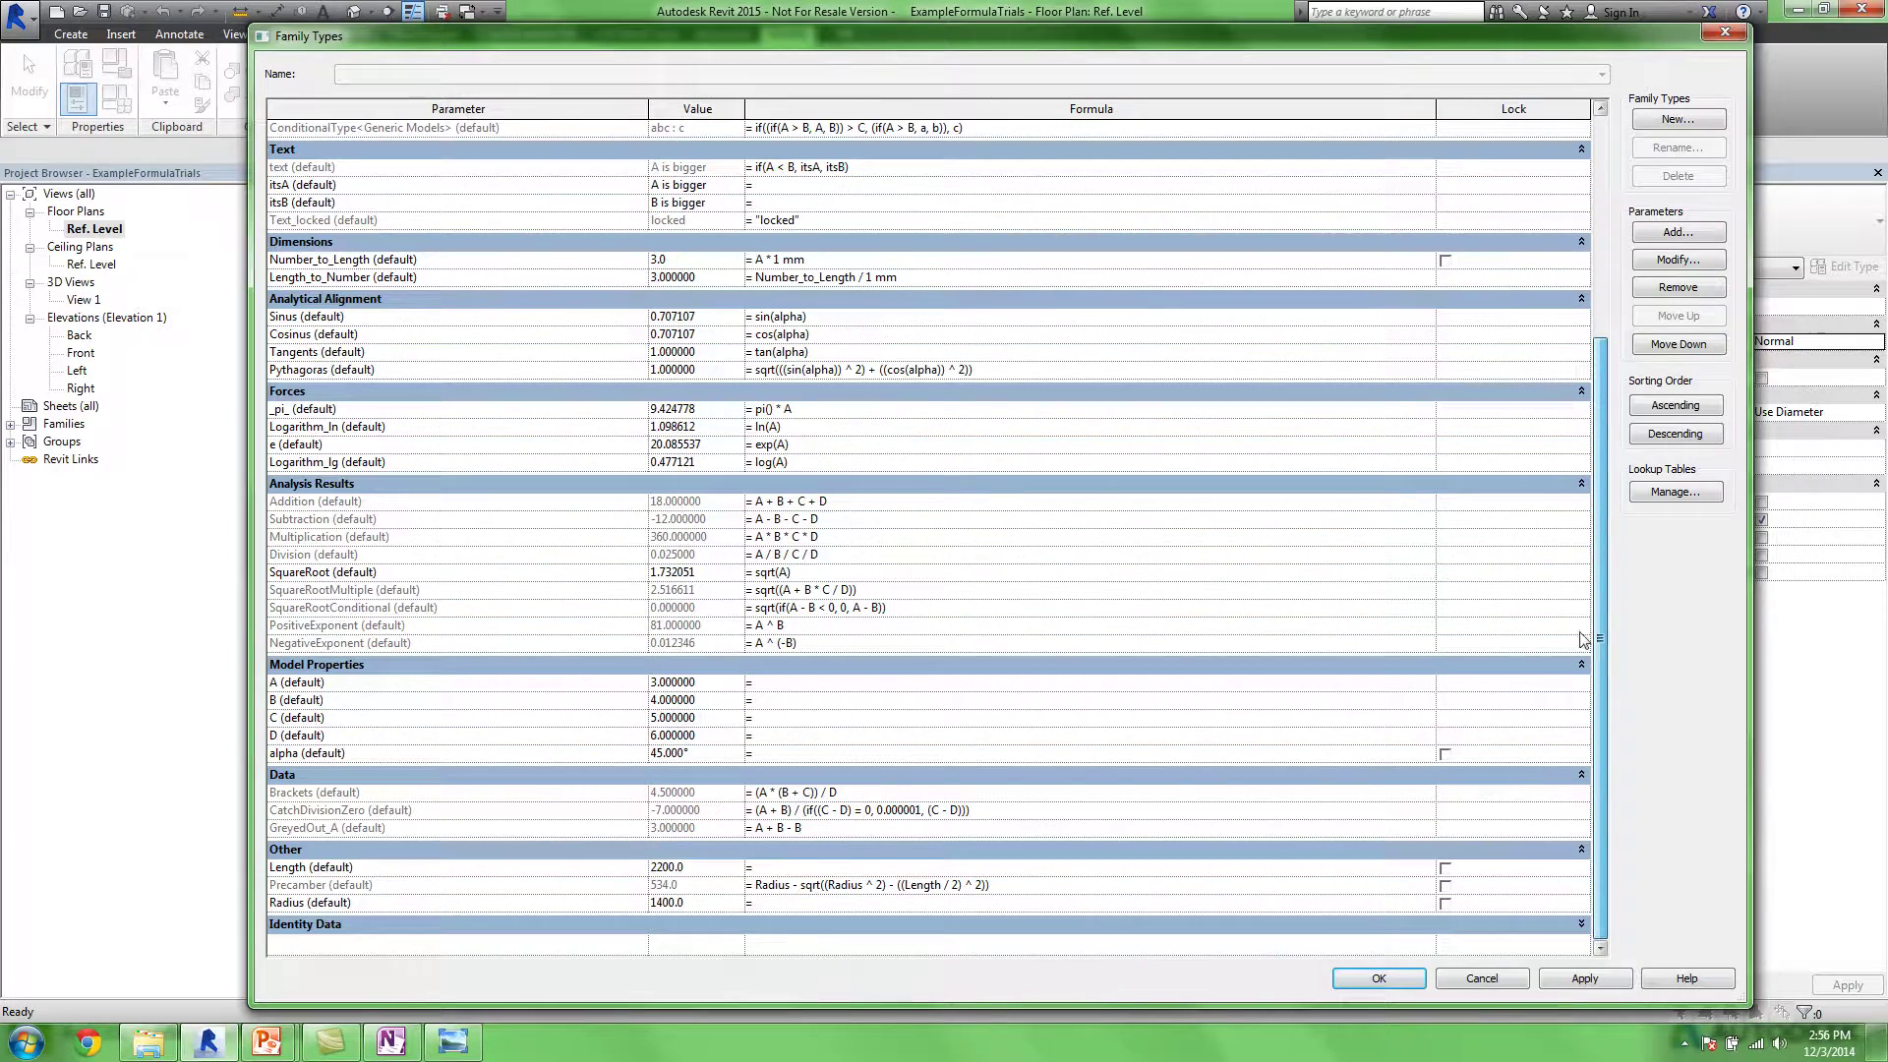
click(398, 688)
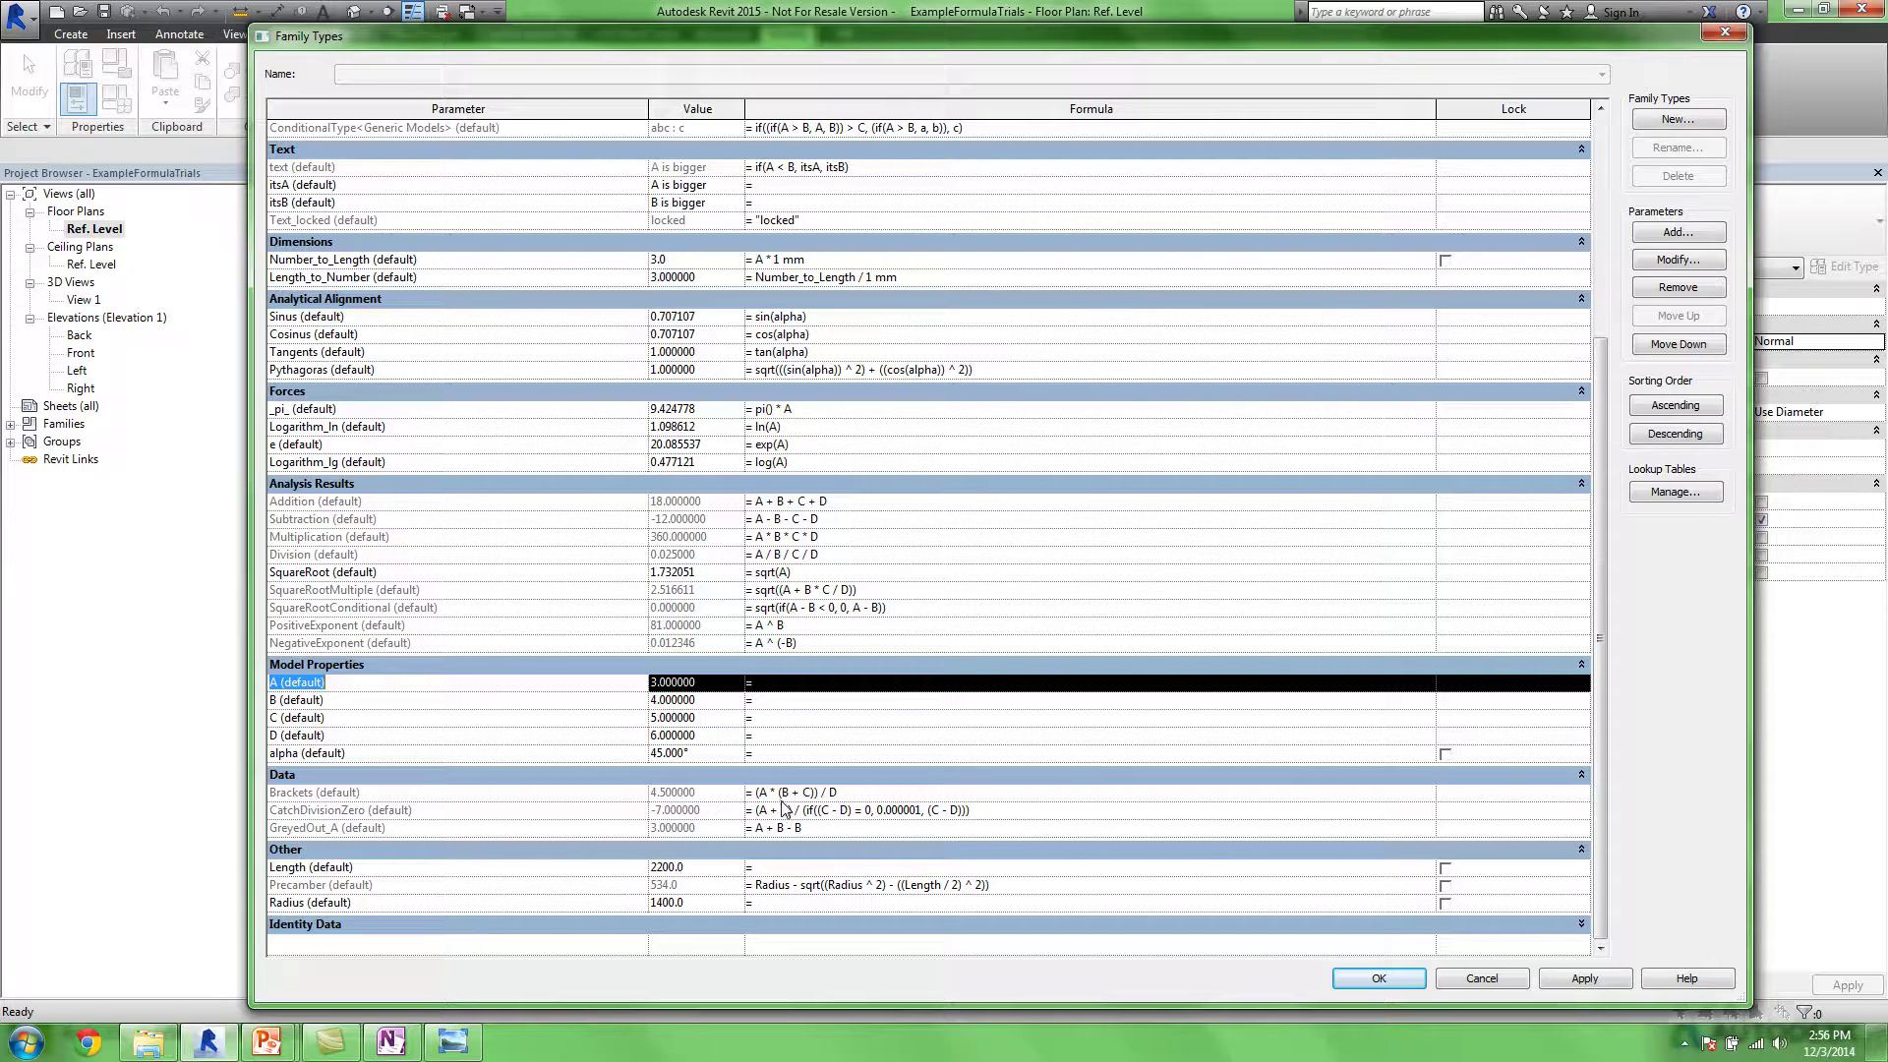
click(846, 795)
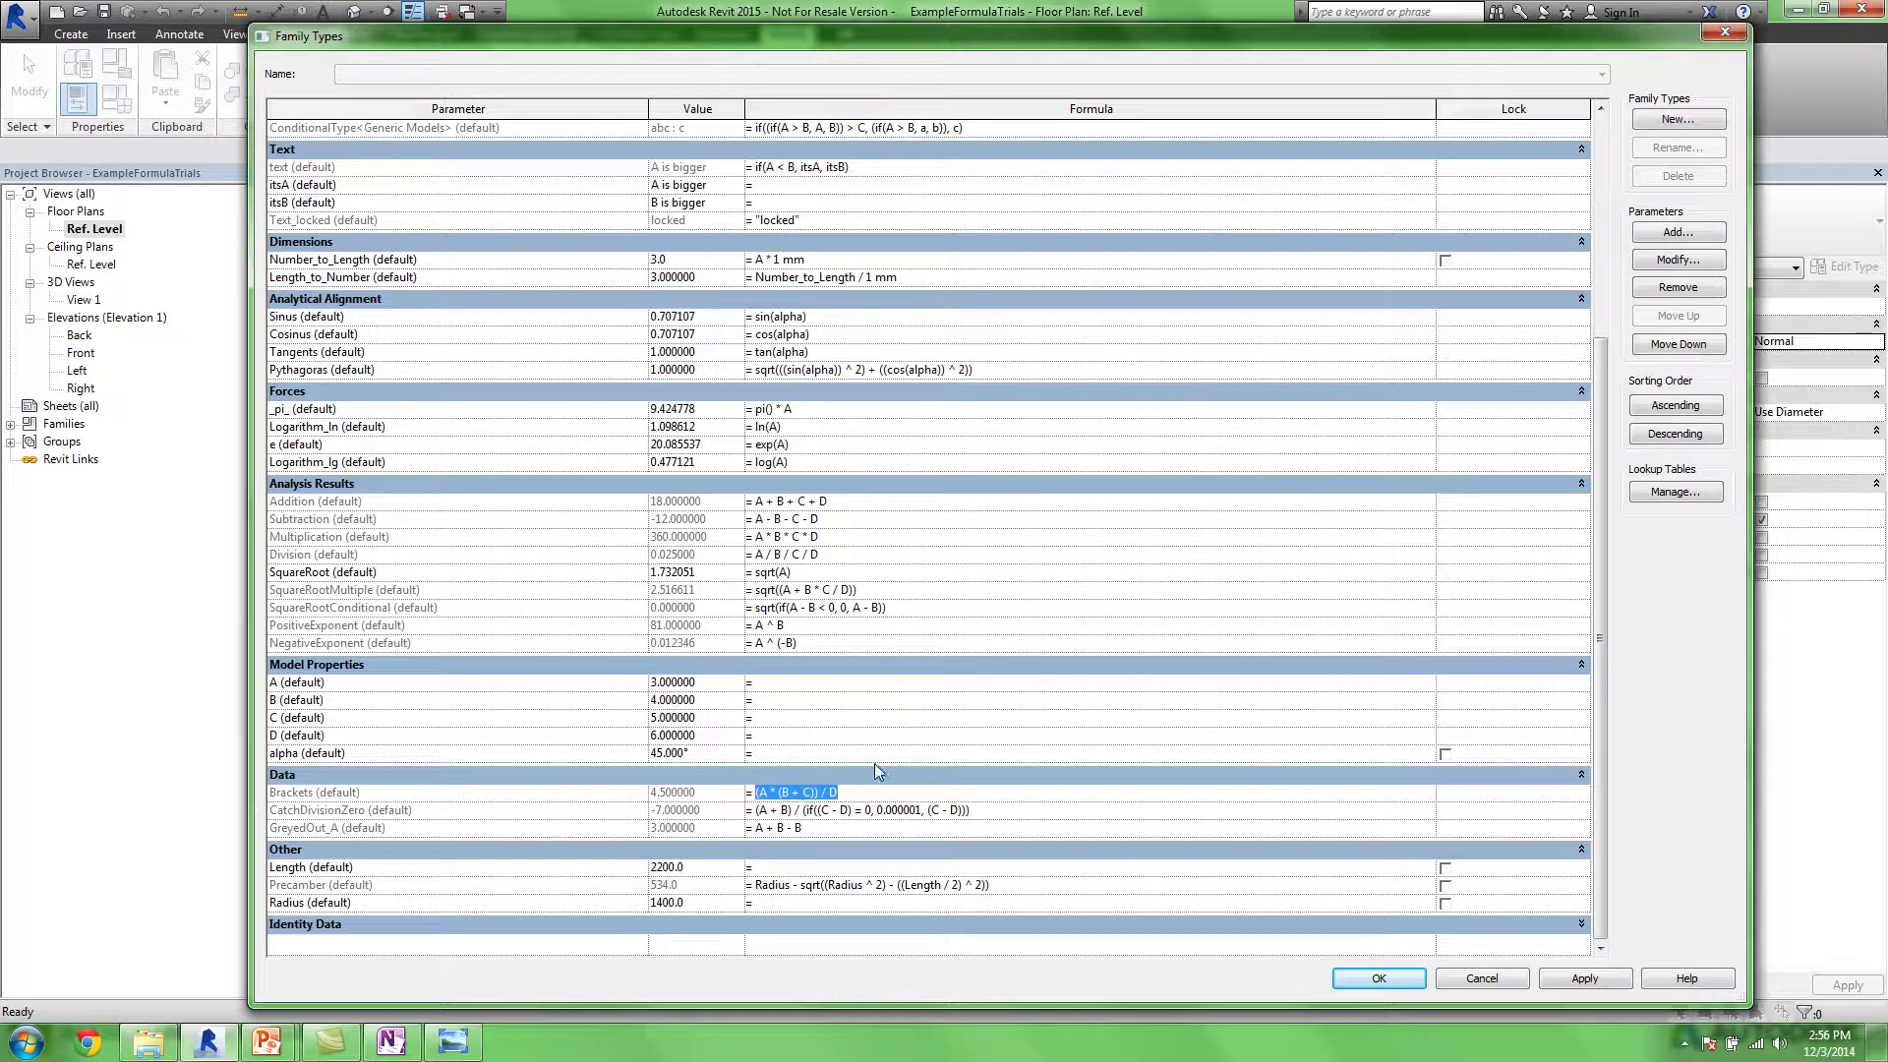
click(703, 719)
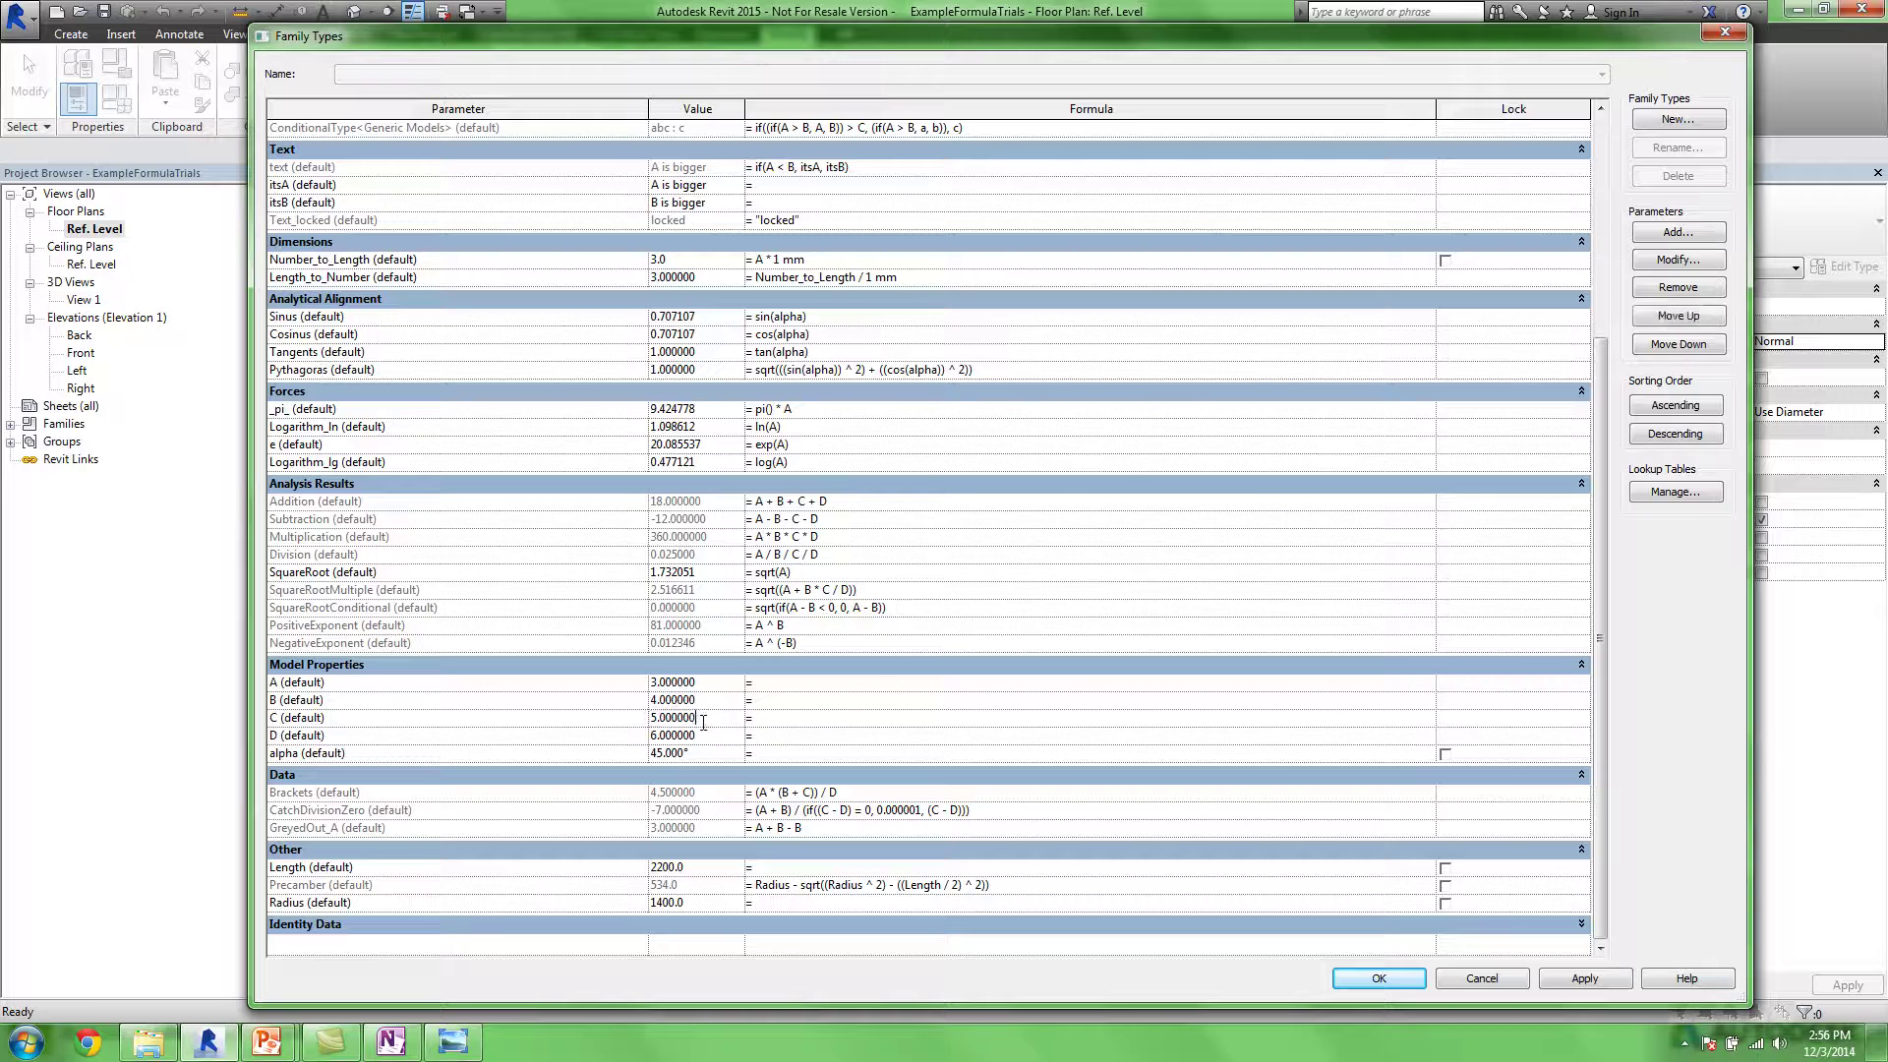
drag(681, 717, 649, 727)
drag(1601, 610, 1619, 541)
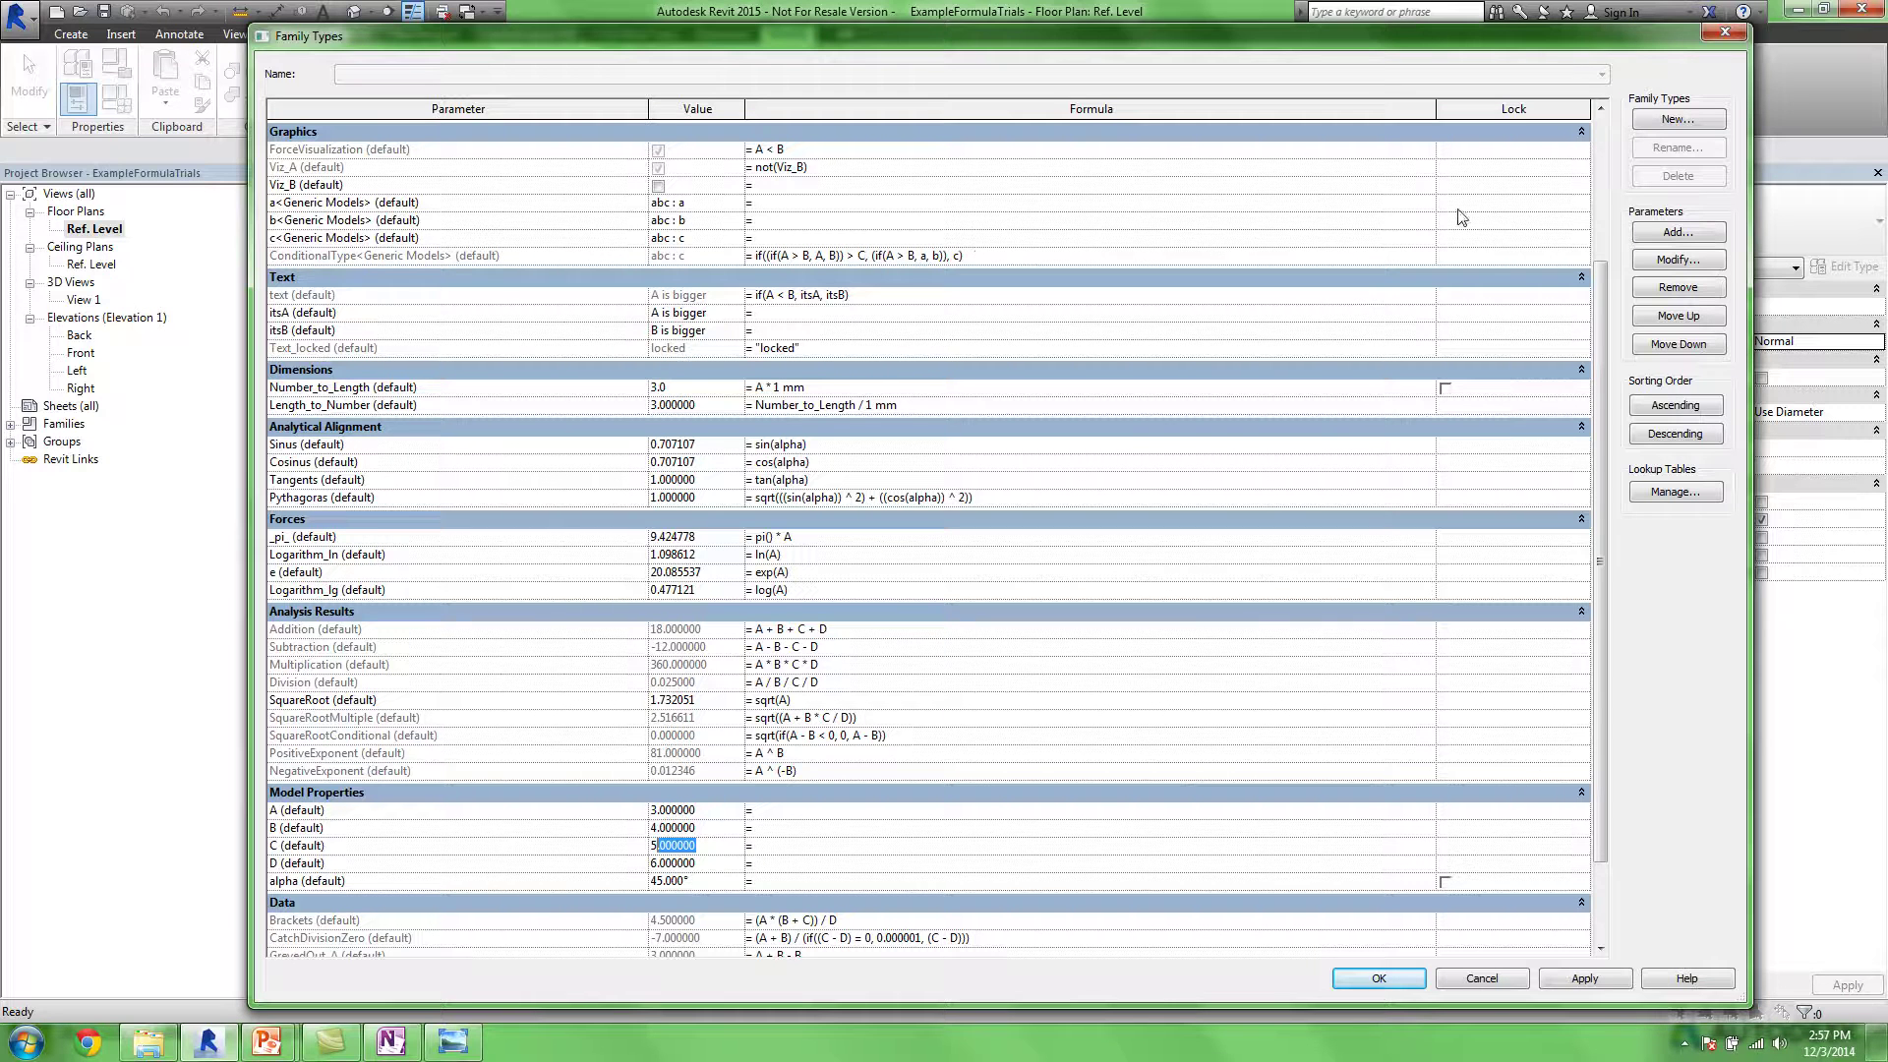
scroll(1606, 593, down, 3)
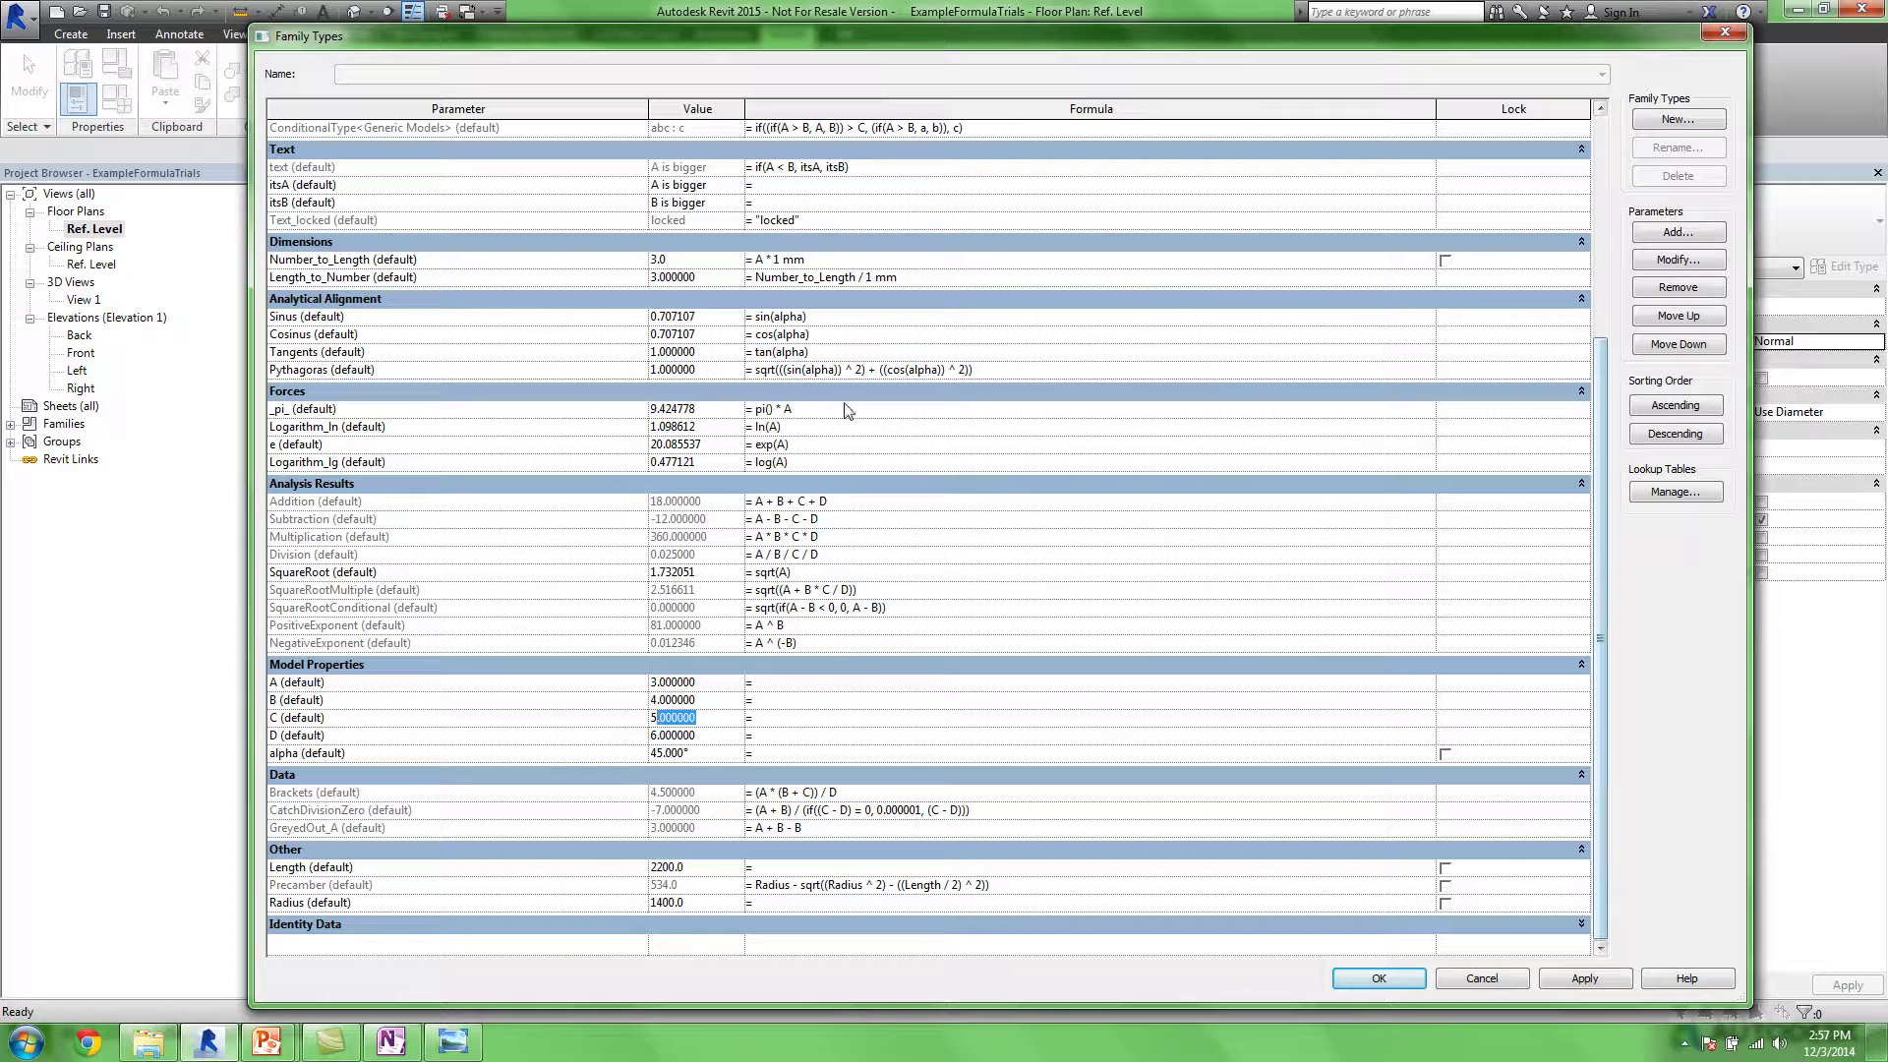
scroll(1599, 557, up, 8)
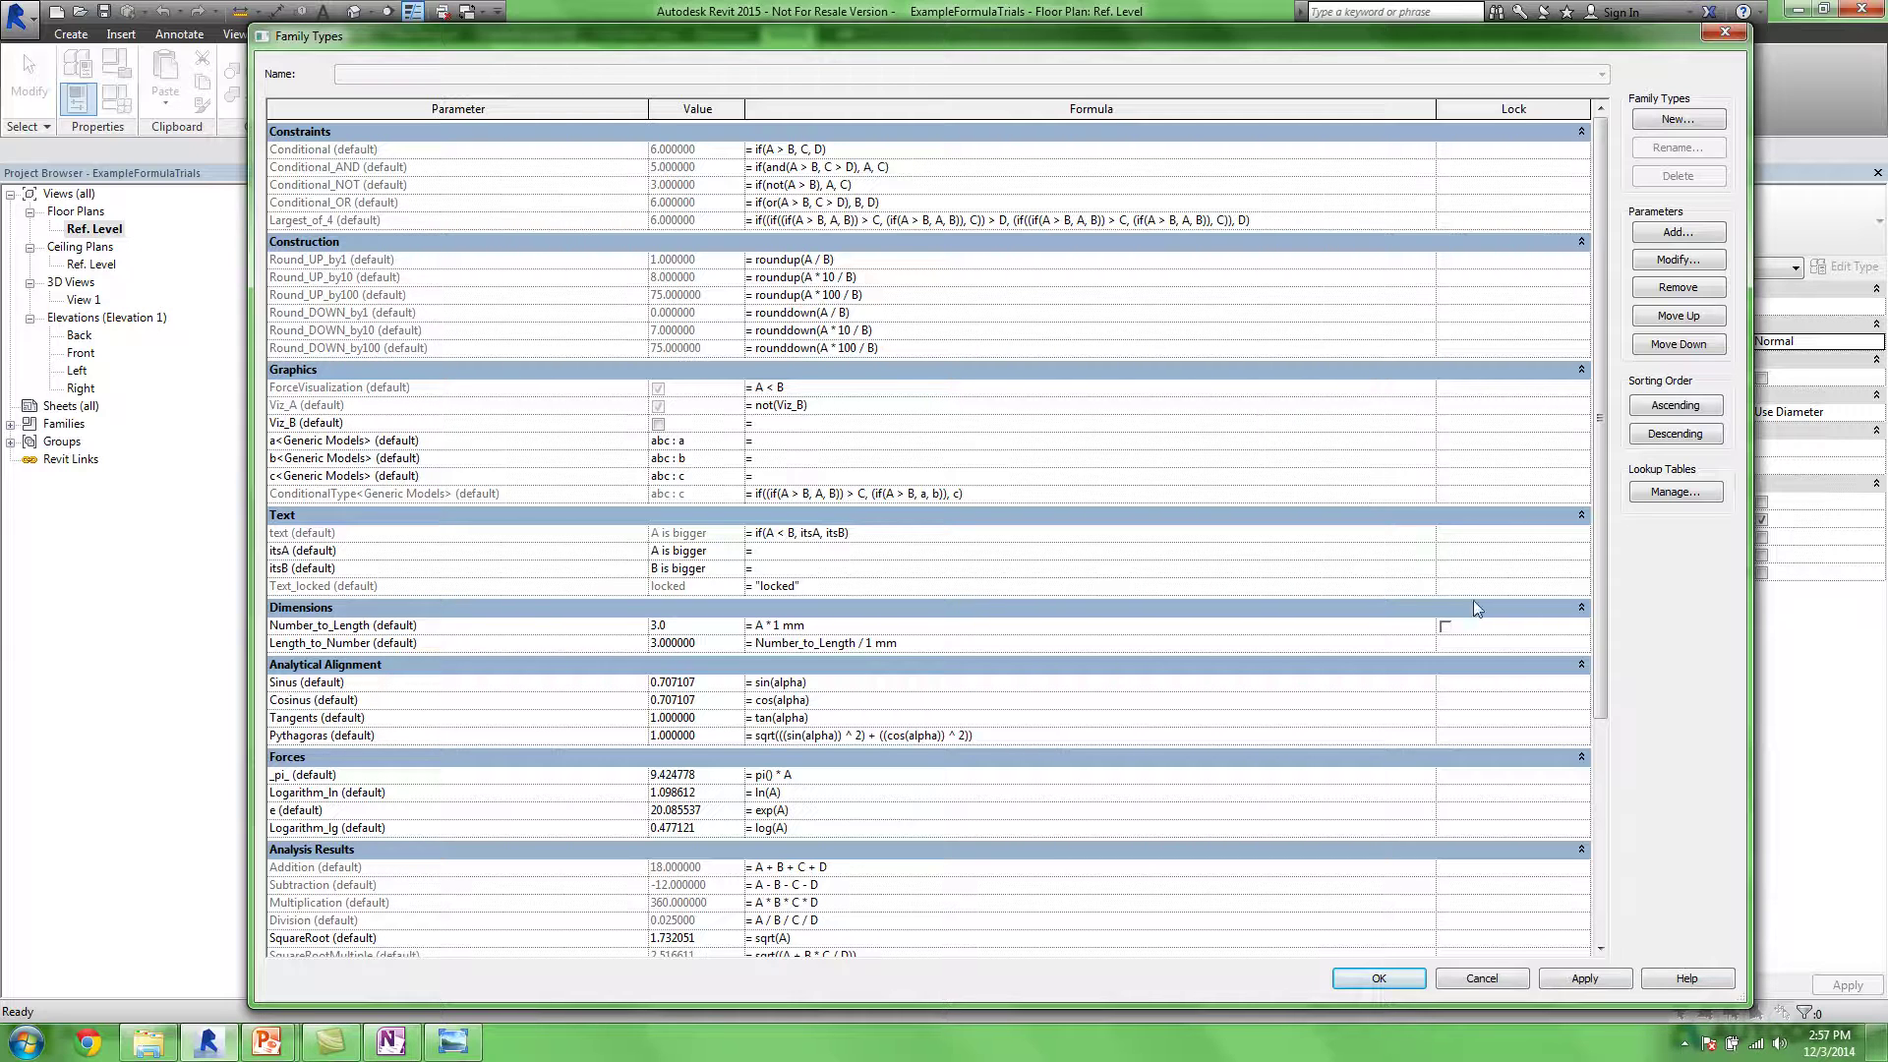
Set the value of model parameter C to 7
drag(1601, 649, 1569, 802)
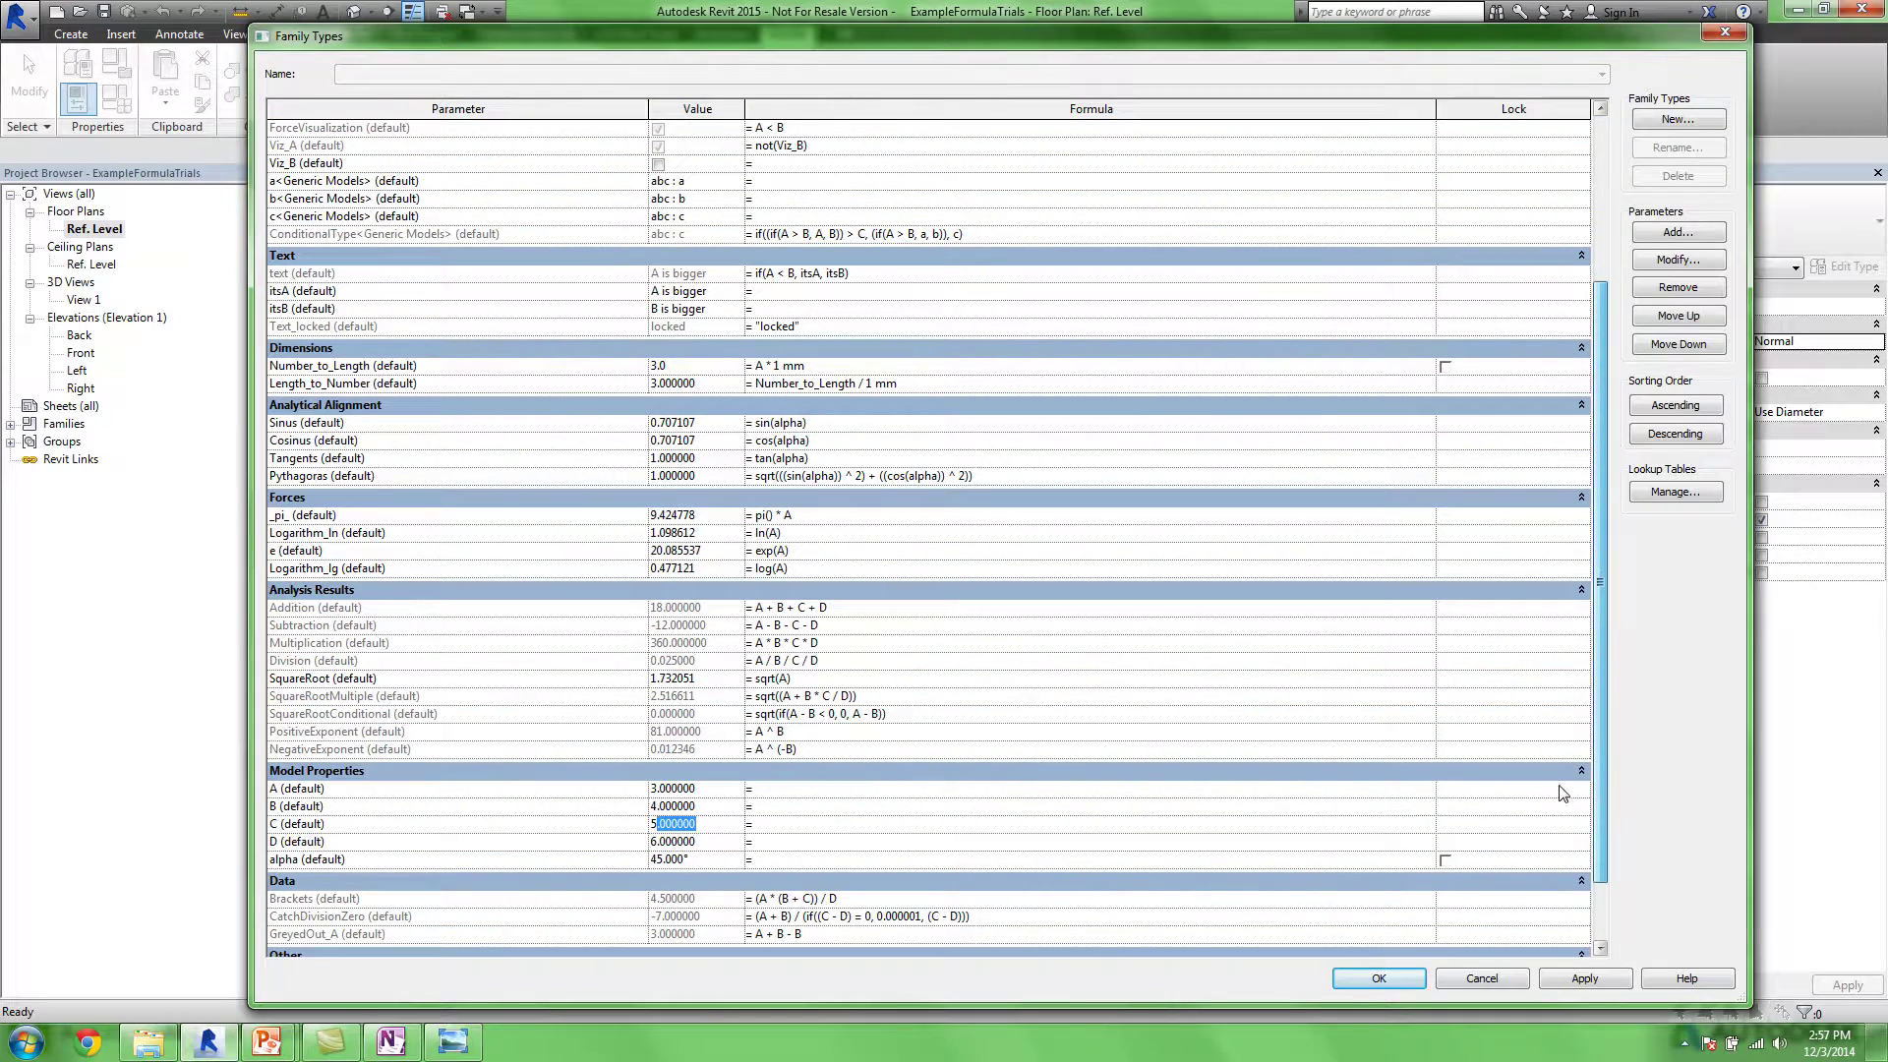
click(356, 842)
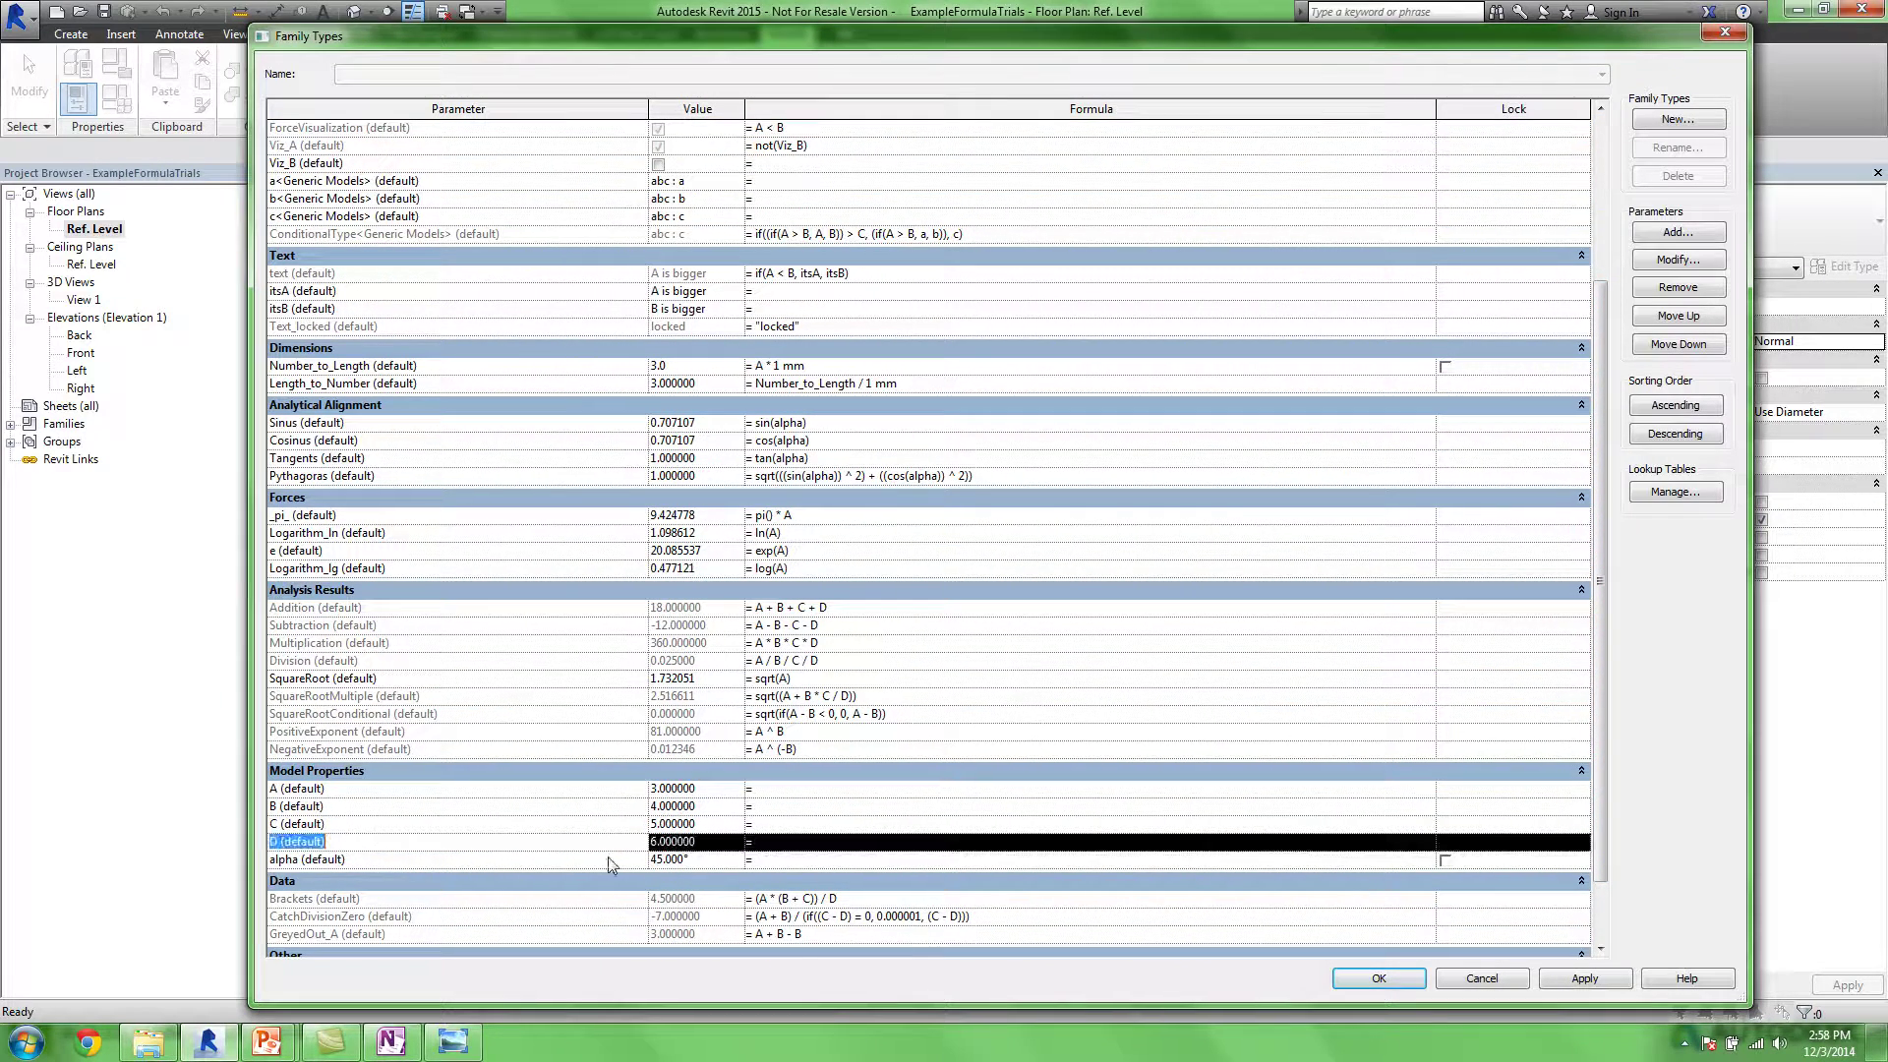
click(710, 827)
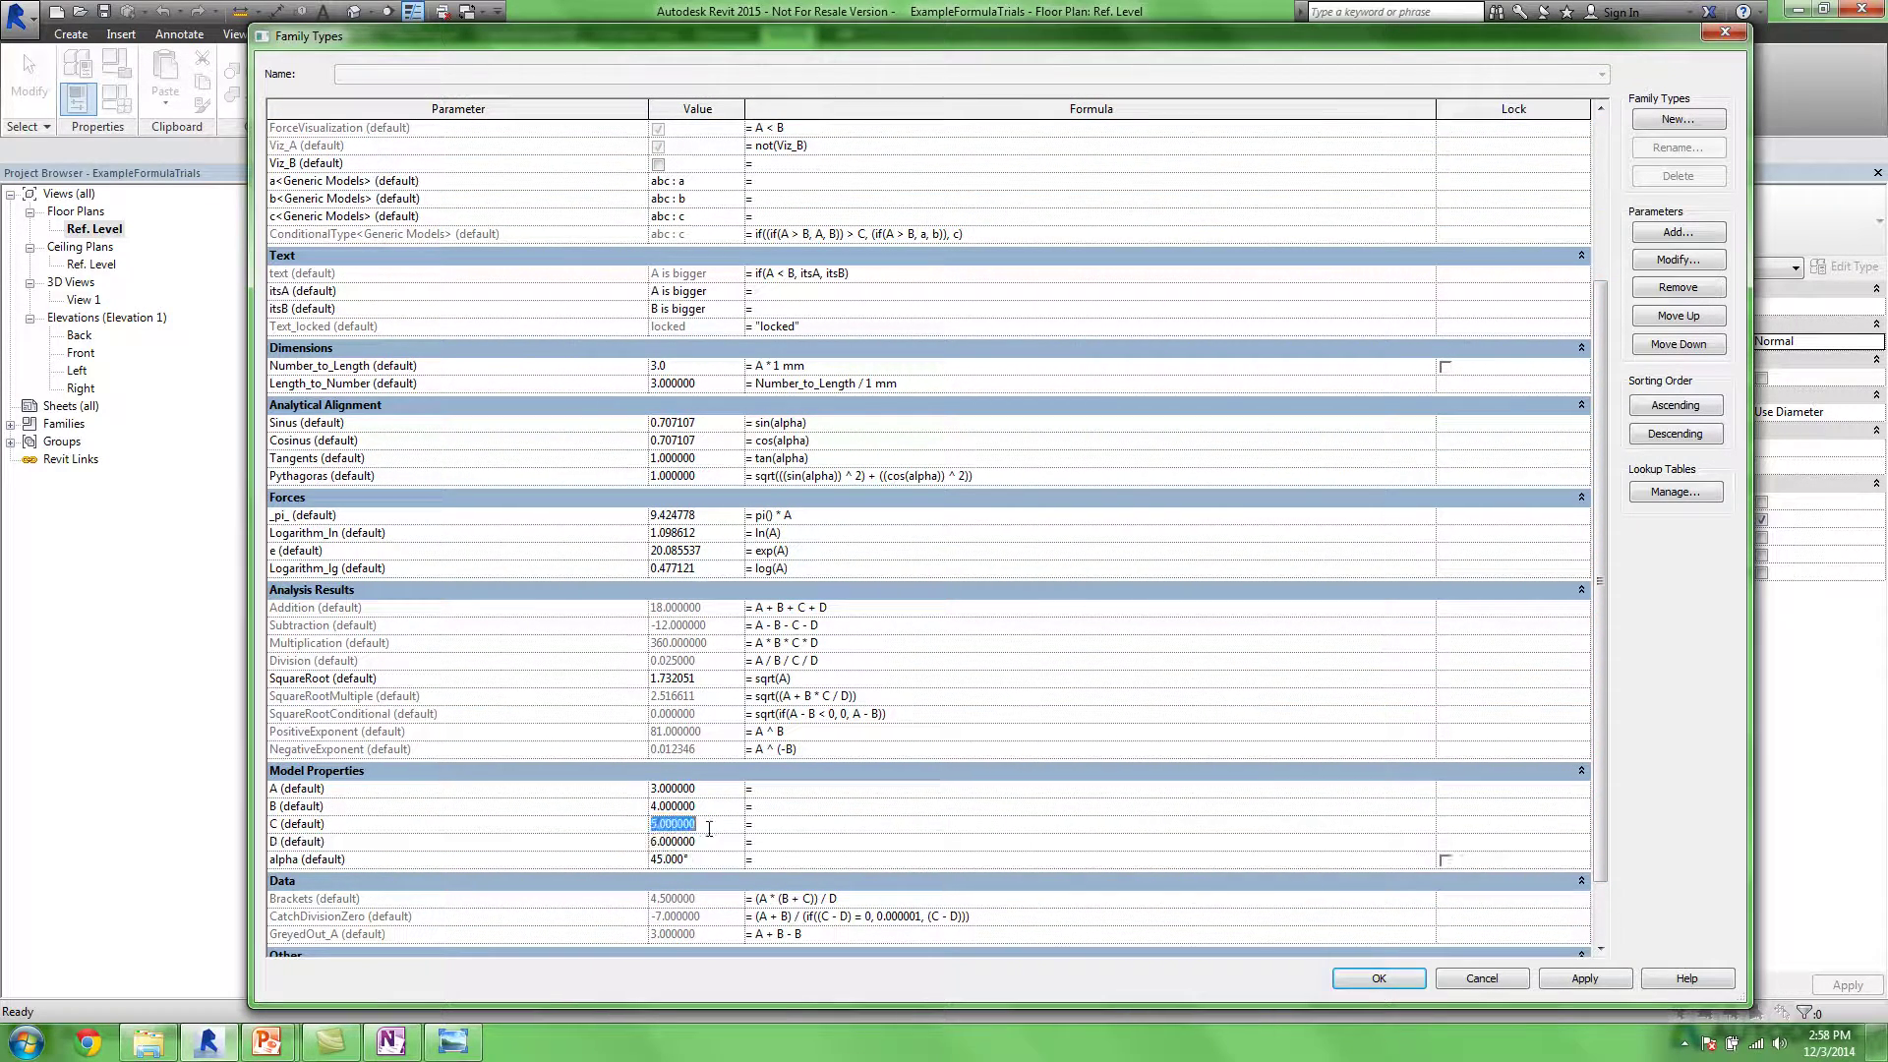
text(7)
key(Tab)
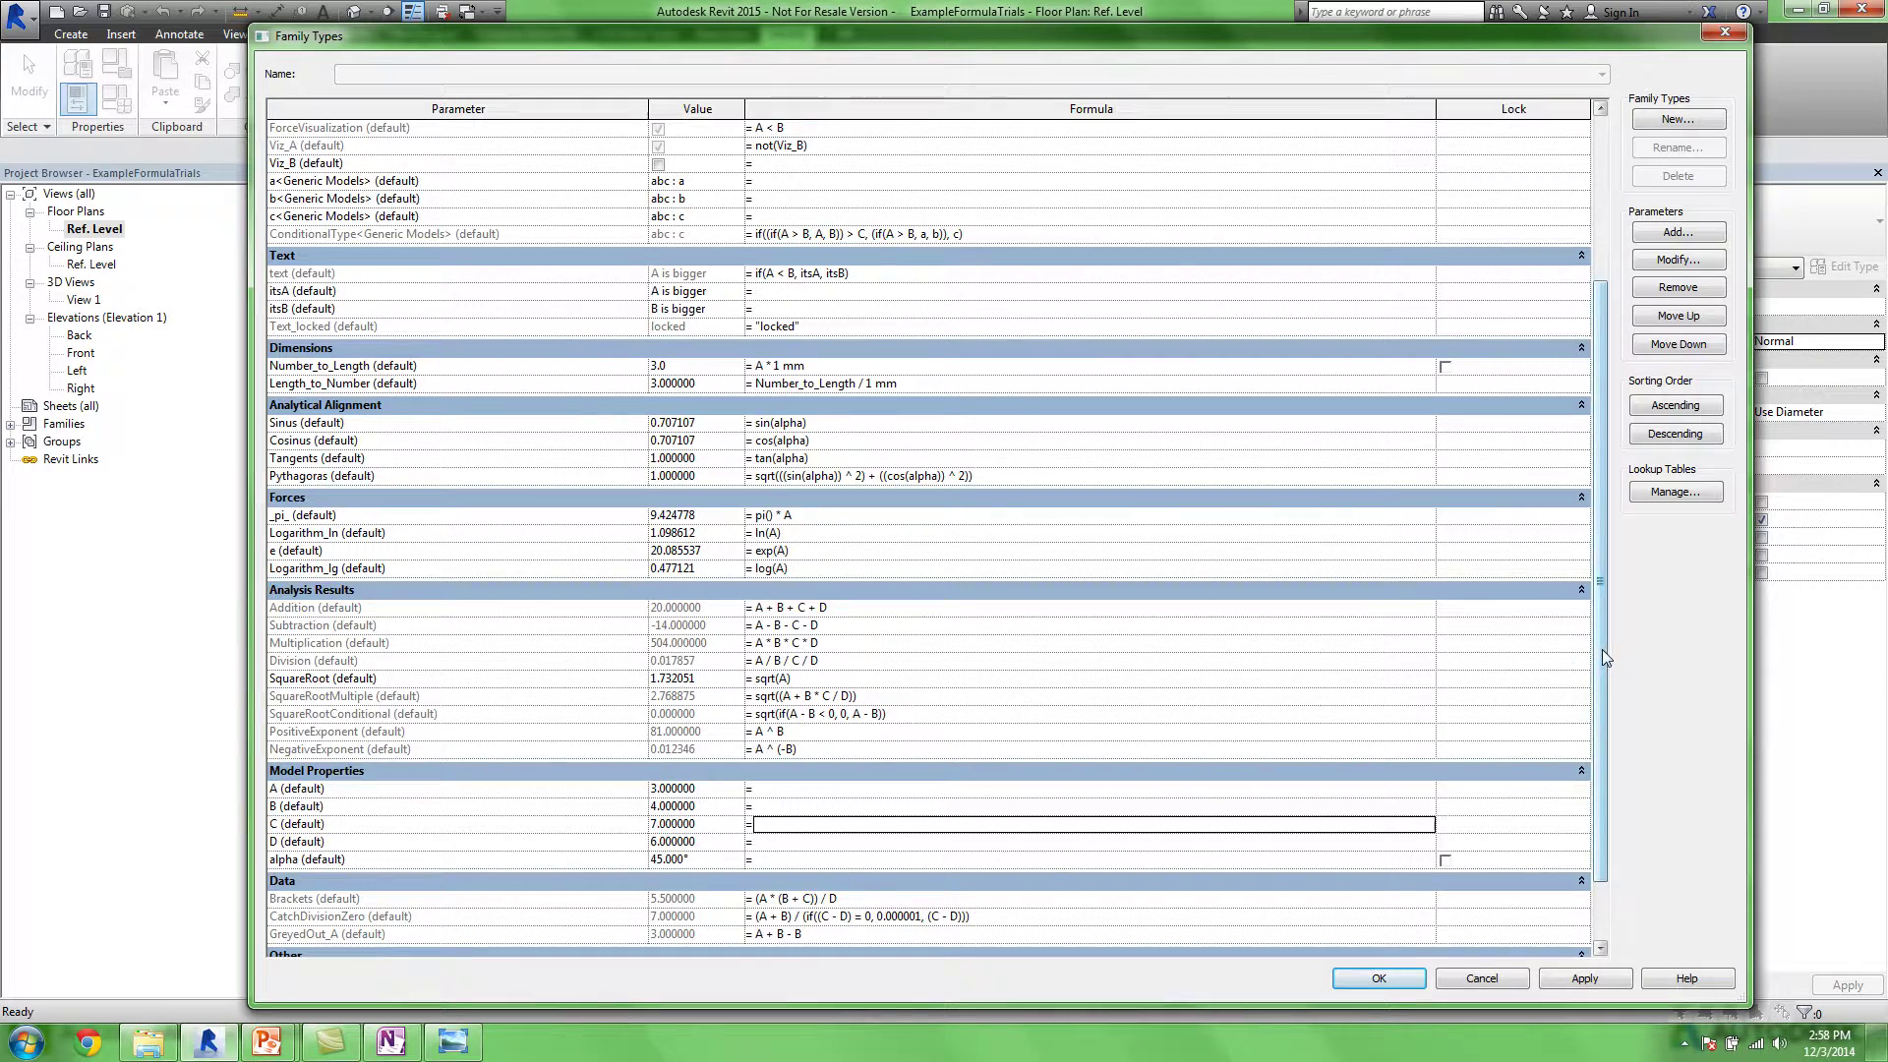
Inspect the Largest_of_4 formula, the conditional AND, NOT and OR parameters, and the roundup and rounddown formulas
scroll(1602, 649, up, 5)
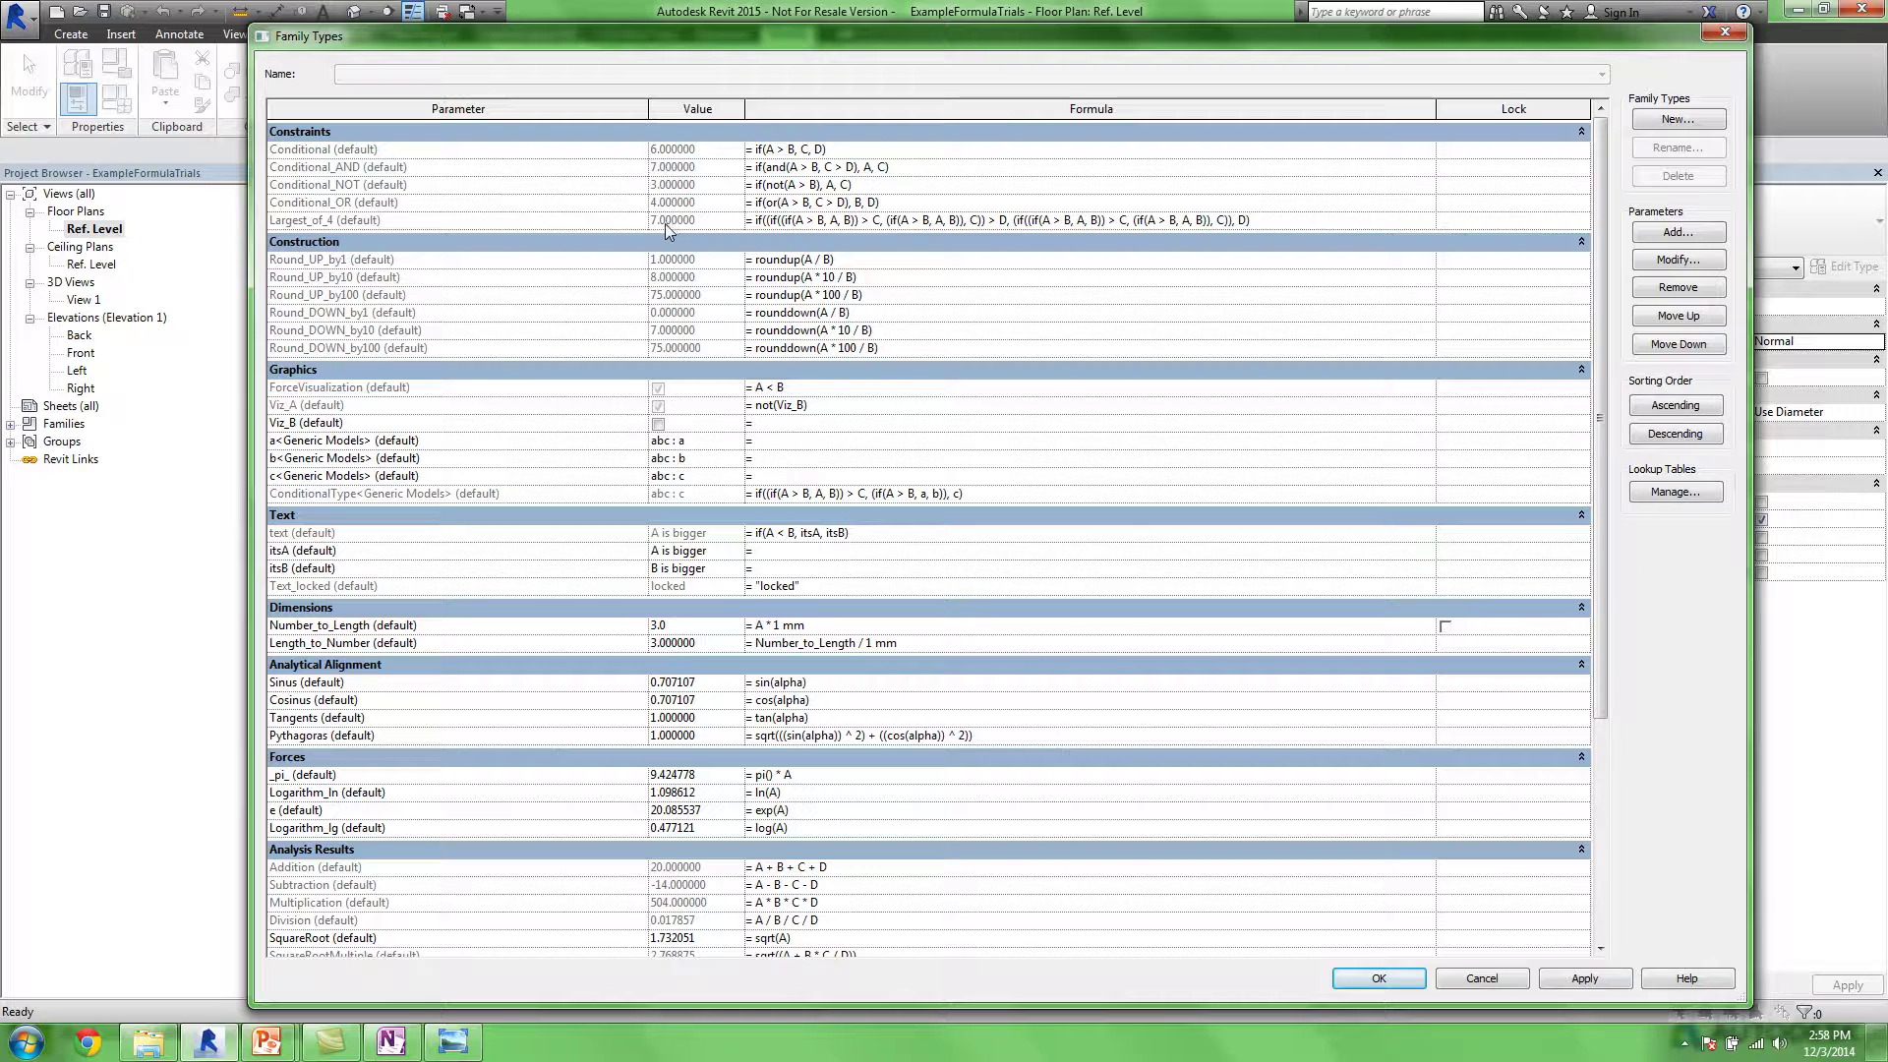
click(1274, 220)
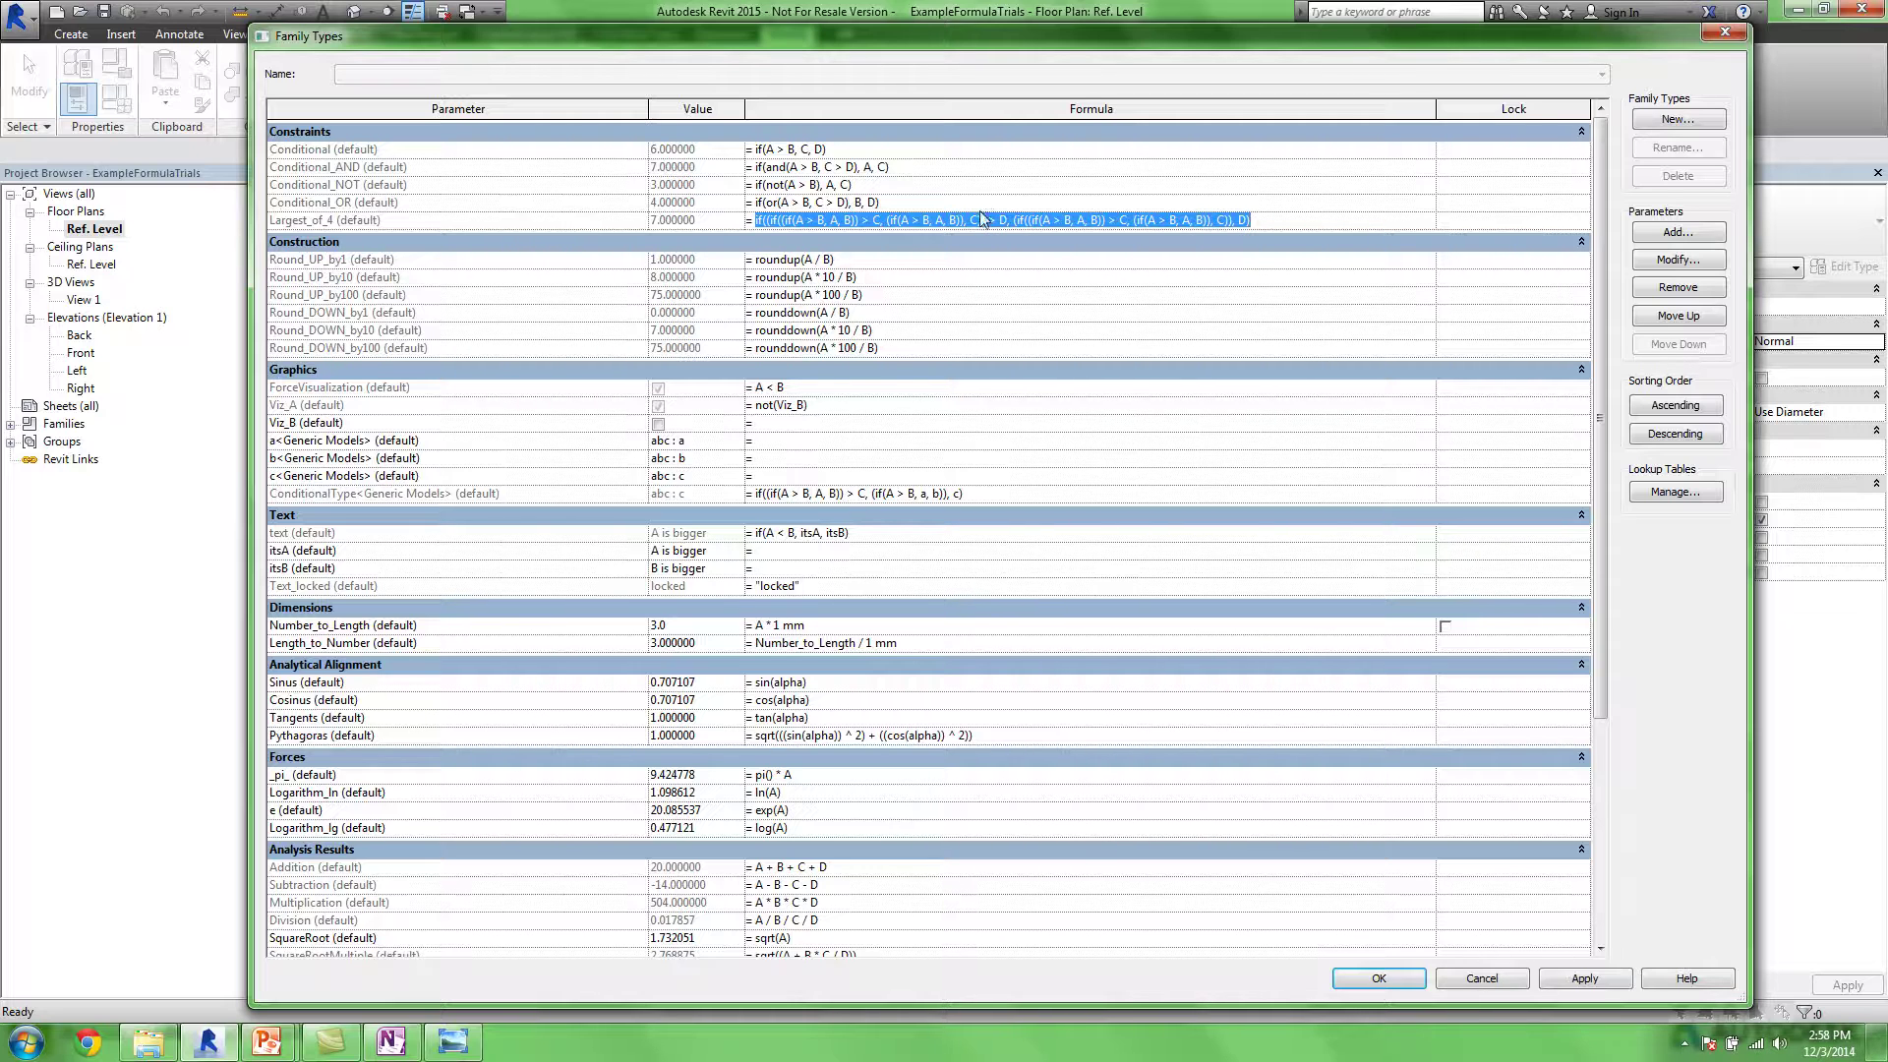
click(580, 203)
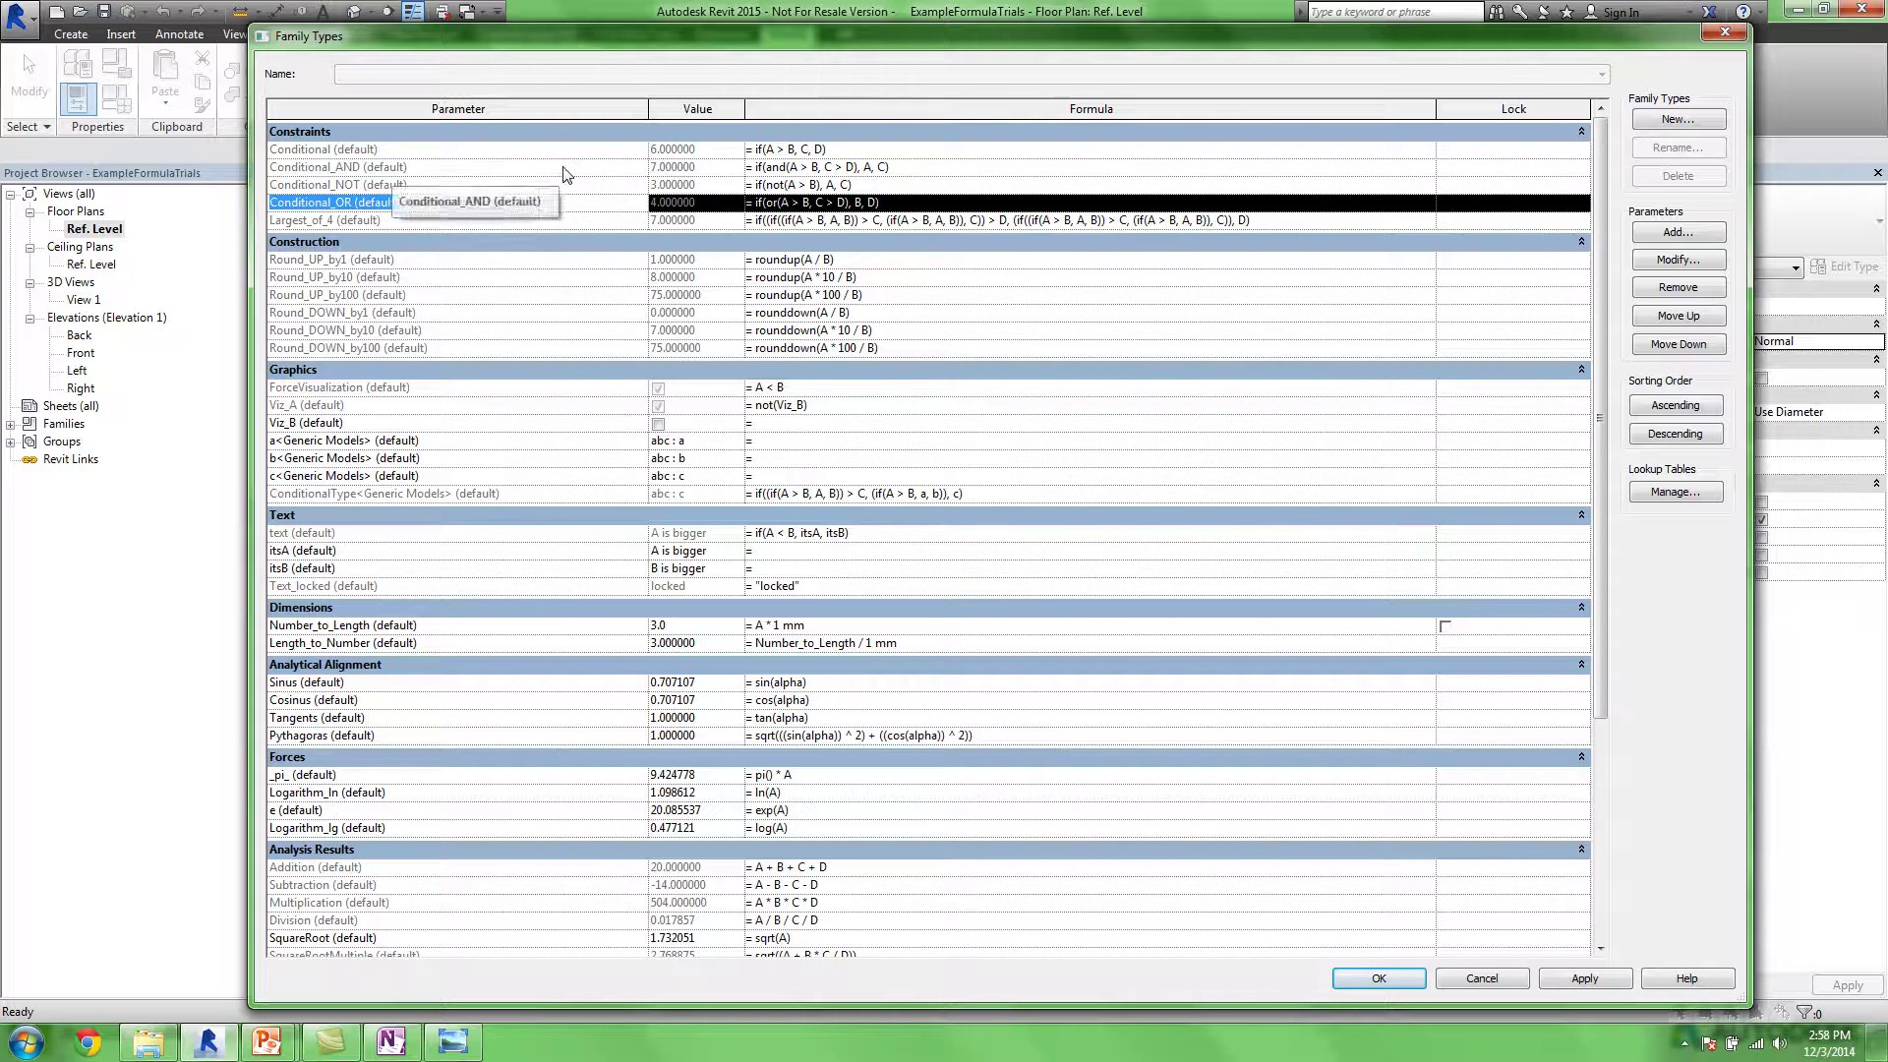
click(565, 169)
click(555, 186)
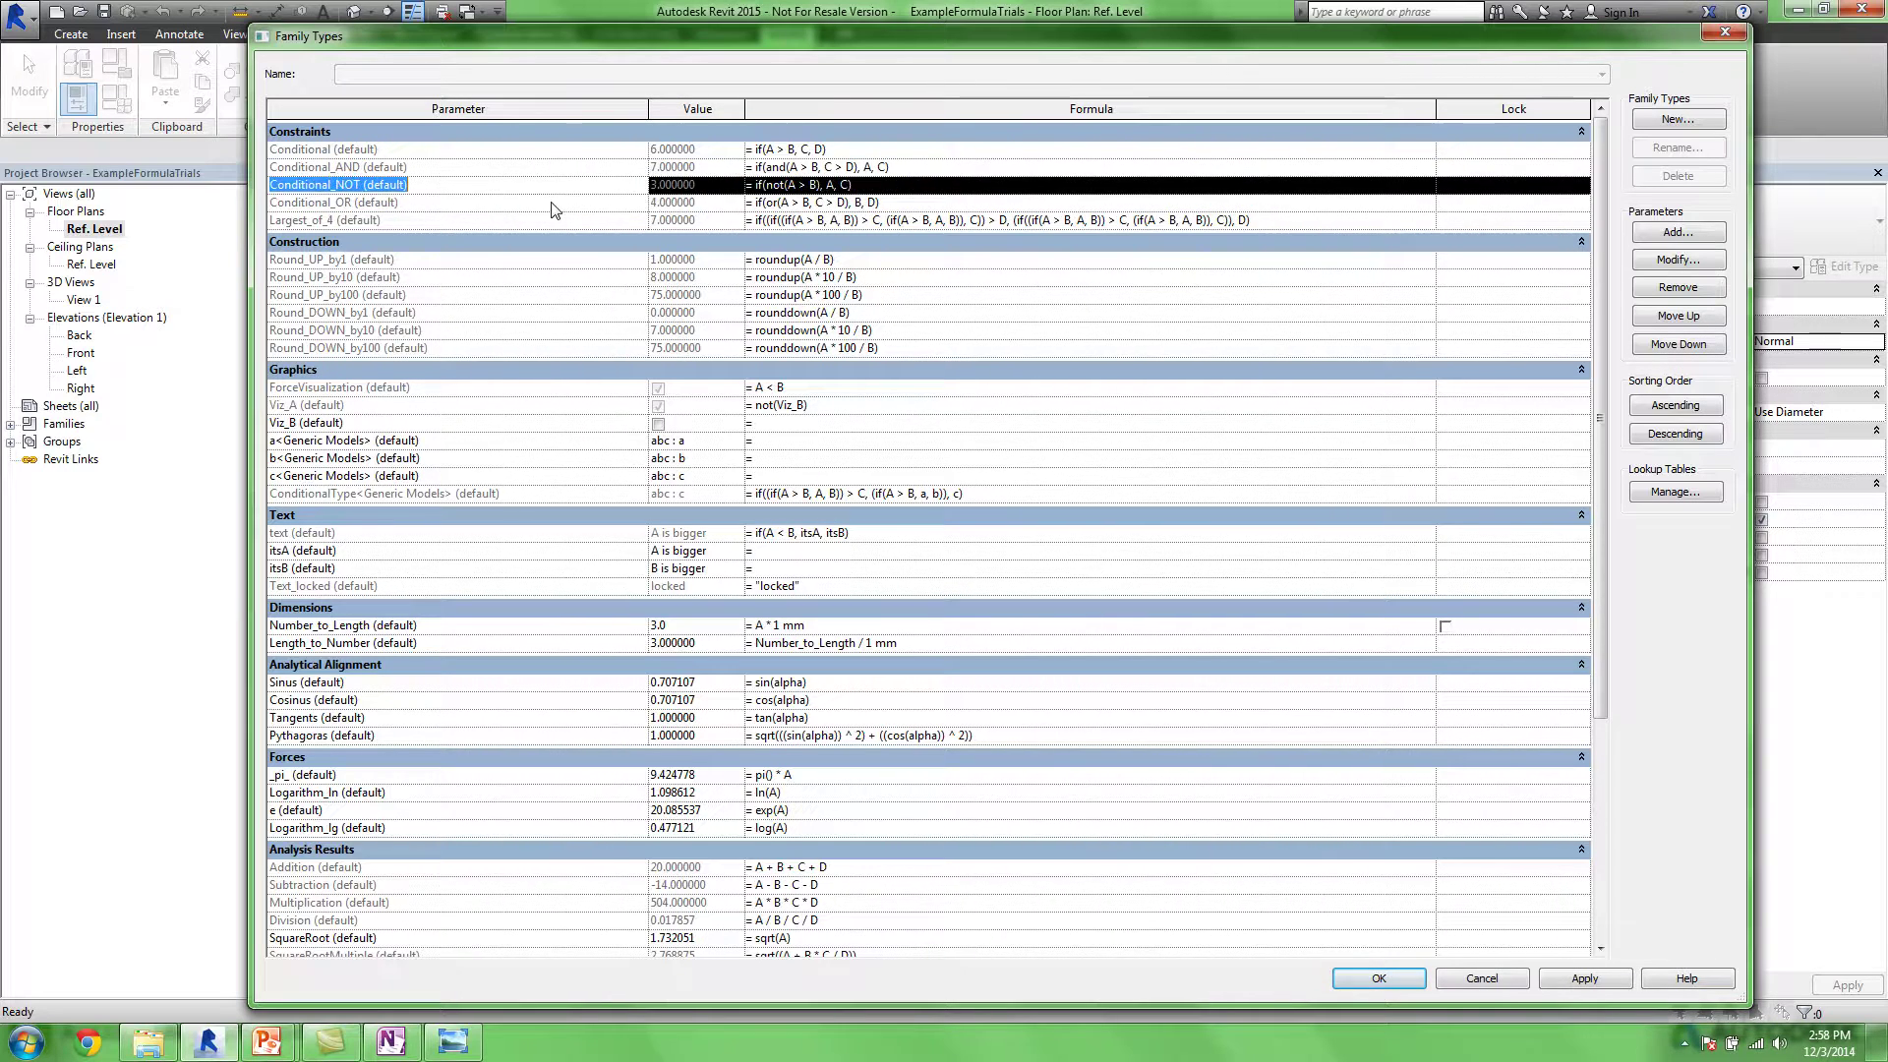
click(552, 204)
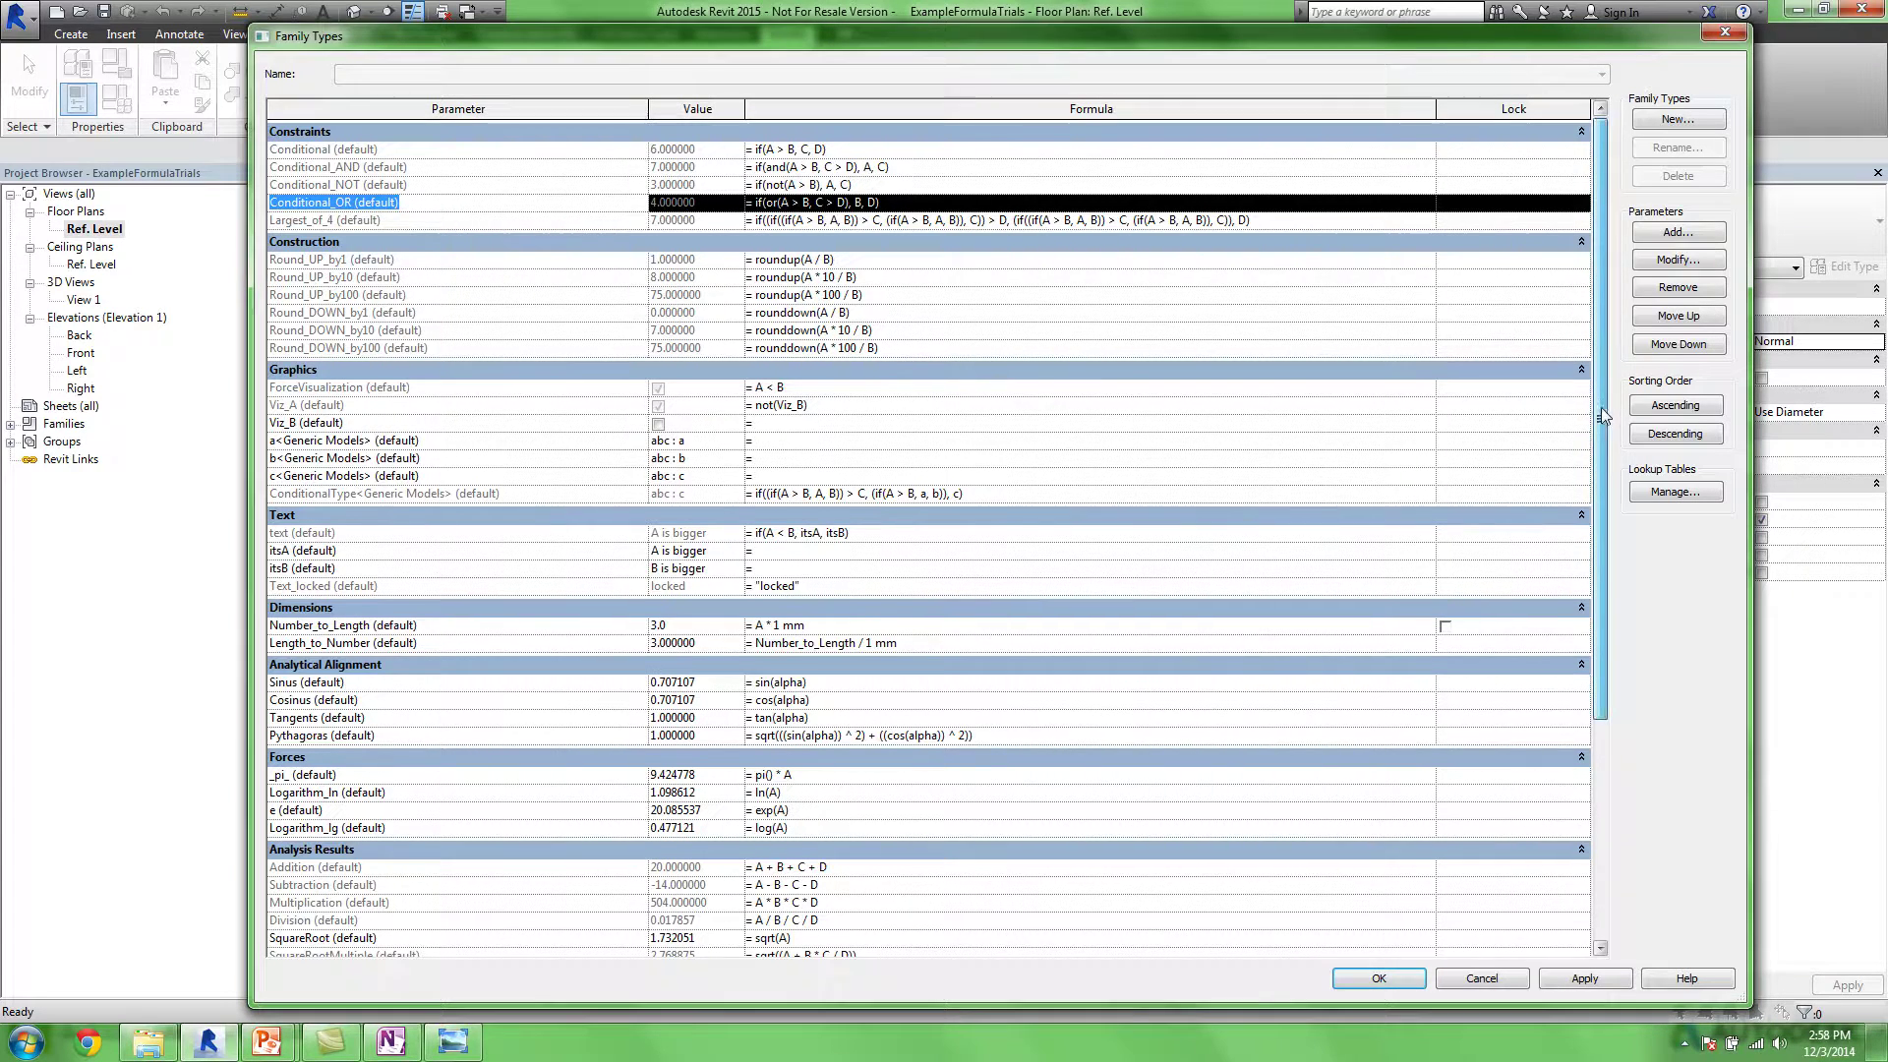
scroll(1604, 417, down, 3)
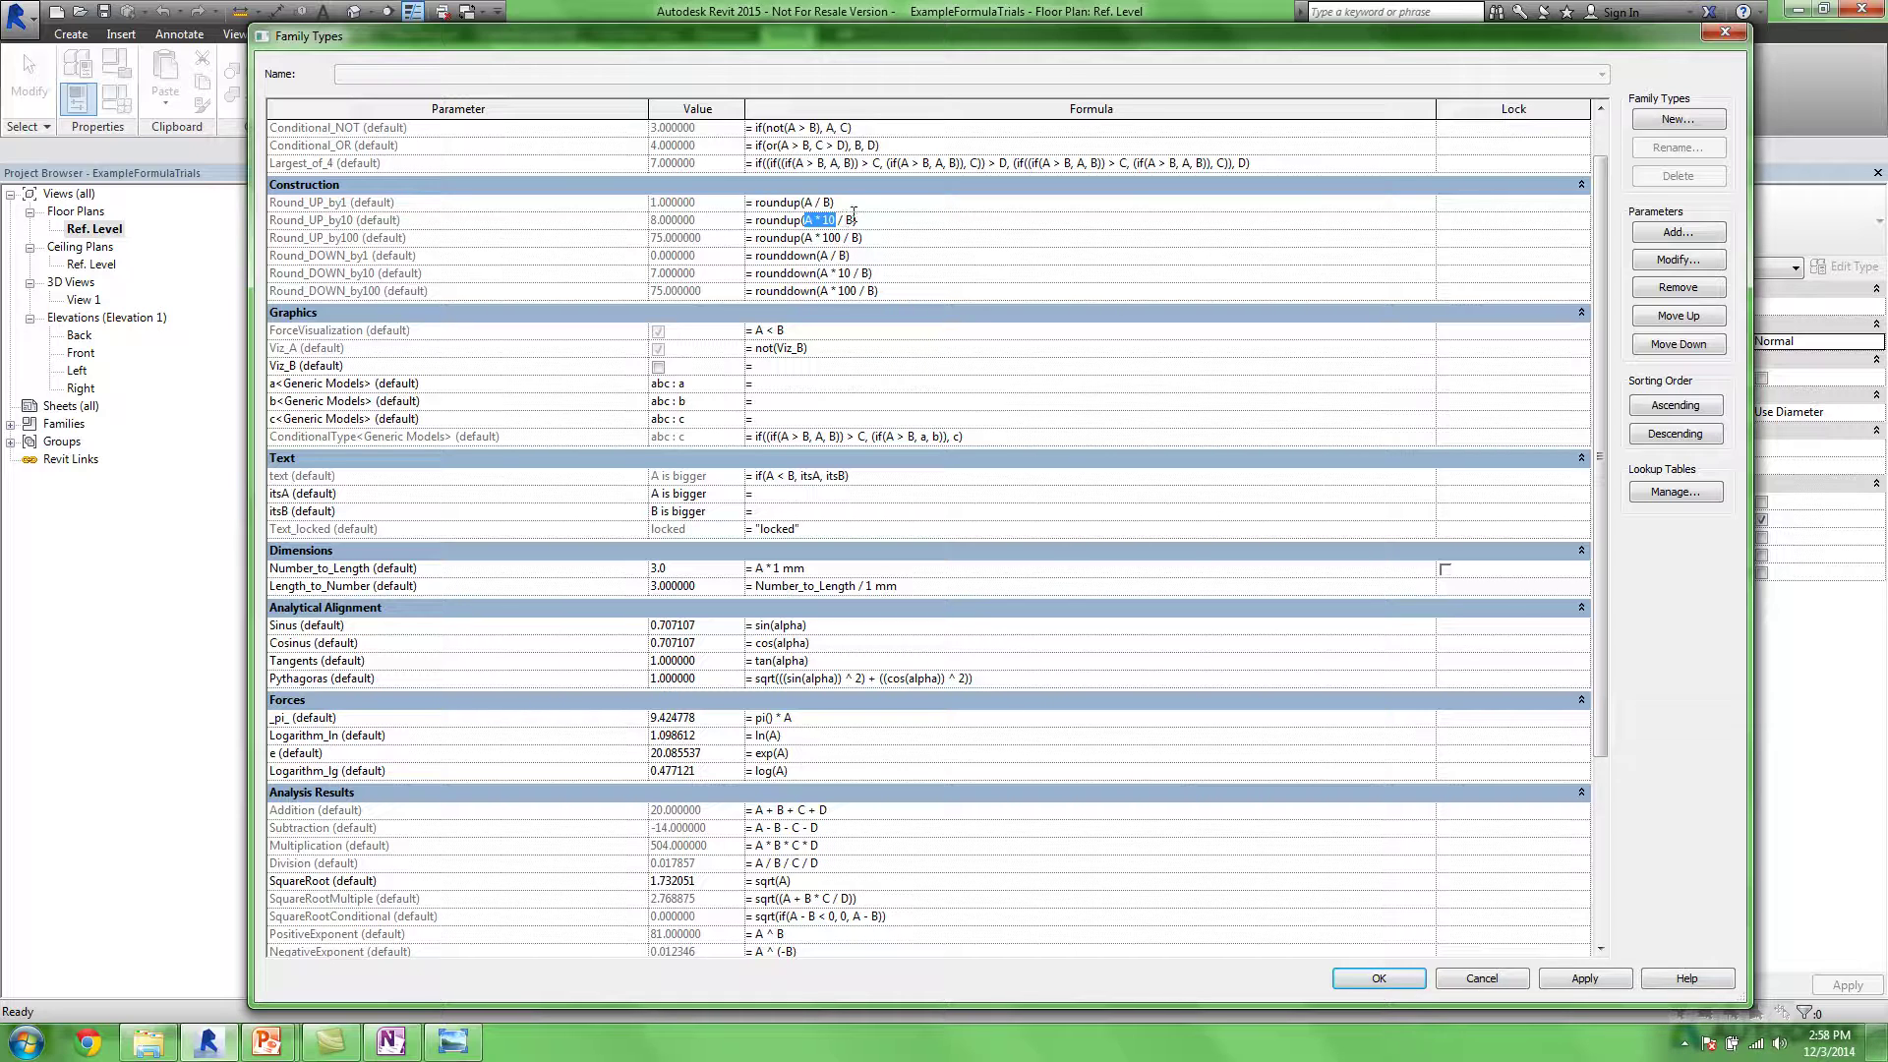
click(704, 243)
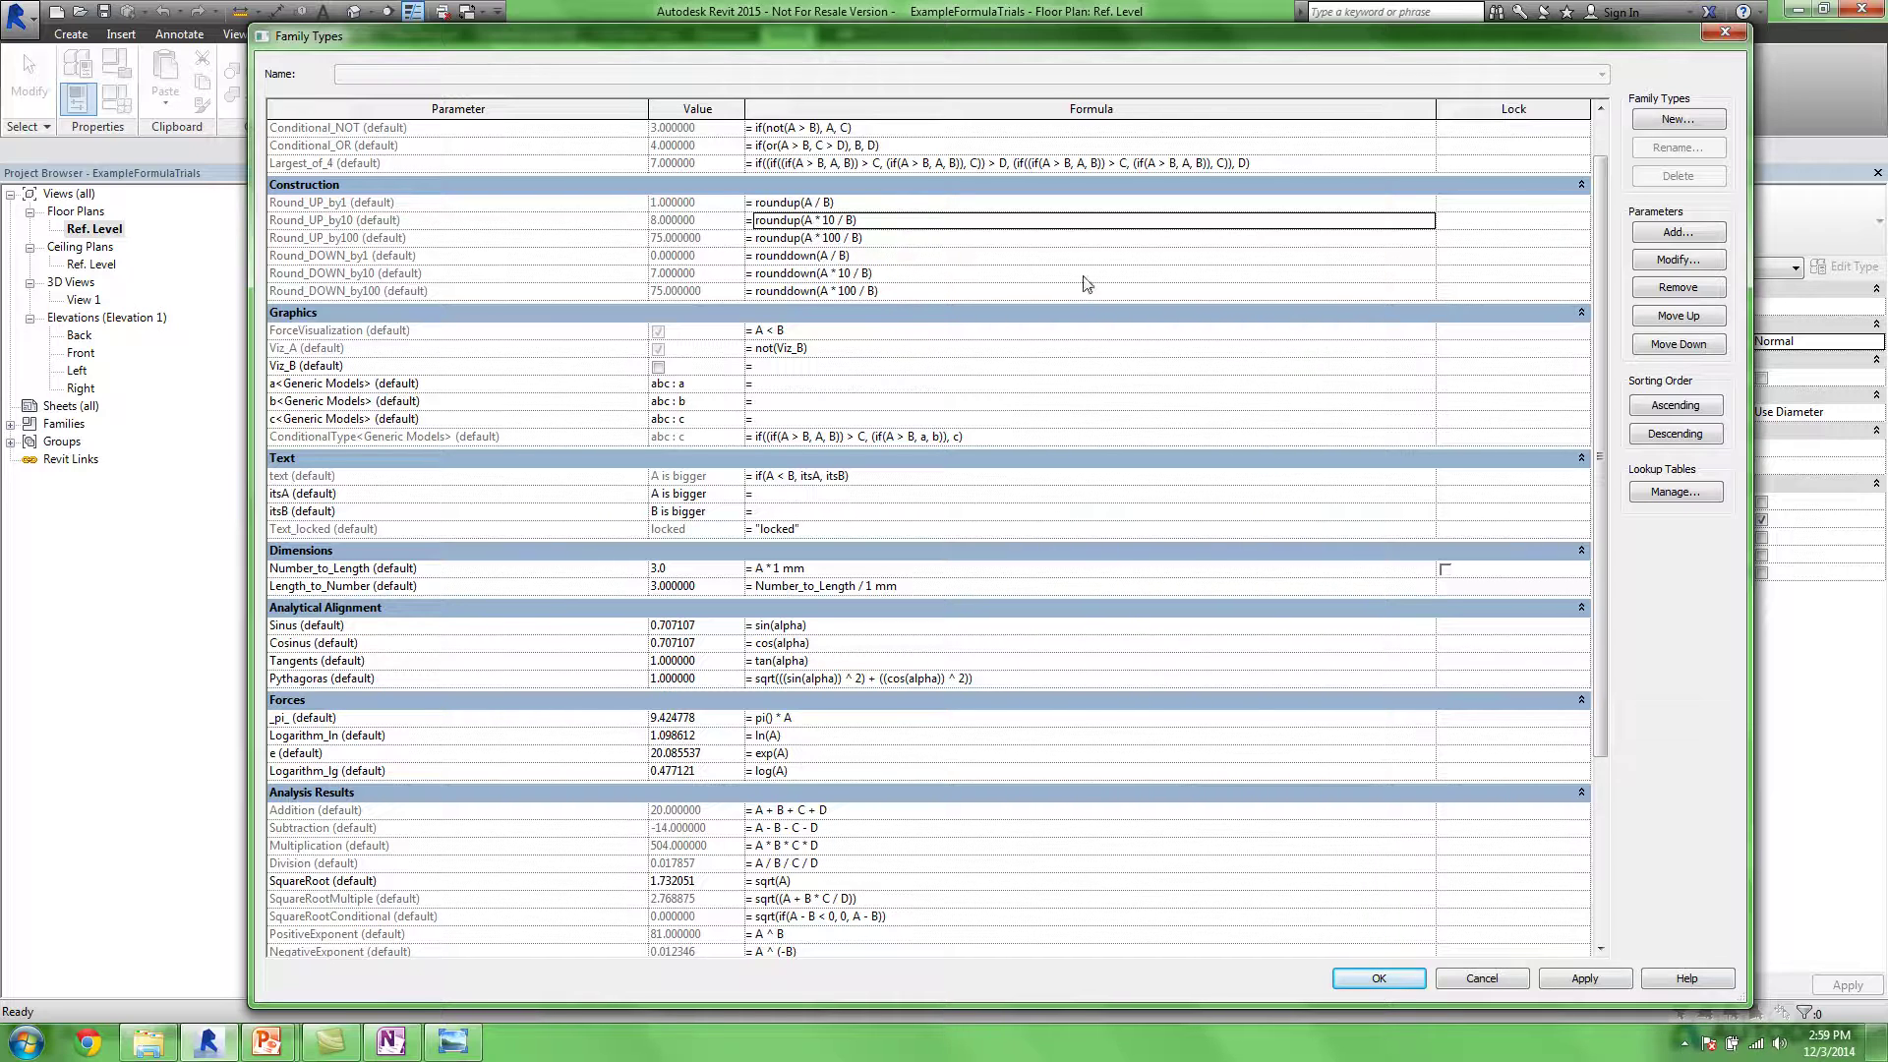
Set the value of model parameter A to 6
scroll(1613, 605, down, 5)
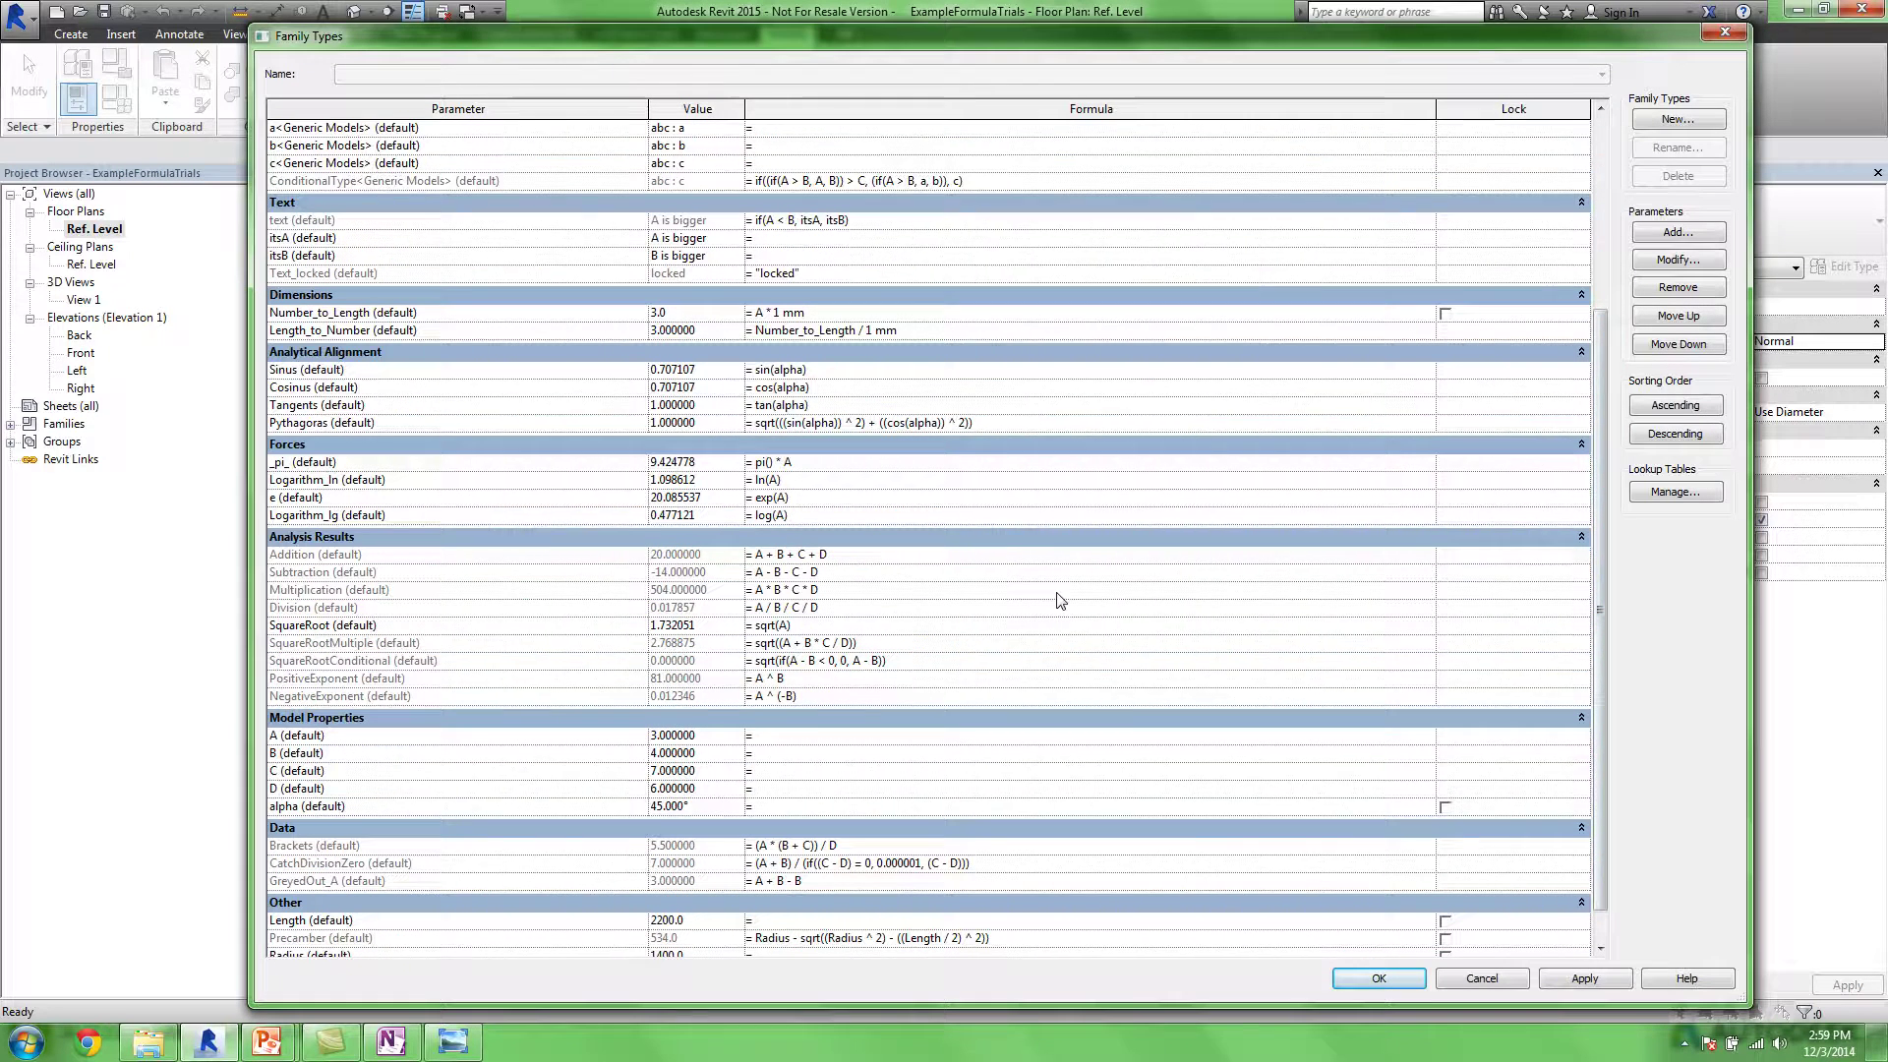
click(721, 741)
text(6)
Set the value of model parameter B to 60
click(701, 752)
text(96)
double_click(656, 752)
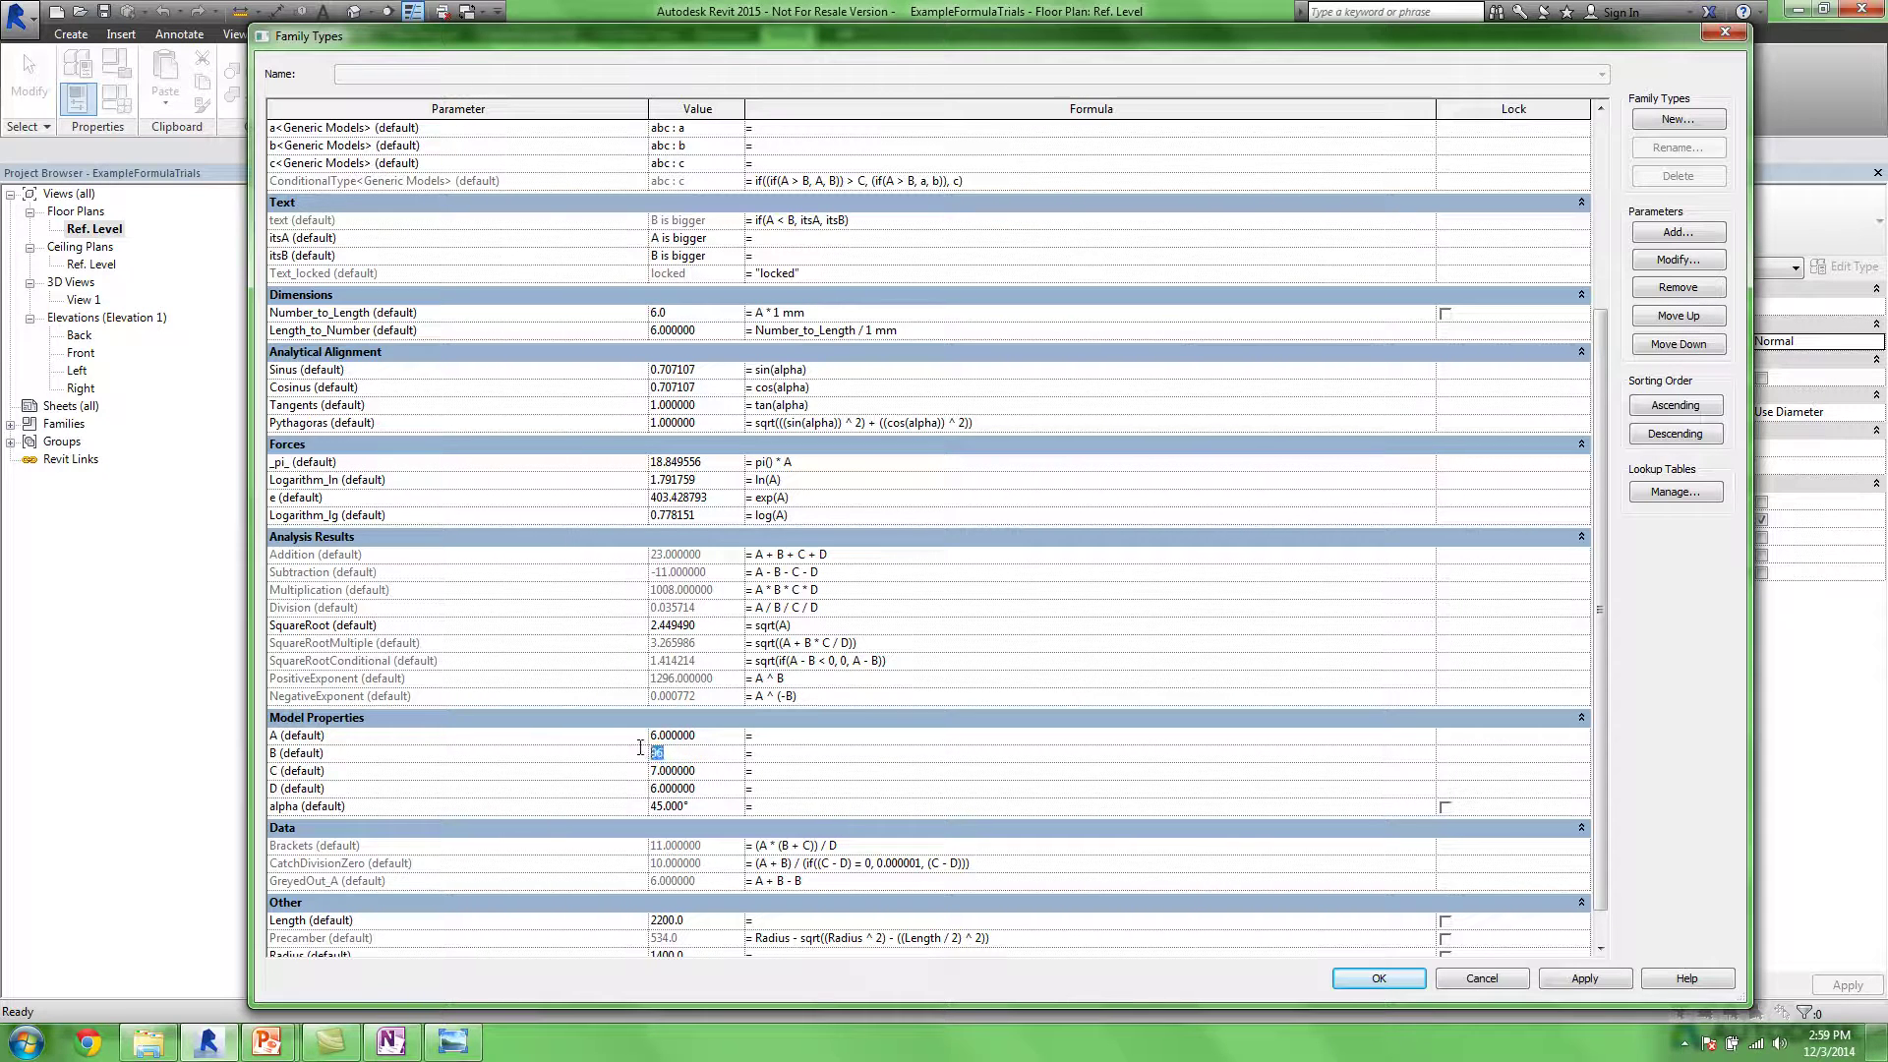
text(60)
key(Return)
click(1063, 523)
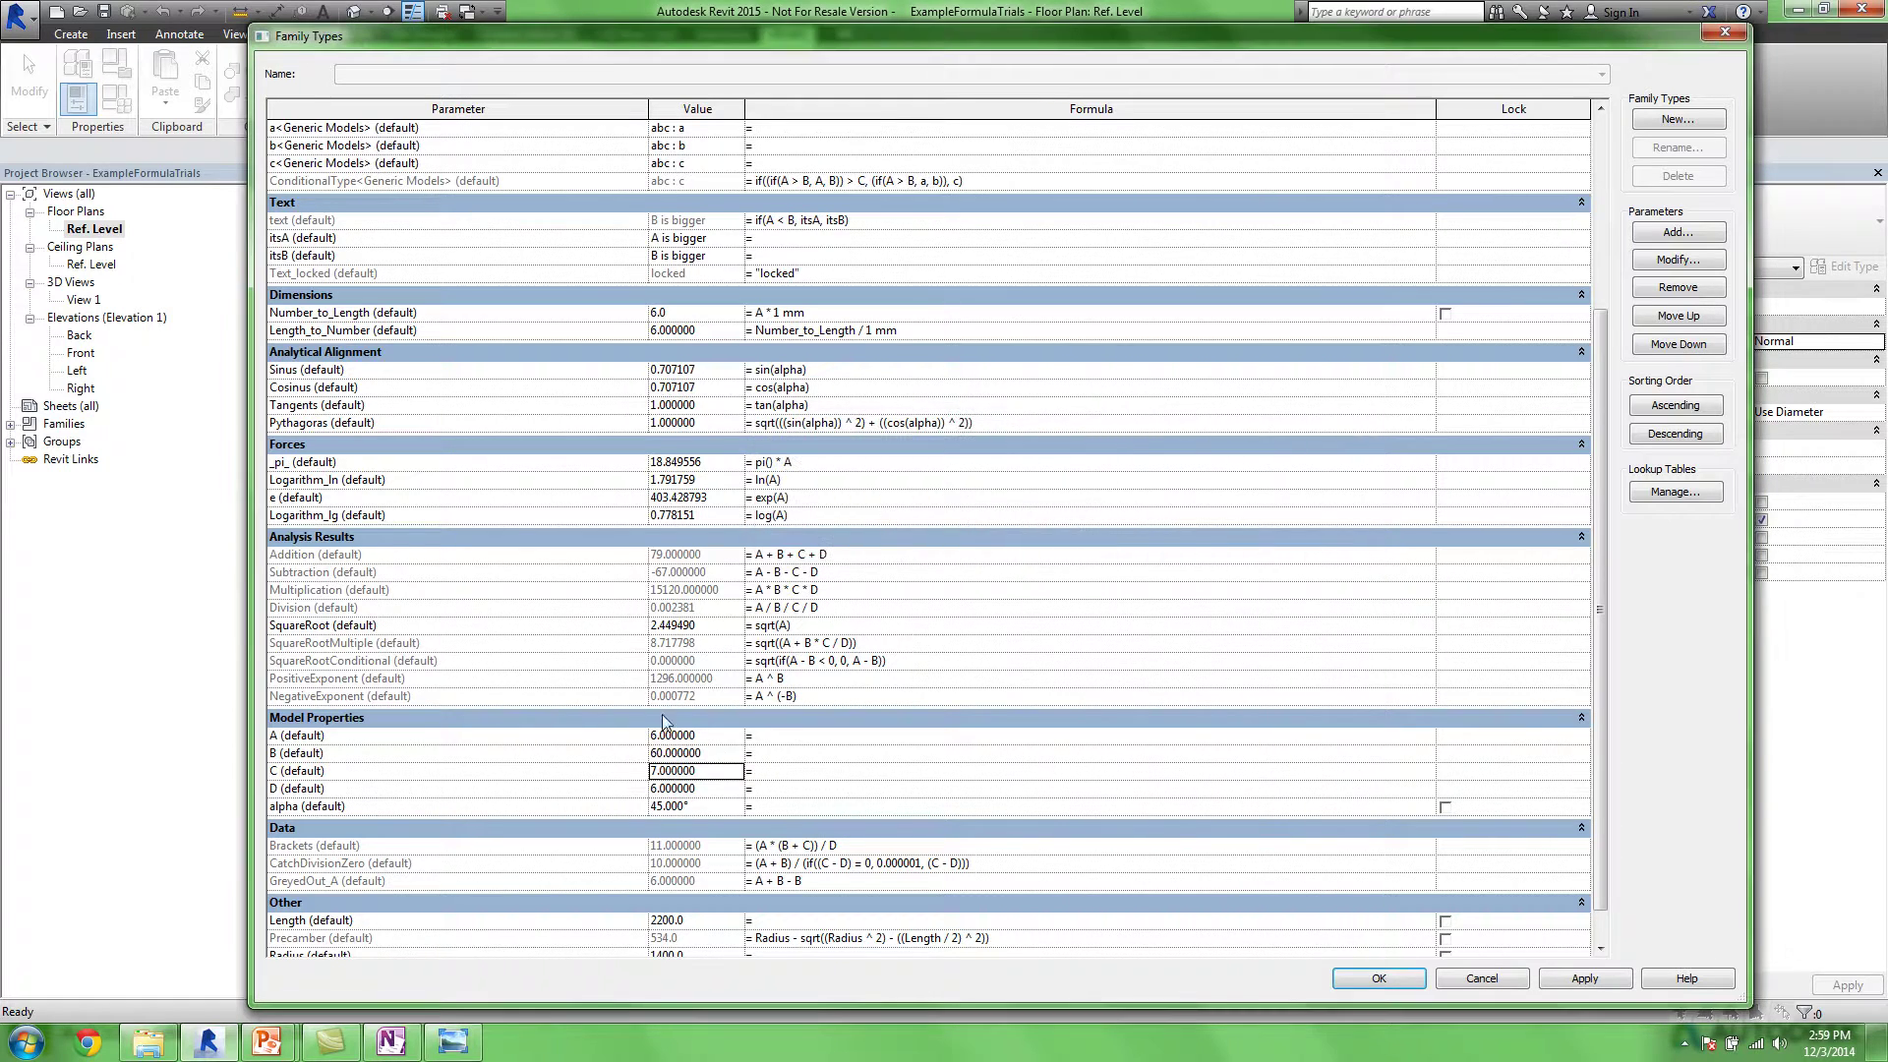
Set the value of model parameter B to 6
double_click(710, 757)
text(6)
click(708, 773)
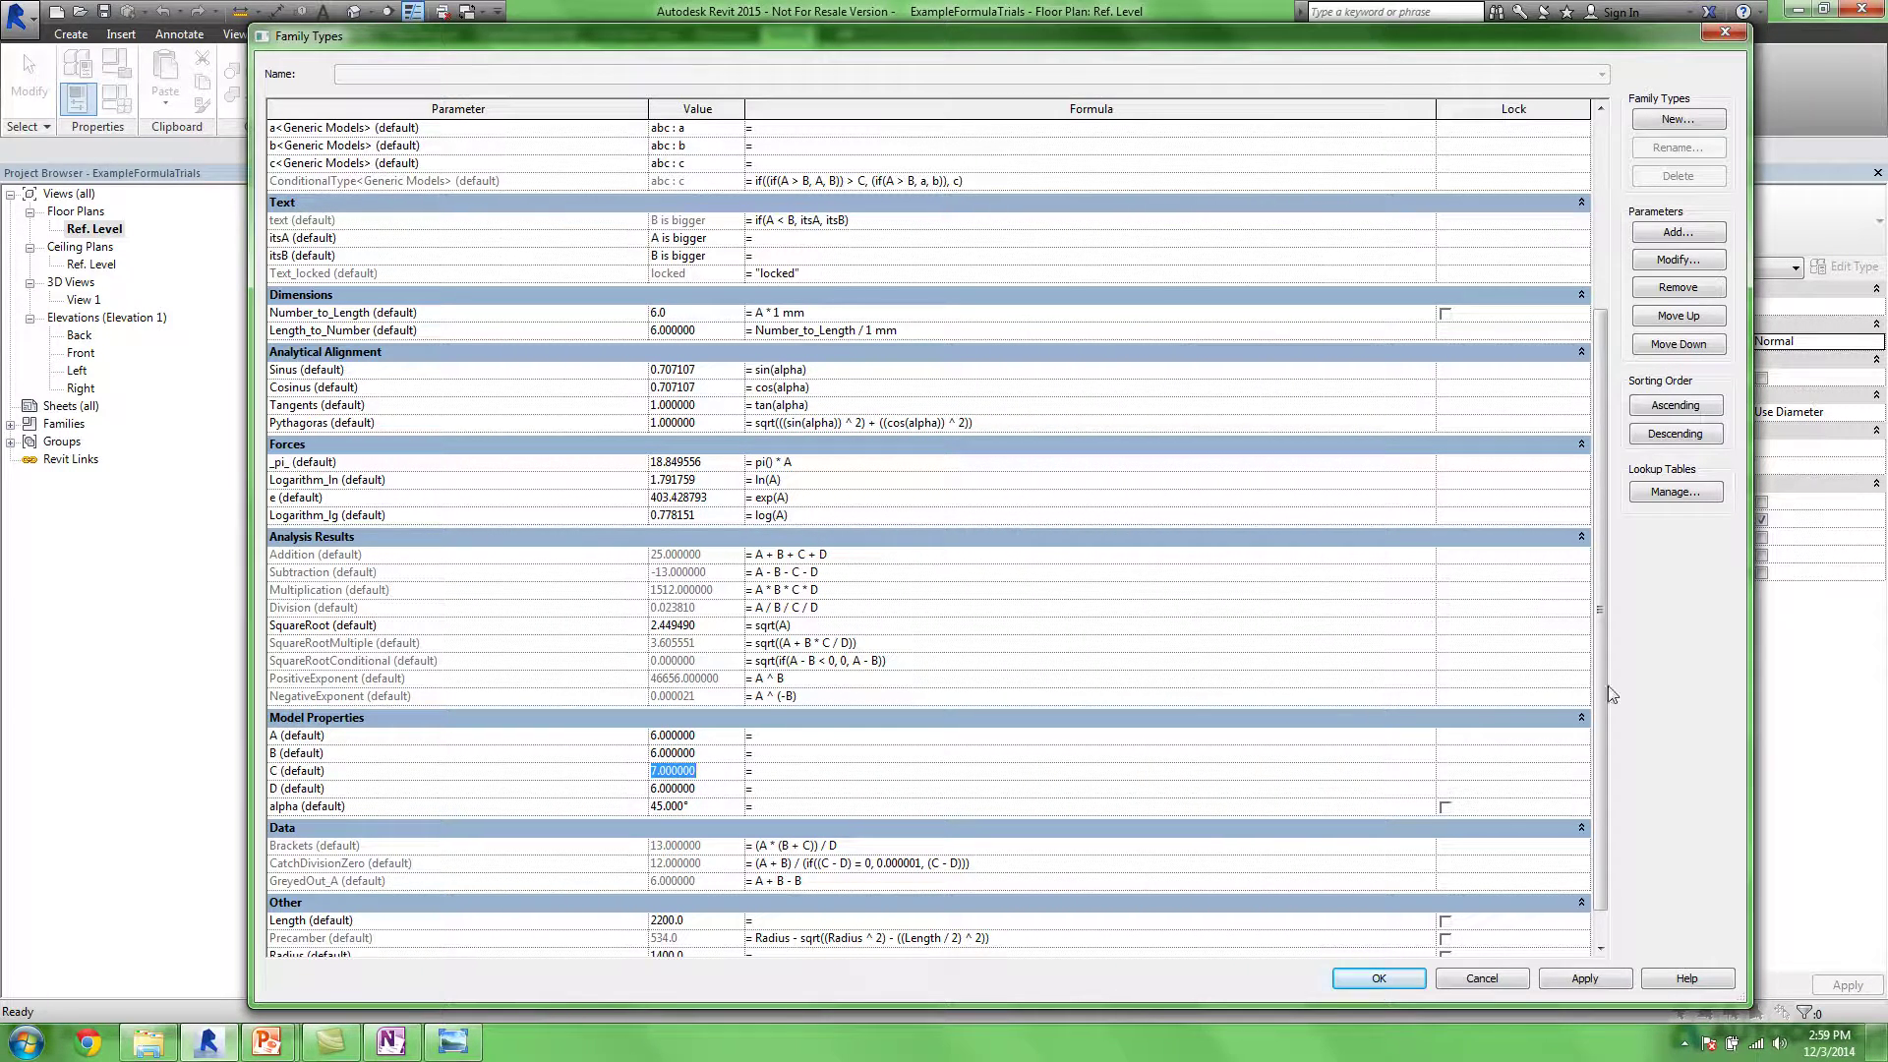
Review the conditional, rounding and text results of the new inputs, and inspect the Precamber formula based on Radius and Length
scroll(1609, 694, up, 6)
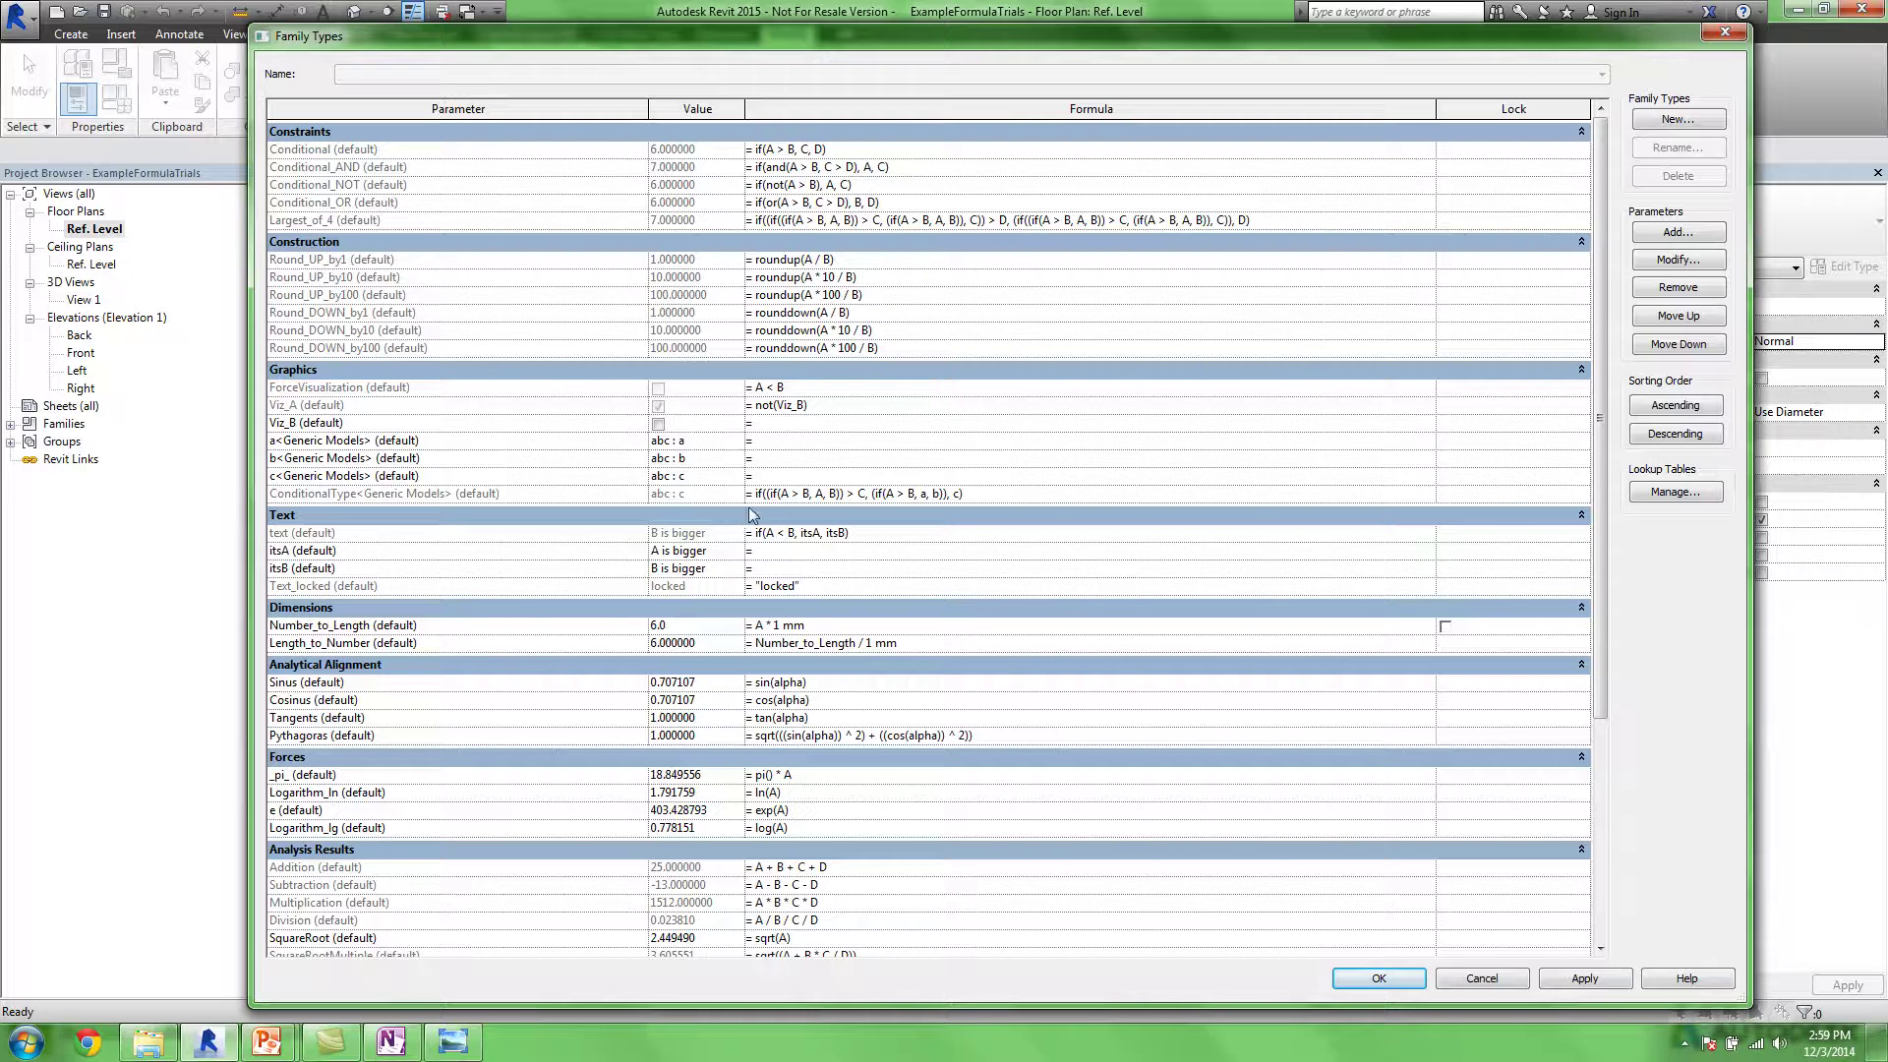
drag(1602, 579, 1573, 824)
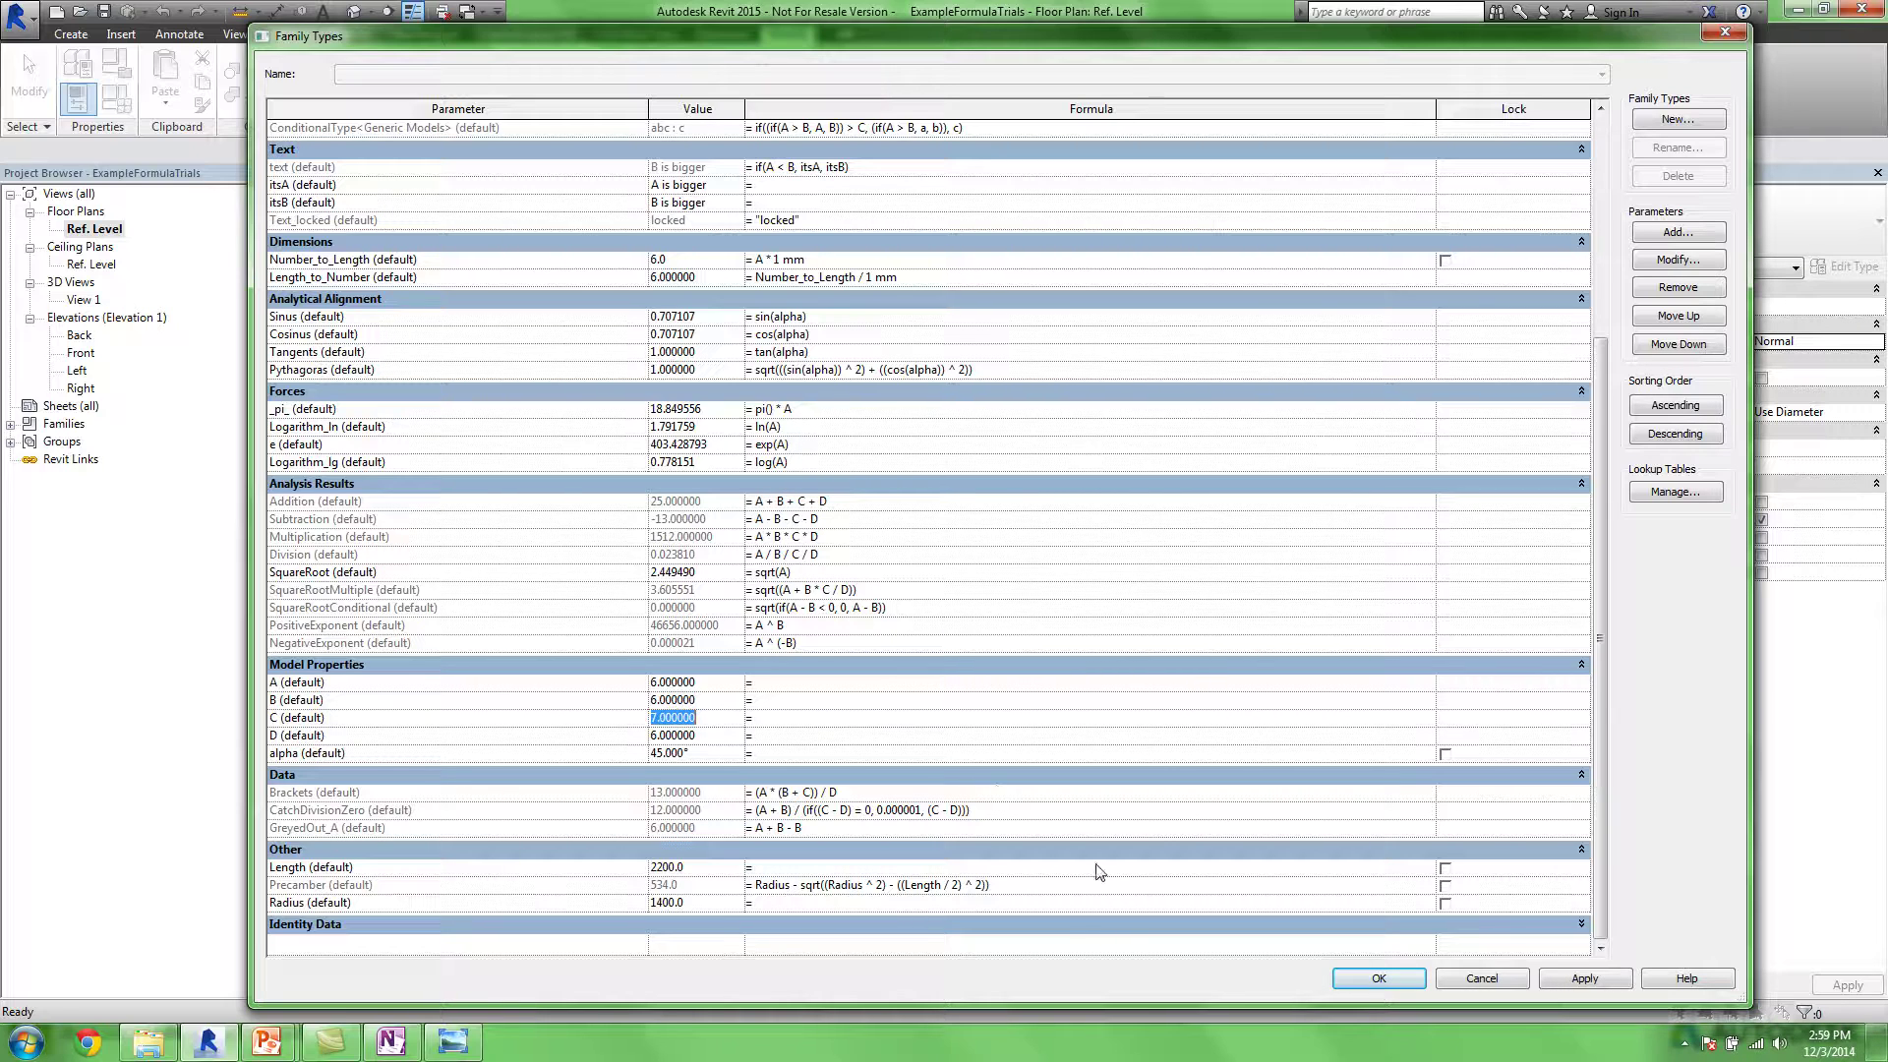
click(1023, 889)
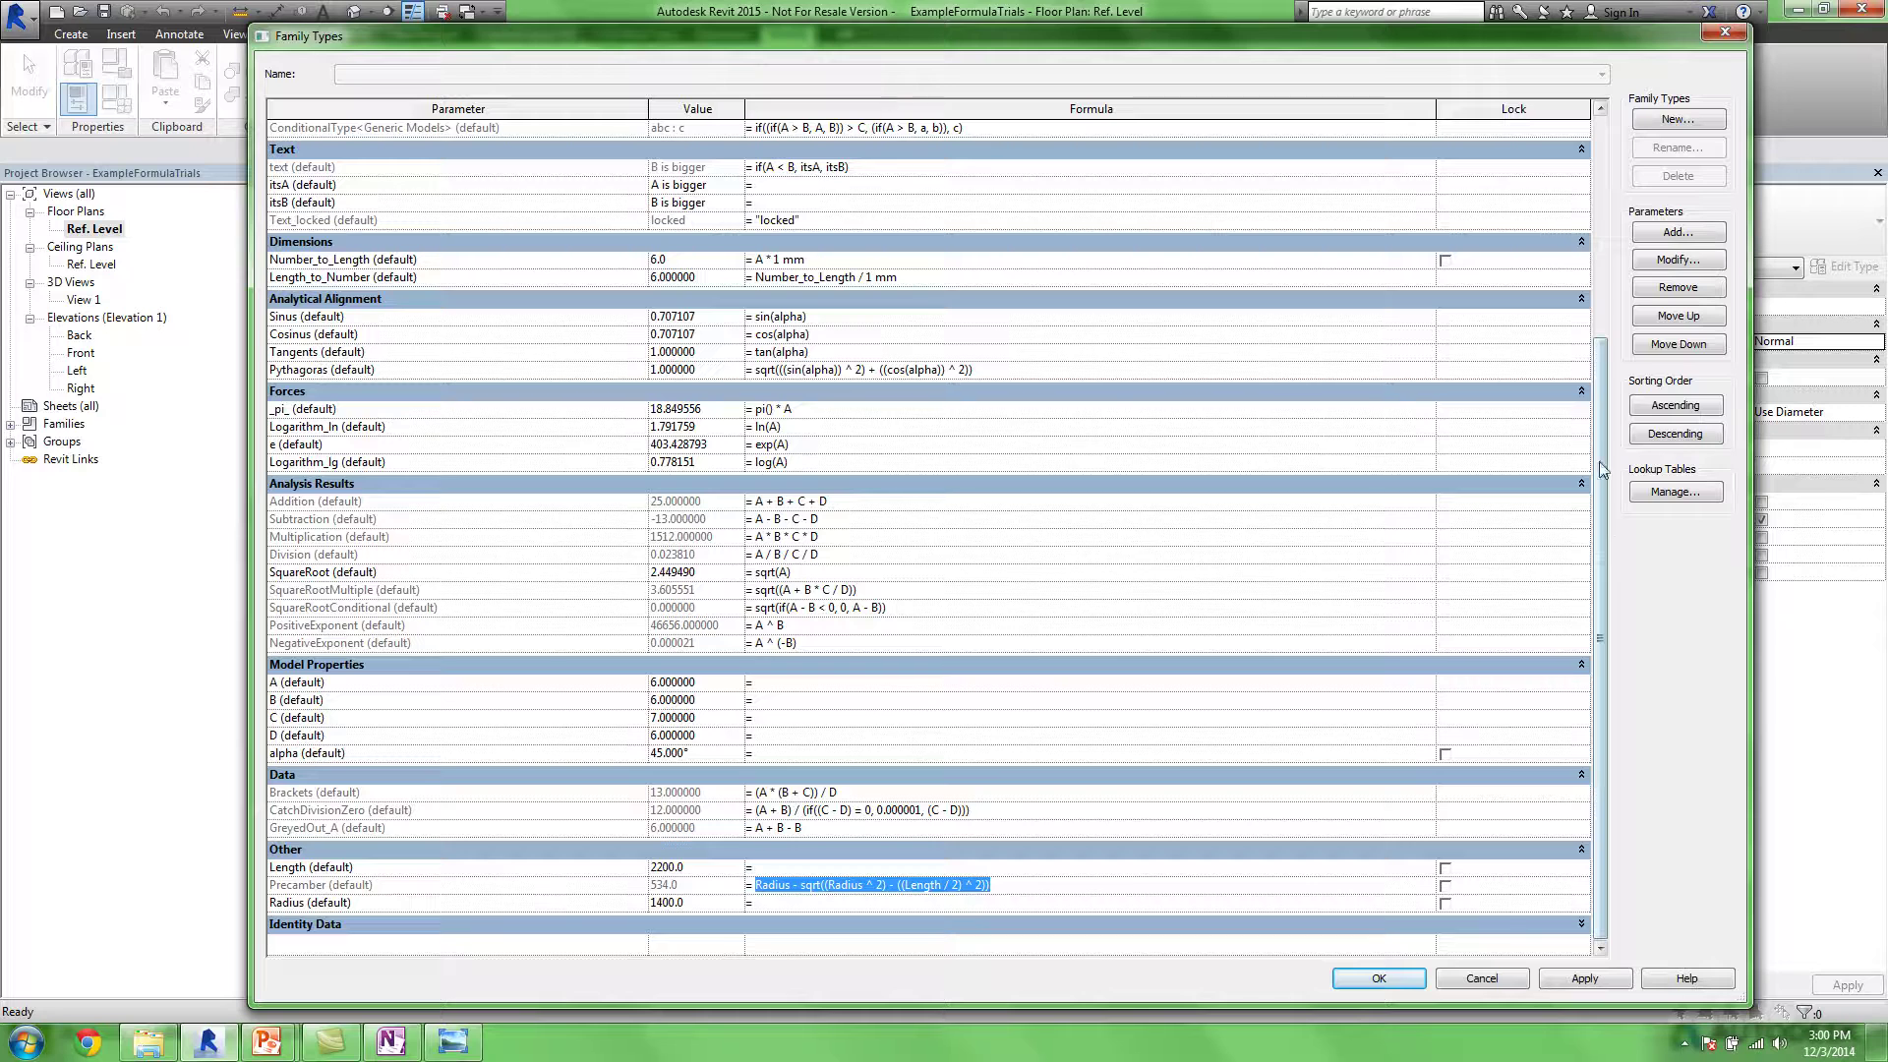
Start a new family parameter and enter B2 as its name
click(1662, 236)
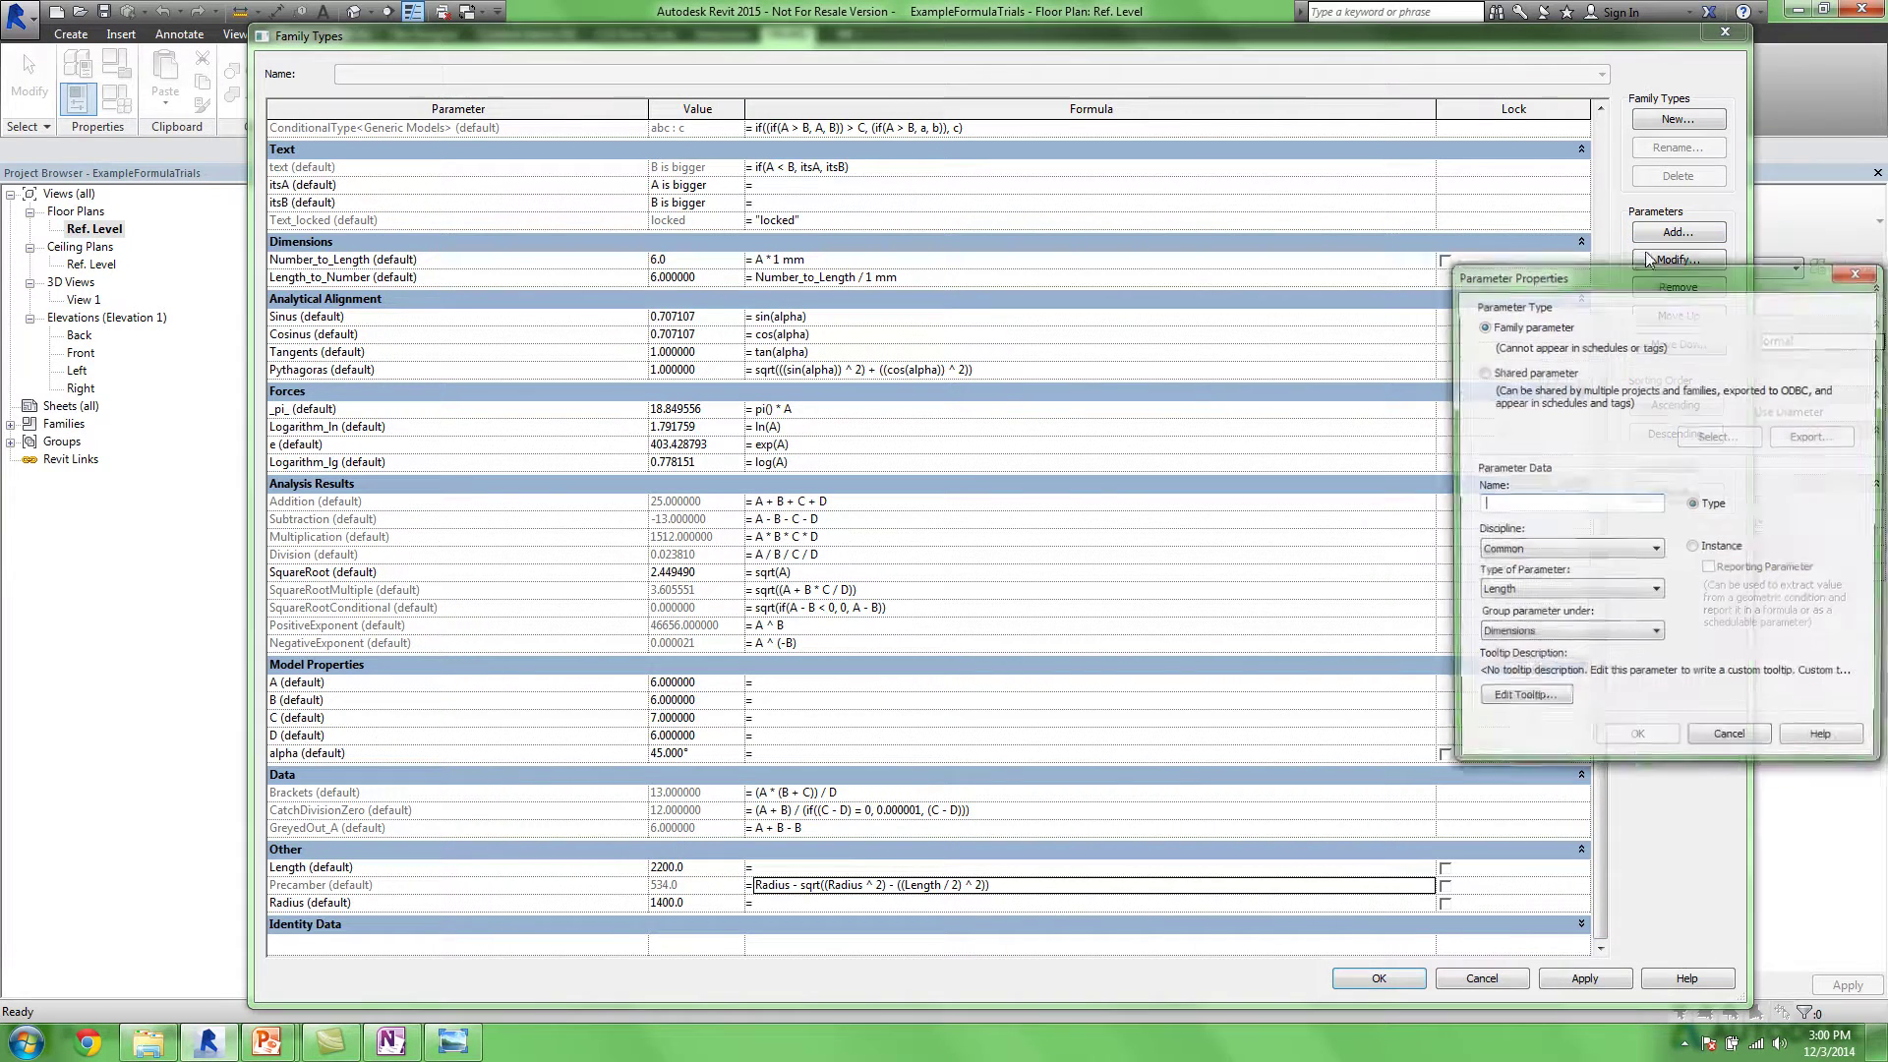
drag(1639, 278, 1045, 230)
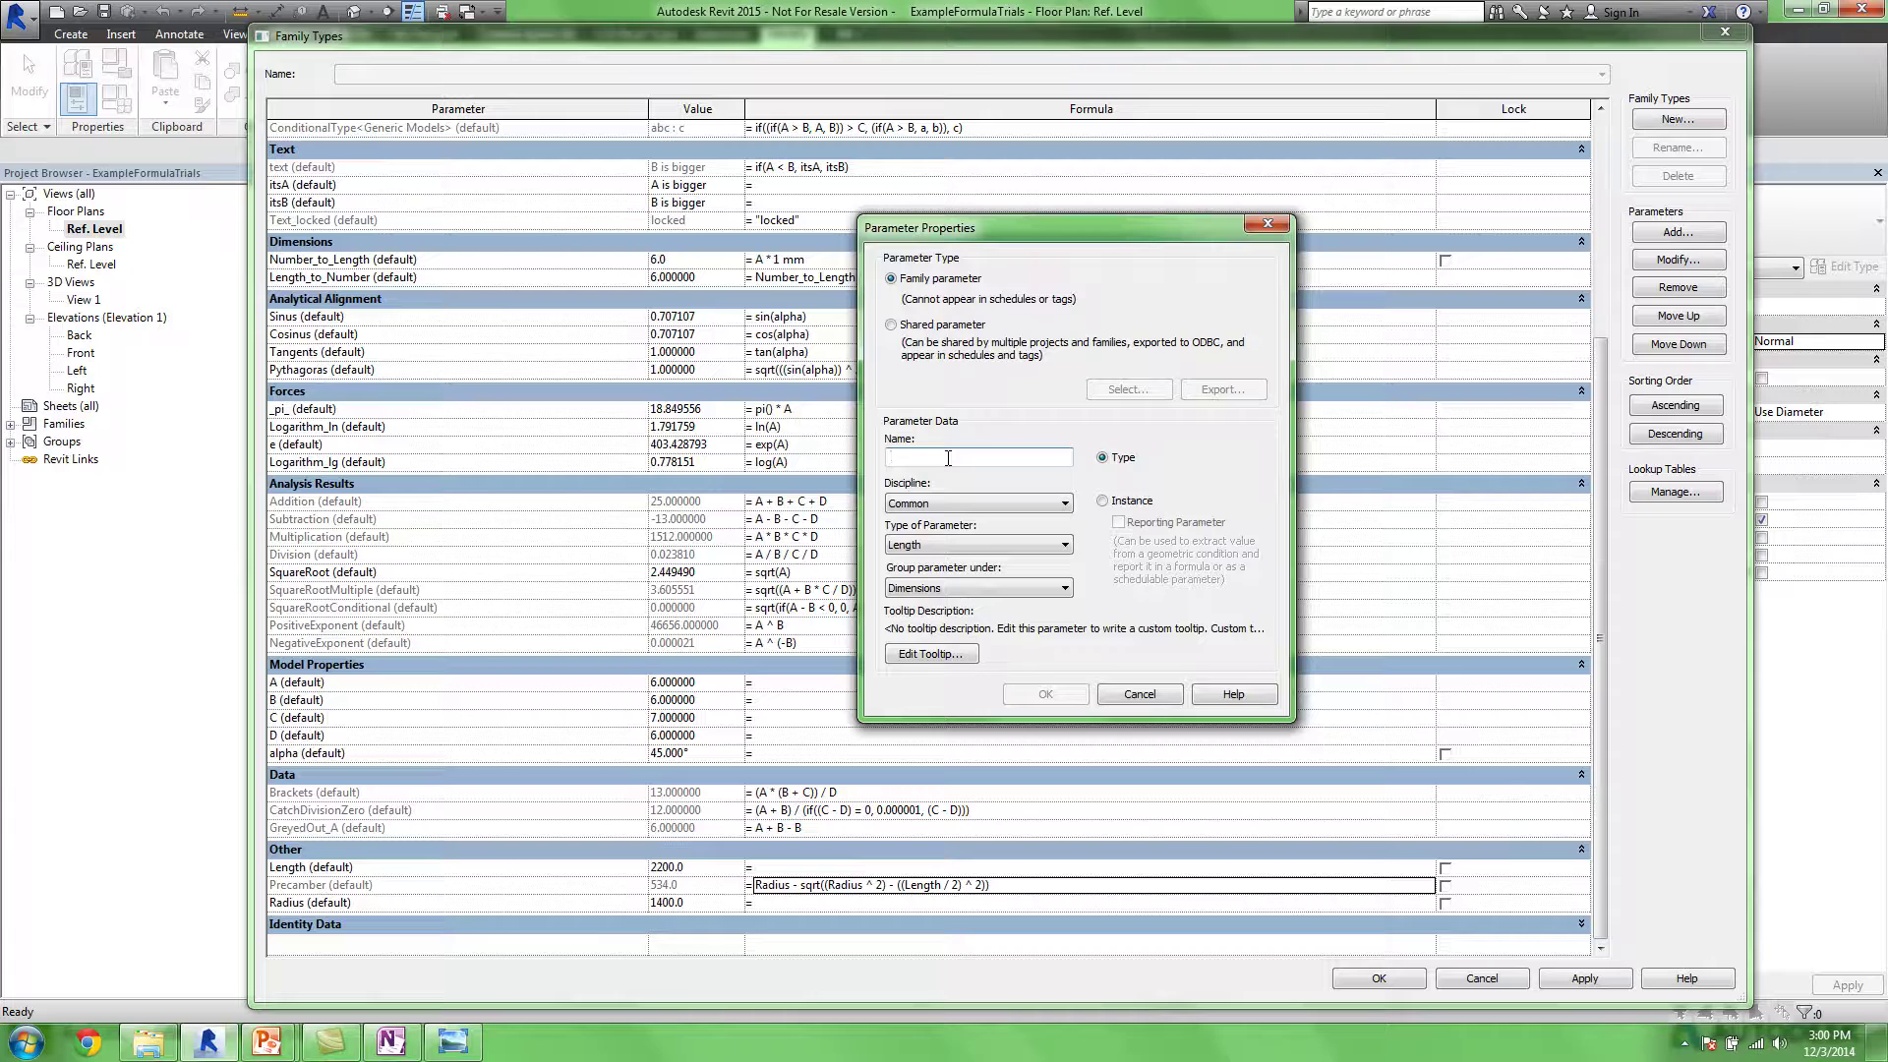
text(B2)
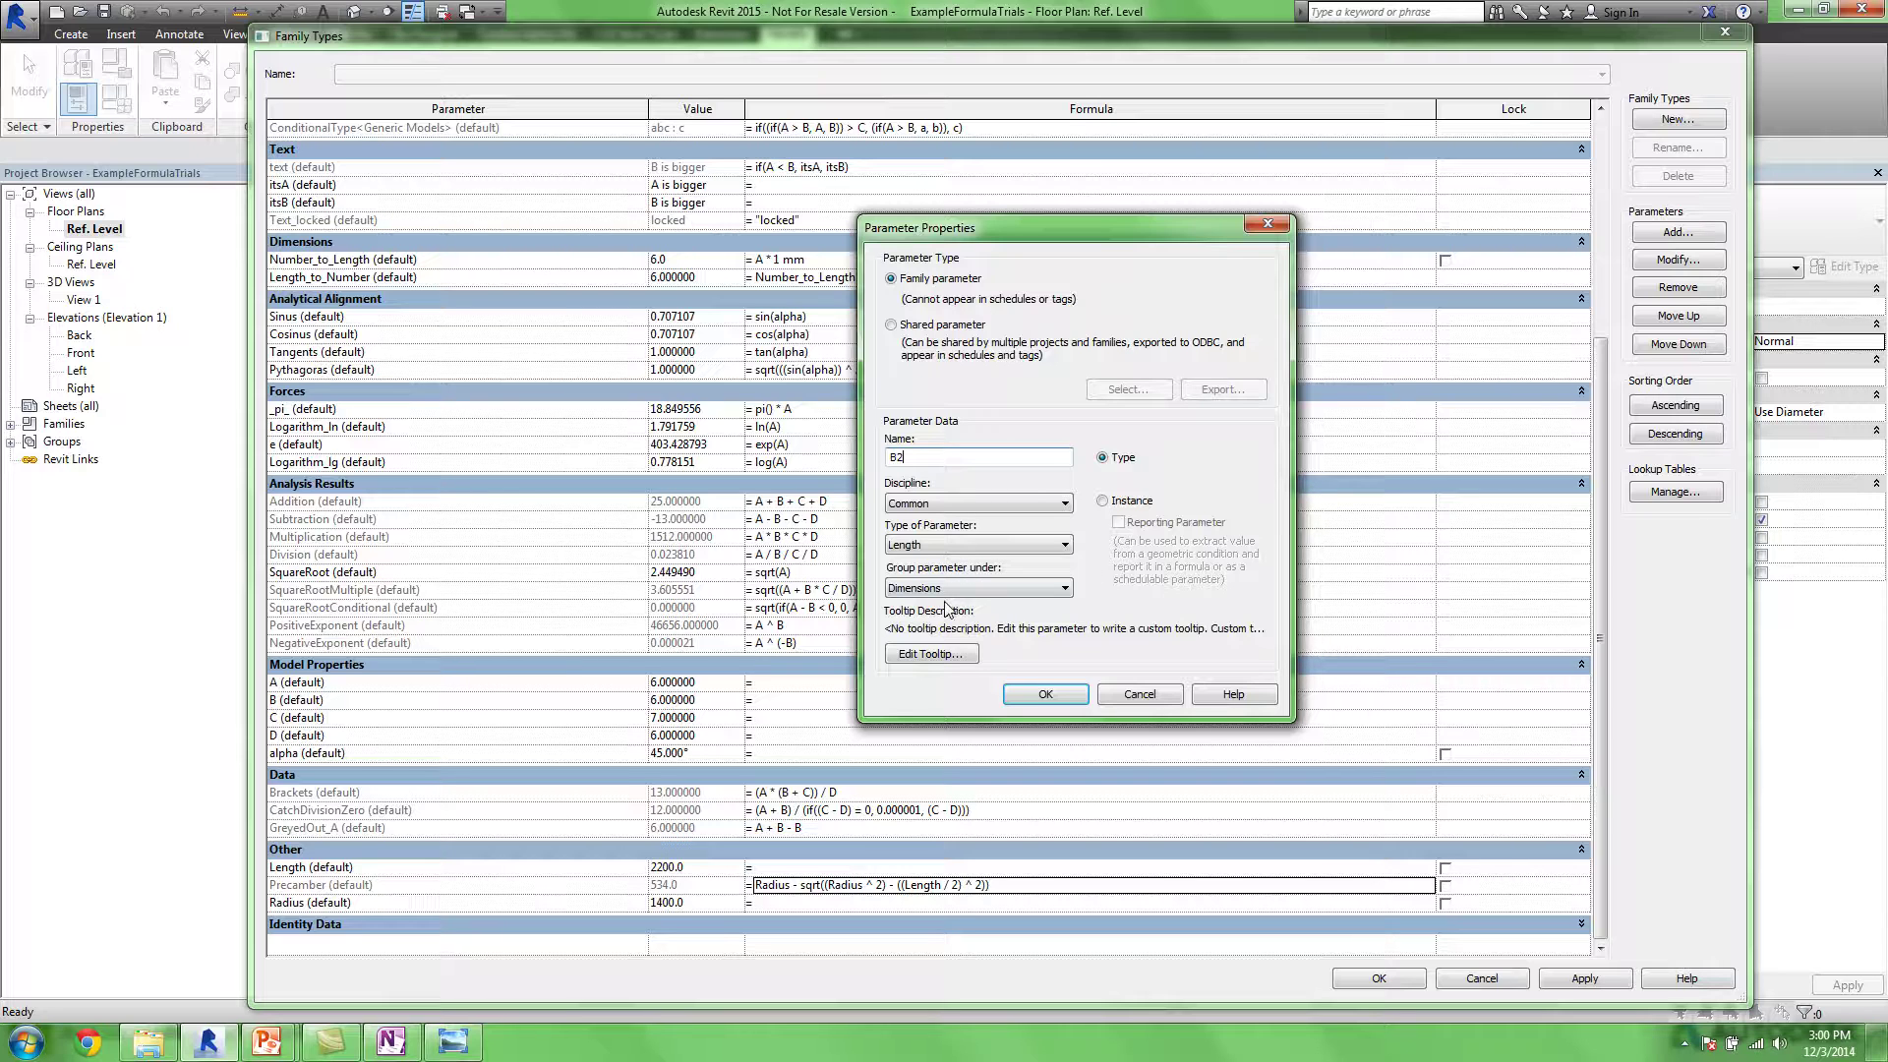
Try the Instance and Shared parameter options for the new parameter, and return it to a Type-based Family parameter
click(1104, 502)
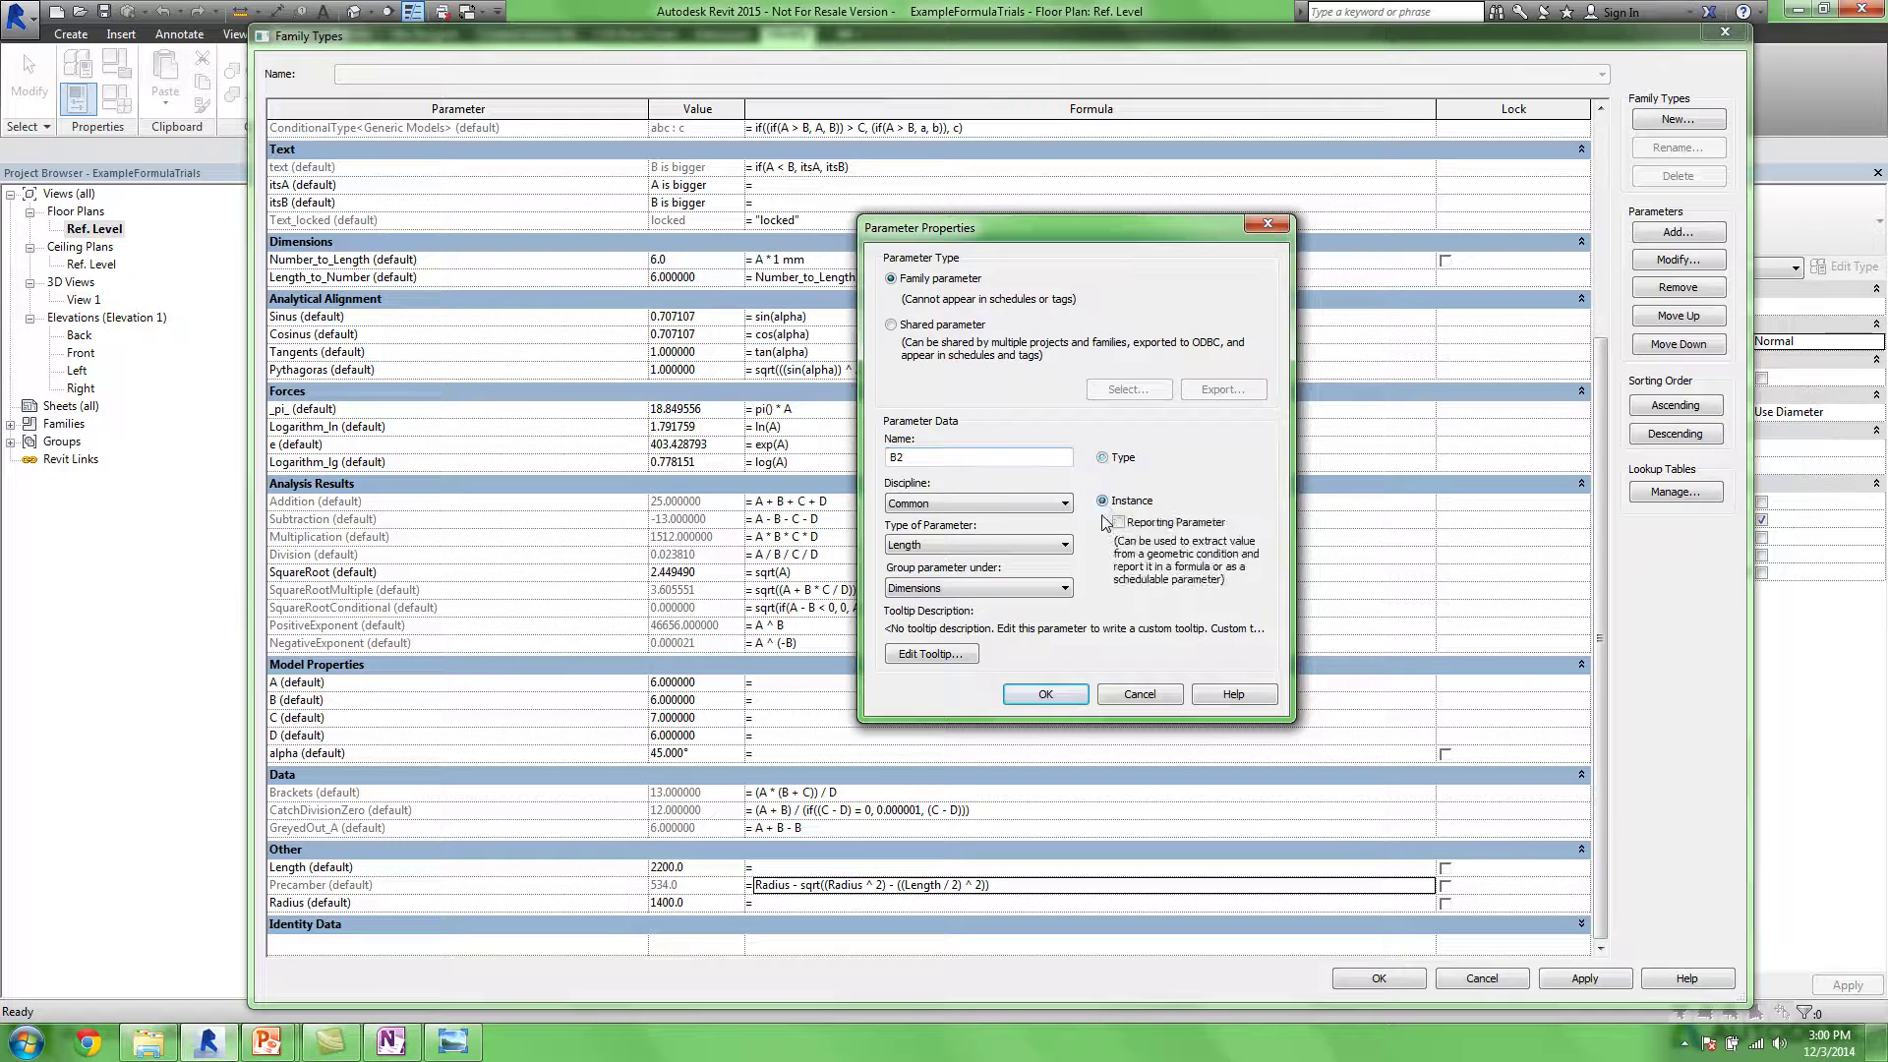
click(1102, 459)
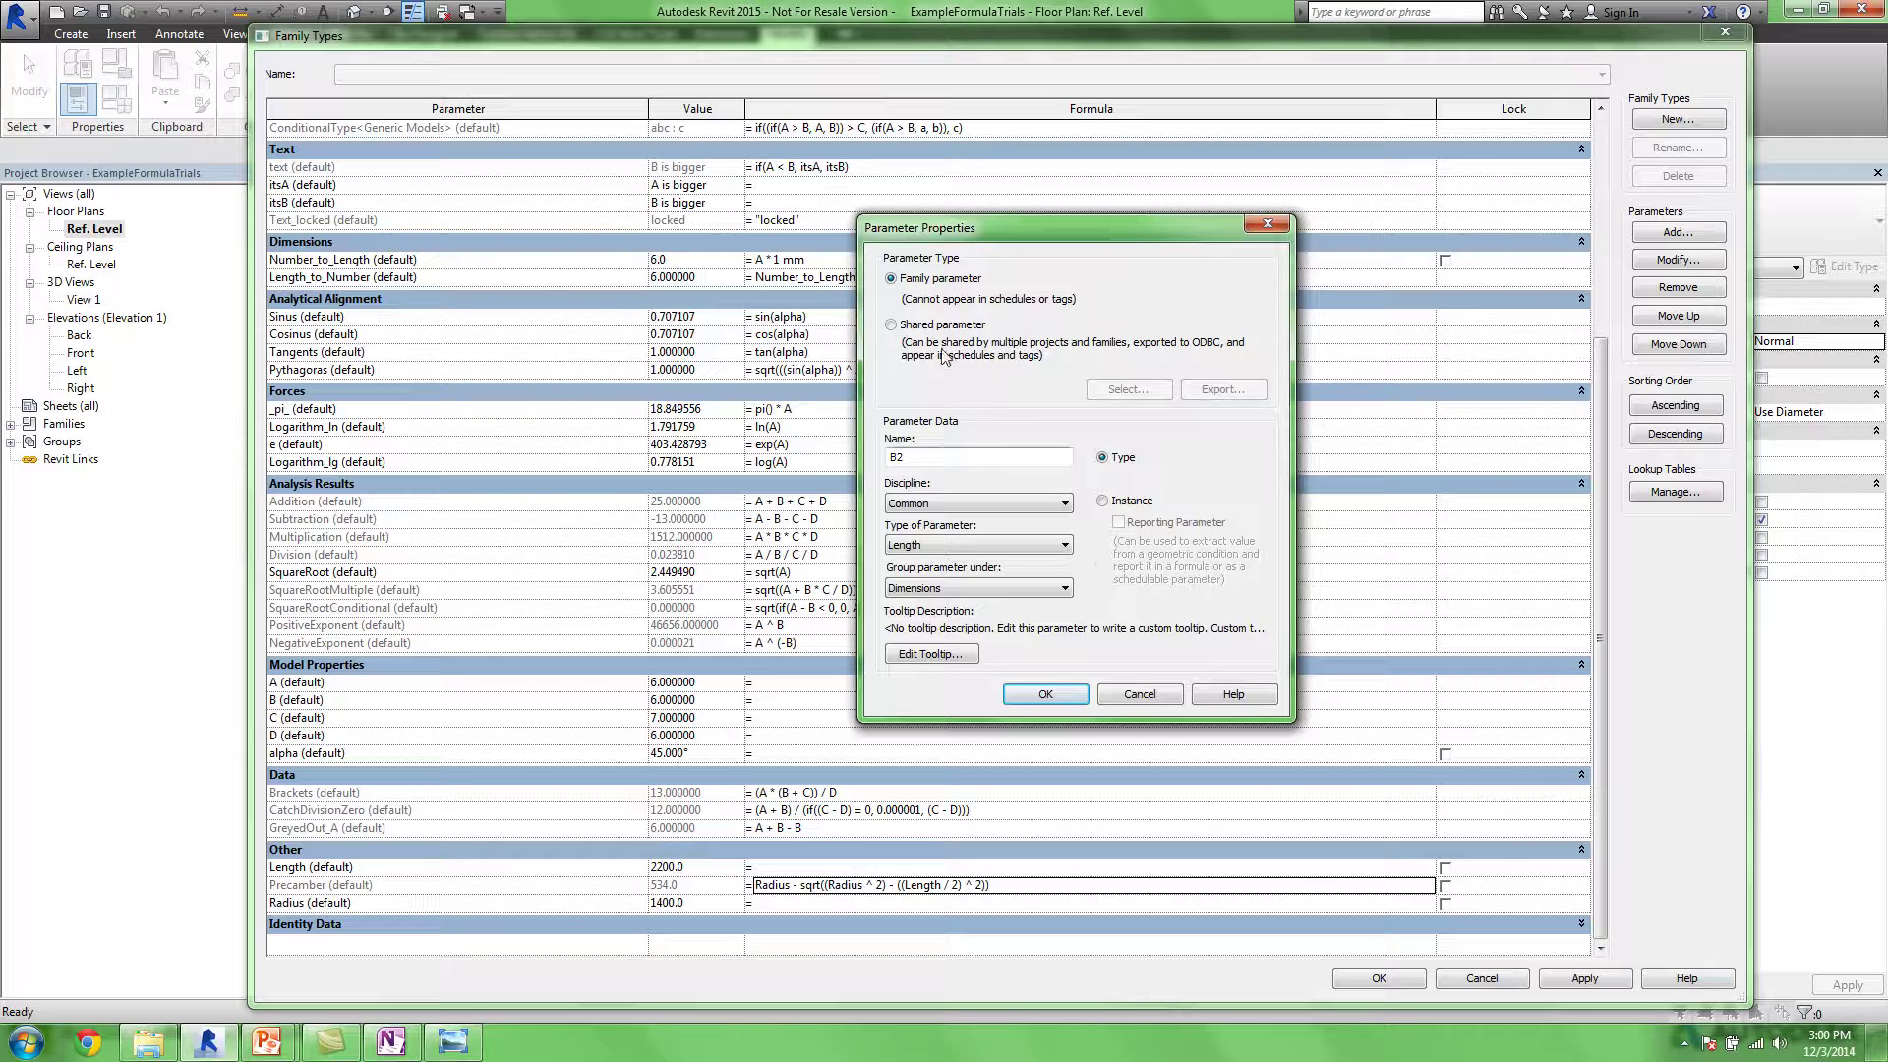
click(903, 331)
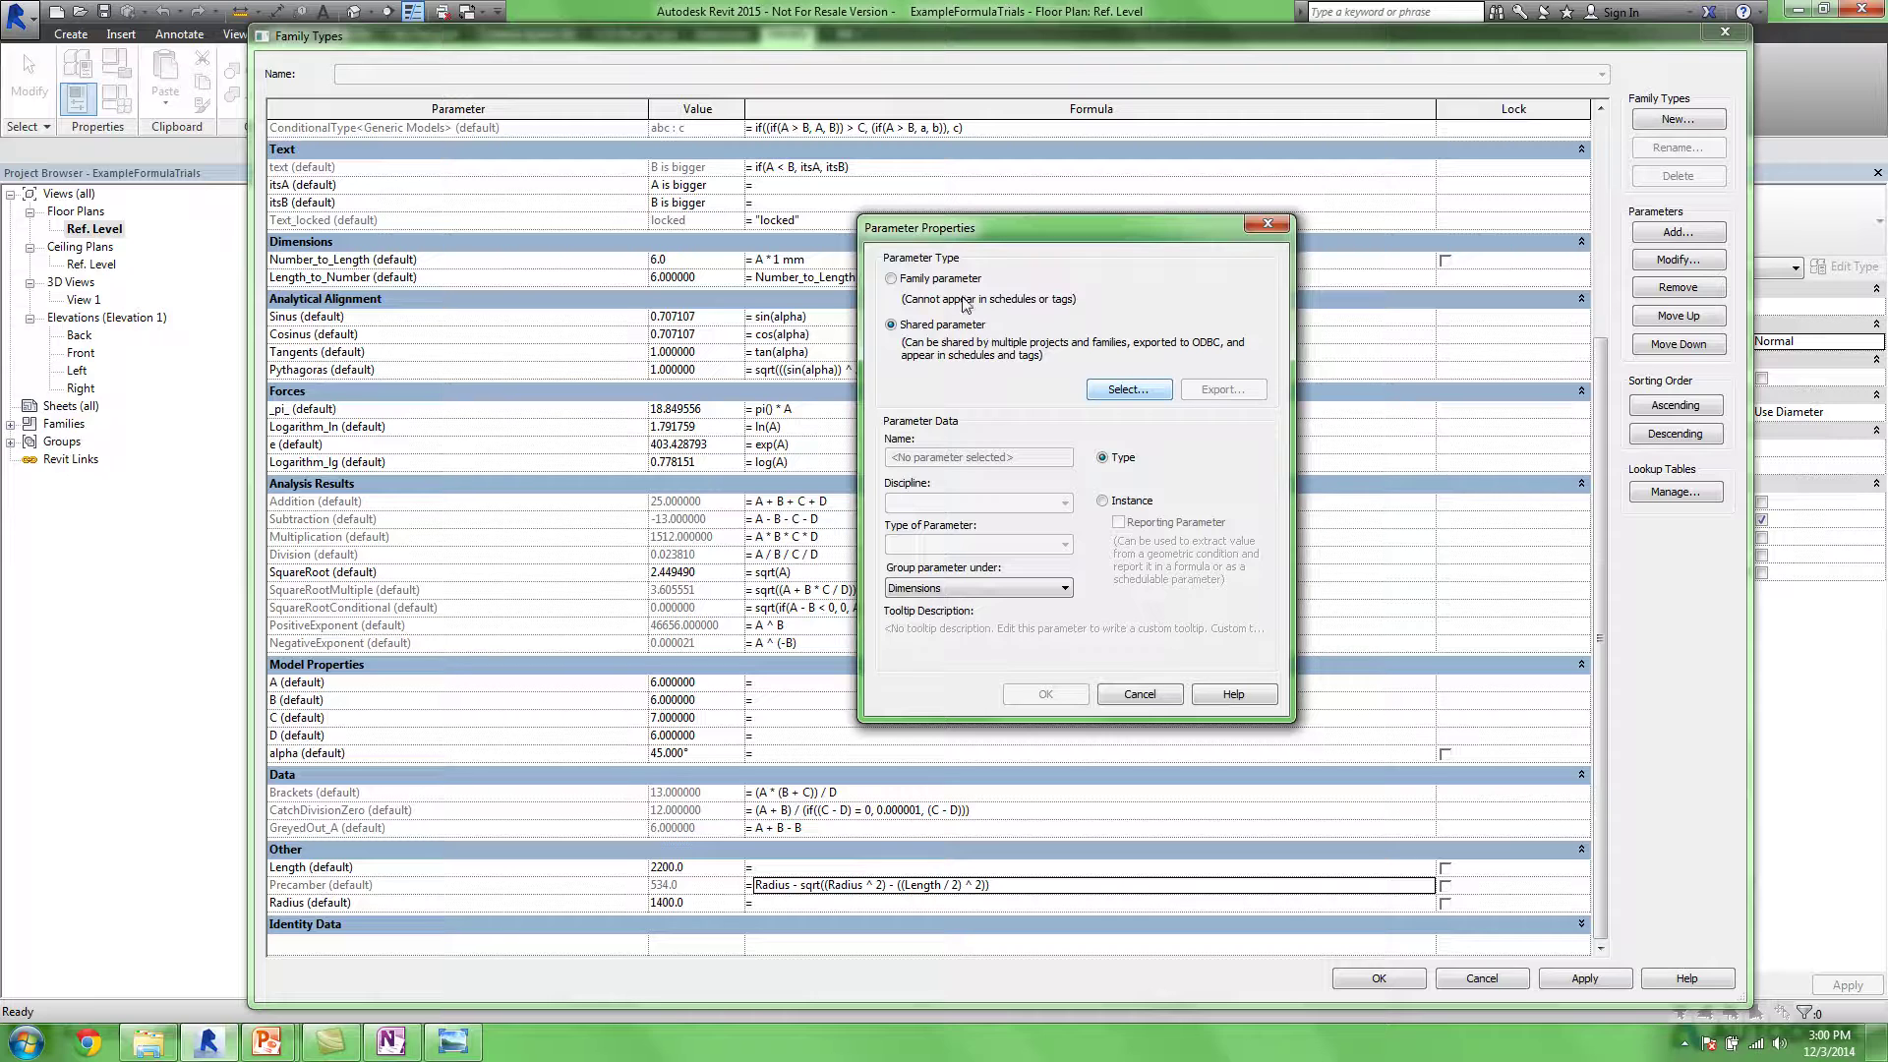
click(892, 280)
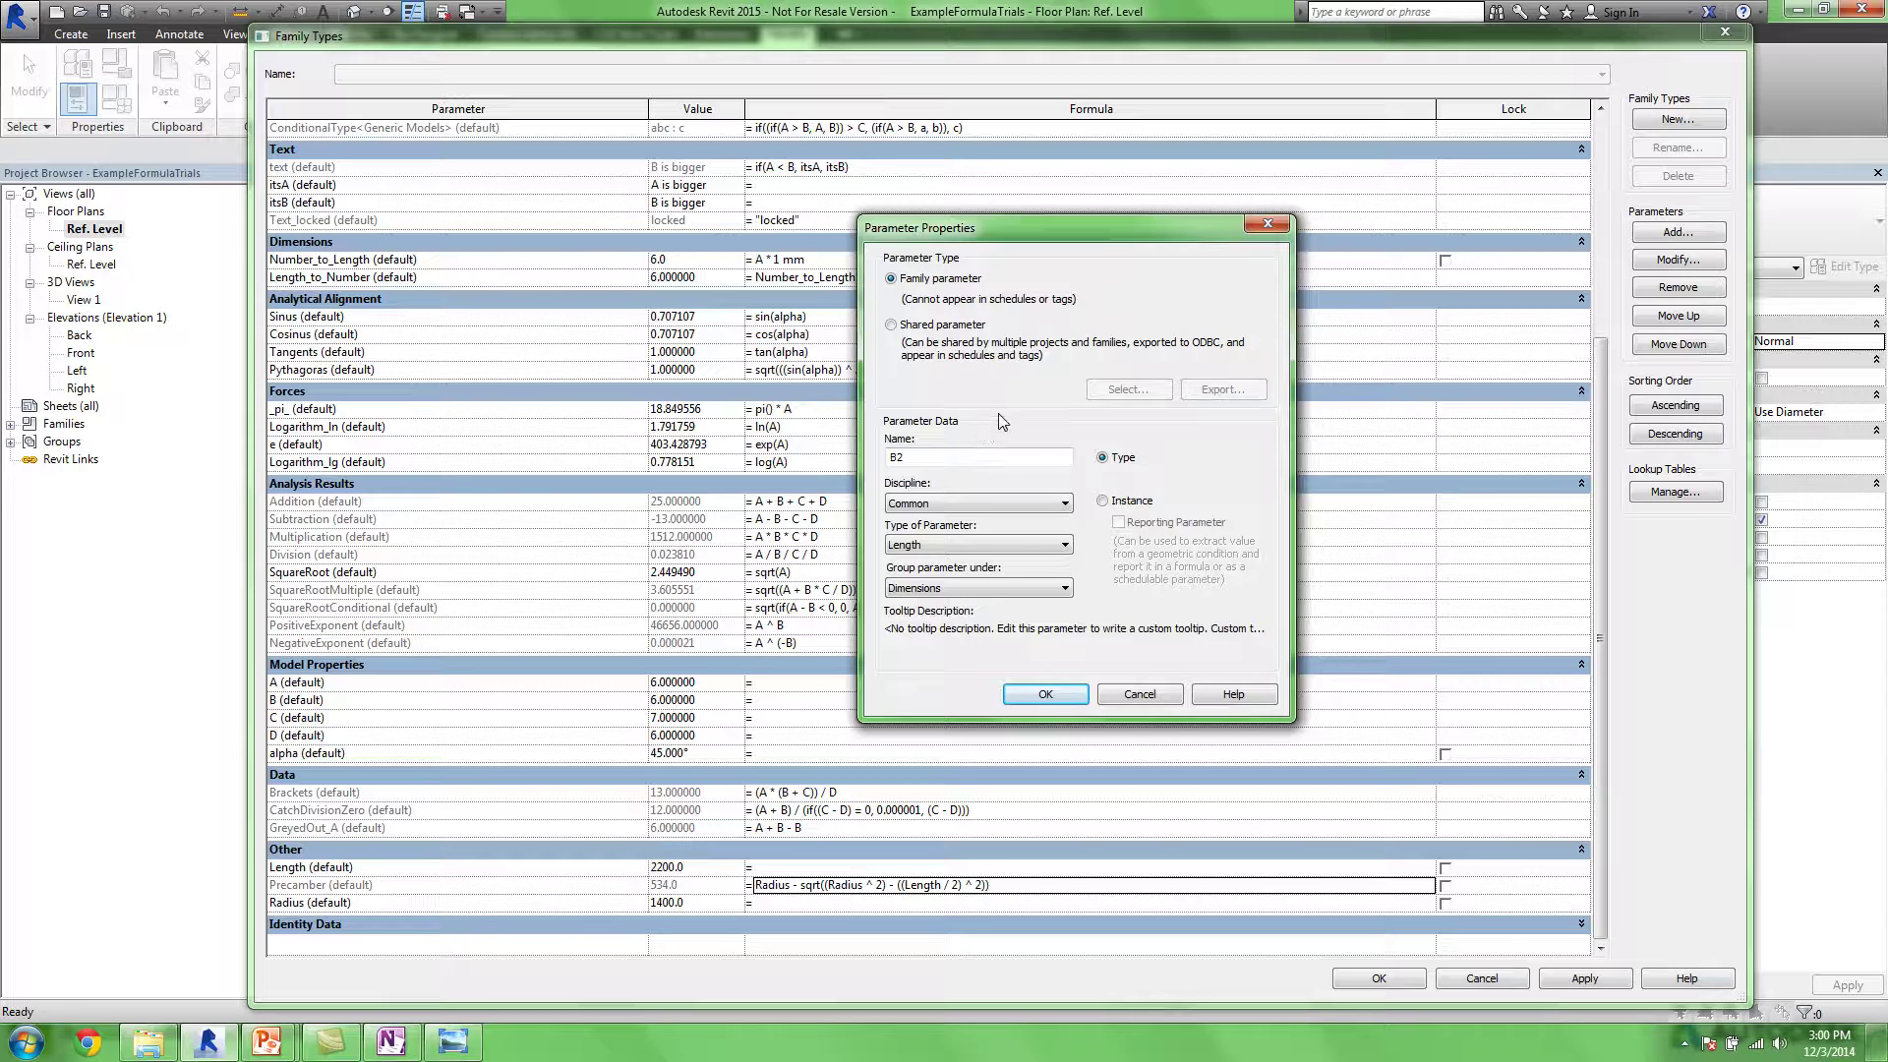
Rename the new parameter B1 and create it as a Length type parameter grouped under Dimensions
double_click(929, 457)
text(B1)
click(1050, 694)
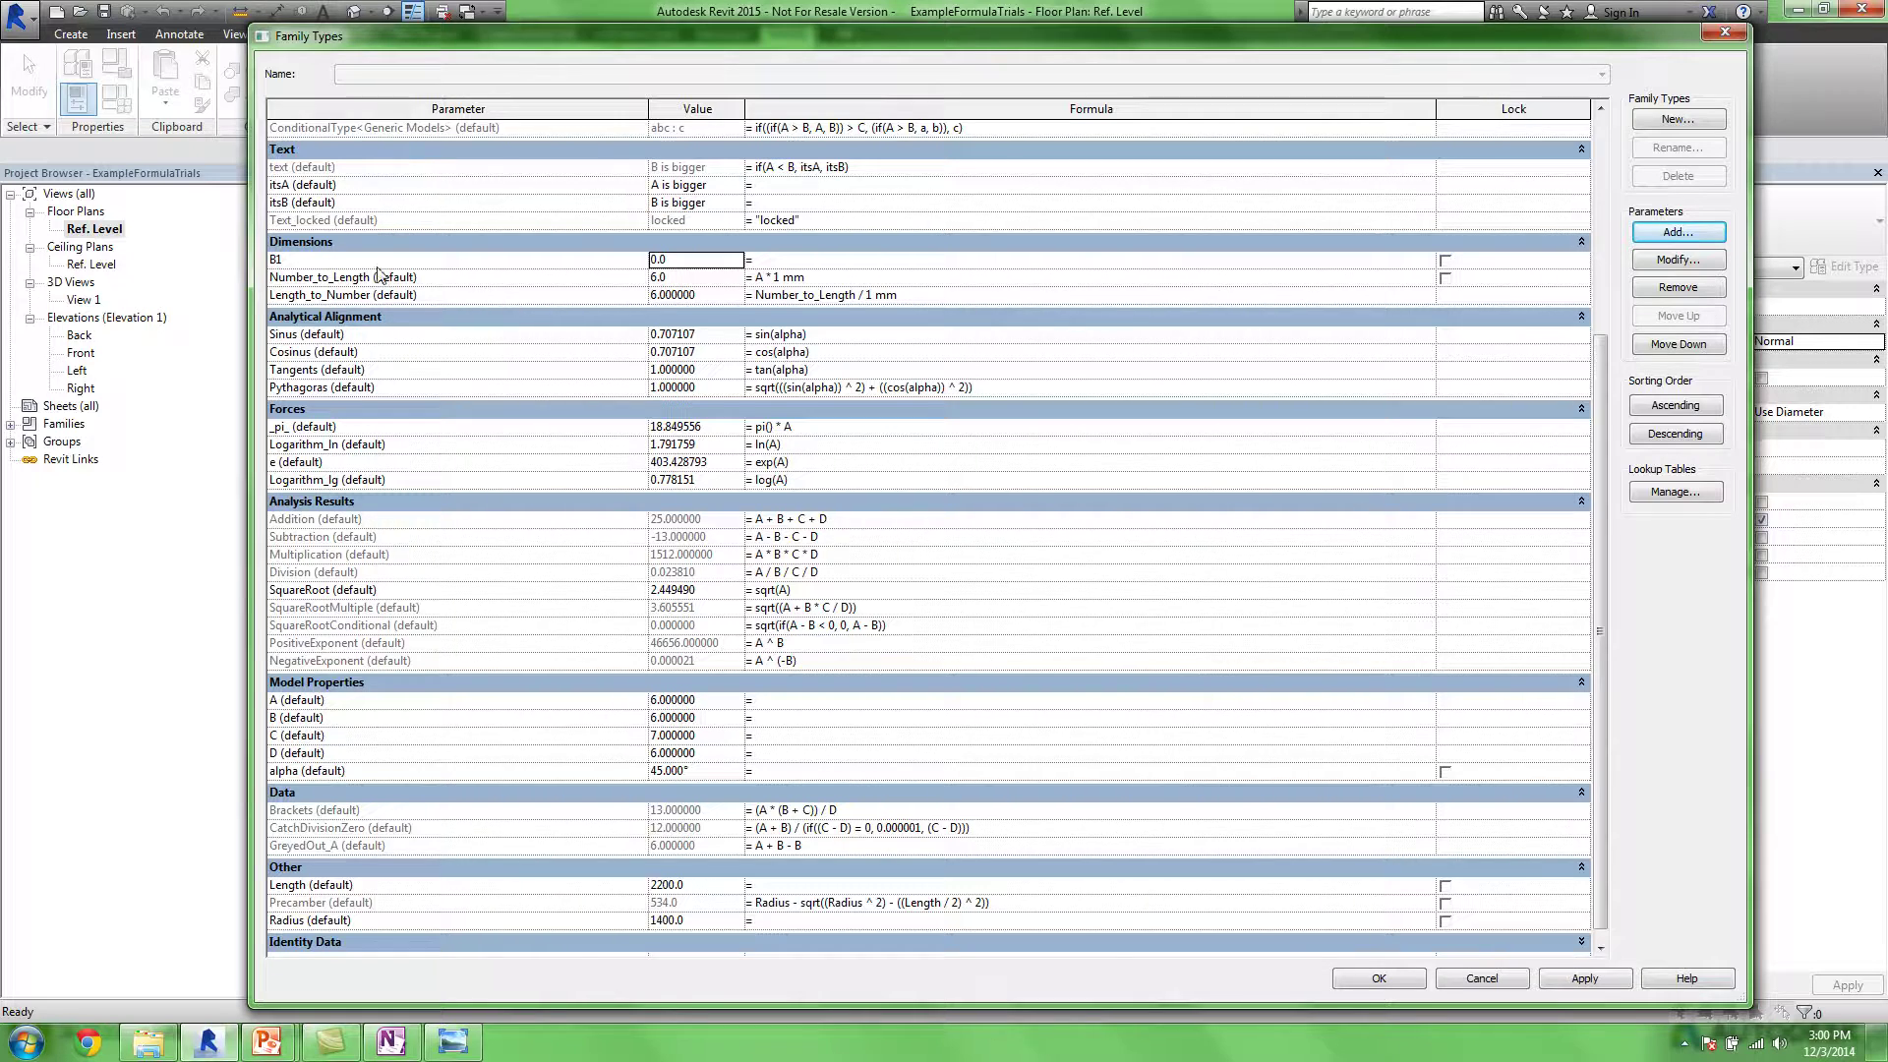
Add a second Length type parameter named B2, grouped under Dimensions
click(1667, 231)
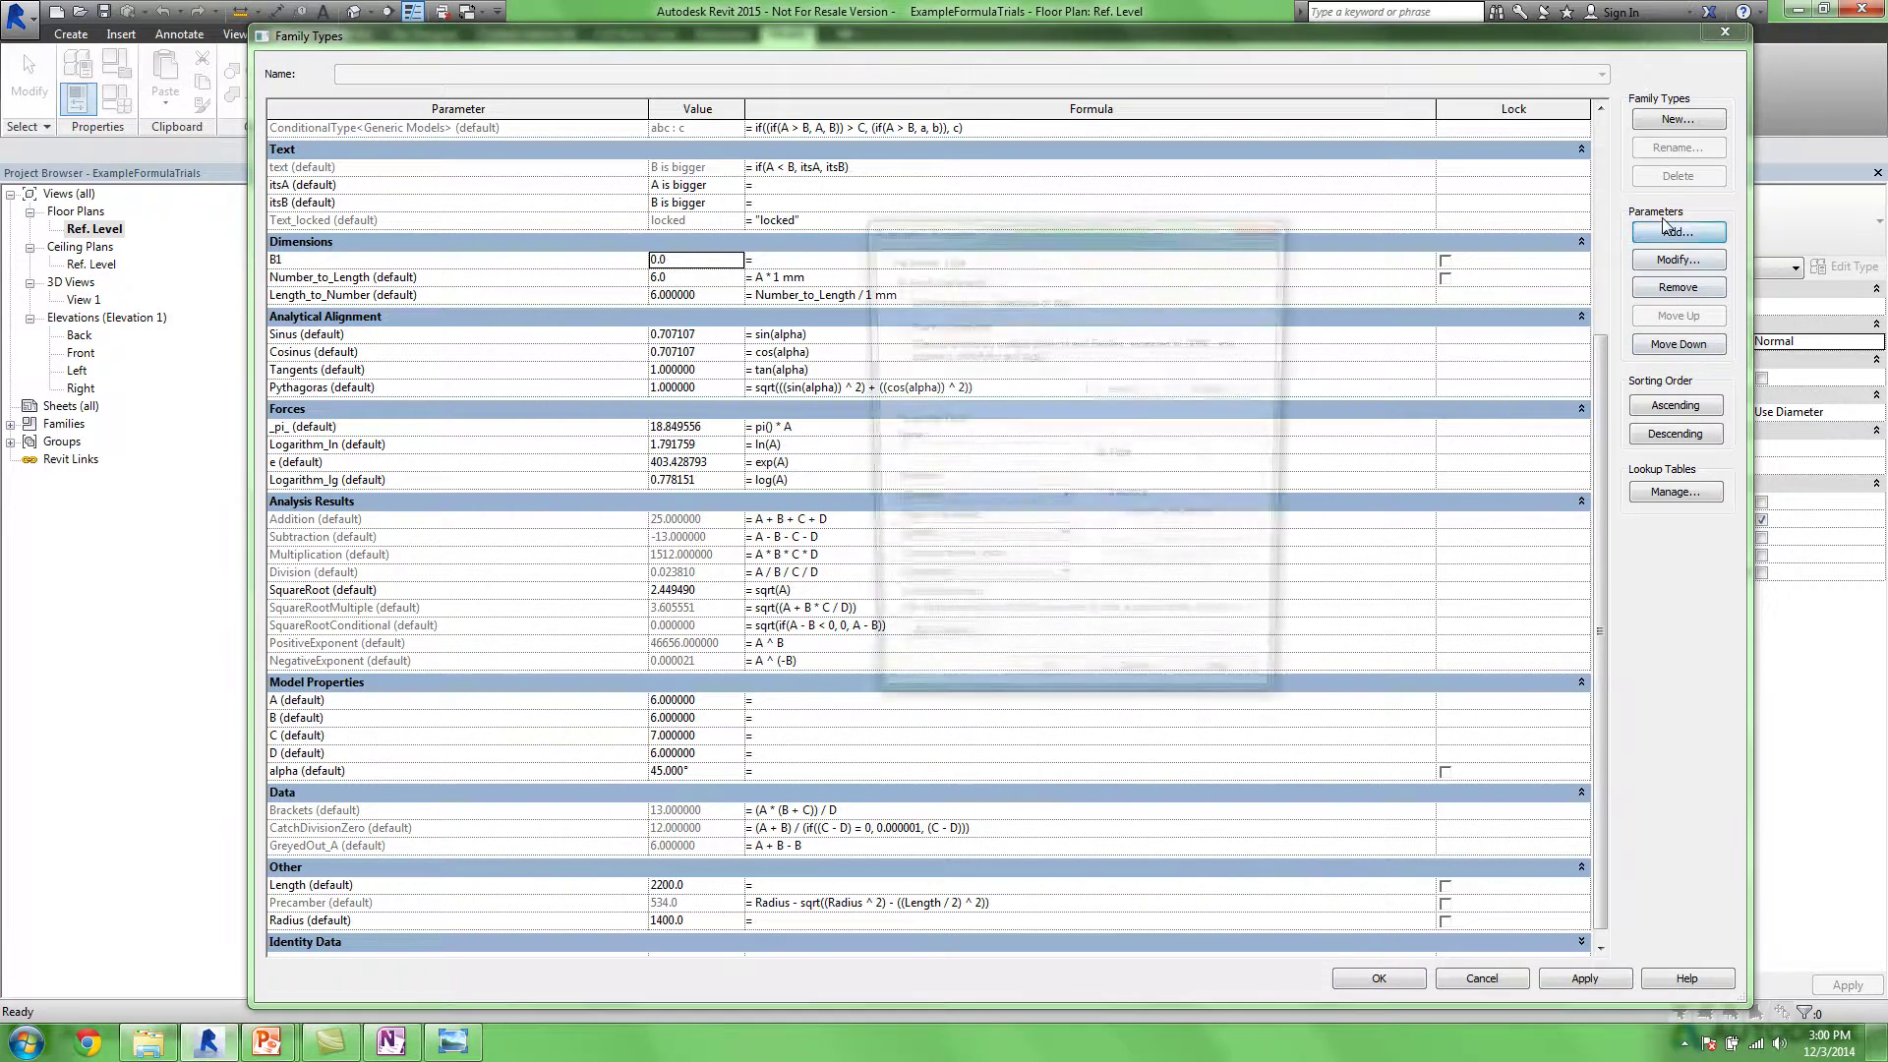
text(B2)
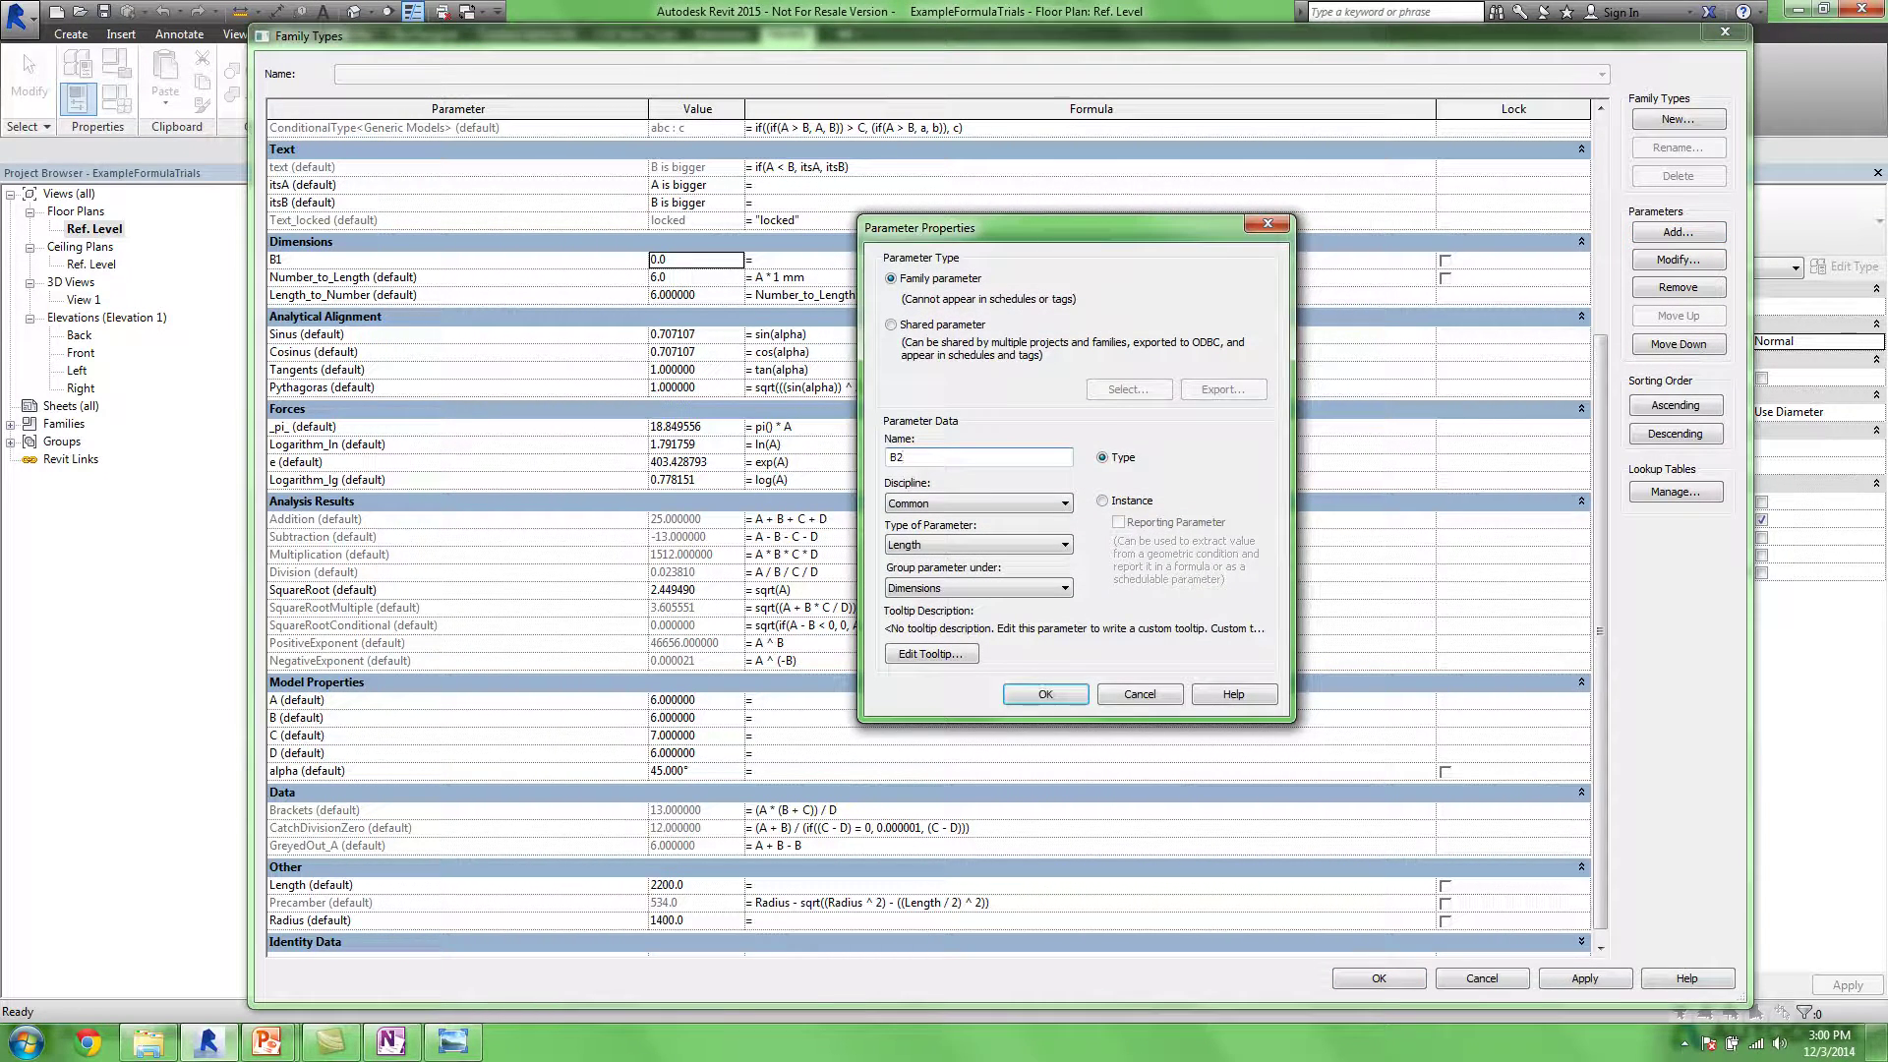
click(1046, 695)
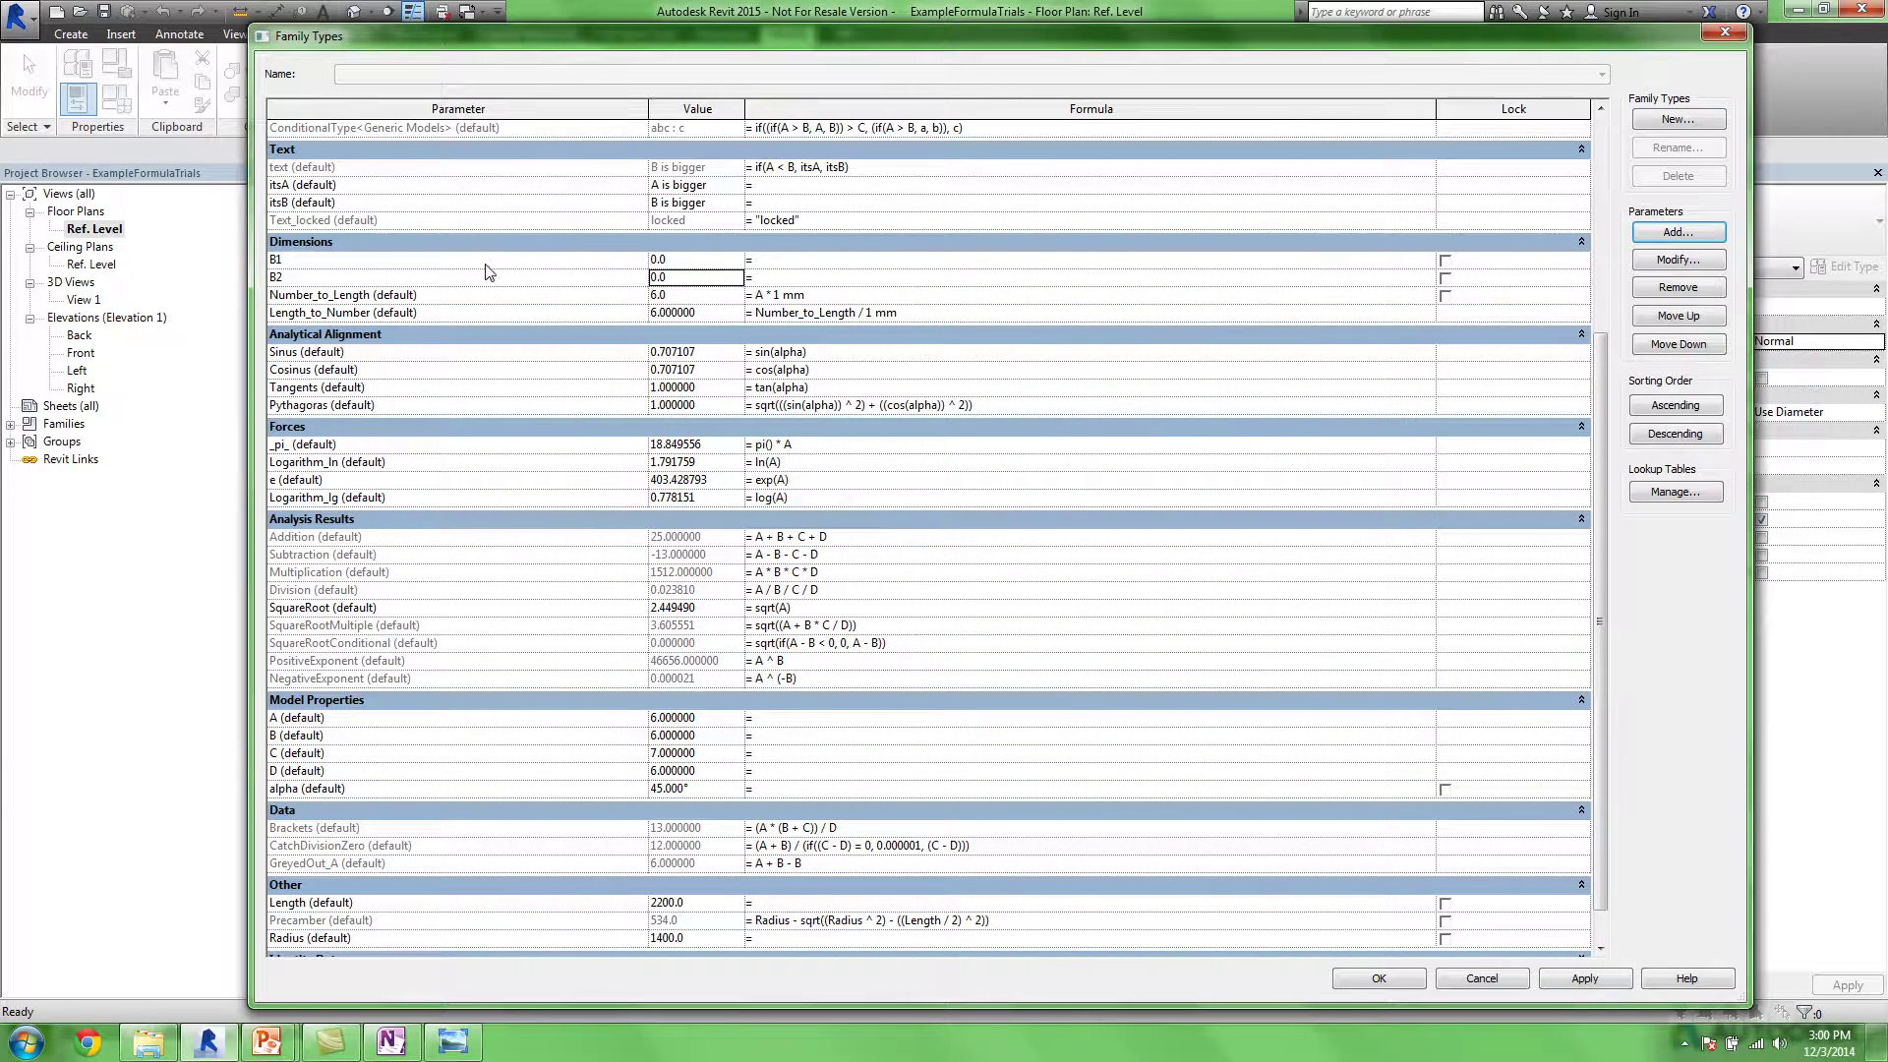
Regroup parameter B2 under Model Properties
click(1689, 266)
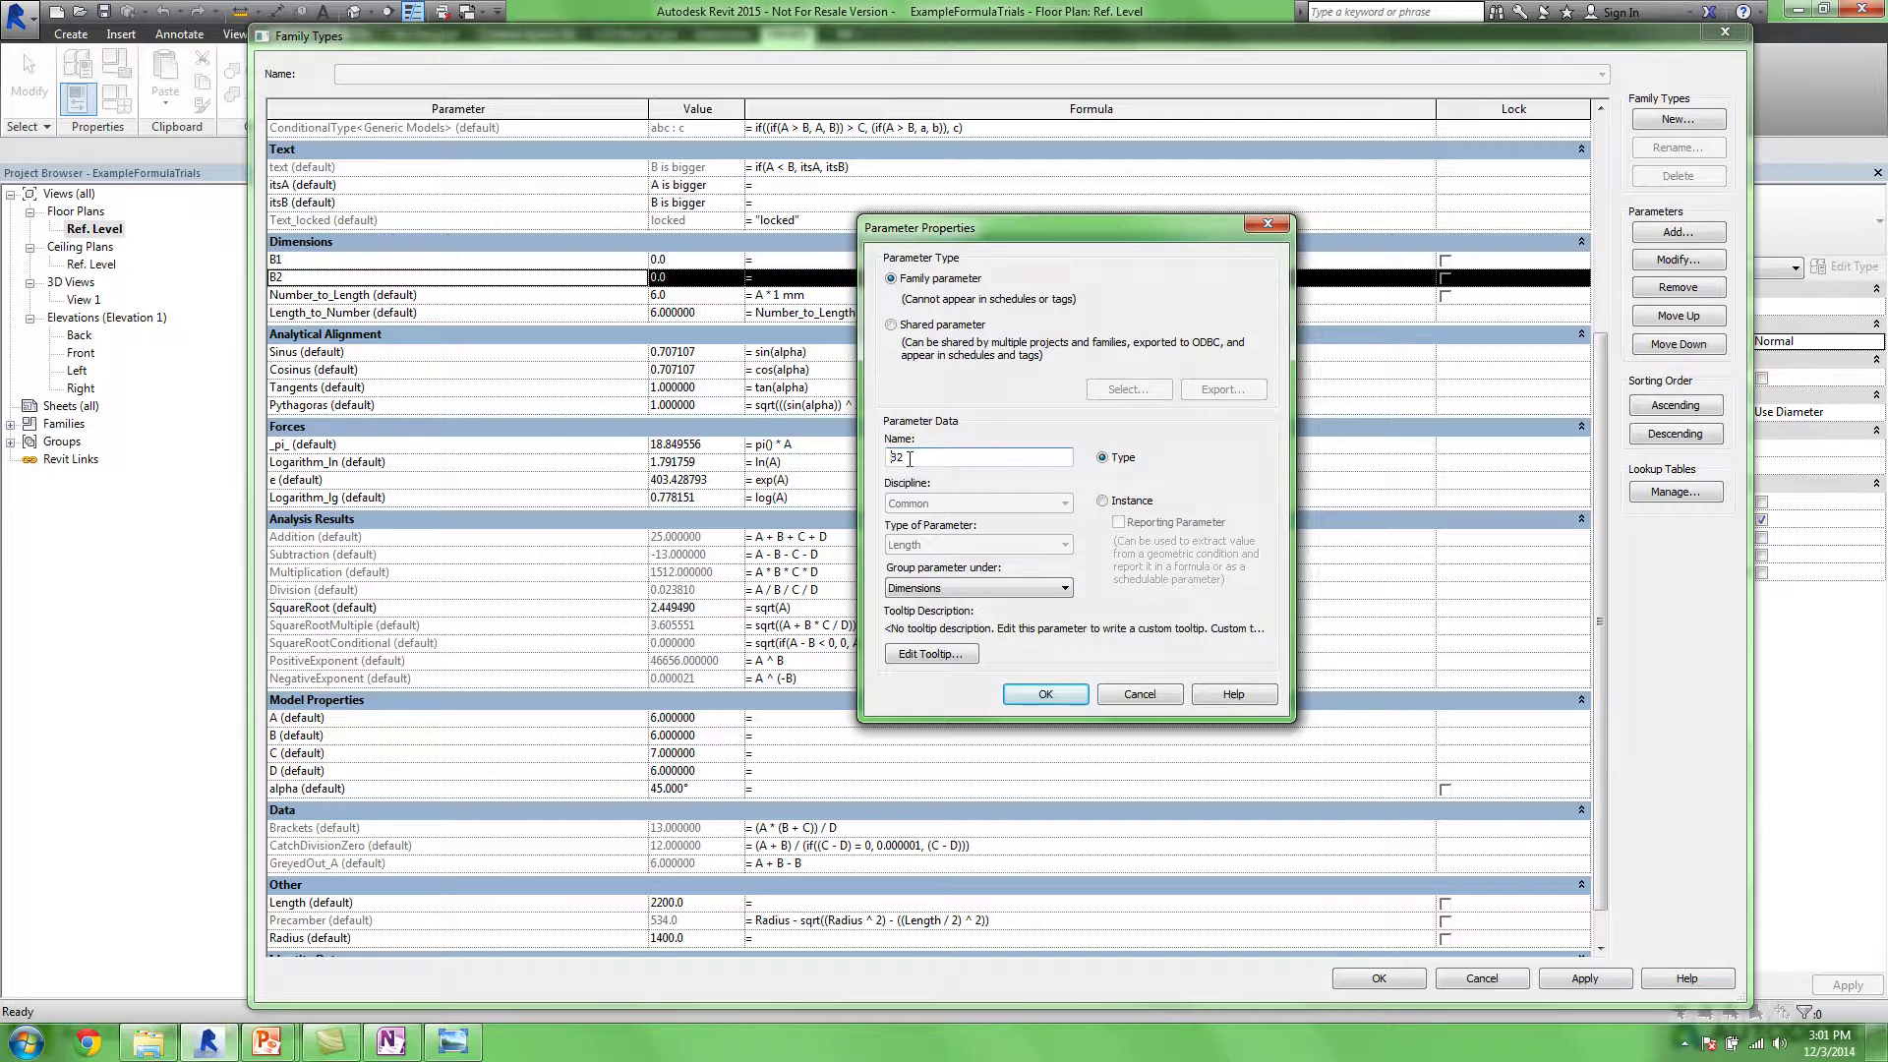
click(1063, 588)
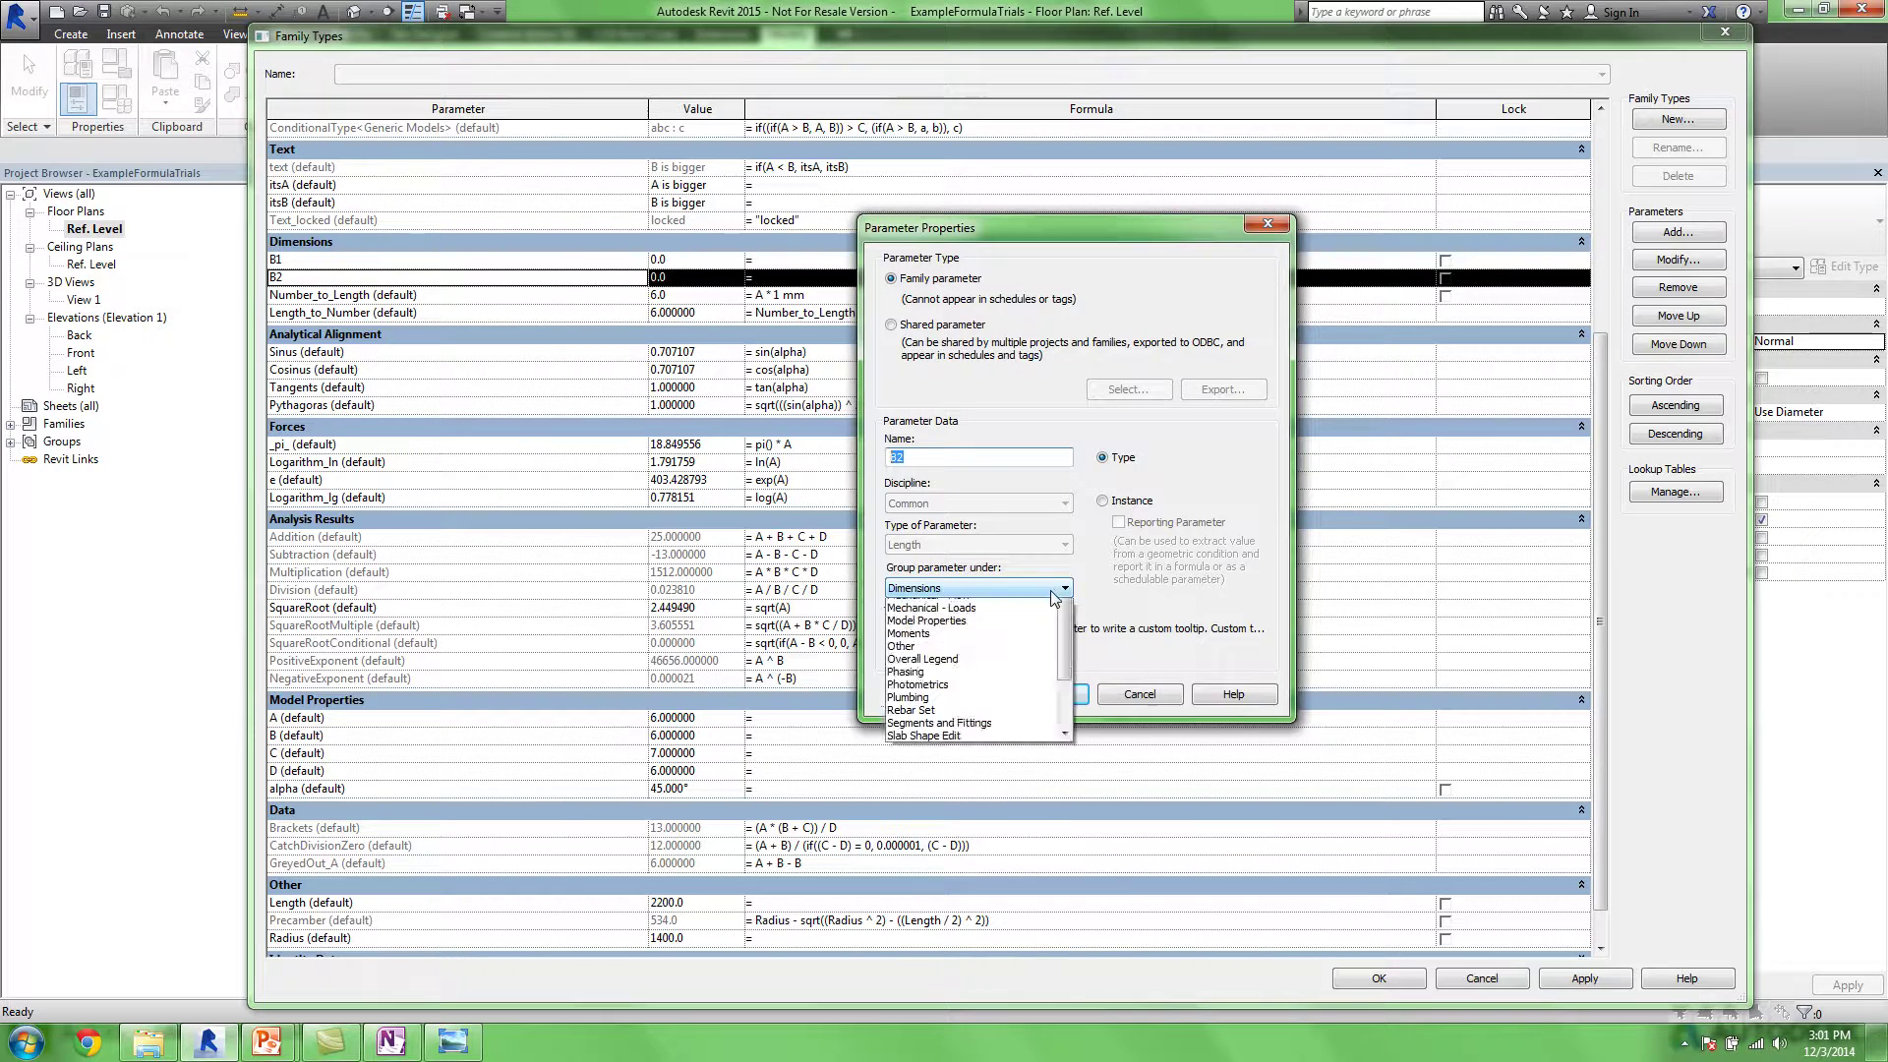
drag(1064, 780, 1064, 824)
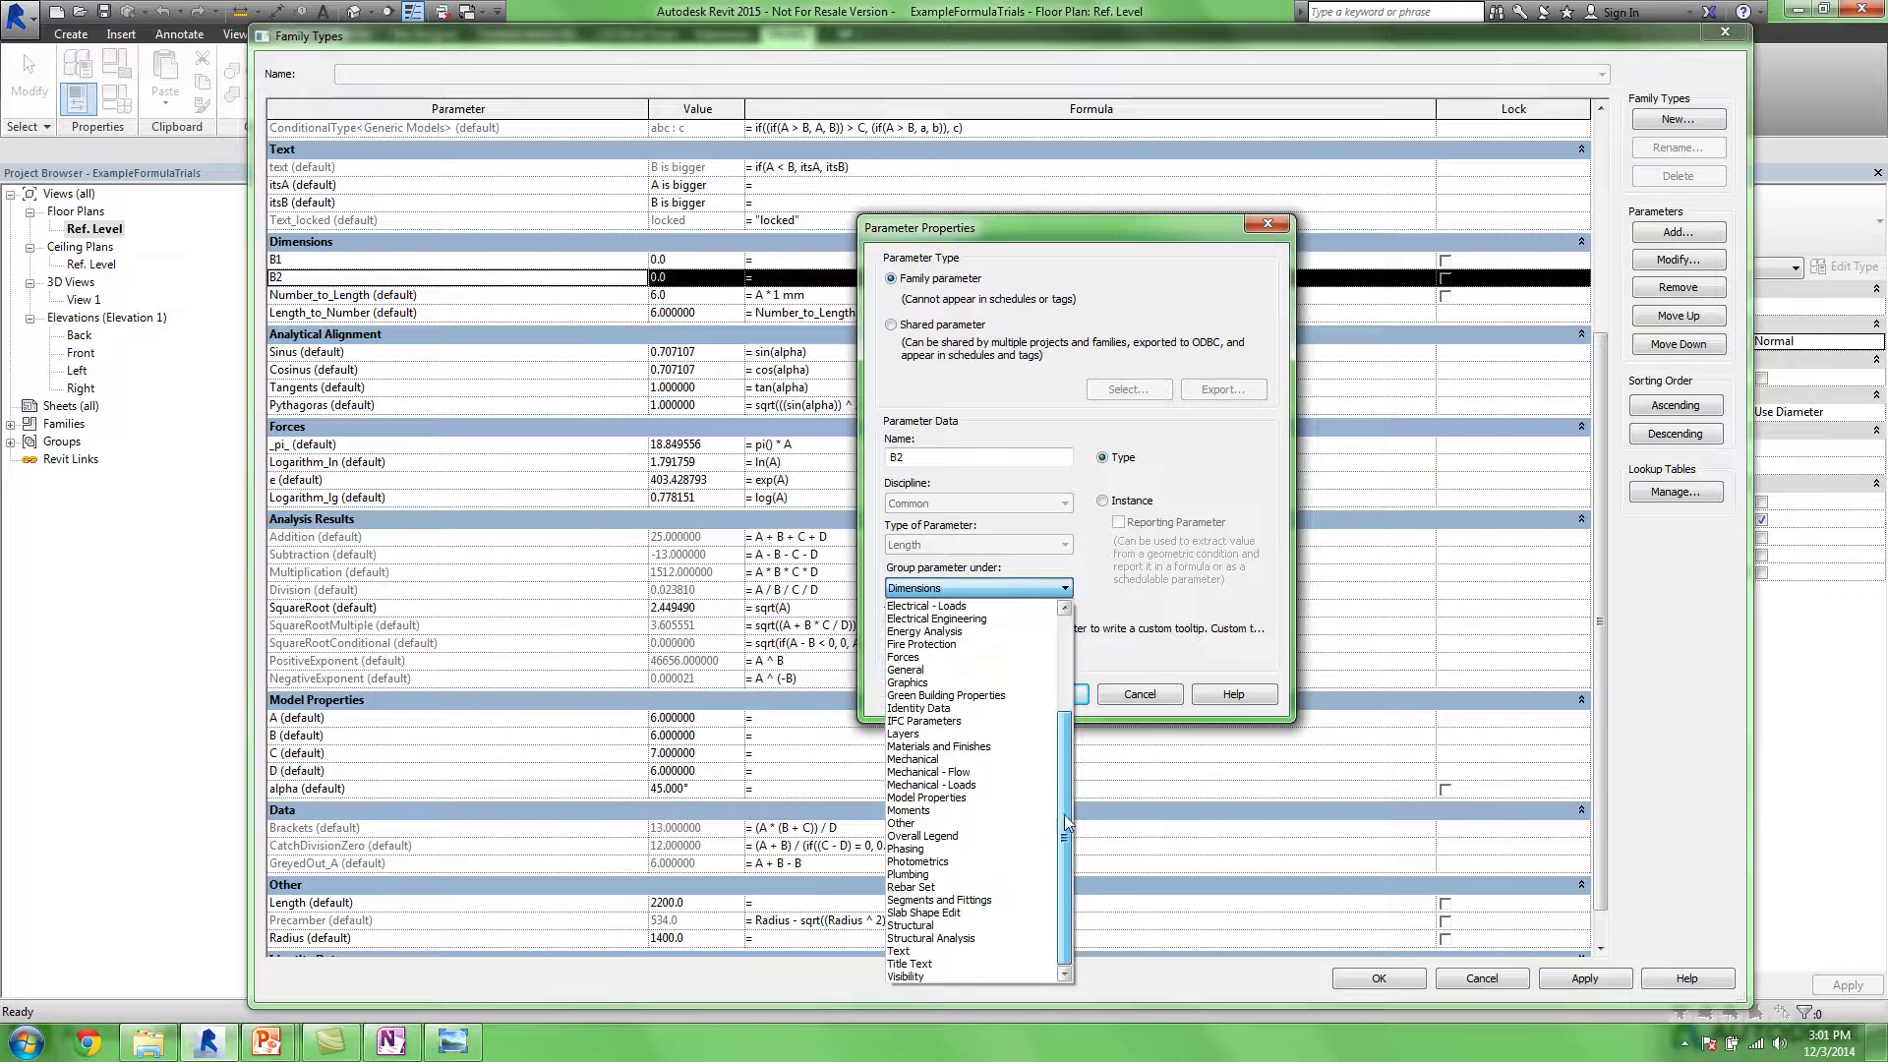
click(944, 798)
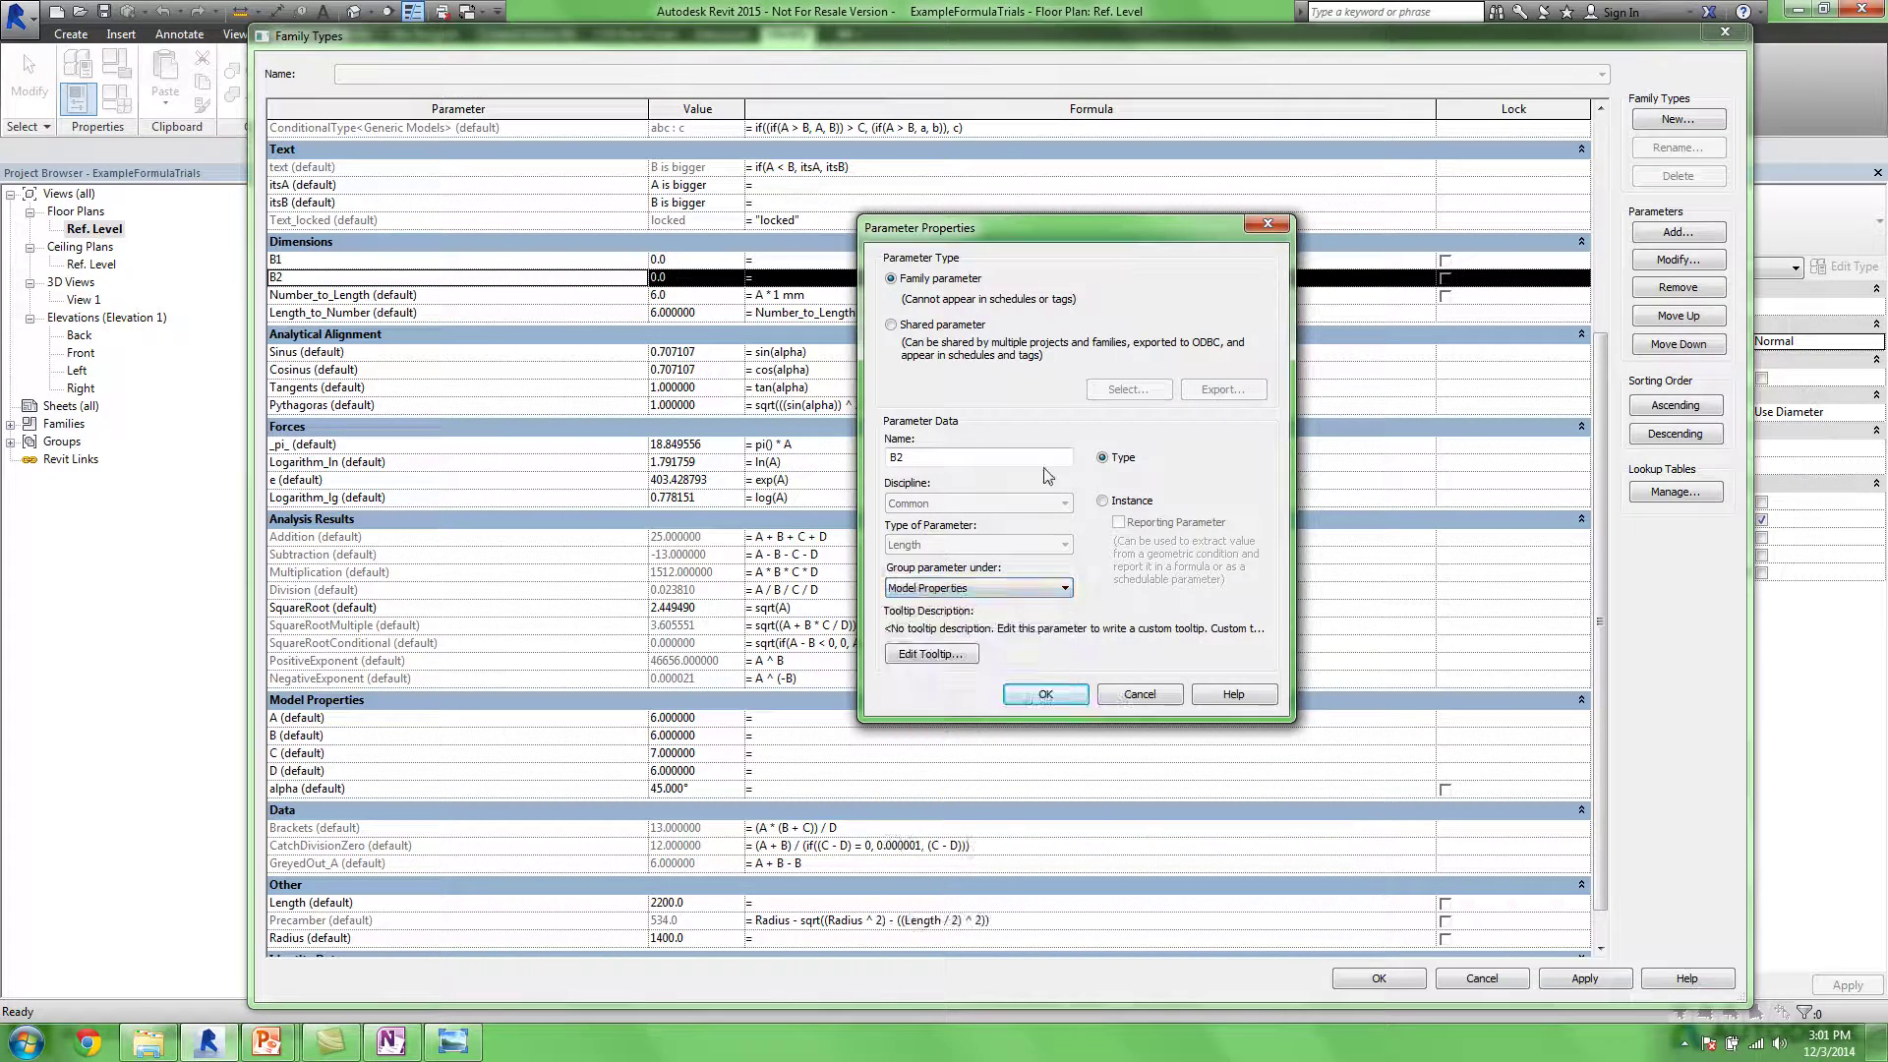
click(1042, 694)
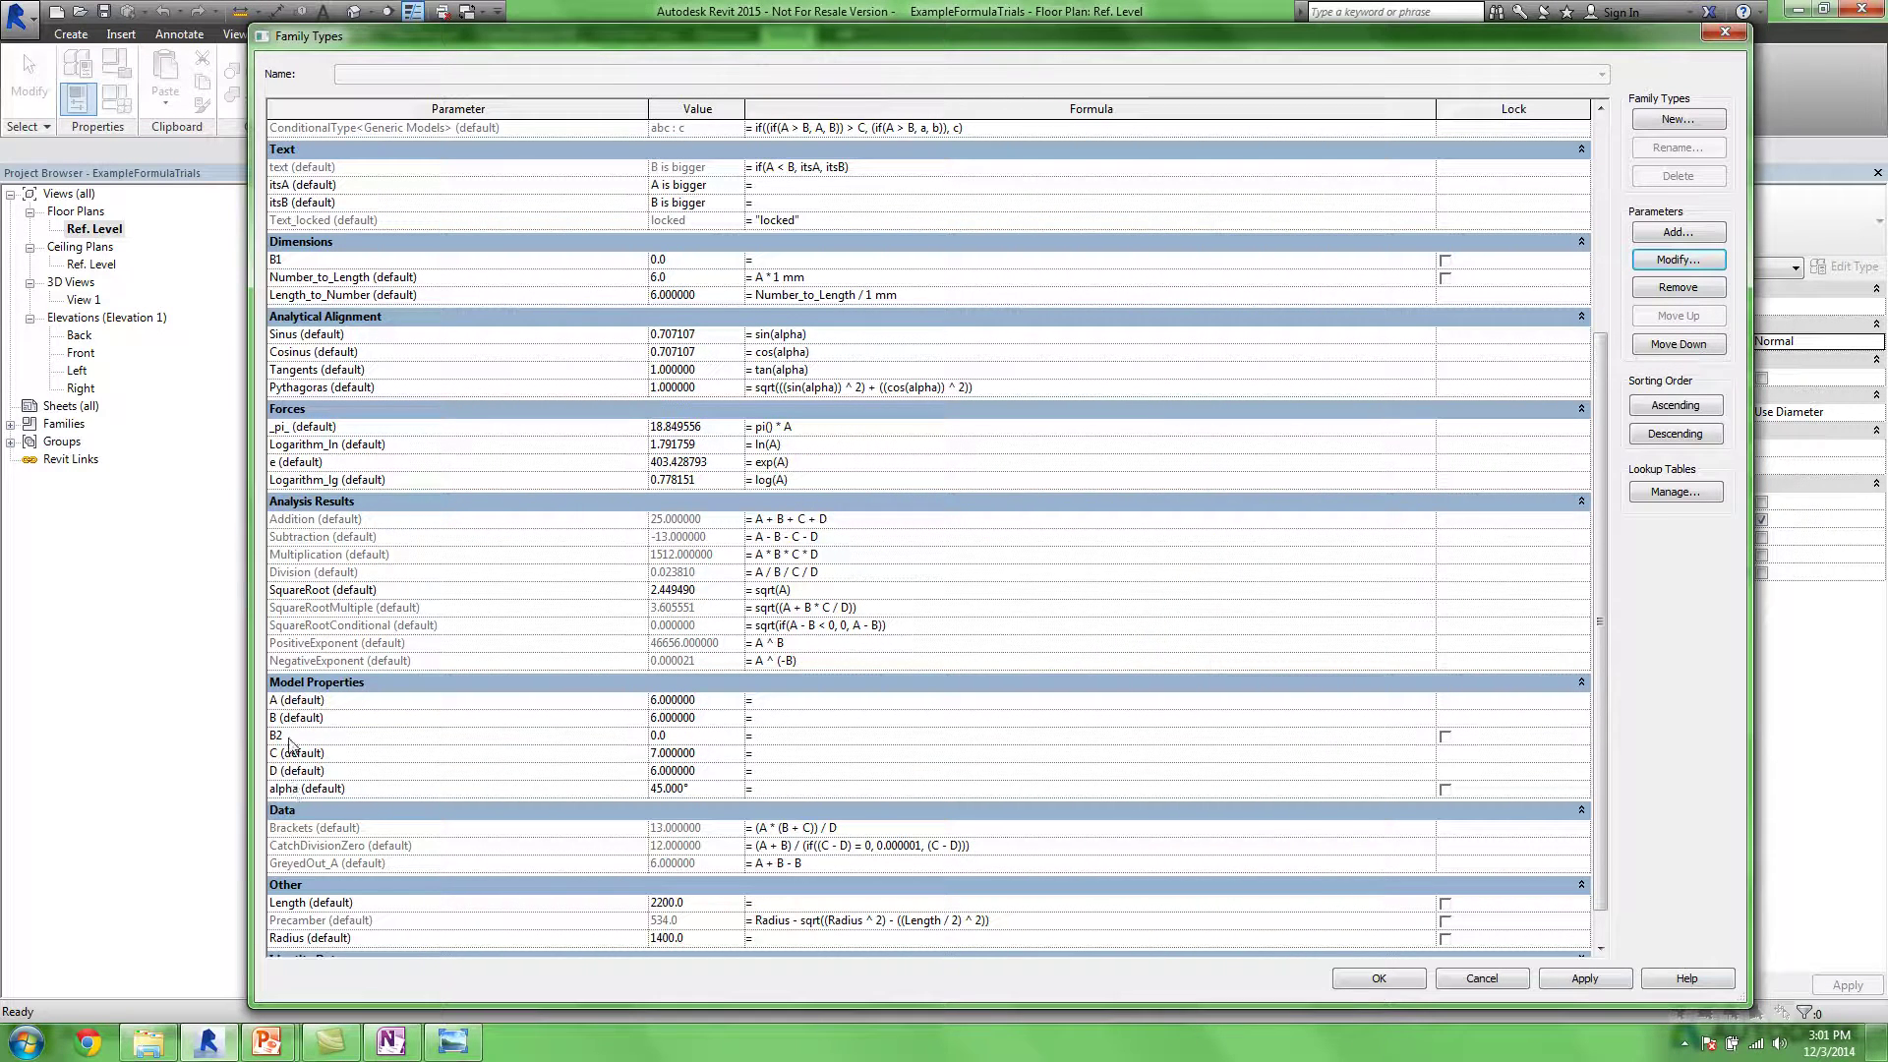
Regroup parameter B1 under Model Properties, and check both new parameters in that group
click(317, 260)
click(1678, 259)
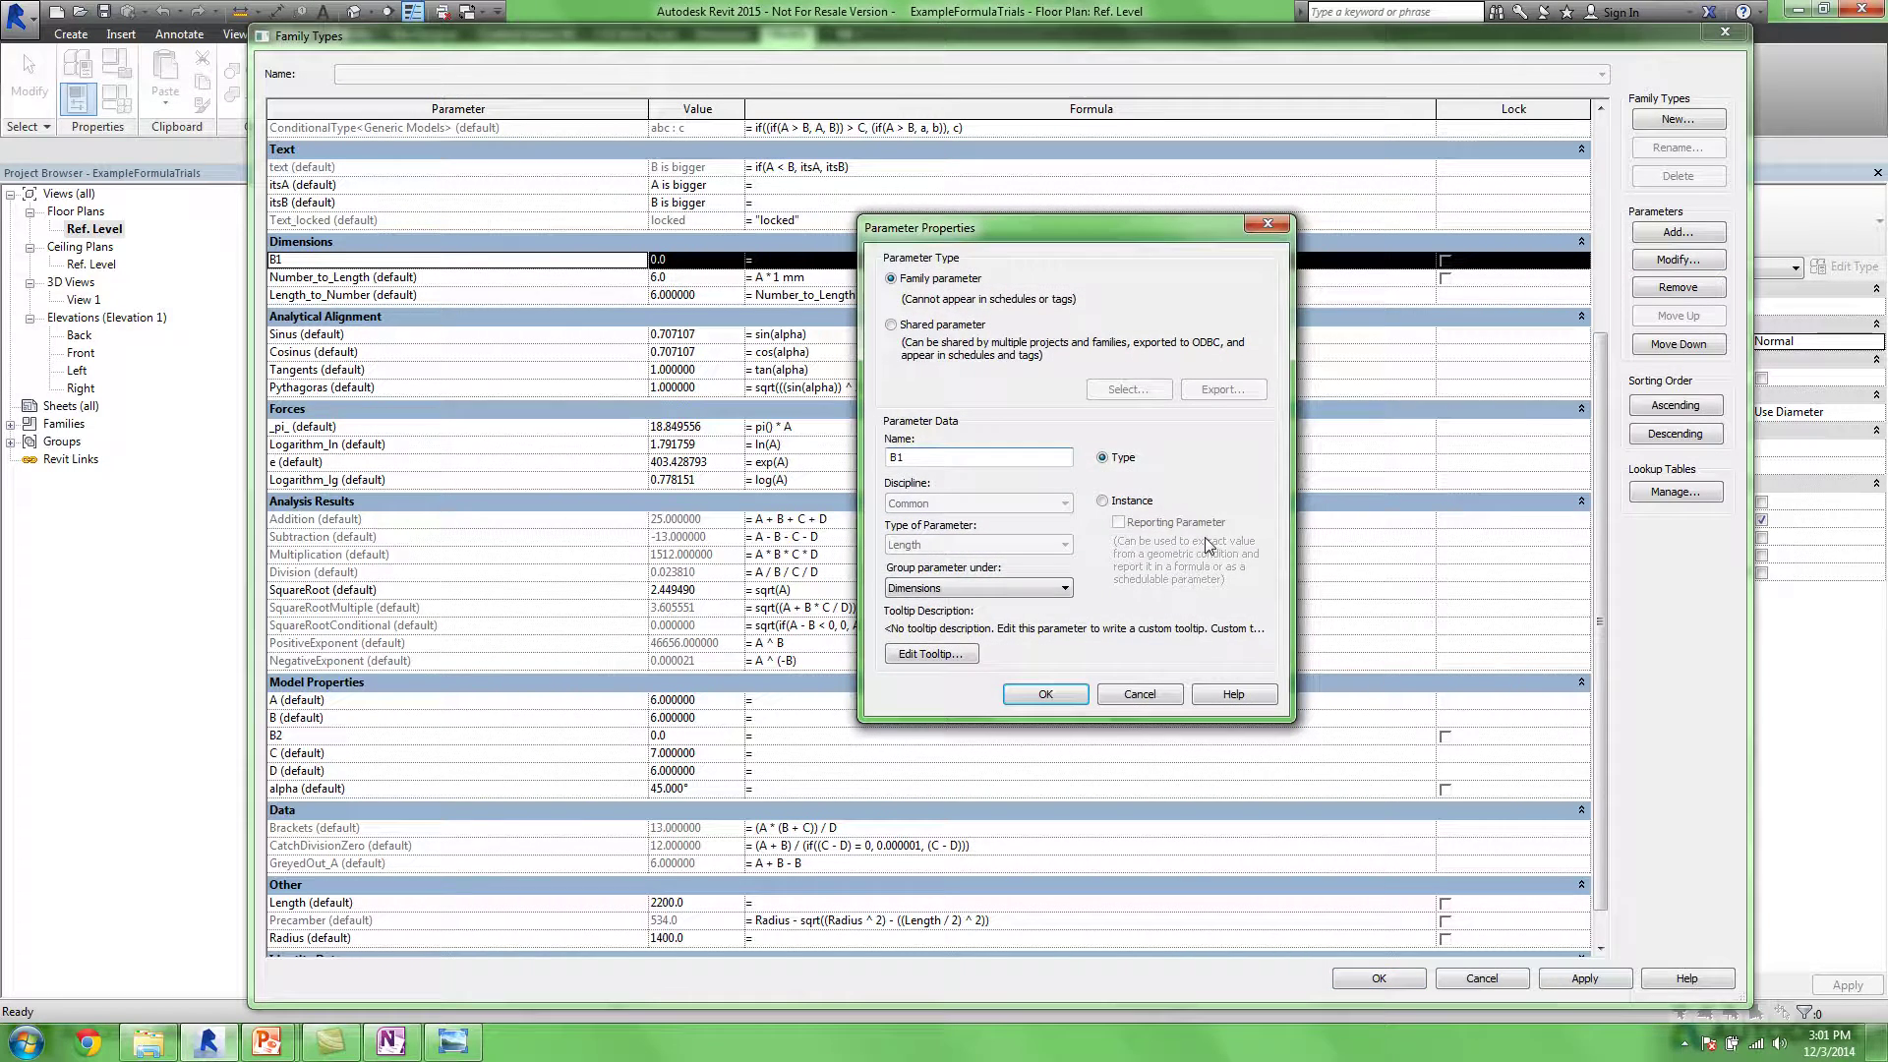
click(1044, 588)
scroll(1052, 787, down, 2)
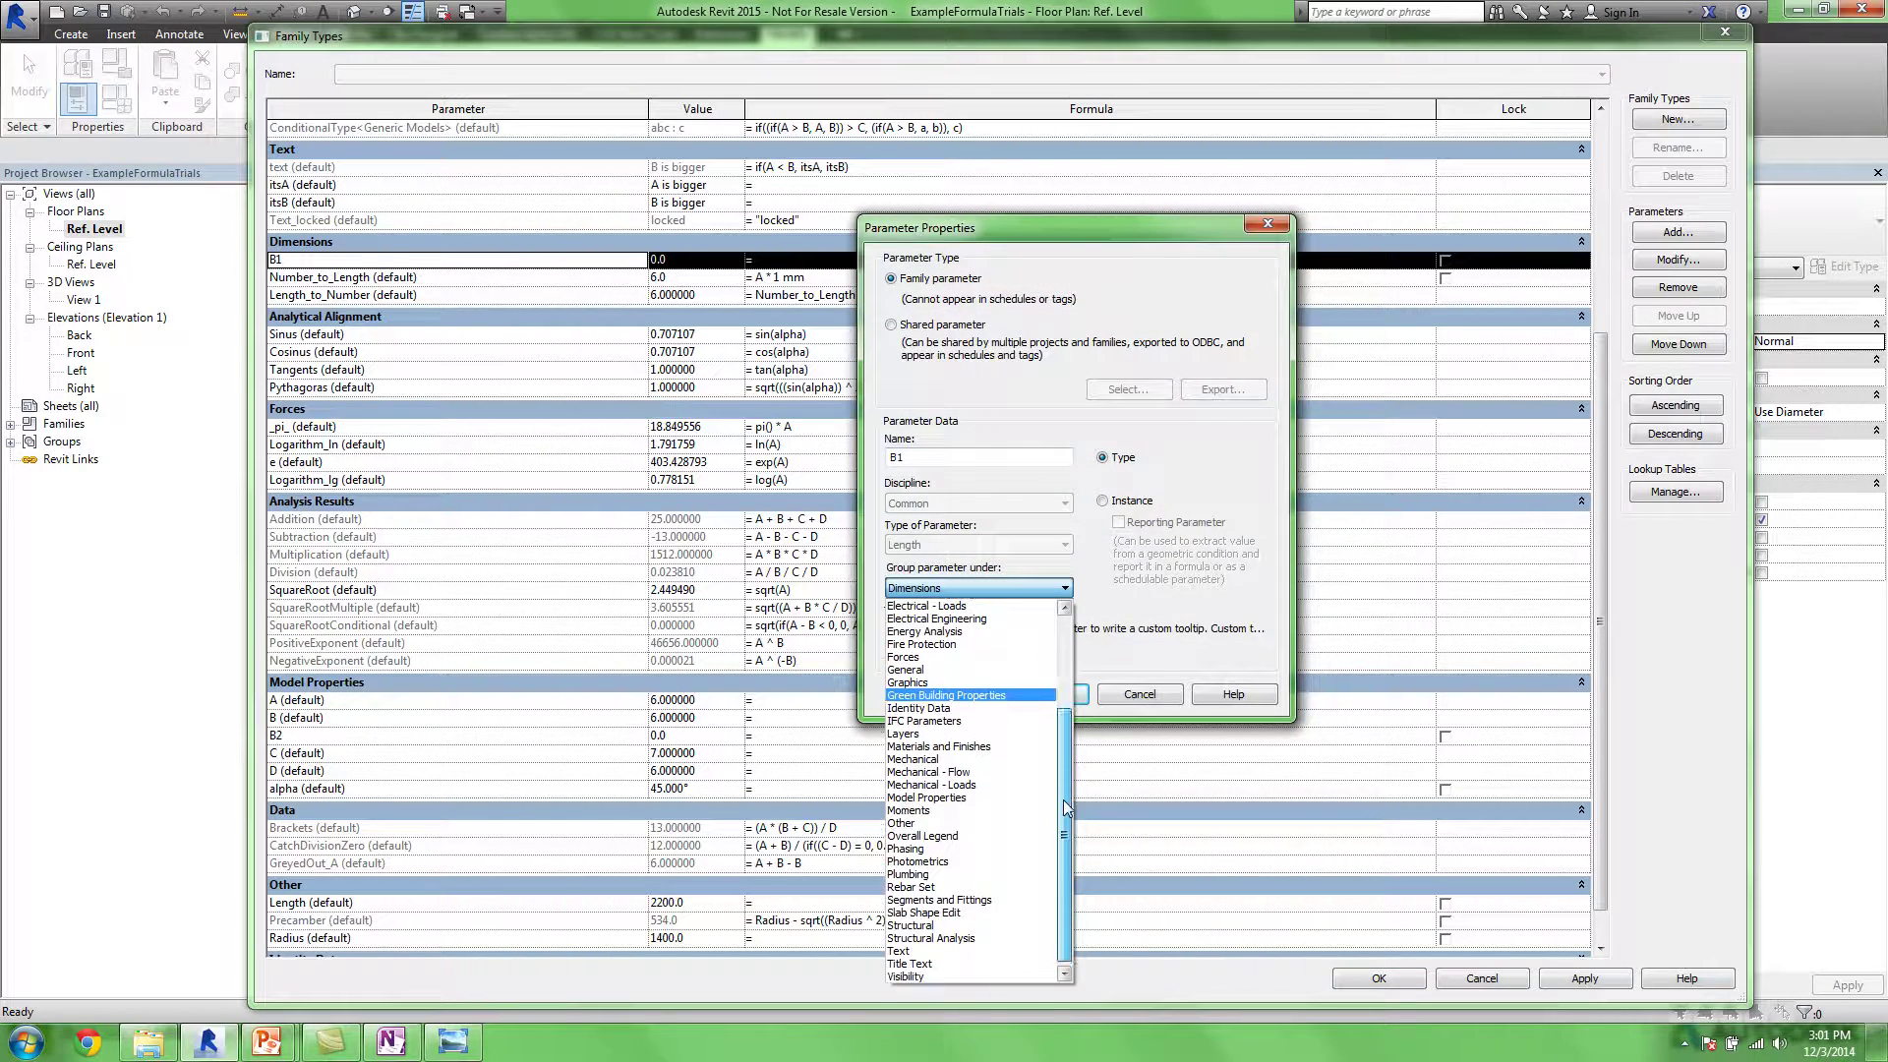
click(1053, 798)
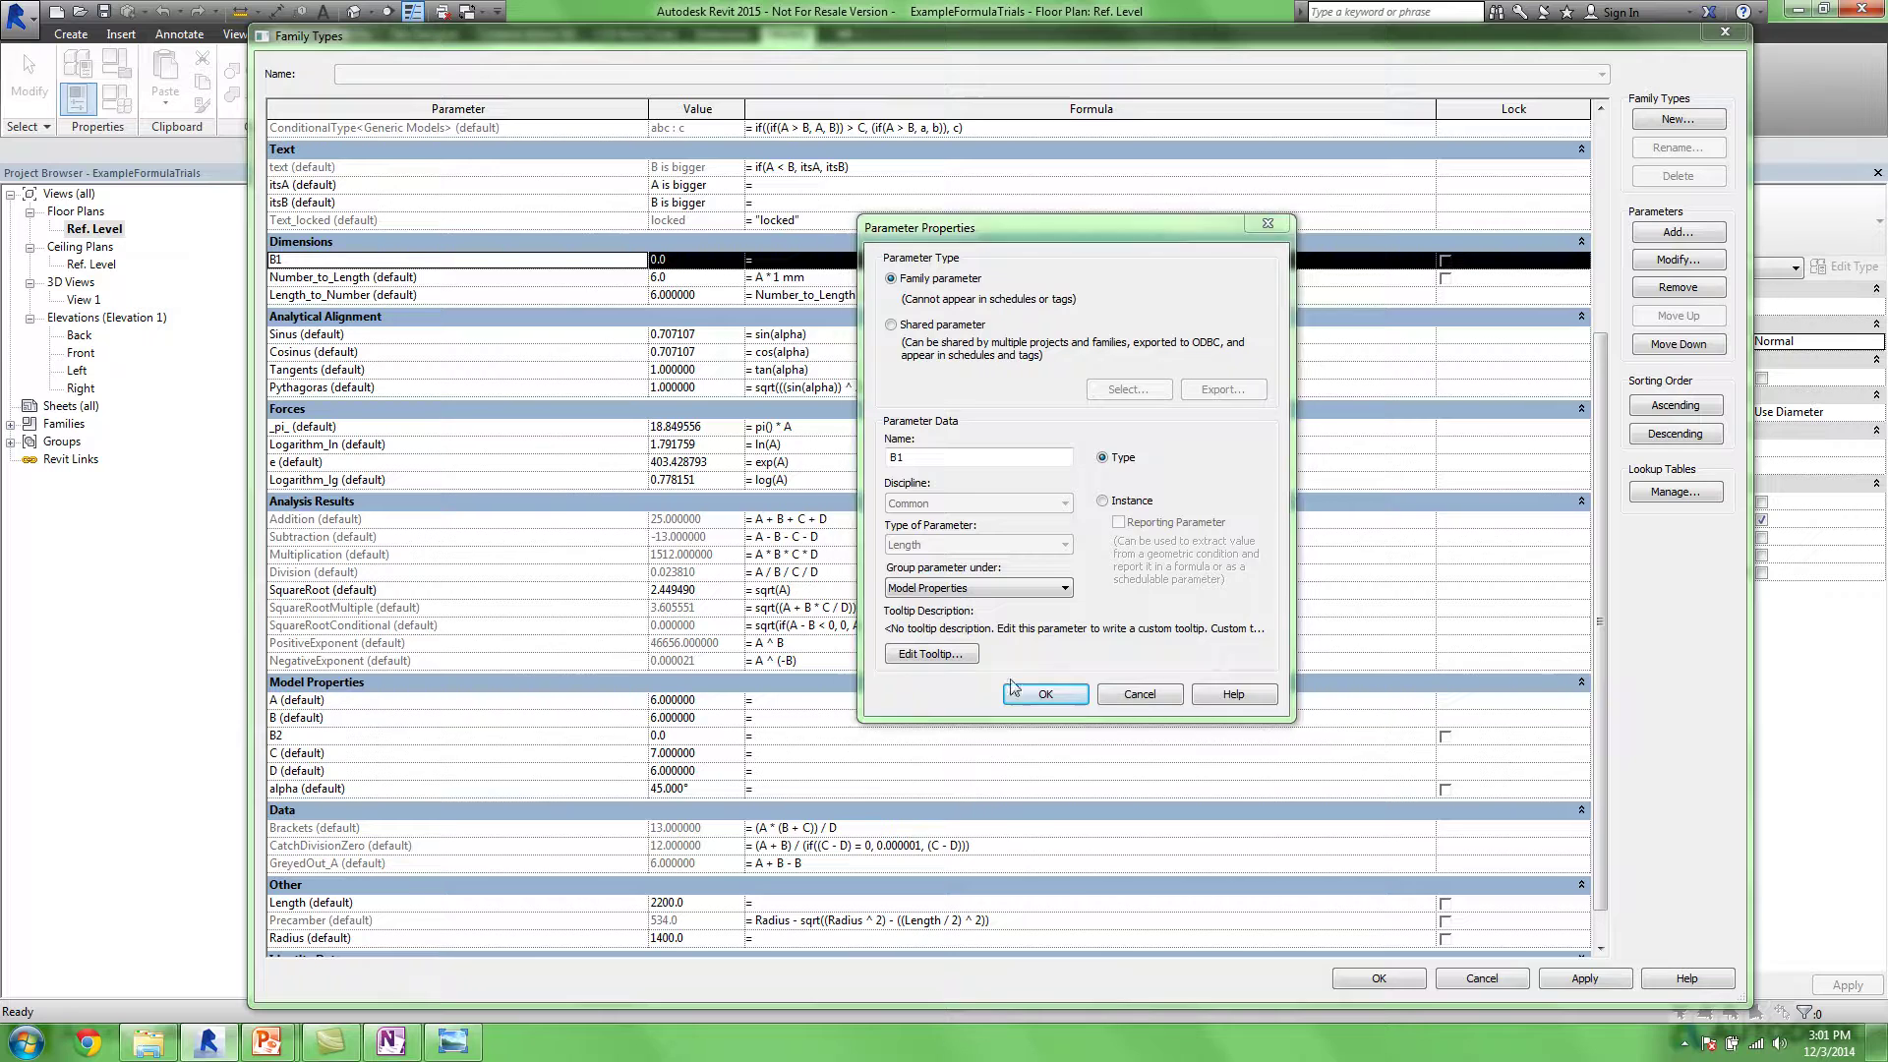
click(1045, 694)
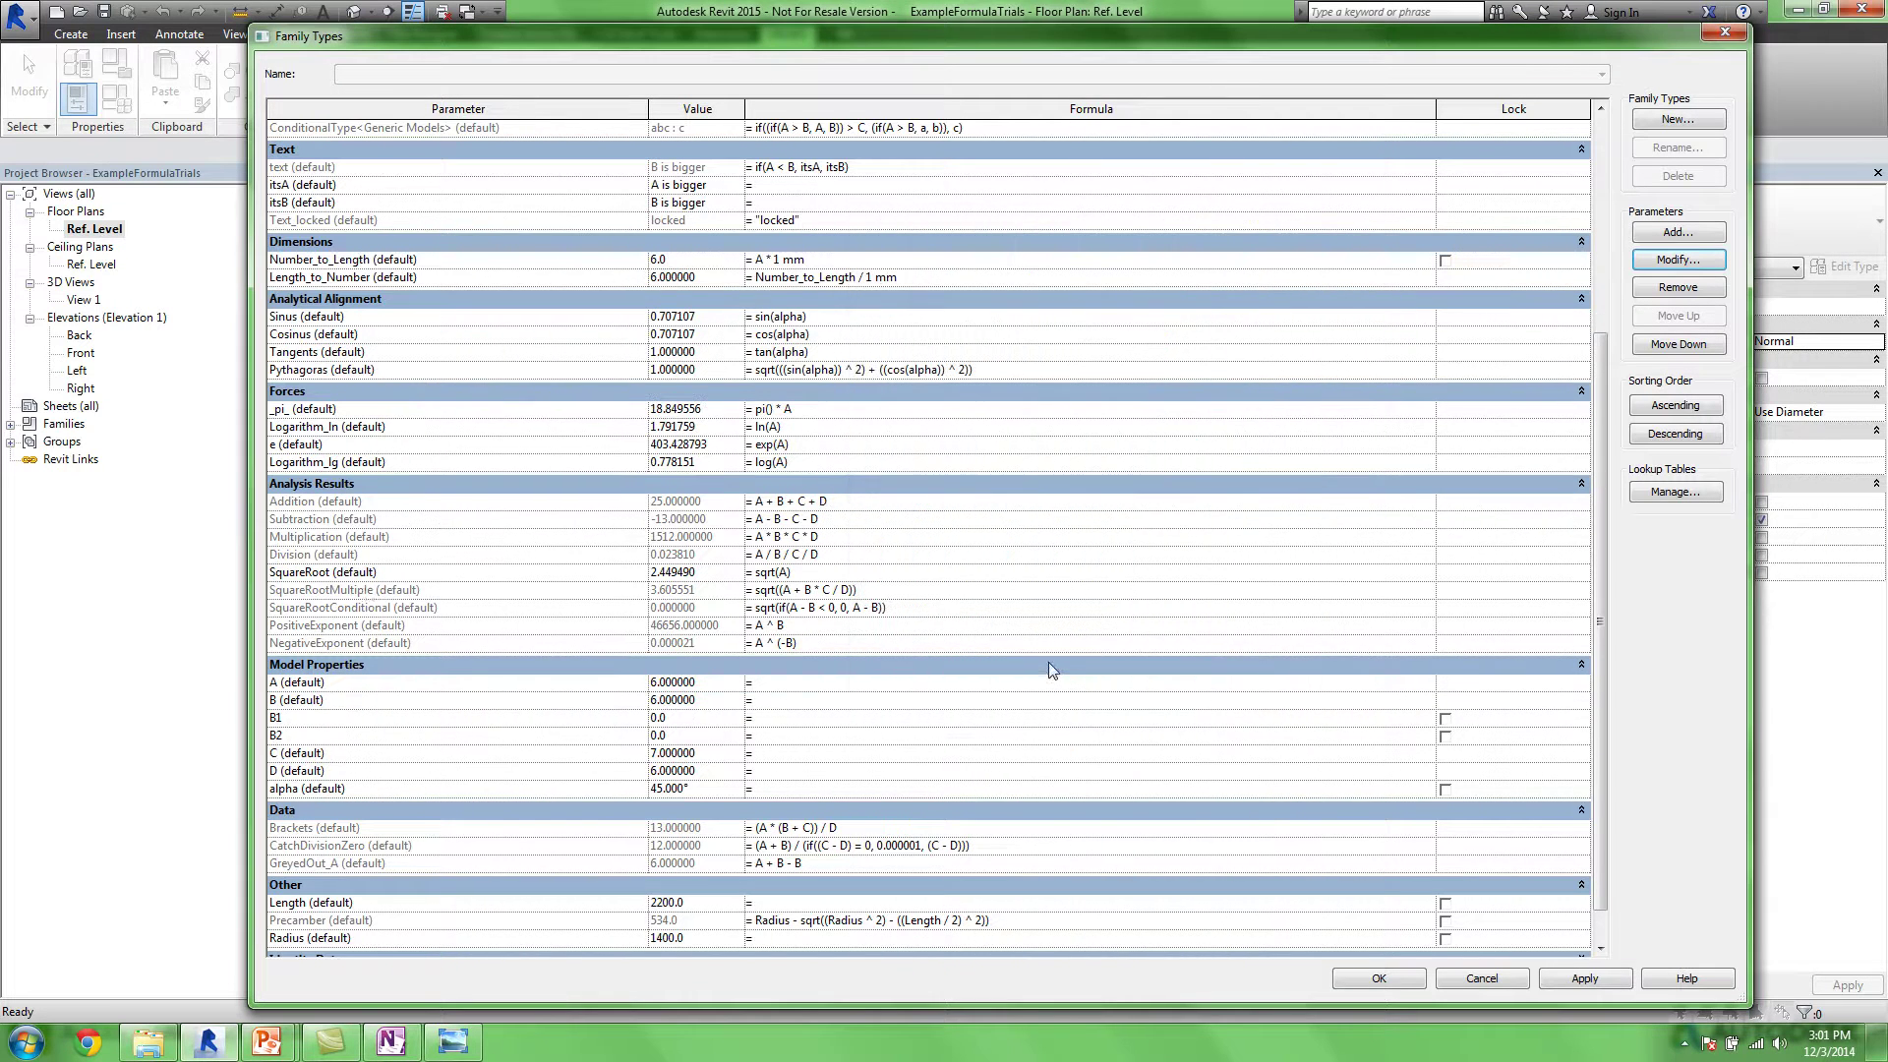
click(294, 725)
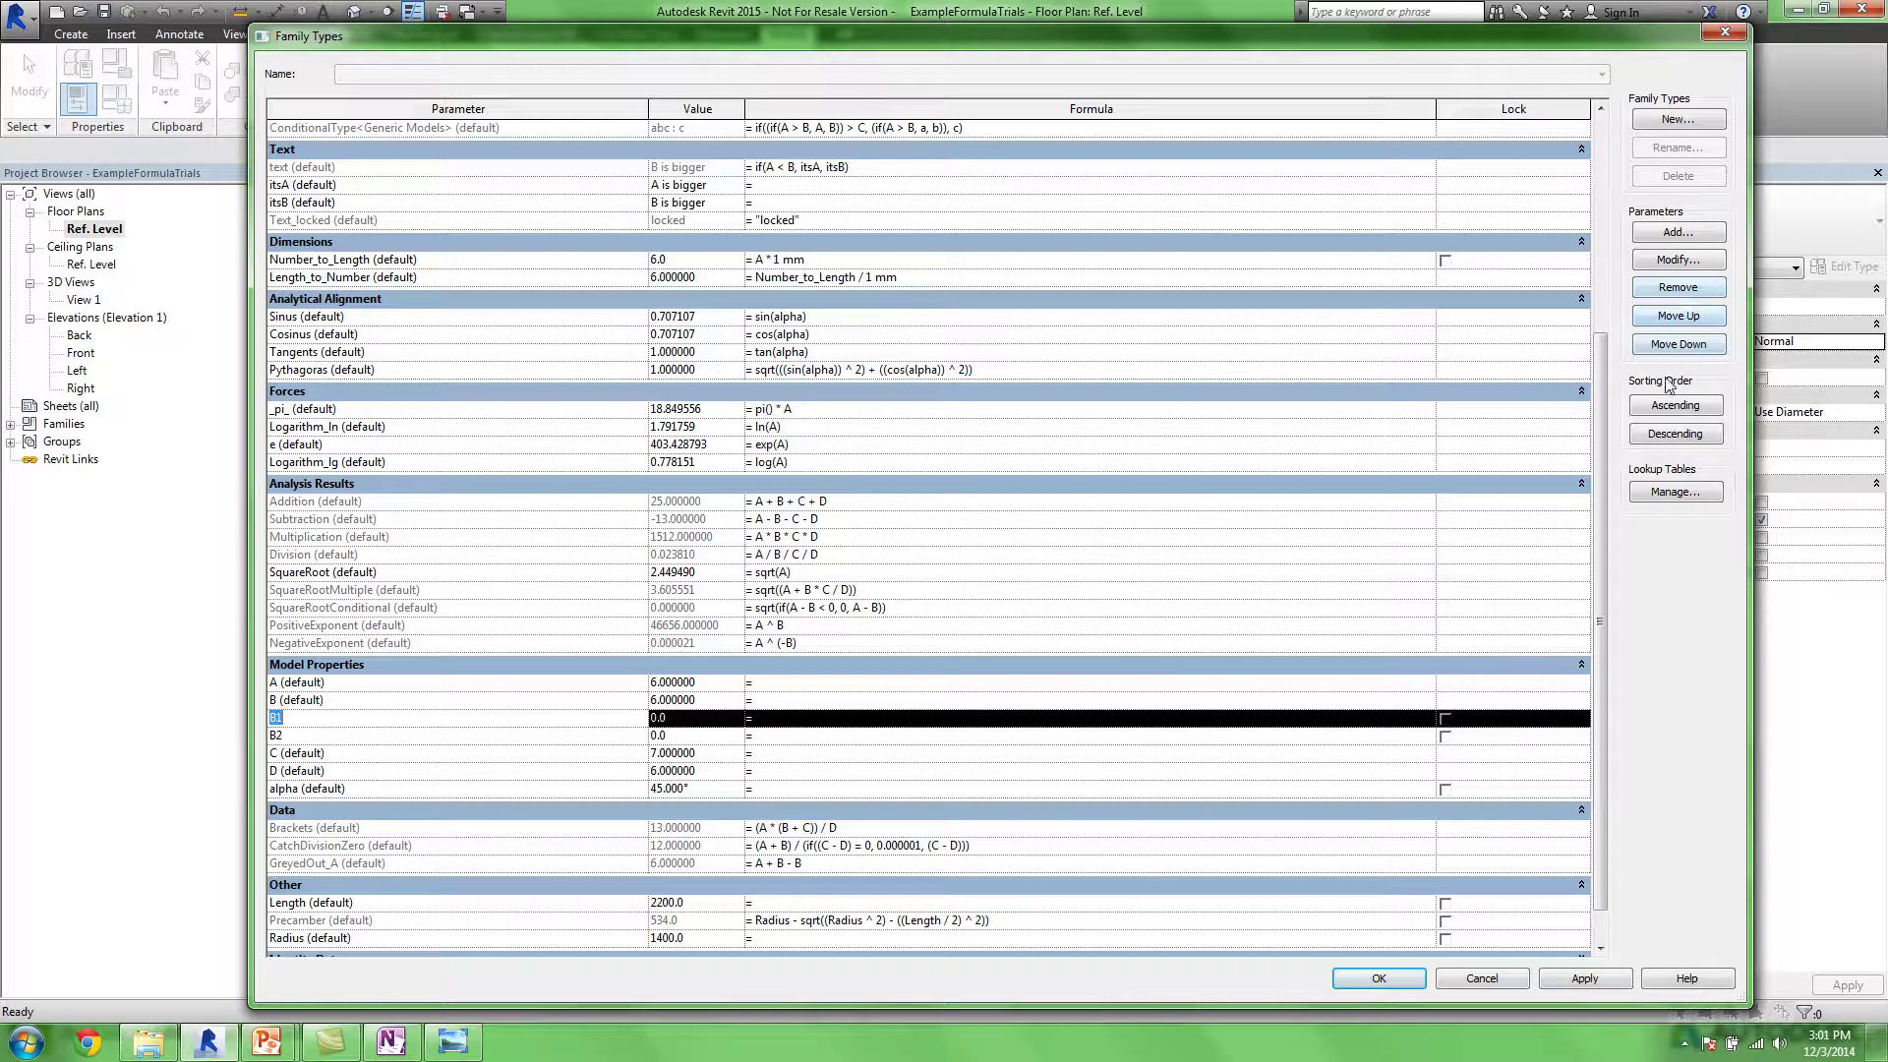
click(307, 738)
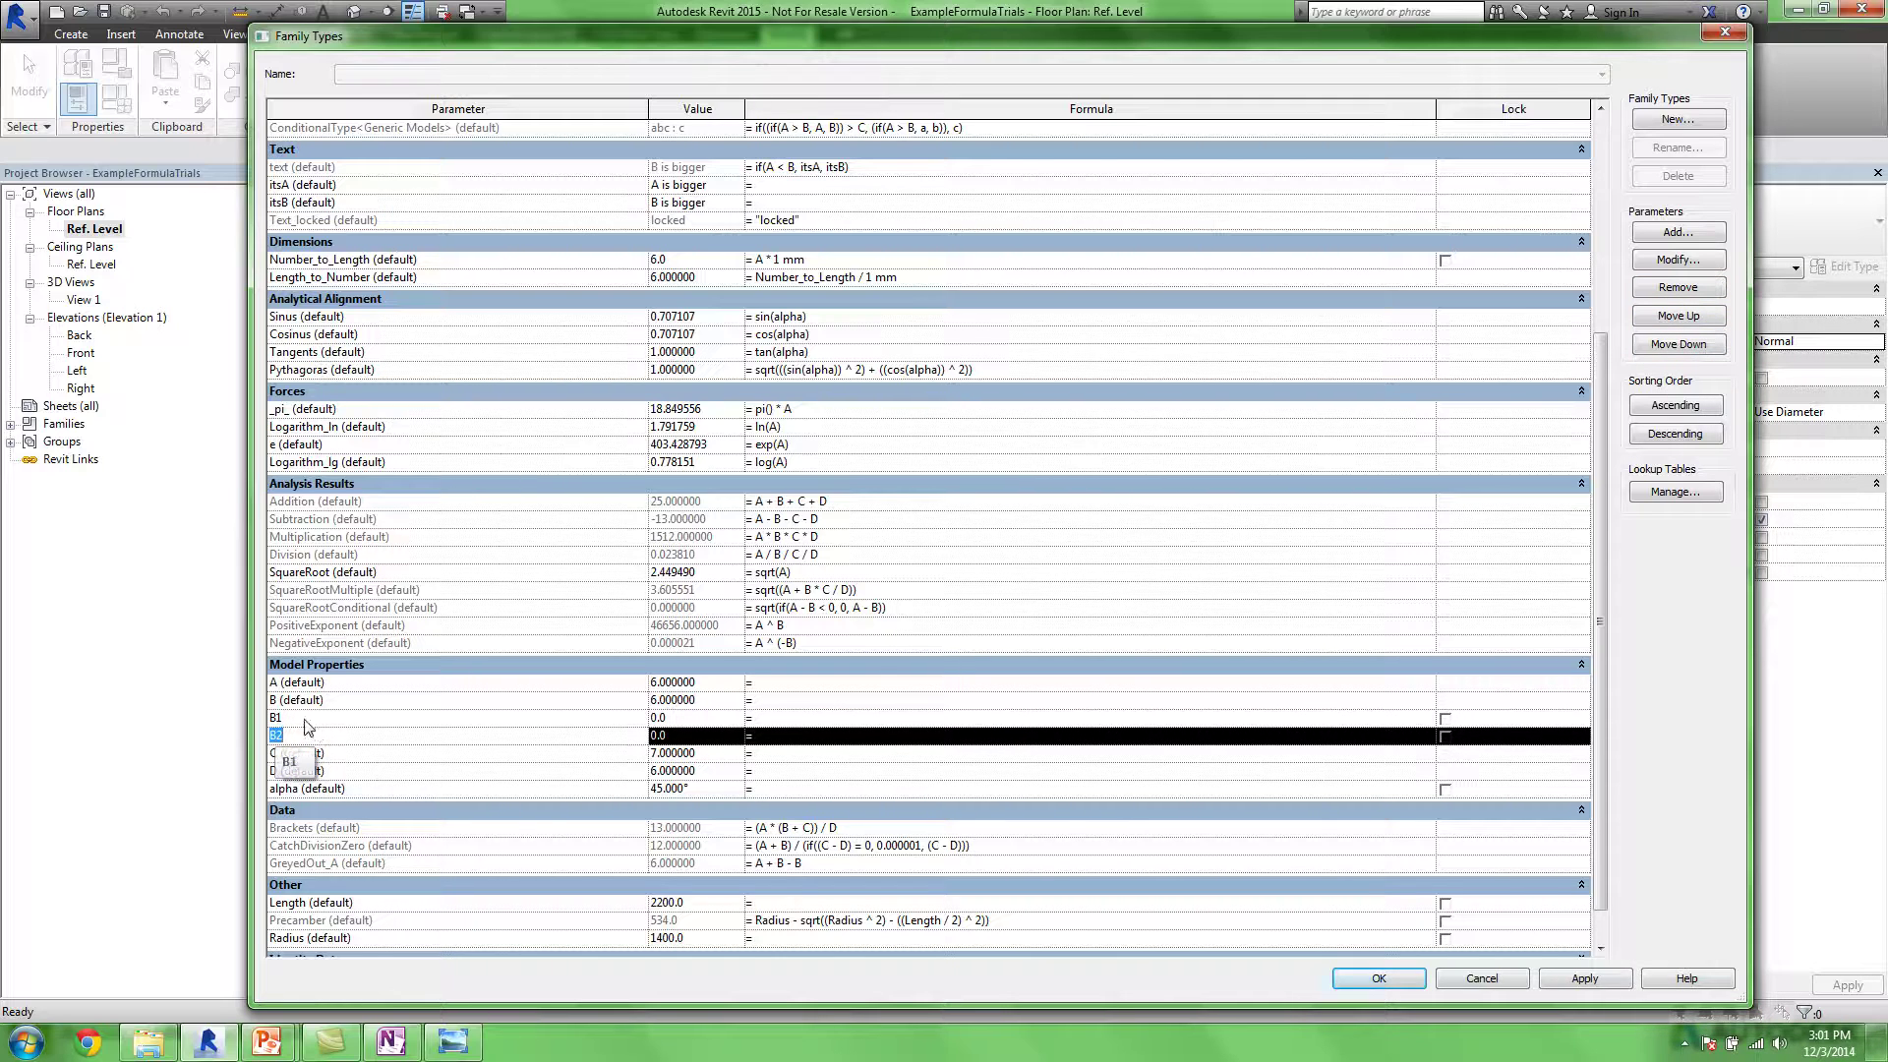
Launch Microsoft Excel 2010 with a blank workbook
click(28, 1040)
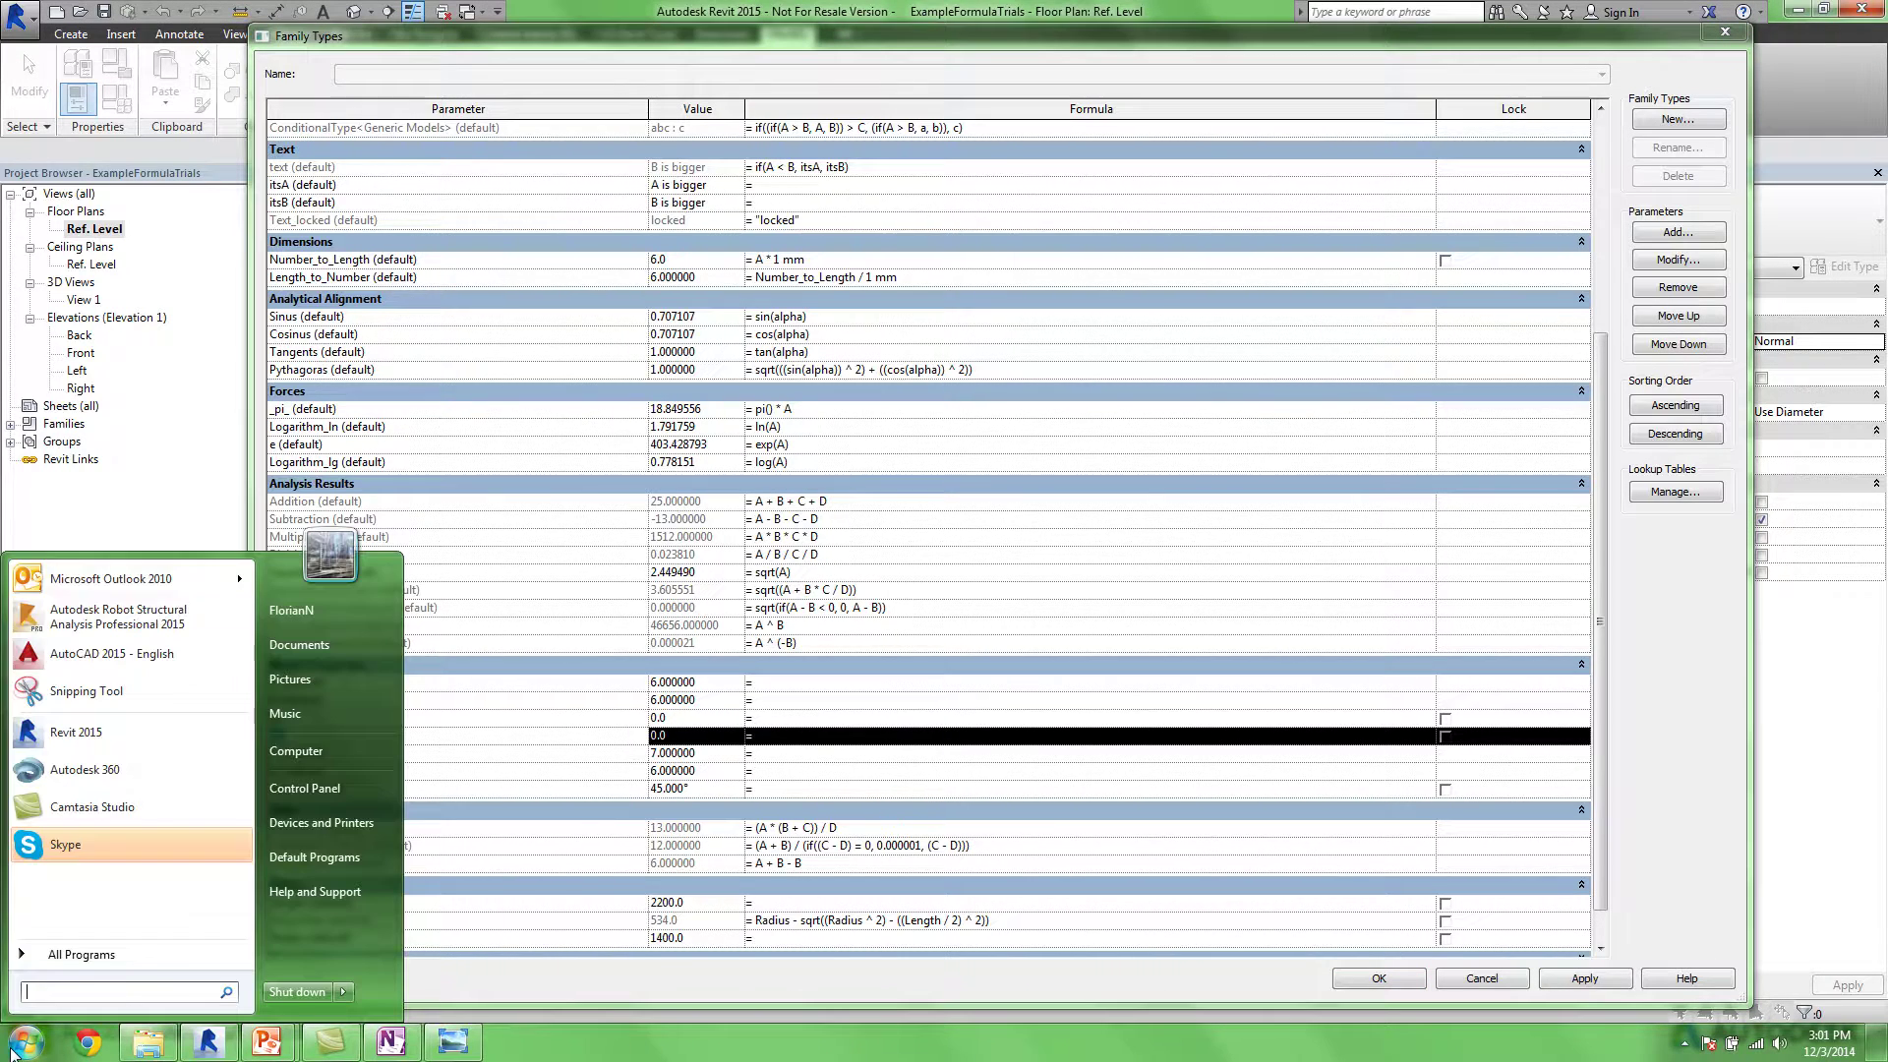
click(82, 954)
scroll(249, 834, down, 8)
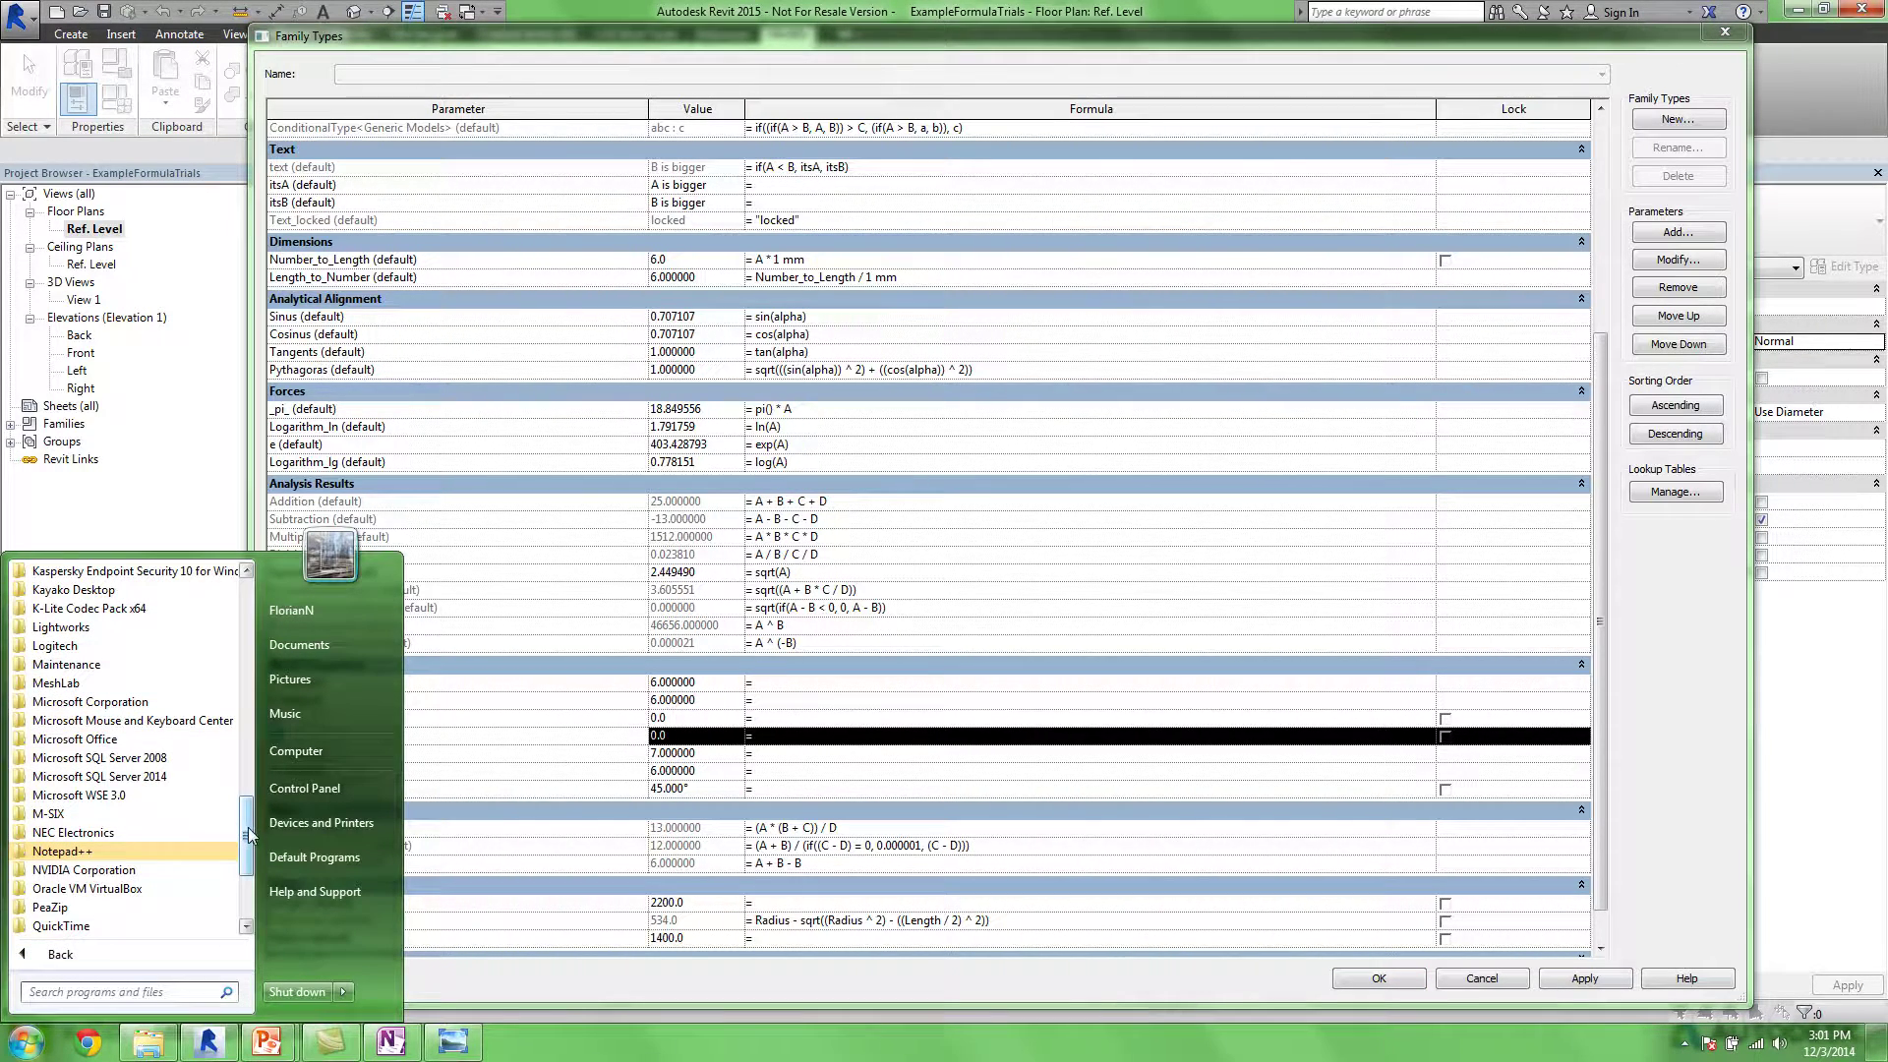
click(74, 738)
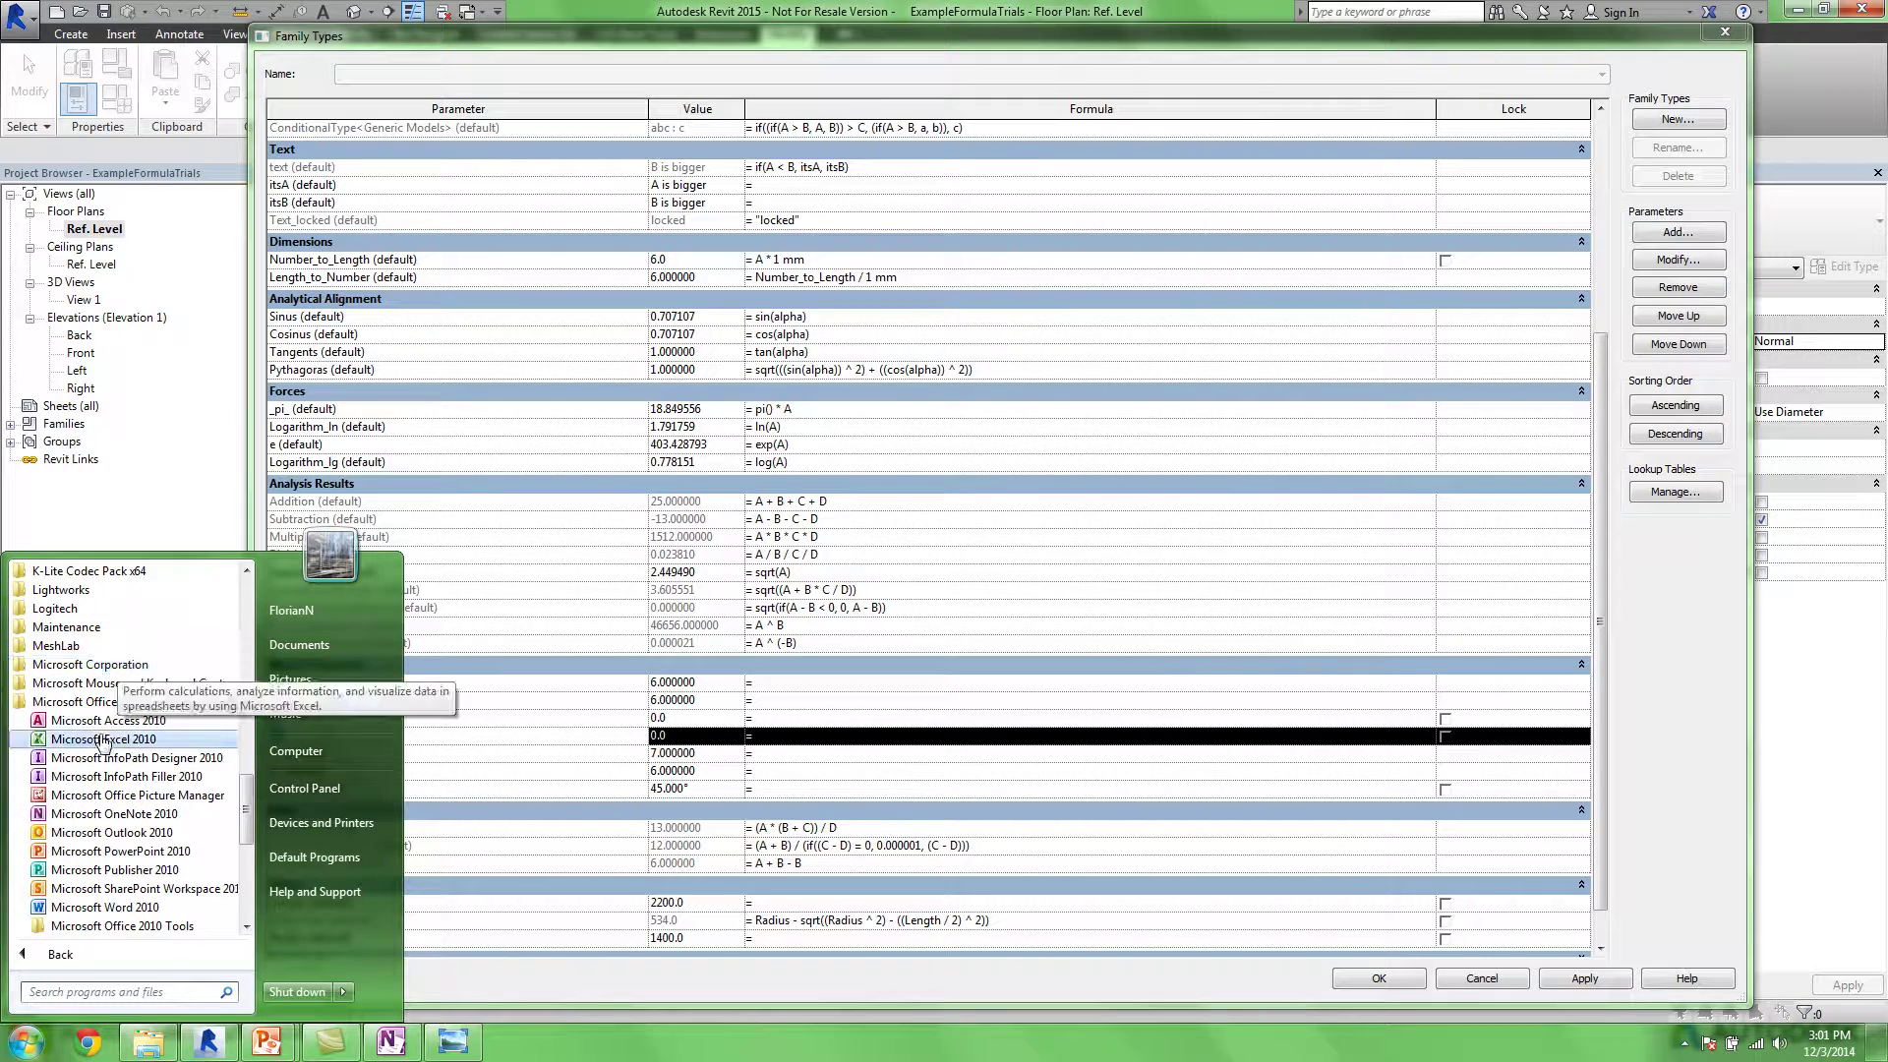
click(104, 738)
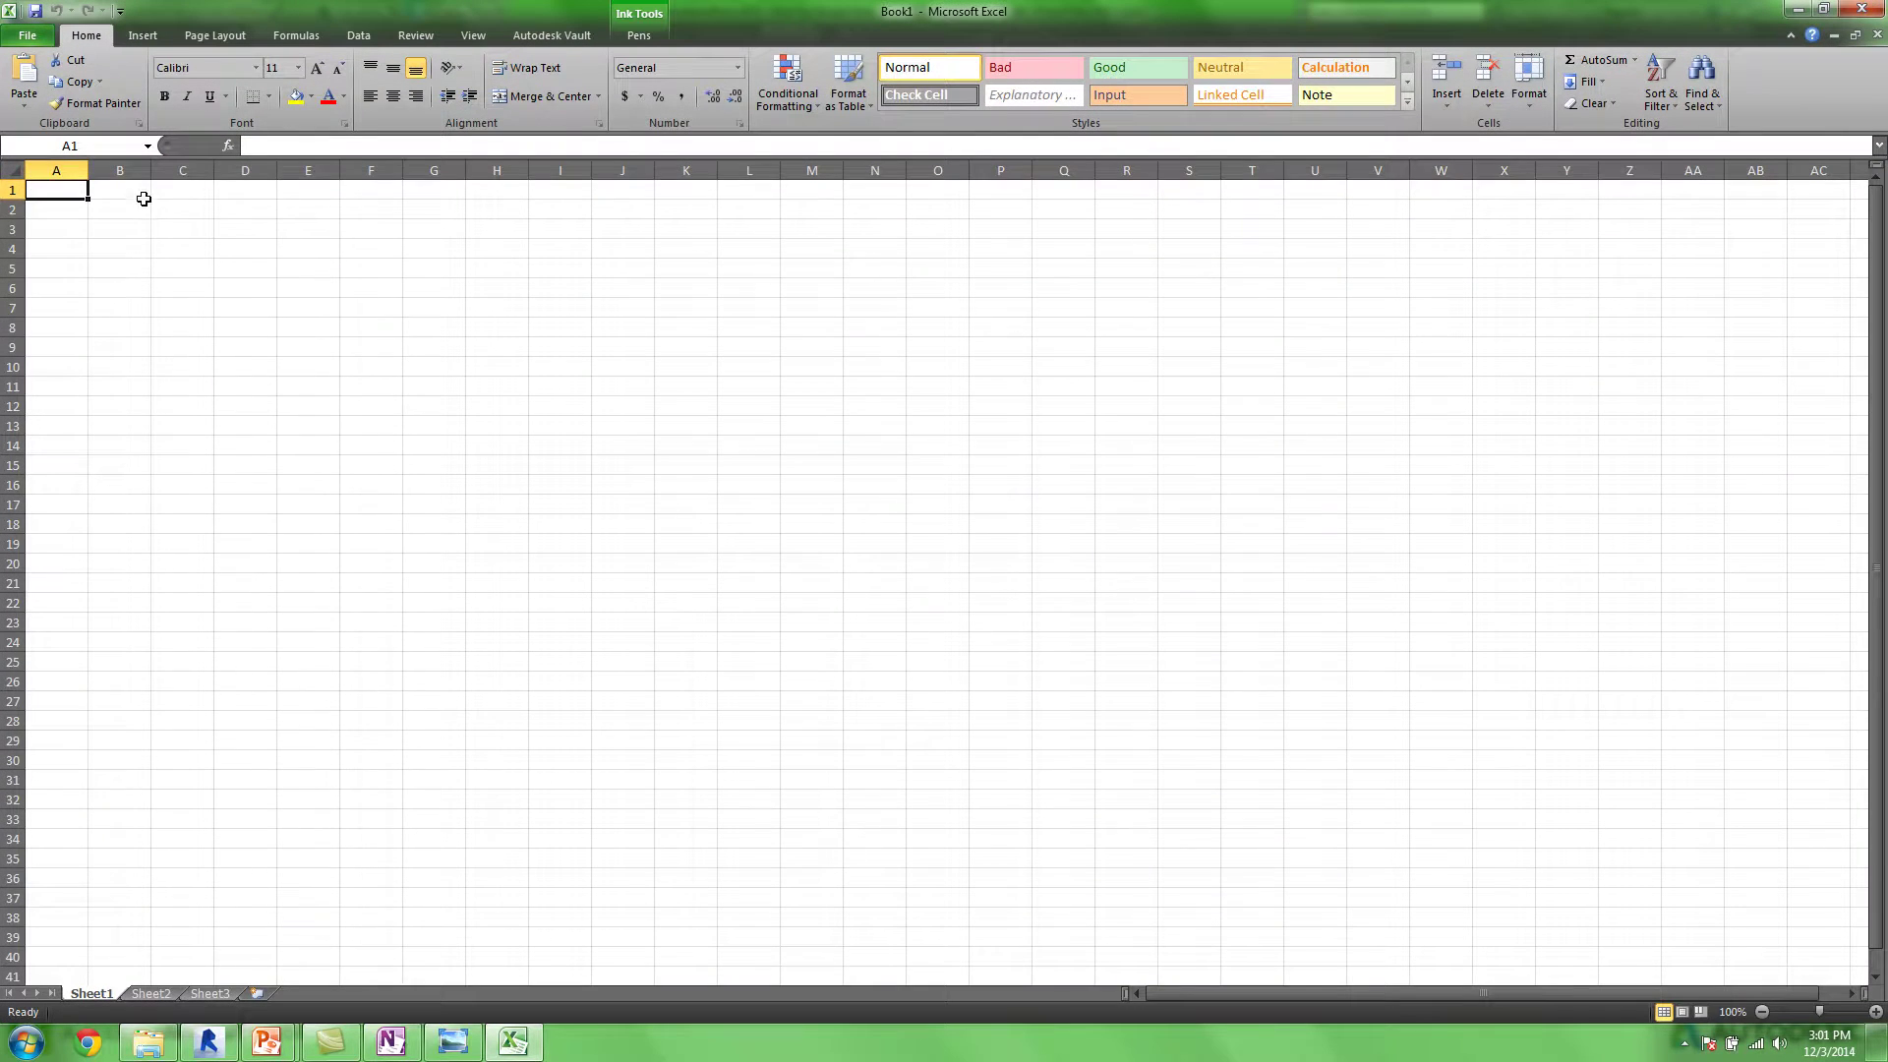
Enter the value 6 in cell B1 and 9 in cell B2
click(144, 199)
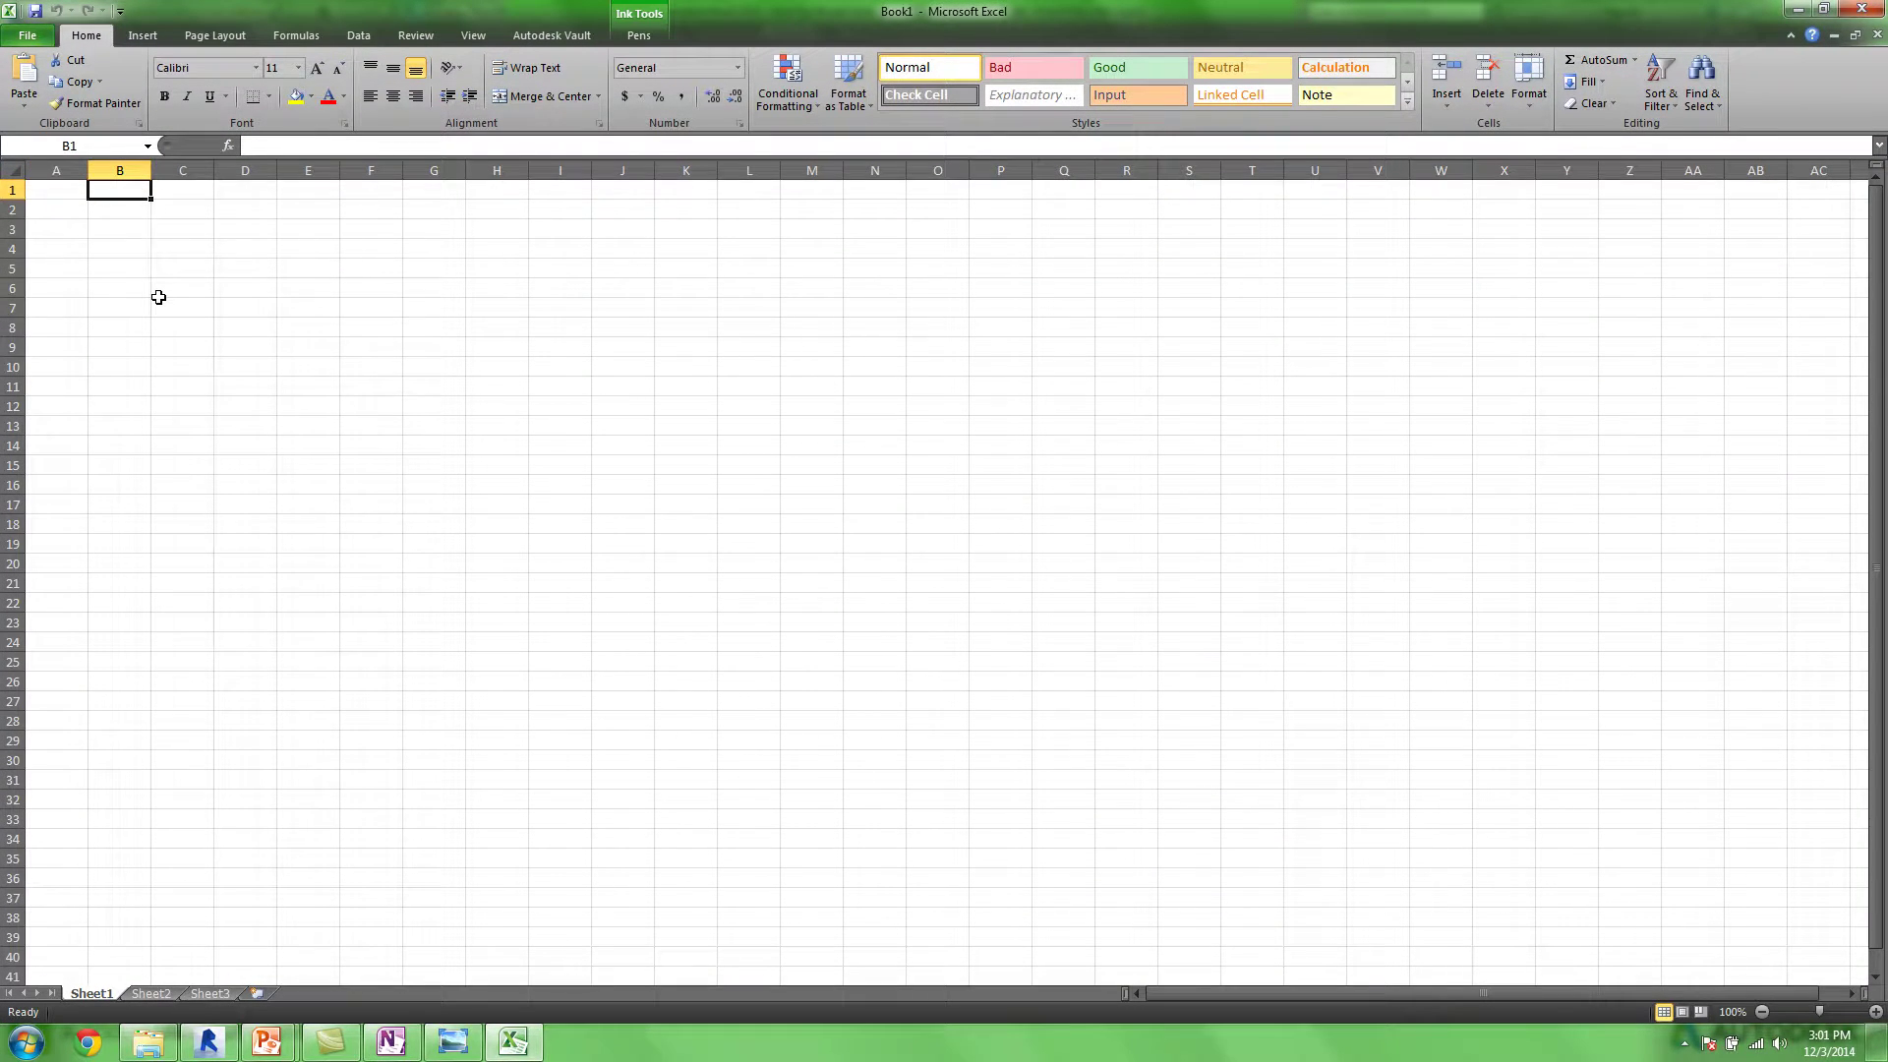
text(6)
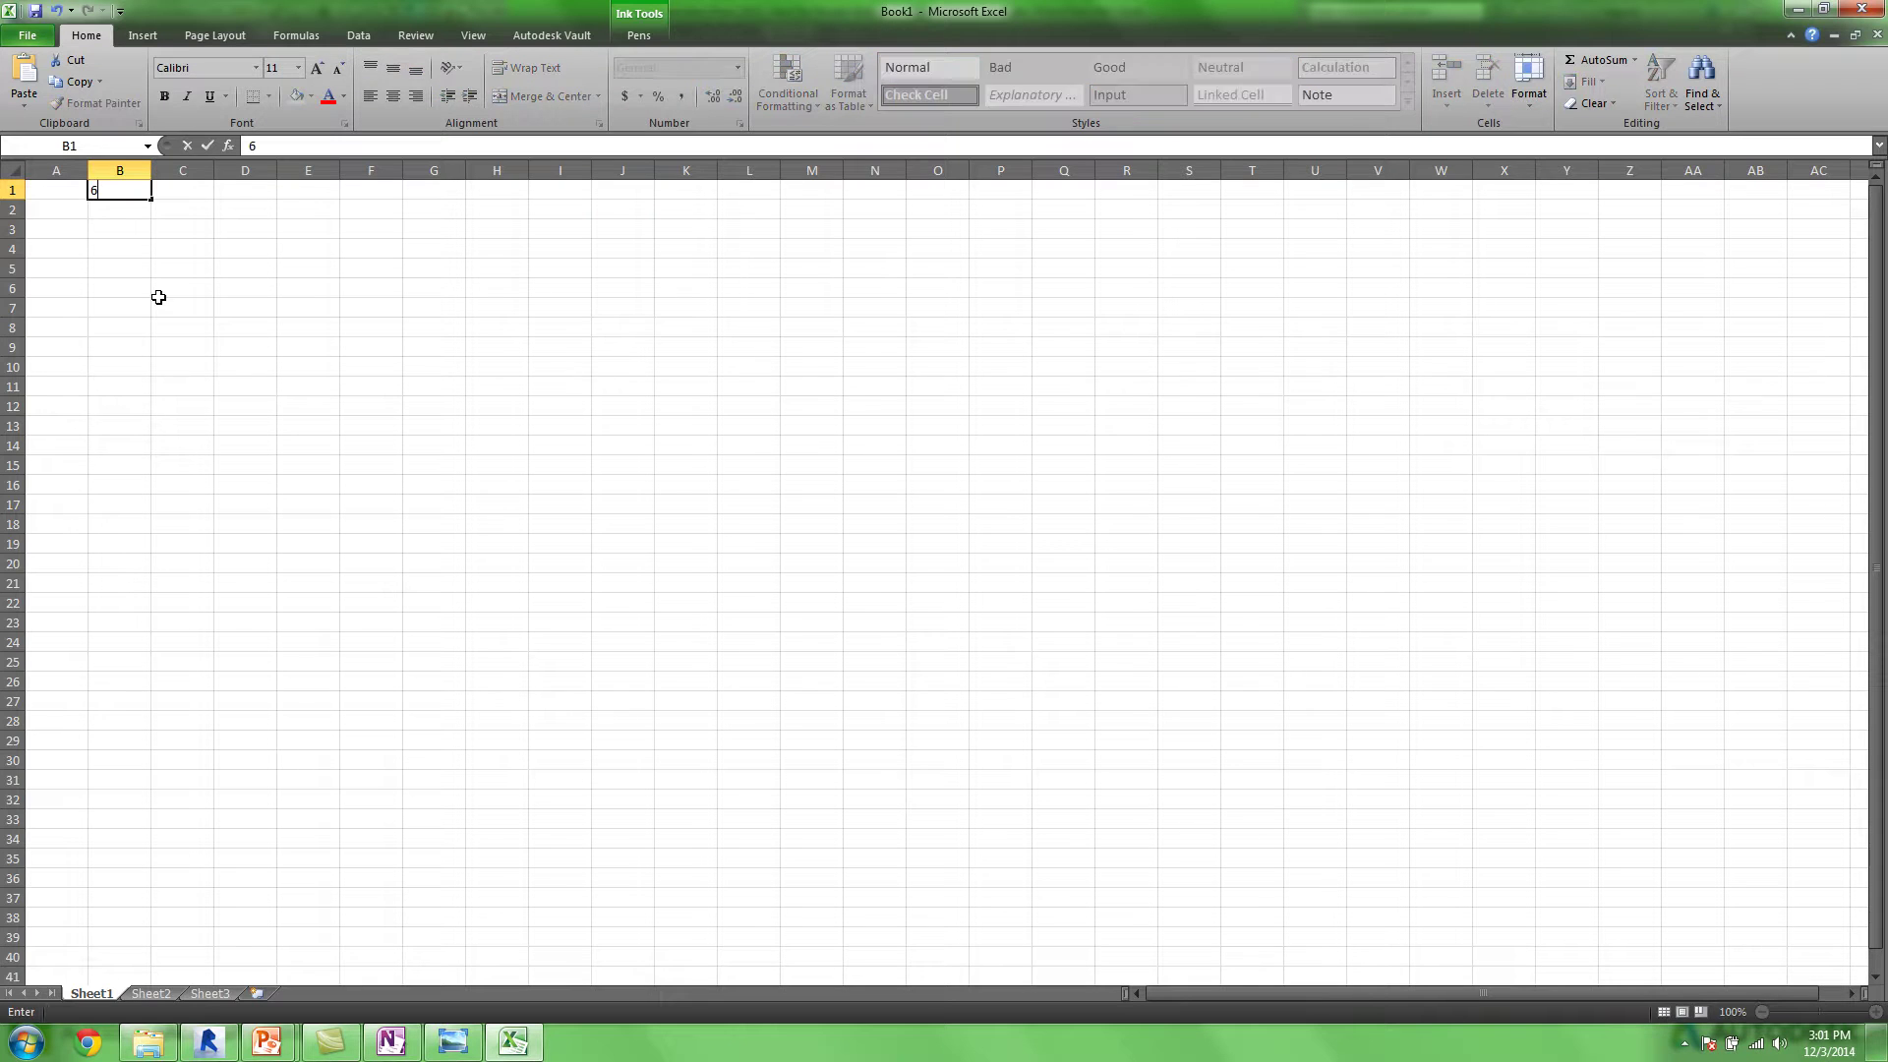
key(Return)
text(9)
click(167, 269)
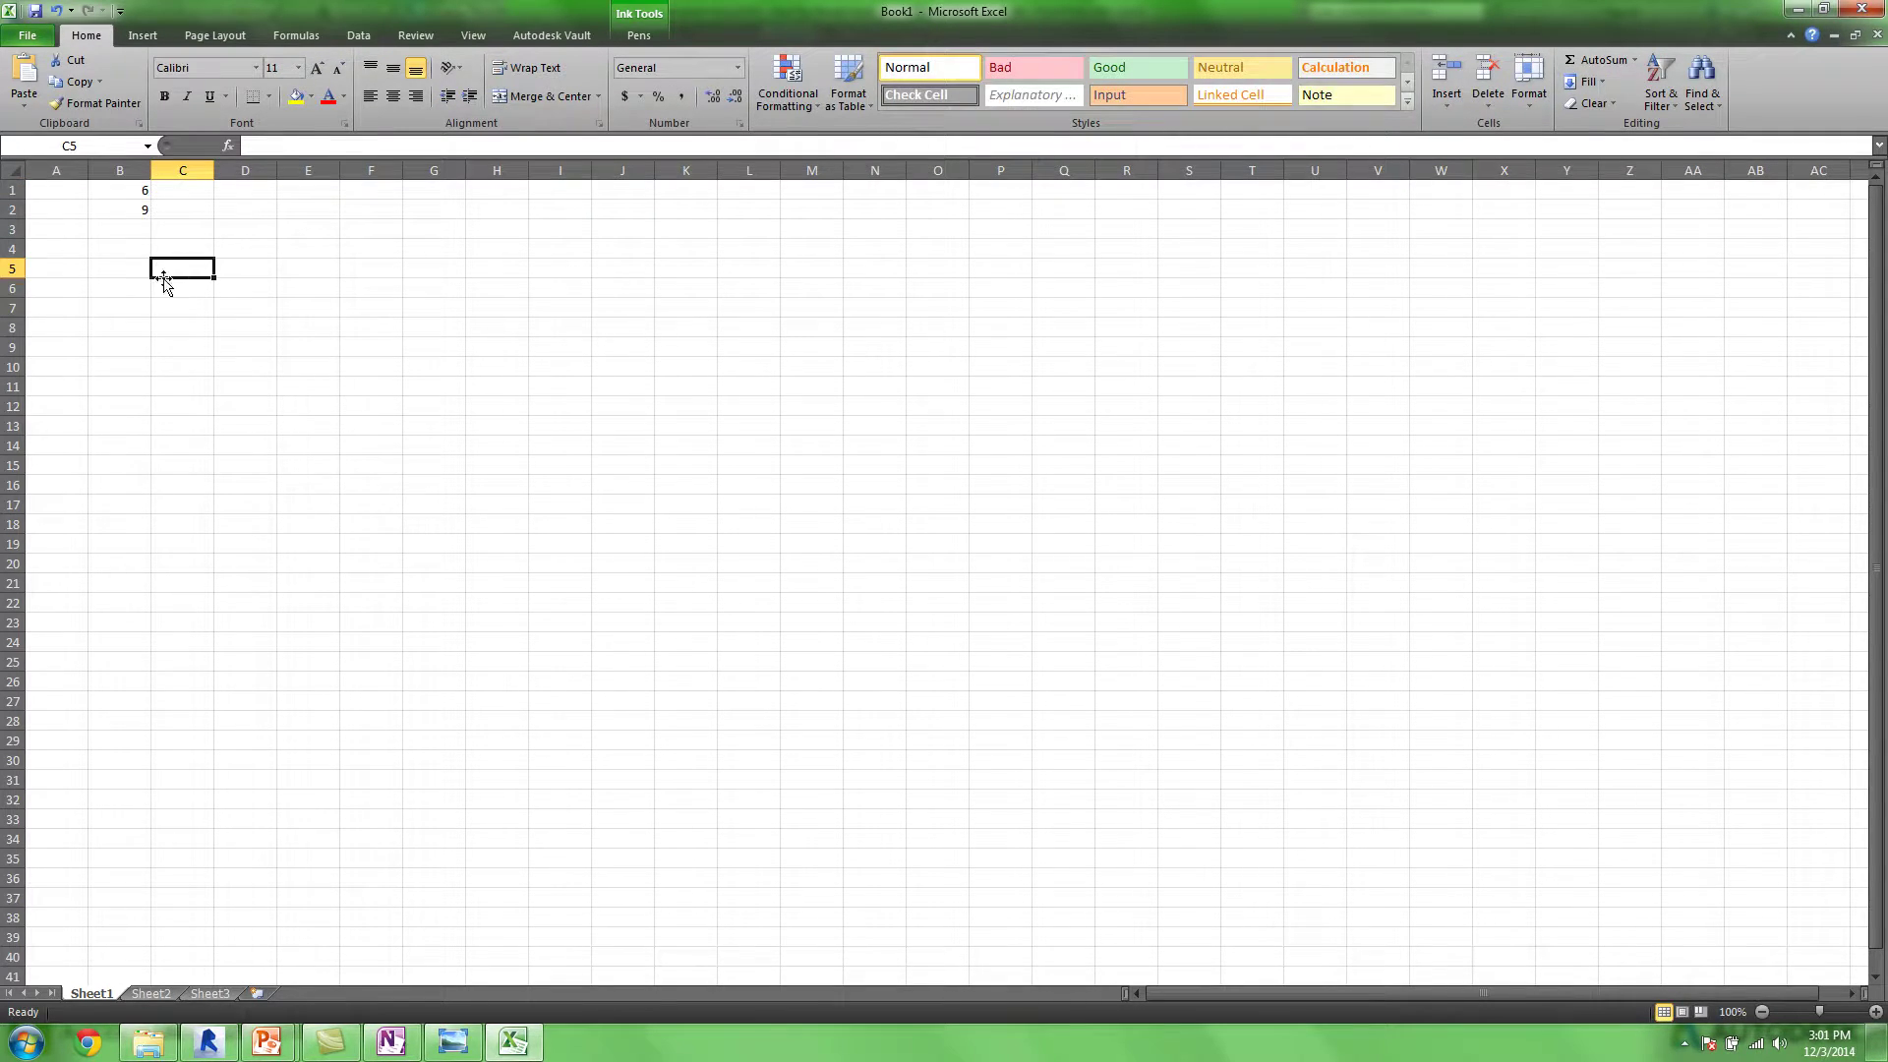
Begin a formula in cell B3 with =B1/B2 and copy the B1/B2 term for reuse
click(121, 230)
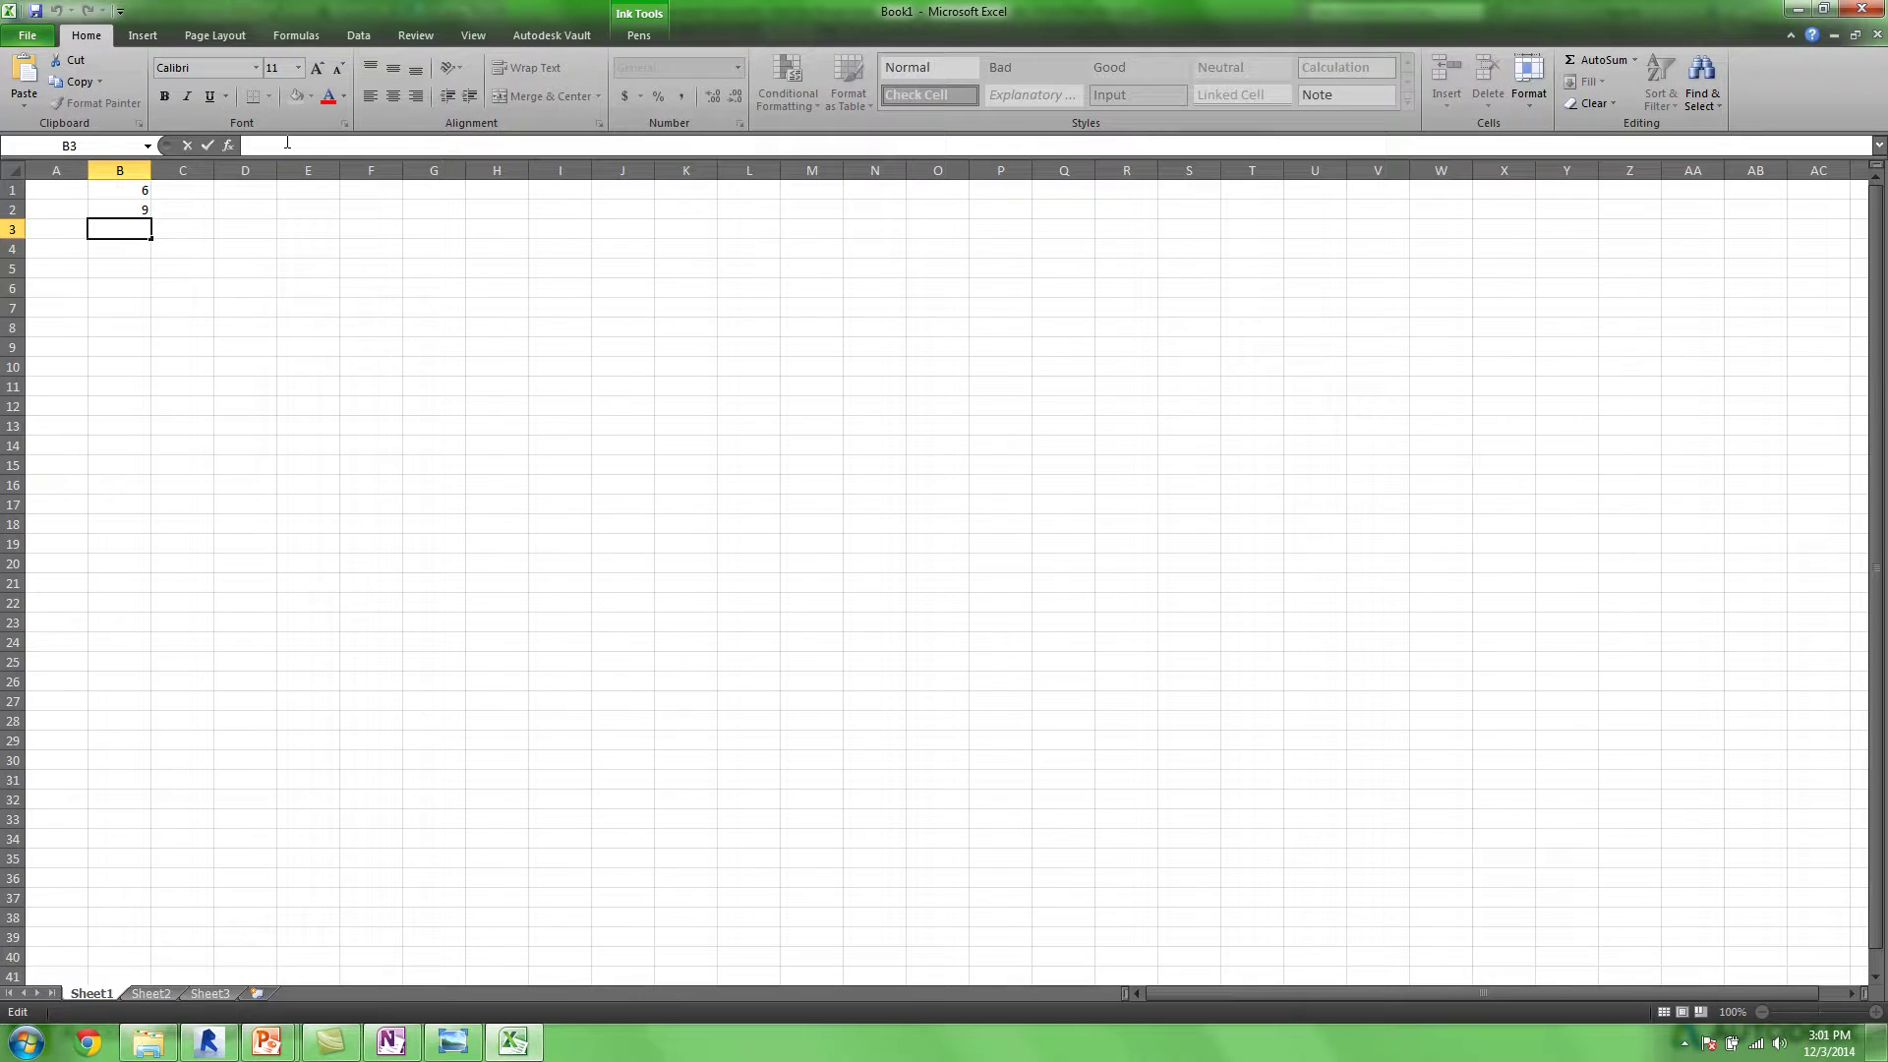
text(=B)
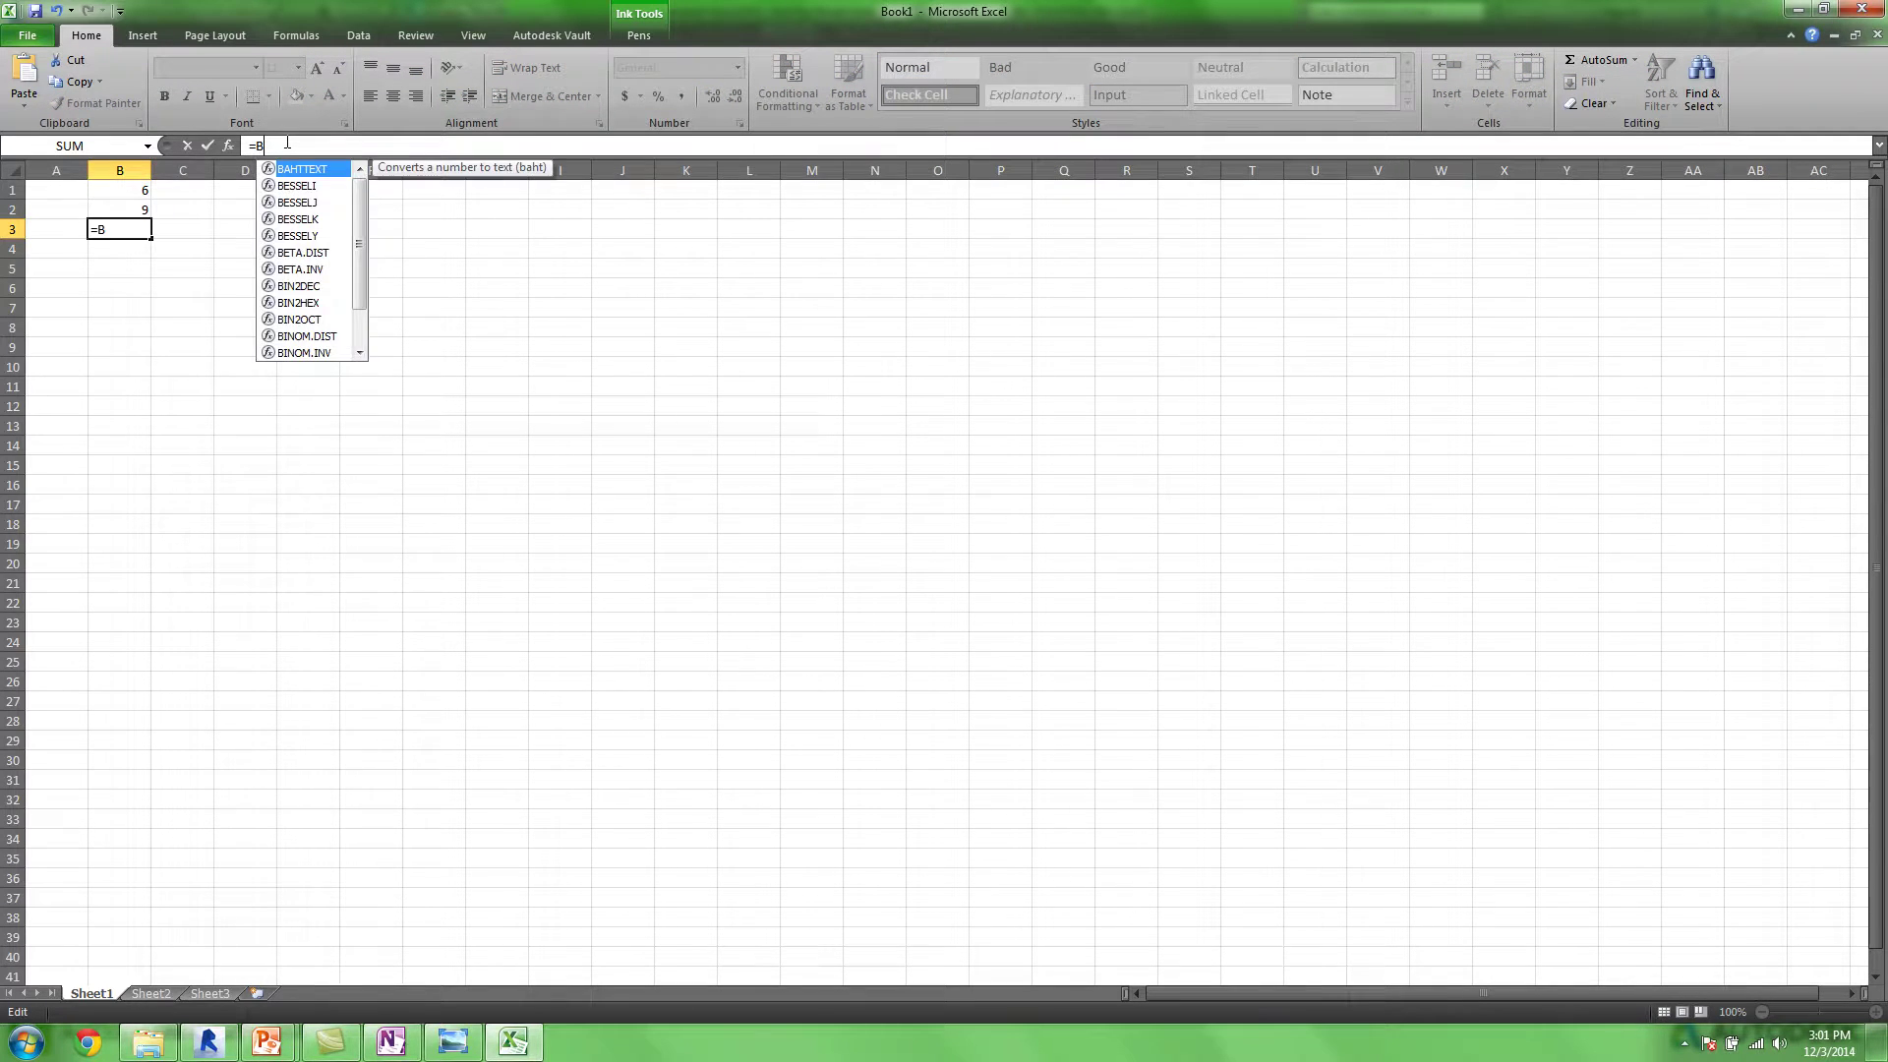
text(1/B2)
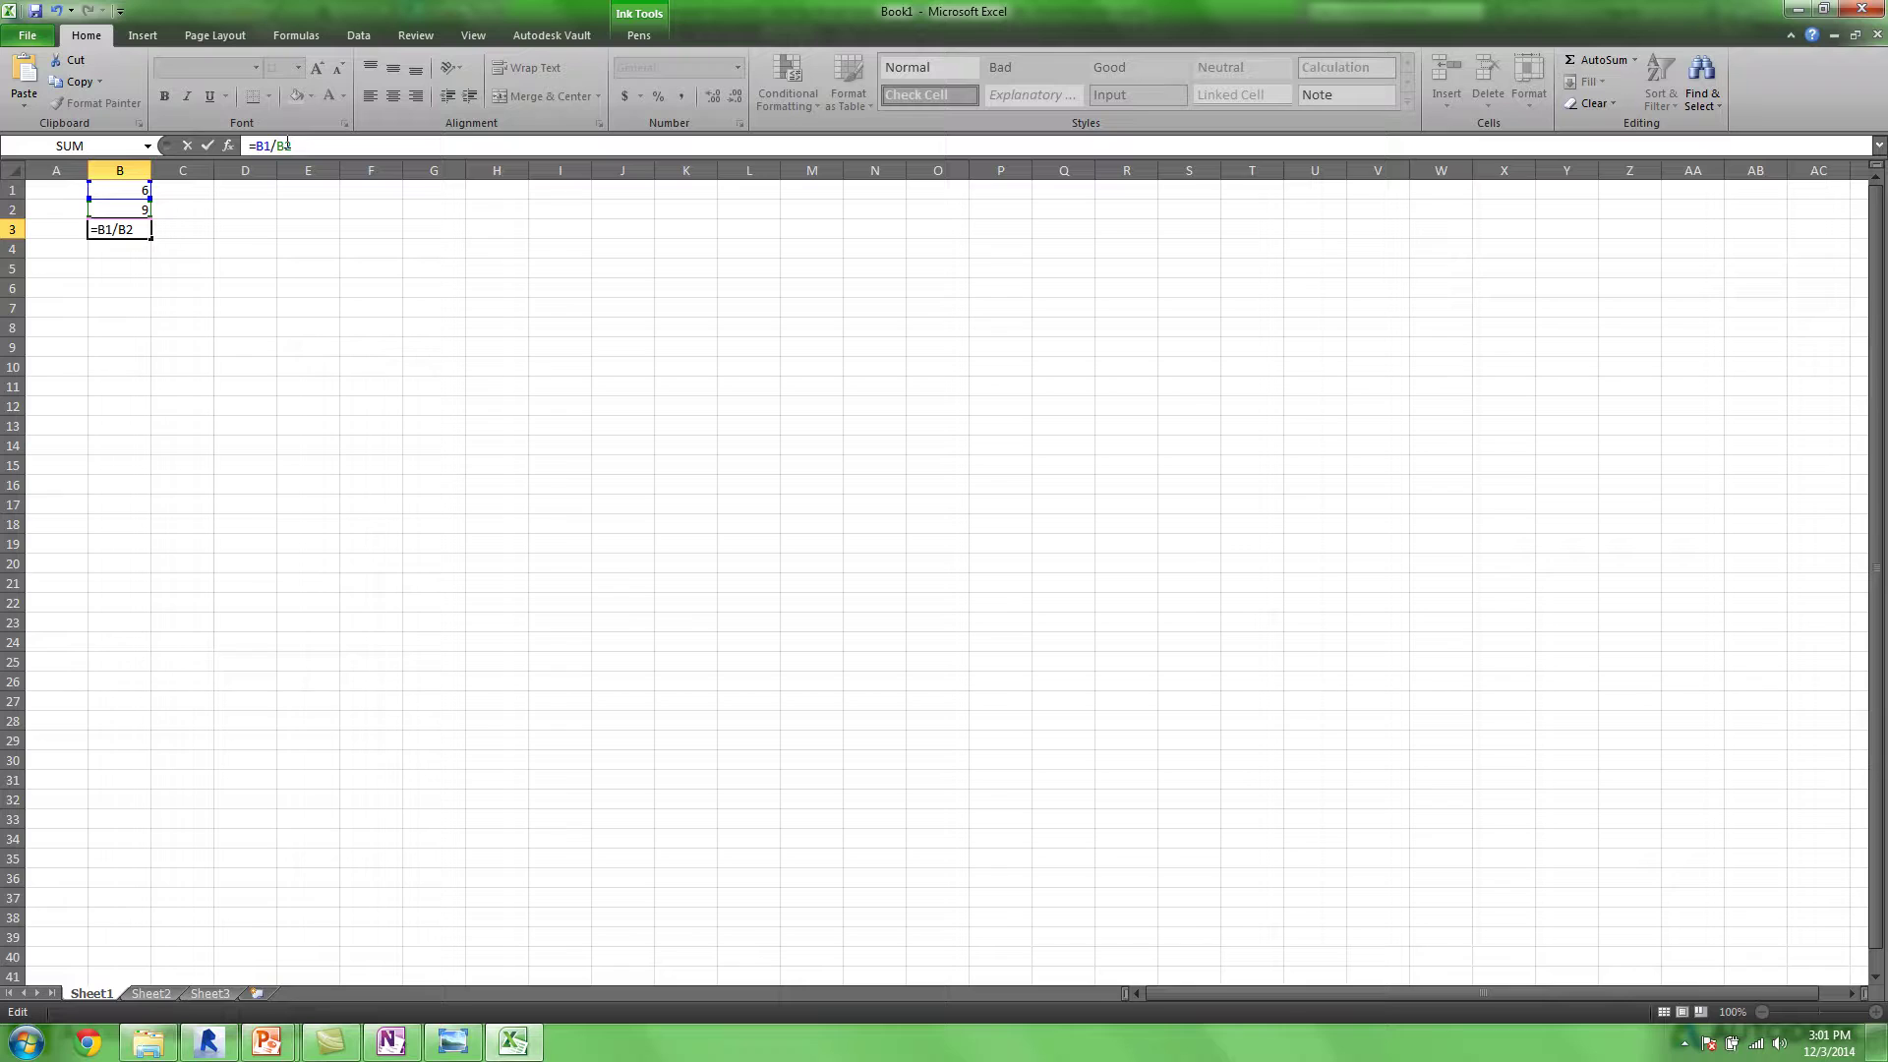
key(shift+Left)
key(shift+Left)
key(shift+Left)
key(shift+Left)
key(shift+Left)
key(ctrl+c)
Extend the formula in B3 by adding the copied B1/B2 term five more times, and commit it
click(349, 145)
text(+)
key(ctrl+v)
text(+)
key(ctrl+v)
text(+)
key(ctrl+v)
text(+)
key(ctrl+v)
text(+)
key(ctrl+v)
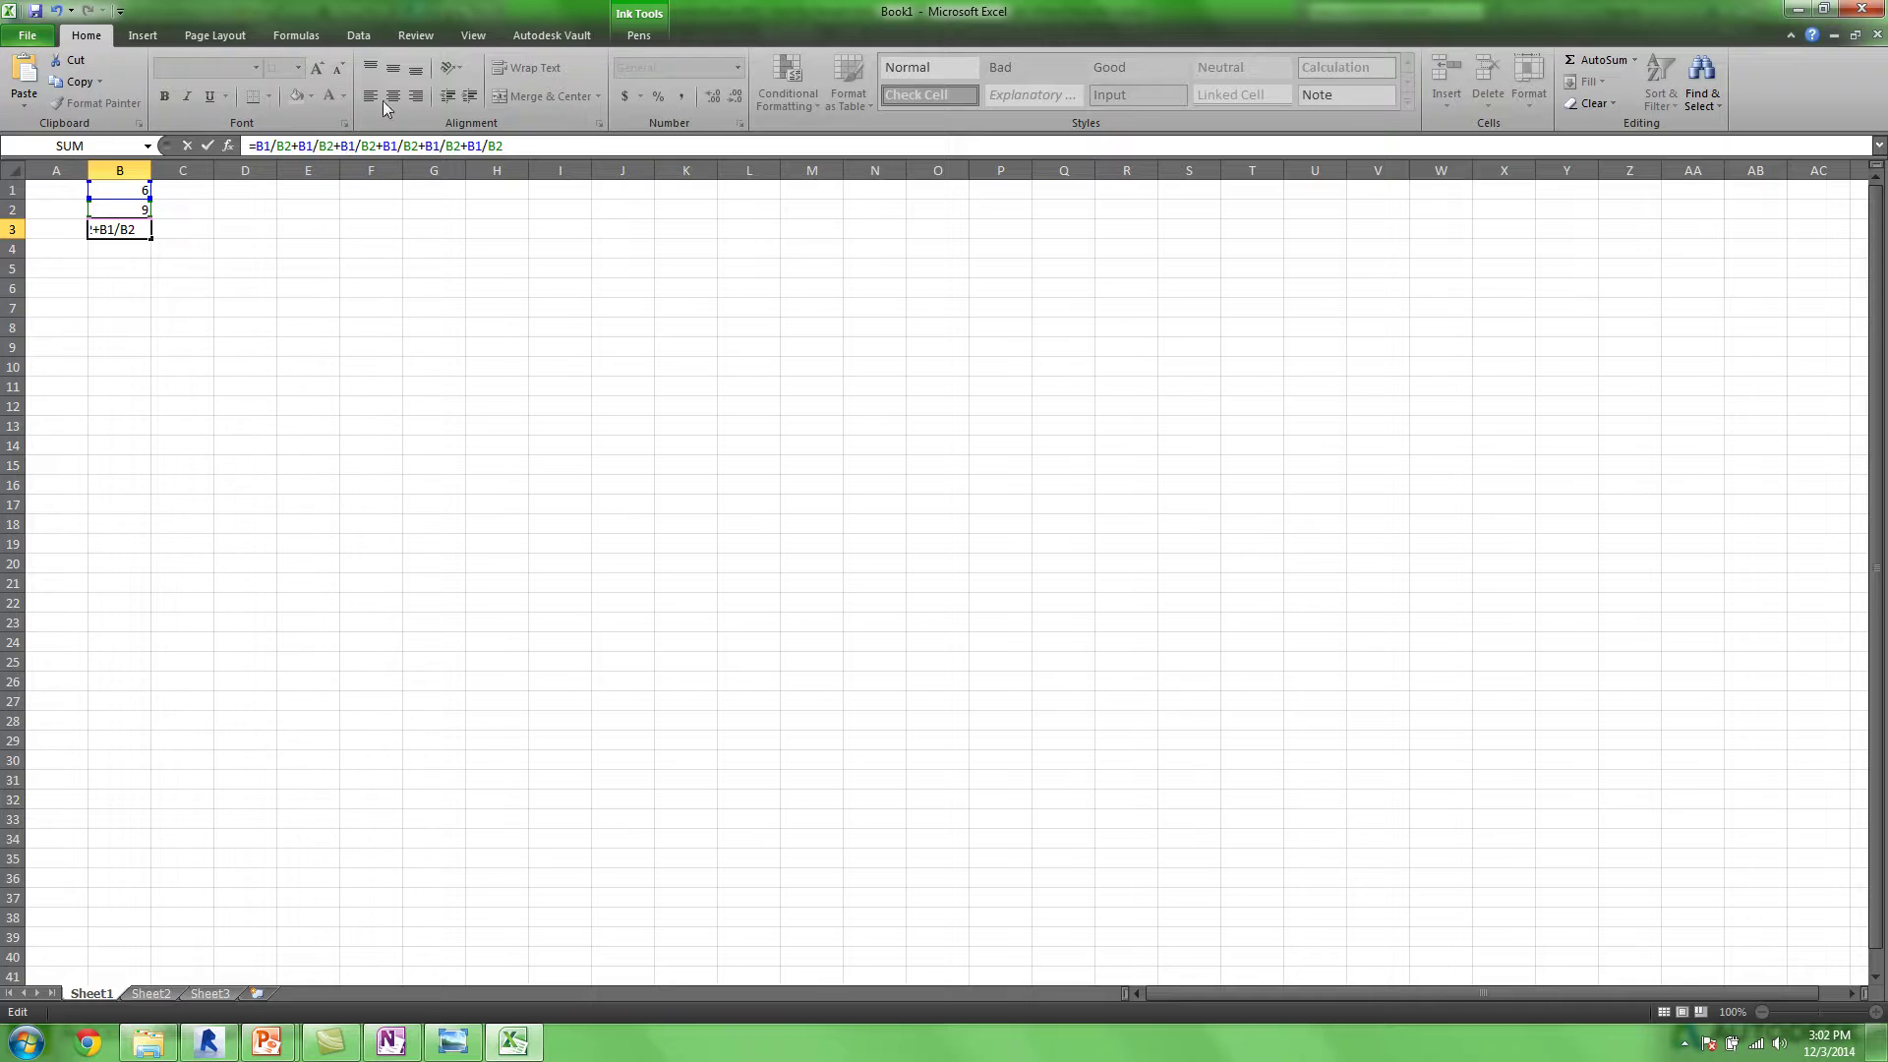
key(Return)
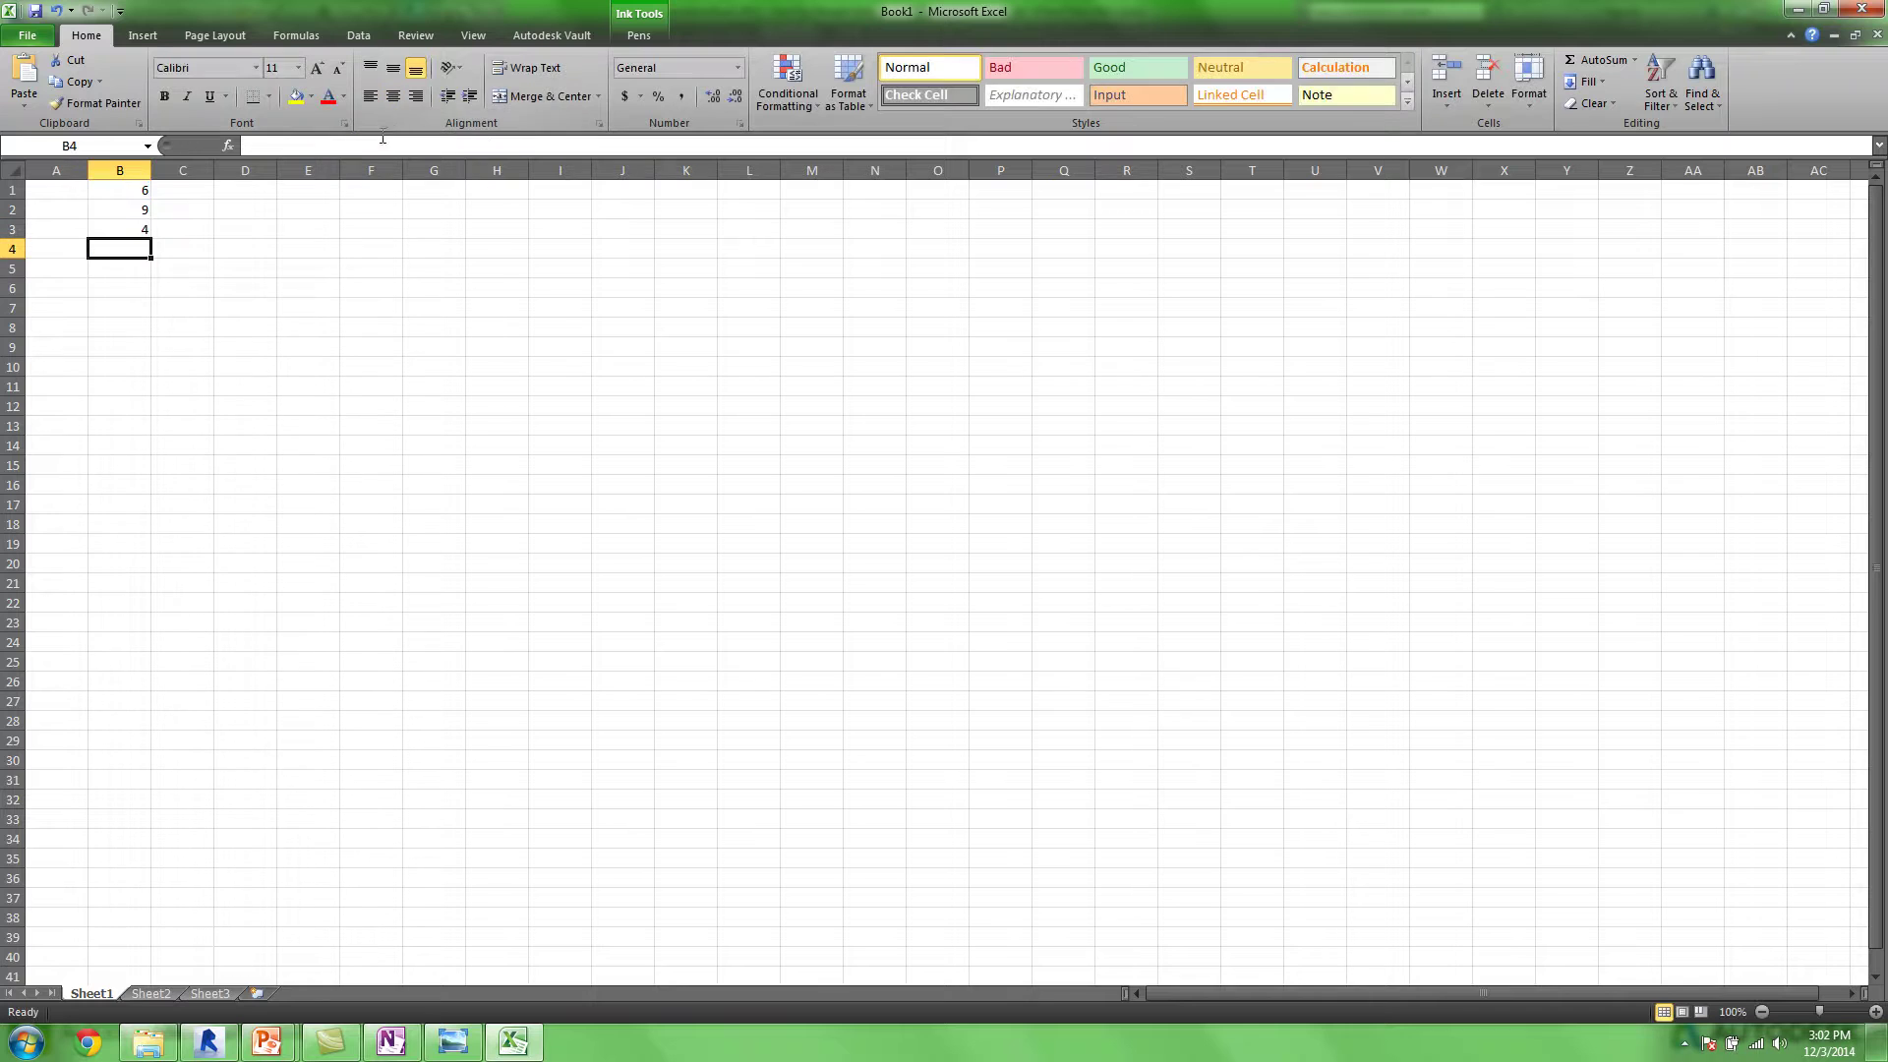
click(113, 232)
click(57, 185)
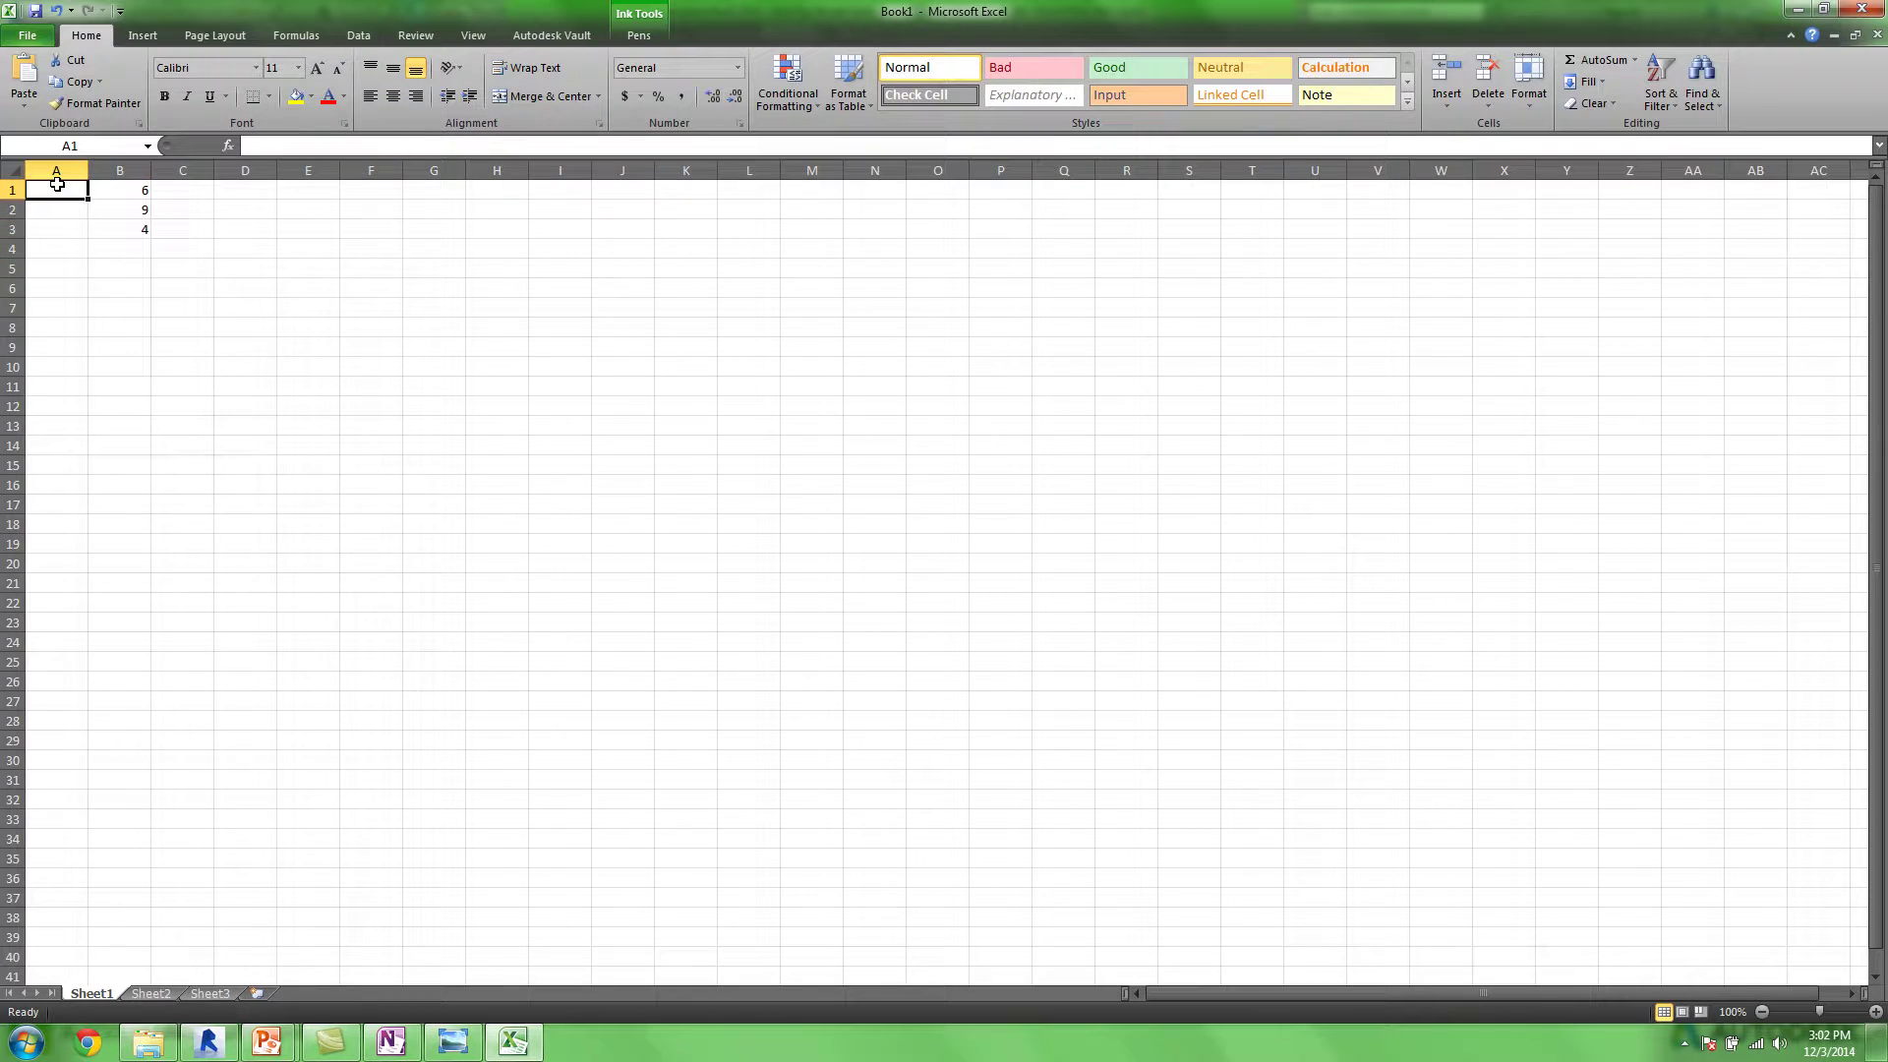
Label the three values by entering A, B and C in cells A1 to A3
text(A)
key(Return)
text(B)
key(Return)
text(C)
key(Return)
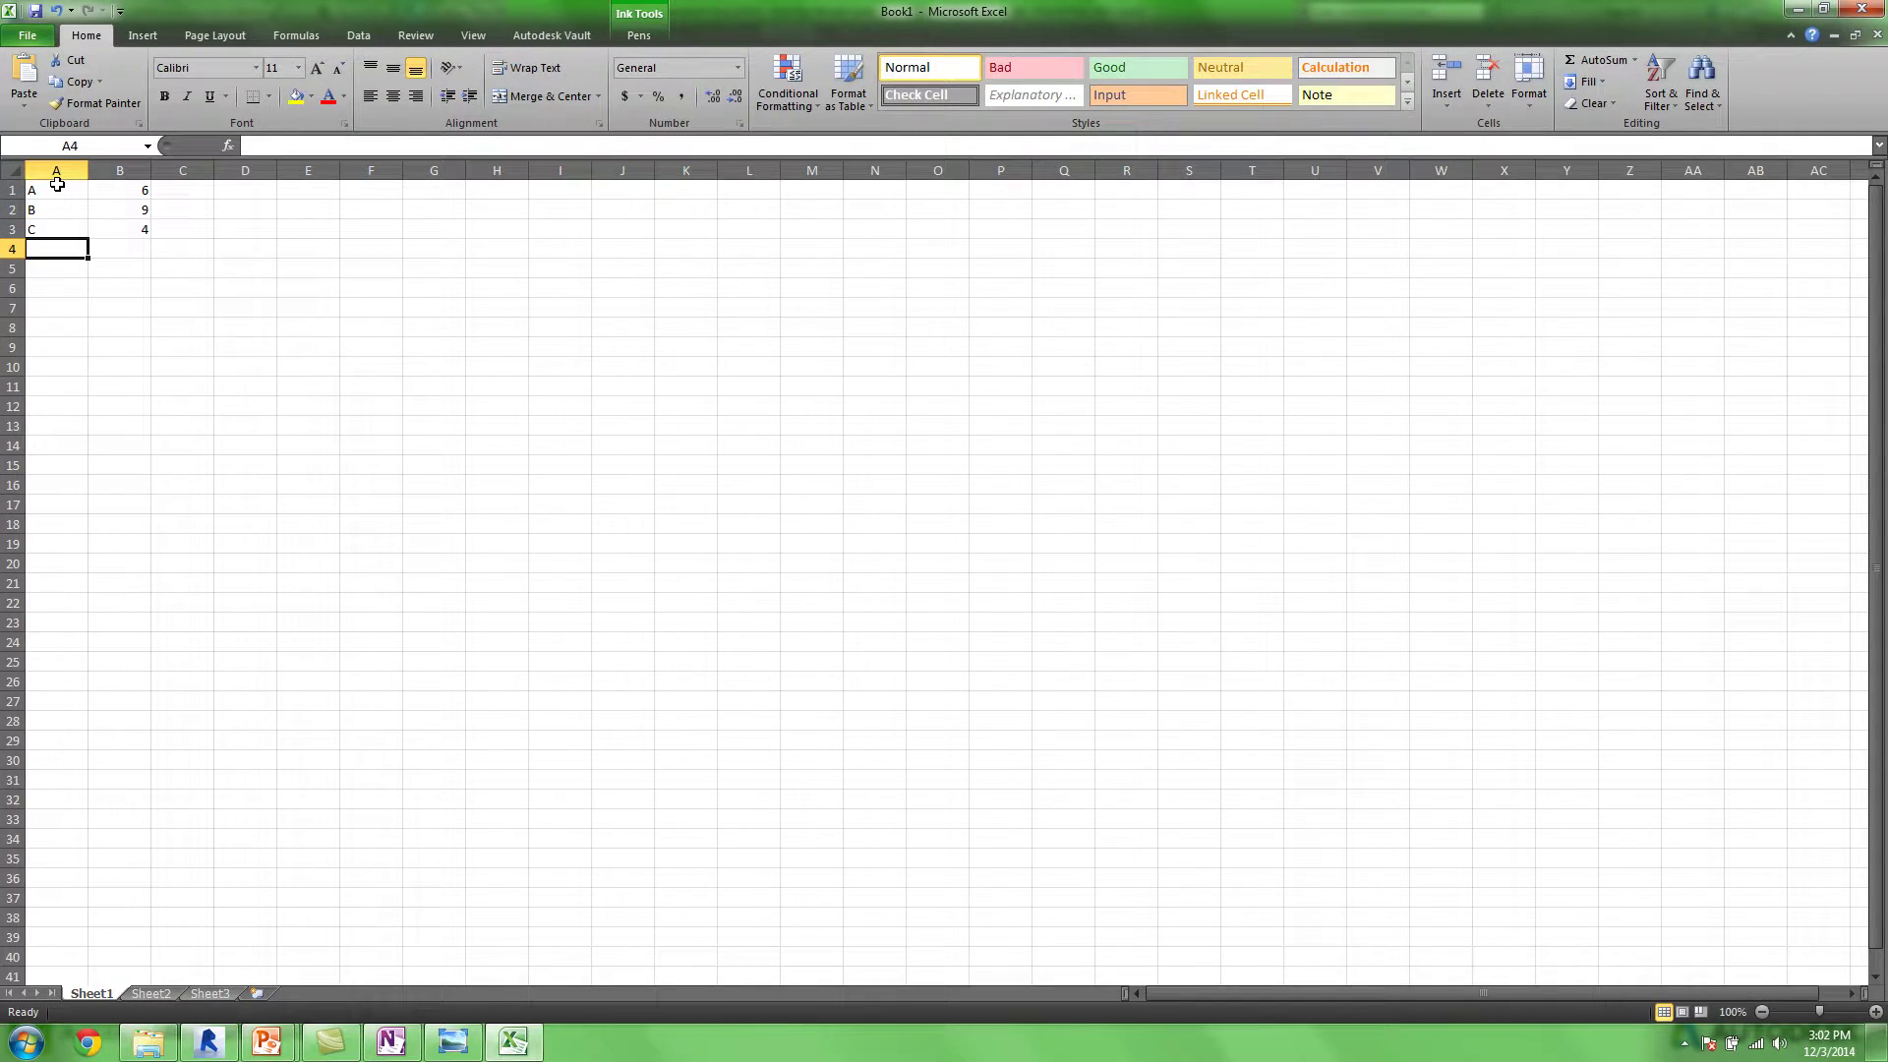
Switch to Revit and add a Length family parameter named B3, grouped under Model Properties
click(232, 1043)
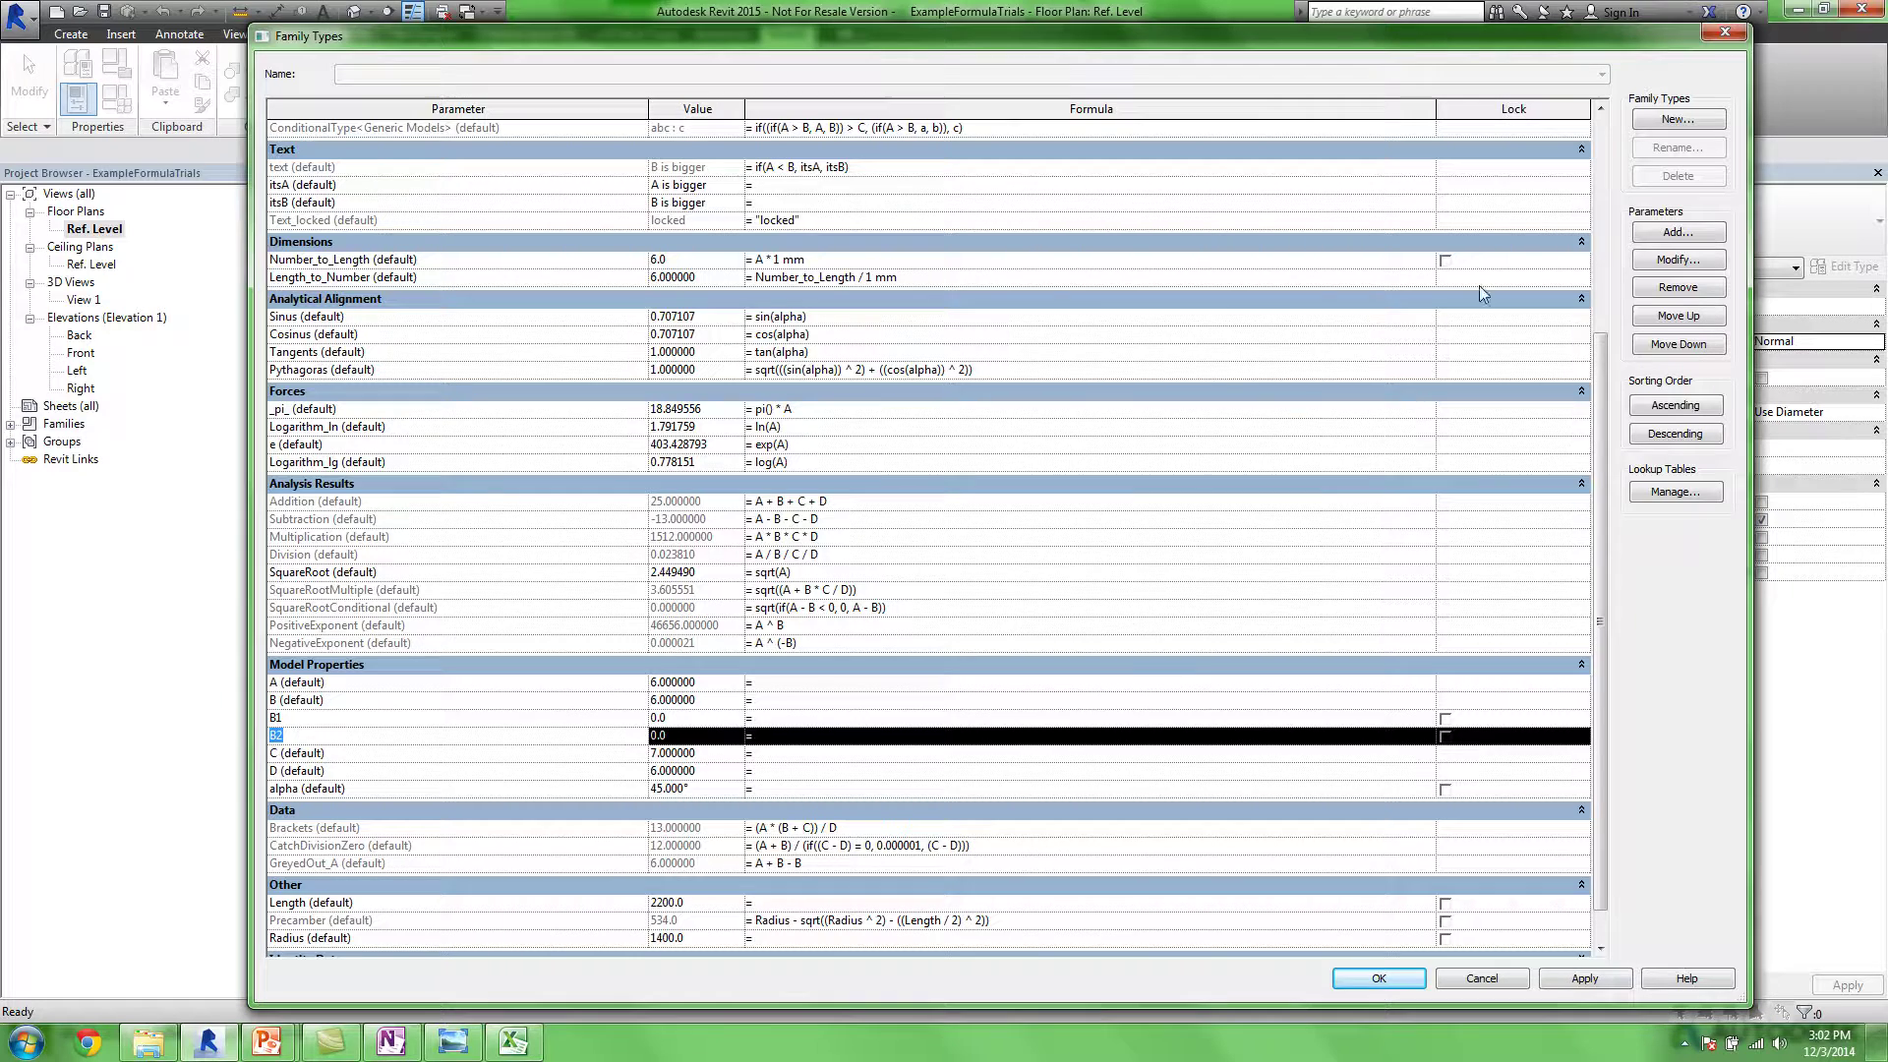
click(1678, 232)
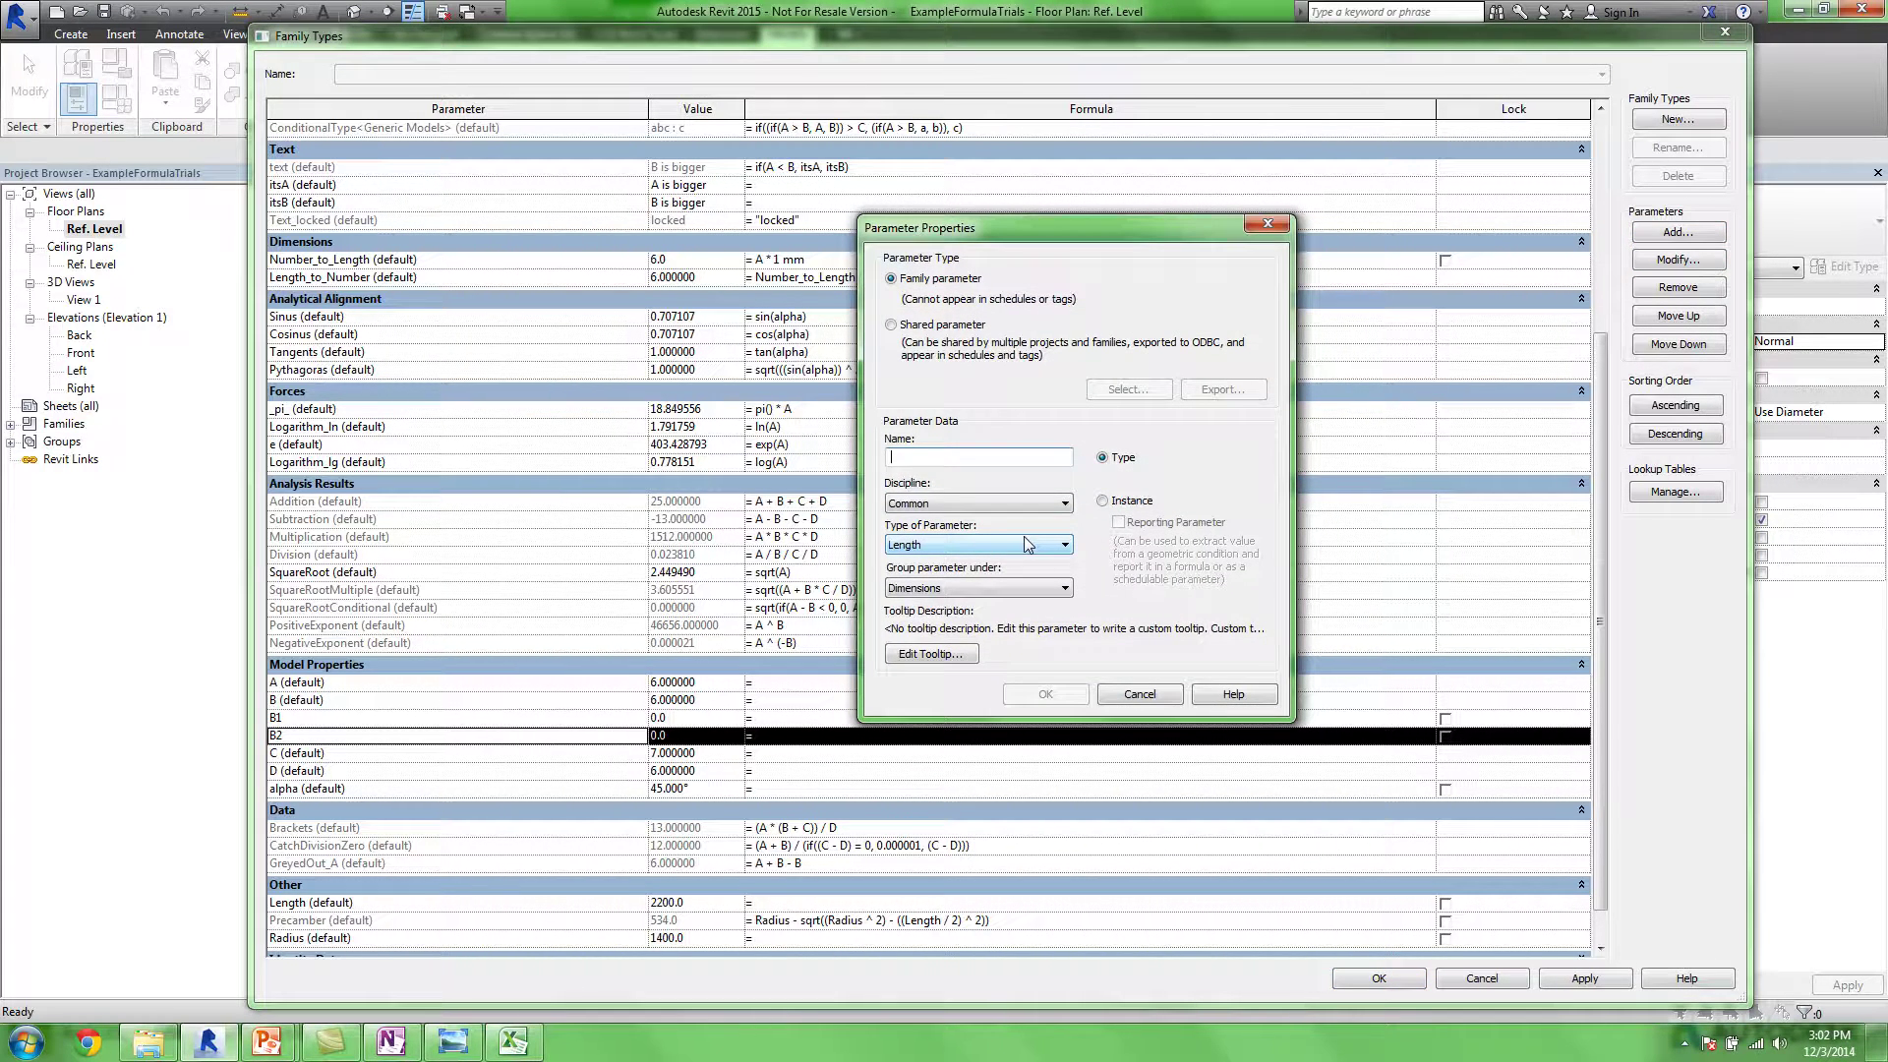
text(B3)
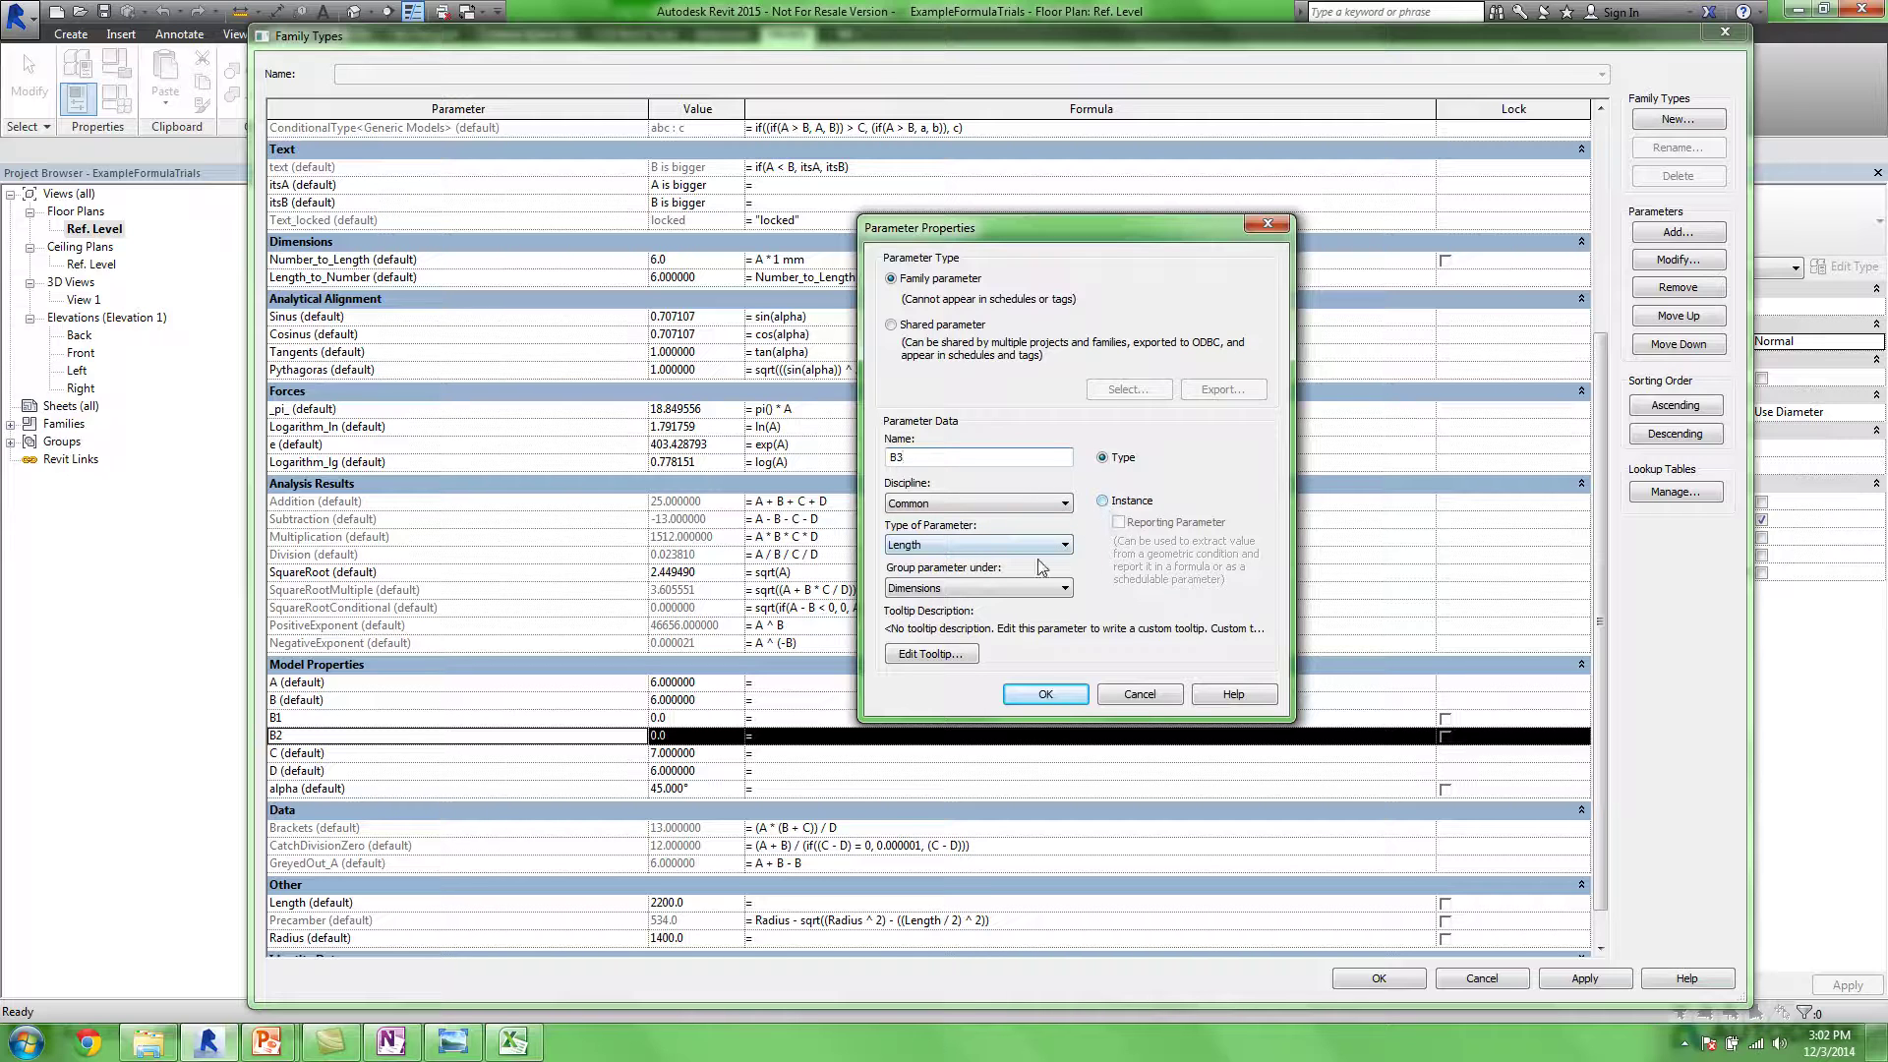
click(1063, 588)
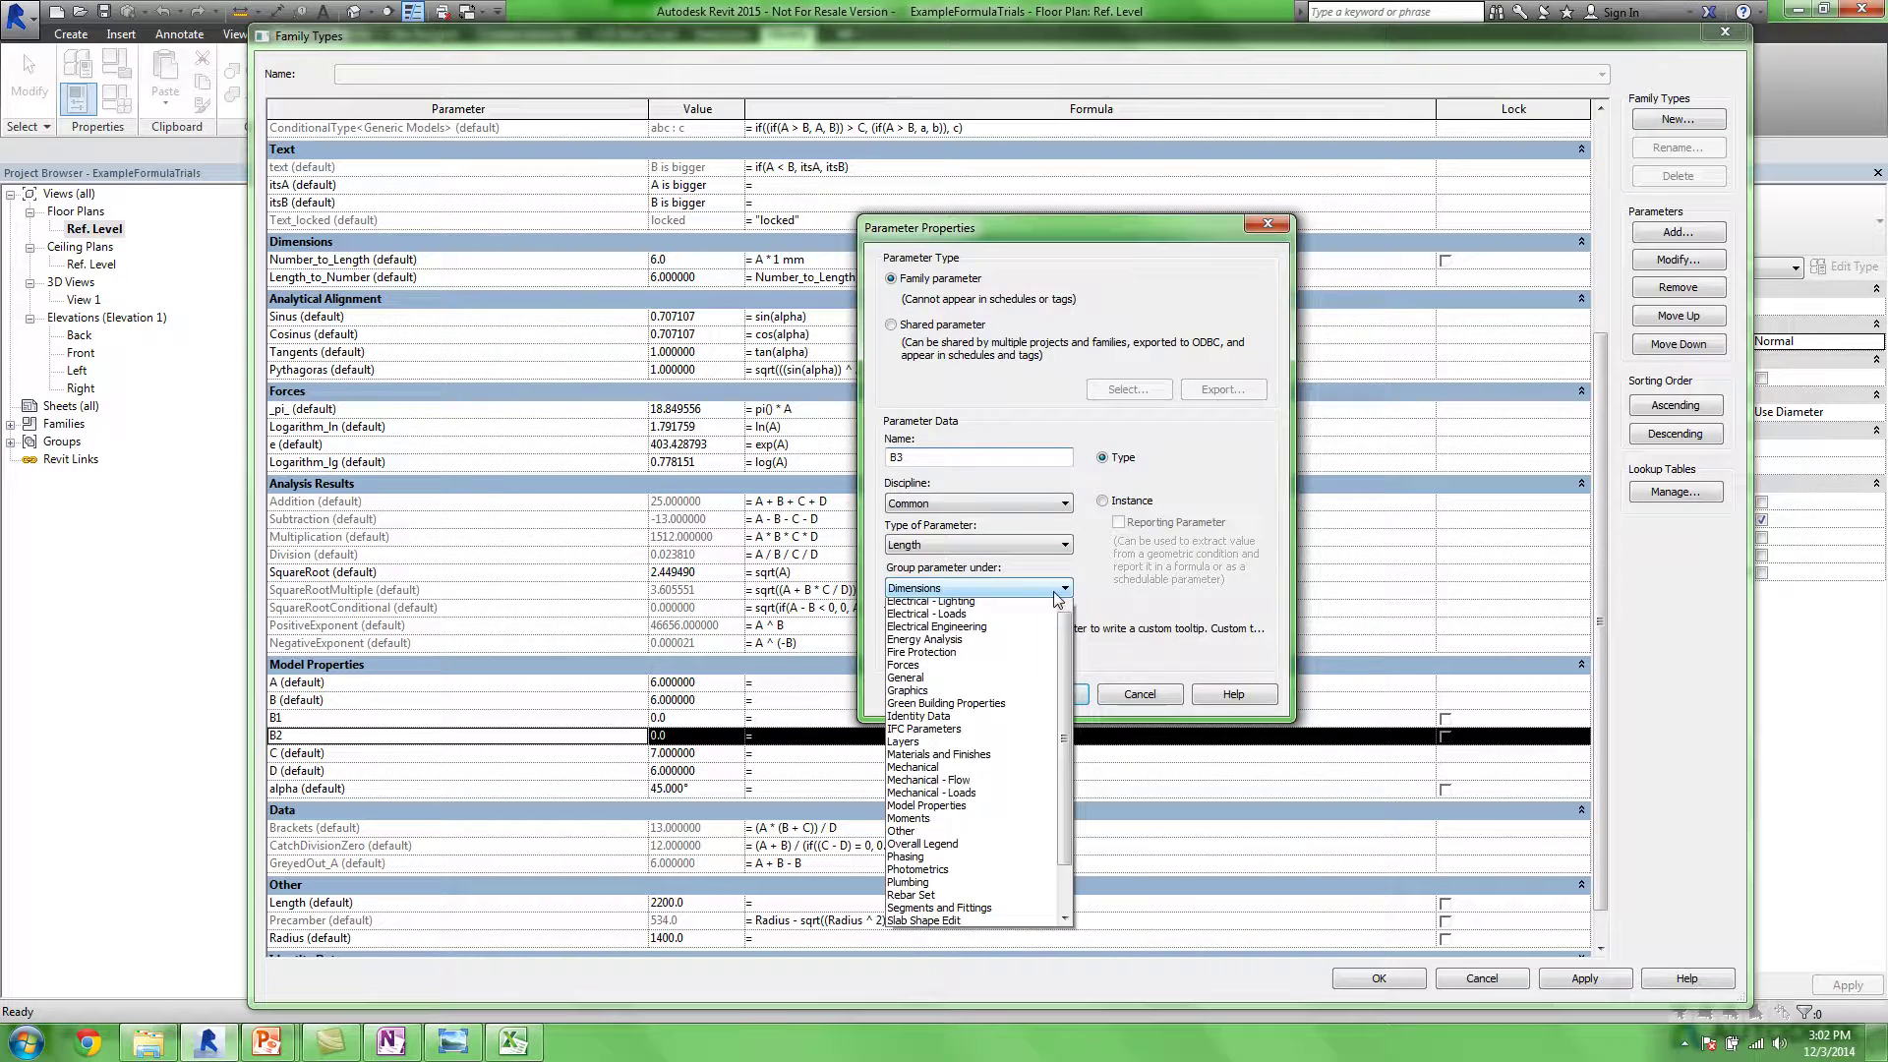
drag(1065, 791, 1070, 873)
click(1023, 737)
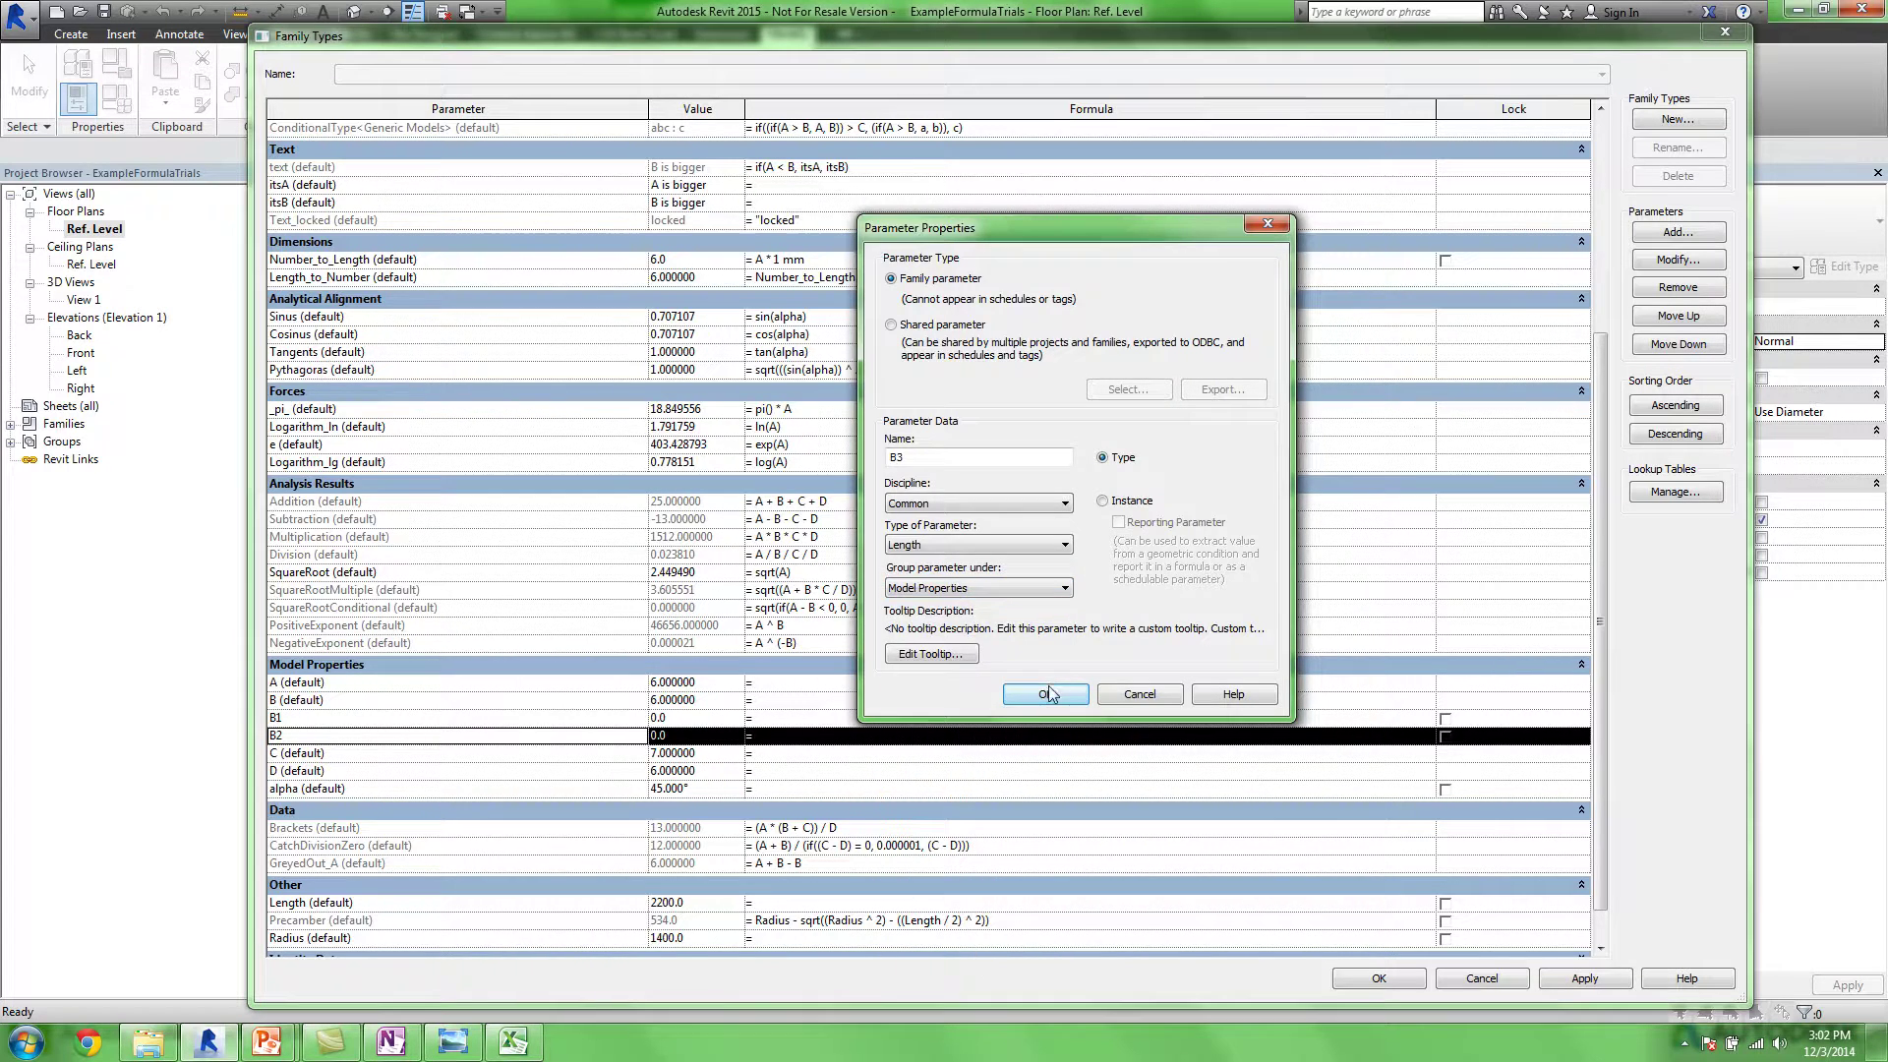
click(1045, 695)
Return to the Excel sheet and examine the contents of cells B1, B2 and B3 for comparison with the family parameters
click(683, 718)
click(513, 1043)
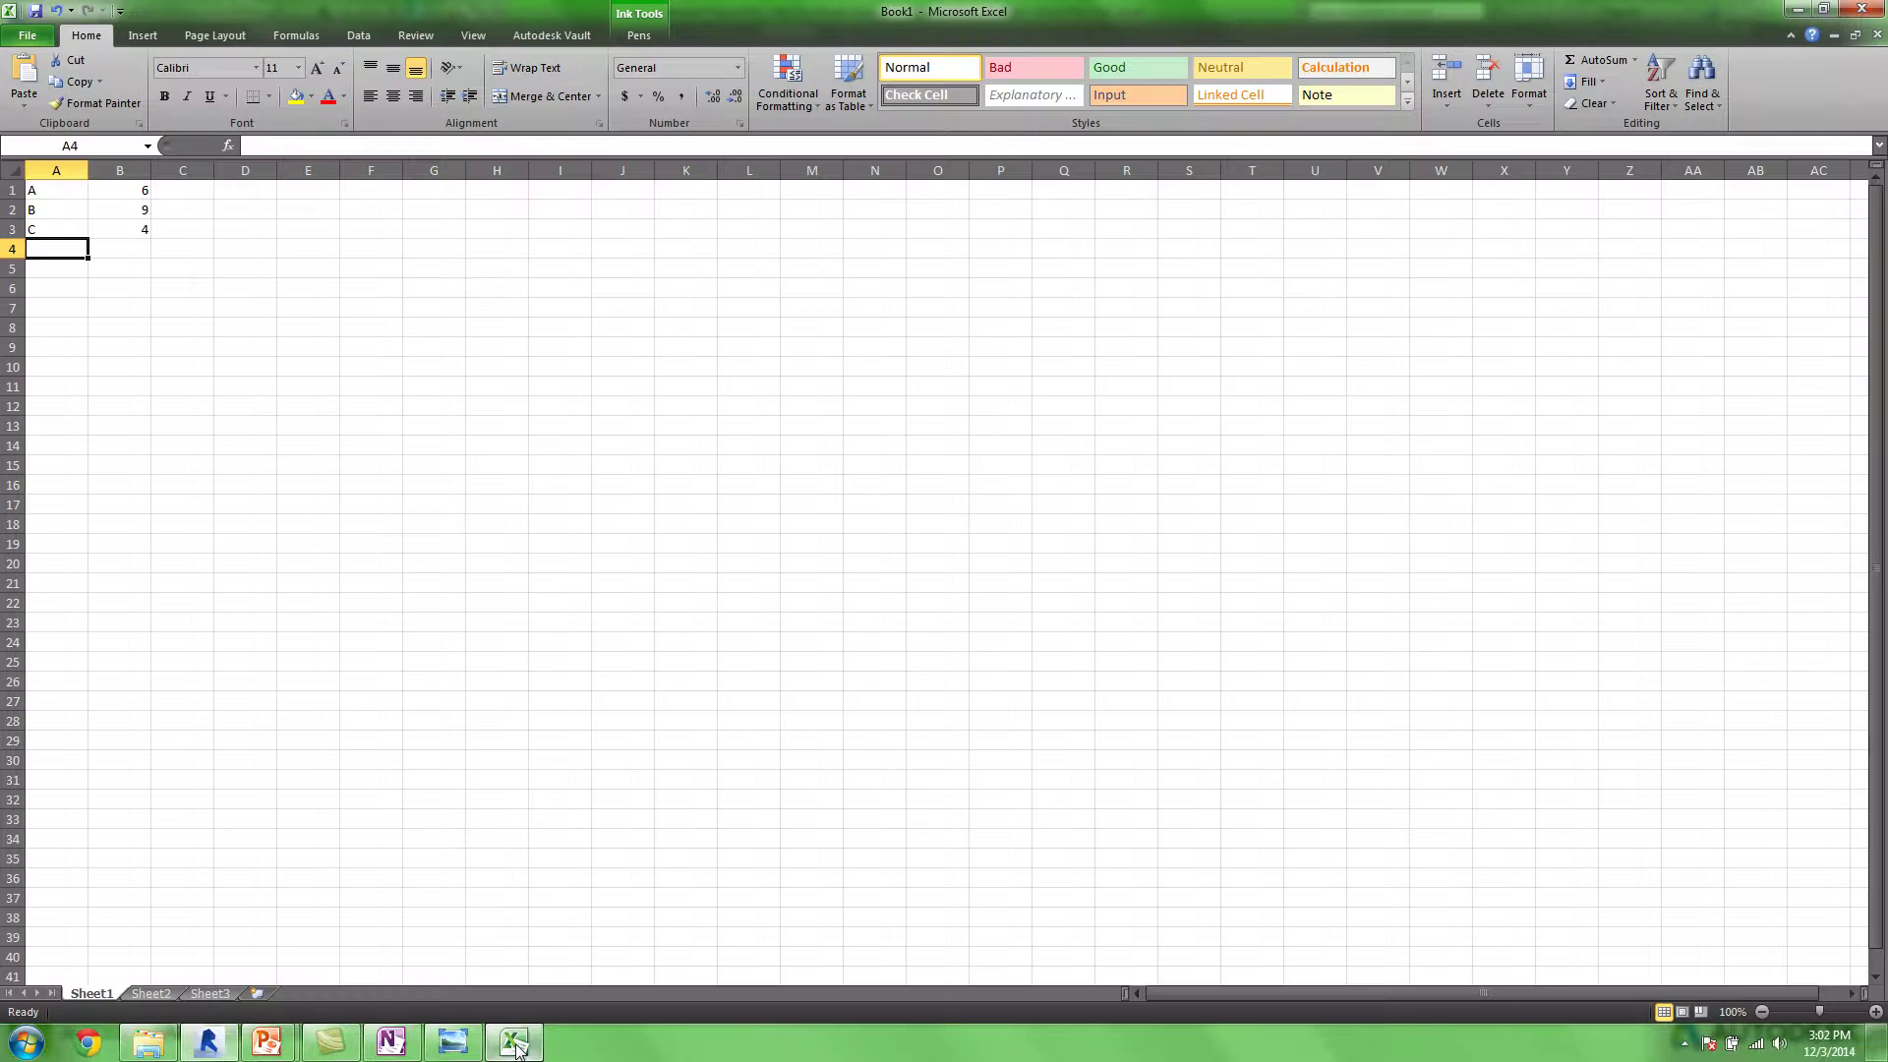
click(136, 189)
click(138, 211)
click(130, 231)
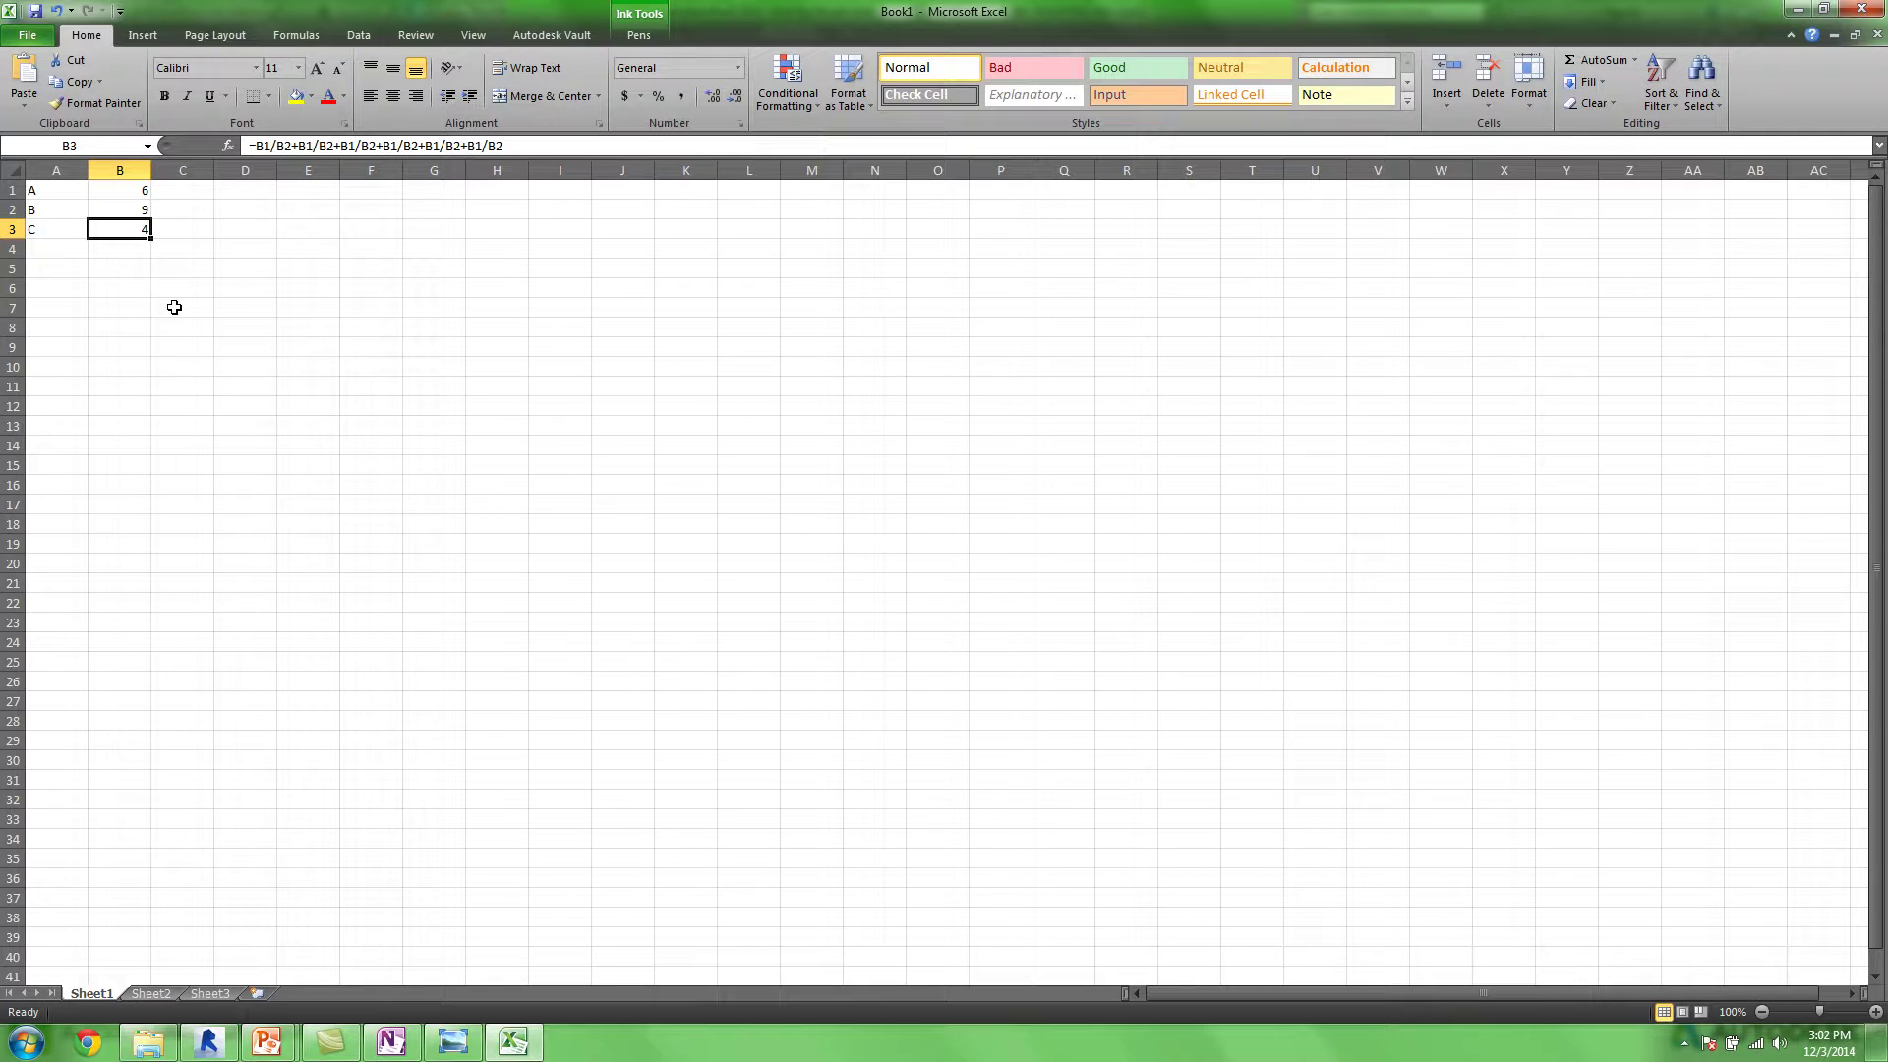
click(138, 190)
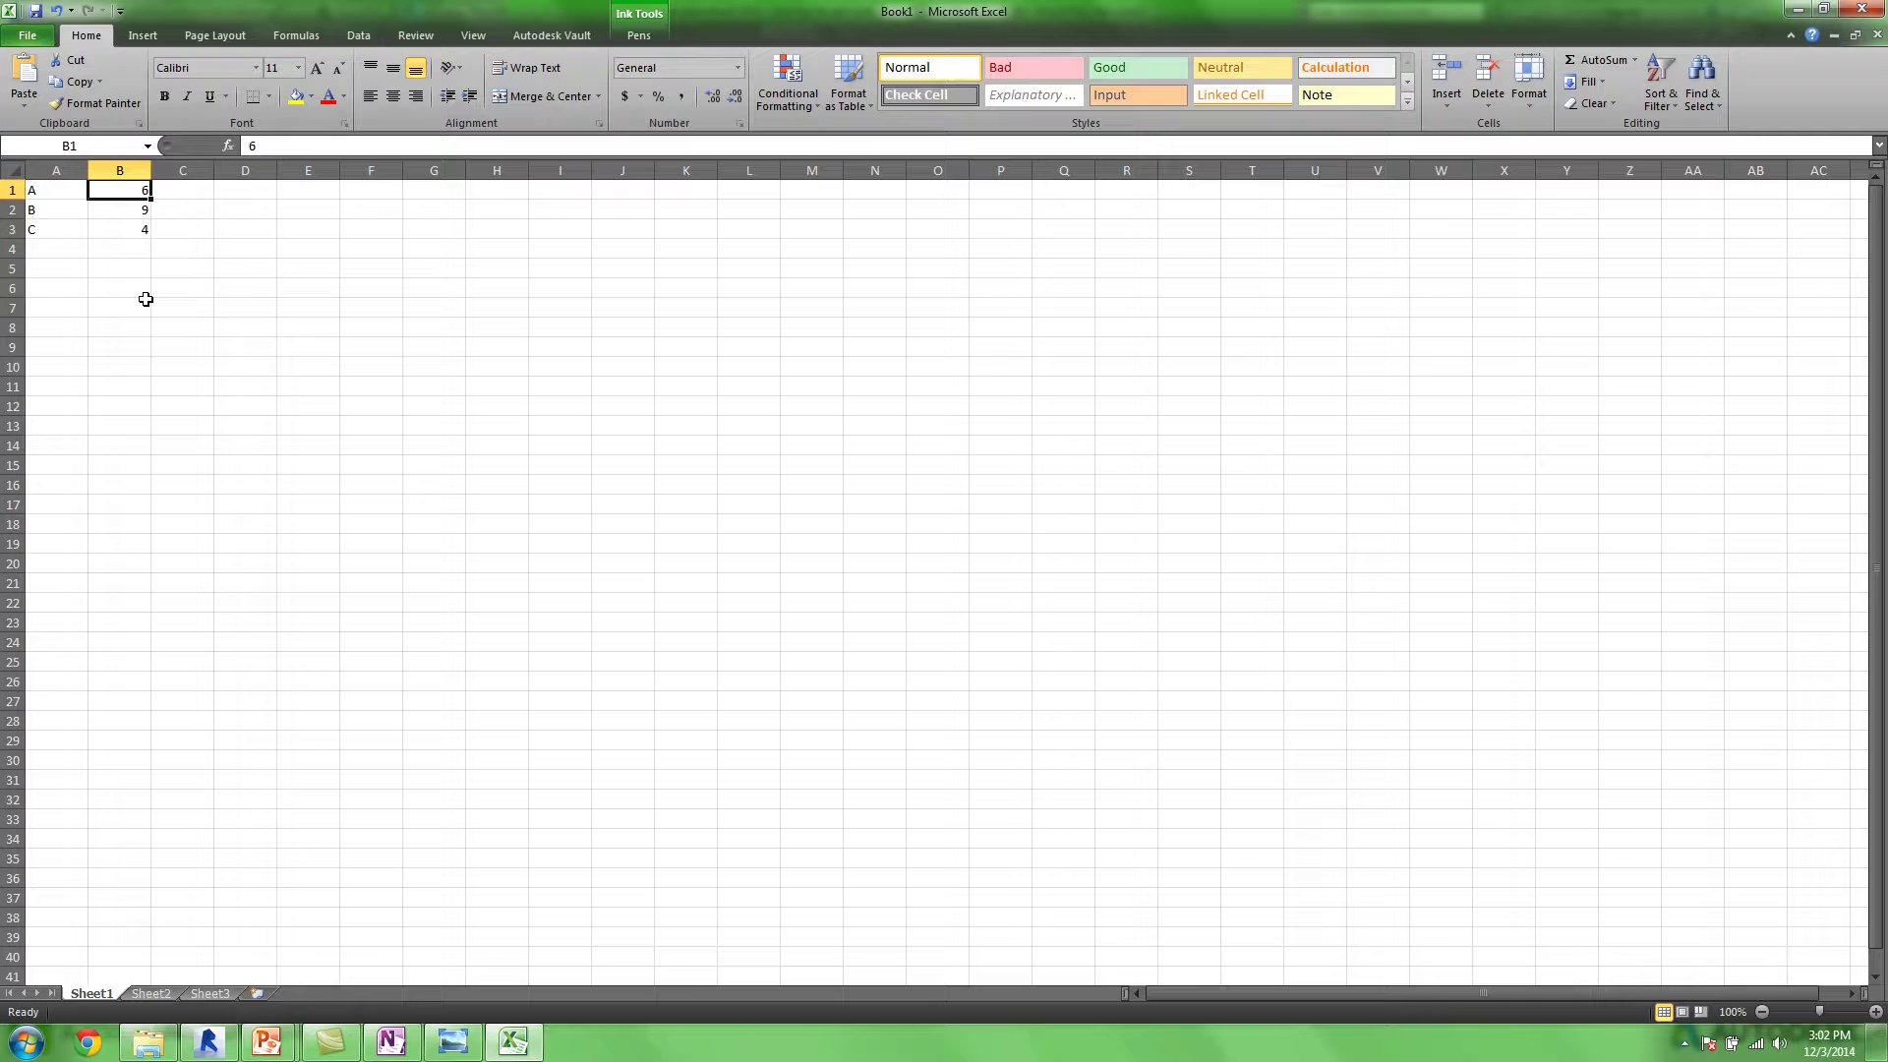
click(130, 210)
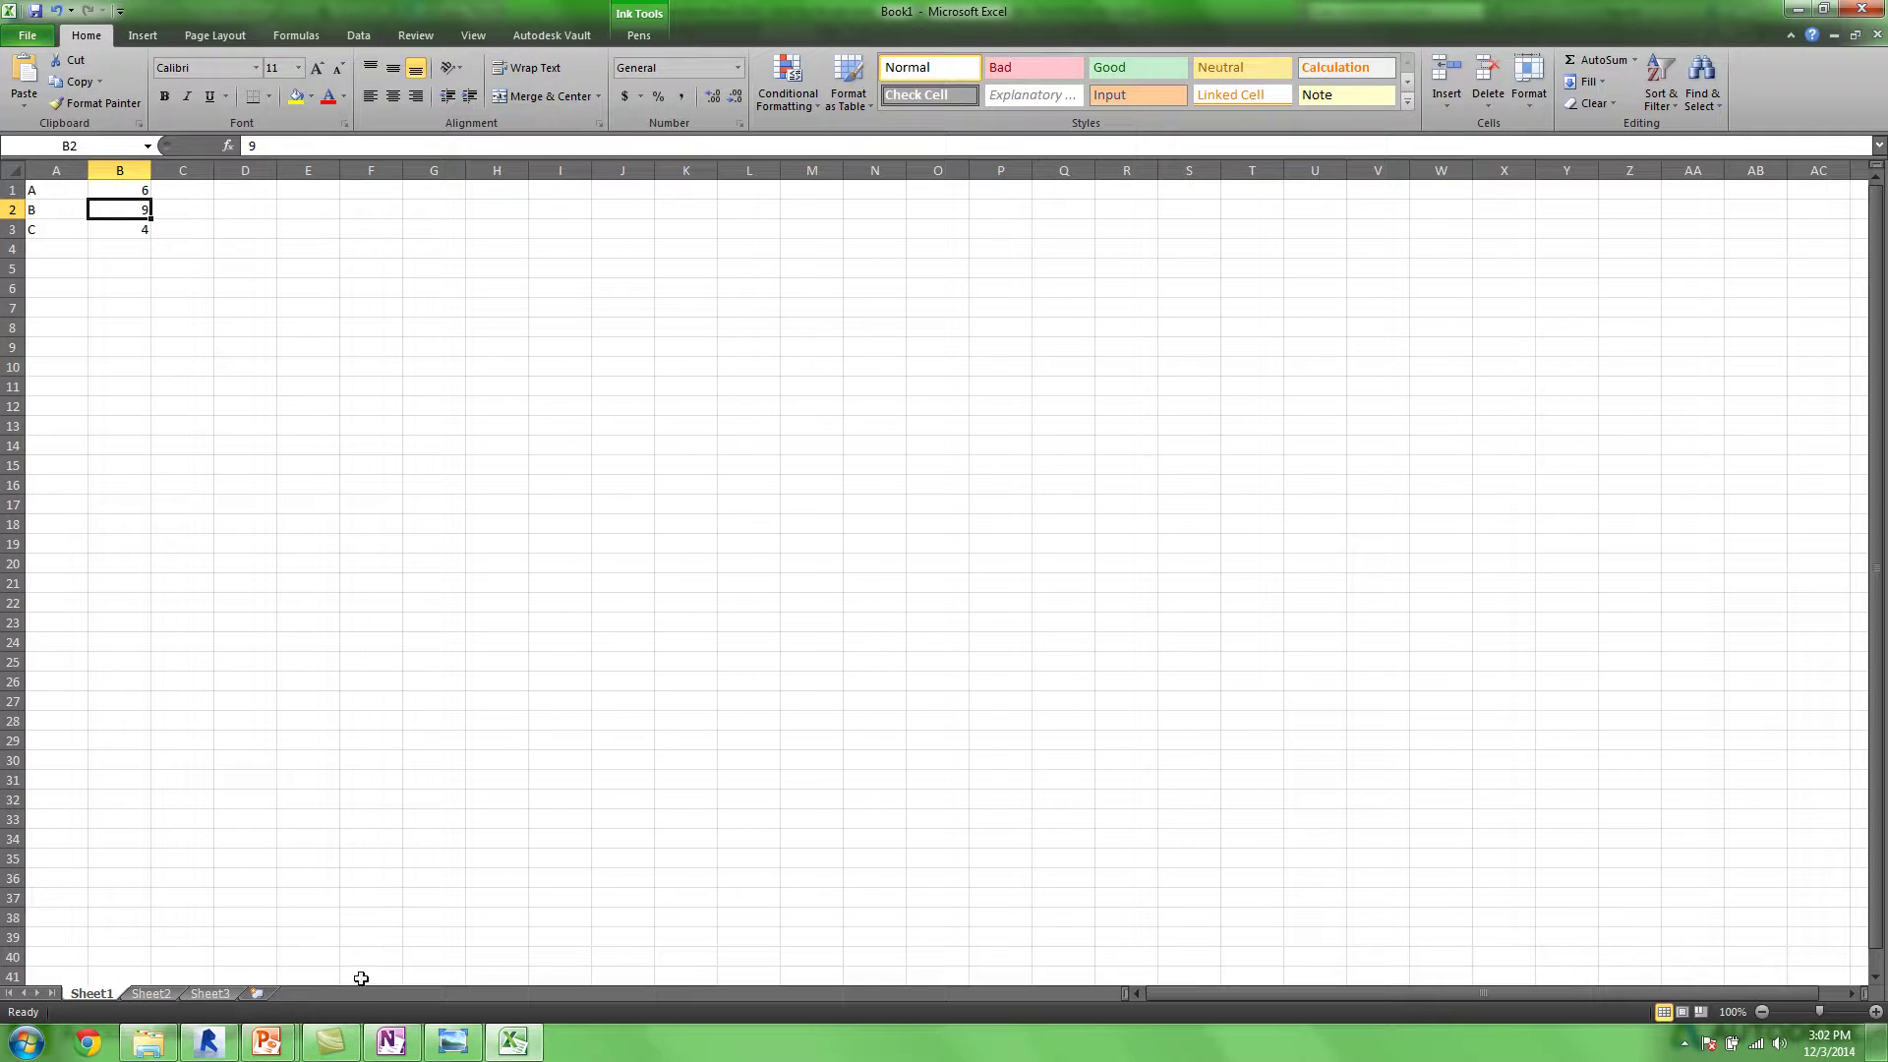
click(514, 1046)
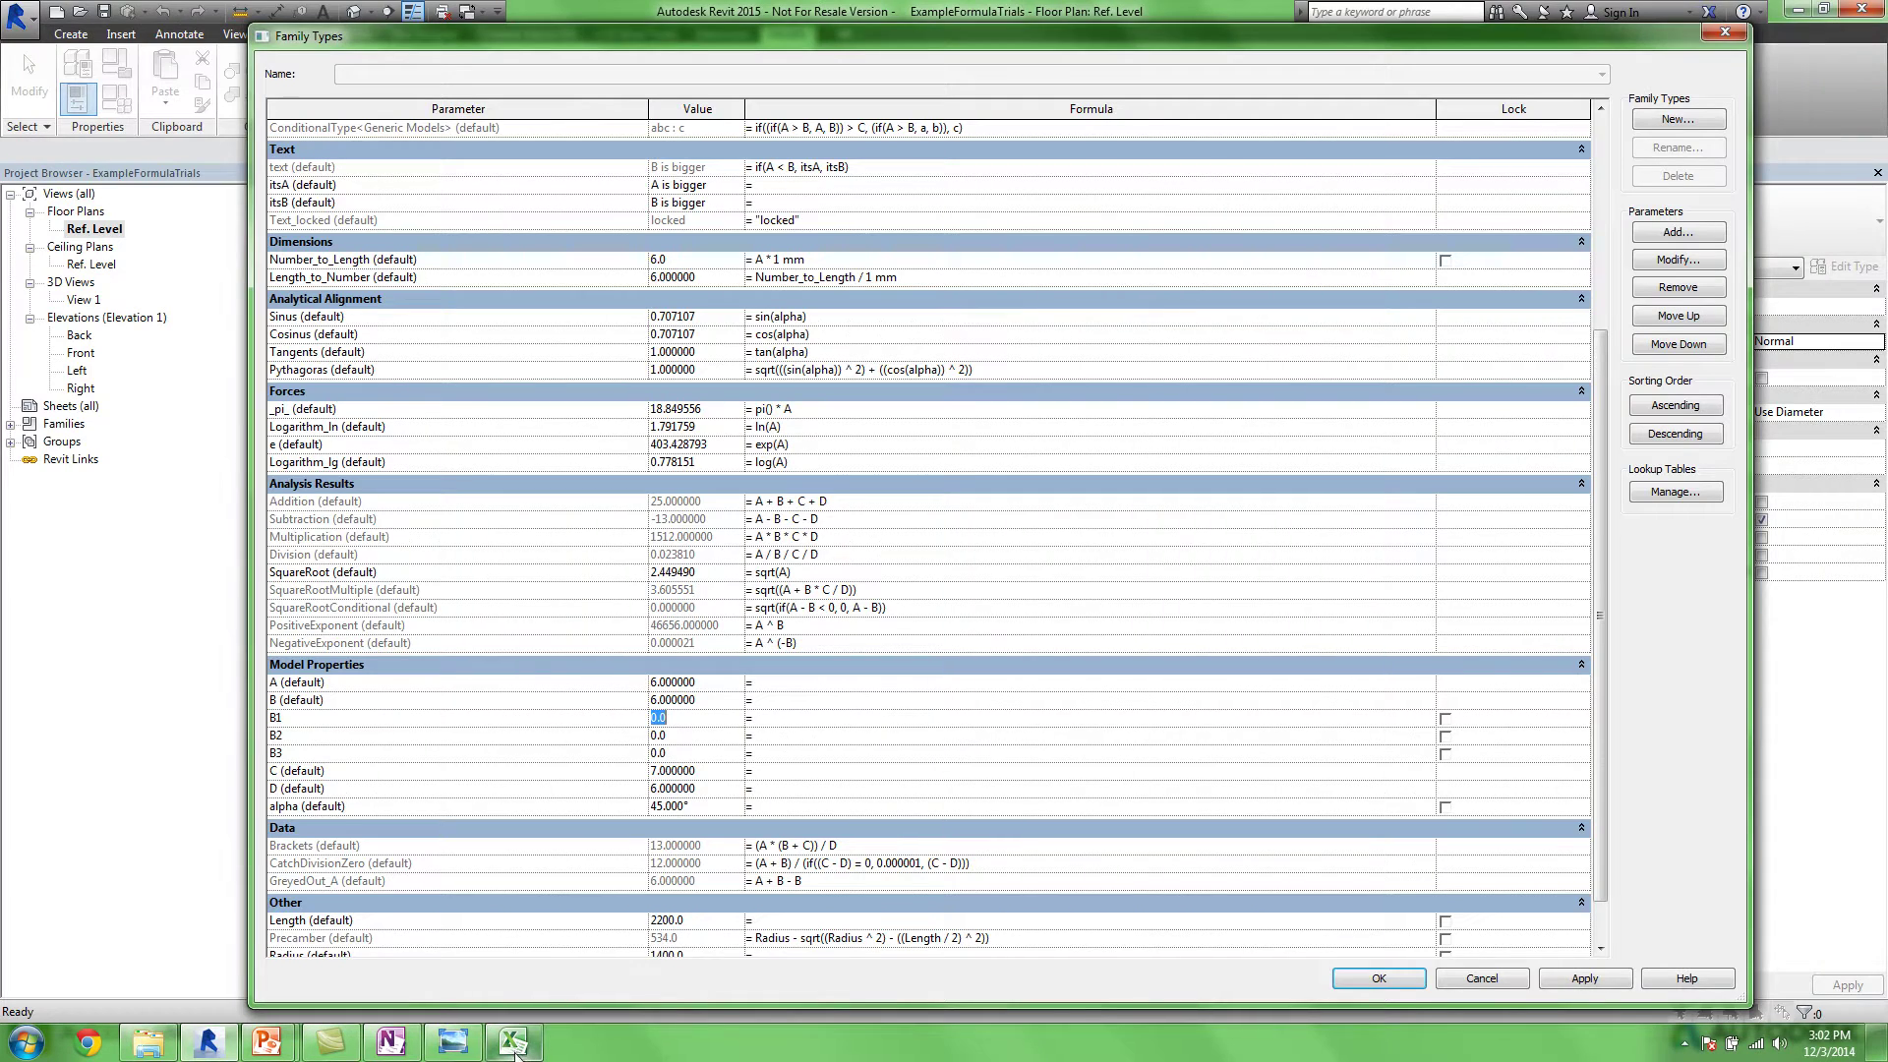
click(513, 1048)
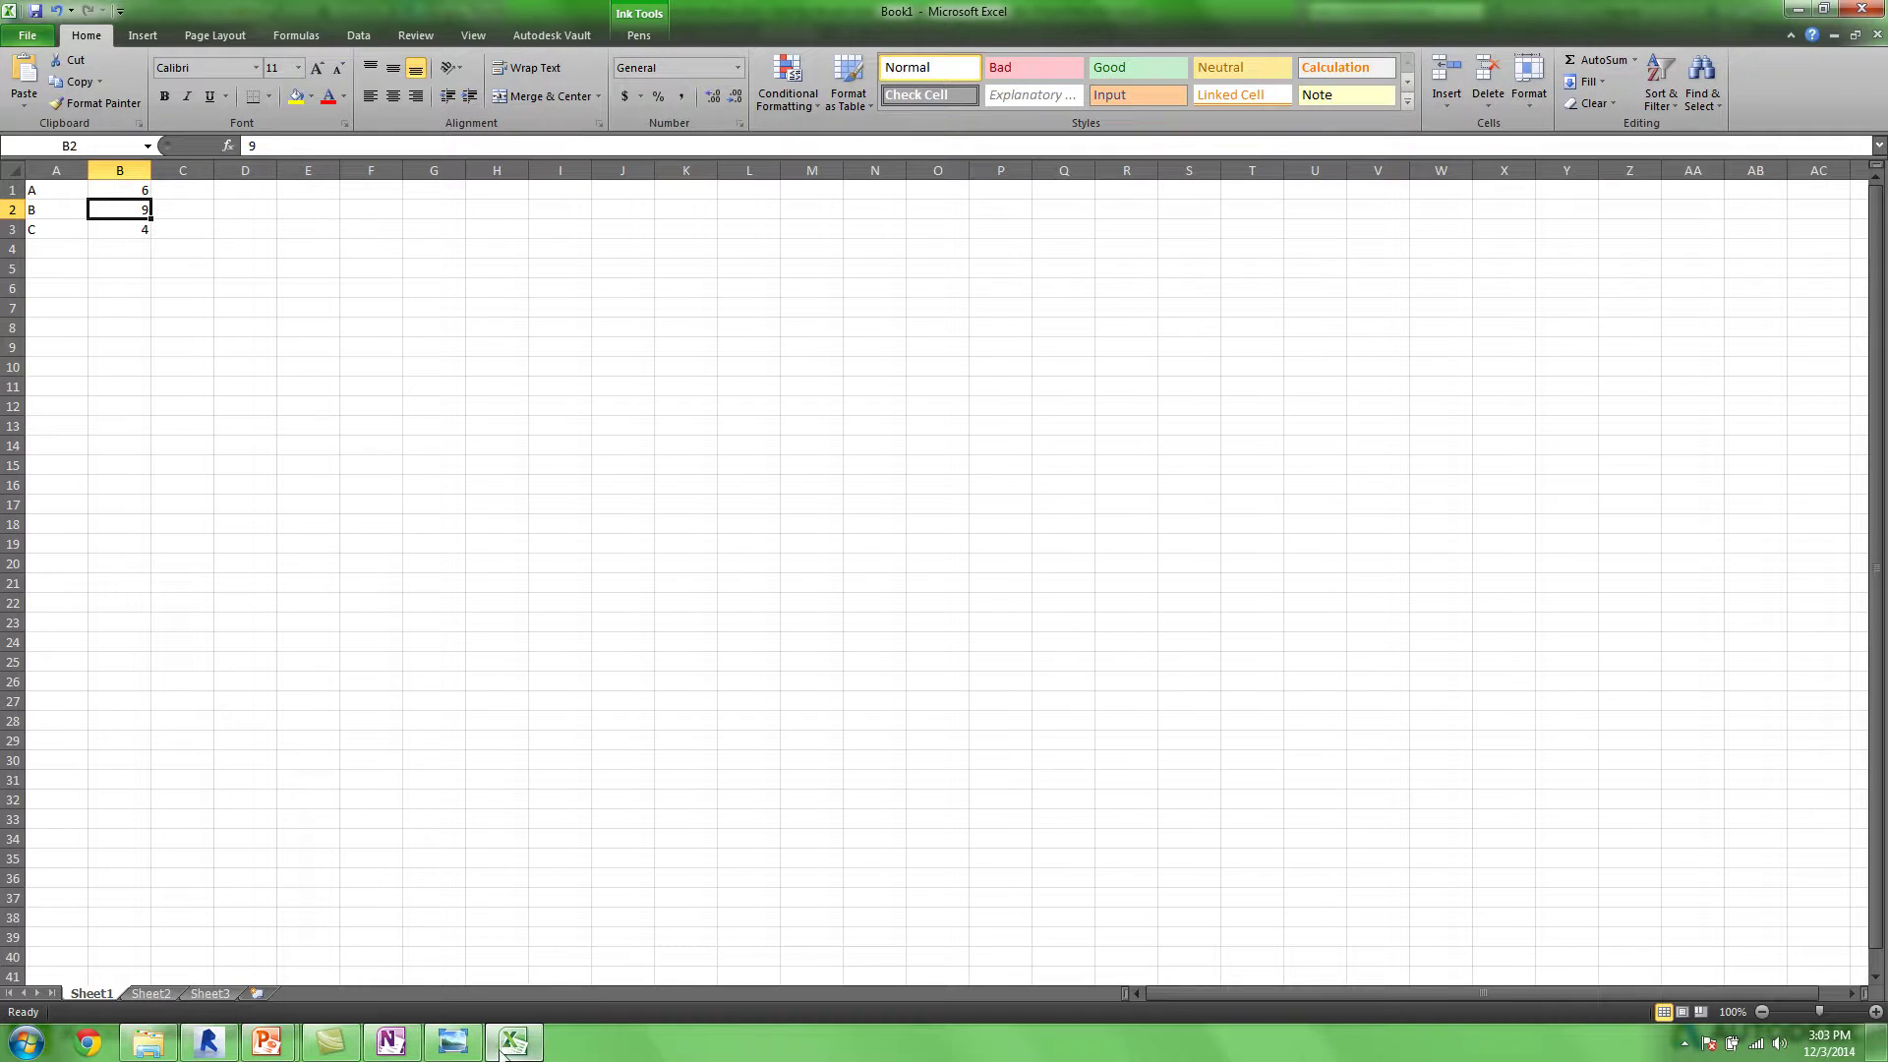
Switch to Revit and set parameter B1 to 6 and parameter B2 to 9
click(208, 1045)
text(6)
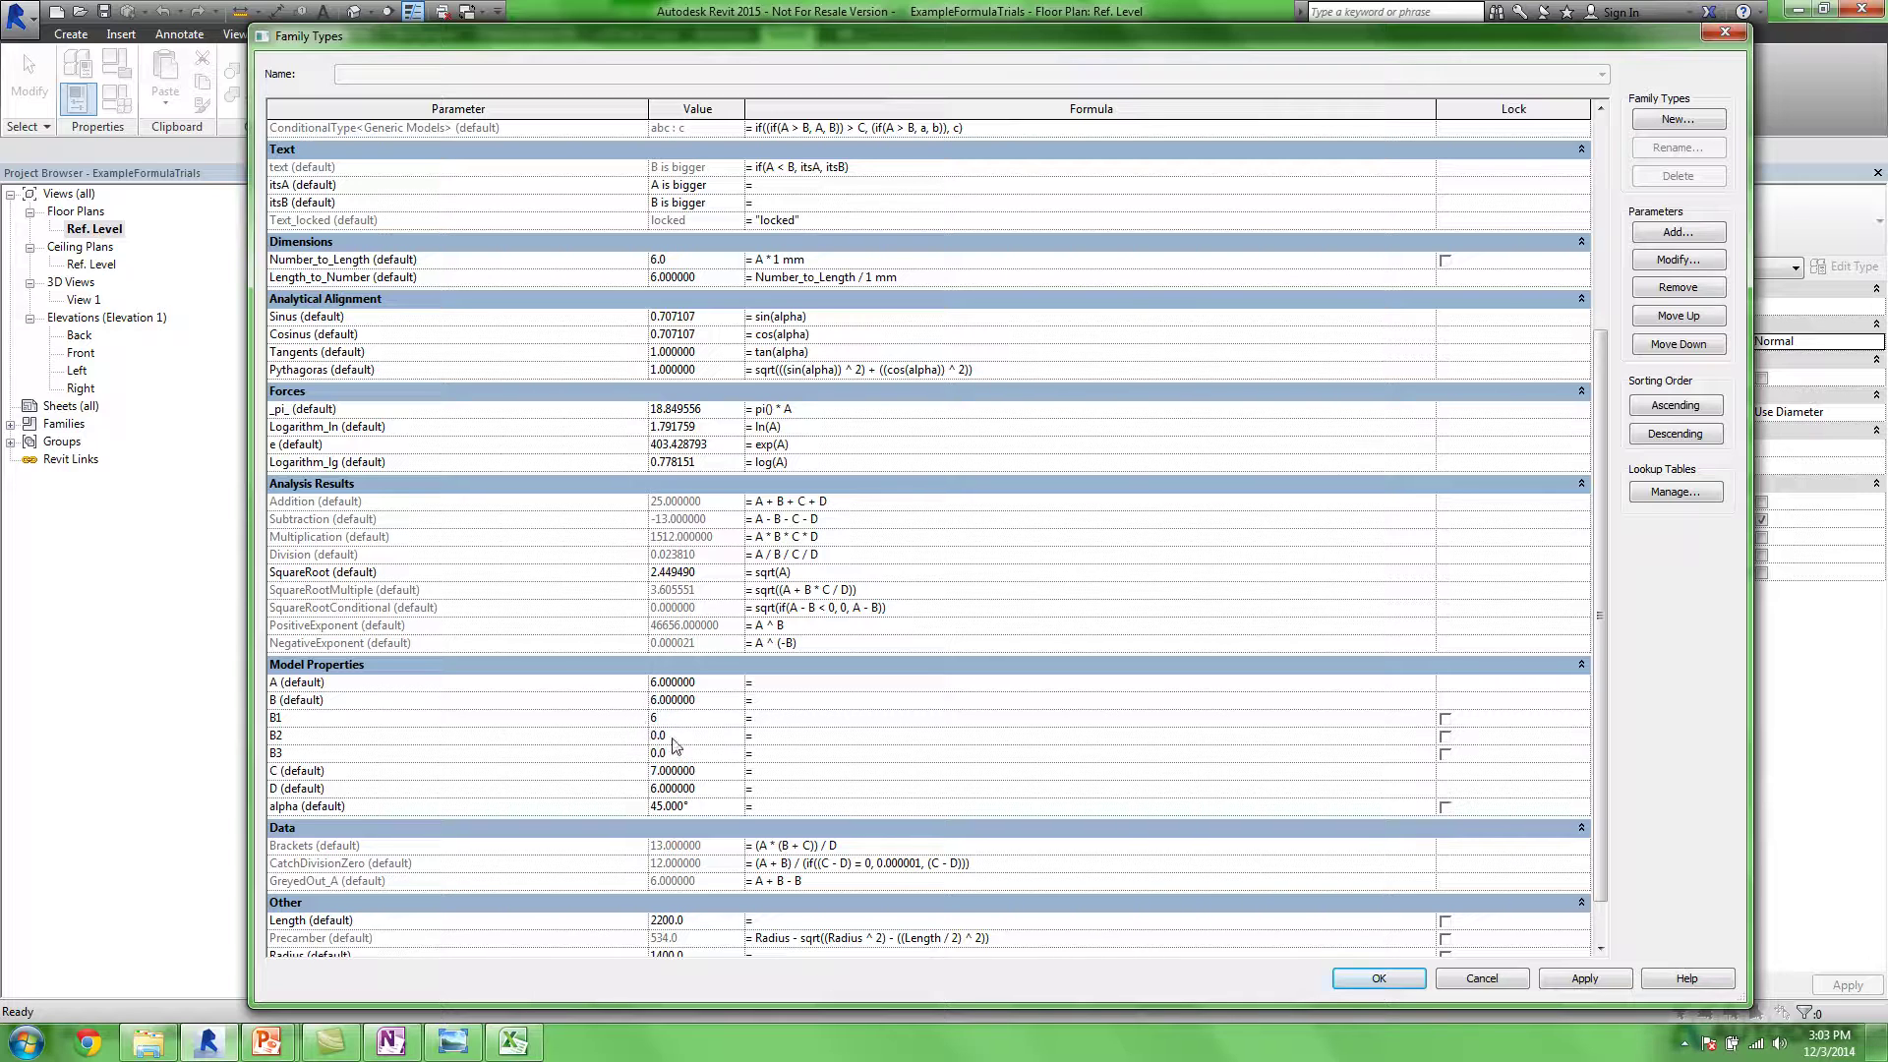
click(674, 737)
text(9)
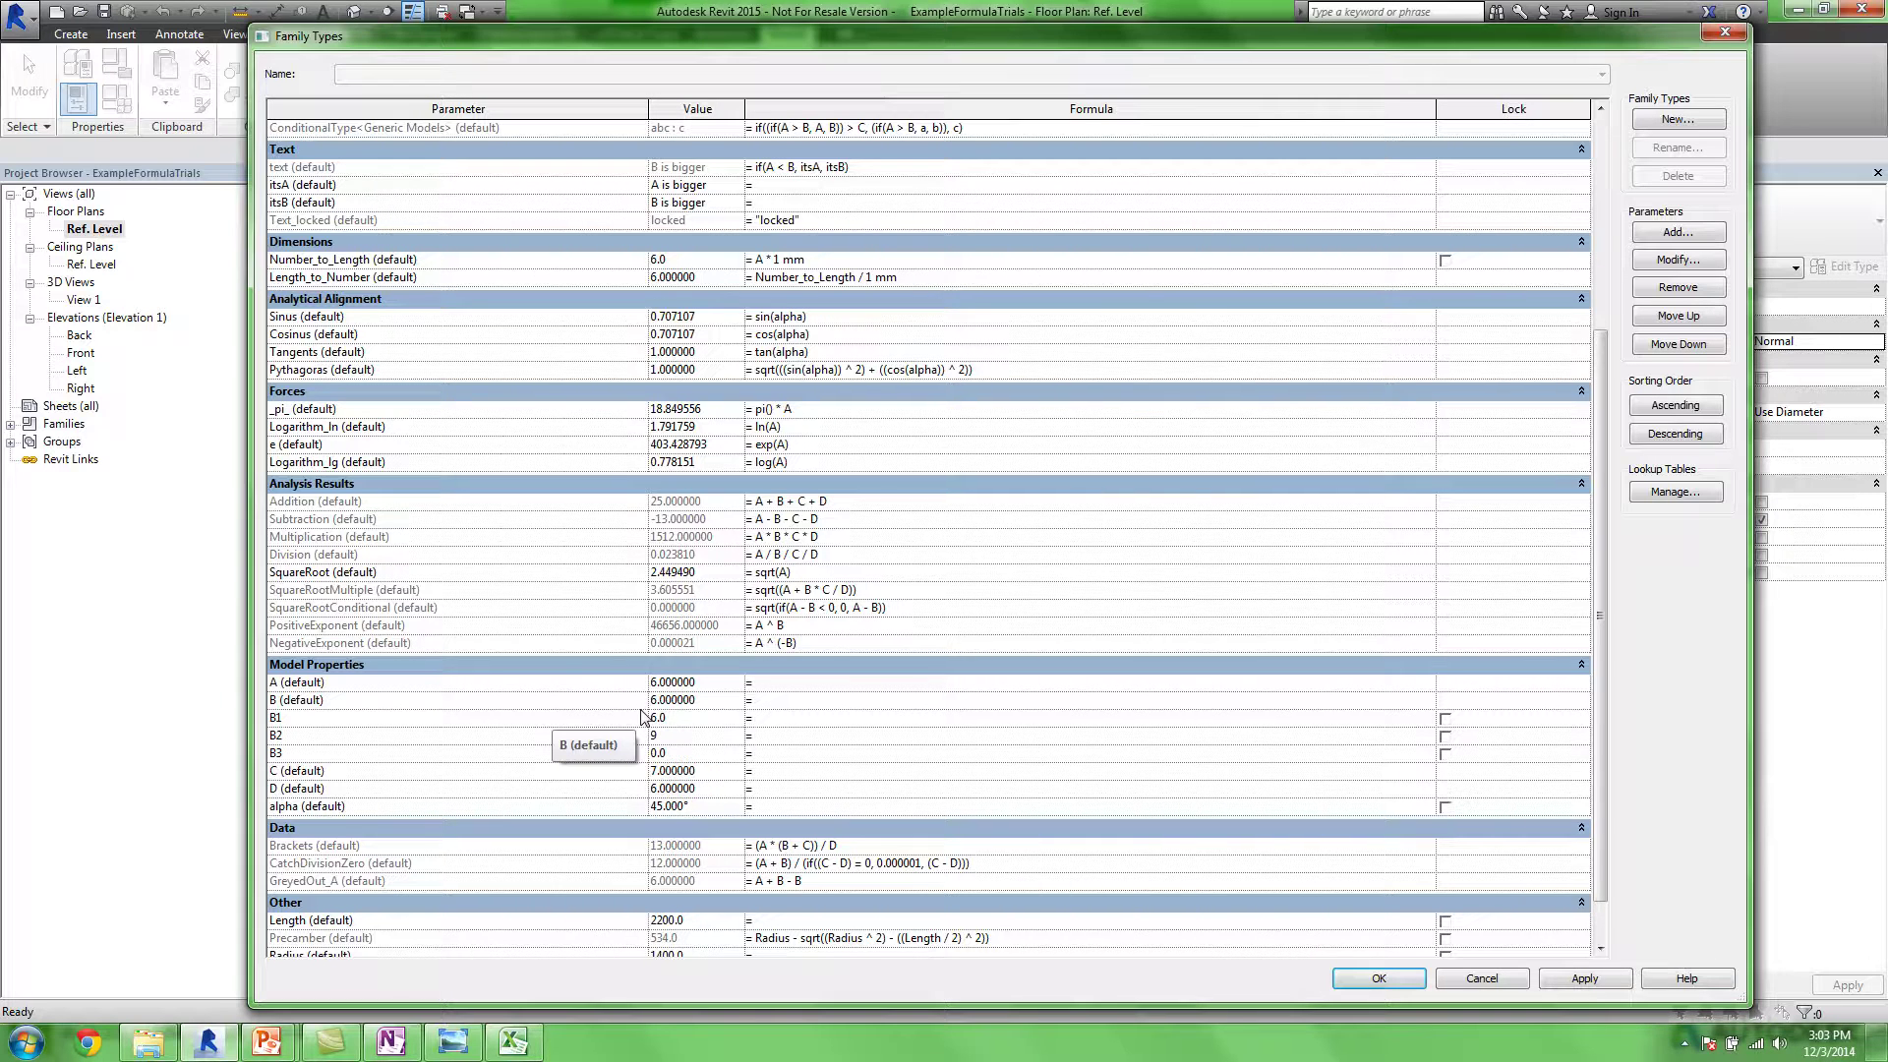
Switch to Excel and copy the formula text of cell B3 without its leading equals sign
click(683, 756)
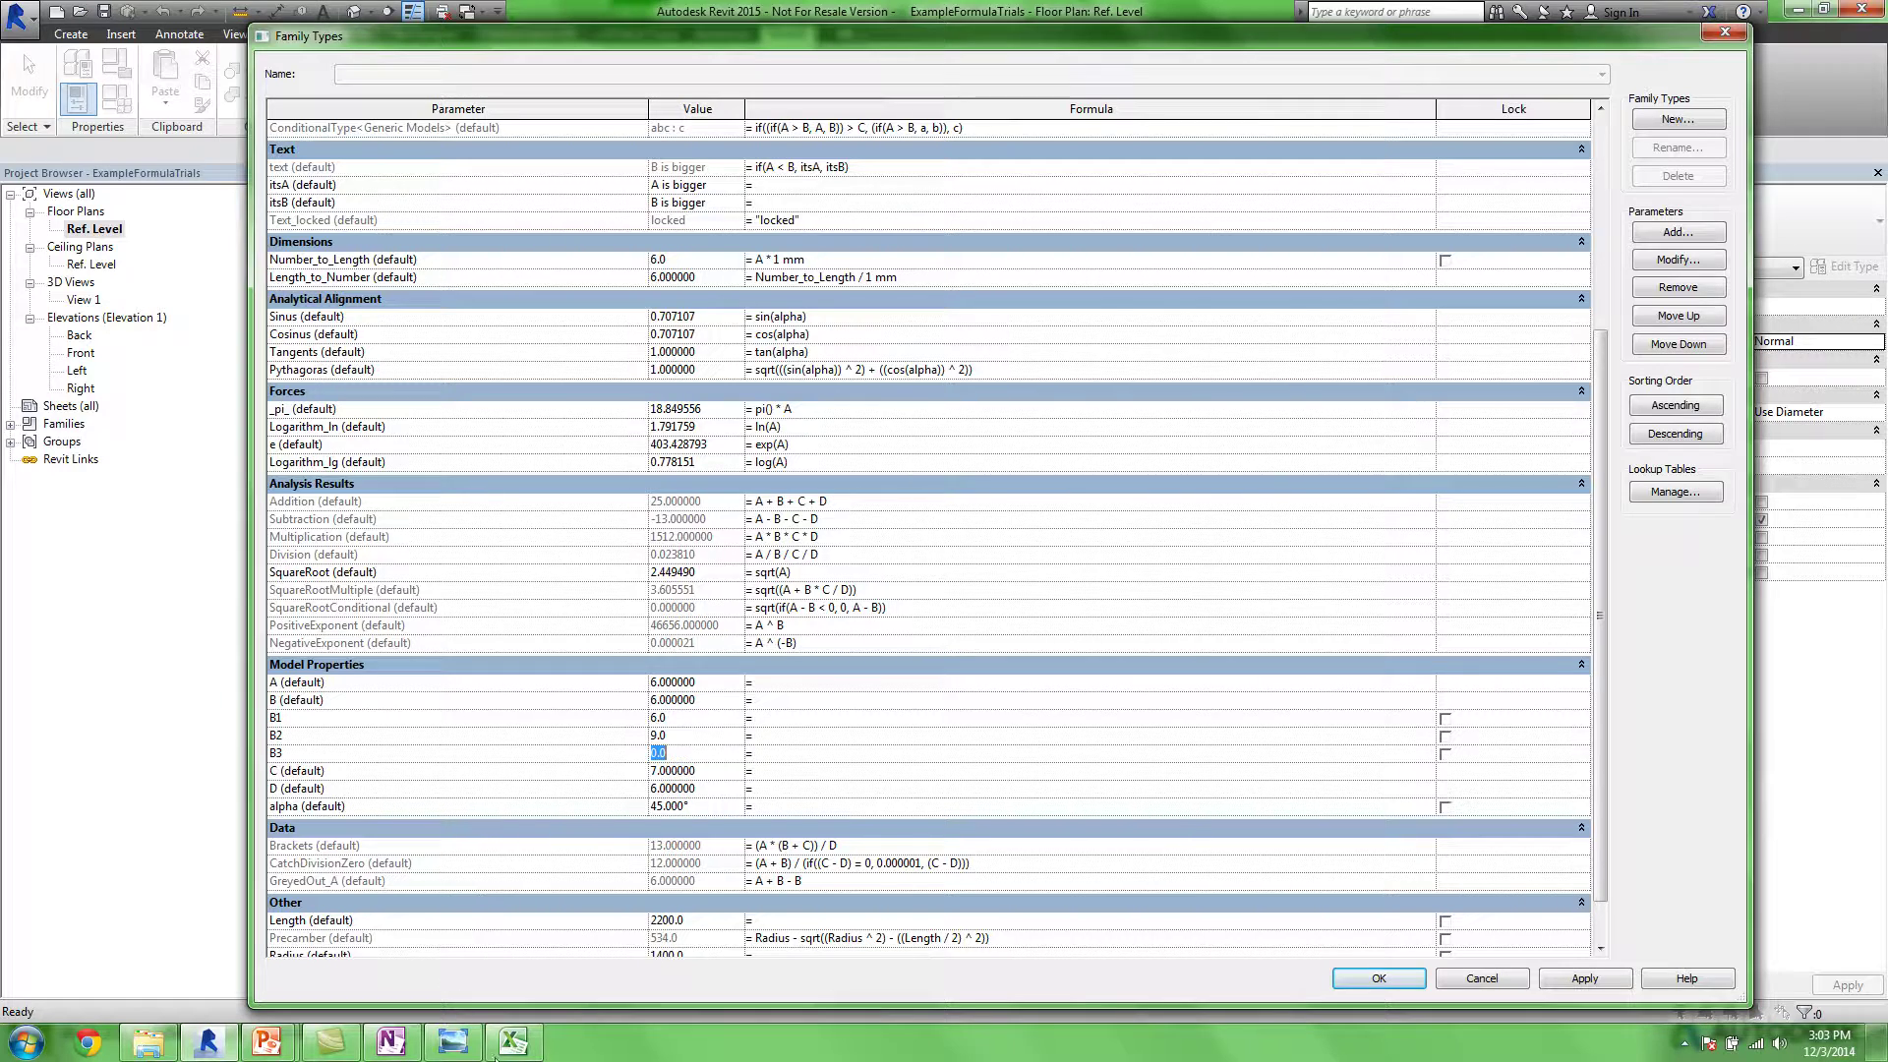
click(512, 1042)
click(136, 230)
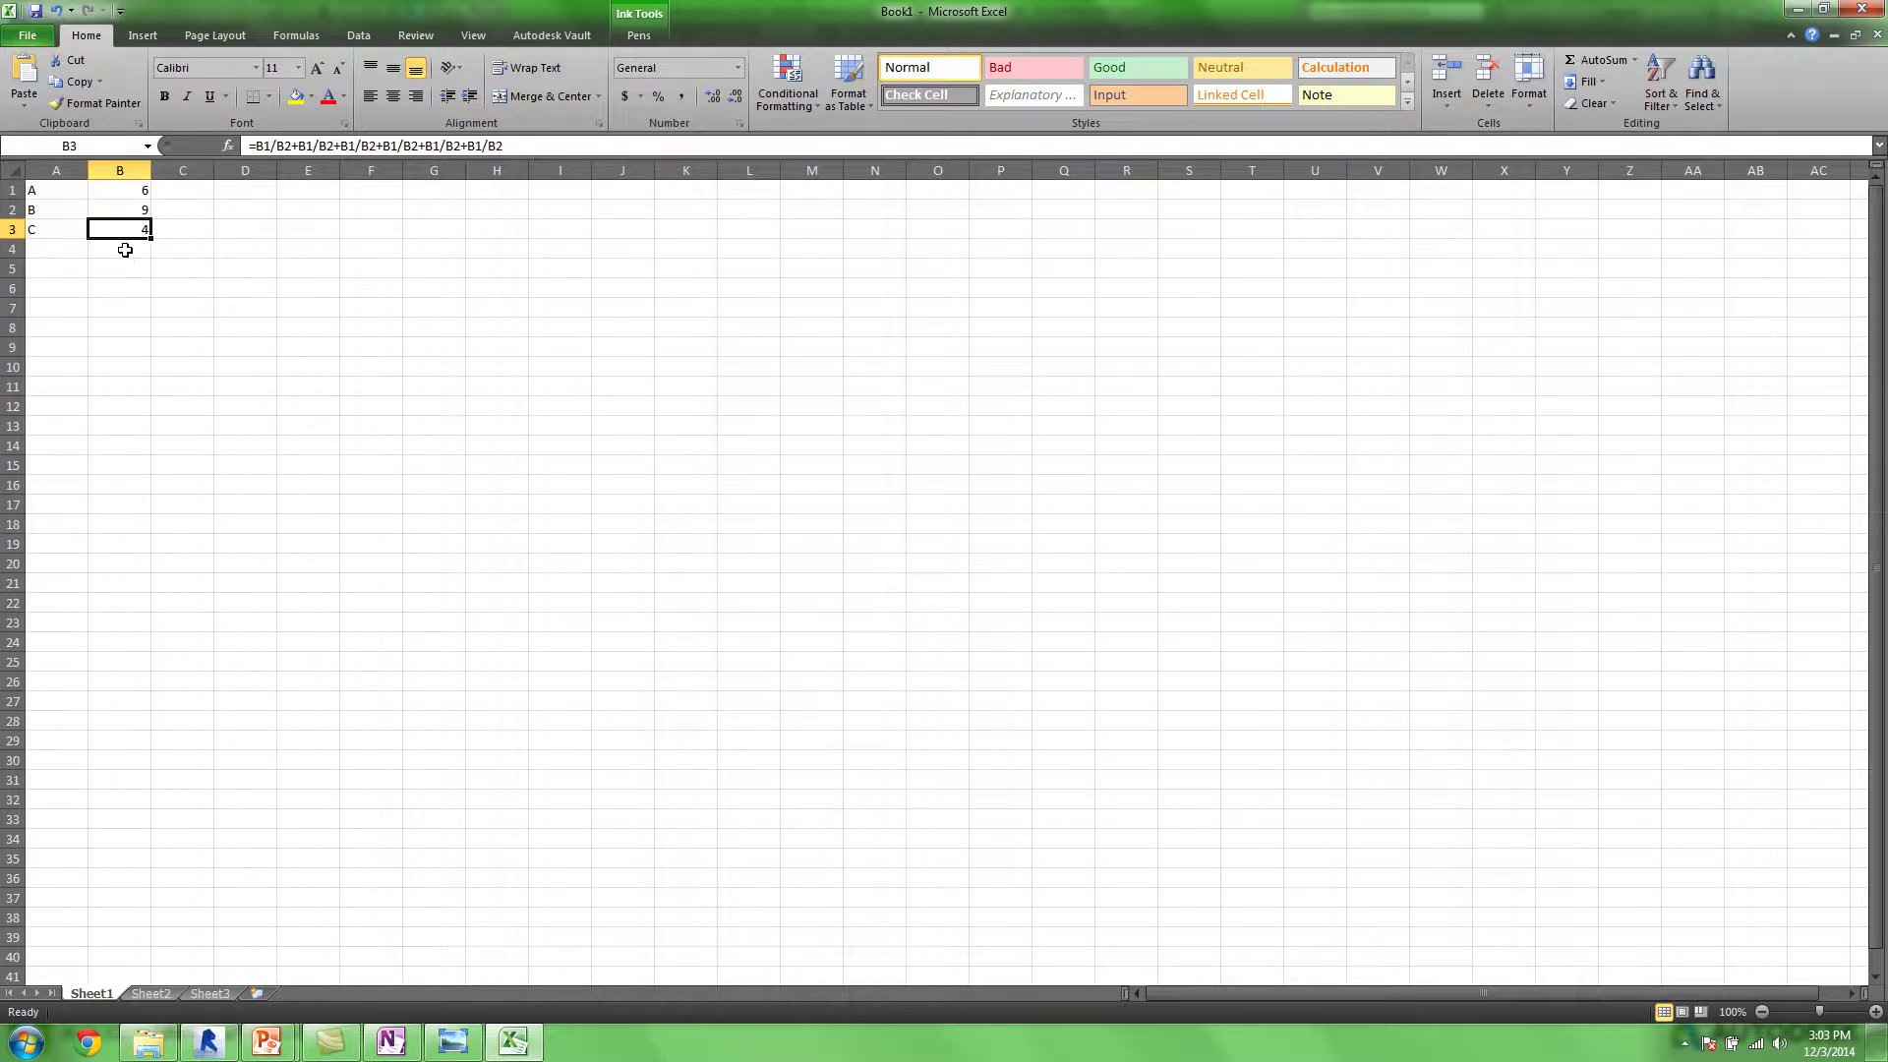
drag(528, 145, 414, 142)
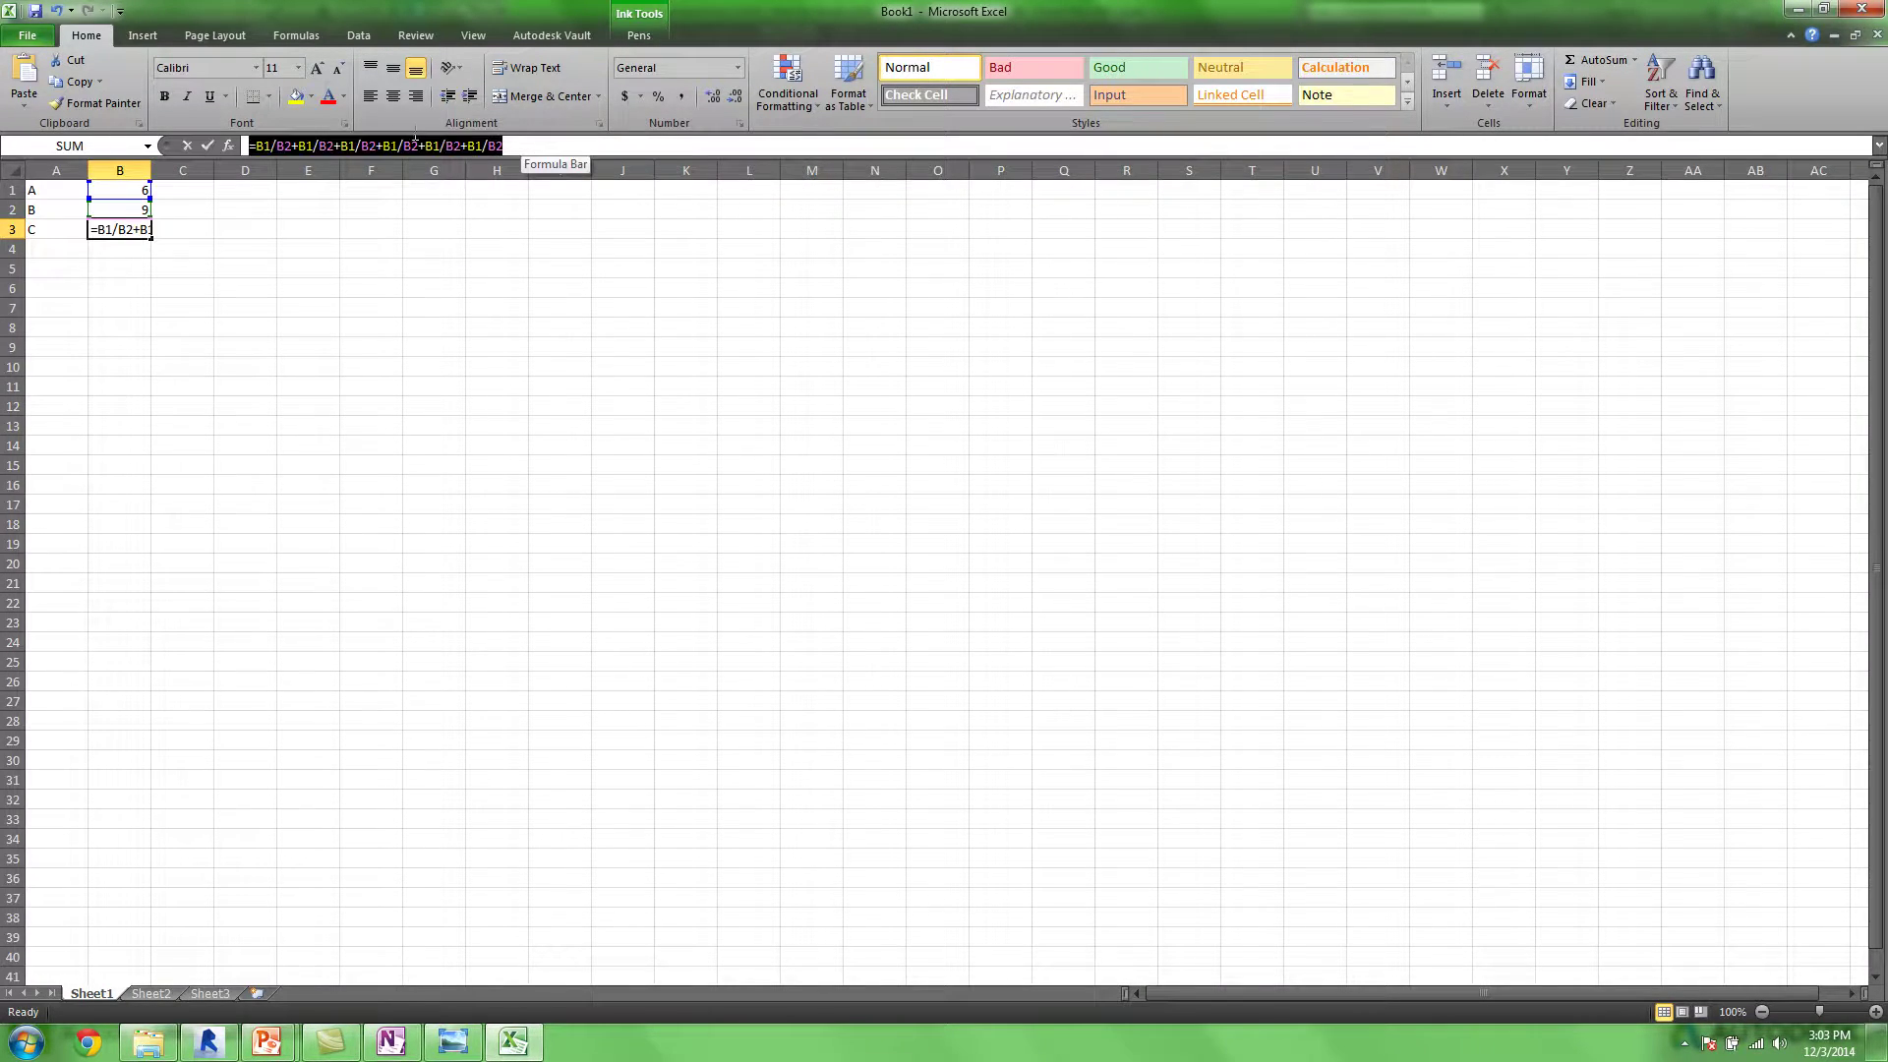
drag(274, 144, 255, 145)
key(ctrl+c)
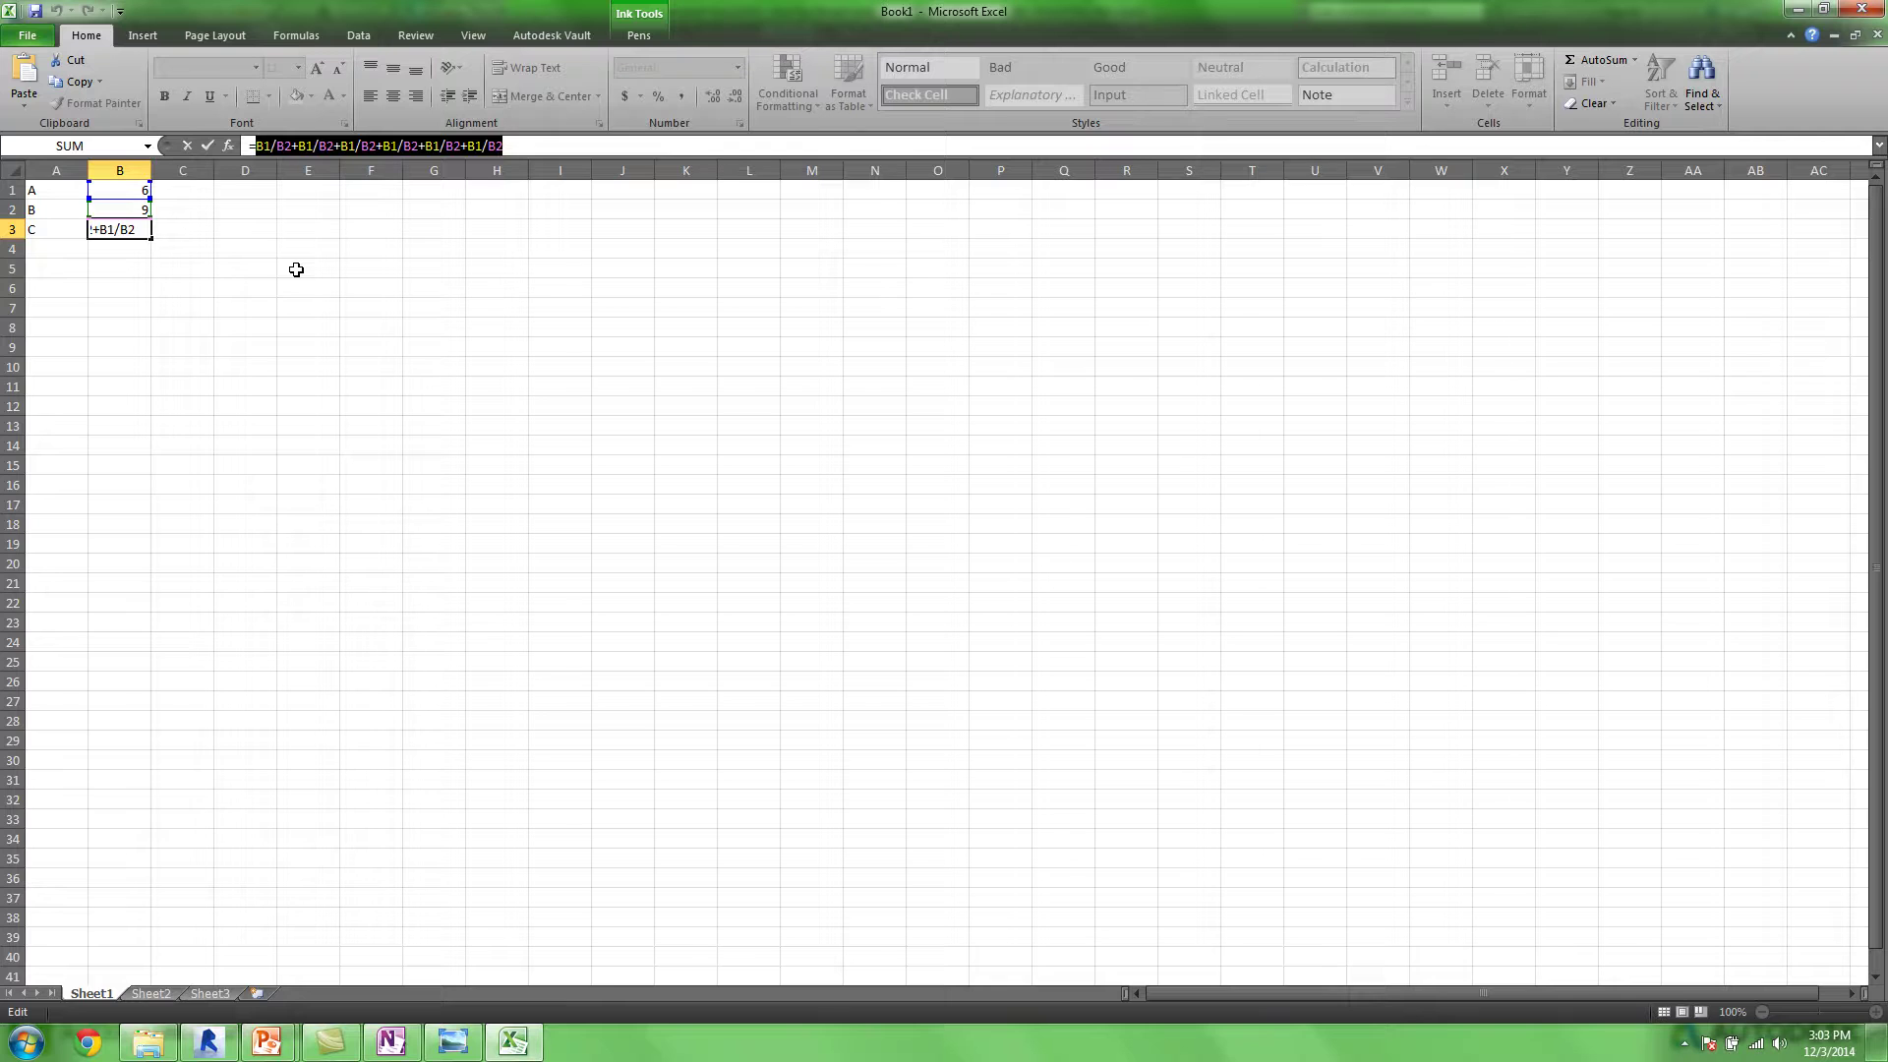
Open Notepad, paste the copied formula to check it, and close the file without saving
click(27, 1043)
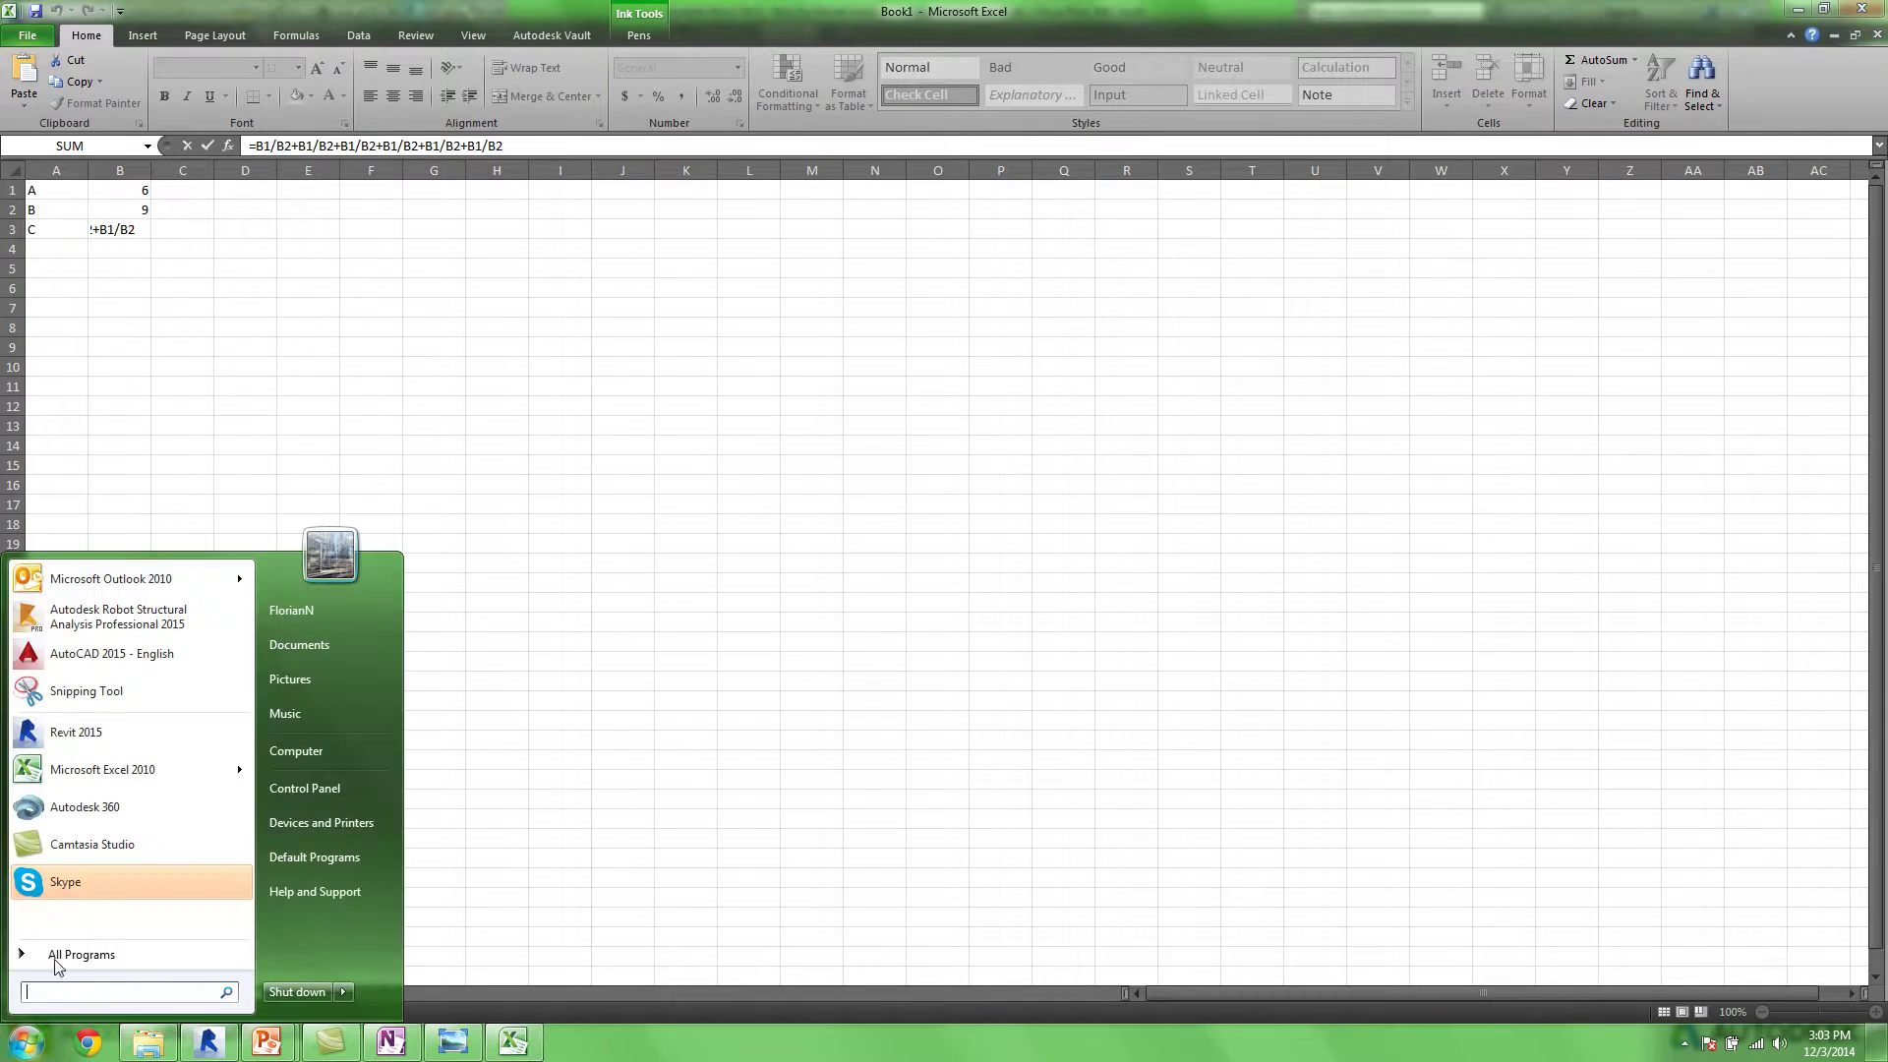
click(116, 956)
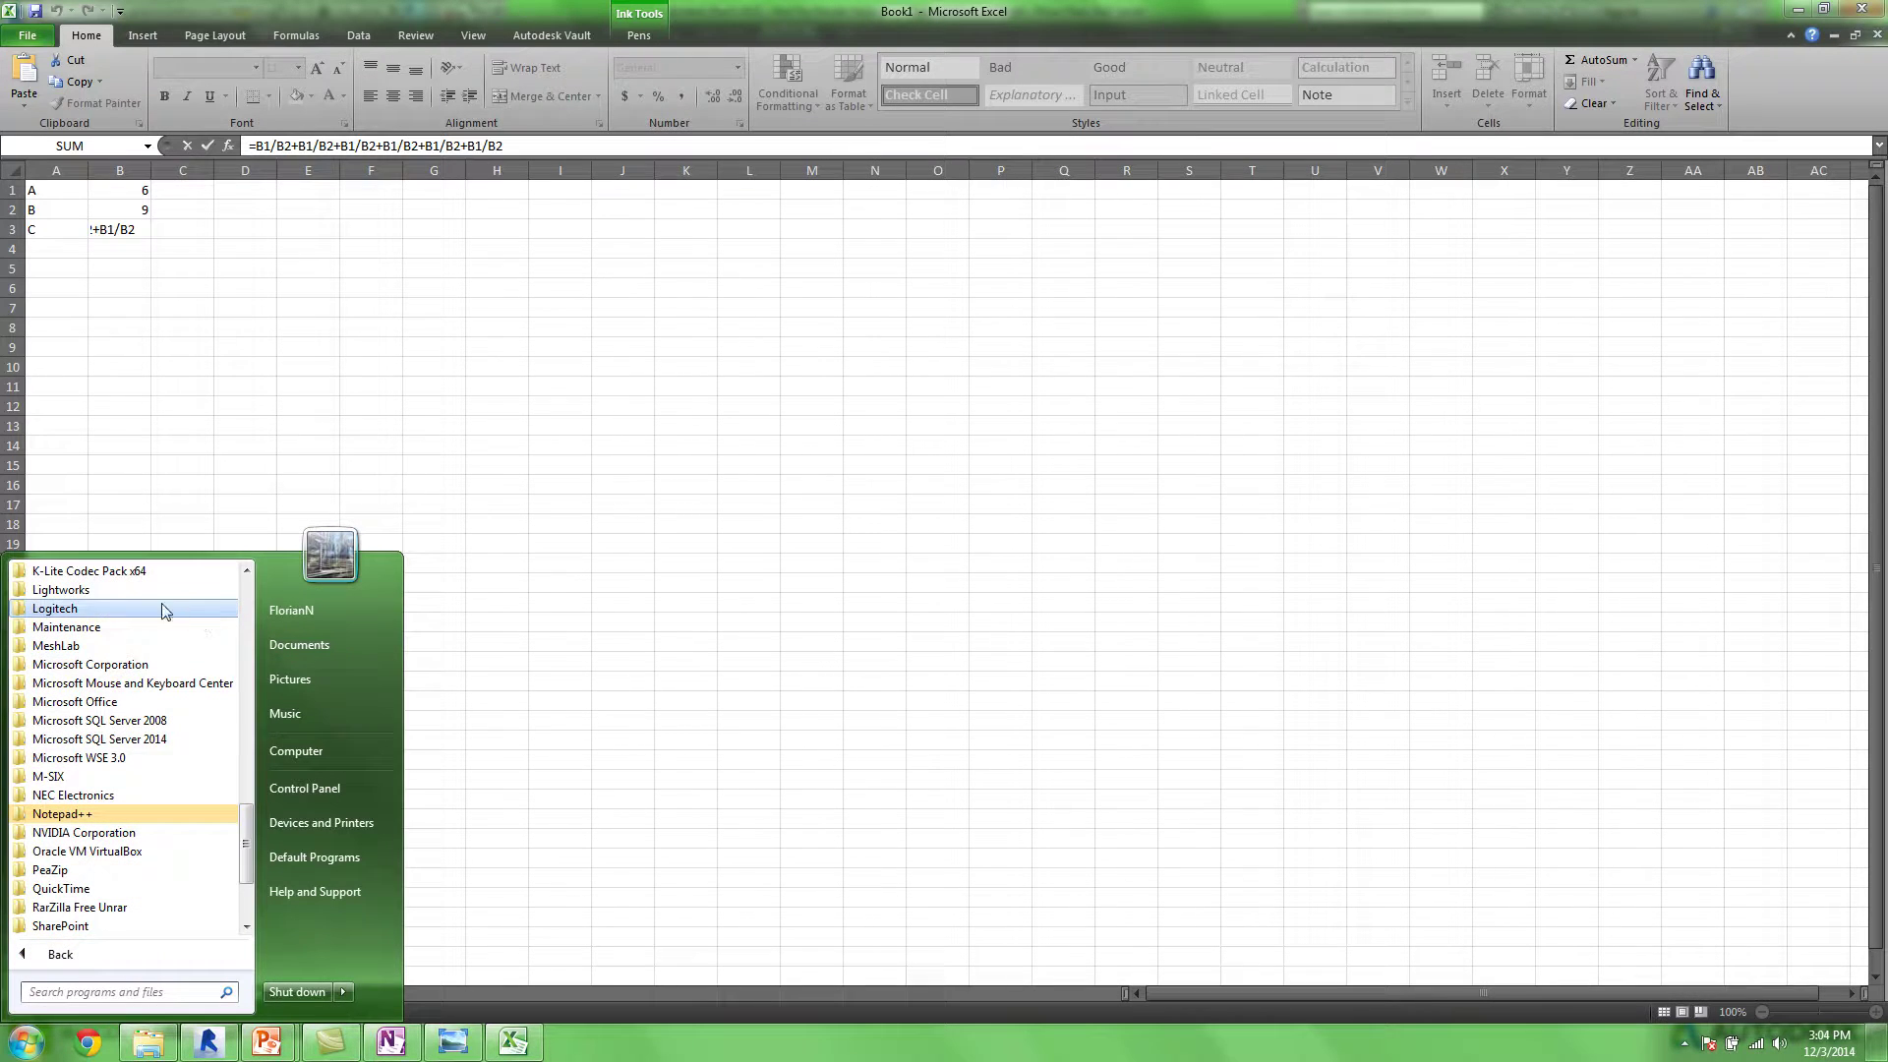
drag(247, 845, 262, 691)
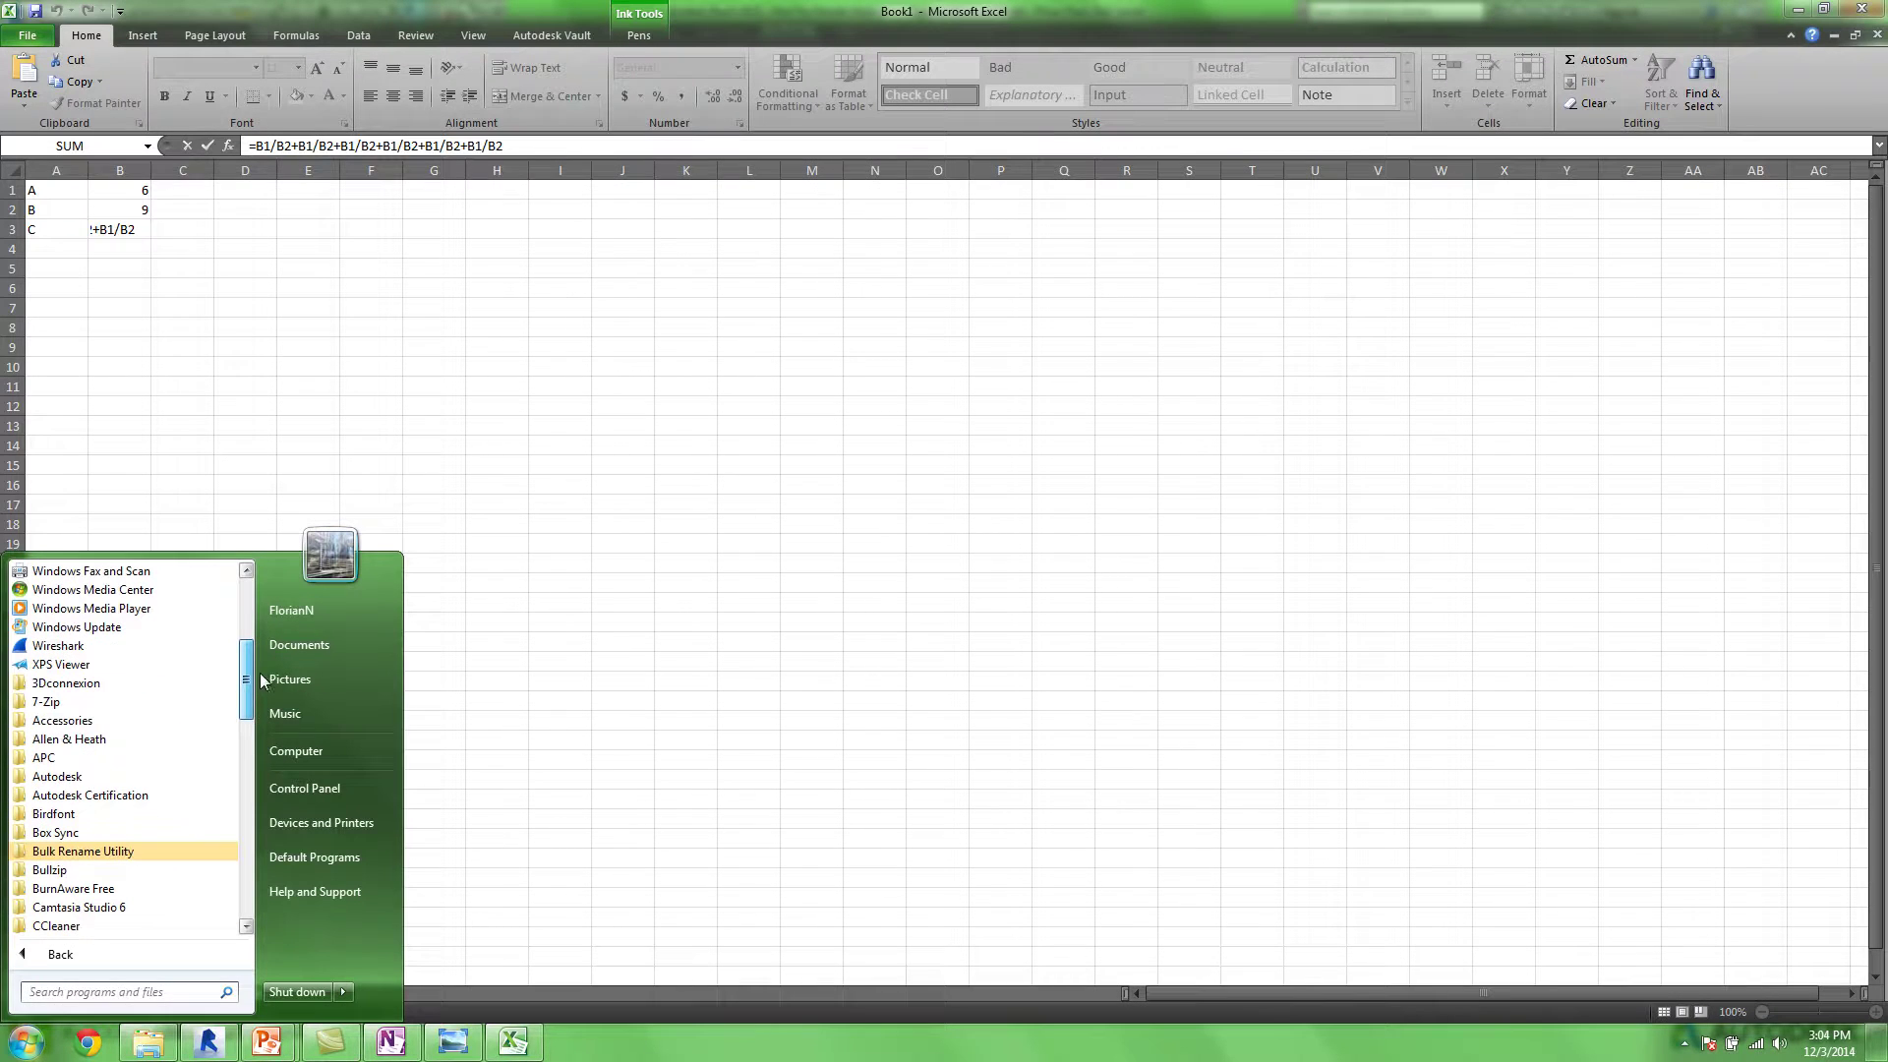
click(77, 722)
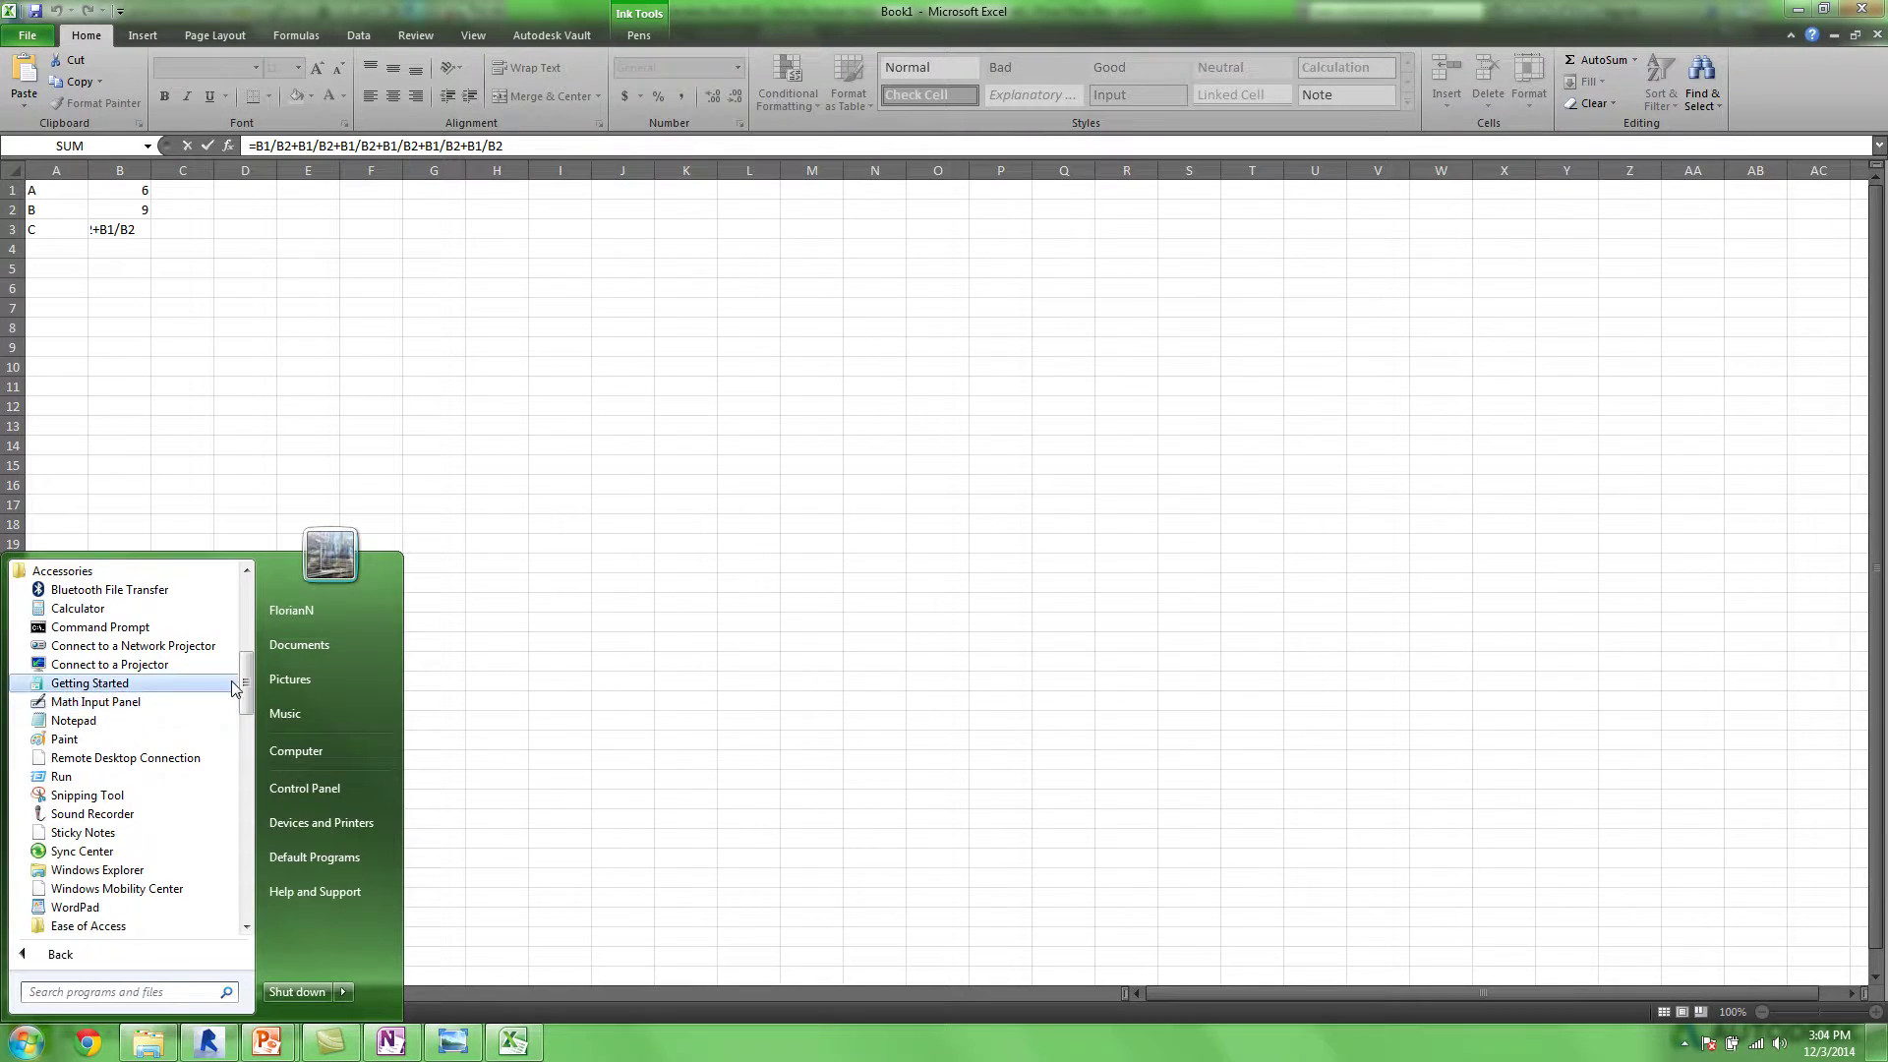
click(87, 721)
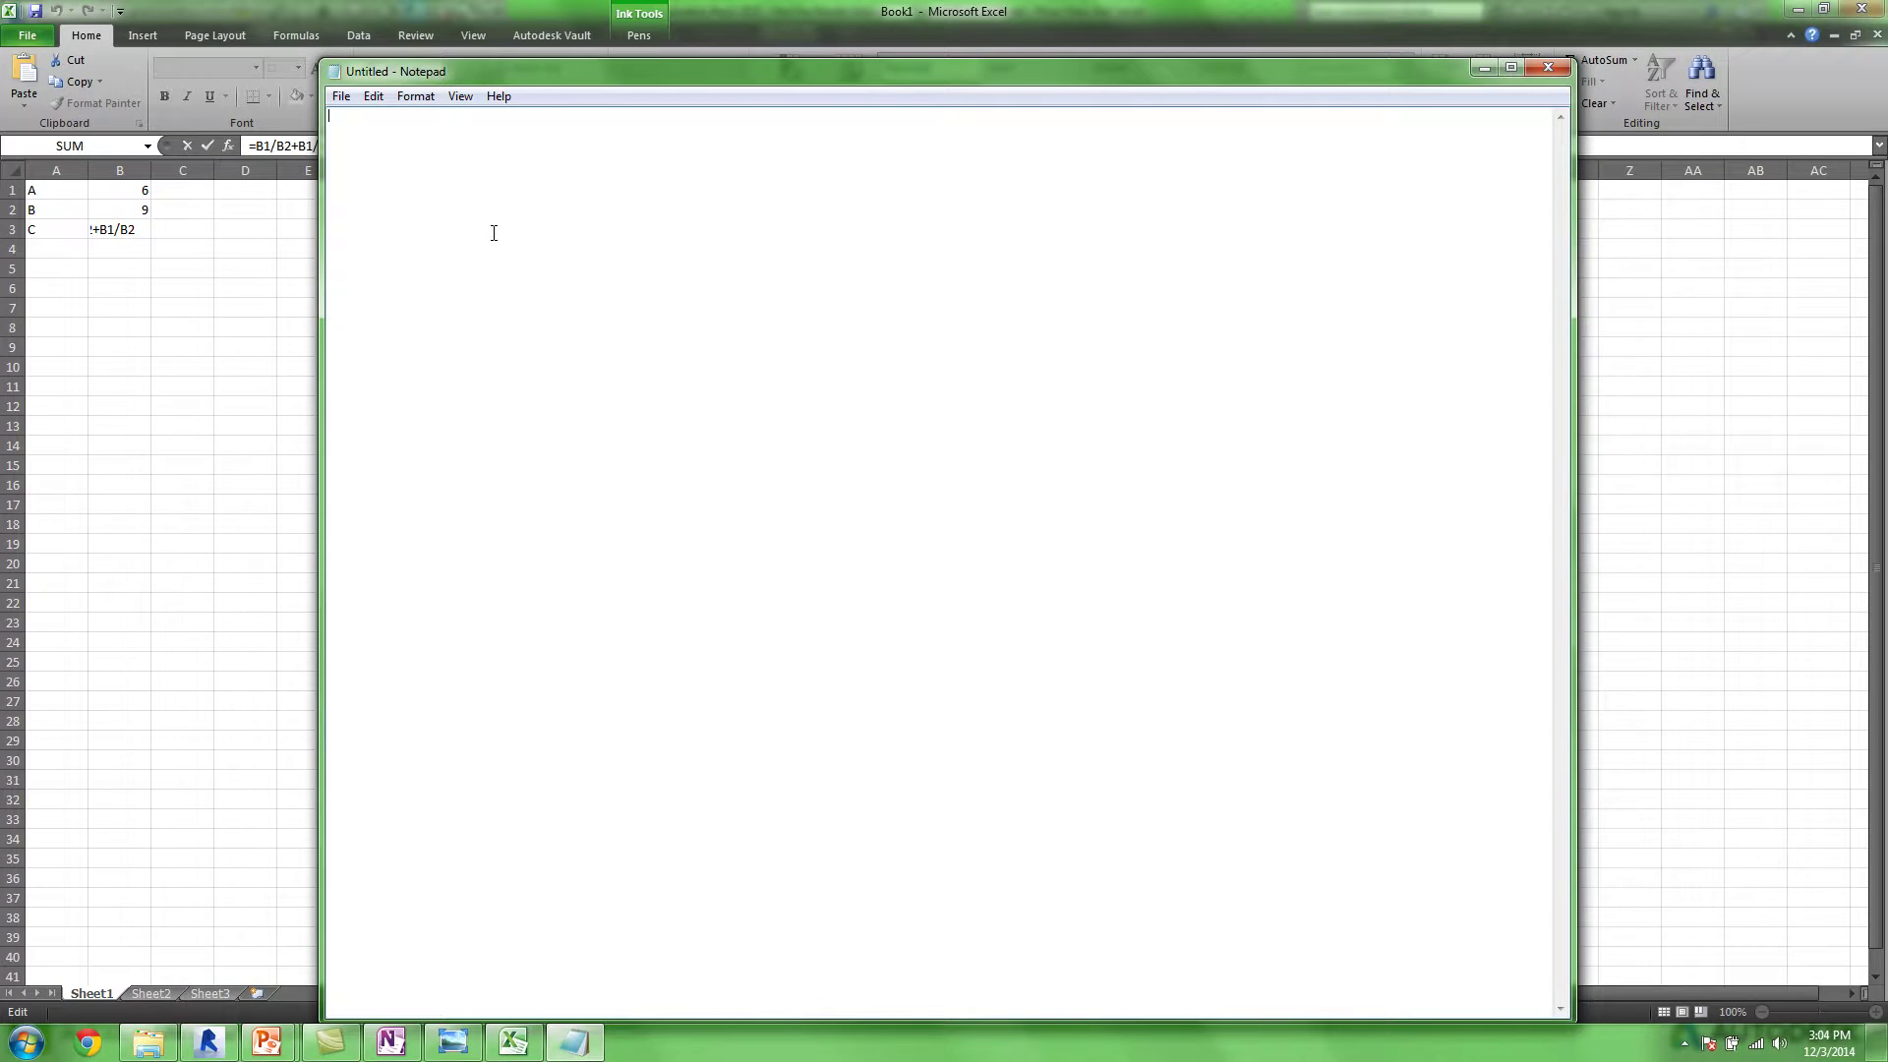
key(ctrl+v)
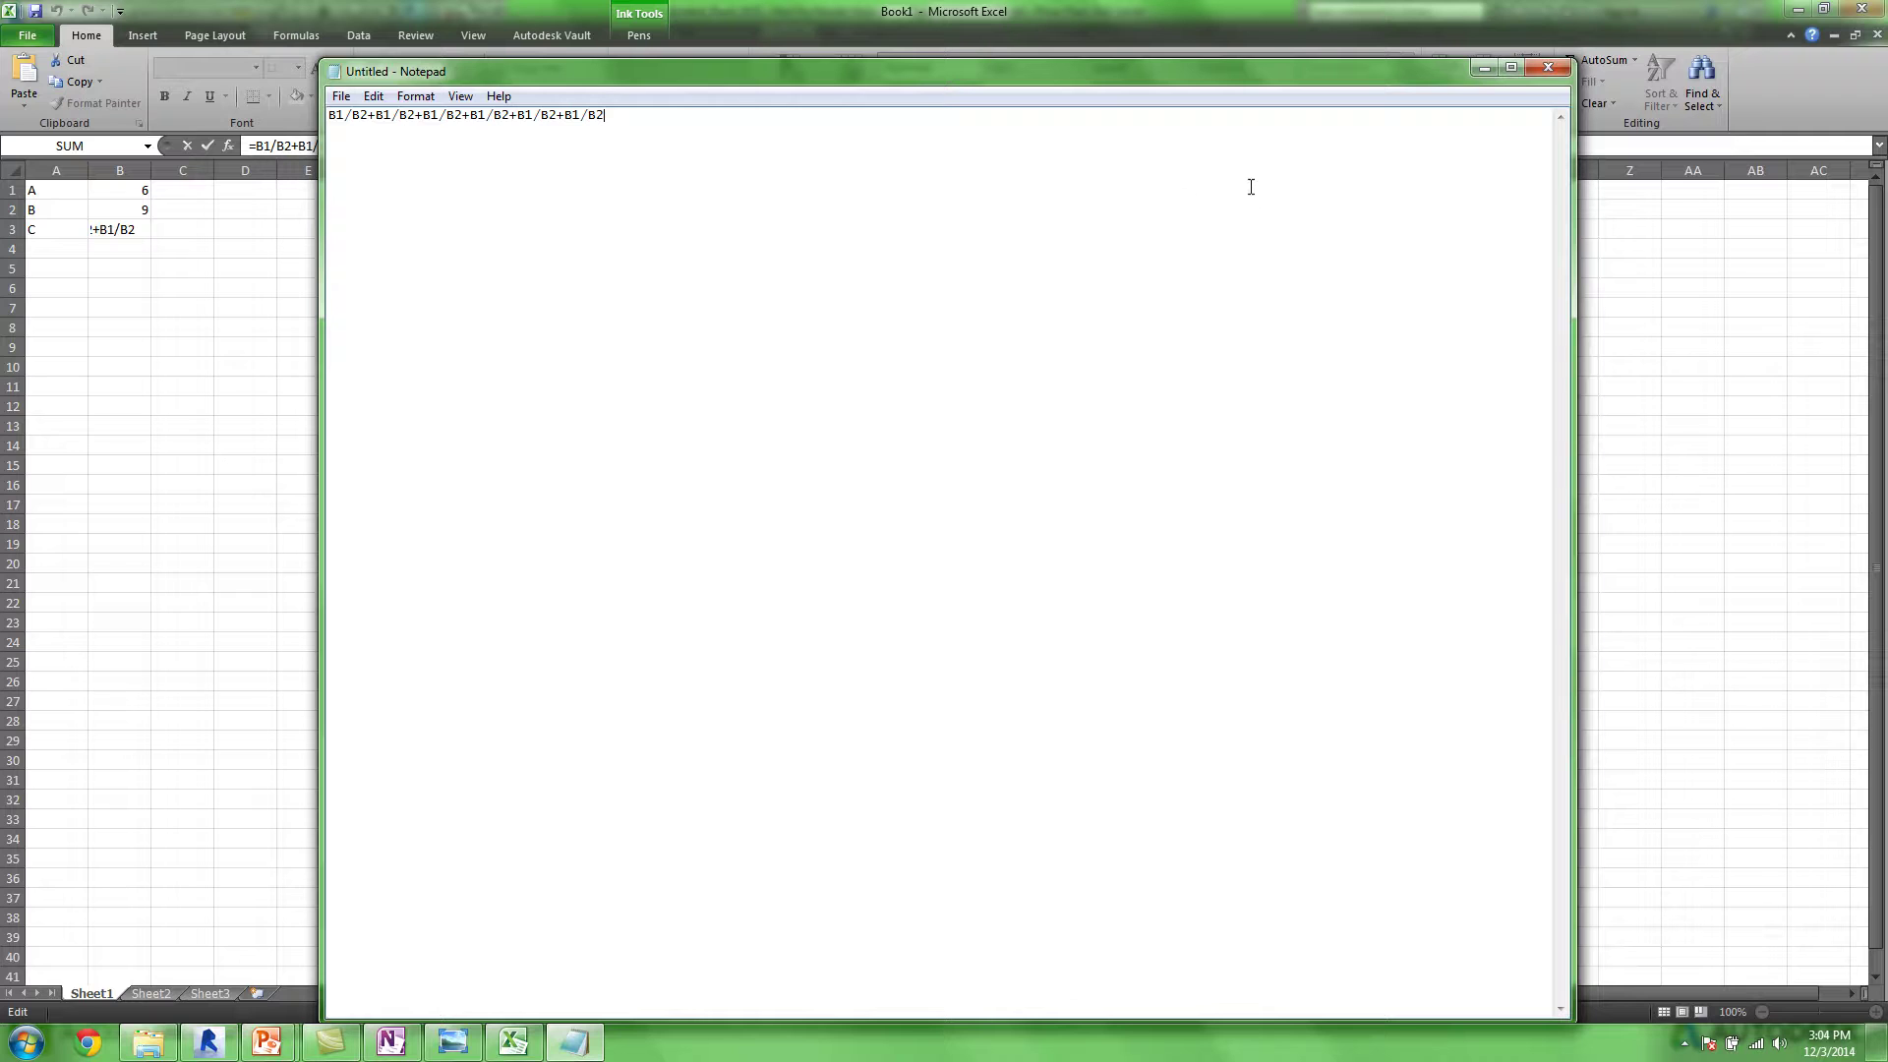
click(1541, 71)
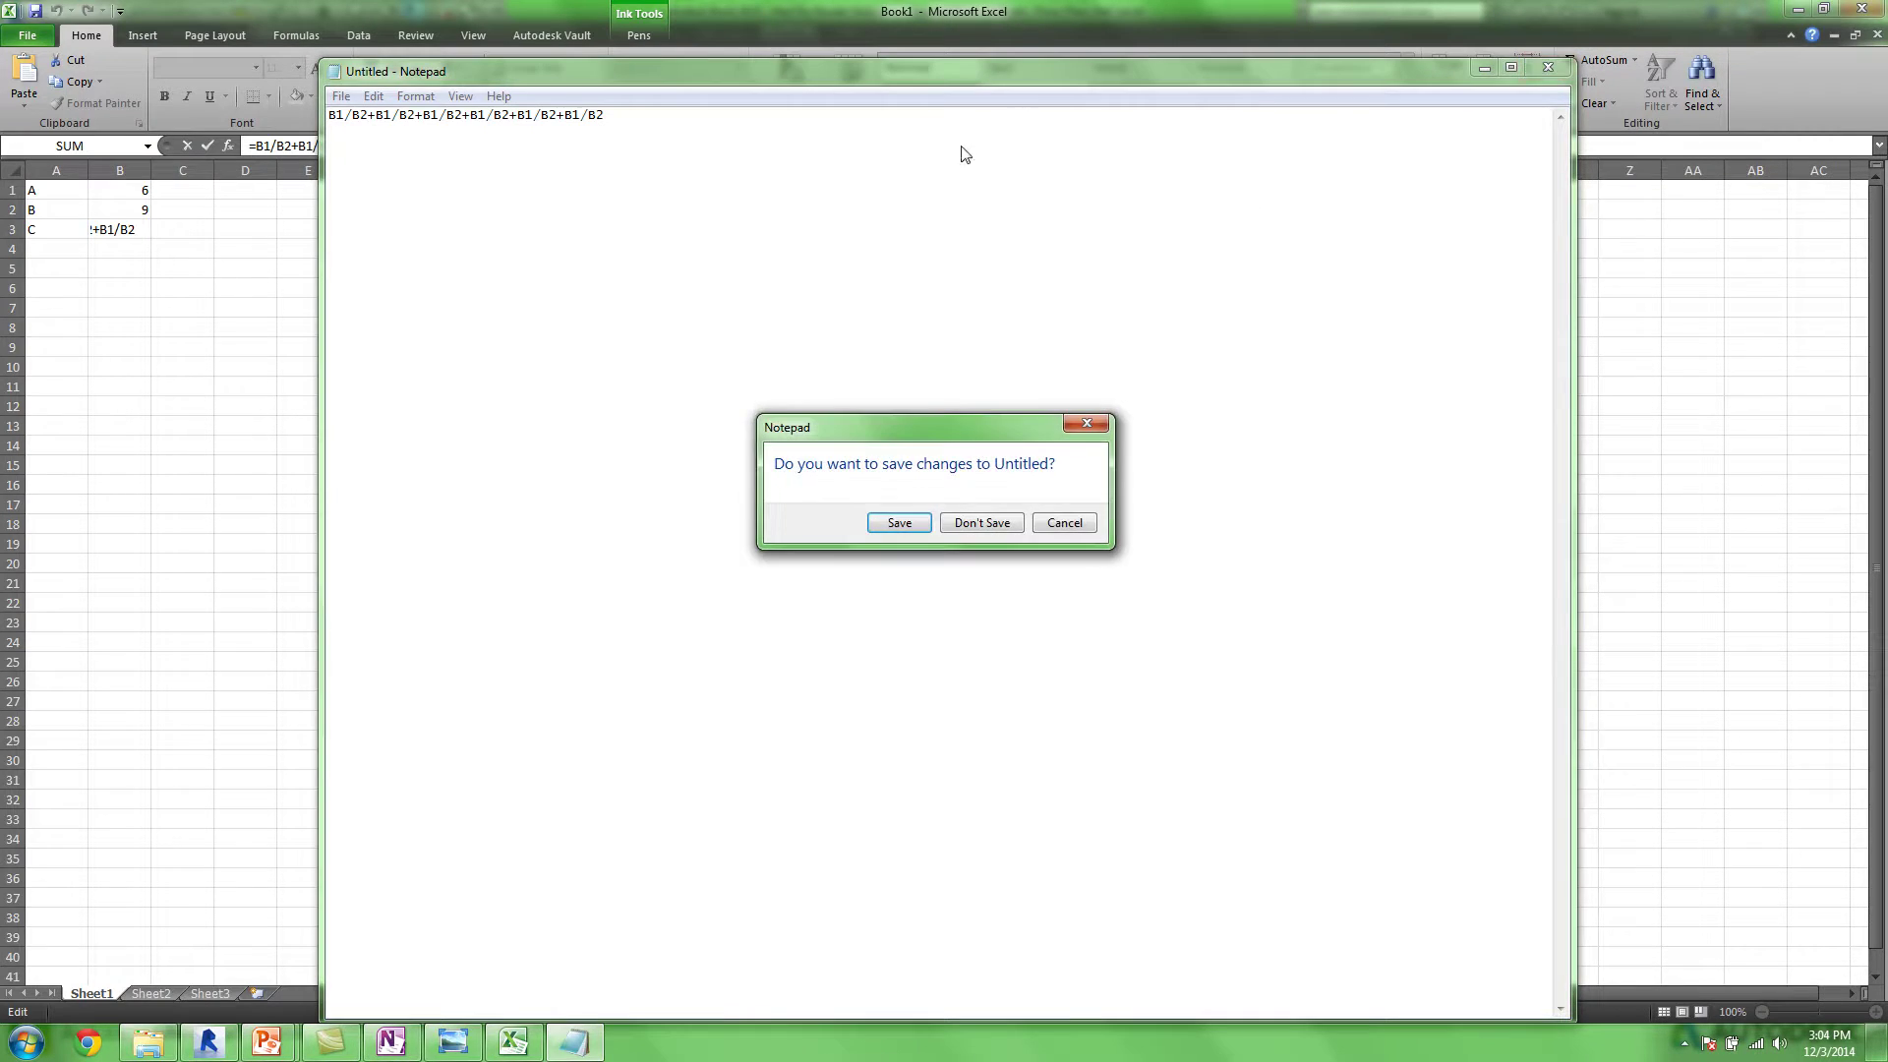
click(1000, 523)
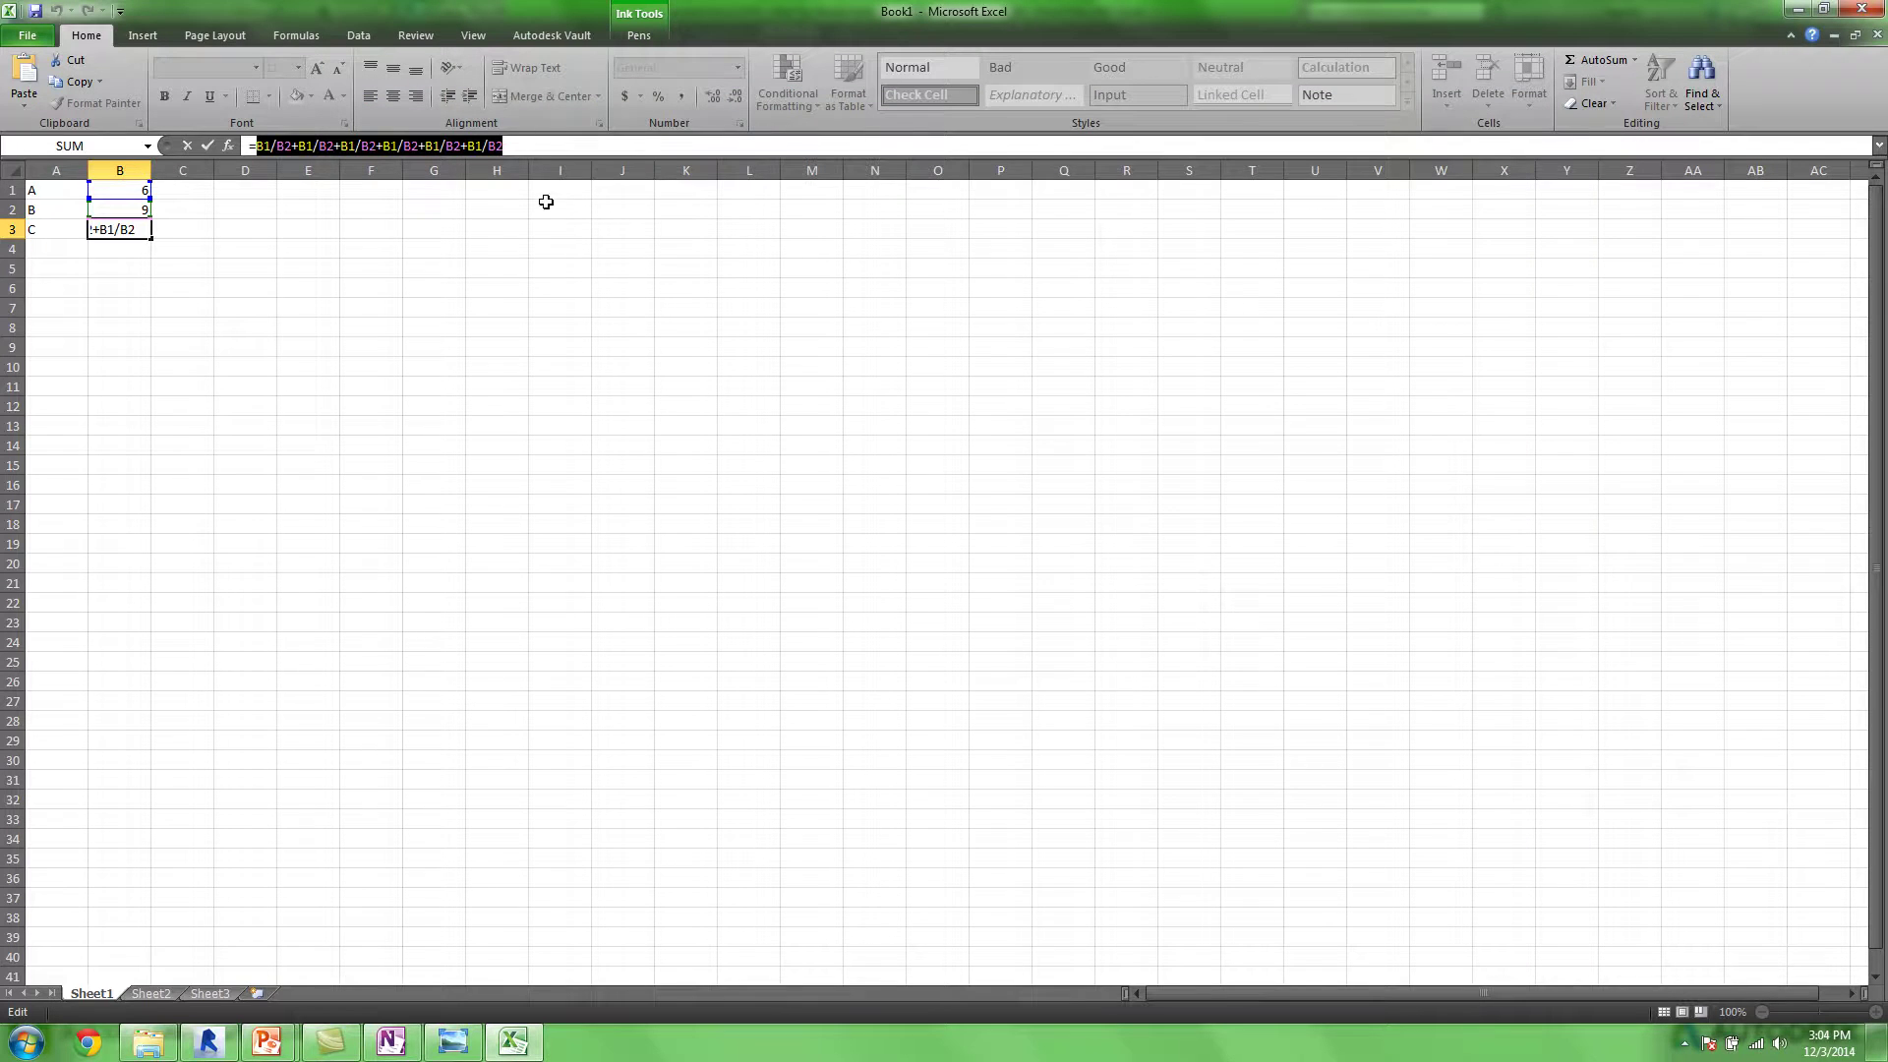
Switch to Revit and try to use the copied formula B1/B2+B1/B2+B1/B2+B1/B2+B1/B2+B1/B2 for parameter B3
click(208, 1041)
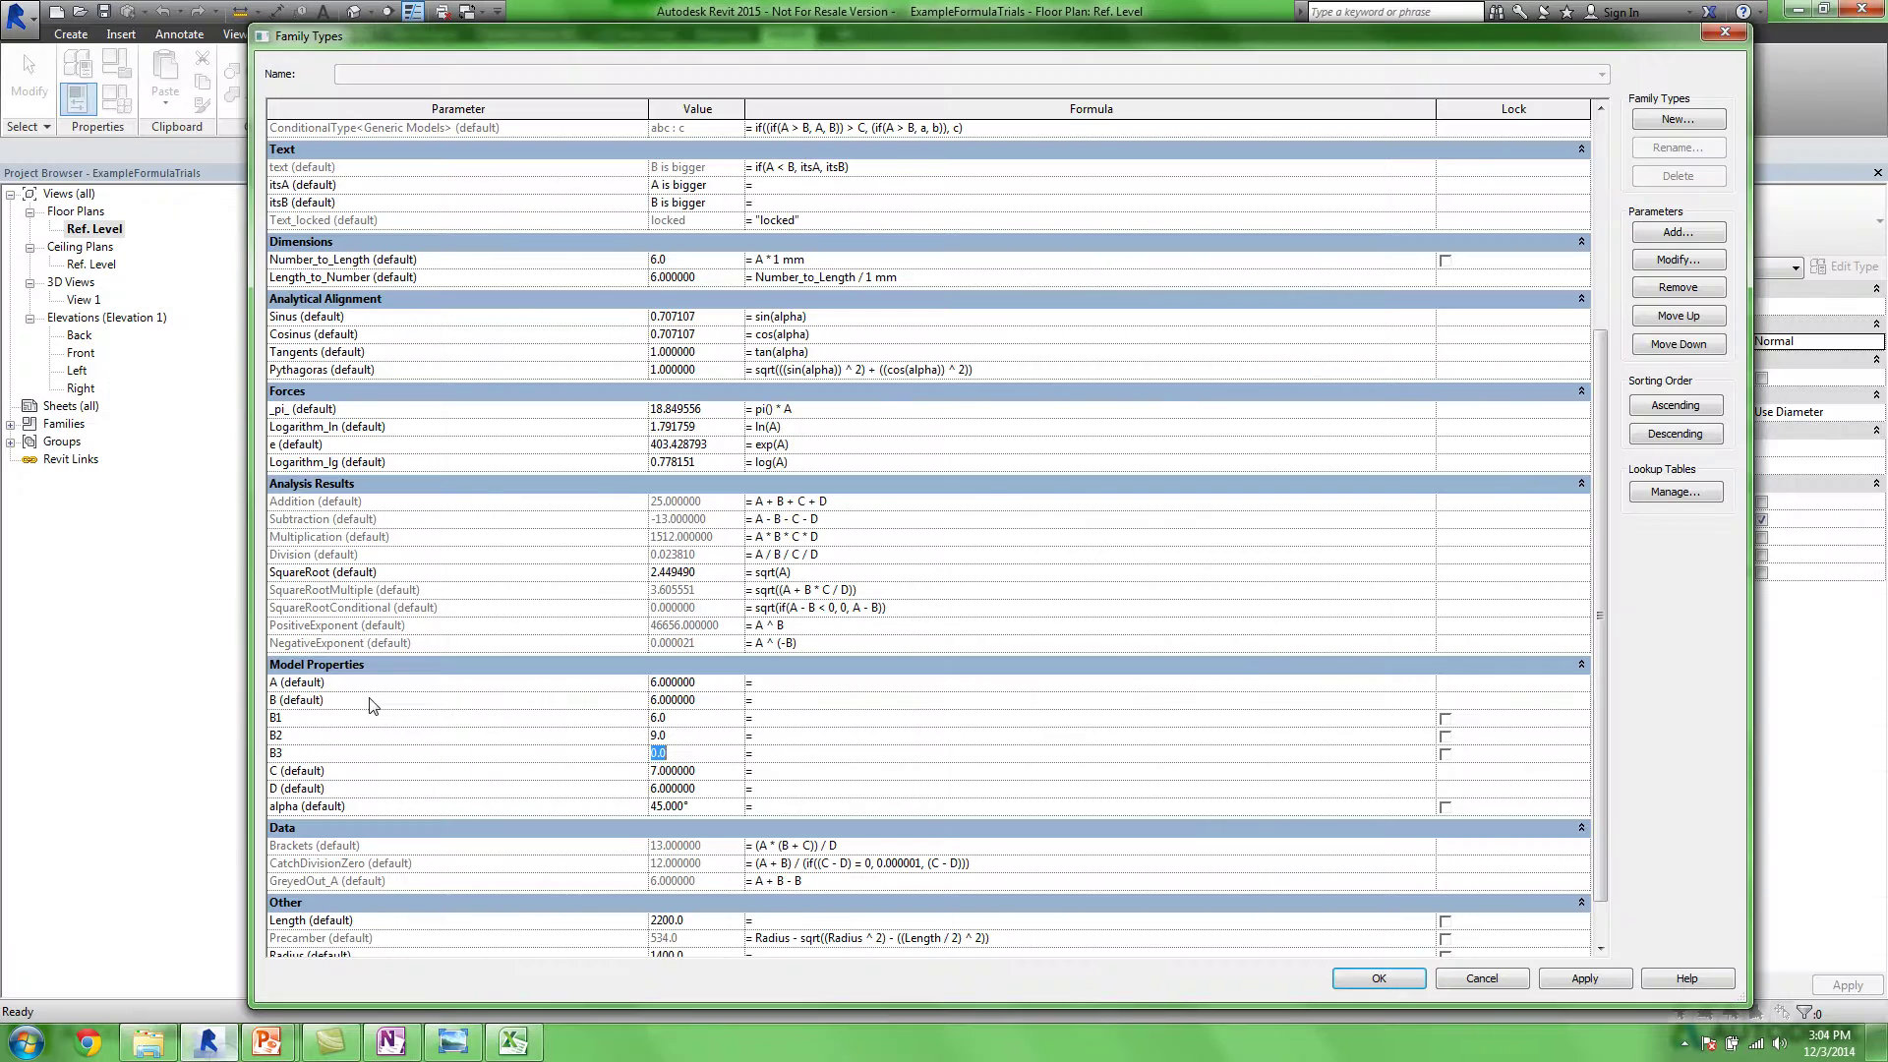
click(340, 756)
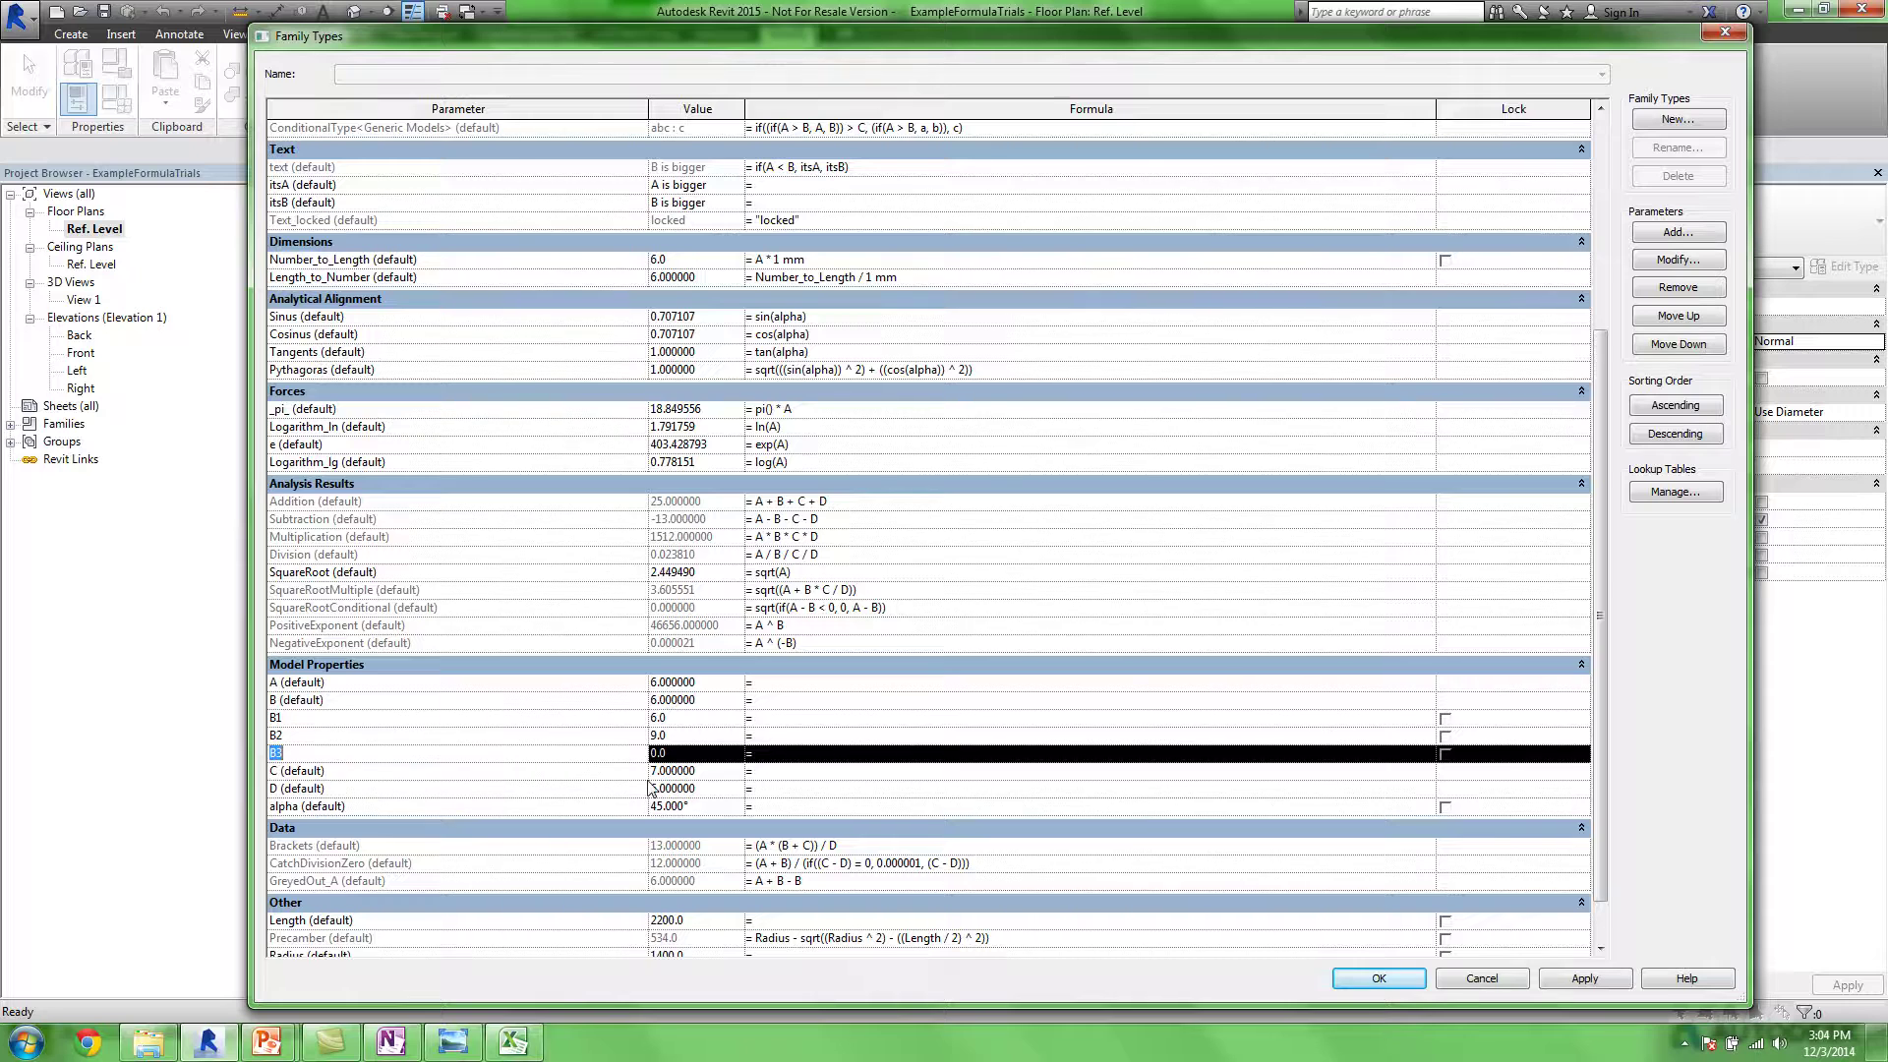
click(788, 753)
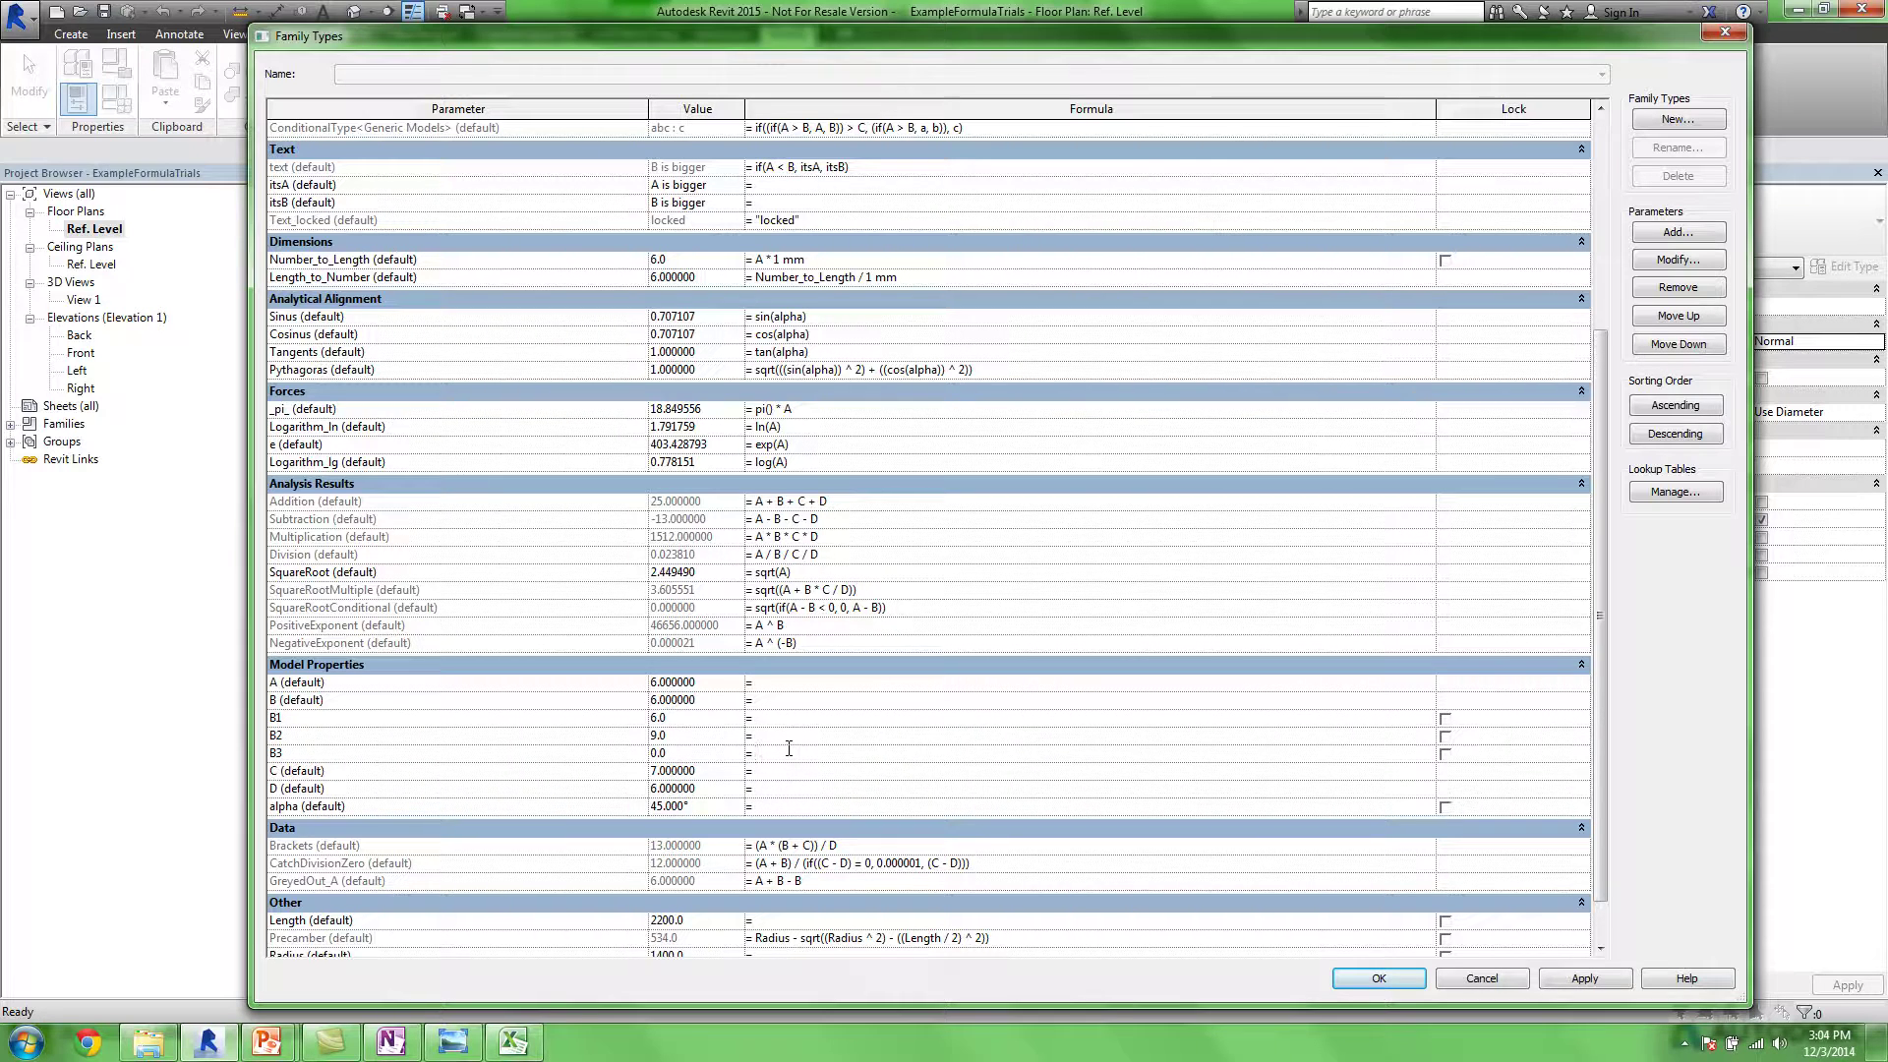
key(ctrl+v)
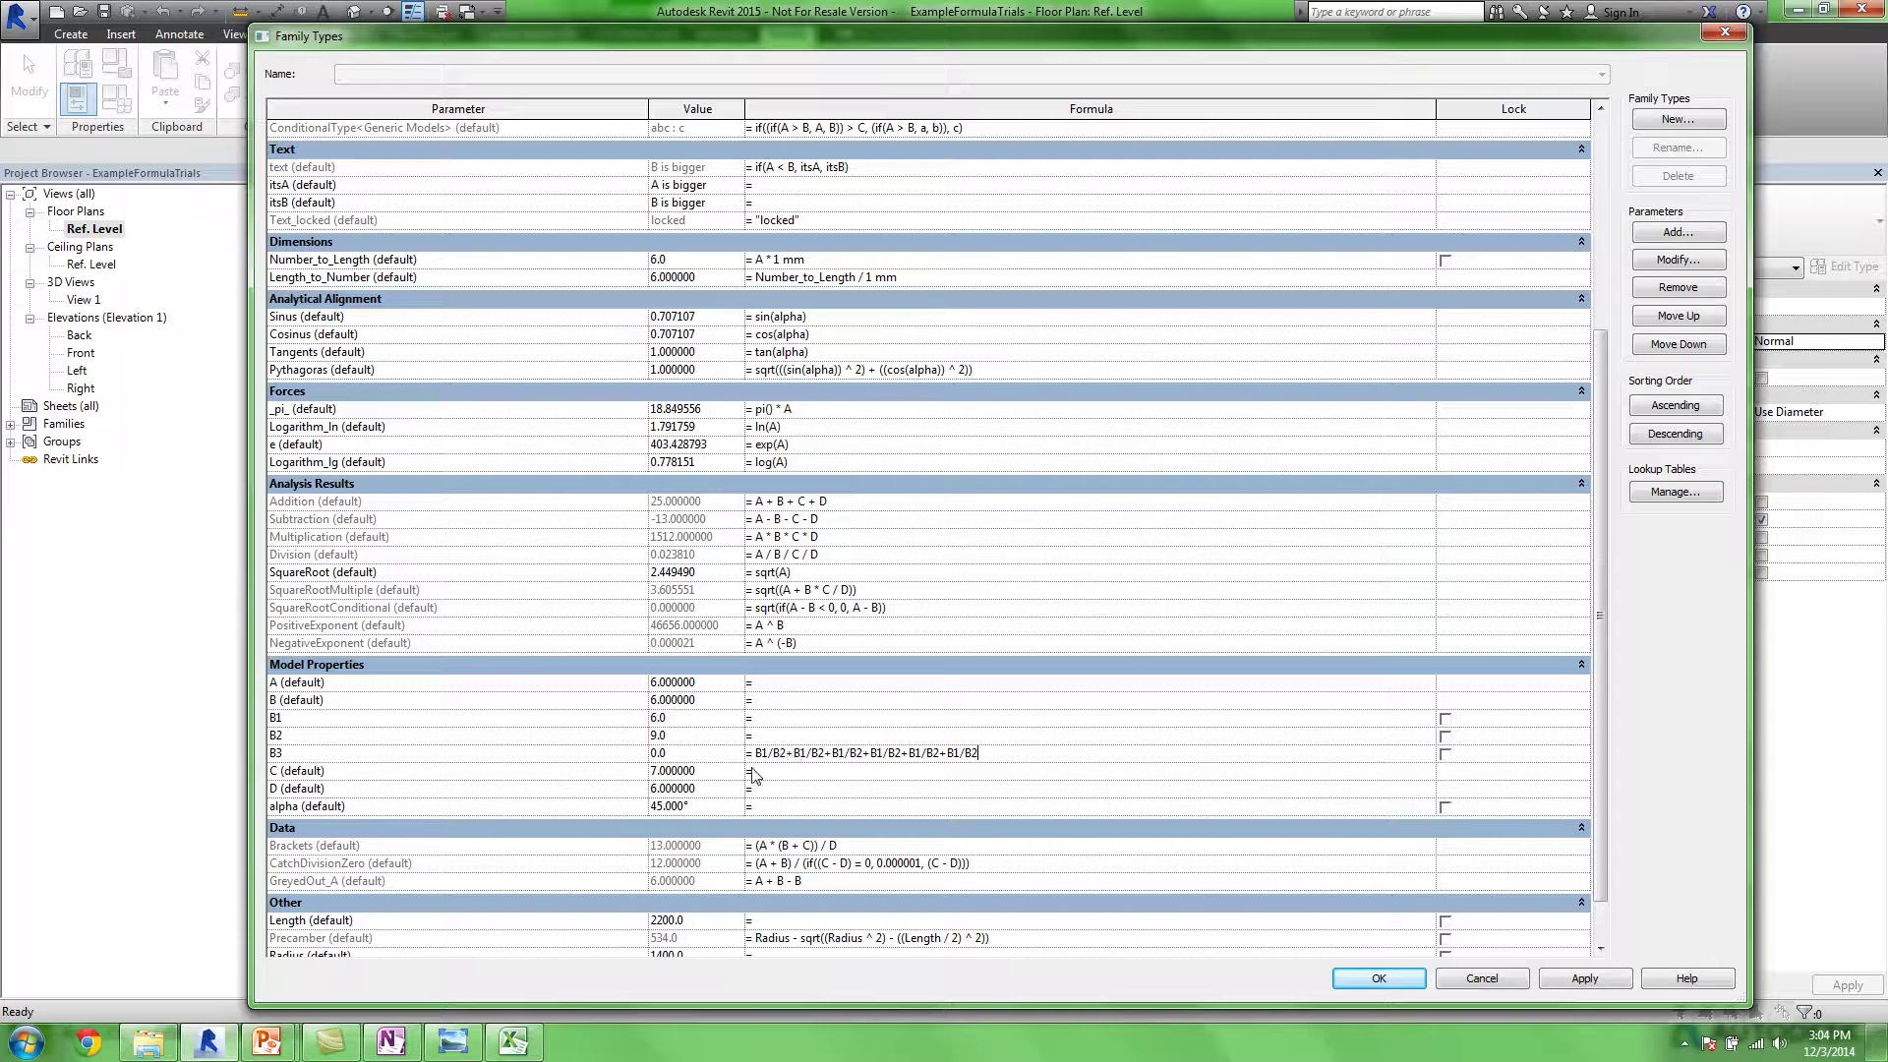
key(Return)
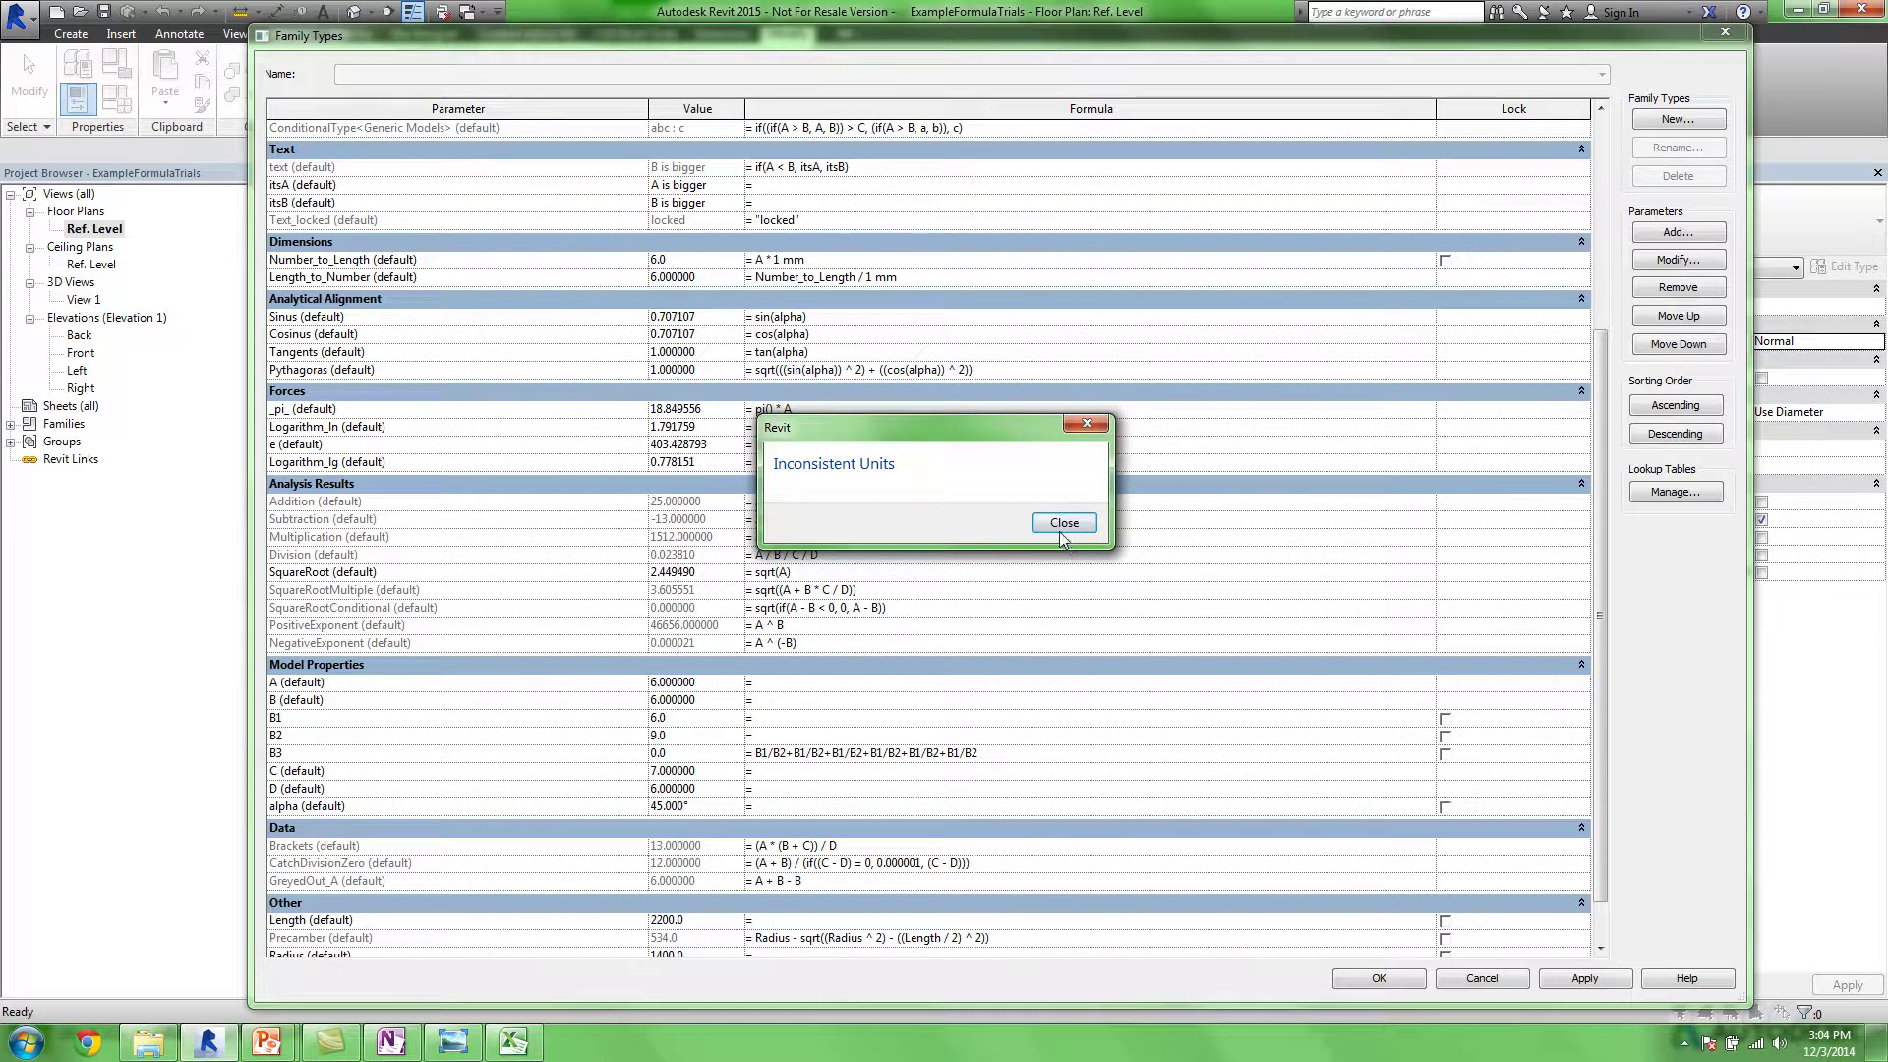
click(1061, 529)
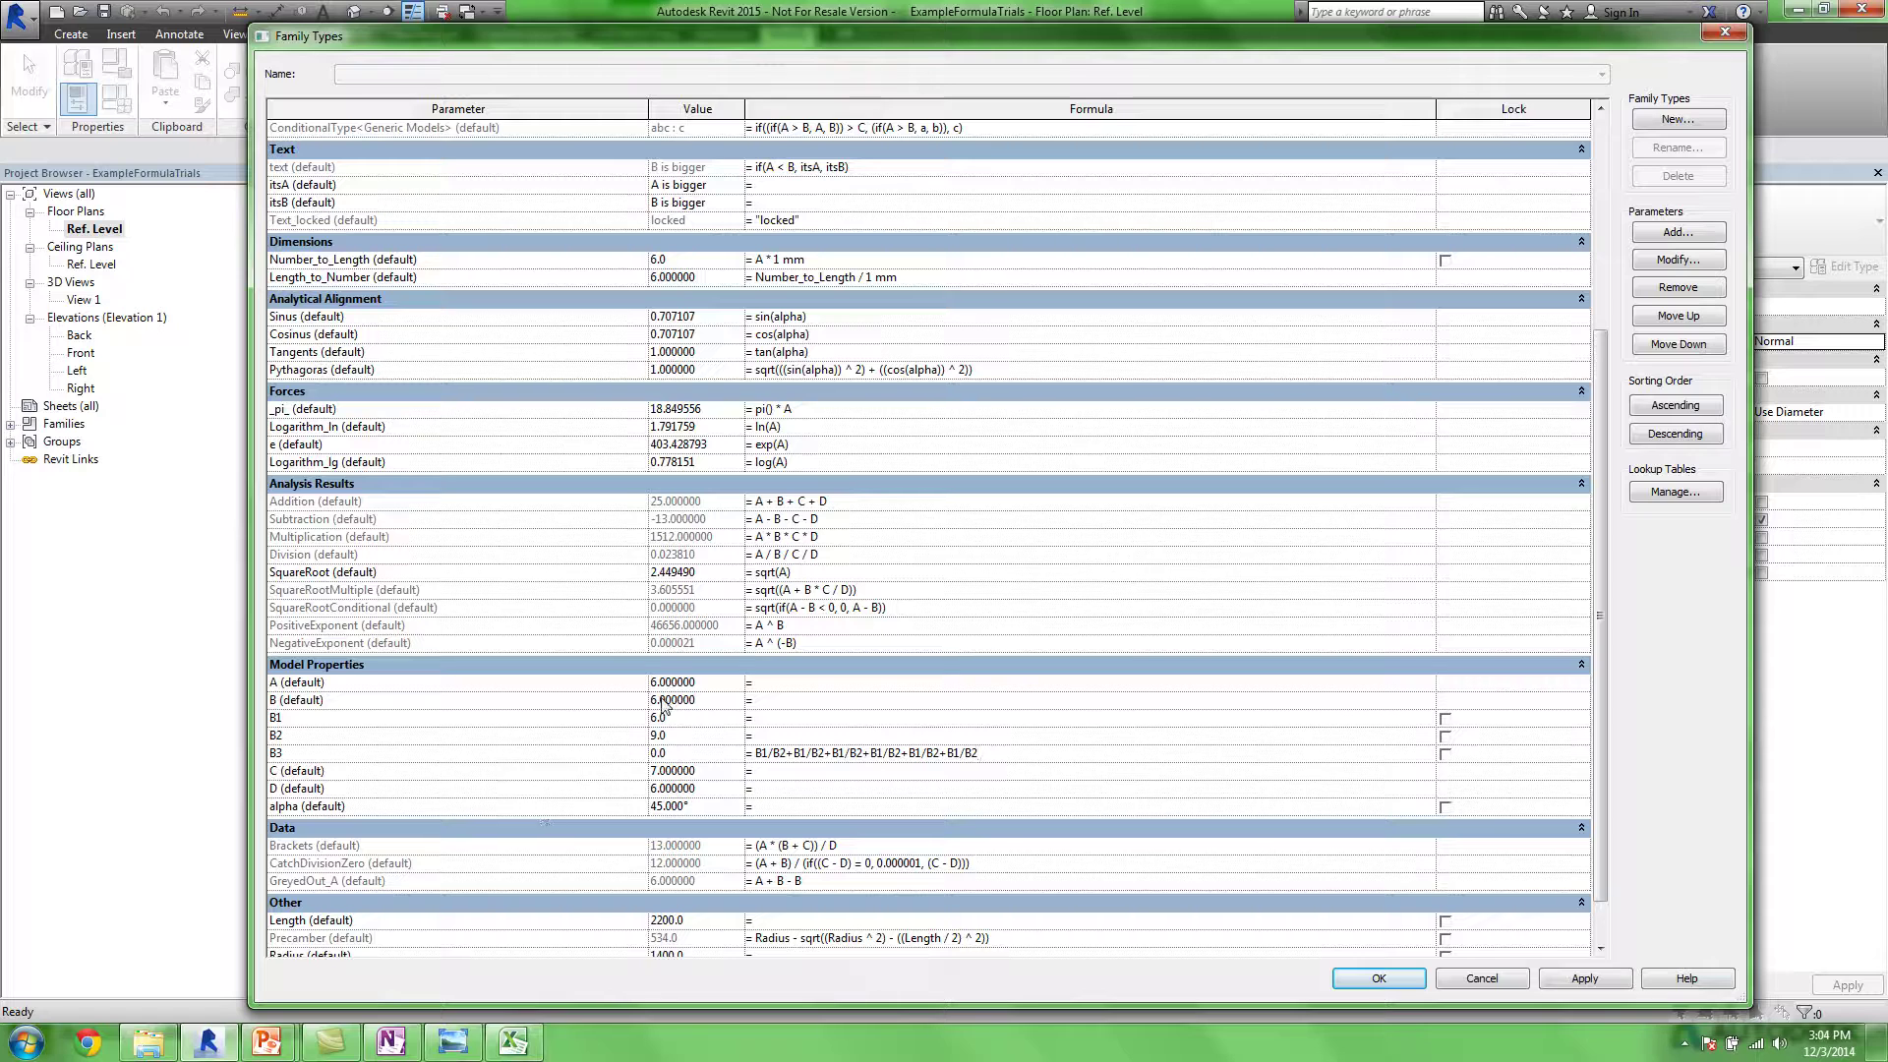
Clear the whole formula of parameter B3
click(999, 753)
drag(1003, 753, 748, 754)
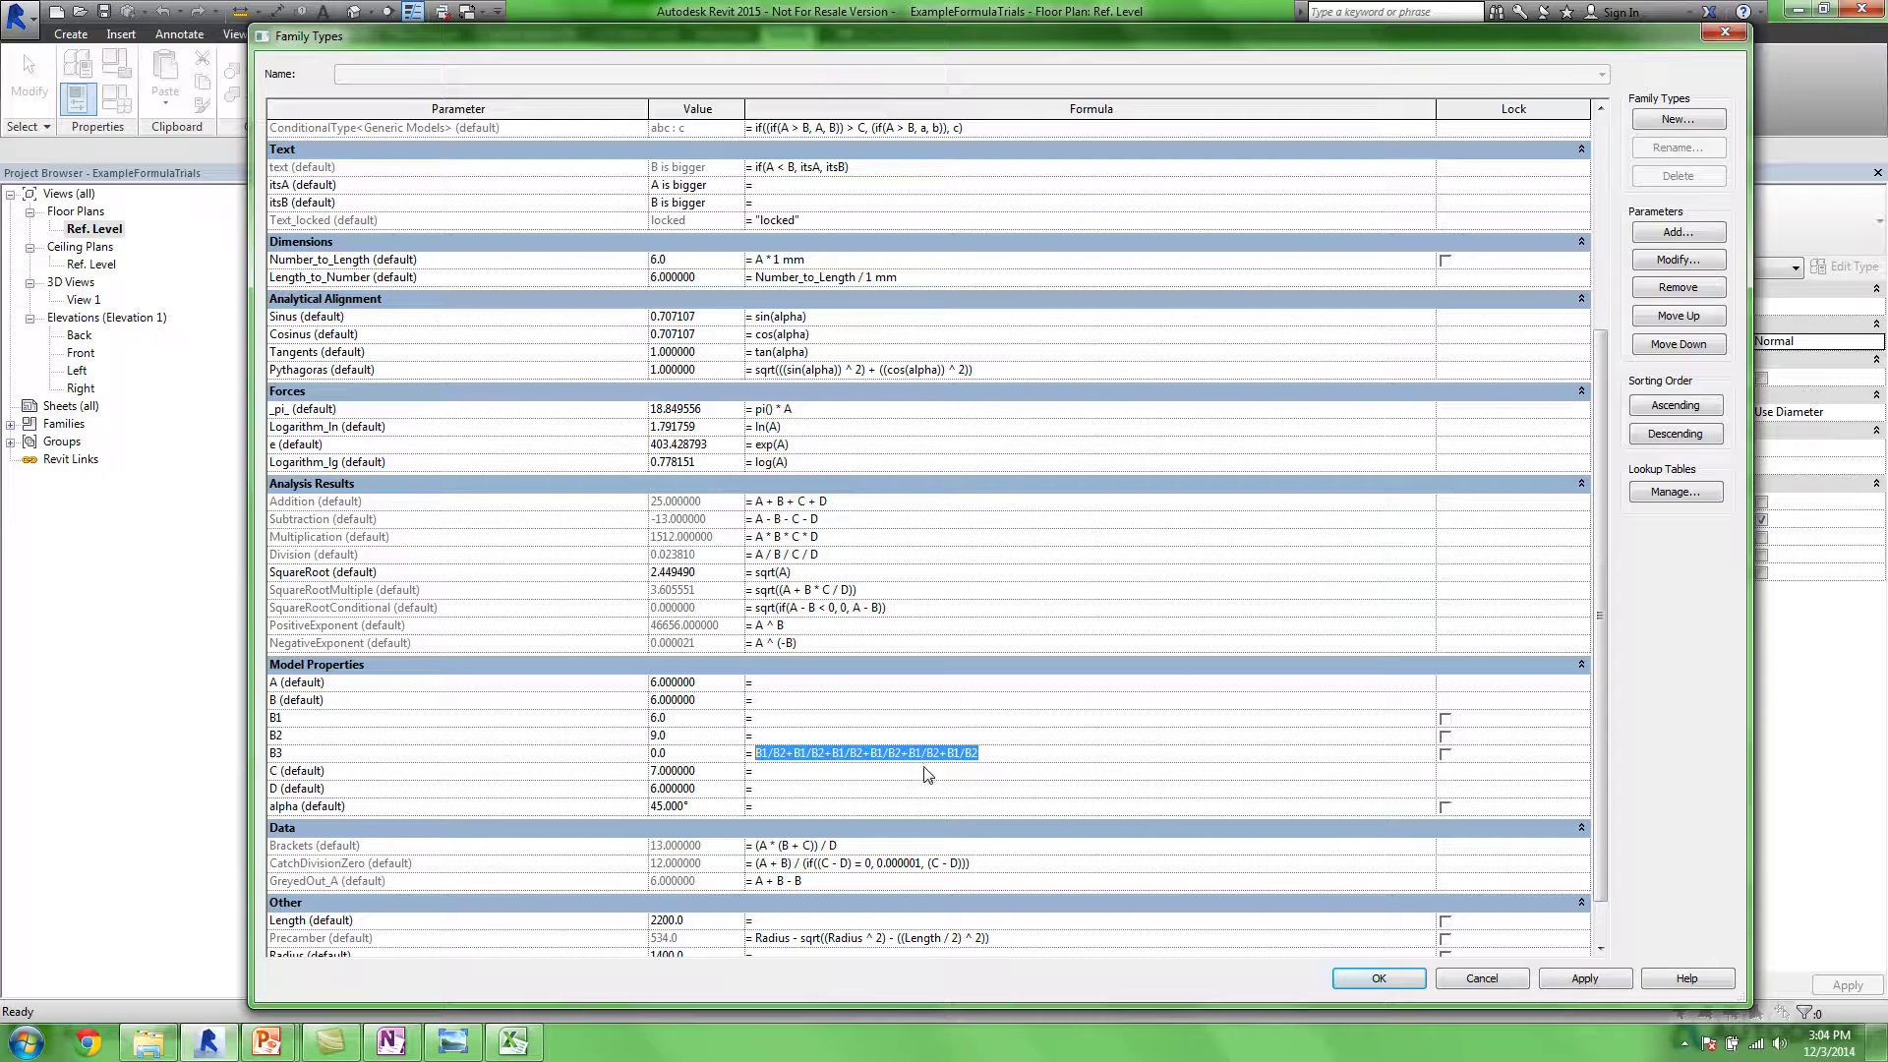
key(Delete)
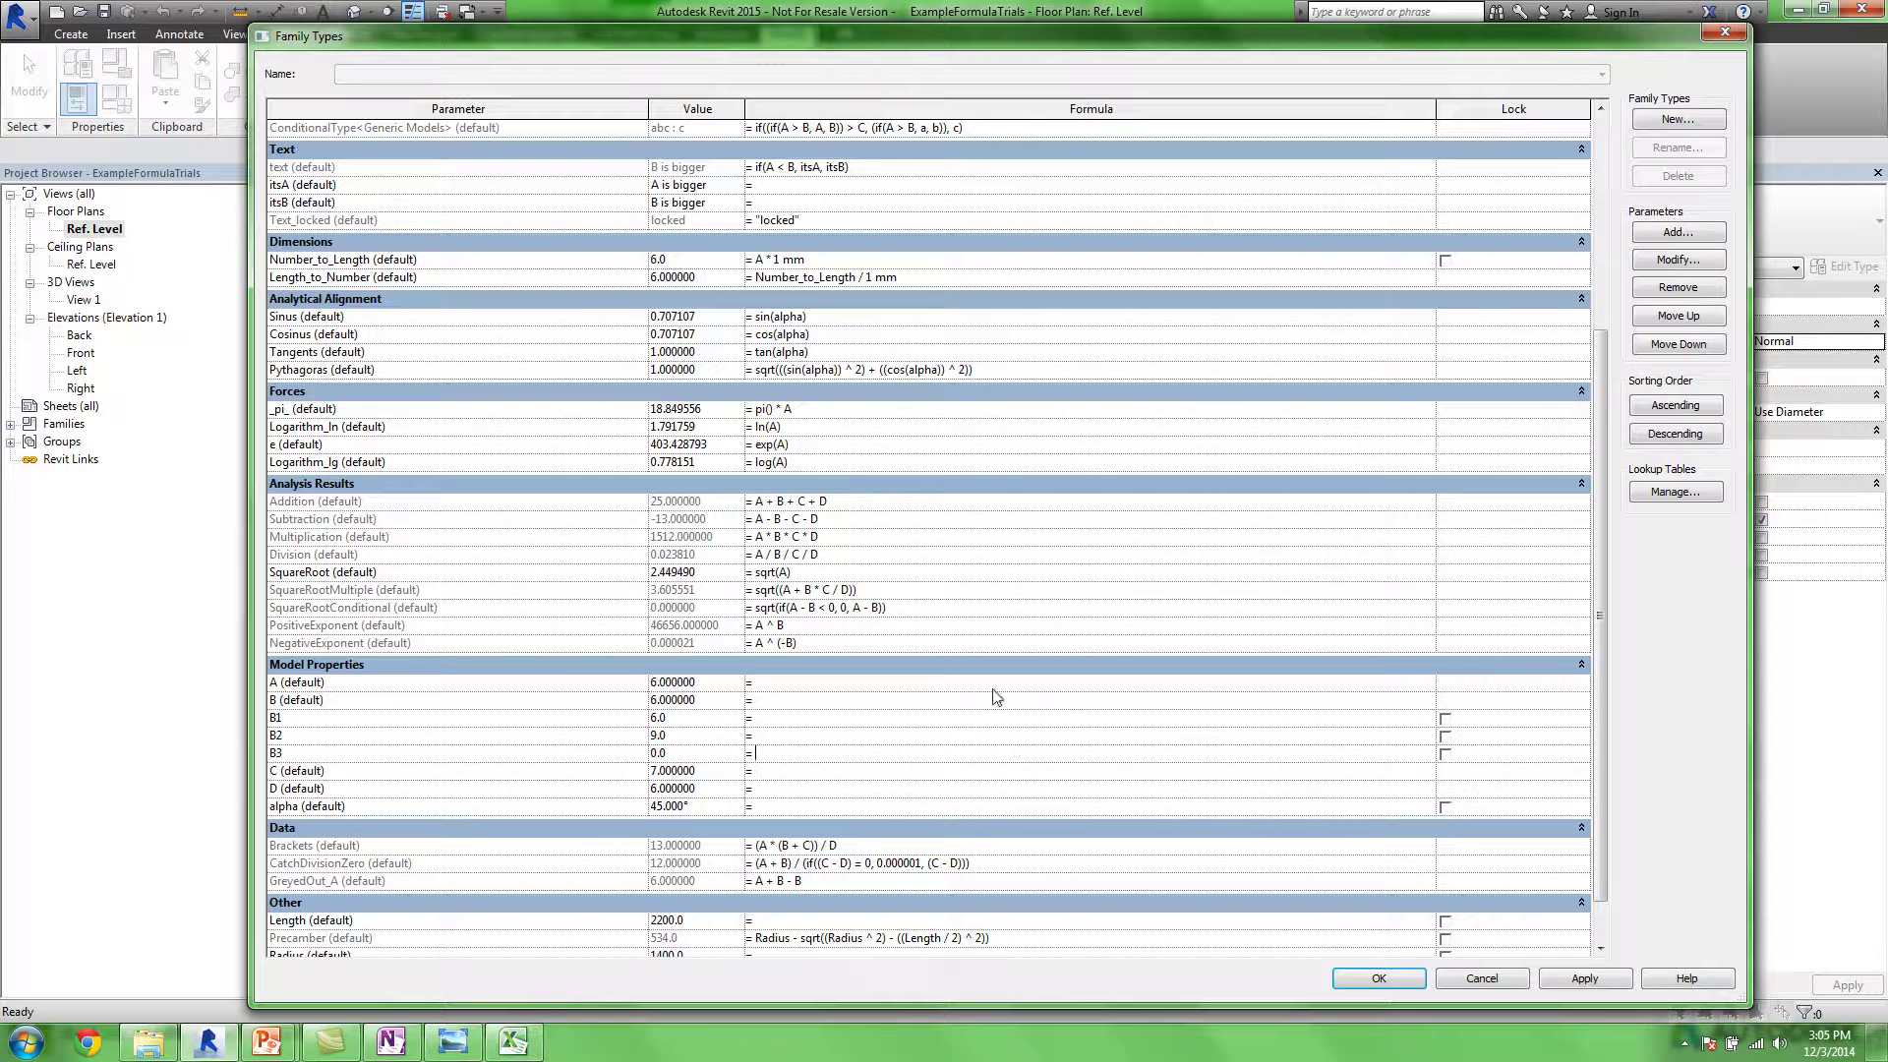
Check the parameter type of B1, B2 and B3 in their parameter properties without changing anything
click(492, 723)
click(1684, 262)
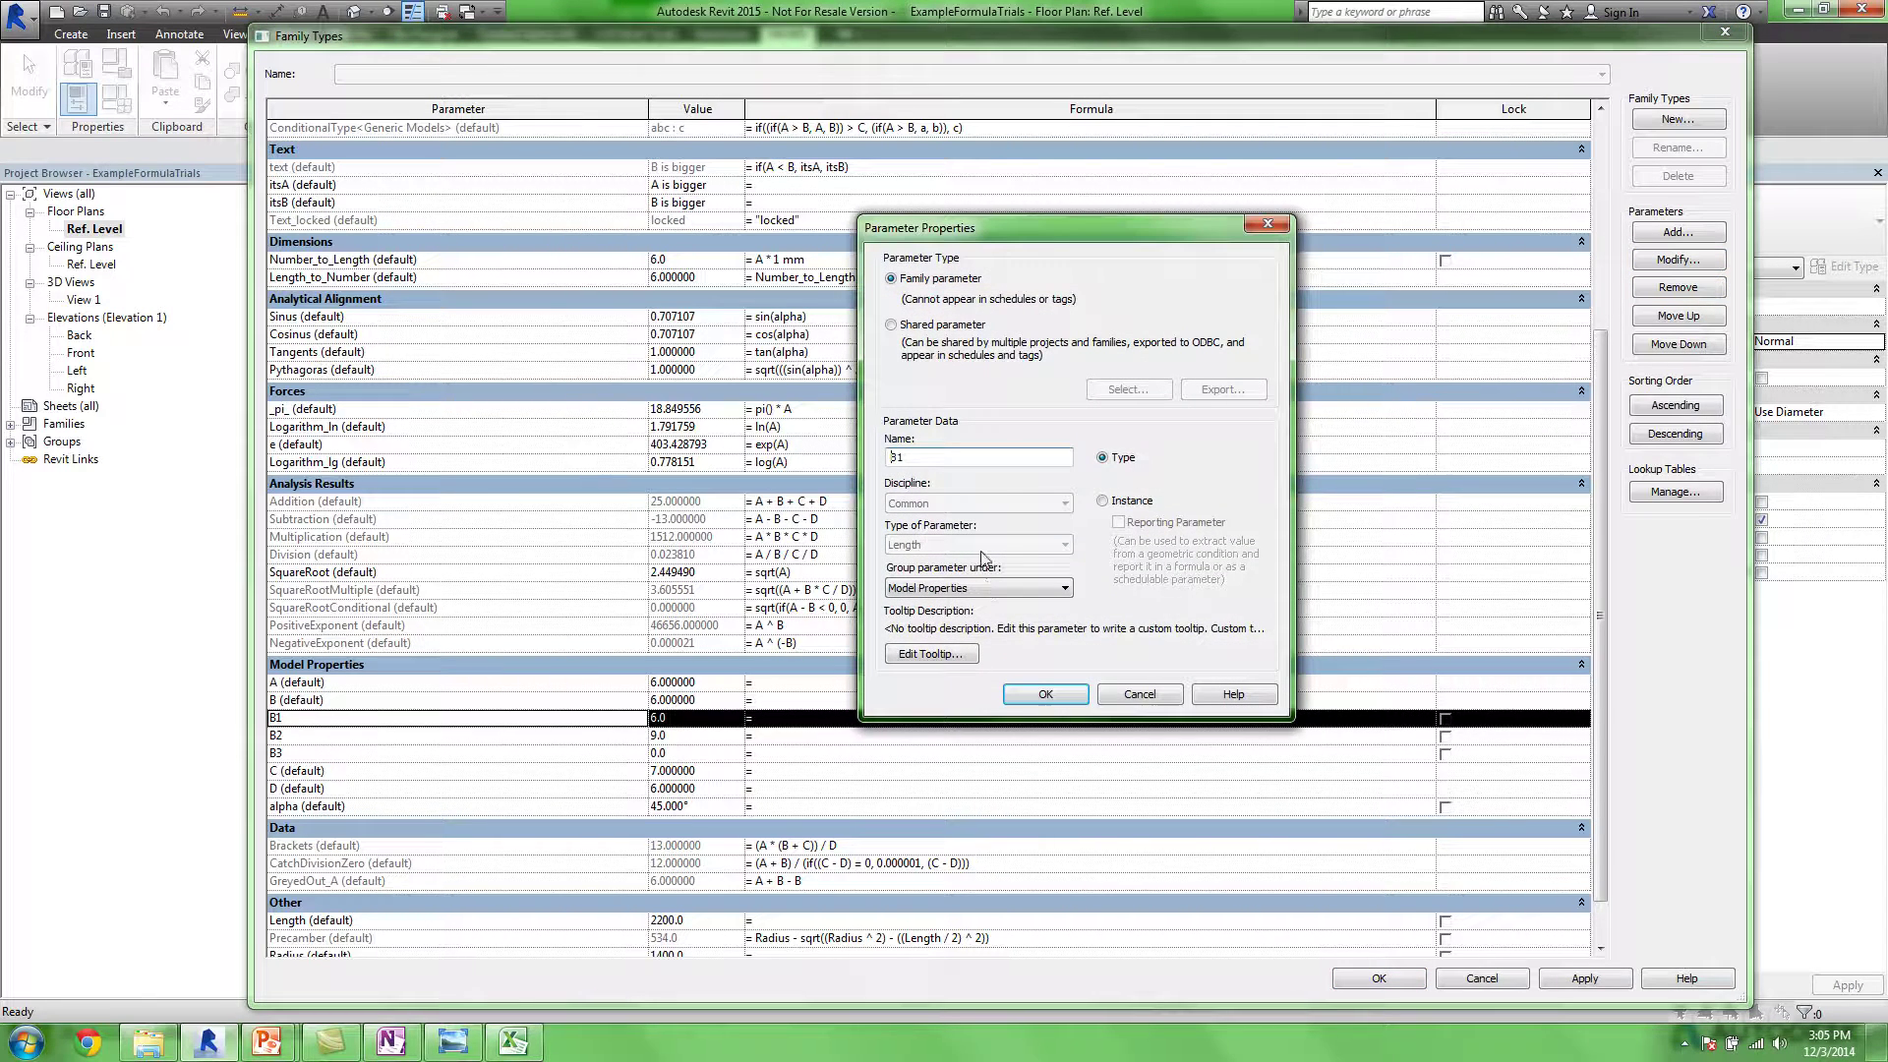
click(1156, 696)
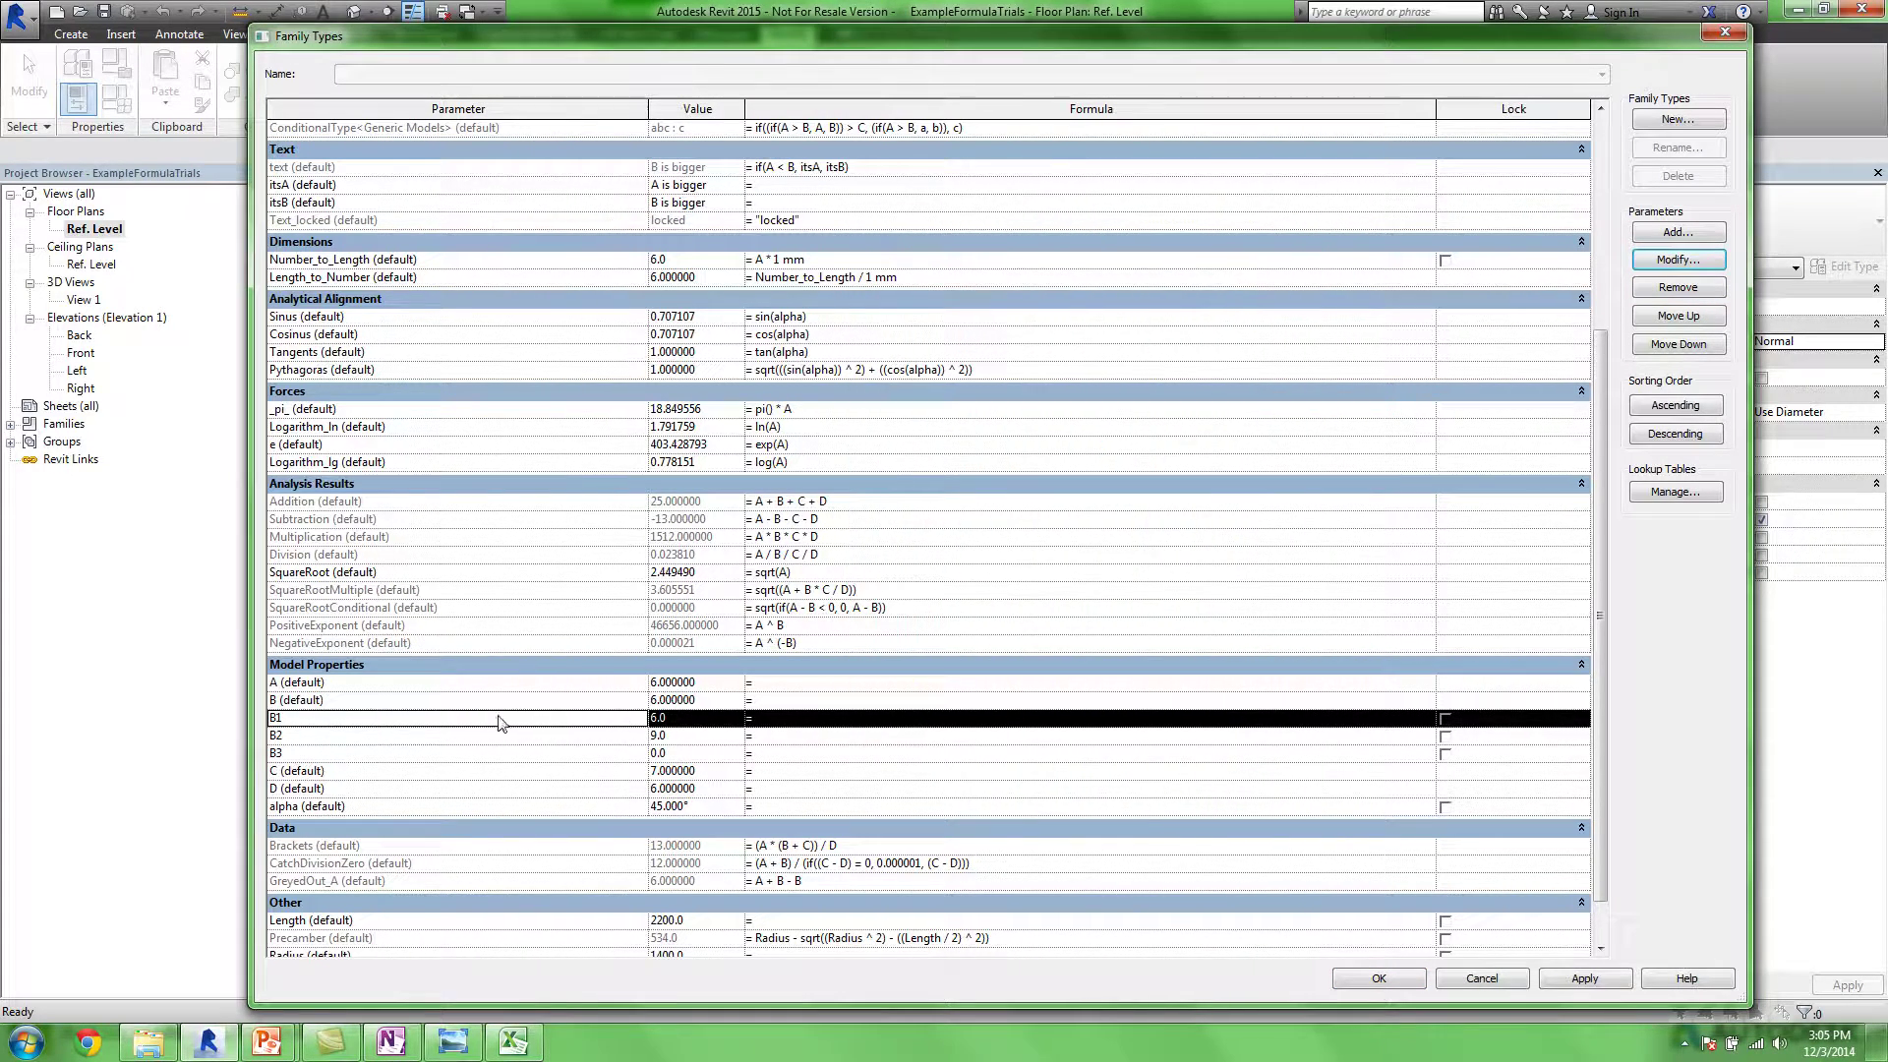
click(453, 738)
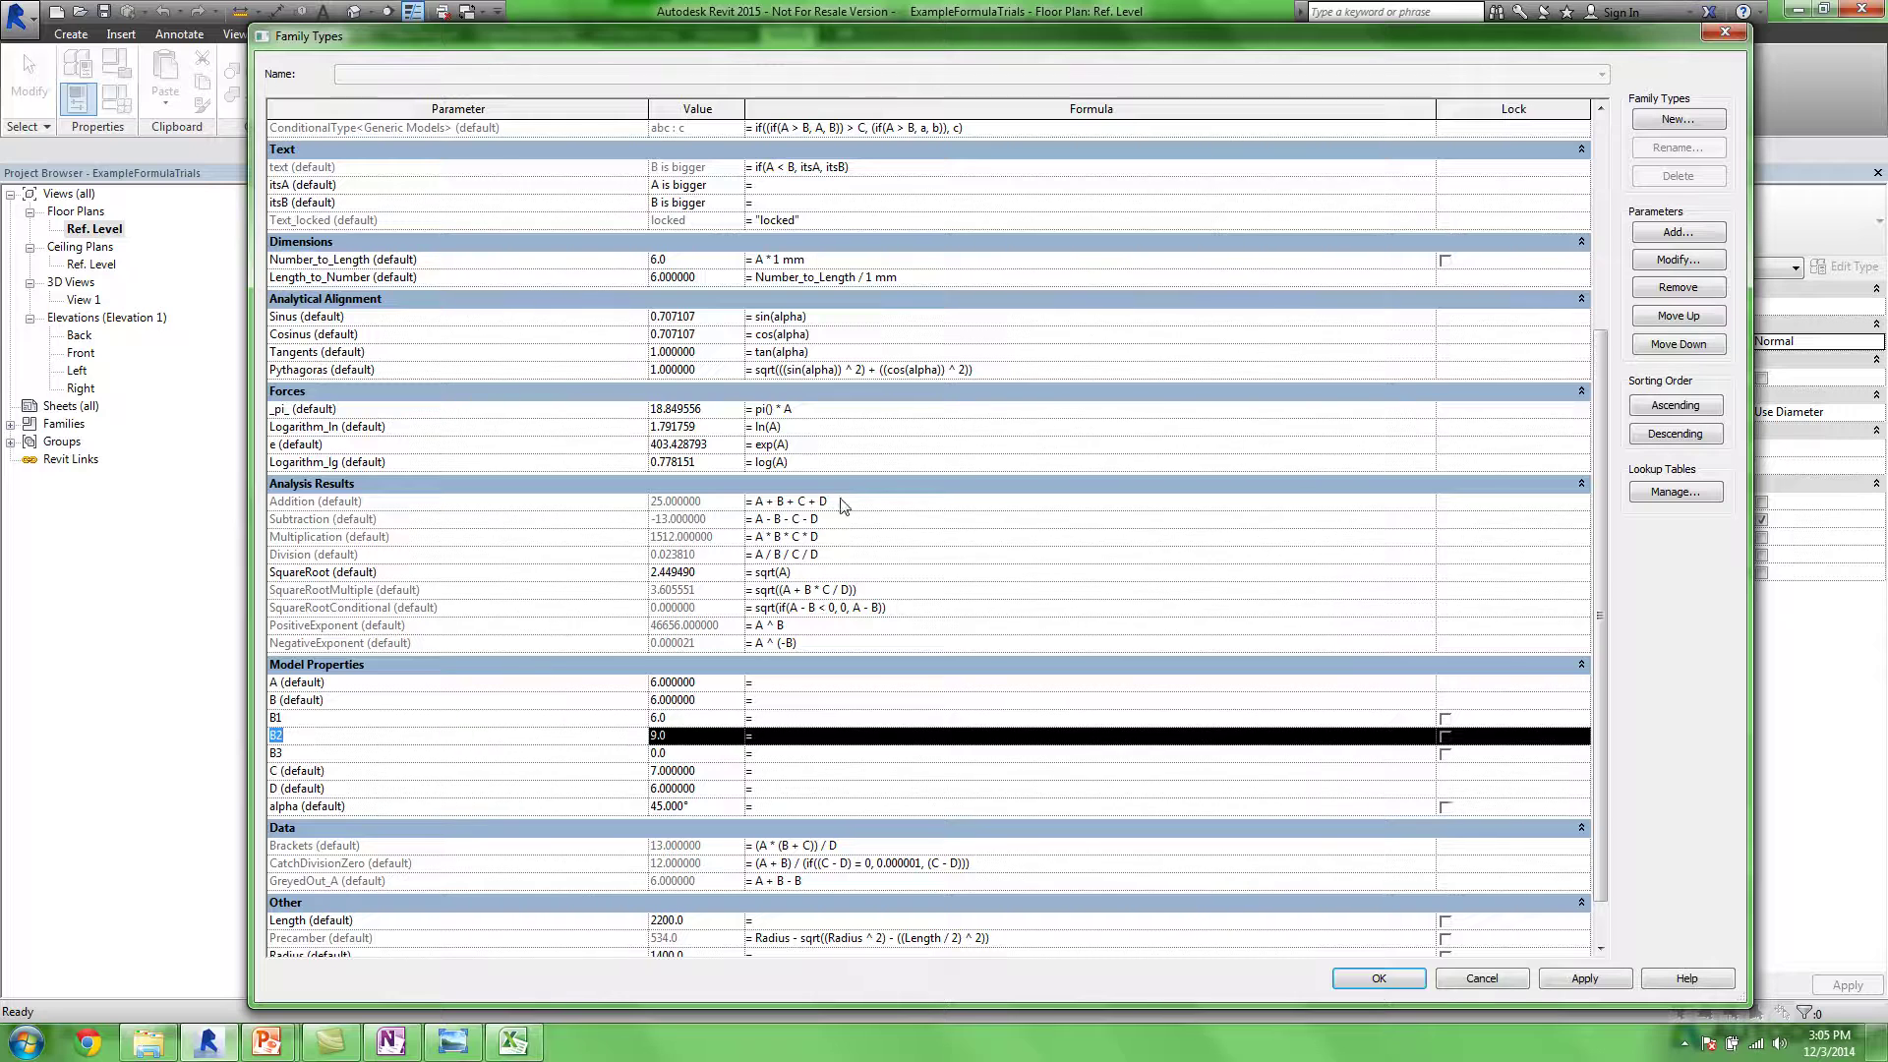
click(1699, 261)
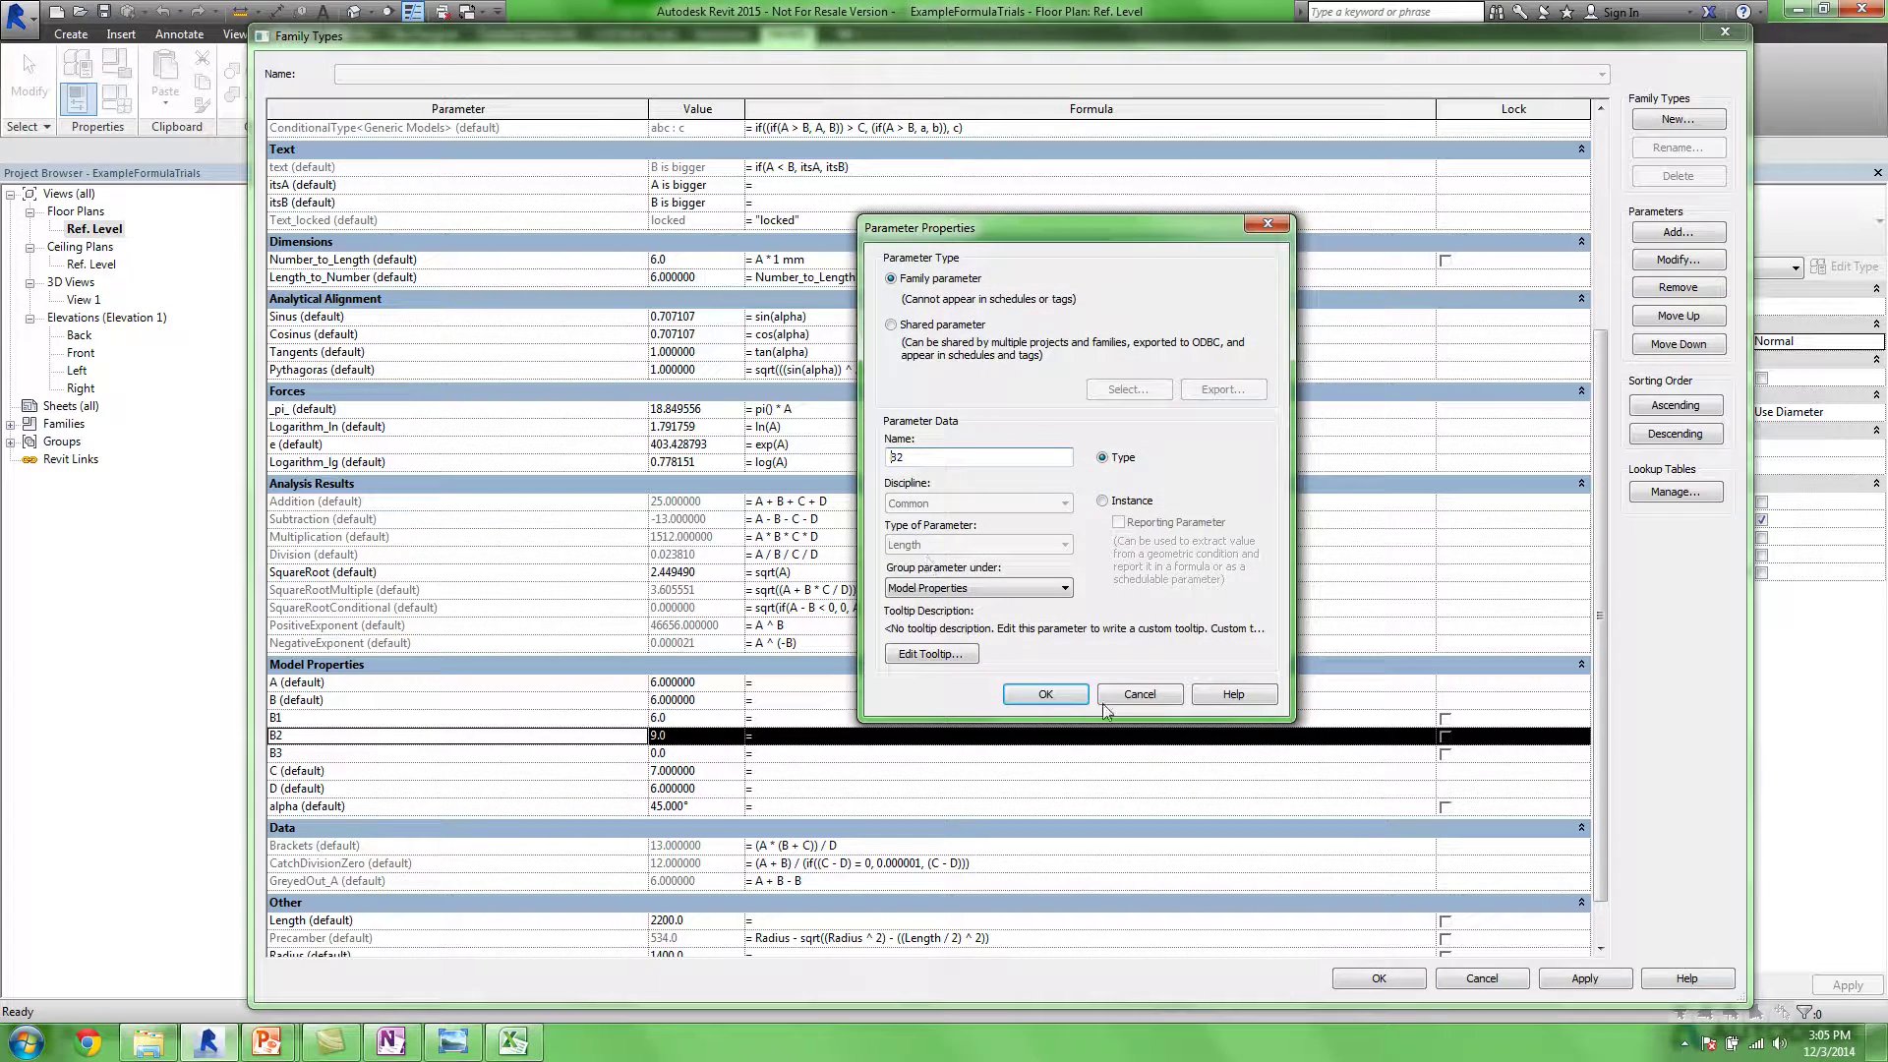
click(1151, 692)
click(521, 754)
click(1679, 259)
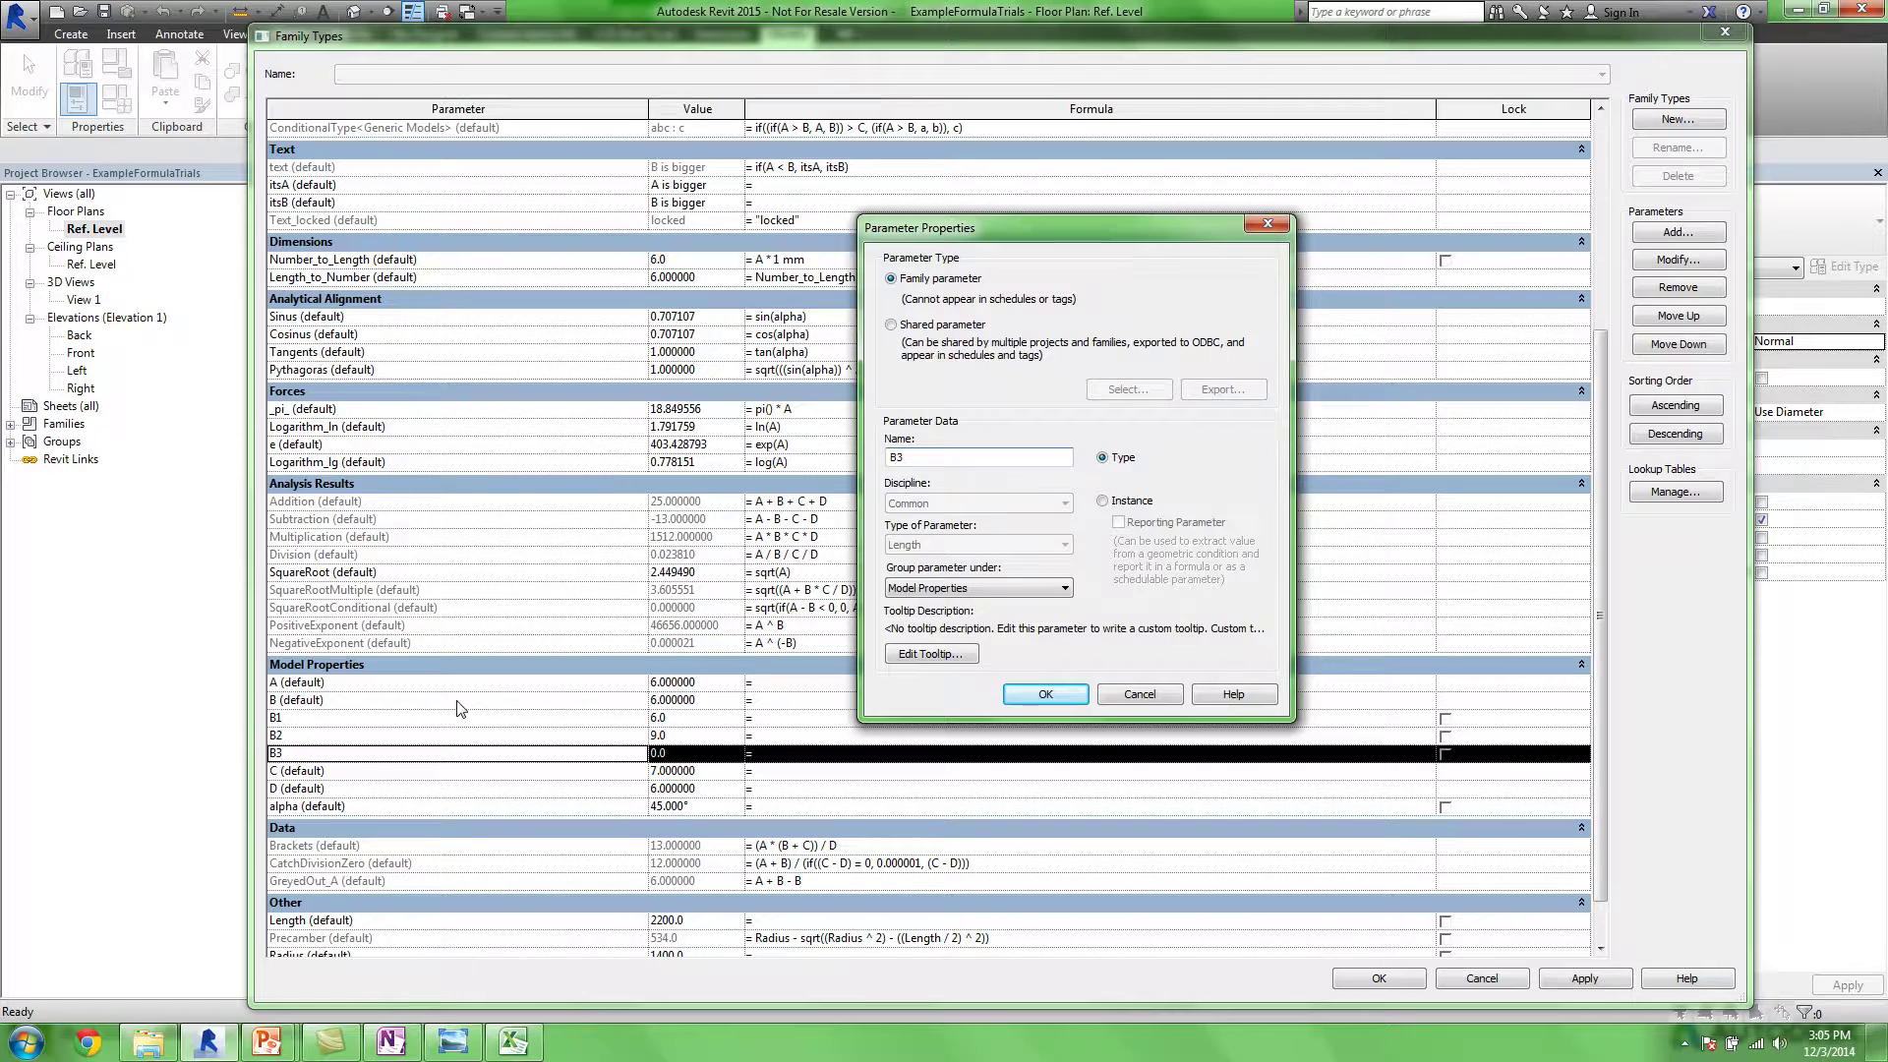
click(1140, 695)
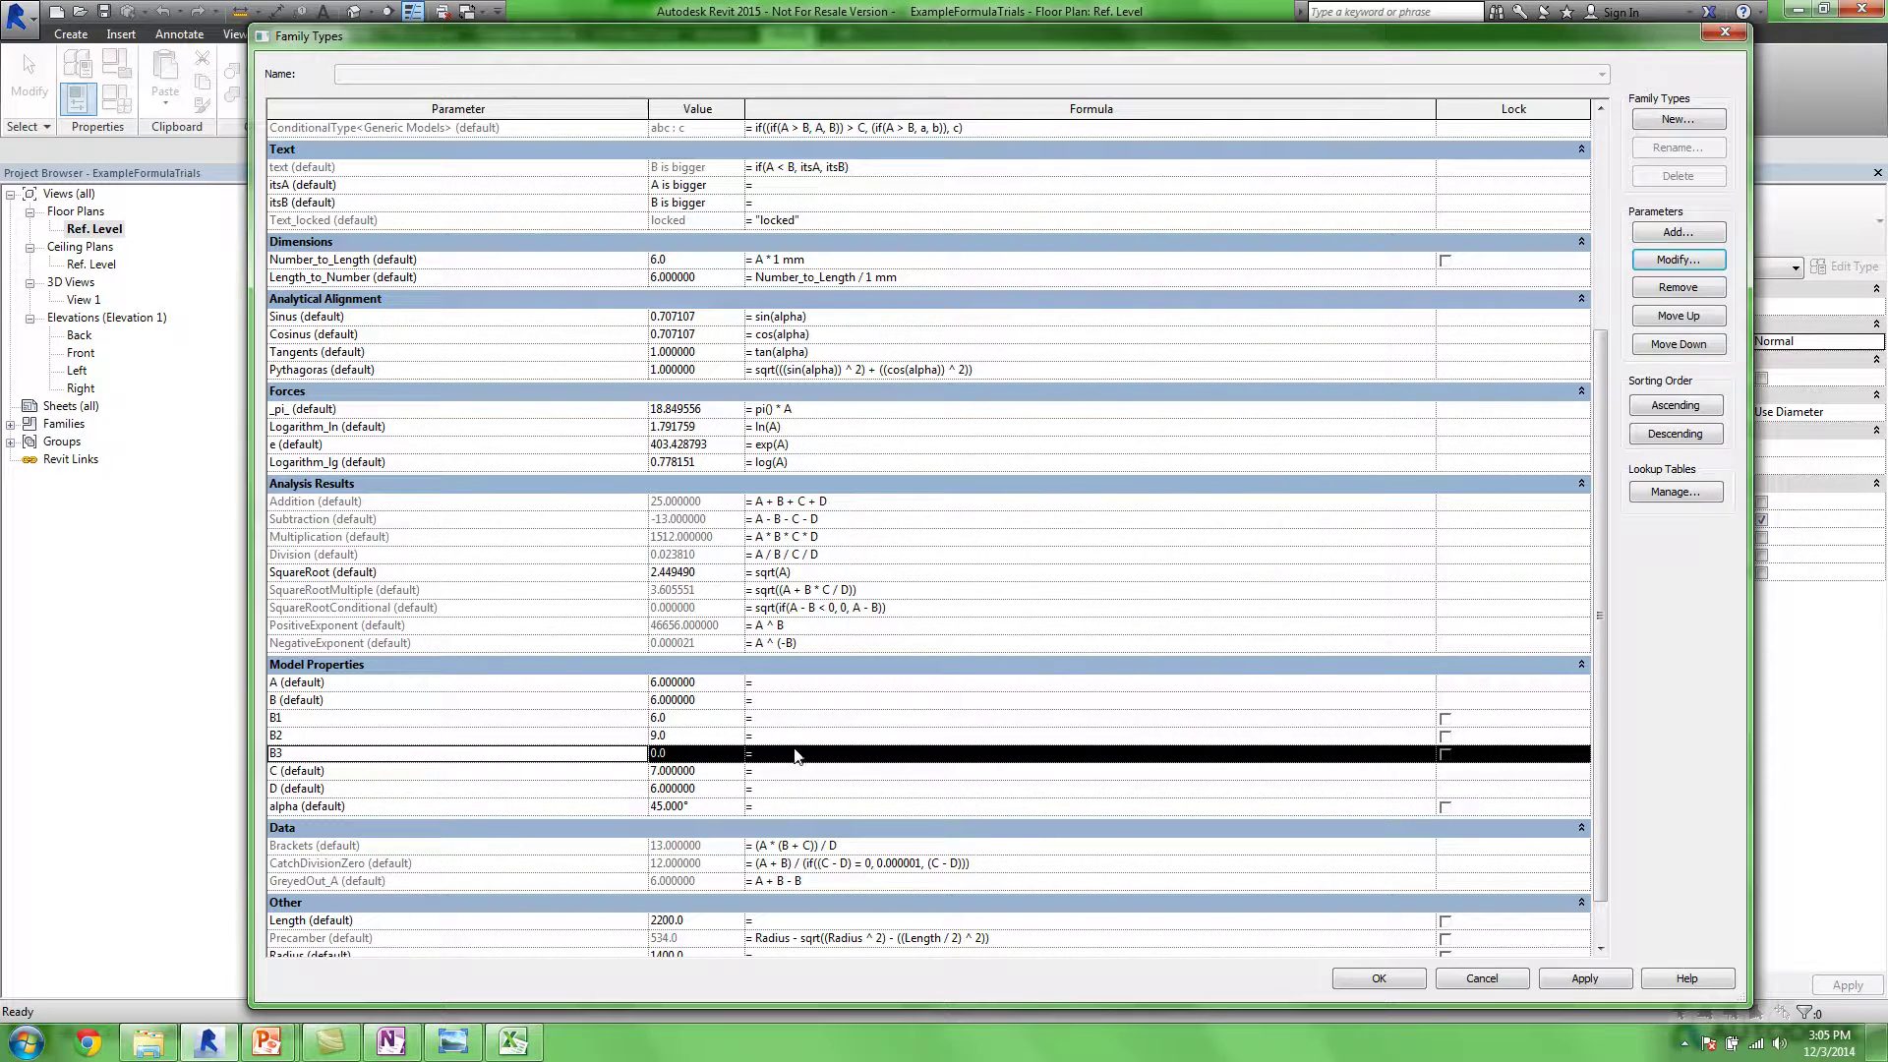
Try the formula (B1/B2+B1/B2+B1/B2+B1/B2+B1/B2+B1/B2)1mm for parameter B3
click(806, 755)
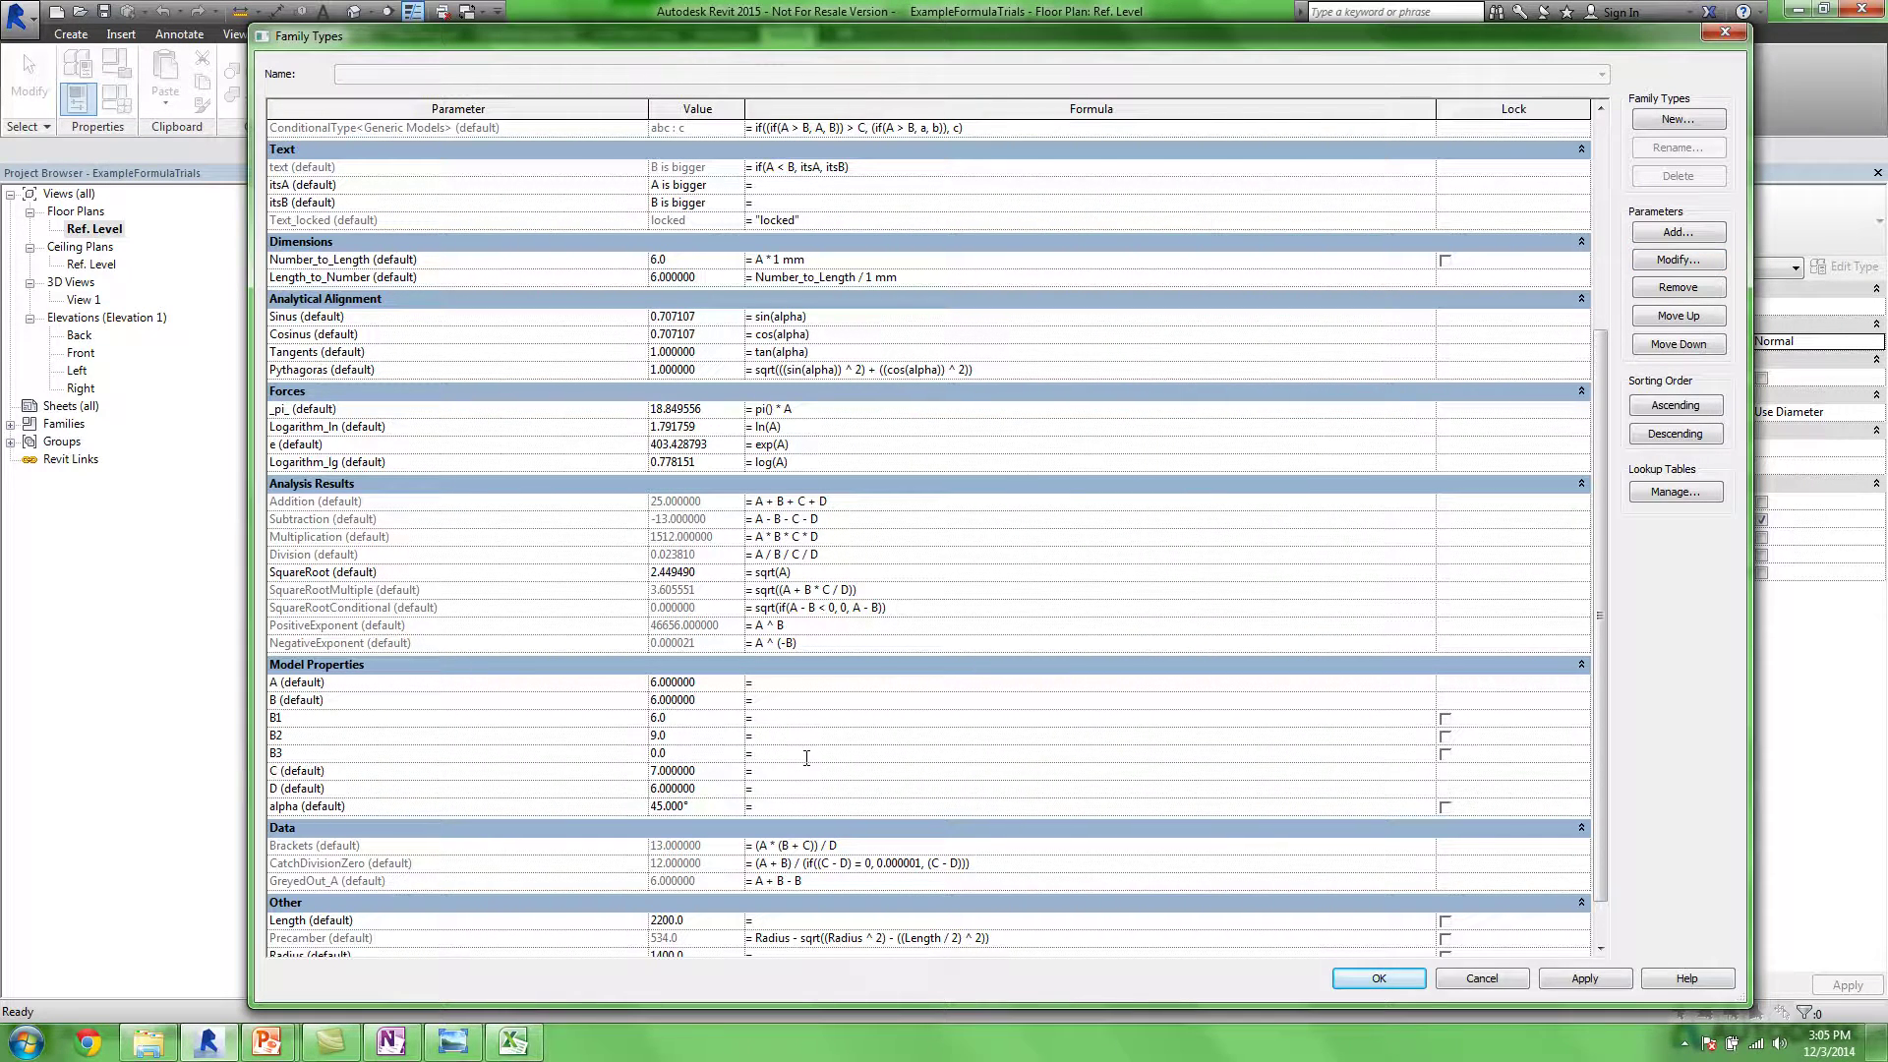
text(B1/B2+B1/B2+B1/B2+B1/B2+B1/B2+B1/B2)
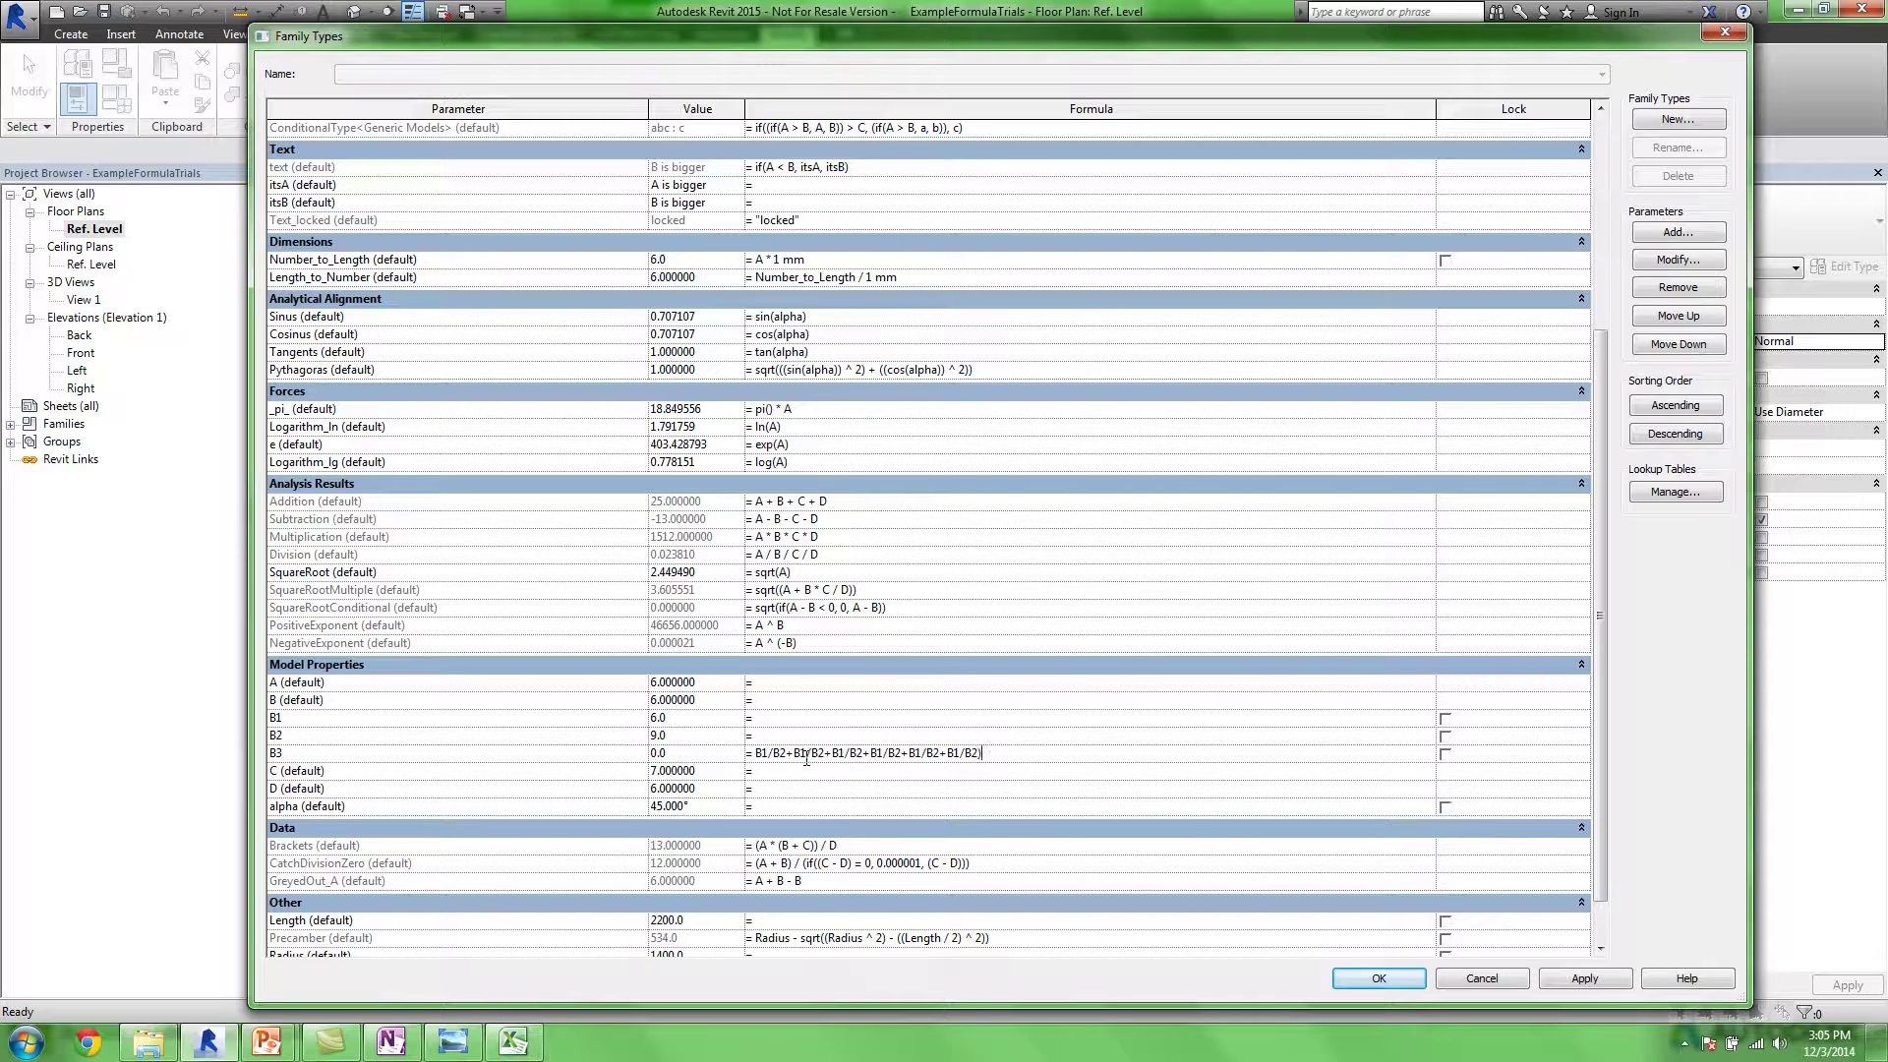
click(754, 752)
text(()
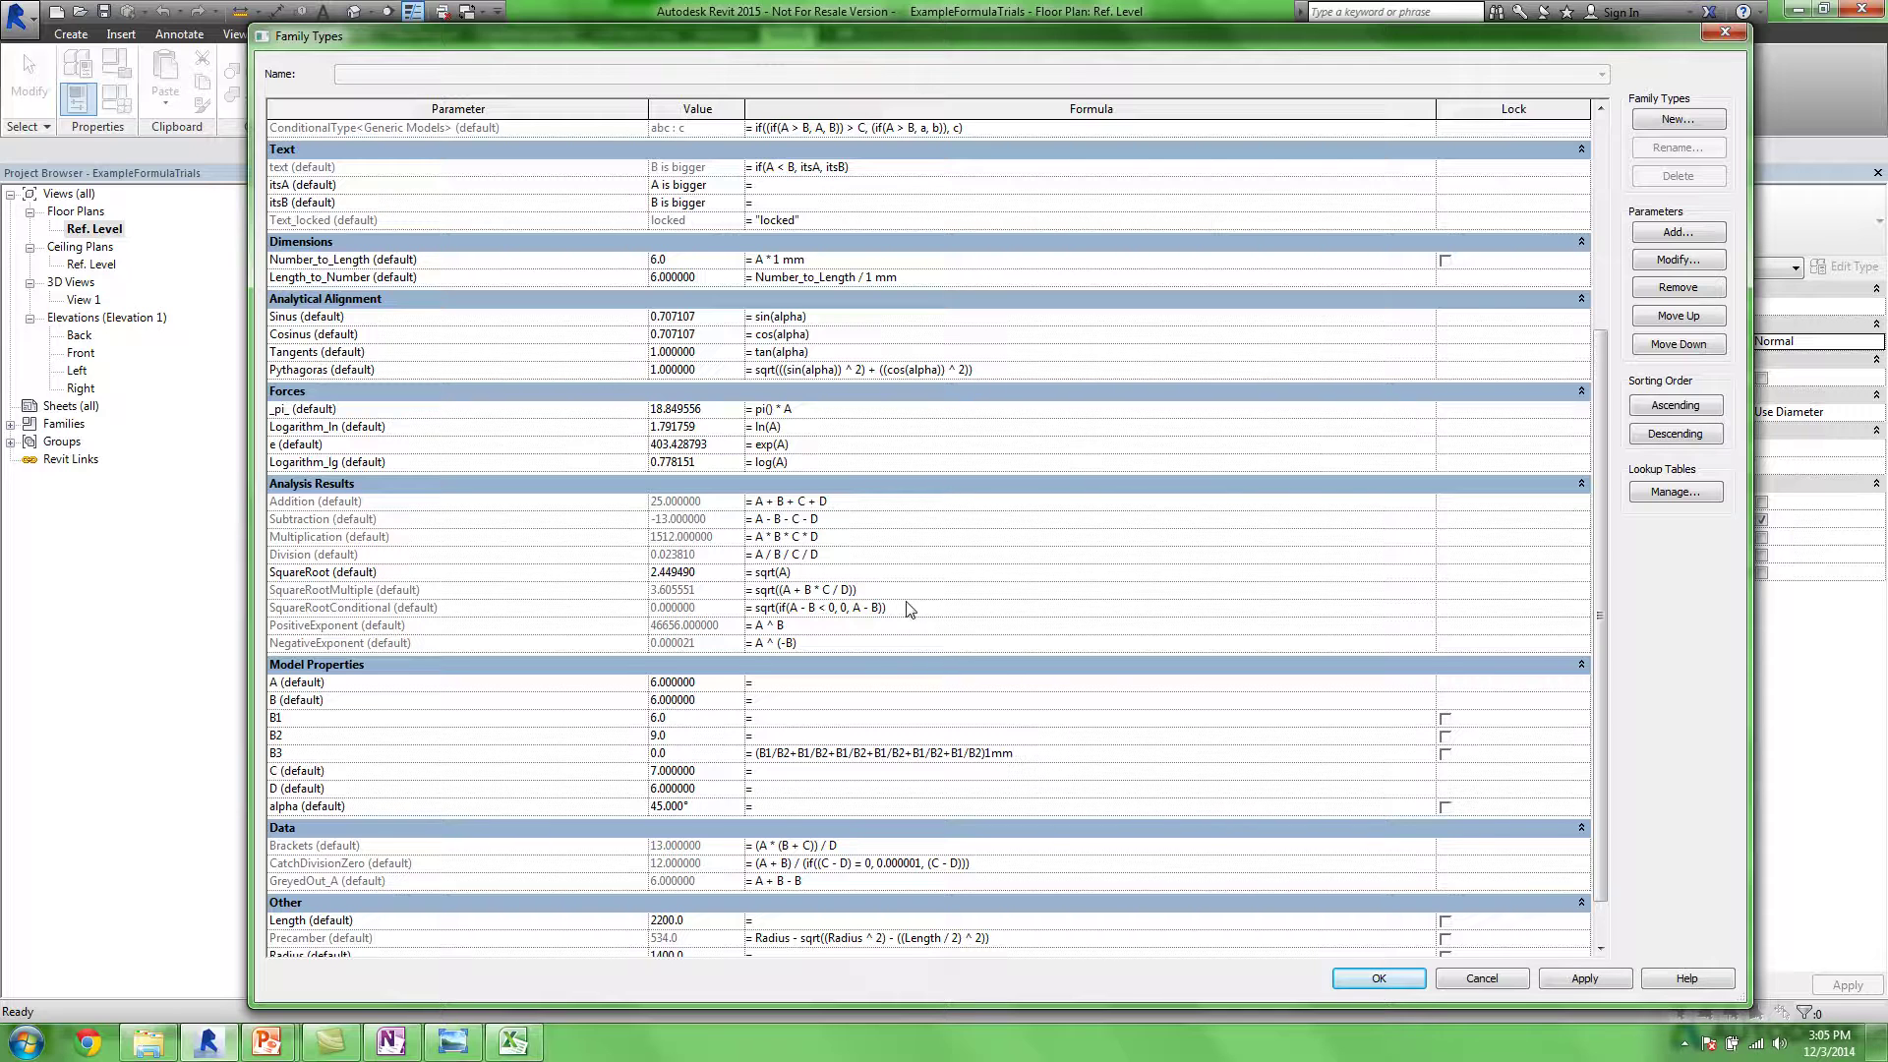
key(Return)
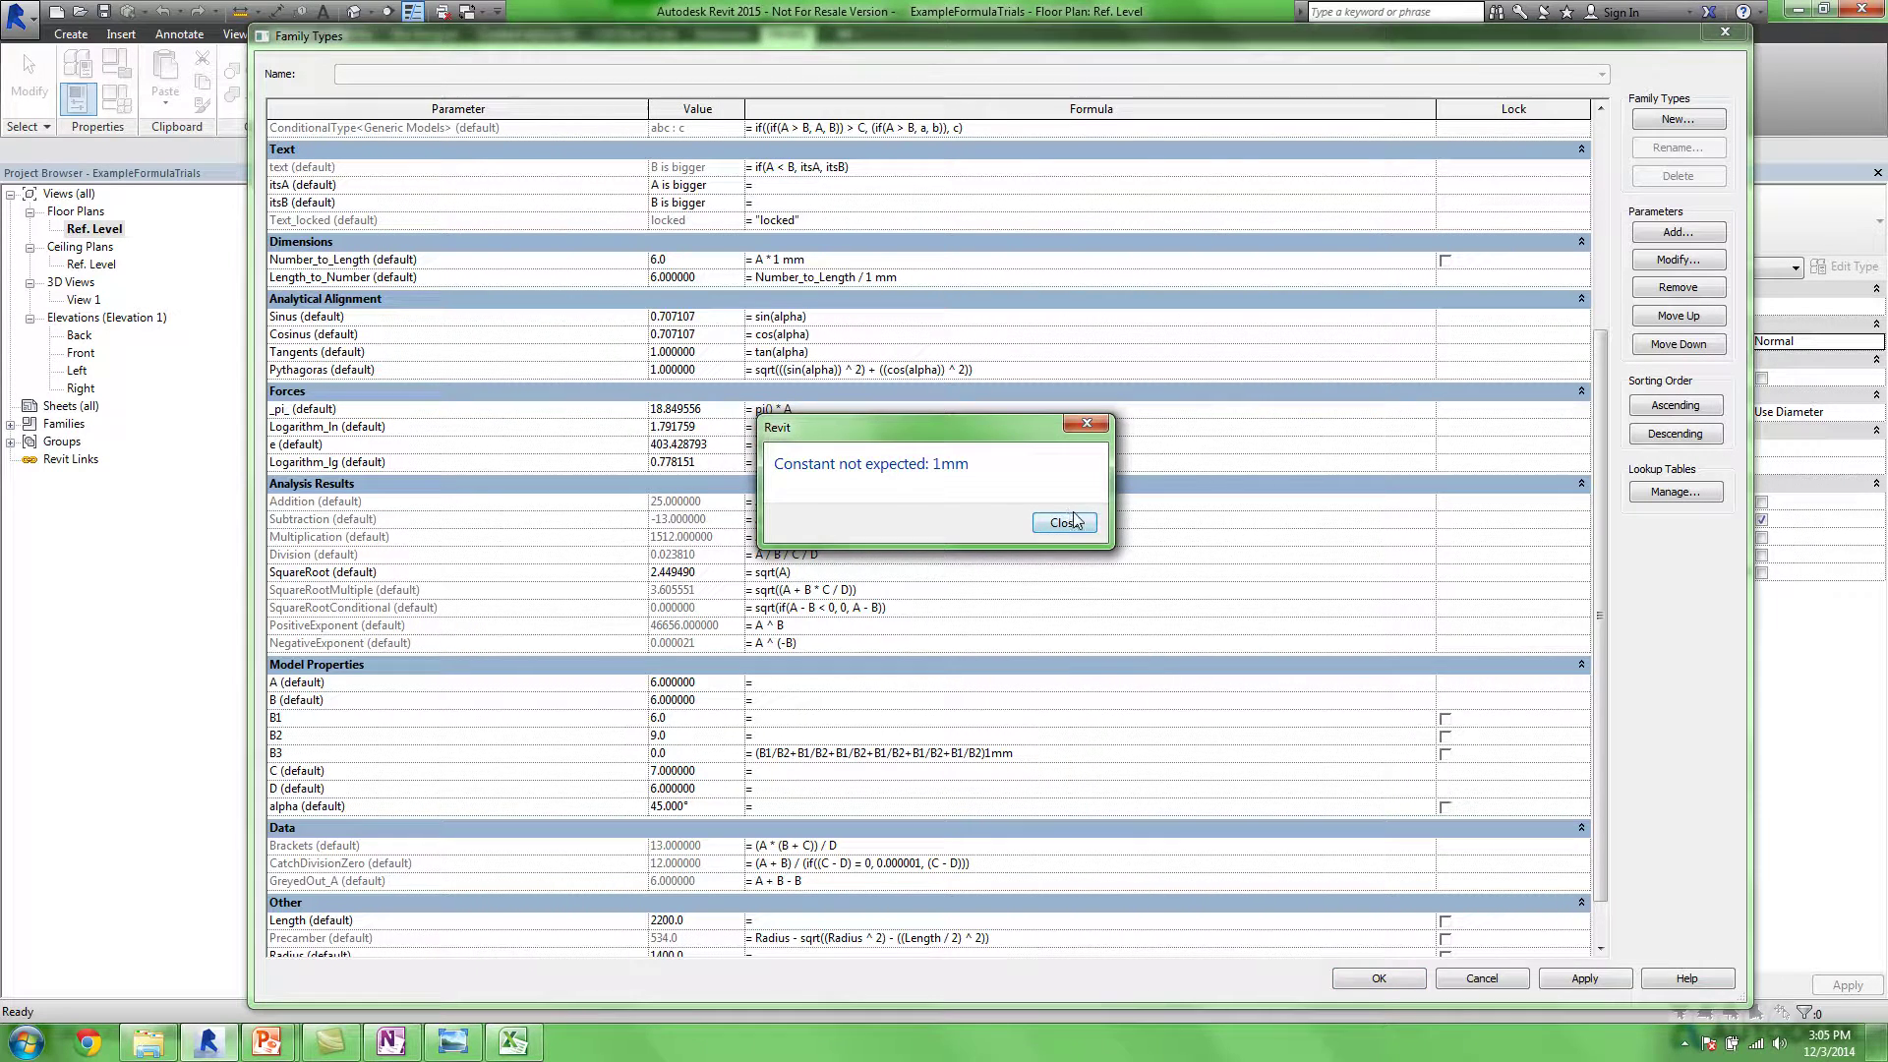
click(1061, 522)
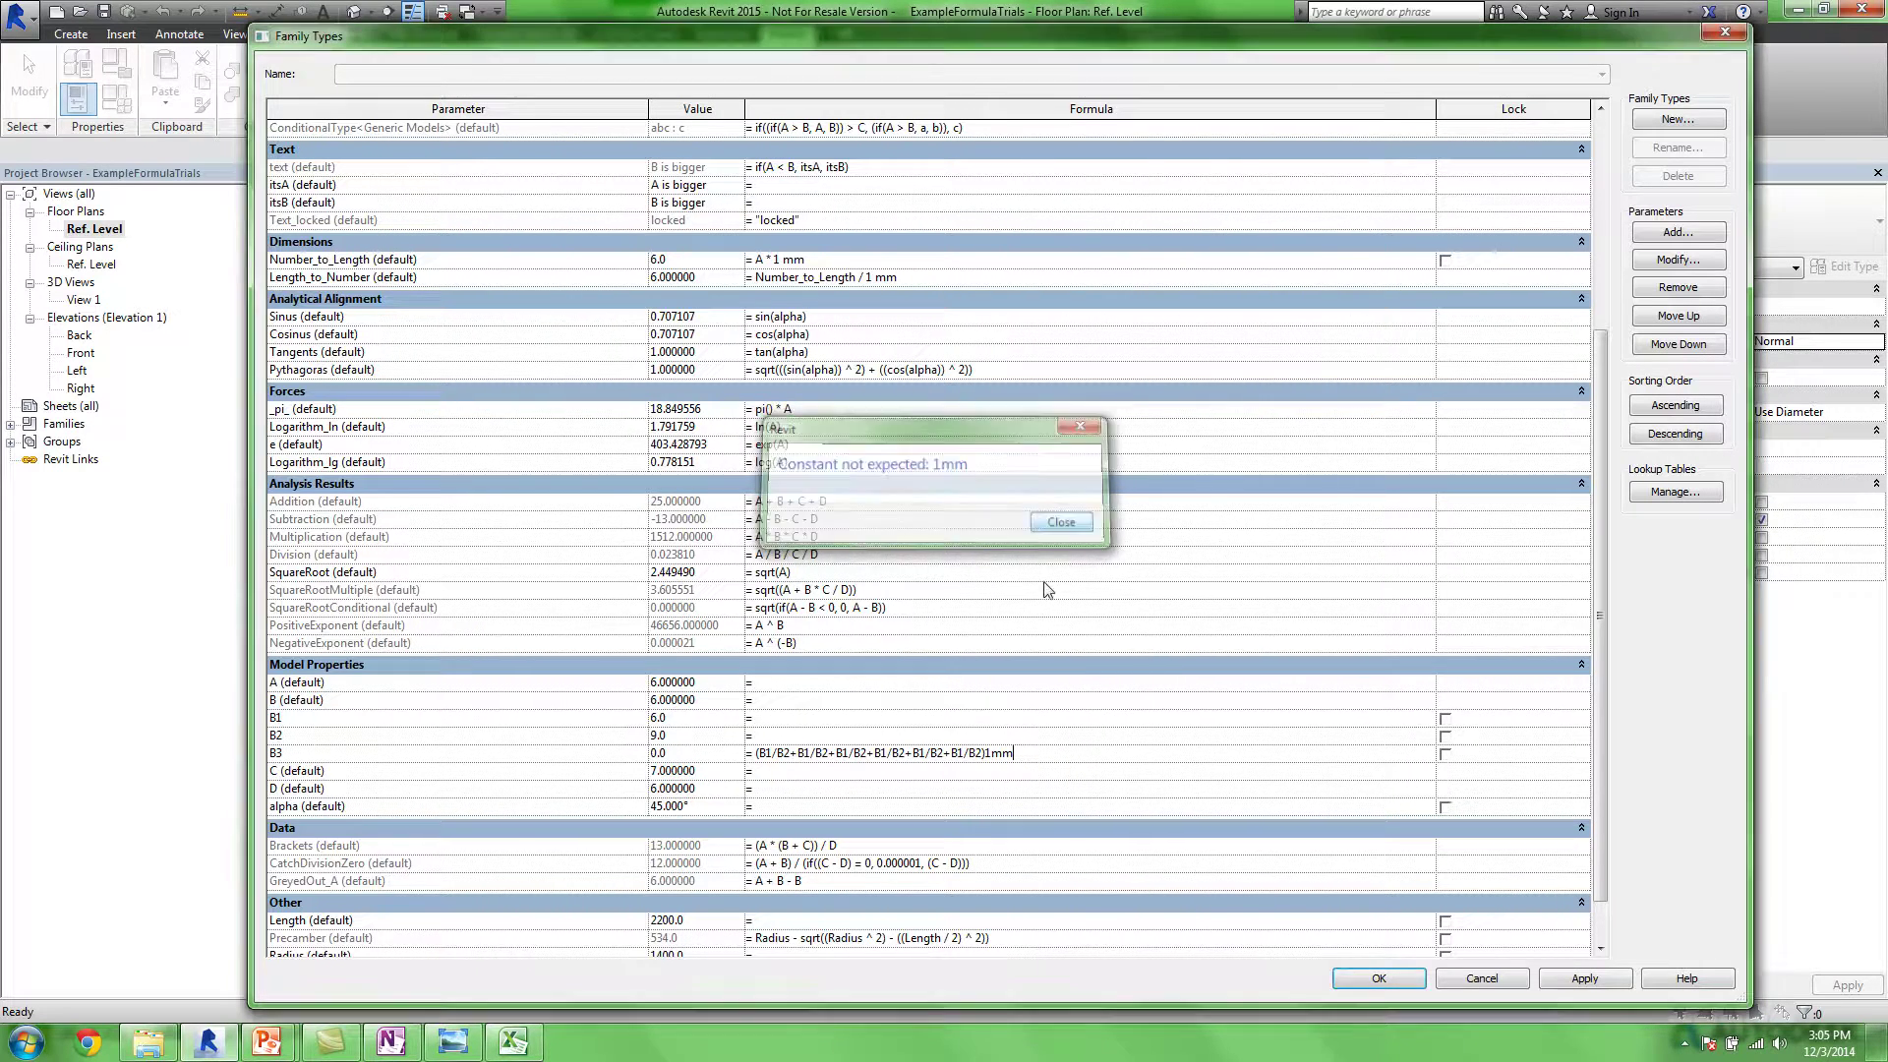
Correct the formula of parameter B3 by inserting a multiplication sign before 1mm
click(987, 754)
text(*)
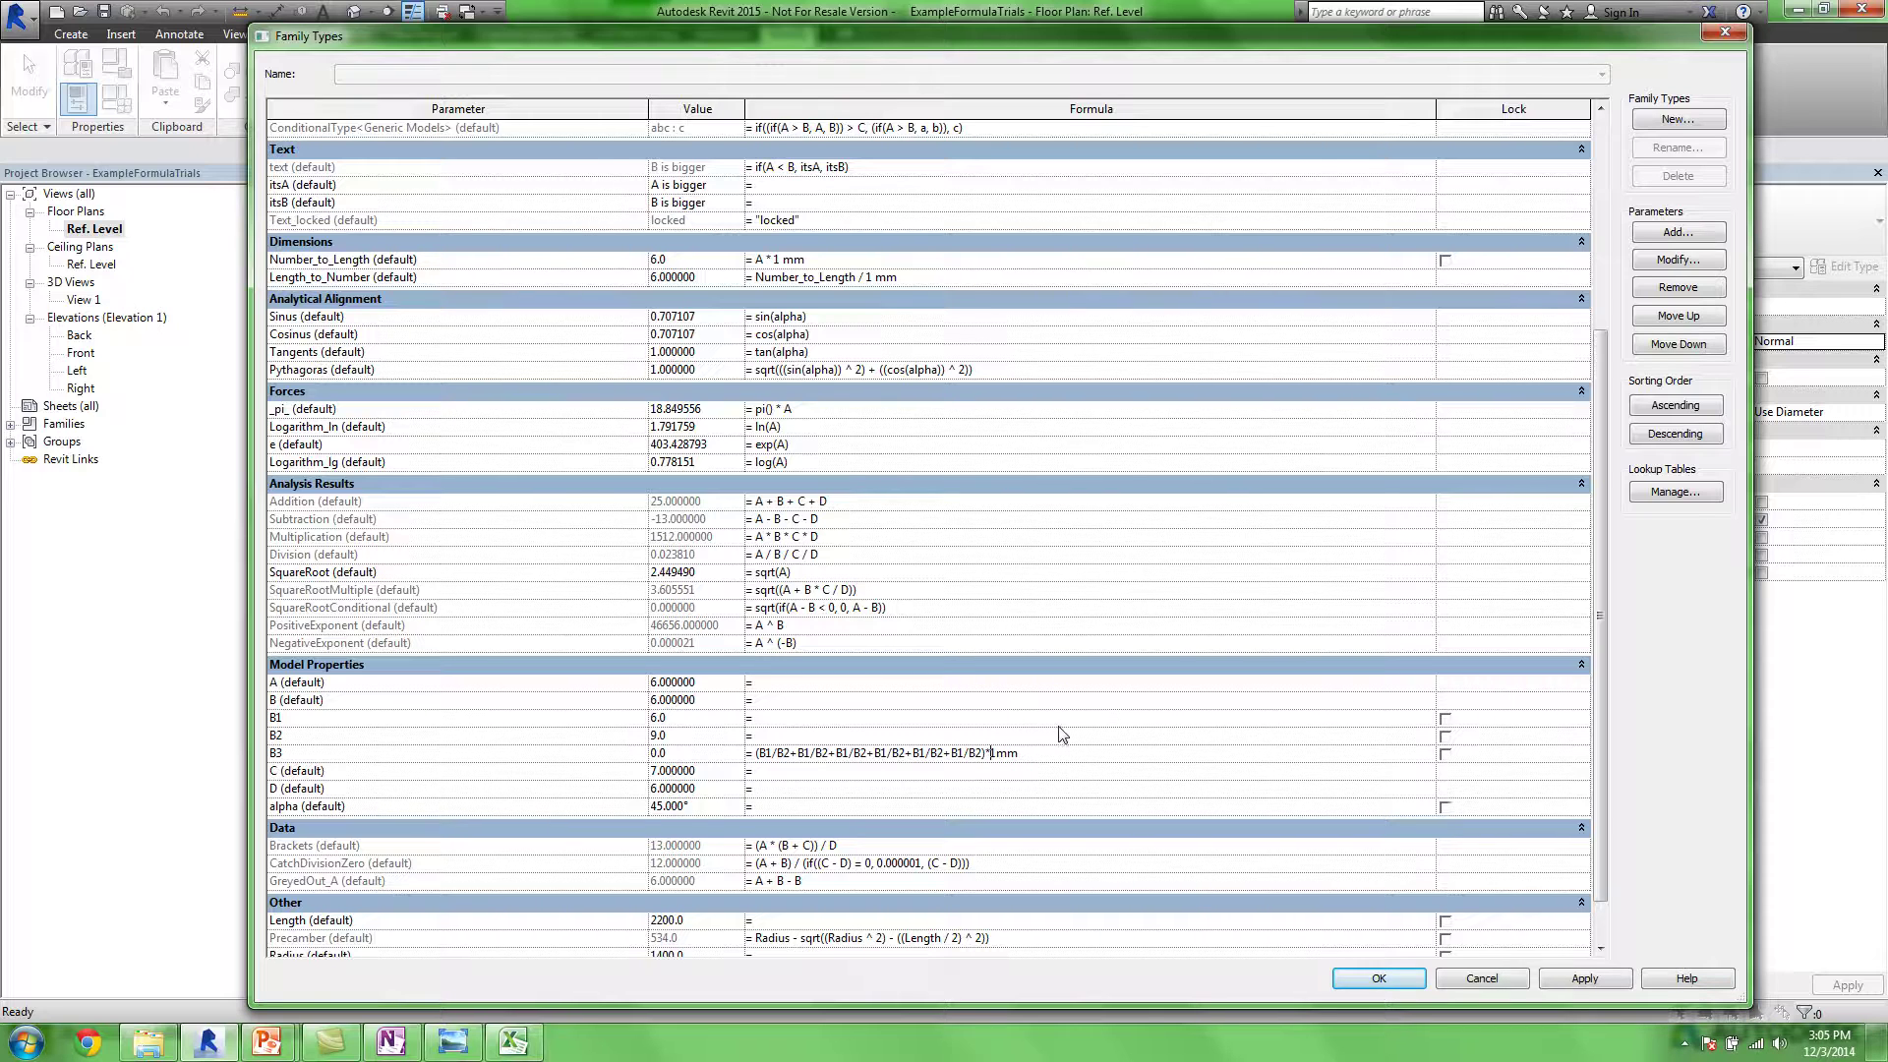
click(907, 737)
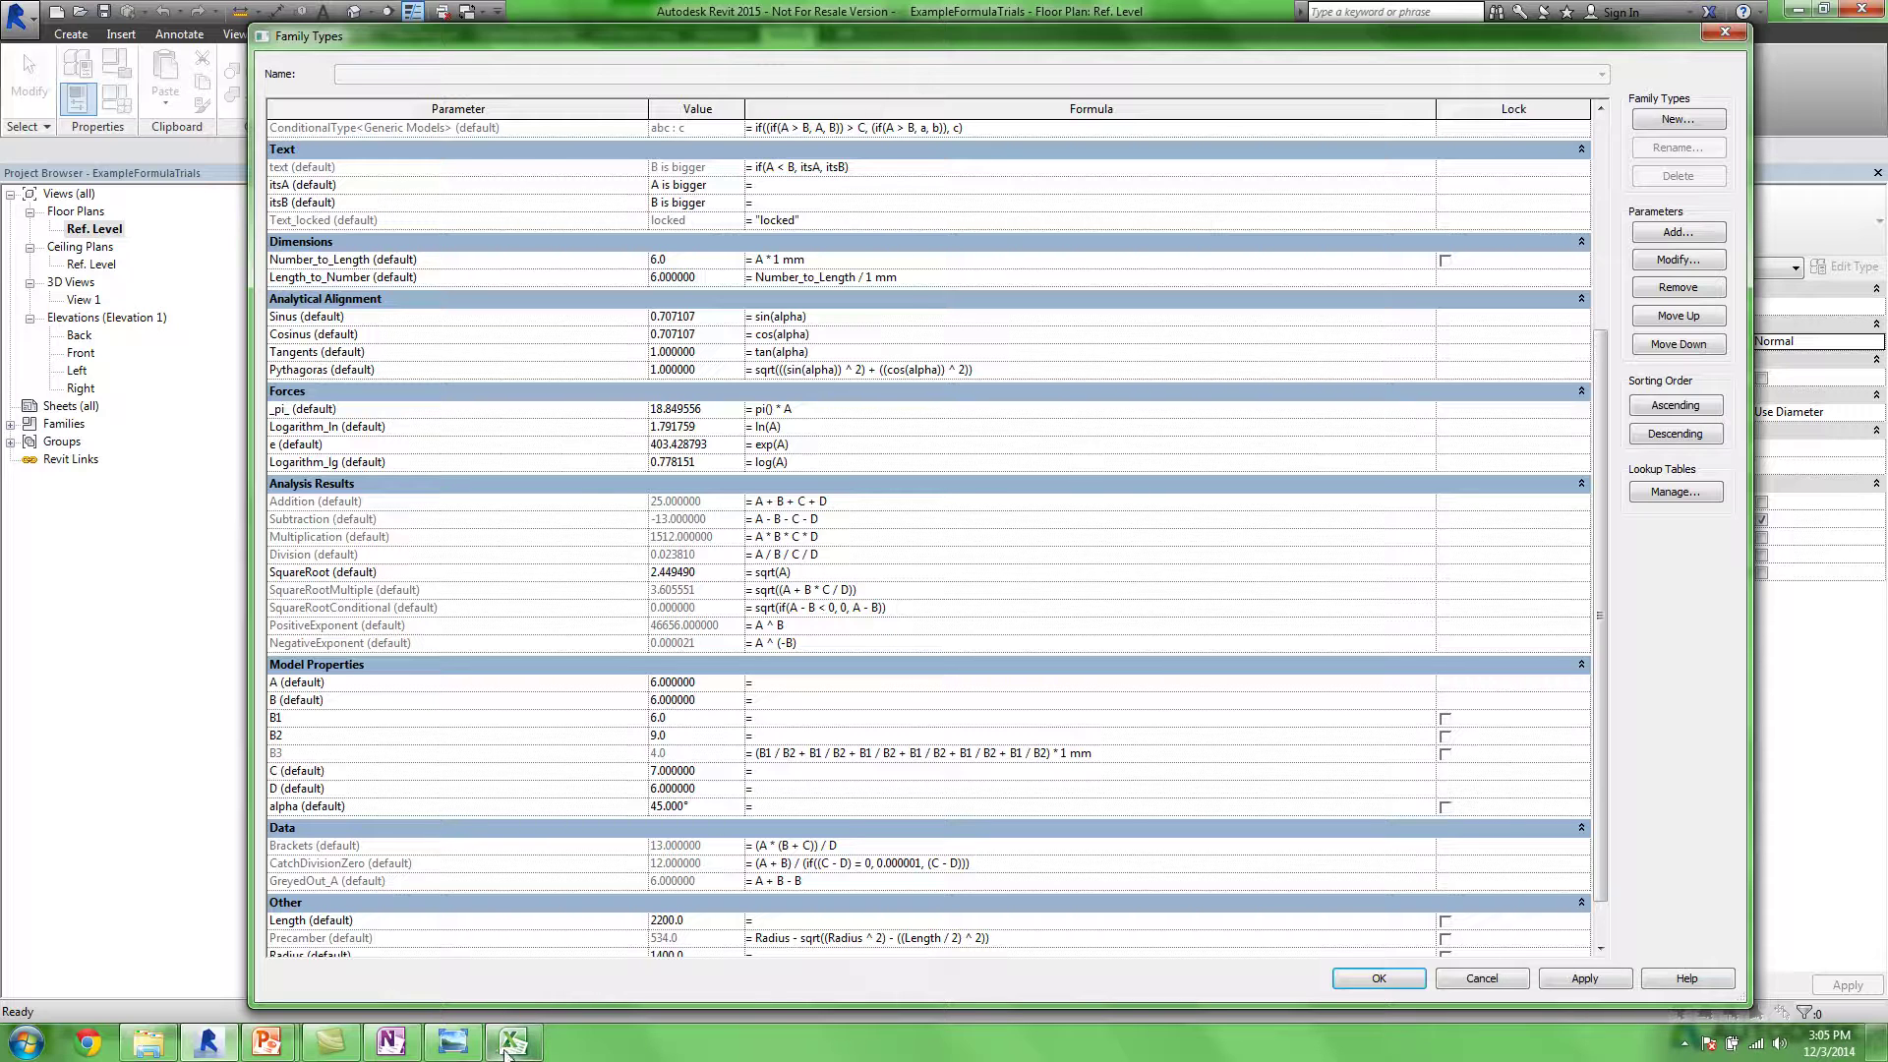
Close the family types window and the ExampleFormulaTrials family
mouse_move(513, 1041)
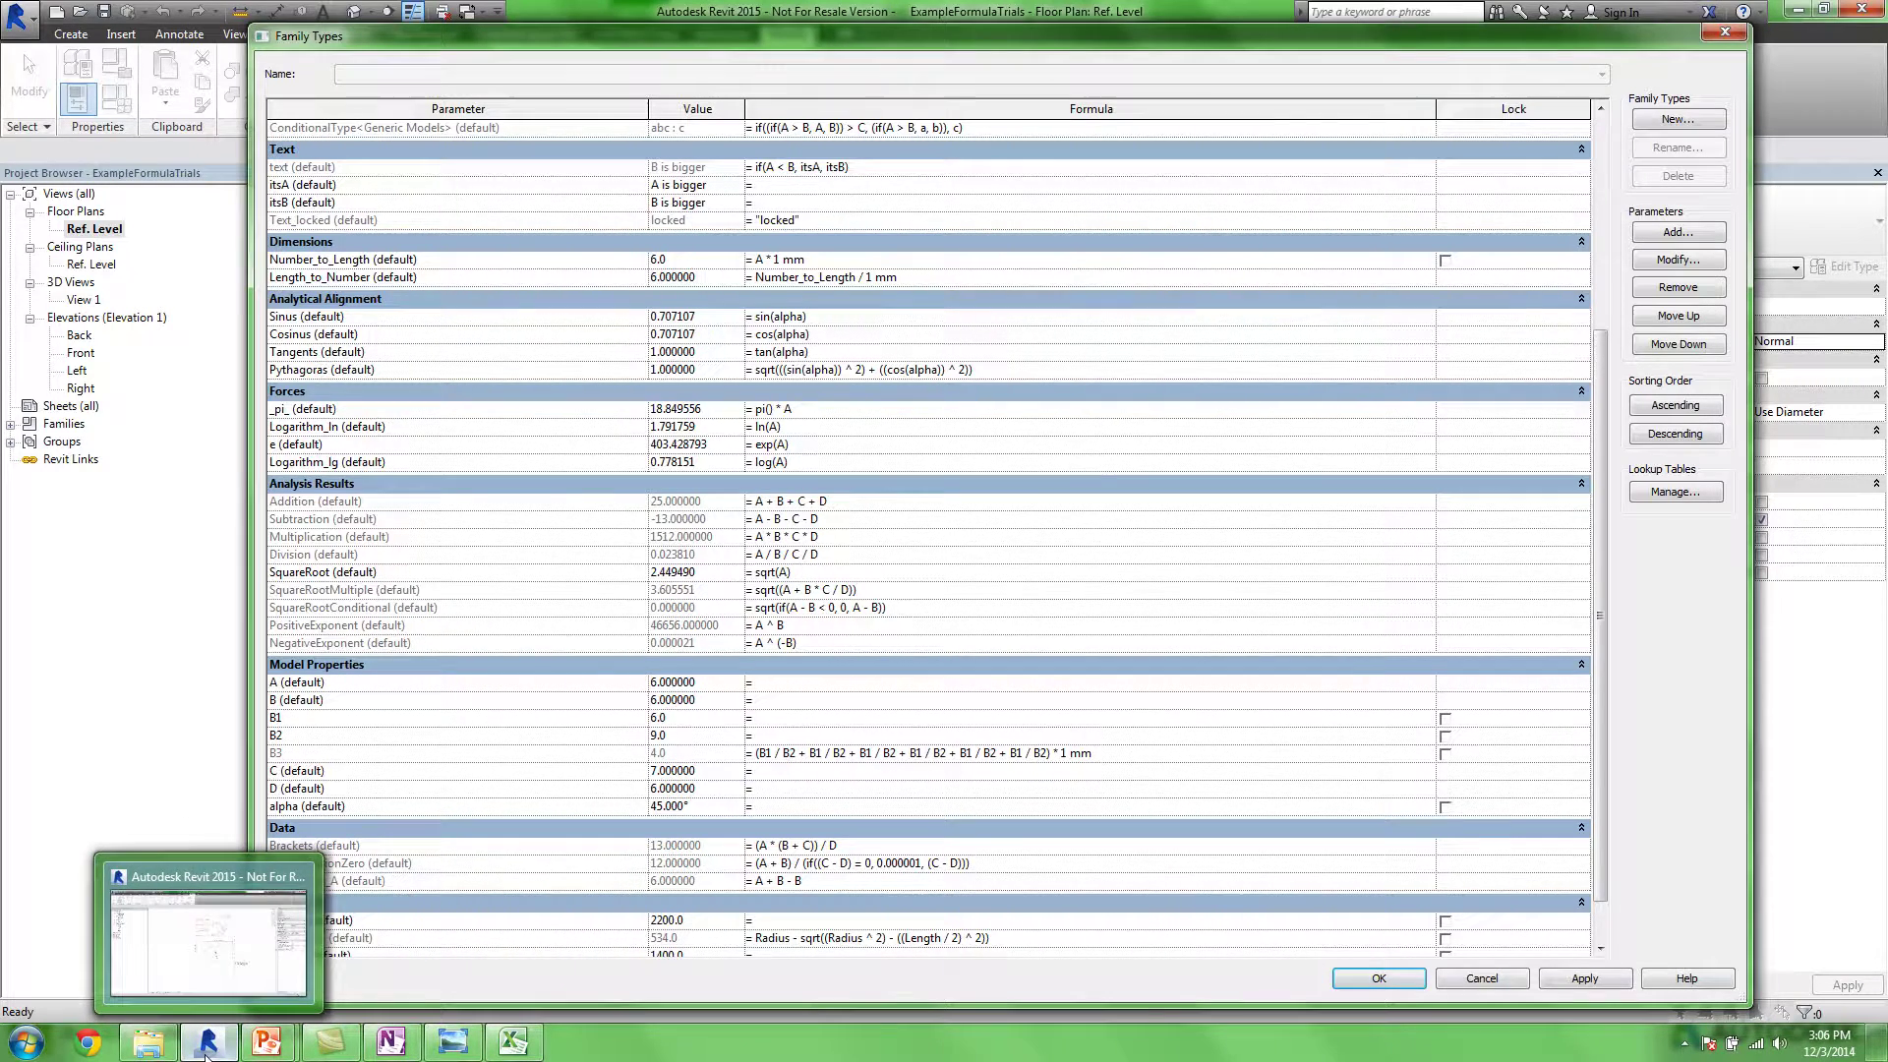
mouse_move(267, 1042)
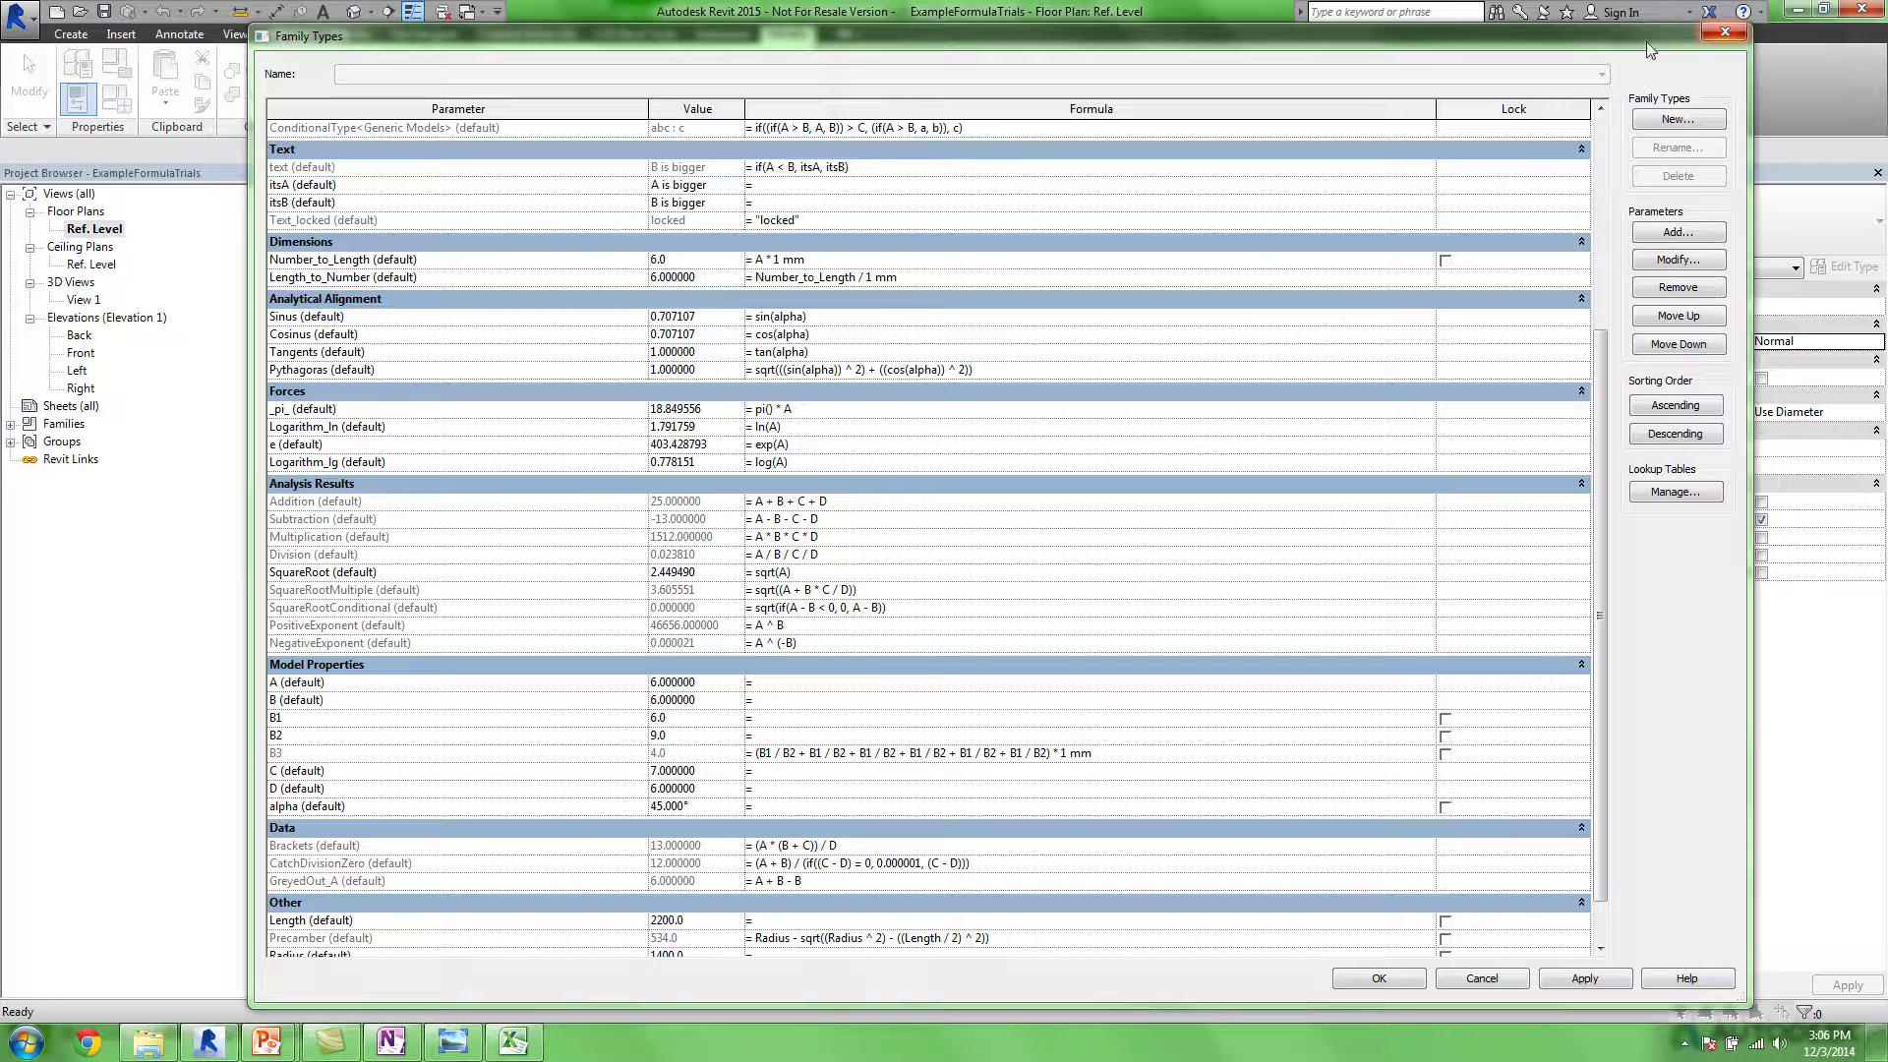
click(1726, 31)
click(1584, 180)
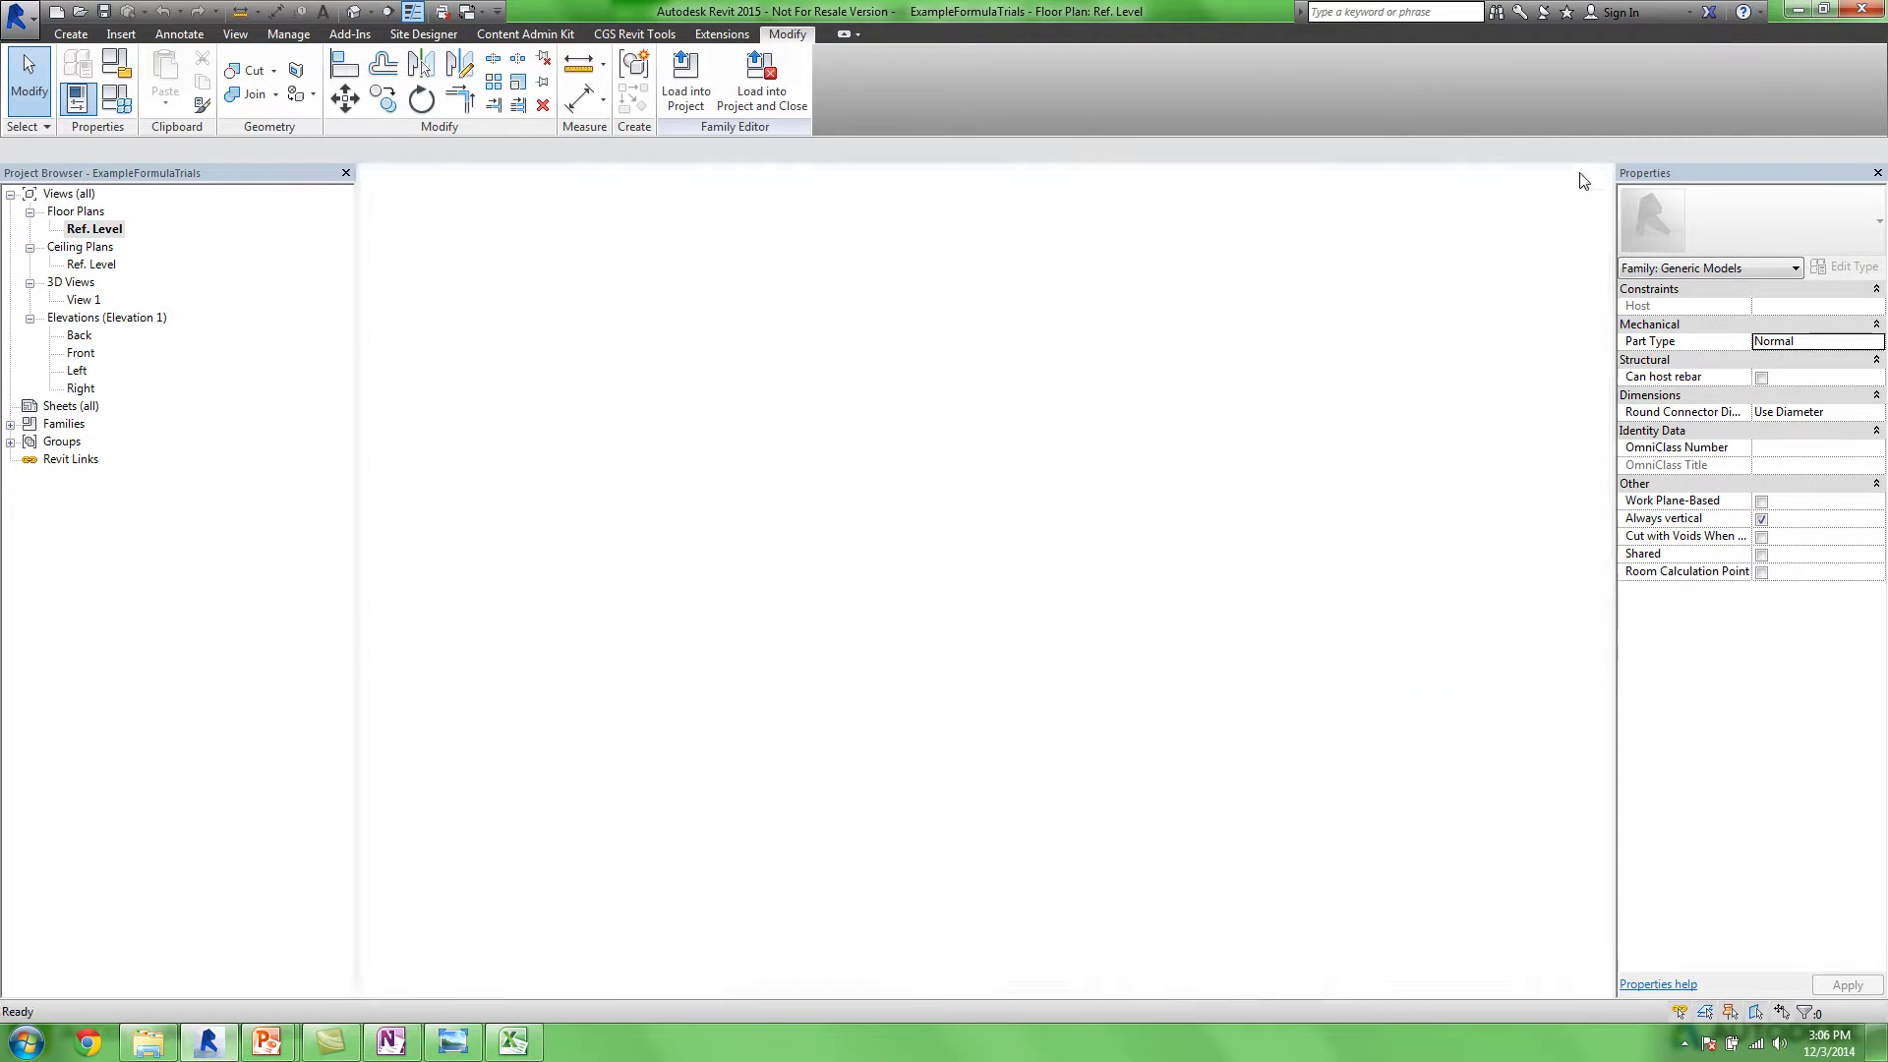
click(1585, 179)
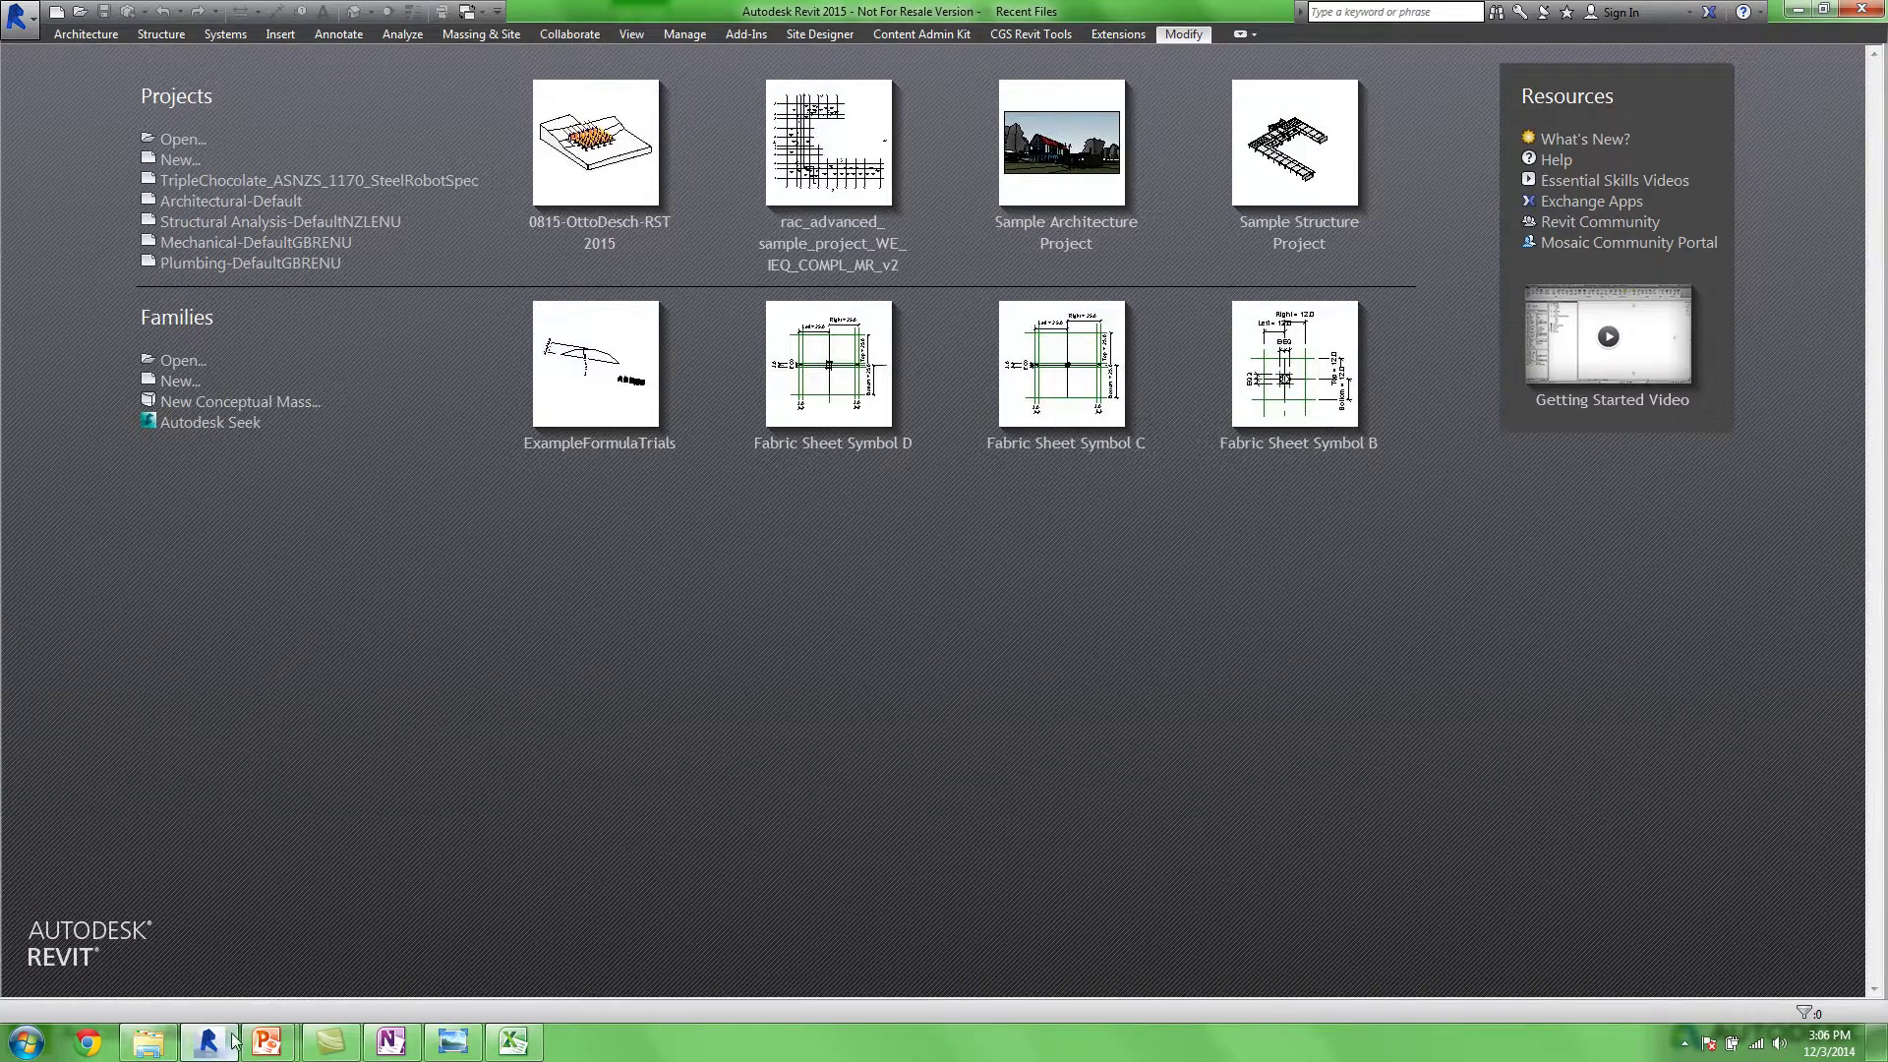
key(alt+Tab)
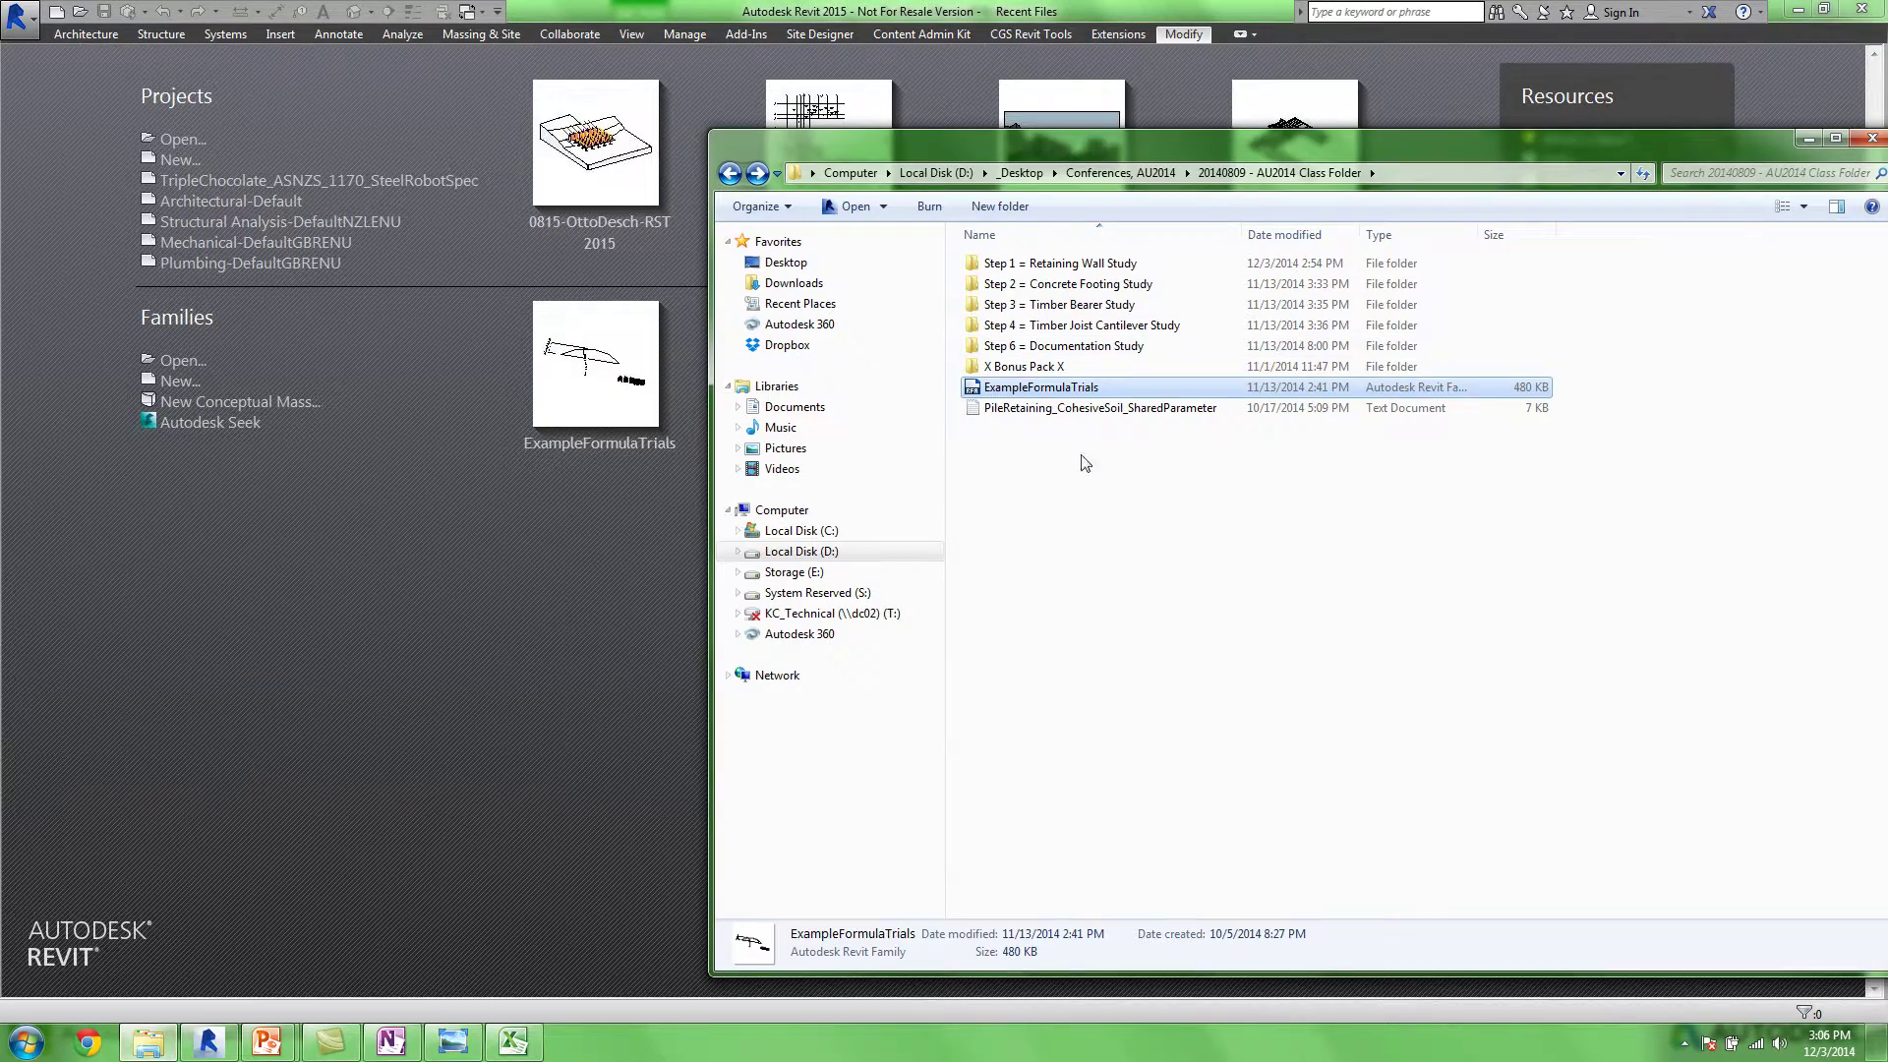
click(1069, 488)
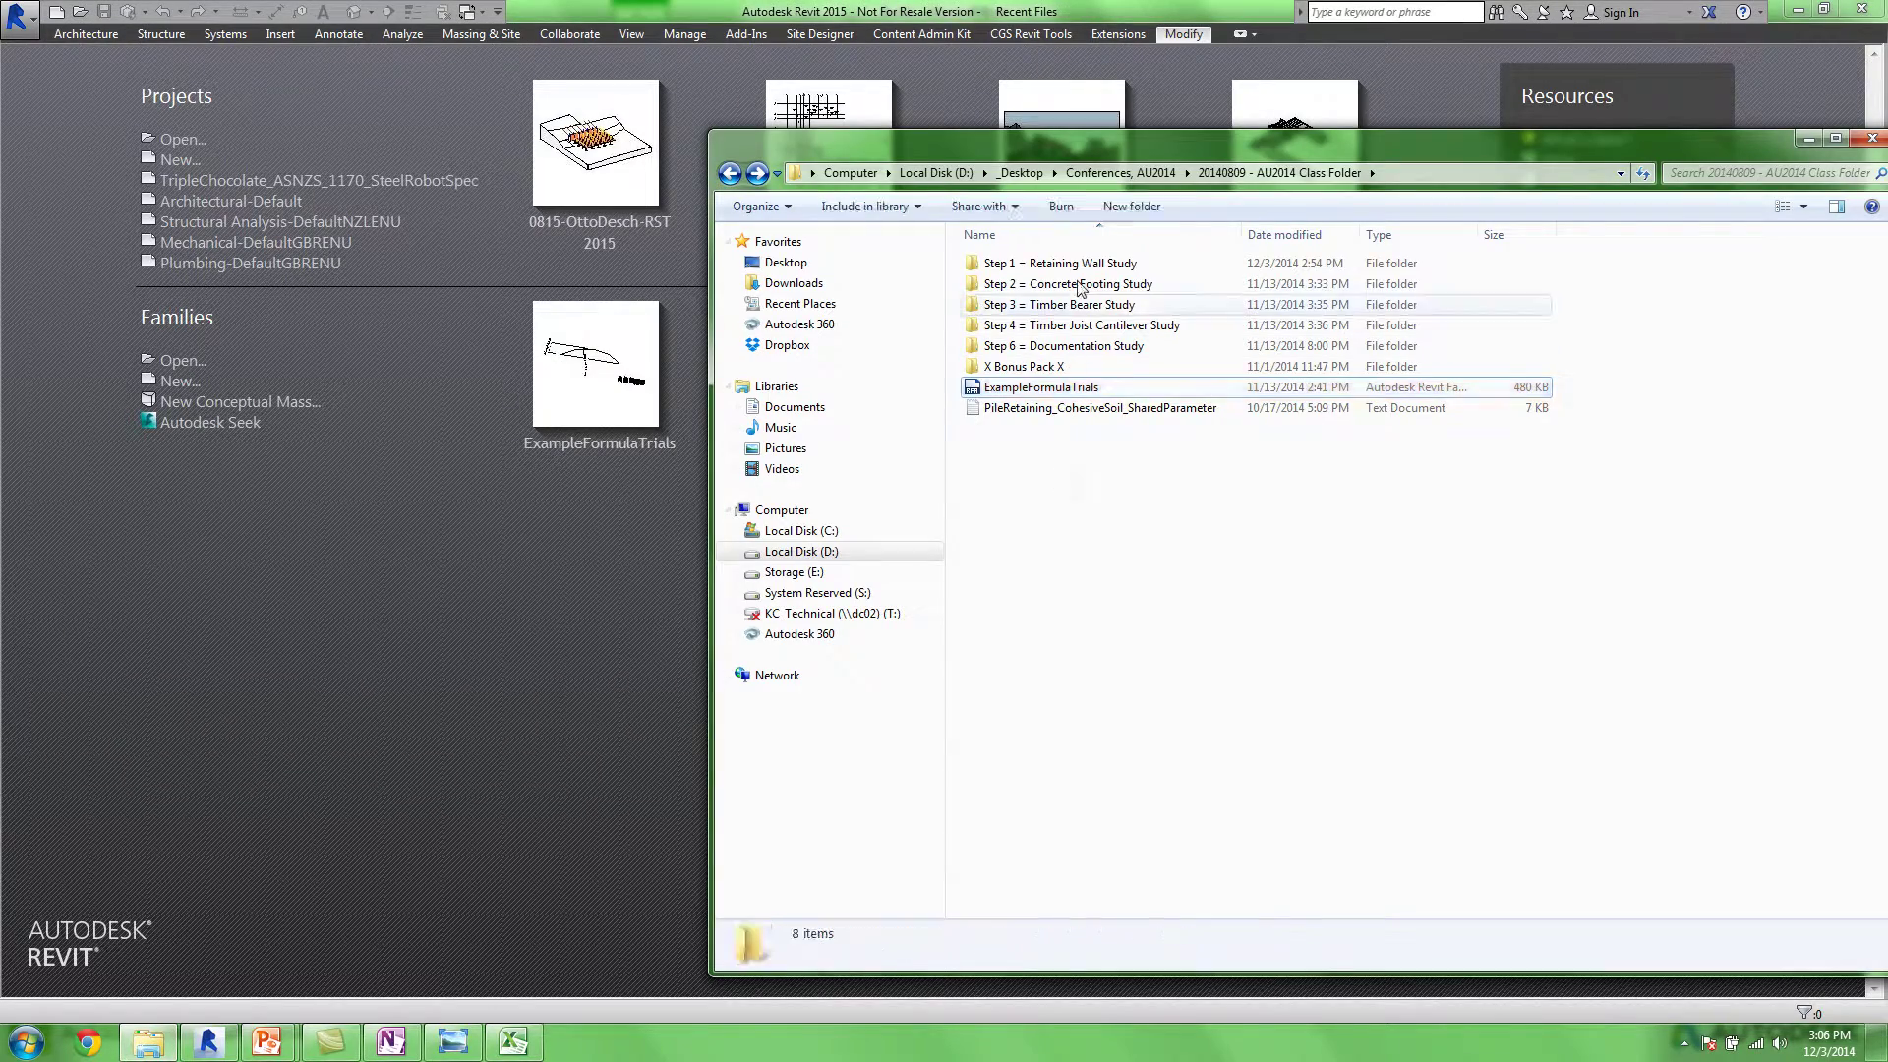
double_click(1063, 346)
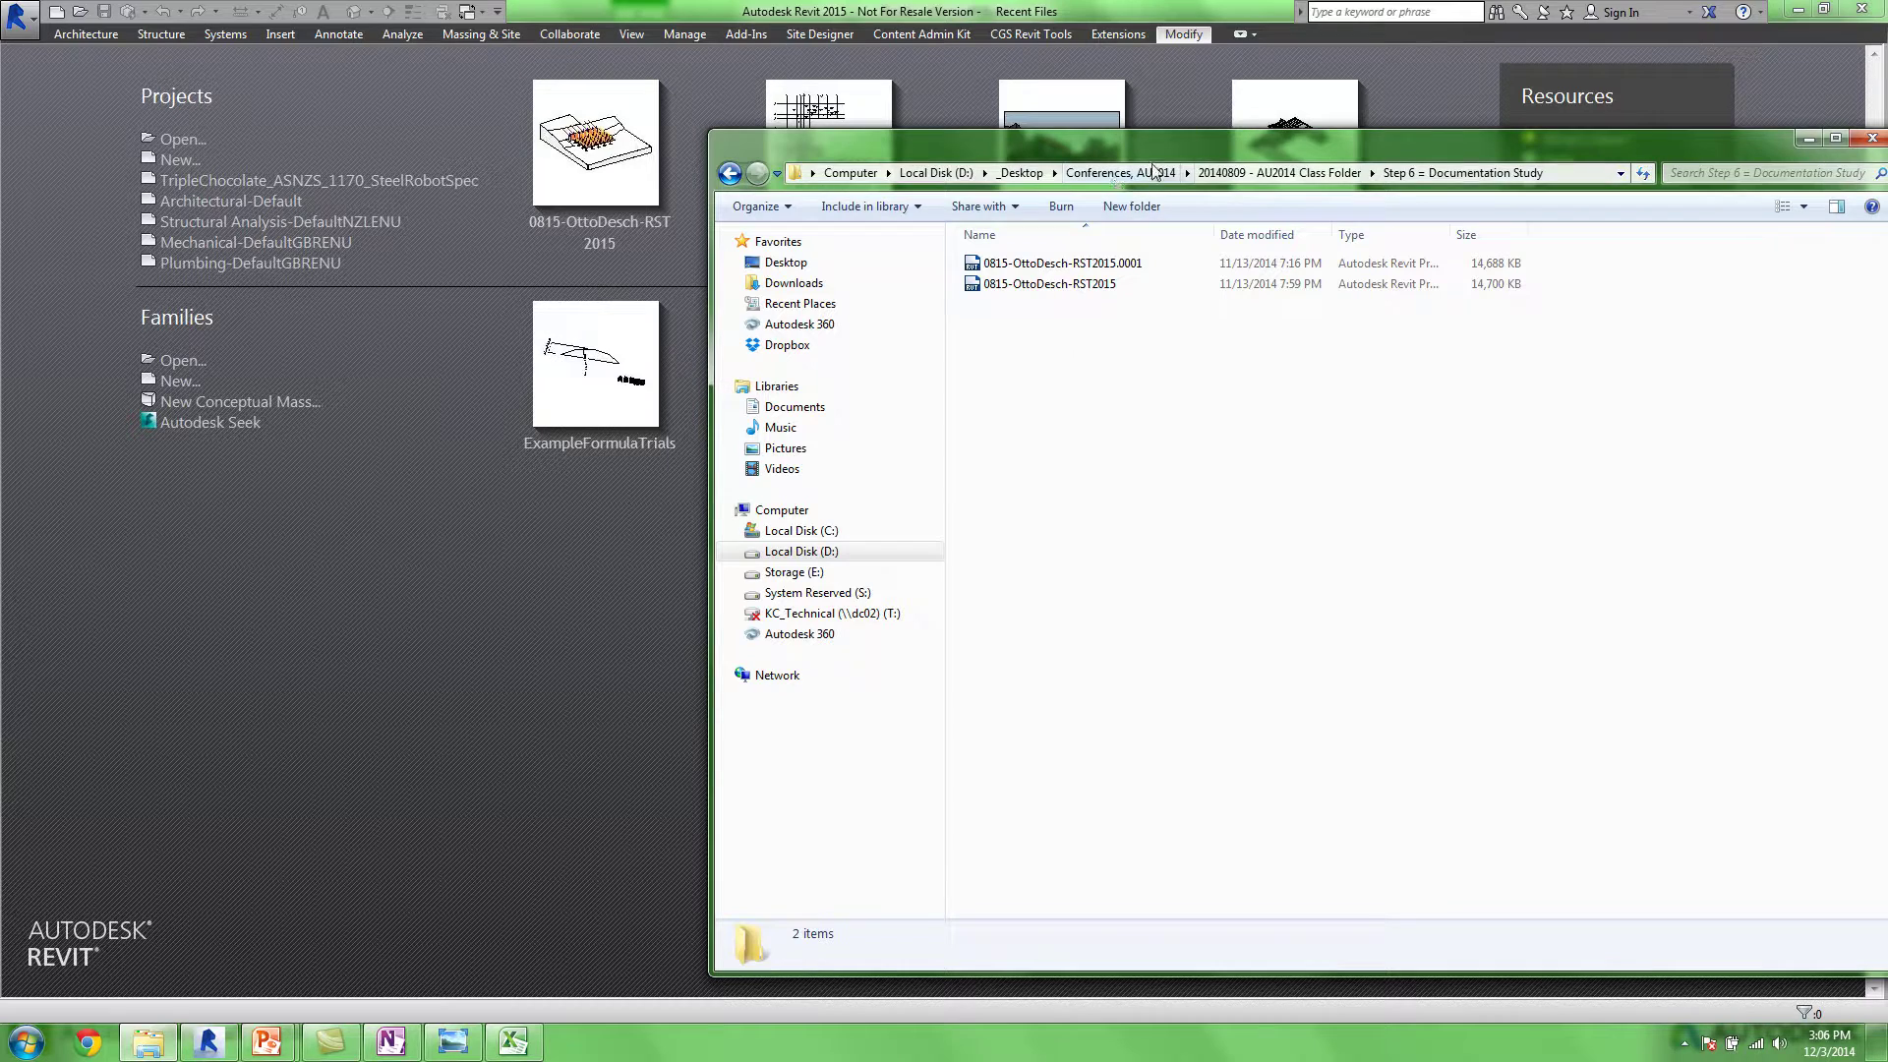
click(1049, 286)
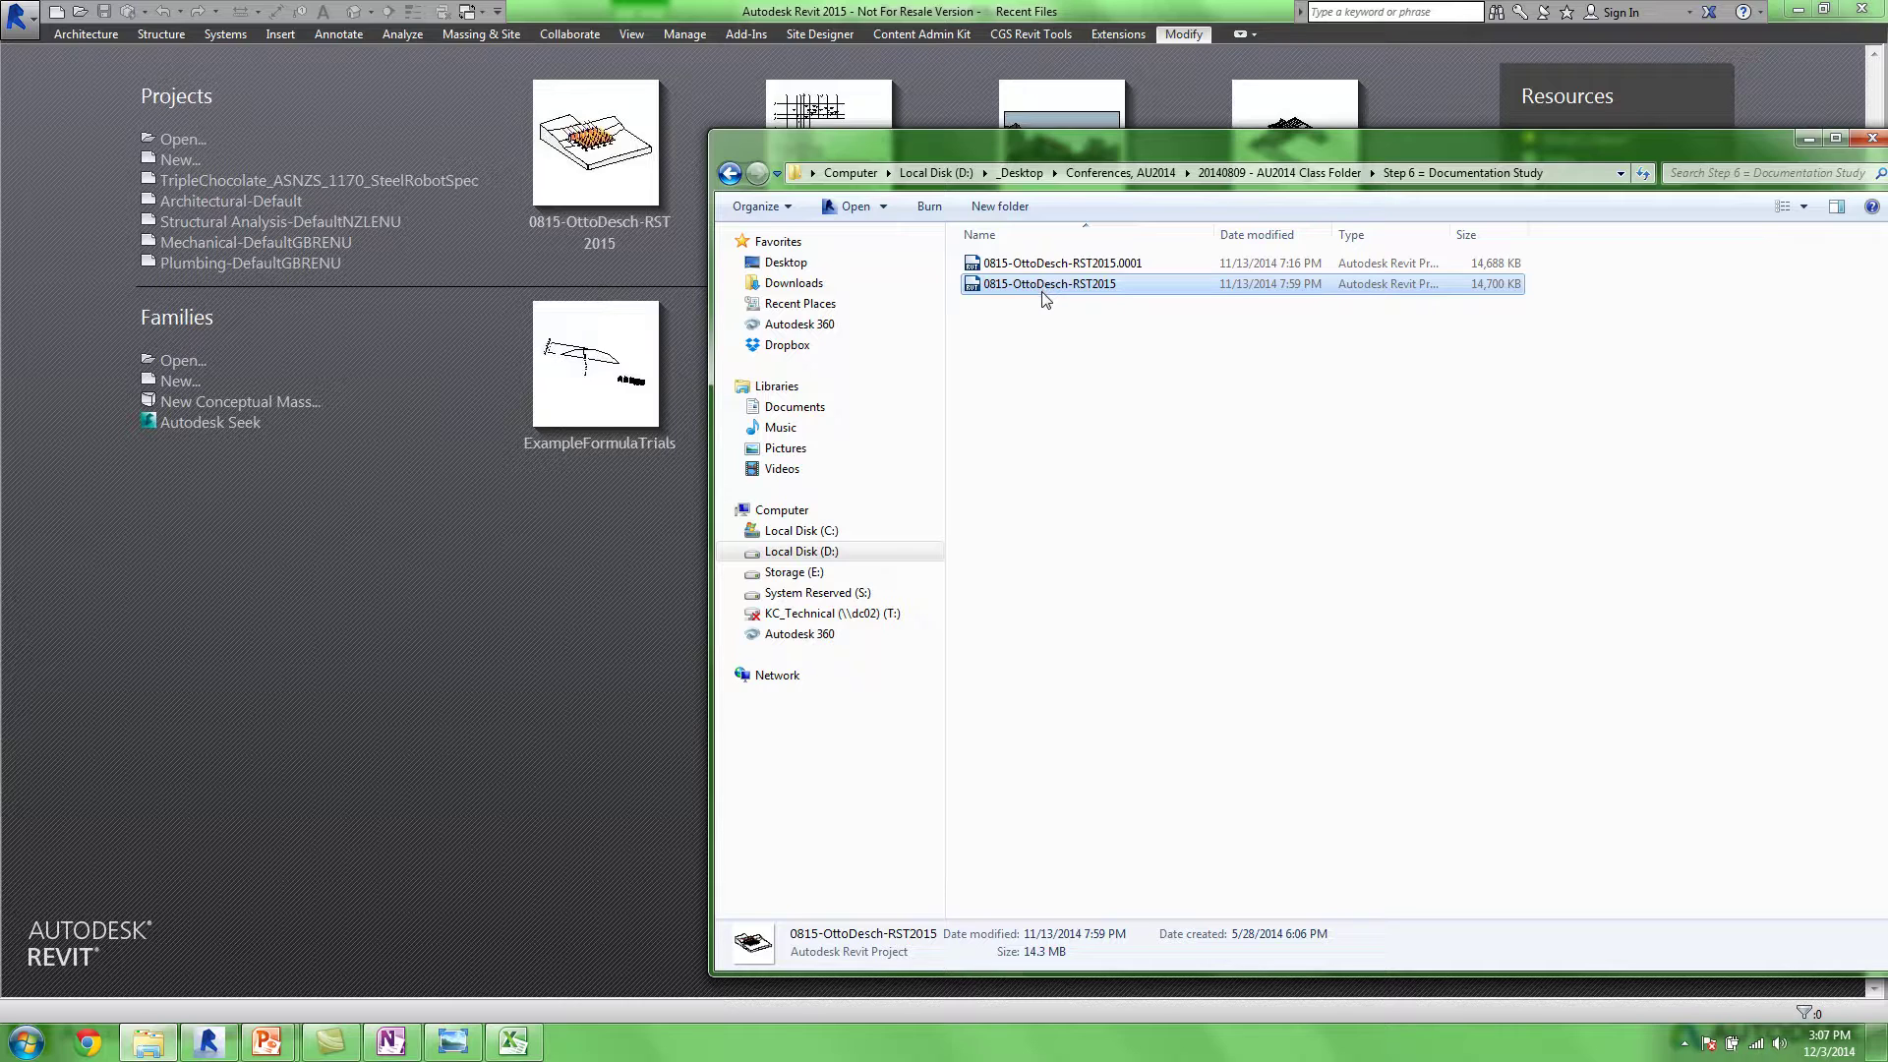
drag(1050, 286, 485, 587)
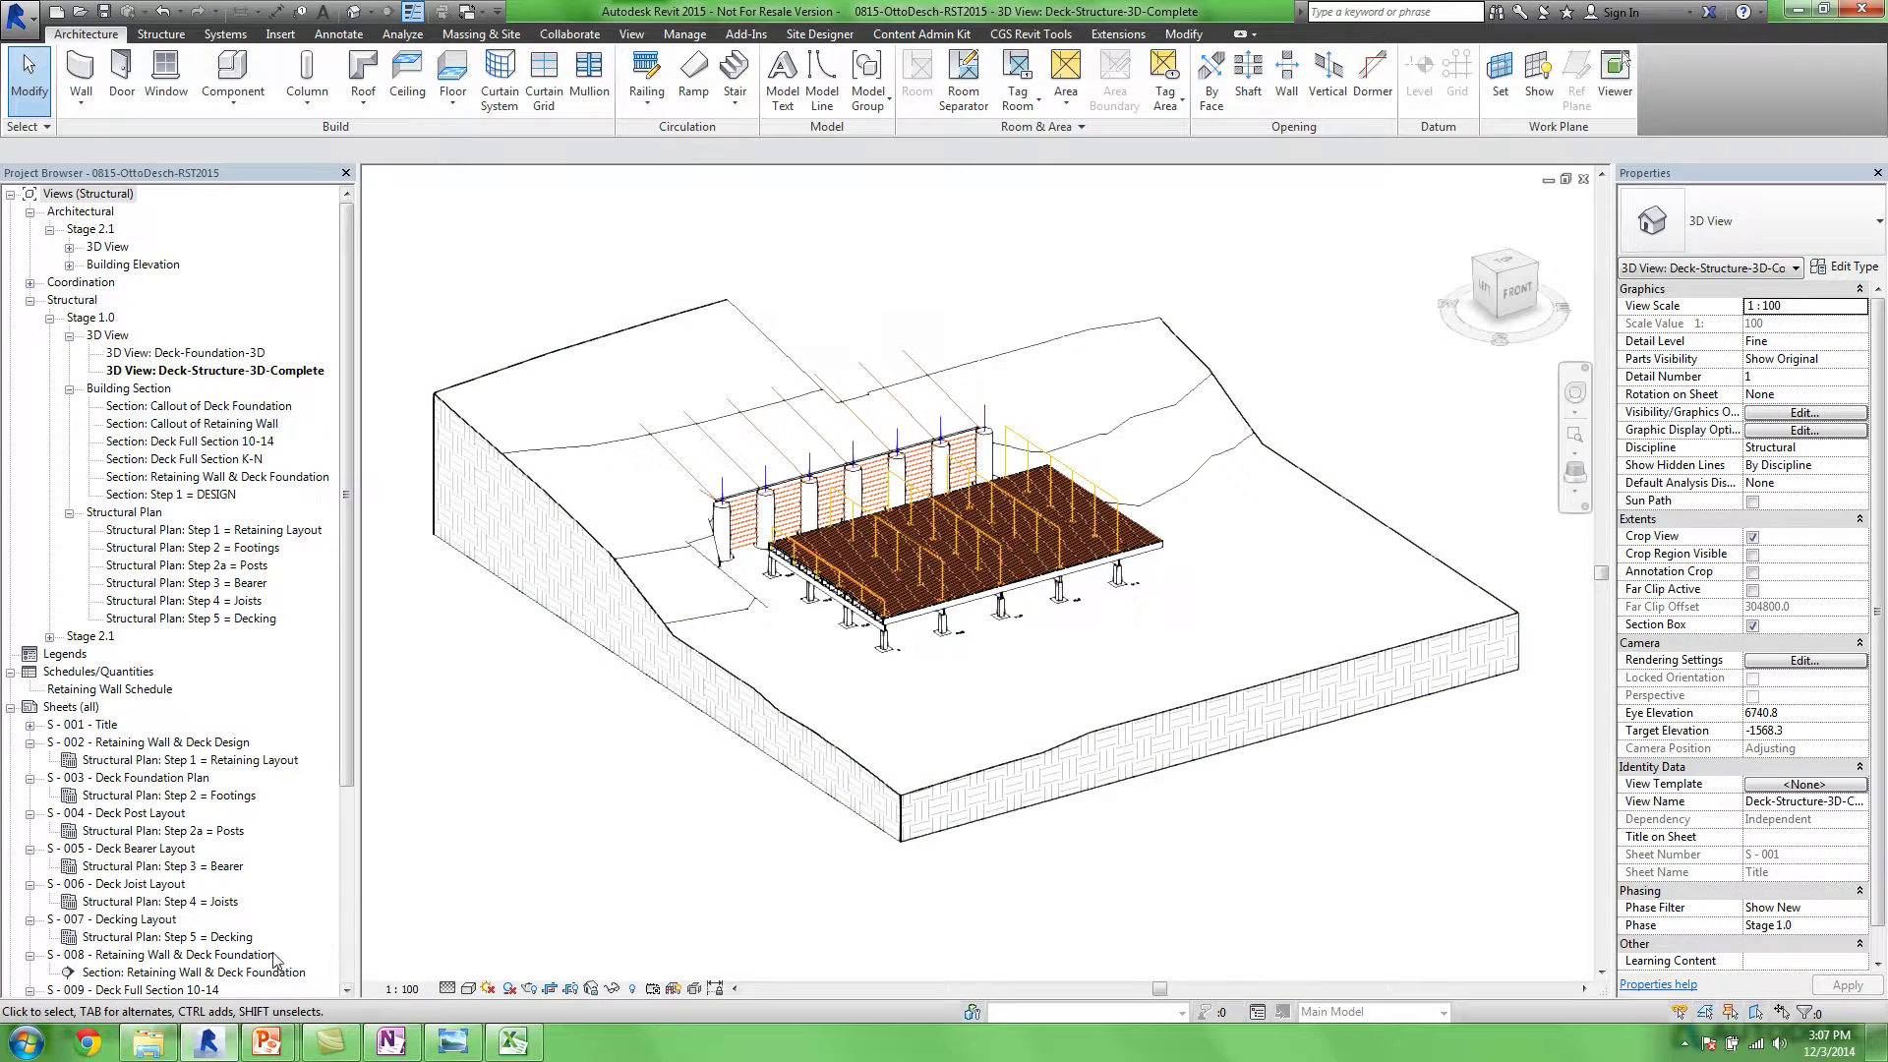
Open handout_SE8137-L from the 09 Handouts folder in File Explorer and go to page 7, Step 1 – Design the retaining concrete piles
click(148, 1044)
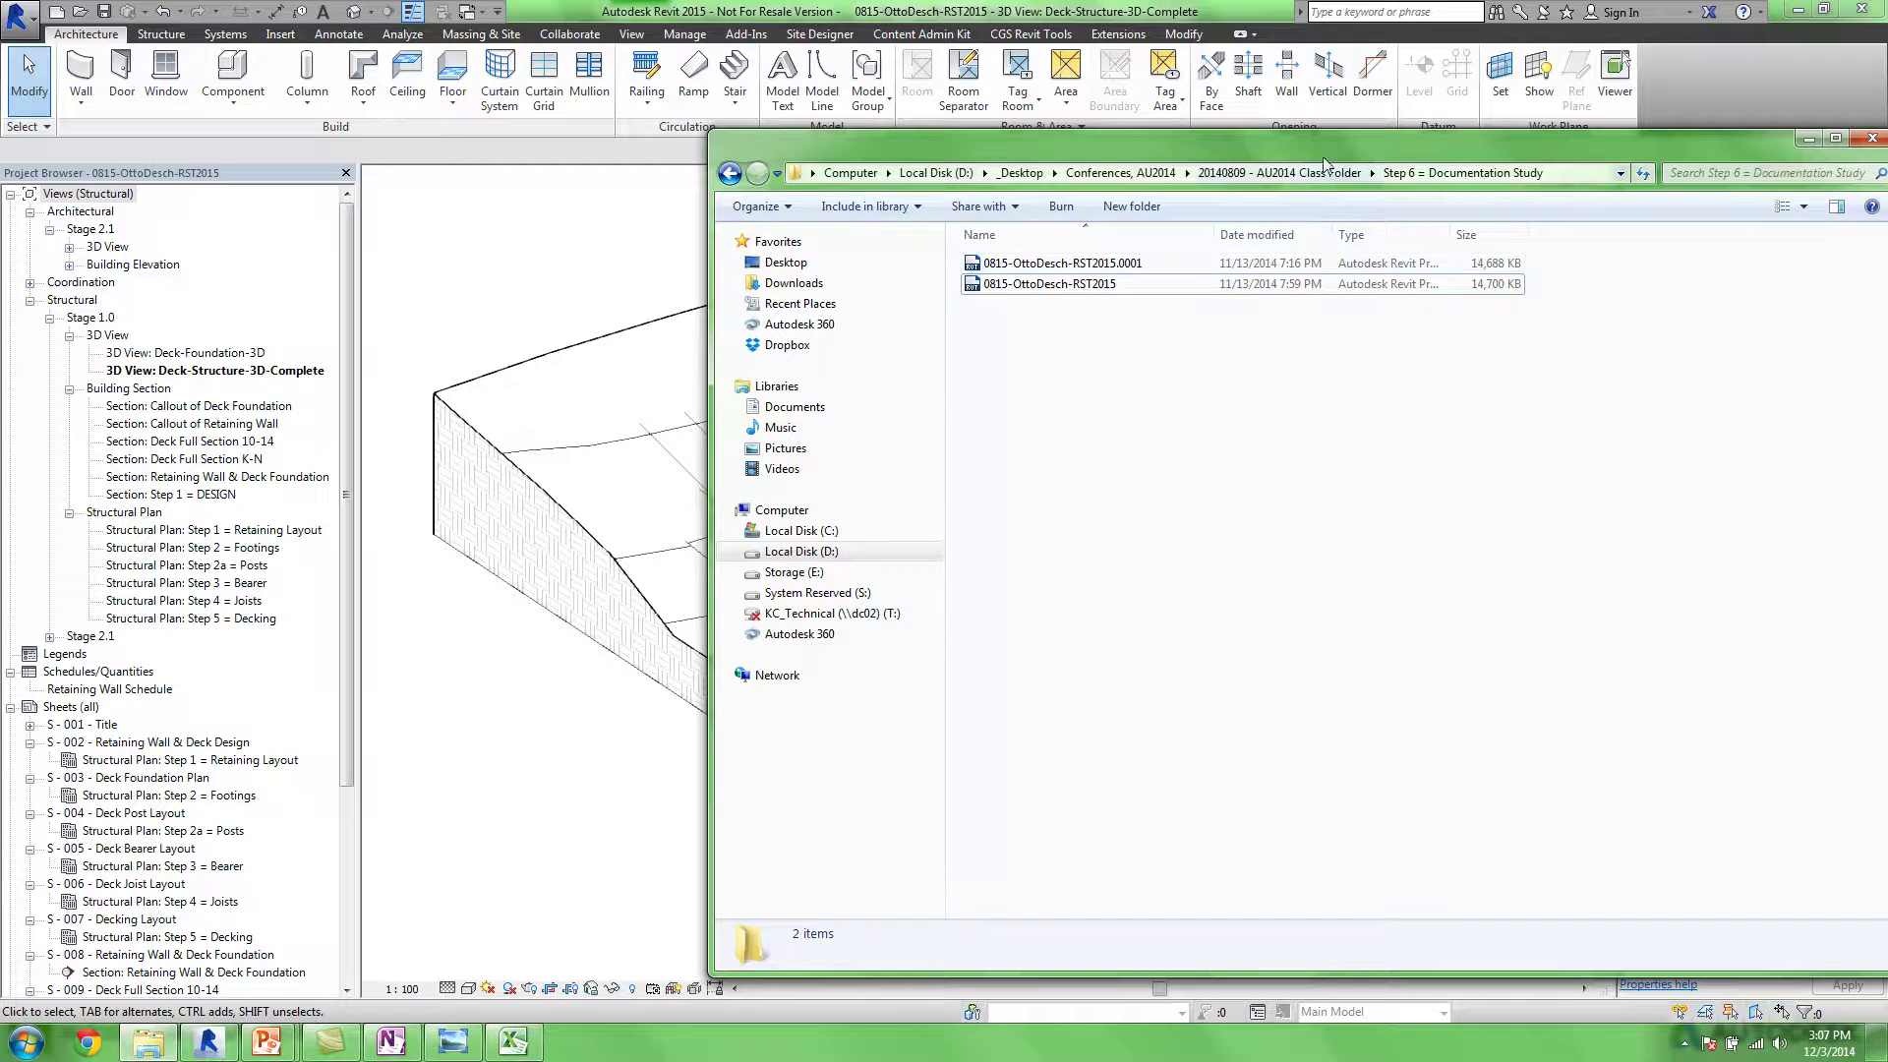
click(1278, 172)
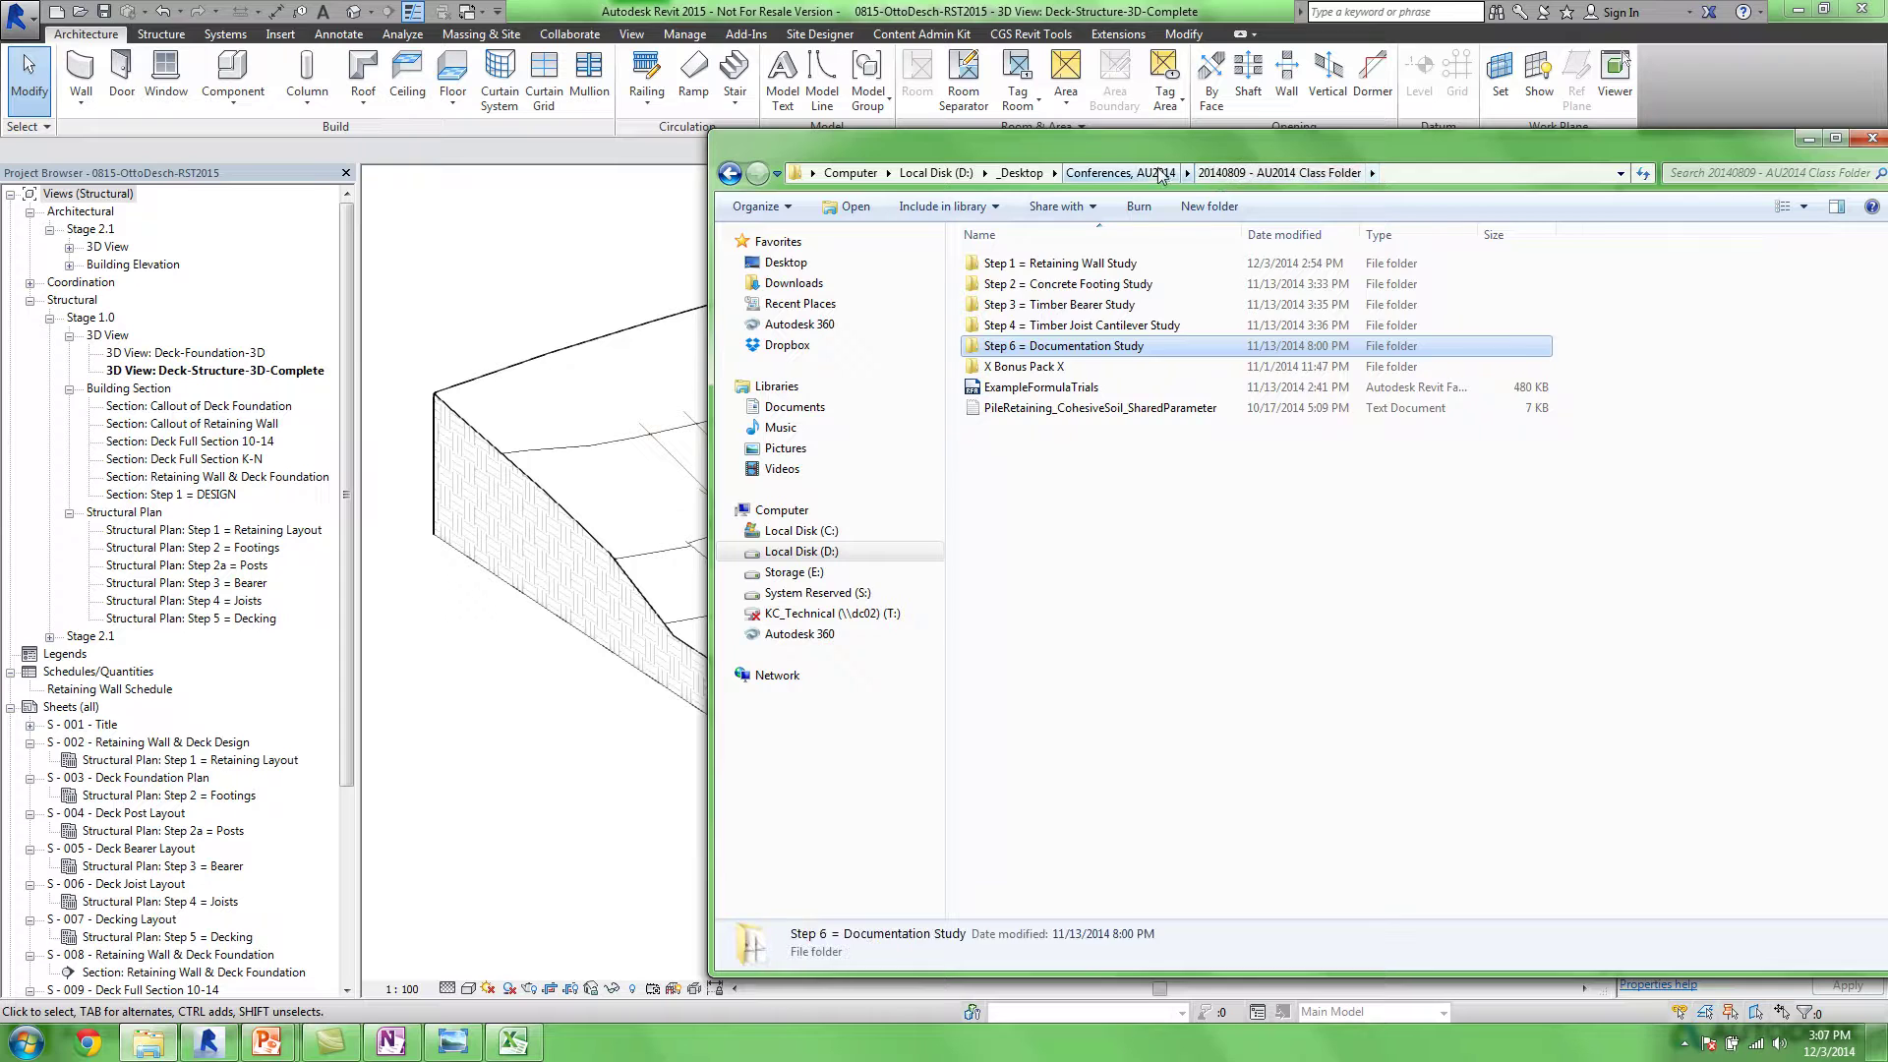
click(1121, 172)
double_click(1023, 429)
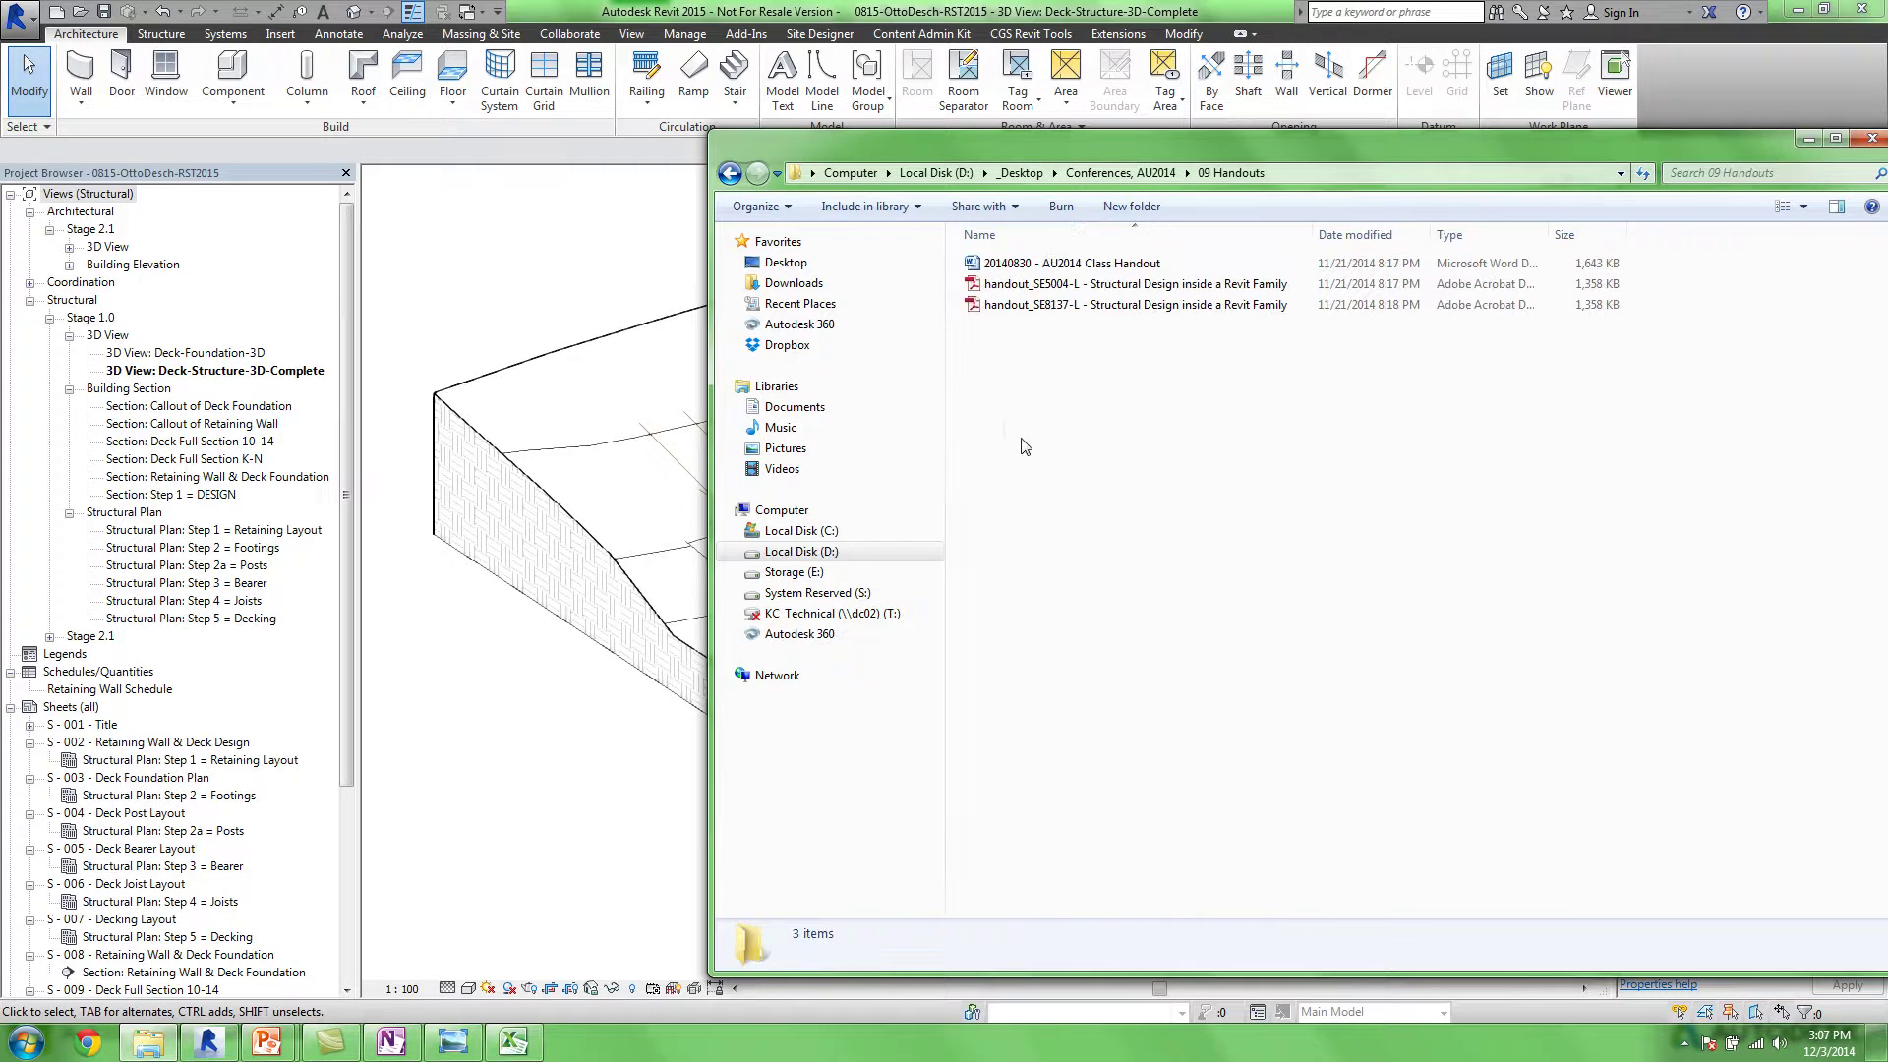
click(1068, 309)
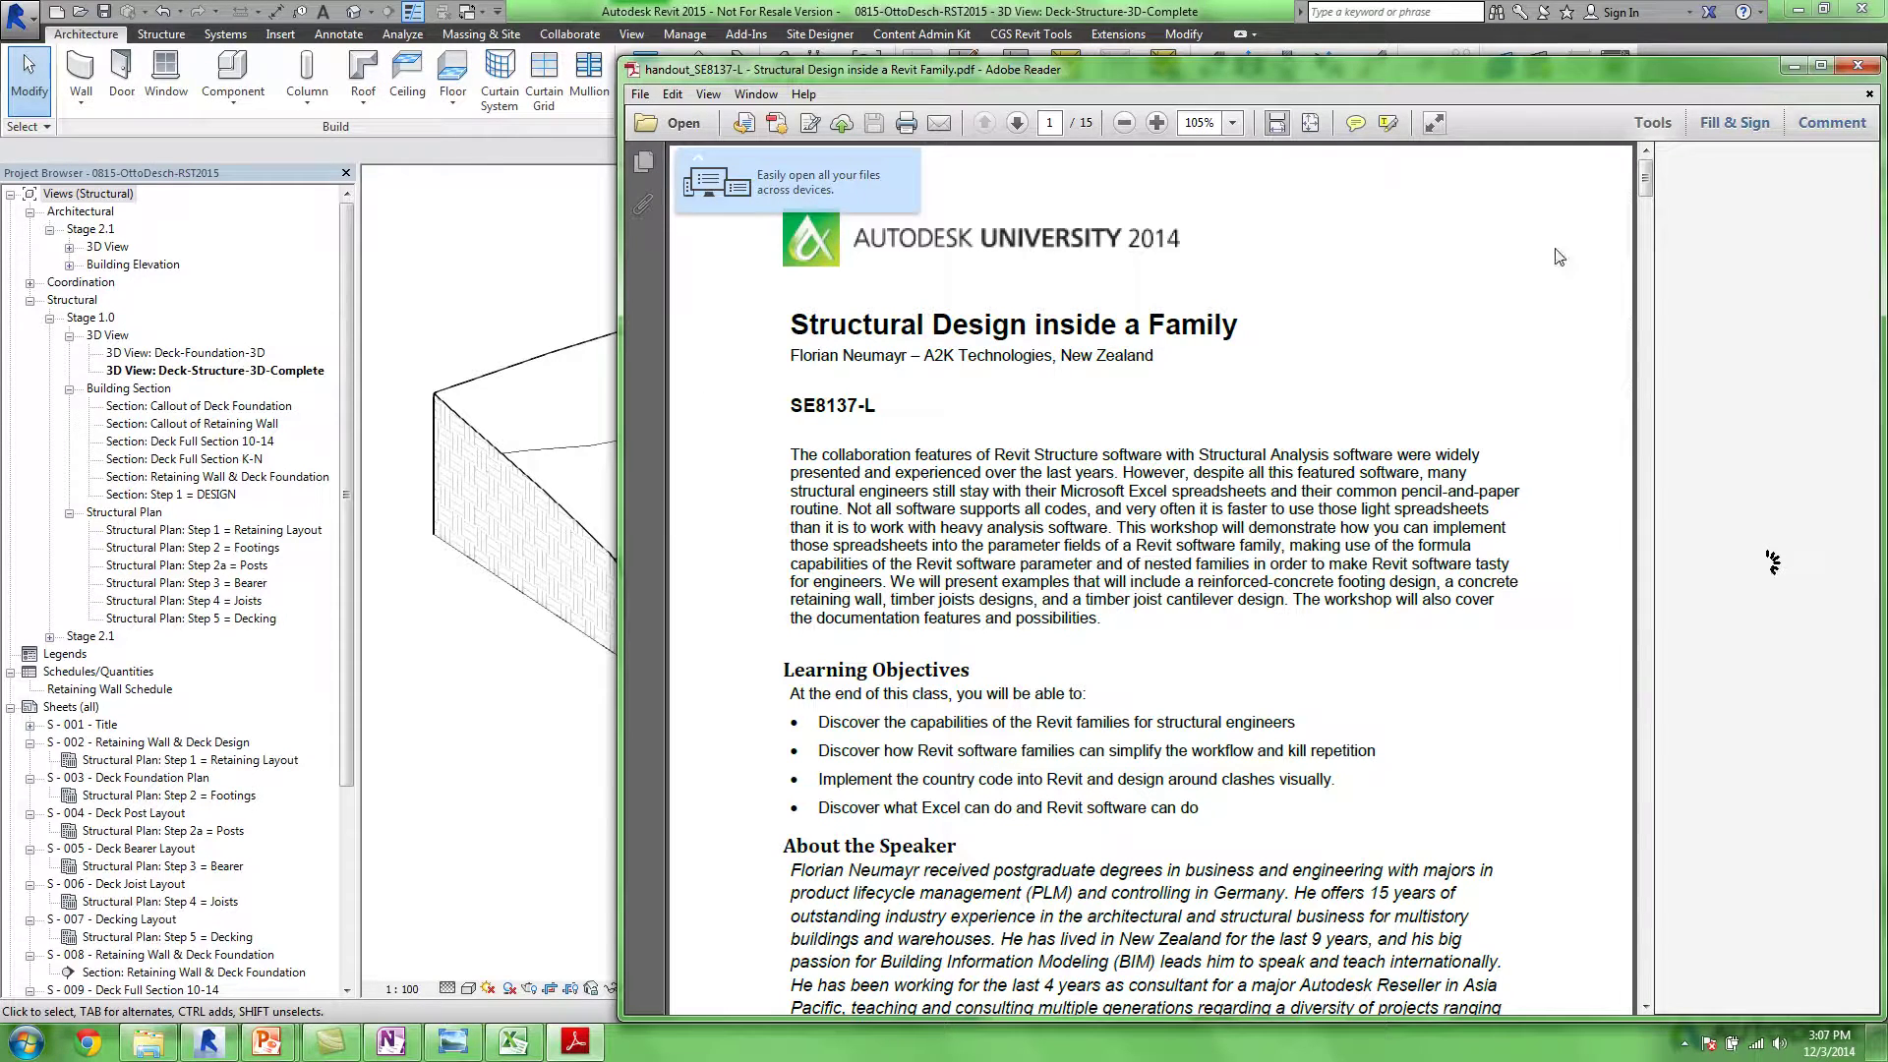
drag(1648, 182, 1563, 472)
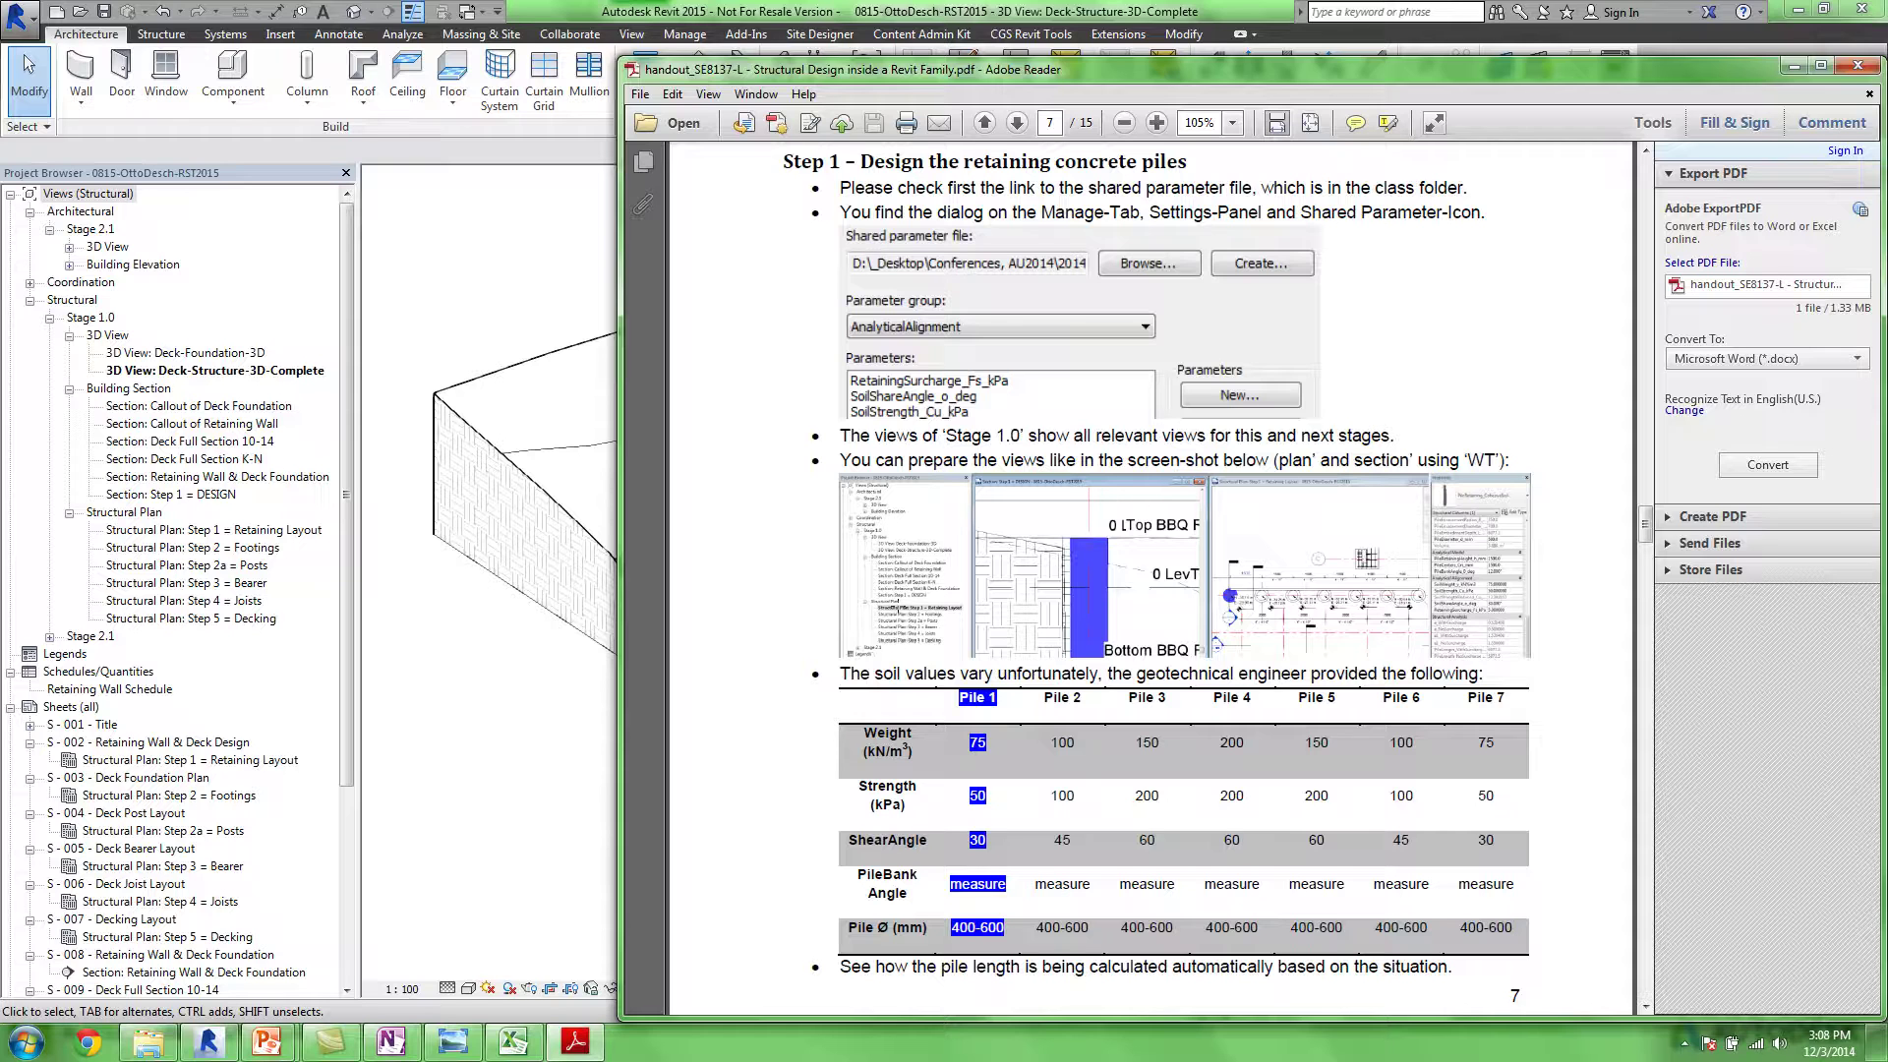
Switch back to Revit and display the FNE-Modelling-Structure 3D view of structural Stage 2.1 from another angle
click(522, 690)
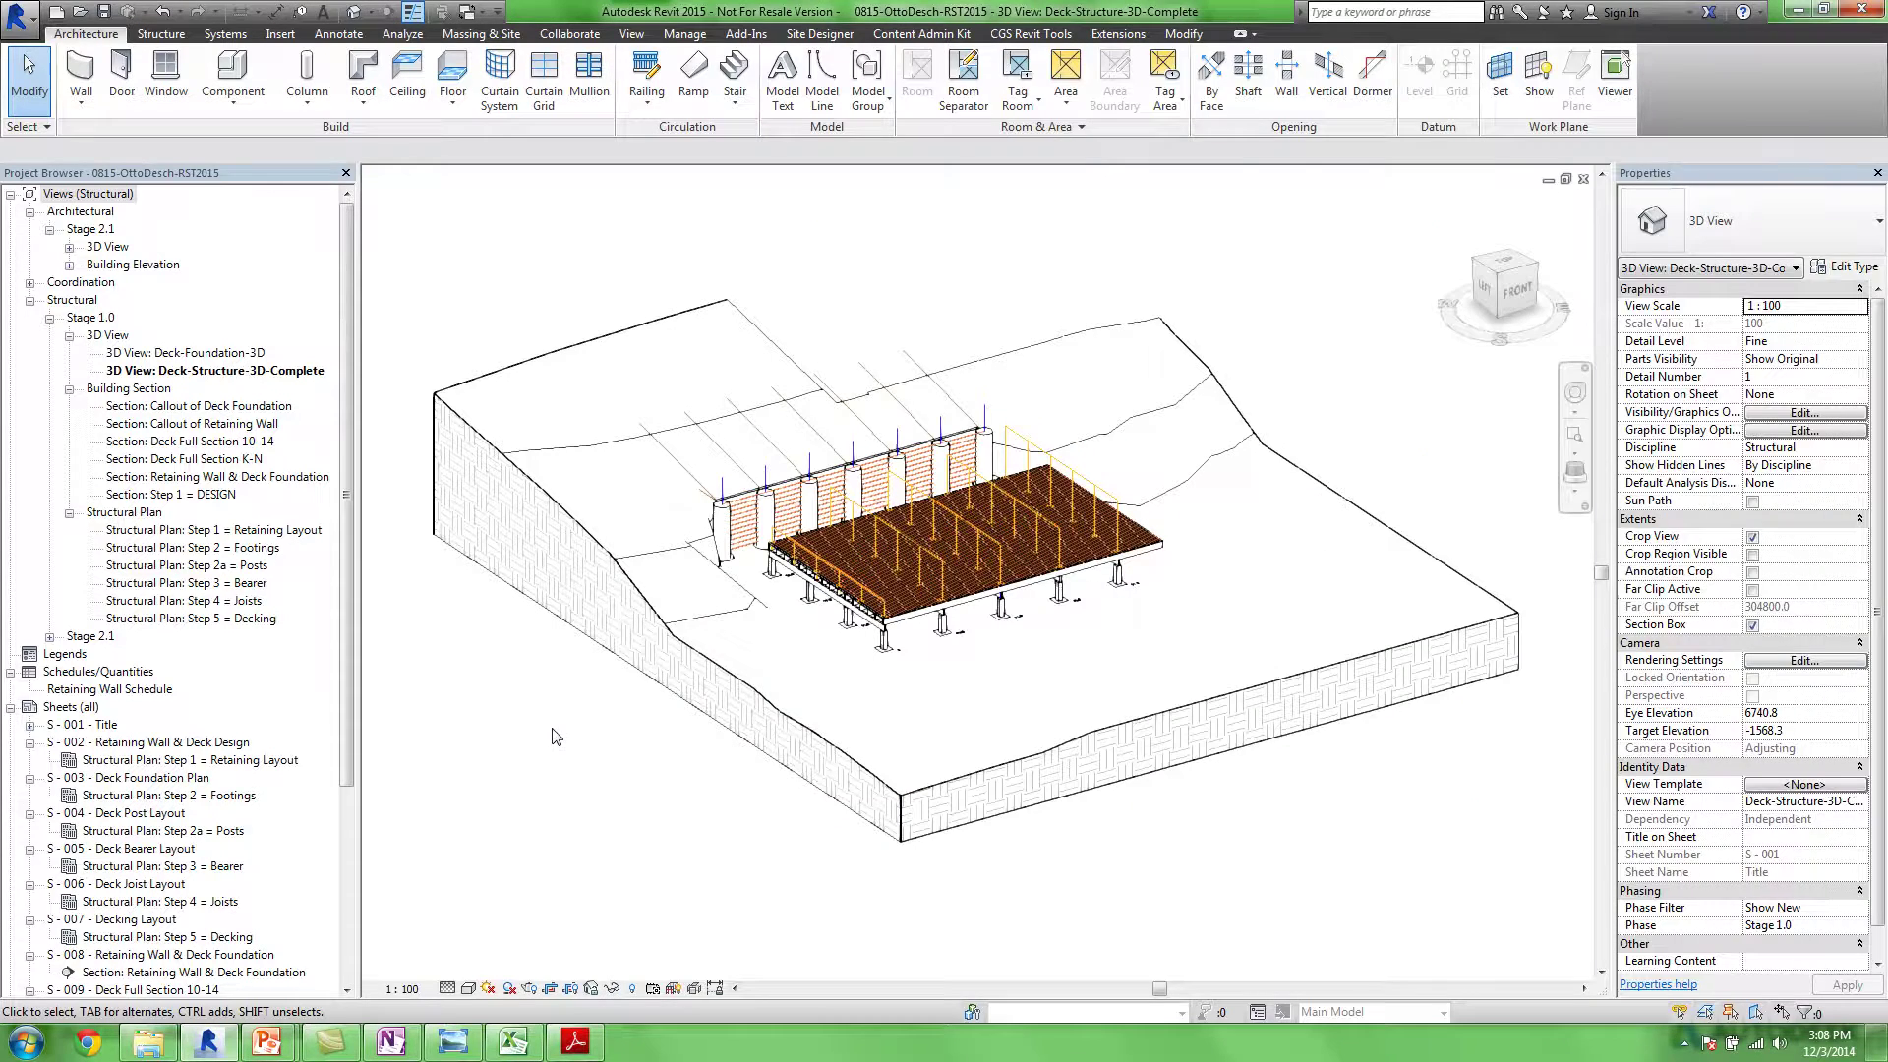
middle_drag(575, 742, 613, 762)
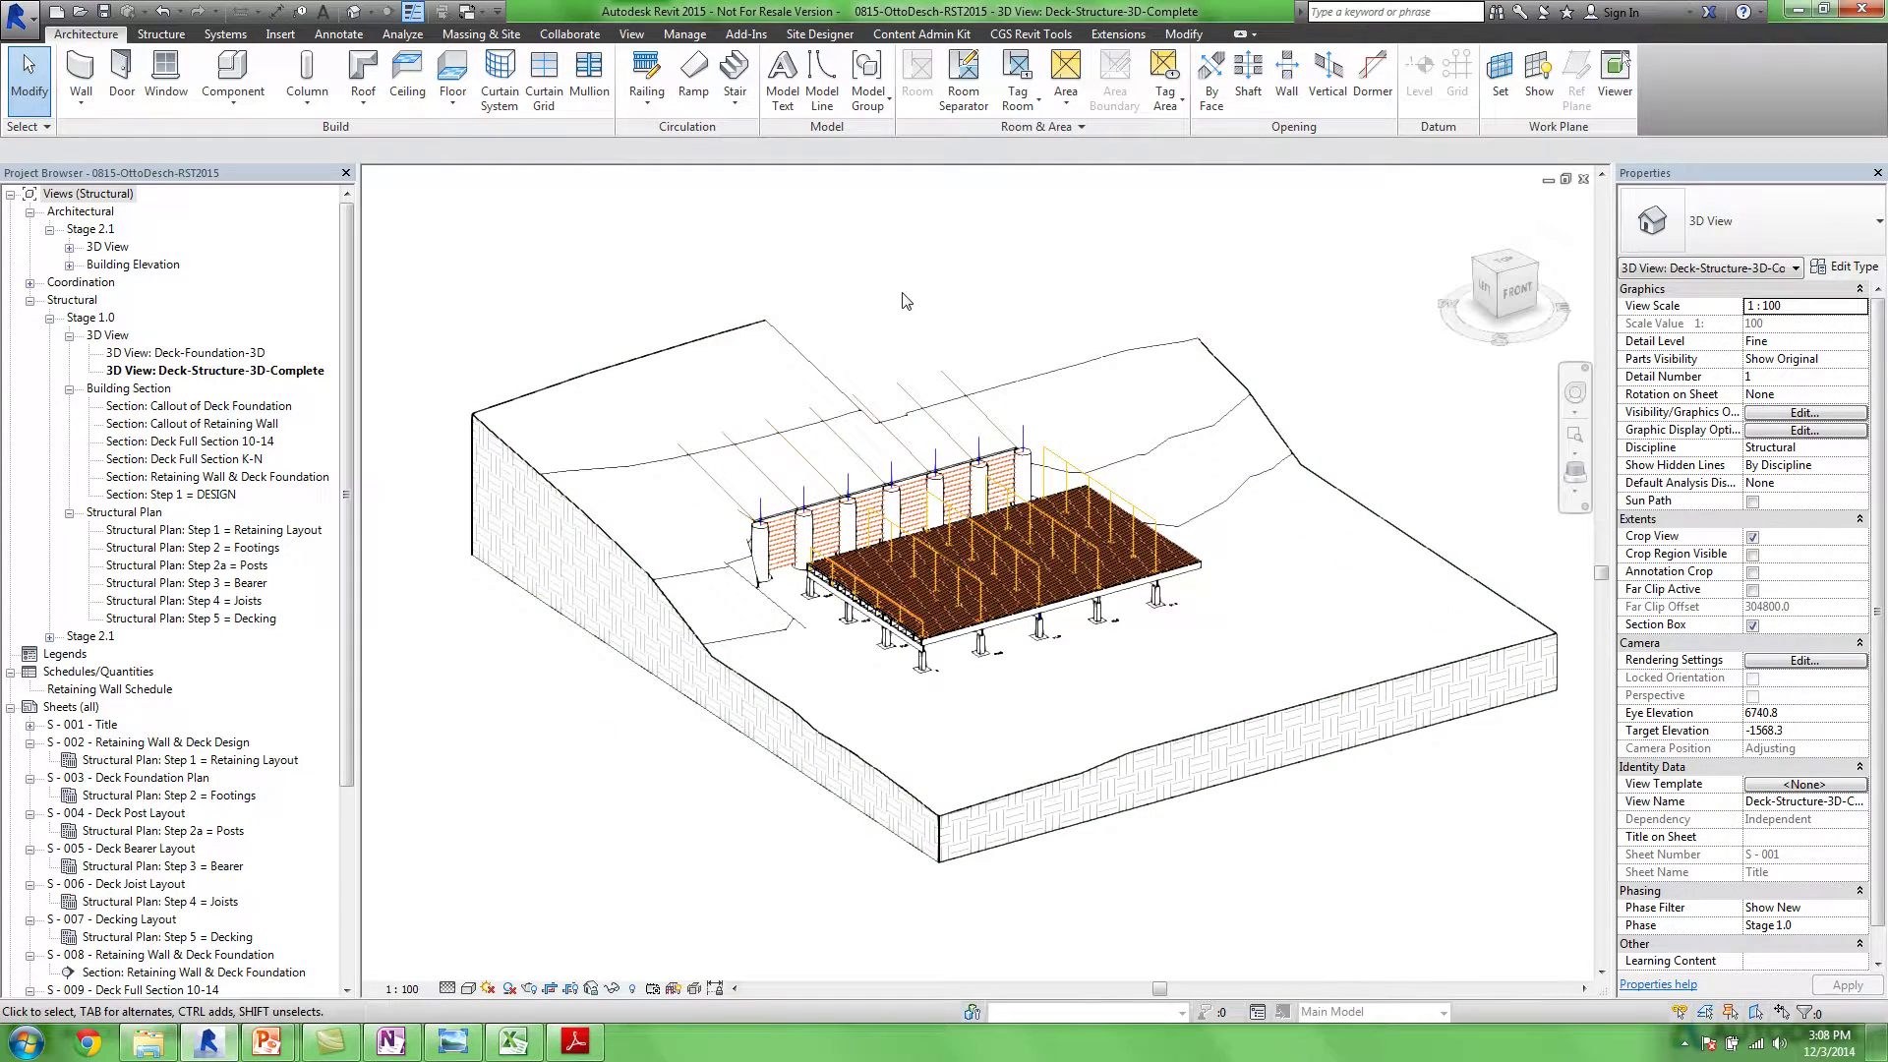
middle_drag(940, 296, 930, 299)
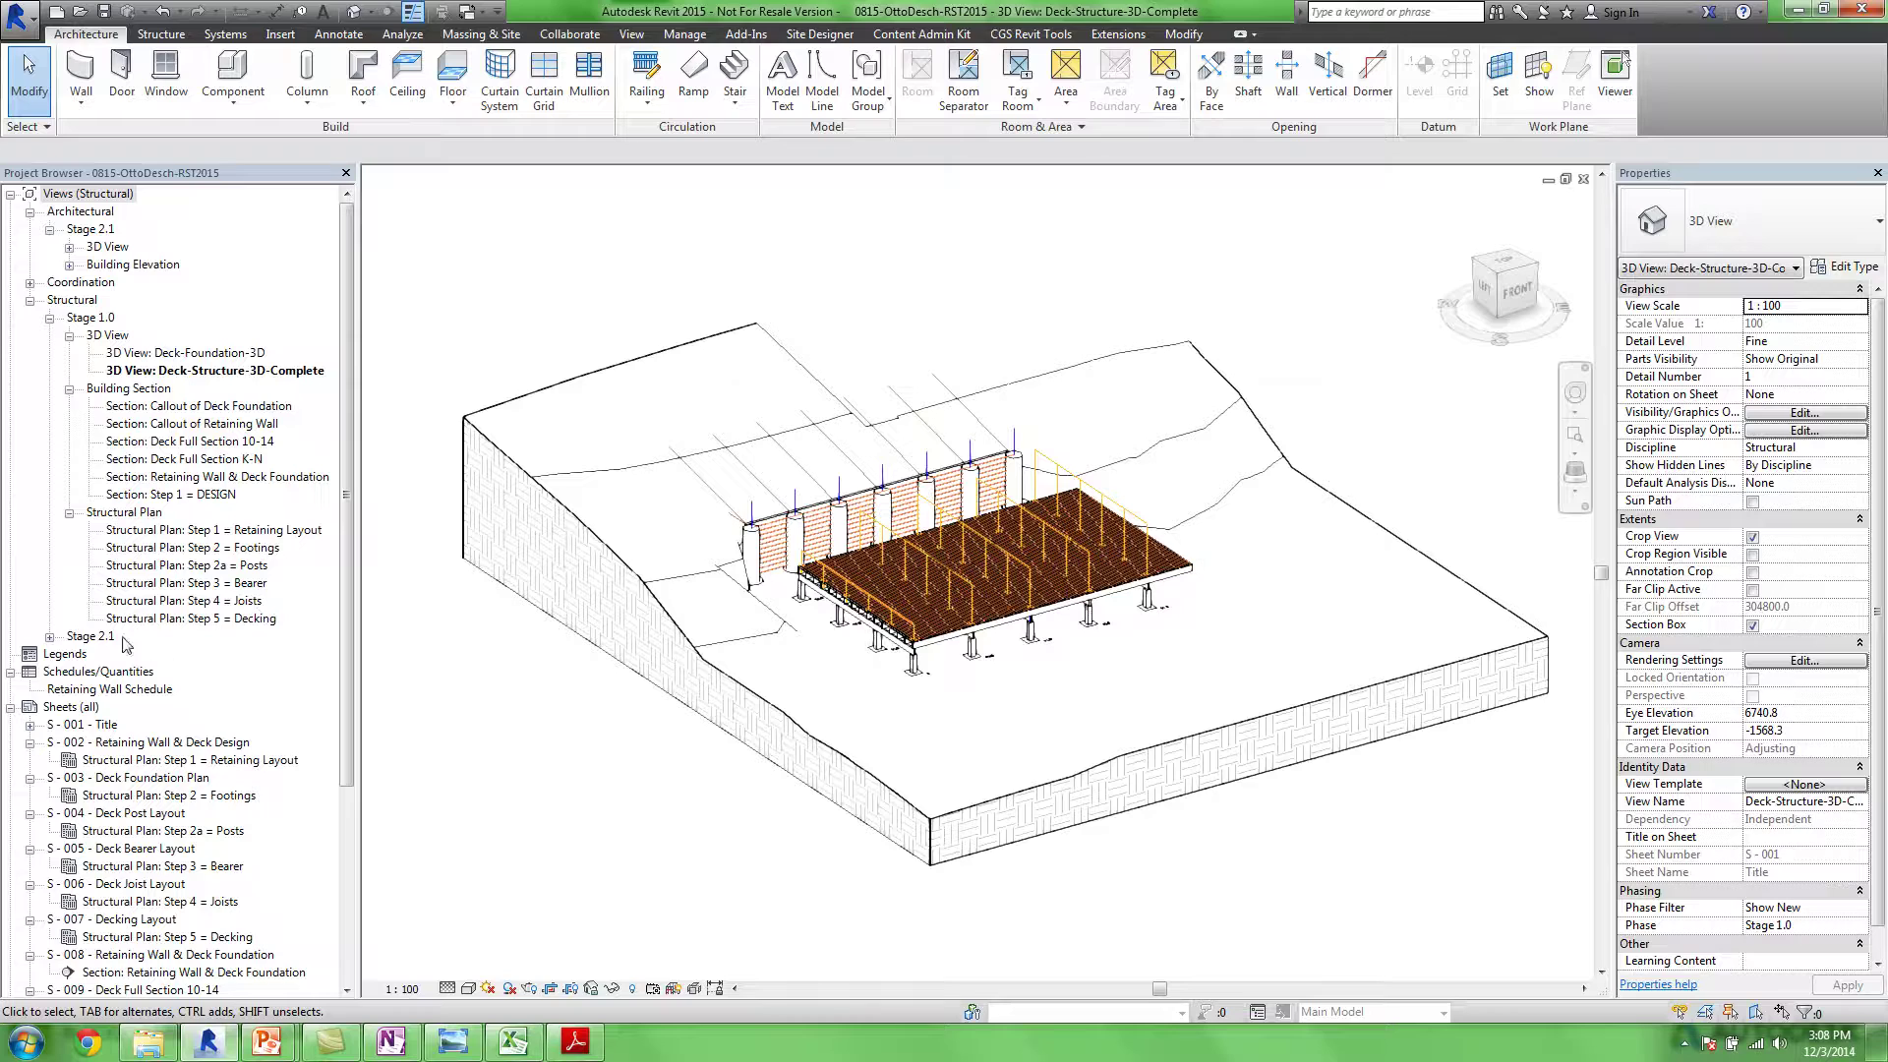
click(49, 636)
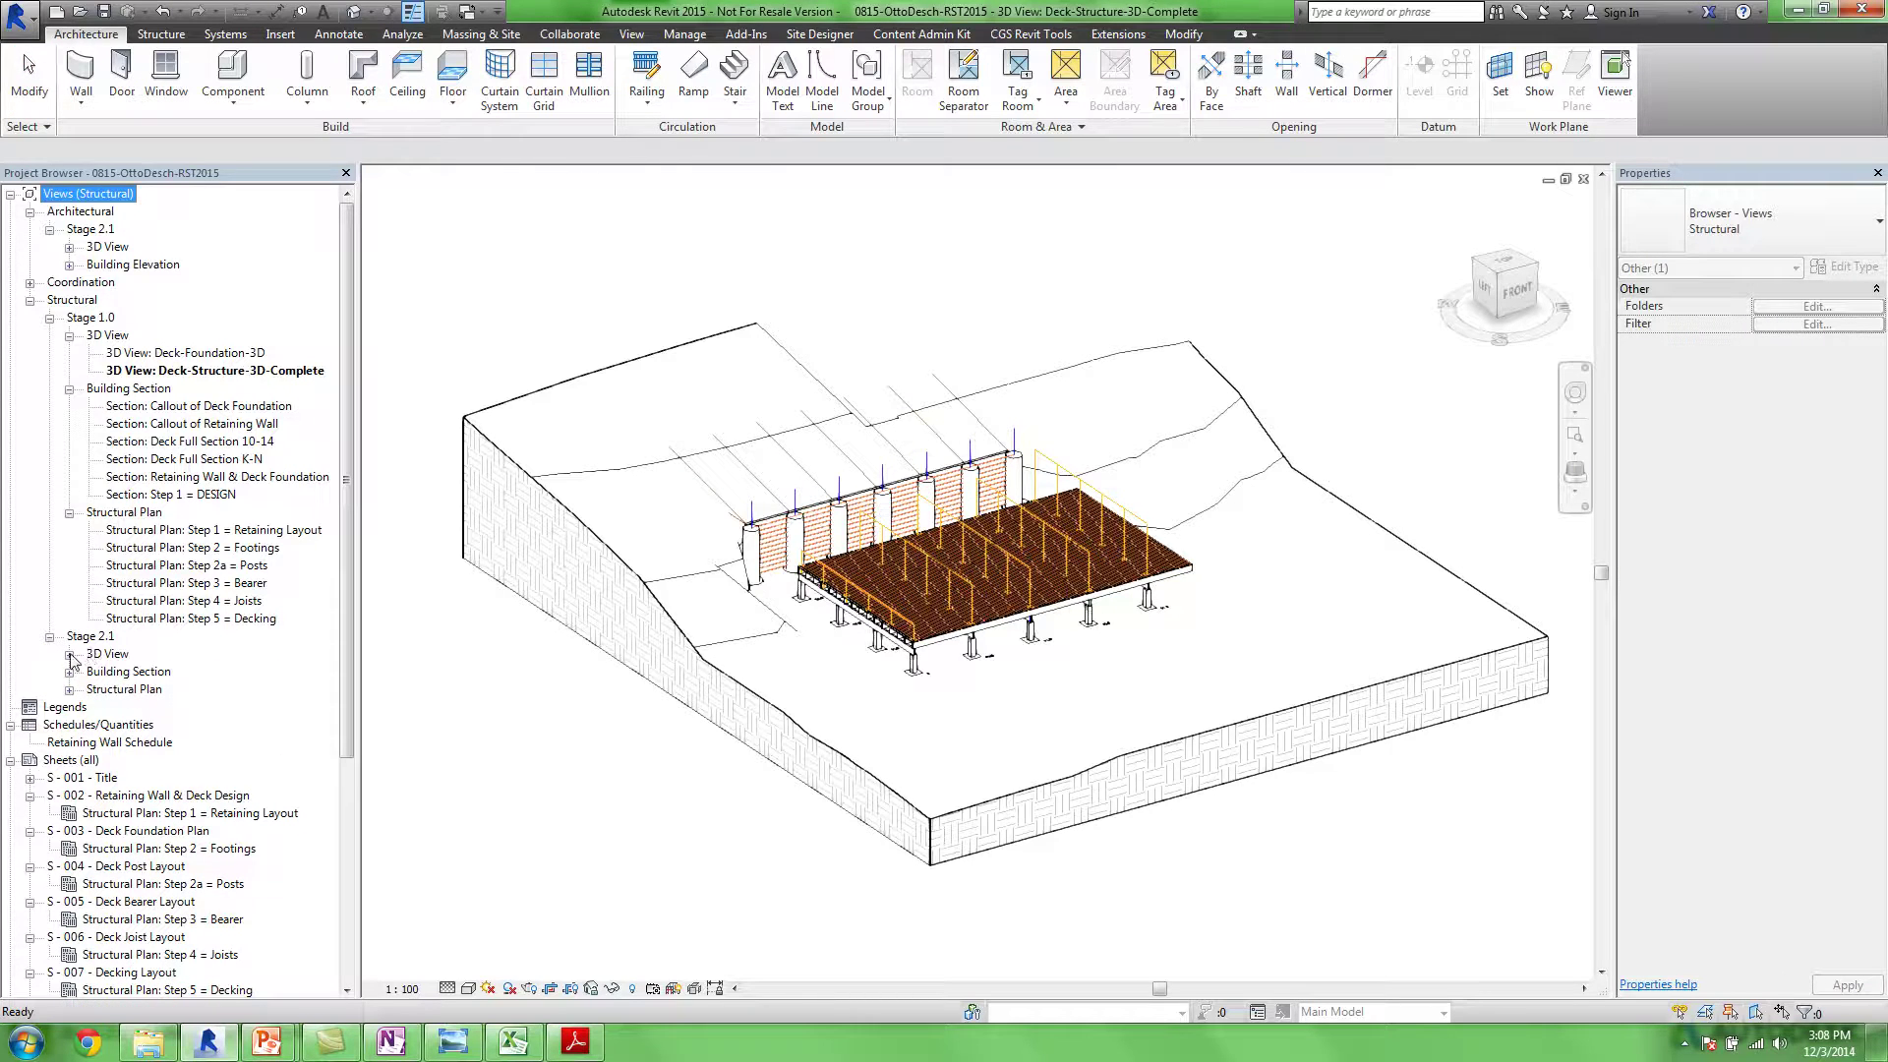
click(69, 654)
double_click(157, 671)
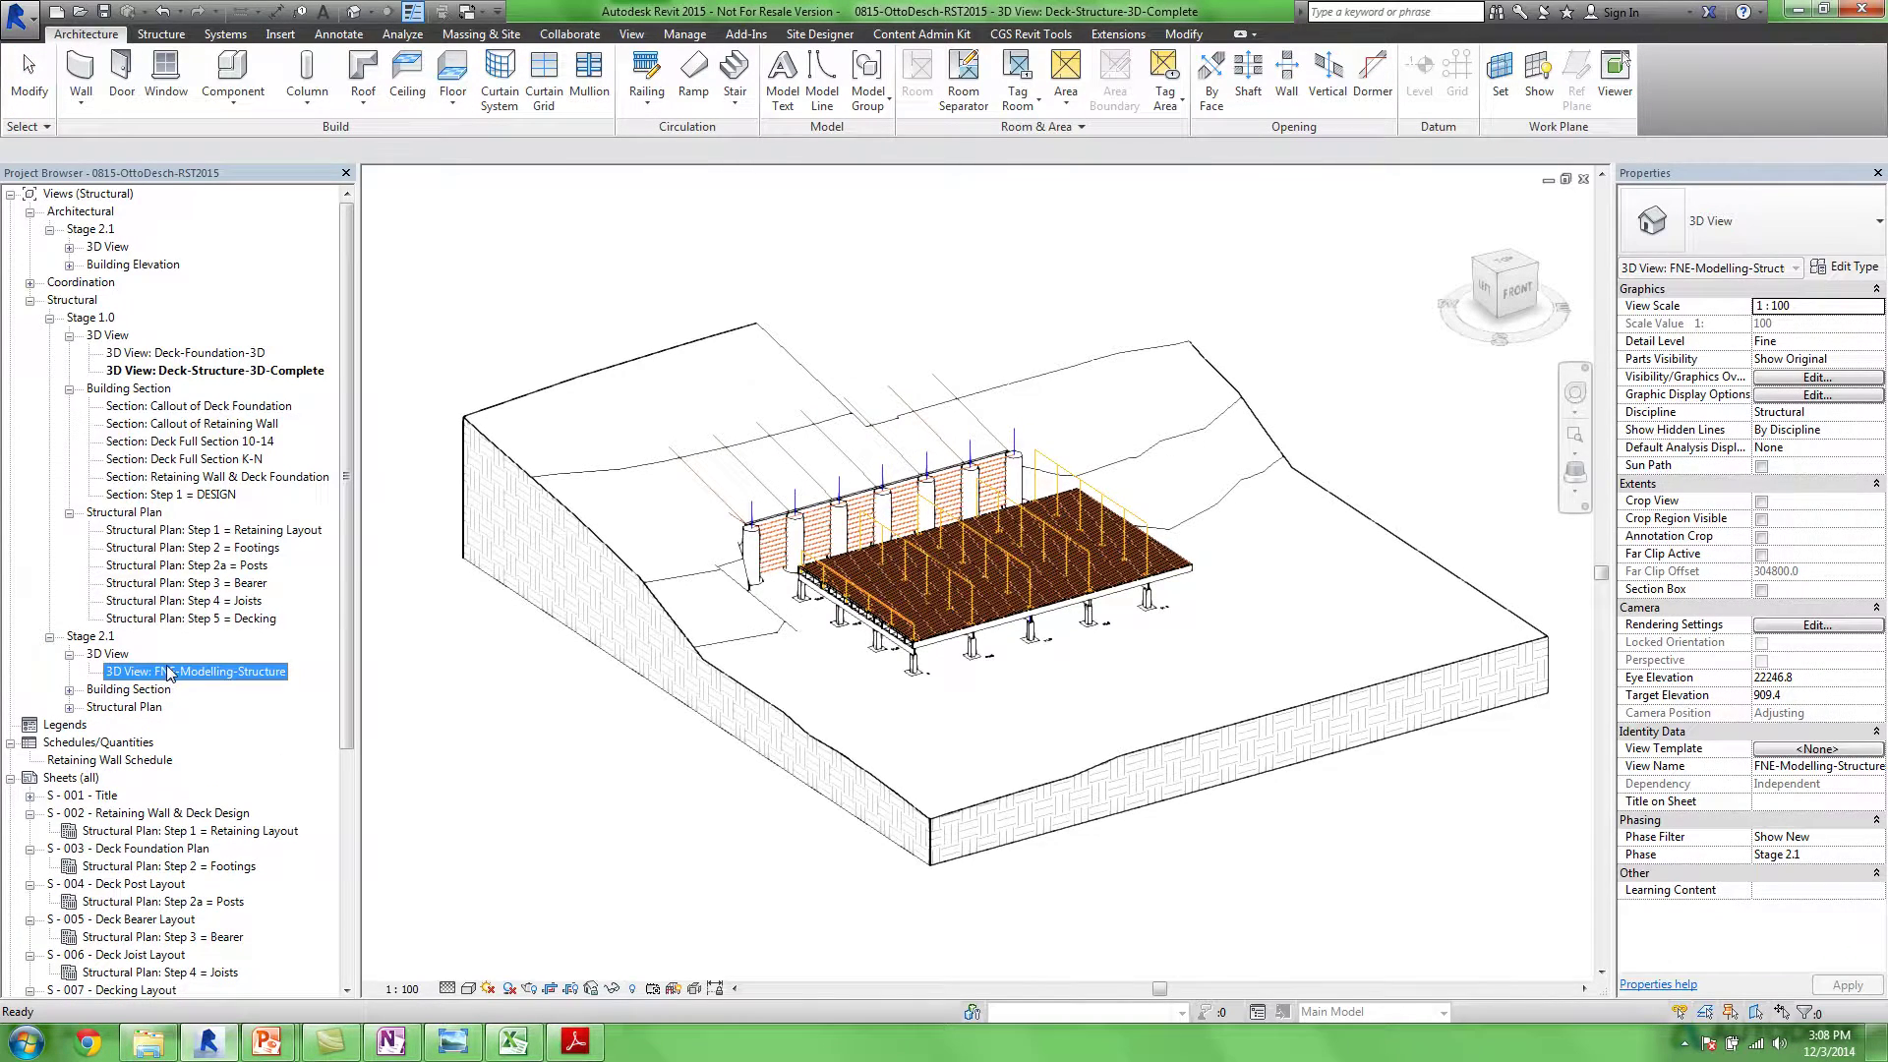
shift+middle_drag(945, 630, 984, 575)
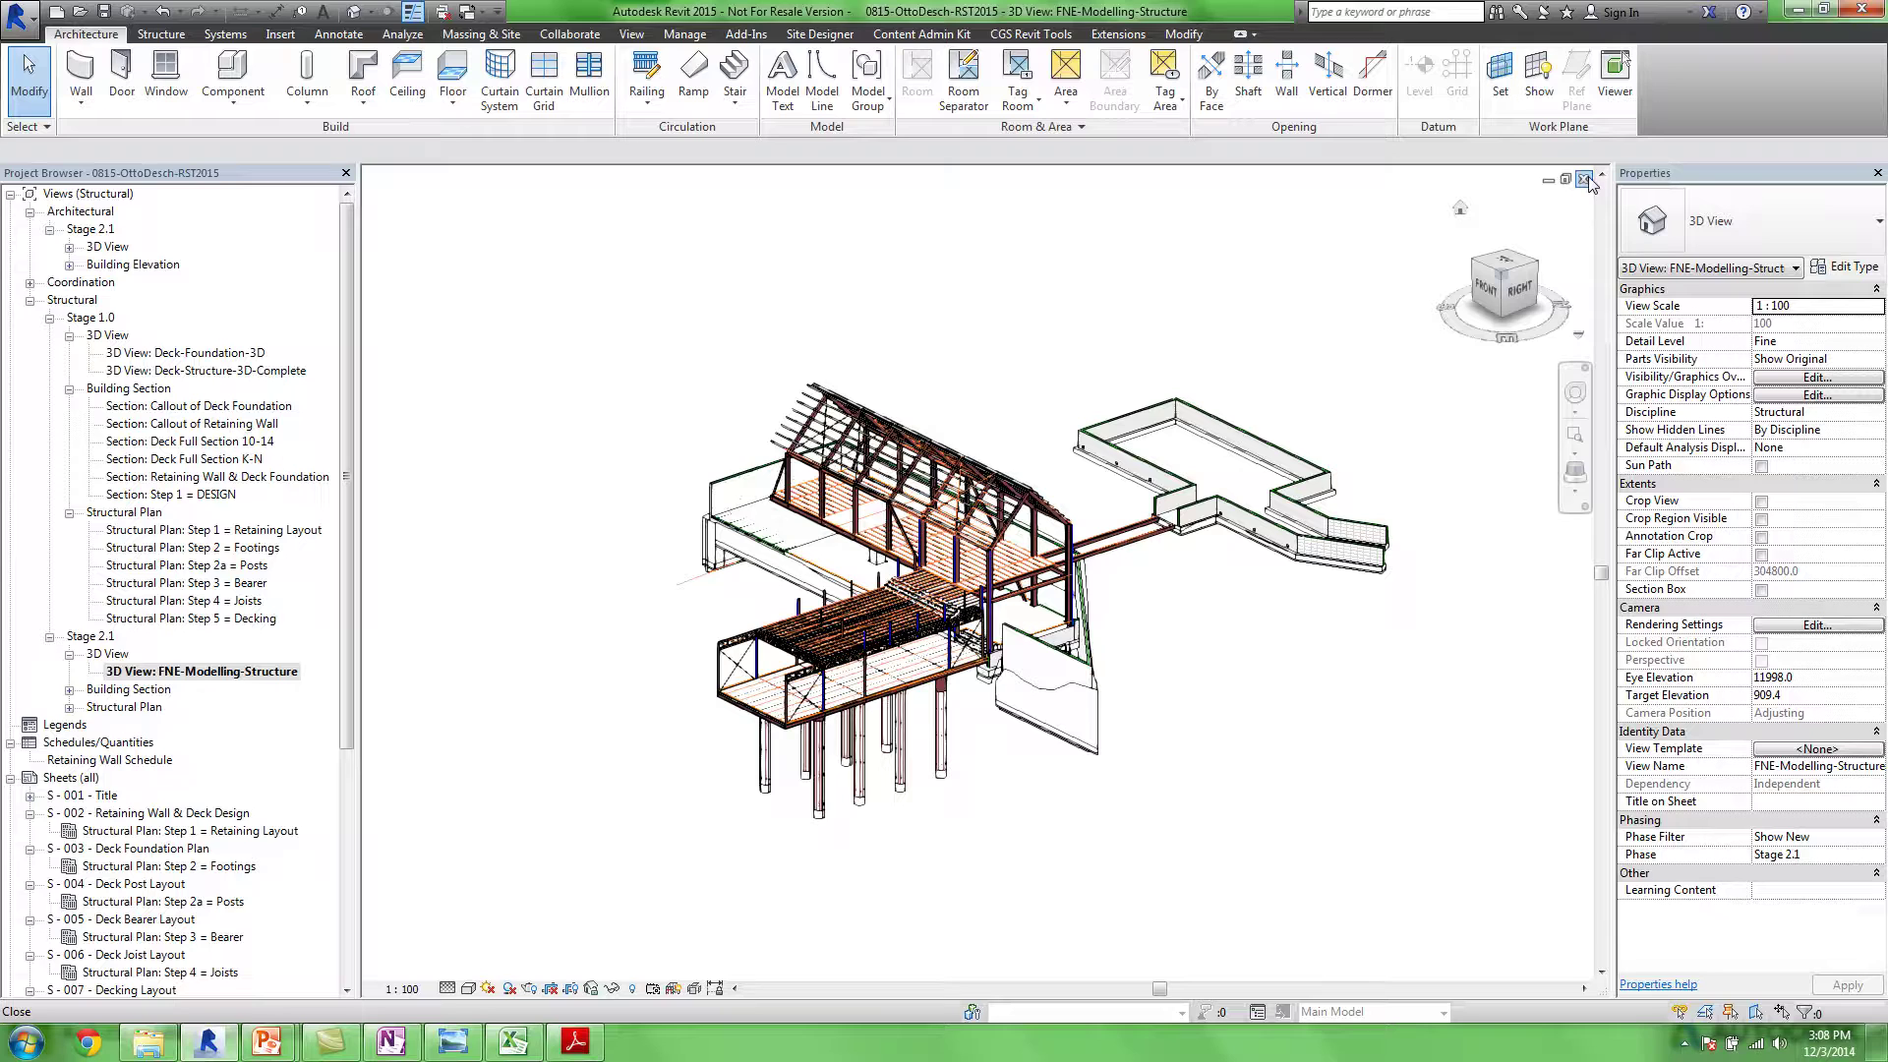
Set the Phase Filter of the FNE-Modelling-Structure 3D view to None and inspect the deck and its retaining piles
click(1787, 837)
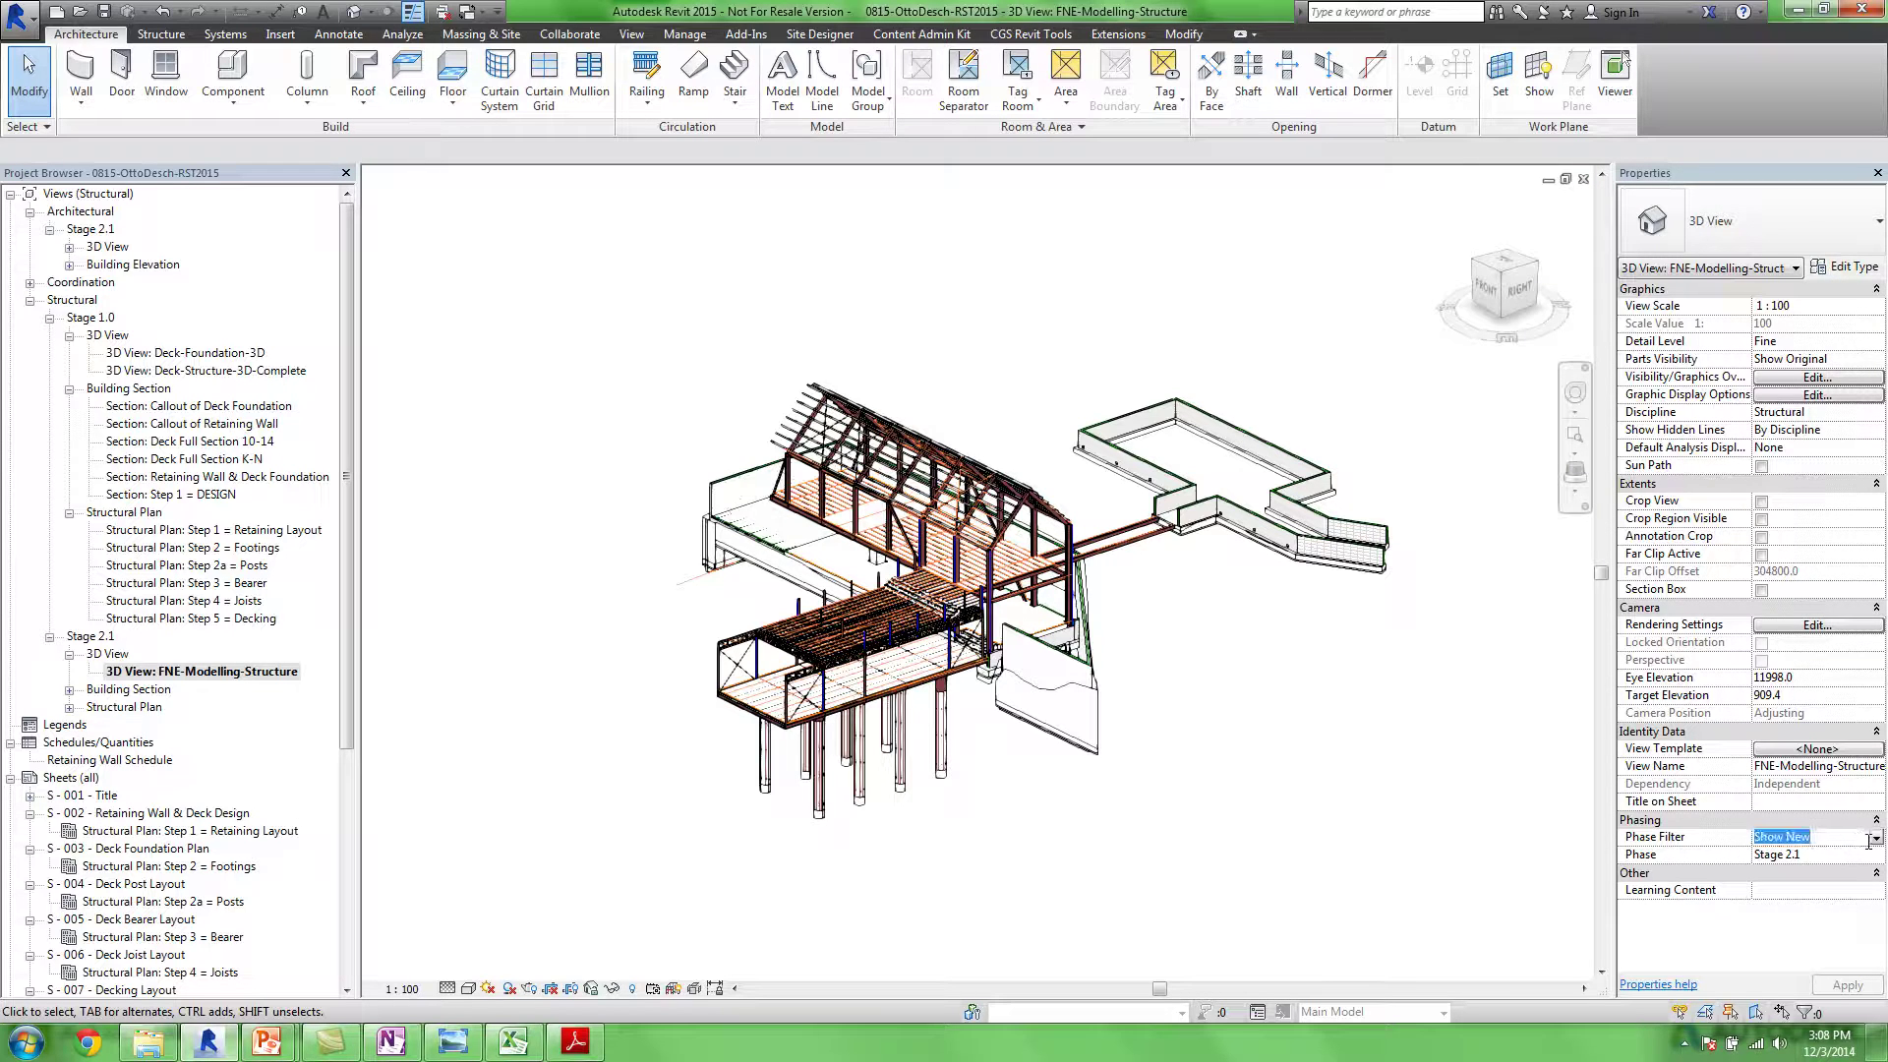
click(1787, 836)
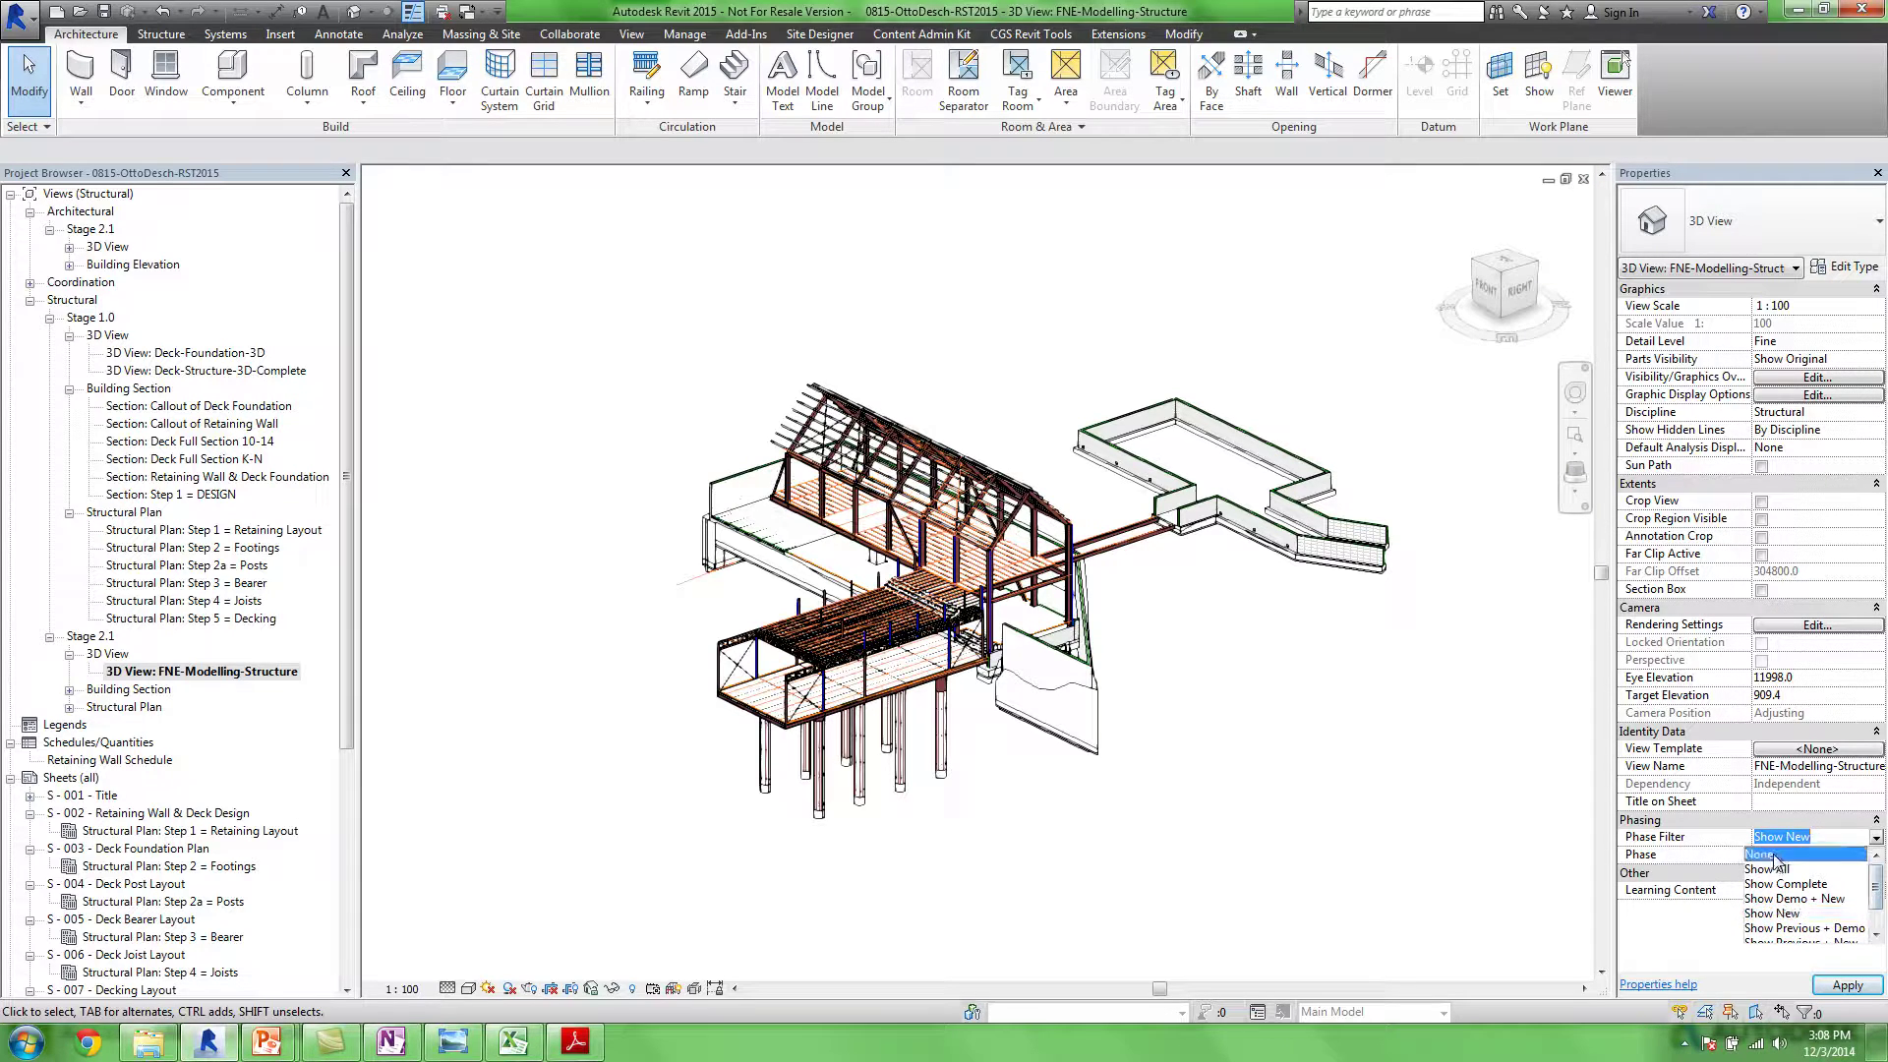
click(1780, 854)
click(1847, 985)
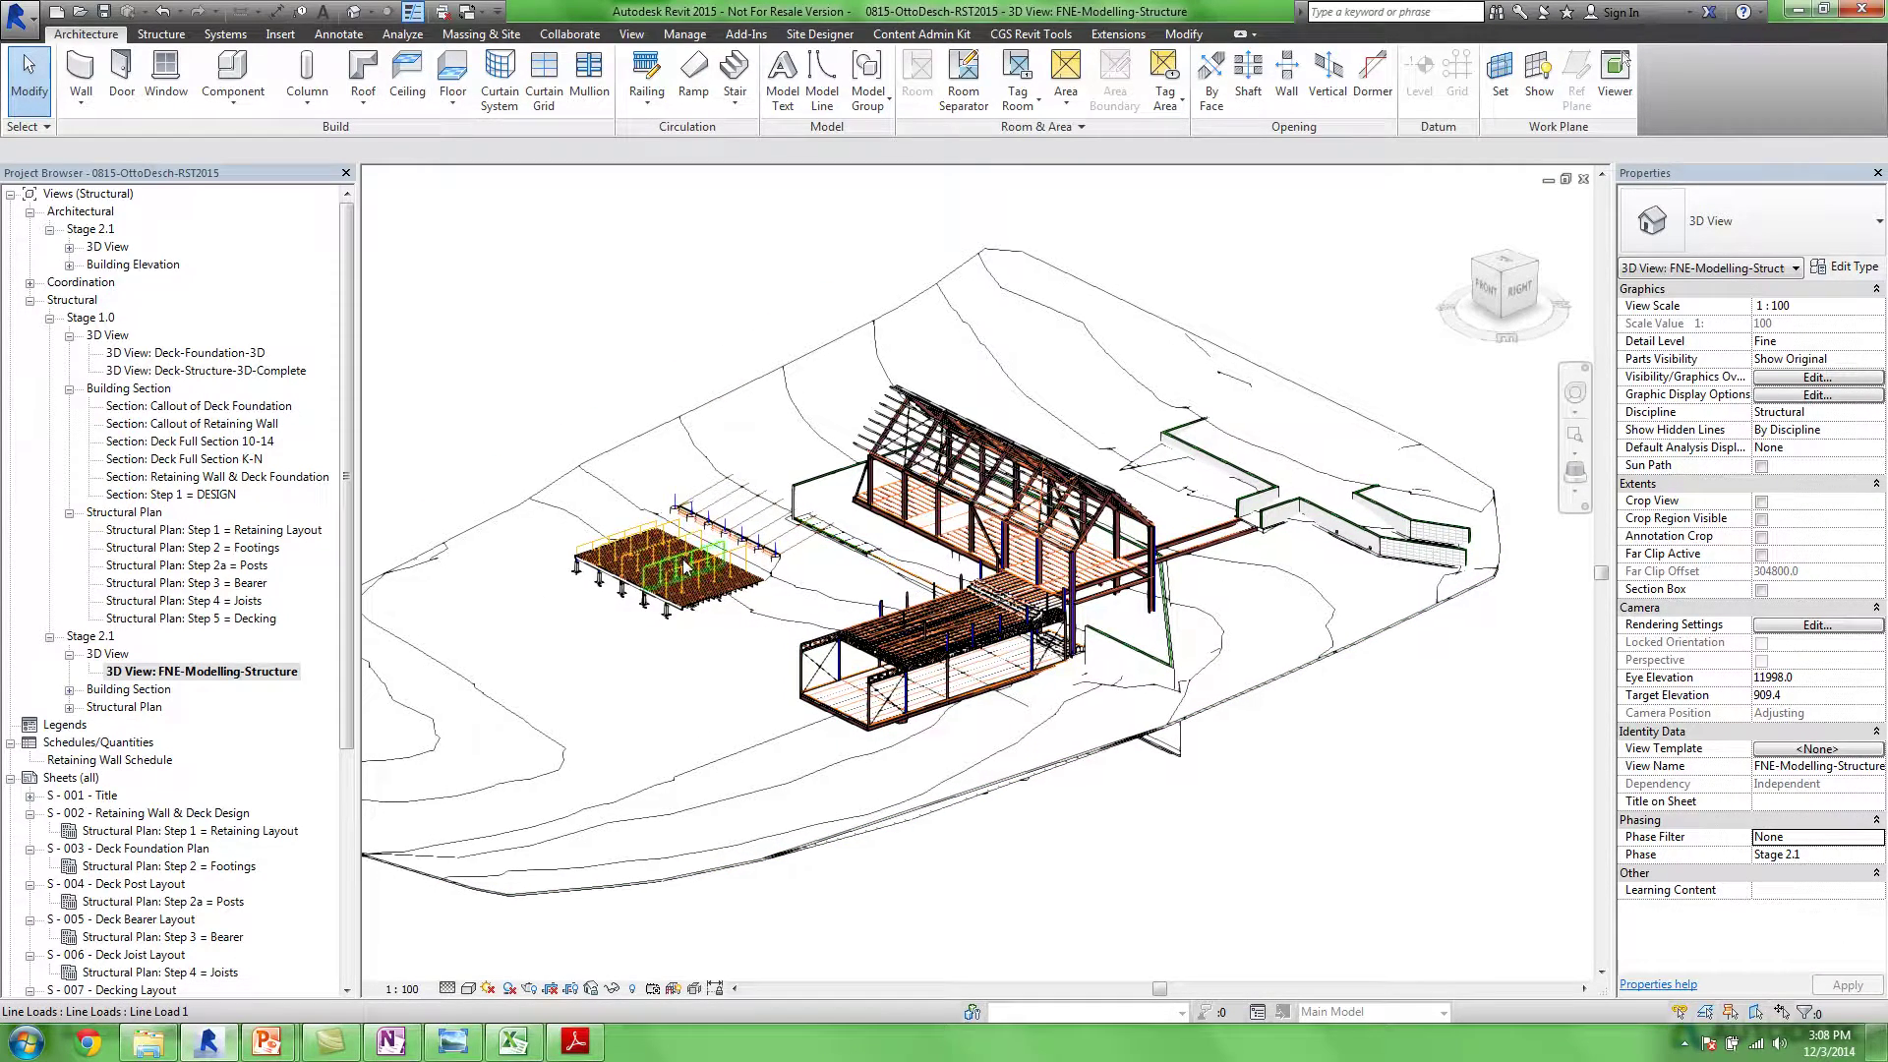
scroll(650, 489, up, 5)
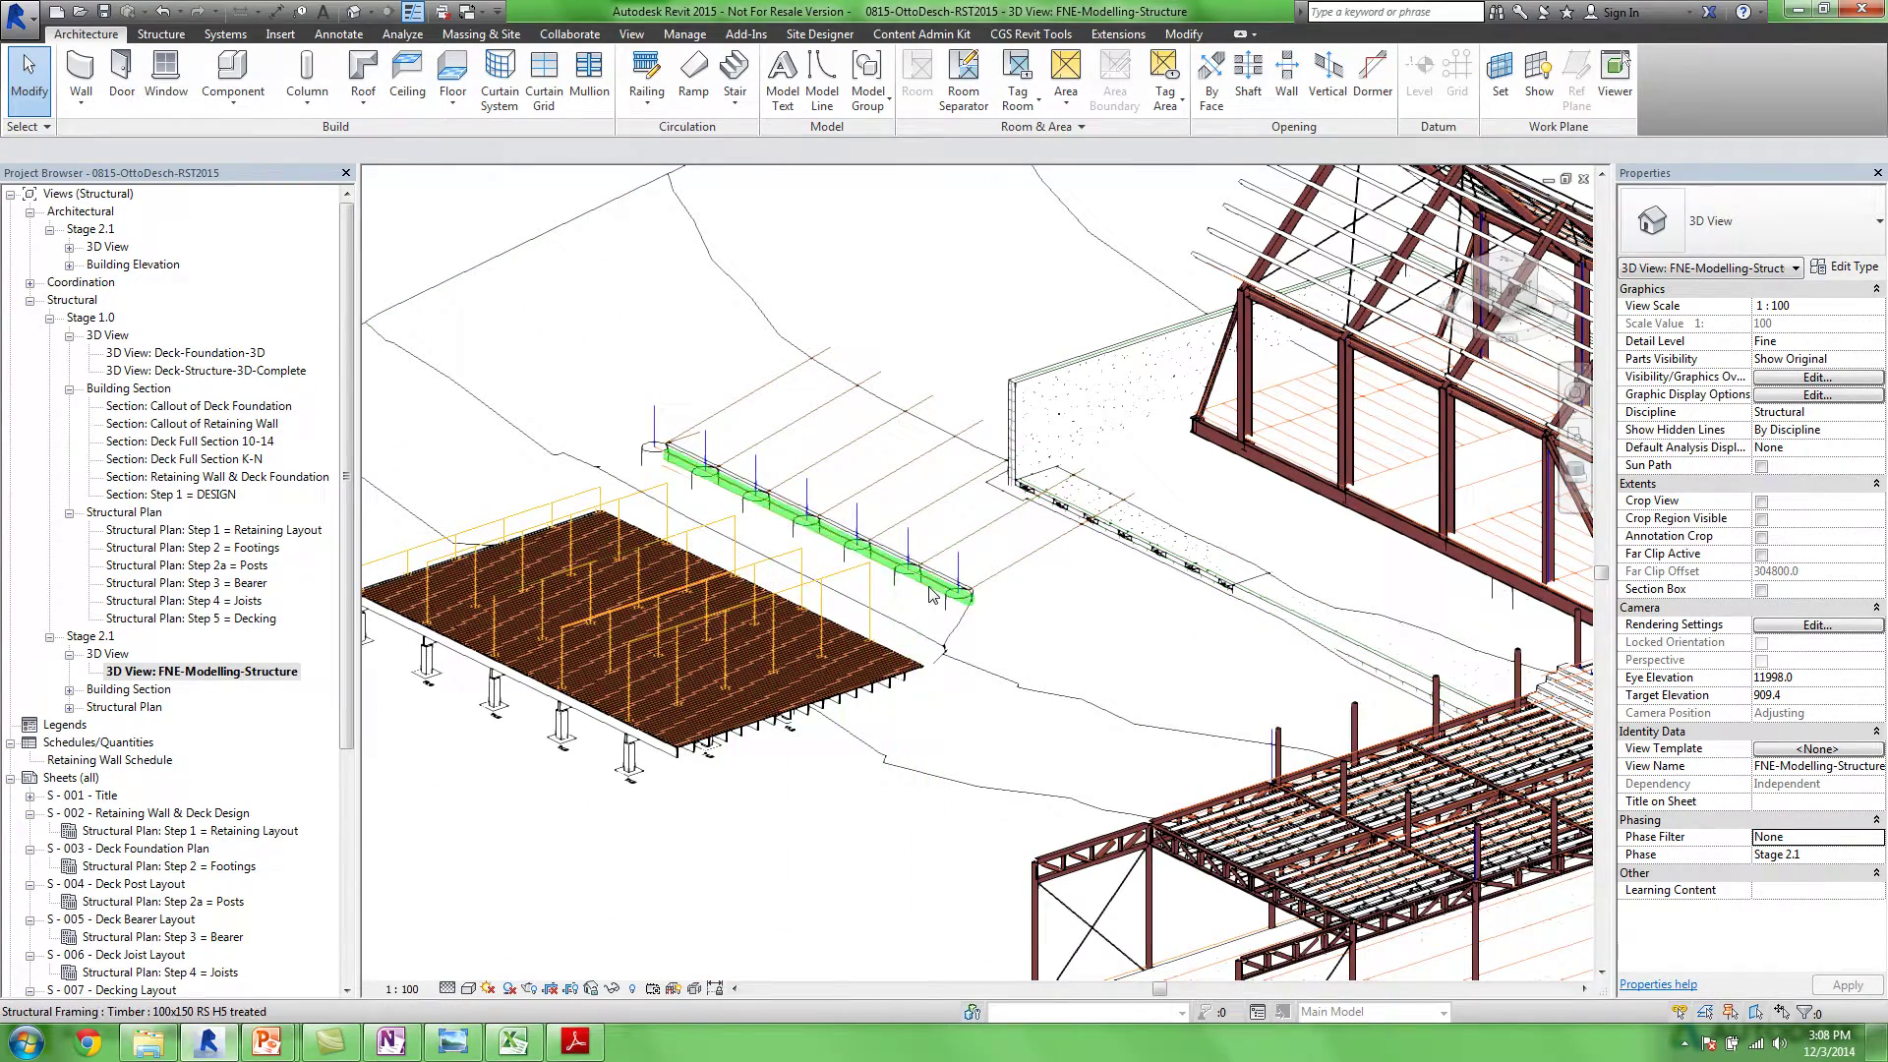
scroll(984, 443, down, 5)
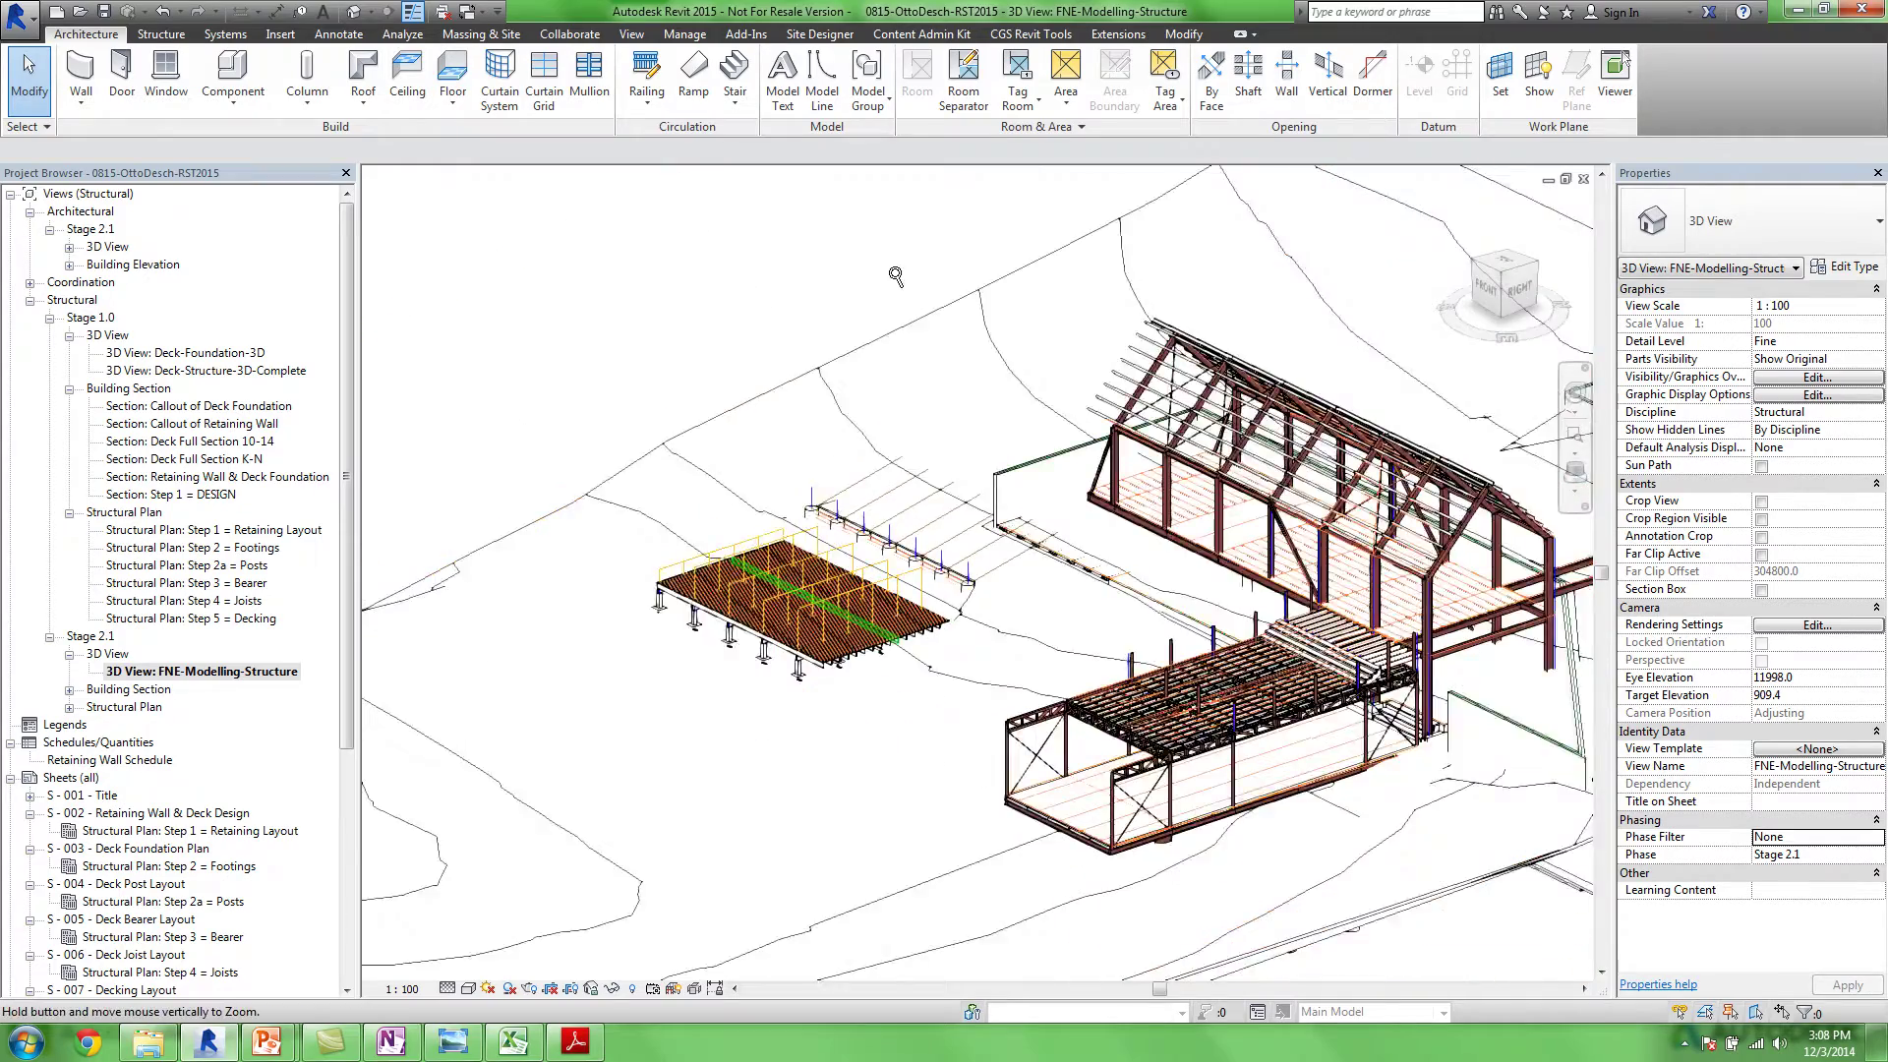
Close the FNE-Modelling-Structure view and open the structural plan Step 1 = Retaining Layout under Stage 1.0
click(1585, 179)
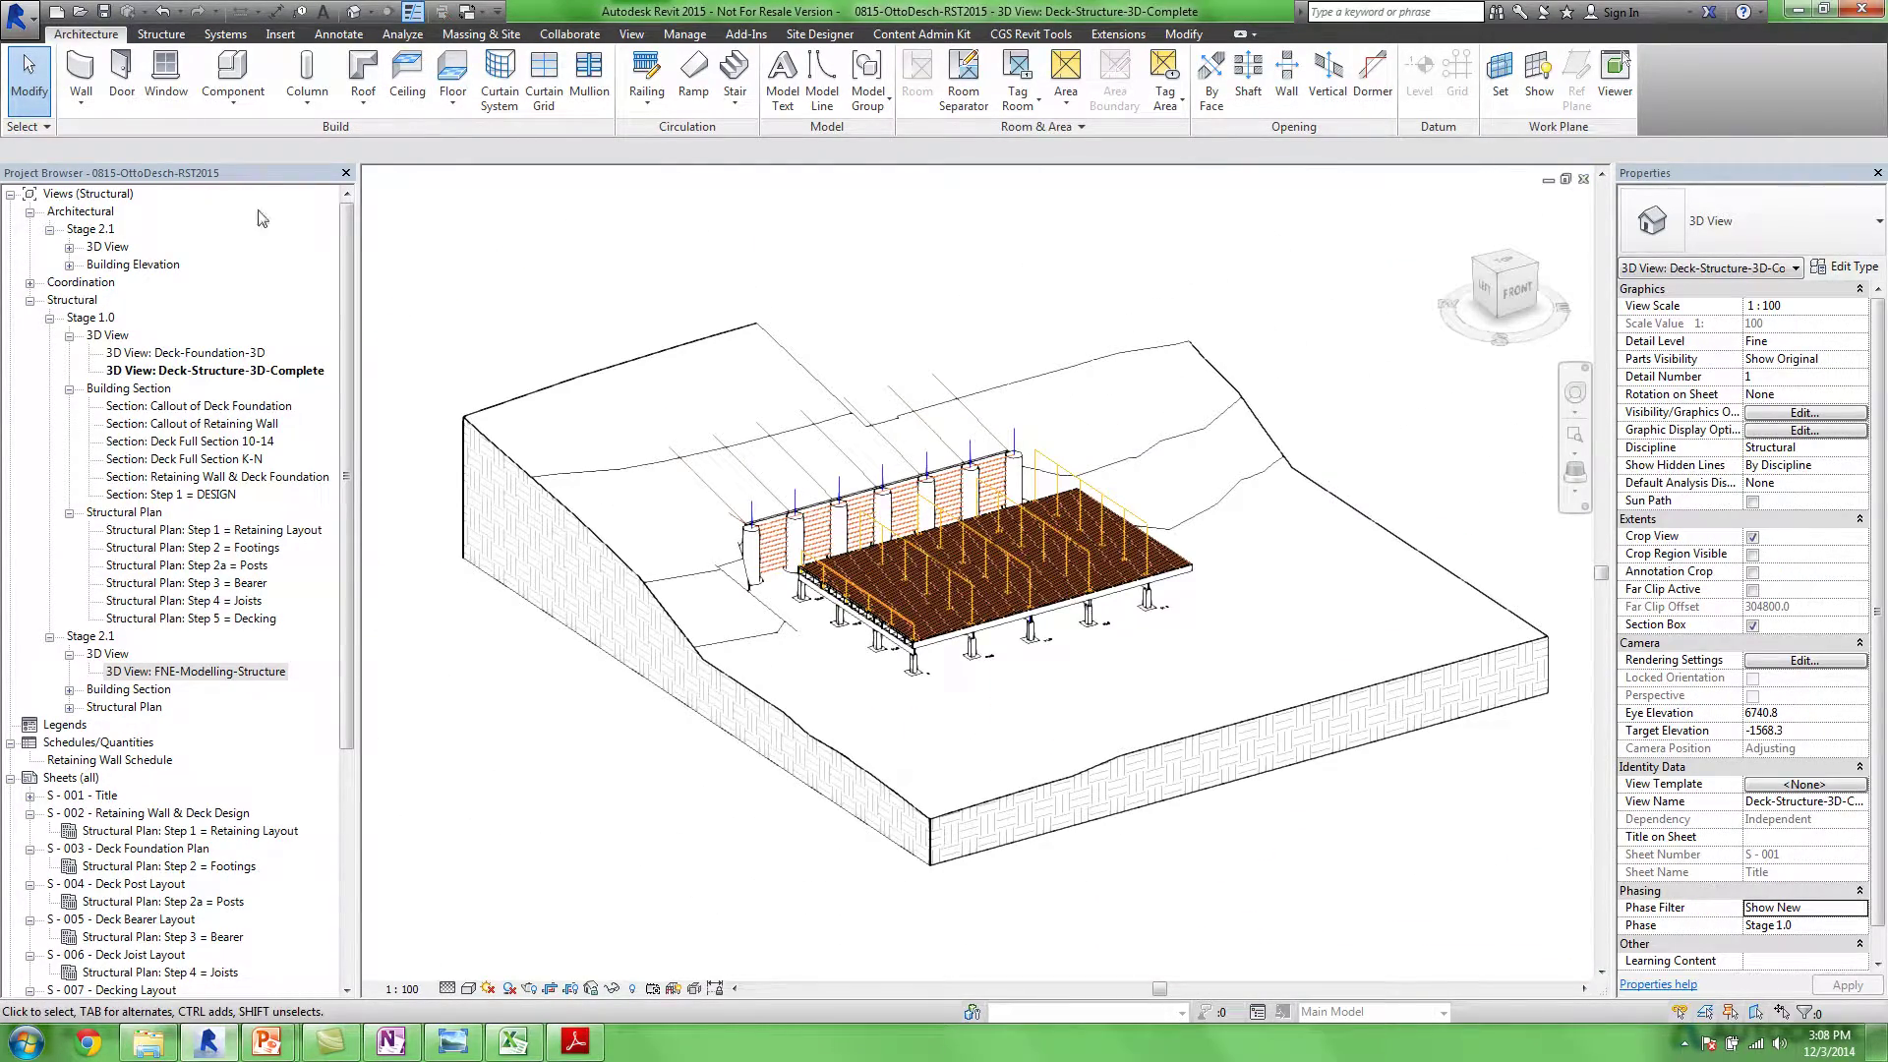
click(348, 448)
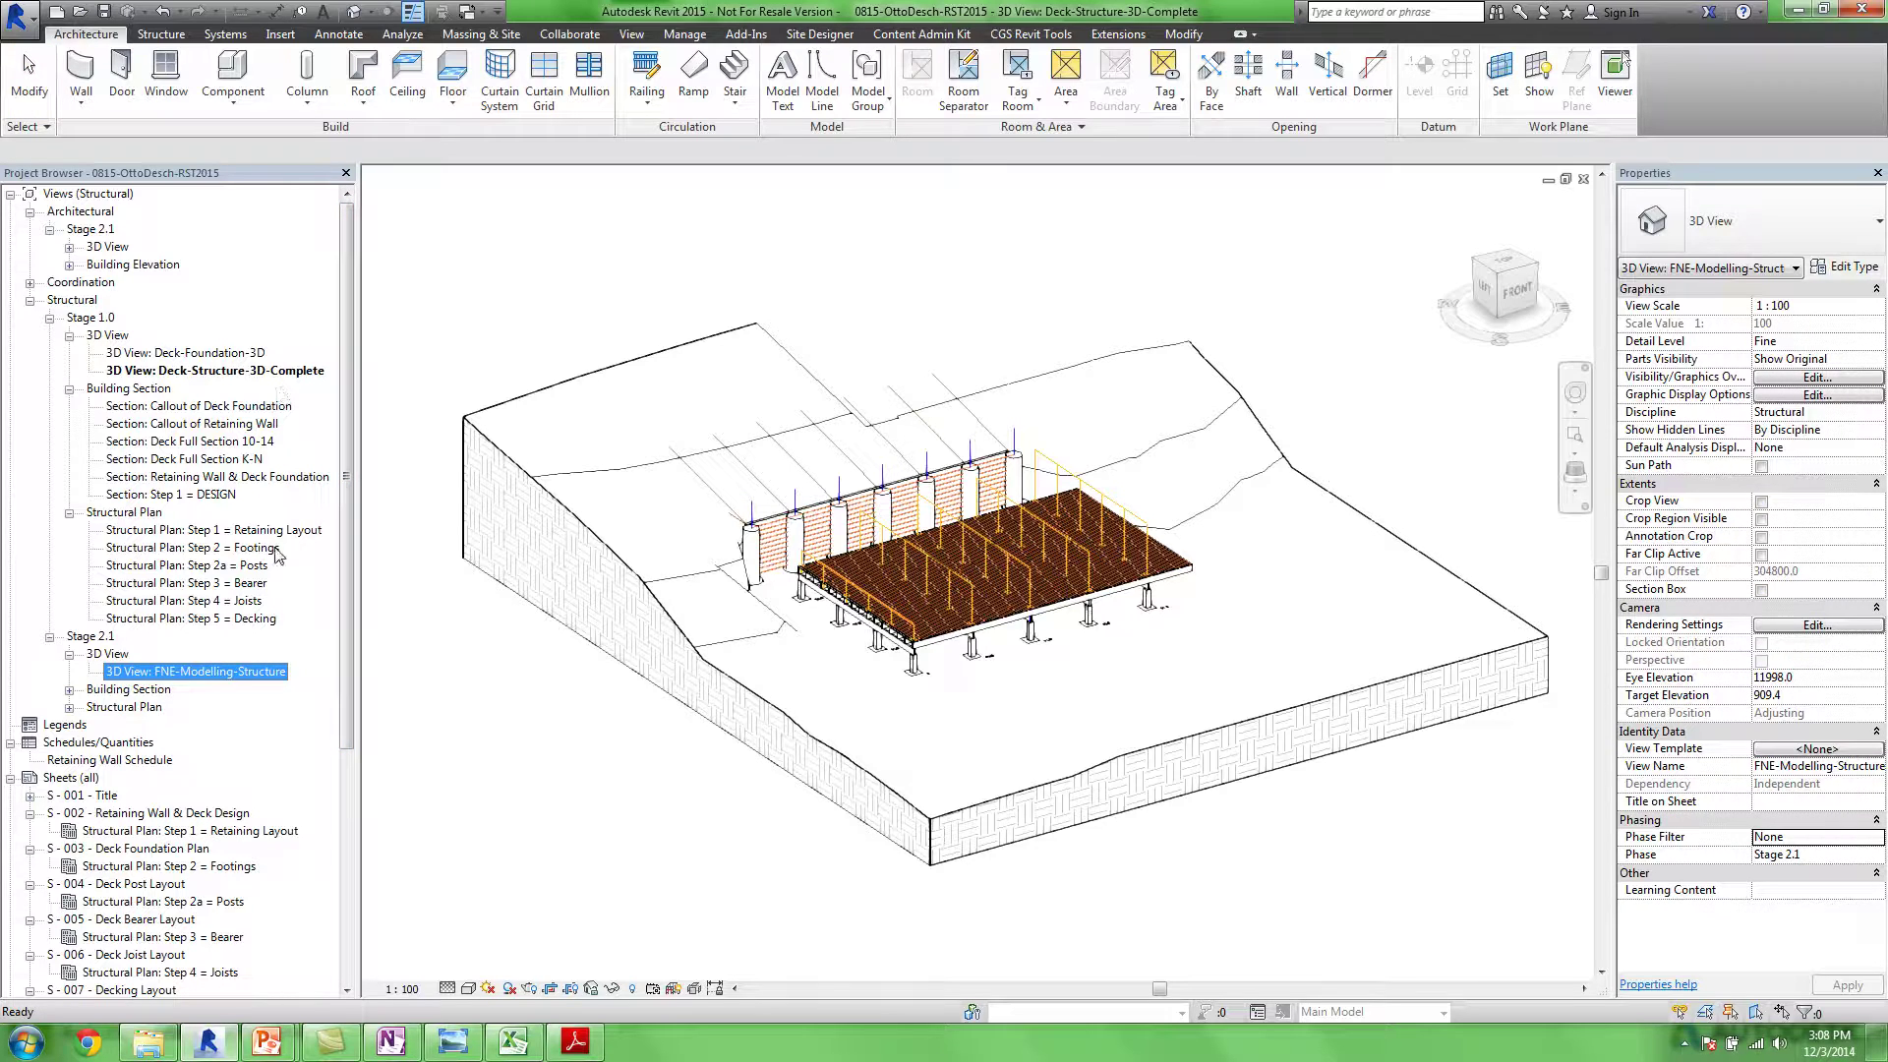
double_click(251, 530)
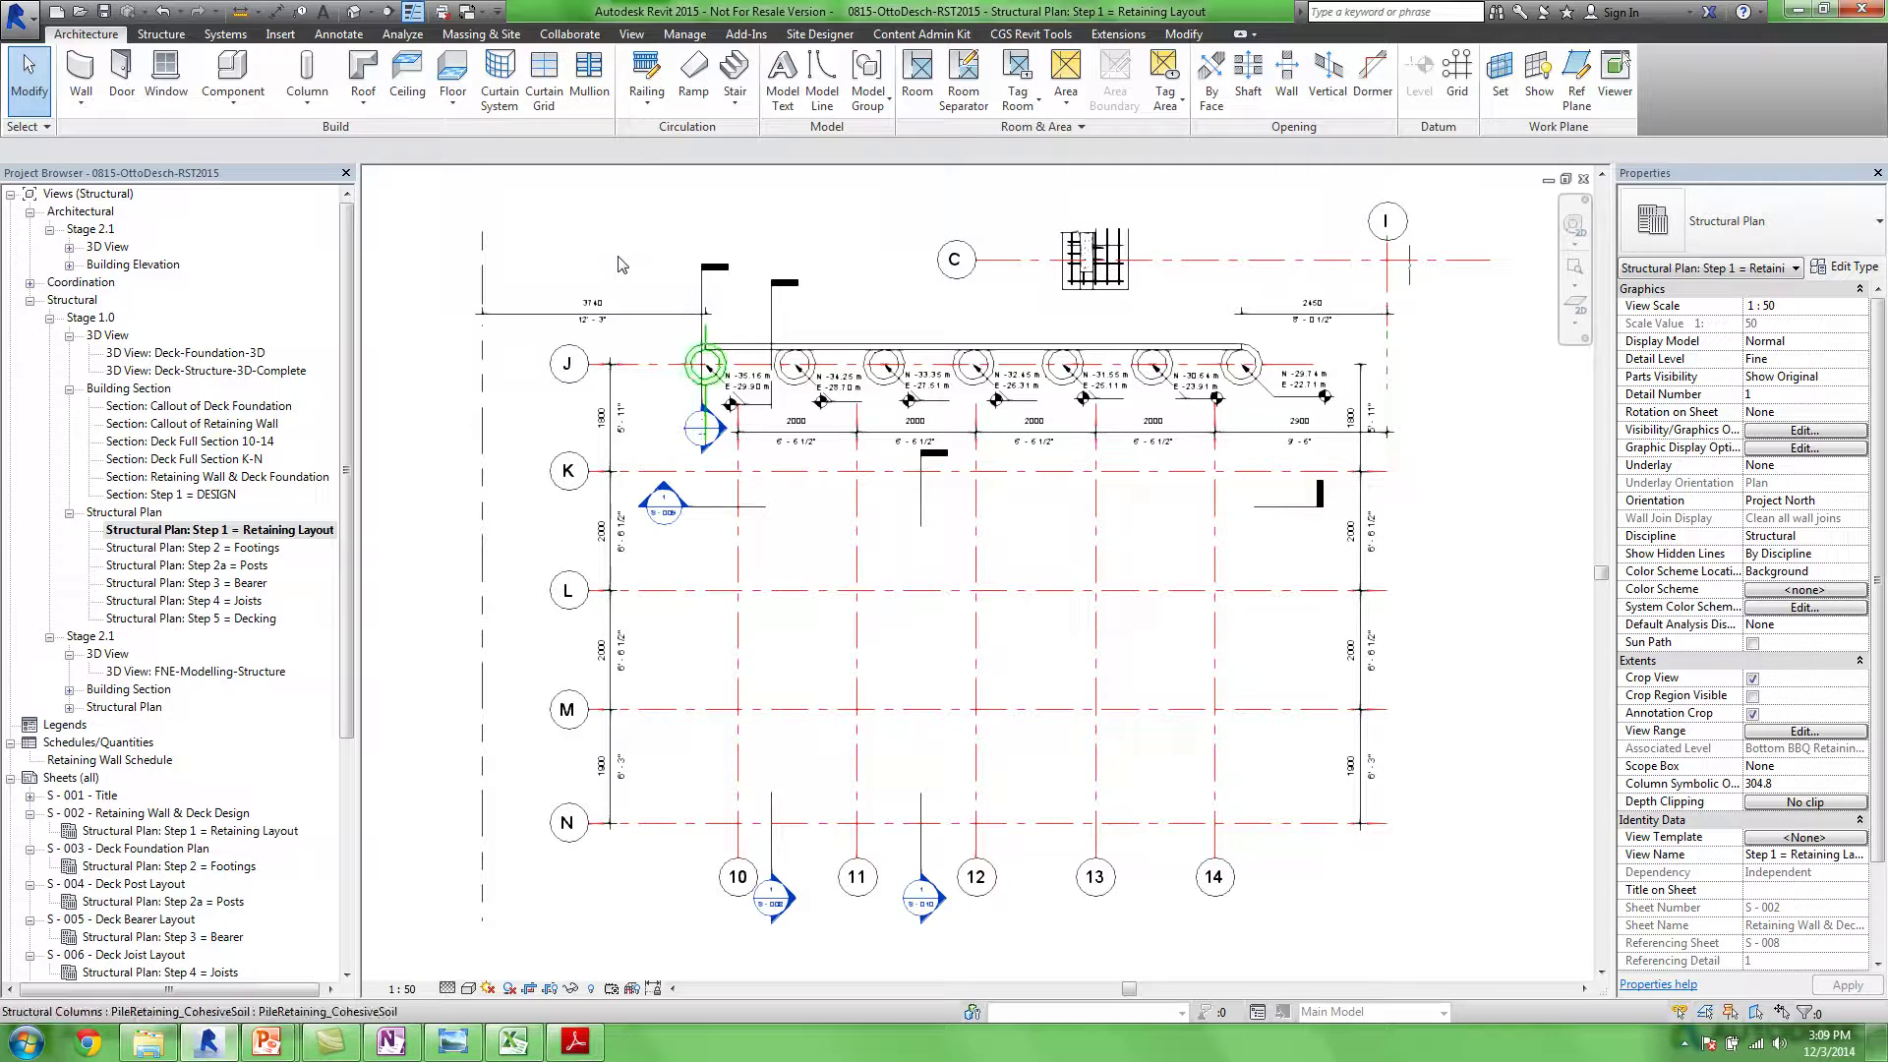
middle_drag(629, 244, 634, 273)
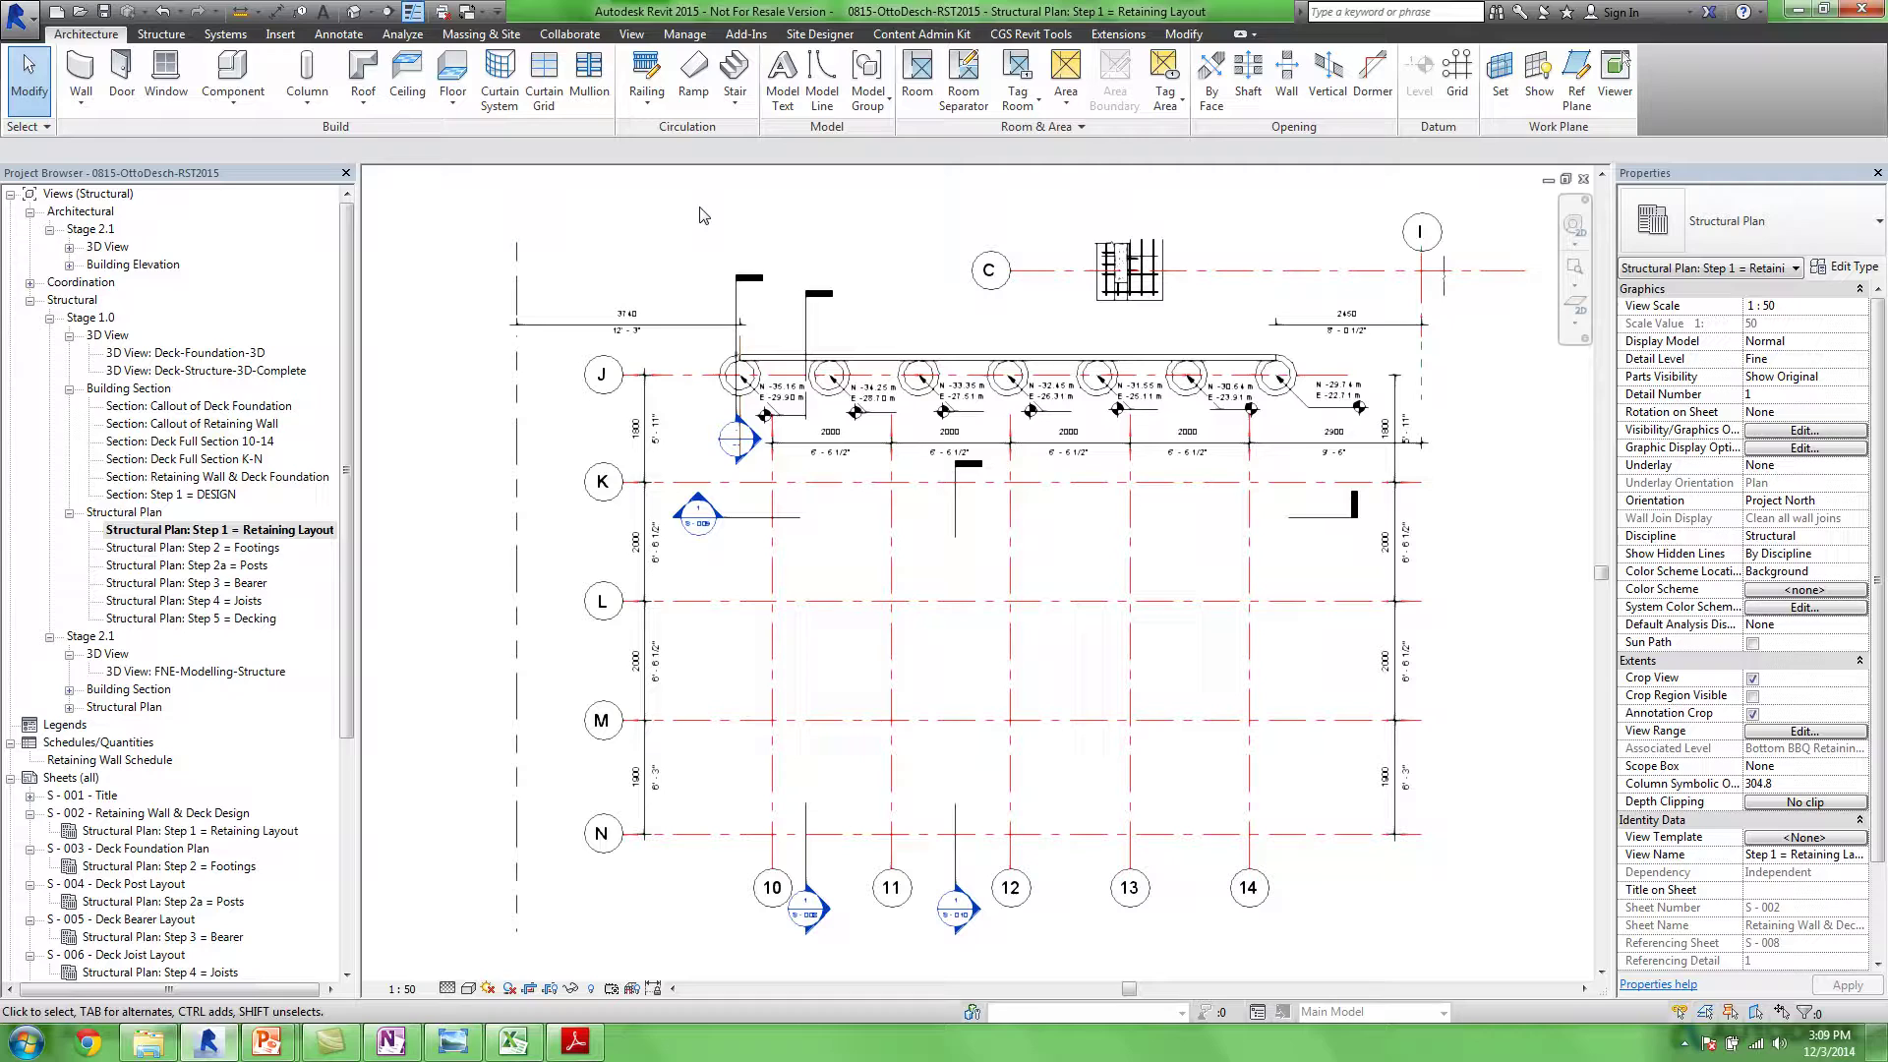
Open the Step 1 = DESIGN section from its marker in the plan and tile it beside the plan view
double_click(755, 447)
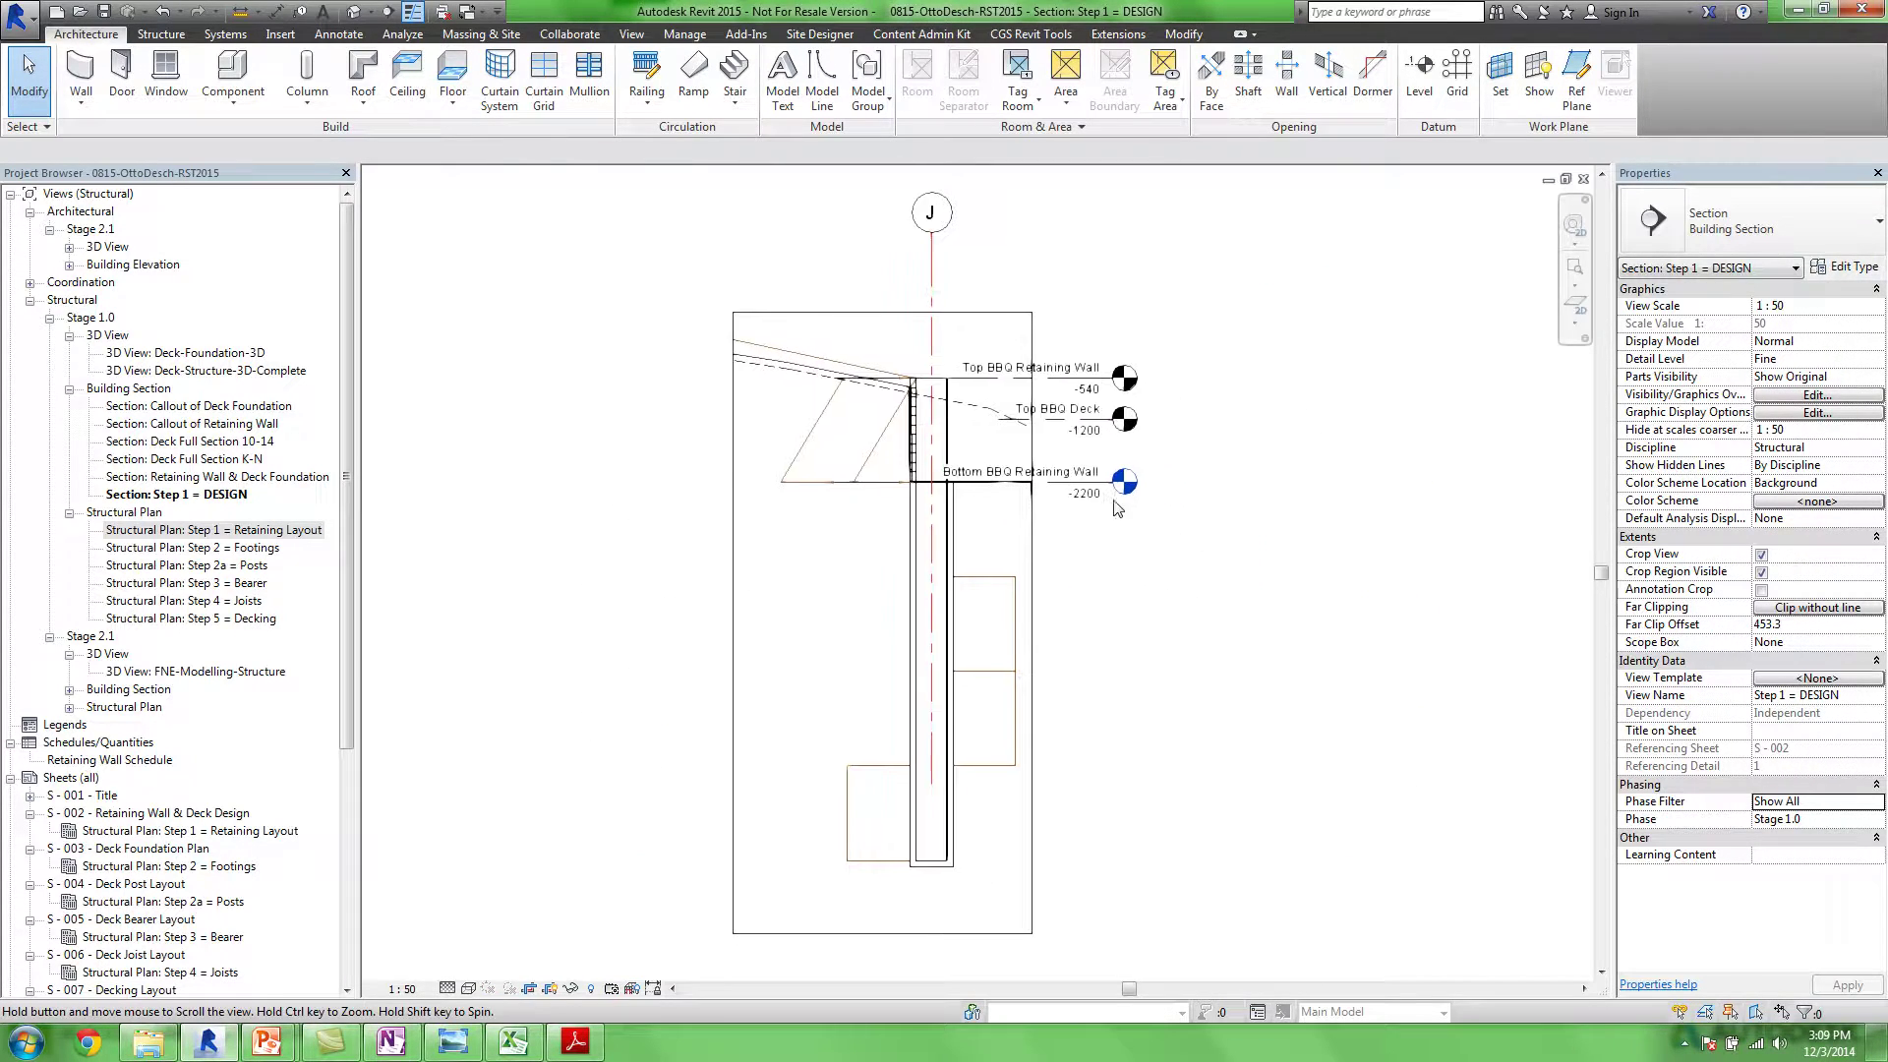
key(w)
key(t)
key(z)
key(a)
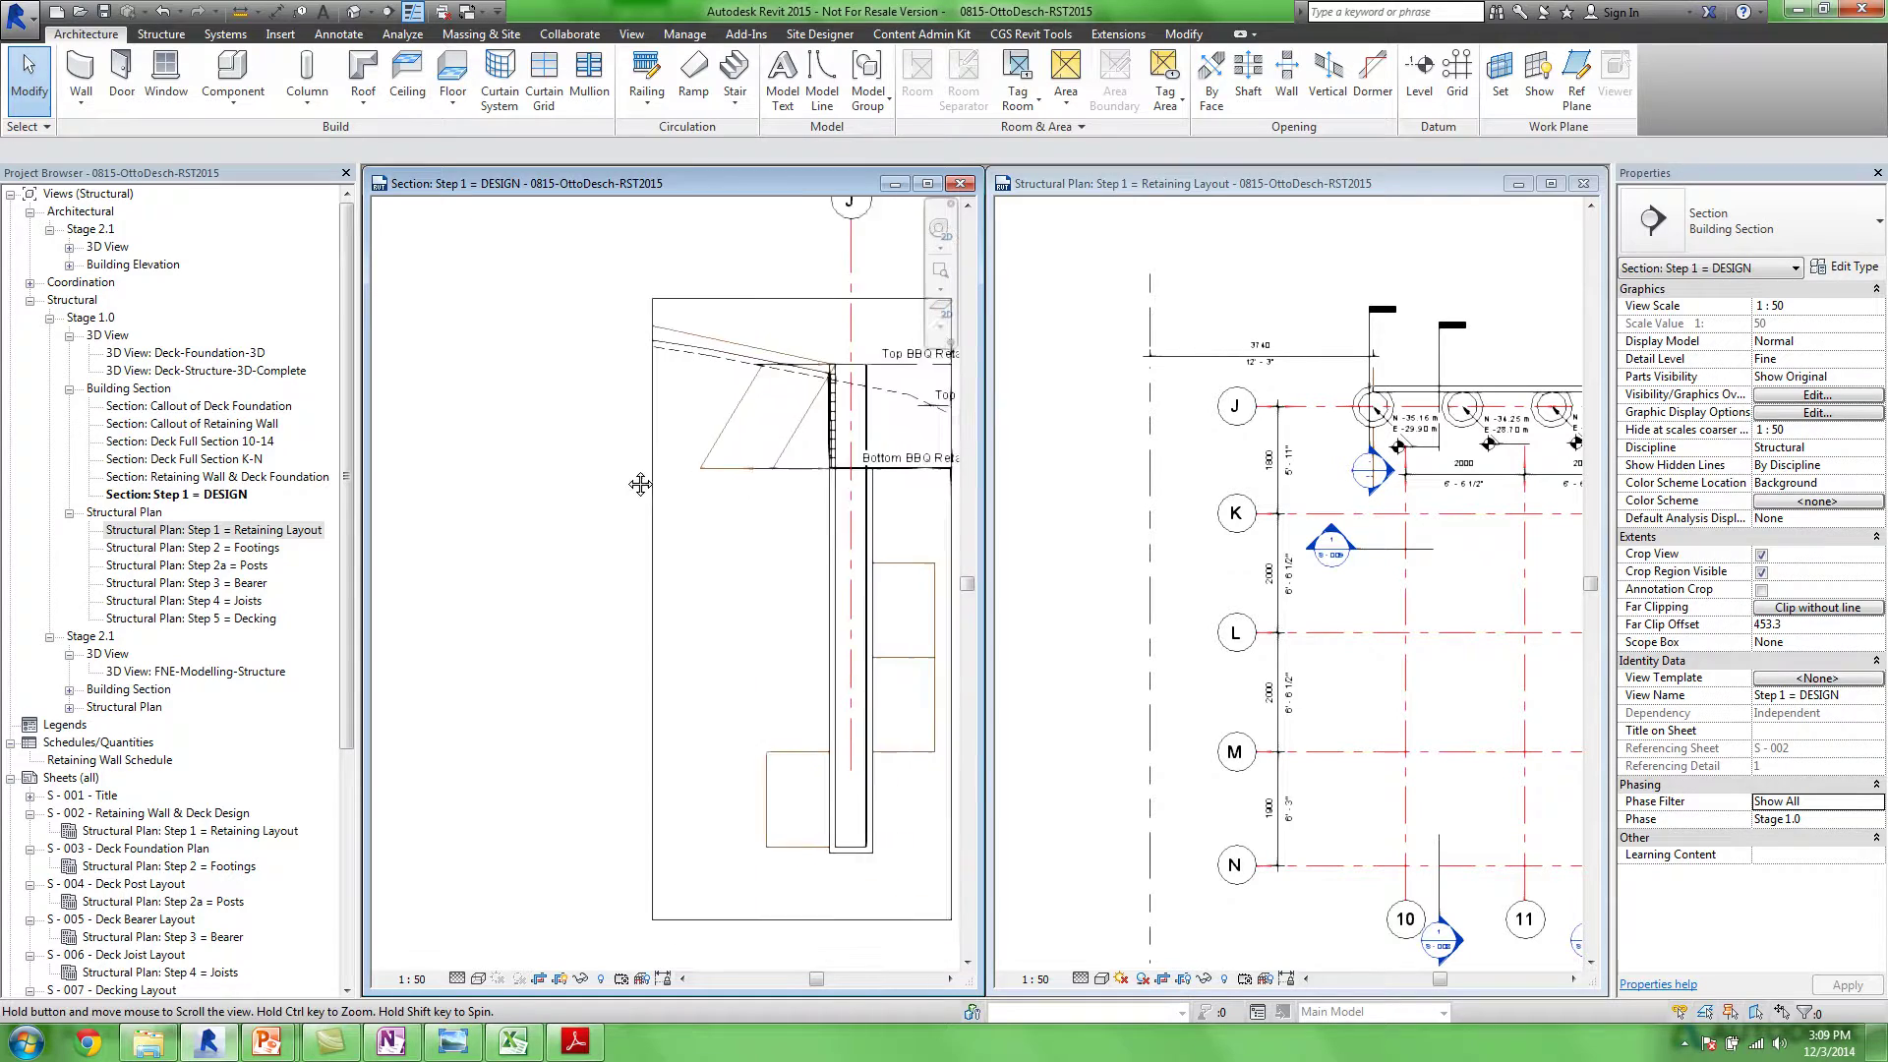
scroll(646, 425, up, 5)
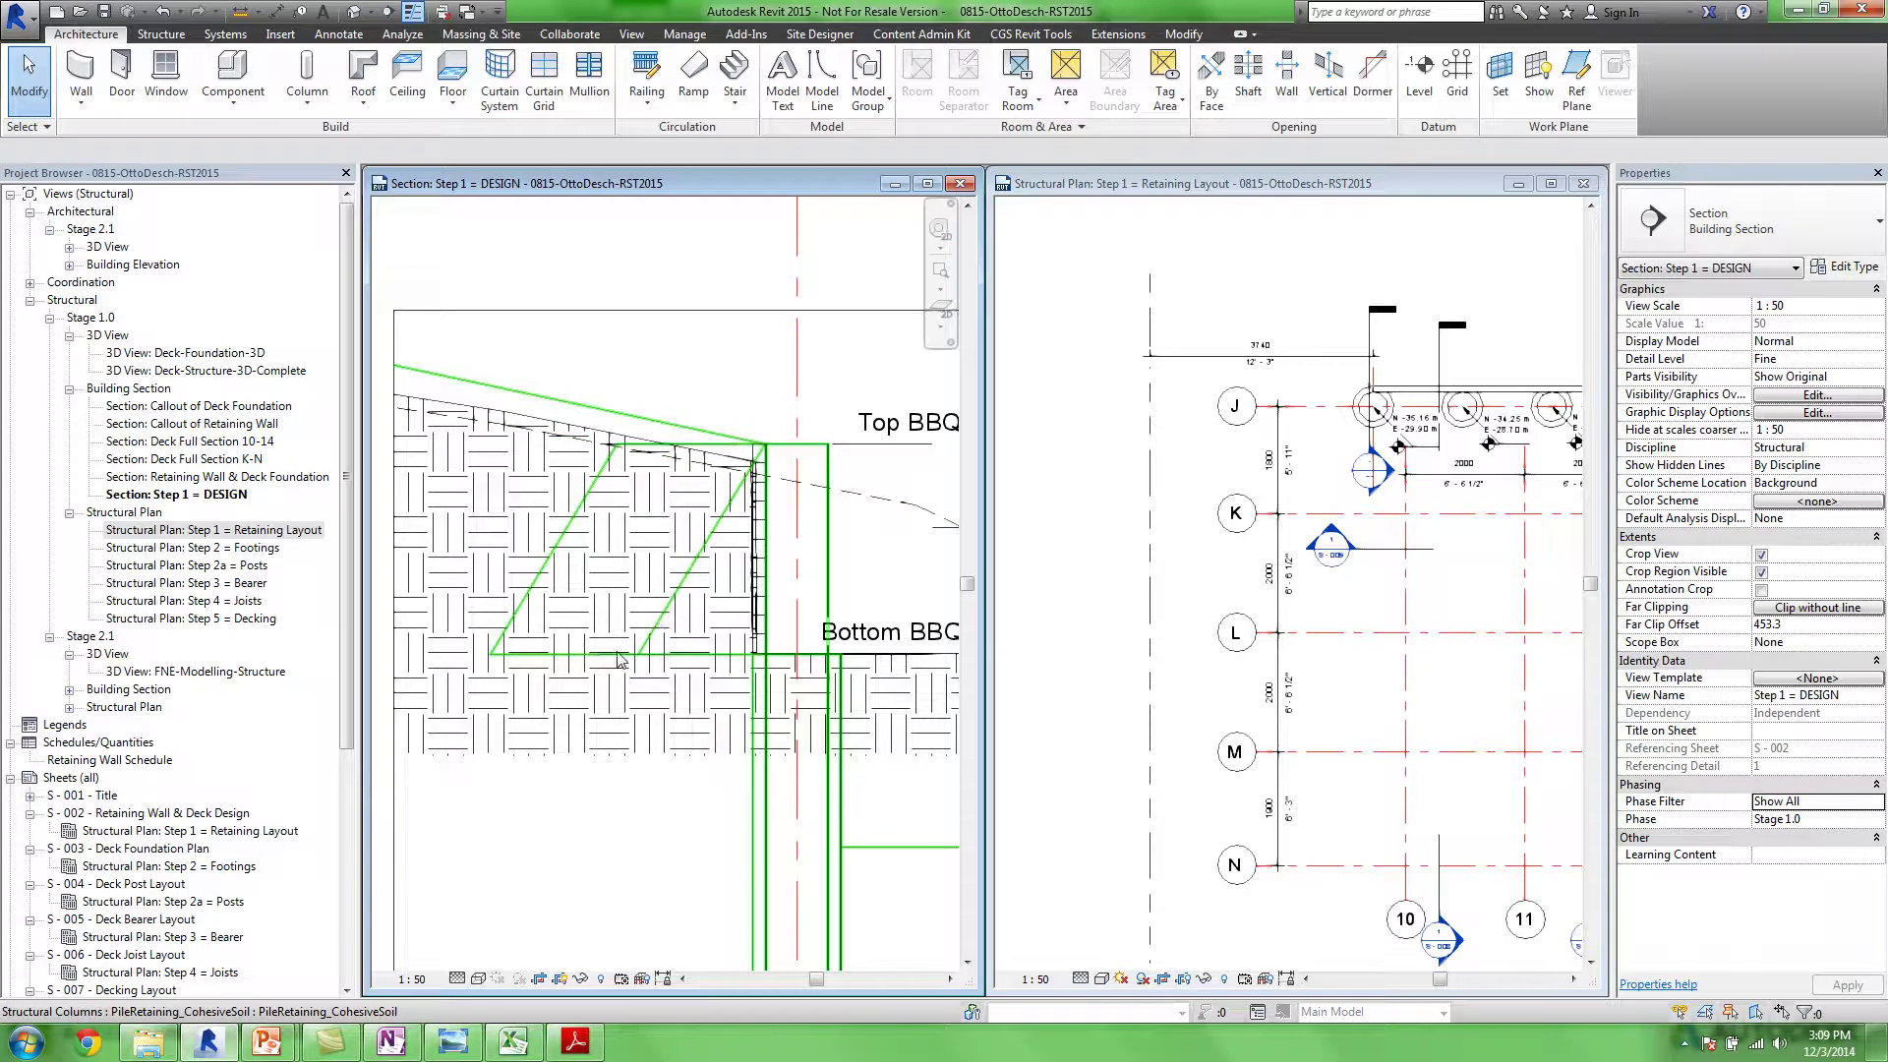
Select the retaining pile at the section marker on grid J in the plan and compare it with the Step 1 = DESIGN section
click(1396, 342)
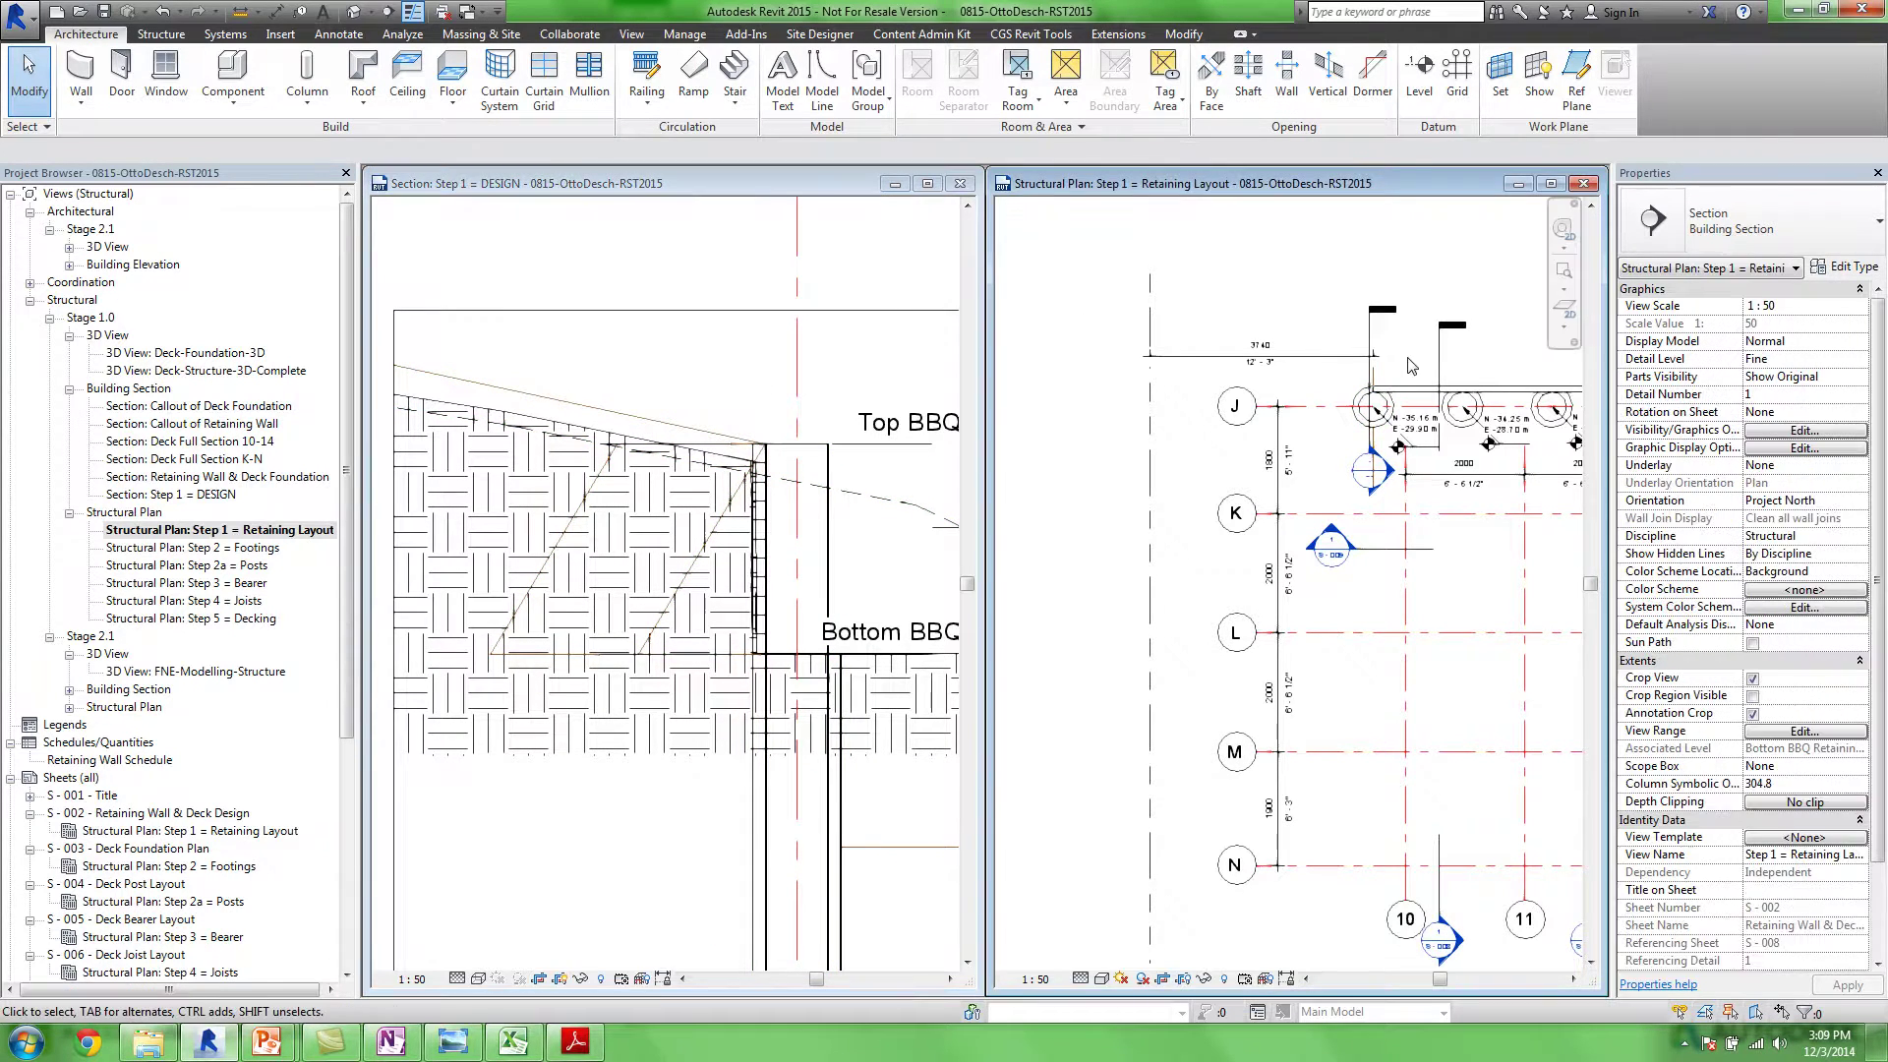
scroll(1279, 541, up, 2)
scroll(1175, 692, up, 4)
scroll(1176, 691, down, 1)
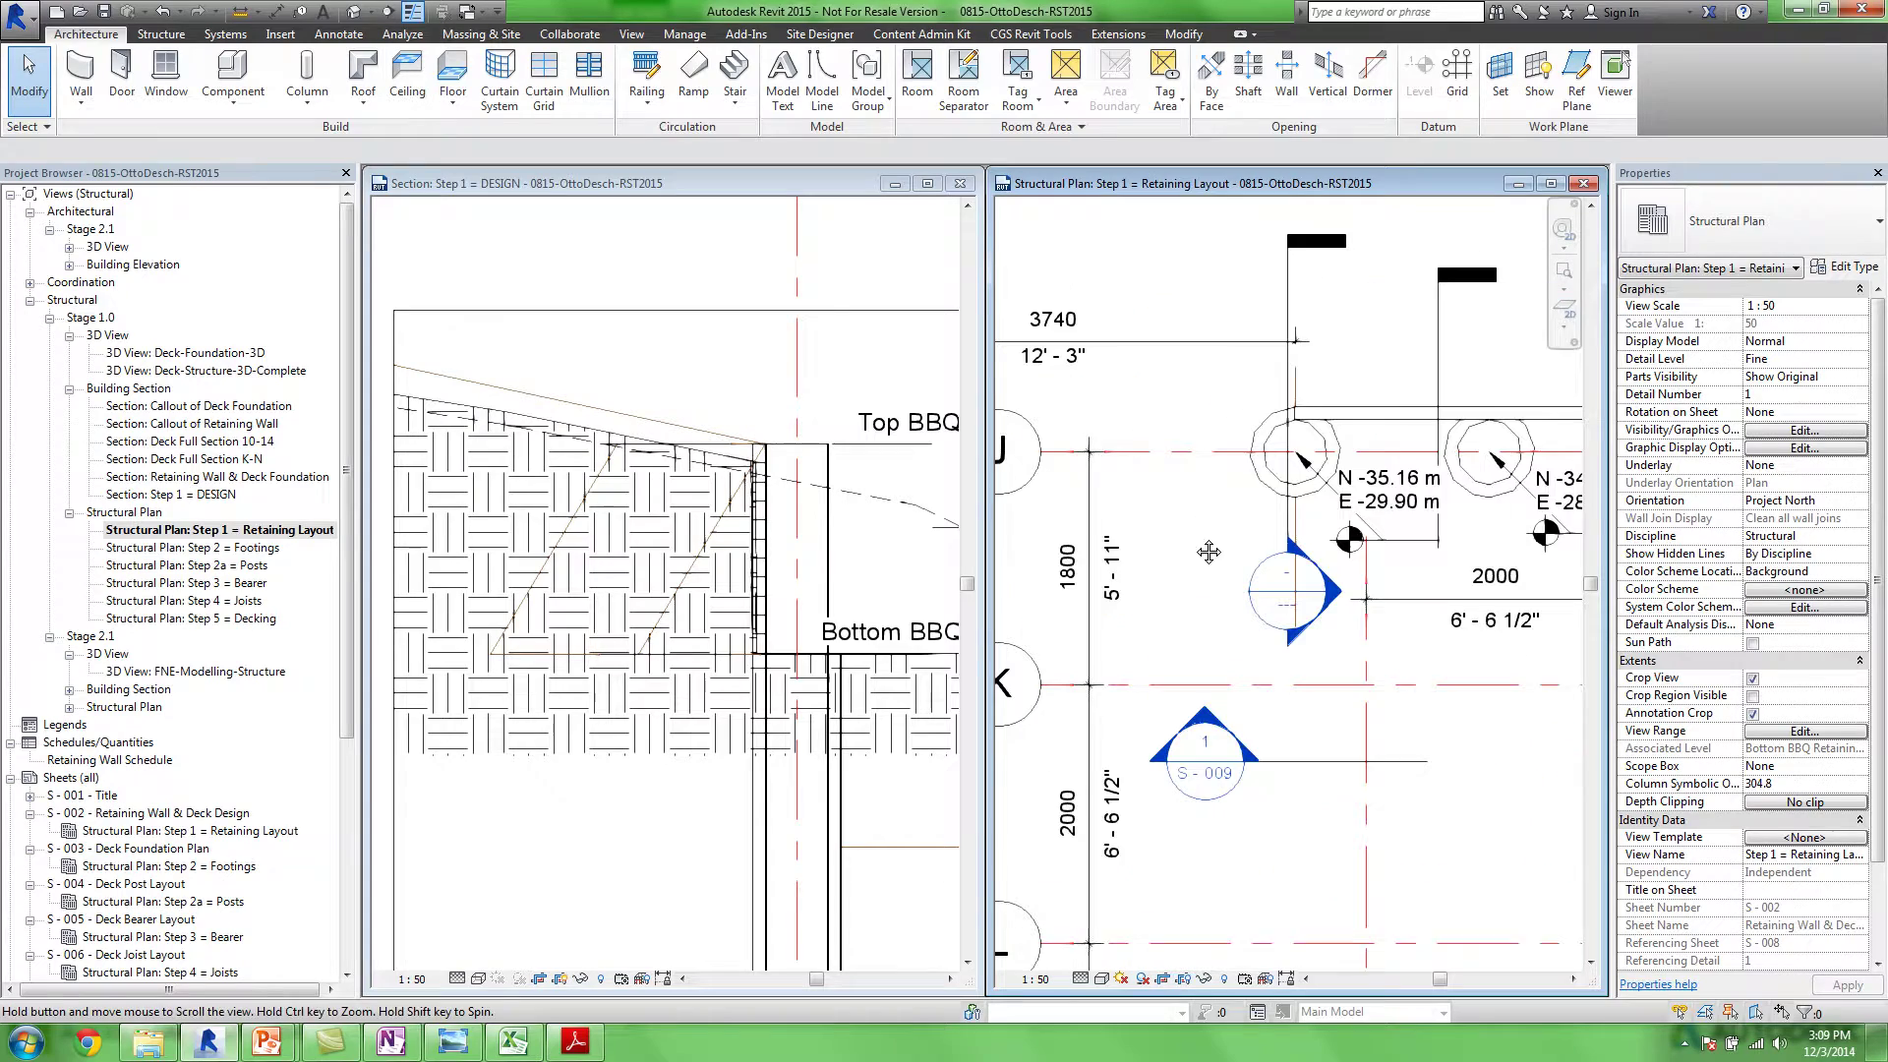
click(1247, 489)
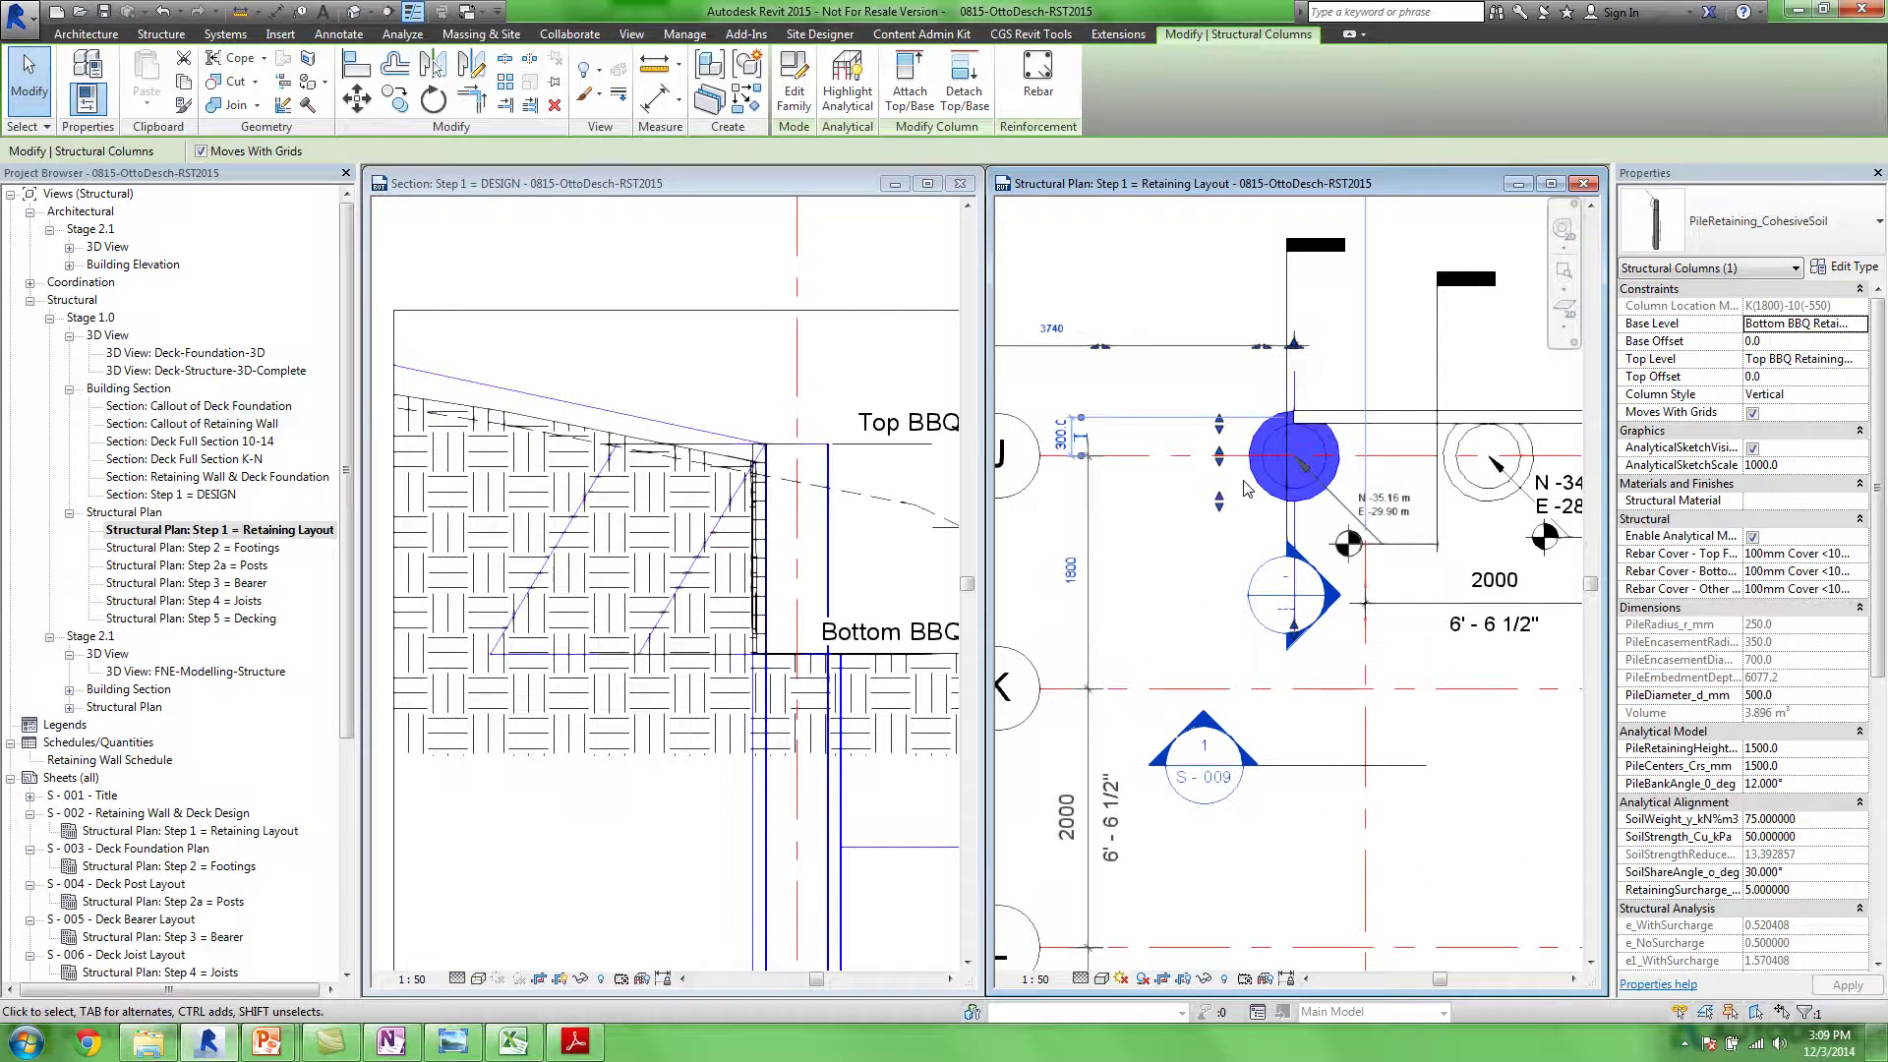
click(718, 346)
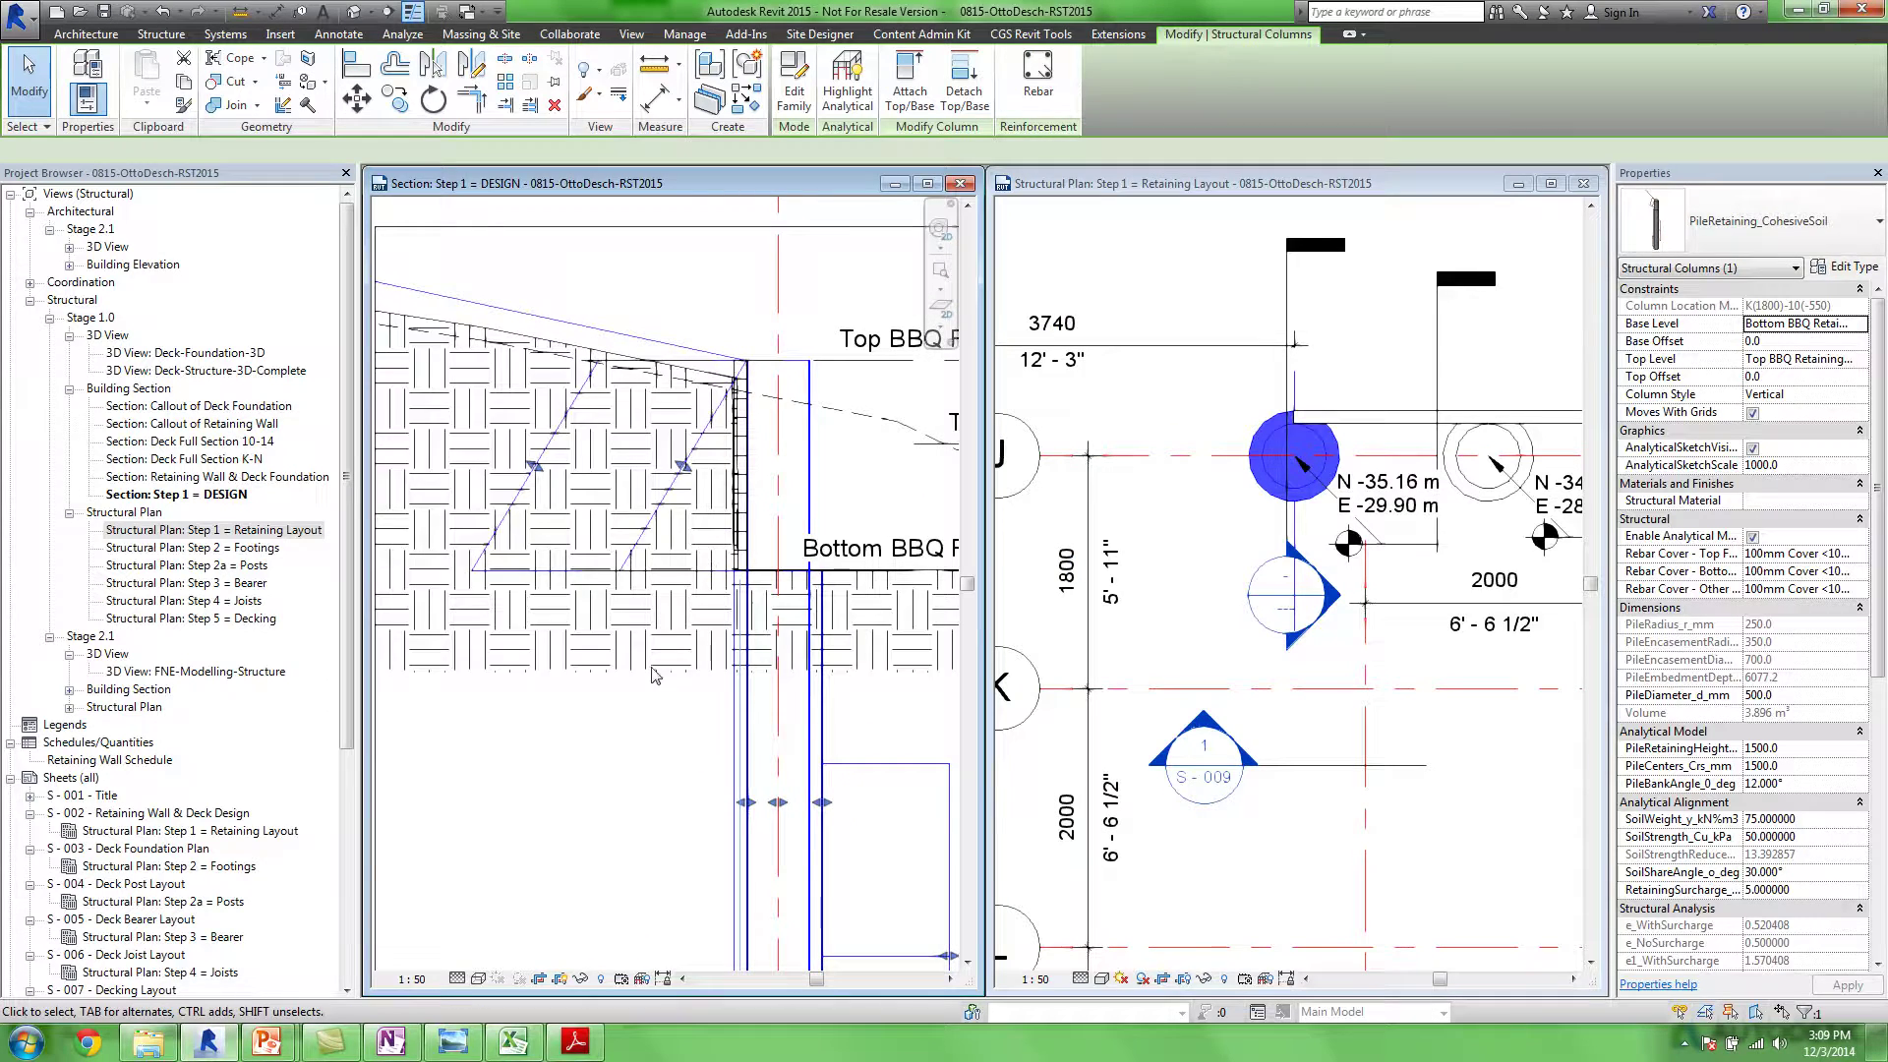
scroll(678, 452, down, 3)
click(657, 421)
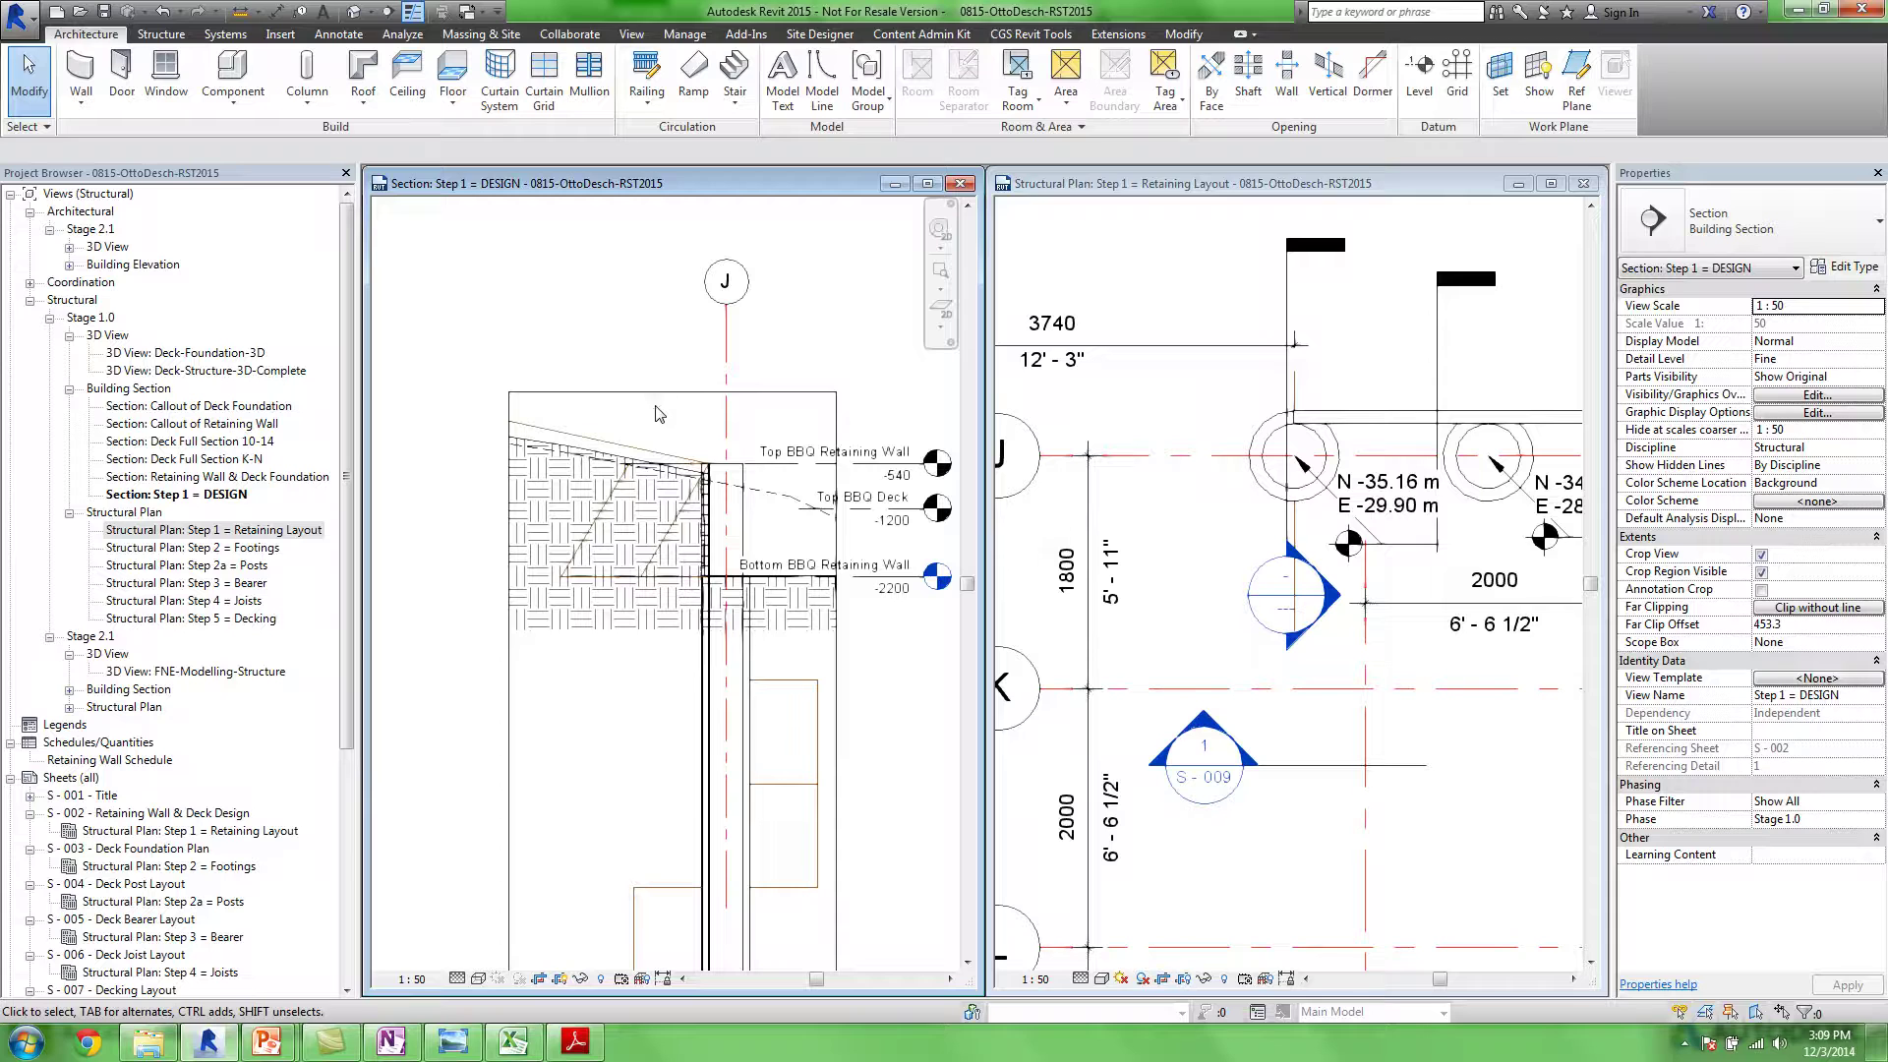
click(1242, 518)
click(1270, 497)
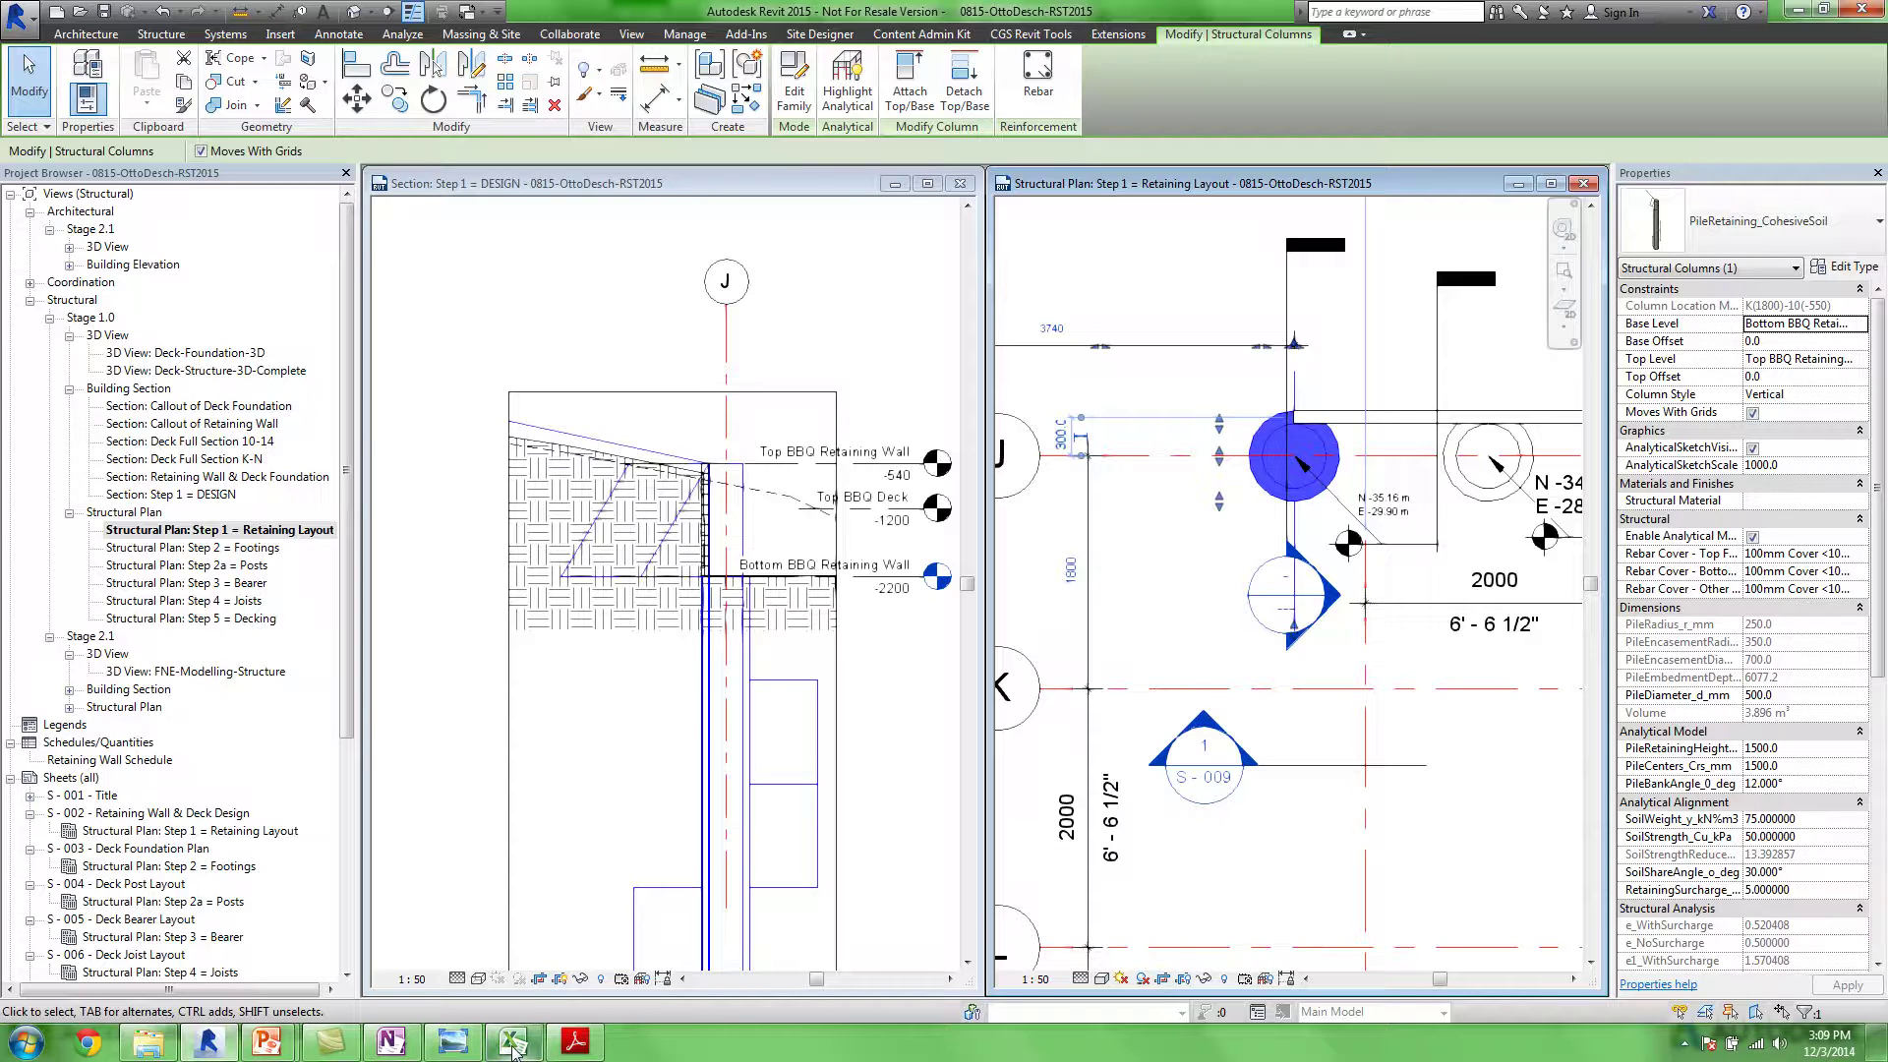
Switch to File Explorer and open the Step 1 = Retaining Wall Study folder inside 20140809 - AU2014 Class Folder
click(147, 1043)
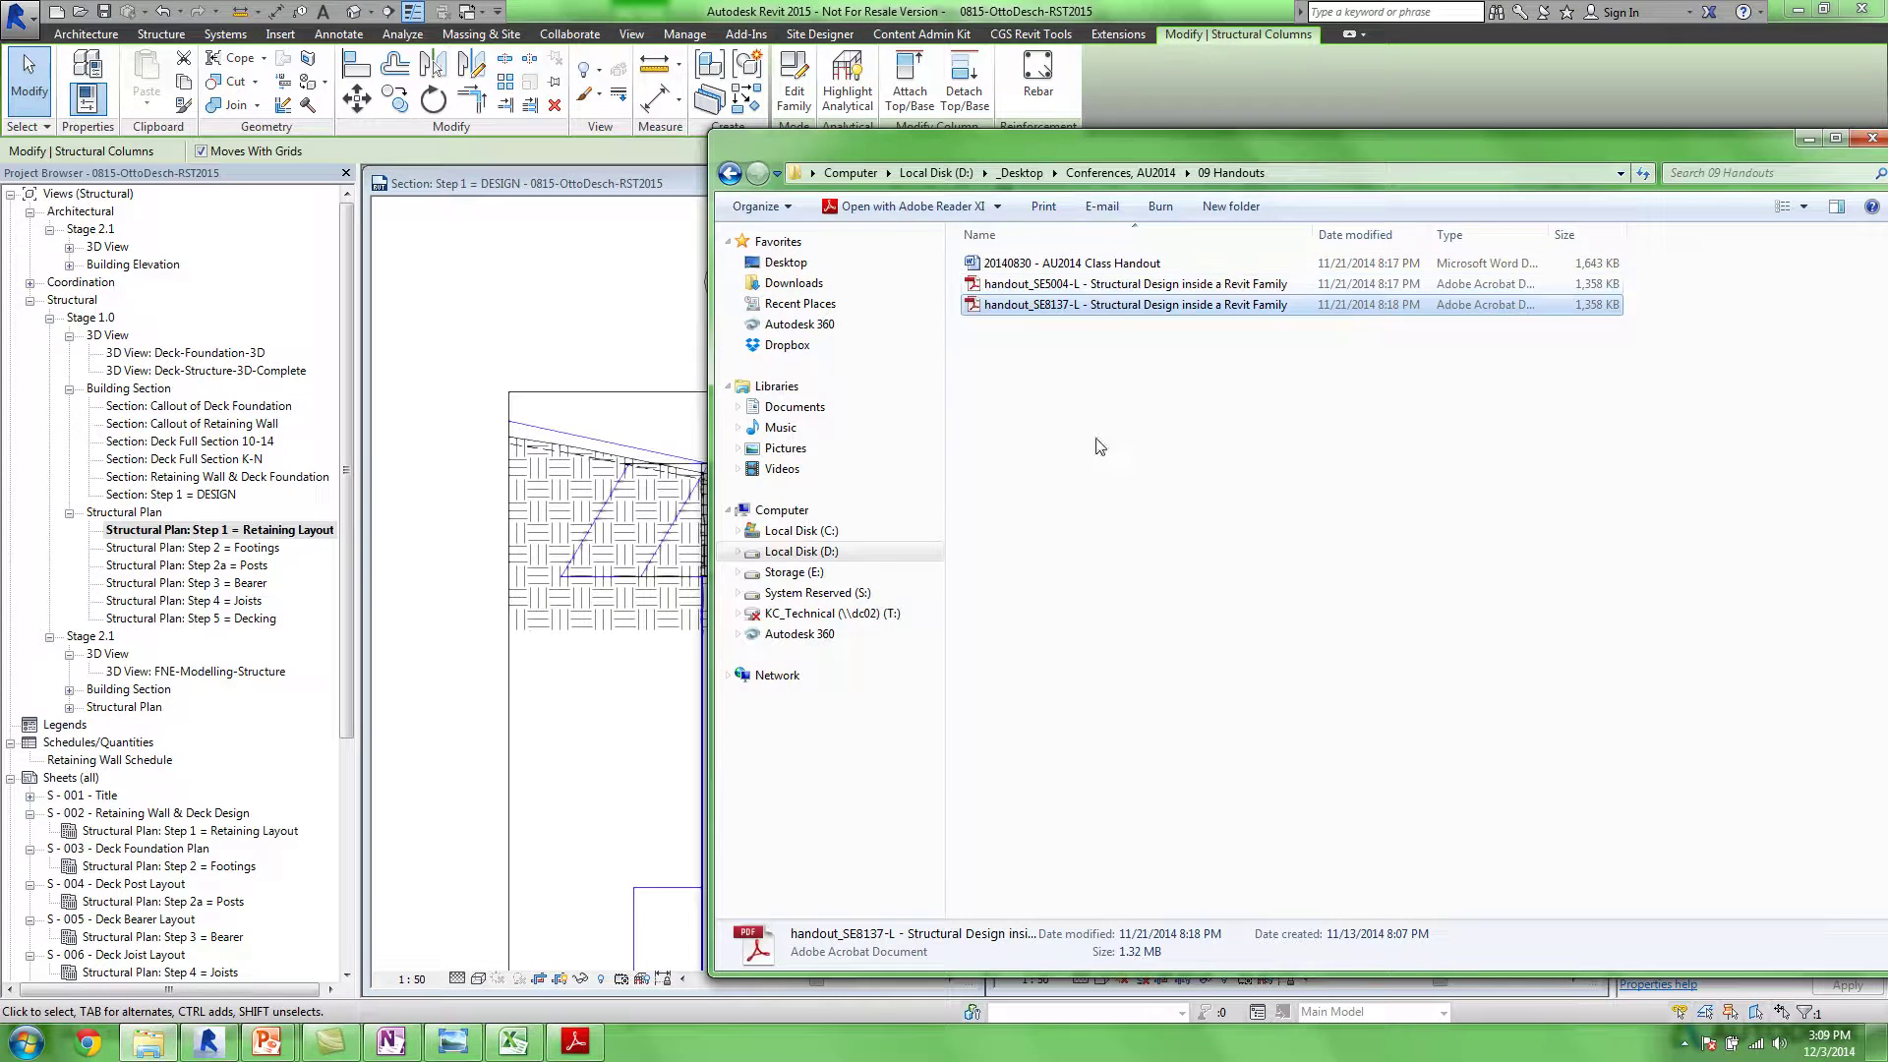
click(1165, 174)
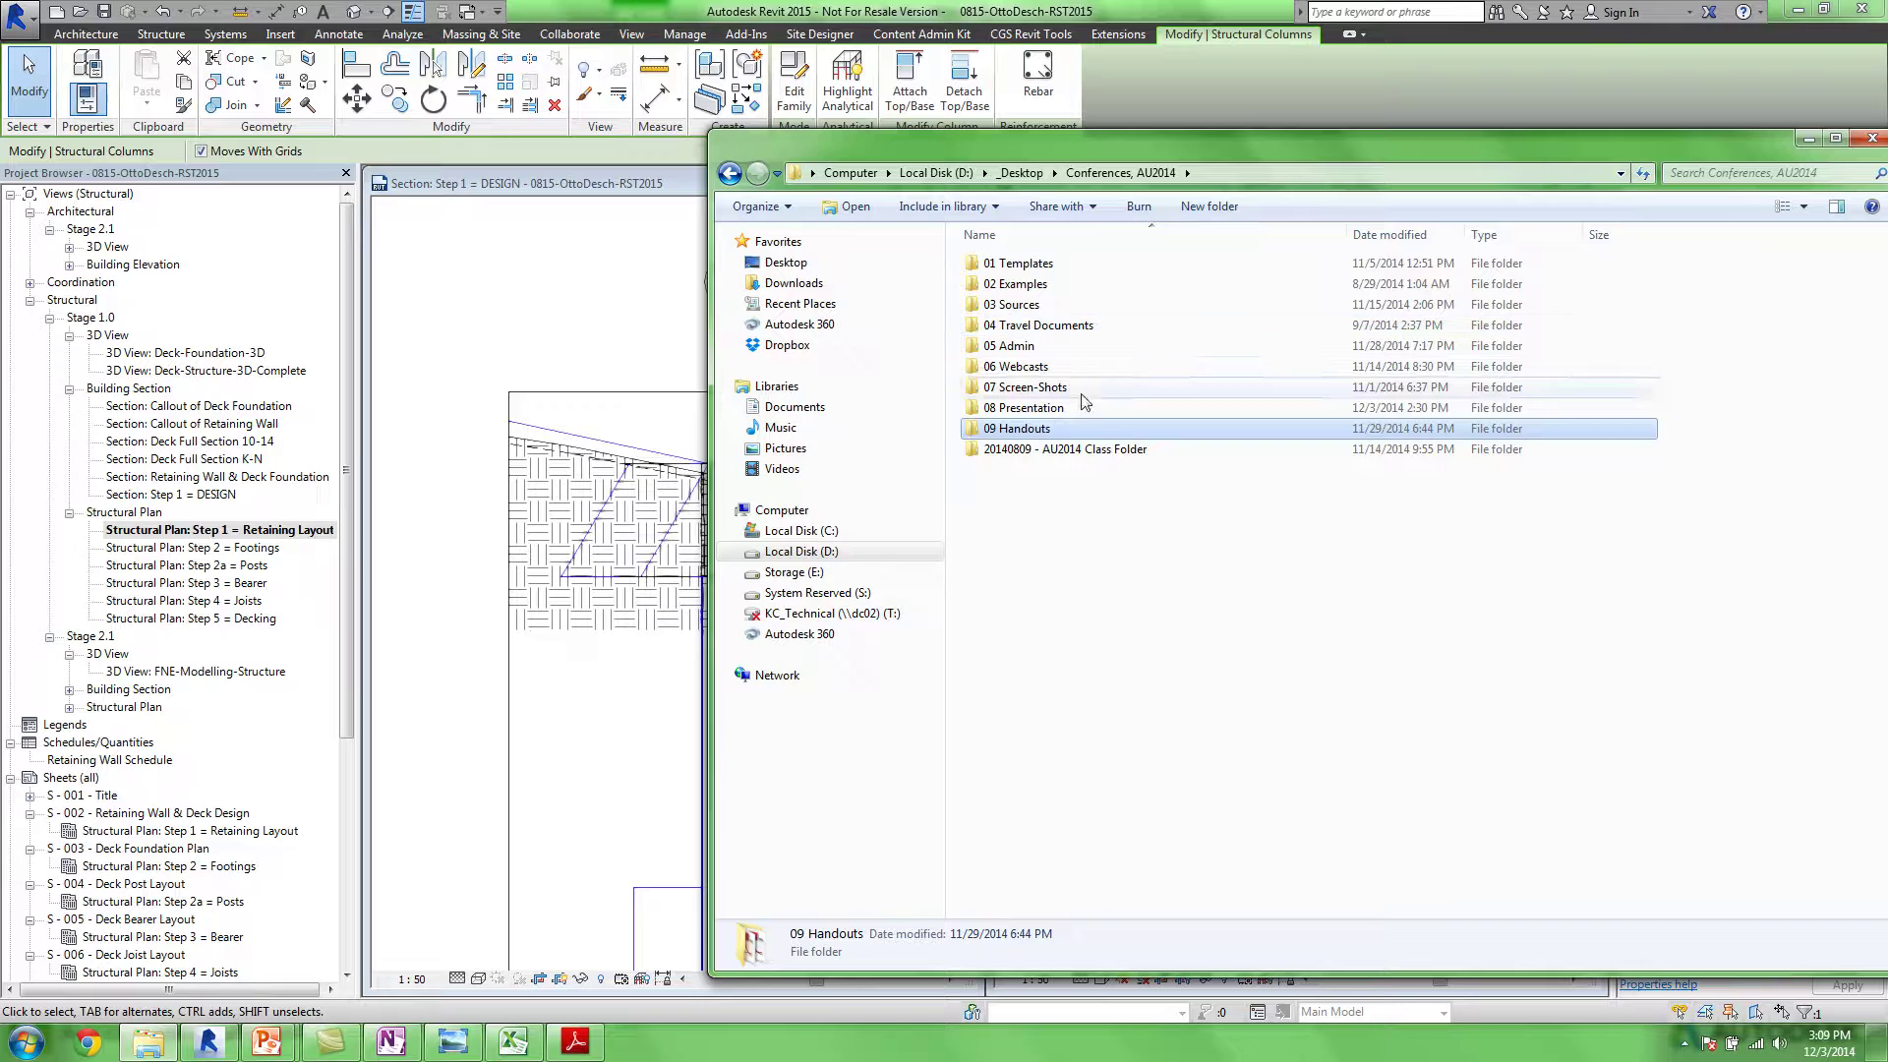
double_click(1072, 449)
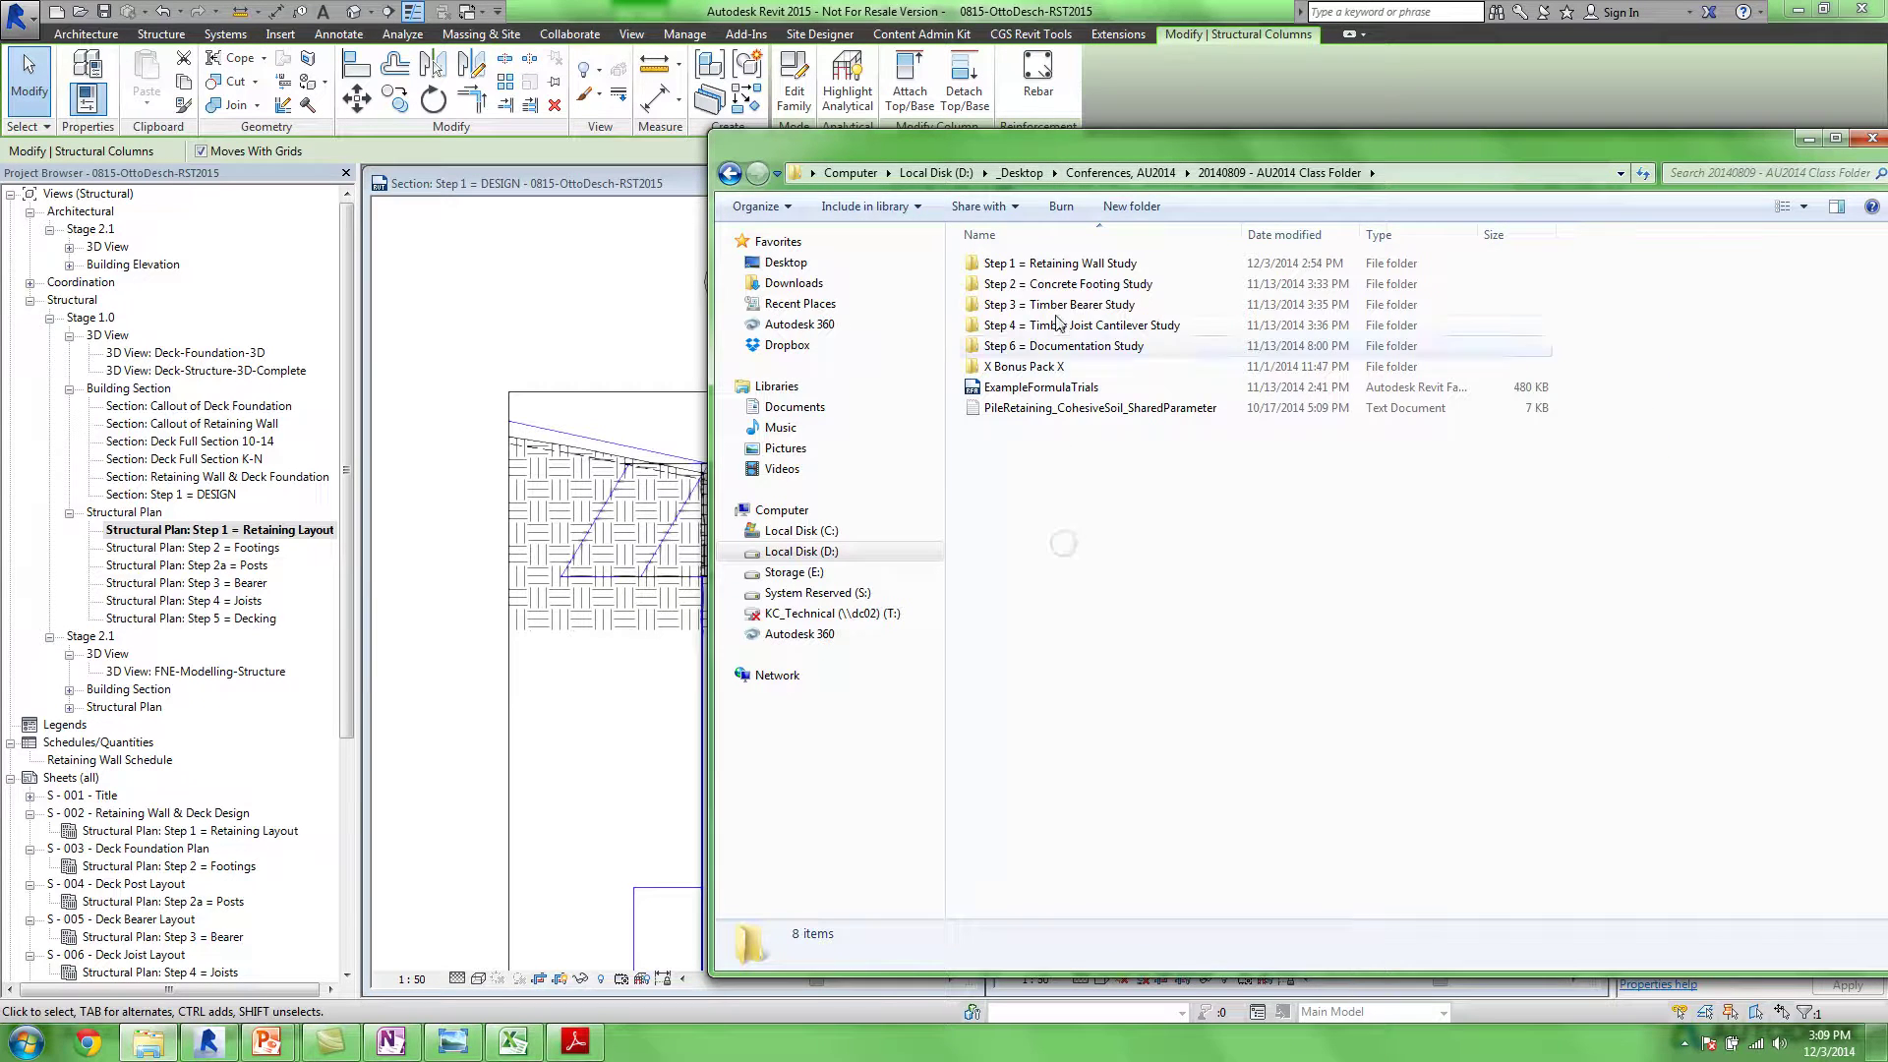
double_click(1056, 264)
Close the Book1 workbook in Excel without saving its changes
click(1065, 305)
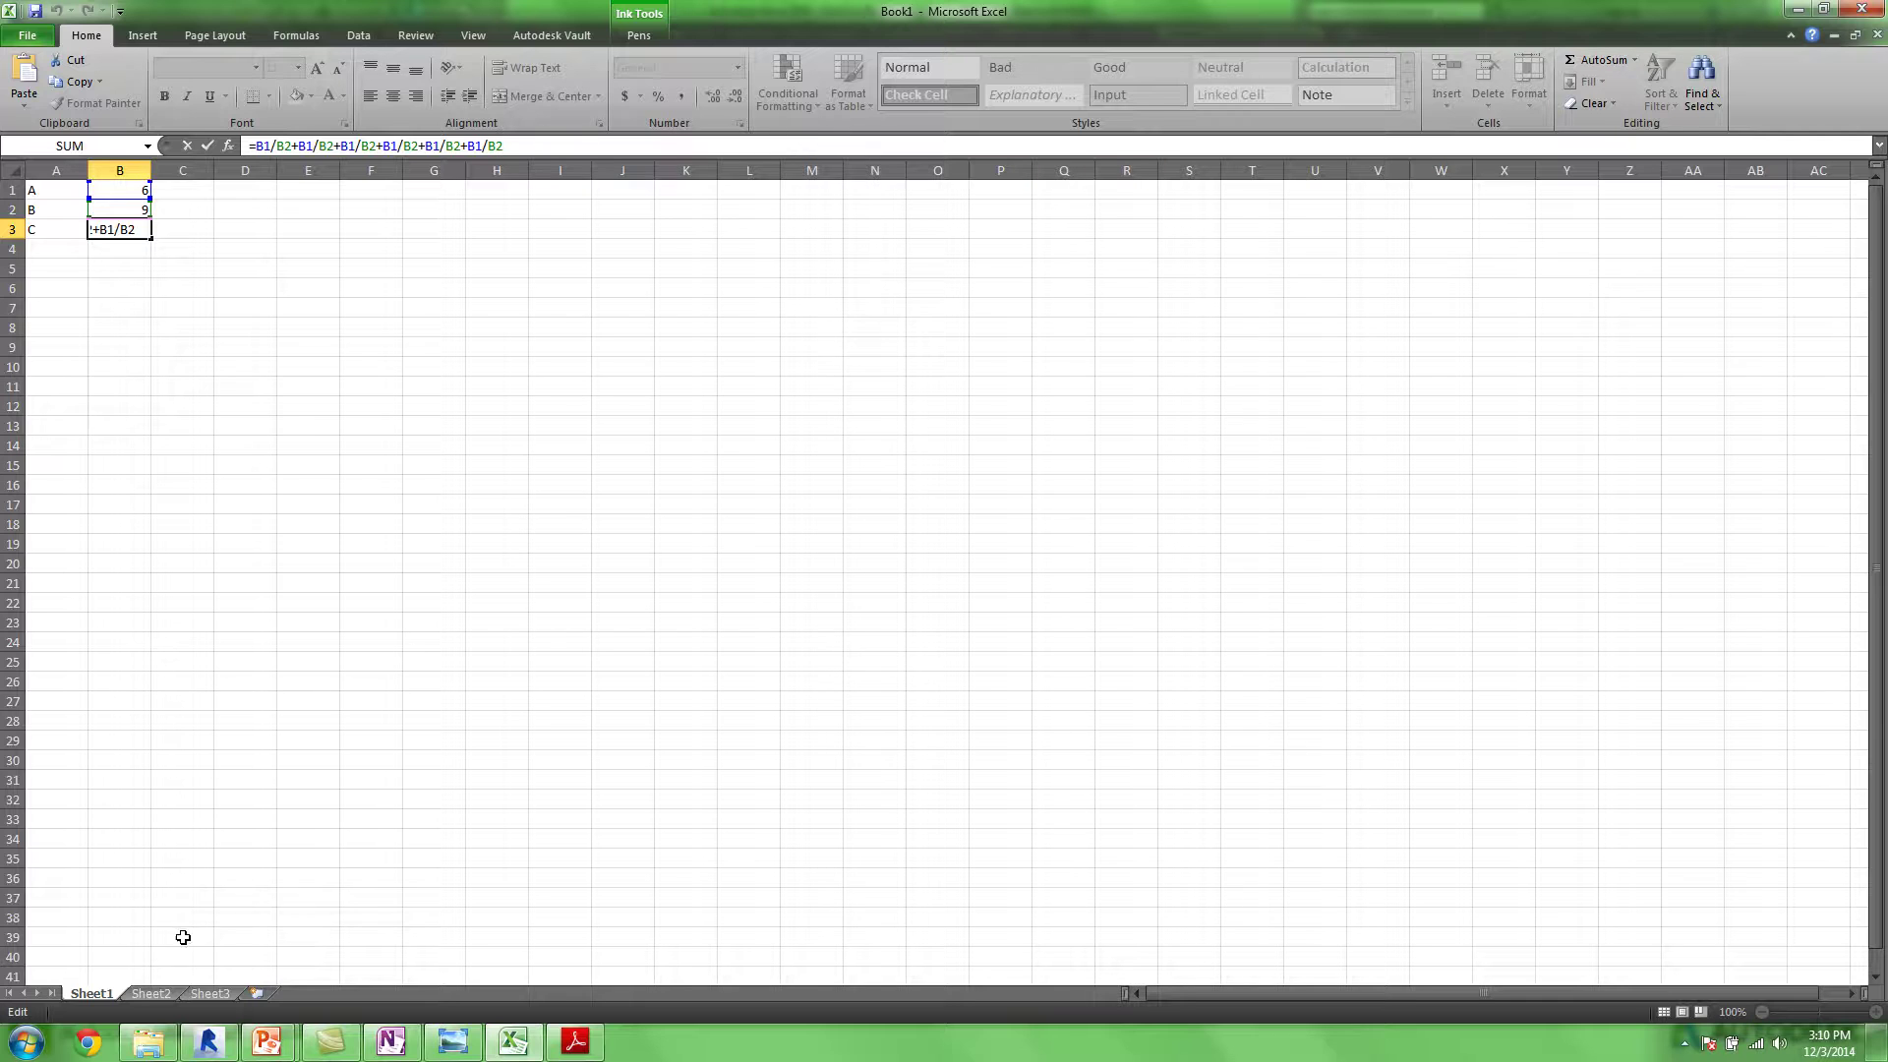
click(1860, 10)
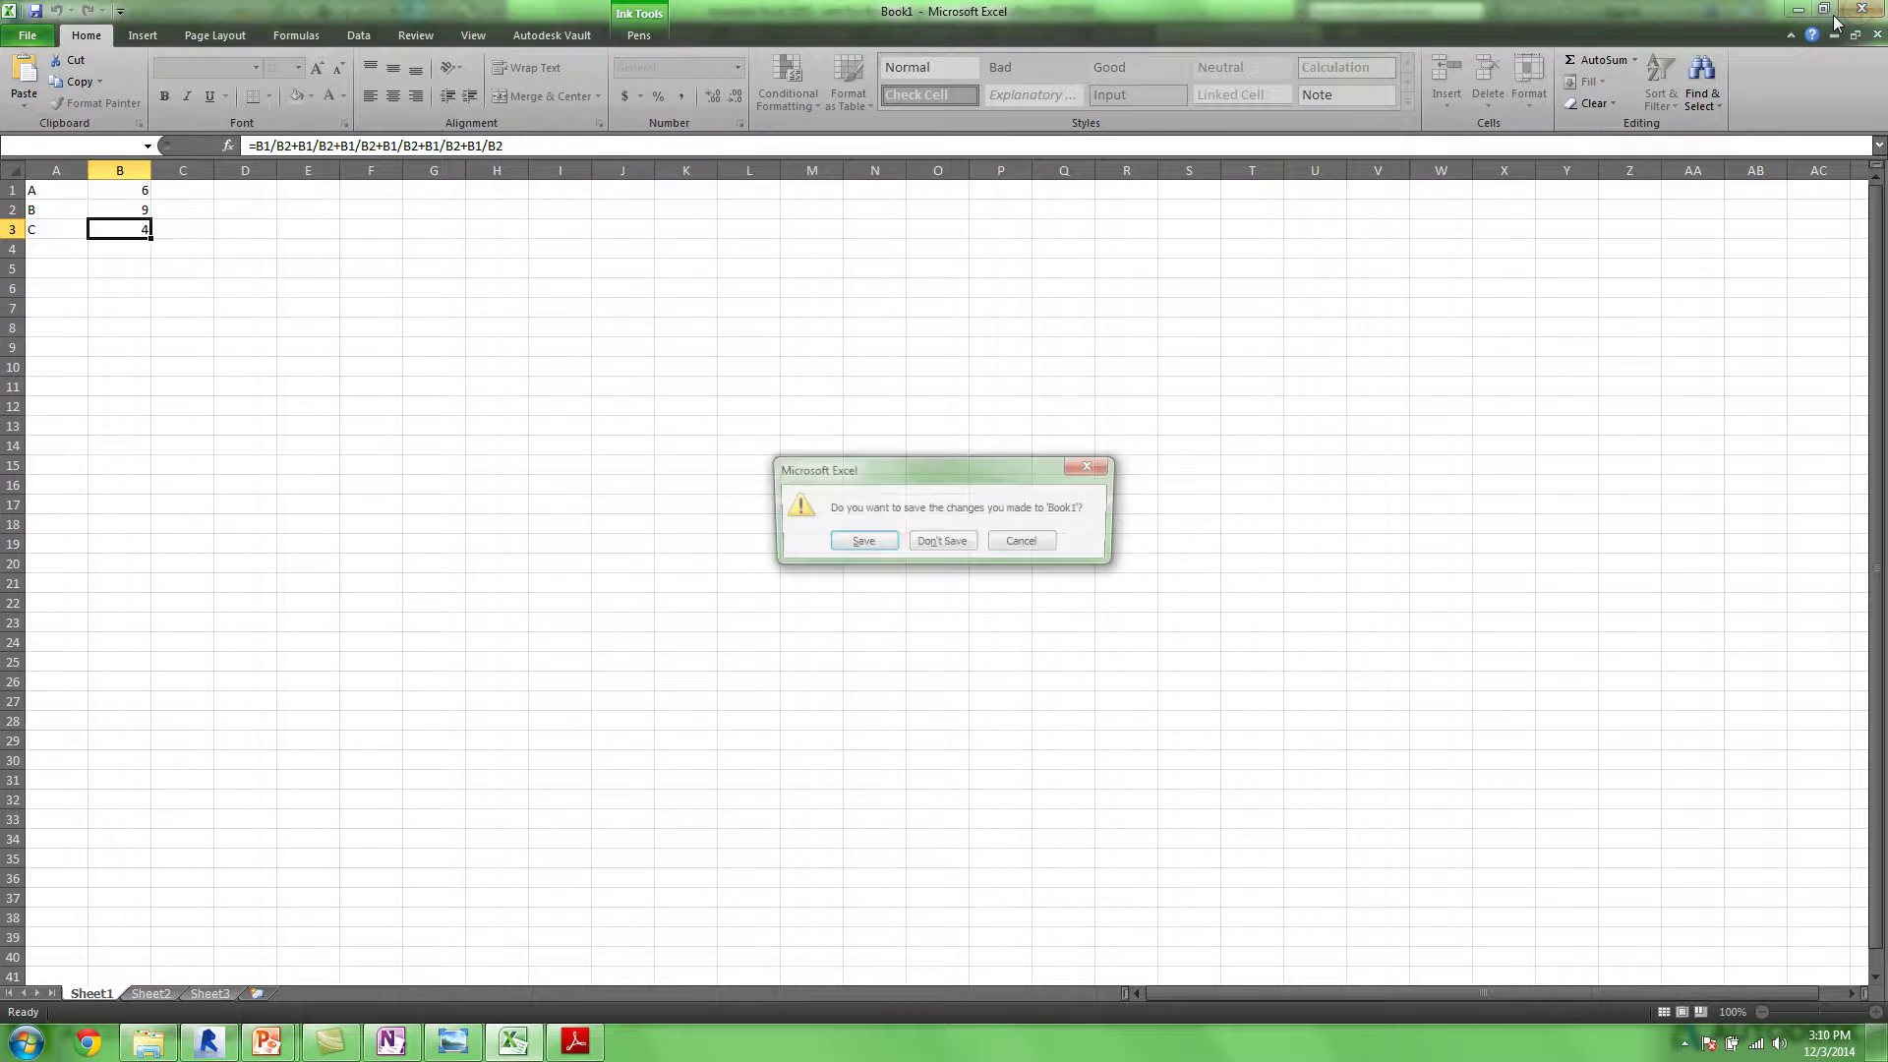
click(935, 542)
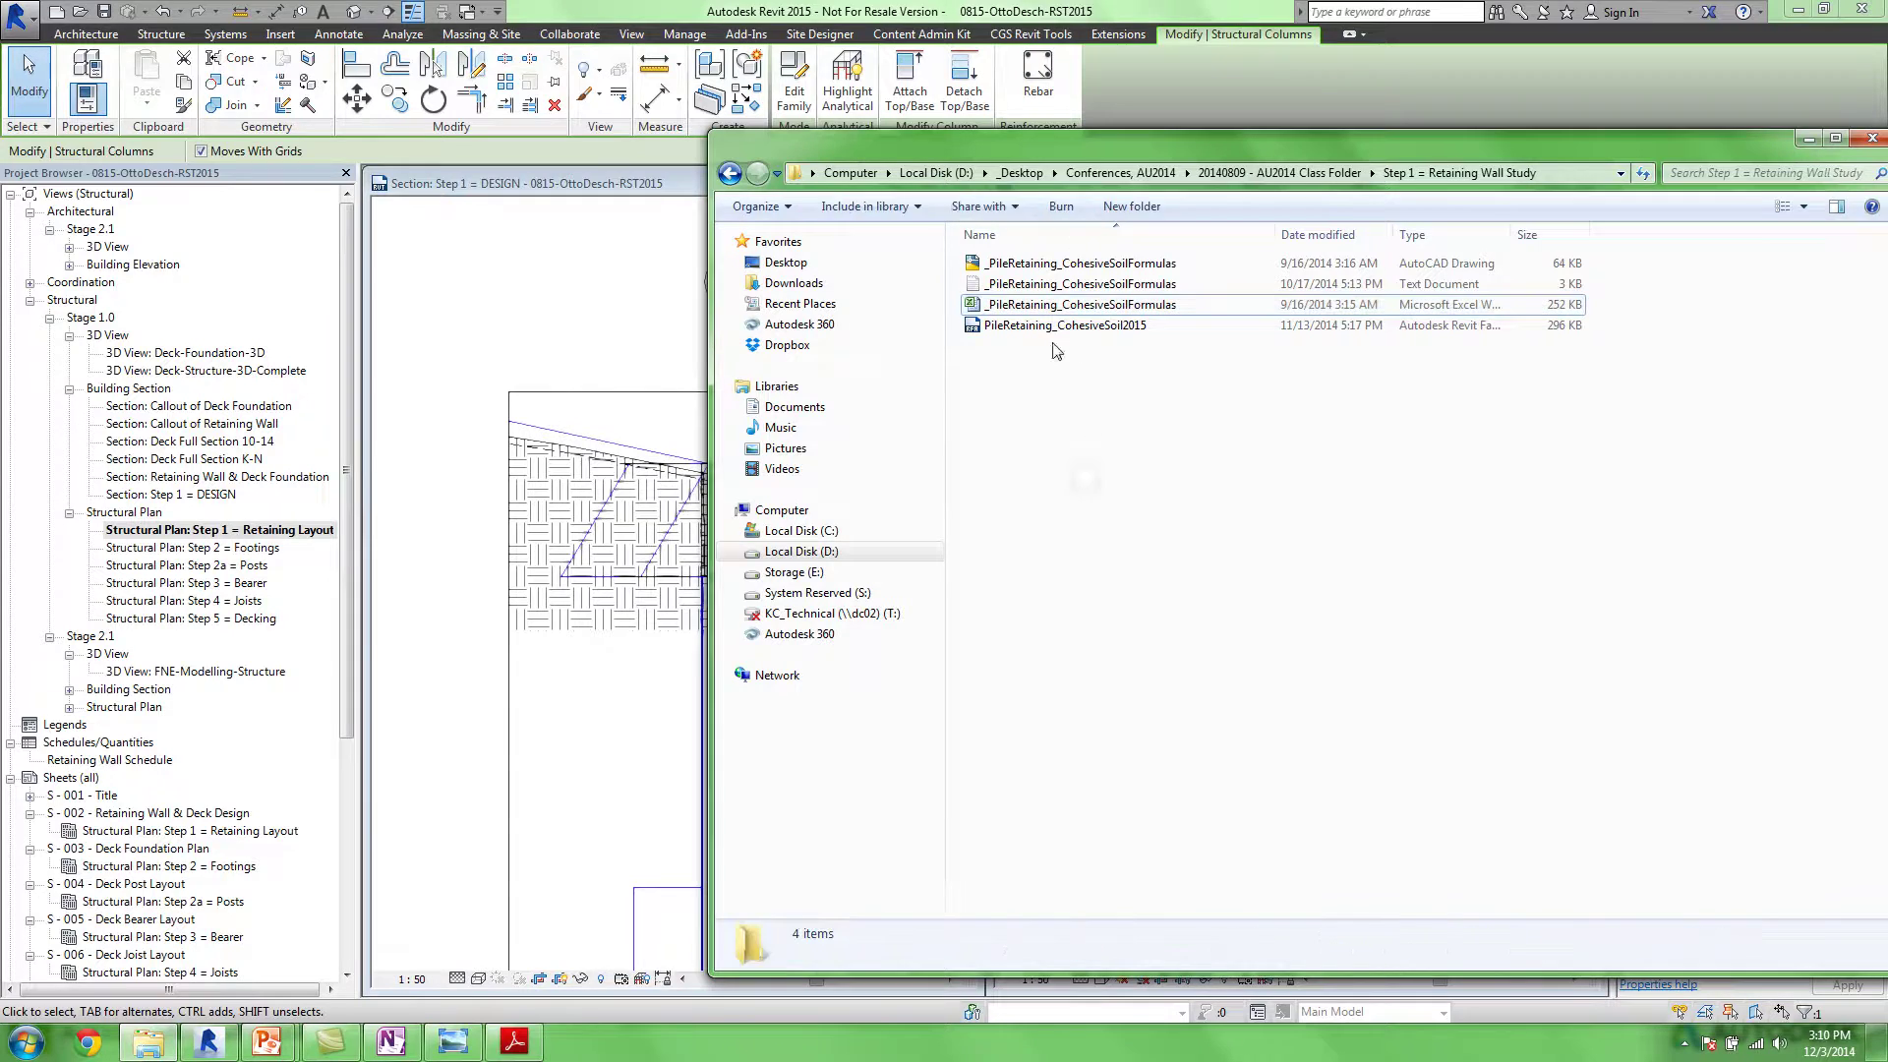
Open the _PileRetaining_CohesiveSoilFormulas workbook in Excel, review its pile sketch, inputs and results, and minimize it
double_click(1095, 307)
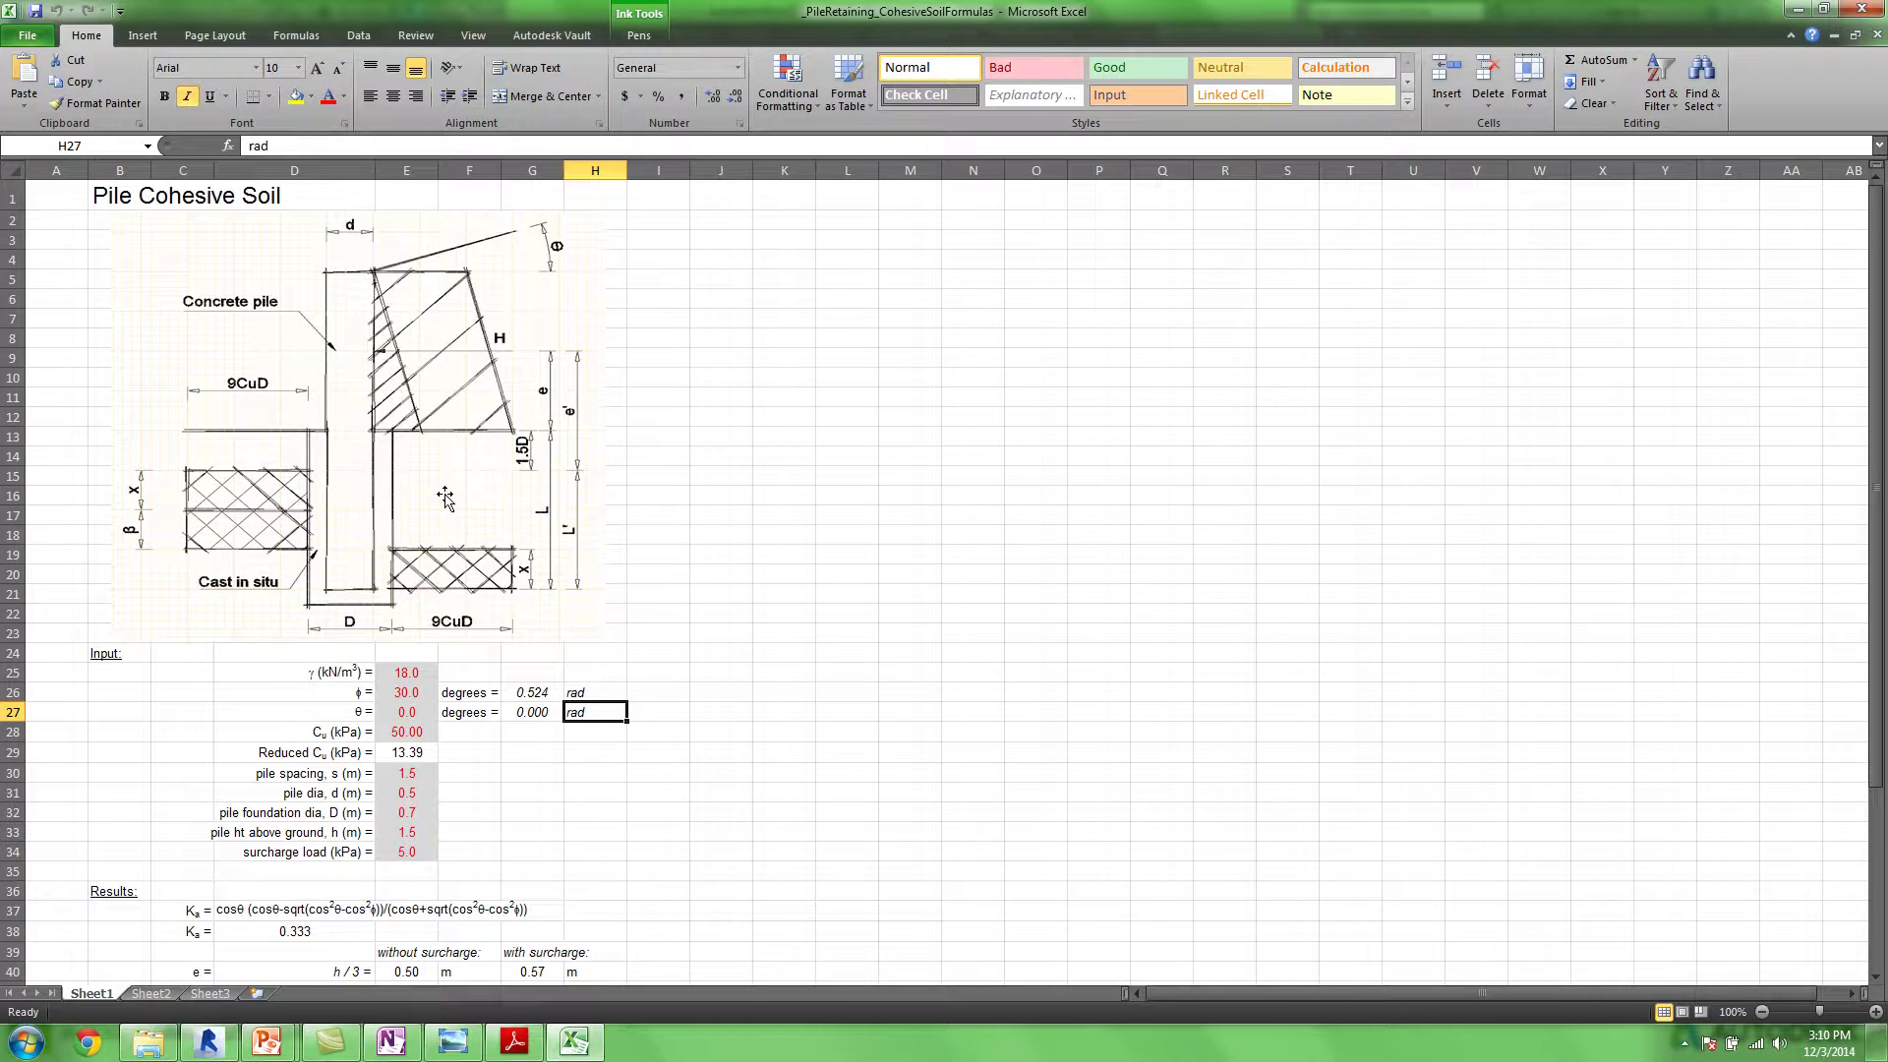
drag(1847, 417, 1832, 527)
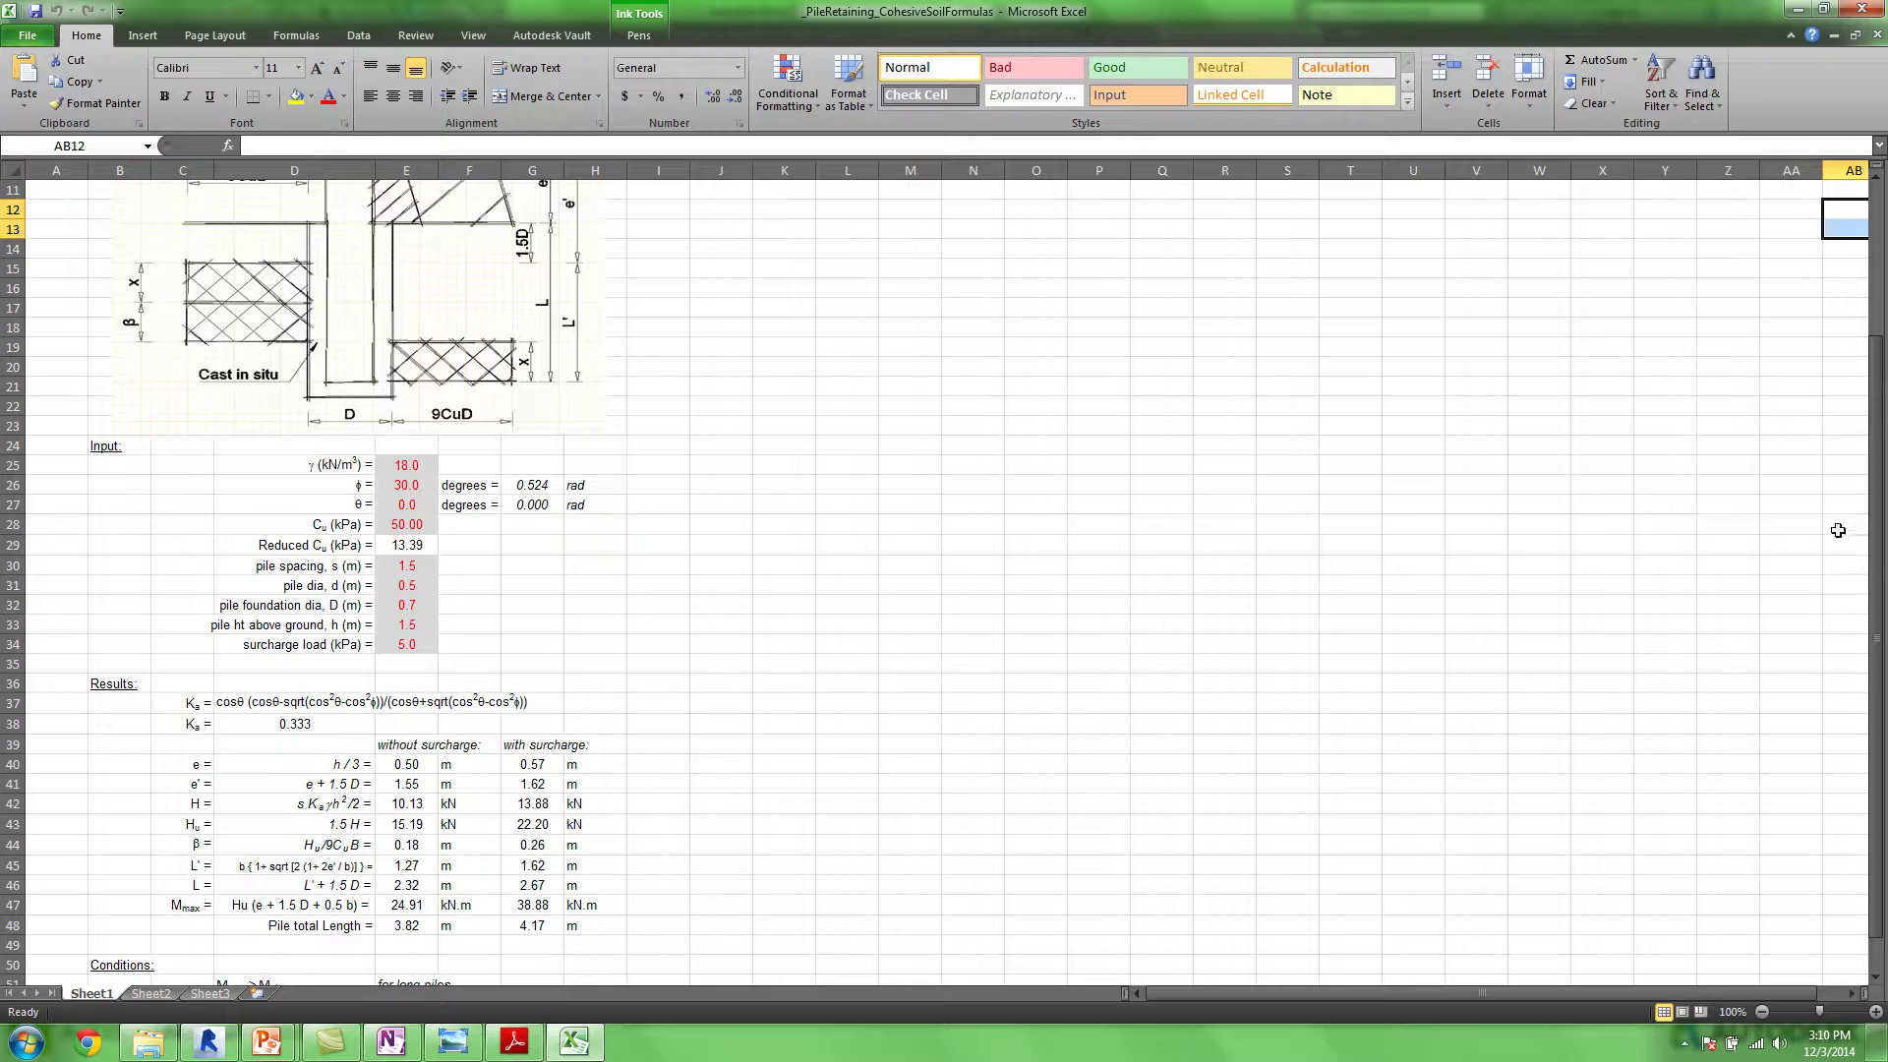
click(1798, 9)
Switch back to Revit, open the PileRetaining_CohesiveSoil family of the selected pile for editing, and enlarge its 3D view window
click(718, 211)
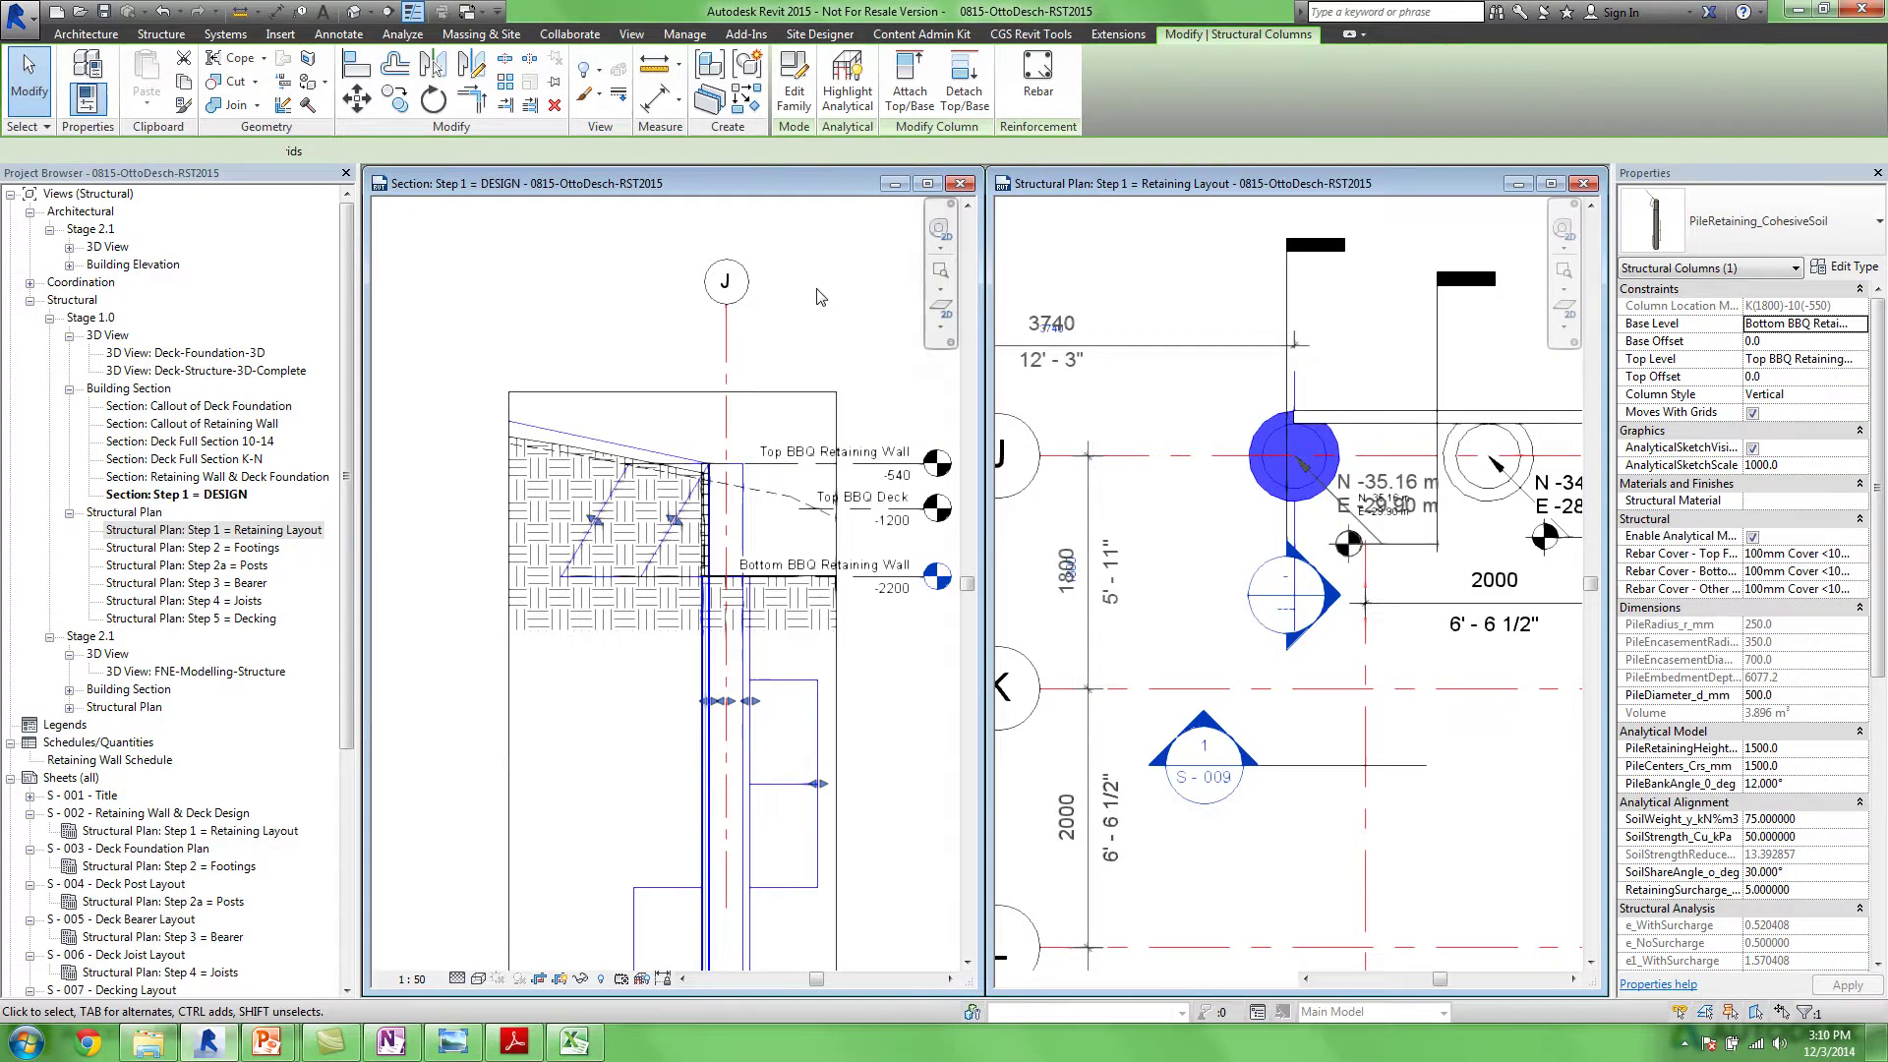
click(657, 458)
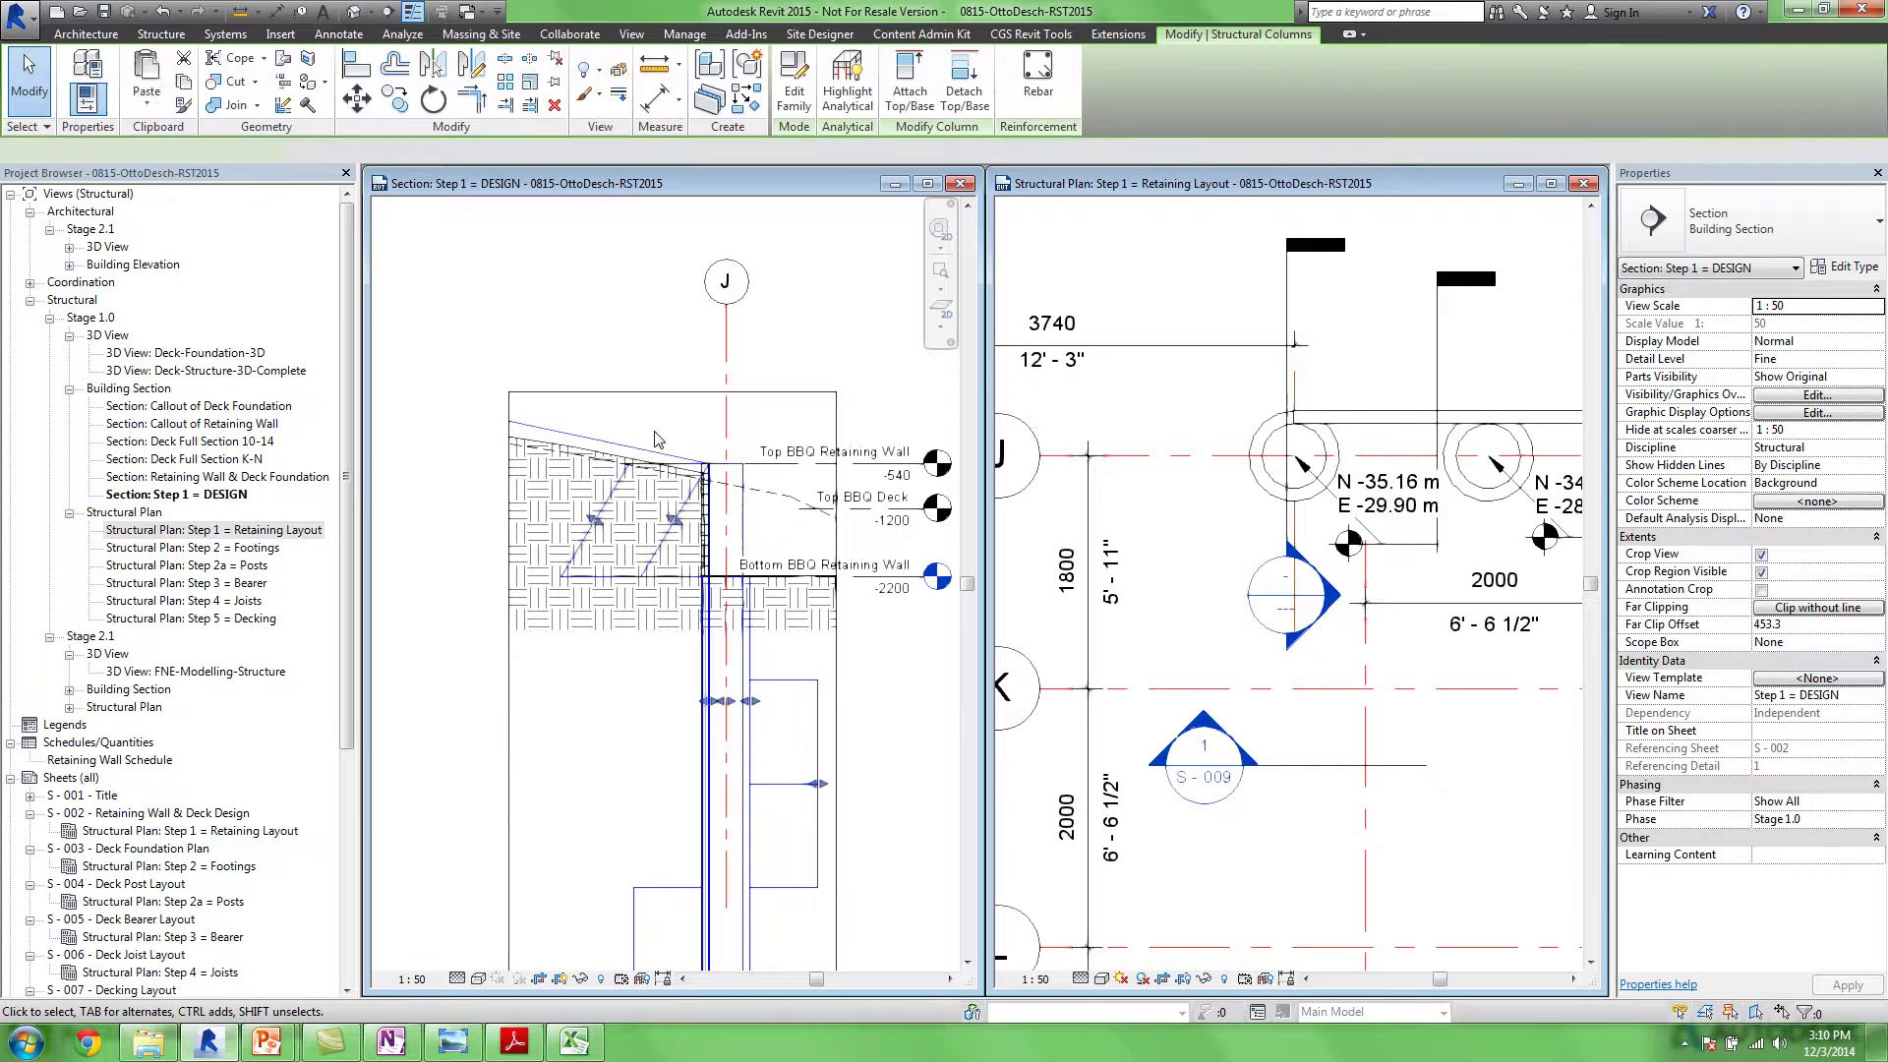
click(792, 99)
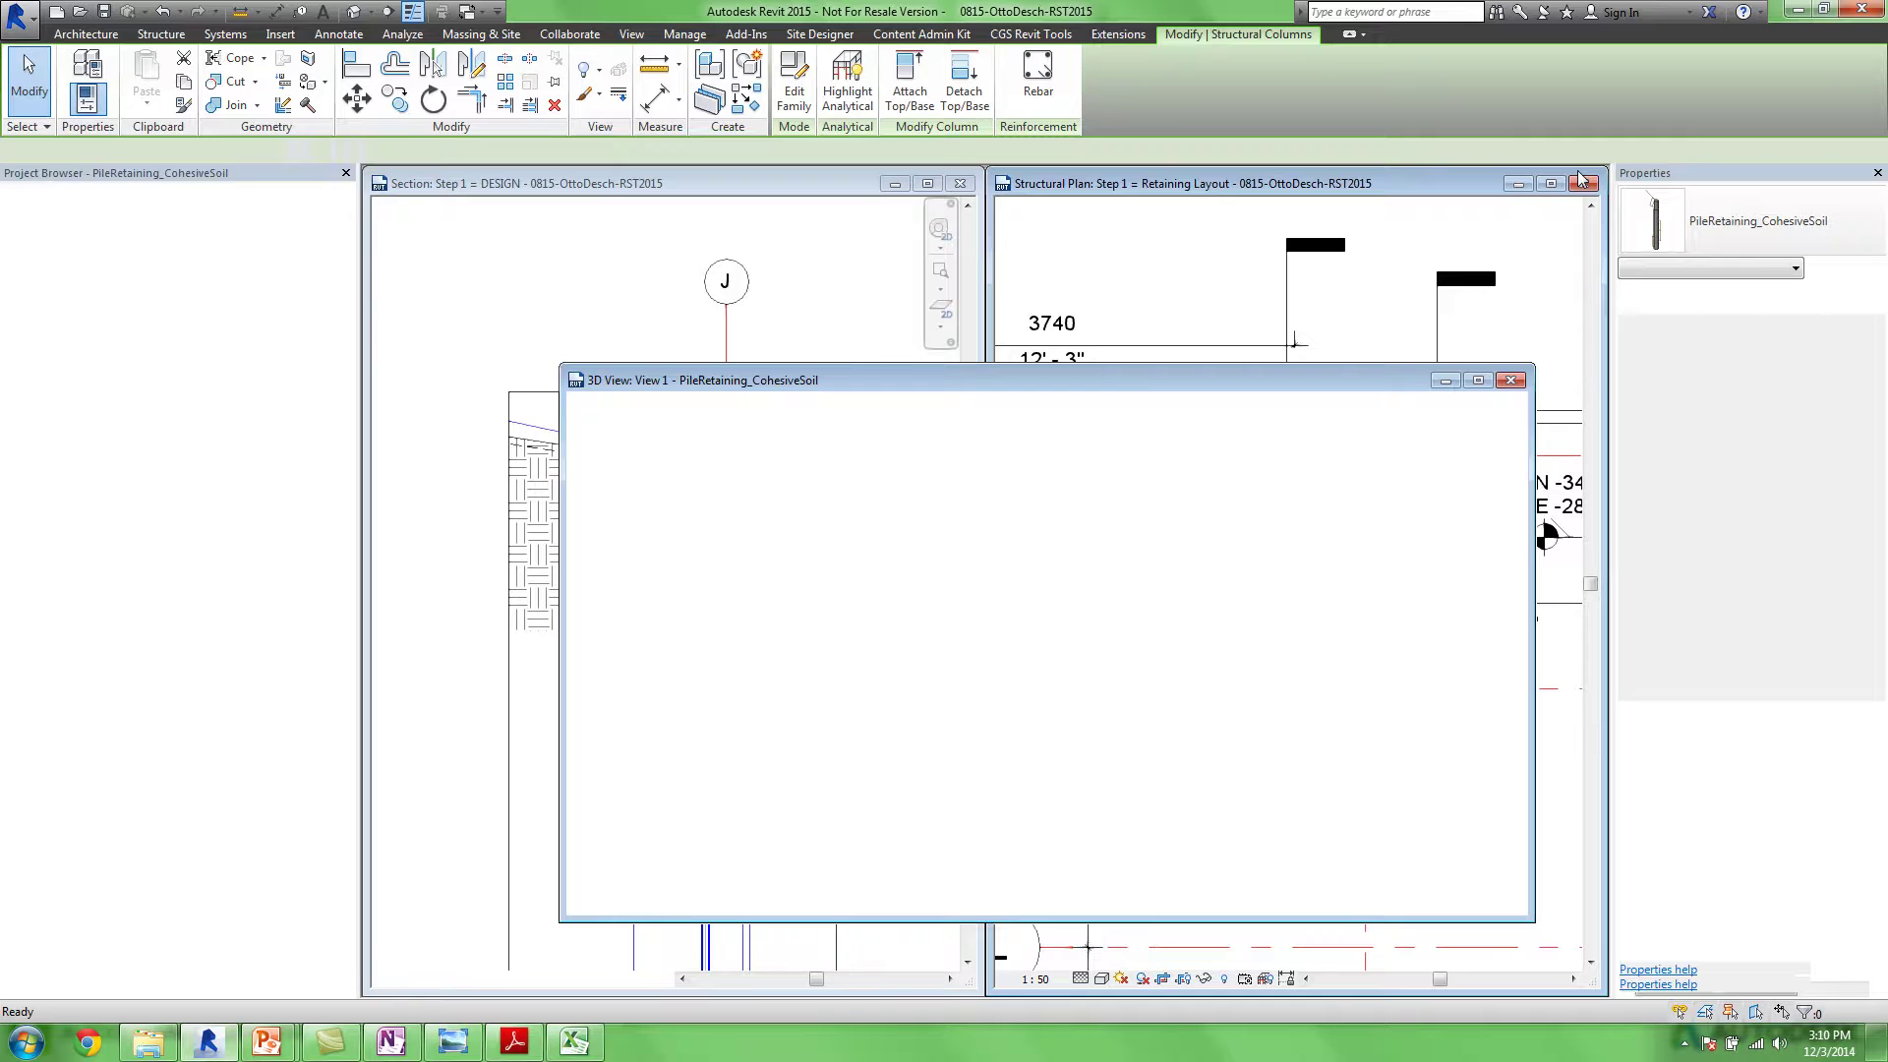
drag(1235, 386, 1048, 204)
drag(1337, 736, 1594, 965)
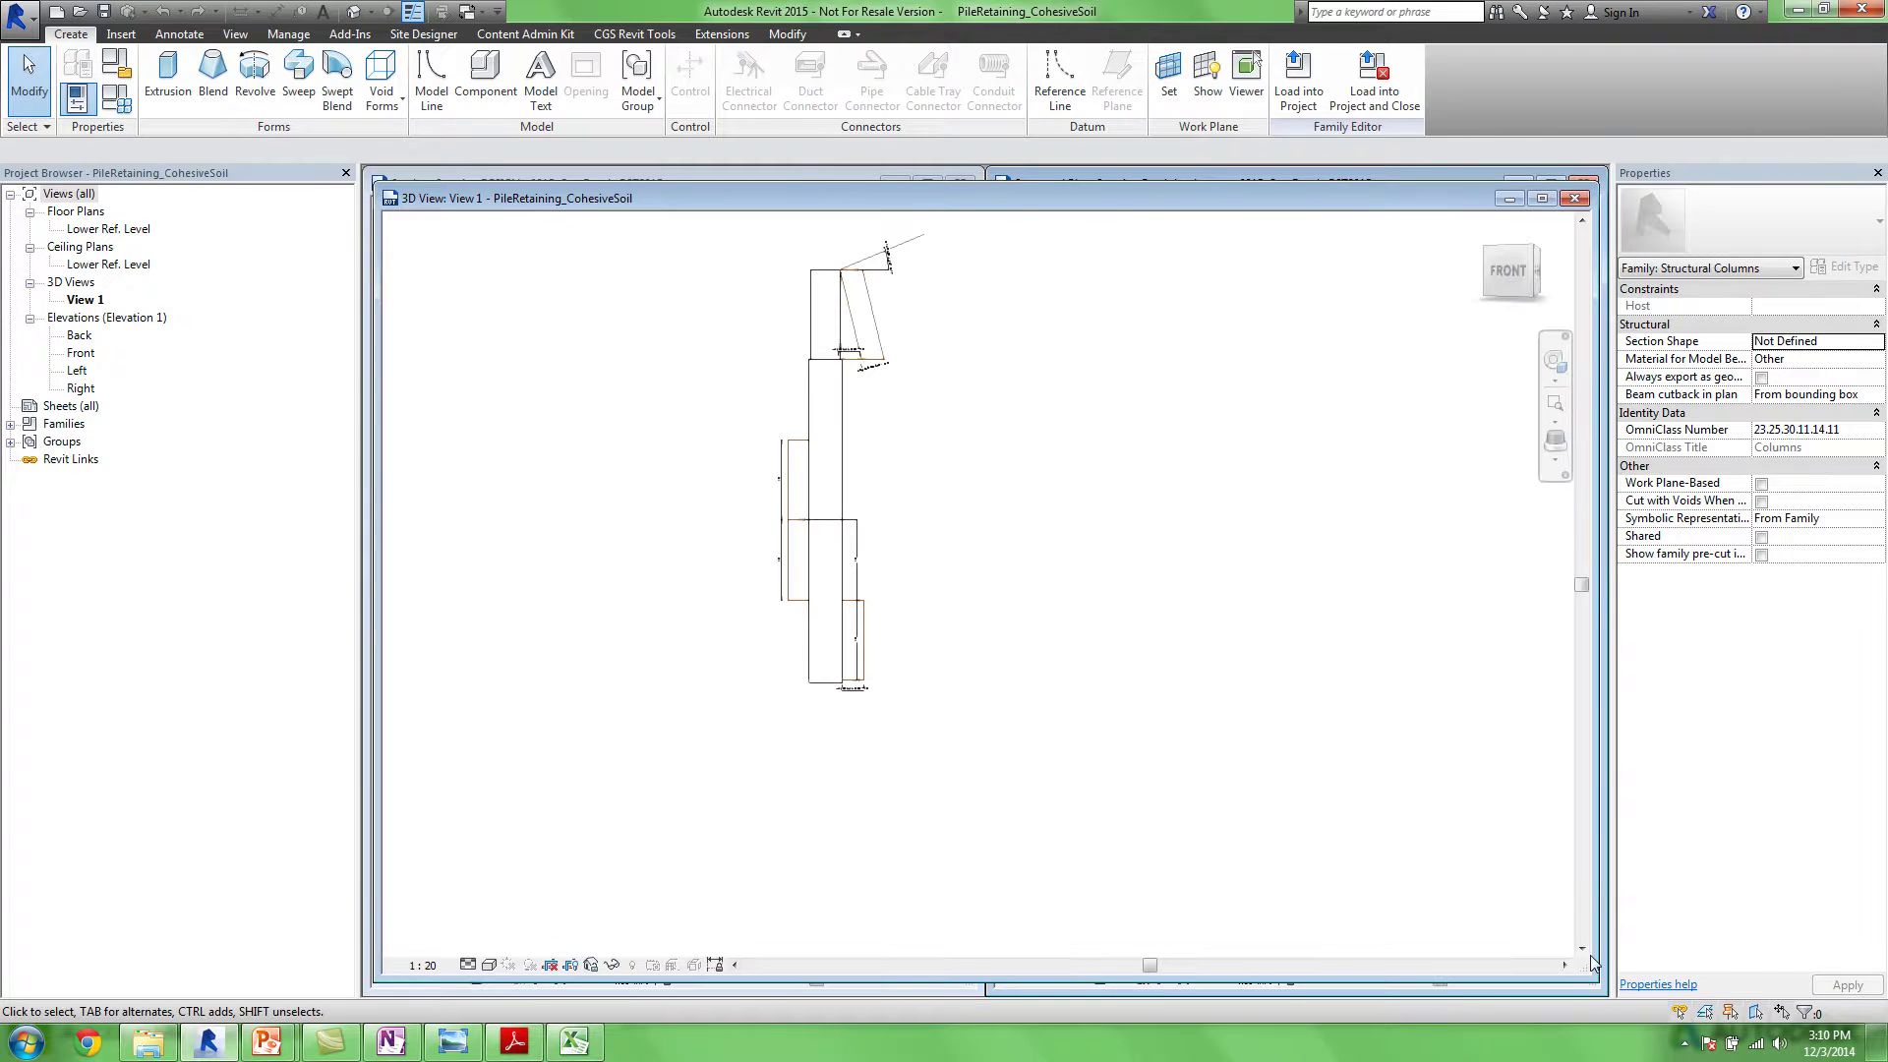
Examine the pile family's cylinder and its soil pressure diagram lines from an angled 3D view
scroll(959, 463, up, 4)
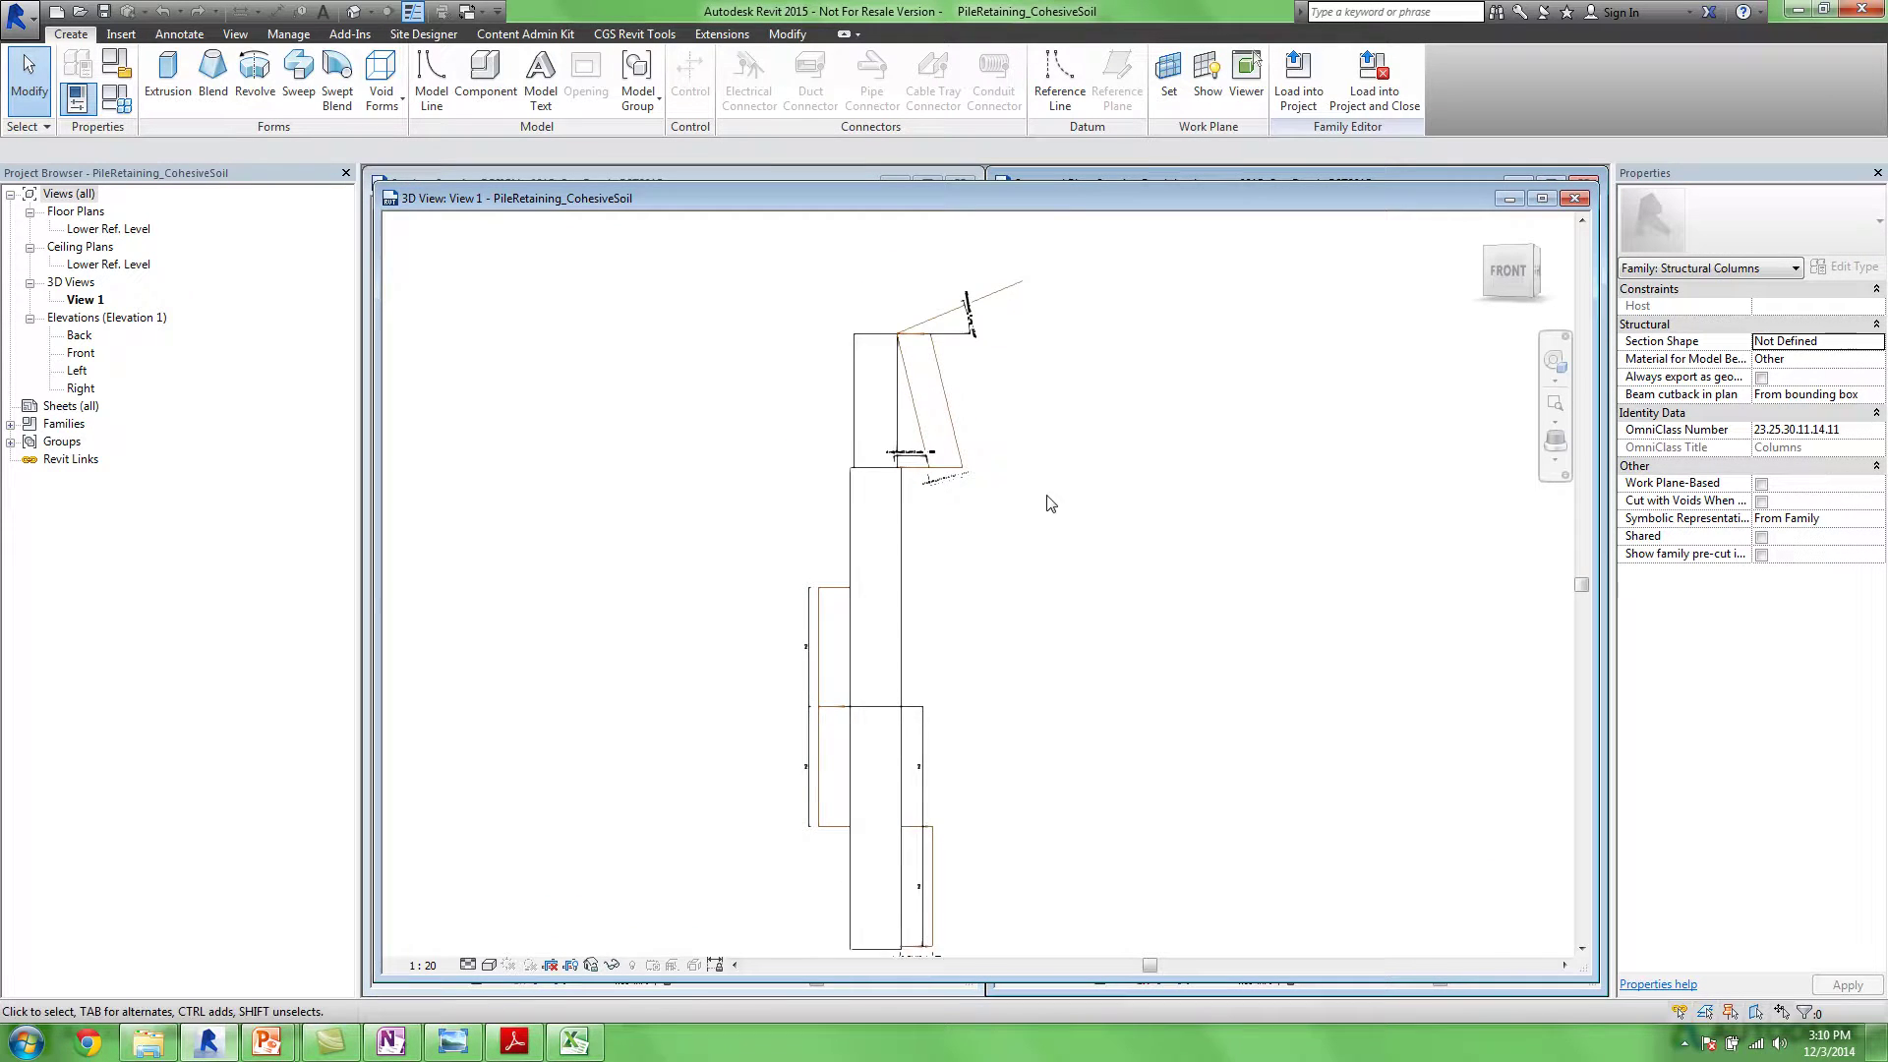
shift+middle_drag(1045, 430, 1007, 468)
scroll(936, 519, up, 3)
scroll(937, 518, down, 4)
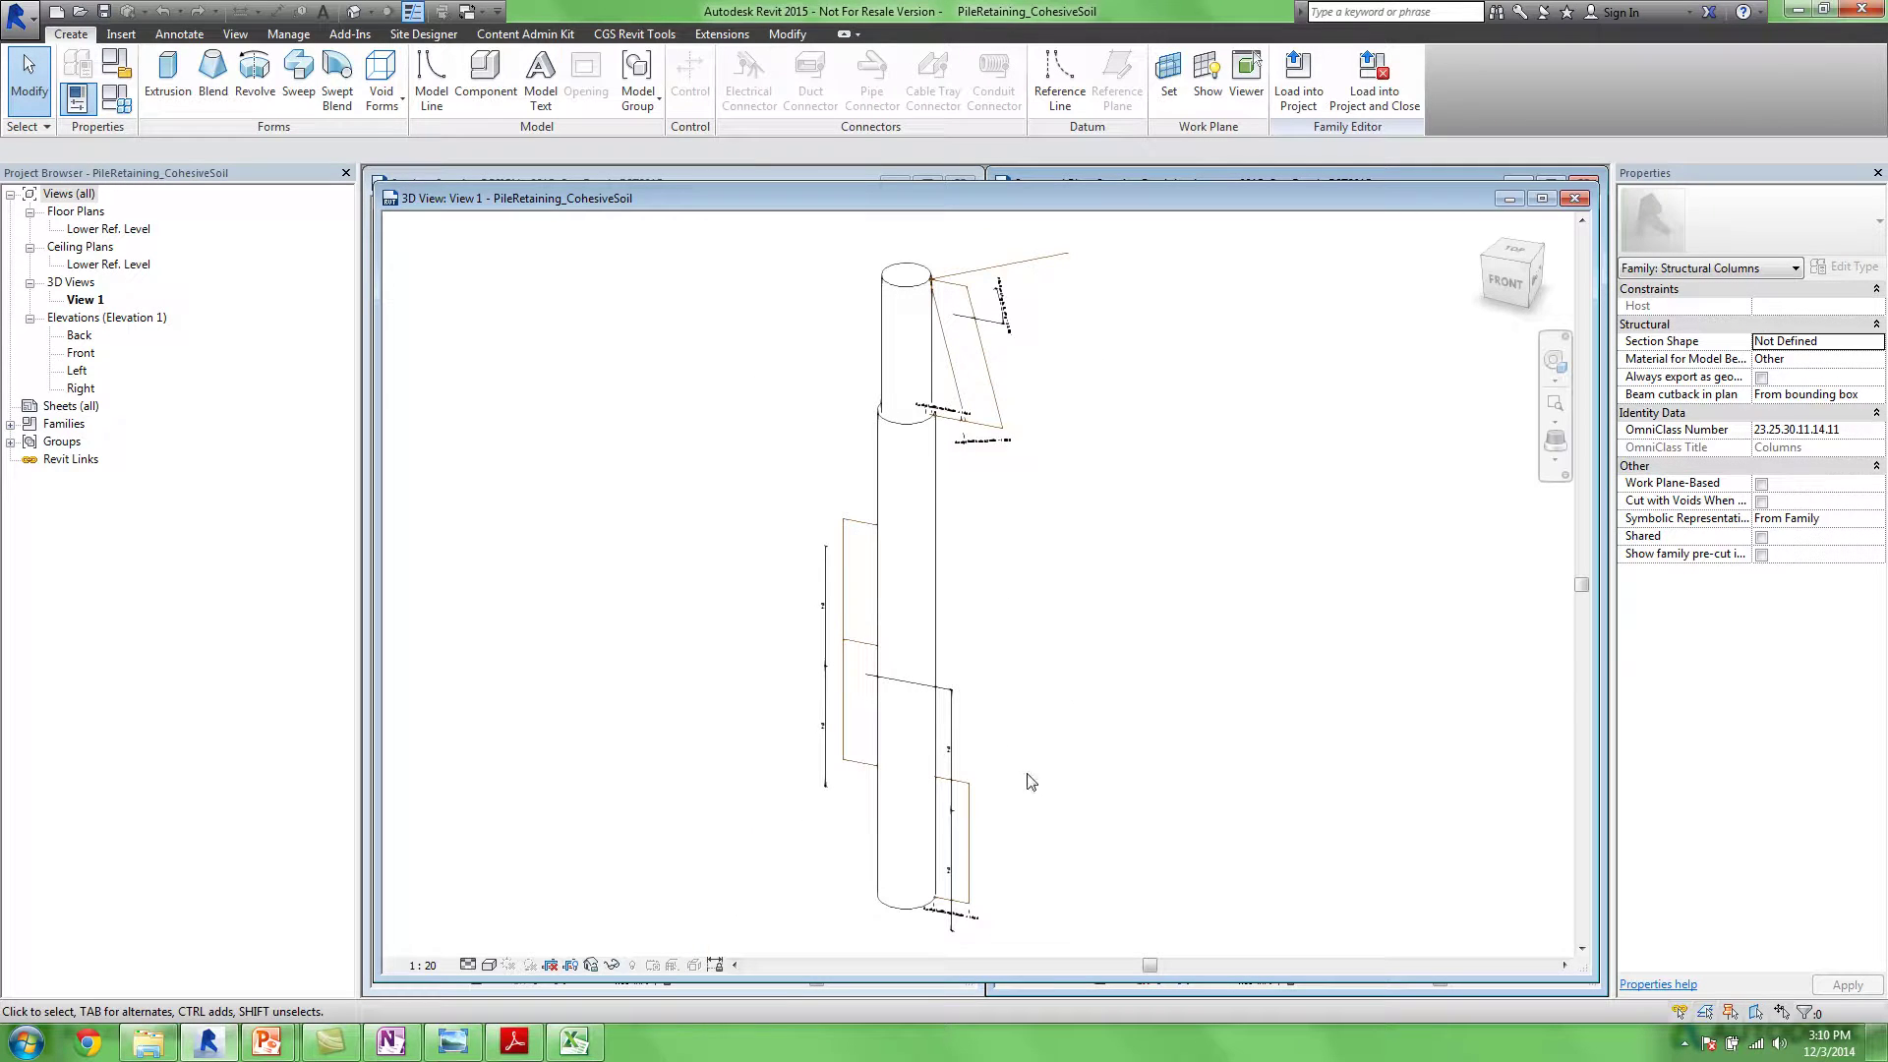
click(991, 798)
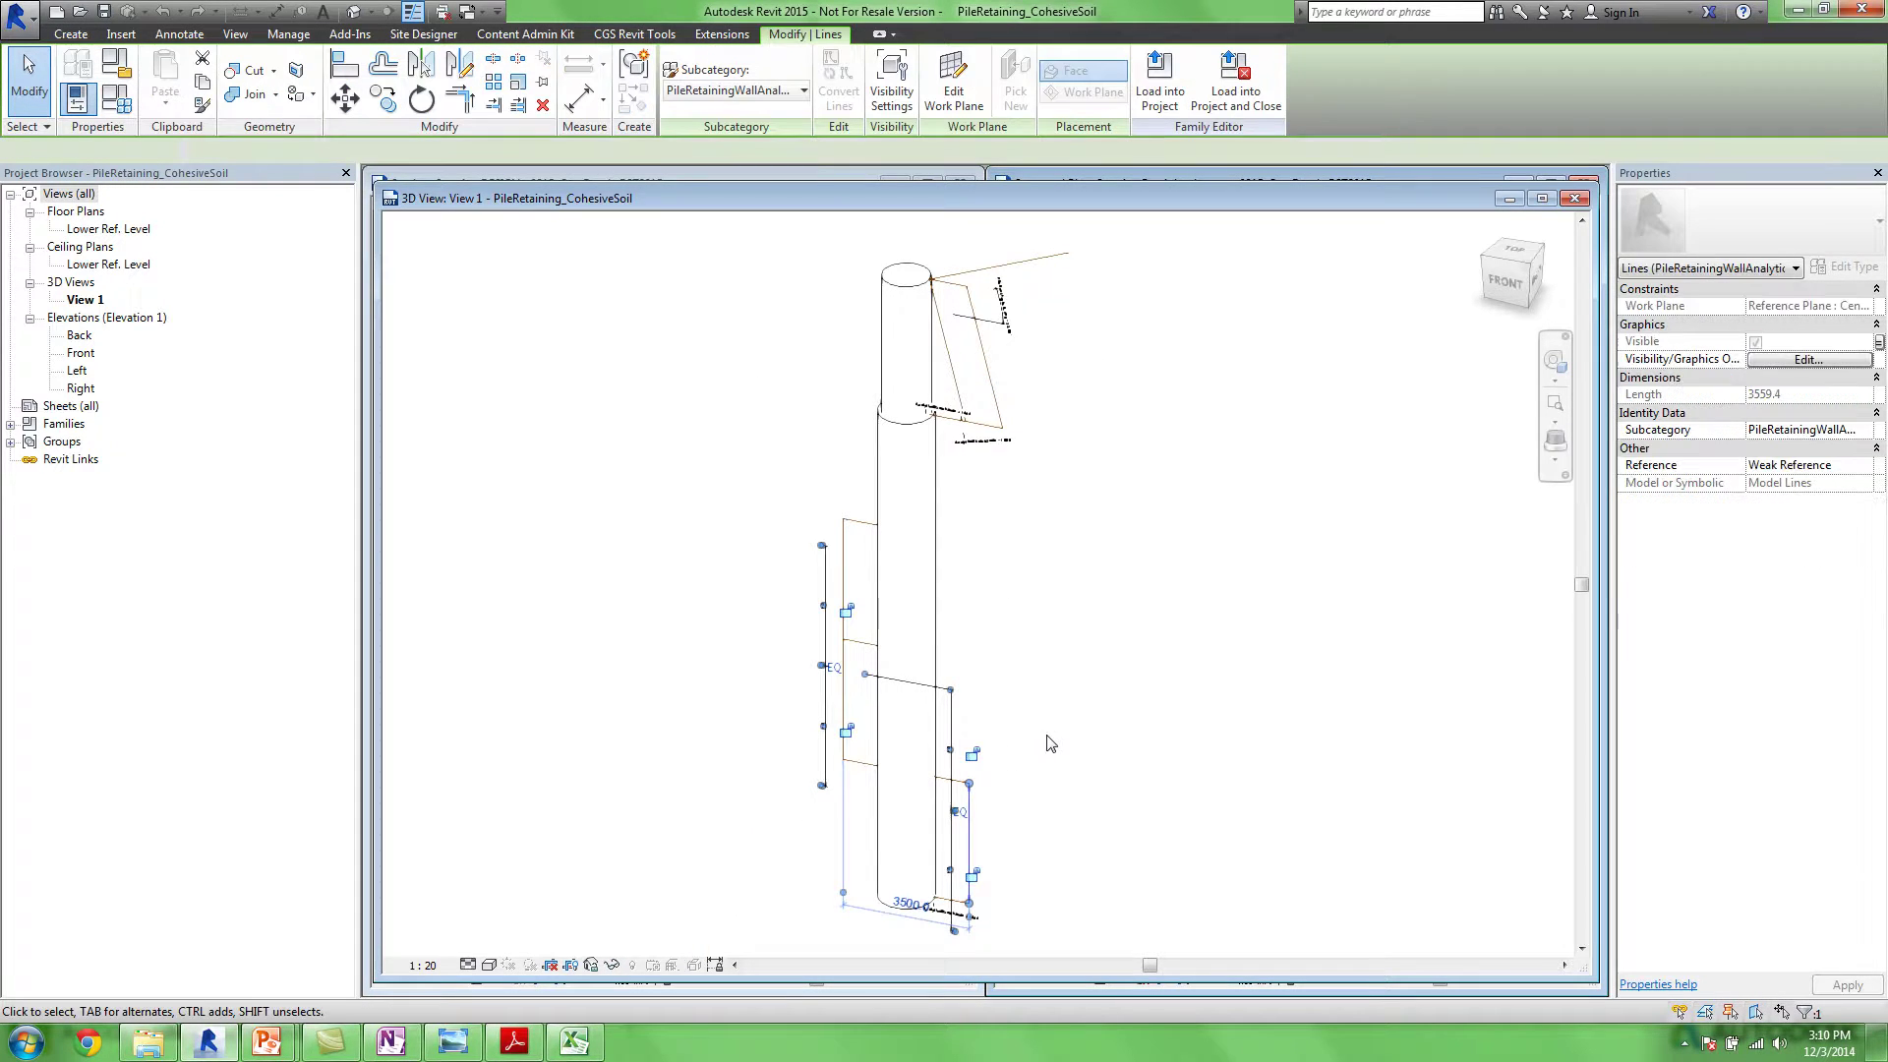
middle_drag(1063, 523, 1180, 632)
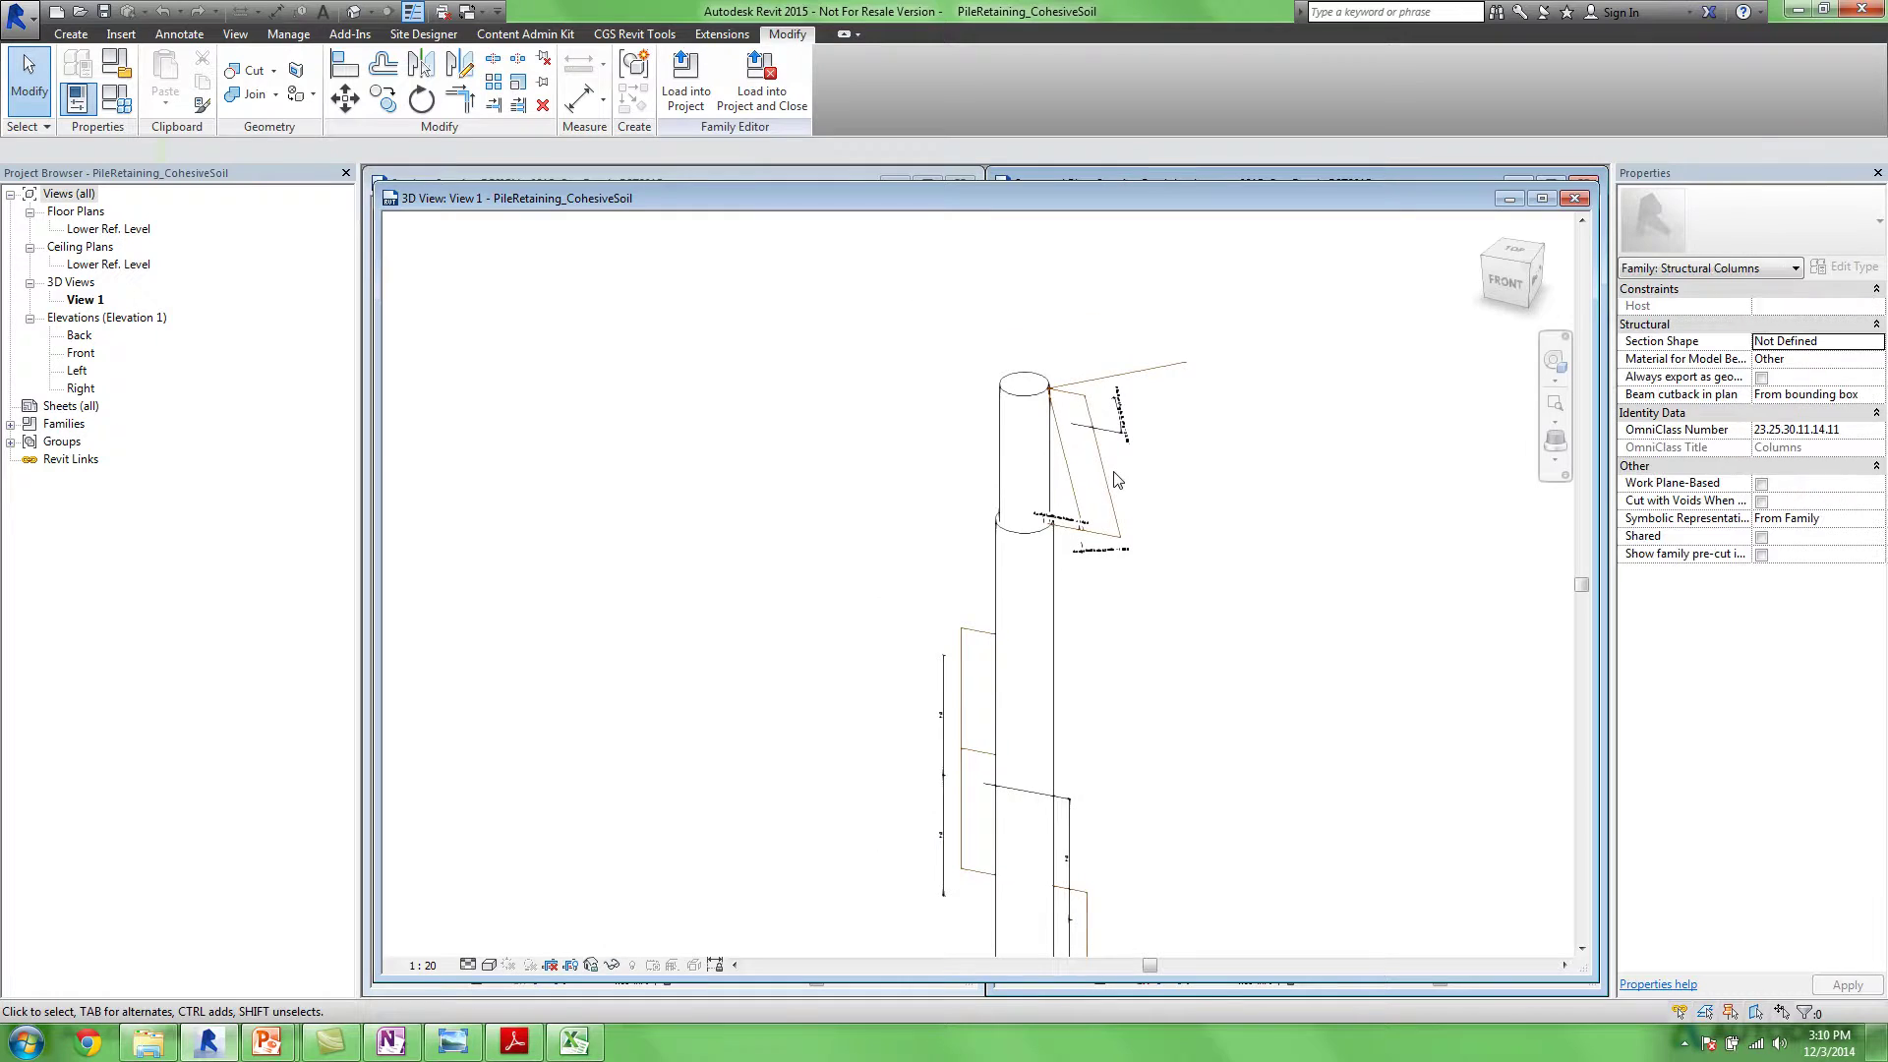
click(1109, 474)
click(1179, 480)
middle_drag(855, 493, 1020, 388)
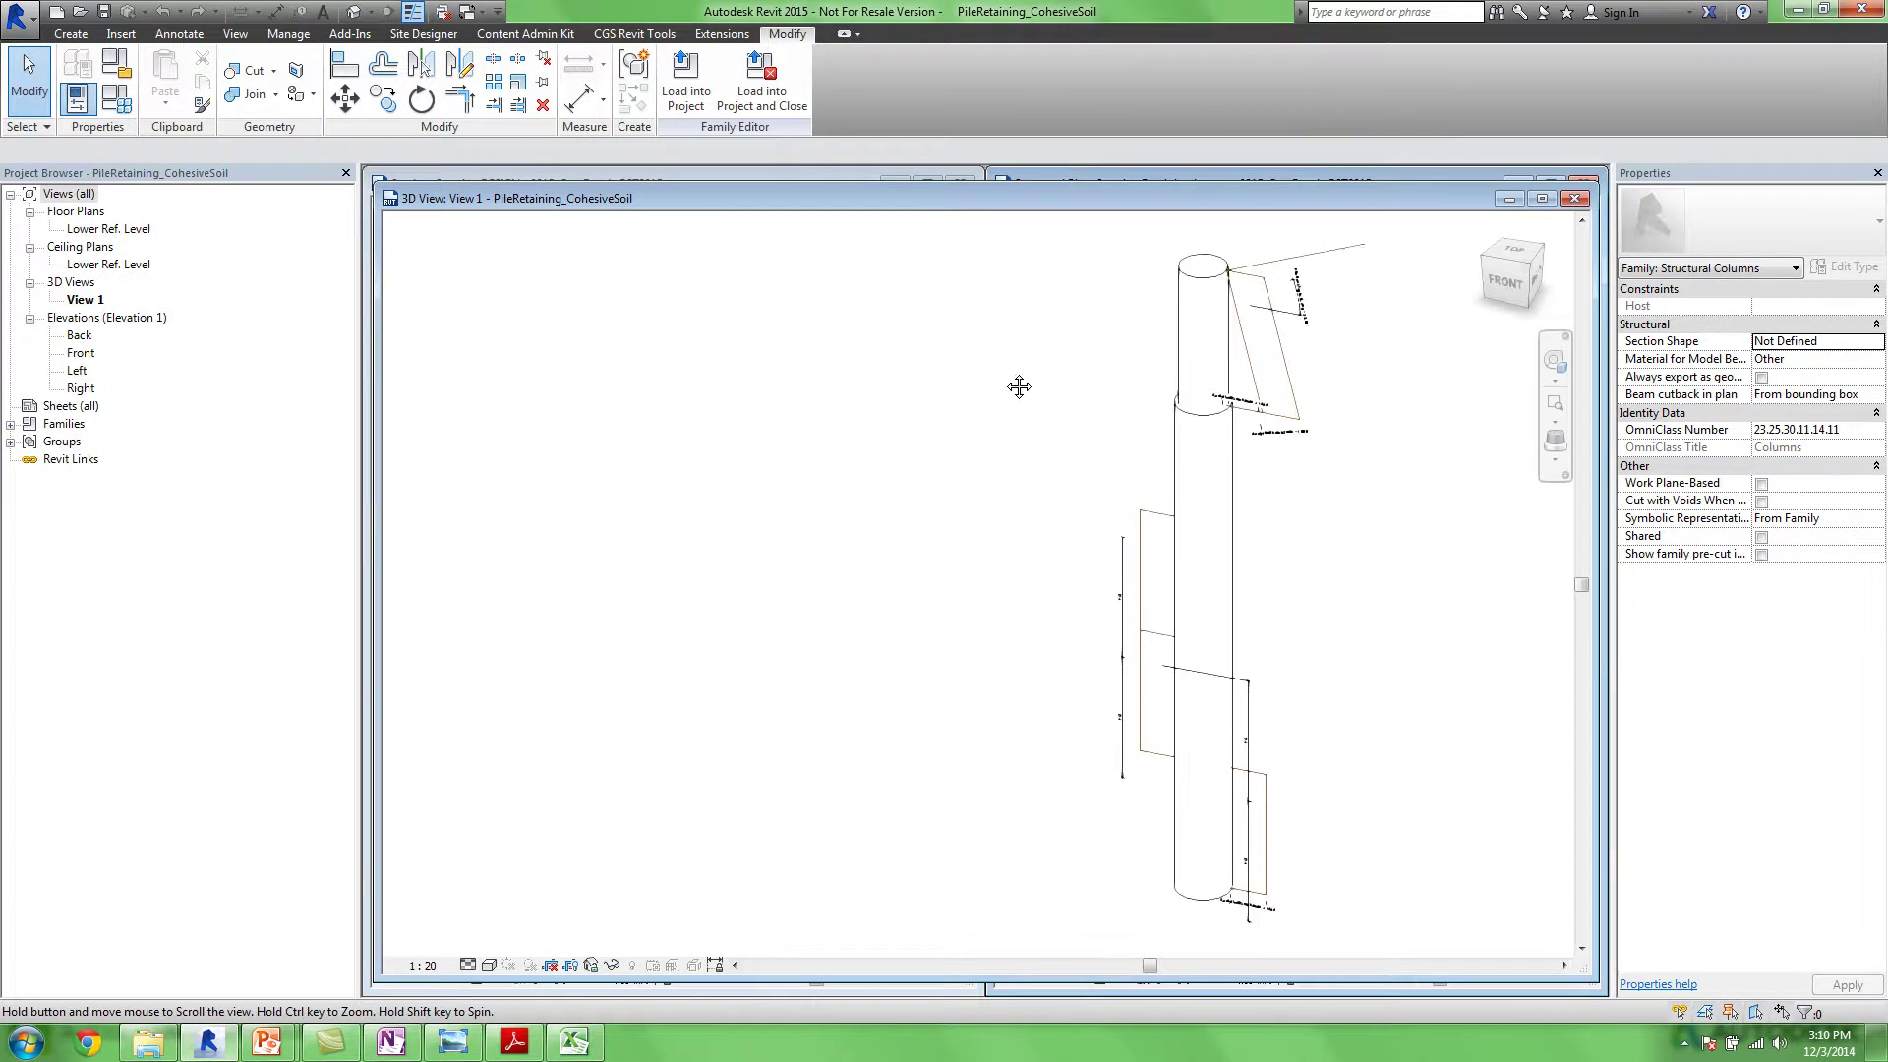
Open the pile family's types and resize the parameter and formula columns to read the structural analysis formulas
click(116, 98)
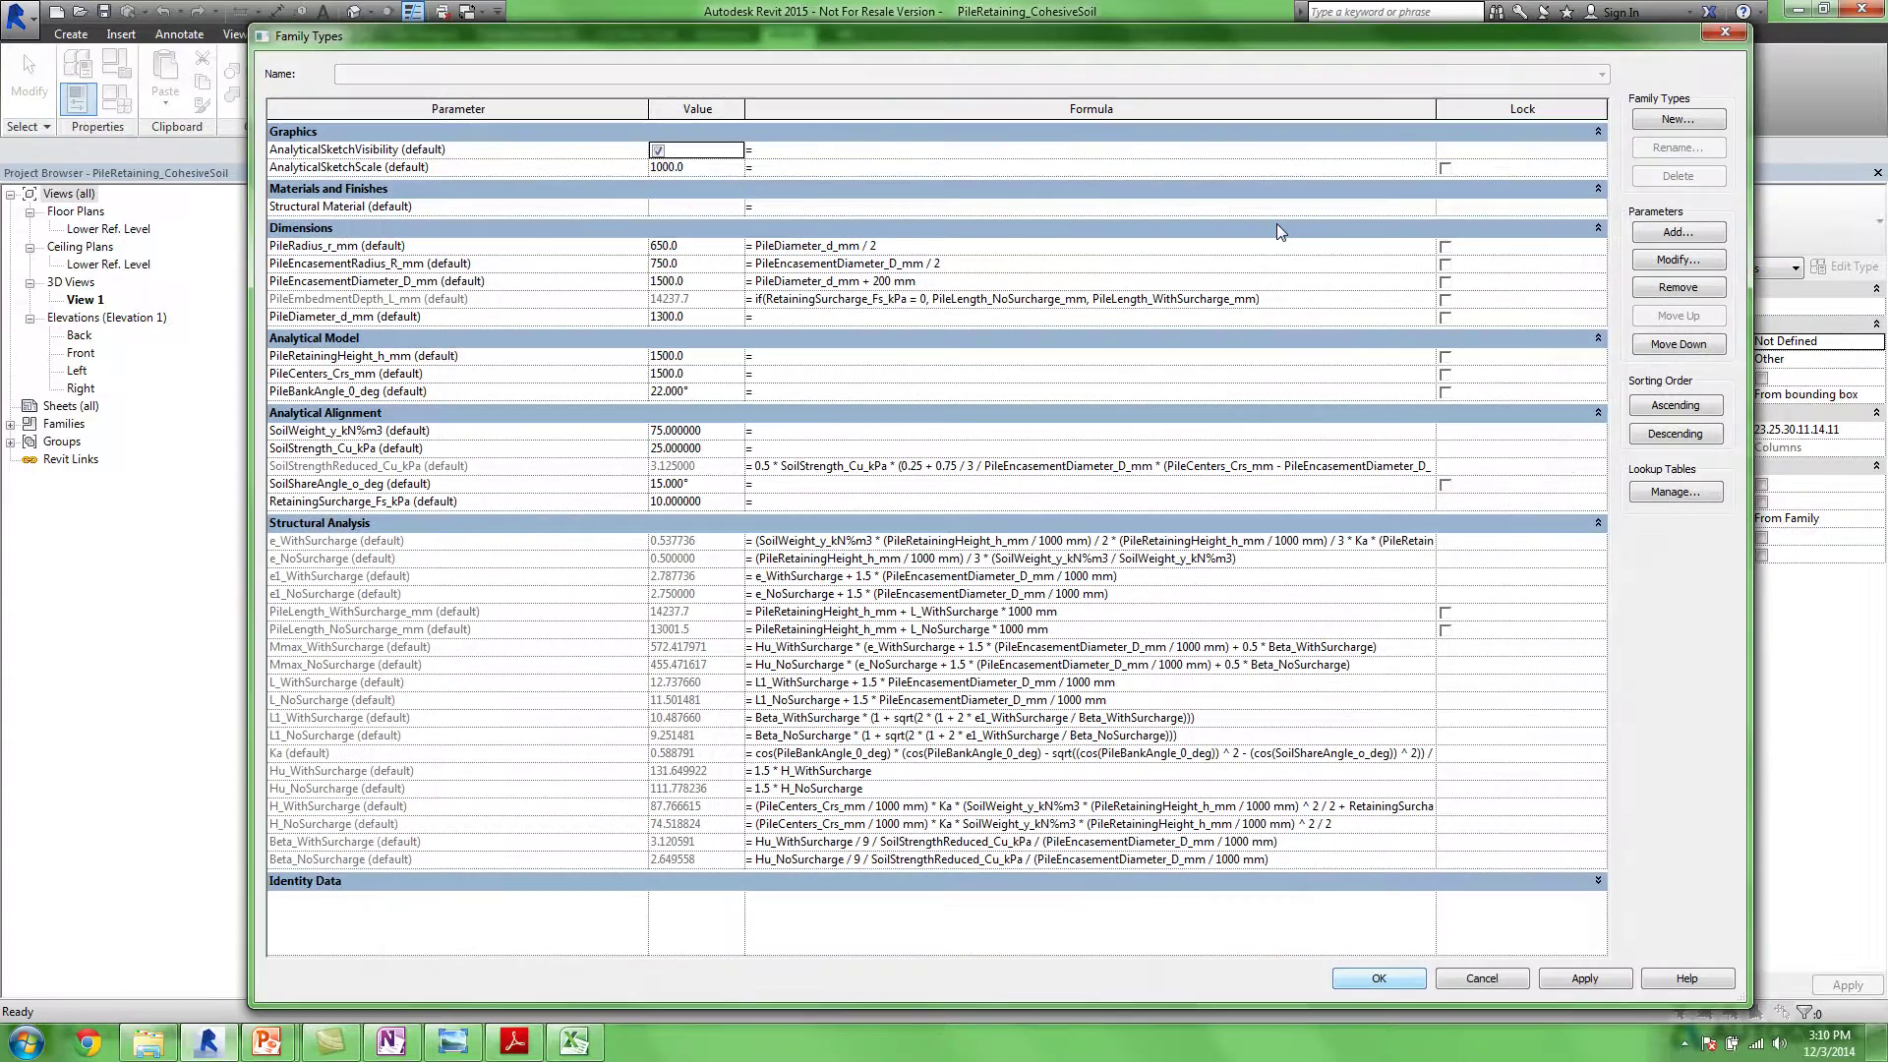
drag(648, 108, 520, 108)
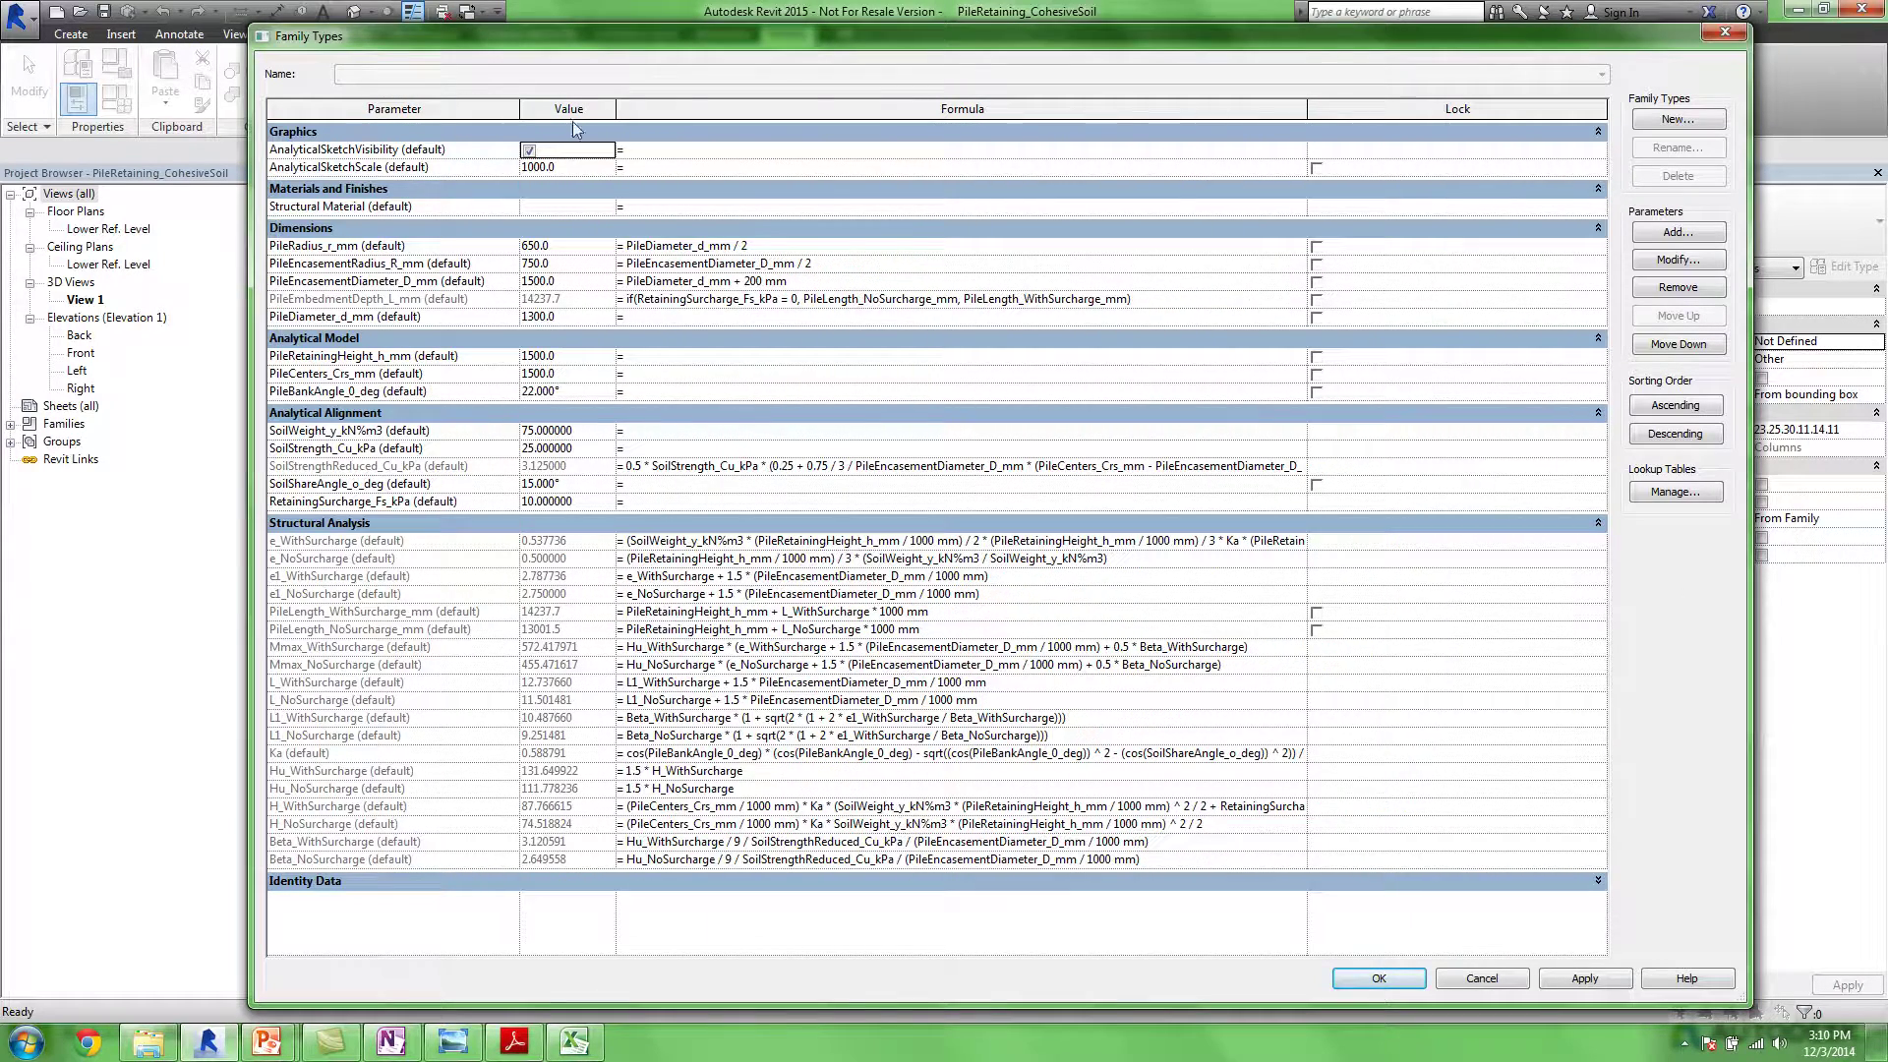
click(483, 148)
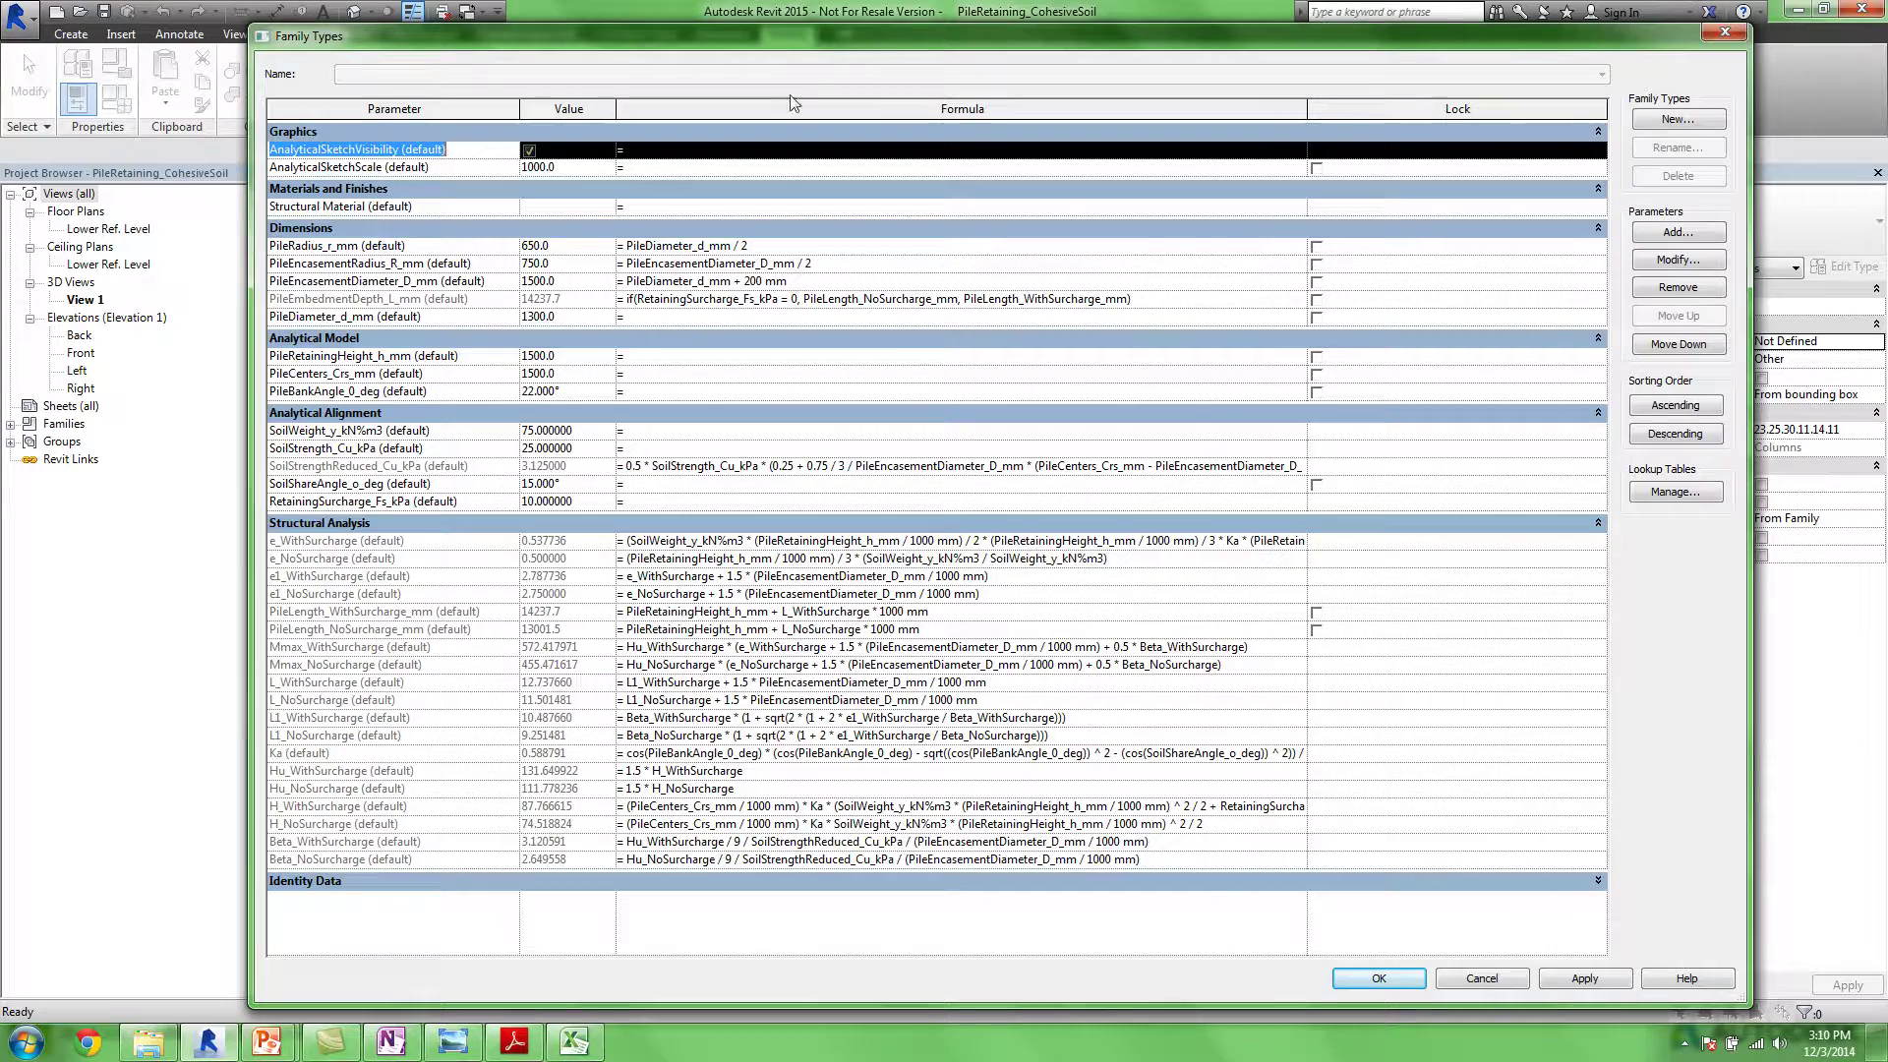
drag(833, 49, 630, 45)
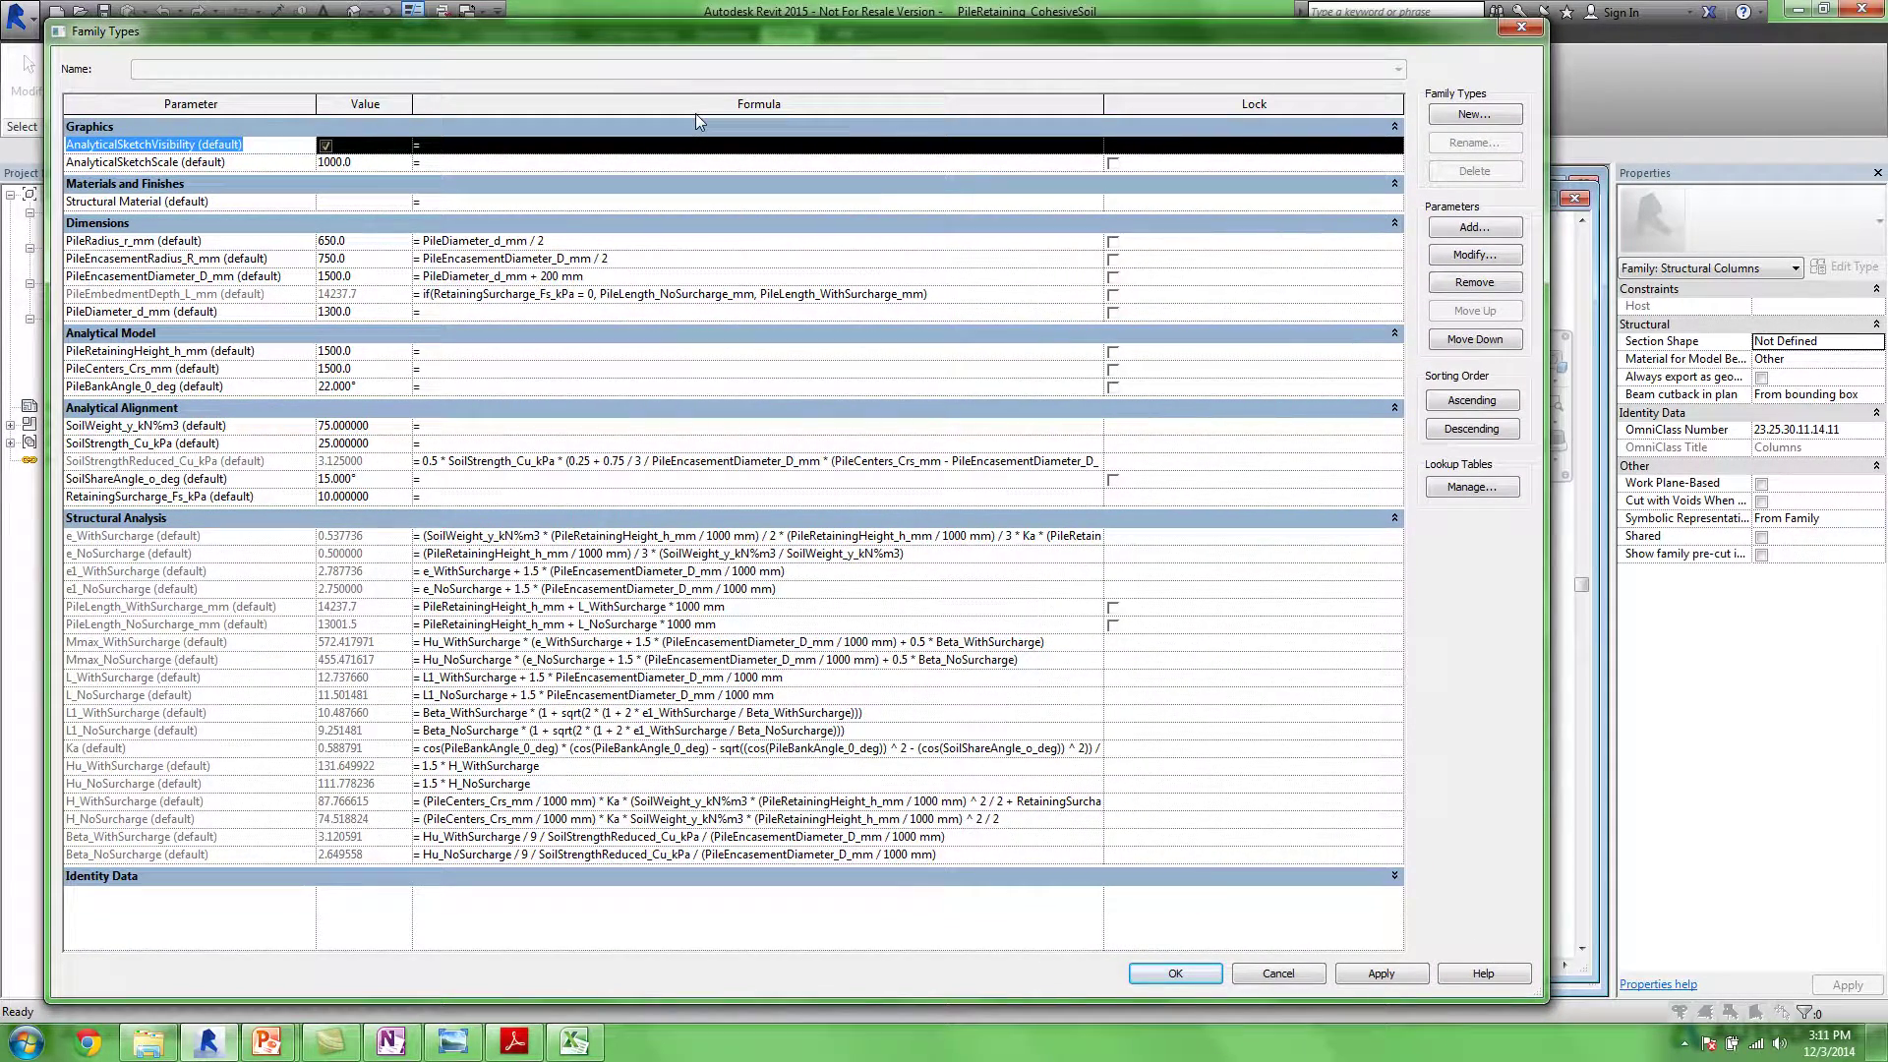
drag(1104, 107, 1252, 106)
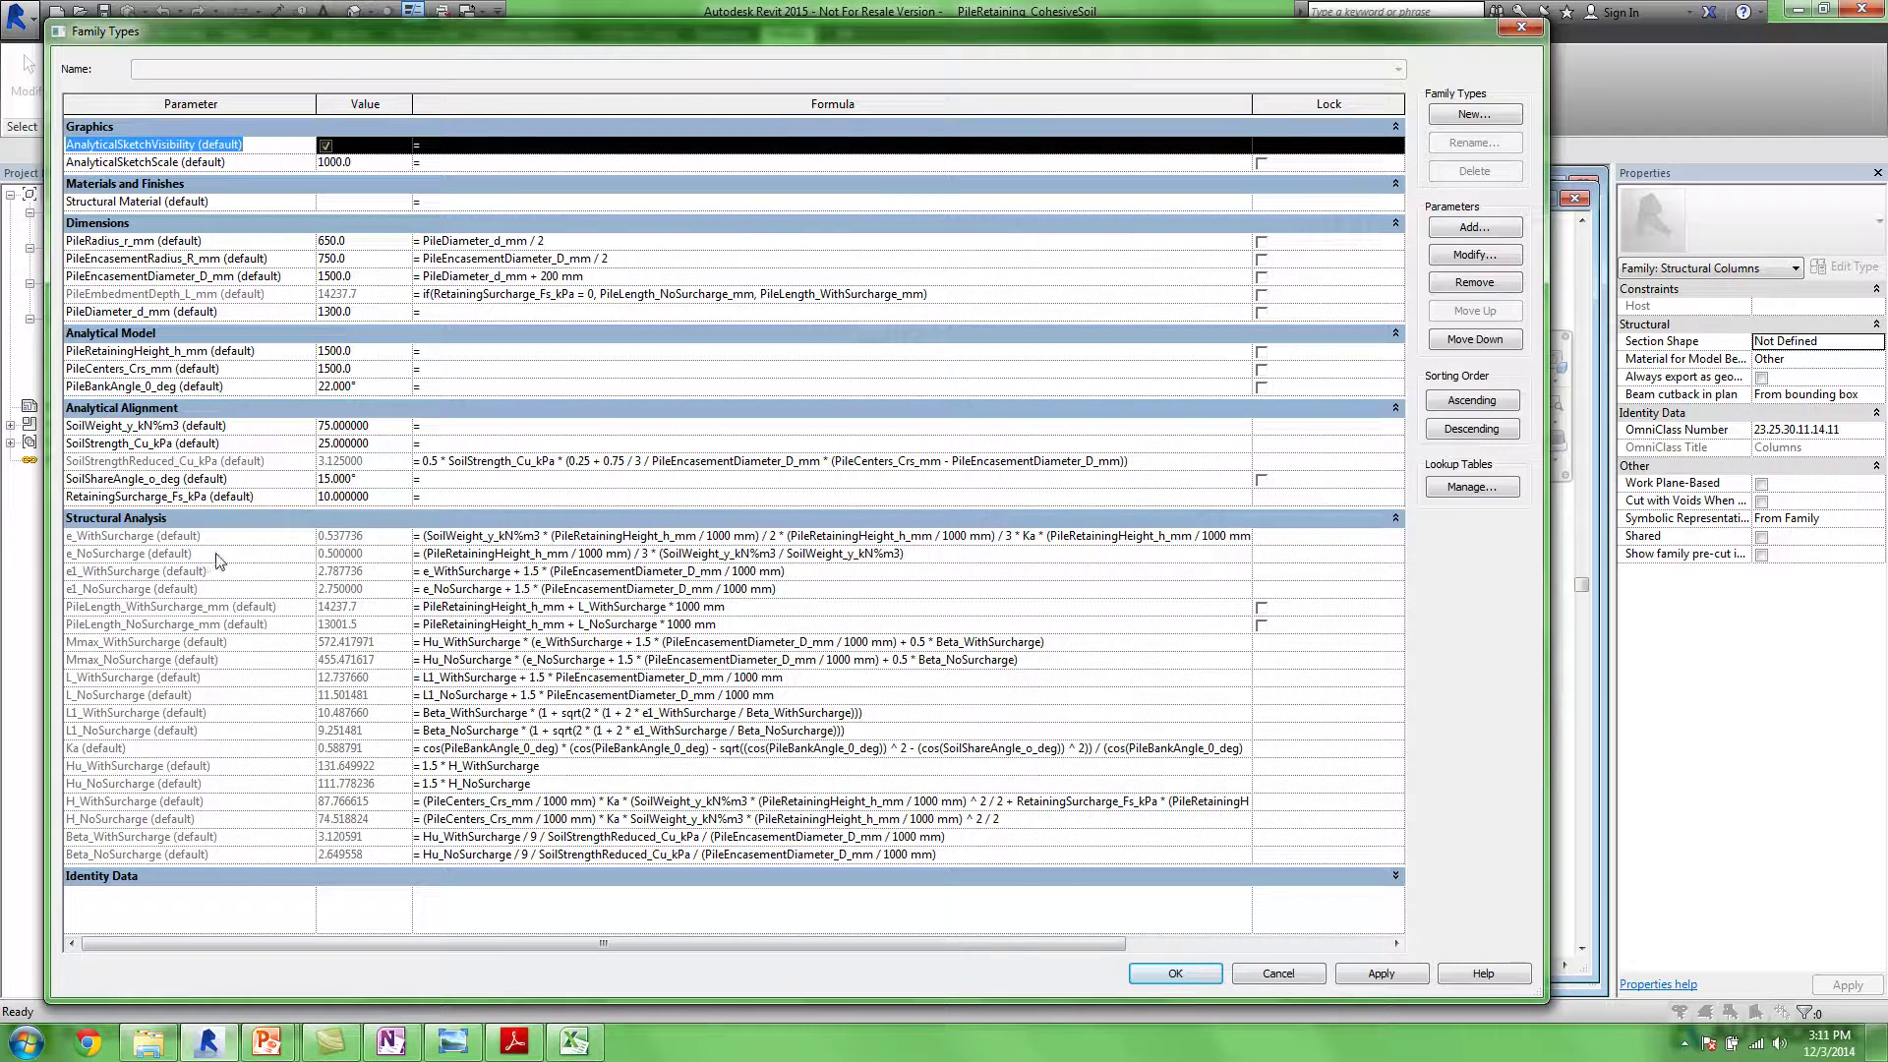
click(634, 625)
key(Down)
key(Down)
key(Down)
key(Down)
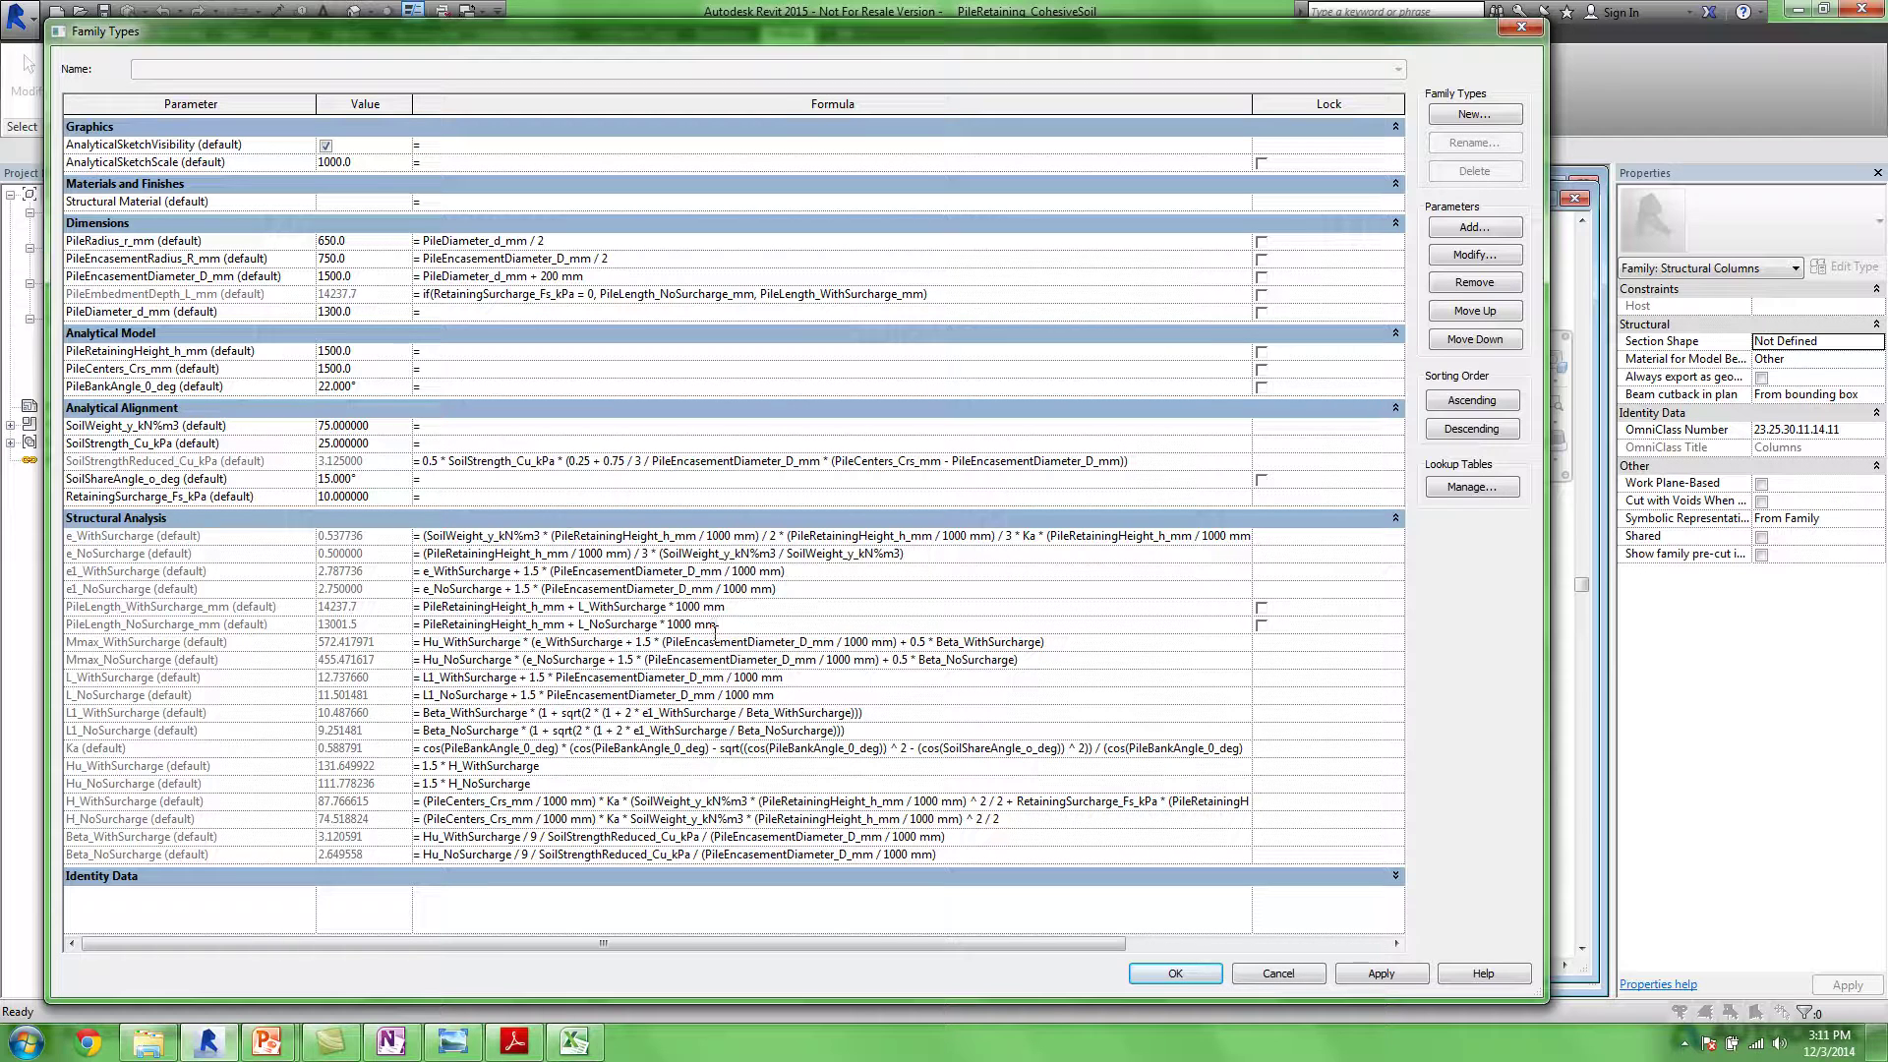
Inspect the parameter properties of e1_WithSurcharge and close them without changes
click(197, 576)
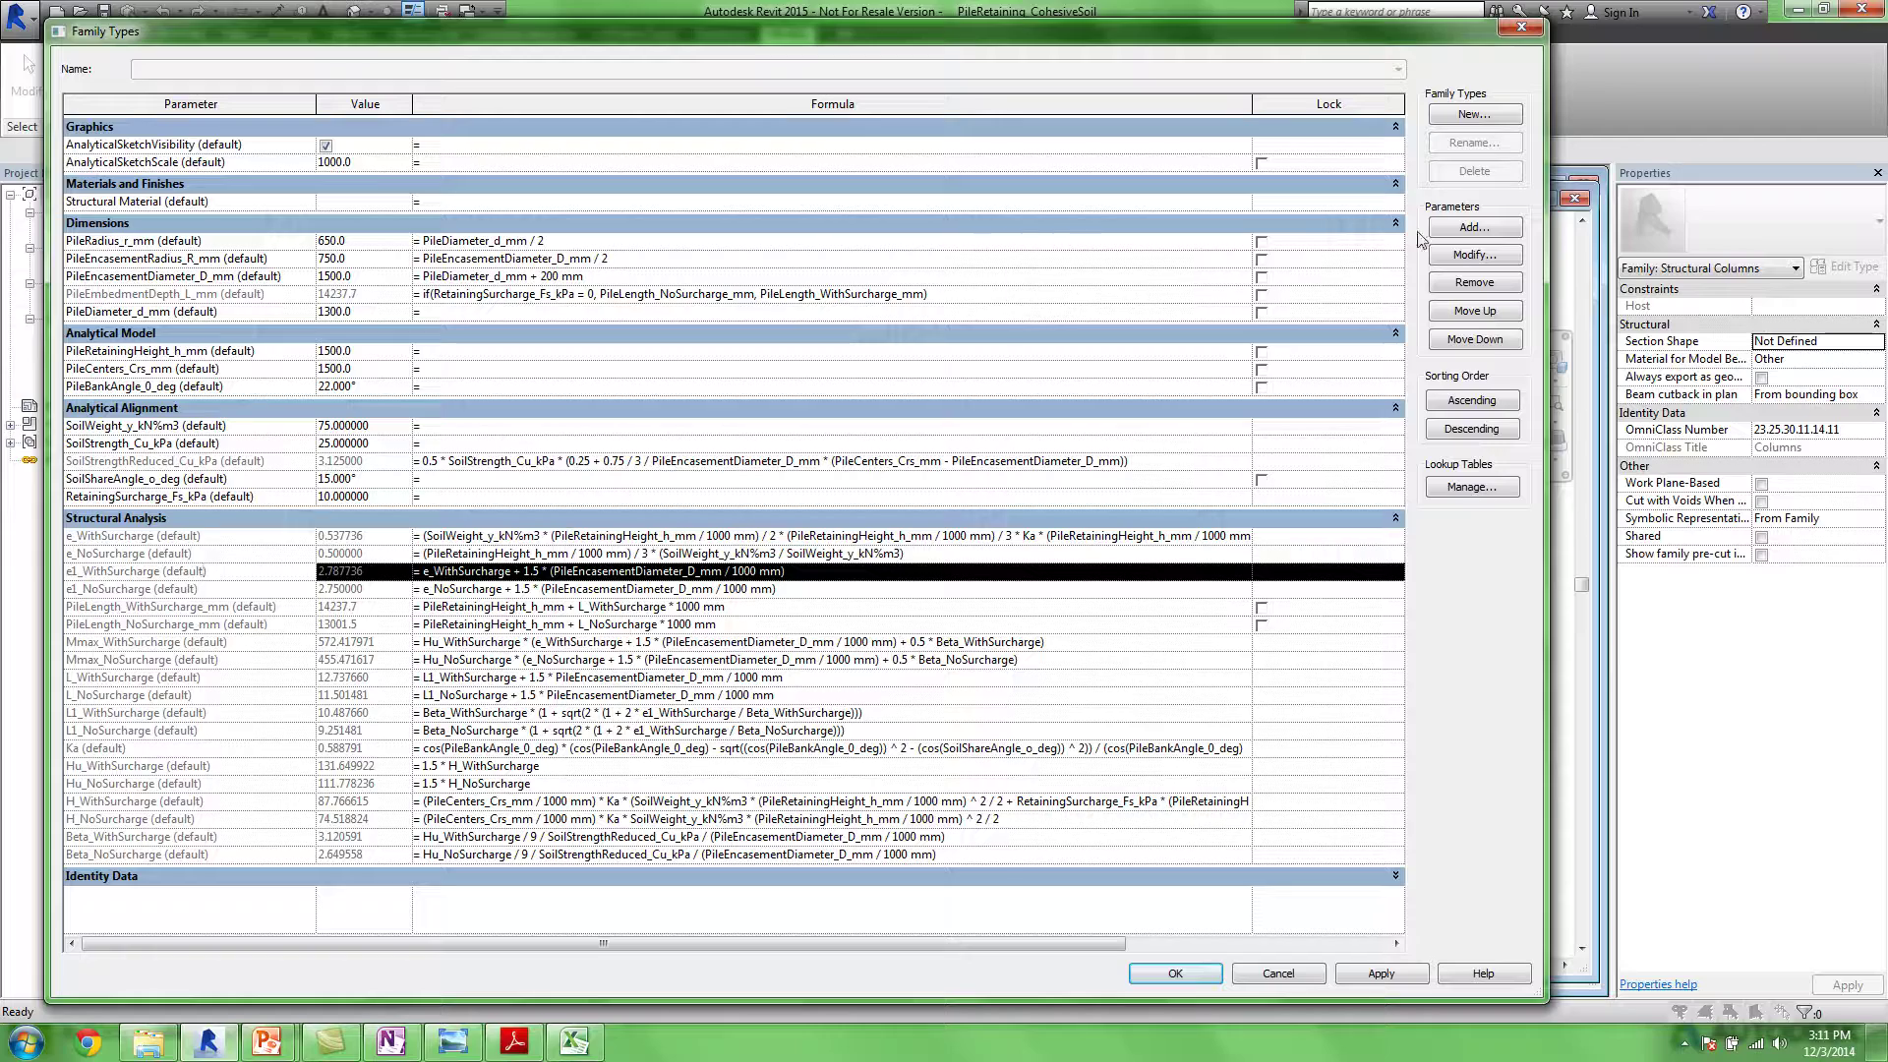
click(1487, 258)
drag(1028, 226, 549, 270)
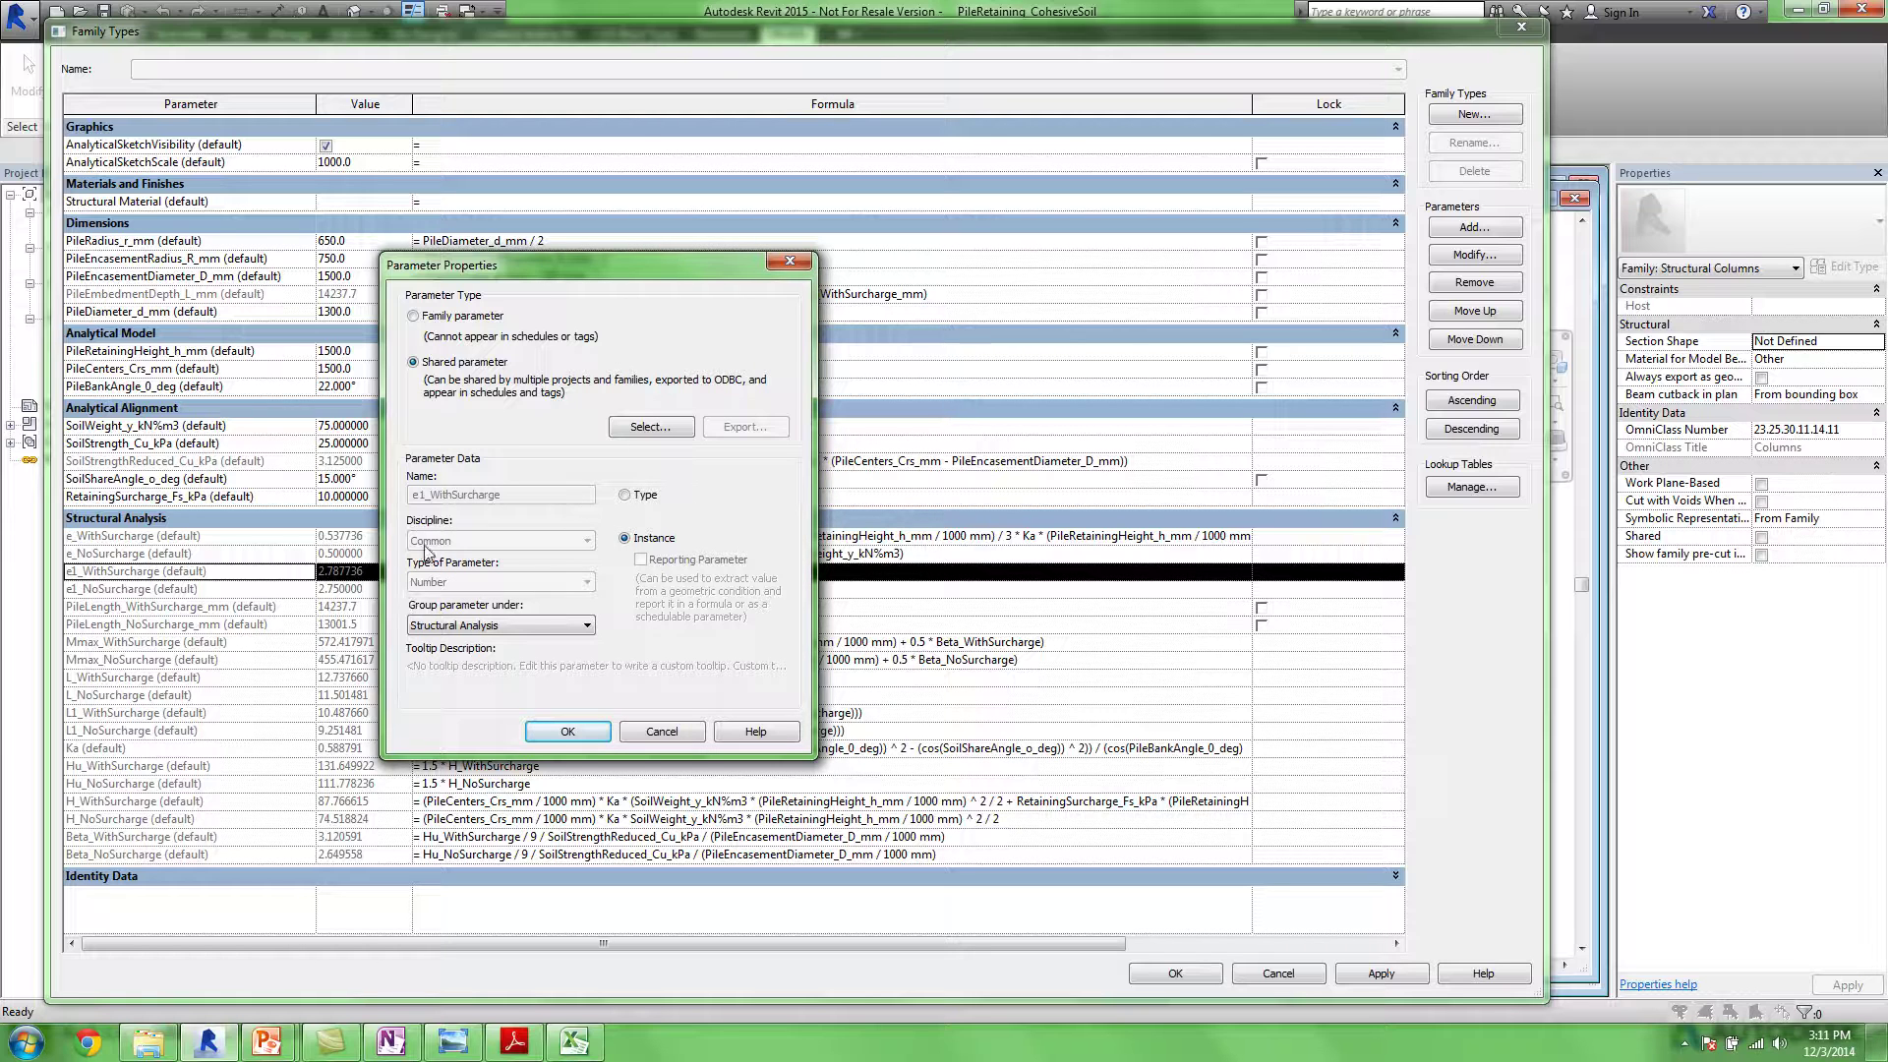
mouse_move(576, 264)
mouse_down()
mouse_move(616, 234)
mouse_move(572, 250)
mouse_move(586, 264)
mouse_up()
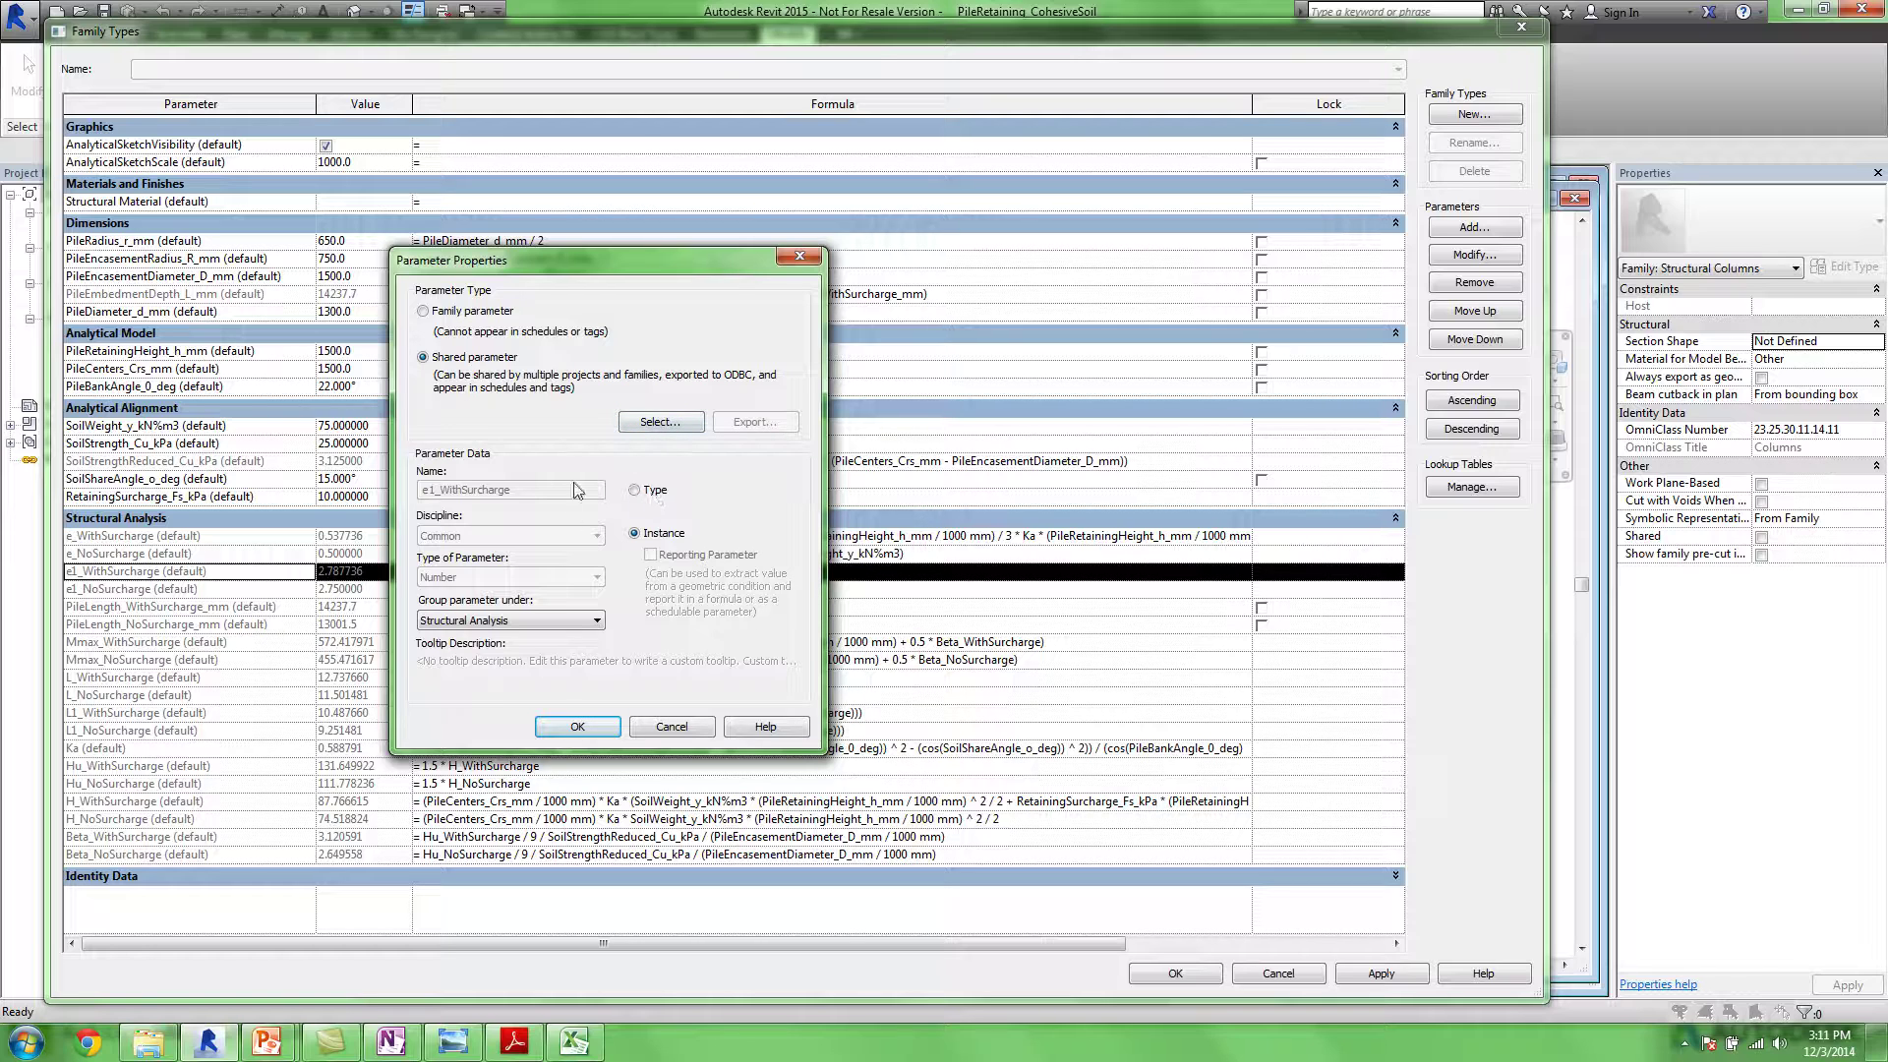
click(799, 256)
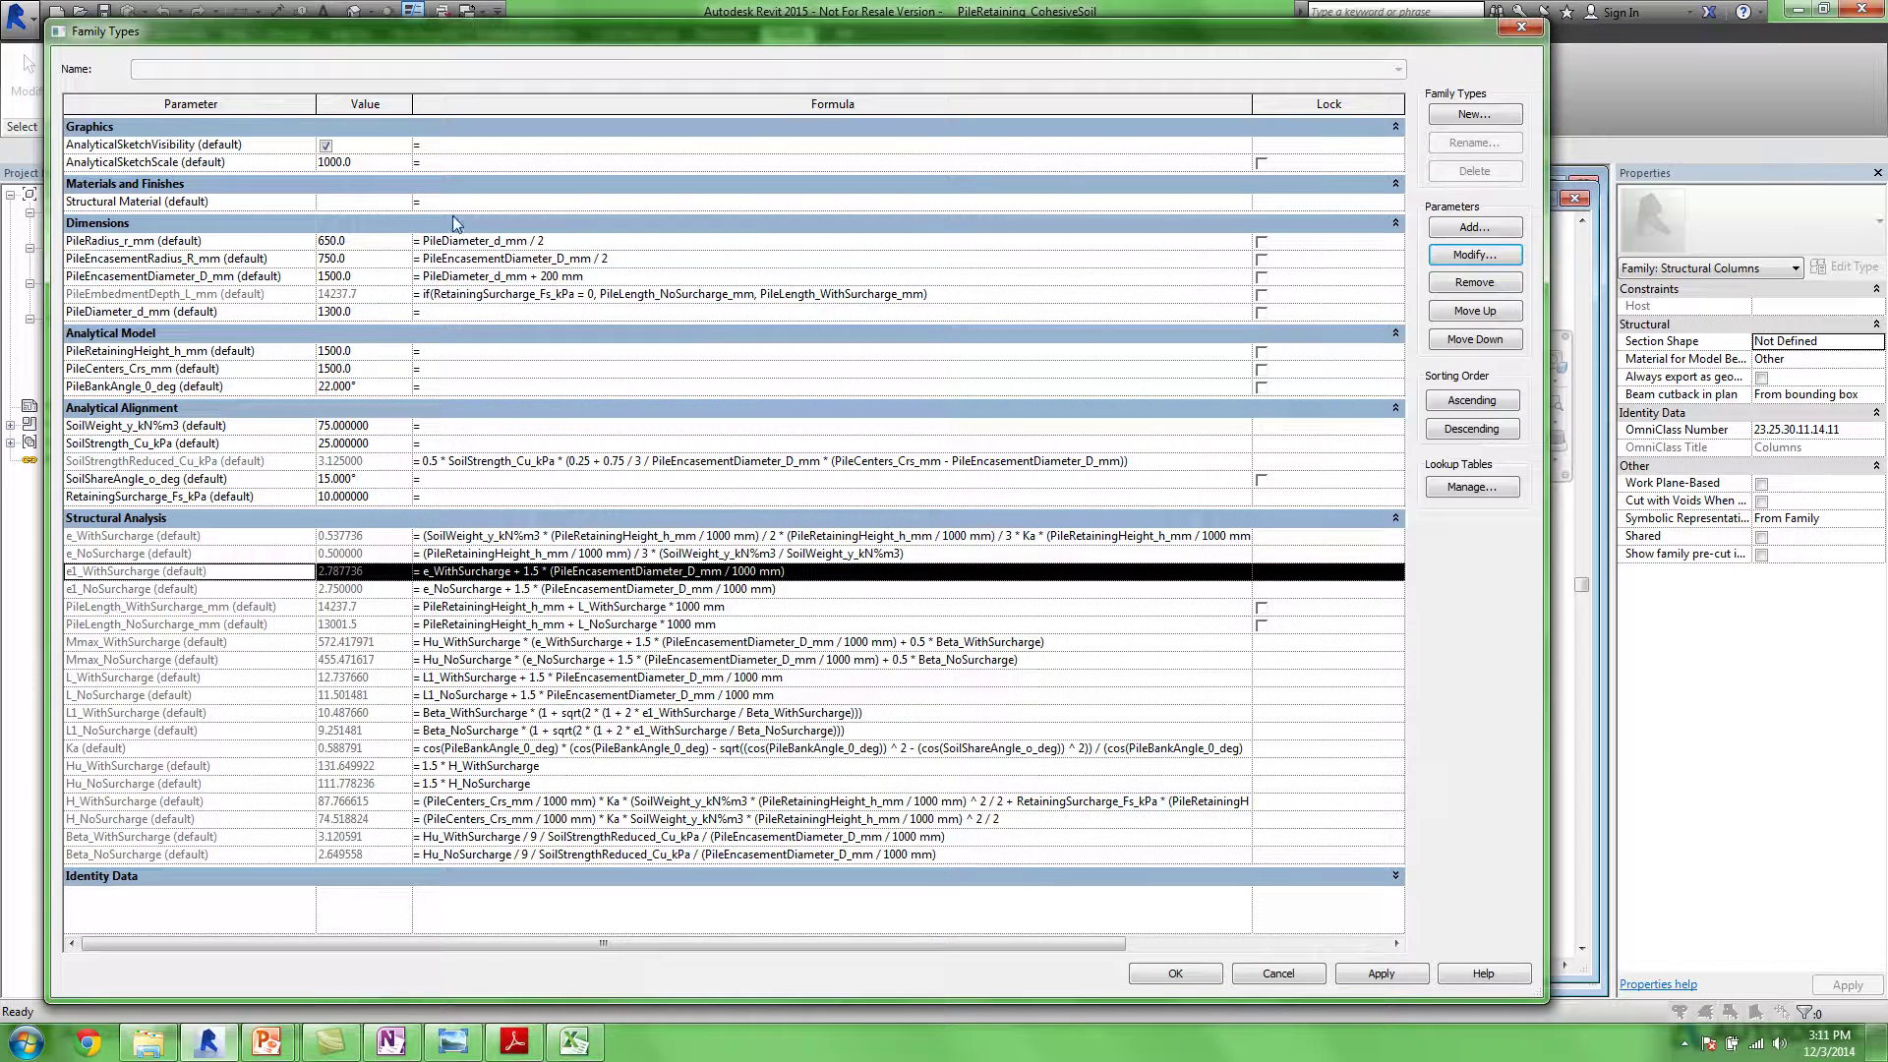
Close the family types and the pile family's 3D view to return to the OttoDesch project
click(262, 591)
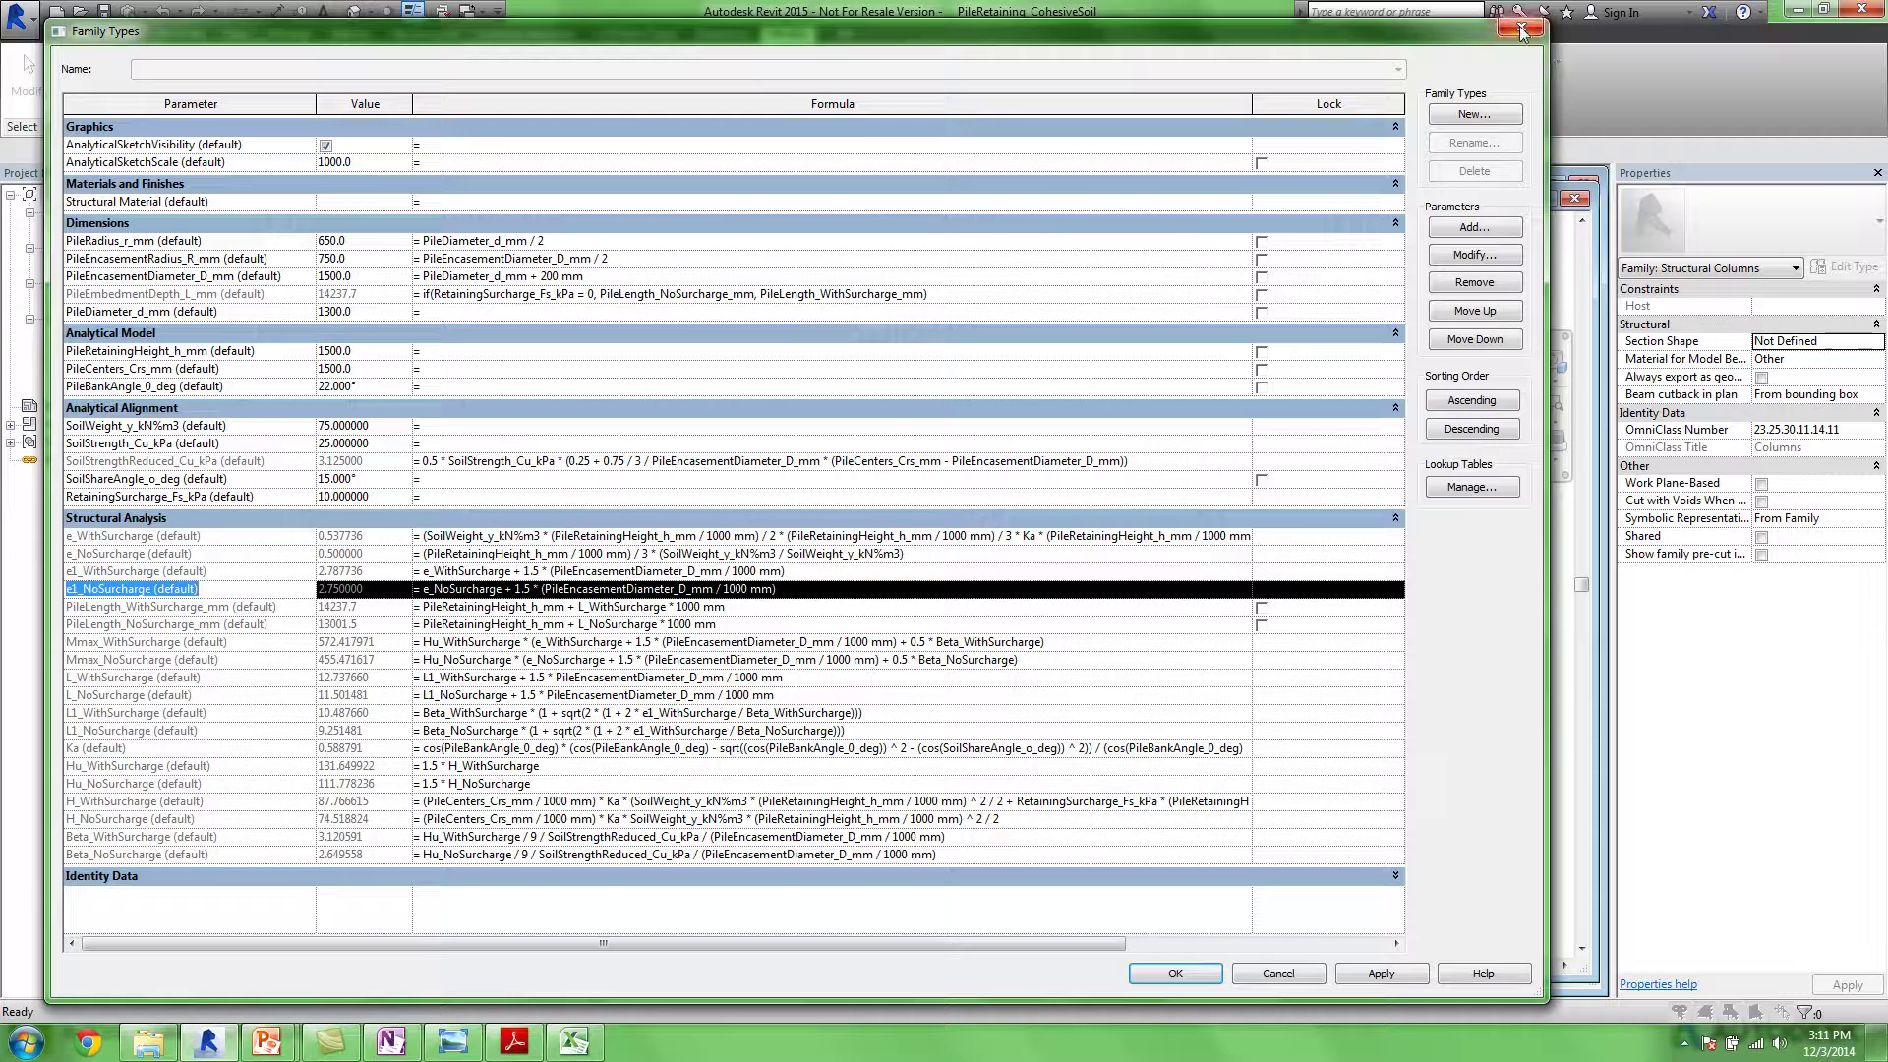
middle_drag(1016, 531, 821, 513)
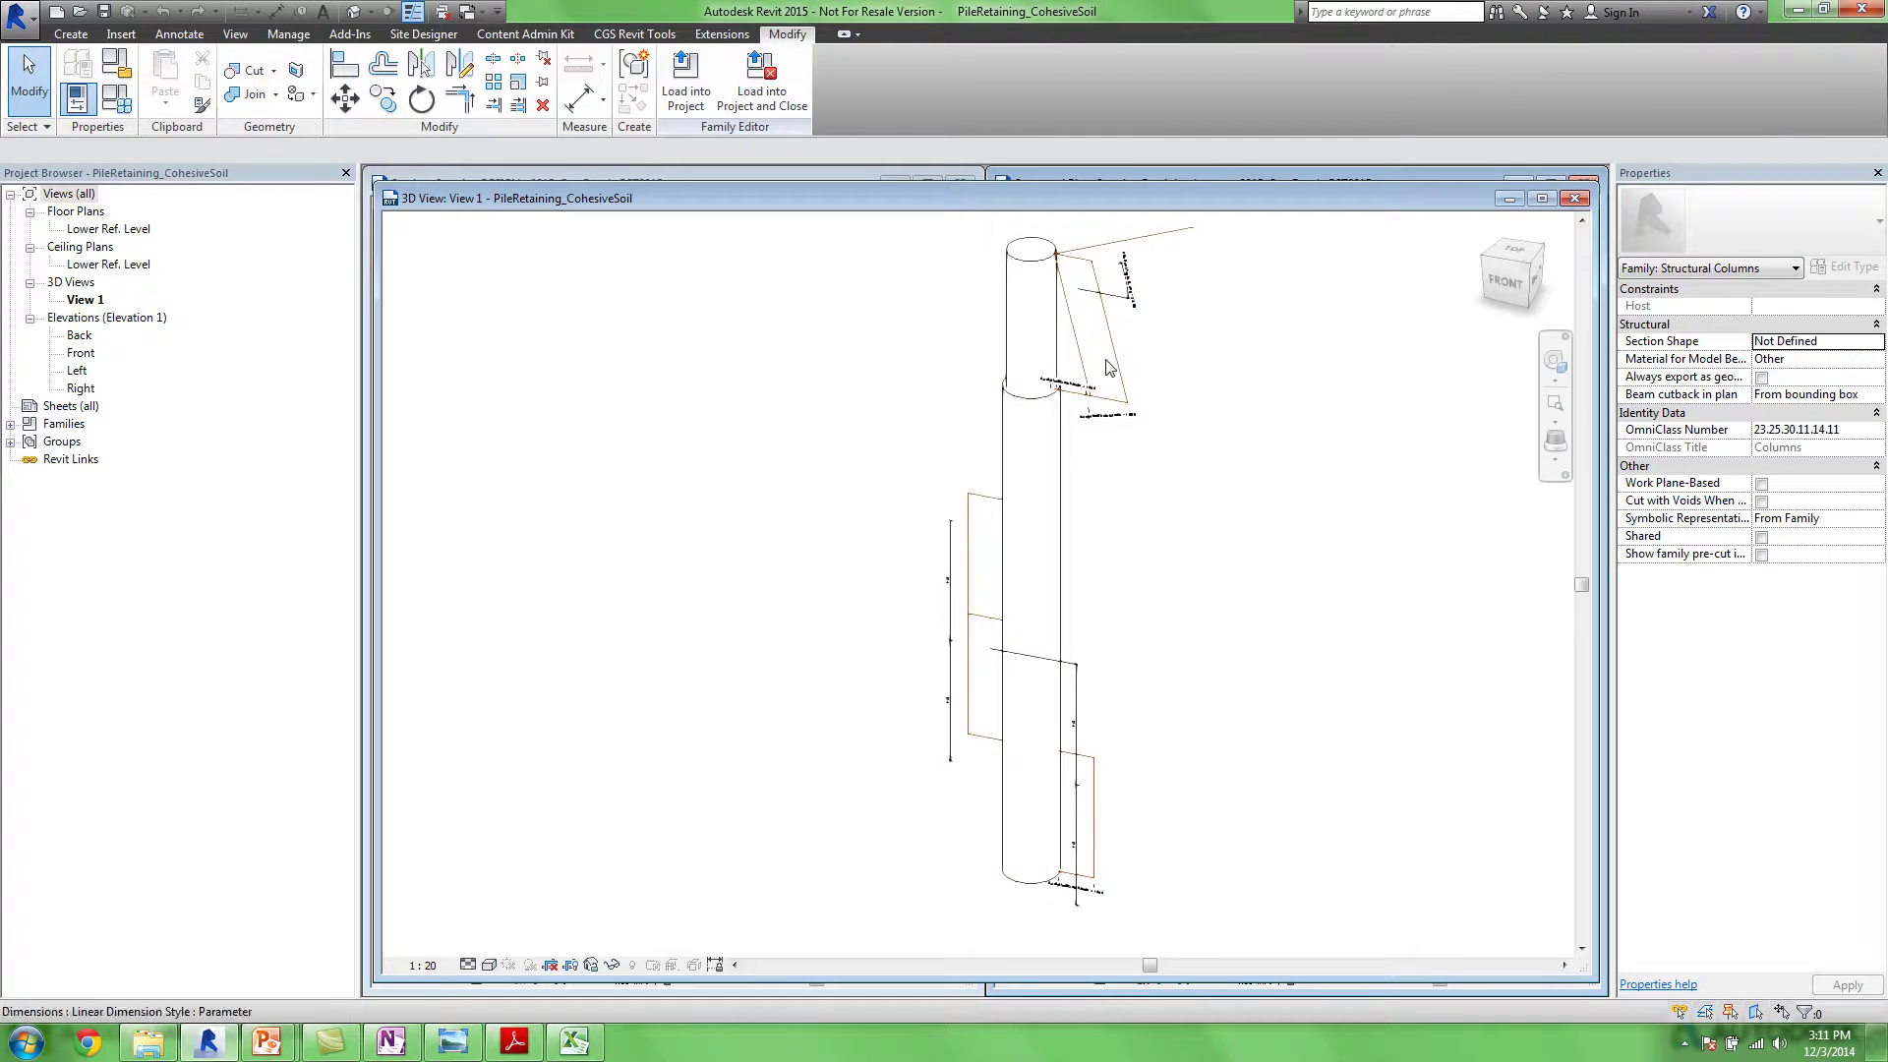
click(1575, 198)
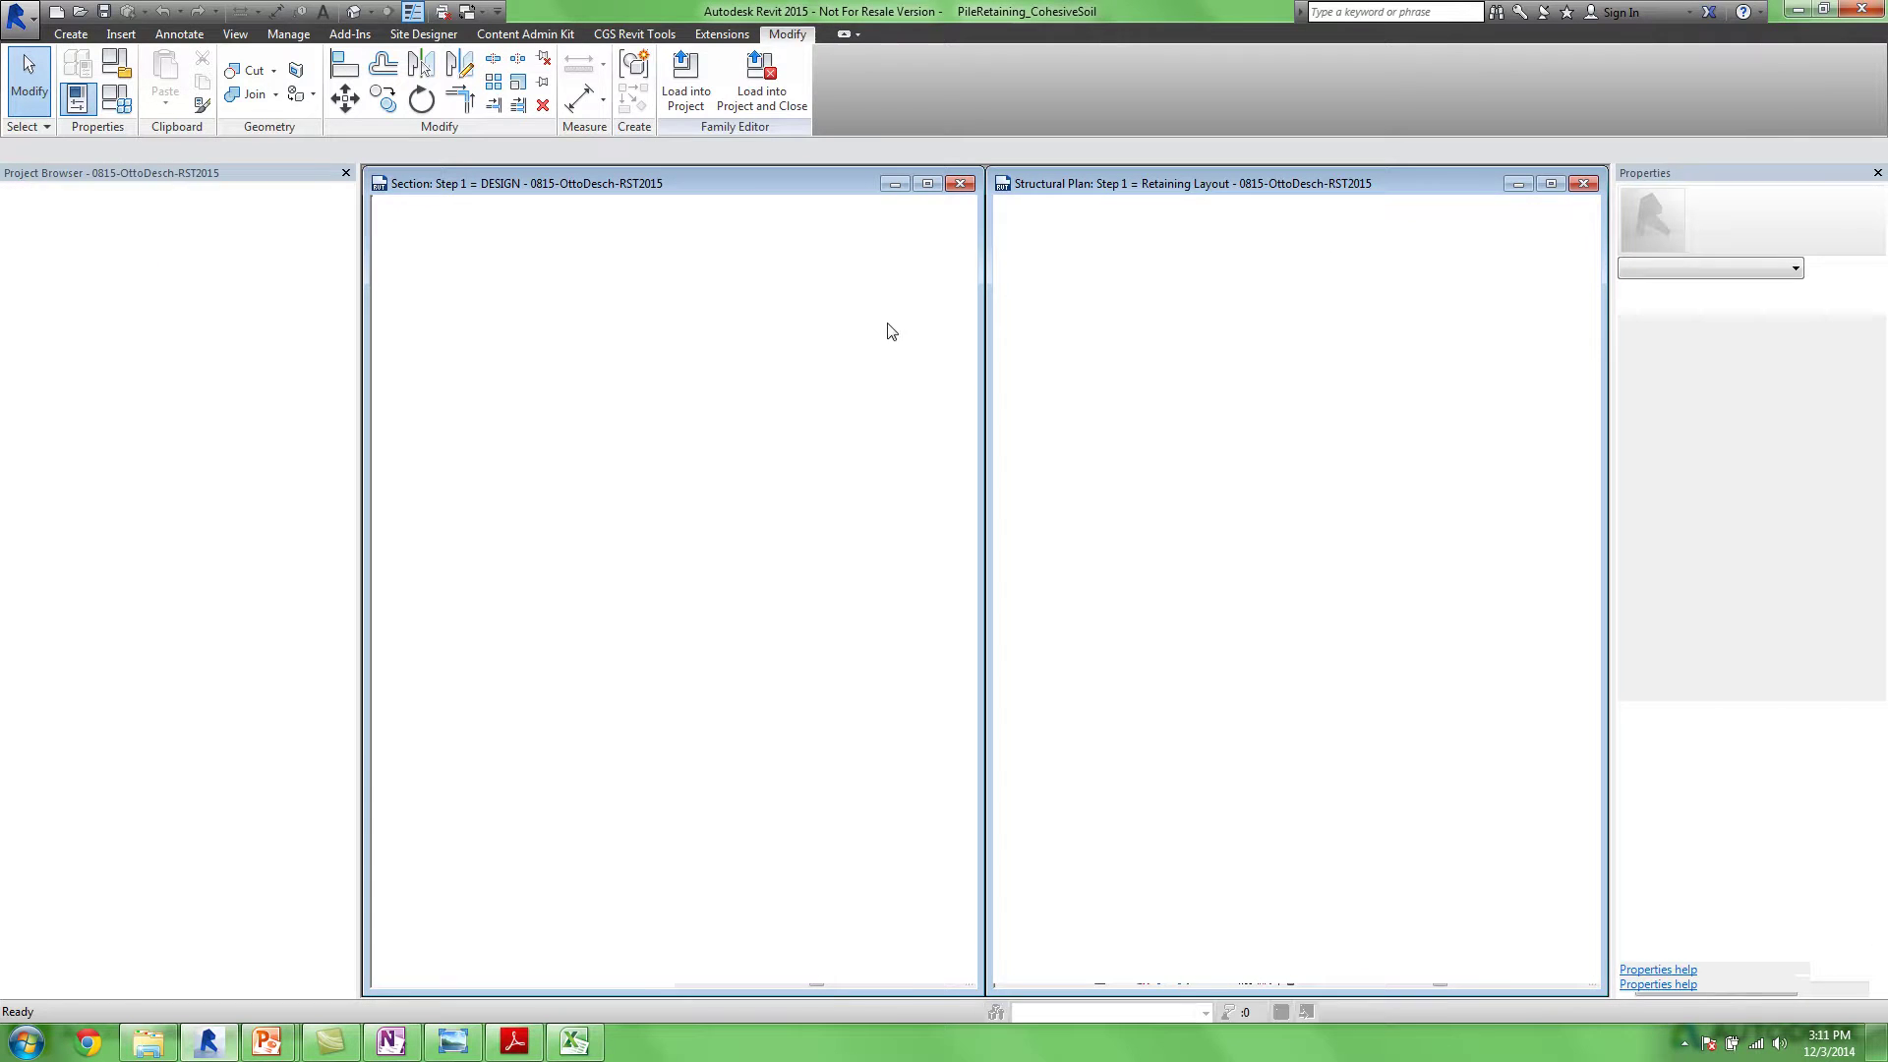
Set PileBankAngle_0_deg of the retaining pile in the Step 1 = DESIGN section to 30 degrees
middle_drag(868, 663, 842, 539)
middle_drag(680, 526, 629, 585)
scroll(610, 557, up, 2)
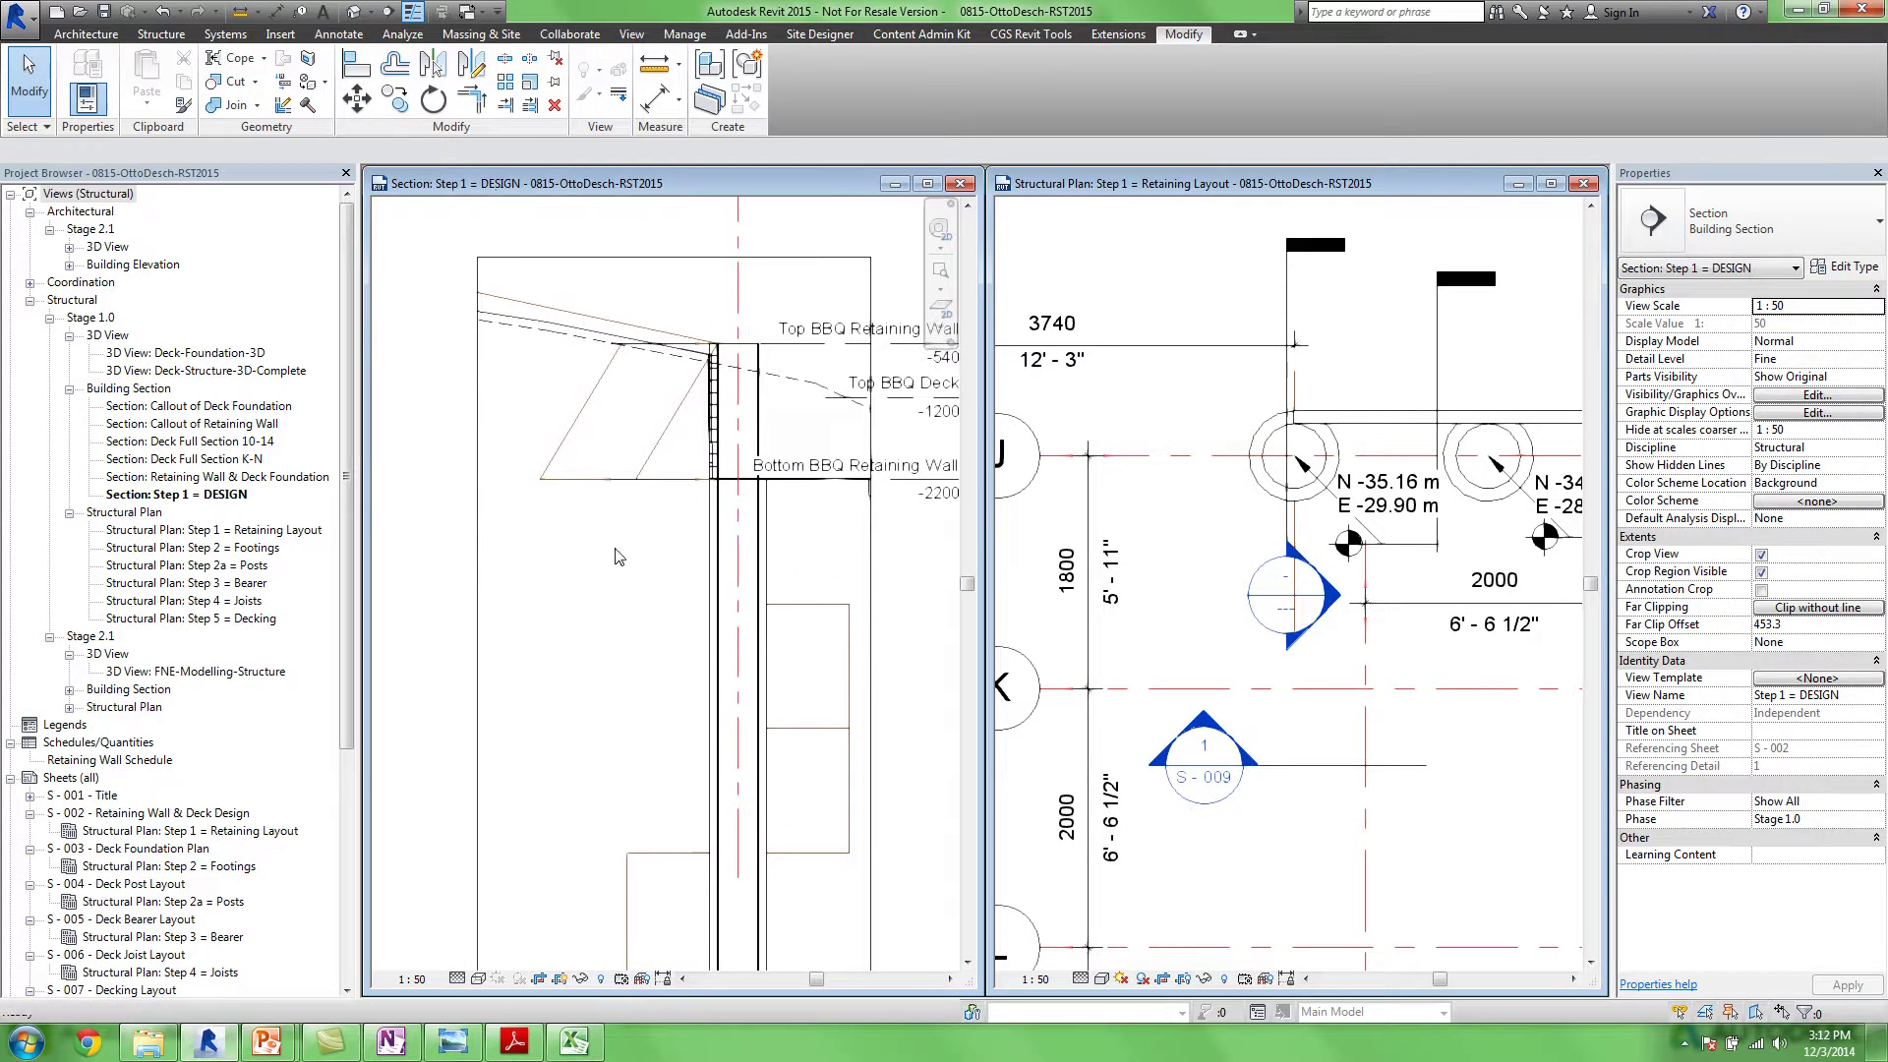
click(664, 289)
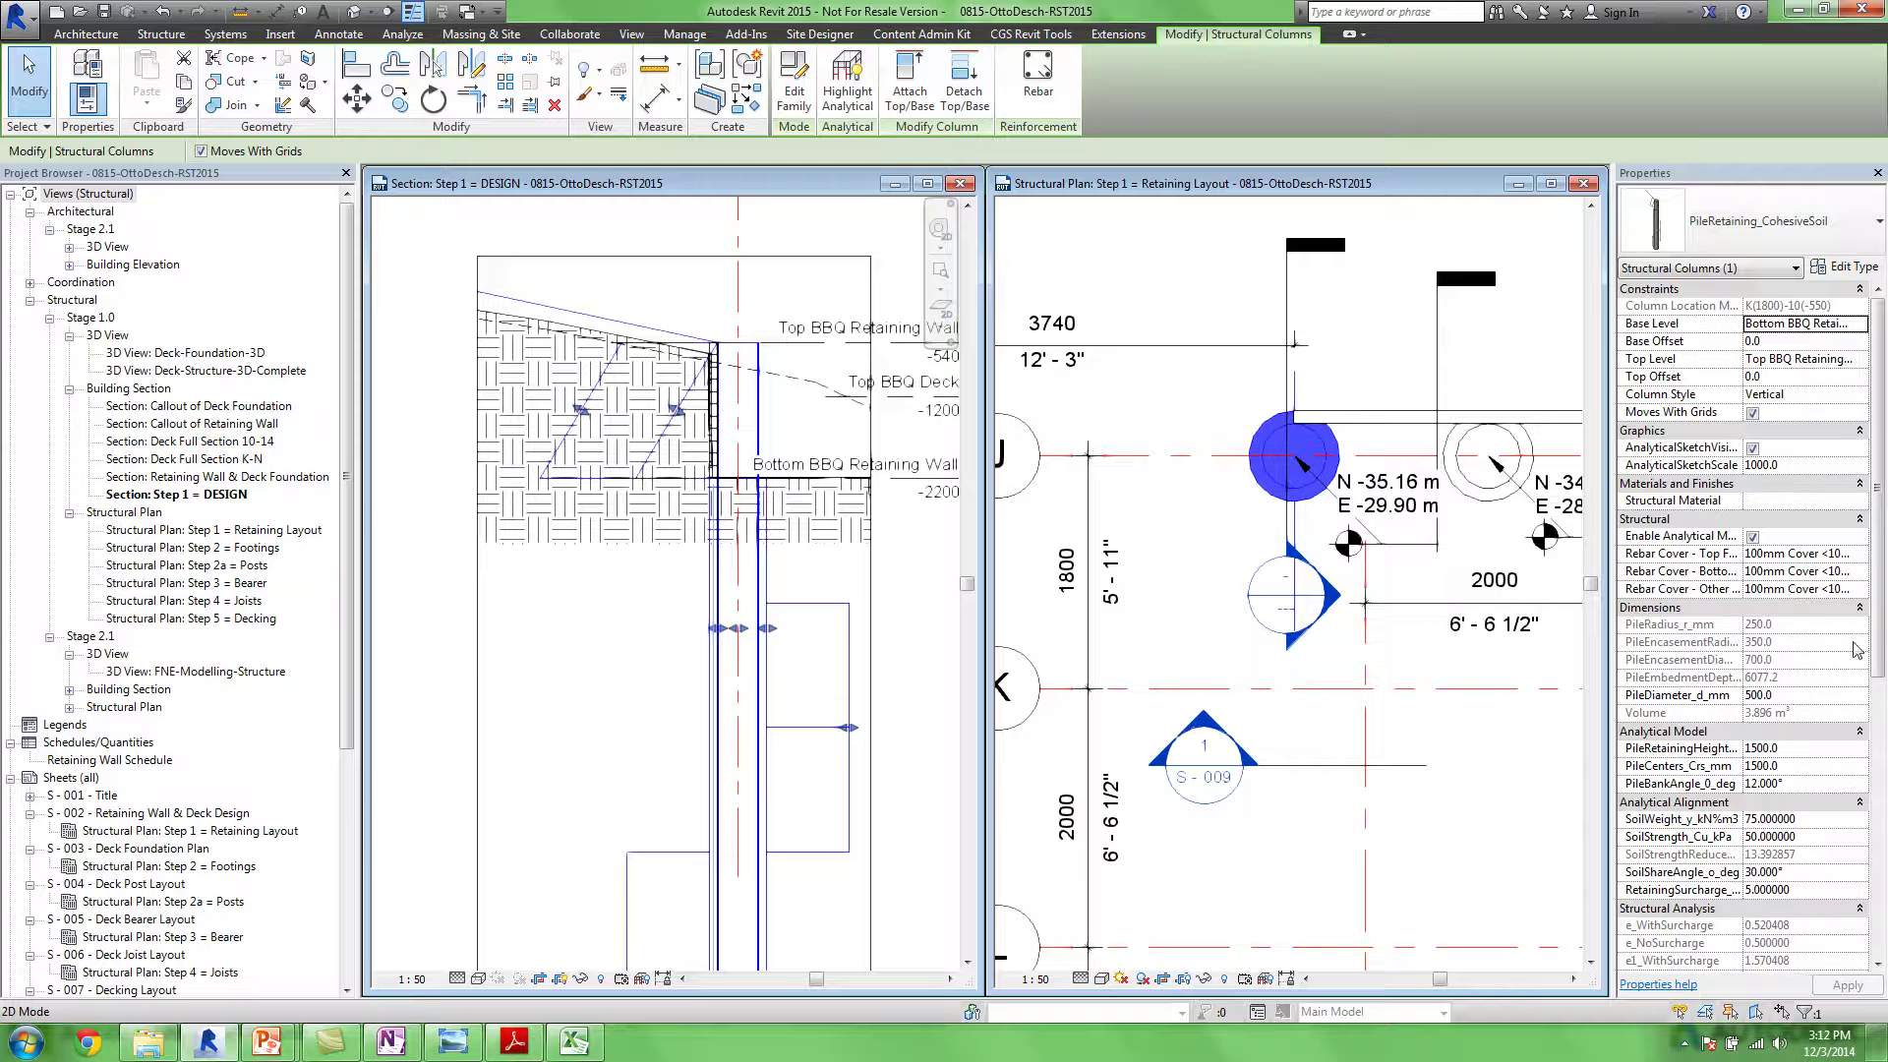
scroll(1881, 624, down, 5)
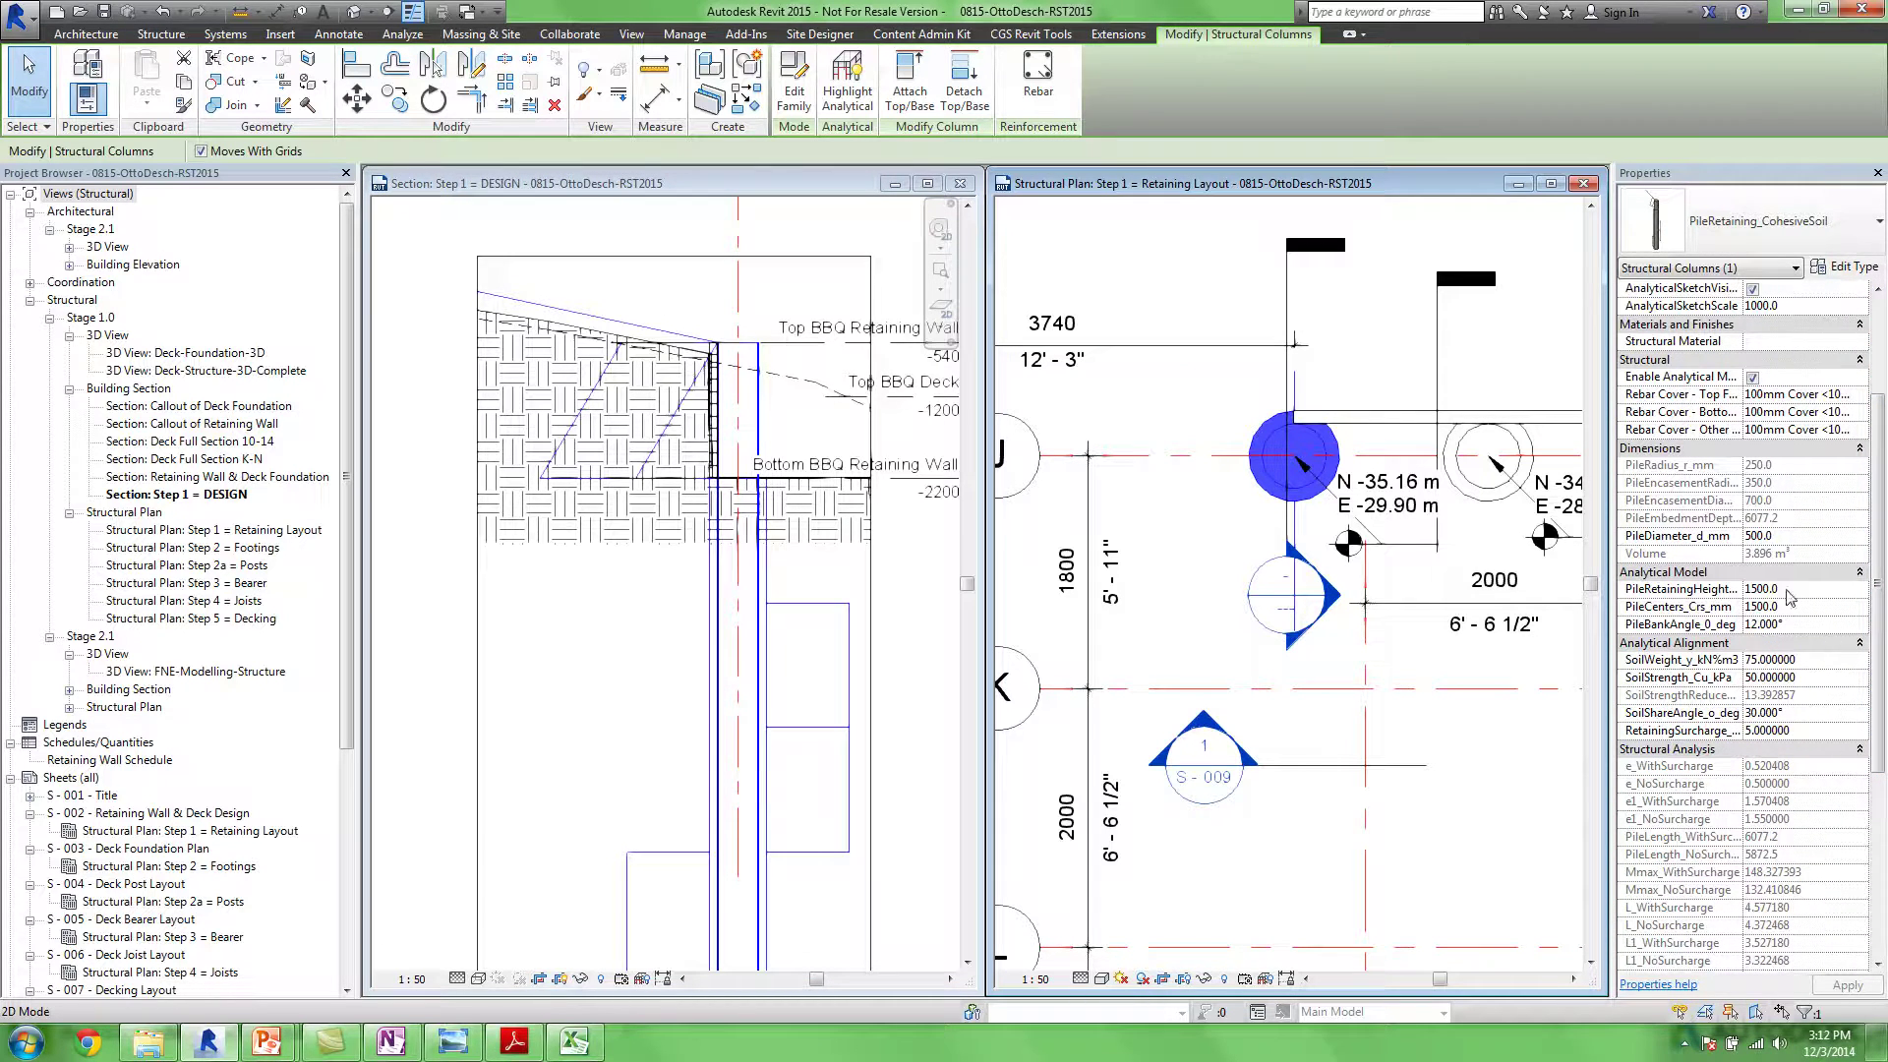
click(1810, 629)
text(30)
click(1849, 987)
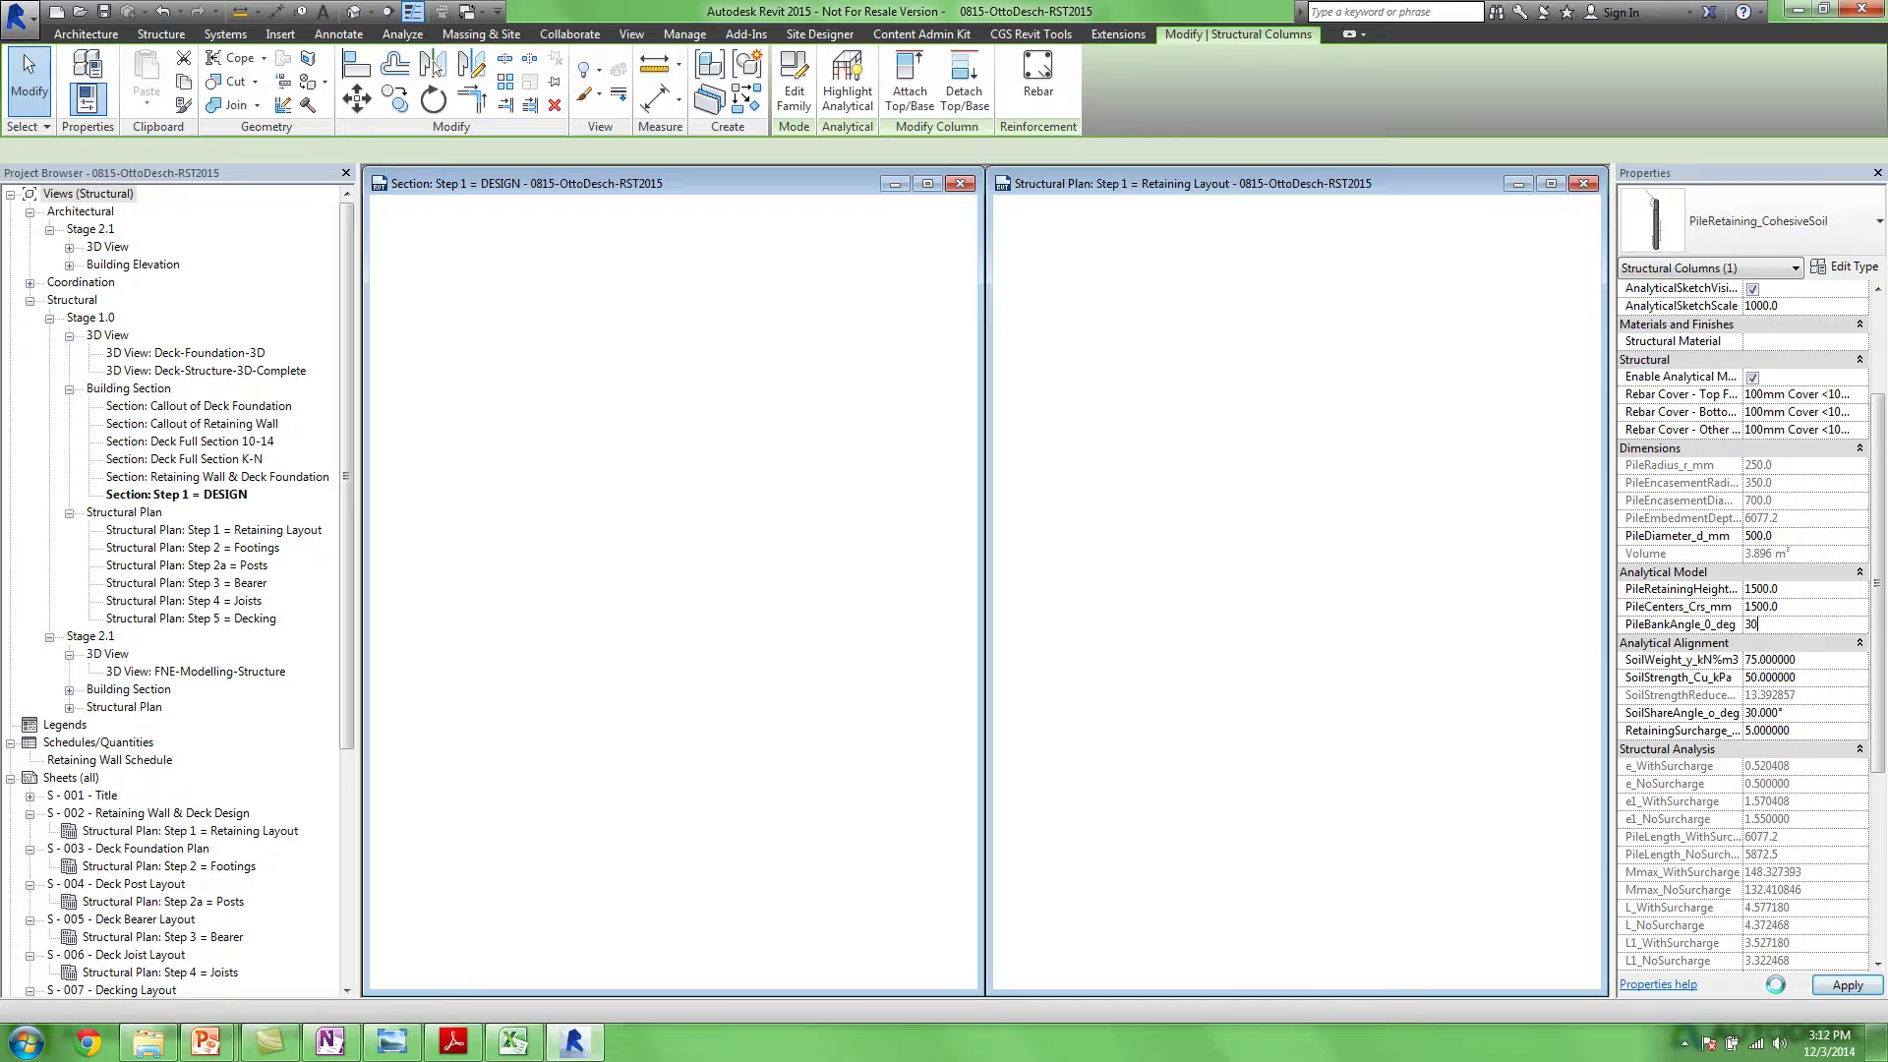
Examine the pile's depth, pressure diagram and bank line against the ground surface in the Step 1 = DESIGN section
middle_drag(822, 618, 831, 427)
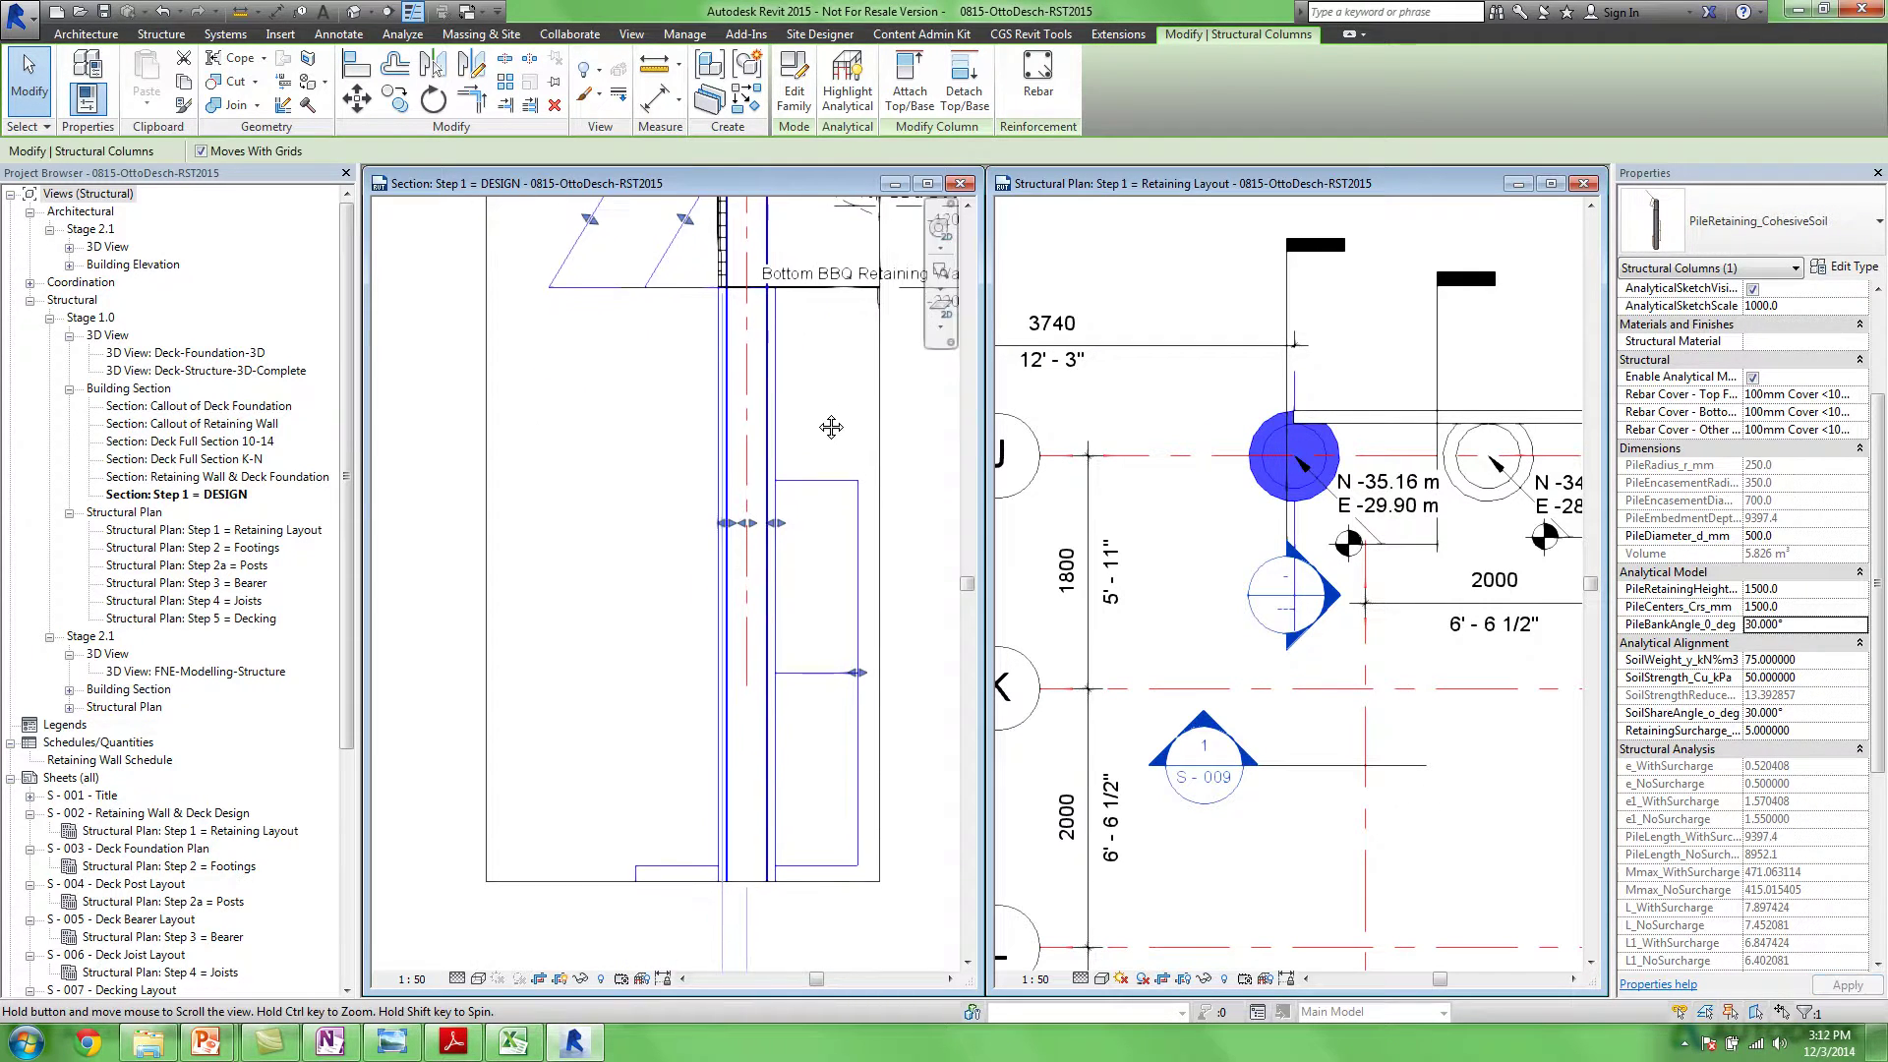
middle_drag(810, 666, 802, 566)
middle_drag(793, 422, 815, 634)
middle_drag(632, 216, 656, 364)
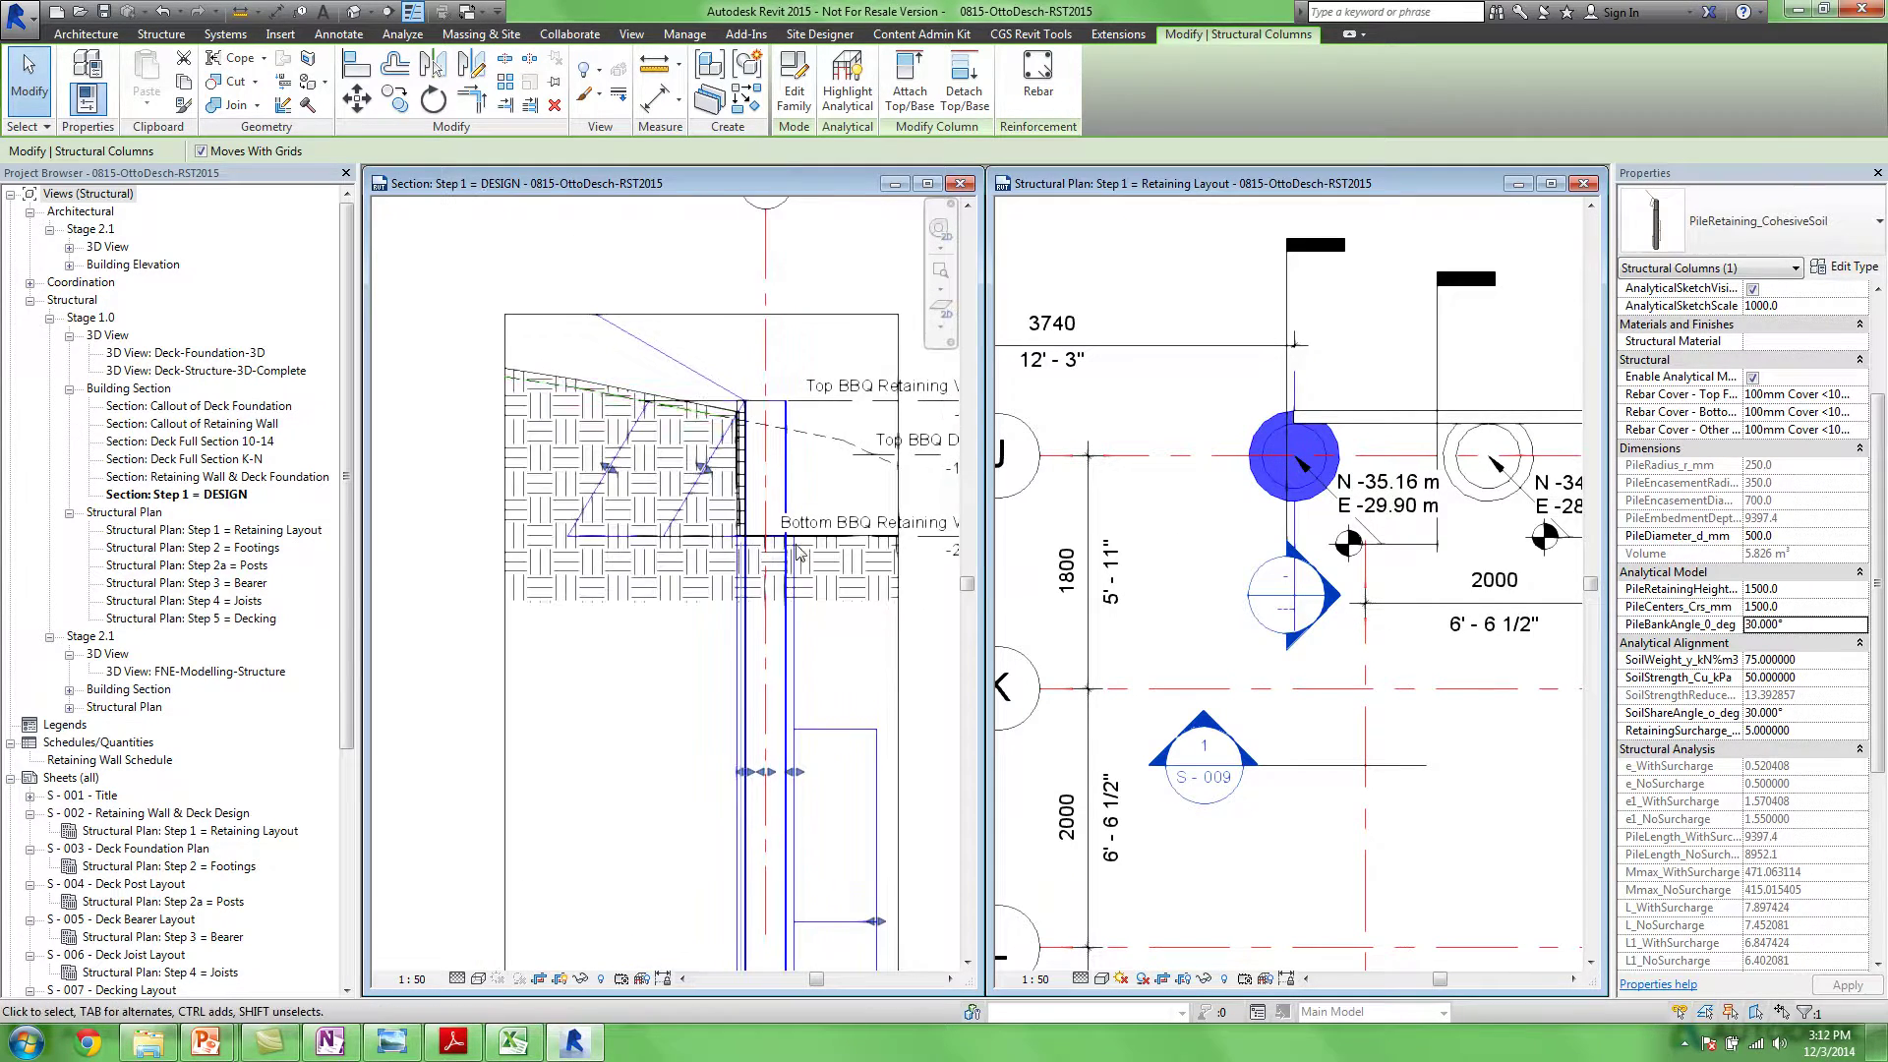
click(659, 269)
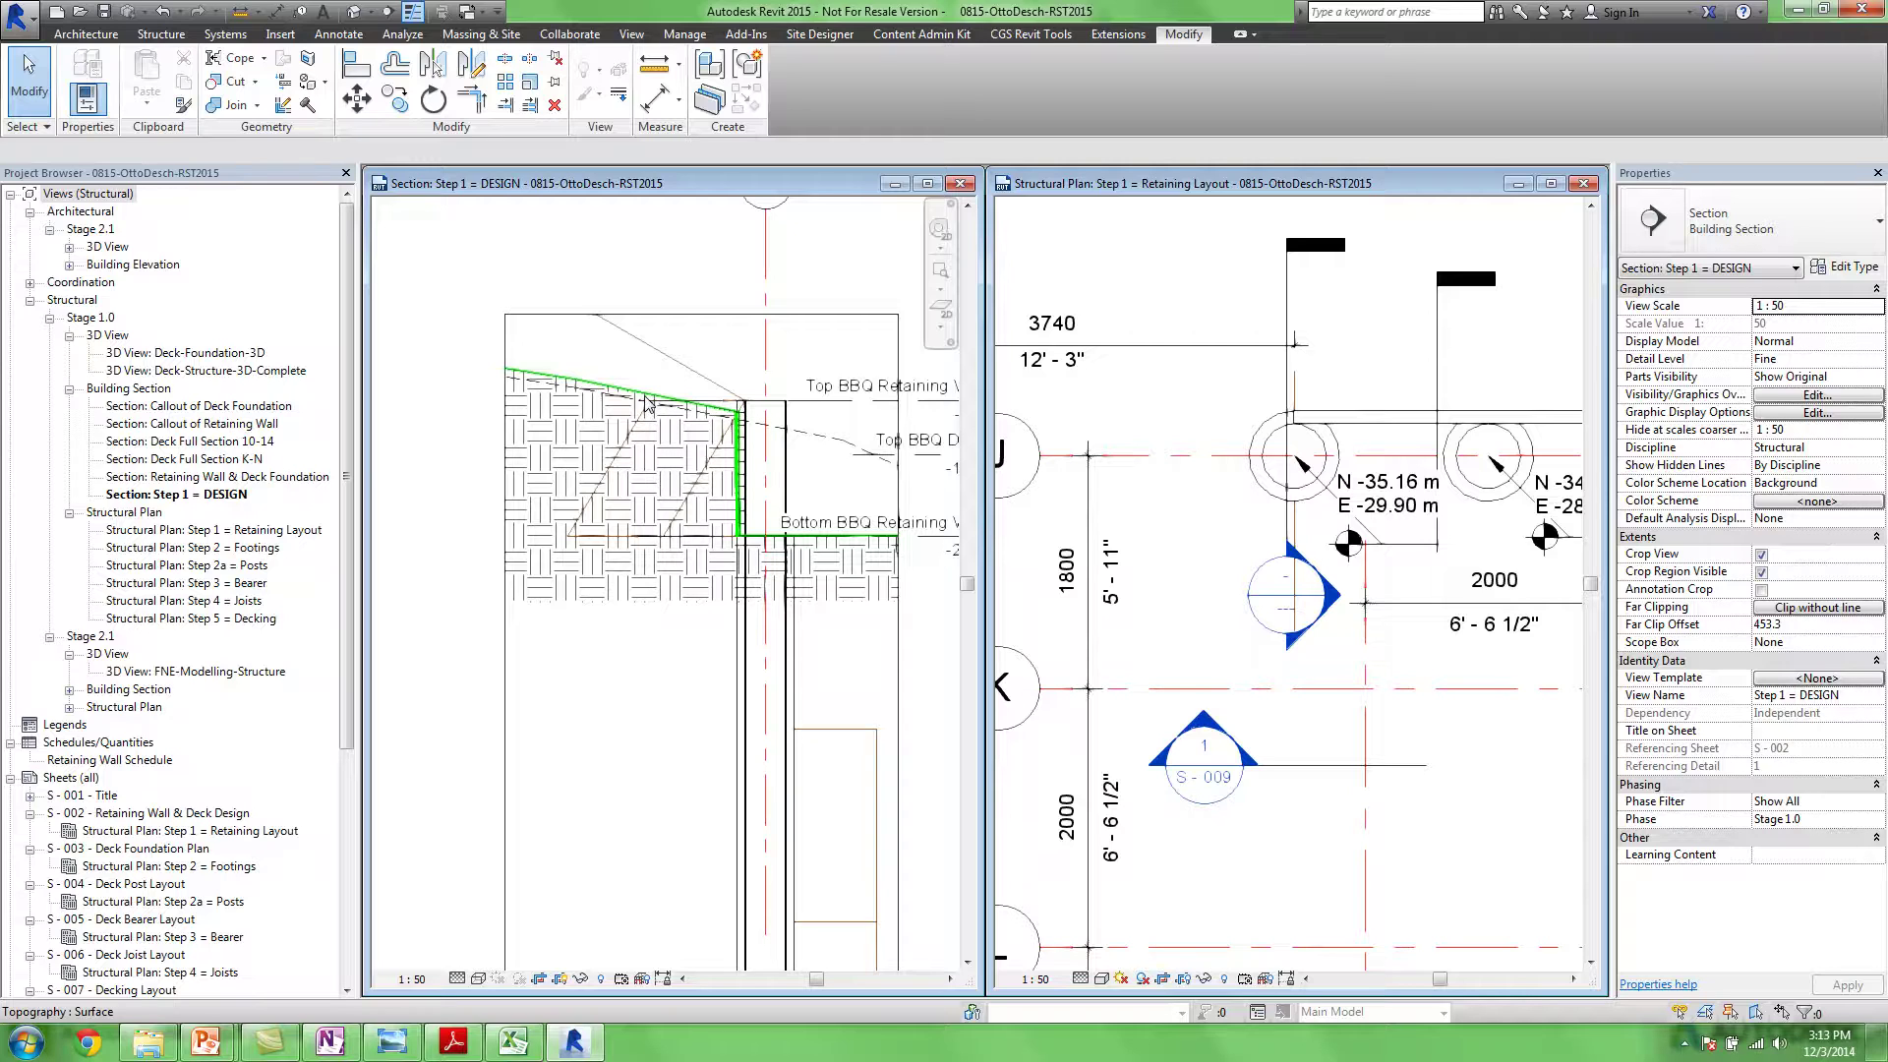
middle_drag(706, 340, 670, 288)
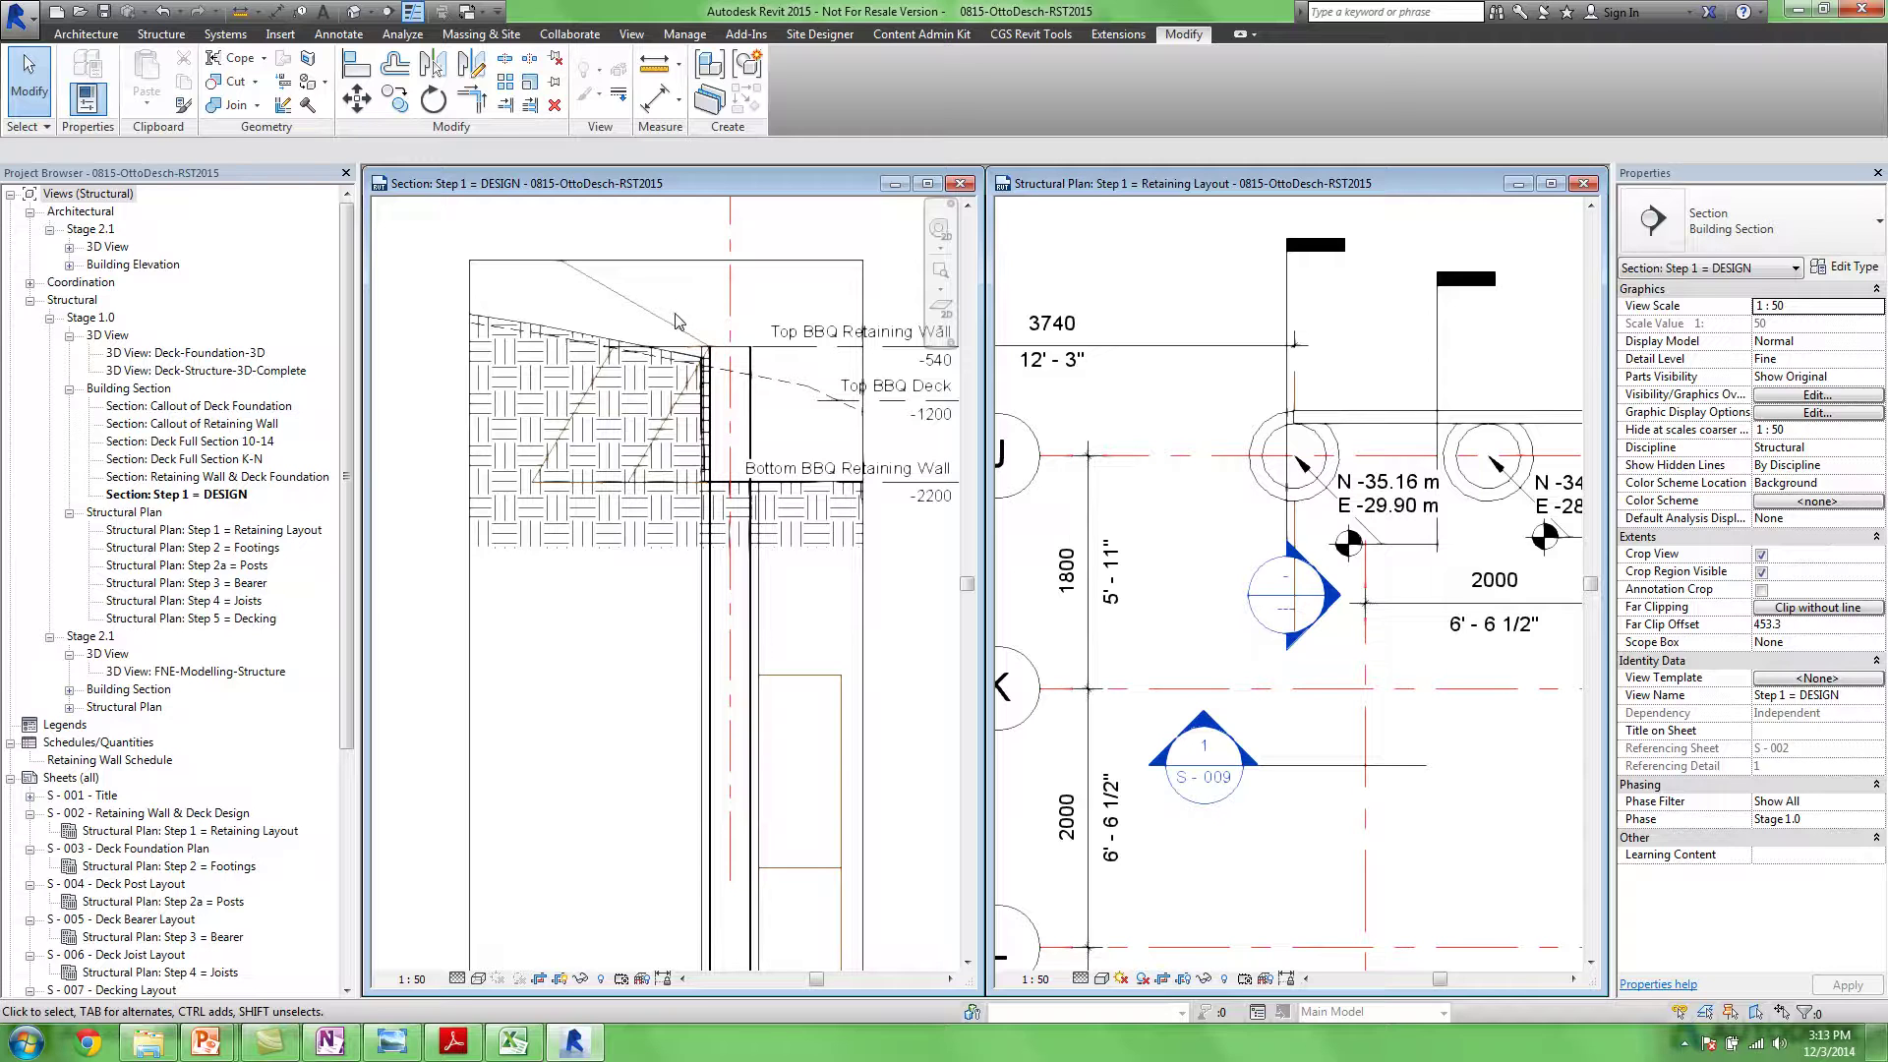
middle_drag(695, 315, 645, 318)
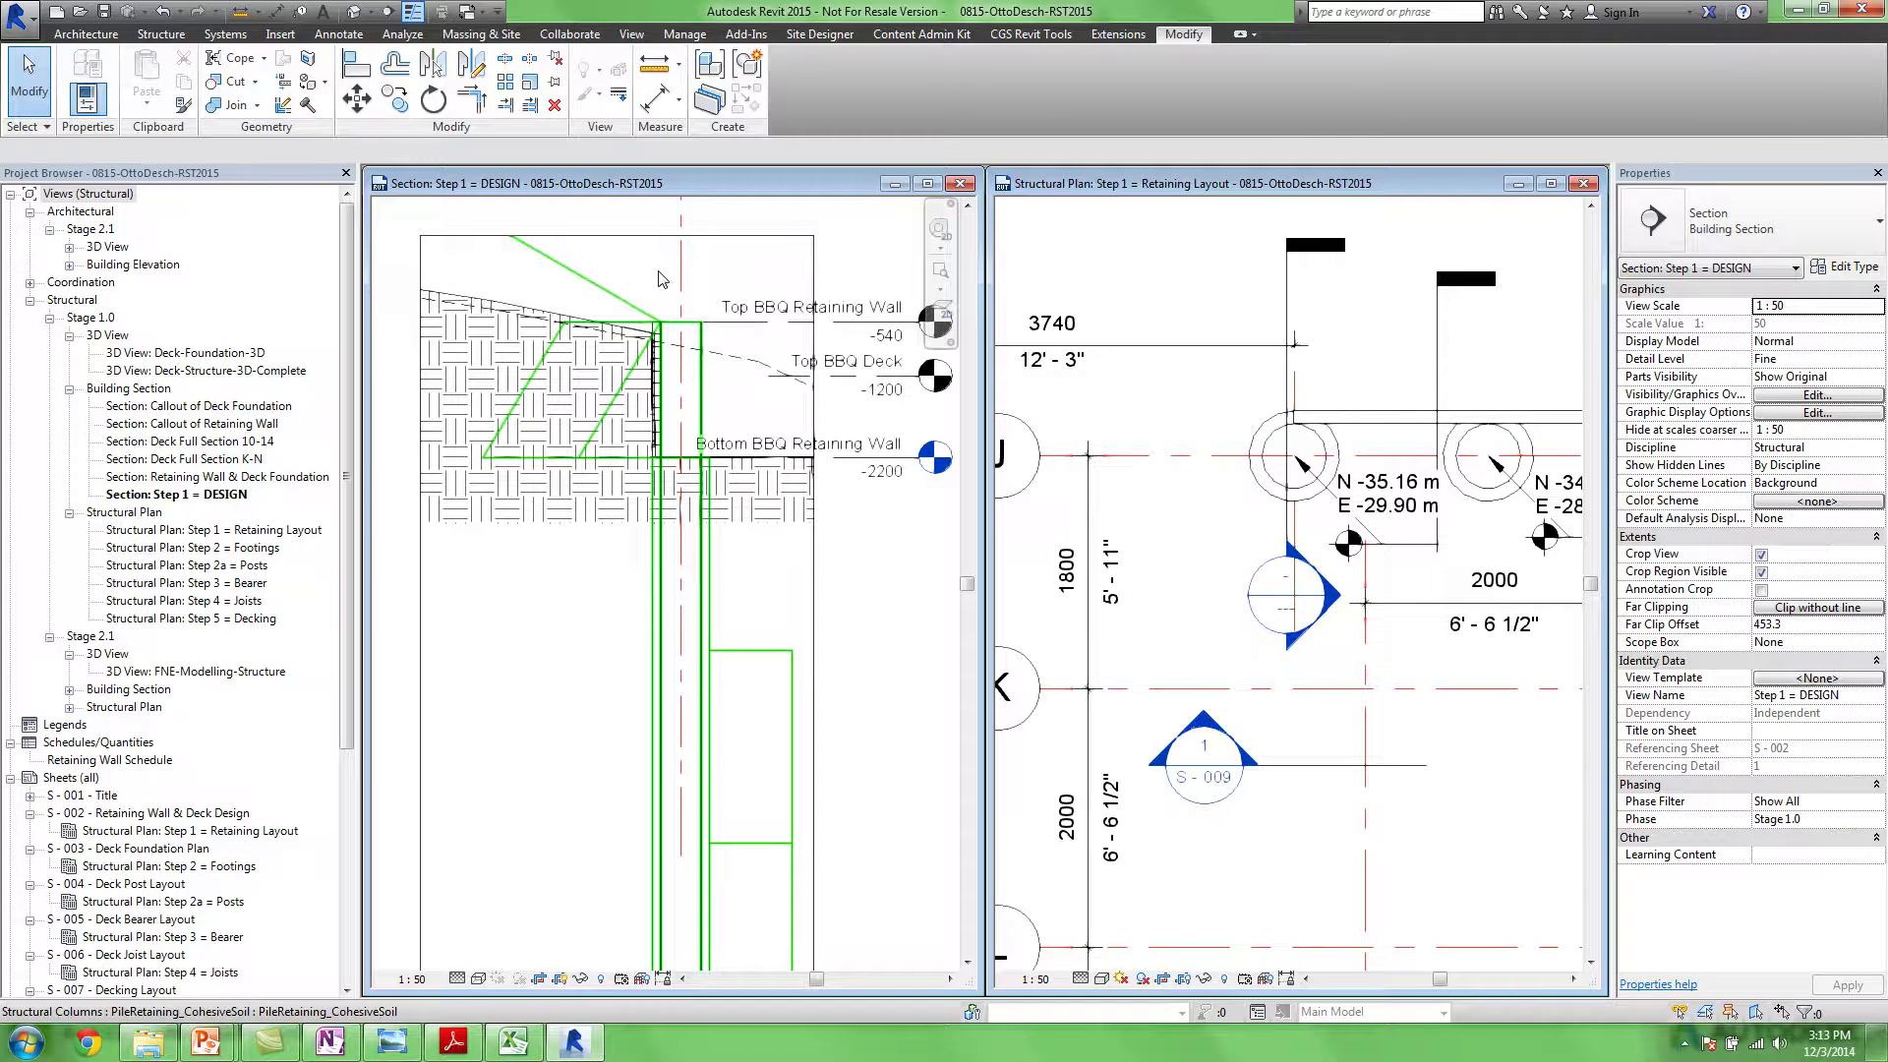
middle_drag(850, 590, 861, 581)
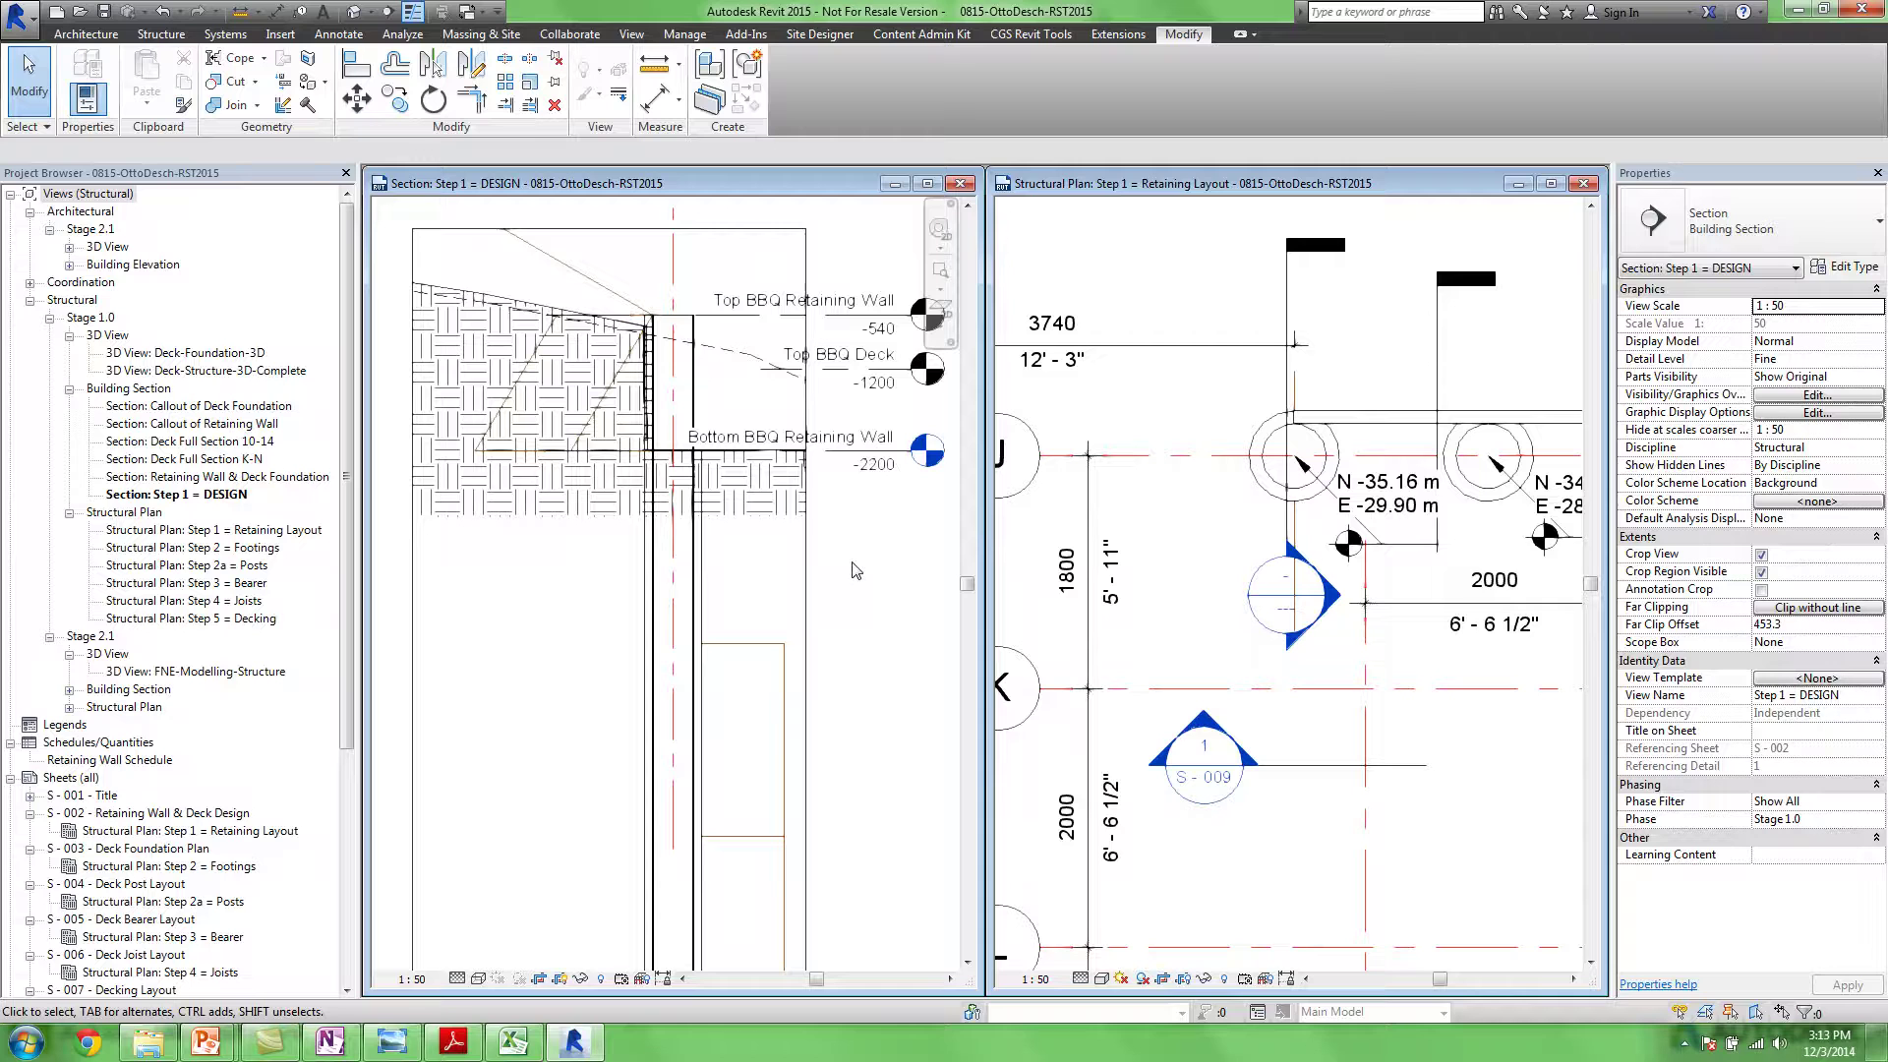
middle_drag(853, 573, 837, 555)
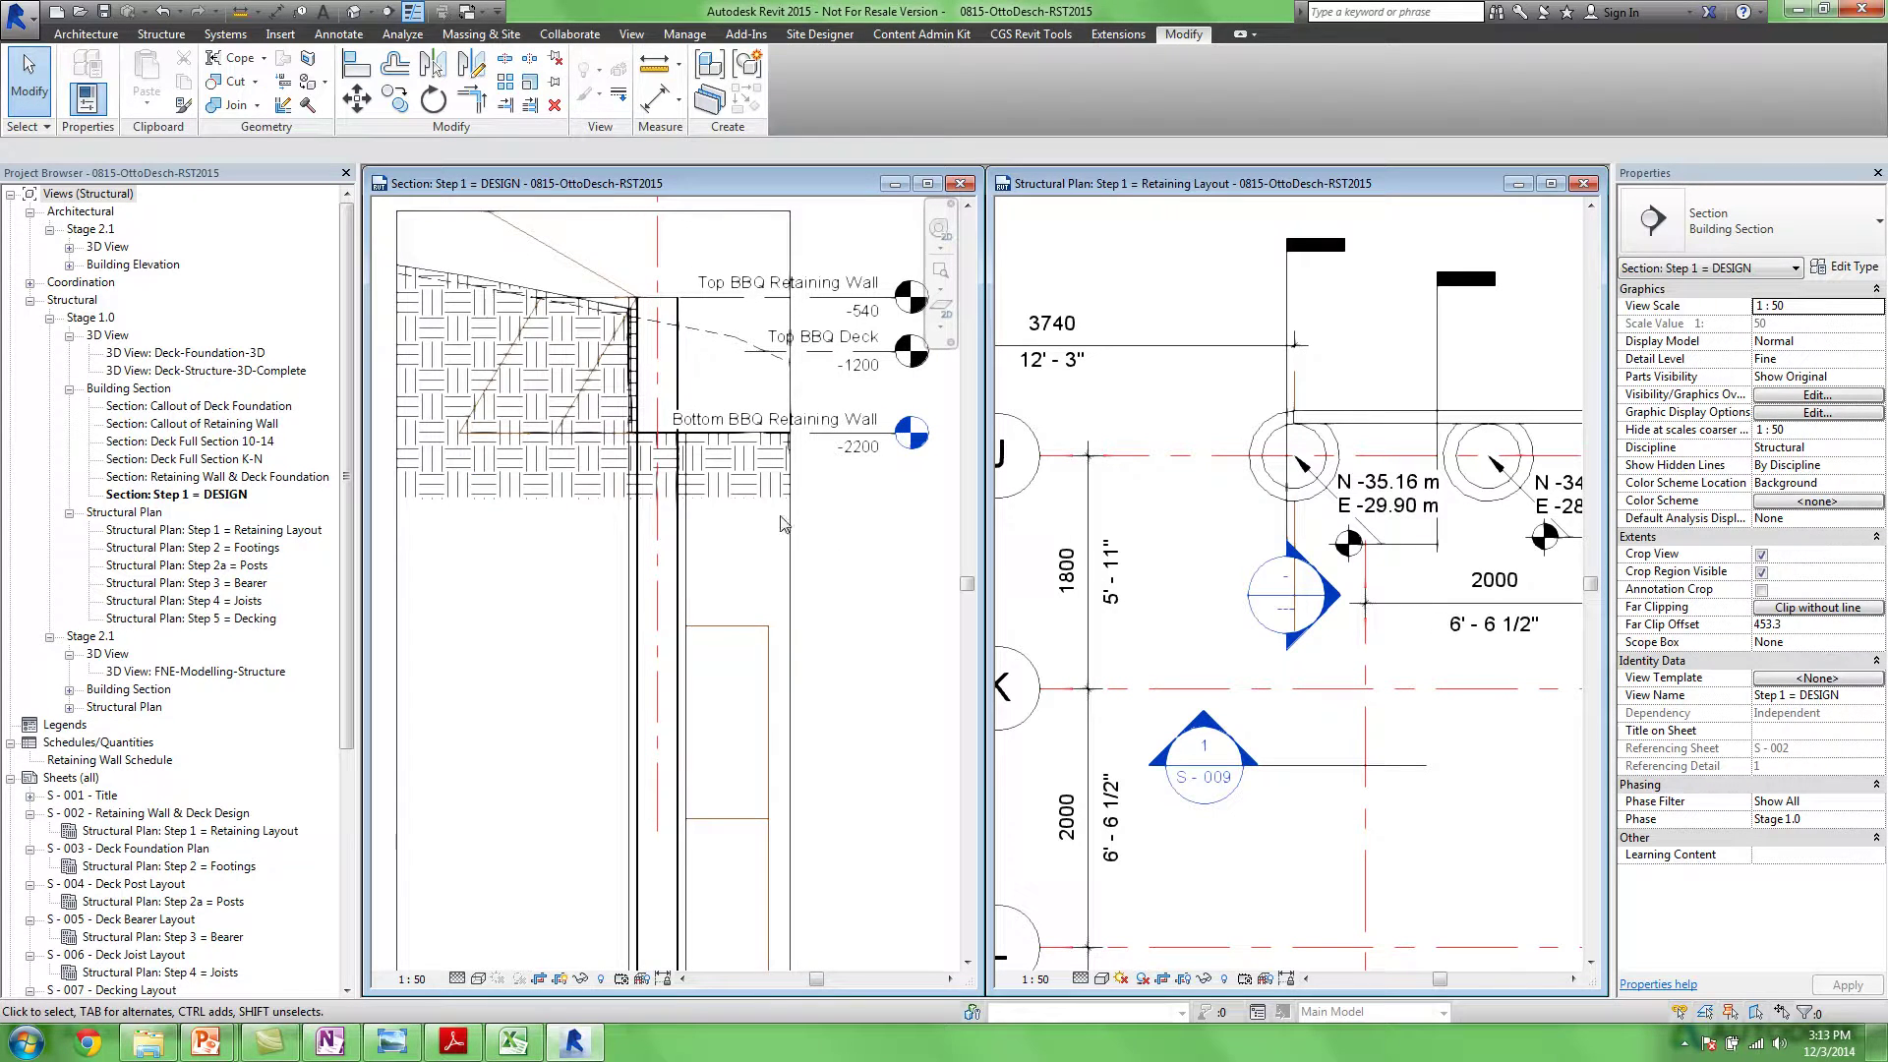
Select the retaining pile at grid J in the Retaining Layout plan and set its PileBankAngle_0_deg to 12 degrees
click(1257, 494)
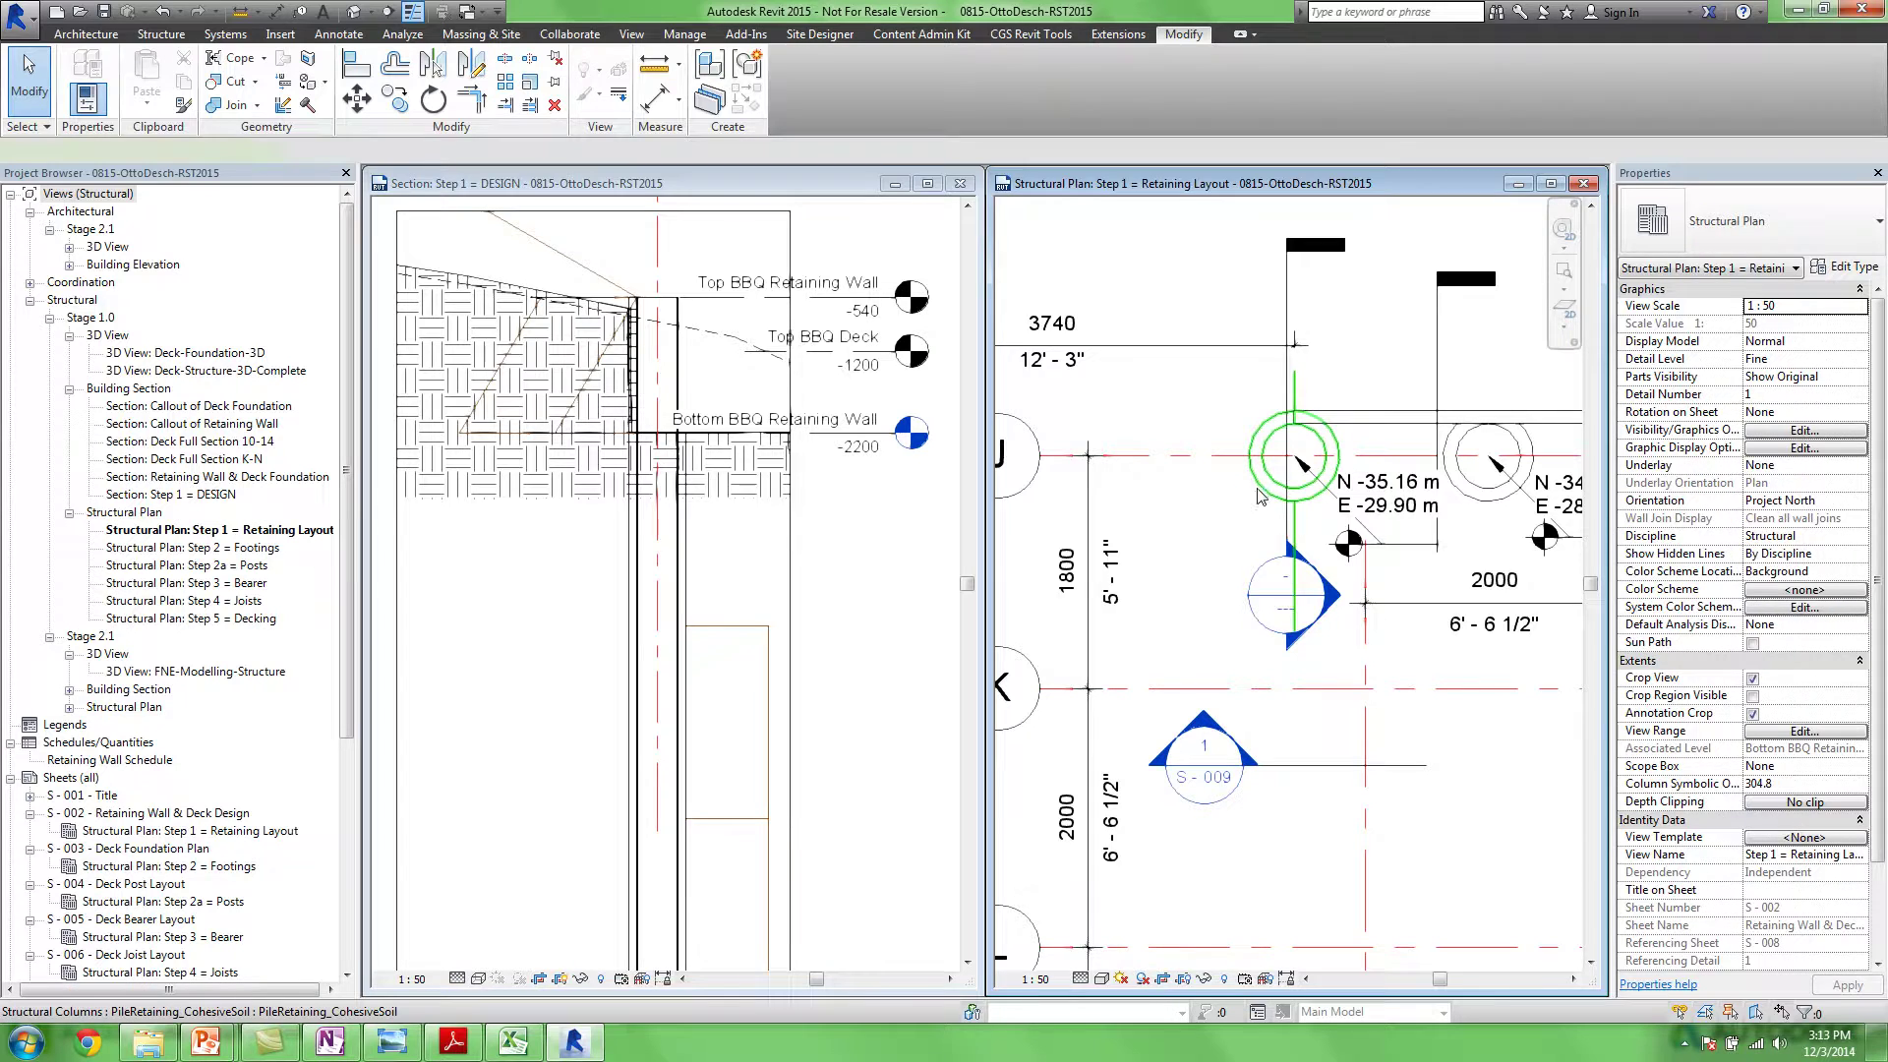
click(1257, 494)
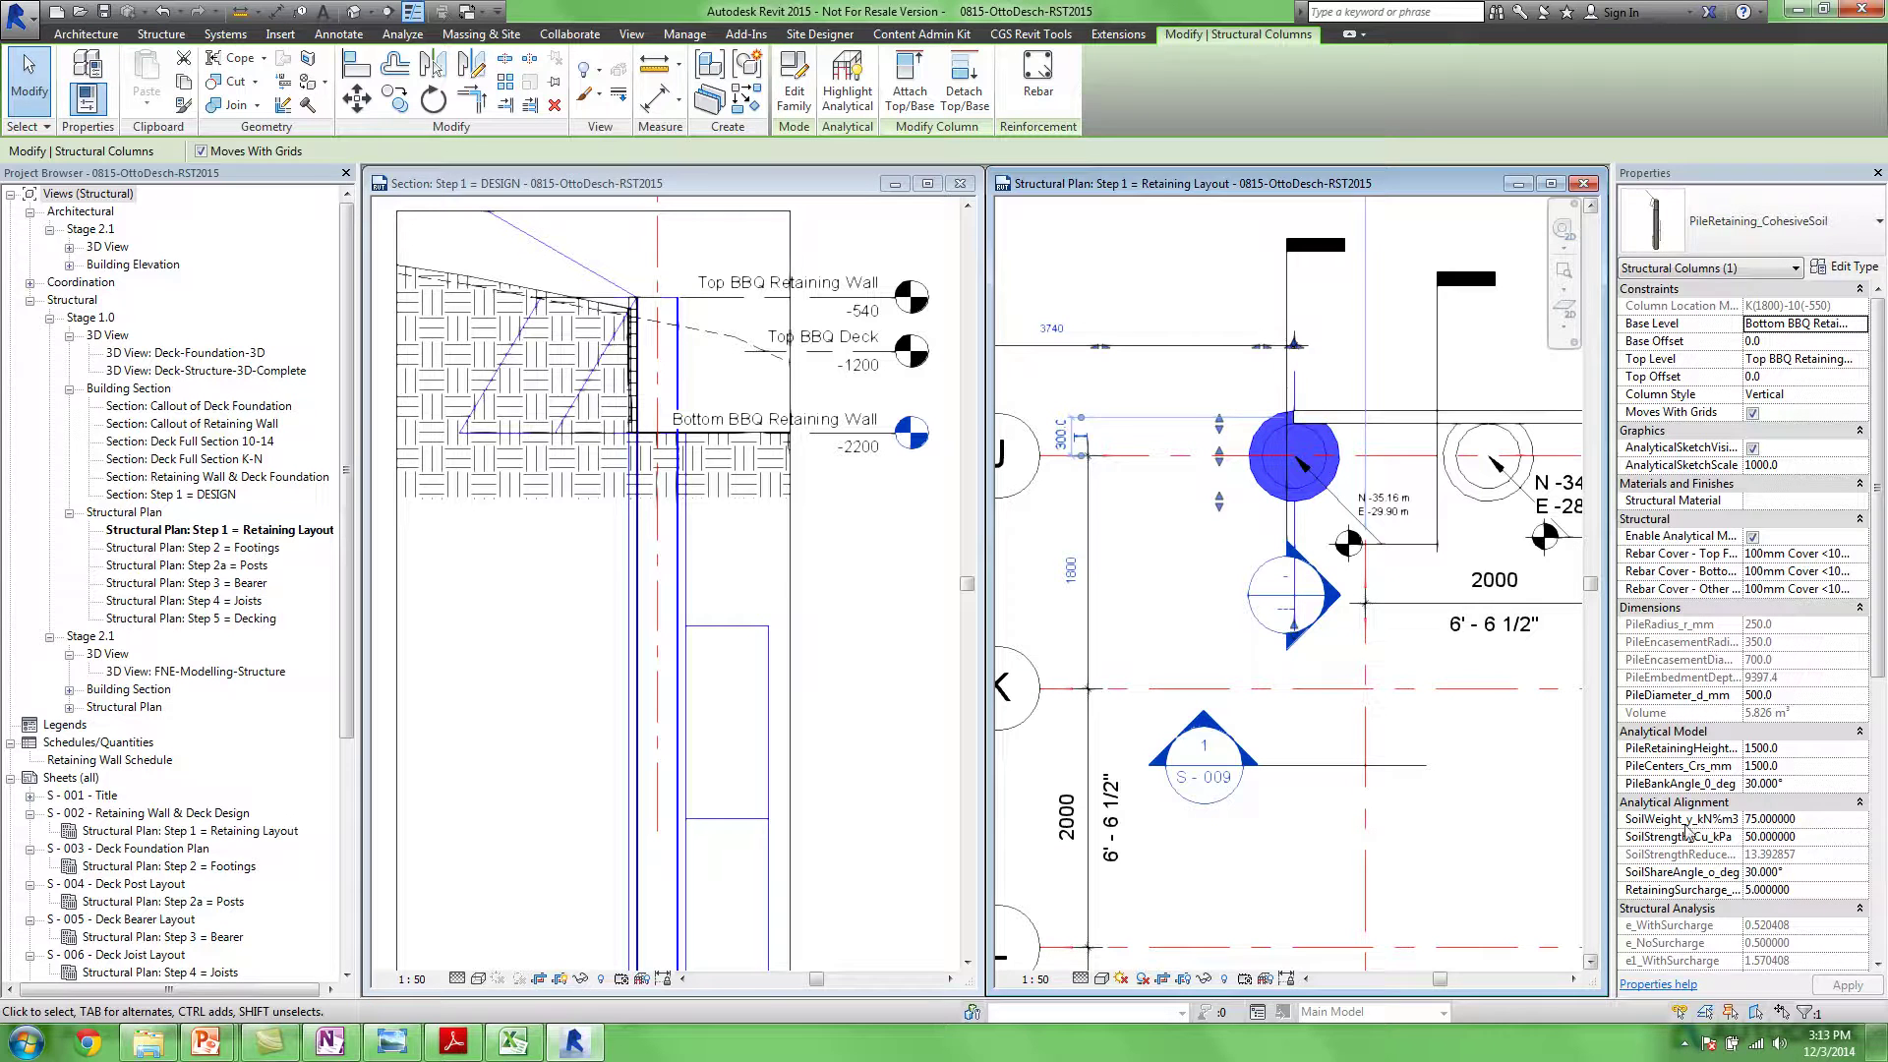
click(1792, 784)
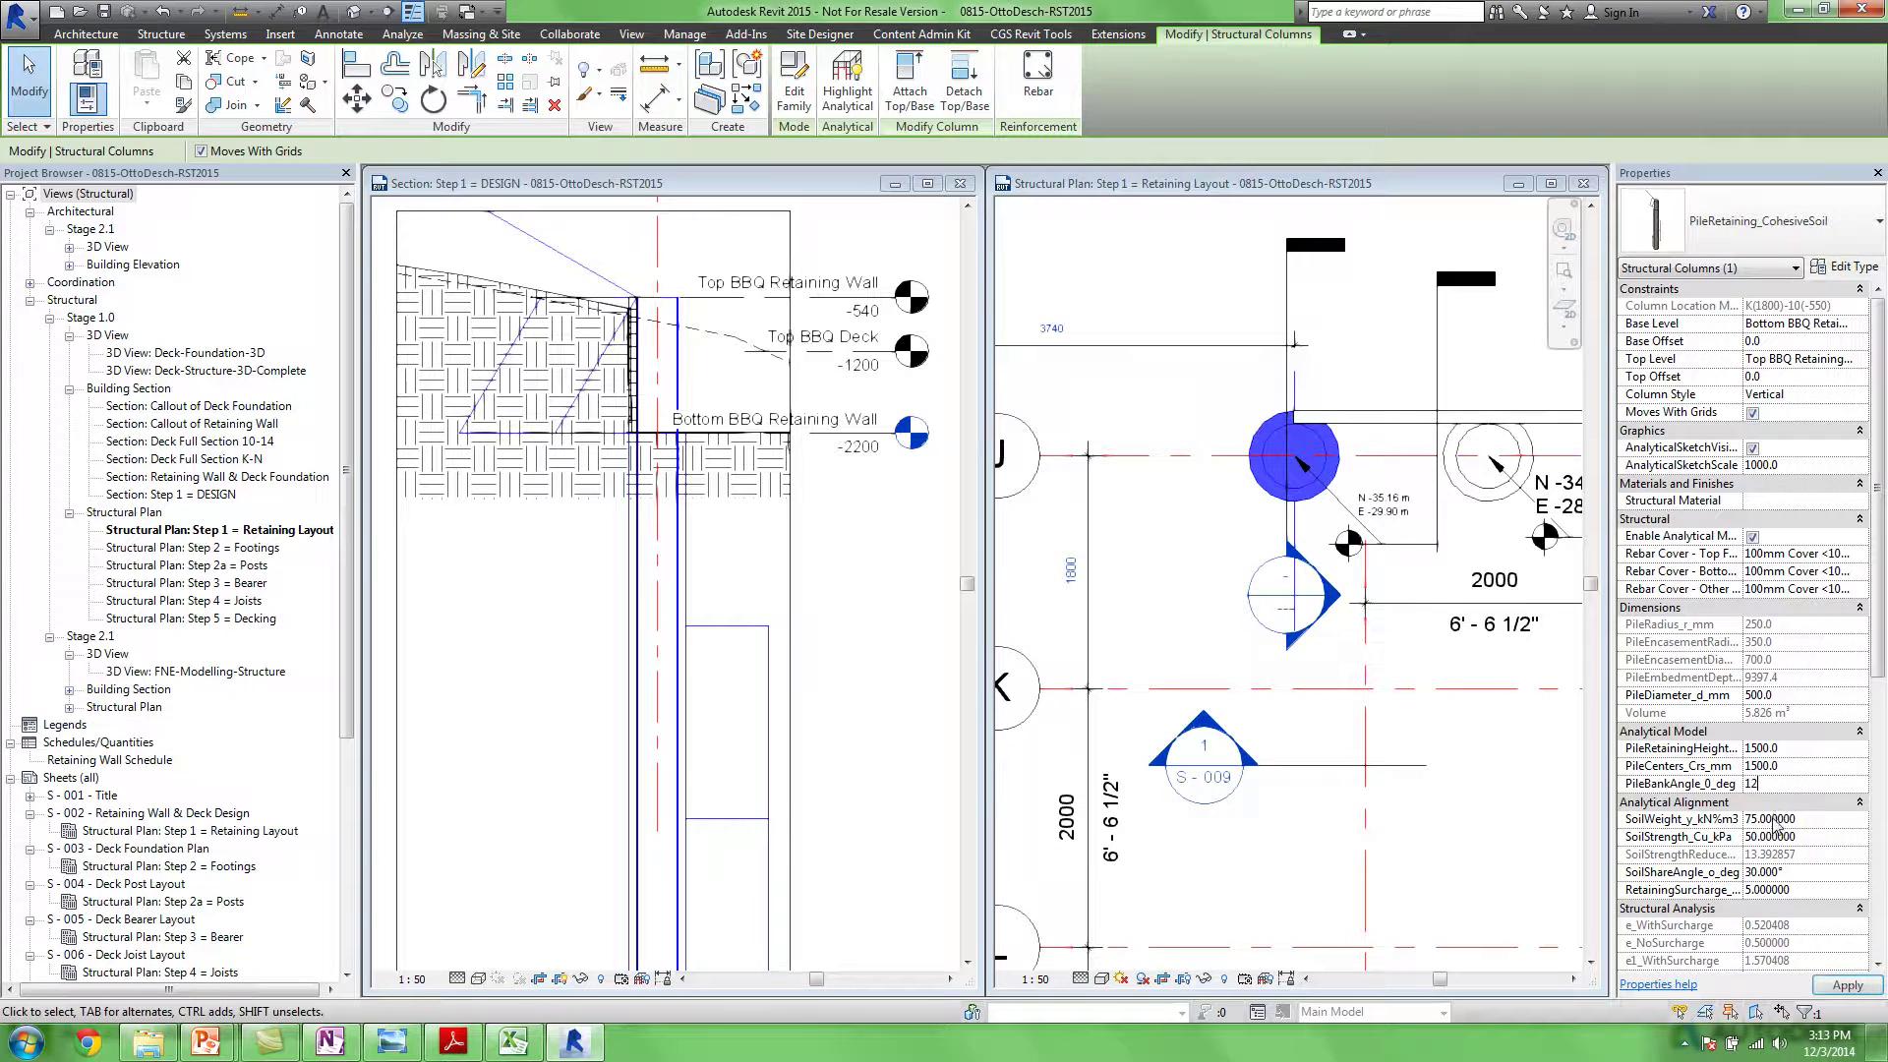
text(12)
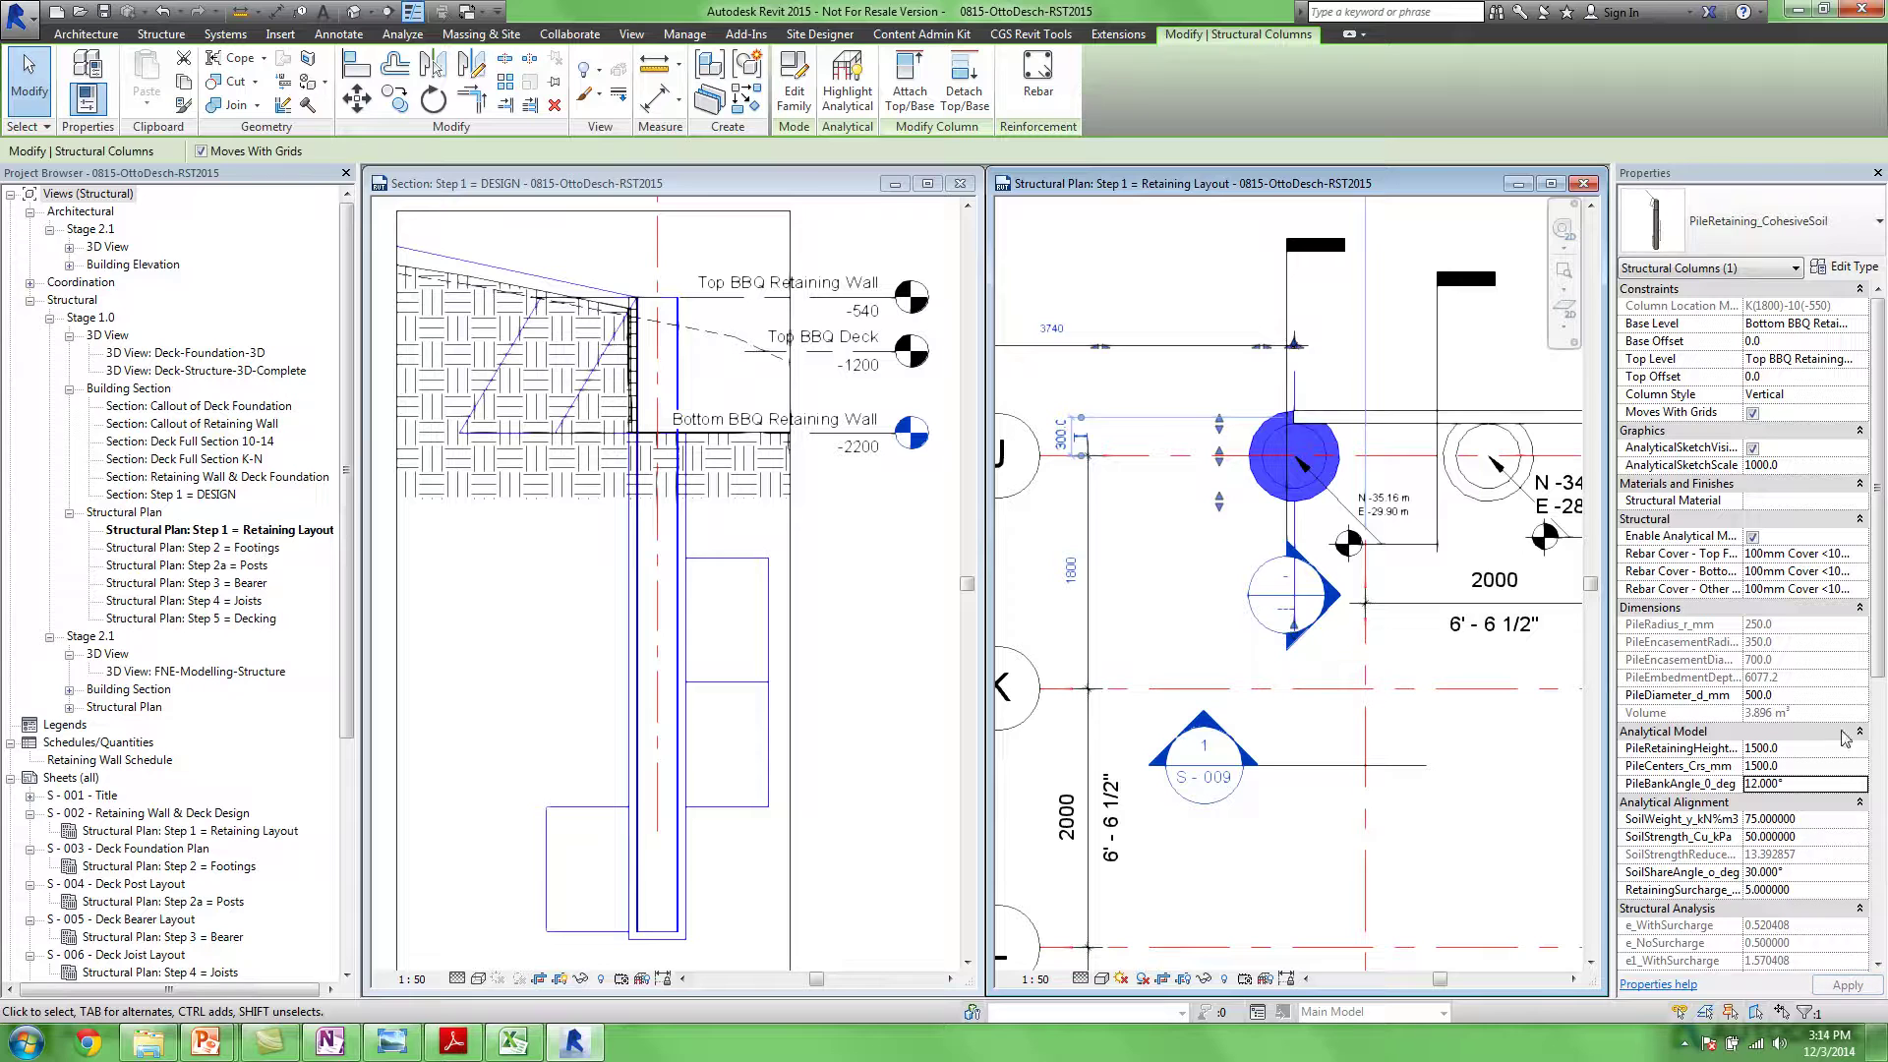
Review the selected pile's soil weight, soil strength and soil shear angle inputs along with its structural analysis results
scroll(1820, 816, down, 2)
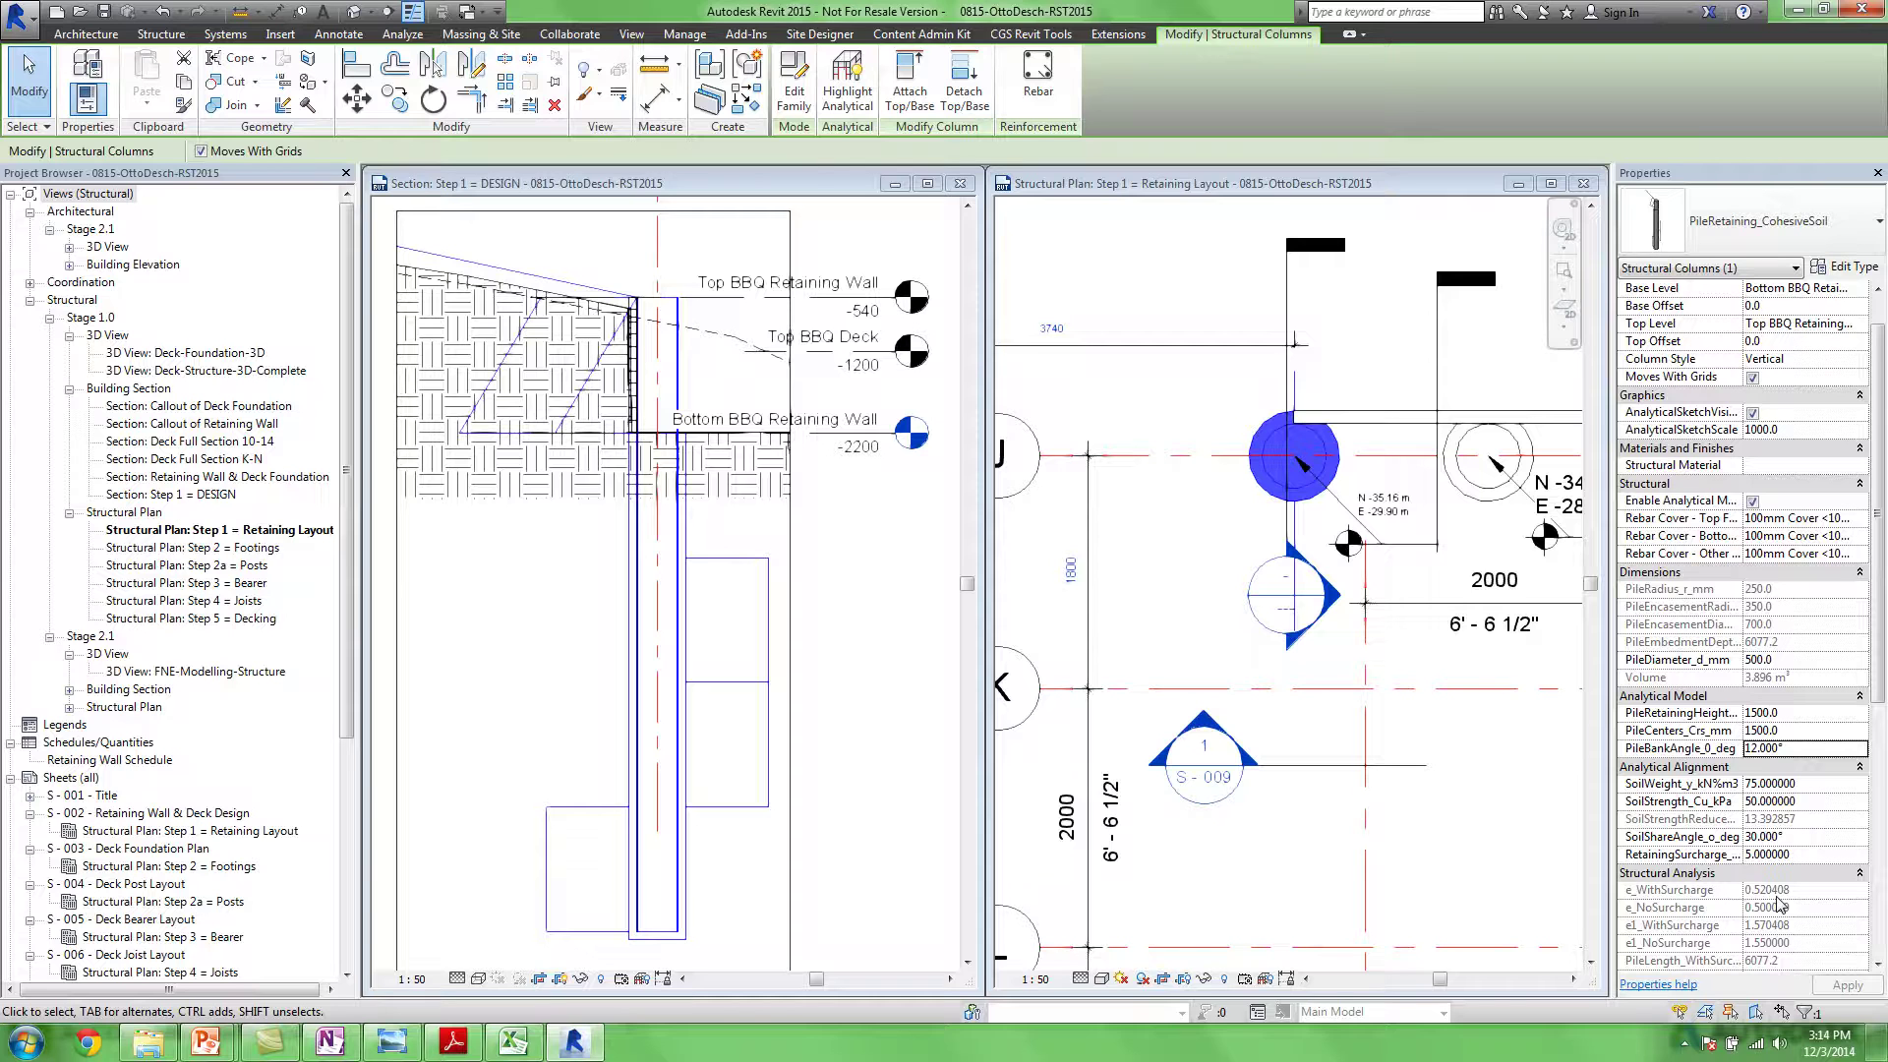
drag(1879, 644, 1885, 721)
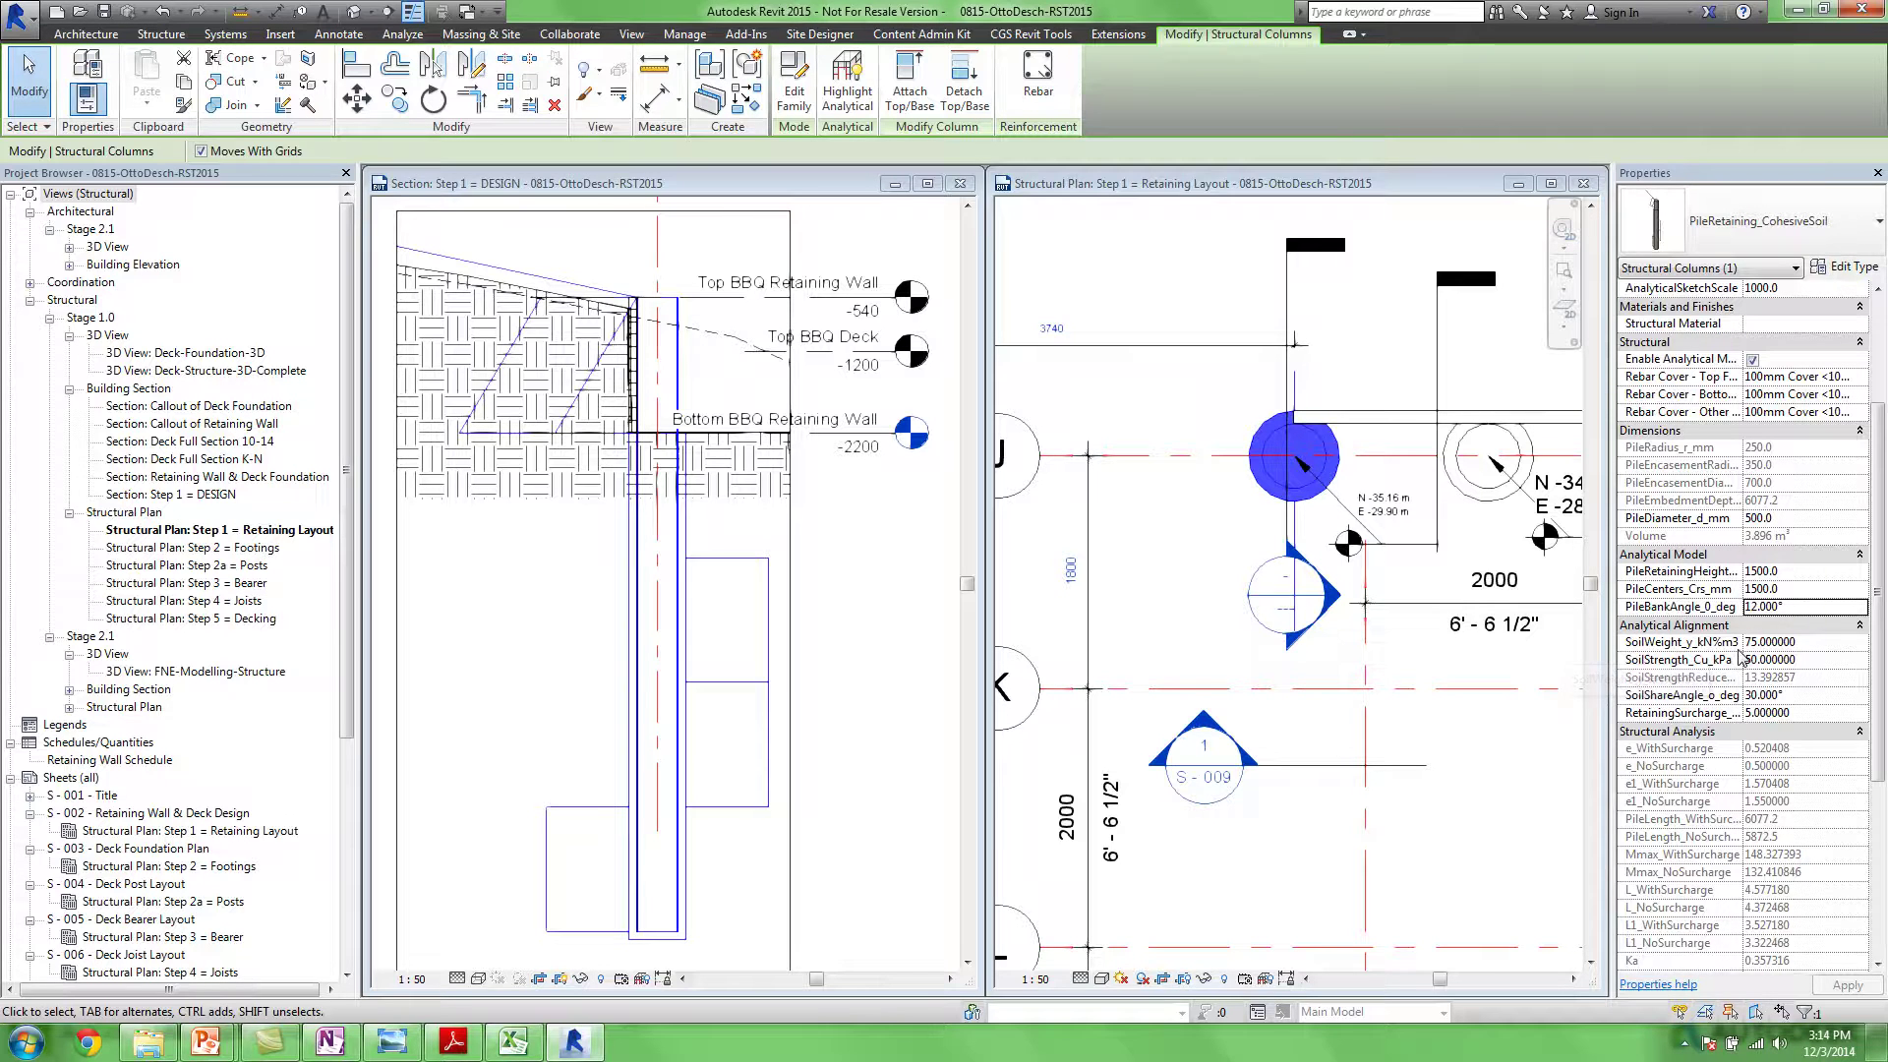
click(1813, 642)
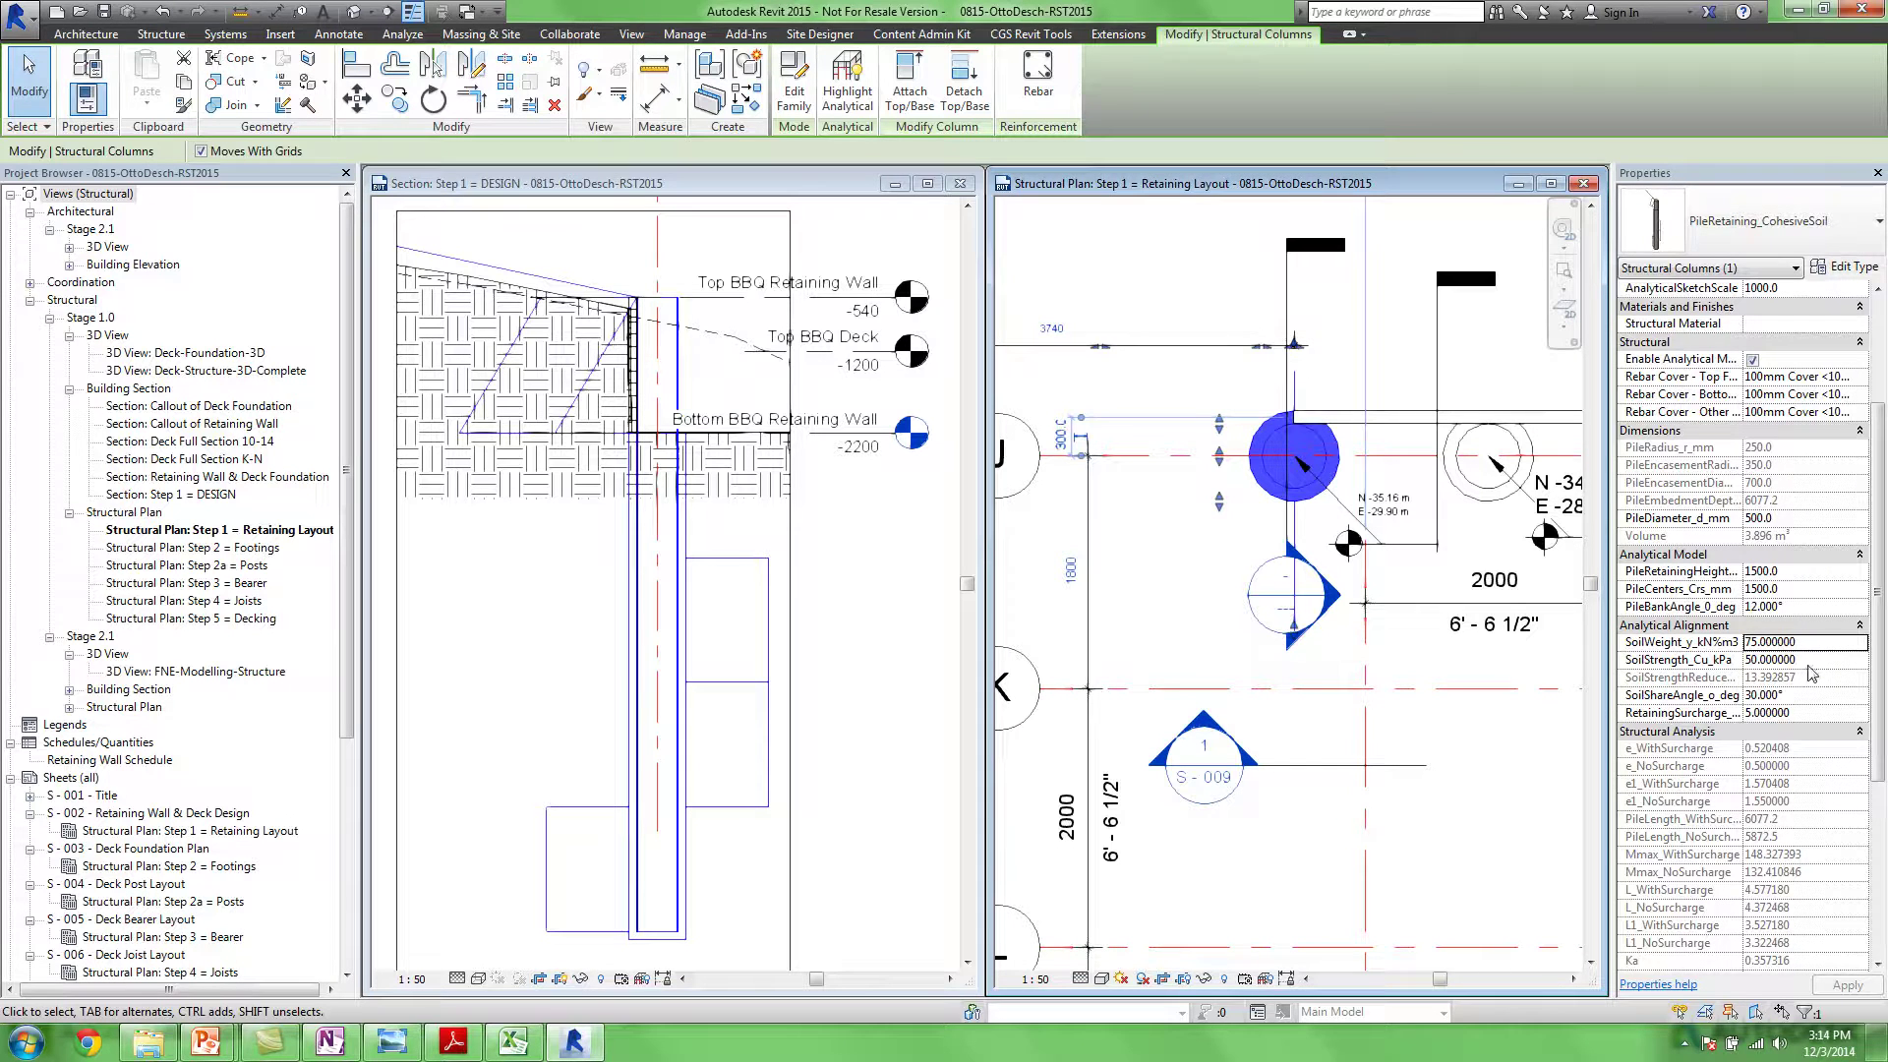
click(1824, 662)
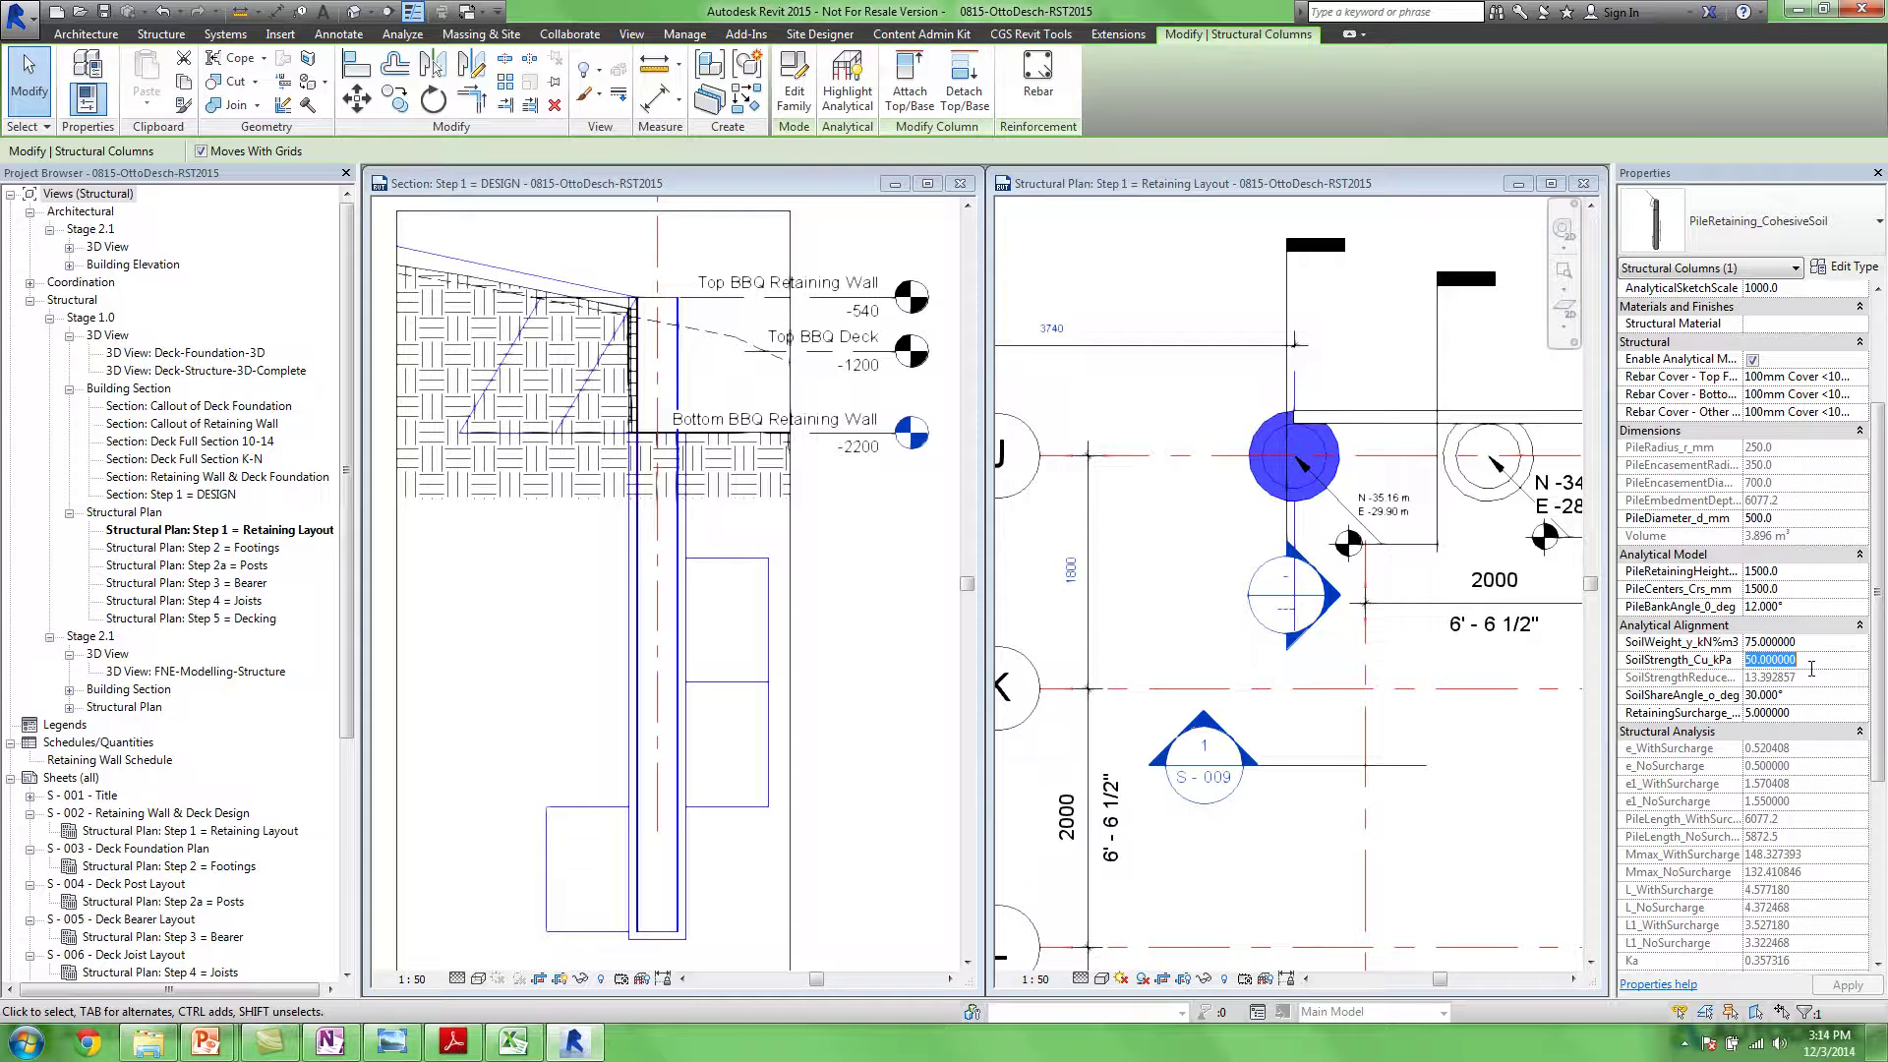
click(1816, 693)
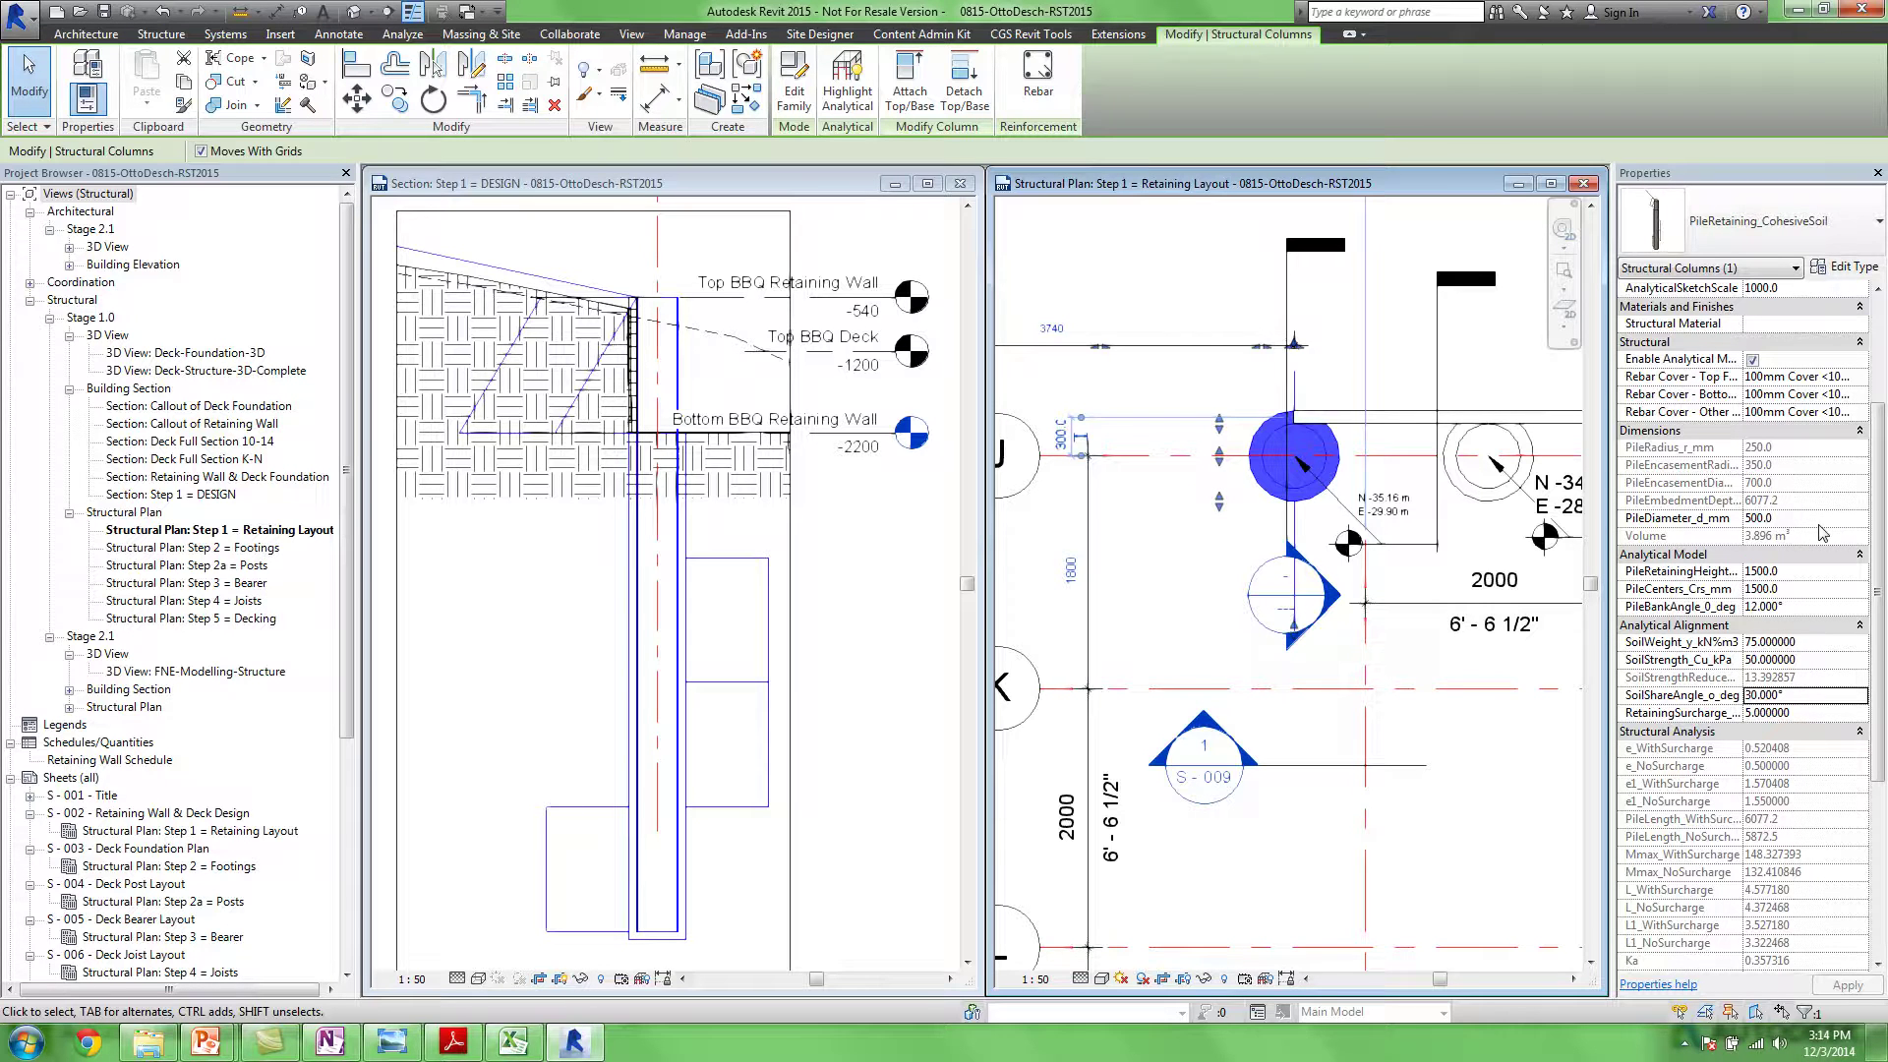
scroll(1885, 700, down, 1)
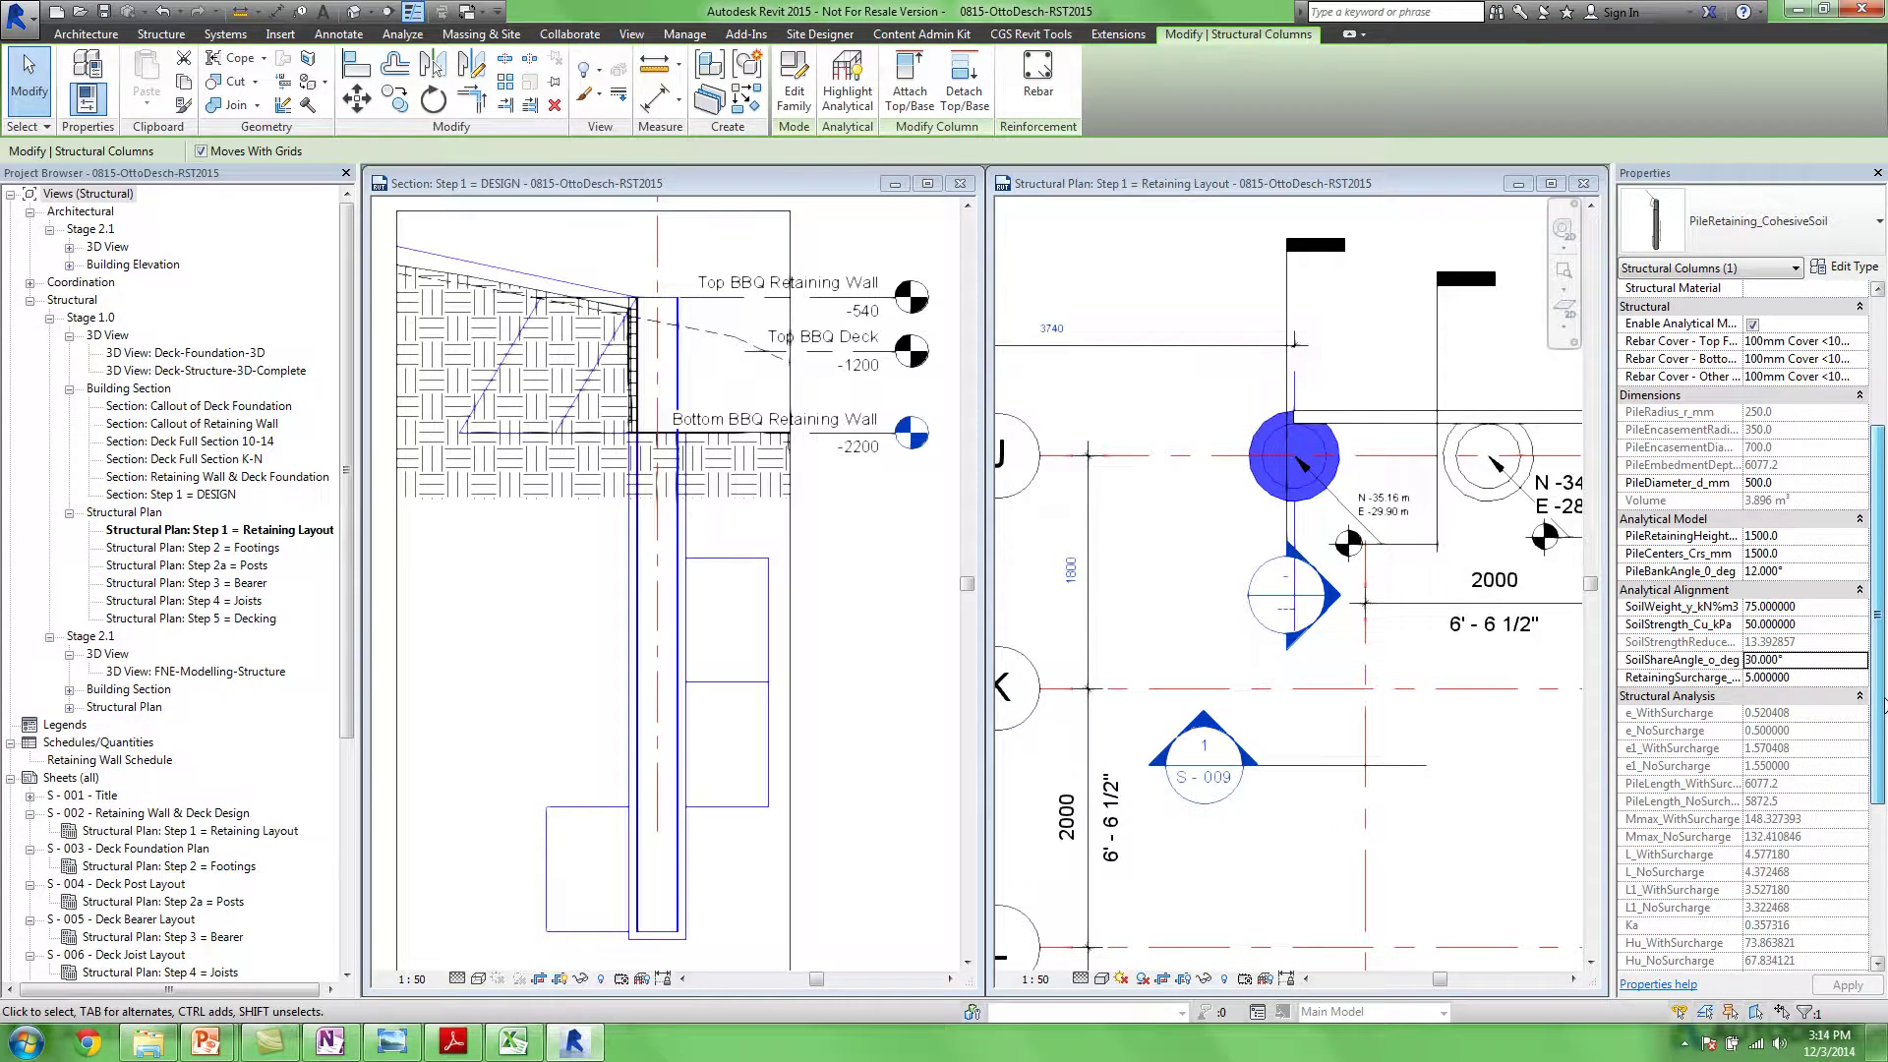
drag(1885, 711, 1886, 651)
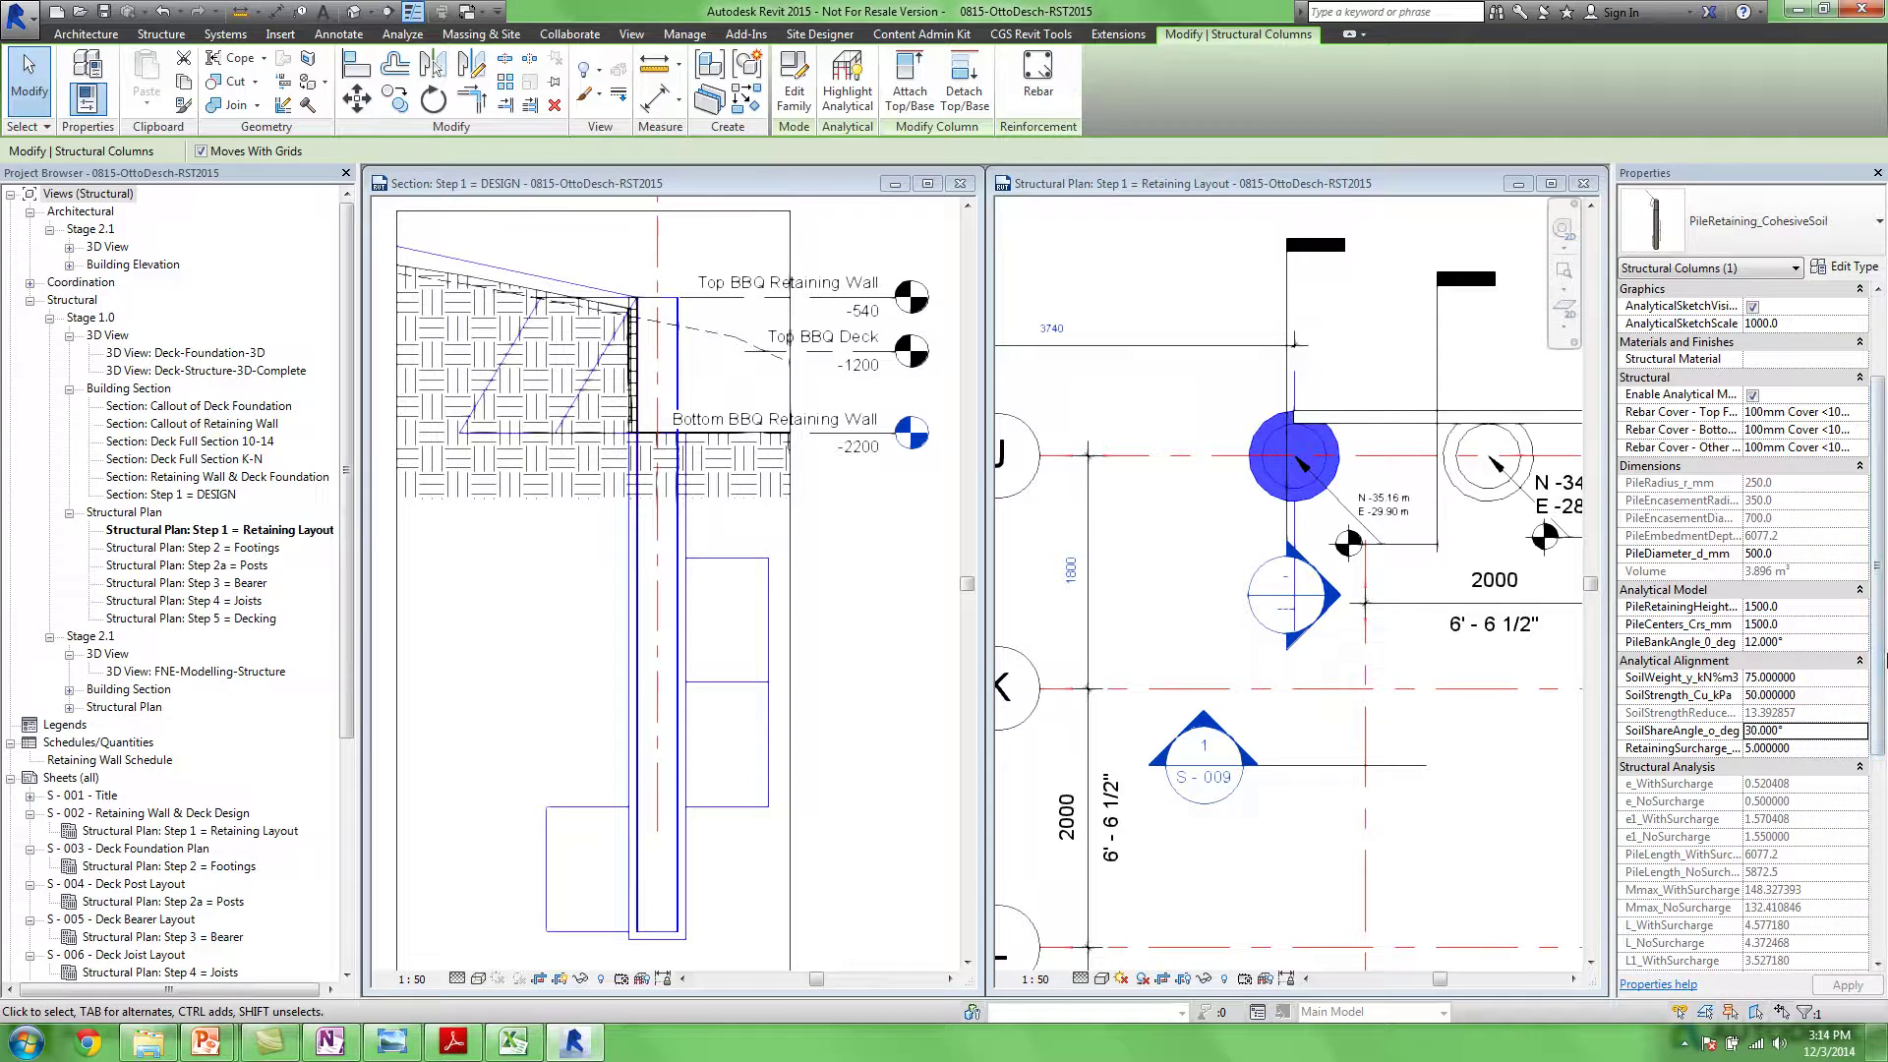
Set PileBankAngle_0_deg of the selected pile to 30 degrees and its SoilShareAngle_o_deg to 12 degrees
click(1799, 639)
drag(1793, 637, 1733, 639)
text(30)
click(1808, 733)
drag(1792, 731, 1731, 733)
text(12)
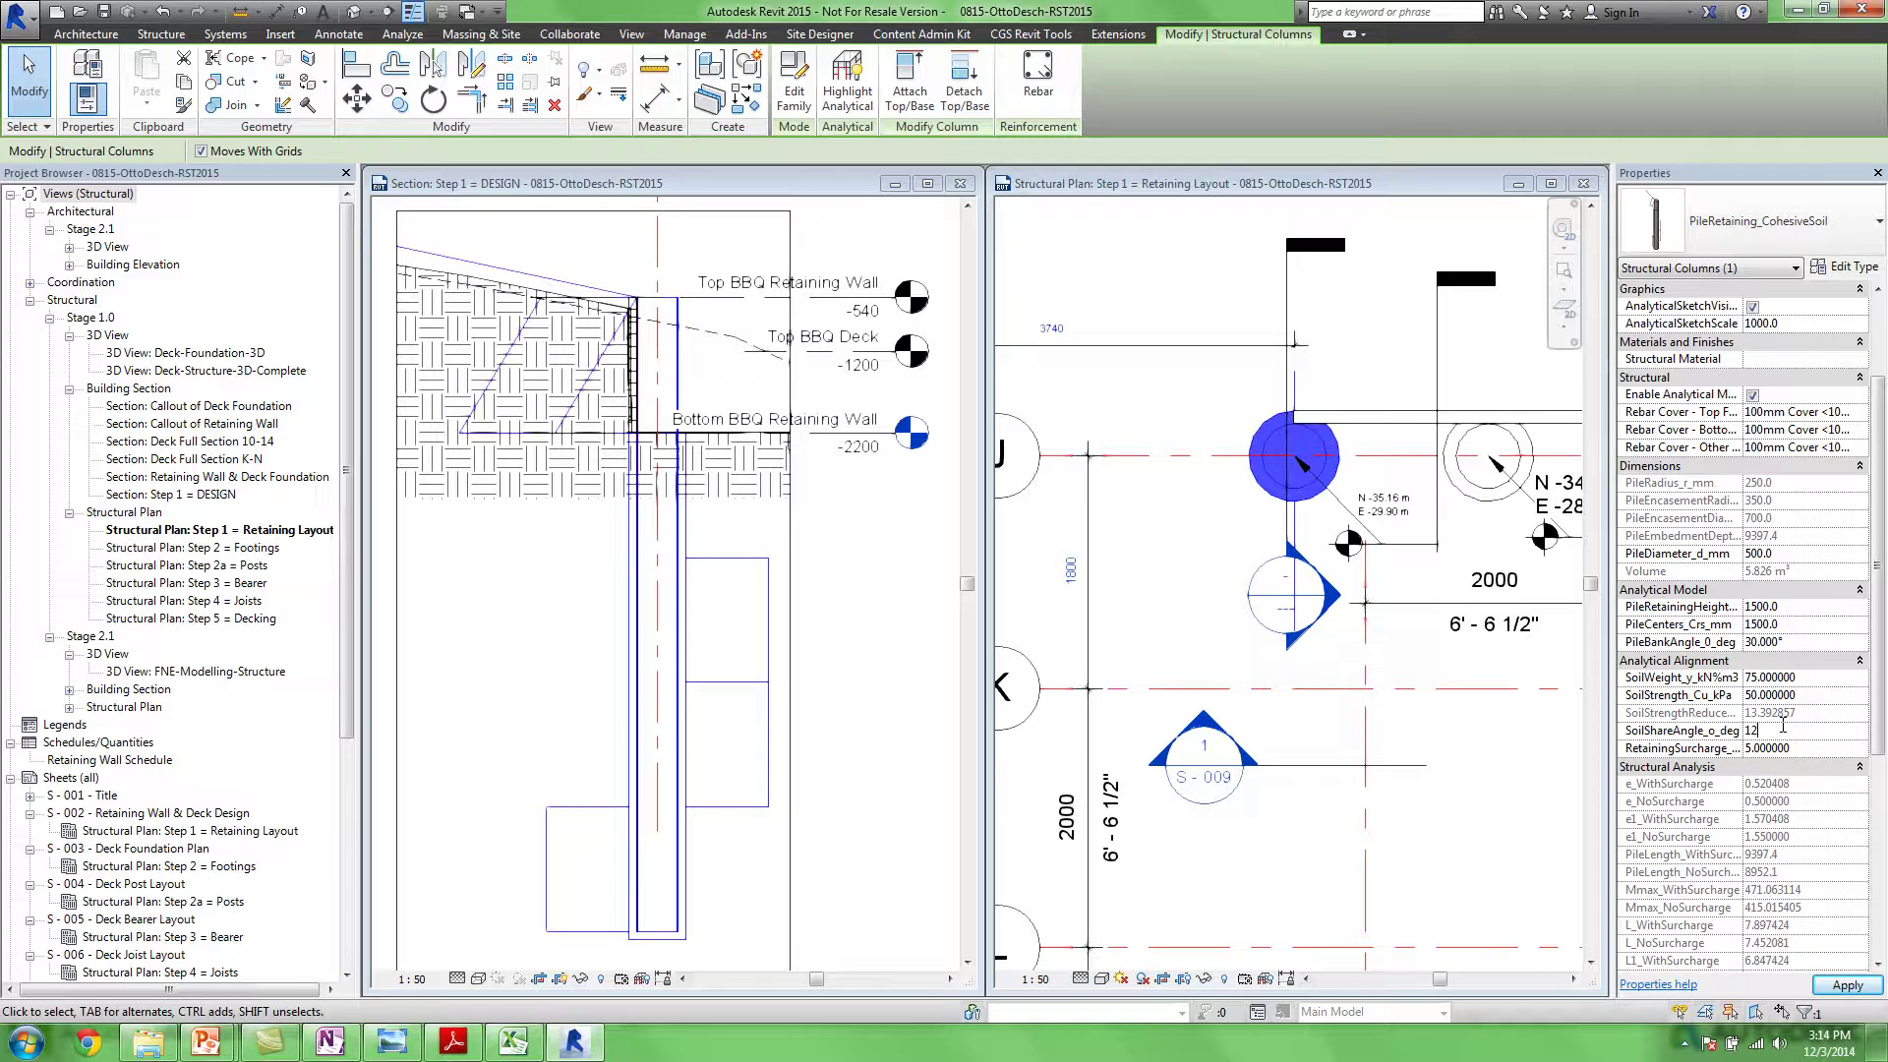
click(1803, 645)
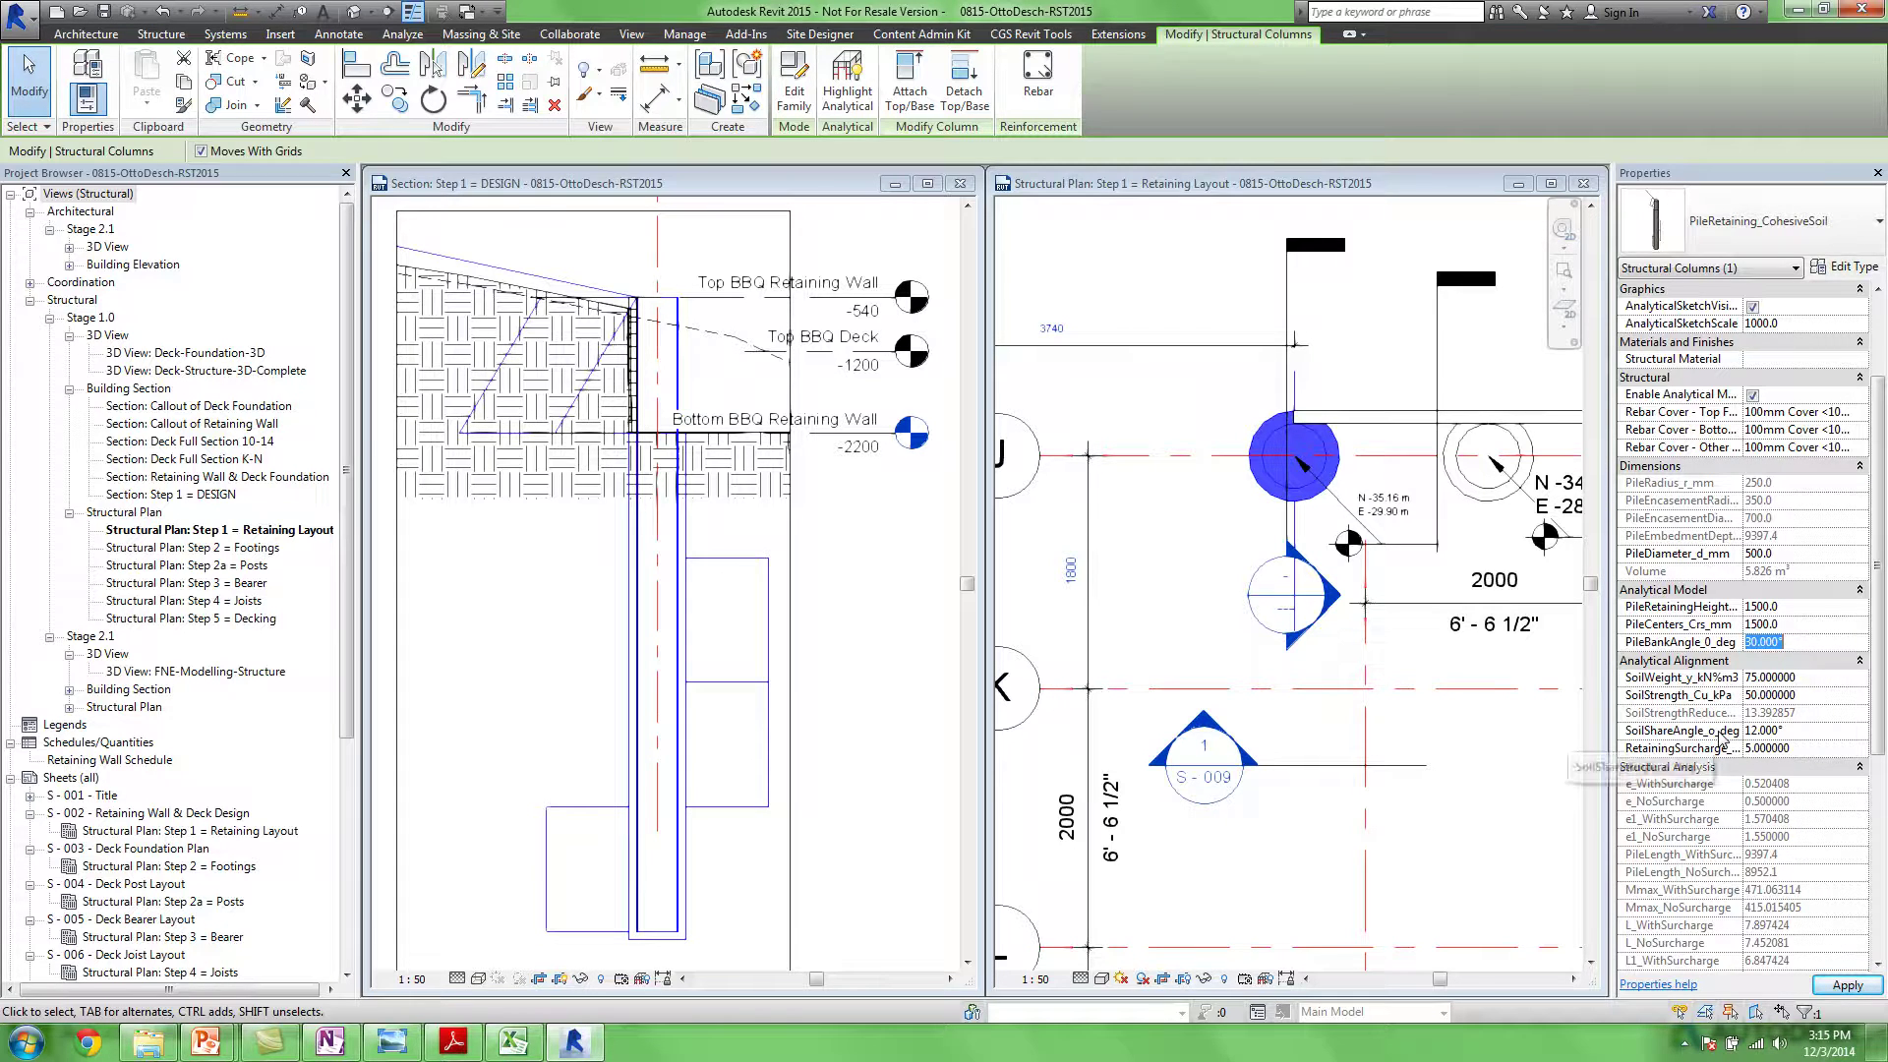
mouse_move(1870, 681)
mouse_down()
mouse_move(1876, 819)
mouse_move(1885, 660)
mouse_up()
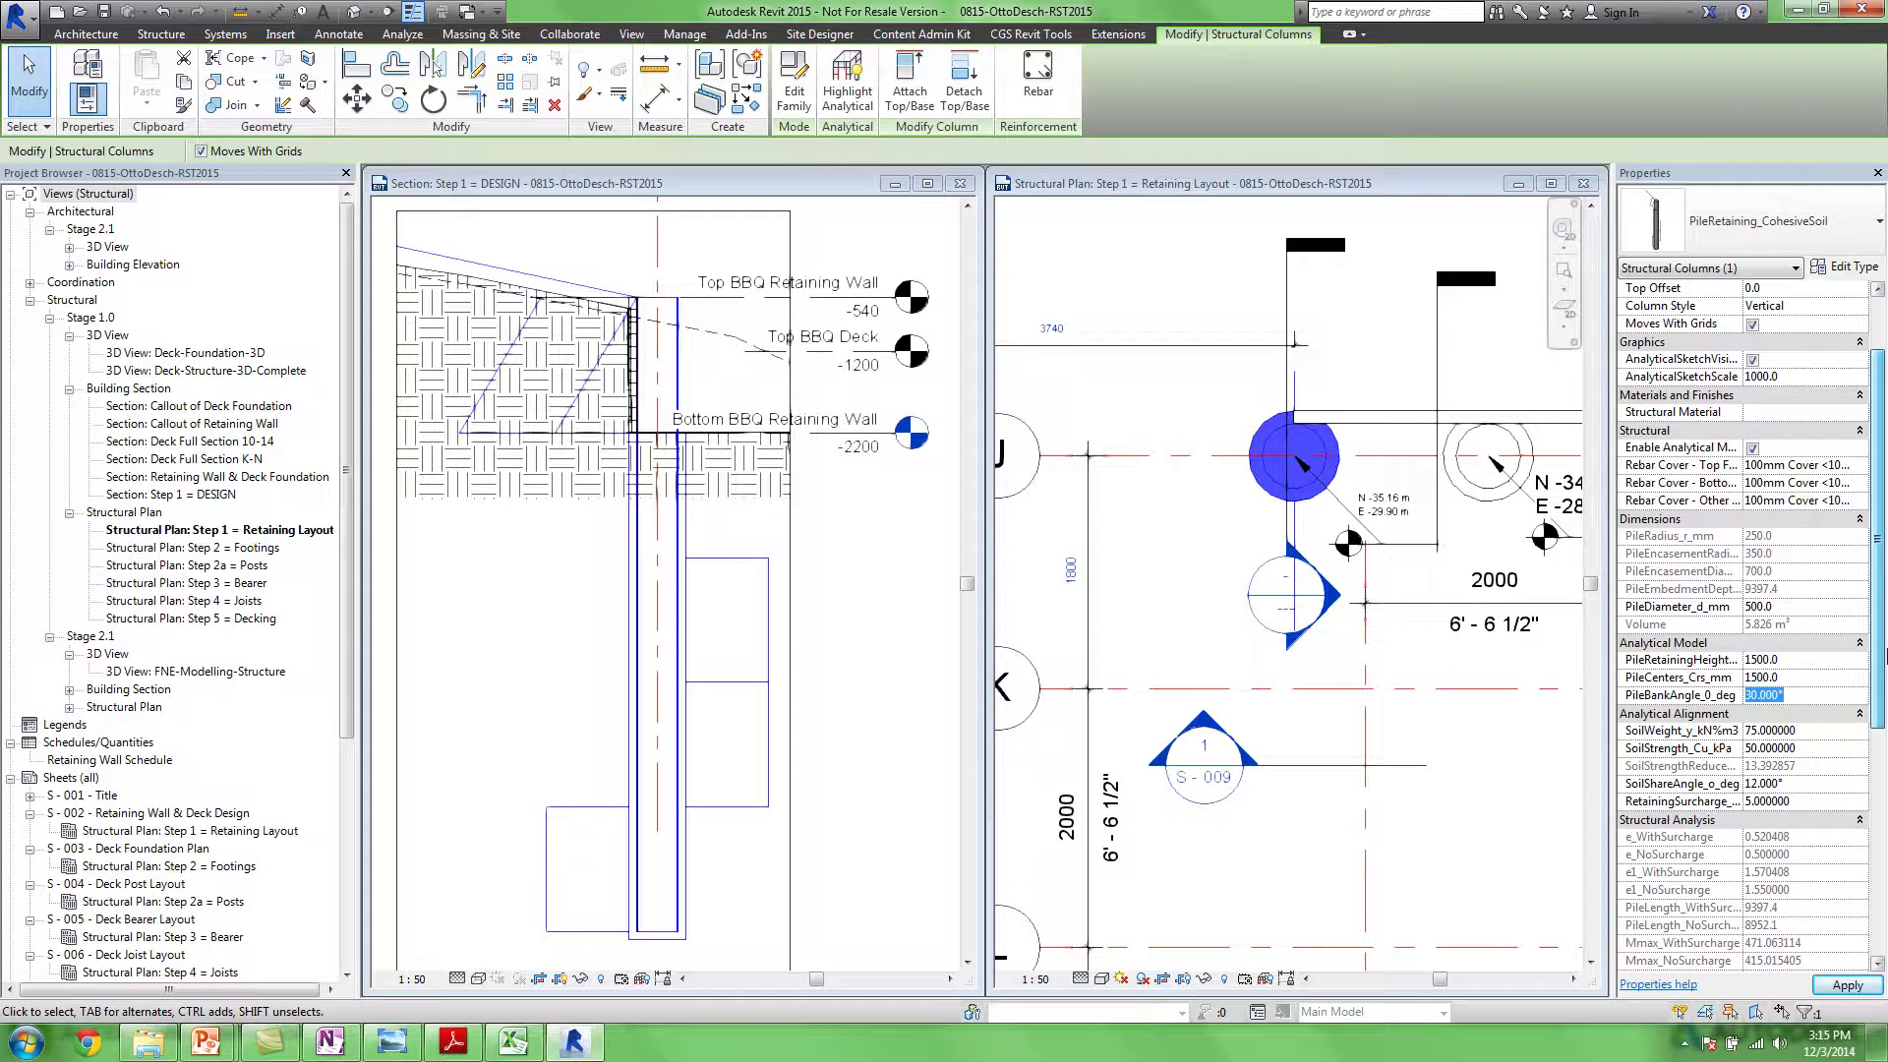
Set the selected pile's PileDiameter_d_mm to 400 and deselect the pile
click(1801, 607)
text(40)
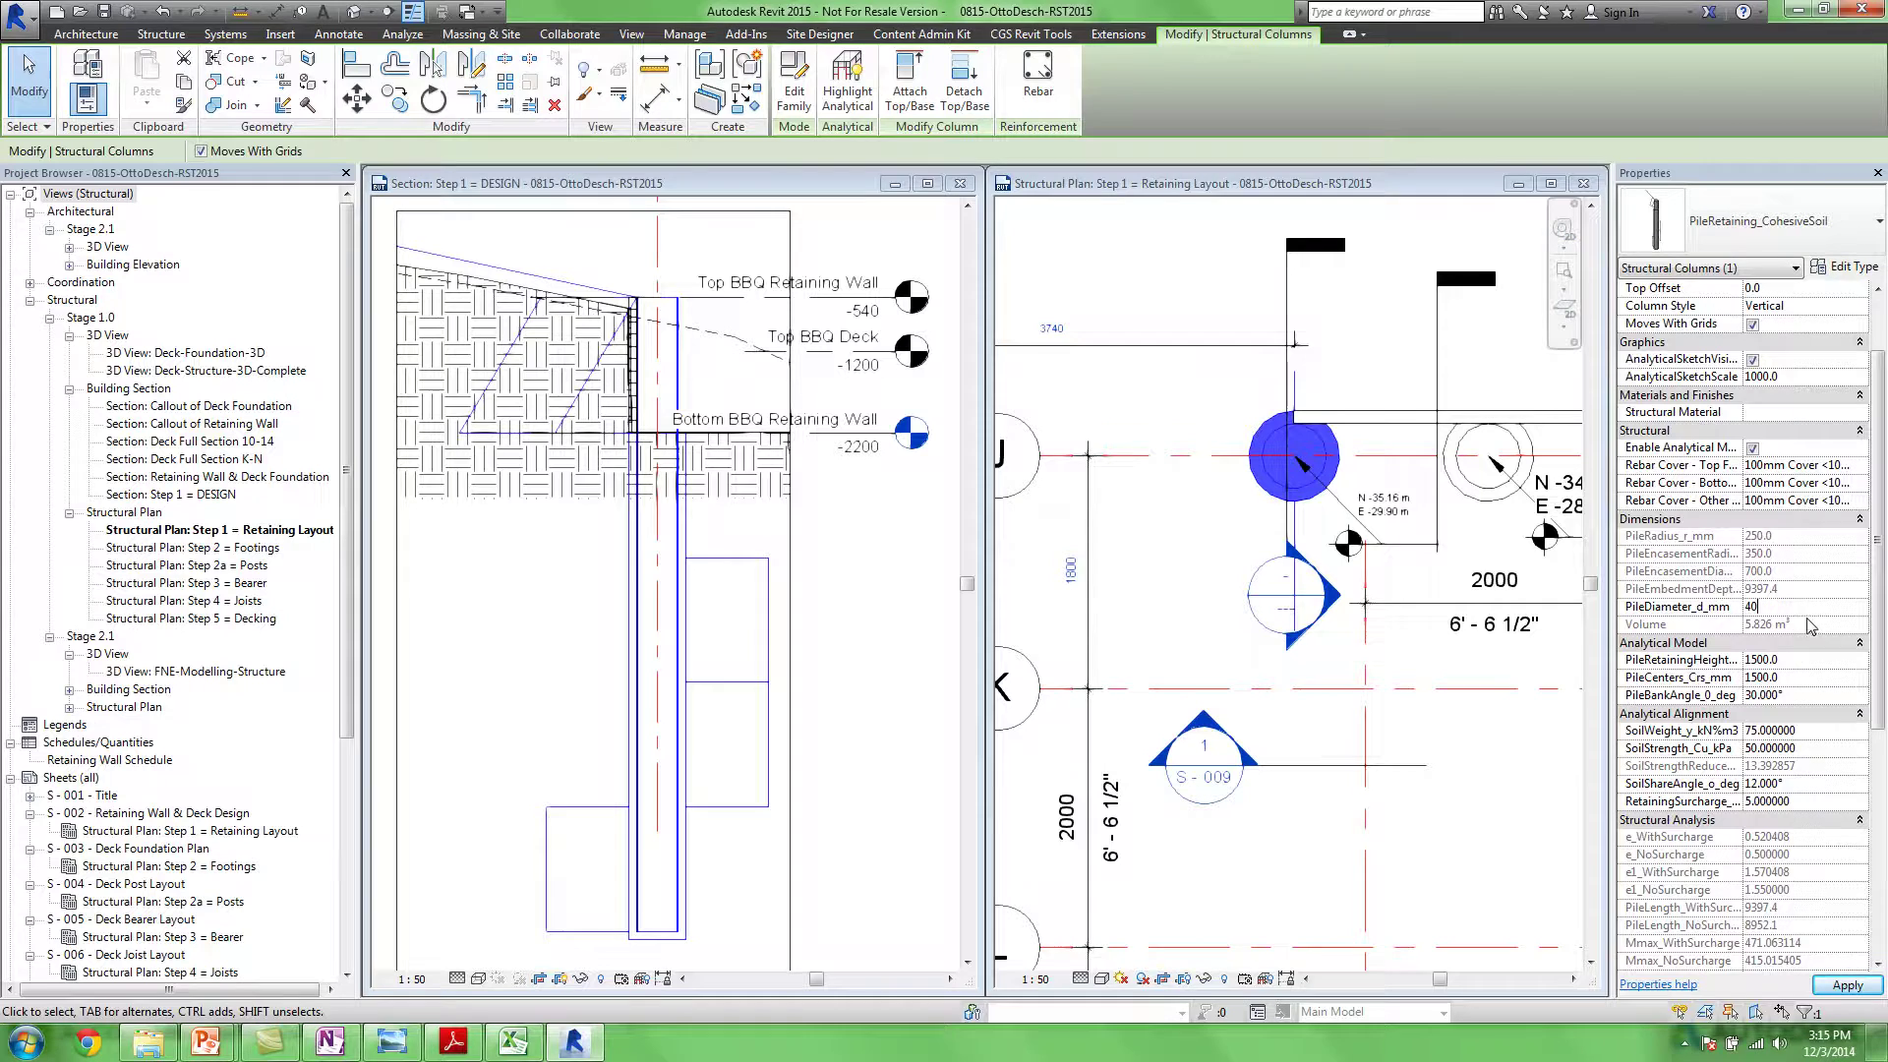
click(1847, 985)
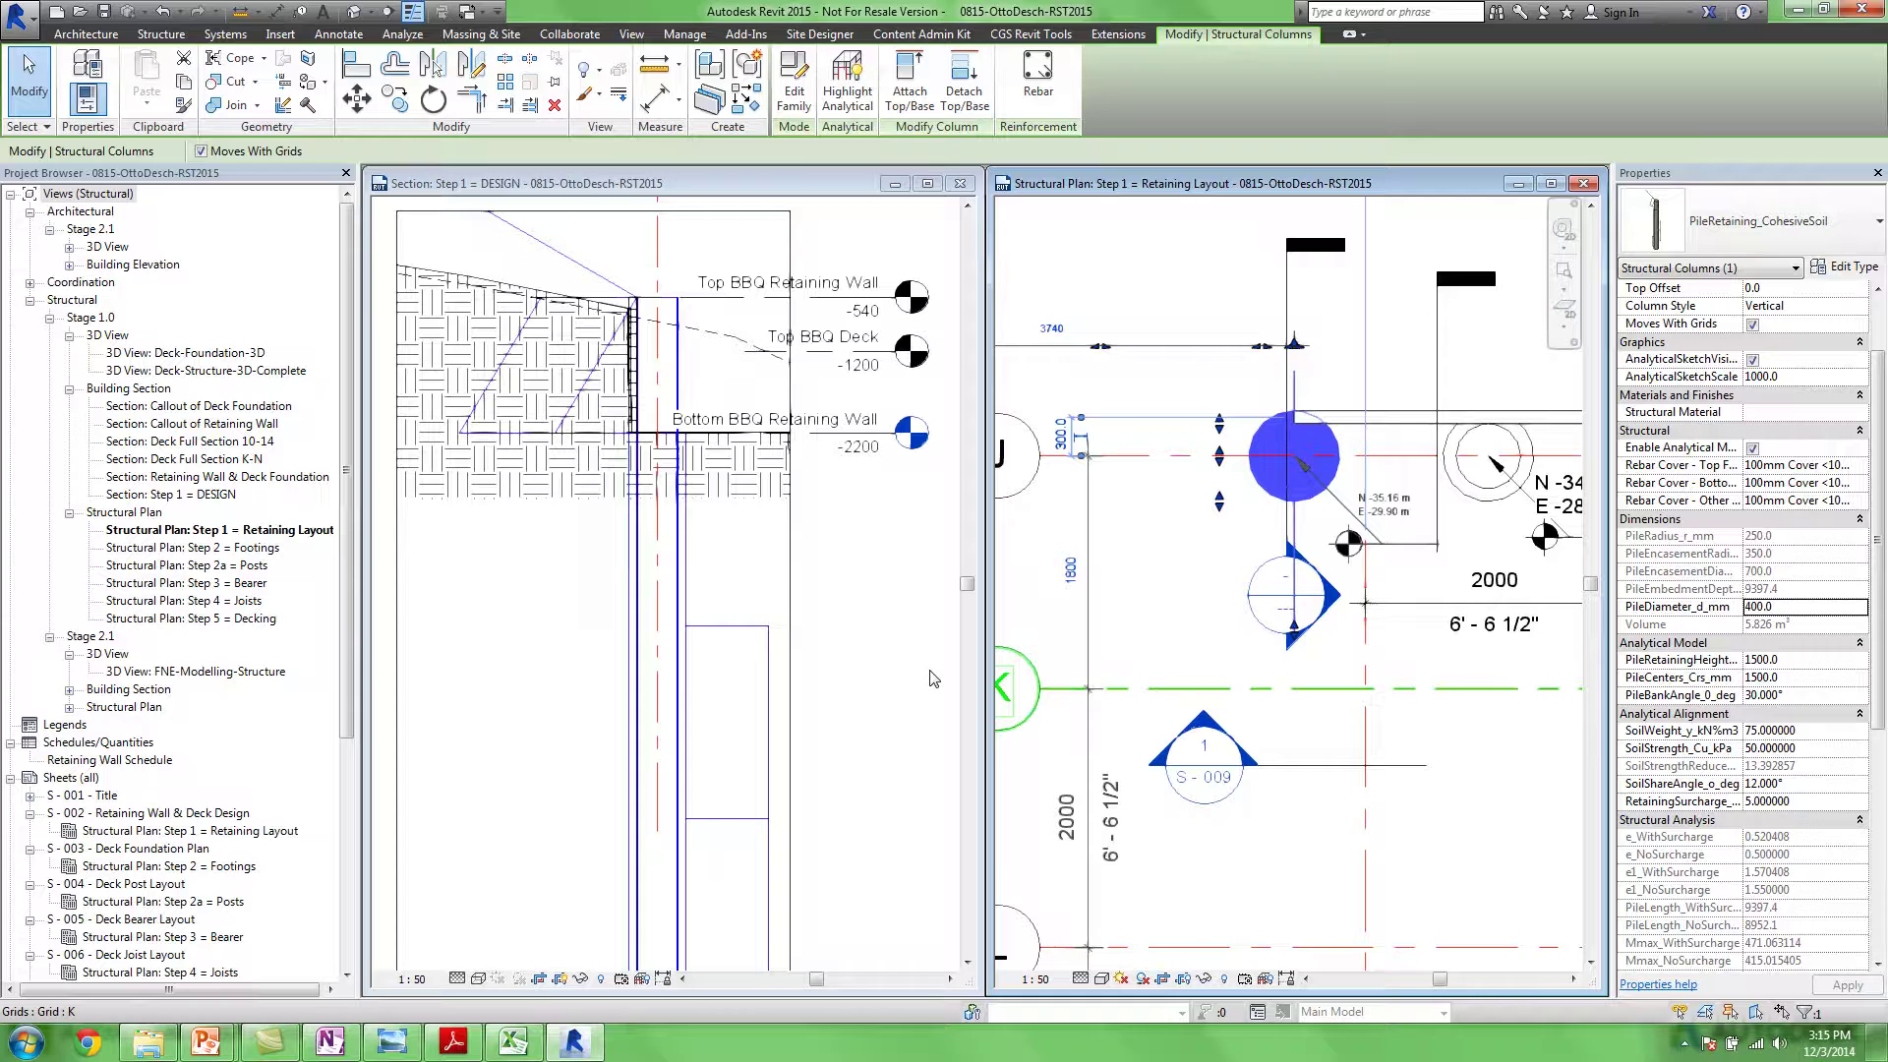
click(1797, 610)
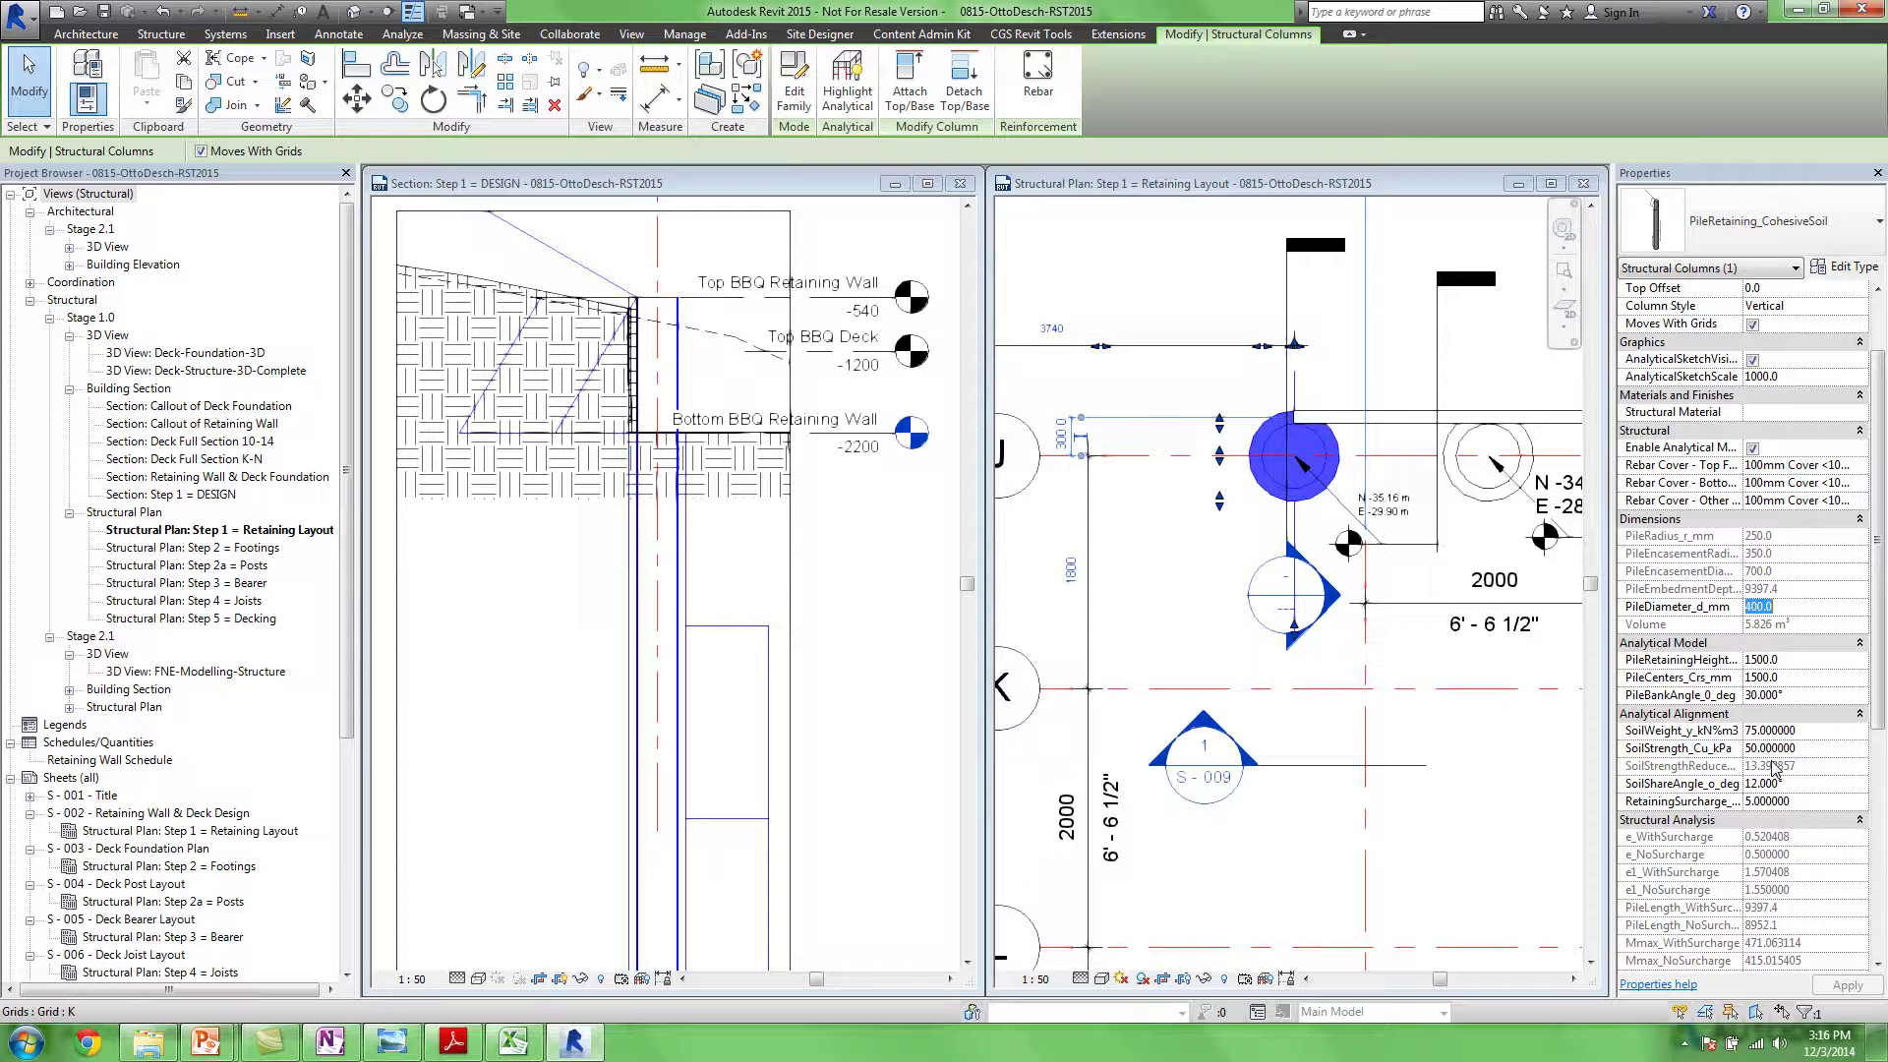
key(Escape)
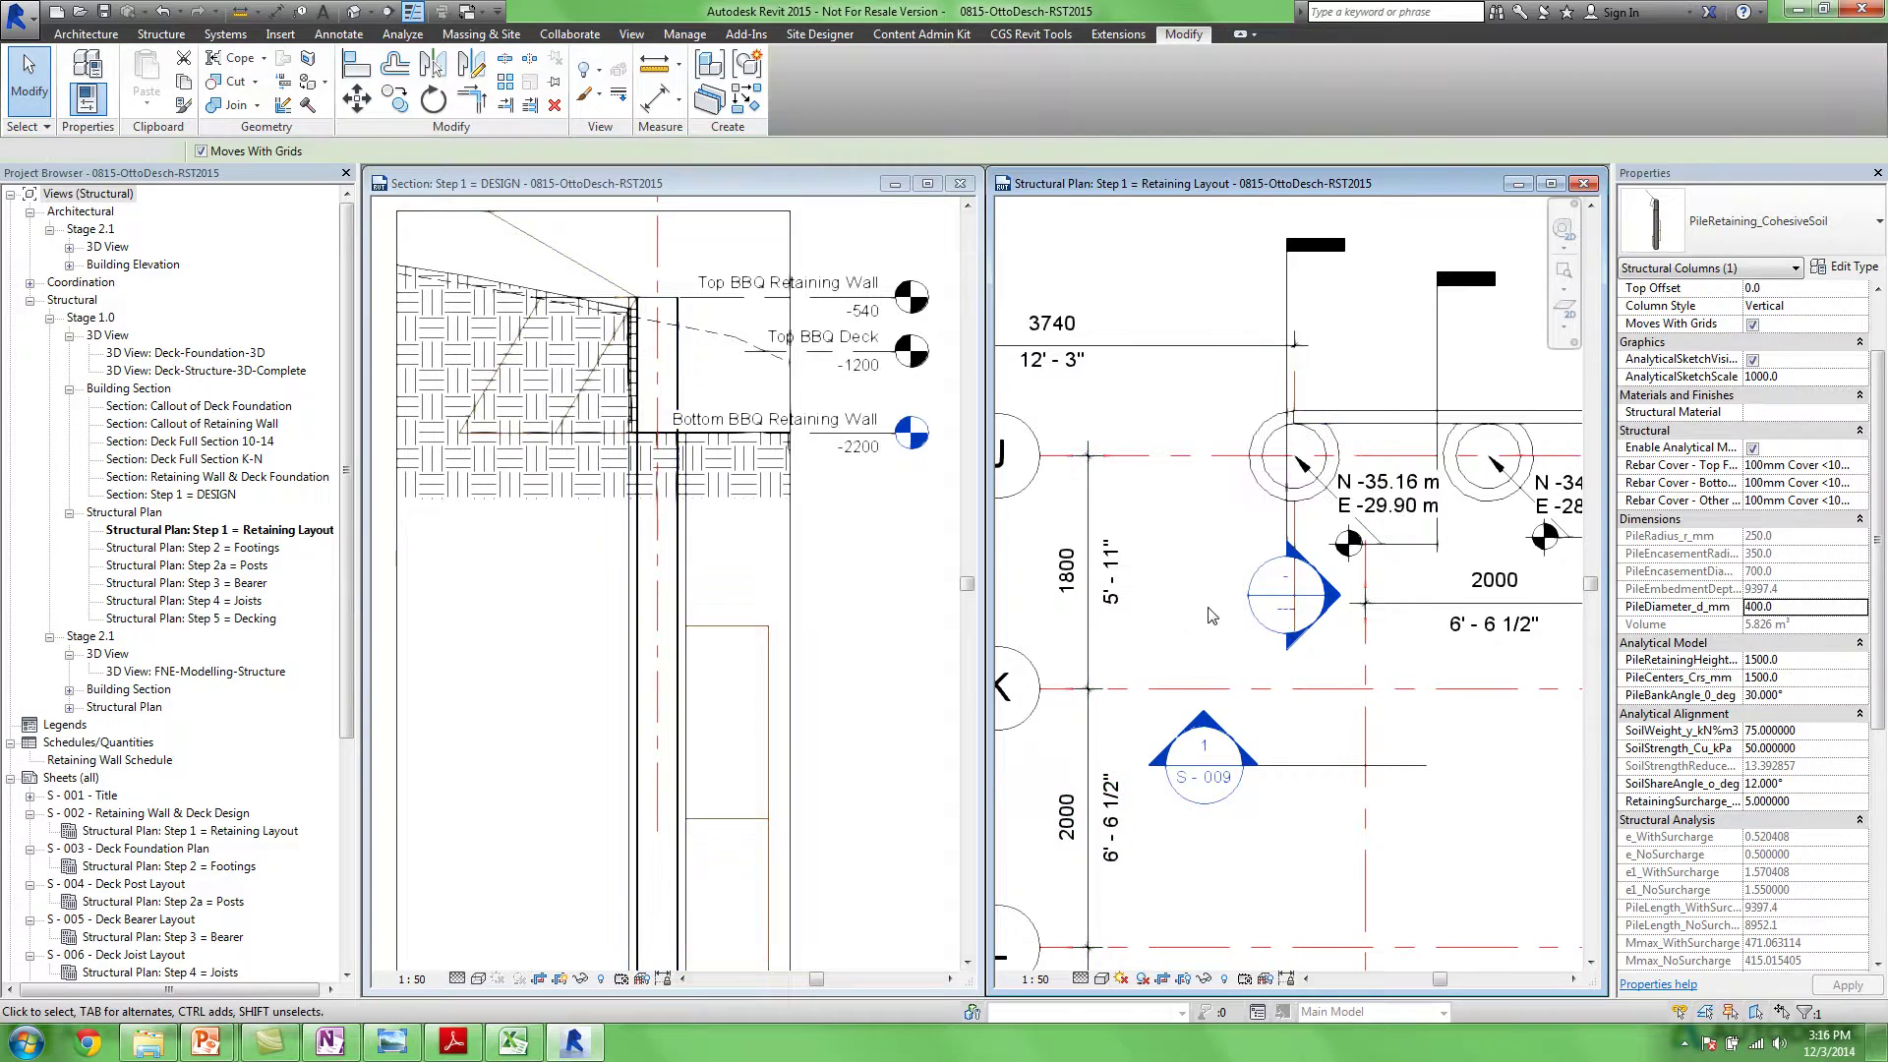
Move the Step 1 = DESIGN section line in the Retaining Layout plan from the first pile to just beside the second pile on grid J
middle_drag(1201, 624, 1126, 595)
scroll(1141, 580, down, 4)
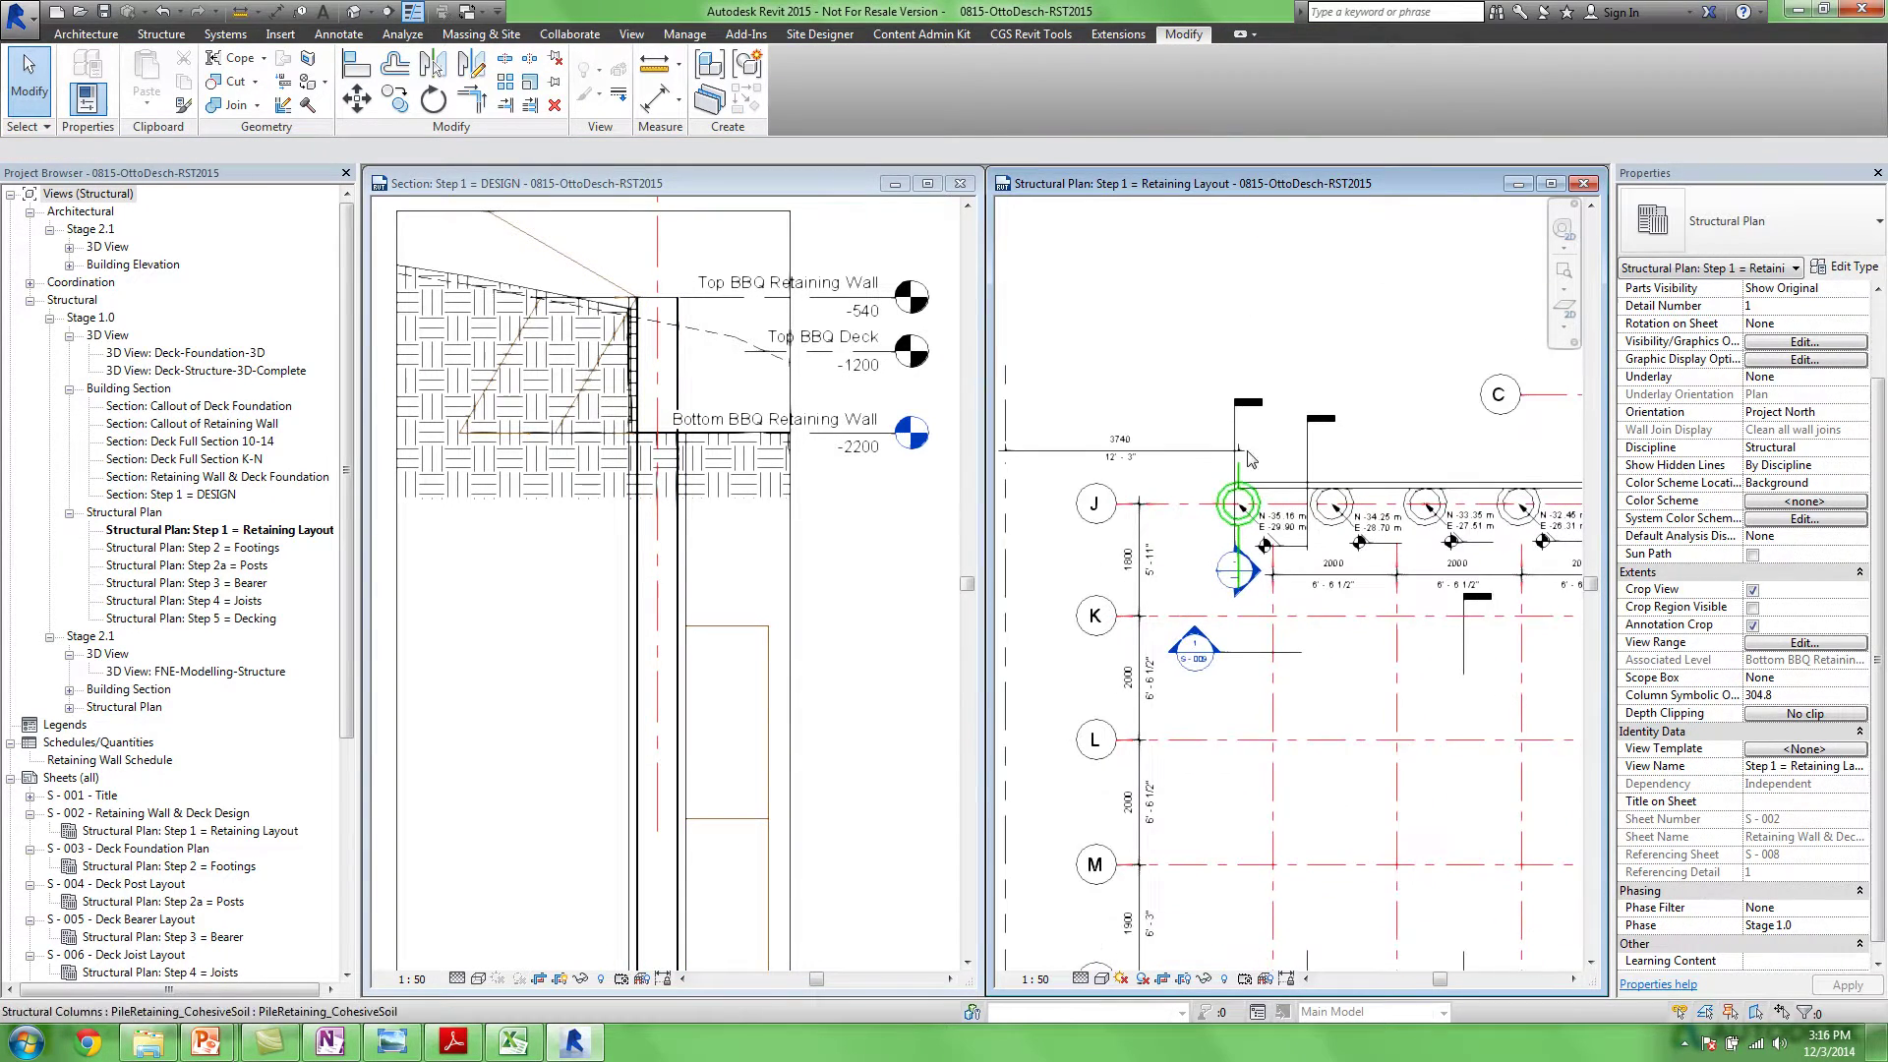
click(1196, 423)
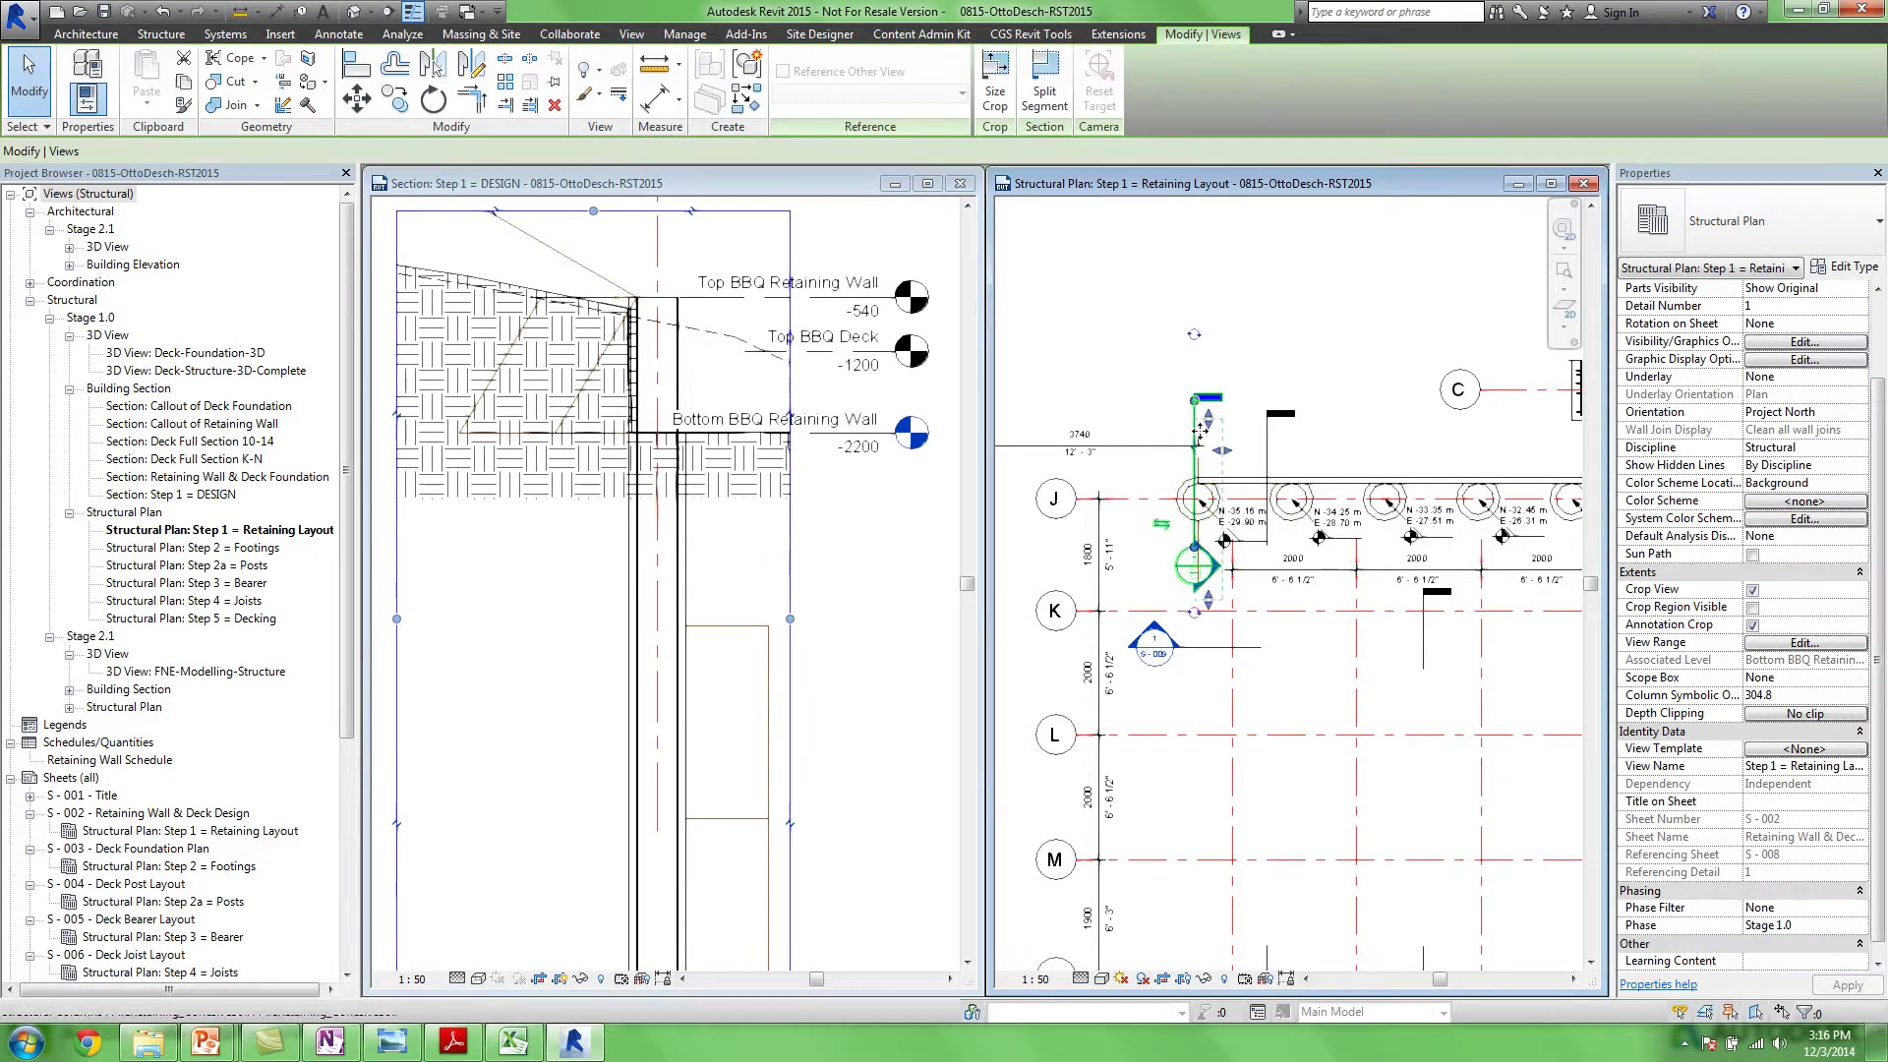
drag(1195, 415, 1280, 443)
click(1383, 448)
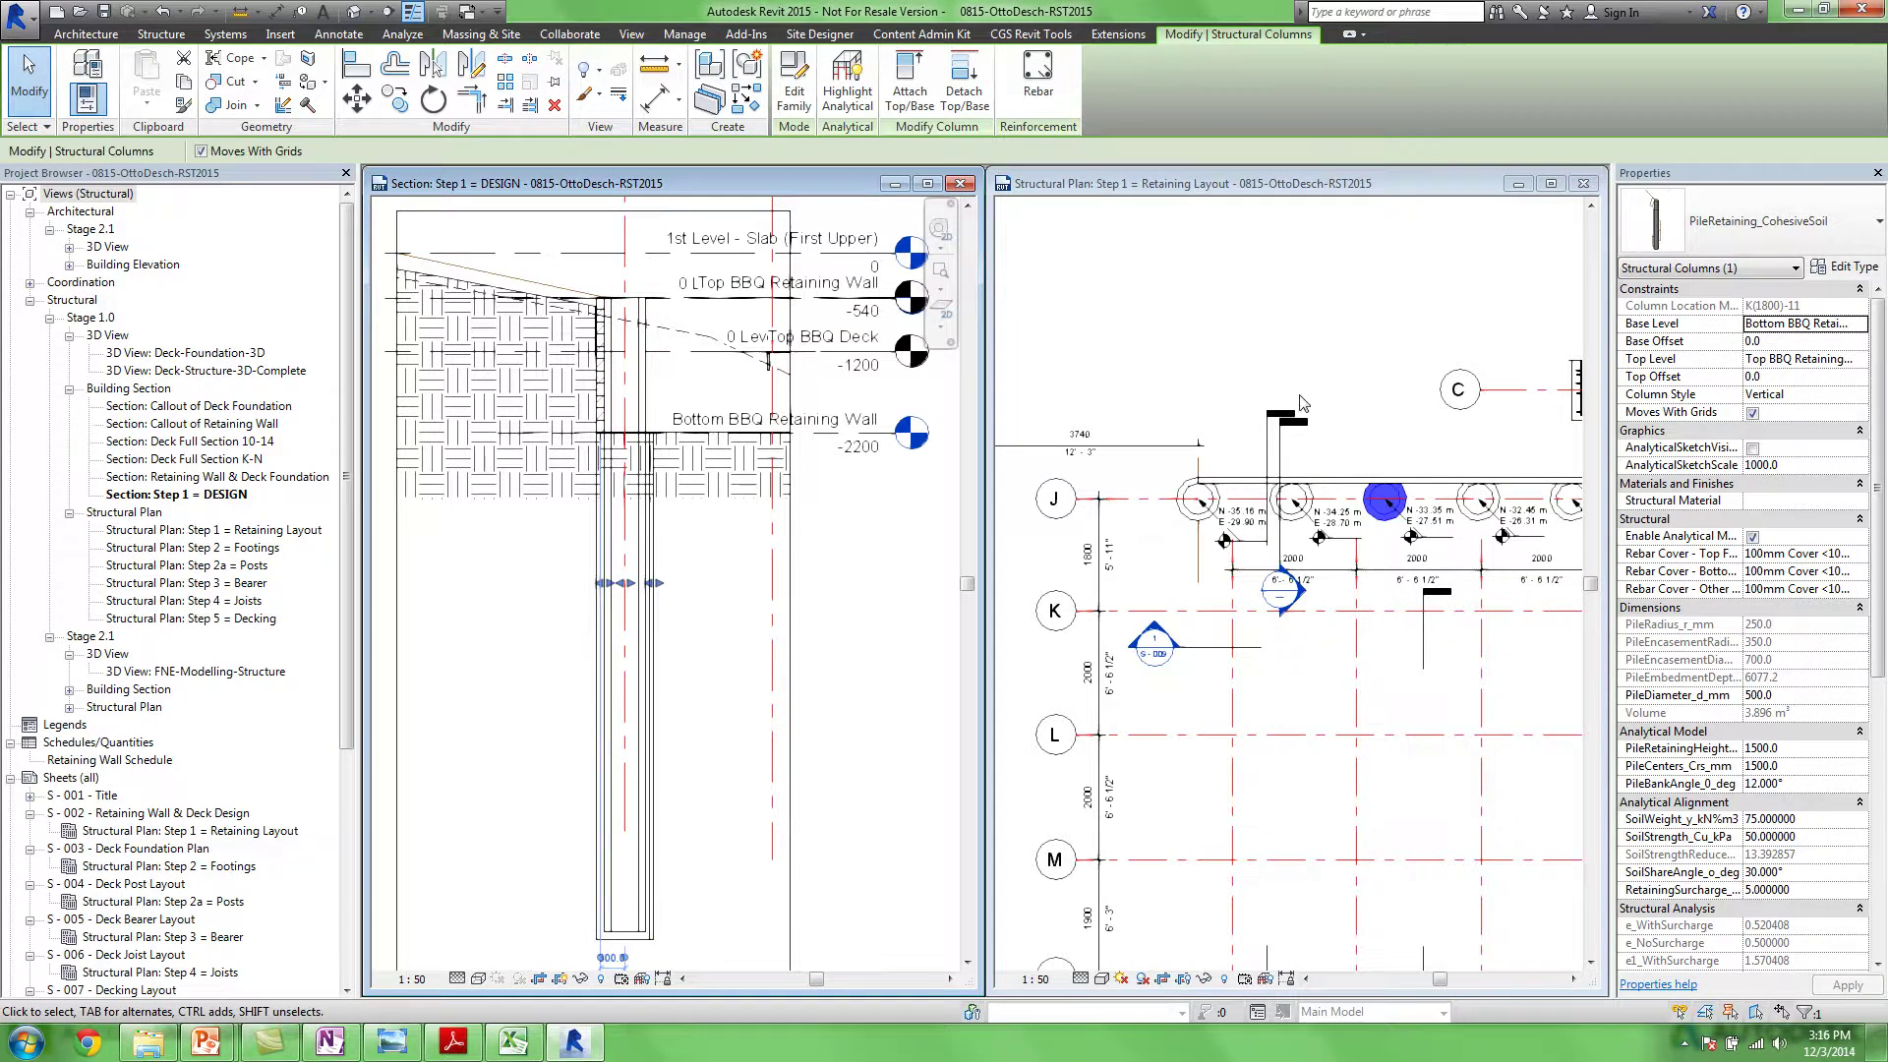
click(1332, 429)
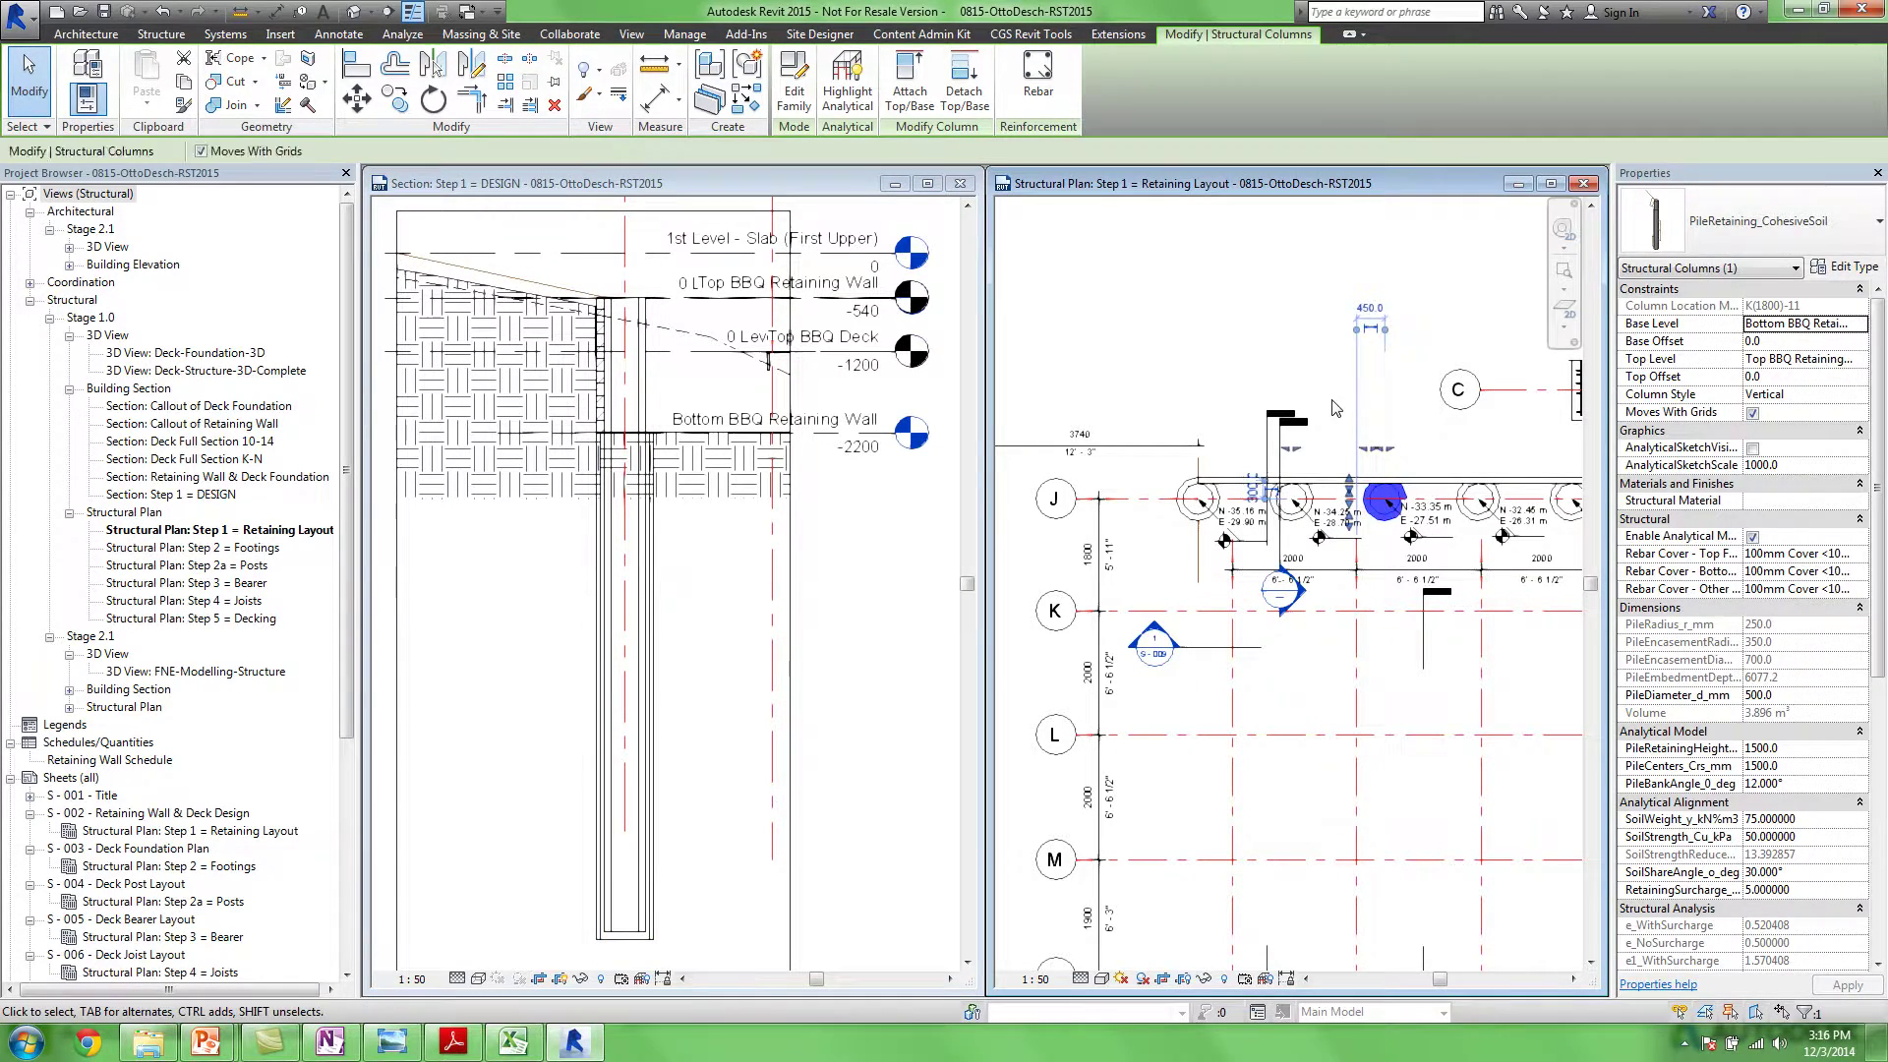
key(Escape)
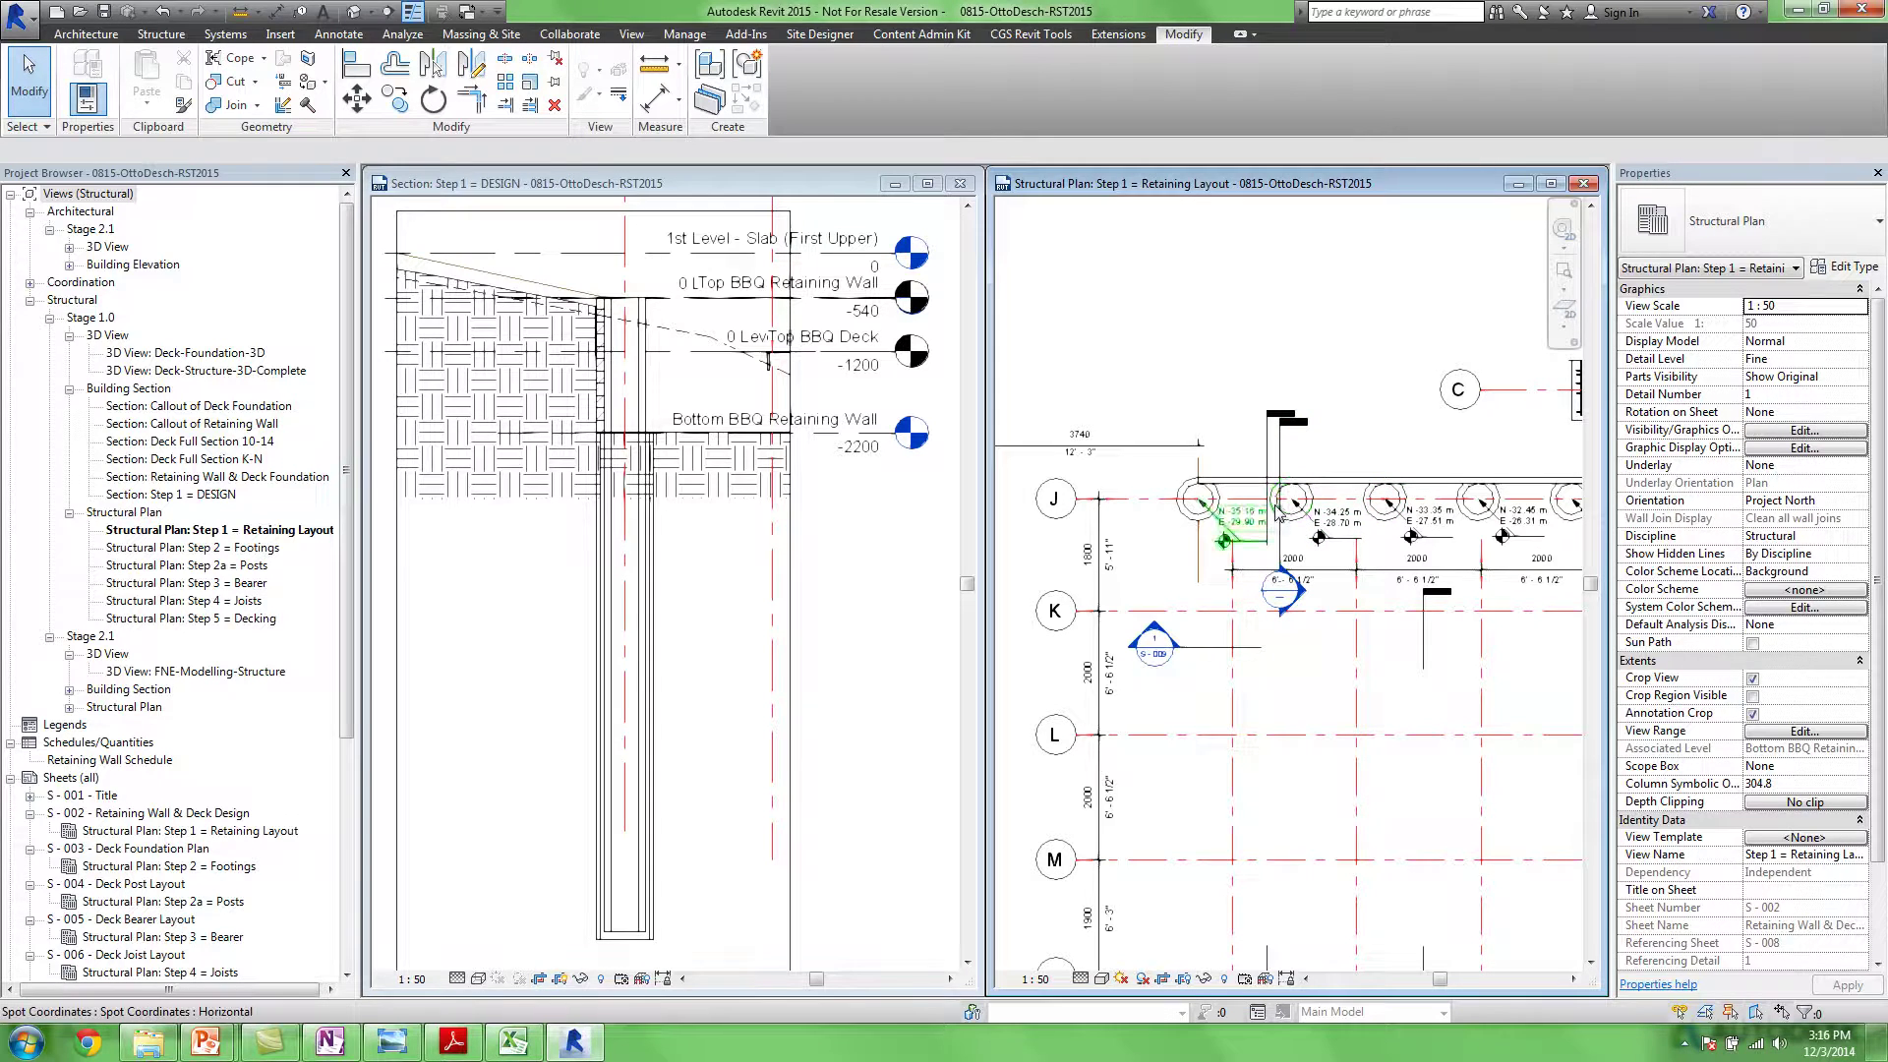
Select the second pile along grid J and review its dimensions and analytical inputs
click(1284, 514)
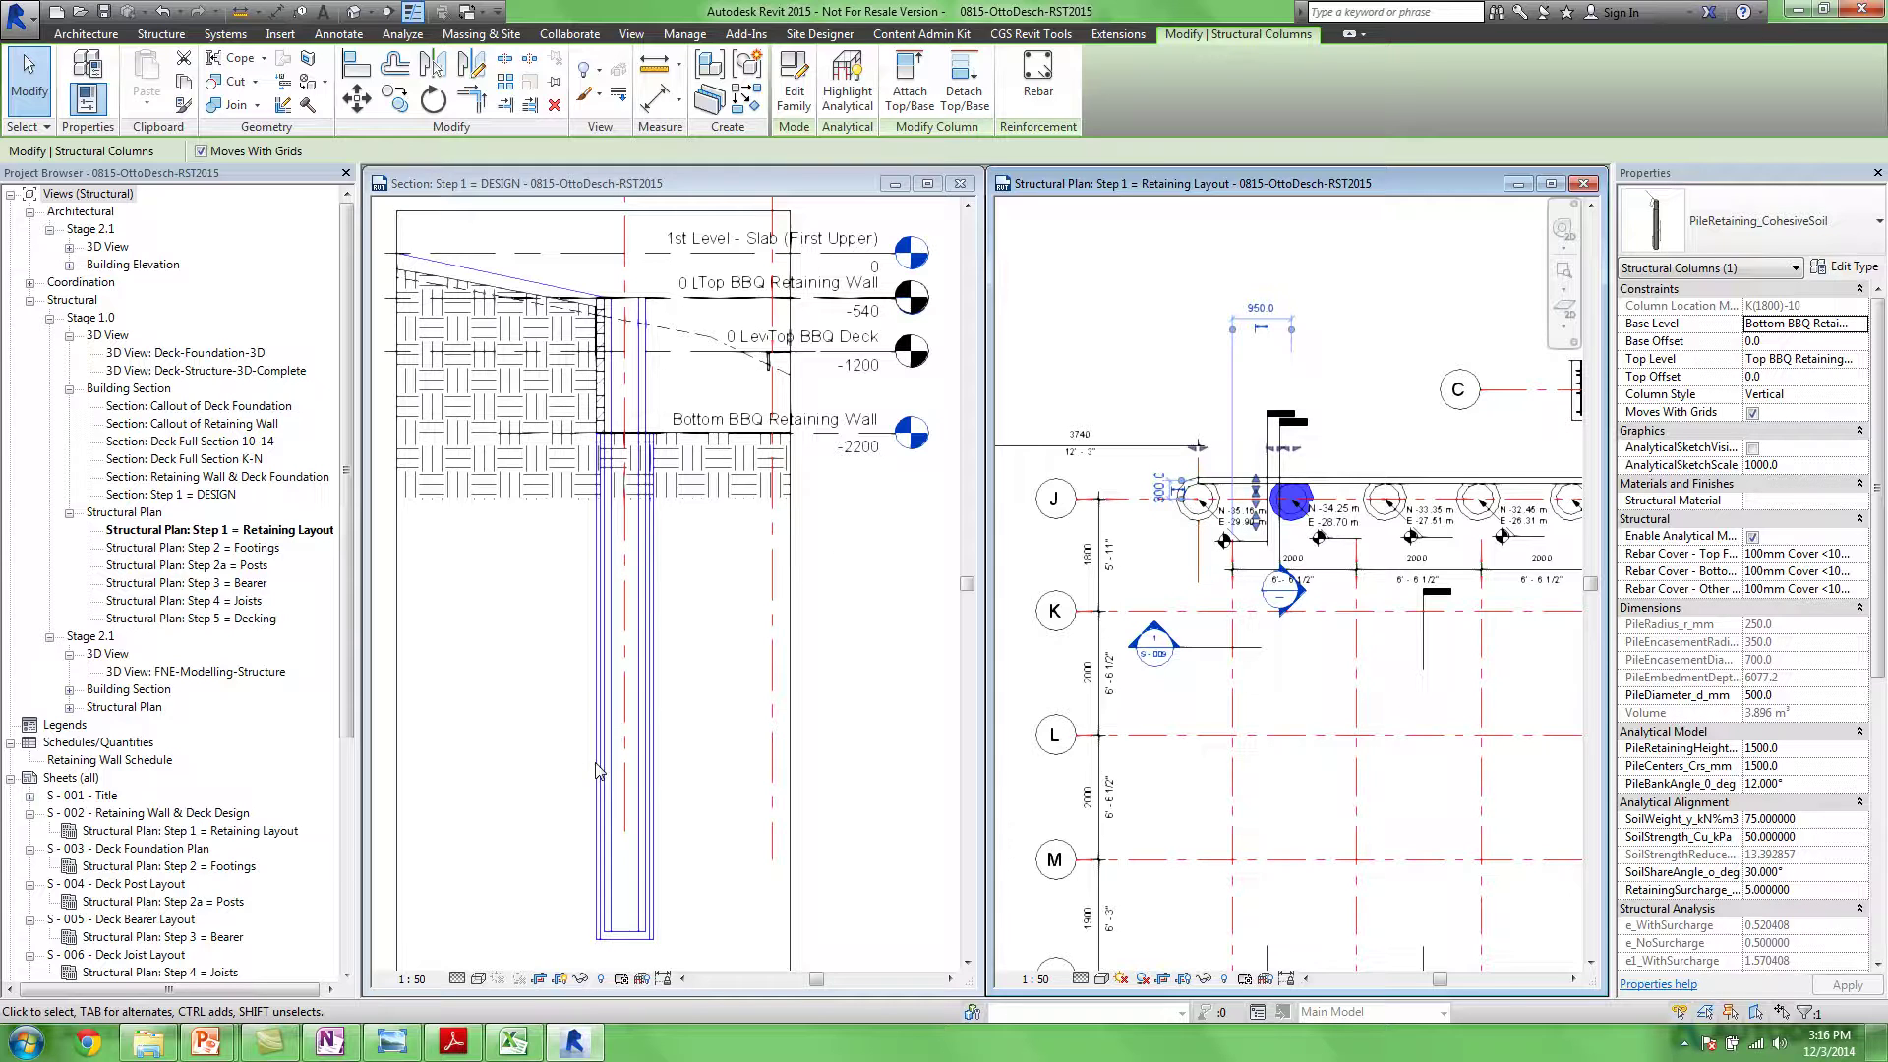
middle_drag(1102, 493, 1176, 462)
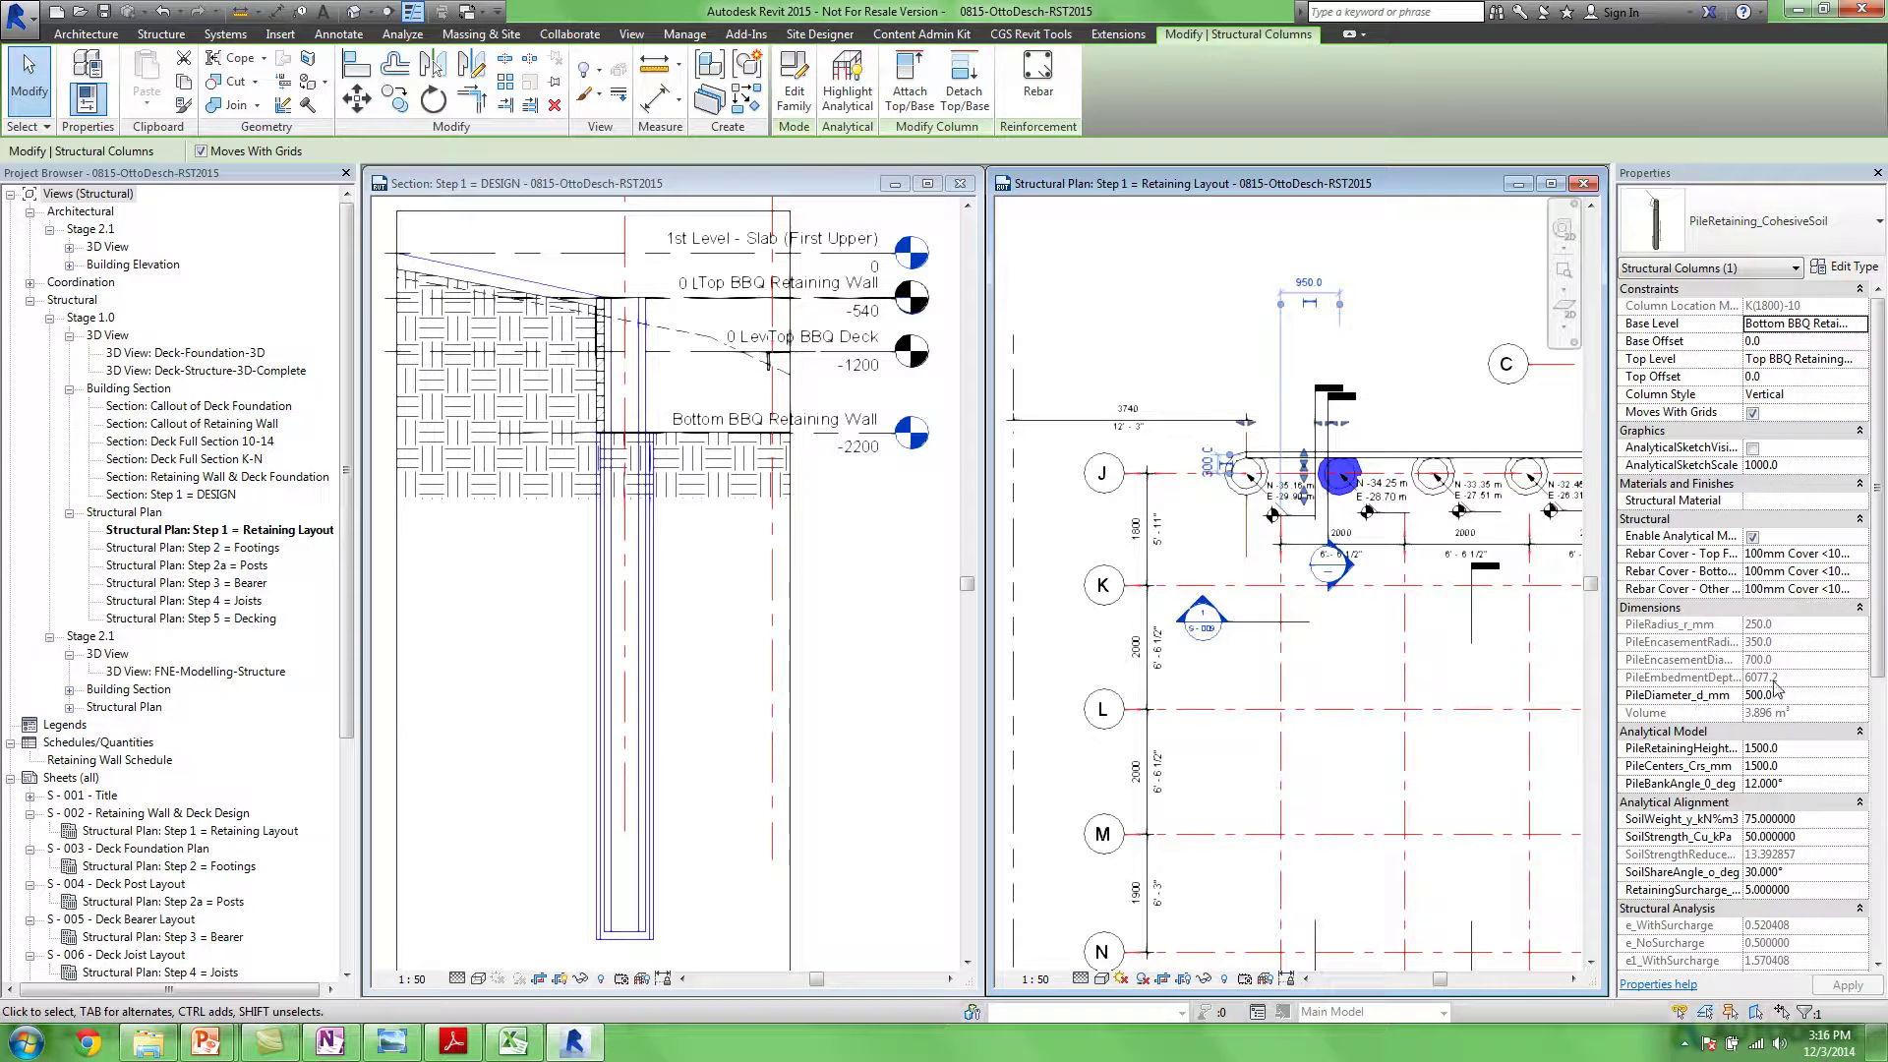
middle_drag(1480, 712, 1382, 655)
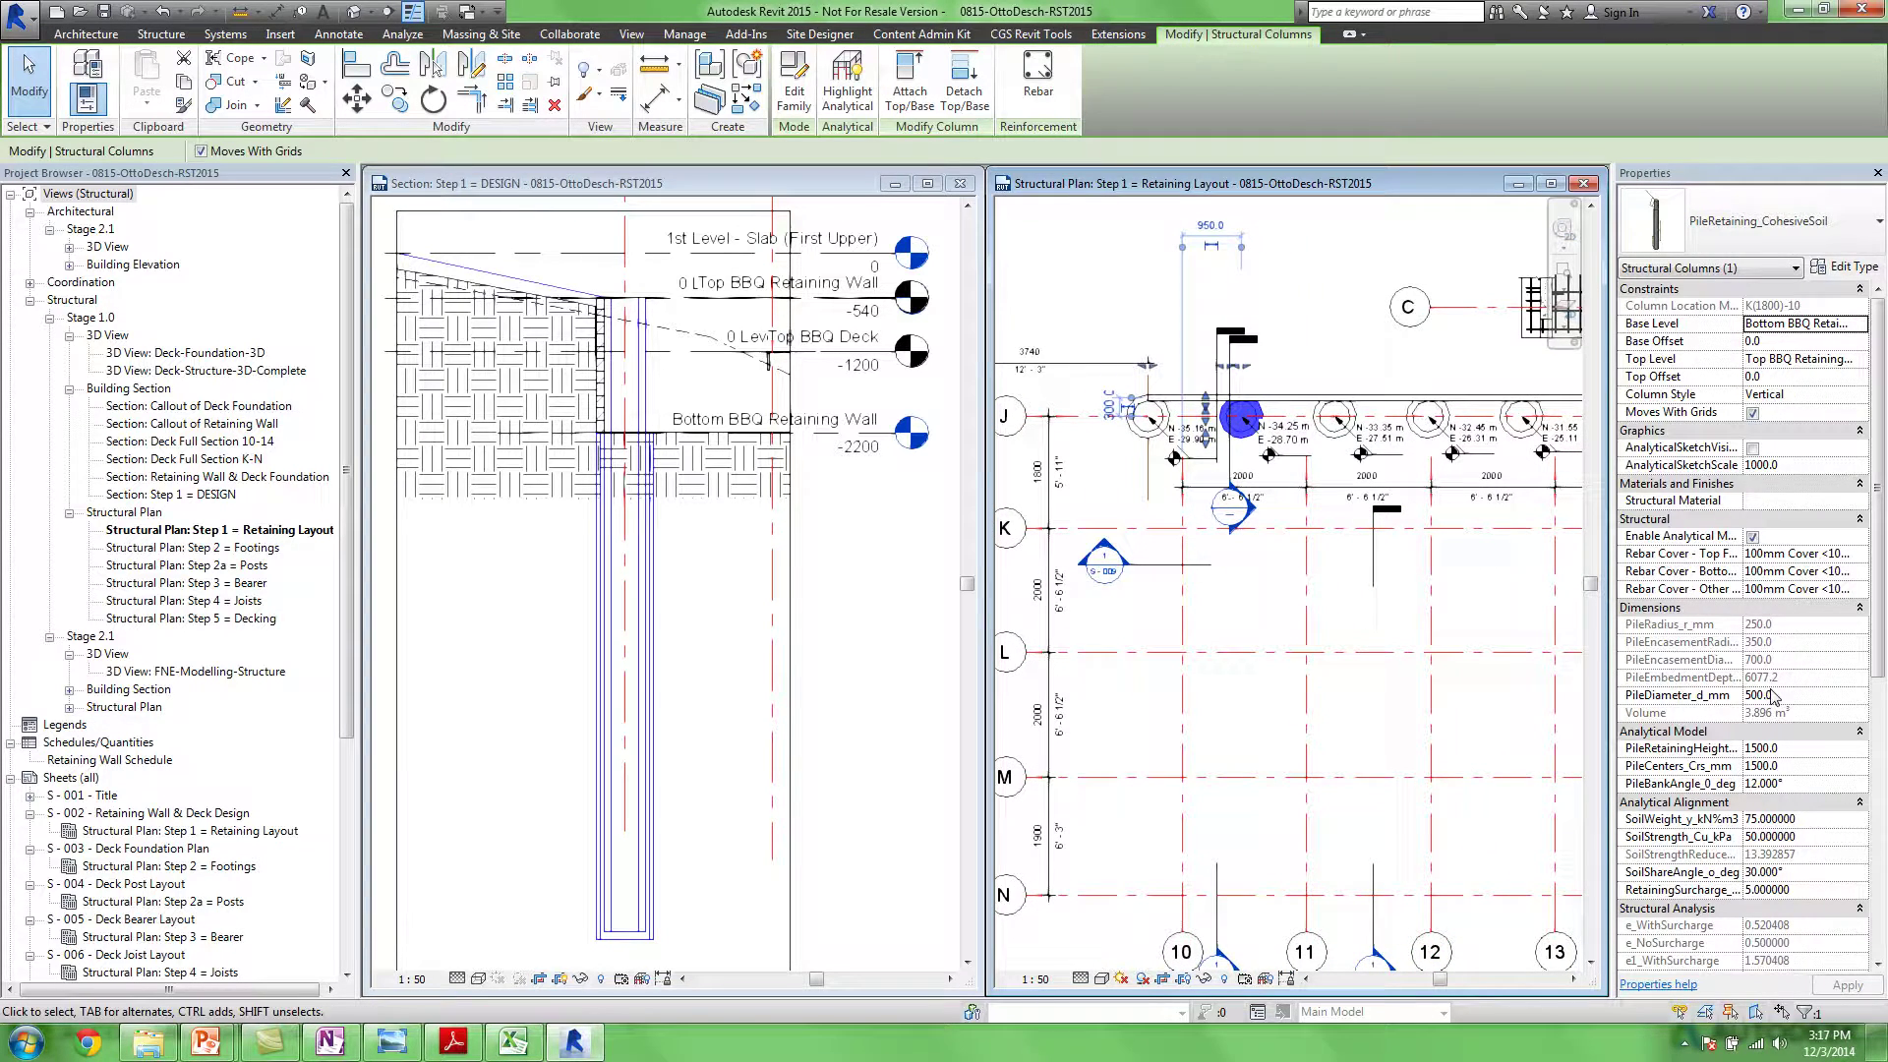
middle_drag(1296, 388, 1299, 398)
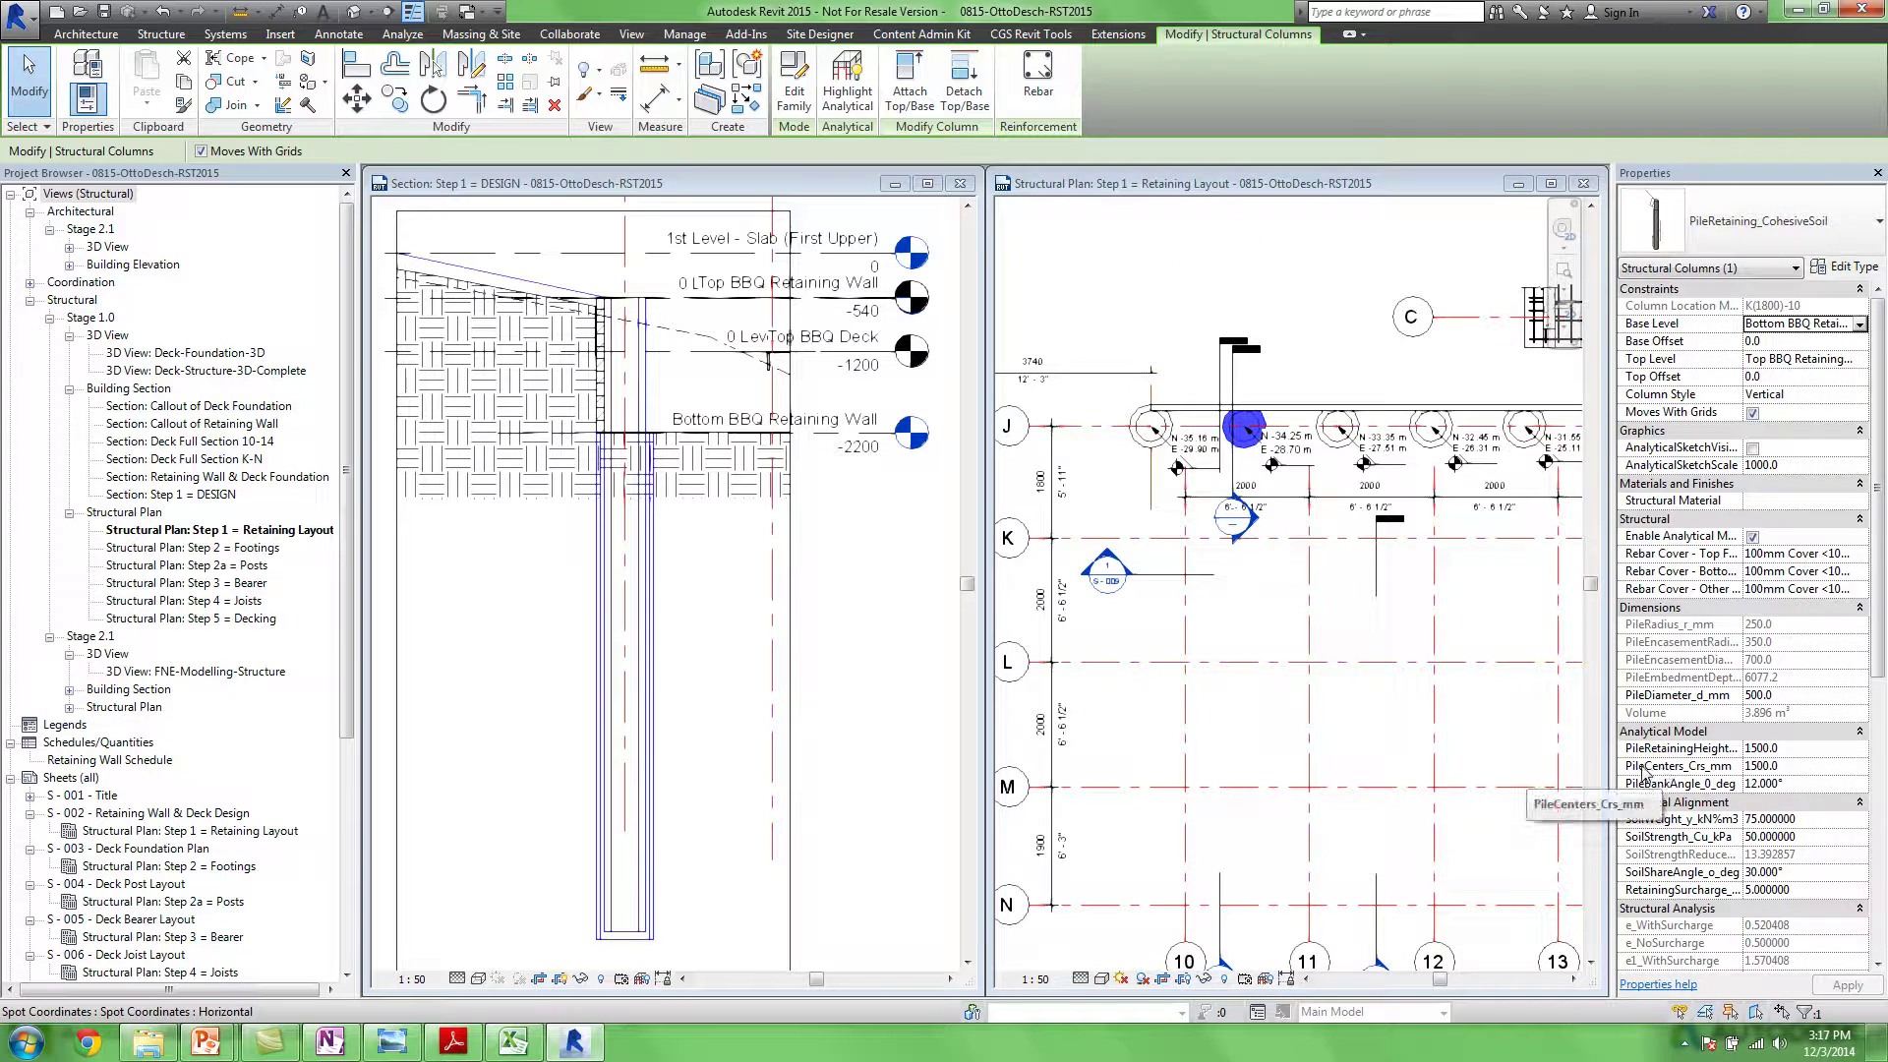
Check the second pile's PileCenters_Crs_mm input and try to shift the pile along grid J toward the third pile
click(1795, 768)
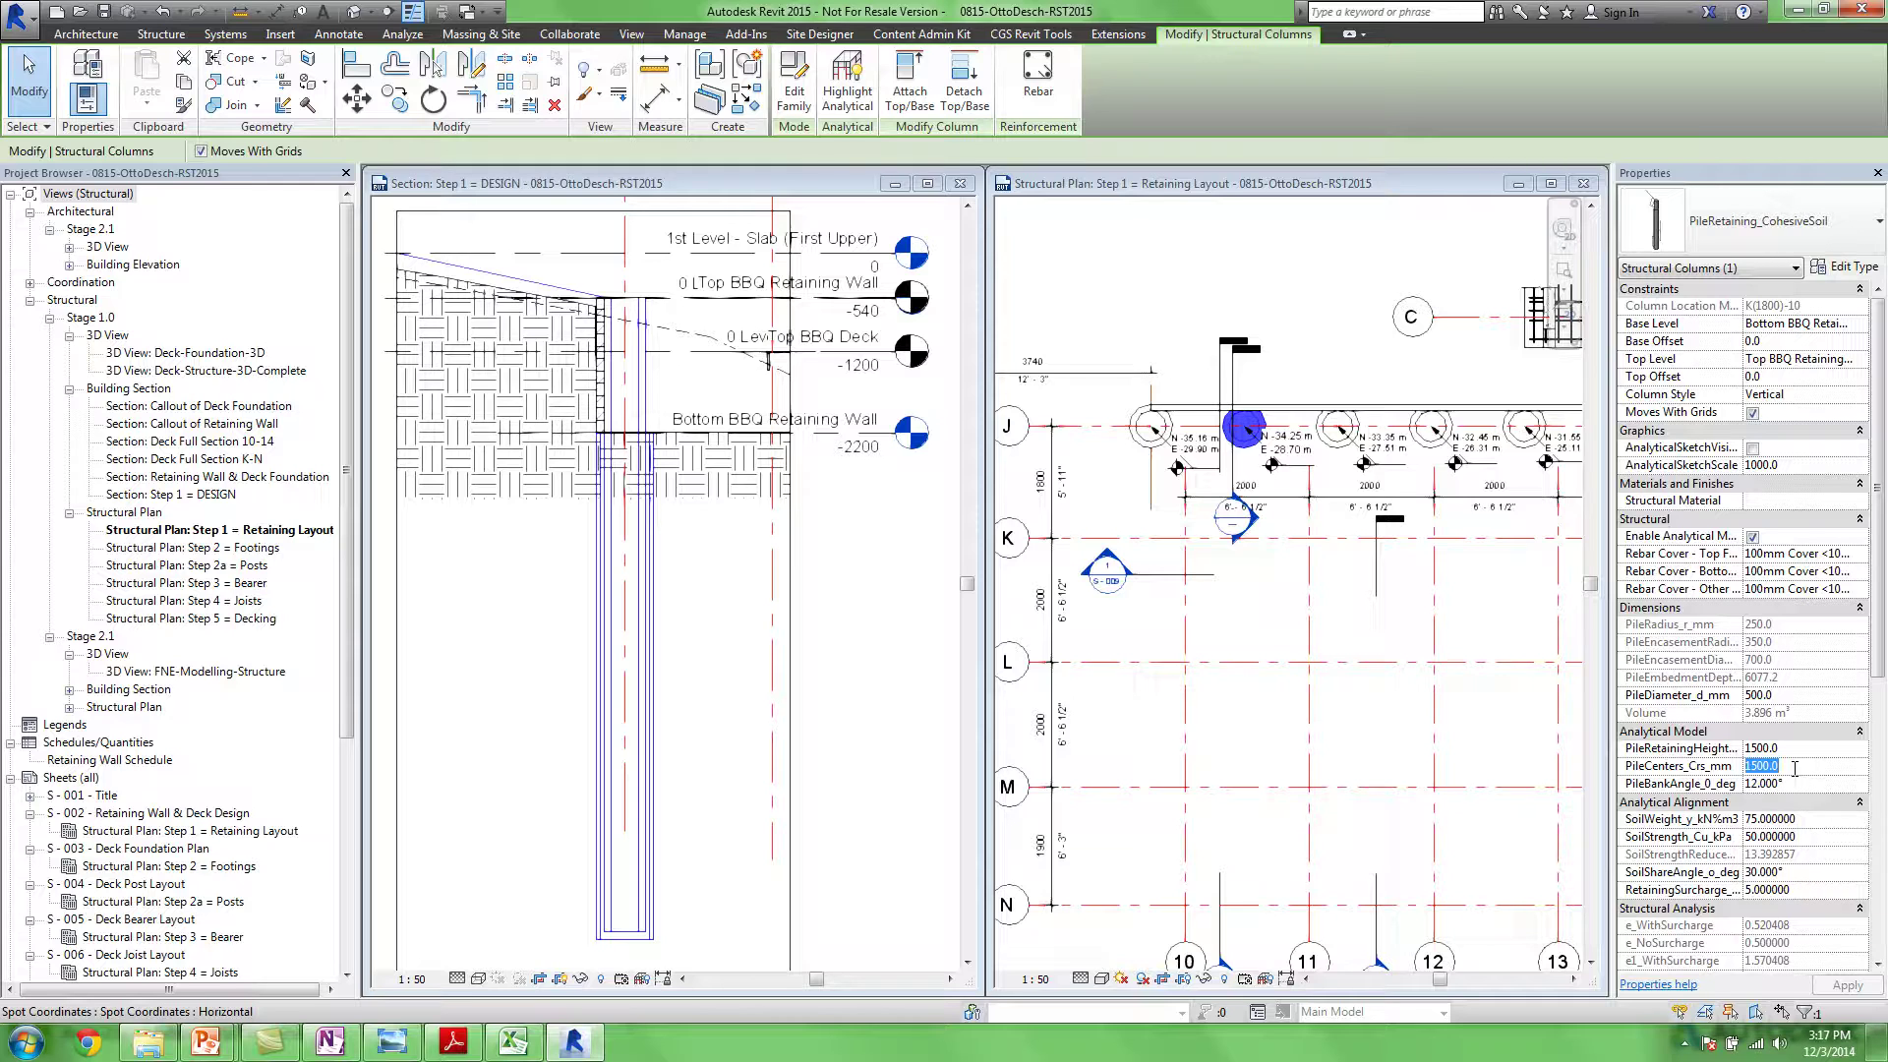
key(Return)
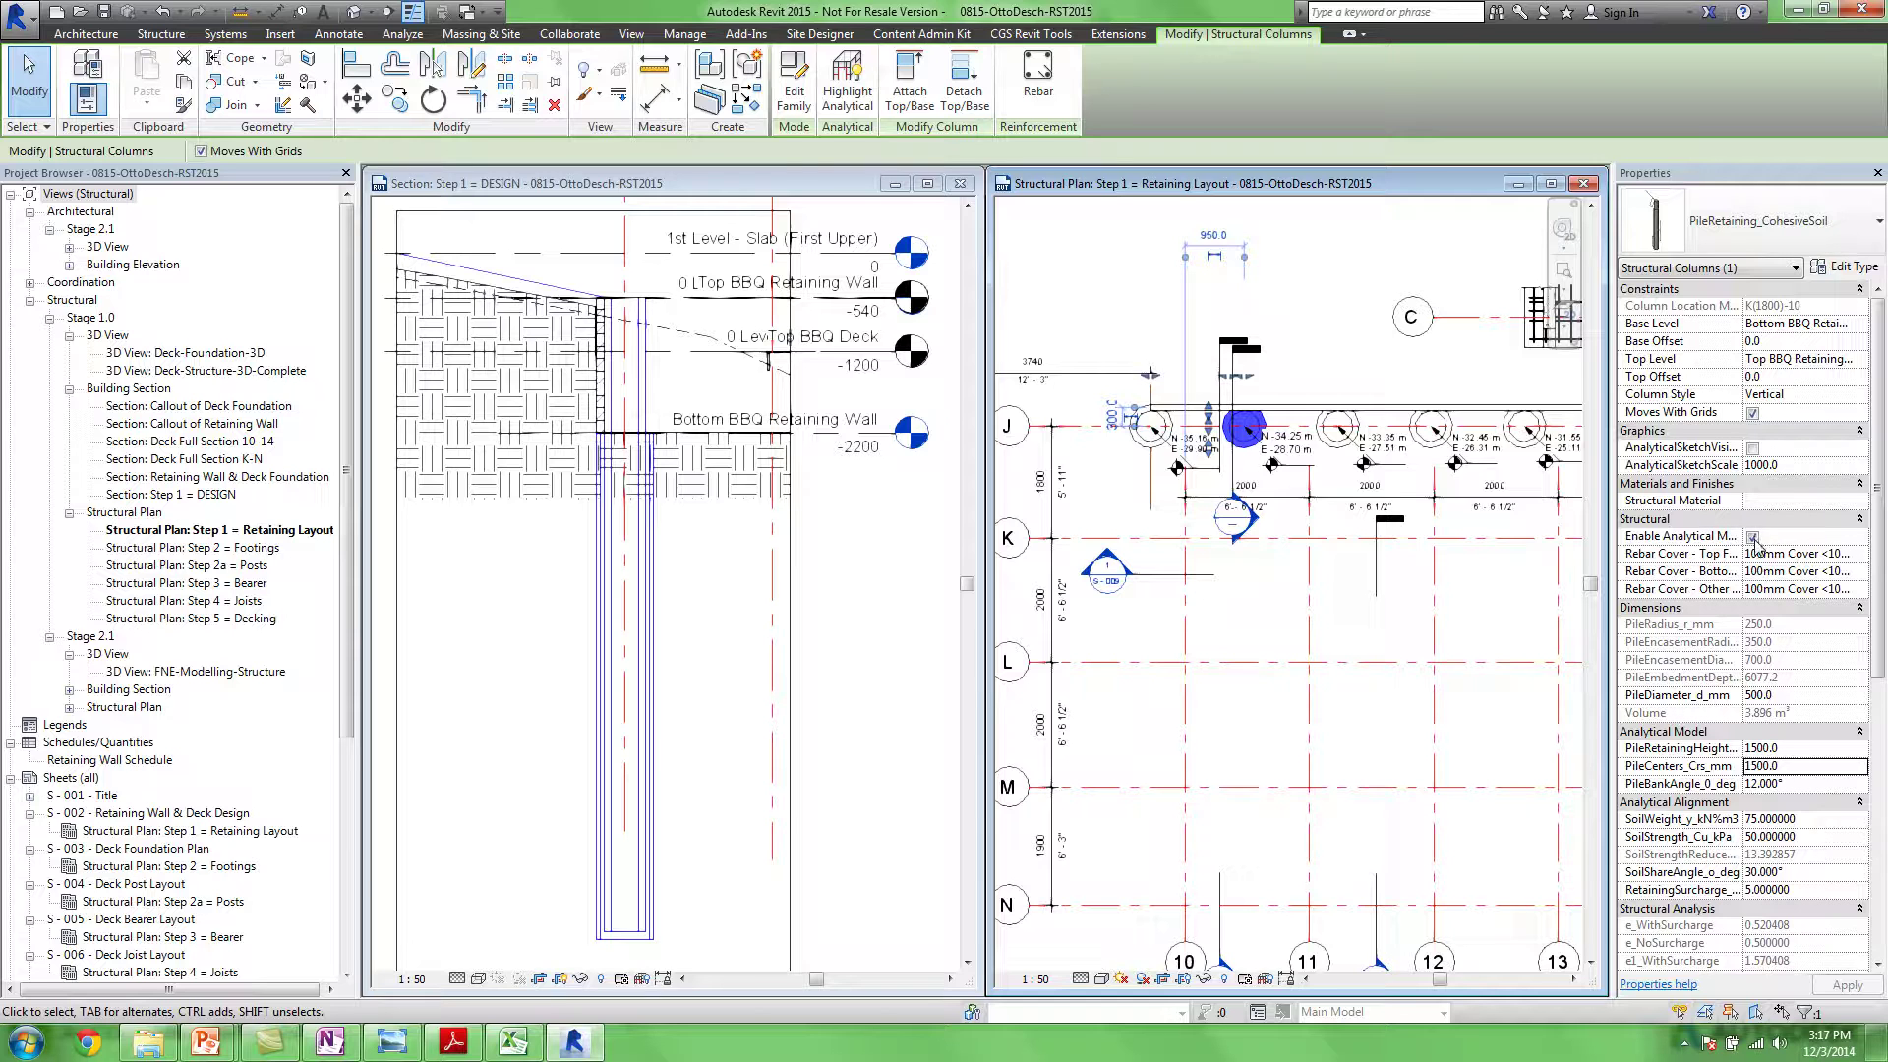
drag(1248, 374, 1278, 386)
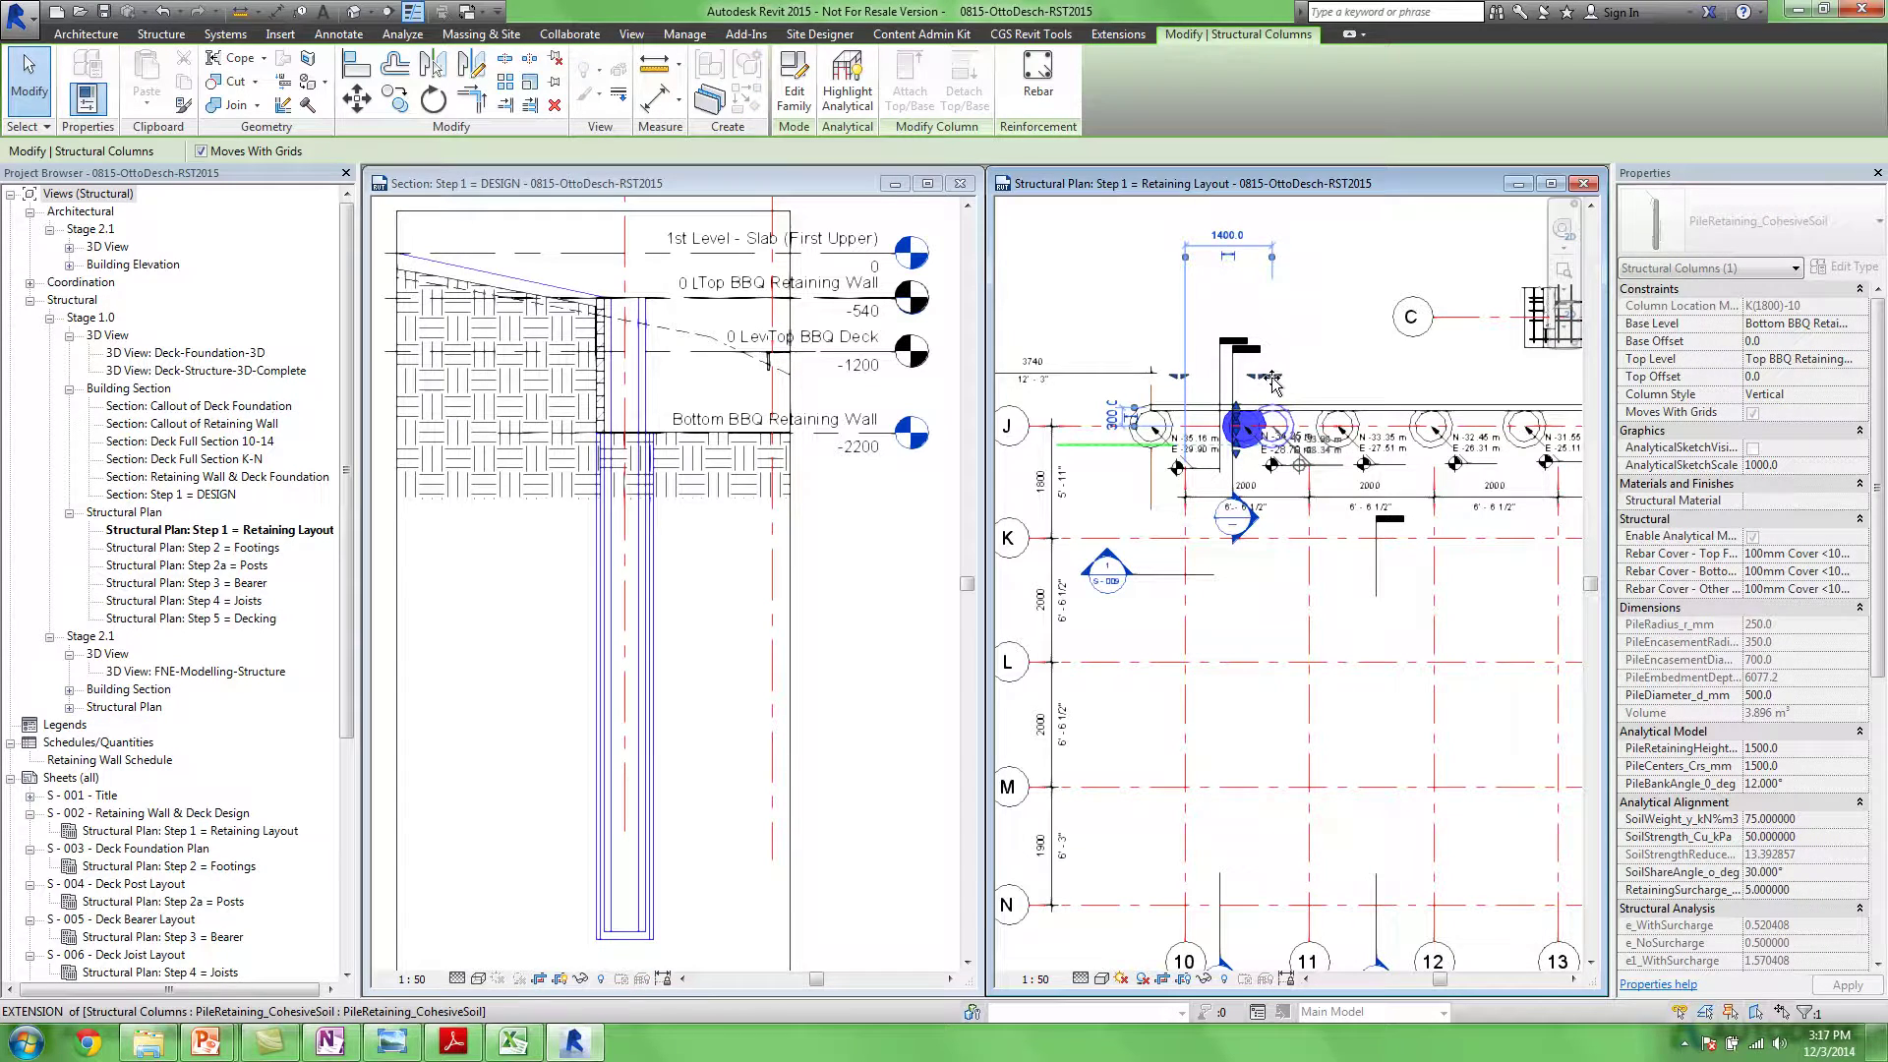
click(1247, 455)
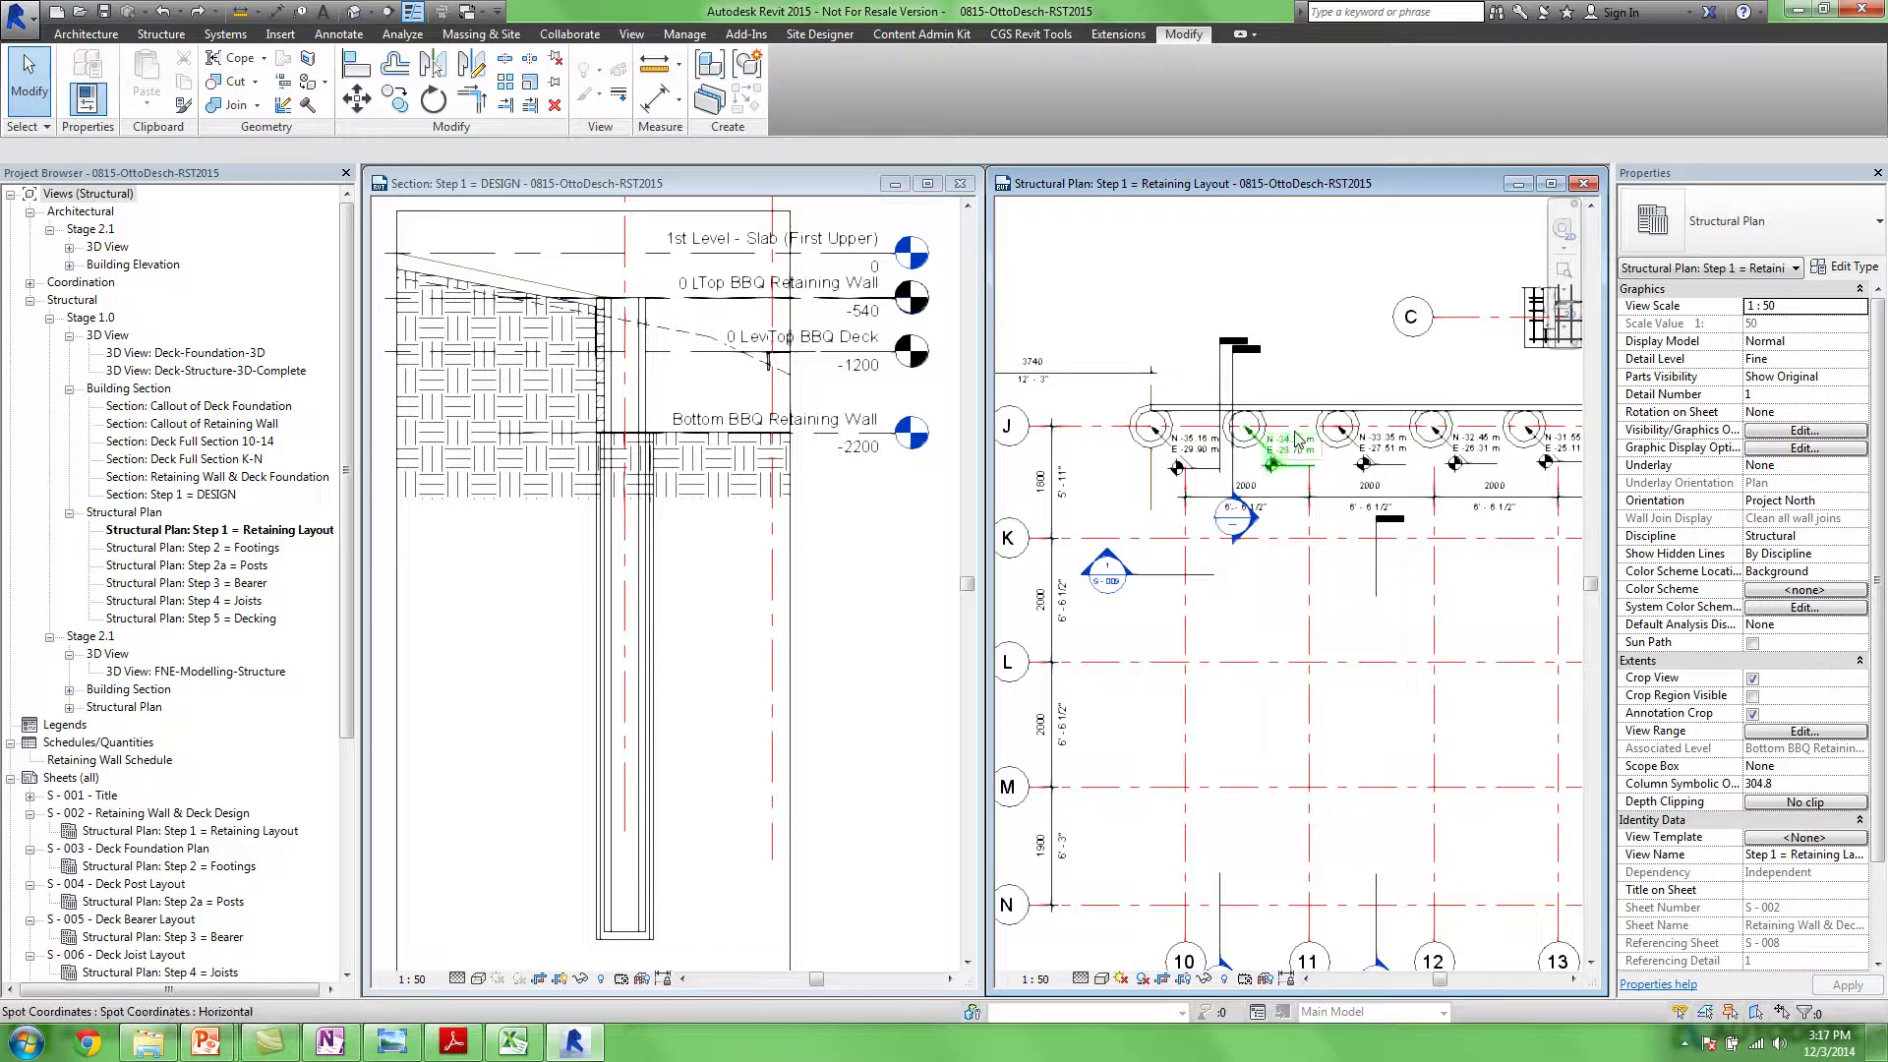
Open the third pile's PileRetaining_CohesiveSoil family for editing and show its Lower Ref. Level floor plan
click(1335, 429)
click(794, 79)
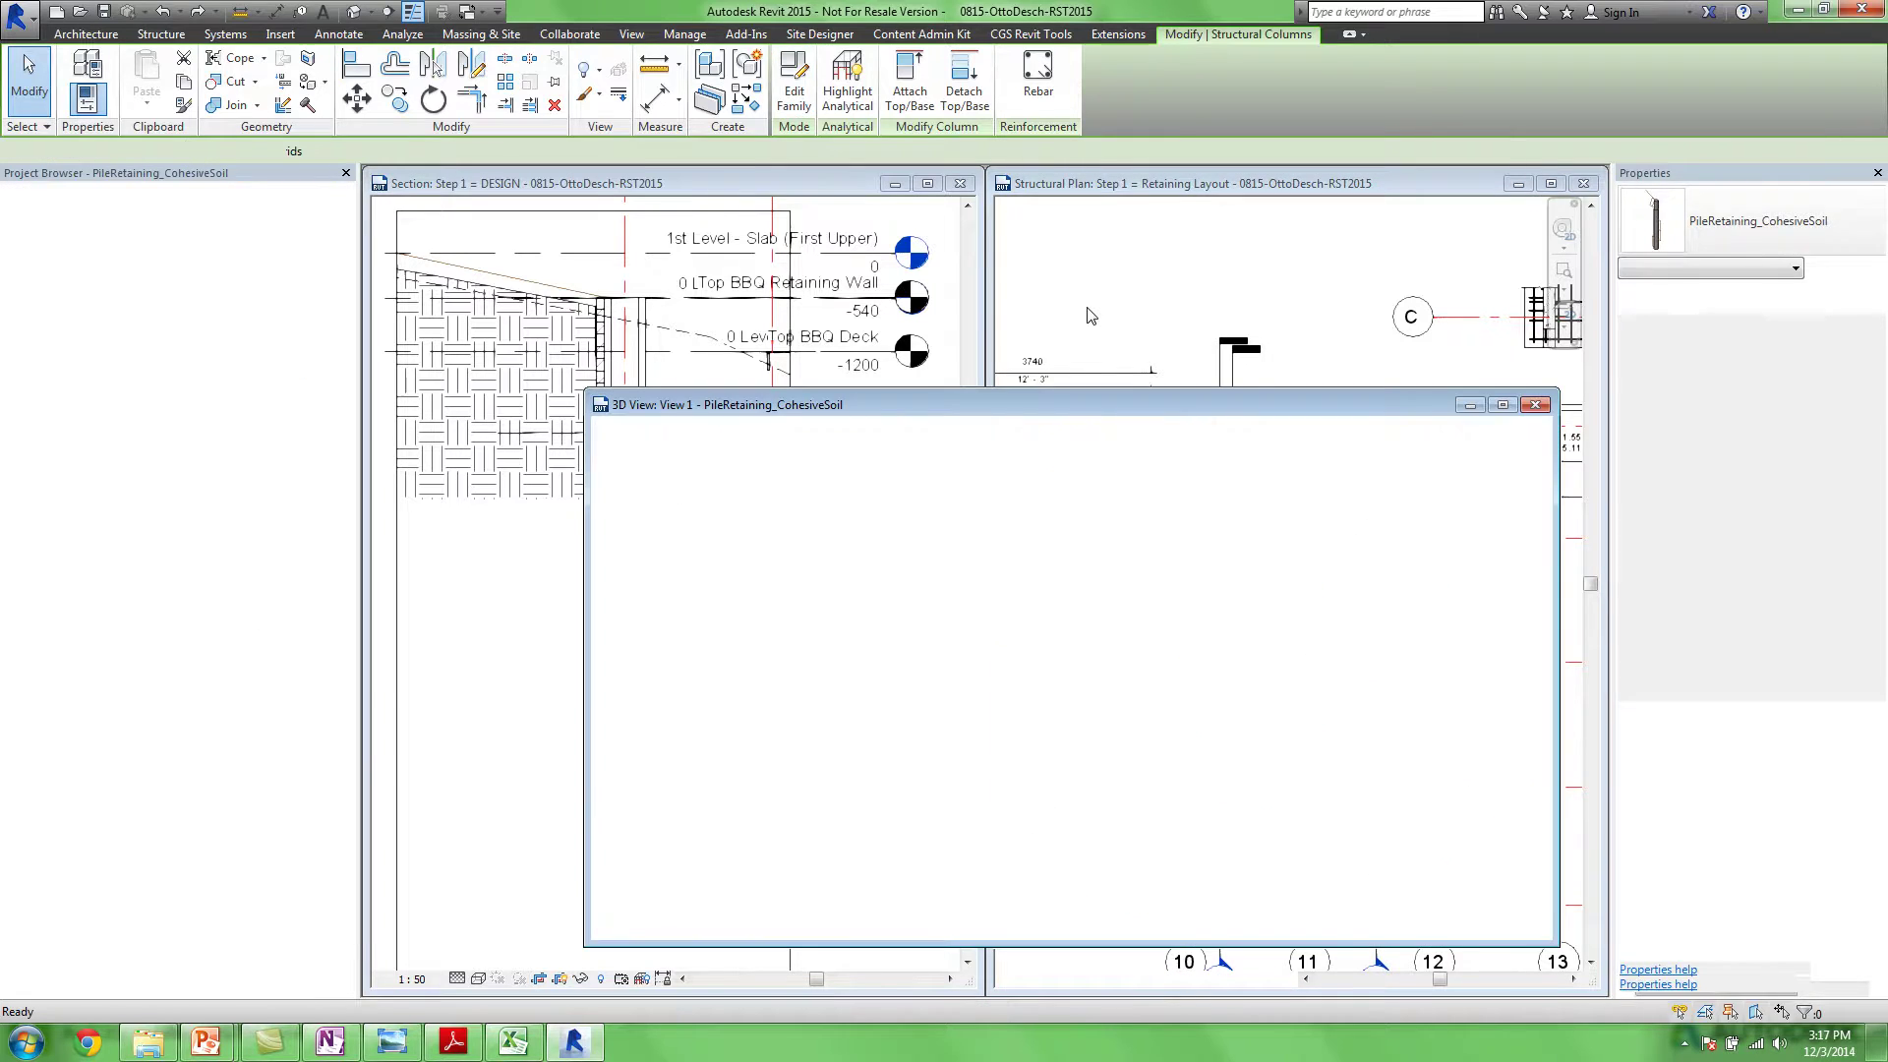
double_click(111, 230)
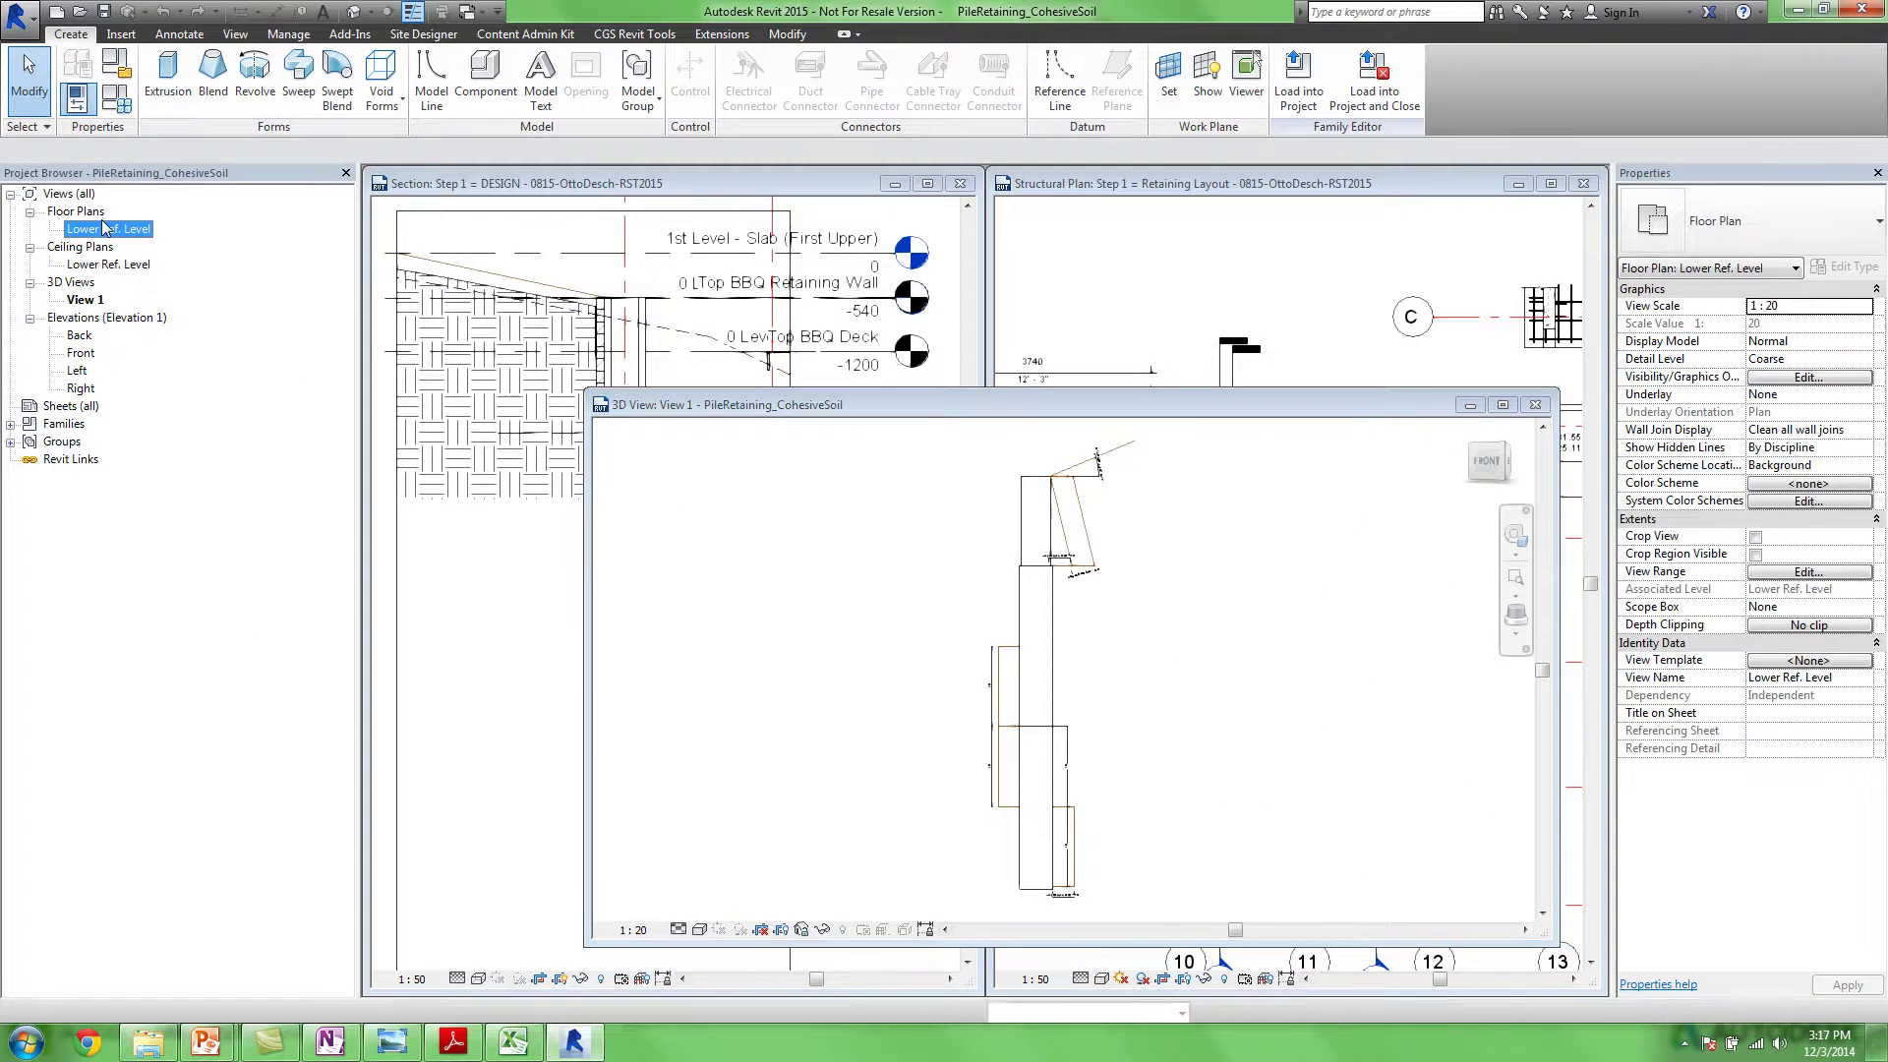
scroll(1202, 725, up, 2)
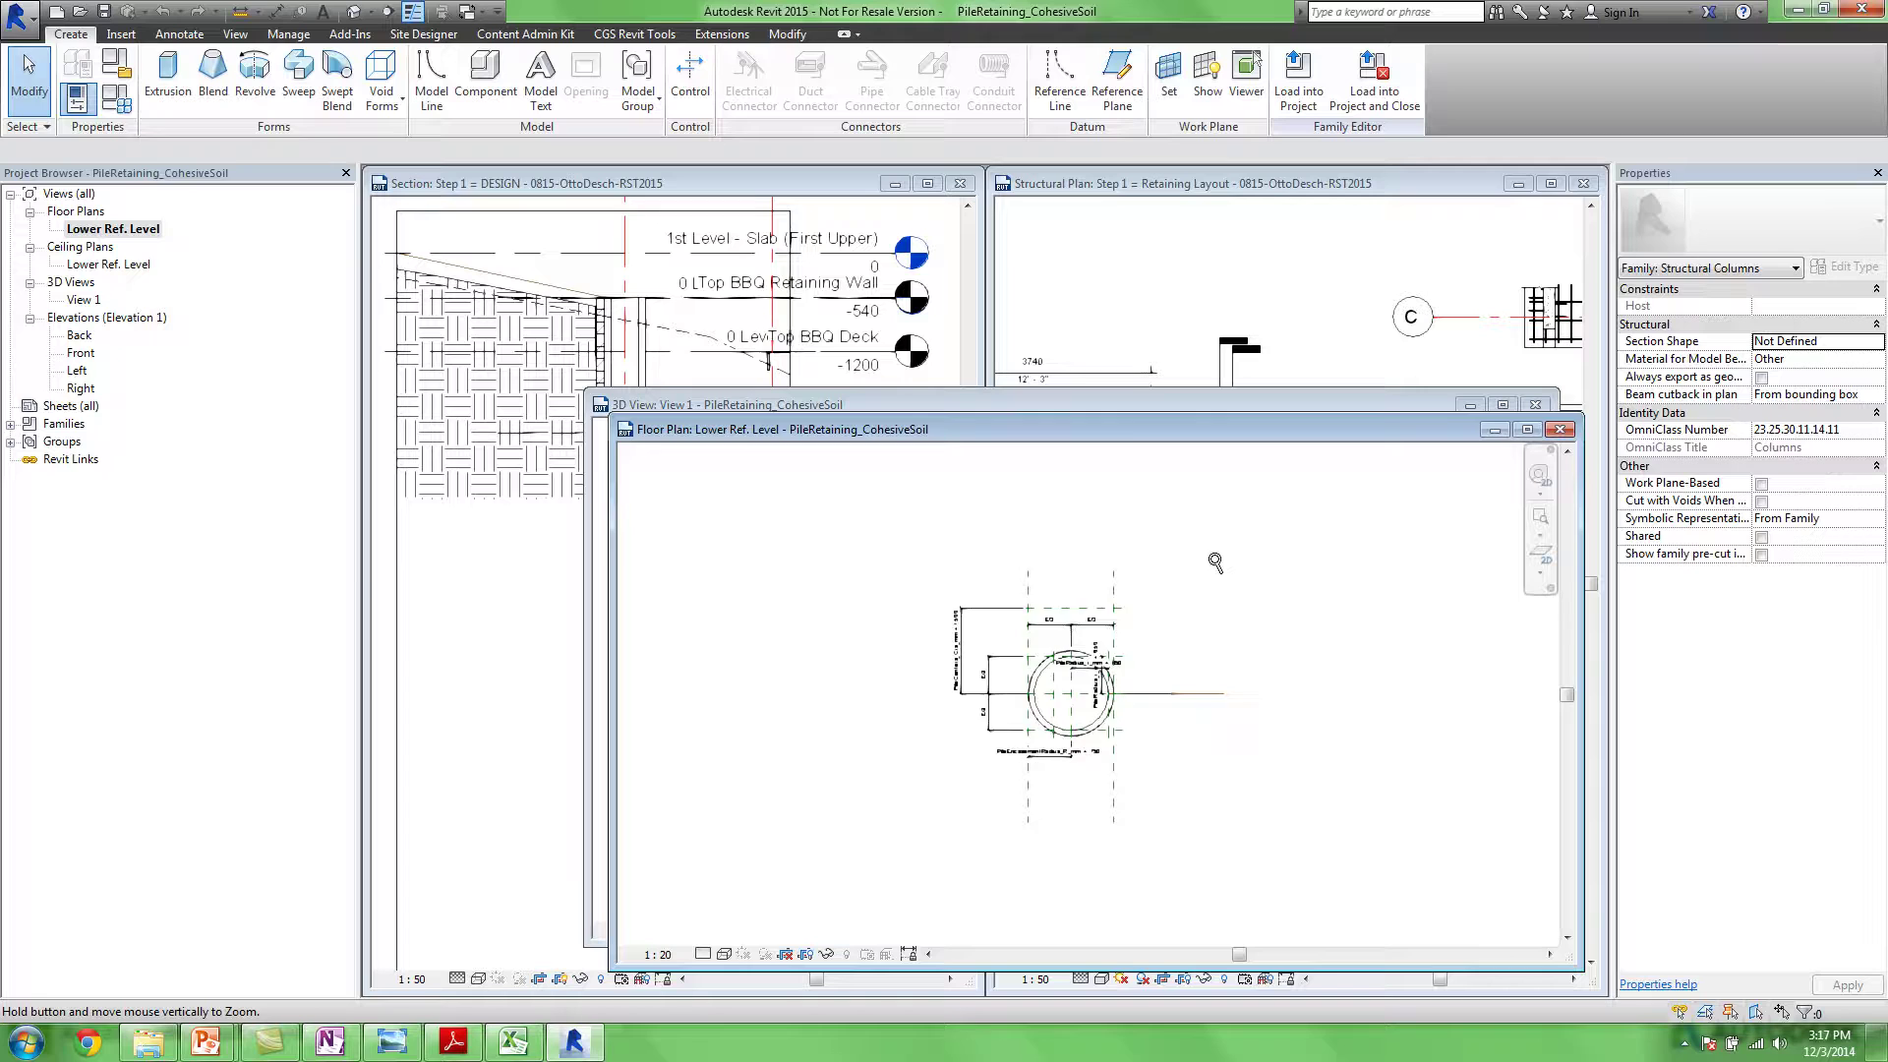
middle_drag(1236, 645, 1245, 654)
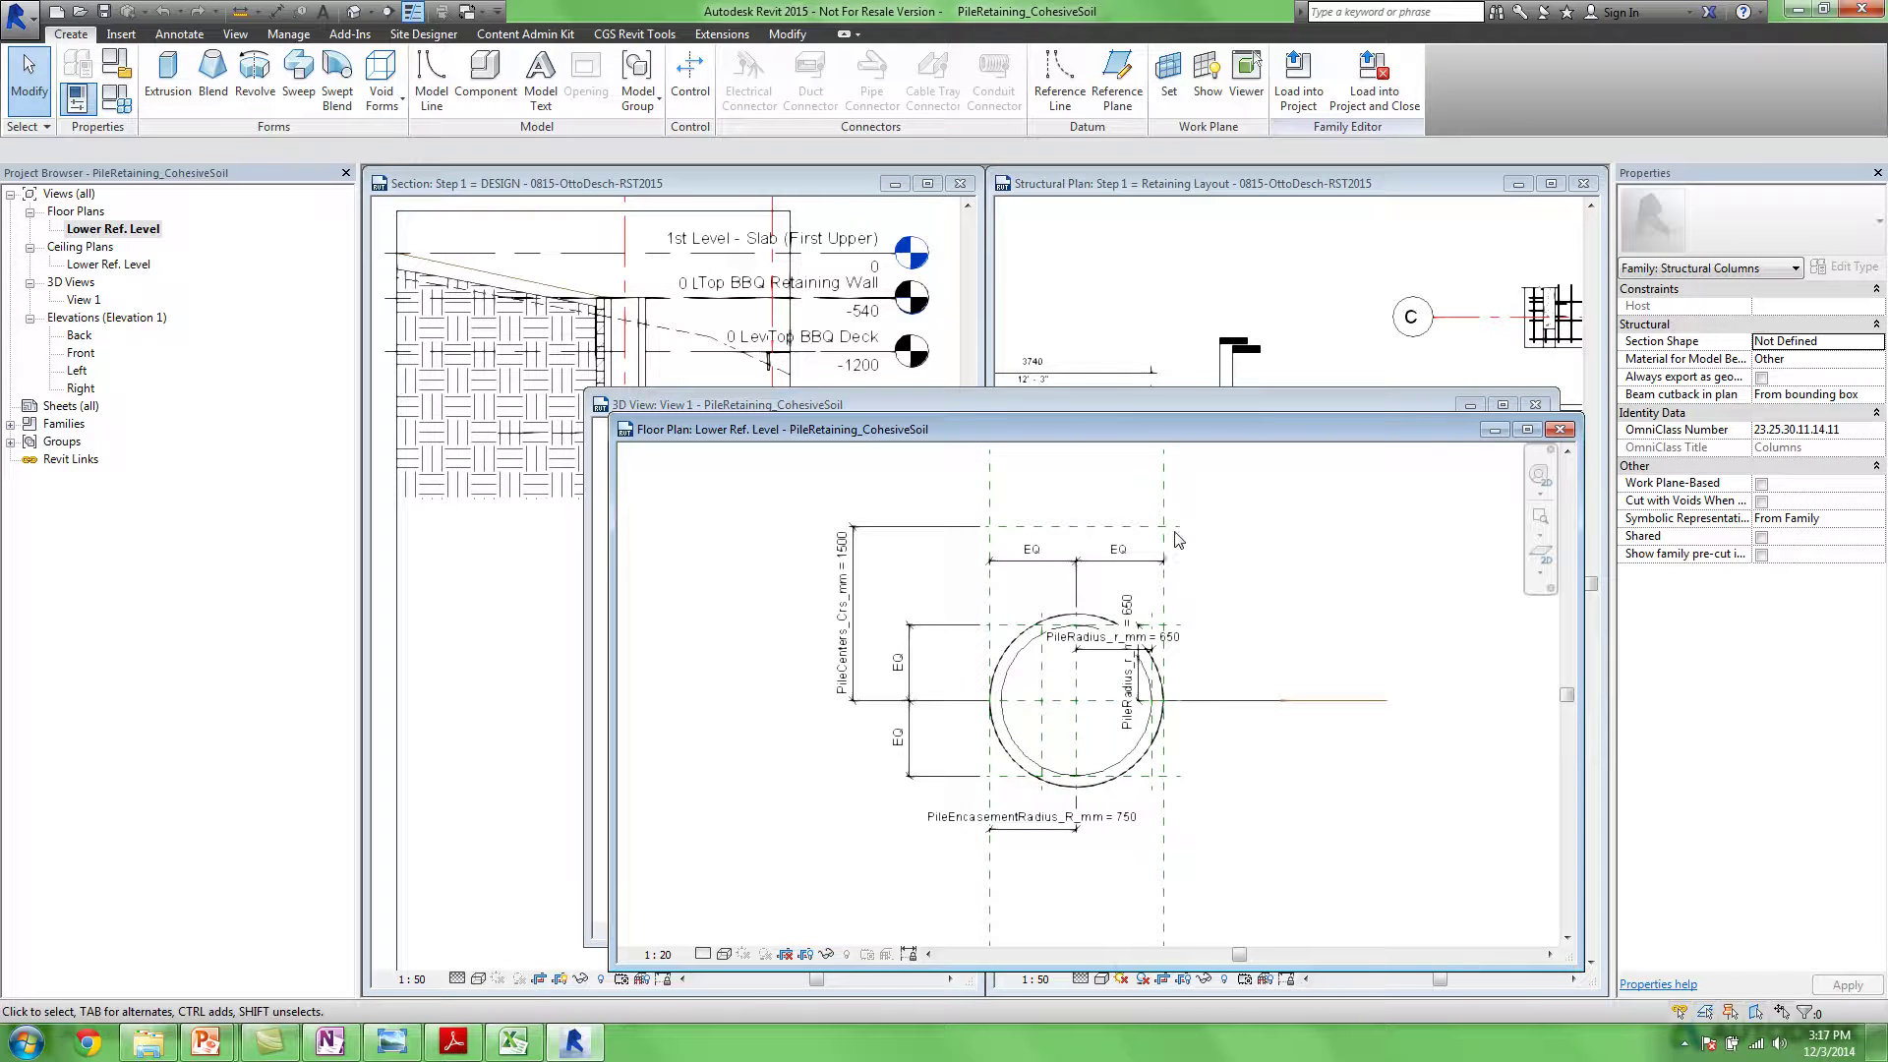
Inspect the PileCenters_Crs_mm dimension and move the PilesCenters reference plane outward so the spacing becomes 1560 mm
click(863, 598)
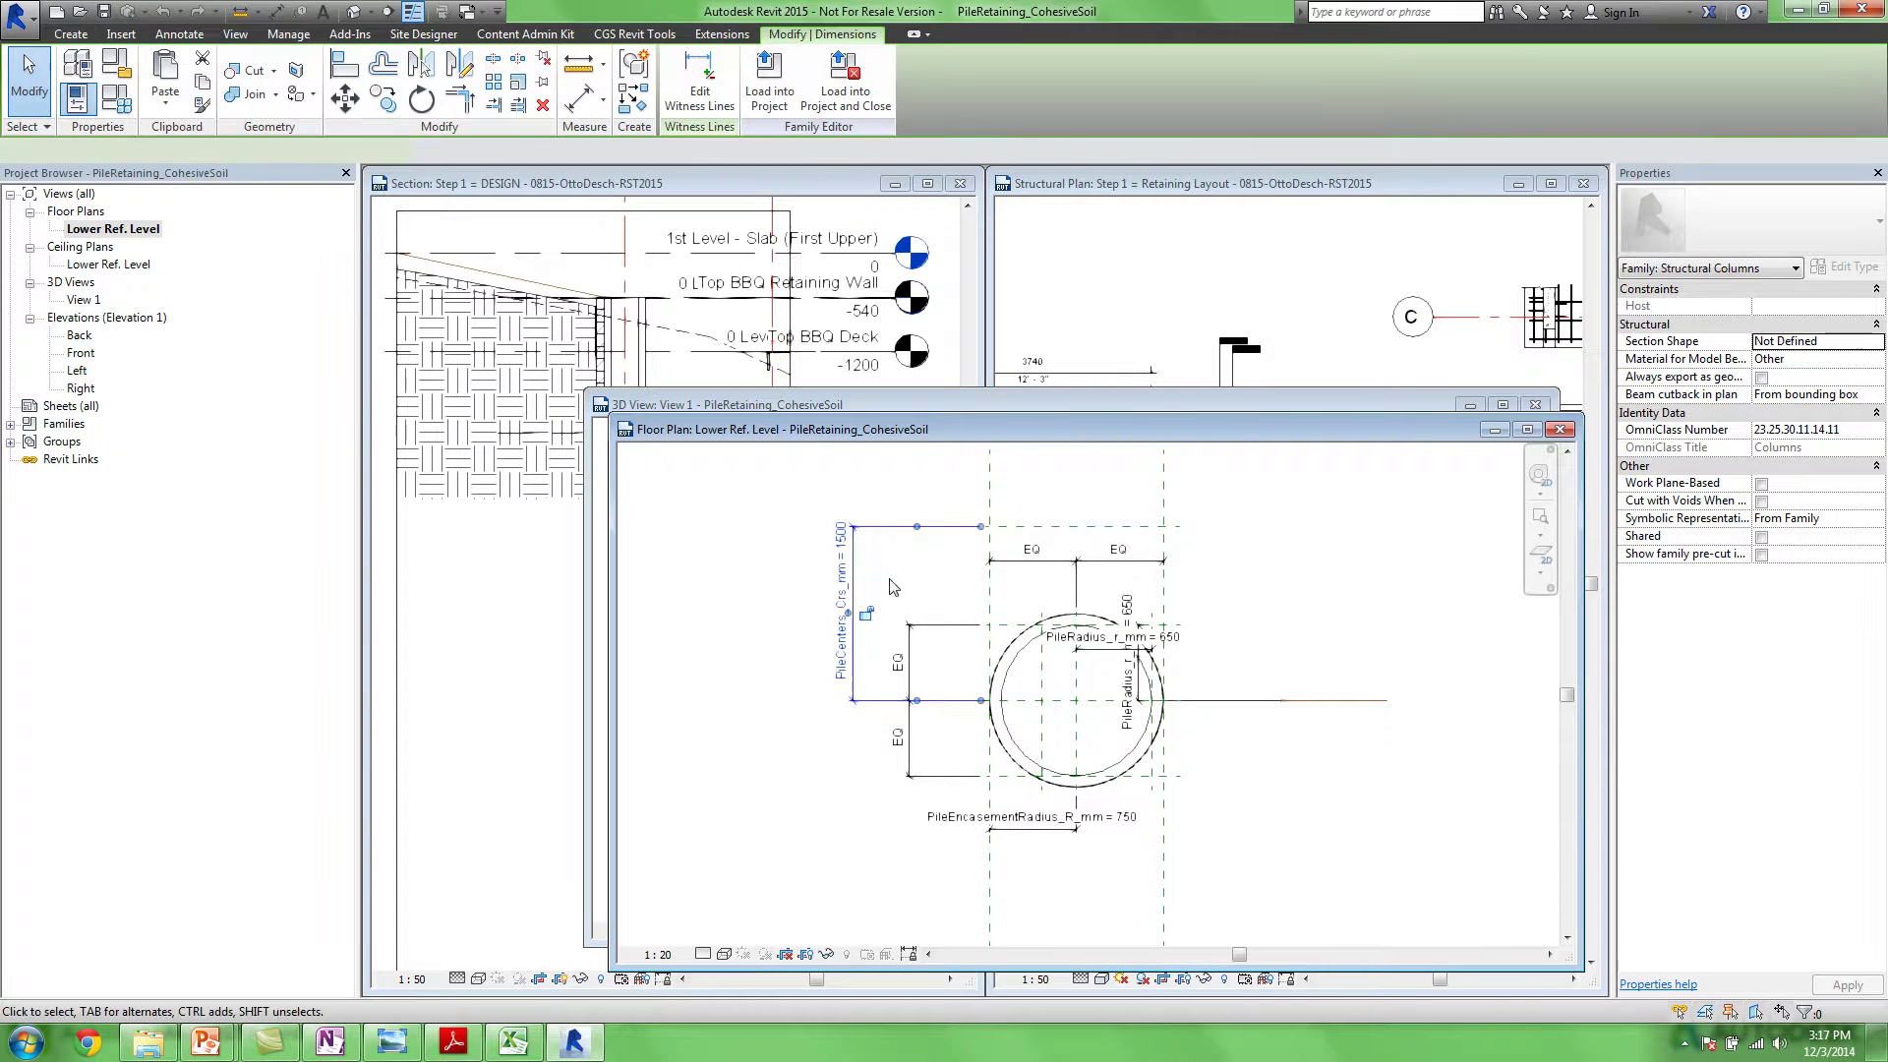
click(1131, 484)
click(1117, 527)
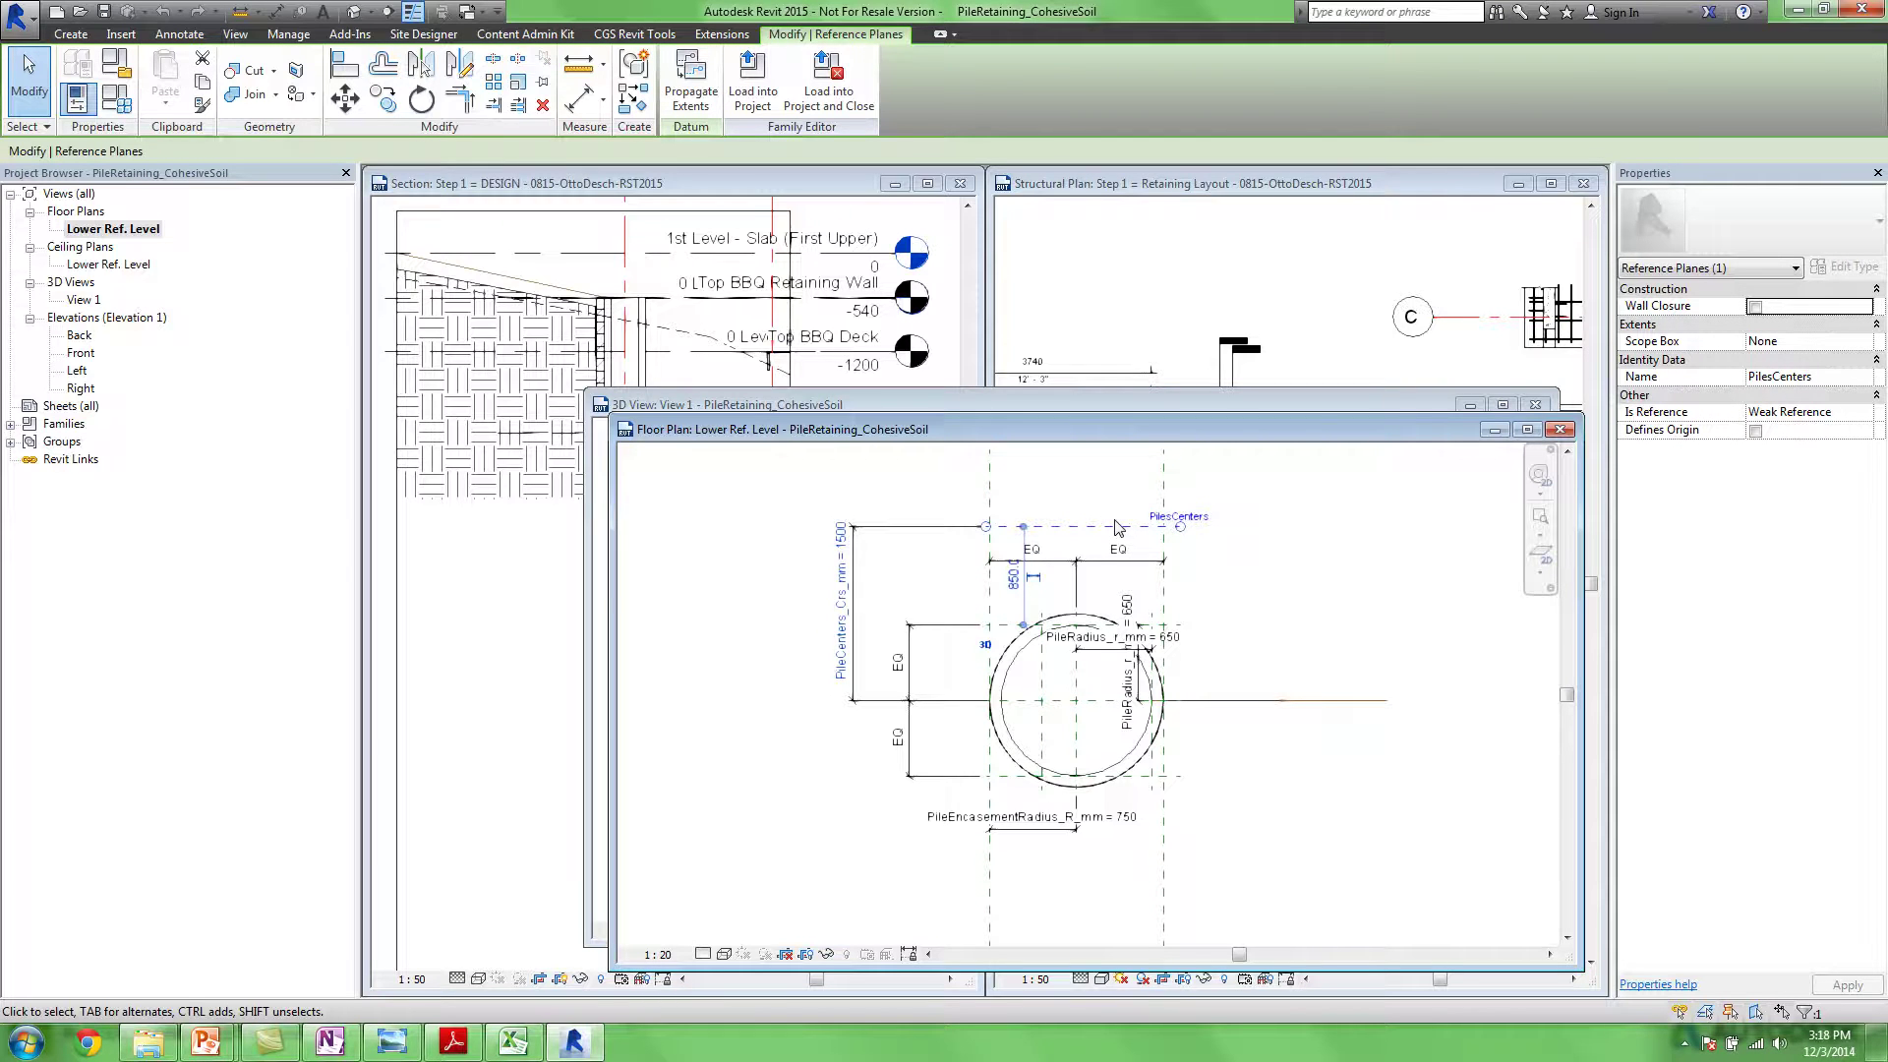
mouse_move(1065, 527)
mouse_down()
mouse_move(1073, 479)
mouse_move(1071, 517)
mouse_up()
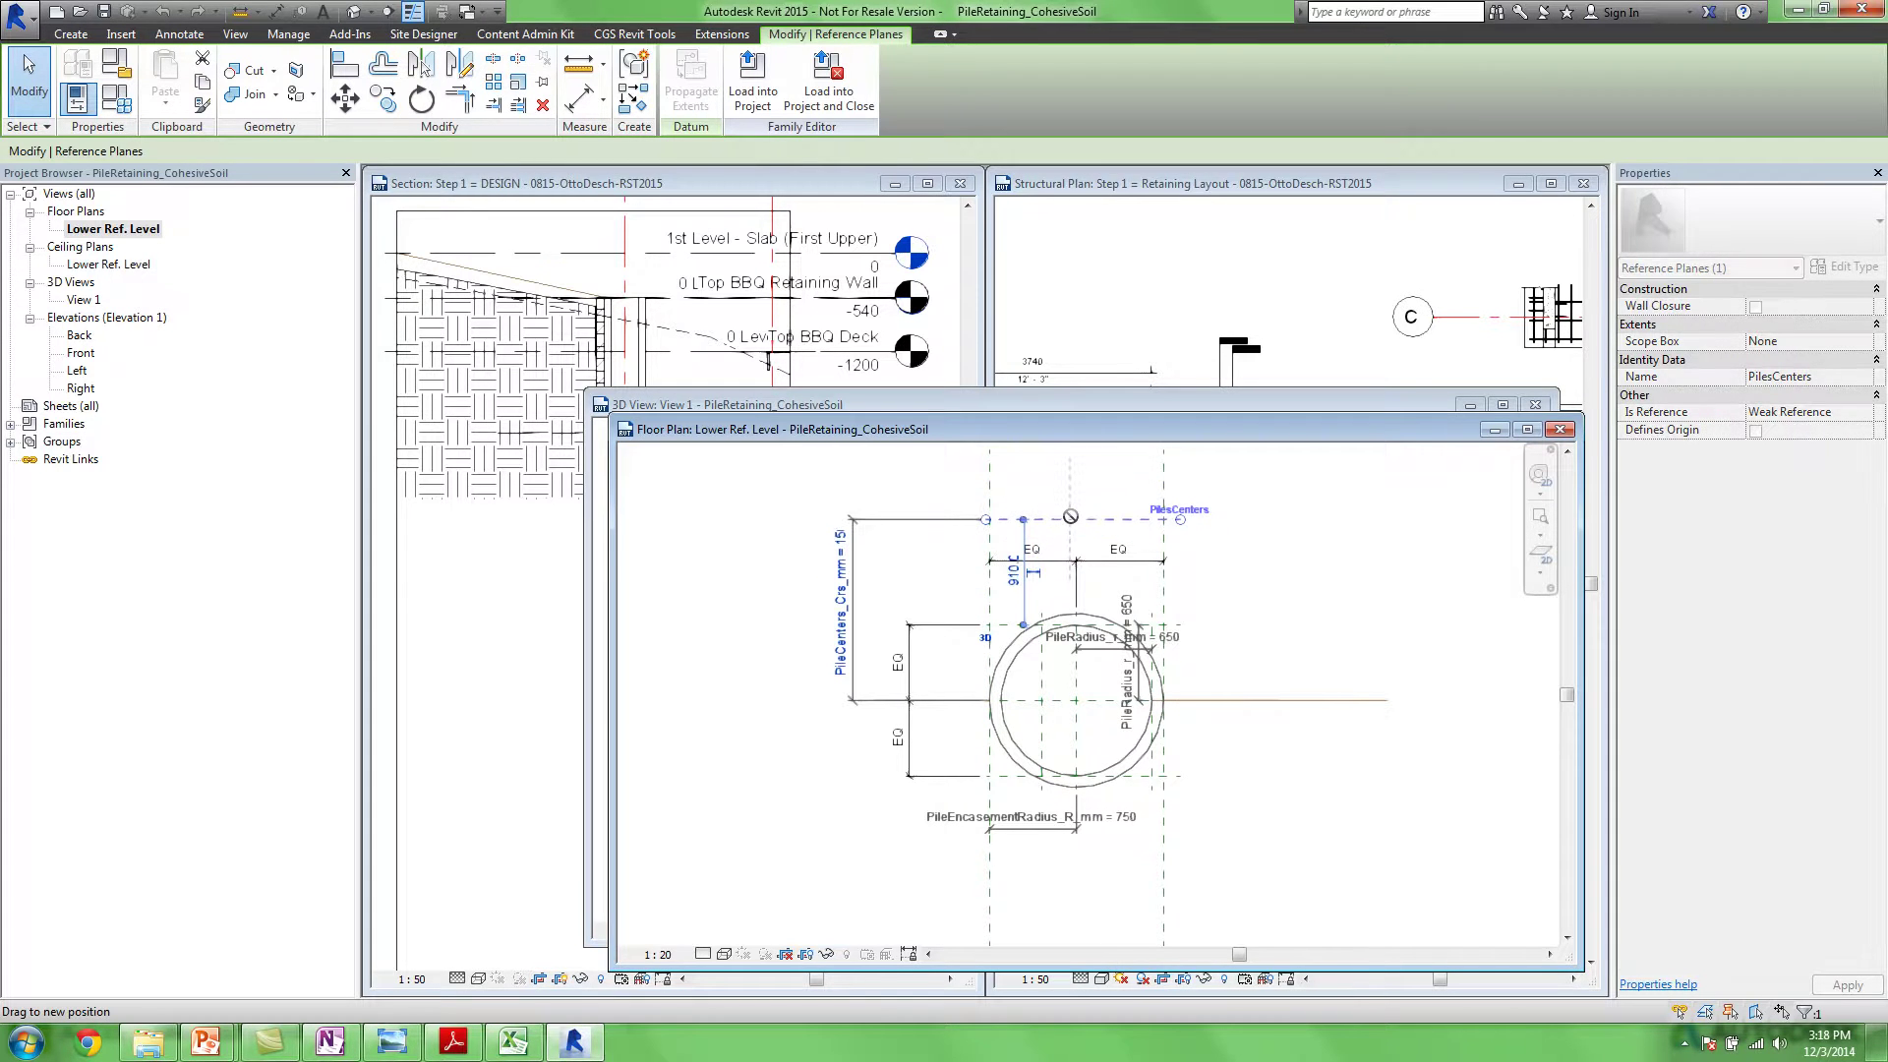
Review the PileCenters_Crs_mm parameter and the formulas in the Family Types list, and close the family without saving
click(120, 100)
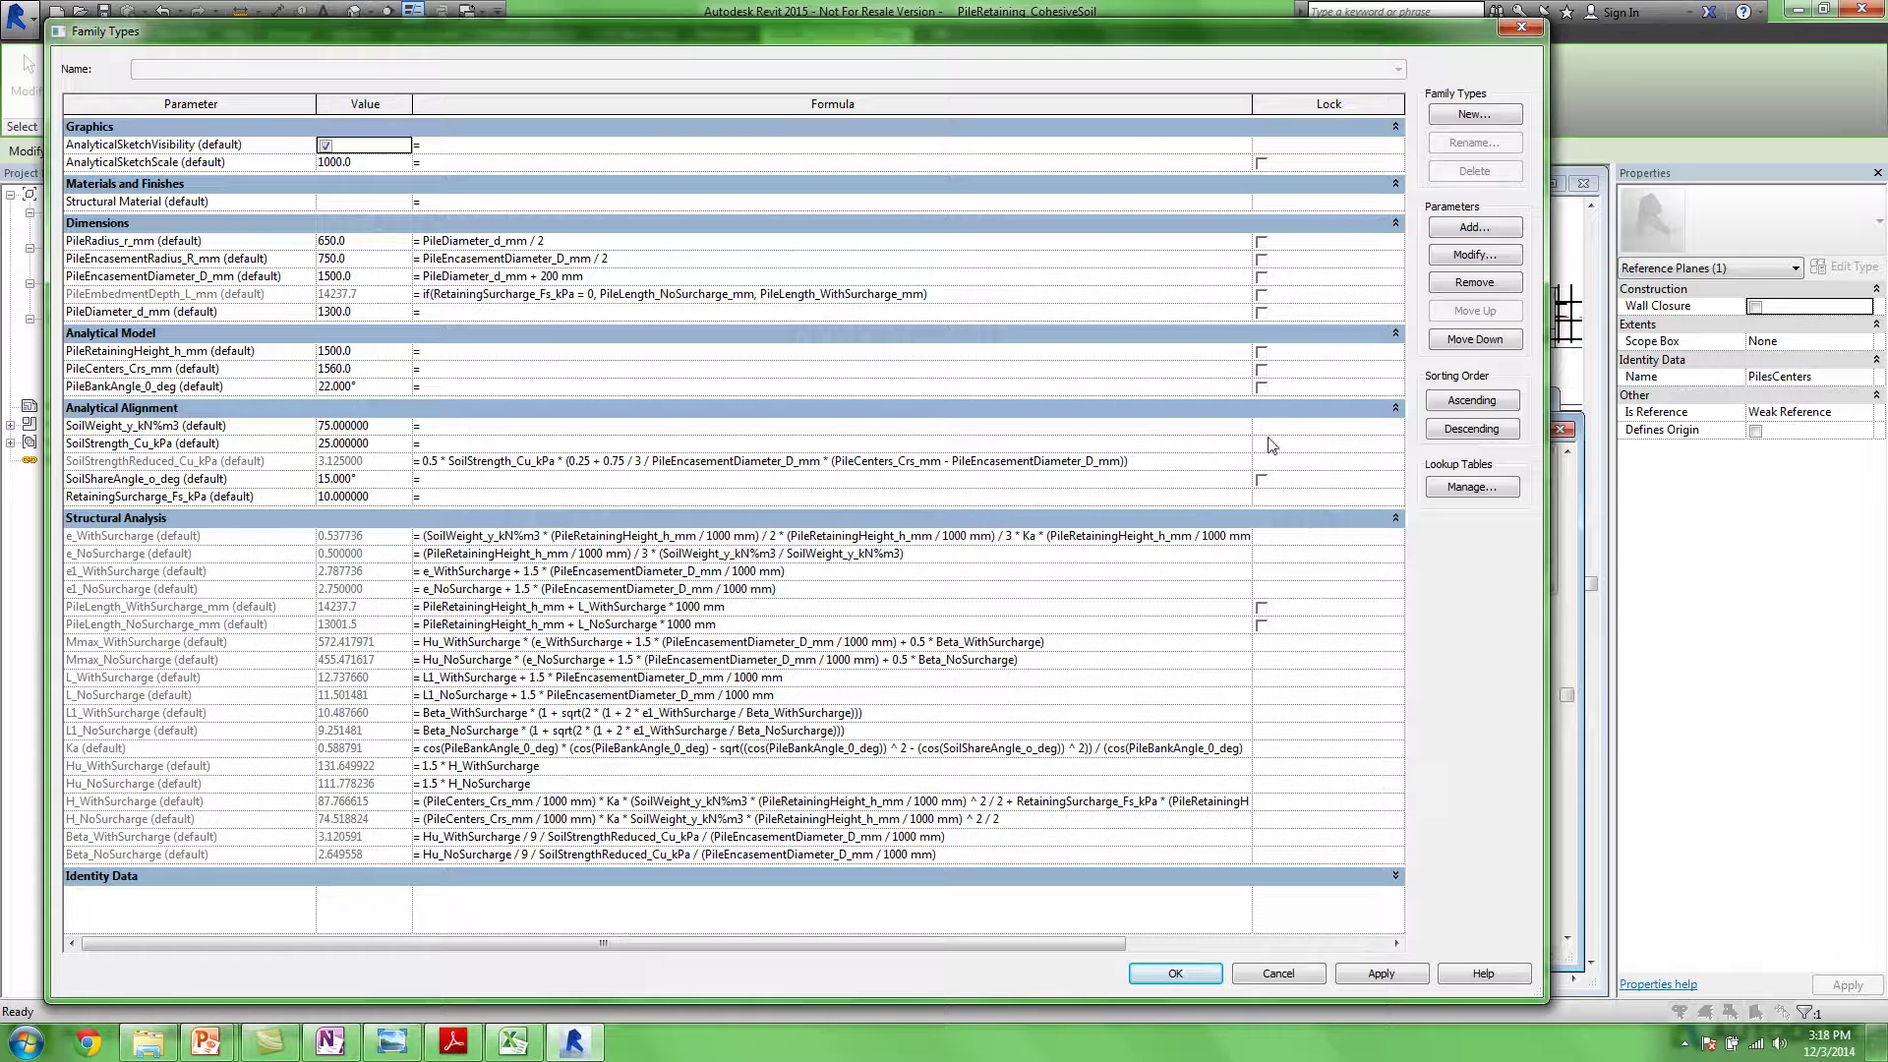
click(1521, 27)
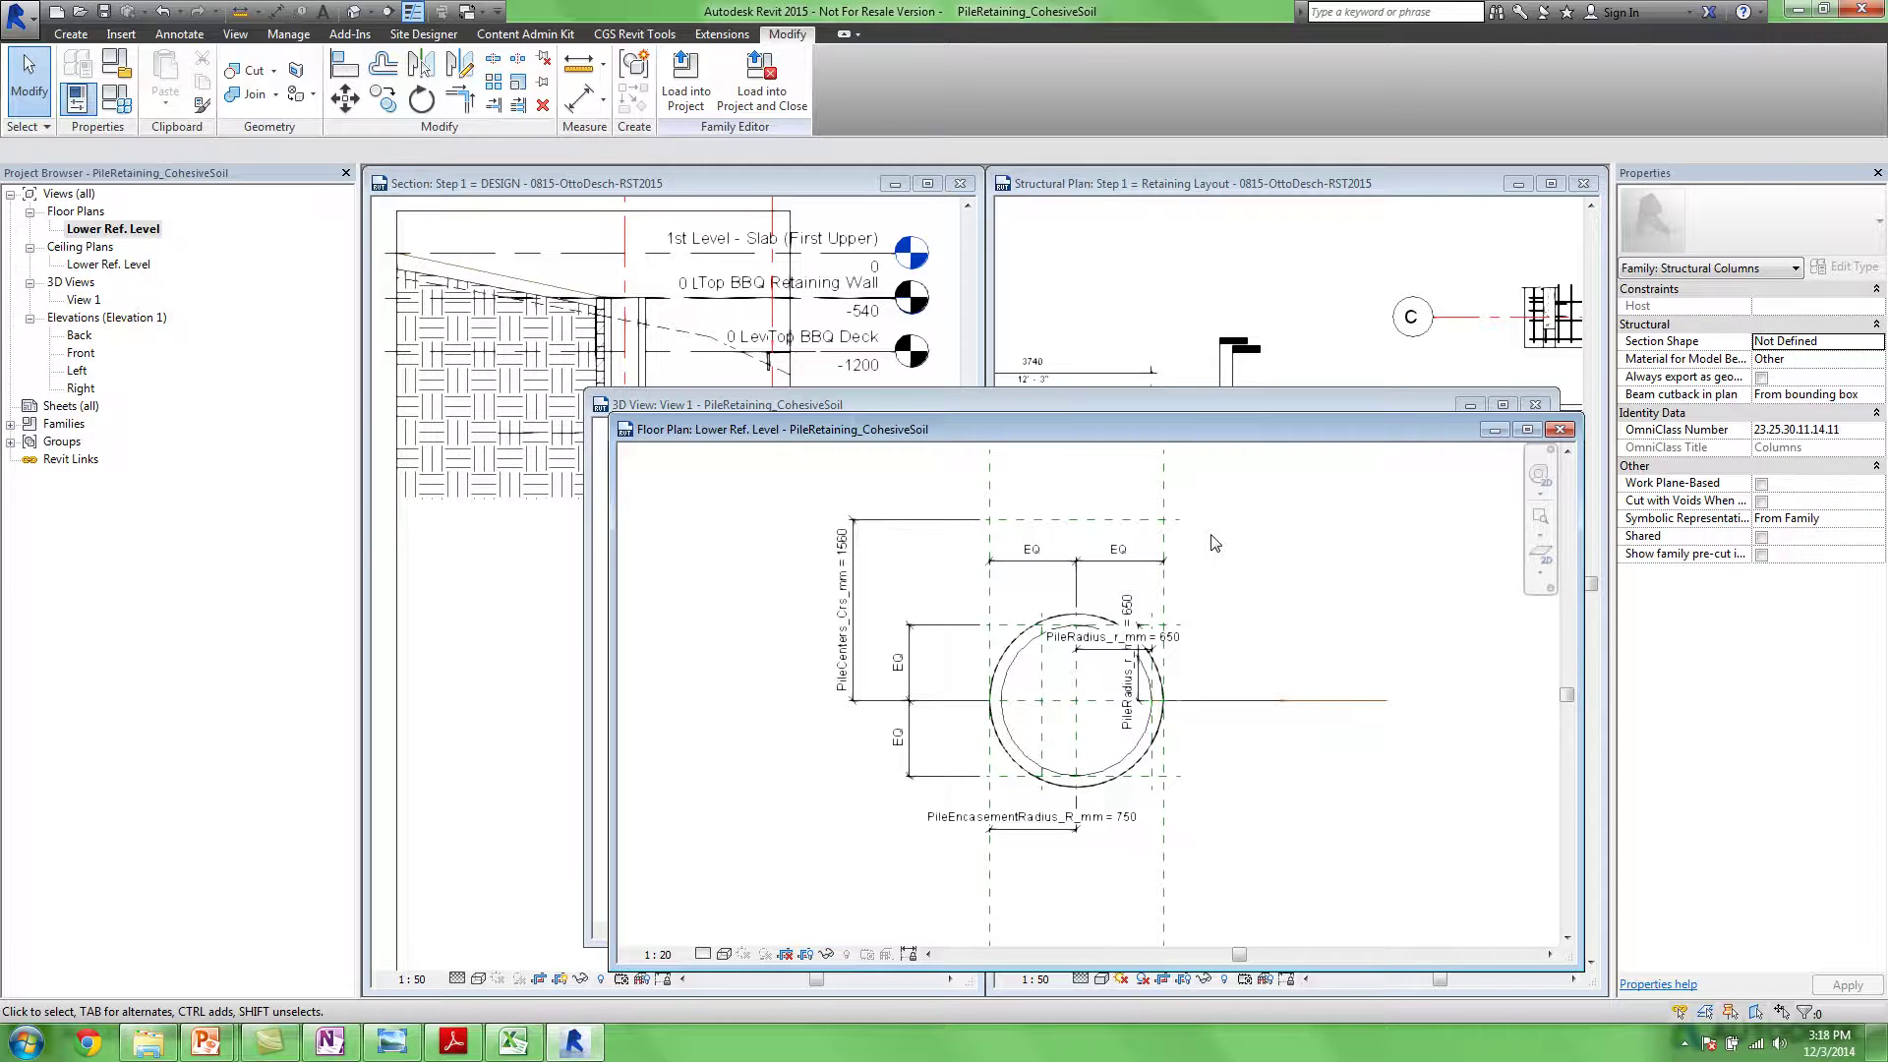
click(1561, 429)
click(1536, 404)
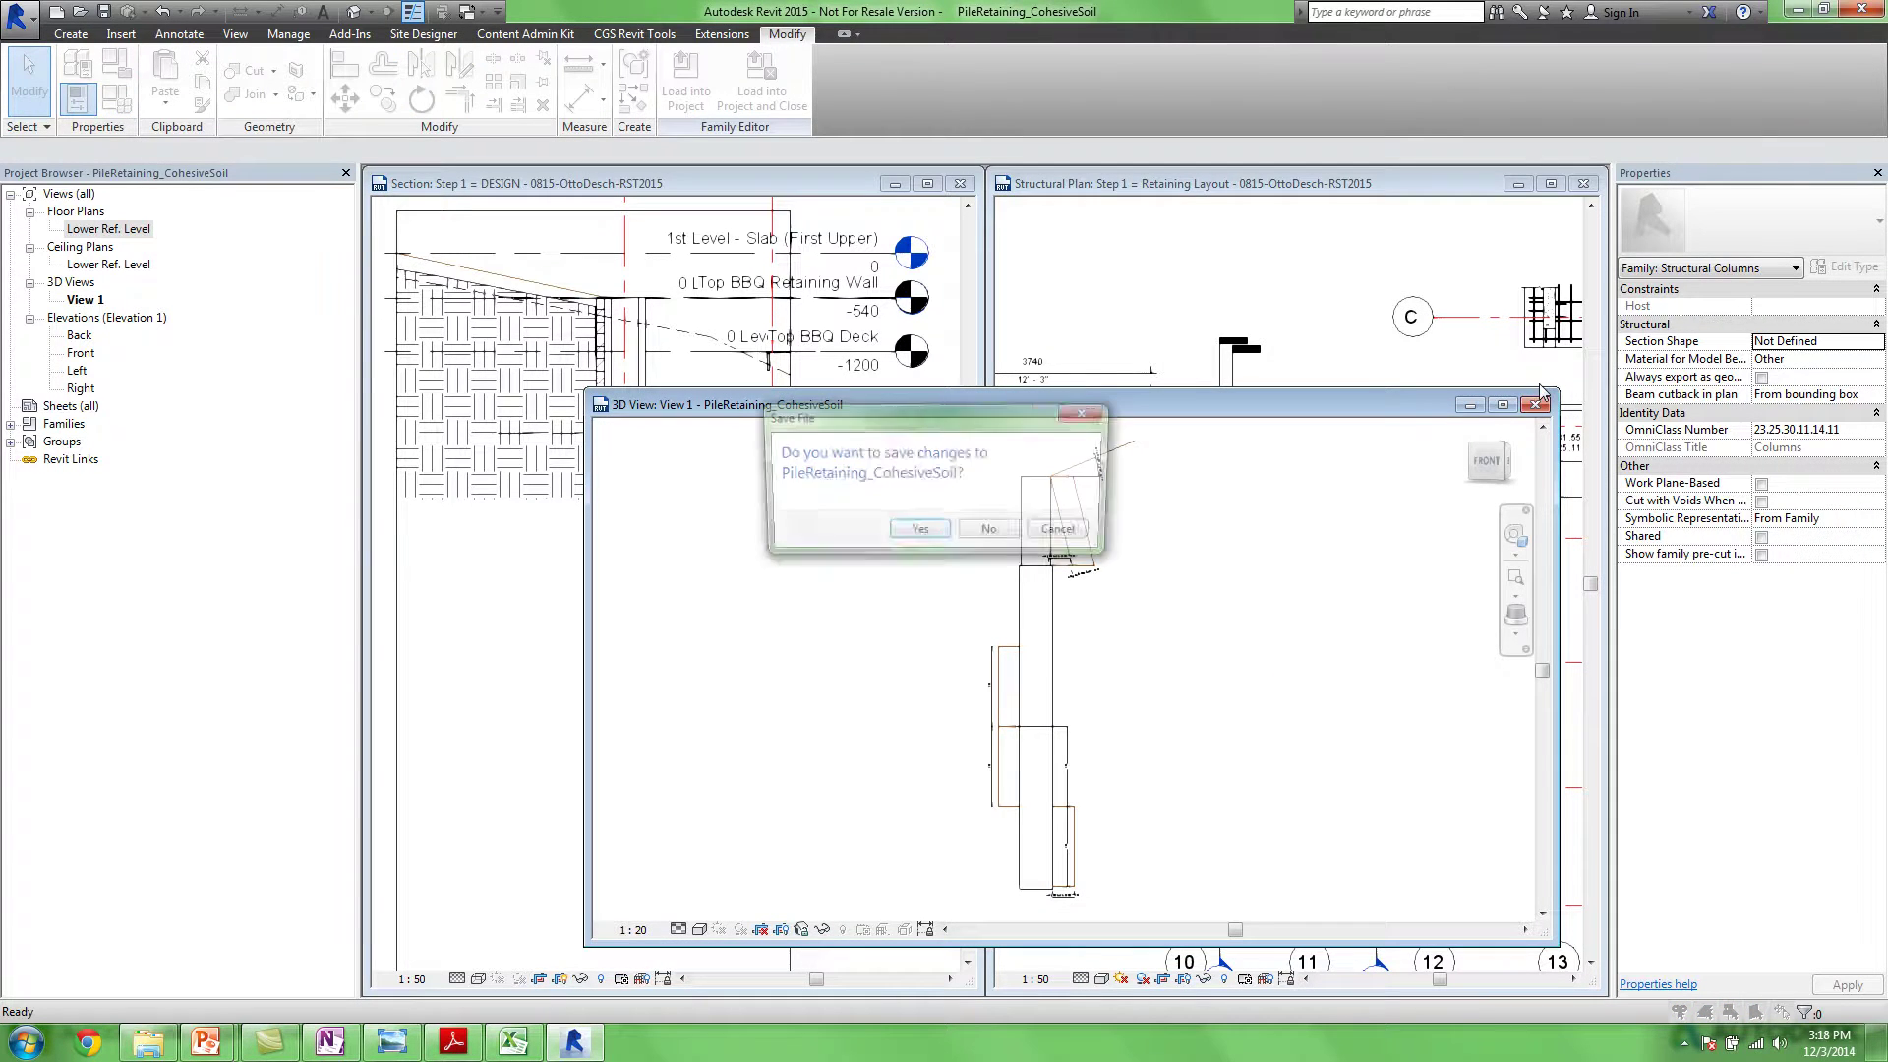
click(1019, 534)
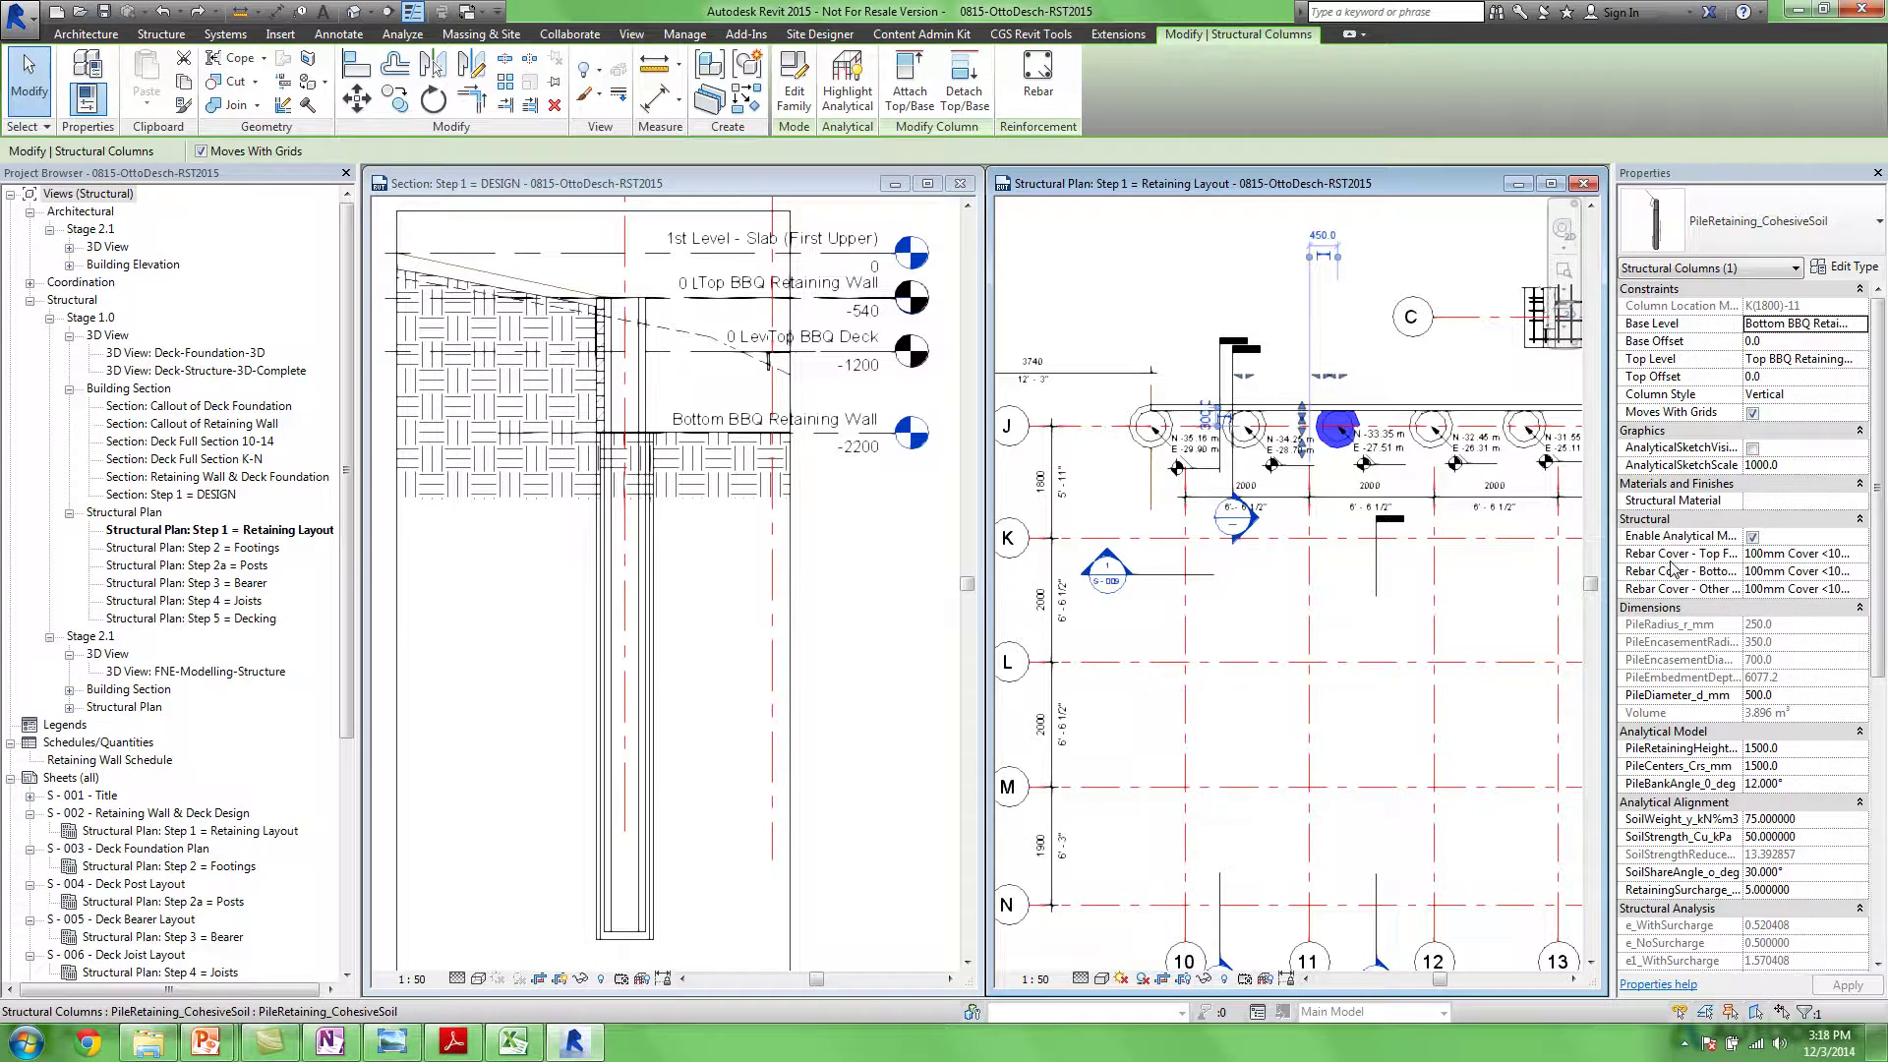
Deselect the piles and turn off Crop View for the Step 1 = Retaining Layout plan, accepting the removal of view breaks
click(1395, 390)
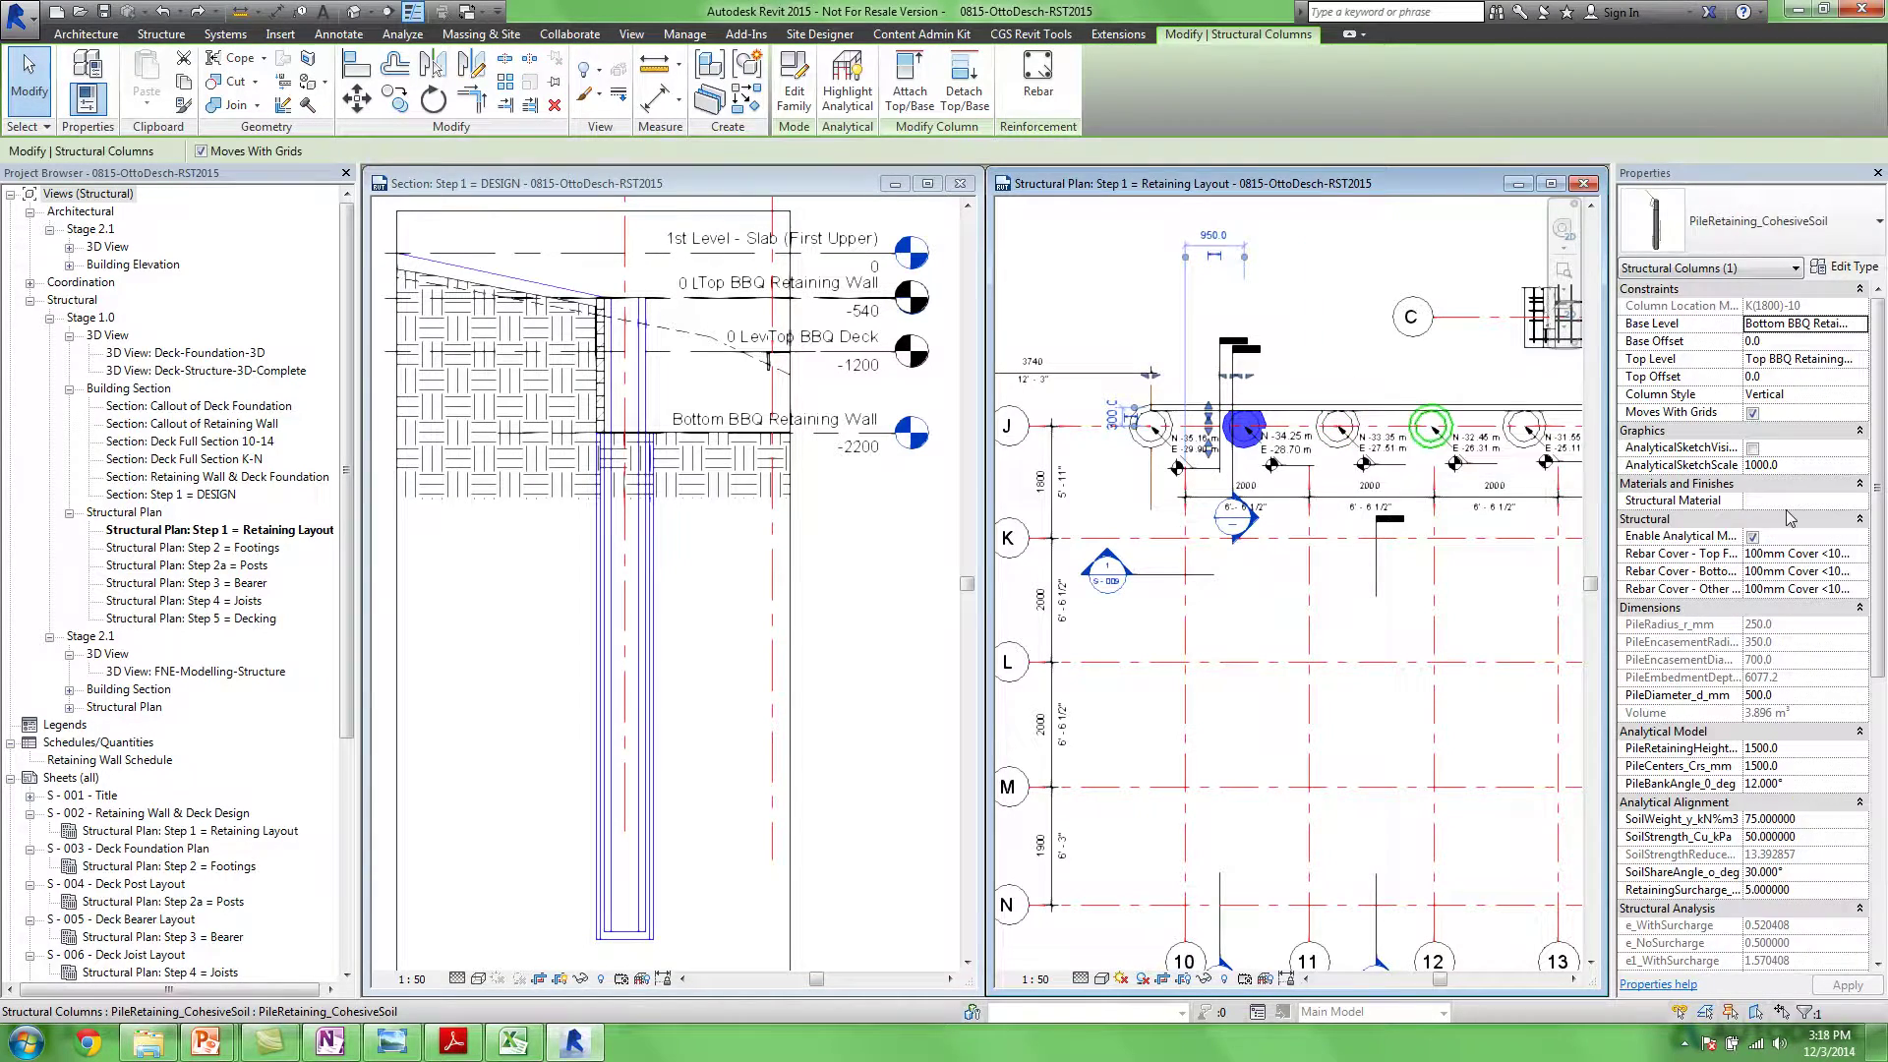
click(1462, 386)
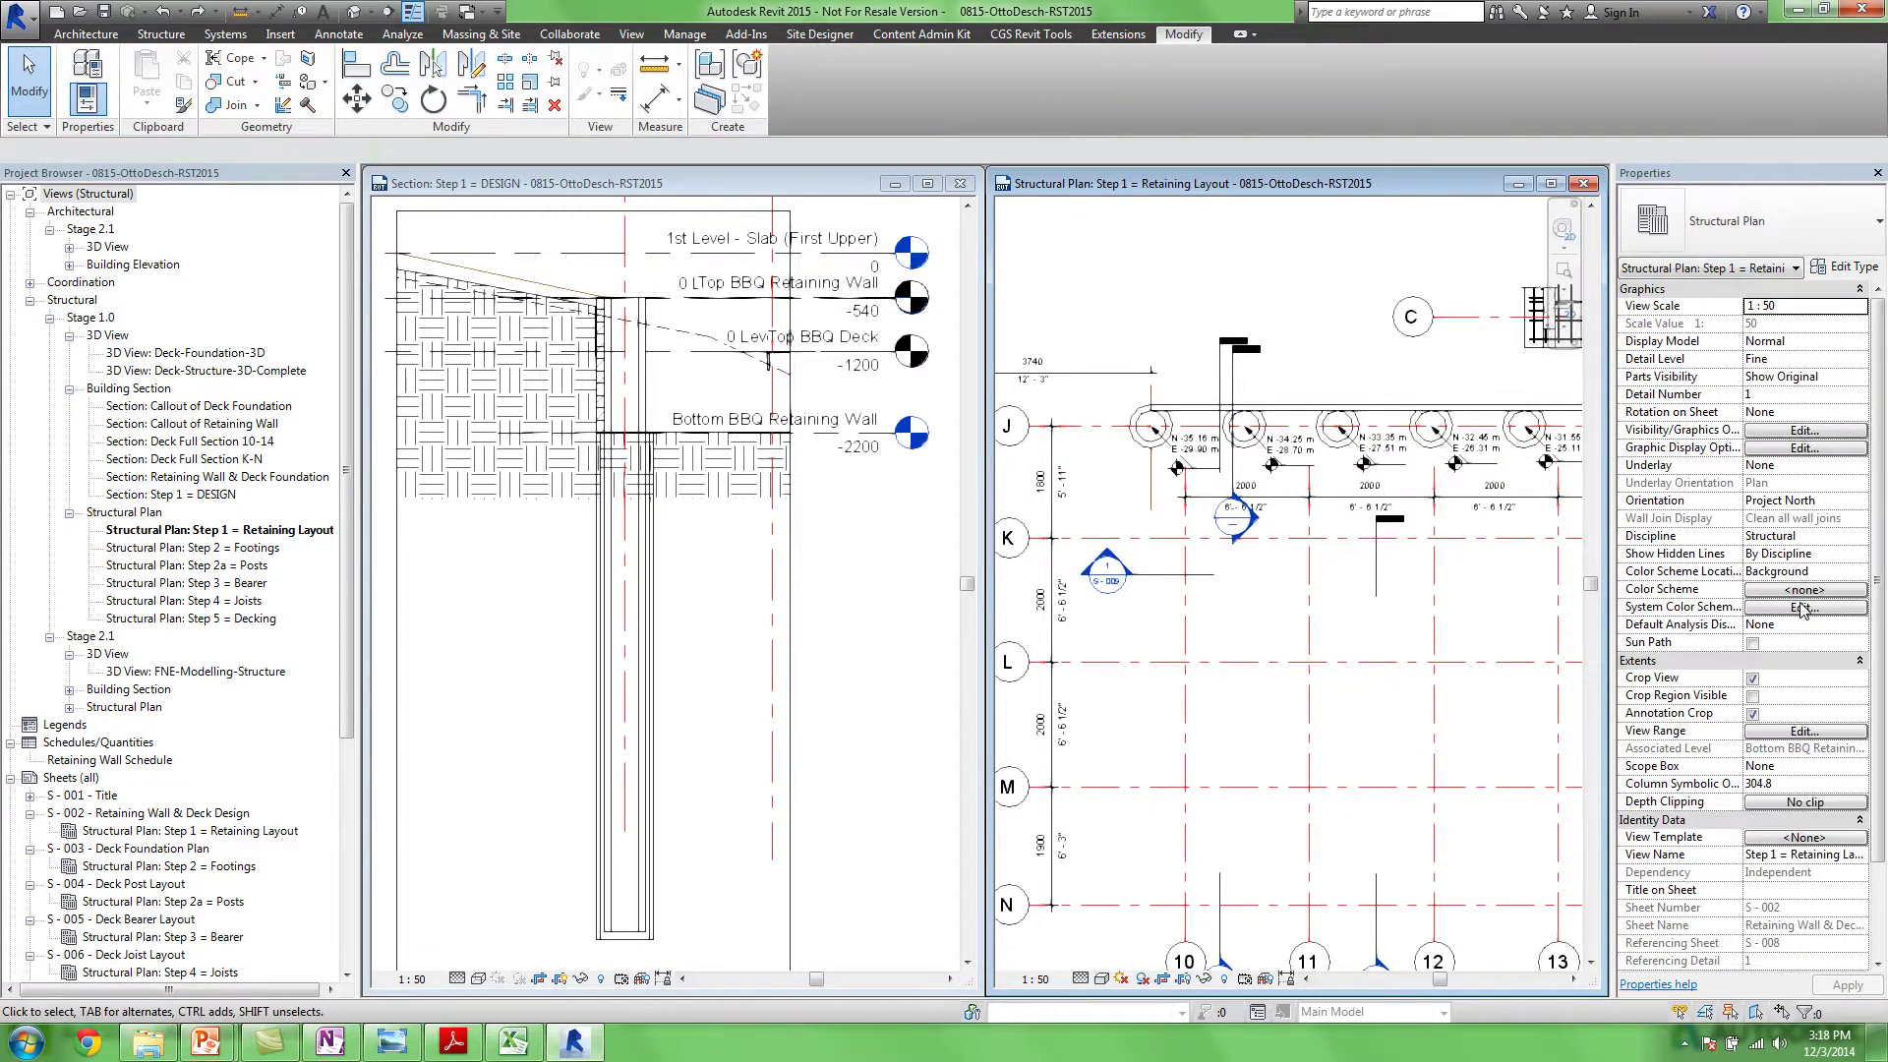
click(1753, 678)
click(1848, 985)
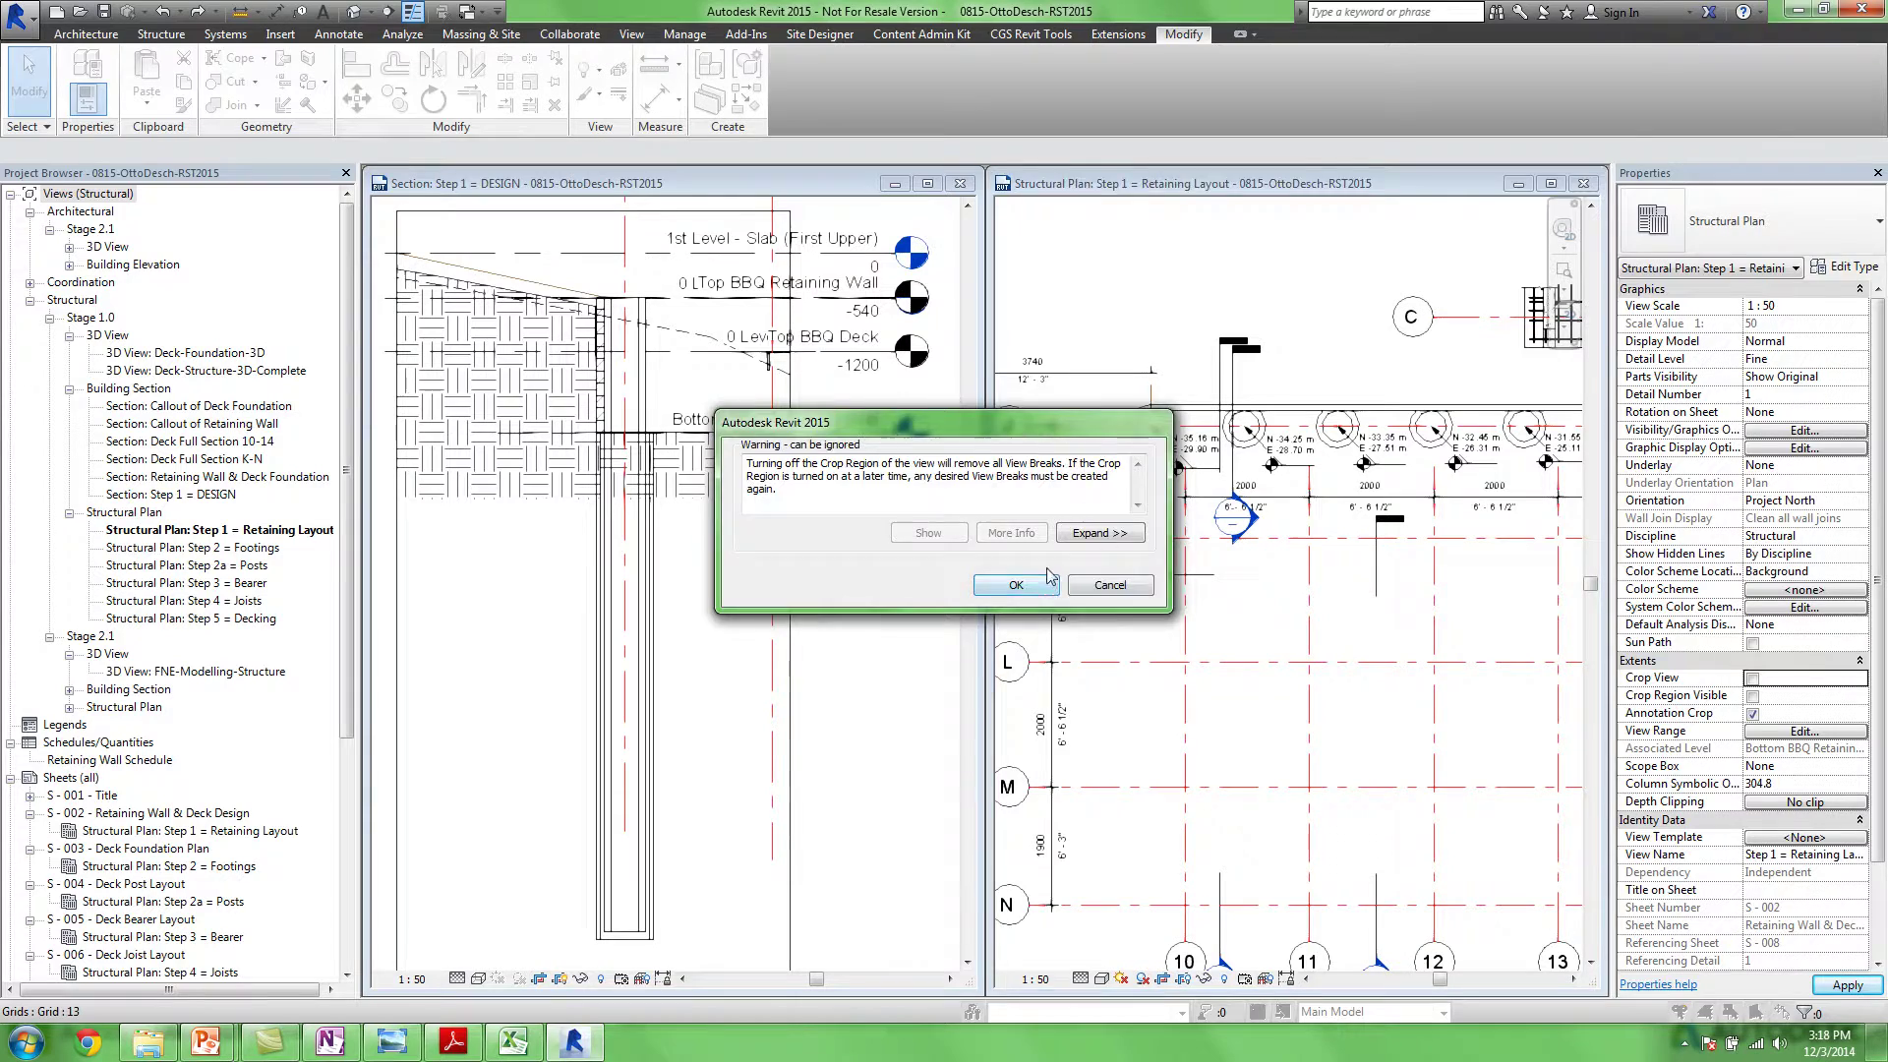
click(1016, 584)
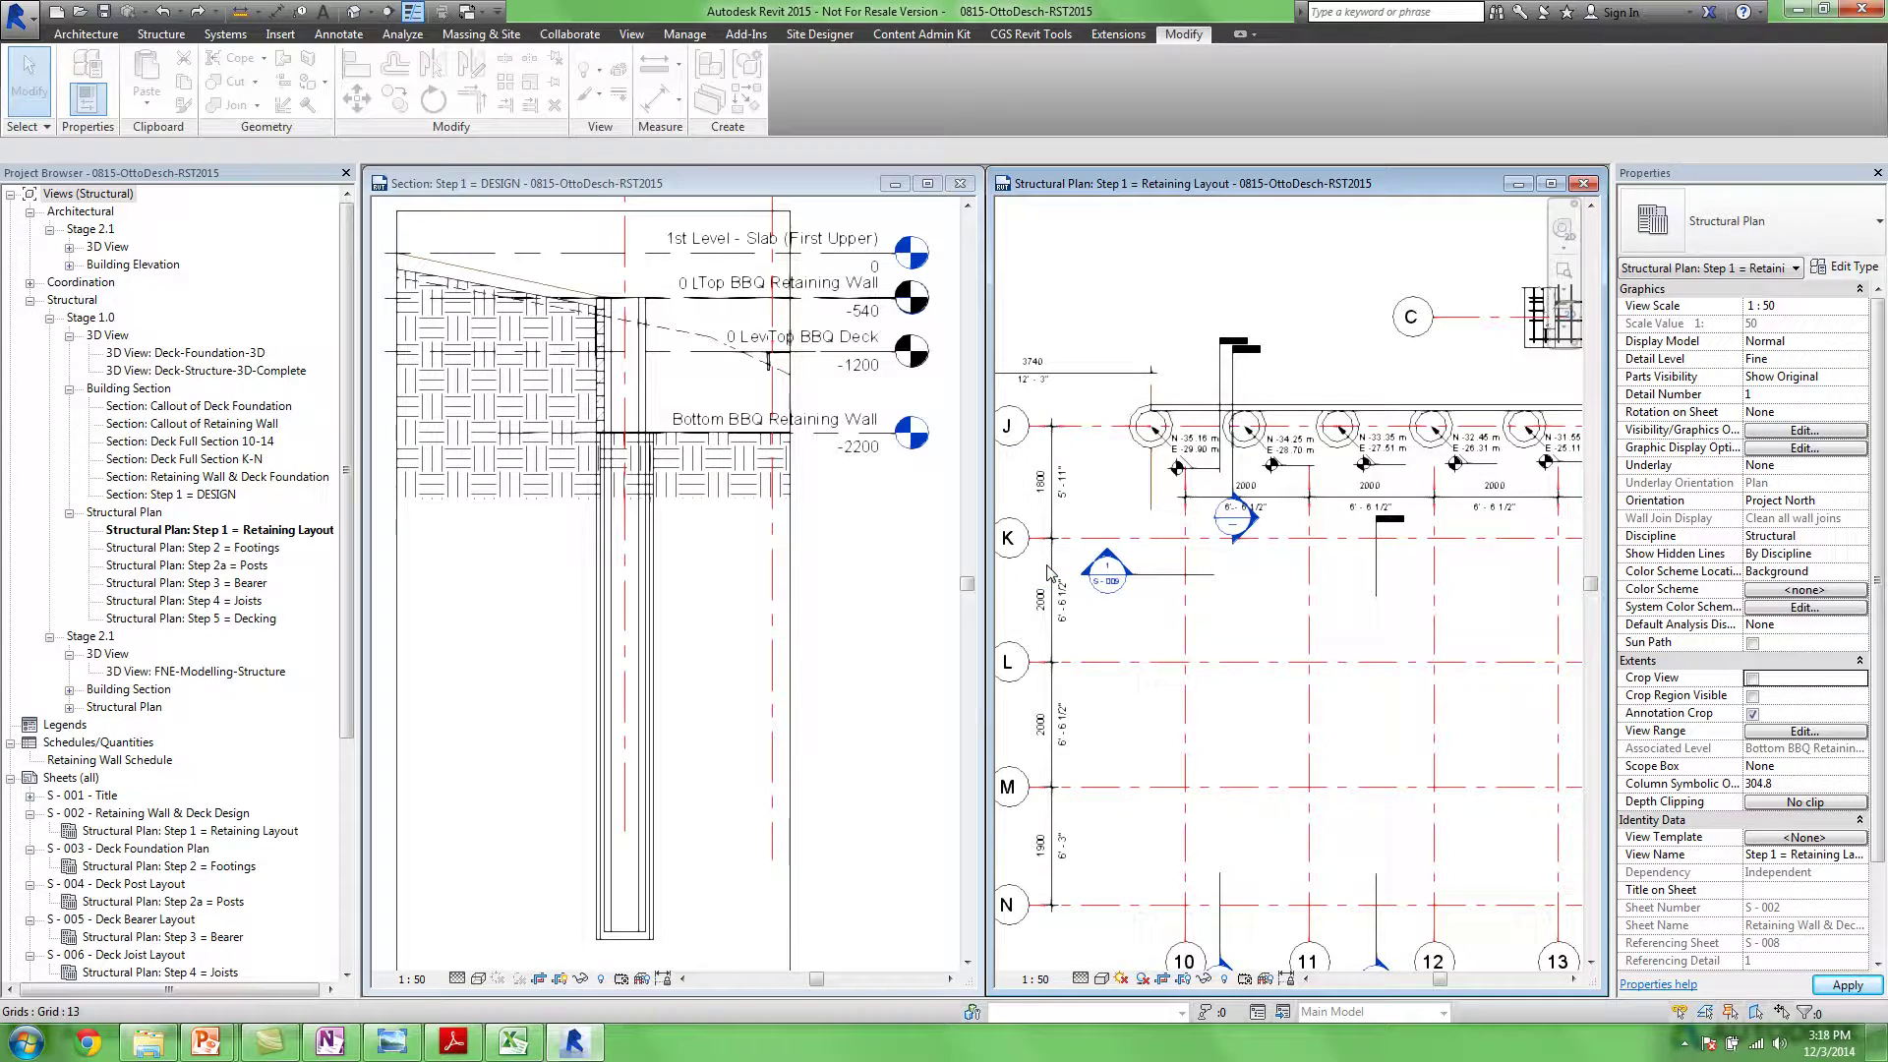
Try widening the second pile's spacing in the Retaining Layout plan by its shape handle, and set PileCenters_Crs_mm back to 1500
click(1258, 428)
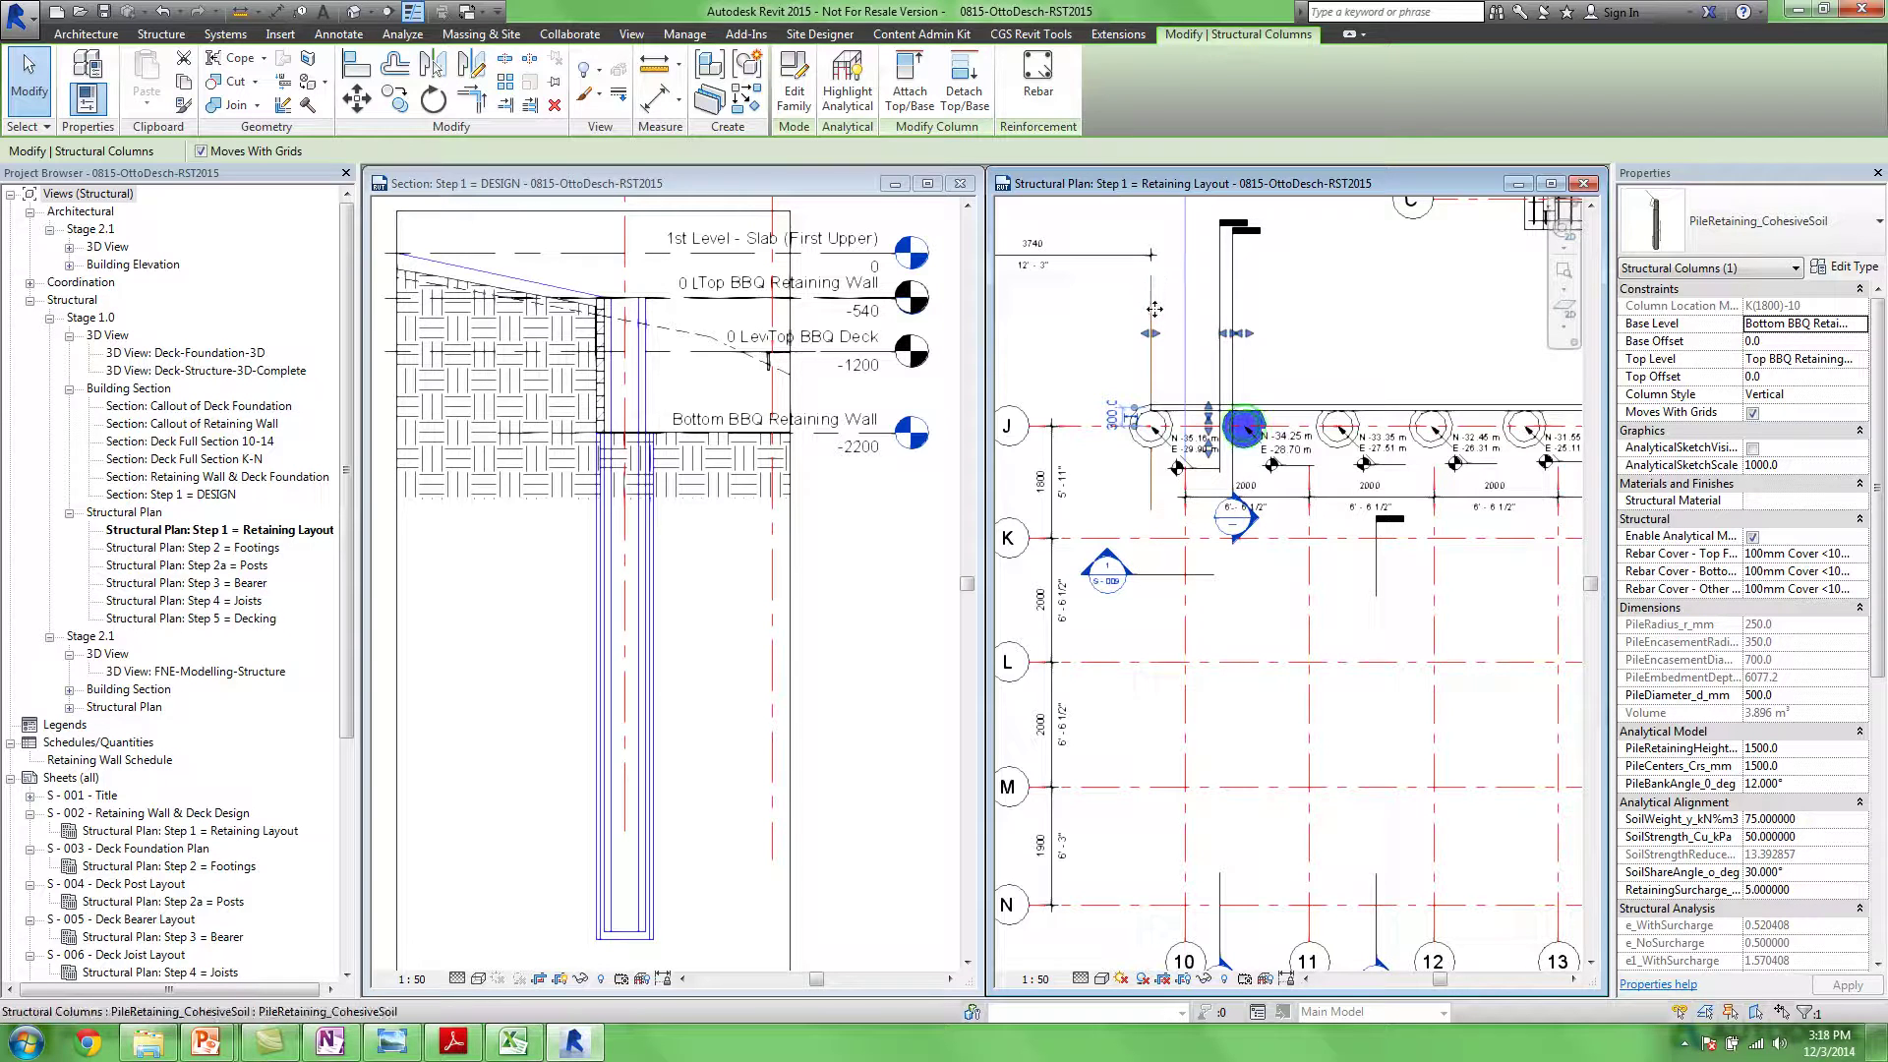
drag(1155, 336, 1122, 334)
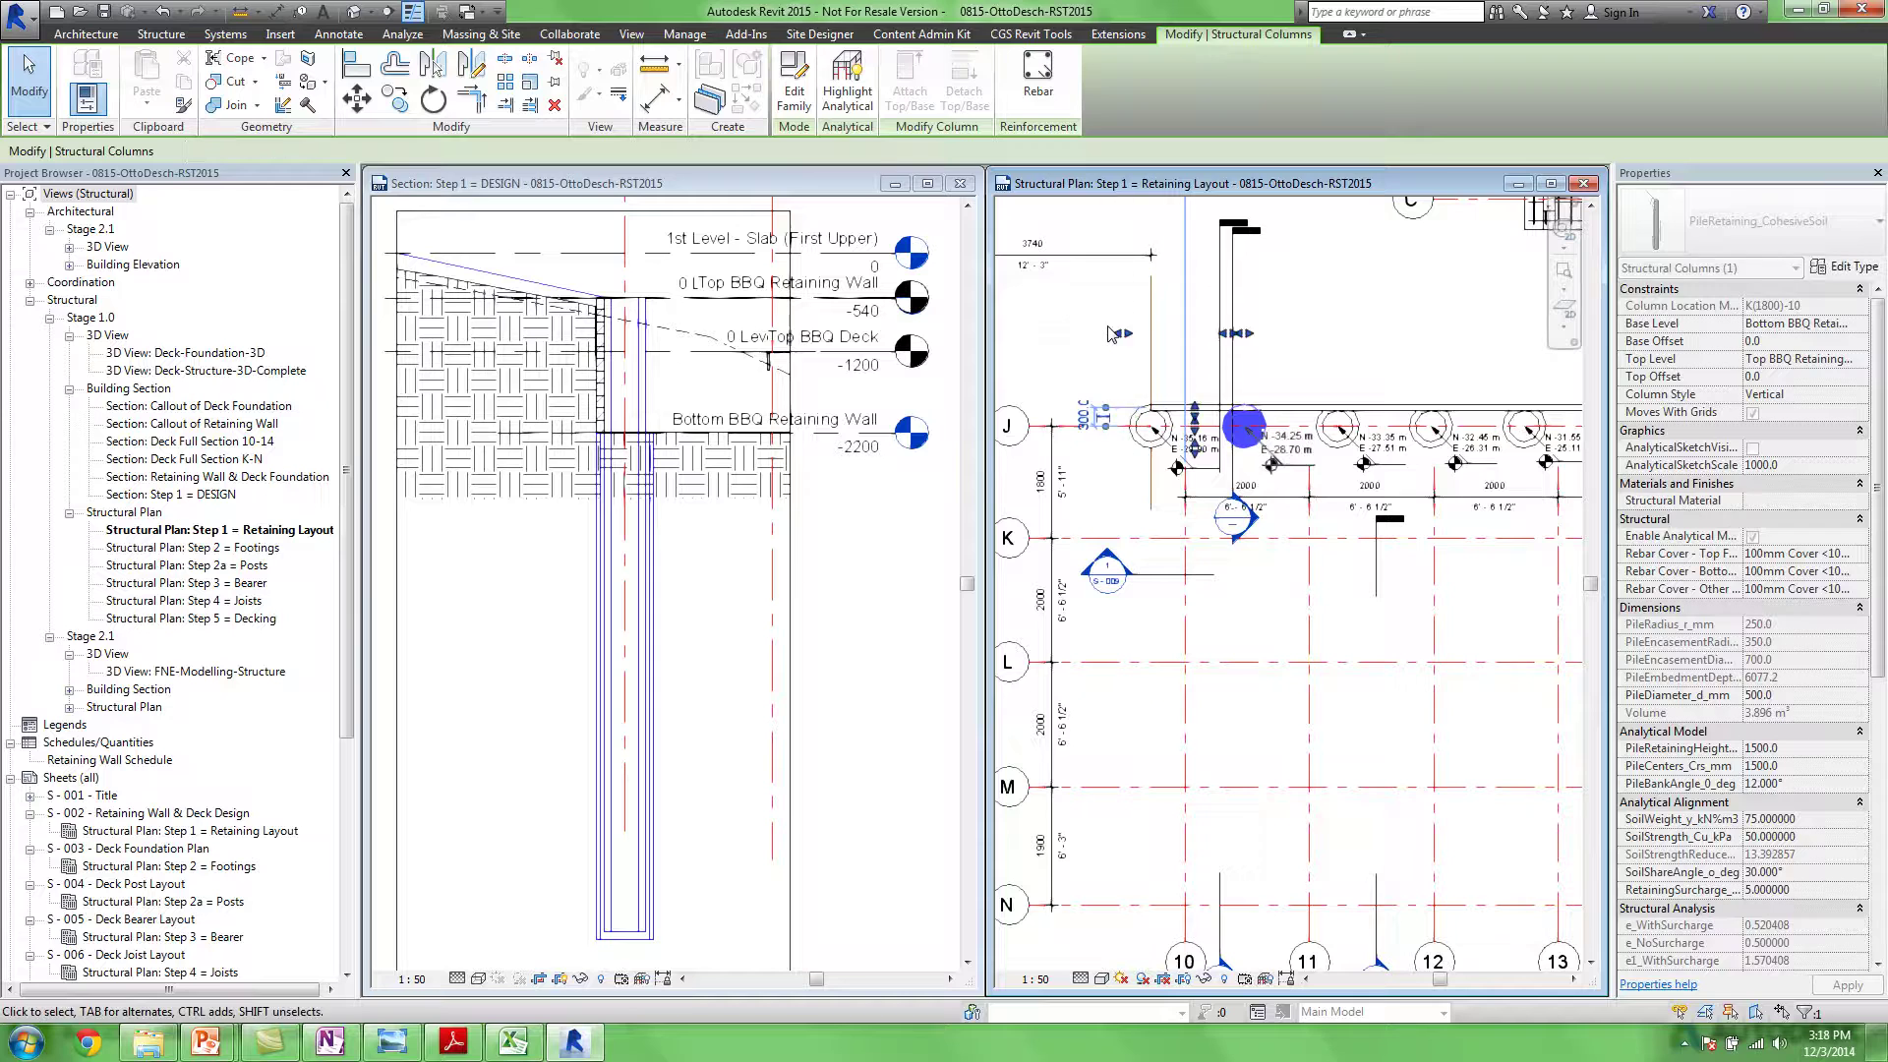
click(1803, 770)
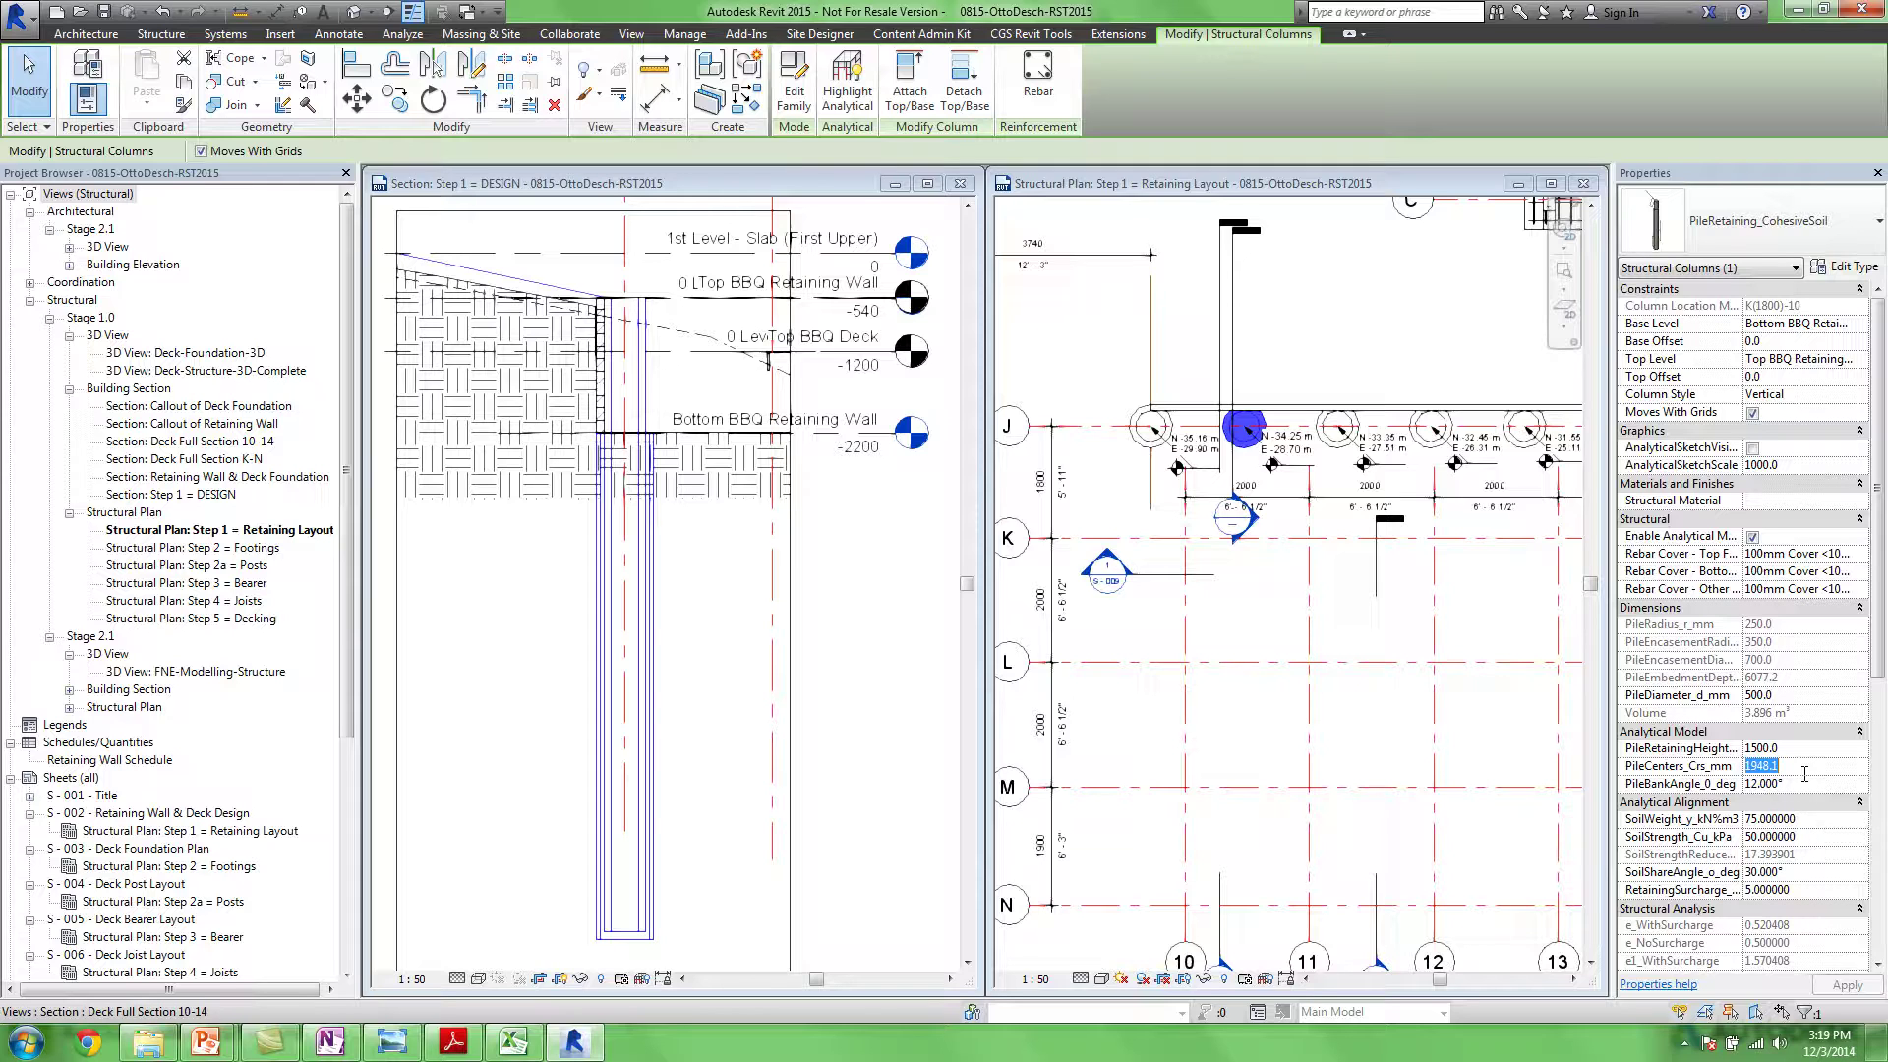
text(1500)
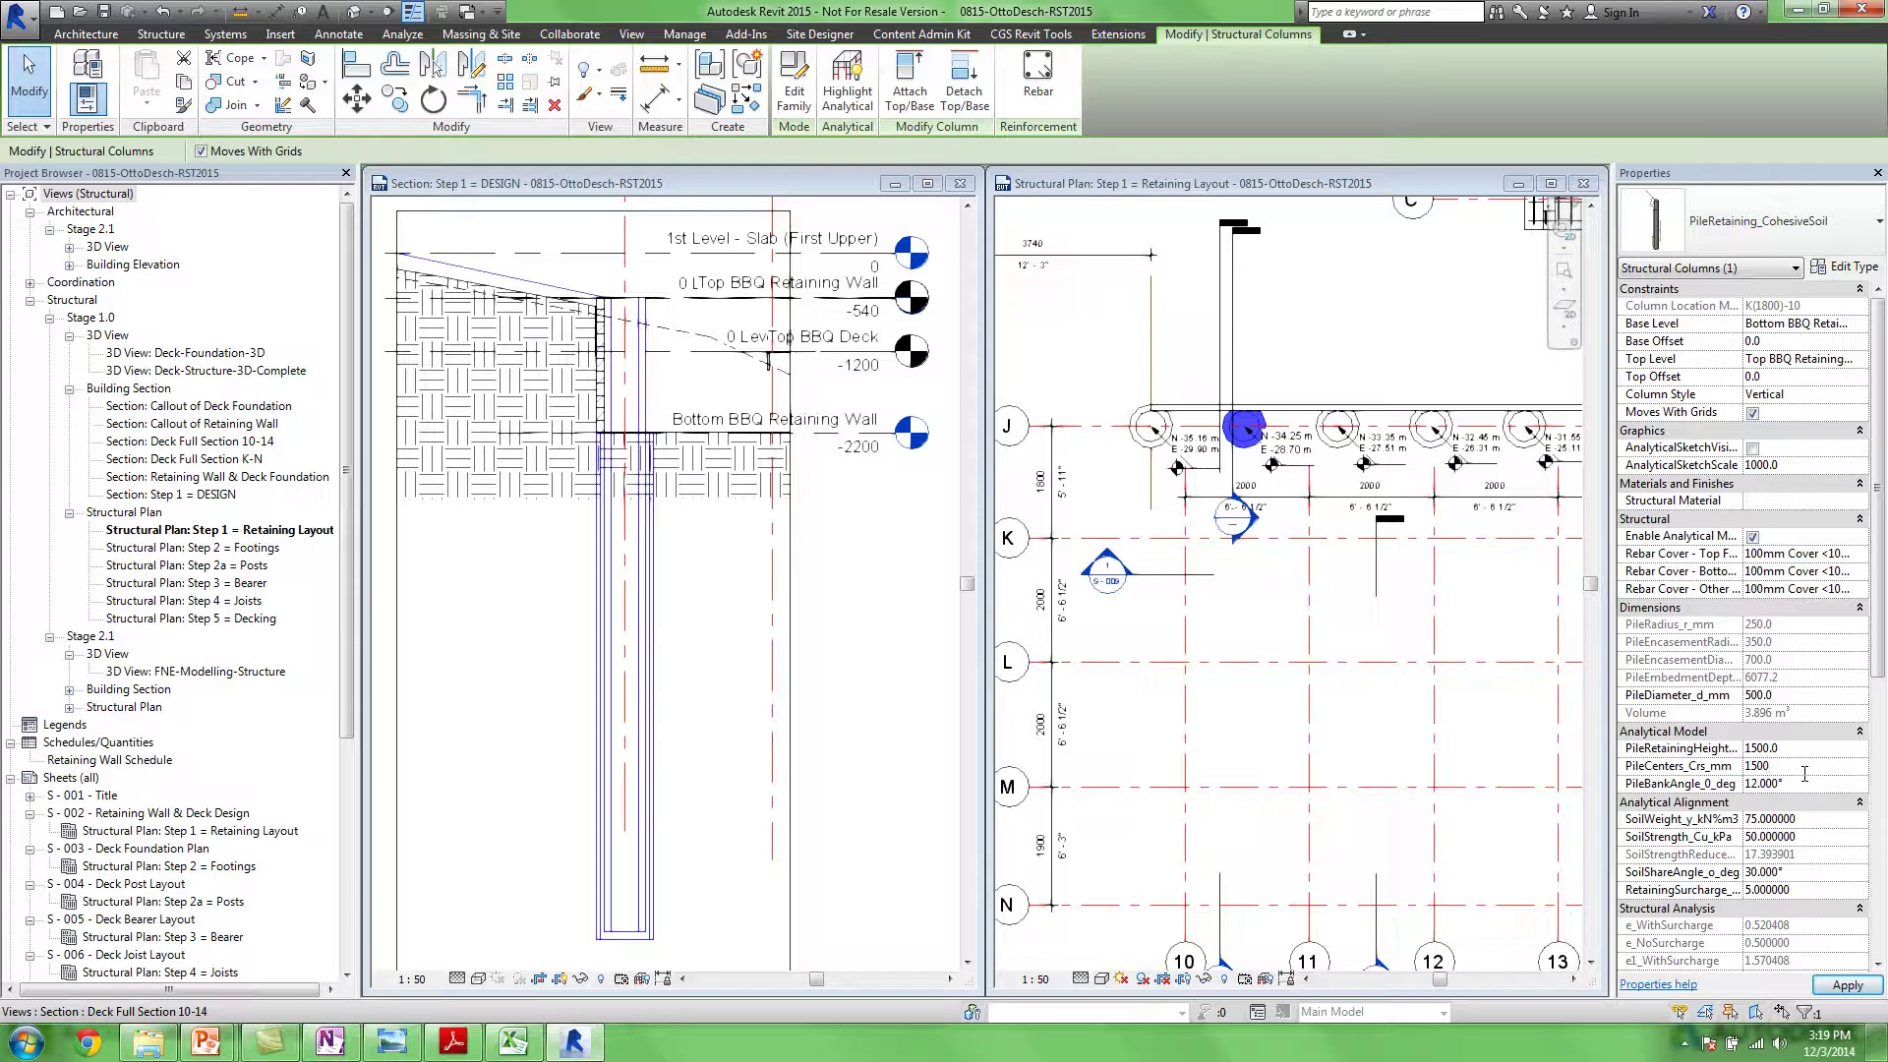
key(Return)
click(1847, 985)
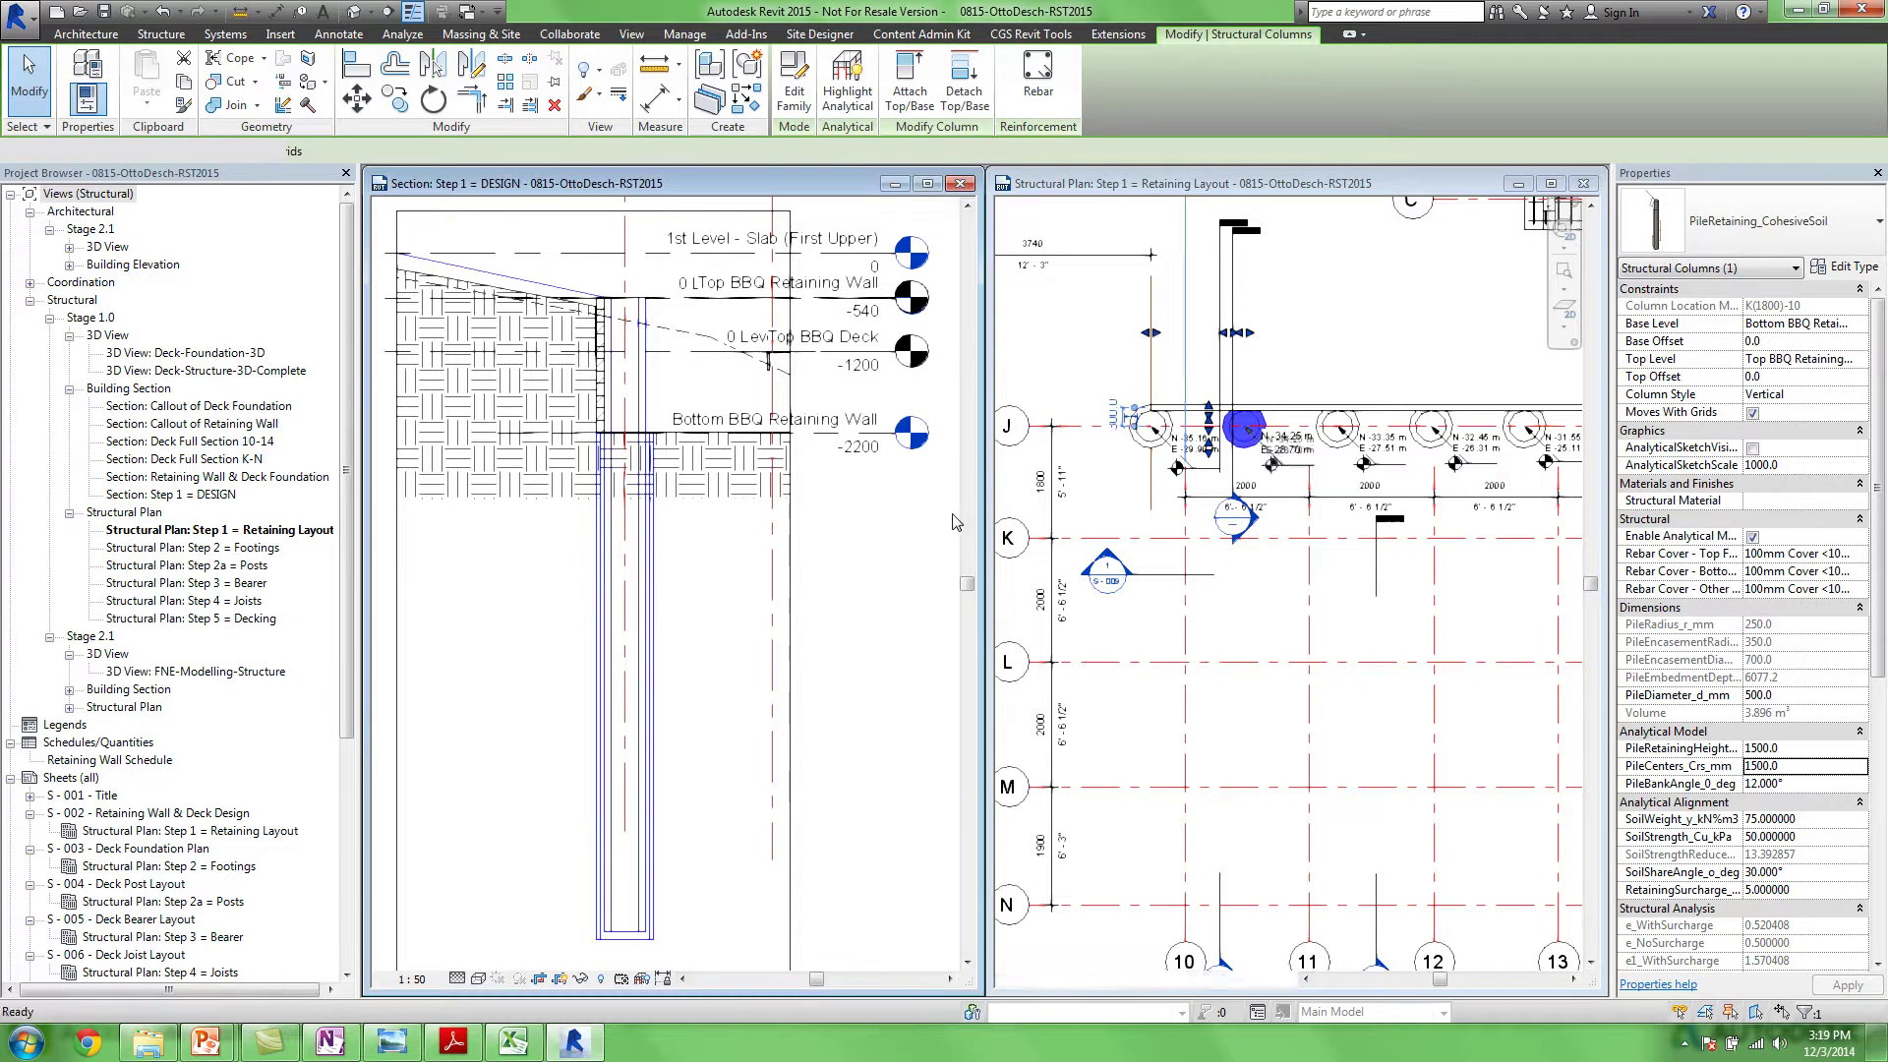
click(952, 521)
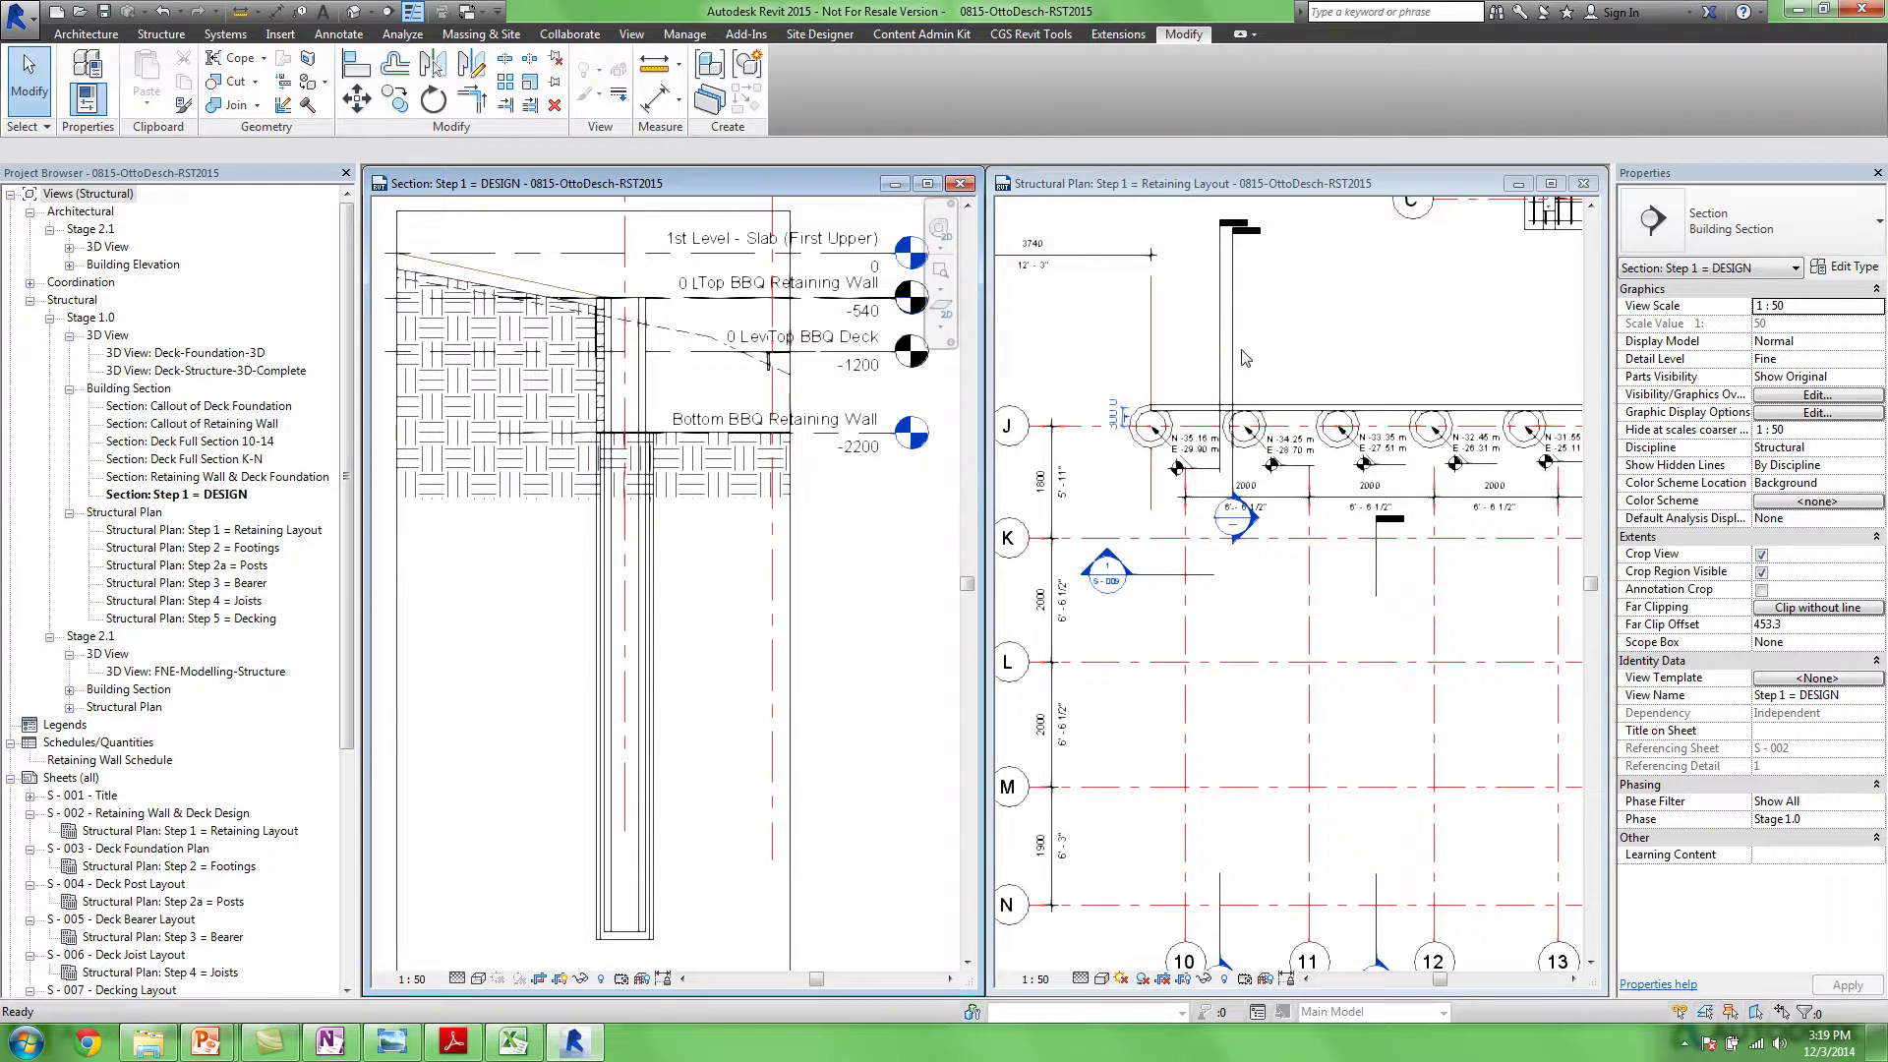
Move the Step 1 = DESIGN section line along the retaining wall pile by pile until it sits at the last pile
click(1244, 357)
click(1233, 354)
drag(1230, 352, 1327, 358)
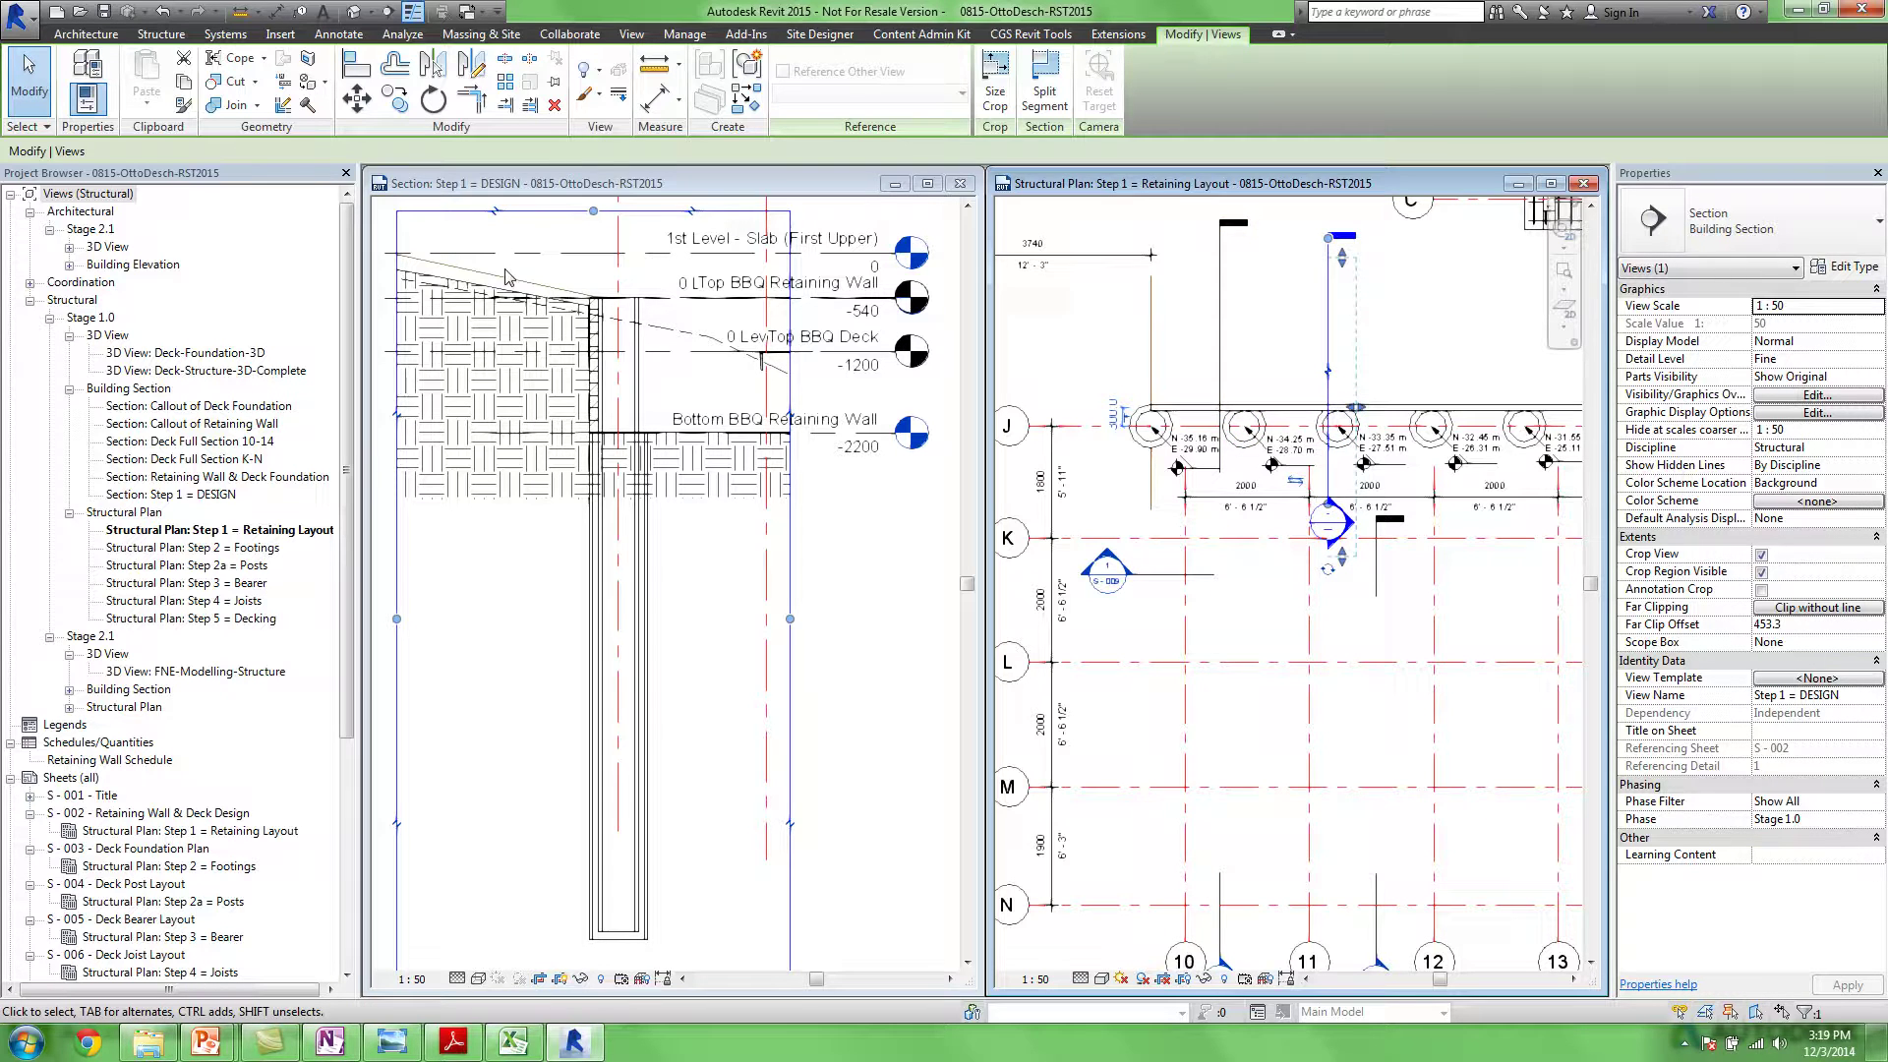
middle_drag(1326, 330, 1167, 339)
drag(1182, 338, 1275, 338)
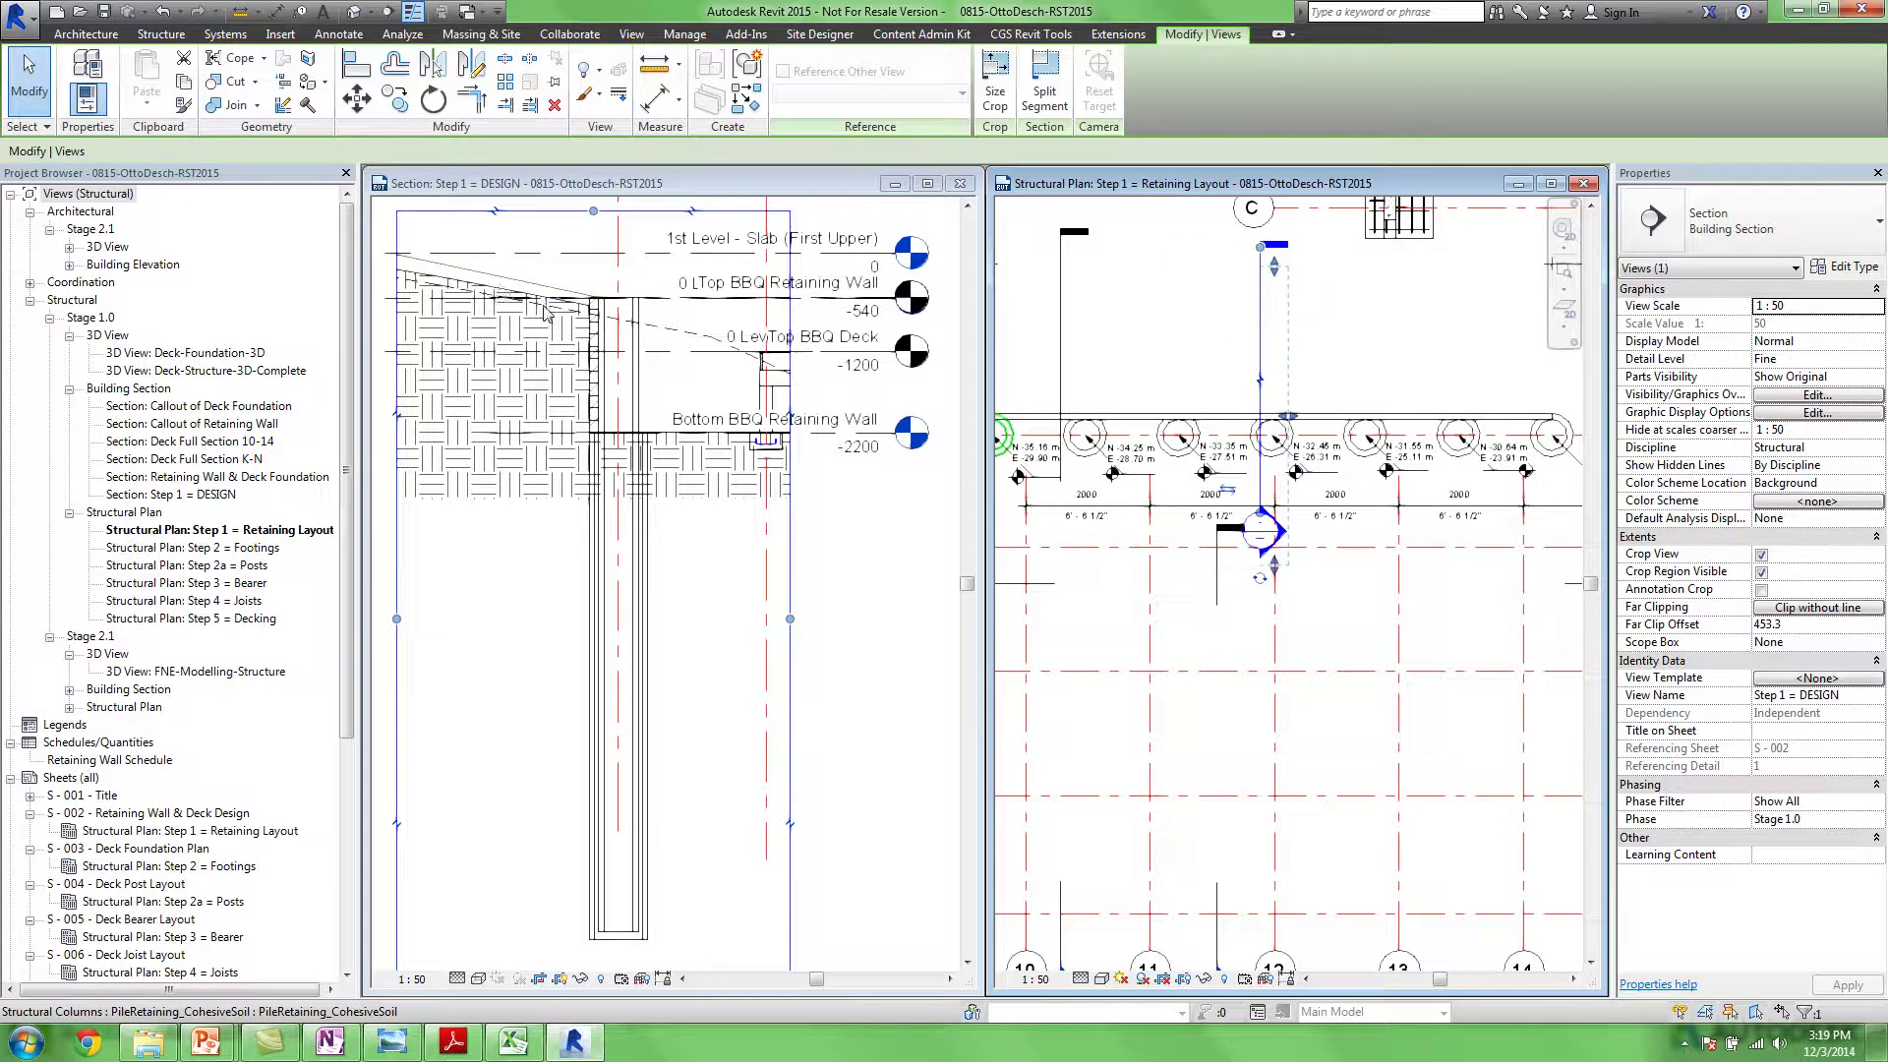
ctrl+drag(1261, 339, 1348, 356)
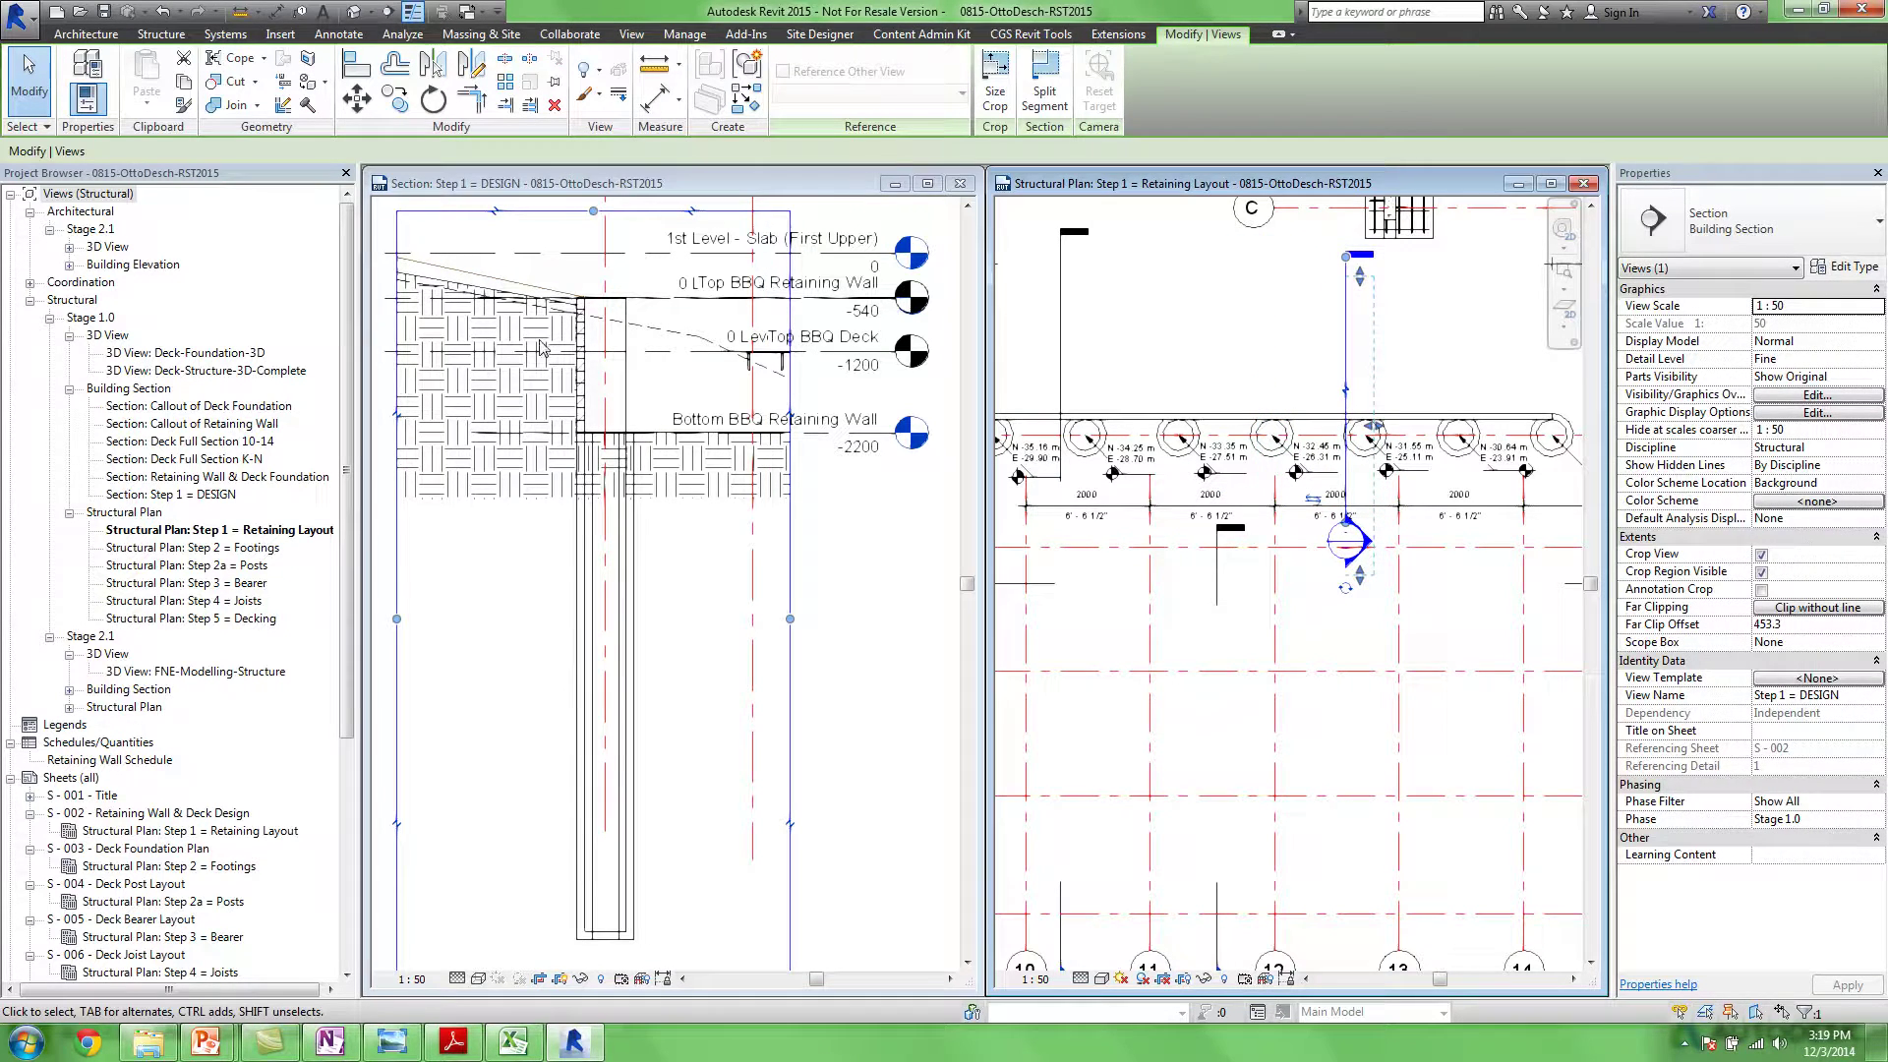
middle_drag(1355, 369, 1214, 377)
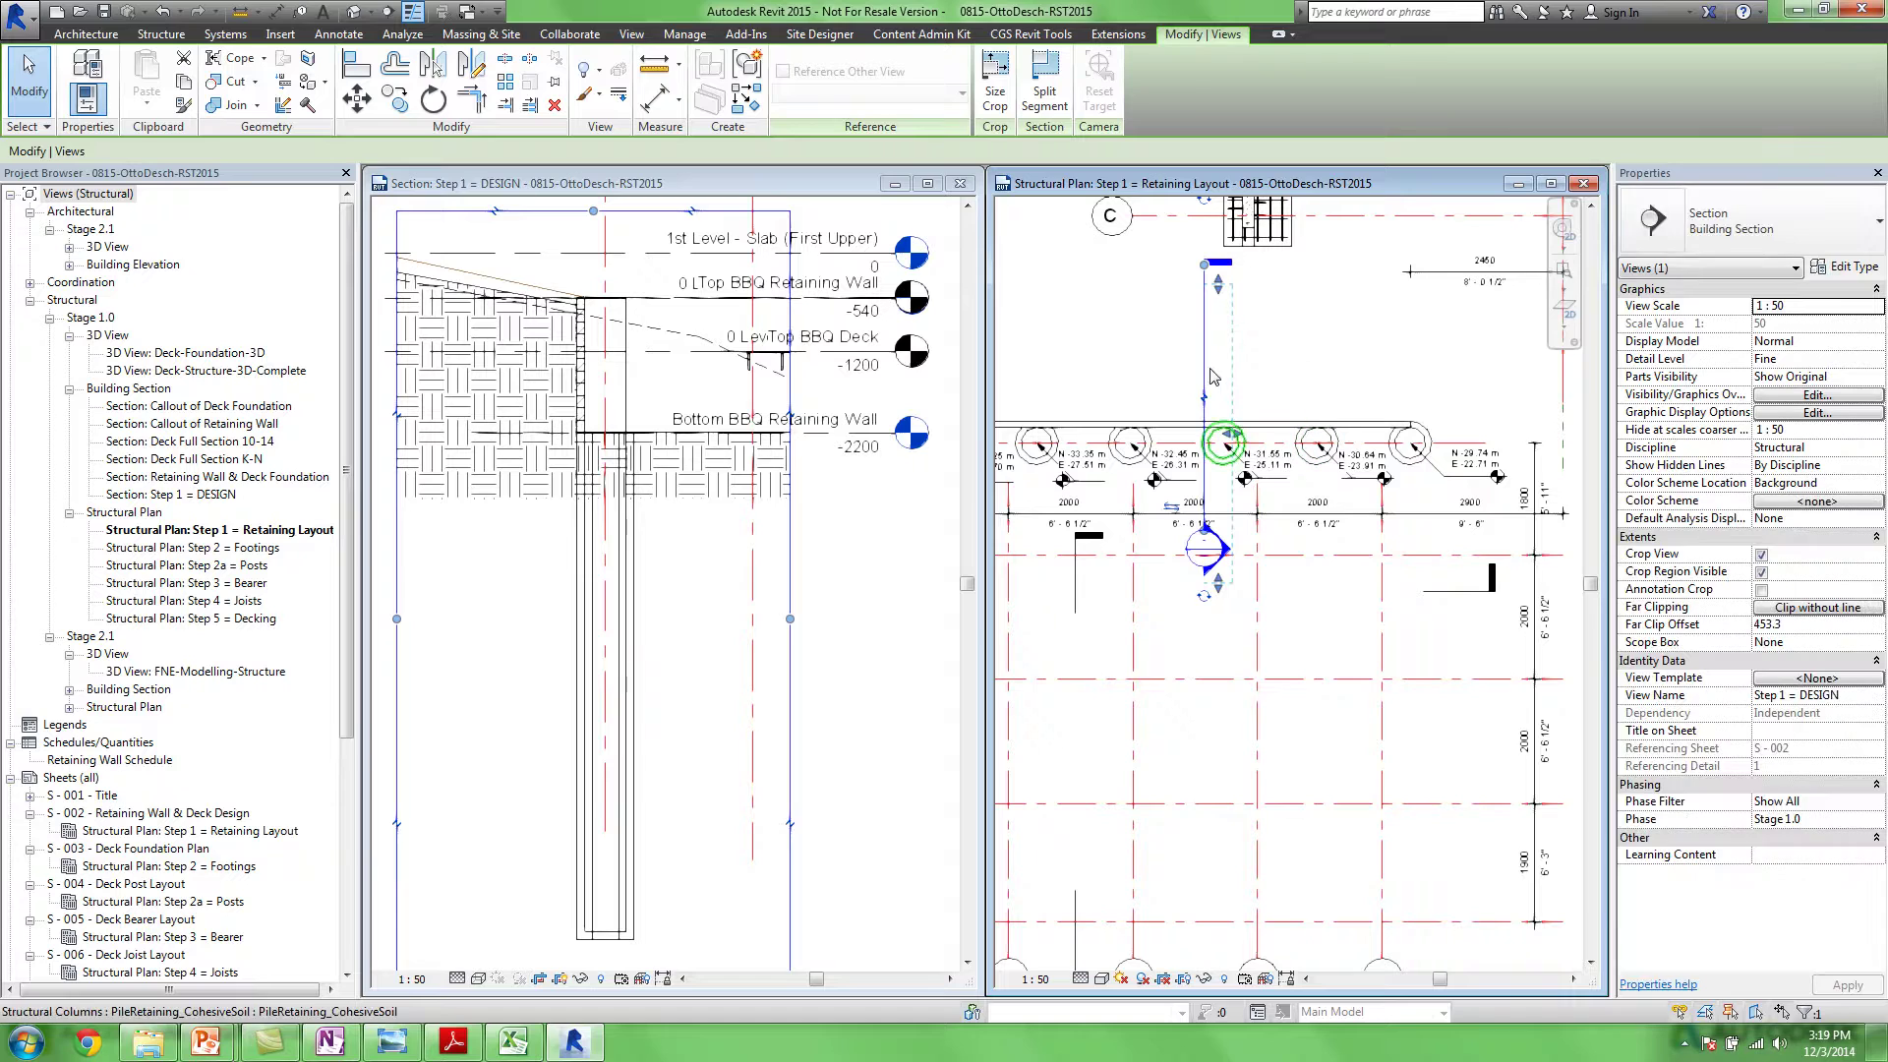
ctrl+drag(1204, 364, 1372, 364)
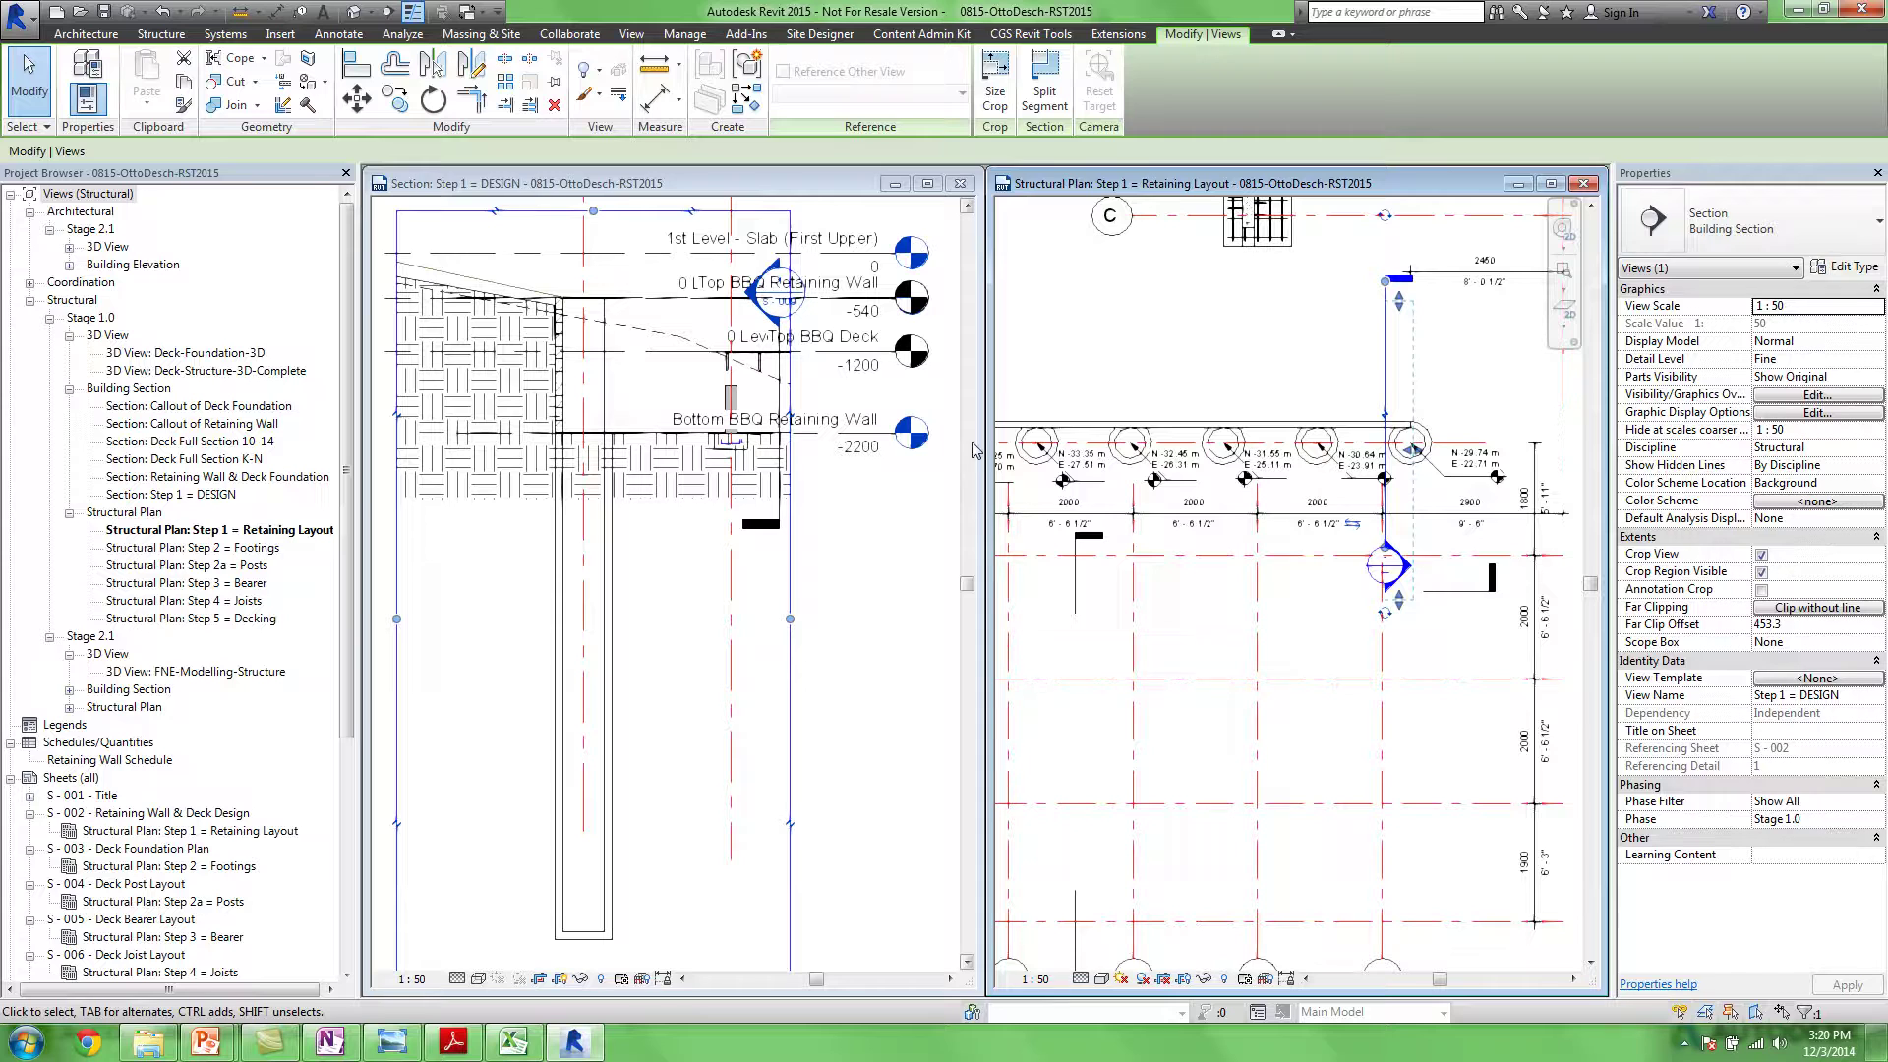
click(1185, 353)
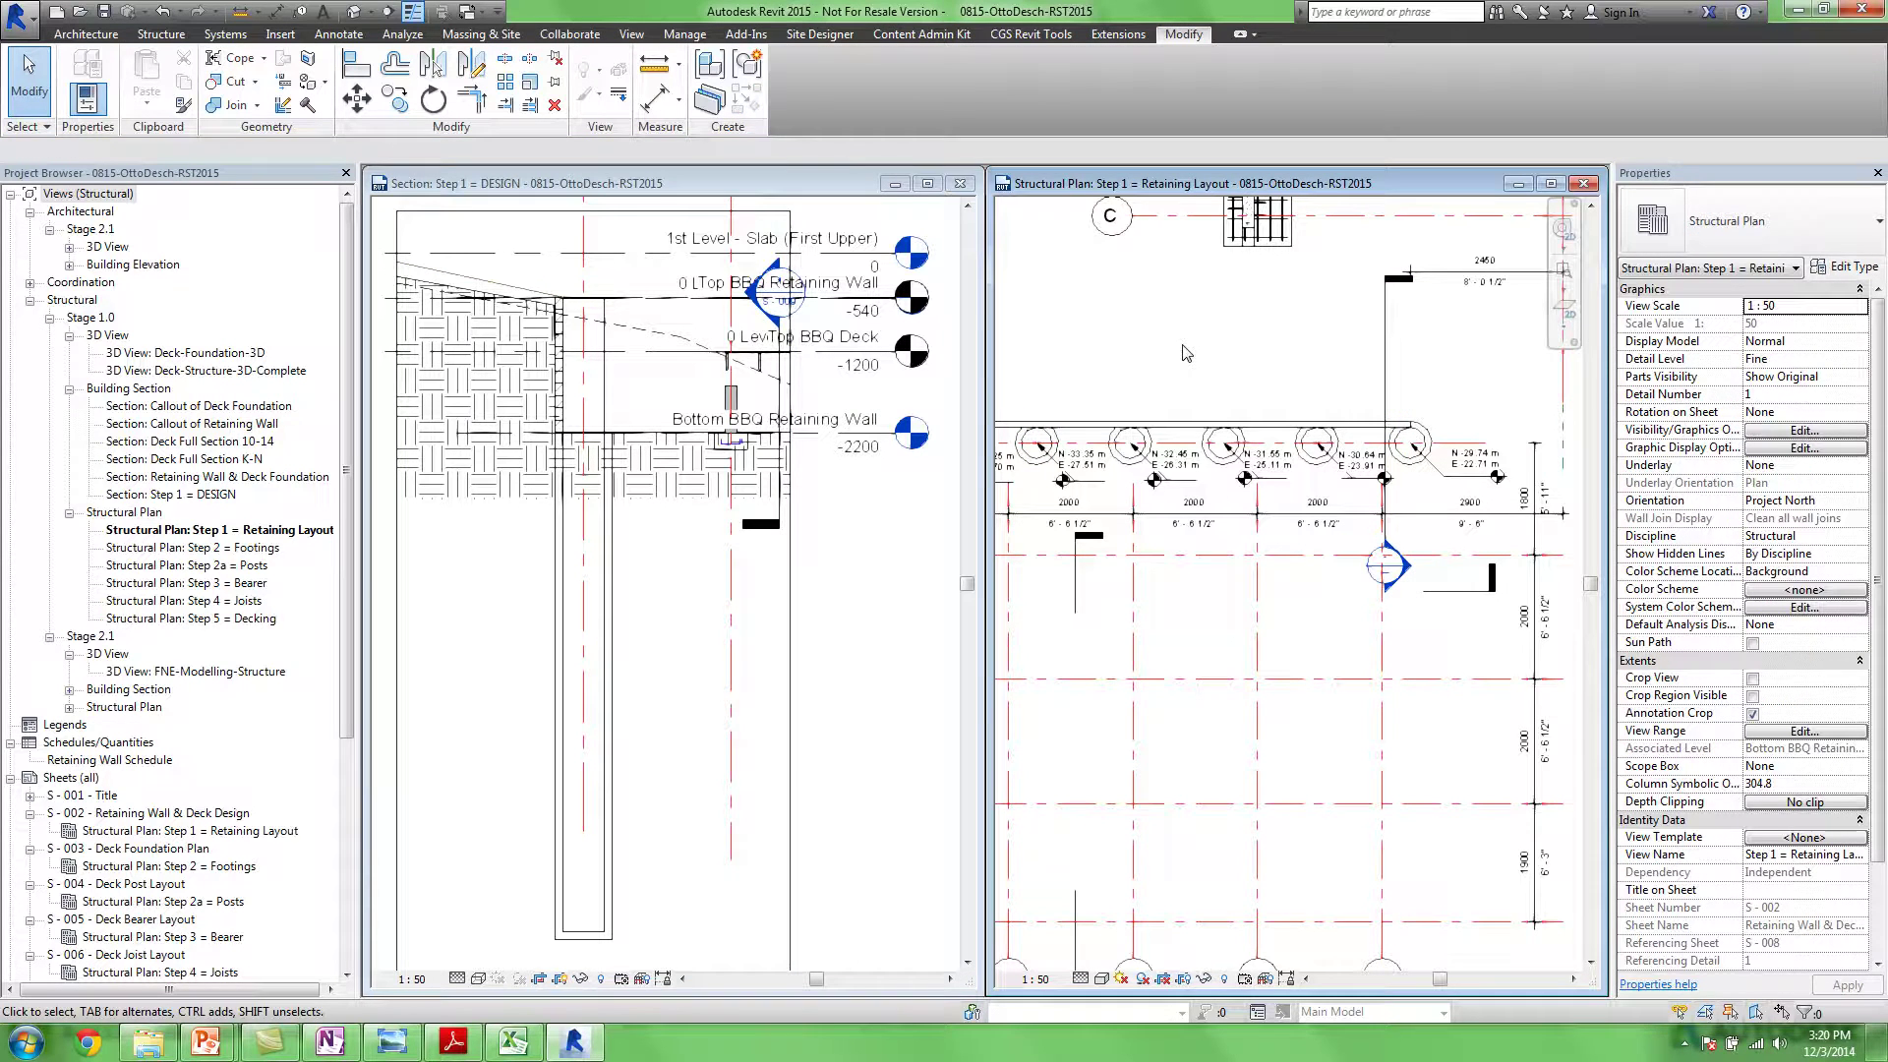
middle_drag(1193, 330, 1164, 329)
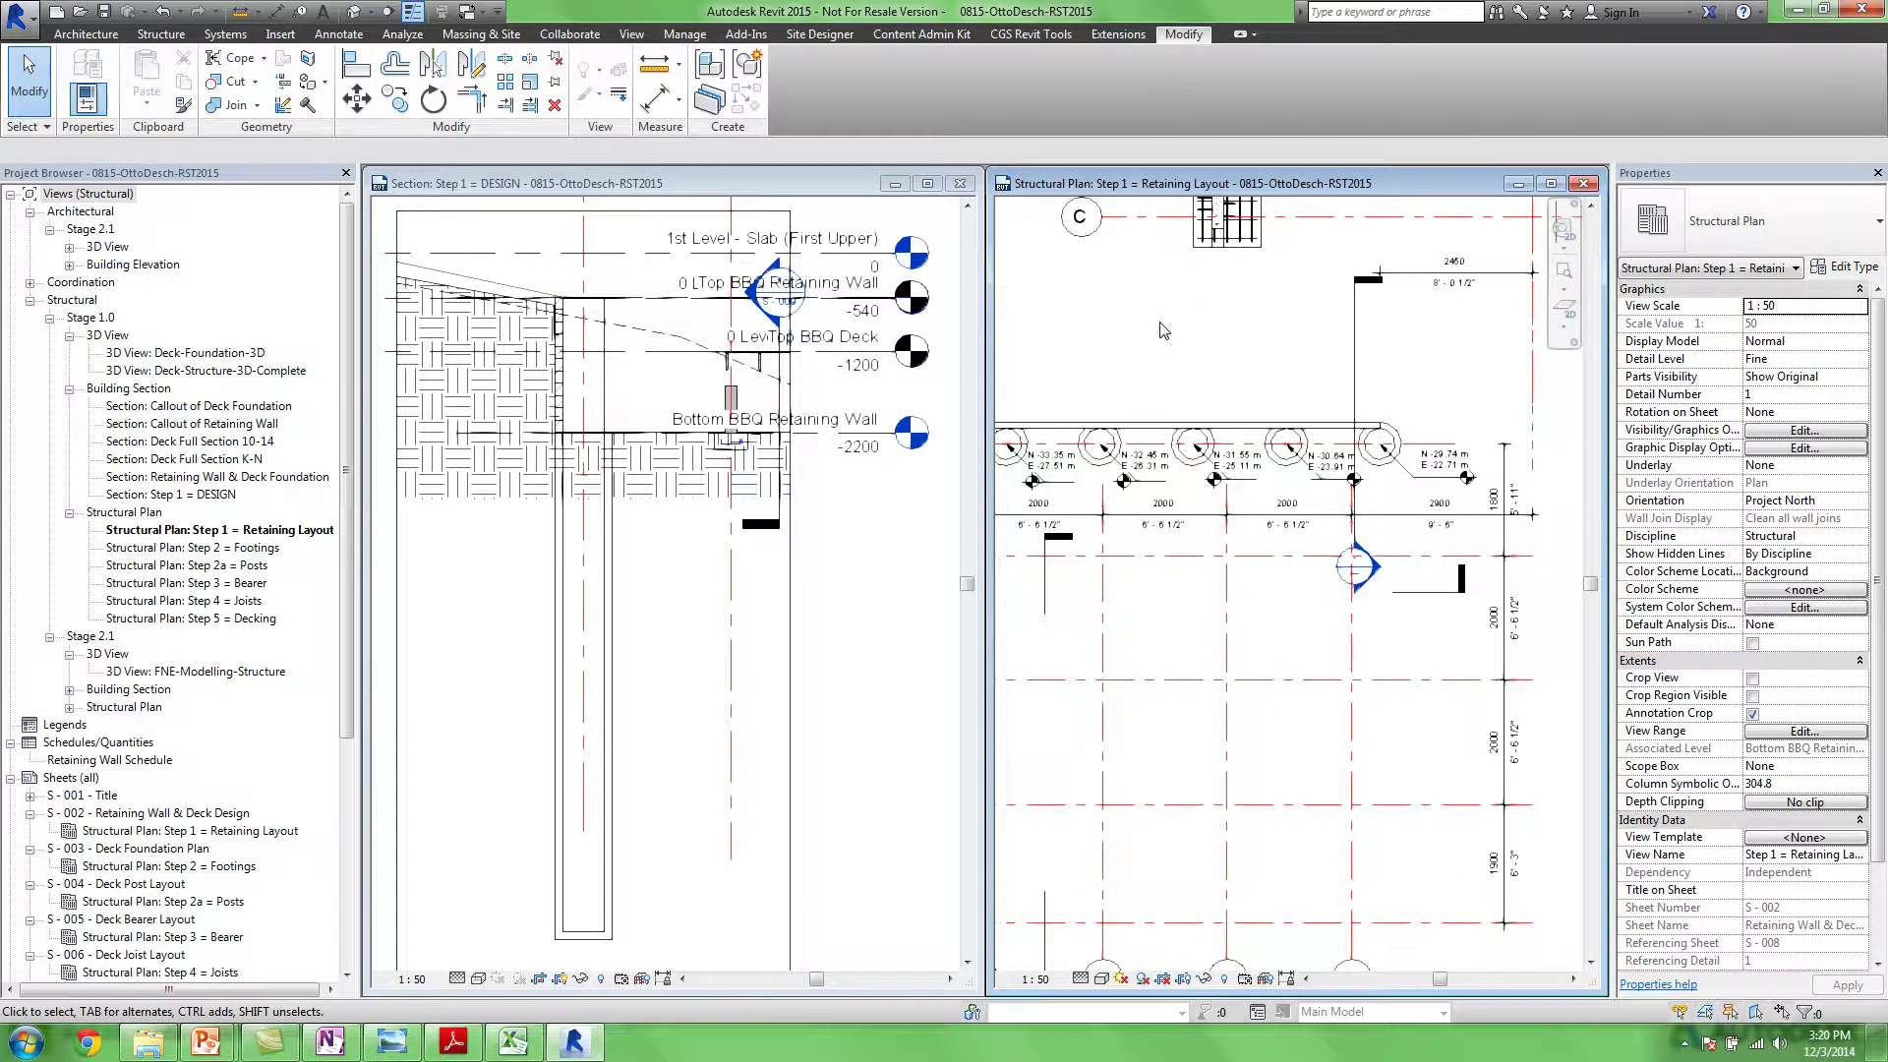
scroll(1210, 457, down, 2)
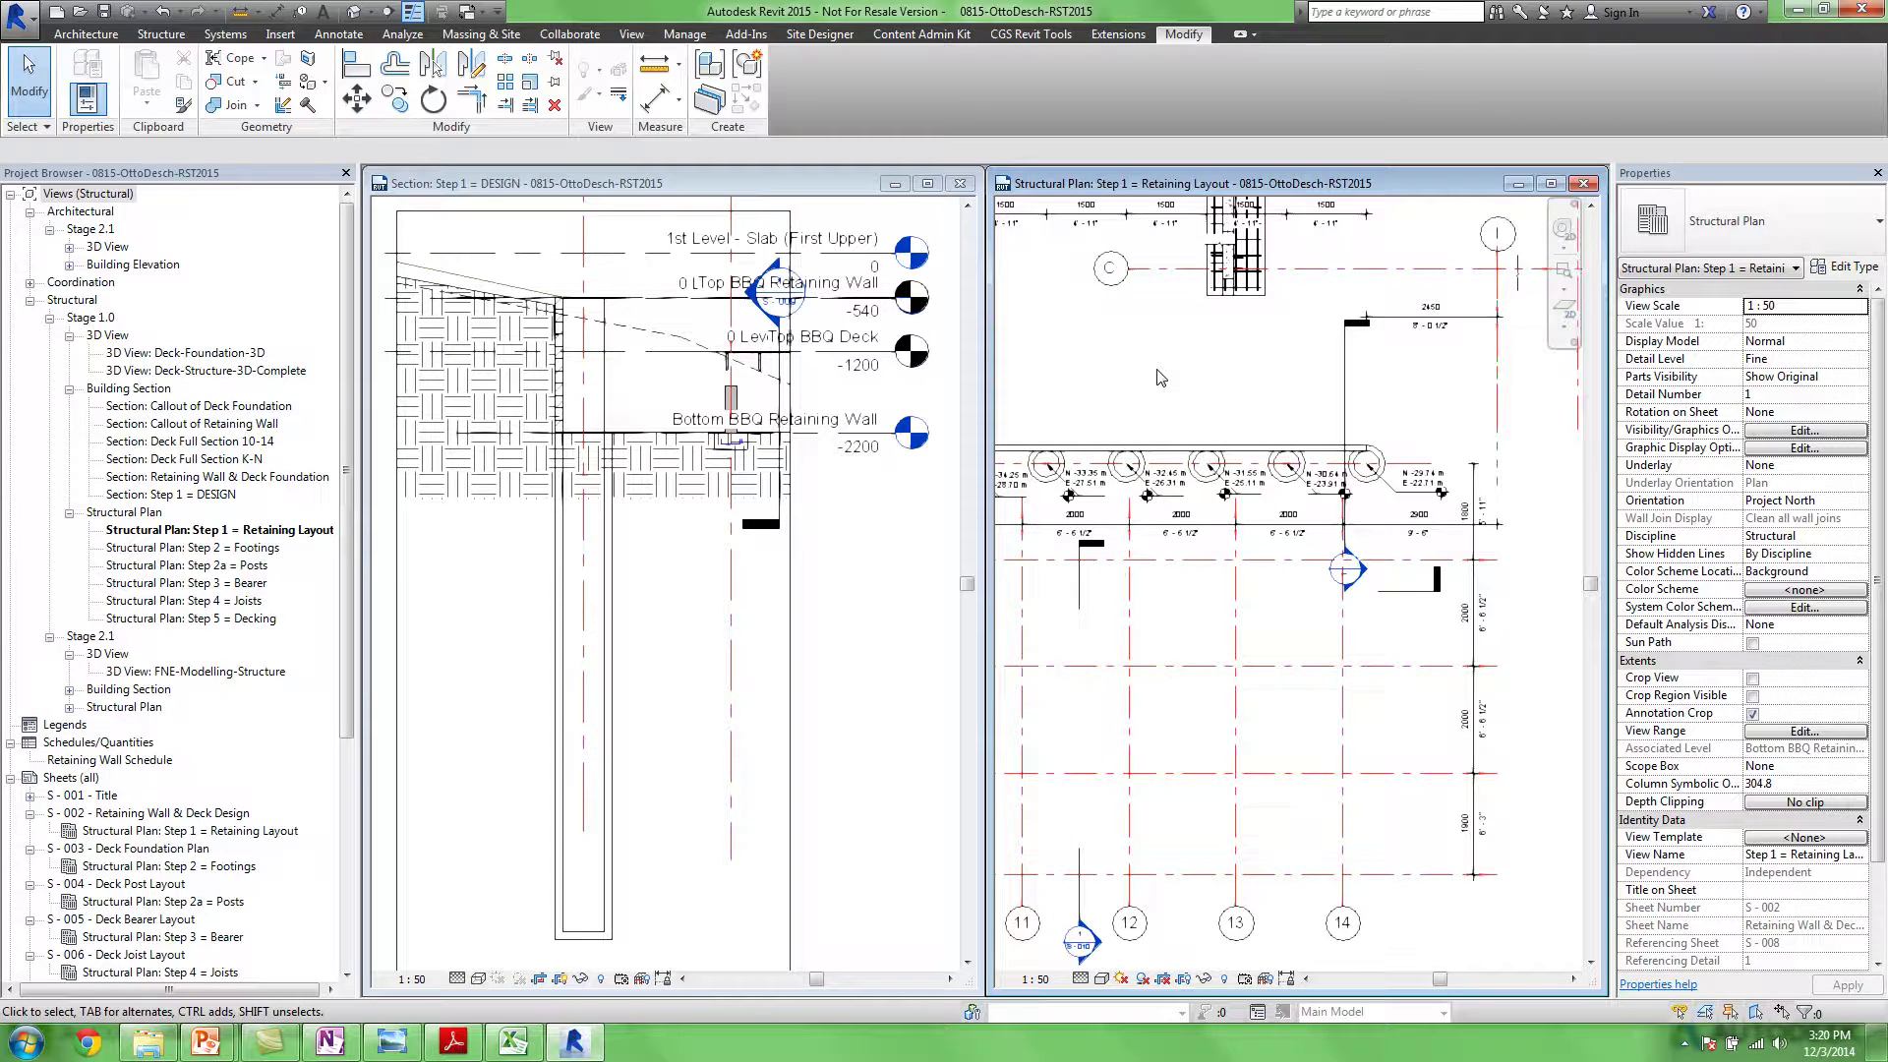
middle_drag(1206, 434, 1246, 456)
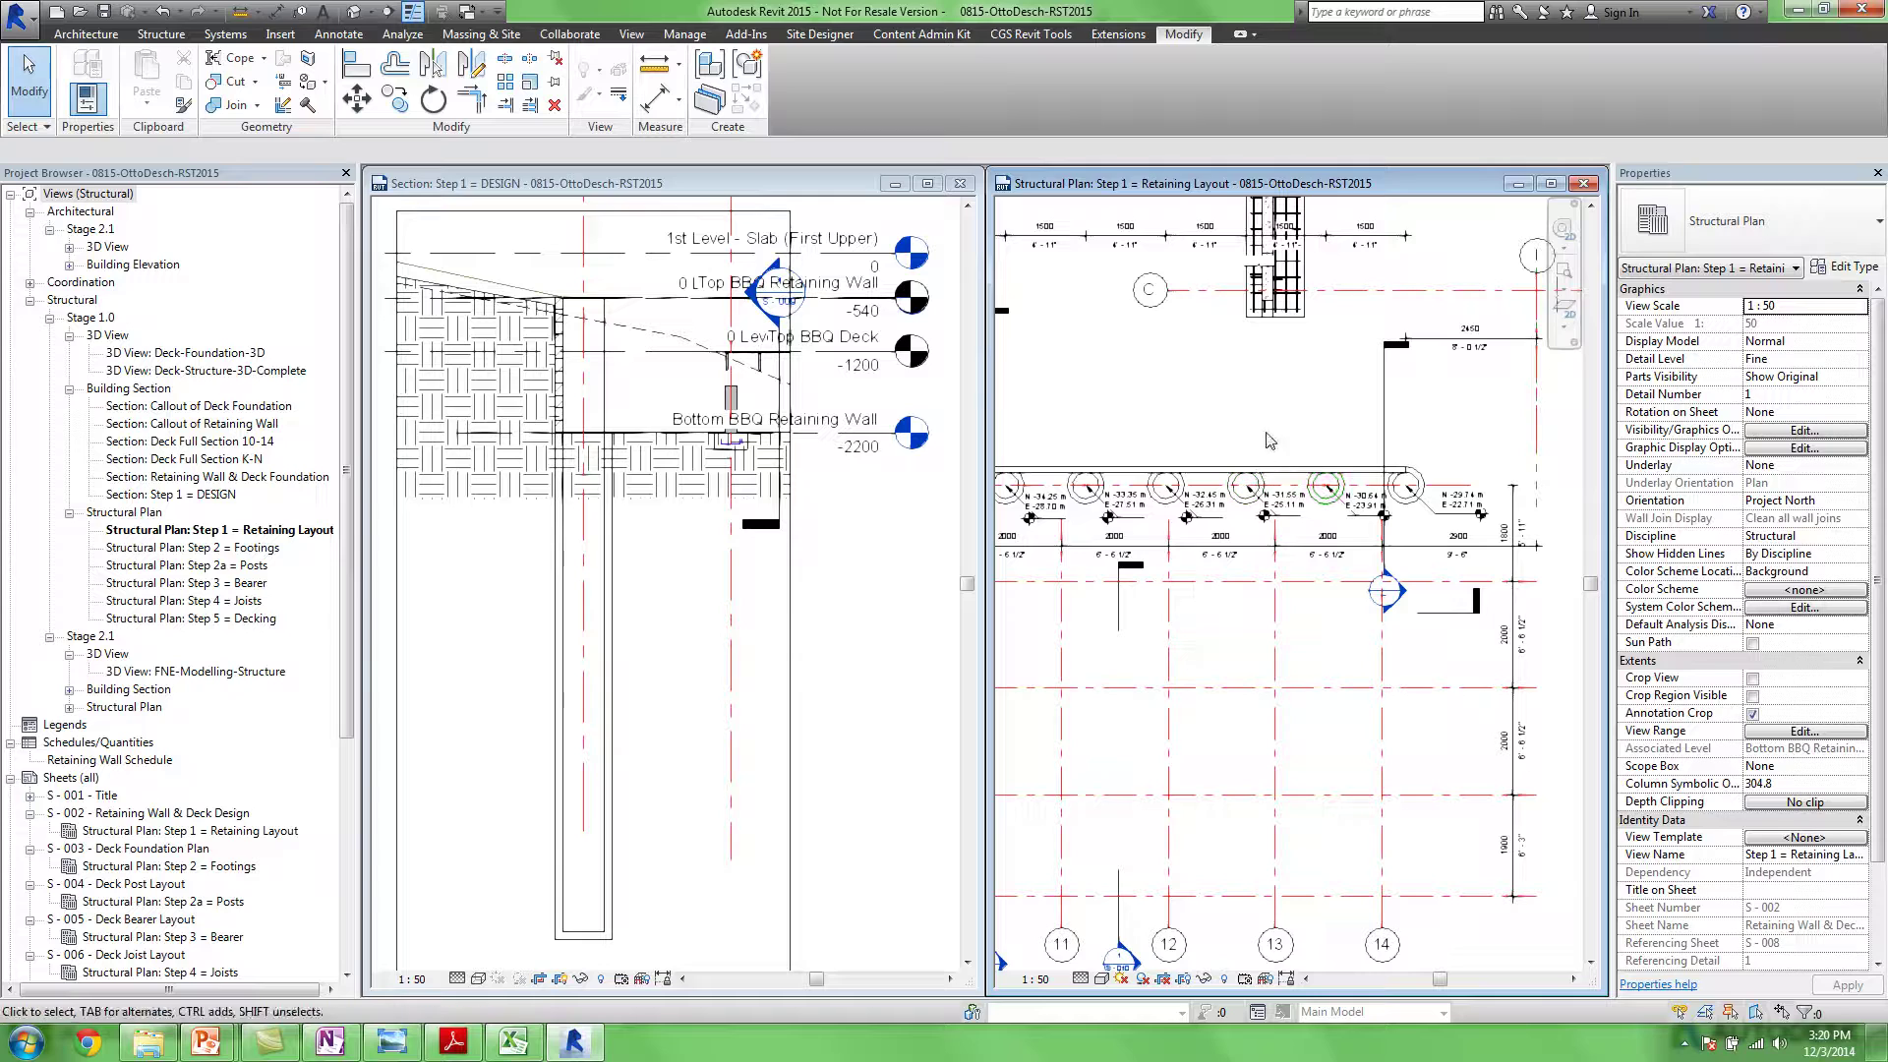
scroll(1244, 455, down, 4)
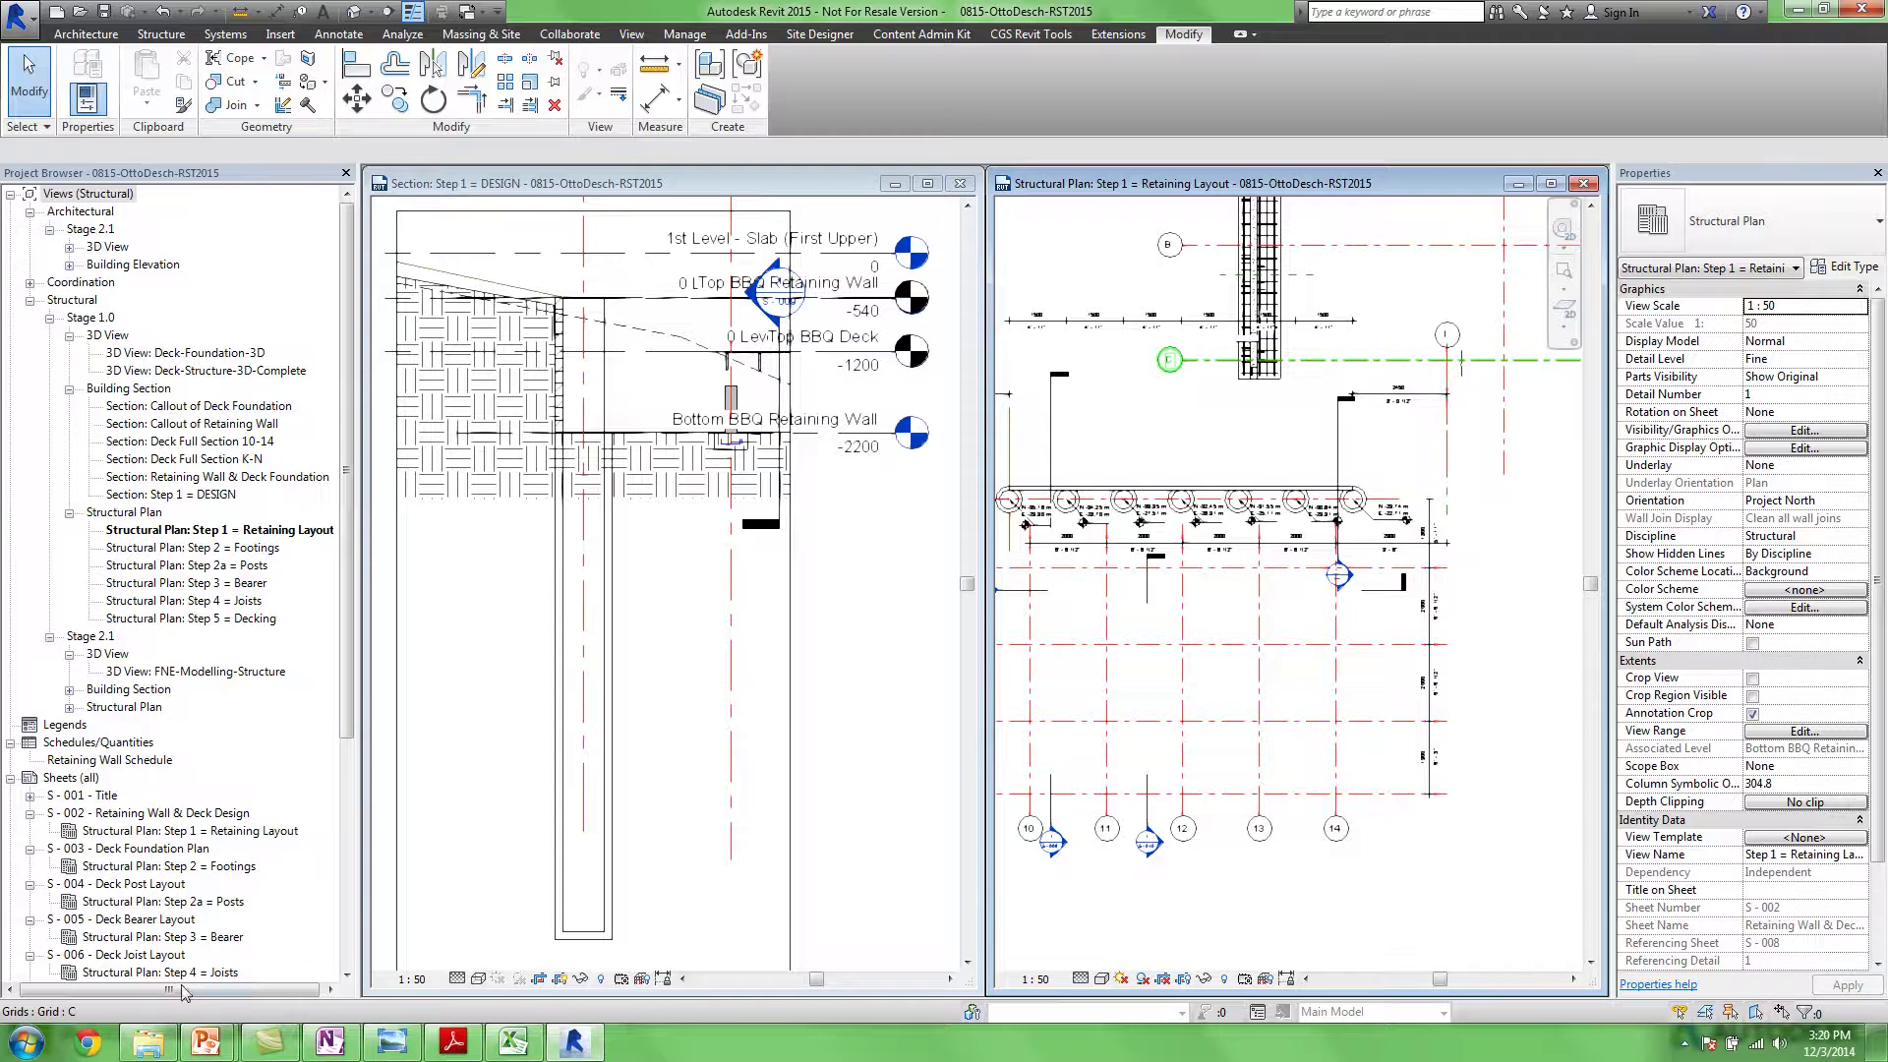
click(148, 1043)
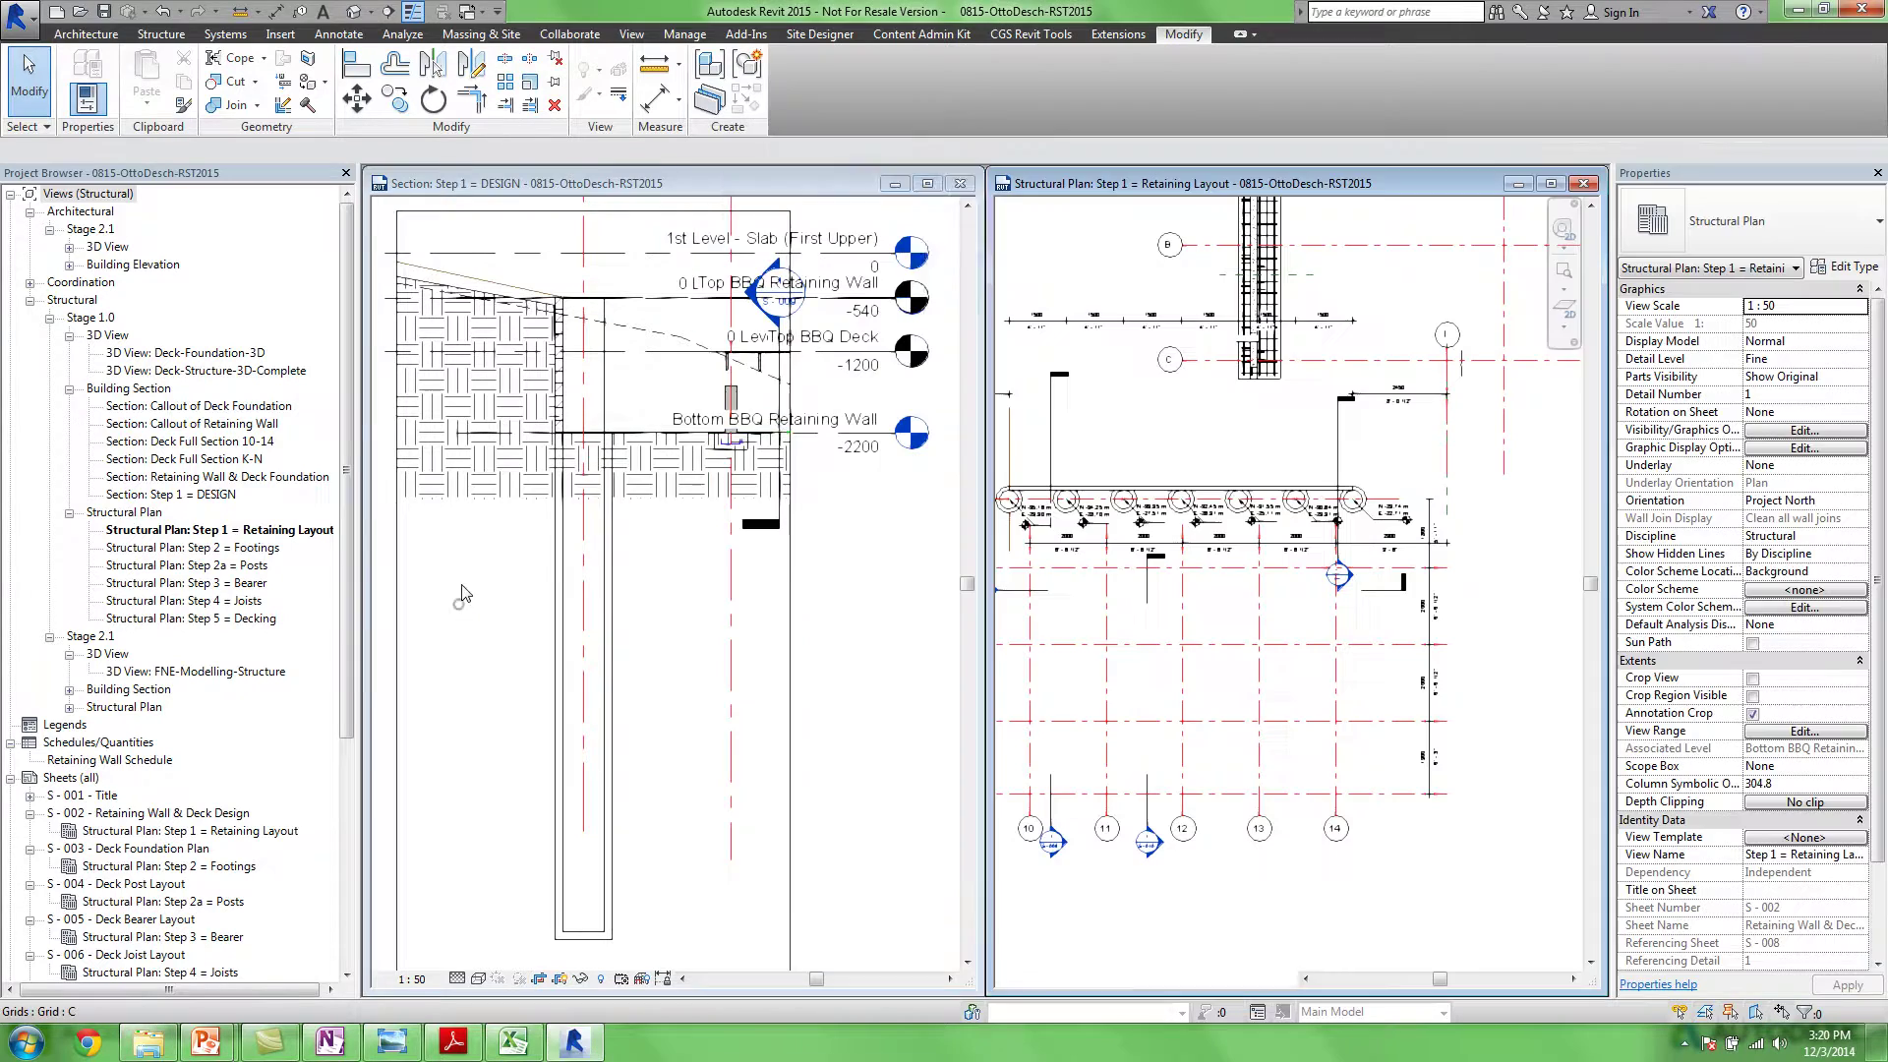
click(689, 453)
click(959, 184)
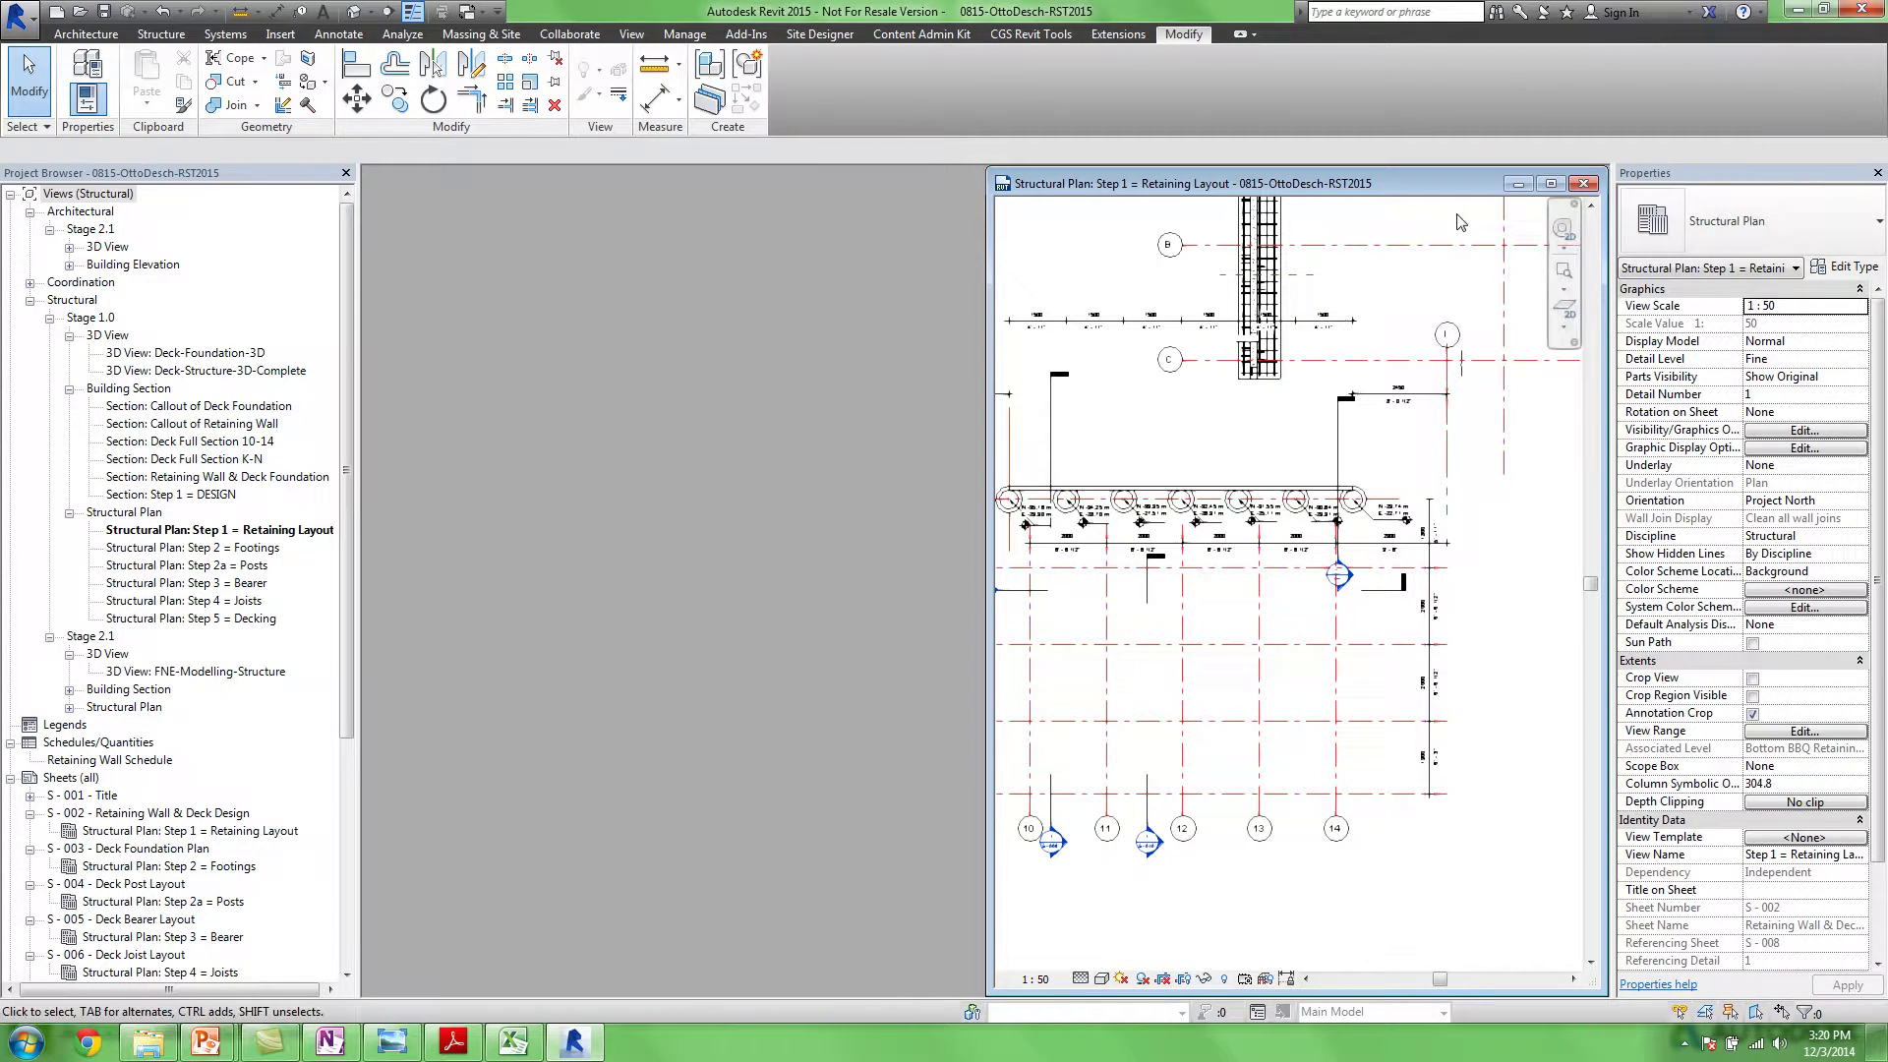
click(1583, 184)
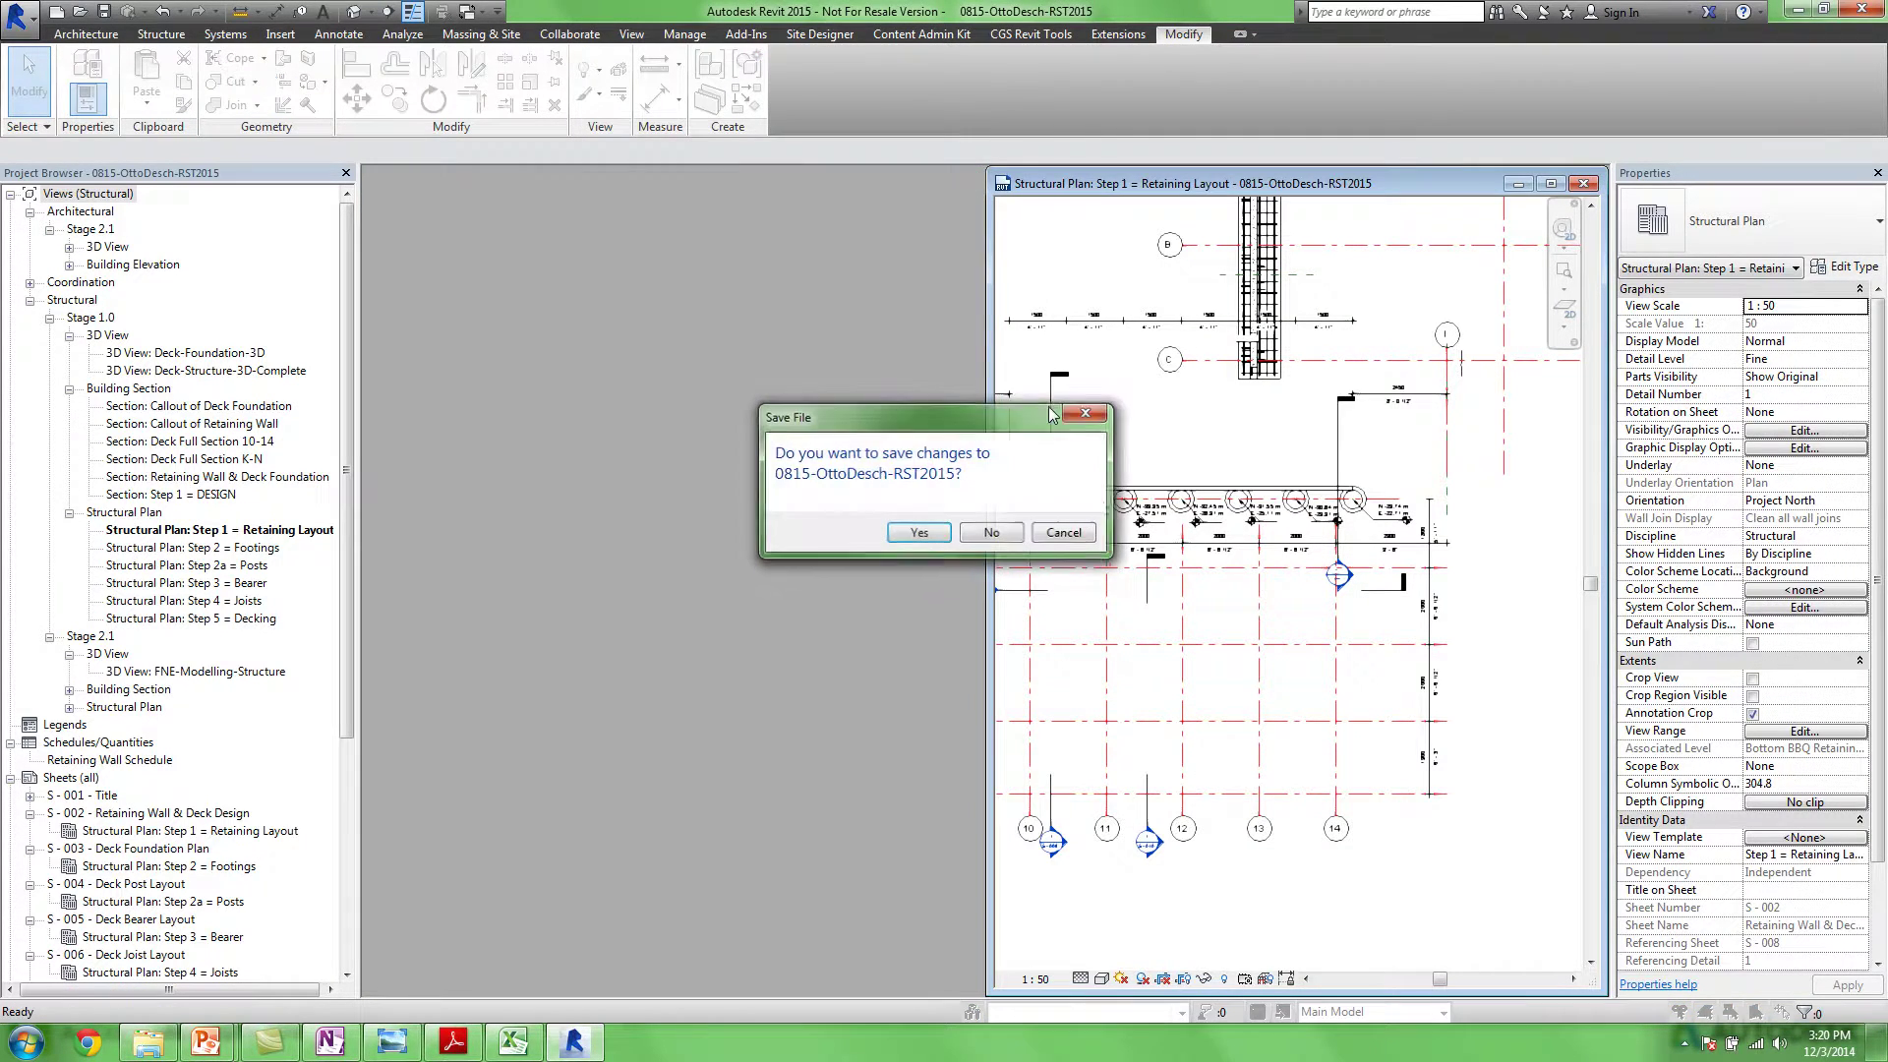
click(996, 534)
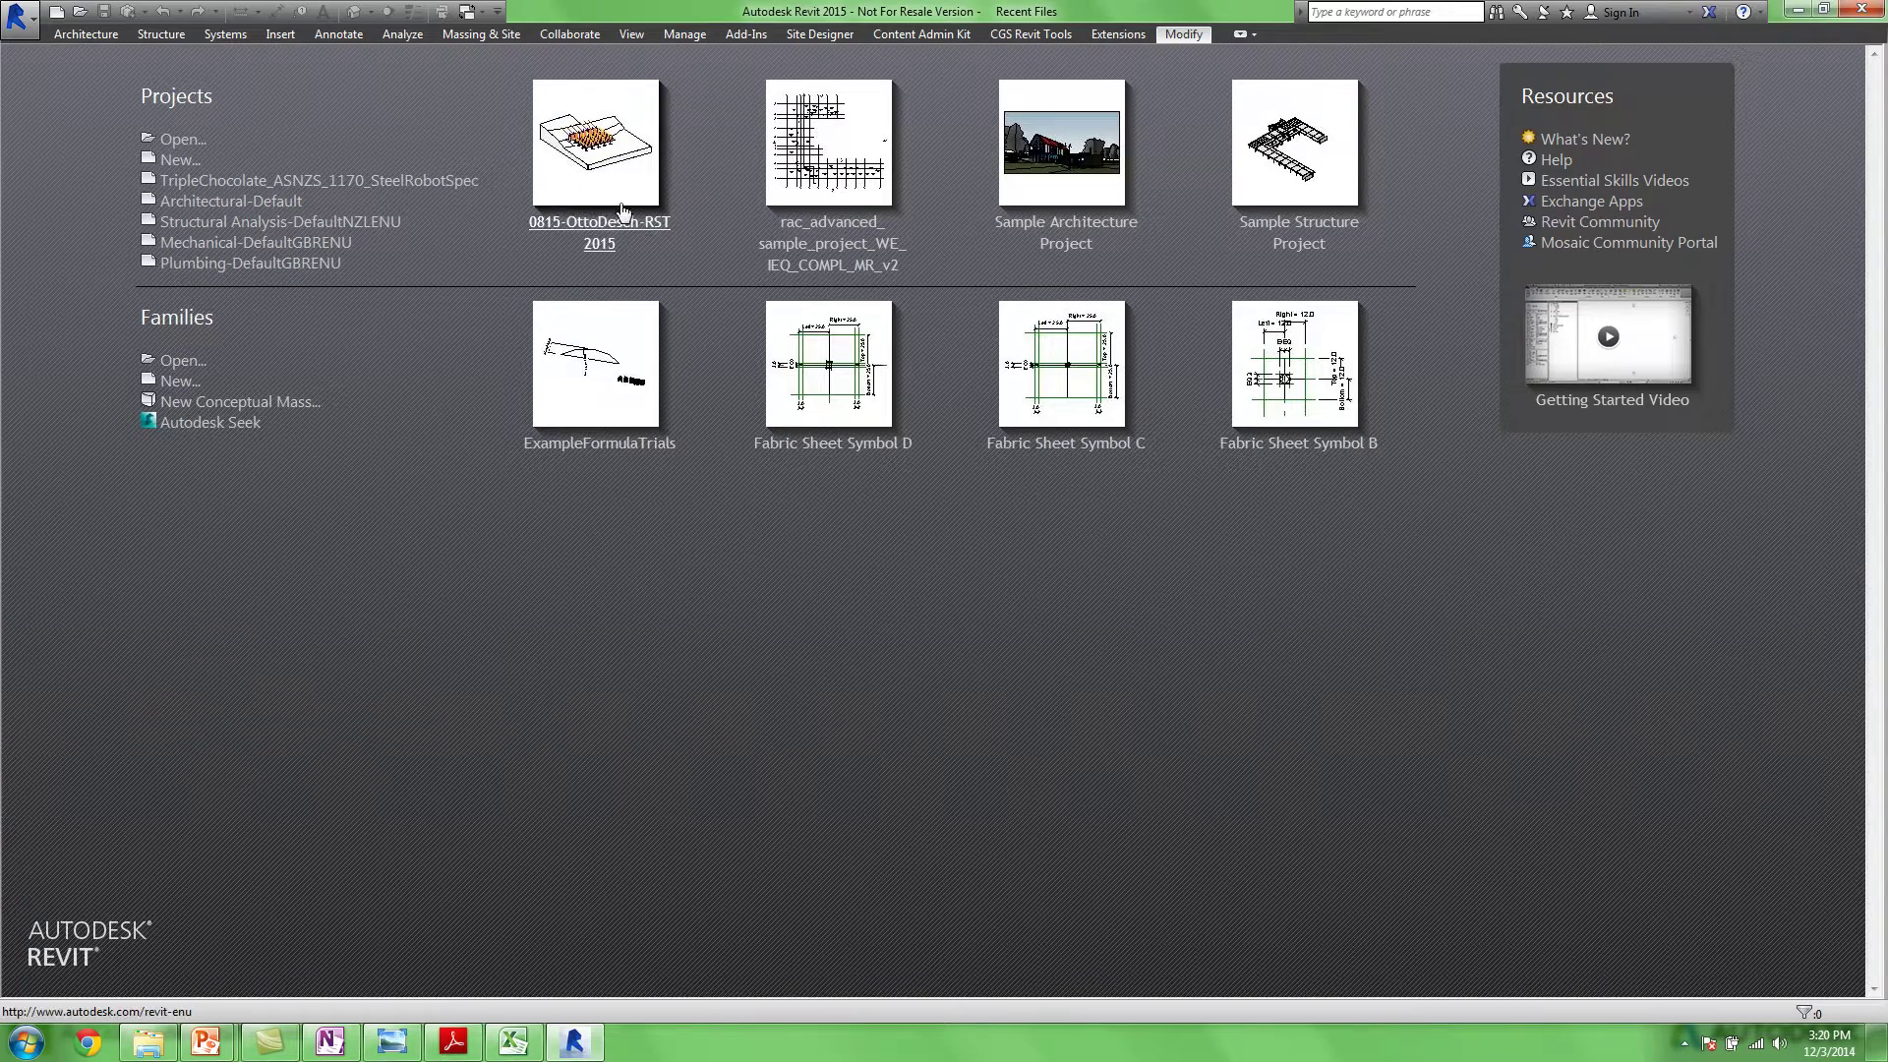
Switch to Windows Explorer, open the Step 2 = Concrete Footing Study folder and list its files with details
click(148, 1043)
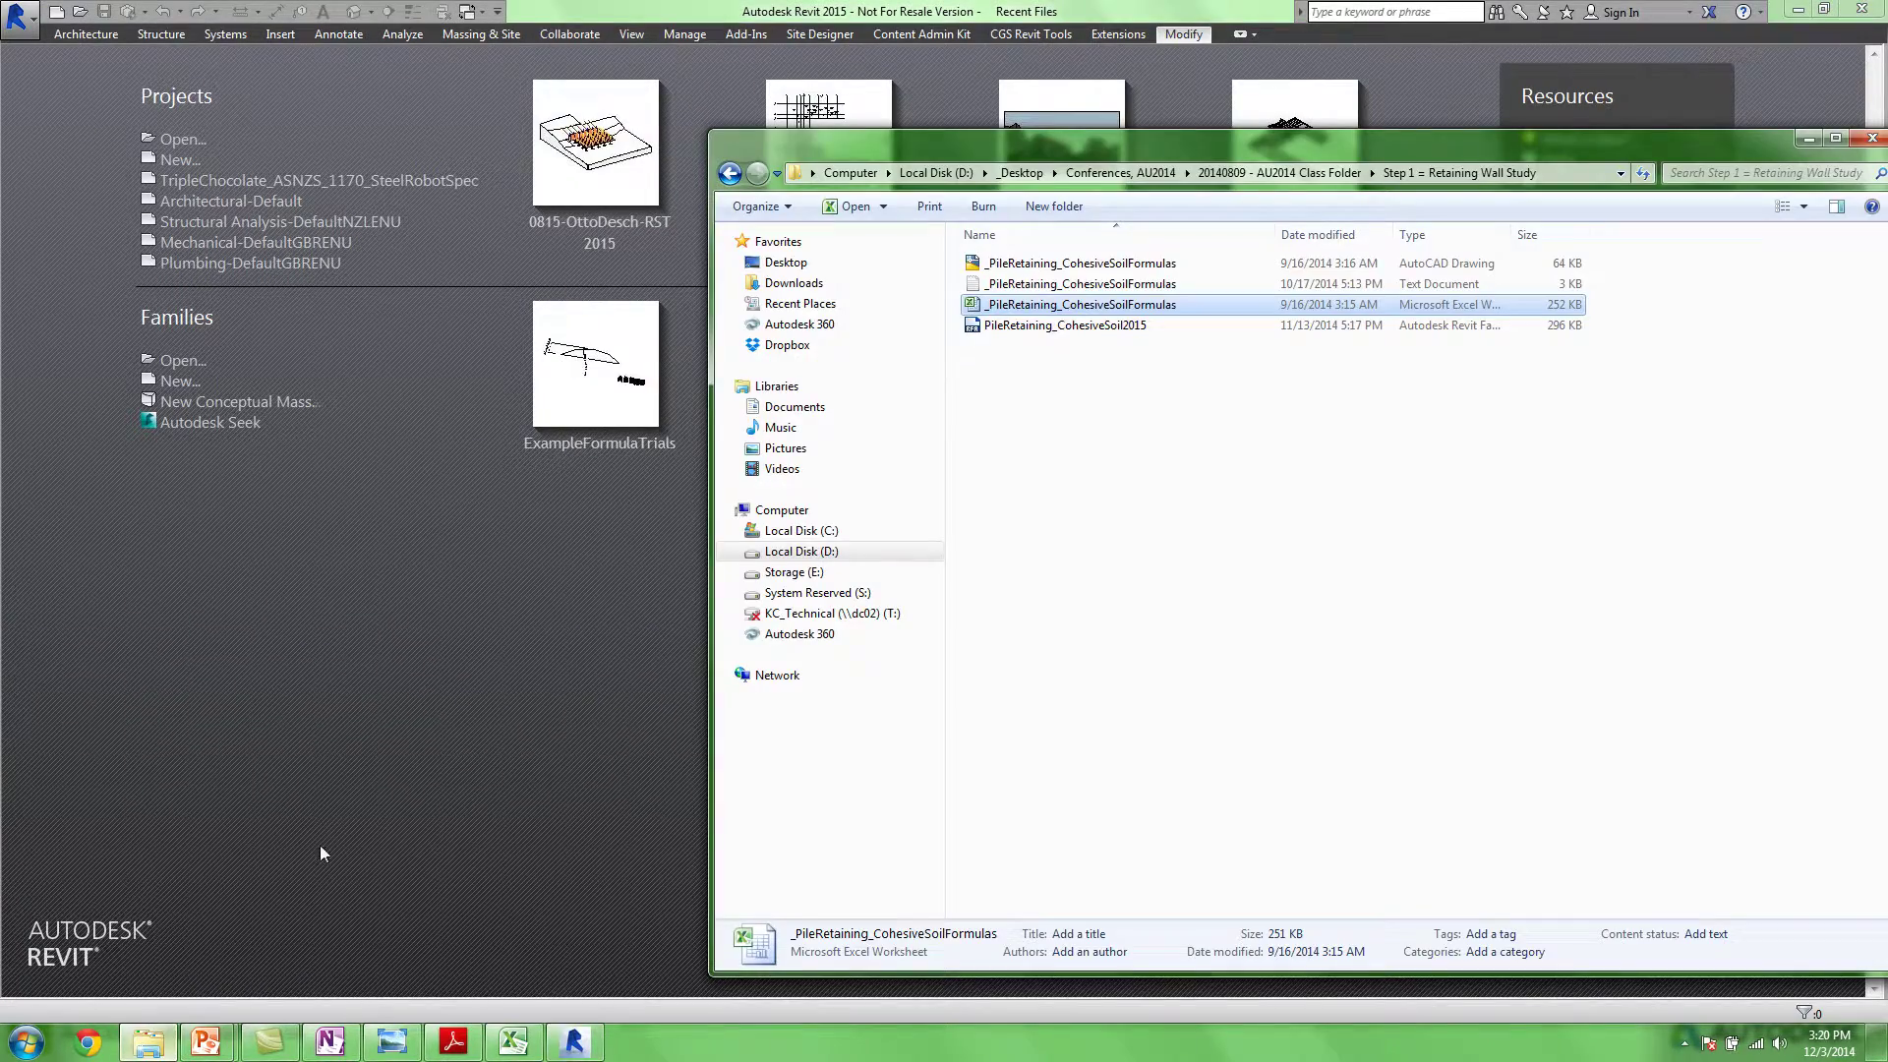
click(1278, 172)
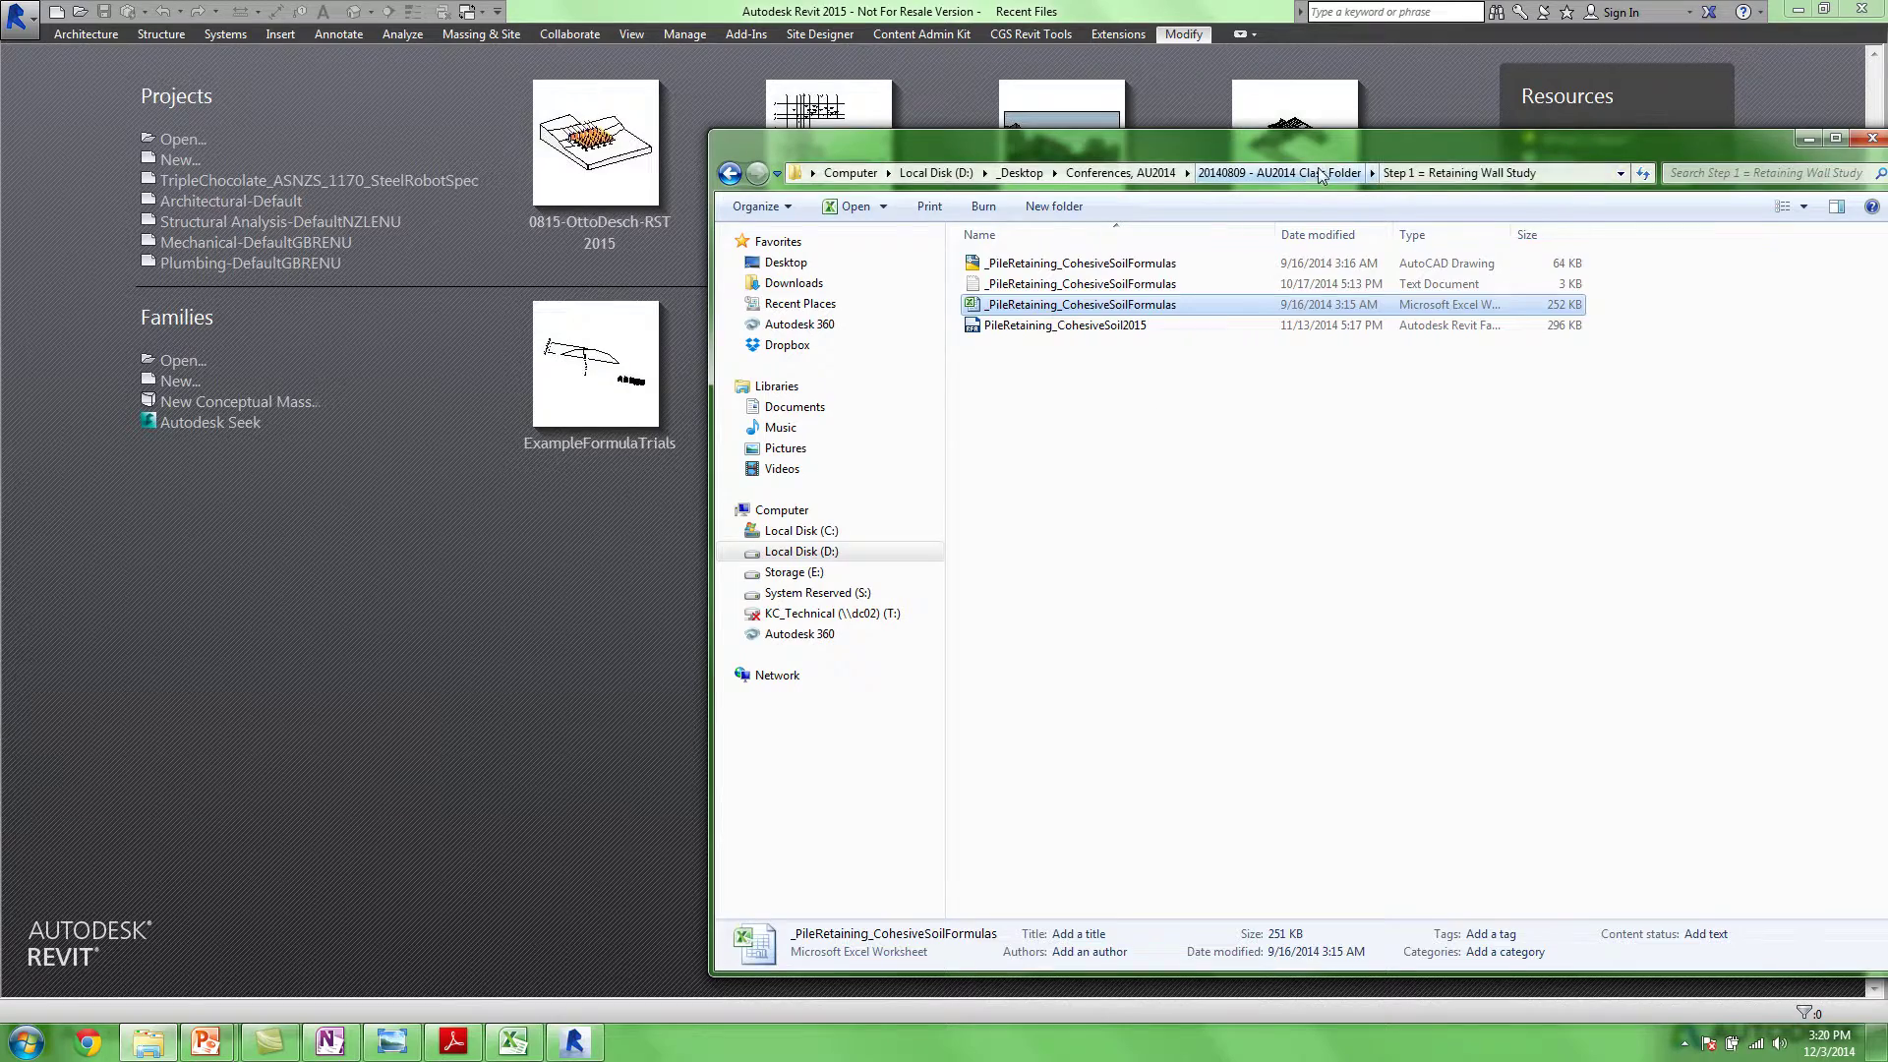
double_click(1103, 287)
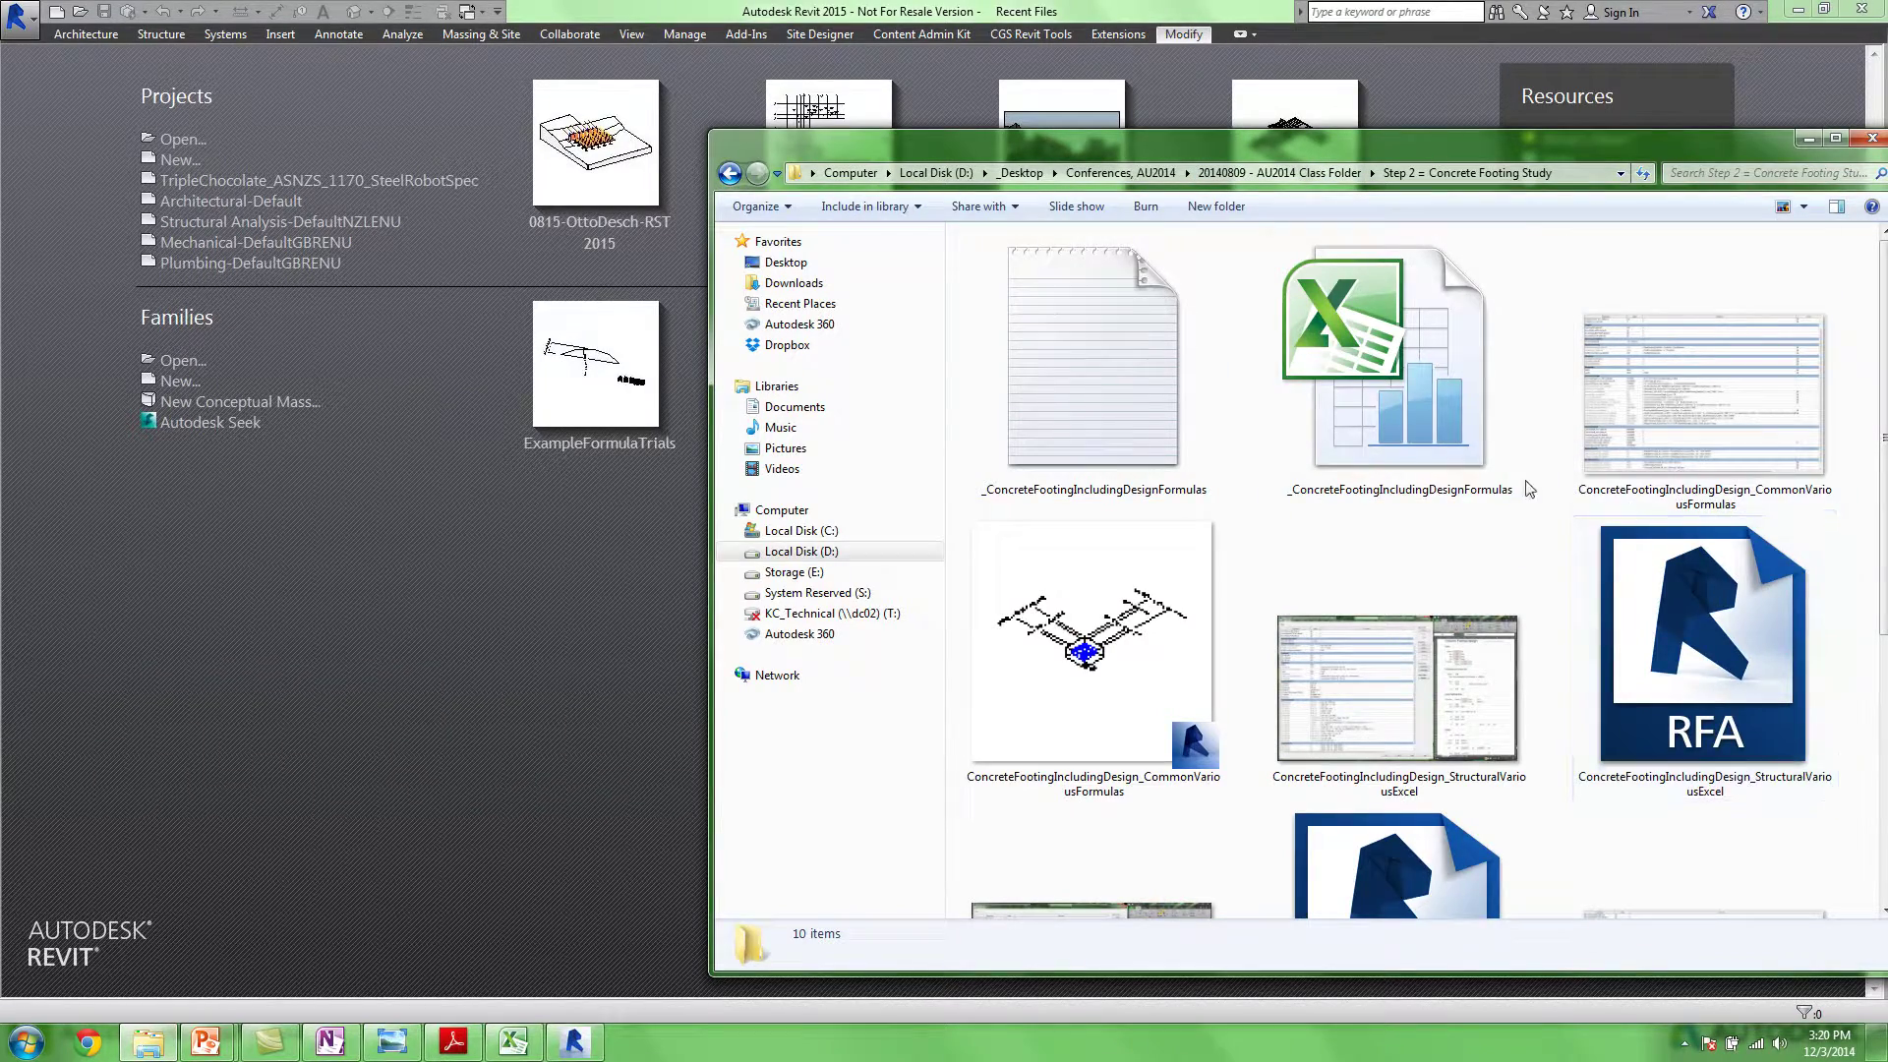
click(1804, 207)
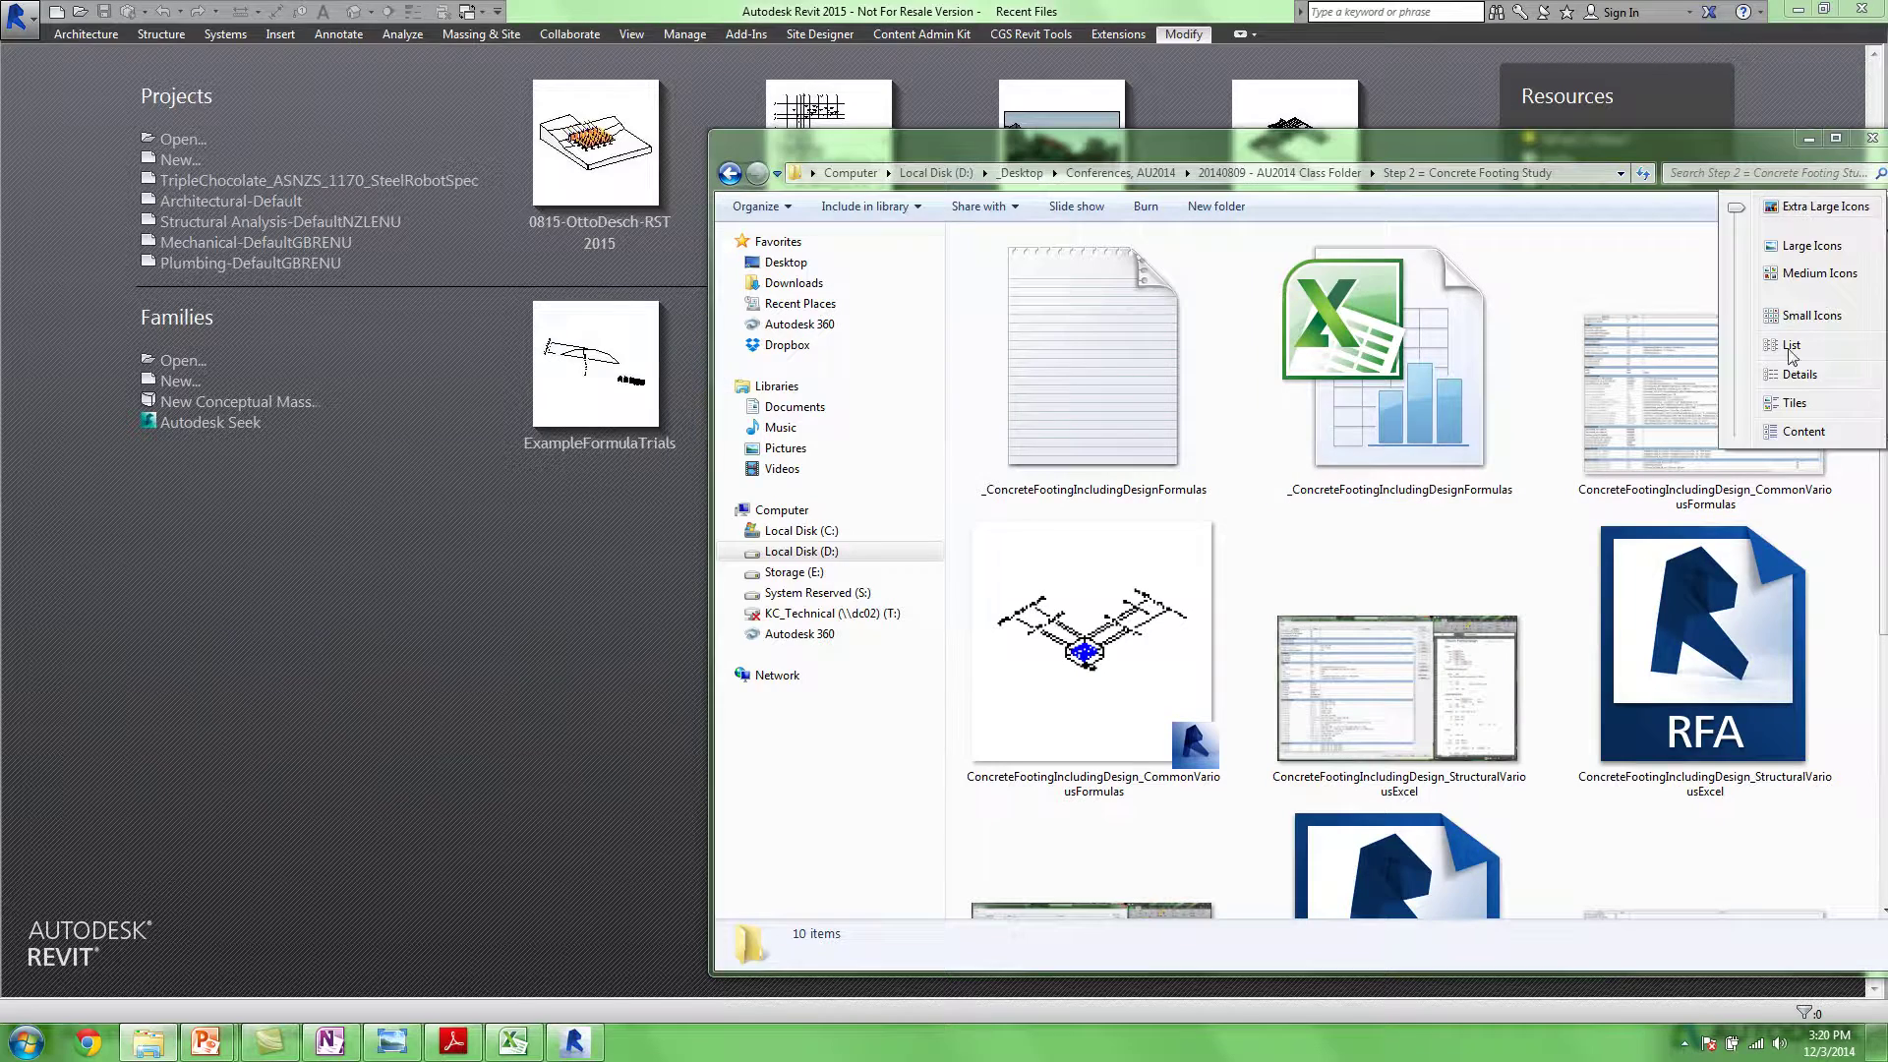
click(1801, 375)
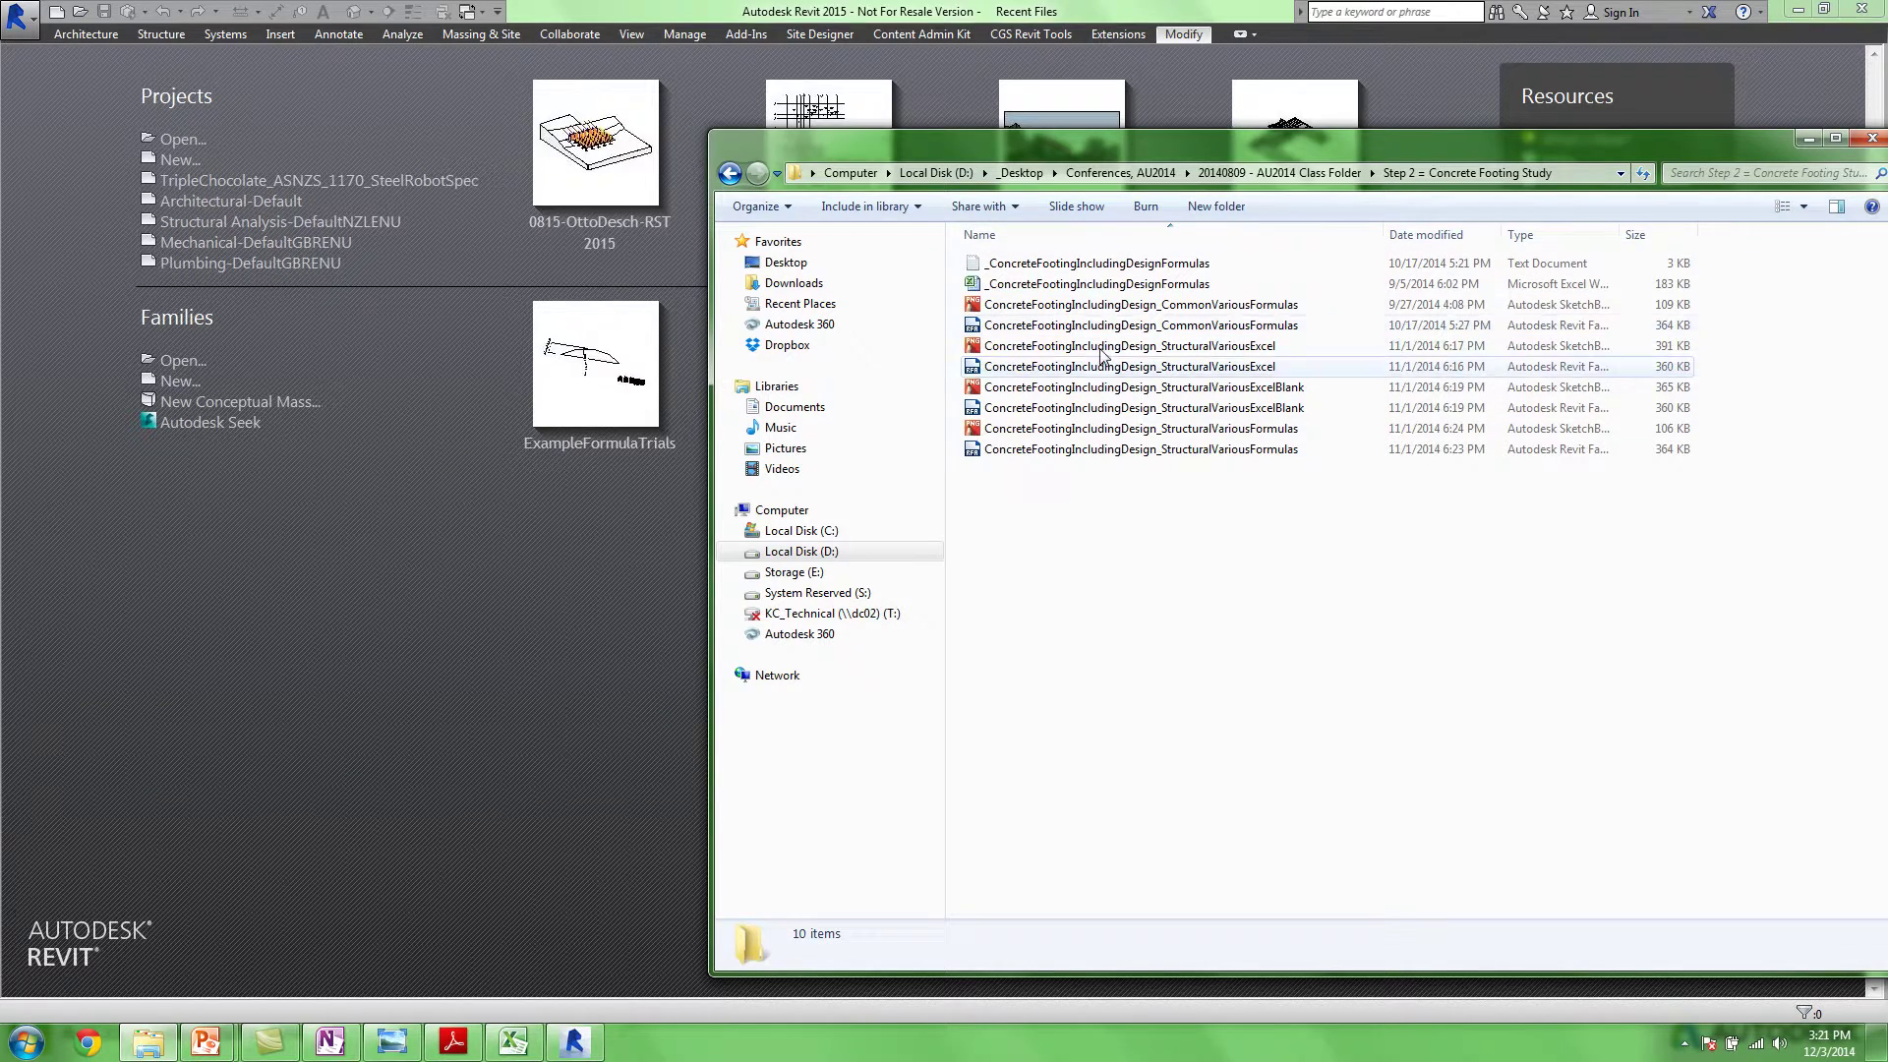
Open the _ConcreteFootingIncludingDesignFormulas workbook in Excel, reduce its window from full screen and return to the Concrete Footing Study folder
double_click(1128, 285)
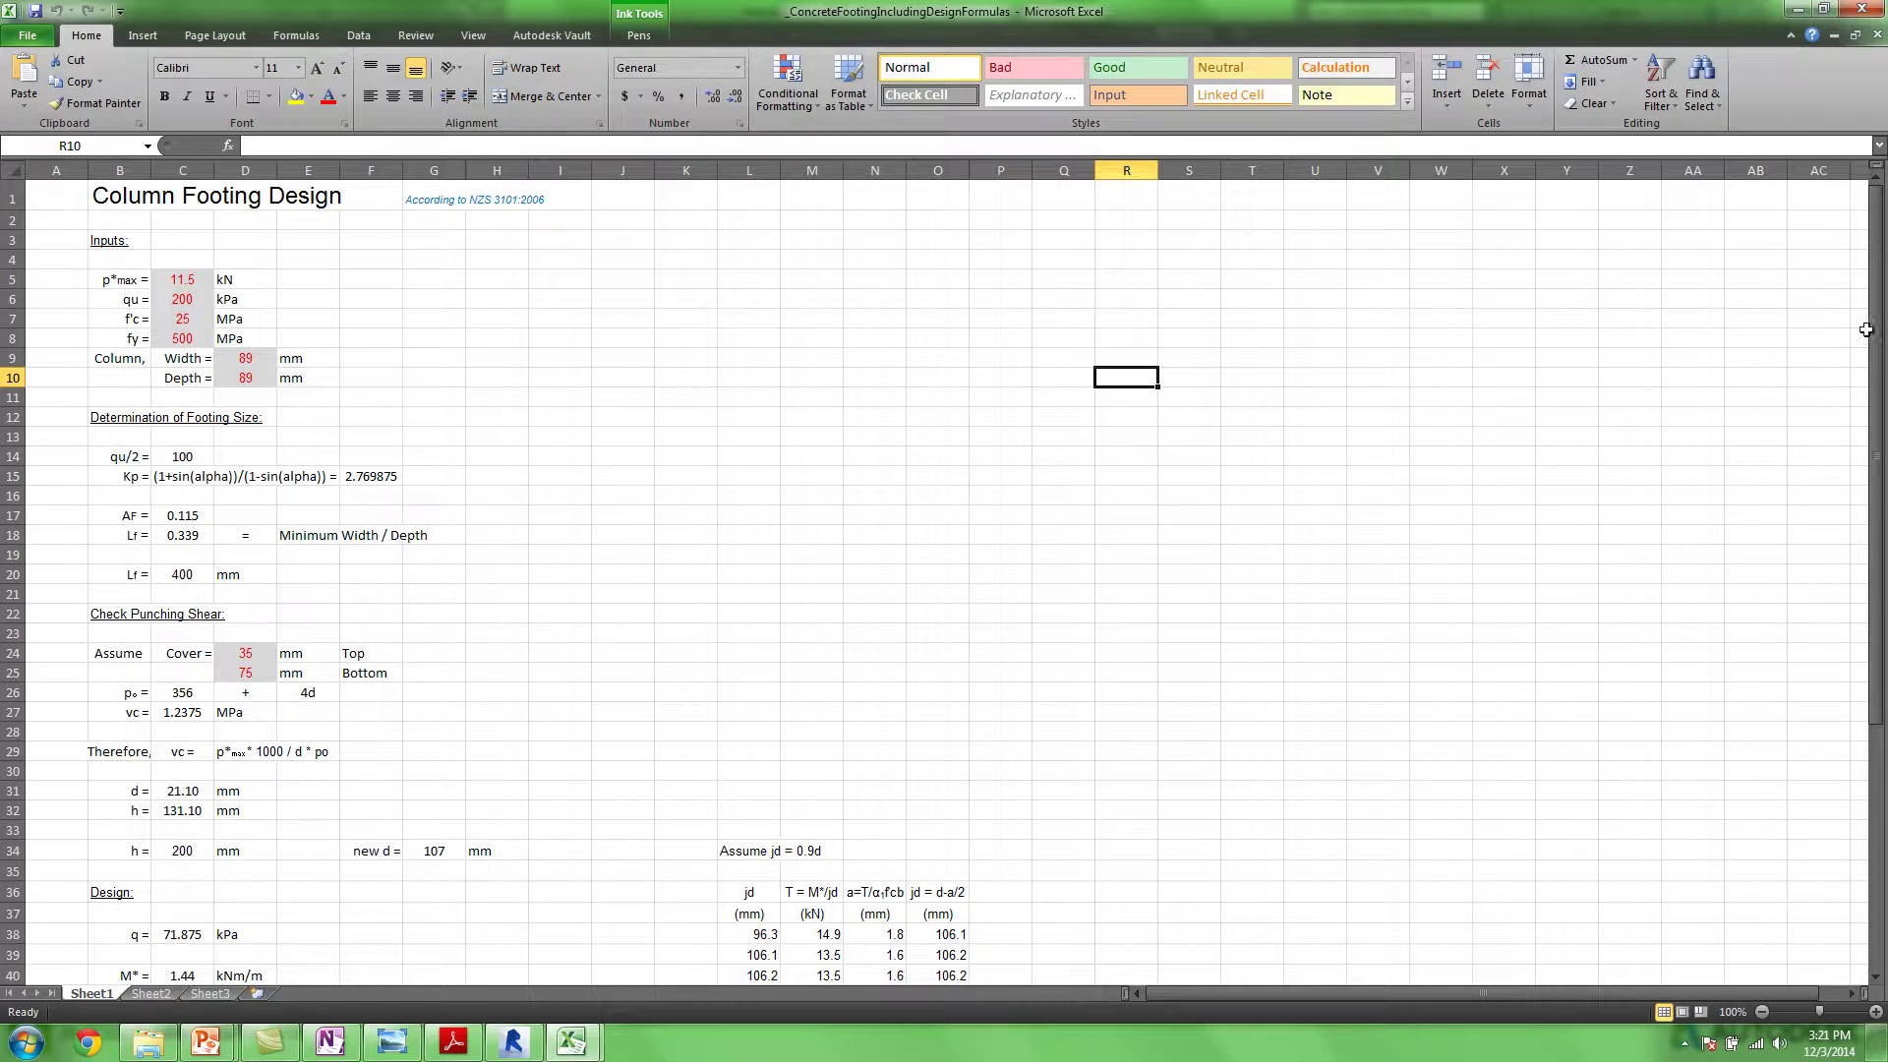
click(1825, 10)
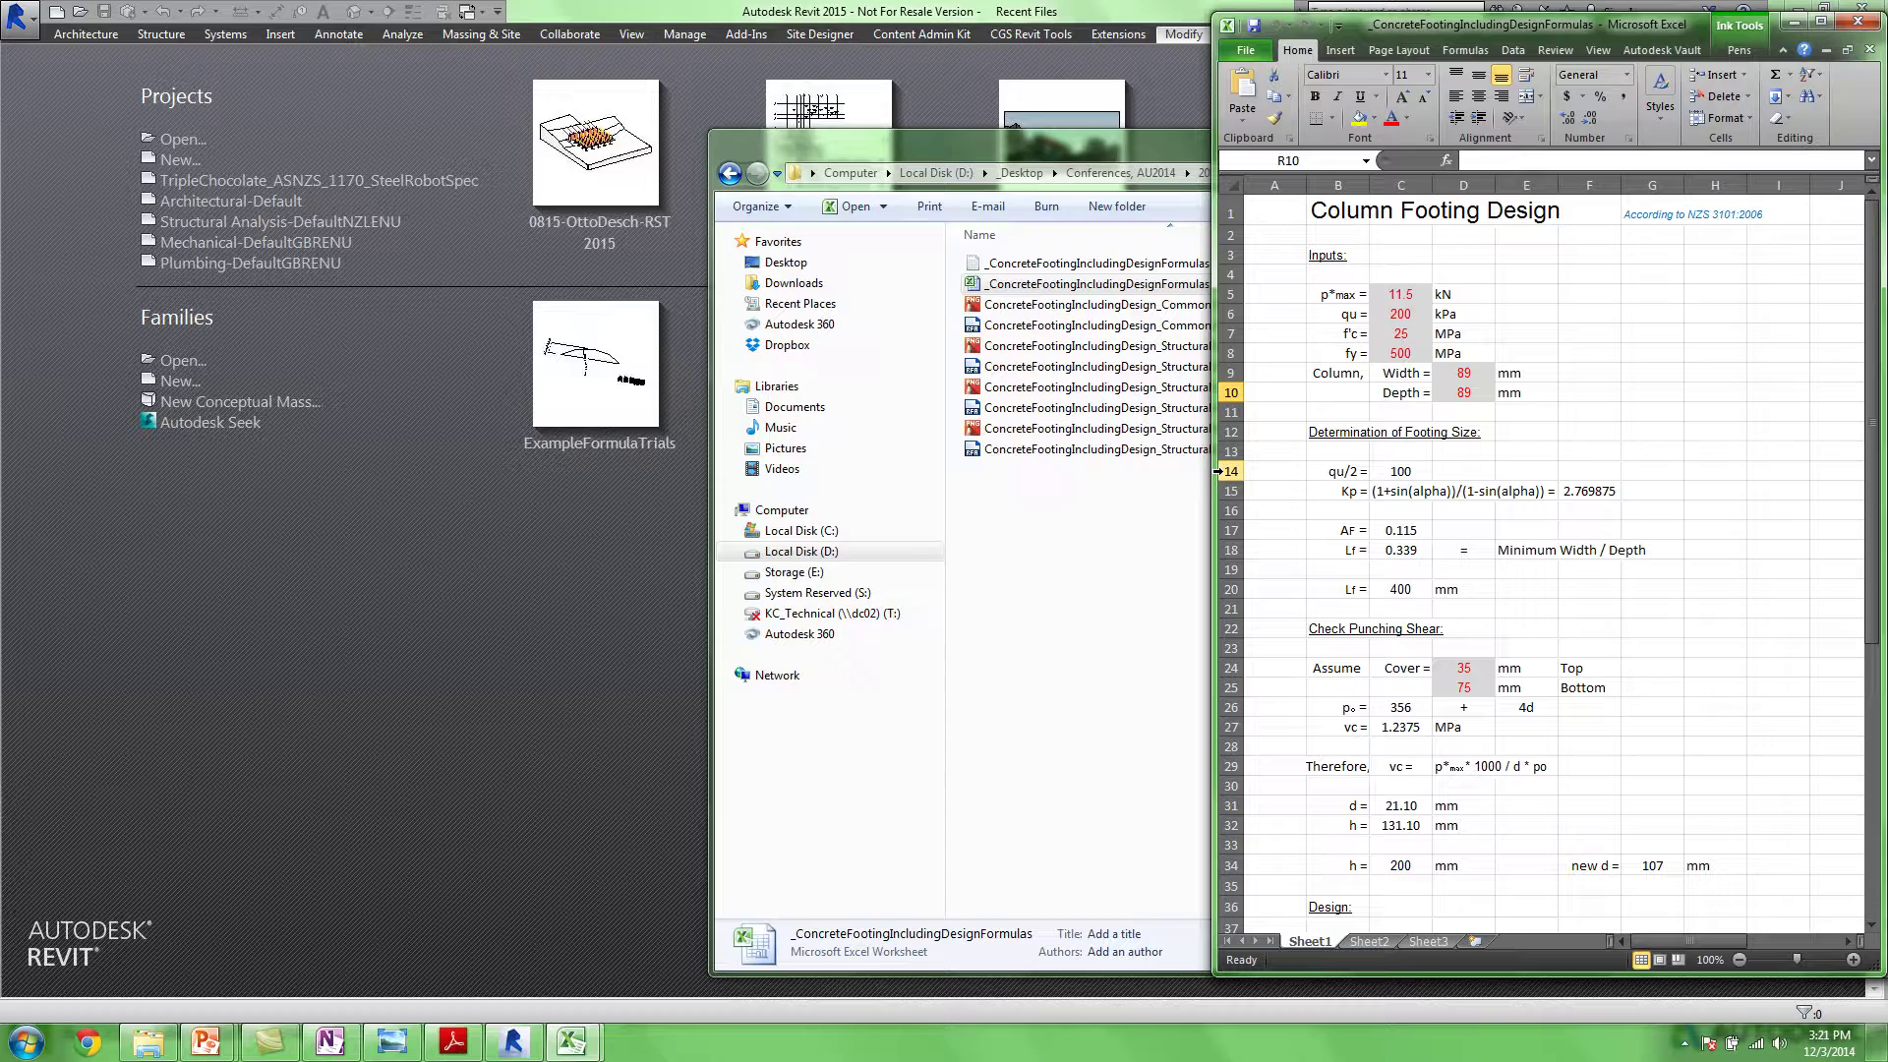
click(1053, 566)
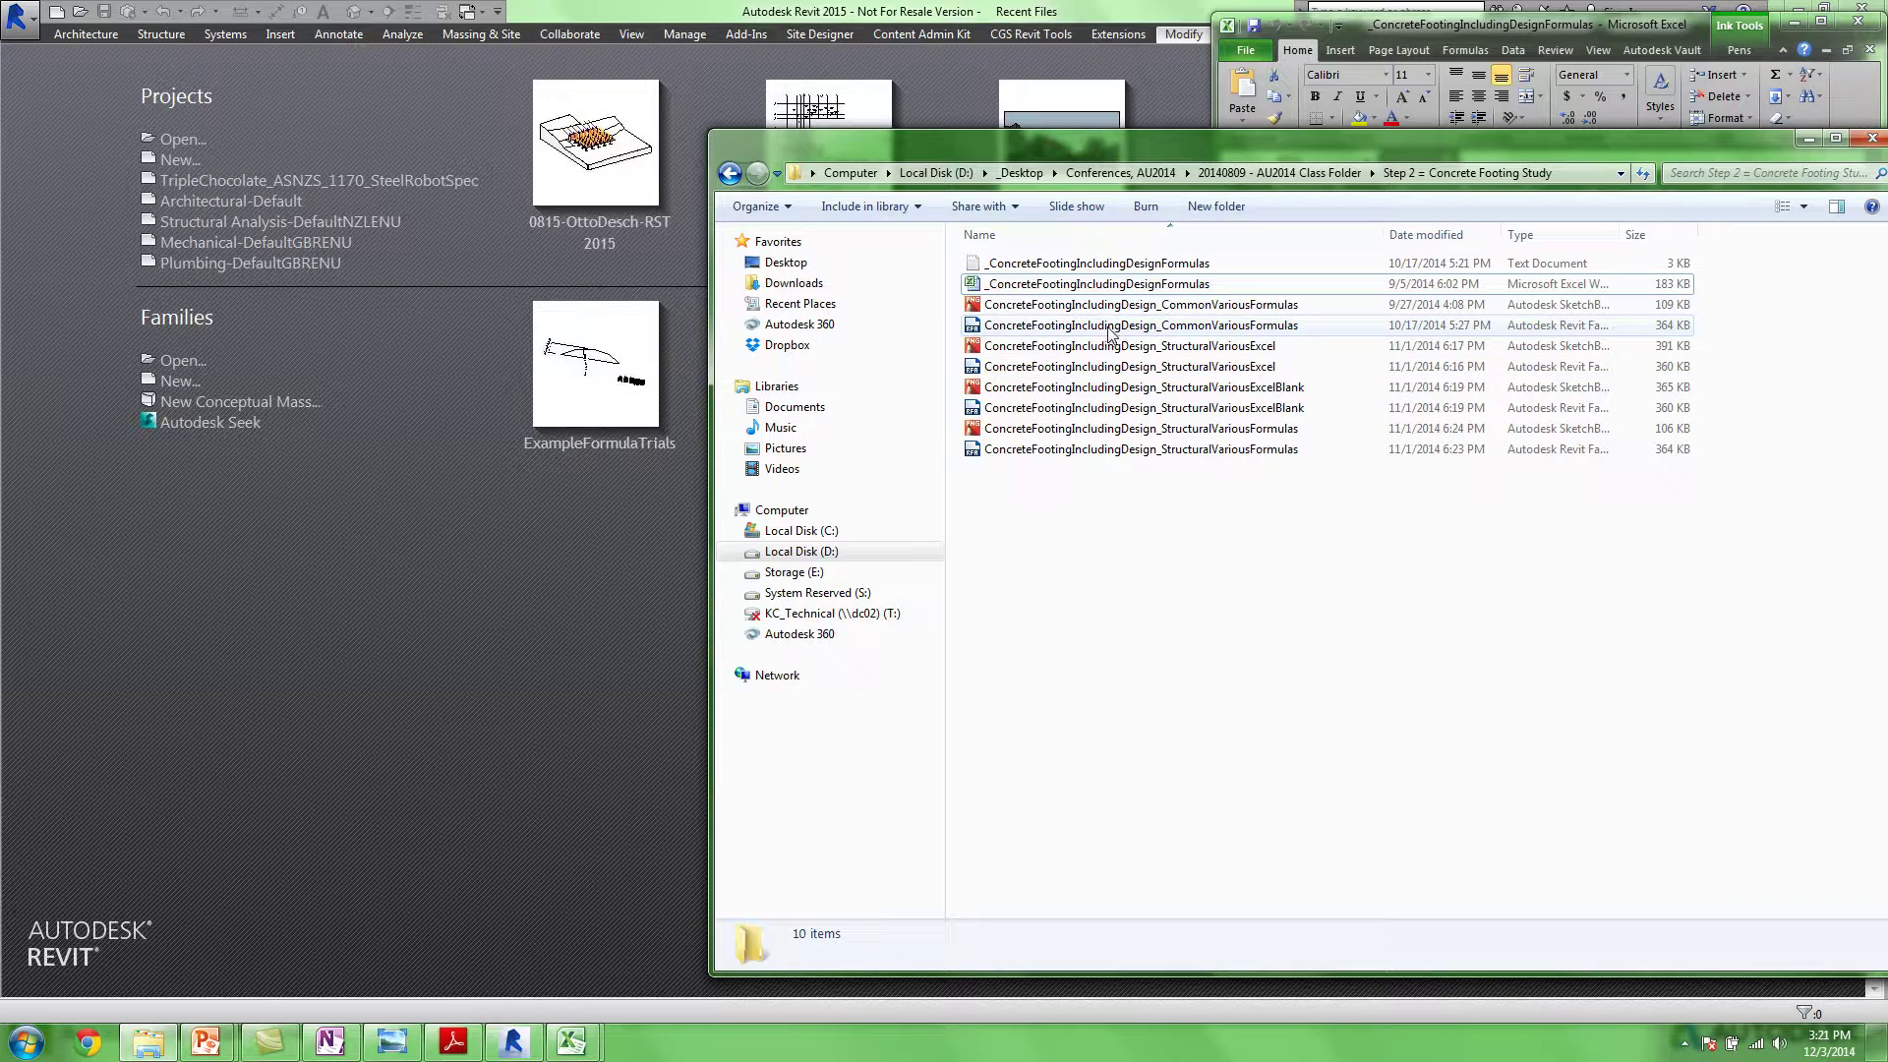
Open the ConcreteFootingIncludingDesign_CommonVariousFormulas family in Revit and bring its Ref. Level floor plan to the front
click(1244, 331)
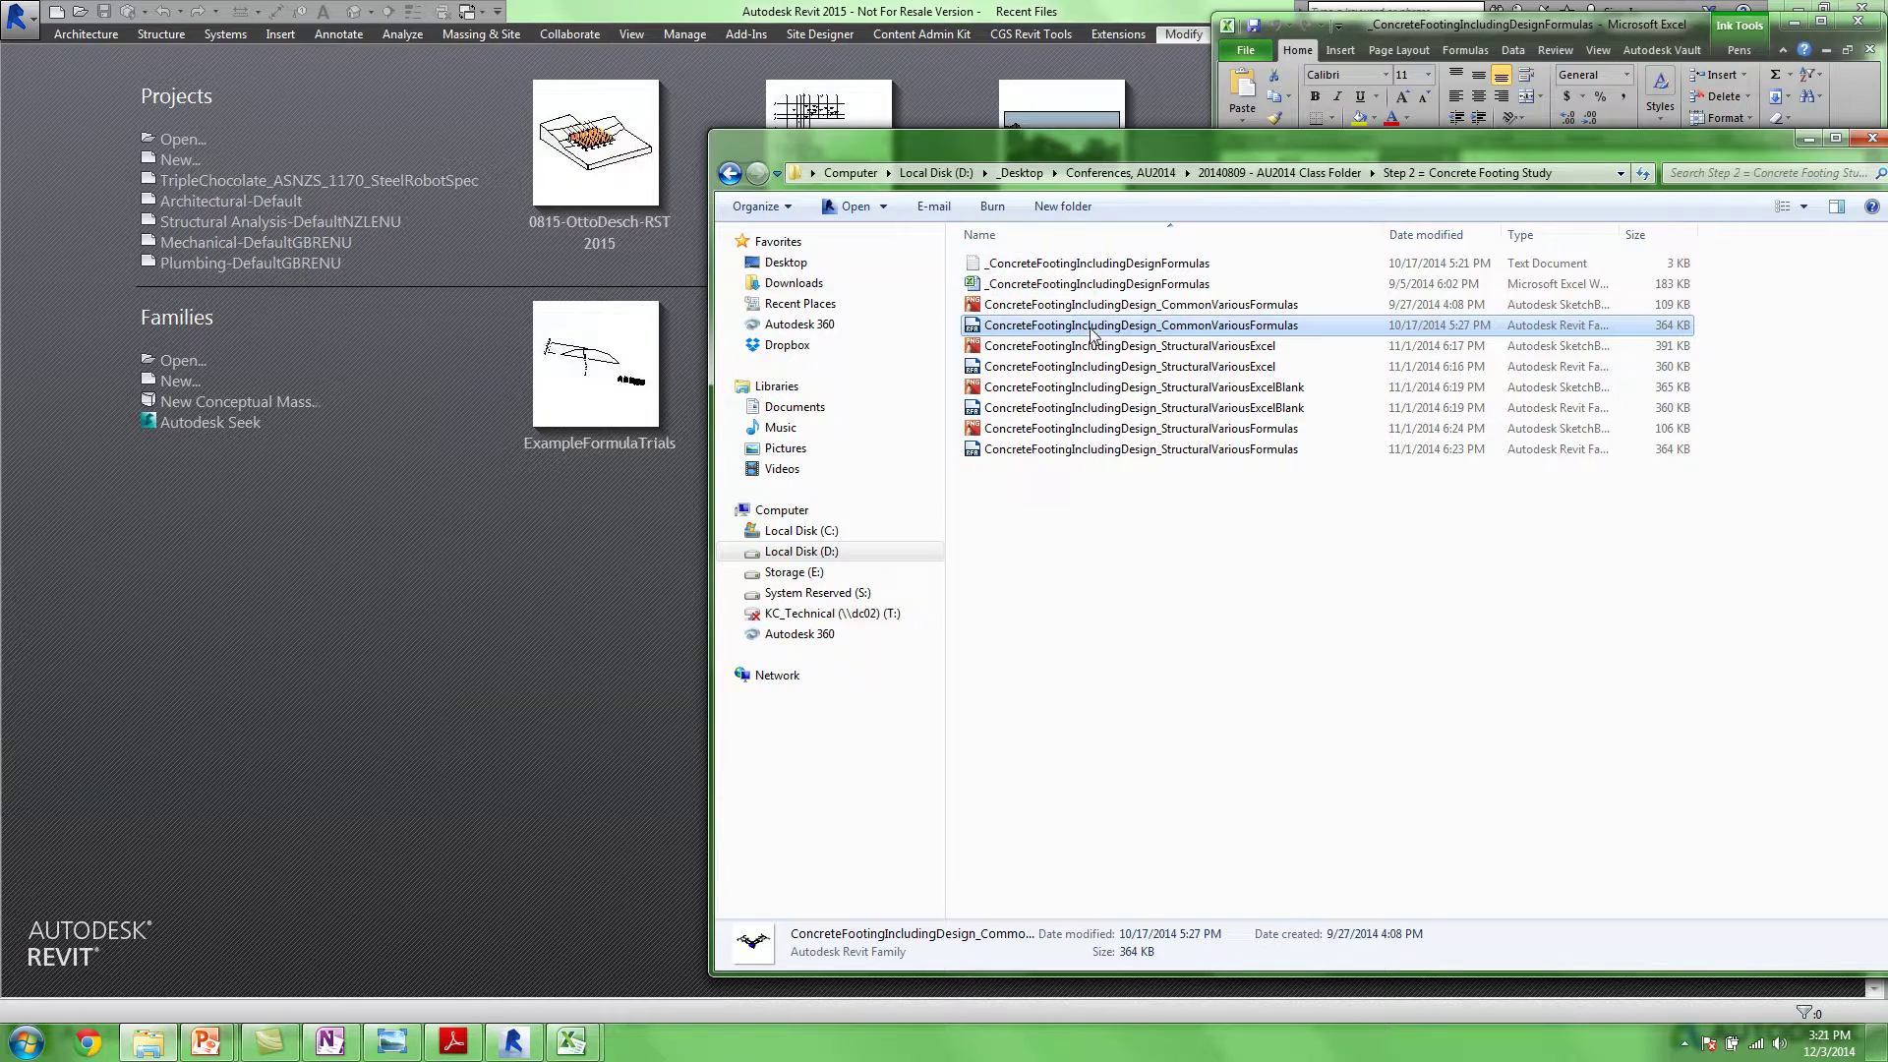
drag(1109, 332, 546, 564)
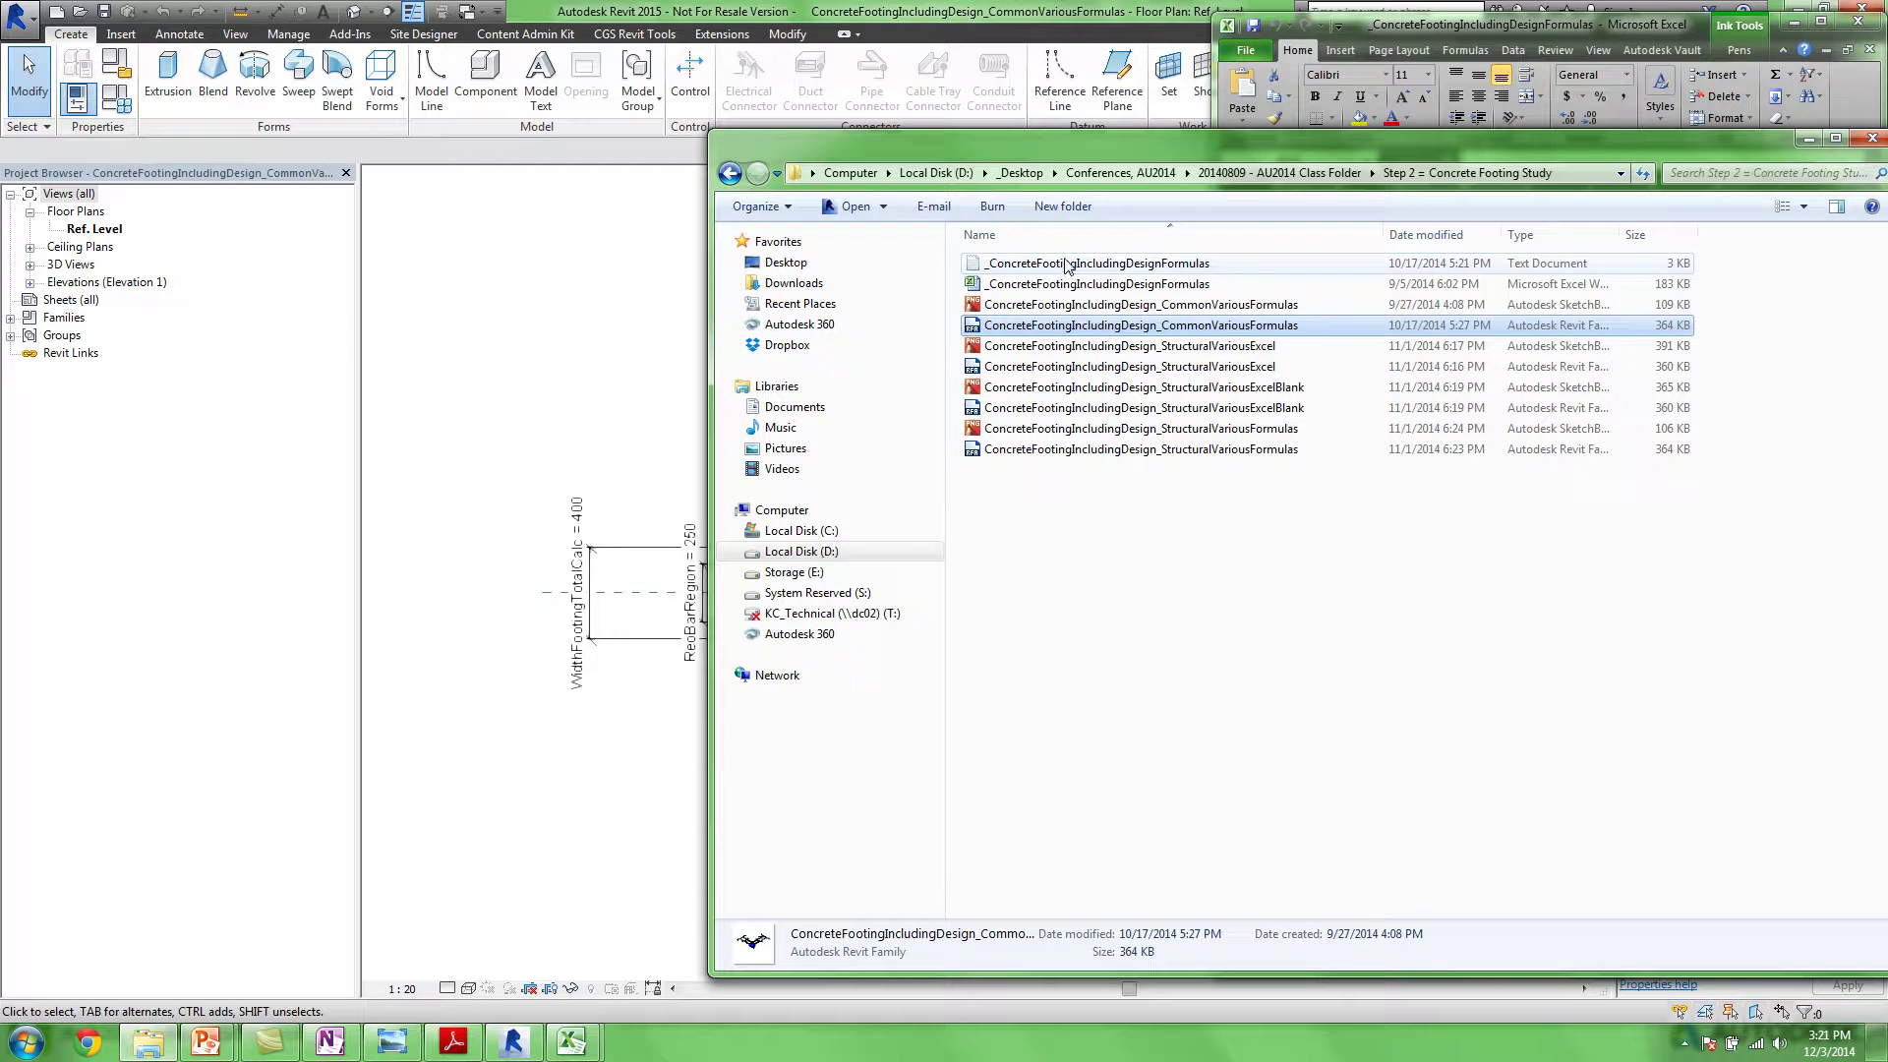
click(659, 308)
mouse_move(648, 338)
middle_down()
mouse_move(683, 345)
mouse_move(673, 365)
middle_up()
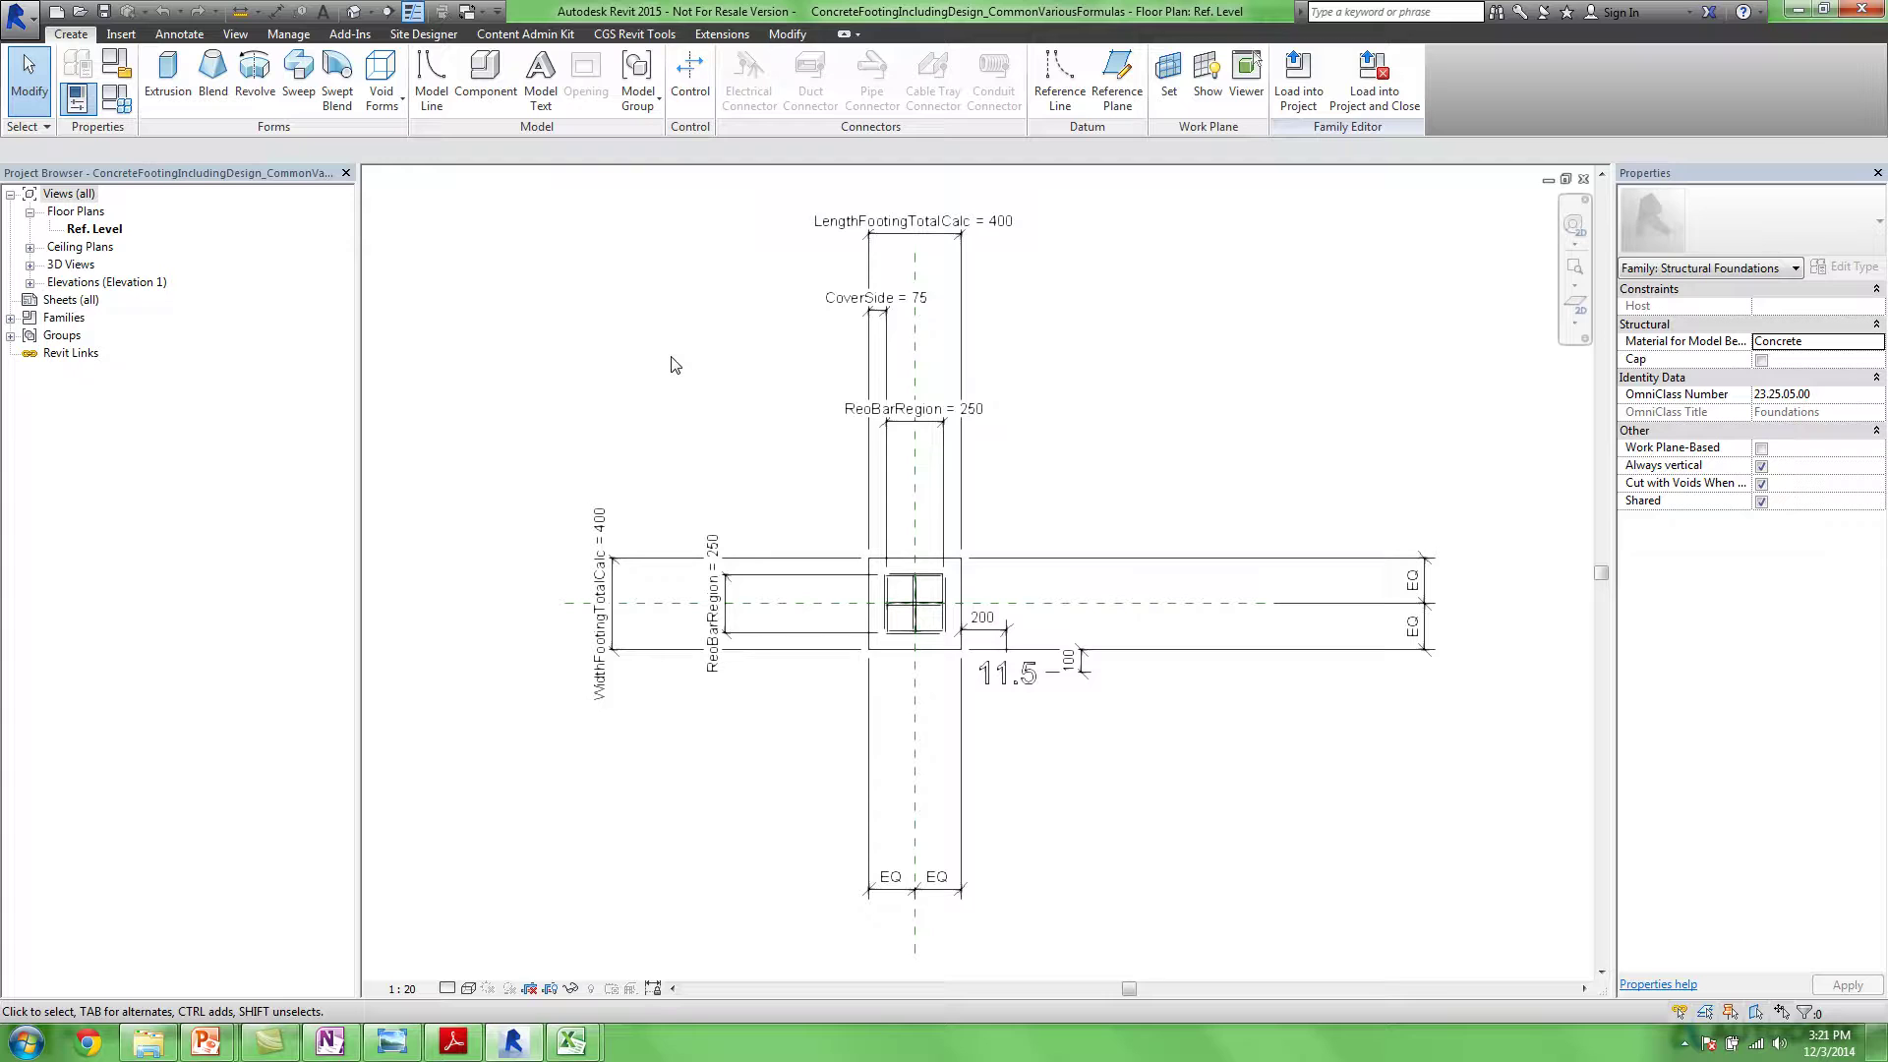
mouse_move(704, 286)
middle_down()
mouse_move(696, 303)
mouse_move(552, 301)
middle_up()
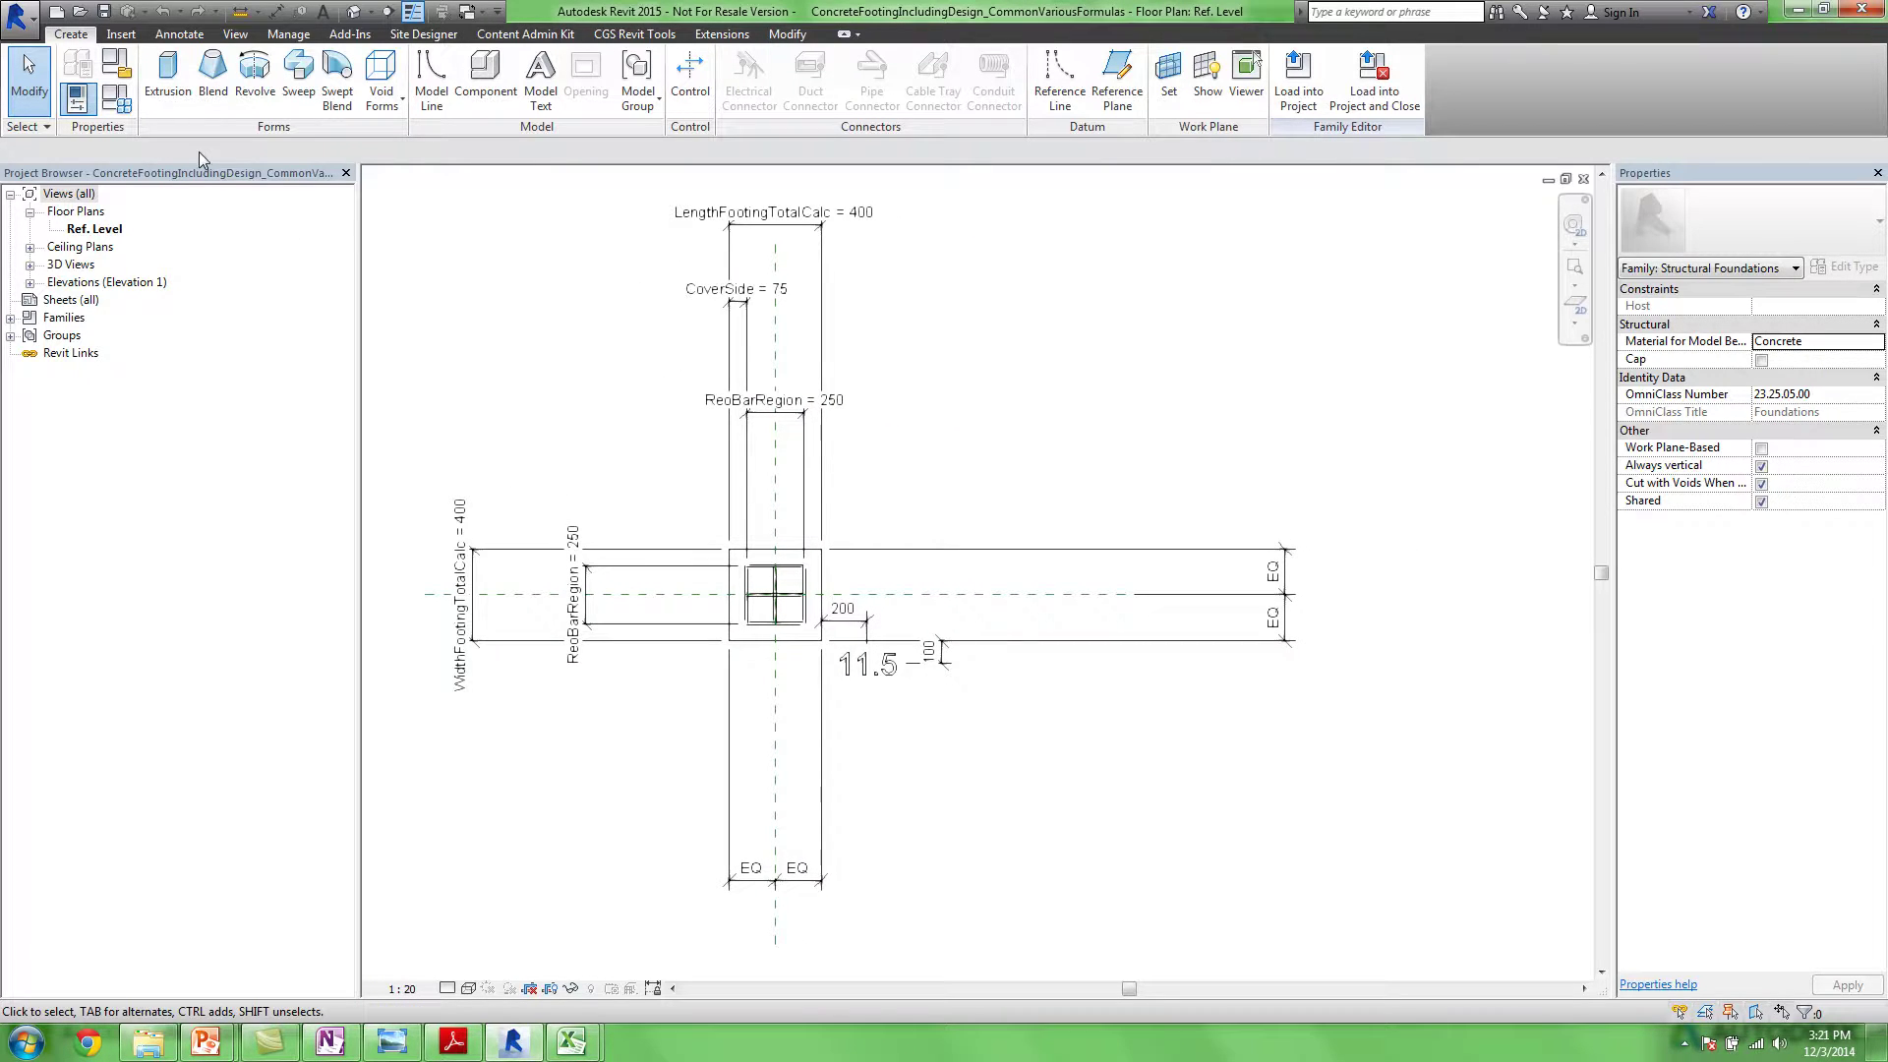
Review the footing family's input parameters and structural analysis formulas in Family Types, and close the list without changes
click(116, 99)
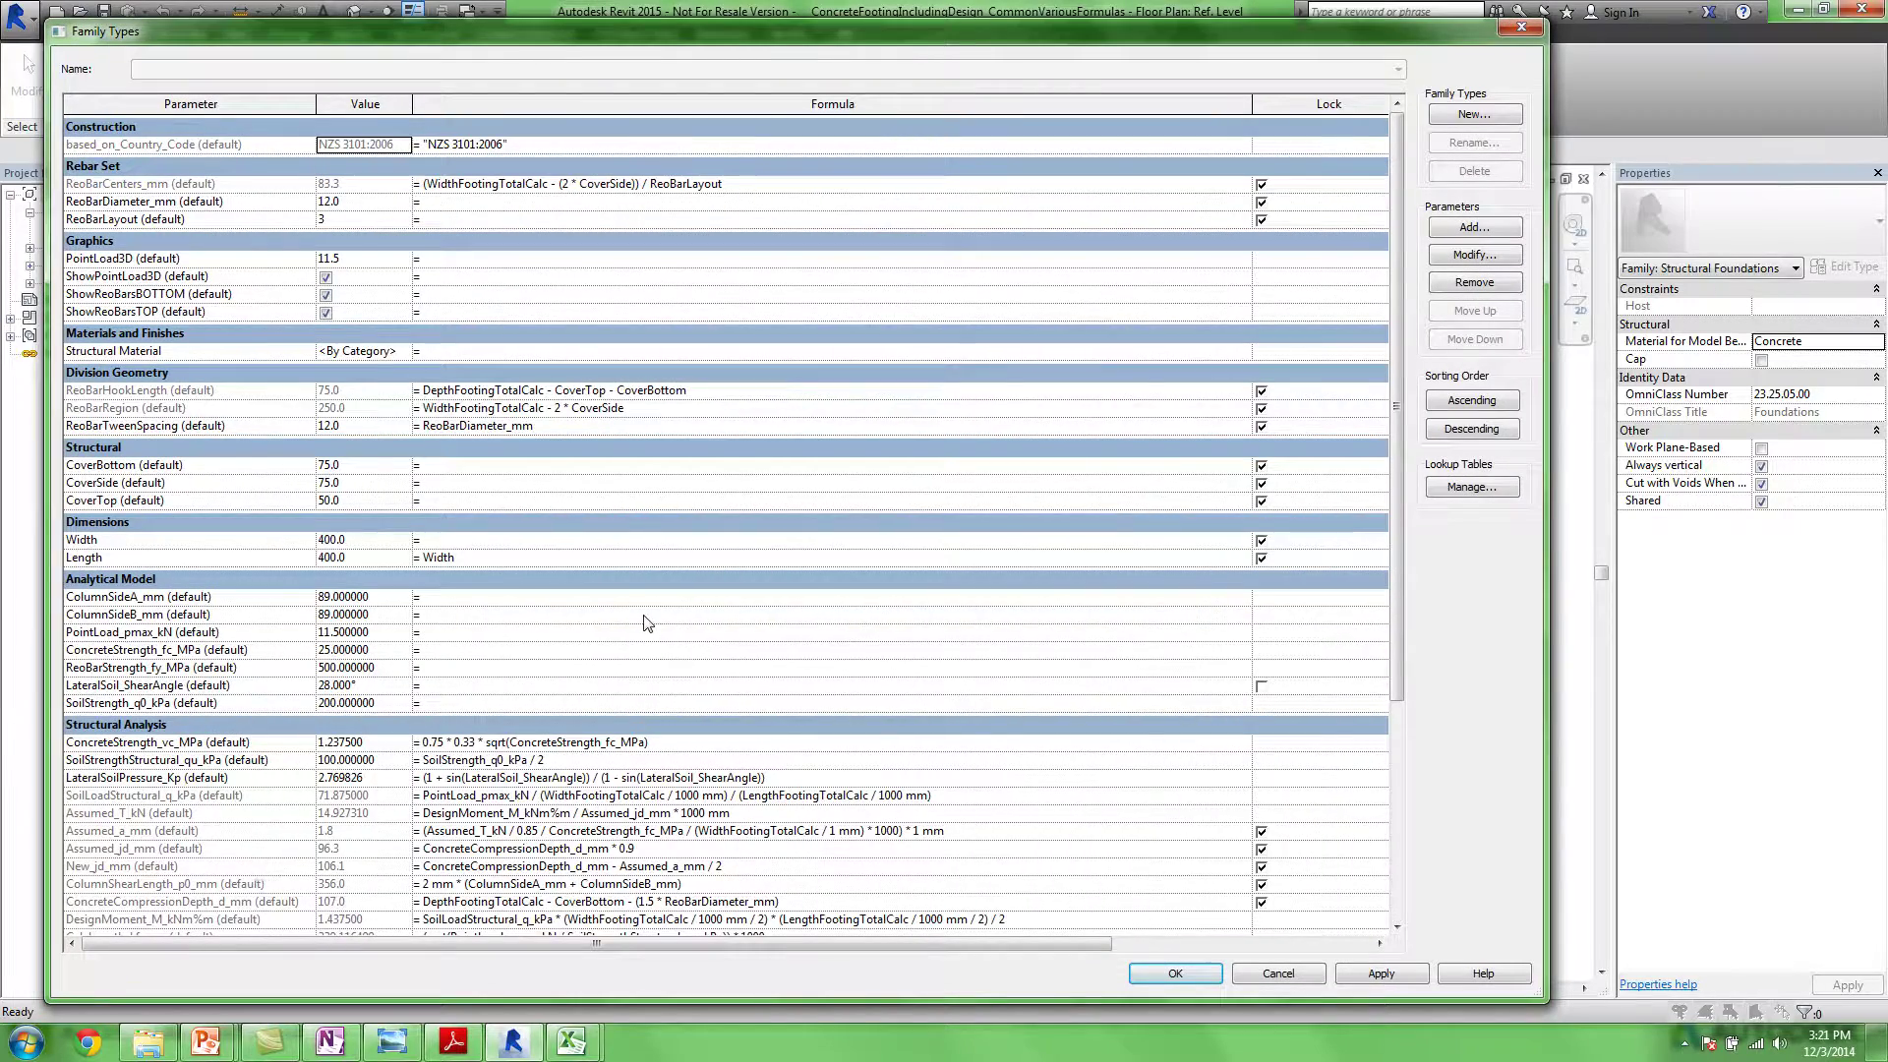
drag(1398, 505, 1405, 564)
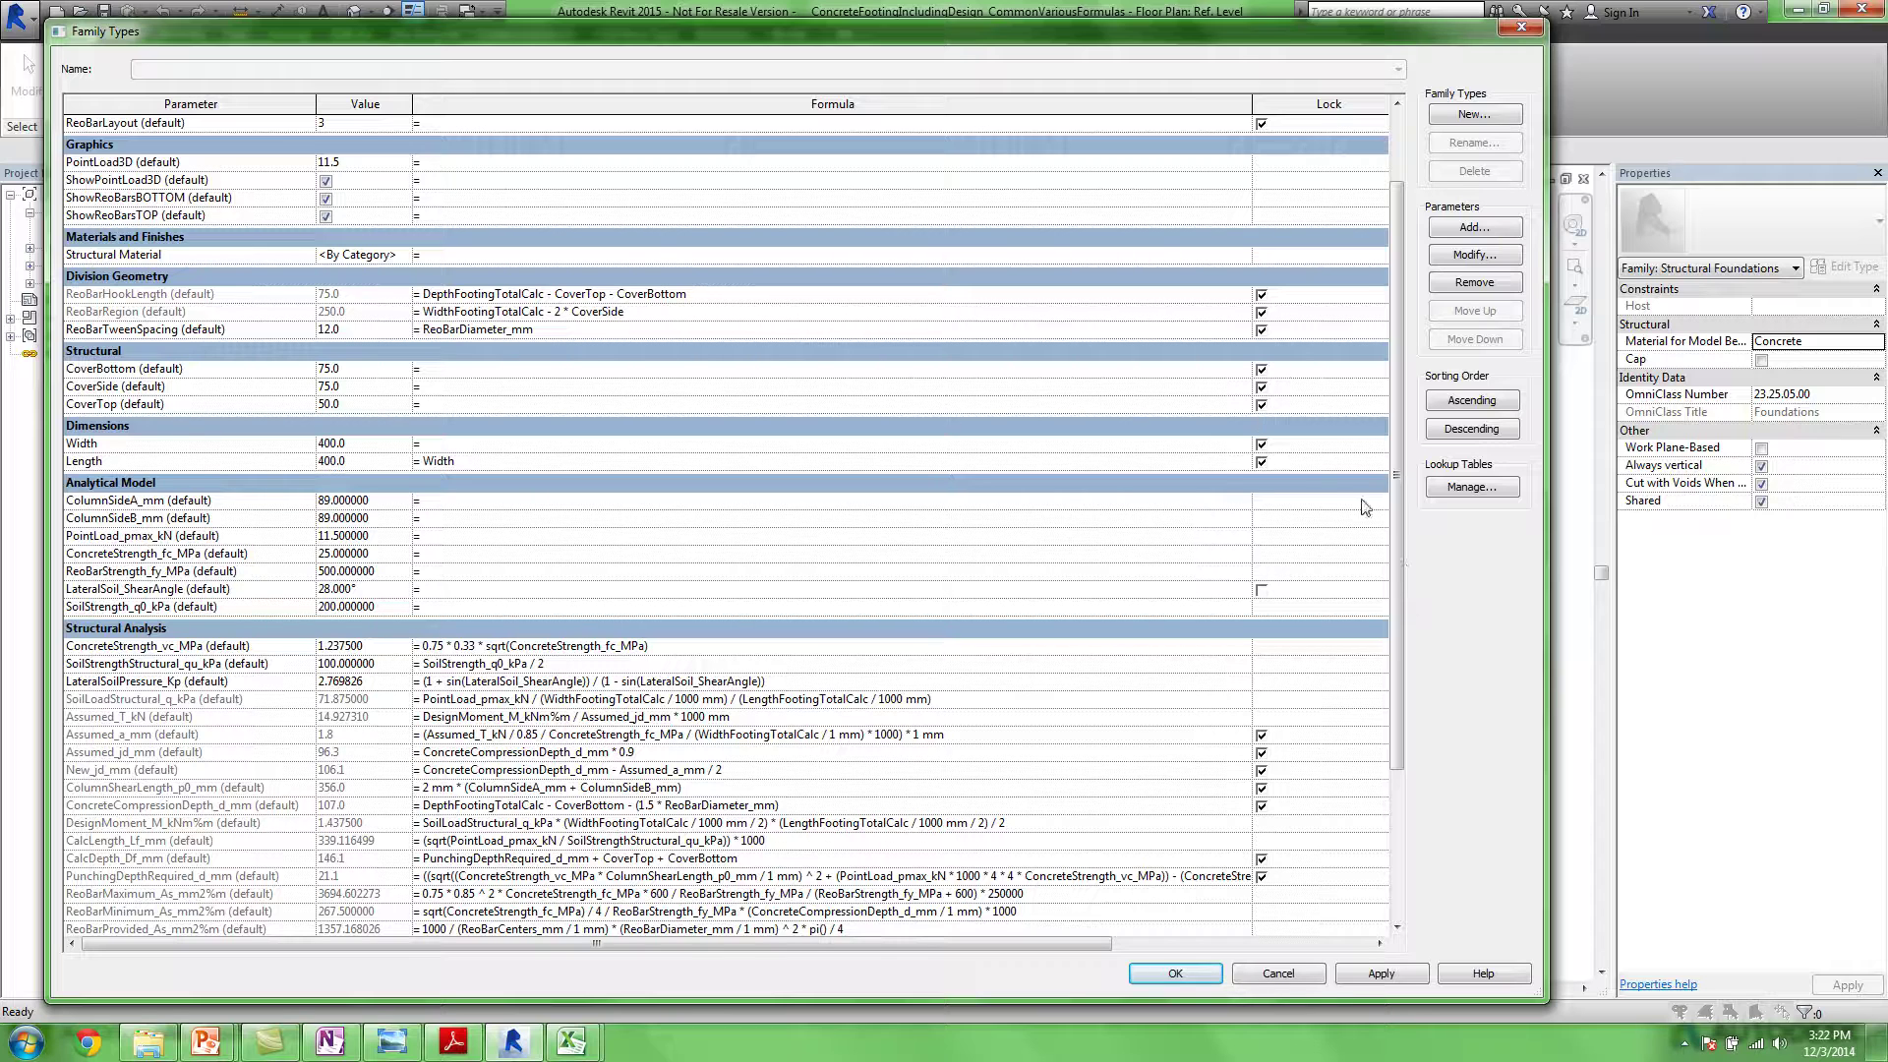
click(1521, 27)
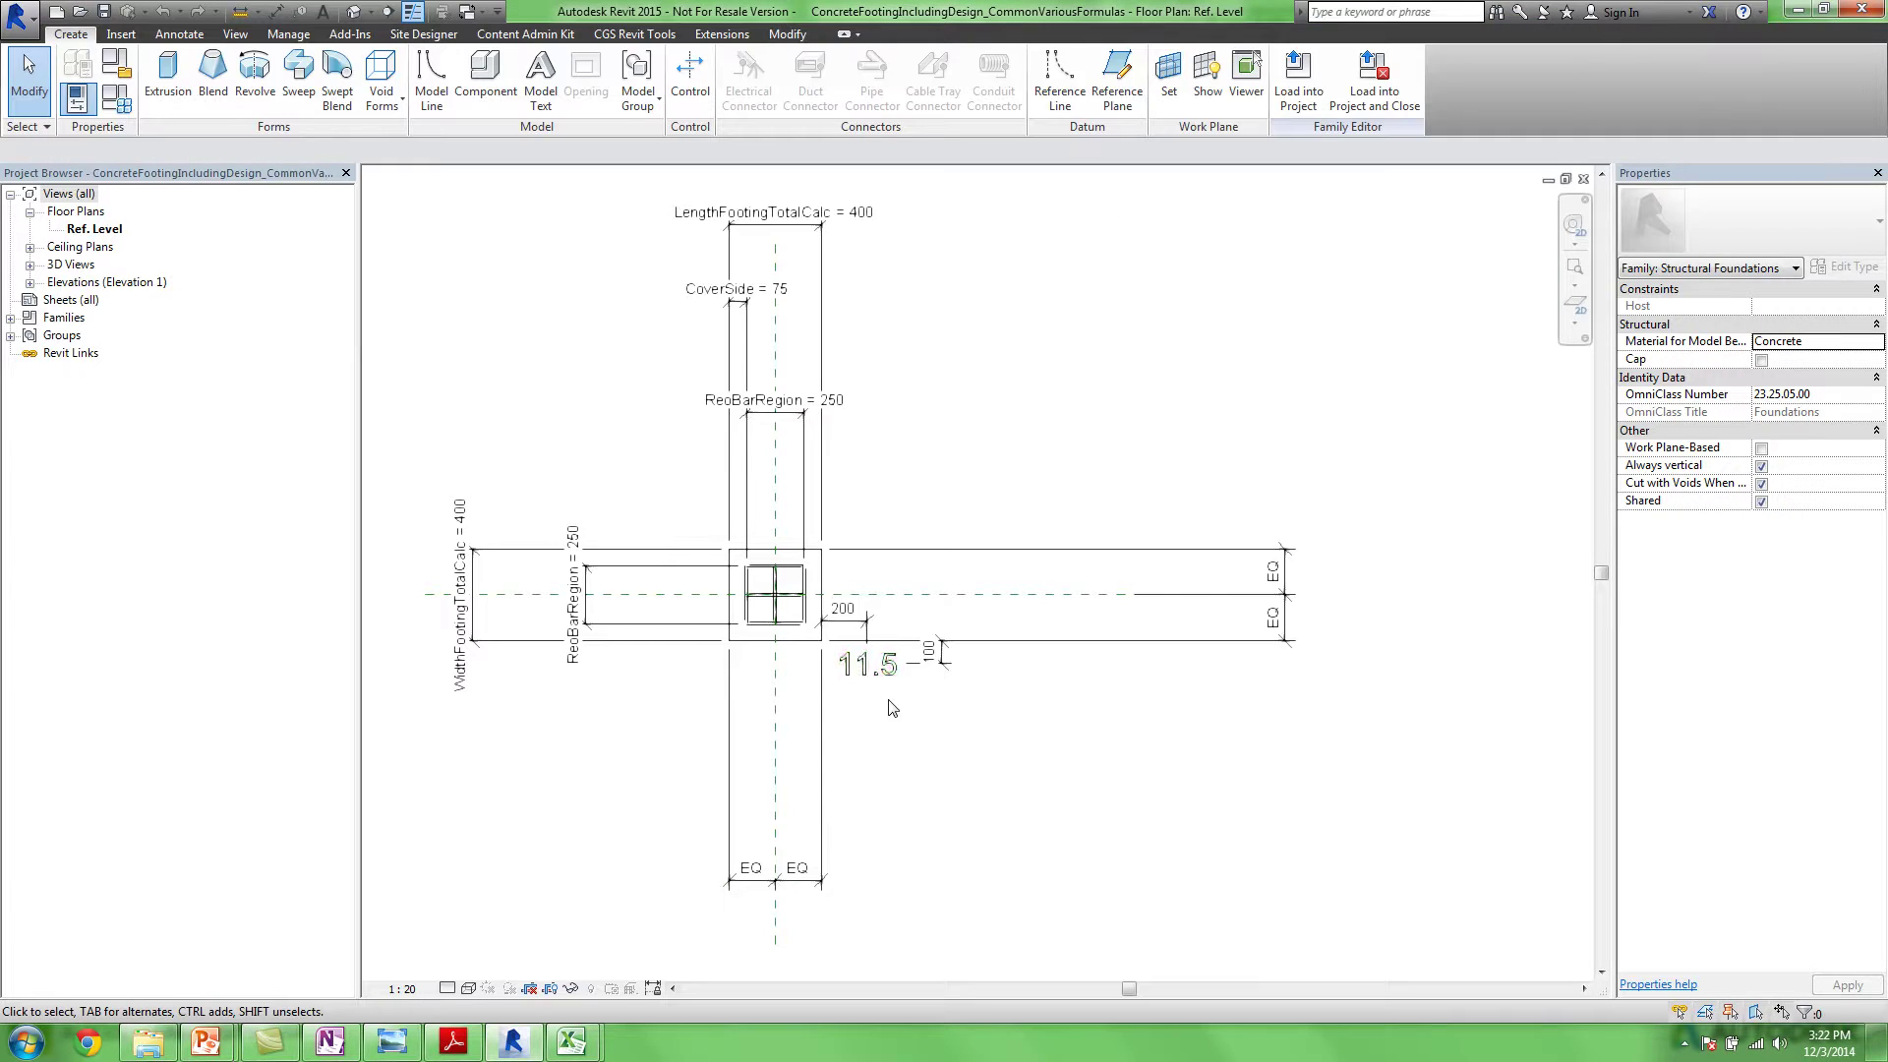
Close the common formulas footing family and open ConcreteFootingIncludingDesign_StructuralVariousExcelBlank from the Concrete Footing Study folder in Revit
click(1584, 178)
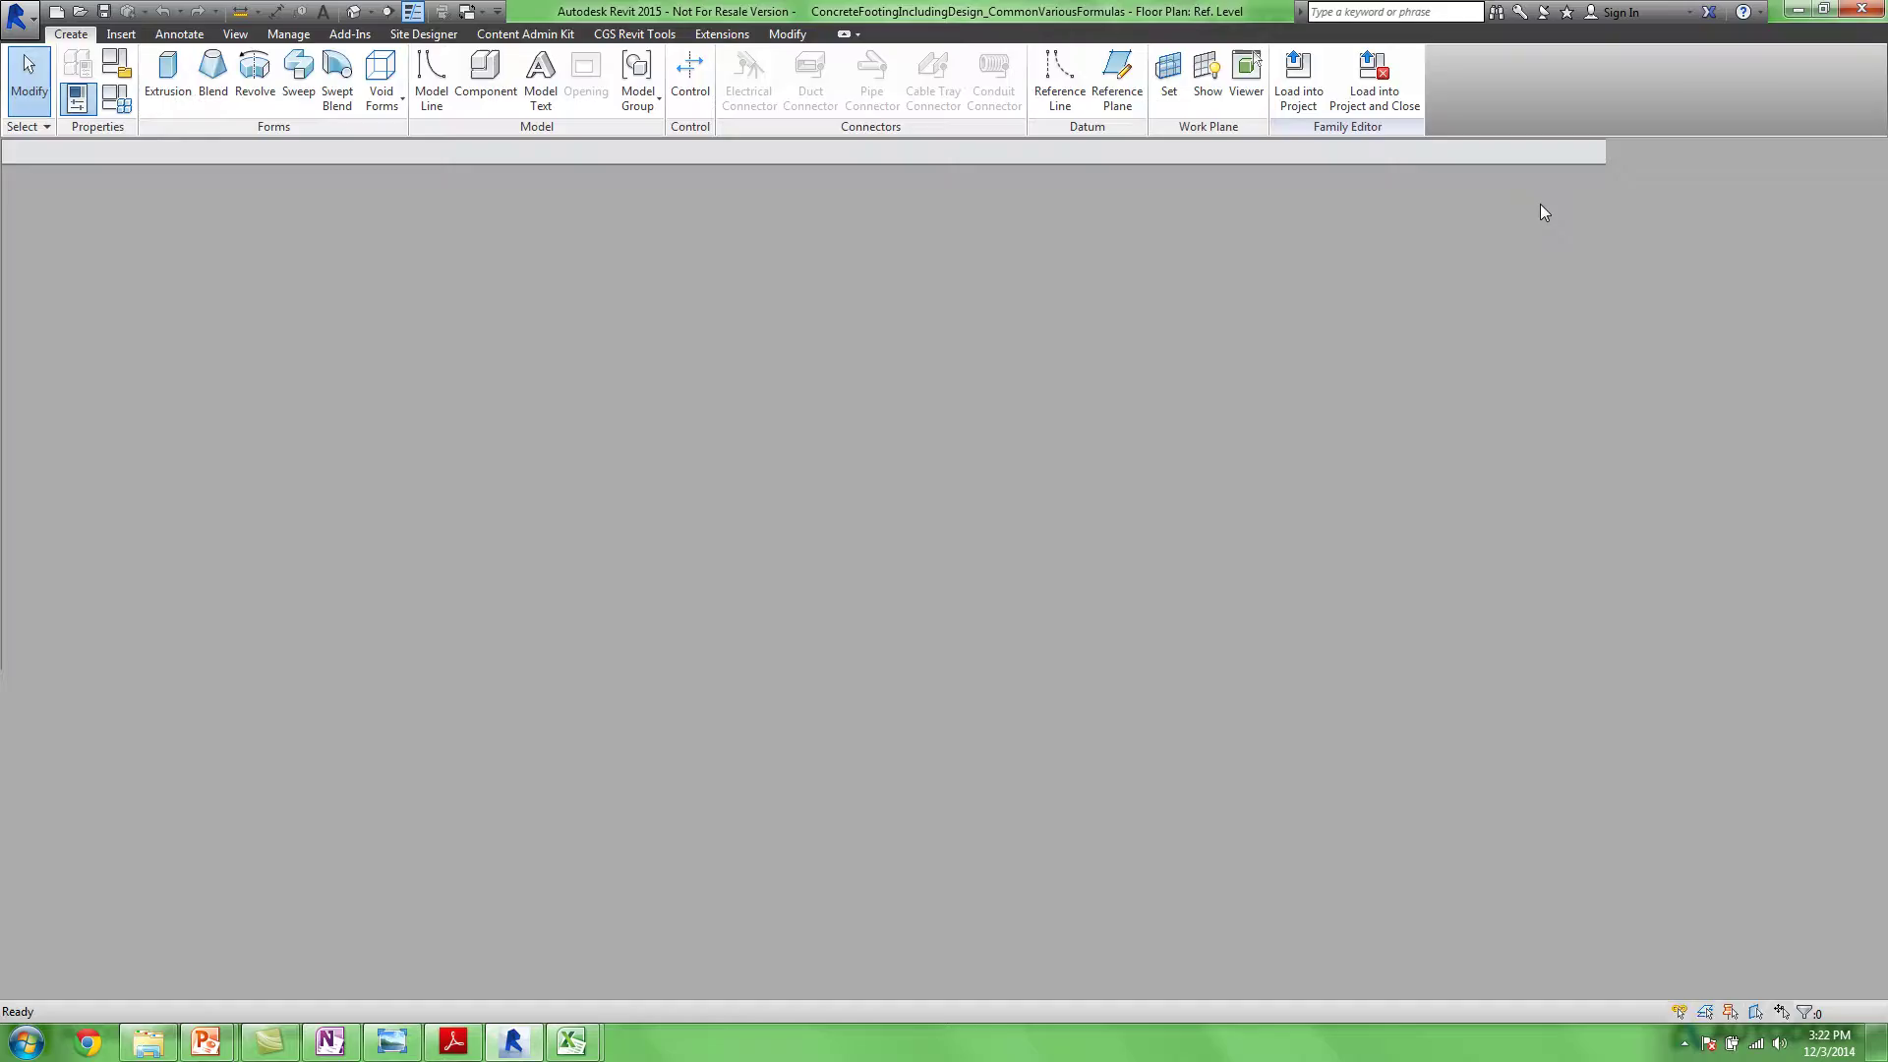
click(149, 1042)
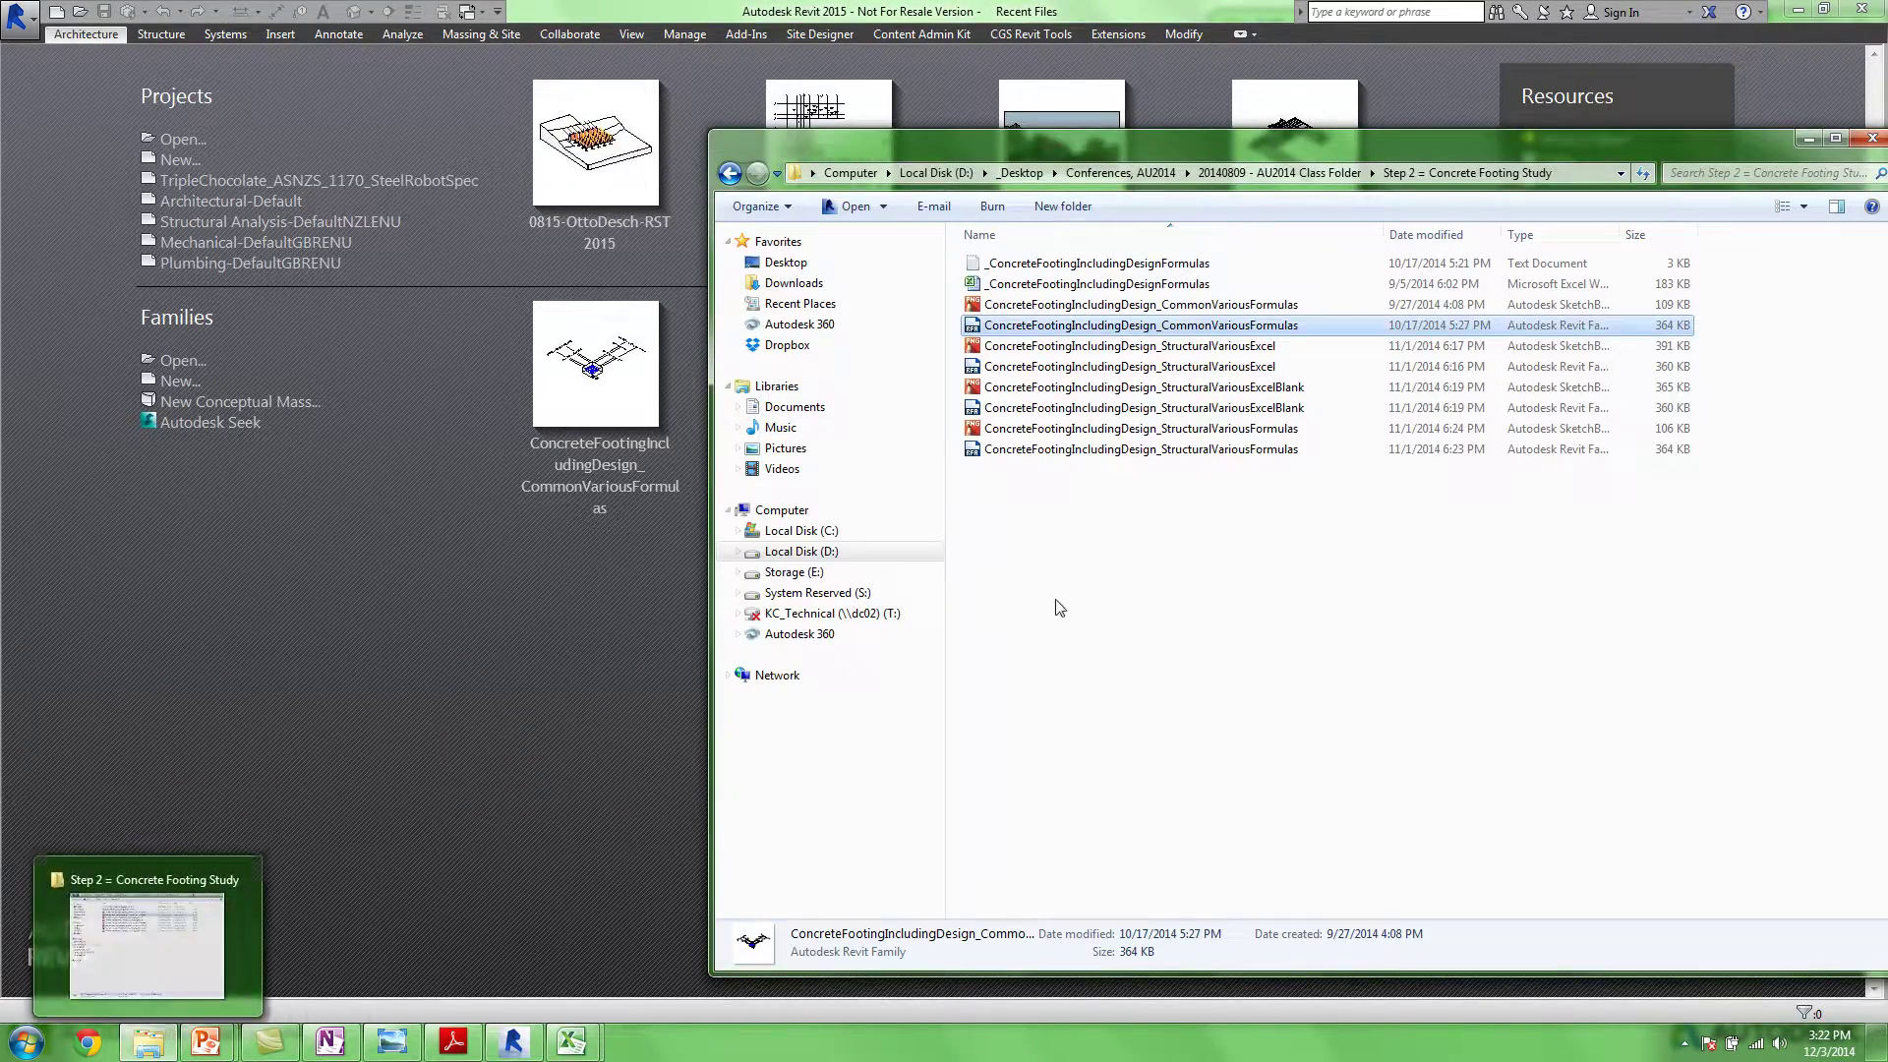
click(1186, 368)
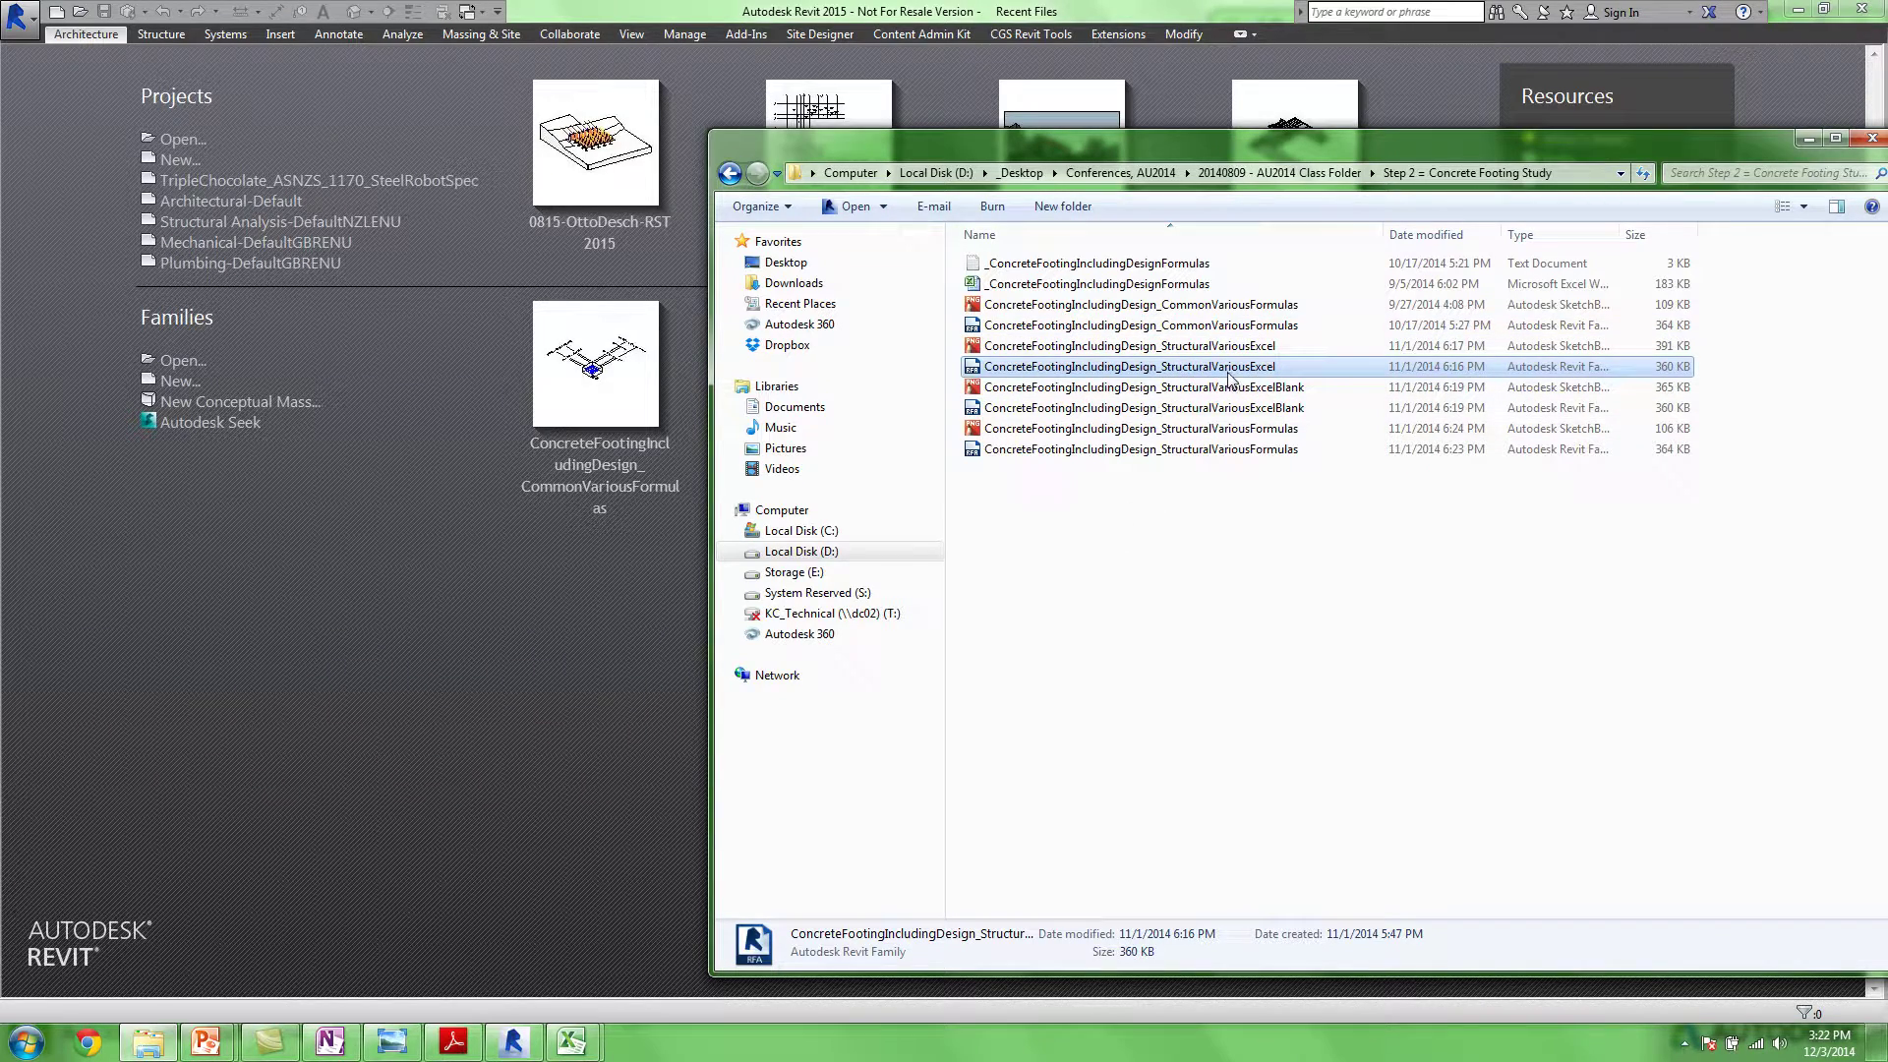
click(1205, 407)
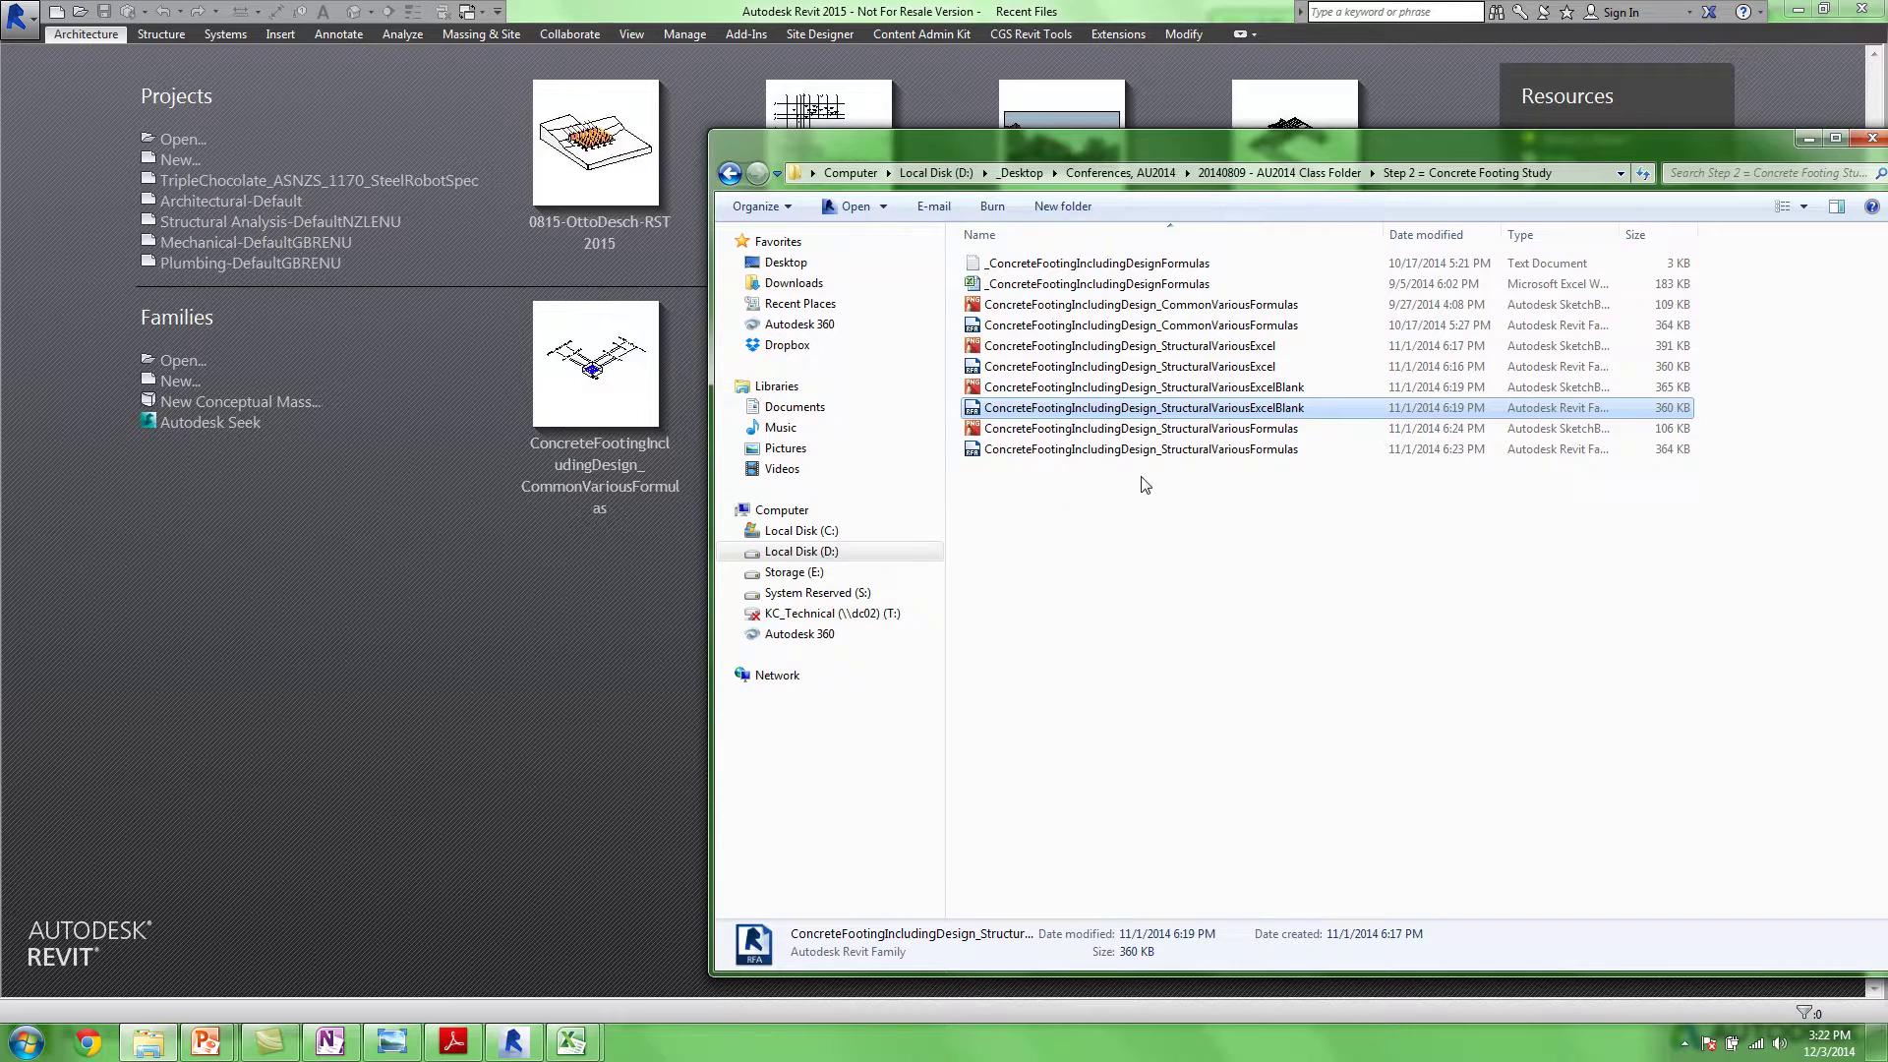
drag(1153, 414, 511, 588)
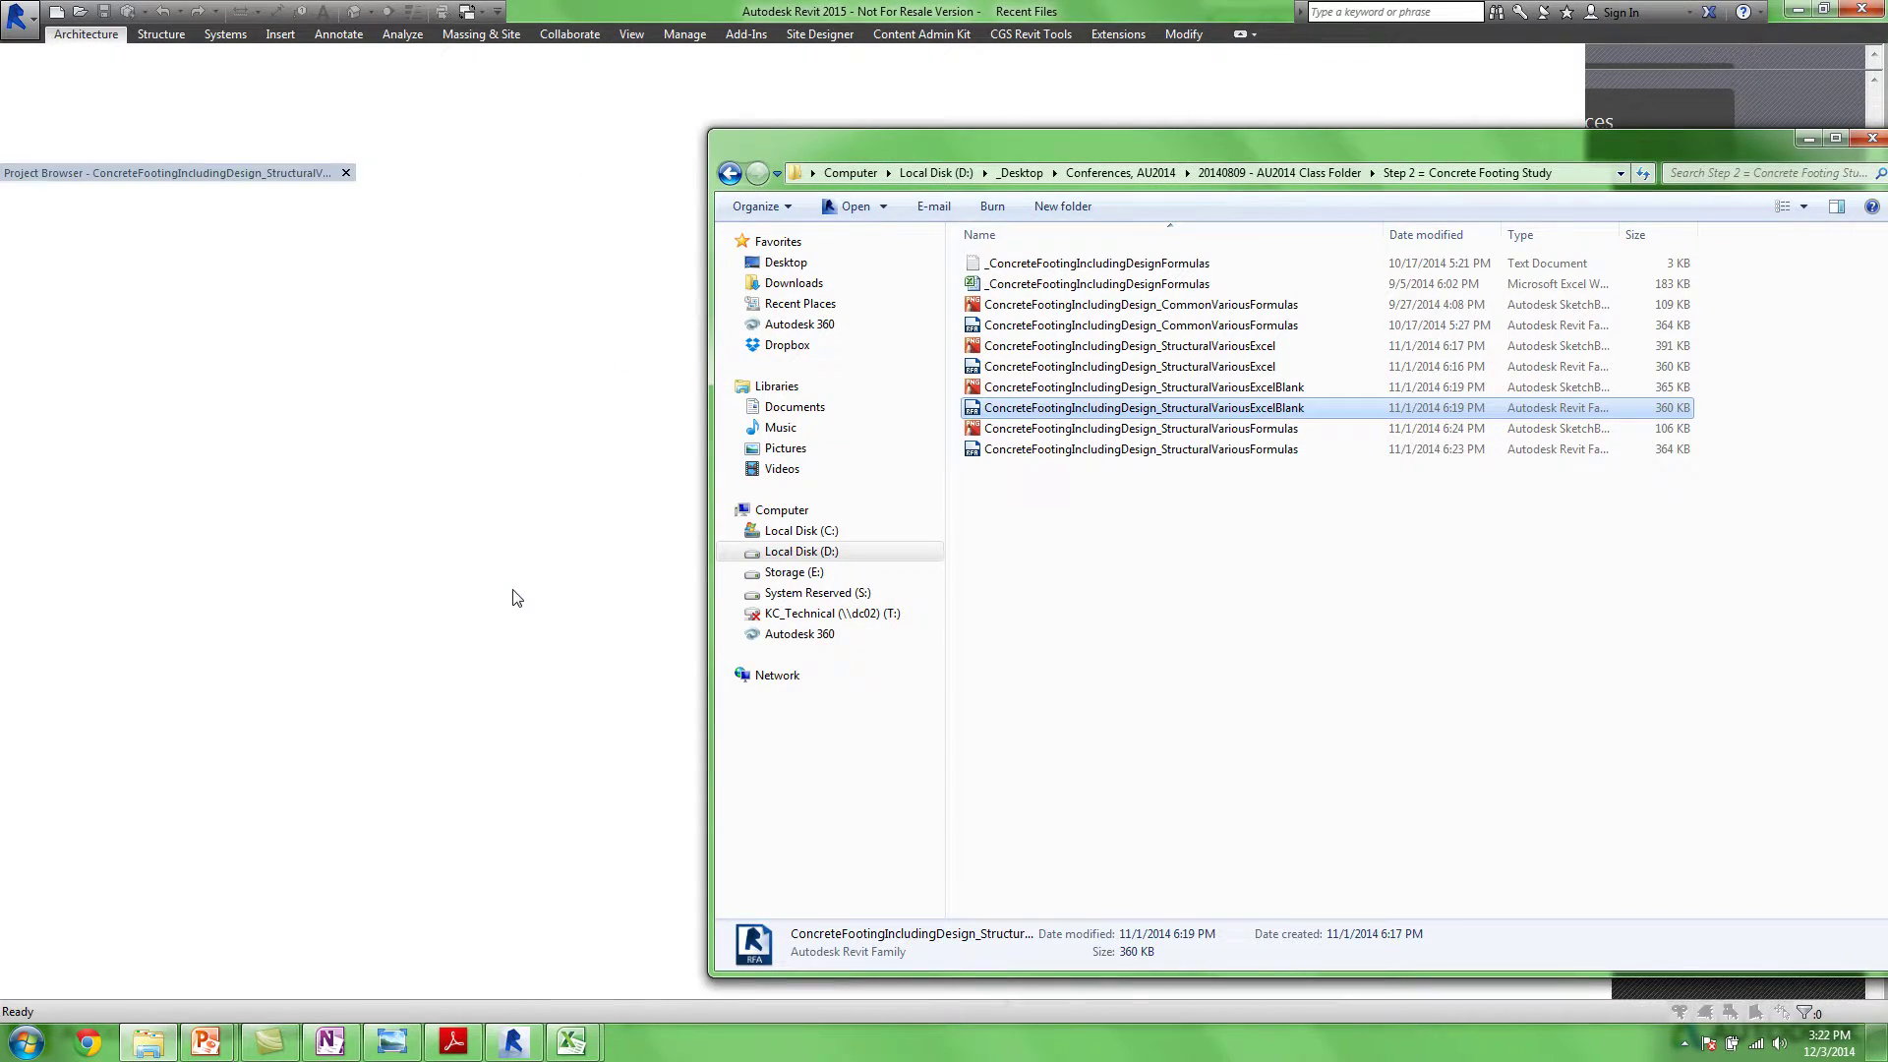
click(604, 364)
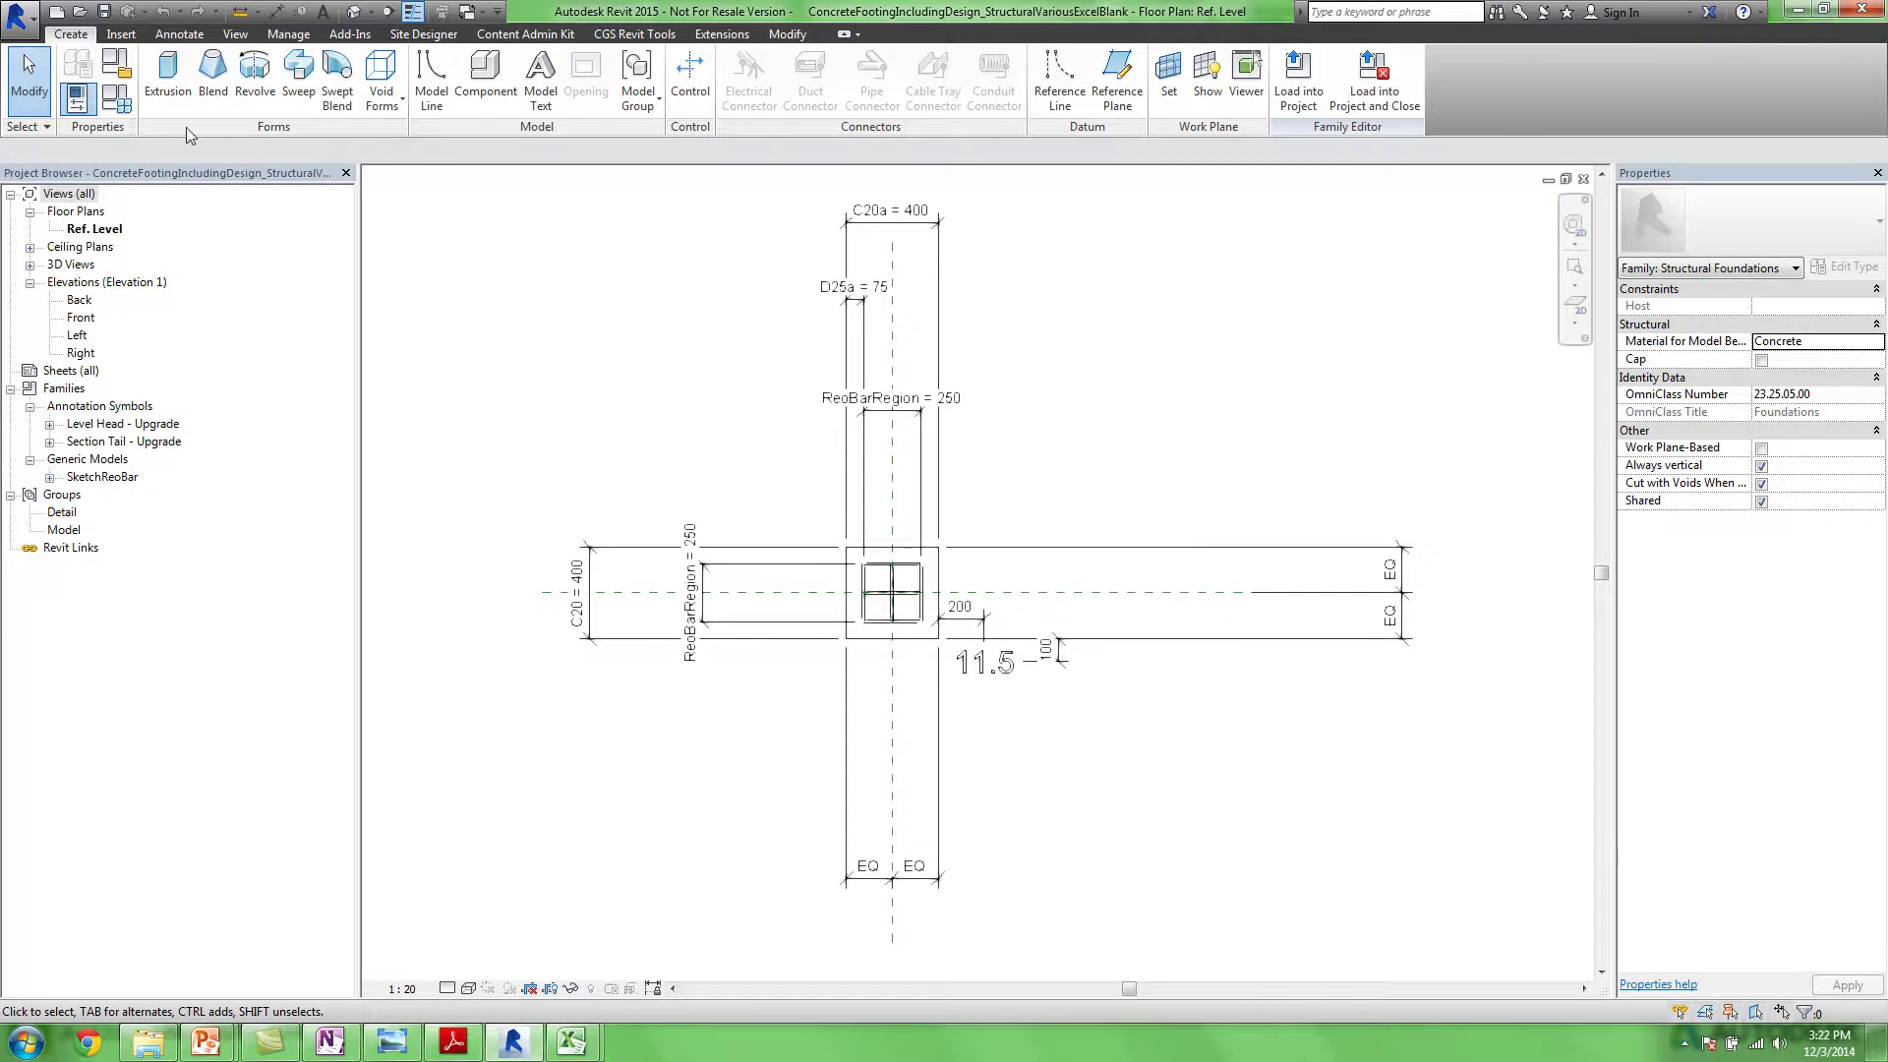
Open the blank family's Family Types, show its Structural Analysis parameters and narrow the dialog to make room beside it
click(116, 98)
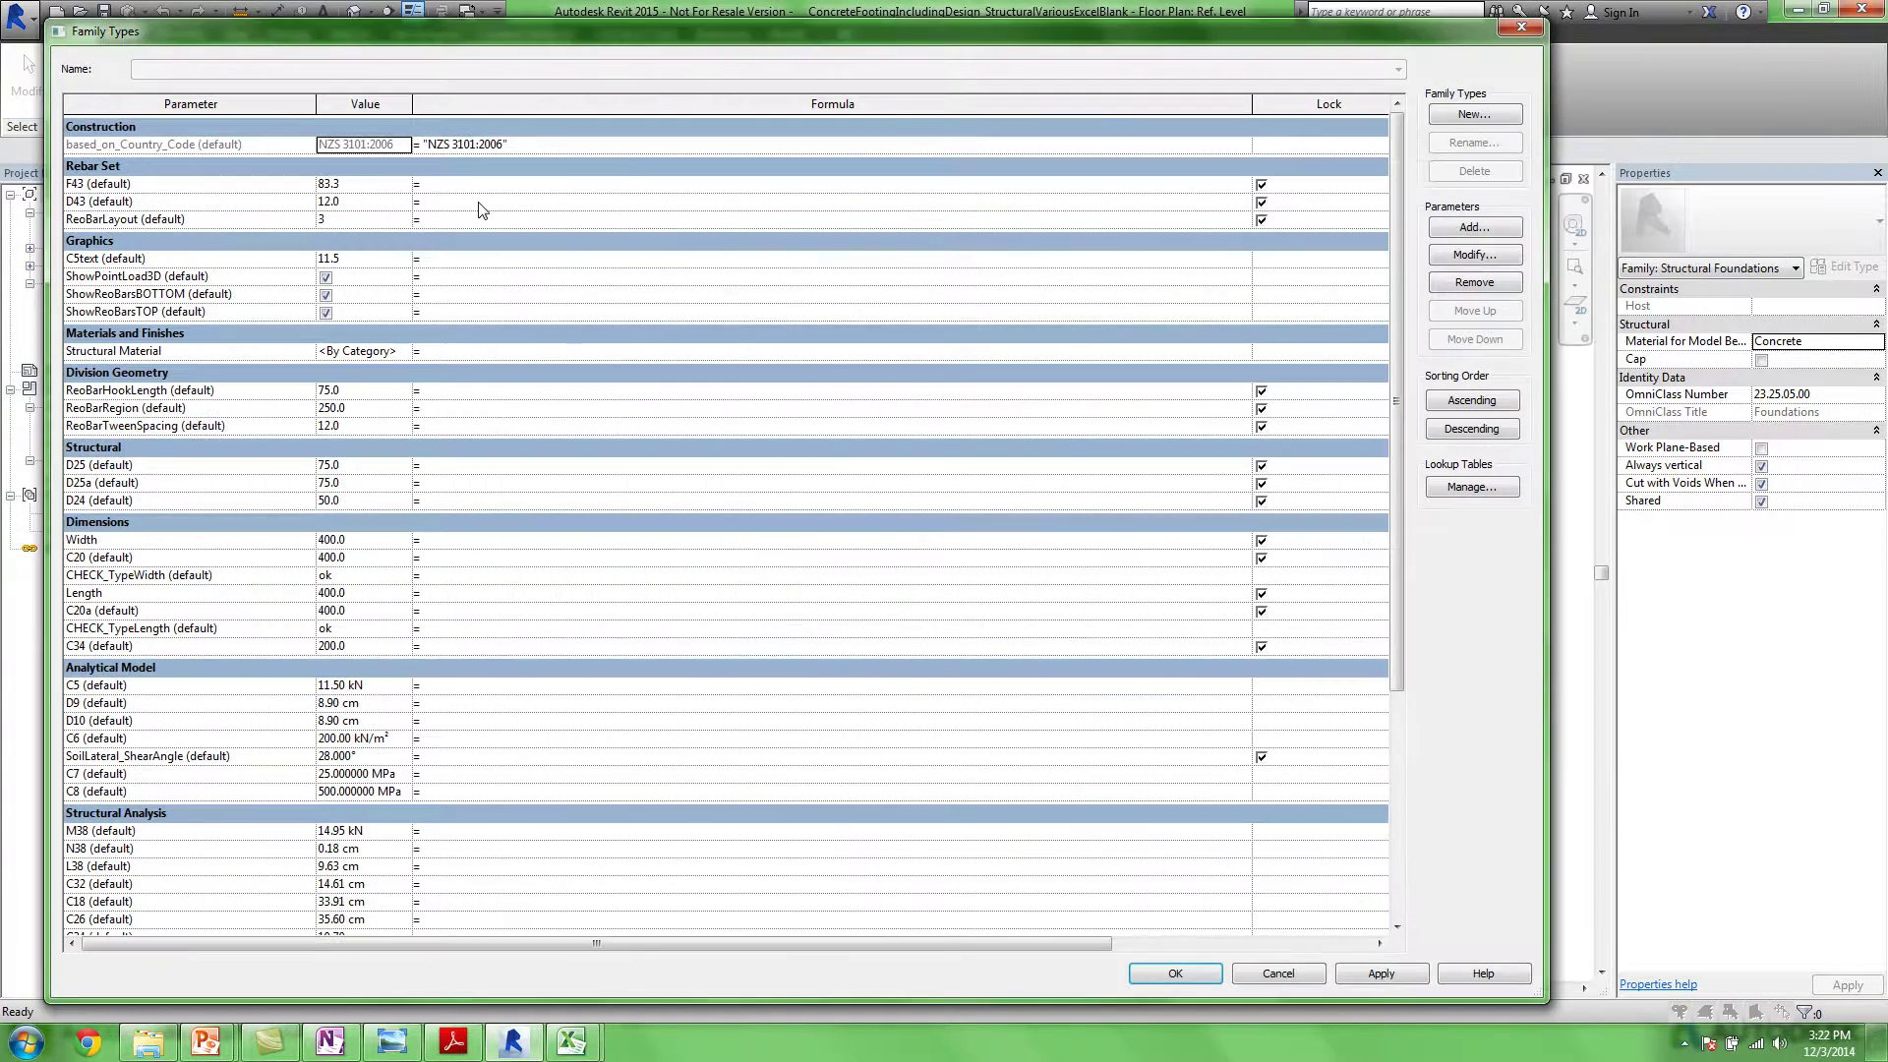
click(142, 685)
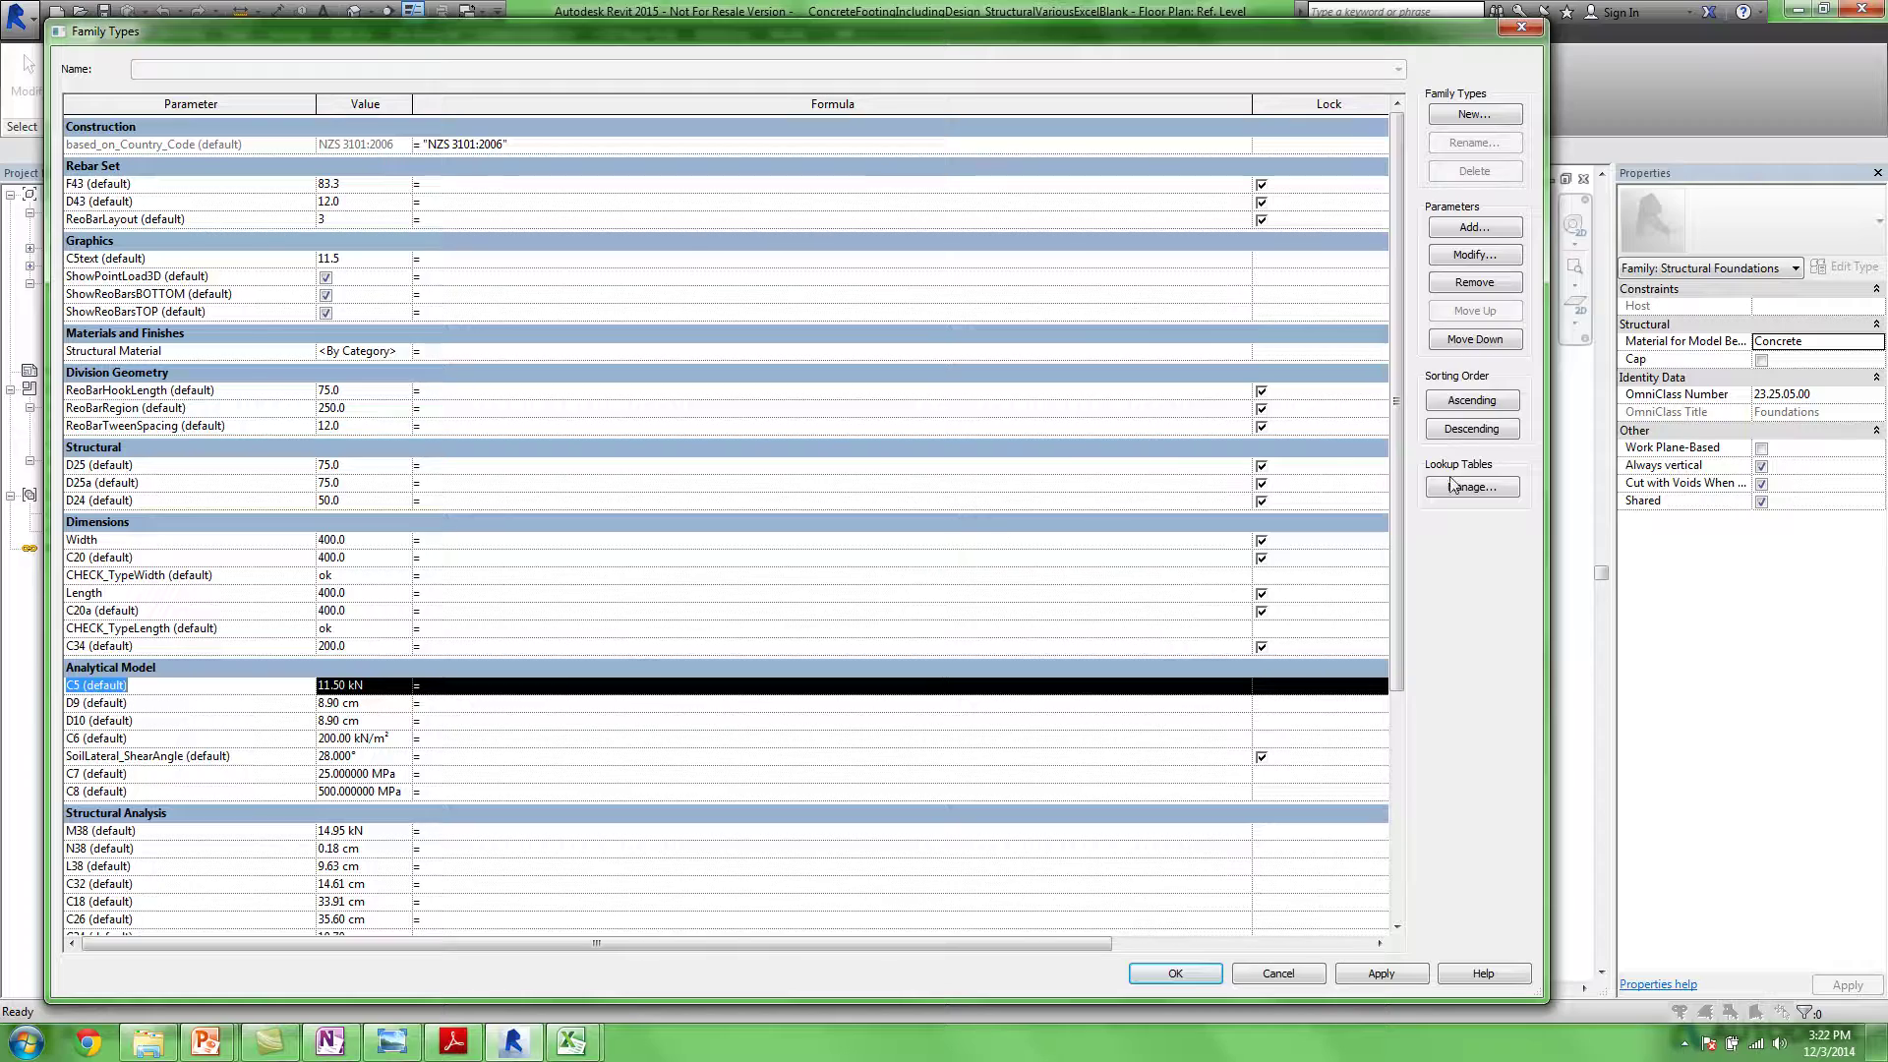
drag(1396, 527, 1367, 759)
drag(1545, 546, 1122, 486)
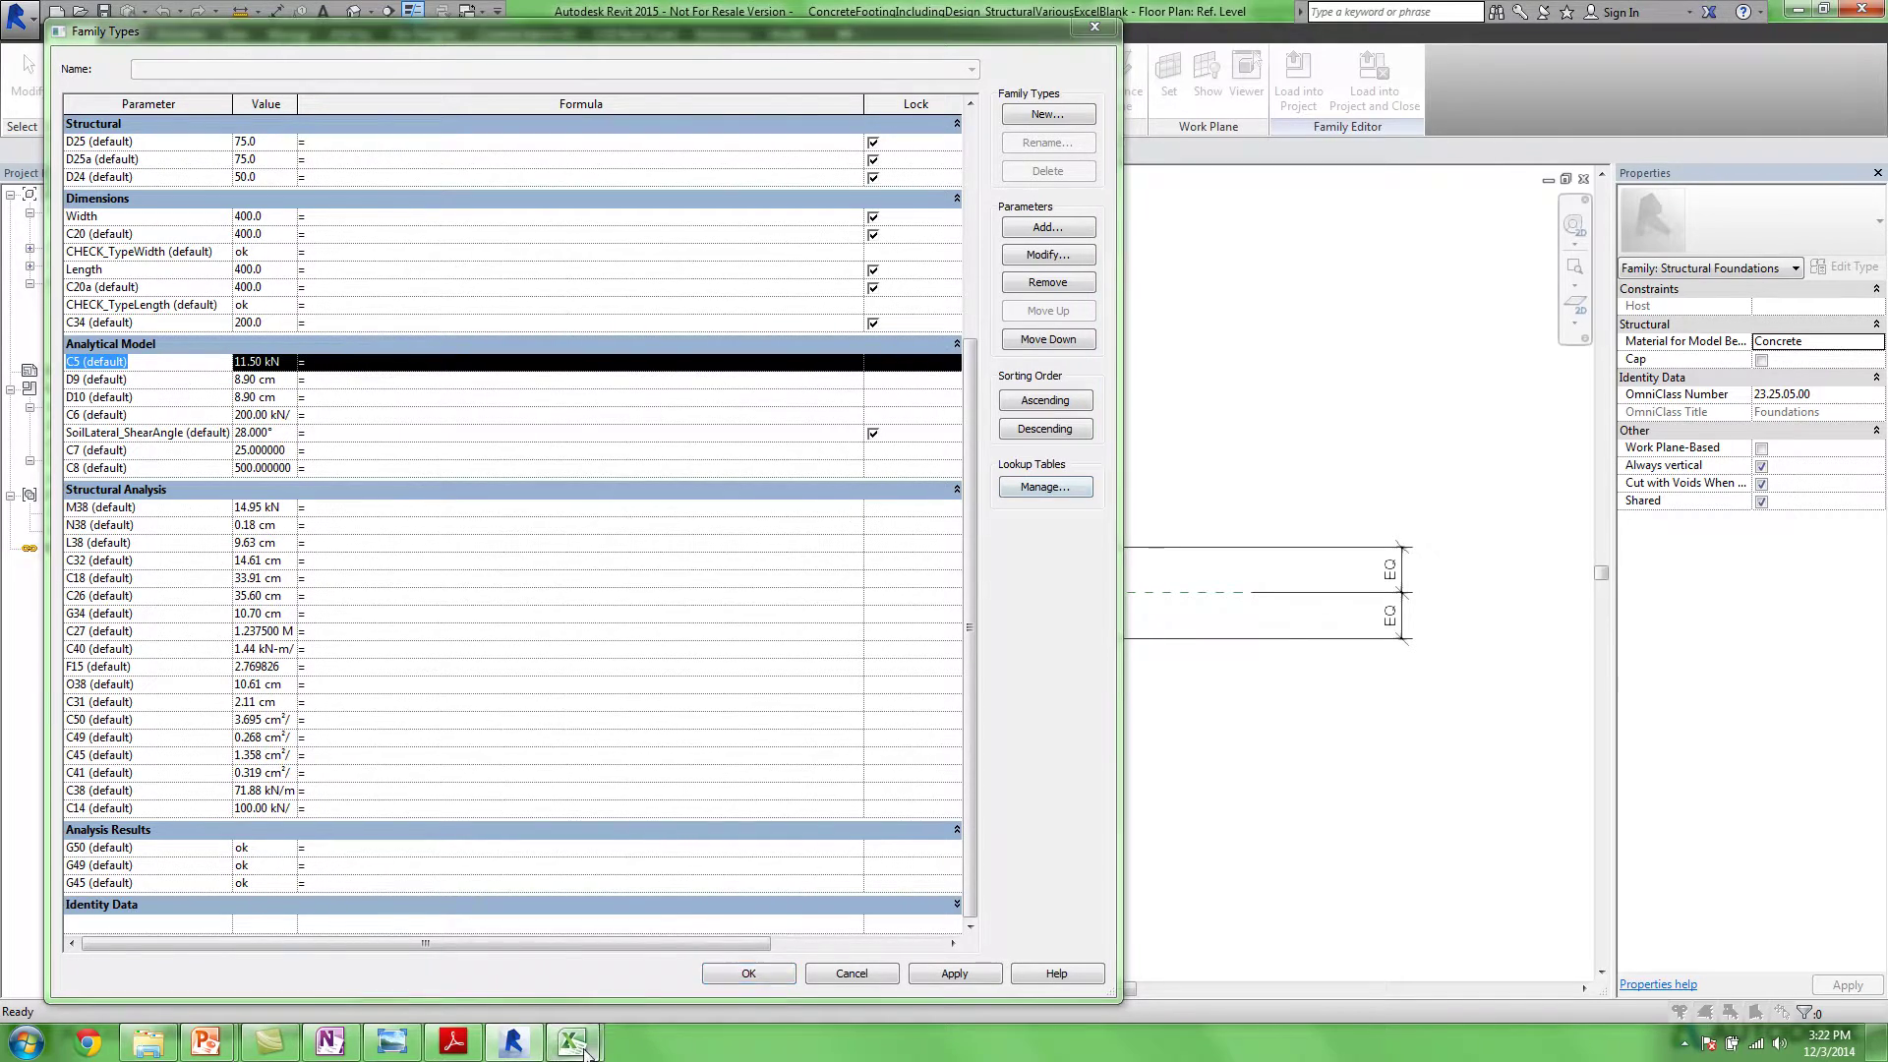
Bring the _ConcreteFootingIncludingDesignFormulas workbook up beside Family Types and widen the dialog to fill the gap
mouse_move(573, 1042)
mouse_move(565, 878)
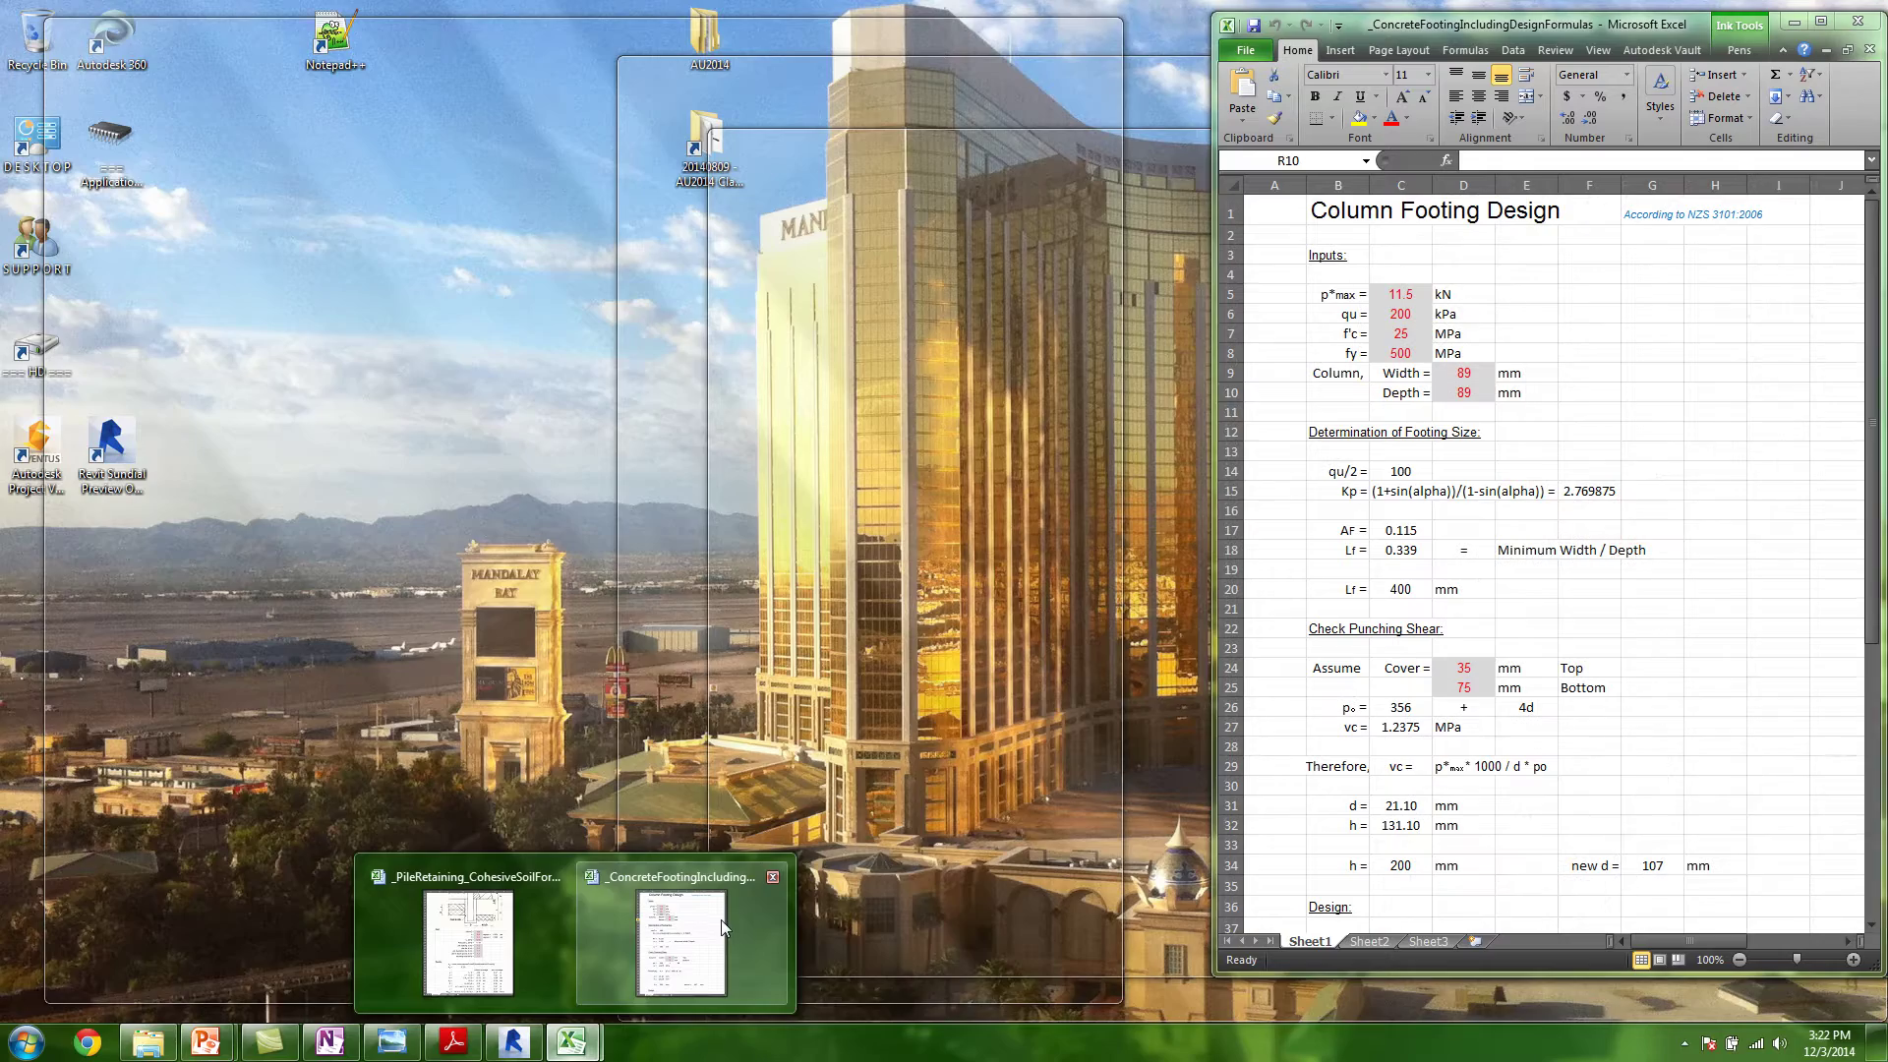
click(722, 919)
drag(1118, 466, 1174, 469)
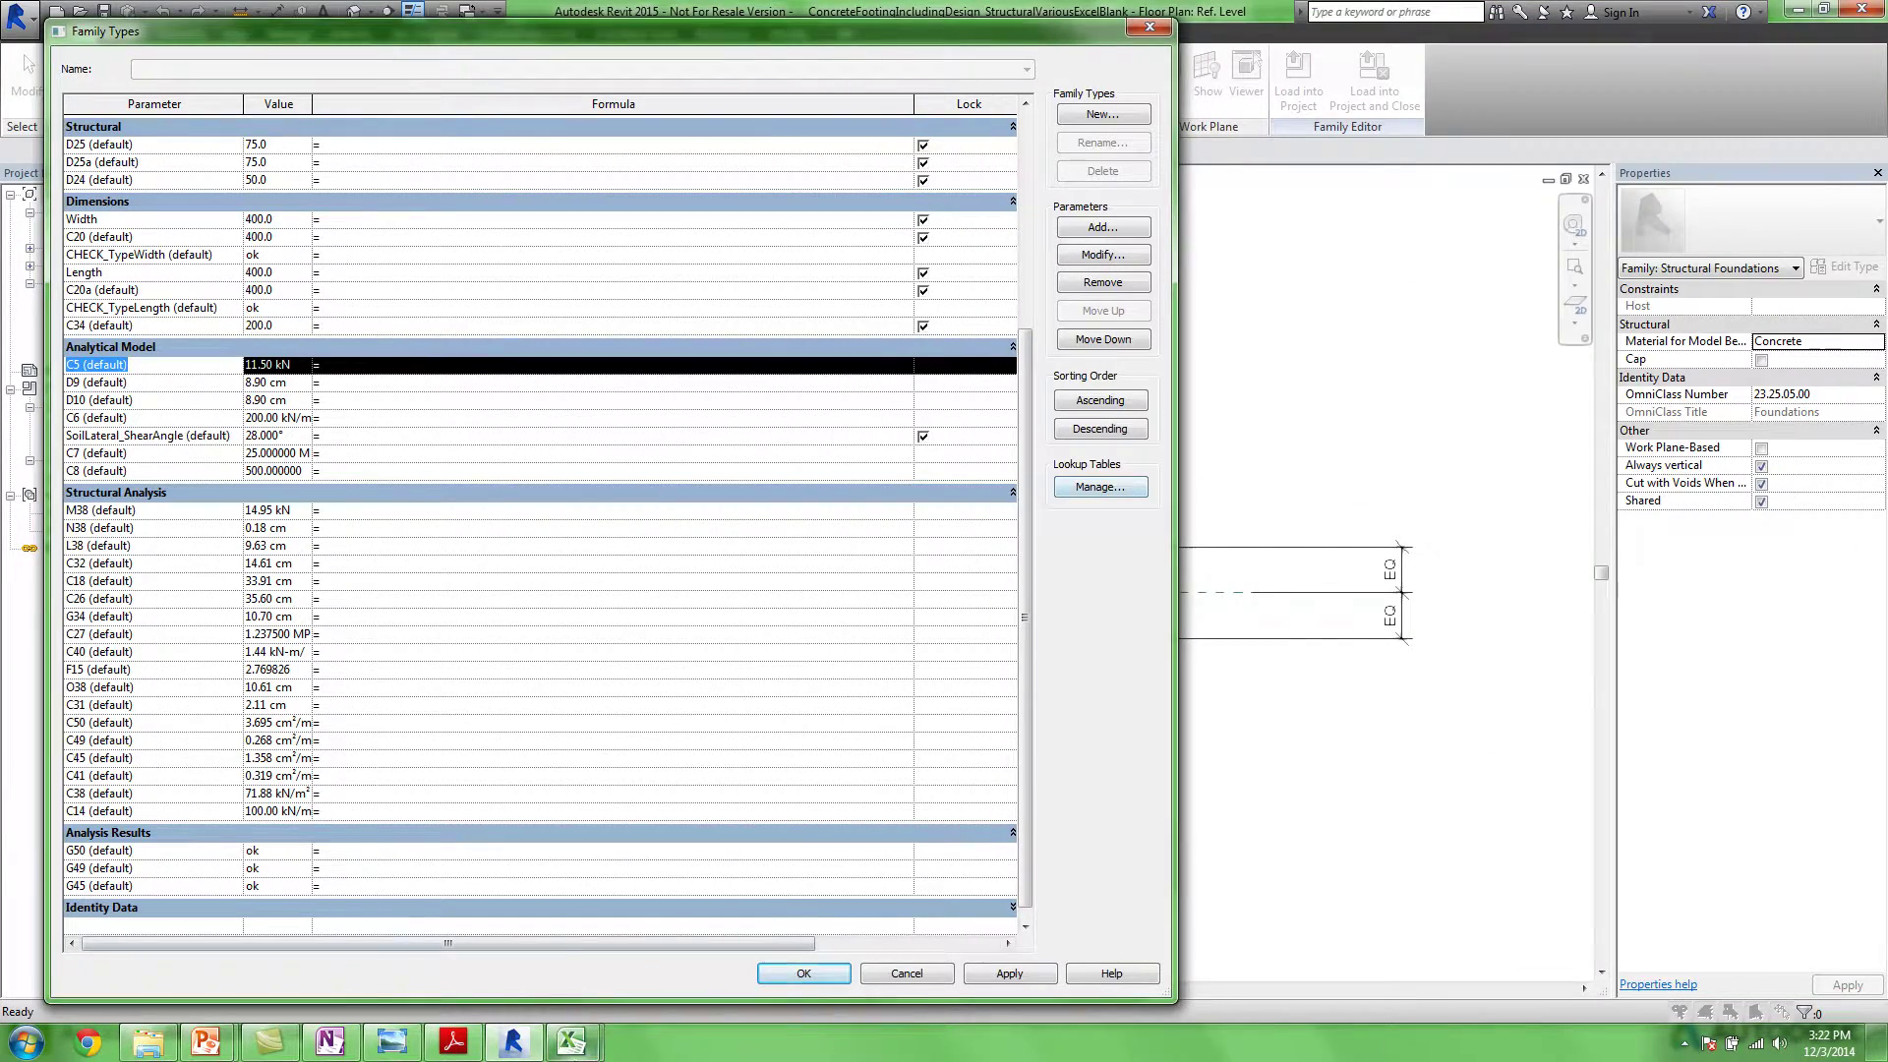
mouse_move(572, 1042)
click(724, 958)
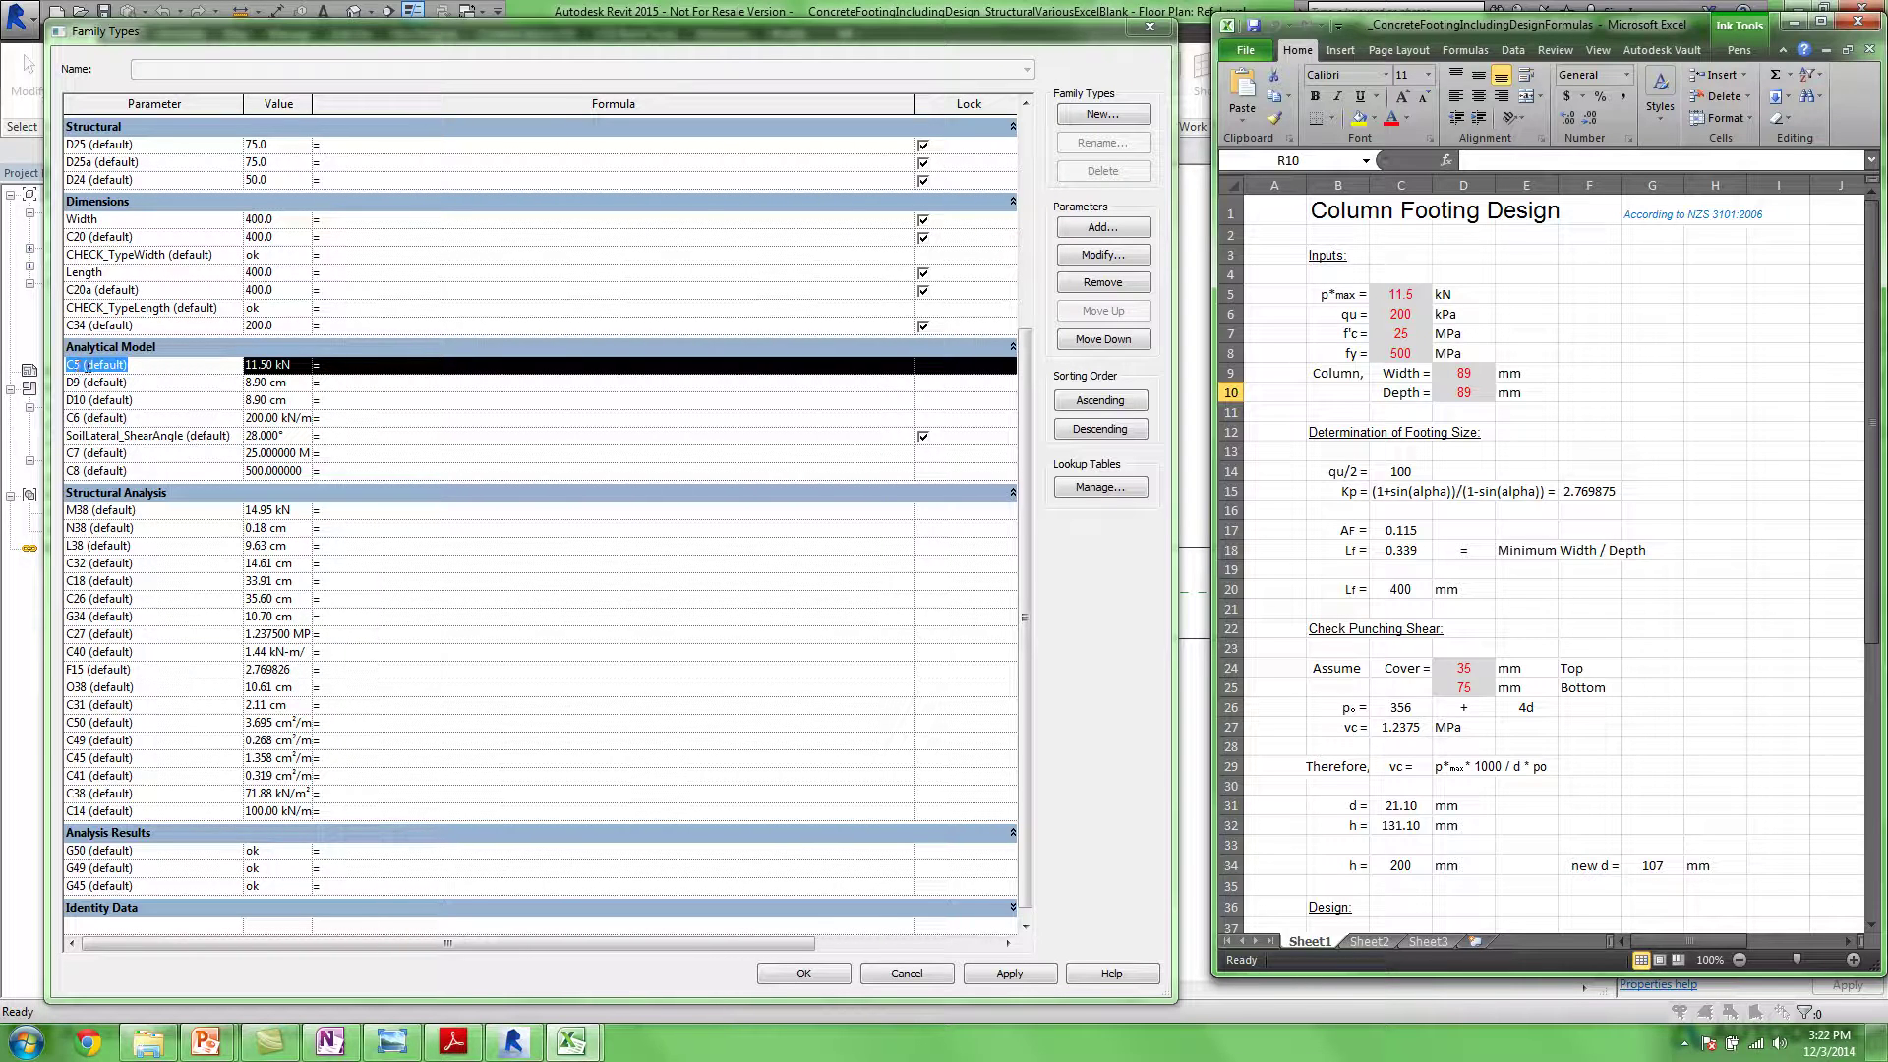
Compare worksheet input cells C5 to C8 and the design calculations with the cell-named family parameters, including M38 under Structural Analysis
click(1404, 294)
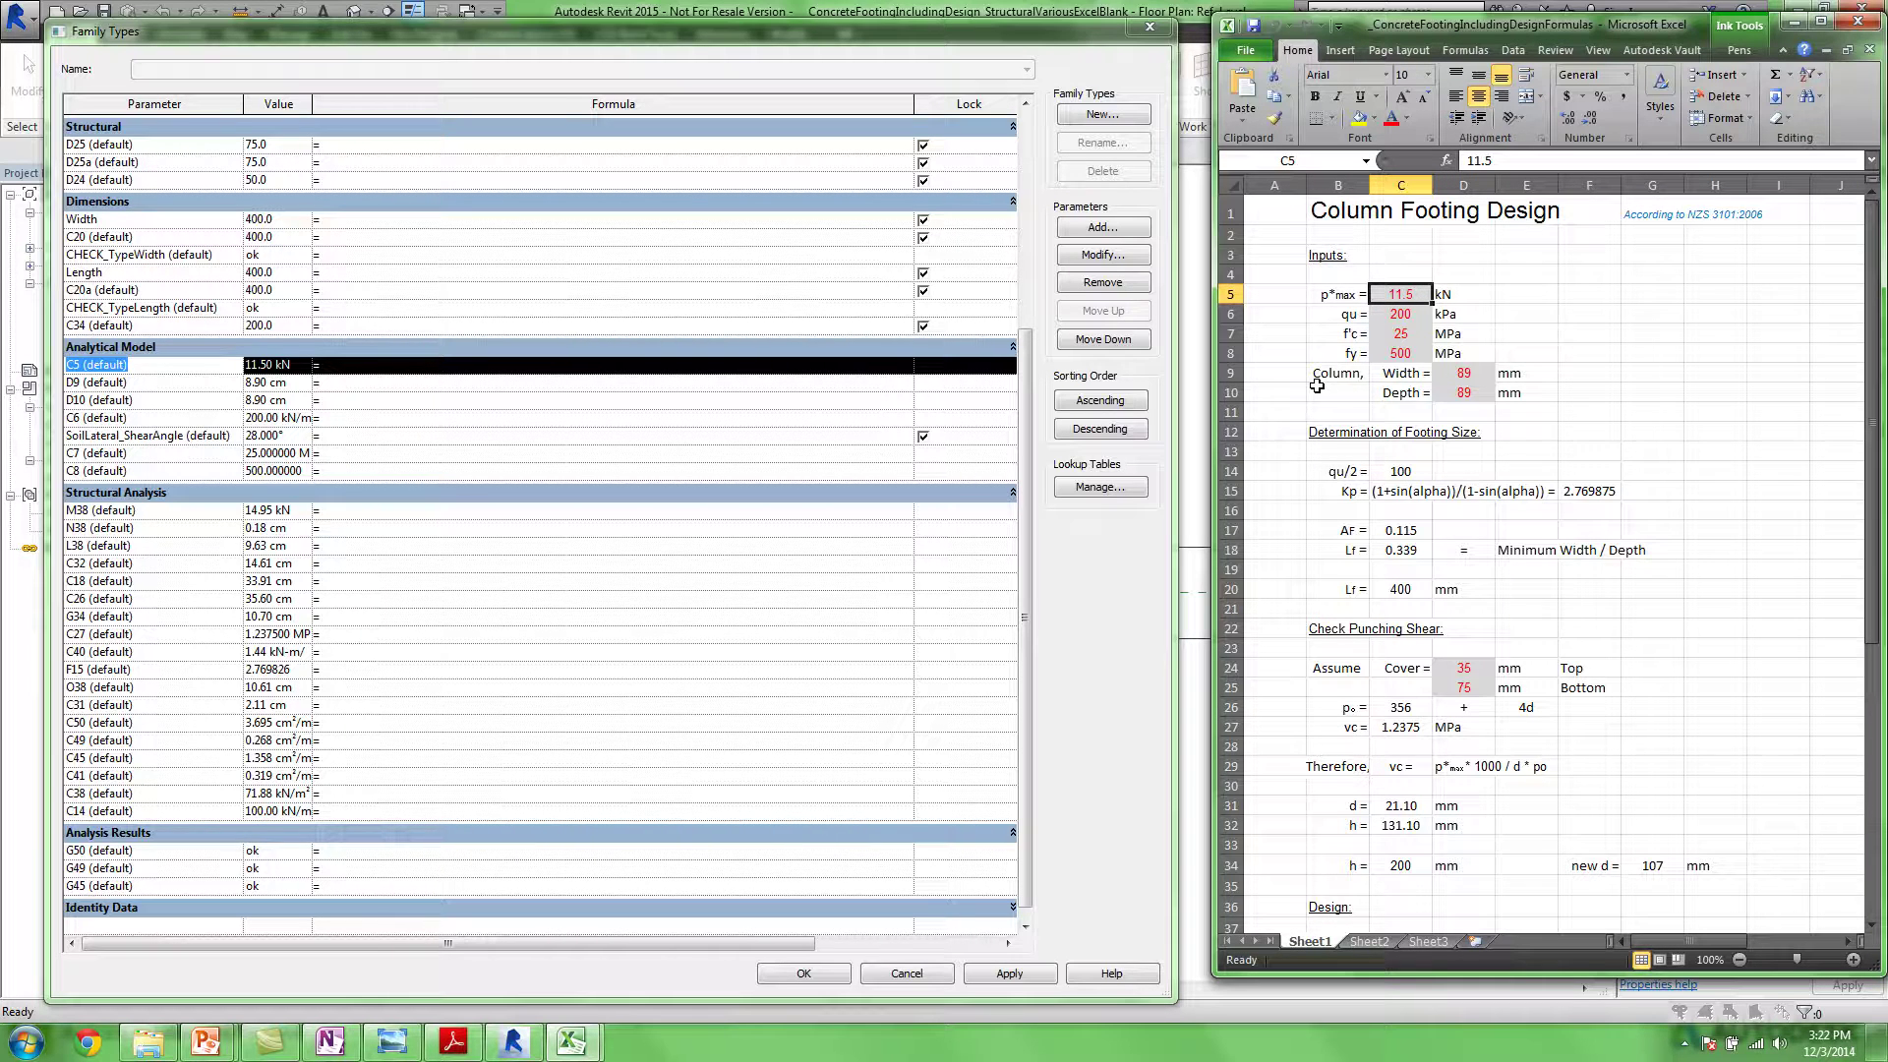
click(1402, 313)
click(1404, 334)
click(1402, 354)
drag(1876, 512, 1859, 688)
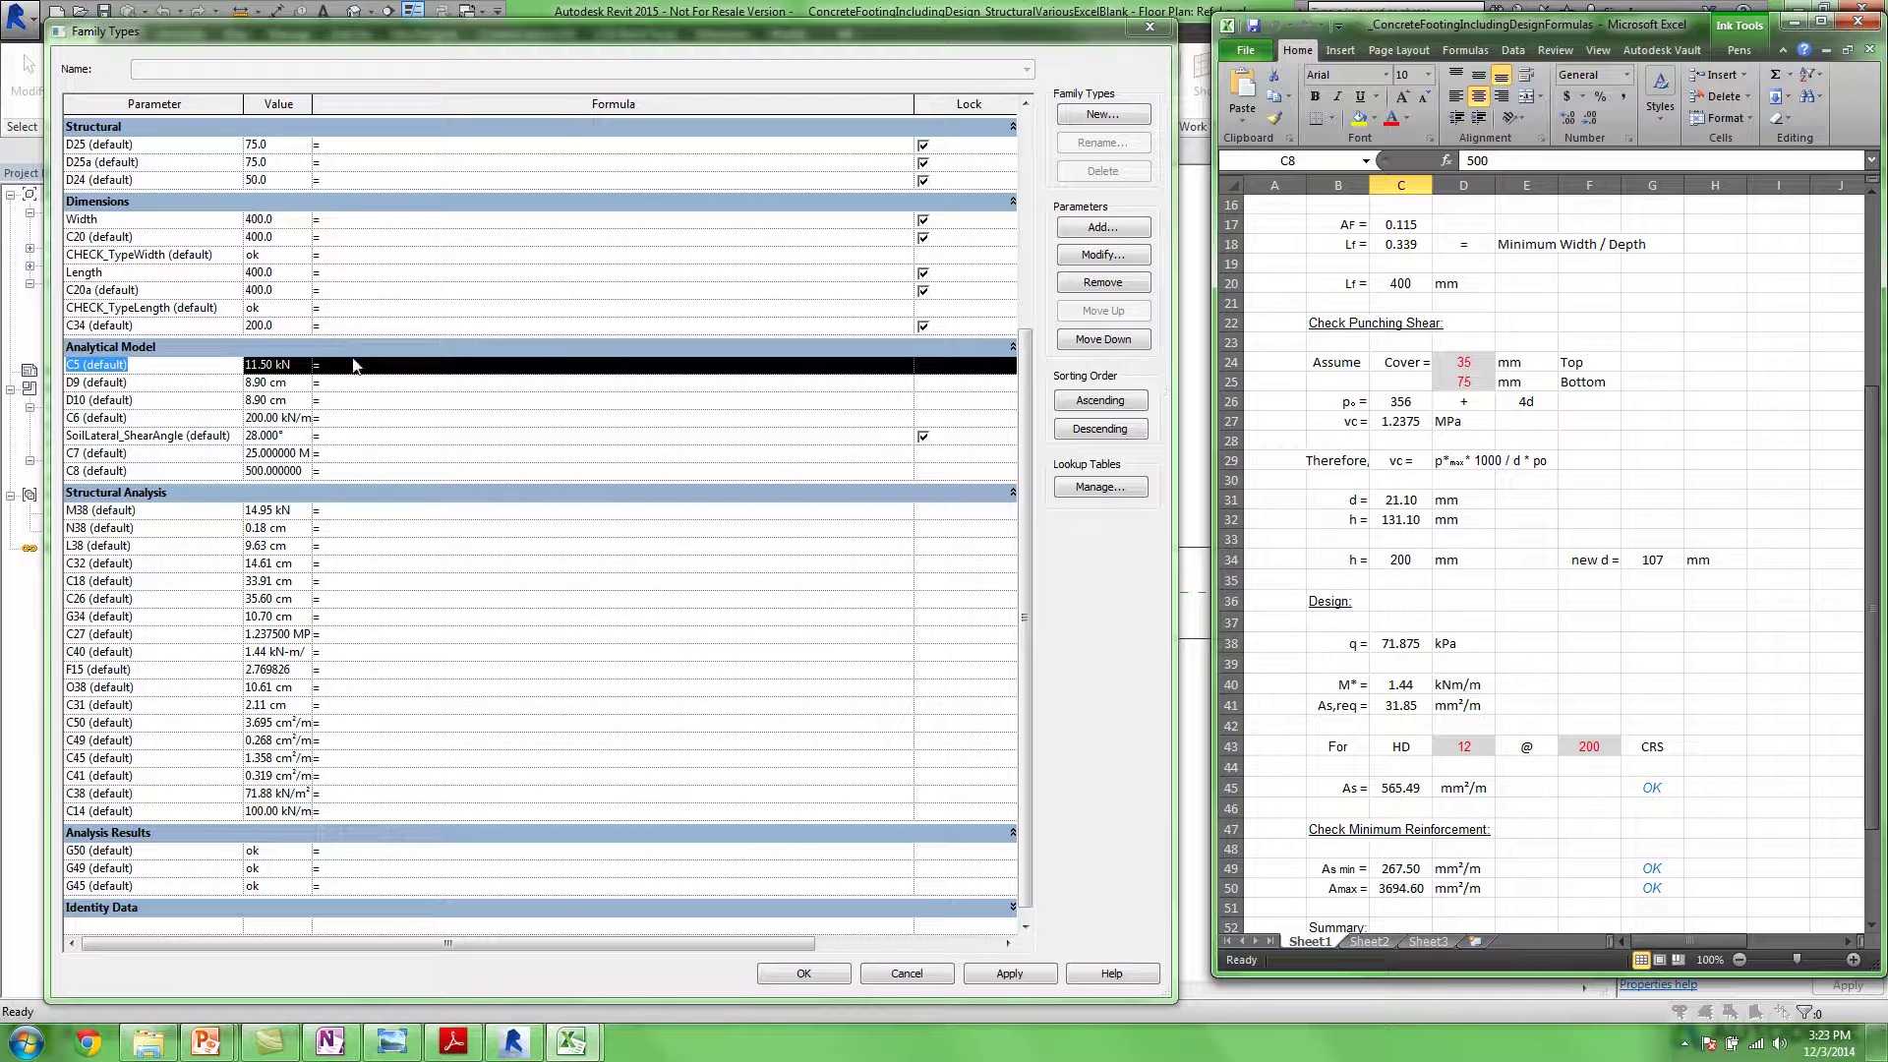
click(1025, 604)
click(181, 510)
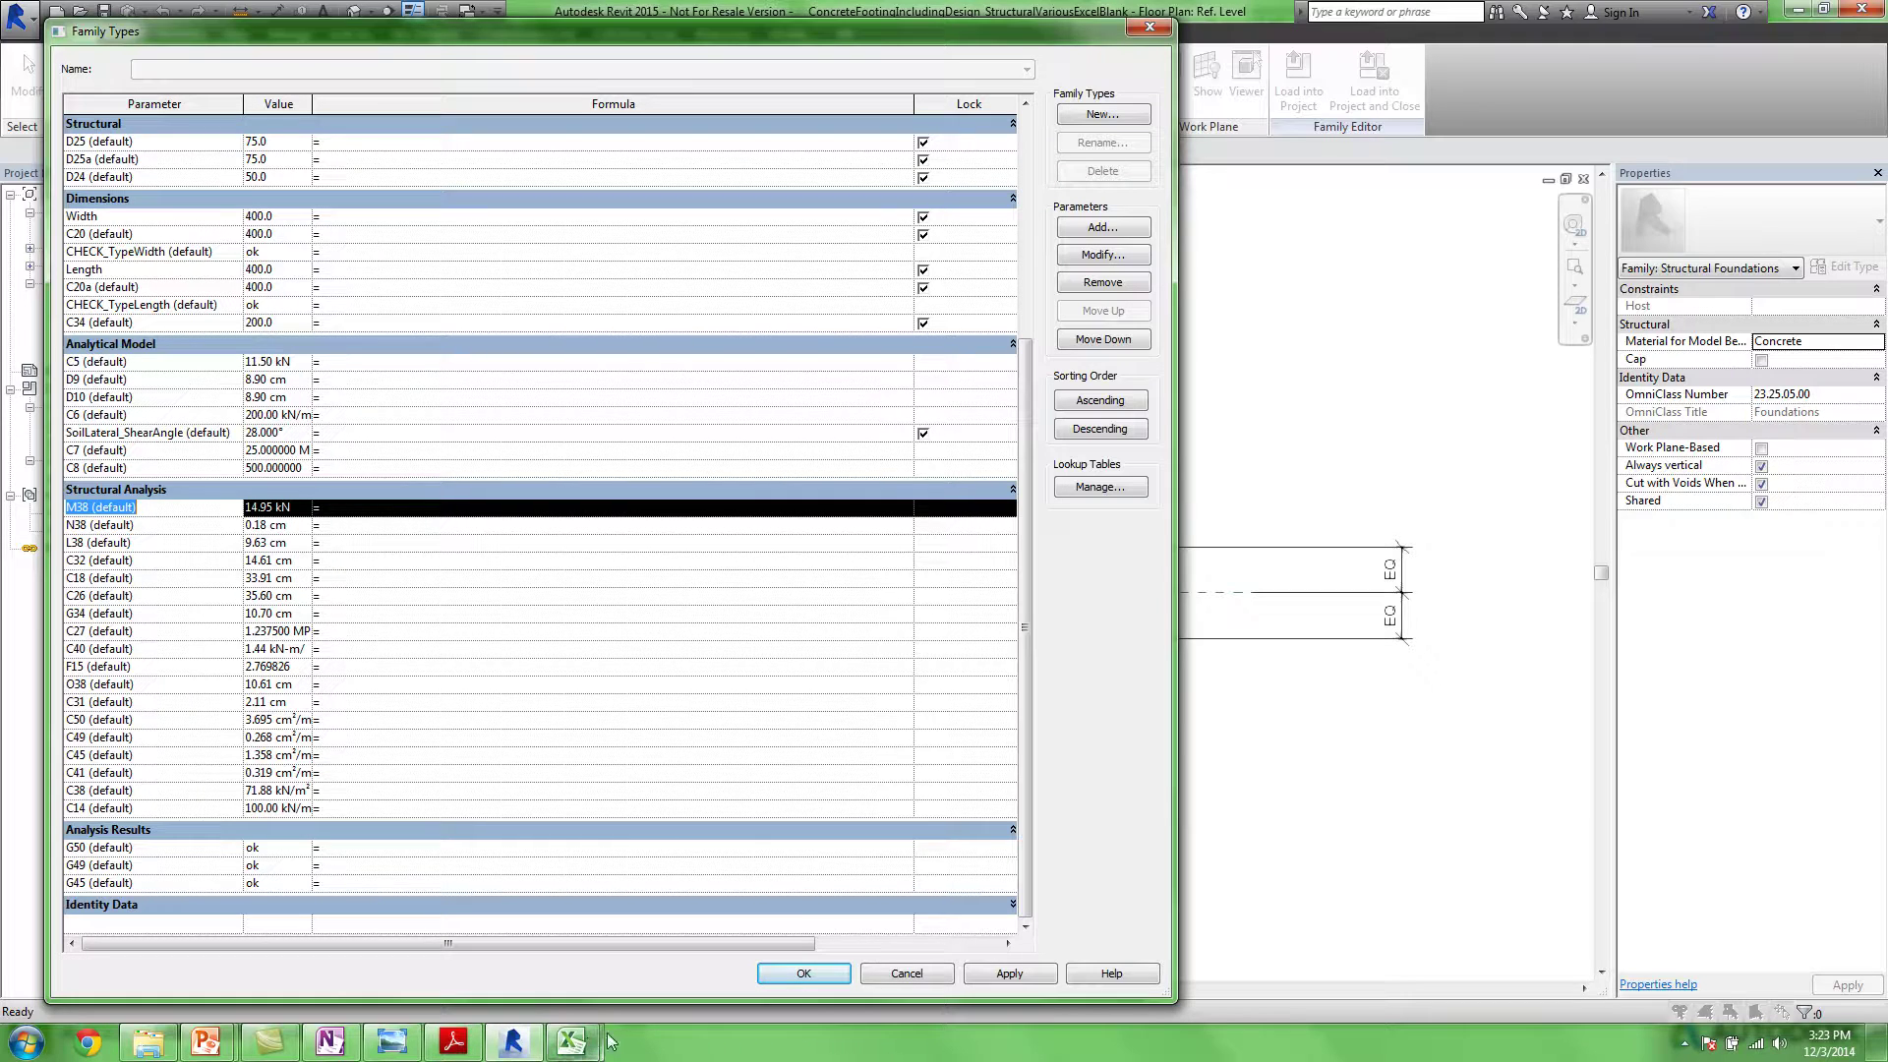
Switch to the ConcreteFootingIncludingDesignFormulas workbook in Excel and copy cell M38's formula $C$40/L38*1000 without the equals sign
mouse_move(575, 1055)
click(682, 946)
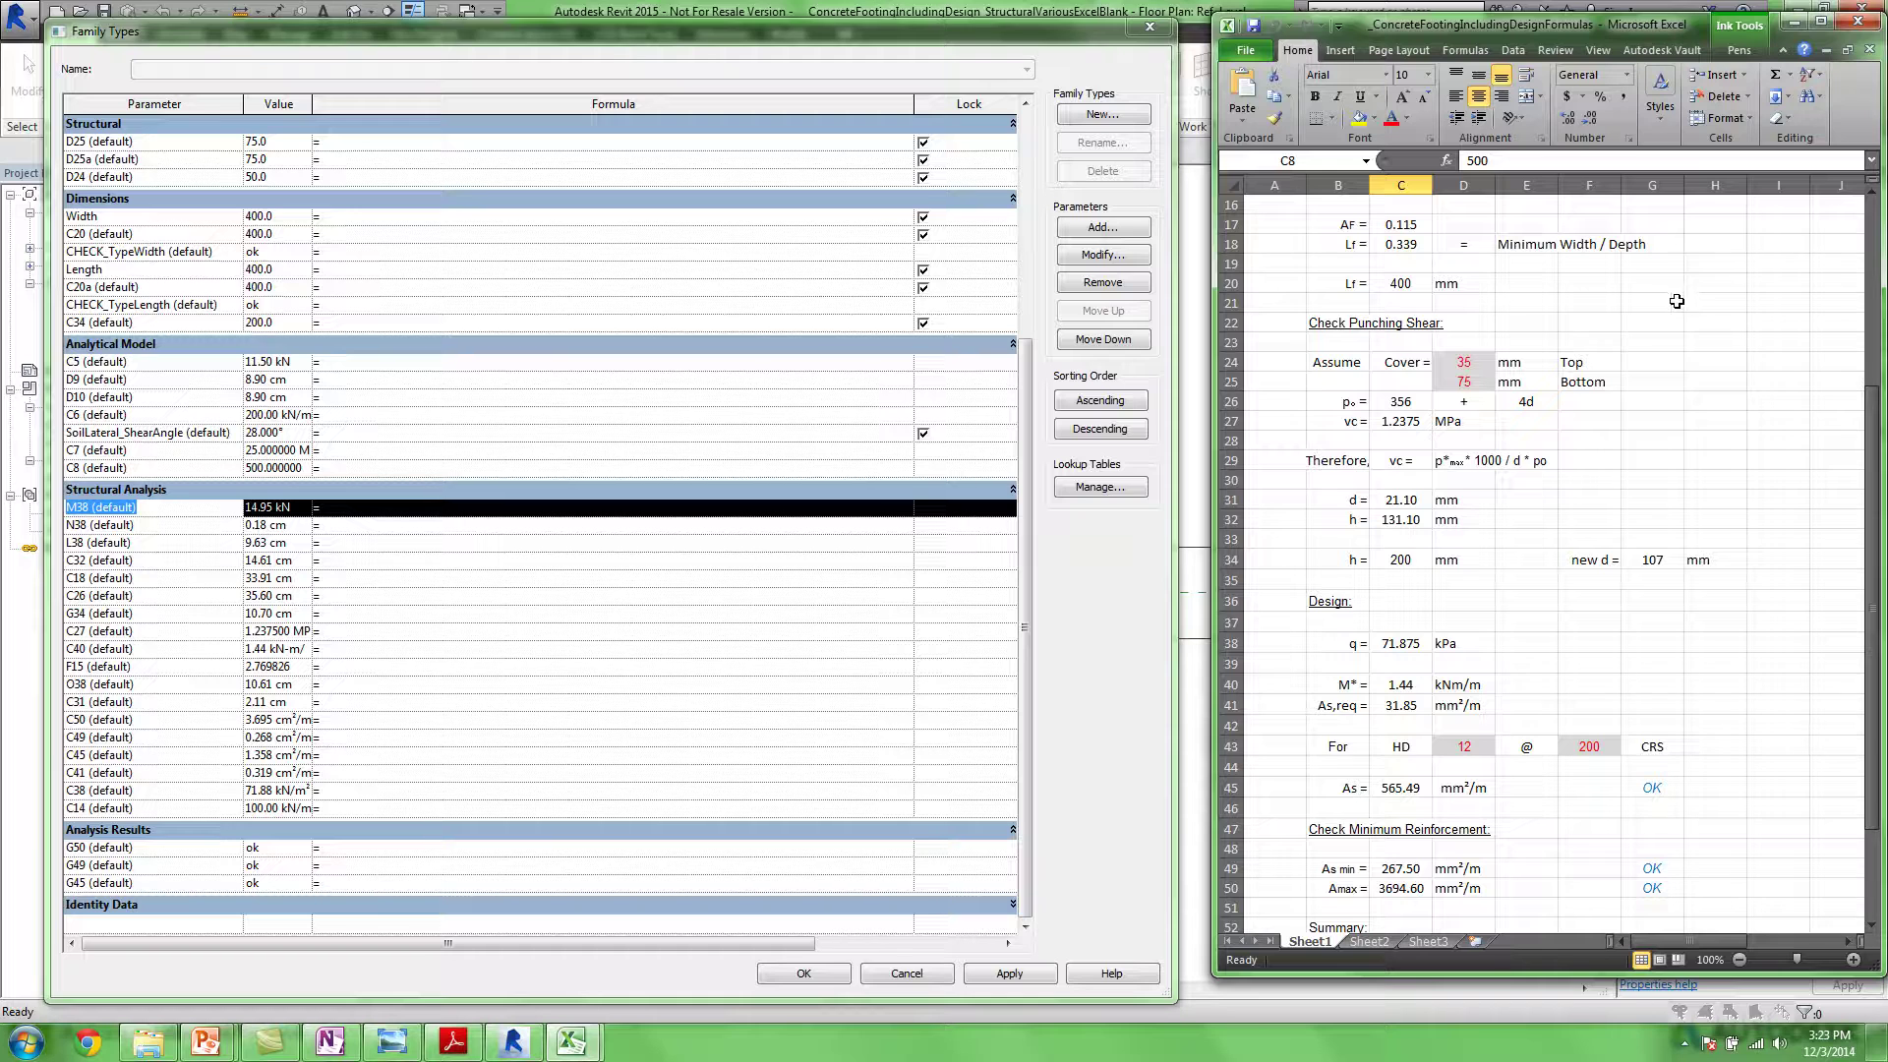
drag(1691, 947, 1756, 947)
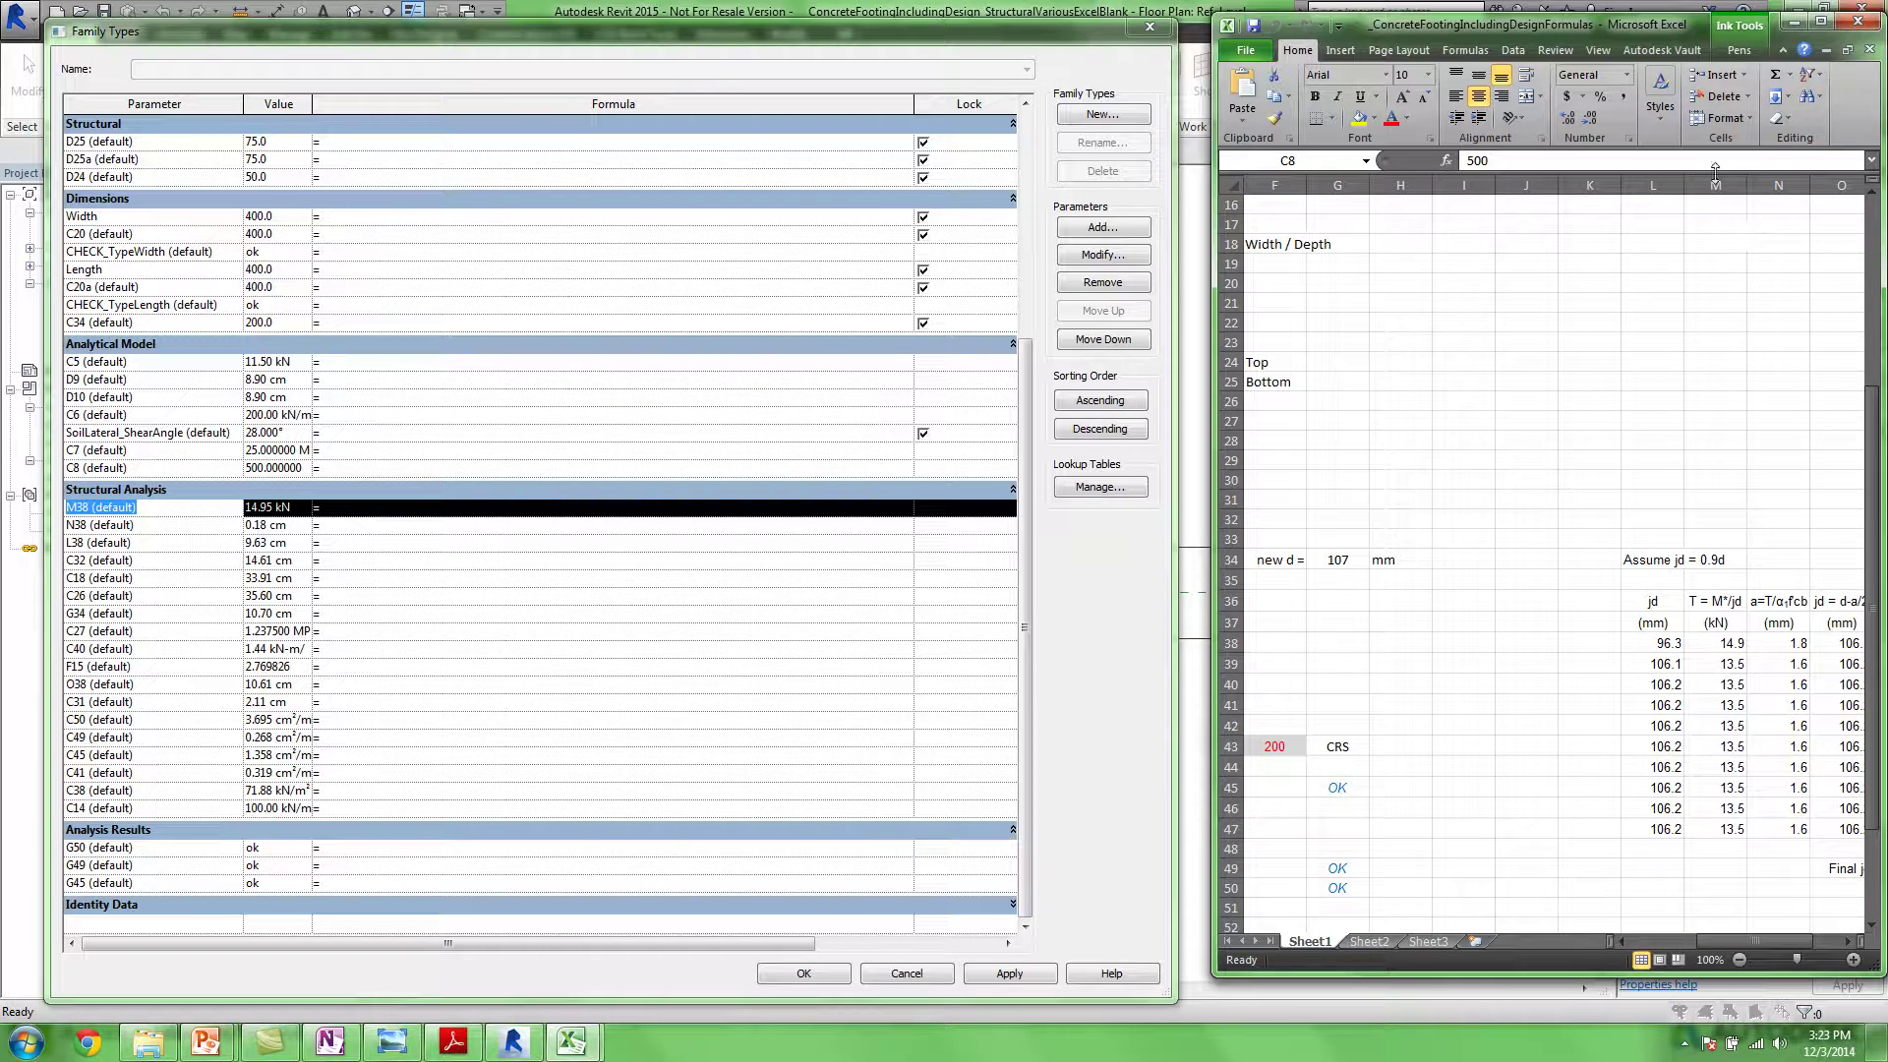
click(1725, 646)
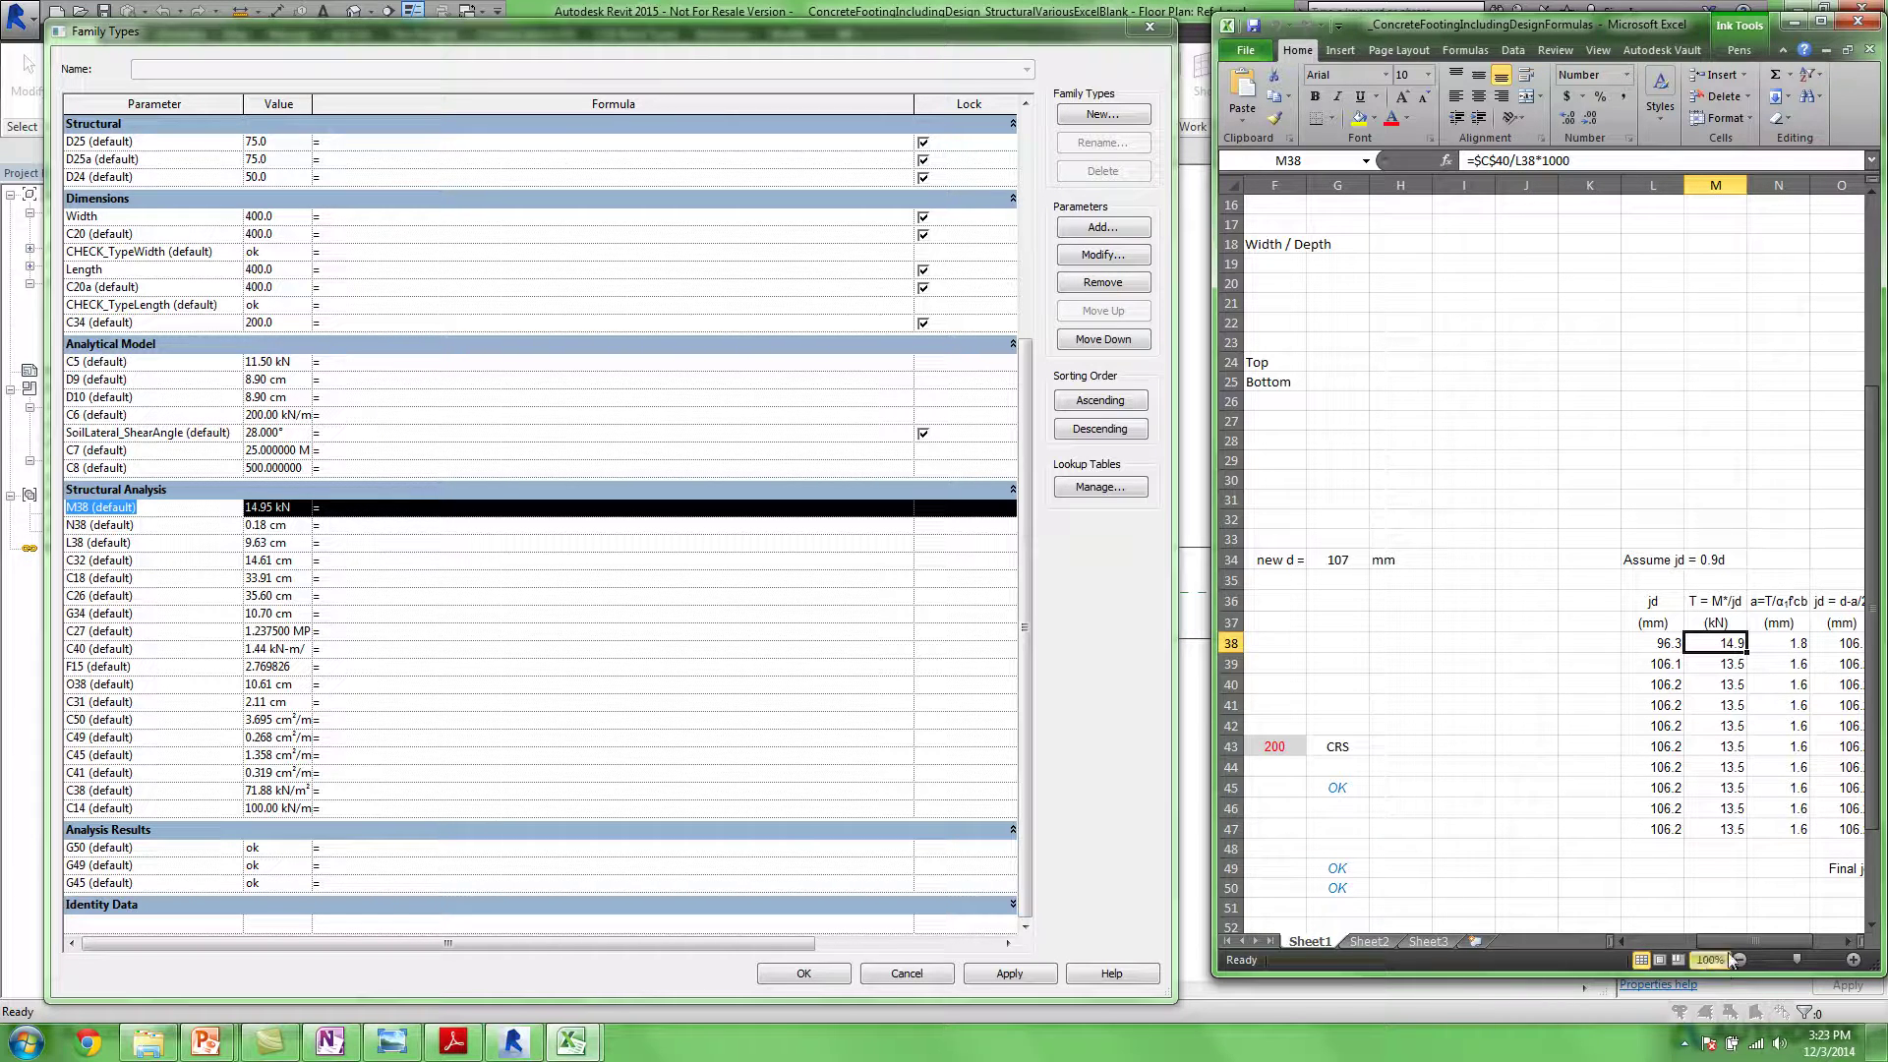
mouse_move(1747, 945)
mouse_down()
mouse_move(1700, 947)
mouse_move(1737, 947)
mouse_up()
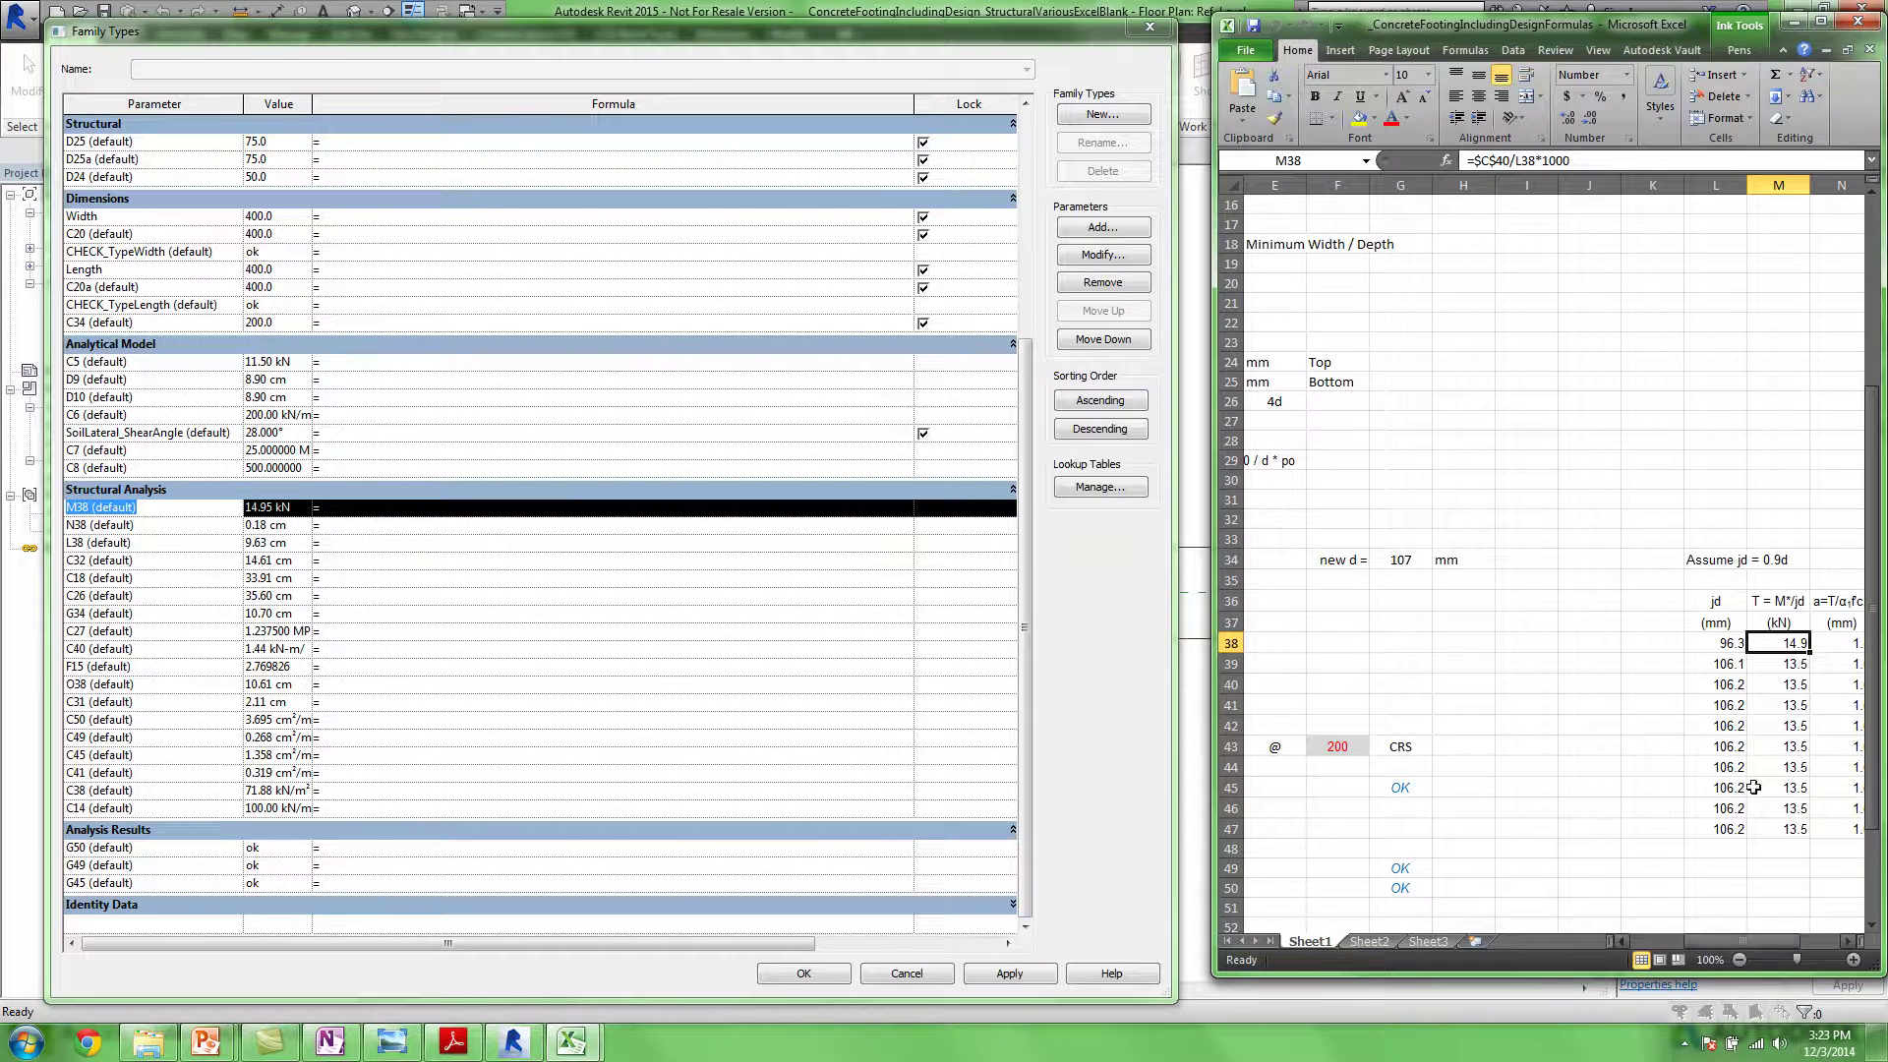
click(1497, 159)
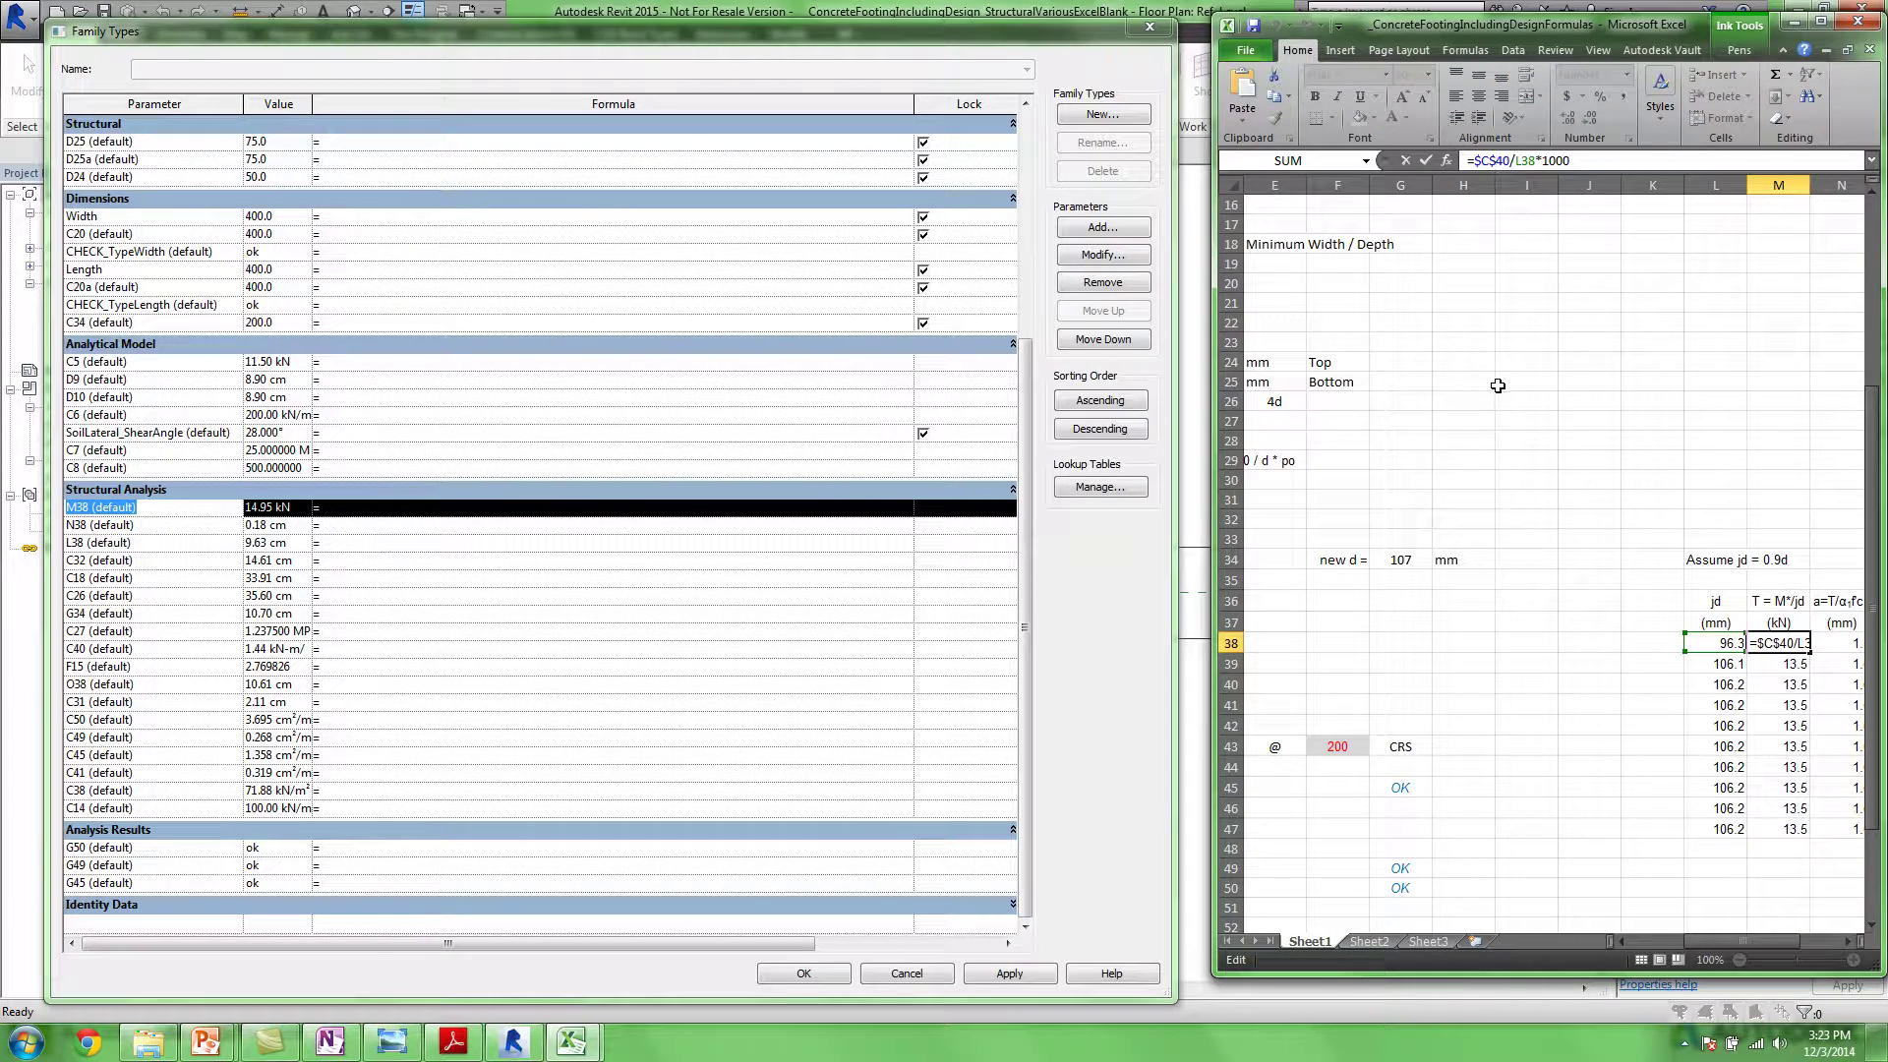
drag(1738, 941, 1662, 942)
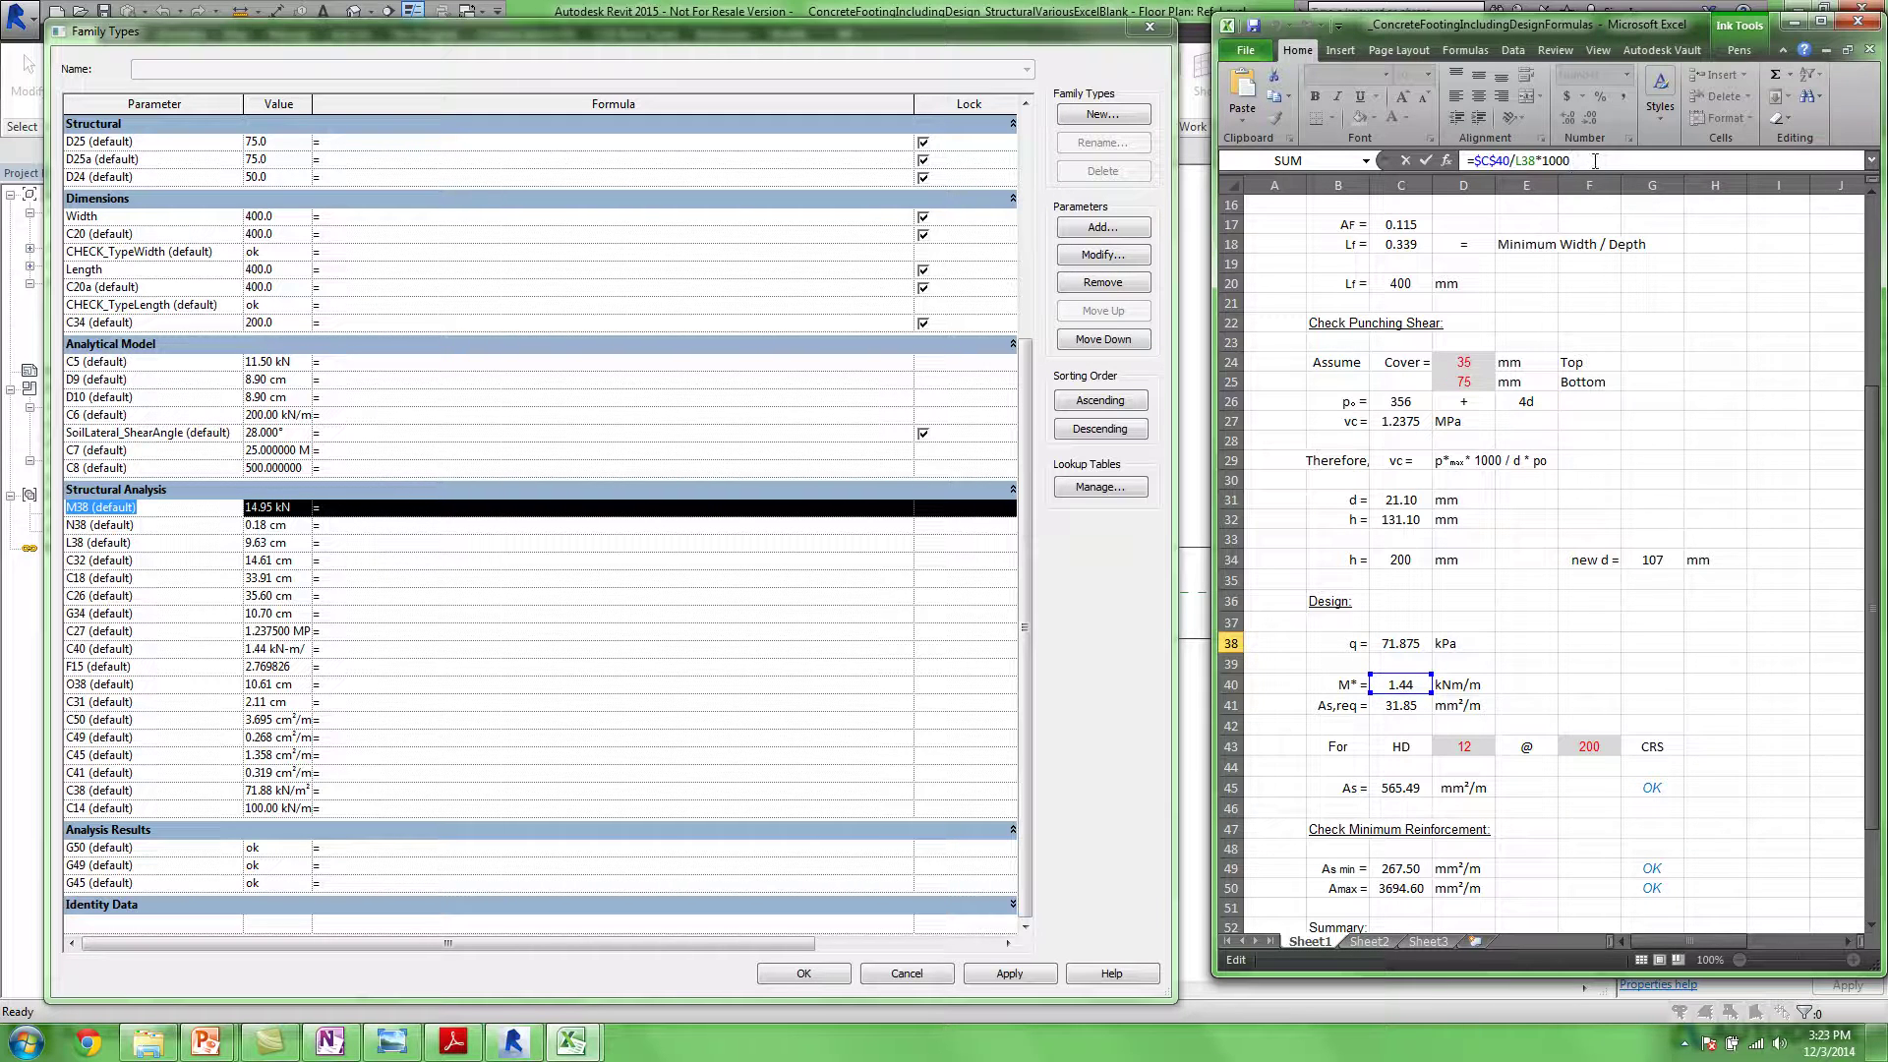
key(shift+Home)
key(ctrl+c)
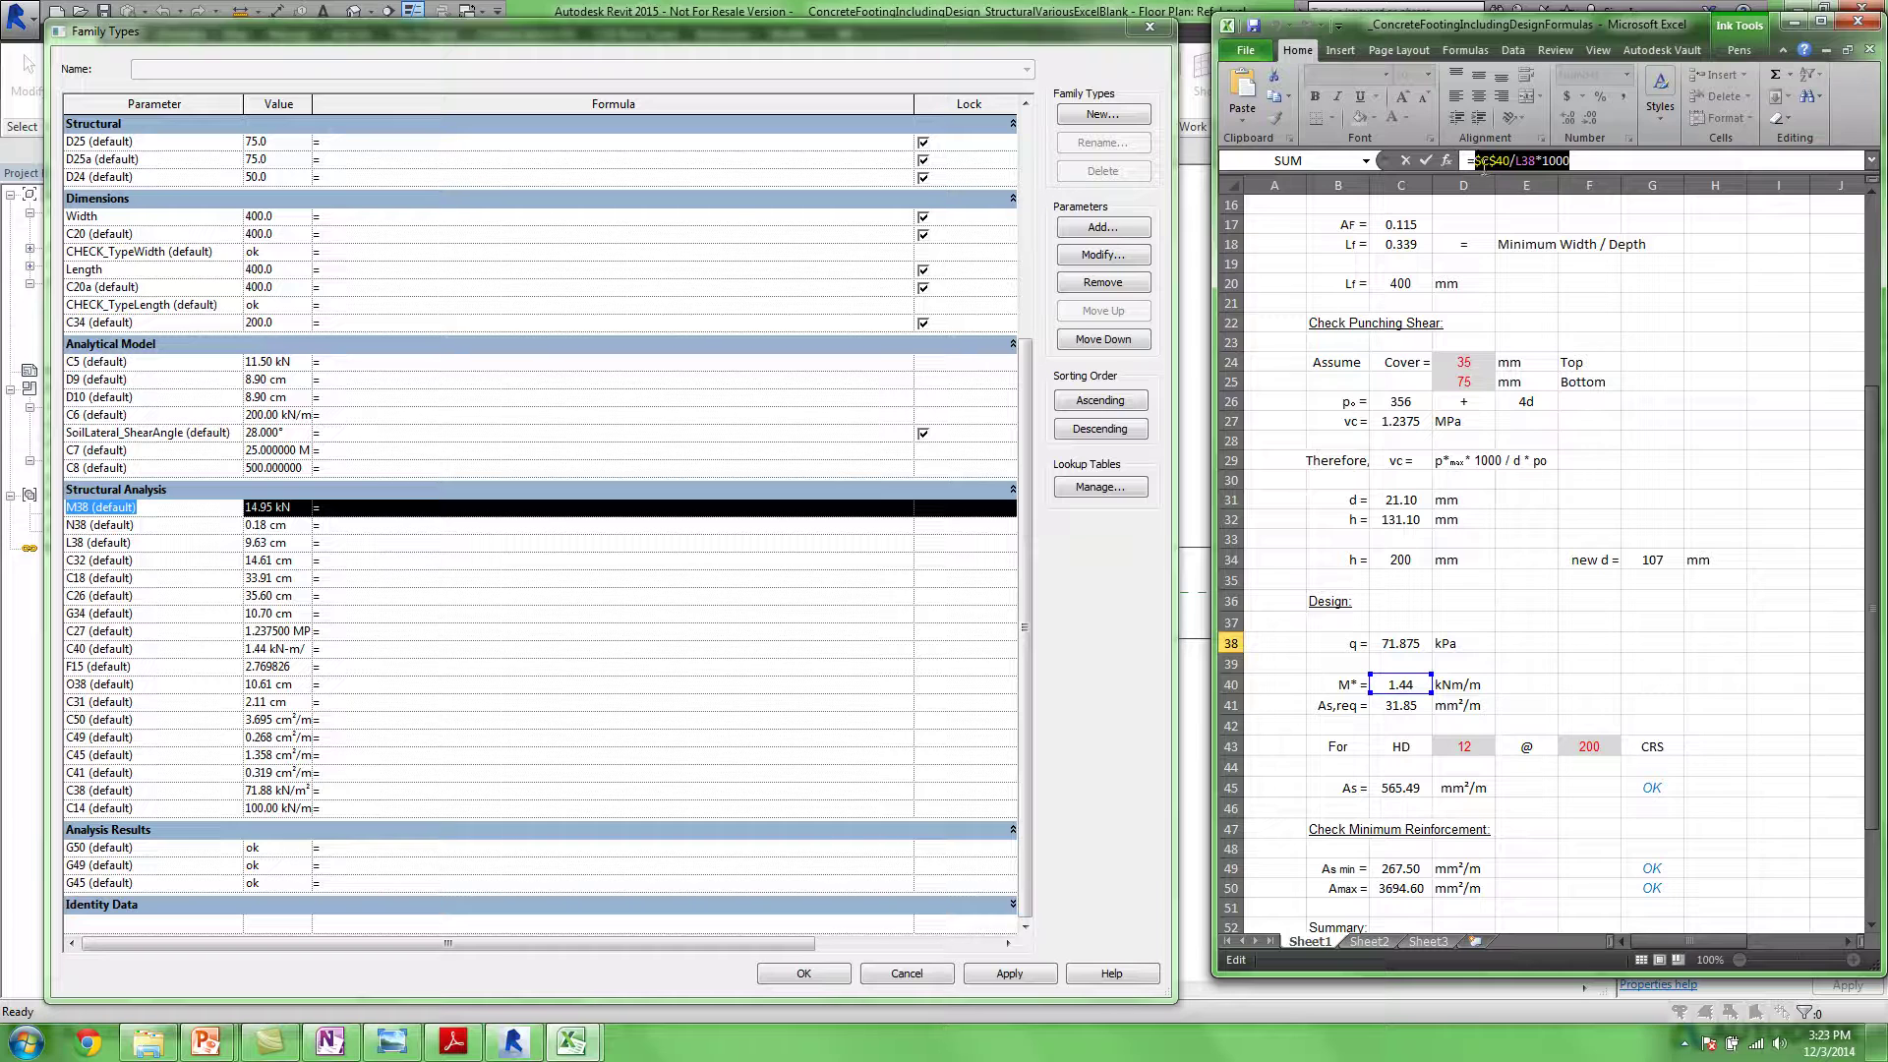
Switch back to Revit and give the M38 parameter the formula C40 / L38 * 1000 mm, adapted from the copied expression
click(394, 507)
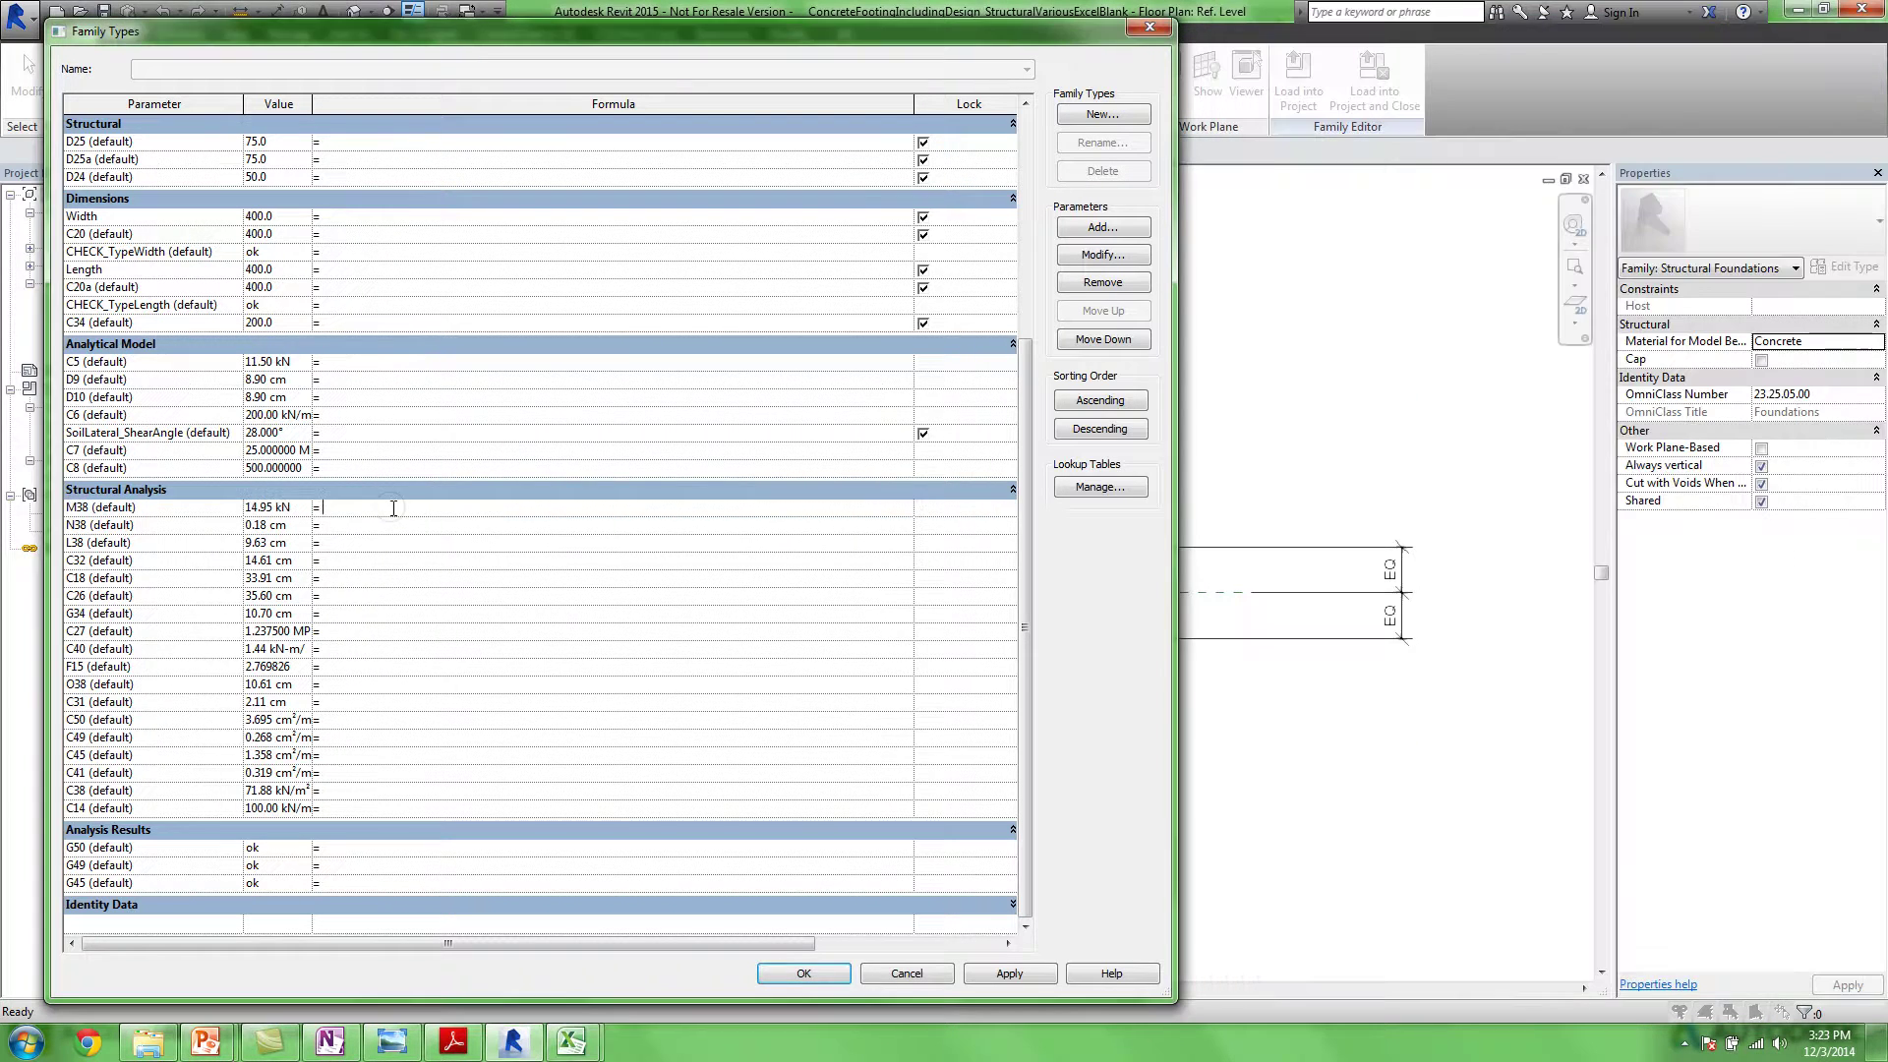
key(ctrl+v)
key(BackSpace)
key(BackSpace)
click(368, 648)
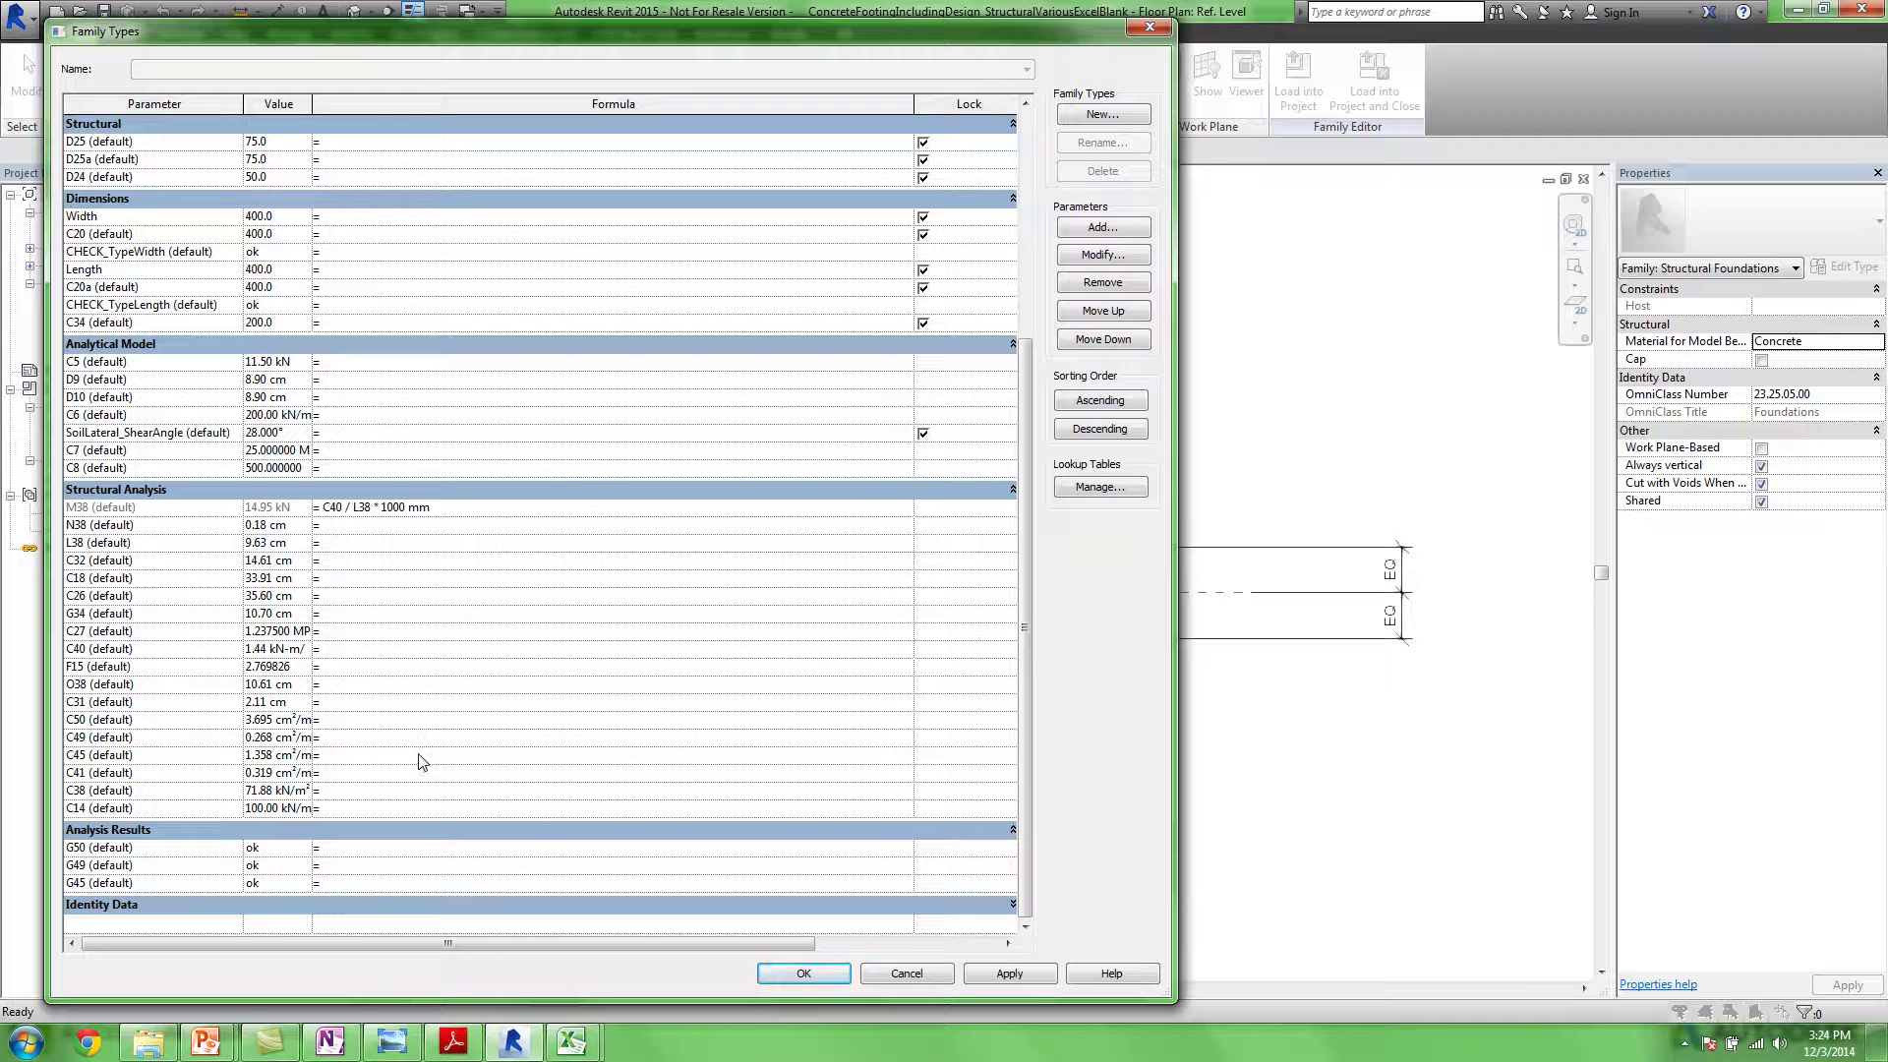
Check the cell referenced by M38 in the Excel workbook and select the matching C40 parameter in Revit's Family Types
mouse_move(571, 1042)
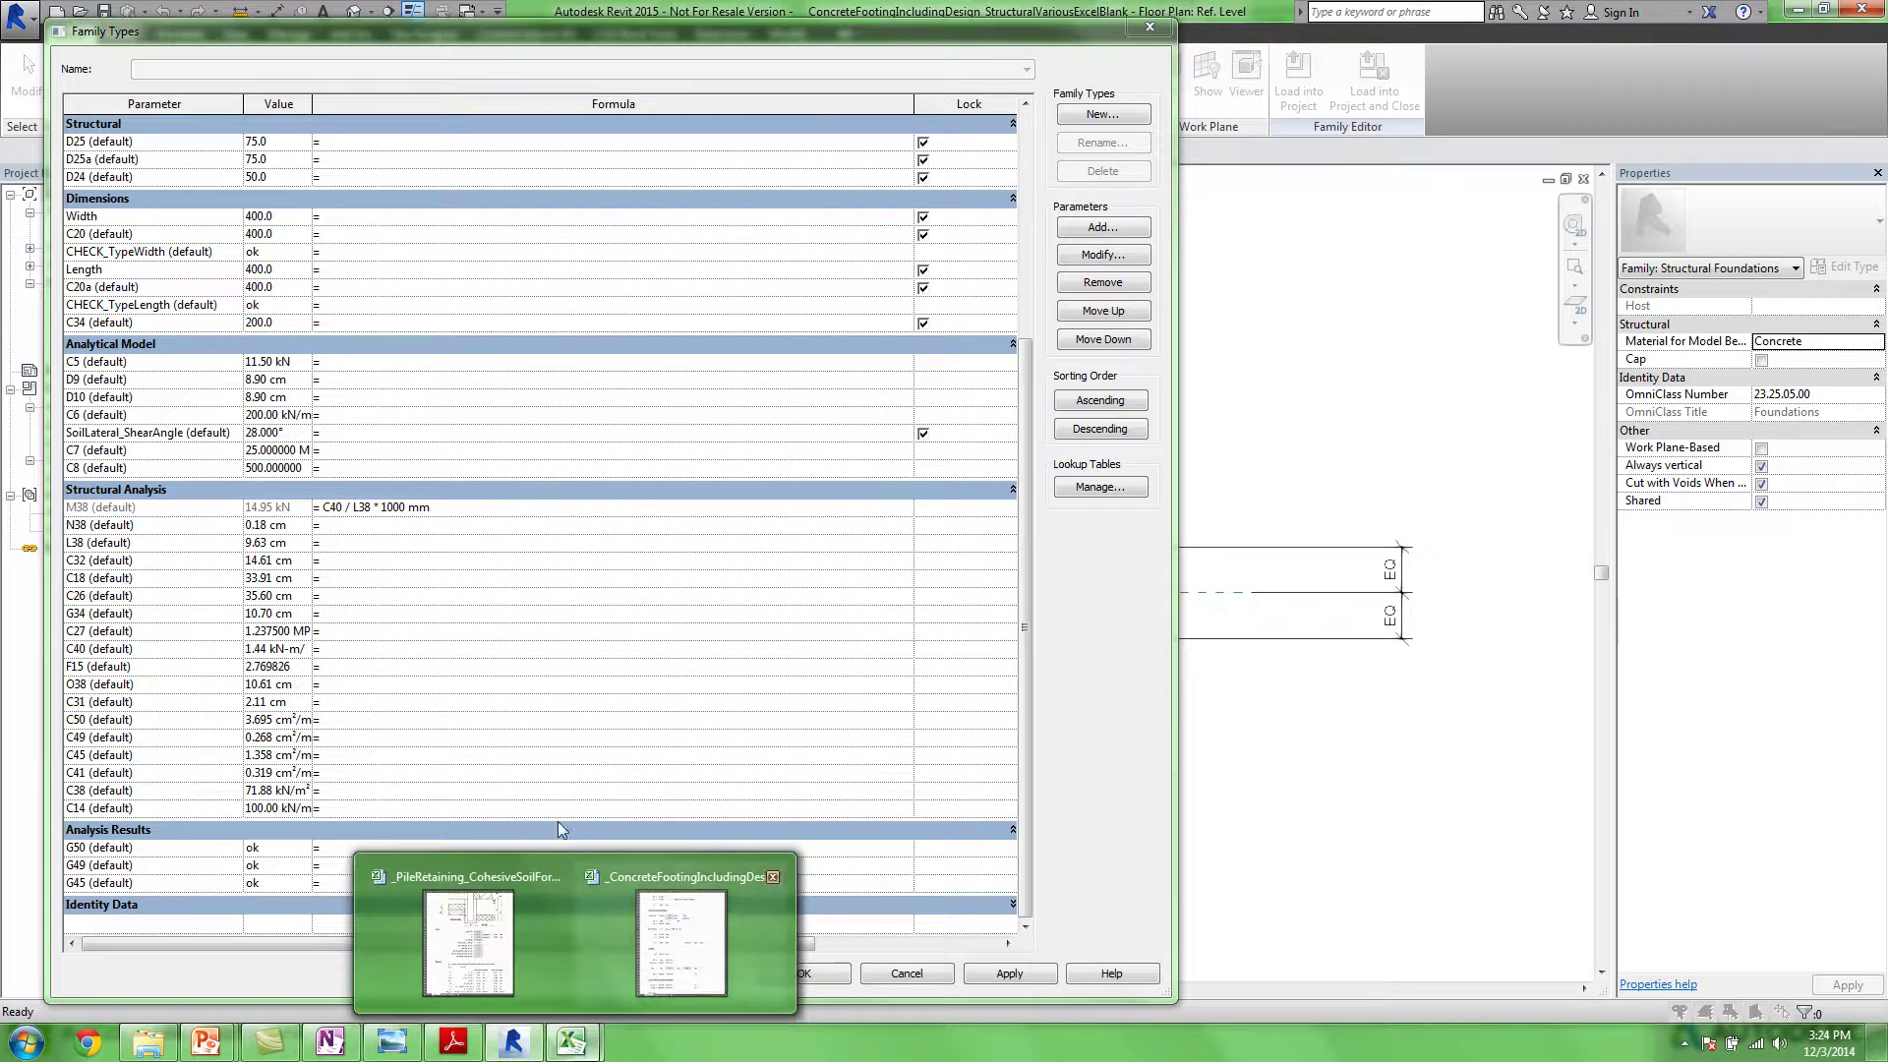
click(700, 934)
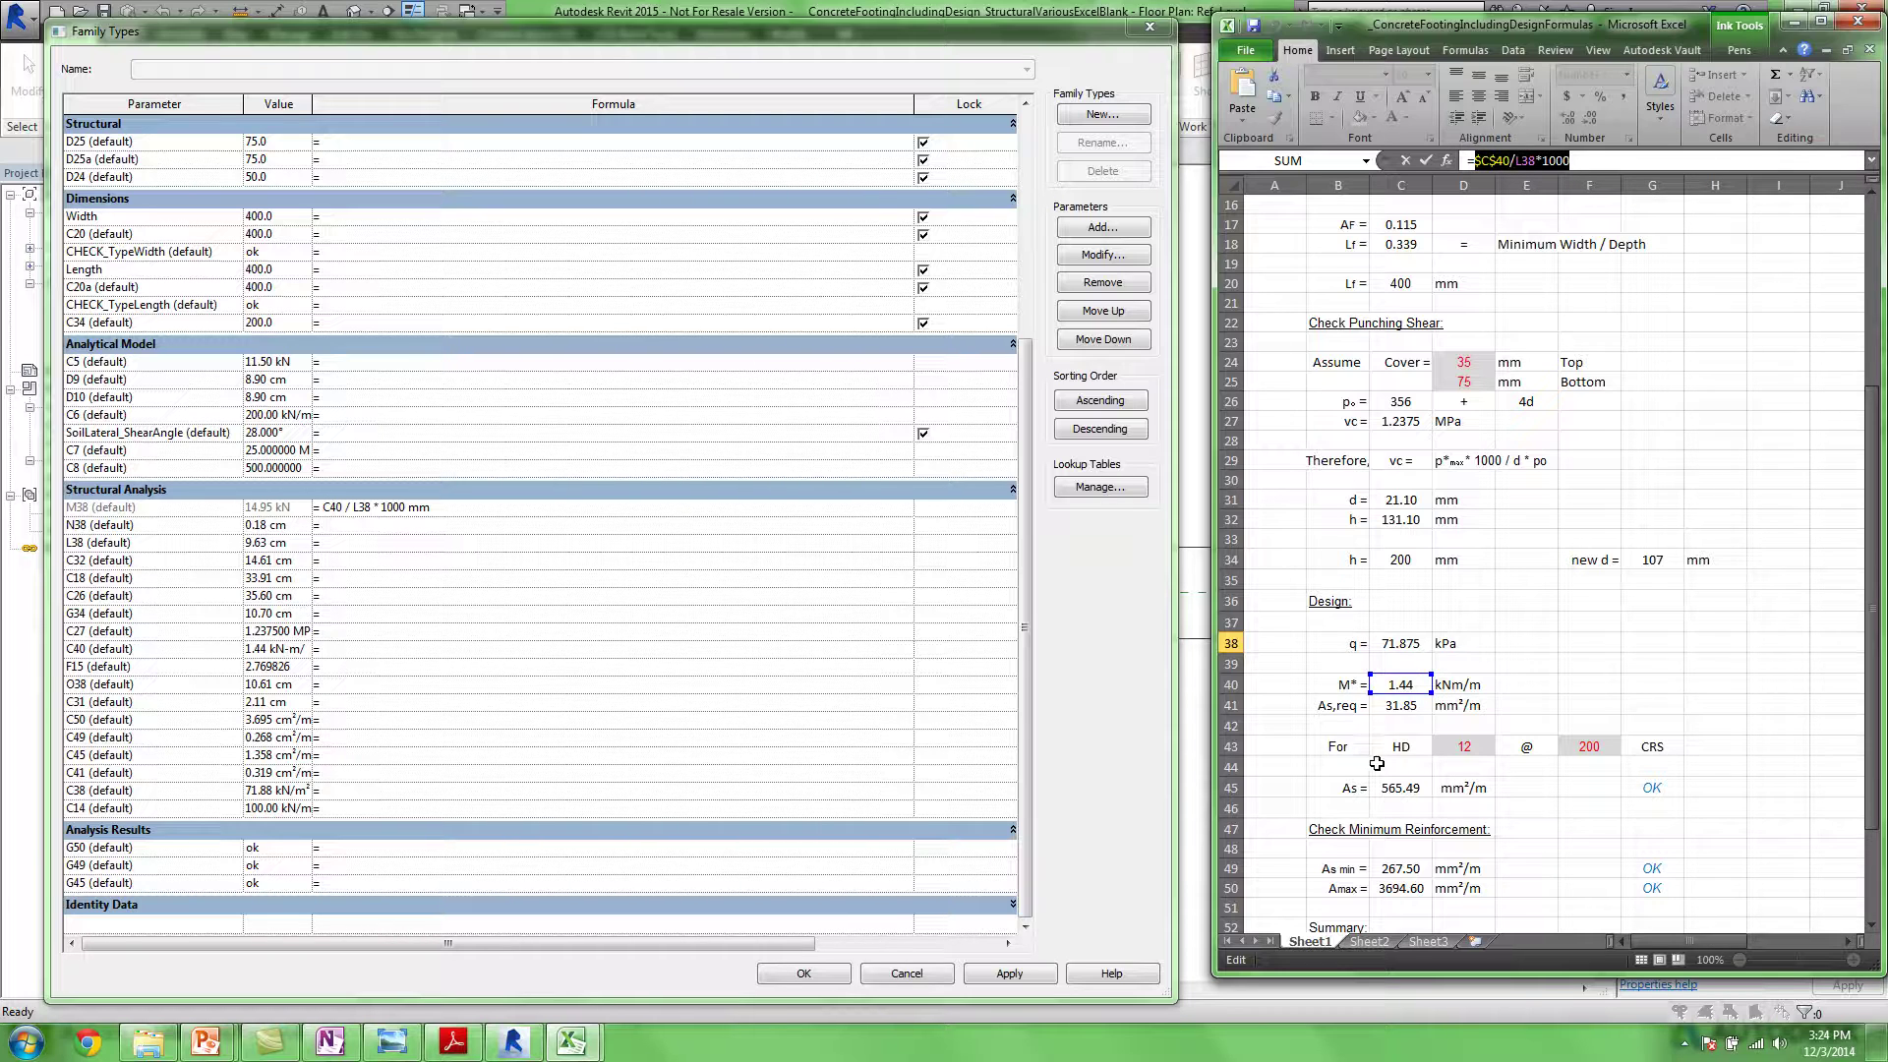
mouse_move(1670, 945)
mouse_down()
mouse_move(1752, 952)
mouse_move(1640, 946)
mouse_up()
click(1026, 669)
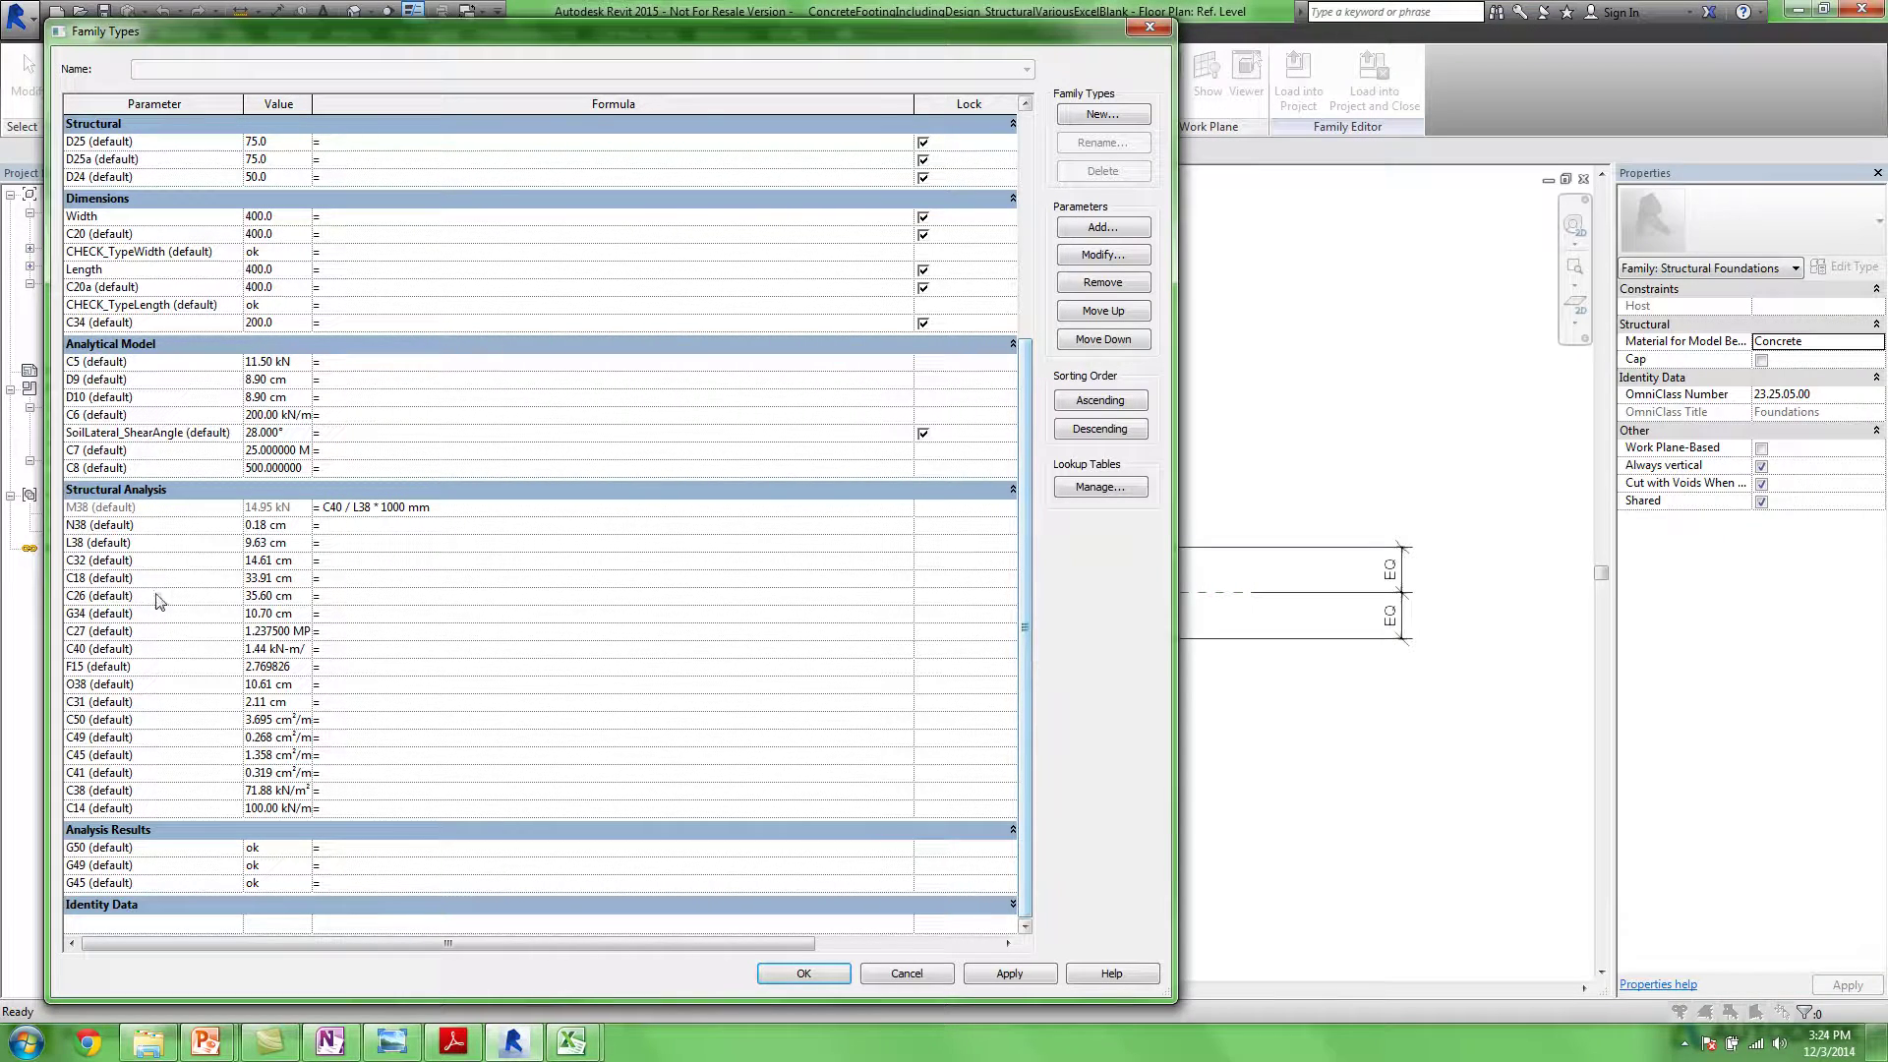
click(141, 651)
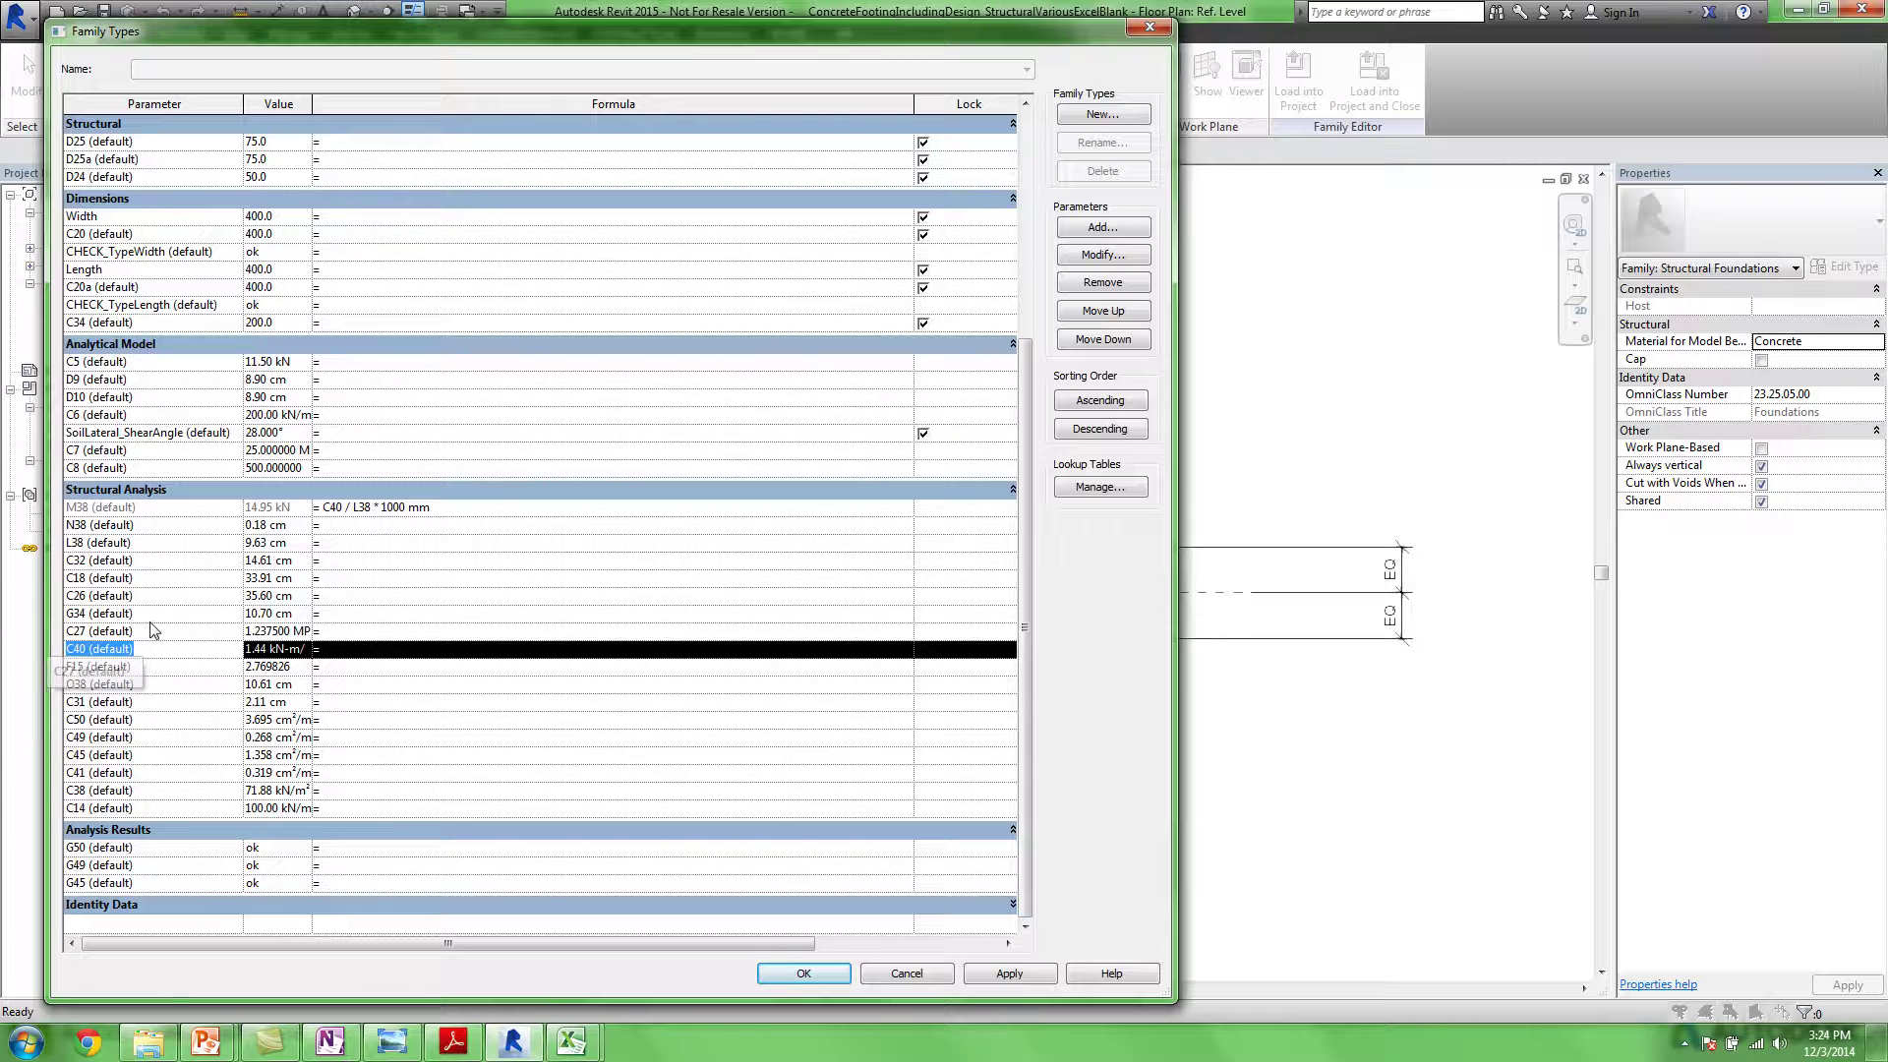
Return to Excel, leave the M38 formula unedited, and copy cell C40's formula C38*(C20/1000/2)^2/2 without the equals sign
mouse_move(580, 1045)
click(717, 929)
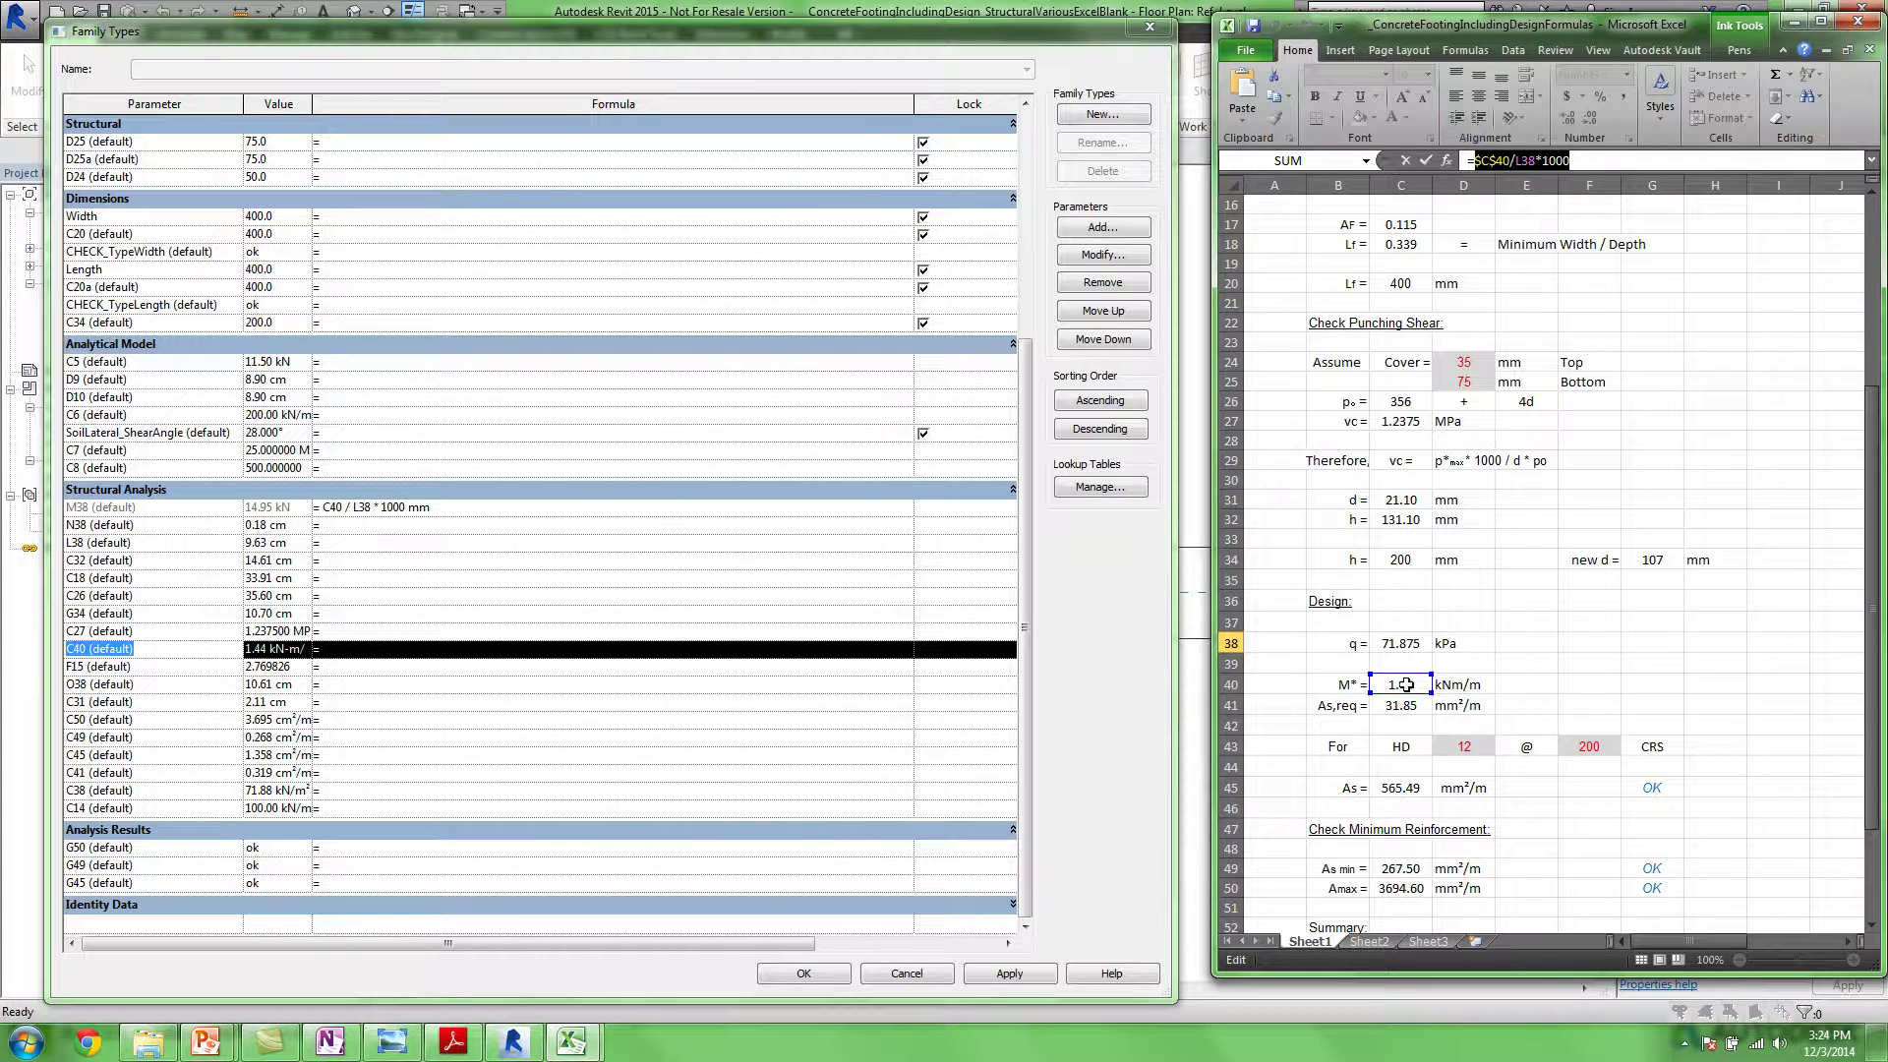
key(Escape)
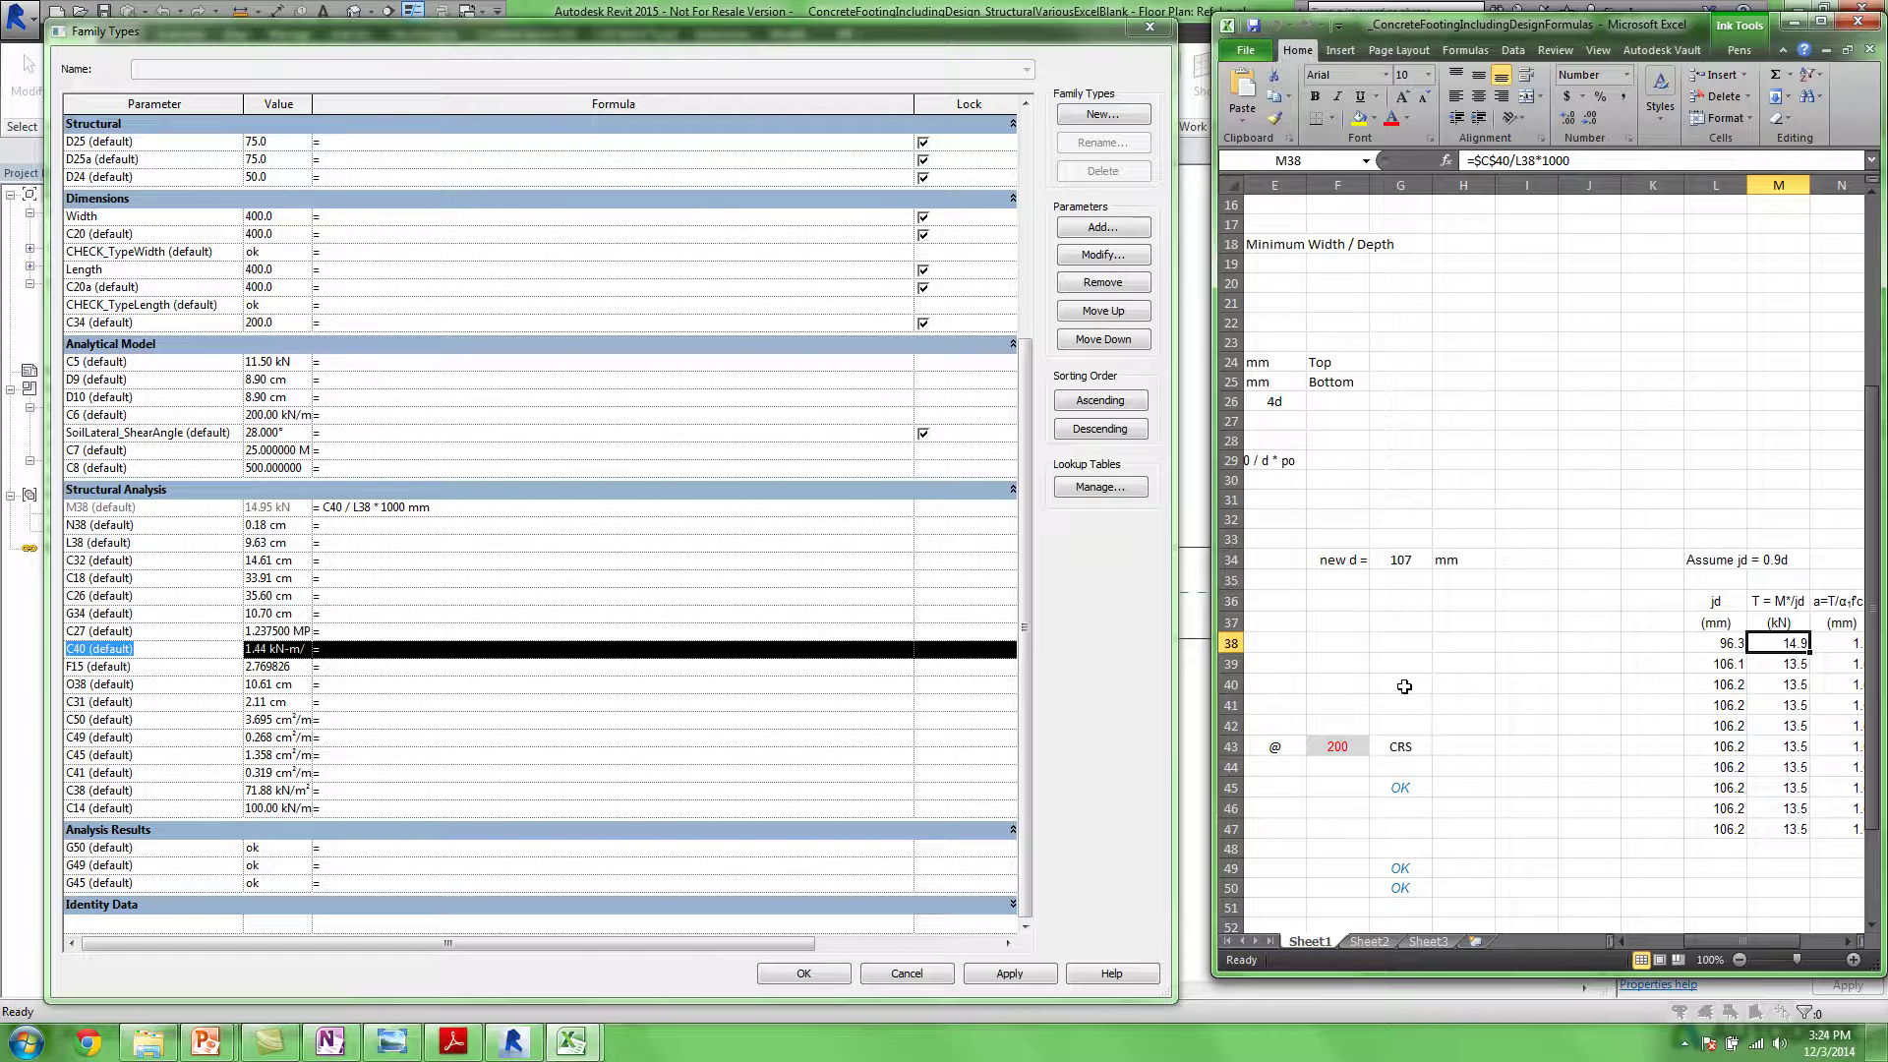
click(1591, 829)
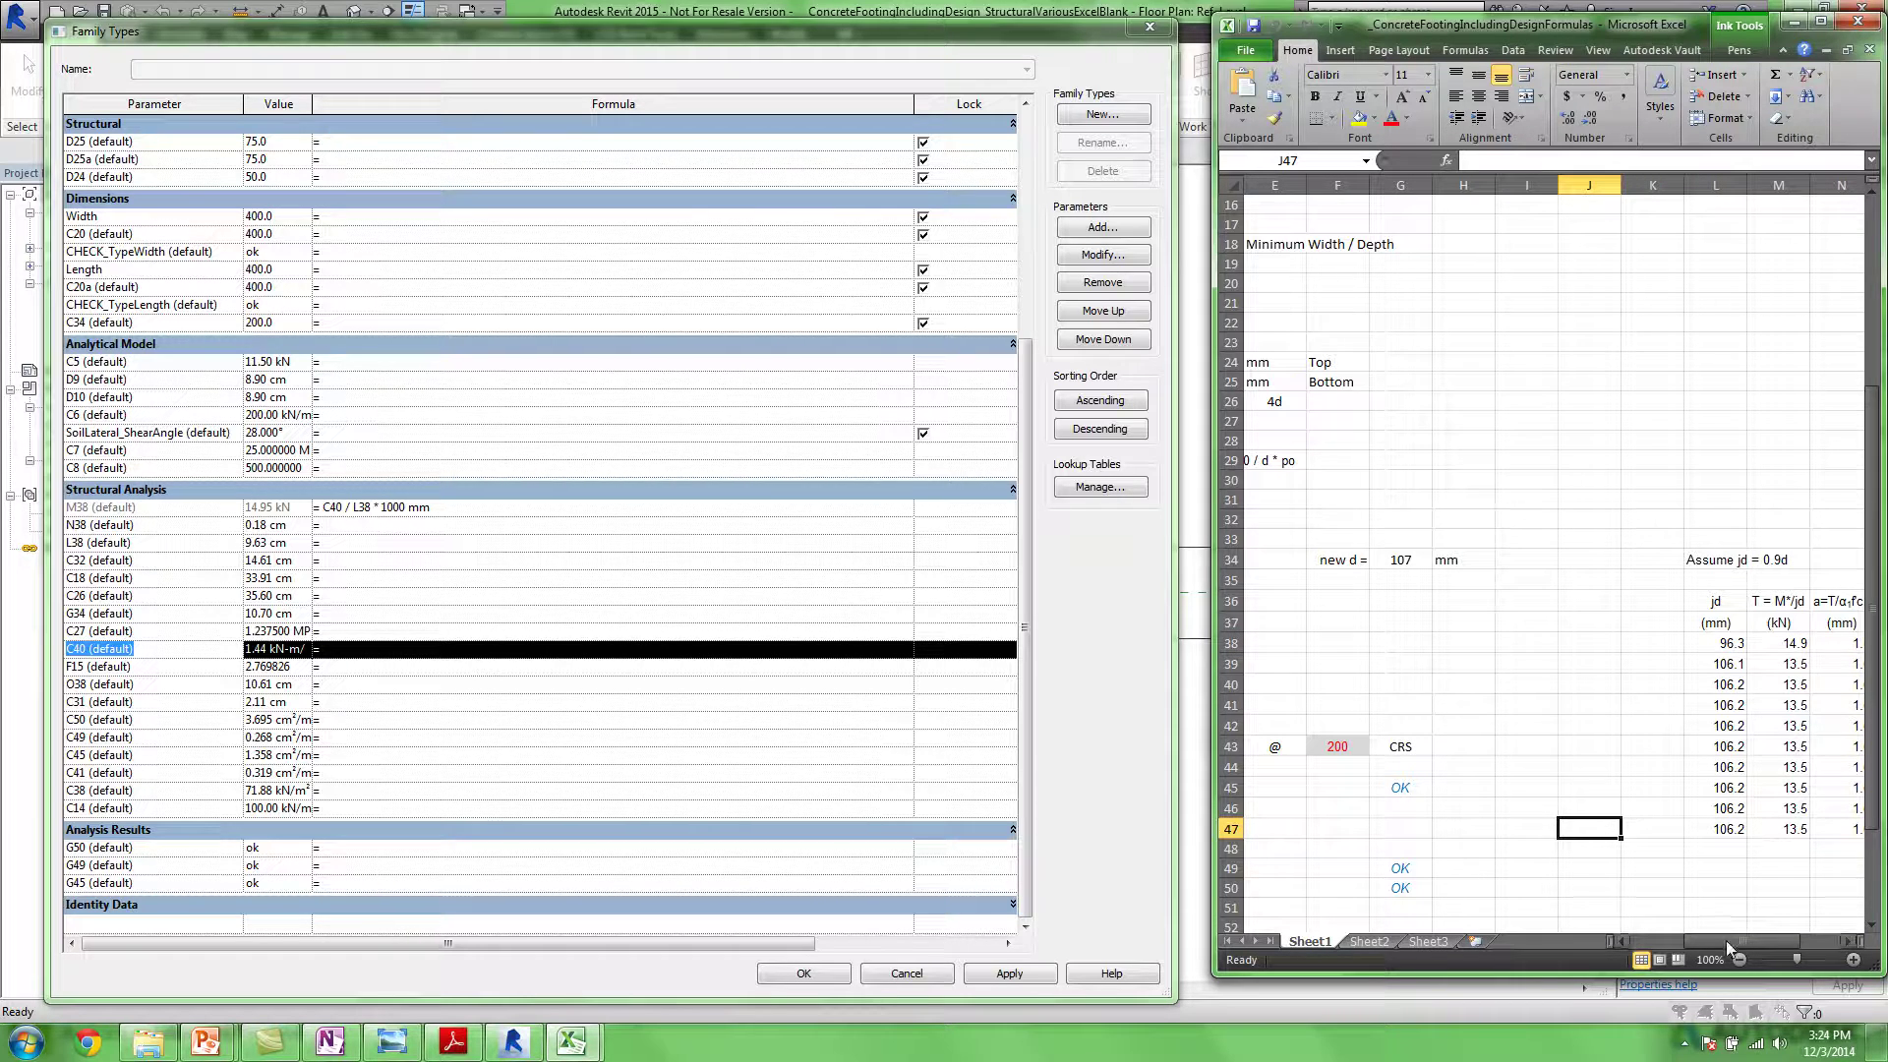
click(1621, 941)
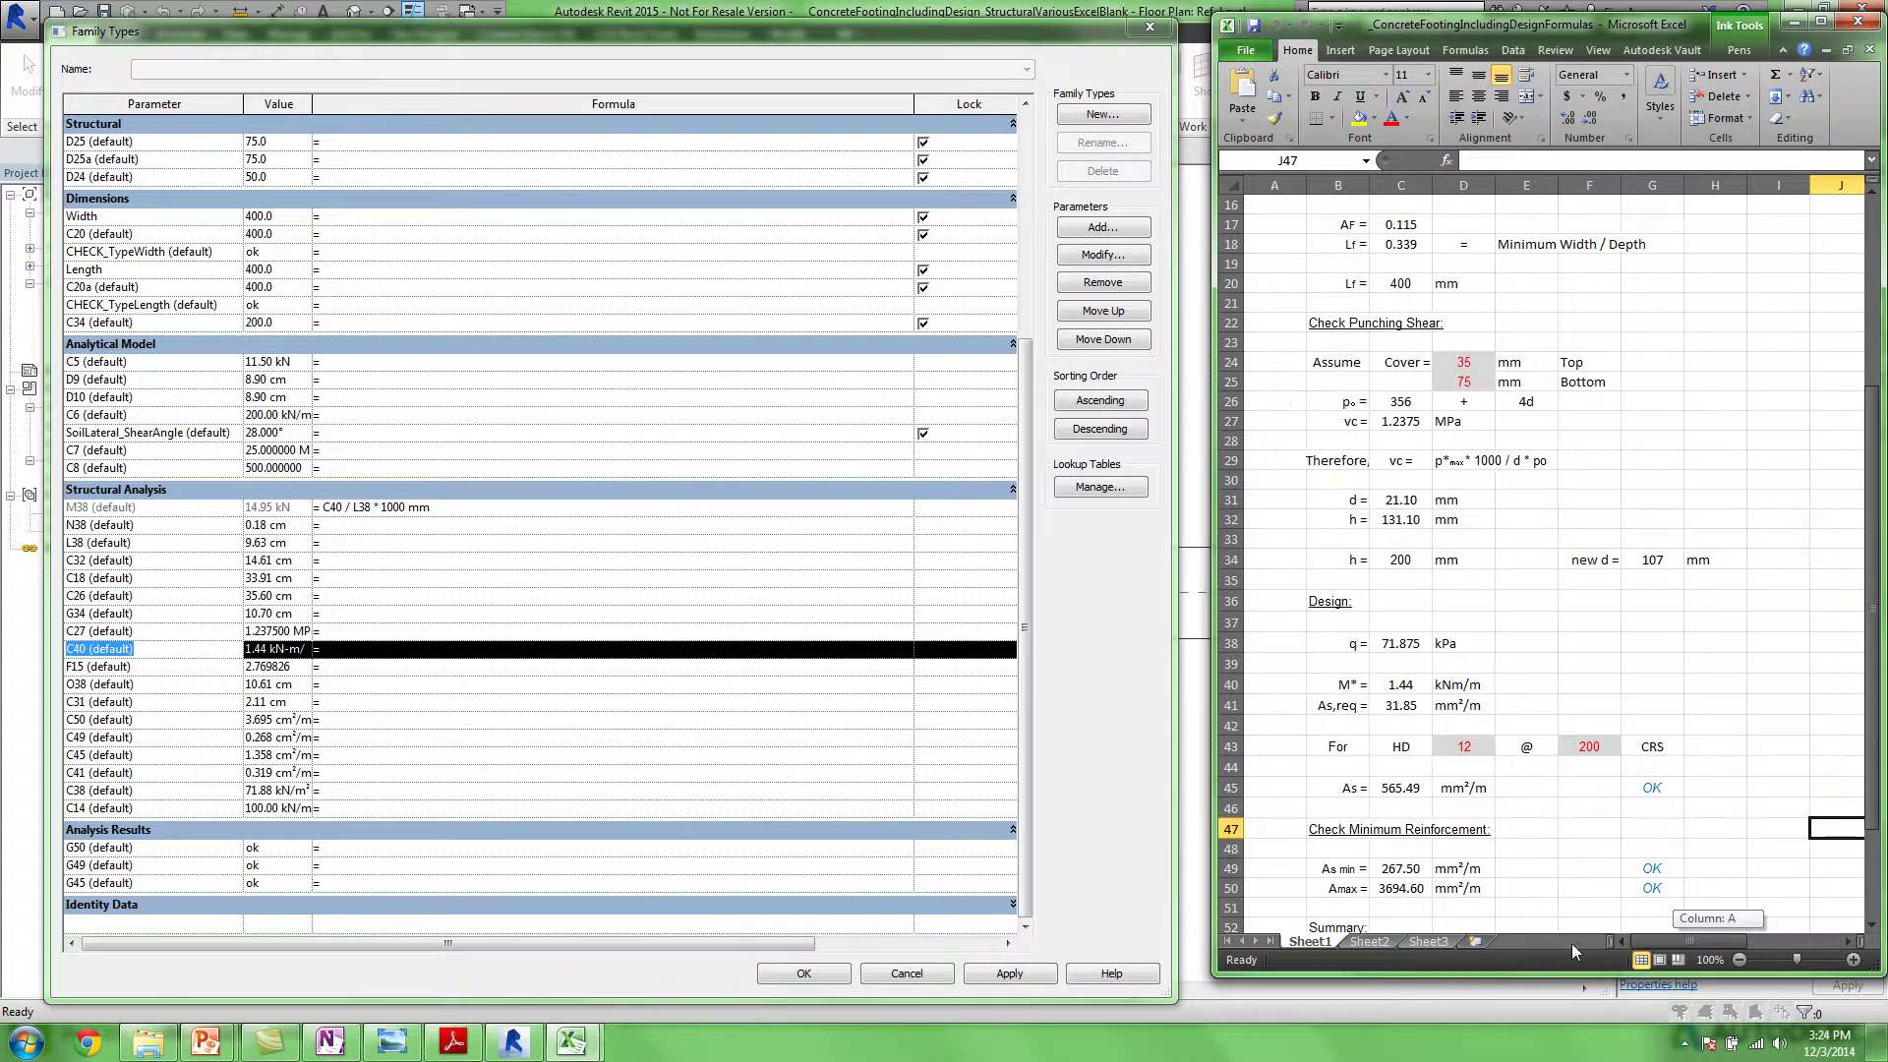
click(1397, 686)
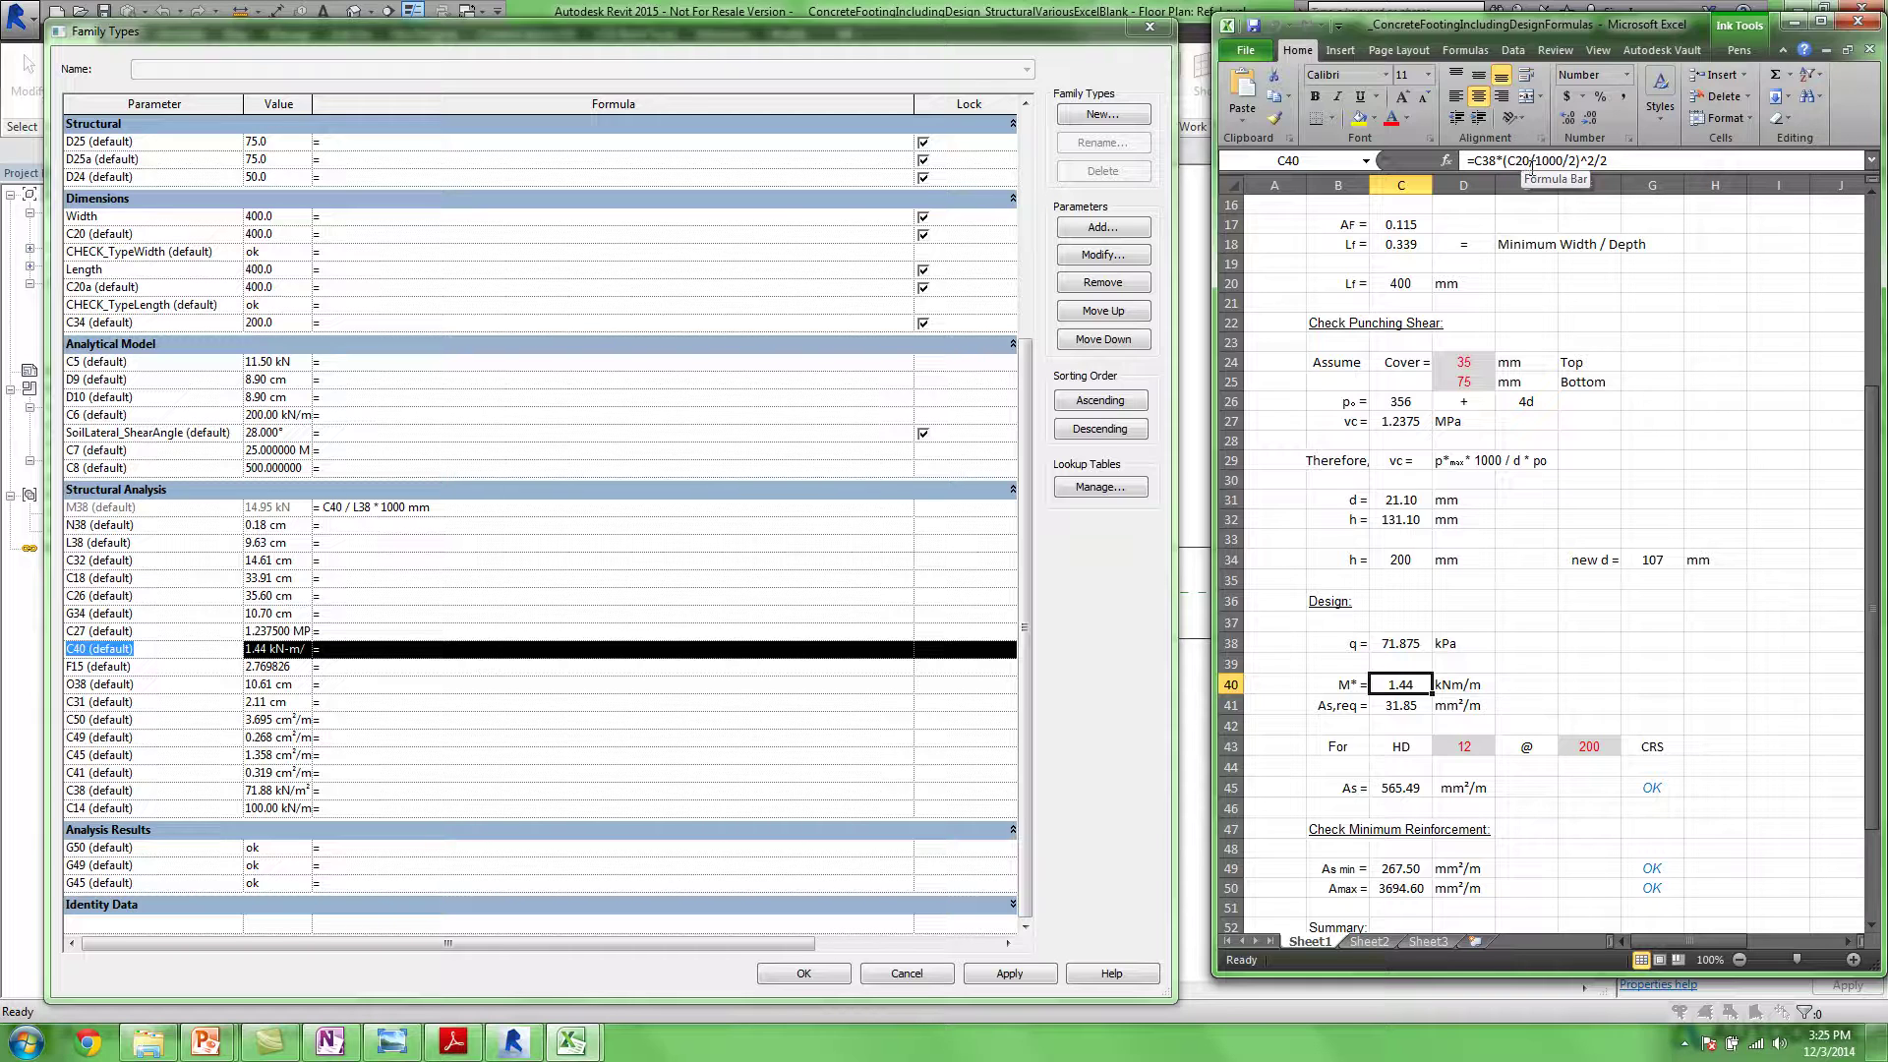
drag(1636, 164, 1476, 160)
key(ctrl+c)
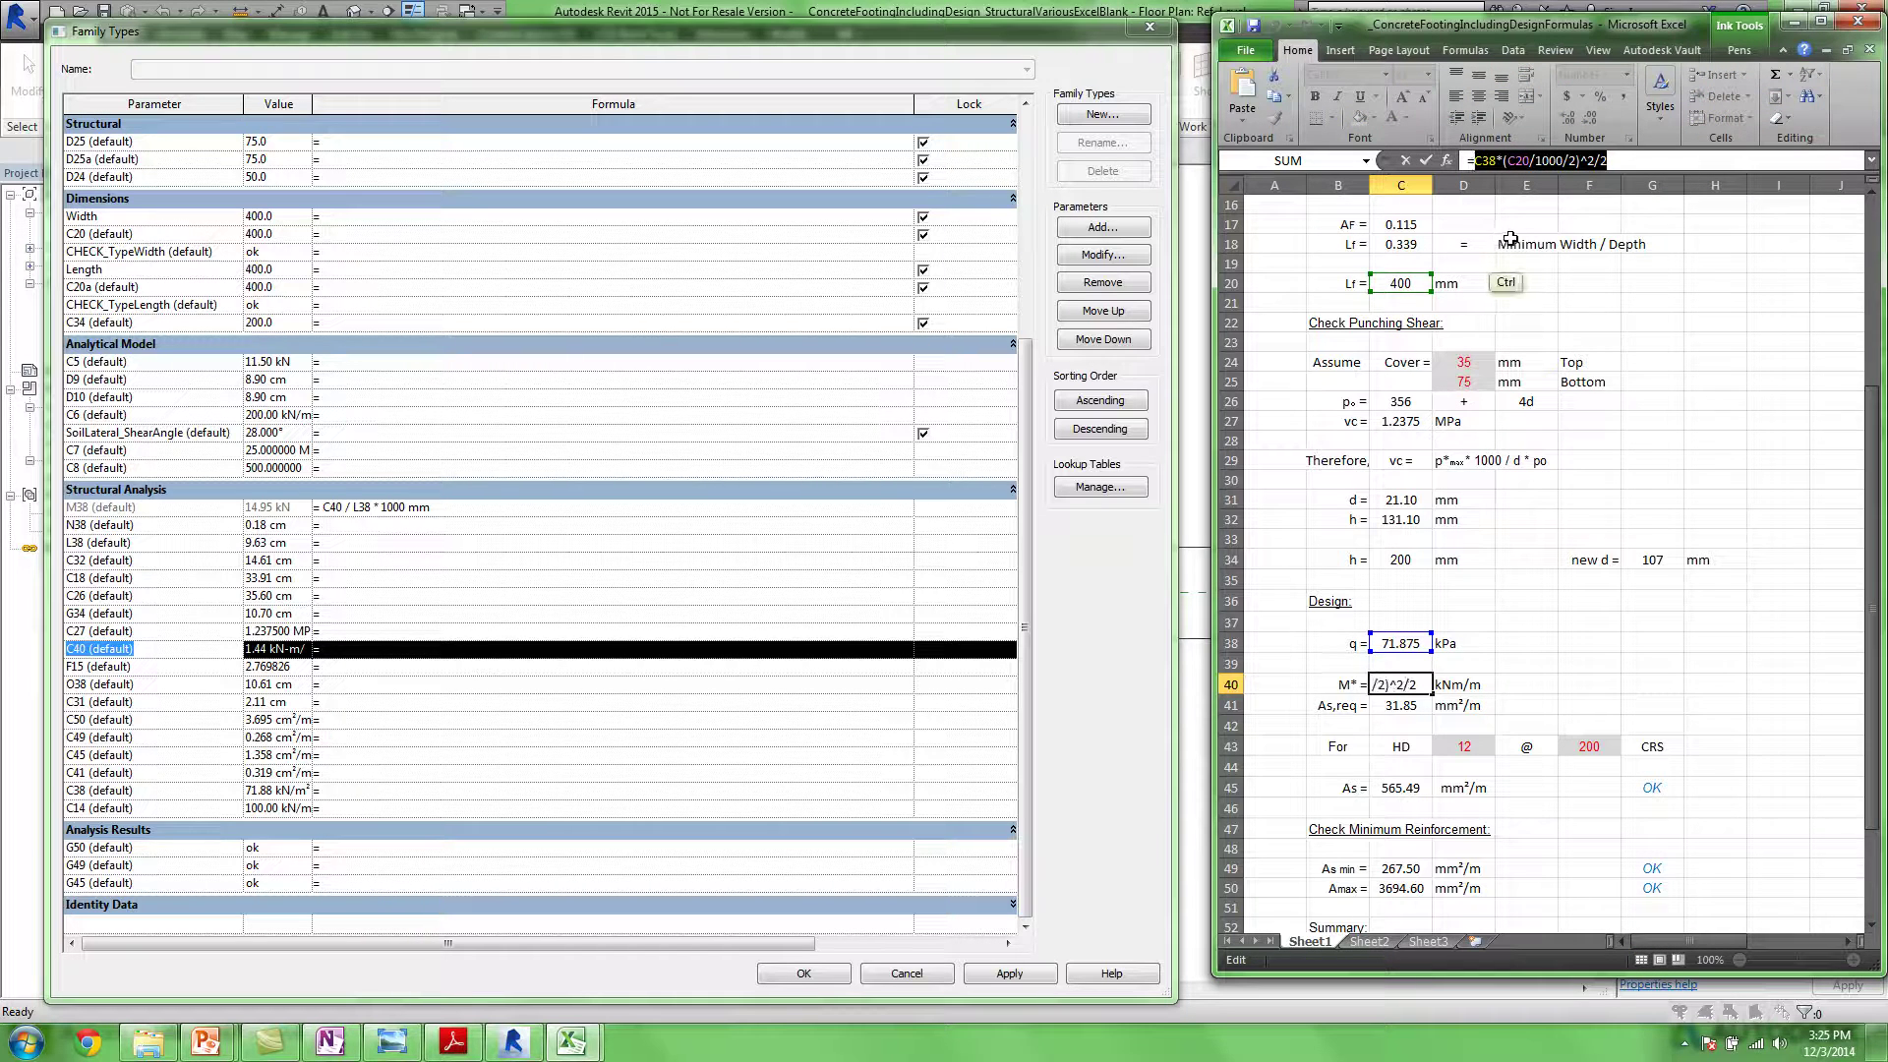
Paste the copied expression in Revit as the C40 parameter's formula, C38 * (C20 / 1000 / 2) ^ 2 / 2
click(371, 650)
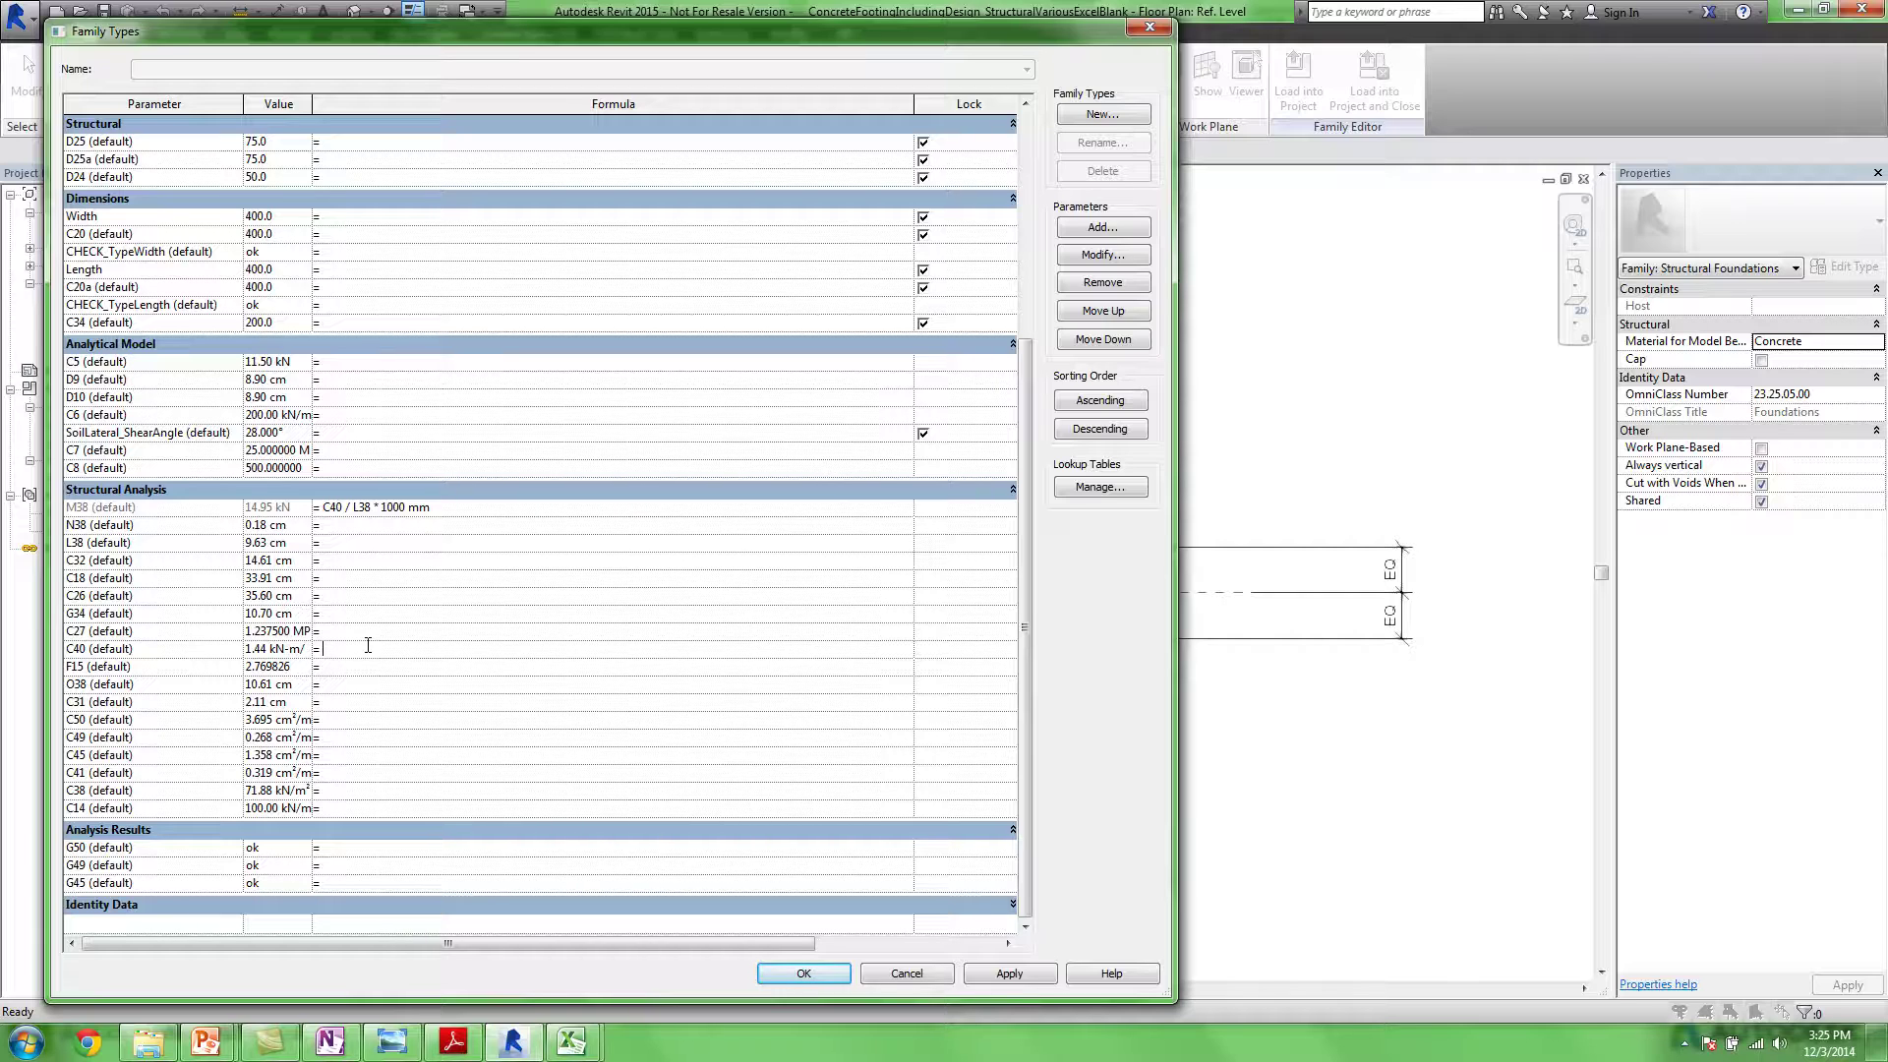
key(ctrl+v)
click(374, 667)
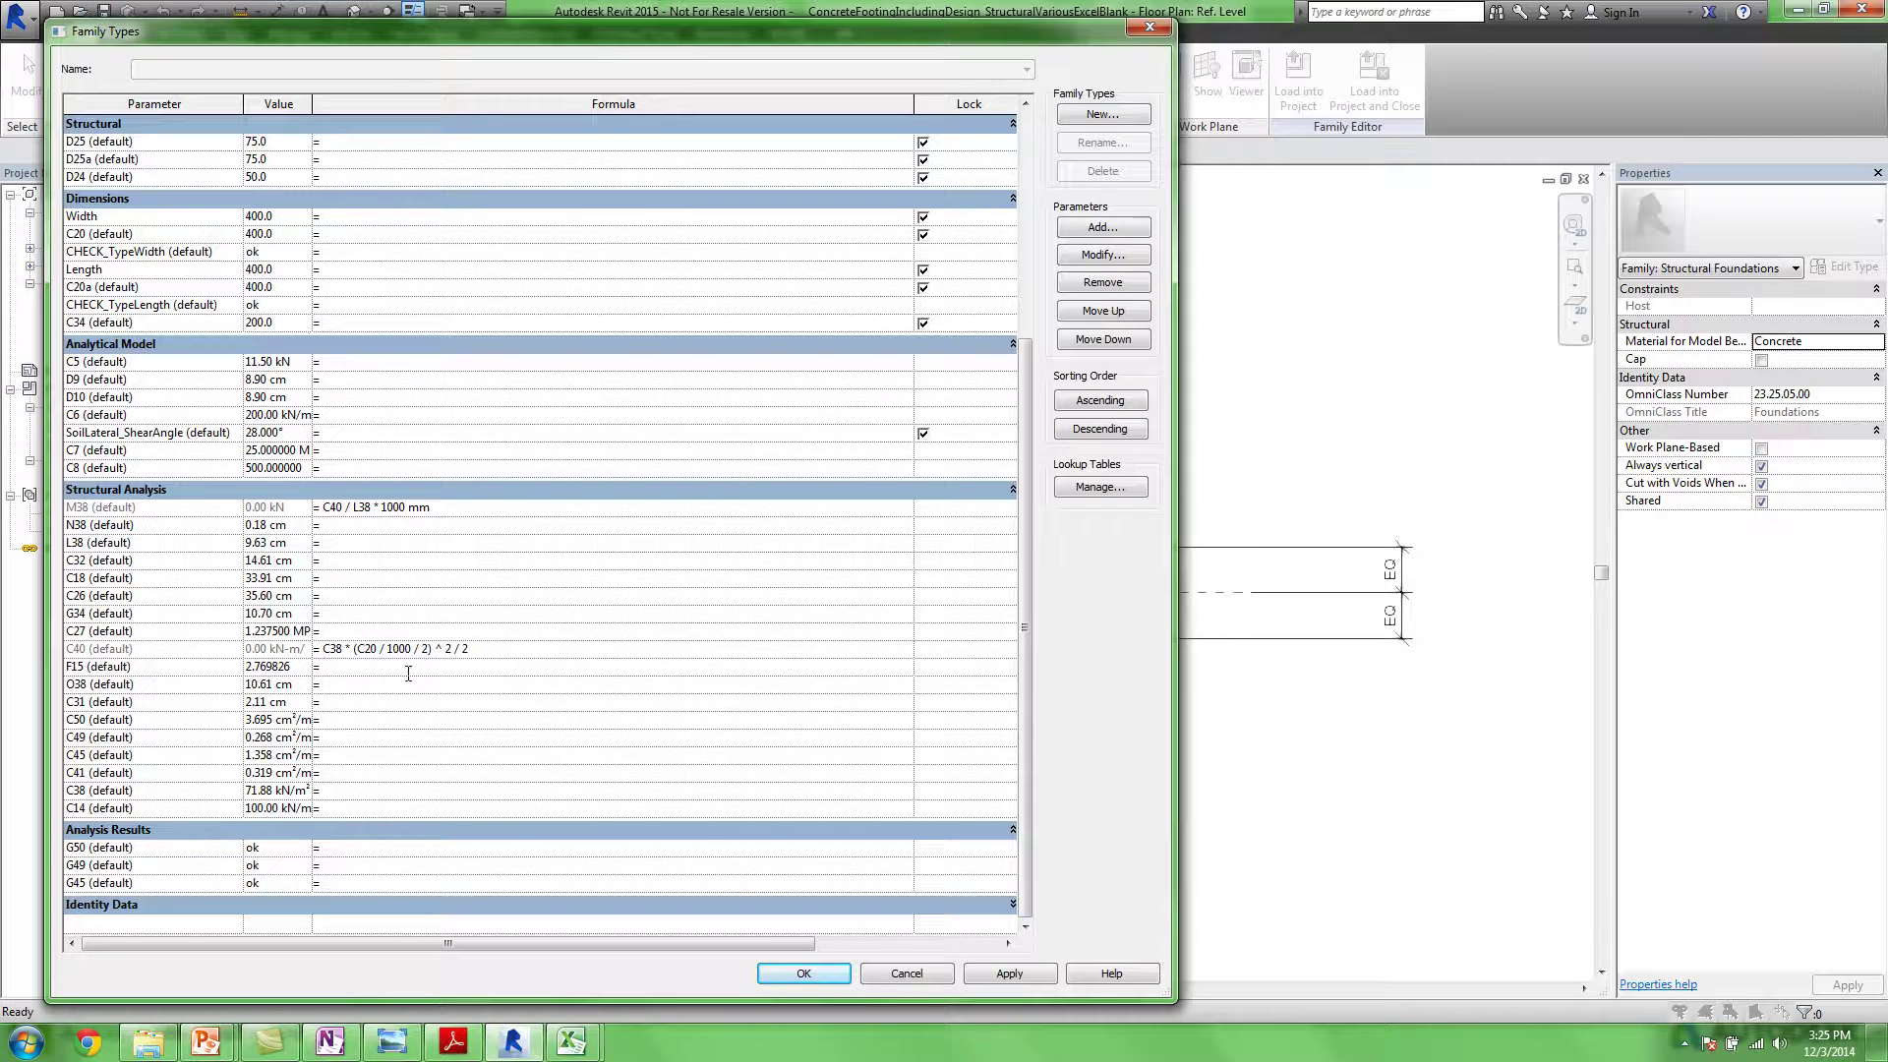
Switch to Excel, cancel the open C40 edit, and examine the ROUNDUP formula in cell C34 for the footing depth h
mouse_move(573, 1042)
click(713, 936)
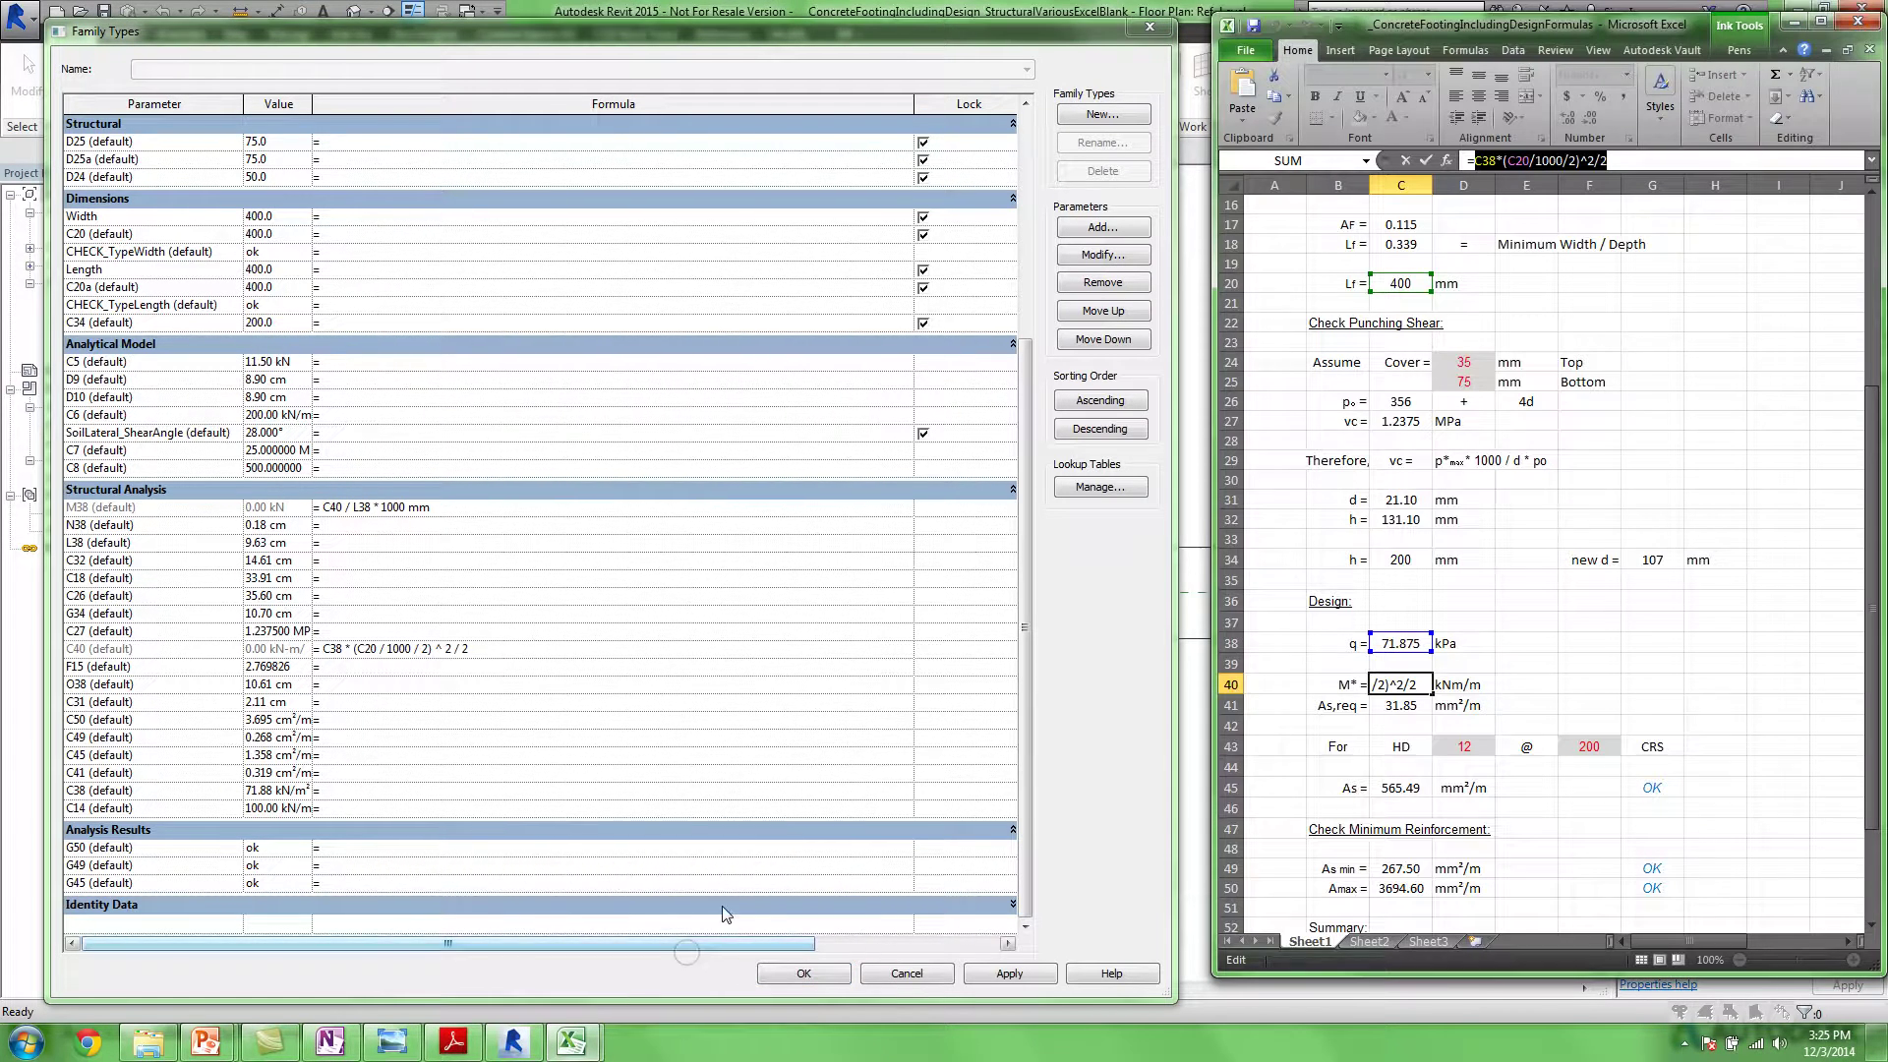
click(1408, 580)
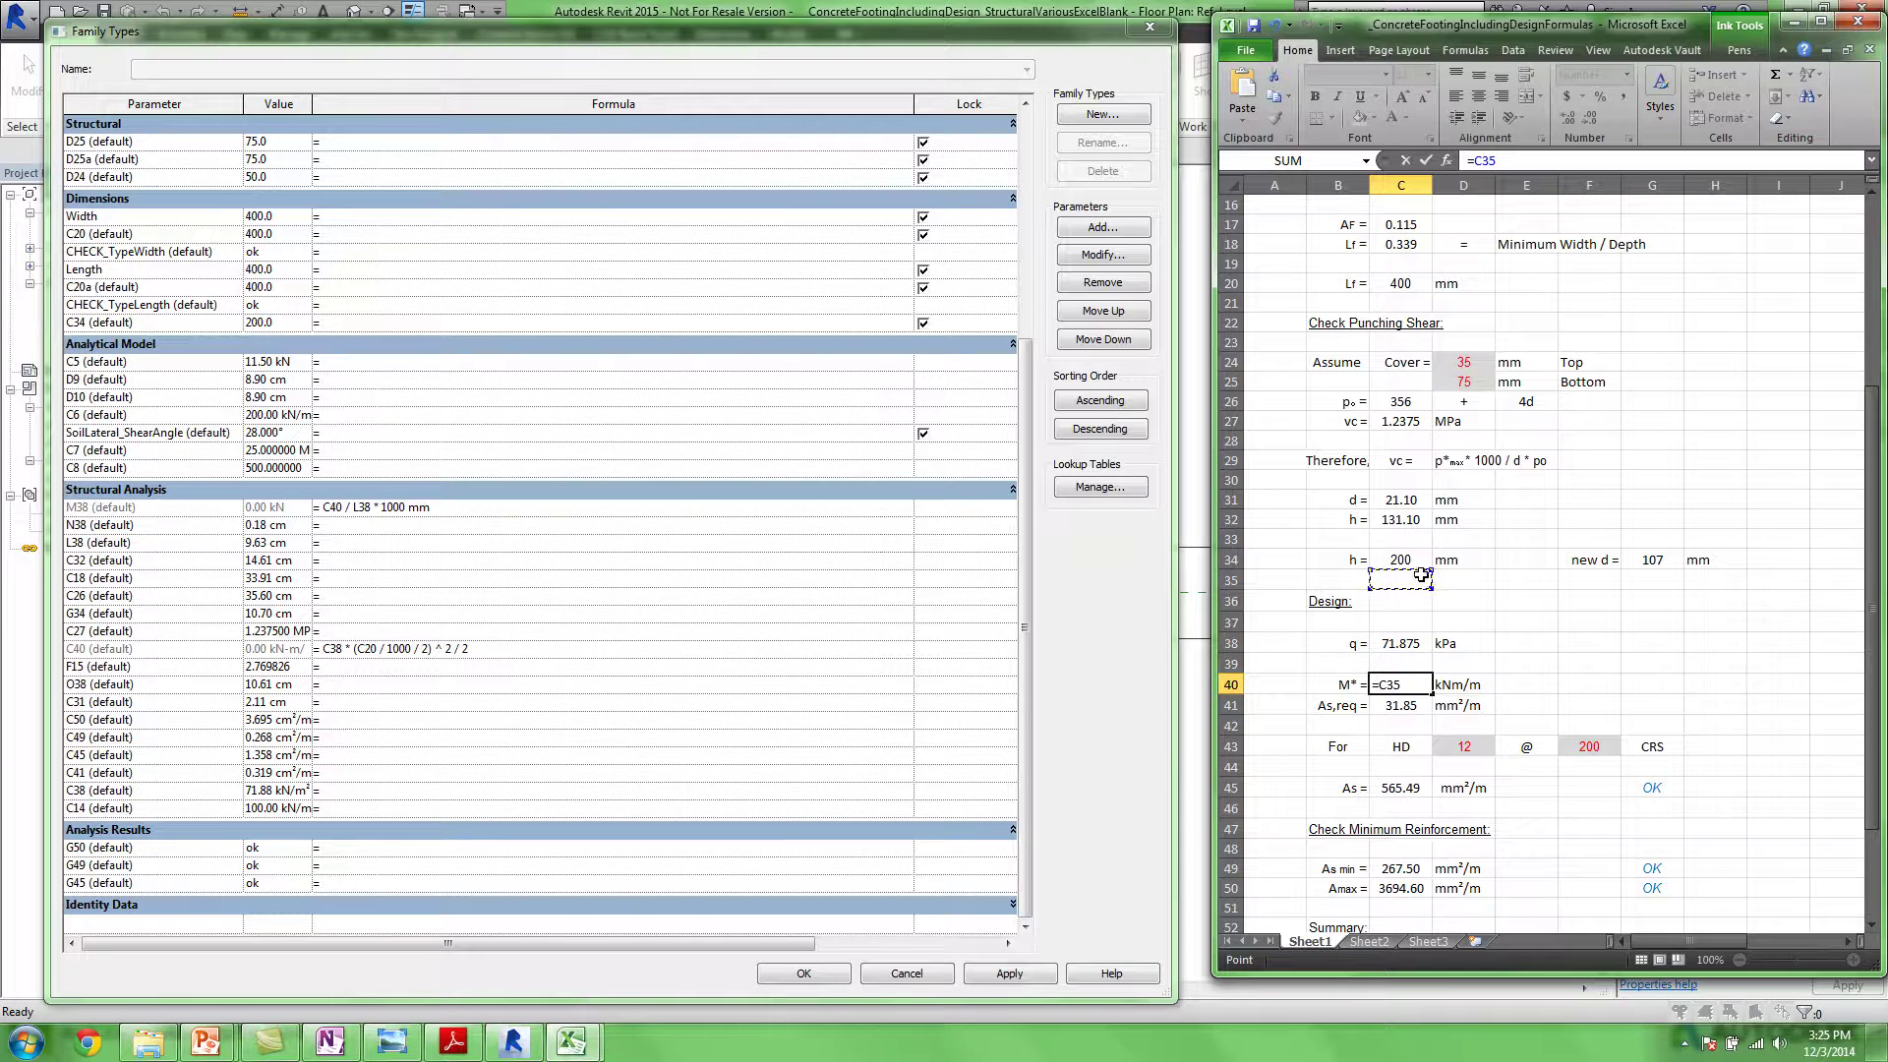
key(Escape)
click(1416, 560)
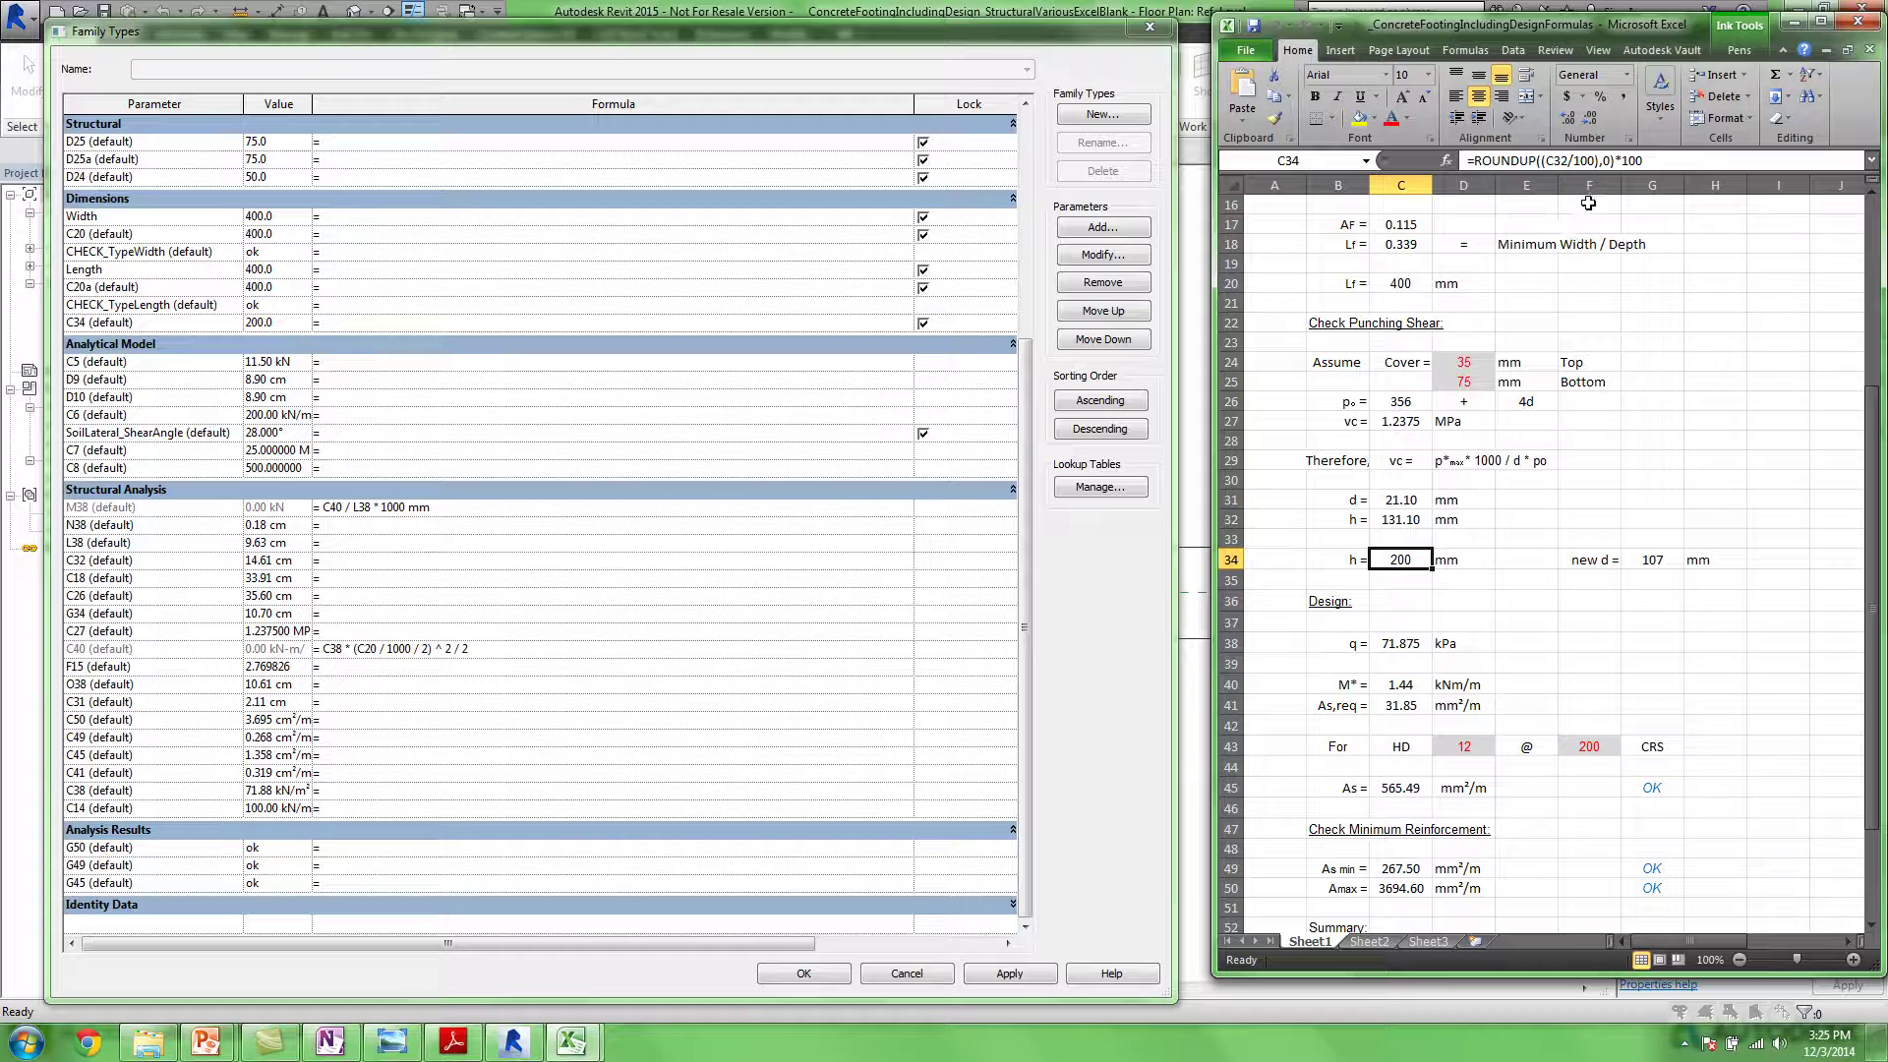
click(1651, 160)
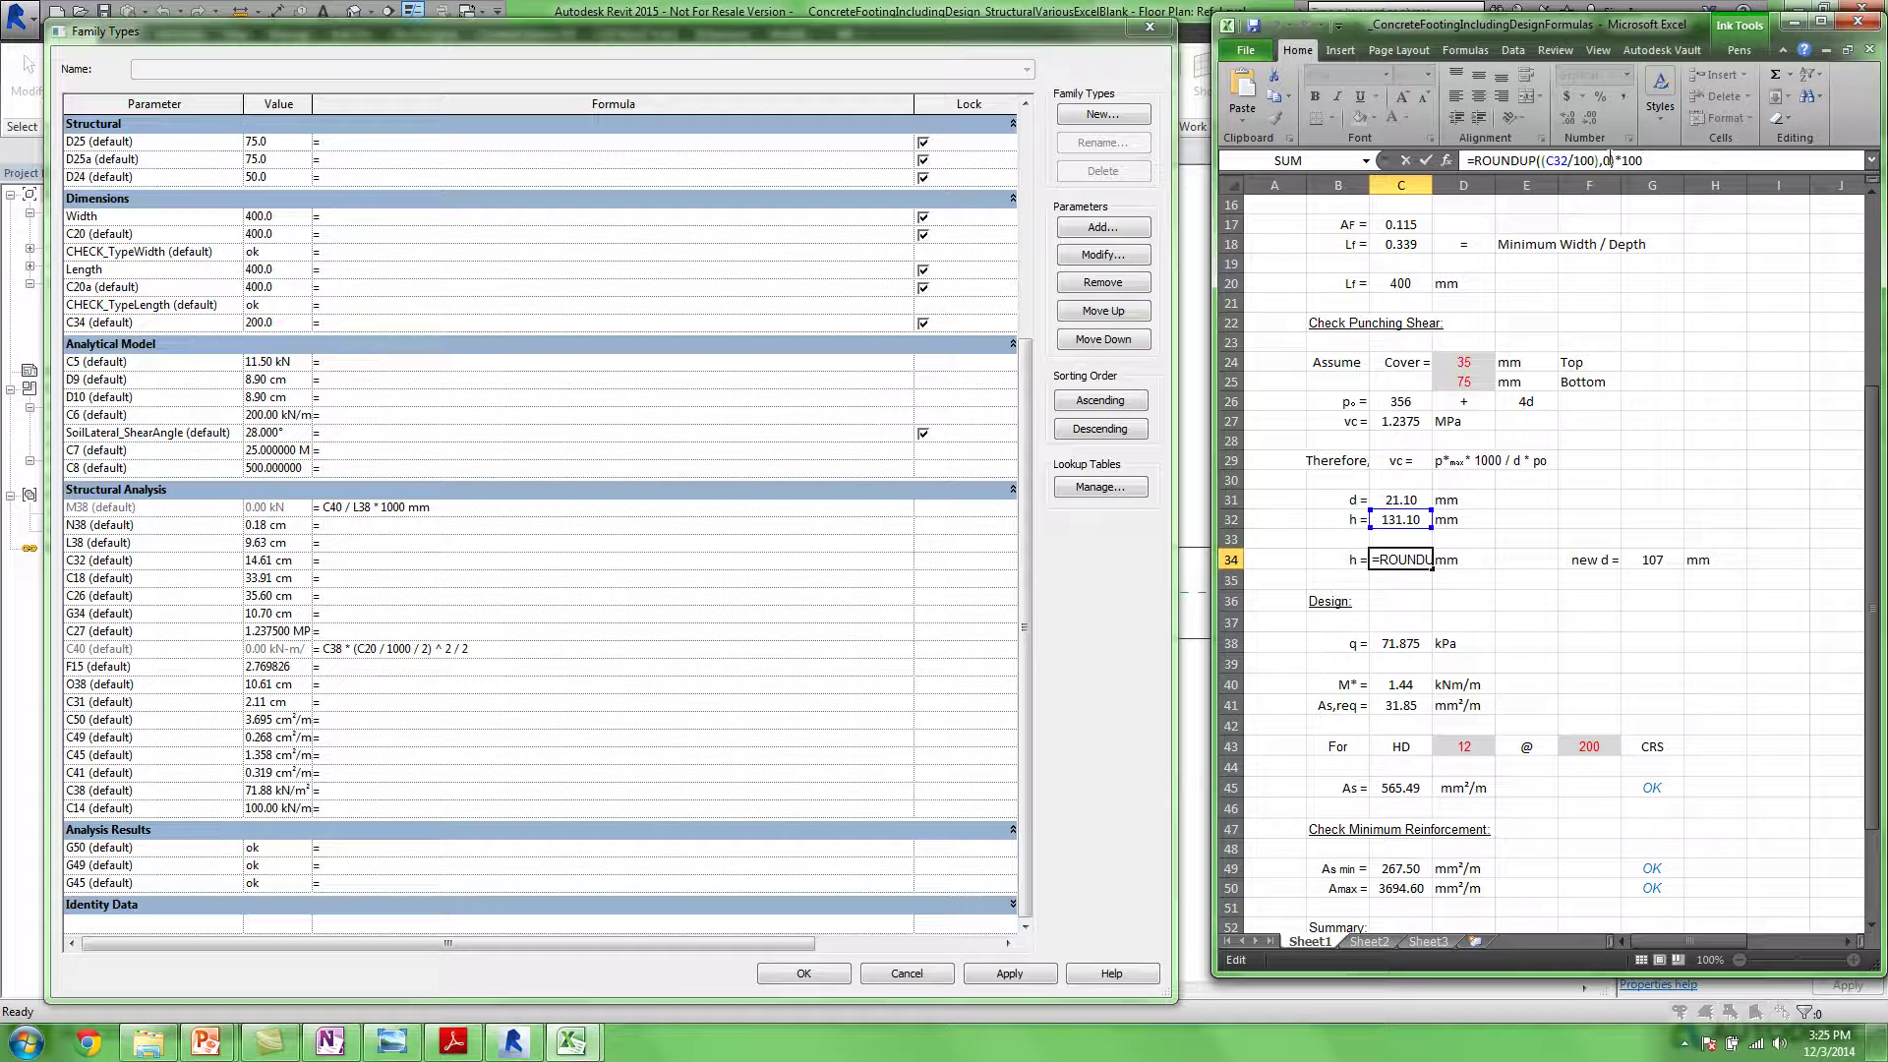
click(1658, 164)
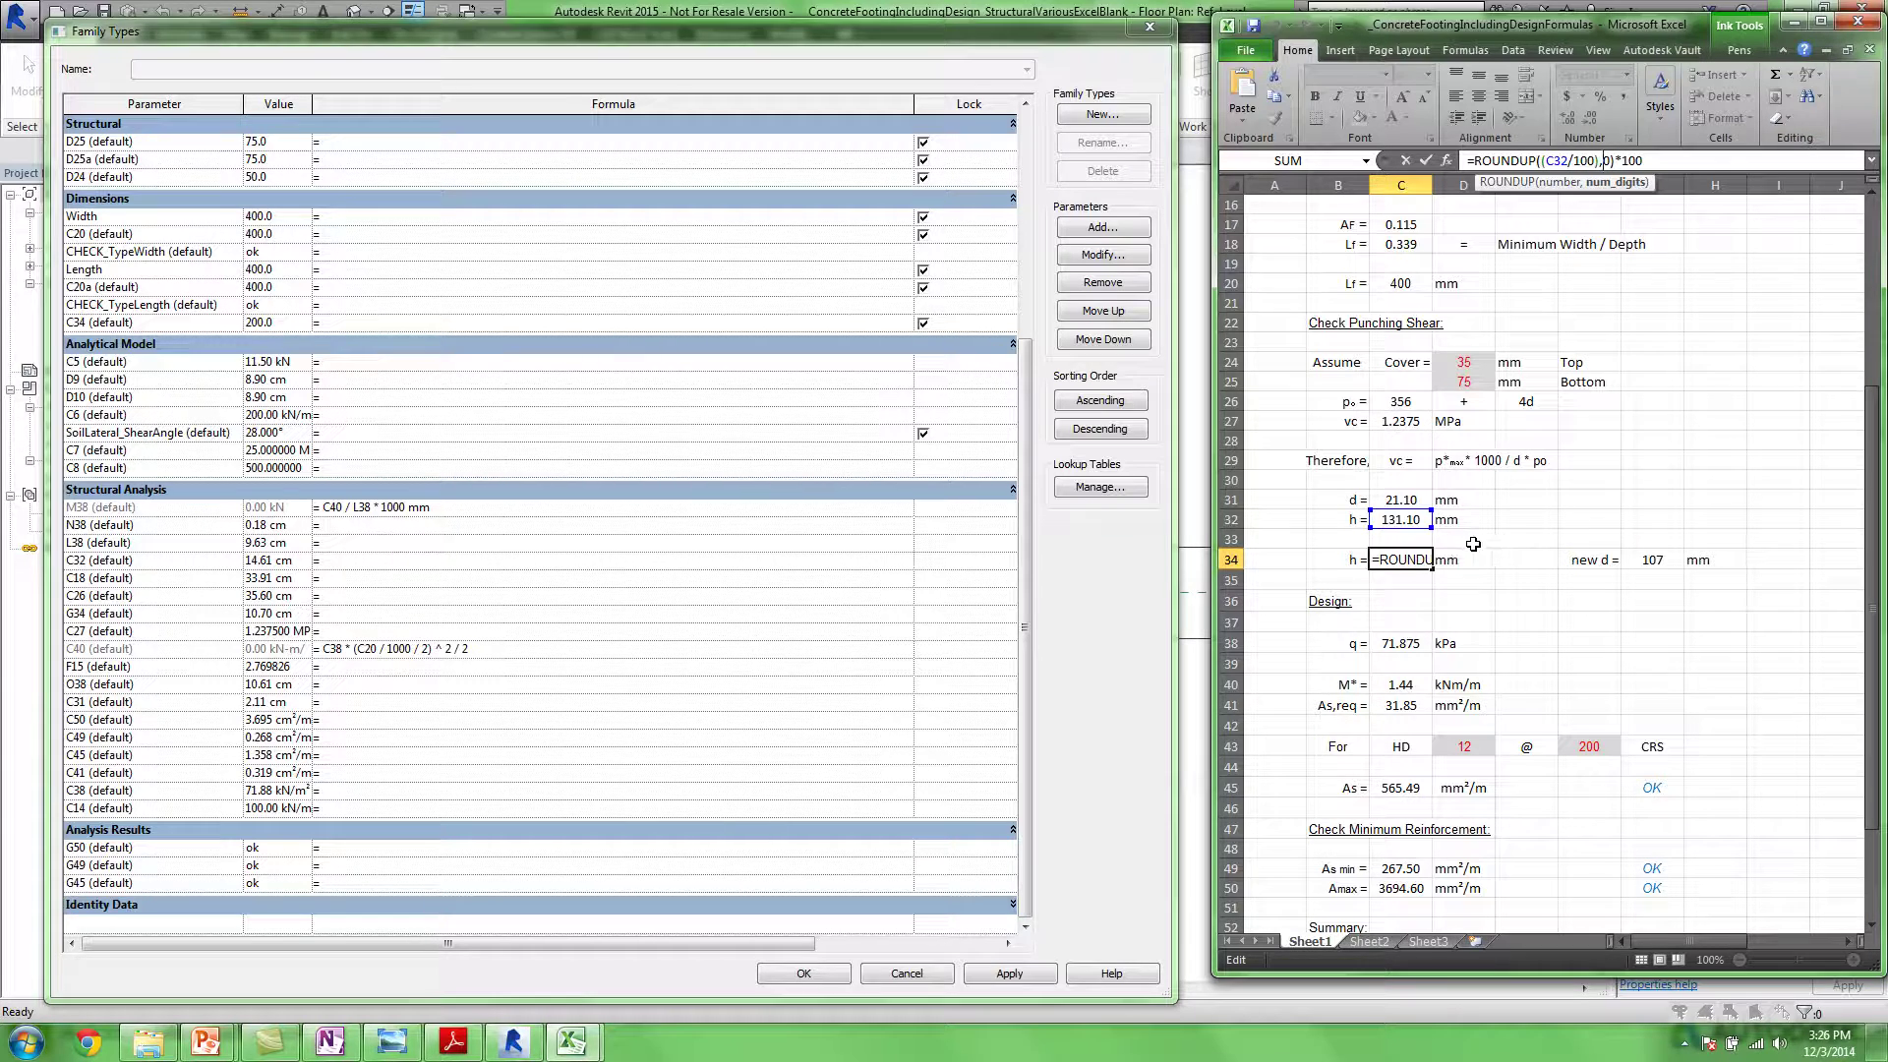
key(ctrl+Return)
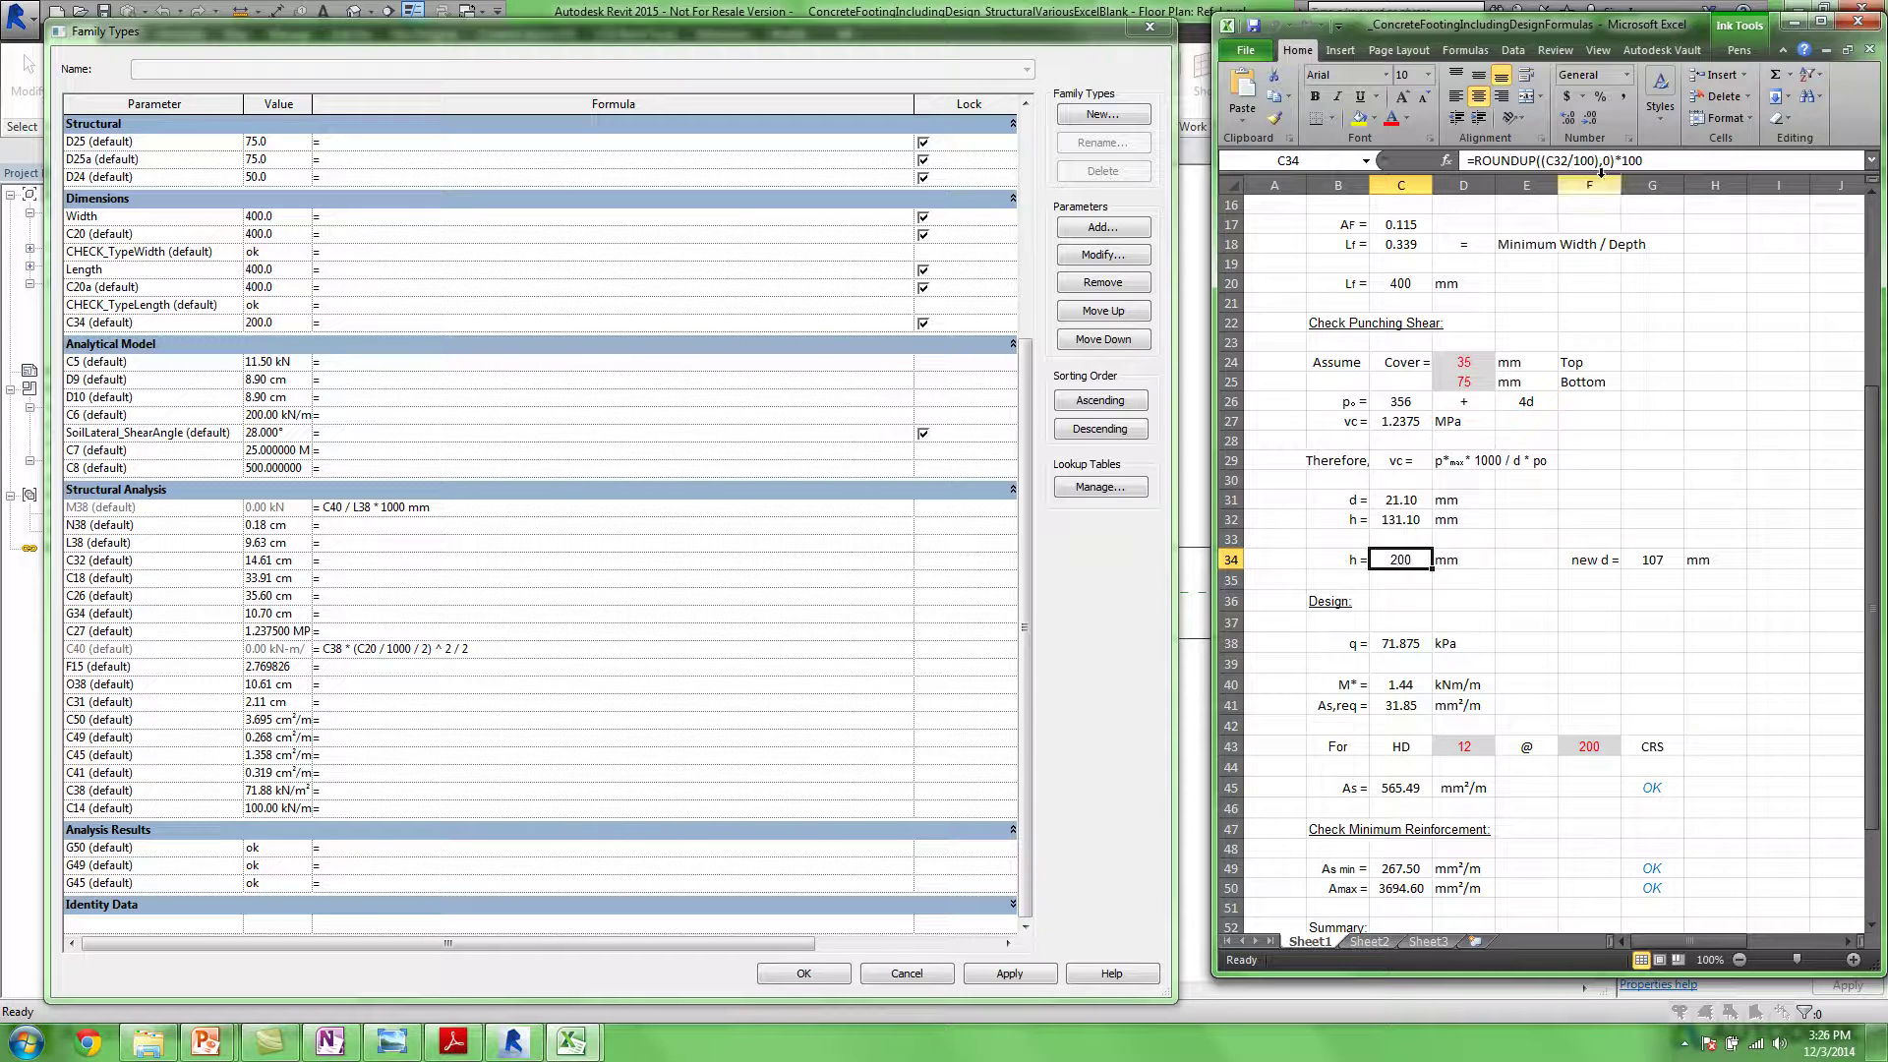
Review the num_digits argument of cell C34's formula and copy ROUNDUP((C32/100),0)*100 without the equals sign, leaving the cell unedited
click(1664, 159)
key(Left)
key(Left)
key(Left)
key(Left)
key(Left)
key(Left)
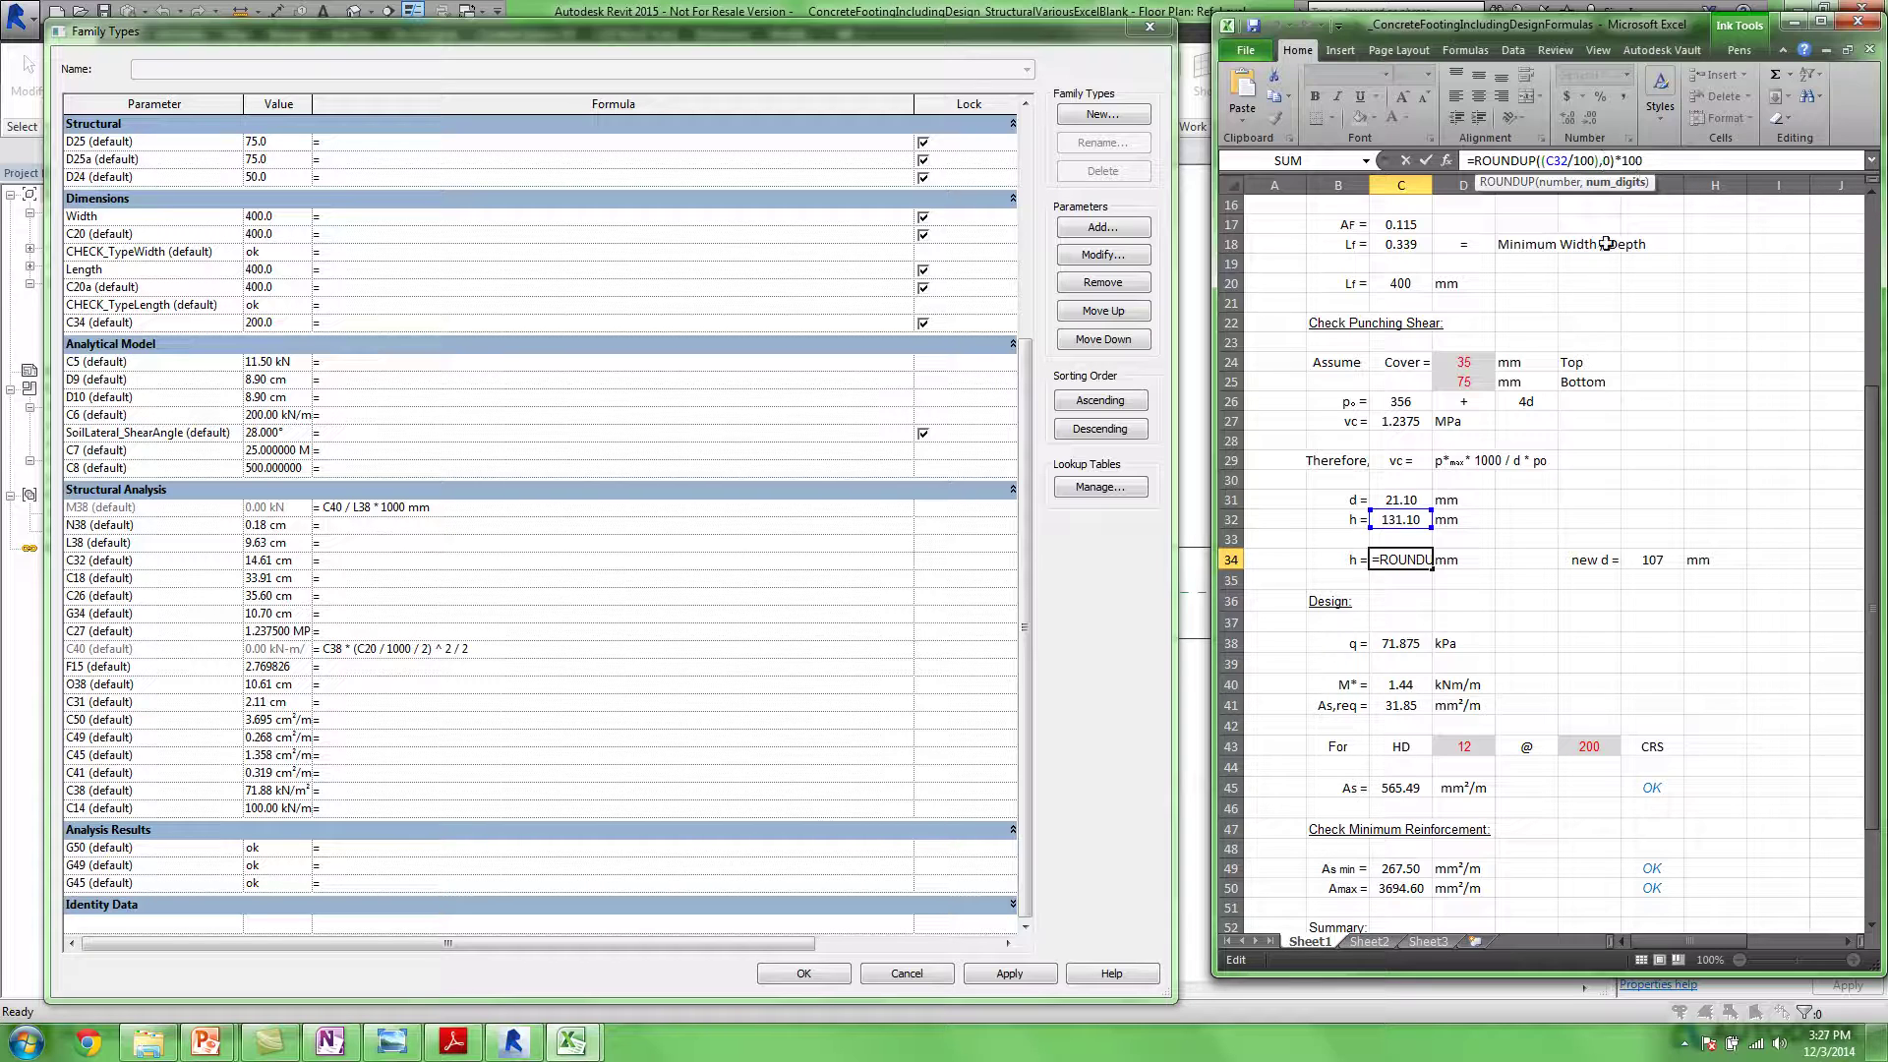
triple_click(1586, 155)
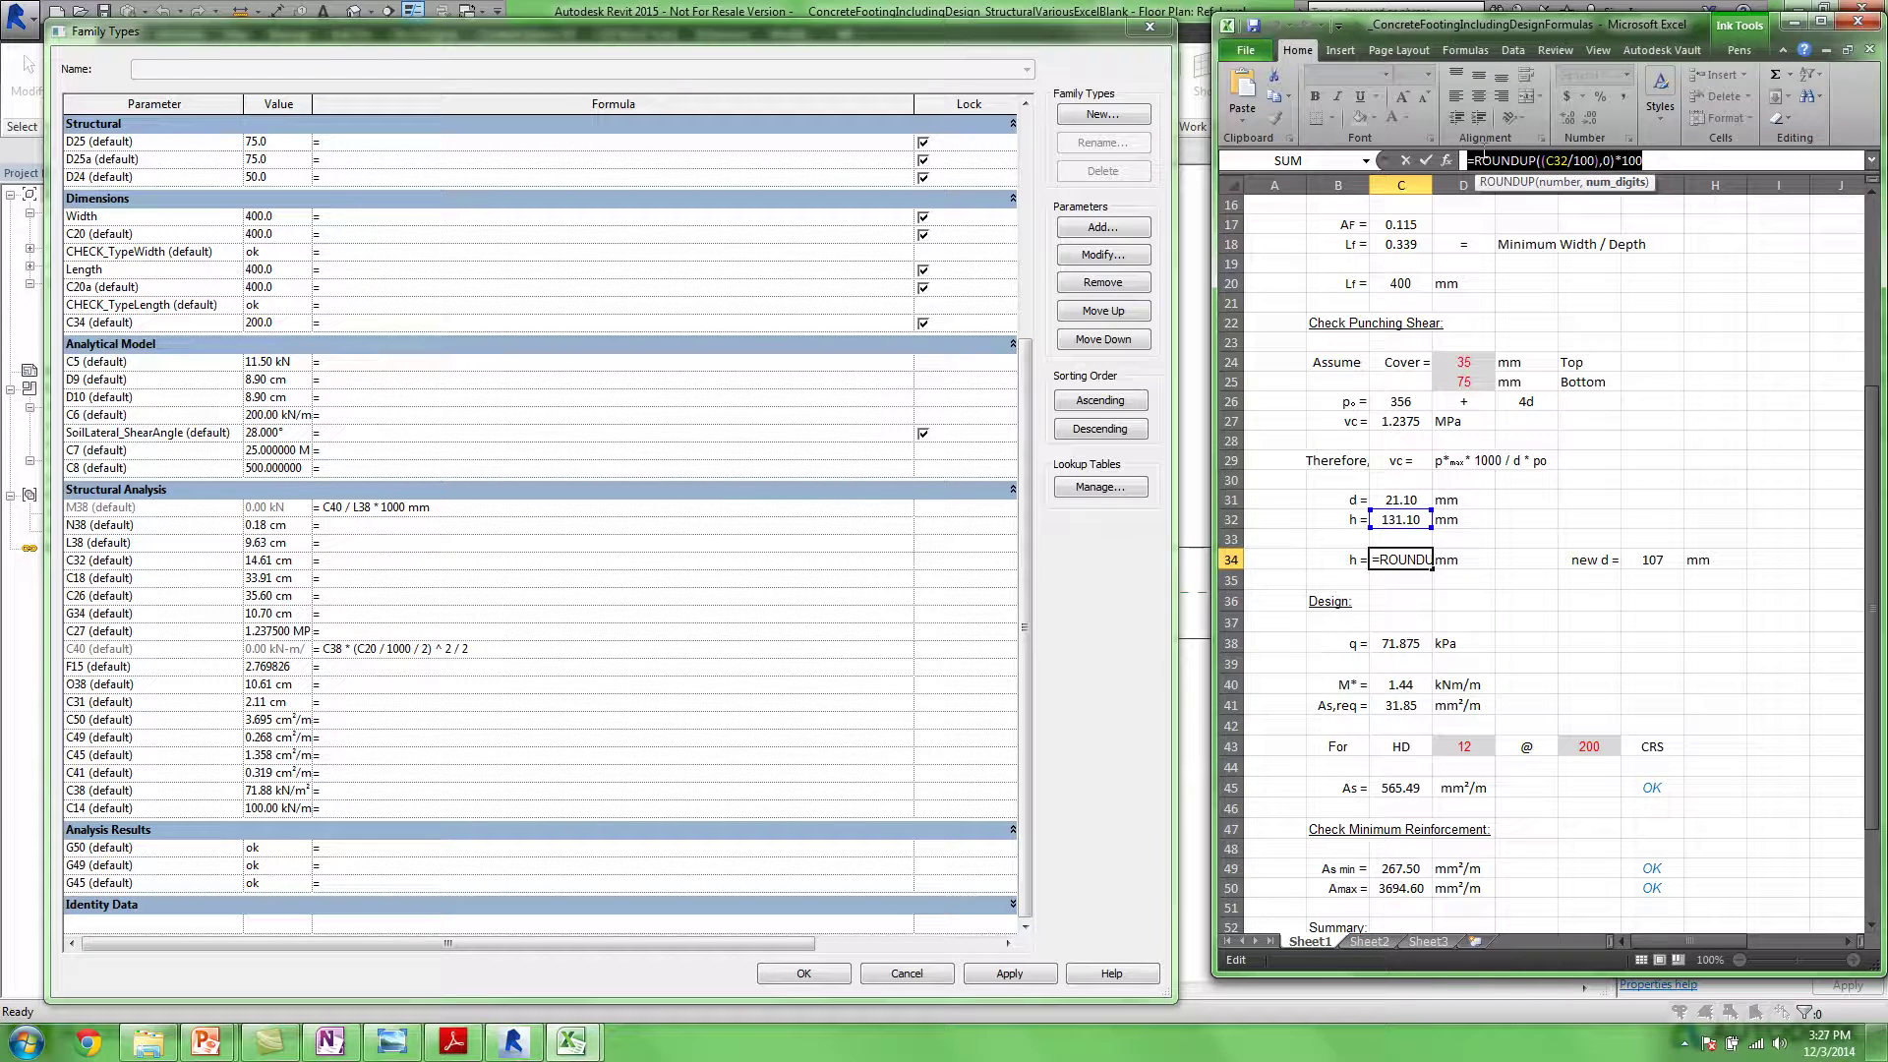
drag(1475, 161, 1523, 163)
key(ctrl+c)
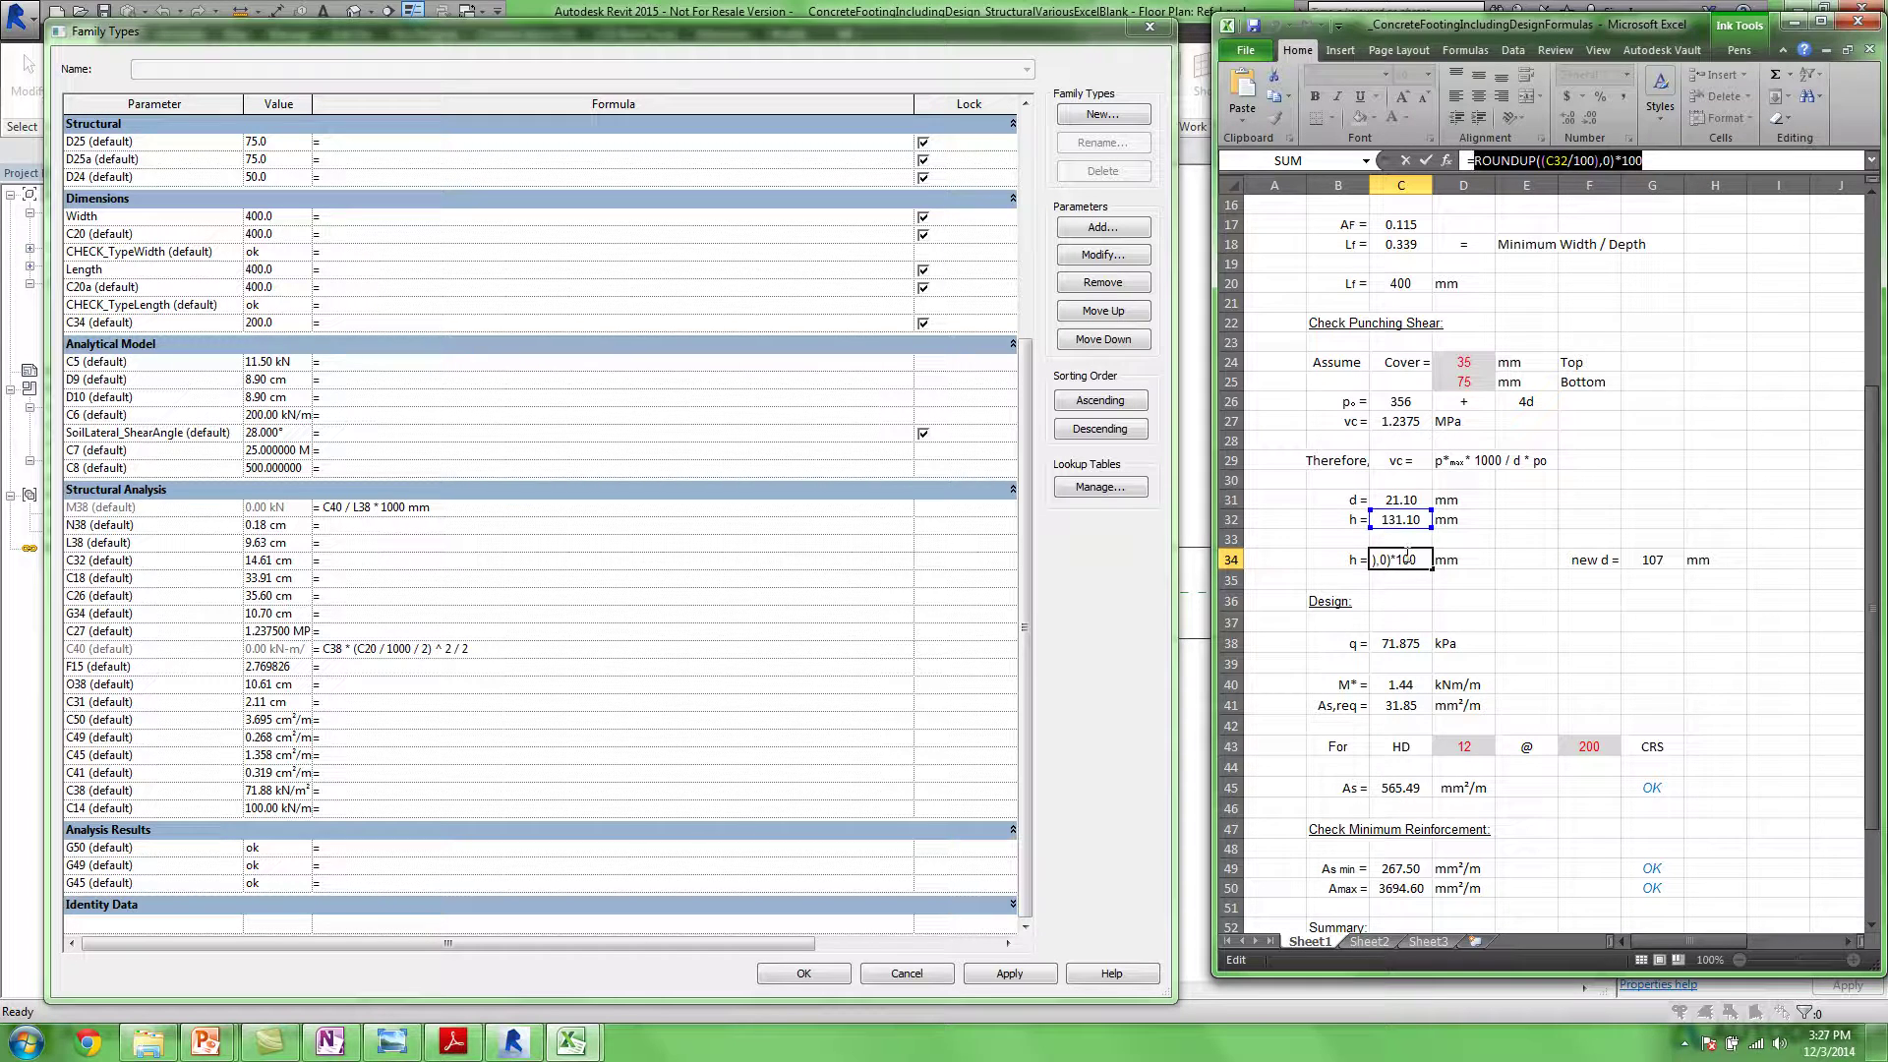
key(Escape)
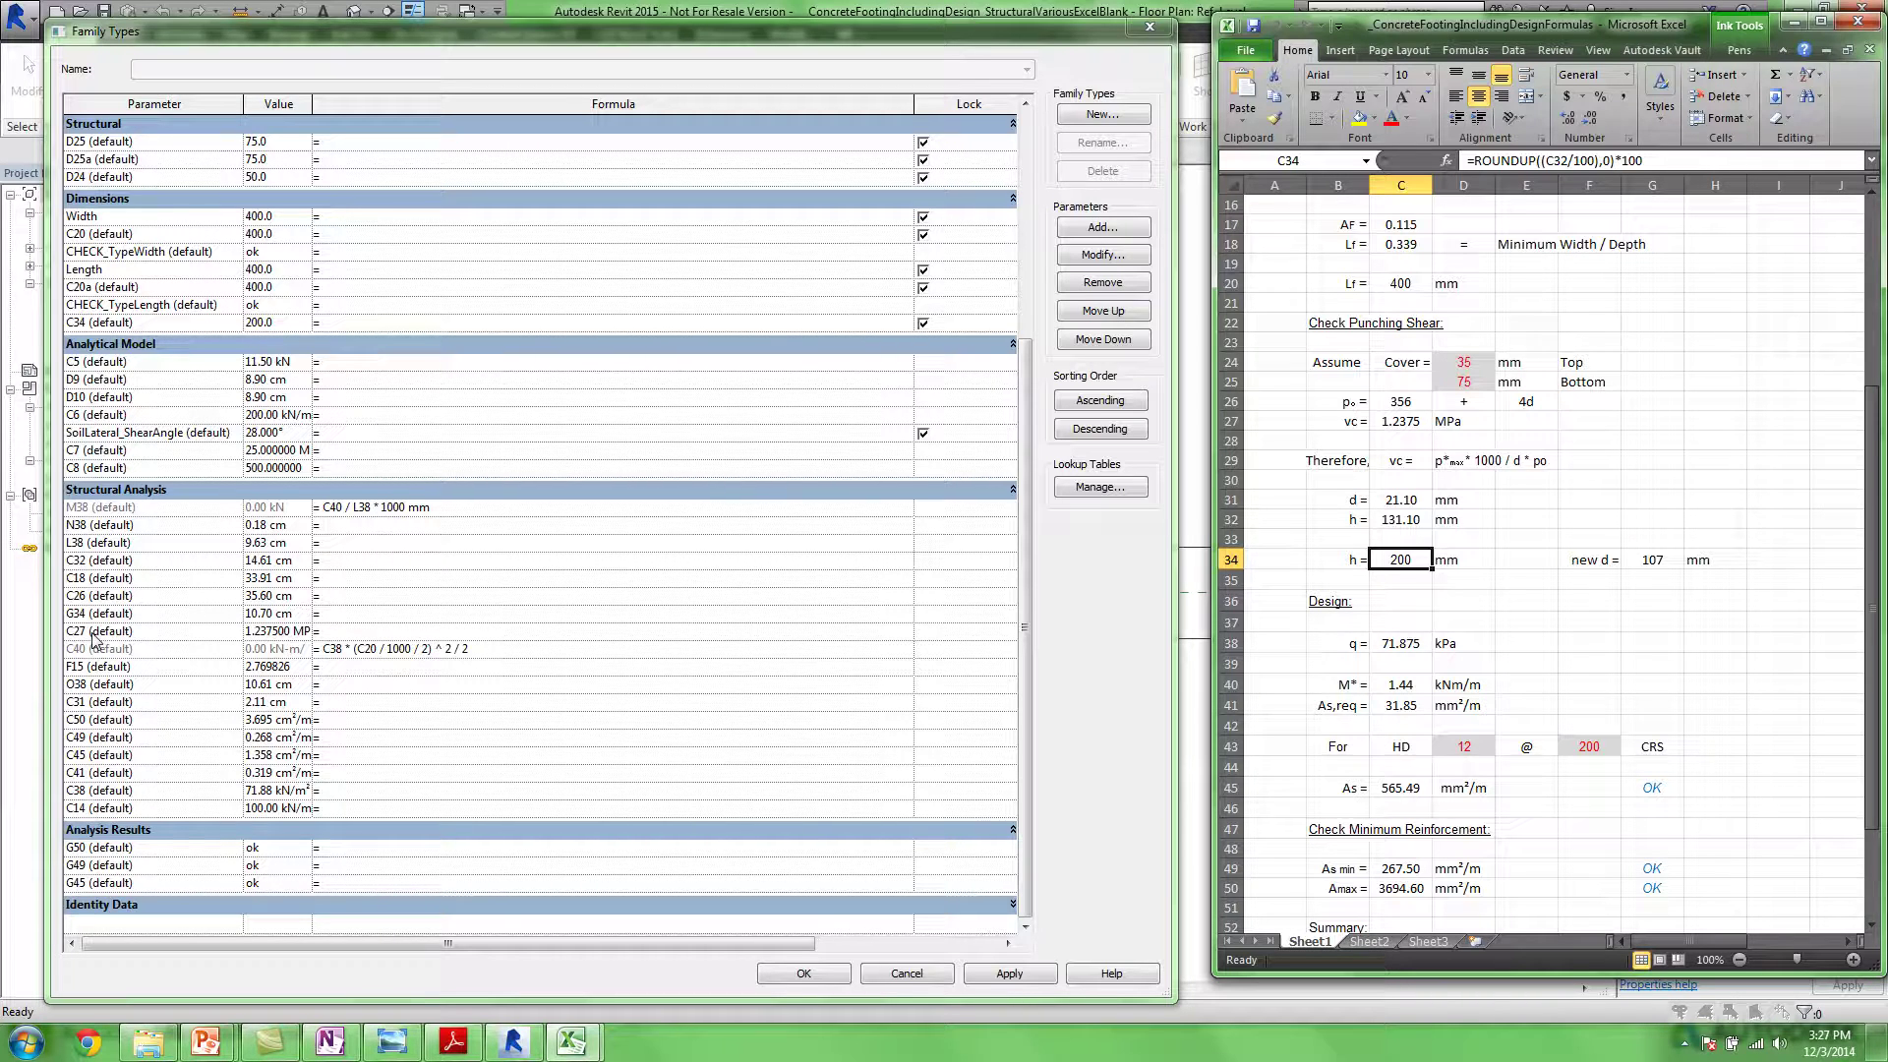
Switch back to Revit and paste the copied ROUNDUP((C32/100),0)*100 expression as the formula of the C34 parameter
click(1028, 617)
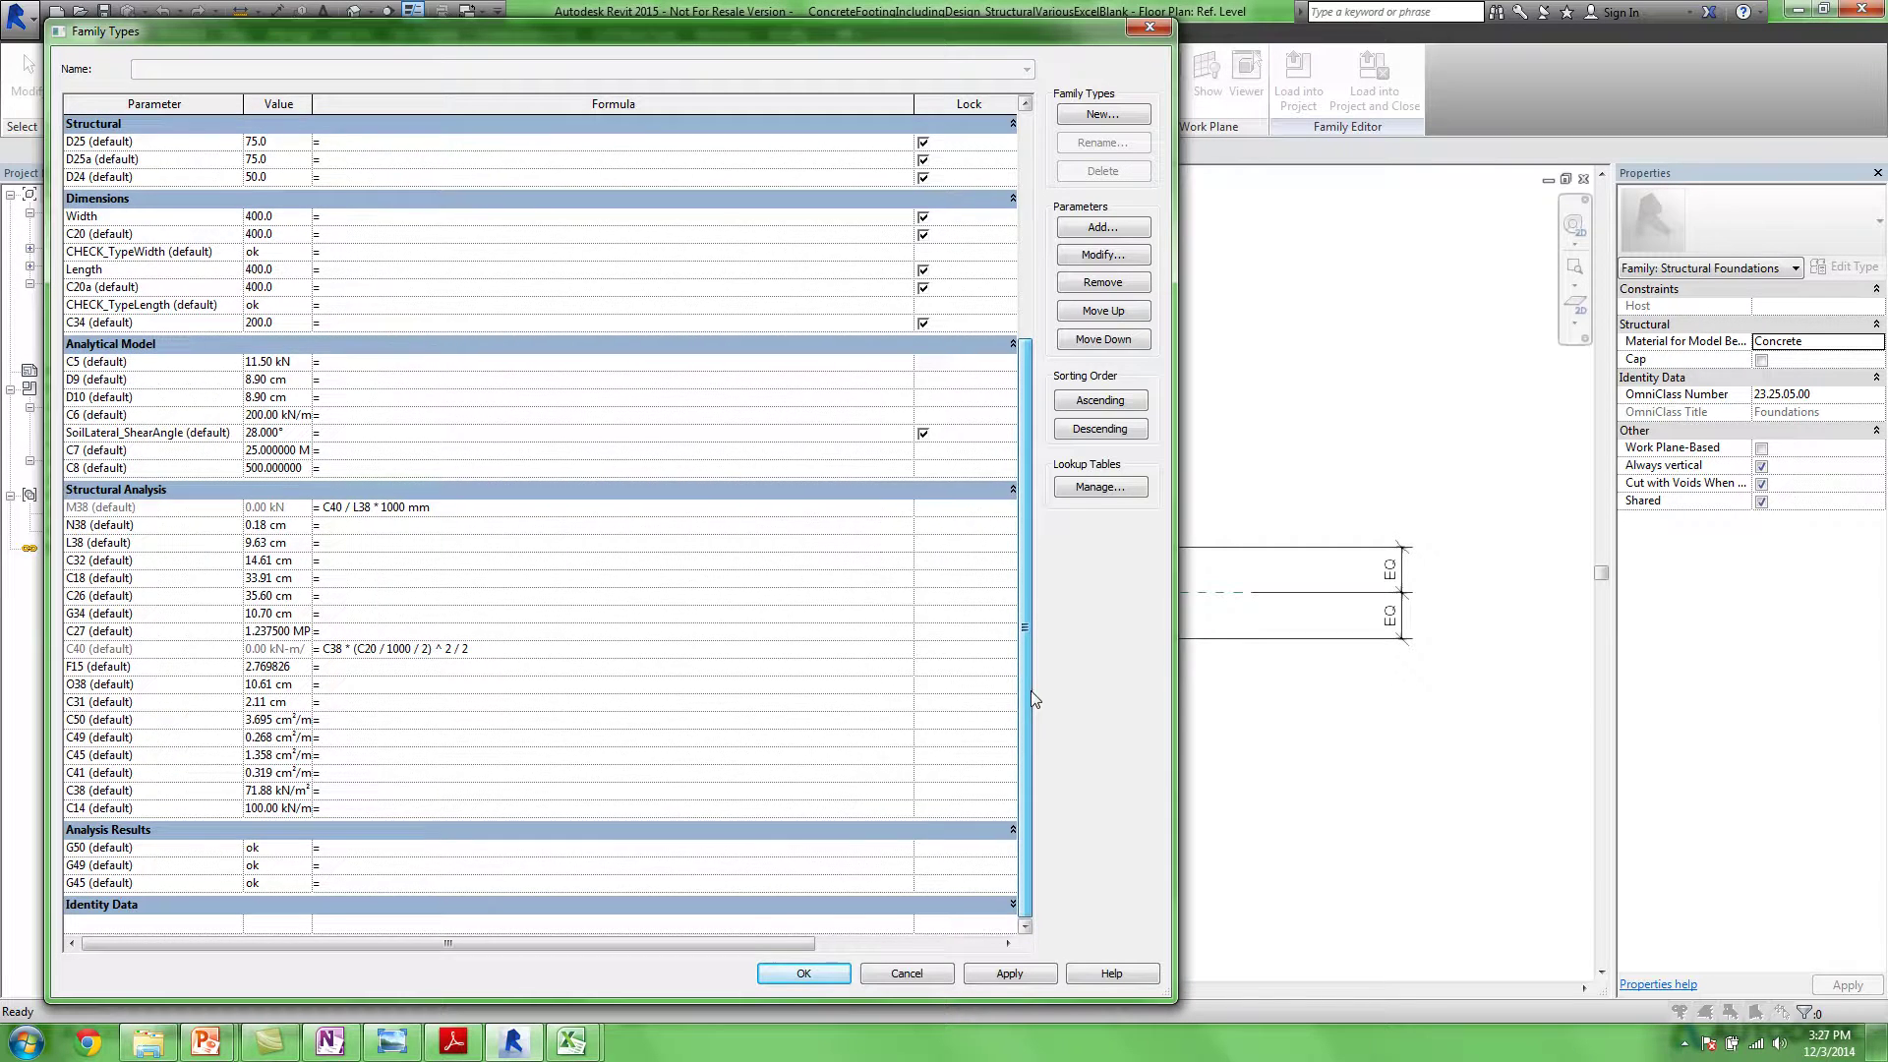
scroll(1031, 688, up, 3)
scroll(1055, 565, up, 1)
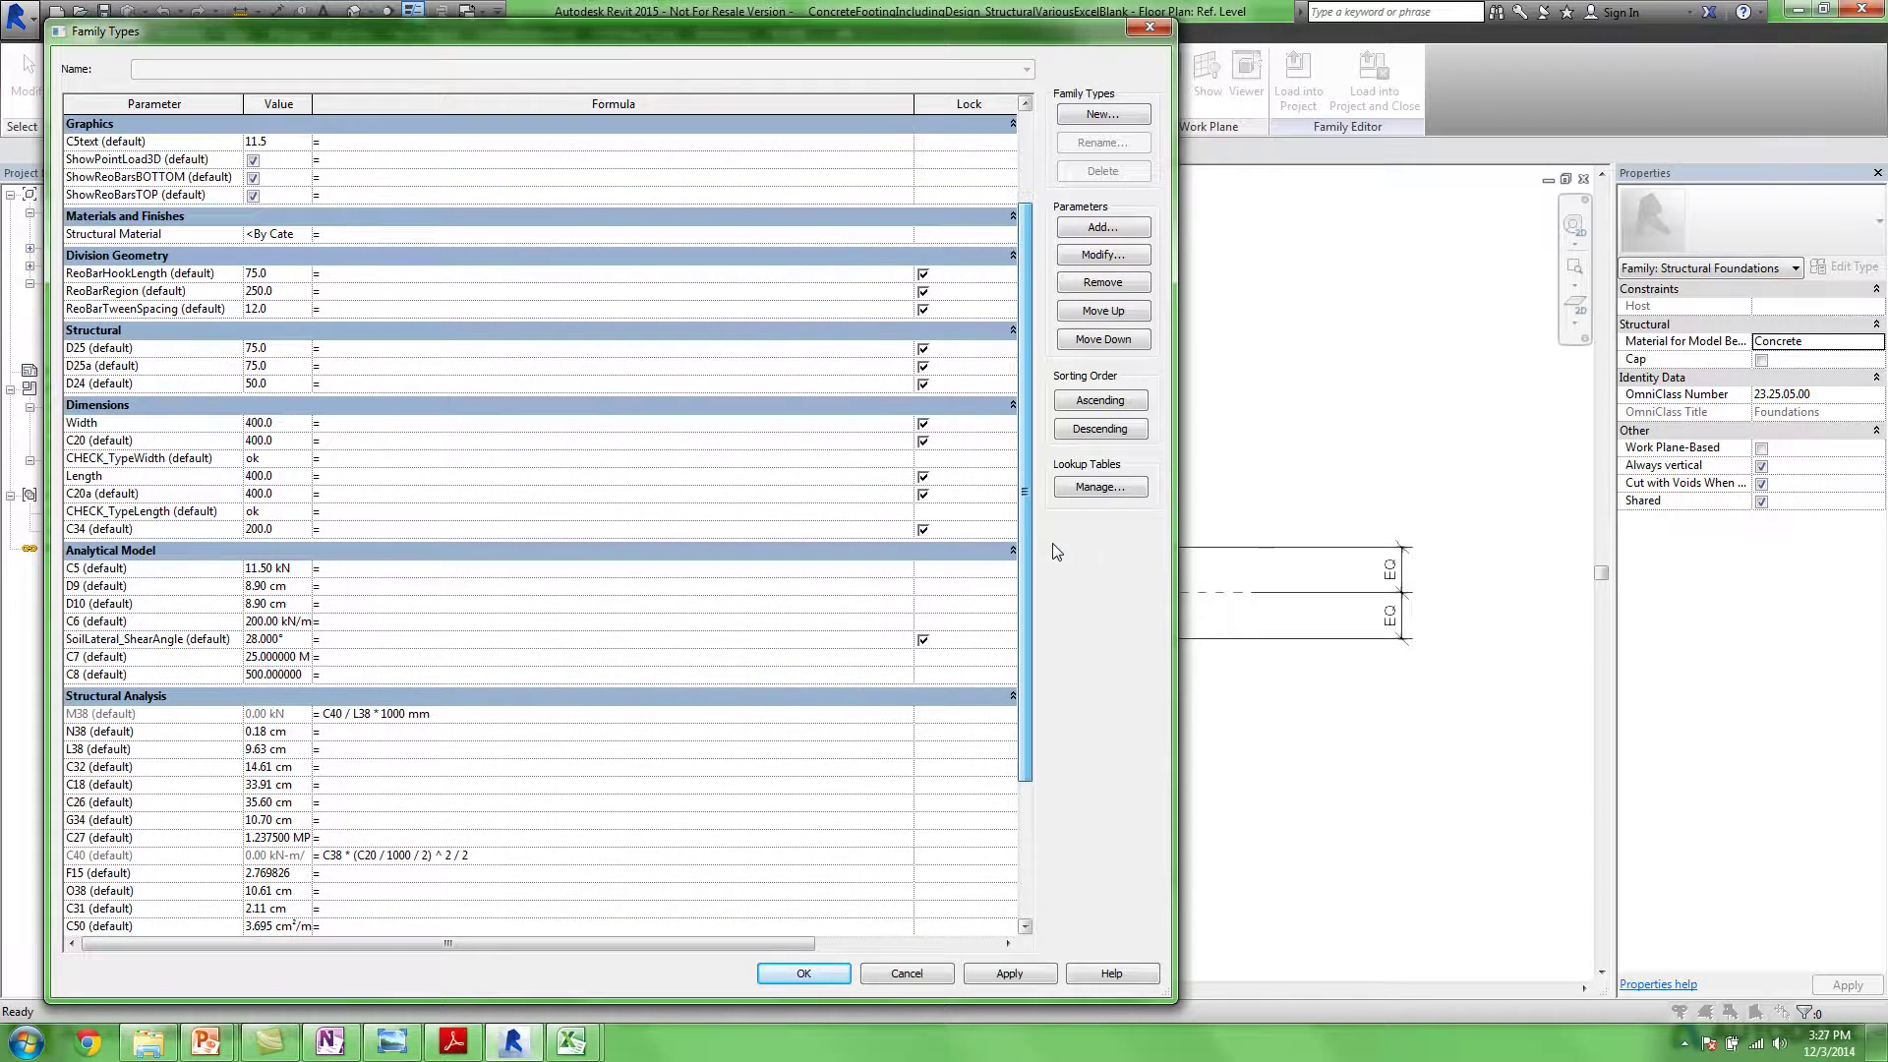
click(370, 530)
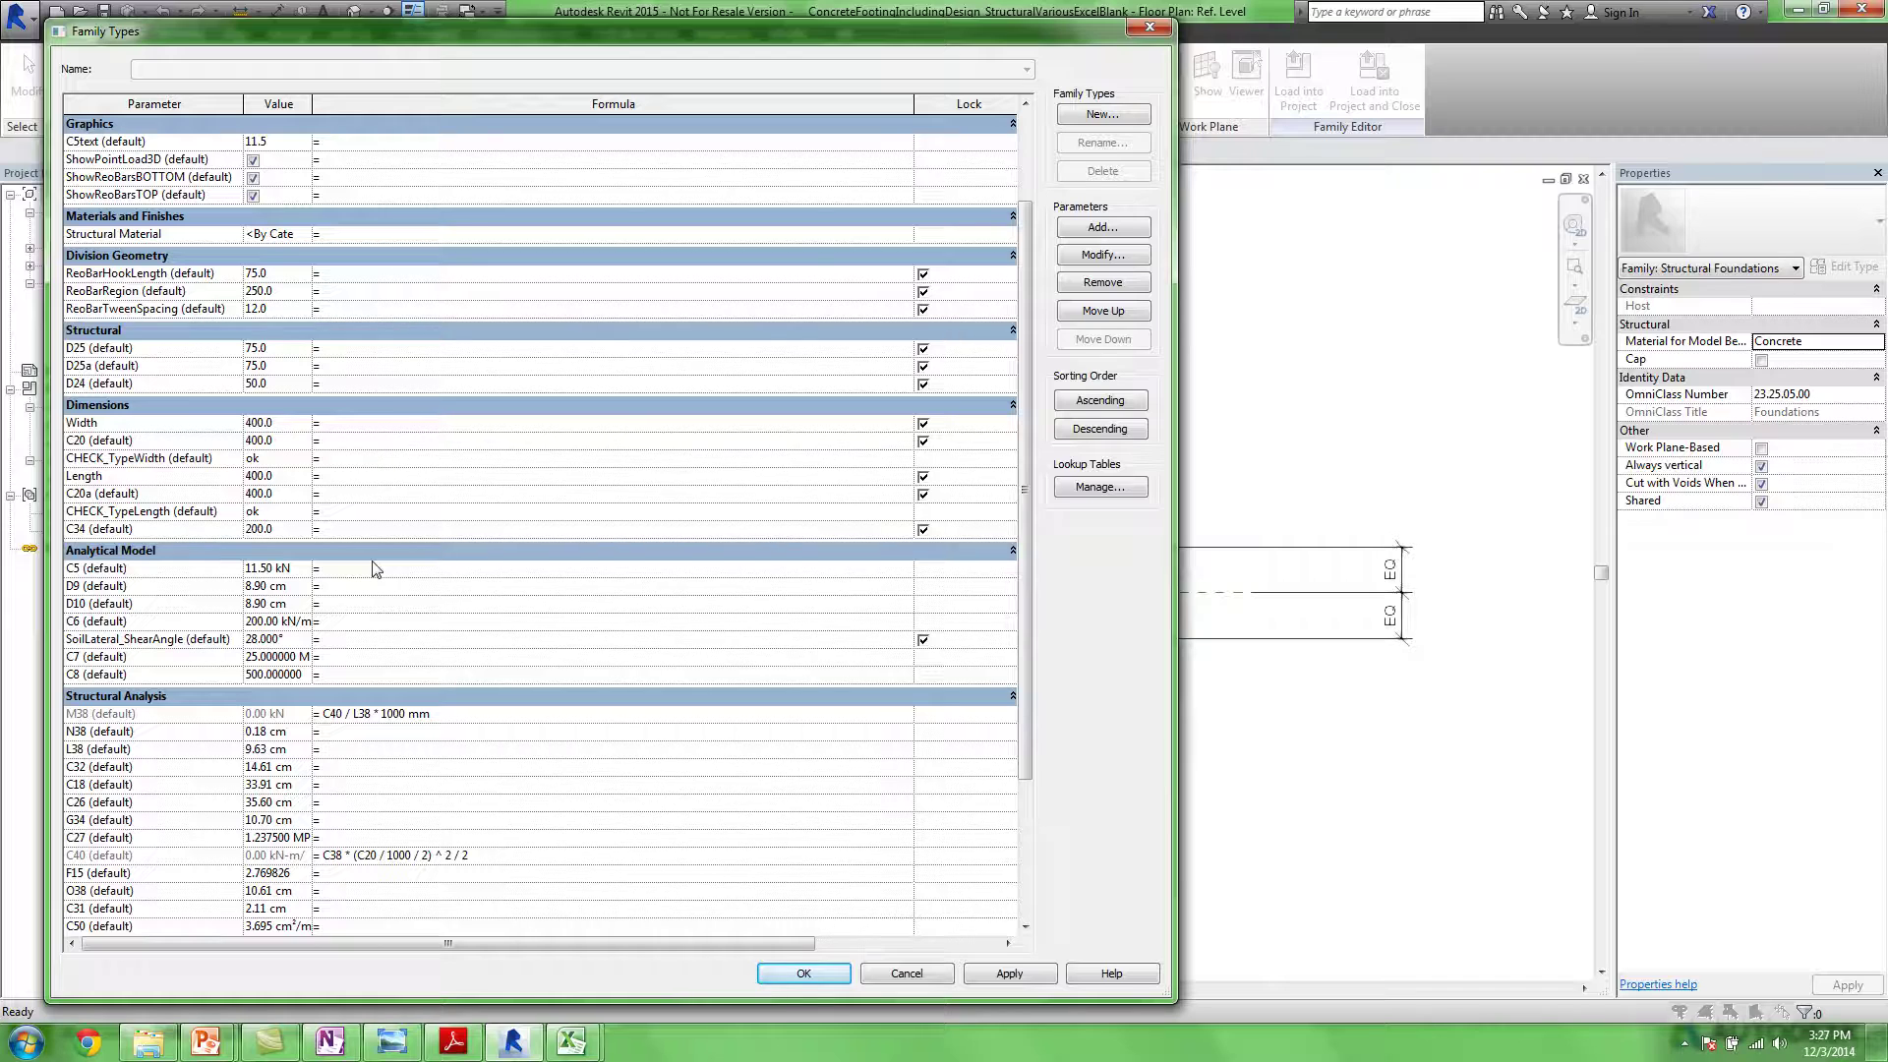
key(ctrl+v)
click(438, 528)
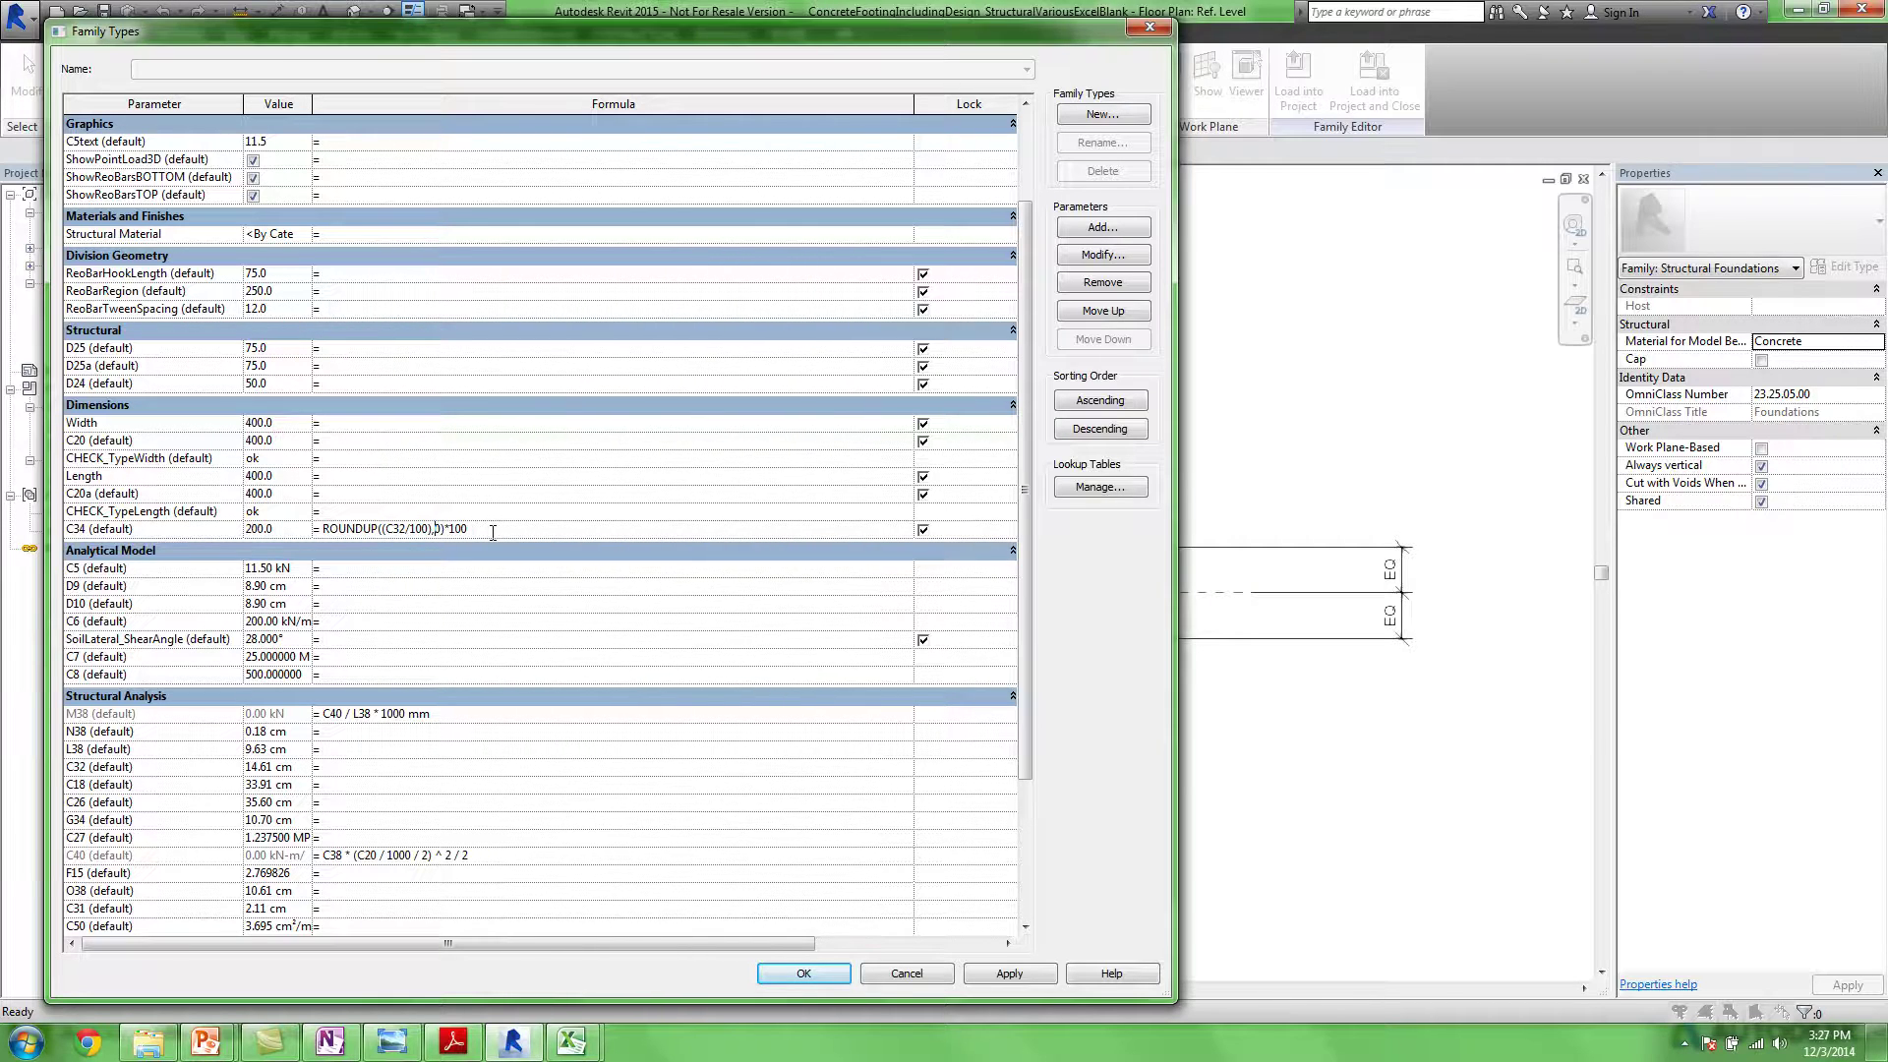
Adapt the C34 formula to Revit syntax with units, entering (roundup(C32 / 100 mm)) * 100 mm
key(BackSpace)
key(BackSpace)
key(BackSpace)
key(Delete)
key(Right)
key(Right)
key(Right)
key(Right)
key(Right)
text())
click(507, 511)
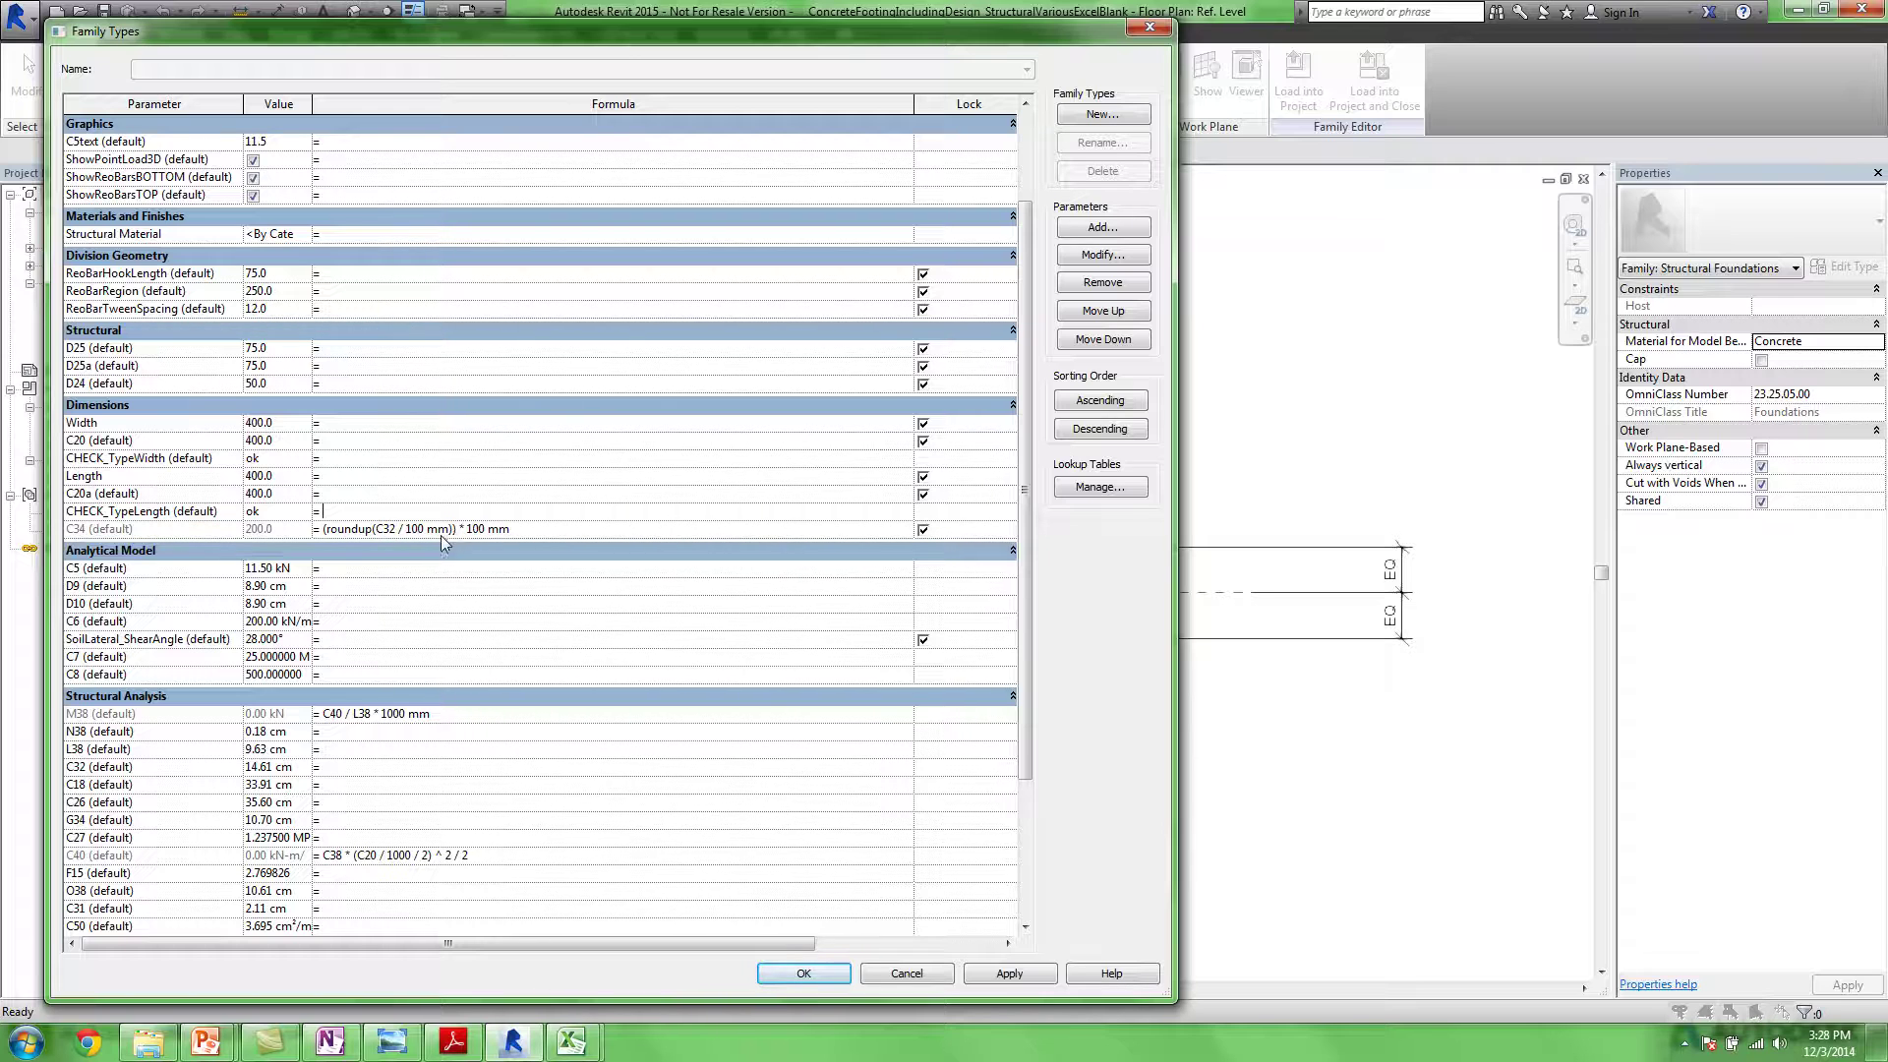
Highlight and review the closing mm unit in the C34 parameter's formula, leaving it unedited
click(536, 529)
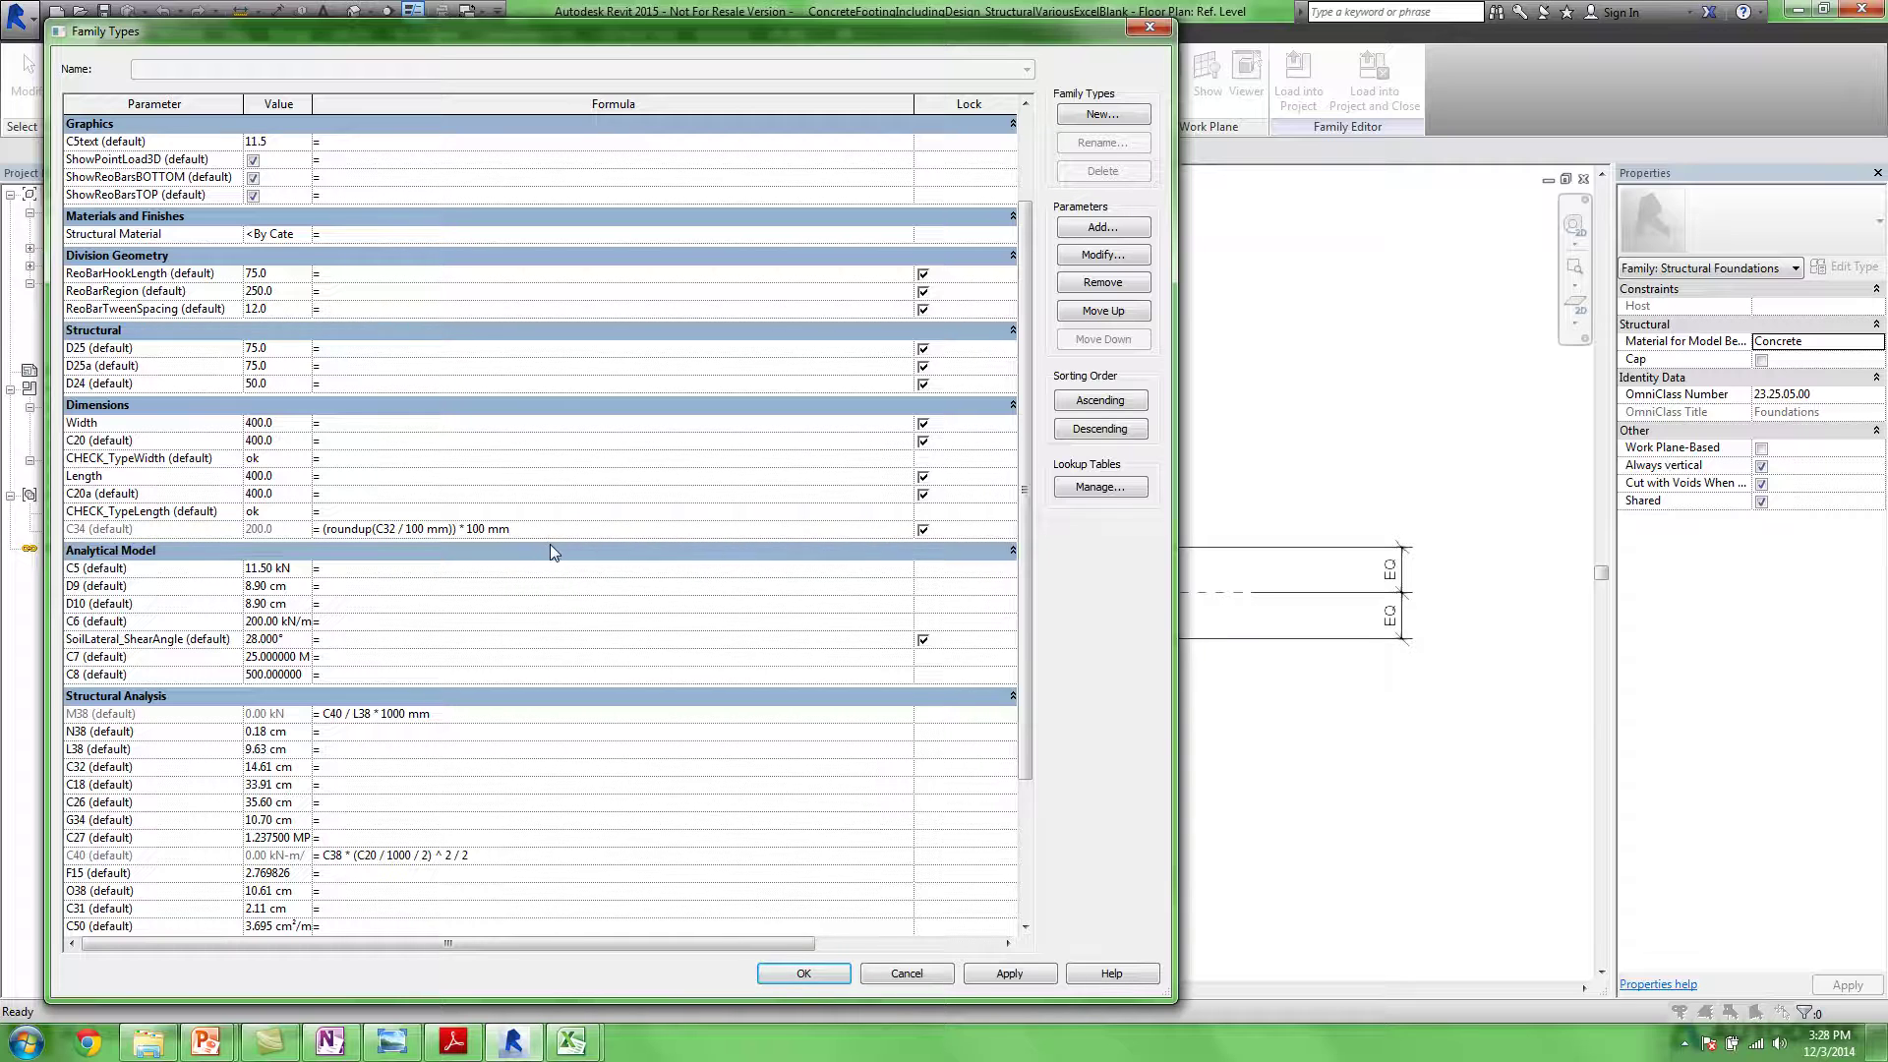
key(shift+Left)
key(shift+Left)
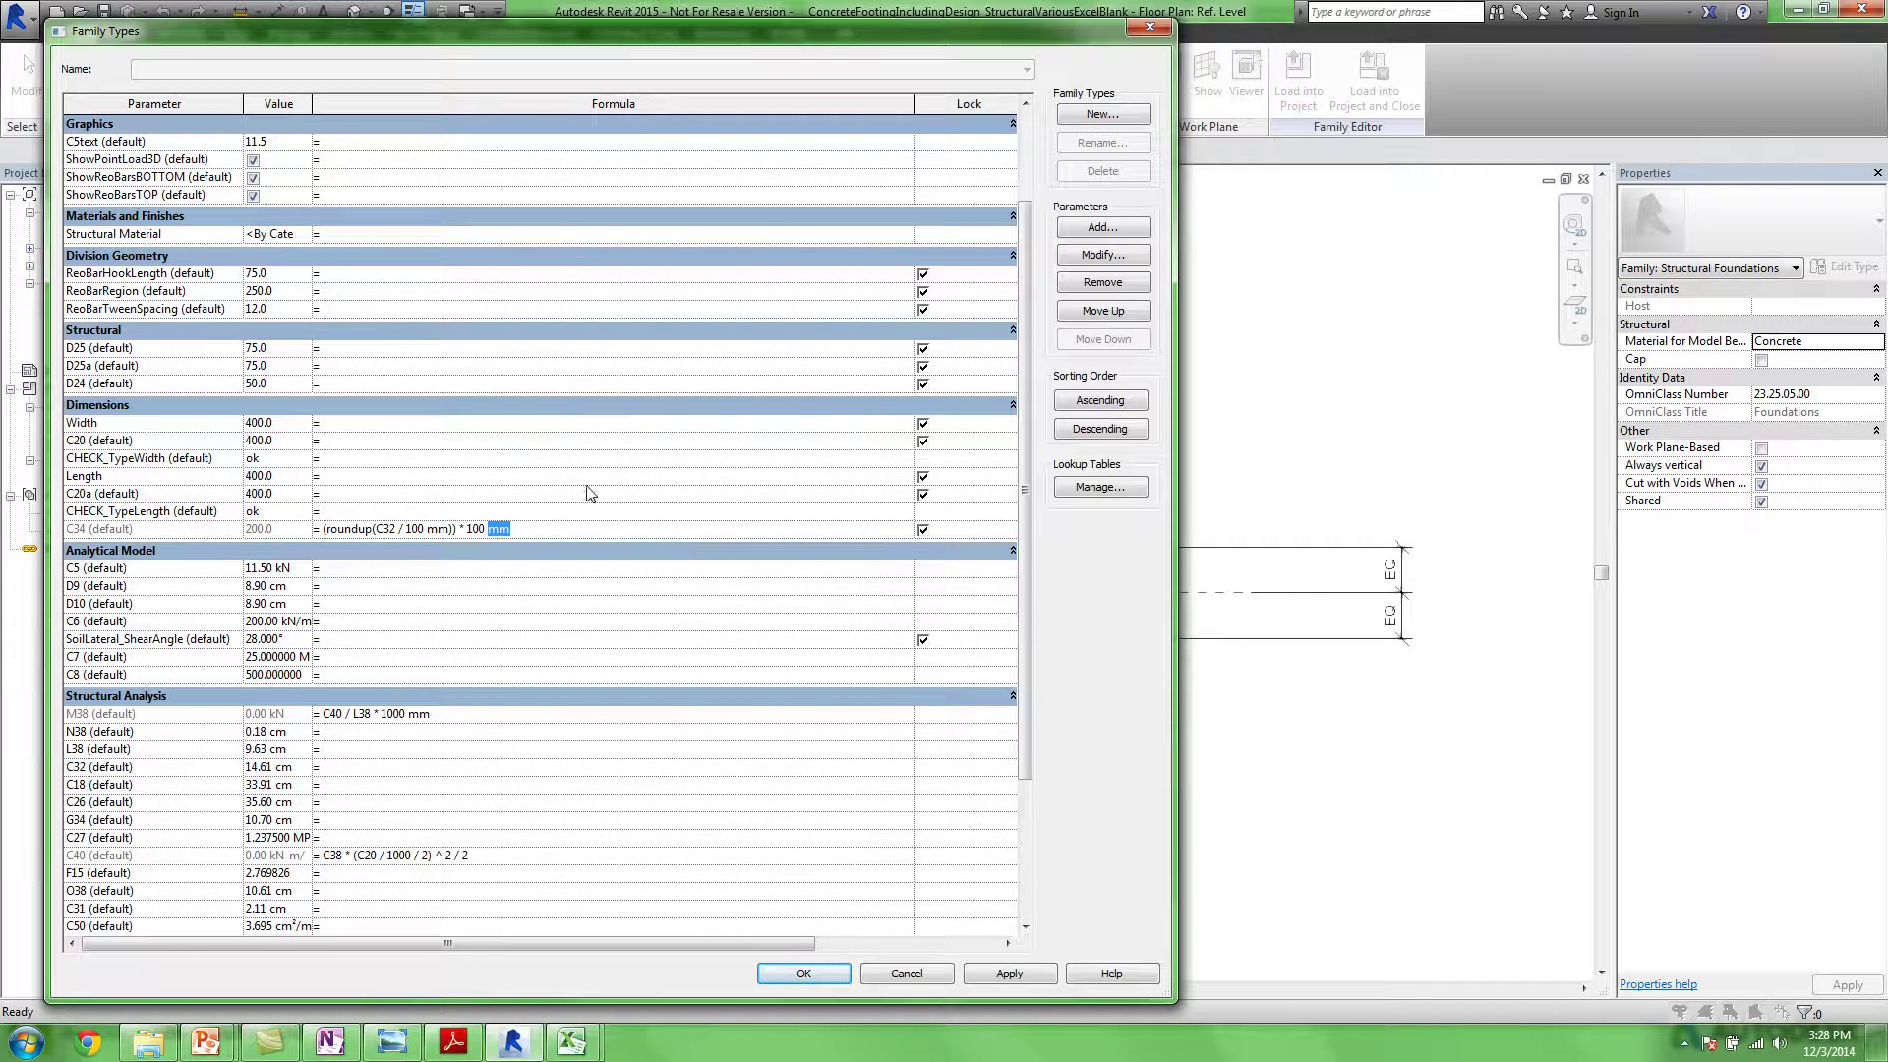
click(532, 527)
Switch to Excel and copy the As,req formula from cell C41, =C40*1000000/0.85/C8/O47
scroll(1023, 715, down, 1)
scroll(1023, 706, down, 1)
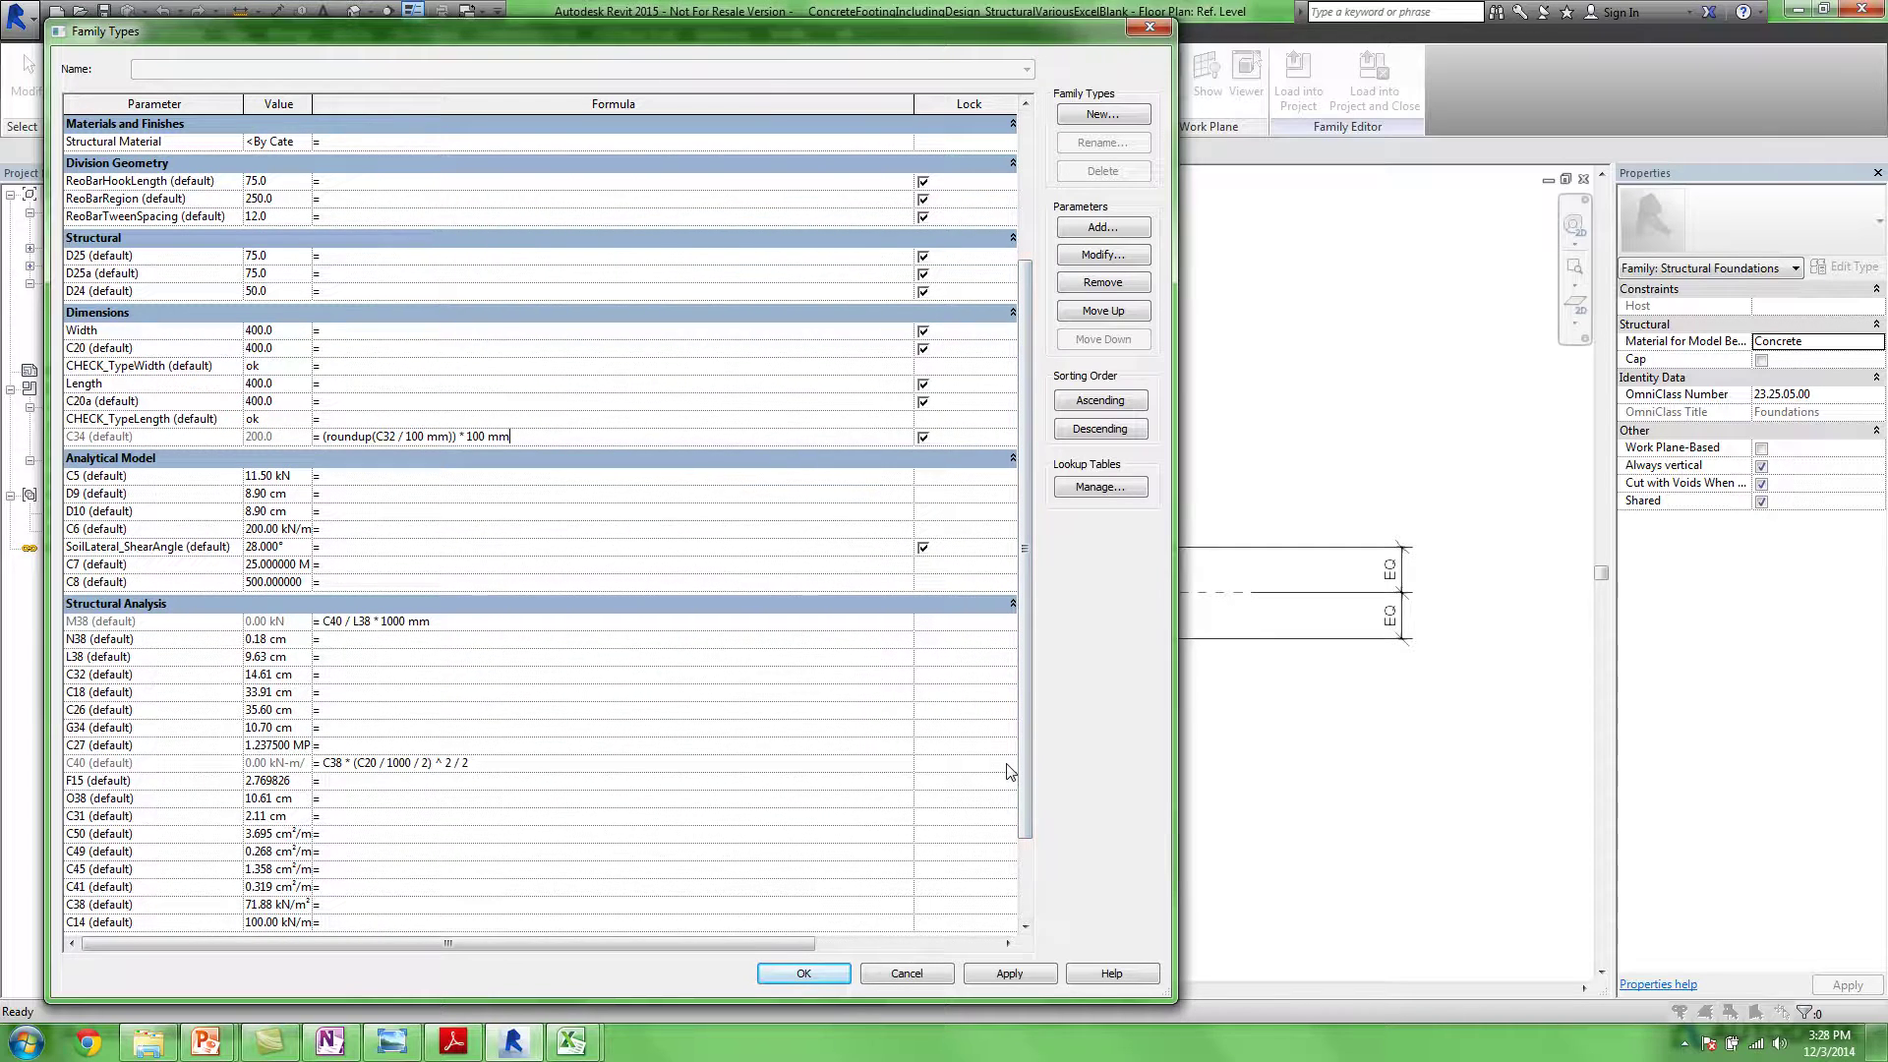
mouse_move(572, 1042)
click(746, 925)
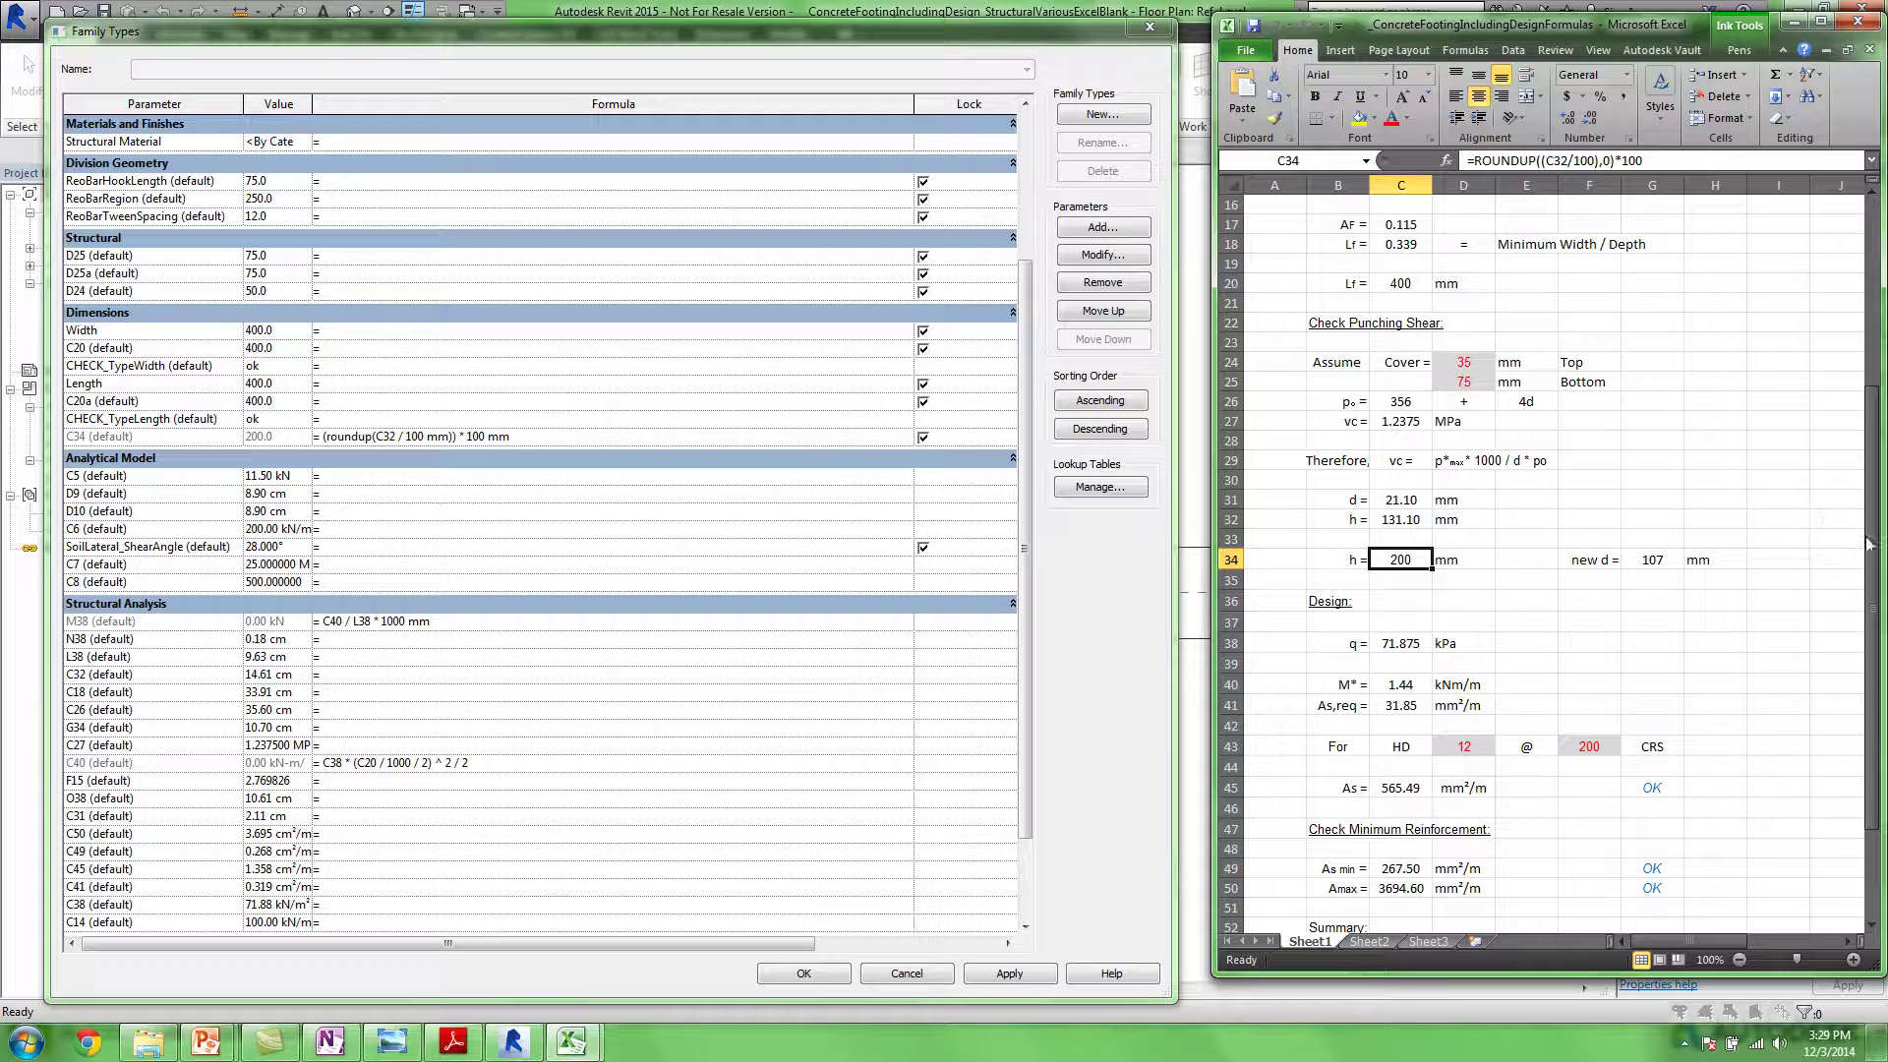
drag(1878, 536, 1859, 630)
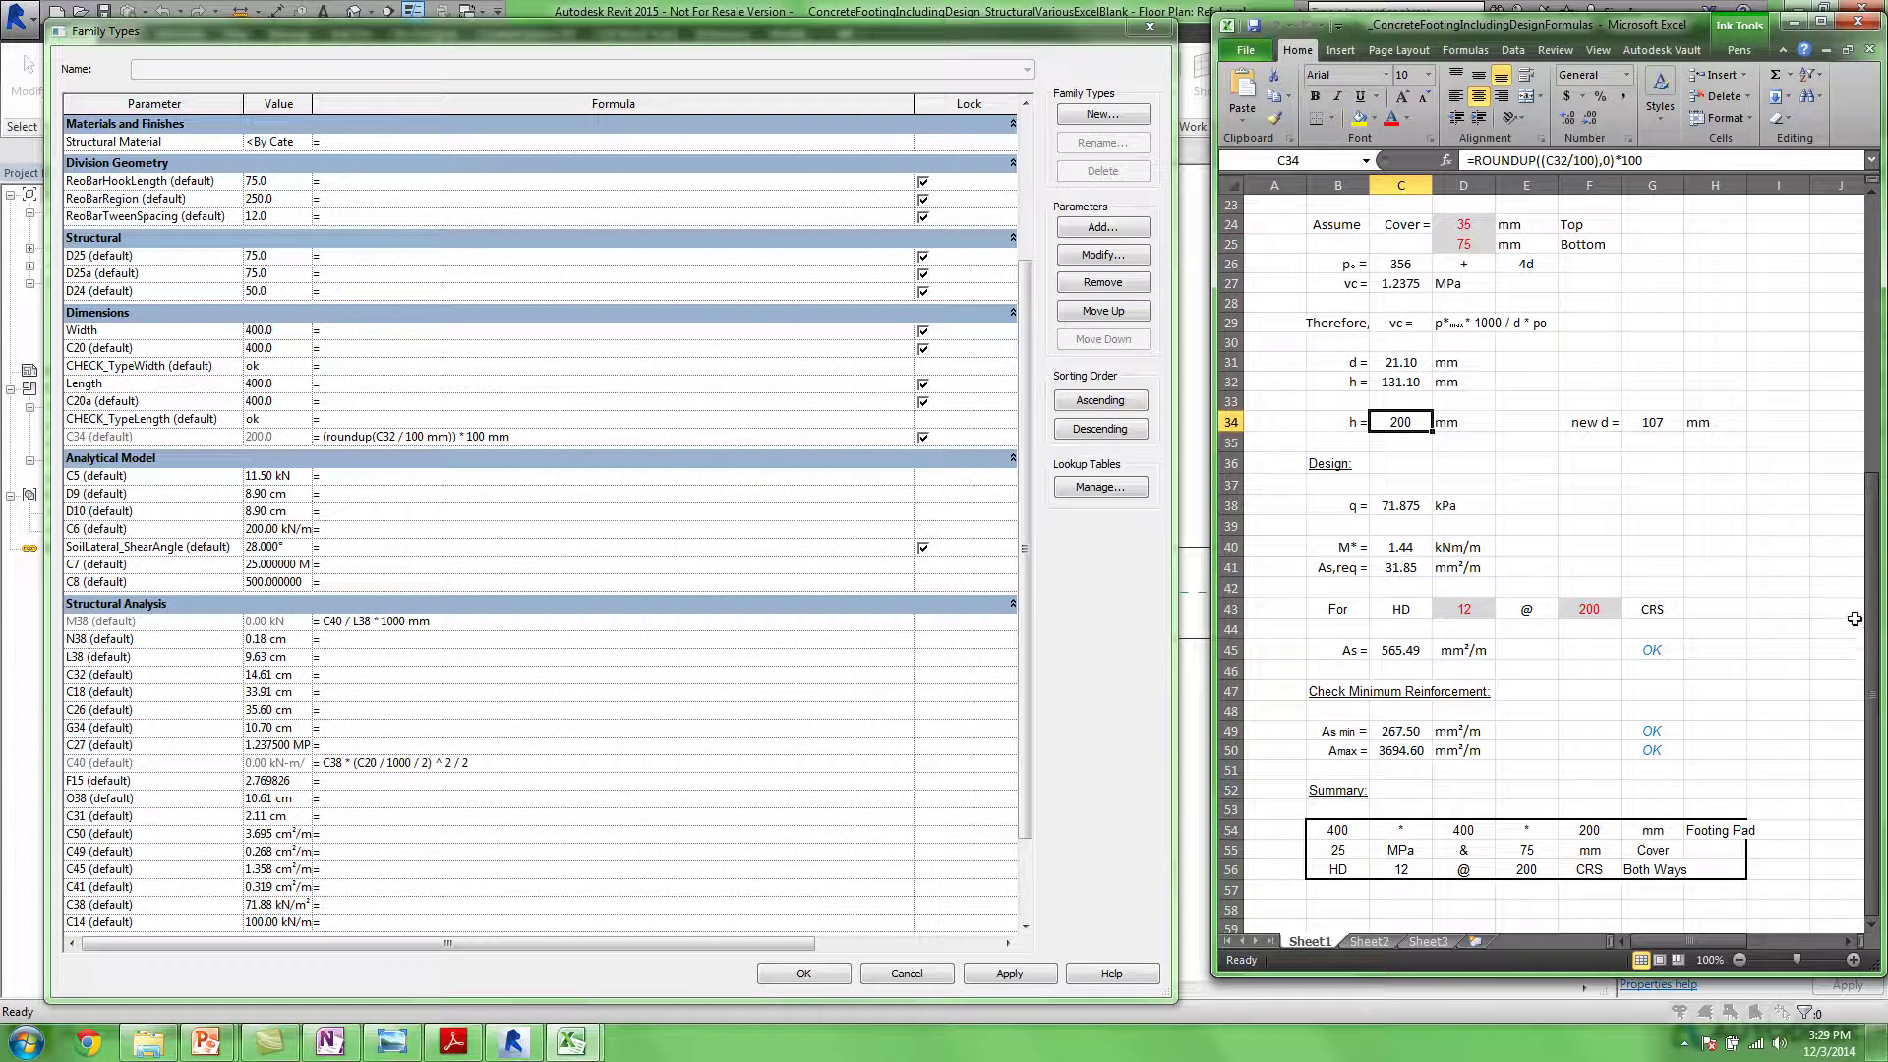
click(1400, 571)
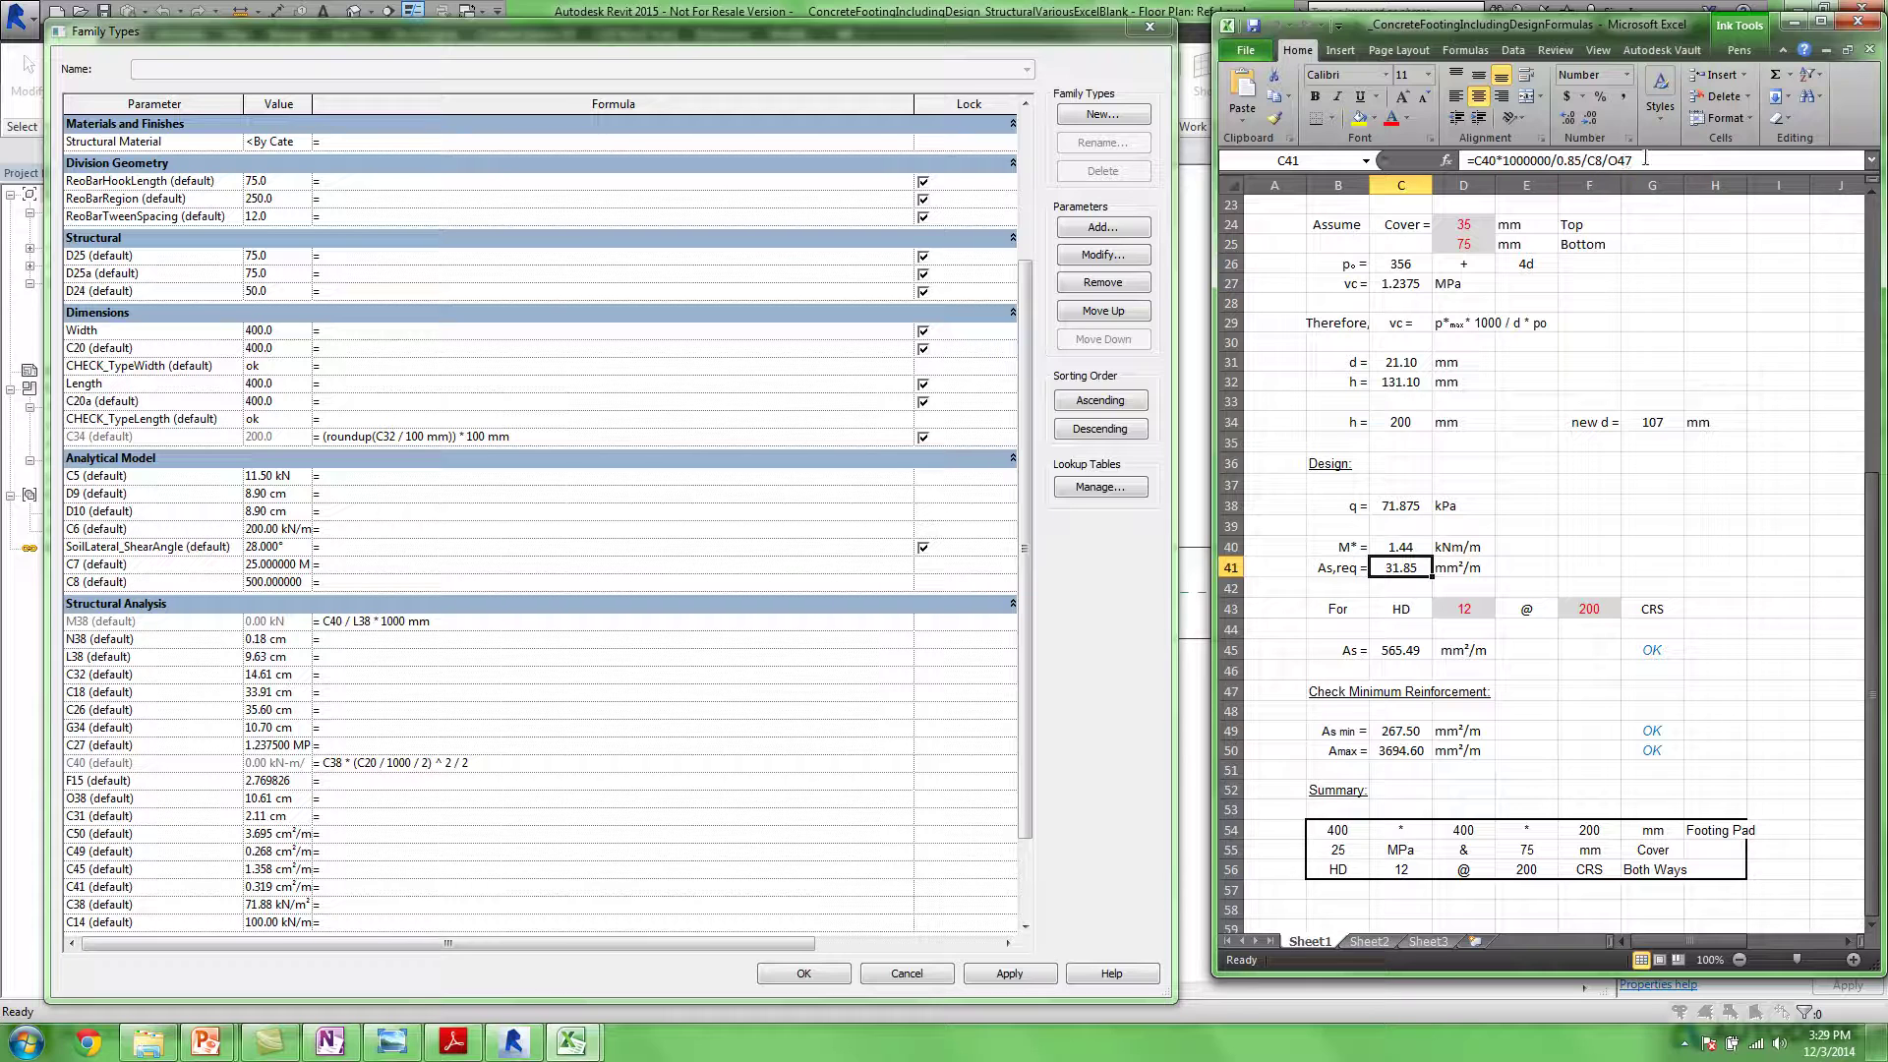
drag(1660, 161, 1458, 160)
key(ctrl+c)
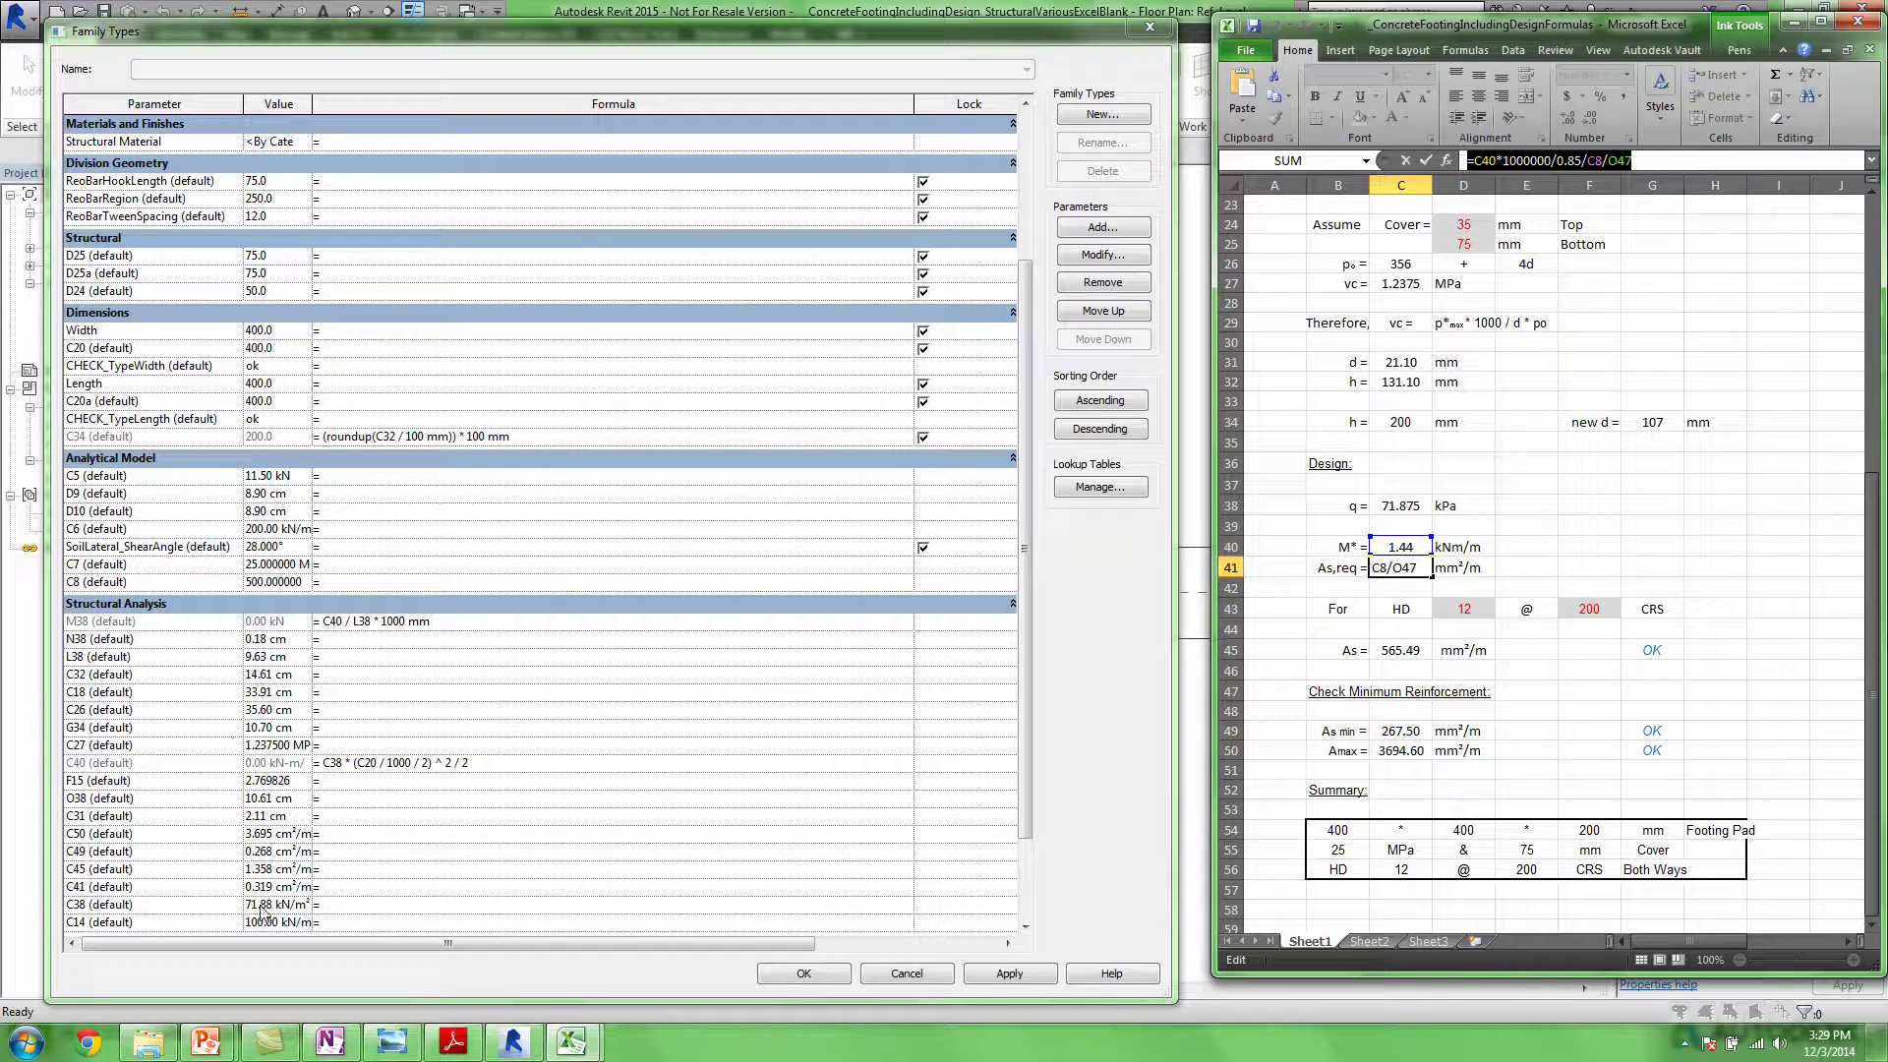
Paste the copied expression as the C41 parameter's formula in Revit, remove the extra equals sign, and try to enter C40*1000000/0.85/C8/O47
click(365, 888)
key(ctrl+v)
key(Return)
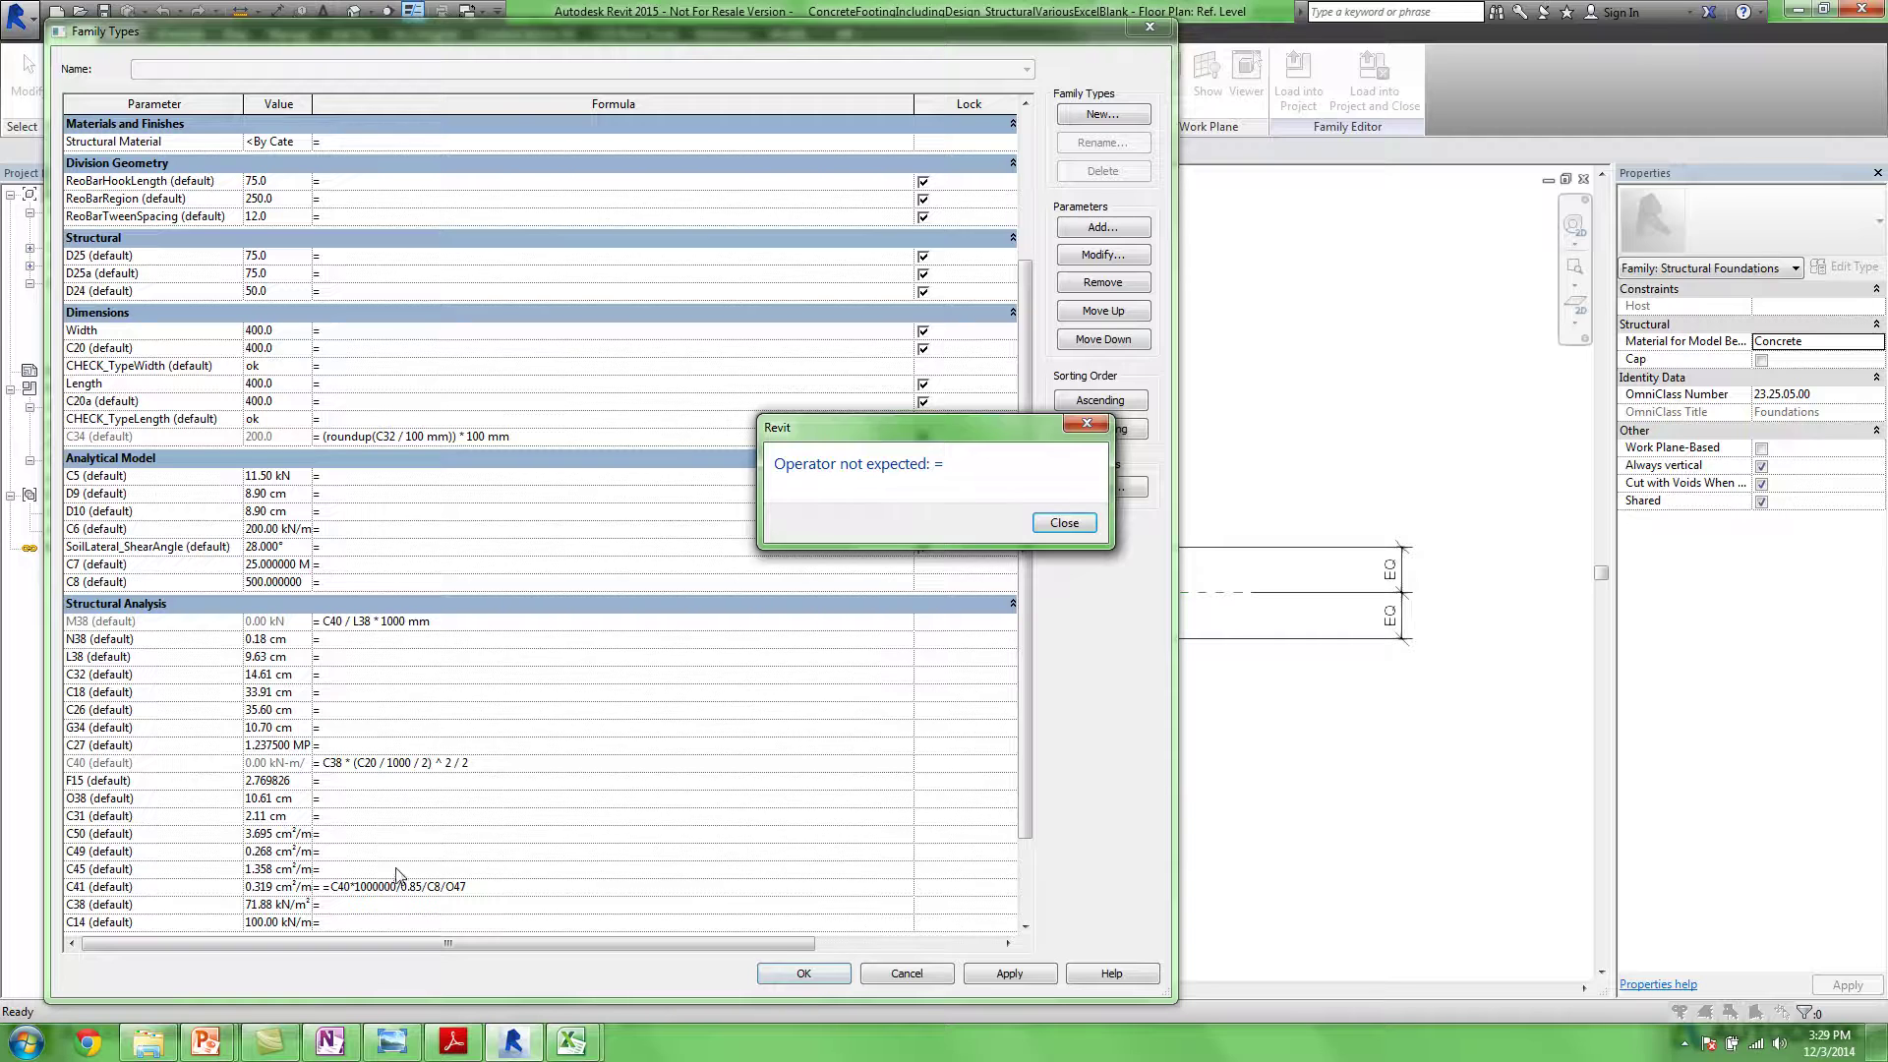
click(1033, 521)
click(328, 887)
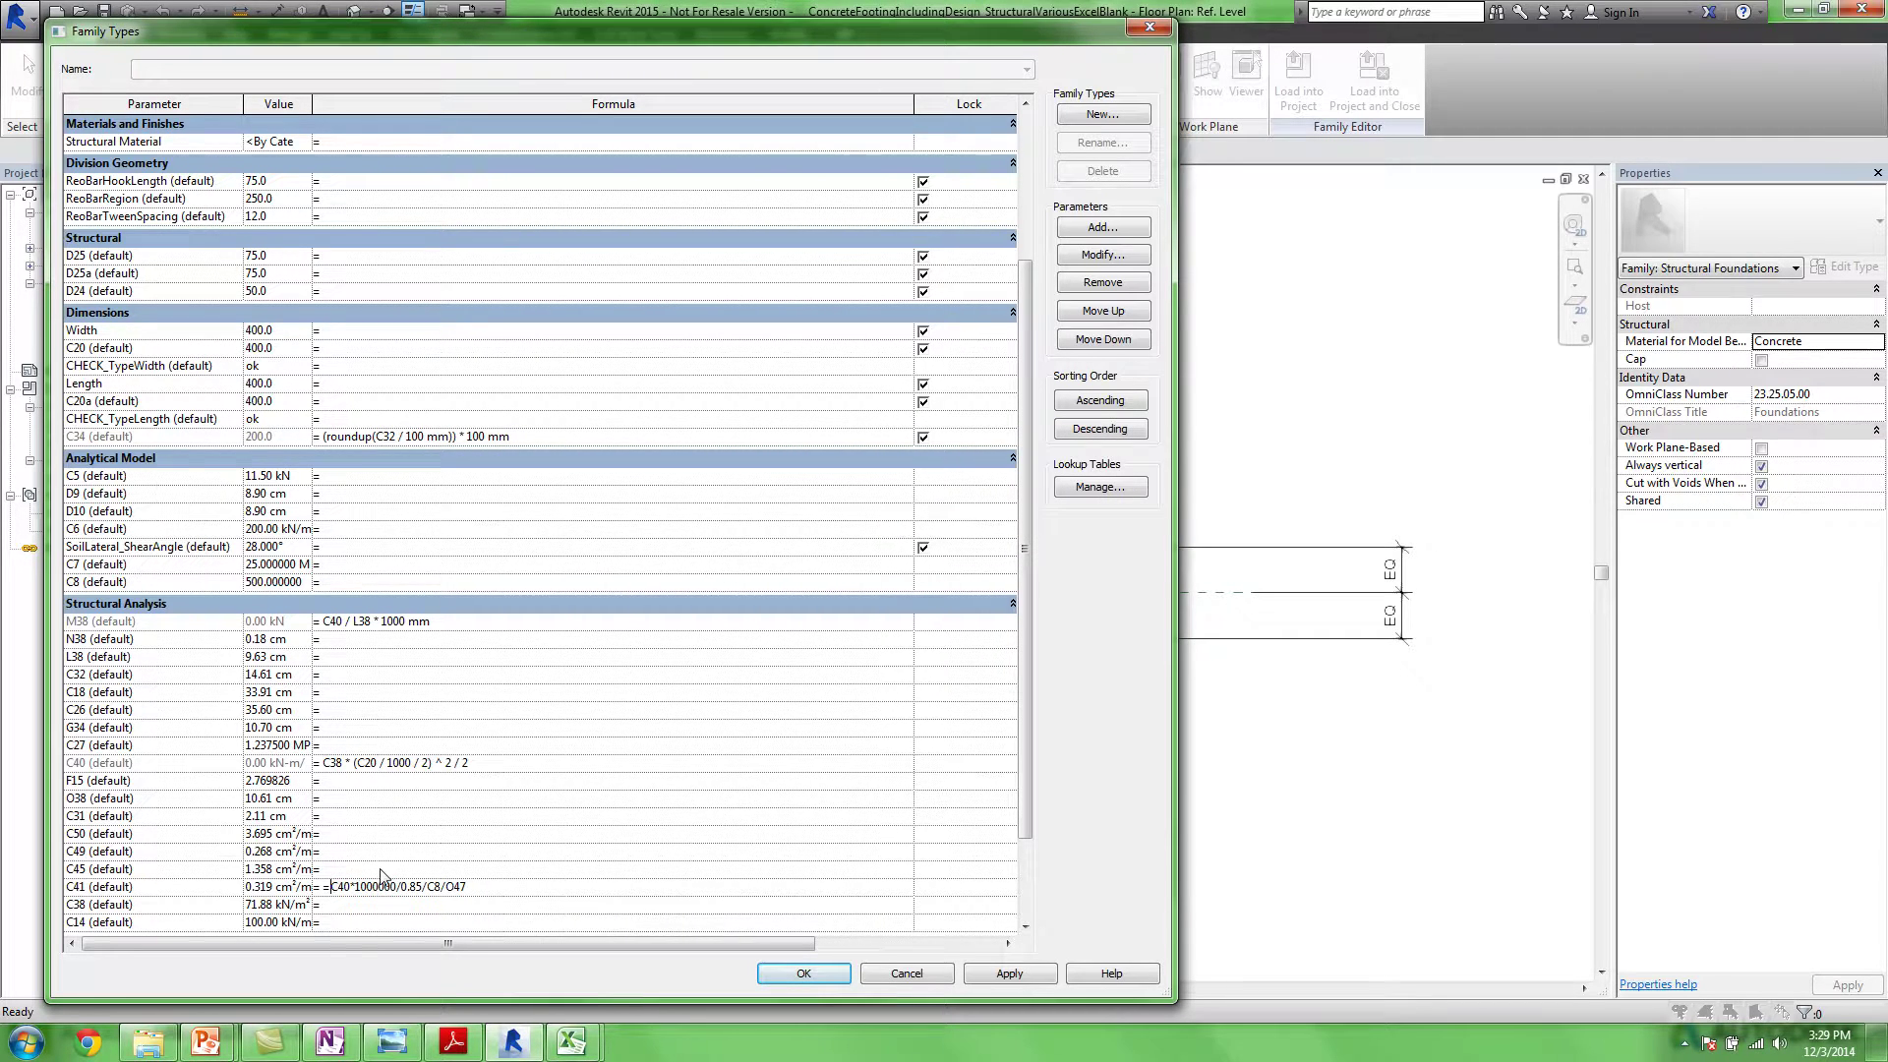
key(BackSpace)
key(Return)
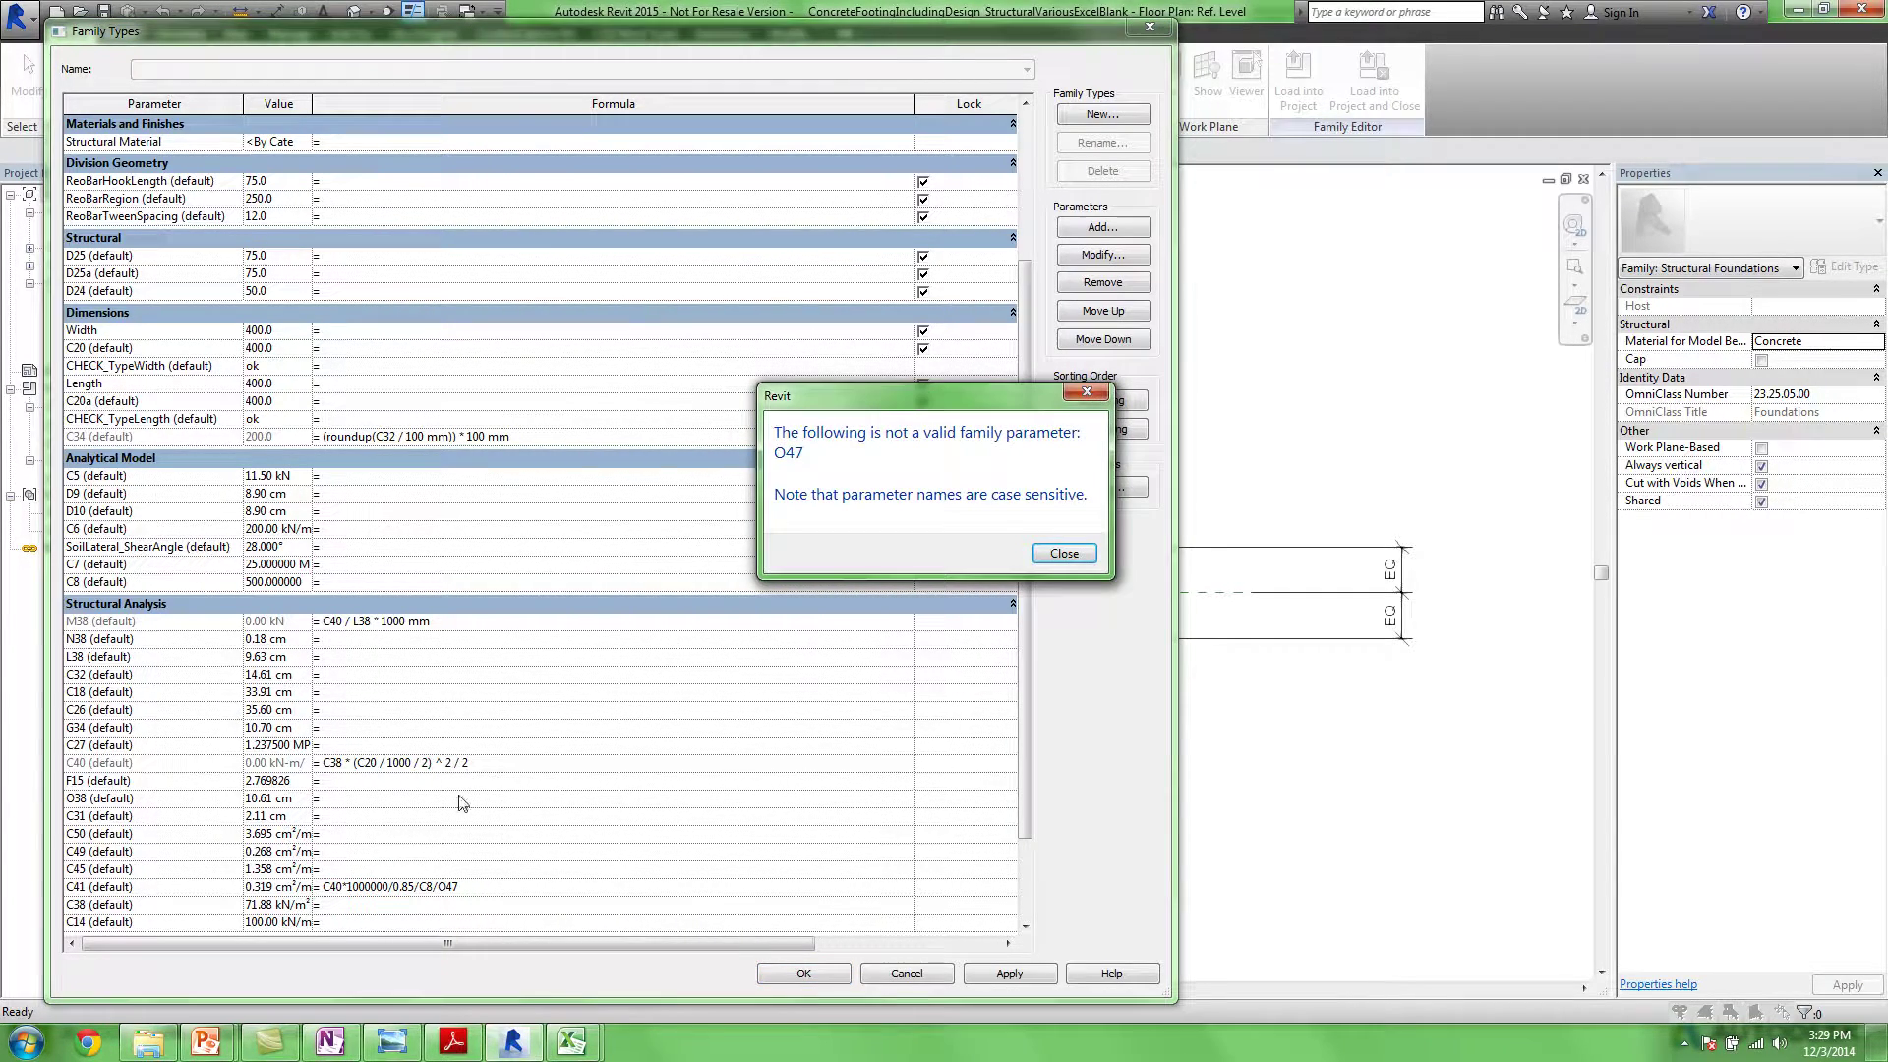
click(1064, 553)
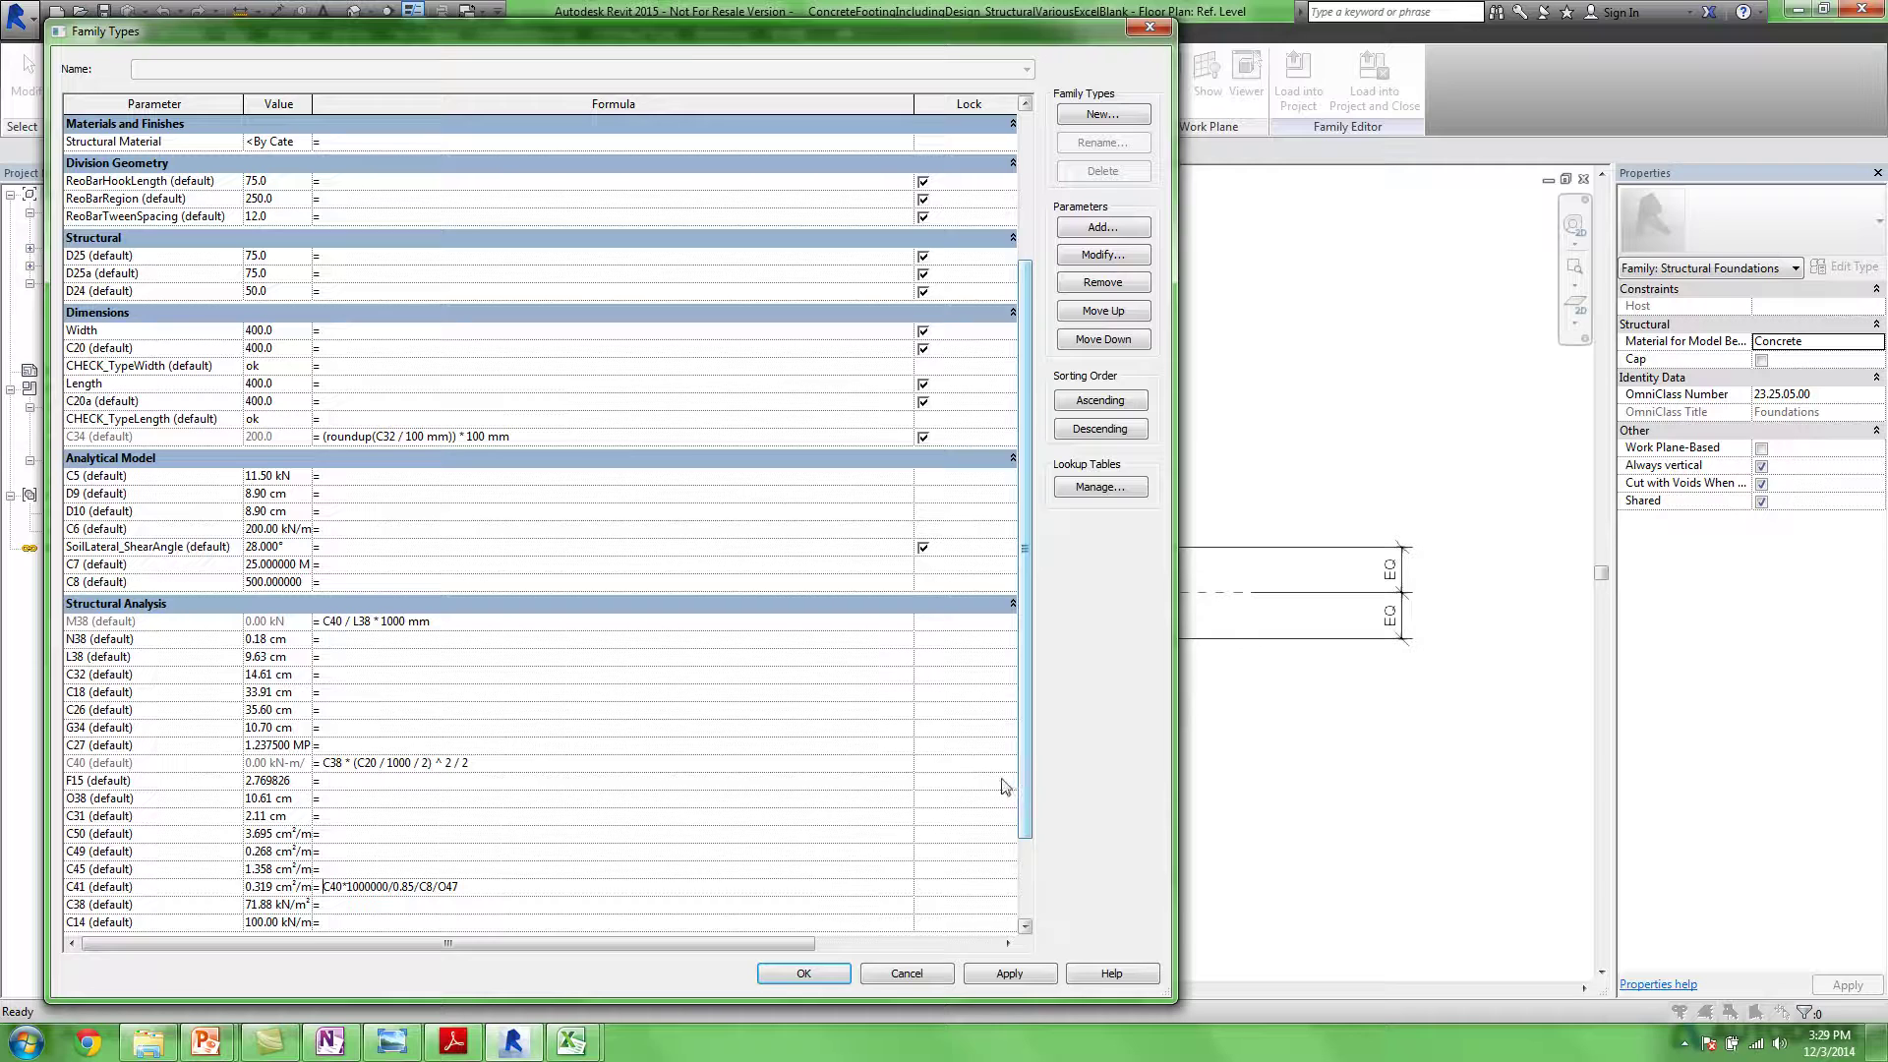
Switch to Excel, trace the O47 reference in the jd = d-a/2 column, and pick cell O38 as its substitute
drag(1027, 679, 1026, 738)
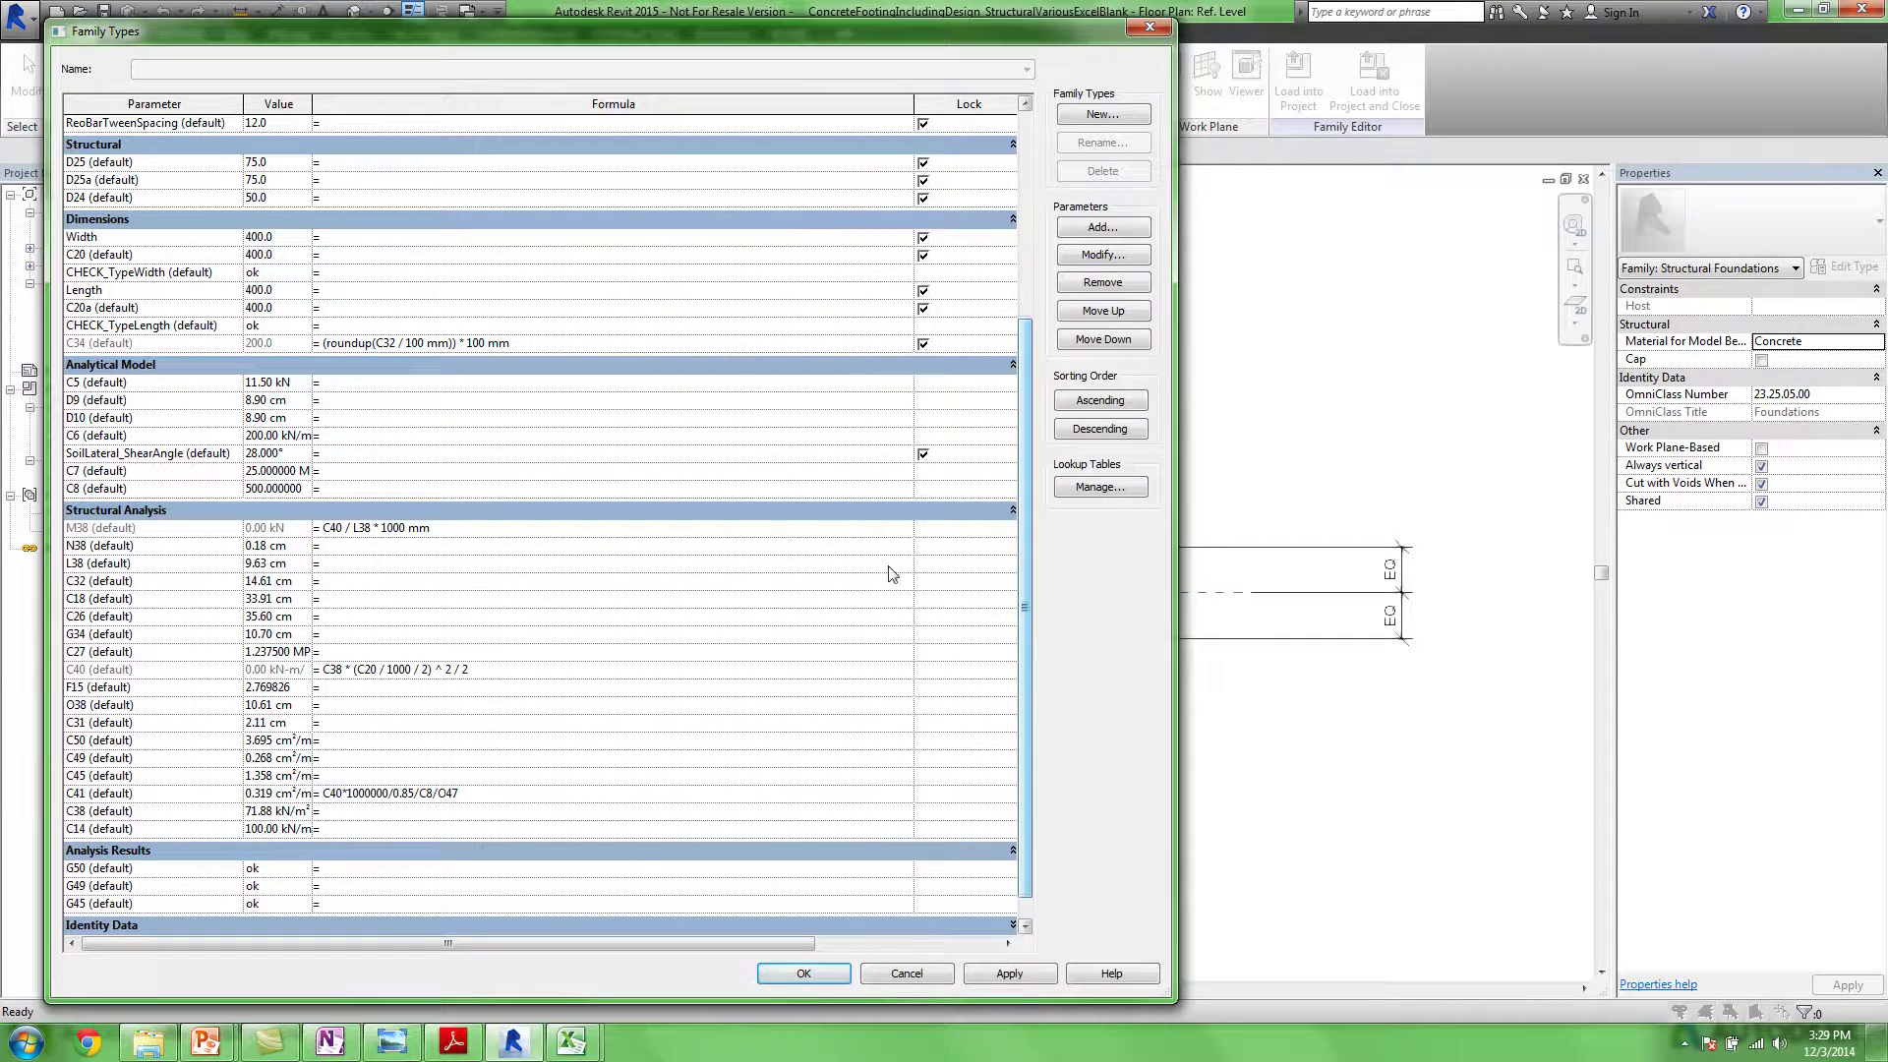
mouse_move(571, 1040)
click(740, 923)
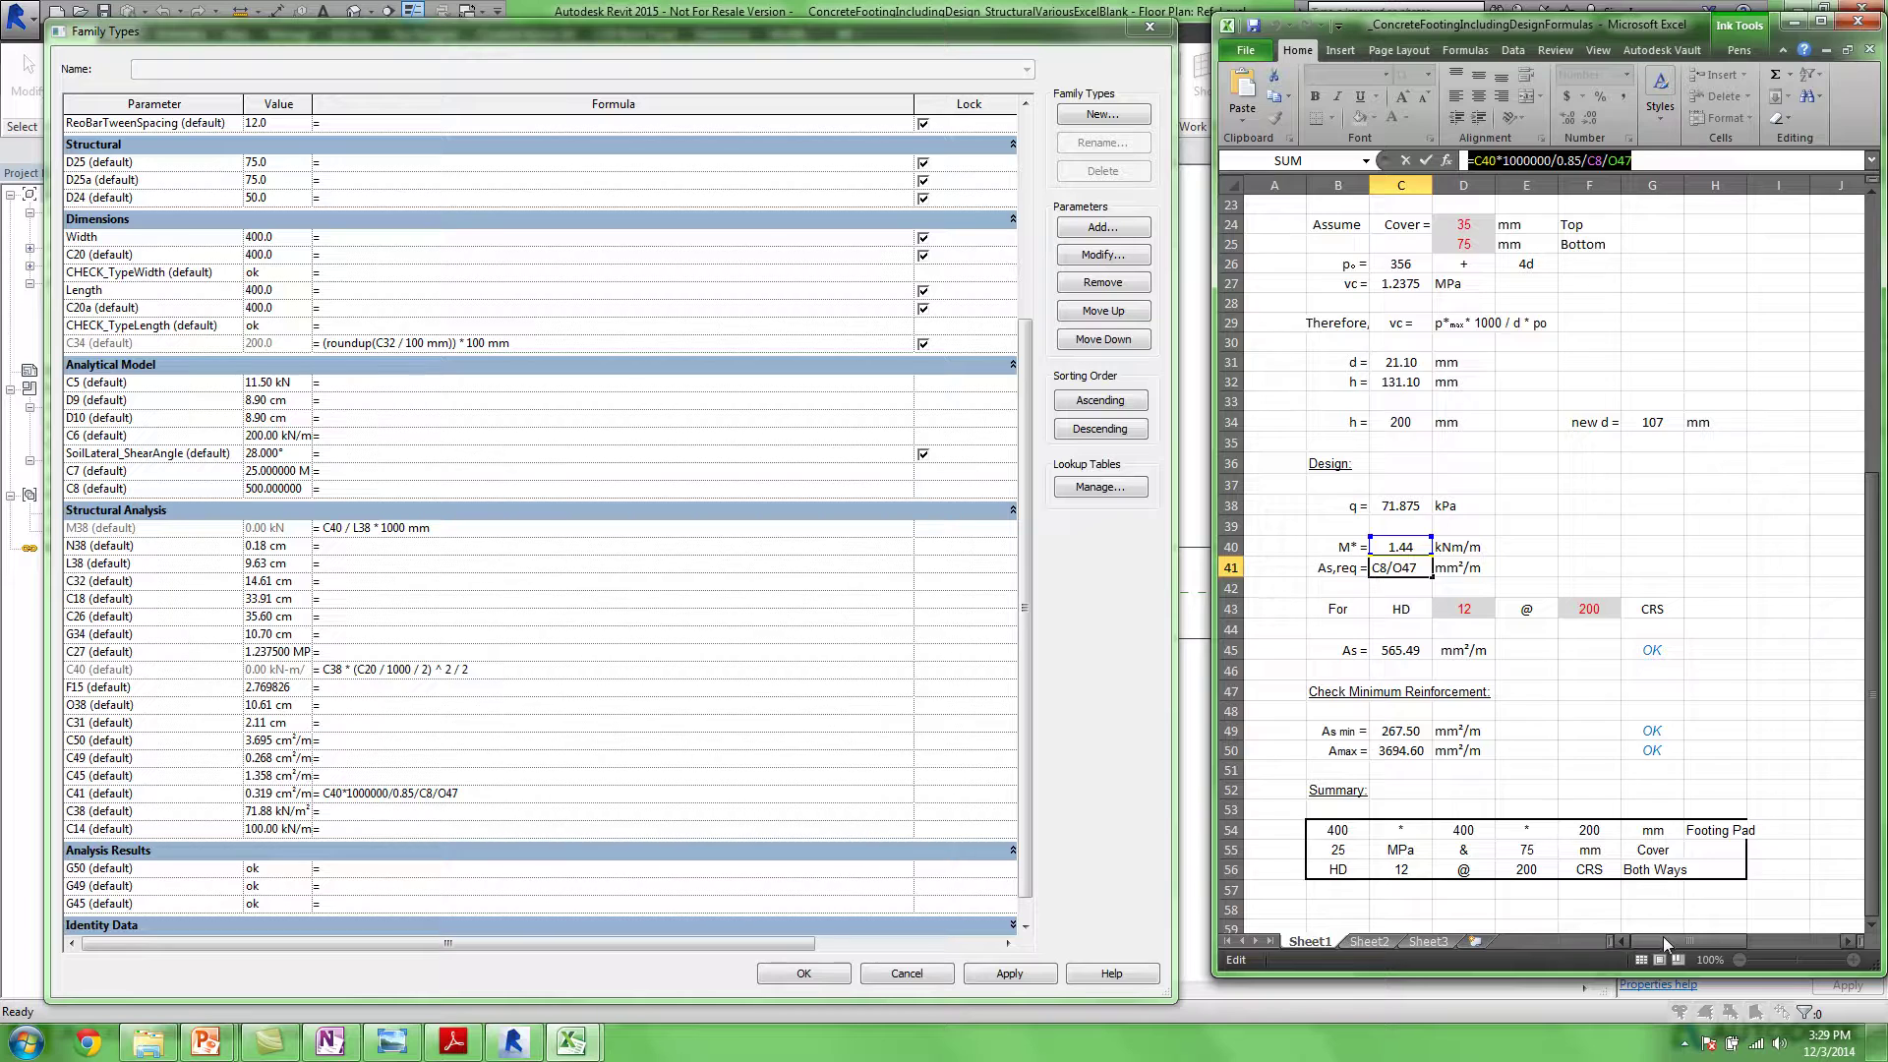
drag(1663, 937, 1772, 953)
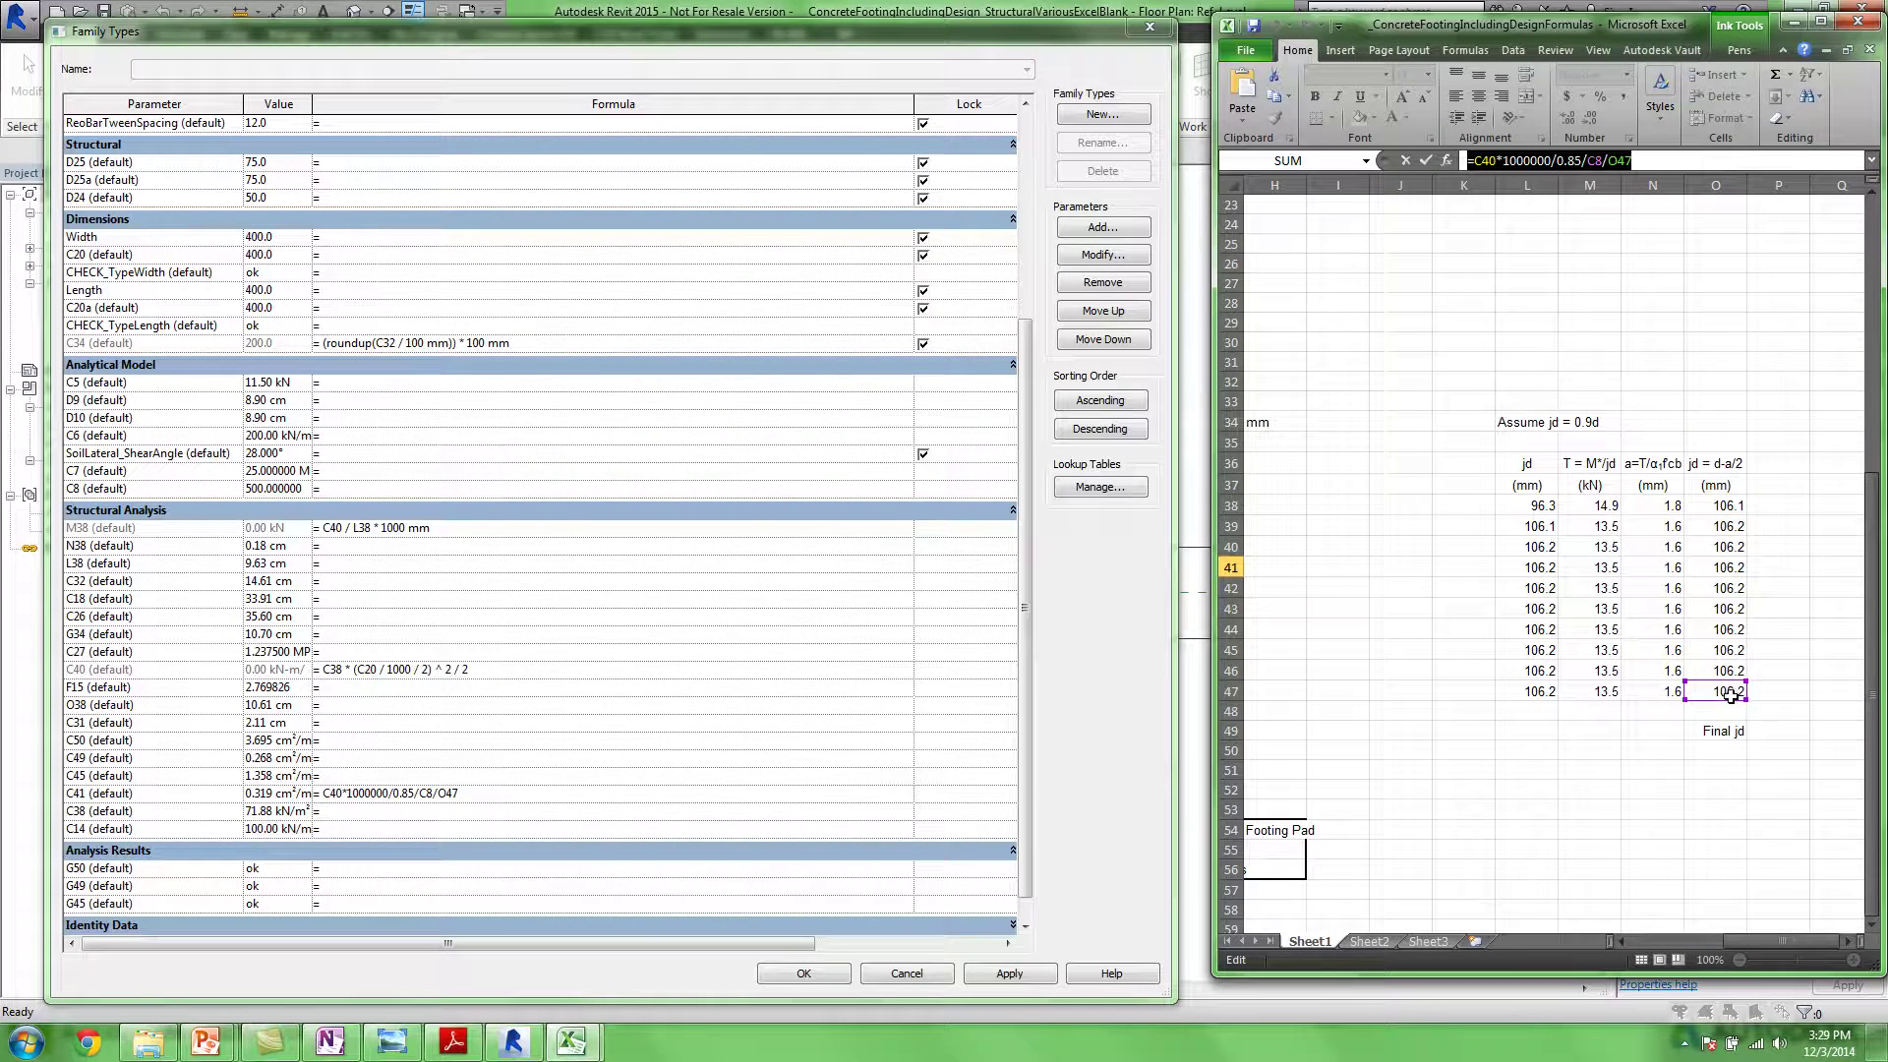
text(=)
click(1728, 506)
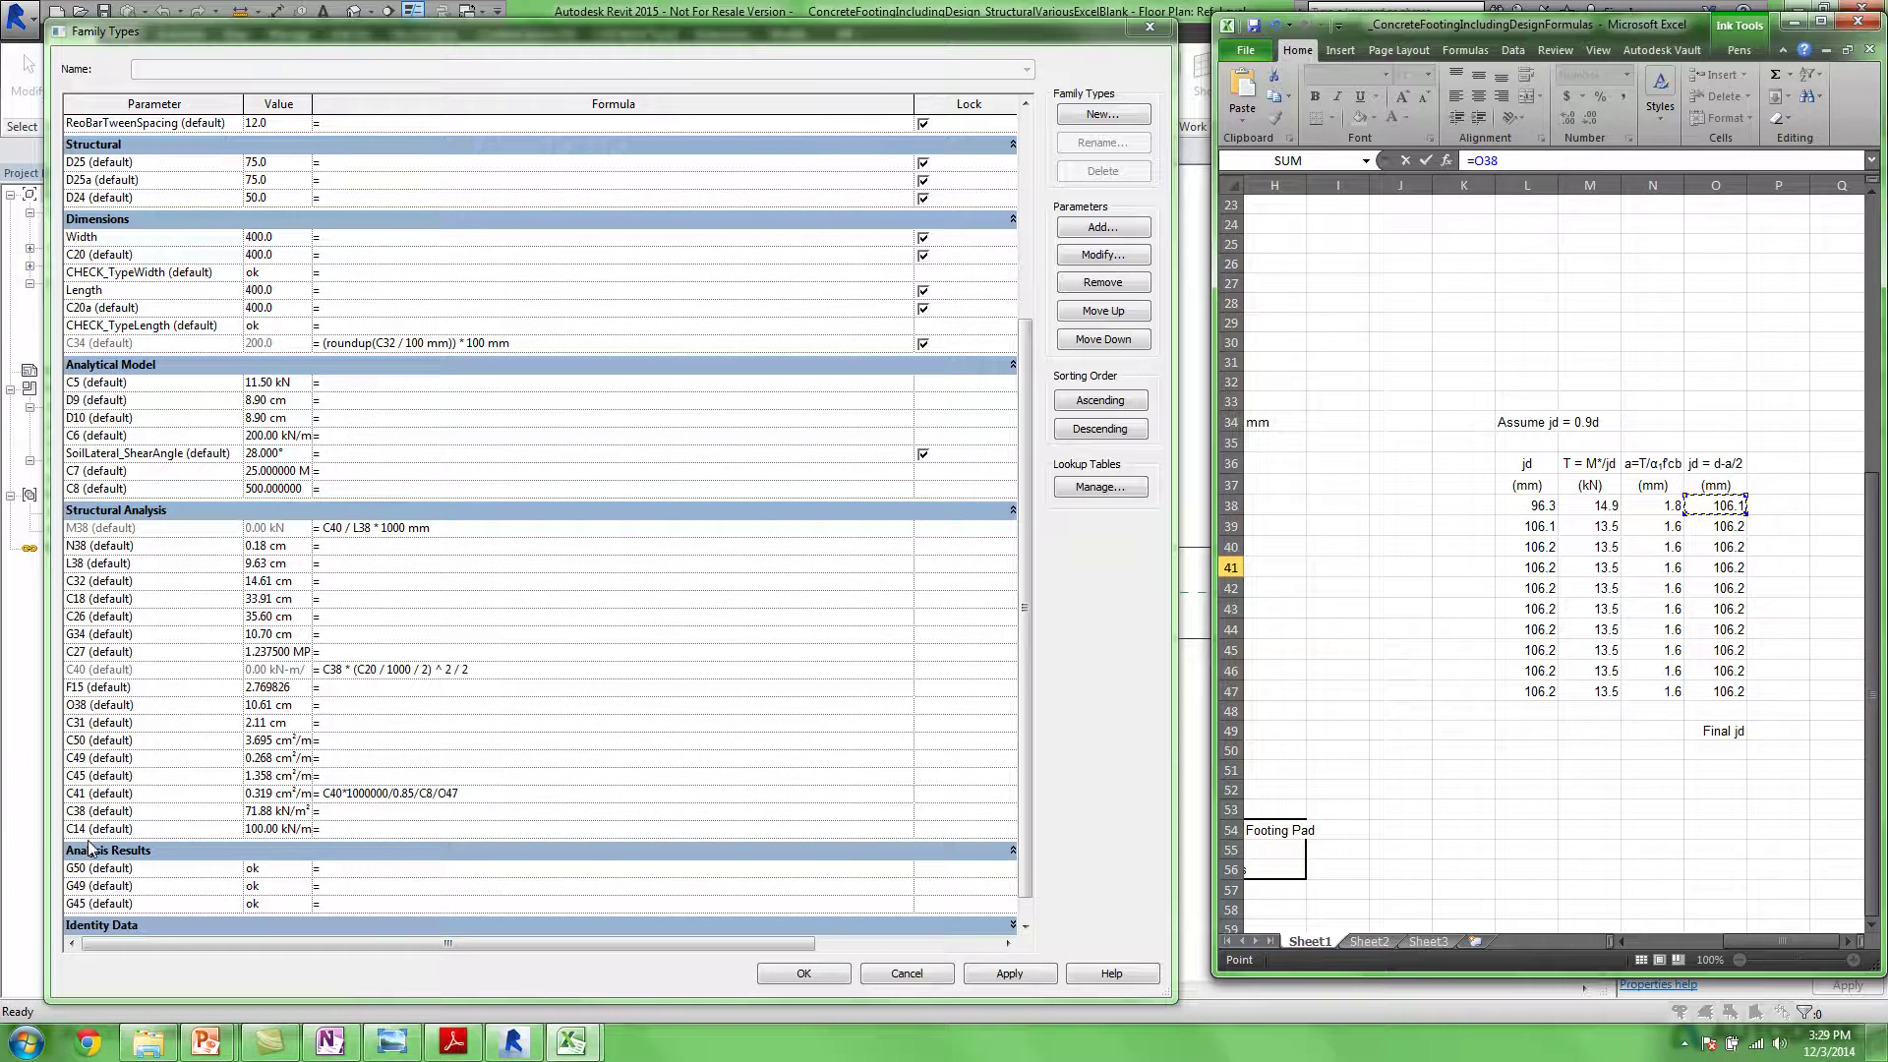
Replace O47 with O38 in the Revit C41 parameter's formula, giving C40 * 1000000 / 0.85 / C8 / O38
click(470, 793)
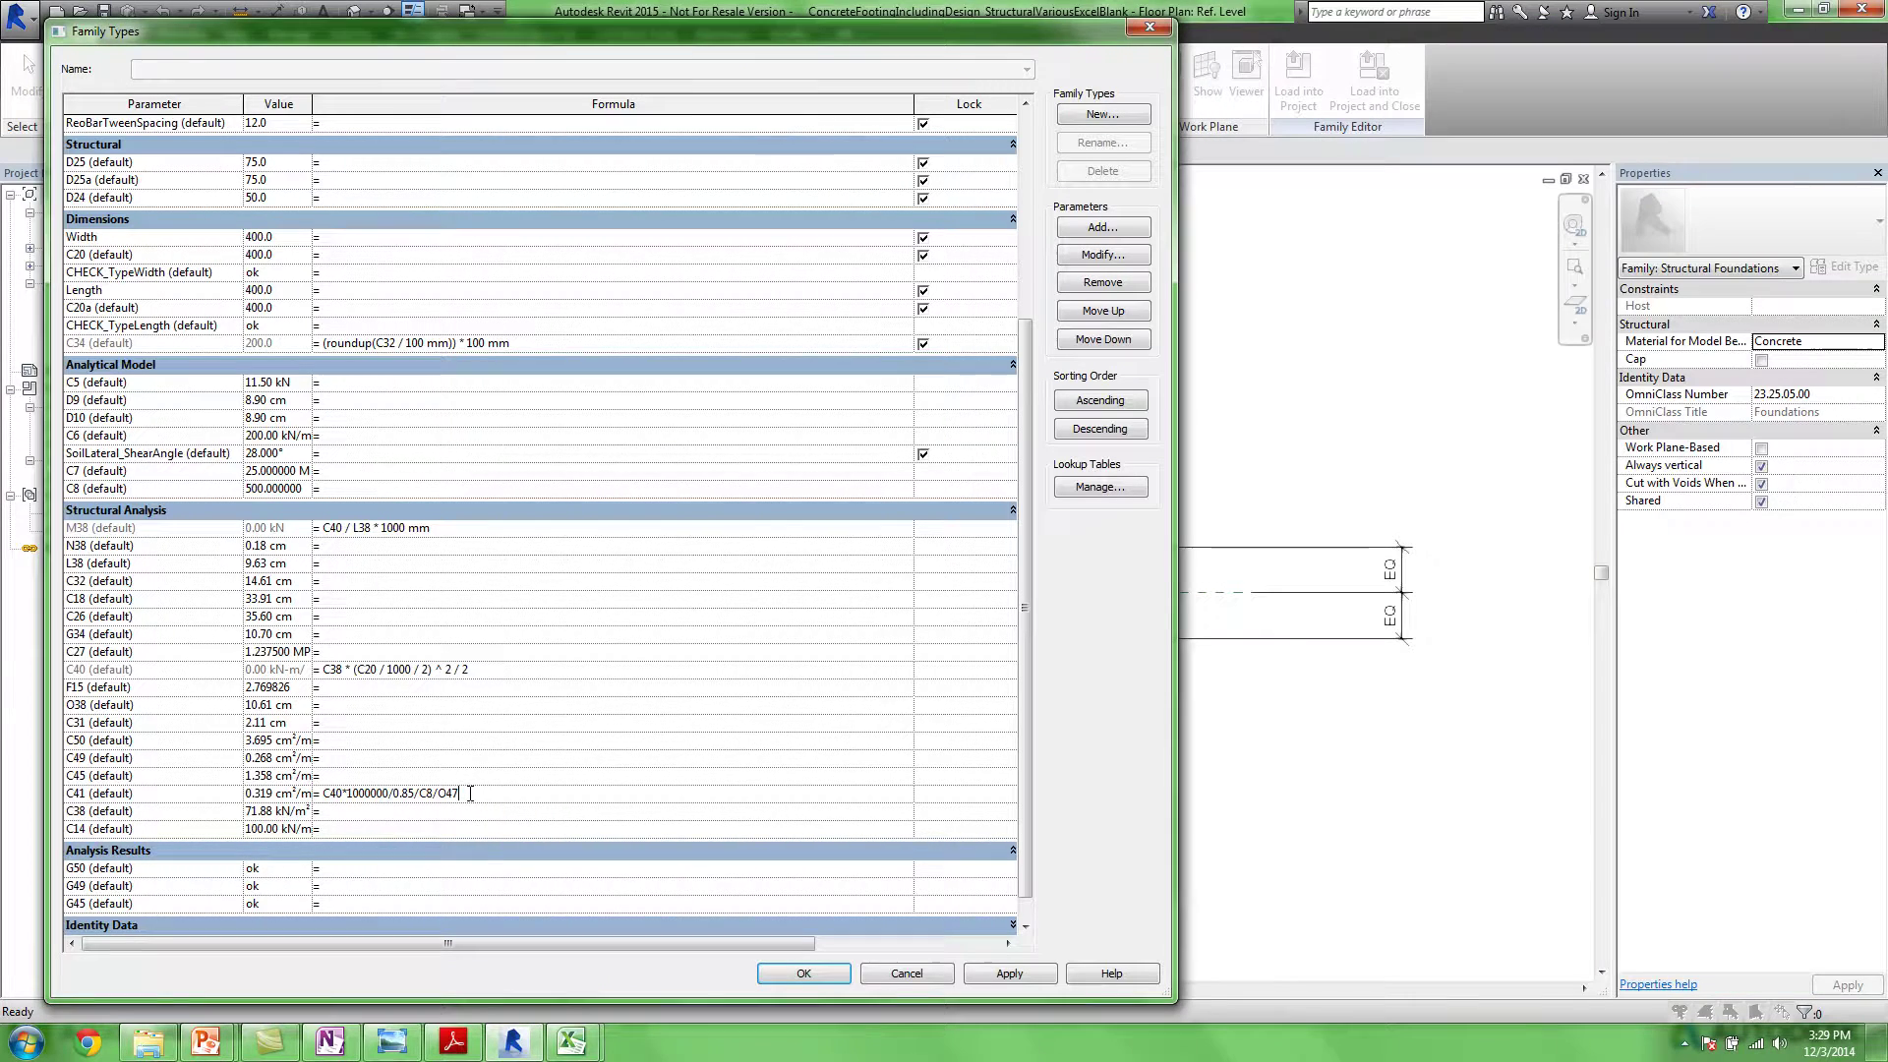
key(BackSpace)
key(BackSpace)
text(38)
click(501, 774)
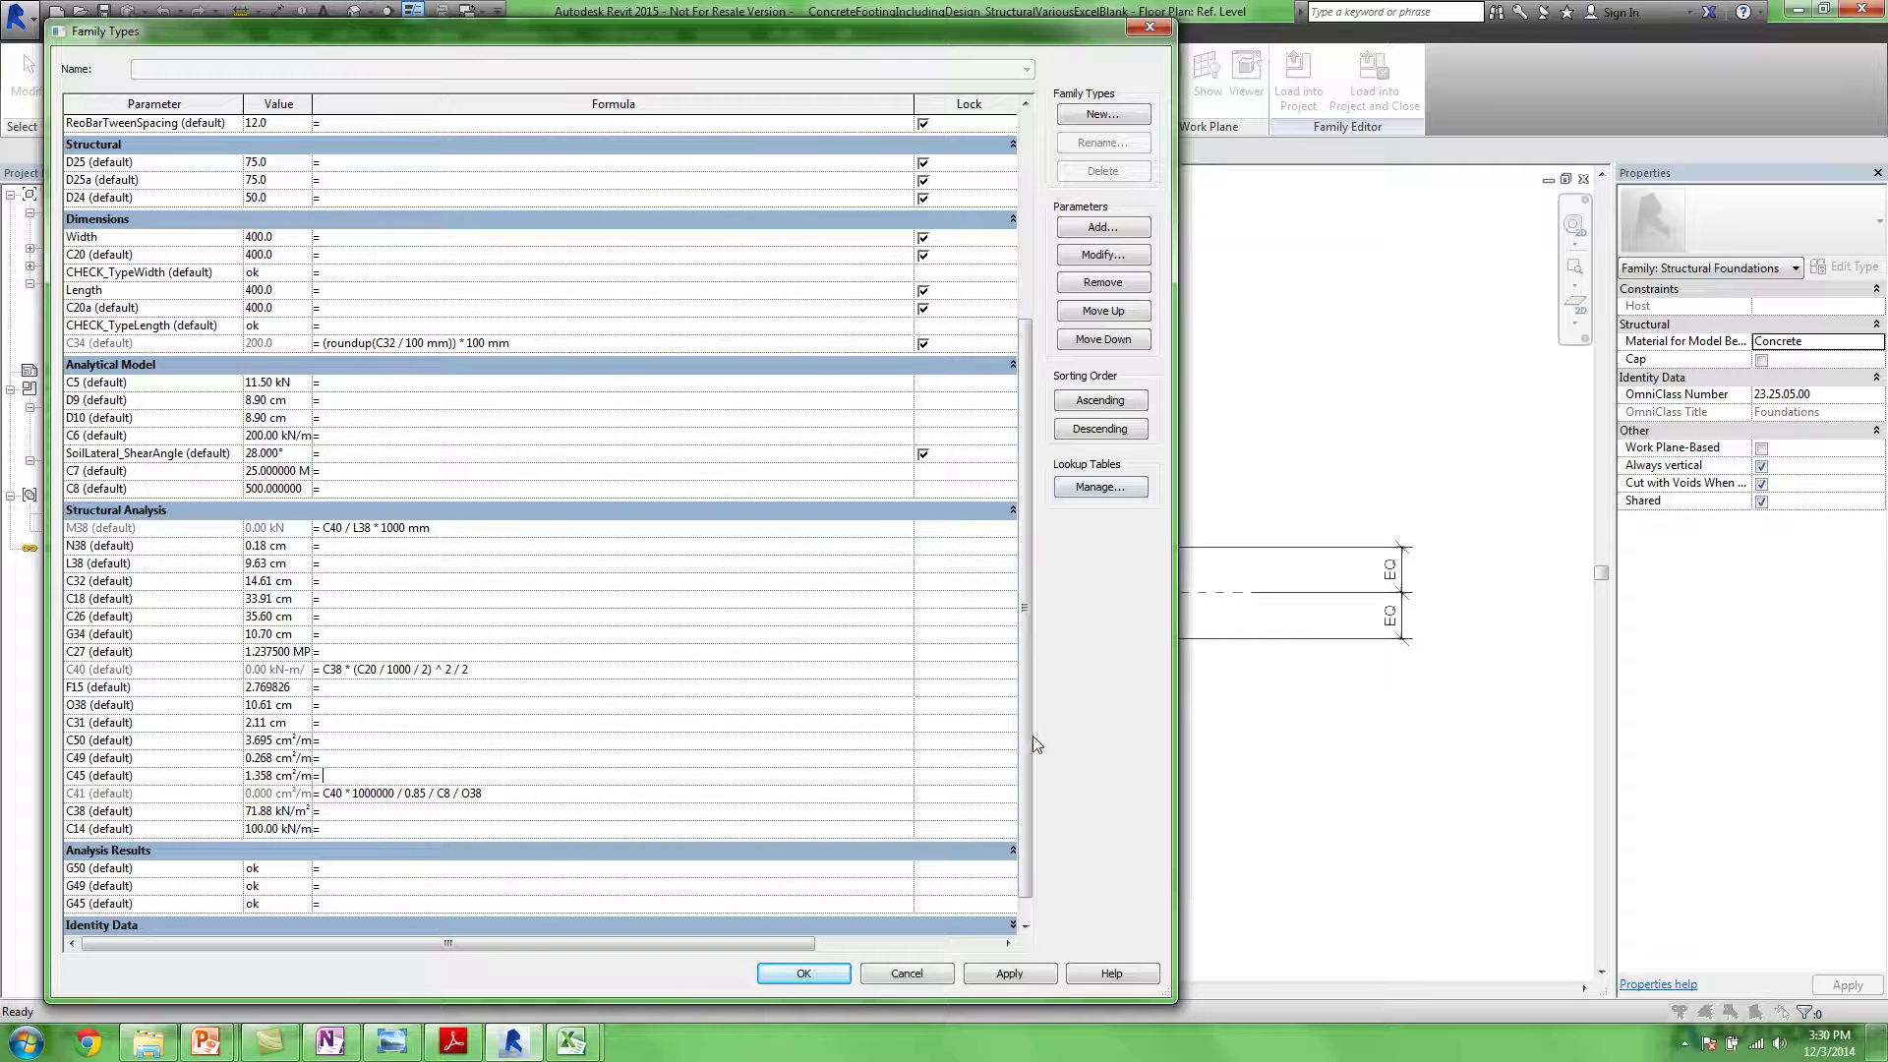
Discard the changes in the Family Types dialog and close the concrete footing family
drag(1025, 736, 1064, 552)
scroll(1003, 757, down, 3)
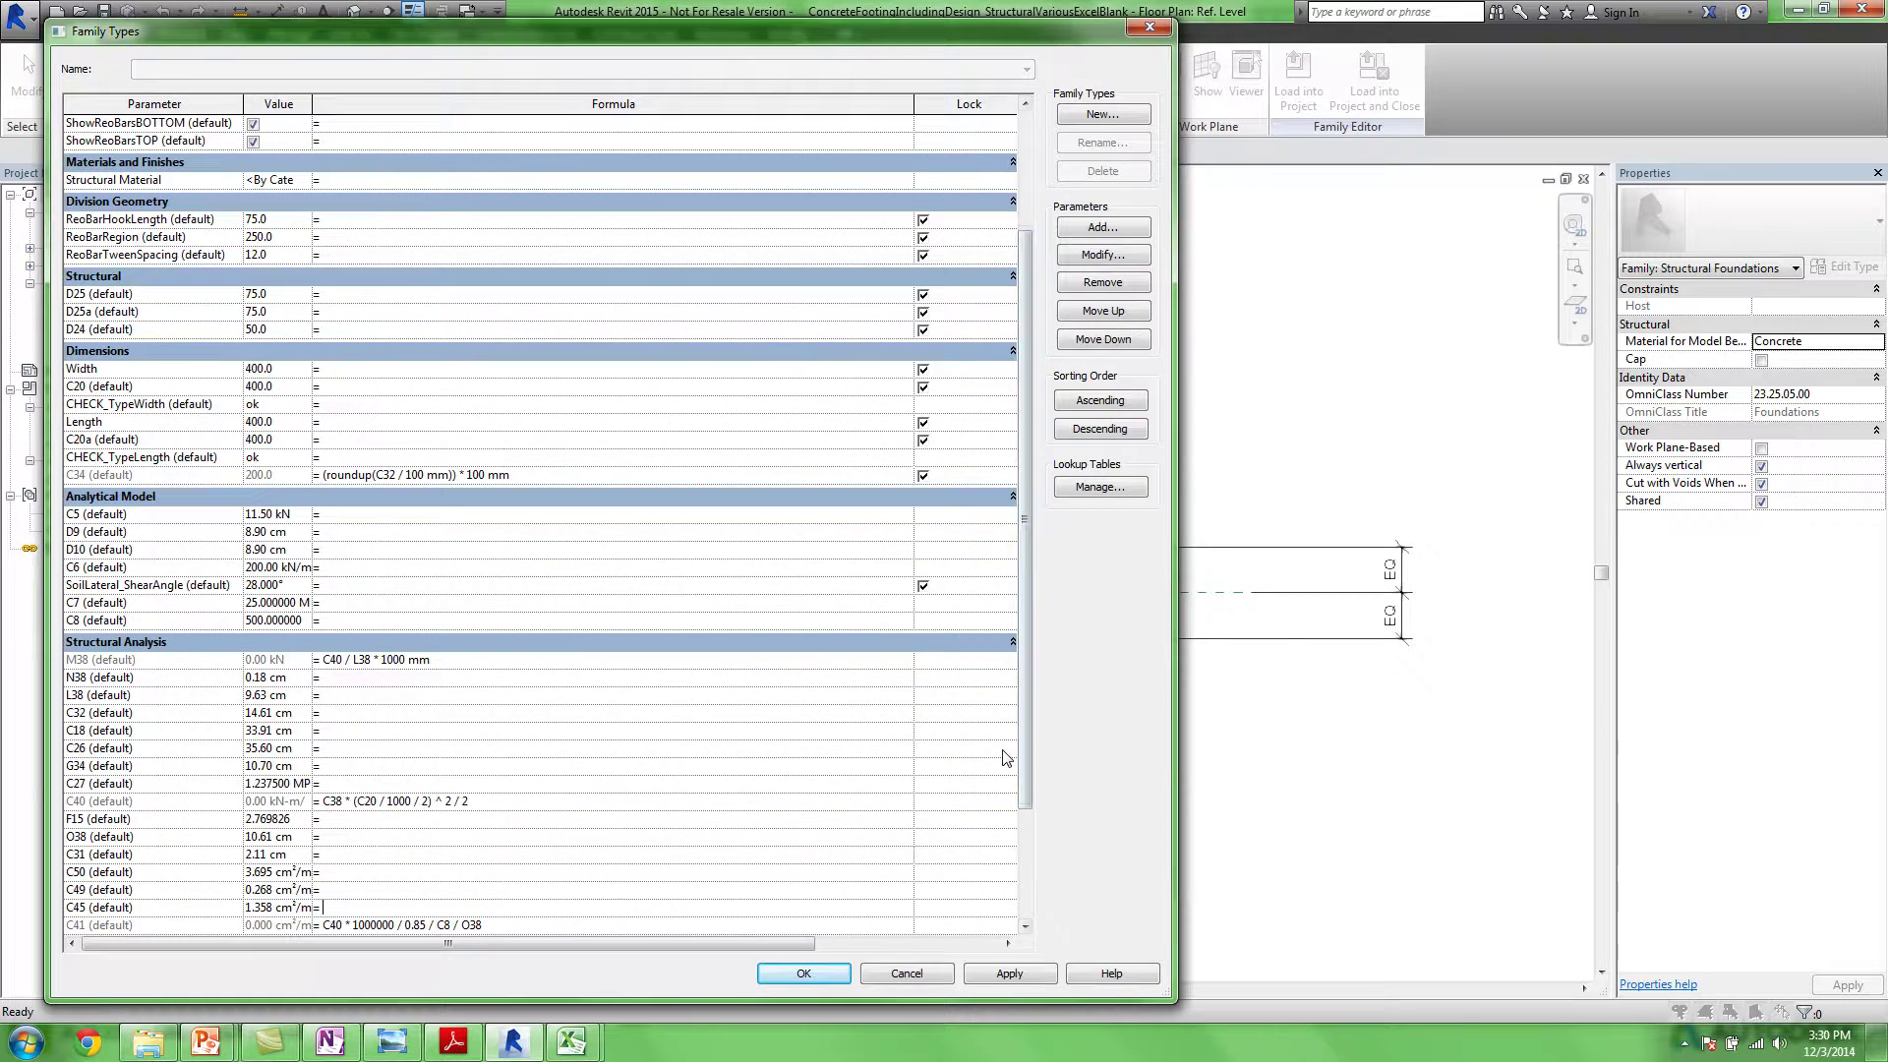
click(906, 974)
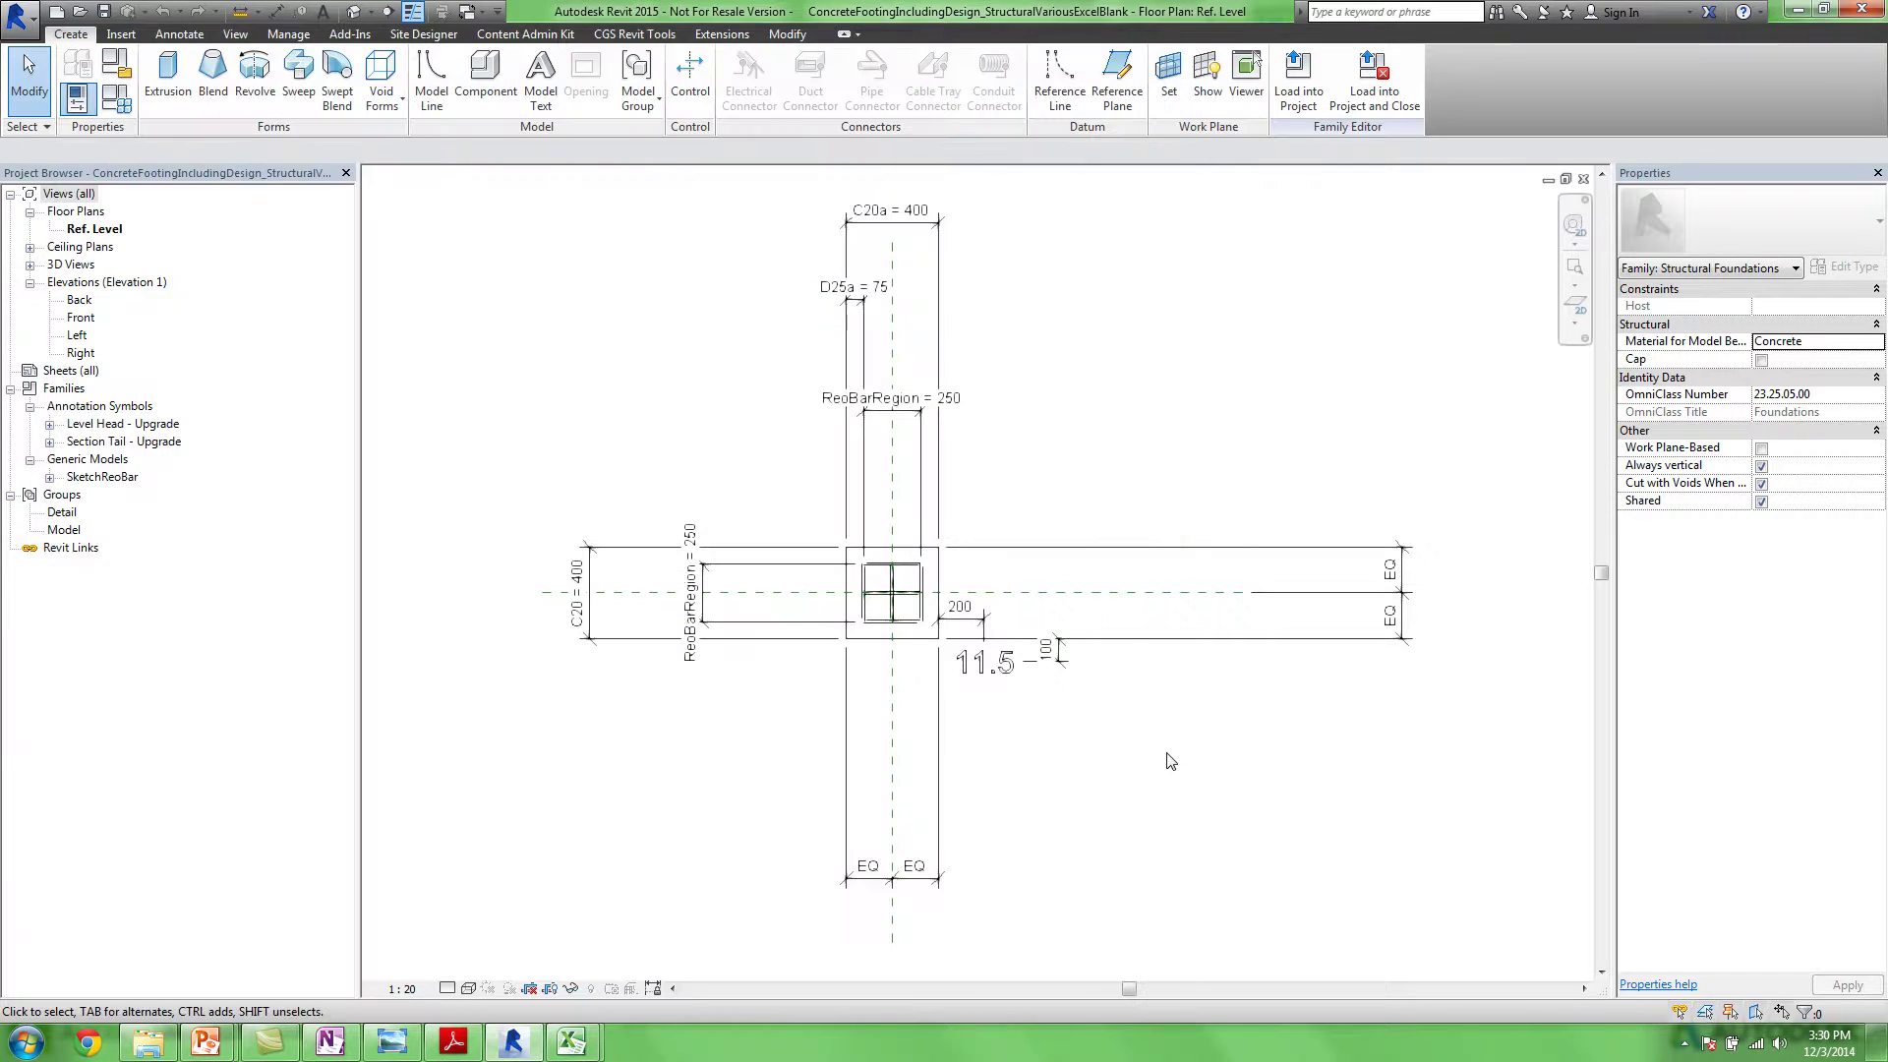
click(1583, 178)
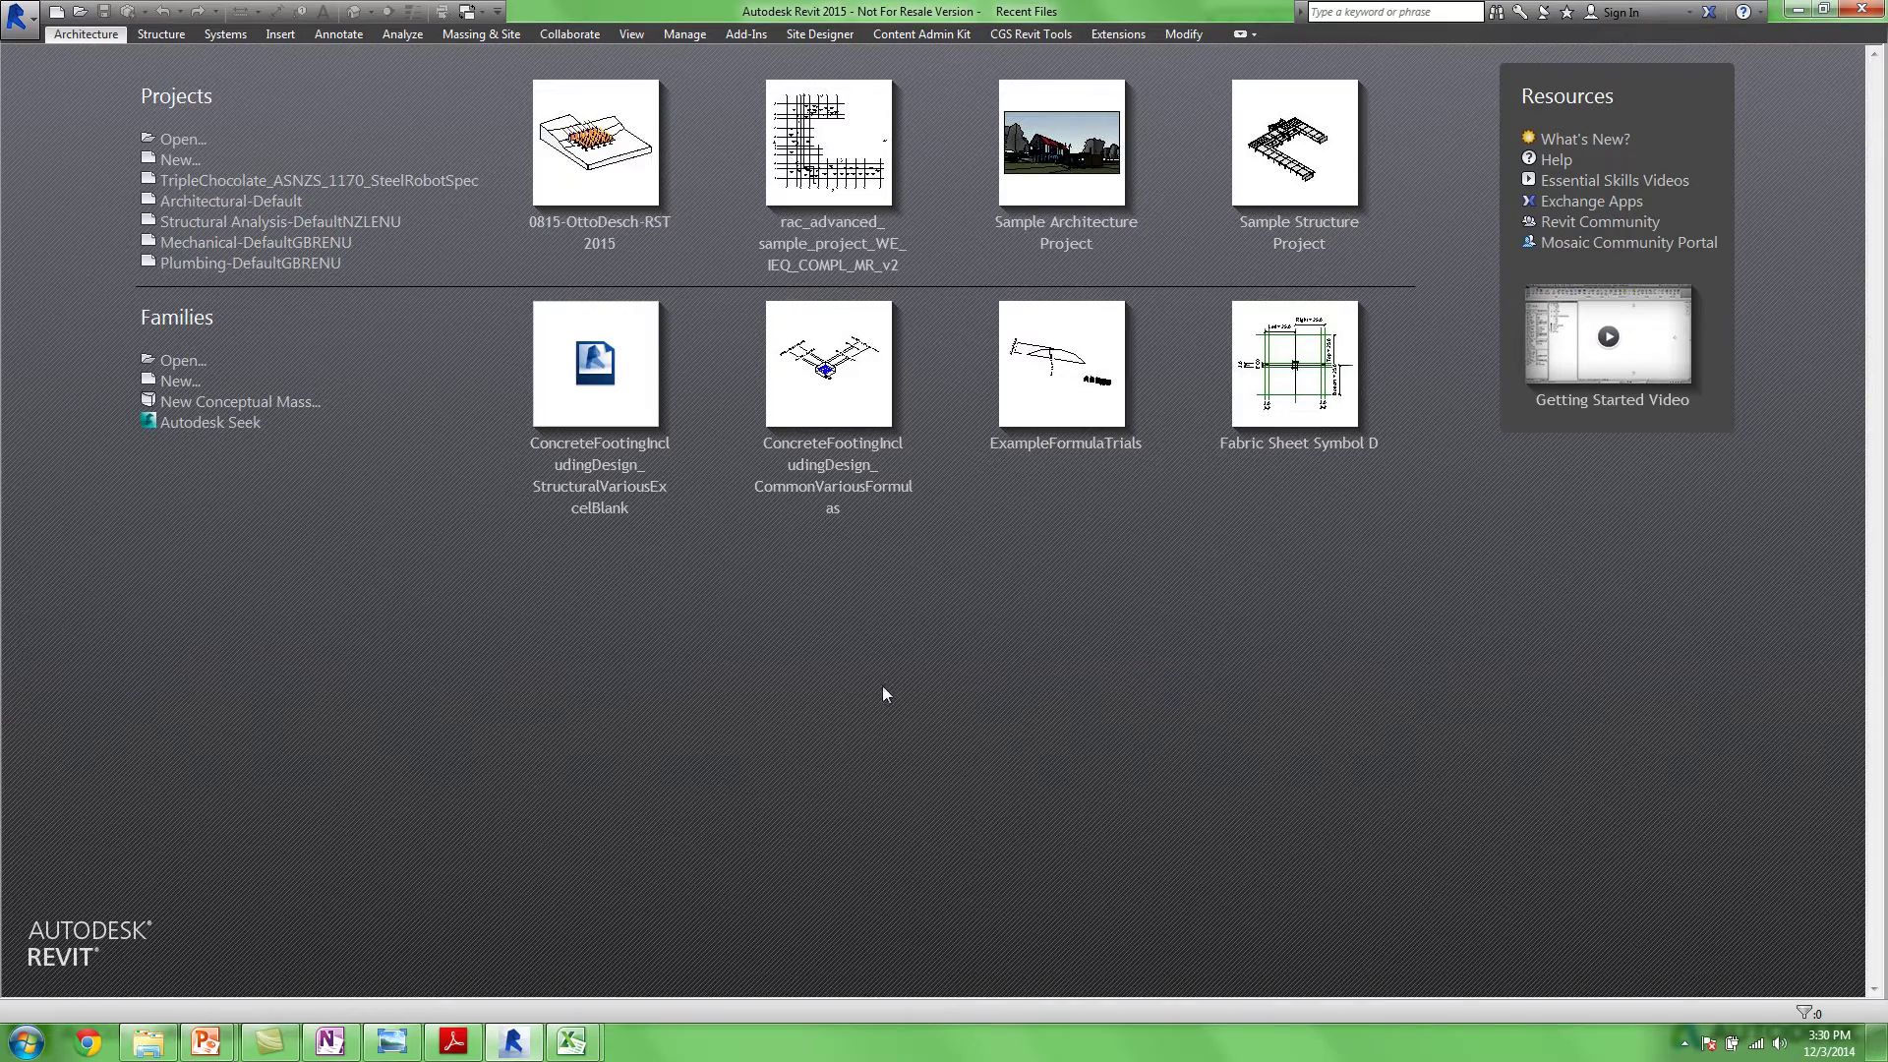
click(638, 227)
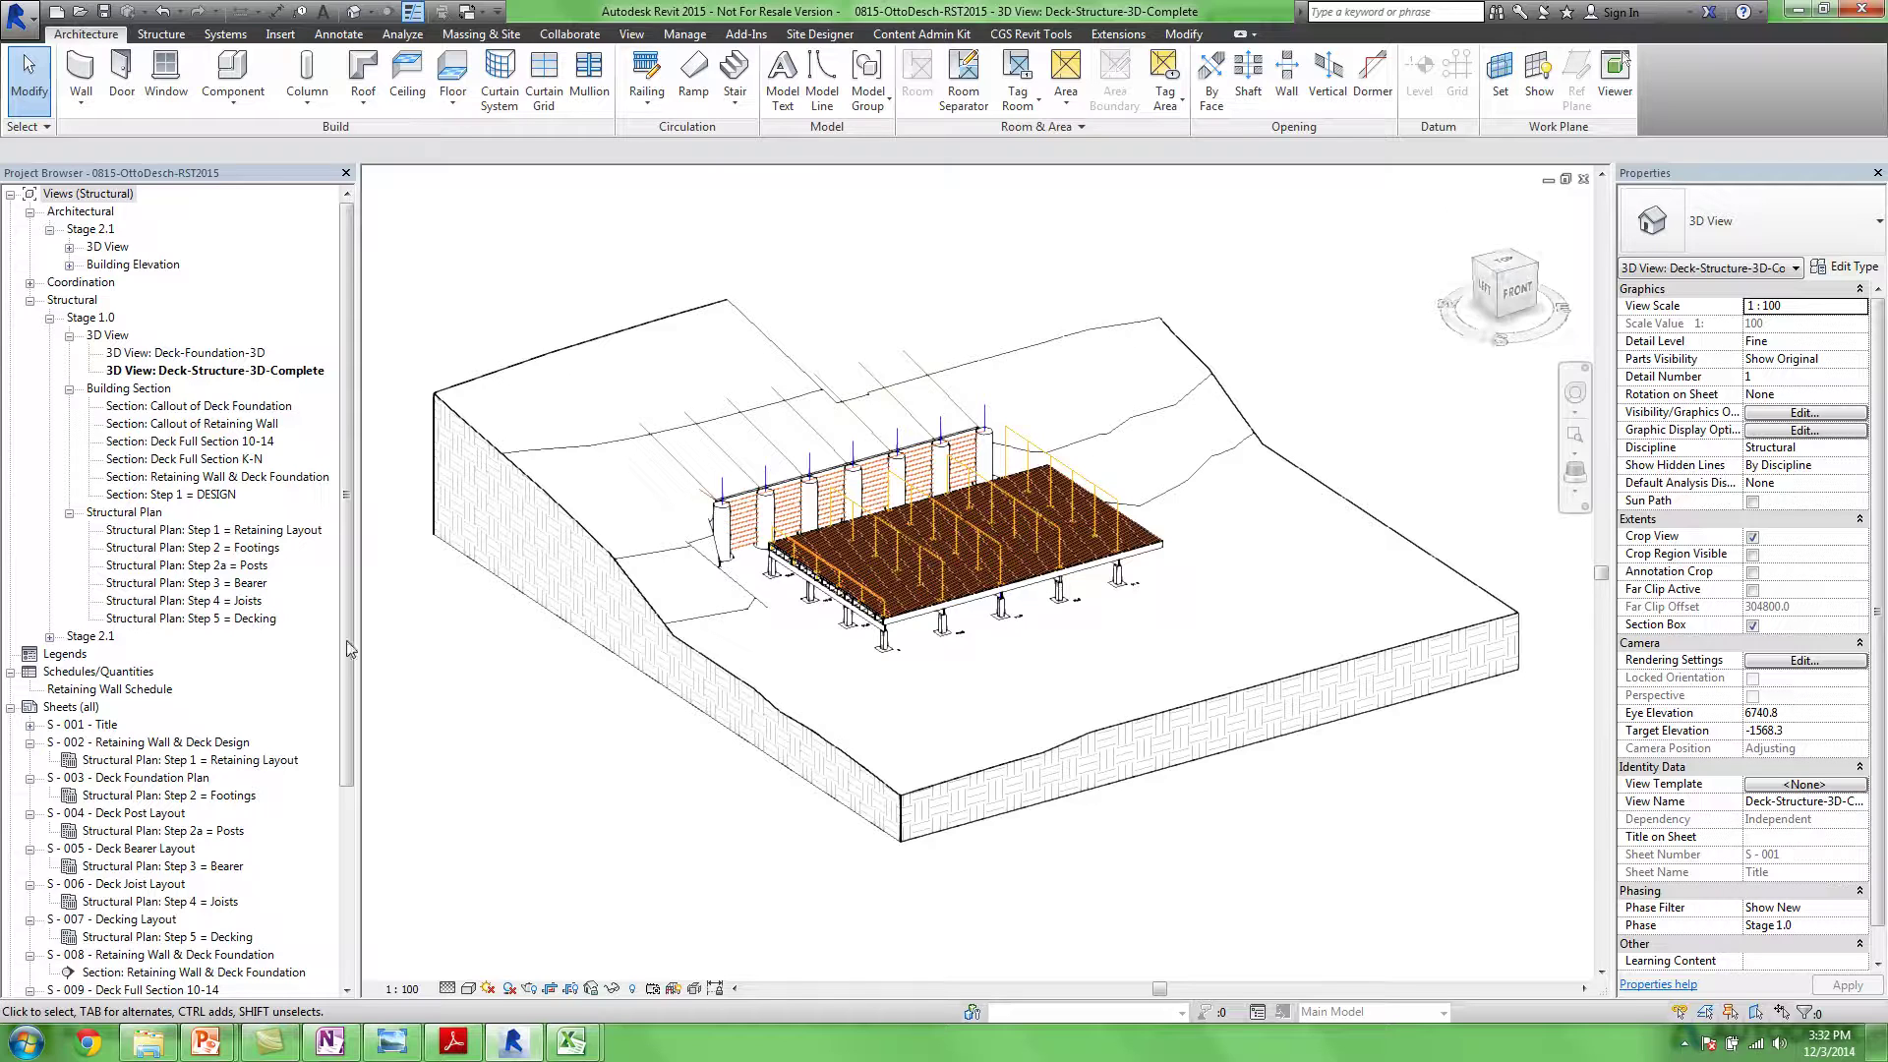
double_click(231, 584)
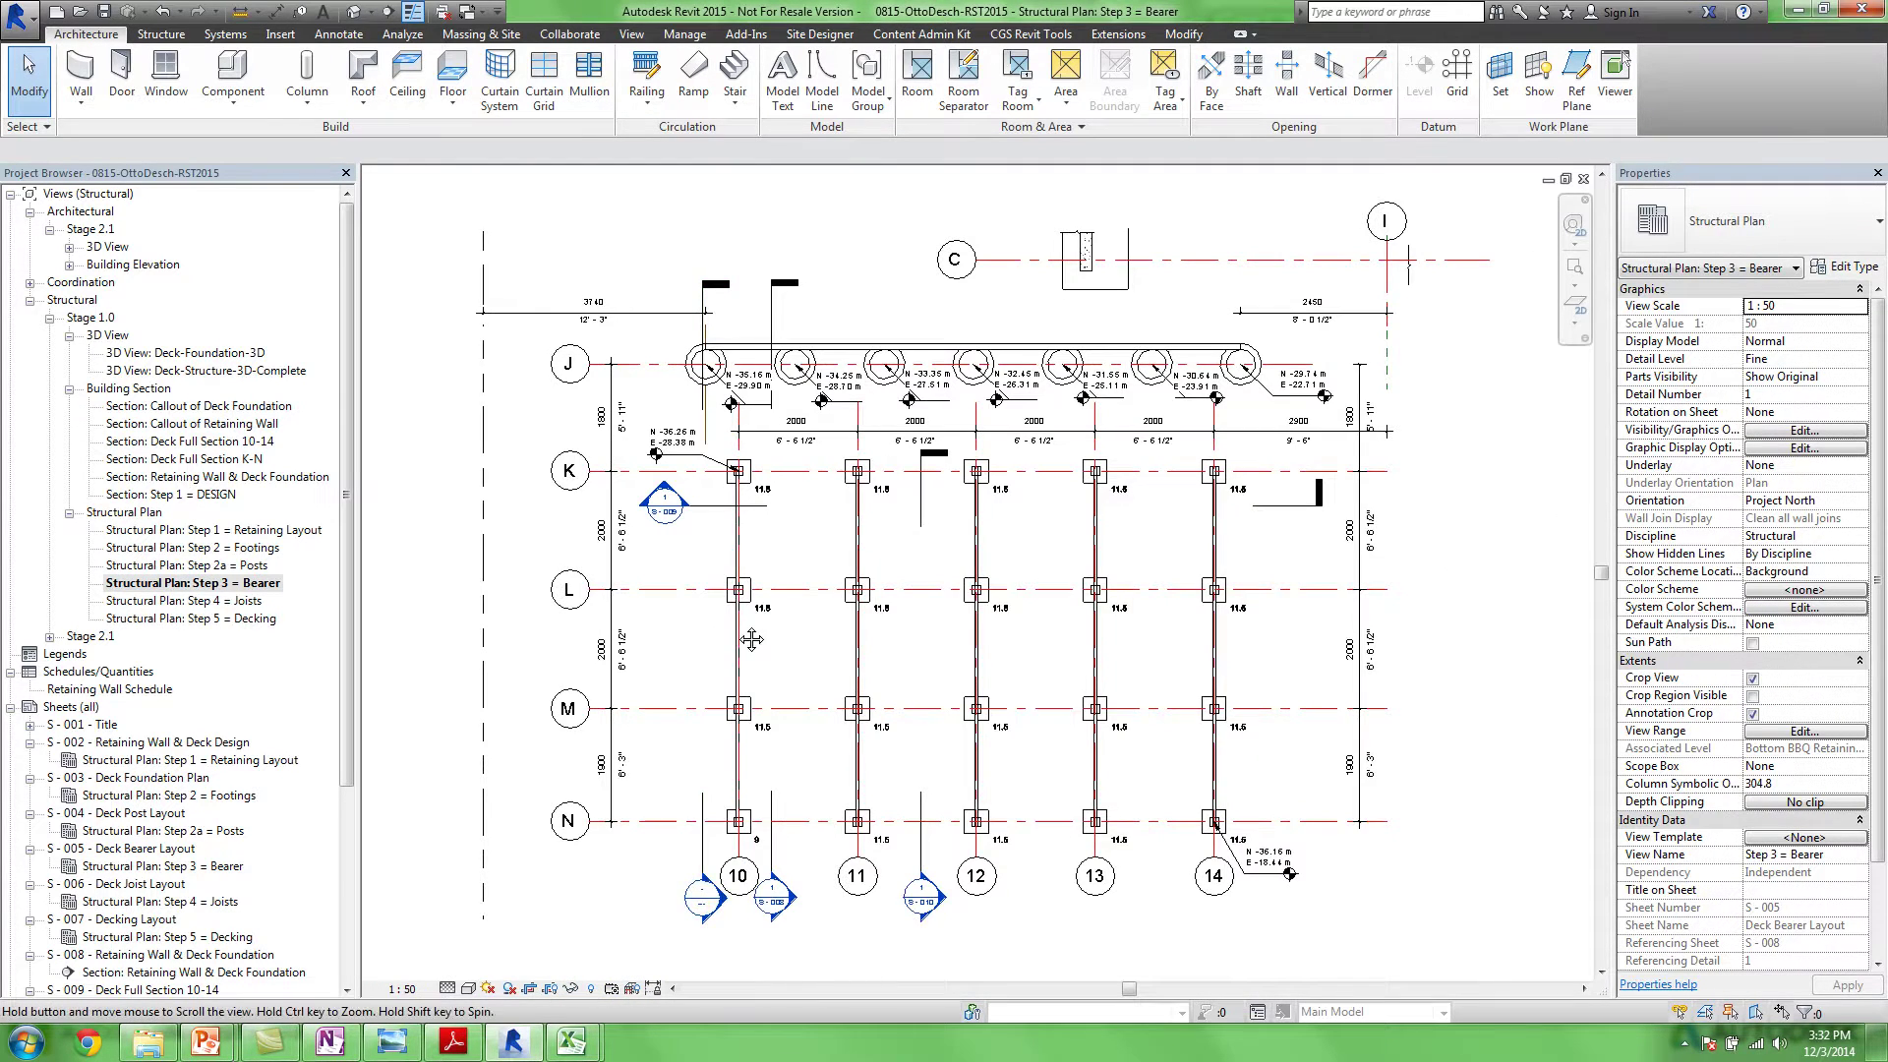
scroll(743, 733, up, 4)
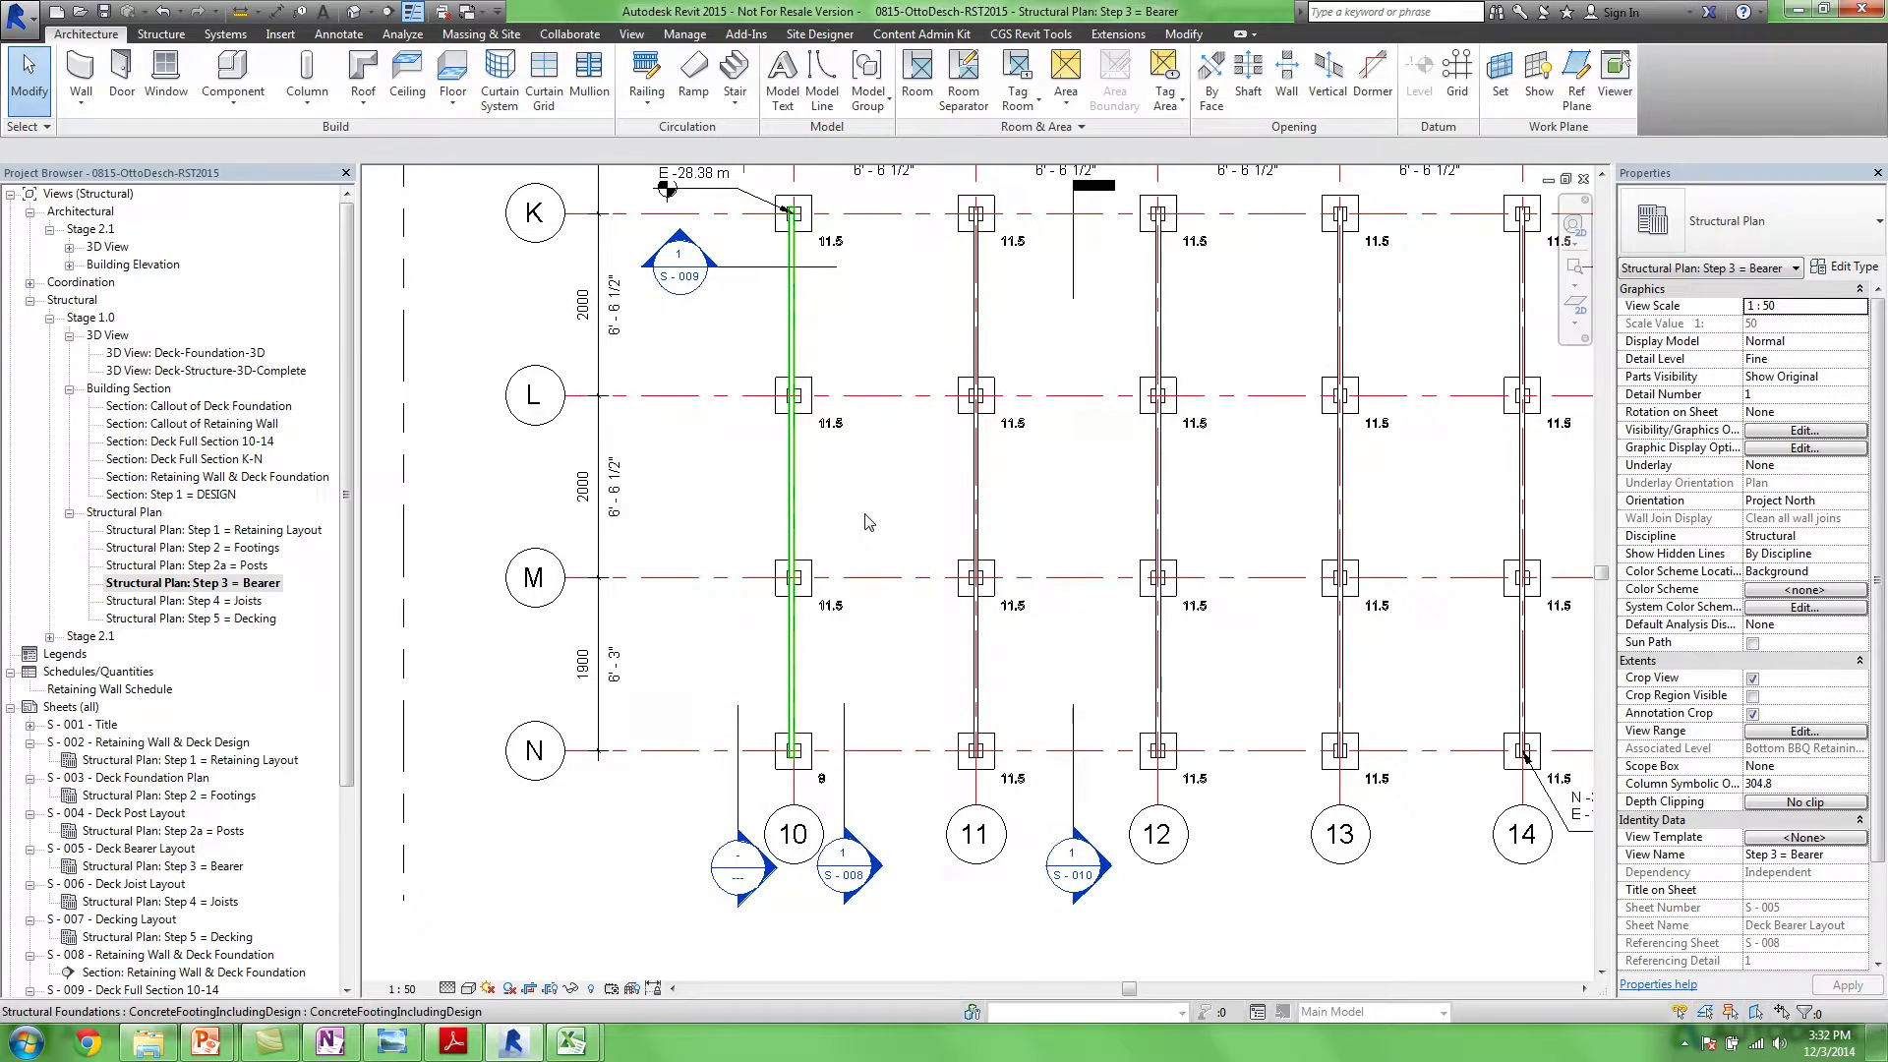
scroll(929, 394, up, 2)
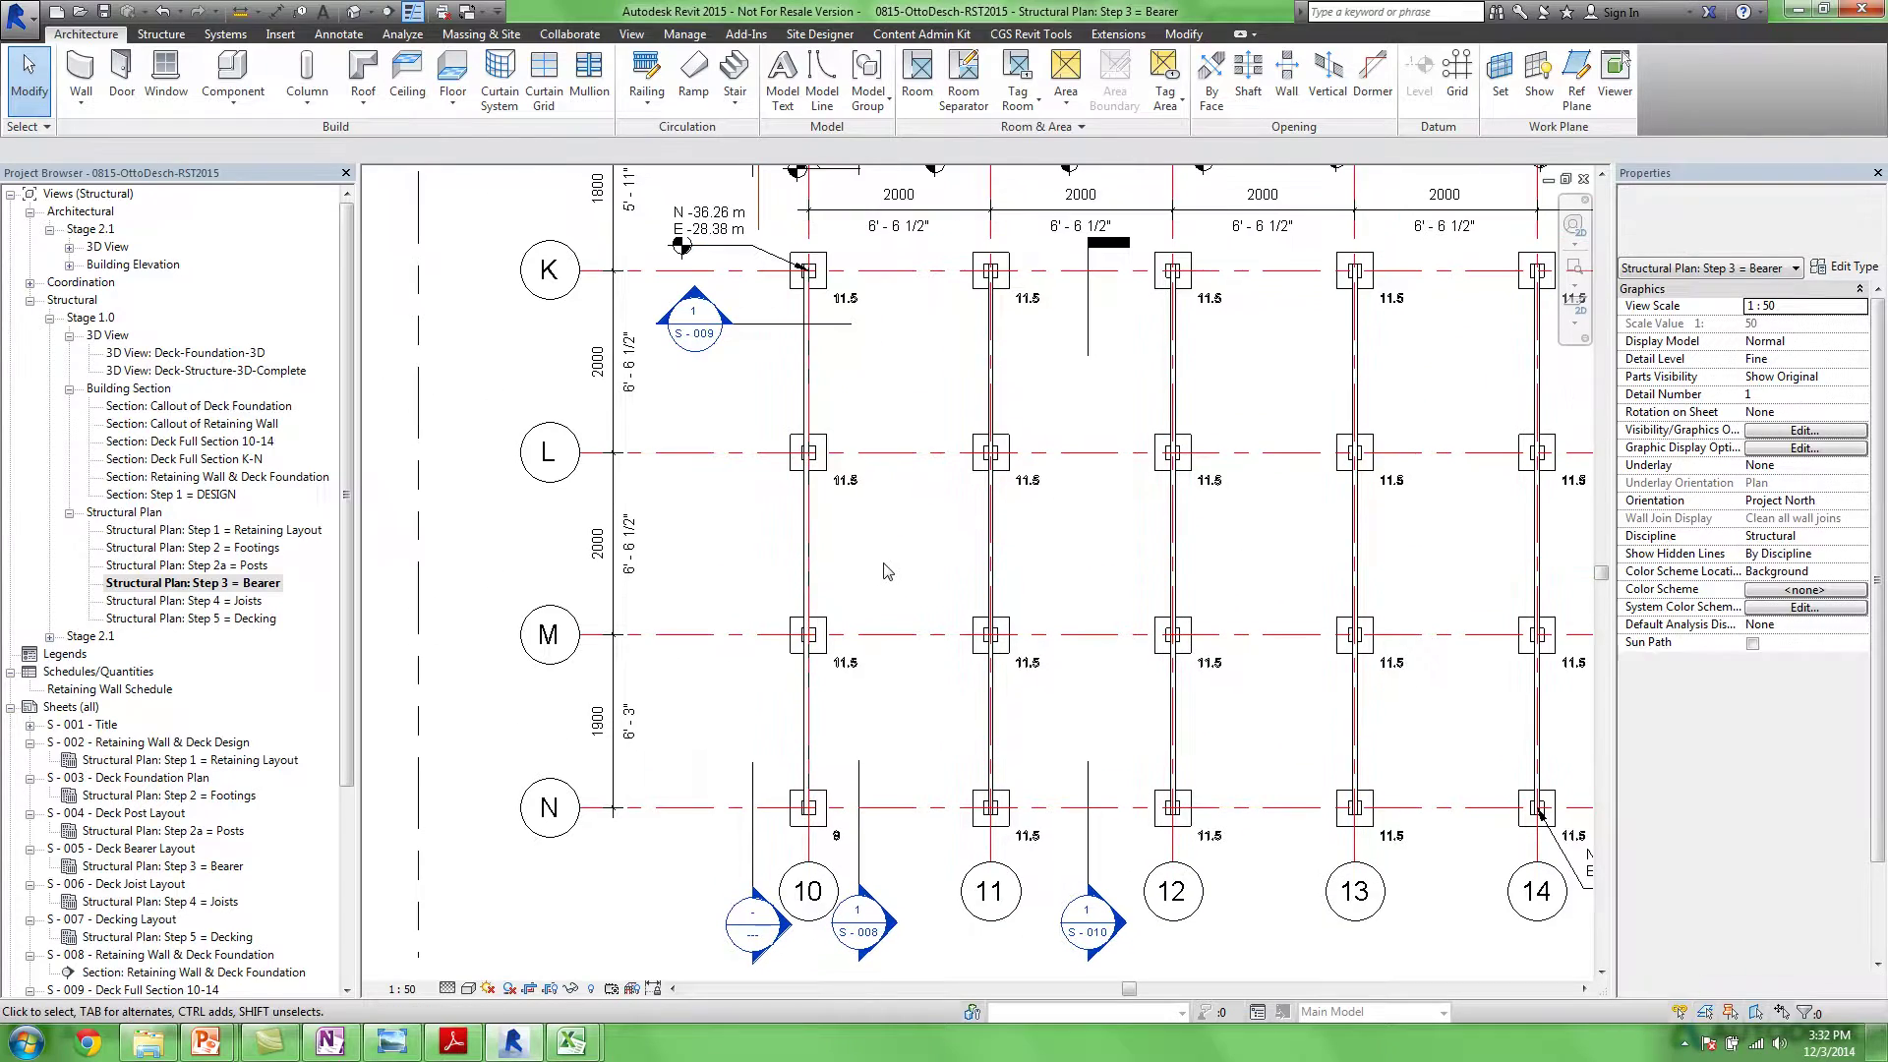
Select the TimberJoist bearer on grid 11, turn on its analytical model sketch option, and apply the change
click(1008, 538)
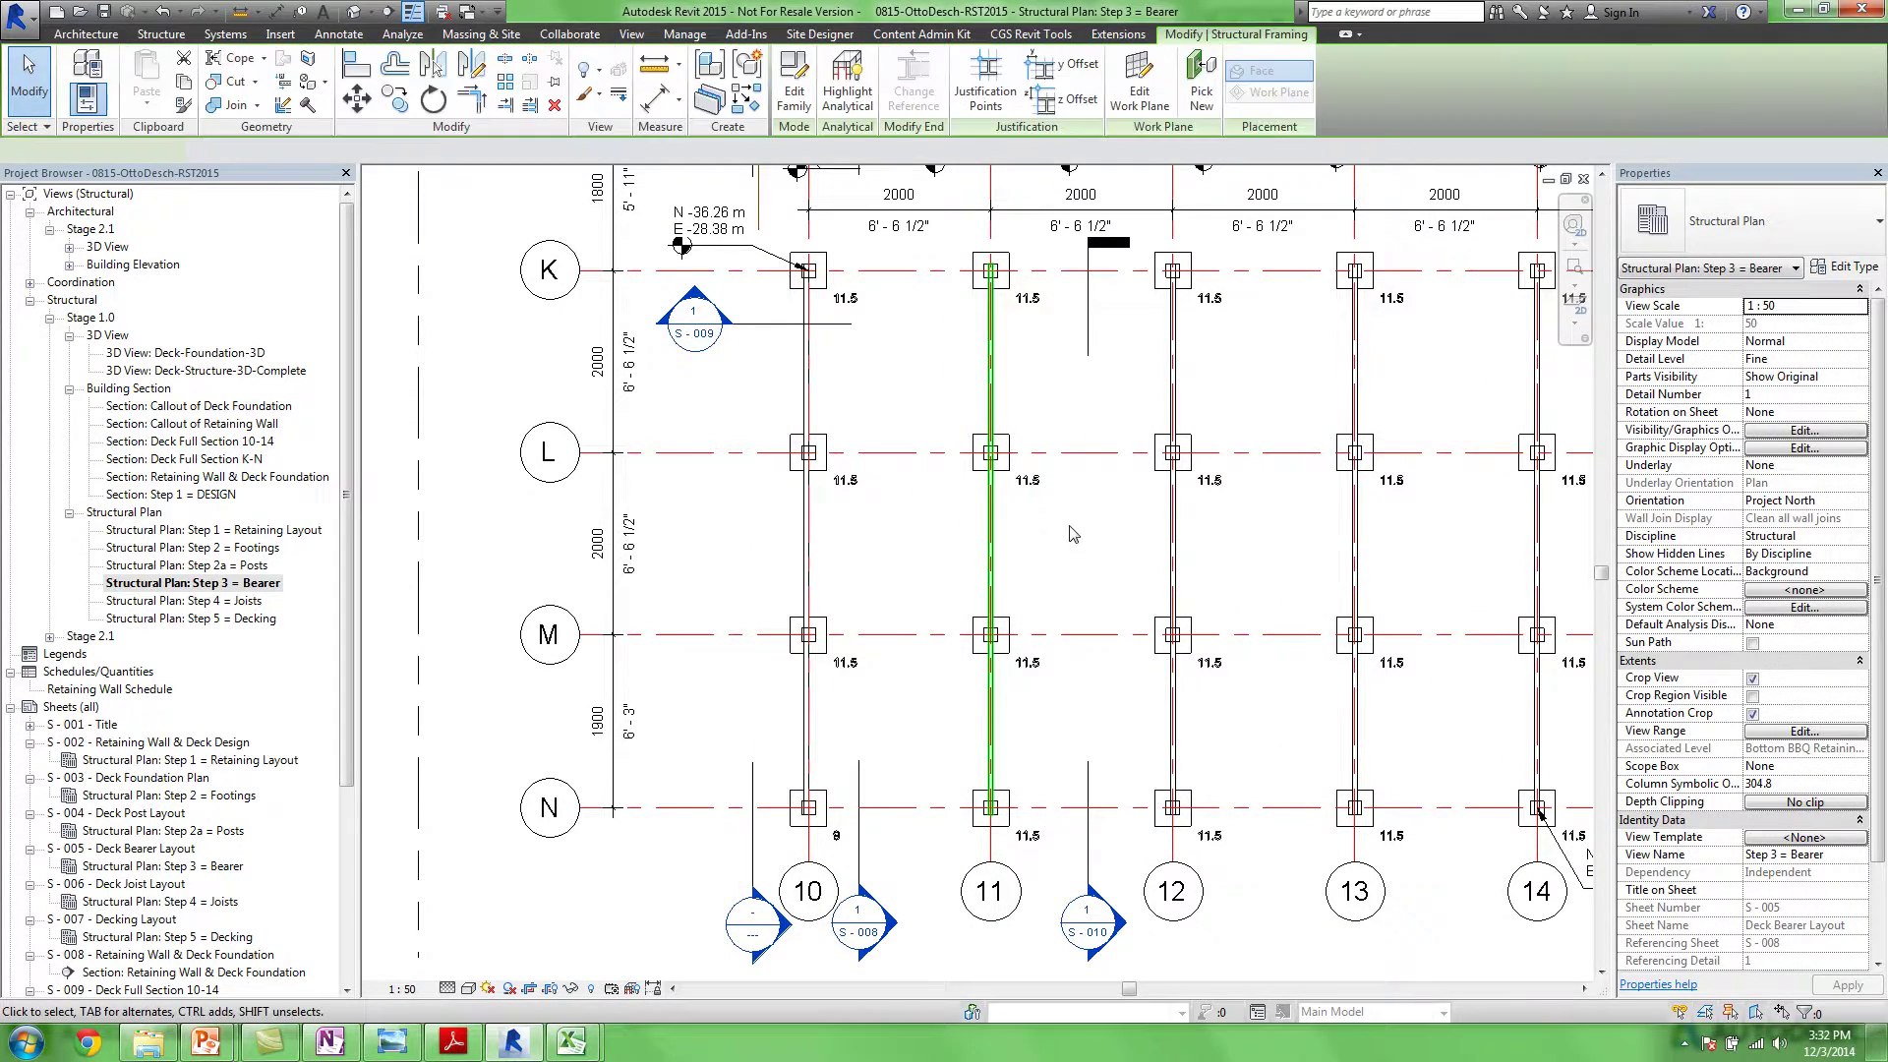
middle_drag(1257, 559, 1161, 542)
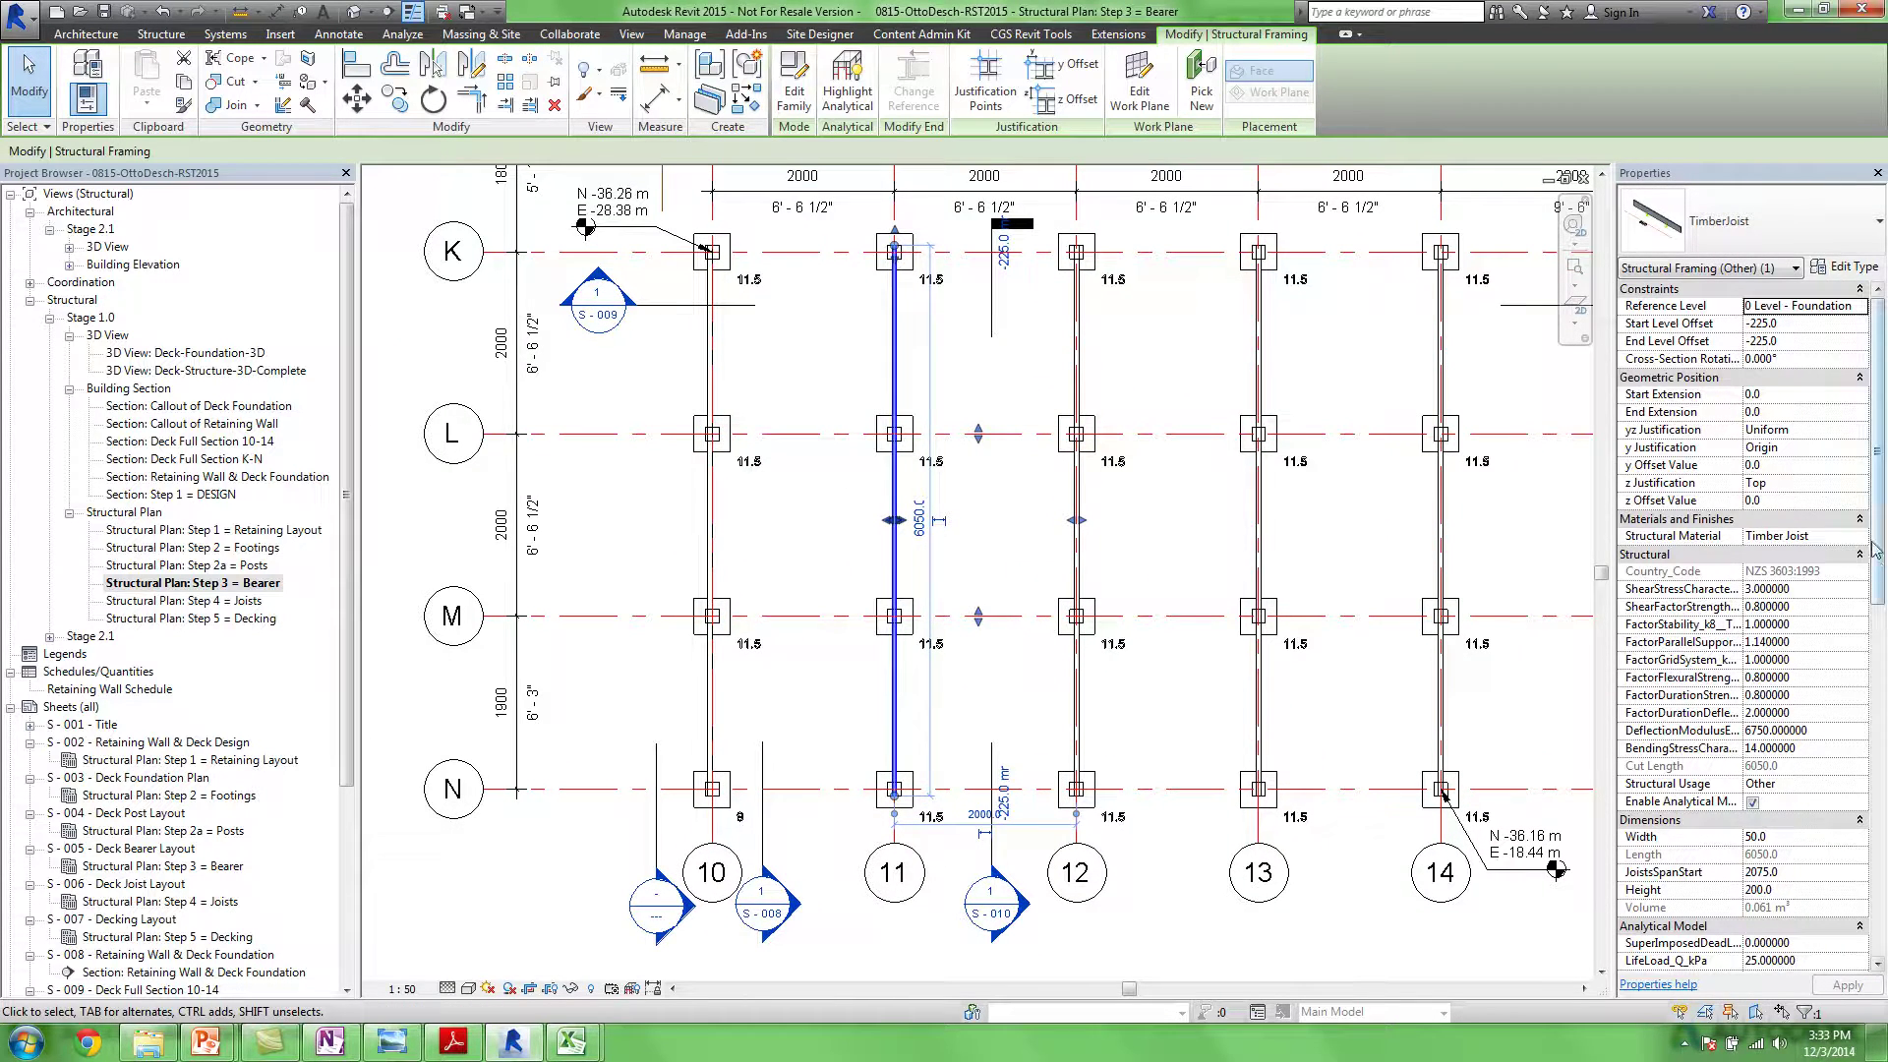
drag(1876, 556, 1876, 710)
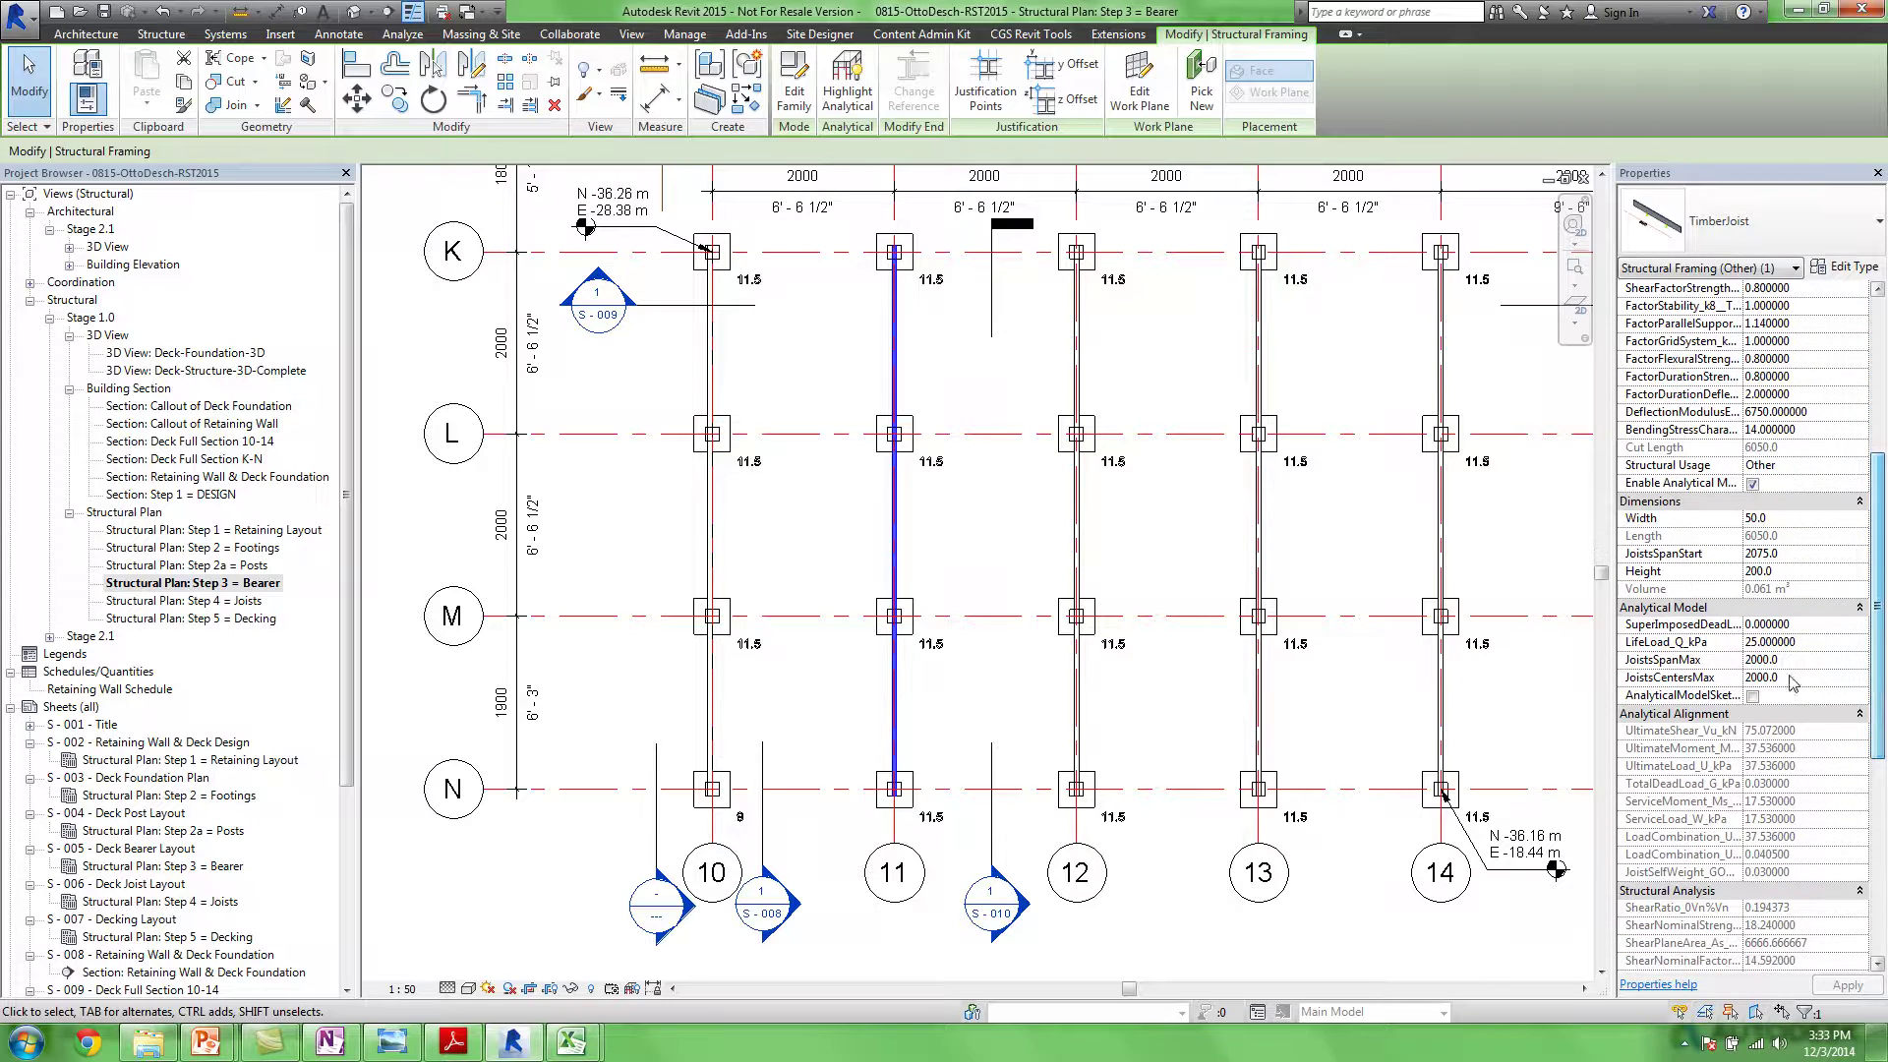
click(1753, 695)
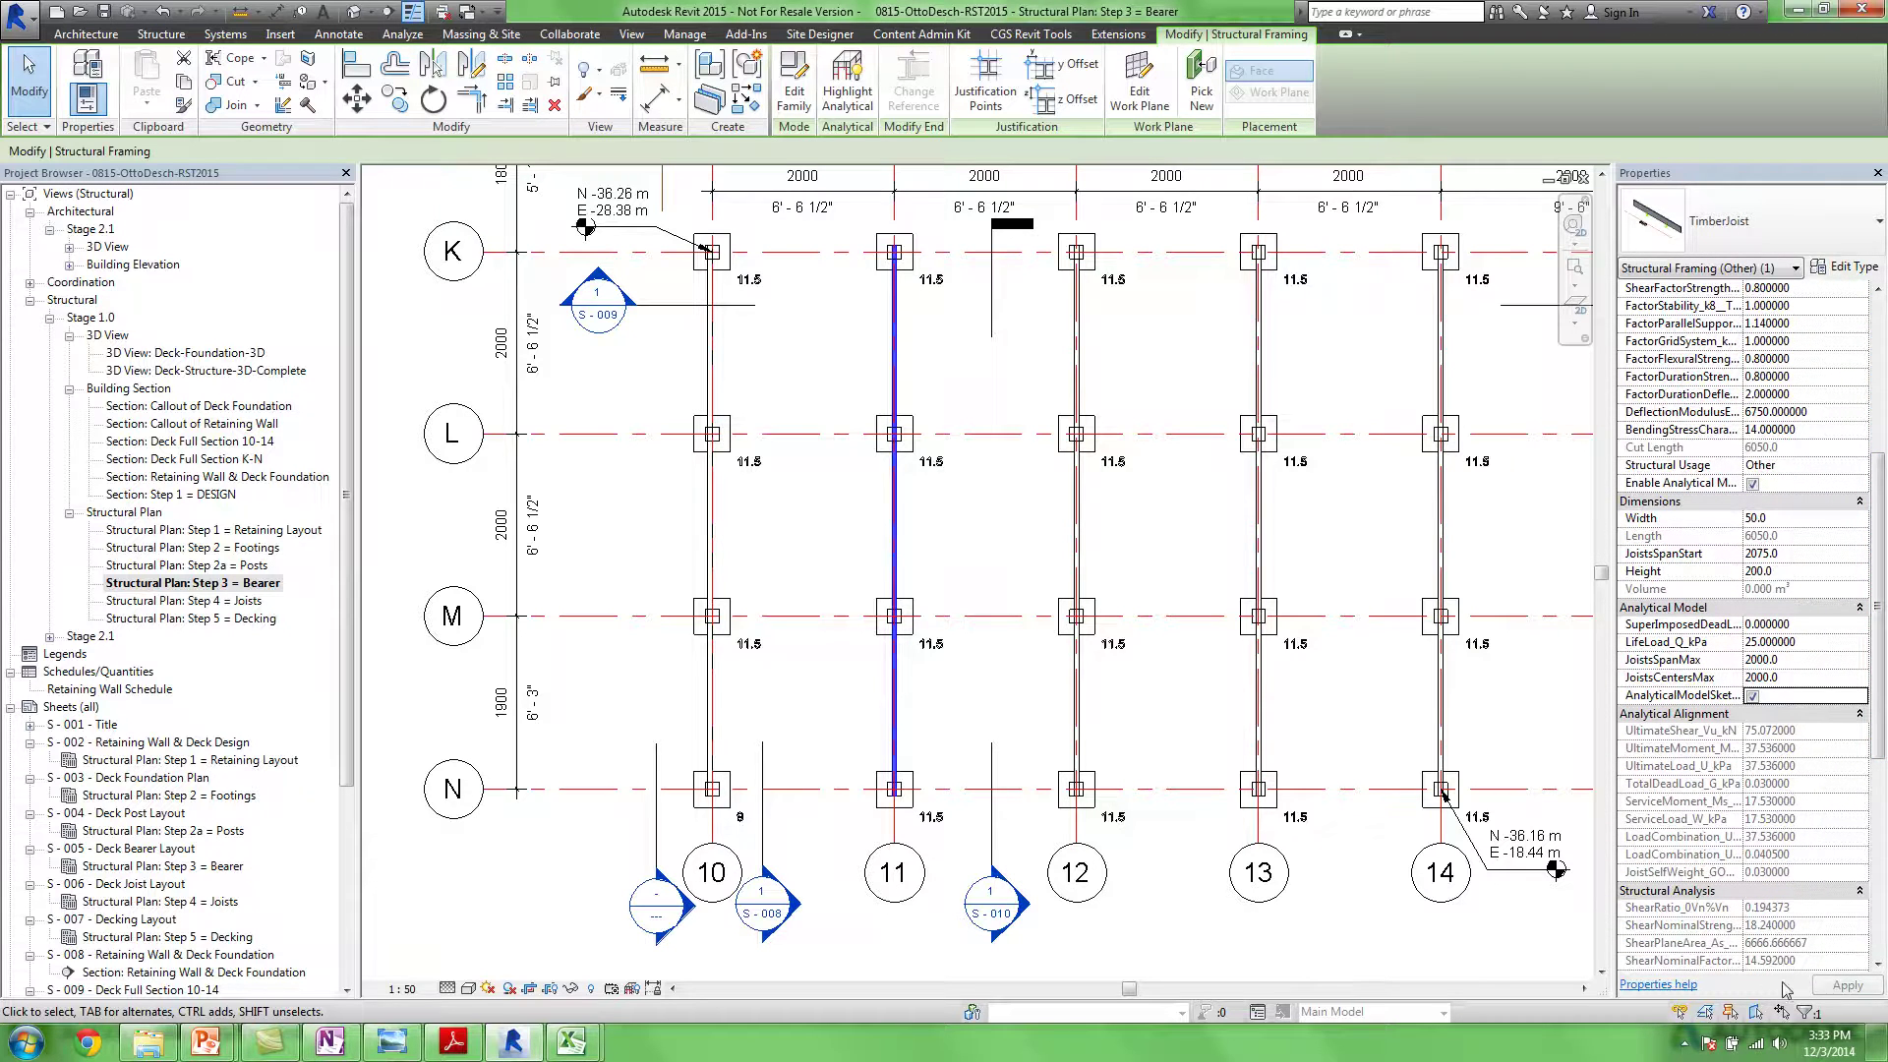
click(1847, 985)
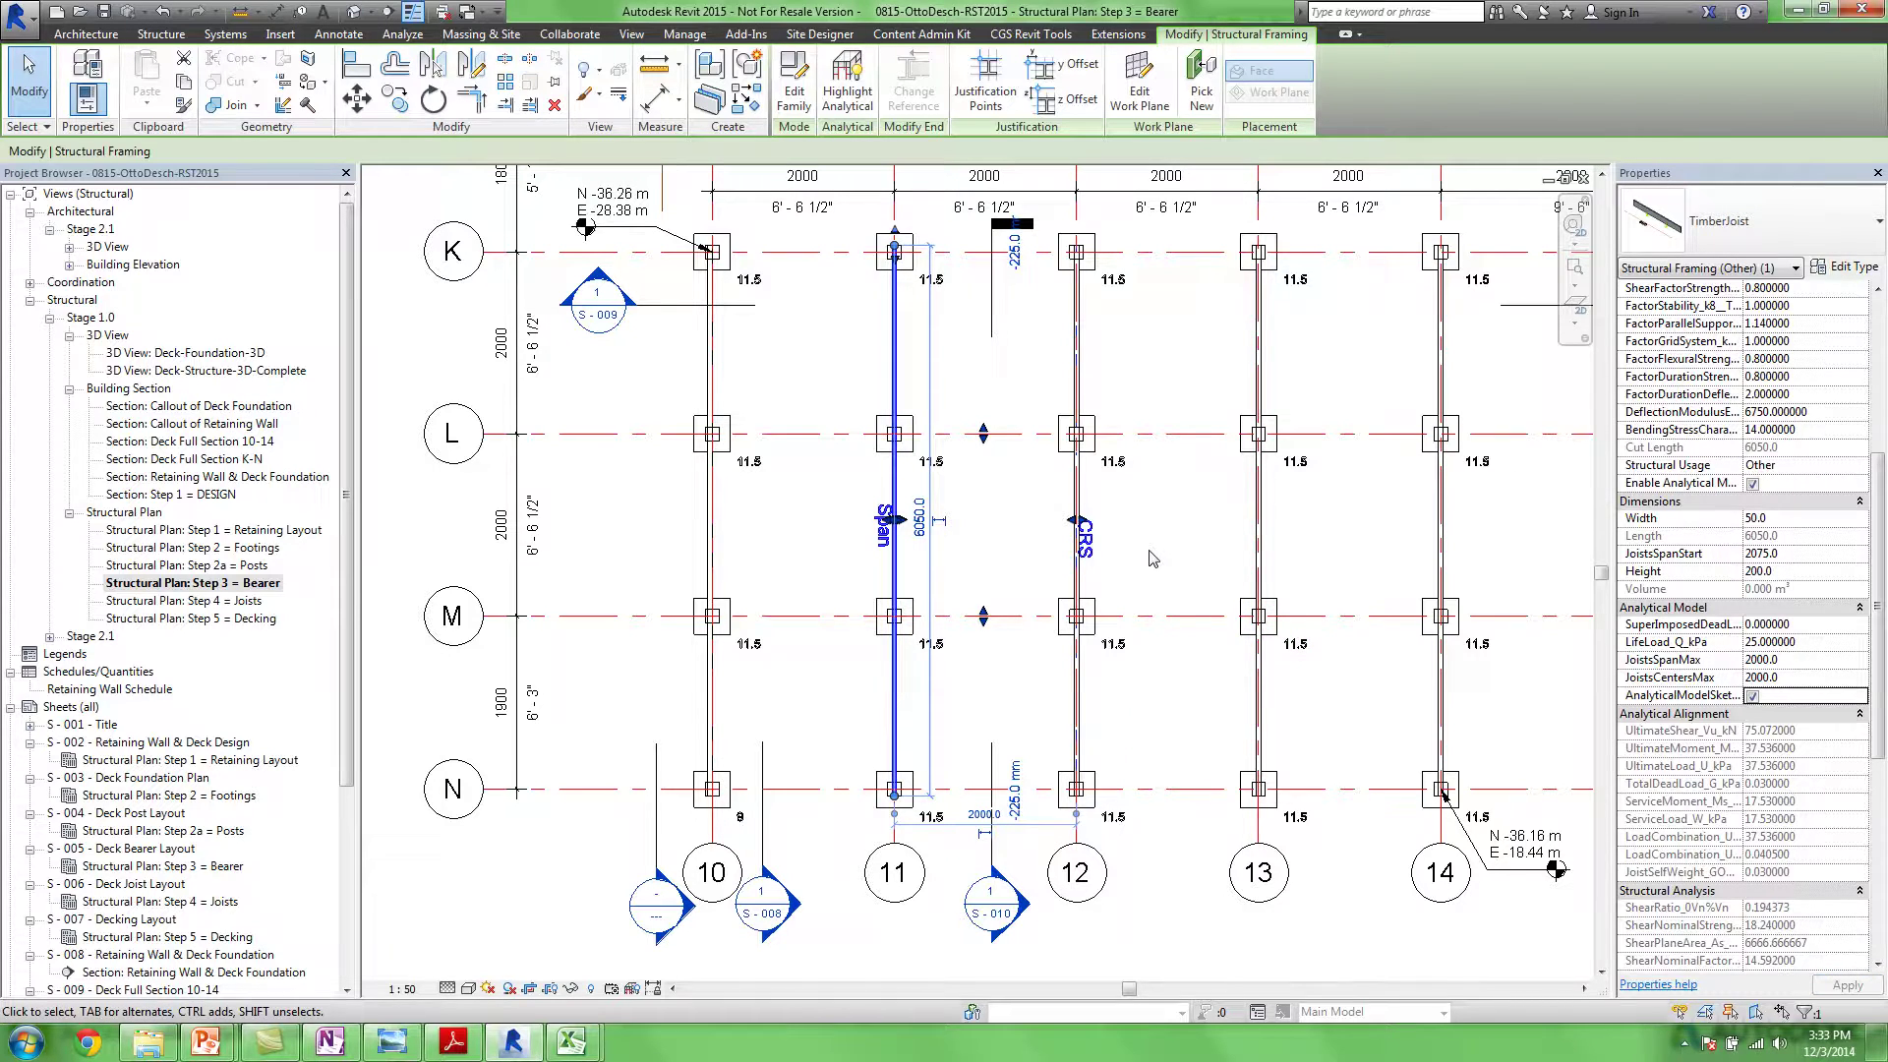
click(913, 505)
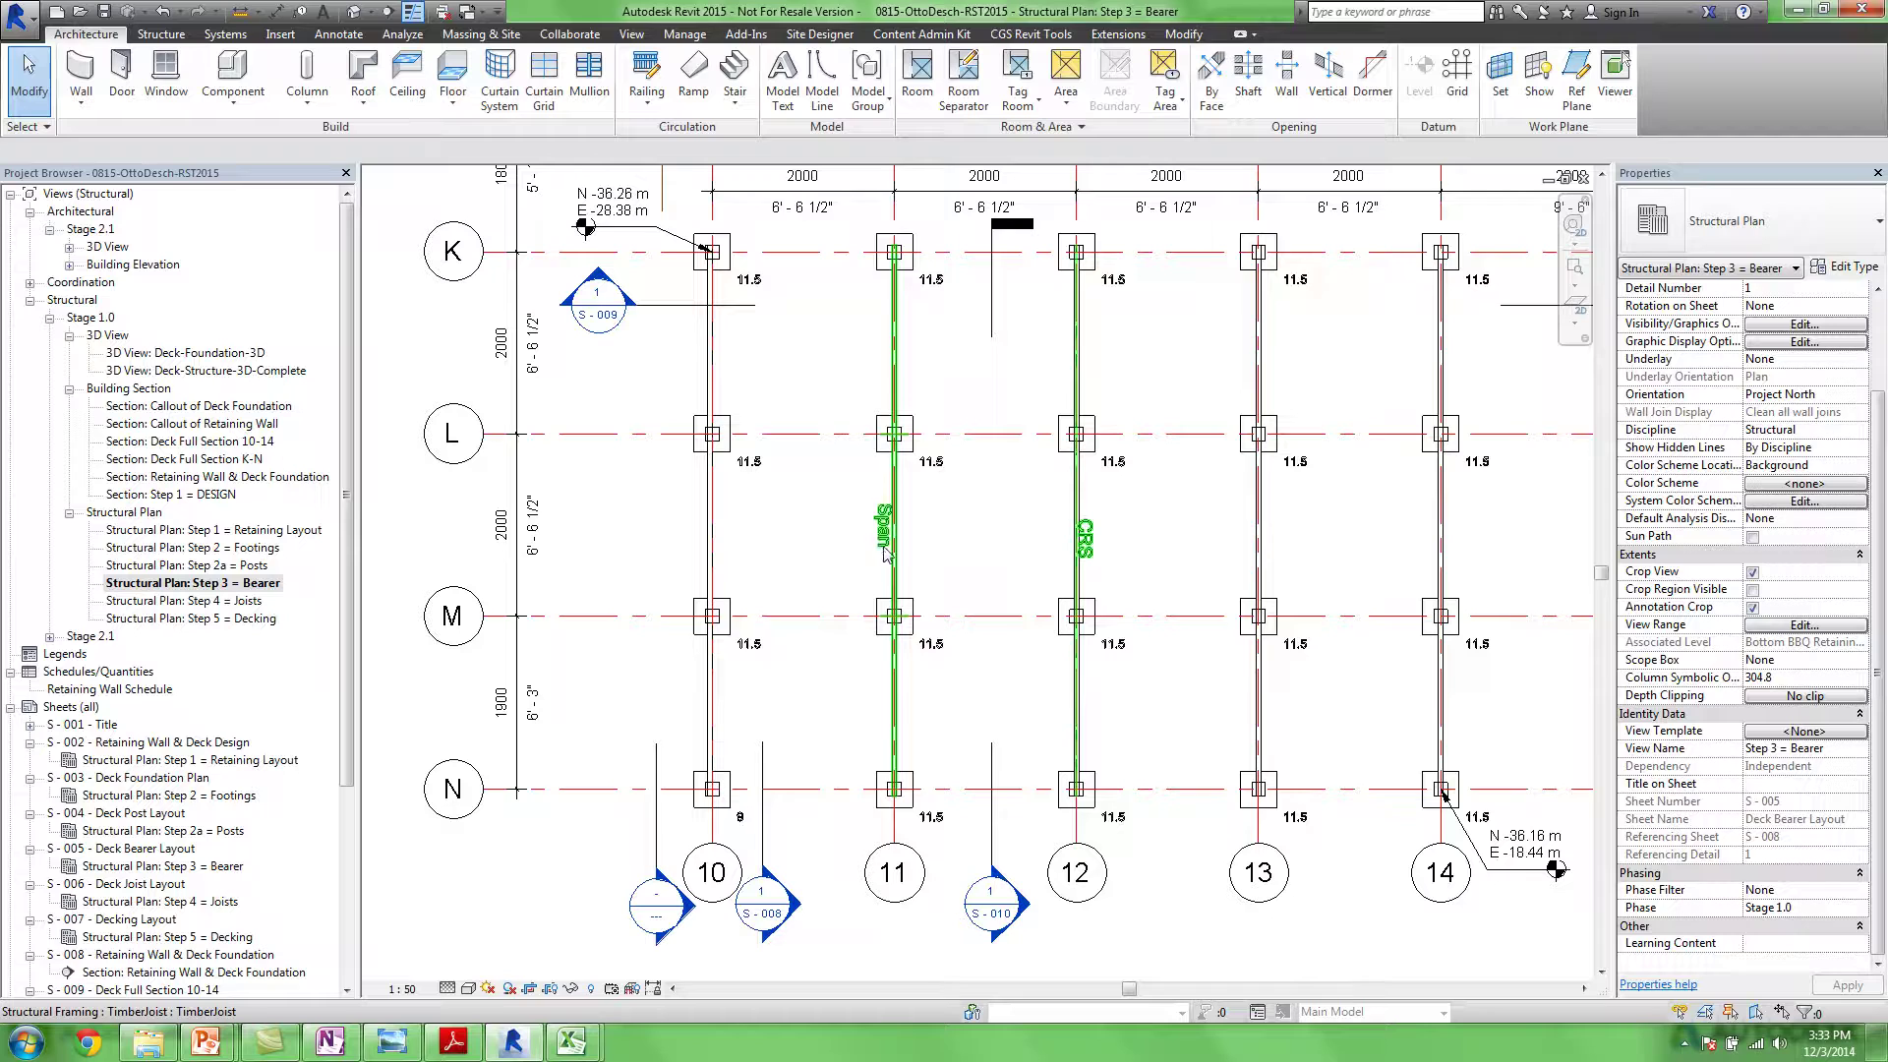
Open the grid 11 TimberJoist bearer's family for editing and select its CRS centres line in the 3D view
click(1092, 549)
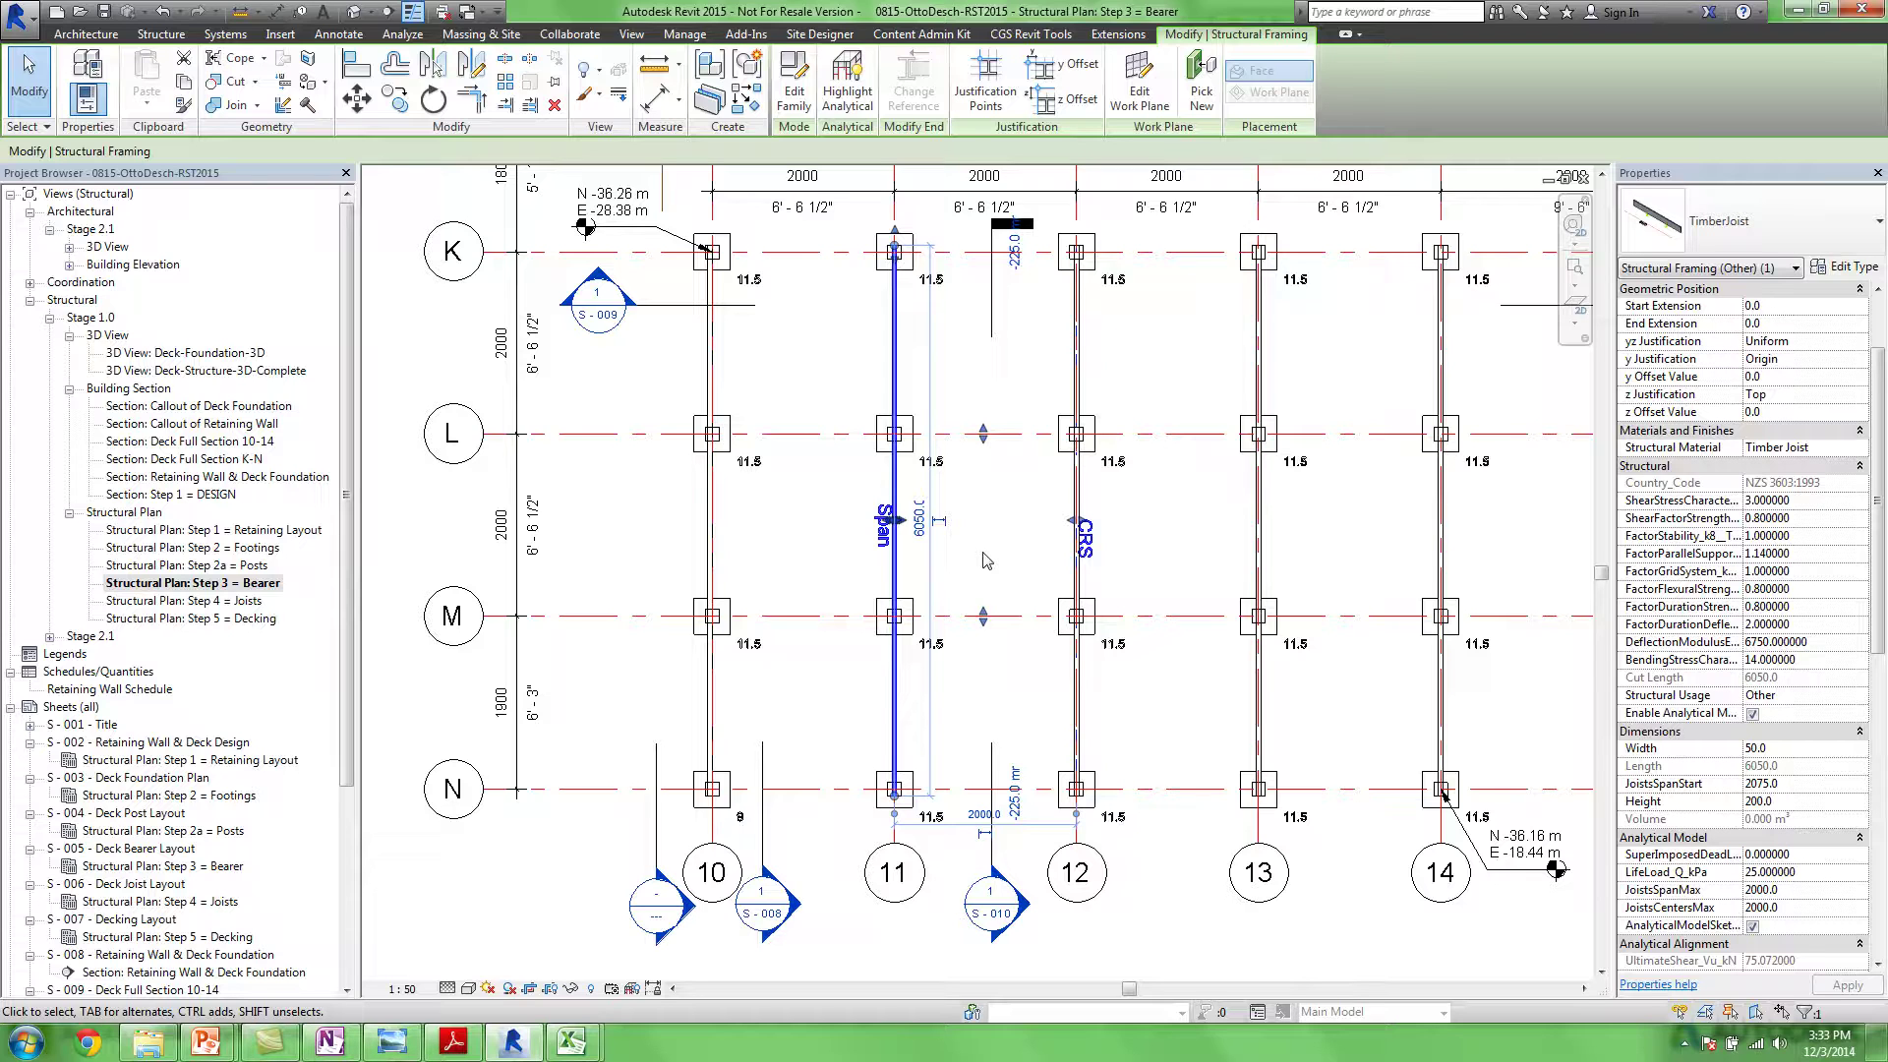
click(795, 78)
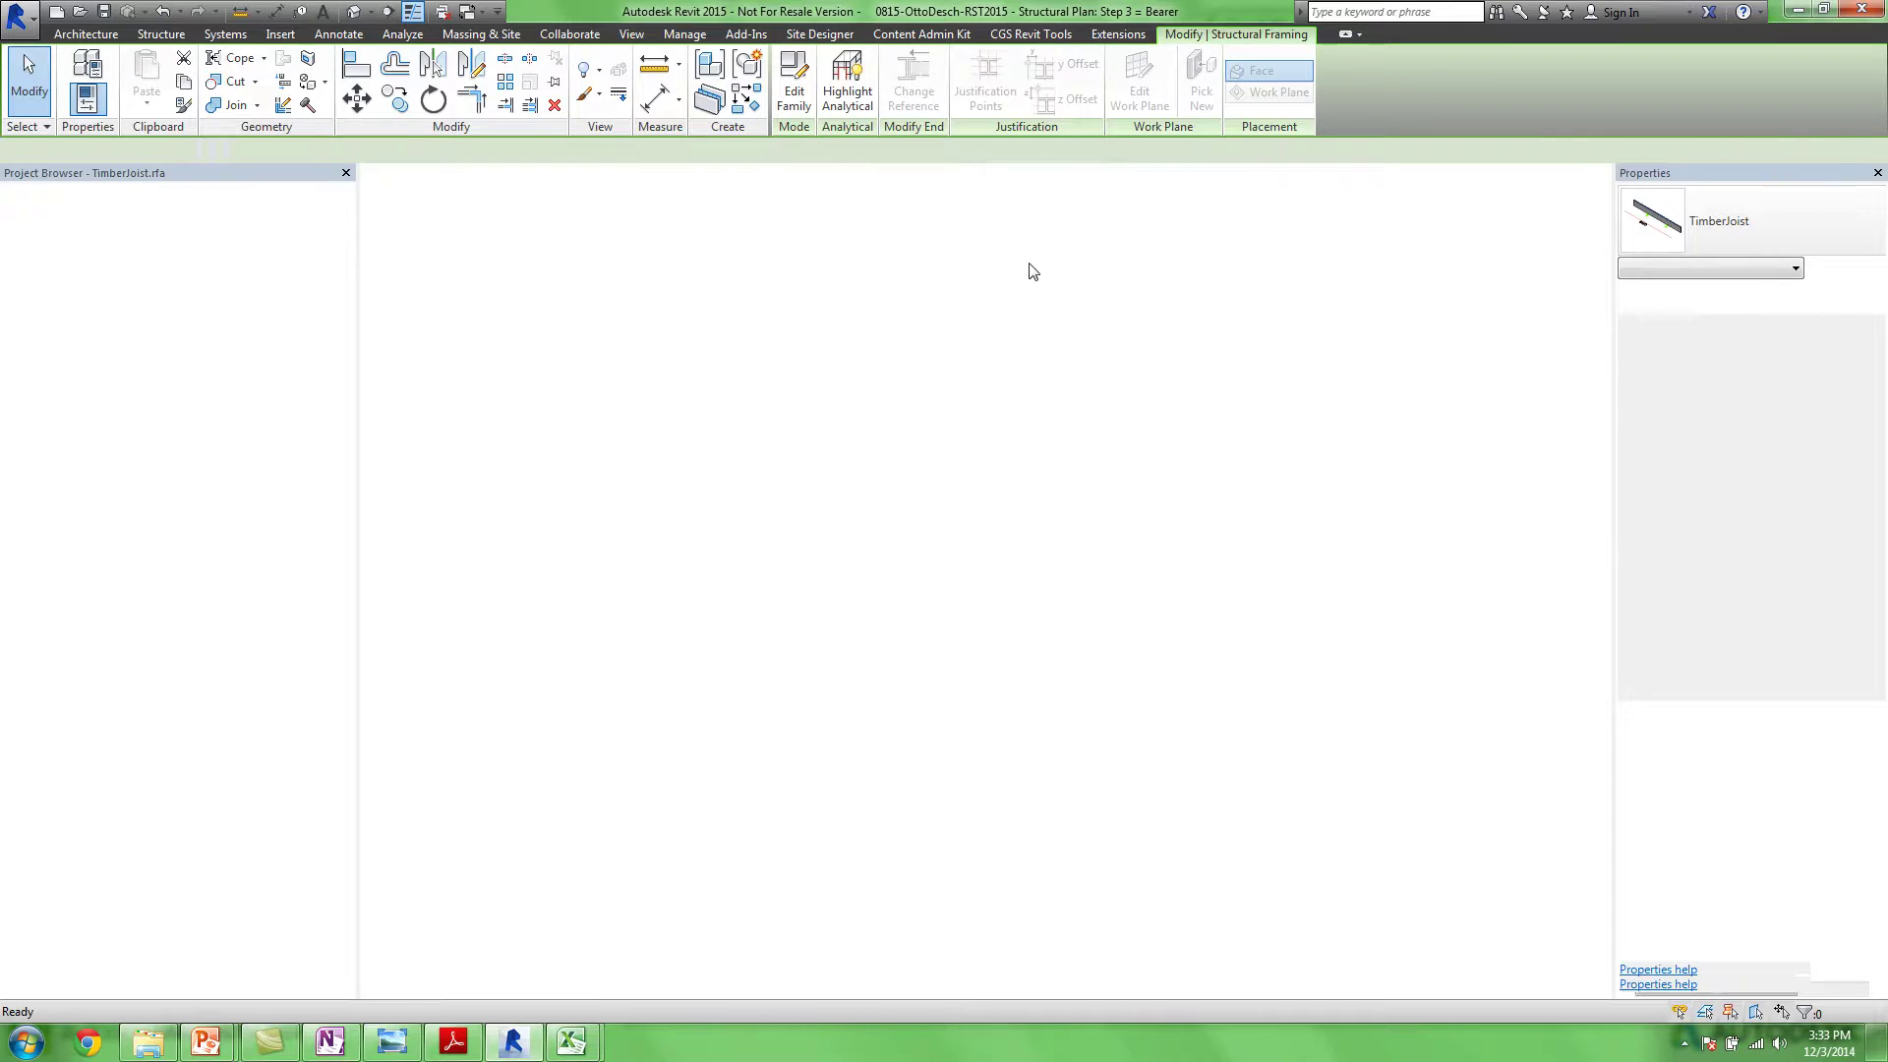
scroll(915, 380, up, 2)
shift+middle_drag(865, 456, 994, 557)
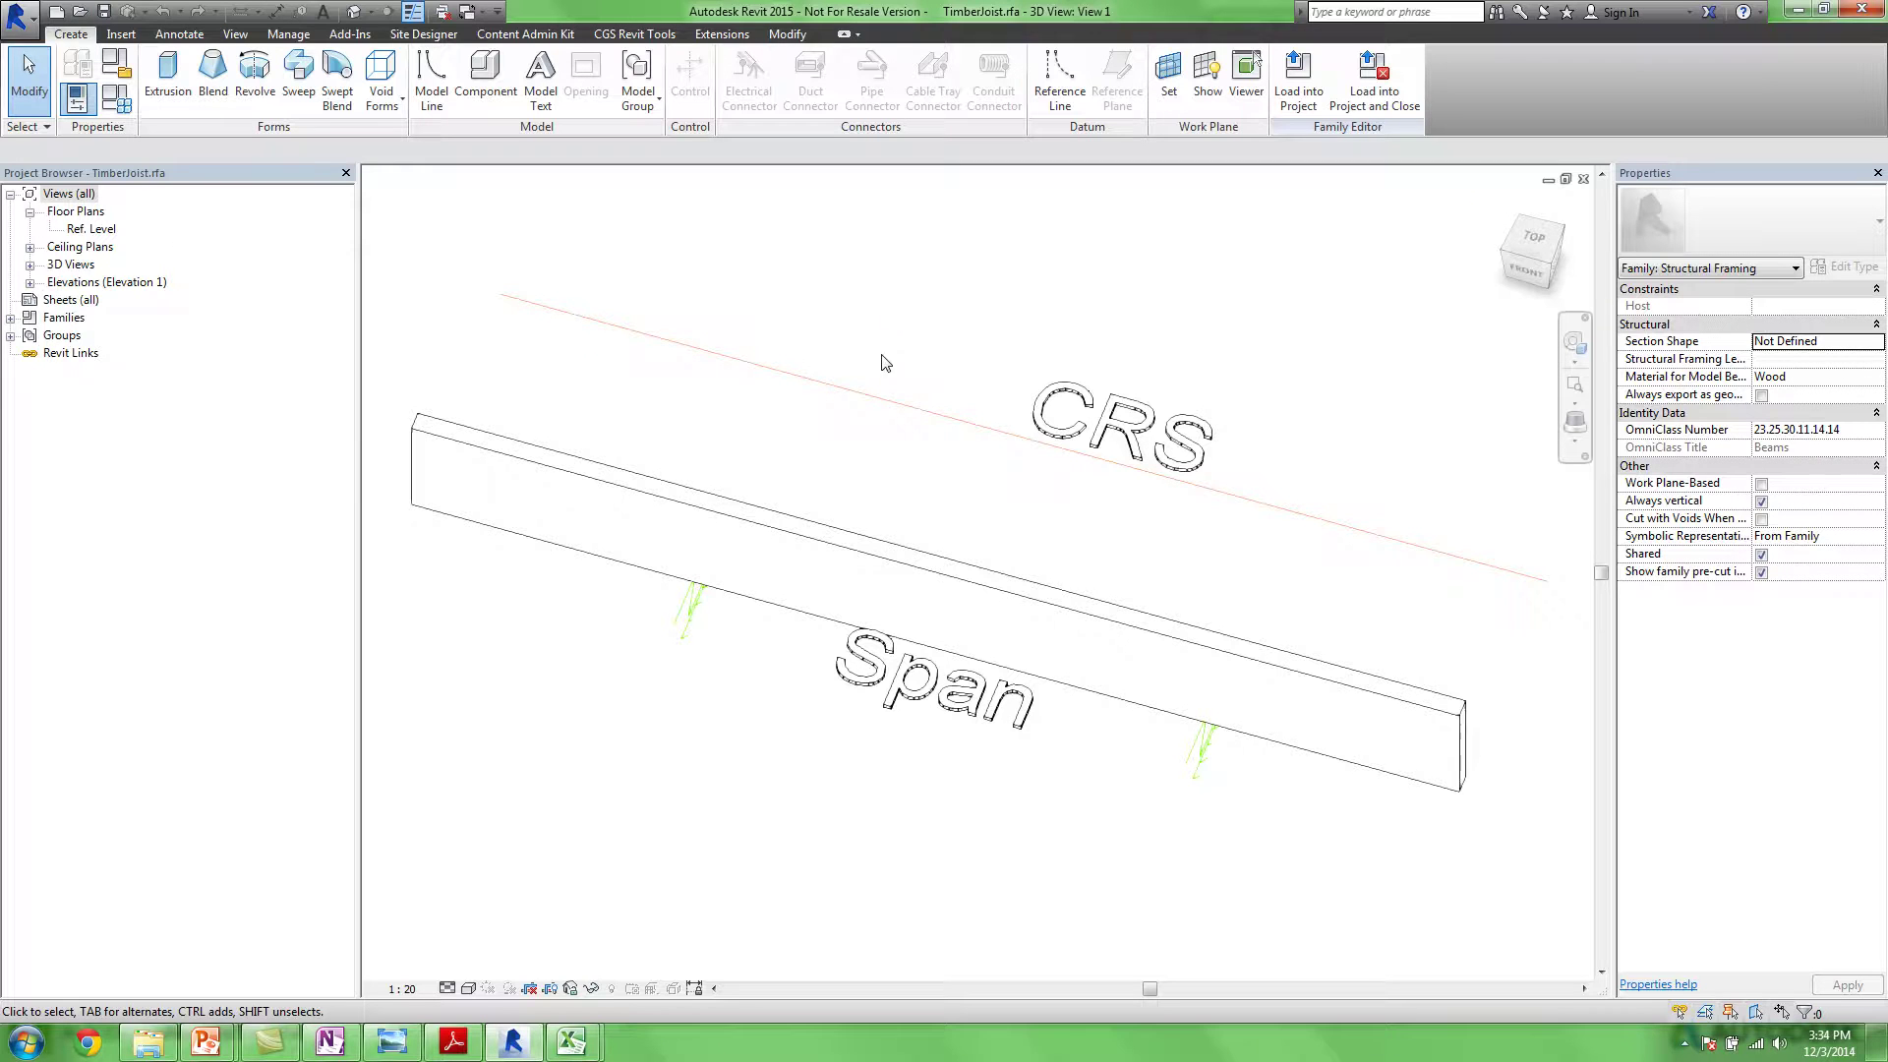
click(890, 400)
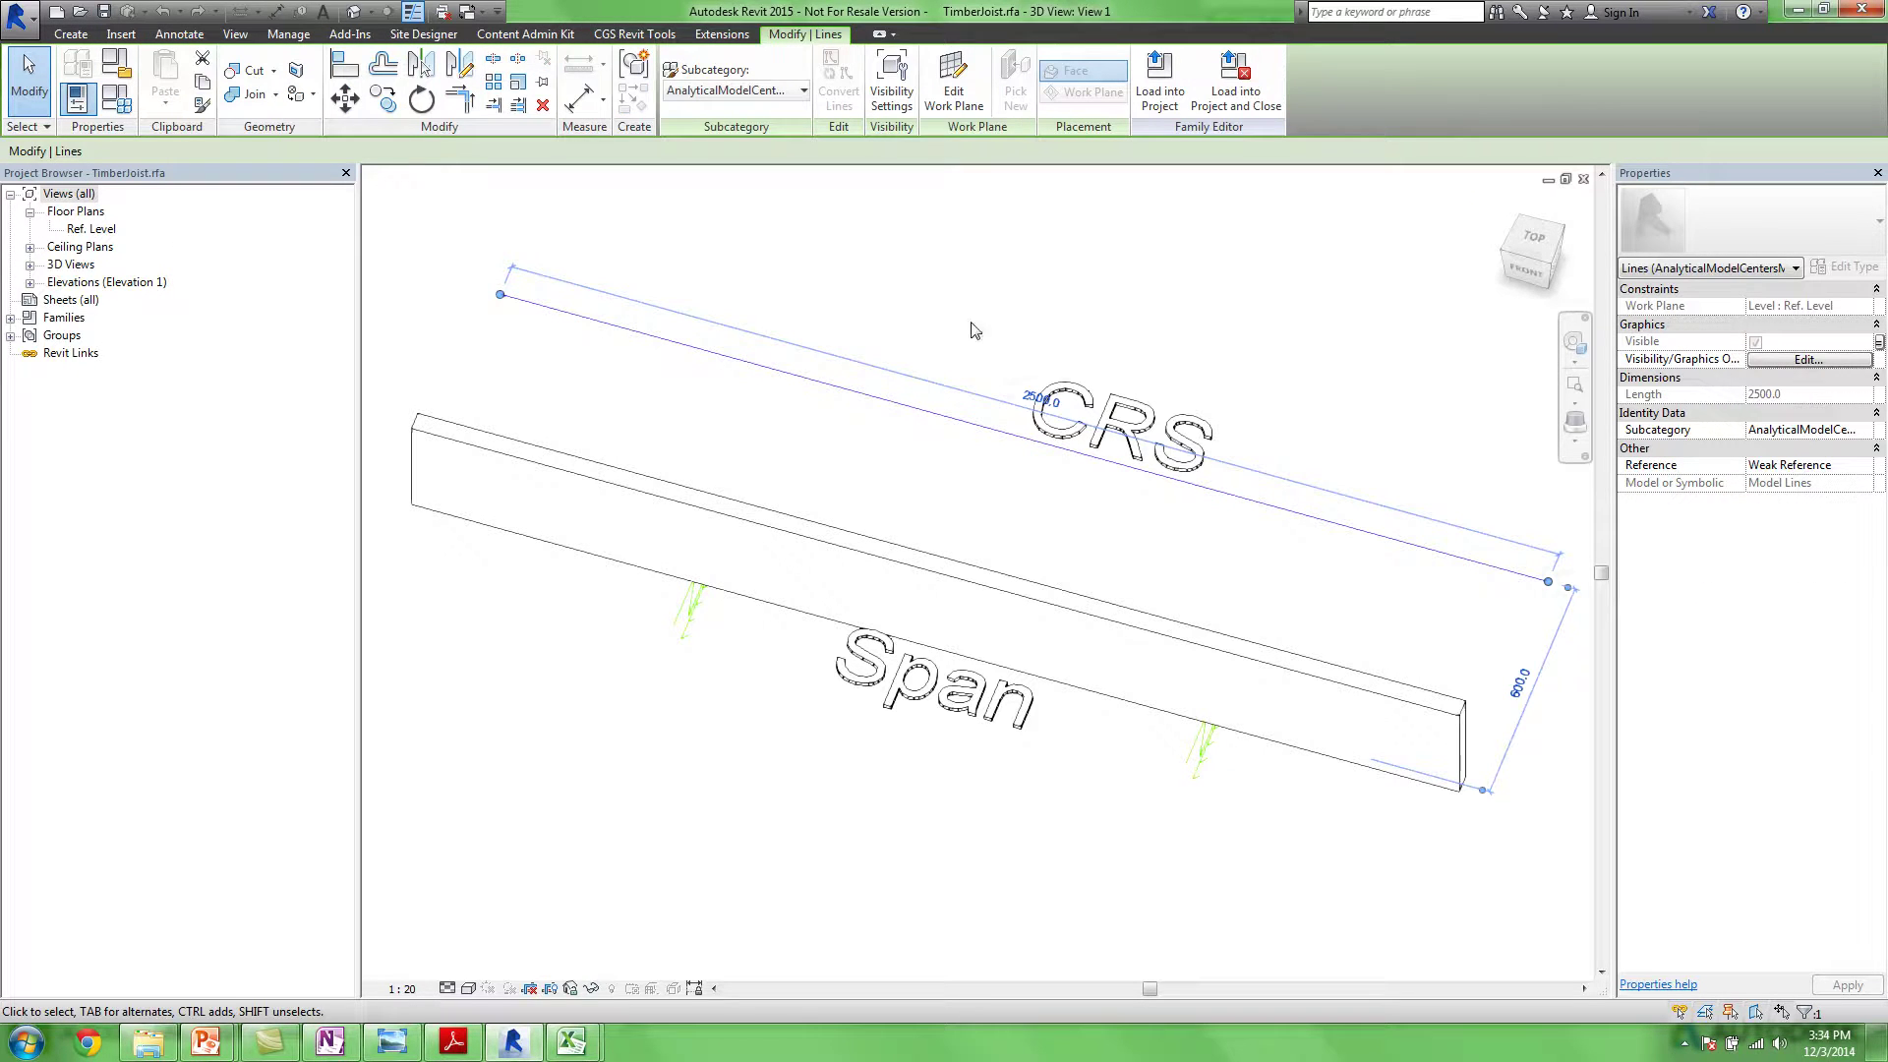
Examine the TimberJoist family's load, strength and check formulas in Family Types, and close the dialog and family without changes
click(116, 99)
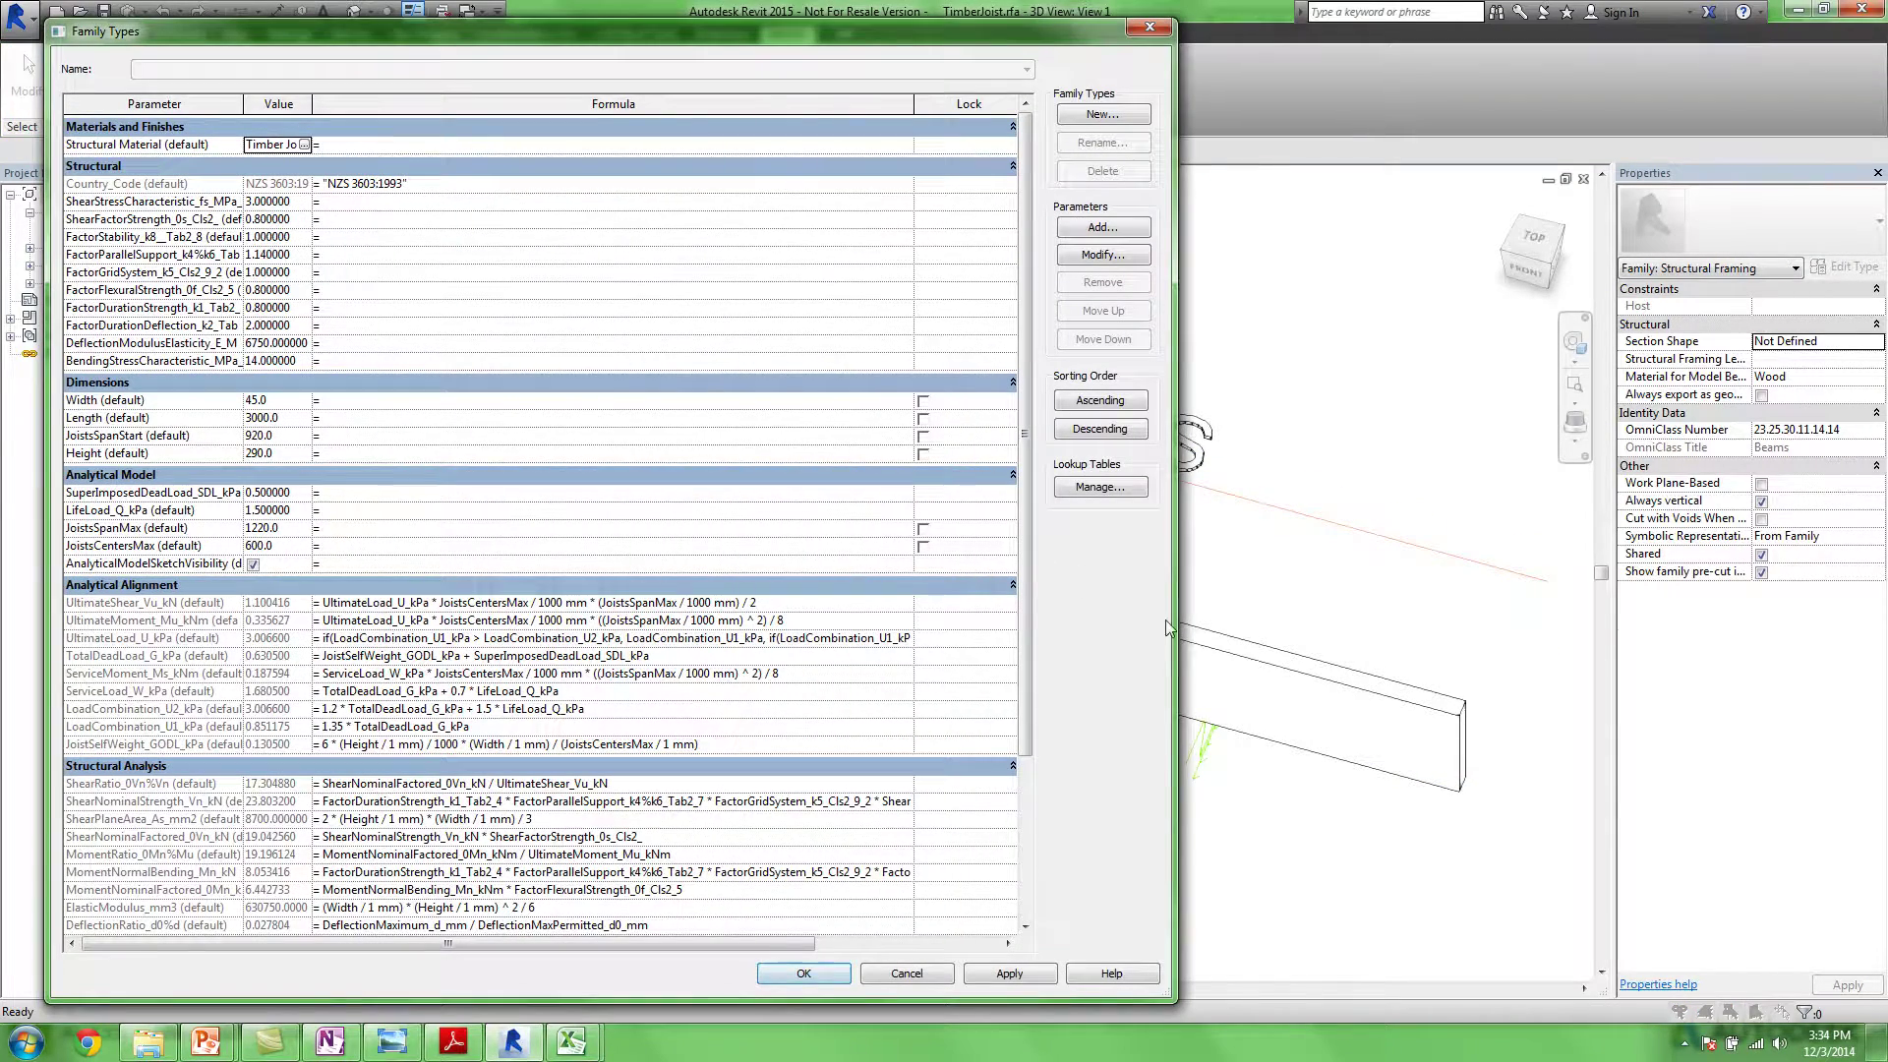
drag(1175, 616, 1809, 587)
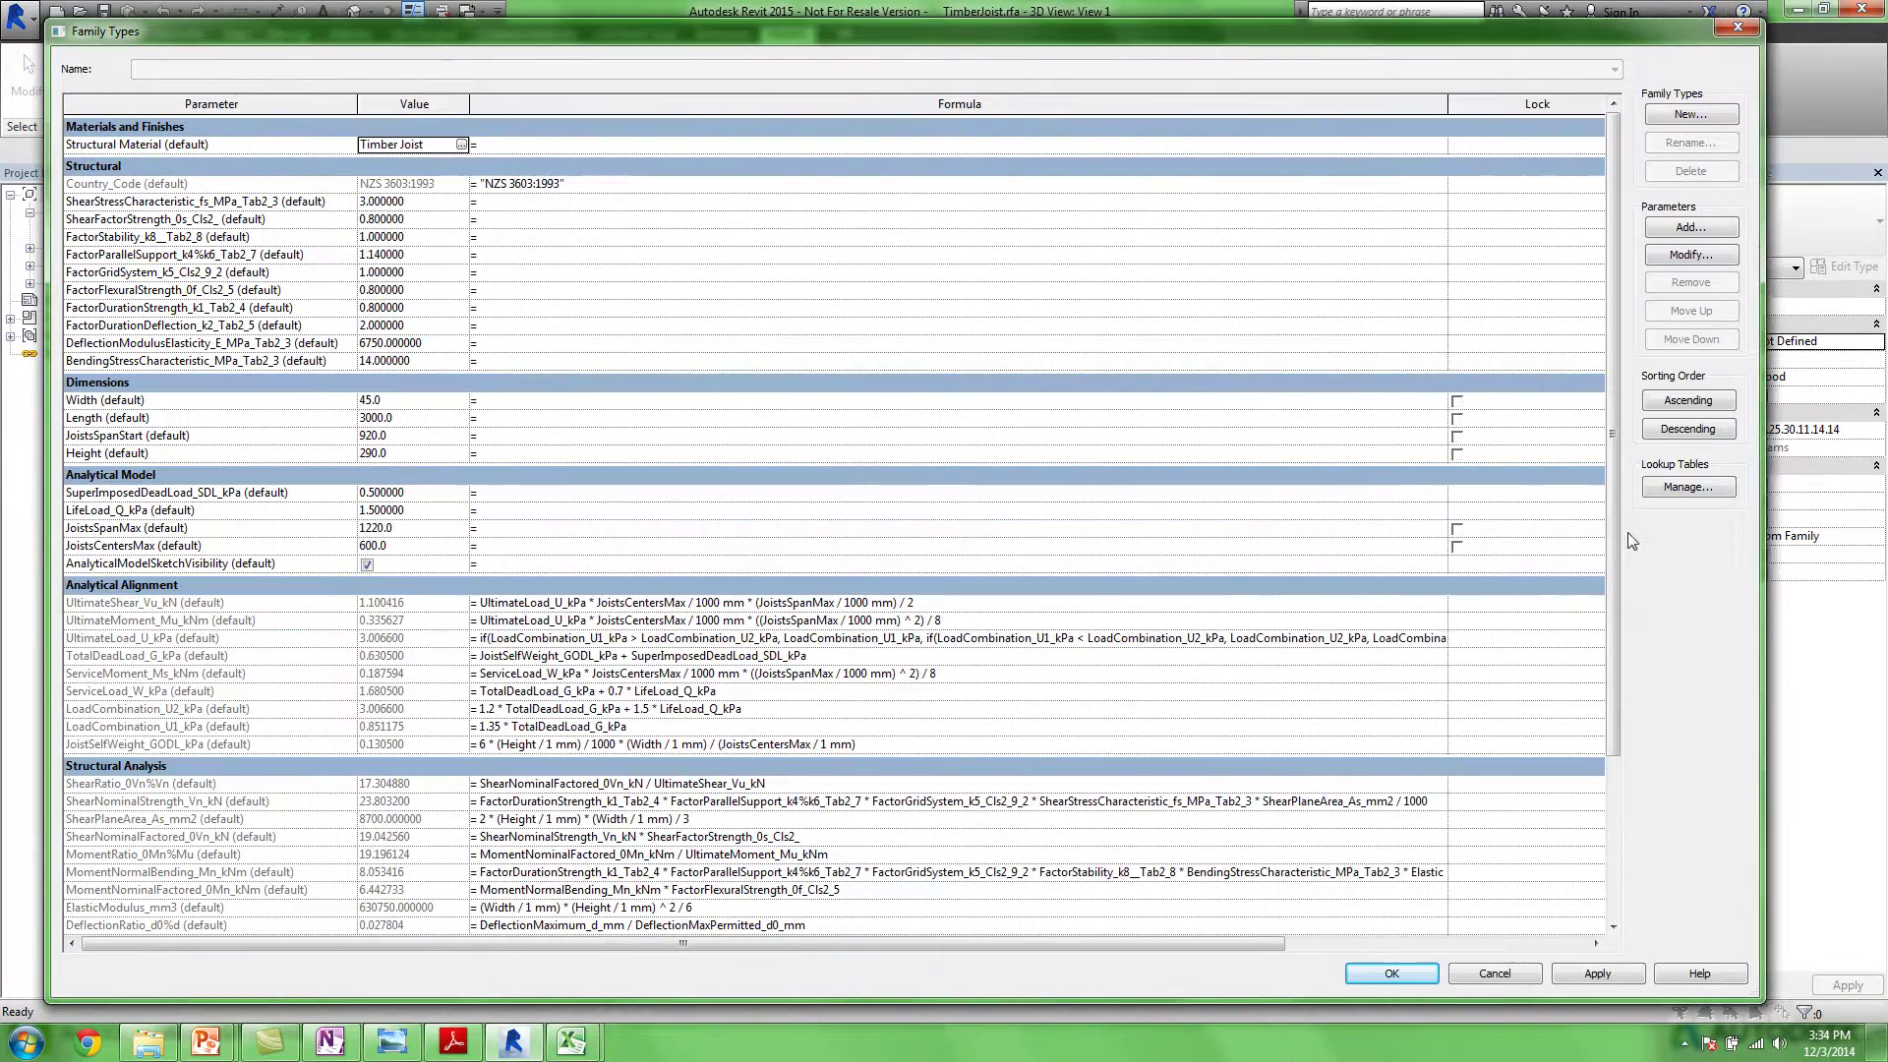
click(786, 646)
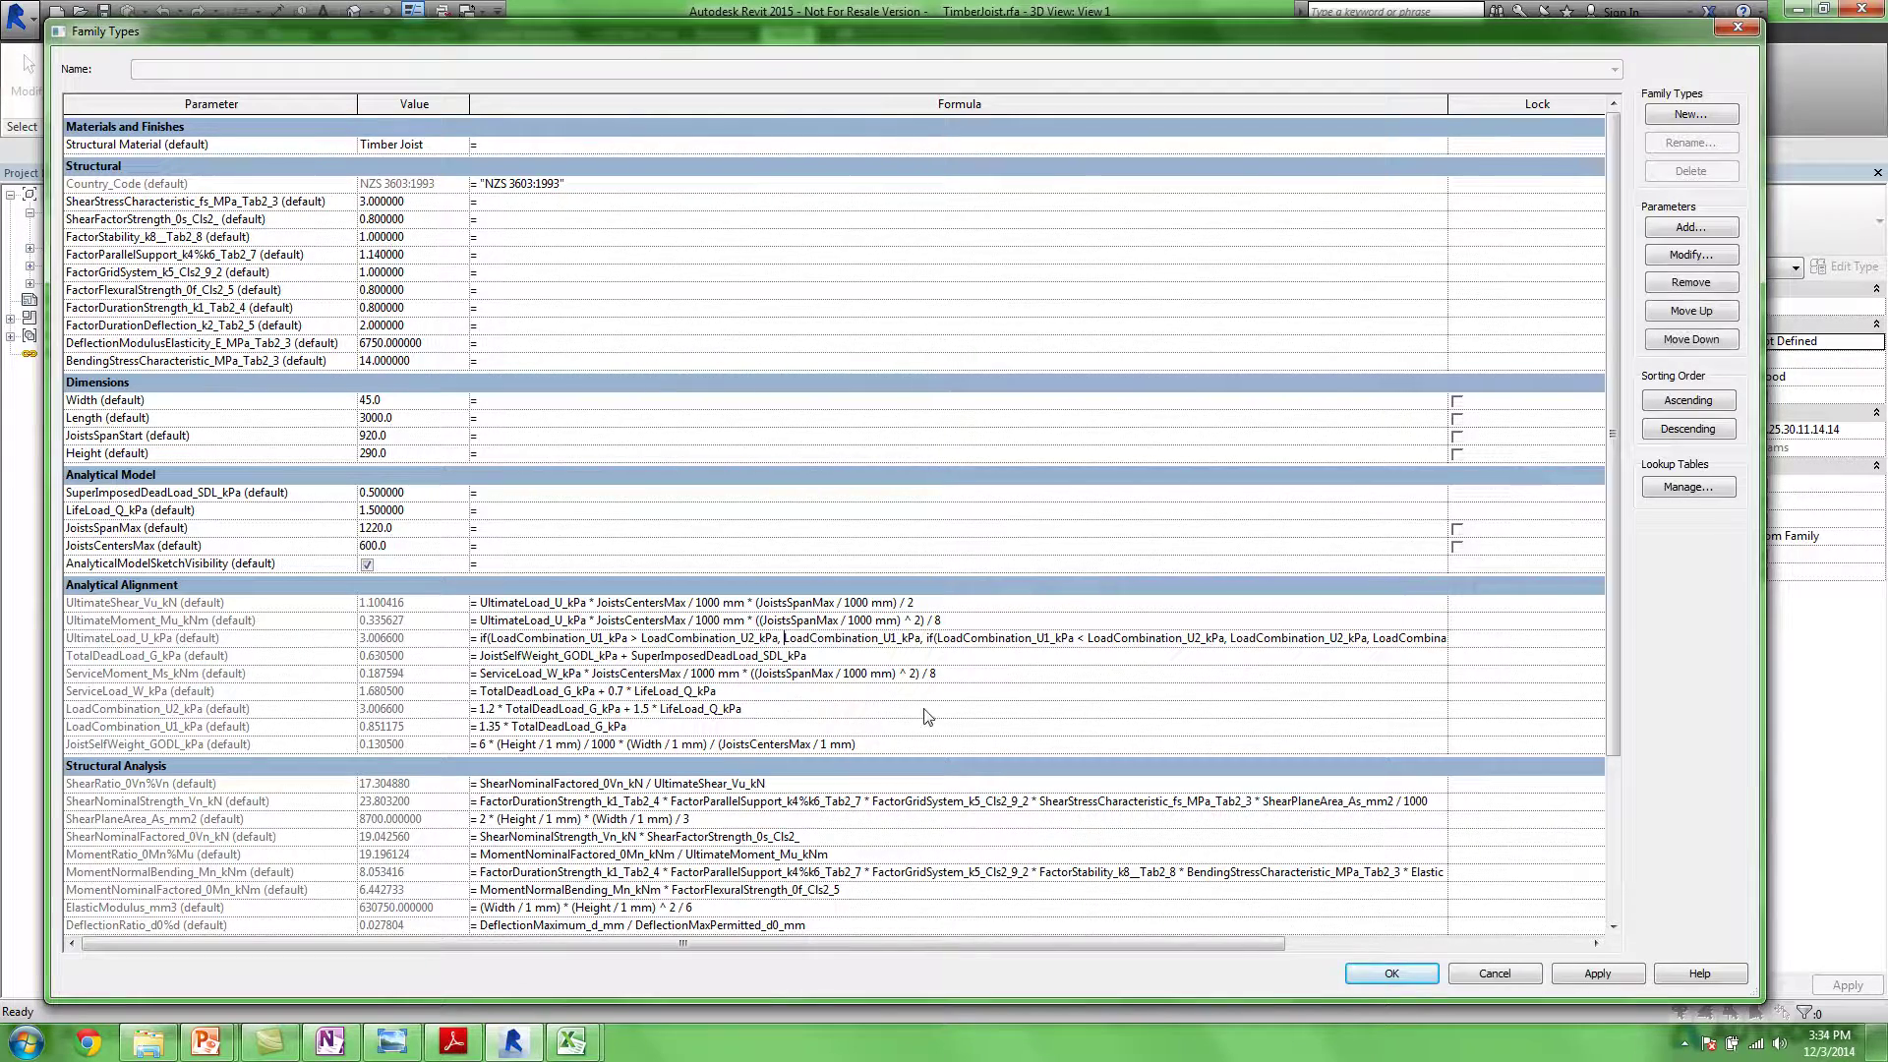
drag(1613, 590, 1555, 851)
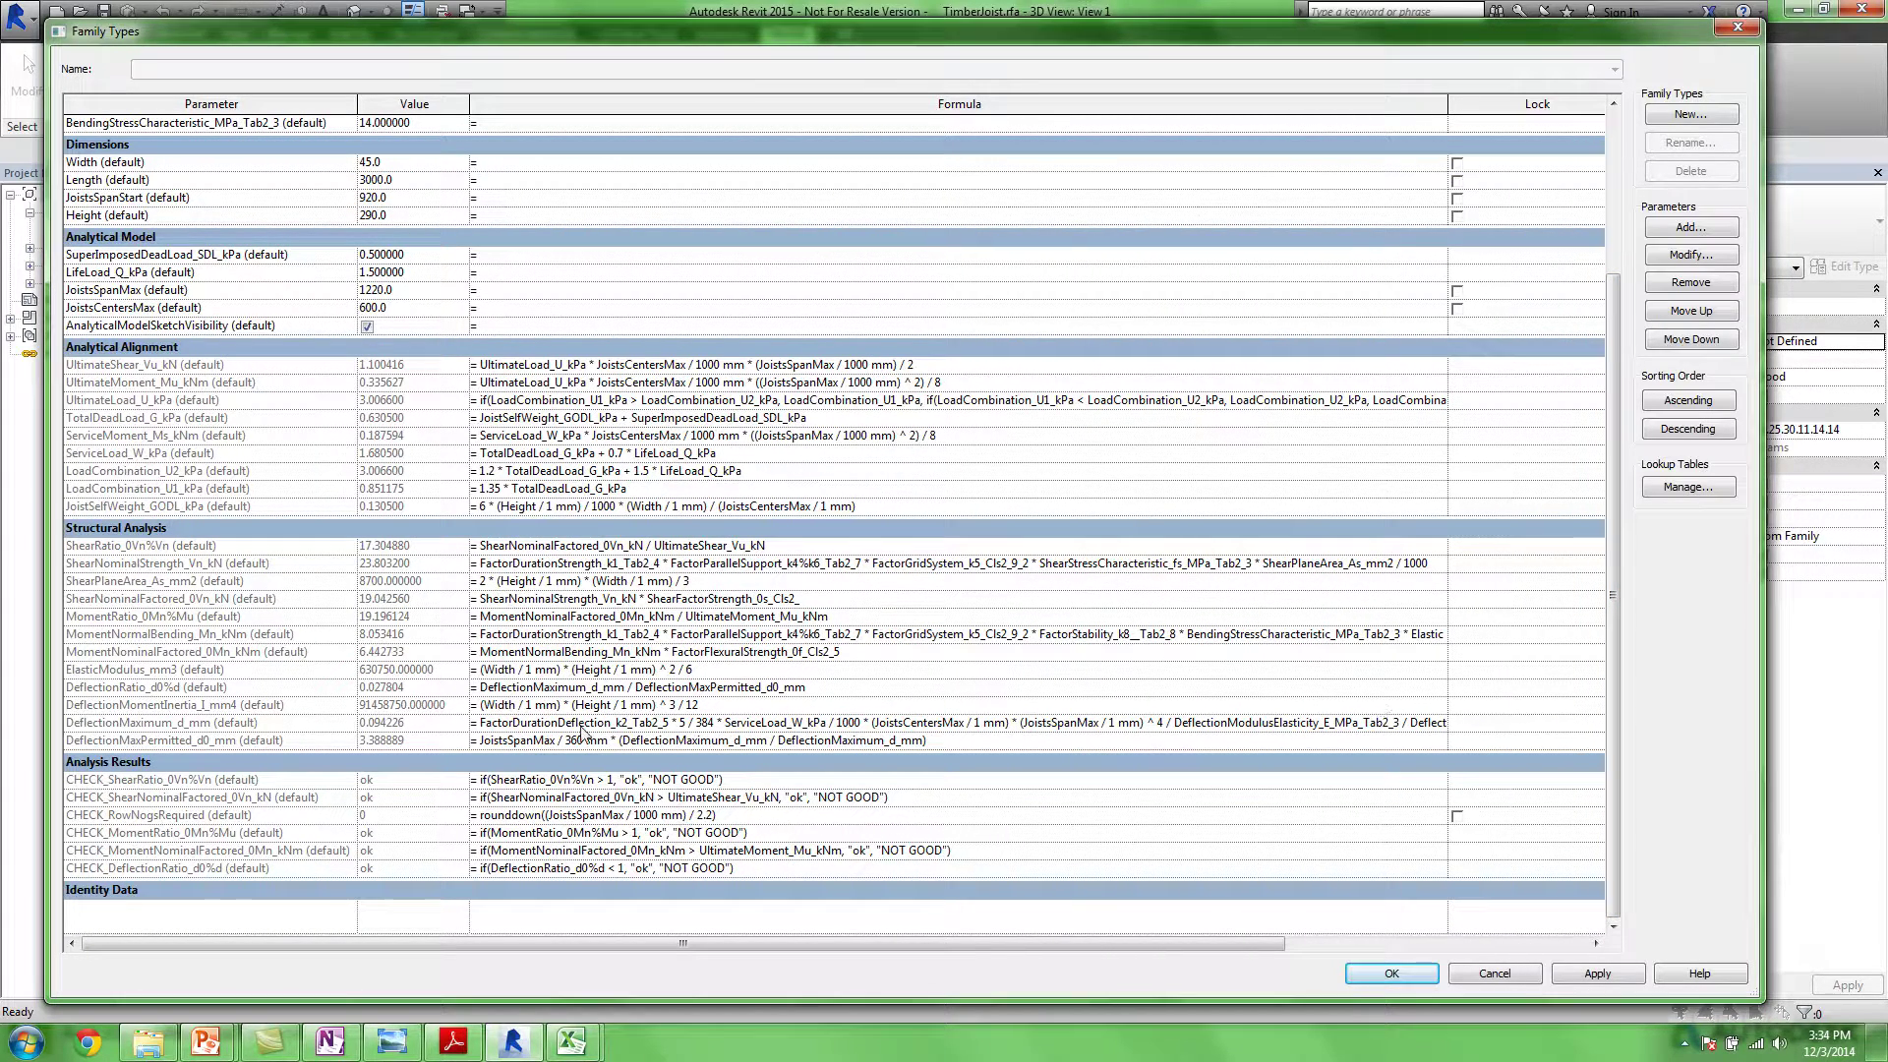
click(871, 815)
click(870, 816)
click(786, 834)
click(787, 834)
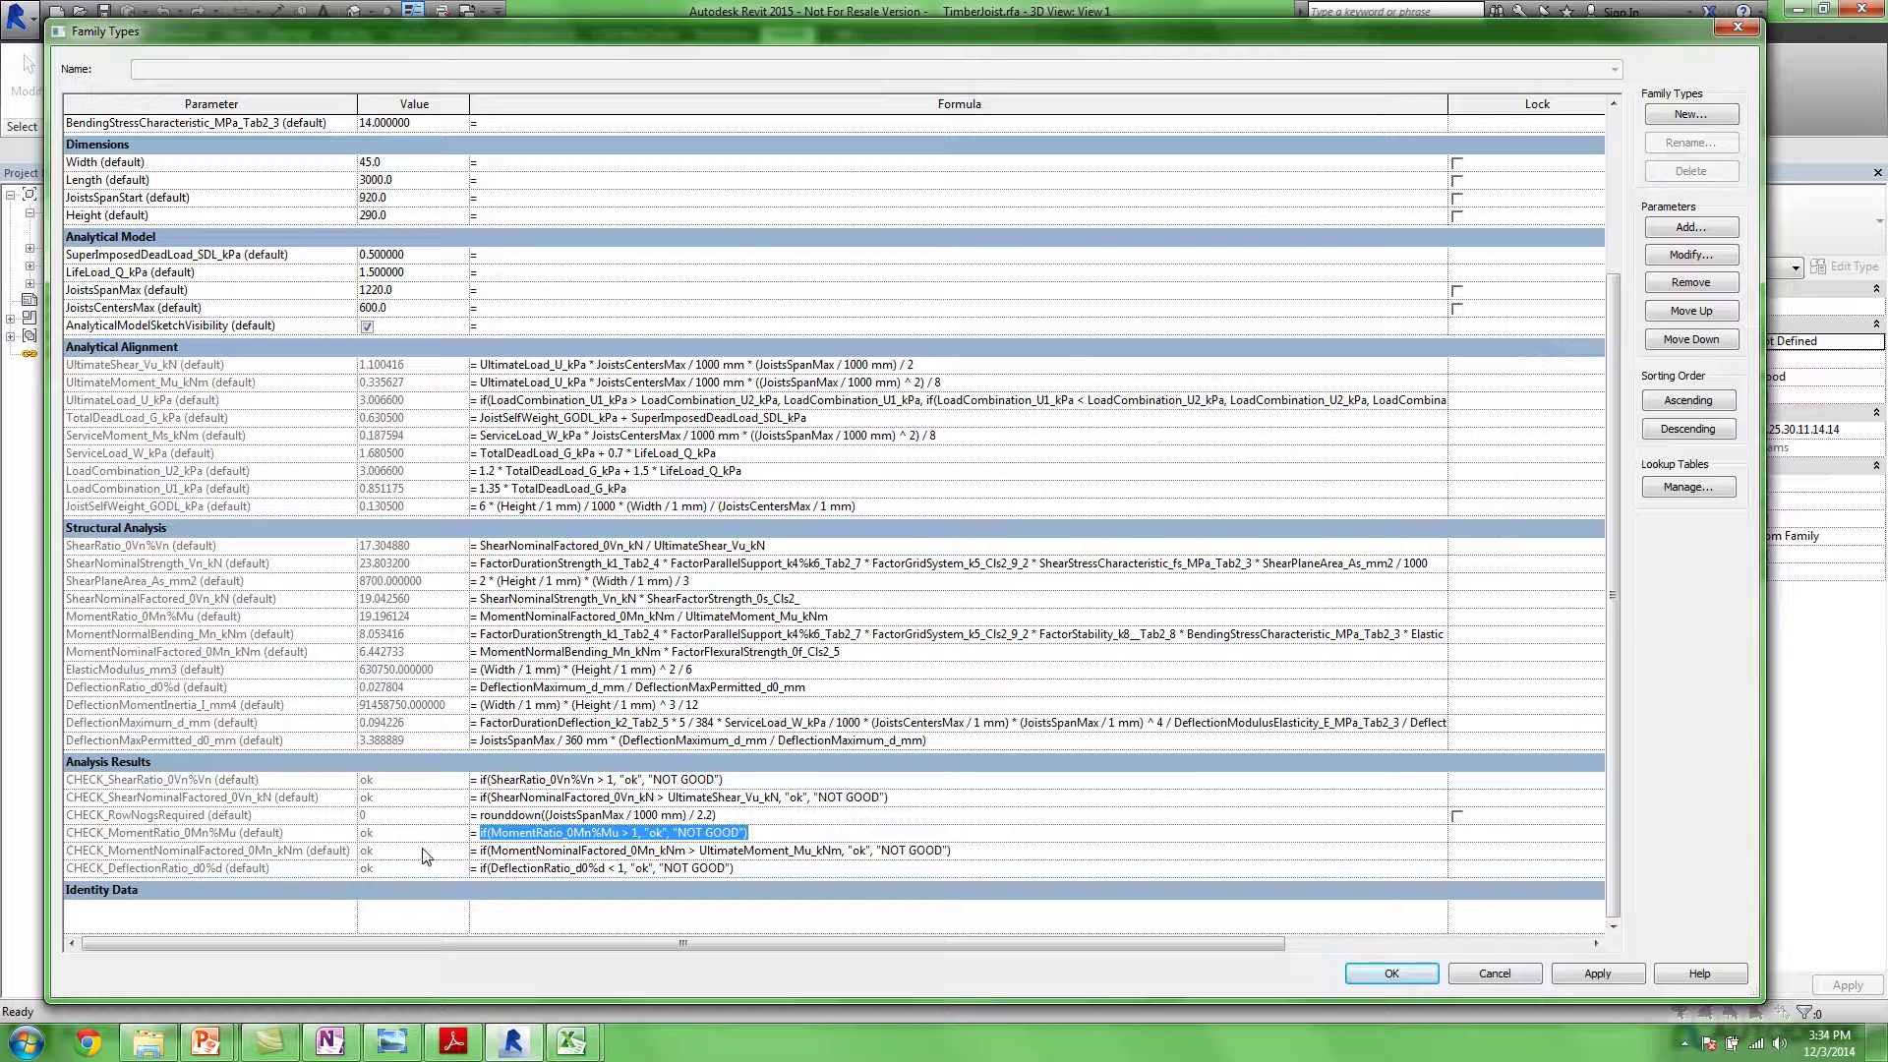
click(1494, 973)
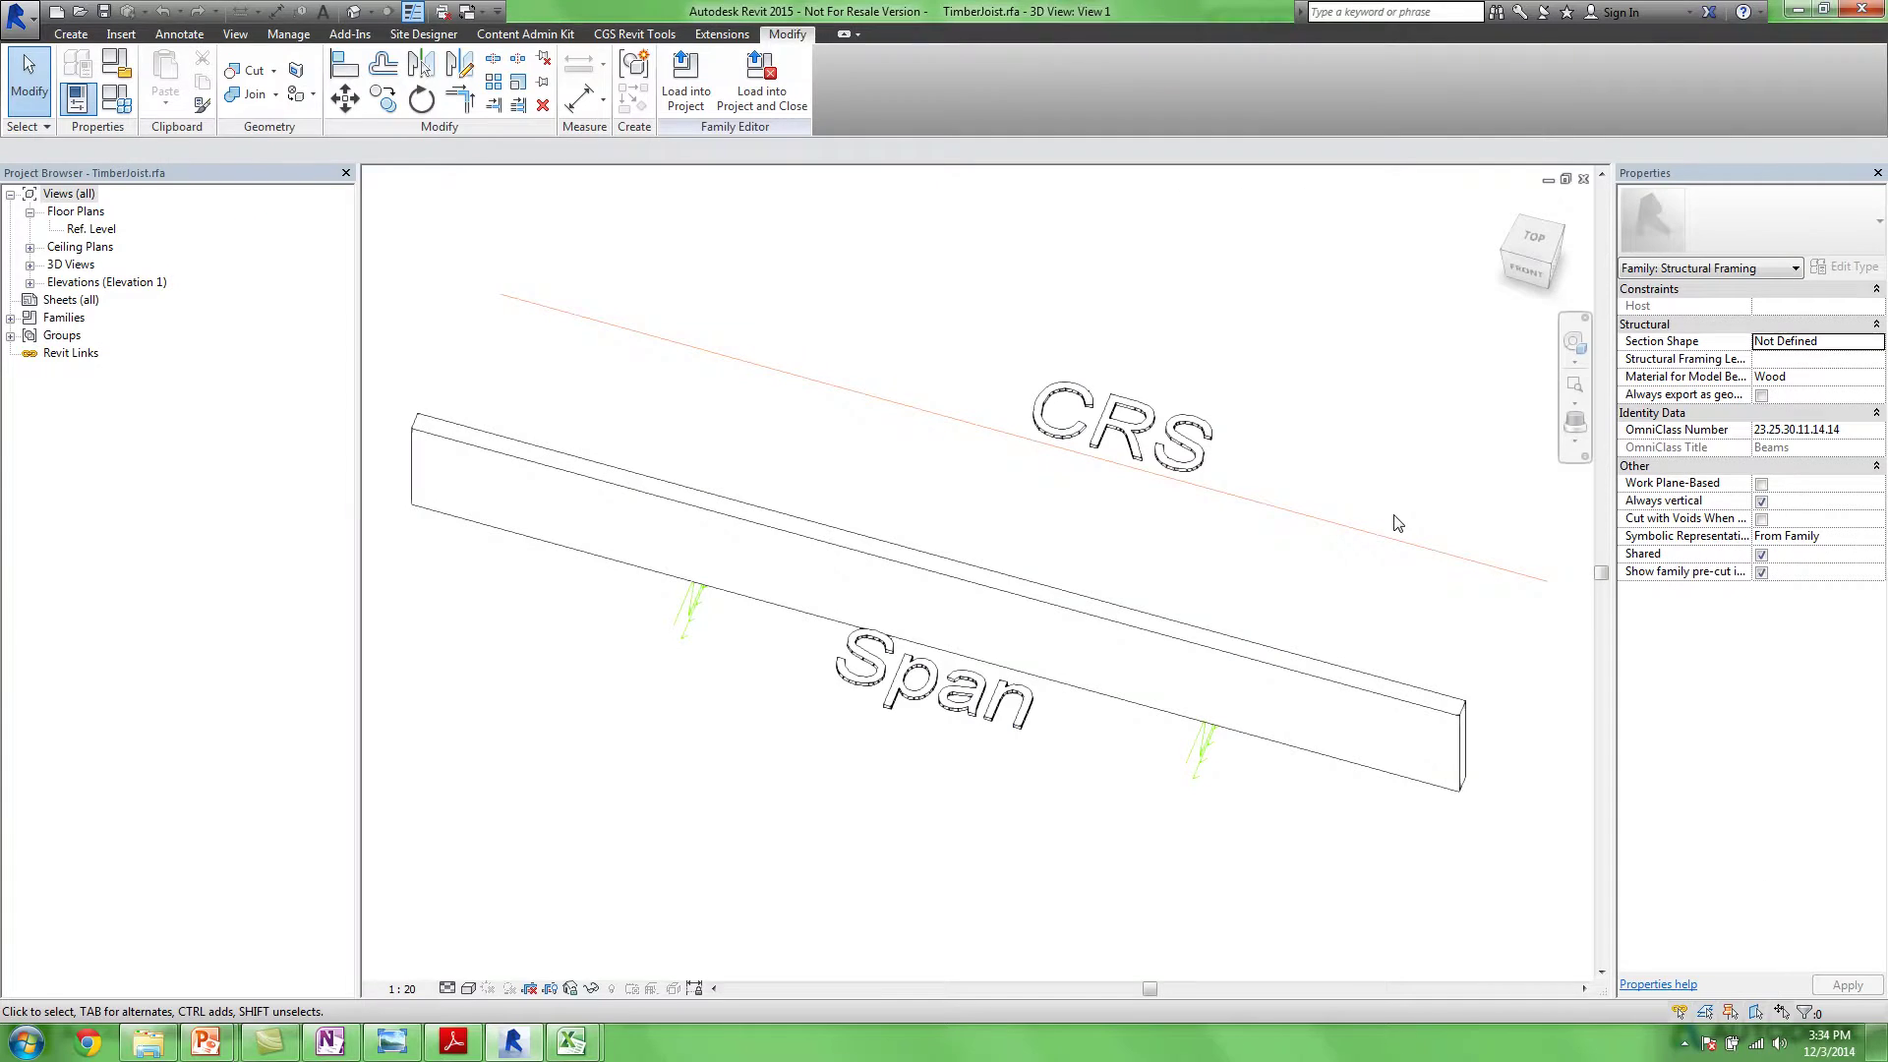
click(1584, 181)
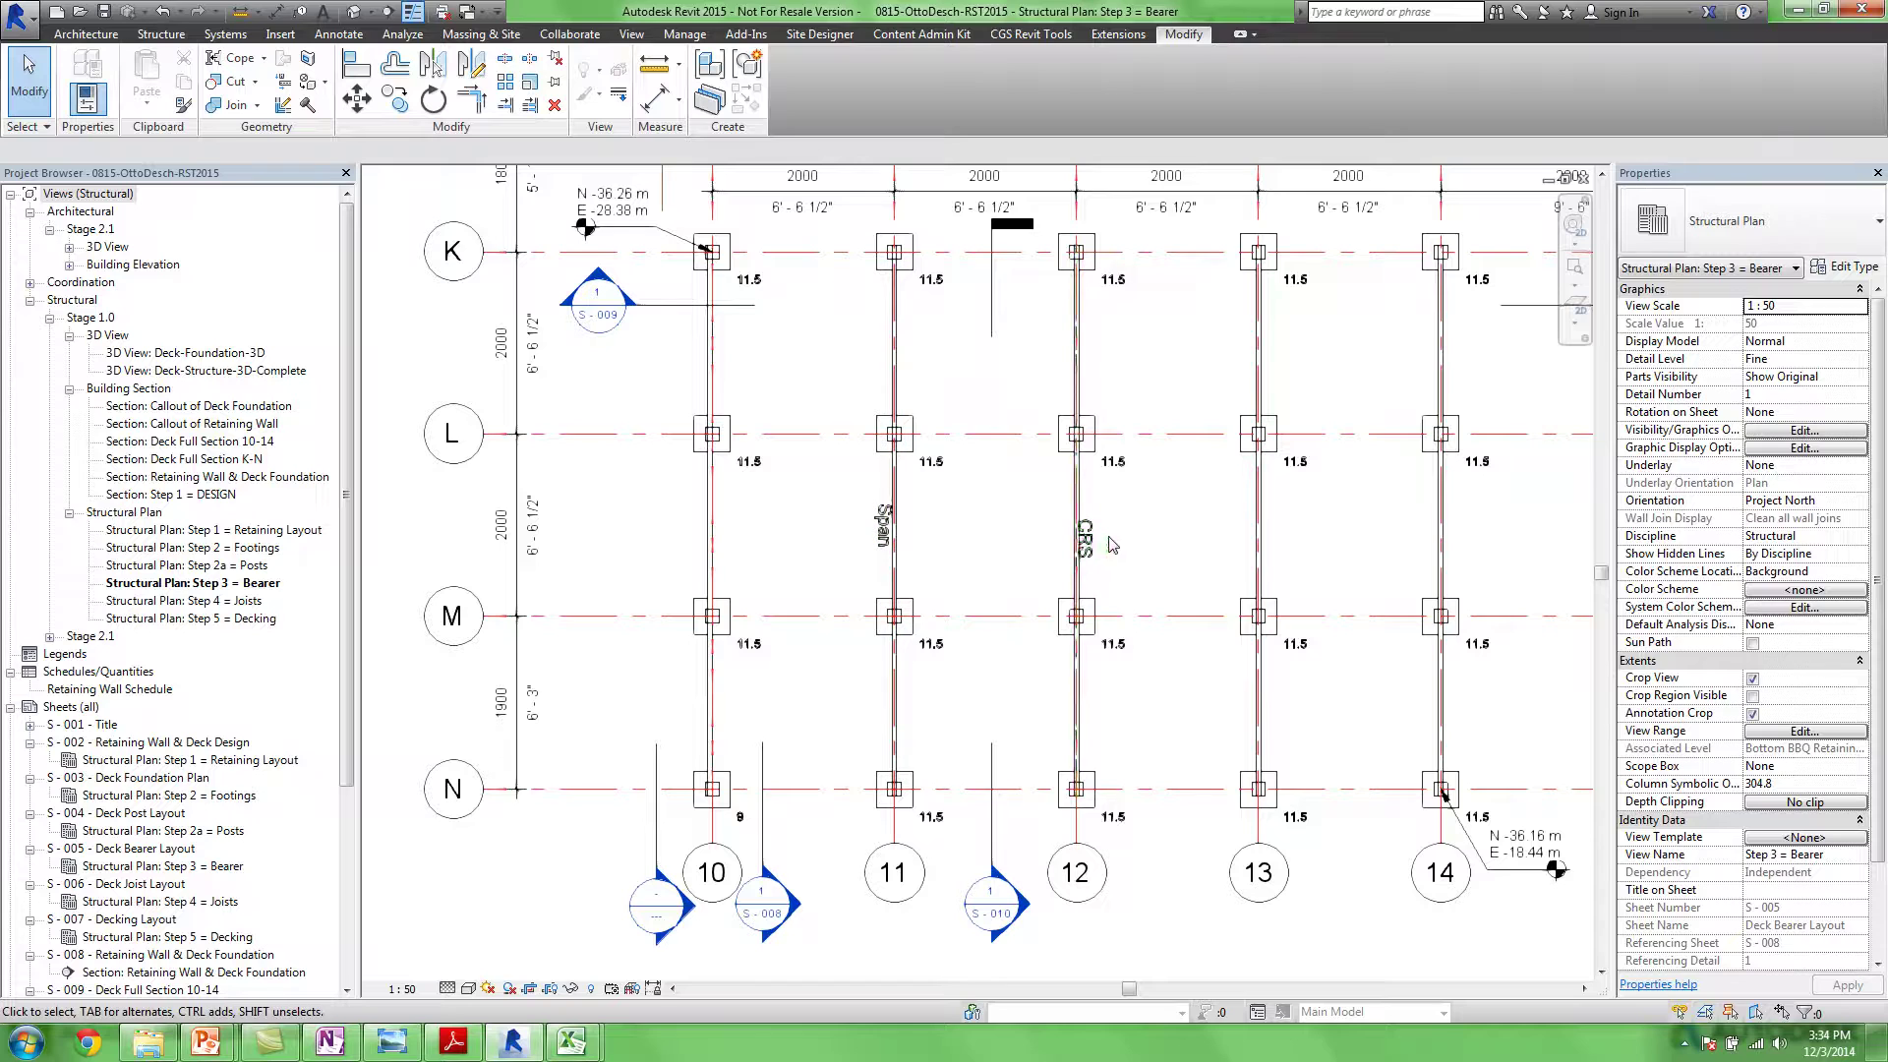
Select the grid 11 bearer, review its analysis results, and stretch its CRS line past grid 12 to about 2748 mm
click(894, 531)
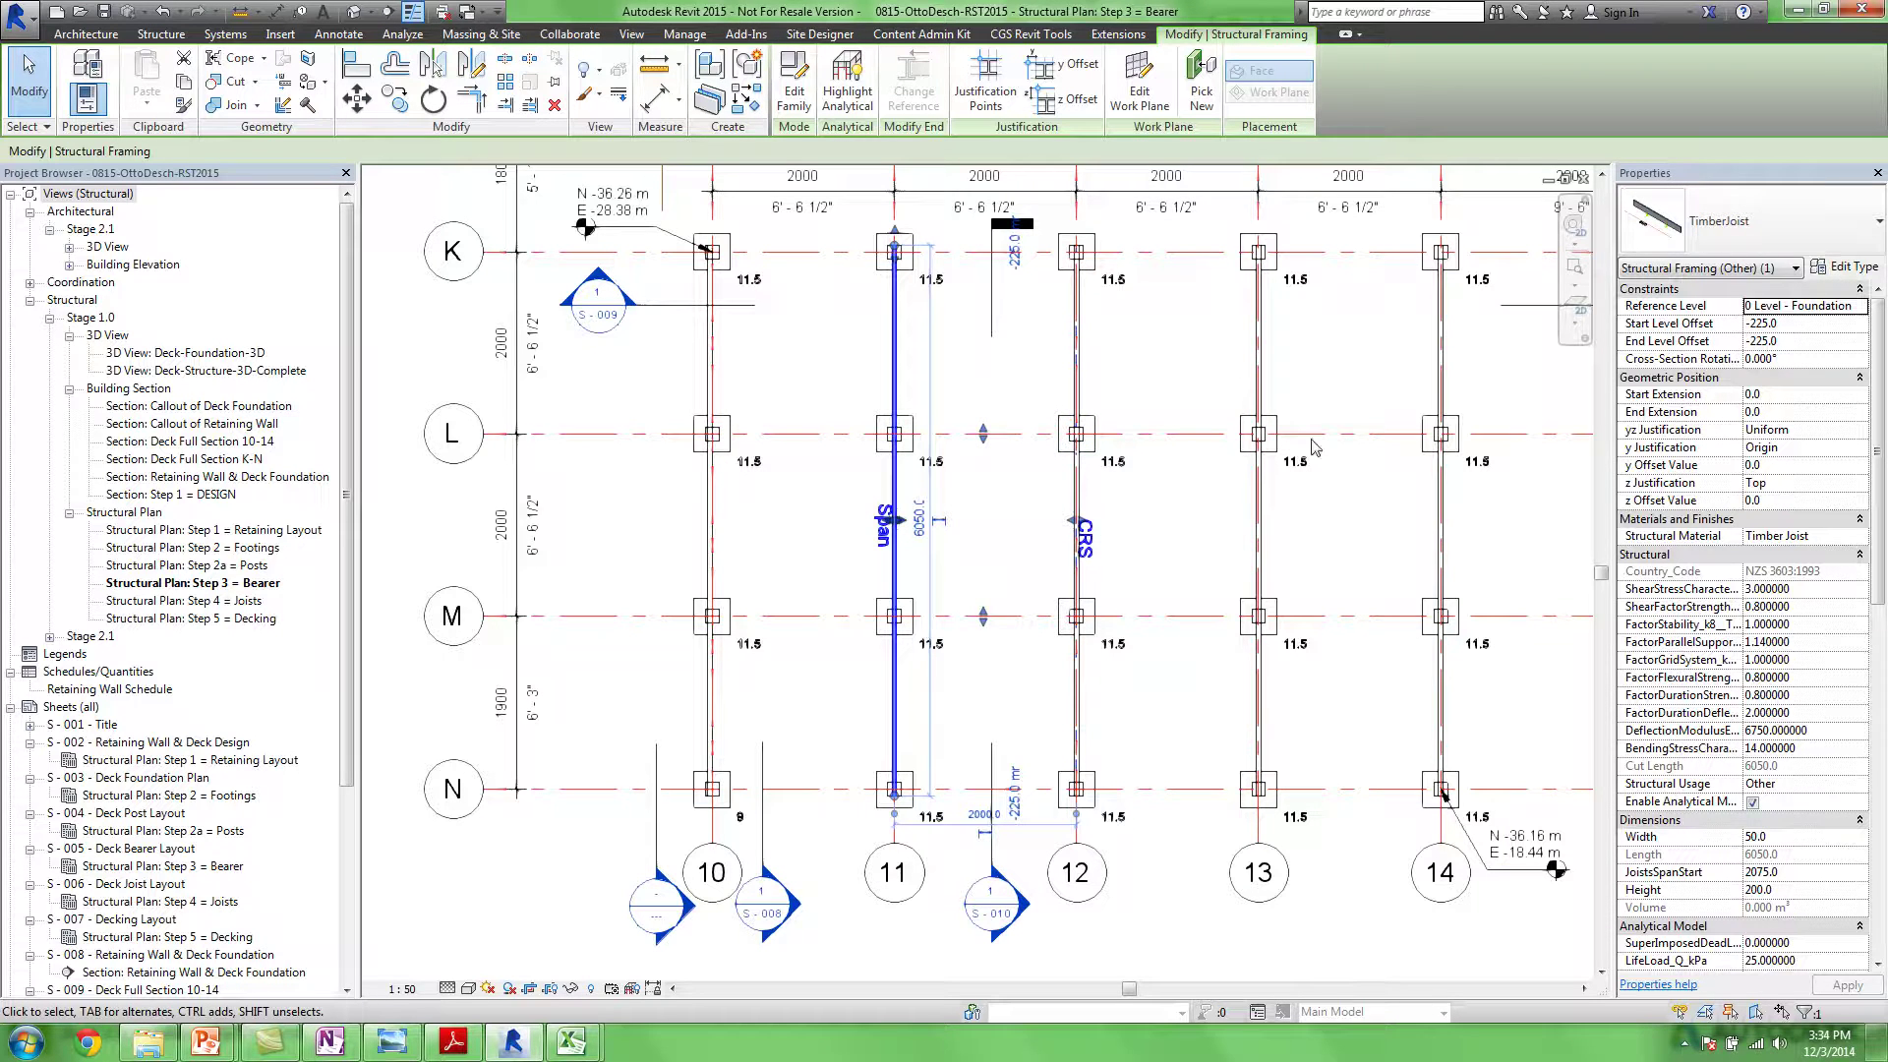
drag(1878, 511, 1870, 873)
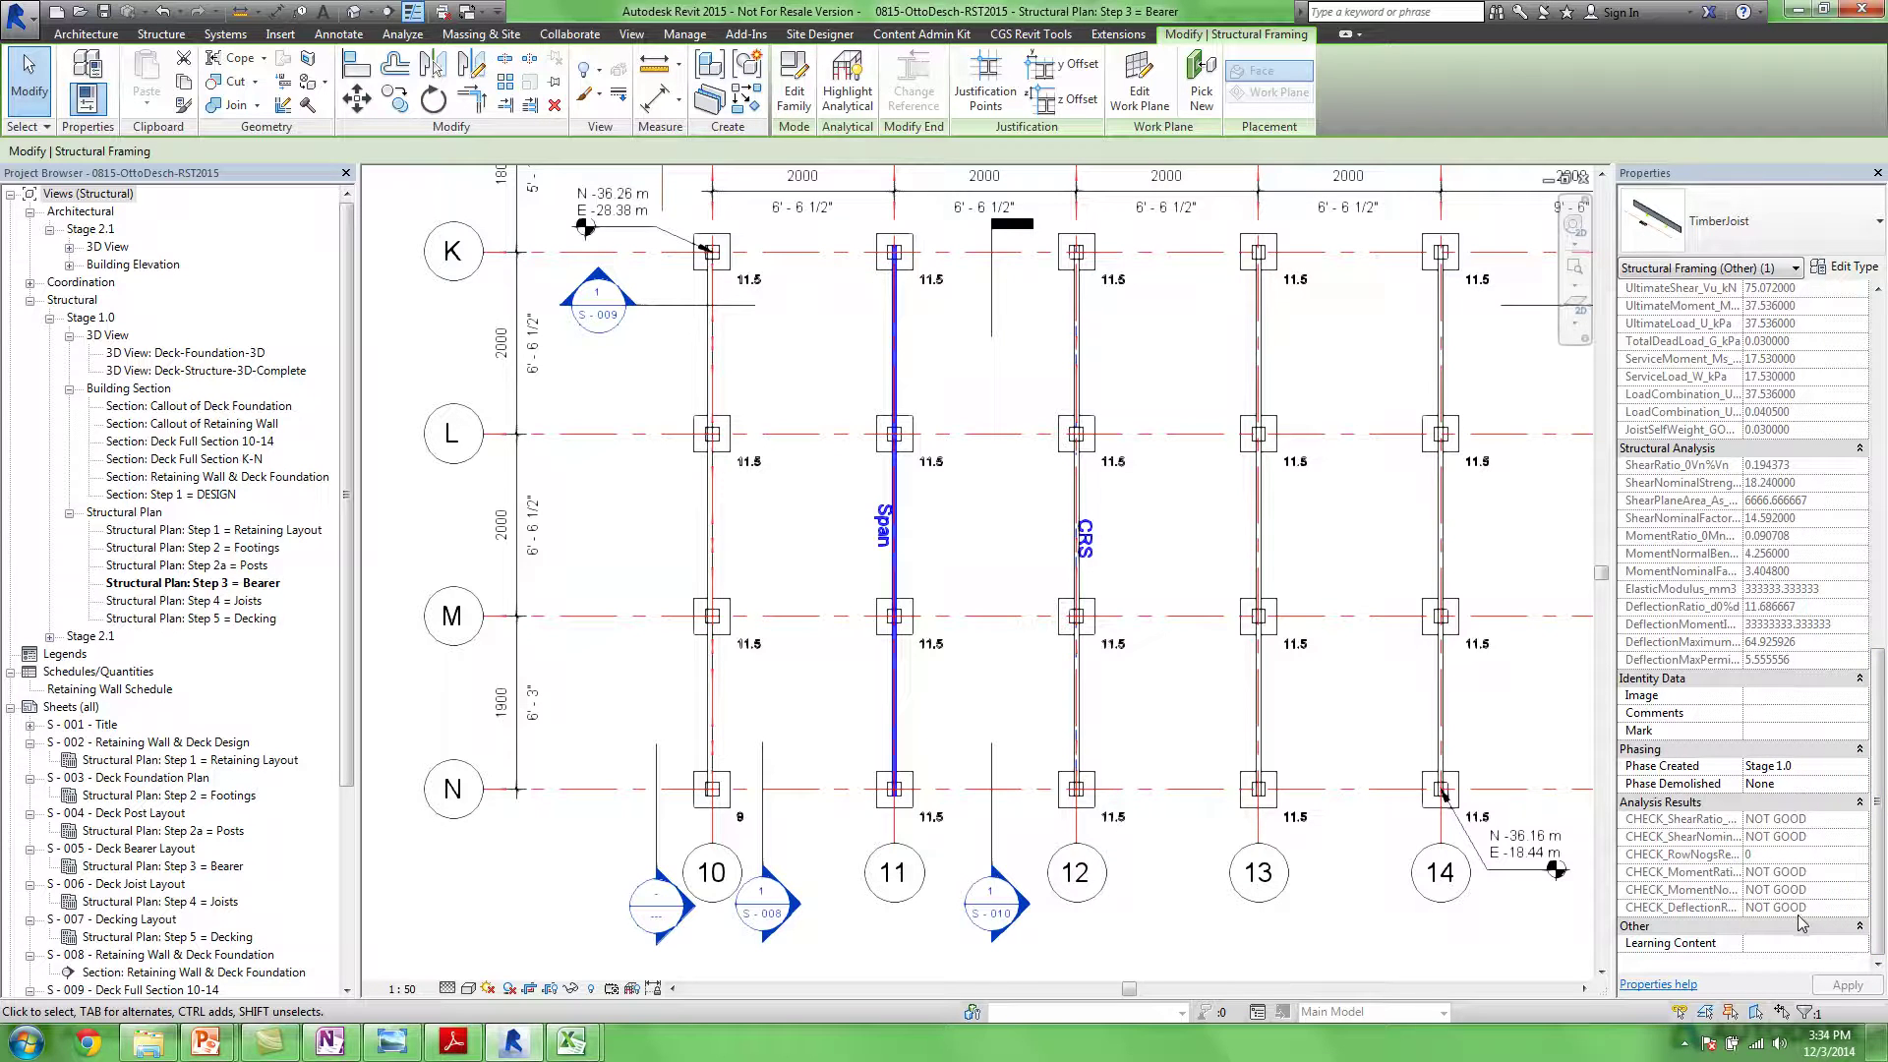
drag(1079, 522, 1143, 526)
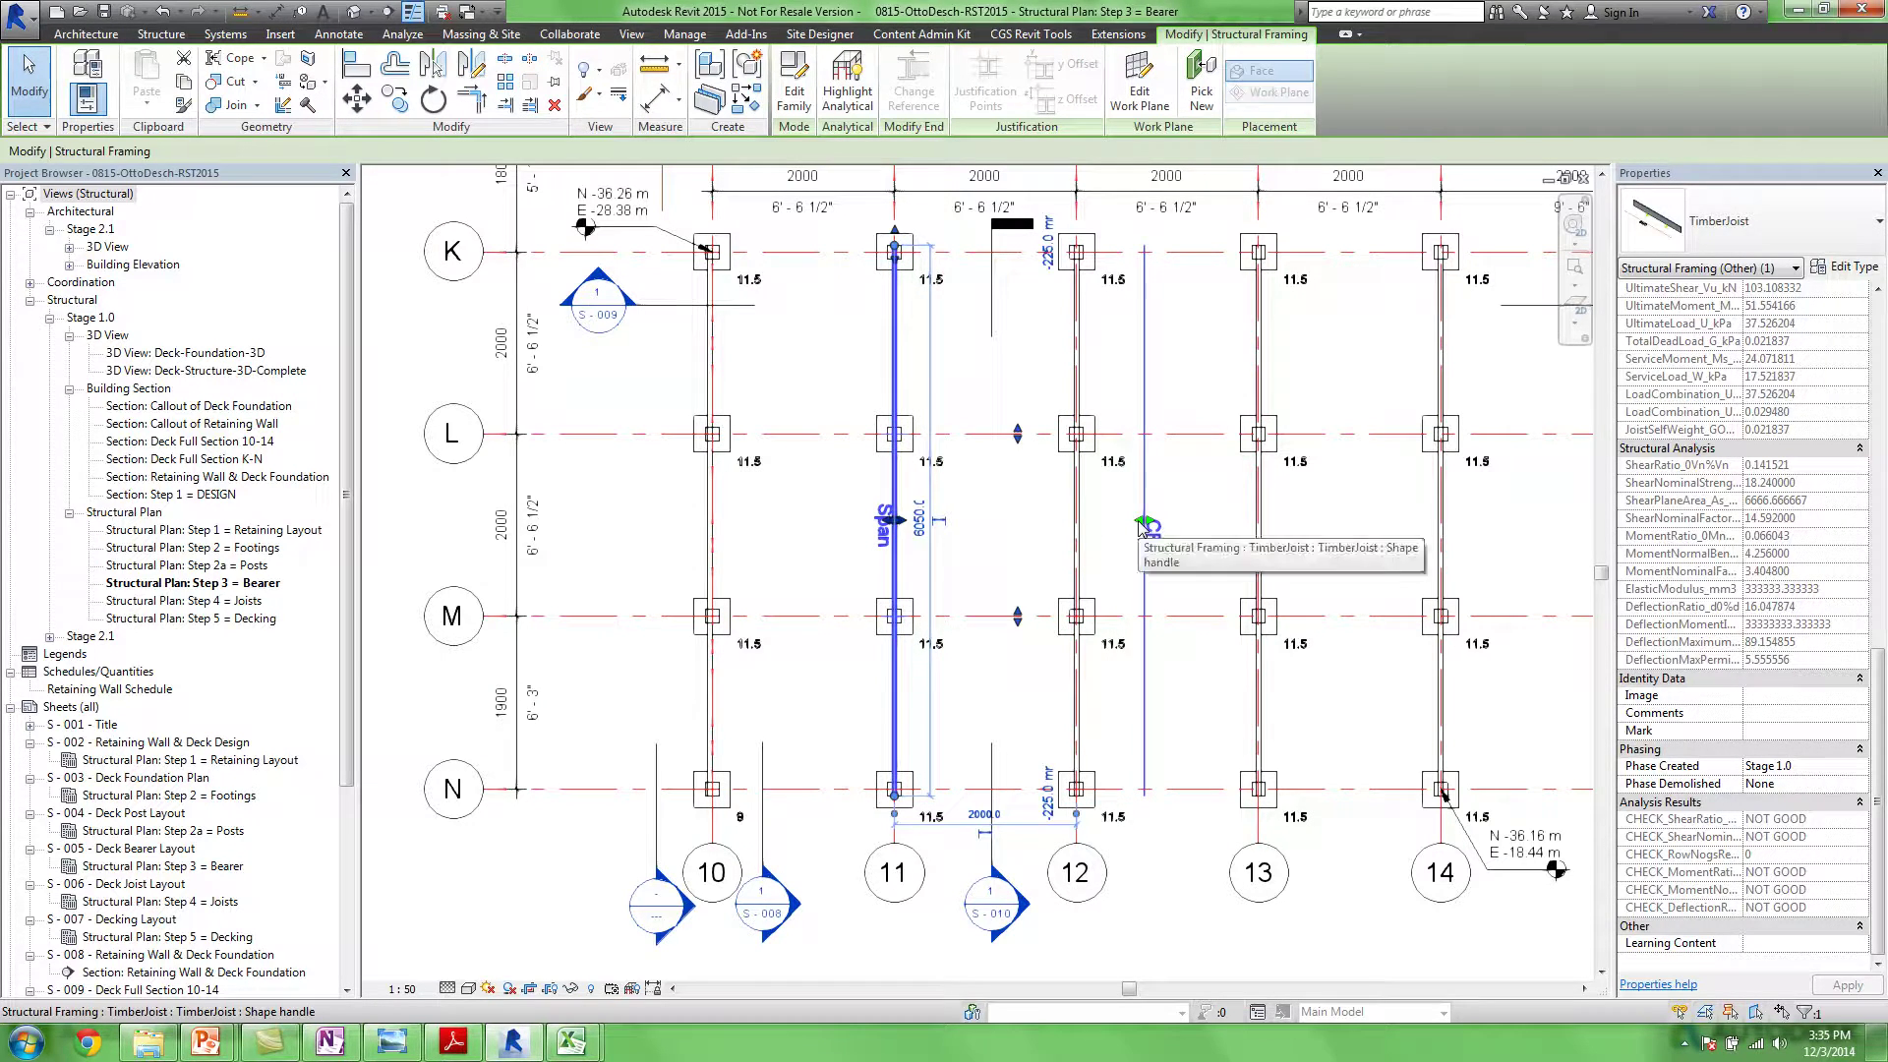
Set the grid 11 bearer's JoistsCentersMax to 2000
scroll(1878, 733, up, 8)
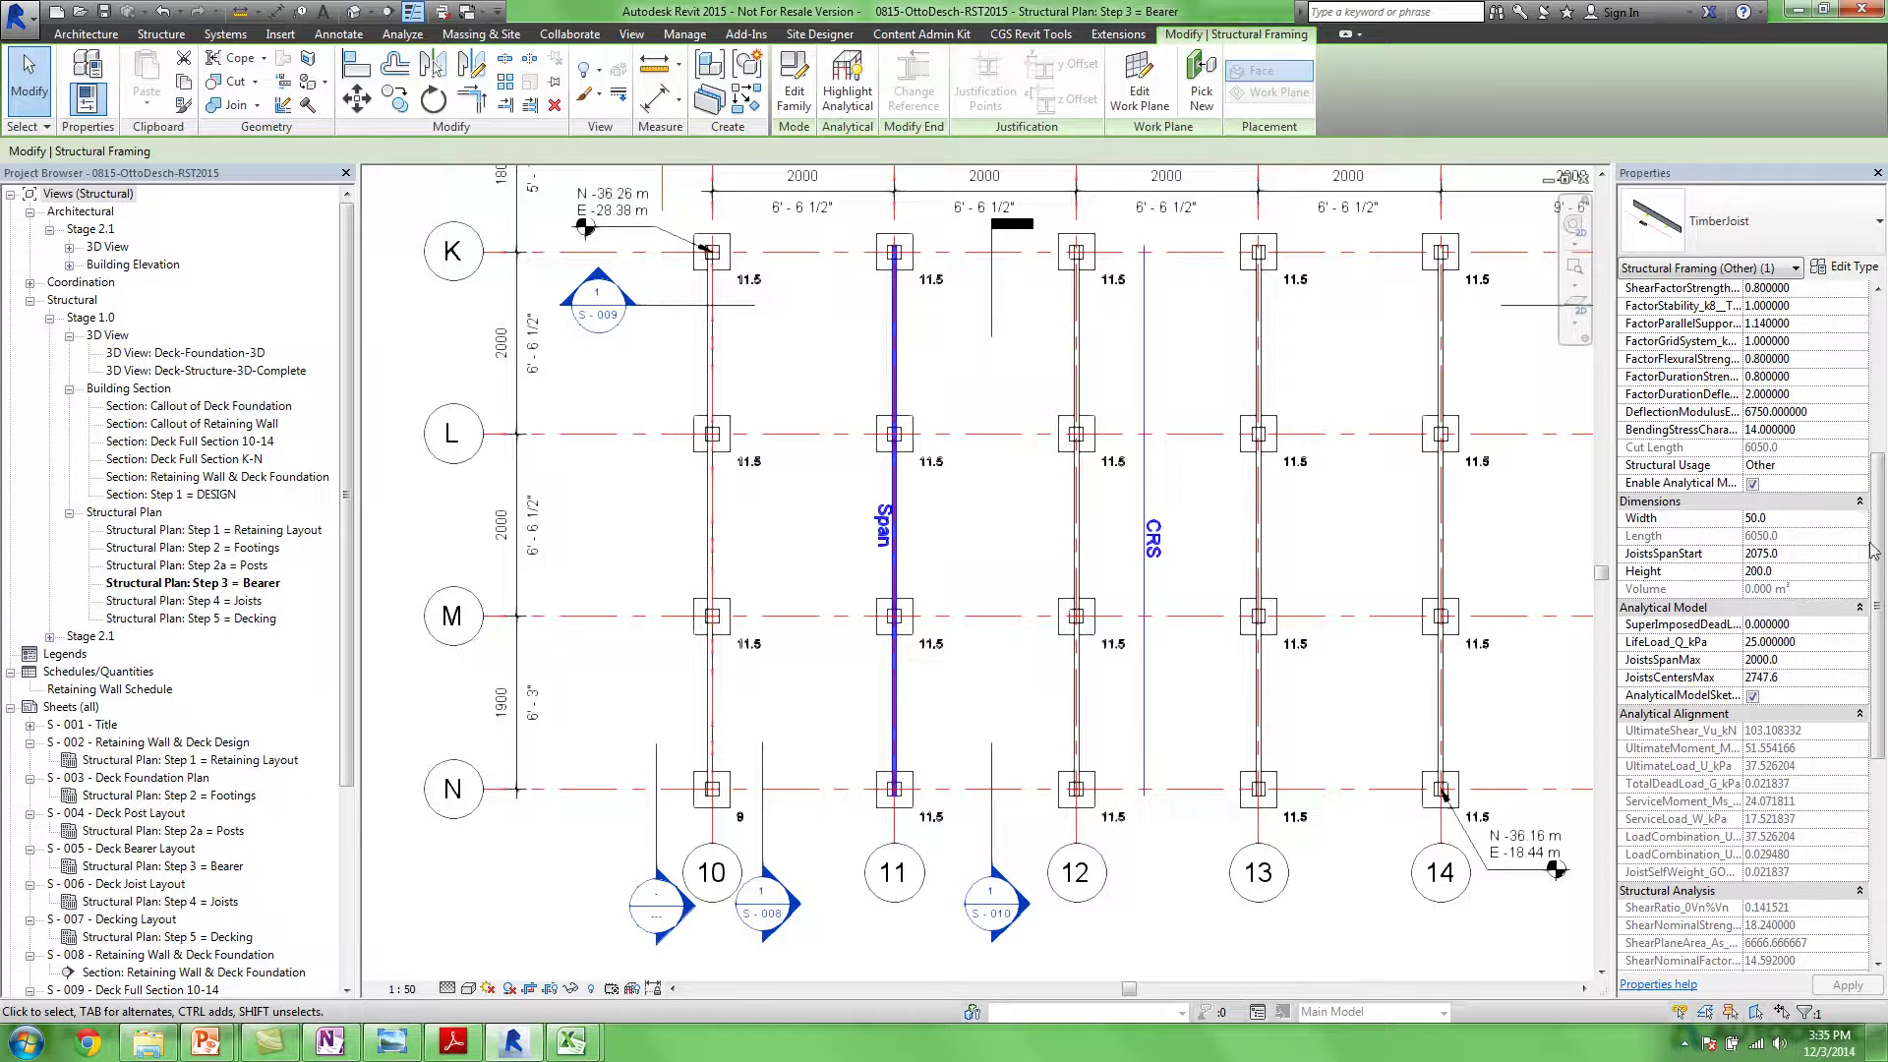
drag(1878, 552, 1879, 571)
click(1692, 645)
text(2000)
key(Return)
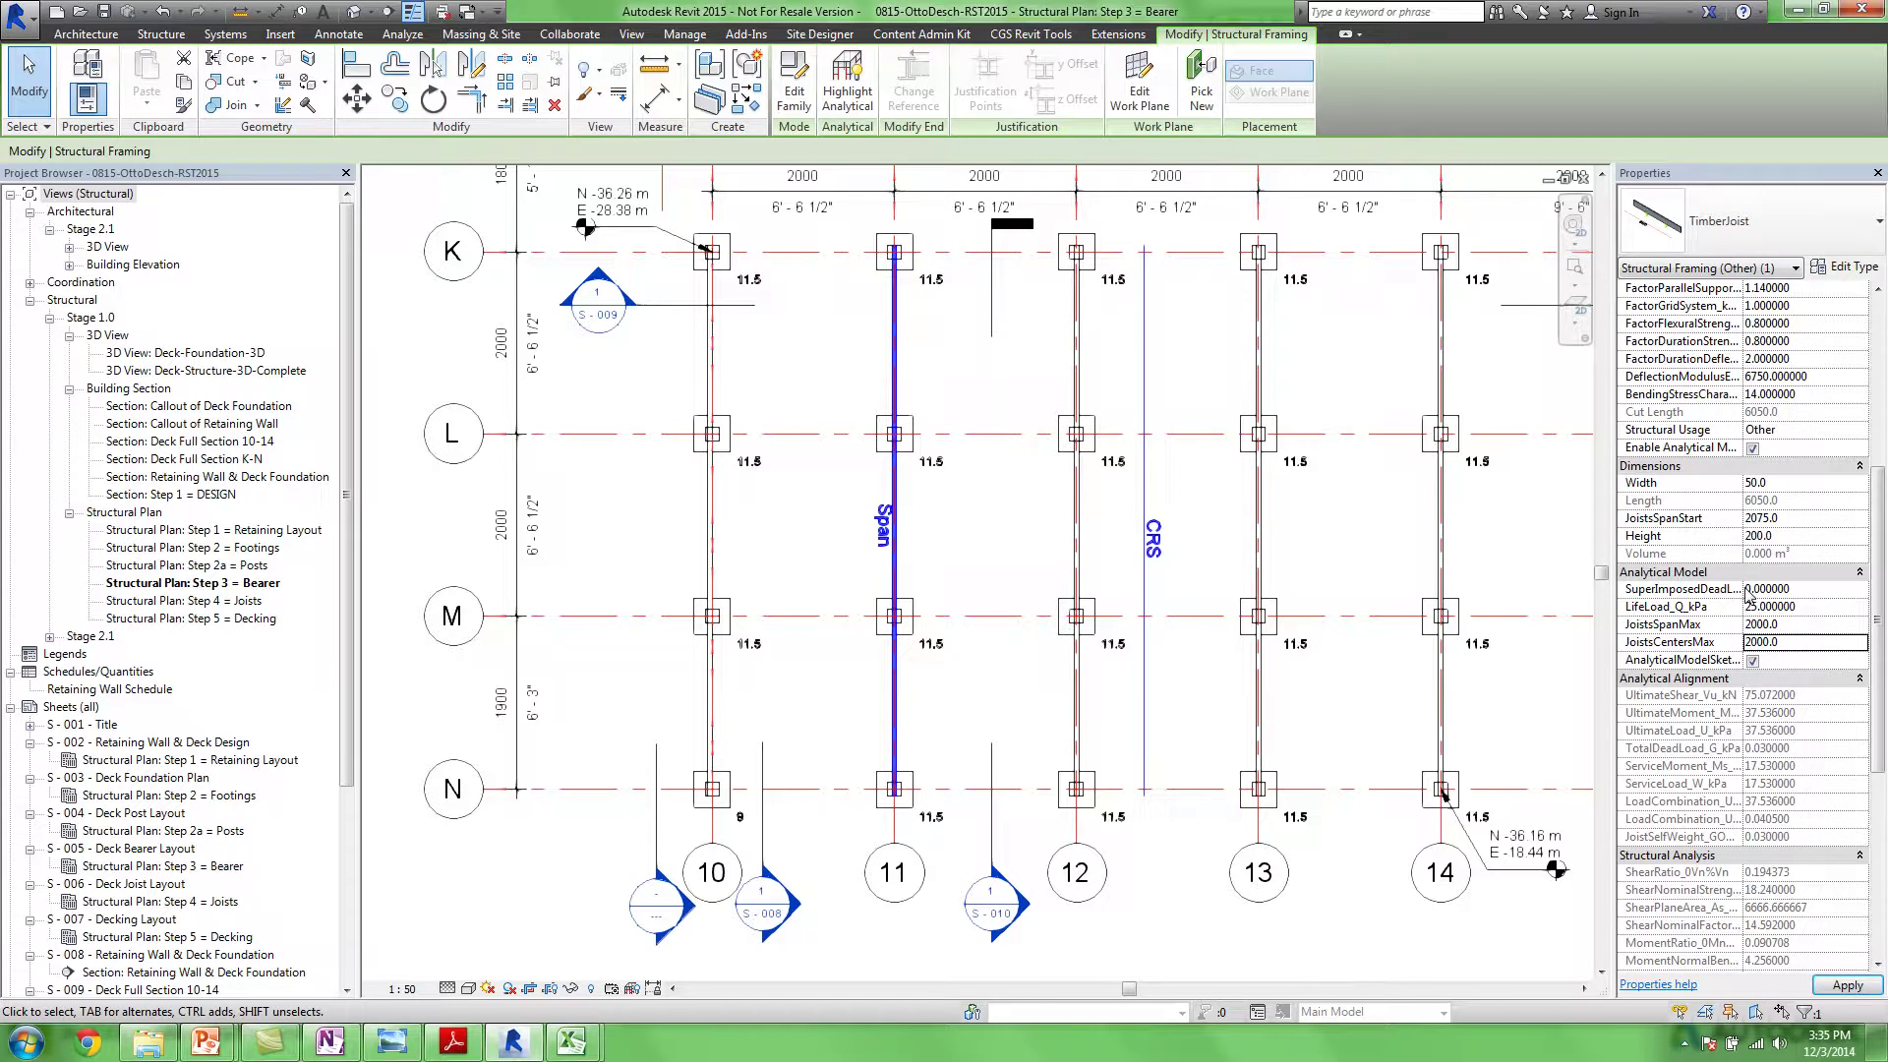
Set the grid 11 bearer's width to 100
click(1775, 483)
click(1793, 537)
click(1783, 484)
text(100)
click(1817, 541)
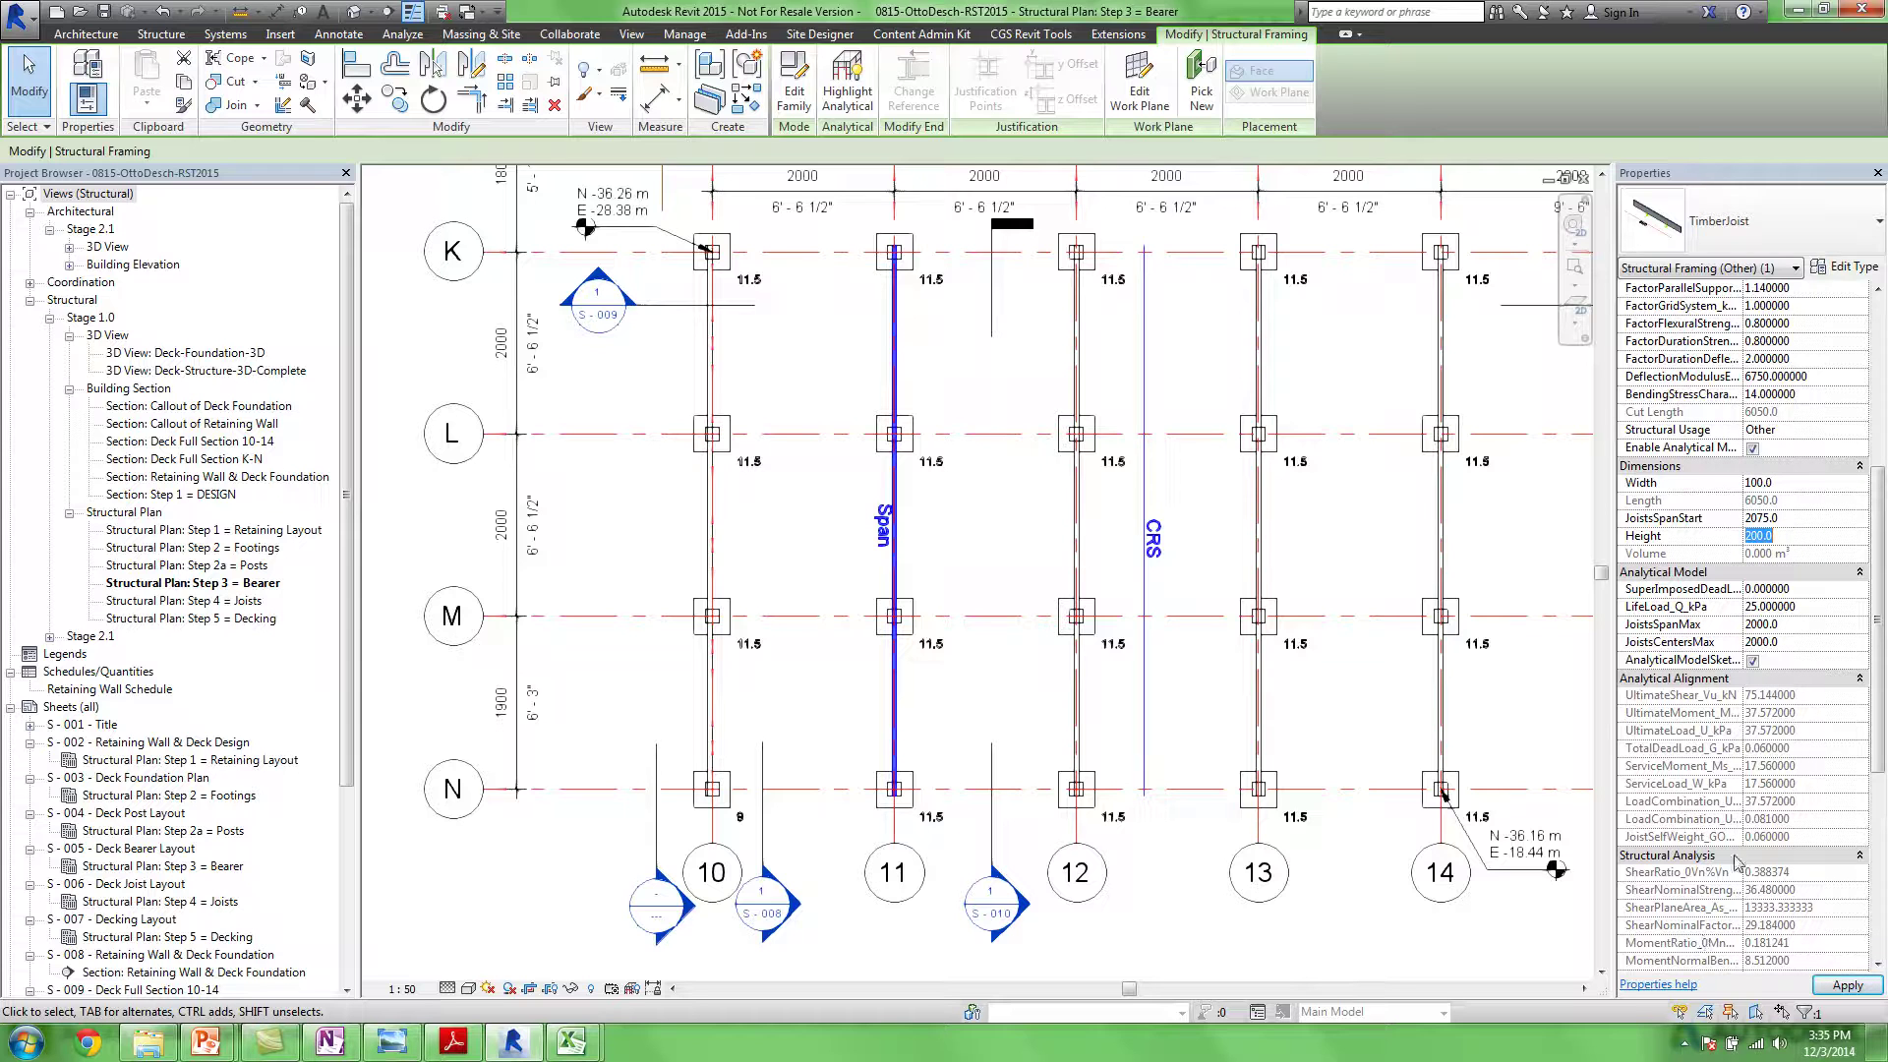
Set the grid 11 bearer's LifeLoad_Q_kPa value to 2.5
drag(1879, 644, 1885, 574)
click(1780, 733)
drag(1796, 729, 1747, 733)
text(23.5)
text(2.5)
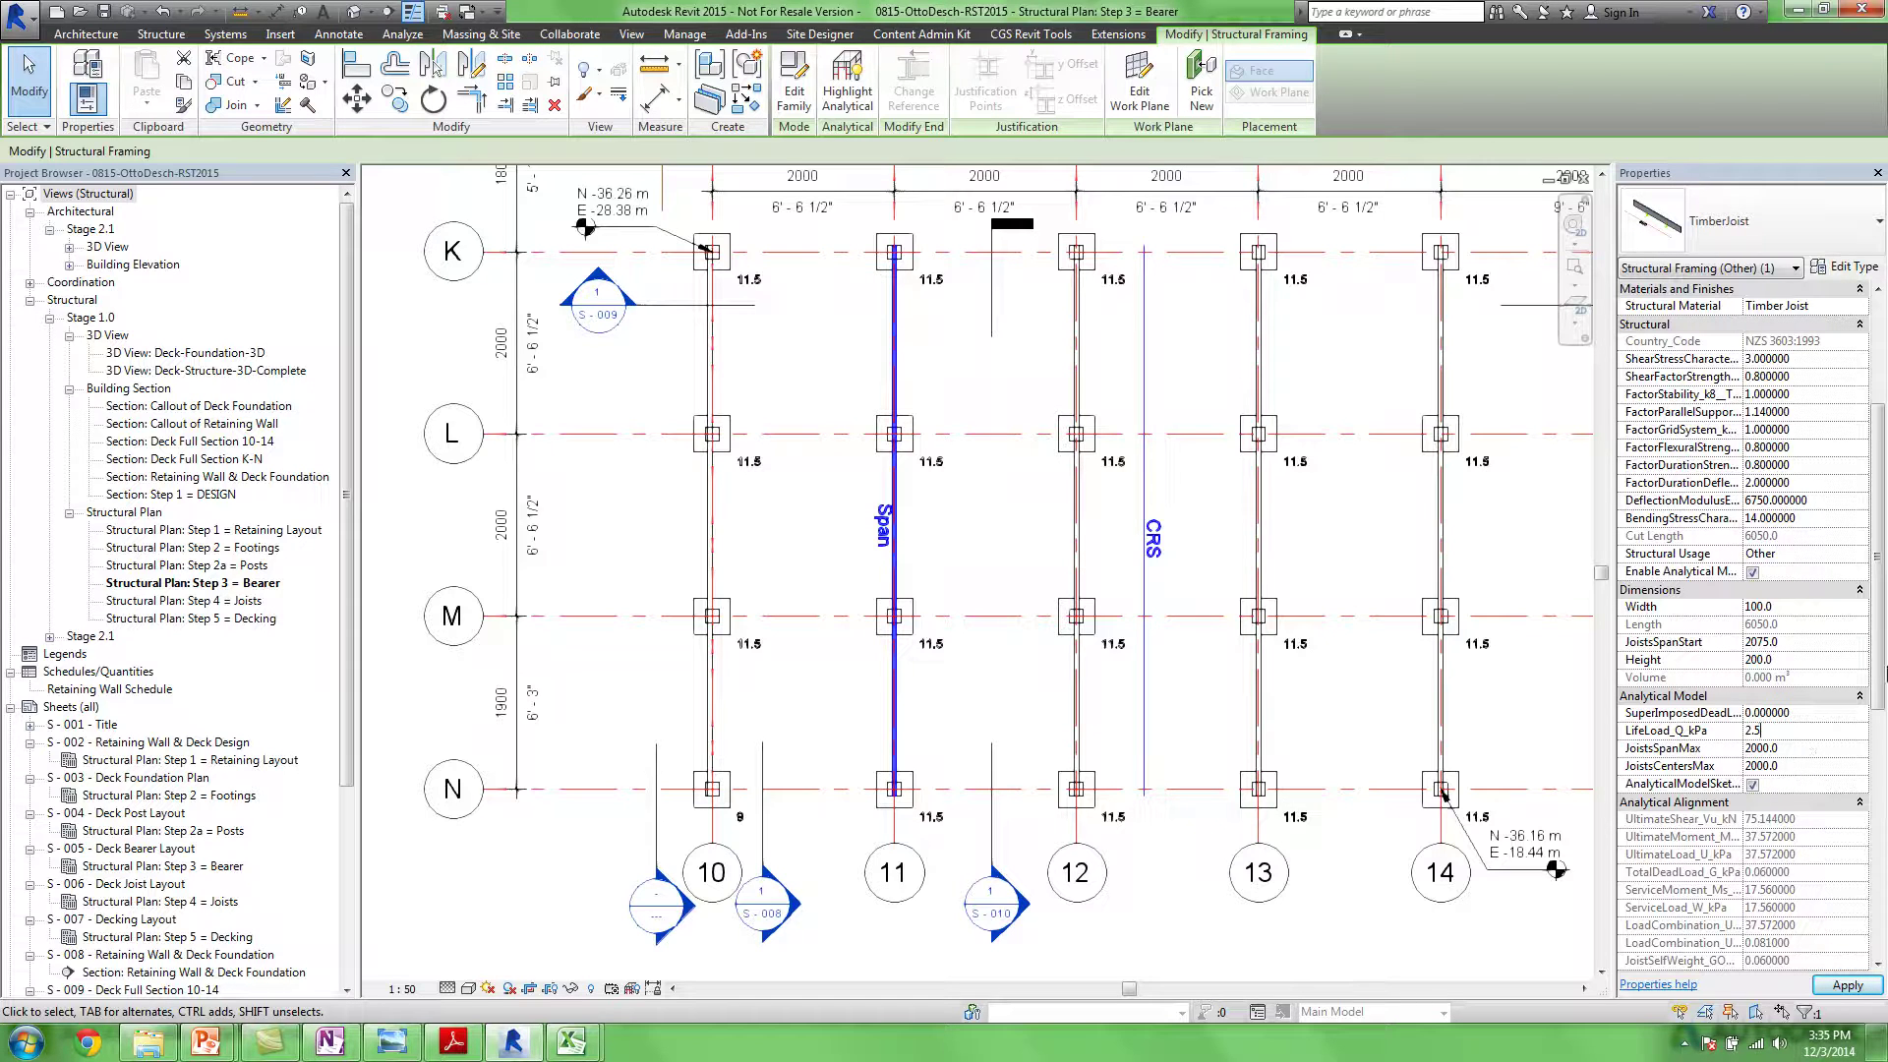
Set the grid 11 bearer's superimposed dead load to 0.5 and review its analysis results
click(1814, 712)
key(BackSpace)
key(Tab)
key(Tab)
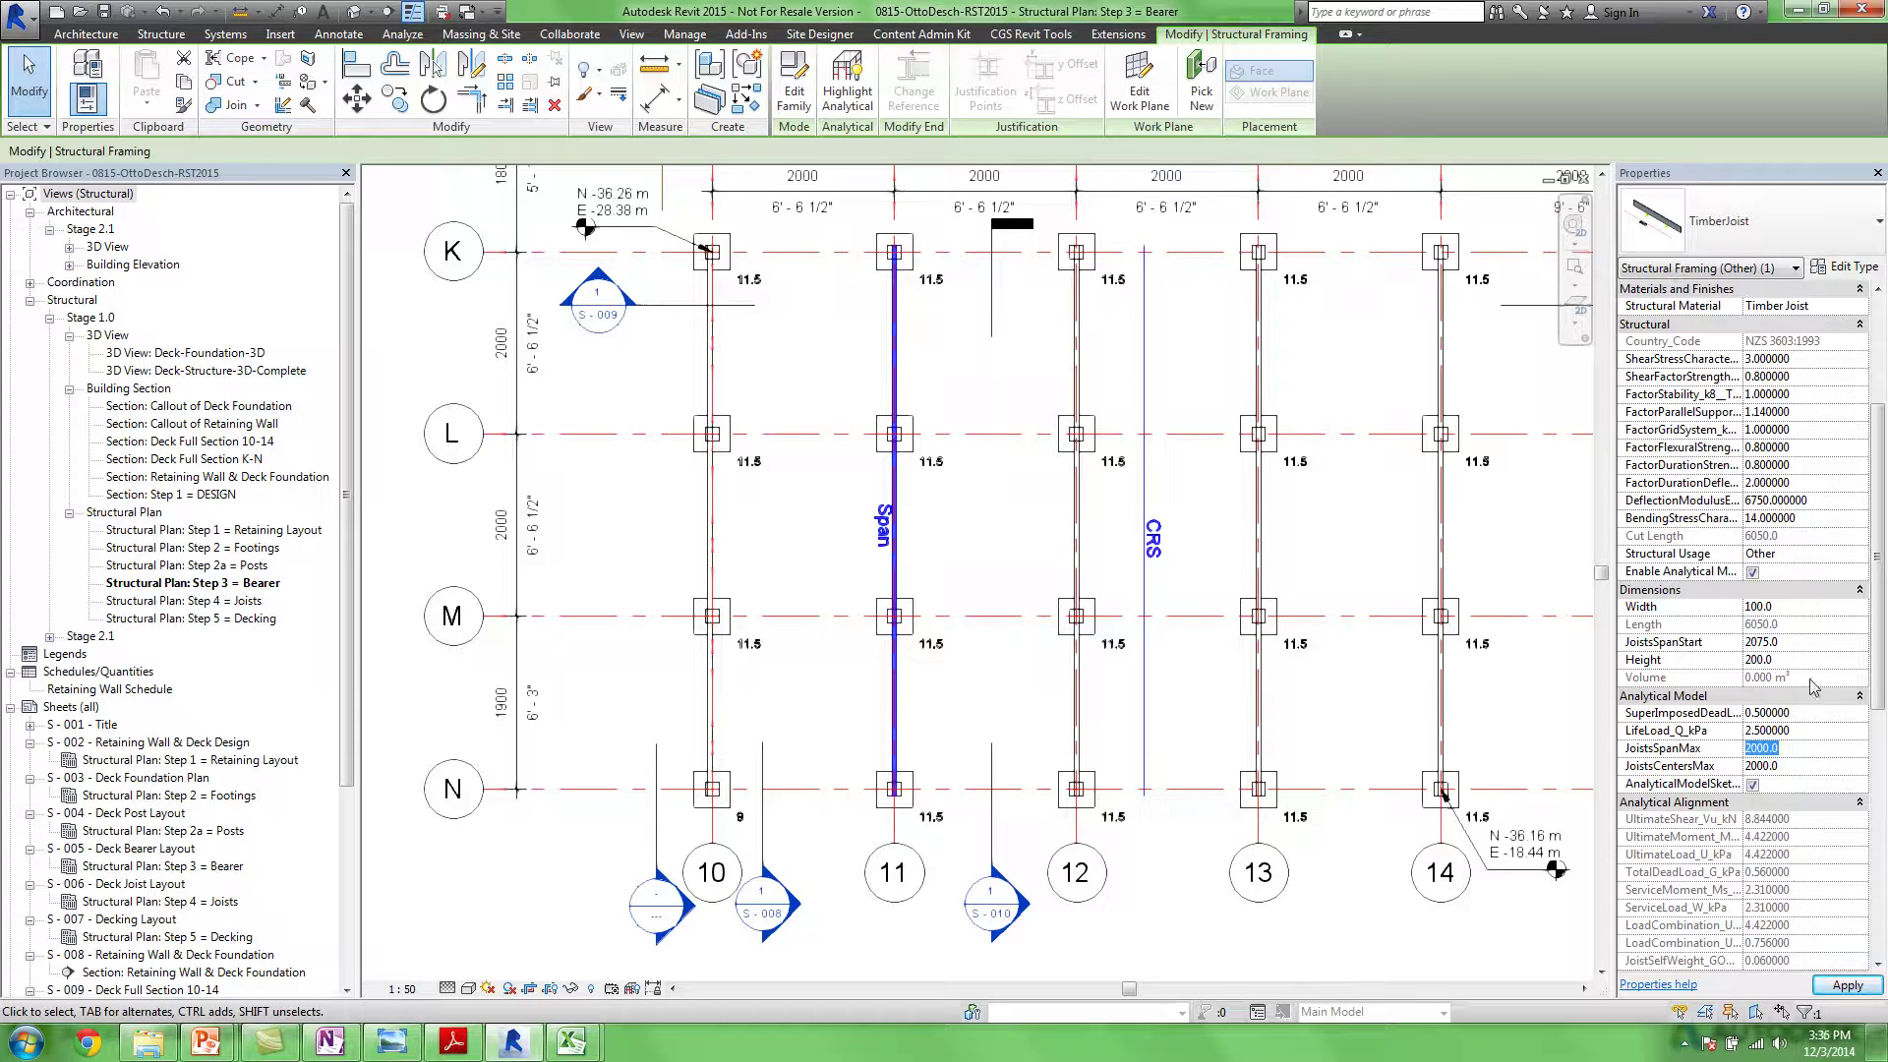
drag(1877, 598, 1884, 857)
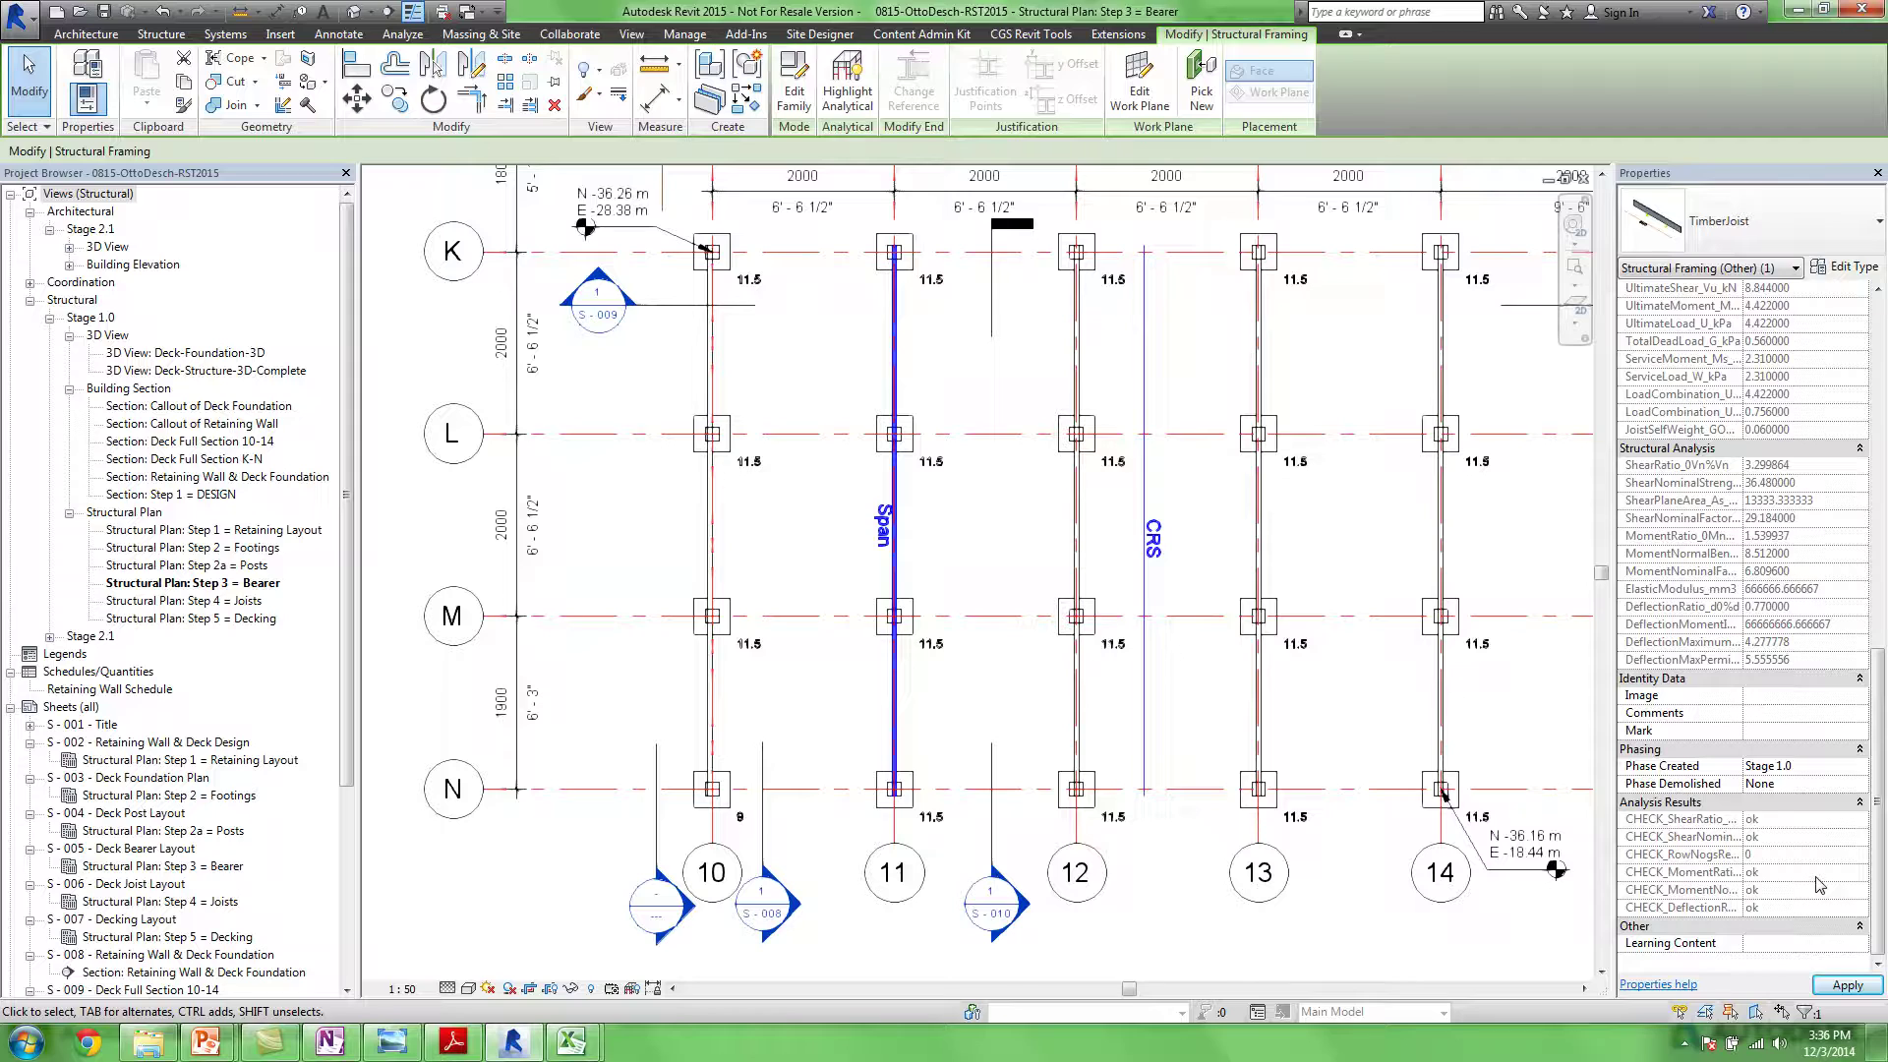
Try a width of 50 for the grid 11 bearer and check its analysis results
drag(1876, 740, 1885, 567)
click(1786, 465)
text(50)
key(Return)
scroll(1866, 772, down, 5)
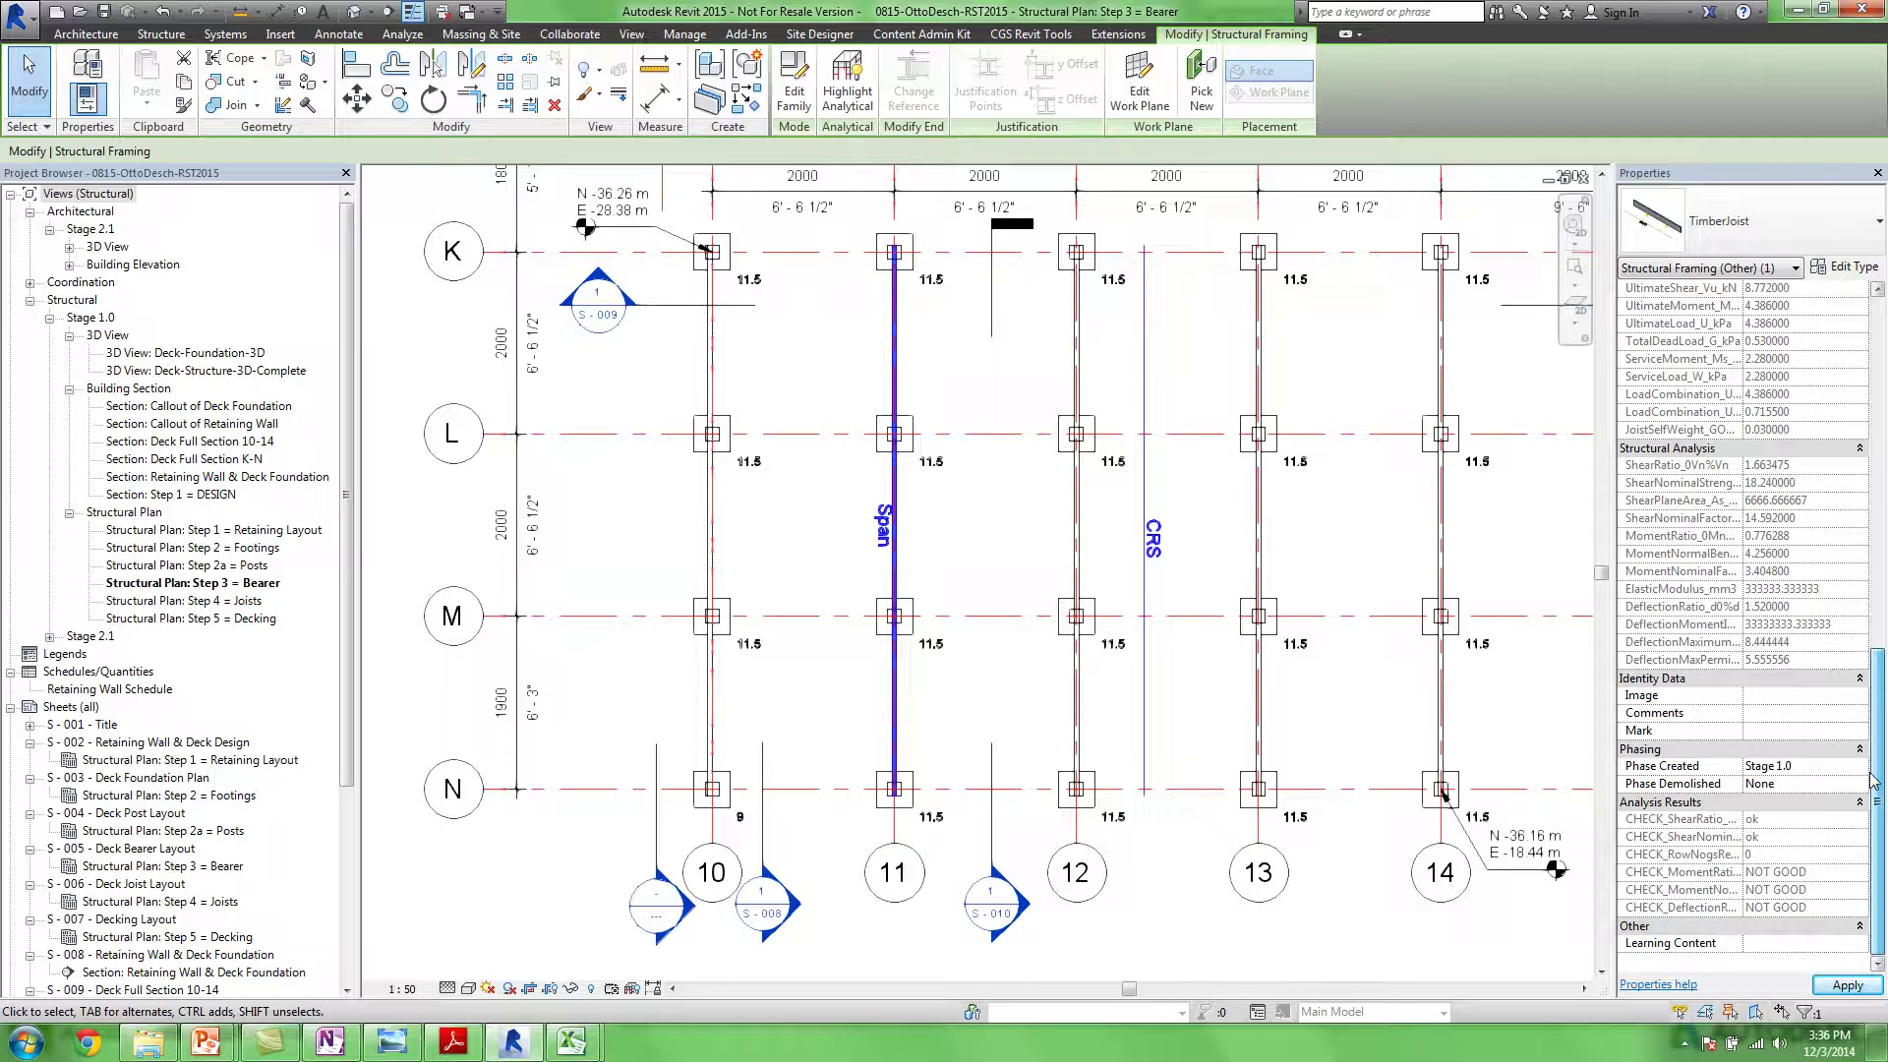
Try a width of 75 for the grid 11 bearer and check its analysis results
scroll(1868, 772, up, 5)
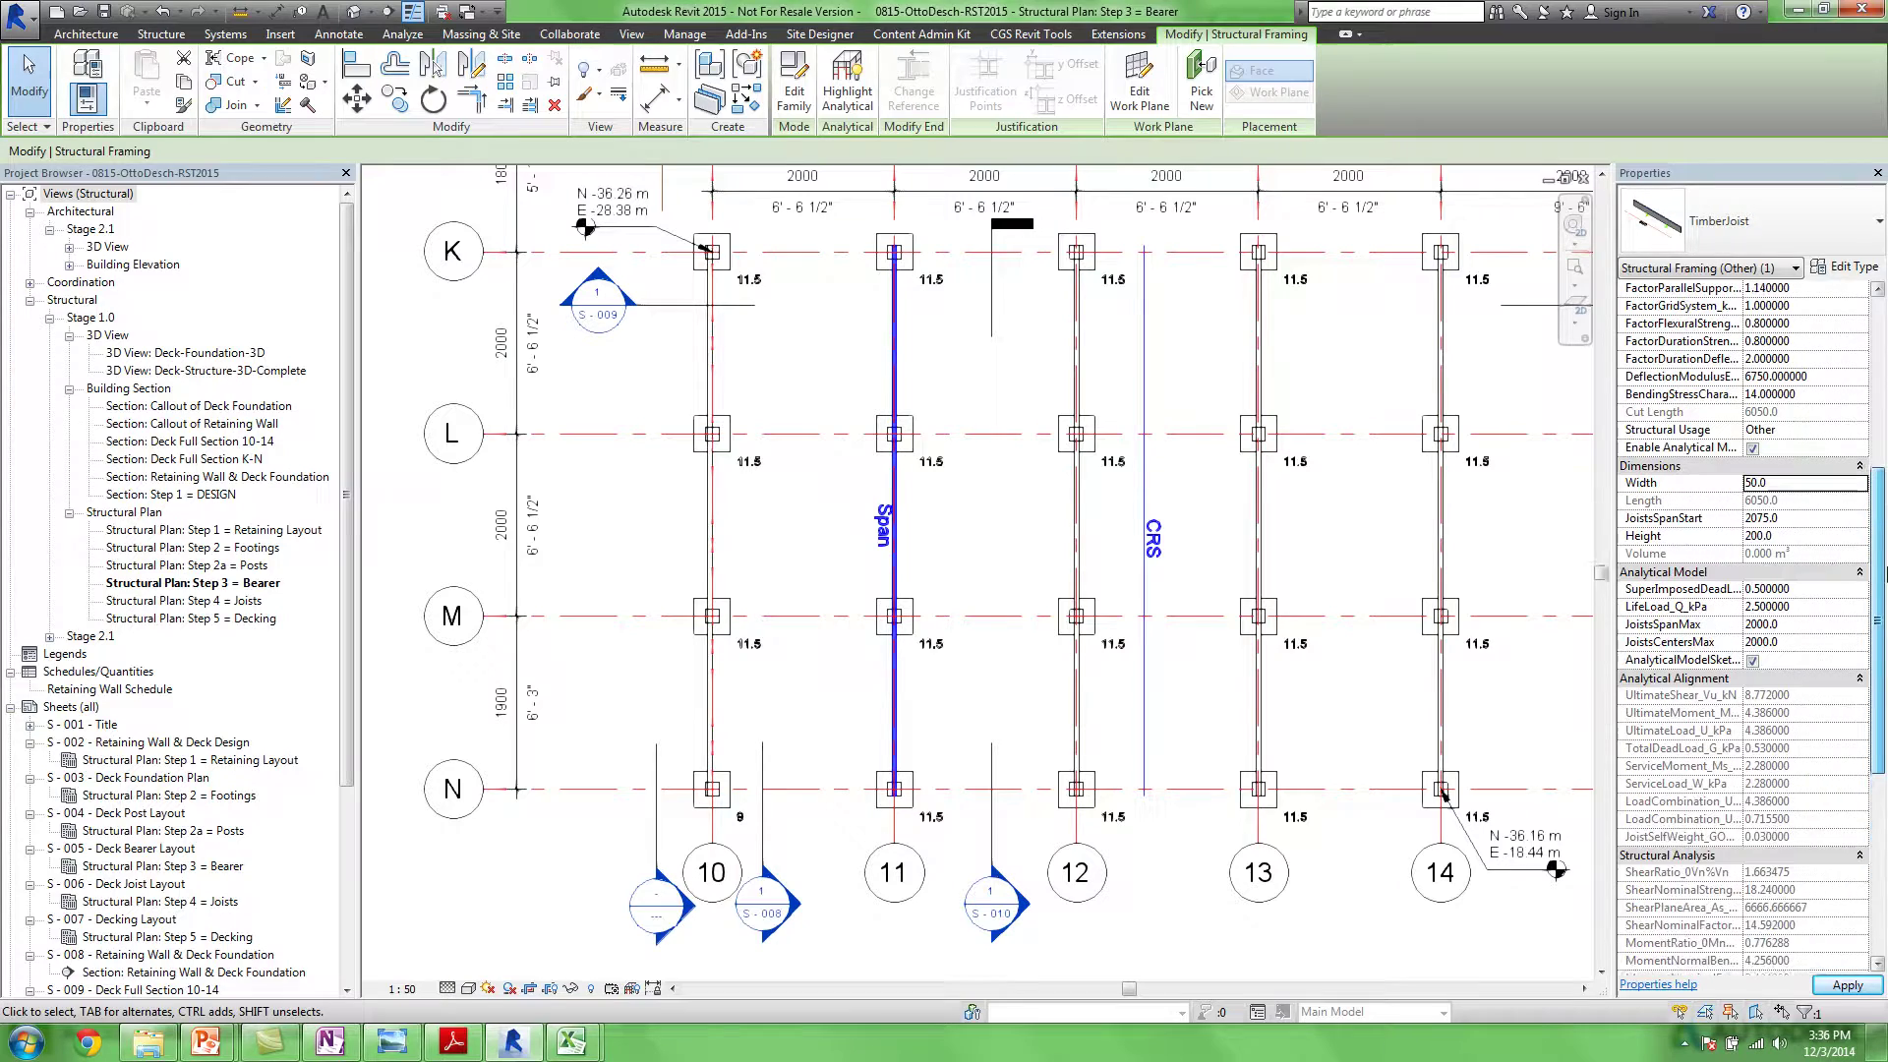
double_click(1770, 519)
text(75)
key(Return)
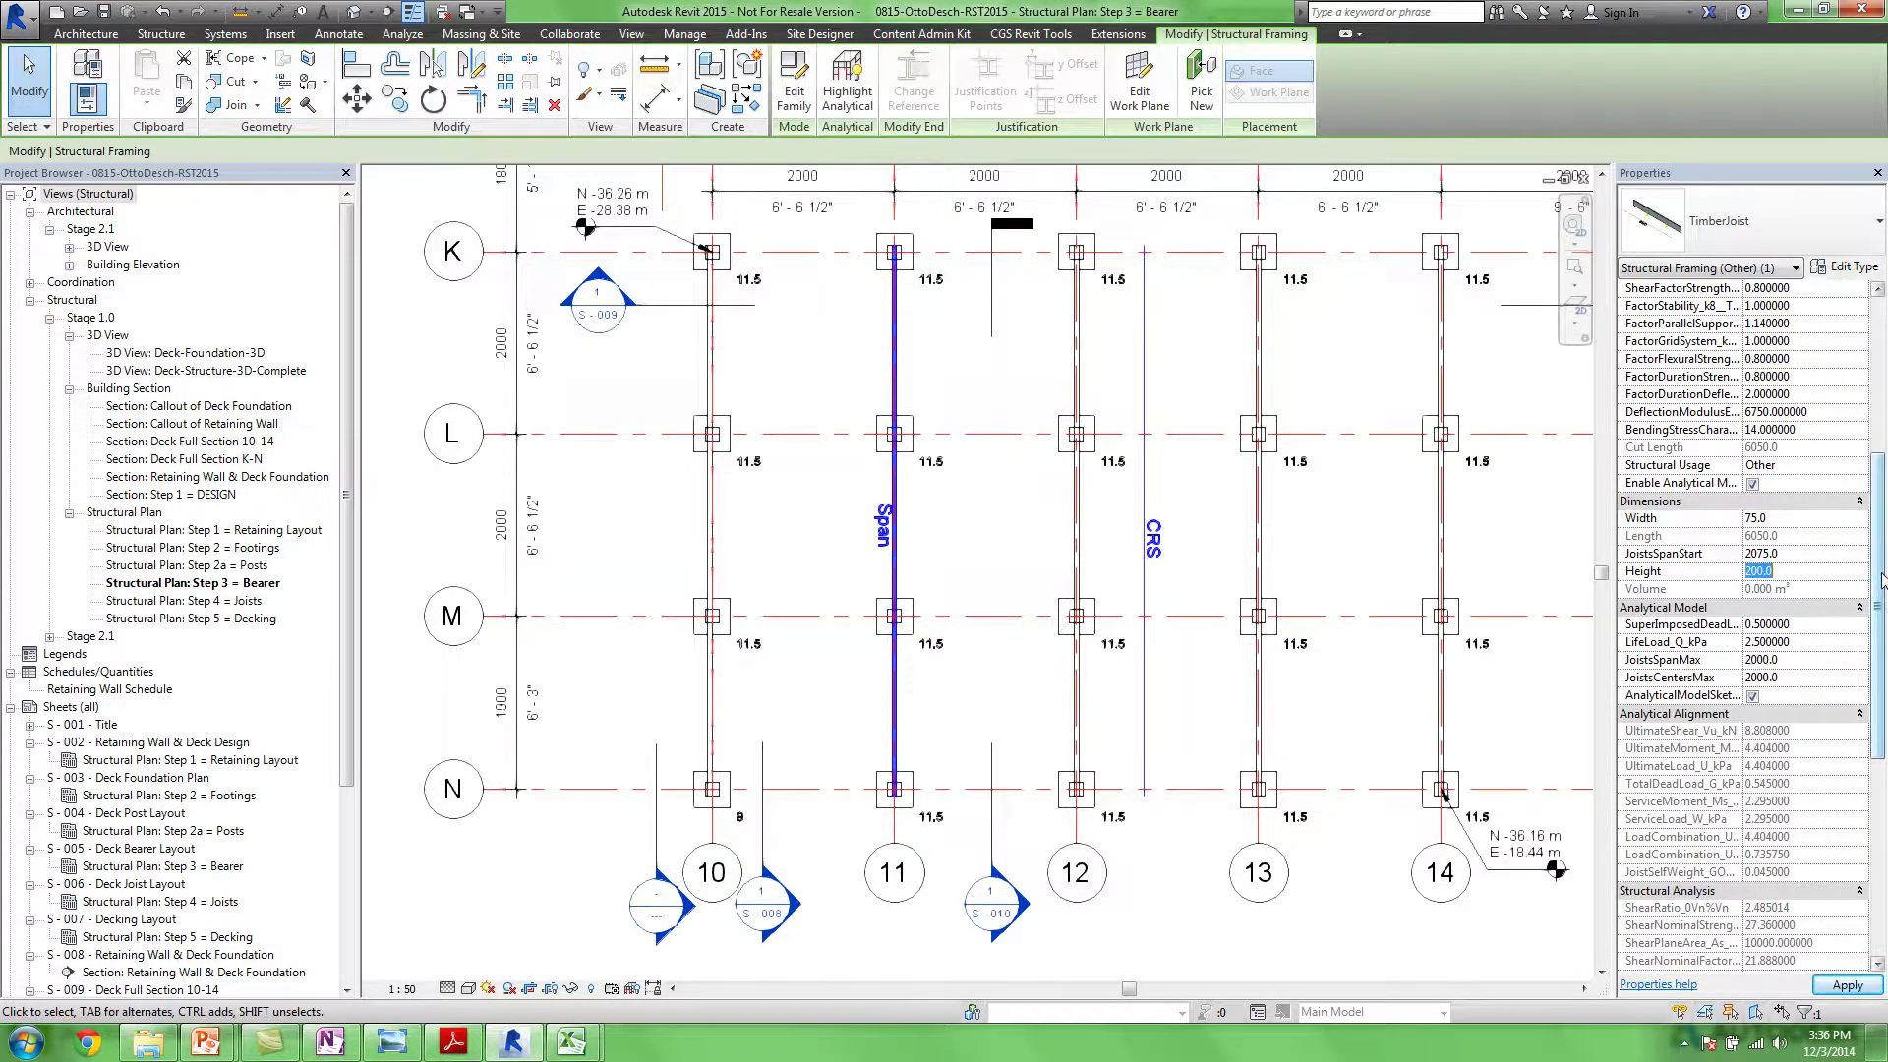
scroll(1862, 765, down, 8)
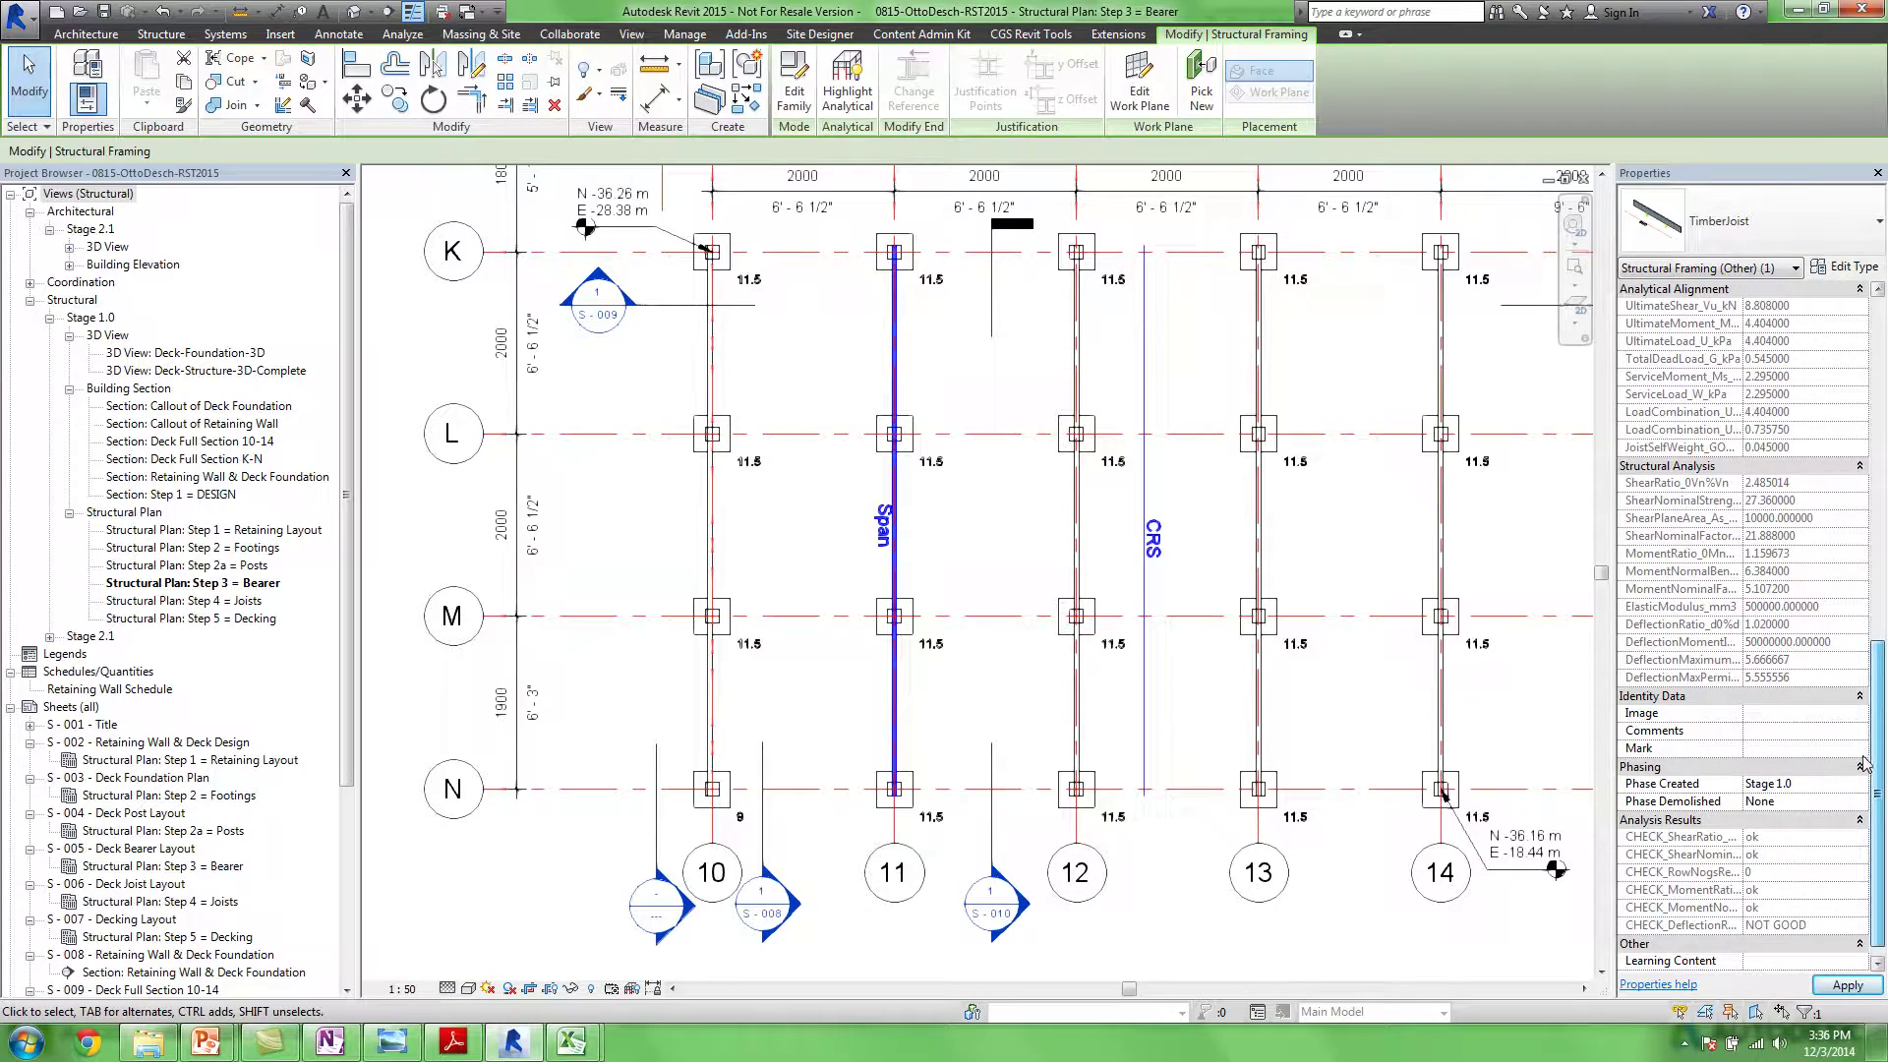
Restore the grid 11 bearer's width to 100 and check its analysis results again
scroll(1859, 747, up, 8)
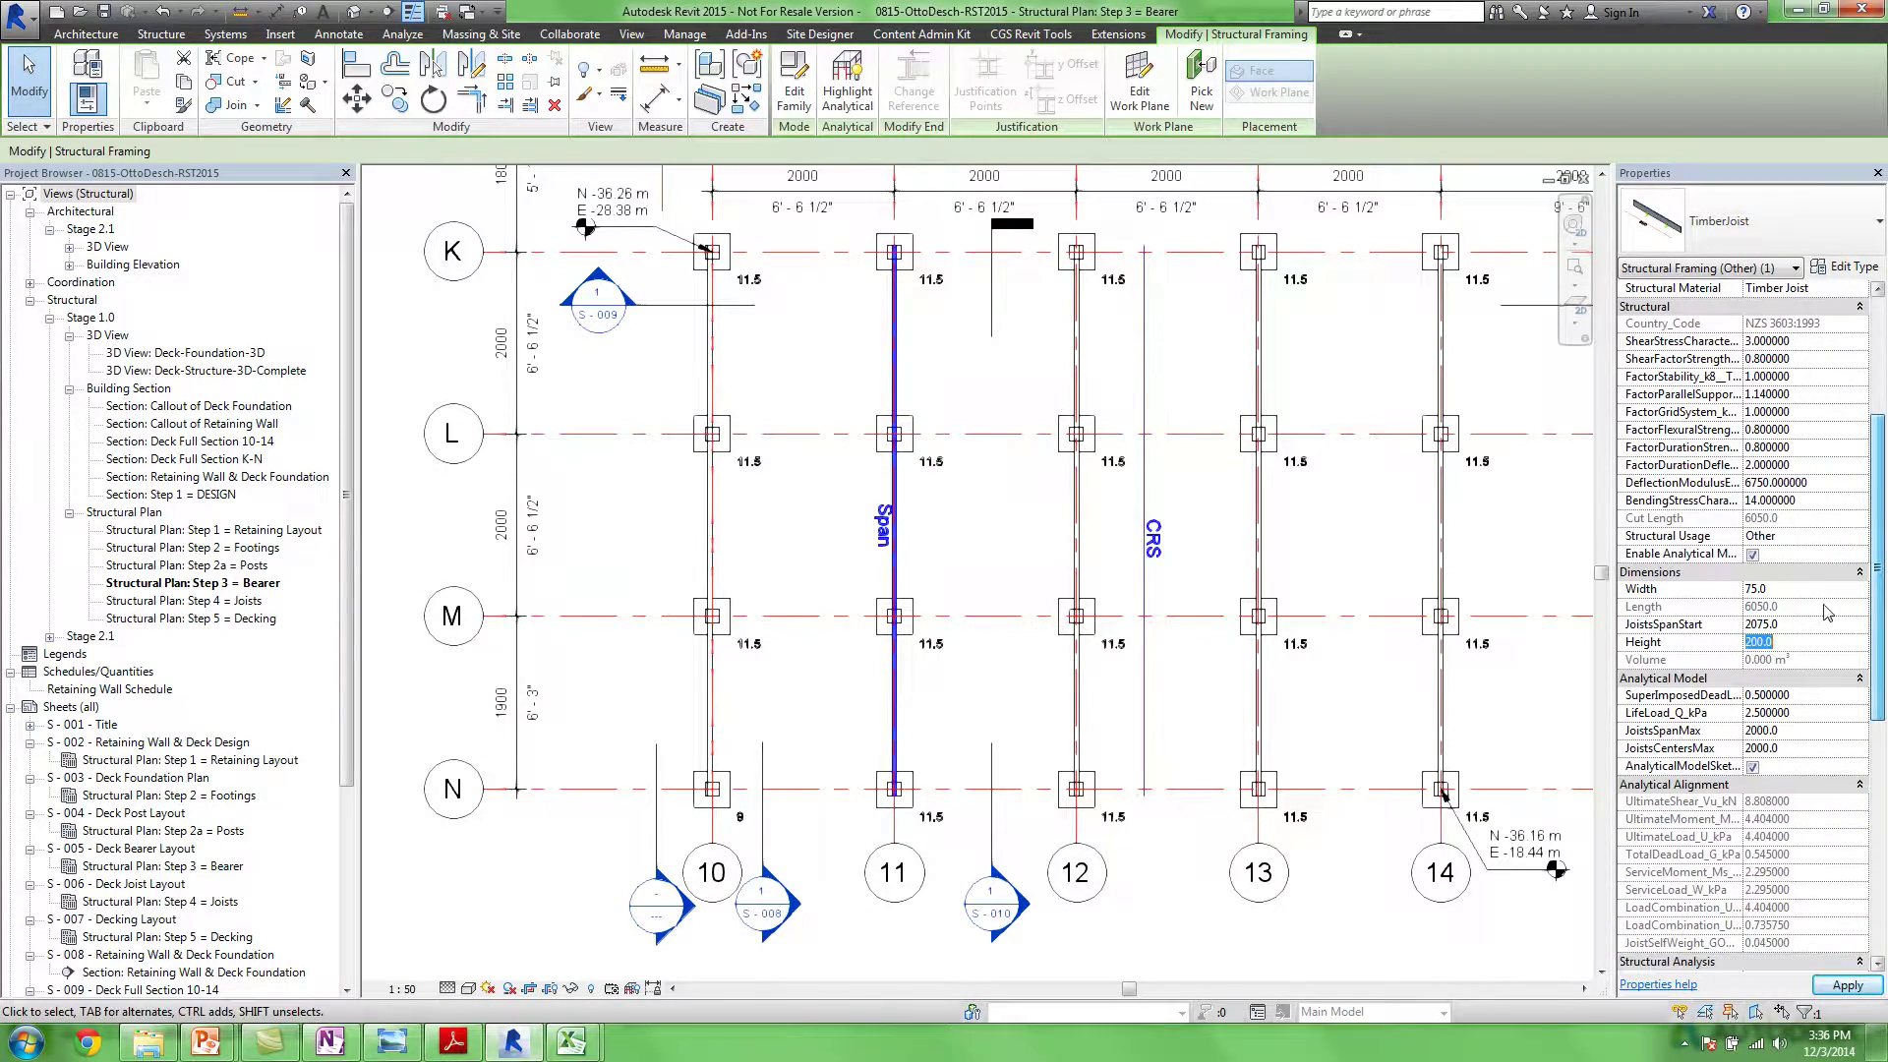
double_click(1800, 588)
text(100)
key(Tab)
drag(1872, 610, 1867, 824)
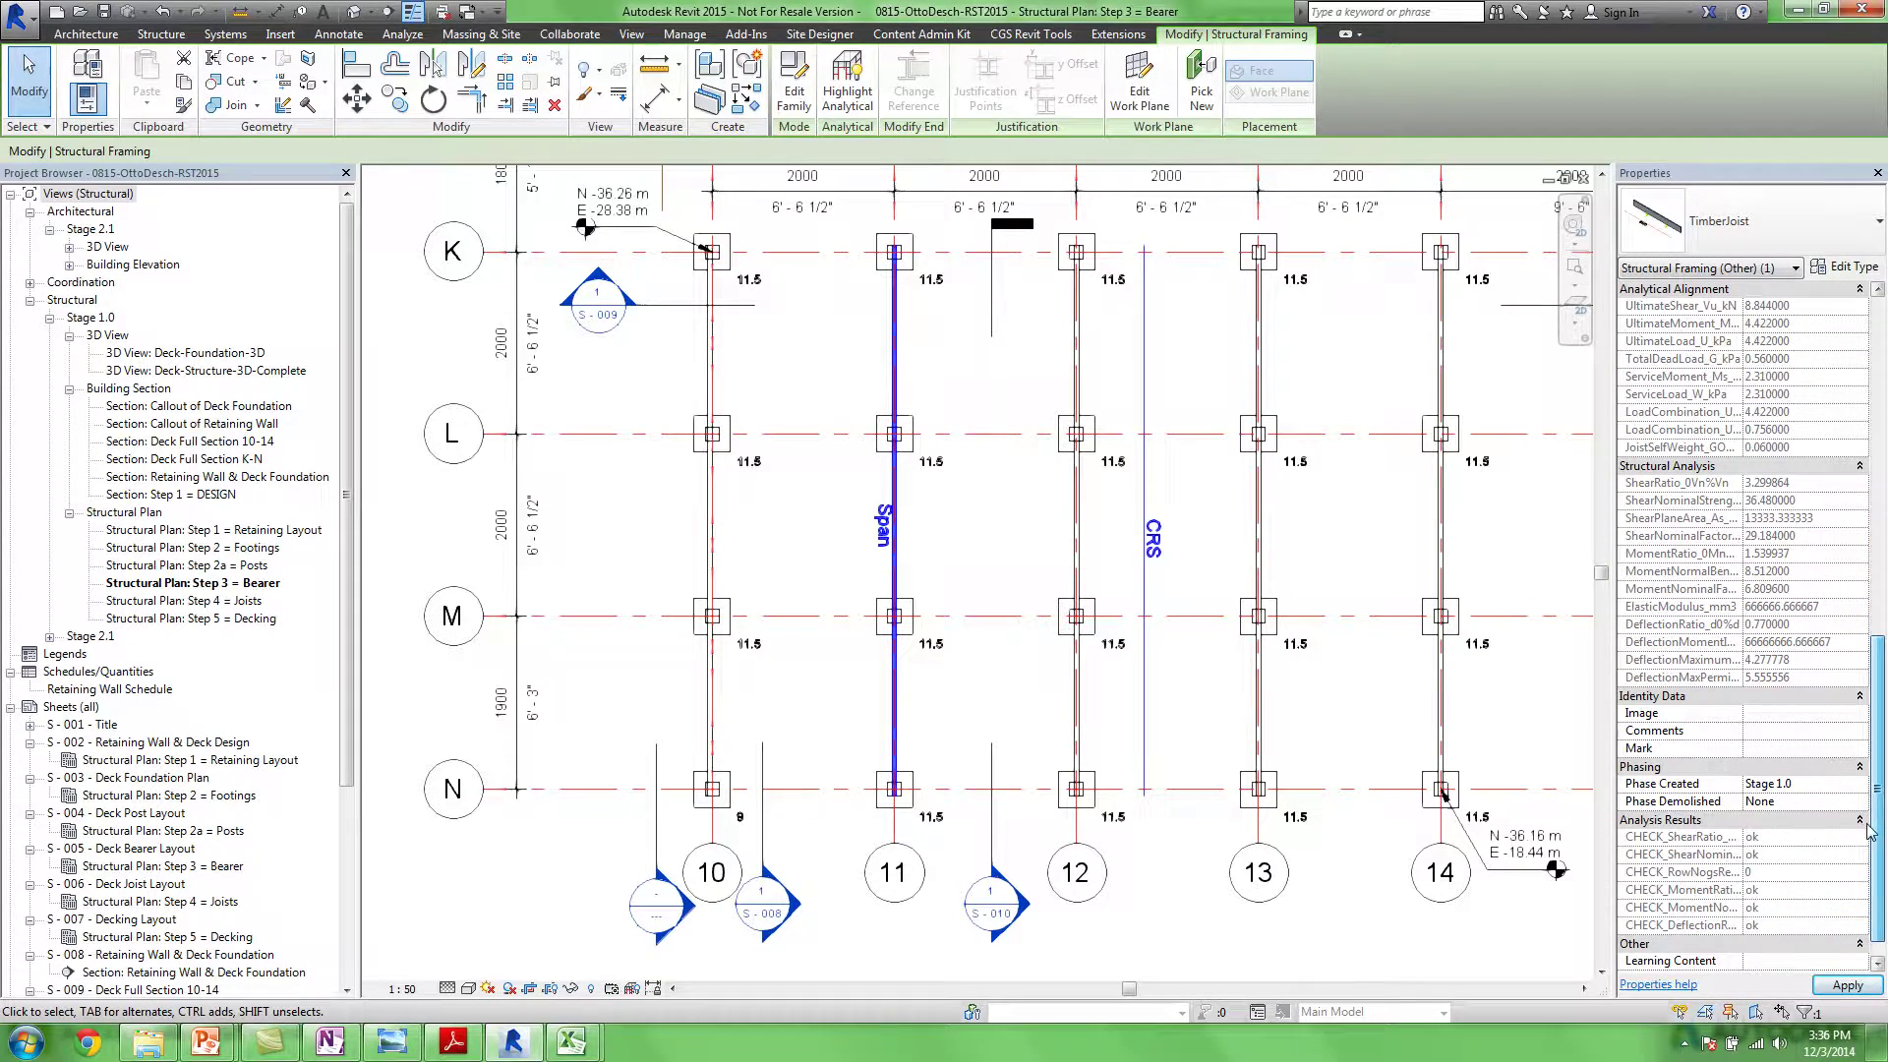
Select all TimberJoist instances in the entire project, starting from the grid 12 bearer, and clear the selection
click(988, 539)
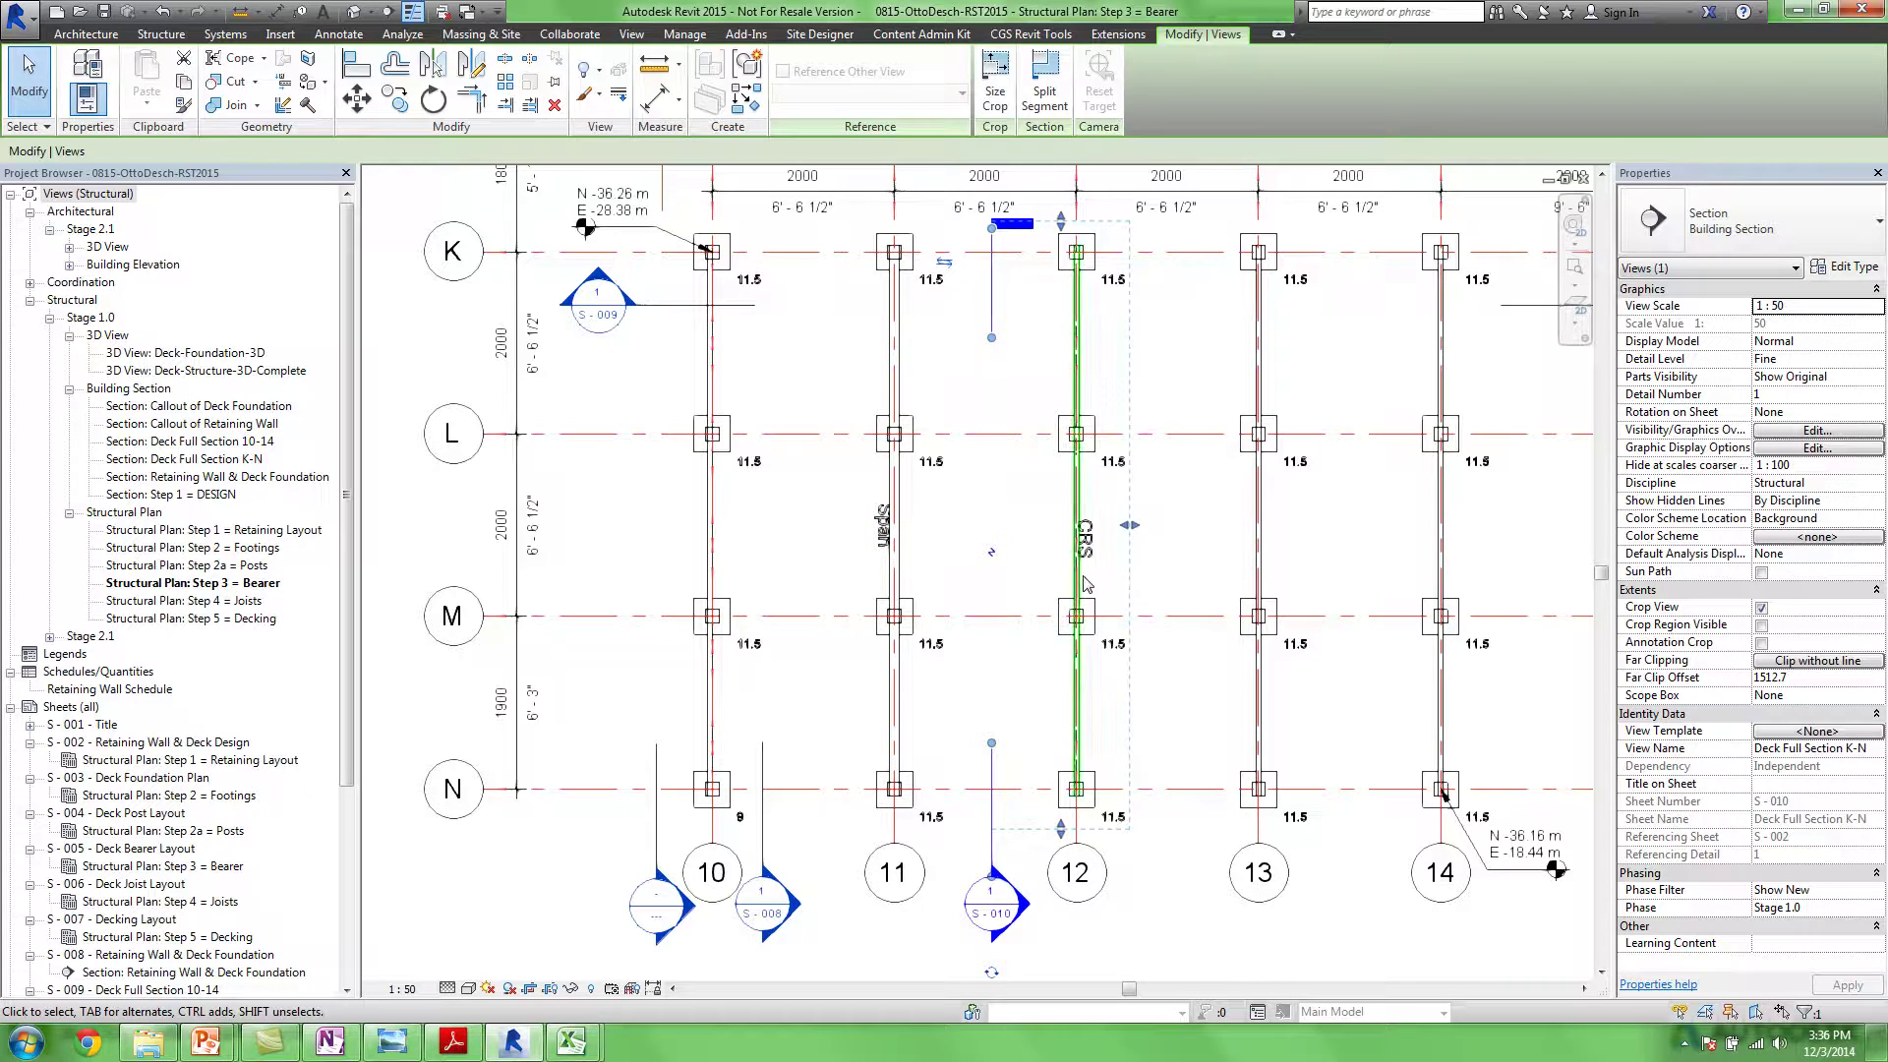
click(1089, 583)
right_click(1201, 520)
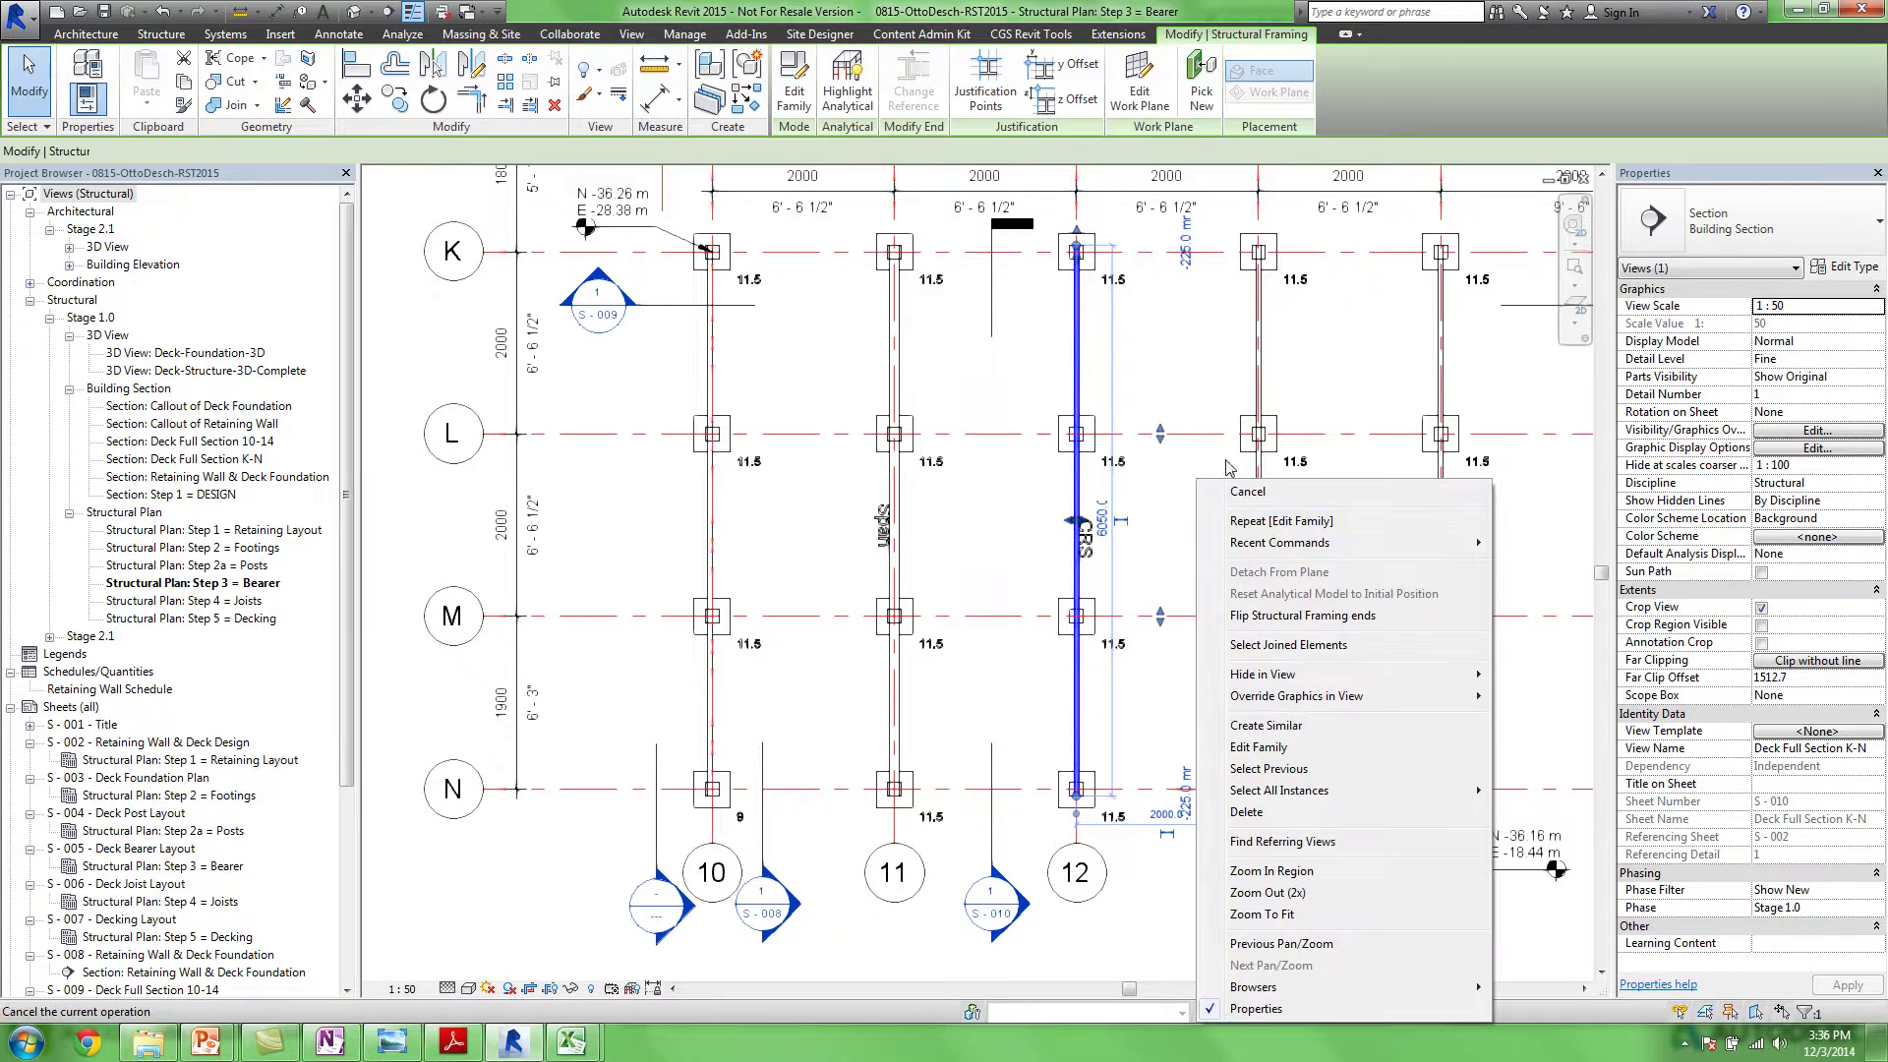
mouse_move(1358, 804)
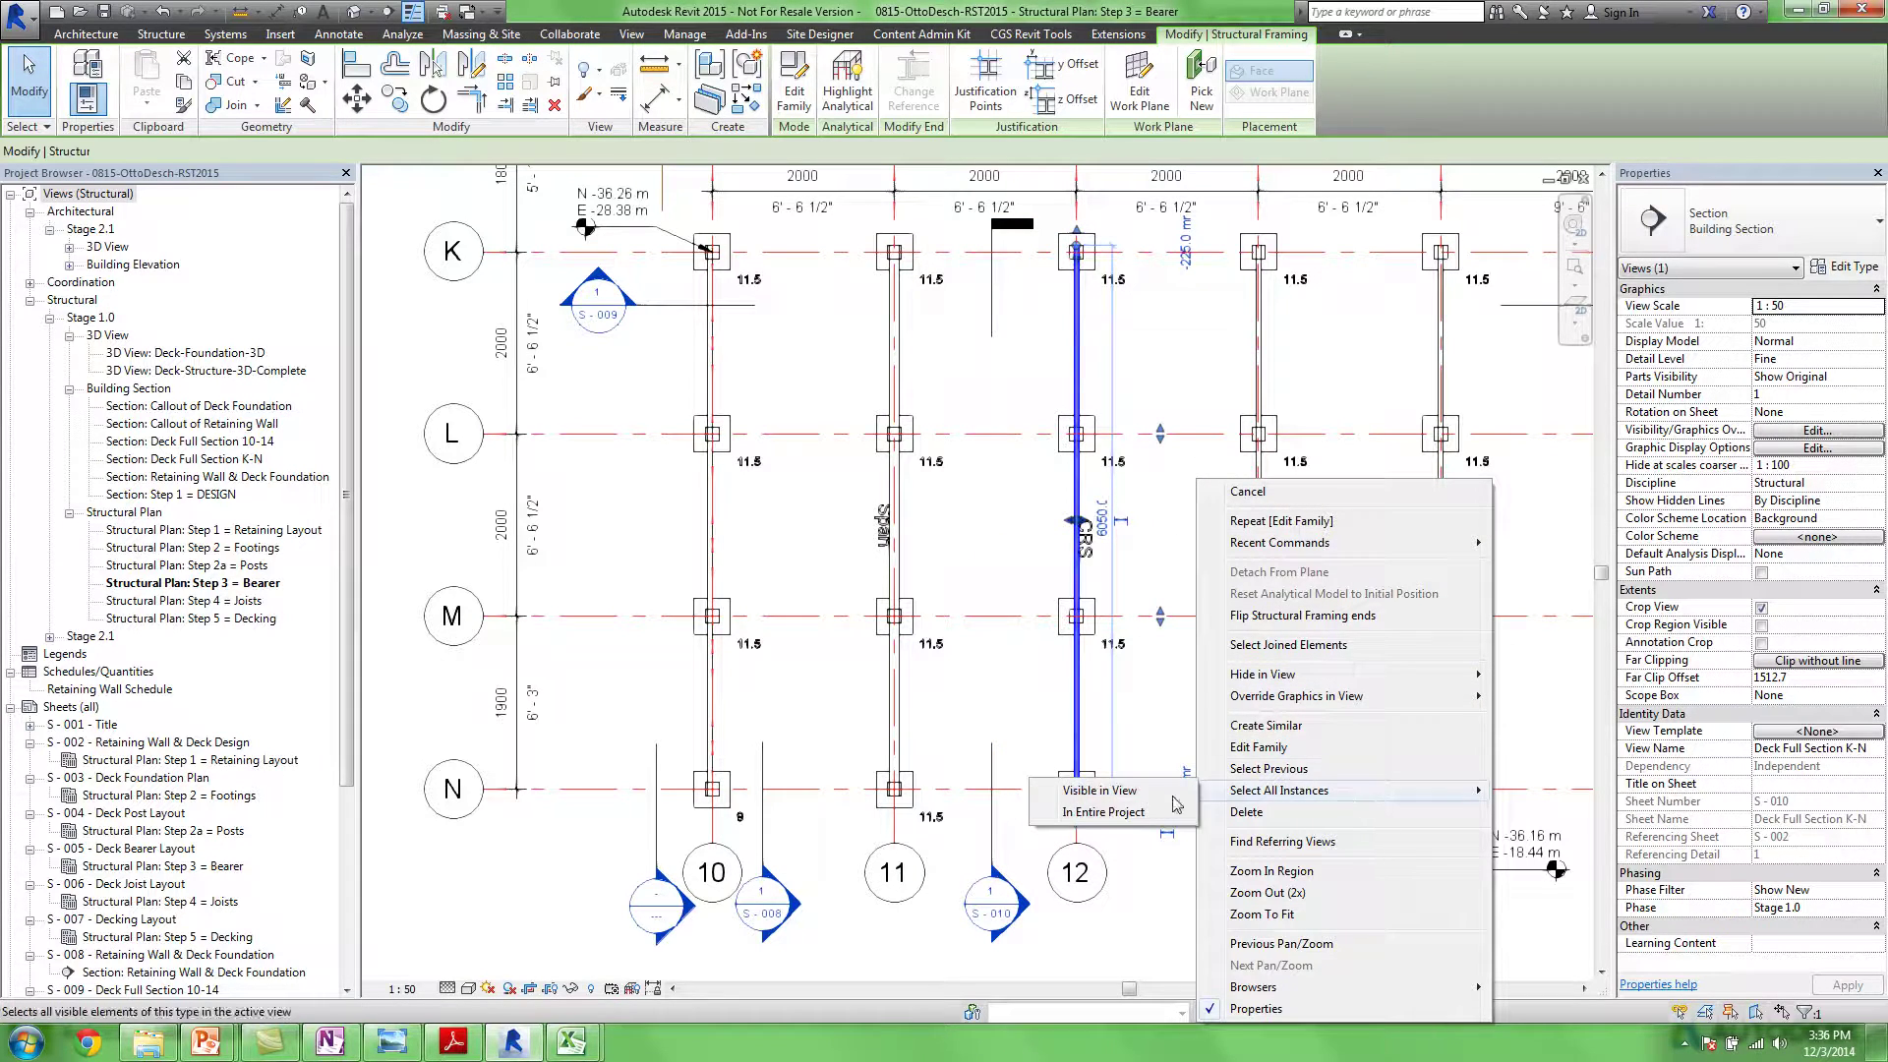
click(1121, 813)
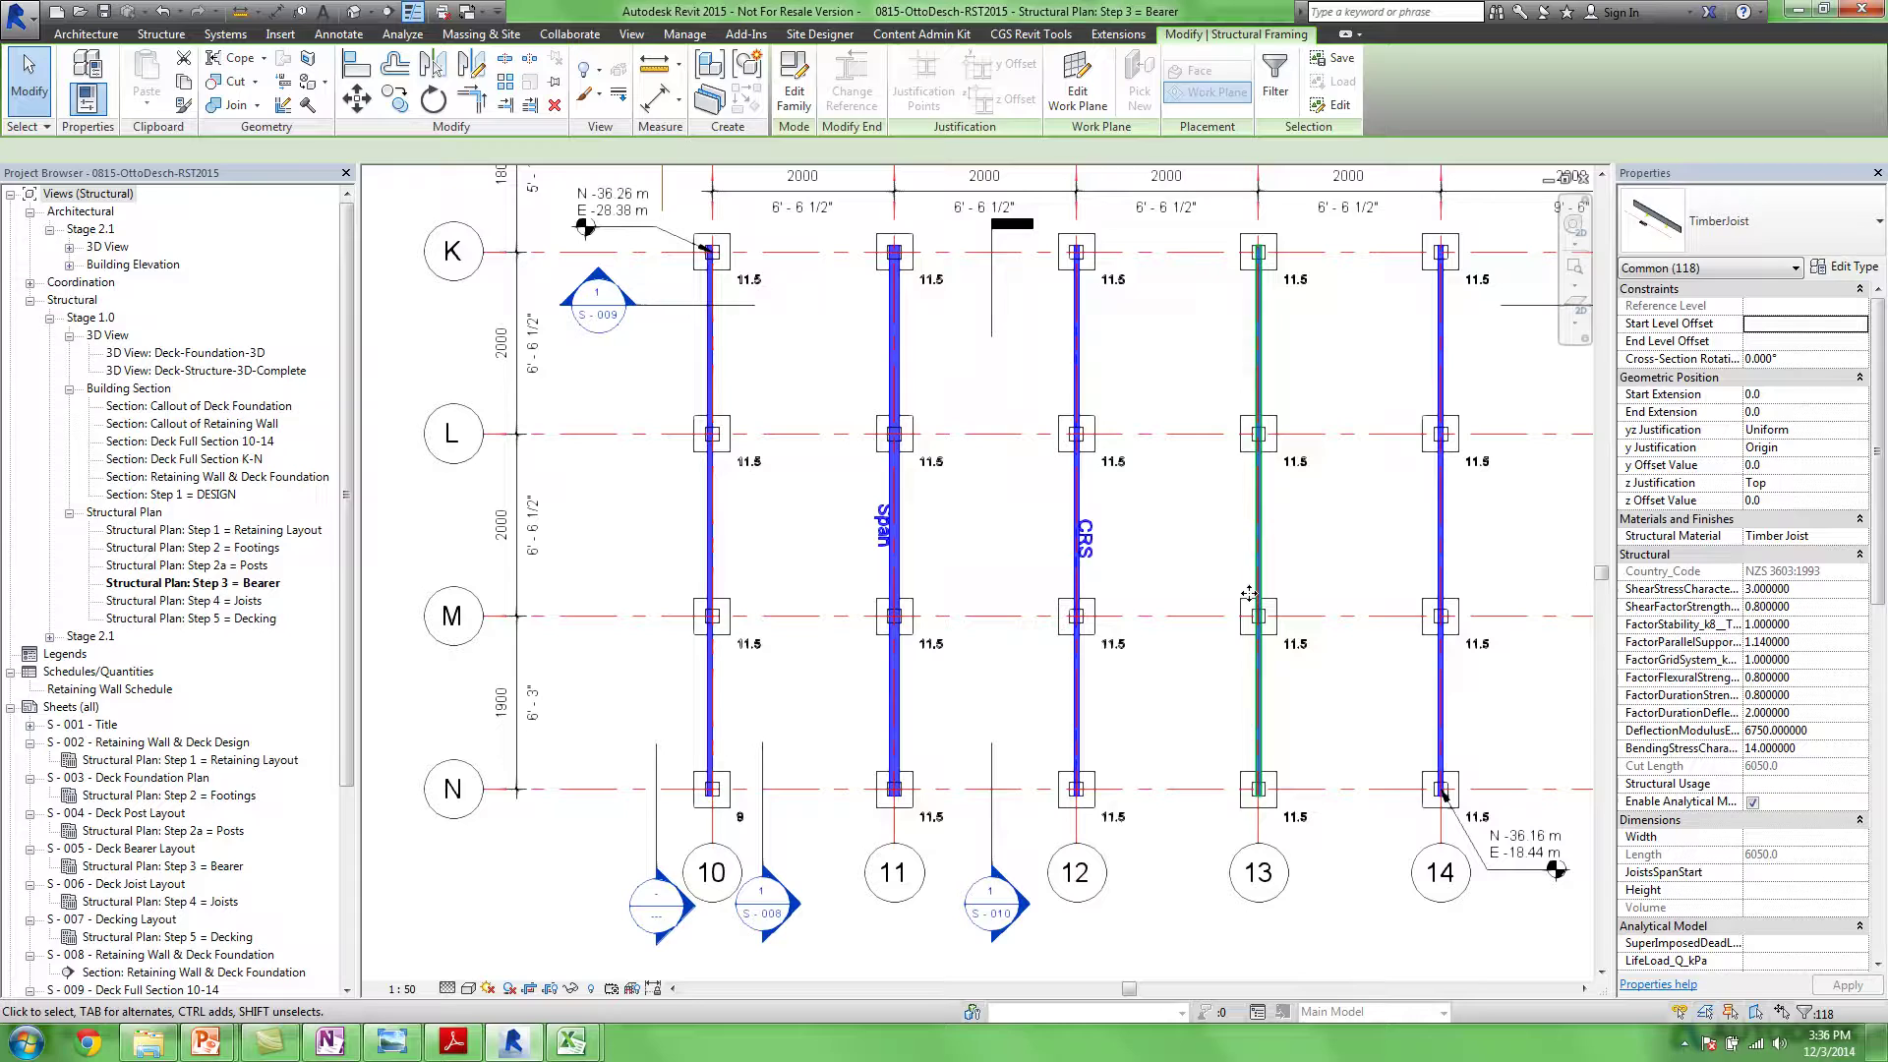
click(979, 451)
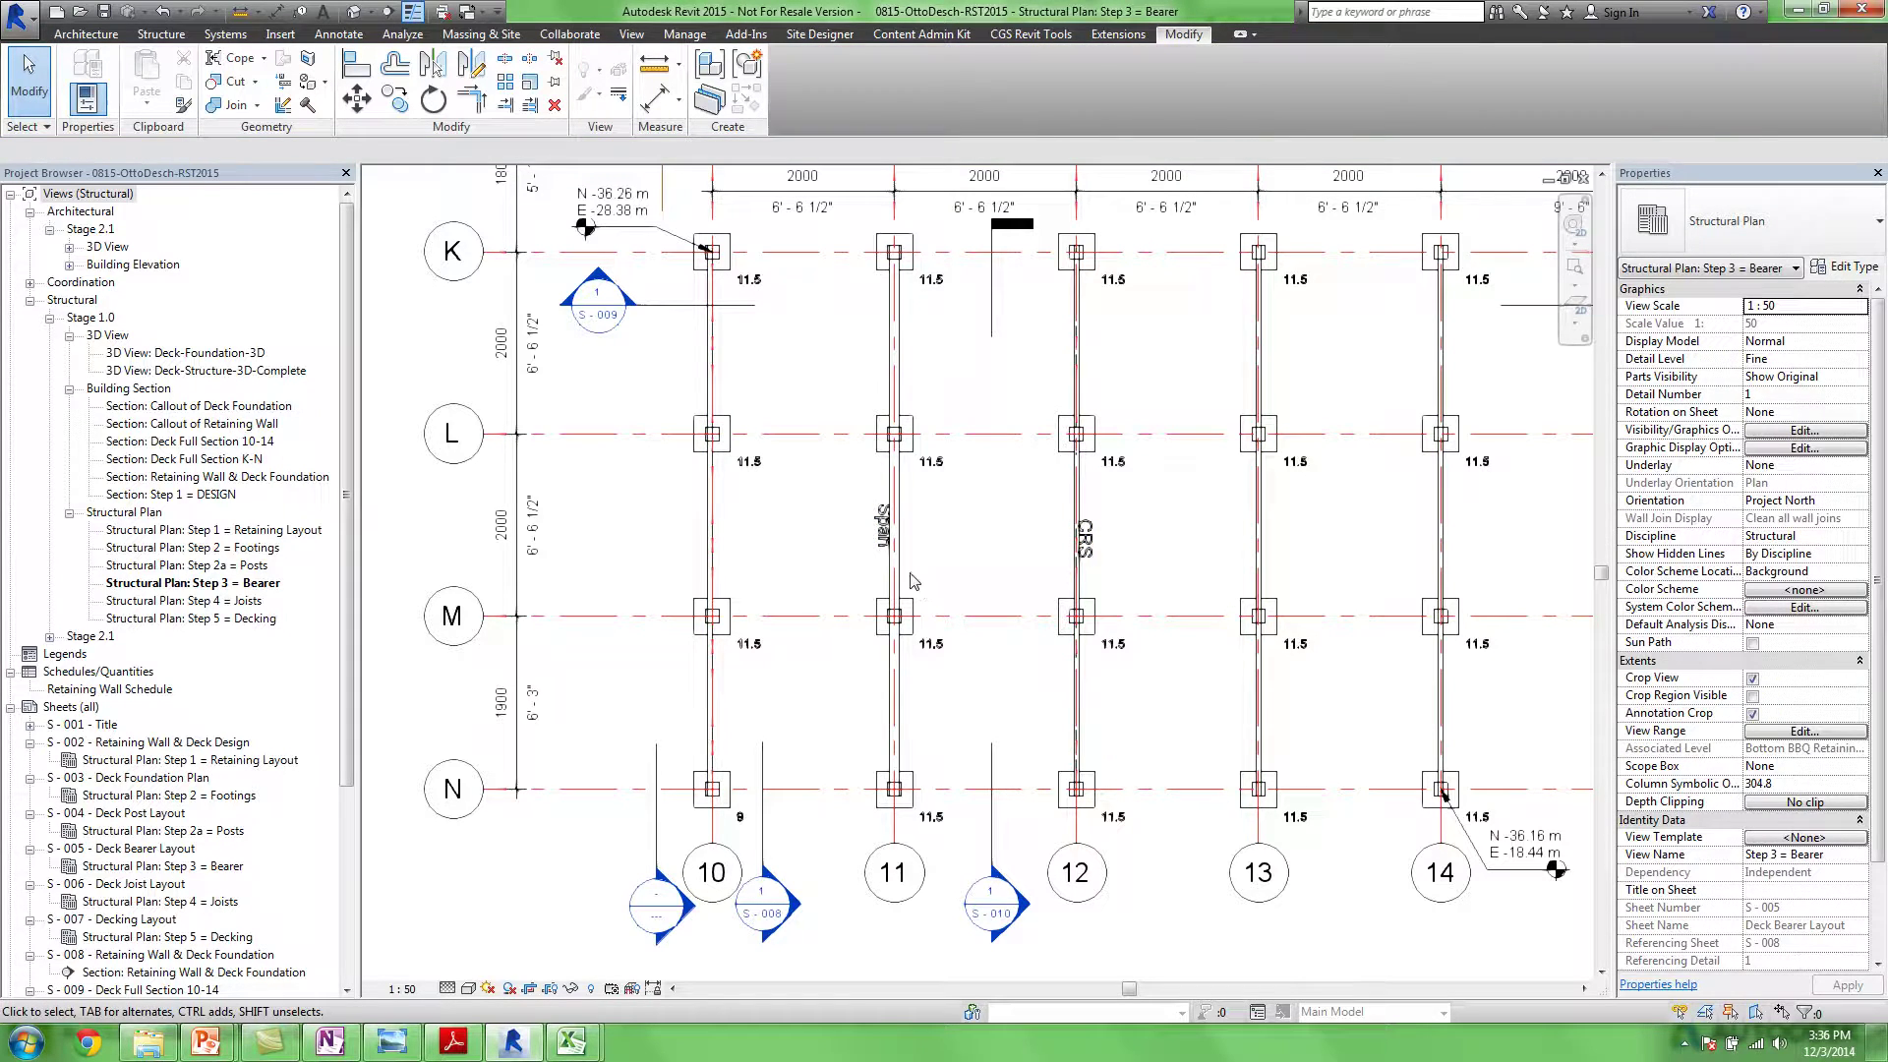
Match the type properties of the grid 11 bearer onto the bearers on grids 10, 12, 13 and 14
key(m)
key(a)
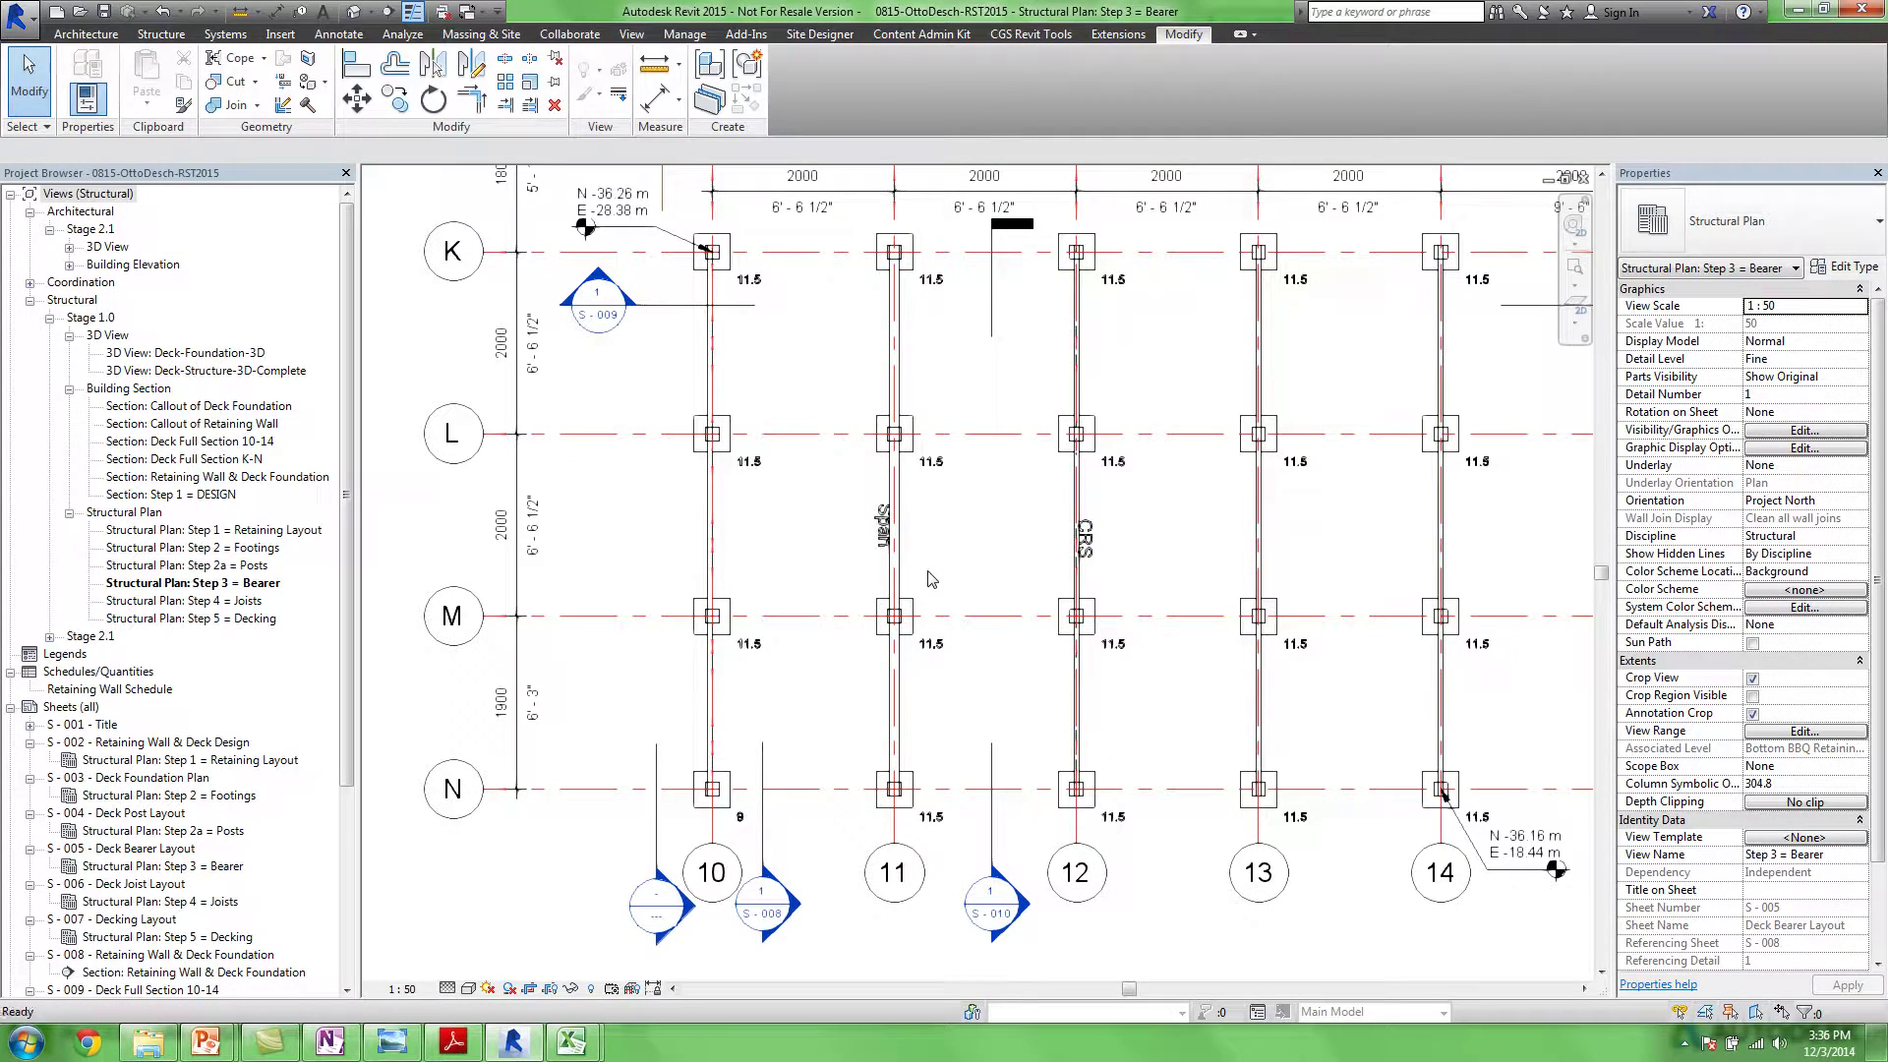
click(897, 565)
click(716, 568)
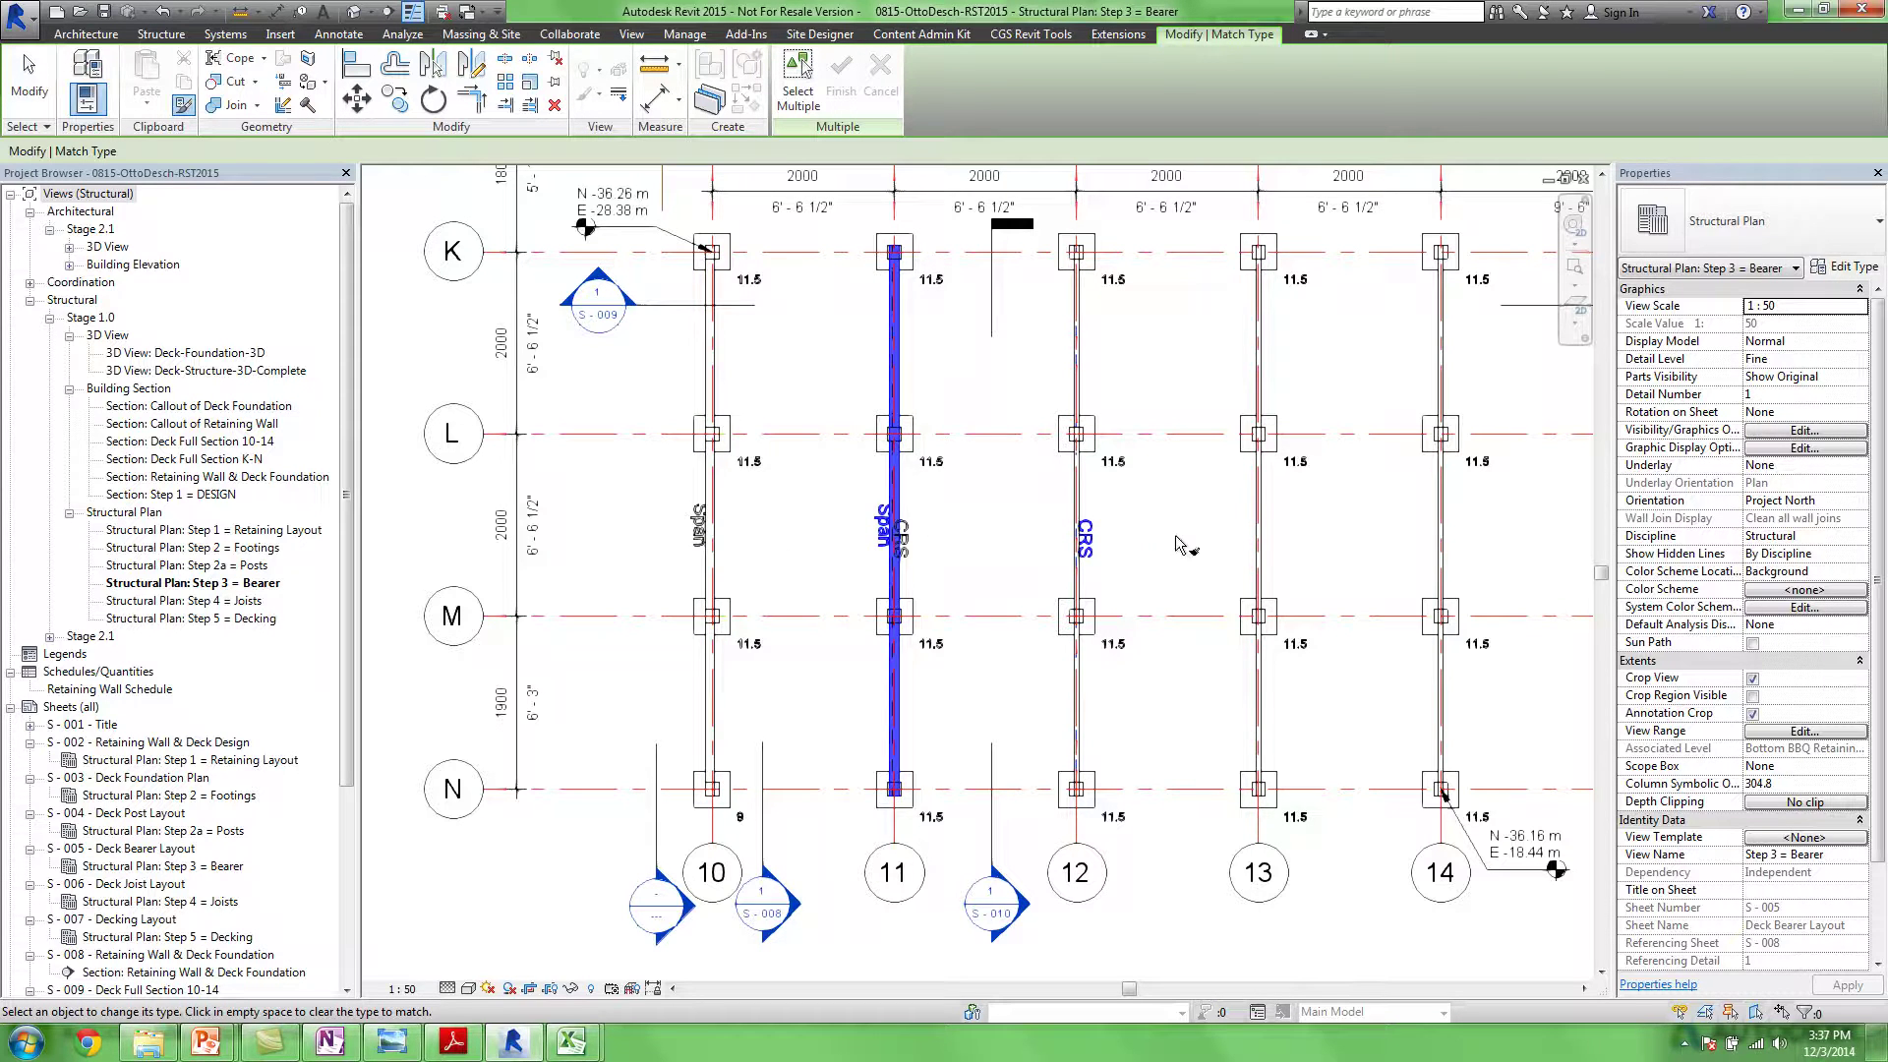
click(1079, 575)
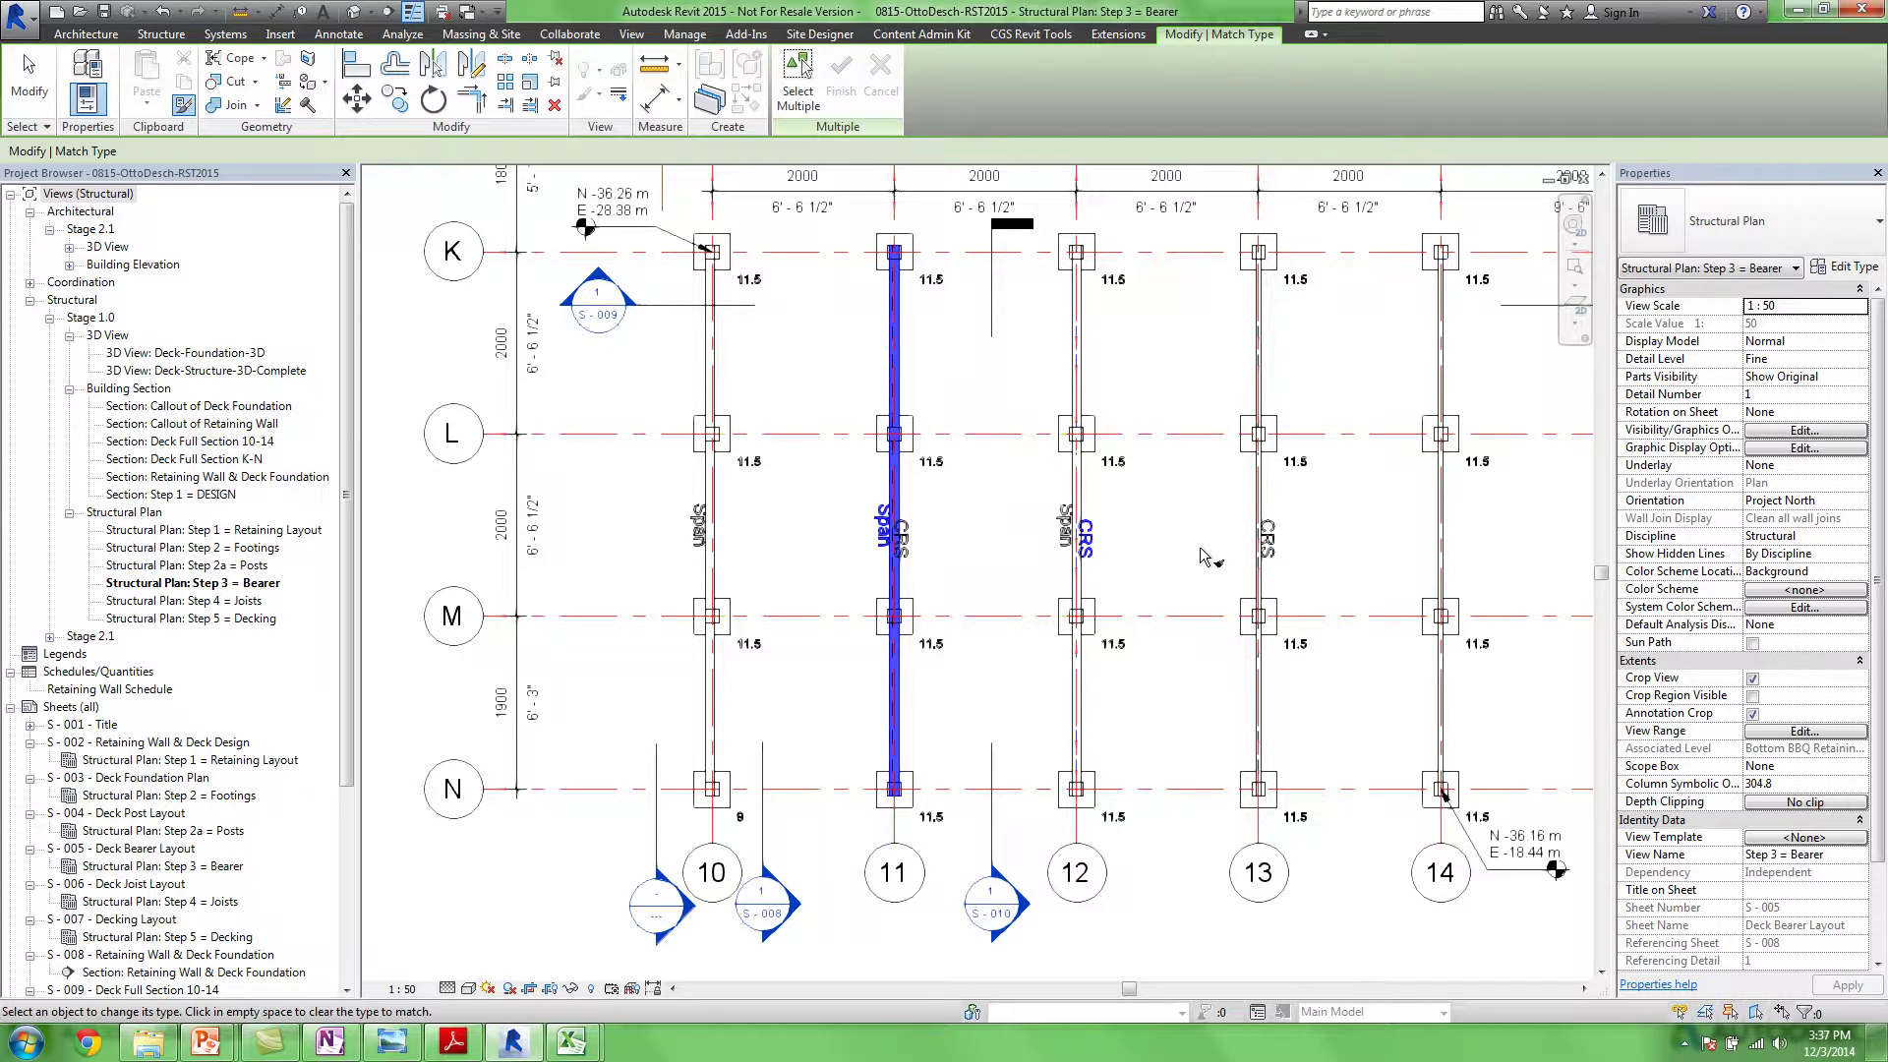
click(1263, 576)
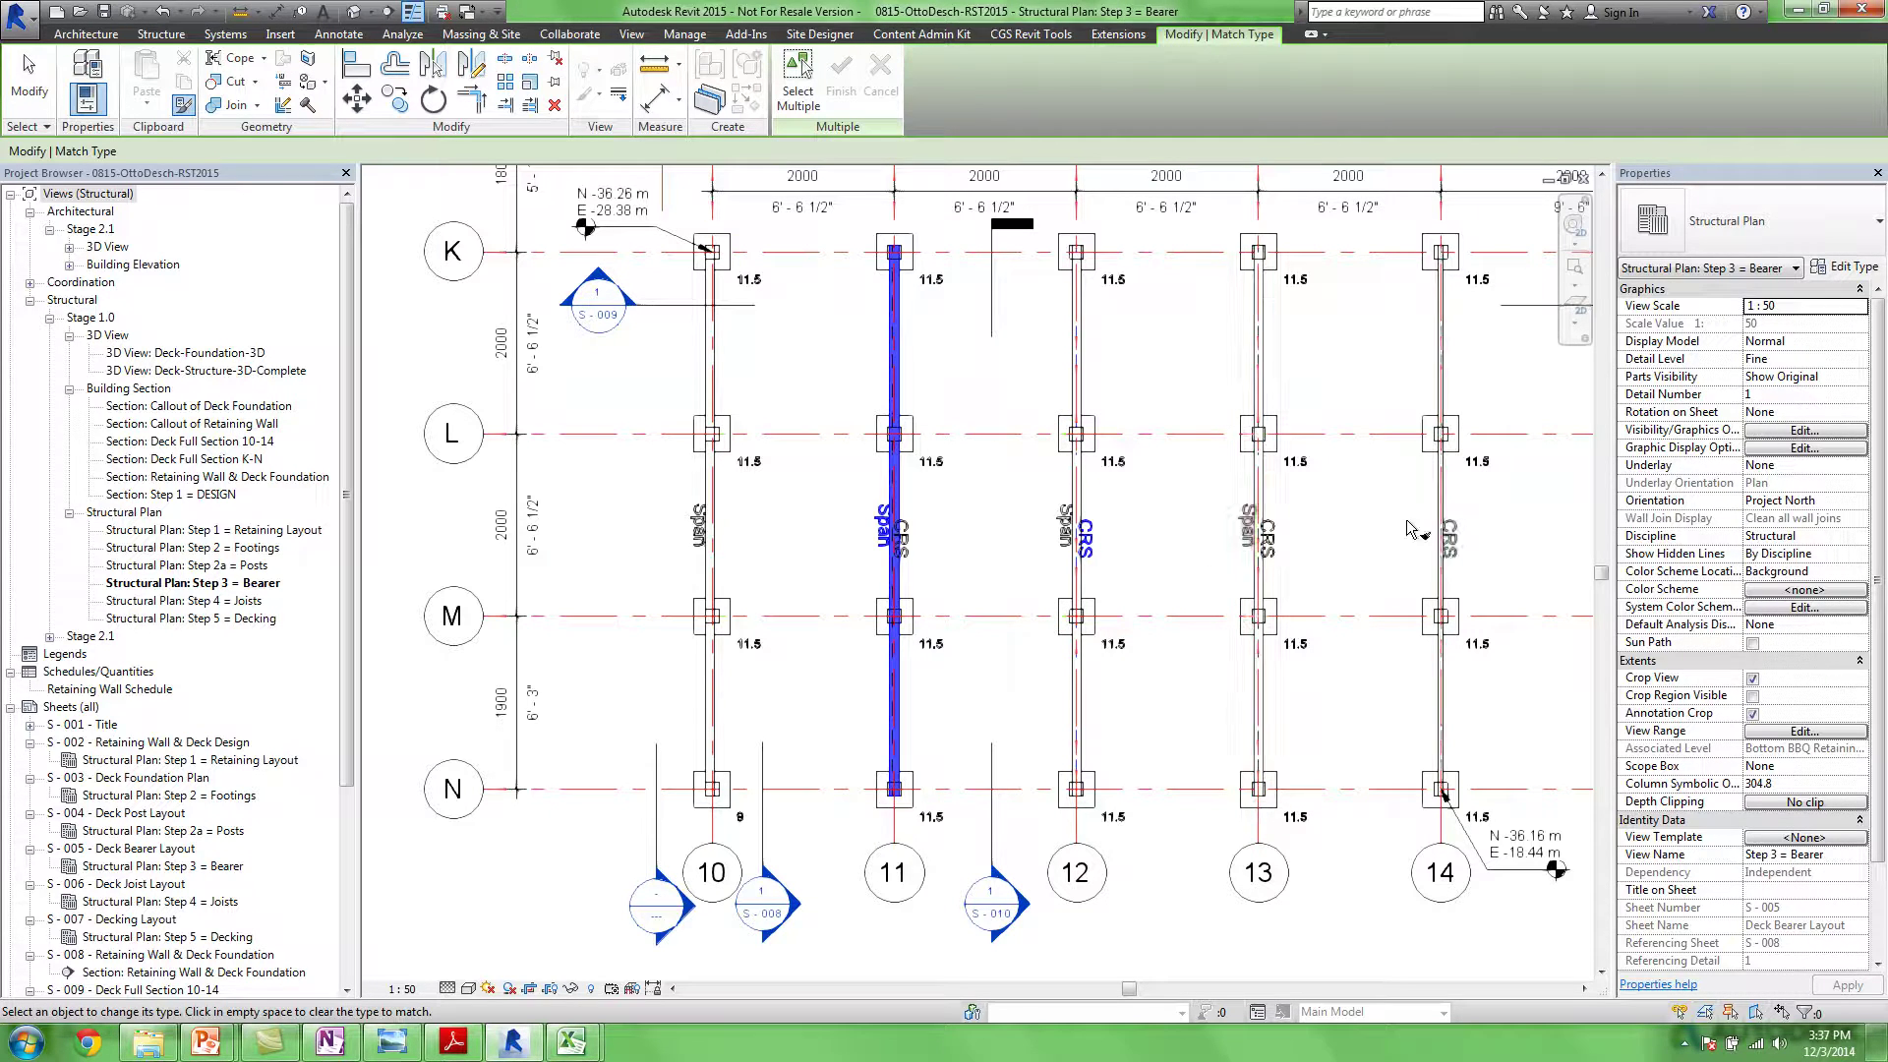
click(1443, 578)
key(Escape)
key(Escape)
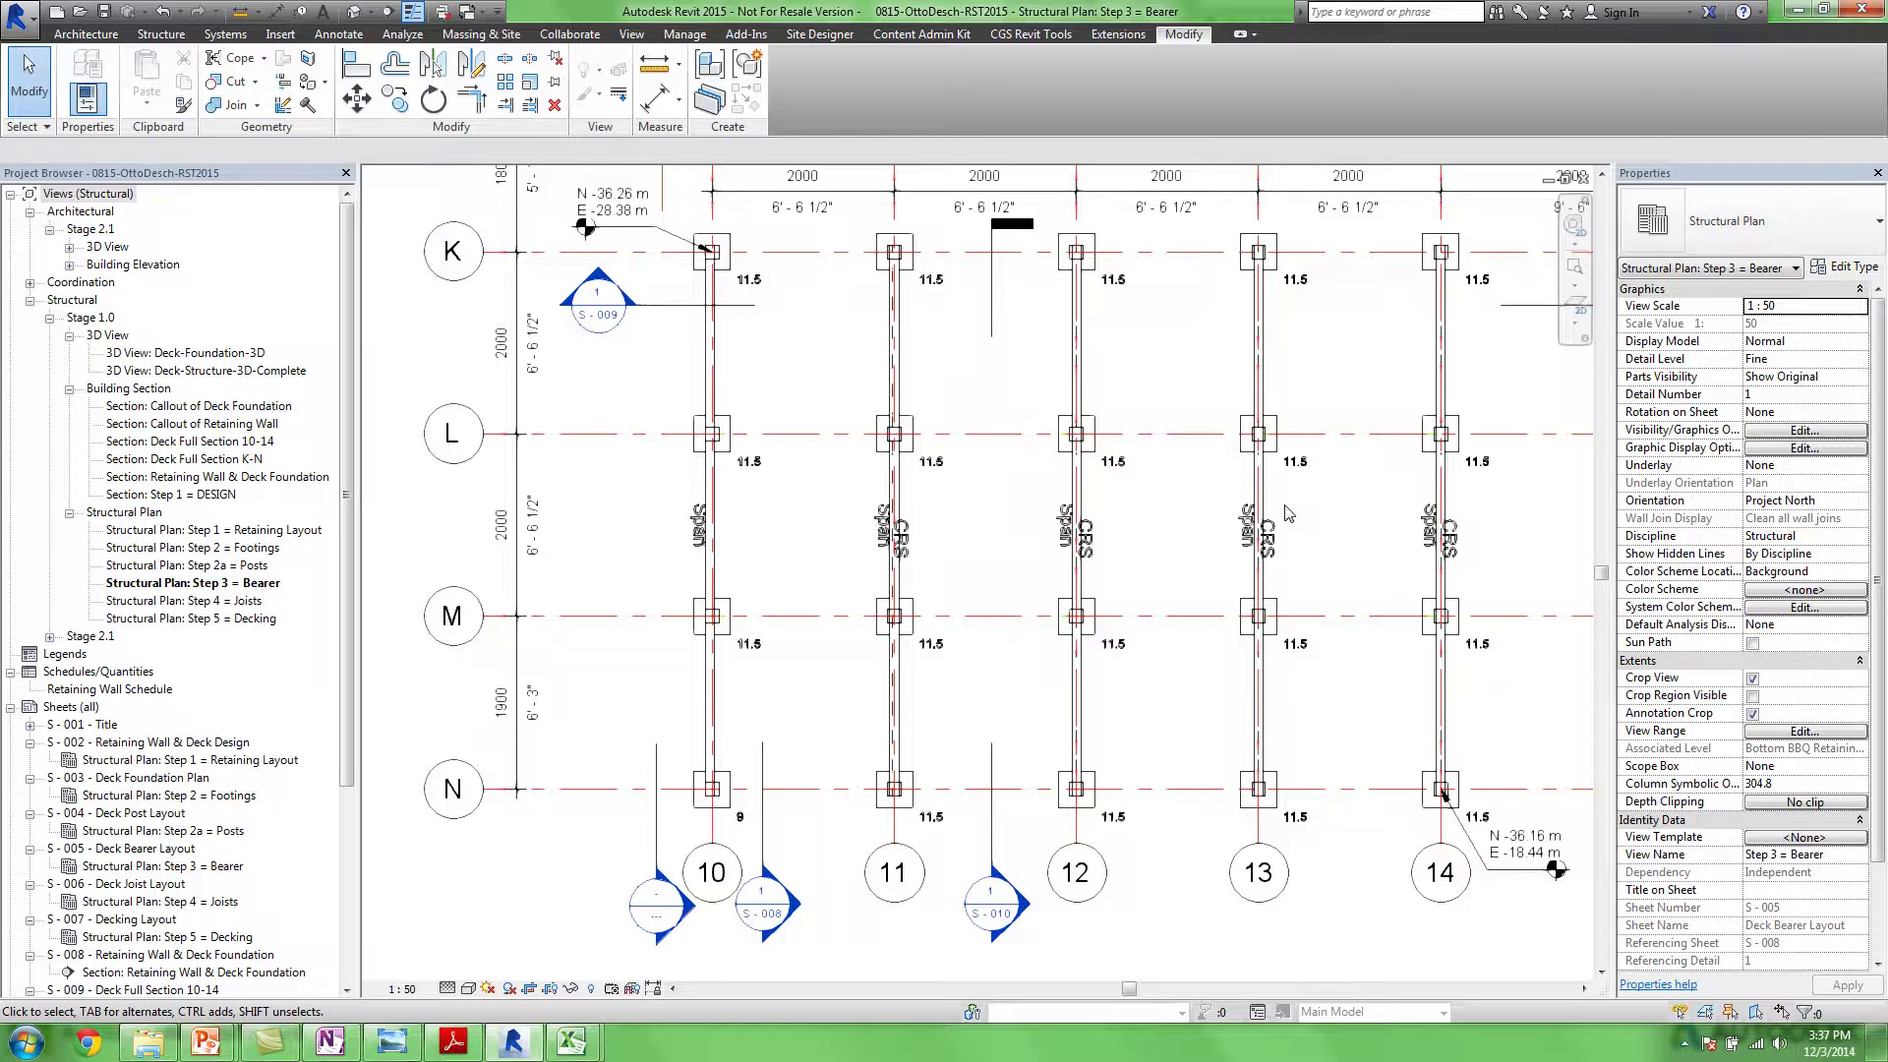
Examine the grid 14 bearer in the bearer plan and in the Step 4 = Joists plan, and close the joists plan
middle_drag(1486, 536, 1214, 553)
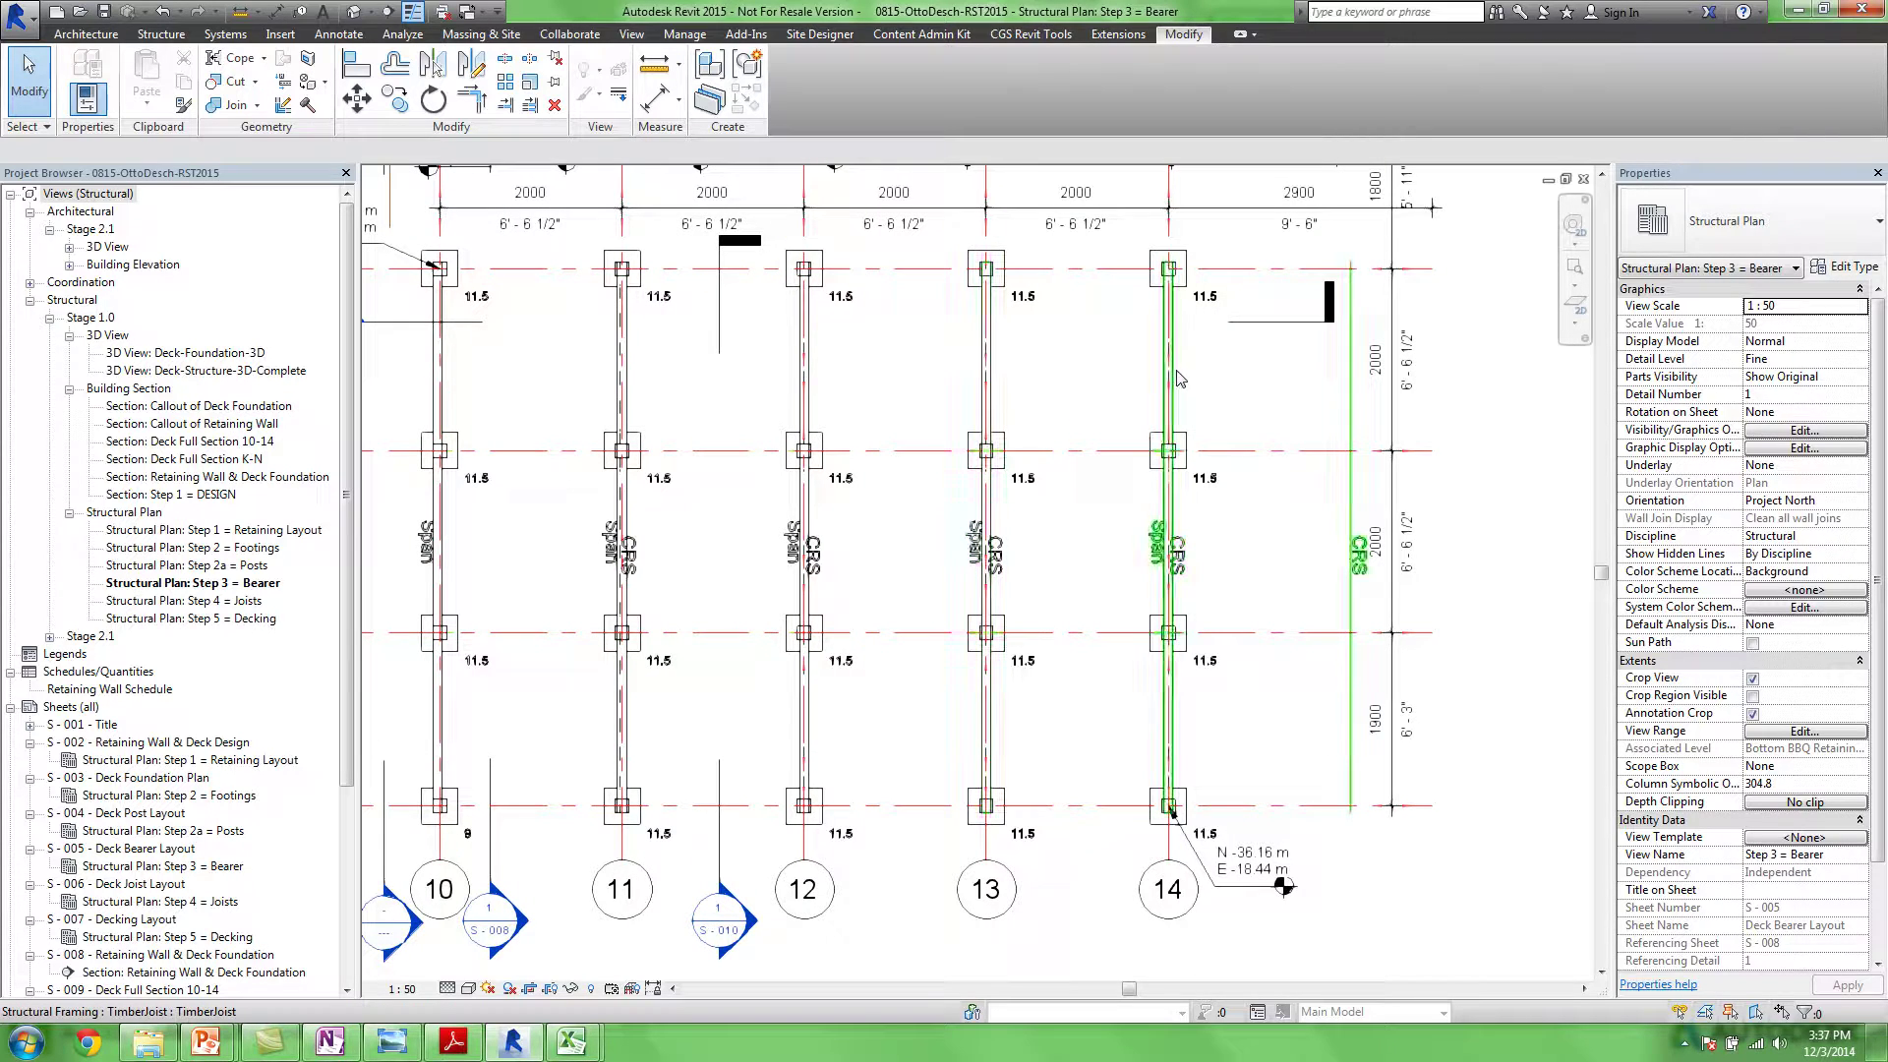
click(1185, 378)
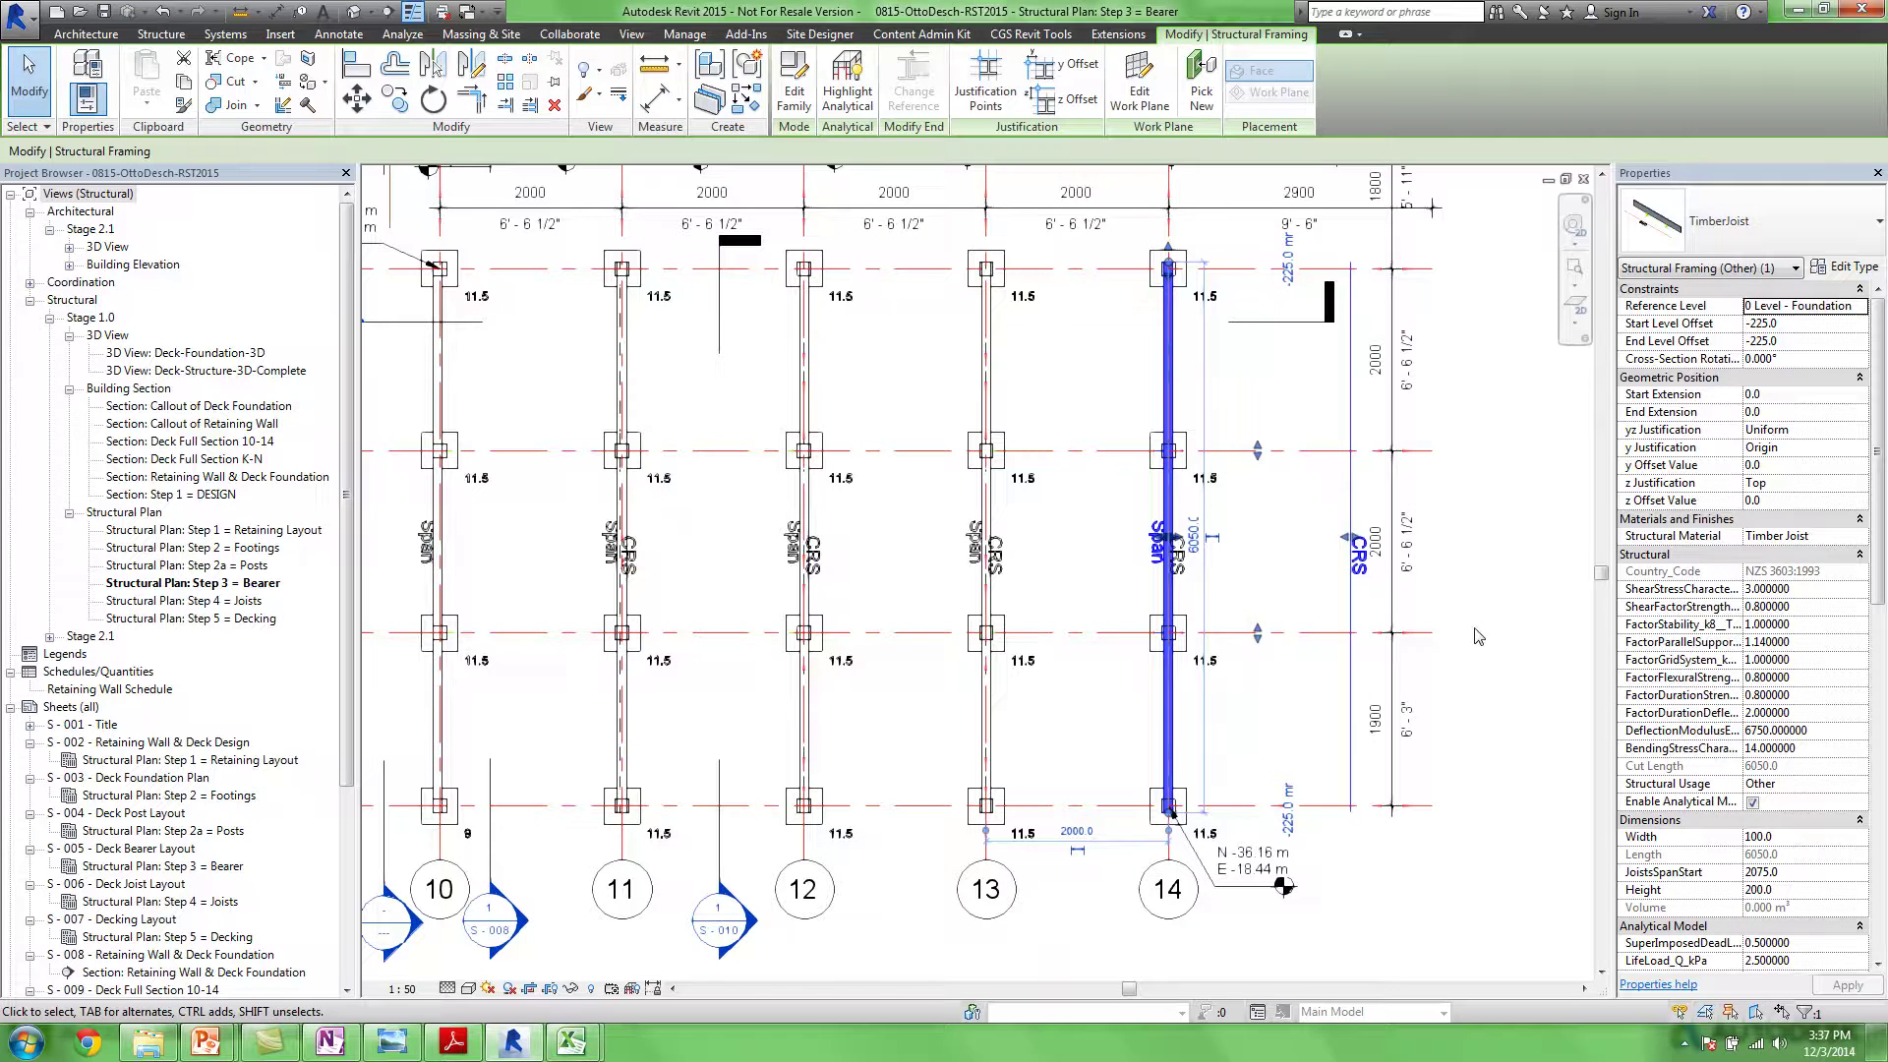
double_click(234, 601)
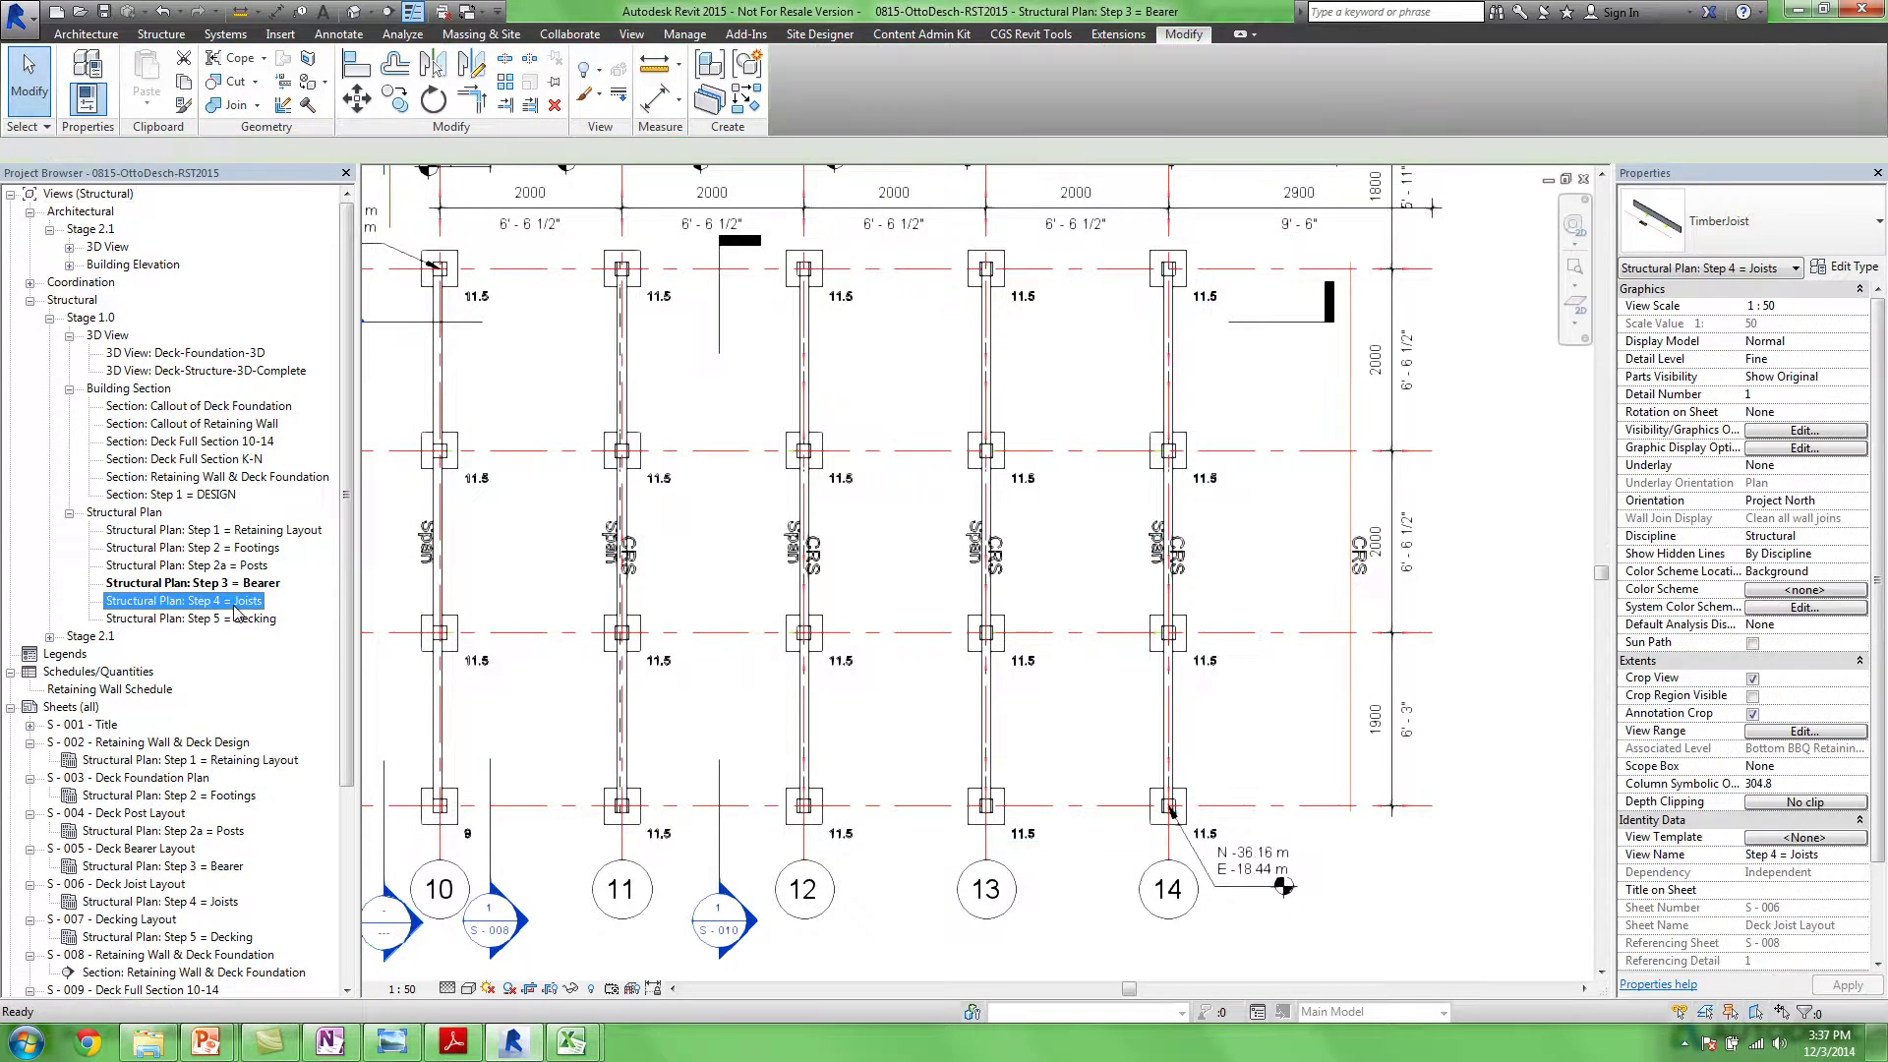
click(1166, 521)
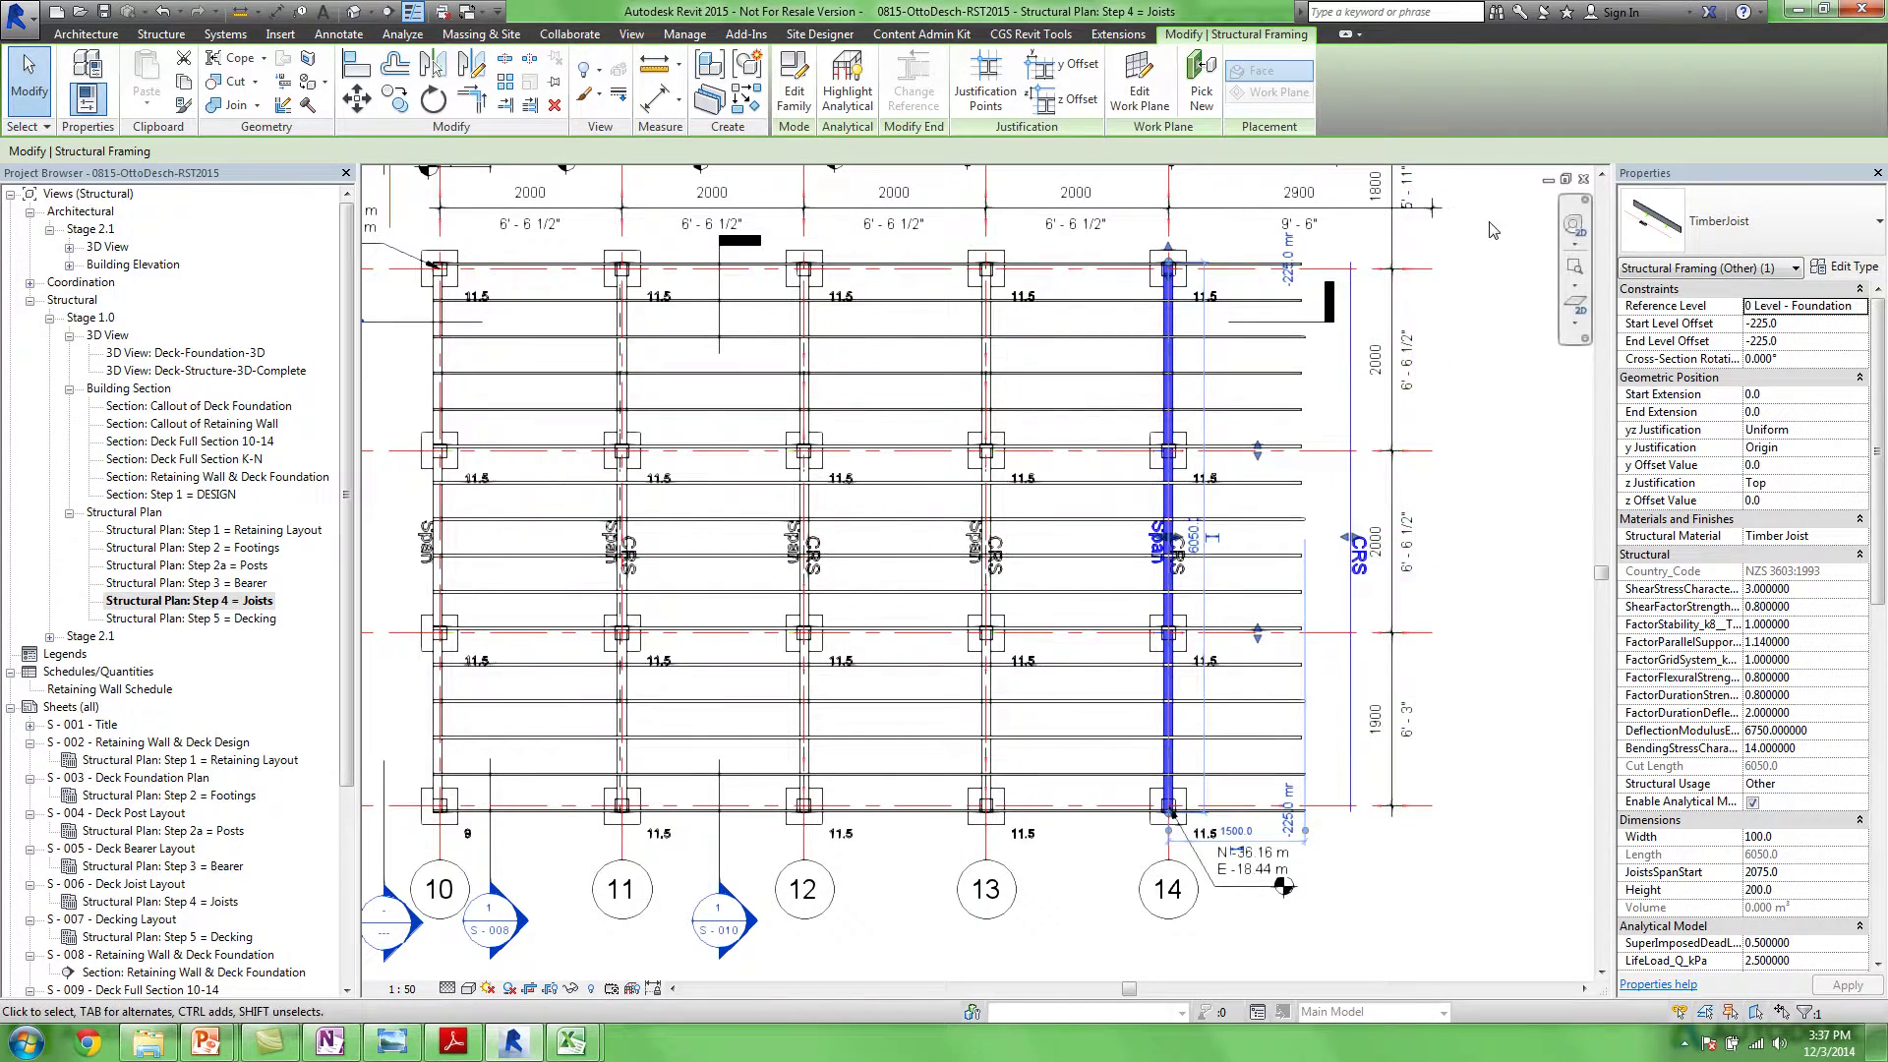
click(1583, 179)
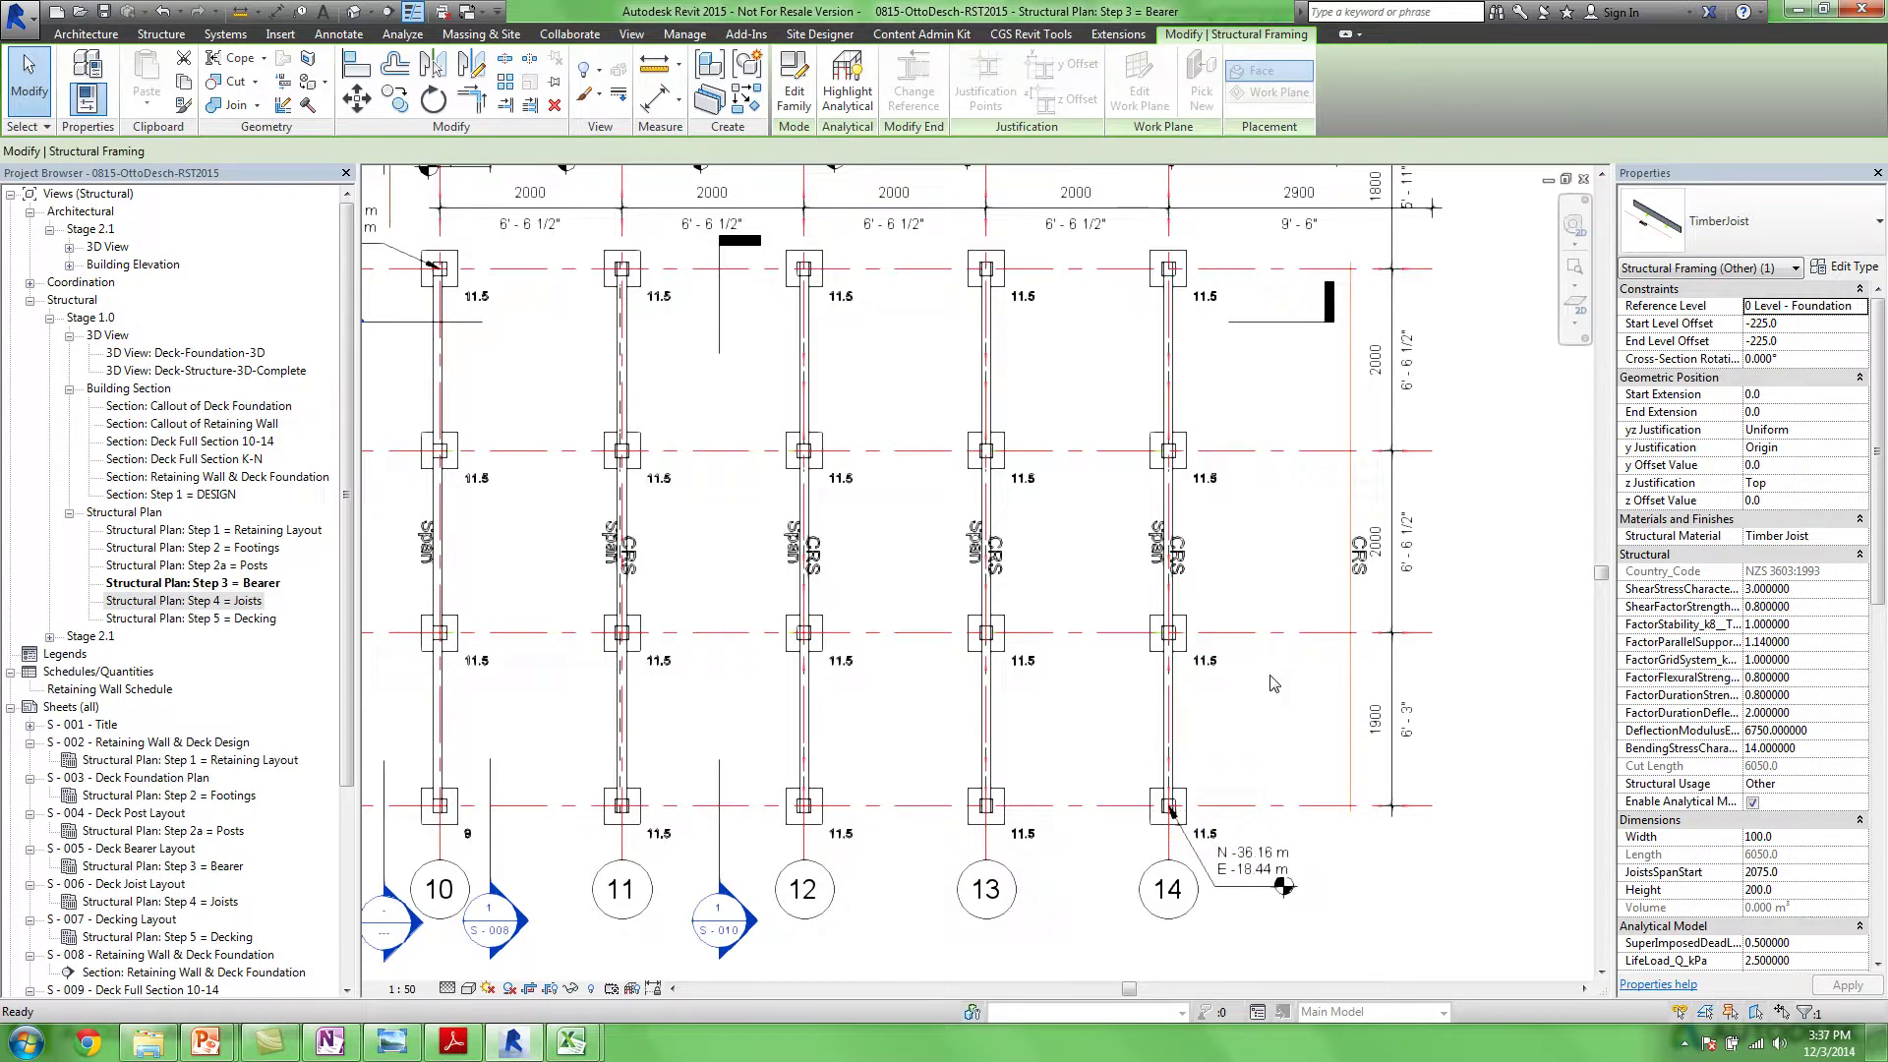
click(1274, 684)
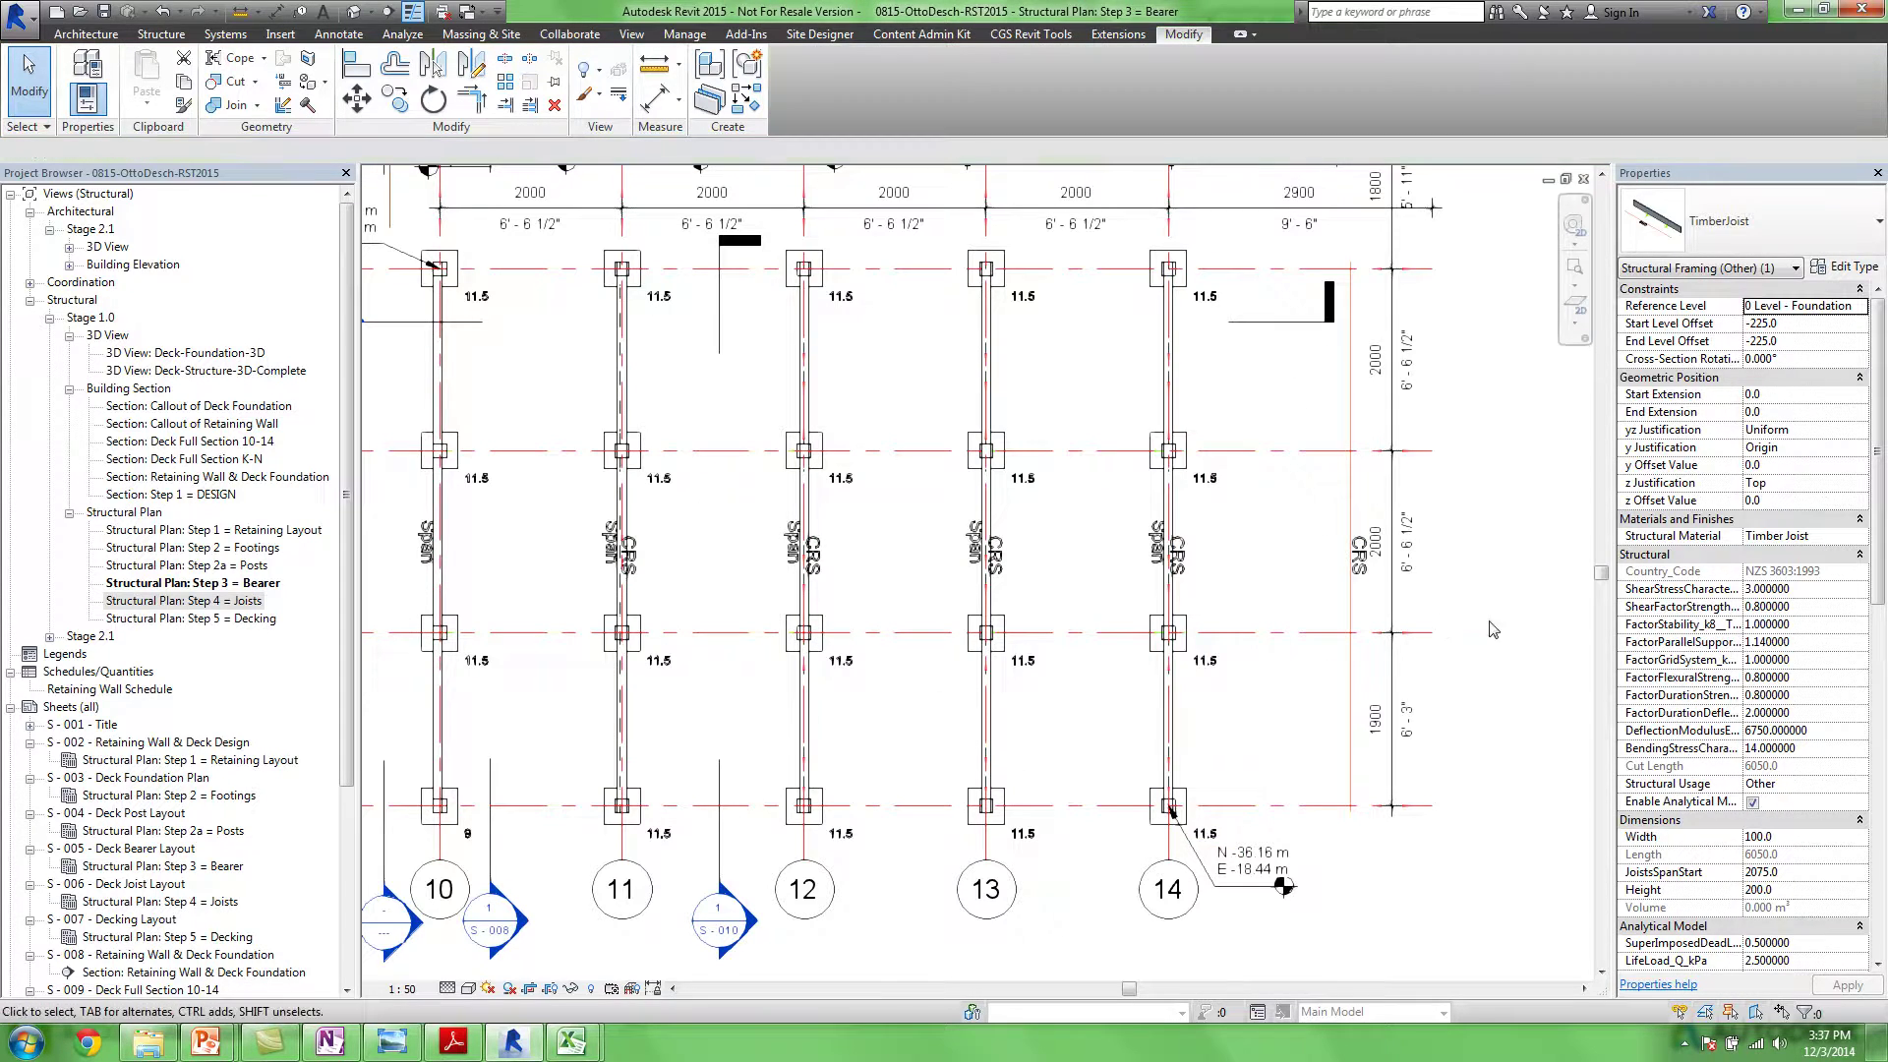
Set JoistsCentersMax to 3000 for the grid 14 bearer and check its analysis results
click(1179, 731)
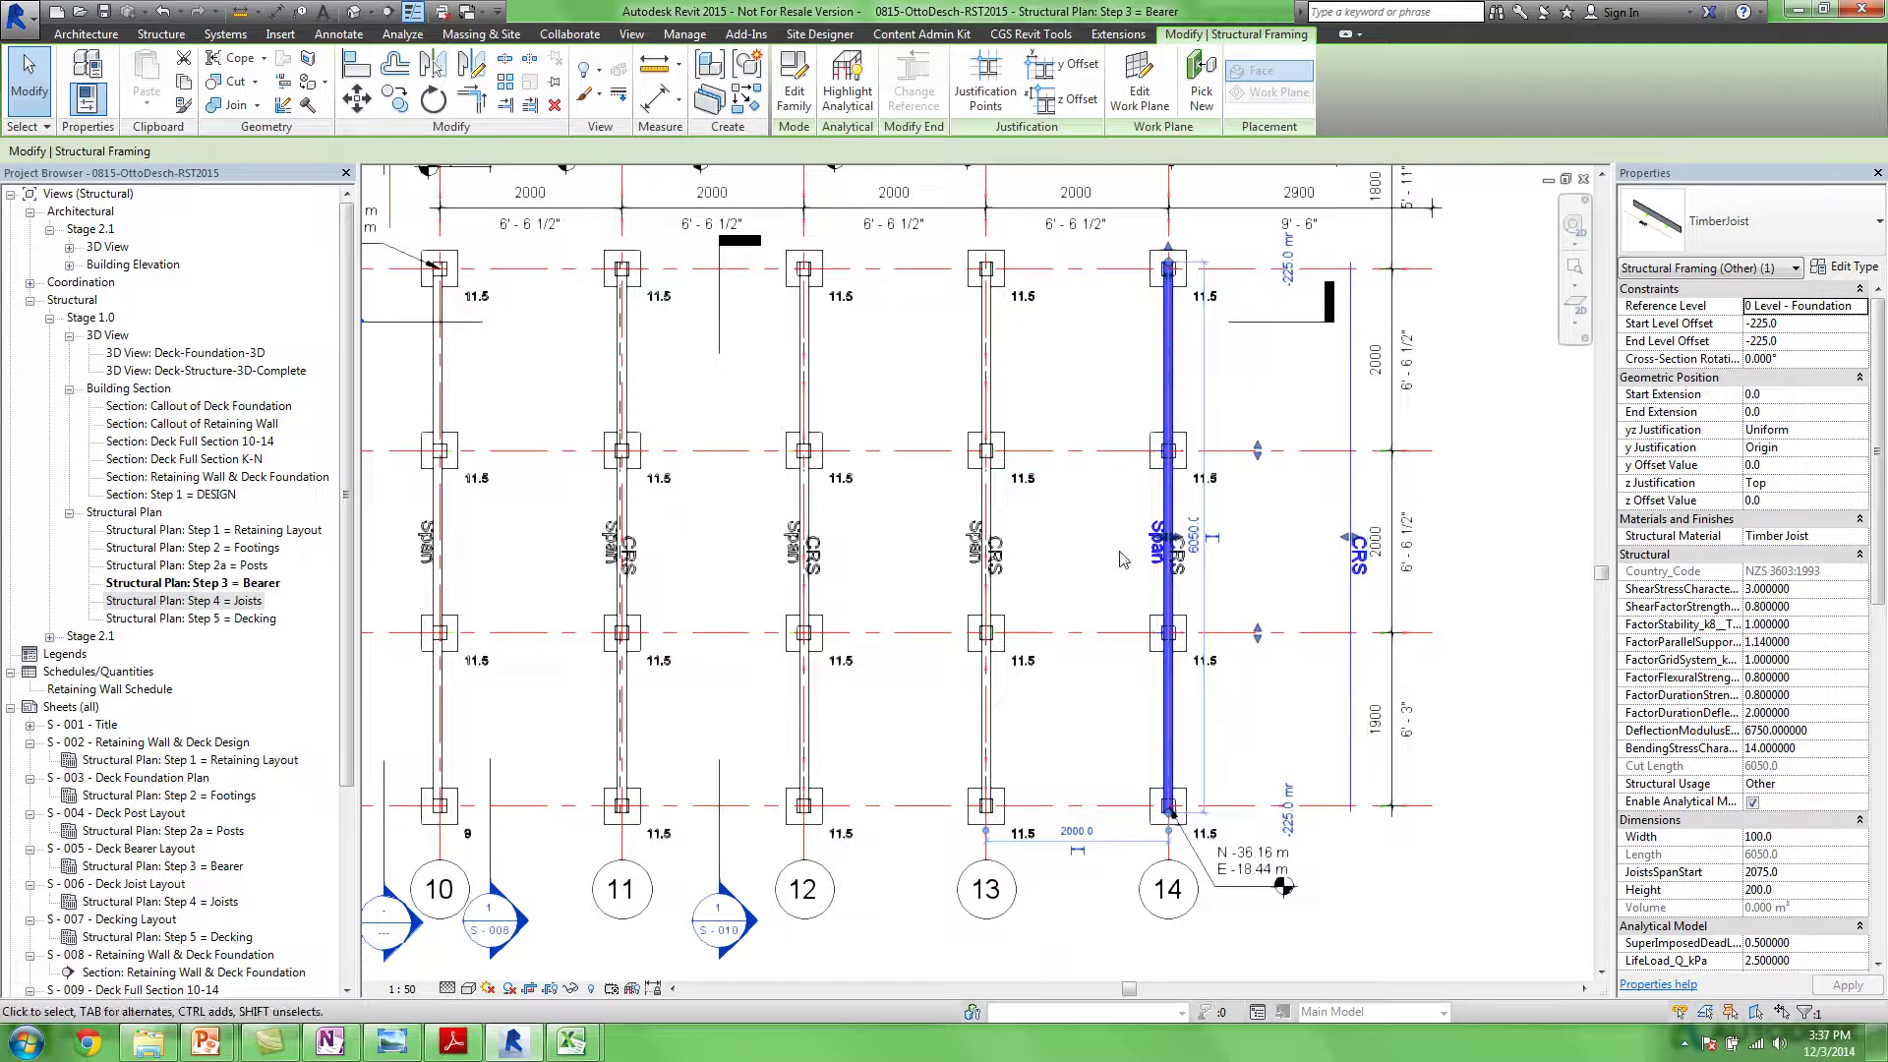
scroll(1880, 590, down, 1)
drag(1880, 591, 1879, 678)
click(1789, 766)
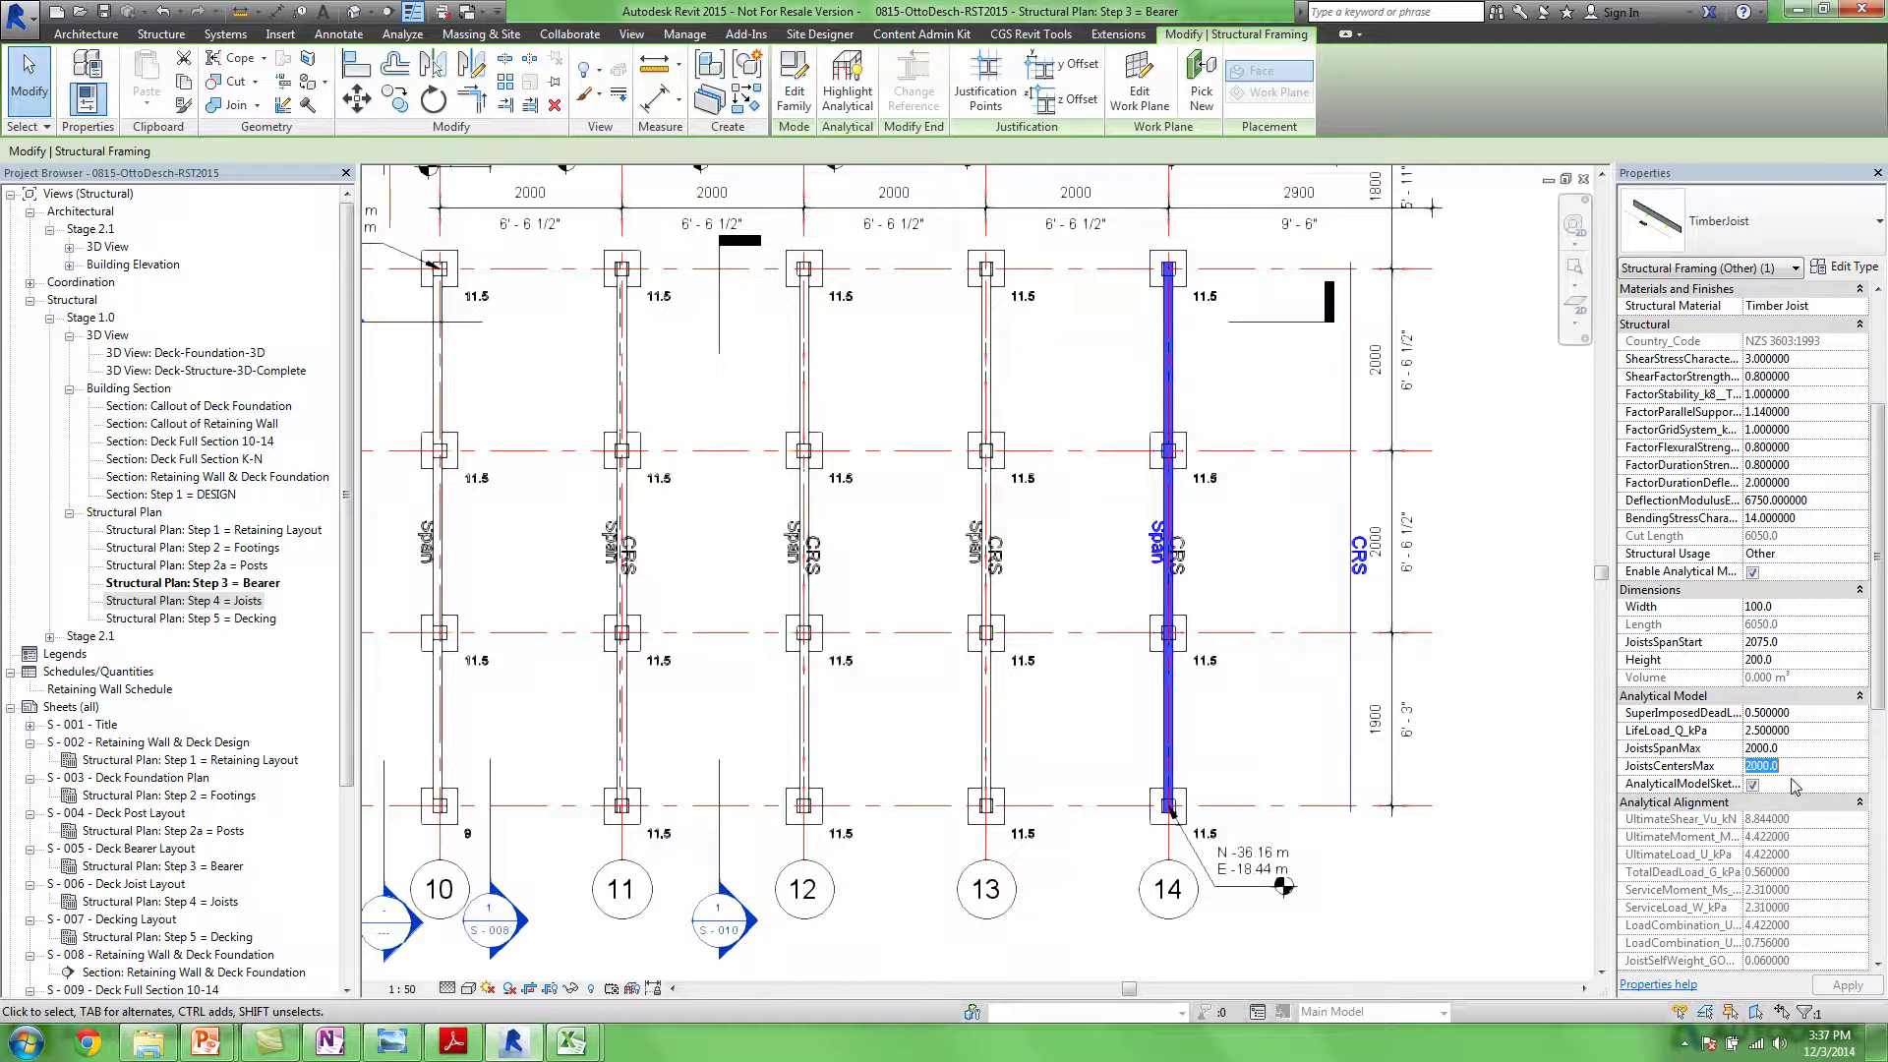
text(3000)
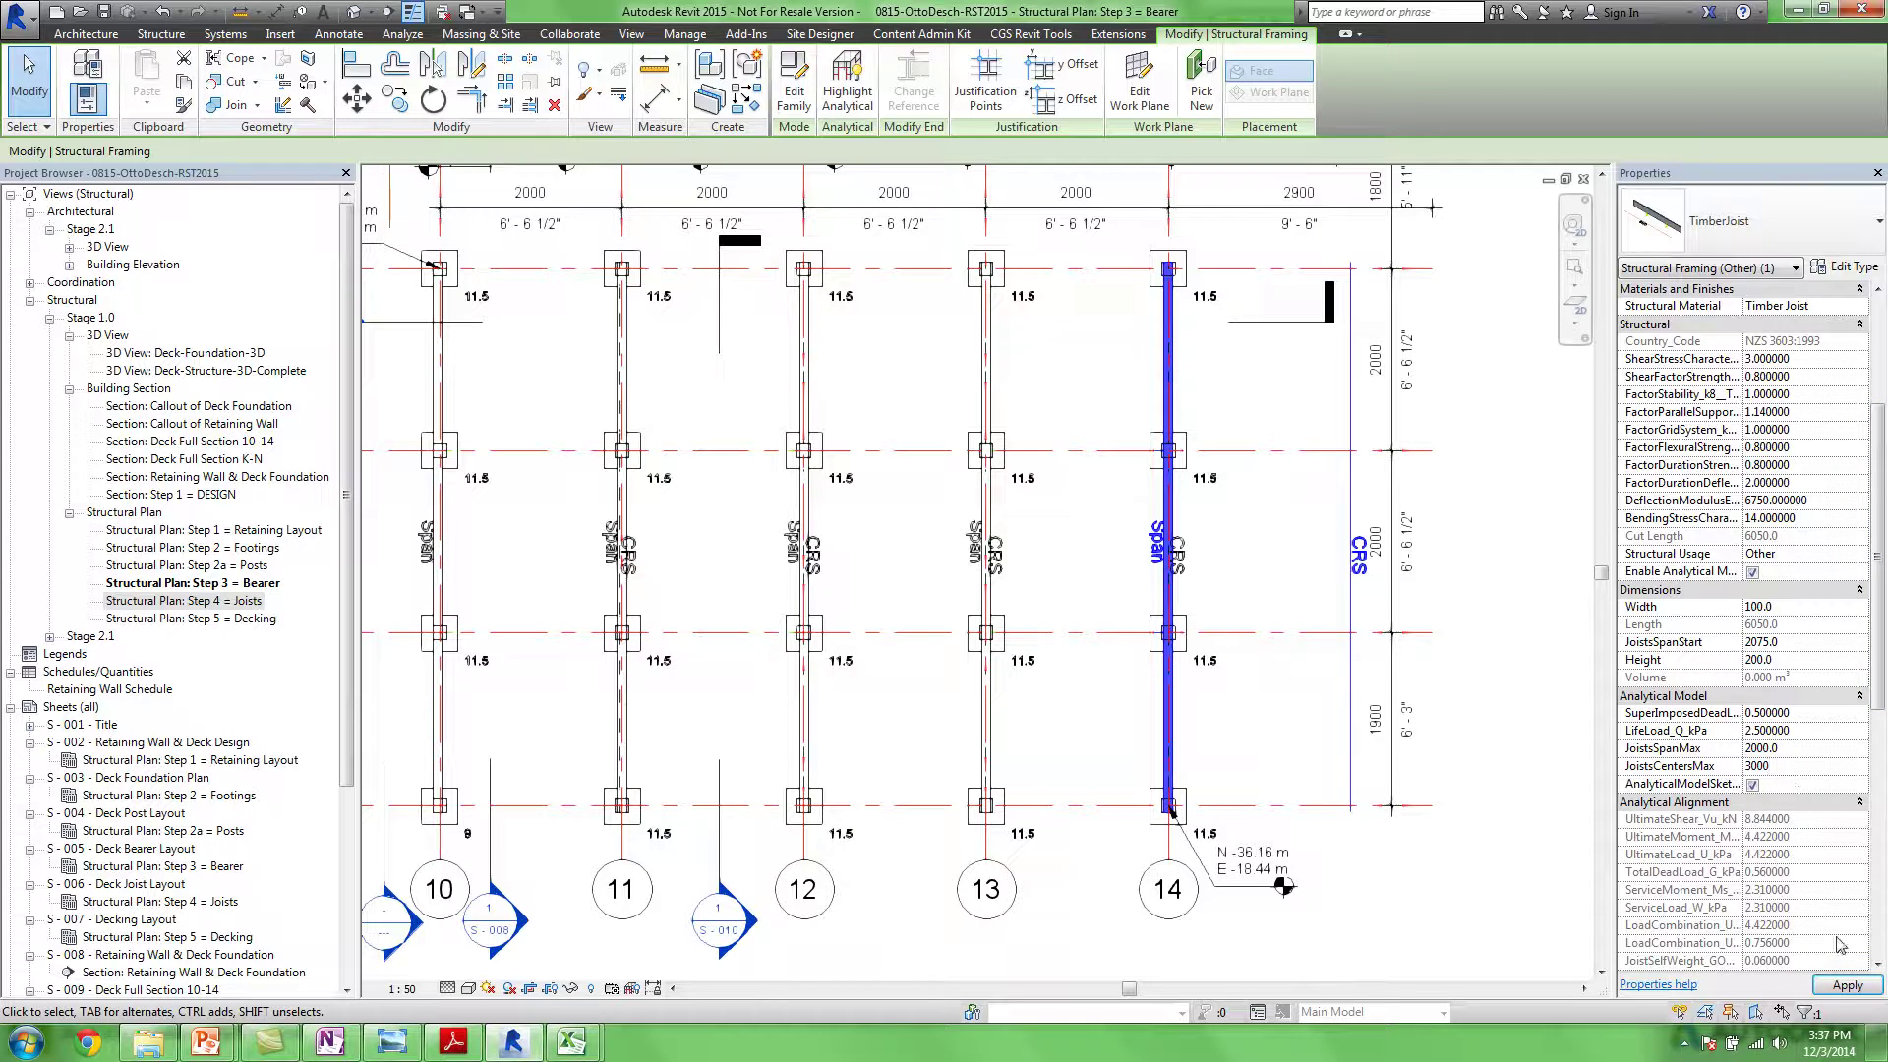
click(1848, 984)
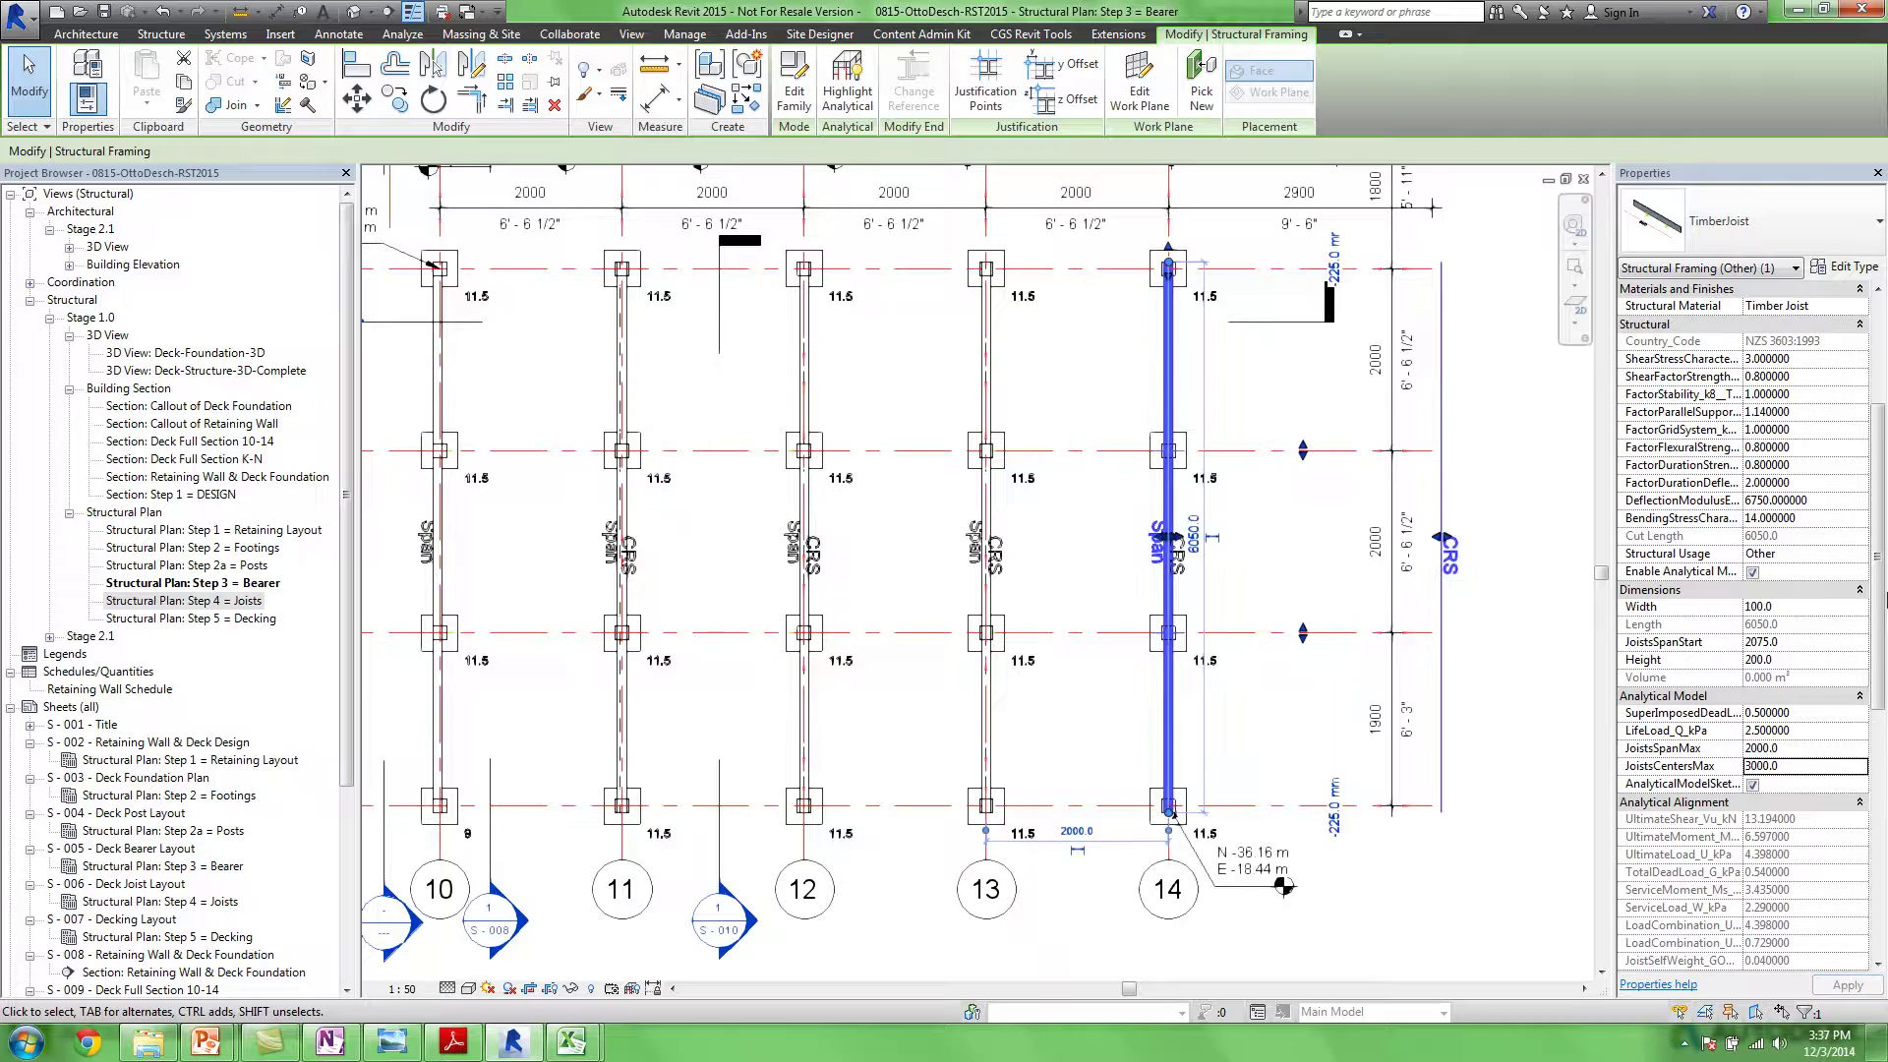
drag(1878, 607, 1863, 848)
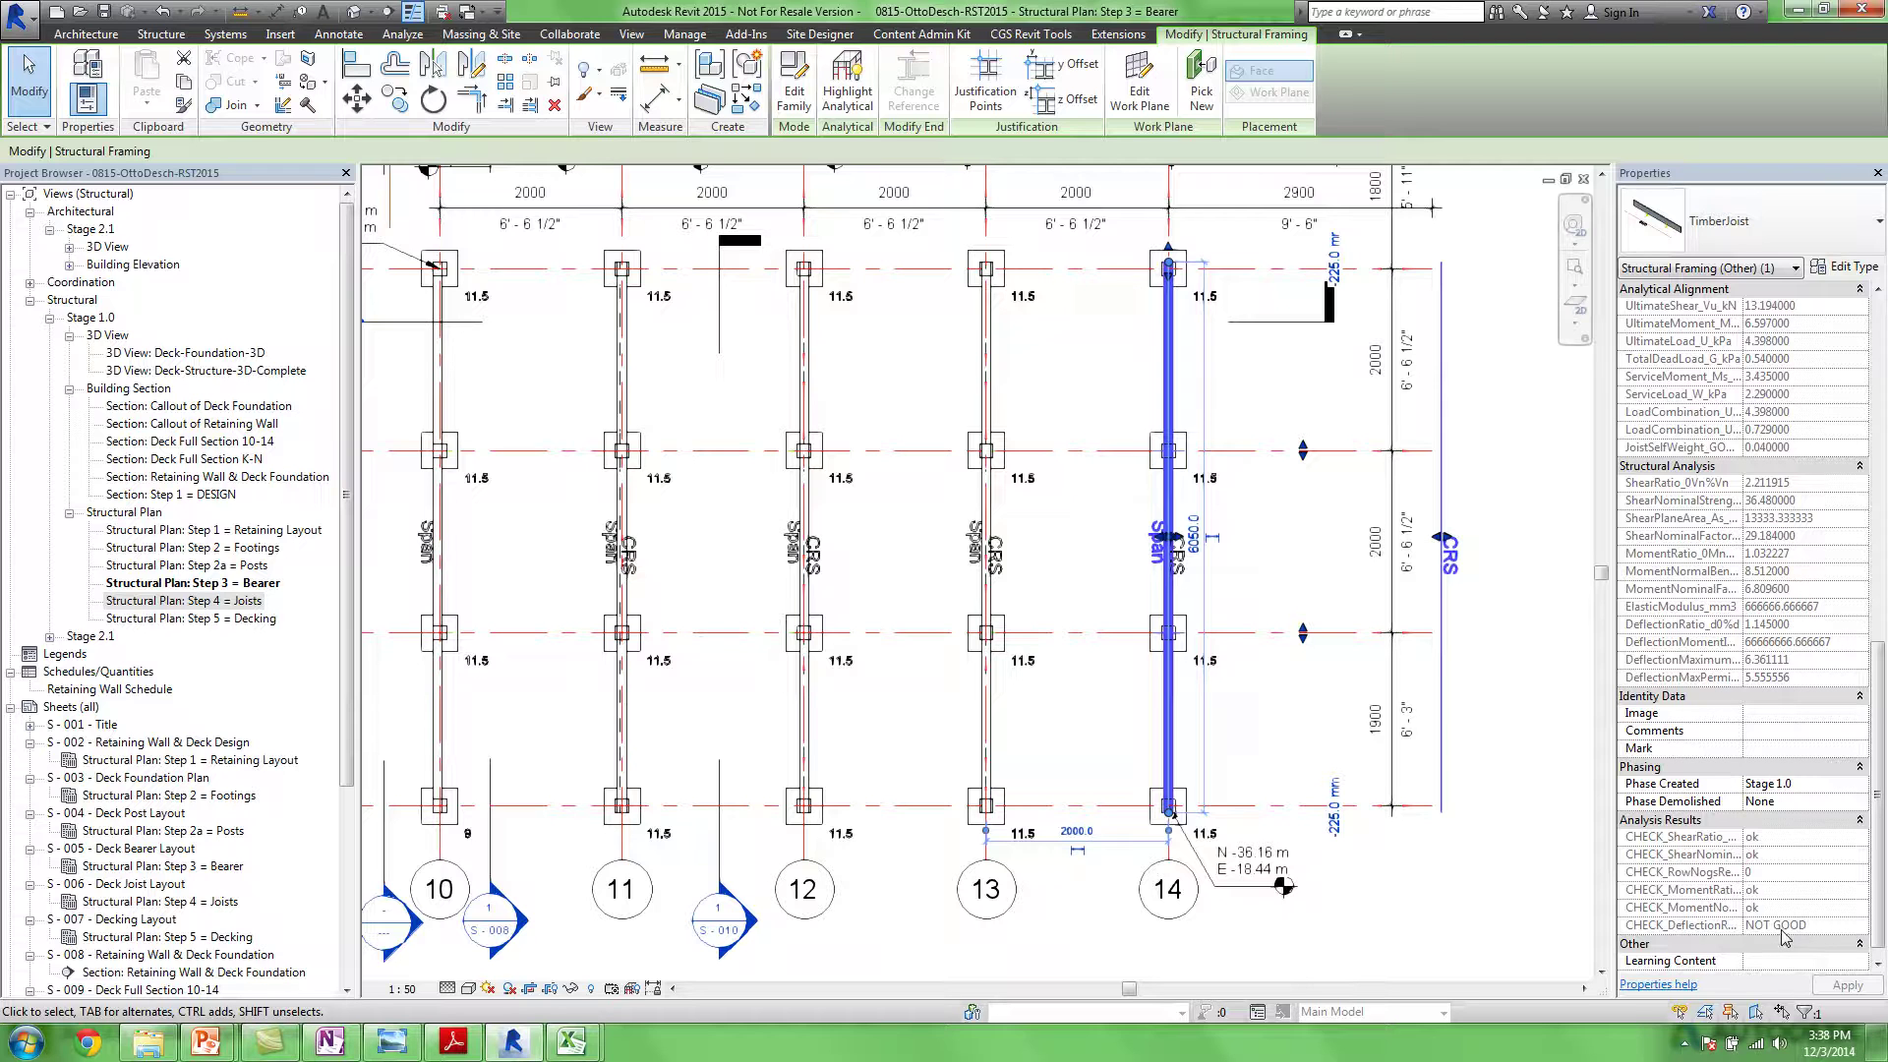
Set the grid 14 bearer's width to 125, check its structural analysis values and clear the selection
drag(1878, 890, 1887, 536)
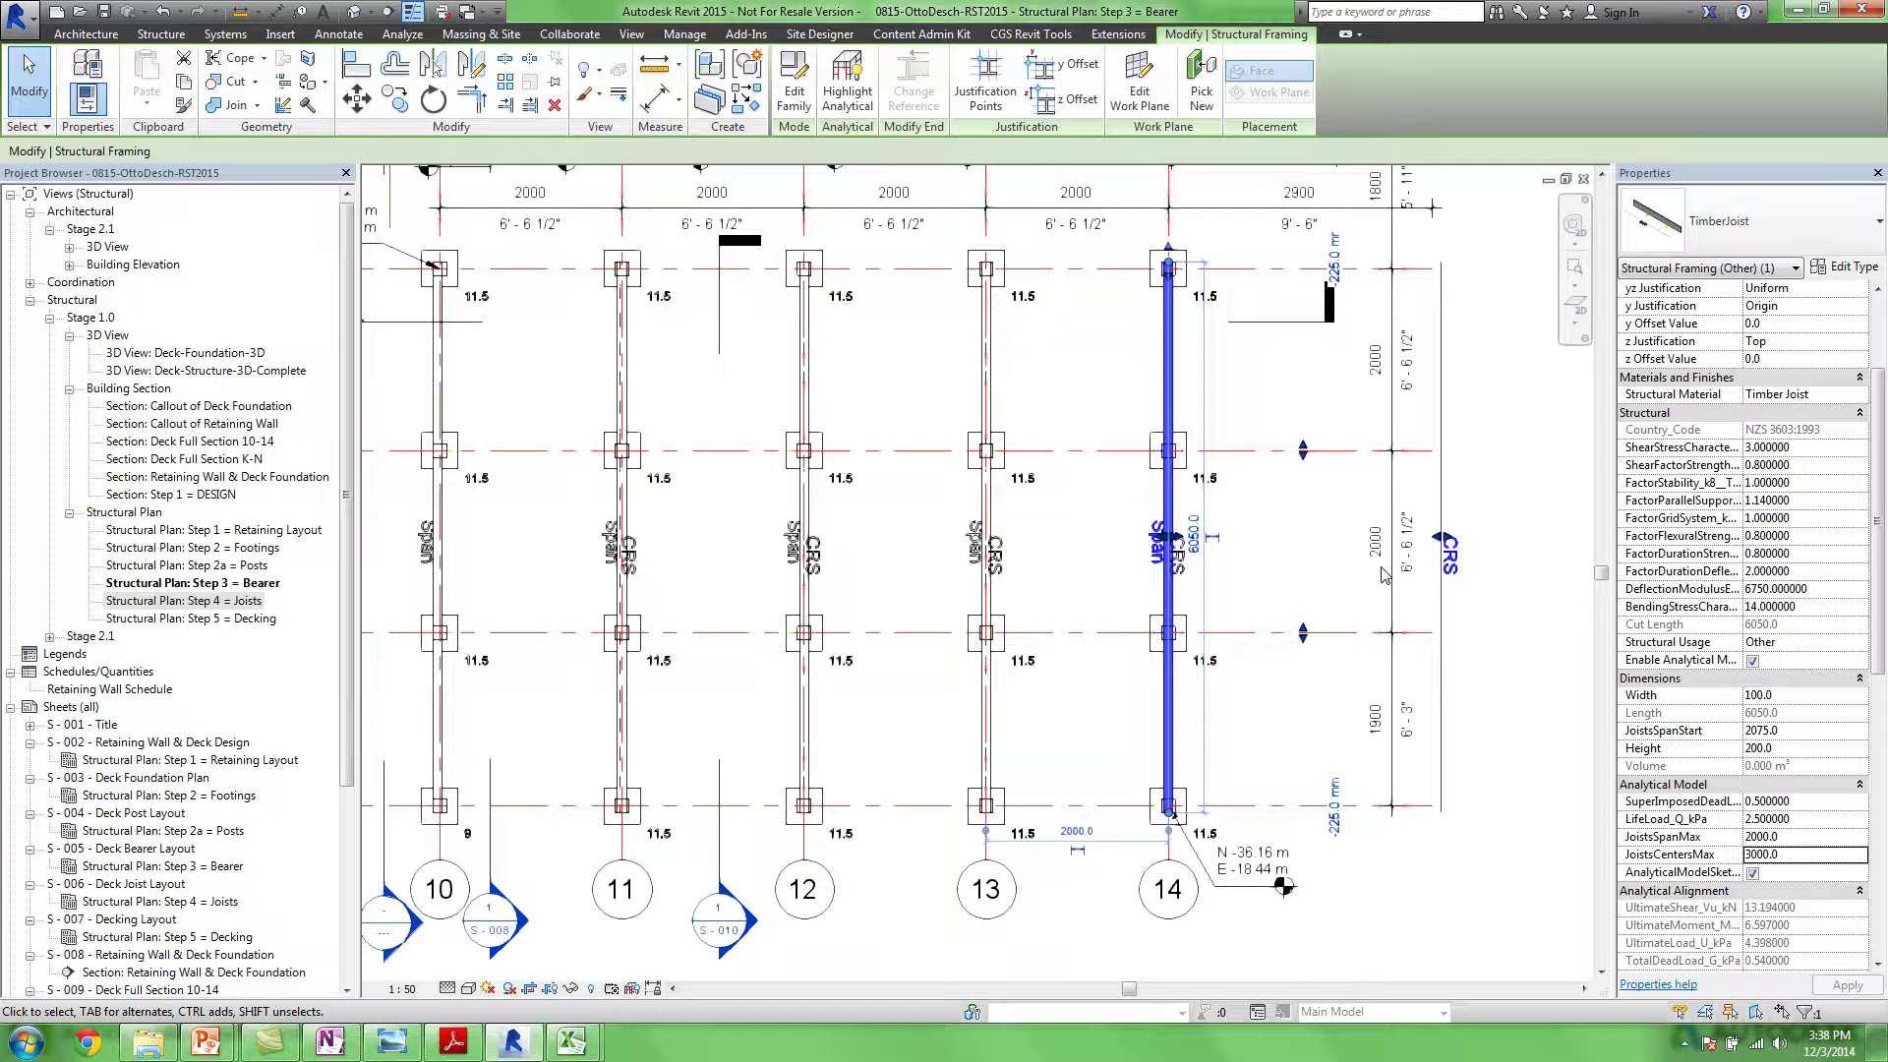
click(1788, 700)
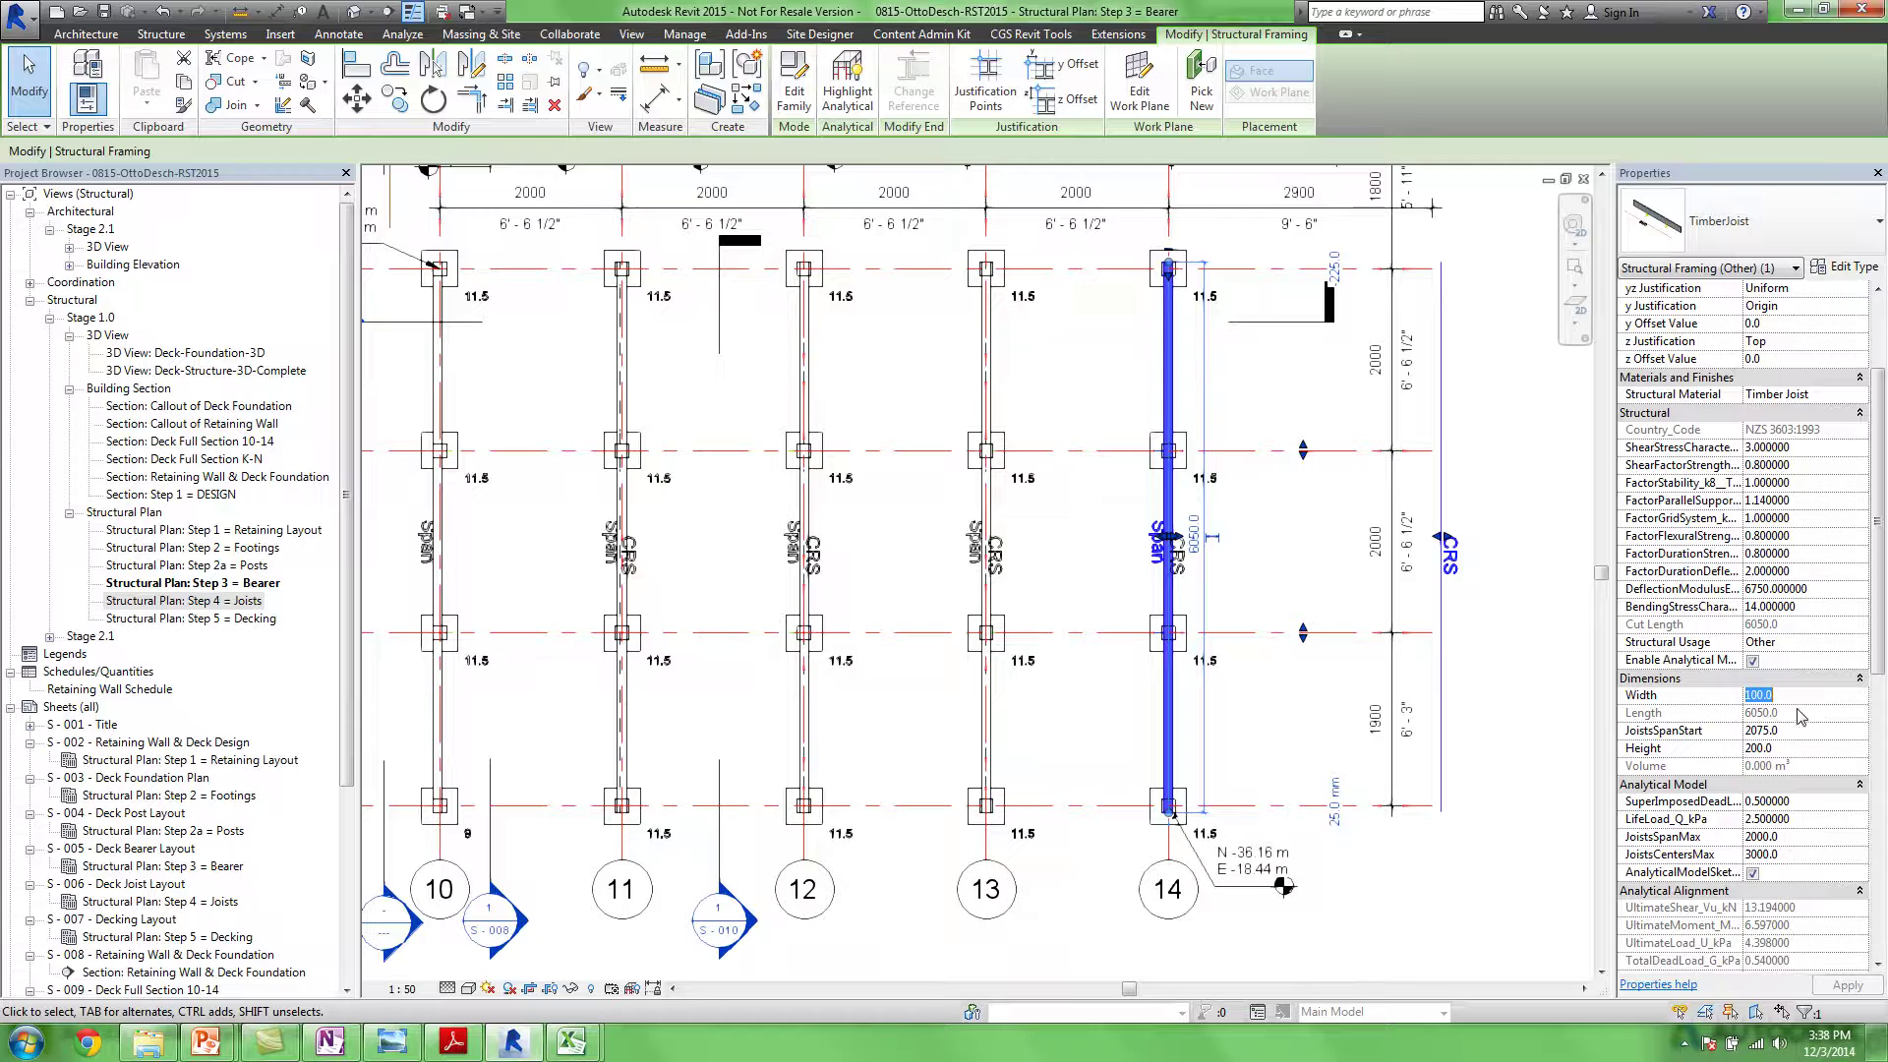
text(125)
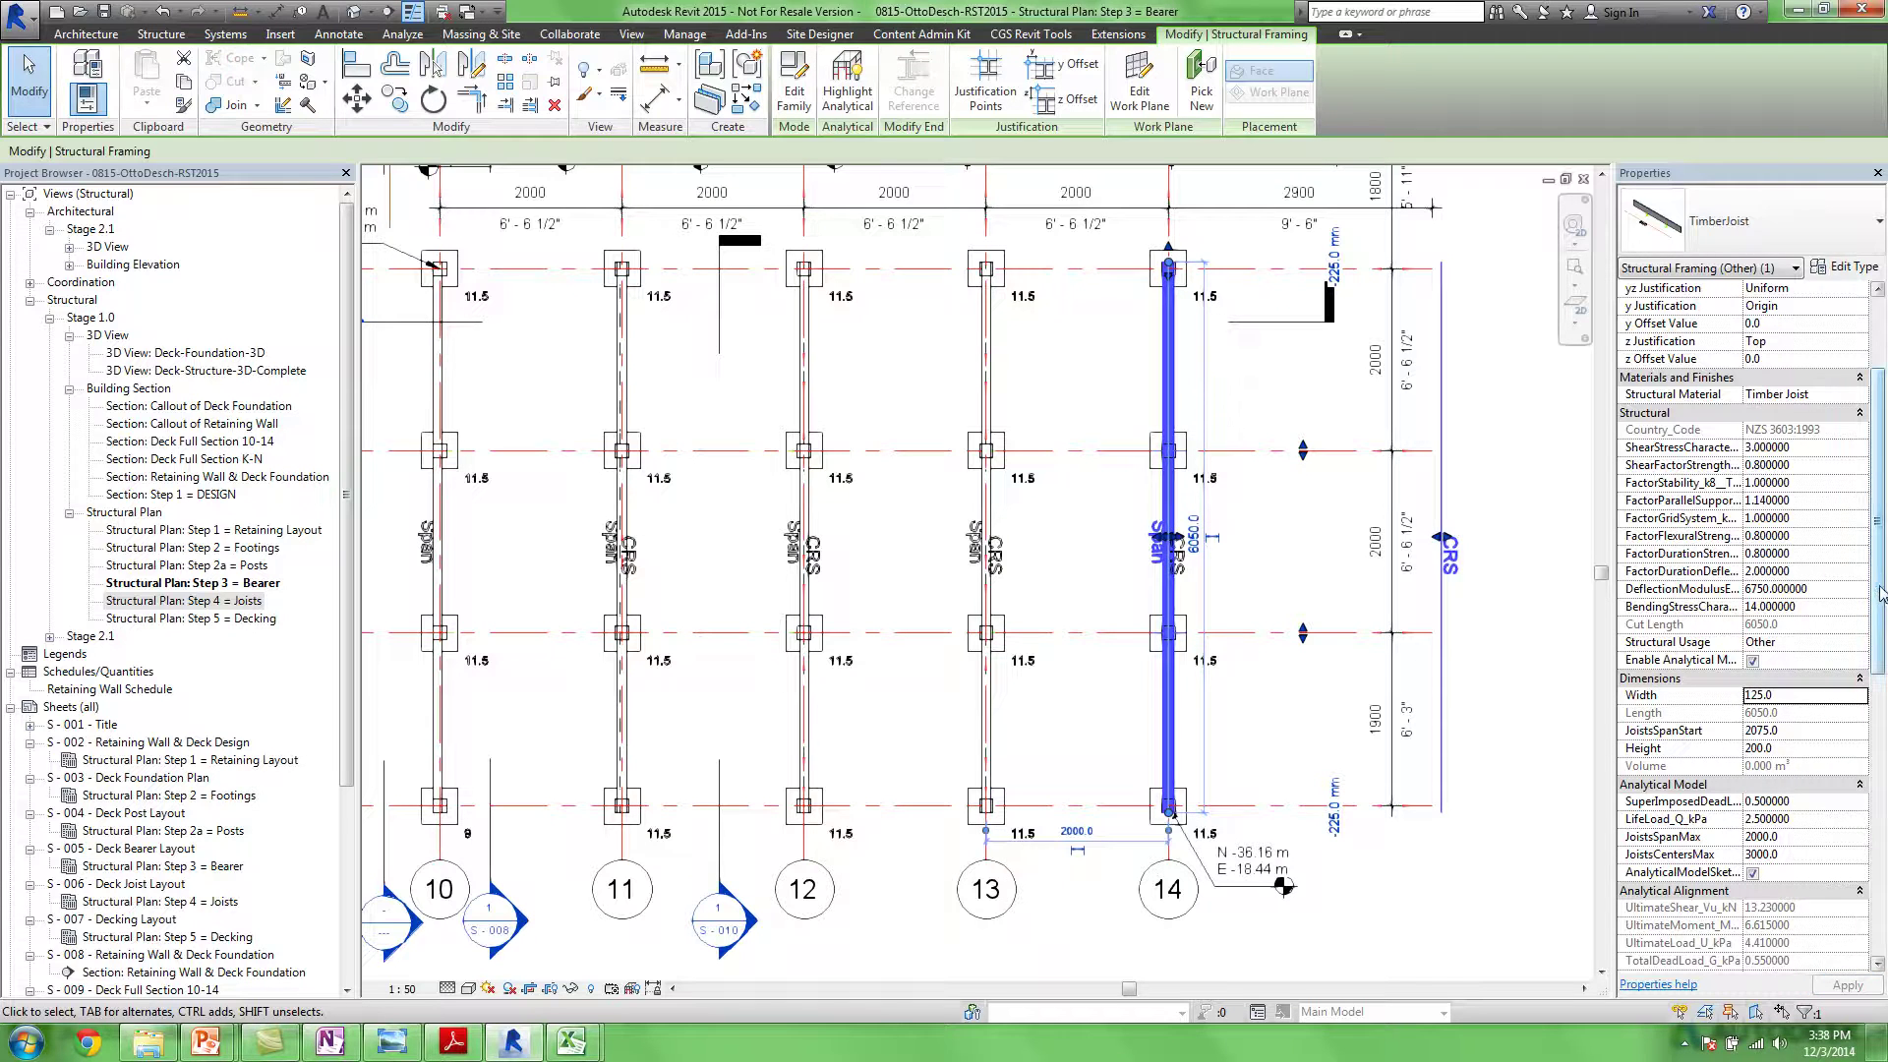
scroll(1886, 634, down, 10)
scroll(1886, 634, up, 10)
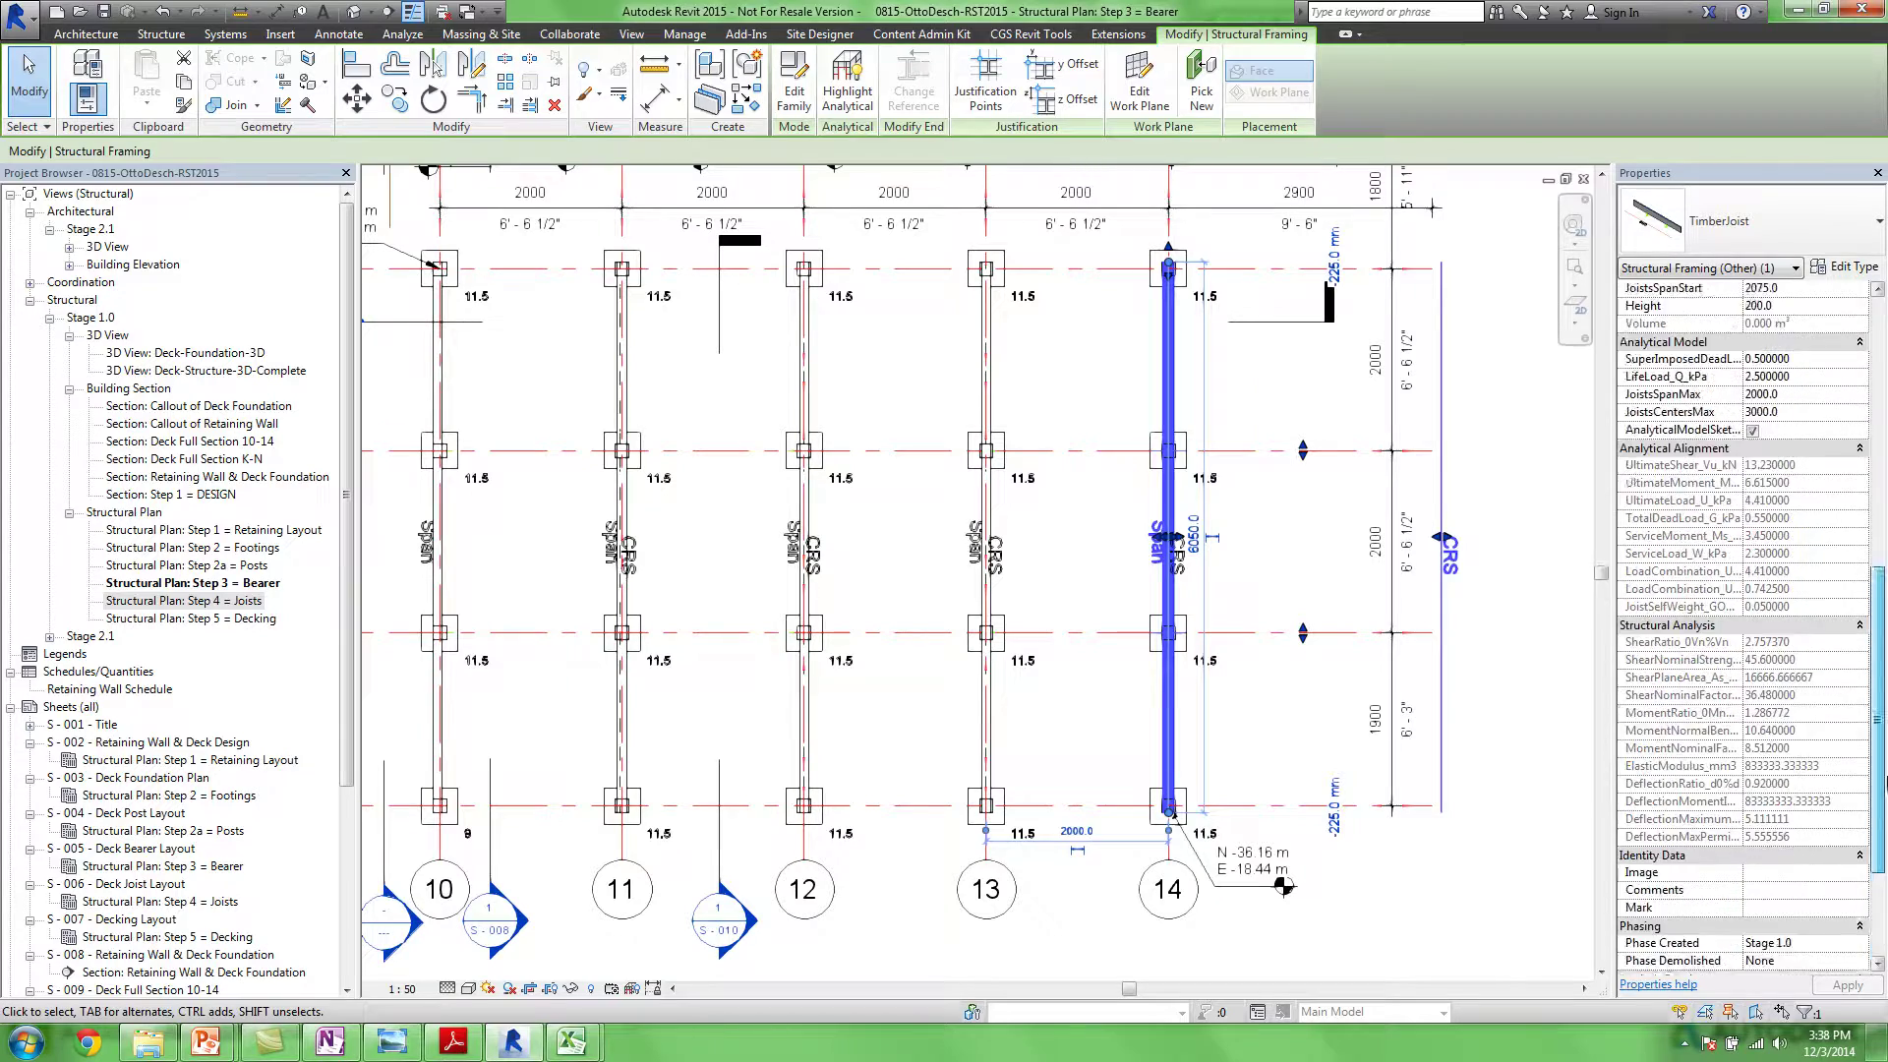
click(1523, 553)
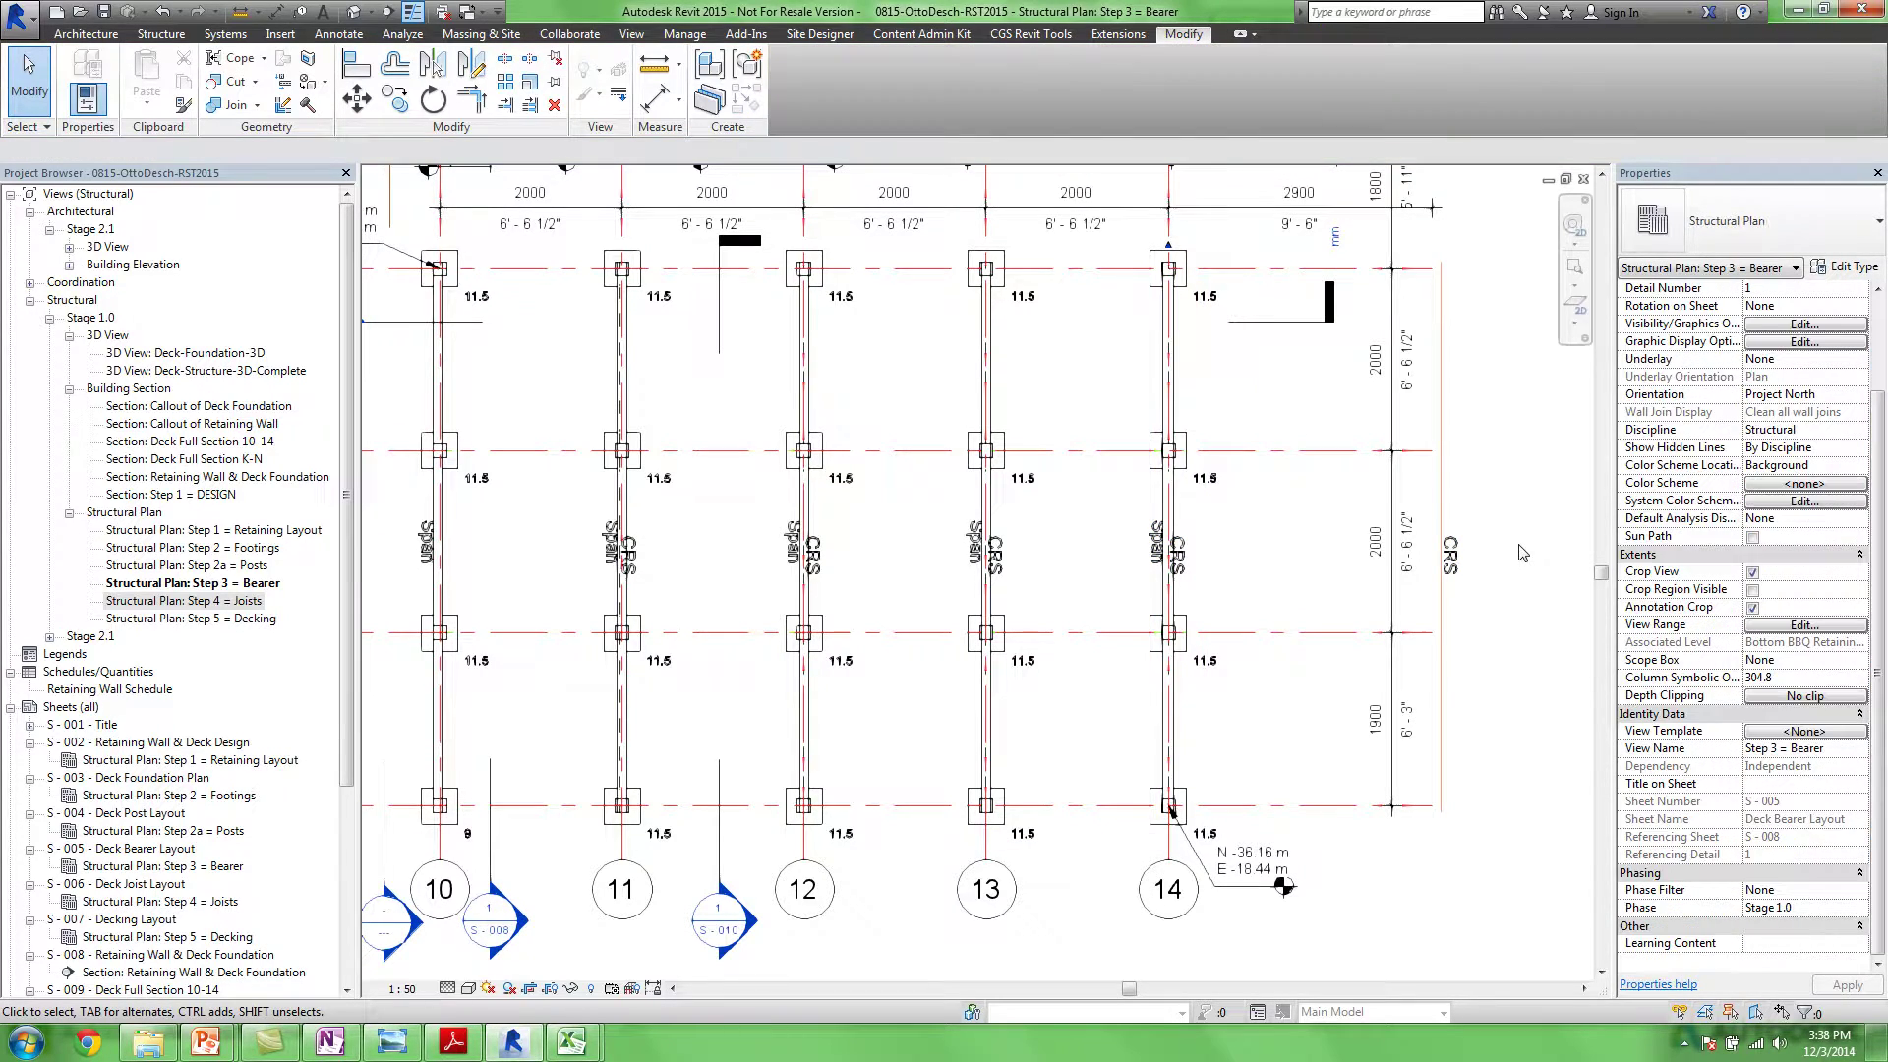
middle_drag(1244, 494, 1375, 560)
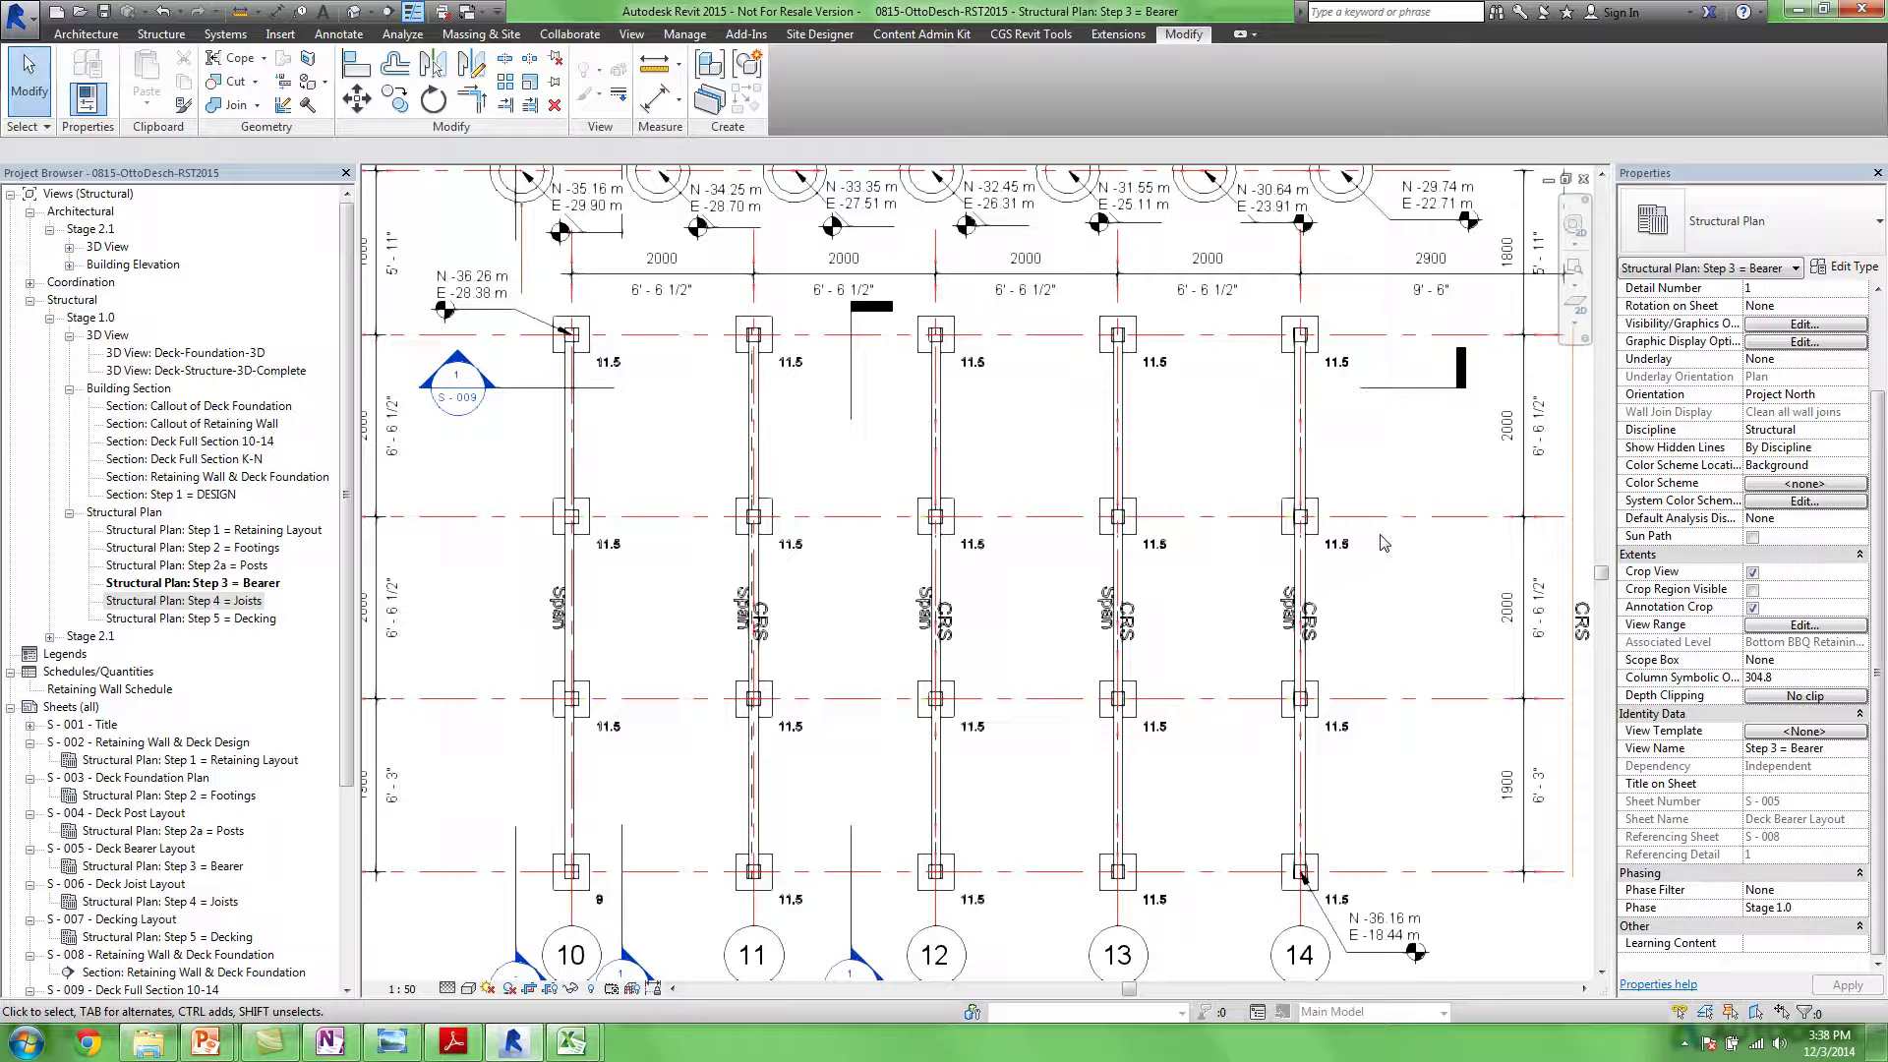
ctrl+middle_drag(1416, 630, 1456, 467)
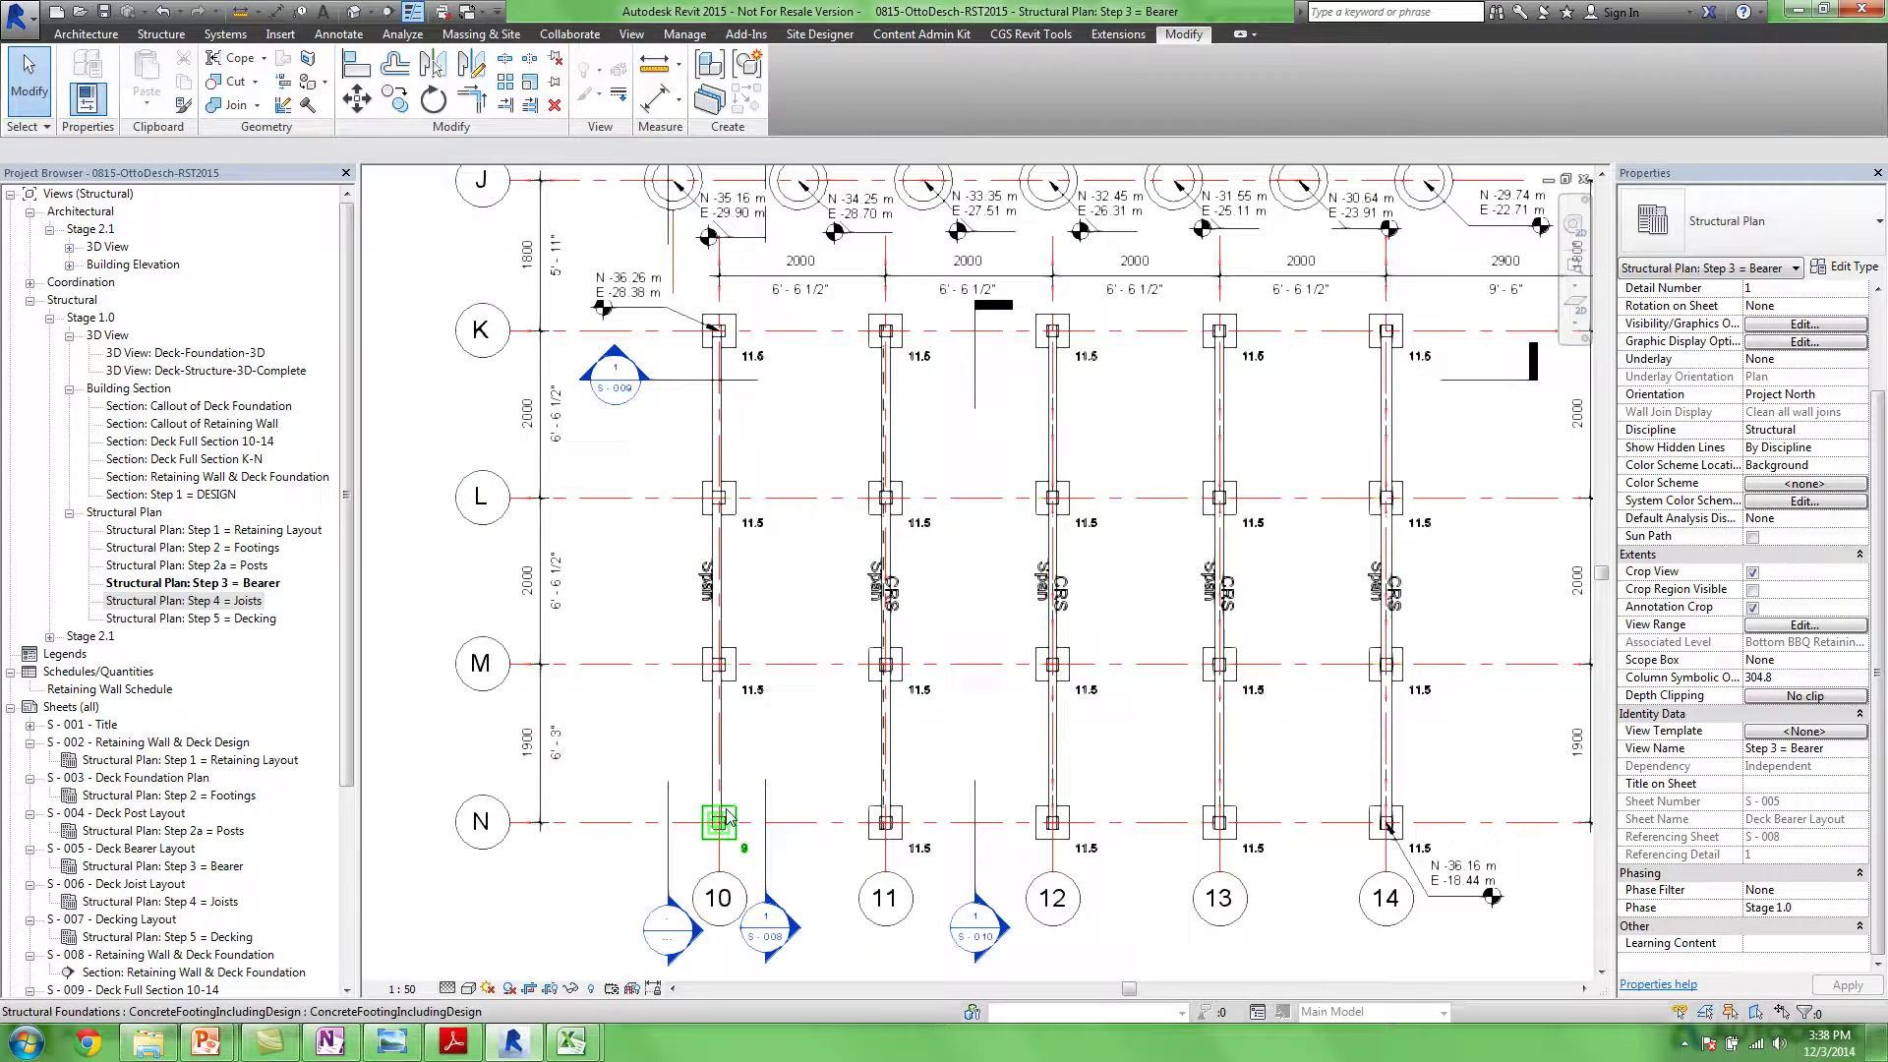
middle_drag(787, 602, 775, 590)
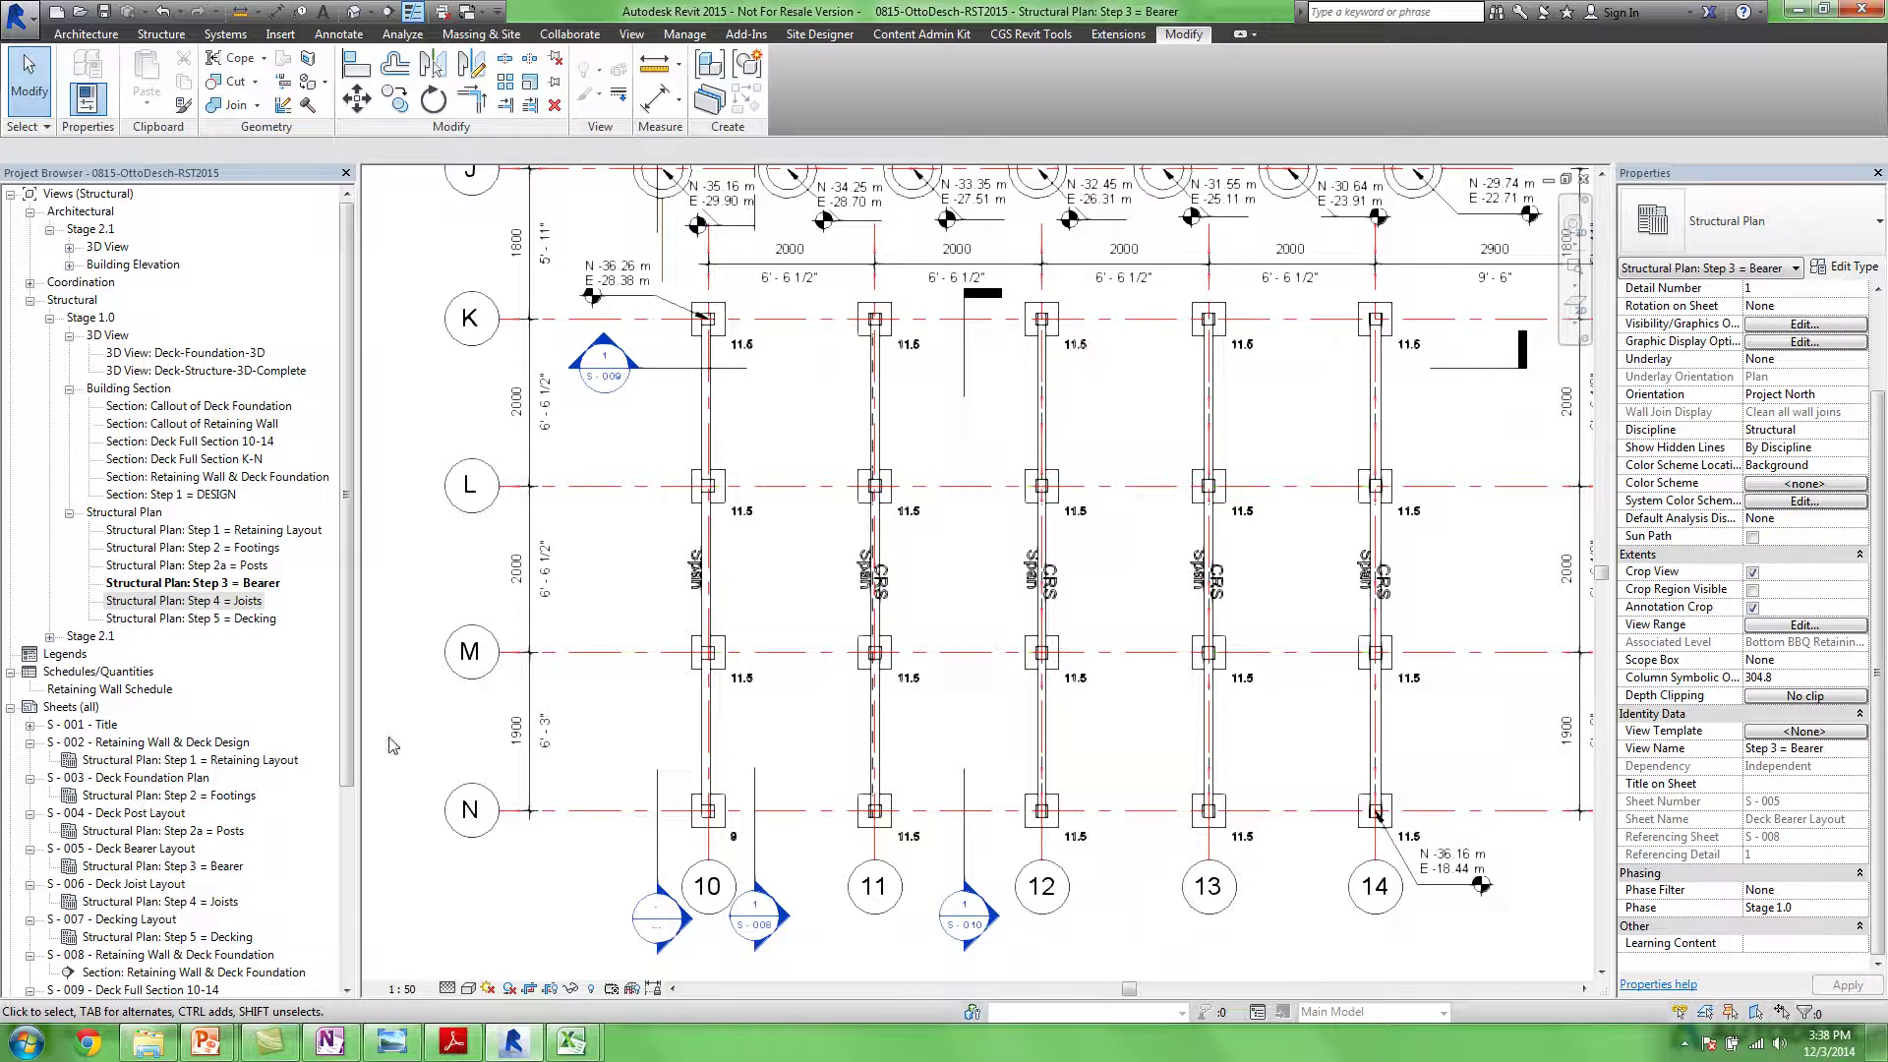
Switch to Windows Explorer and open AnalysisVideoMP4ppt from the Step 3 = Timber Bearer Study folder with VLC media player
mouse_move(180, 1040)
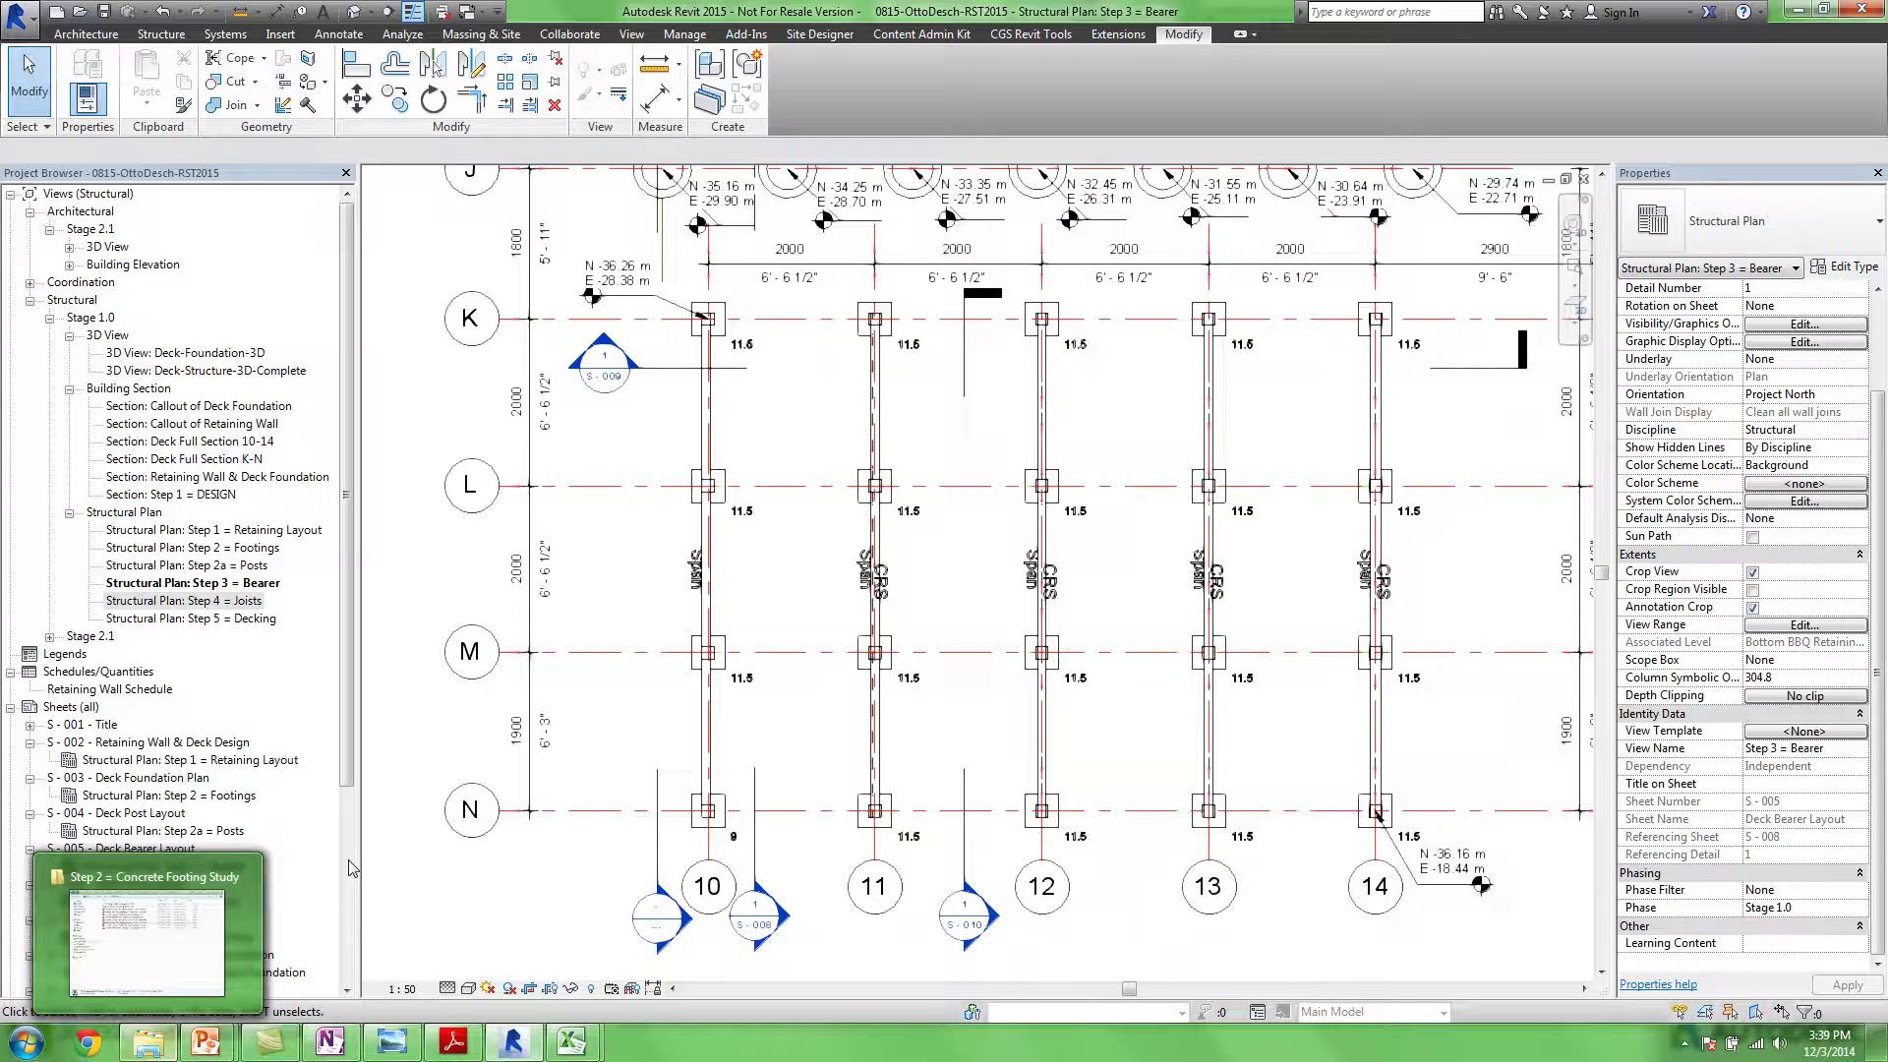
click(163, 1045)
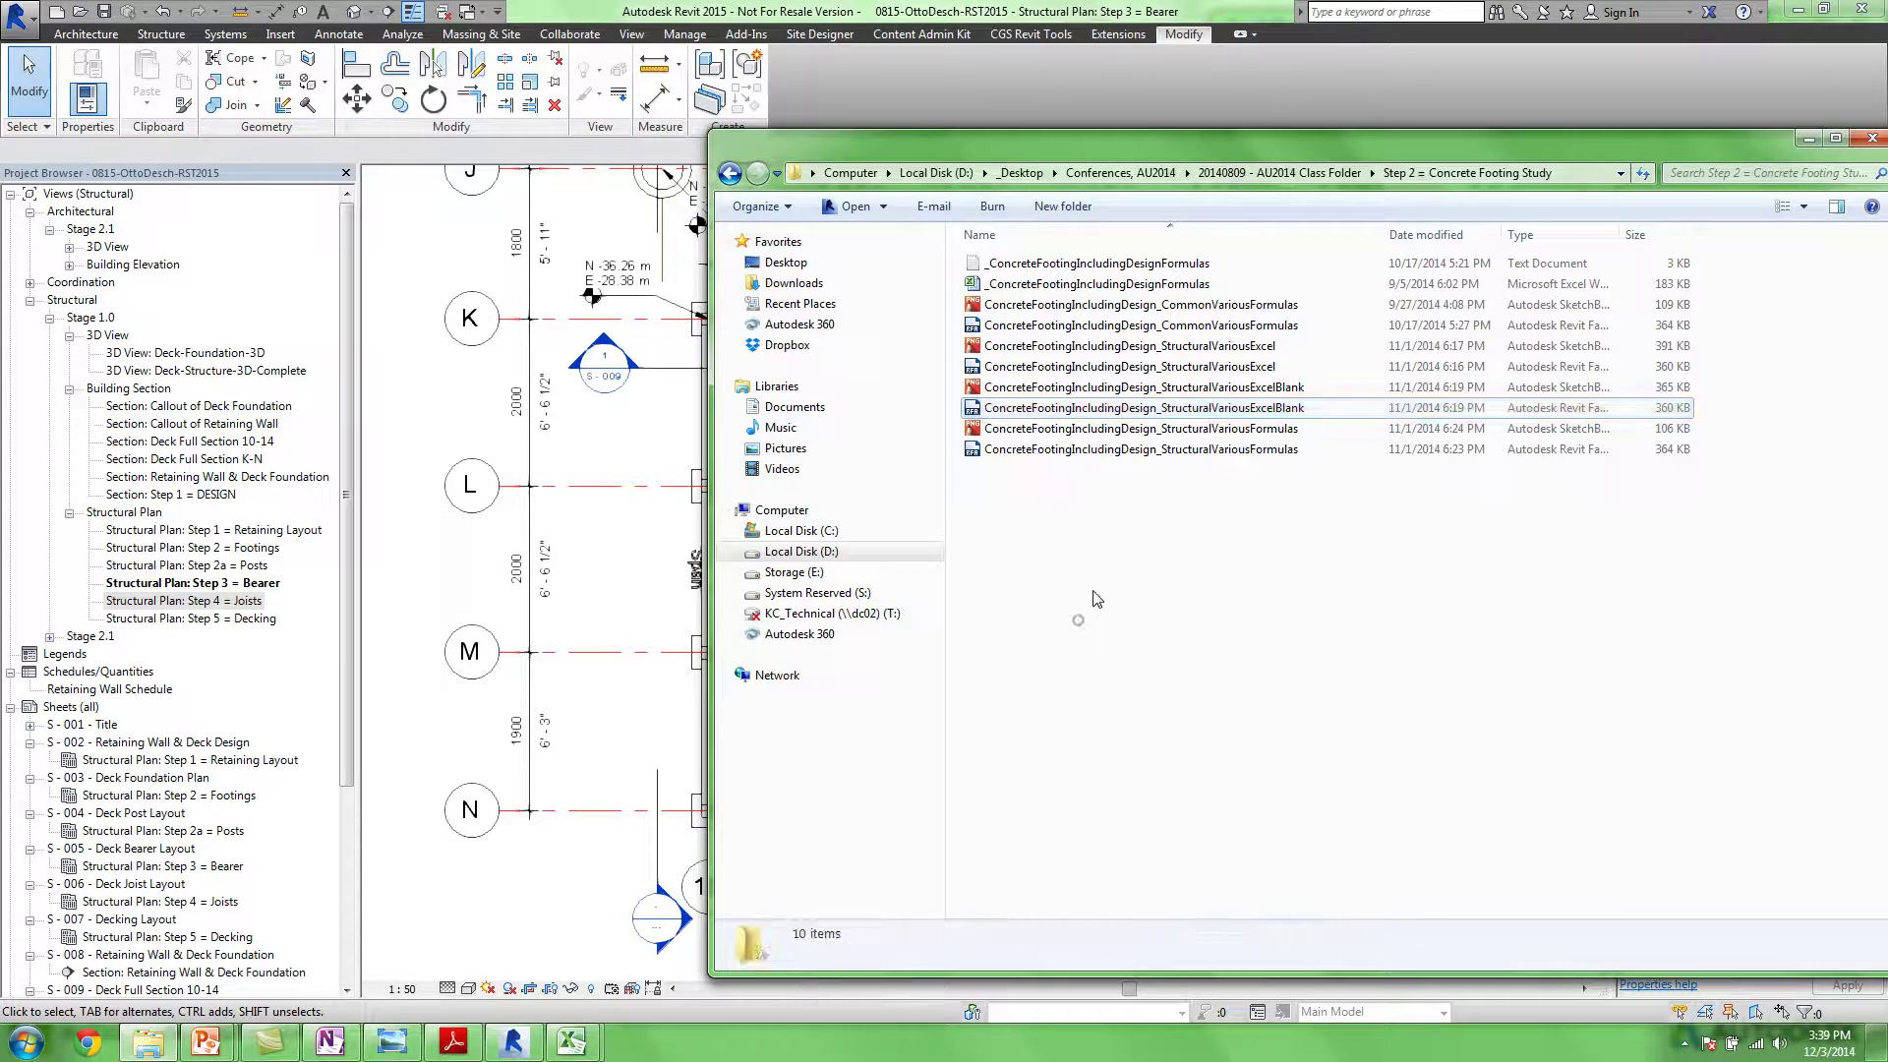
click(1288, 172)
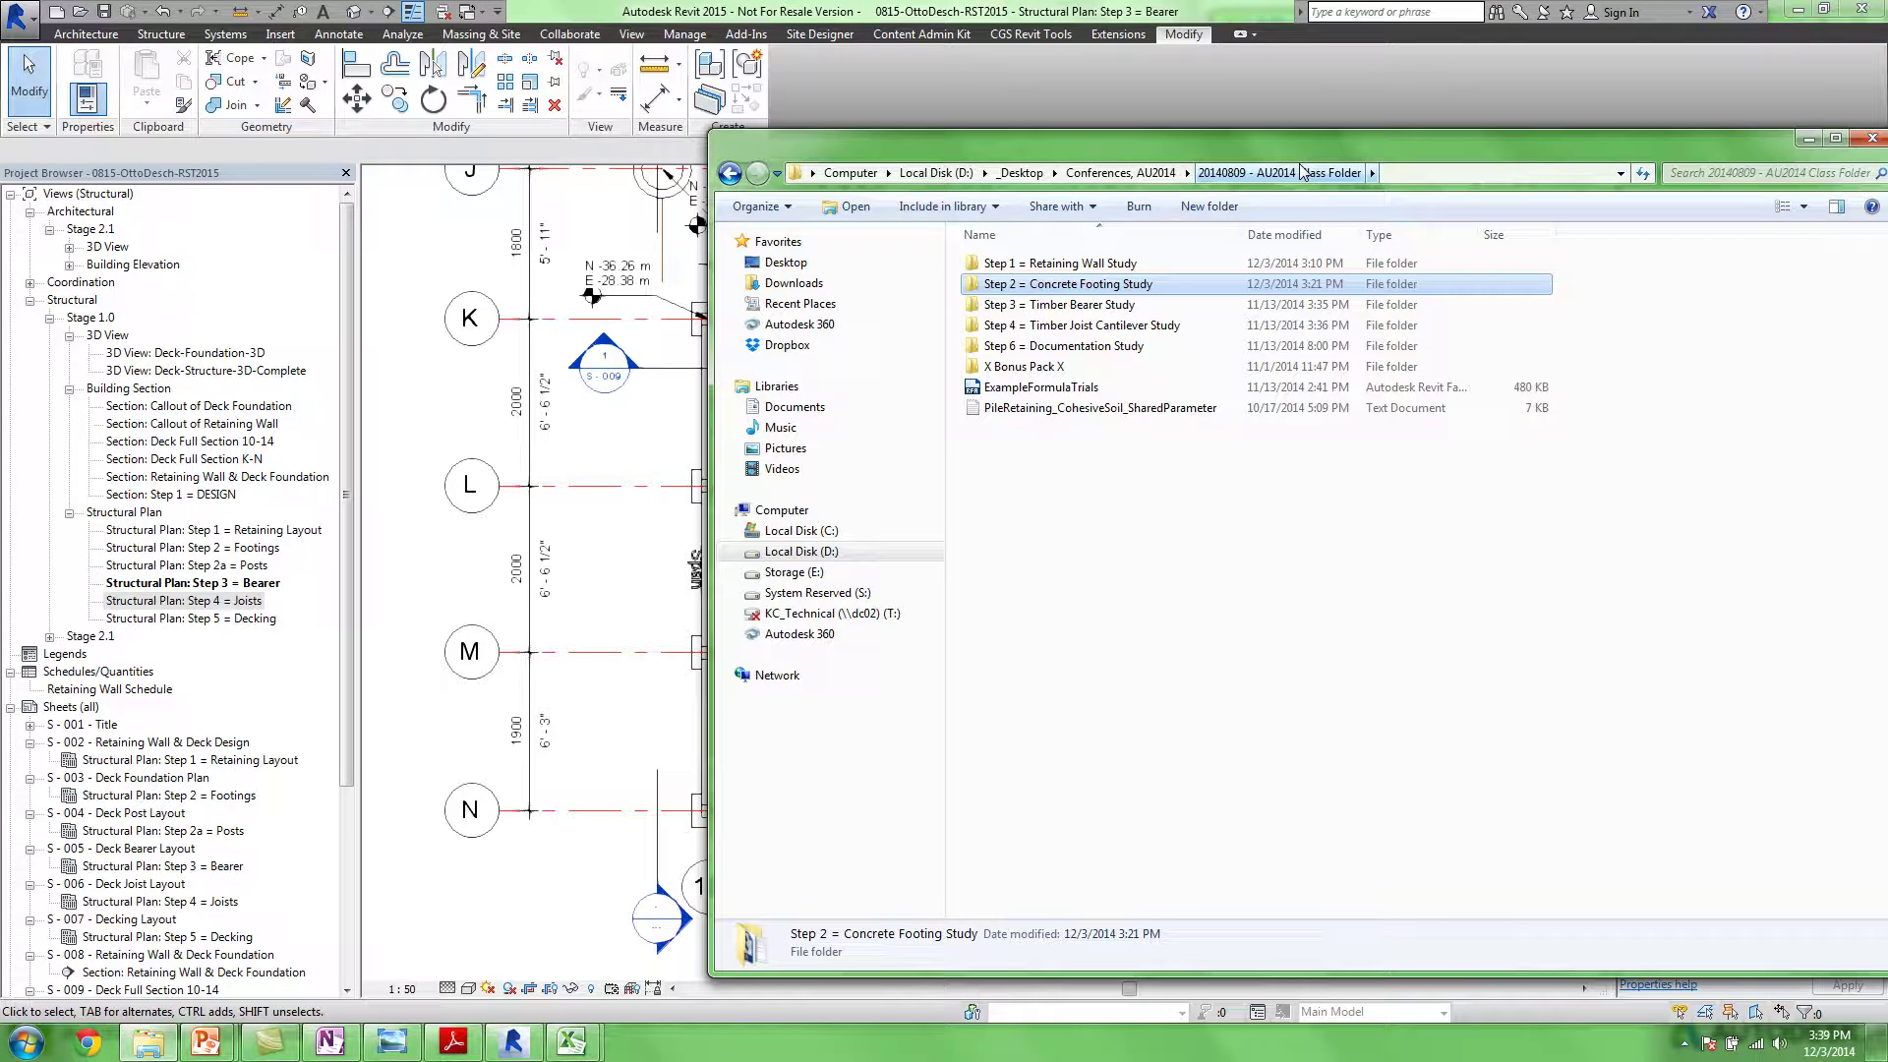
double_click(1071, 305)
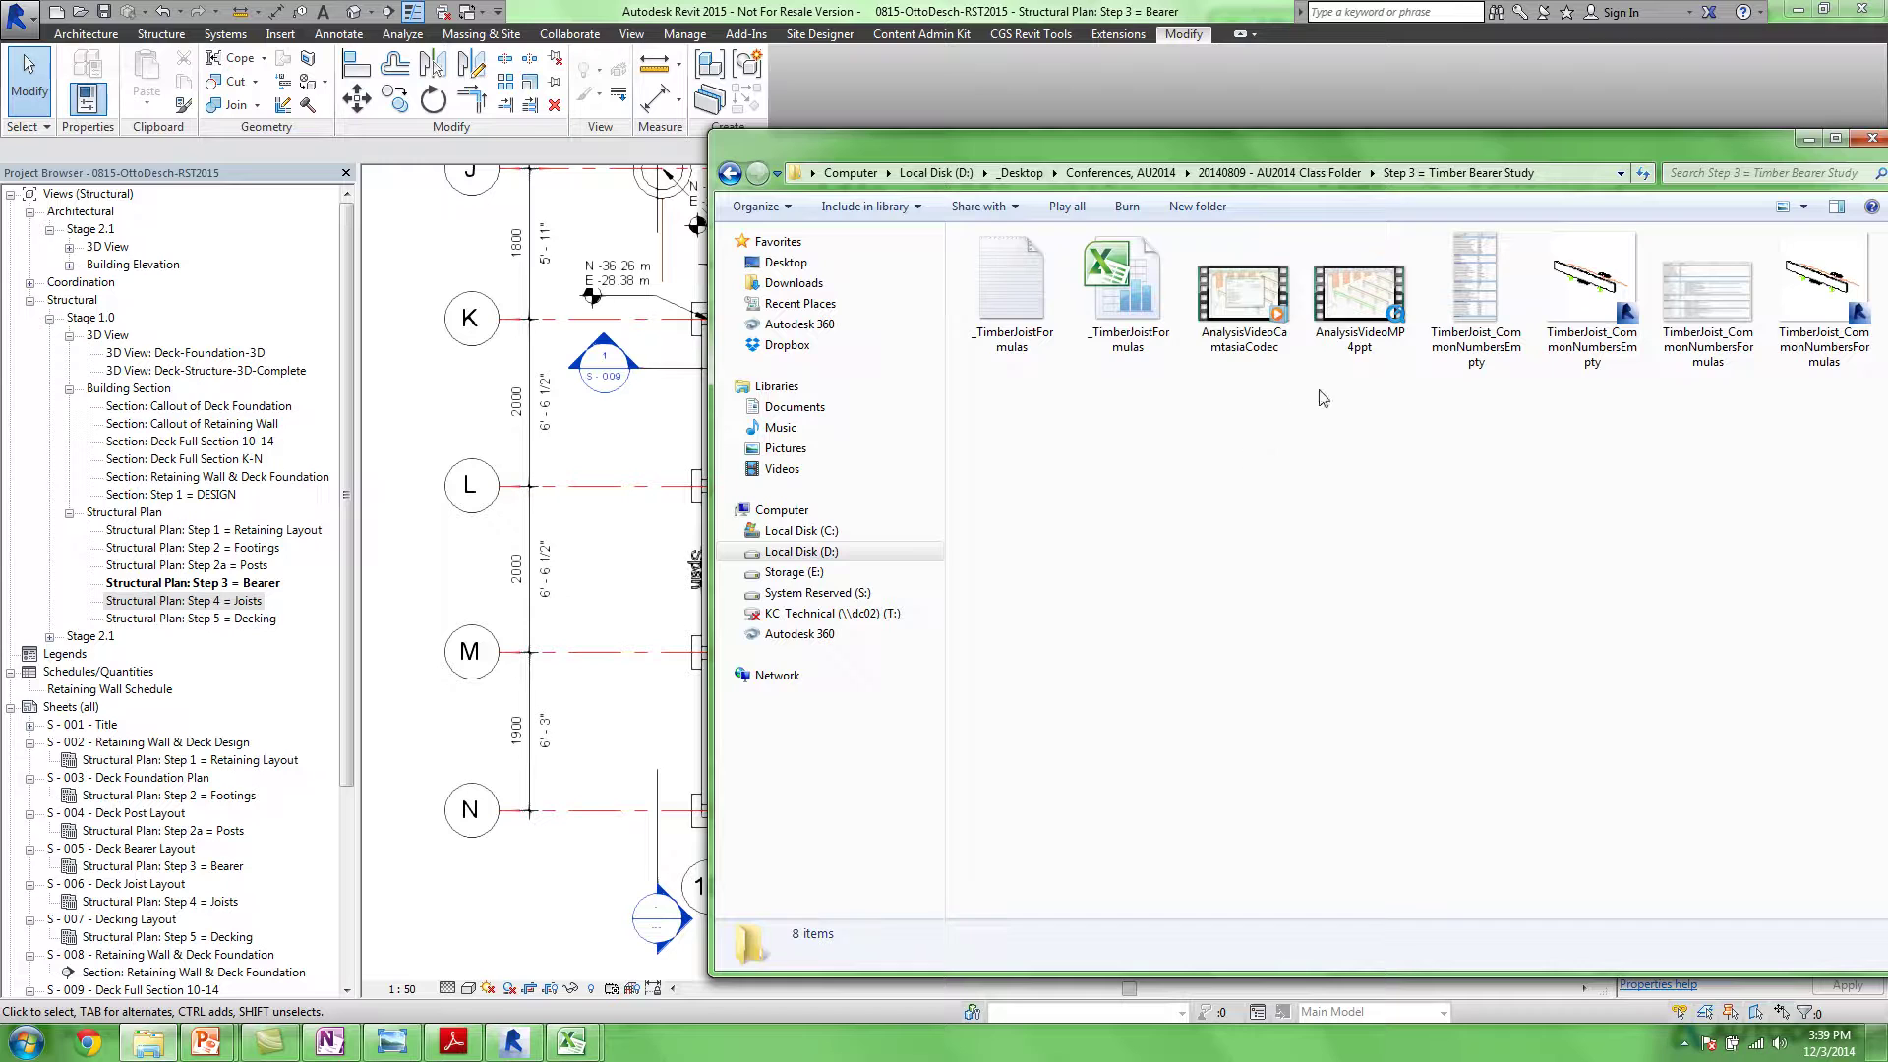
right_click(1369, 299)
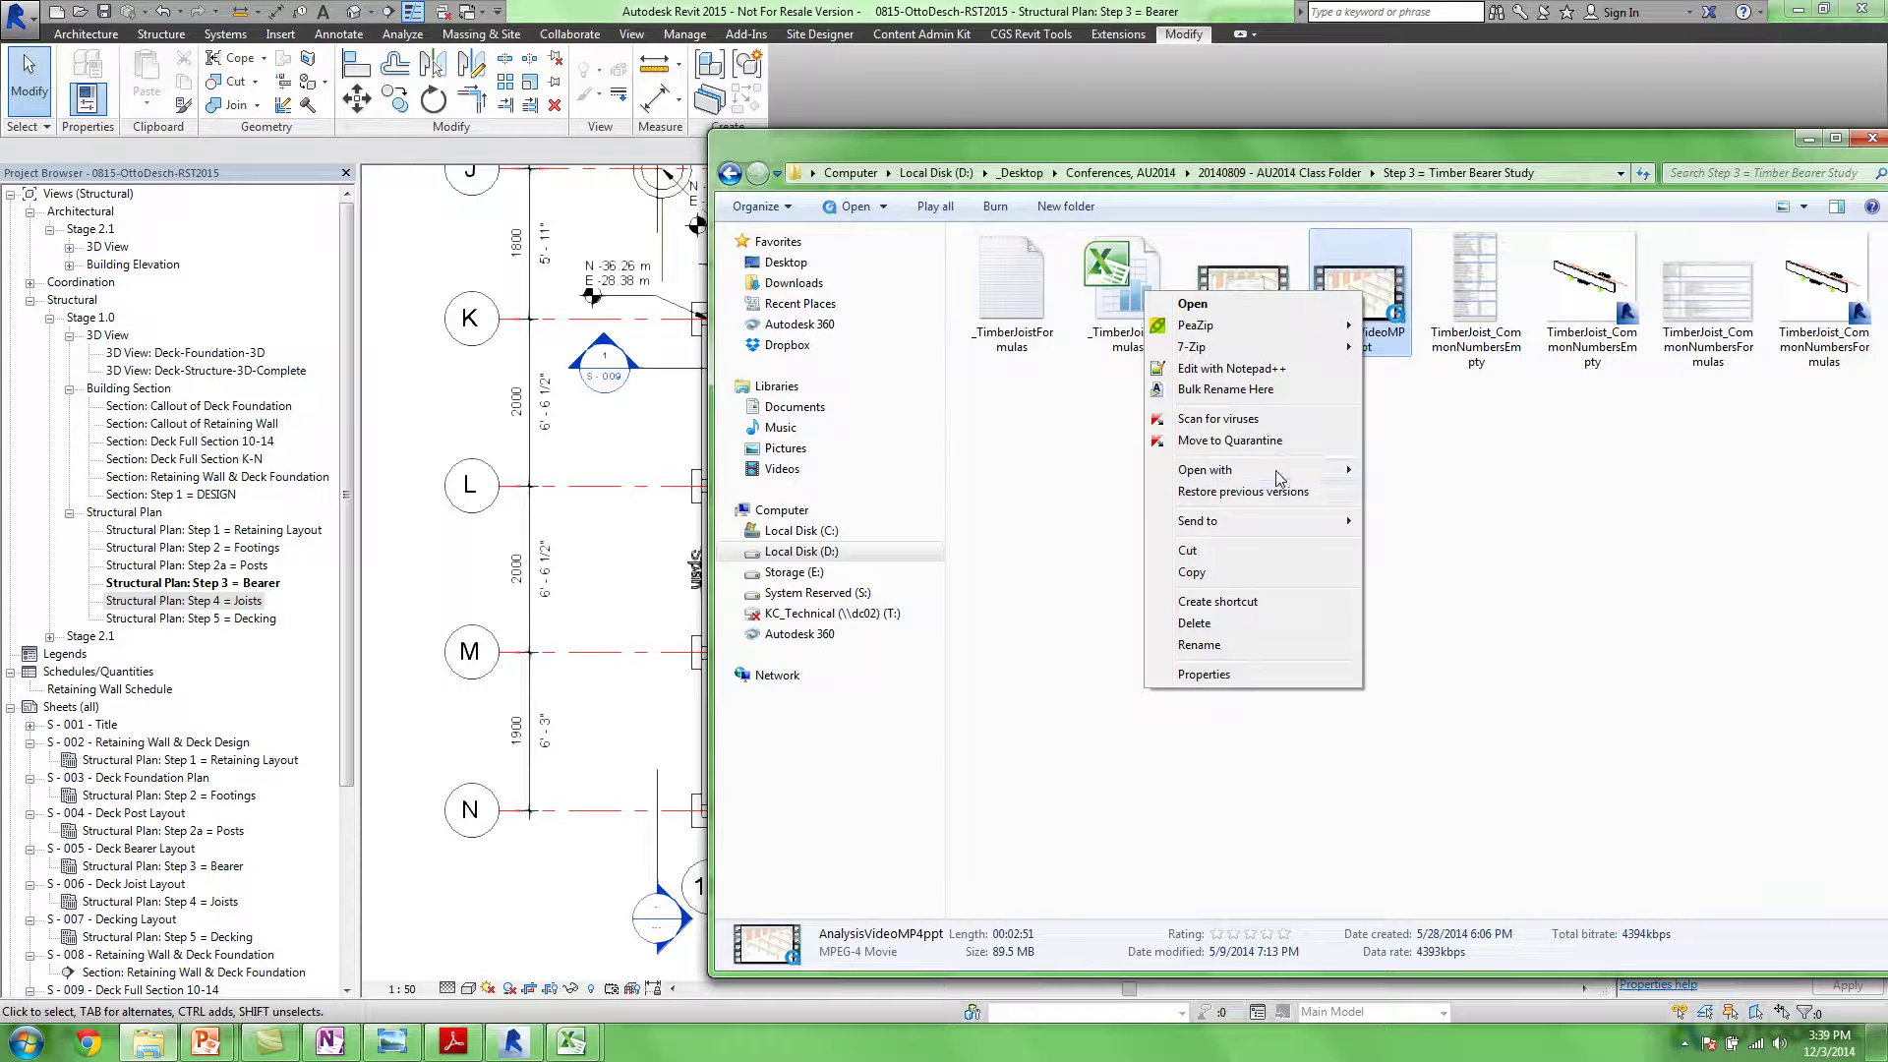
mouse_move(1278, 472)
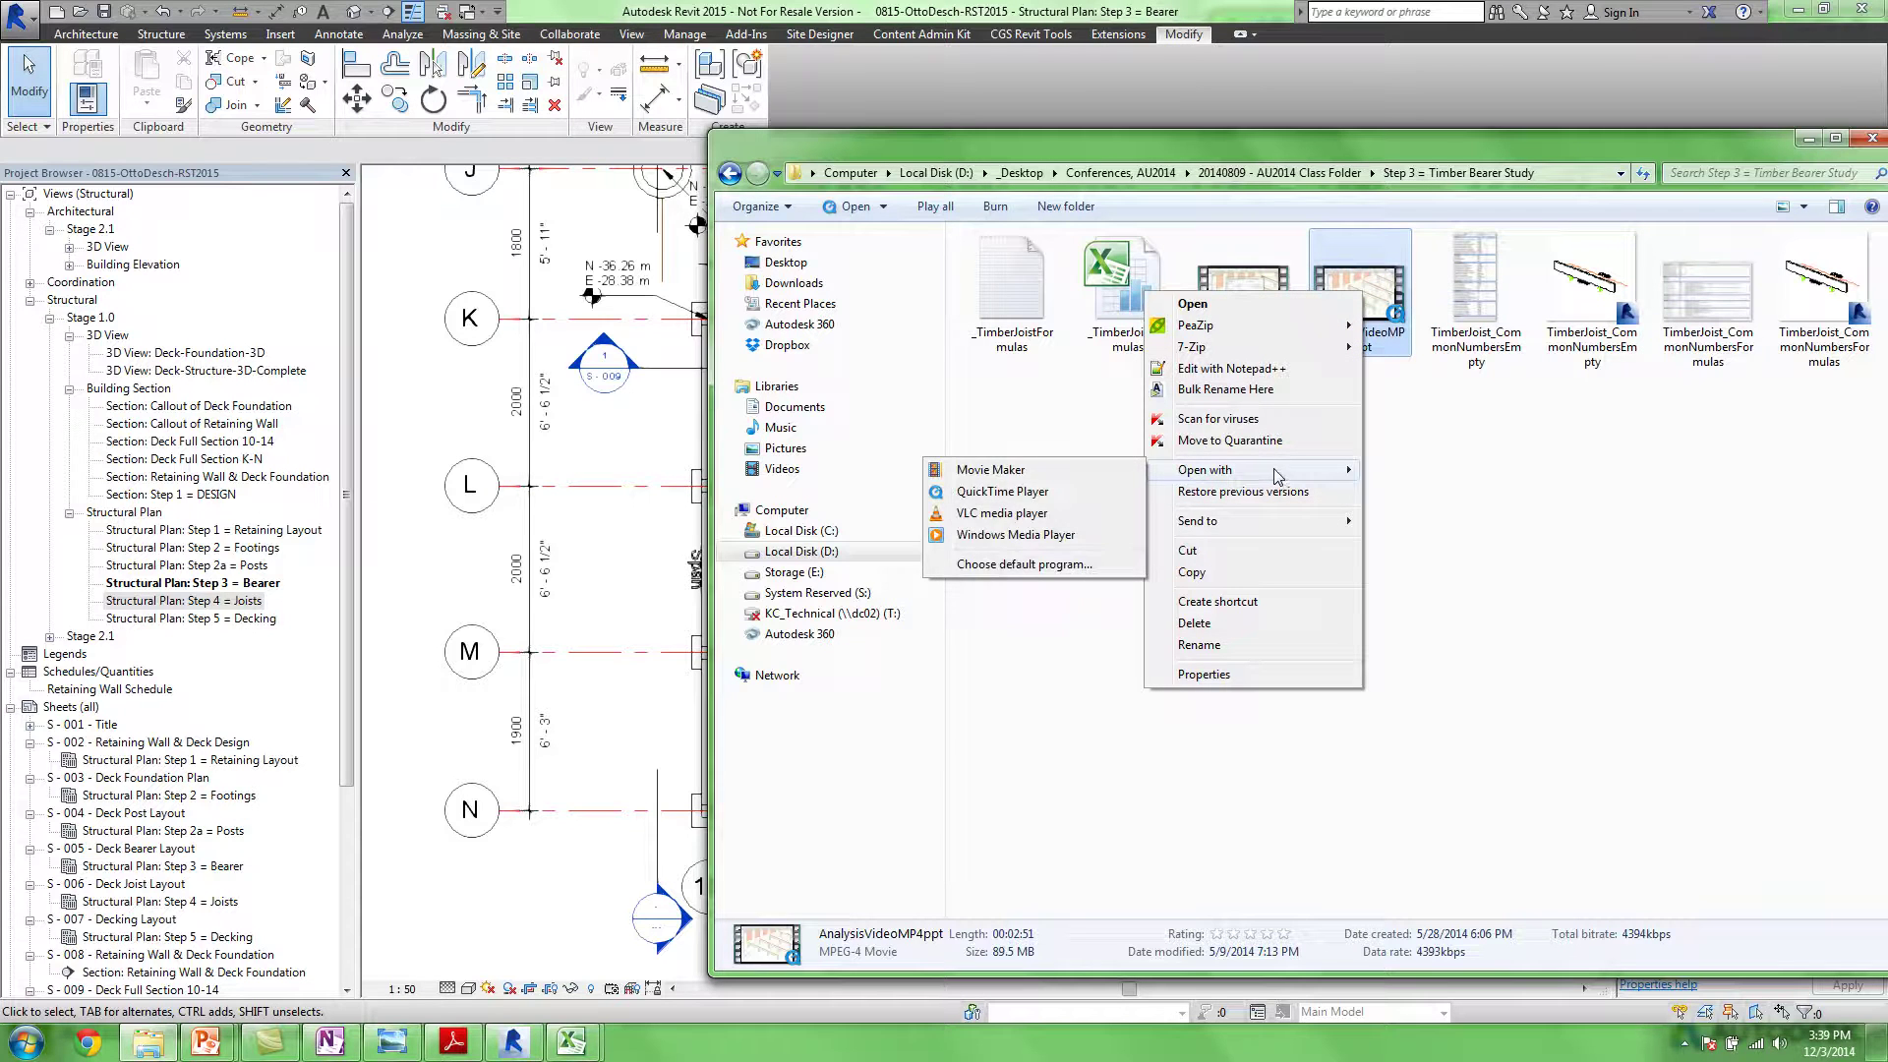
click(1013, 516)
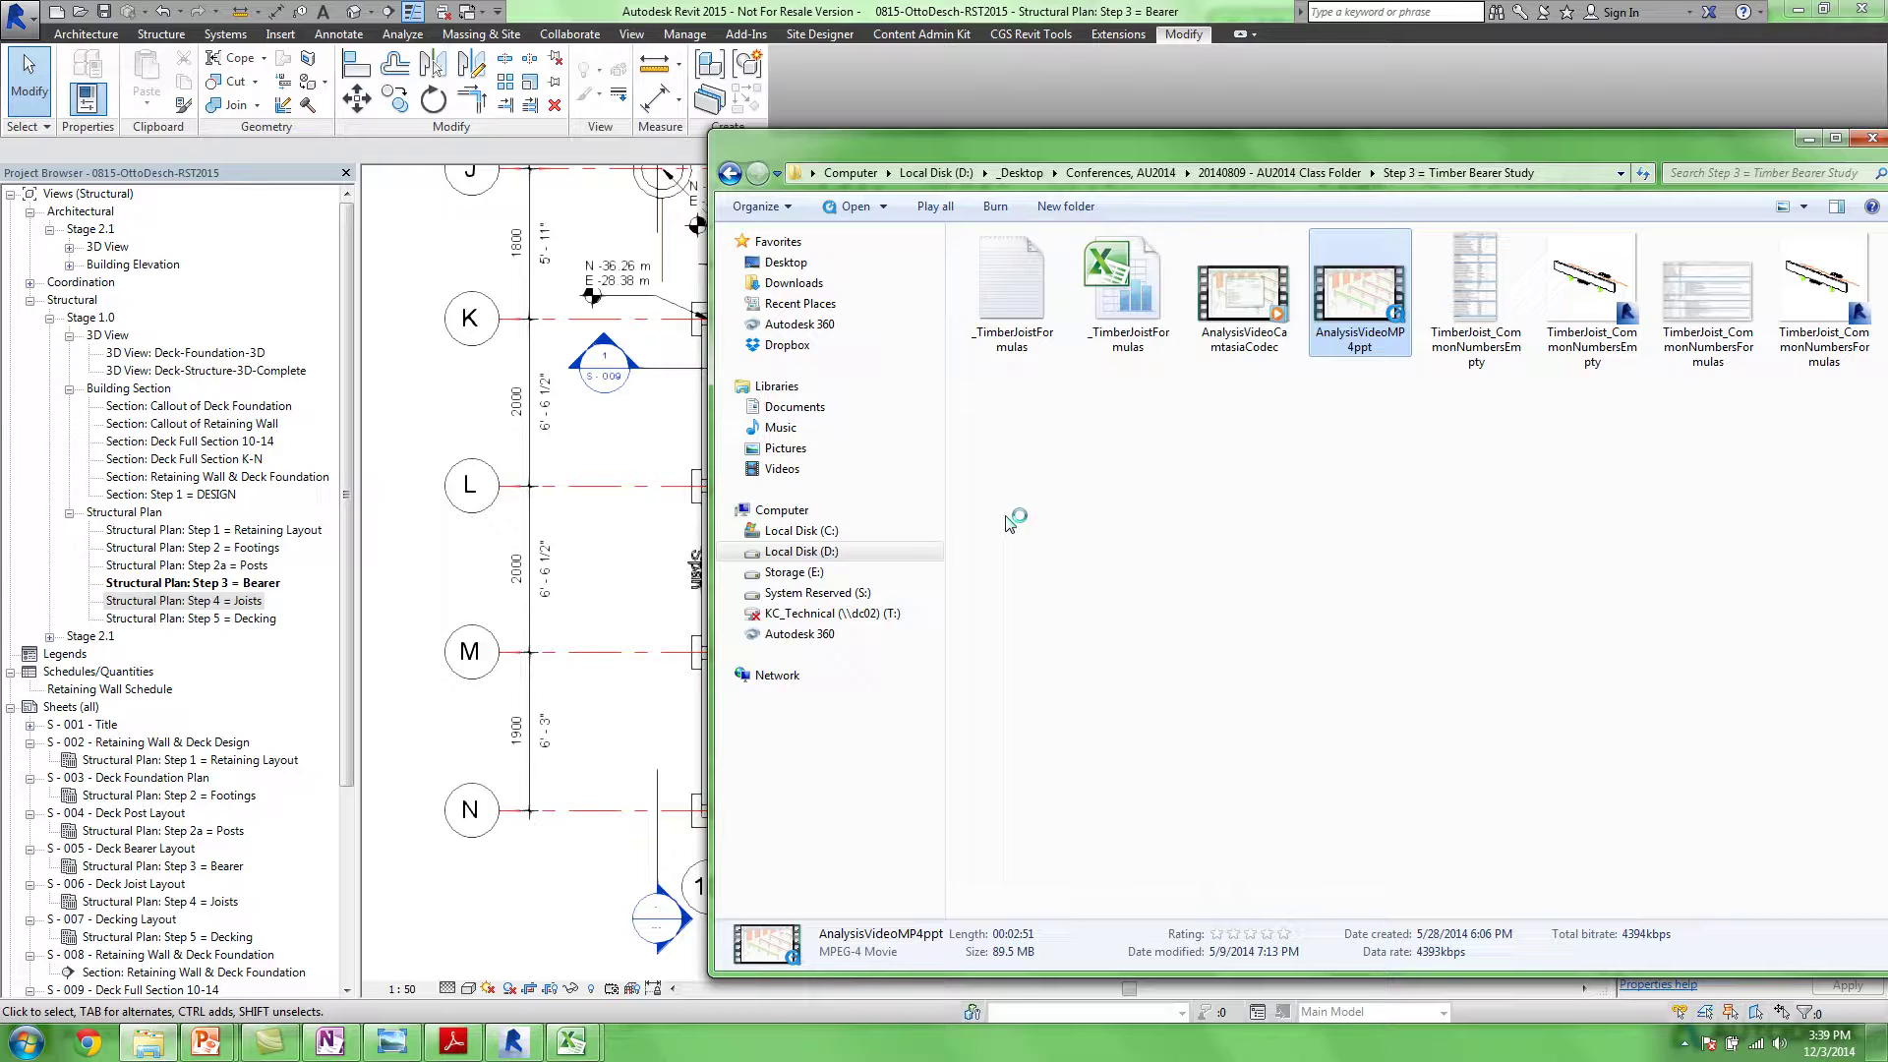
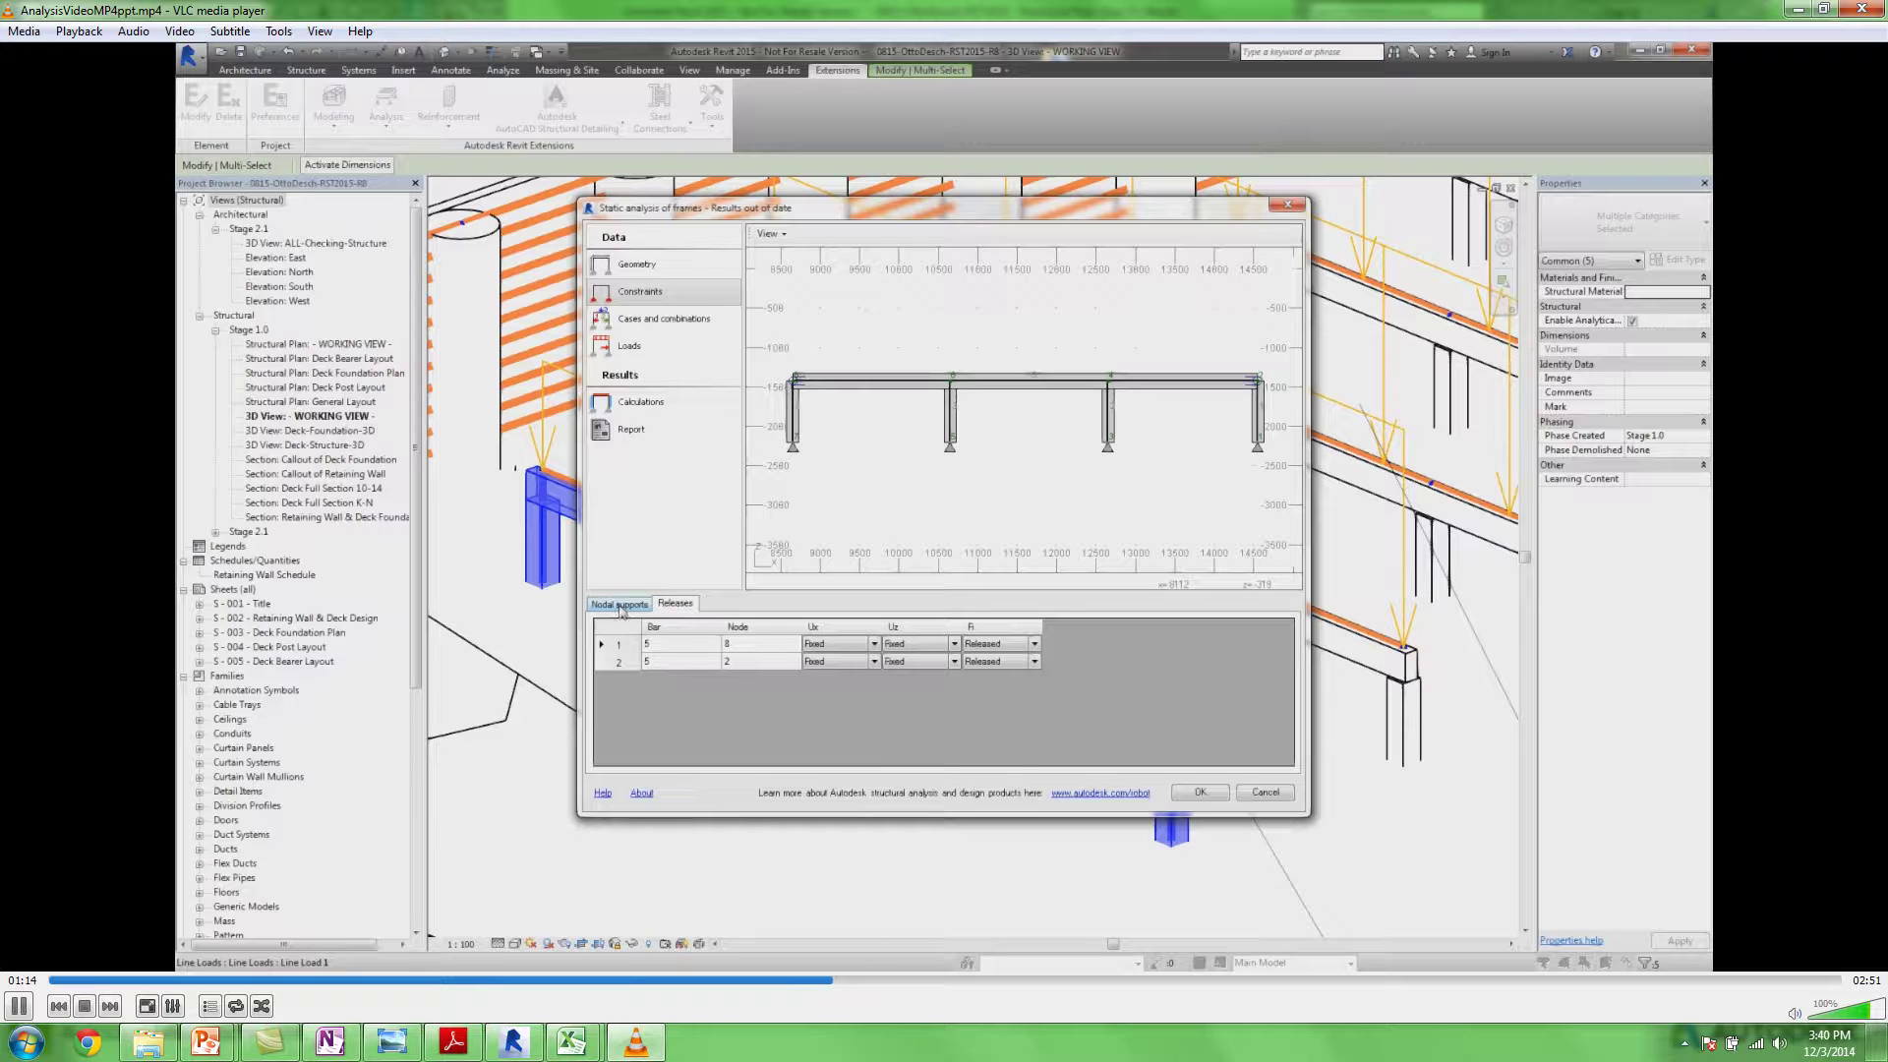
click(622, 606)
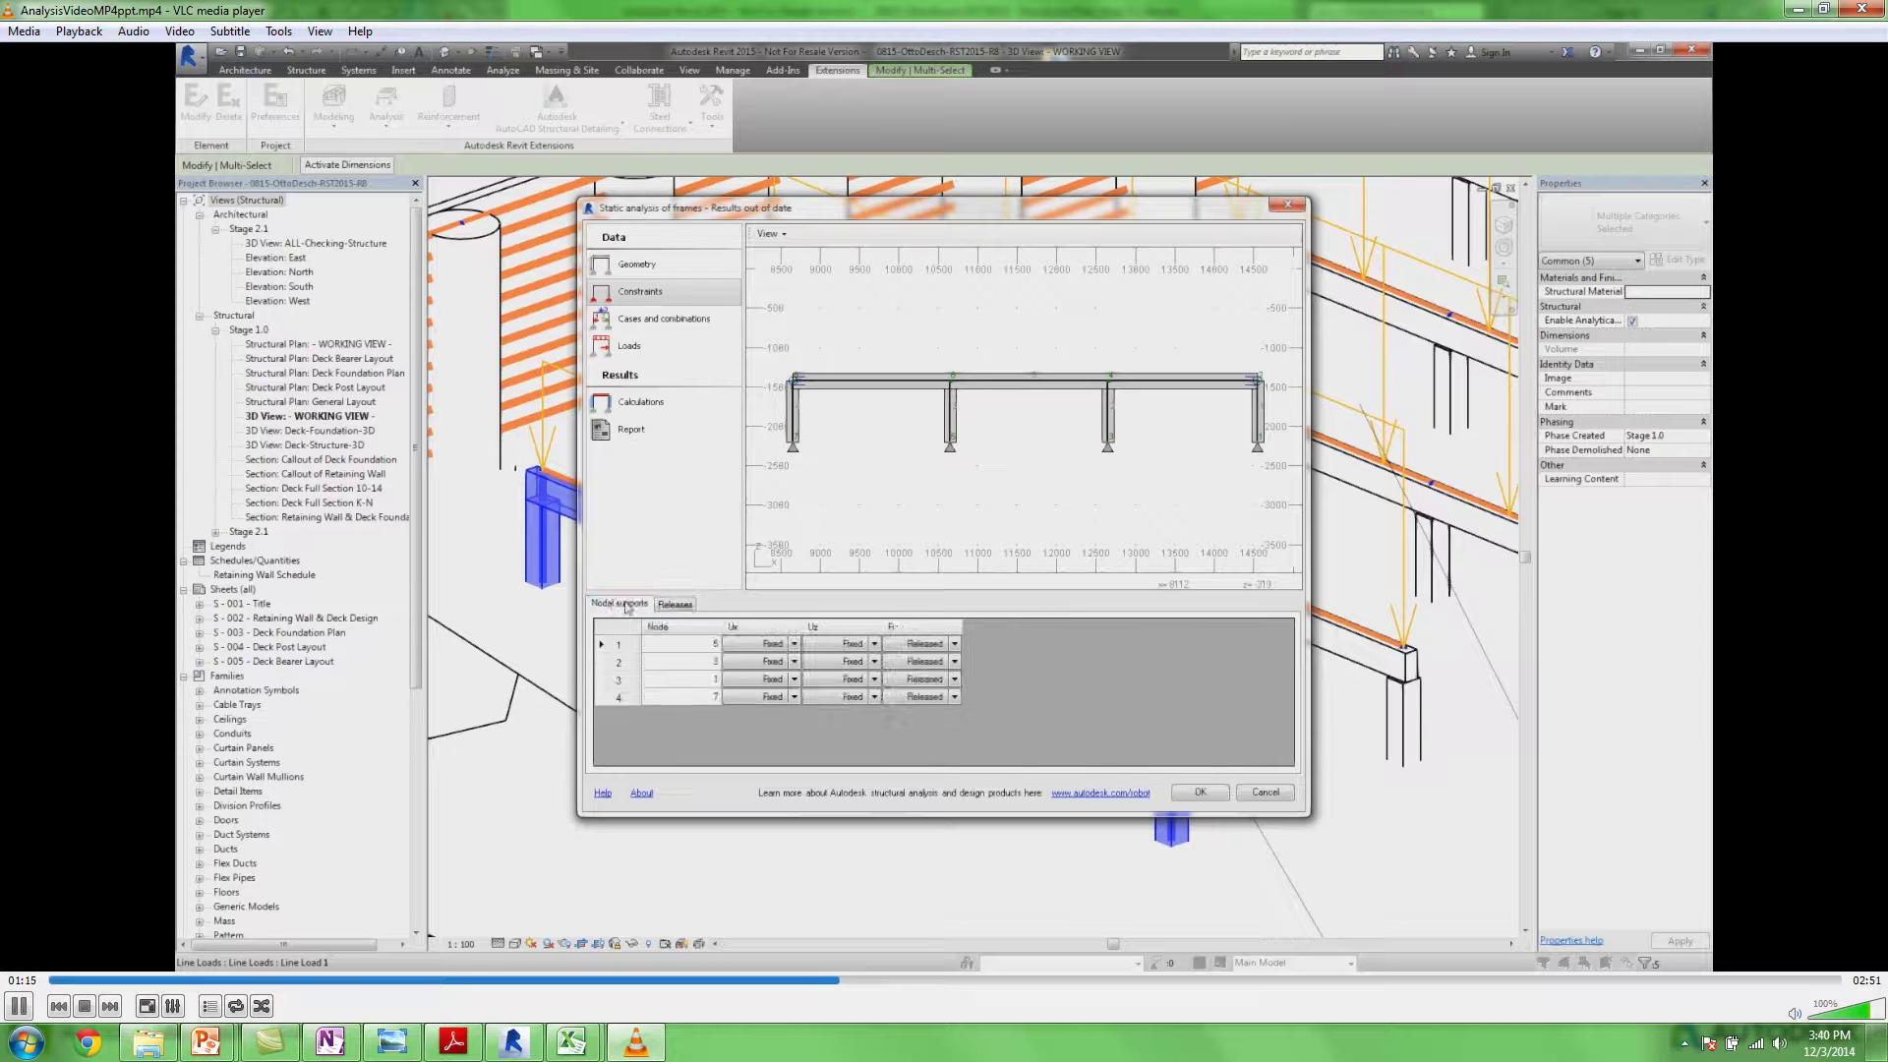
click(679, 329)
mouse_move(1287, 657)
mouse_down()
mouse_move(1286, 745)
mouse_move(1309, 637)
mouse_up()
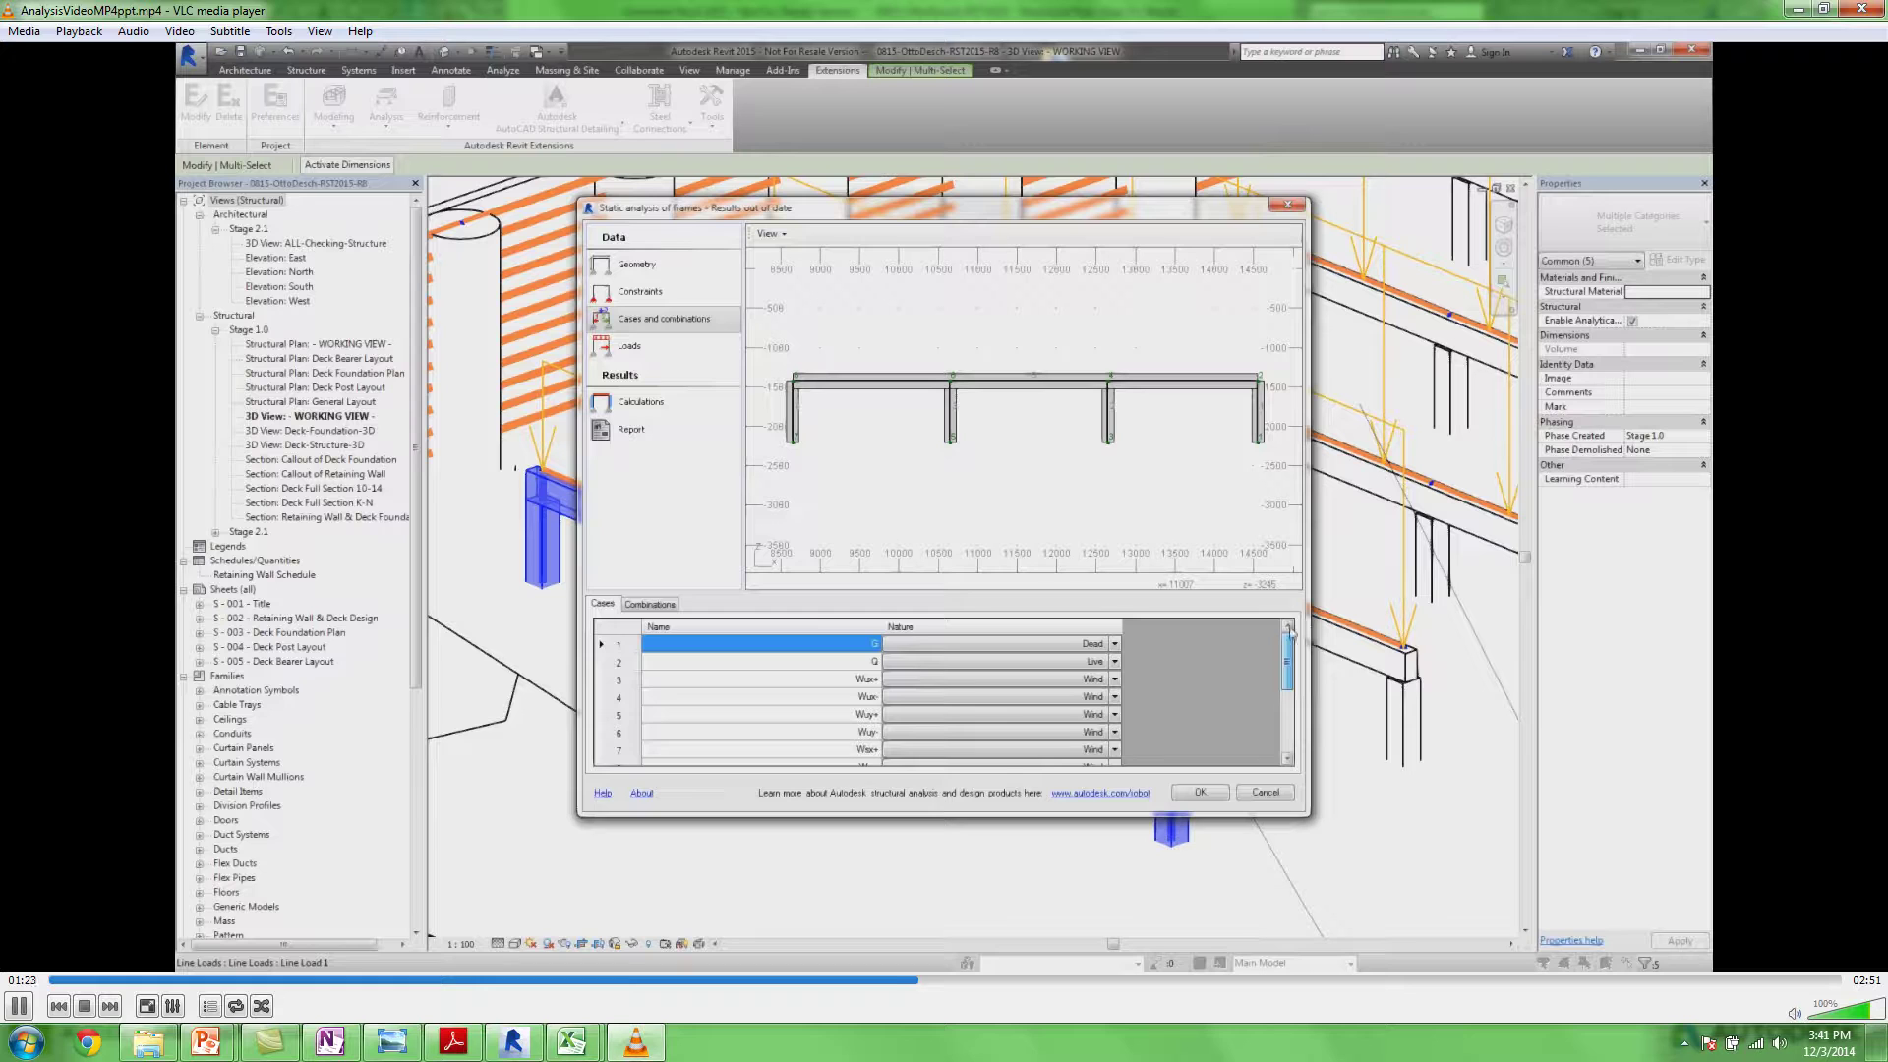
click(638, 347)
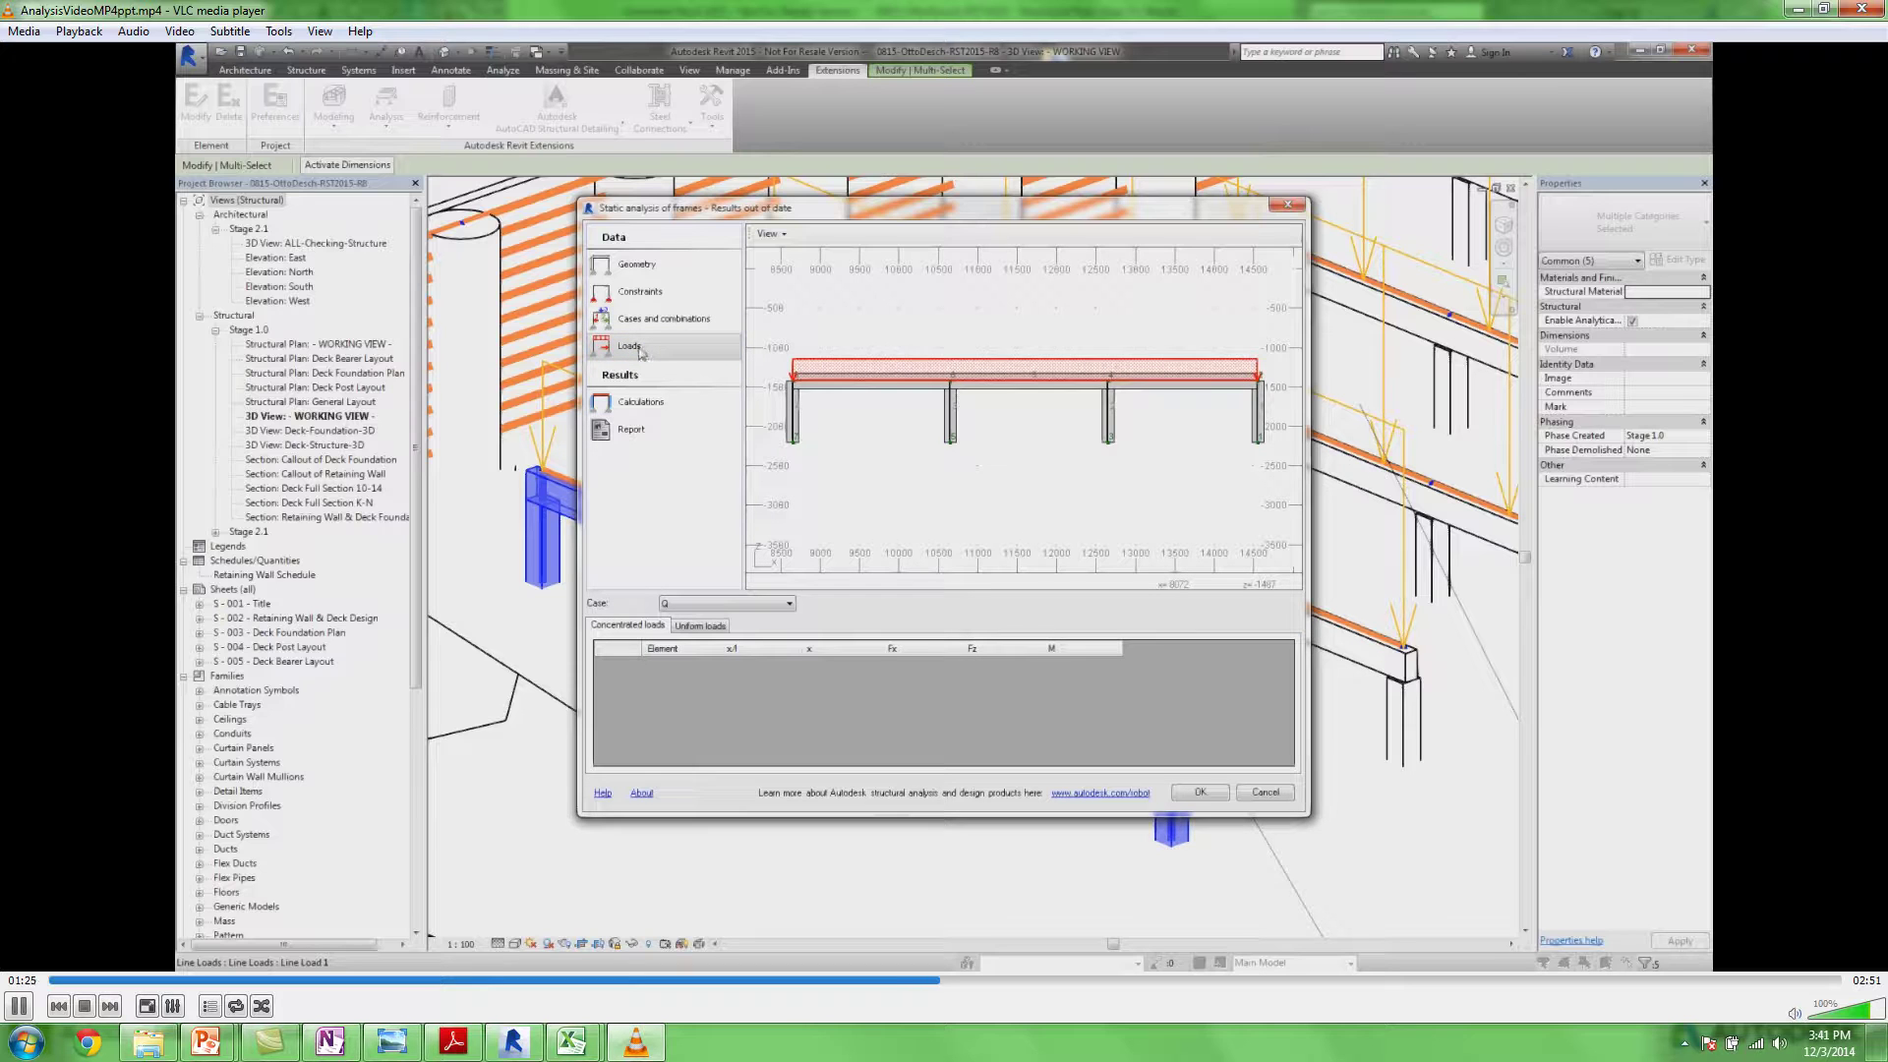
Compare the frame's loads under cases Wux+, Wux- and Q in the static analysis
click(790, 605)
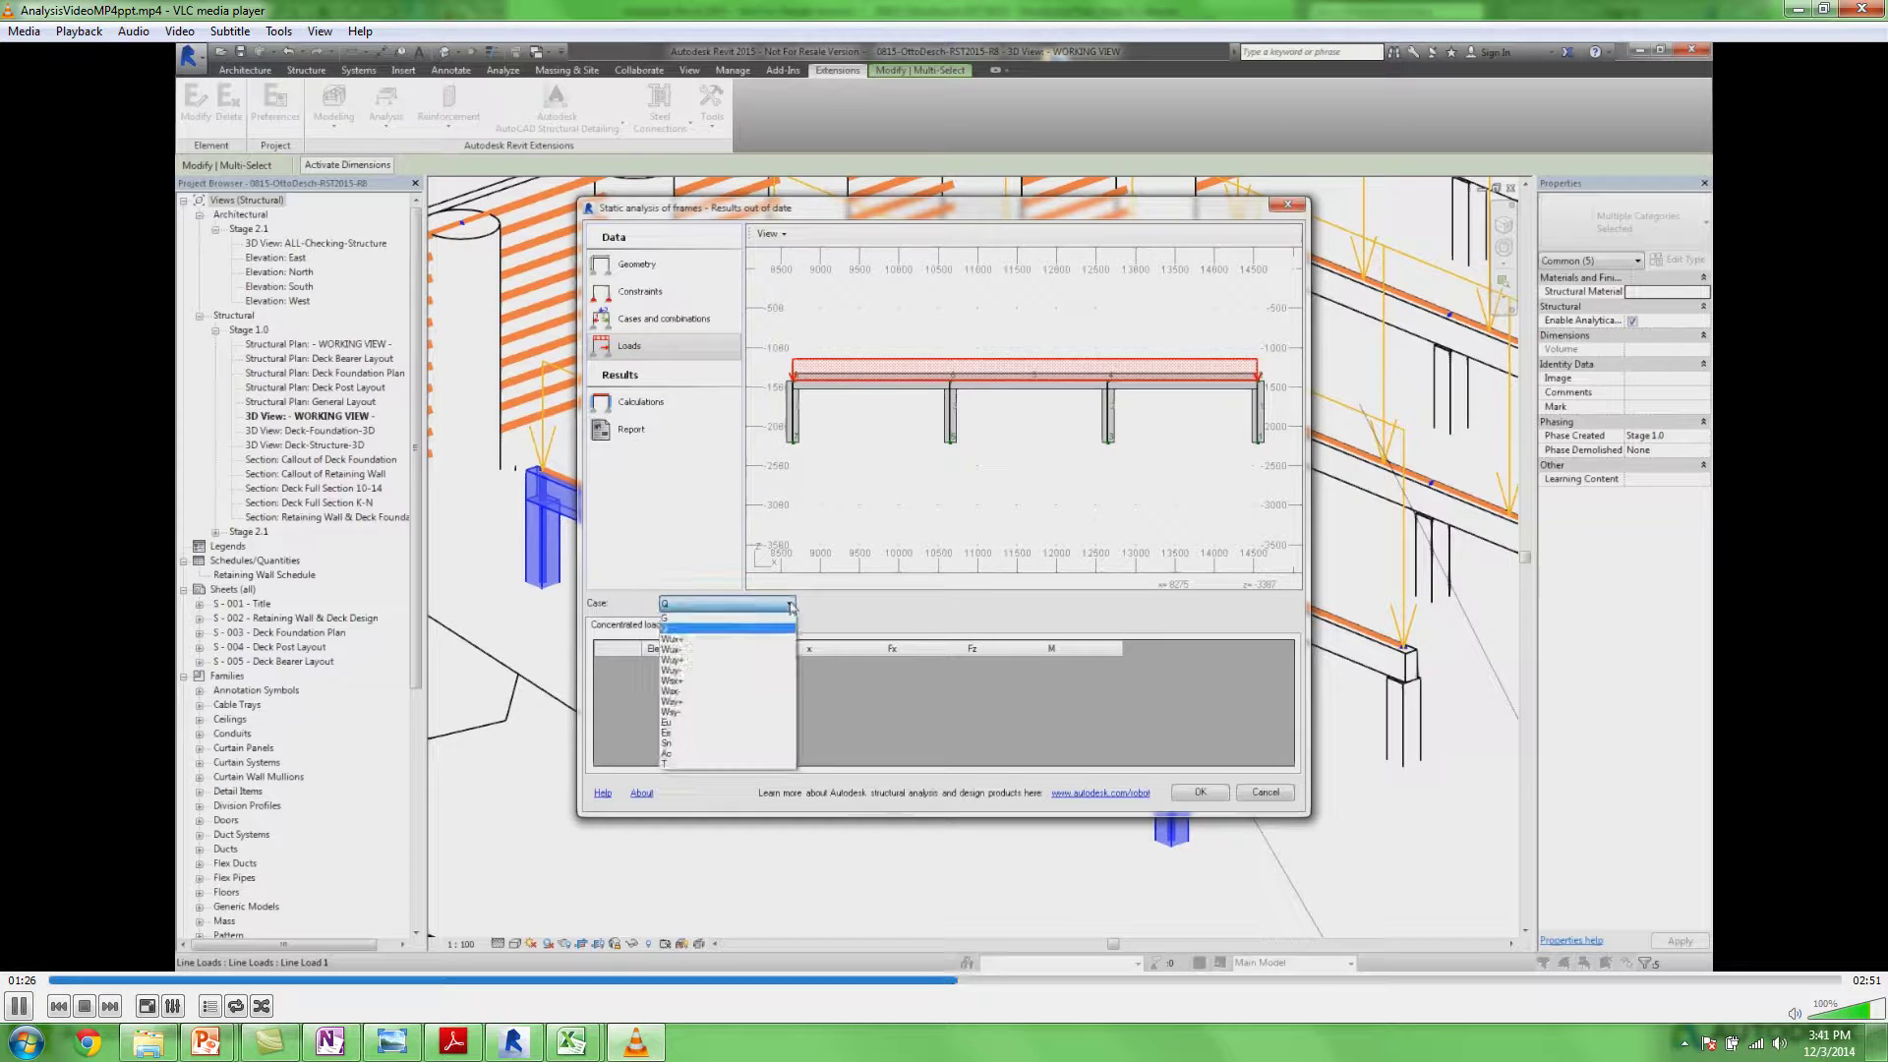
click(706, 642)
click(790, 604)
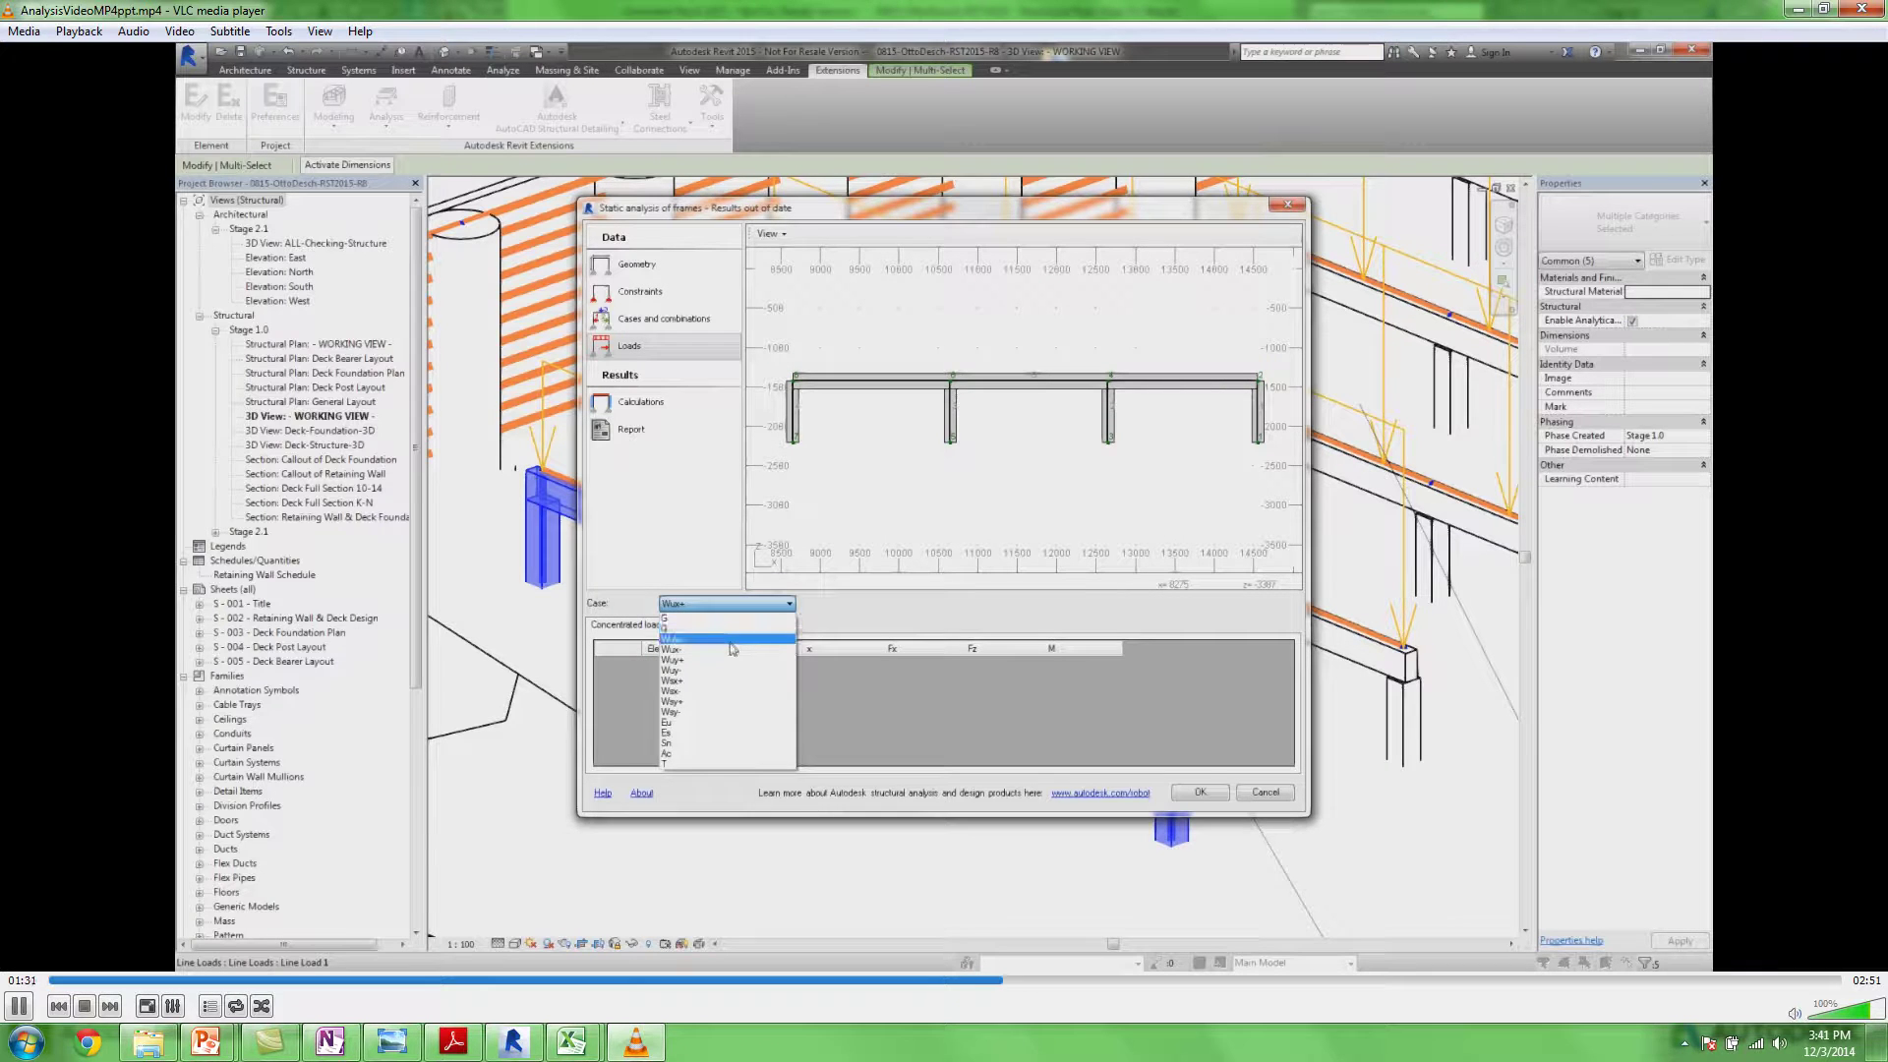
click(733, 649)
click(790, 605)
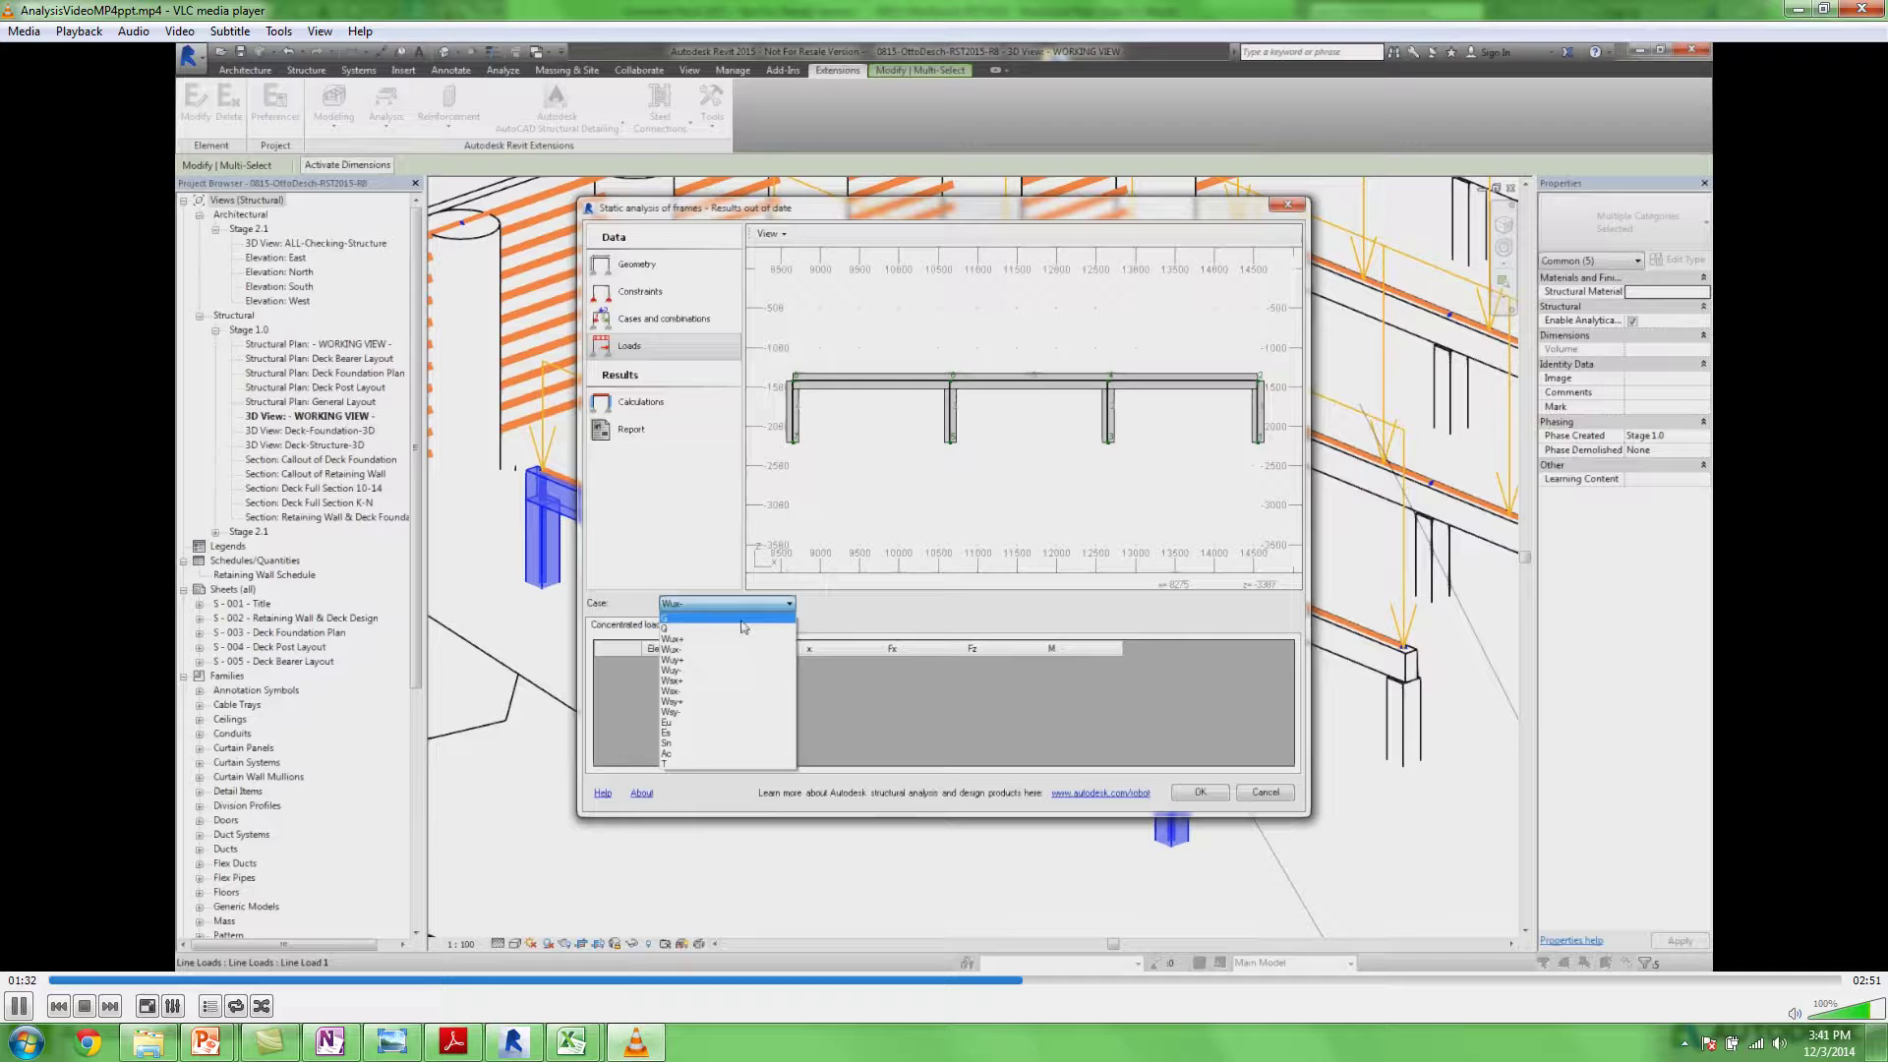
click(738, 629)
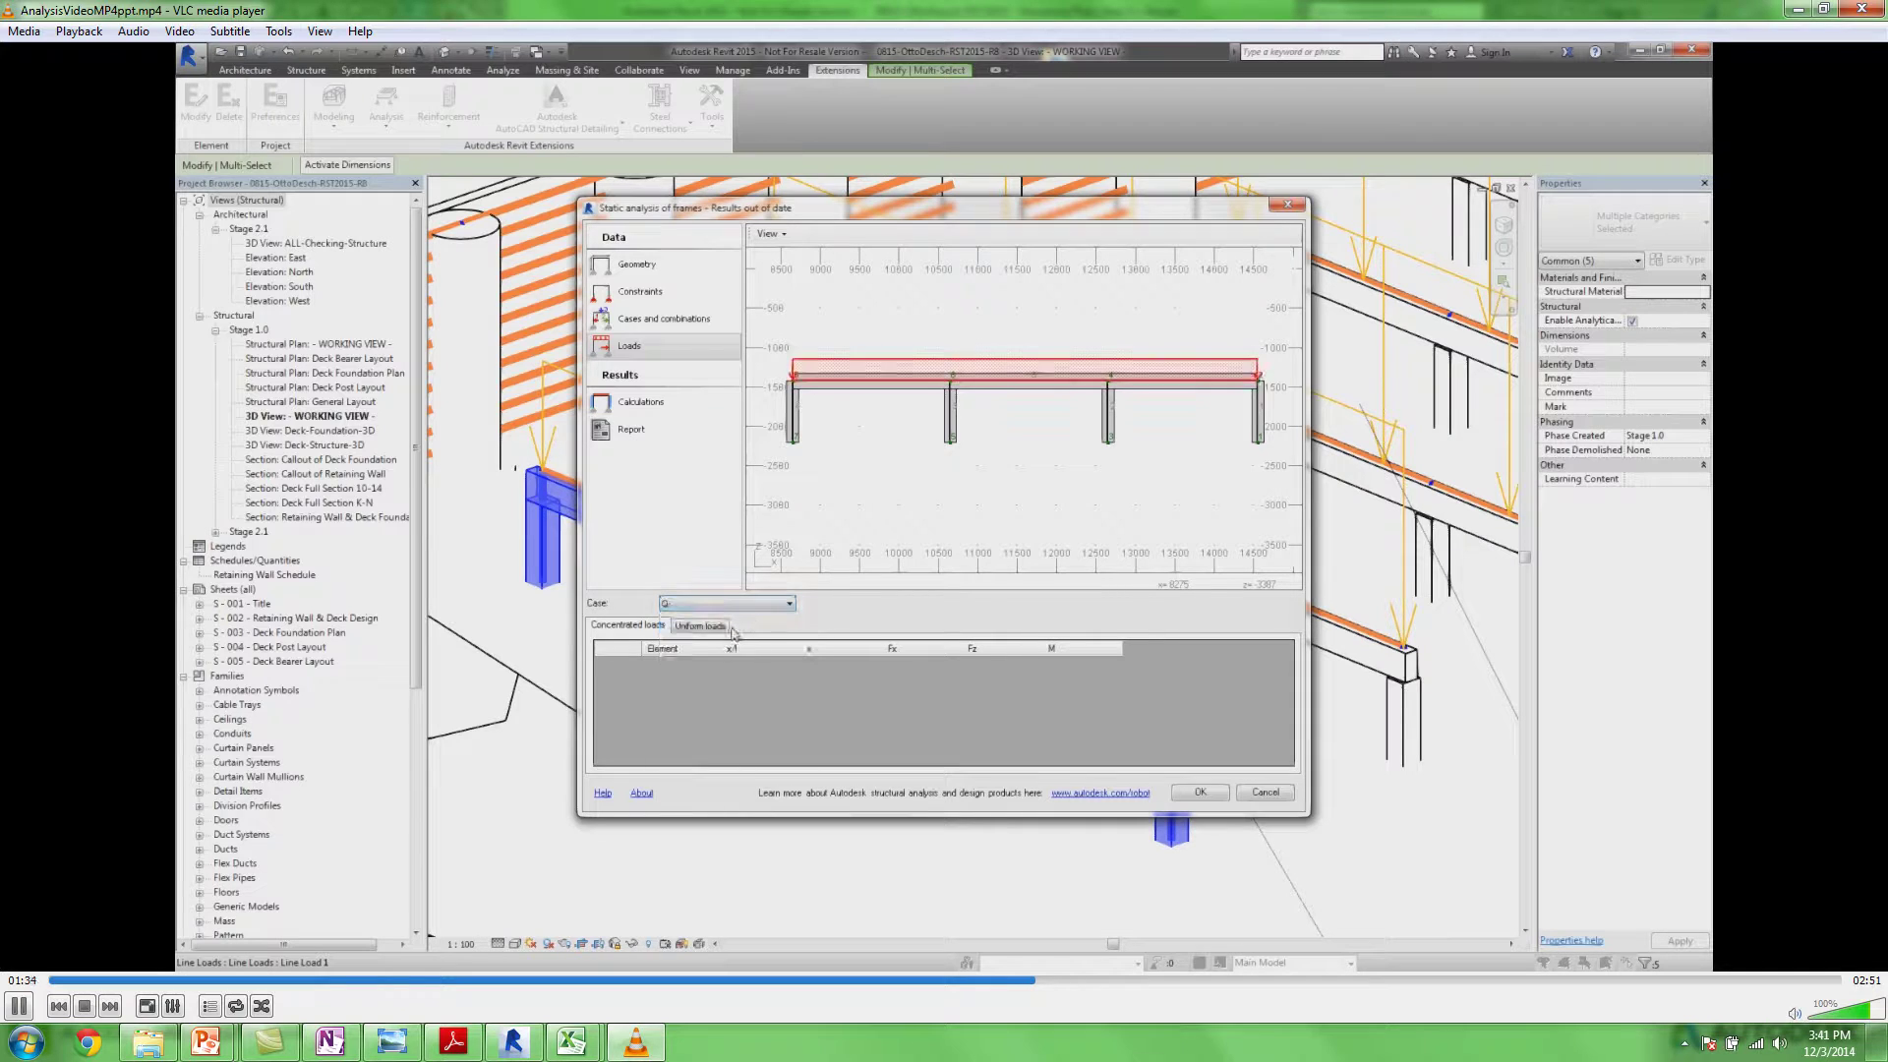
Open the frame's calculation results and isolate the moment diagram, then restore the longitudinal and transversal force diagrams
click(673, 406)
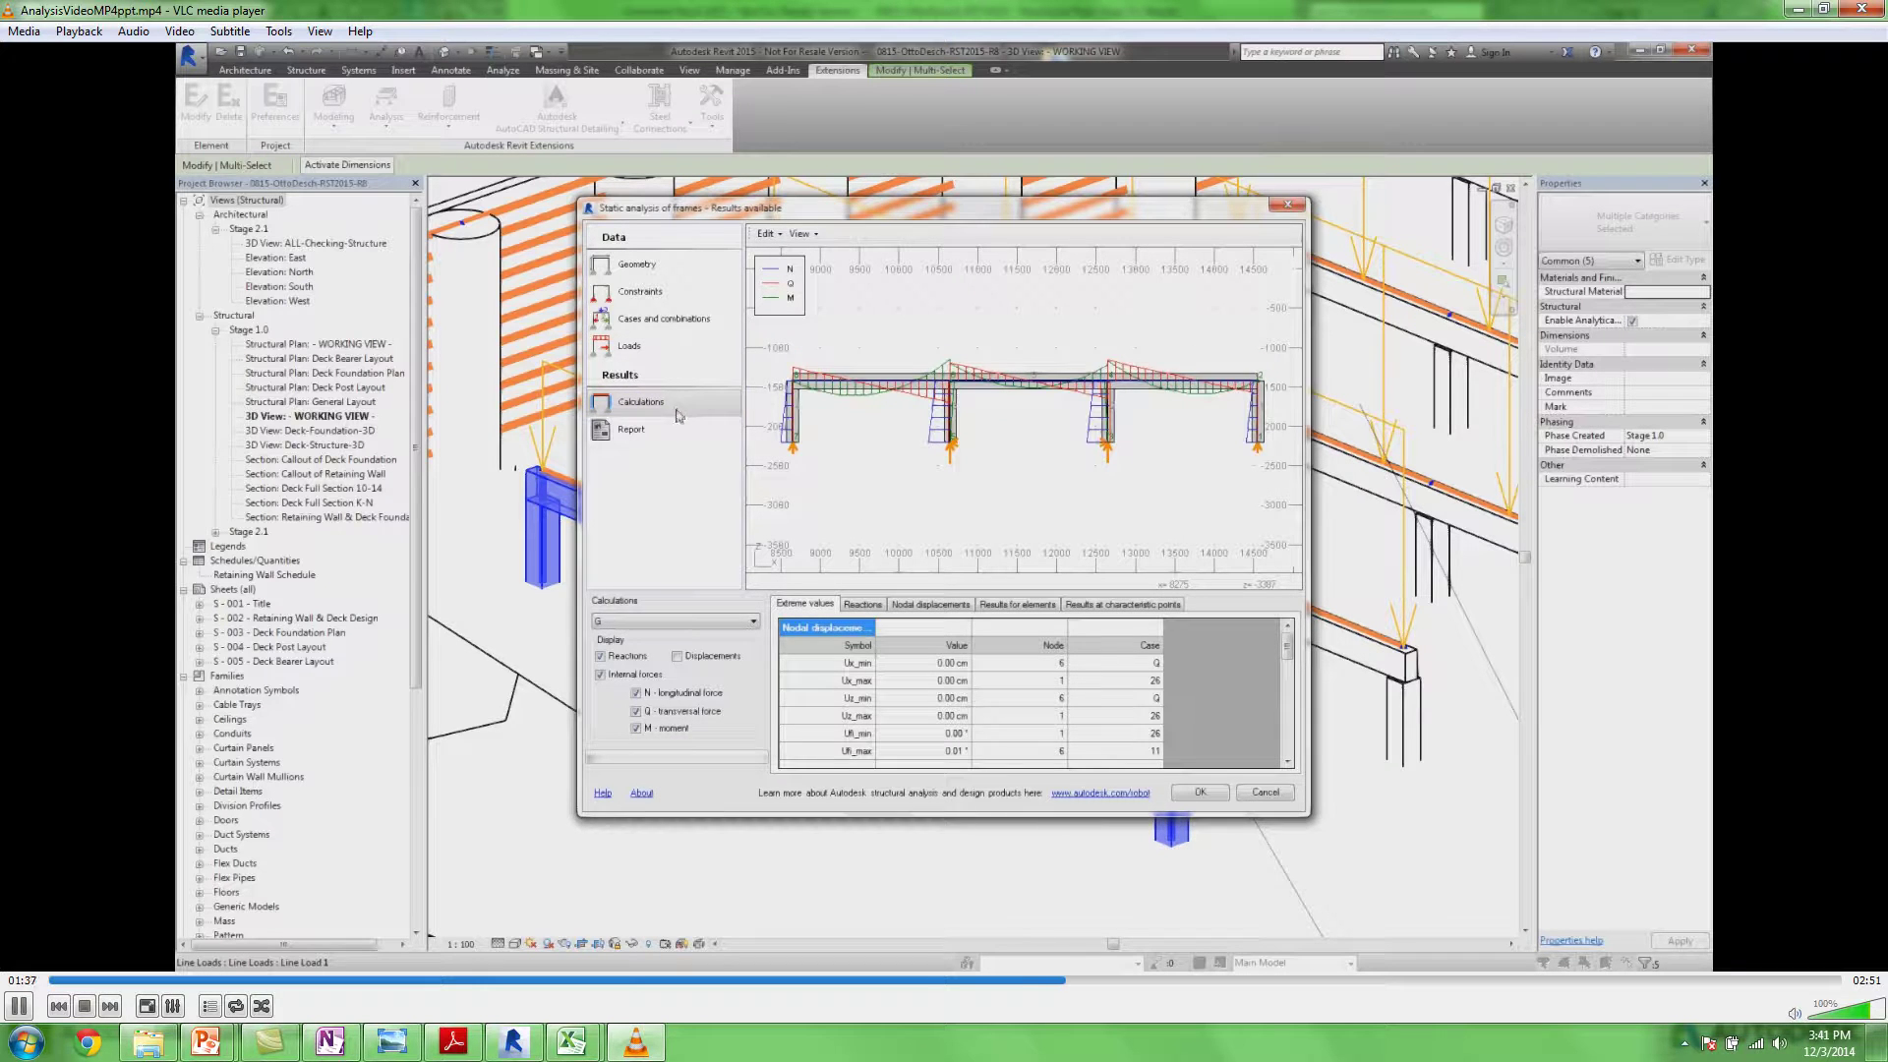
click(636, 693)
click(636, 711)
click(636, 728)
click(637, 727)
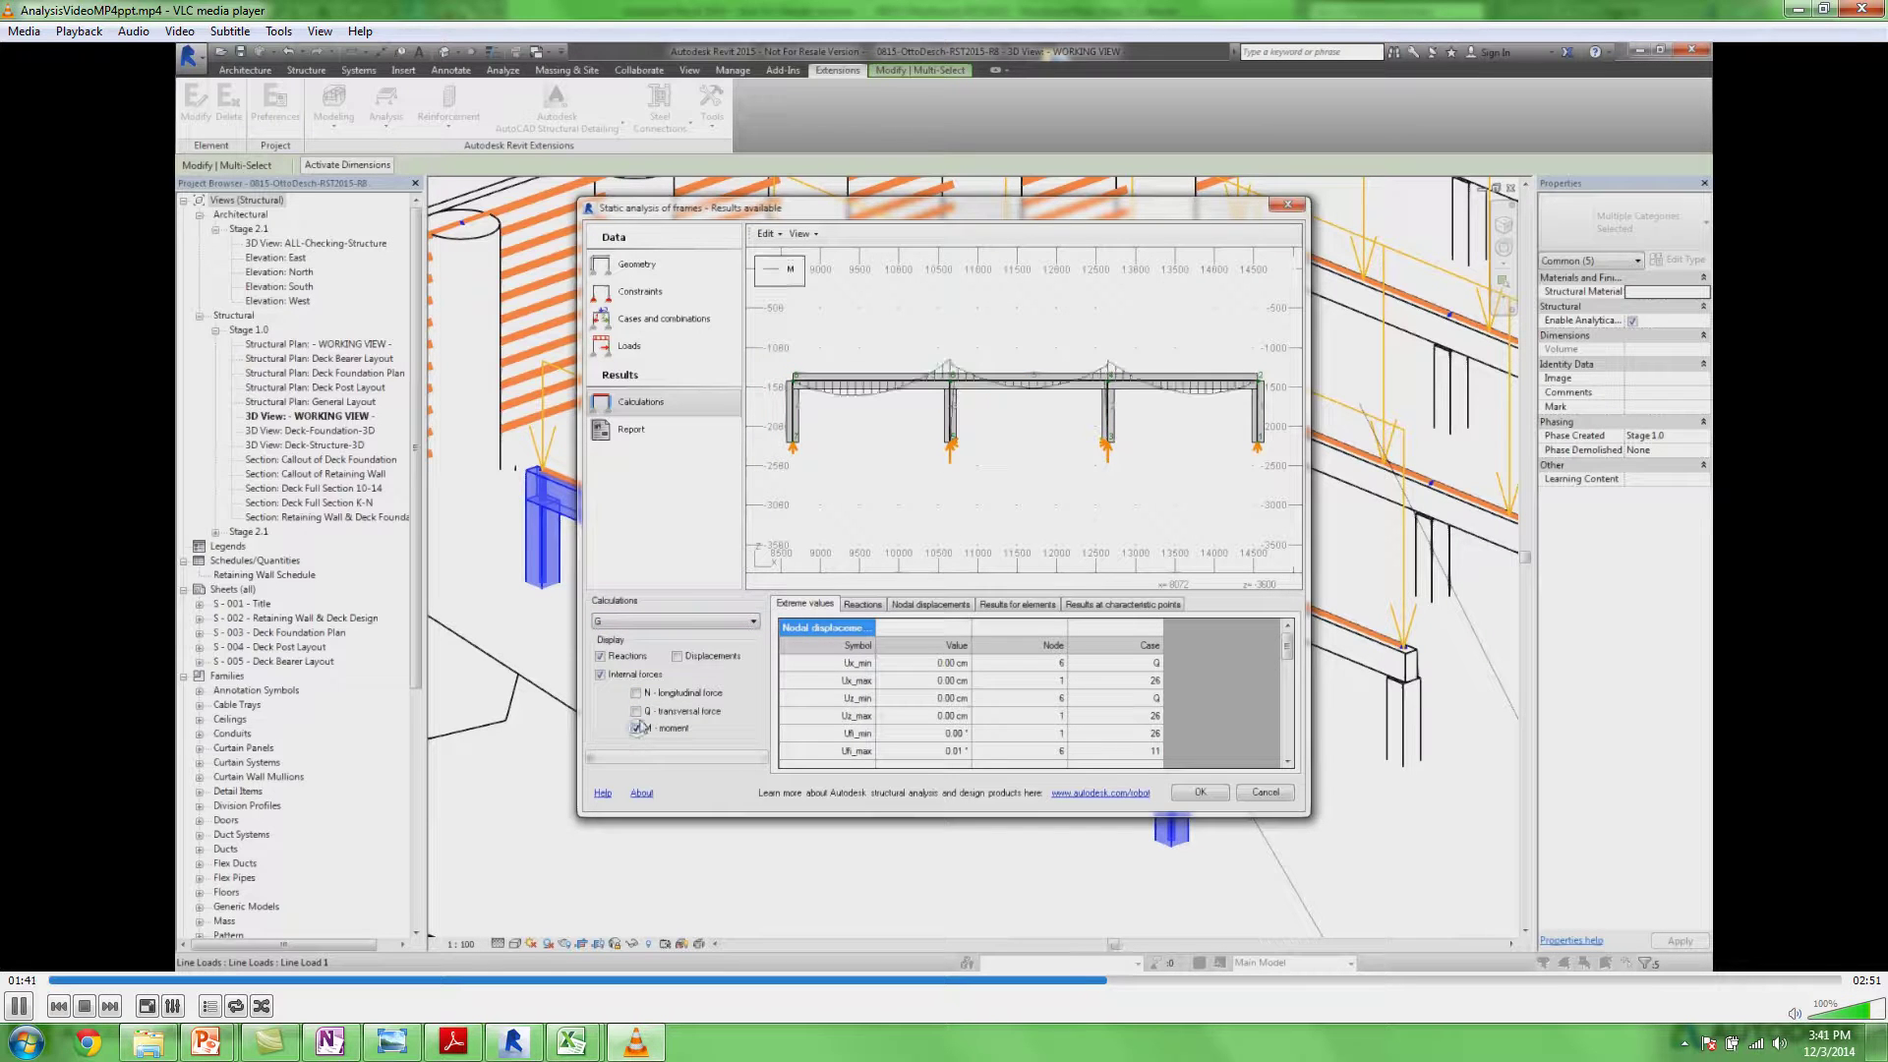
click(637, 711)
click(651, 694)
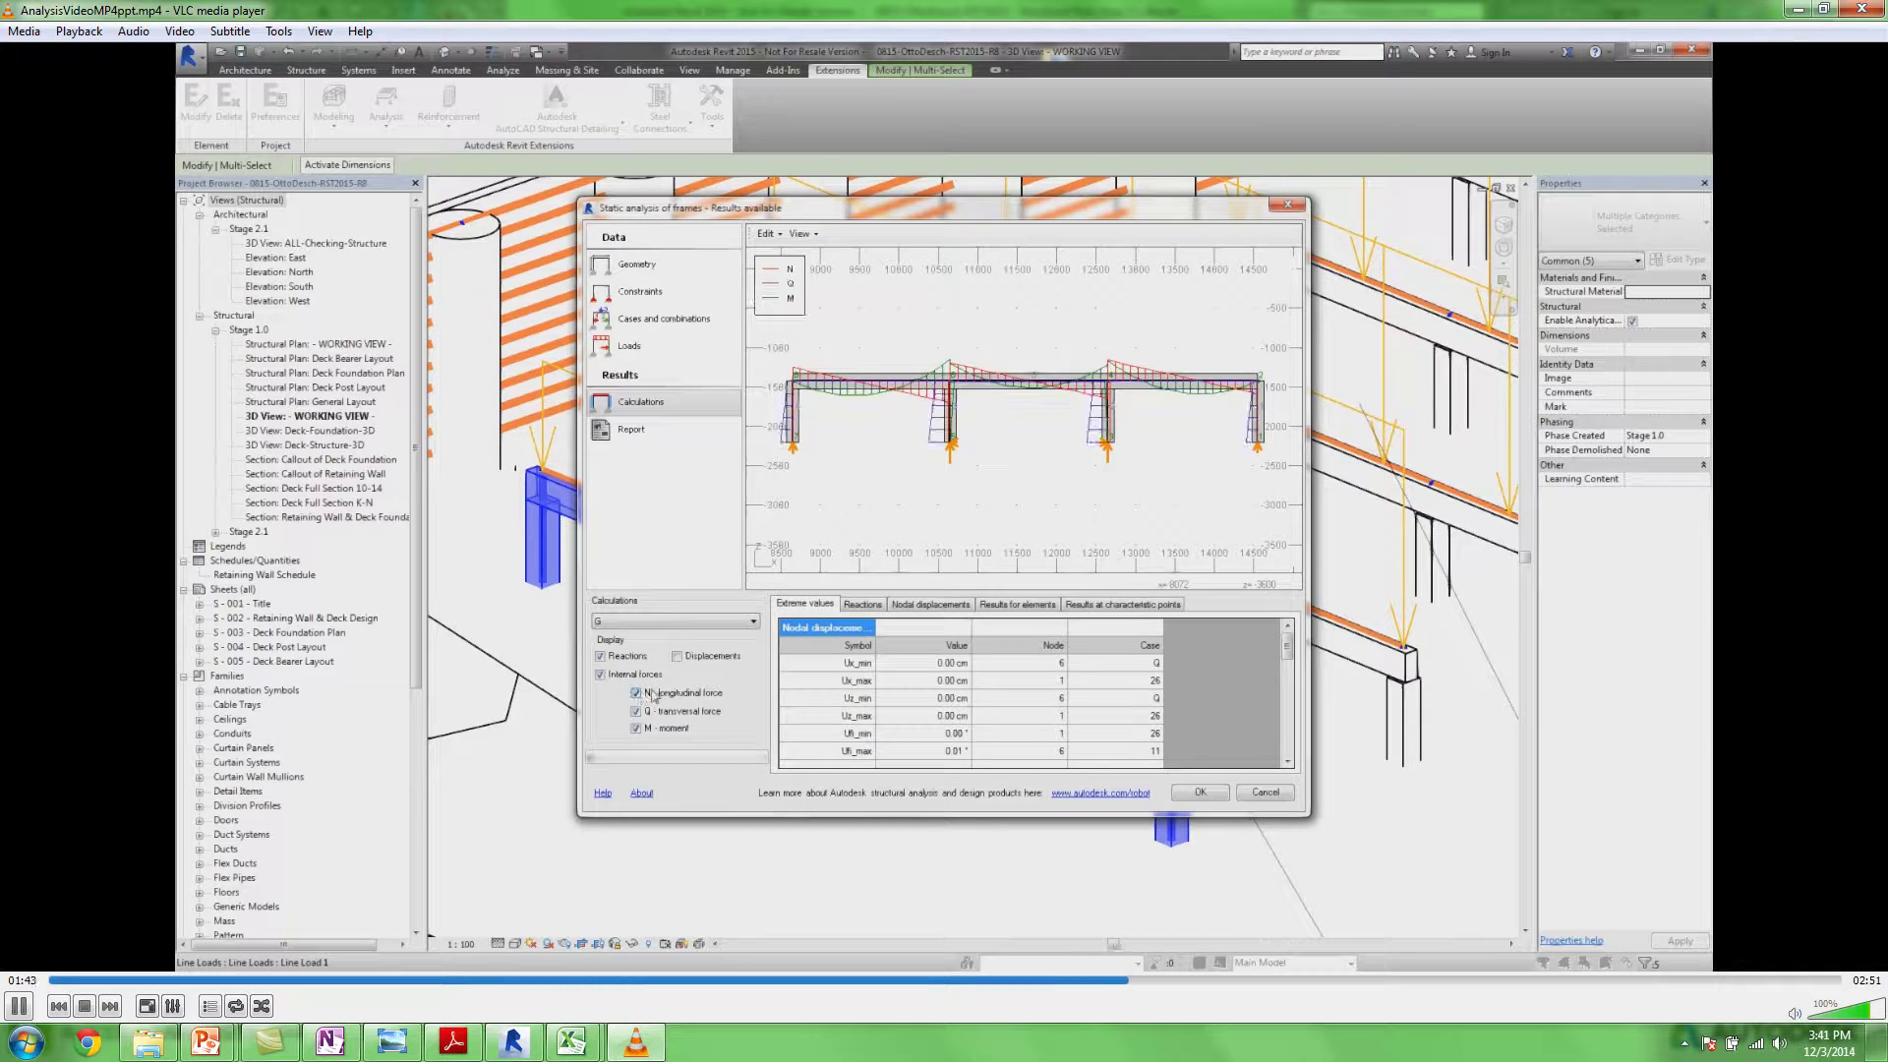
Display the frame's calculation diagrams for case Q and then for combination 11
click(754, 621)
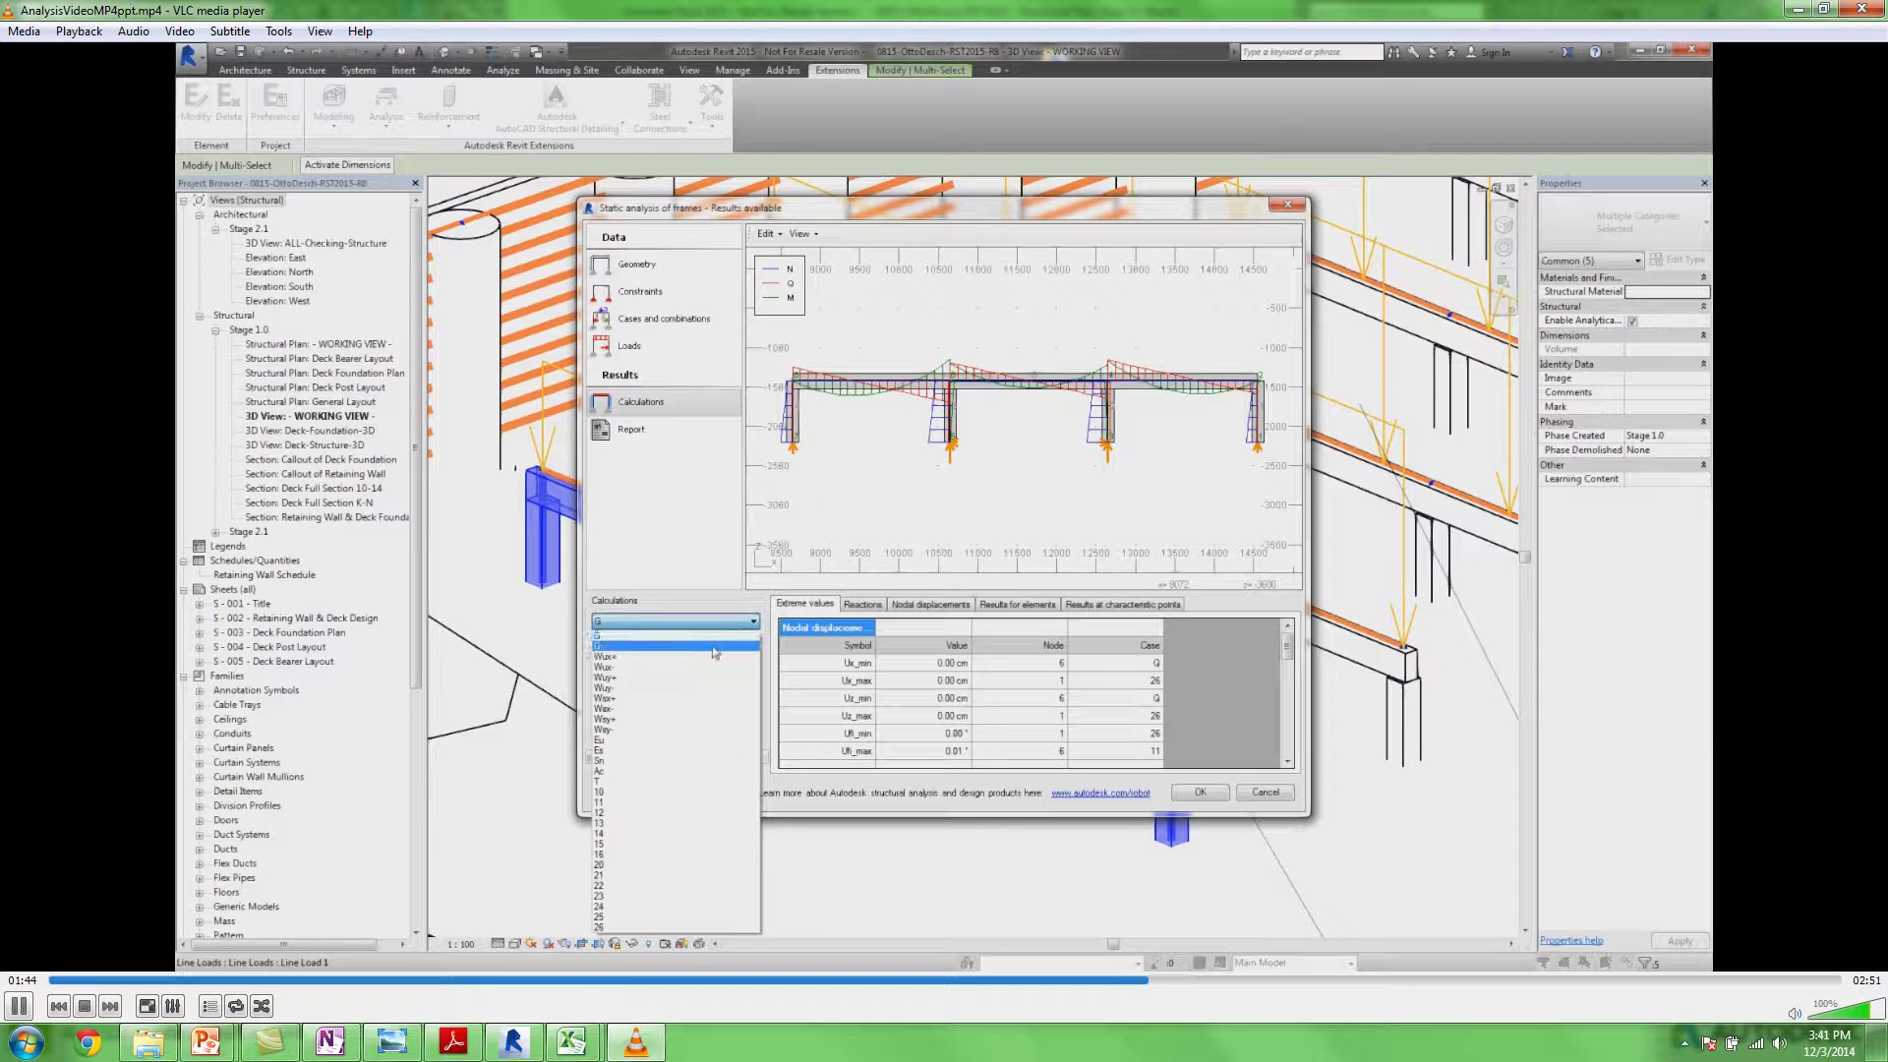
click(715, 649)
click(747, 624)
click(635, 805)
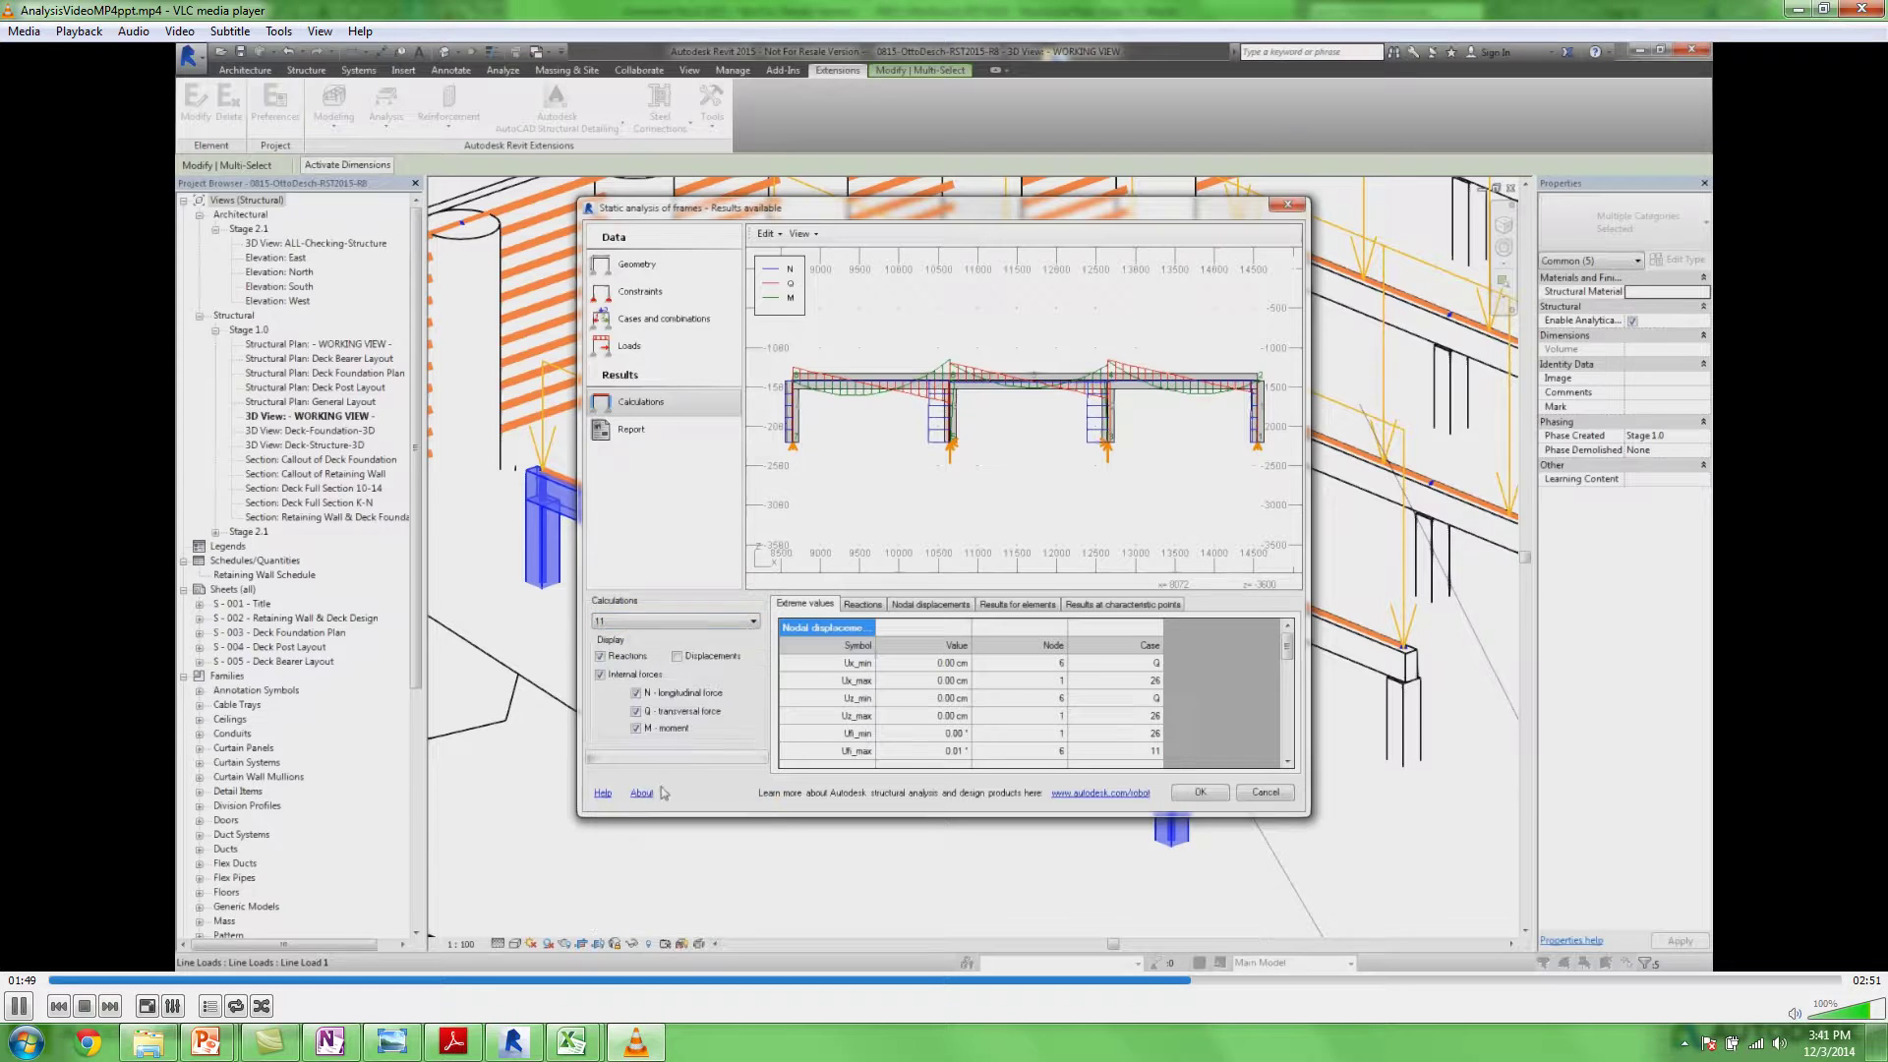
Review combination 11's nodal displacements, element results, characteristic point results and reactions
click(942, 606)
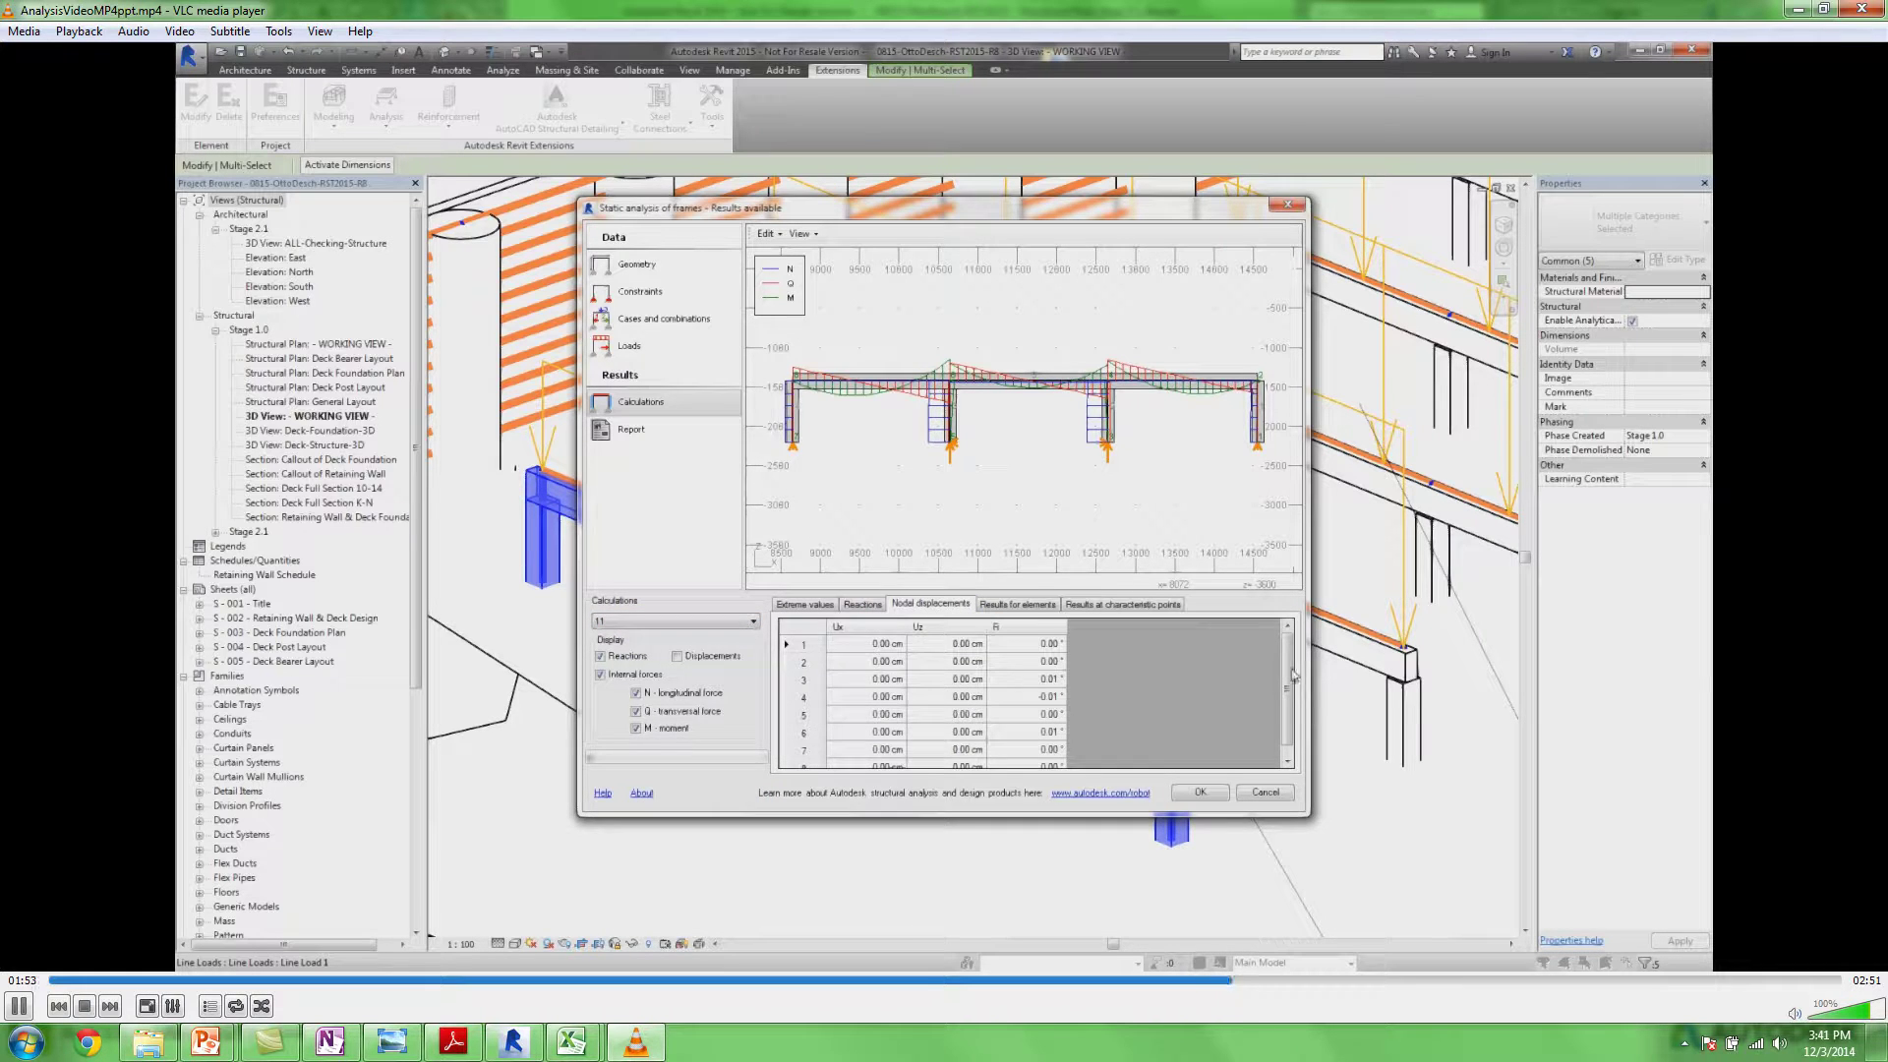
click(1023, 604)
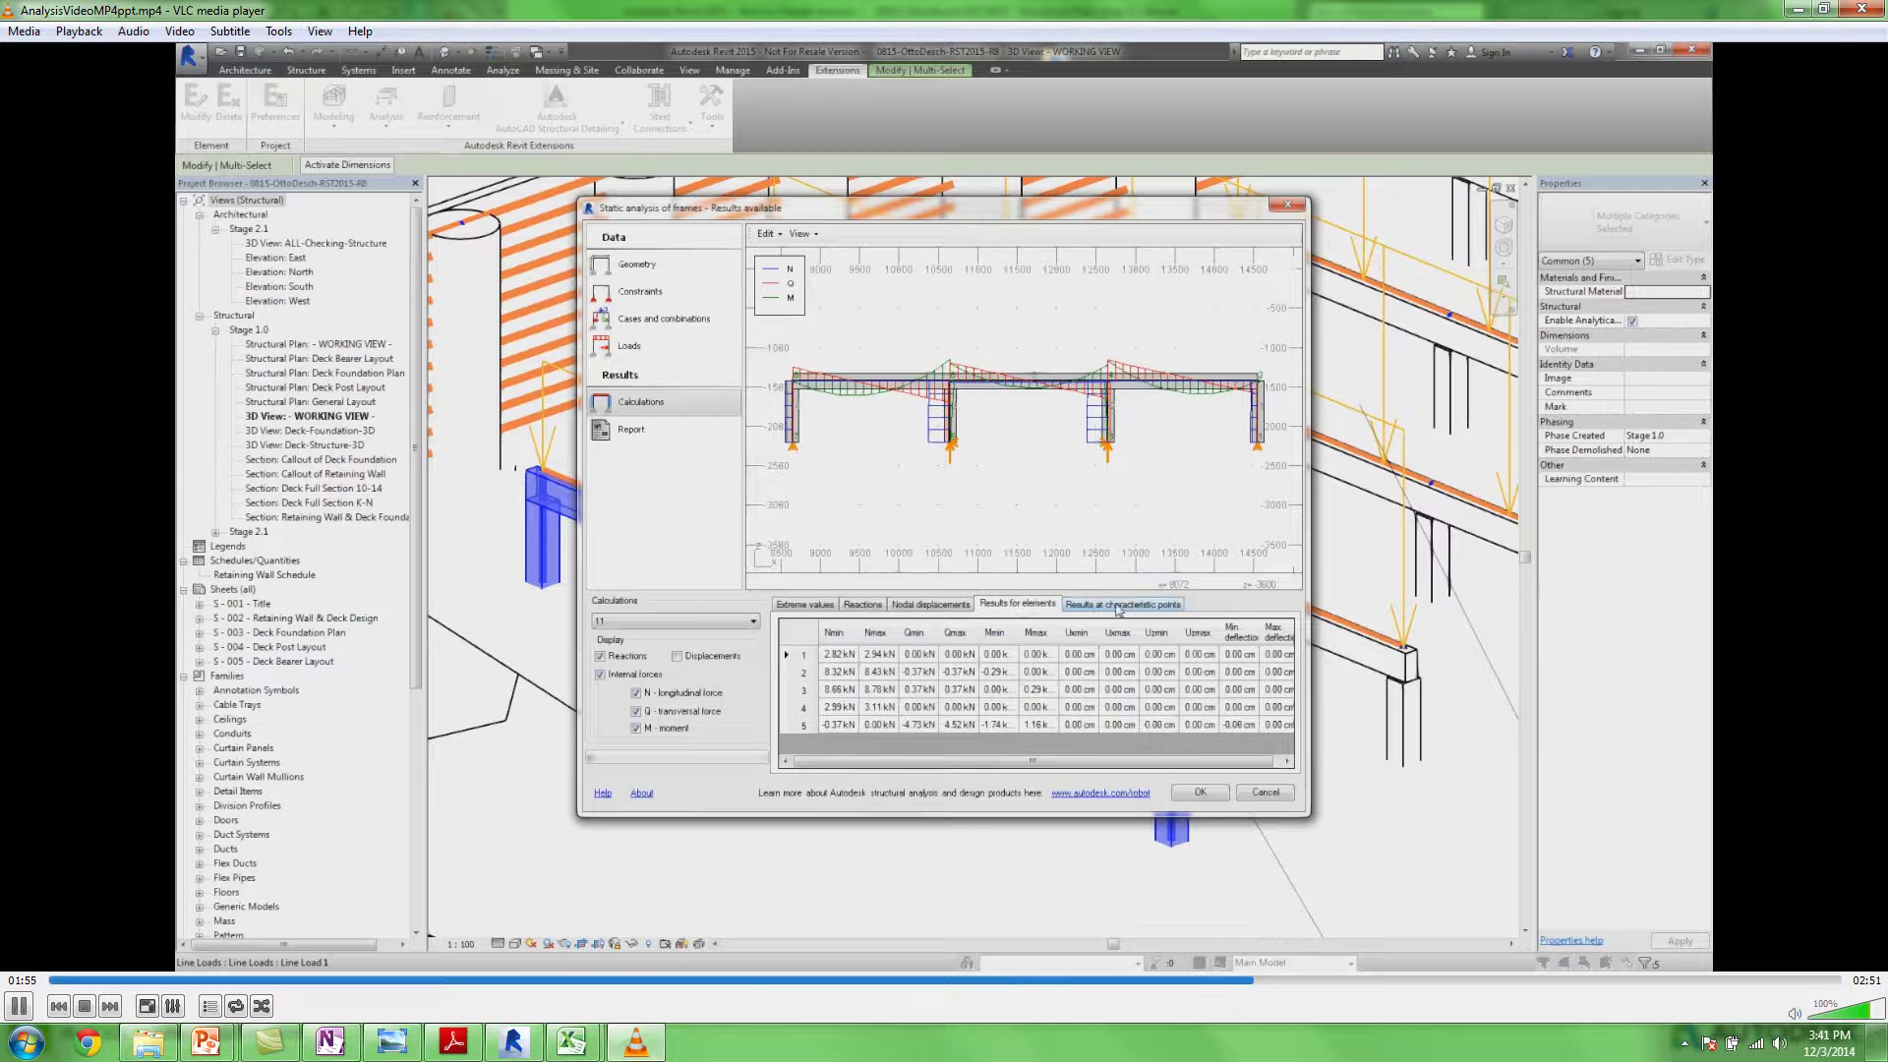
click(1123, 605)
click(866, 605)
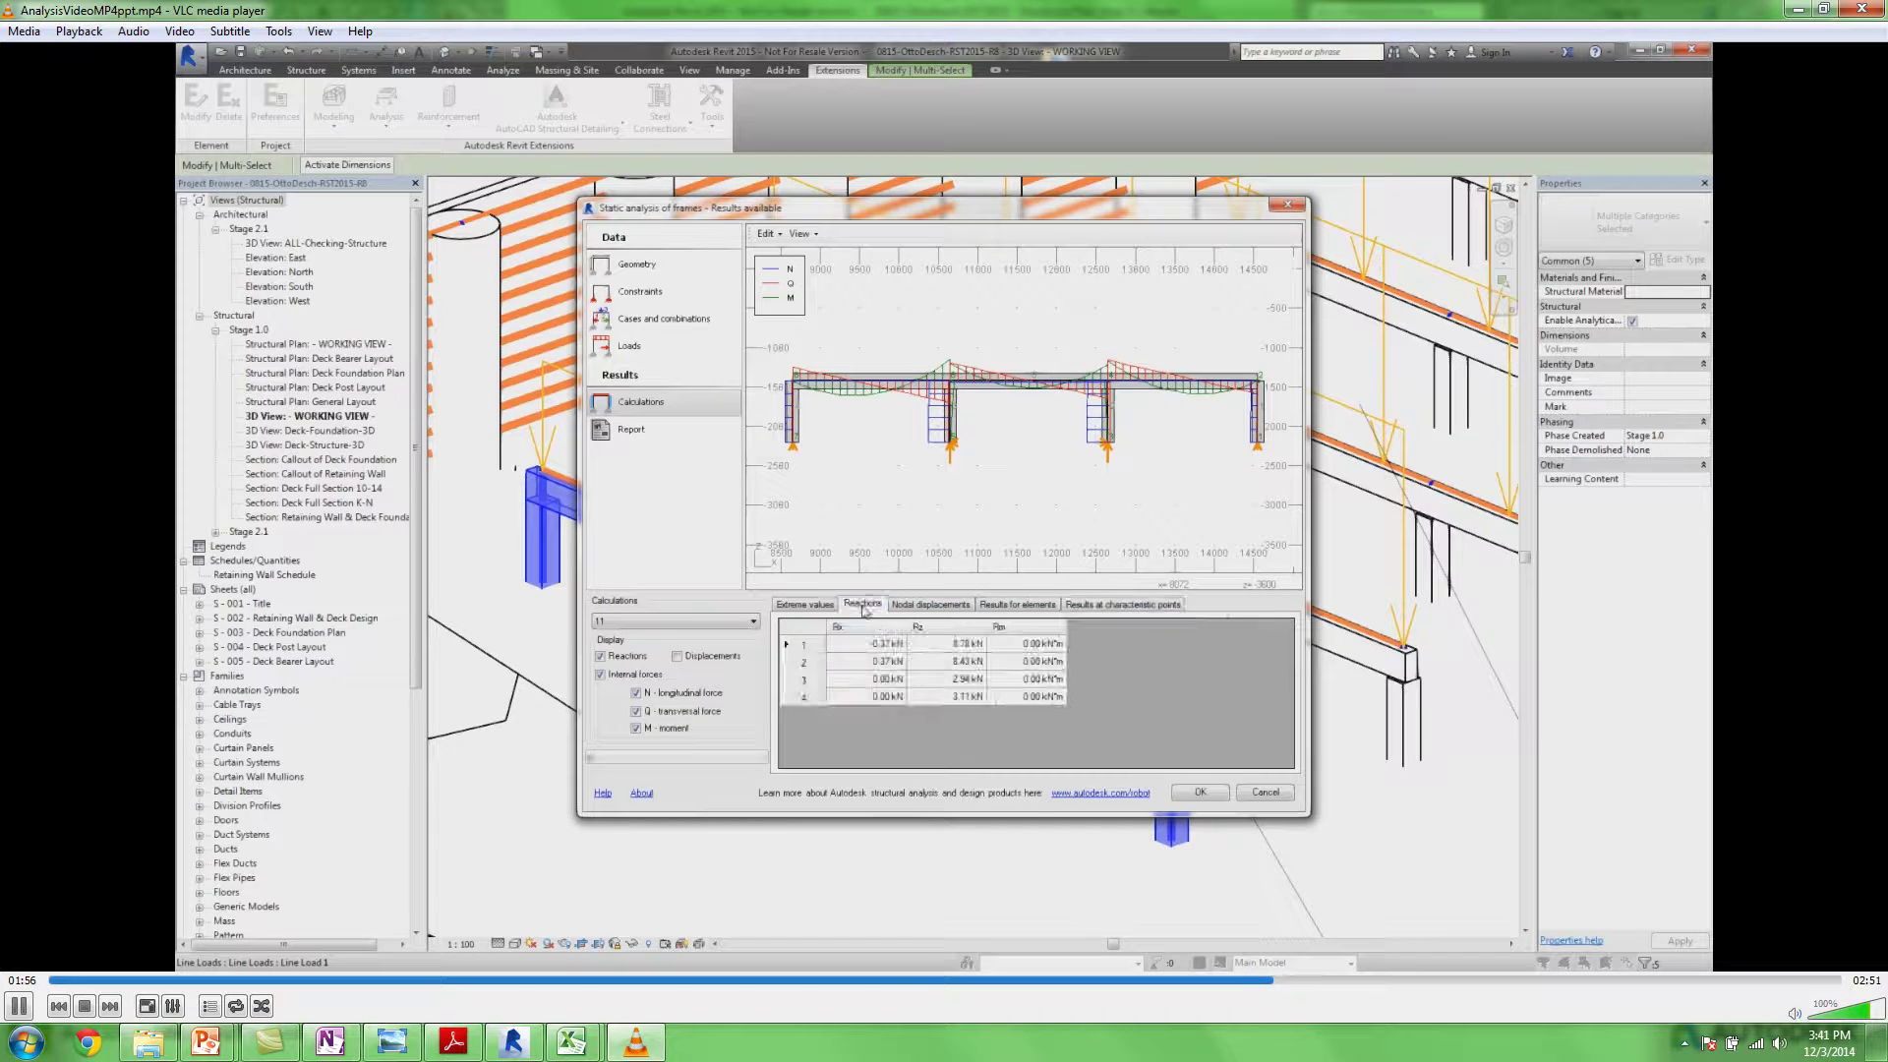
Compare the support reactions across combinations 10 to 20 and return to combination 11
click(739, 624)
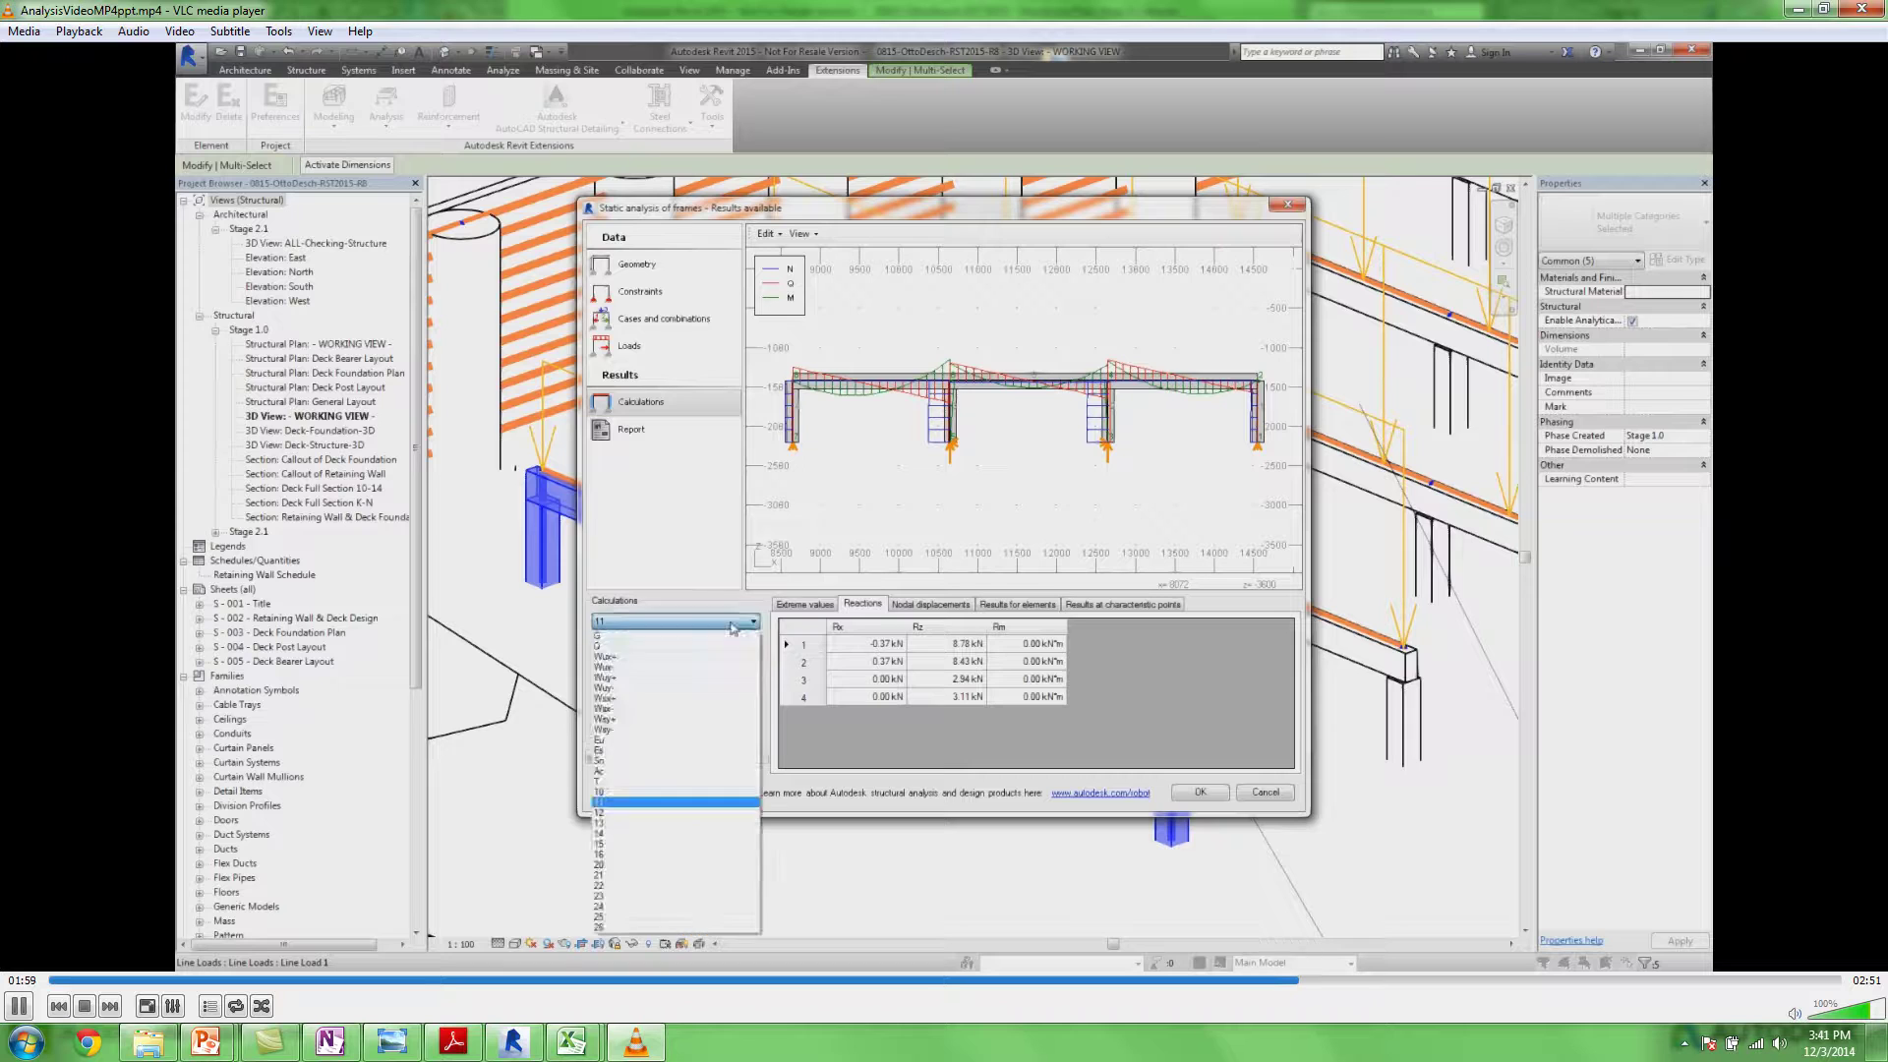
click(646, 792)
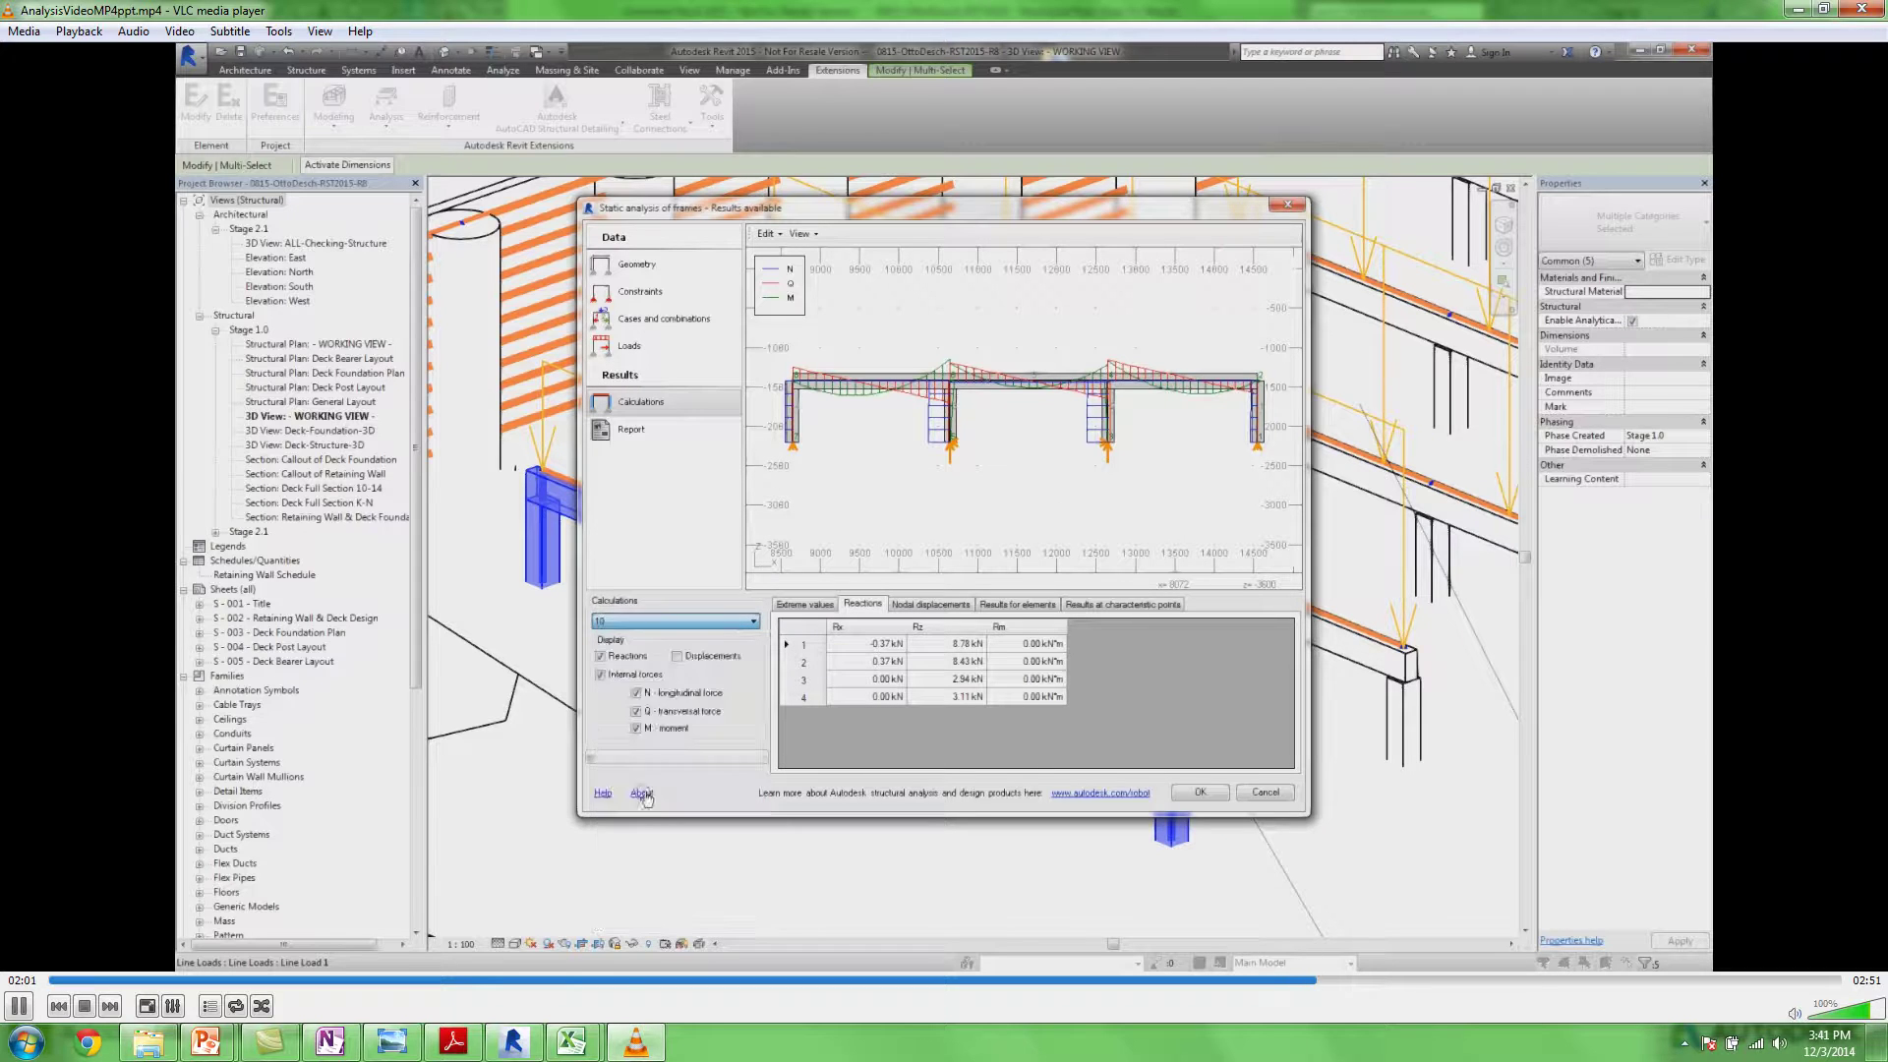
scroll(724, 630, down, 1)
scroll(722, 630, down, 1)
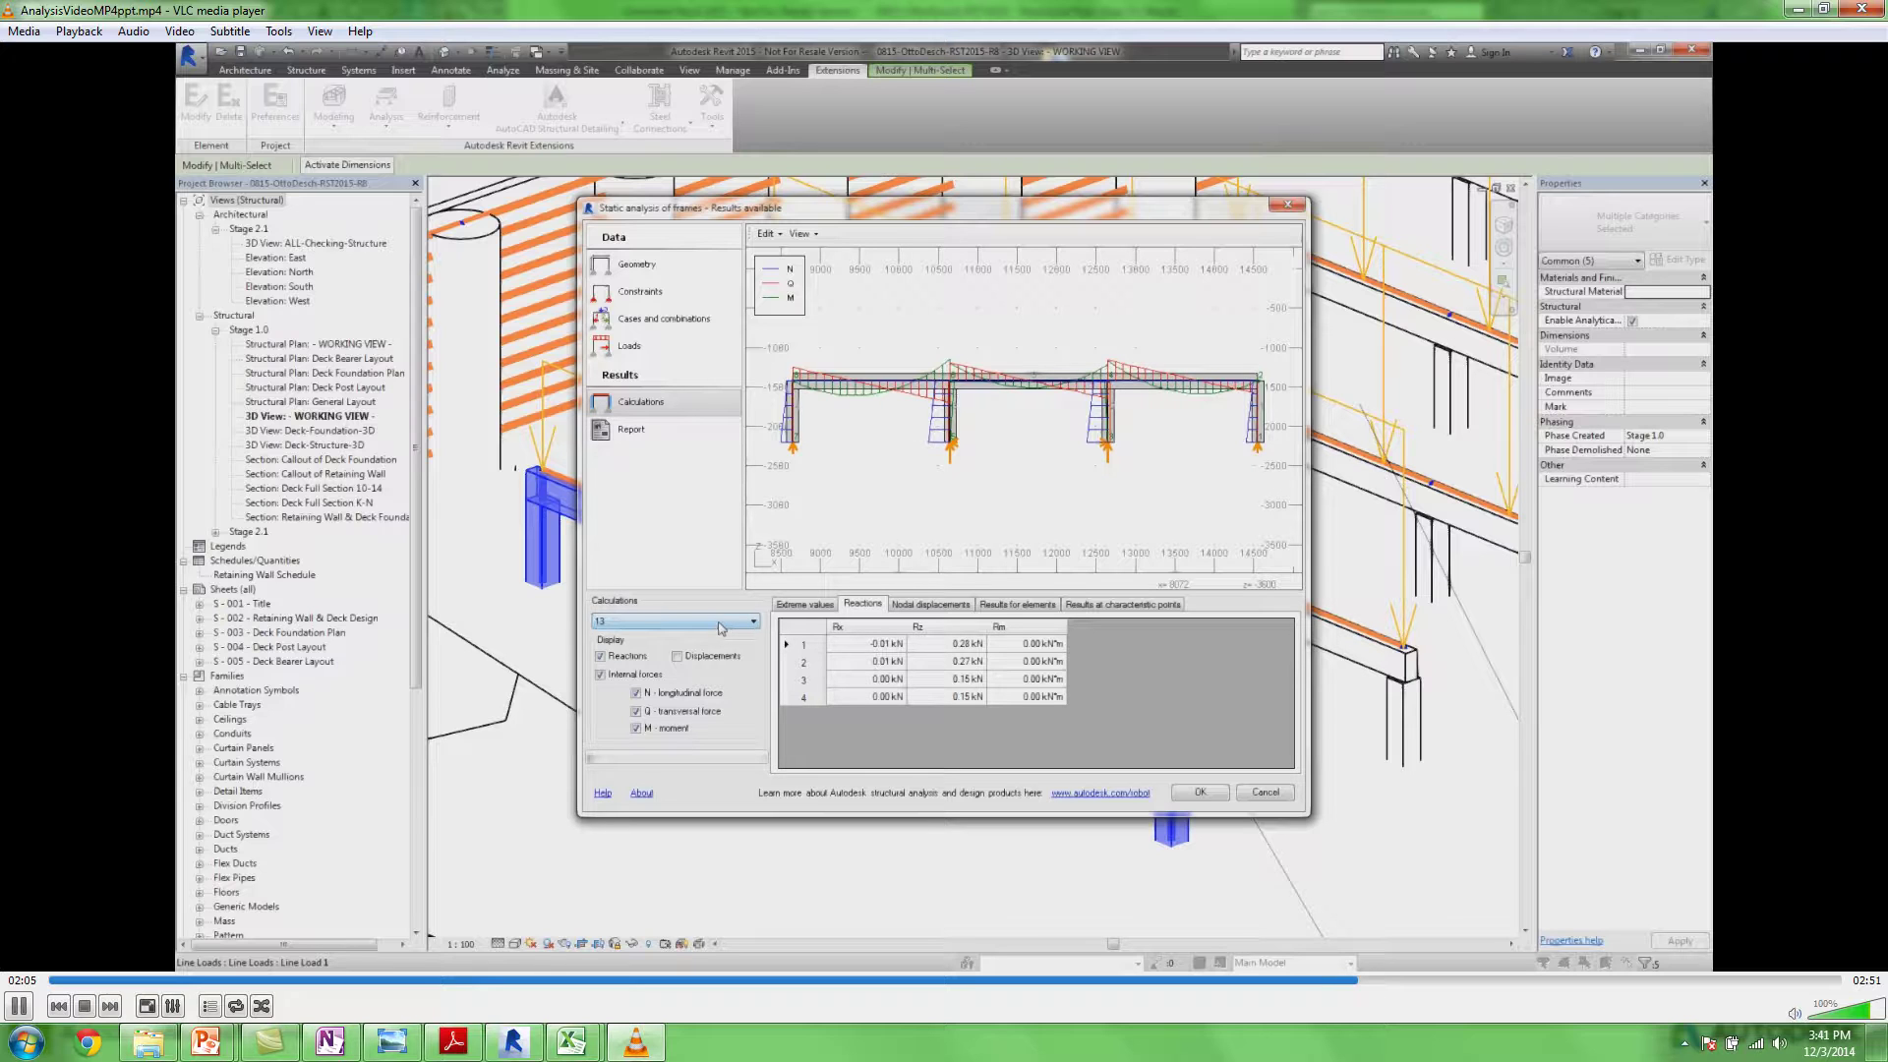
scroll(722, 628, down, 3)
scroll(722, 629, down, 4)
click(724, 630)
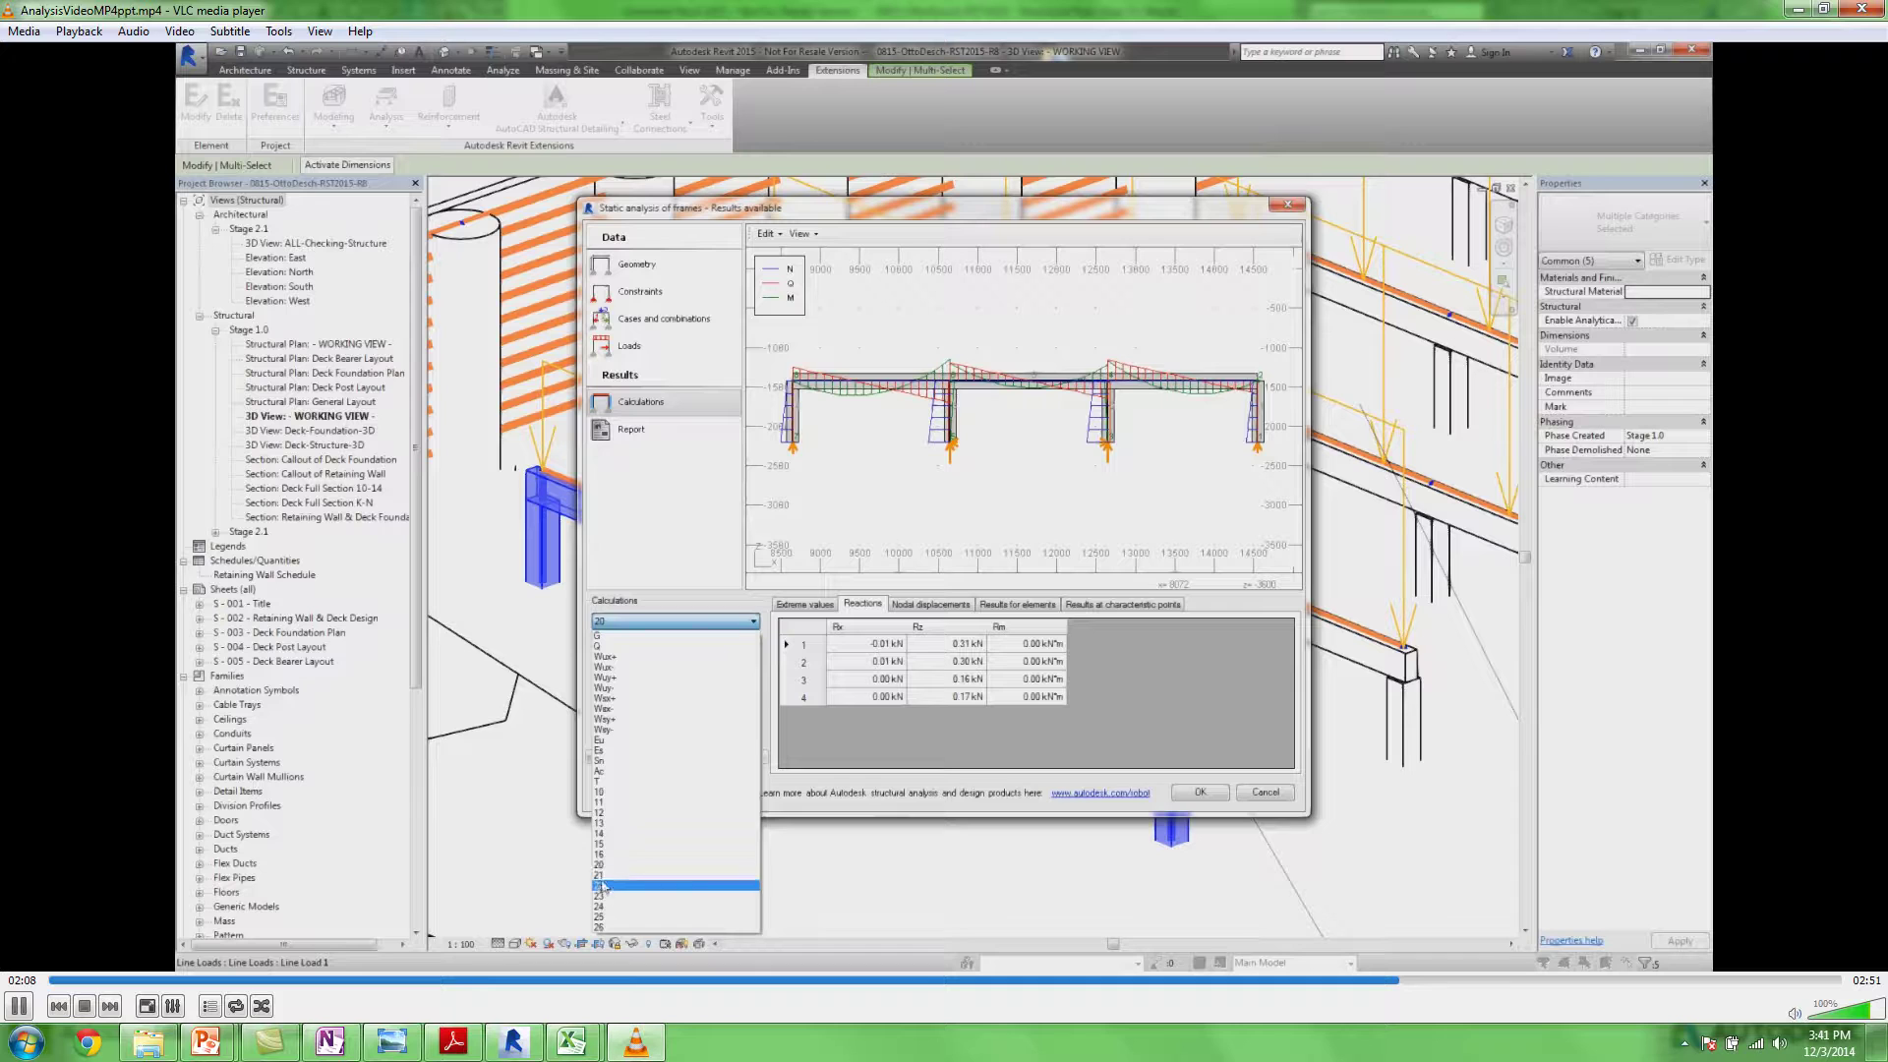
click(616, 803)
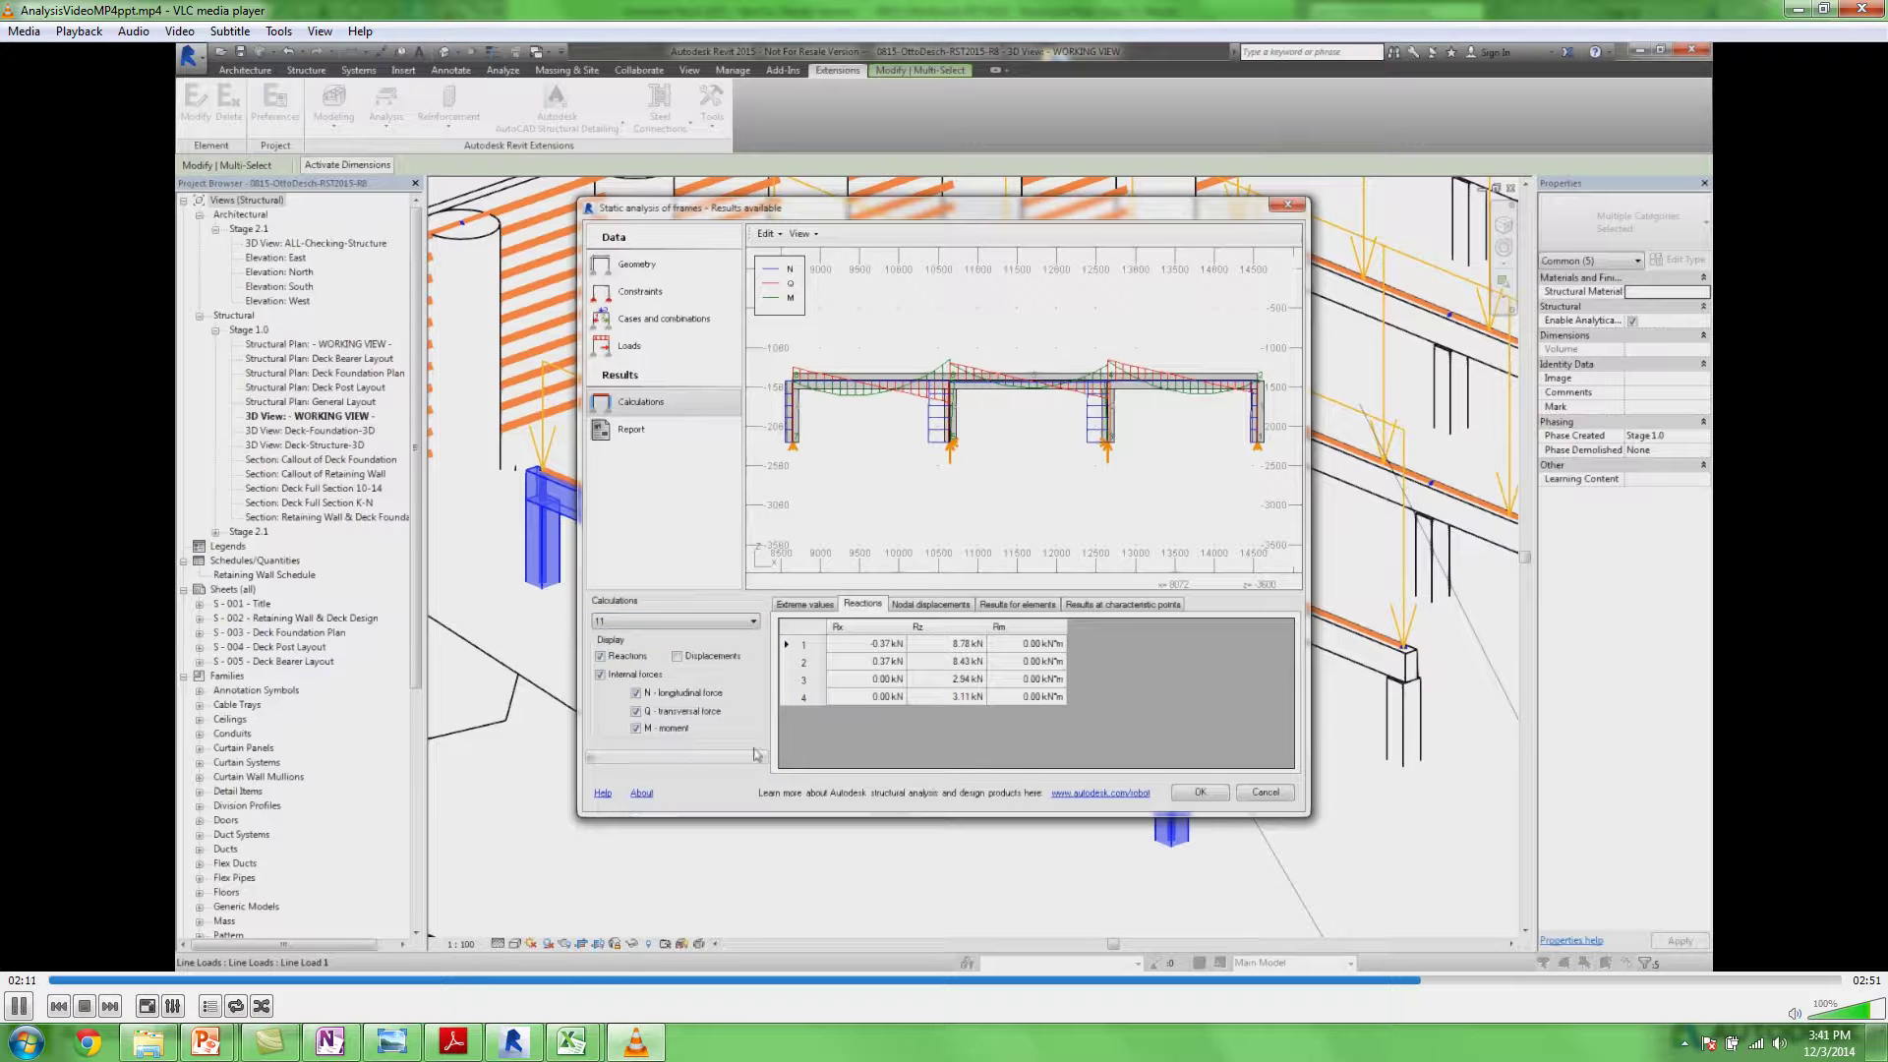
Check the Rz reactions of rows 1 and 2 for combination 11 and close the static analysis without saving
click(956, 647)
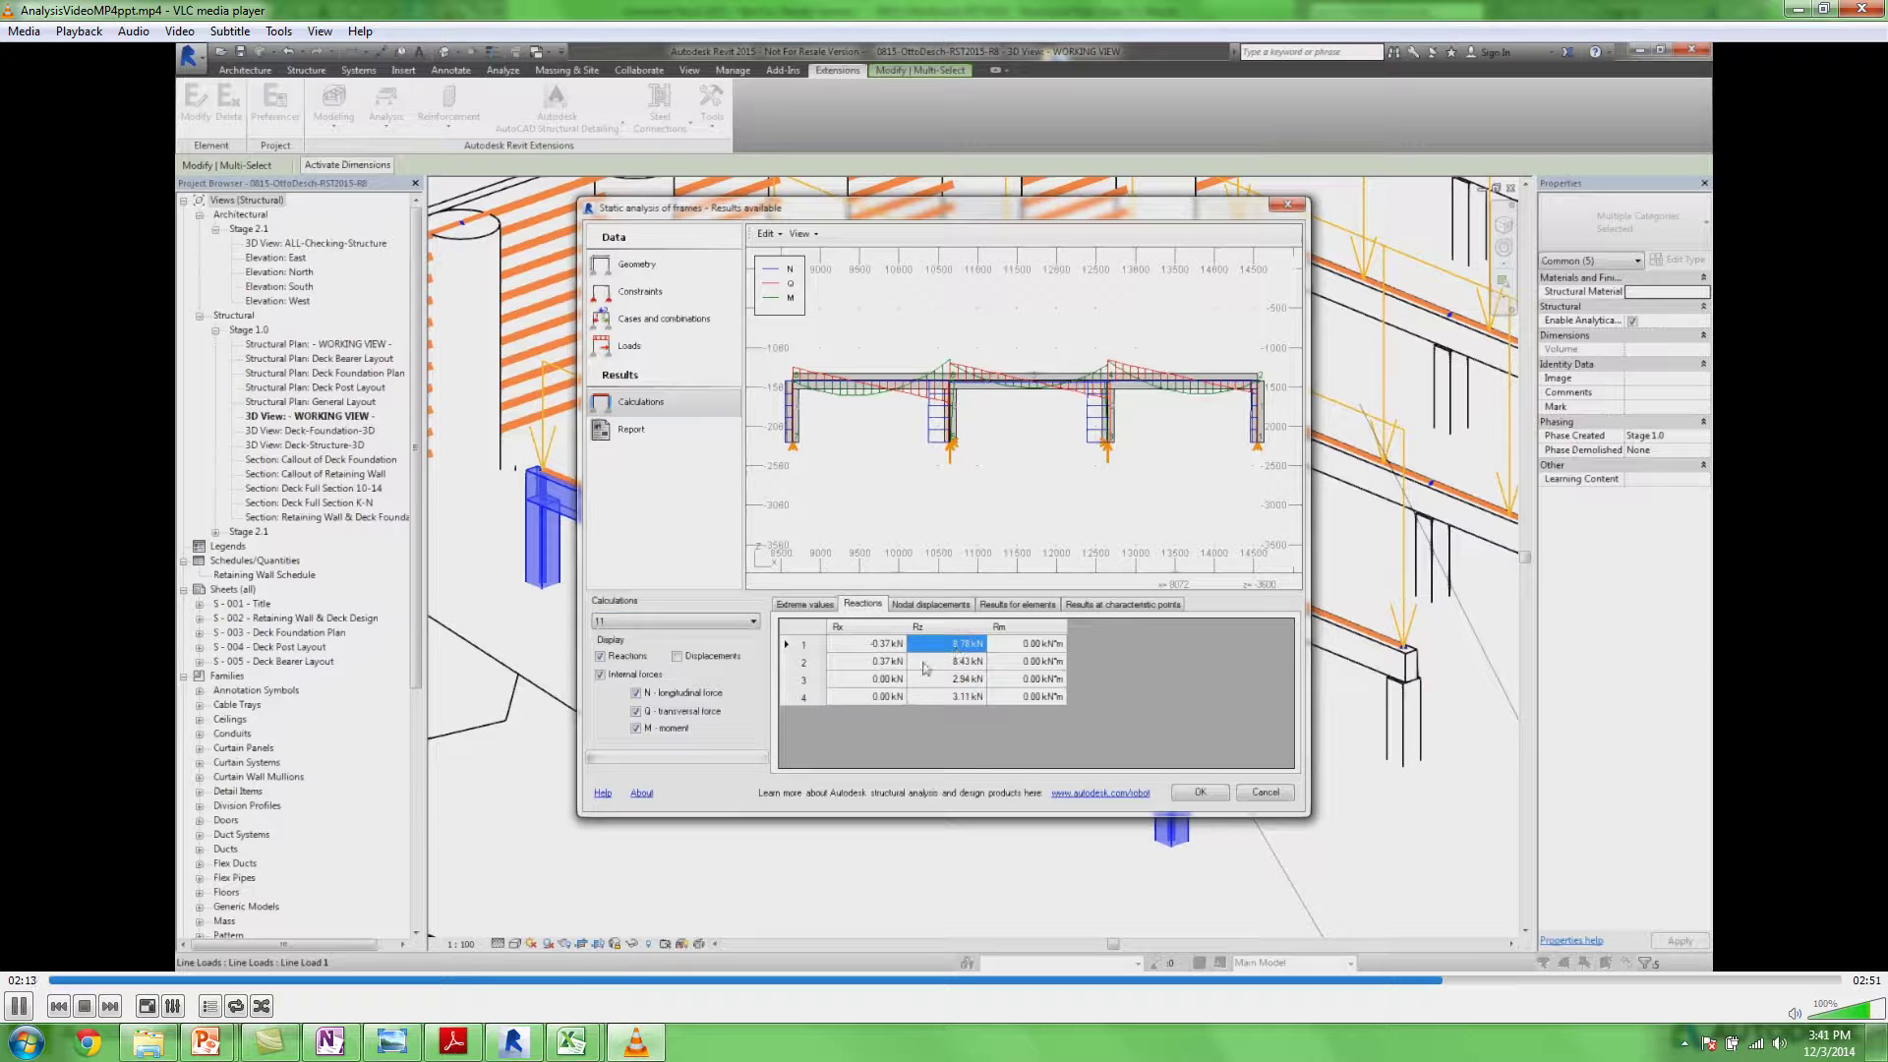
click(950, 662)
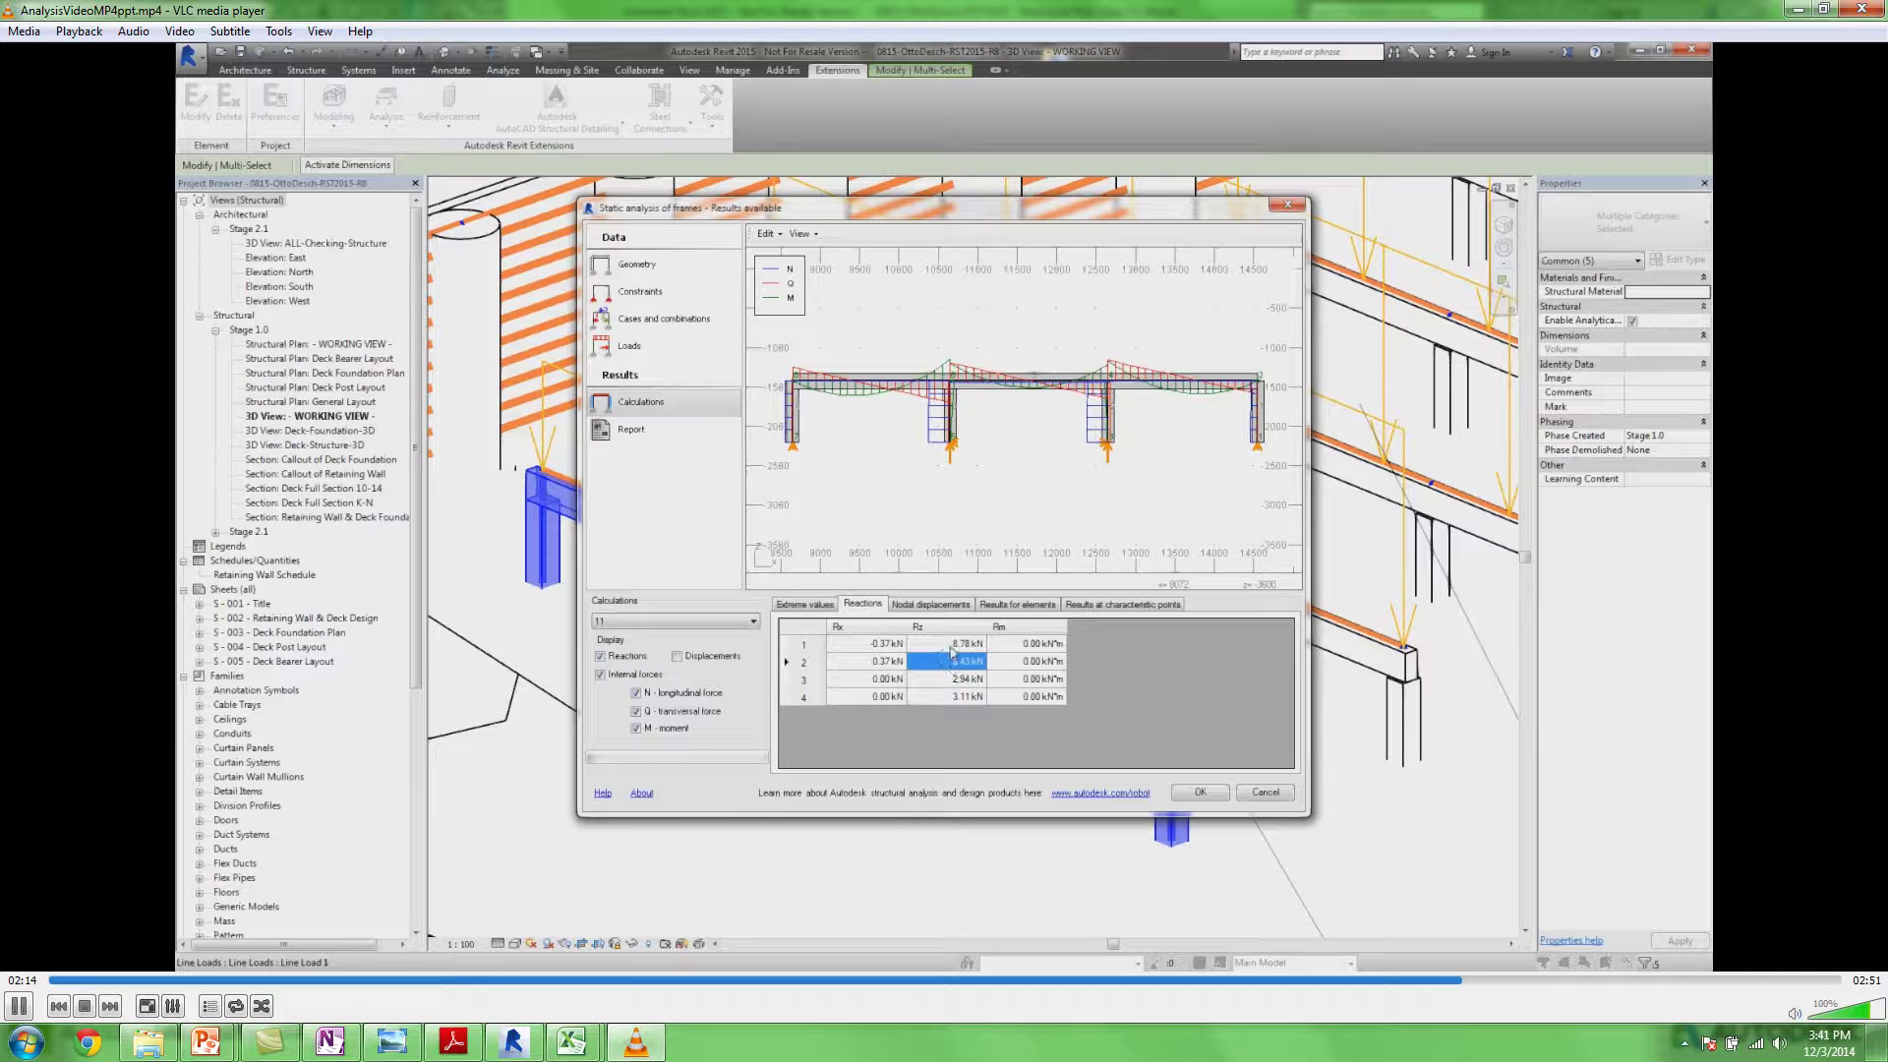
click(940, 647)
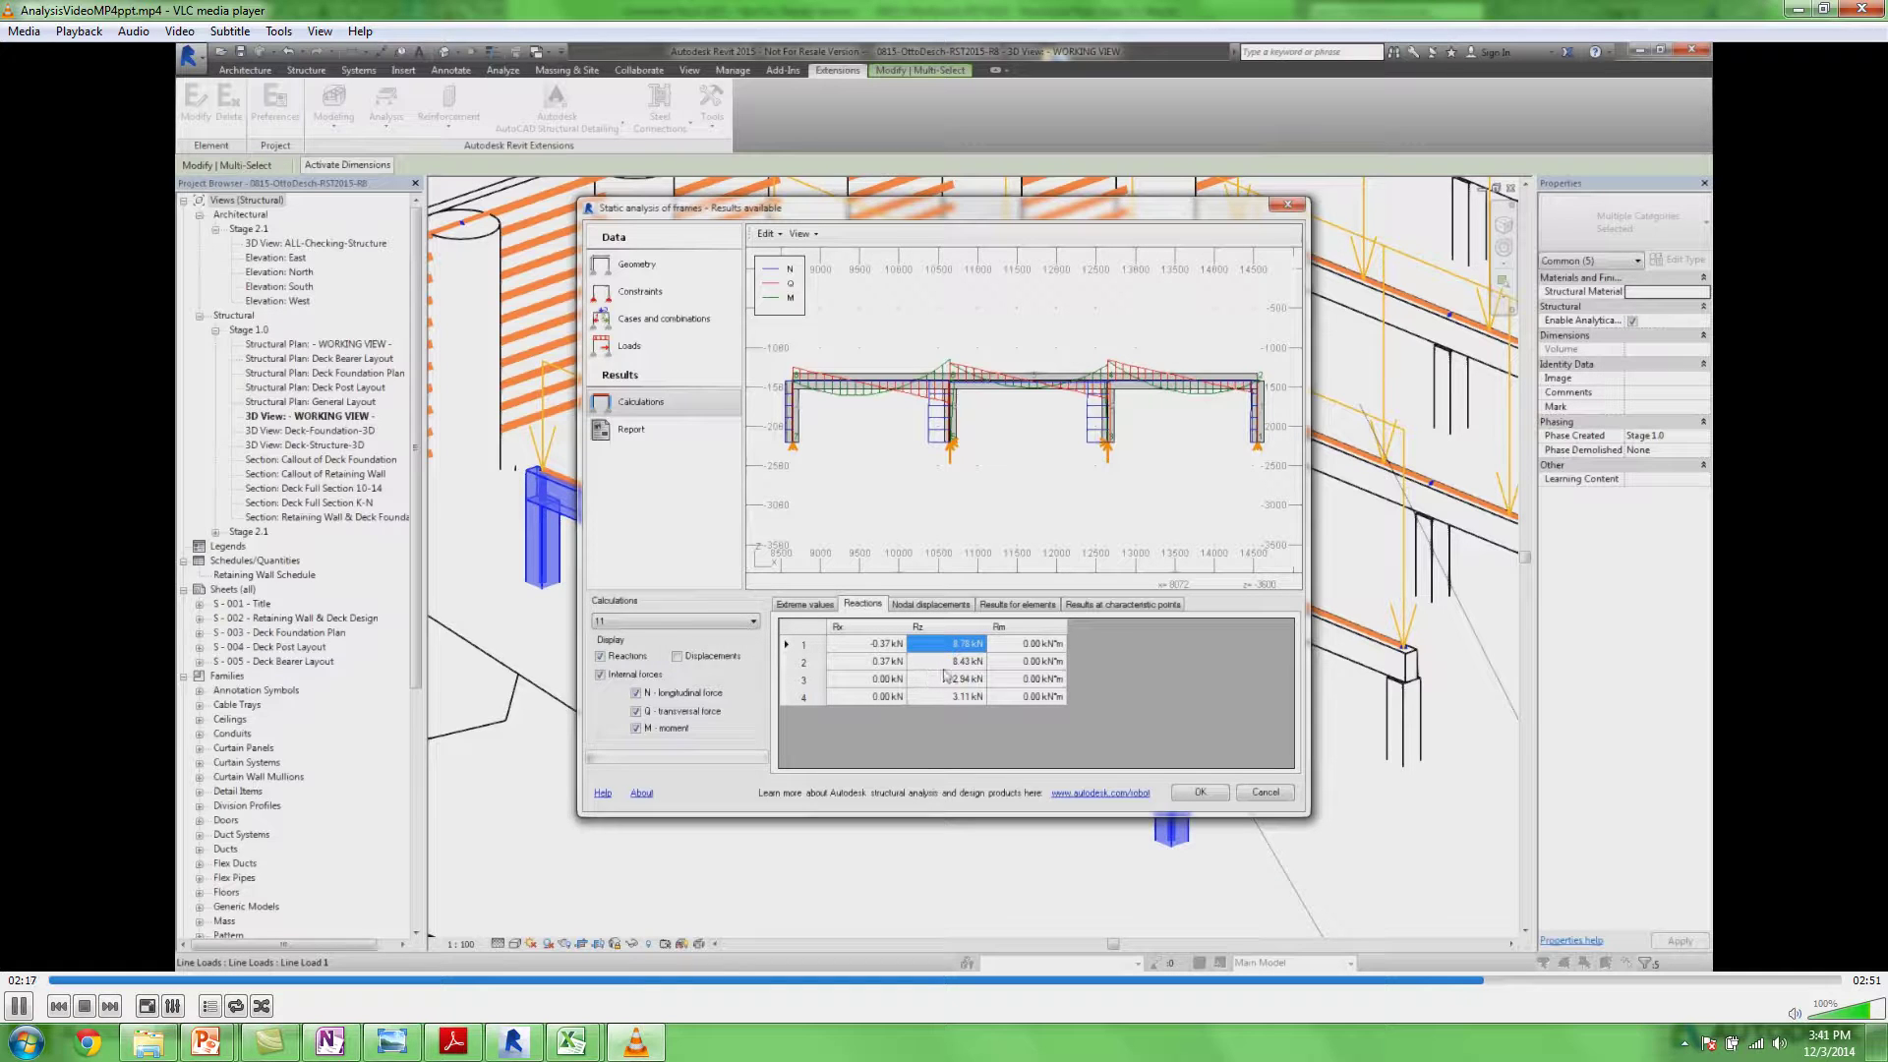
click(1266, 792)
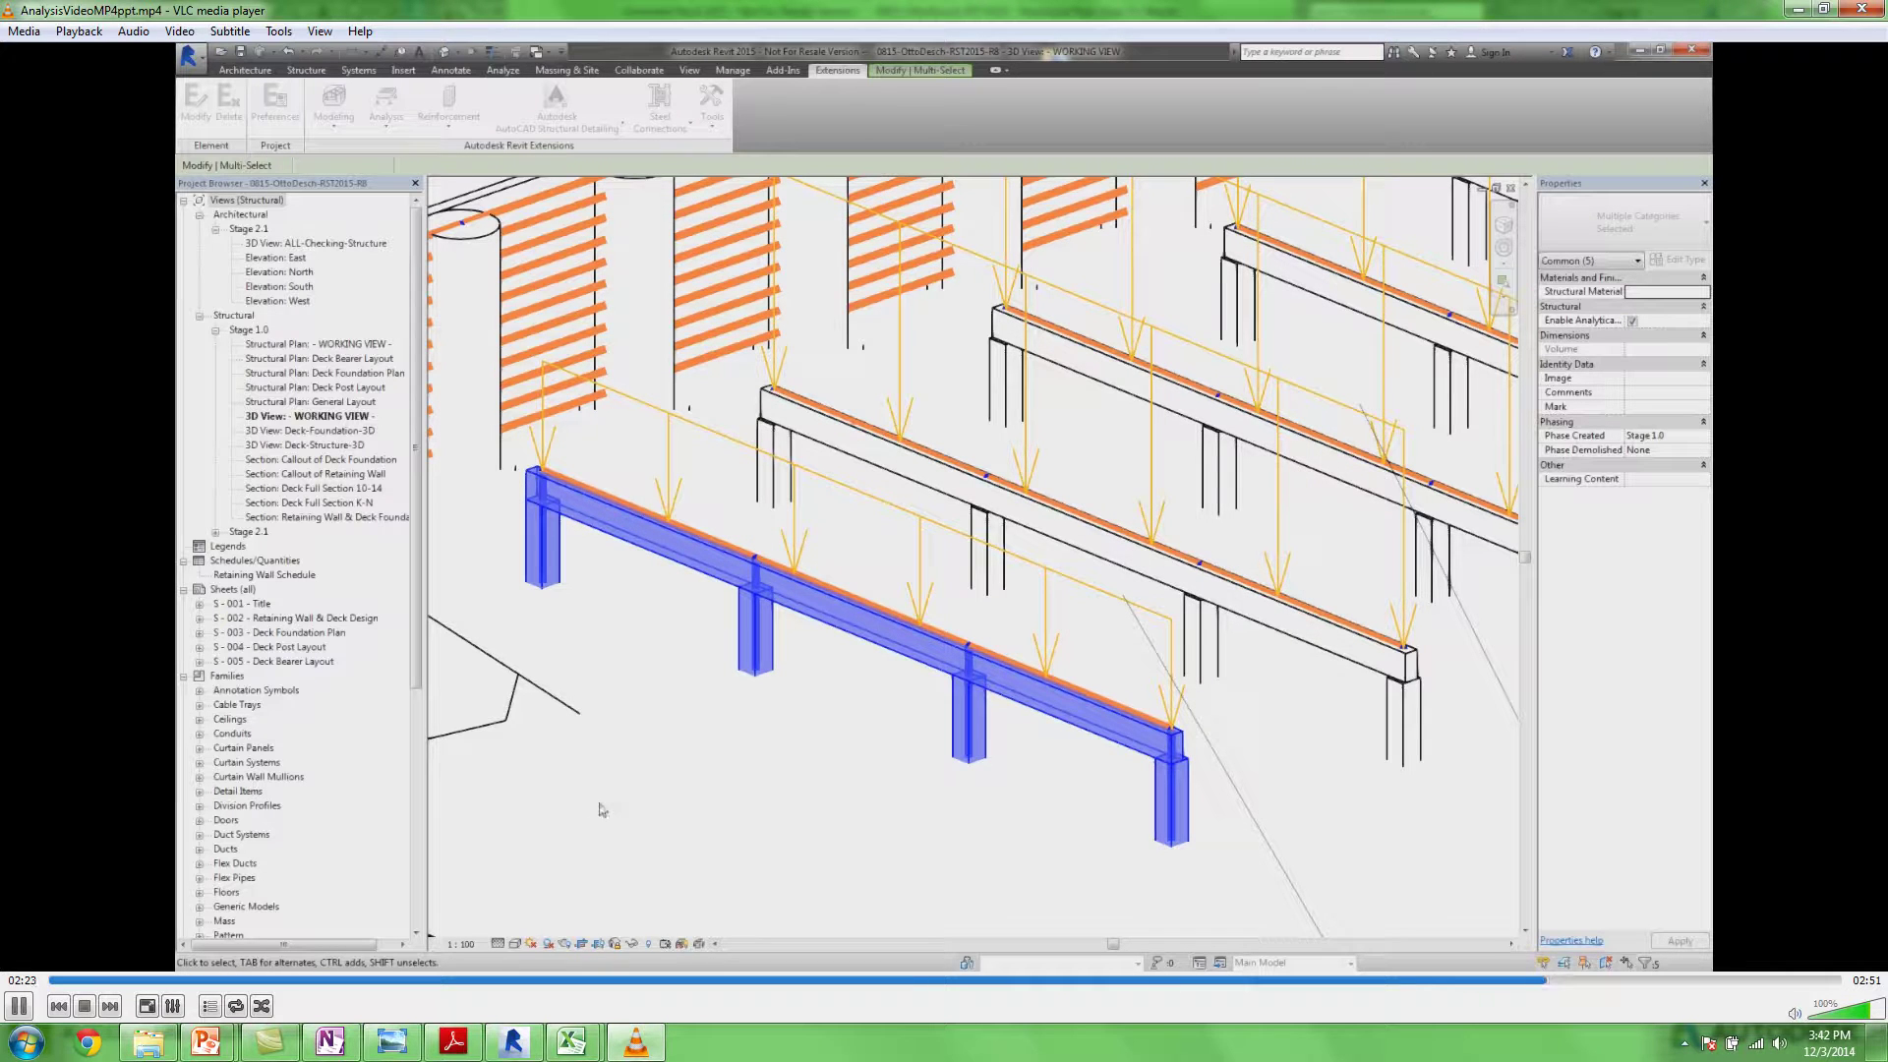
Clear the frame selection and set PointLoad3D to 9.0 for the concrete footing at the retaining-wall end of the analysed bearer
scroll(679, 715, down, 2)
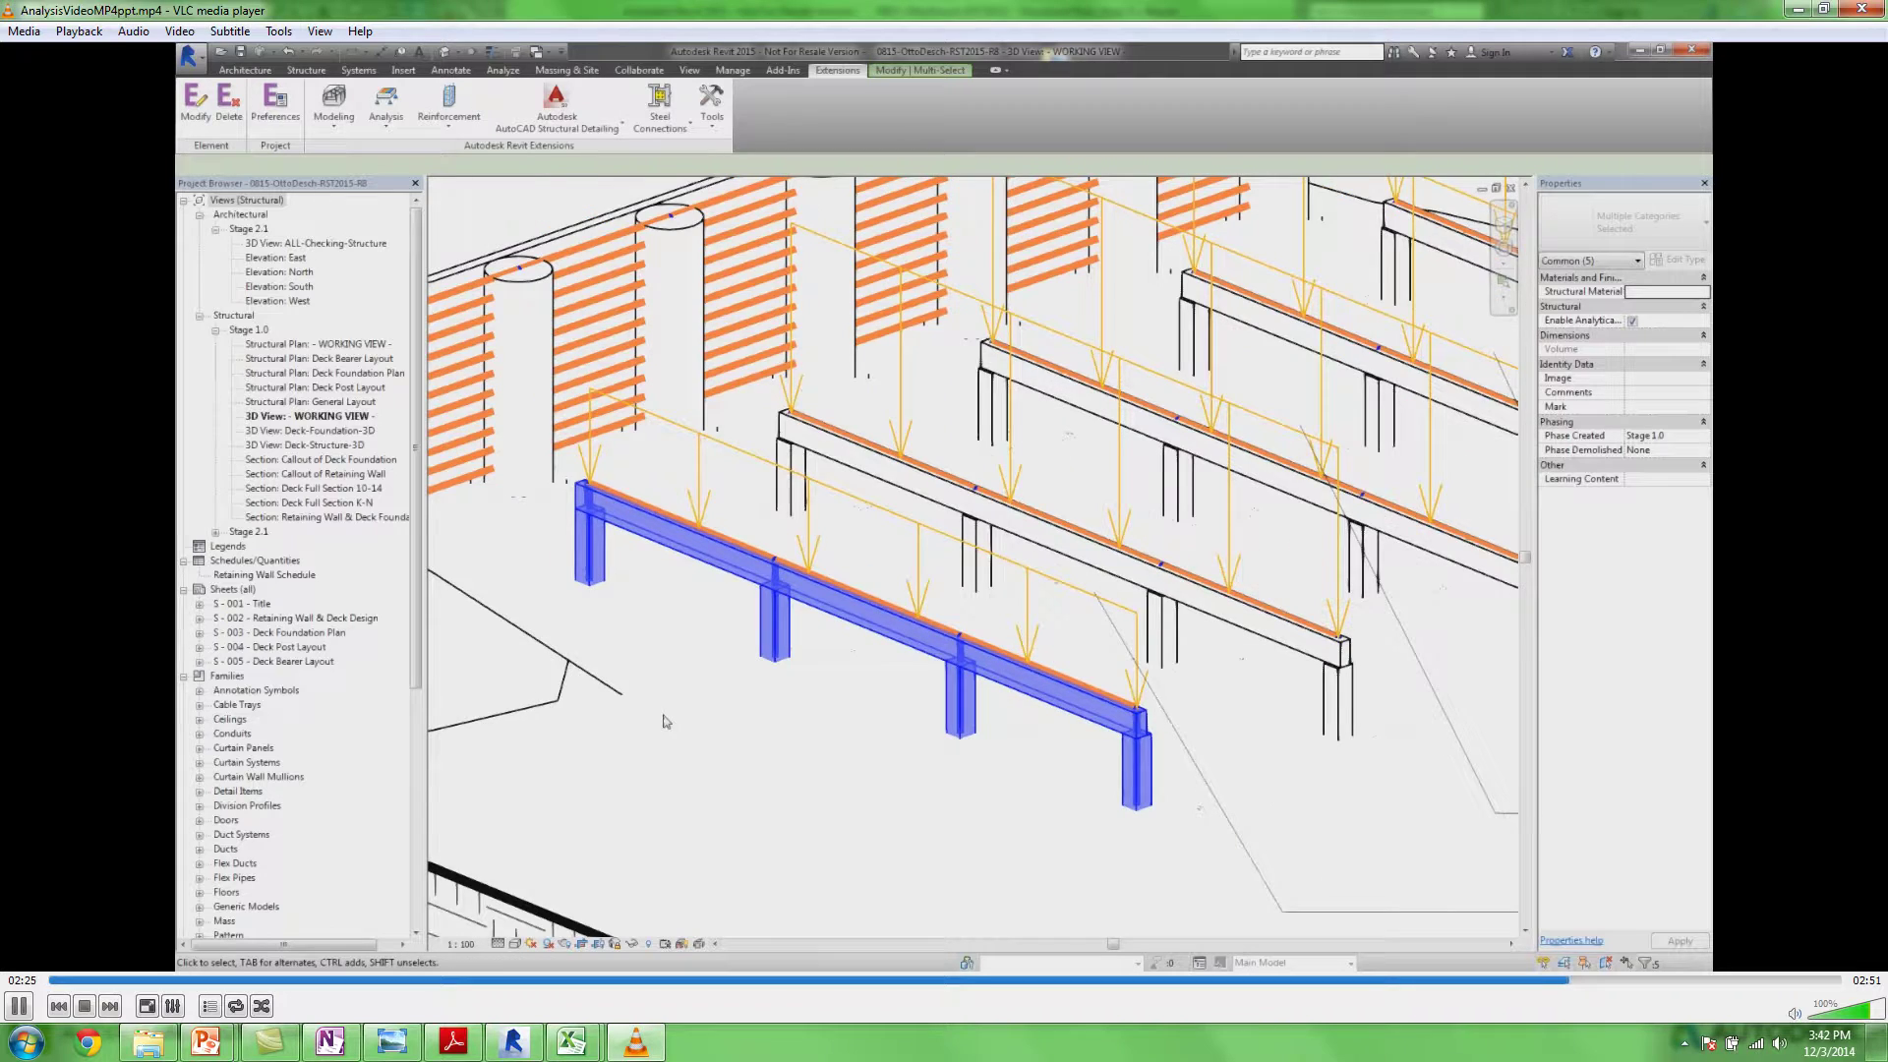
scroll(688, 700, down, 2)
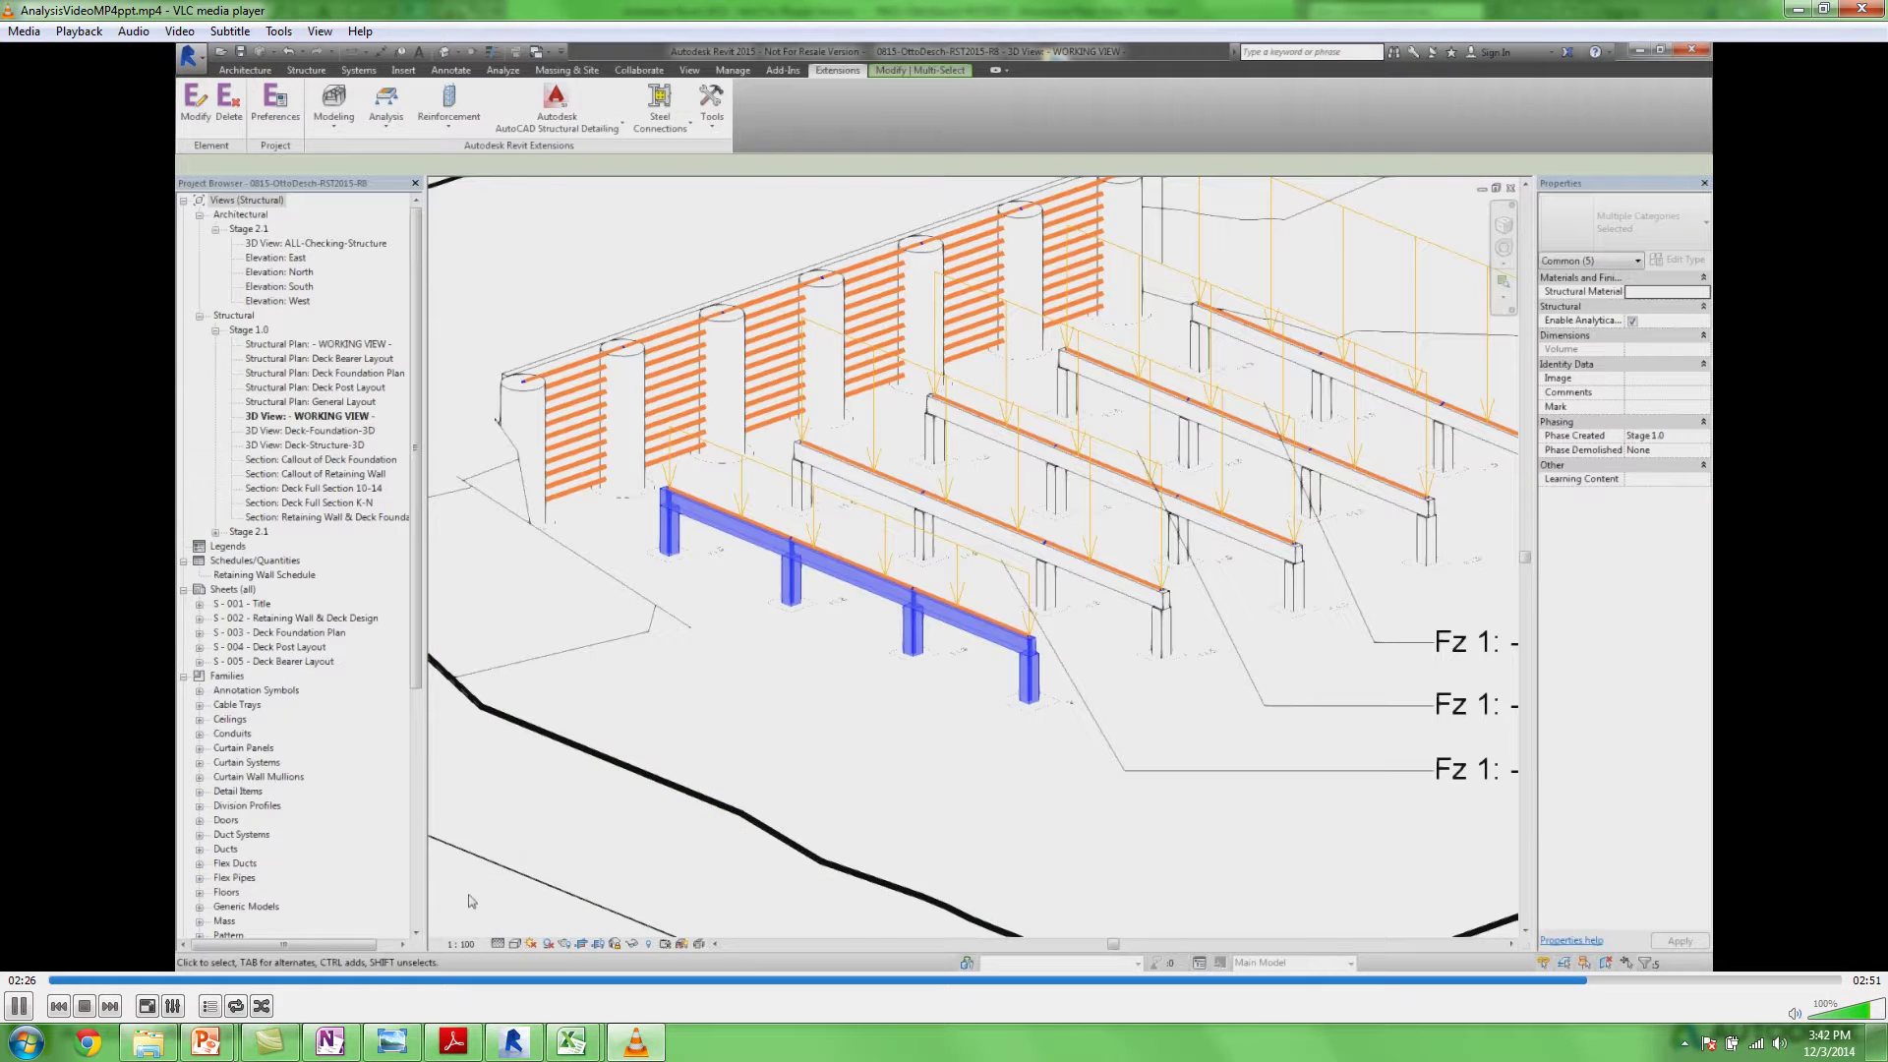
key(Escape)
scroll(678, 571, up, 2)
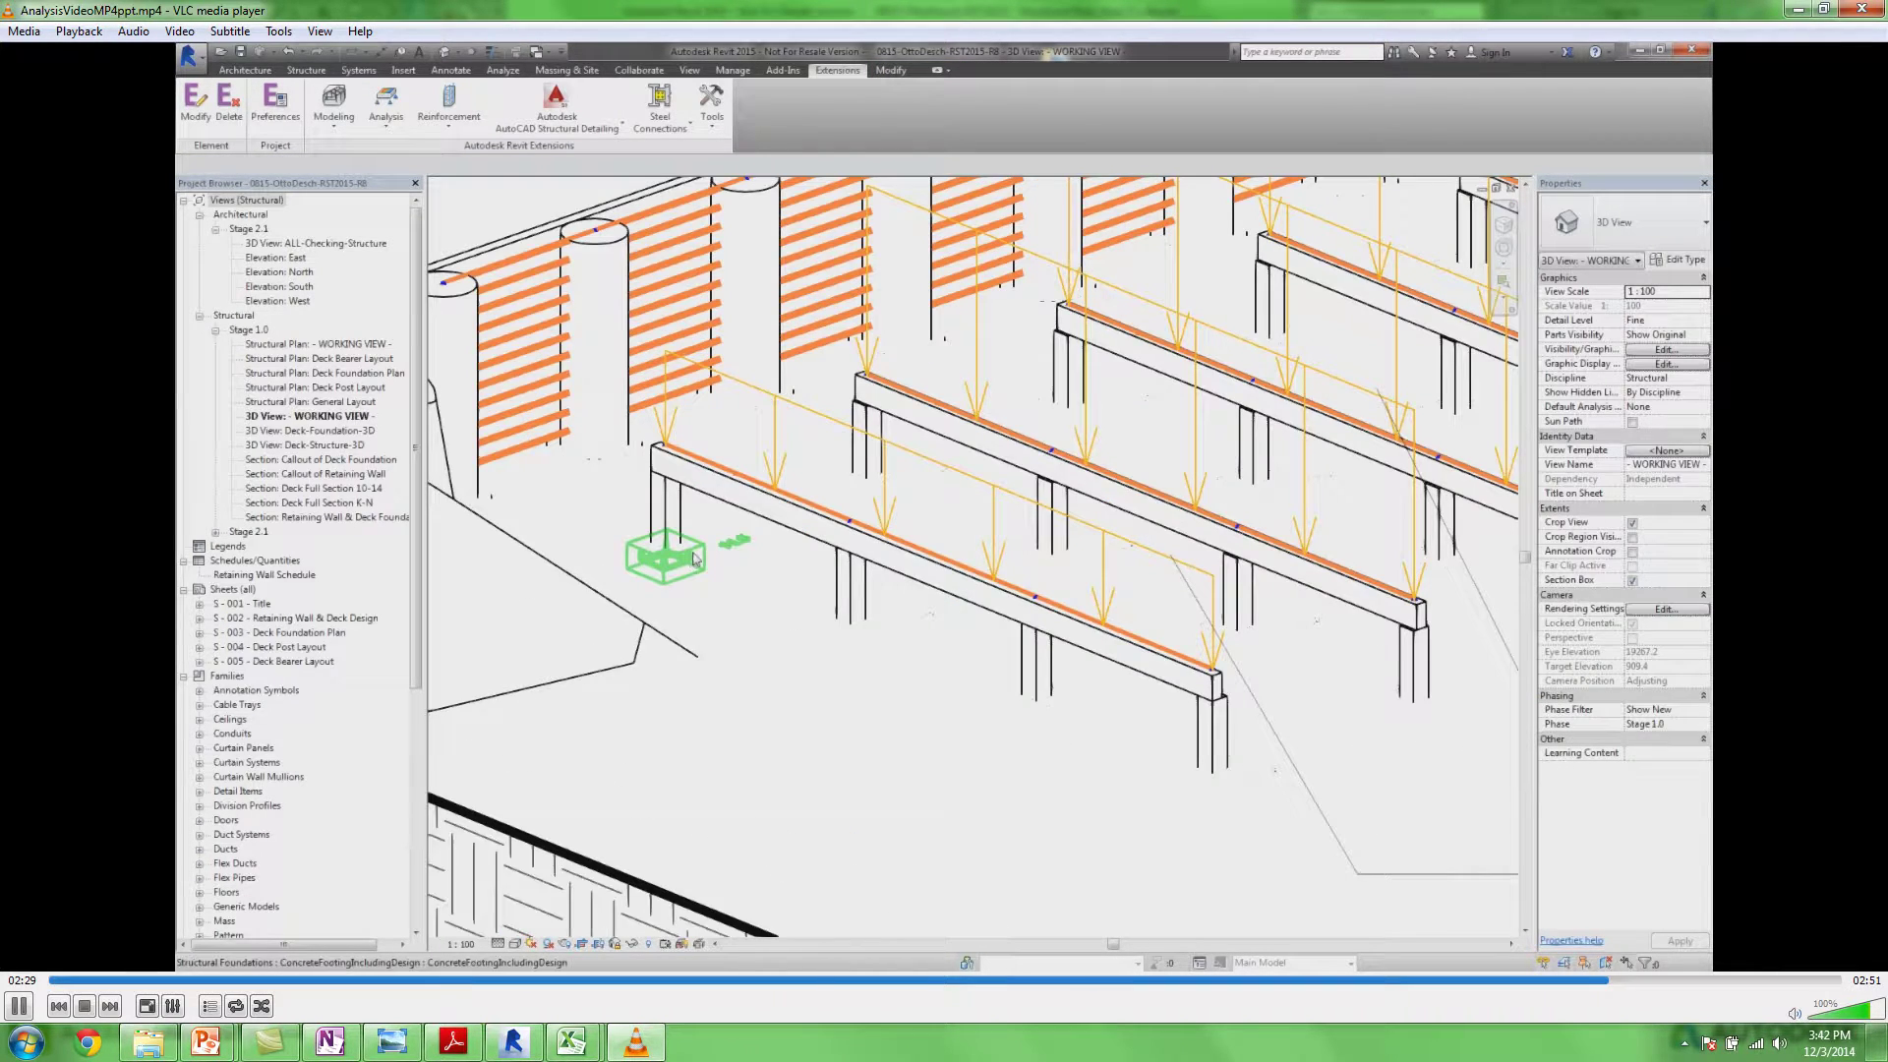
click(696, 558)
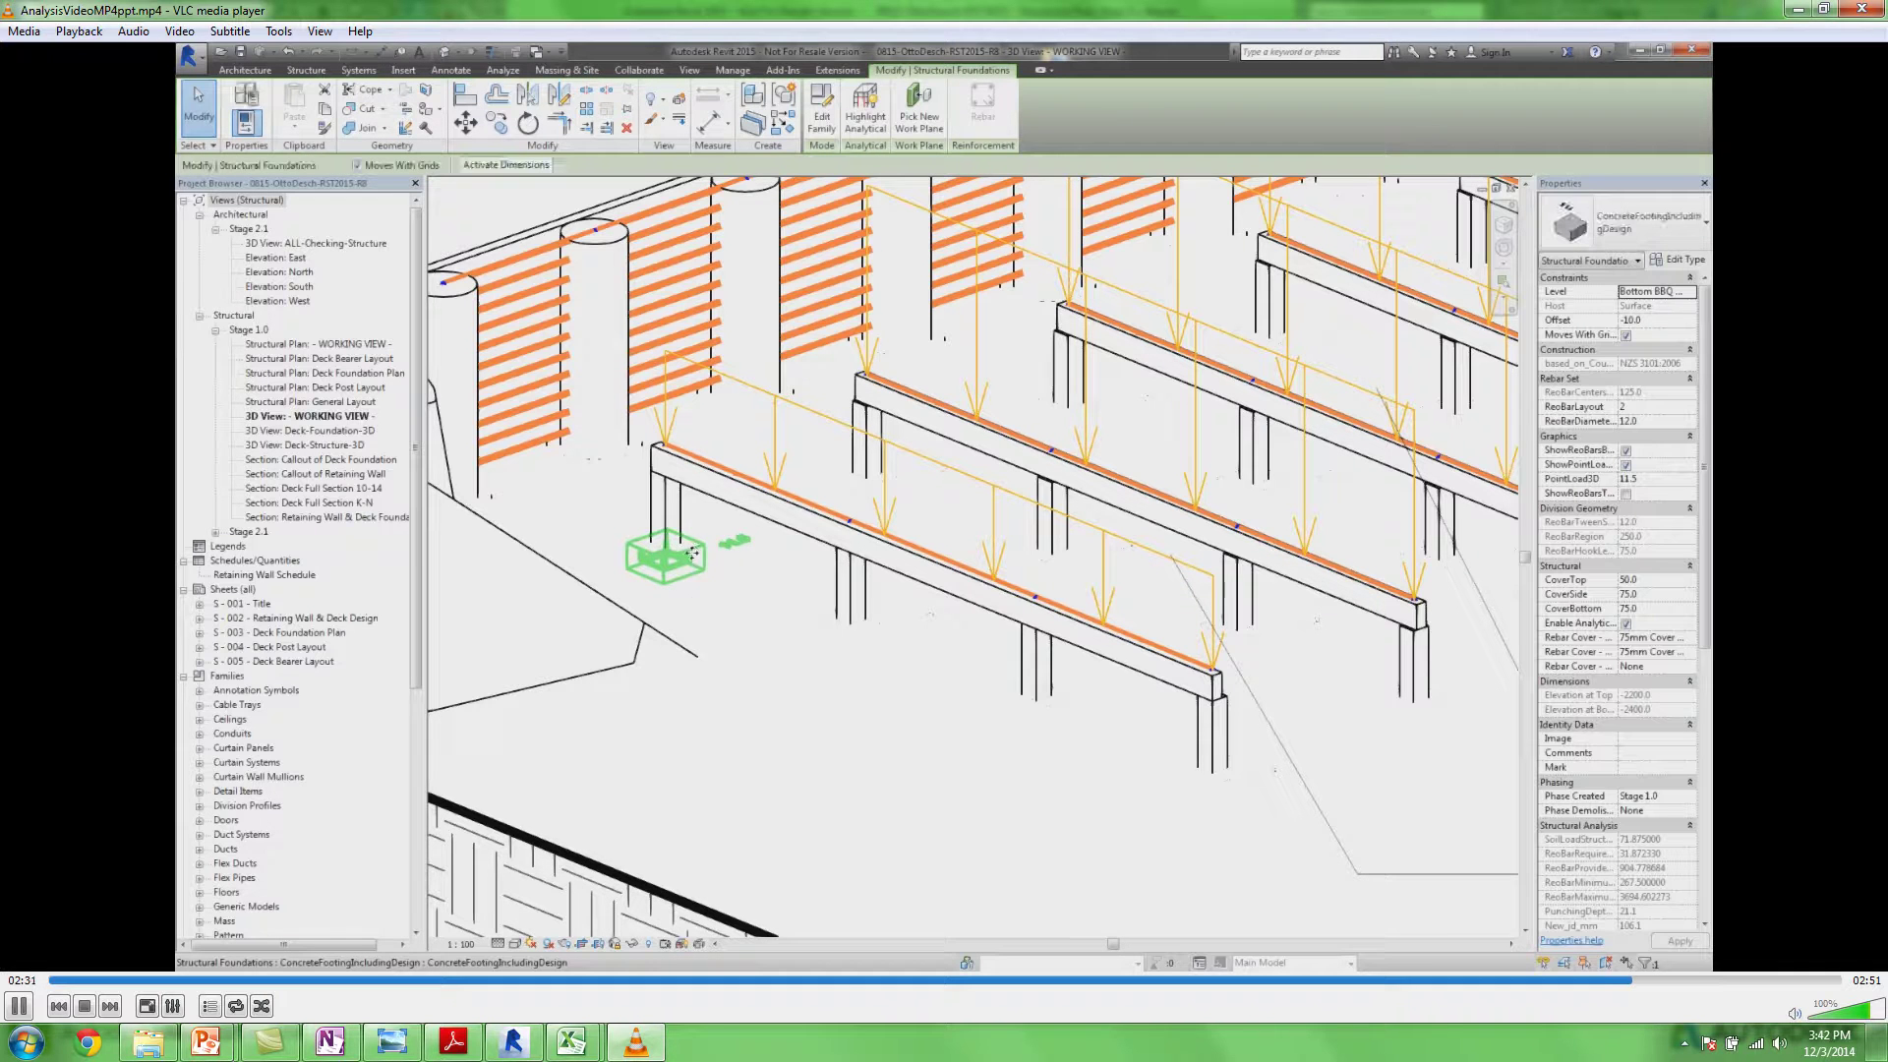
click(1654, 478)
text(9.0)
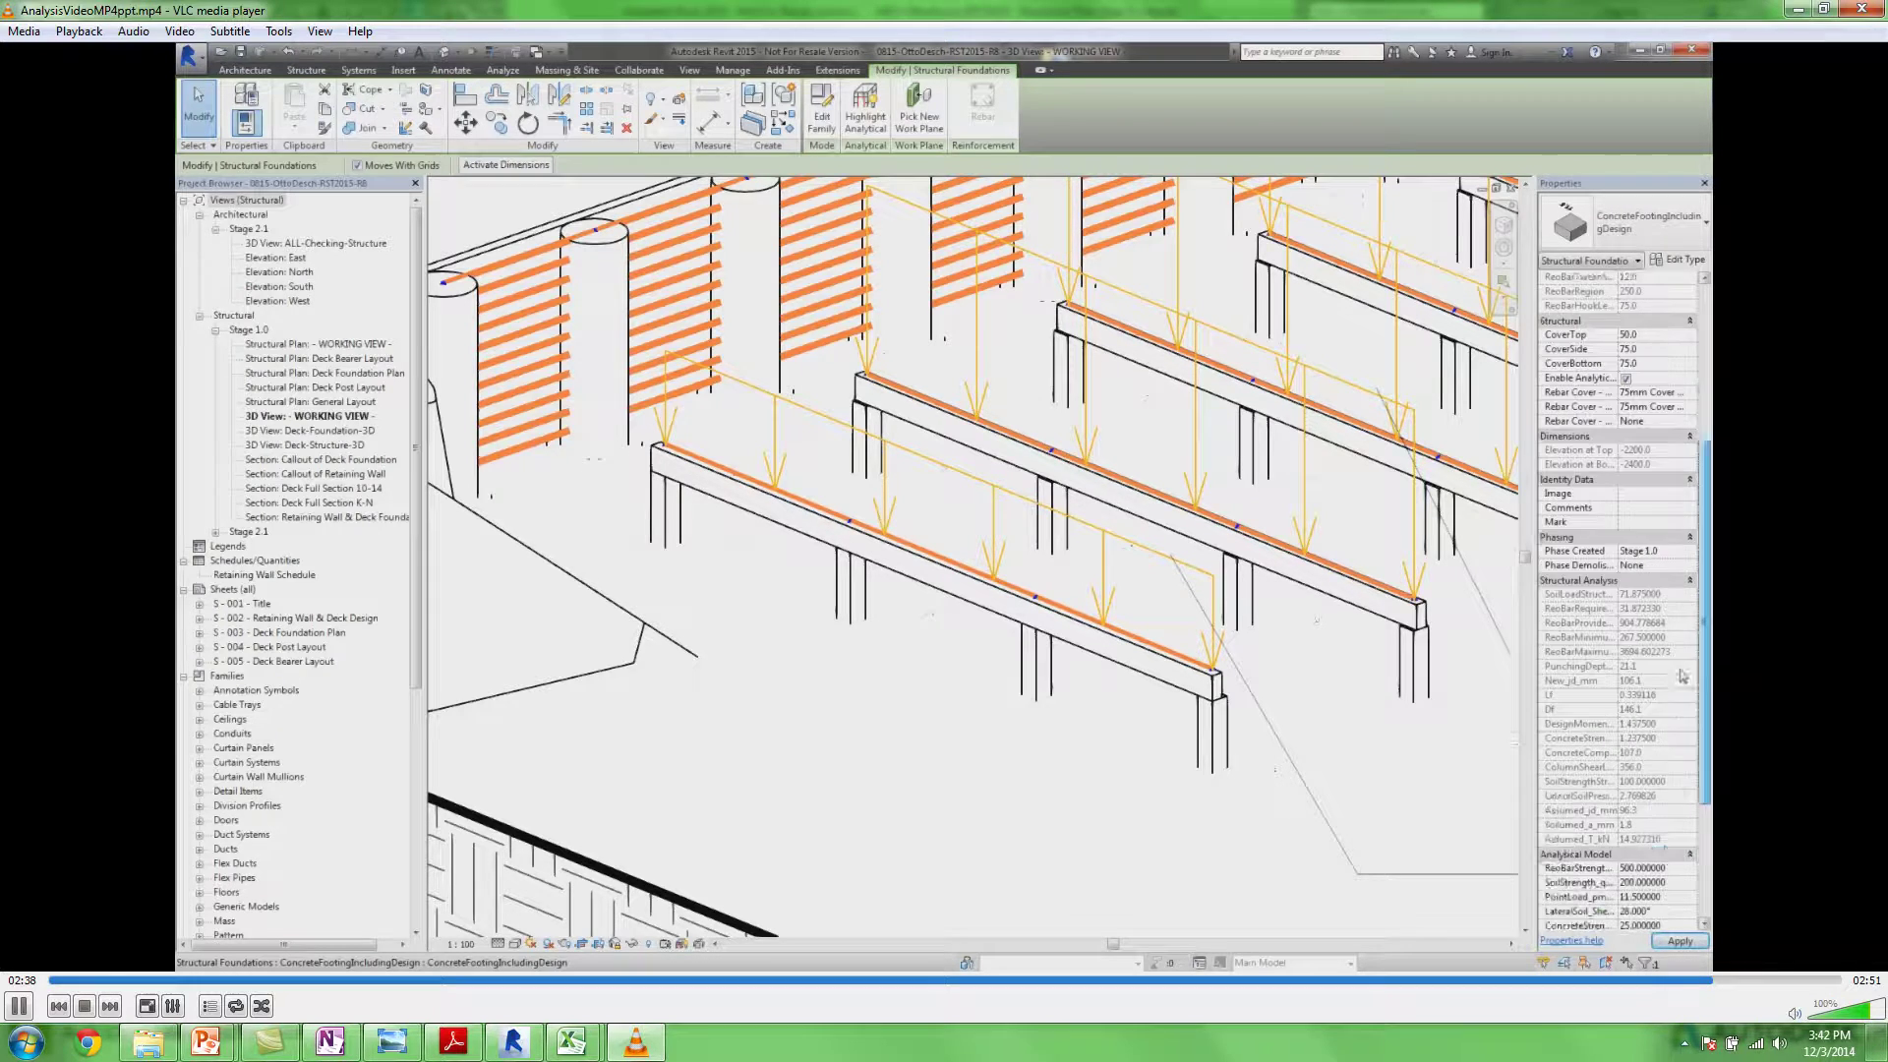
Set the same footing's PointLoad_pmax to 9.0 in its analytical model parameters
scroll(1705, 505, down, 5)
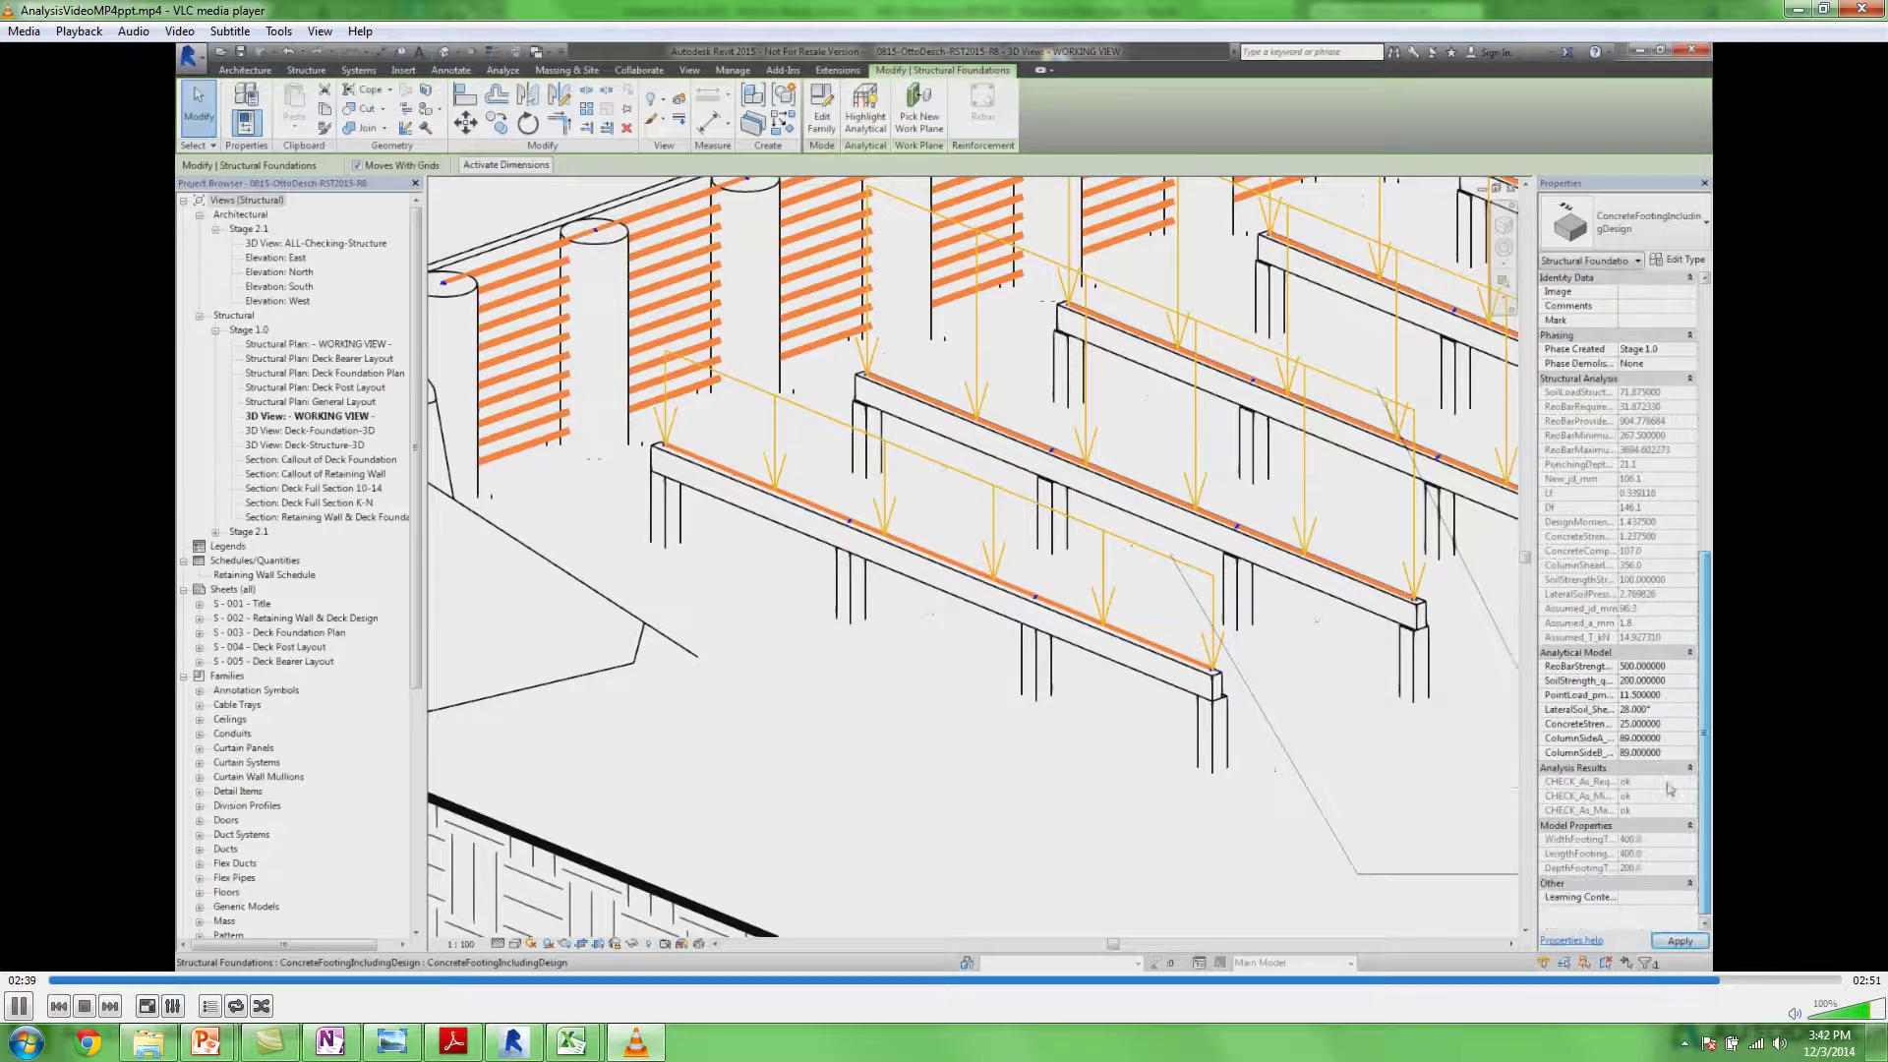
click(1678, 694)
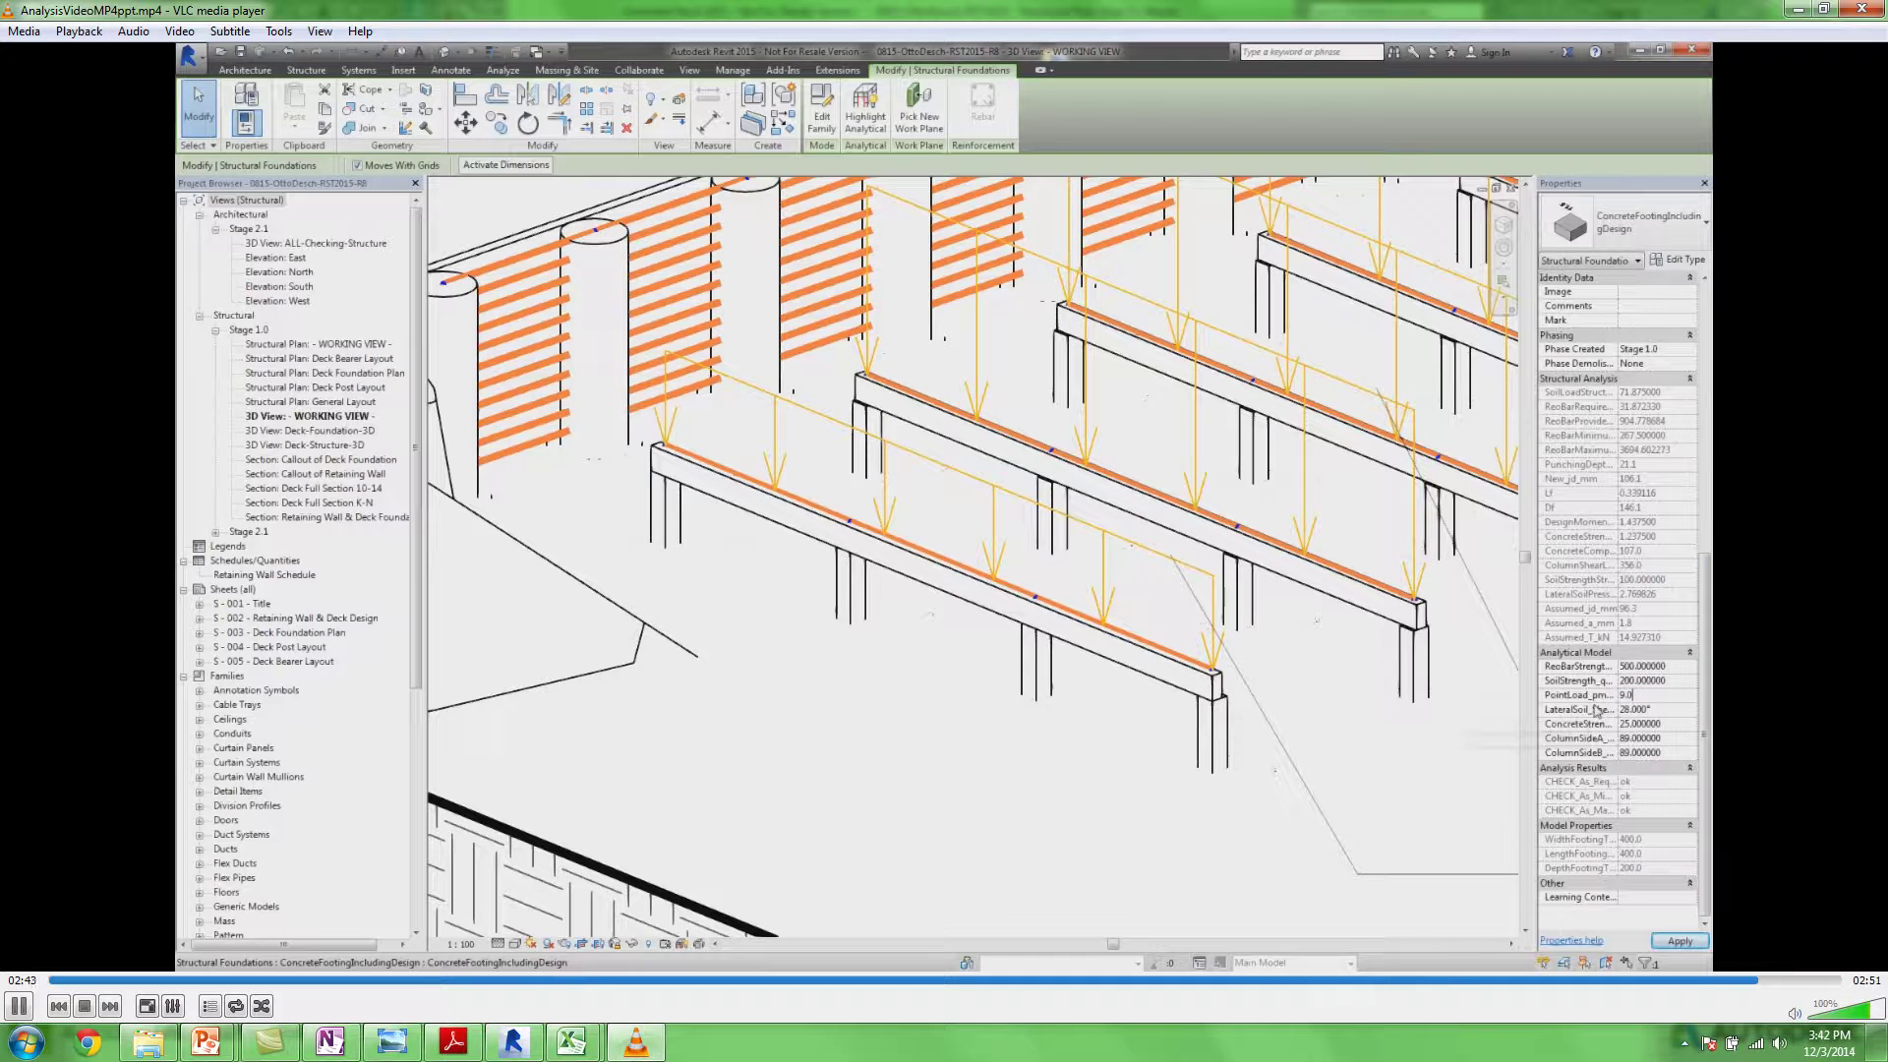
key(Return)
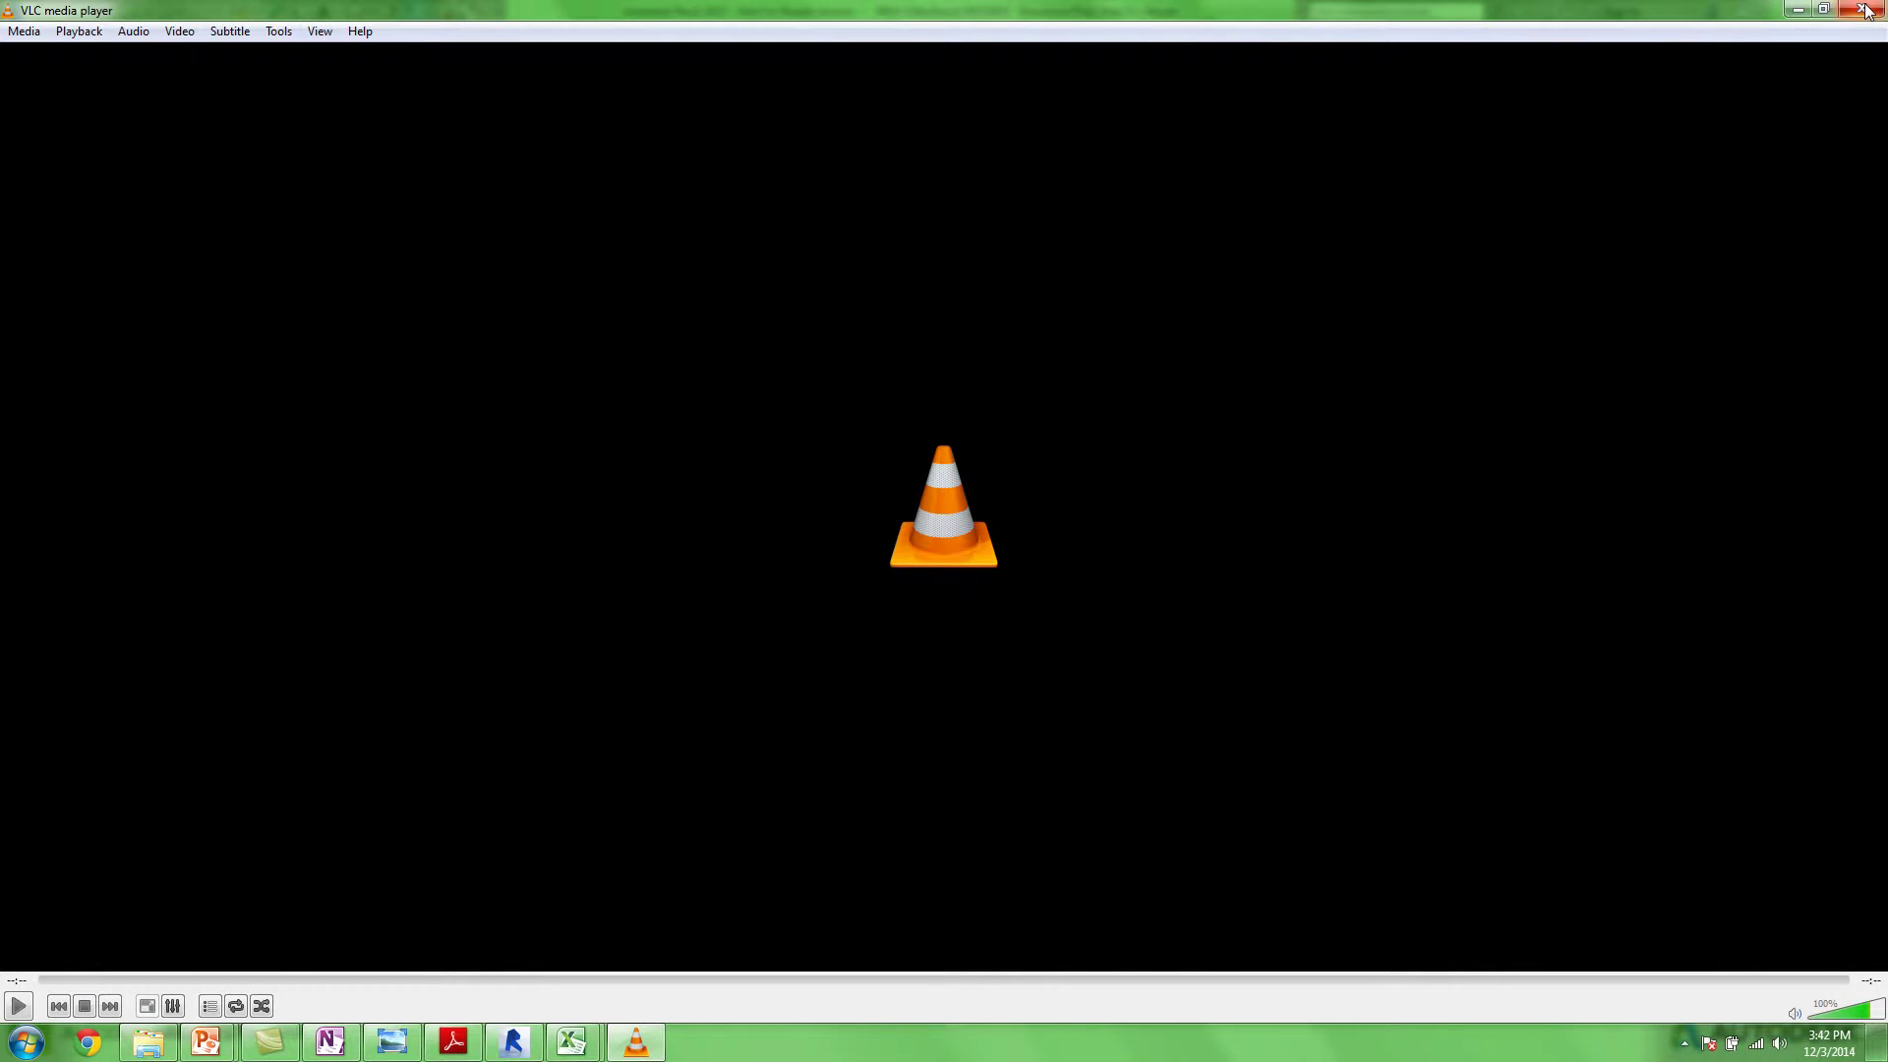
Close VLC media player, return to Revit's Step 3 = Bearer plan and select the concrete footing at grid K-10
click(1868, 11)
click(1086, 86)
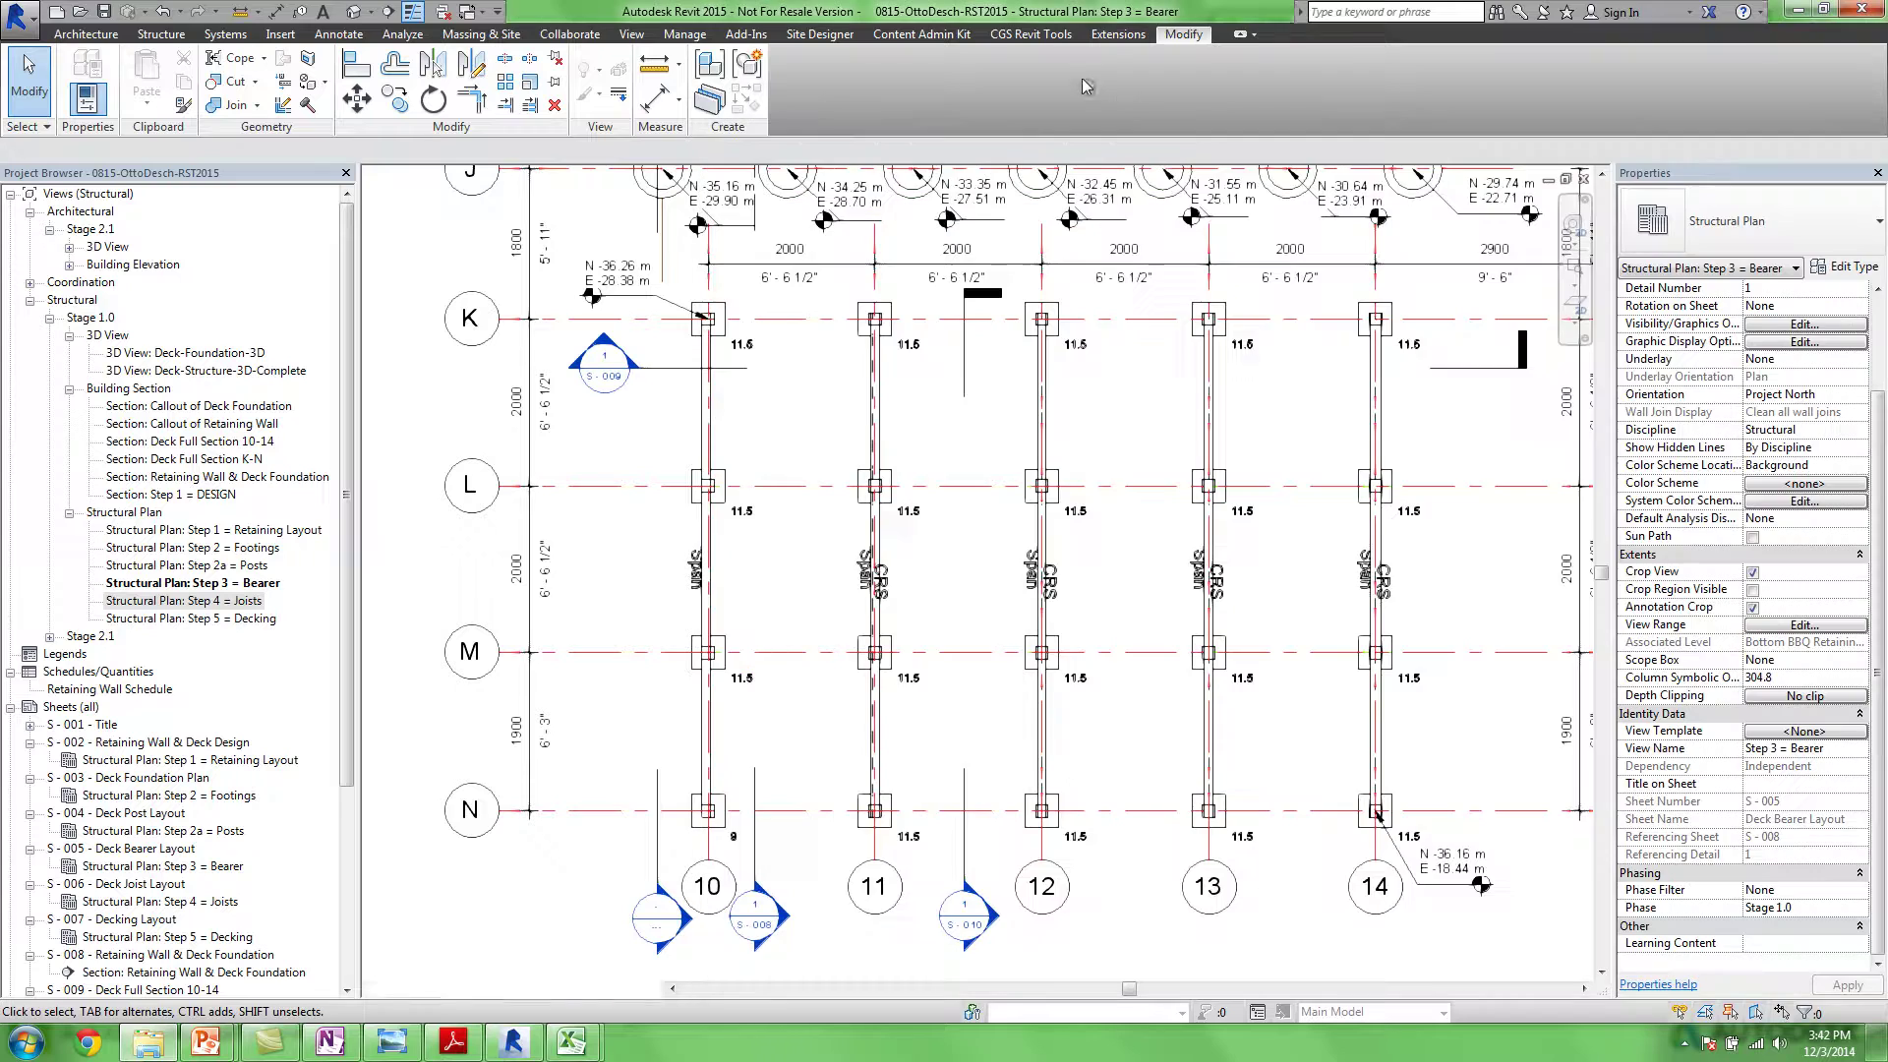
middle_drag(748, 679, 900, 458)
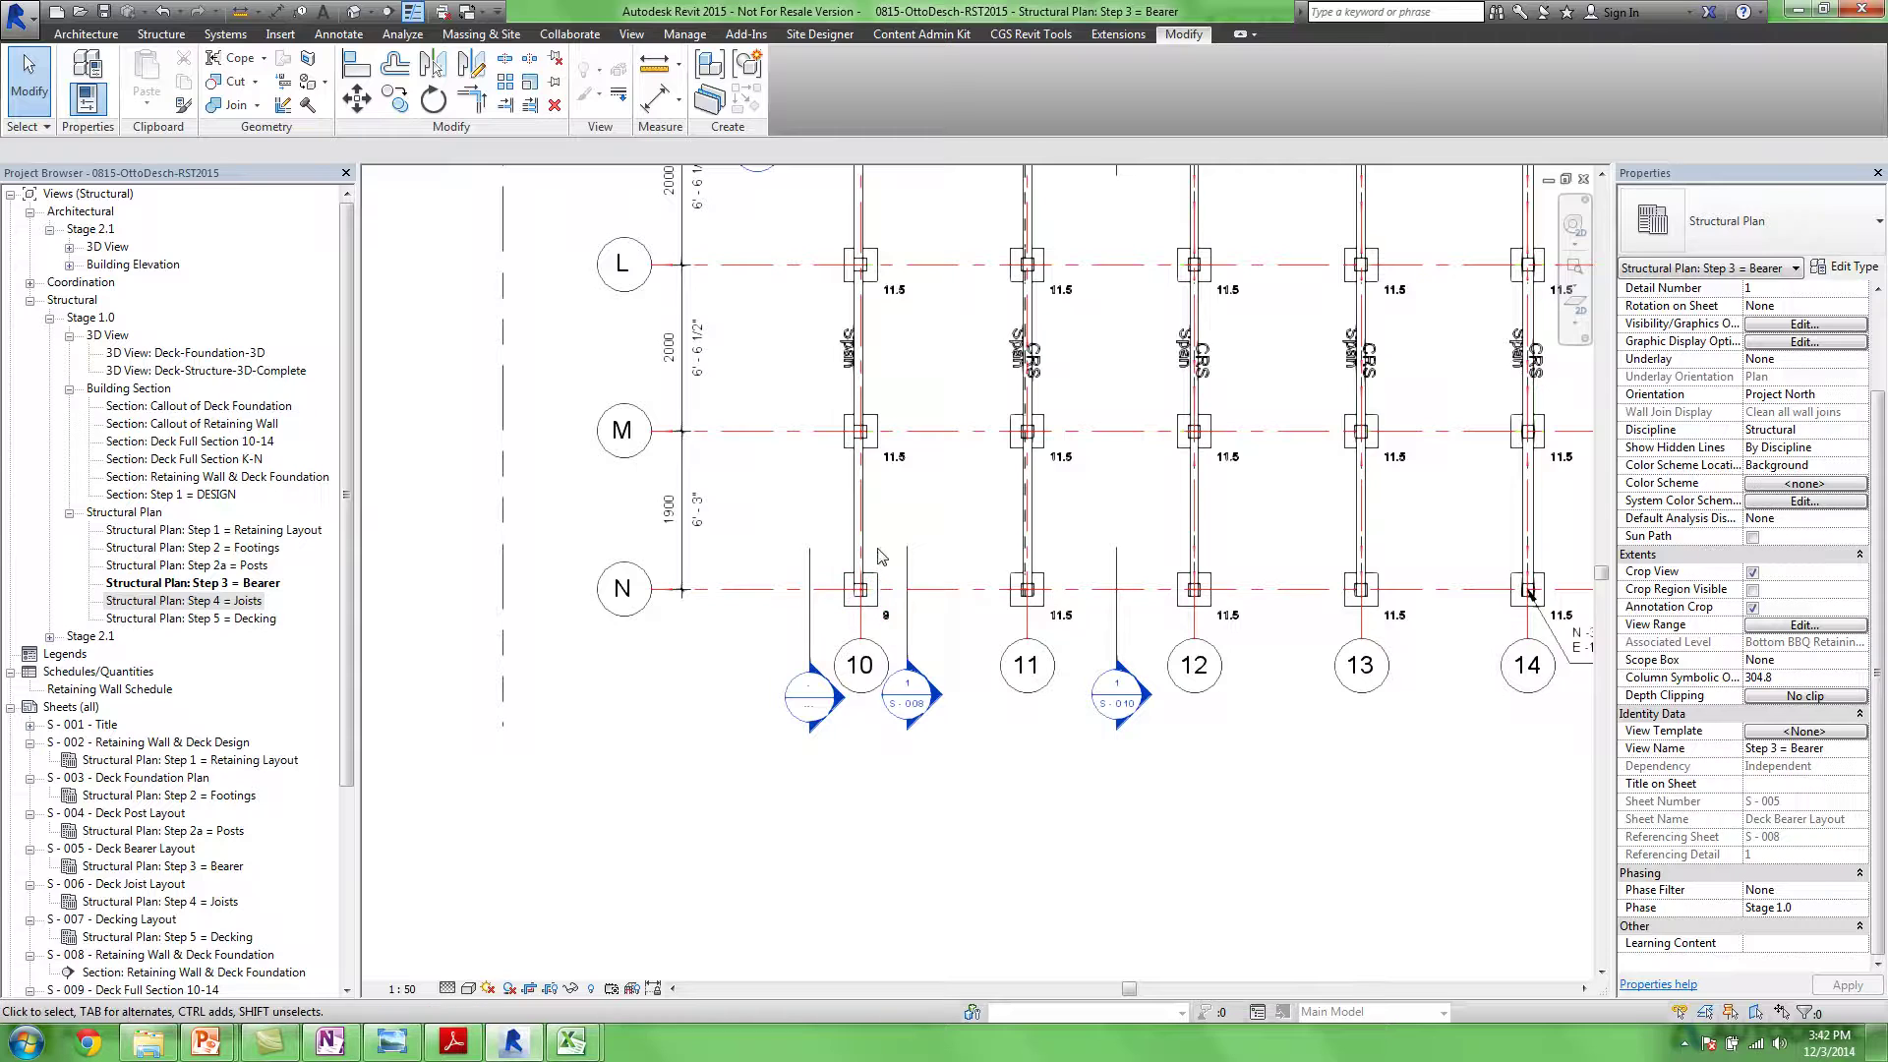
middle_drag(897, 472, 1005, 571)
click(865, 404)
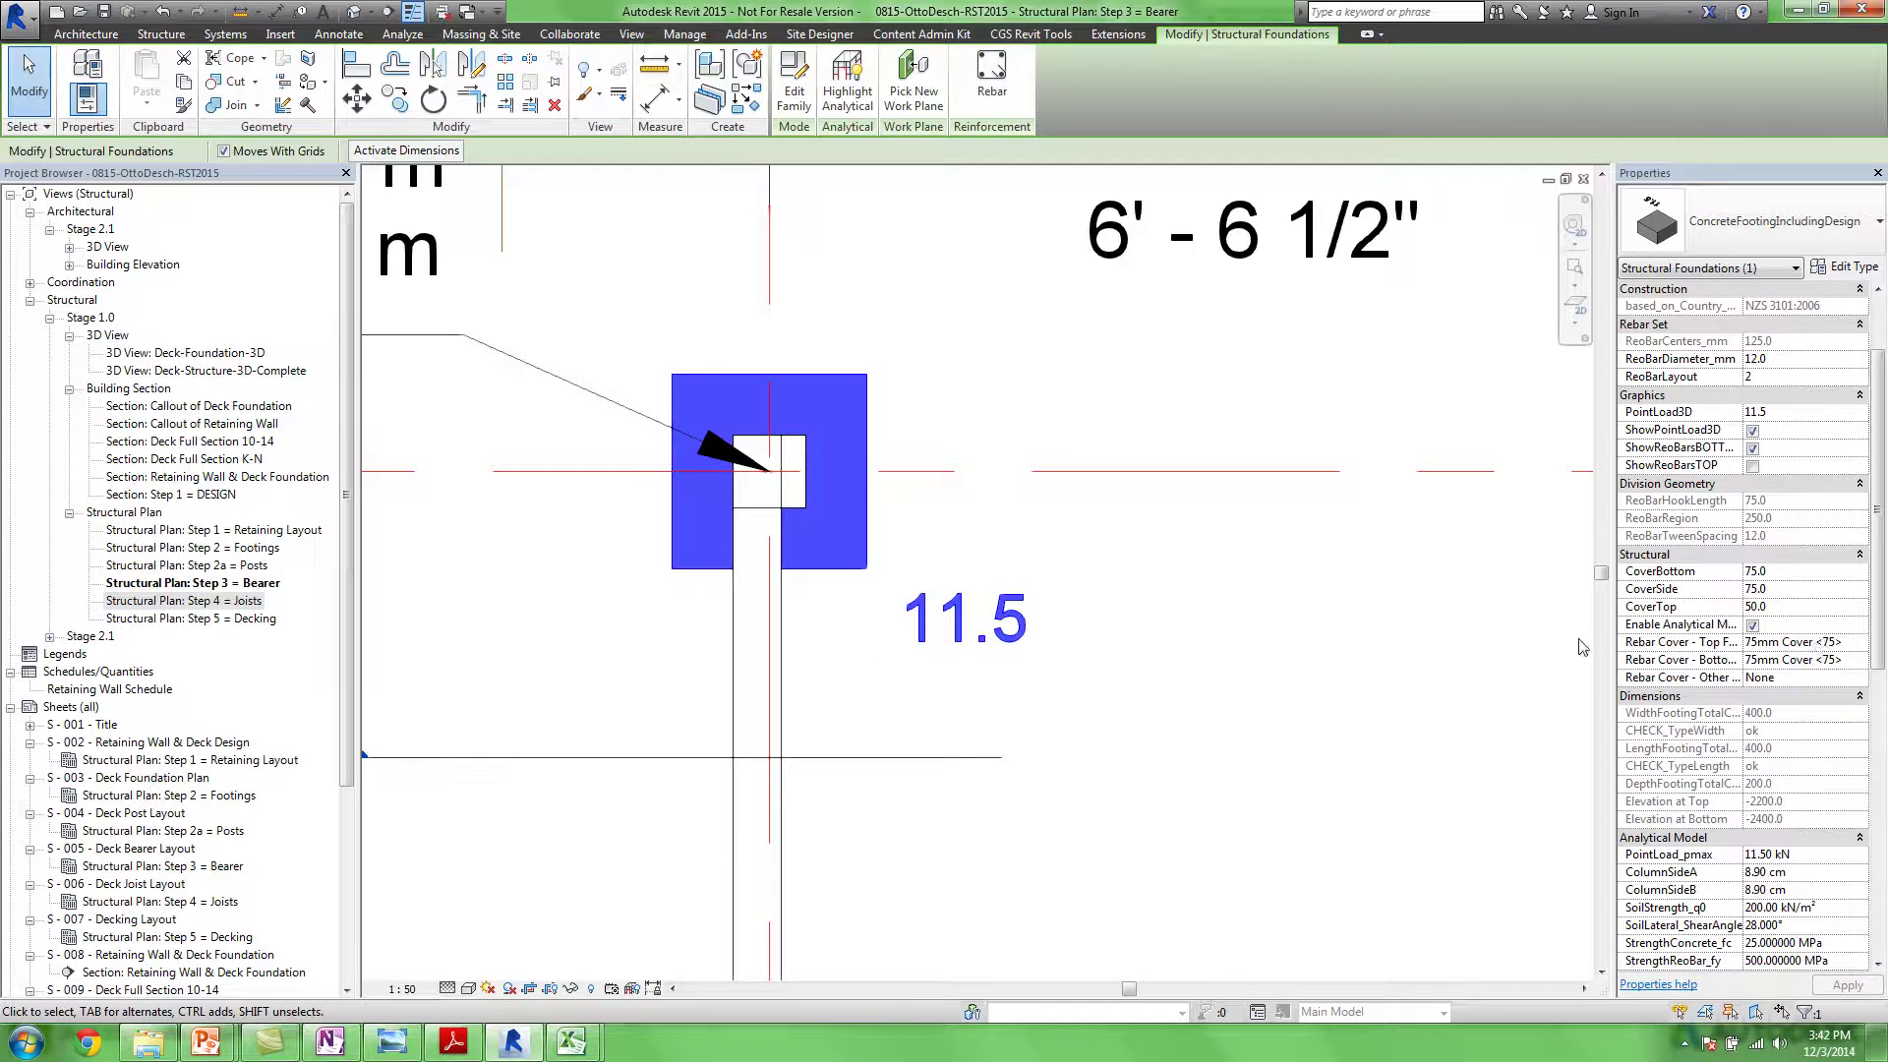
Display the bearer plan in Wireframe and set the selected K-10 footing's PointLoad_pmax to 9.00 kN
click(469, 989)
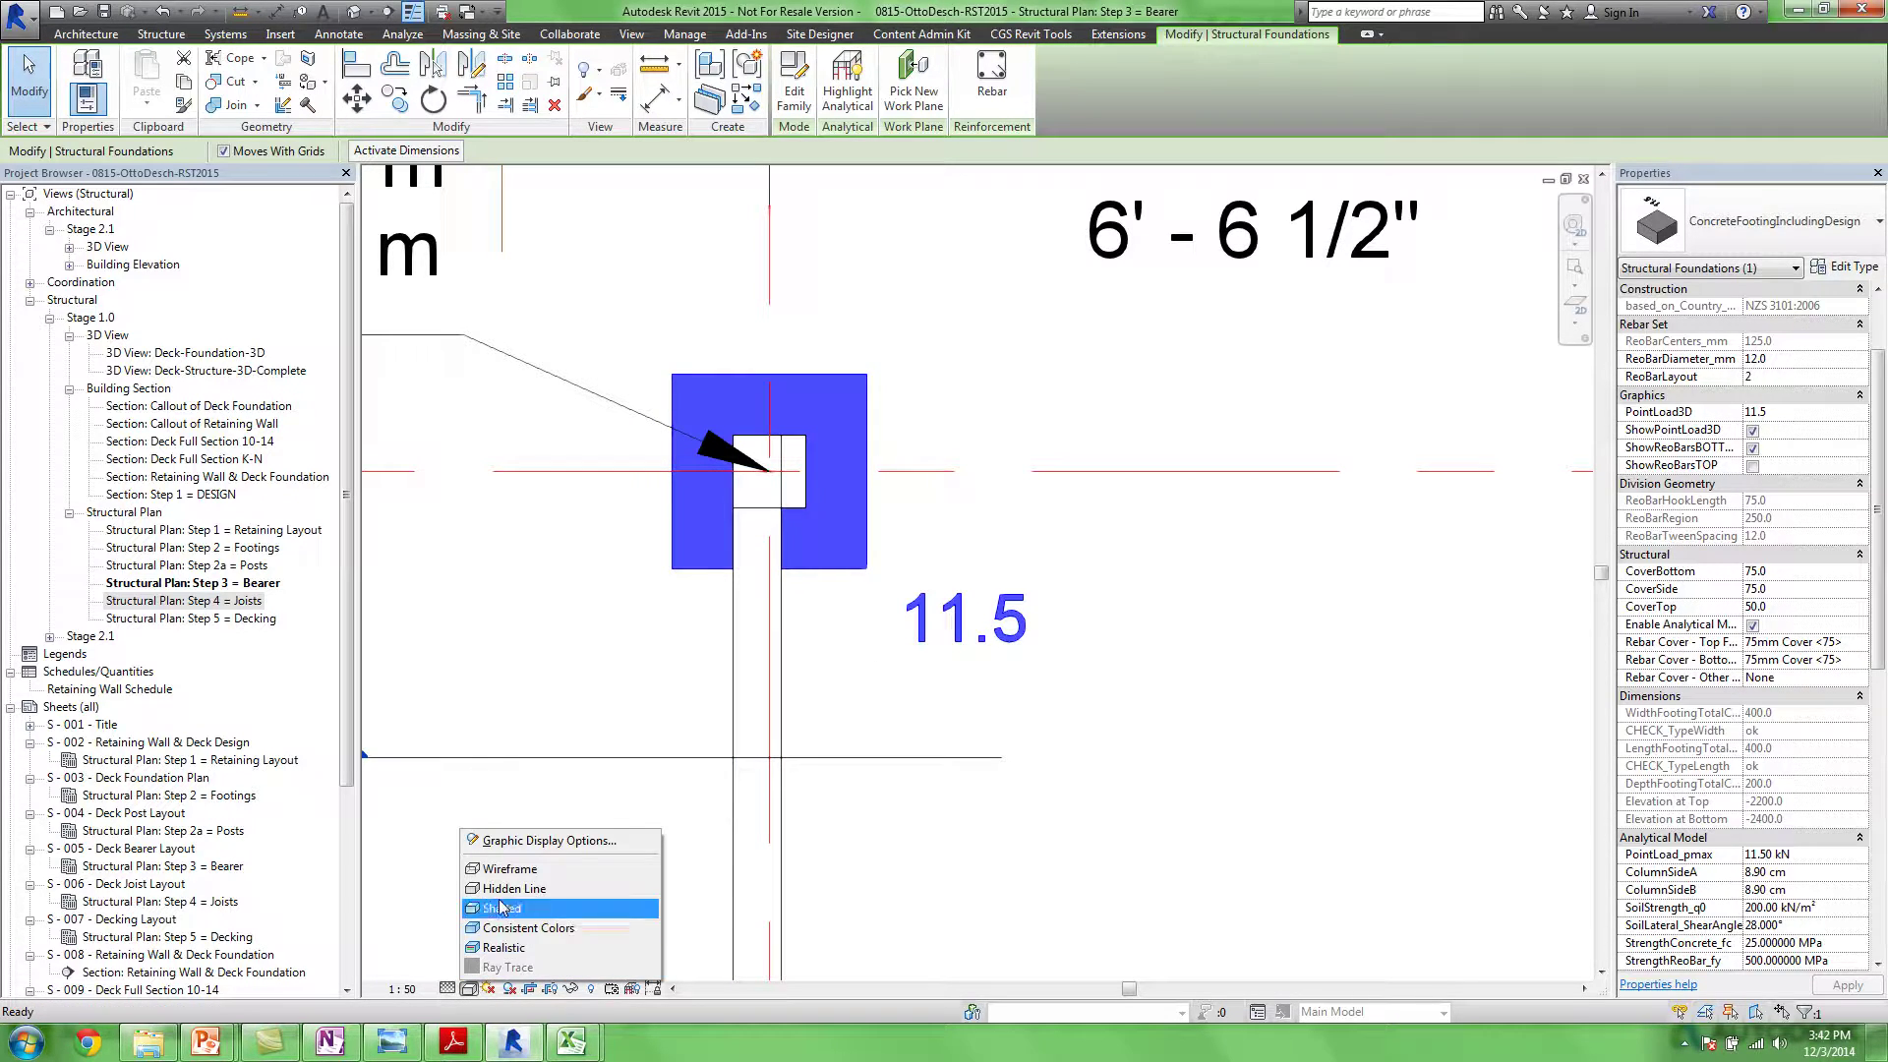
click(510, 870)
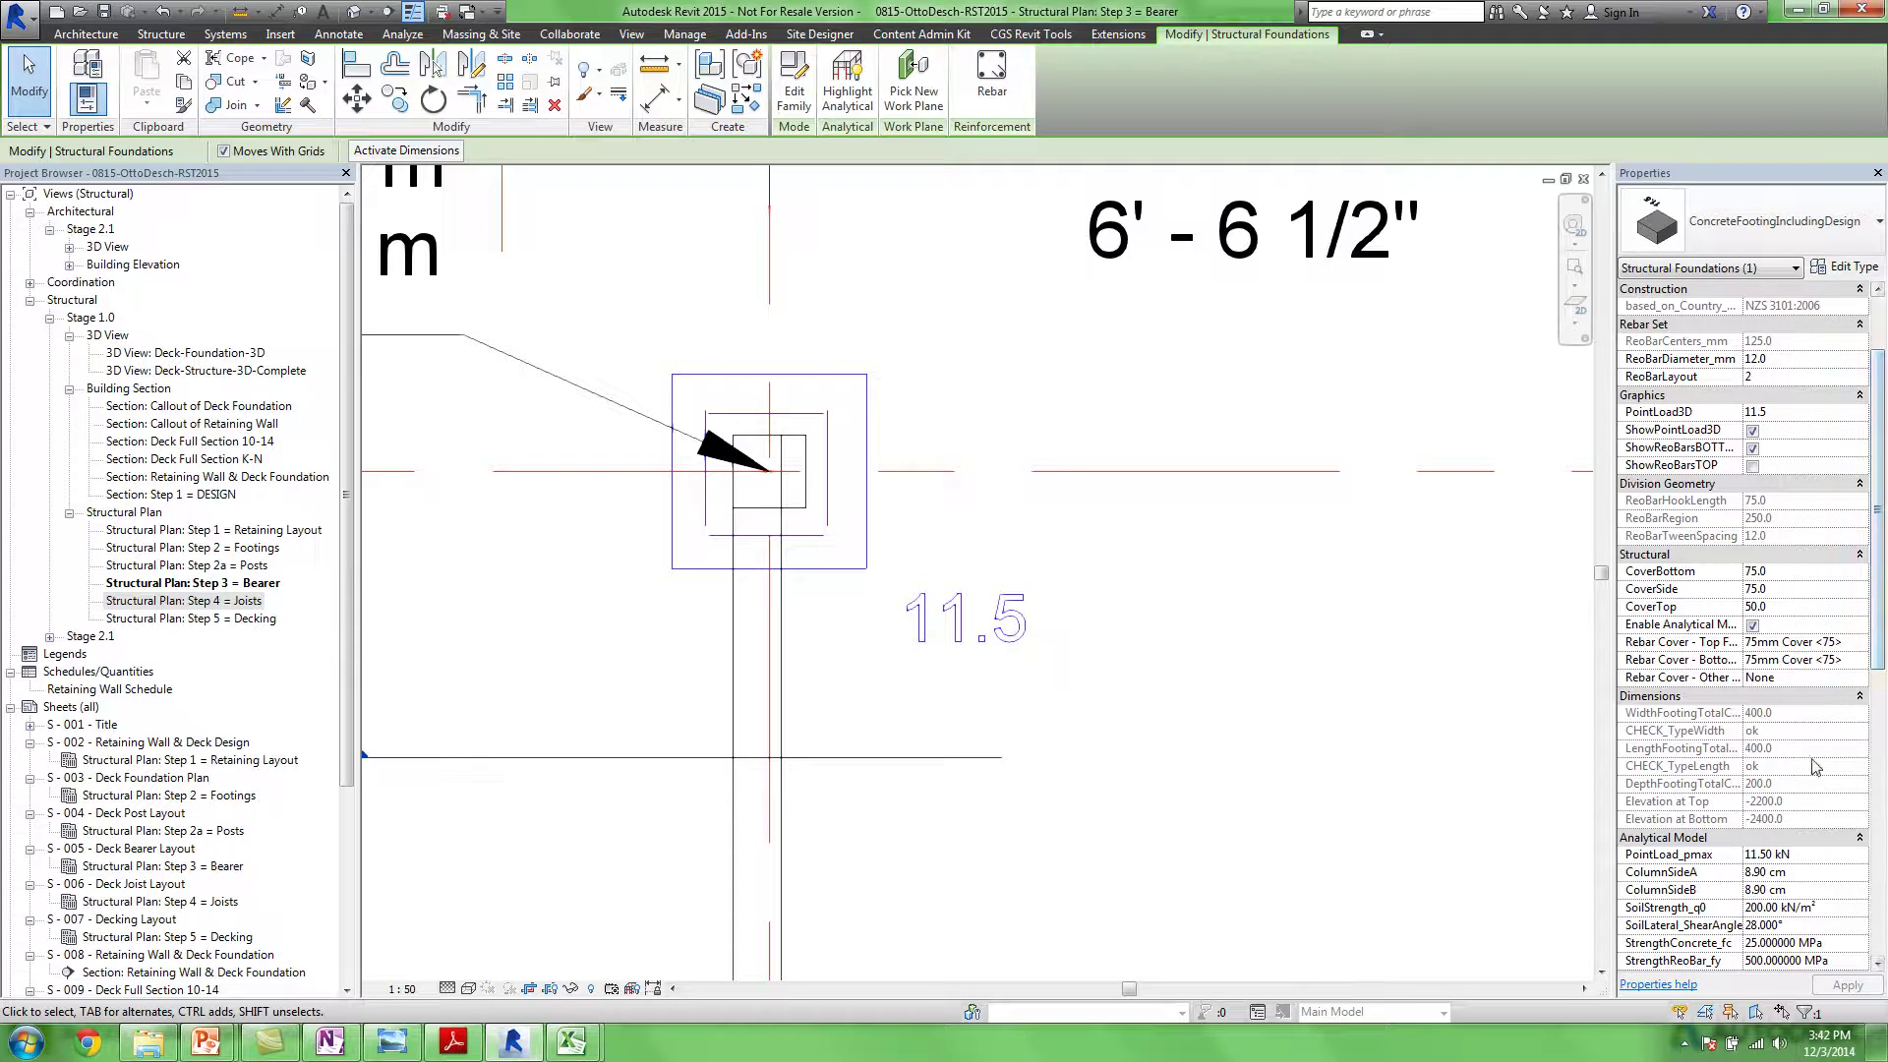
click(1808, 855)
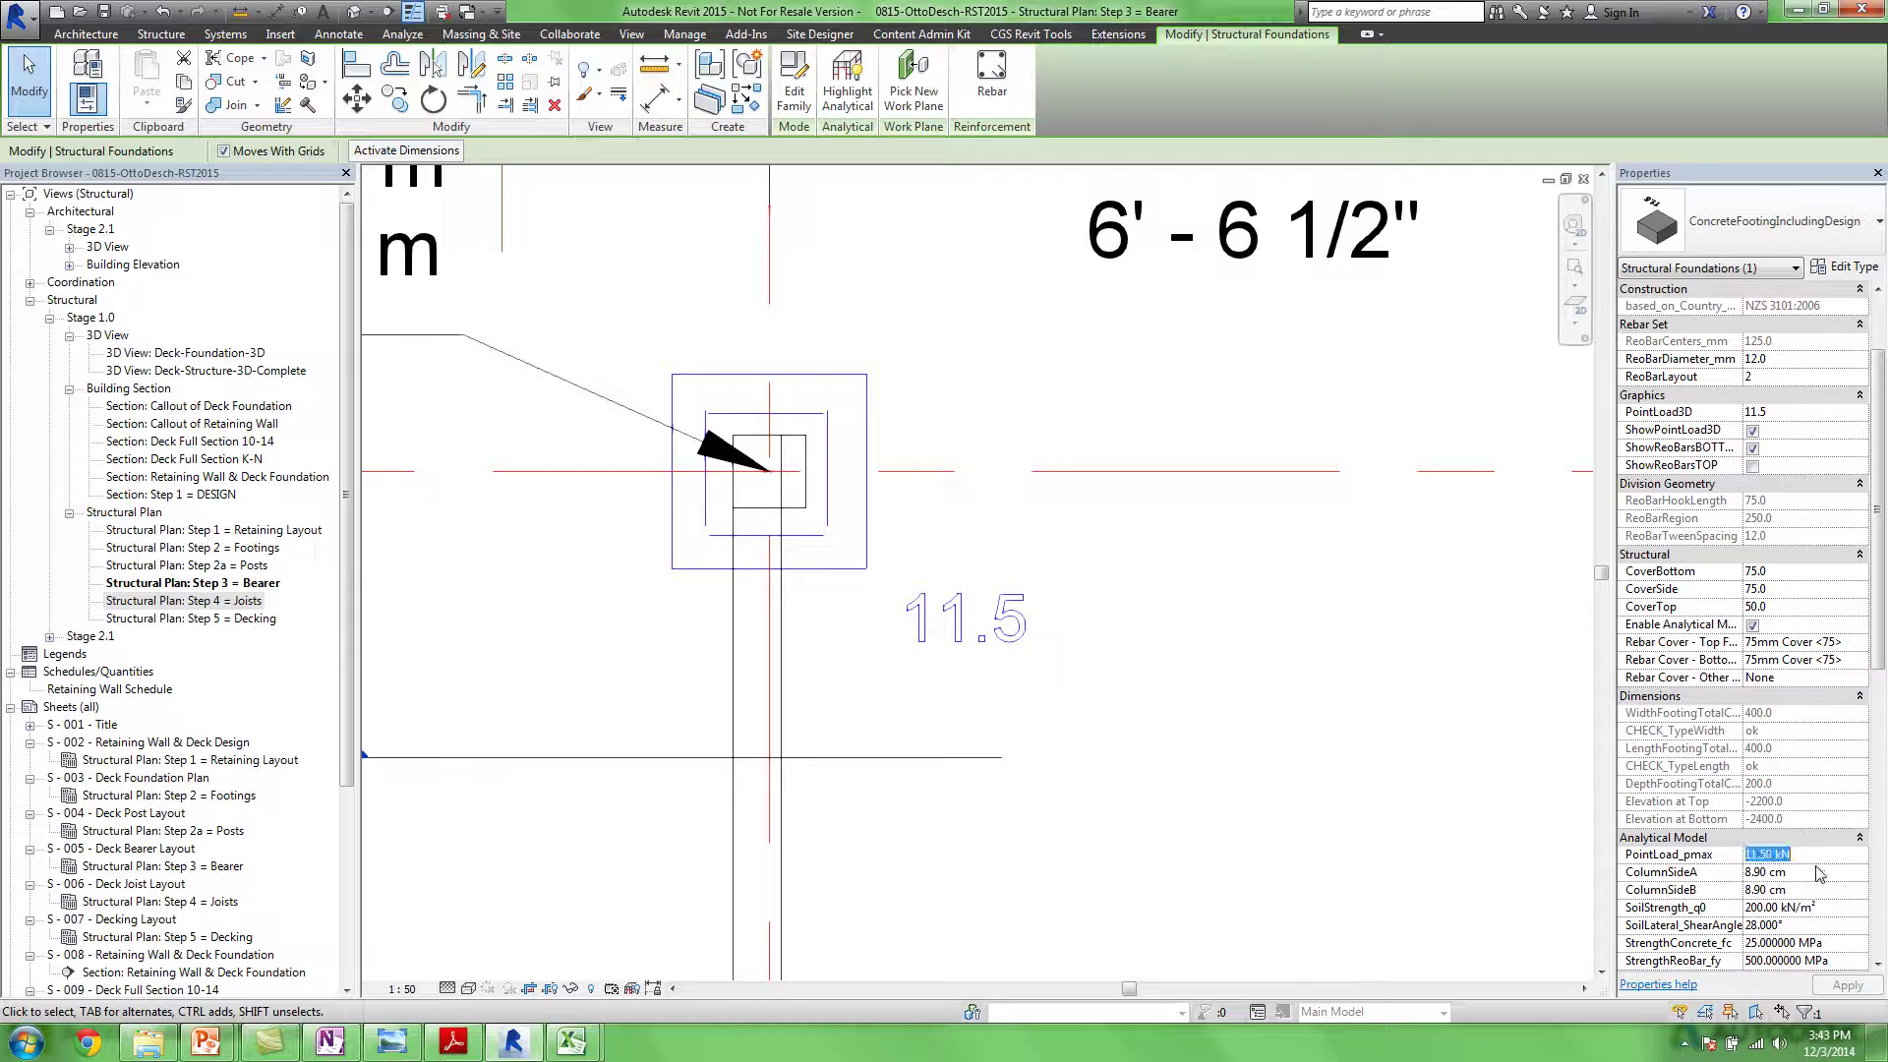
text(9)
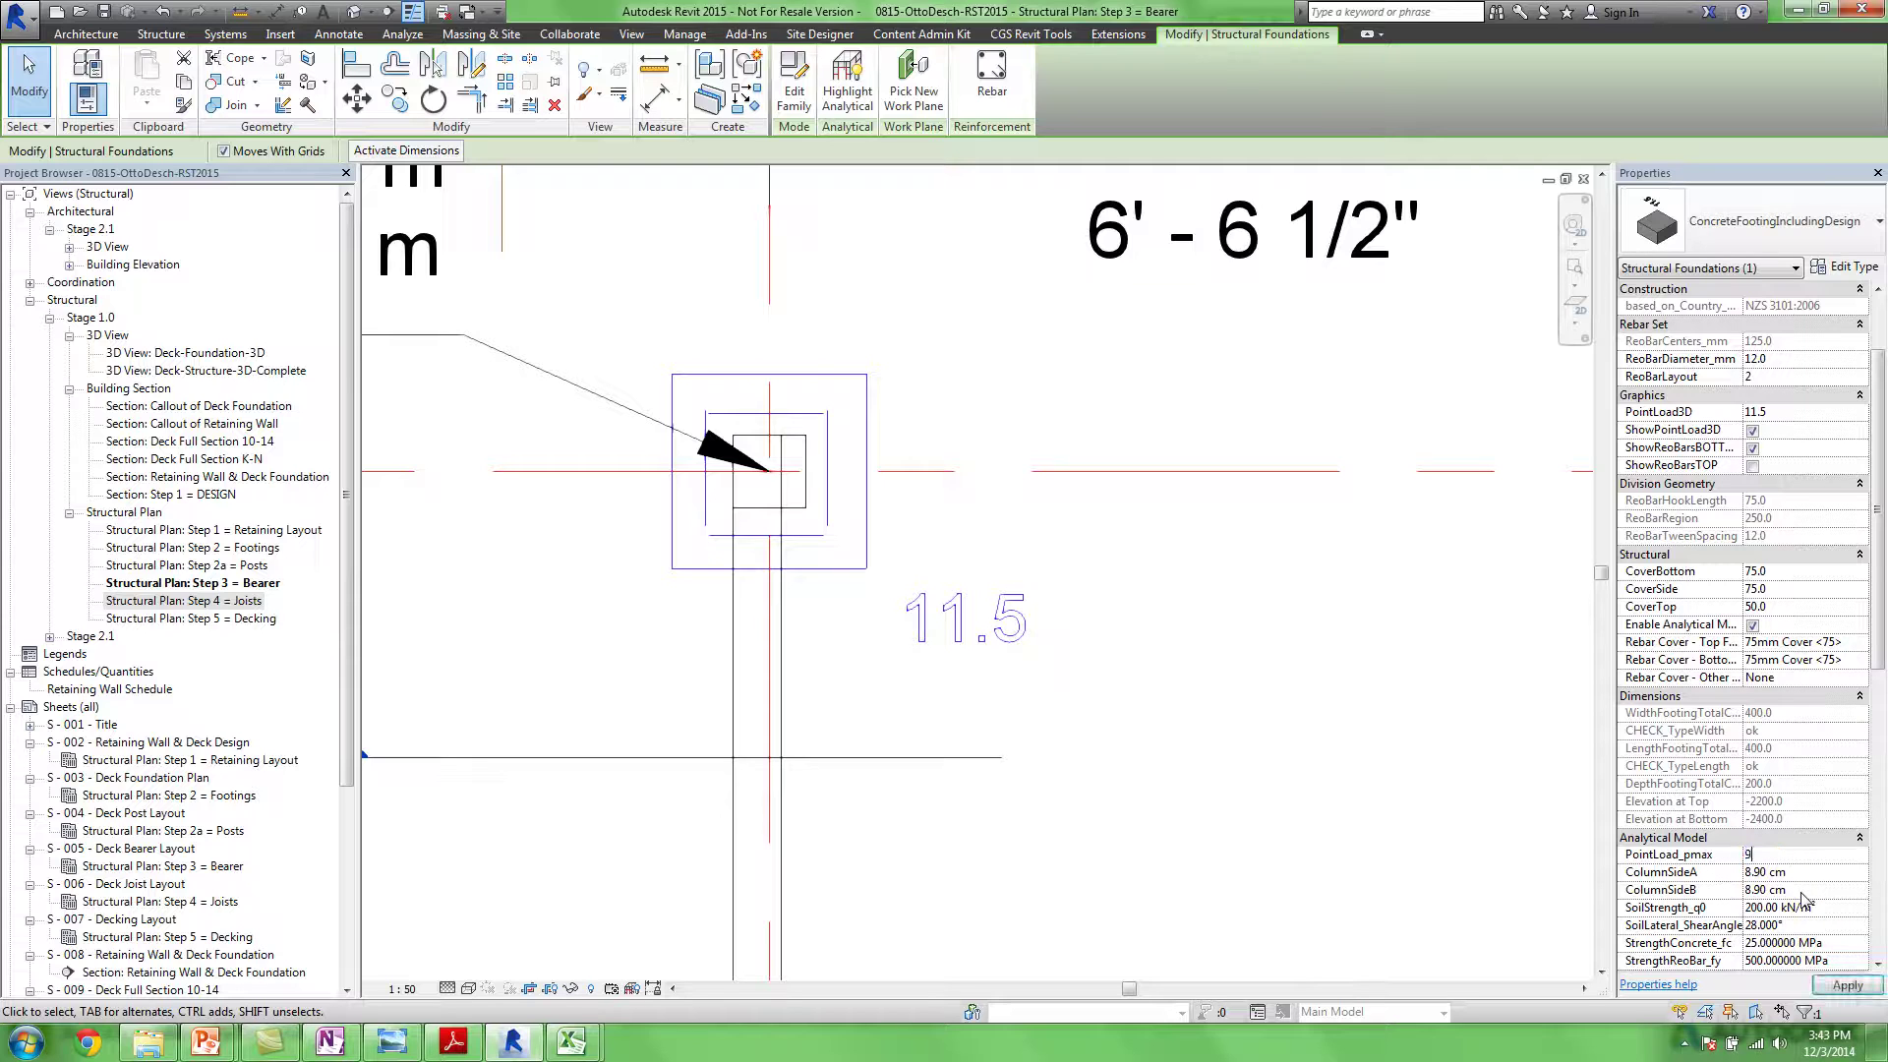
click(1831, 985)
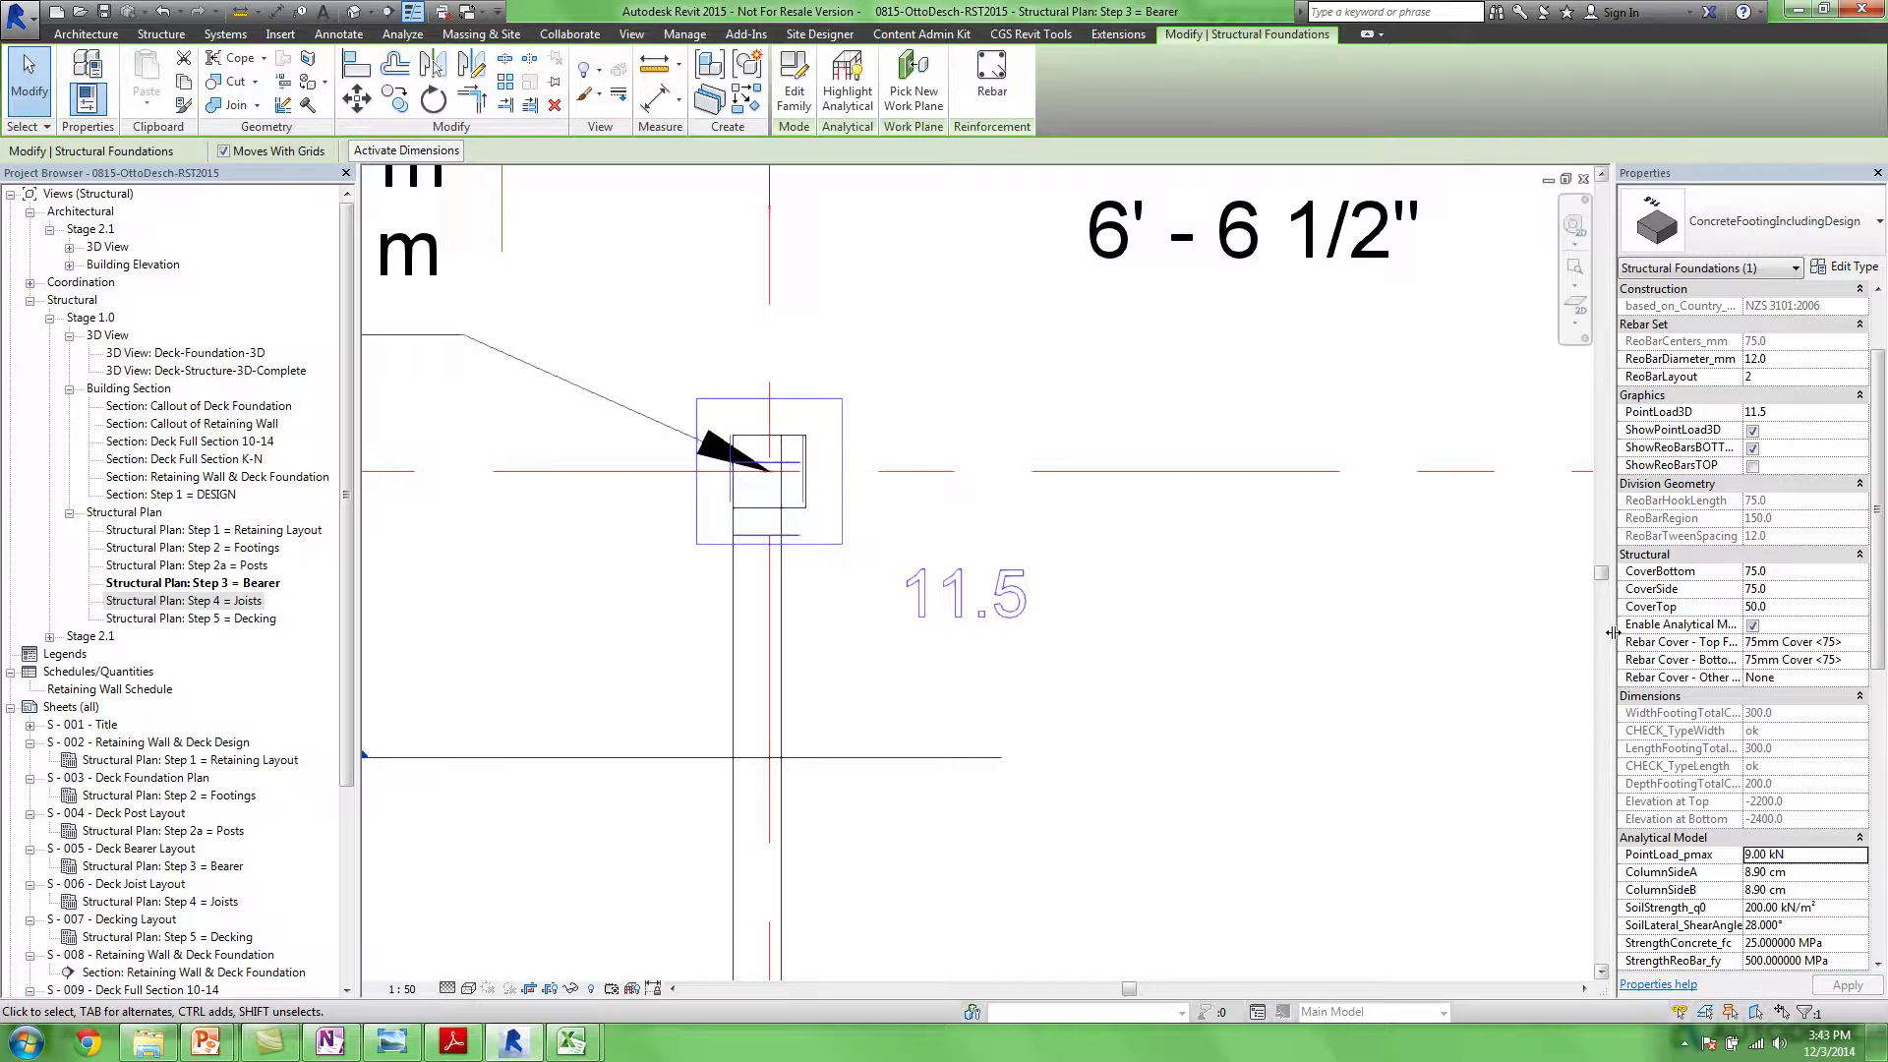
Set the K-10 footing's ReoBarLayout to 4, review its structural analysis and reinforcement checks, and clear the selection
drag(1605, 641, 1463, 597)
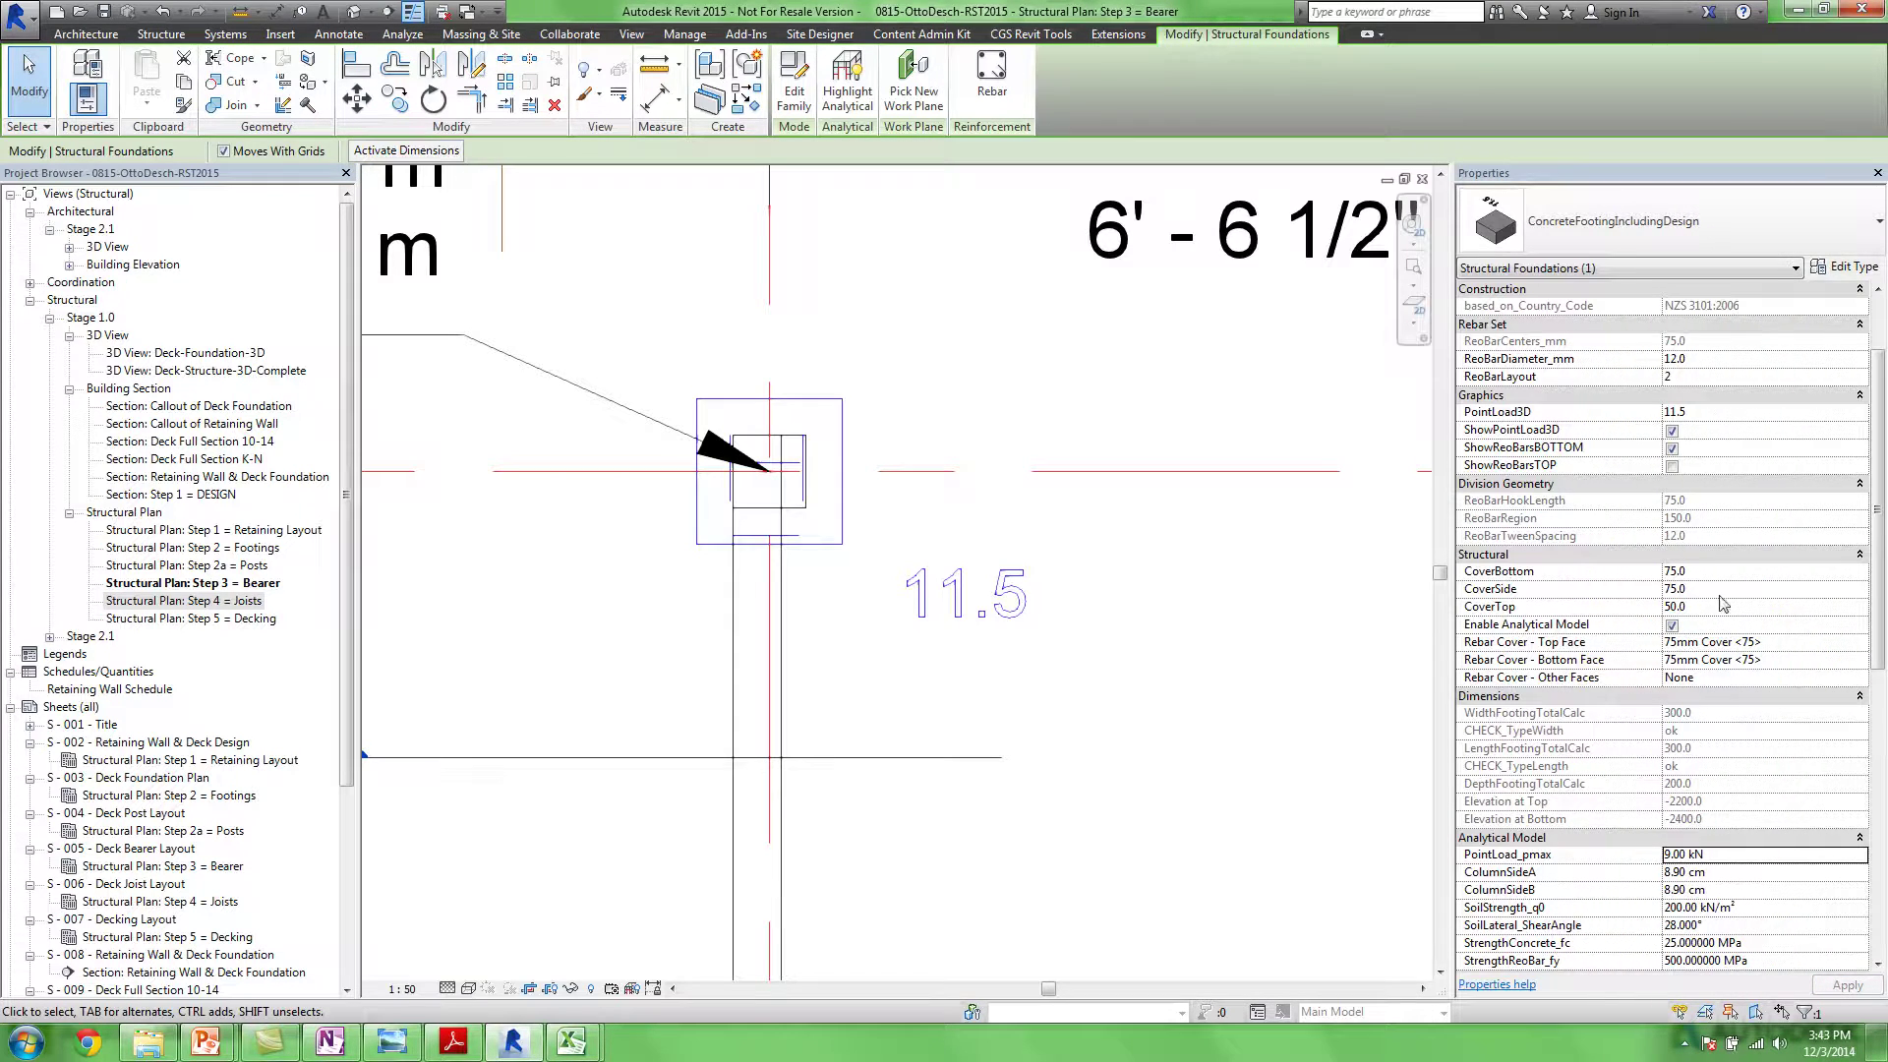
drag(1878, 629, 1871, 925)
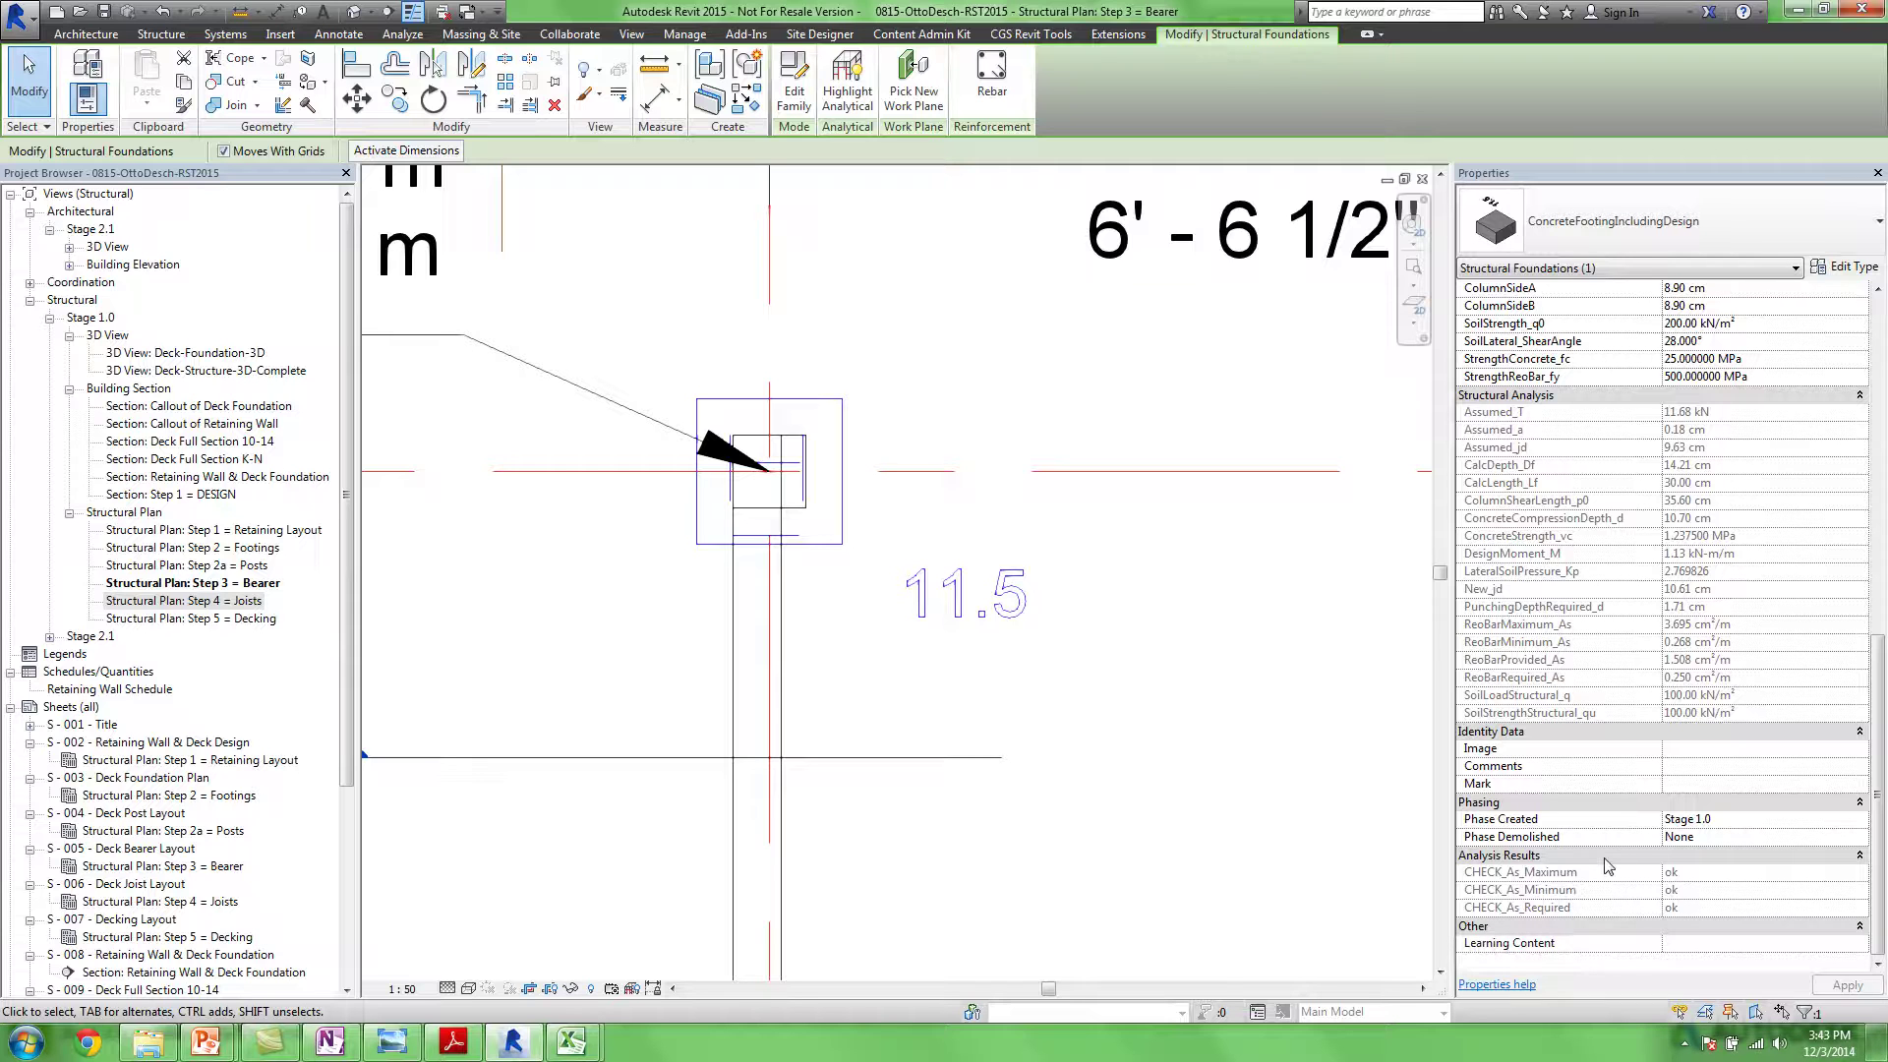
drag(1874, 733, 1813, 326)
click(1743, 465)
click(1860, 462)
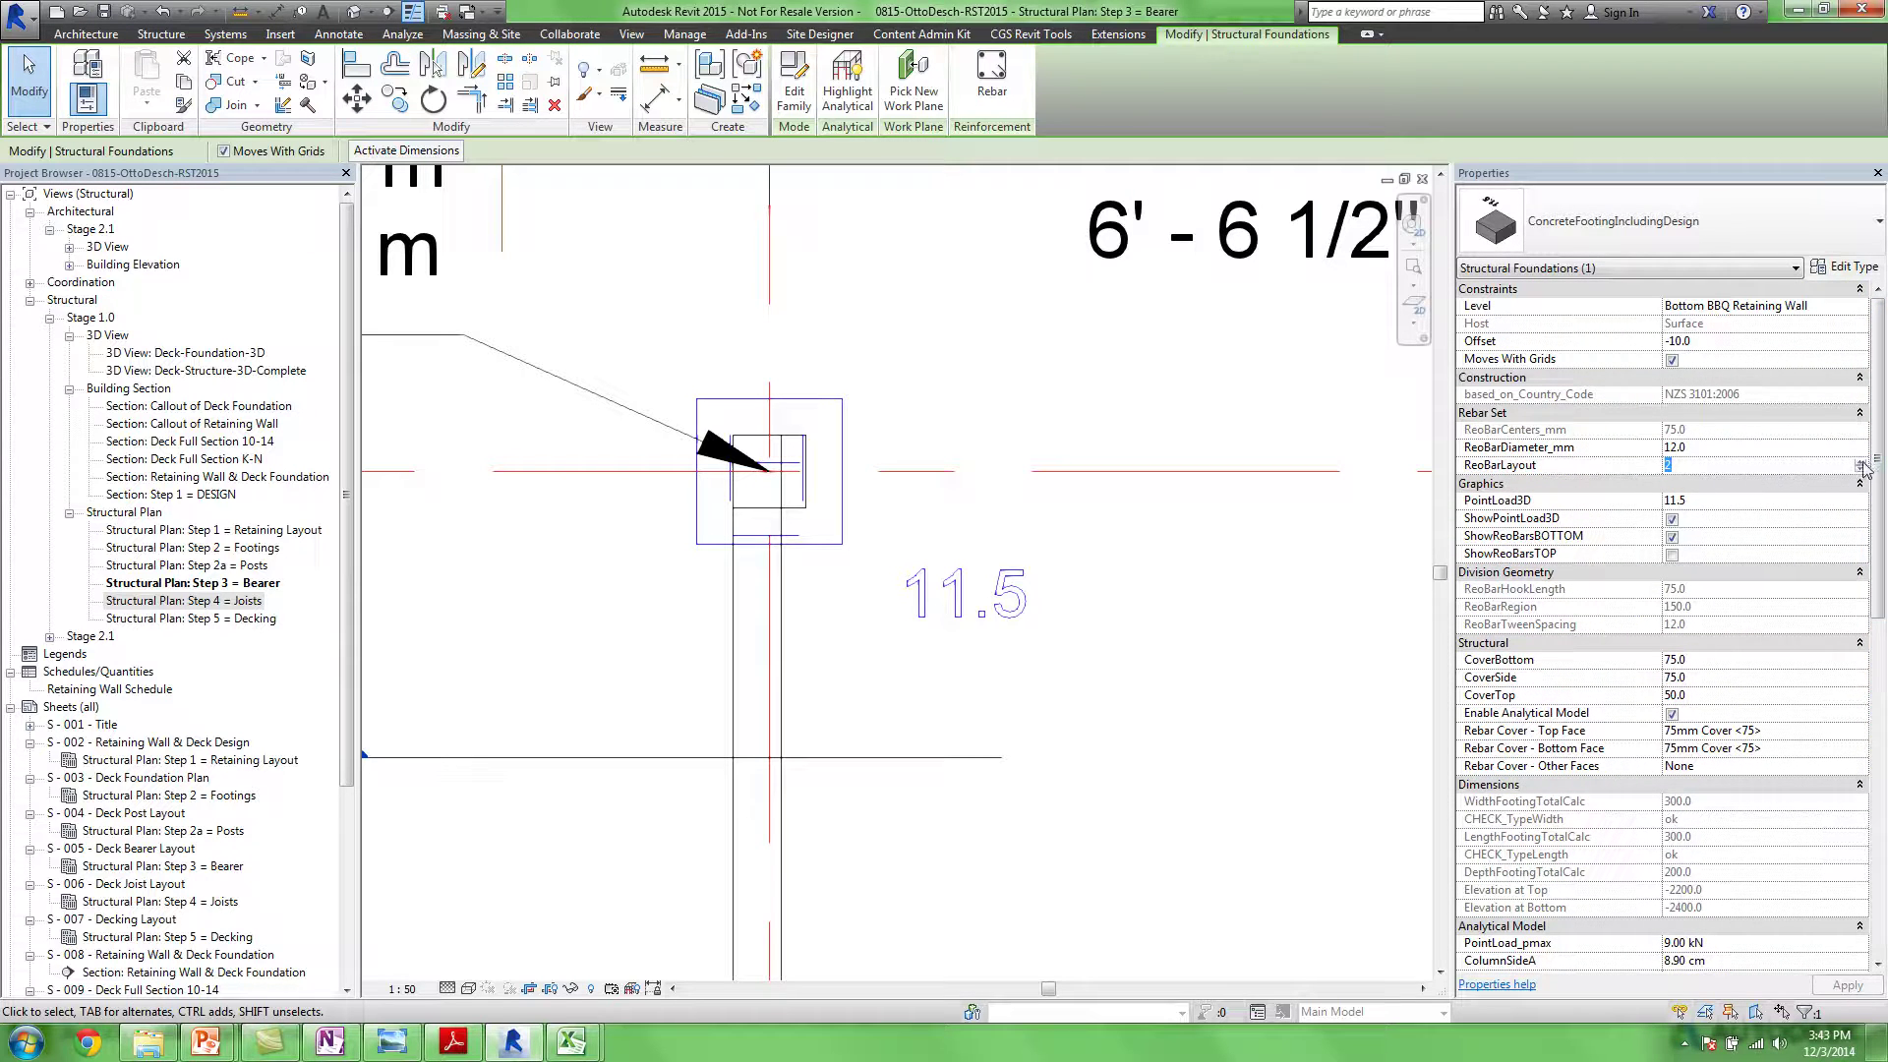
click(1860, 461)
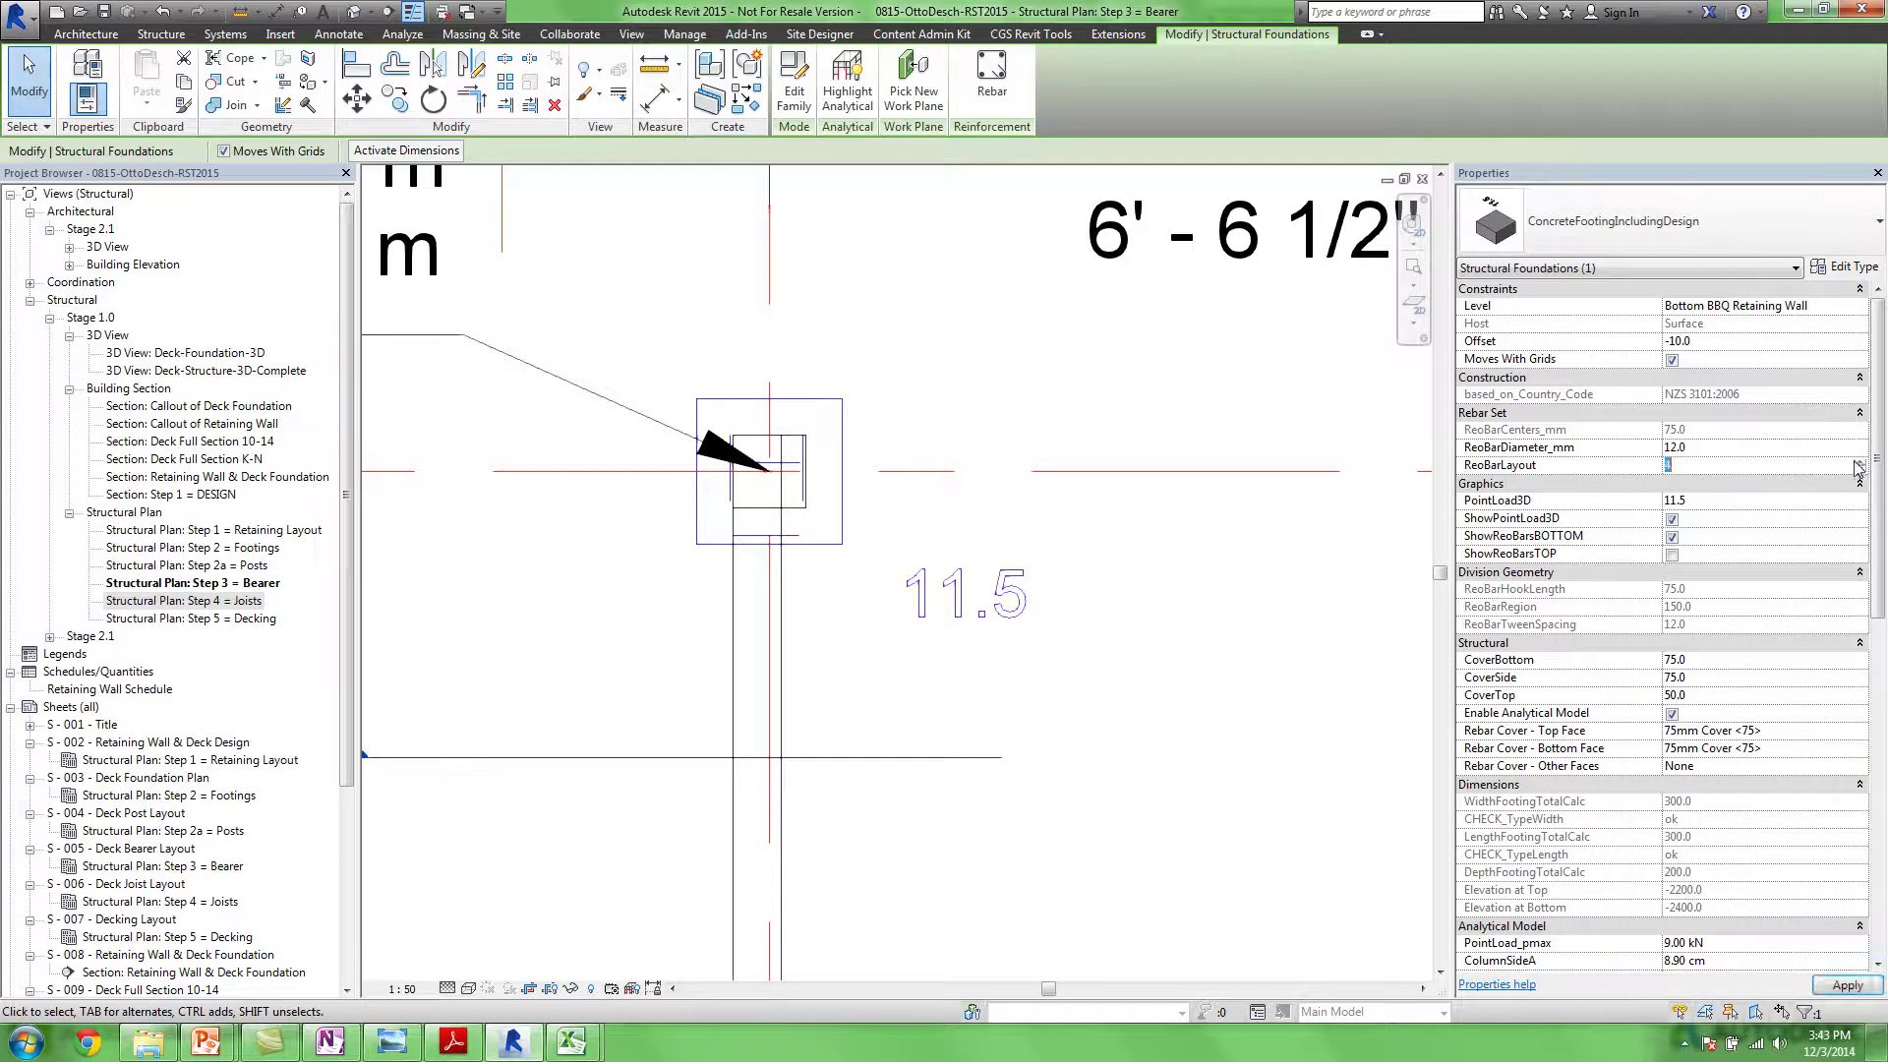
click(1849, 984)
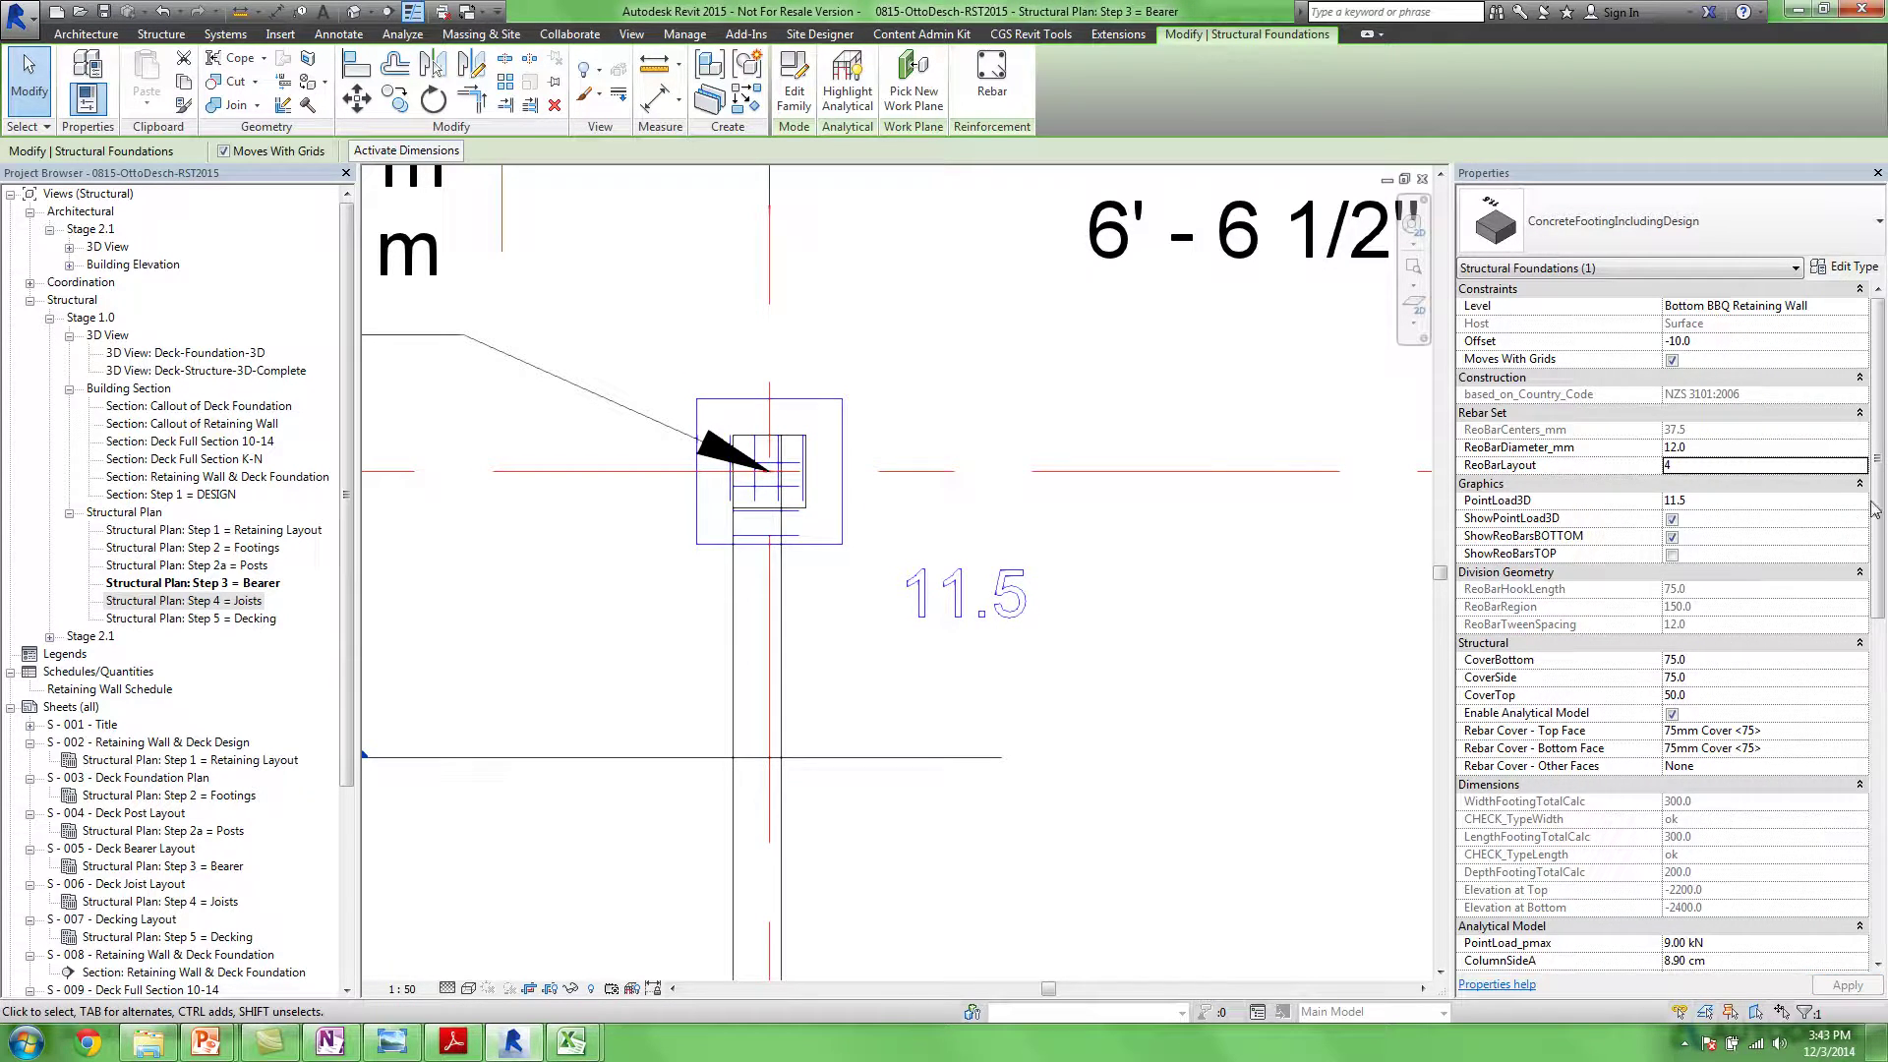
drag(1877, 508, 1884, 858)
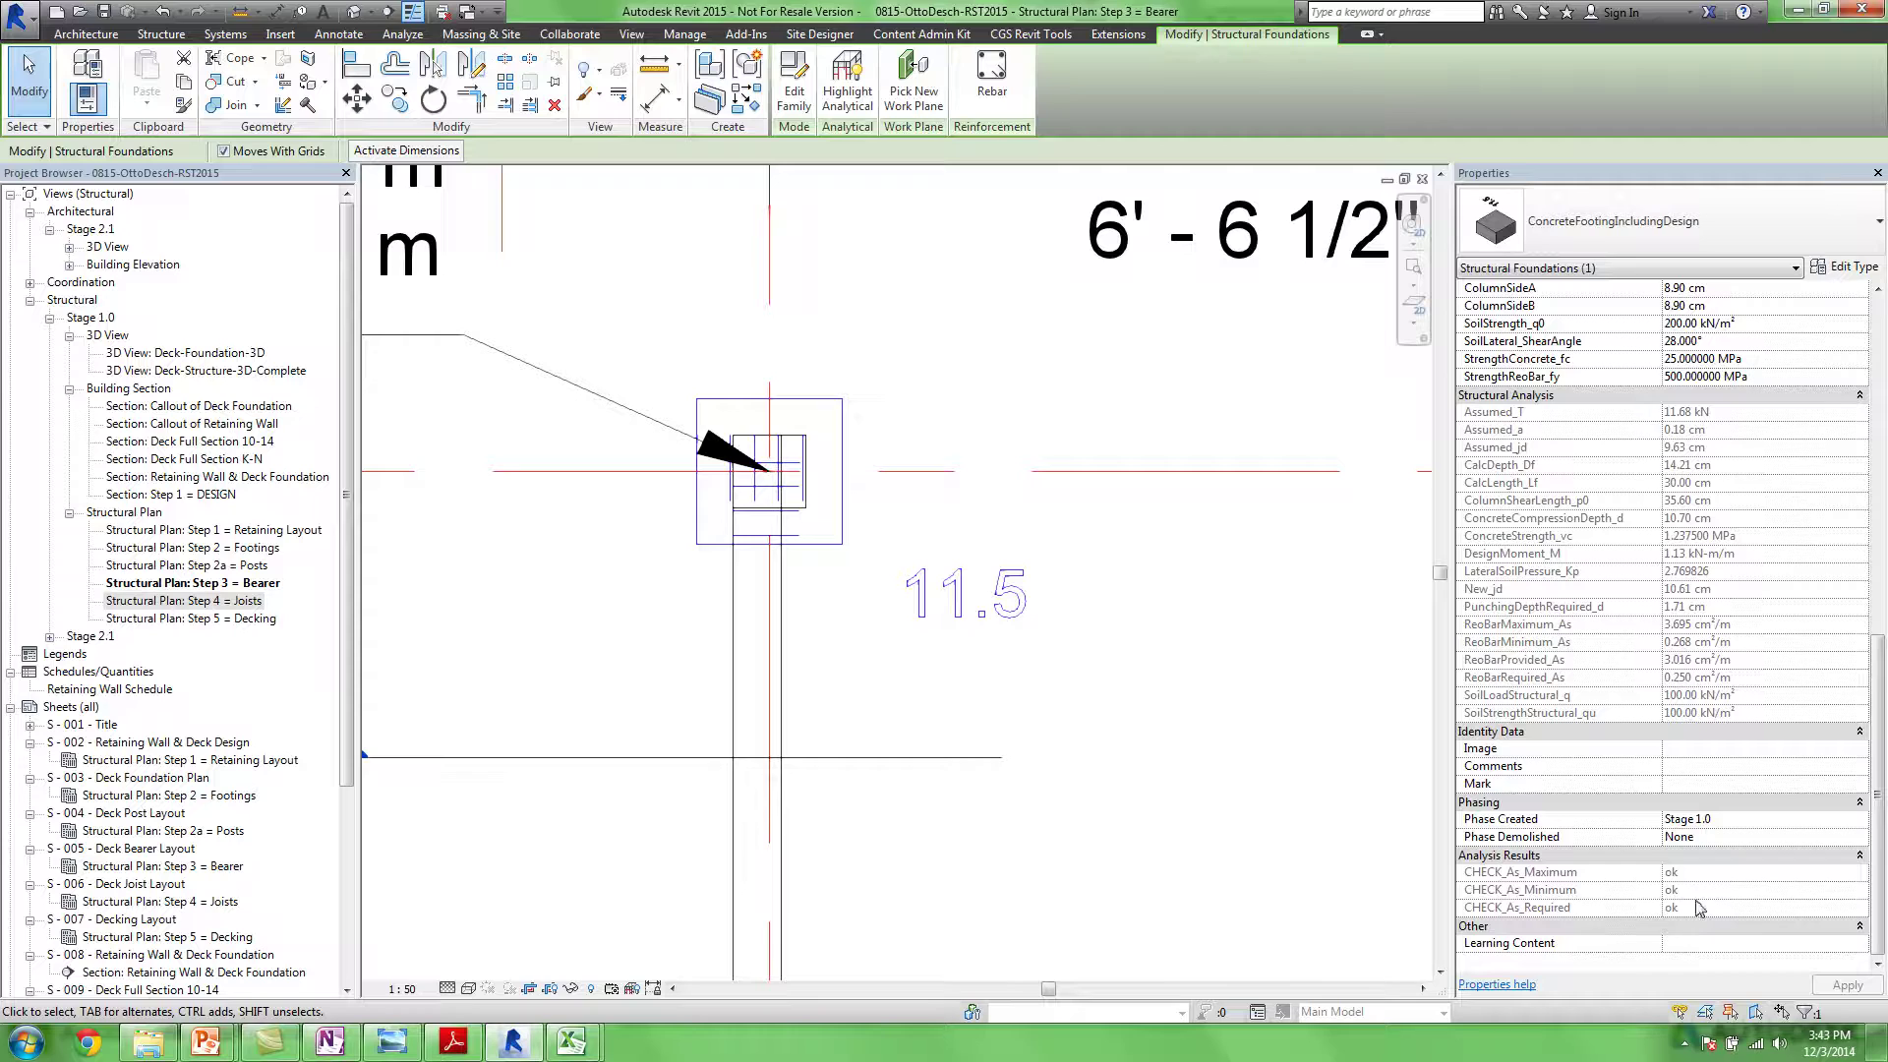
key(Escape)
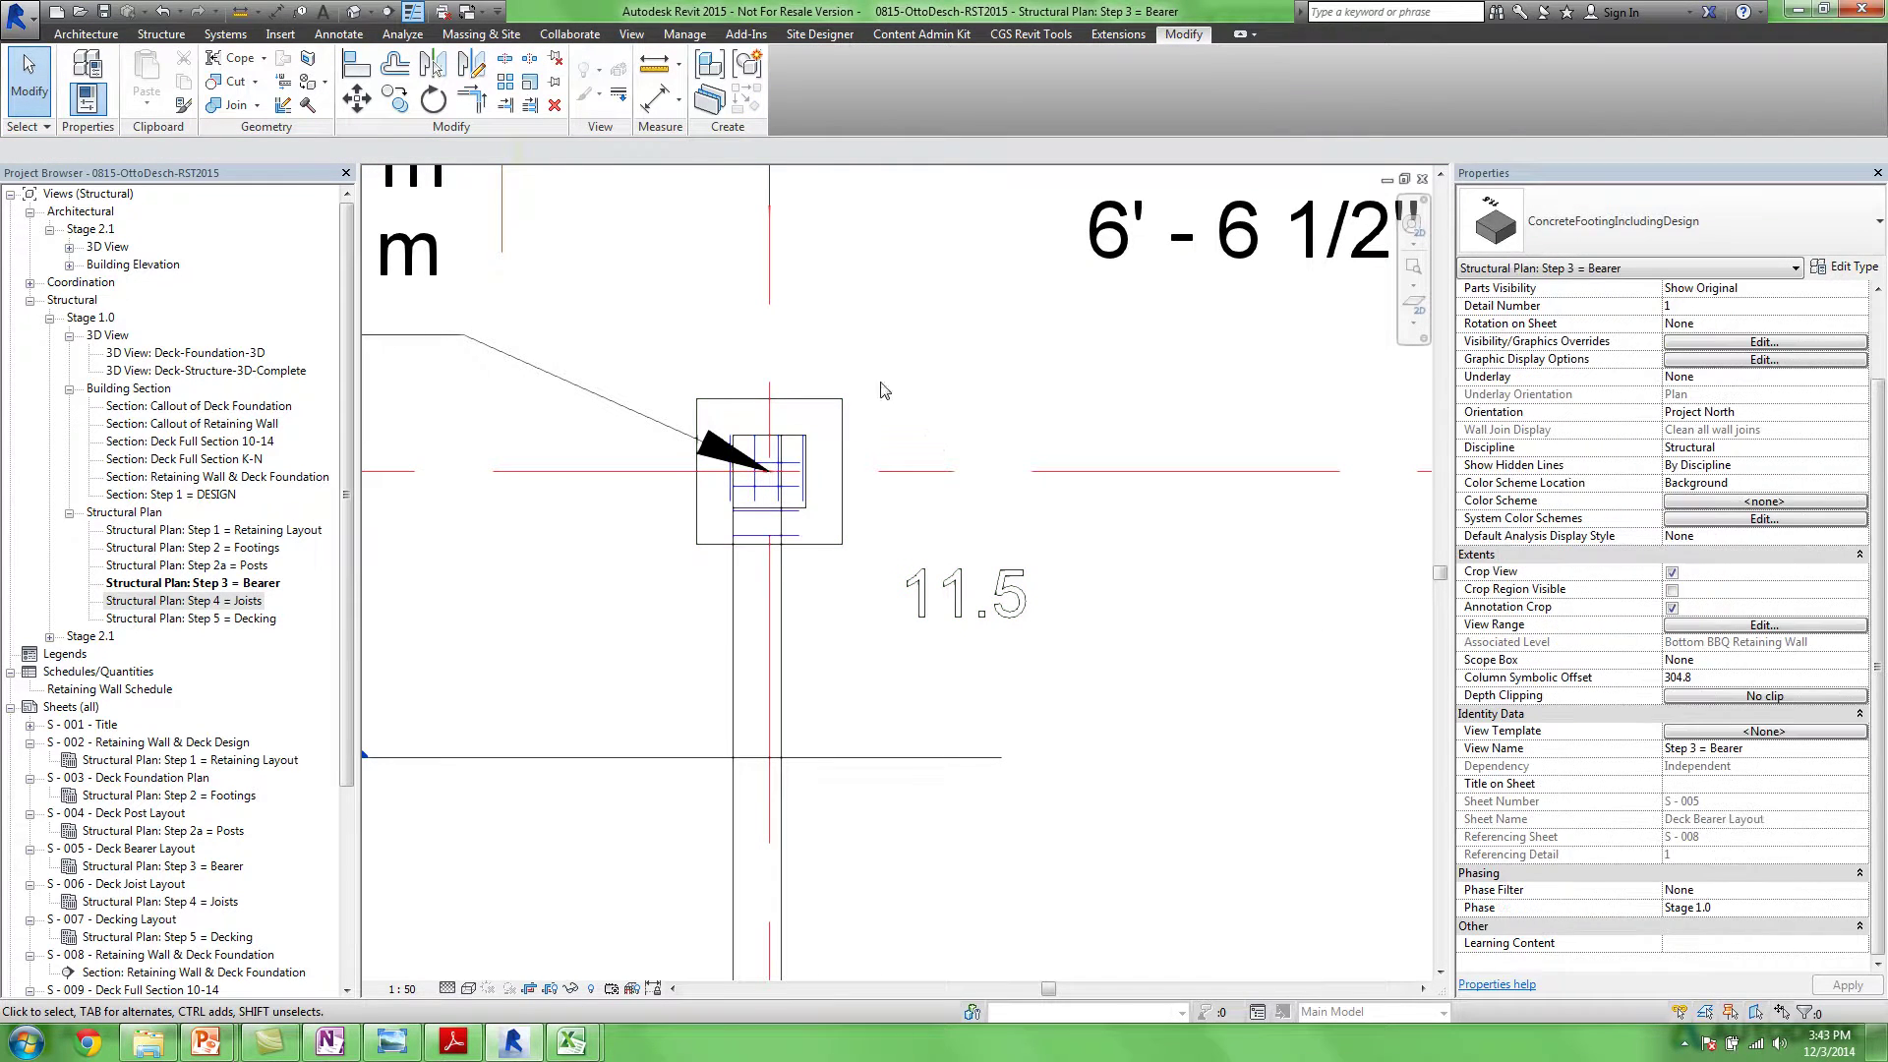
Open the family of the next footing along grid 10 for editing and examine the reinforcing bar array groups inside it
middle_drag(1058, 750, 995, 304)
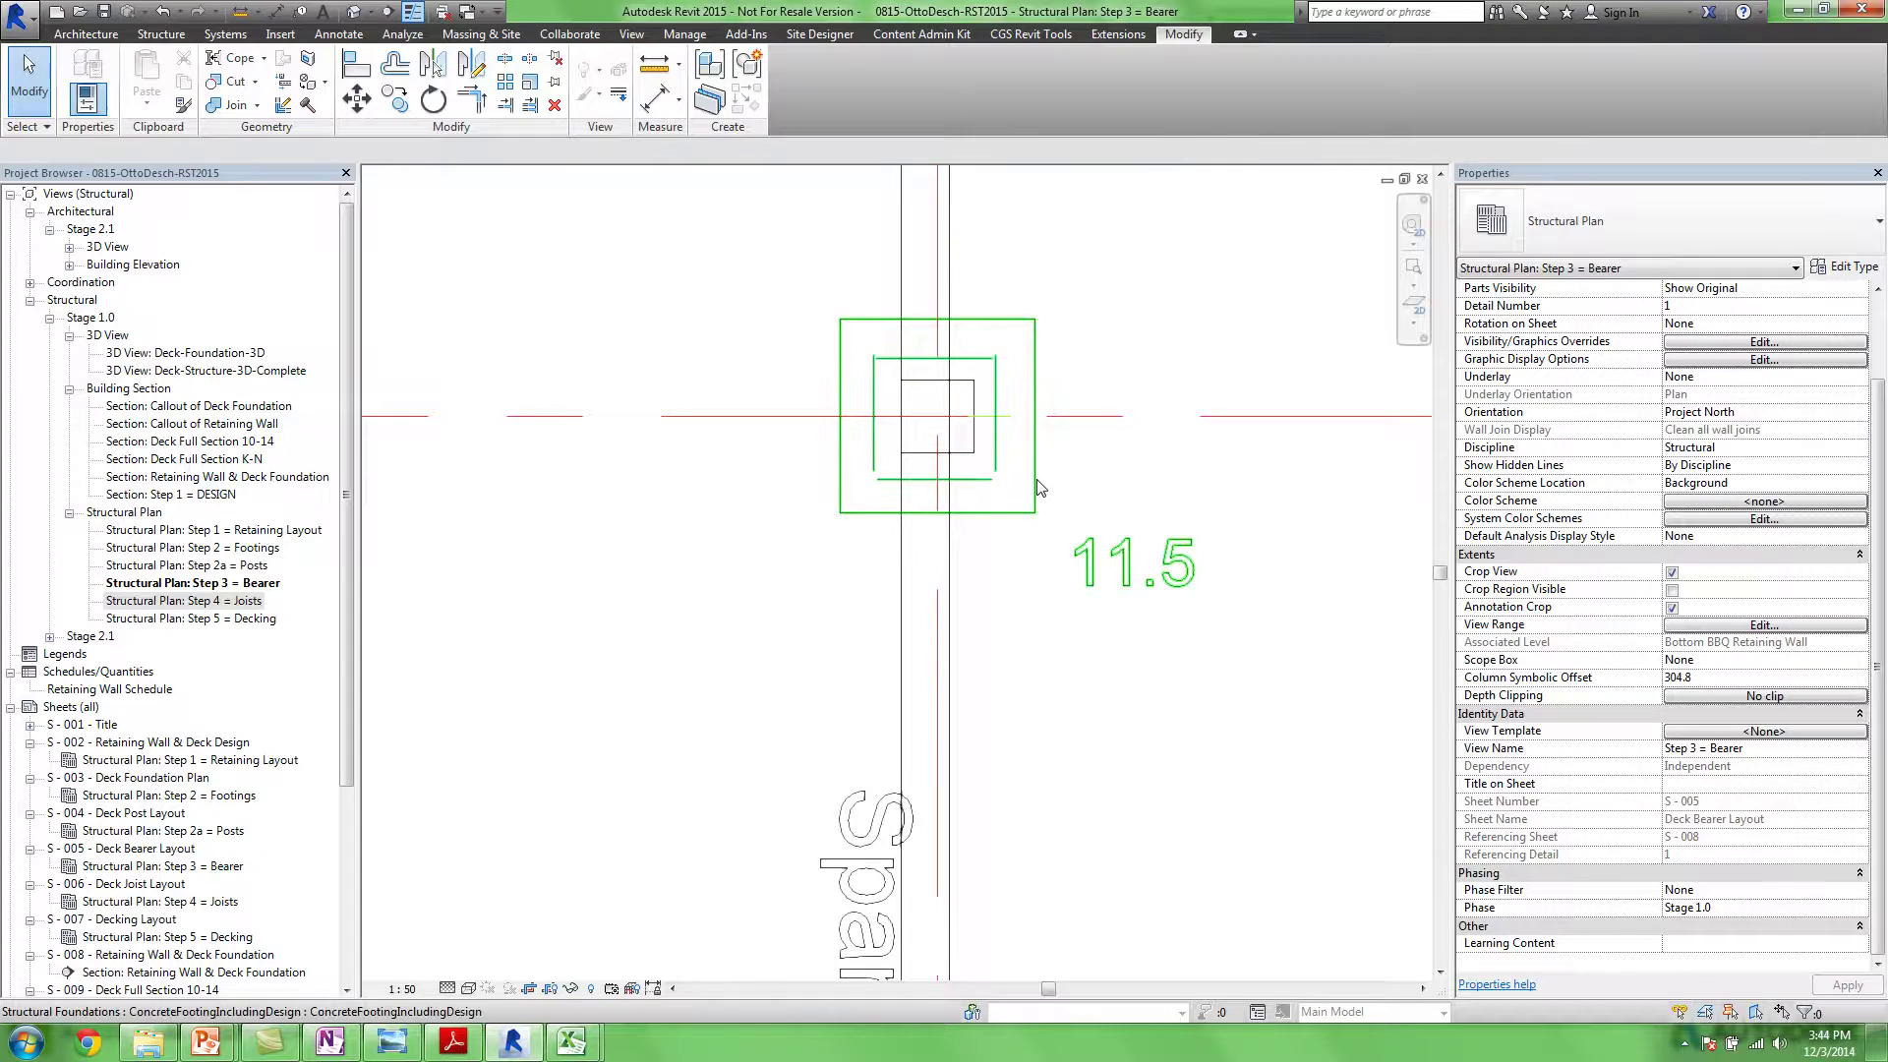
click(1035, 474)
click(795, 88)
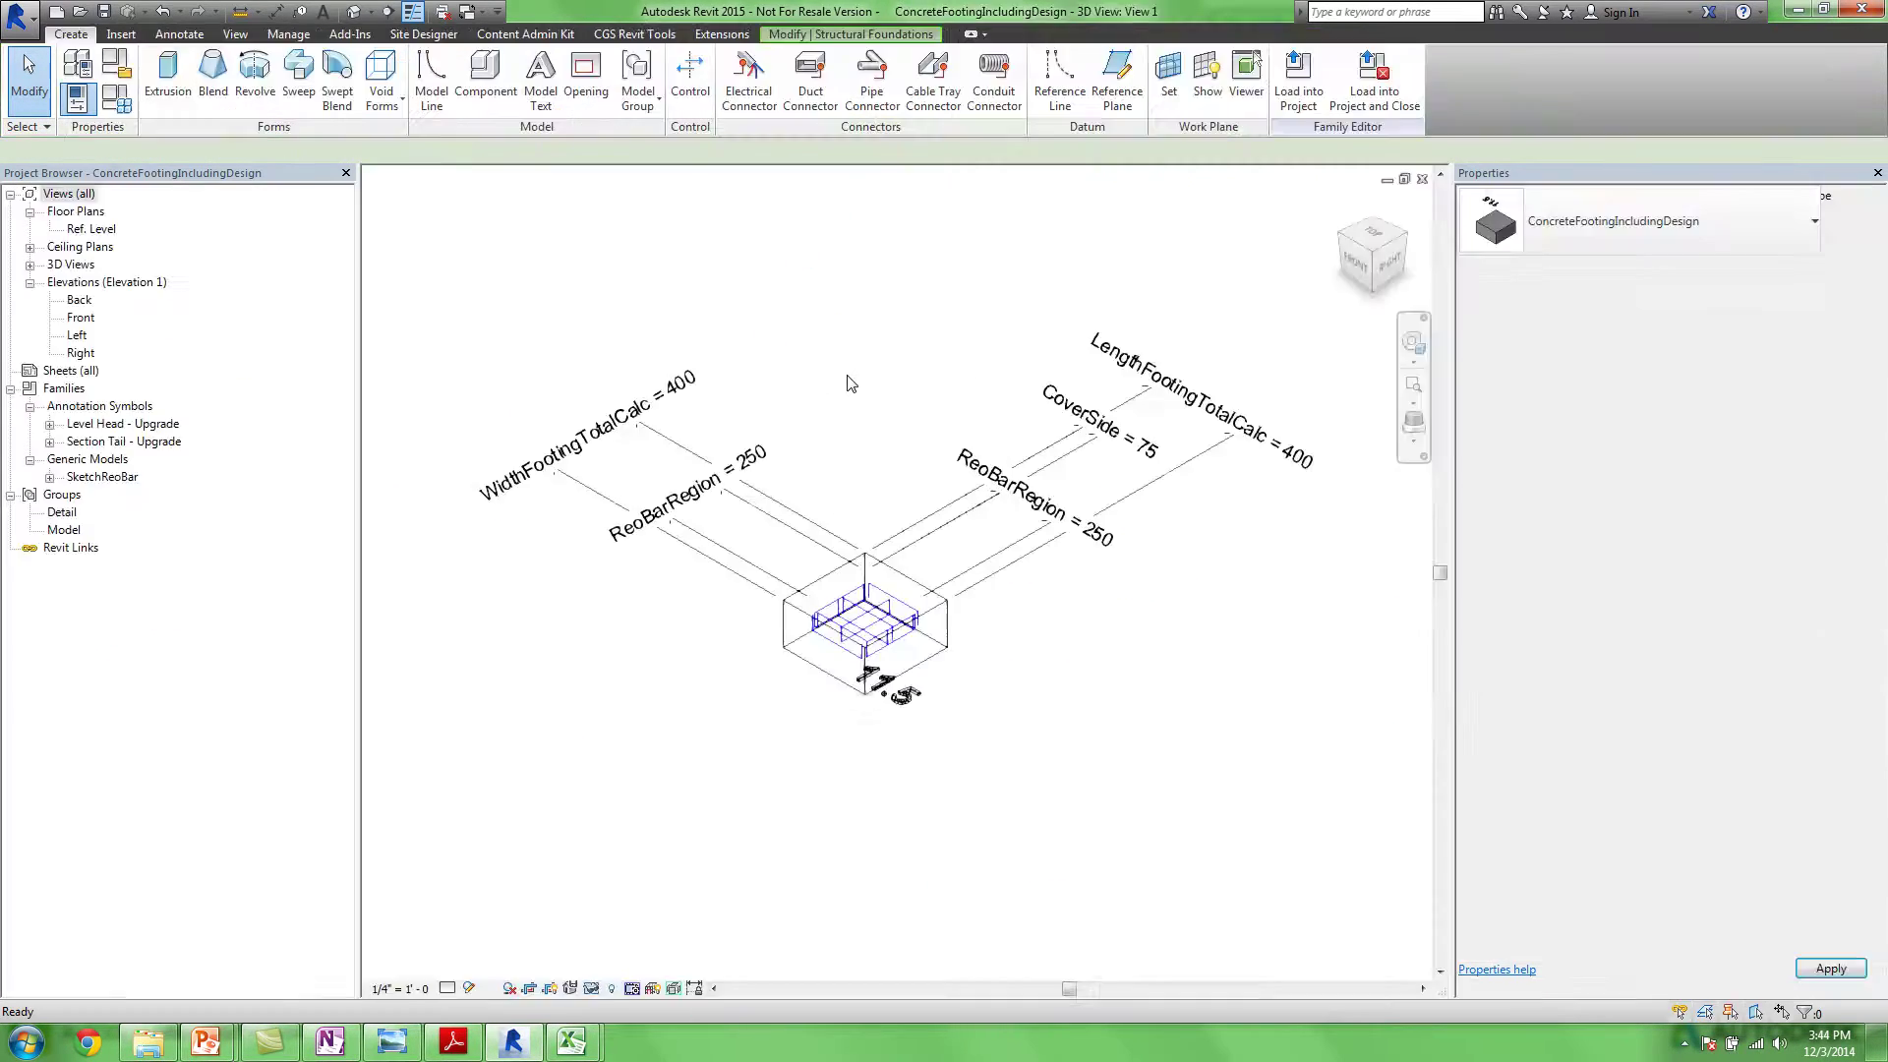
scroll(958, 540, up, 5)
scroll(958, 540, up, 2)
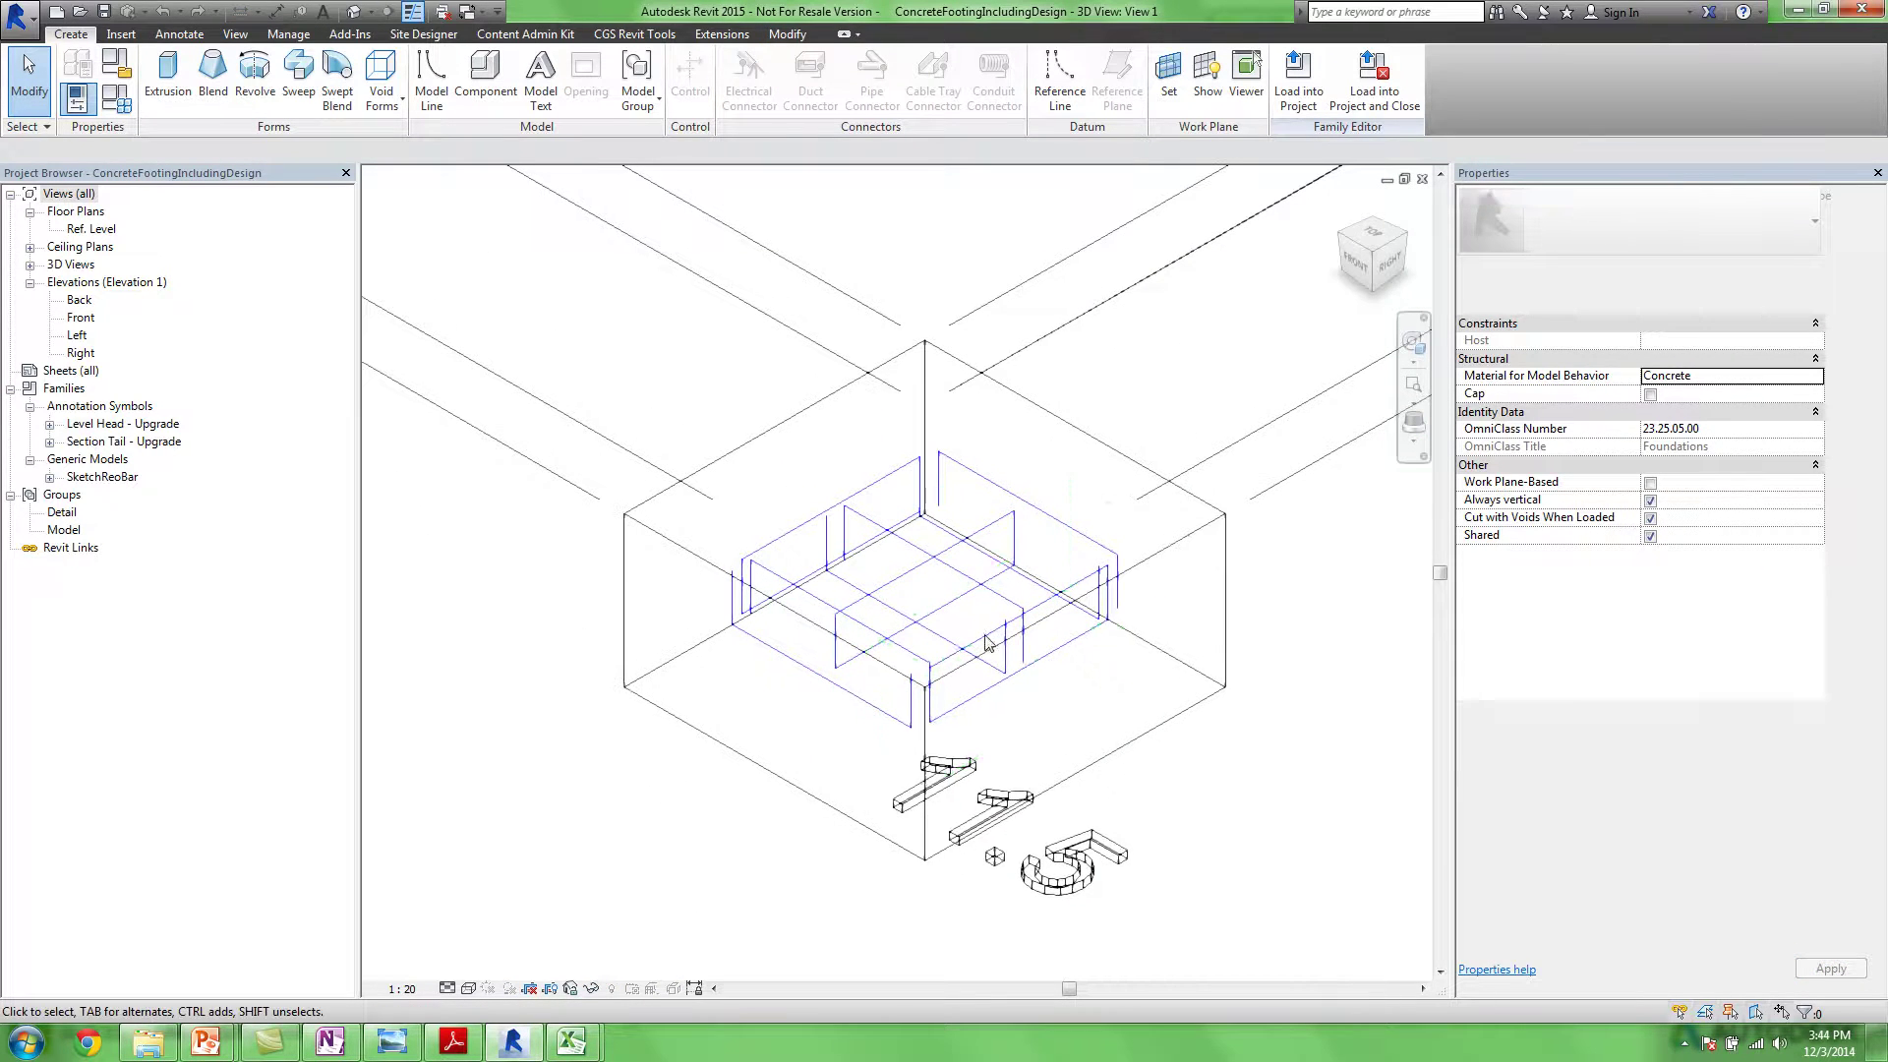
click(1055, 657)
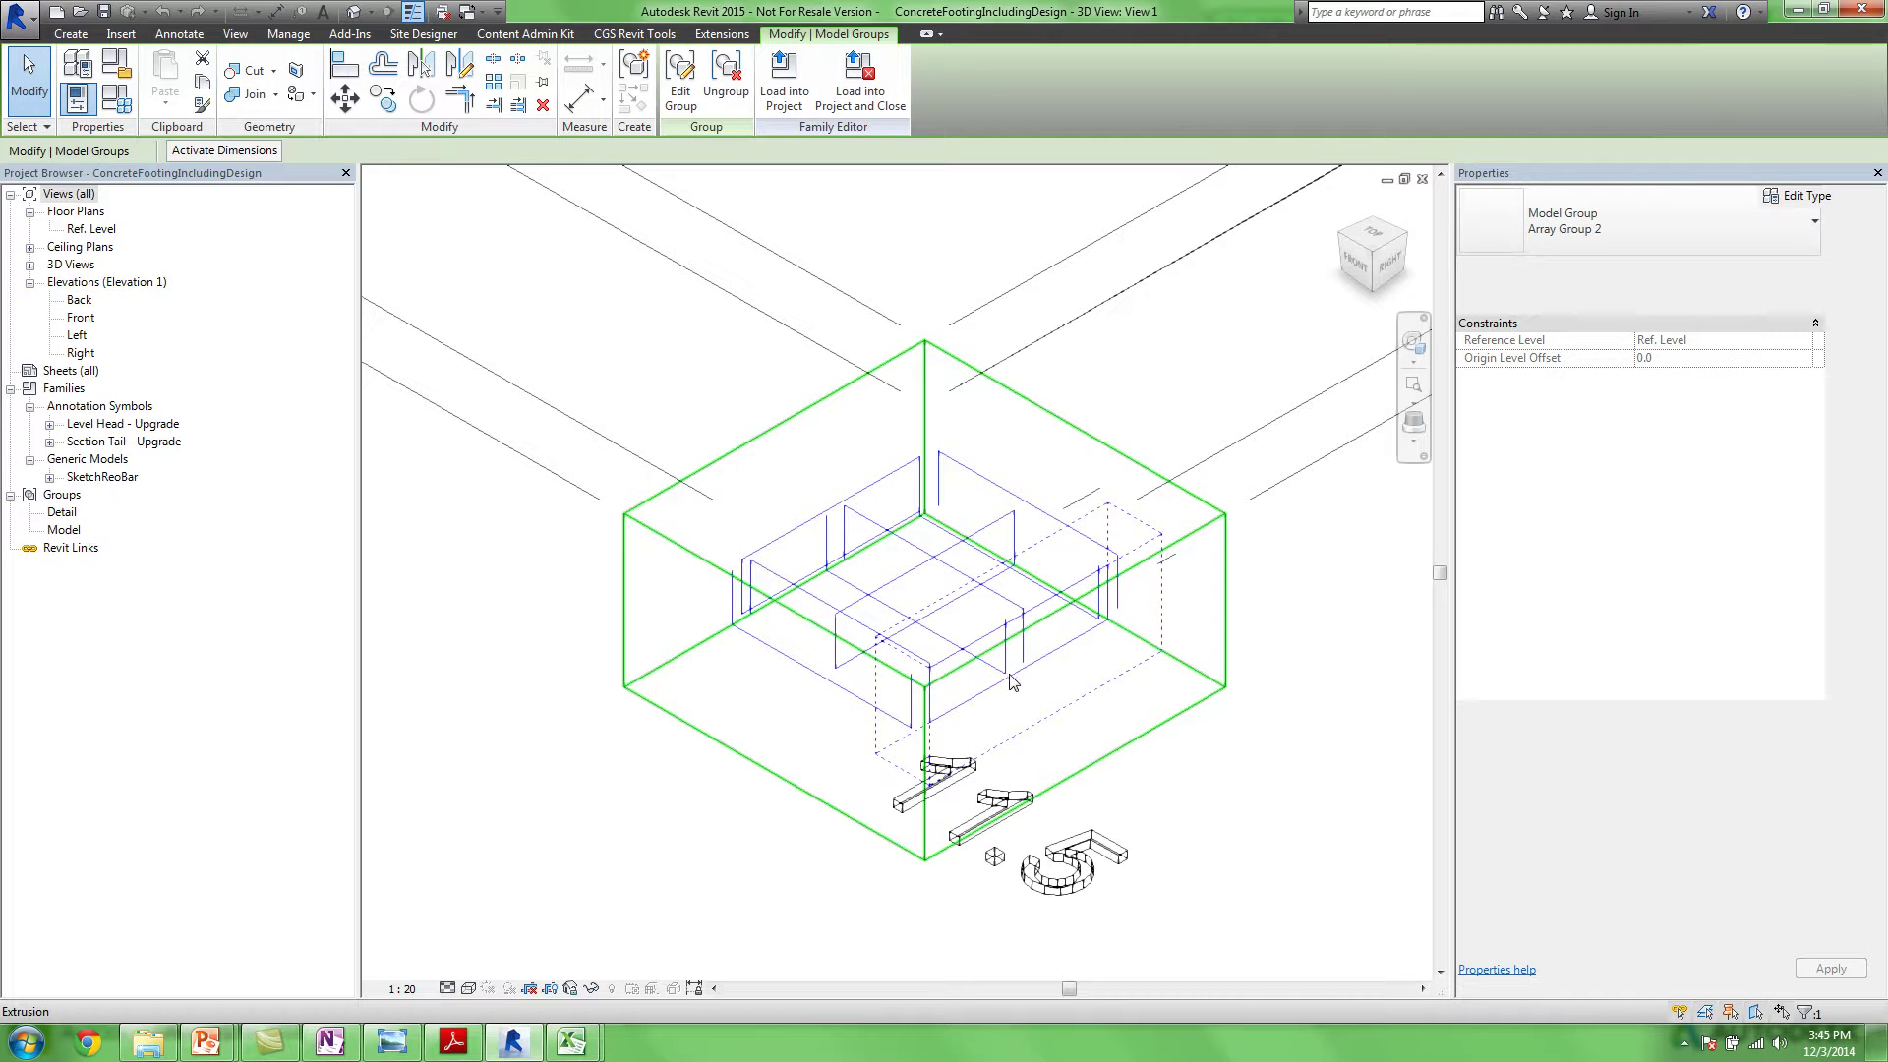
click(1106, 715)
middle_drag(1313, 644, 1218, 659)
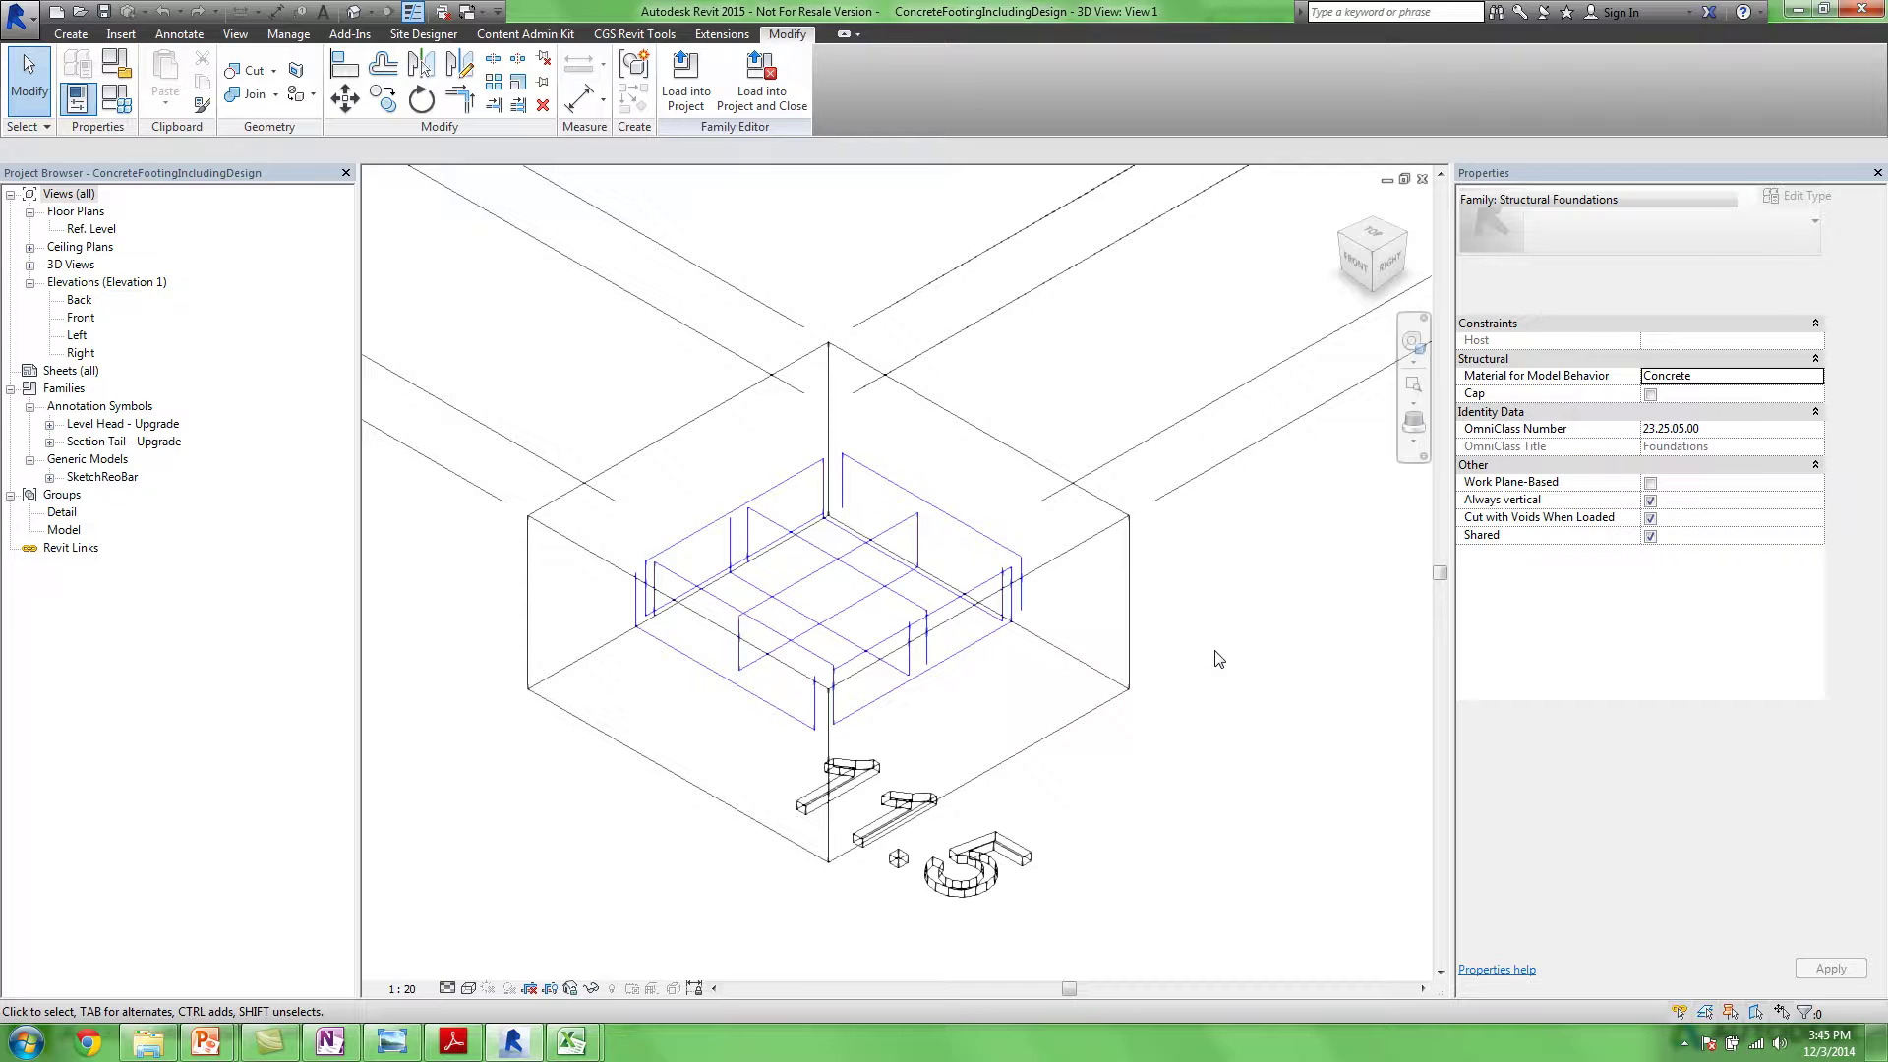
Close the ConcreteFootingIncludingDesign family without saving changes
scroll(1082, 590, down, 6)
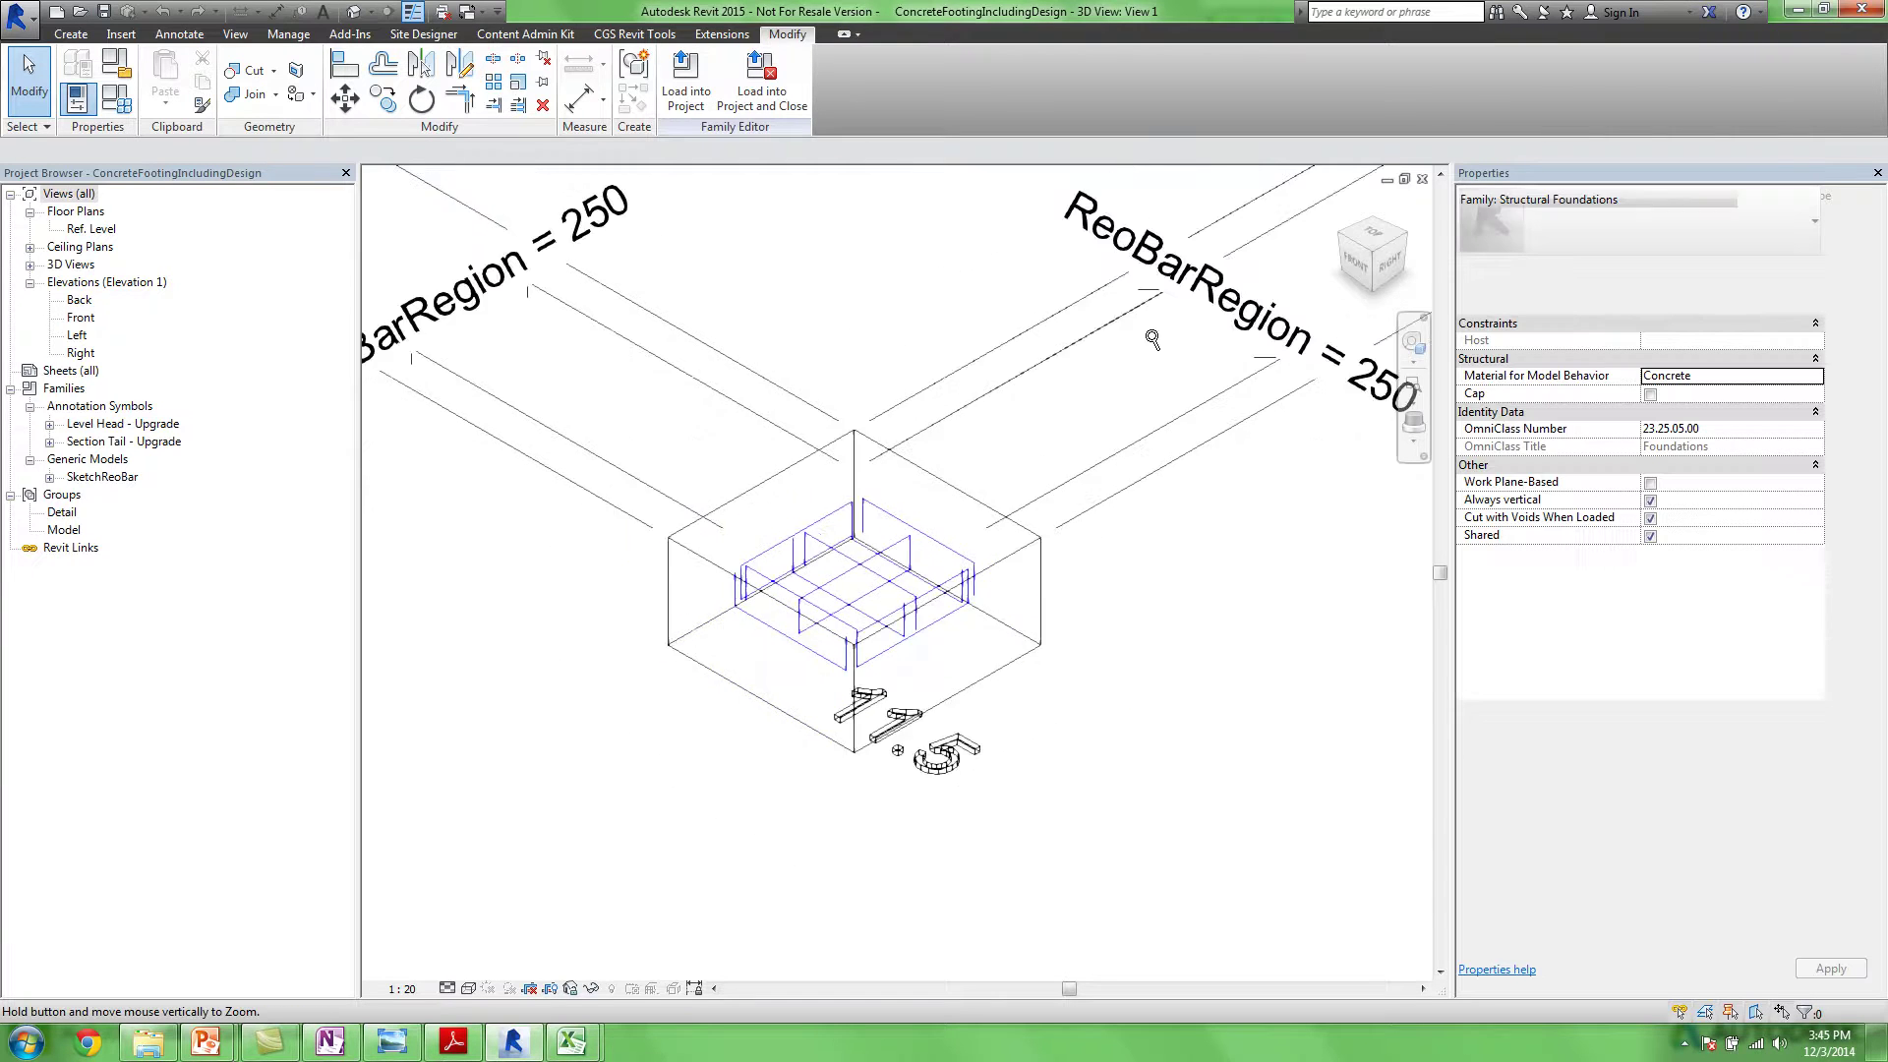
scroll(1092, 570, down, 2)
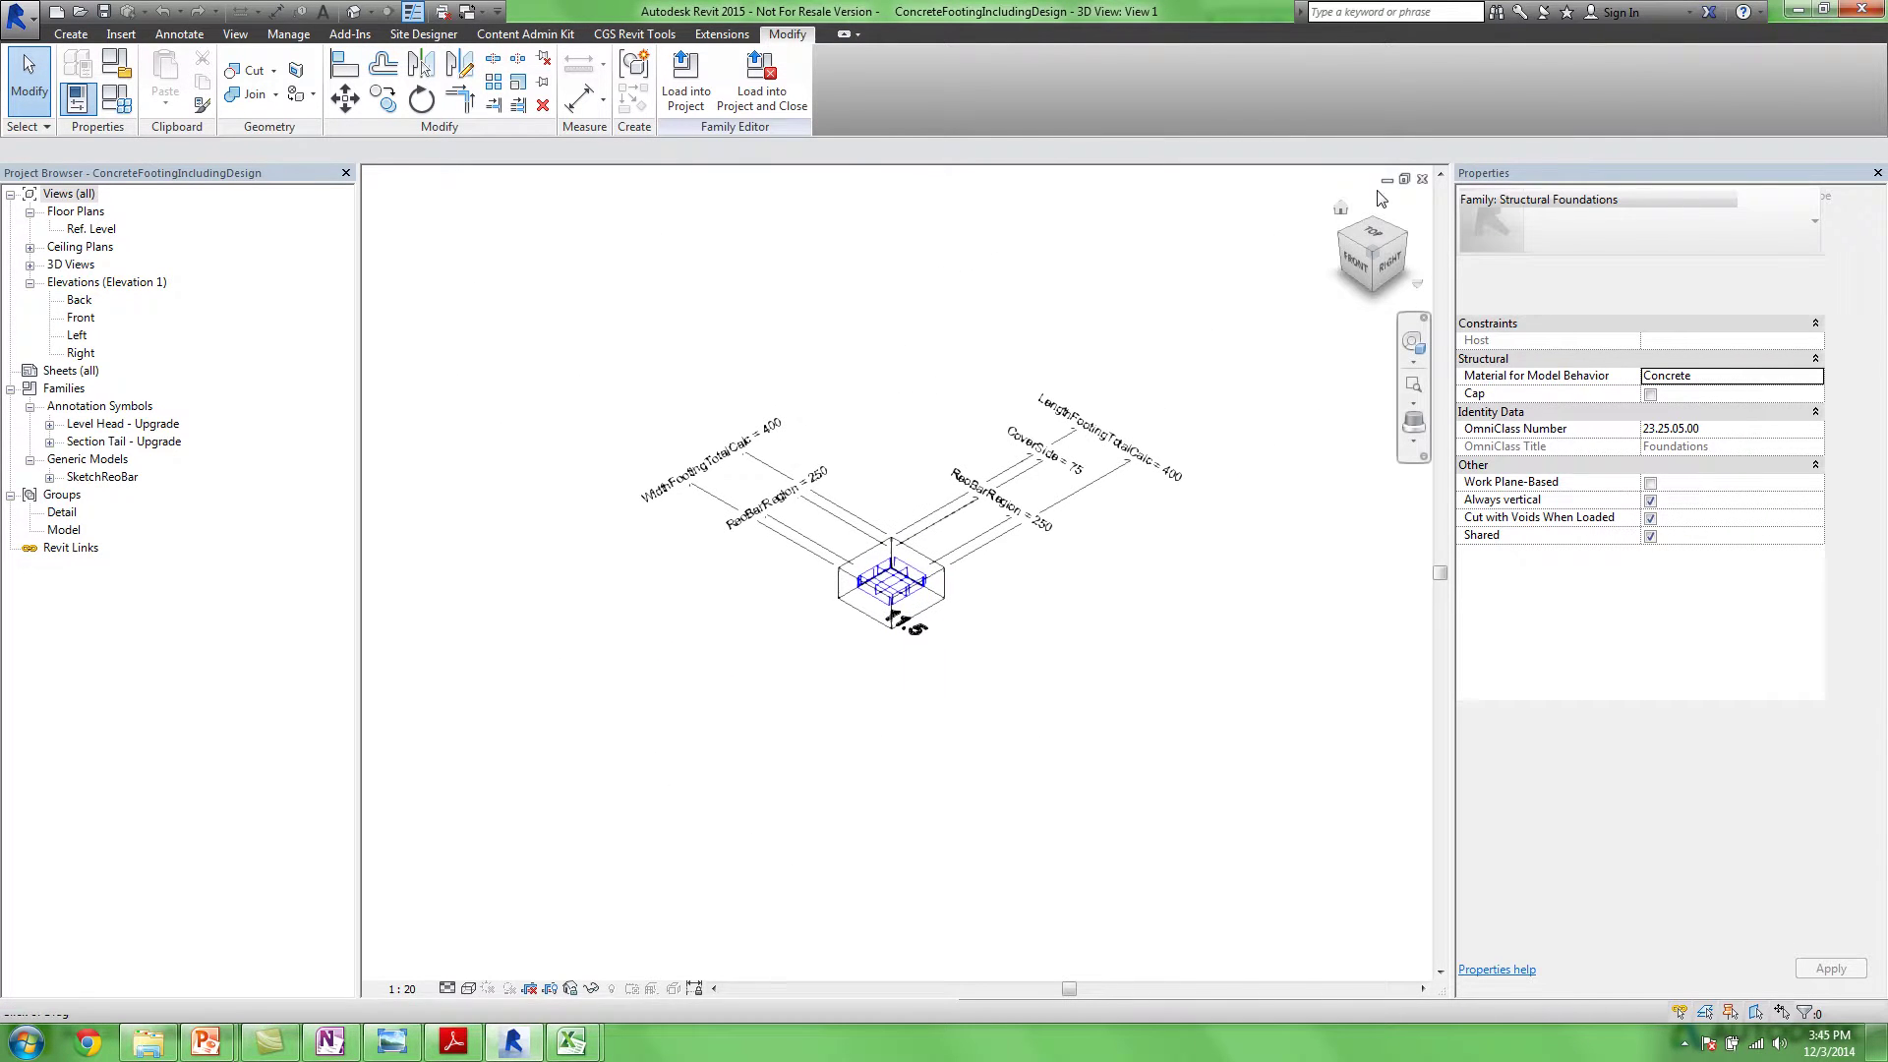
click(1422, 179)
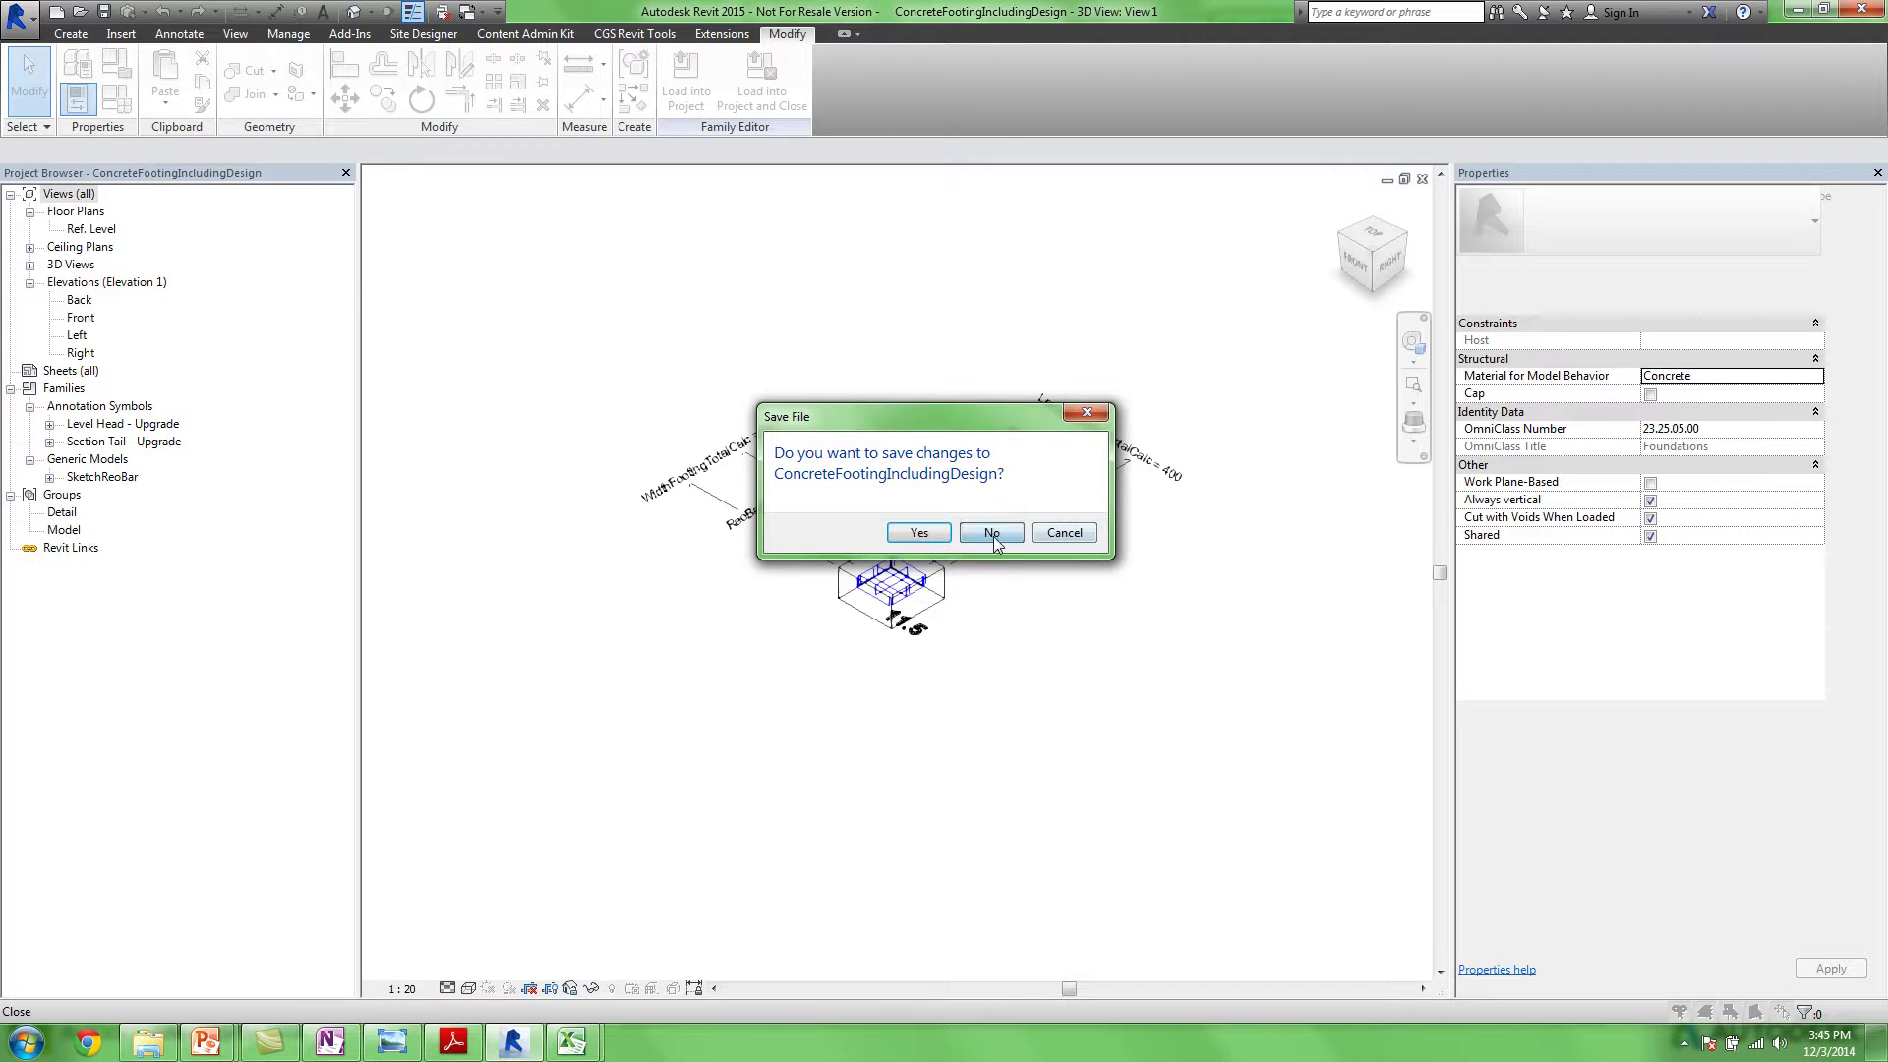
click(992, 532)
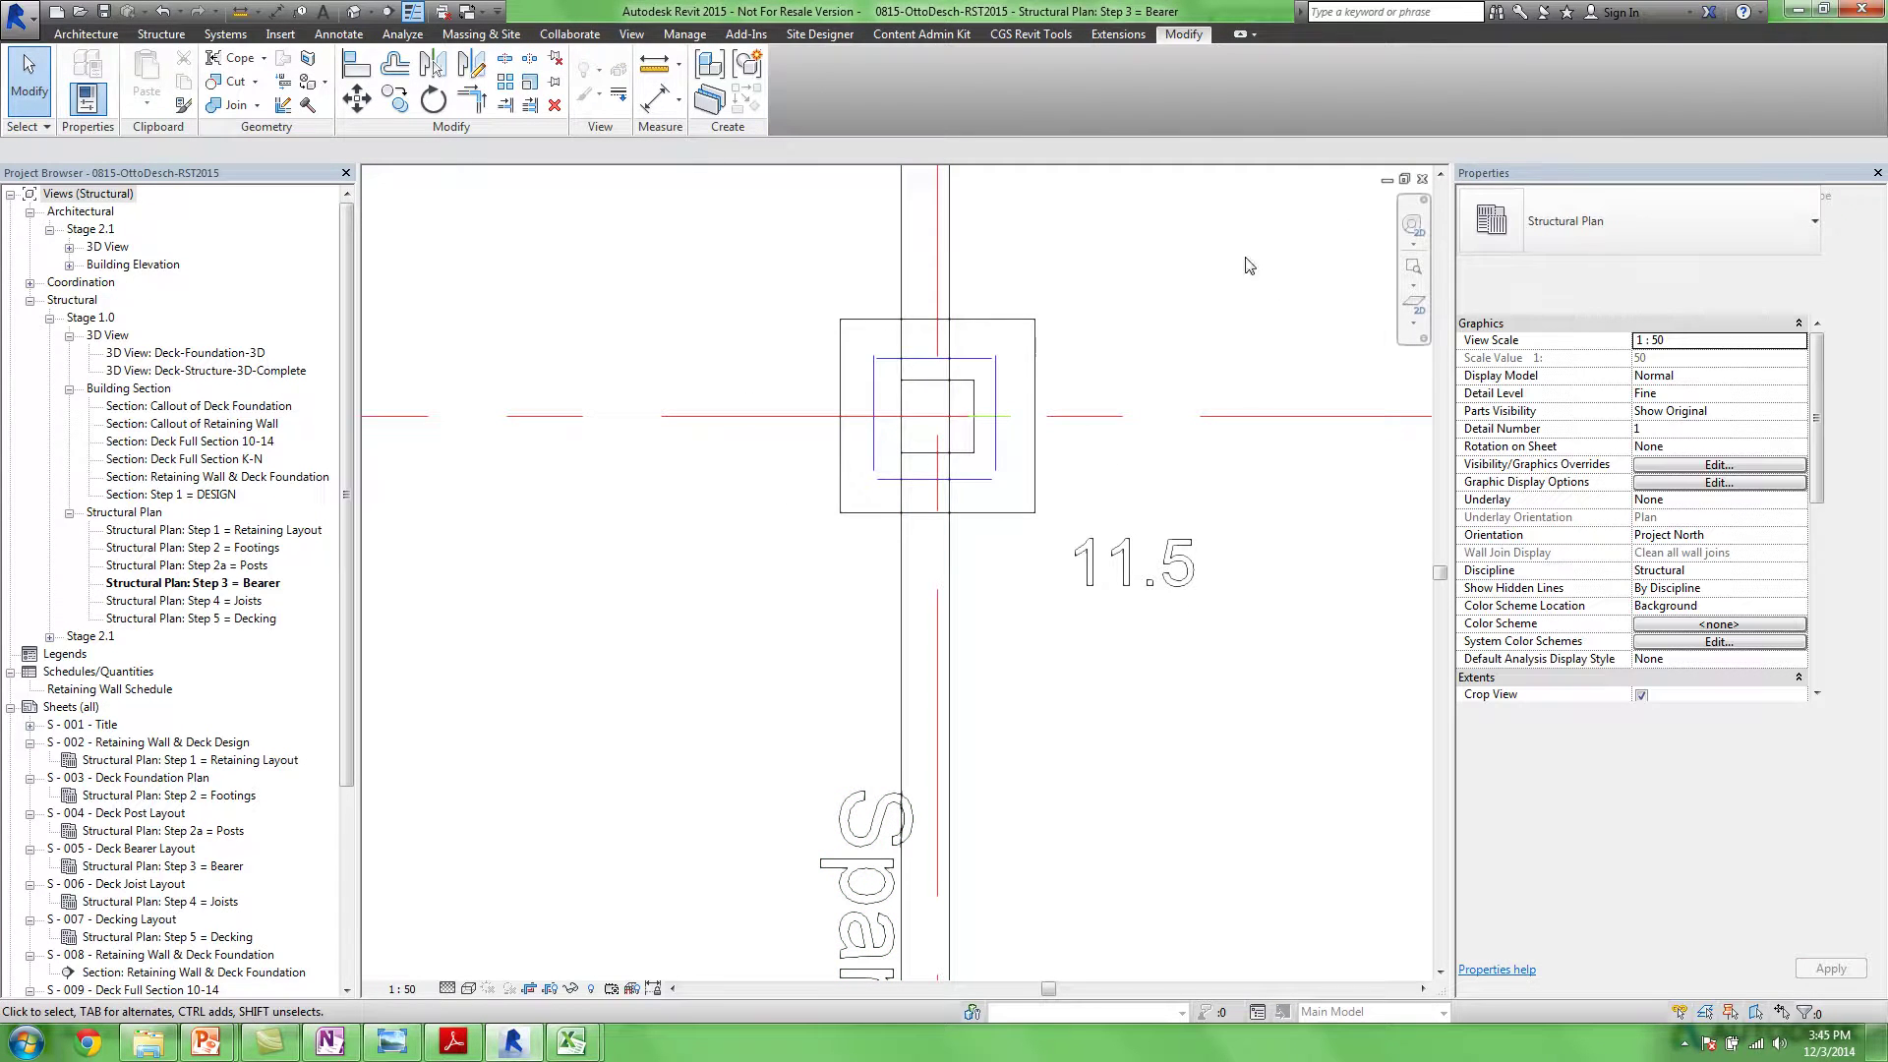
Show the whole deck grid and open the Step 4 = Joists structural plan
ctrl+middle_drag(1117, 548, 870, 521)
click(246, 601)
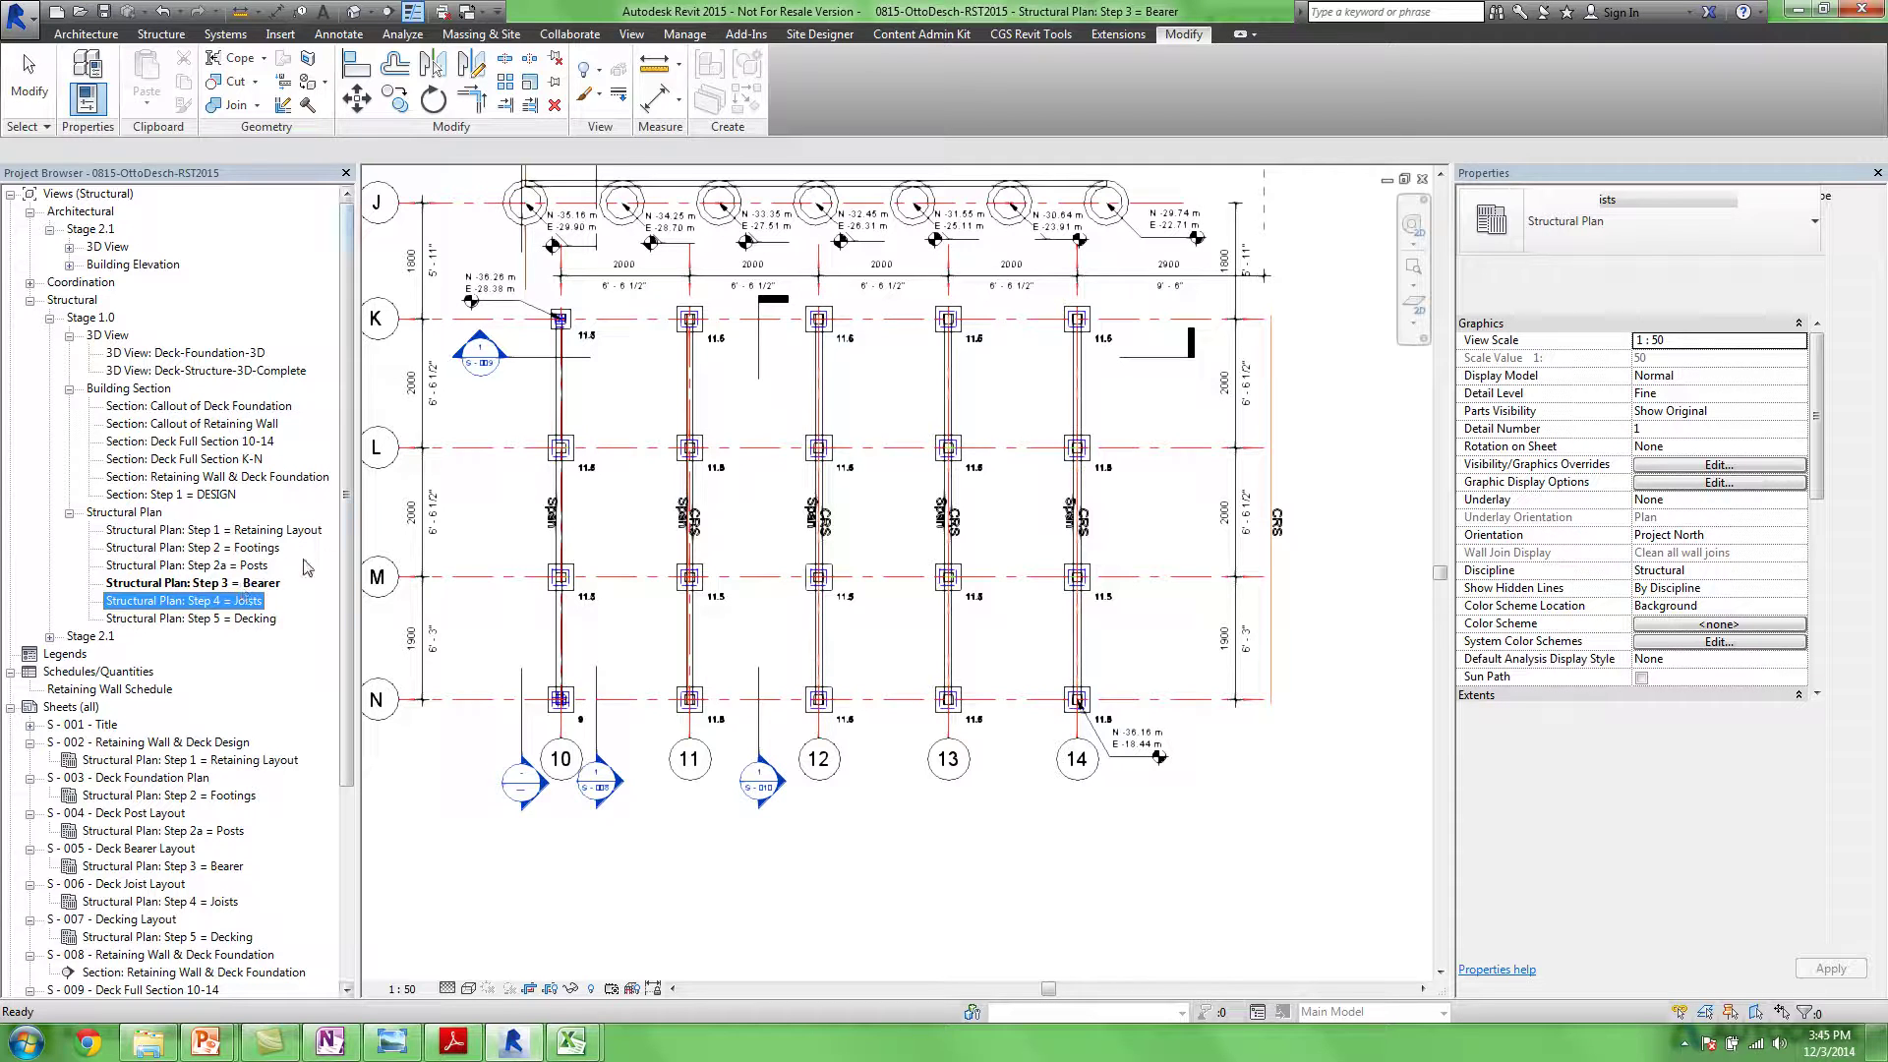
double_click(237, 608)
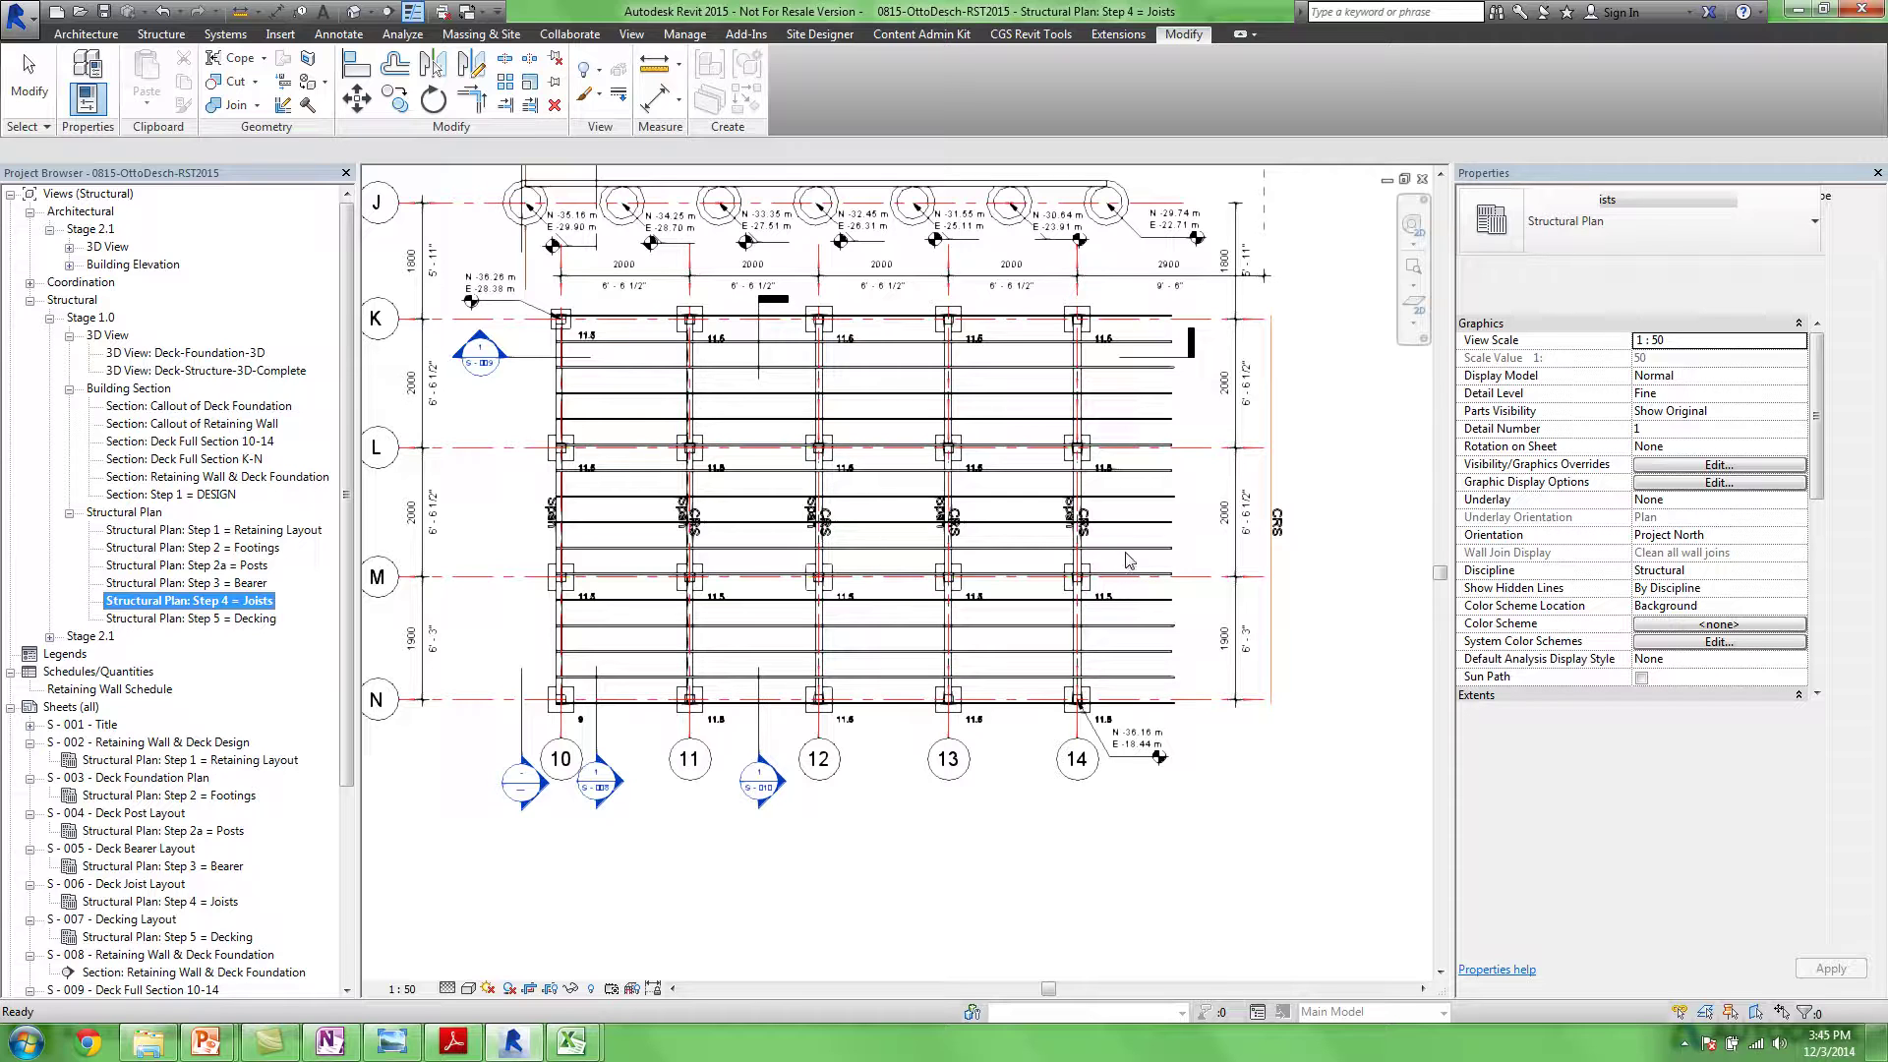
click(1334, 615)
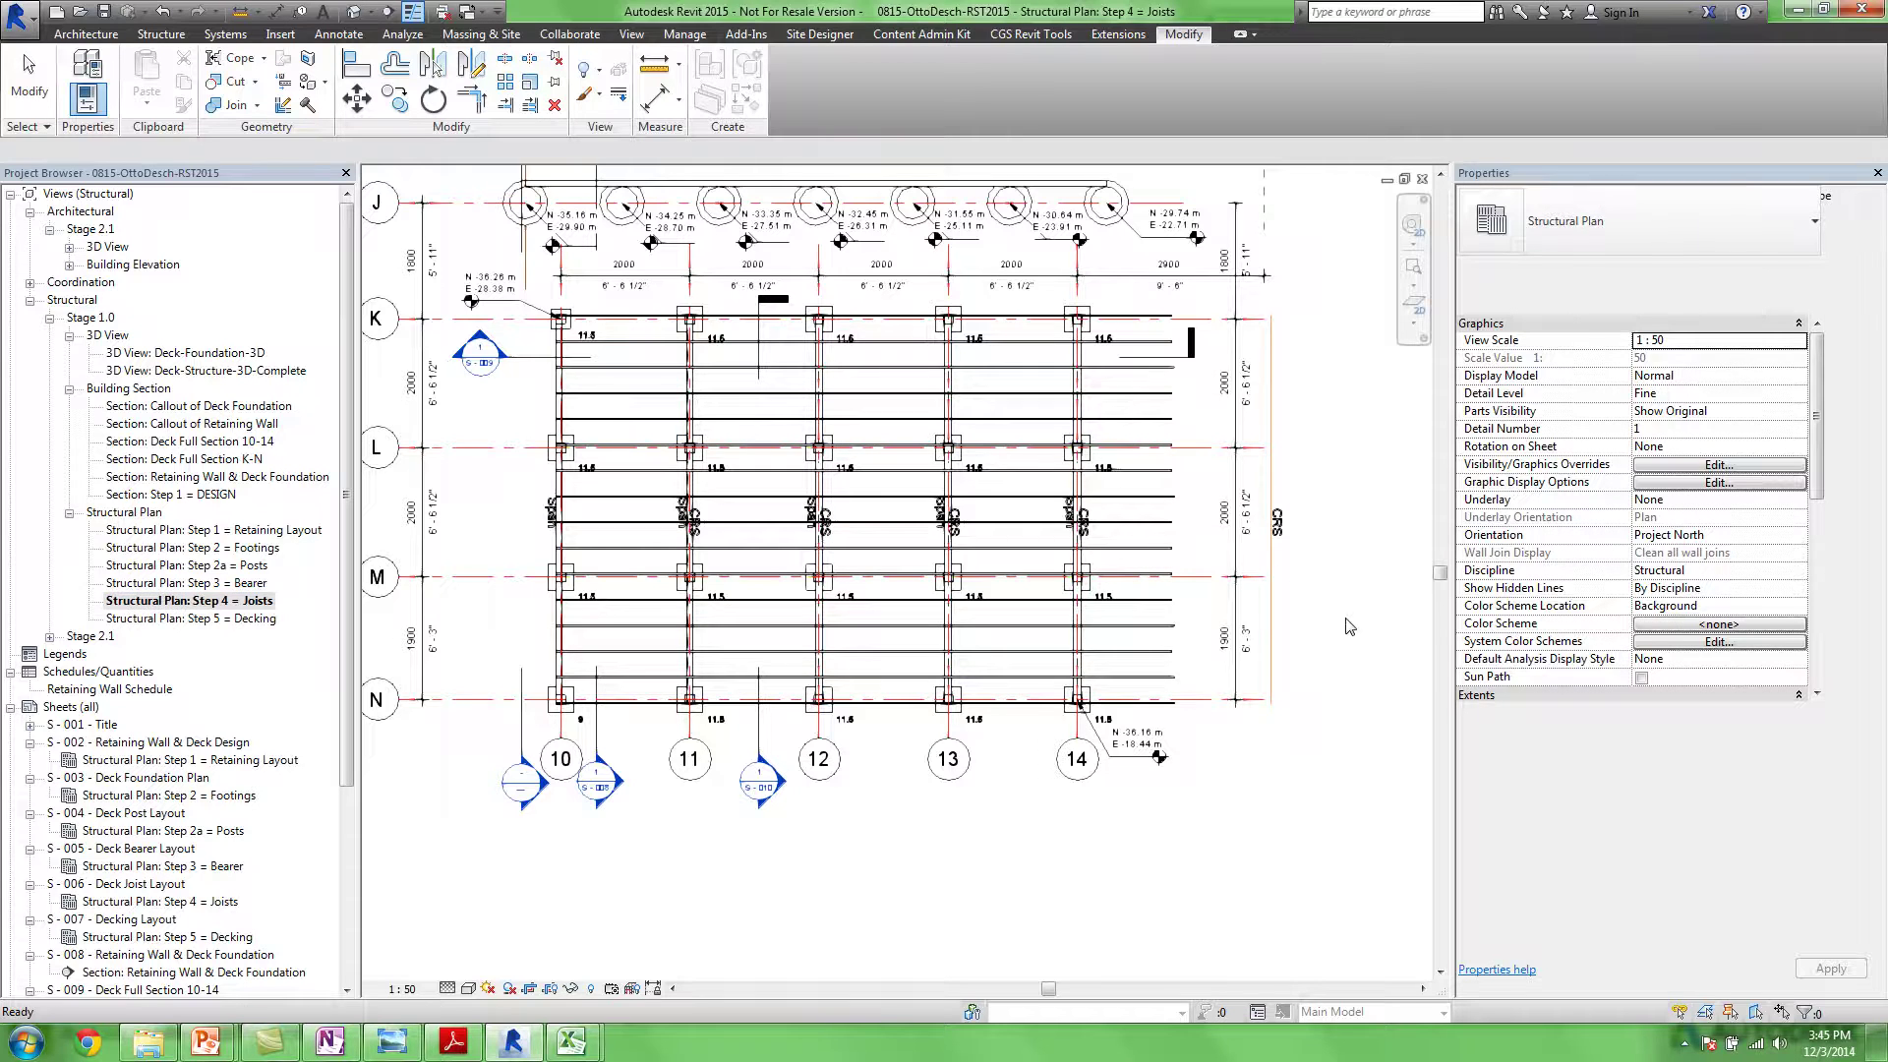
Switch to Windows Explorer and open the Step 4 = Timber Joist Cantilever Study folder in the AU2014 class folder
click(148, 1043)
drag(1367, 145, 1033, 147)
click(993, 176)
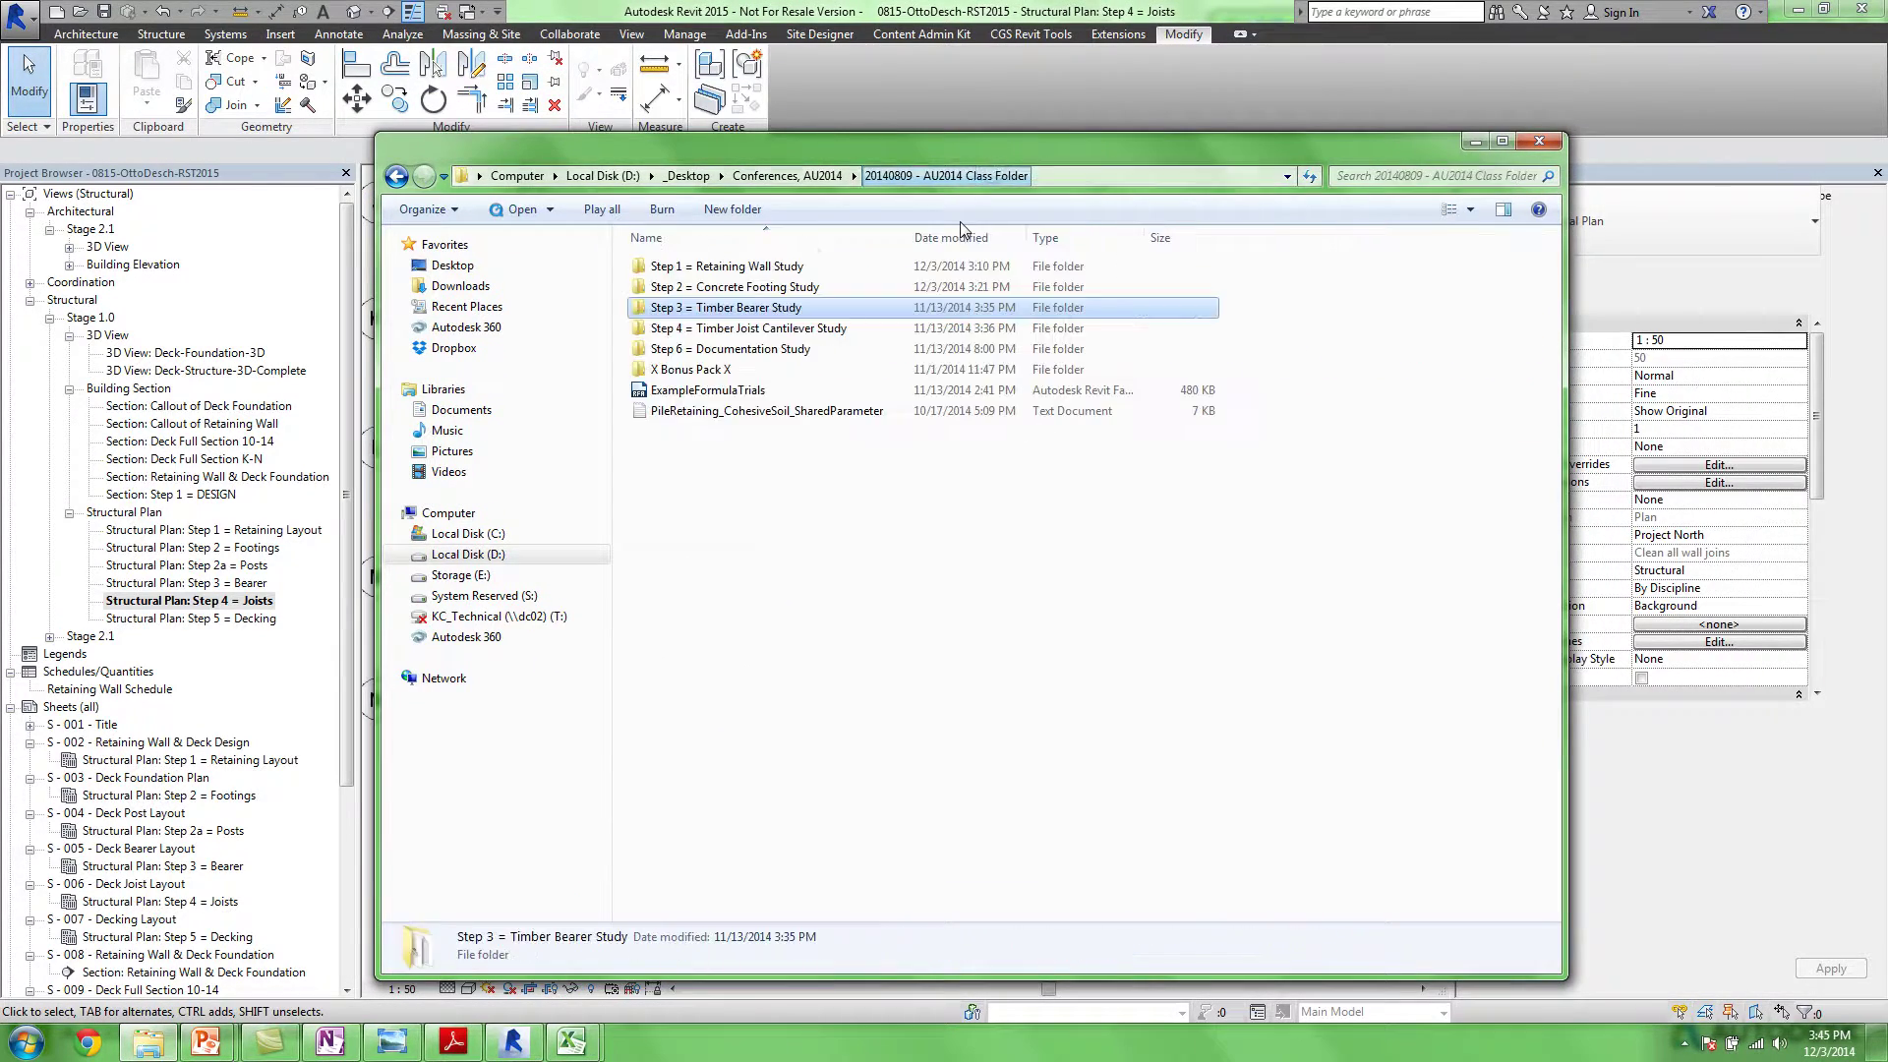
double_click(740, 331)
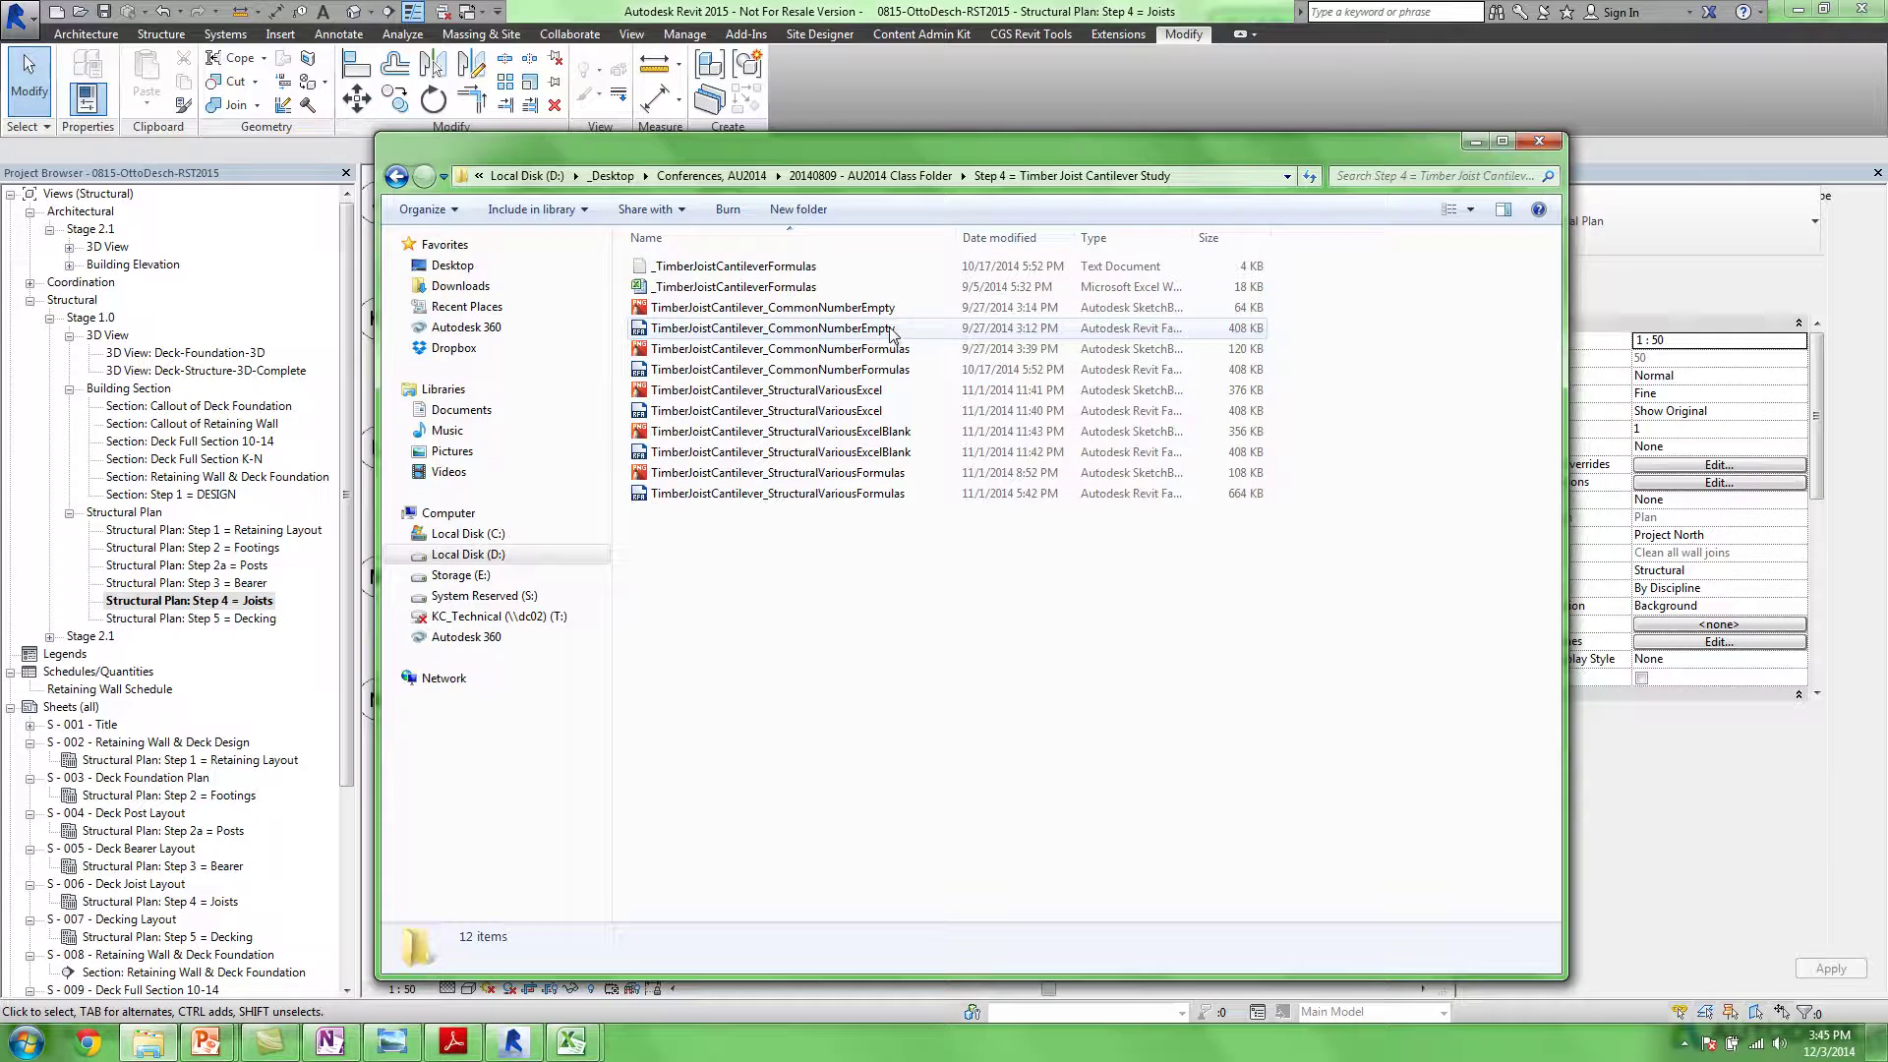
Preview the TimberJoistCantilever_CommonNumberEmpty image and compare it with the formula and Excel versions of the joist parameters
click(774, 308)
right_click(774, 309)
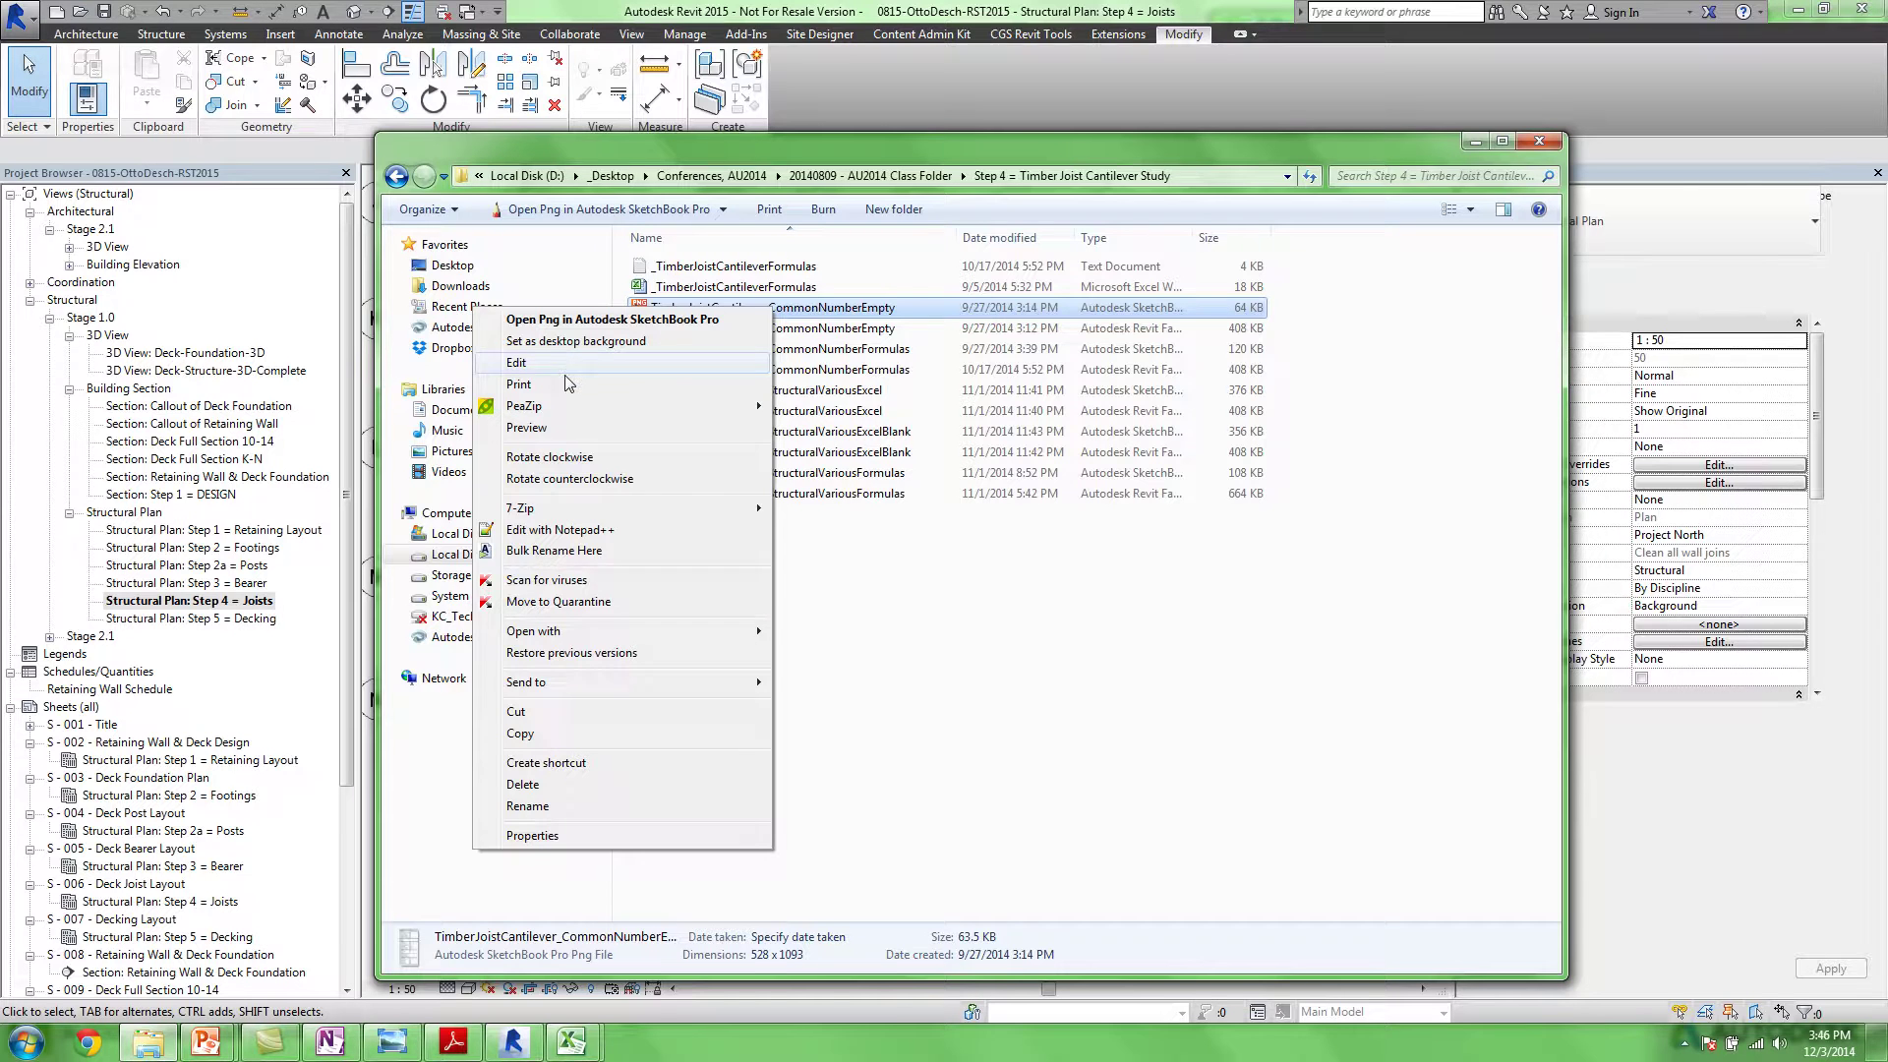
click(568, 431)
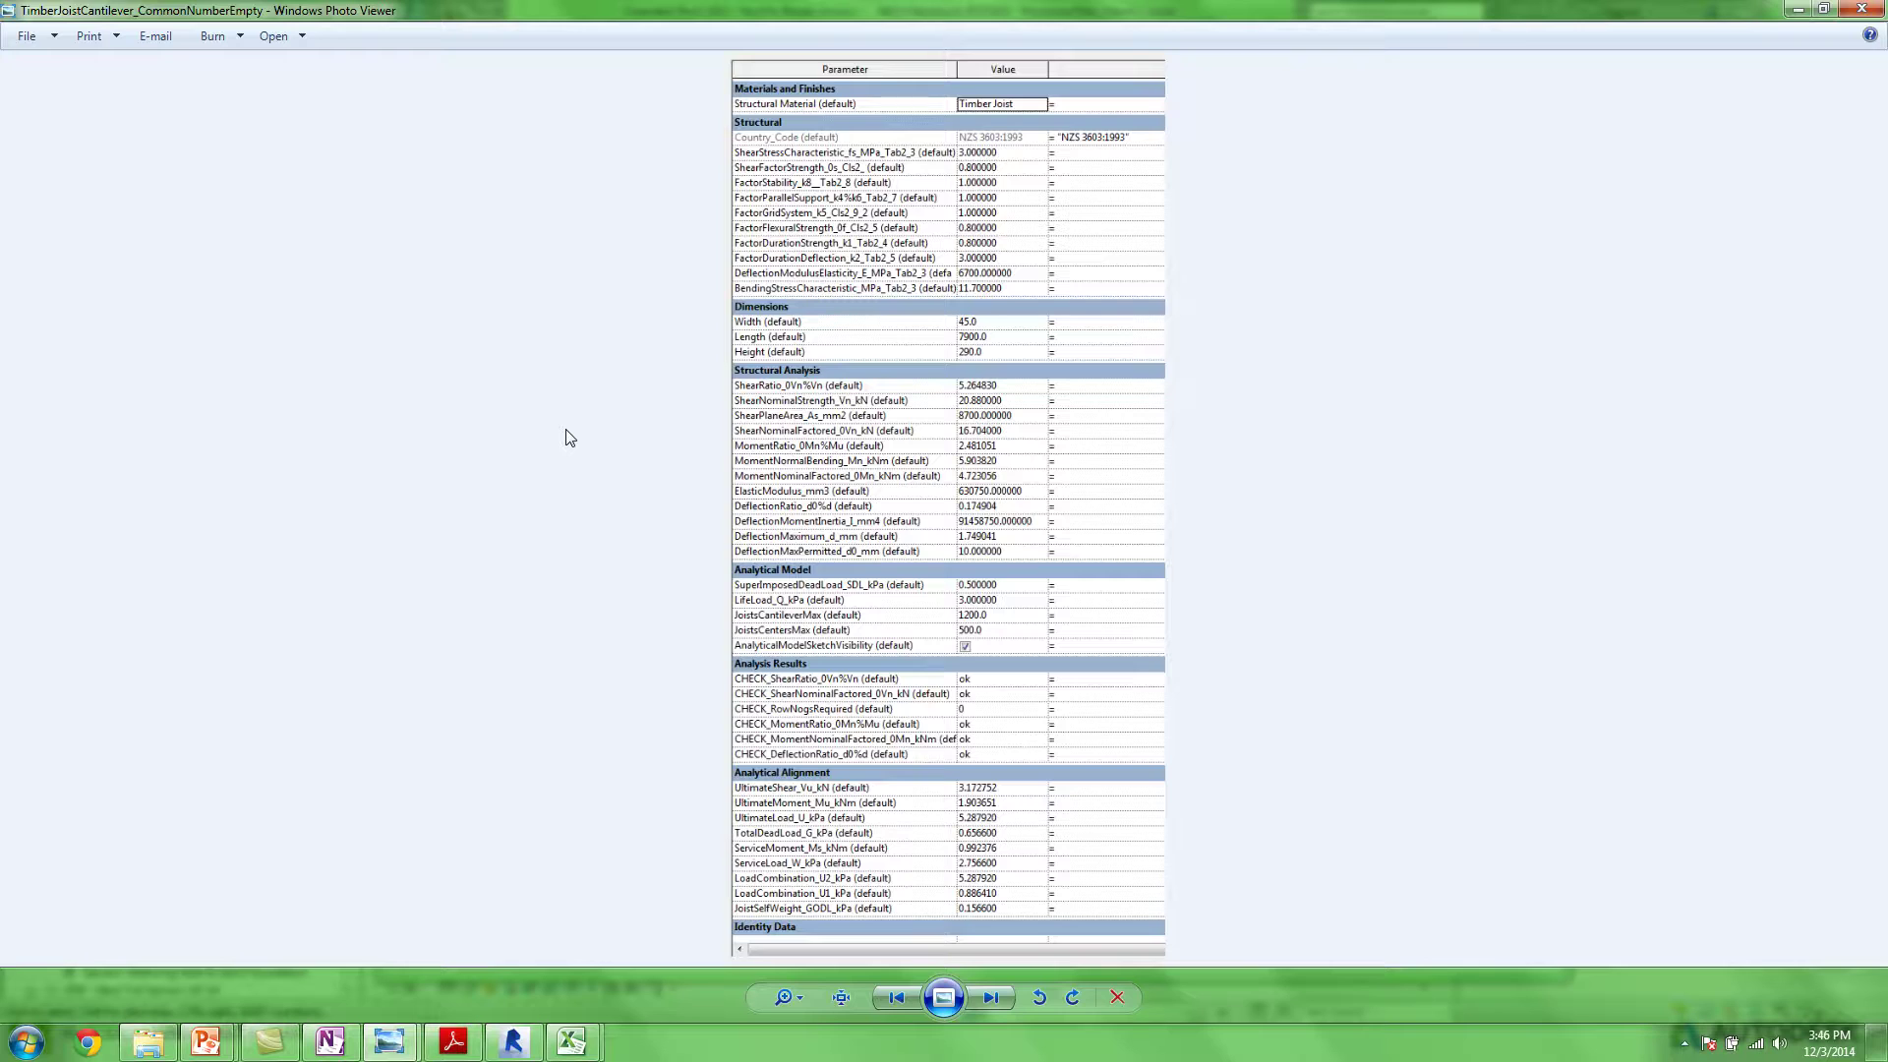
key(Right)
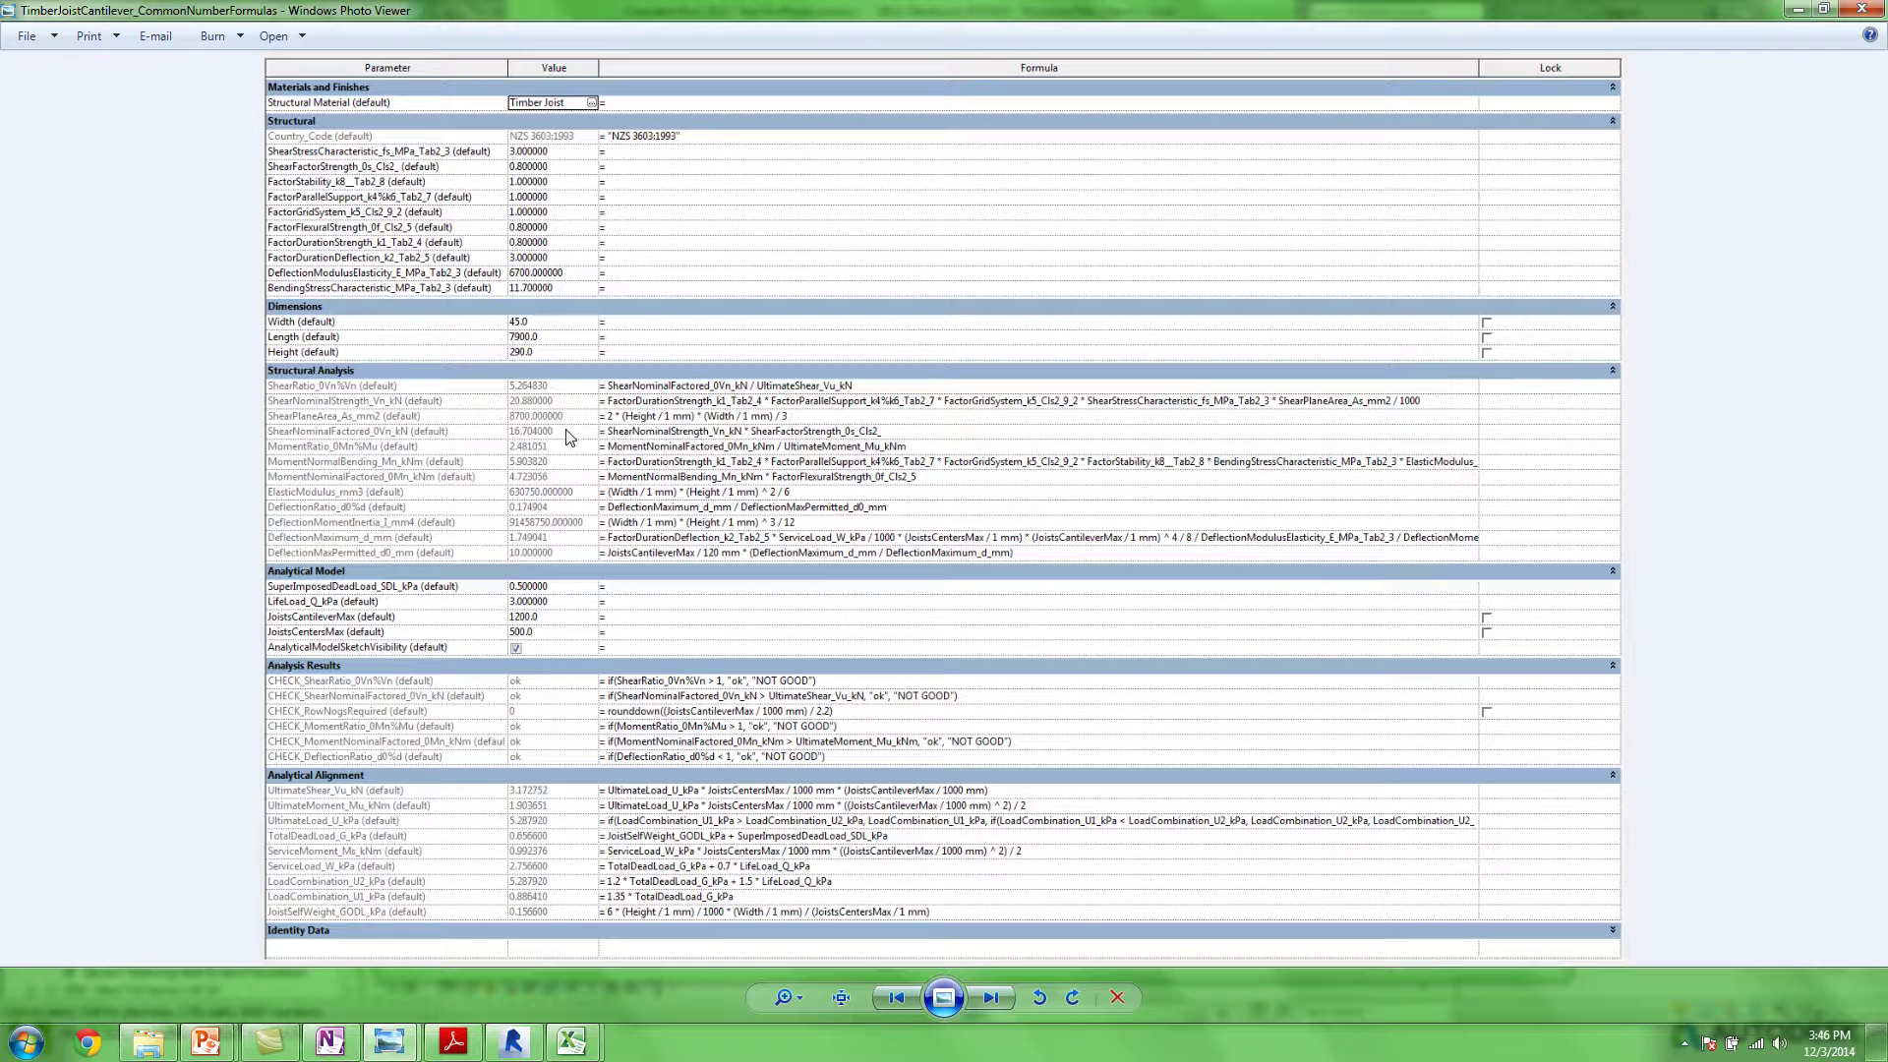
key(Right)
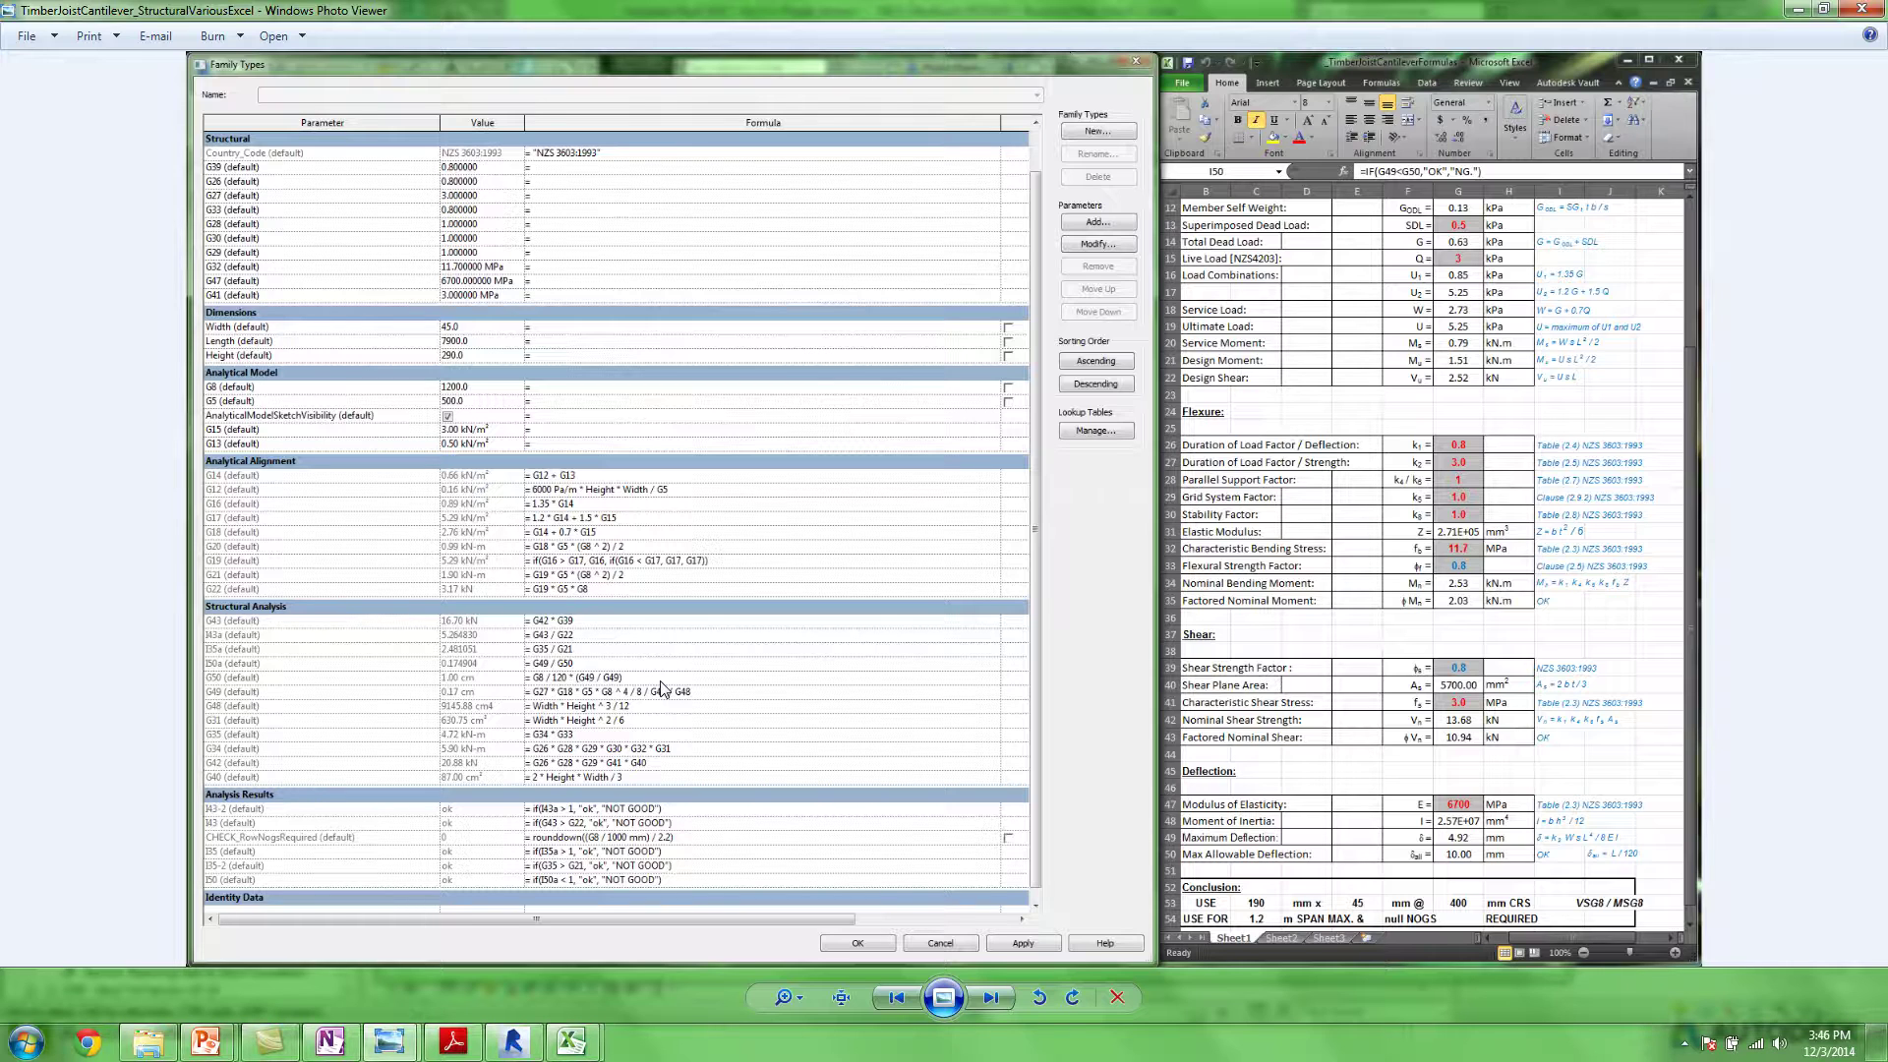
key(Right)
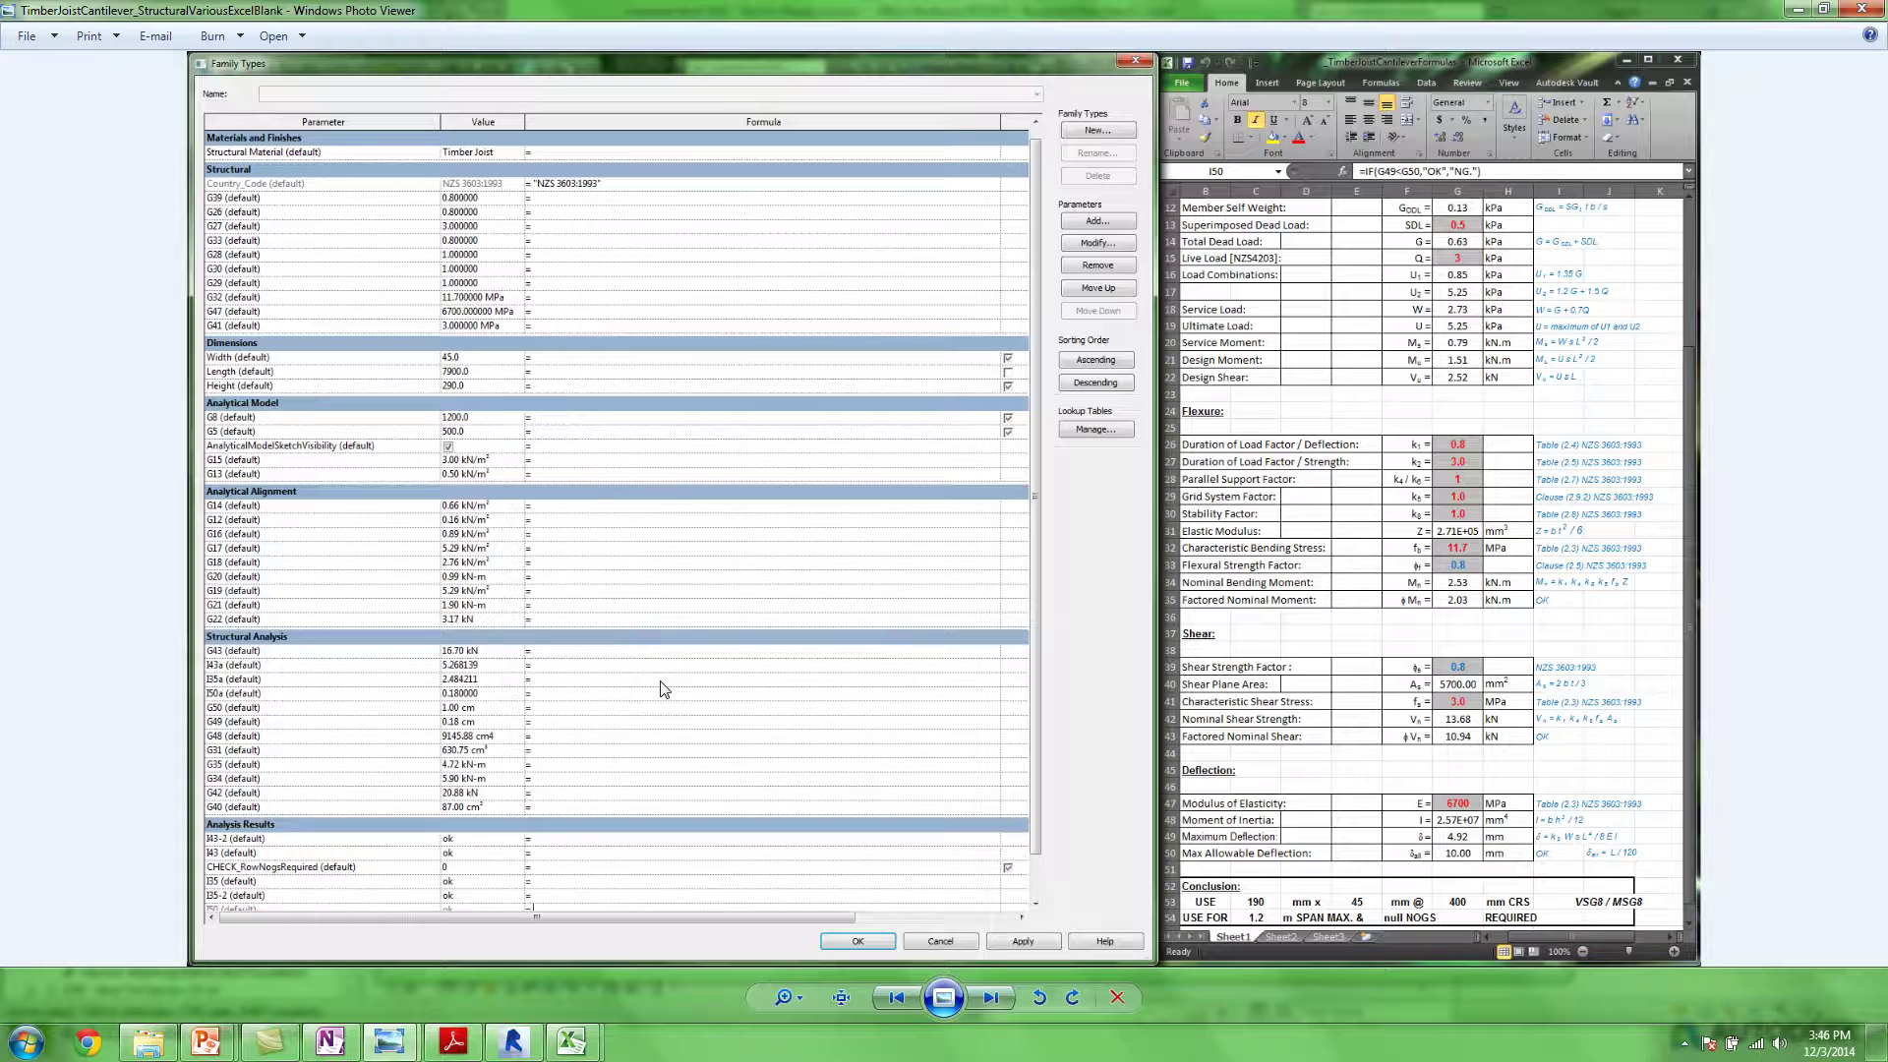
key(Left)
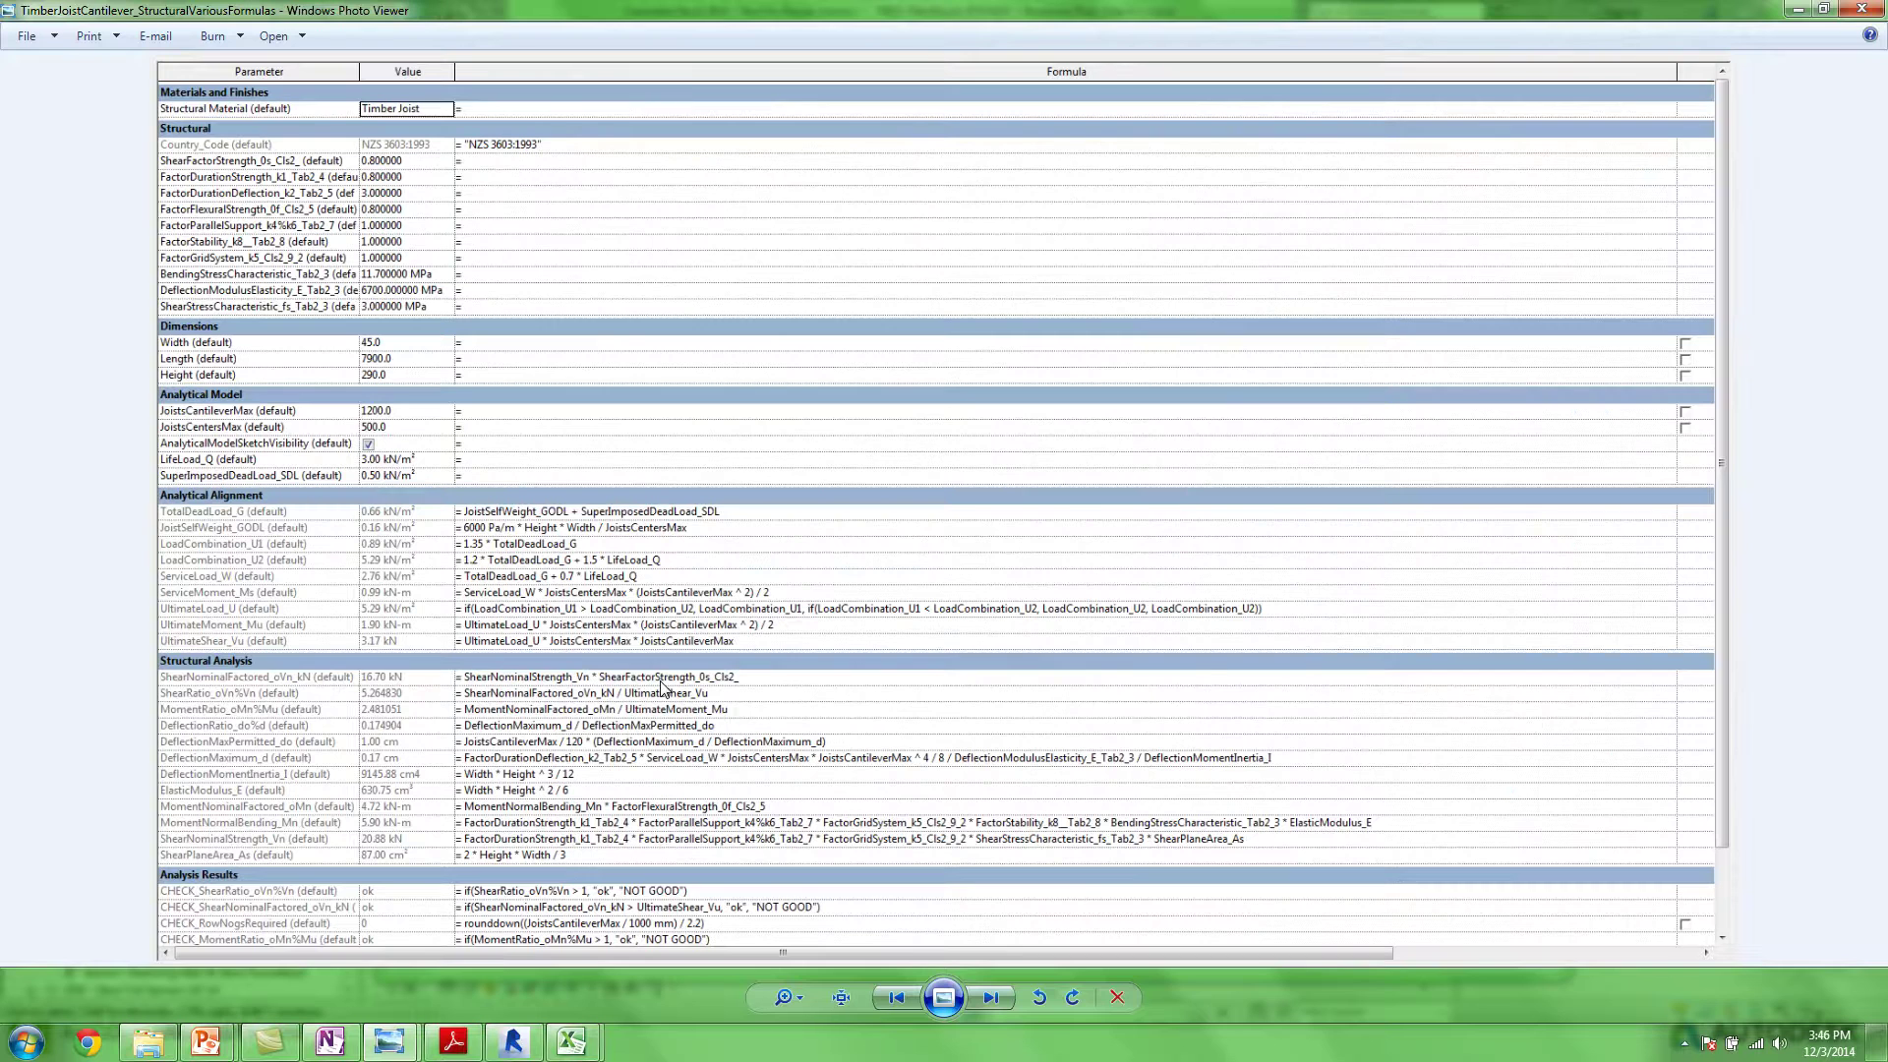
Close the image preview and the joist study folder, and return to the joist plan in Revit
click(1862, 10)
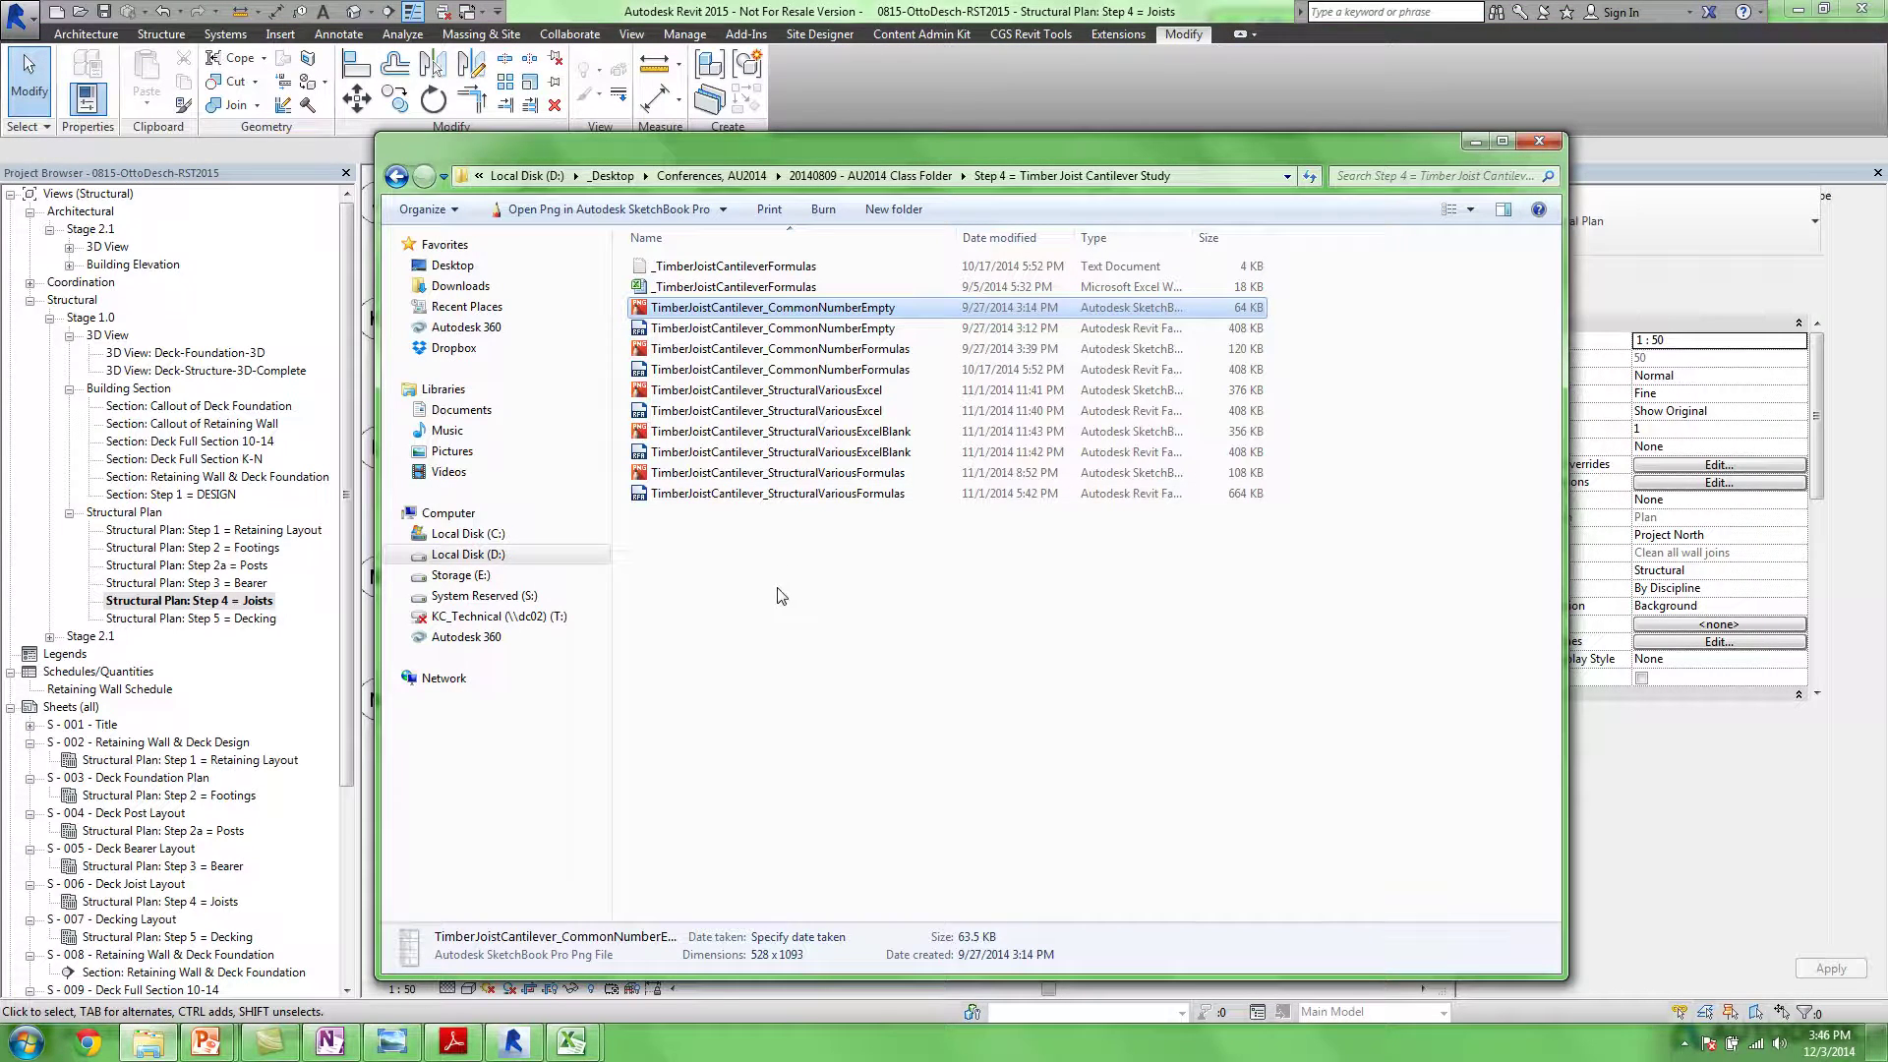
click(784, 592)
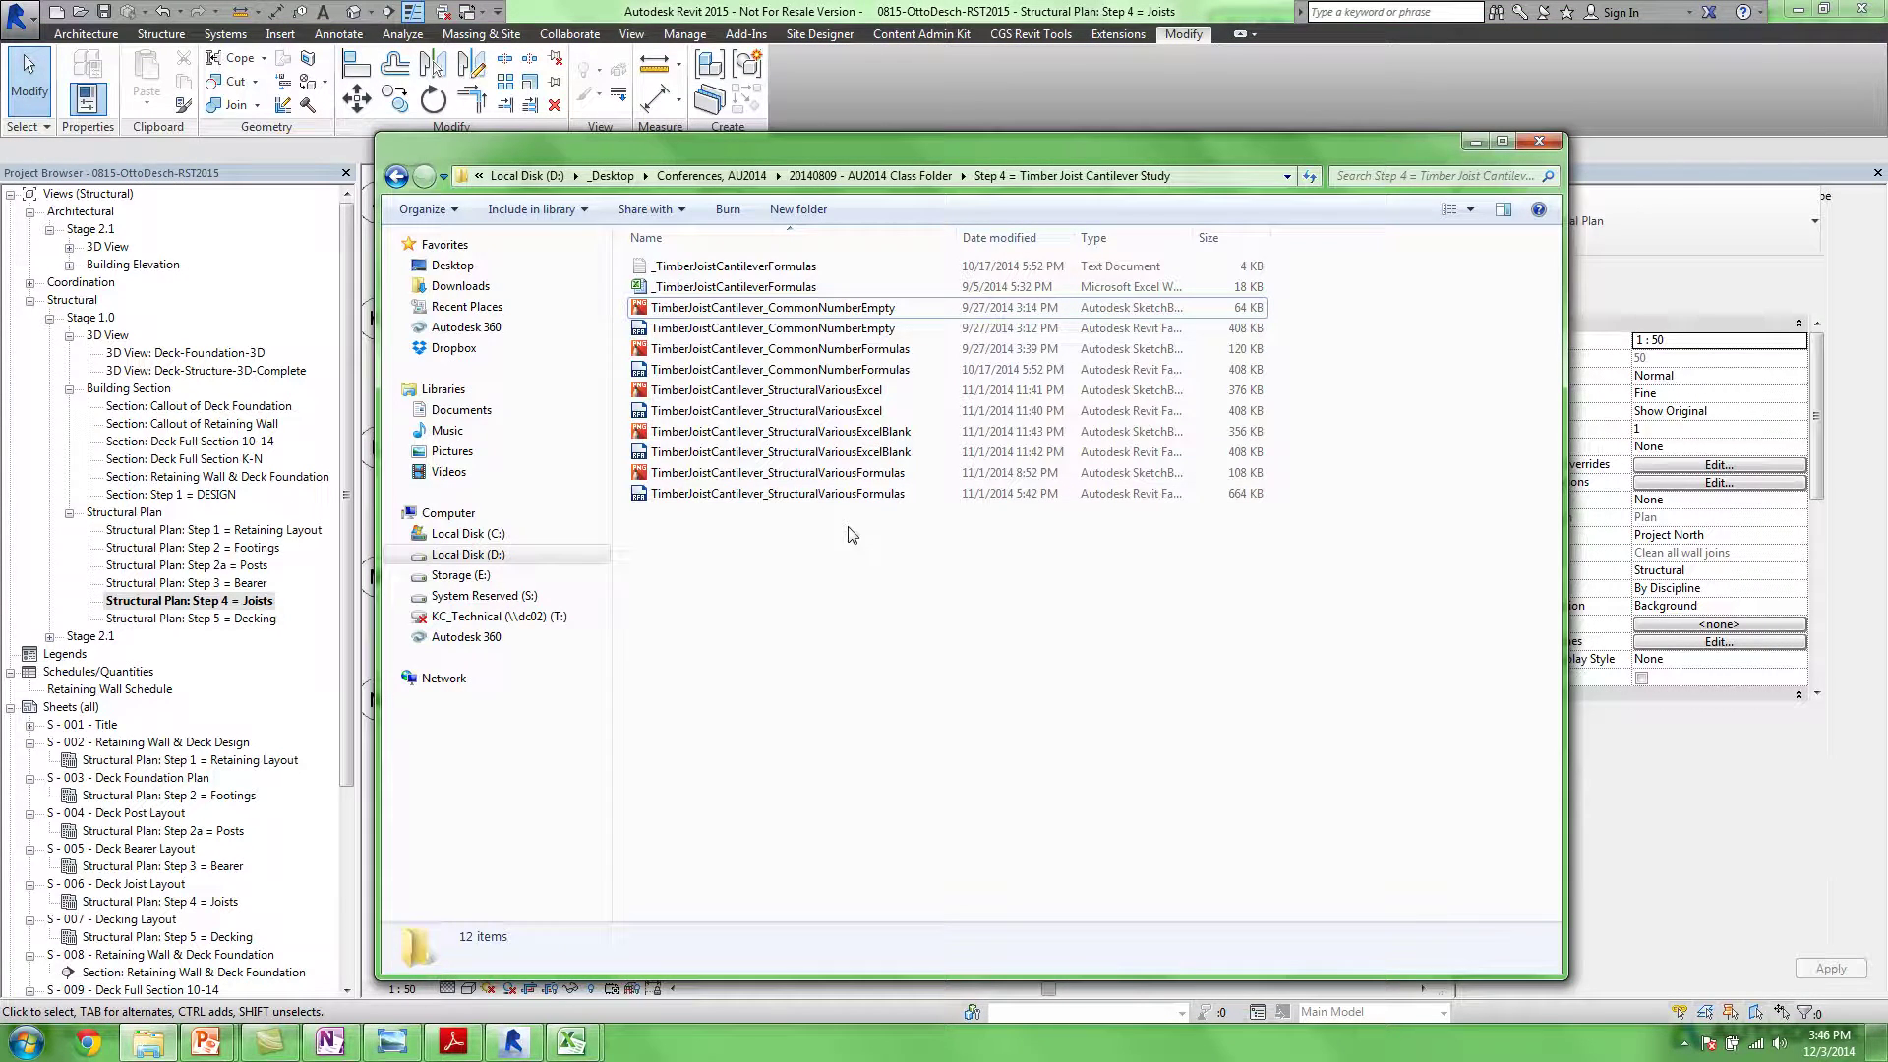
click(1540, 144)
middle_drag(889, 801, 929, 792)
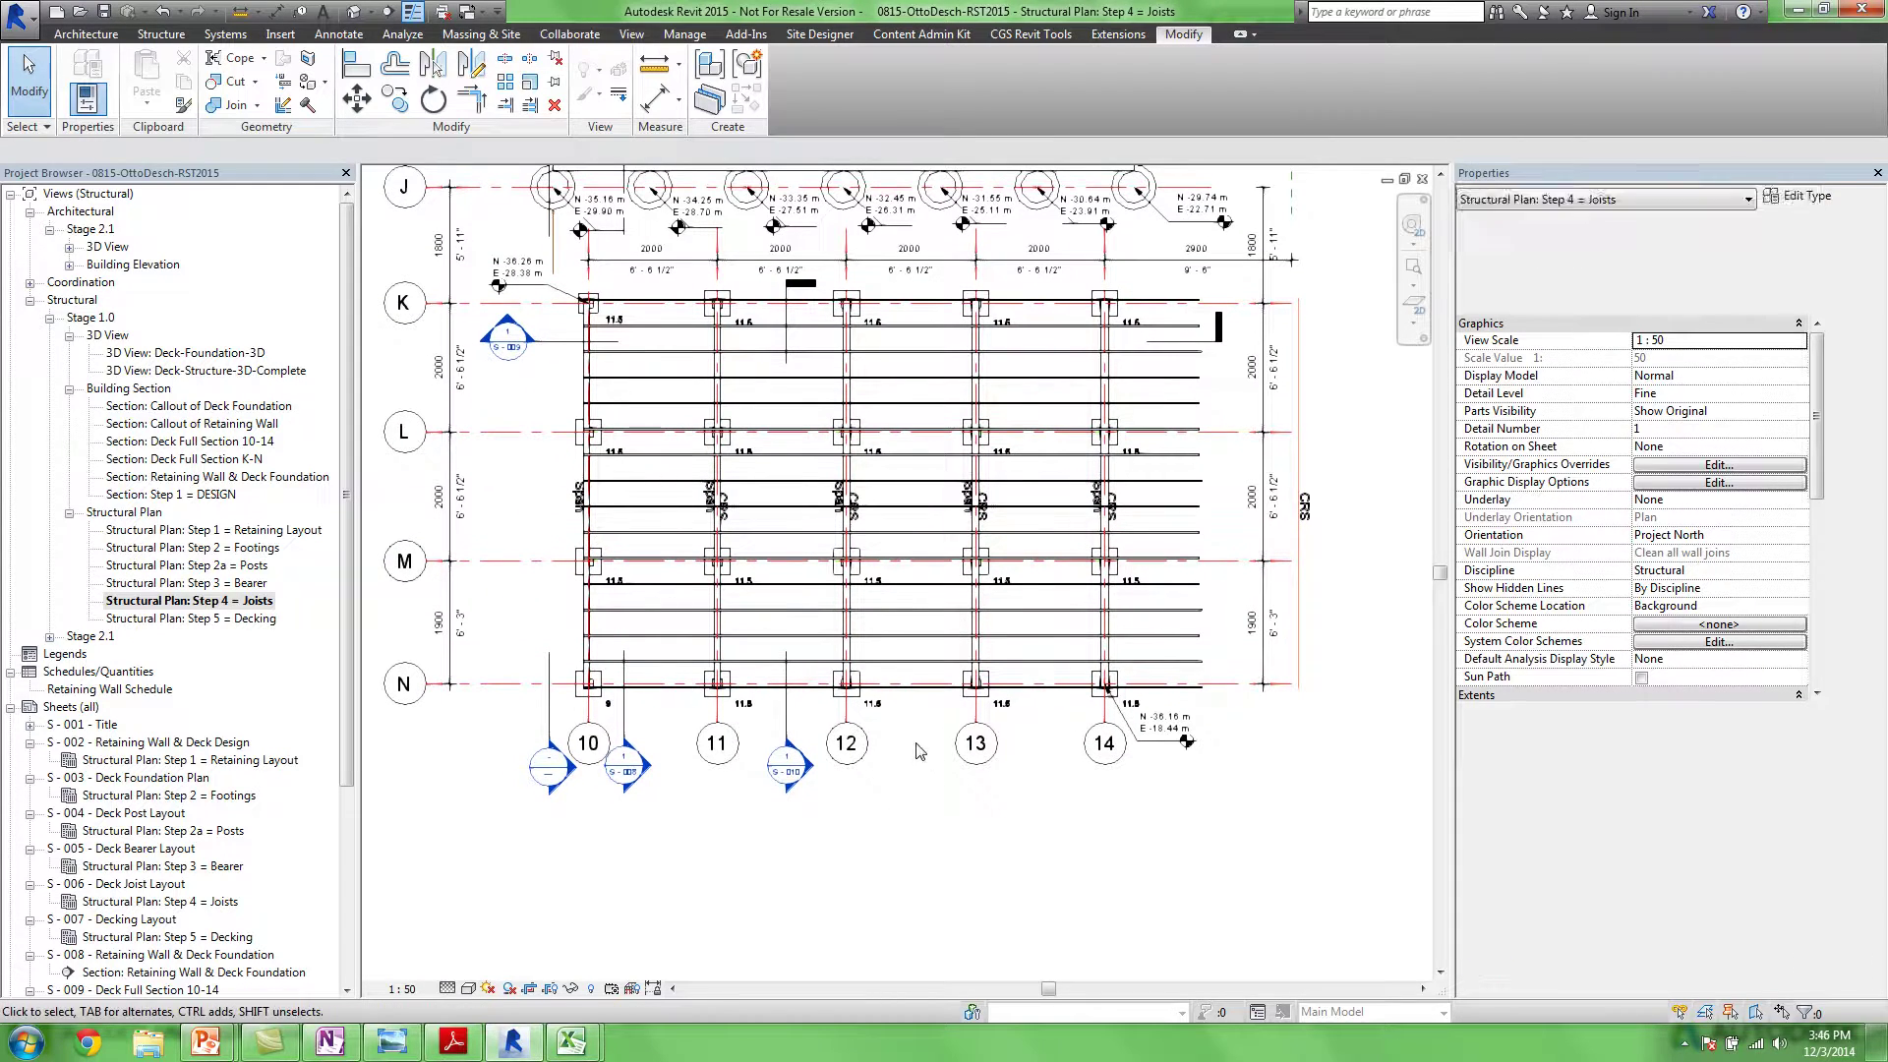
Open the family of a timber joist between grids L and M for editing and show its Ref. Level floor plan
click(1188, 536)
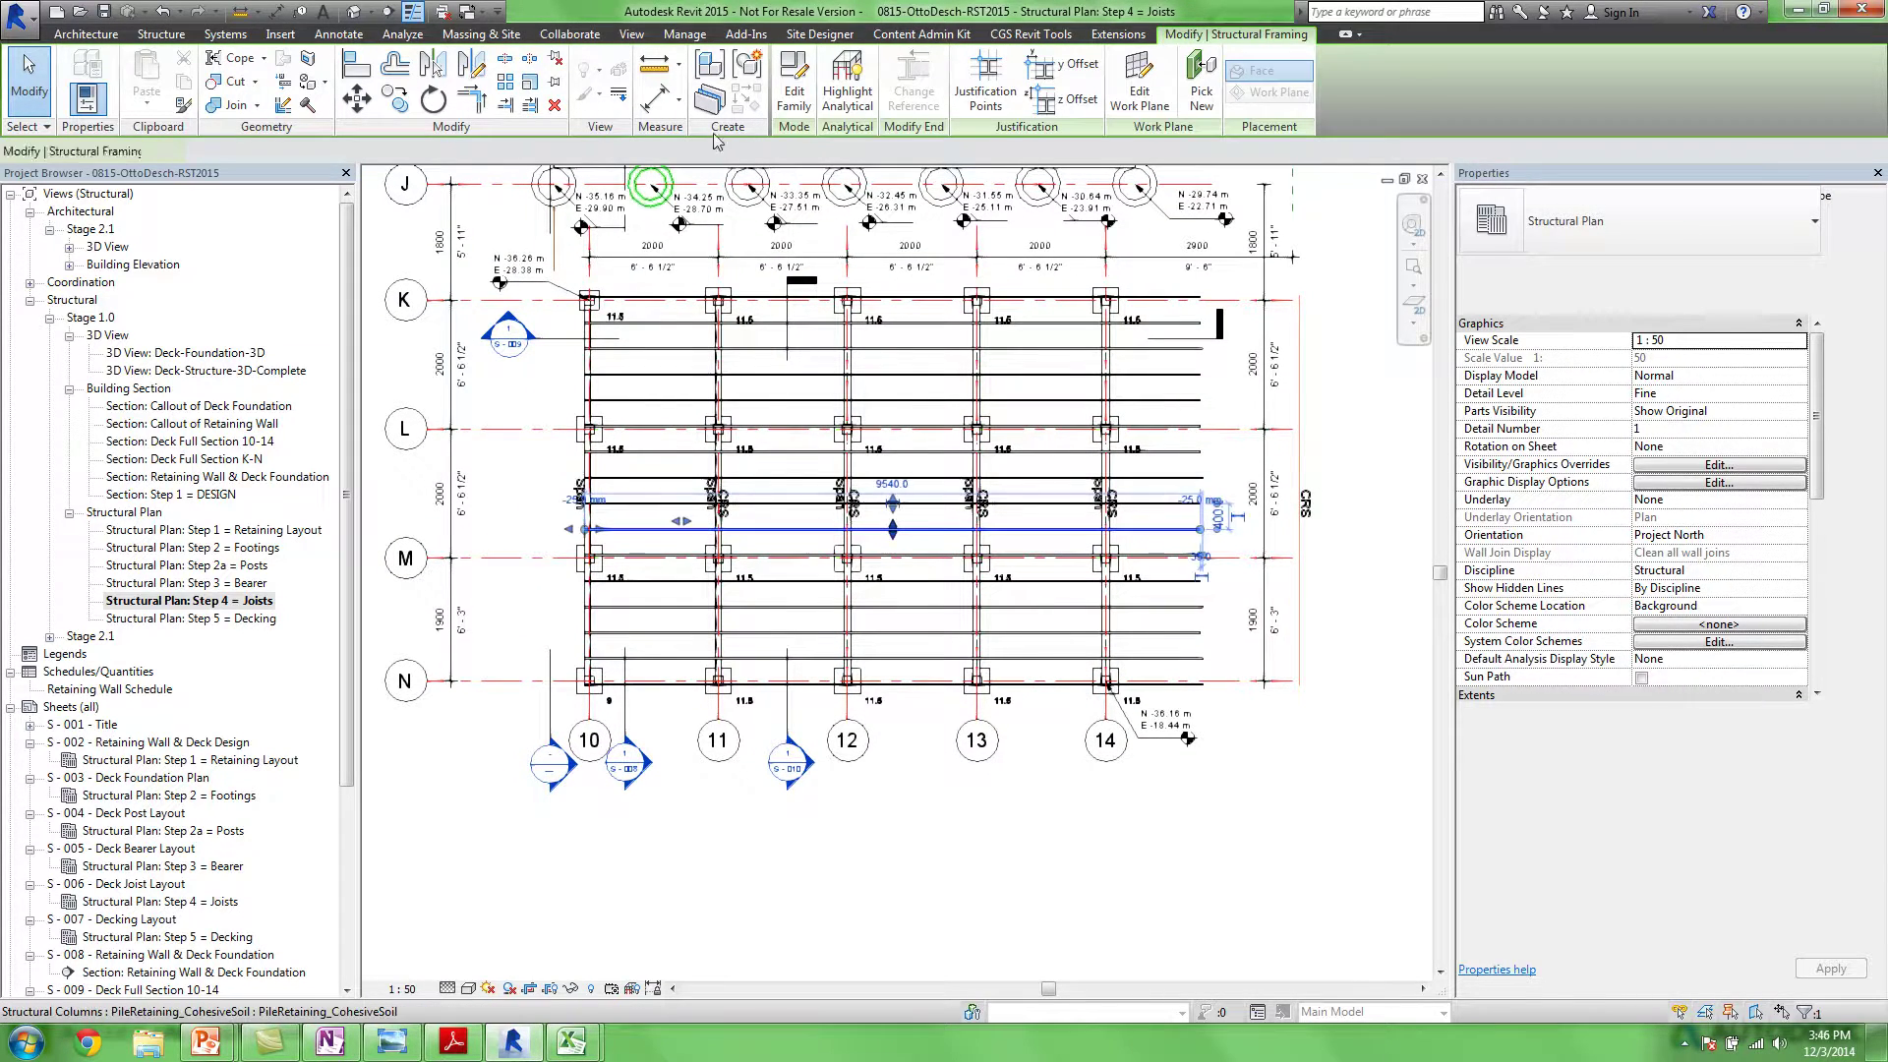
click(799, 89)
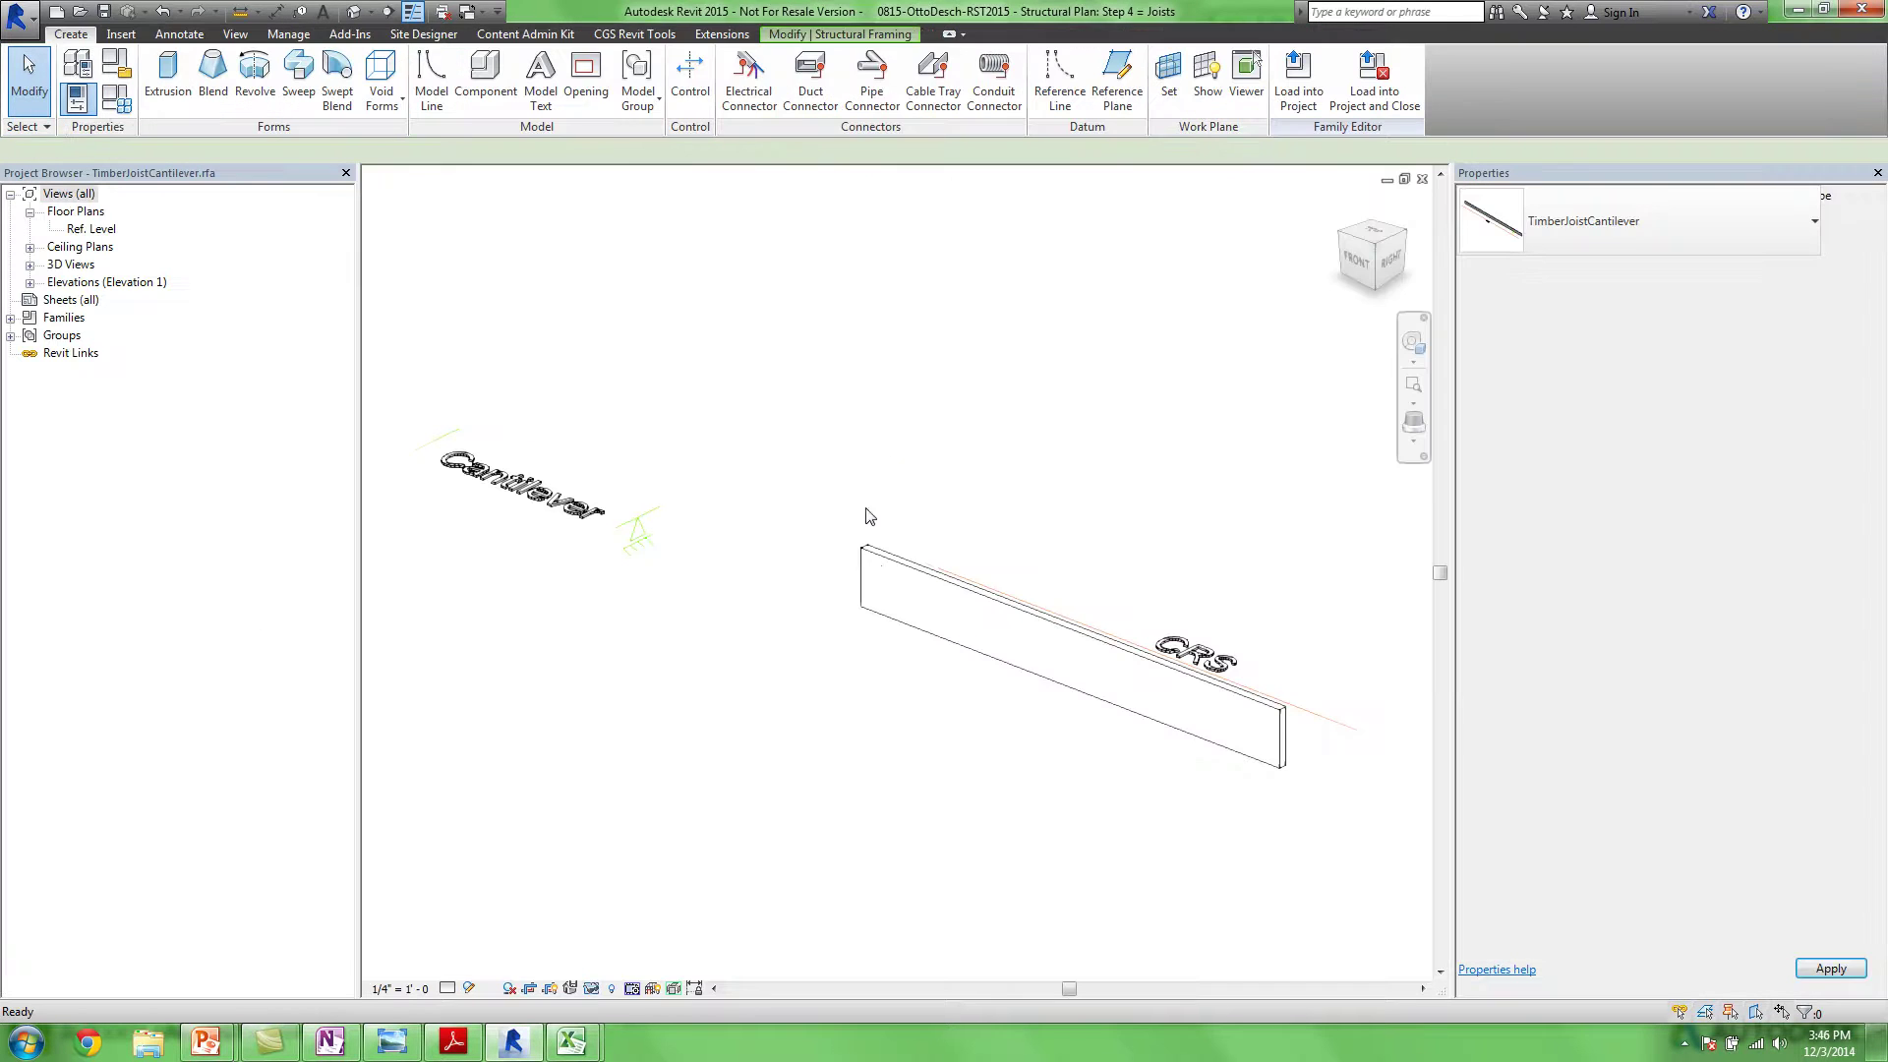
shift+middle_drag(797, 590, 678, 501)
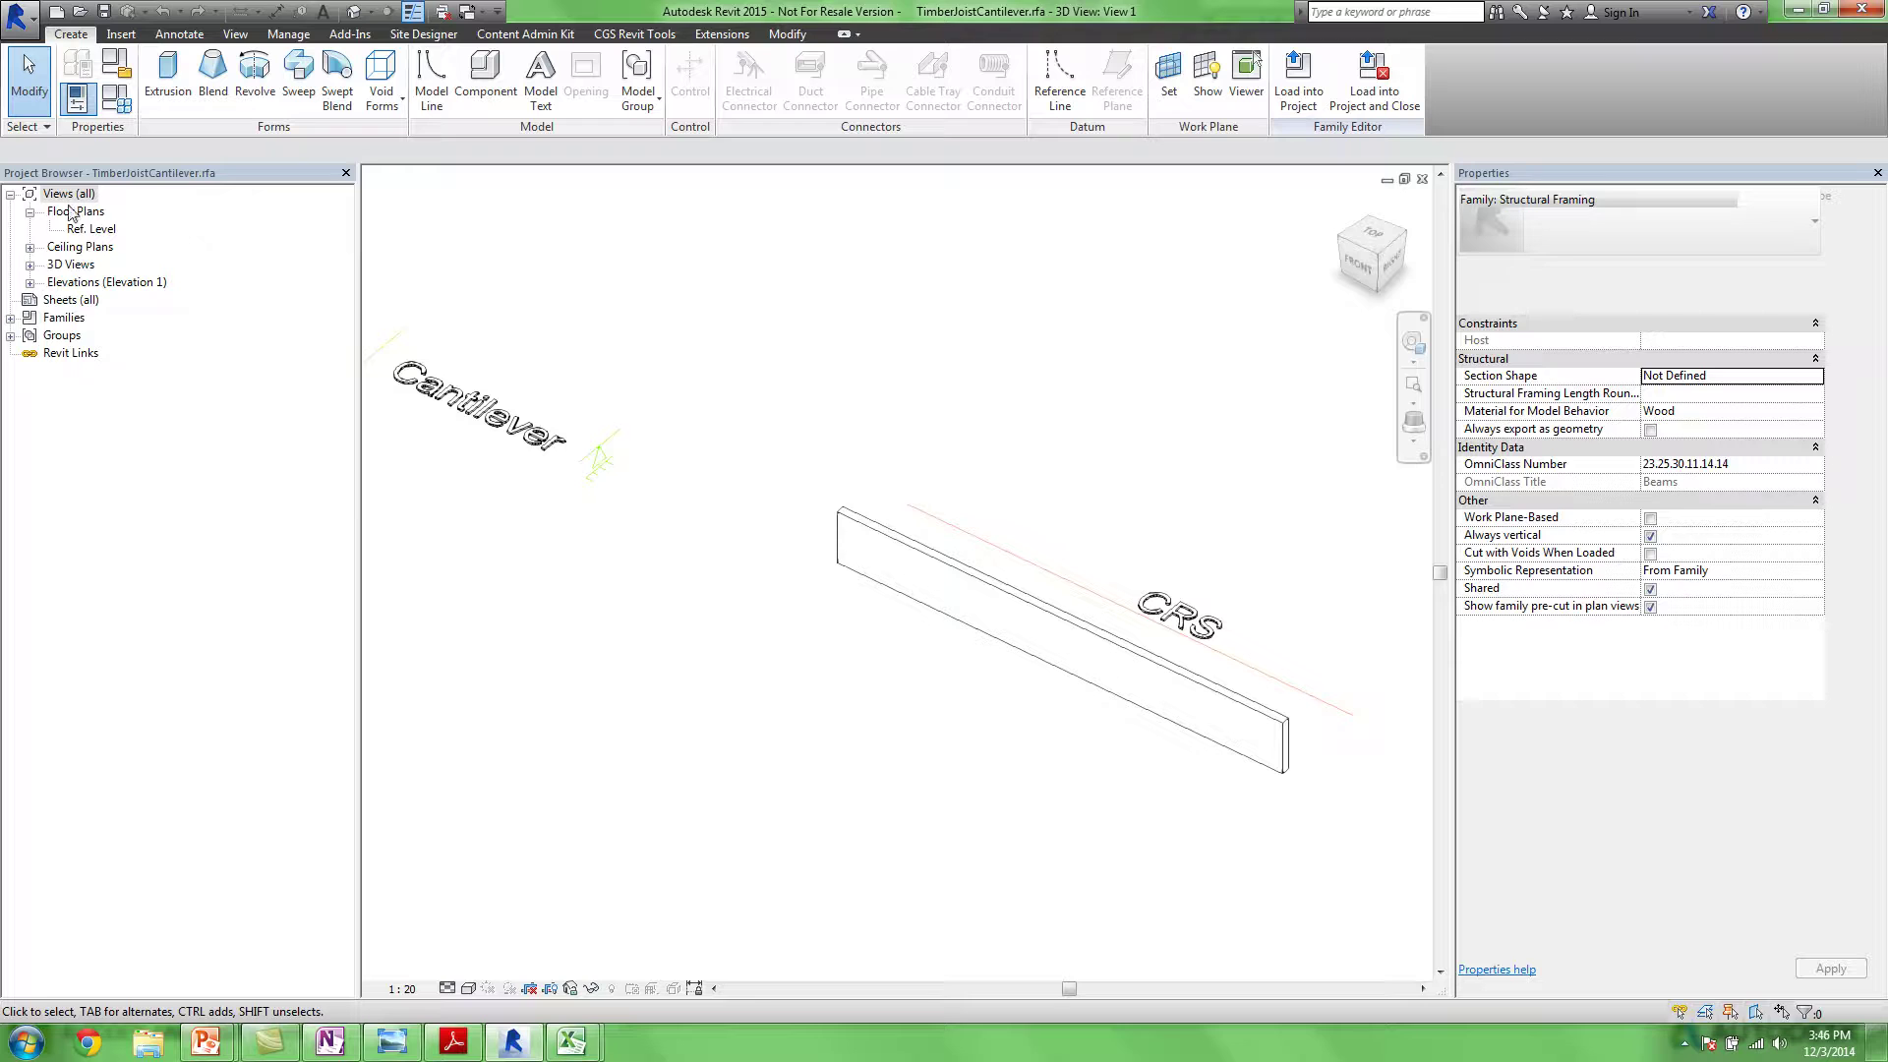
double_click(95, 229)
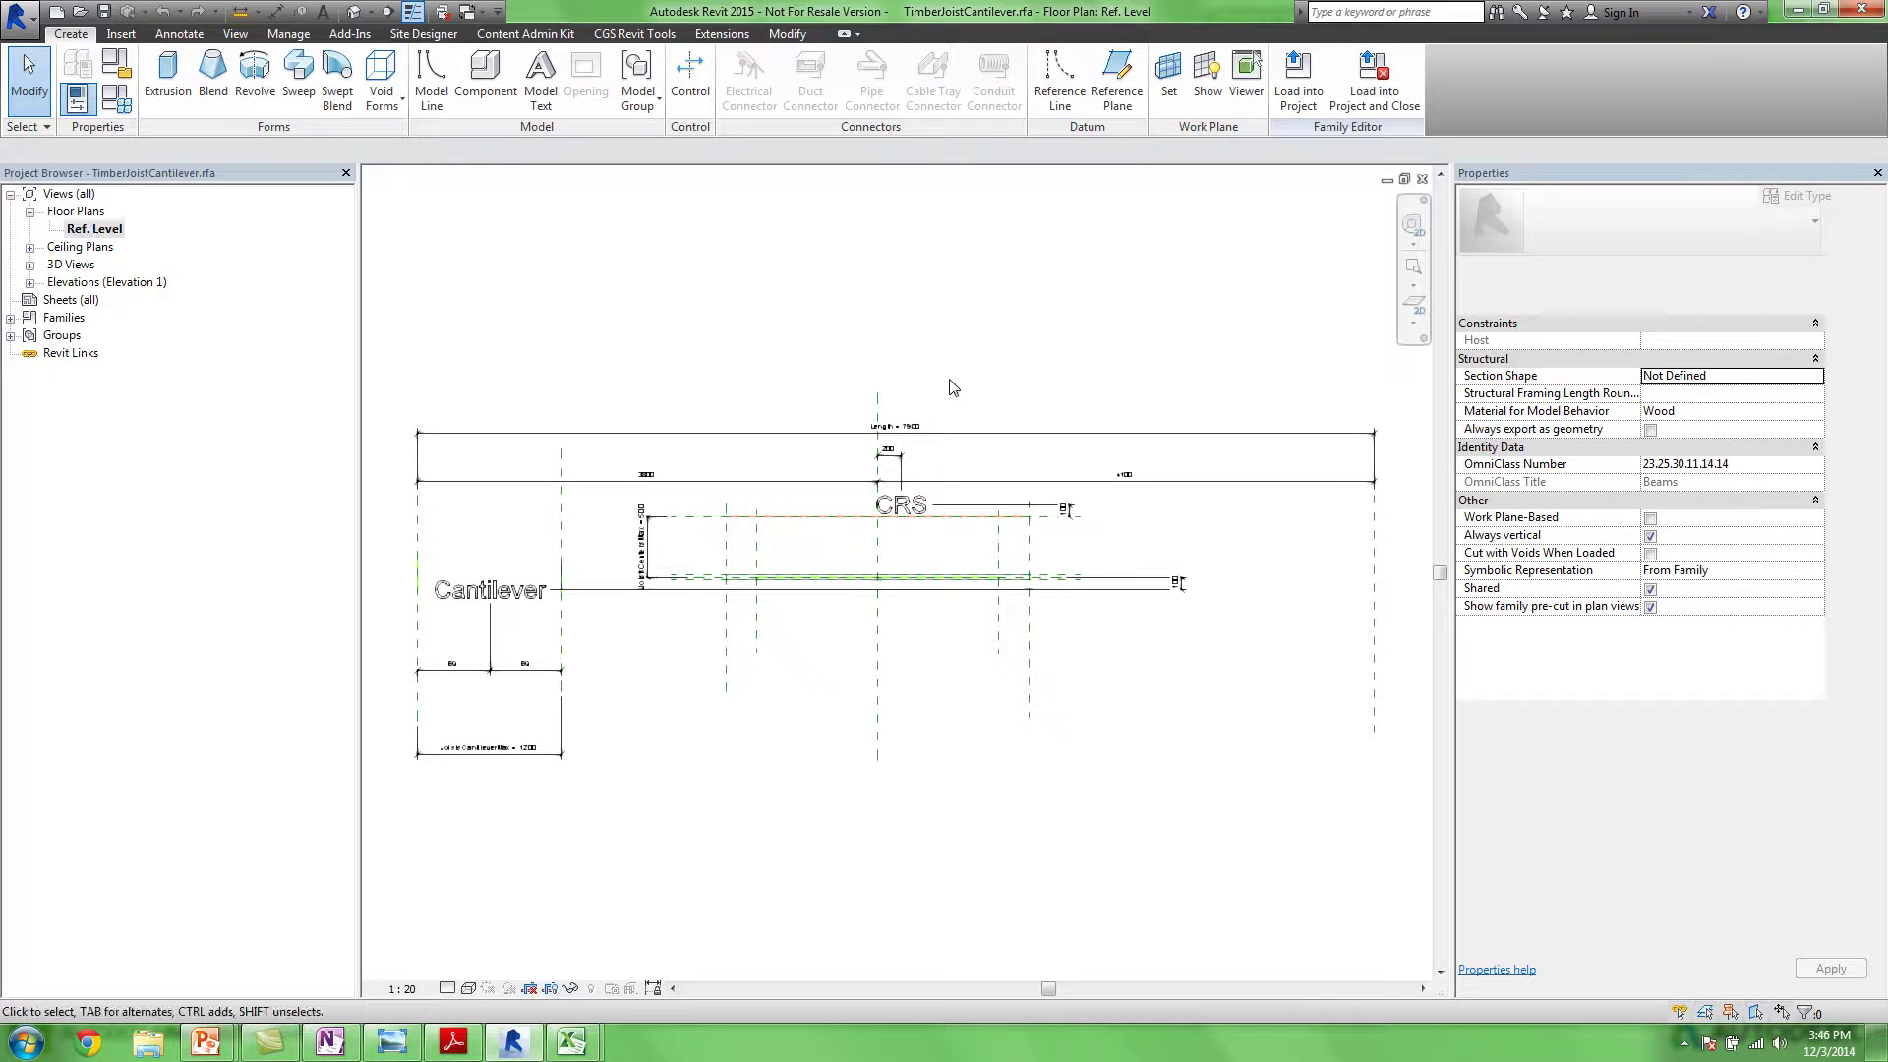
middle_drag(822, 388, 870, 358)
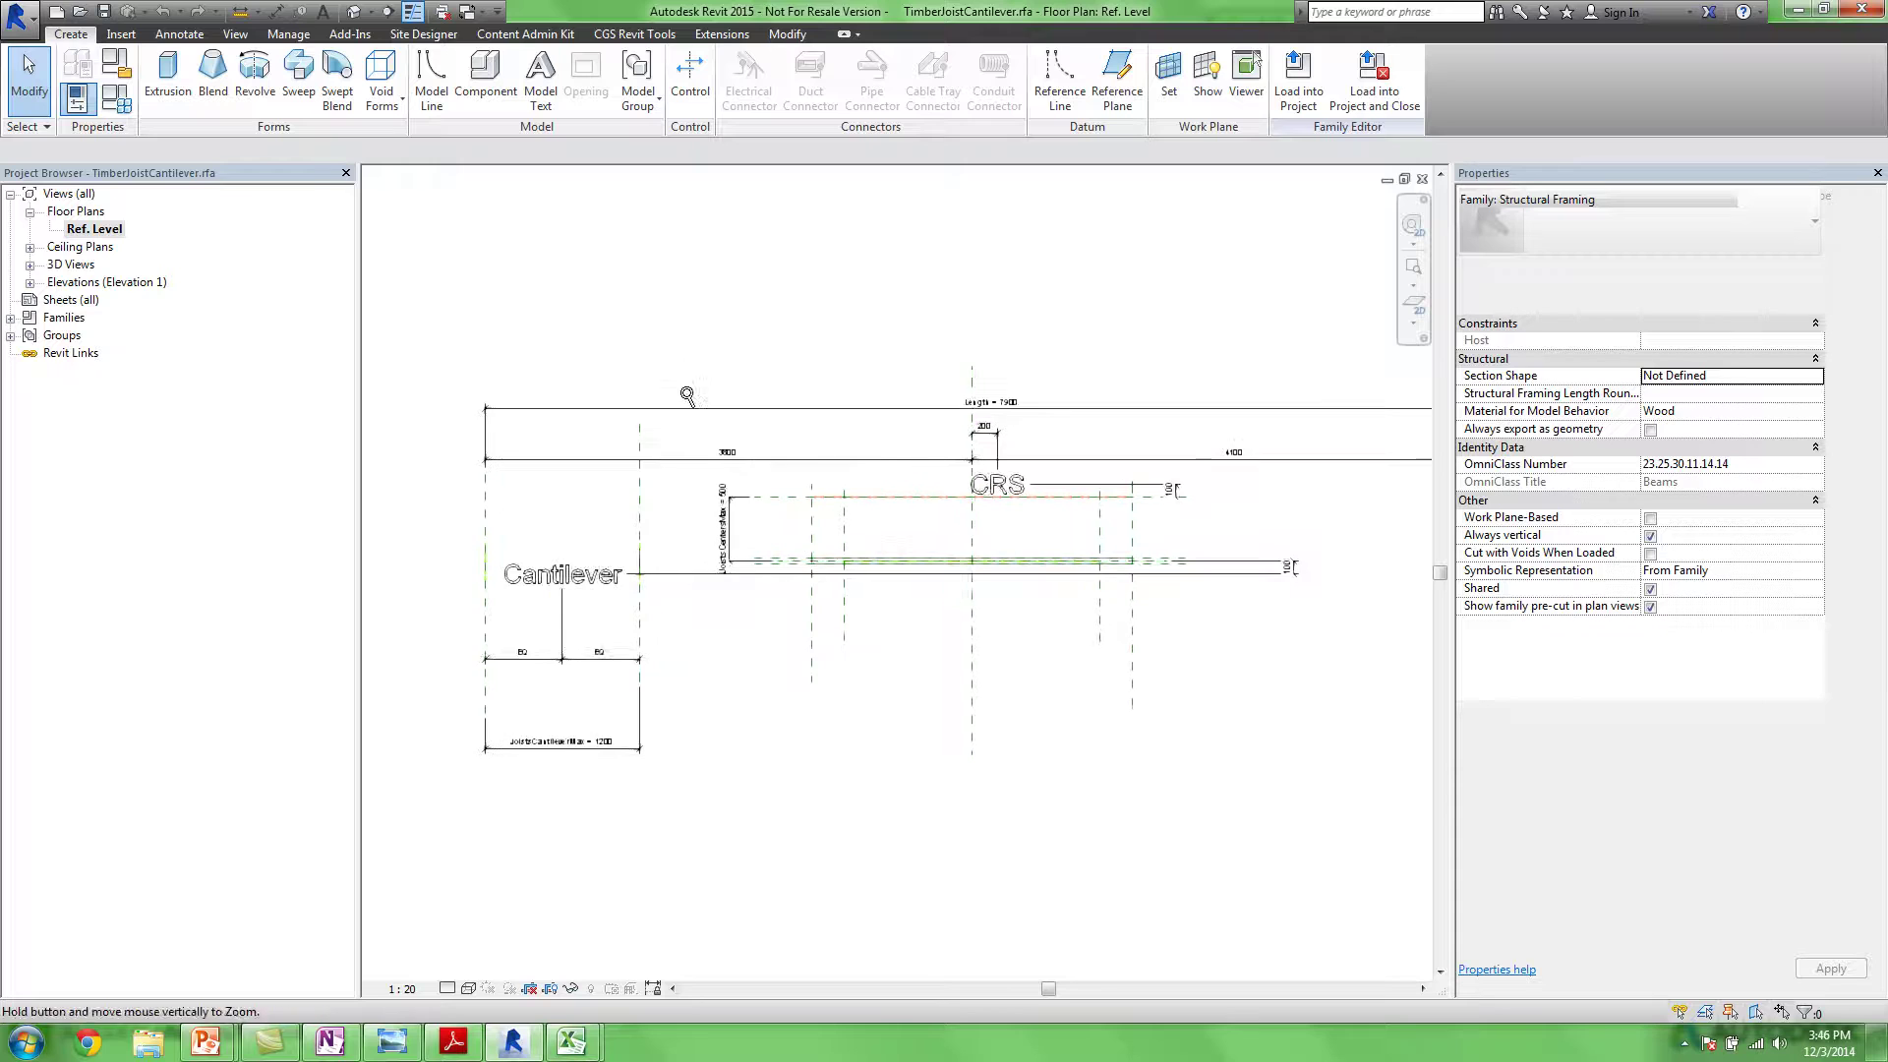
Examine the Left reference plane and its locked constraints around the Cantilever text, then close the Ref. Level plan
click(641, 498)
click(551, 521)
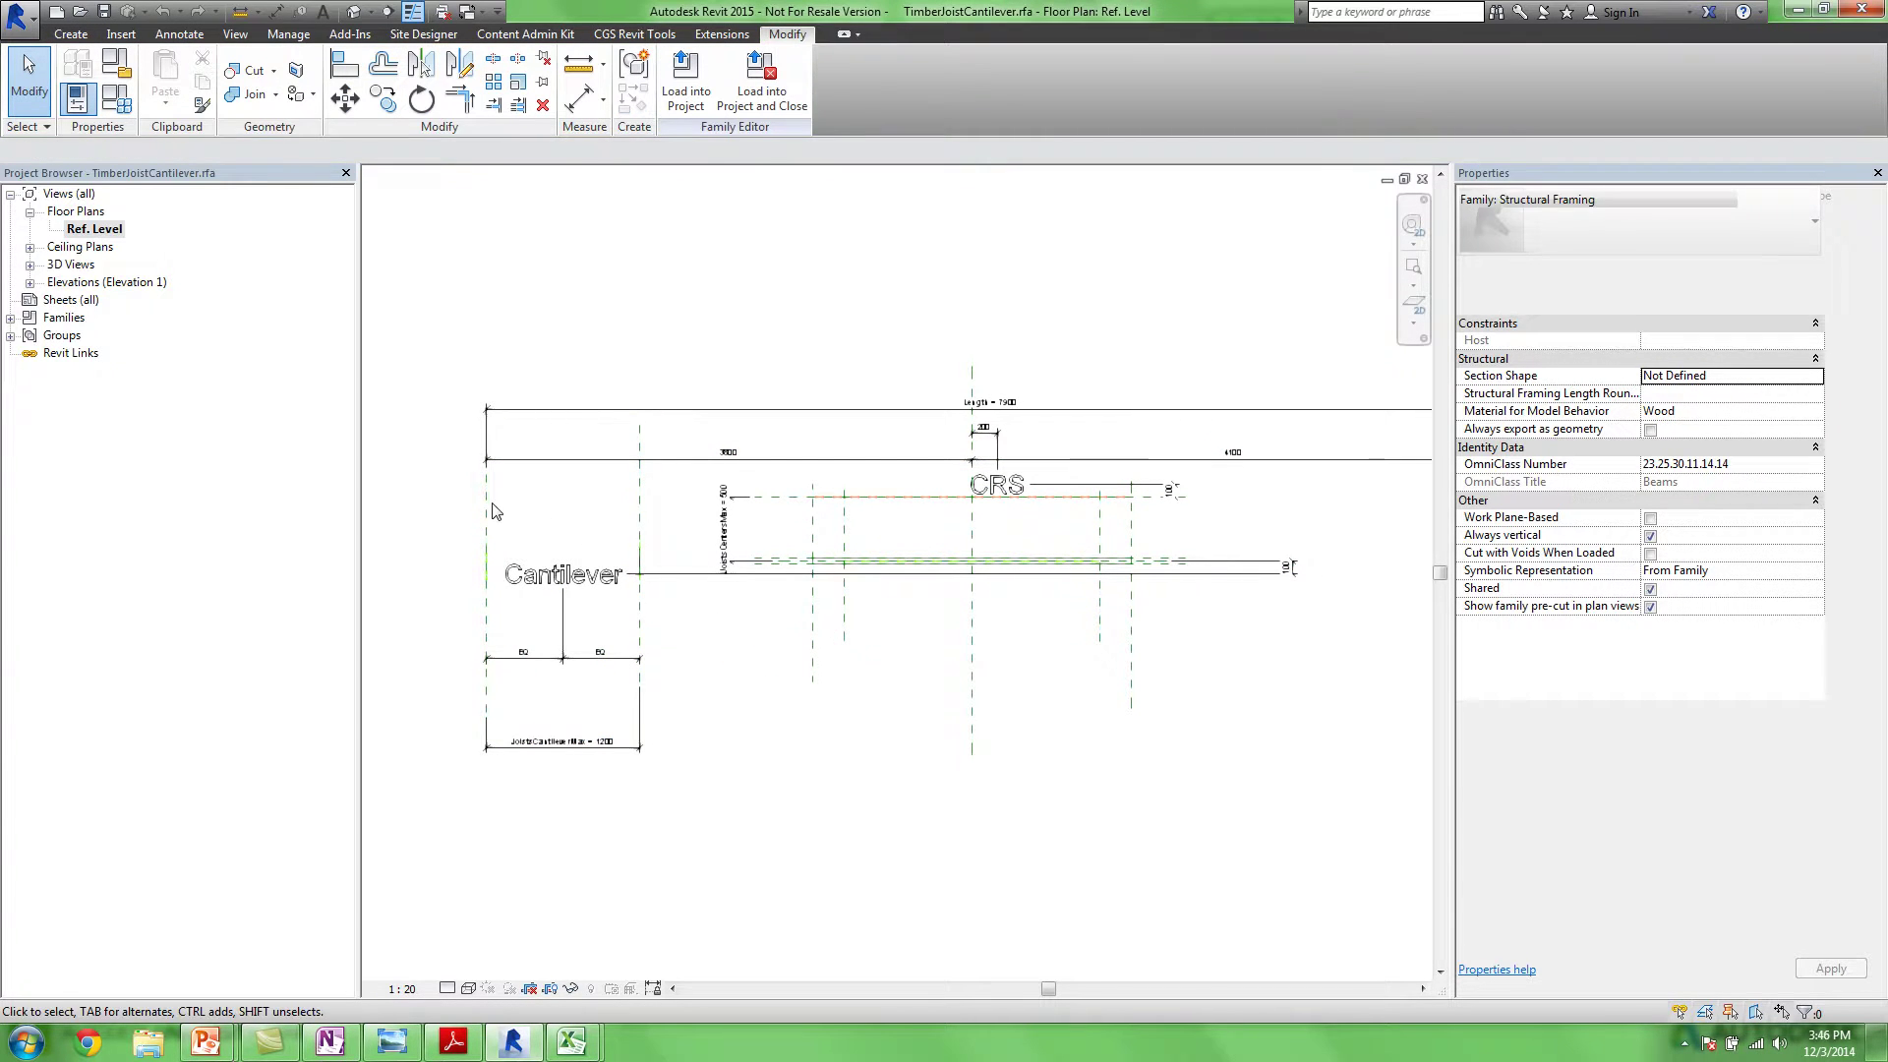
click(493, 508)
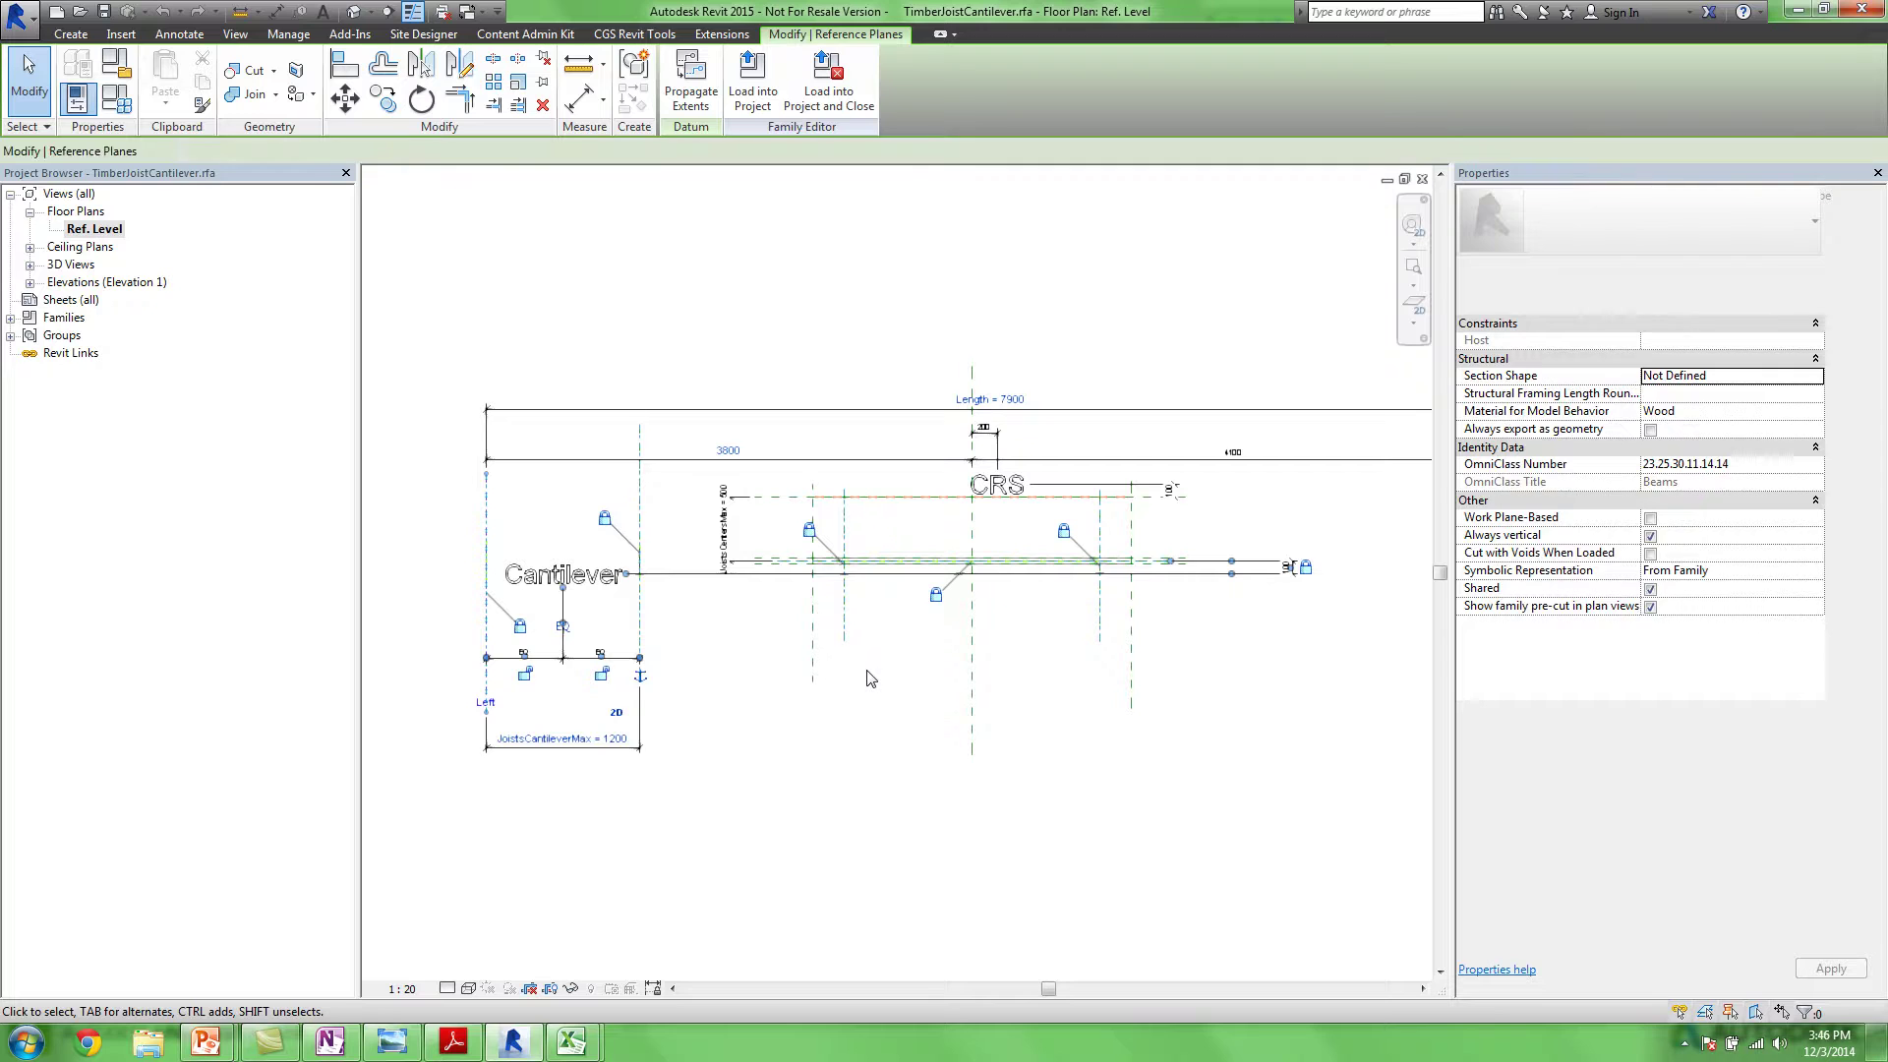
middle_drag(776, 817, 758, 805)
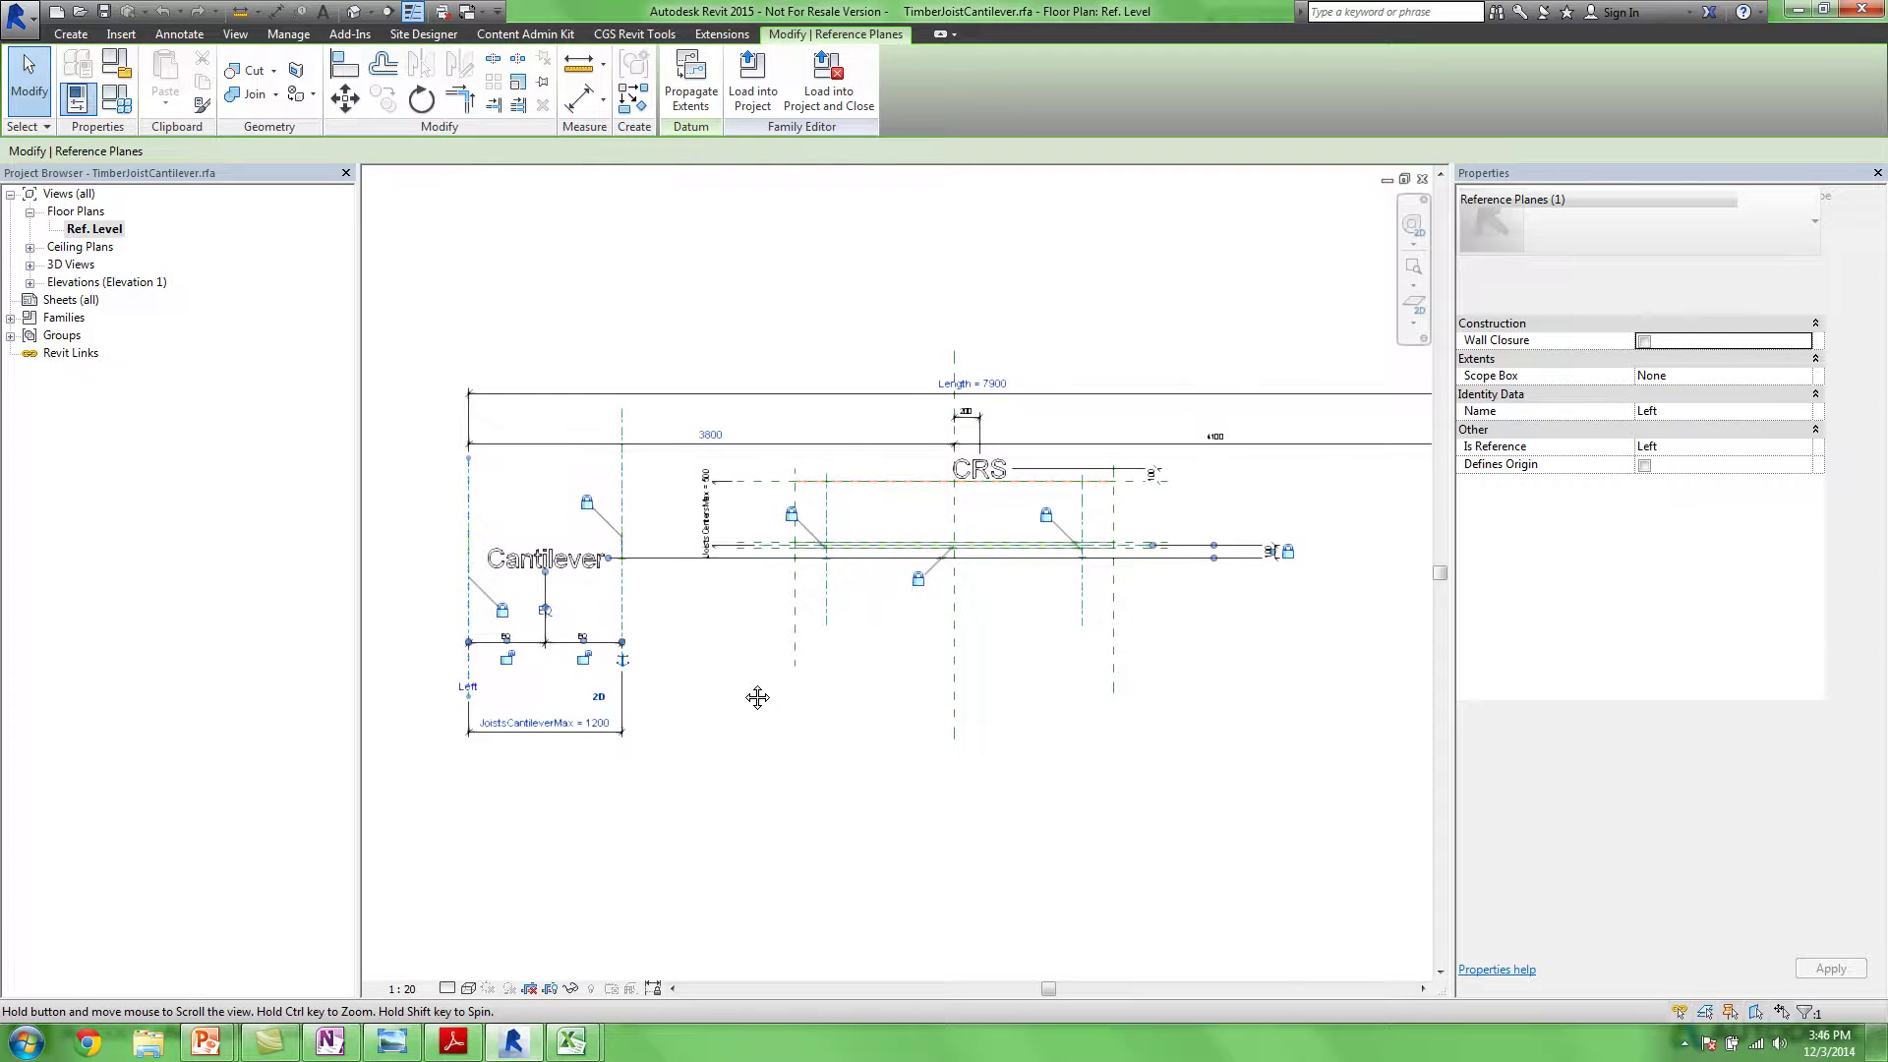
click(776, 760)
mouse_move(1130, 265)
middle_down()
mouse_move(1110, 271)
mouse_move(1121, 259)
middle_up()
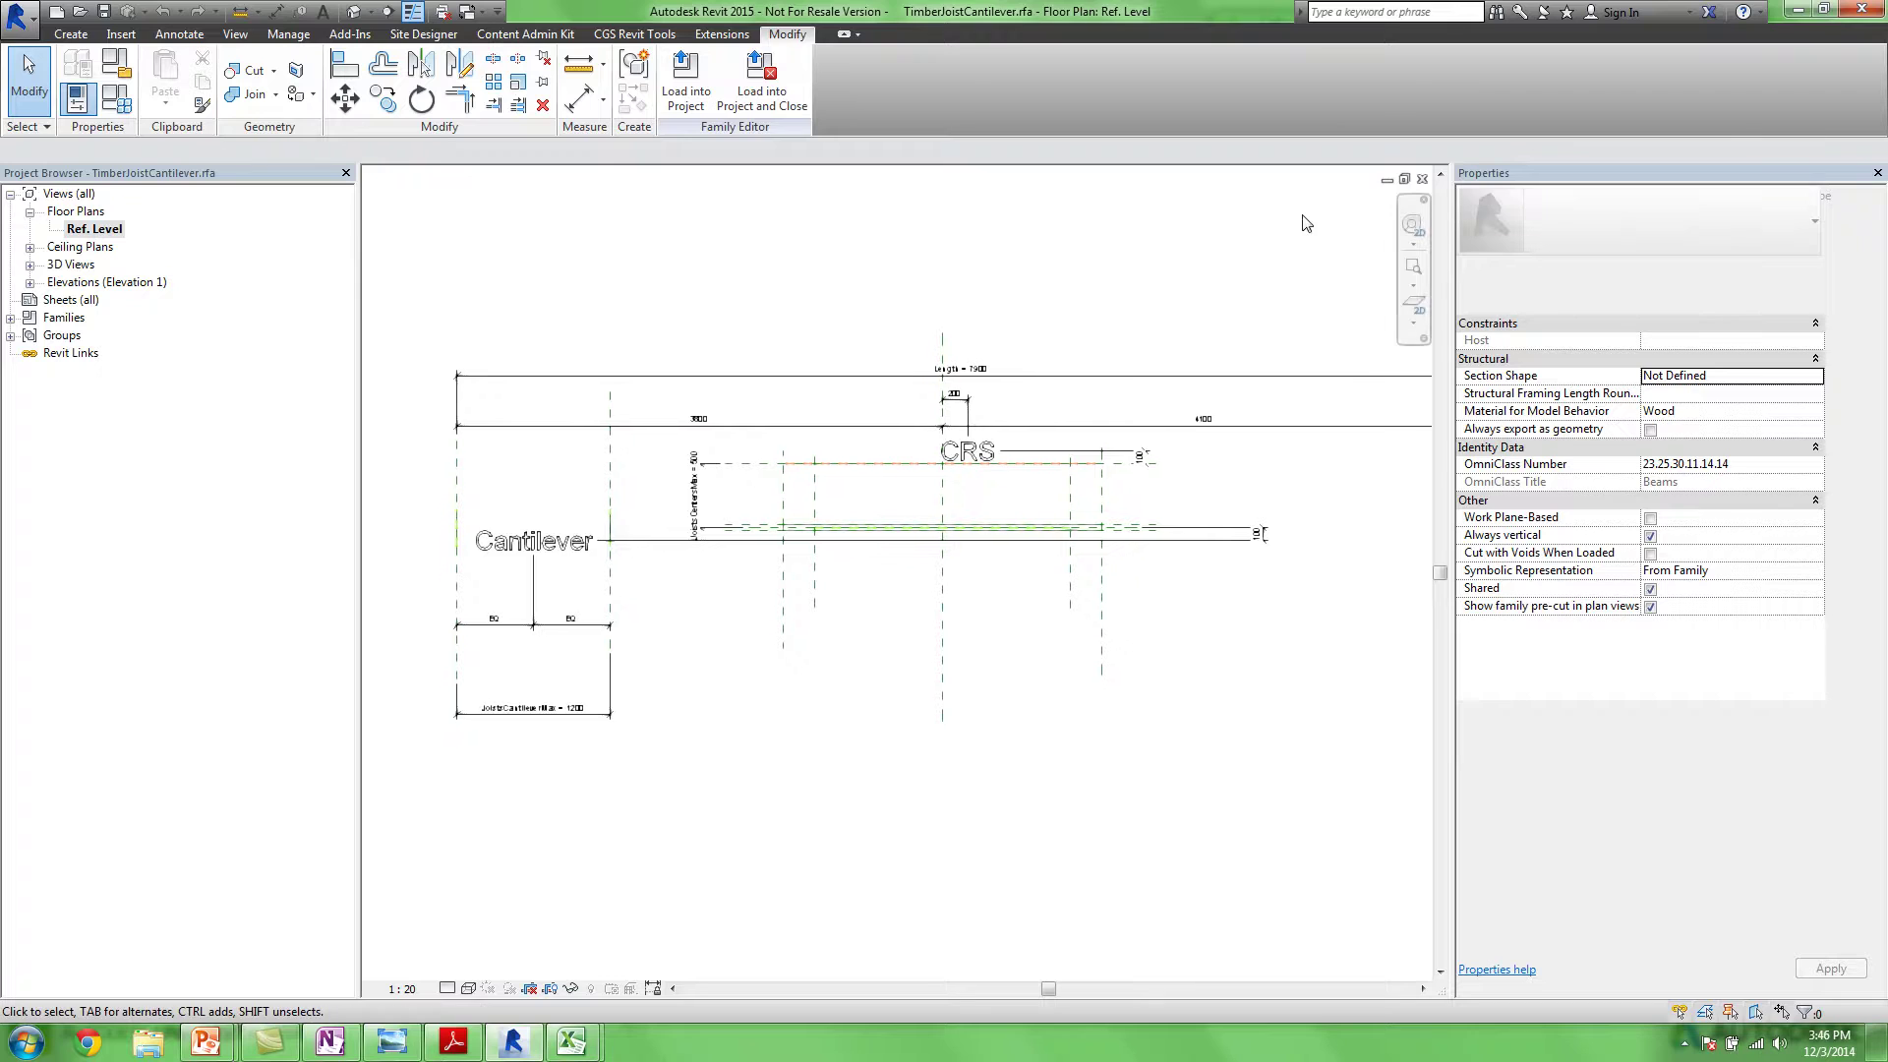
click(1422, 180)
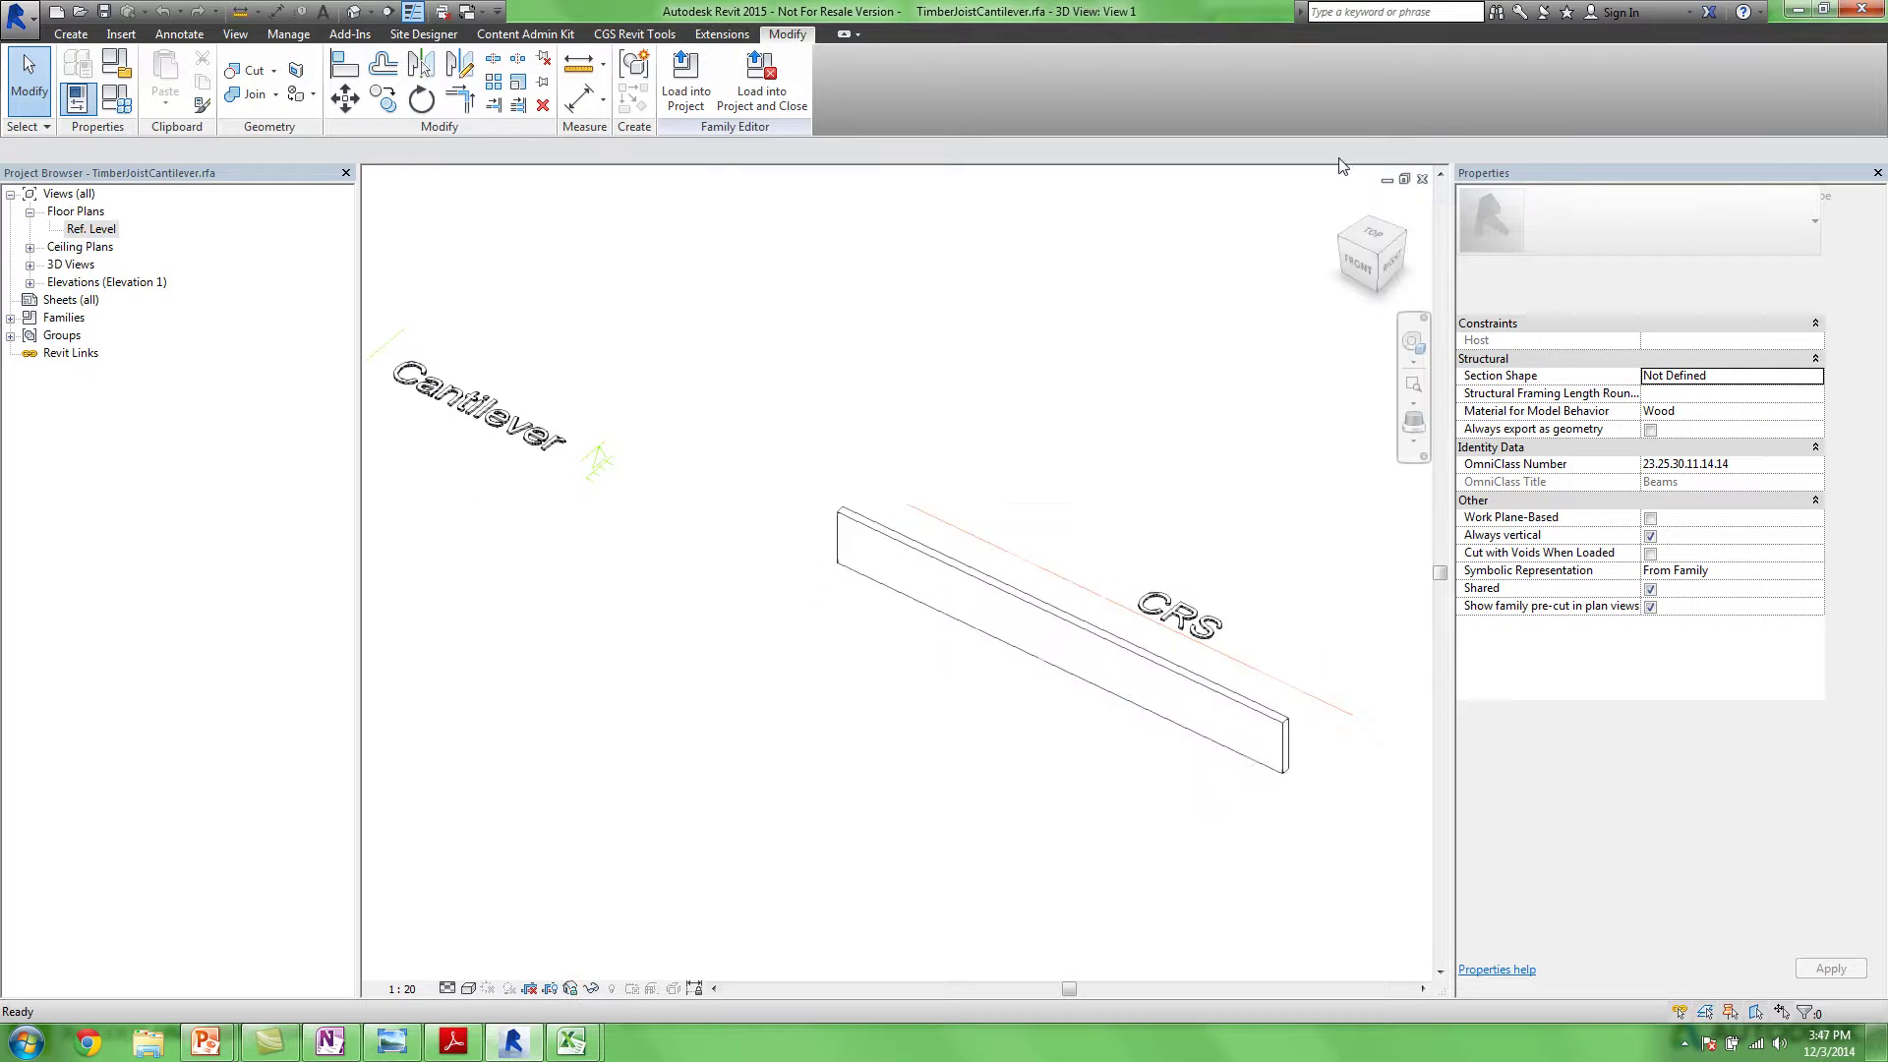
Open the joist family's types and review the formulas of its analytical and structural analysis parameters, including ShearRatio_oVn%Vn
click(120, 98)
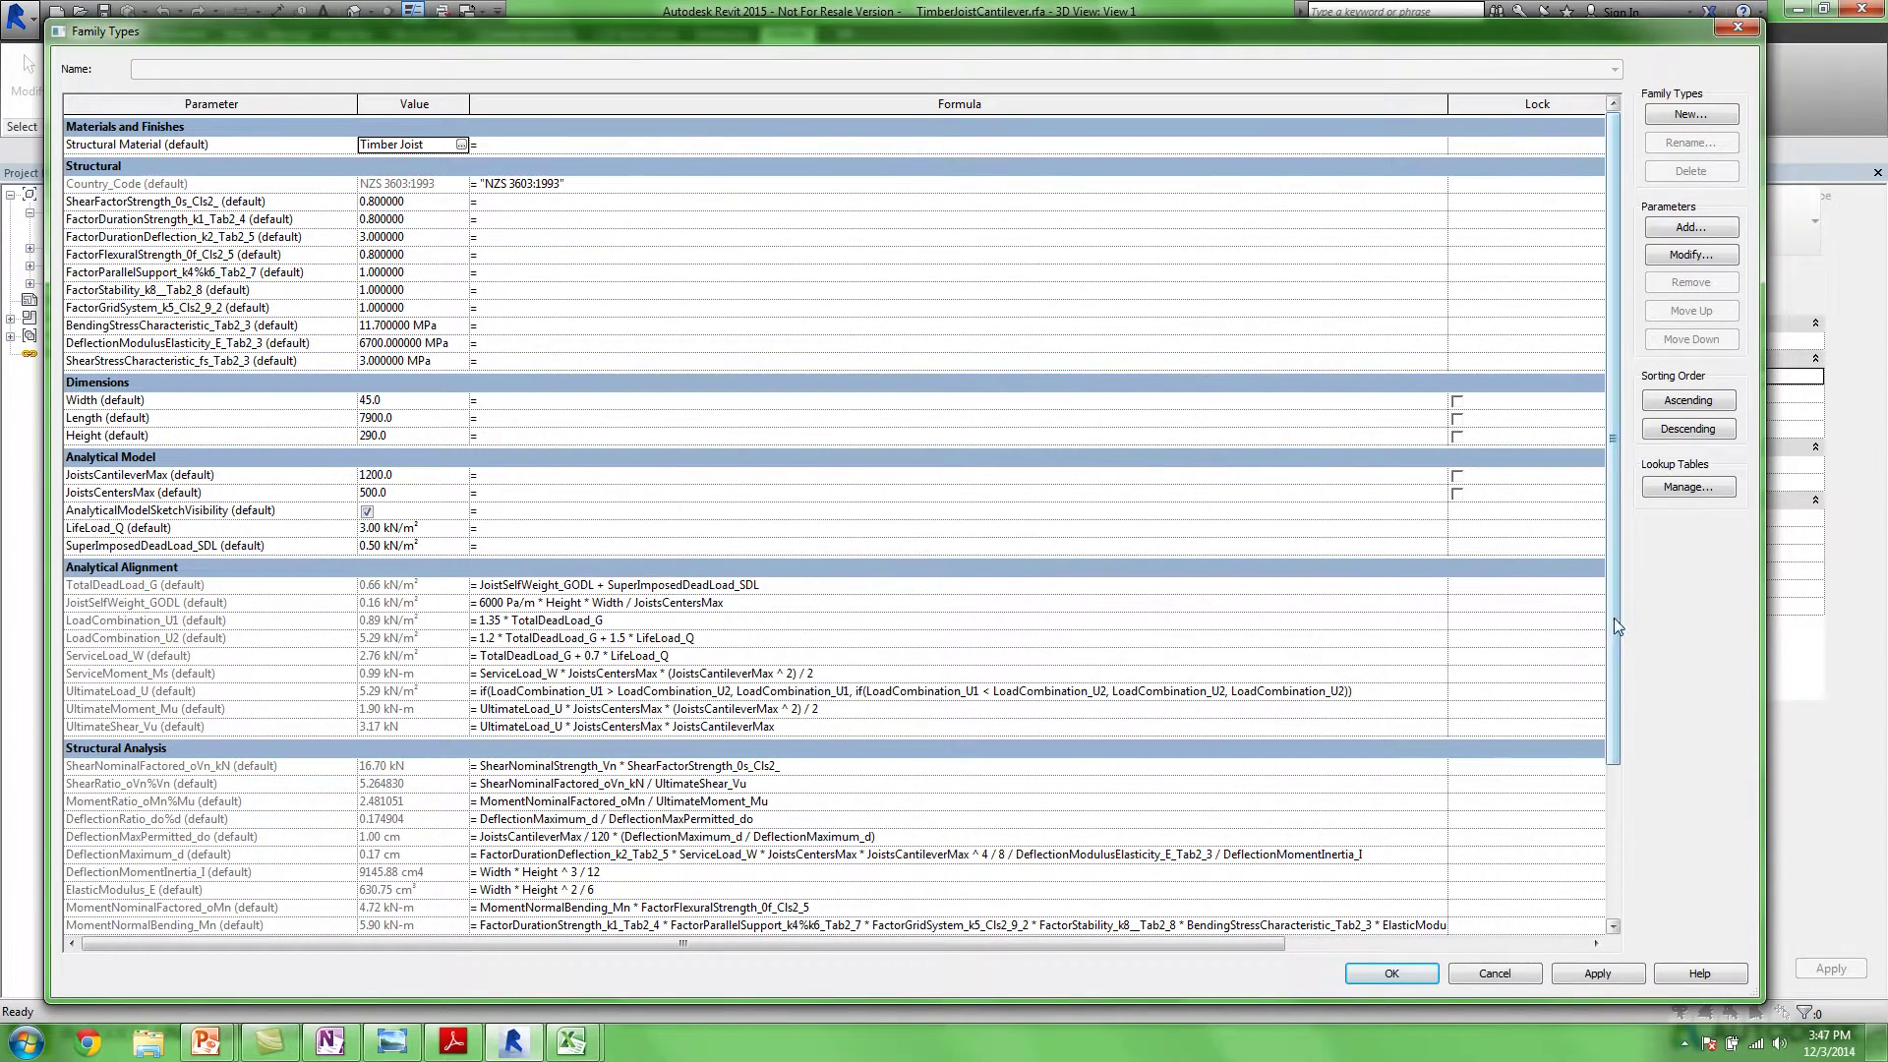
drag(1617, 618, 1605, 752)
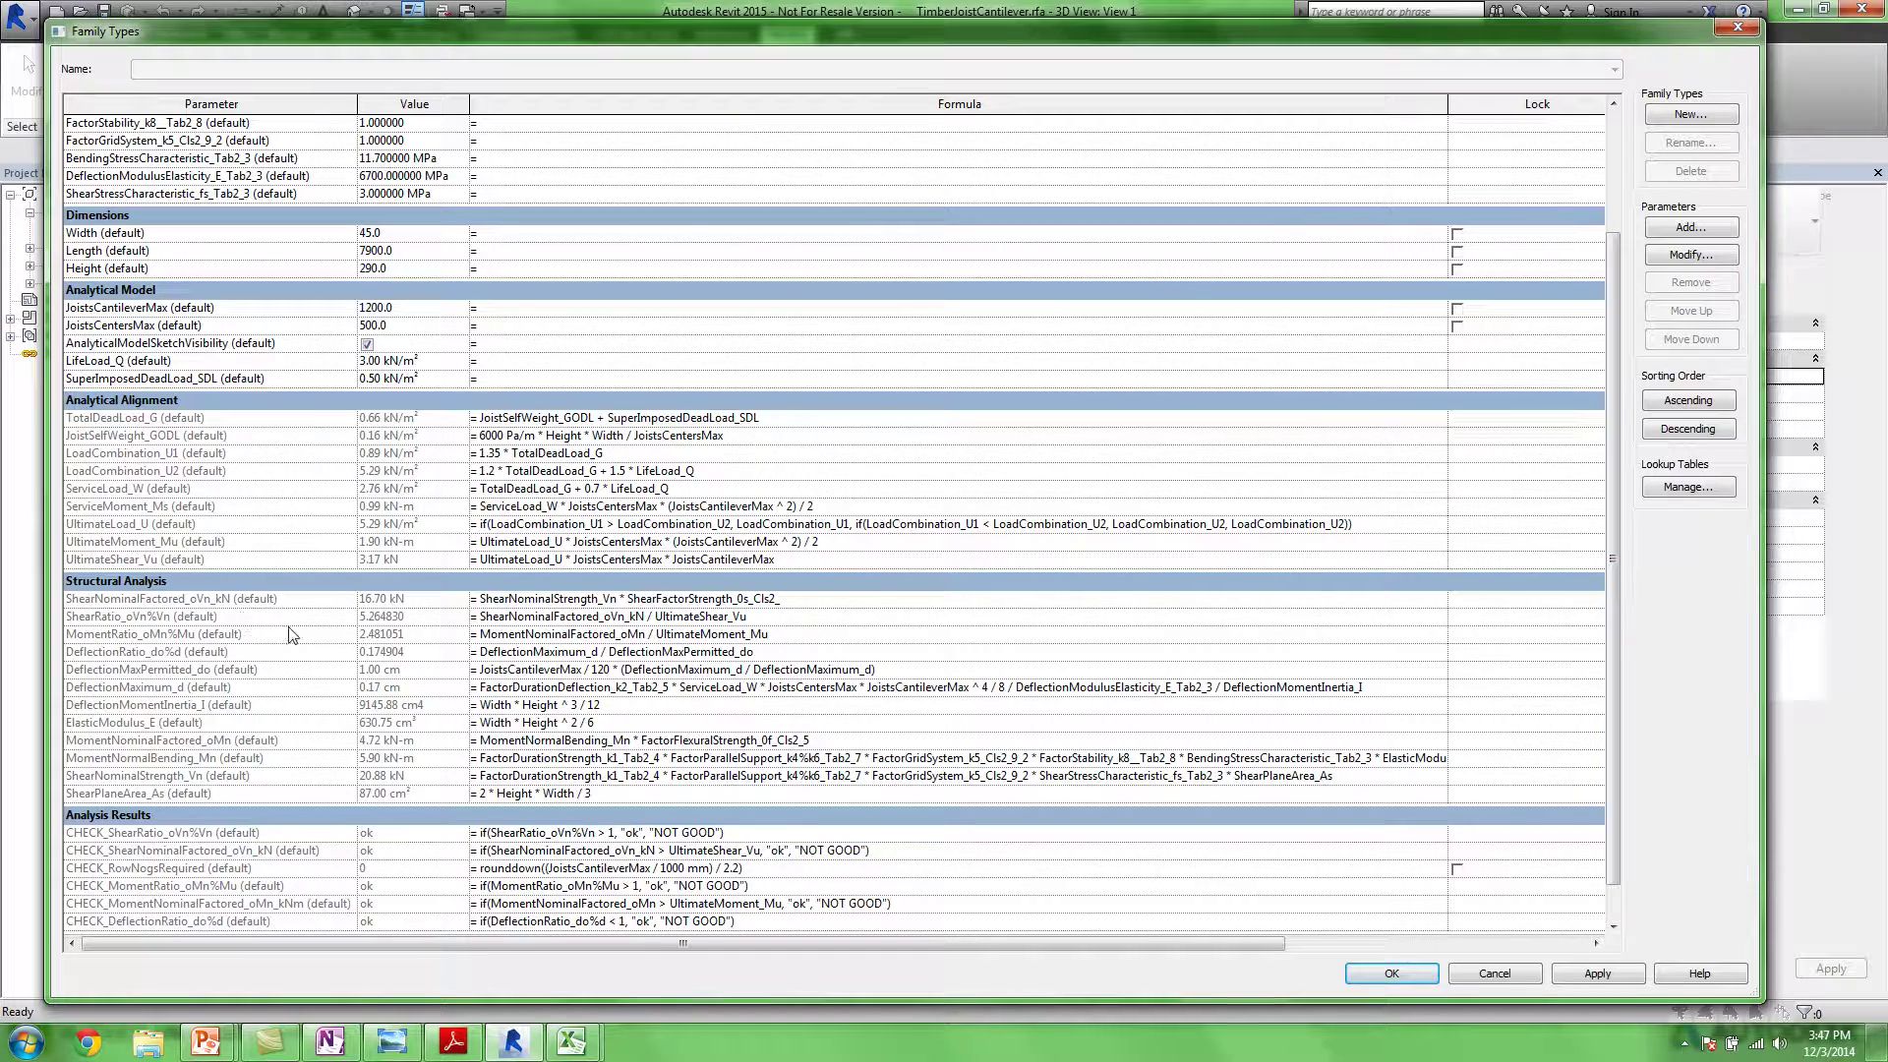
click(318, 619)
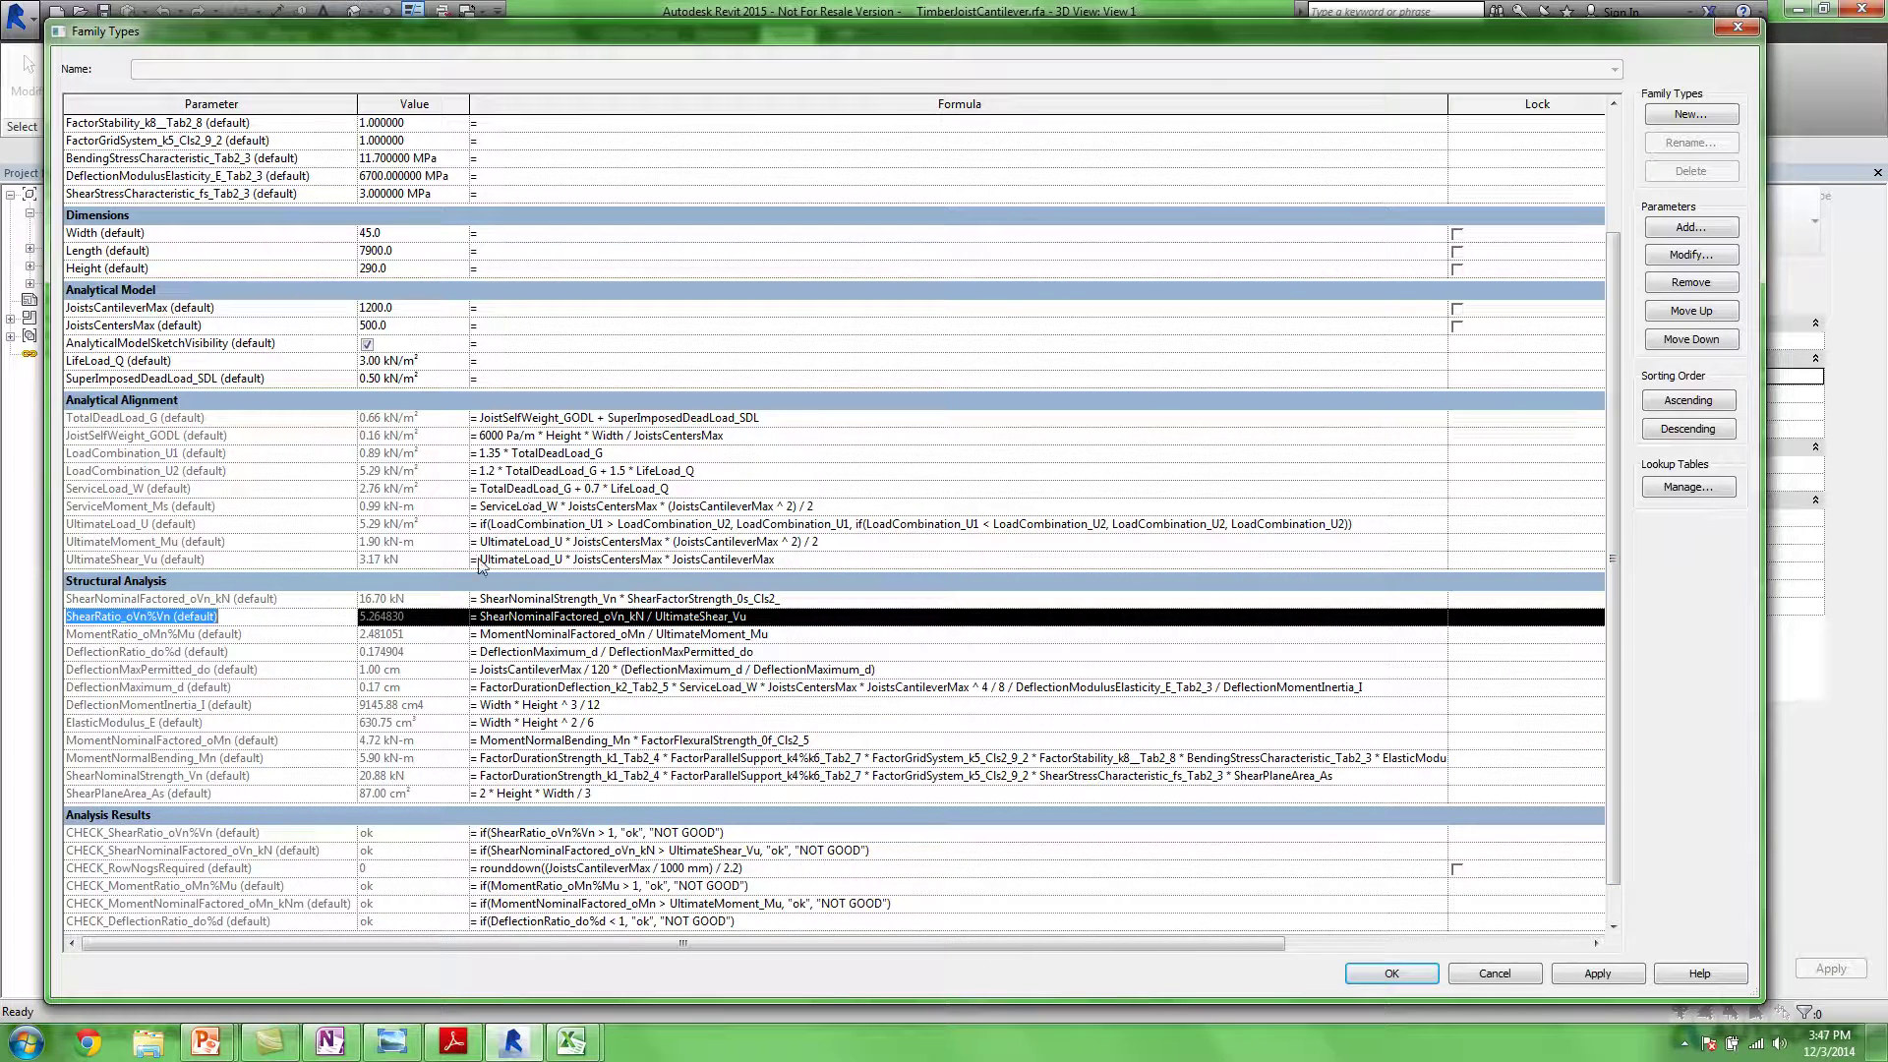
Inspect the parameter properties of DeflectionMomentInertia_I without changing them, and close the family types
click(310, 706)
click(1709, 258)
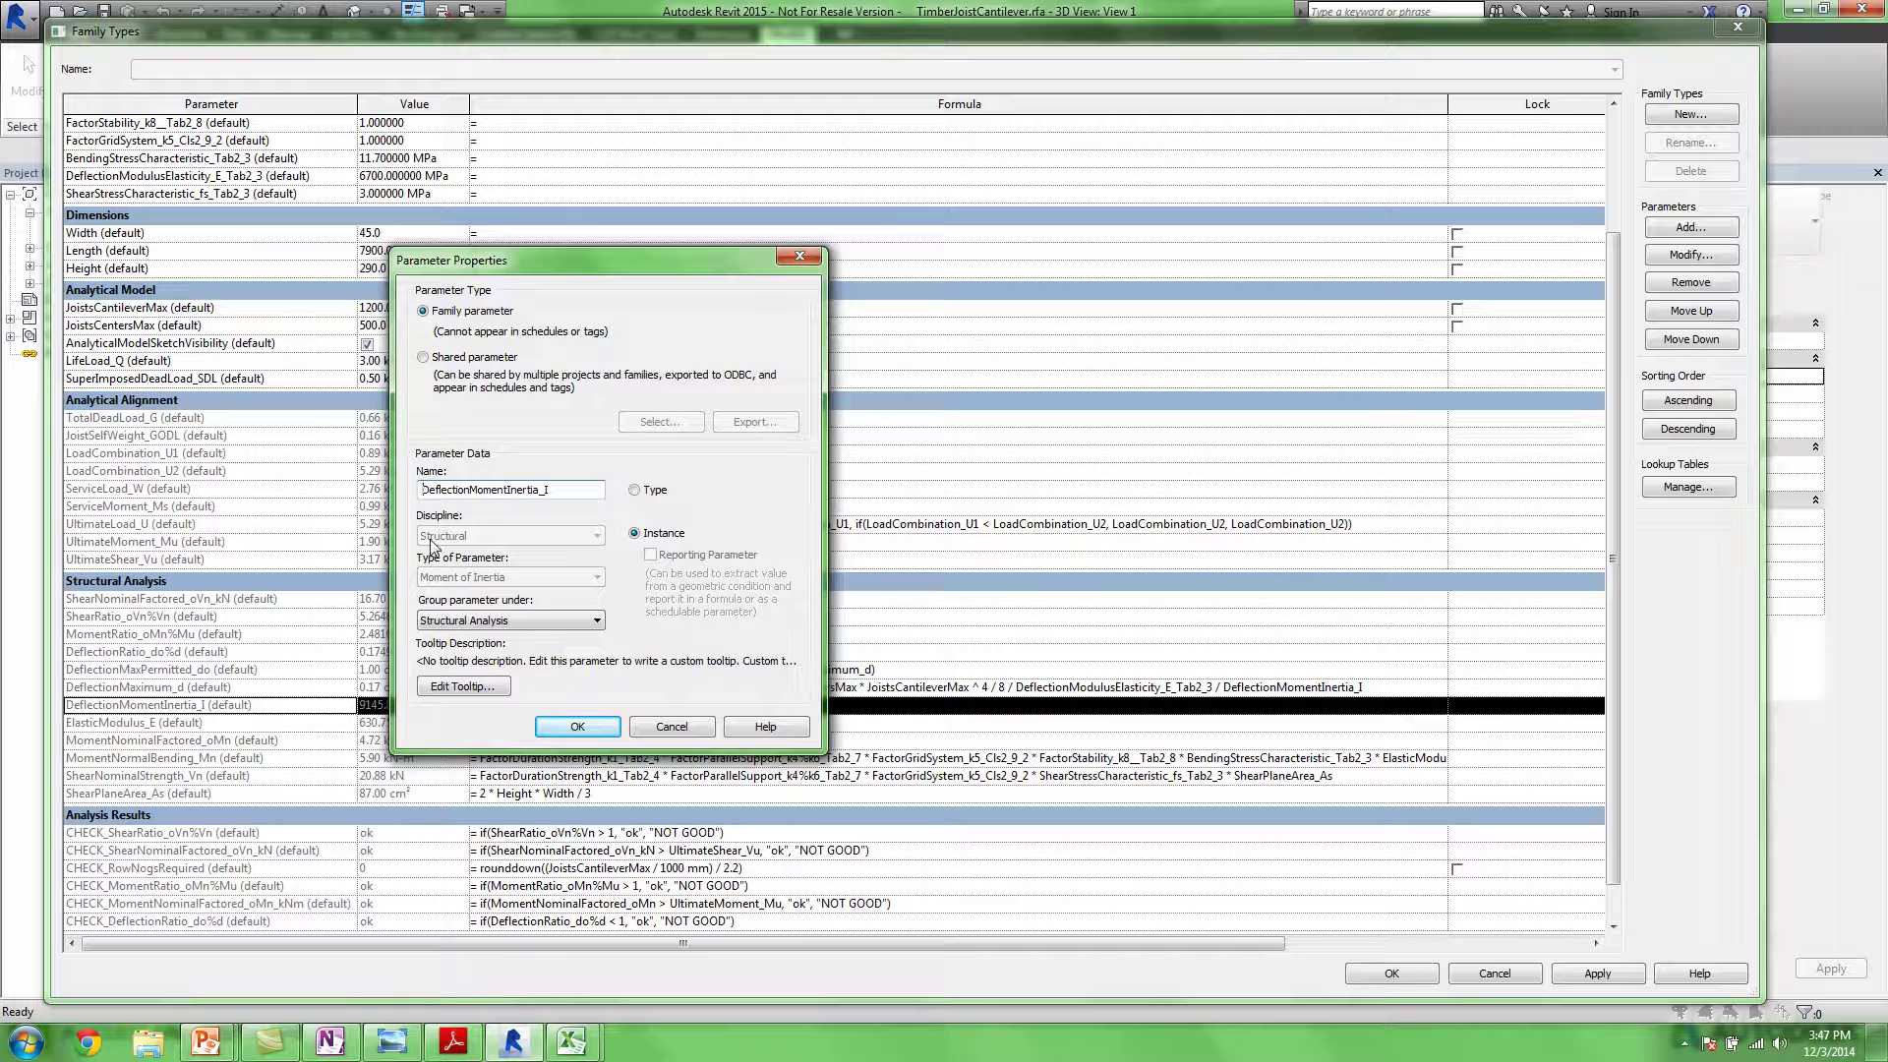
drag(610, 248, 646, 208)
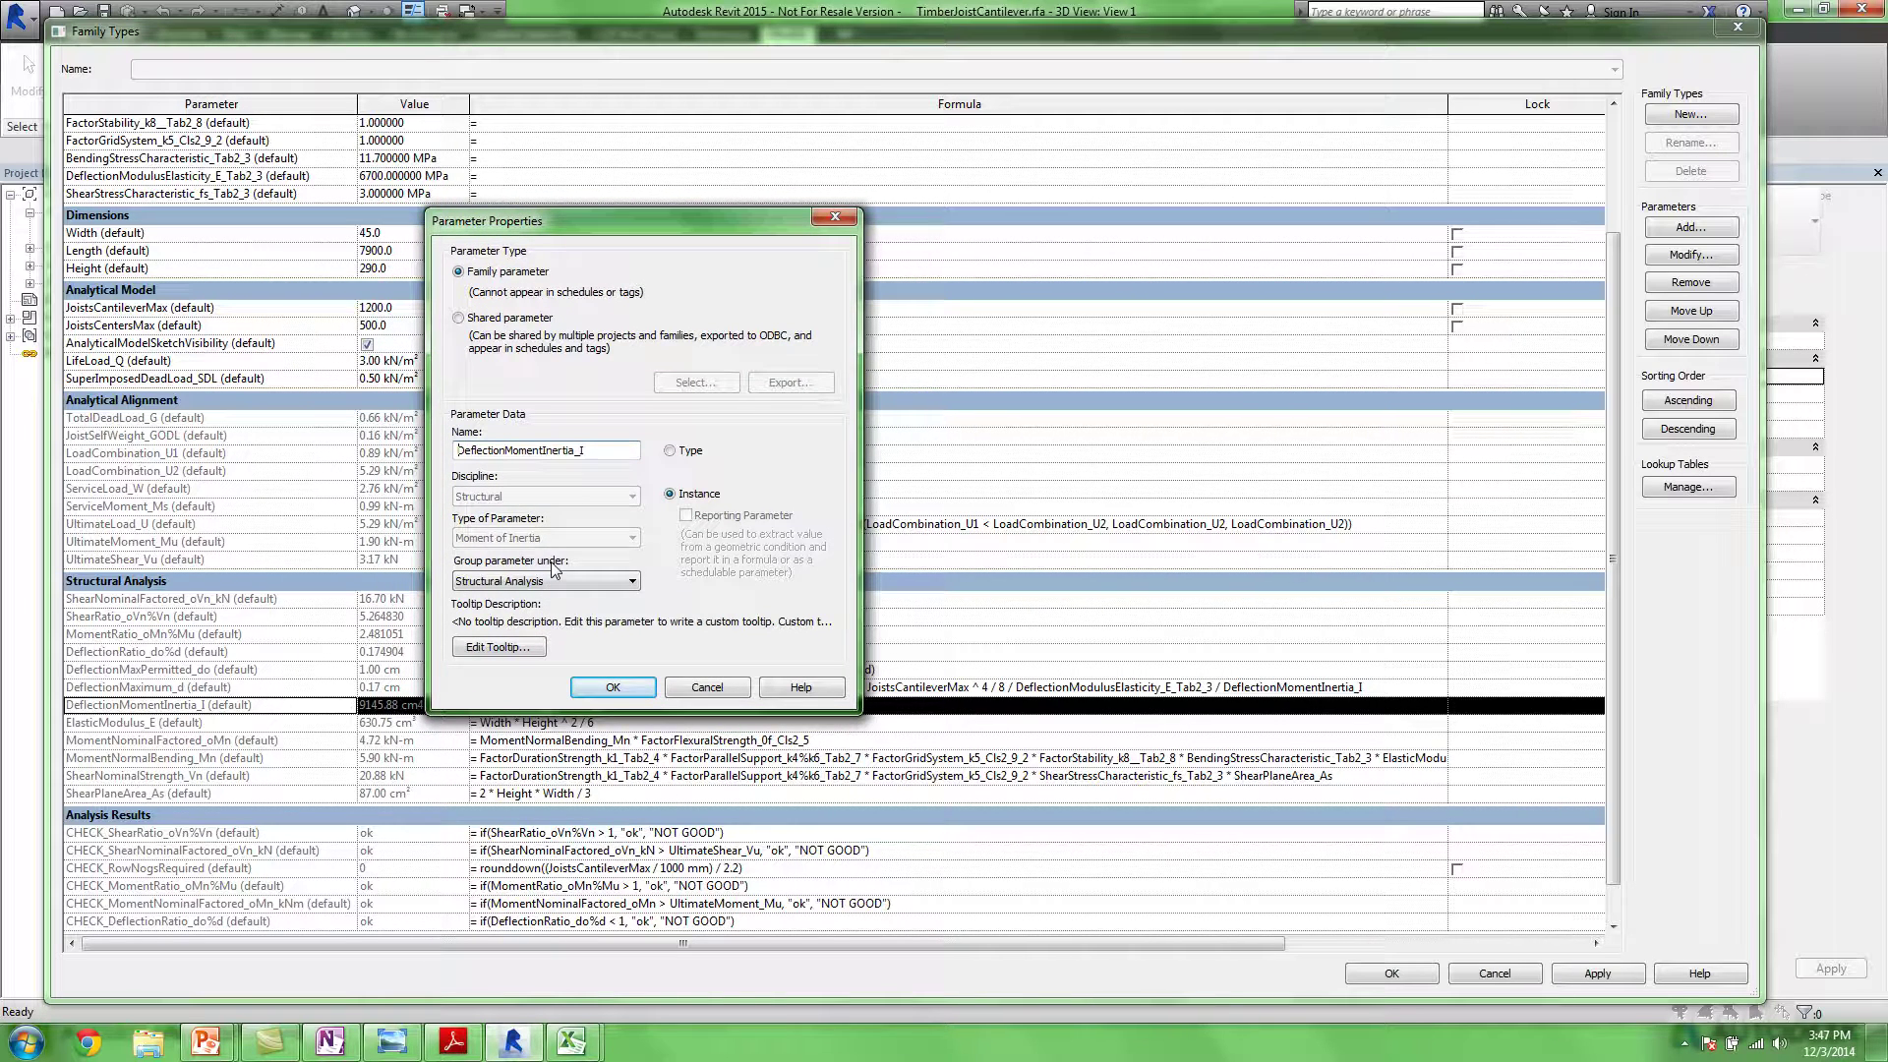
drag(622, 221, 770, 151)
click(784, 612)
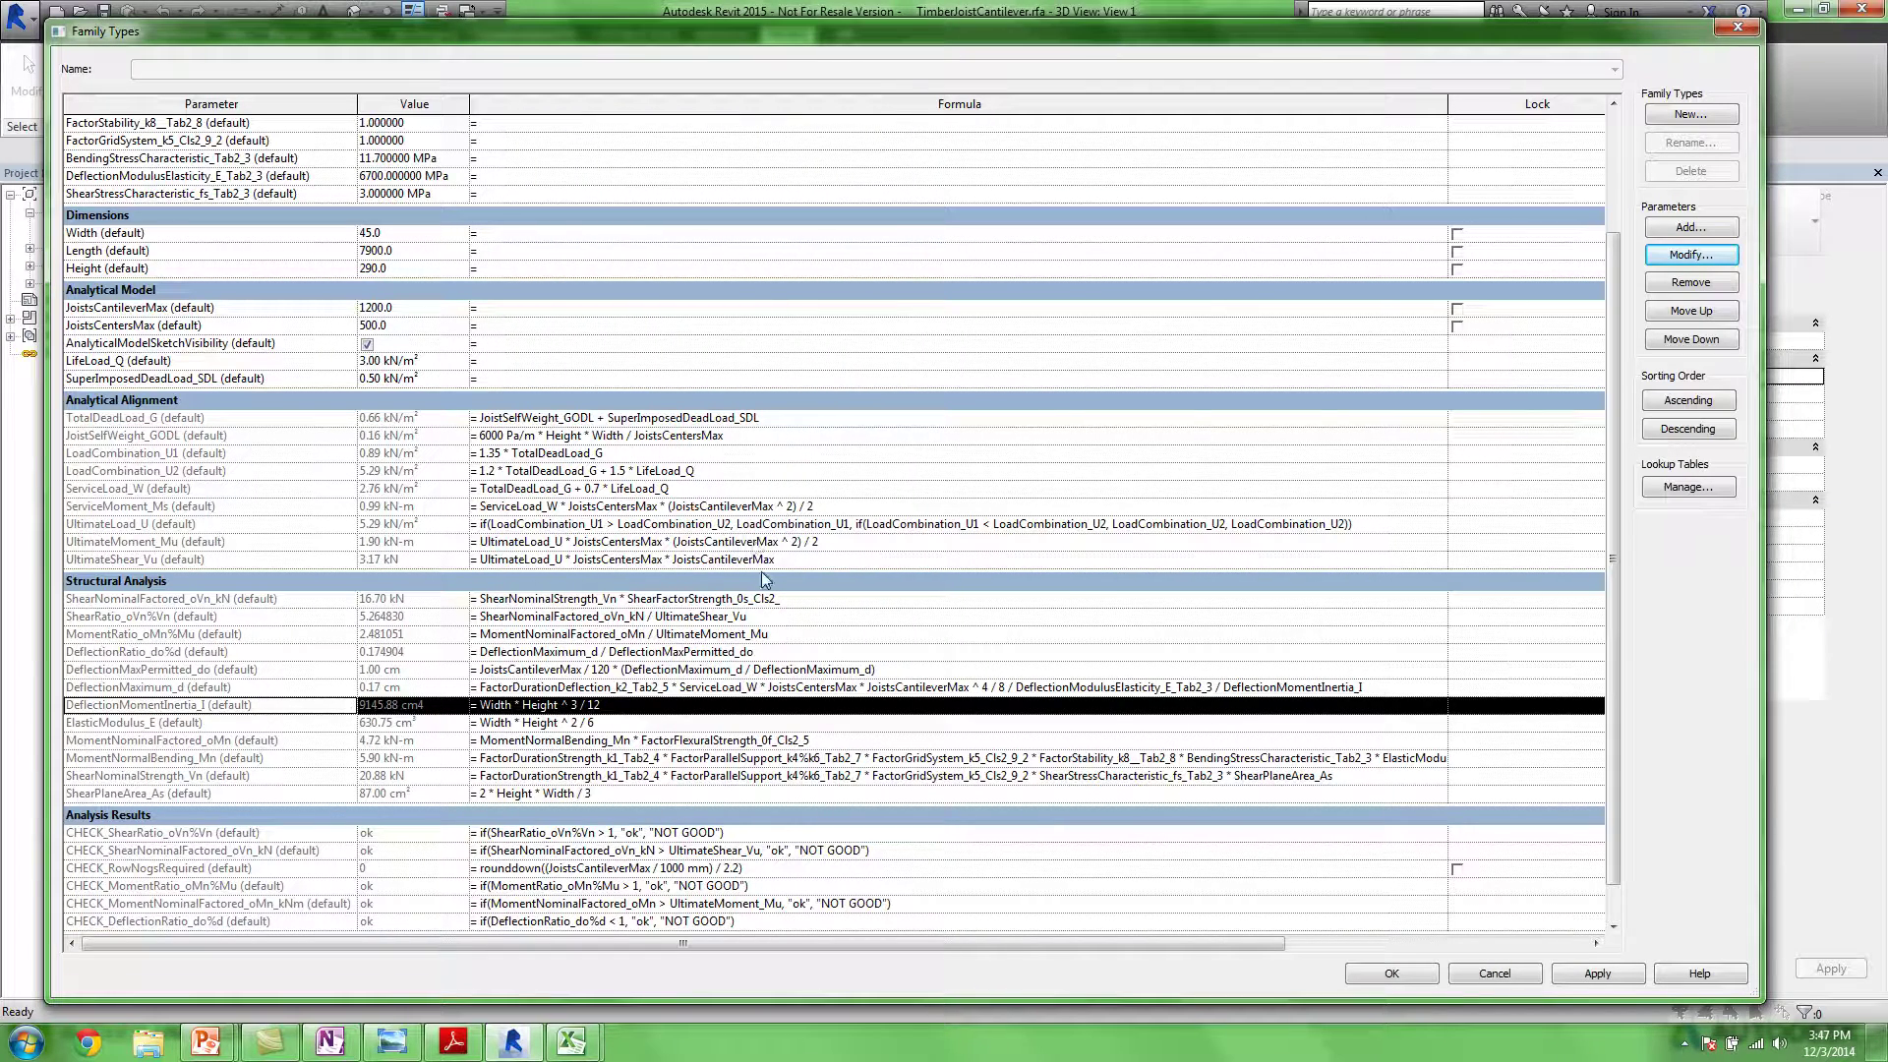
click(1738, 26)
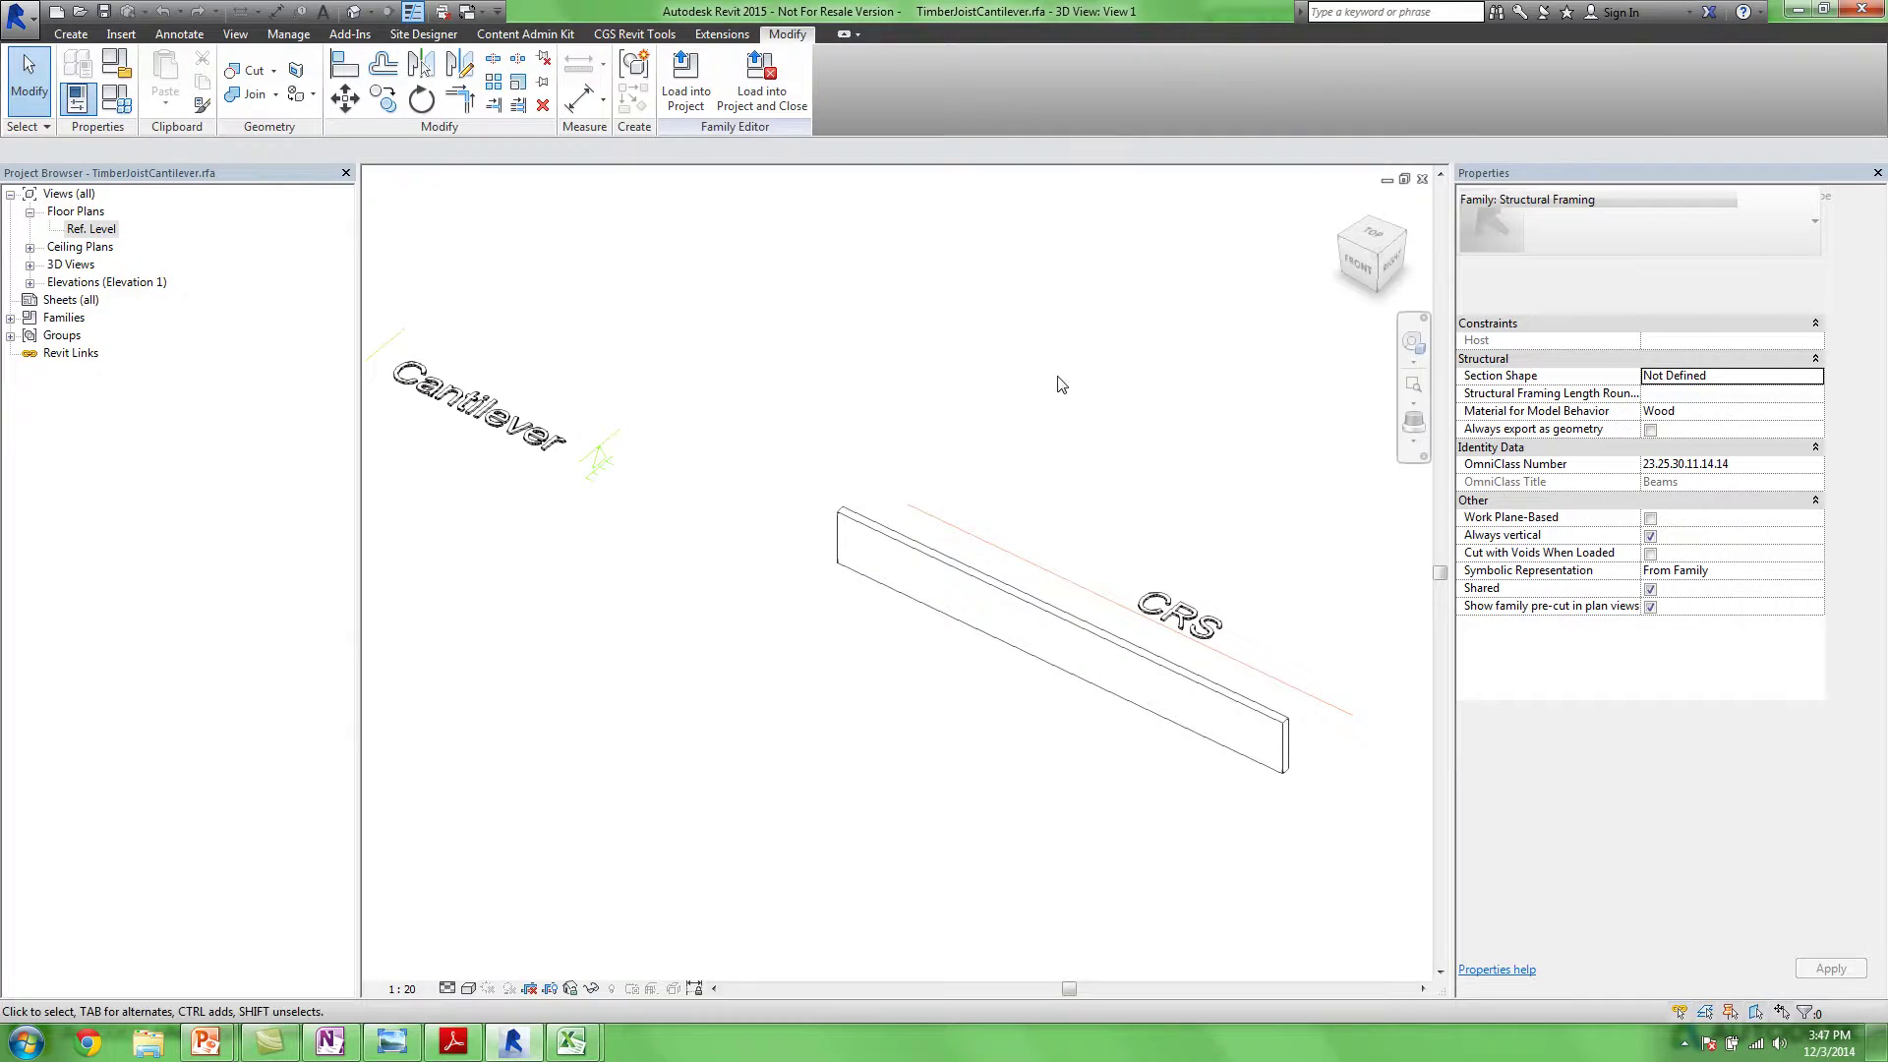
Close the TimberJoistCantilever family and all views of the OttoDesch deck project without saving changes
click(1423, 179)
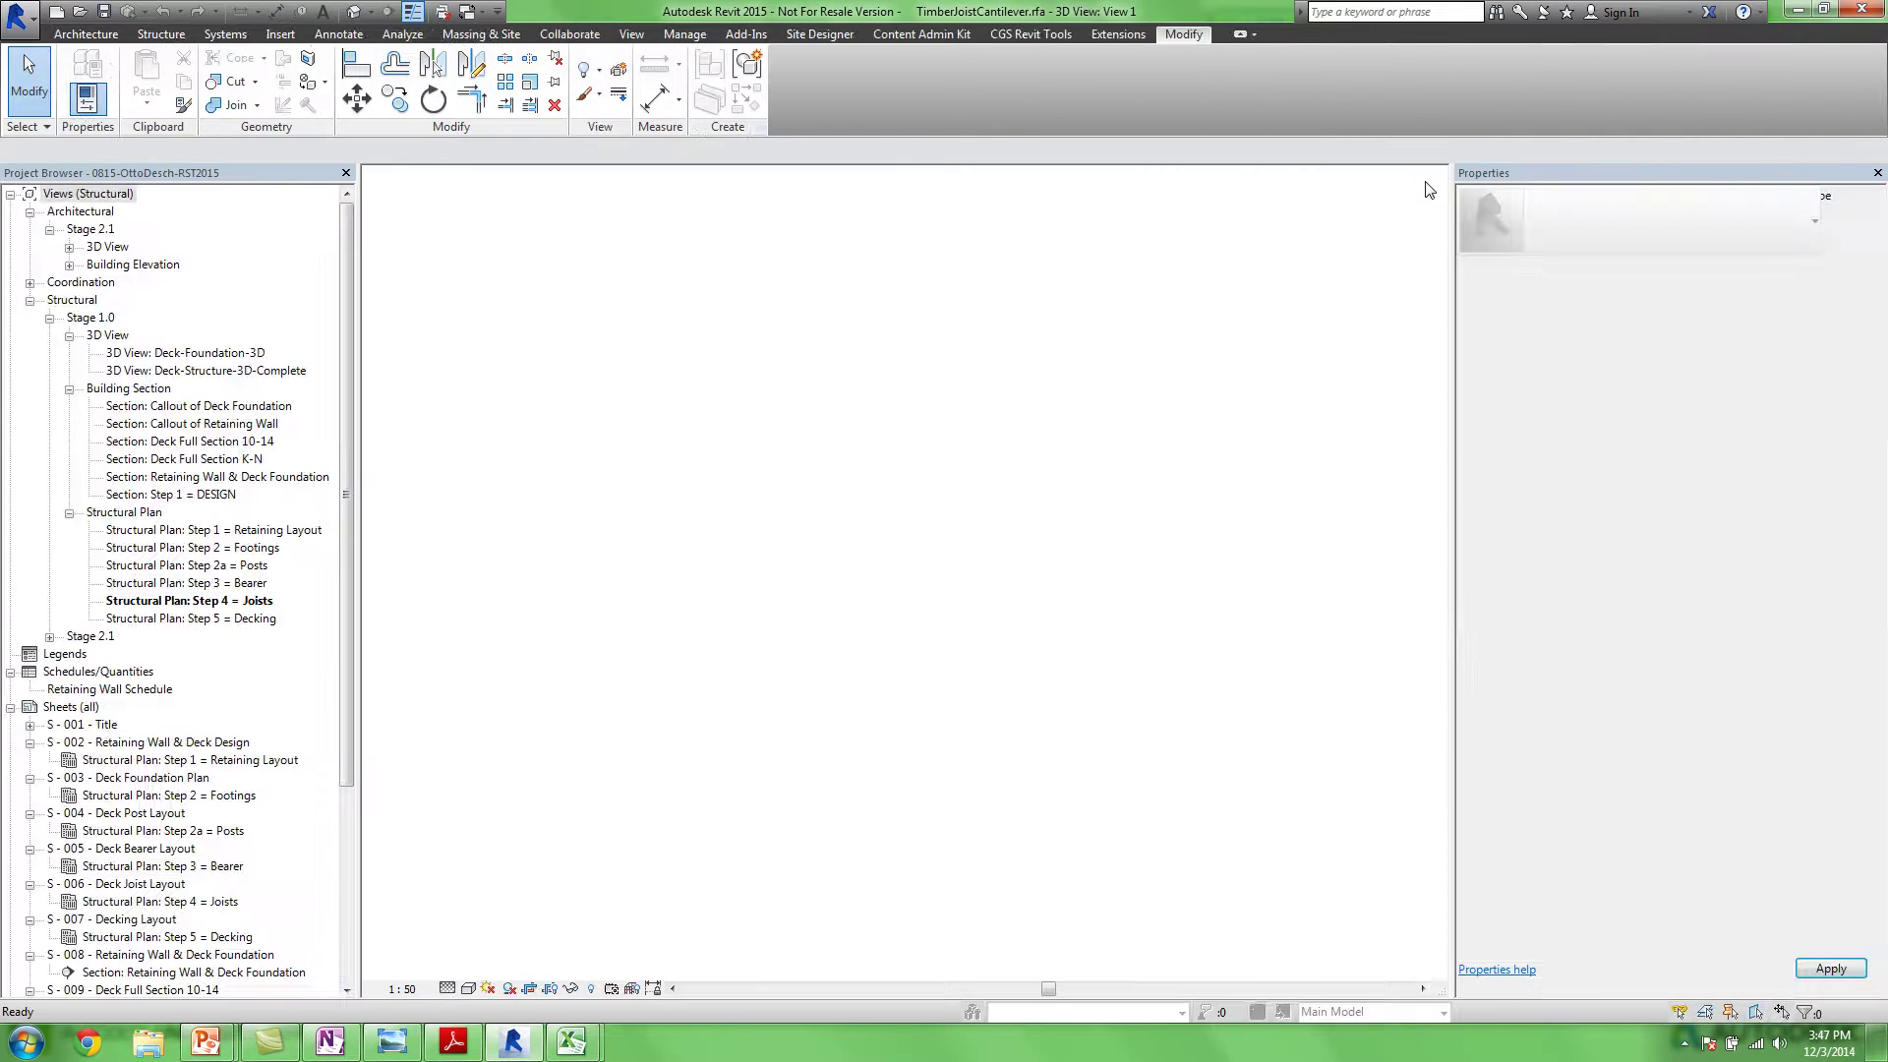
click(1423, 179)
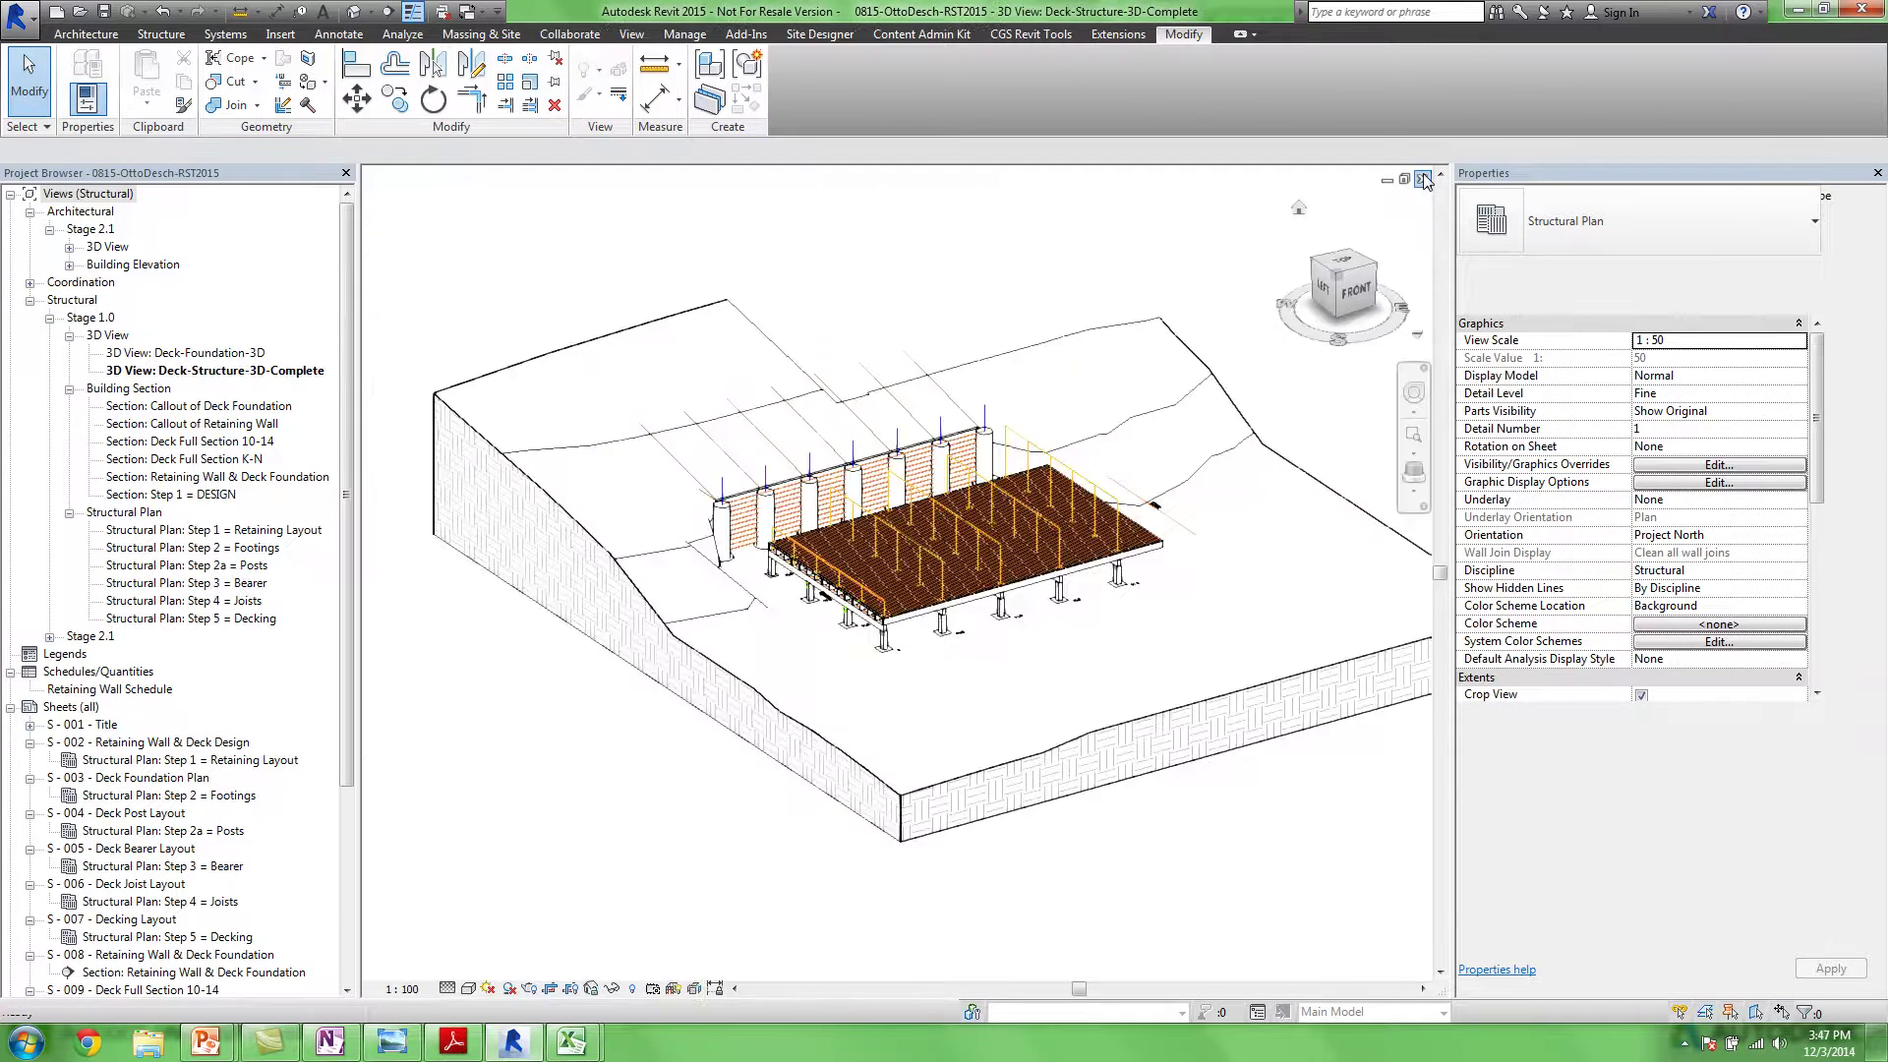
click(1422, 179)
click(991, 532)
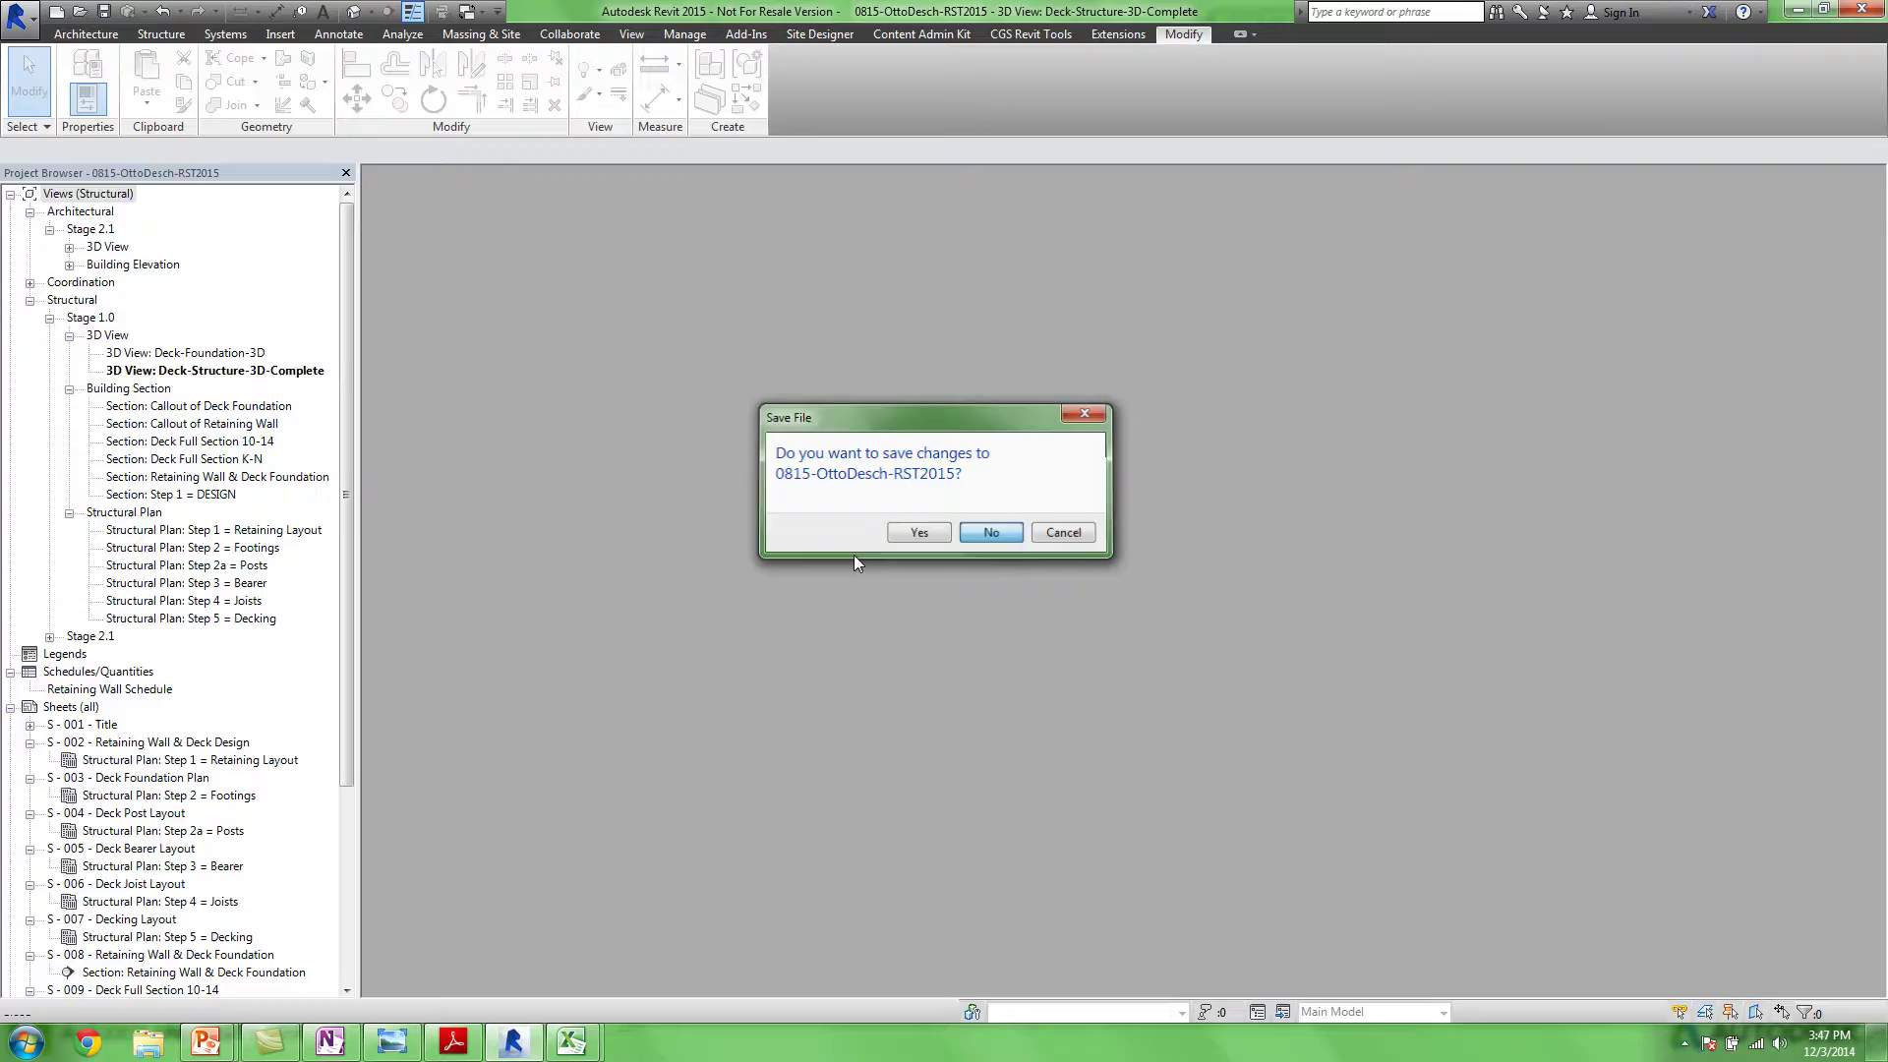
Switch to Windows Explorer and open the Step 4 = Timber Joist Cantilever Study folder through the AU2014 class folder shortcut
click(148, 1043)
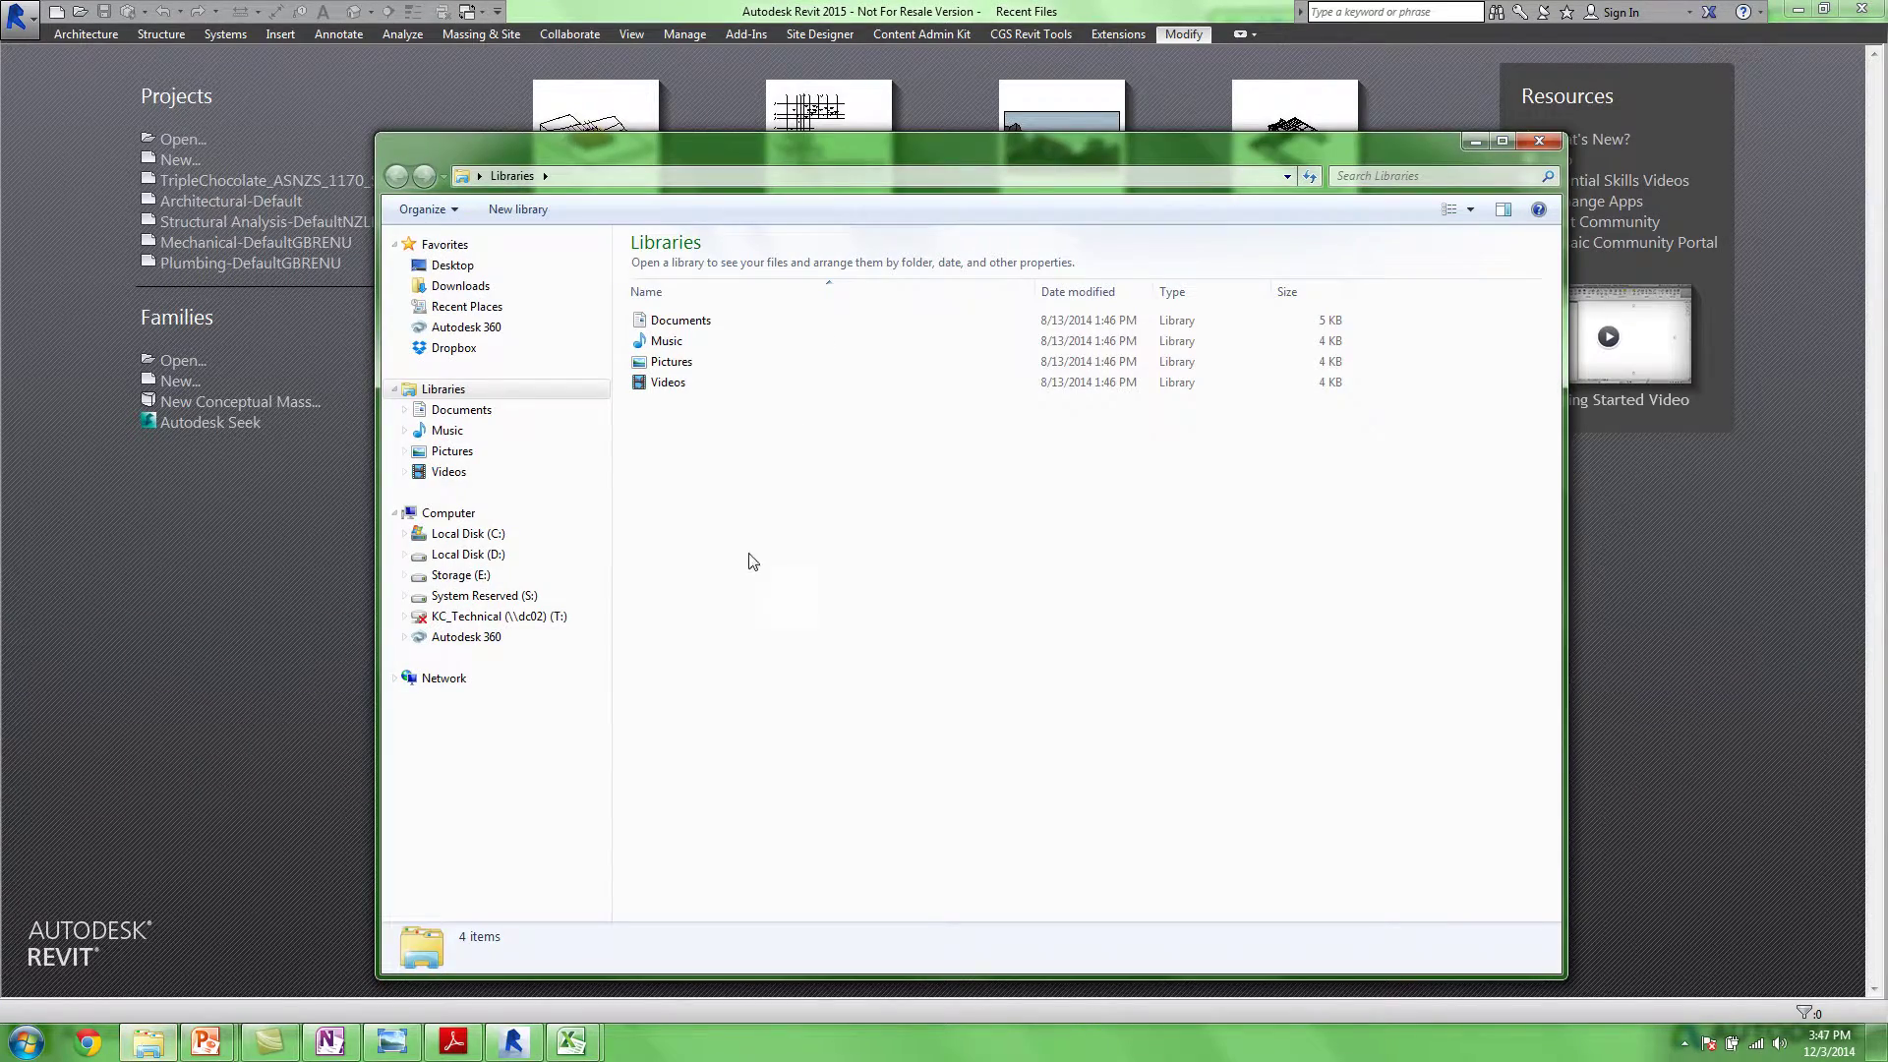
click(453, 266)
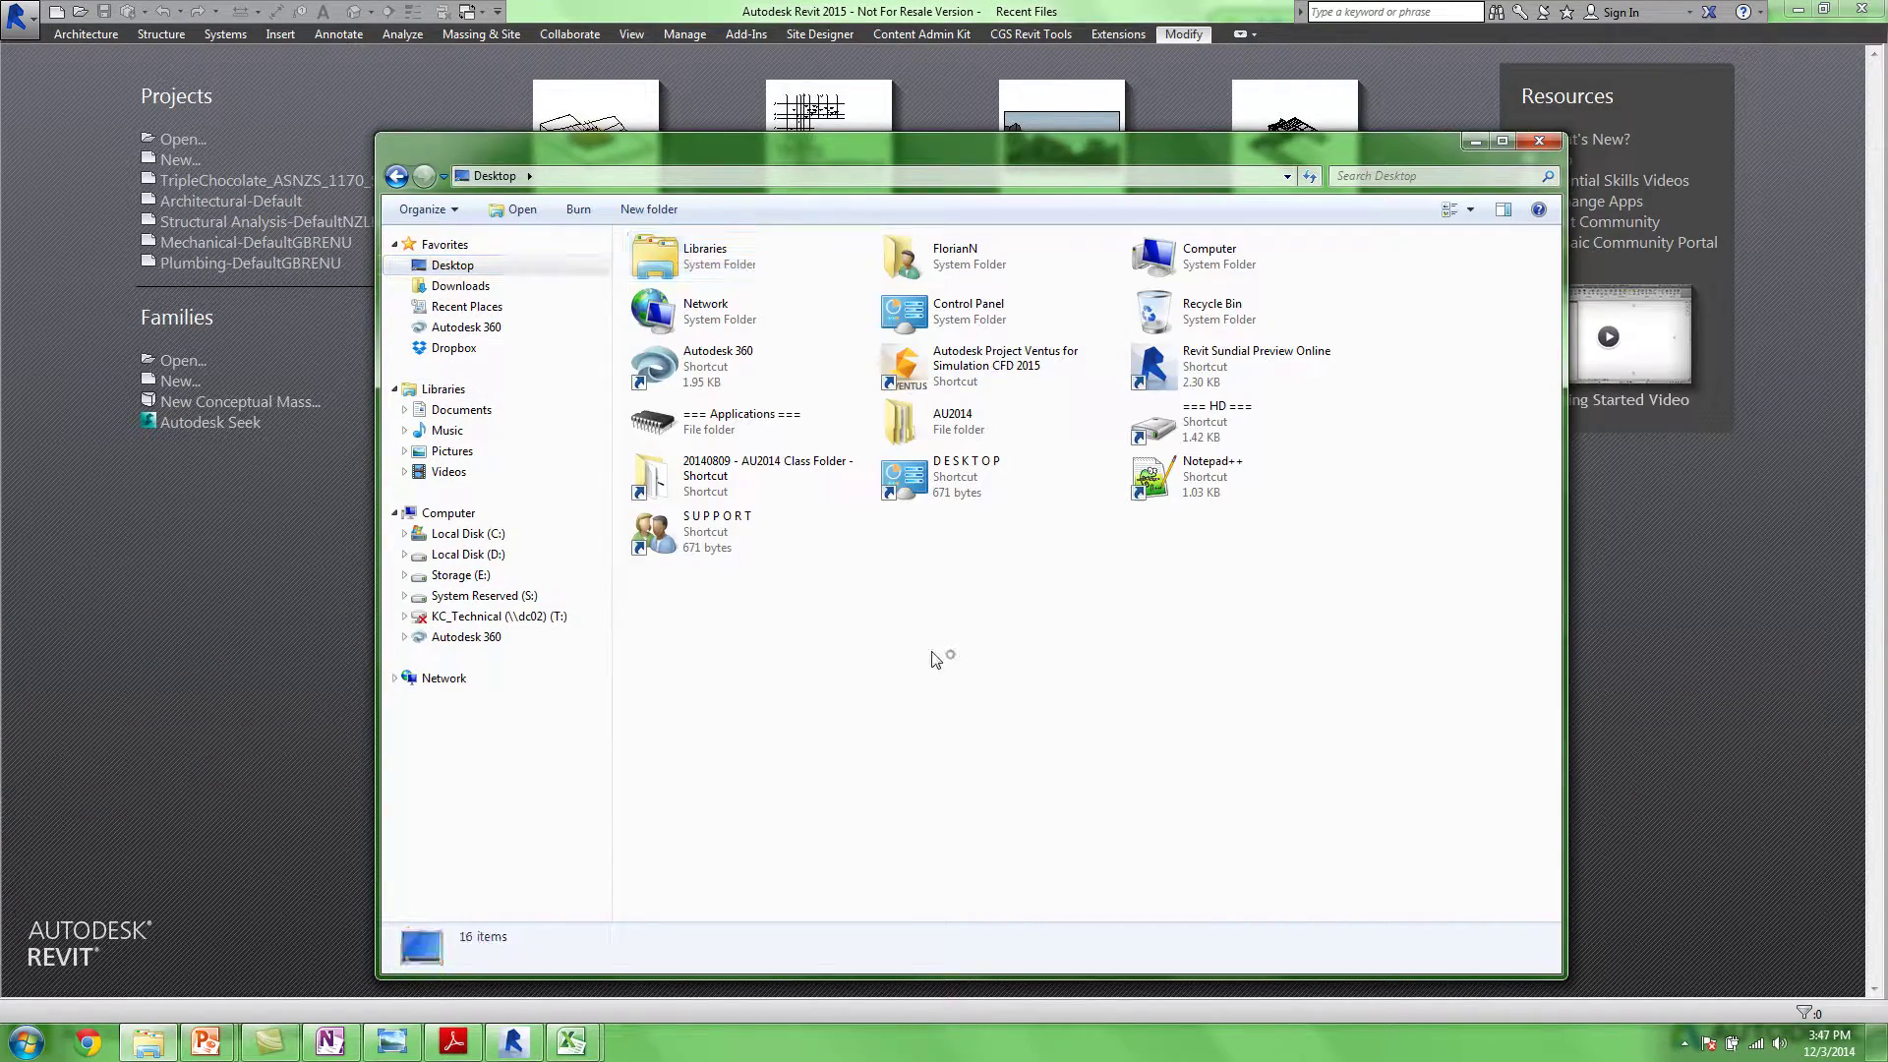
double_click(713, 472)
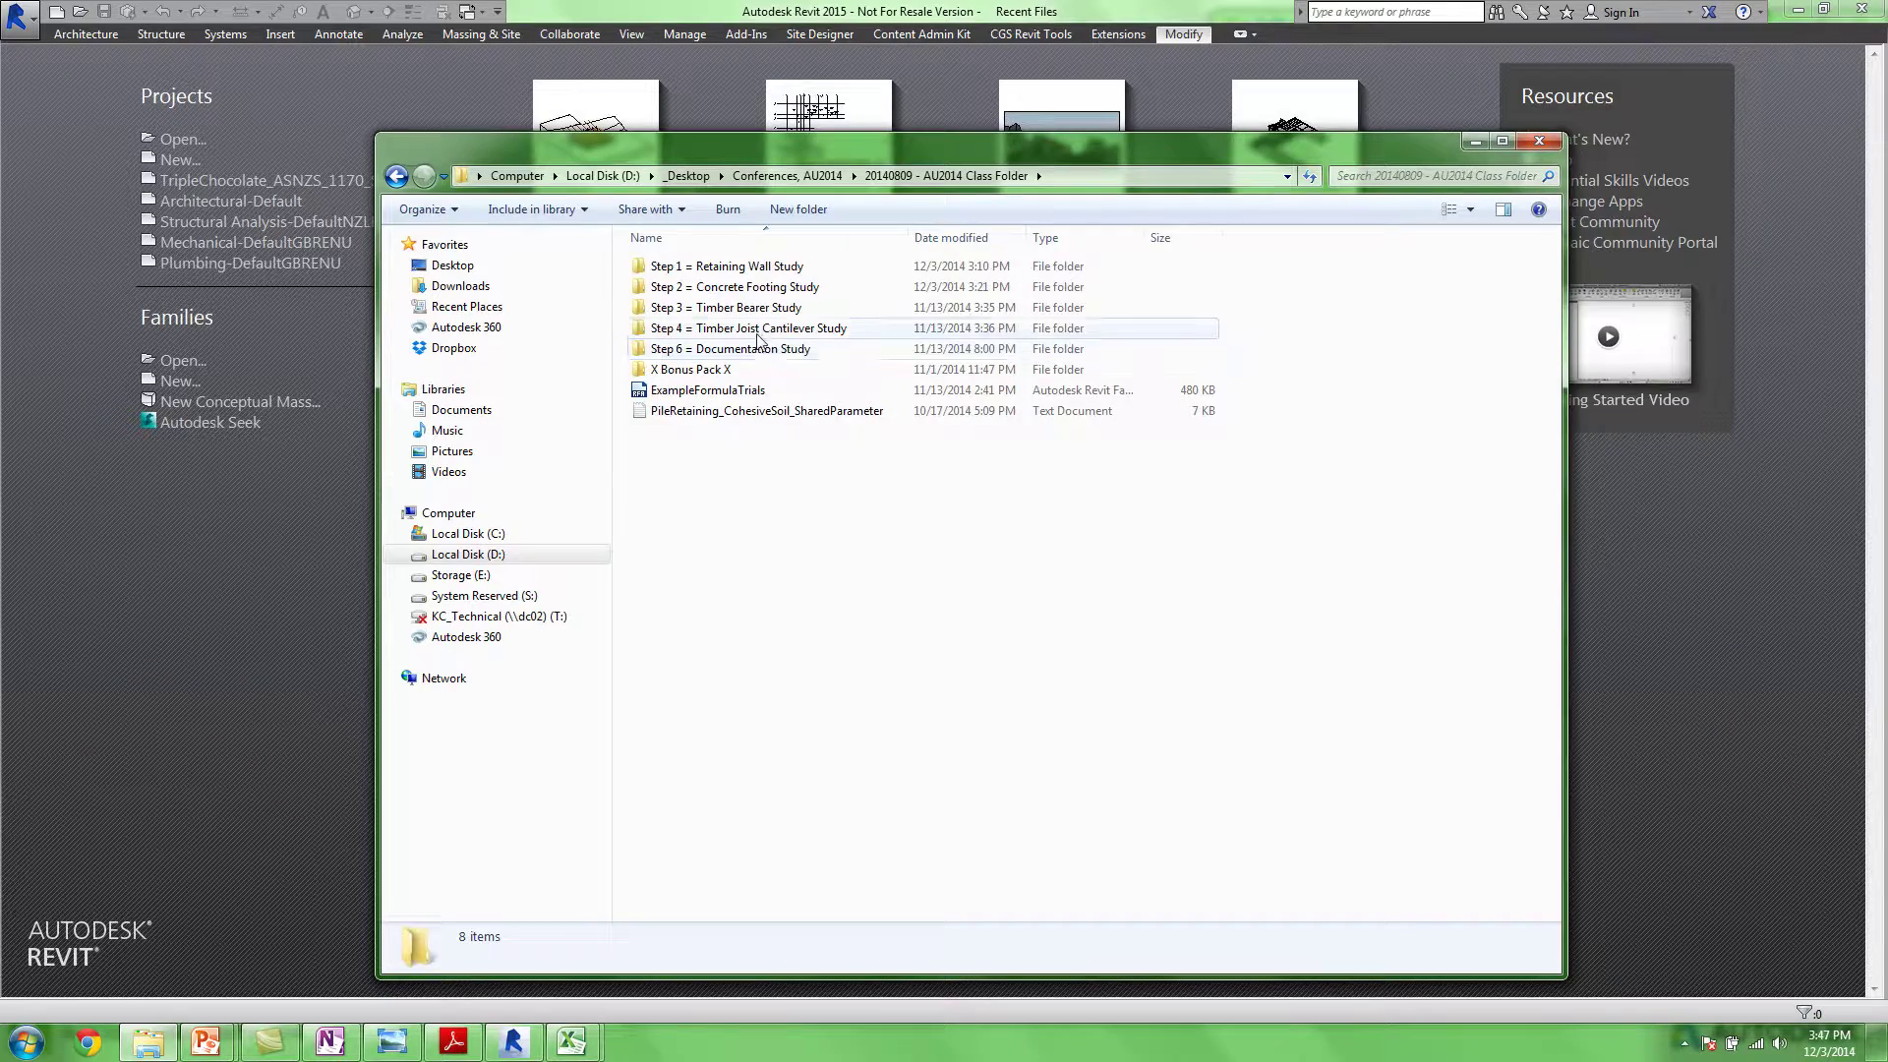
double_click(762, 333)
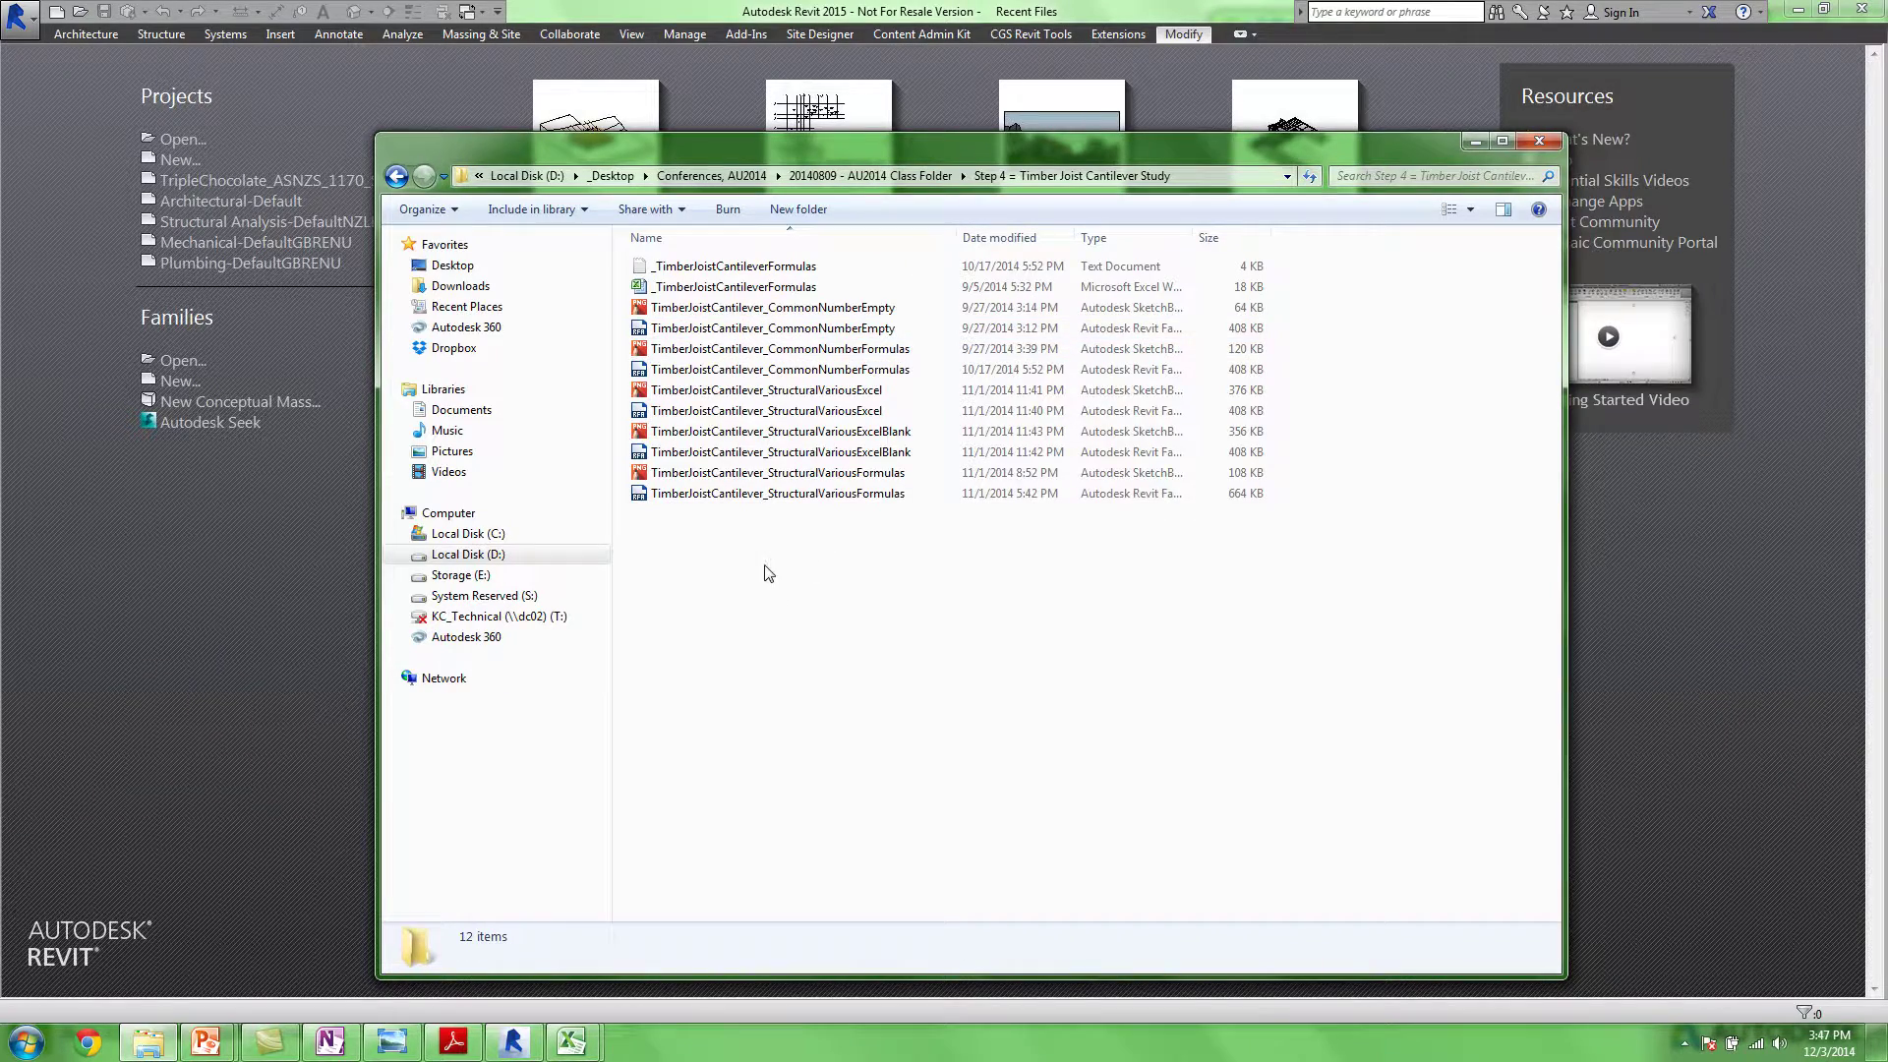
Open the TimberJoistCantilever_CommonNumberEmpty family from the study folder in Revit
click(765, 308)
drag(939, 146, 1147, 89)
drag(974, 270, 447, 676)
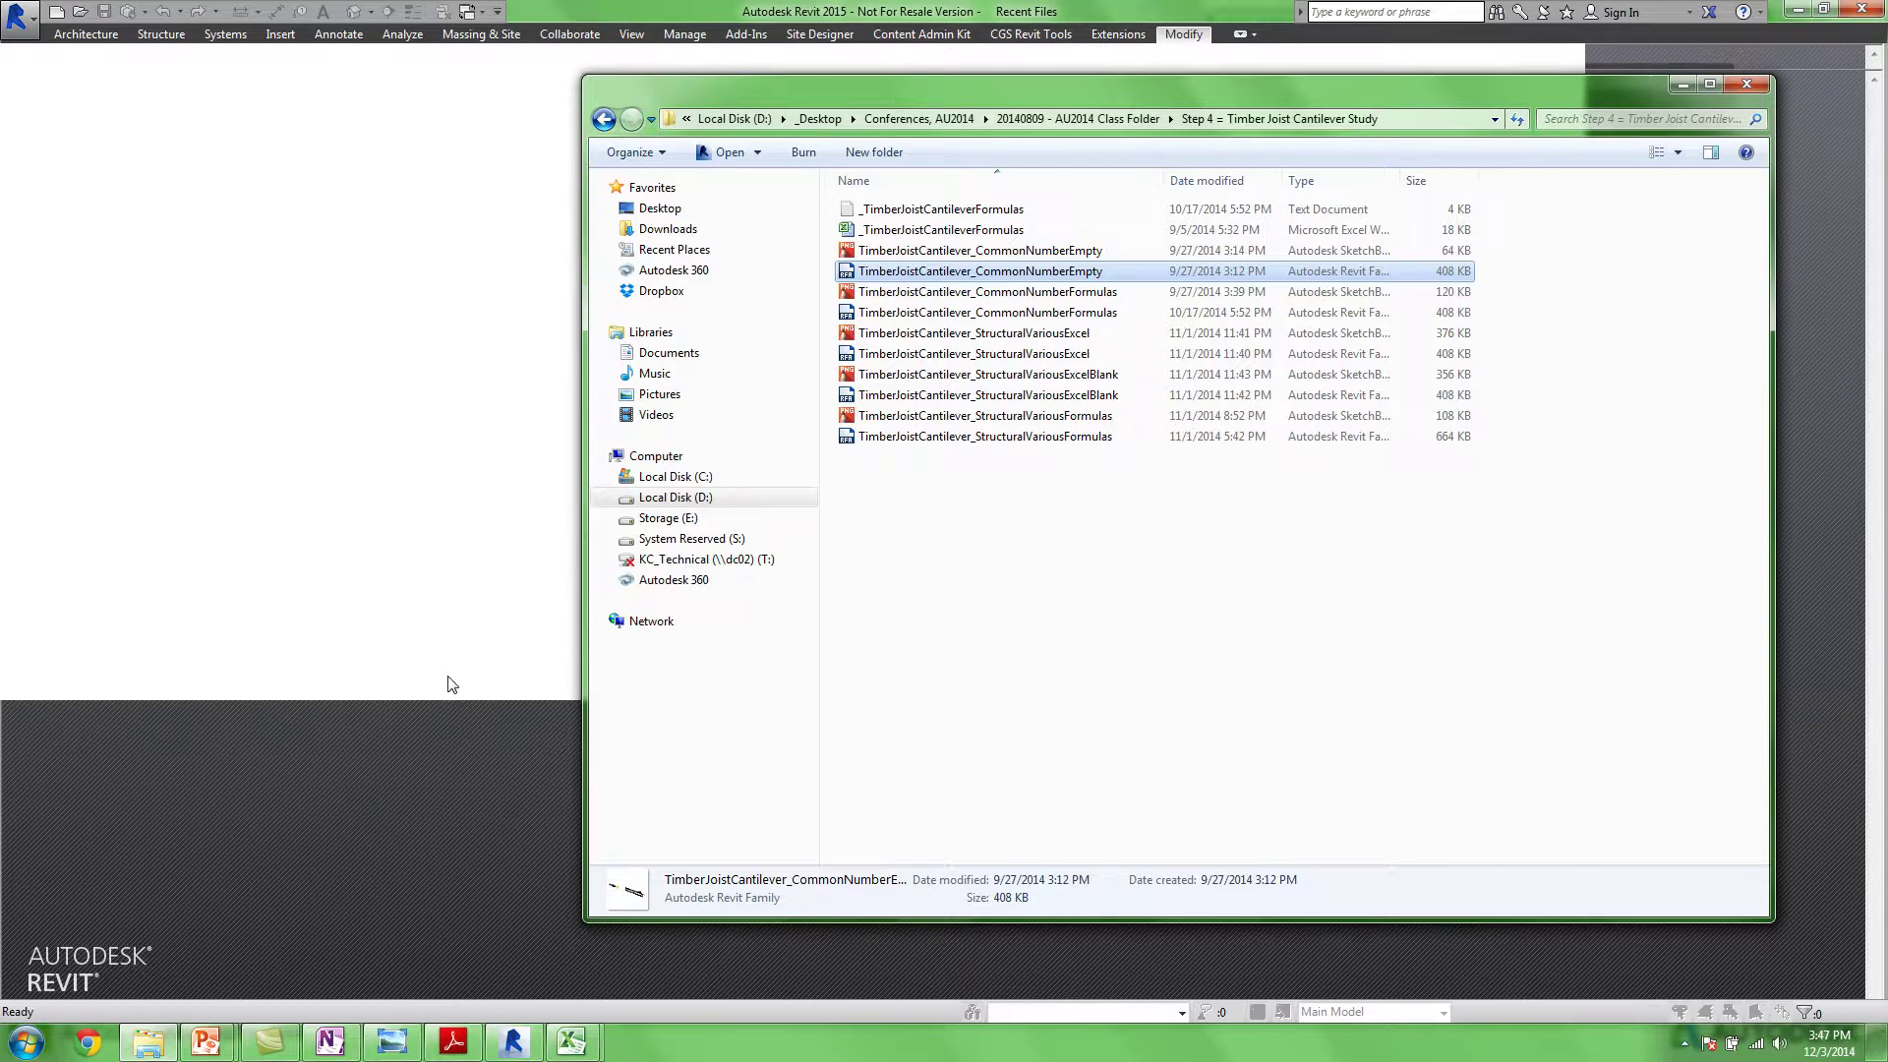
Open the _TimberJoistCantileverFormulas text document in Notepad, then minimise it and the study folder to return to Revit
click(922, 209)
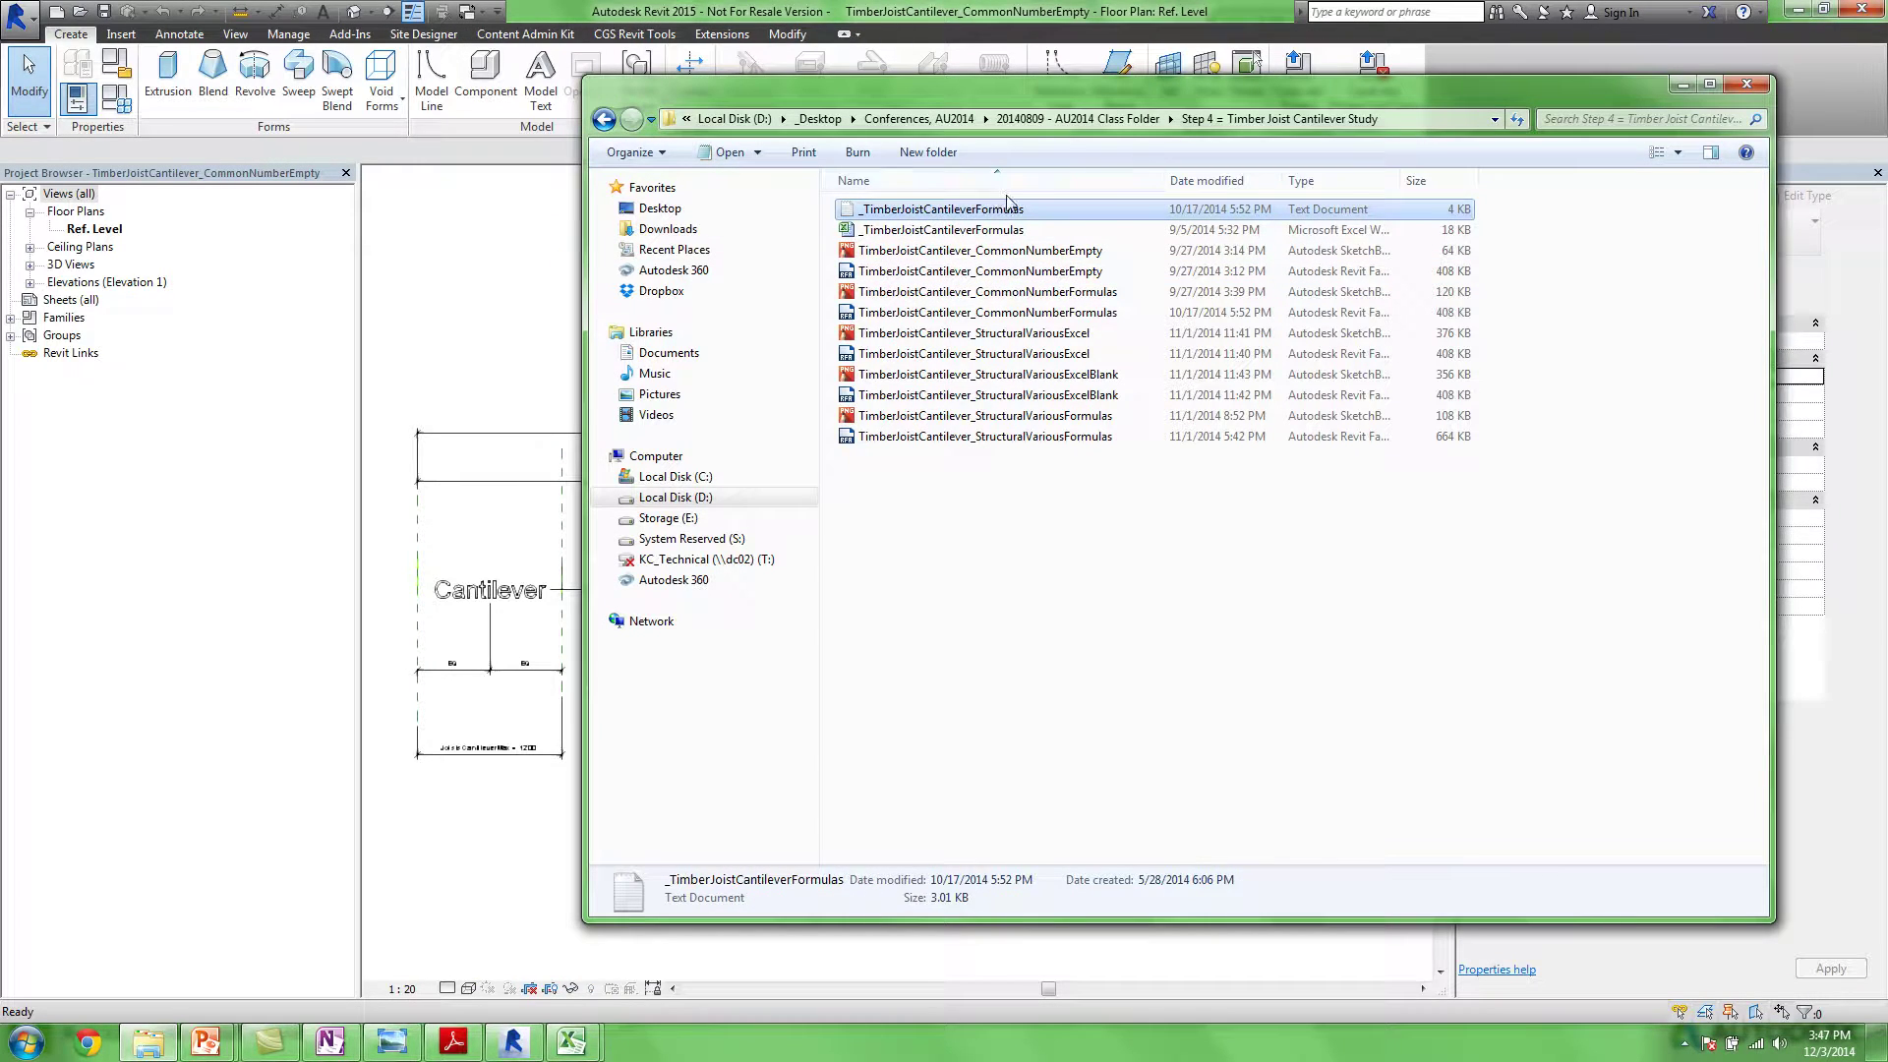
double_click(932, 210)
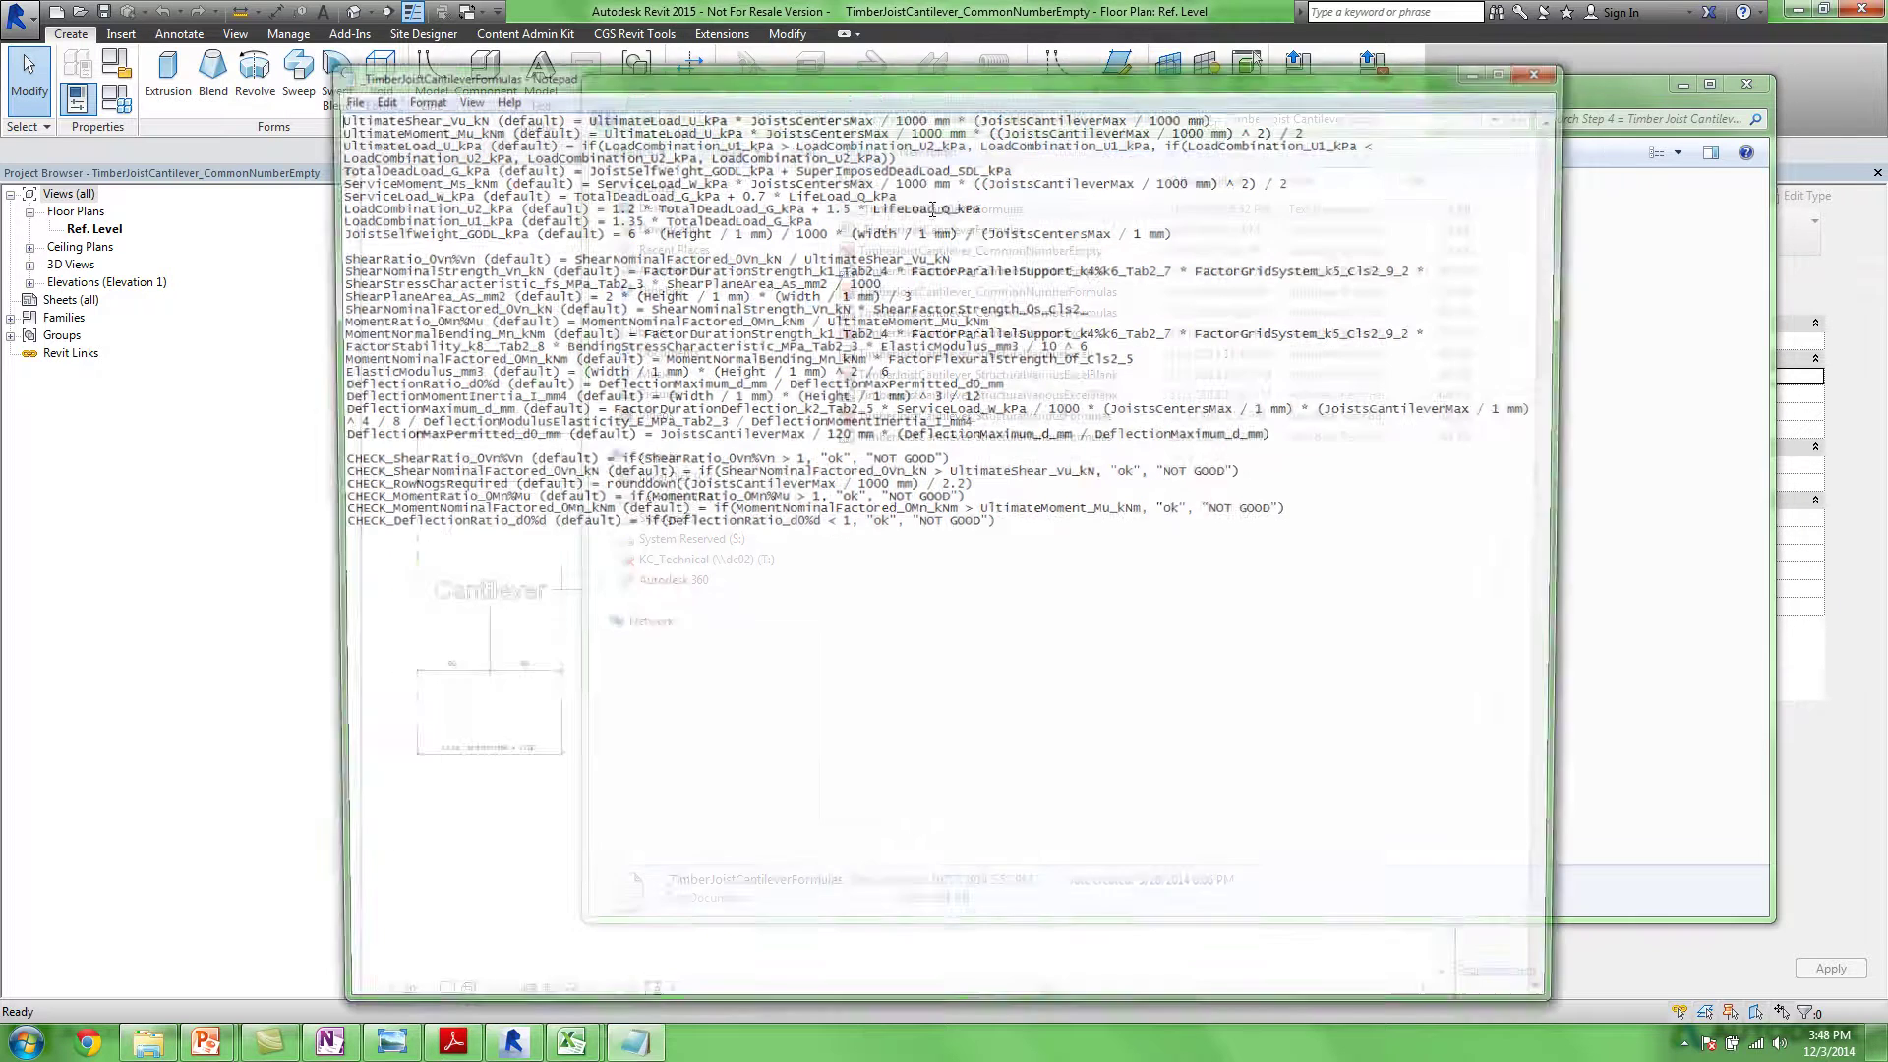
click(1549, 67)
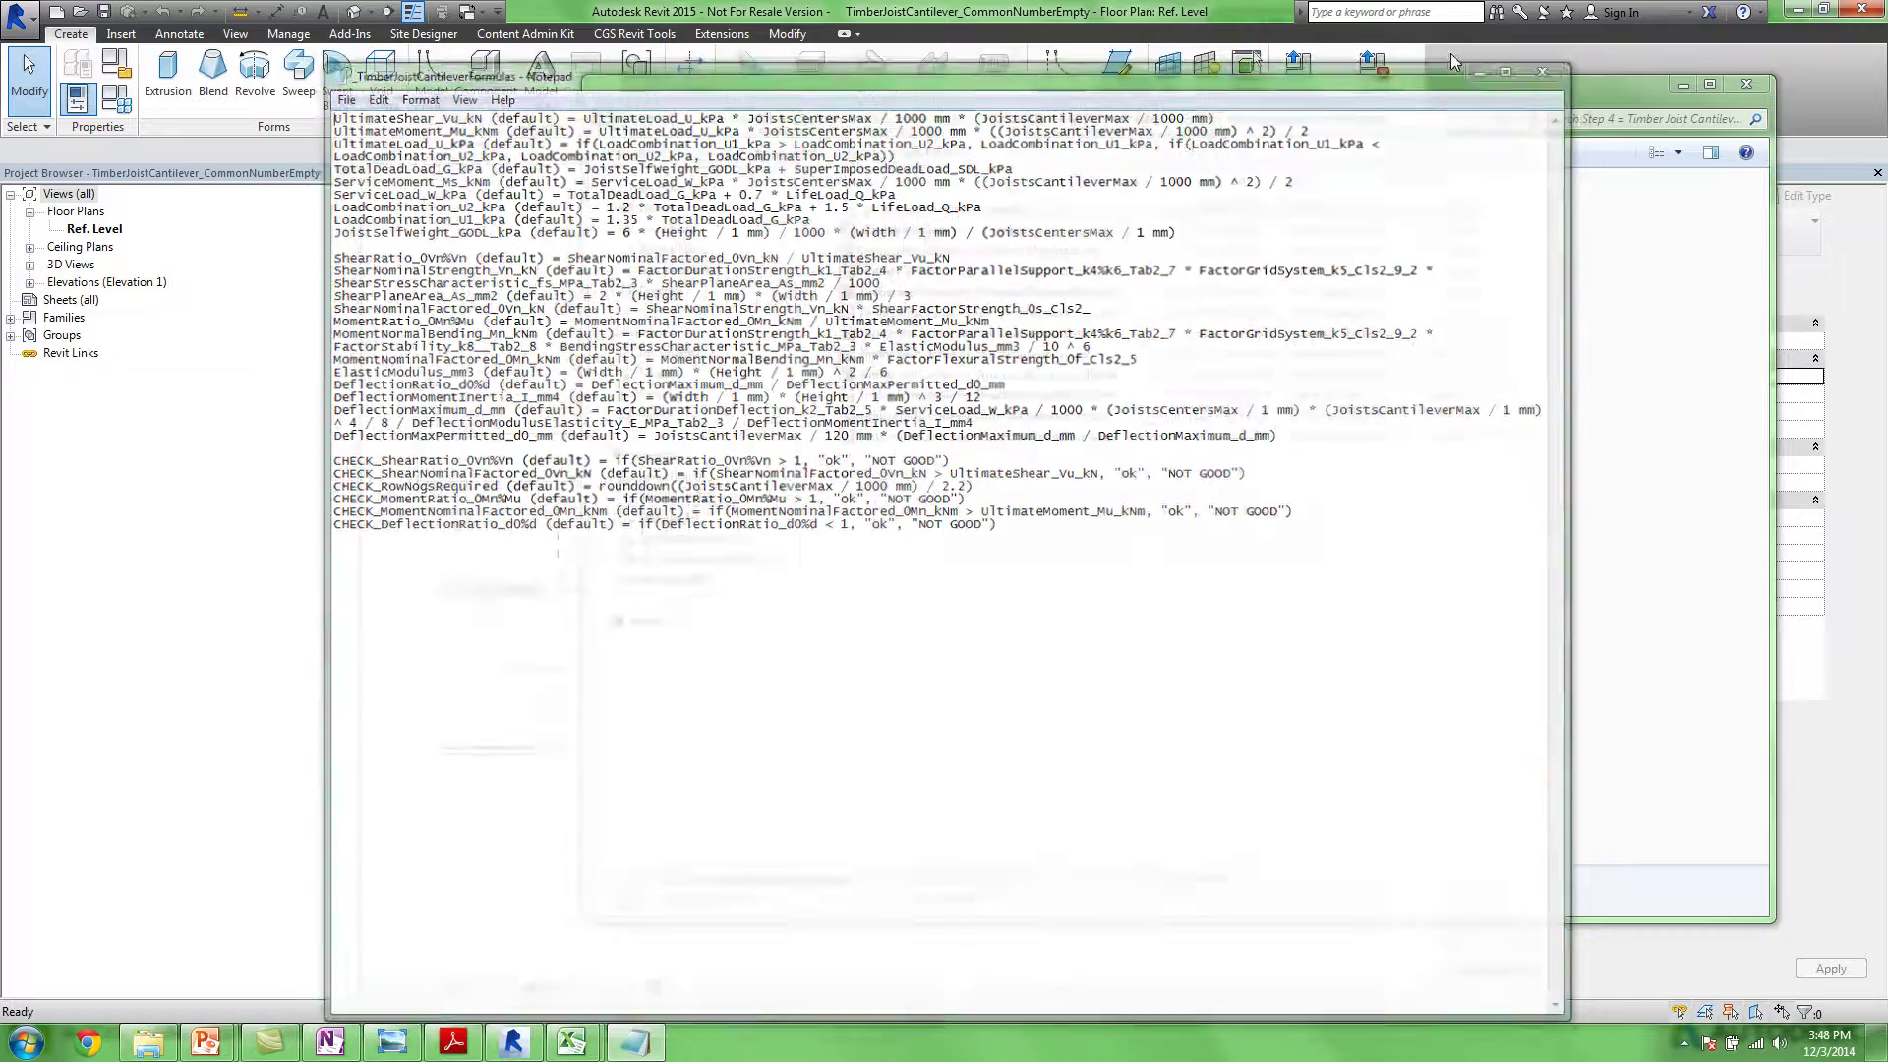
click(1682, 85)
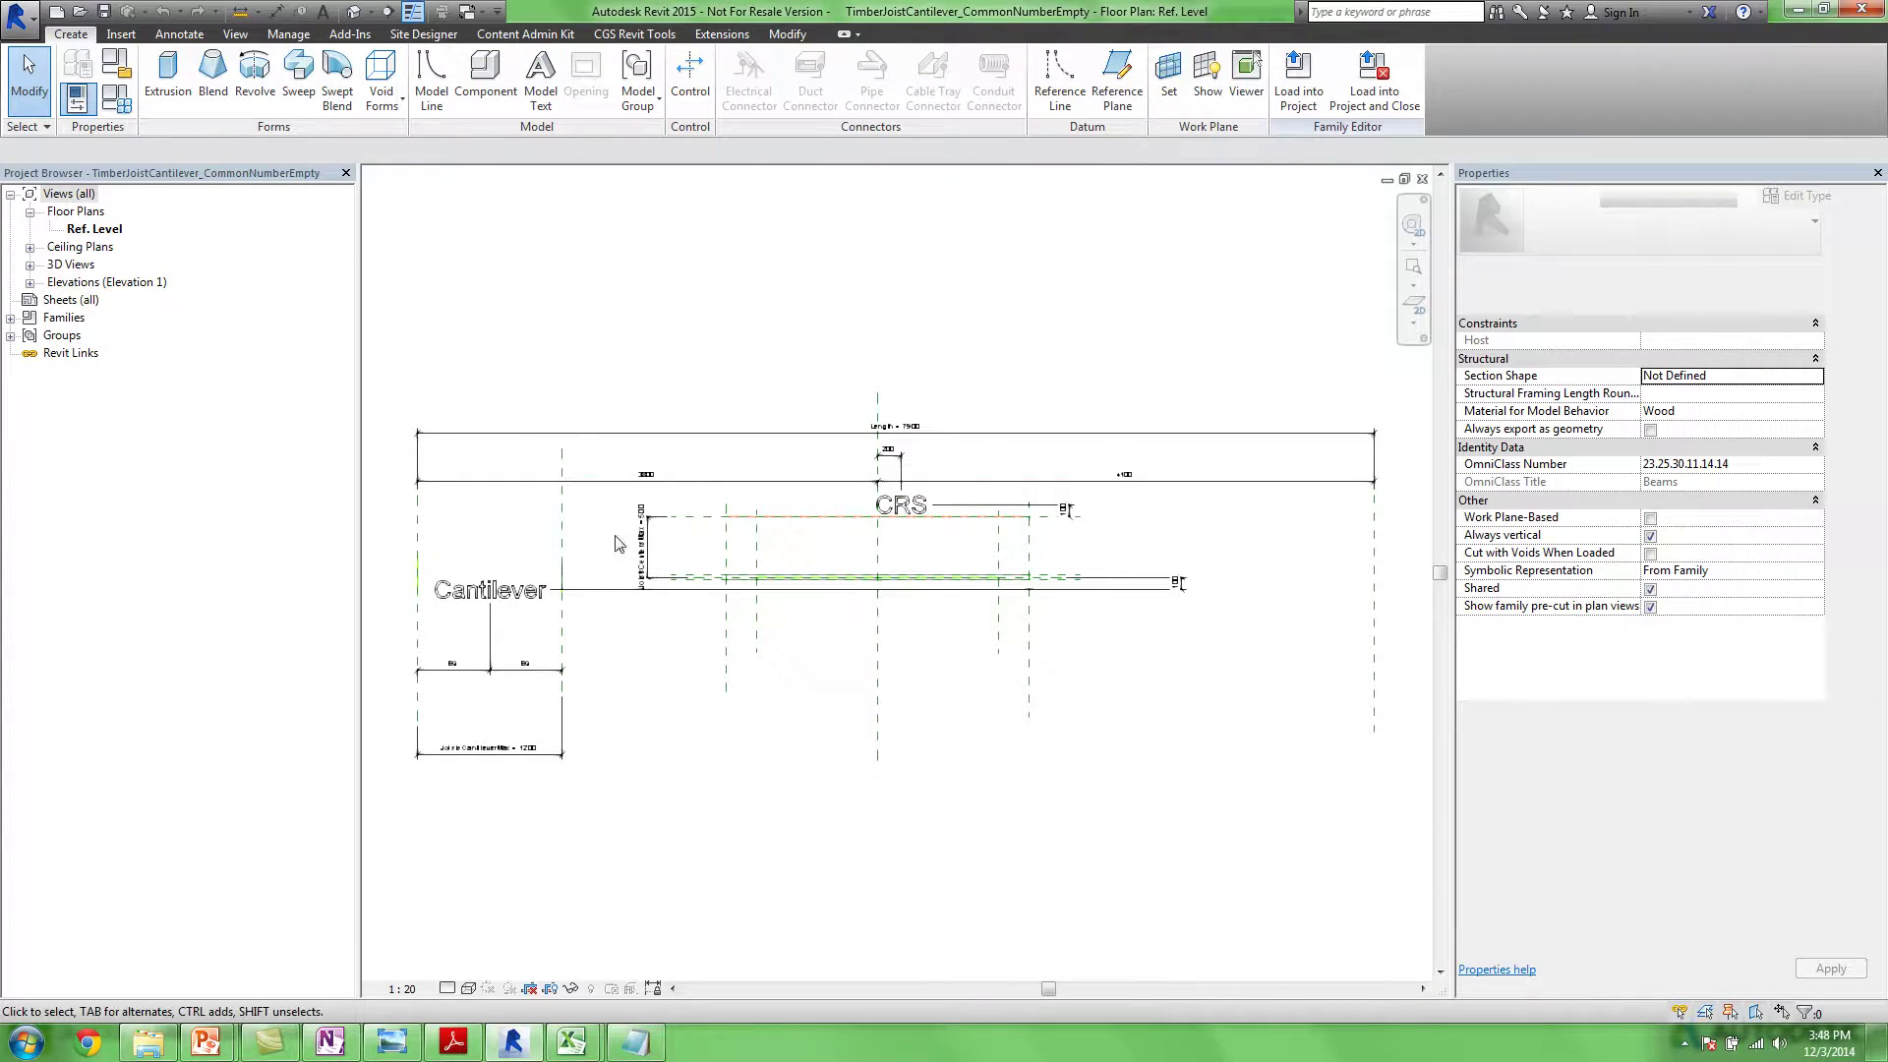
Show the empty family's type parameters, and copy the JoistSelfWeight_GODL_kPa formula line from the Notepad formulas document
click(116, 98)
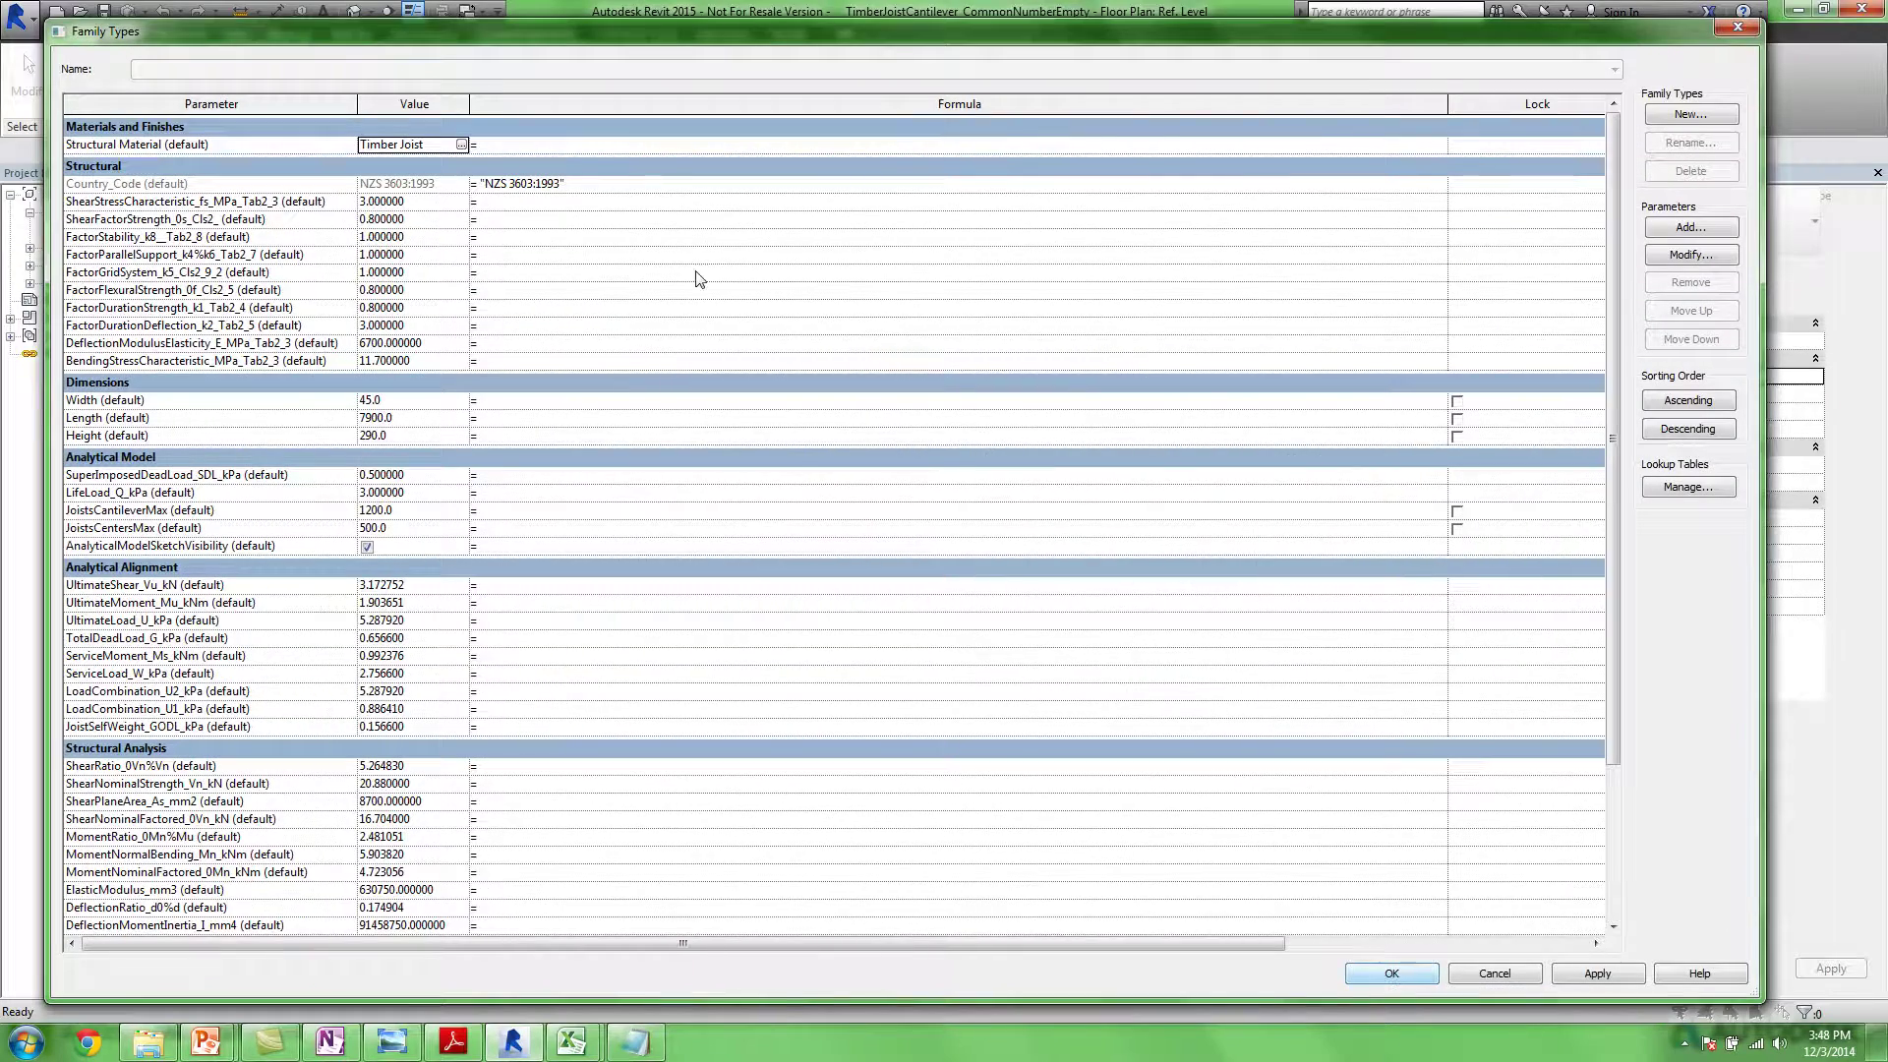
scroll(1614, 512, down, 4)
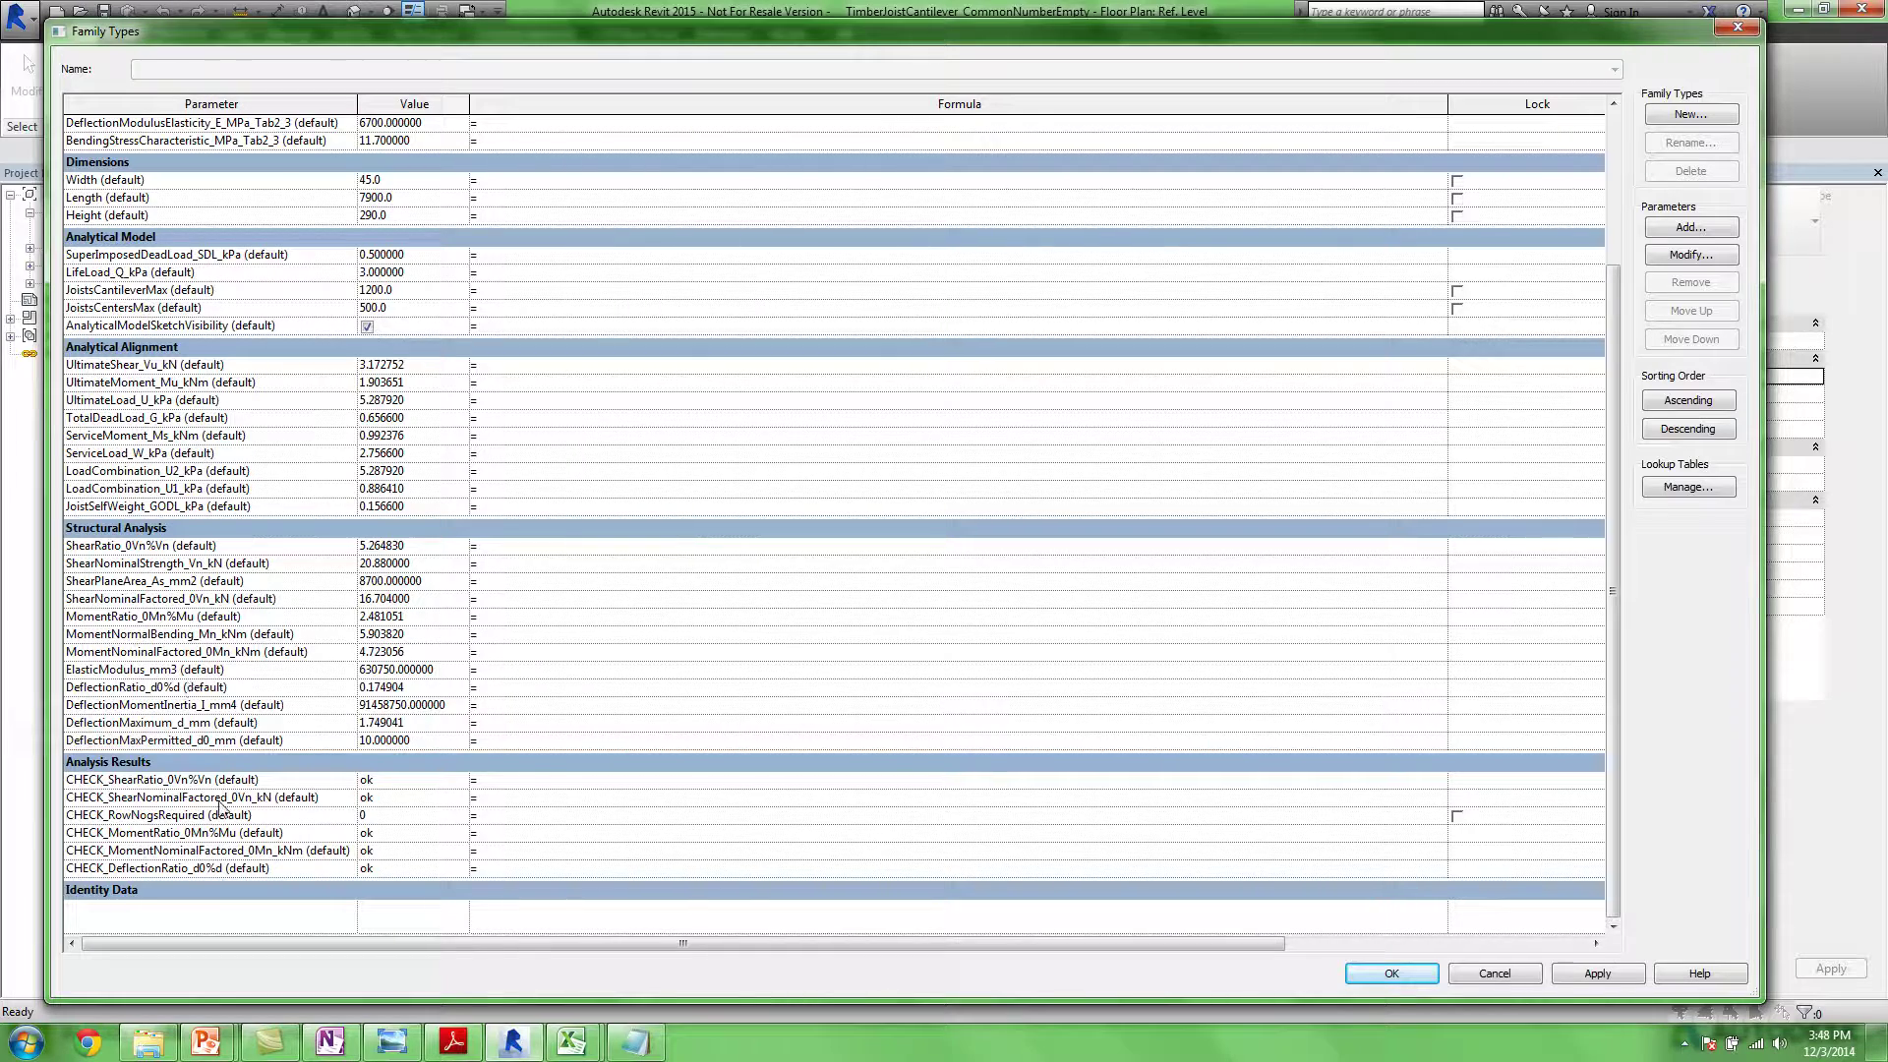
click(635, 1041)
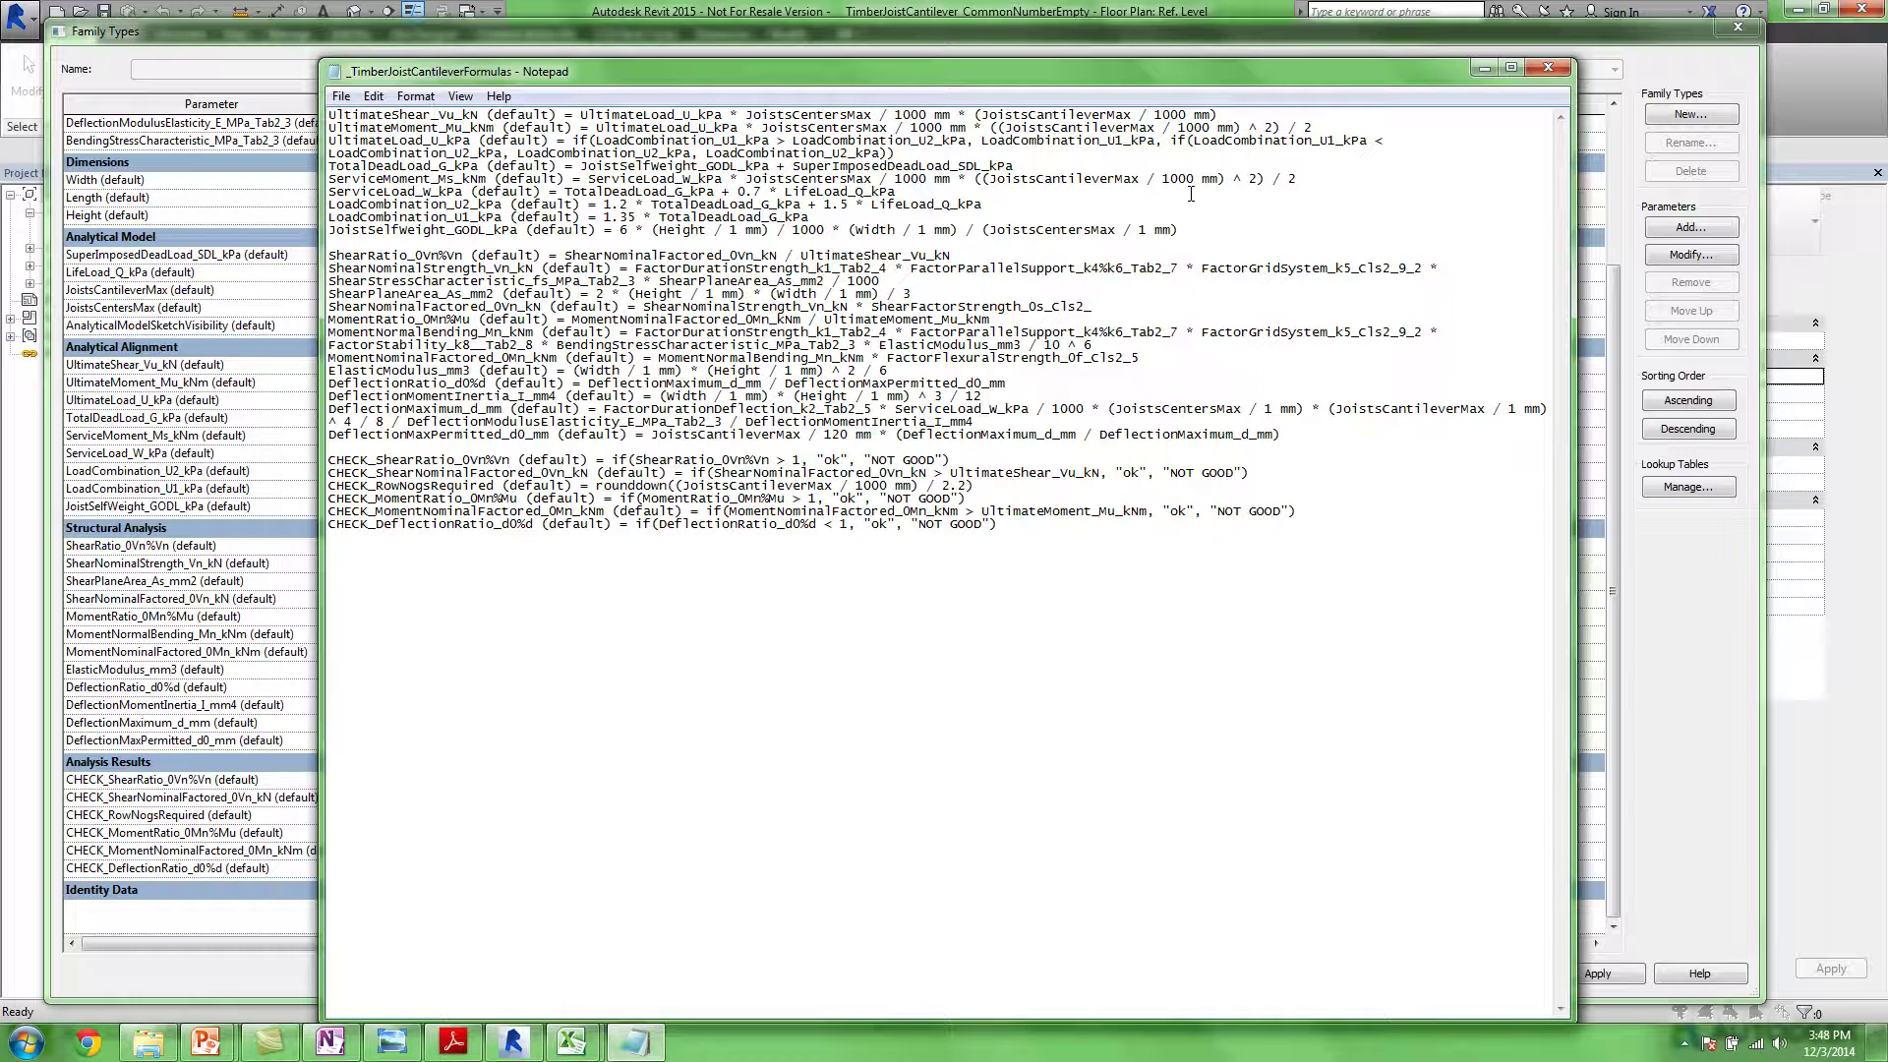
drag(1189, 224, 328, 233)
key(ctrl+c)
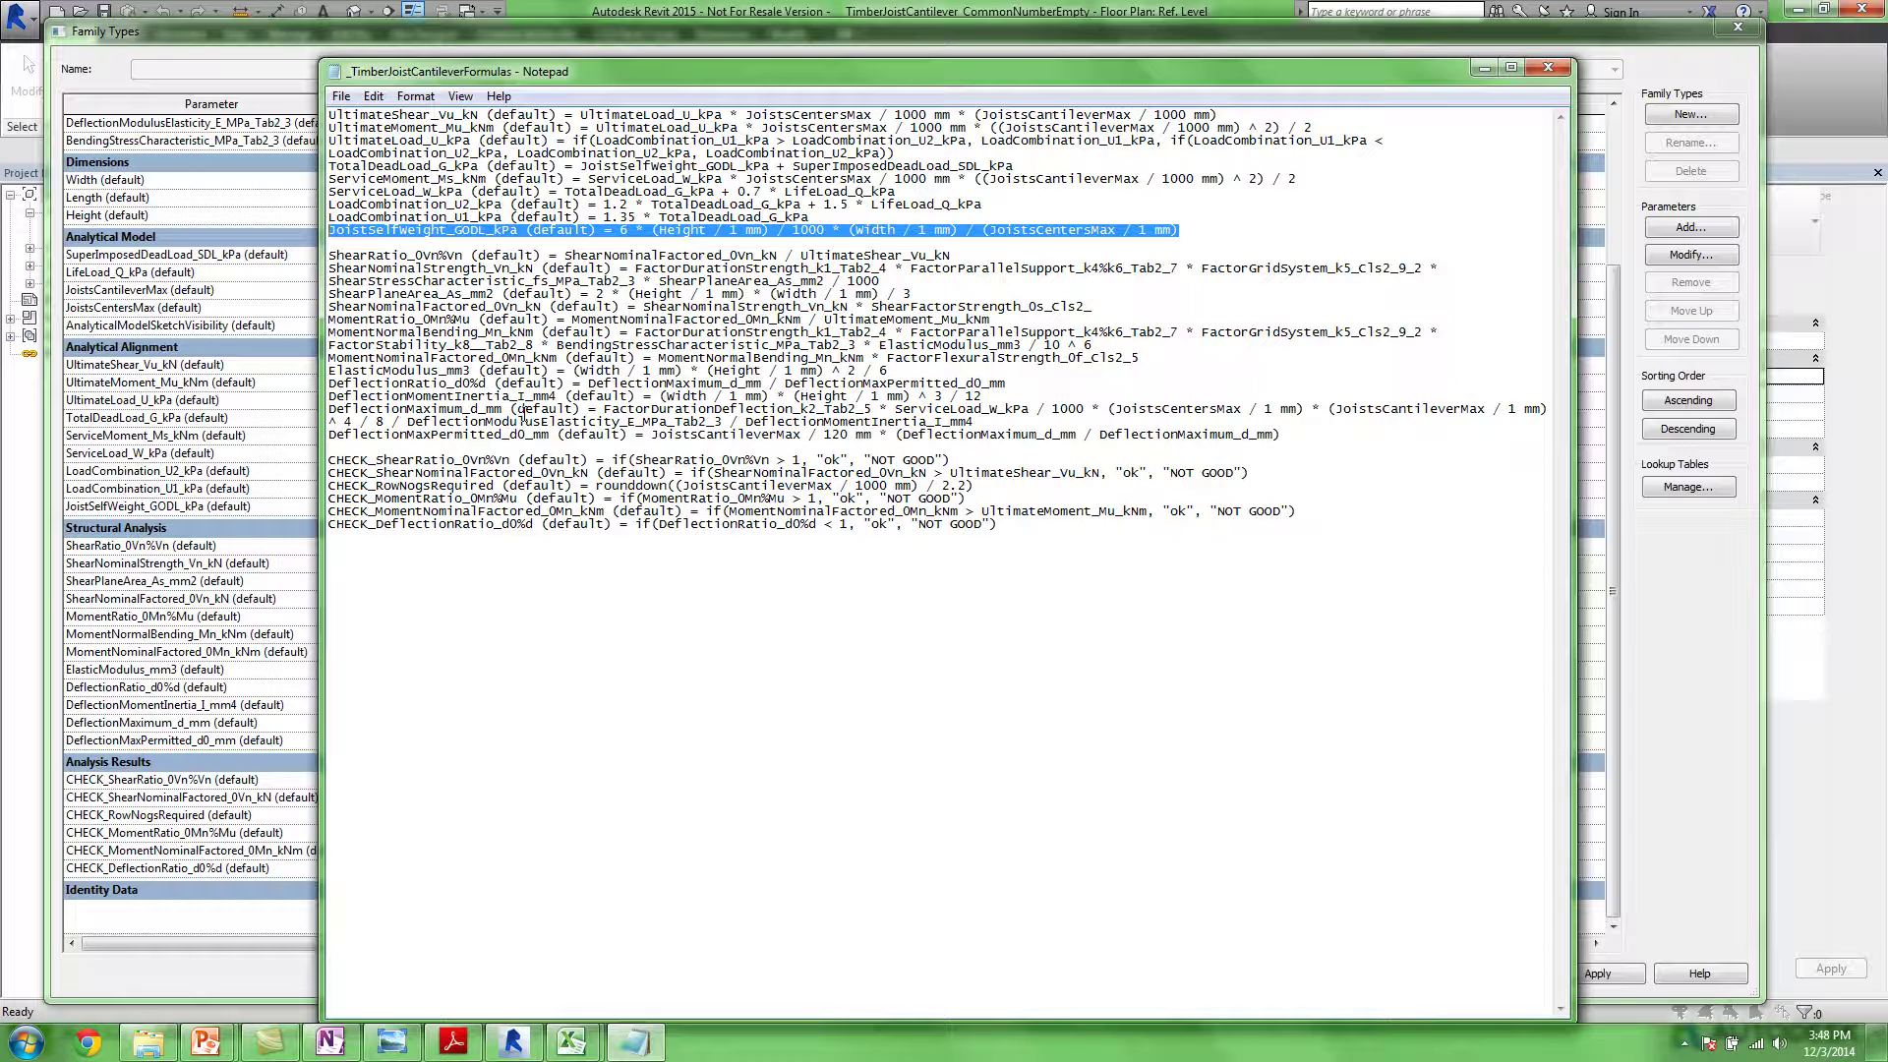
Return to the family types and paste the copied line as the formula for JoistSelfWeight_GODL_kPa
click(262, 29)
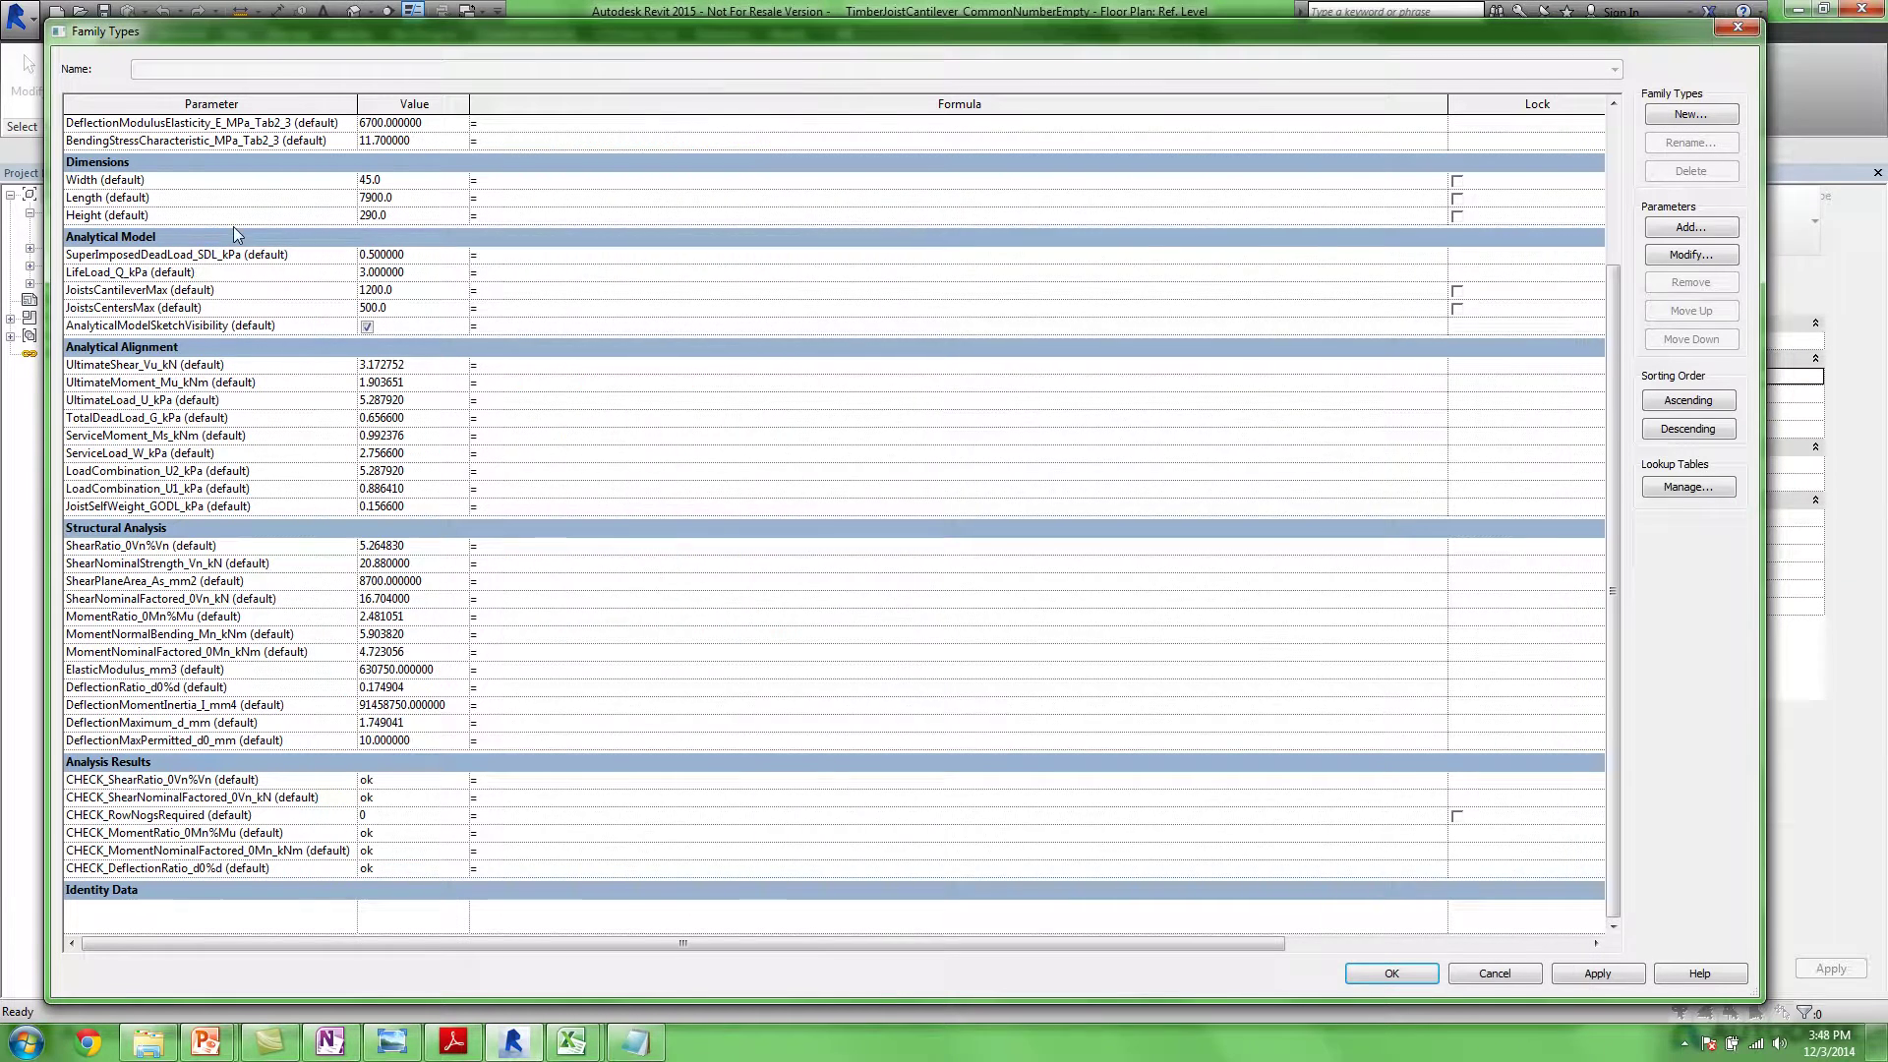
click(173, 506)
click(546, 503)
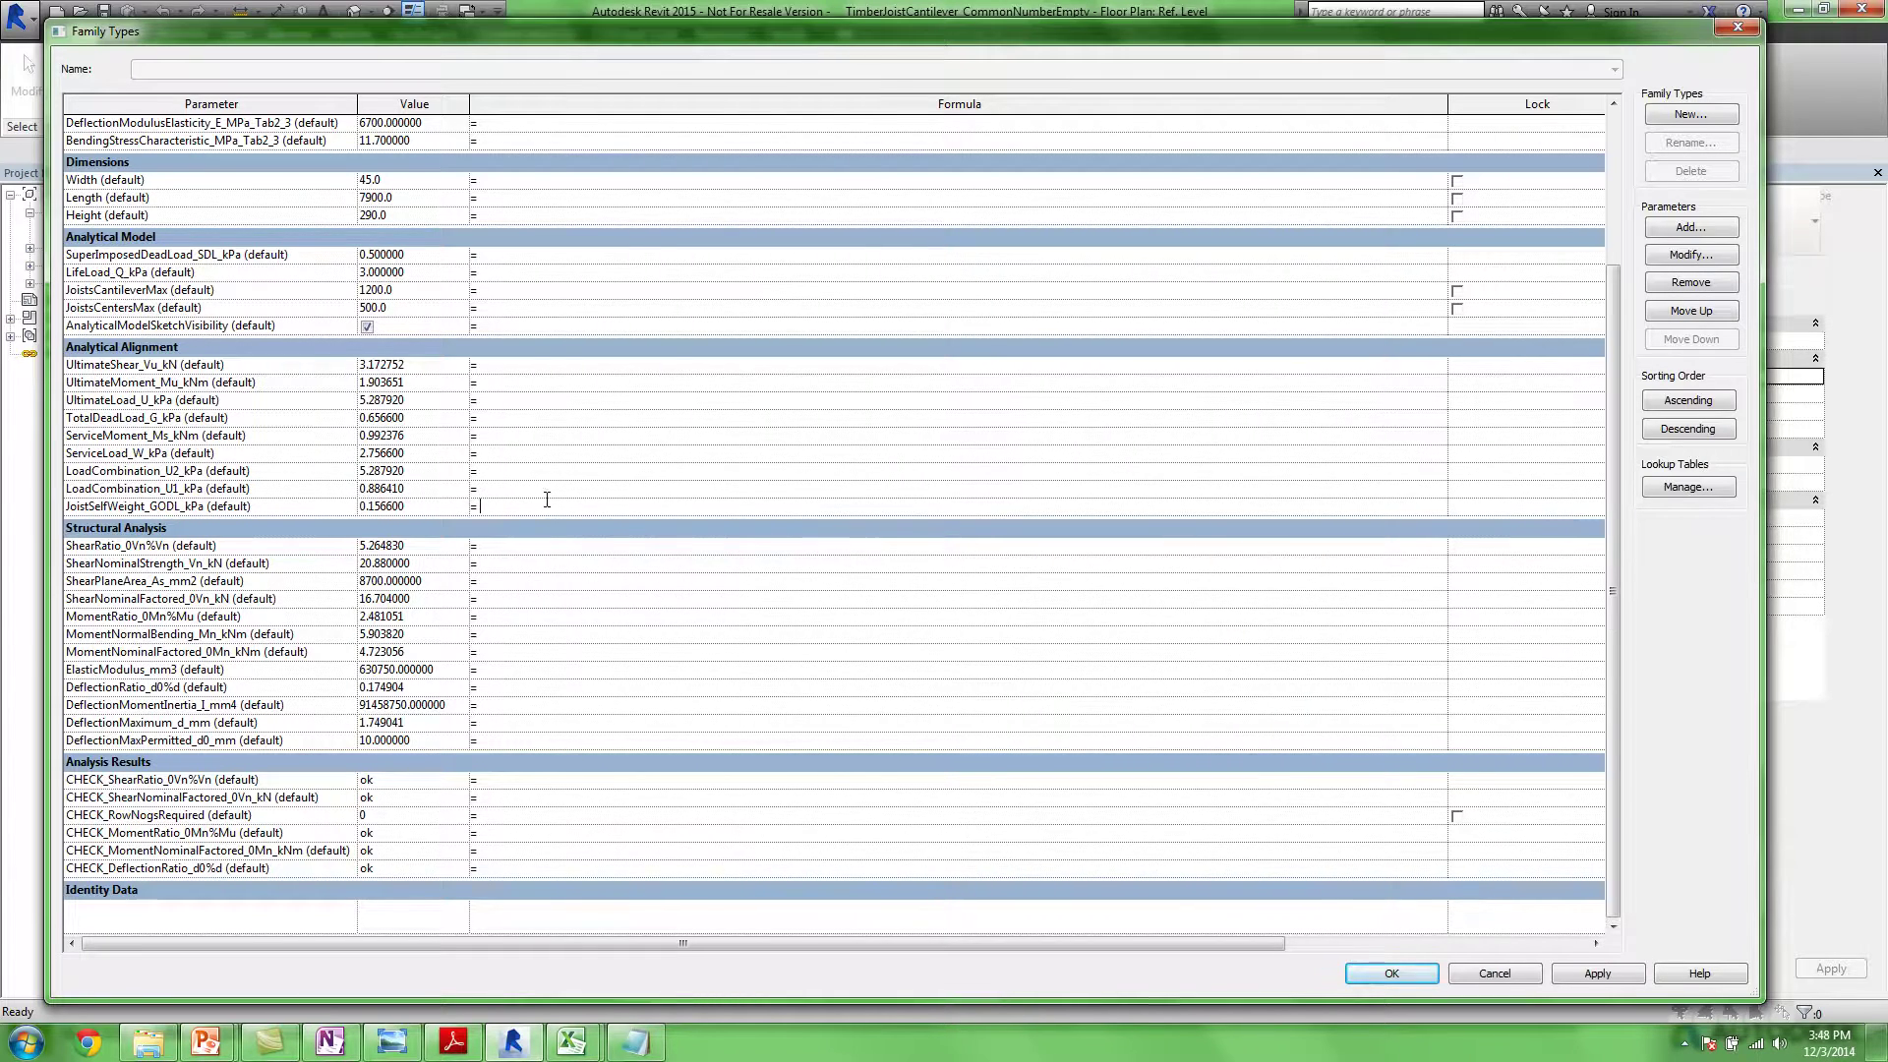
key(ctrl+v)
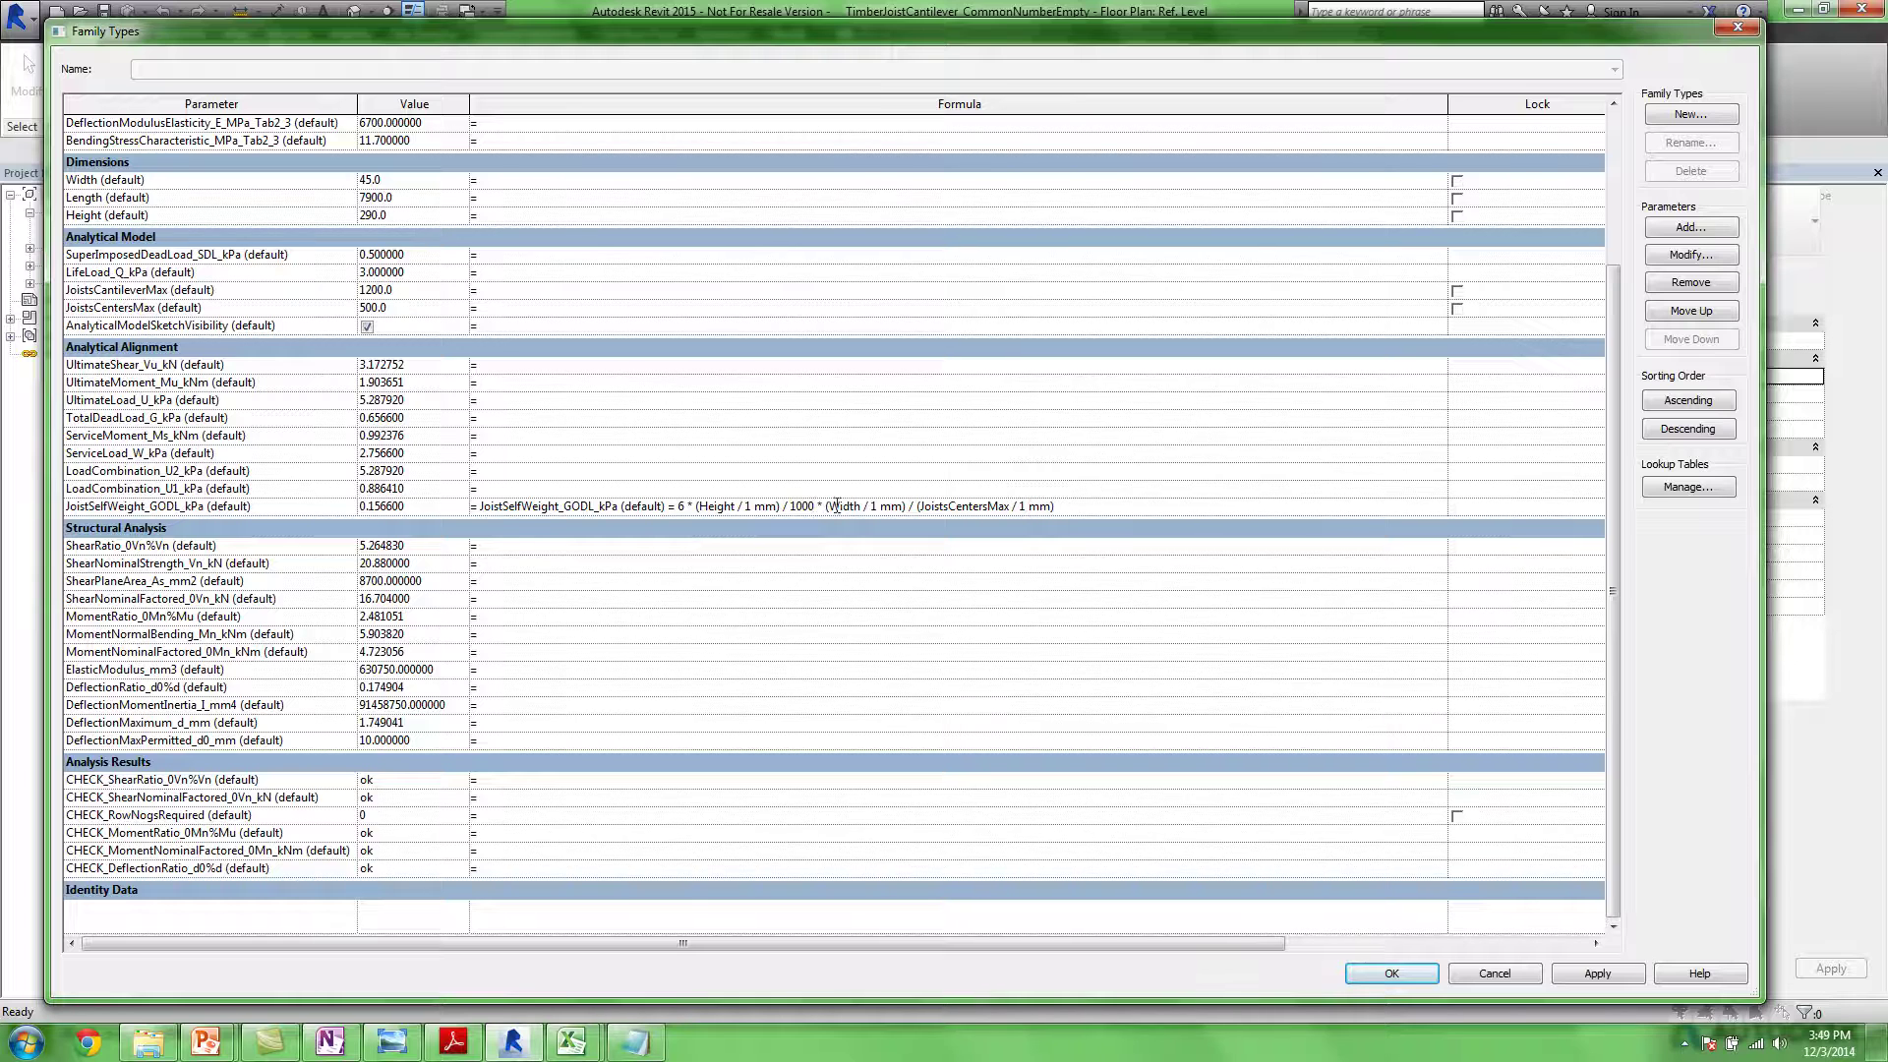
text())
key(Return)
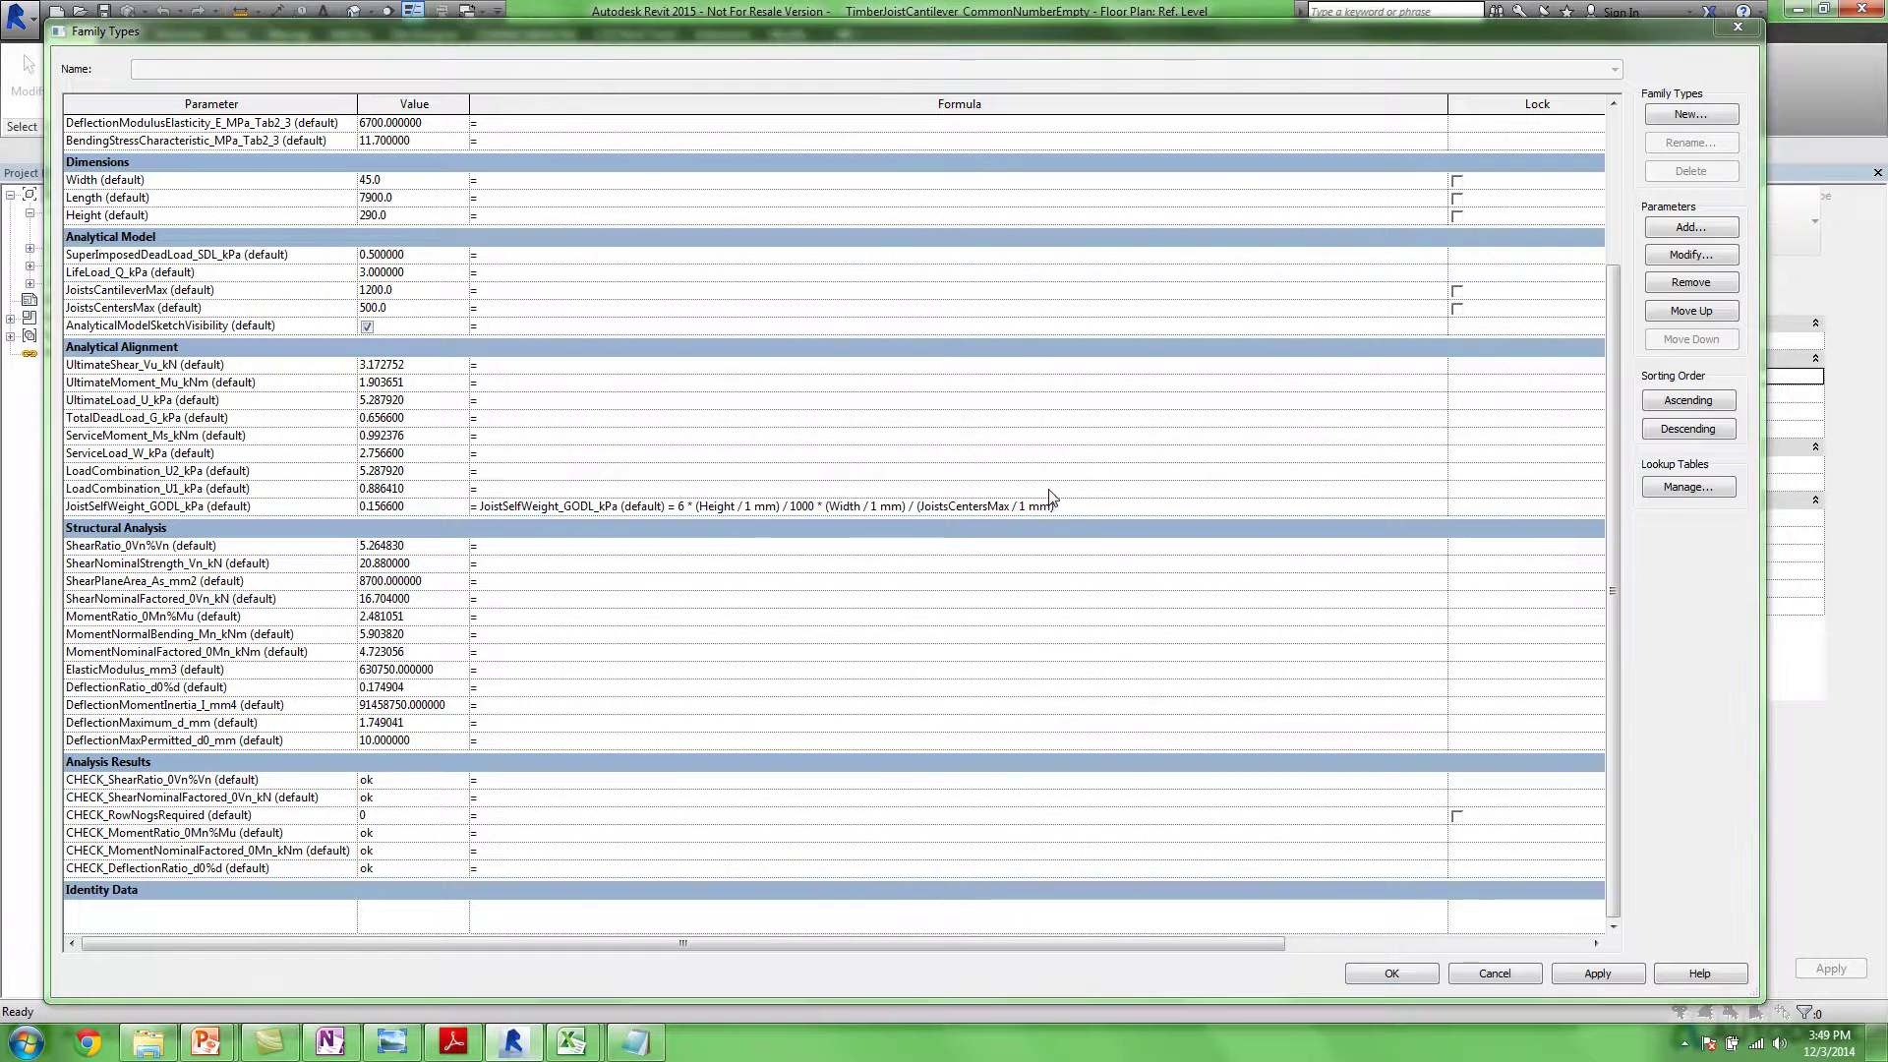
click(1080, 528)
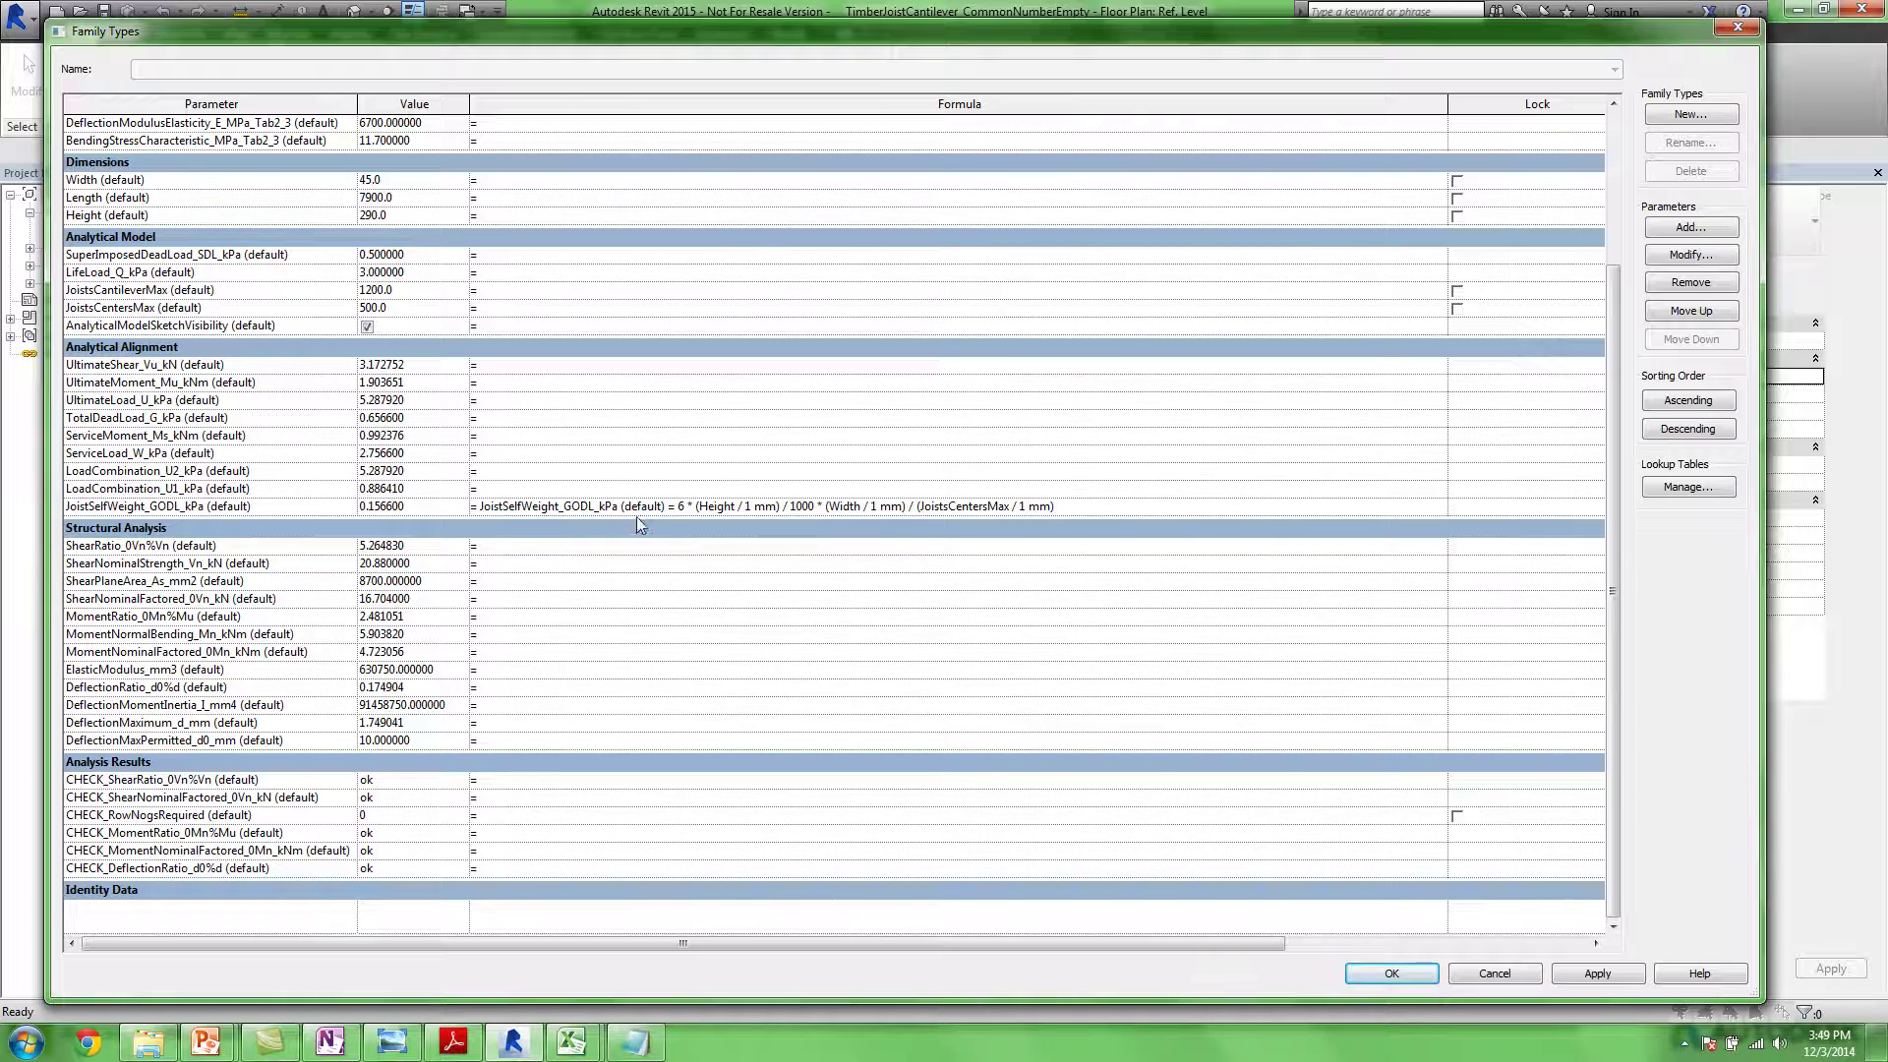
Trim the parameter name from the JoistSelfWeight_GODL_kPa formula so it reads 6 * (Height / 1 mm) / 1000 * (Width / 1 mm) / (JoistsCentersMax / 1 mm)
drag(680, 507, 479, 506)
key(BackSpace)
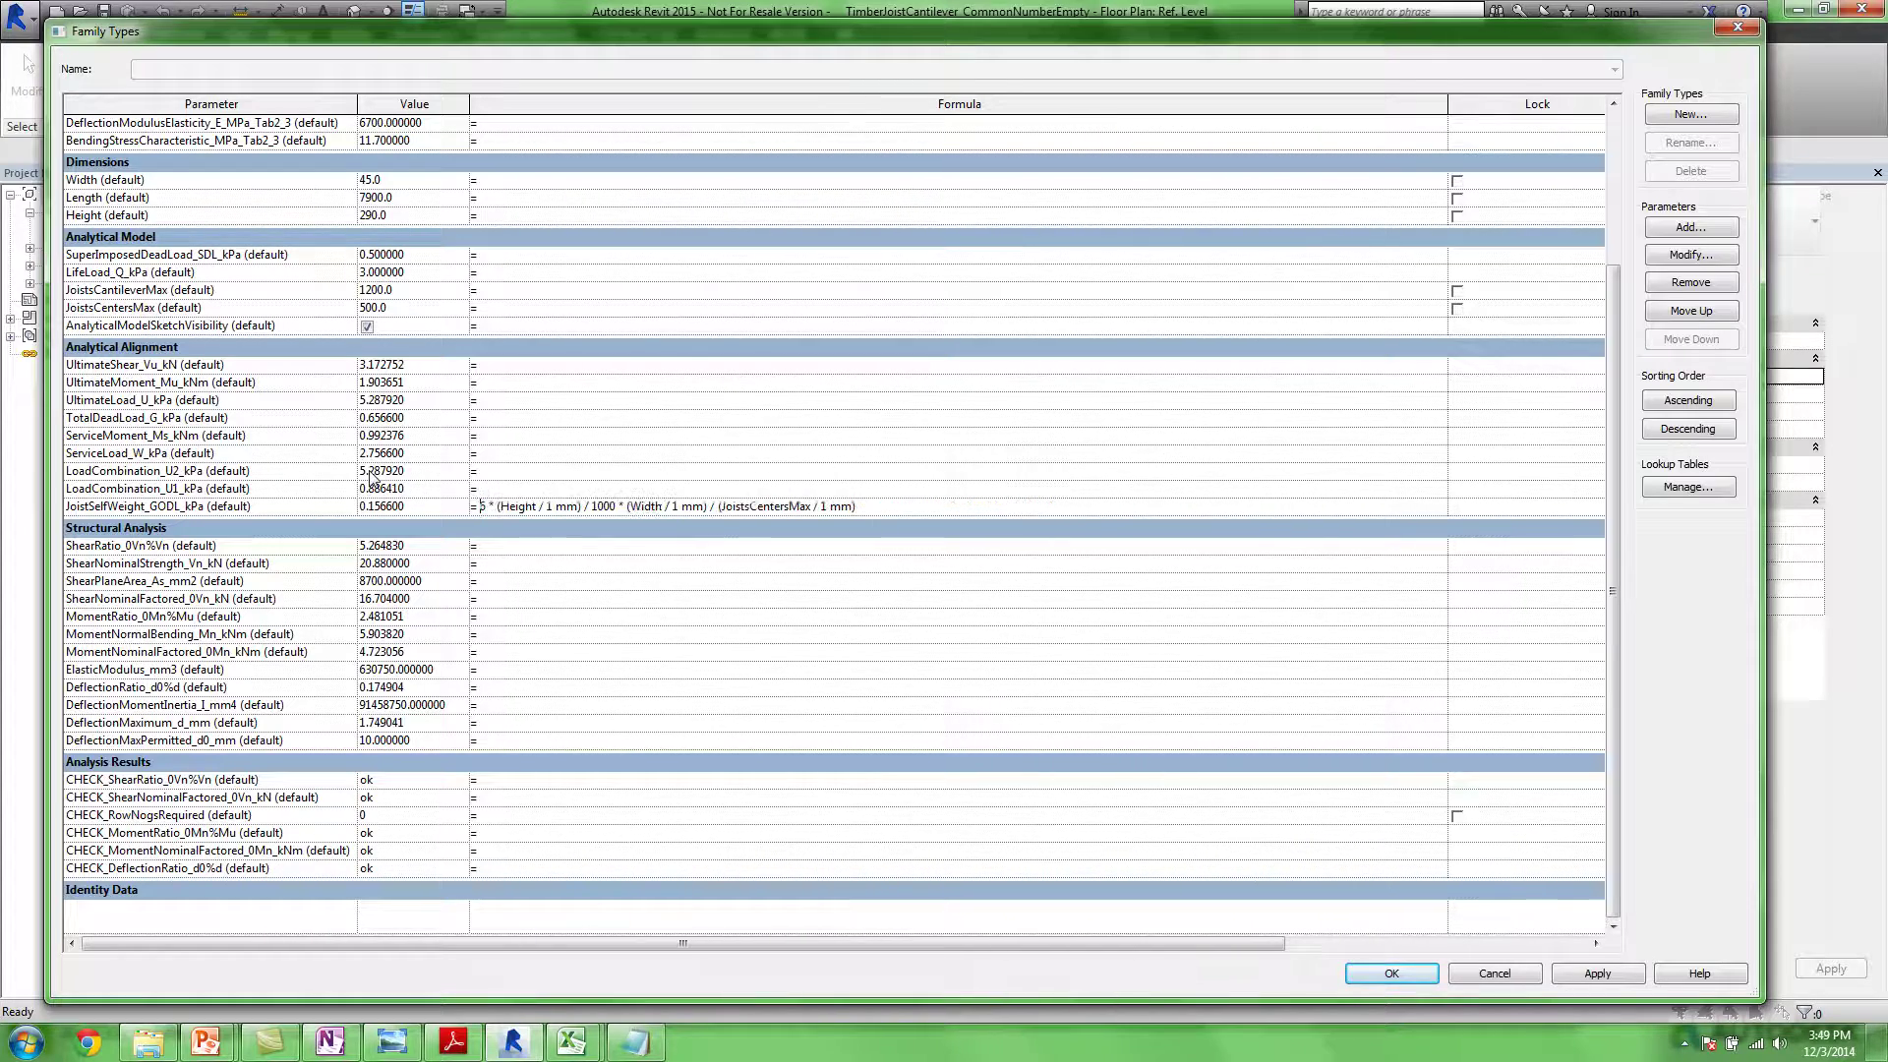
click(828, 485)
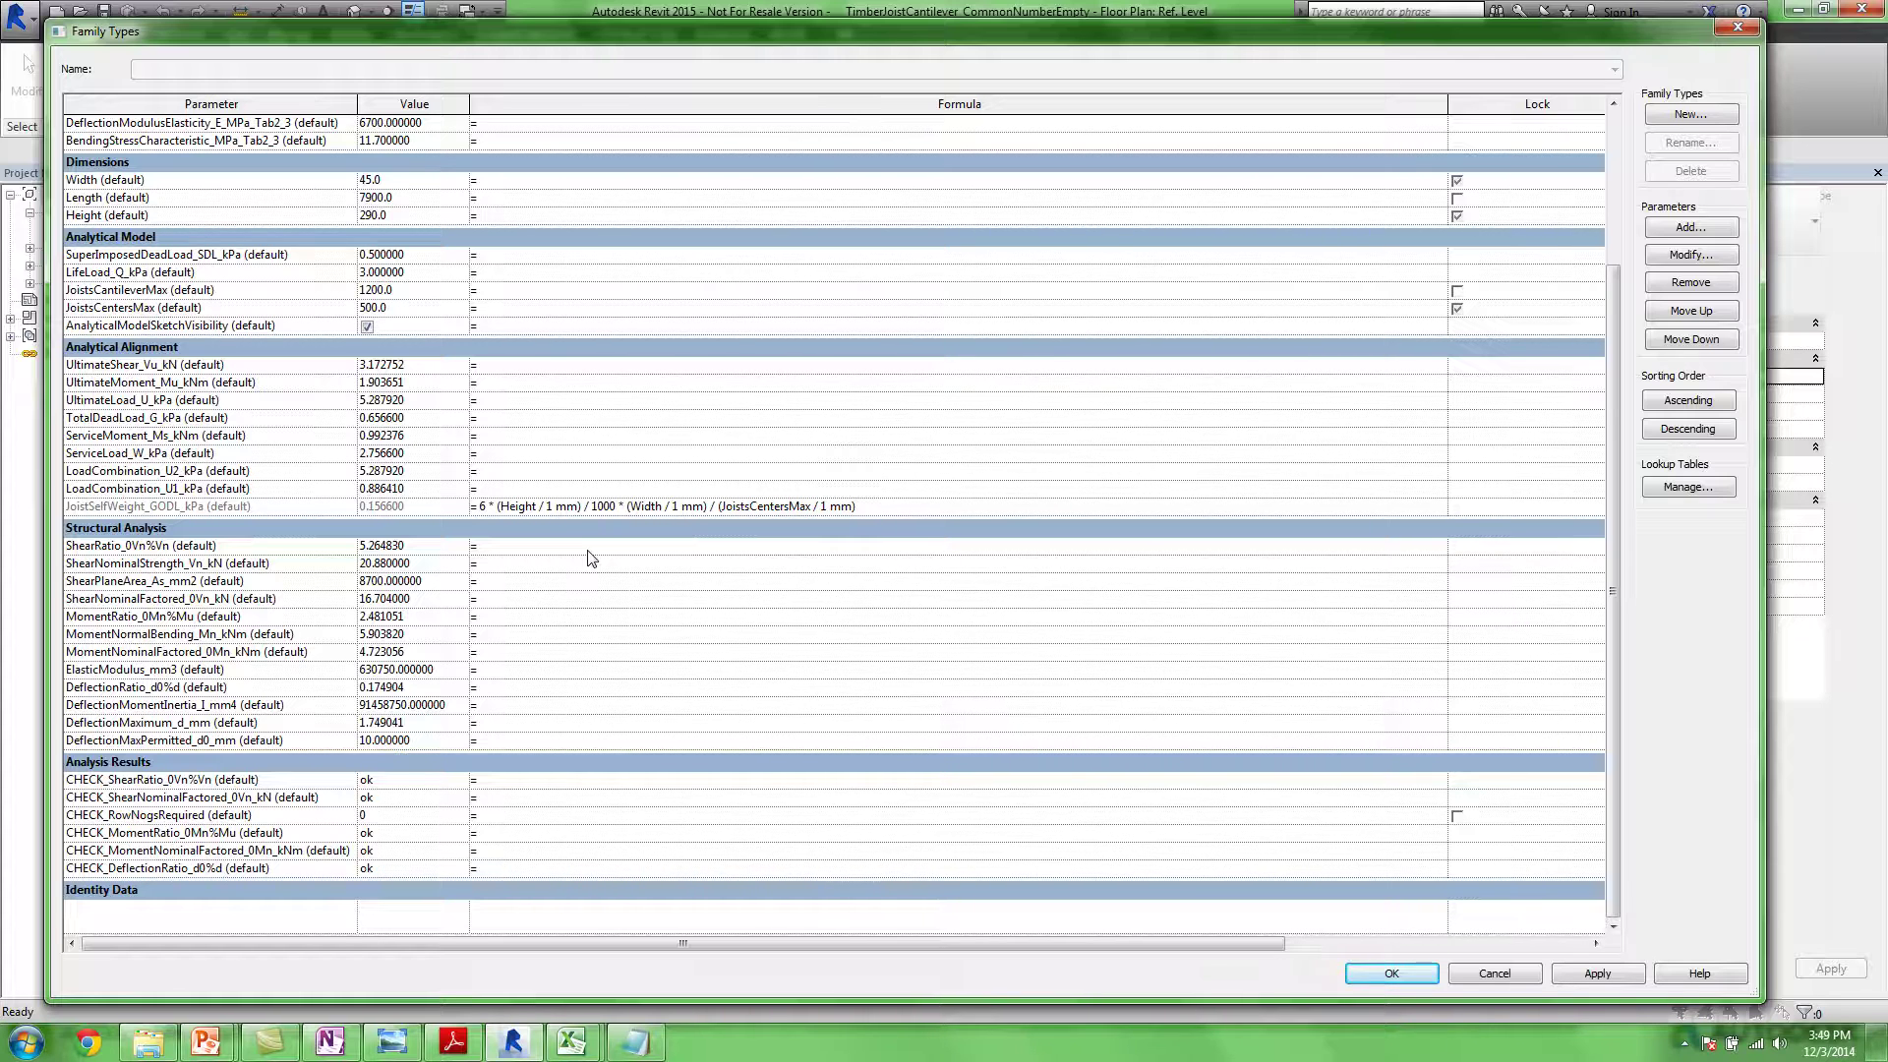
Examine the Width, Length and Height parameters that the joist formula can refer to
drag(1614, 577, 1613, 375)
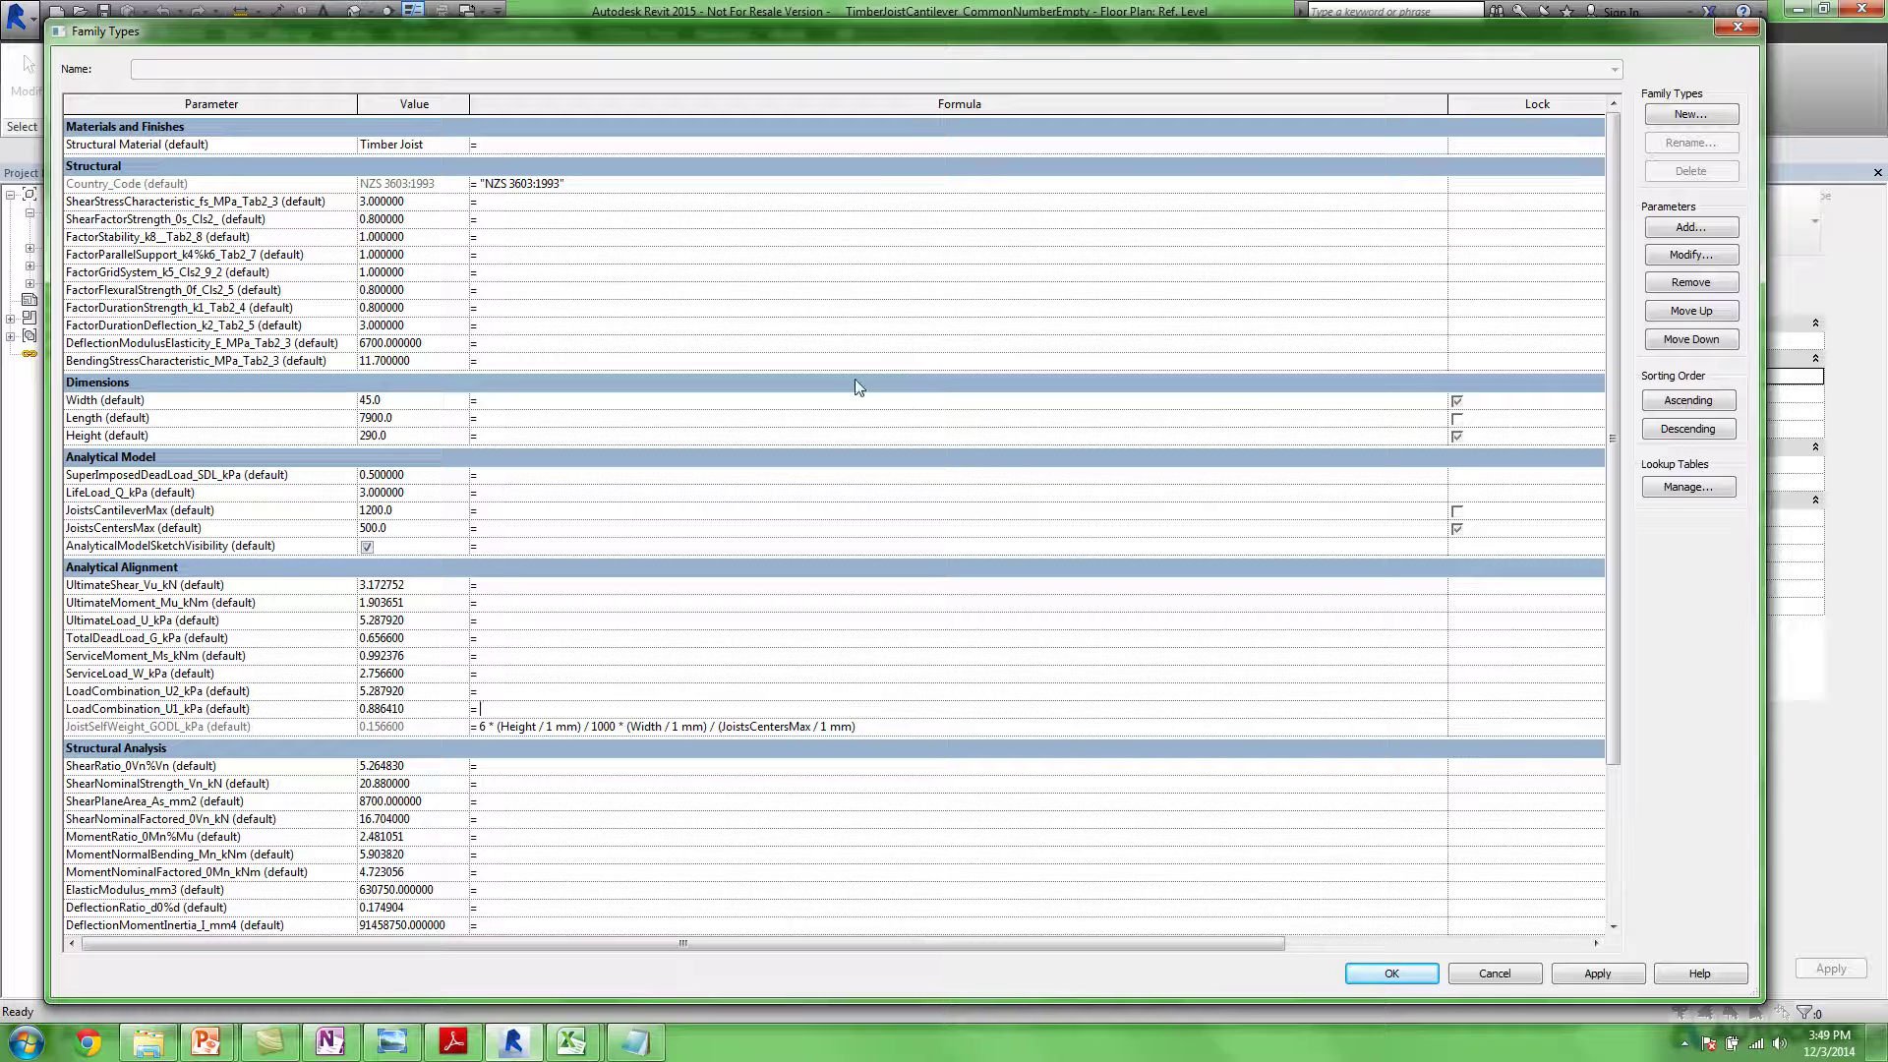
click(98, 401)
click(116, 418)
click(145, 436)
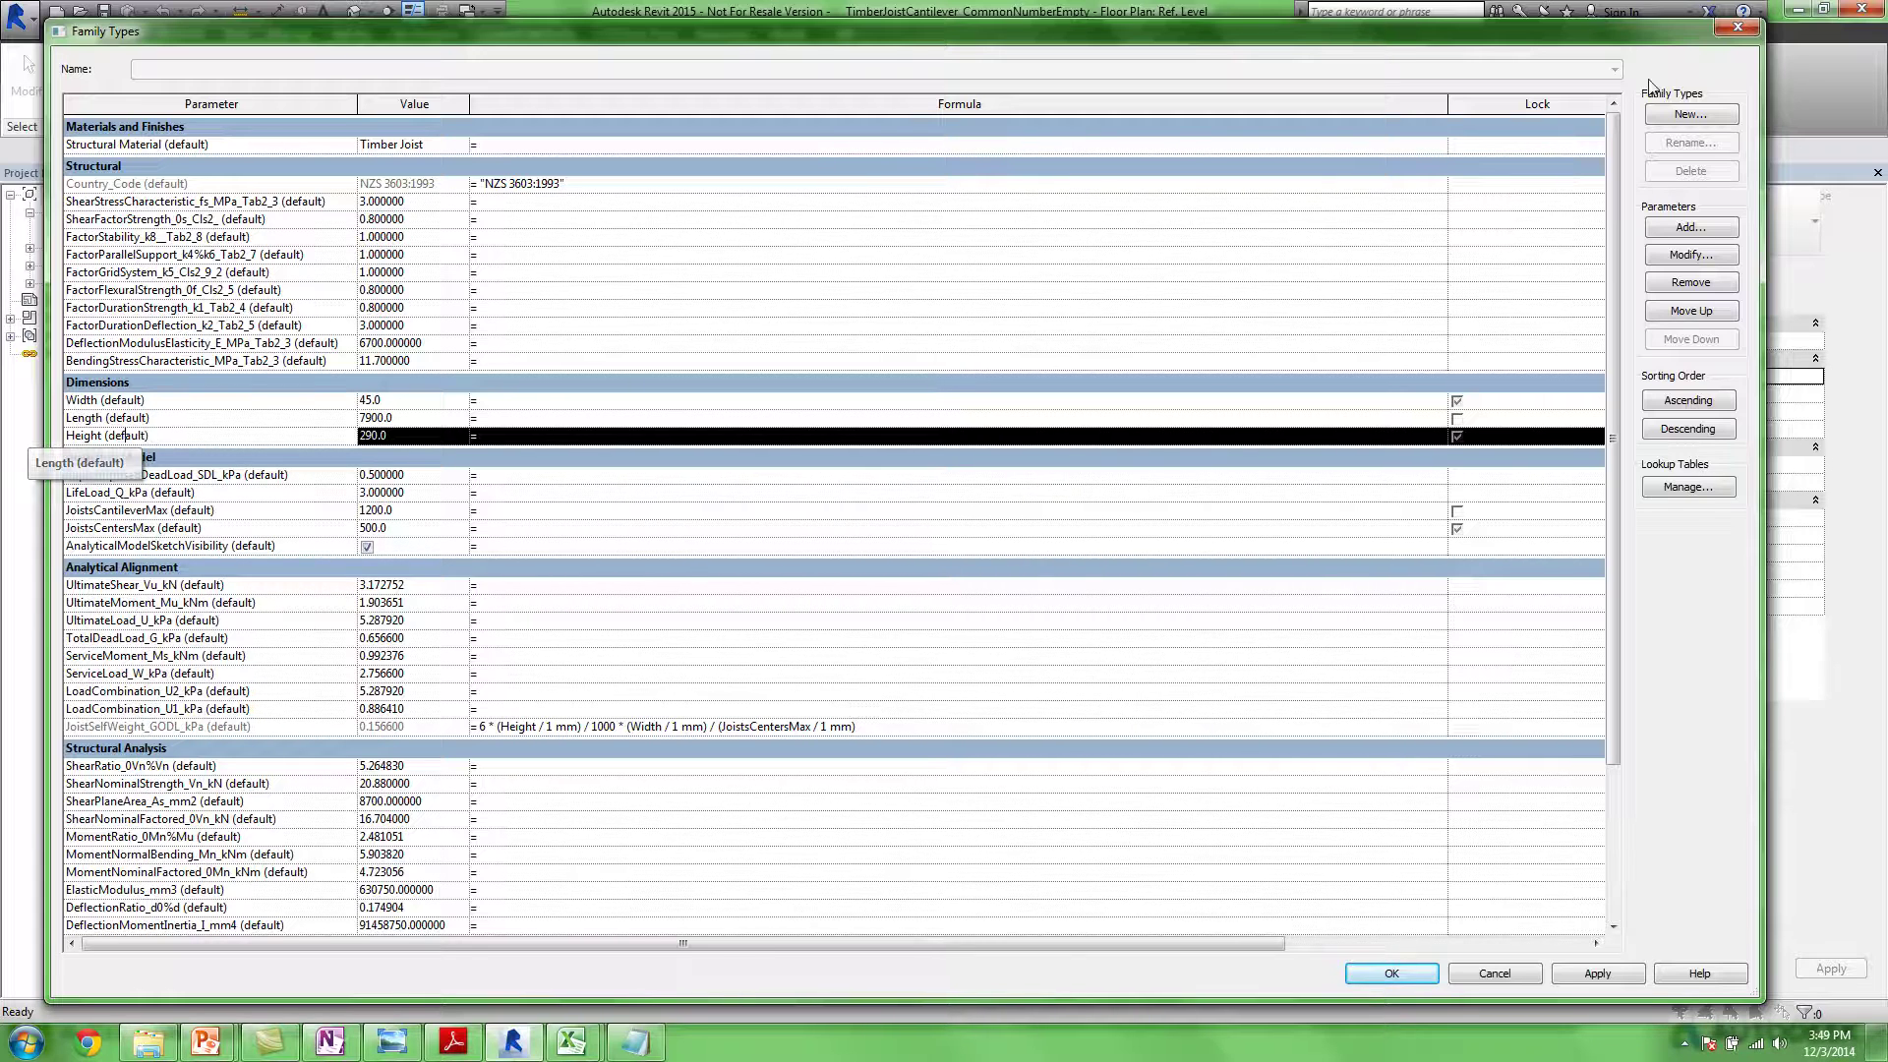
Close the family types and the empty timber joist family
click(1738, 26)
middle_drag(924, 433, 957, 325)
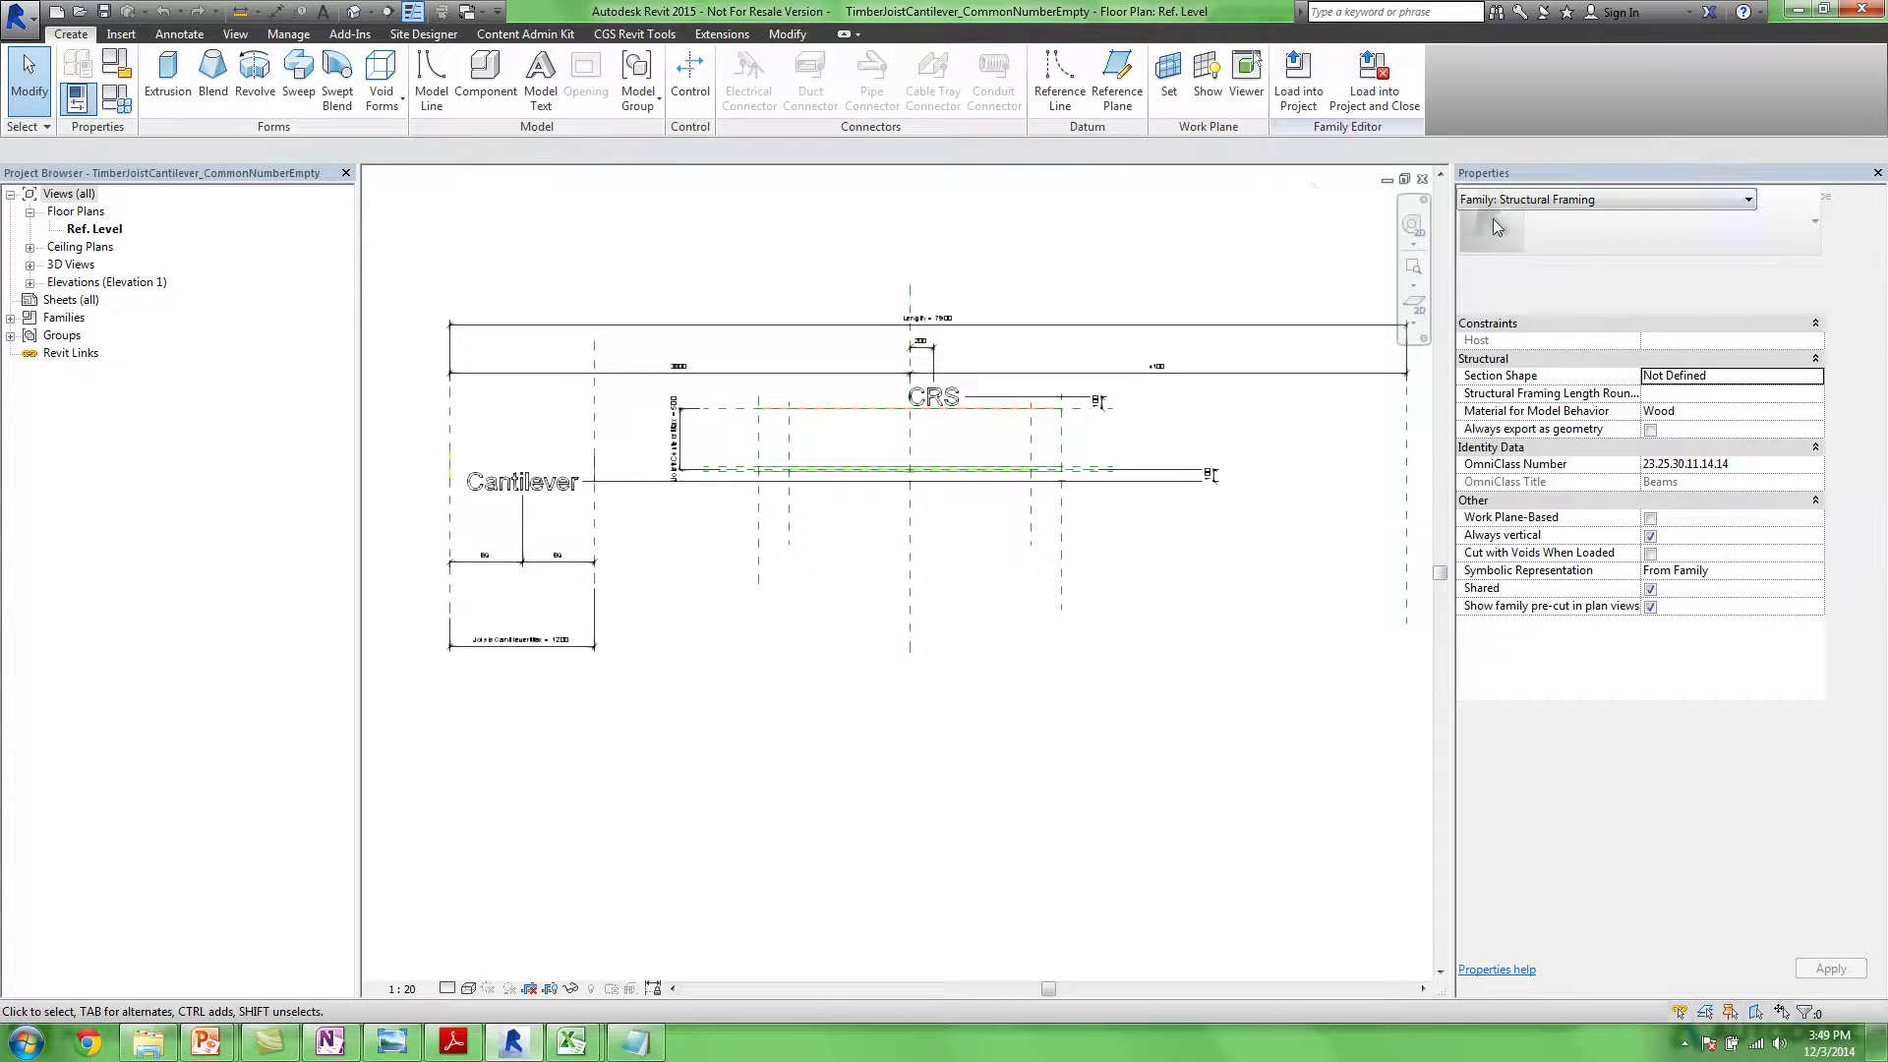
click(1422, 178)
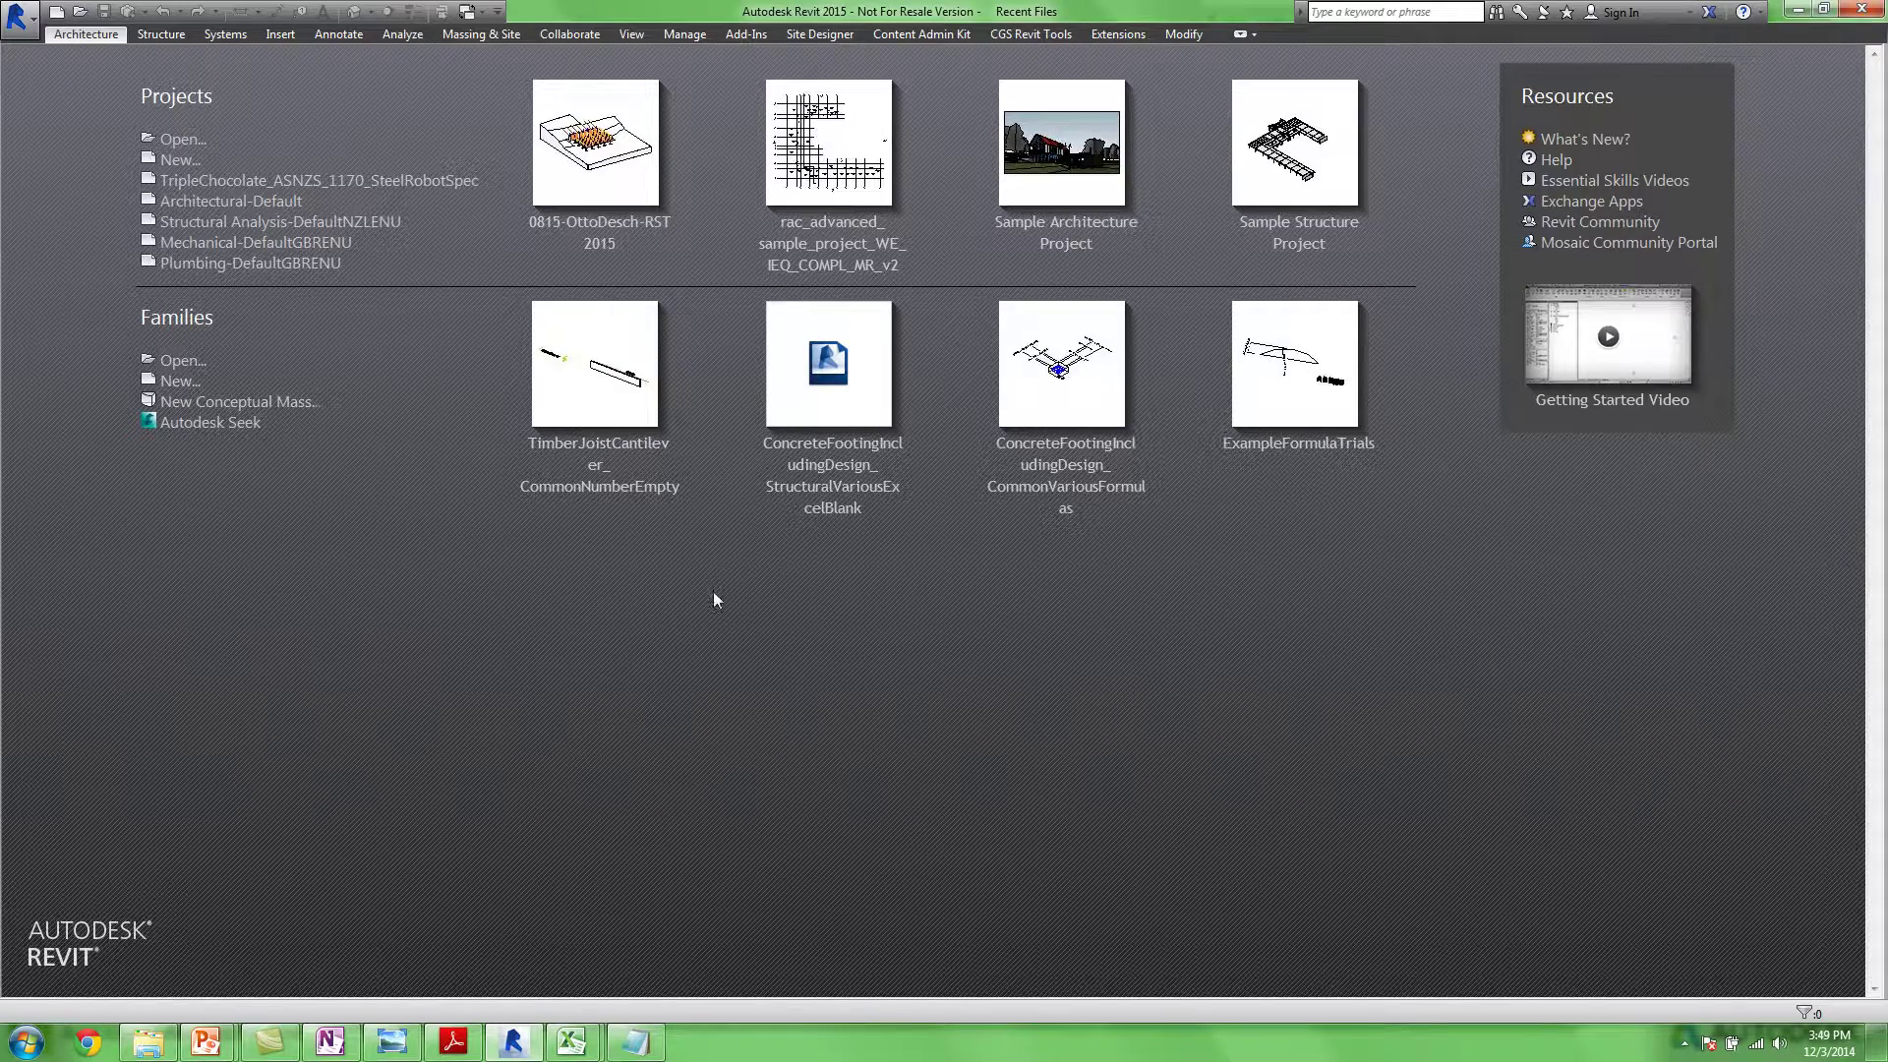
click(611, 228)
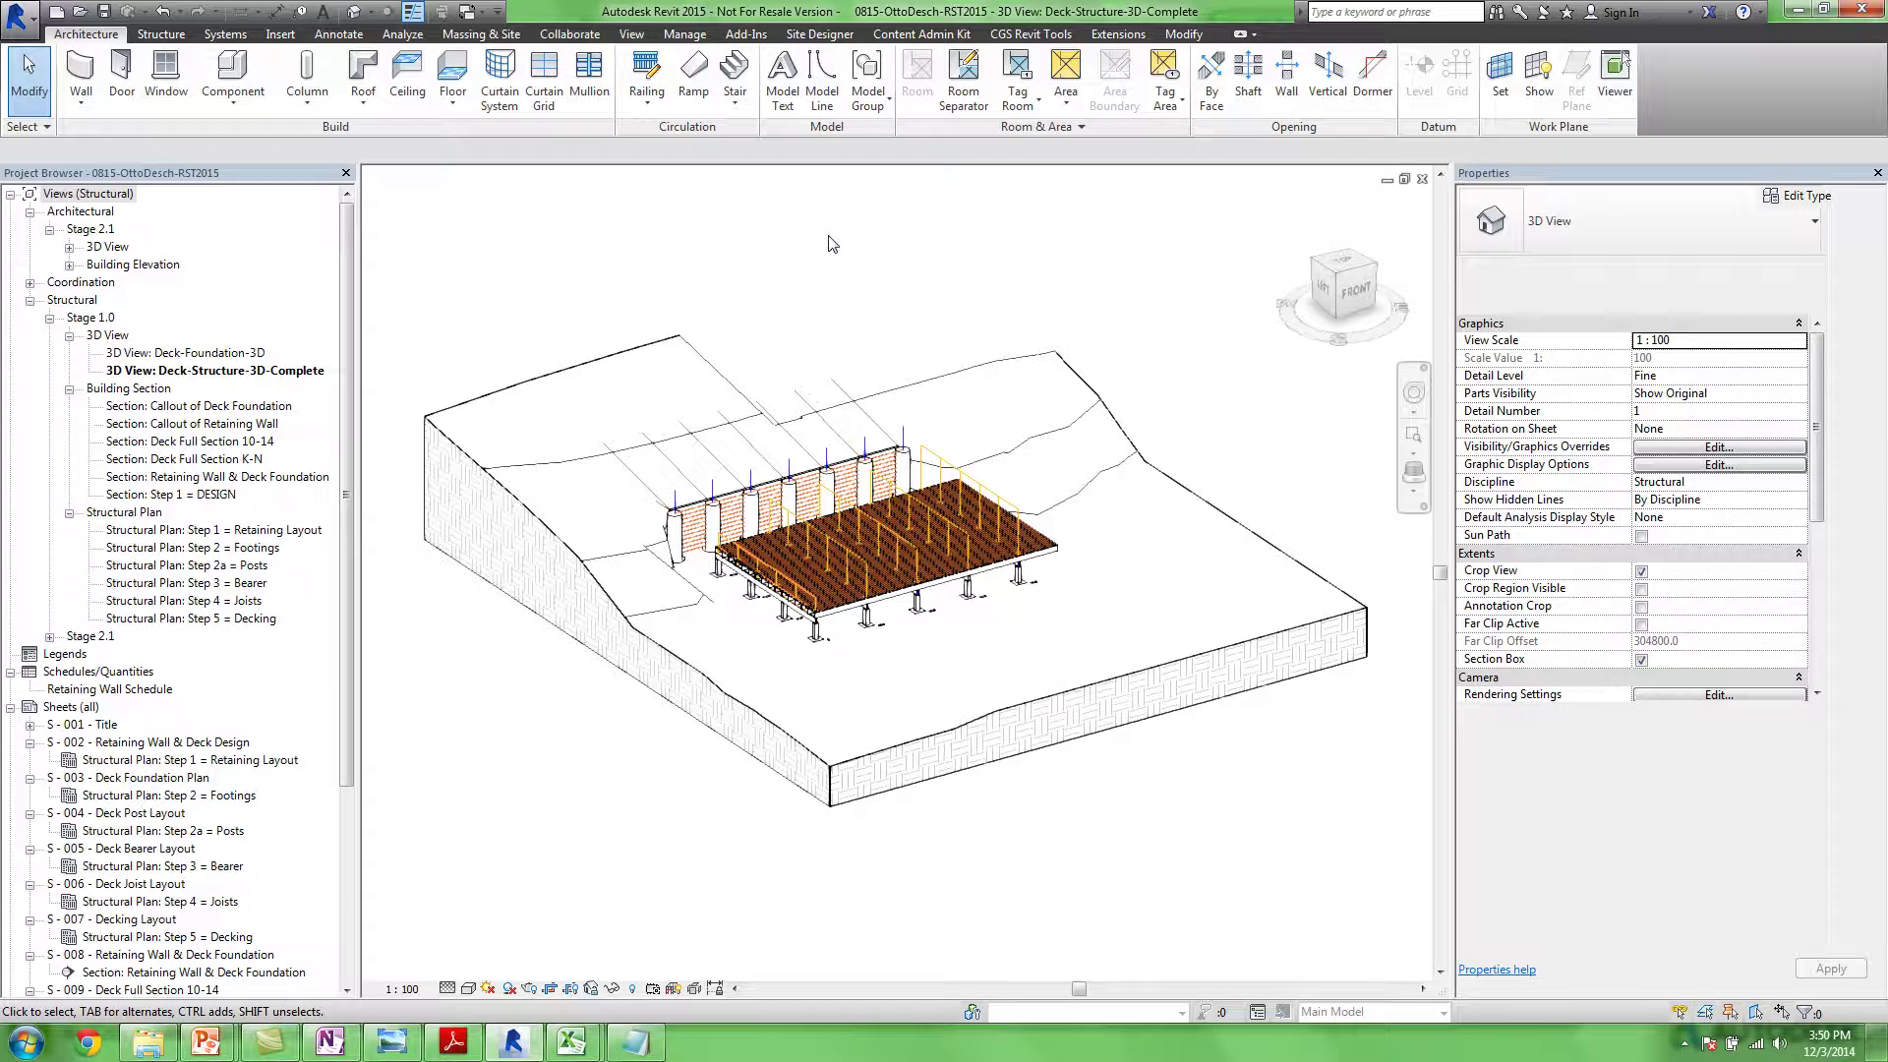
shift+middle_drag(838, 288, 765, 234)
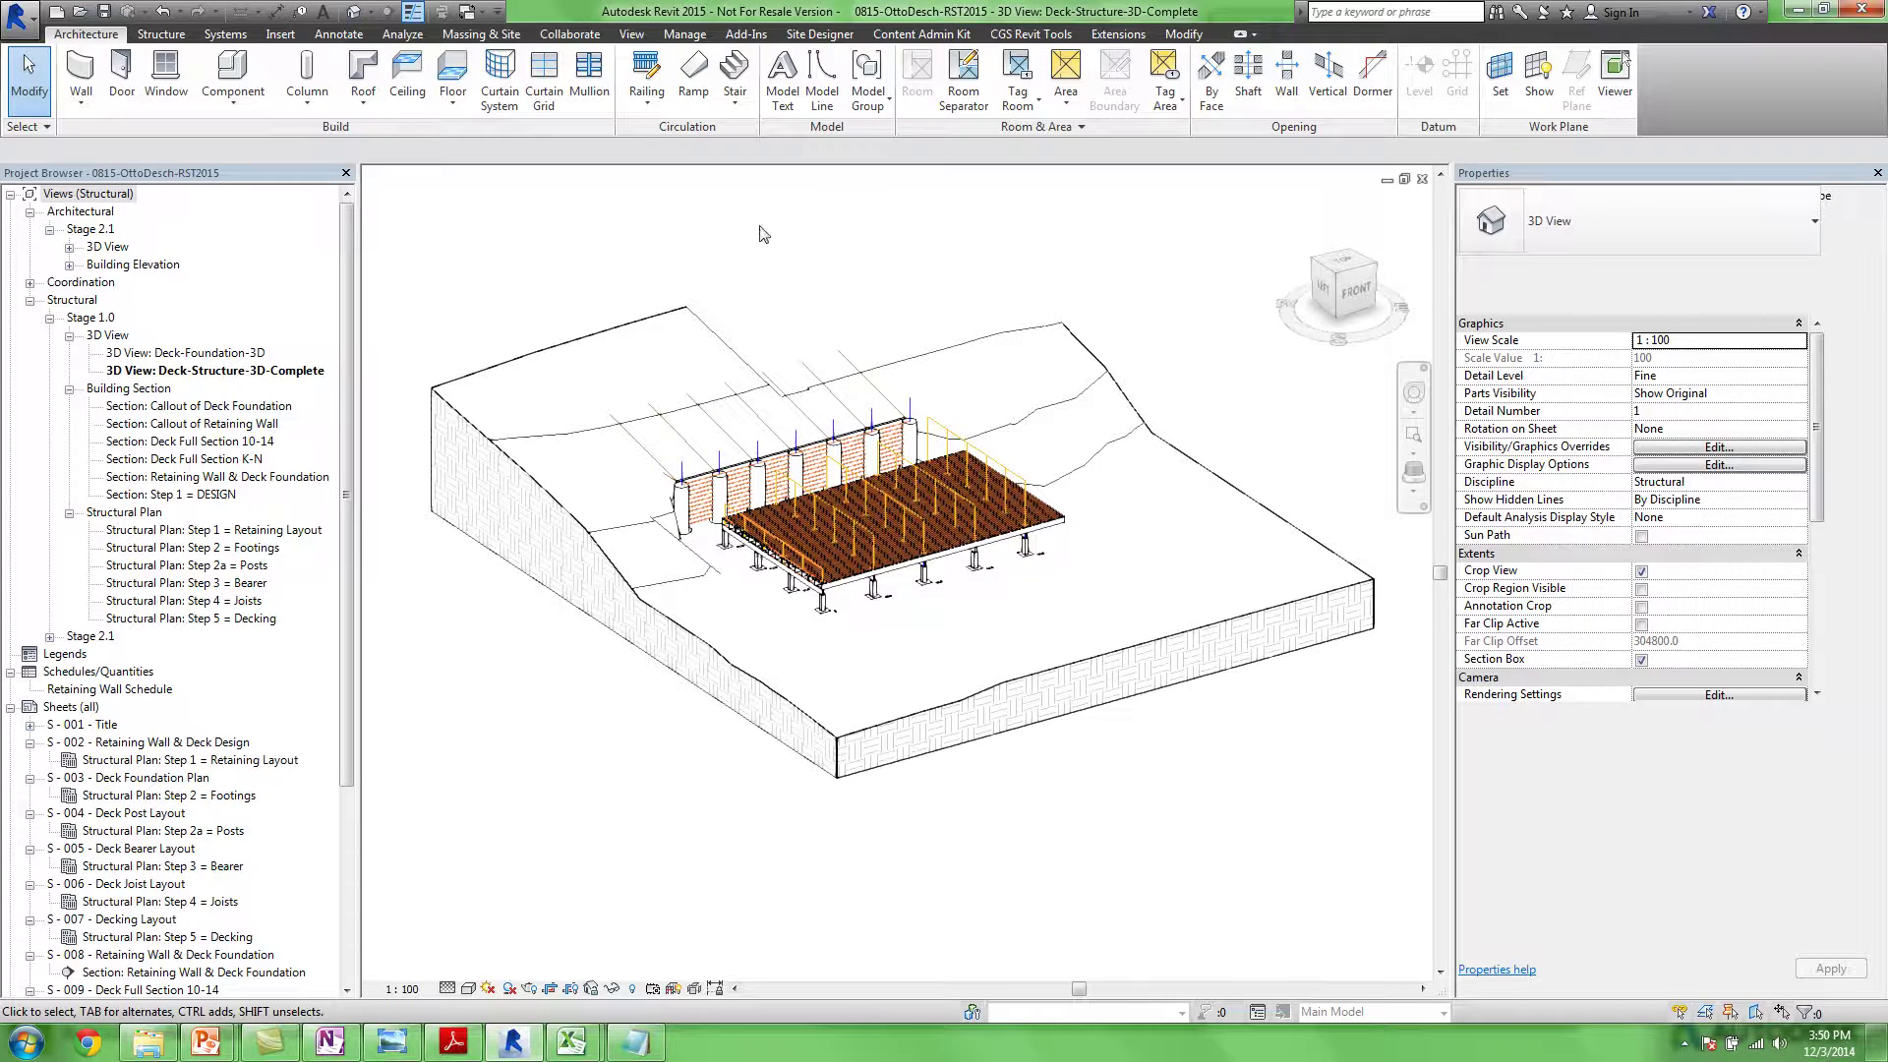
click(249, 620)
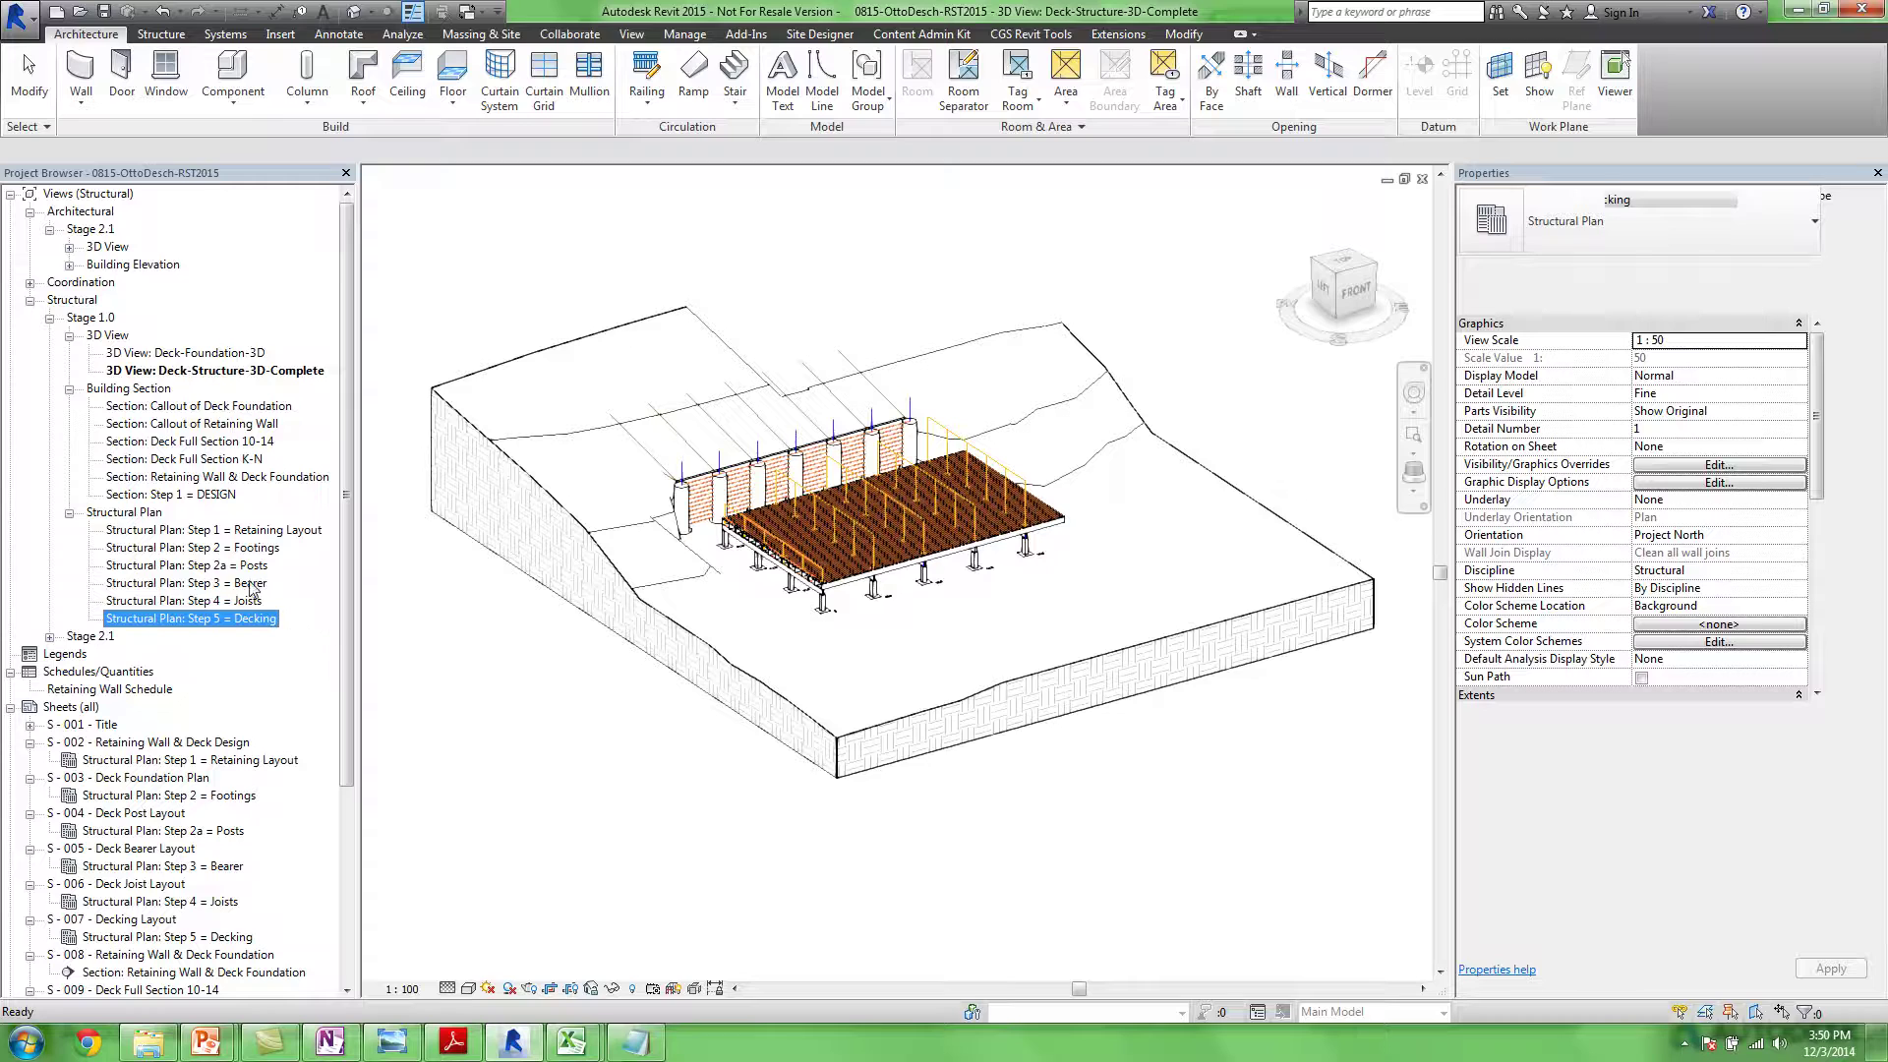
click(253, 585)
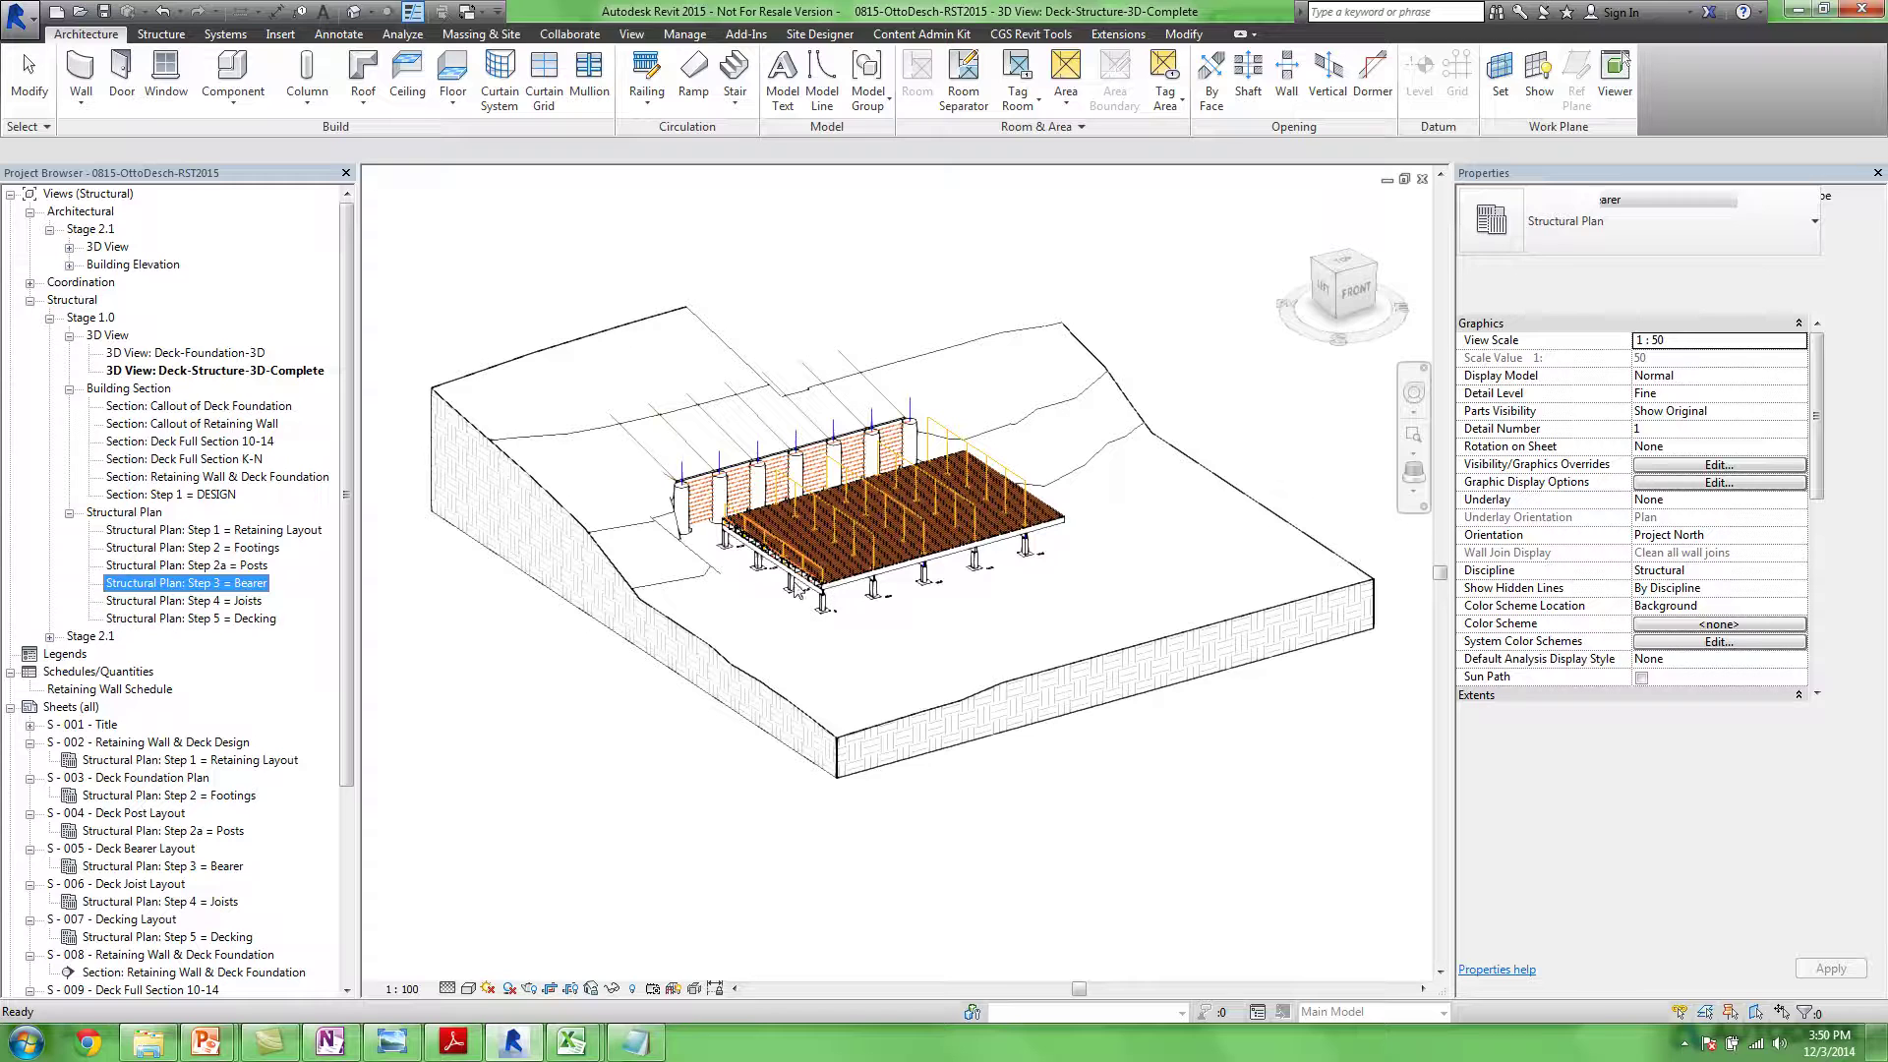
double_click(245, 618)
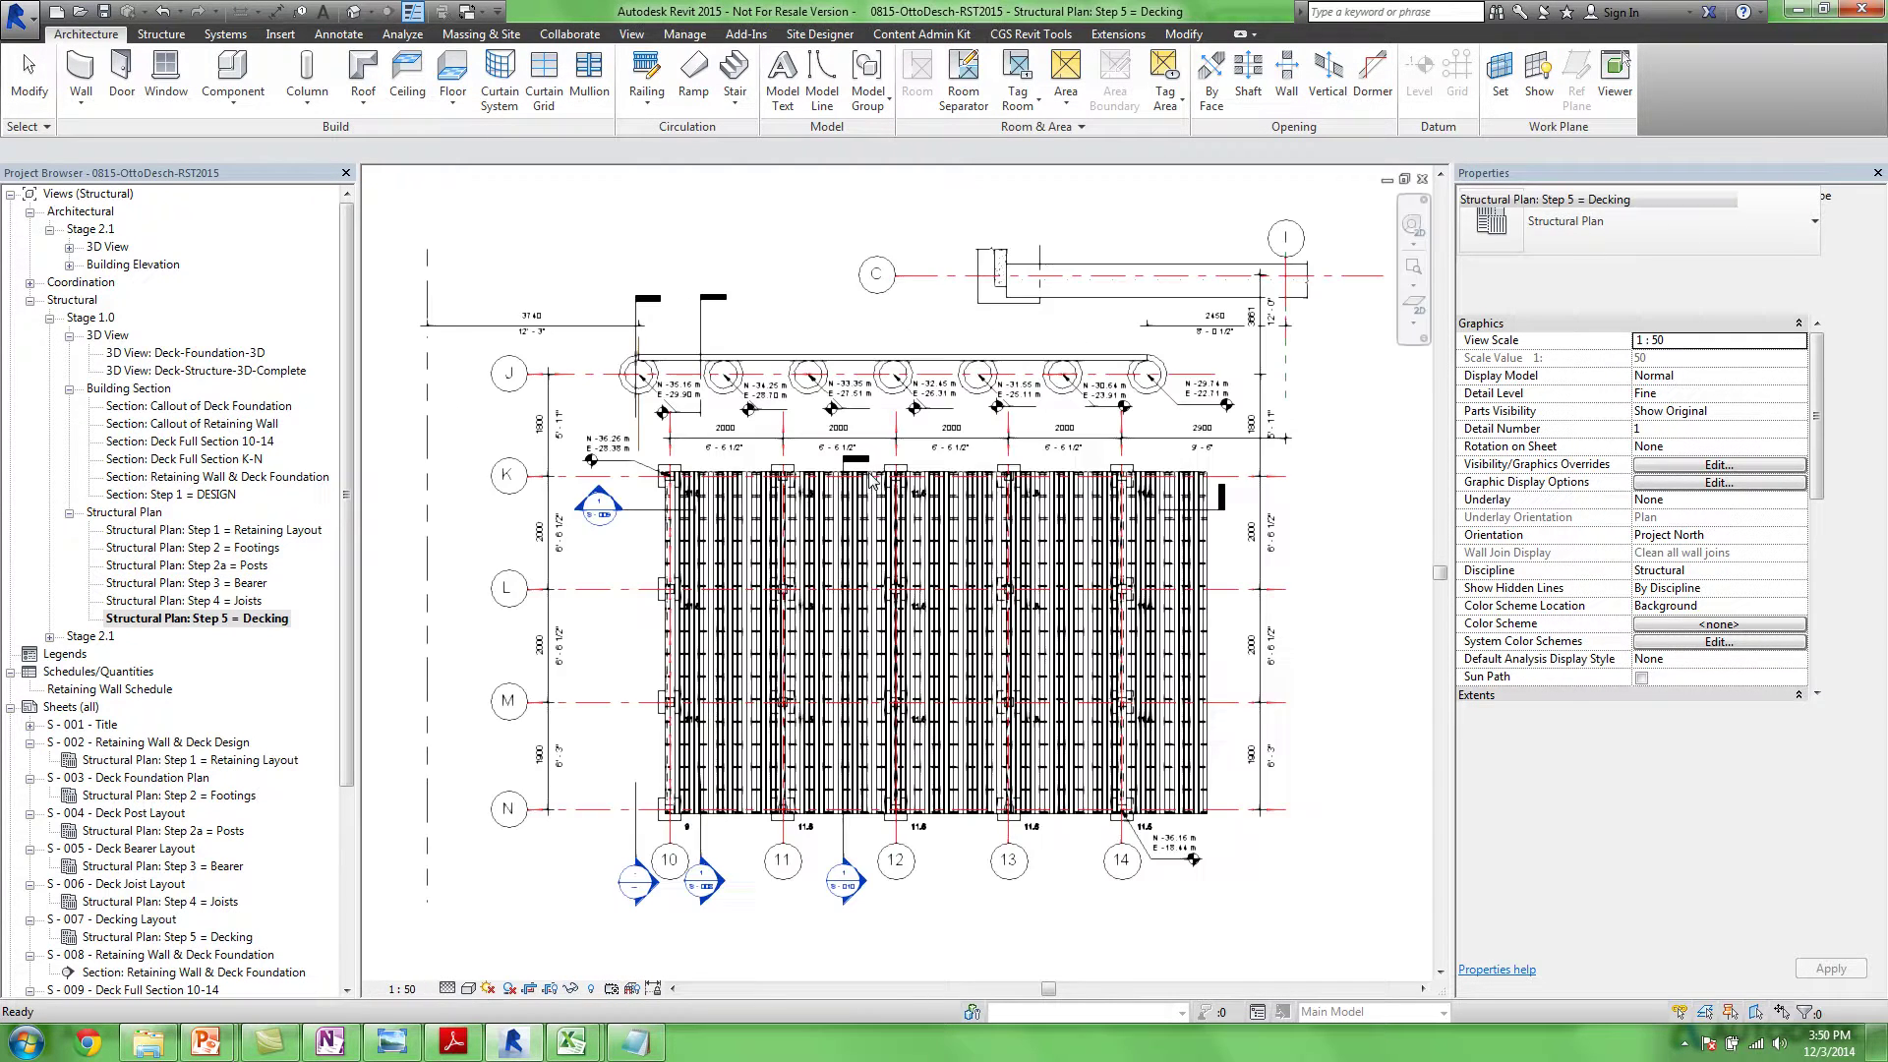
Select a TimberJoist at the deck's lower edge near grid 14, examine its structural and analysis result properties, and deselect it
ctrl+middle_drag(1035, 630, 1036, 799)
scroll(1193, 721, up, 8)
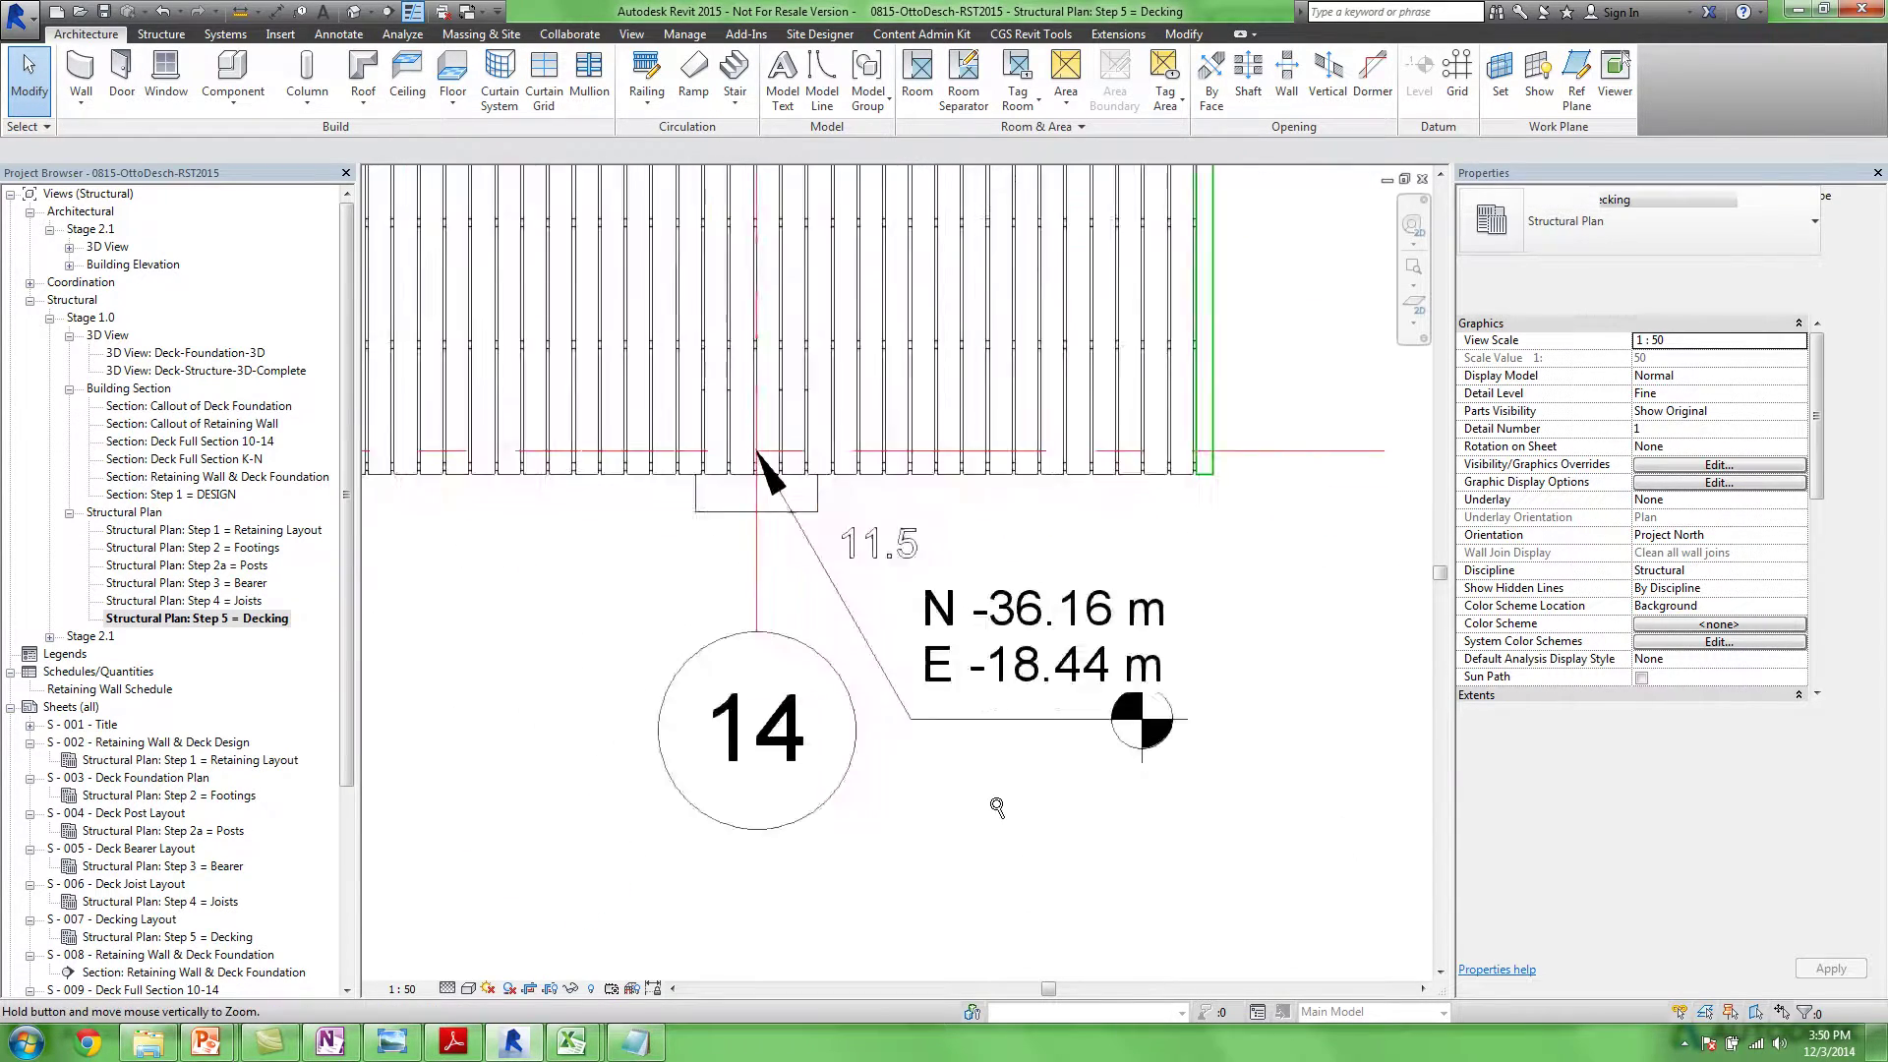
scroll(935, 632, up, 5)
middle_drag(948, 872, 951, 646)
scroll(944, 635, up, 1)
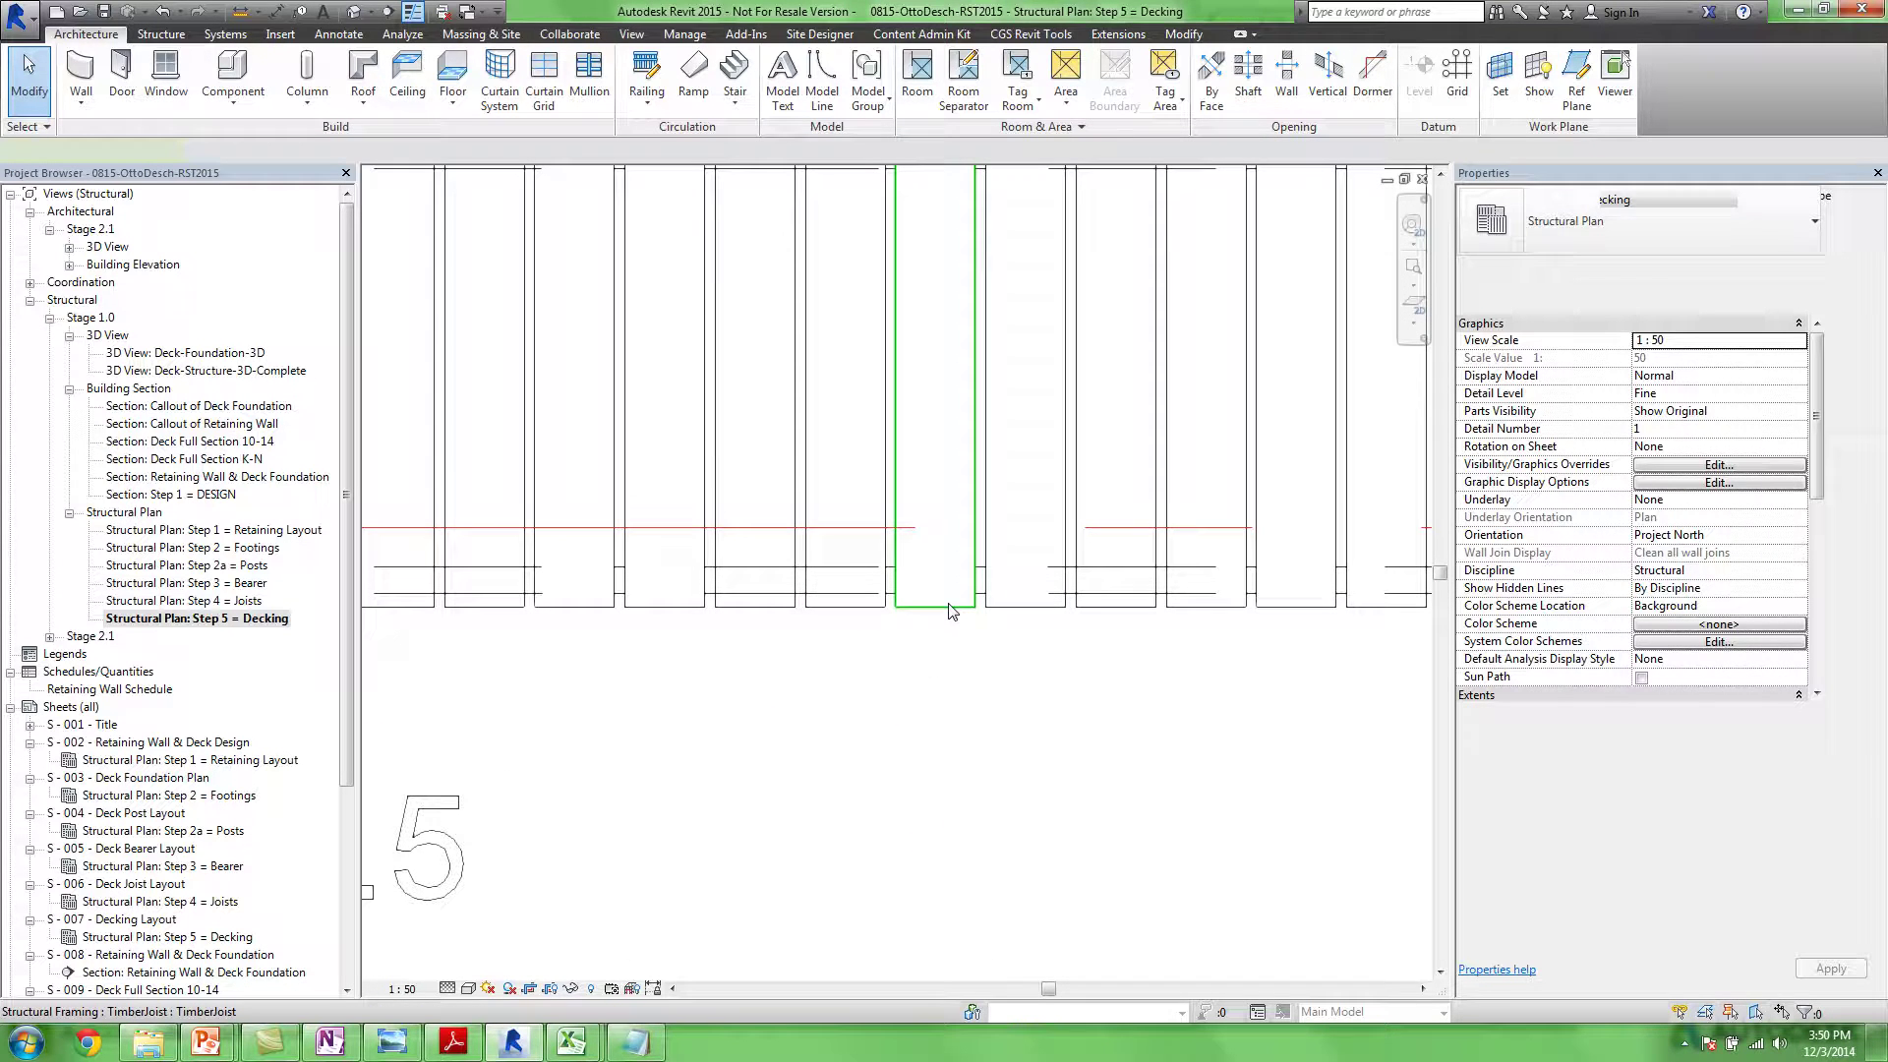
click(944, 634)
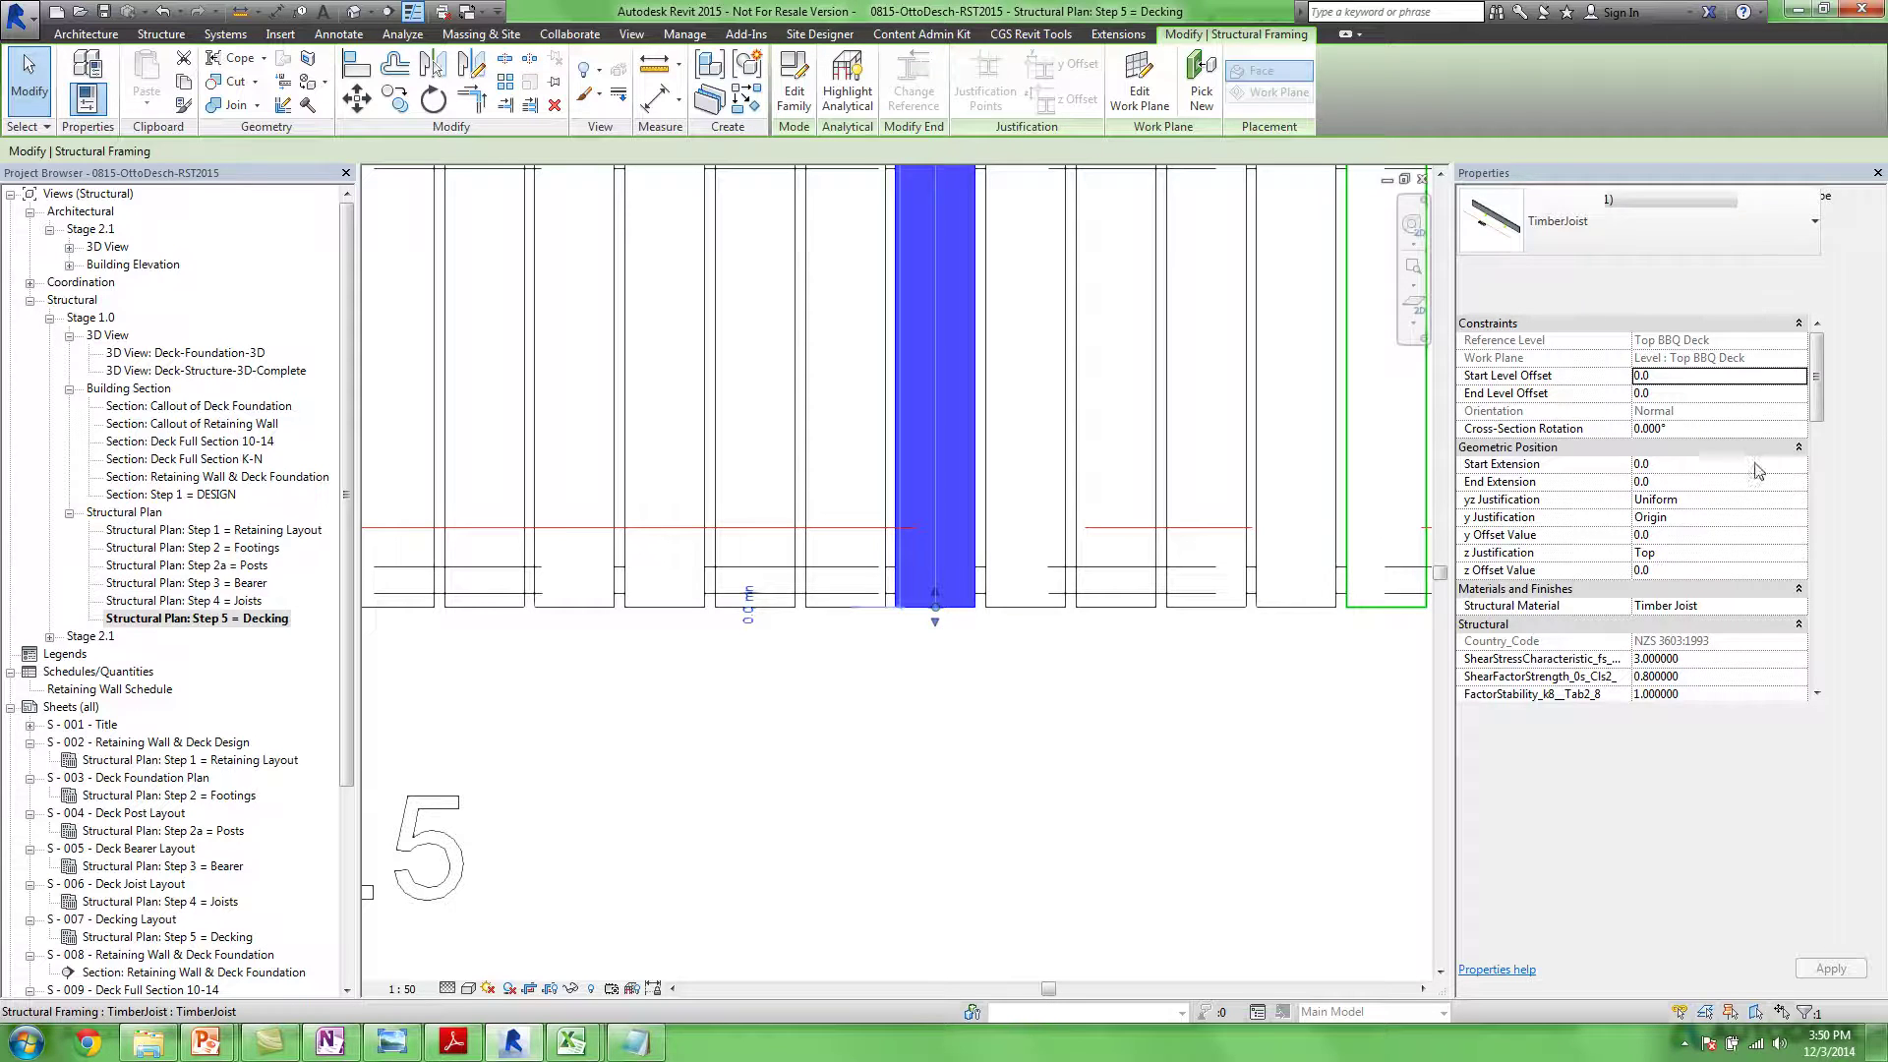
drag(1819, 393, 1820, 435)
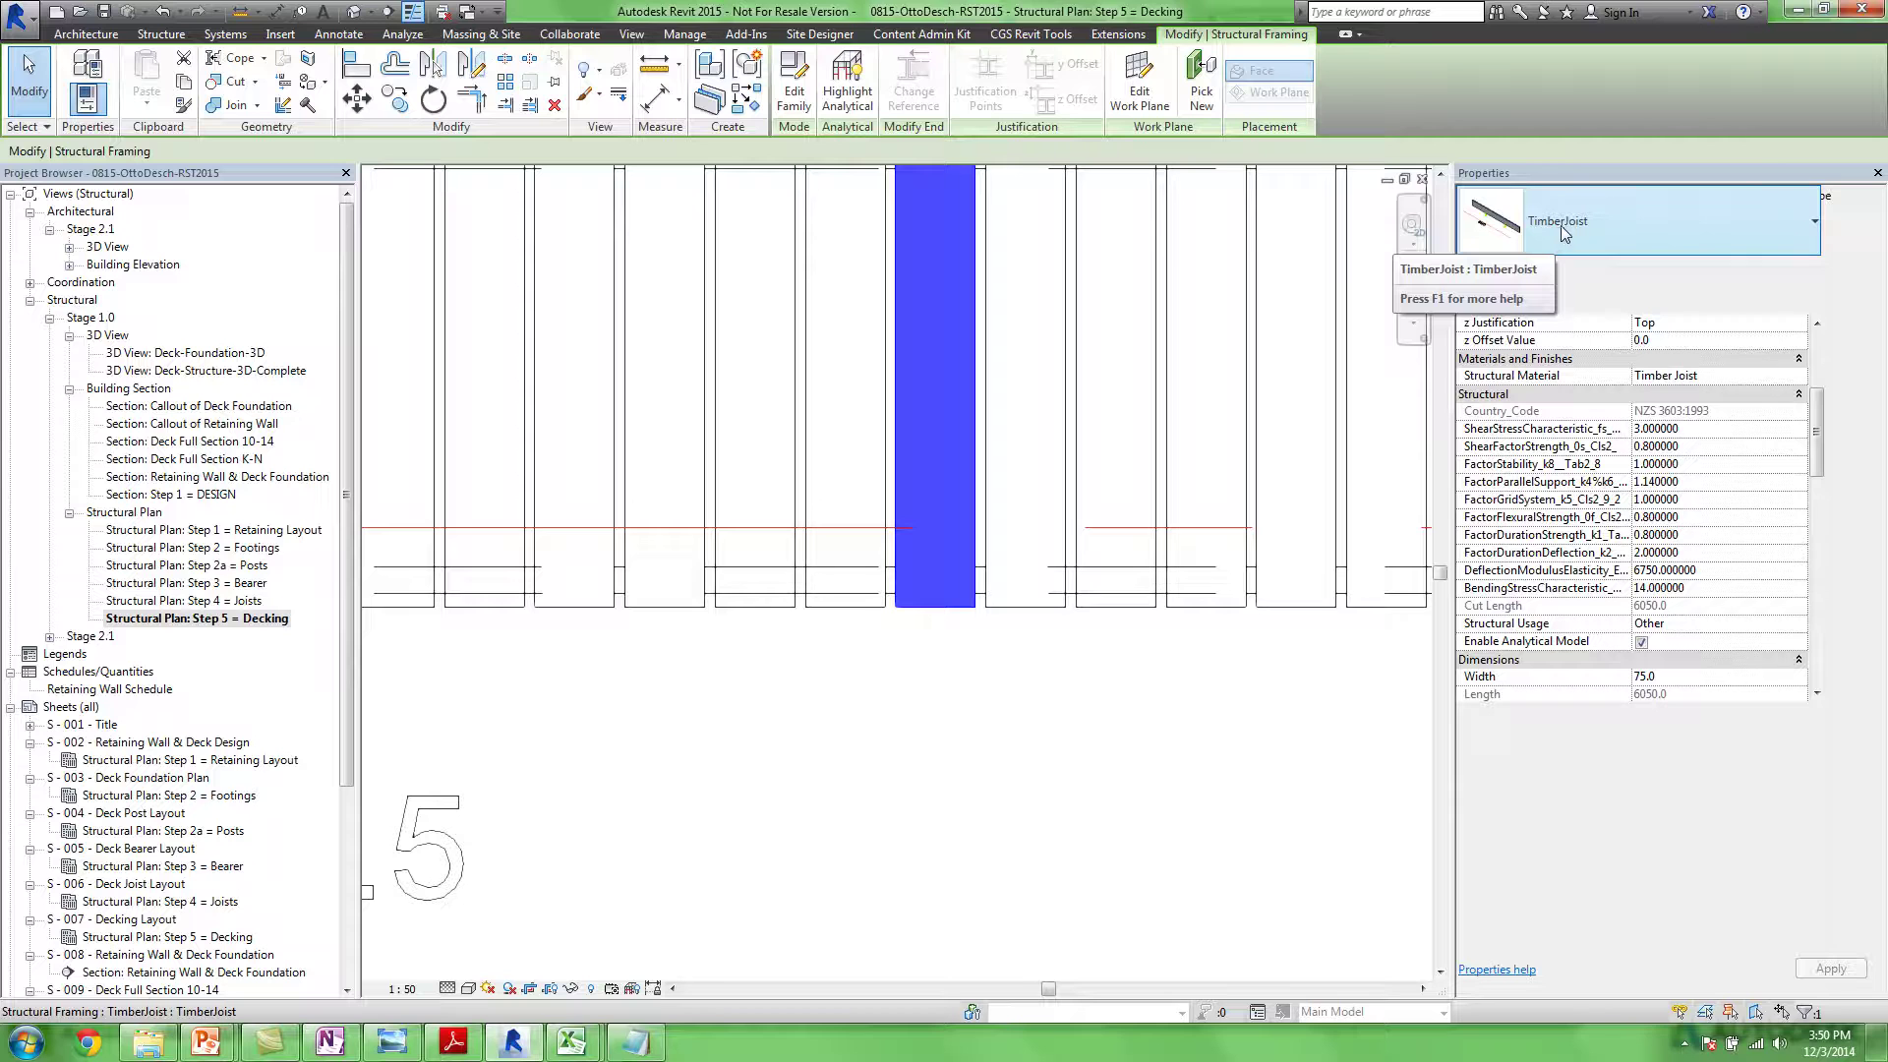
drag(1820, 451, 1806, 637)
drag(1812, 647, 1810, 646)
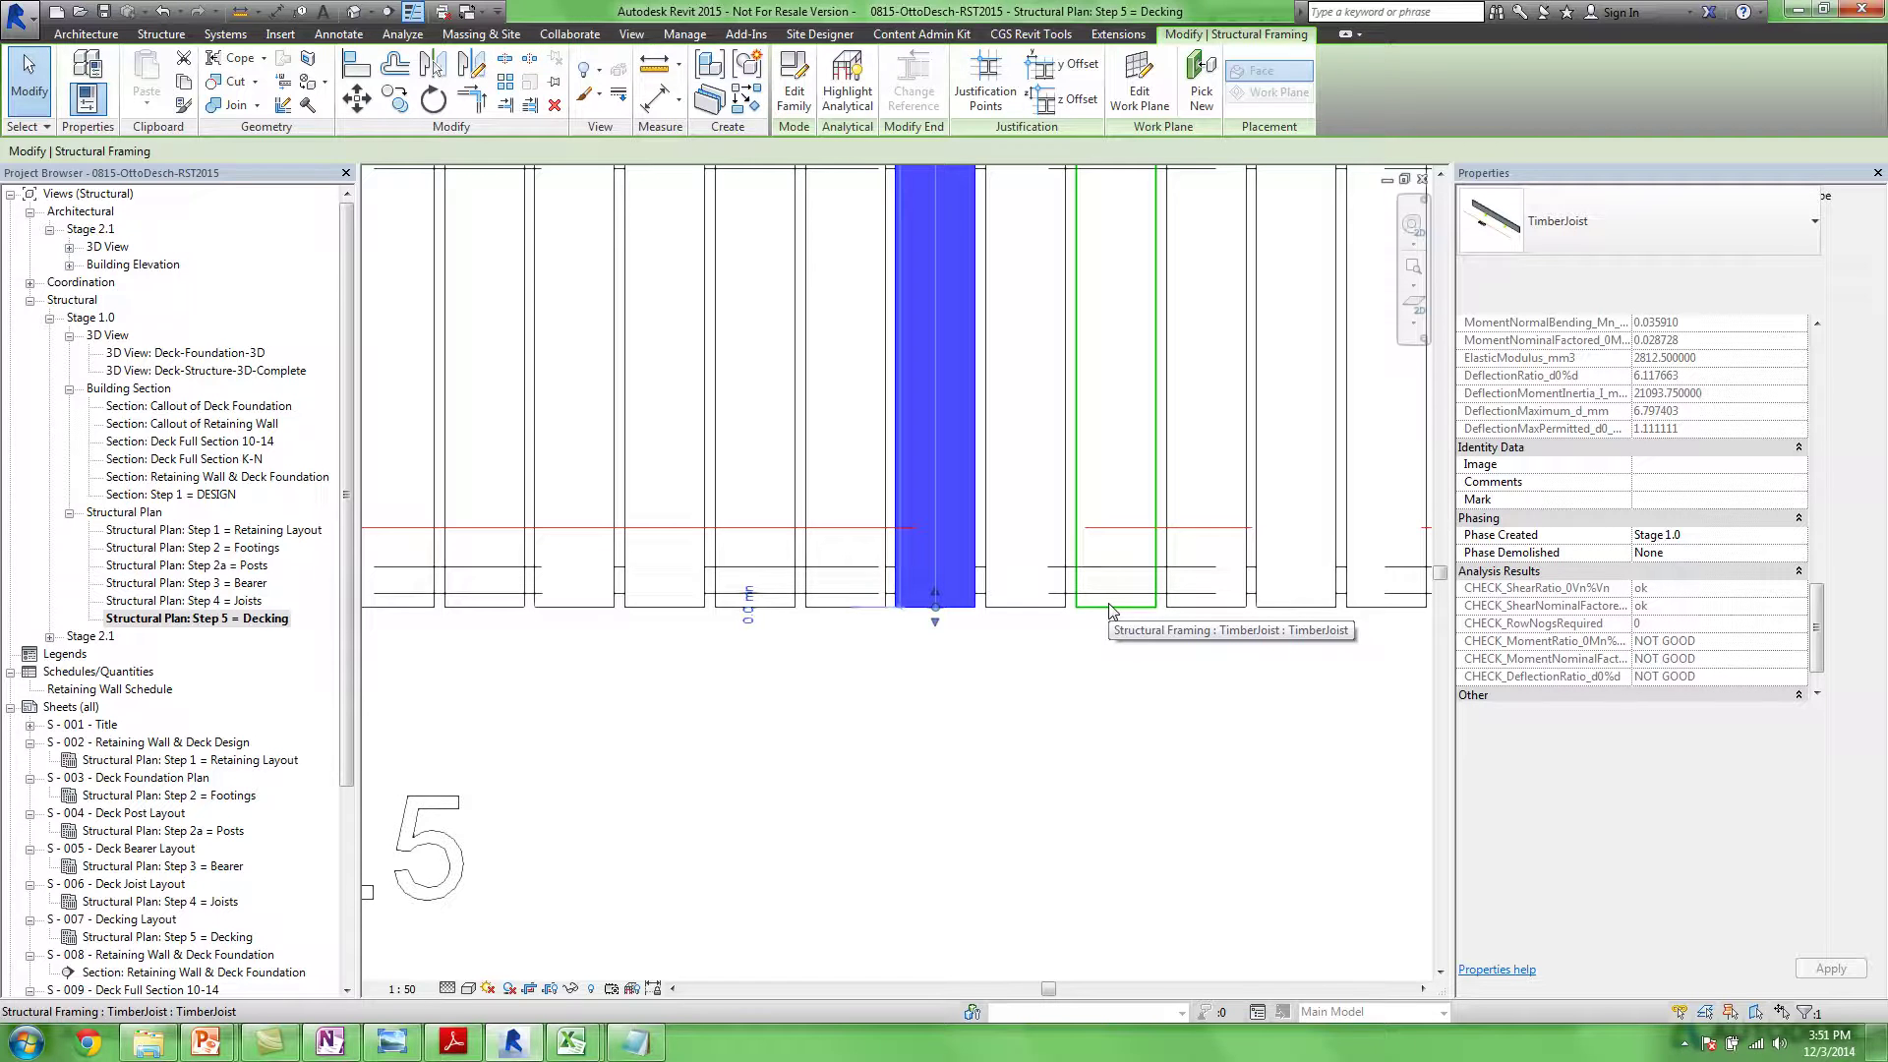
click(1185, 710)
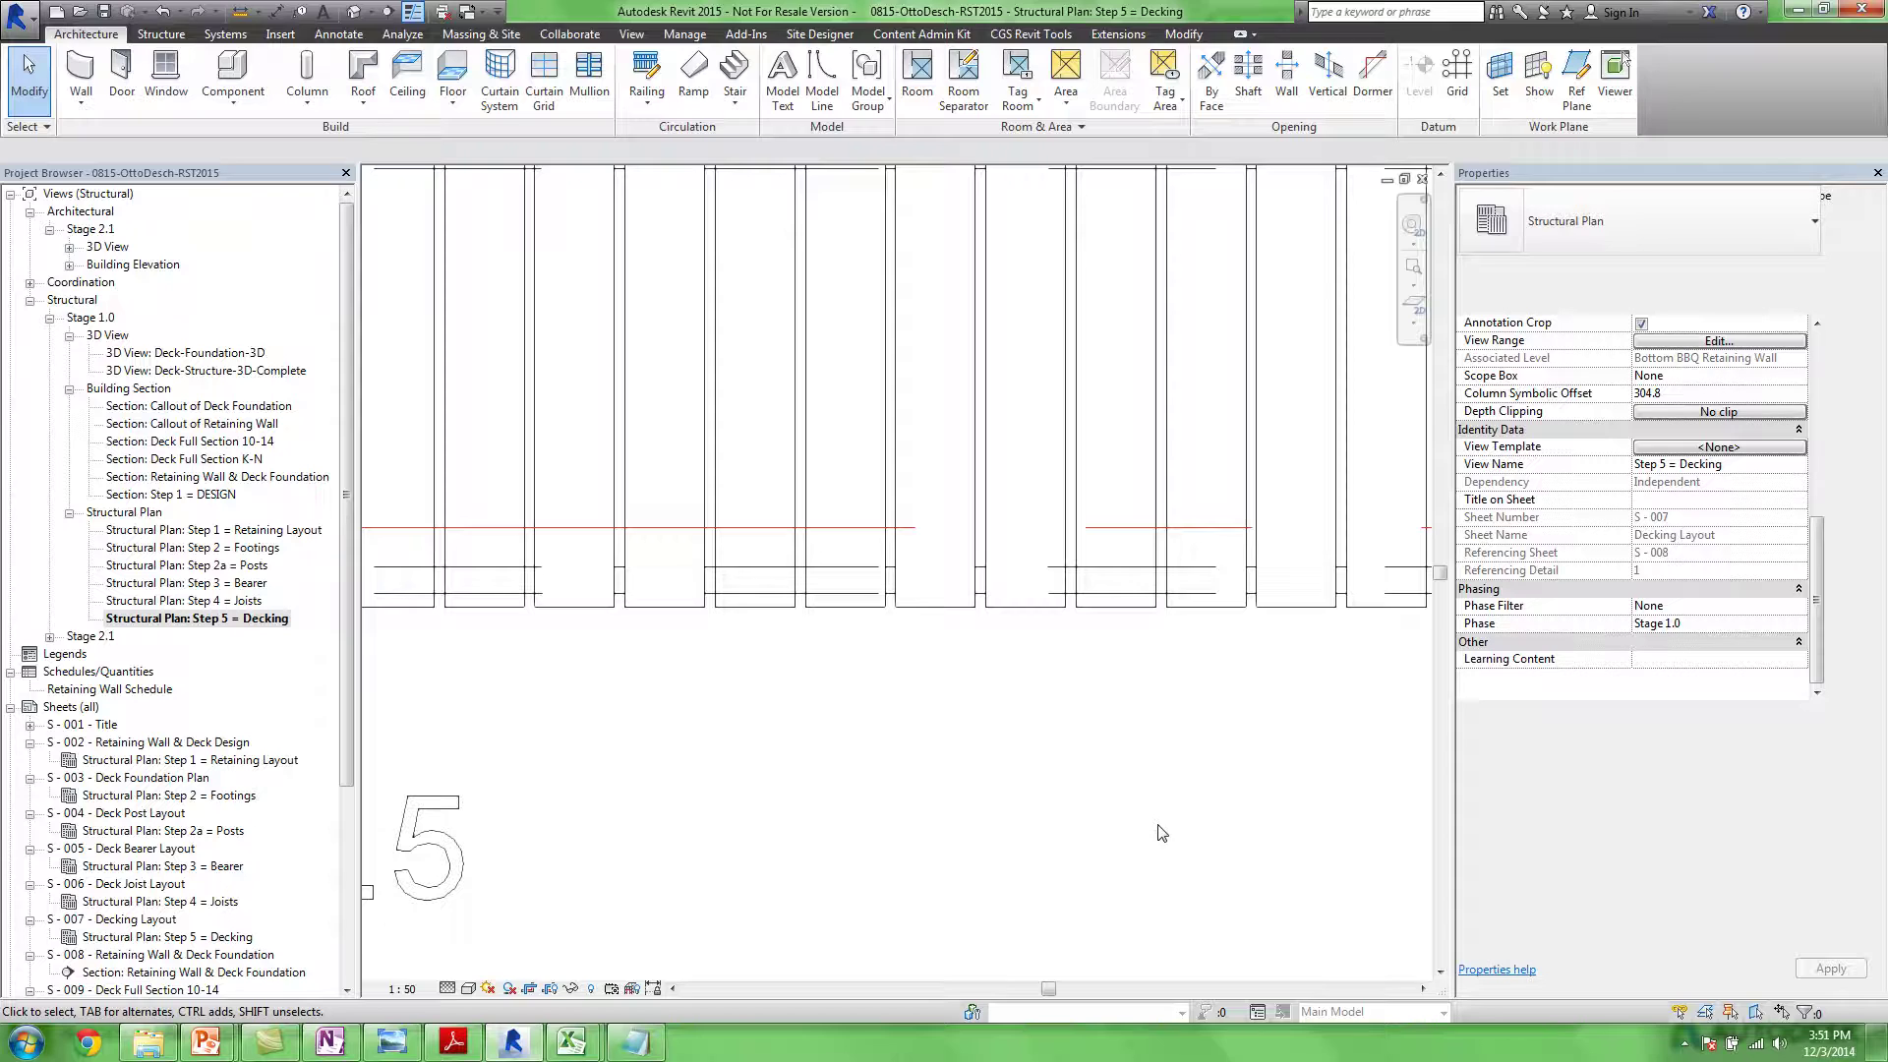
Open sheet S - 011 - Ret. Wall Design Documentation to view the retaining wall callout and schedule
mouse_move(1131, 801)
ctrl+middle_down()
mouse_move(1117, 368)
mouse_move(1202, 368)
mouse_move(1107, 472)
mouse_move(1235, 514)
mouse_move(1251, 644)
mouse_move(1255, 616)
ctrl+middle_up()
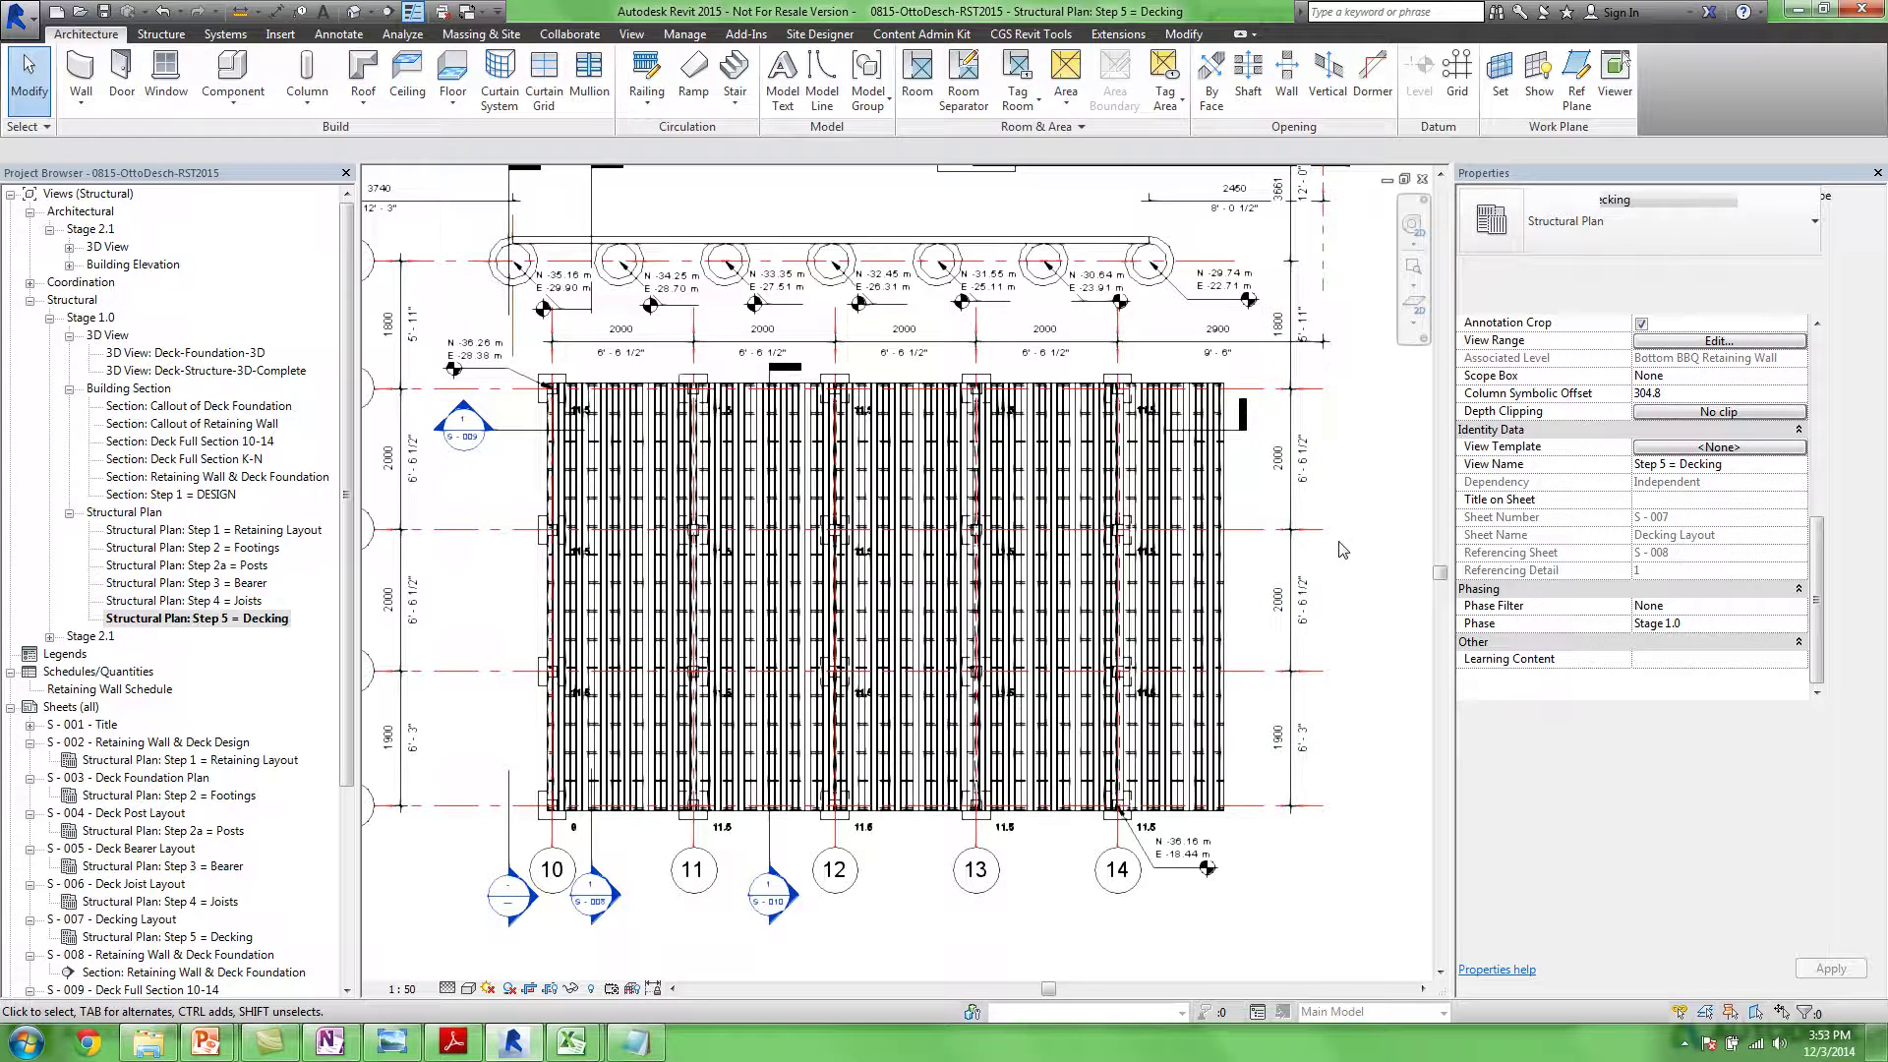
middle_drag(1373, 617, 1373, 583)
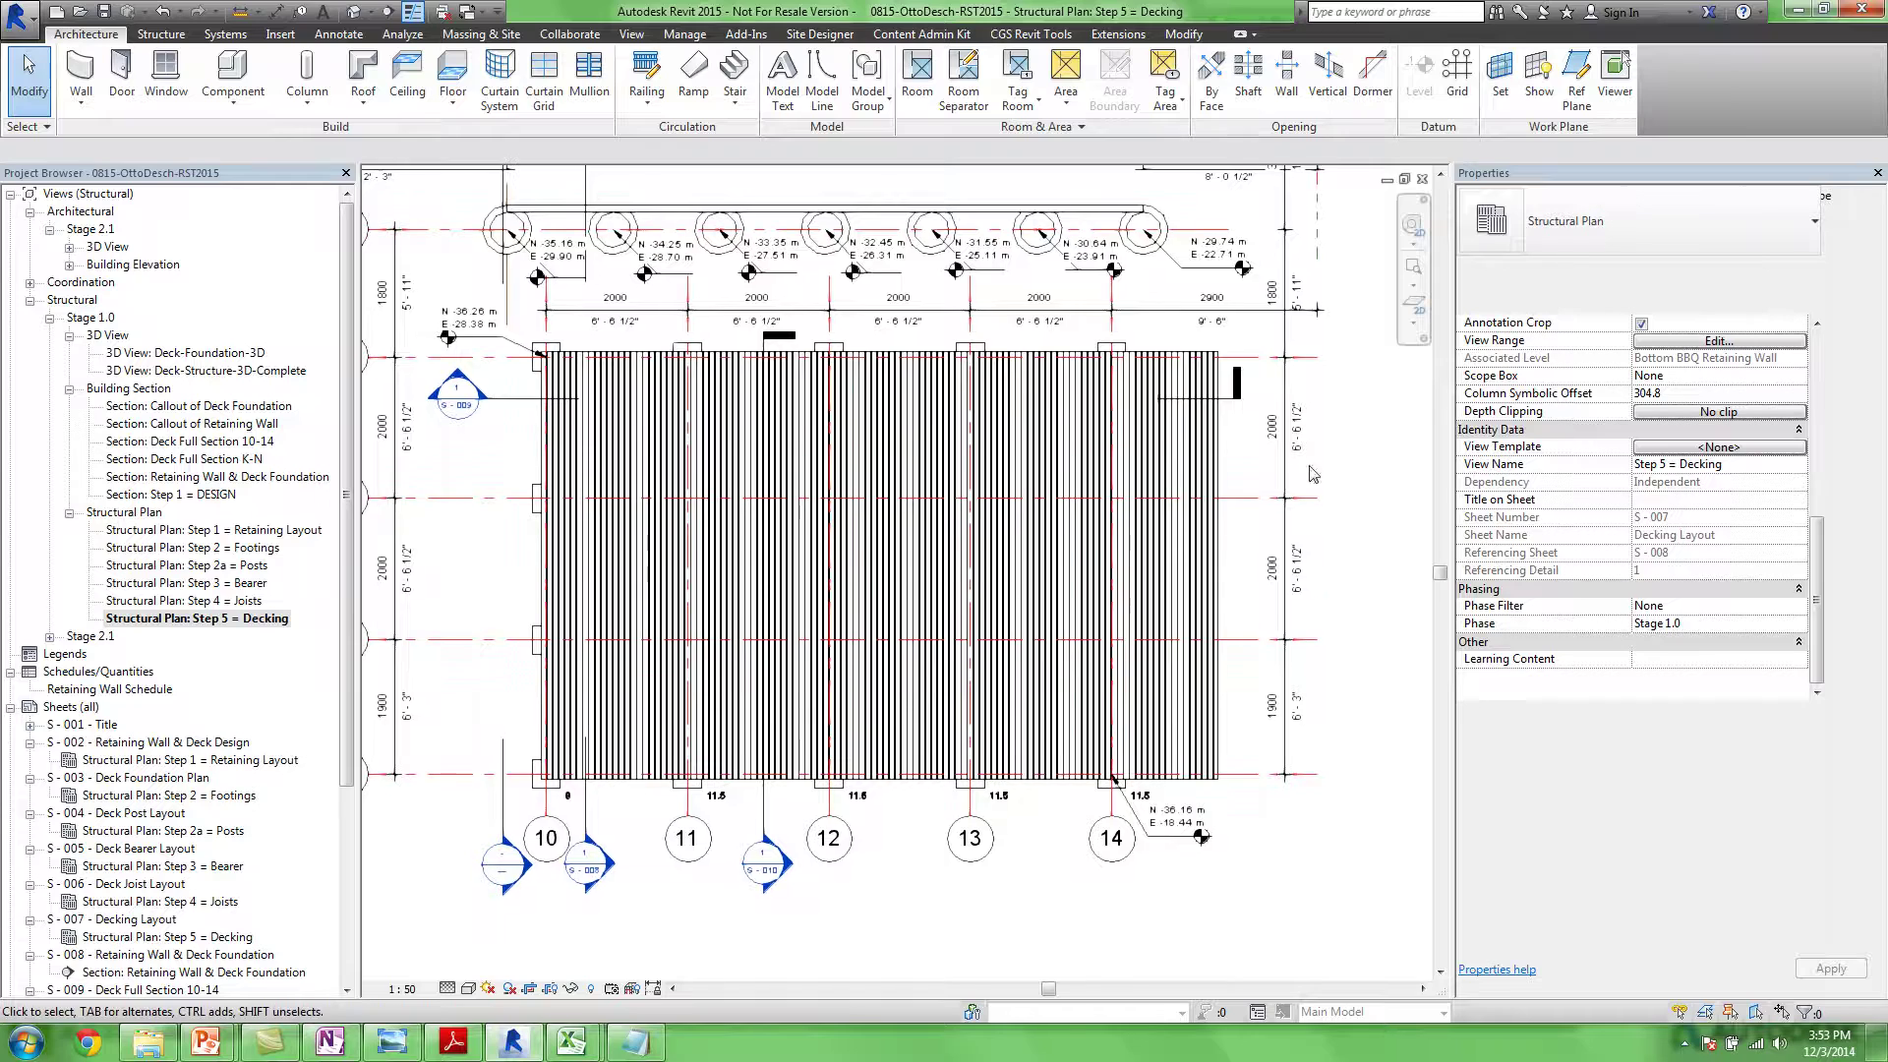
click(197, 618)
scroll(212, 708, down, 5)
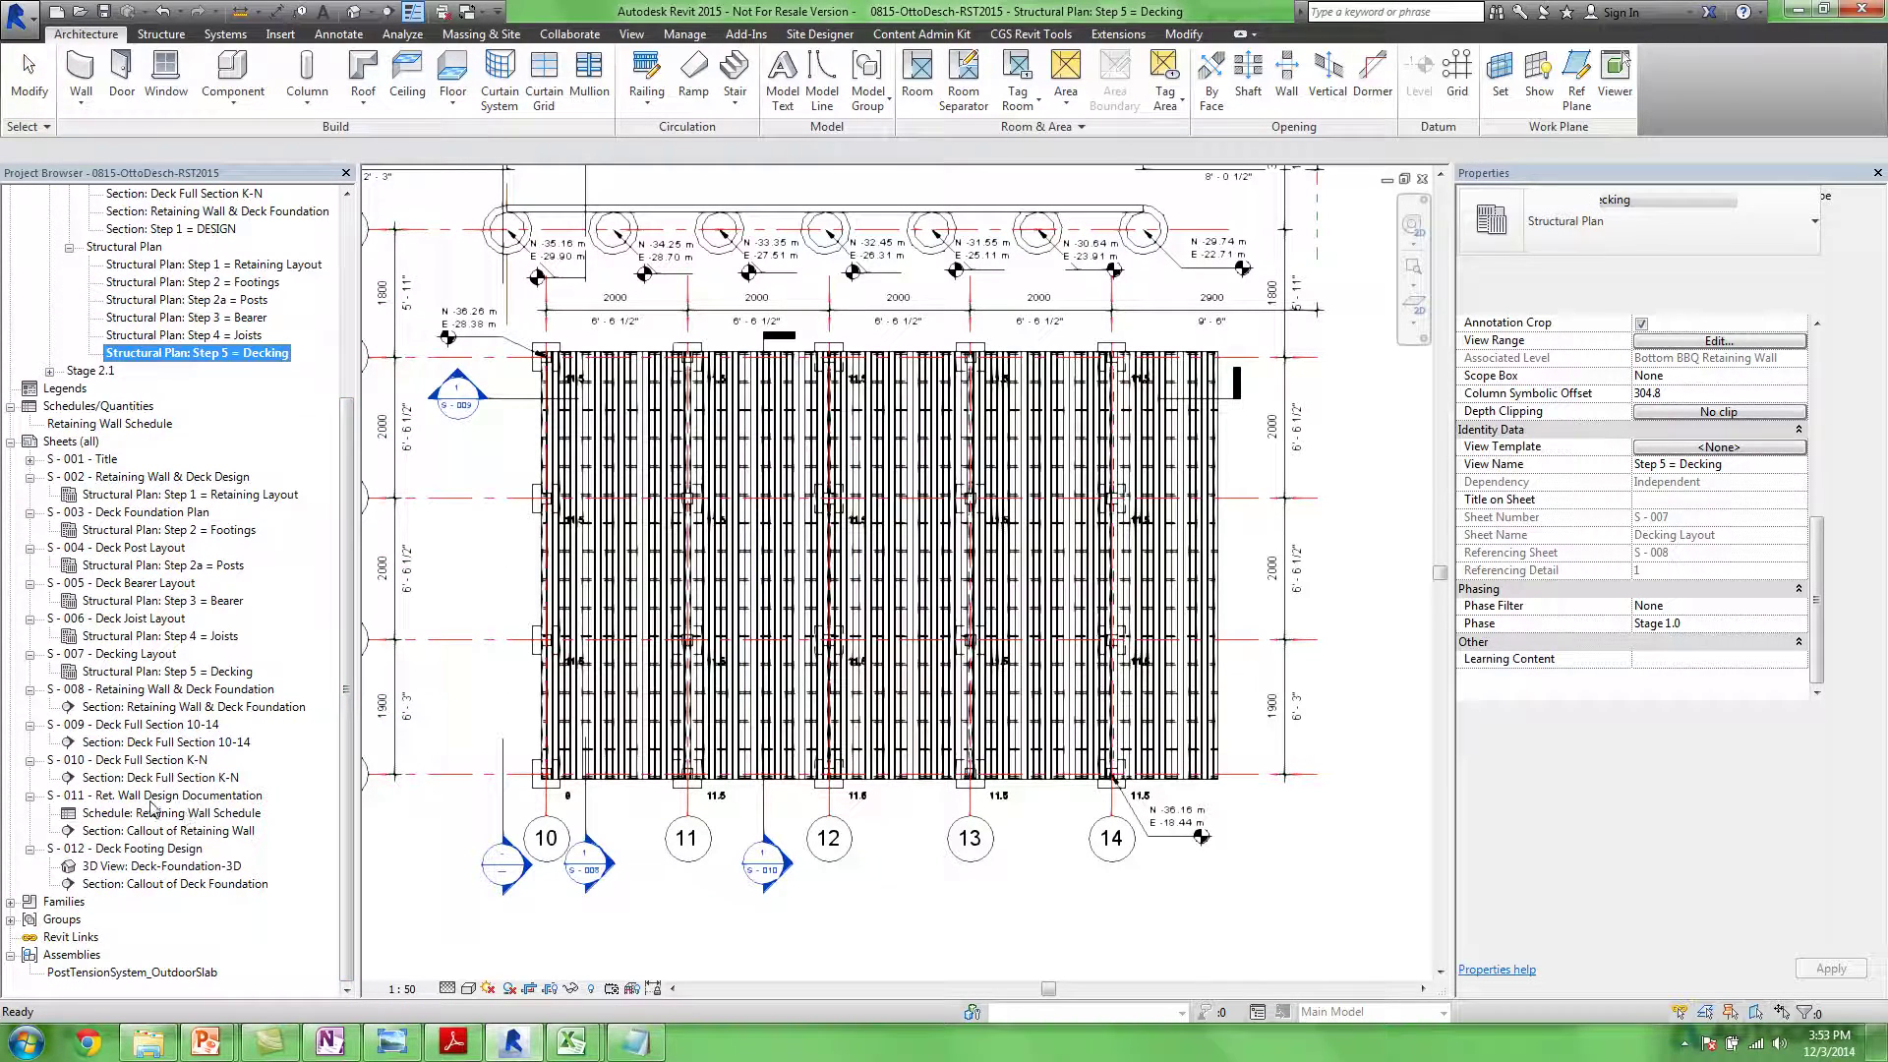
double_click(148, 796)
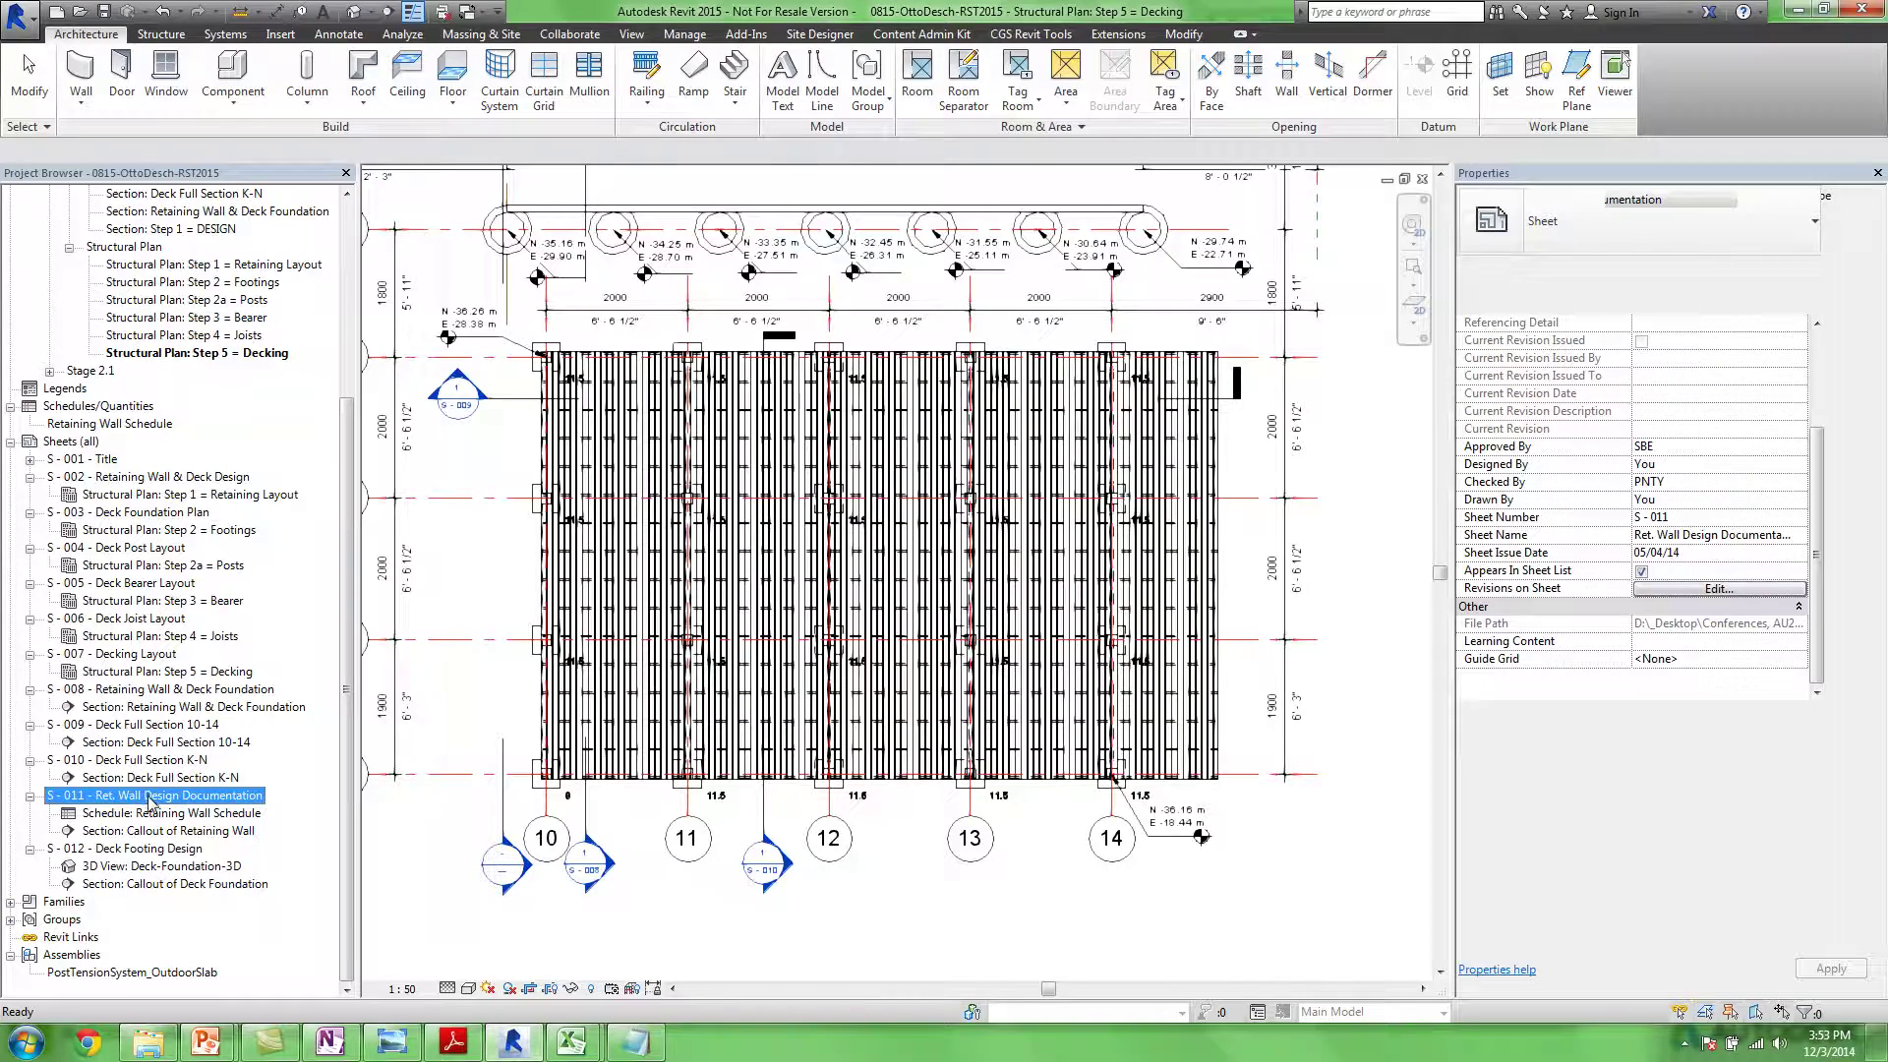
click(644, 472)
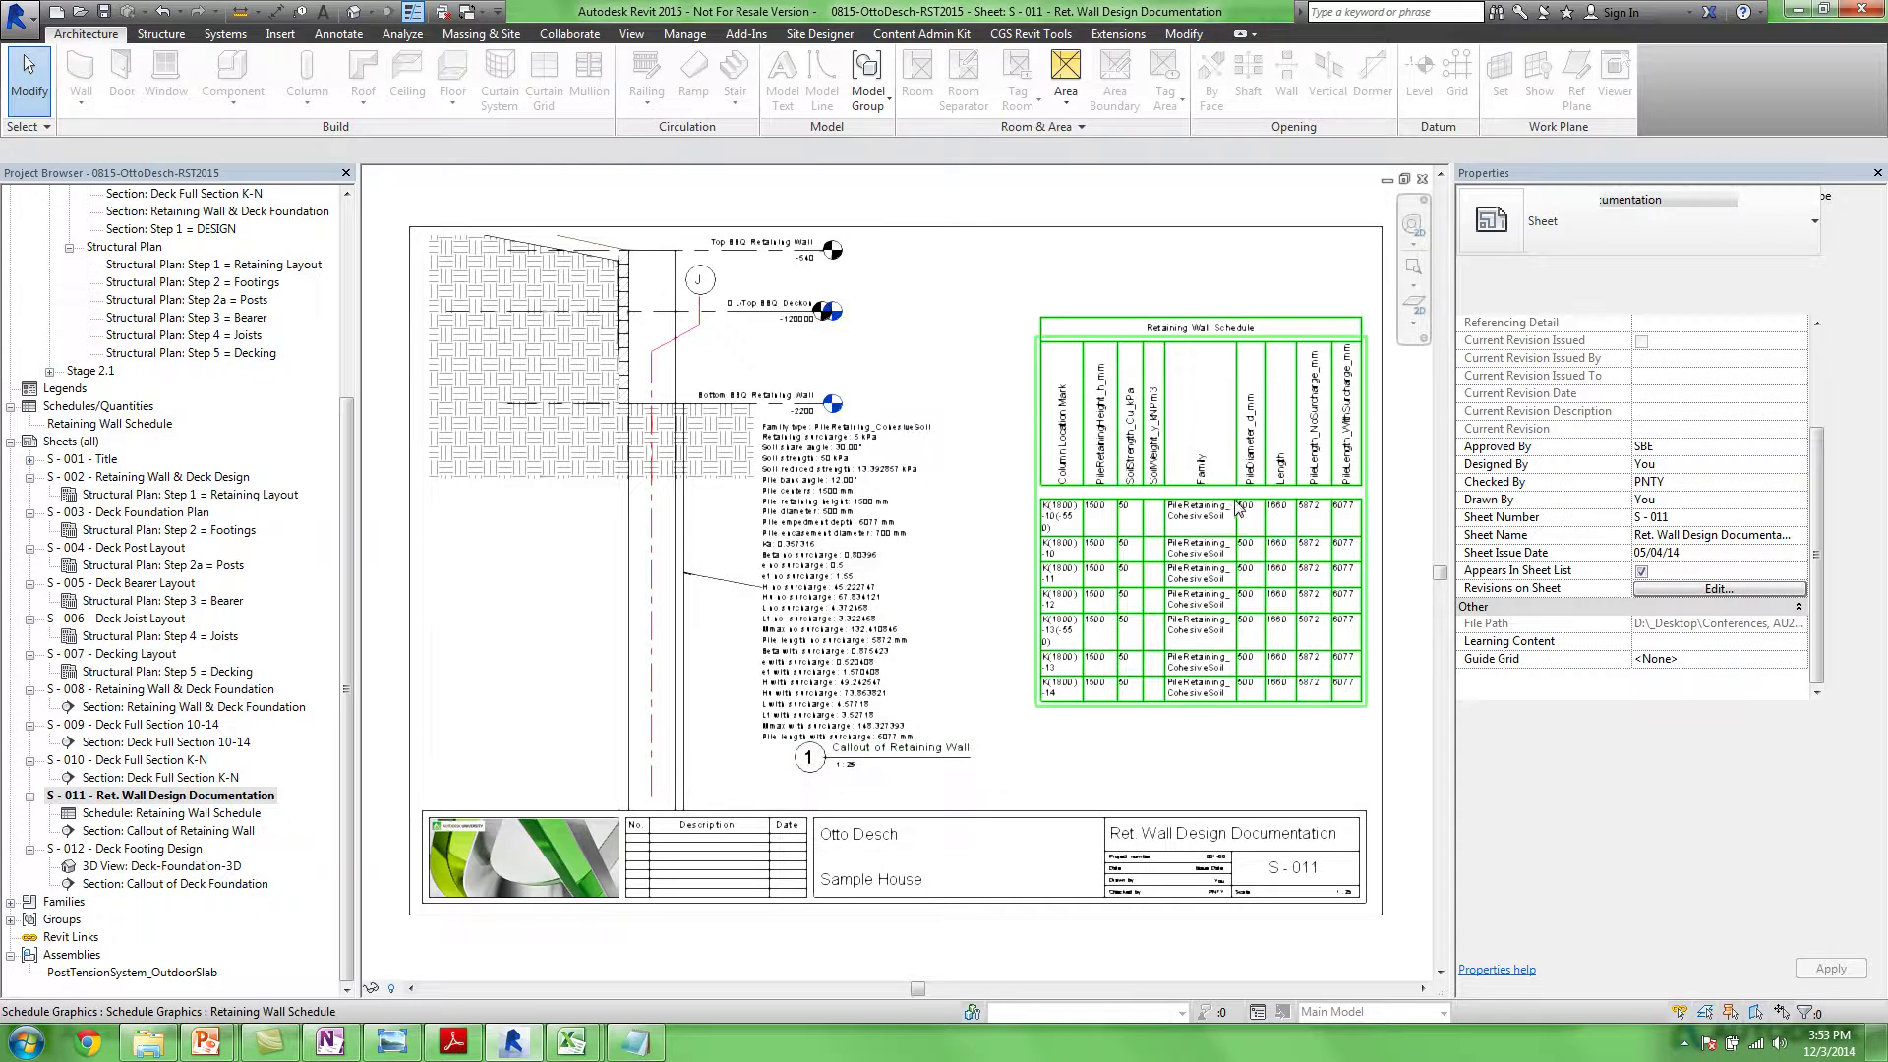
Widen the Column Location Mark column in the Retaining Wall Schedule and review the schedule's fields without changing them
double_click(103, 424)
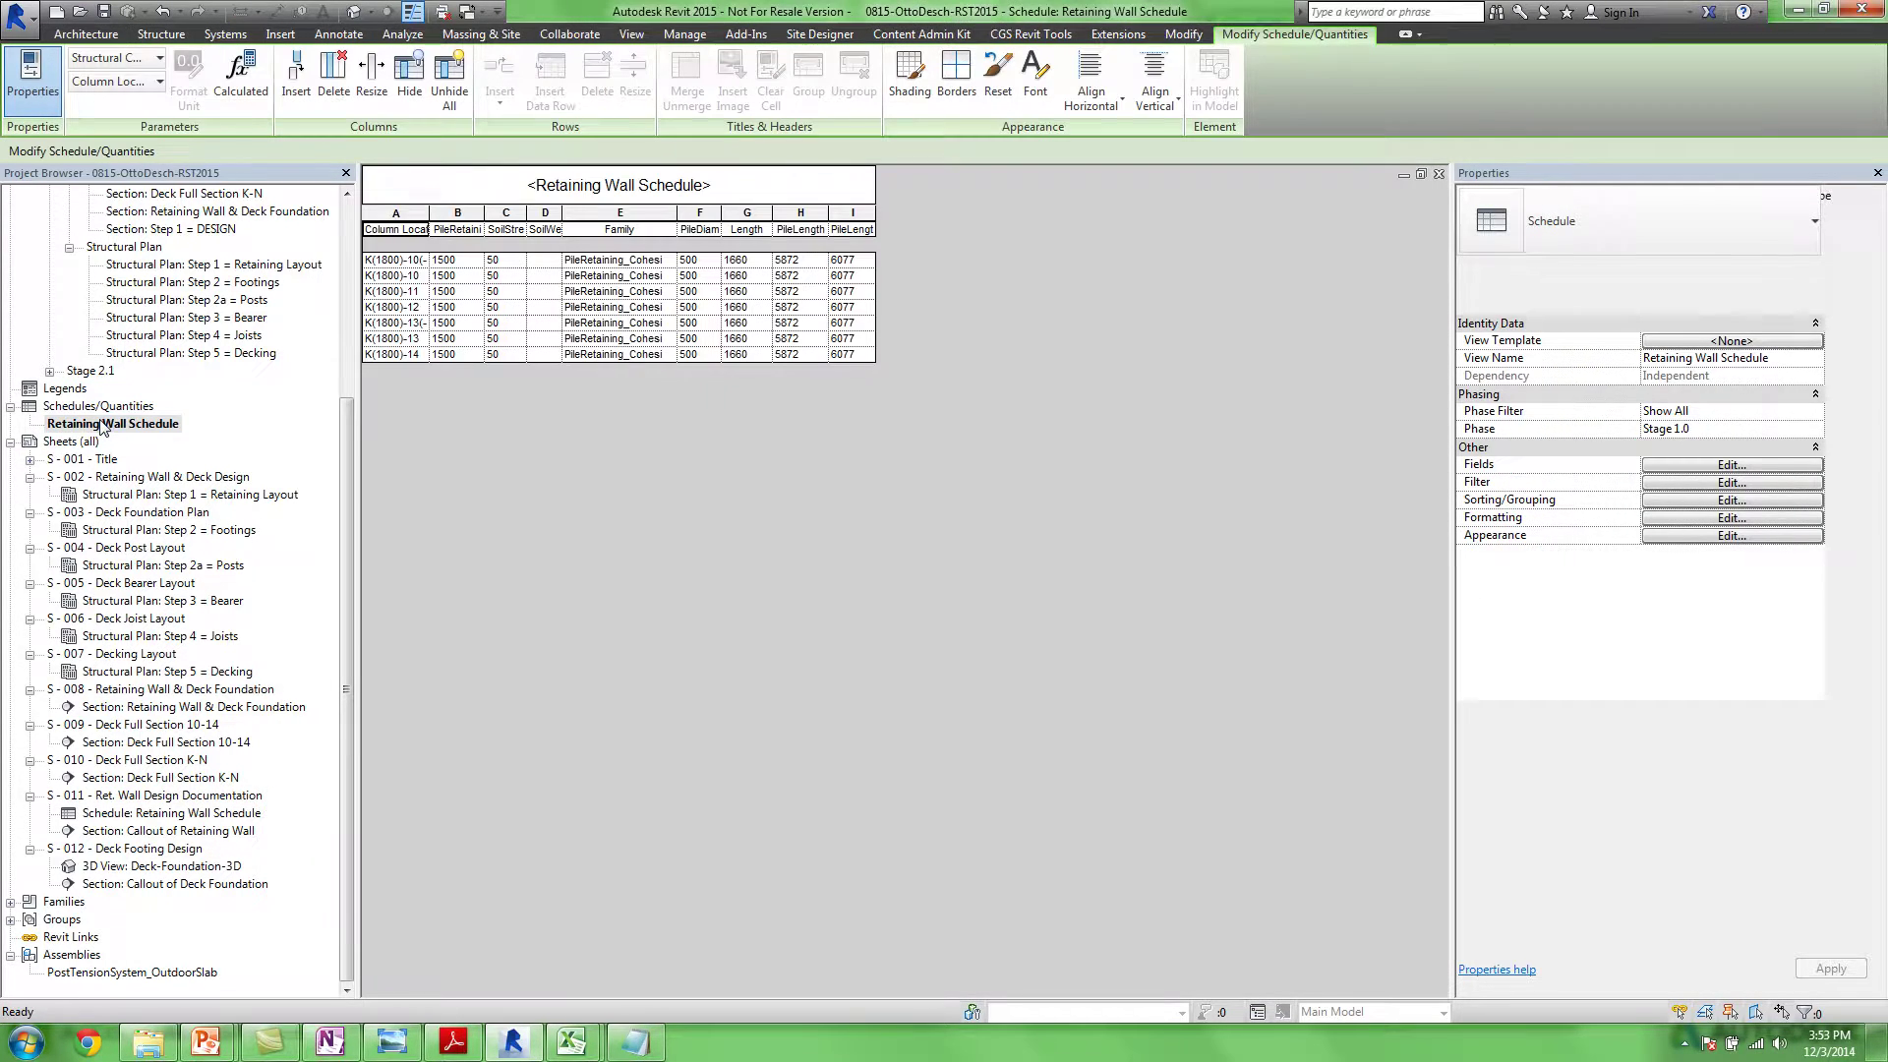
drag(430, 211, 476, 211)
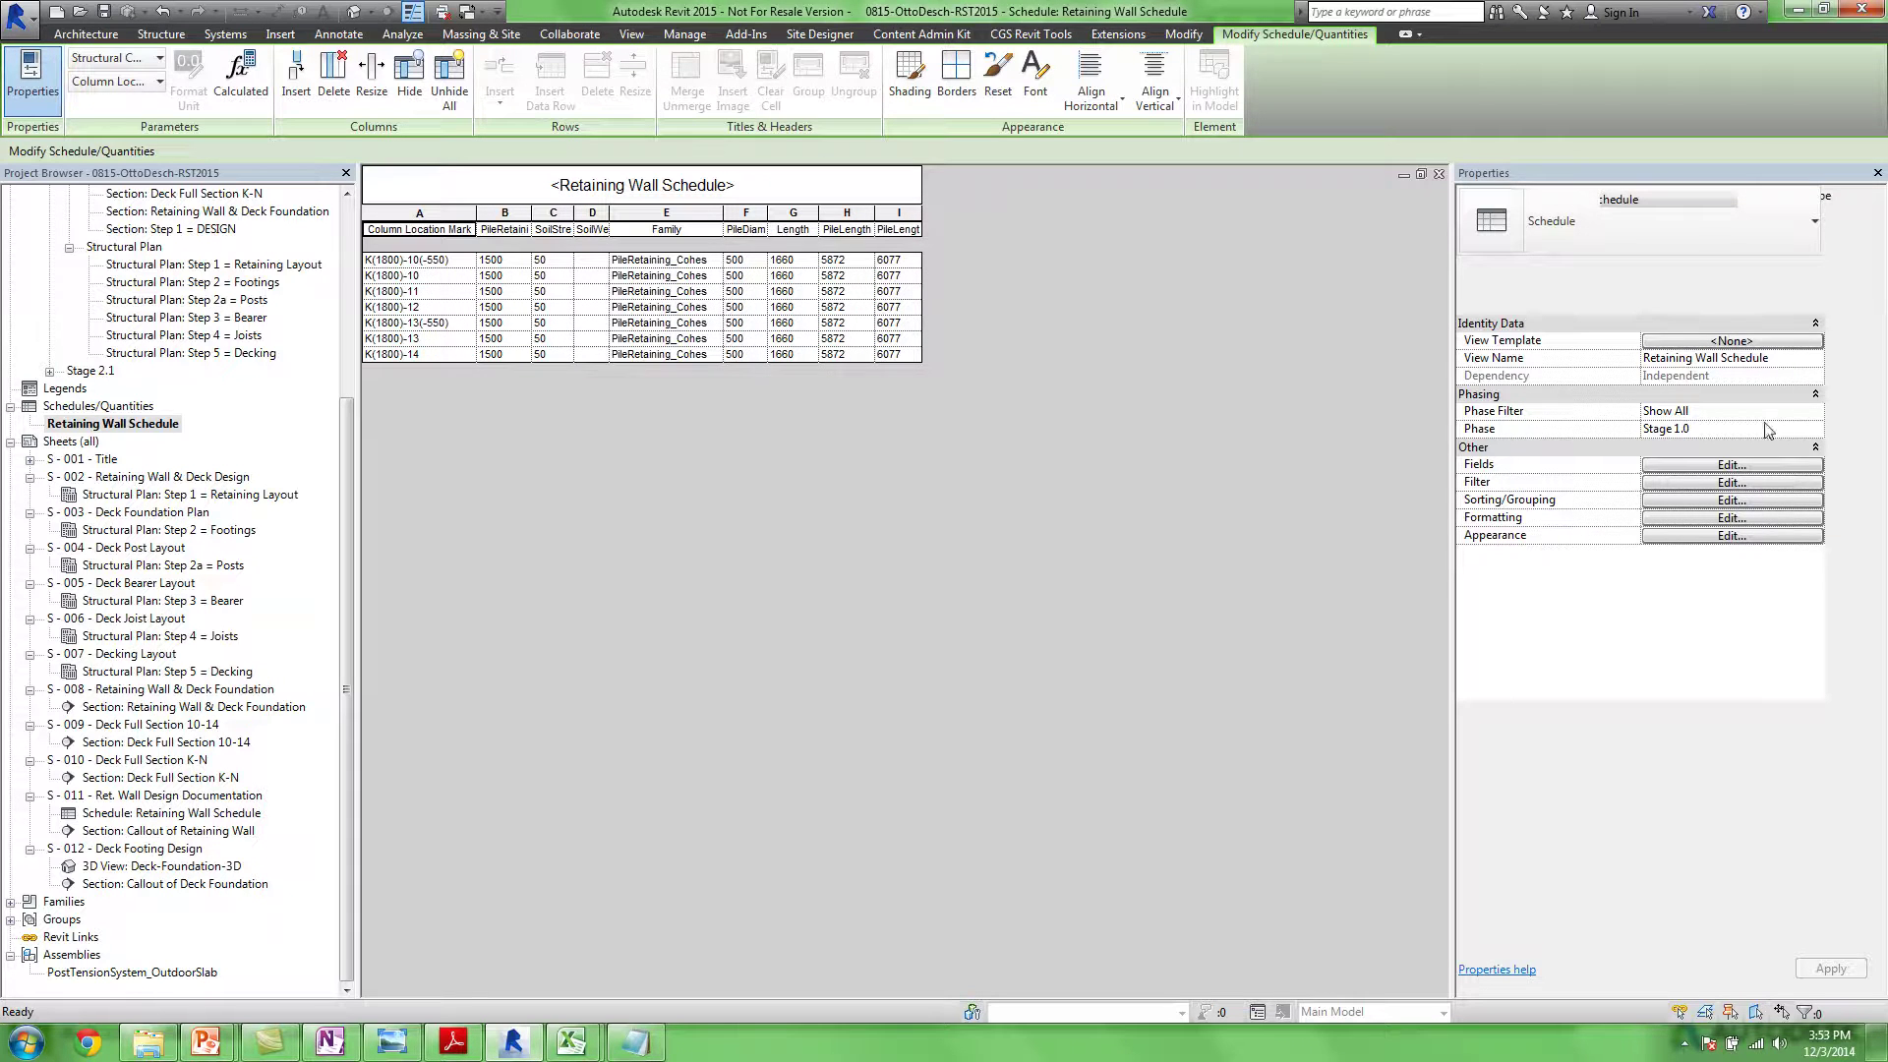
click(1701, 464)
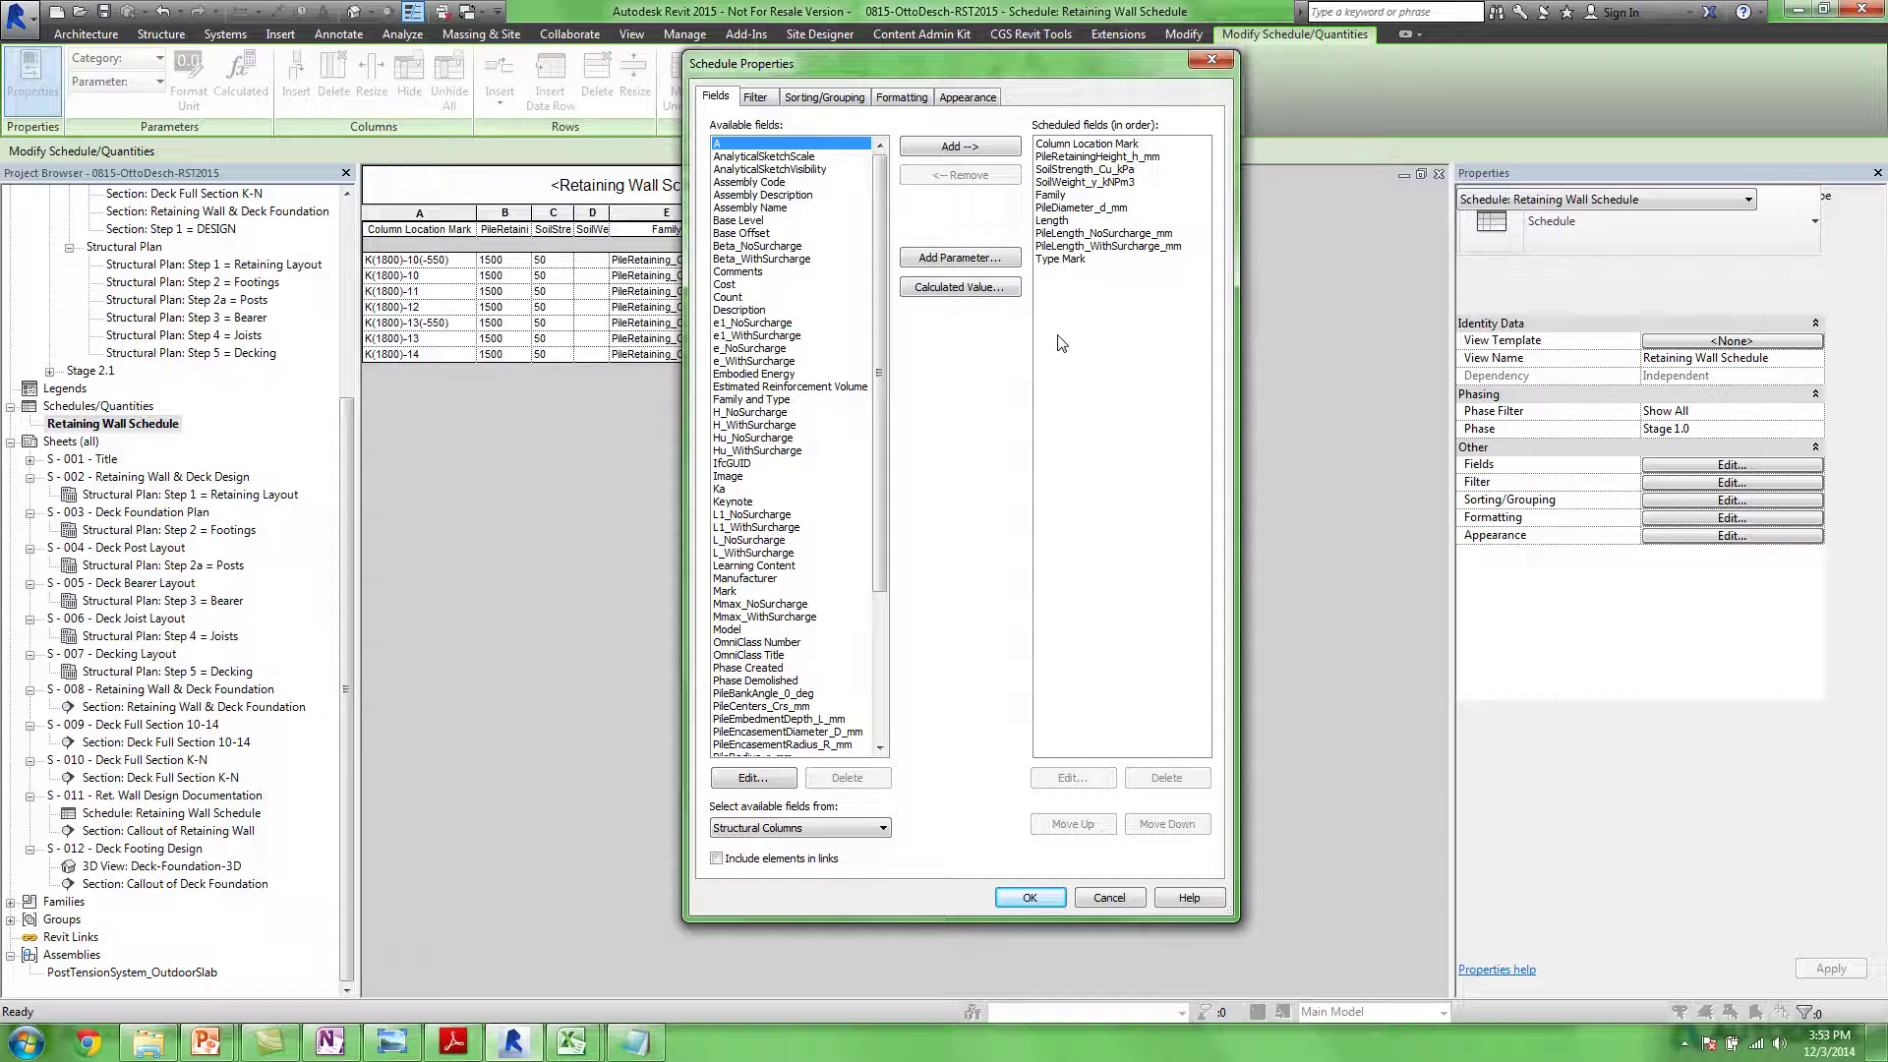
click(1212, 61)
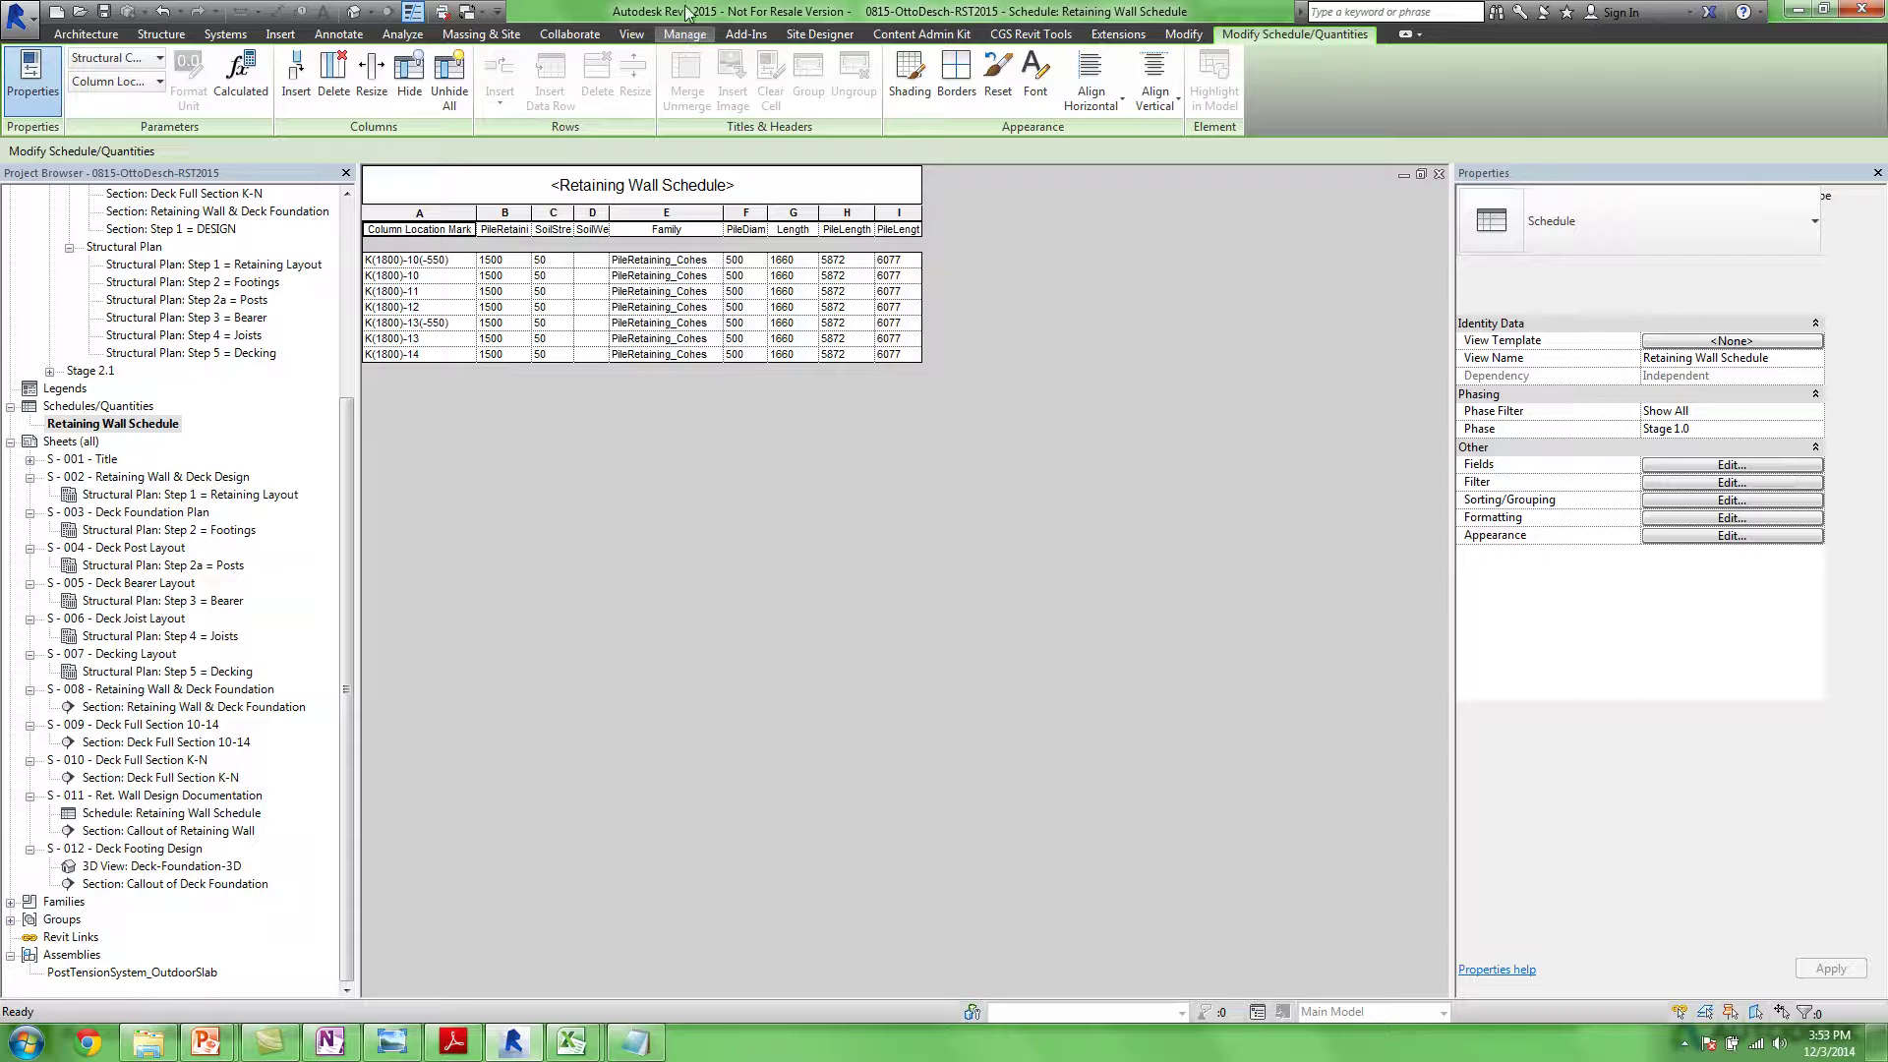
Show the project's shared parameters and browse the class folder for the shared parameter file, keeping the current file
click(692, 37)
click(414, 83)
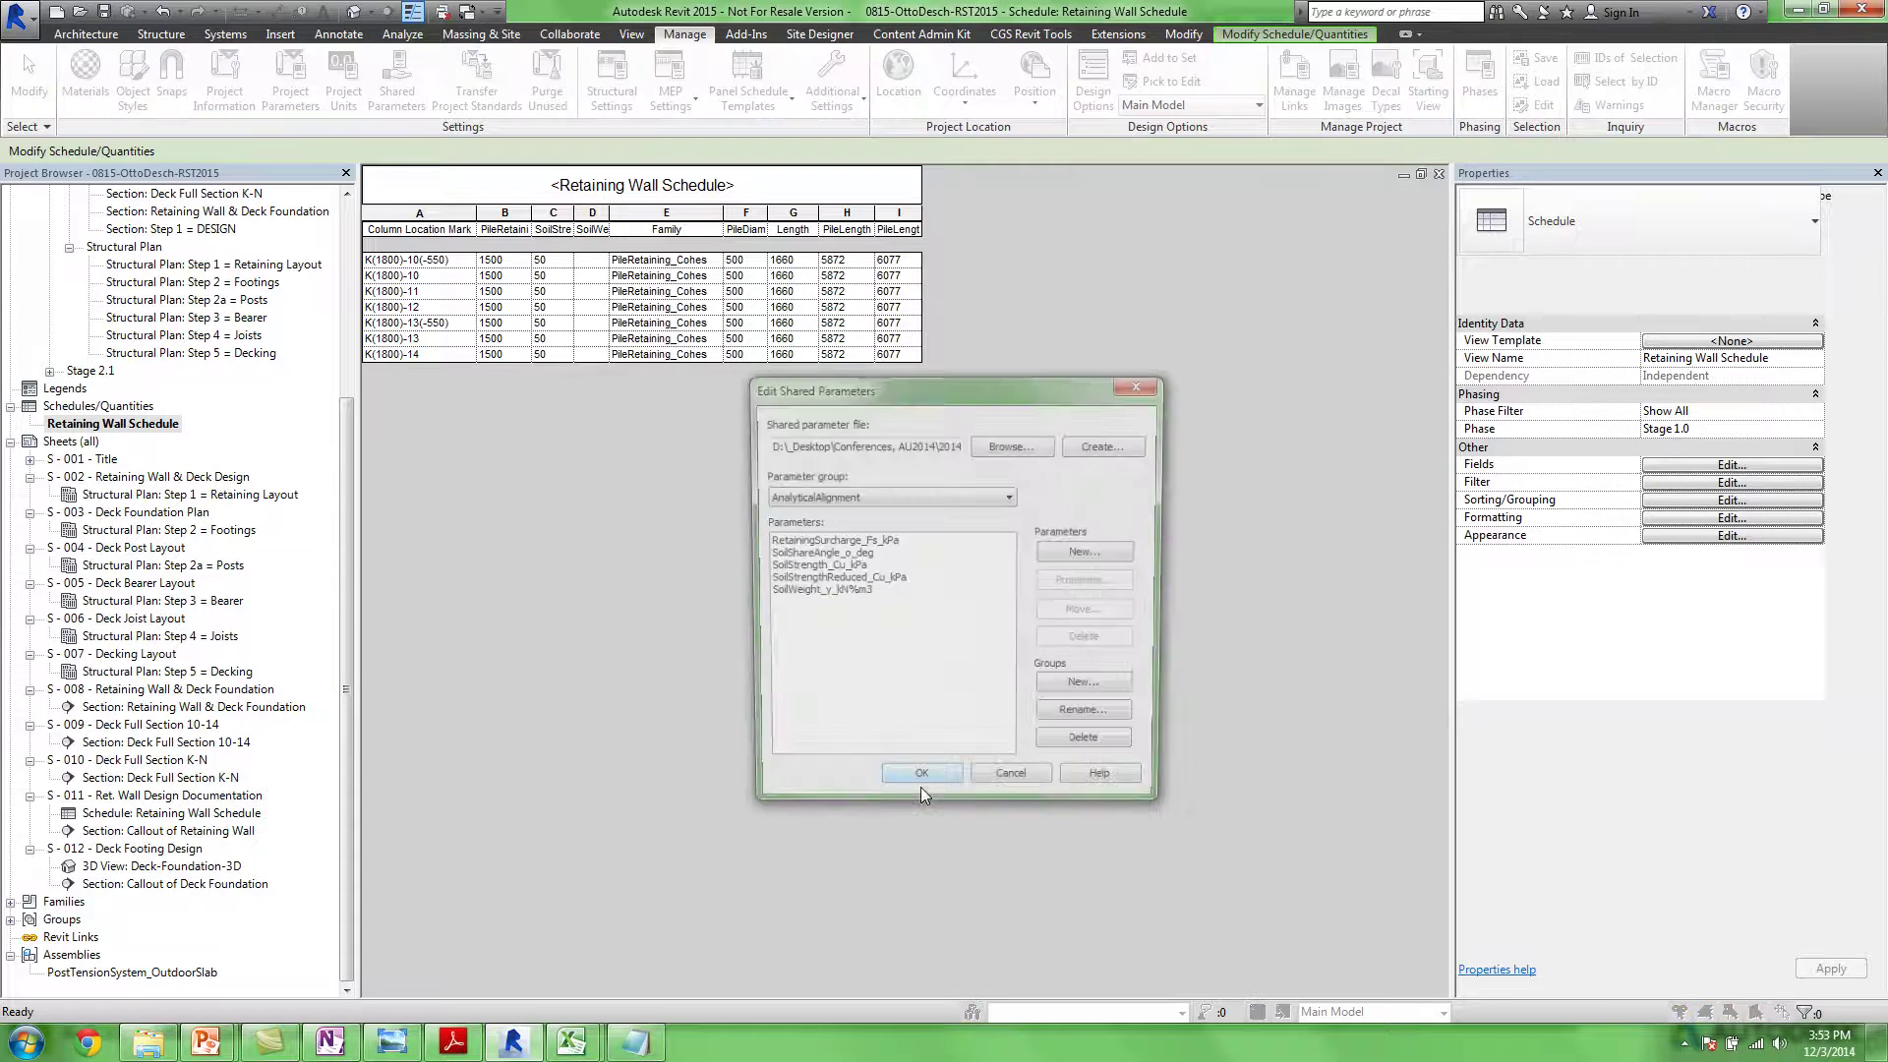
drag(1019, 372, 882, 300)
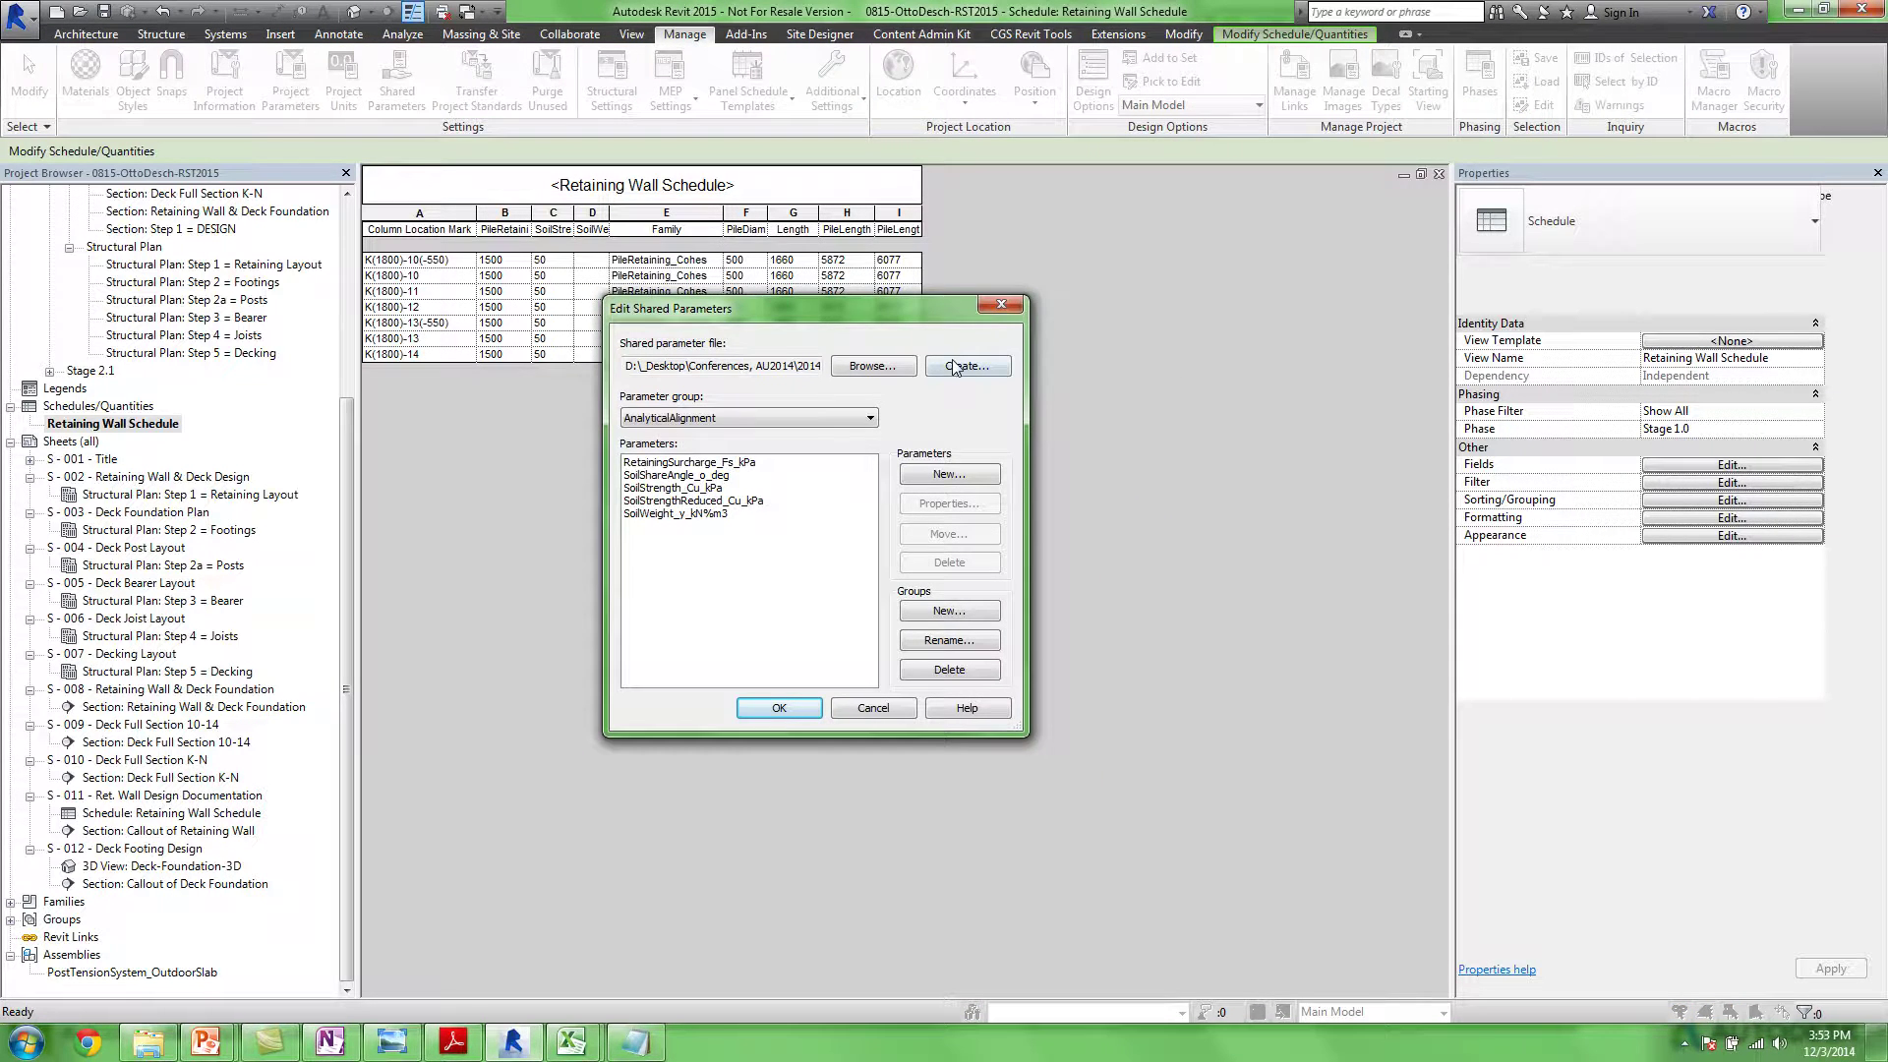
click(885, 369)
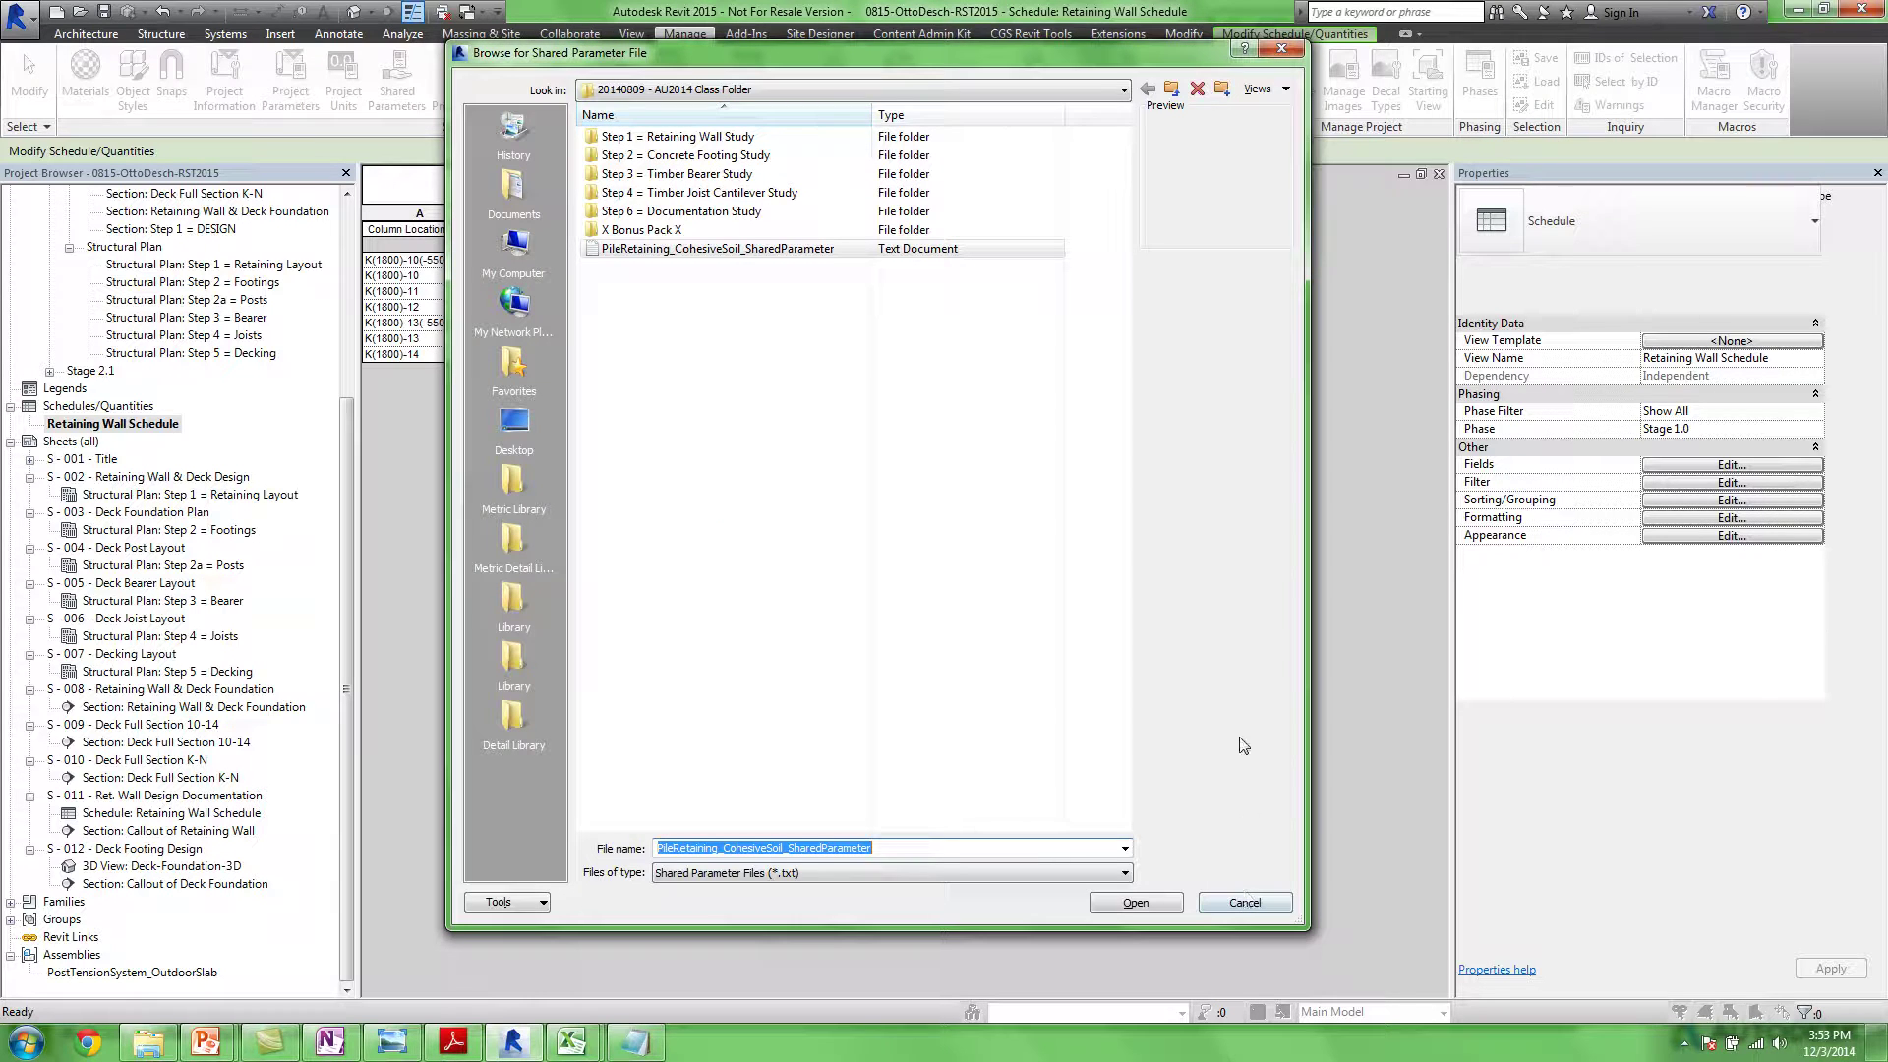
click(1242, 903)
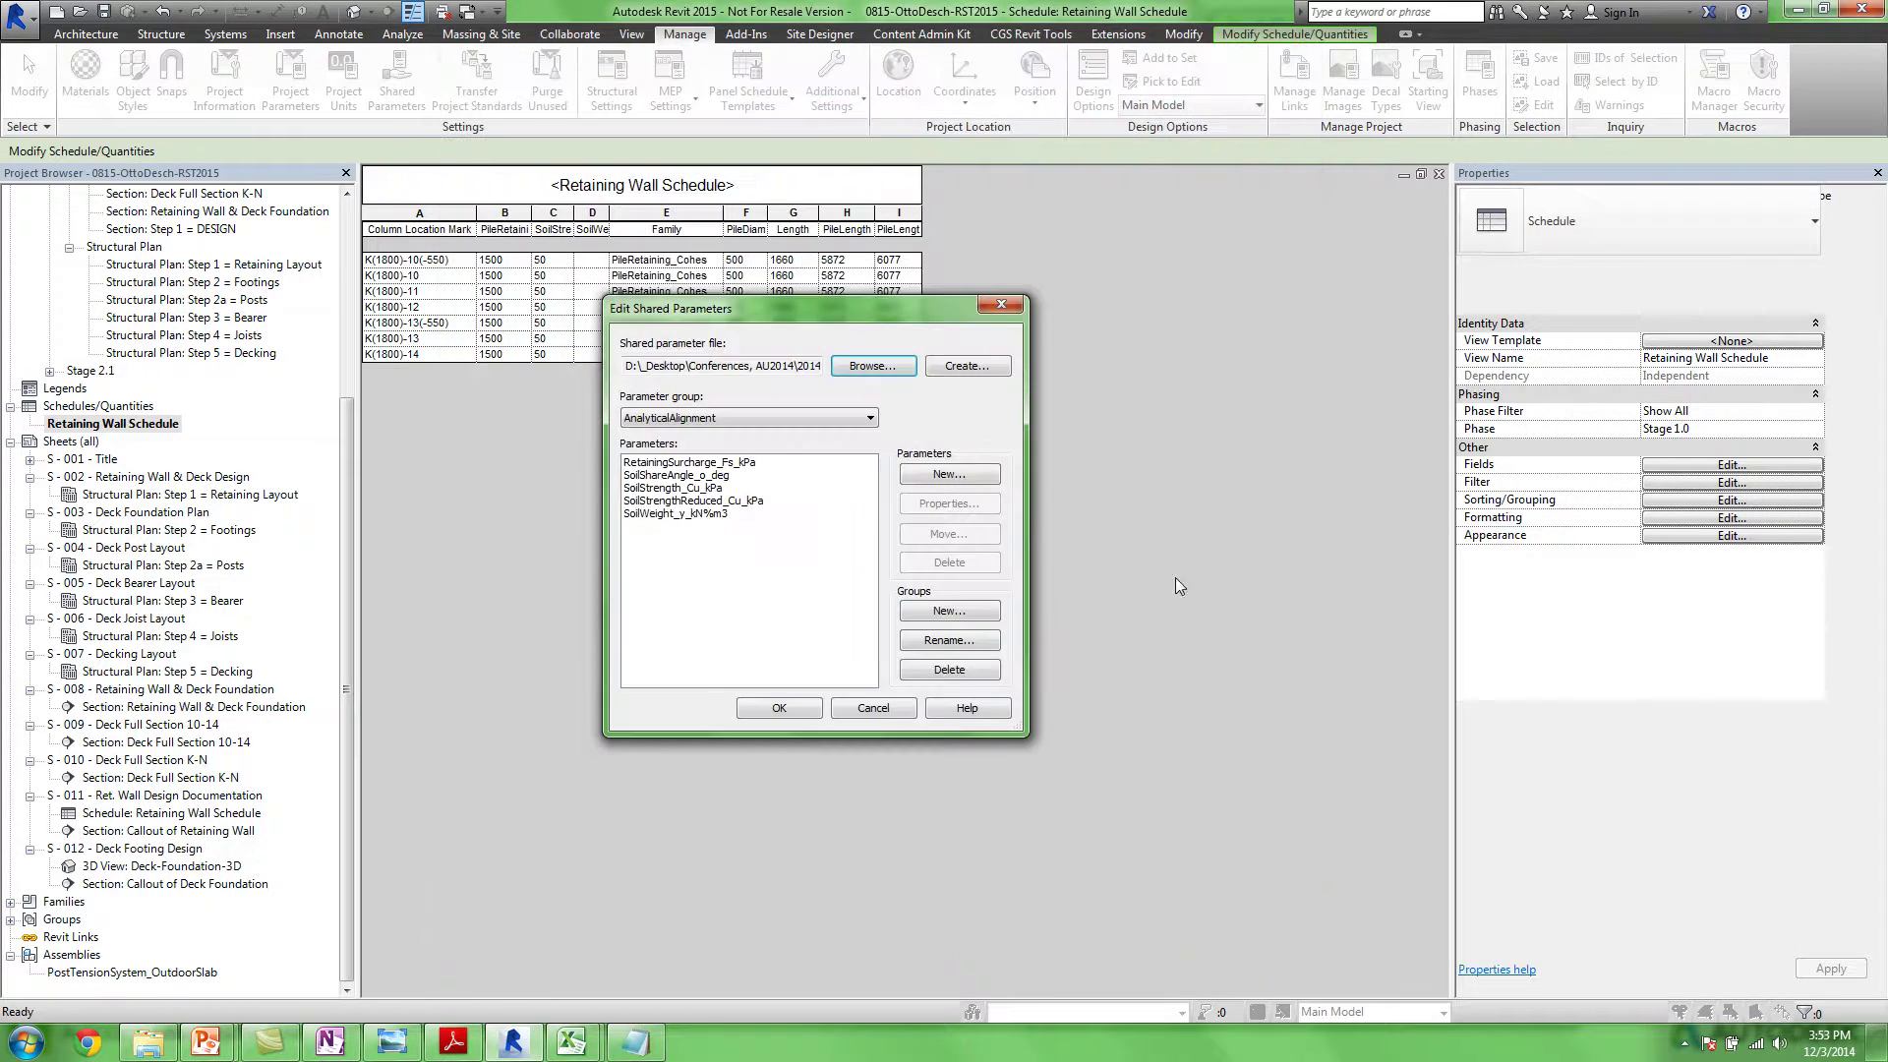
Inspect the properties of the shared parameter SoilStrengthReduced_Cu_kPa without changing them
click(681, 501)
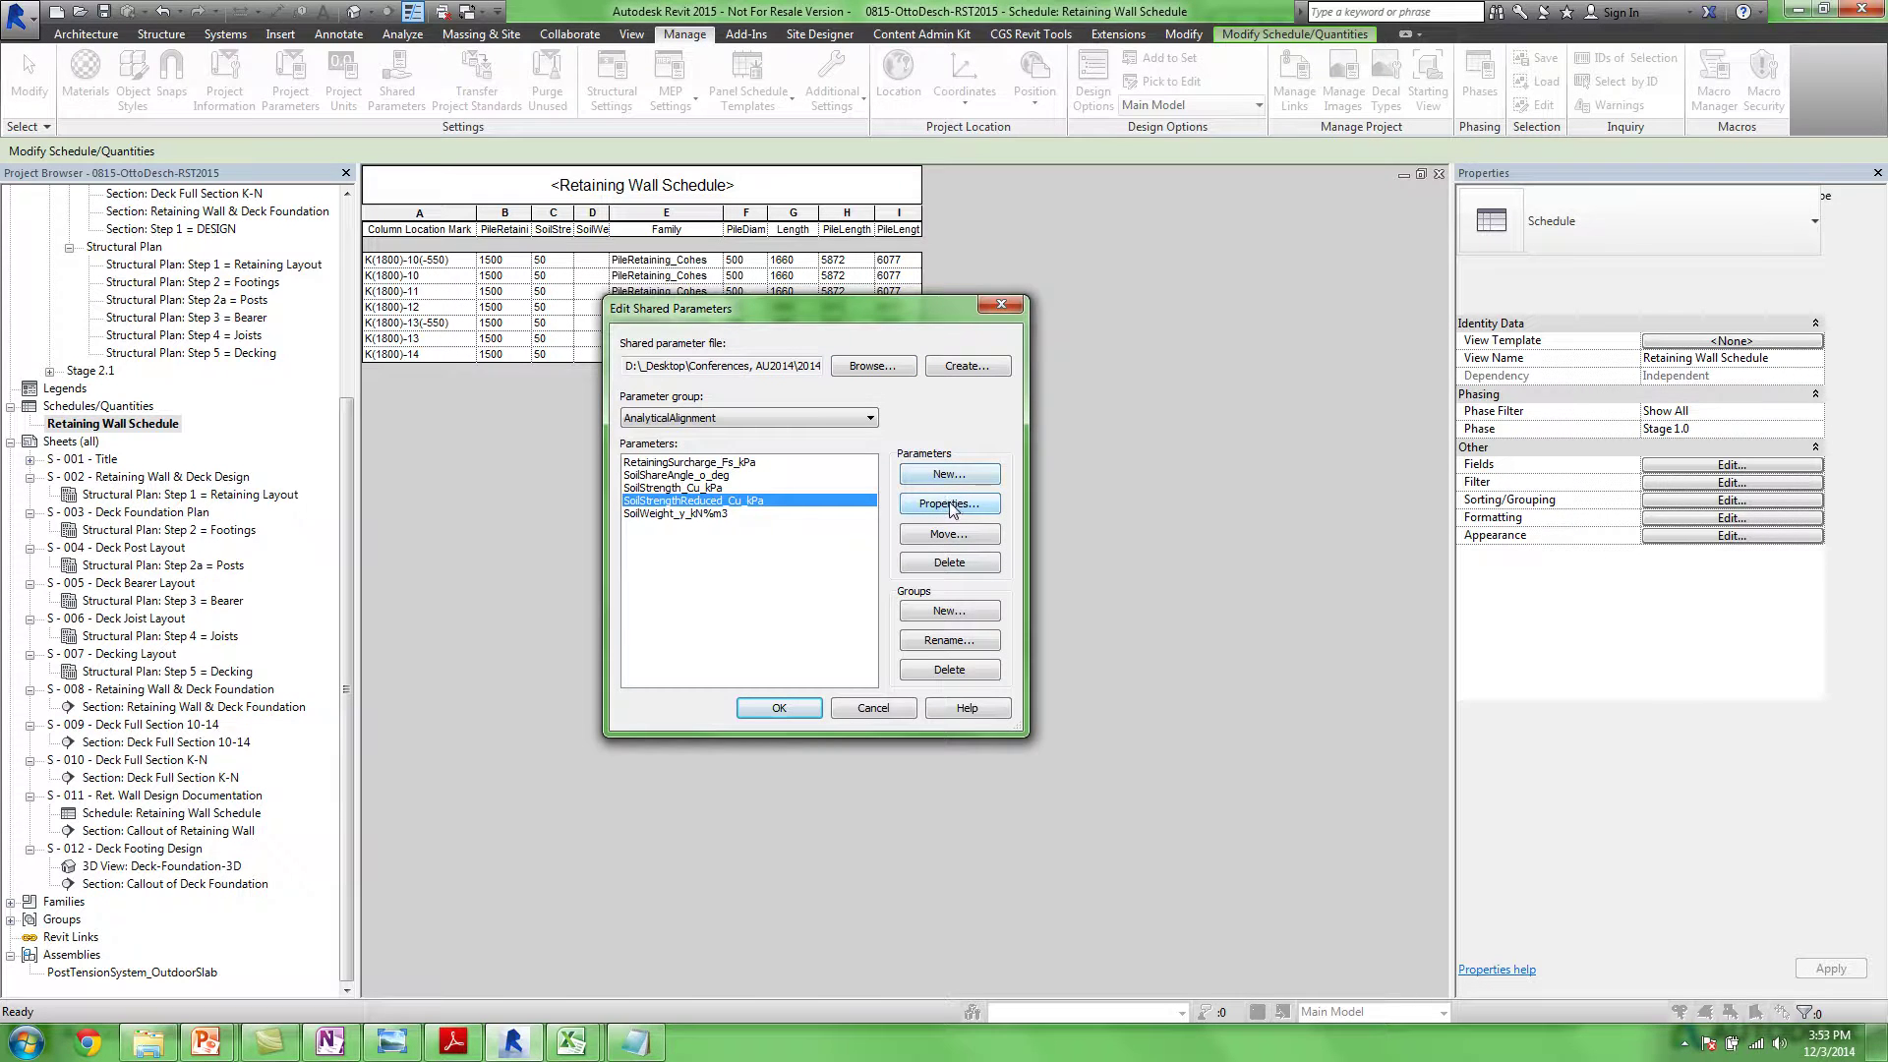
click(964, 505)
drag(1563, 627, 977, 382)
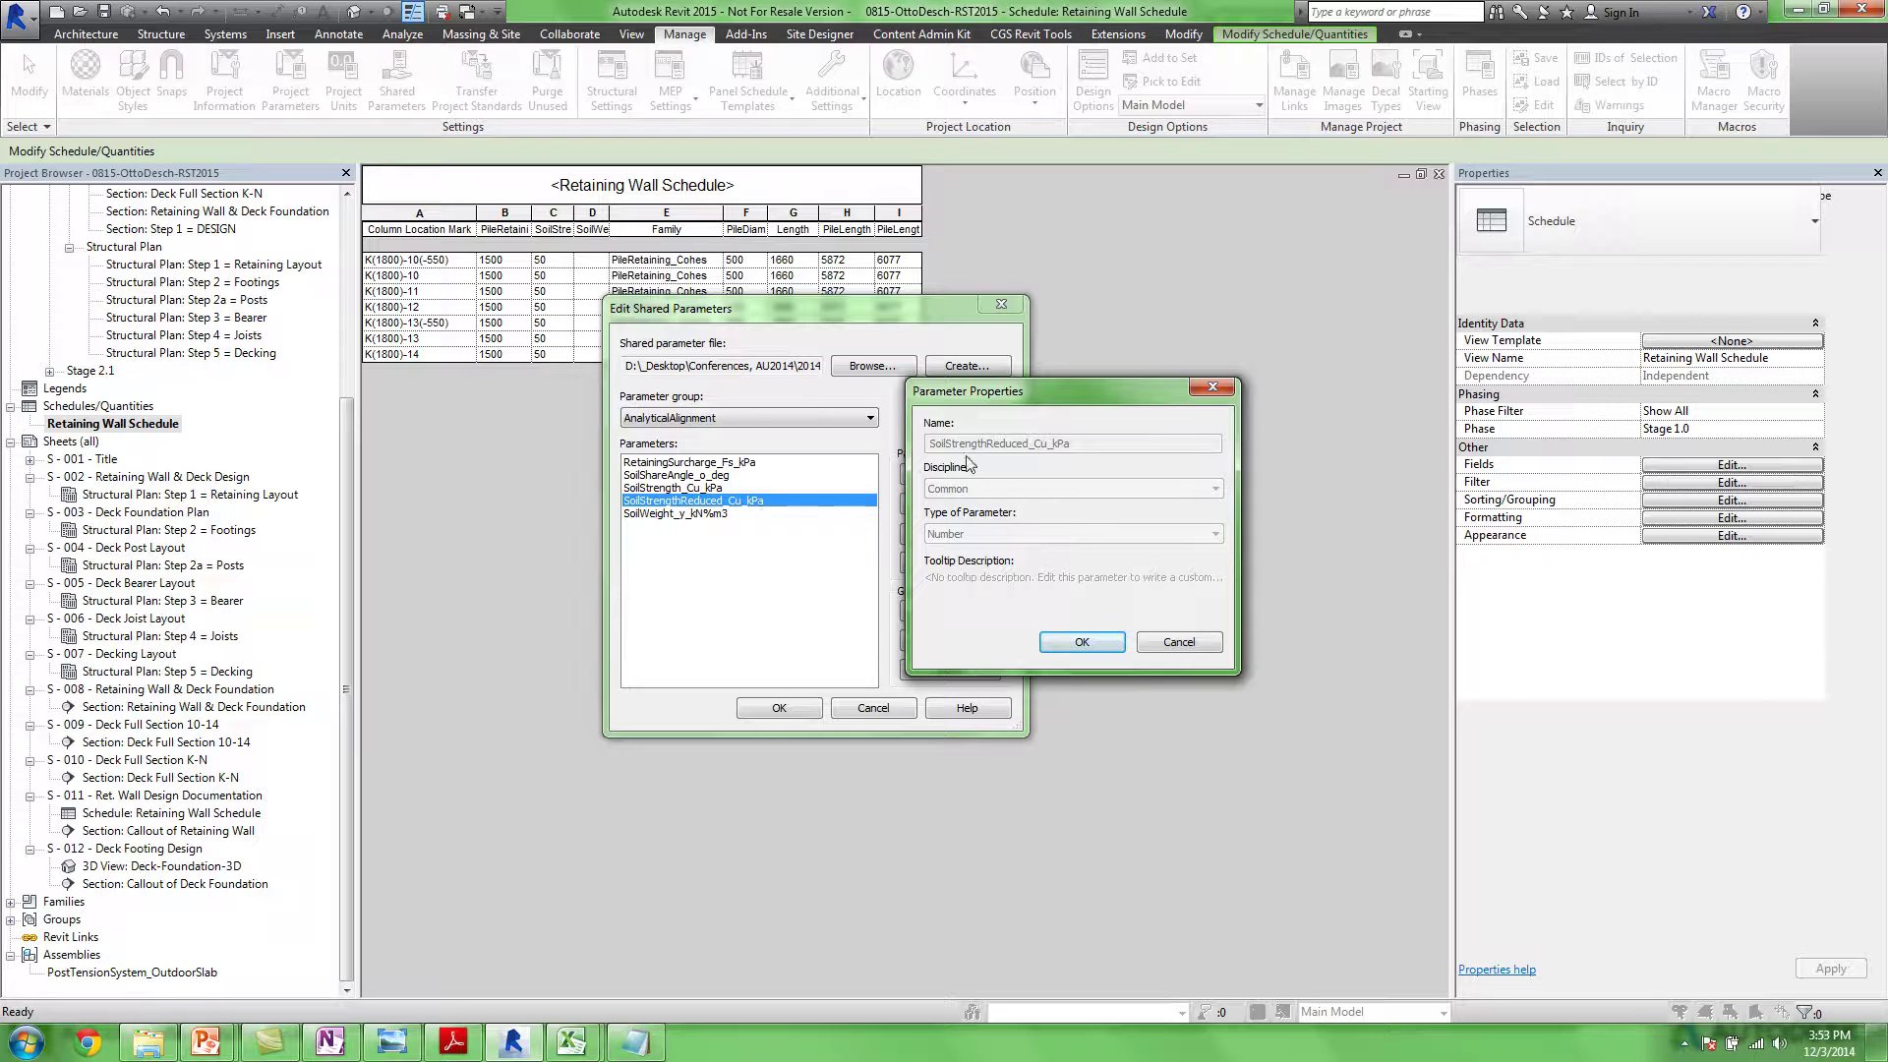
click(1176, 644)
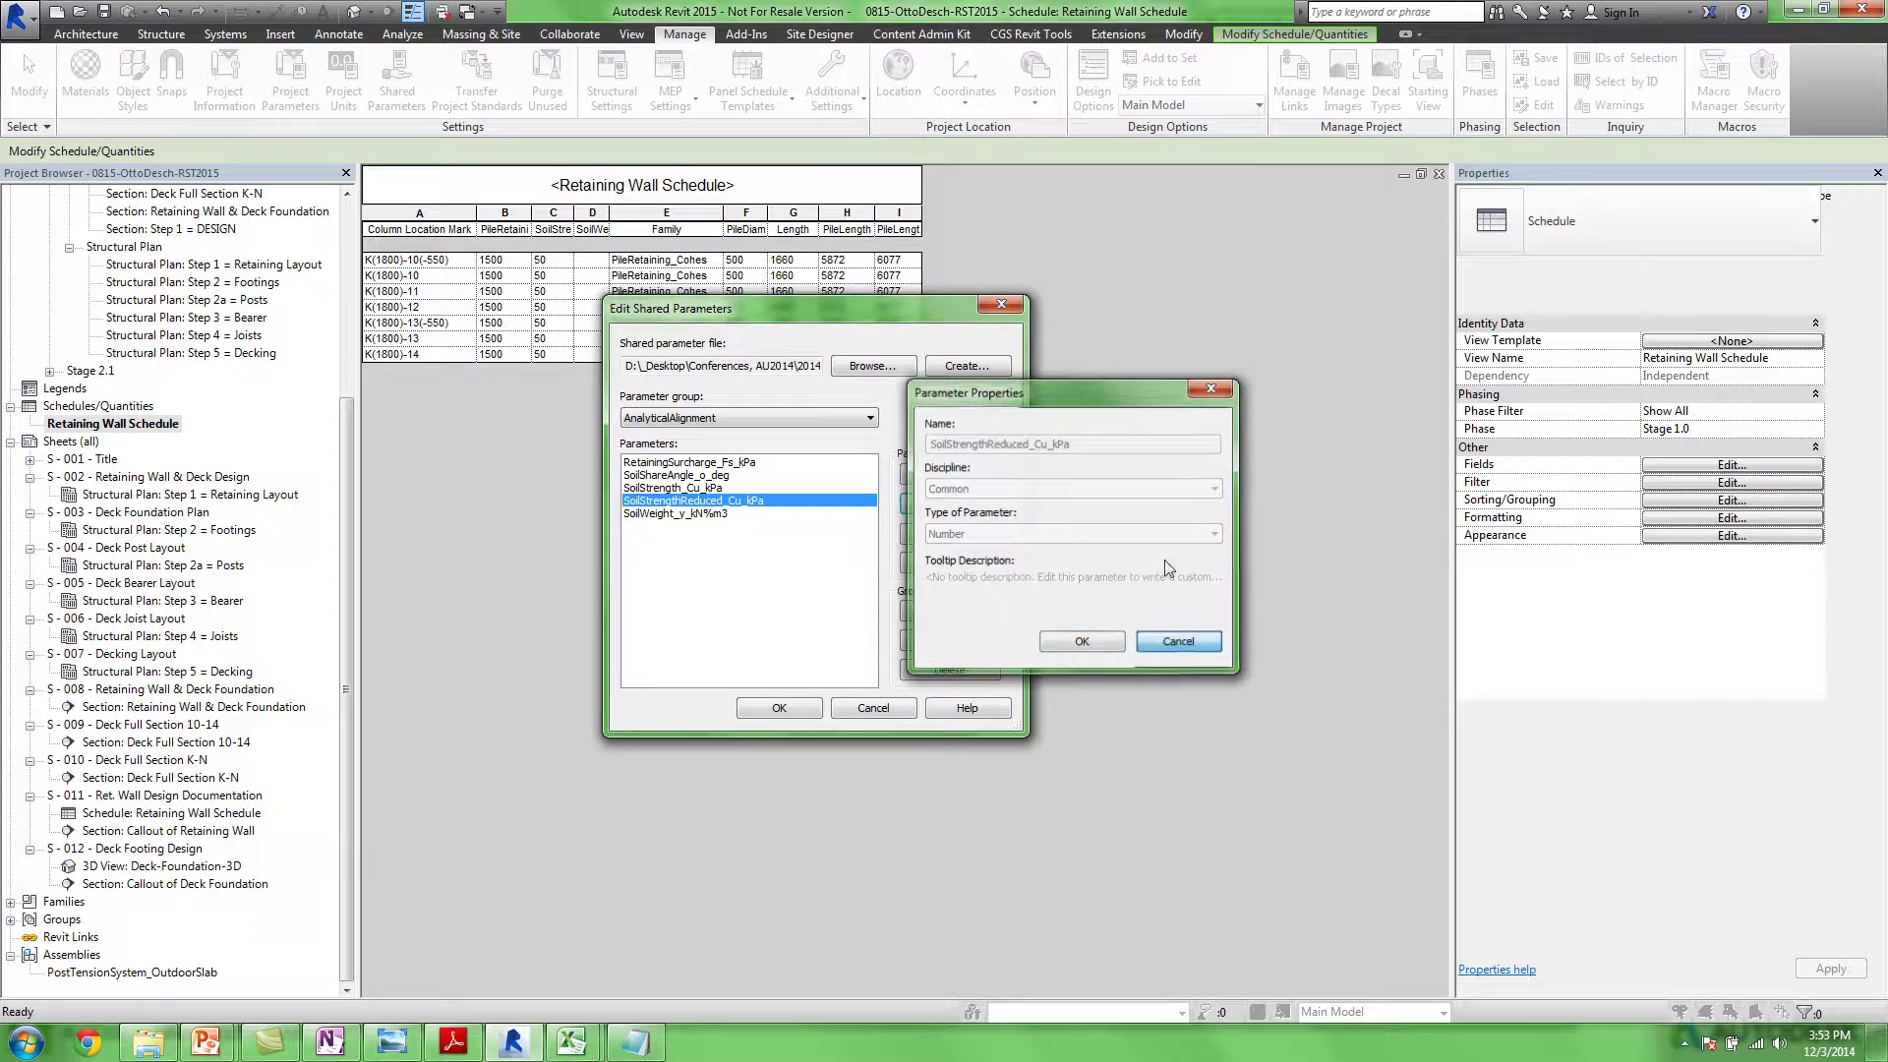
Review the shared parameters in the Structural Analysis group and leave the shared parameter settings unchanged
click(870, 418)
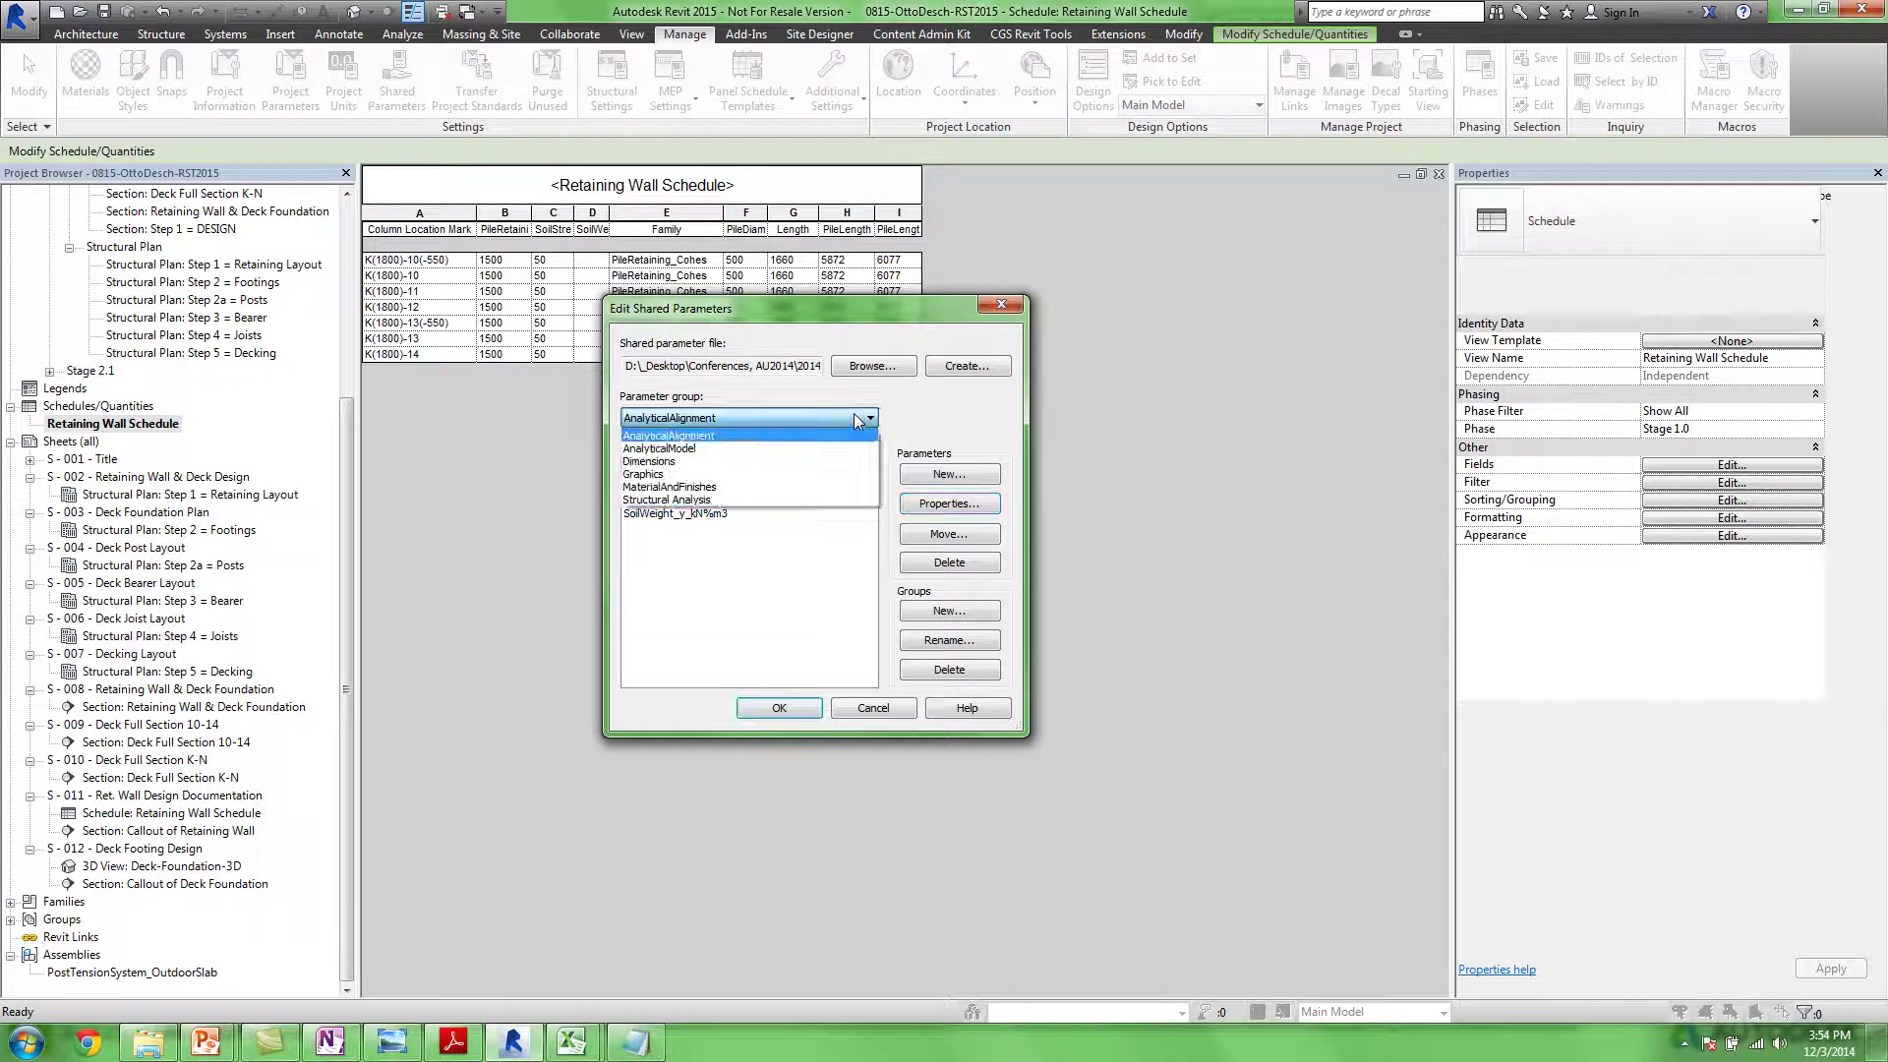
click(700, 500)
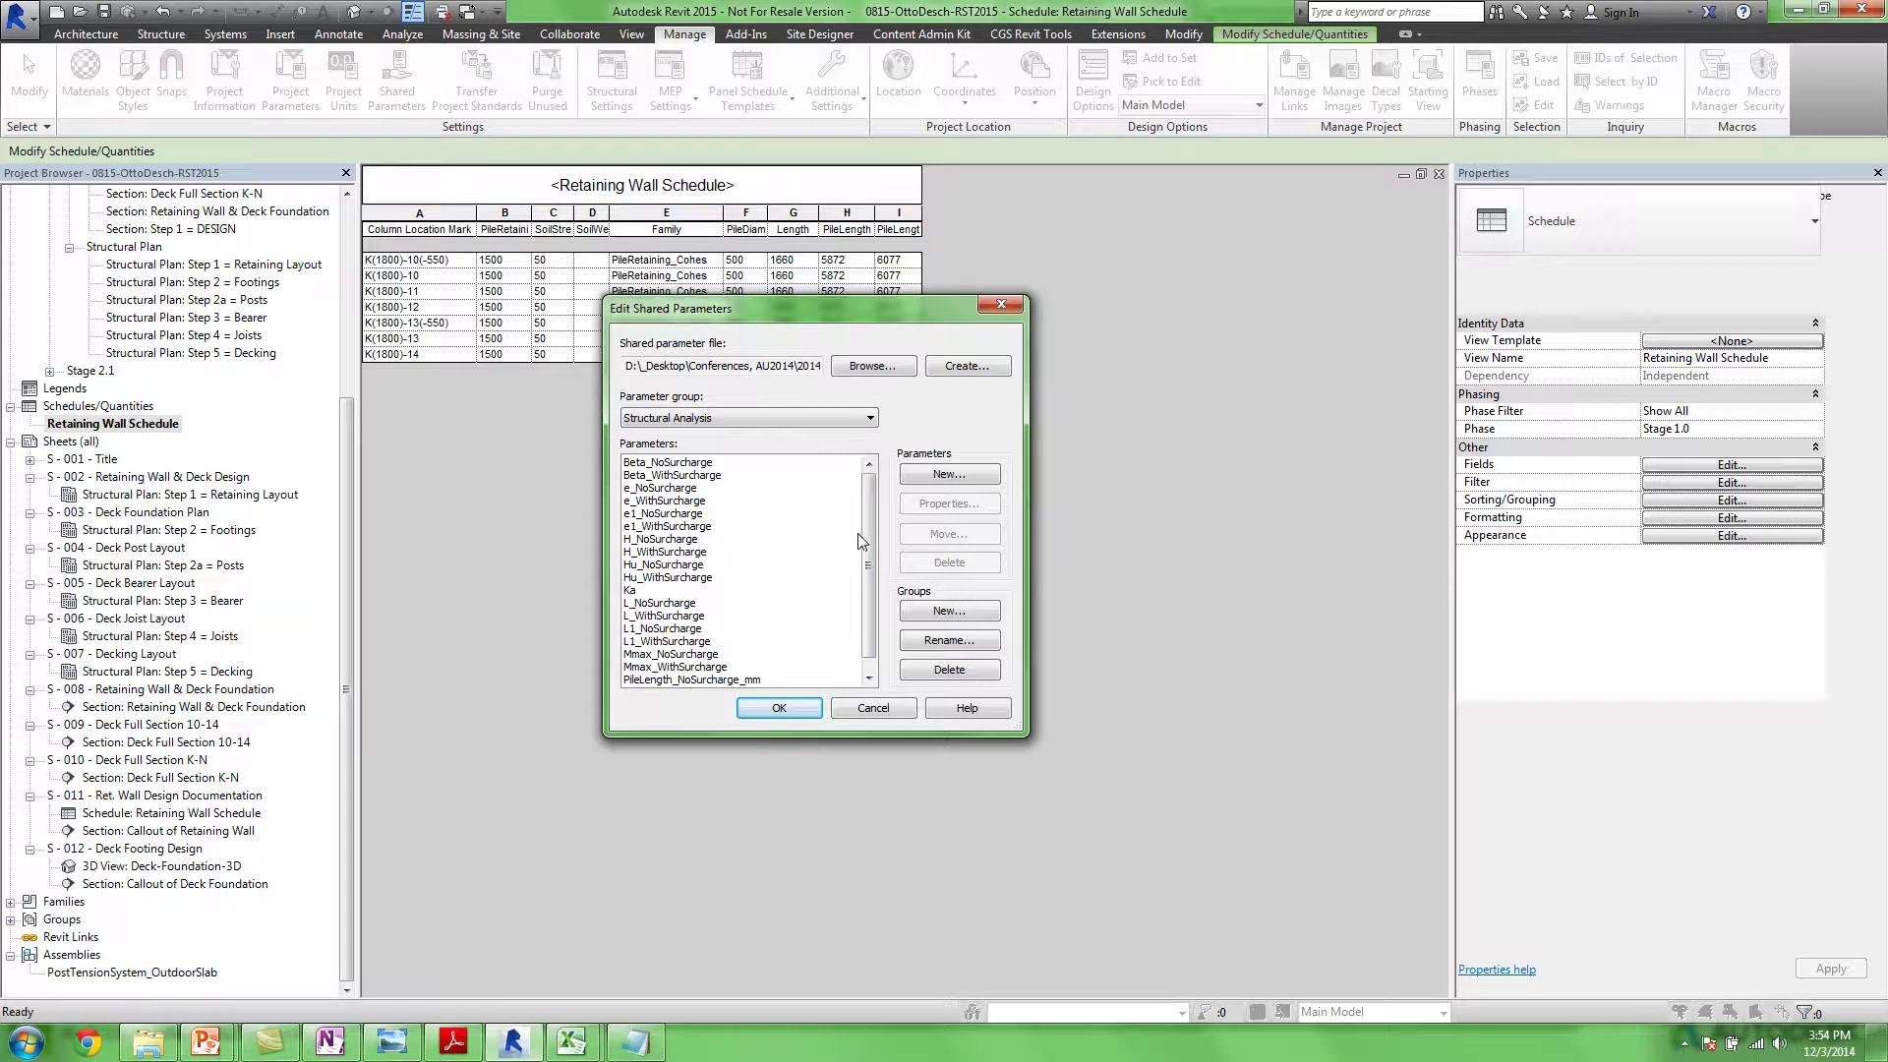
scroll(869, 602, down, 1)
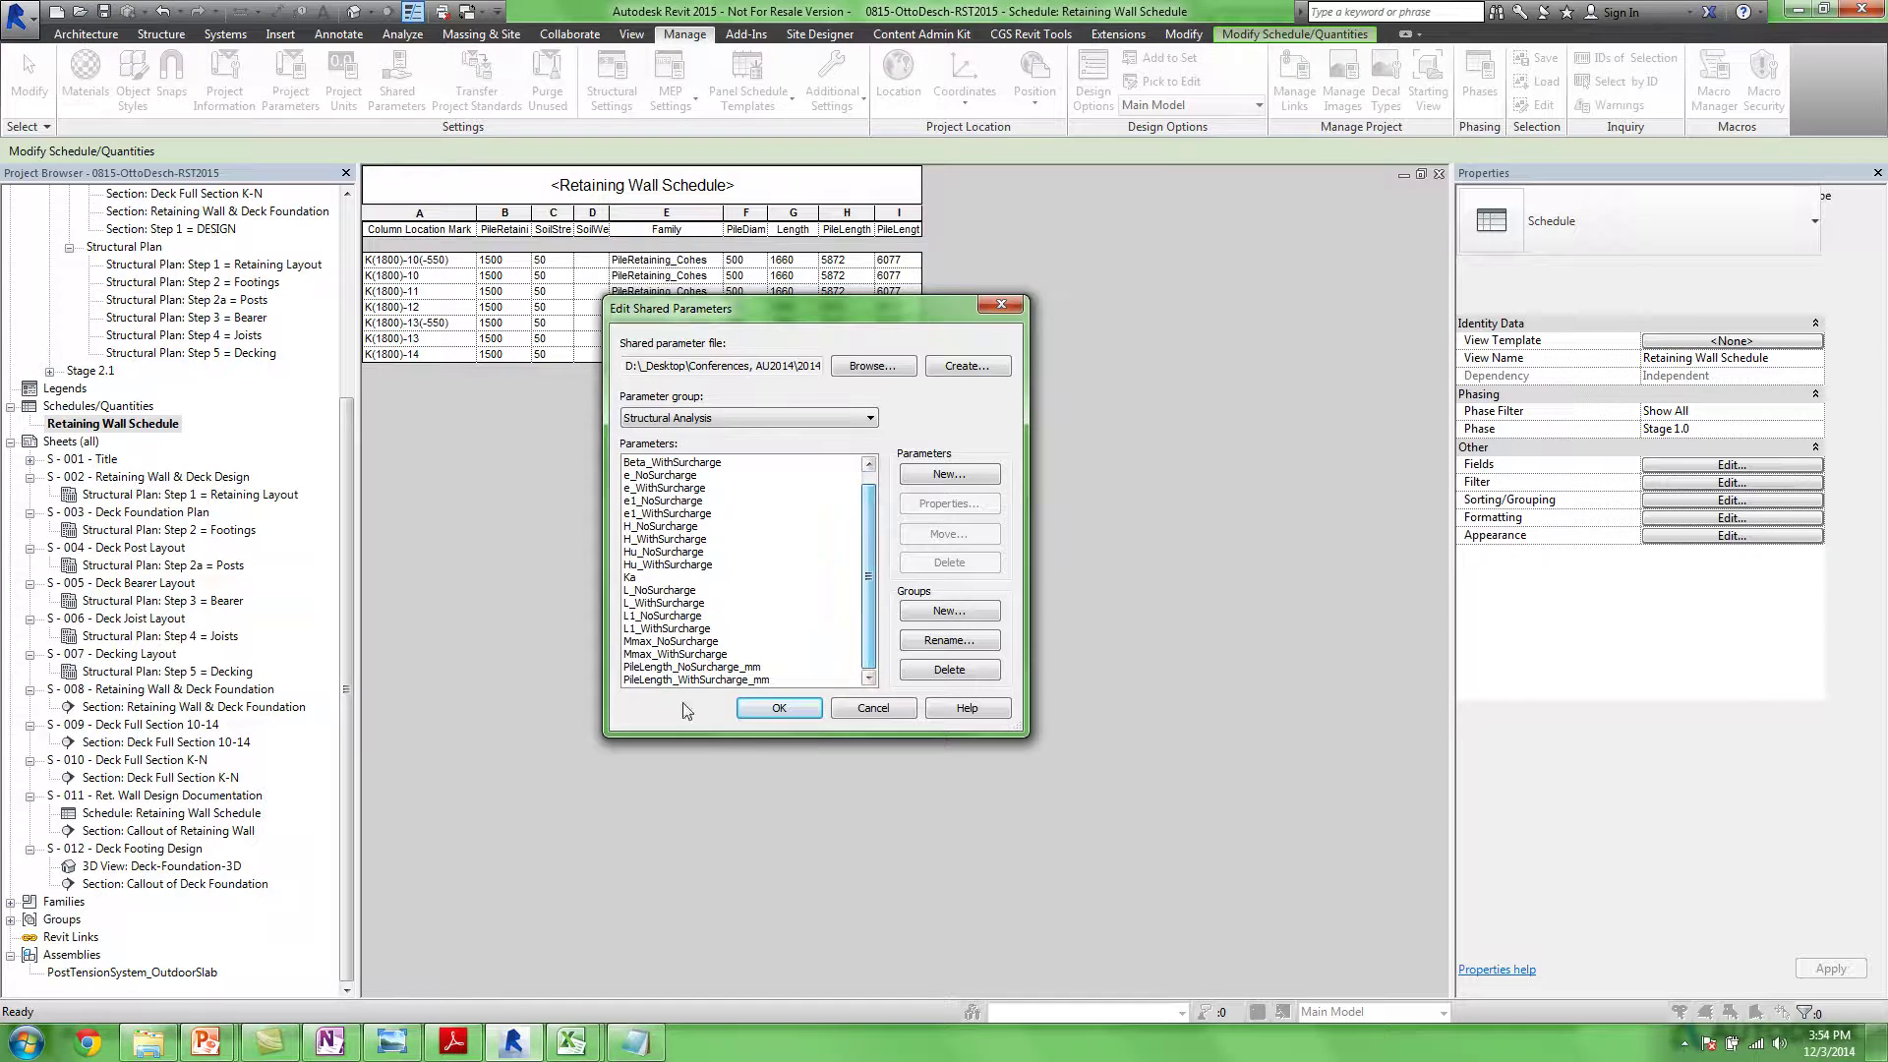
click(871, 710)
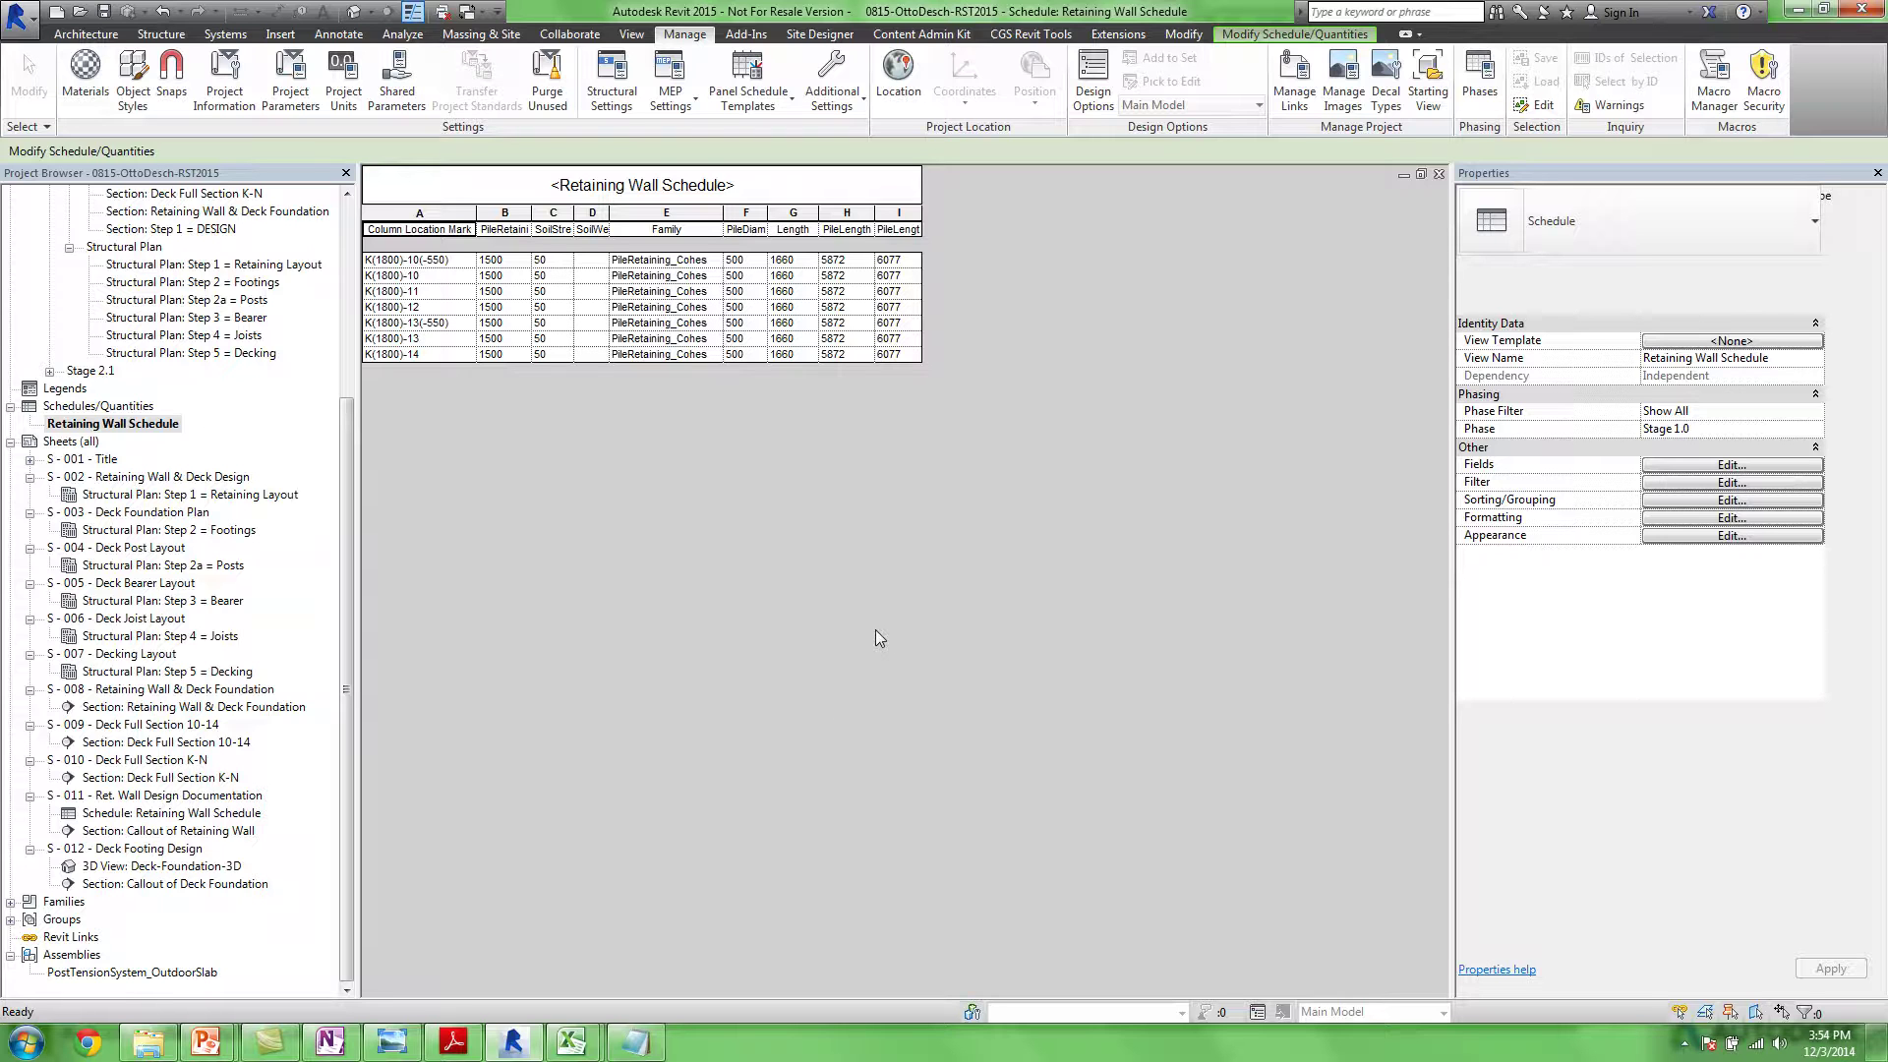
Close the Retaining Wall Schedule, open sheet S - 012 - Deck Footing Design, and examine the footing formulas in its screenshot image
click(1439, 174)
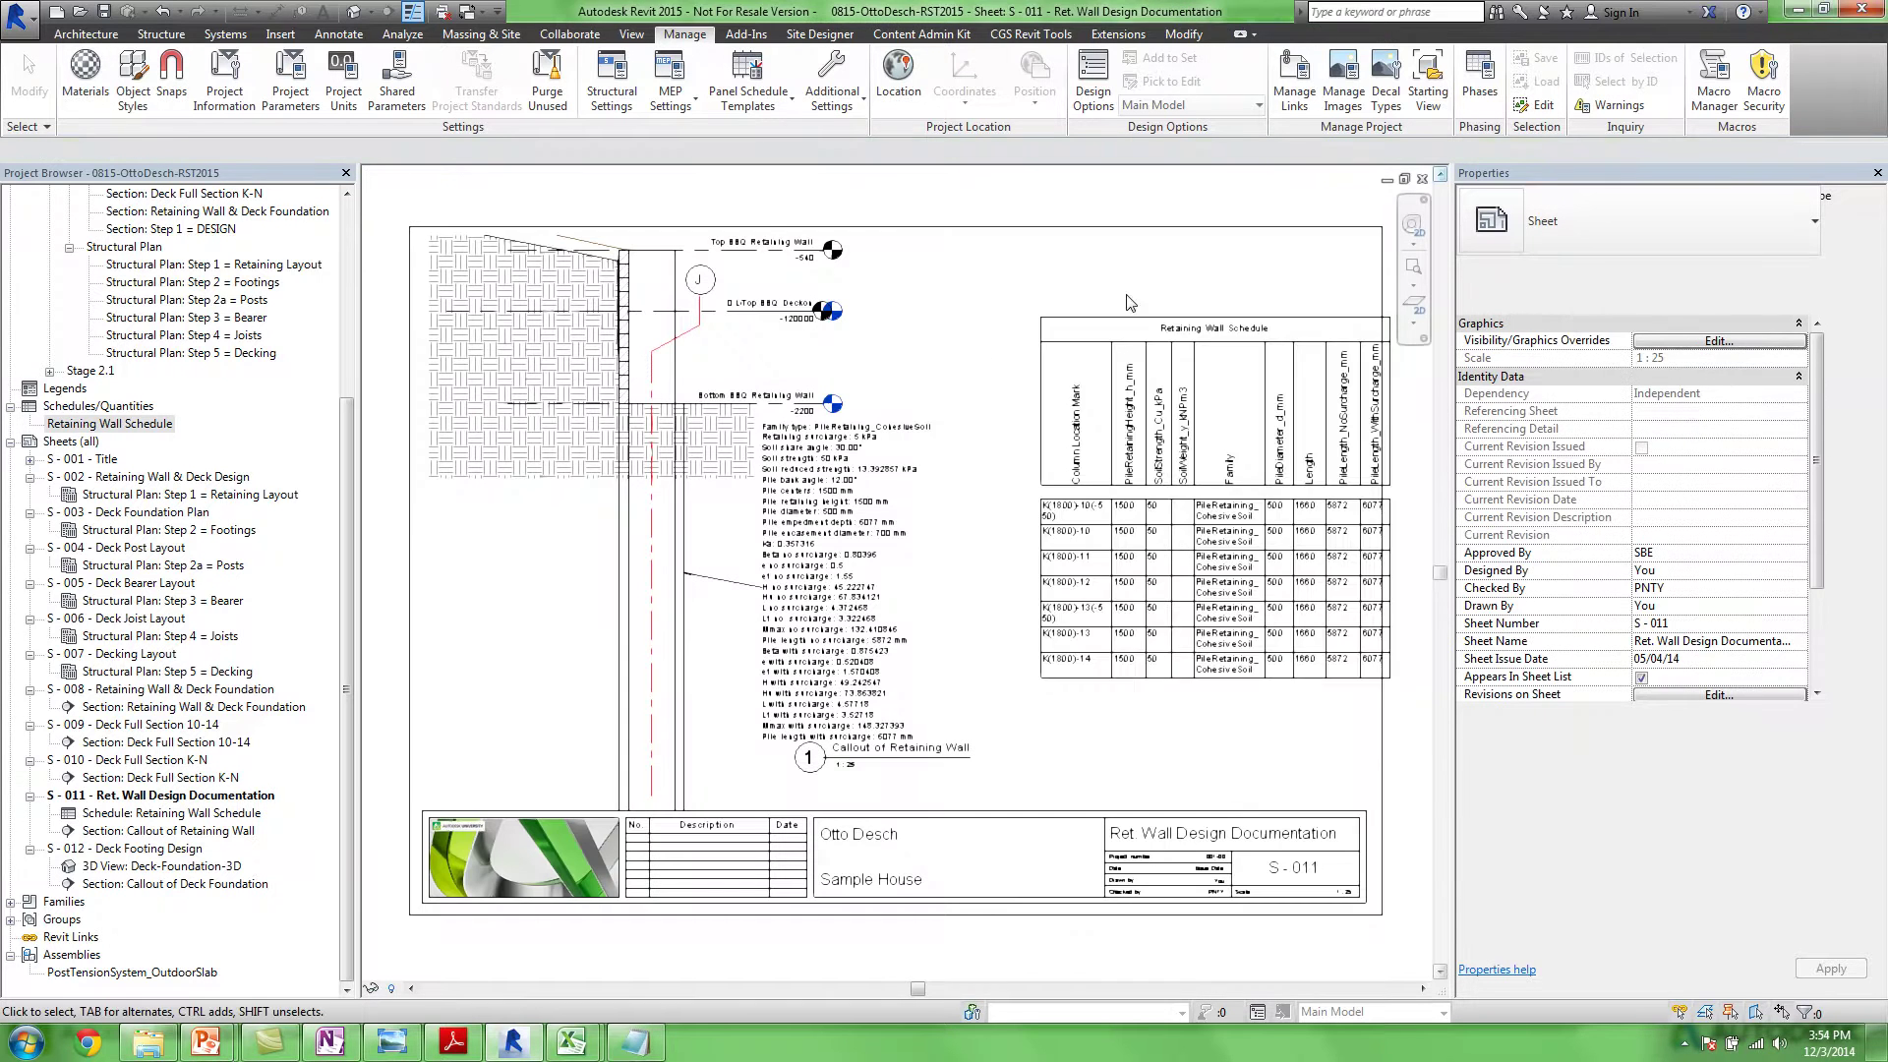
double_click(146, 850)
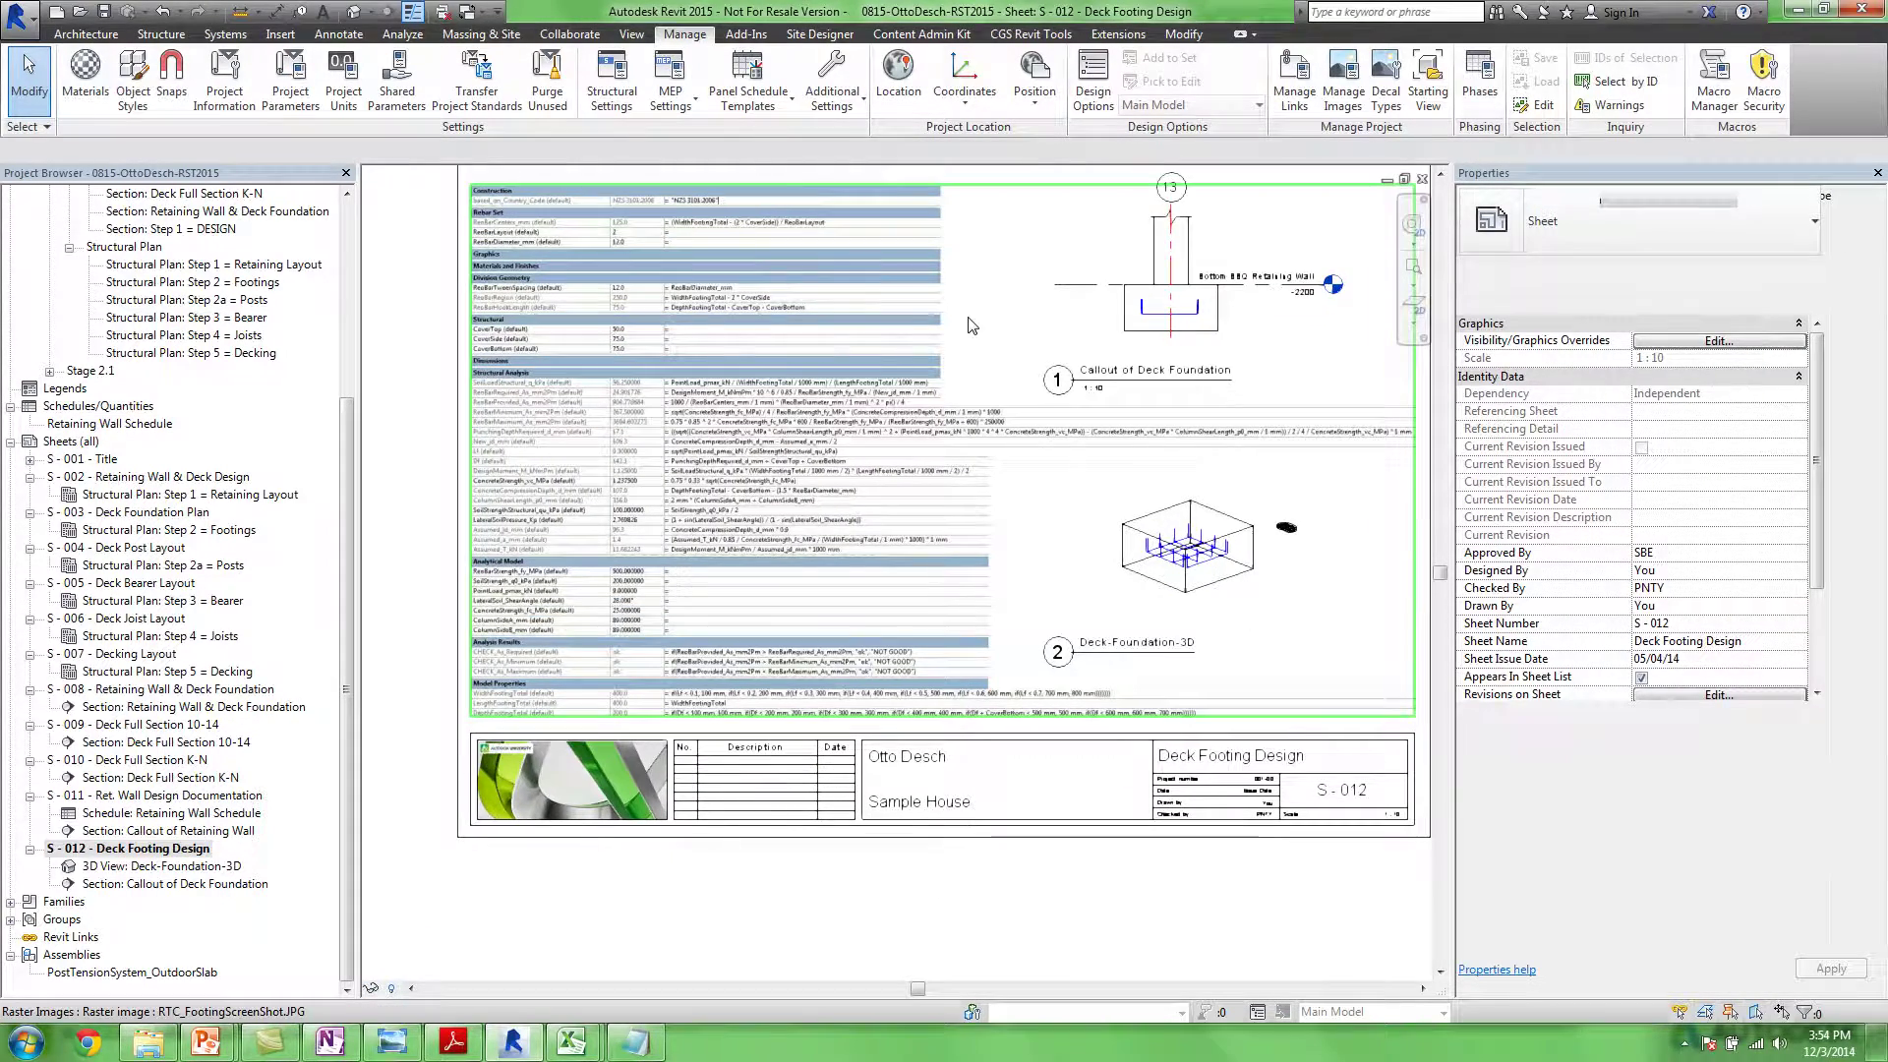
scroll(881, 368, up, 3)
middle_drag(880, 416, 878, 356)
scroll(878, 356, up, 2)
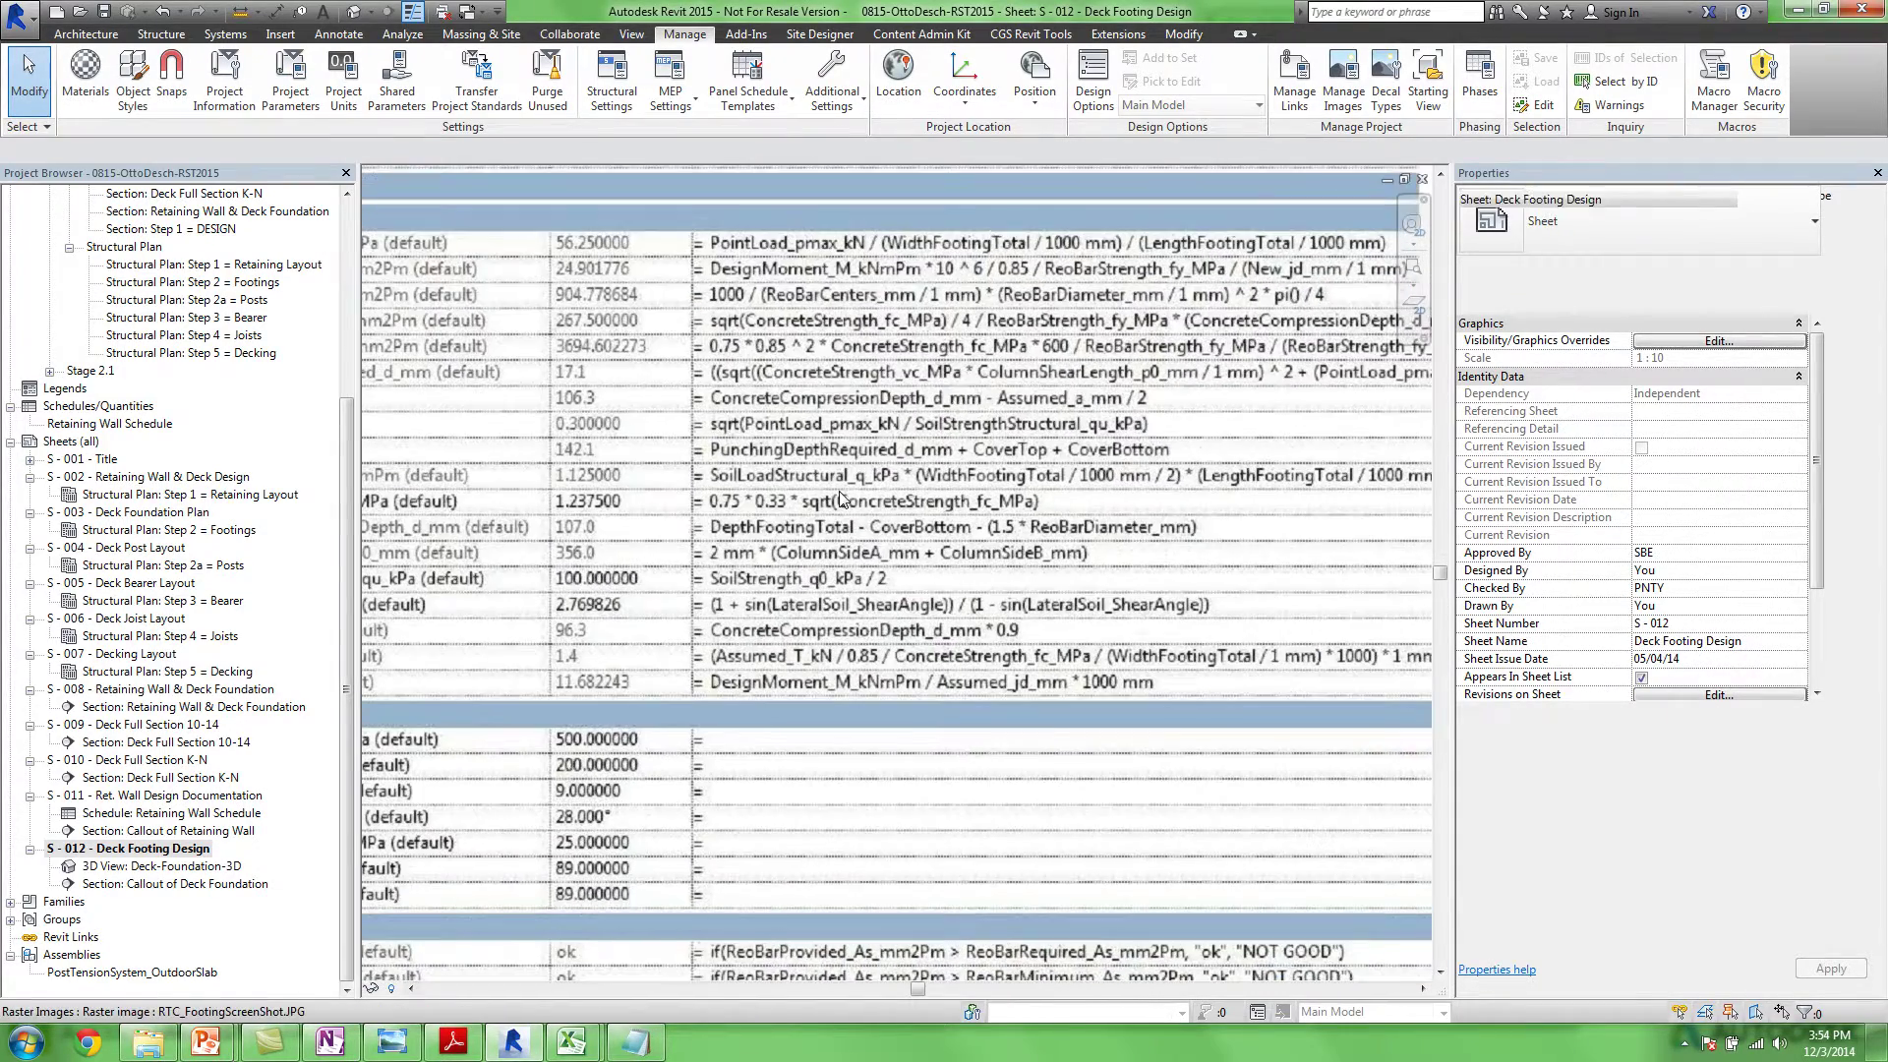
scroll(880, 354, up, 2)
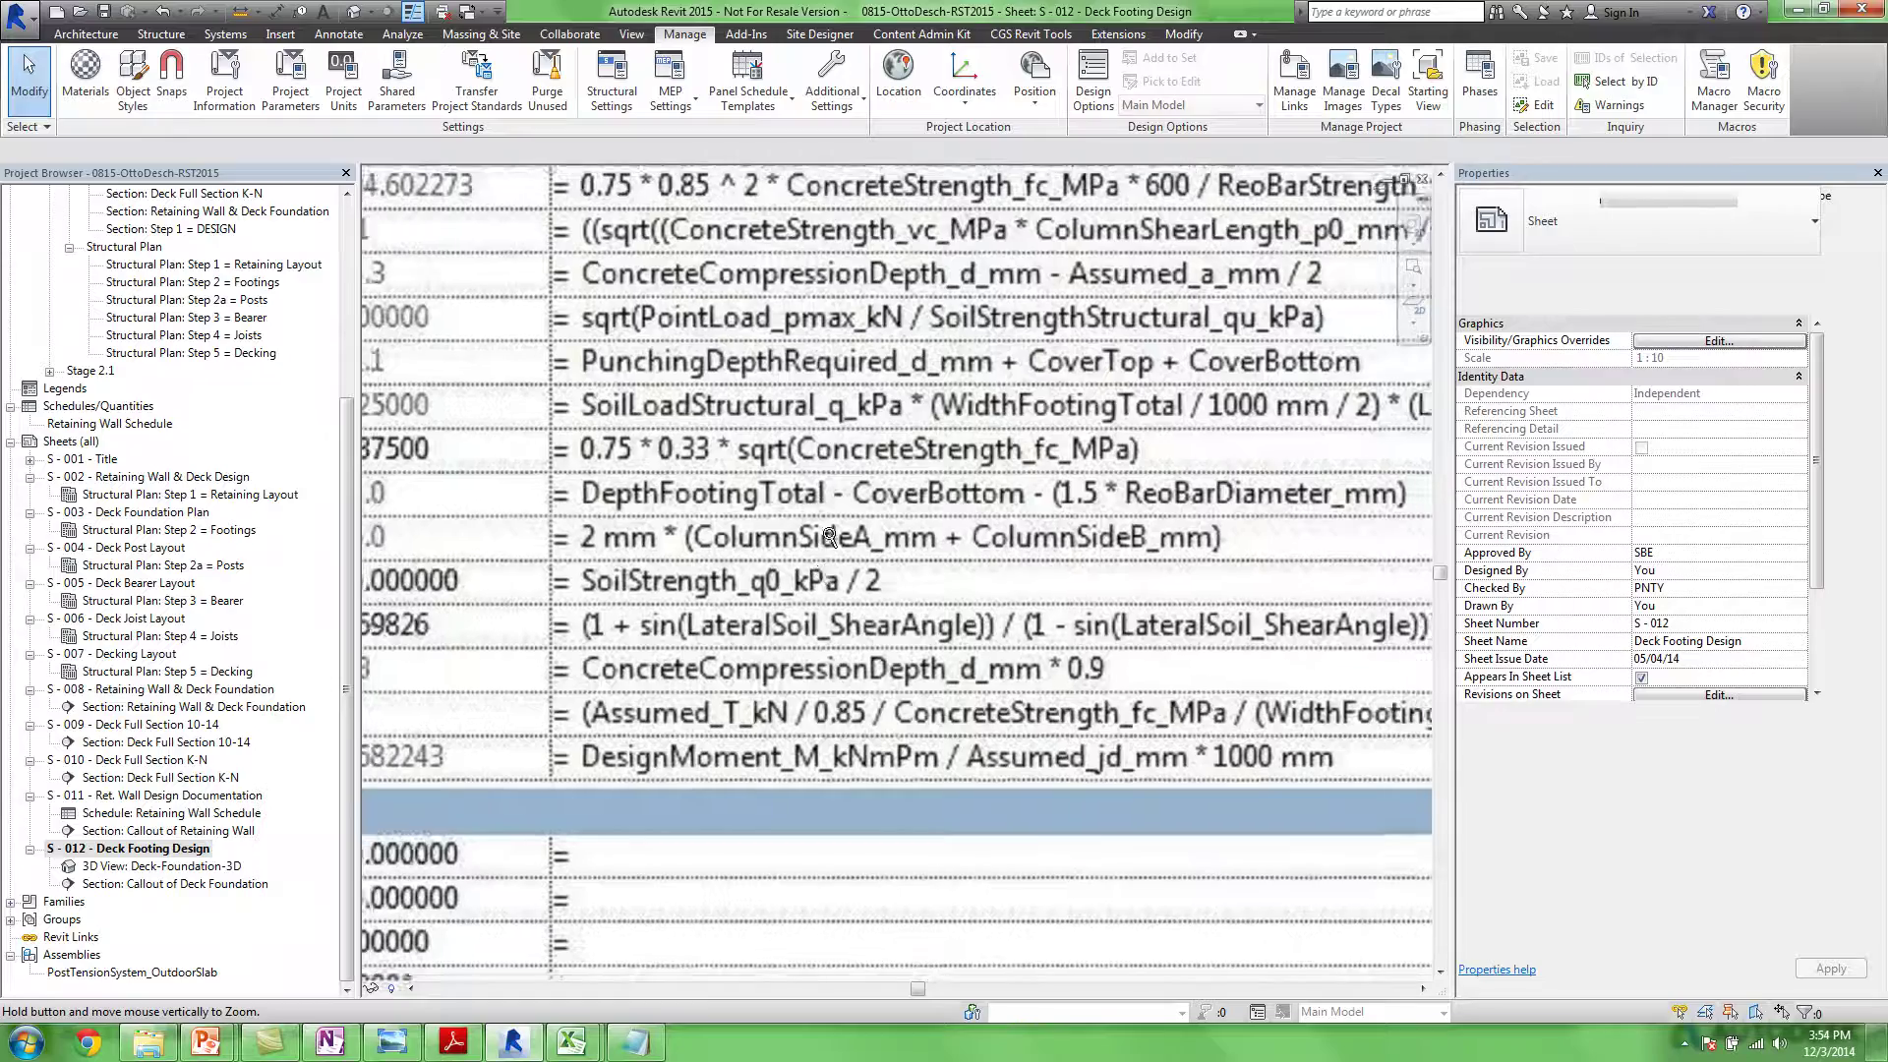
scroll(878, 374, down, 3)
scroll(885, 369, down, 3)
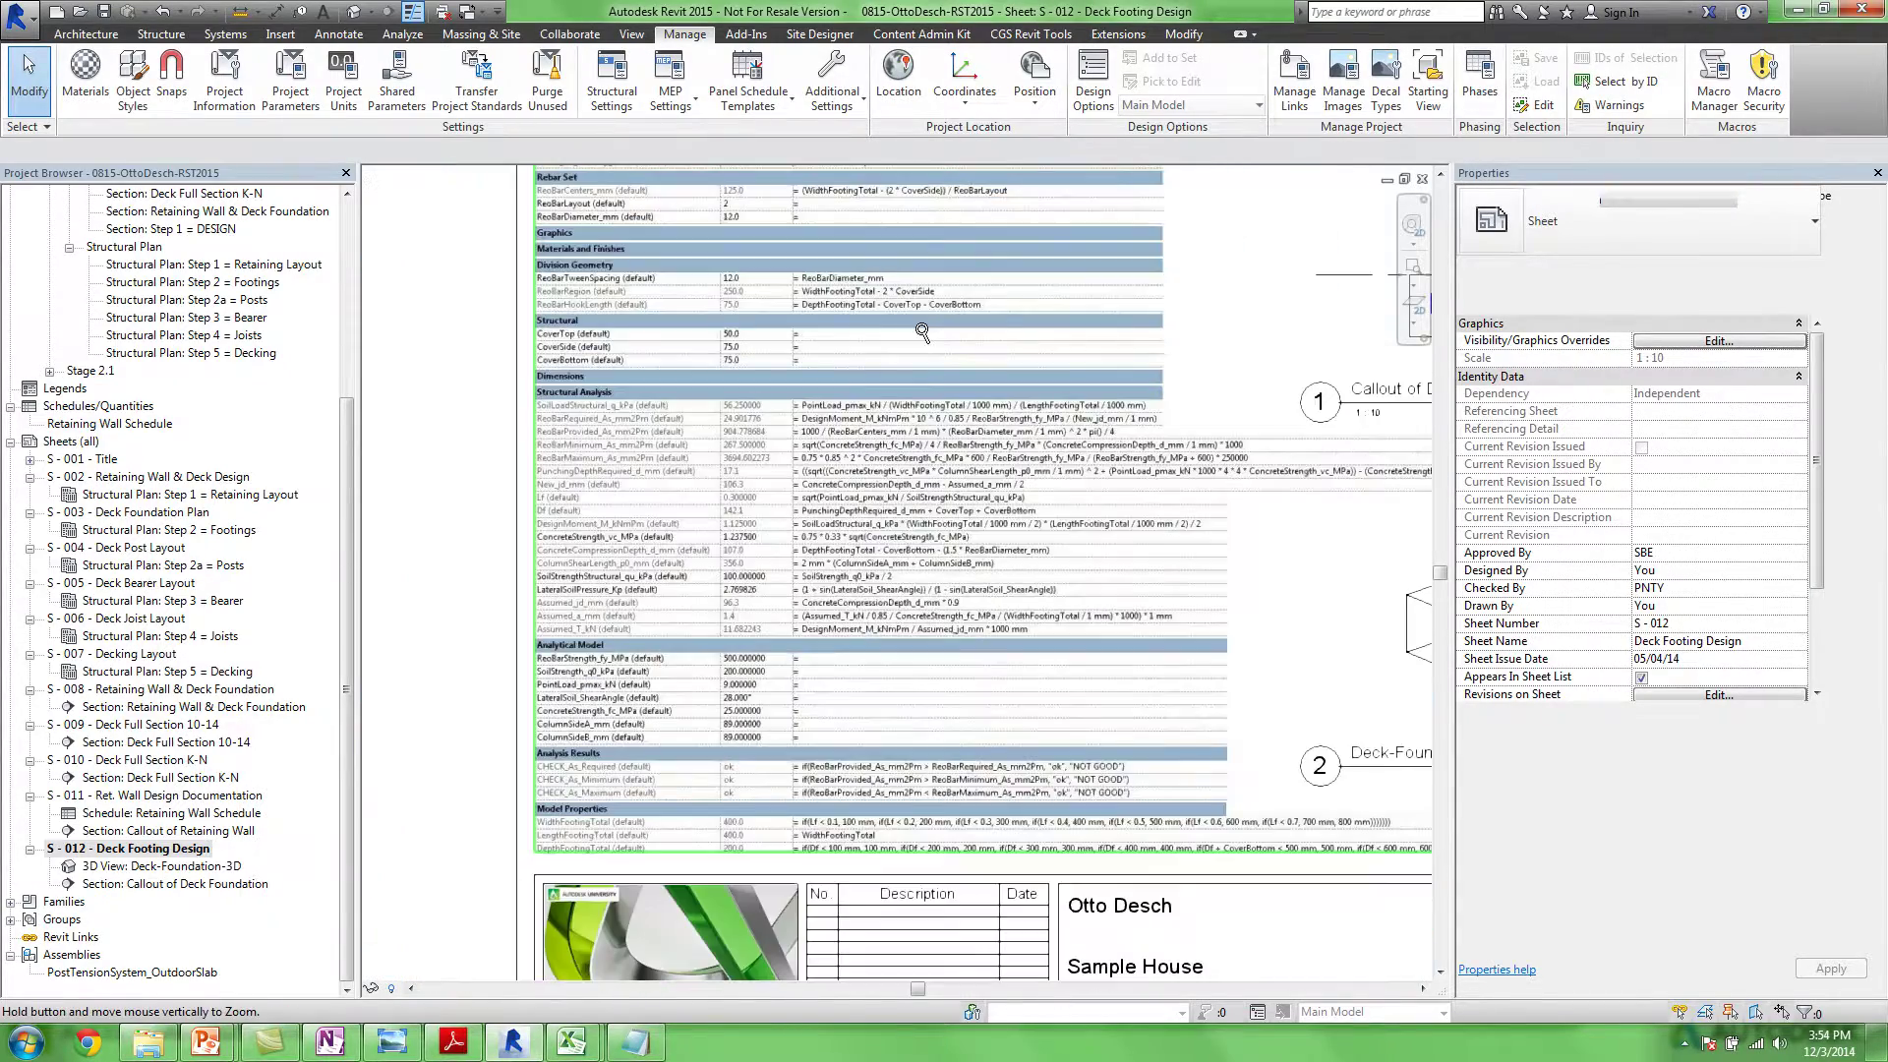
middle_drag(918, 346, 852, 433)
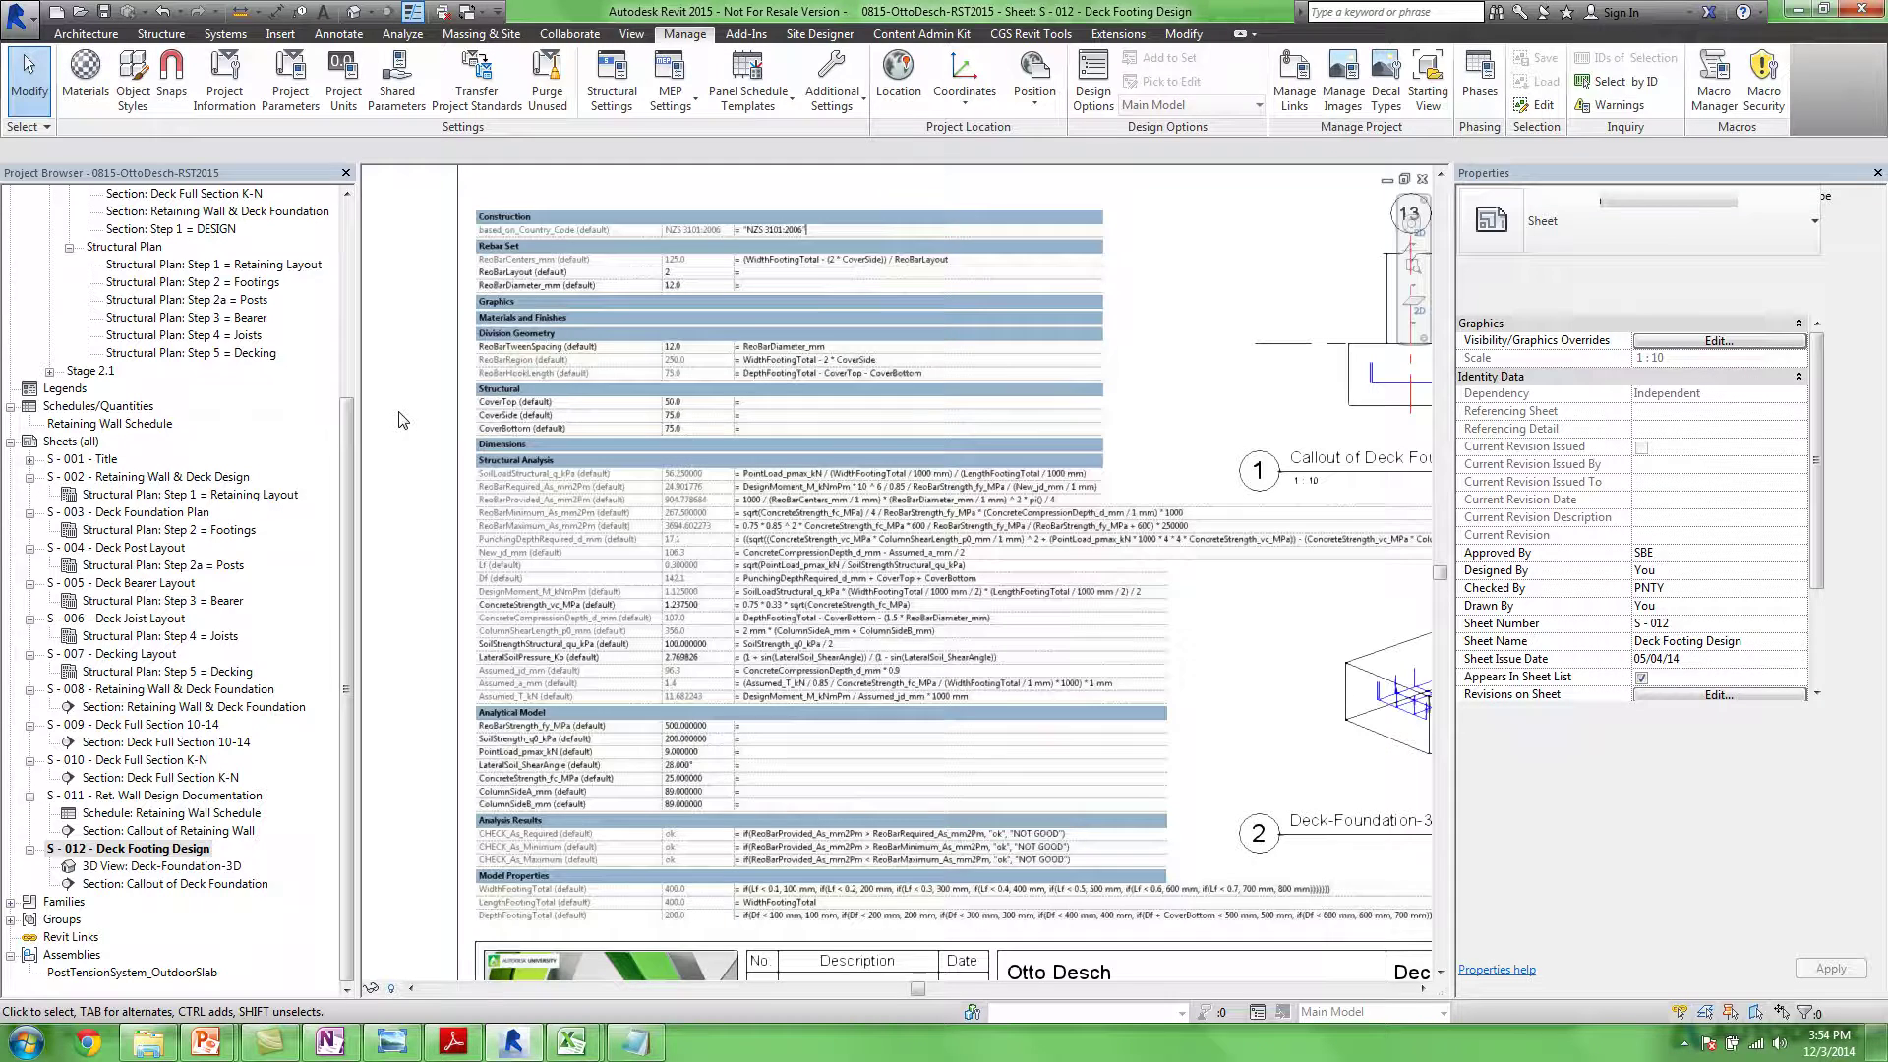
middle_drag(1034, 525, 999, 447)
scroll(1001, 479, down, 5)
scroll(959, 507, down, 2)
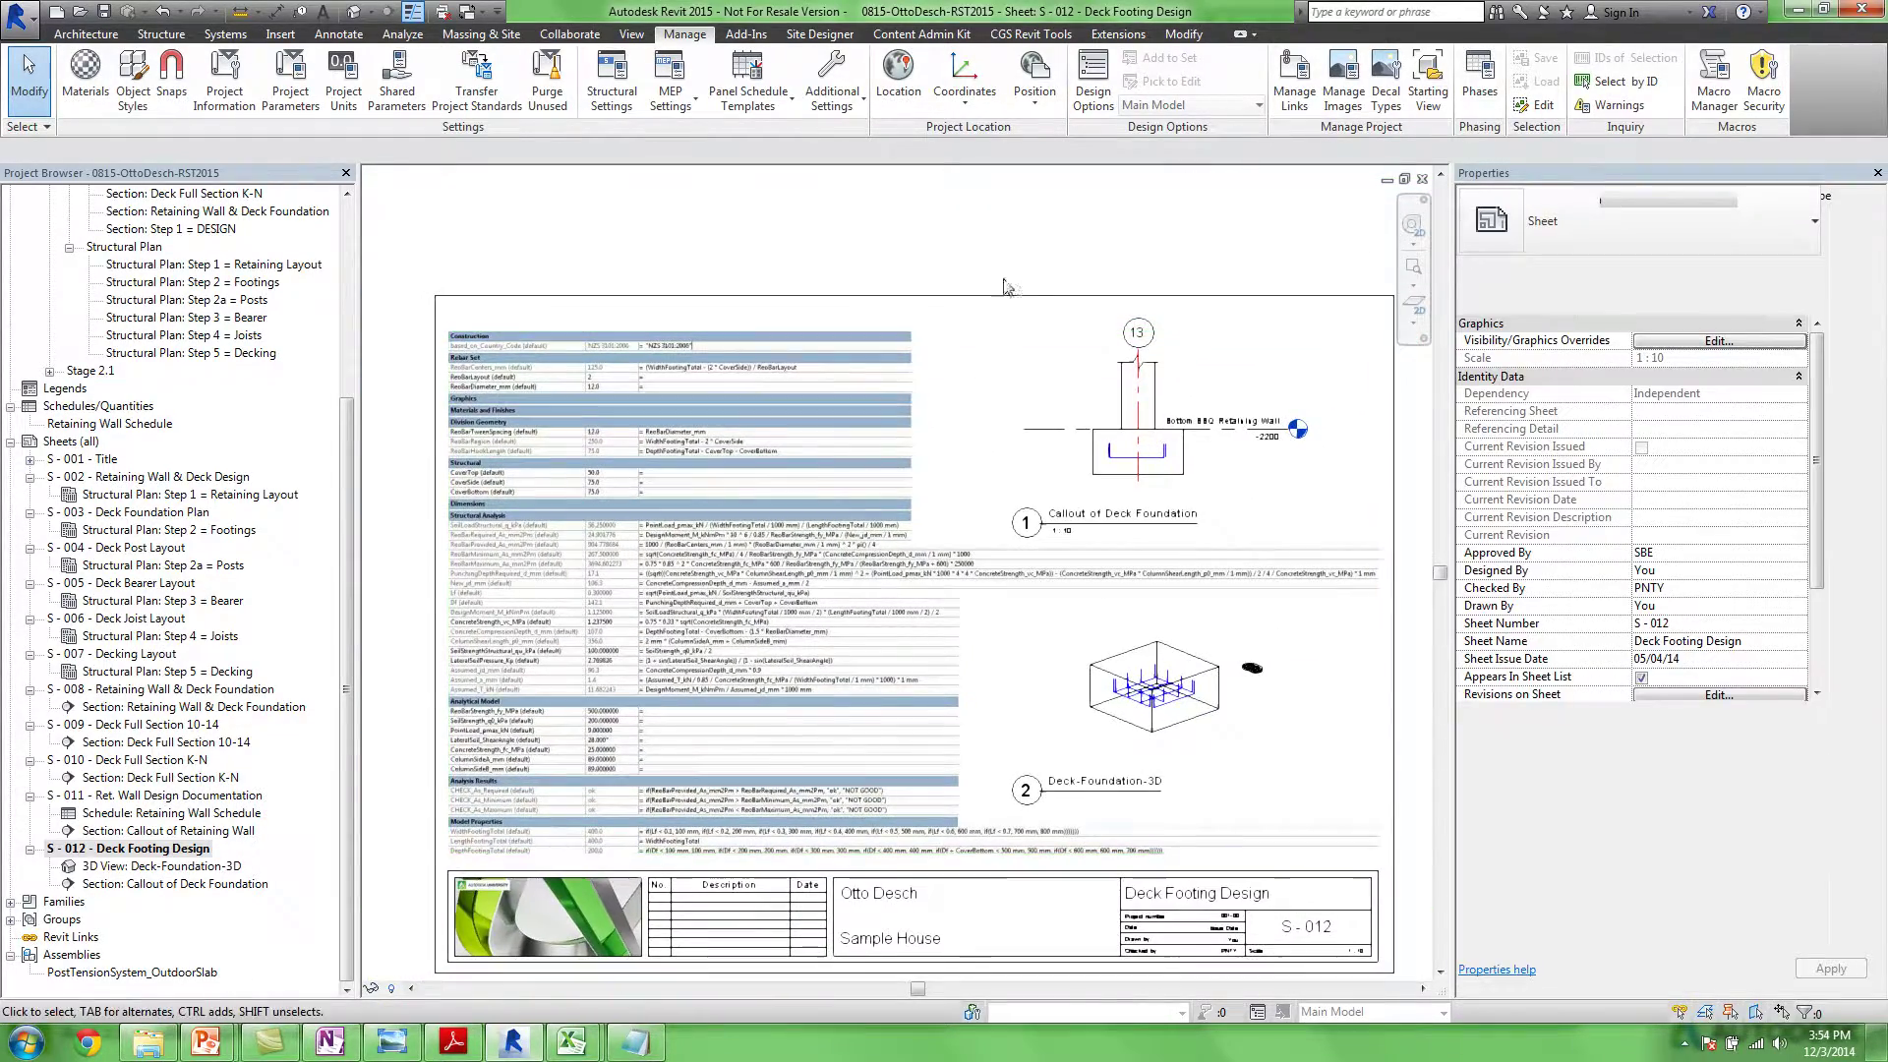
middle_drag(973, 449, 934, 459)
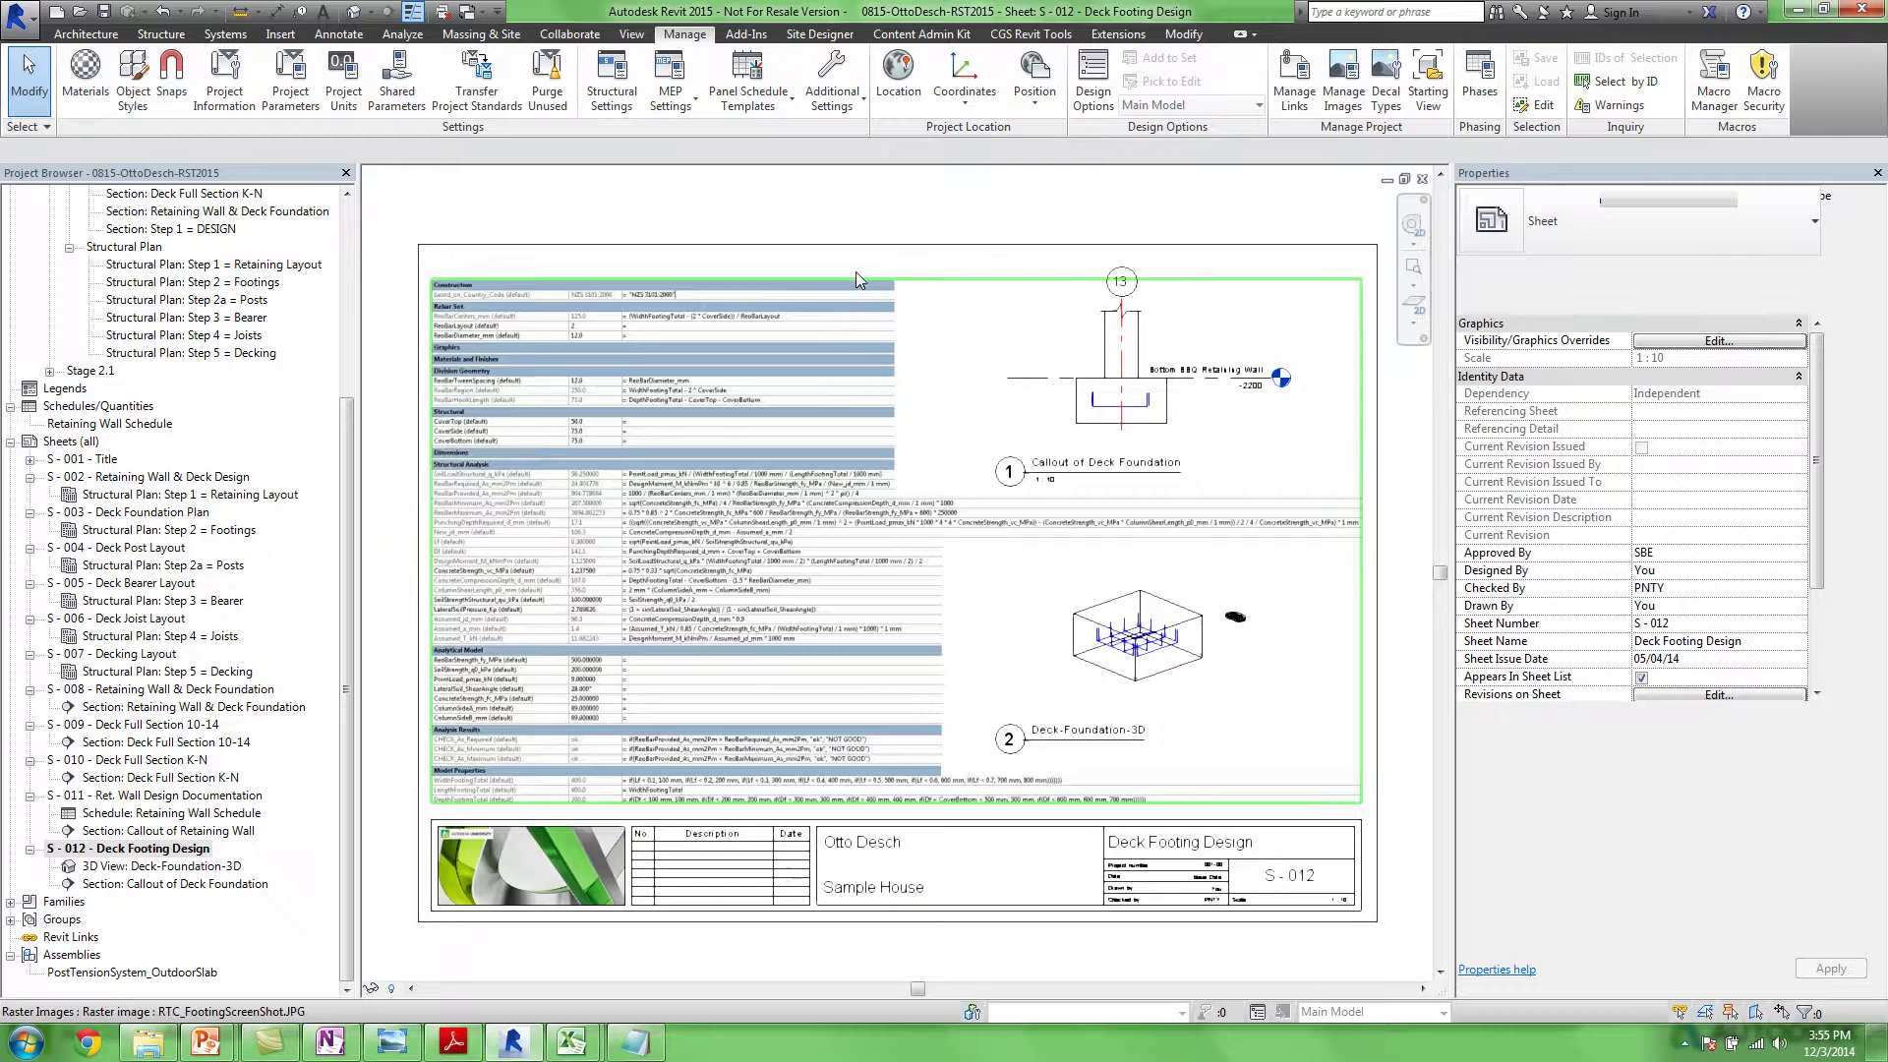
Identify the footing screenshot image, the deck foundation callout and the Deck-Foundation-3D viewport by selecting each on the sheet, and clear the selection
click(558, 306)
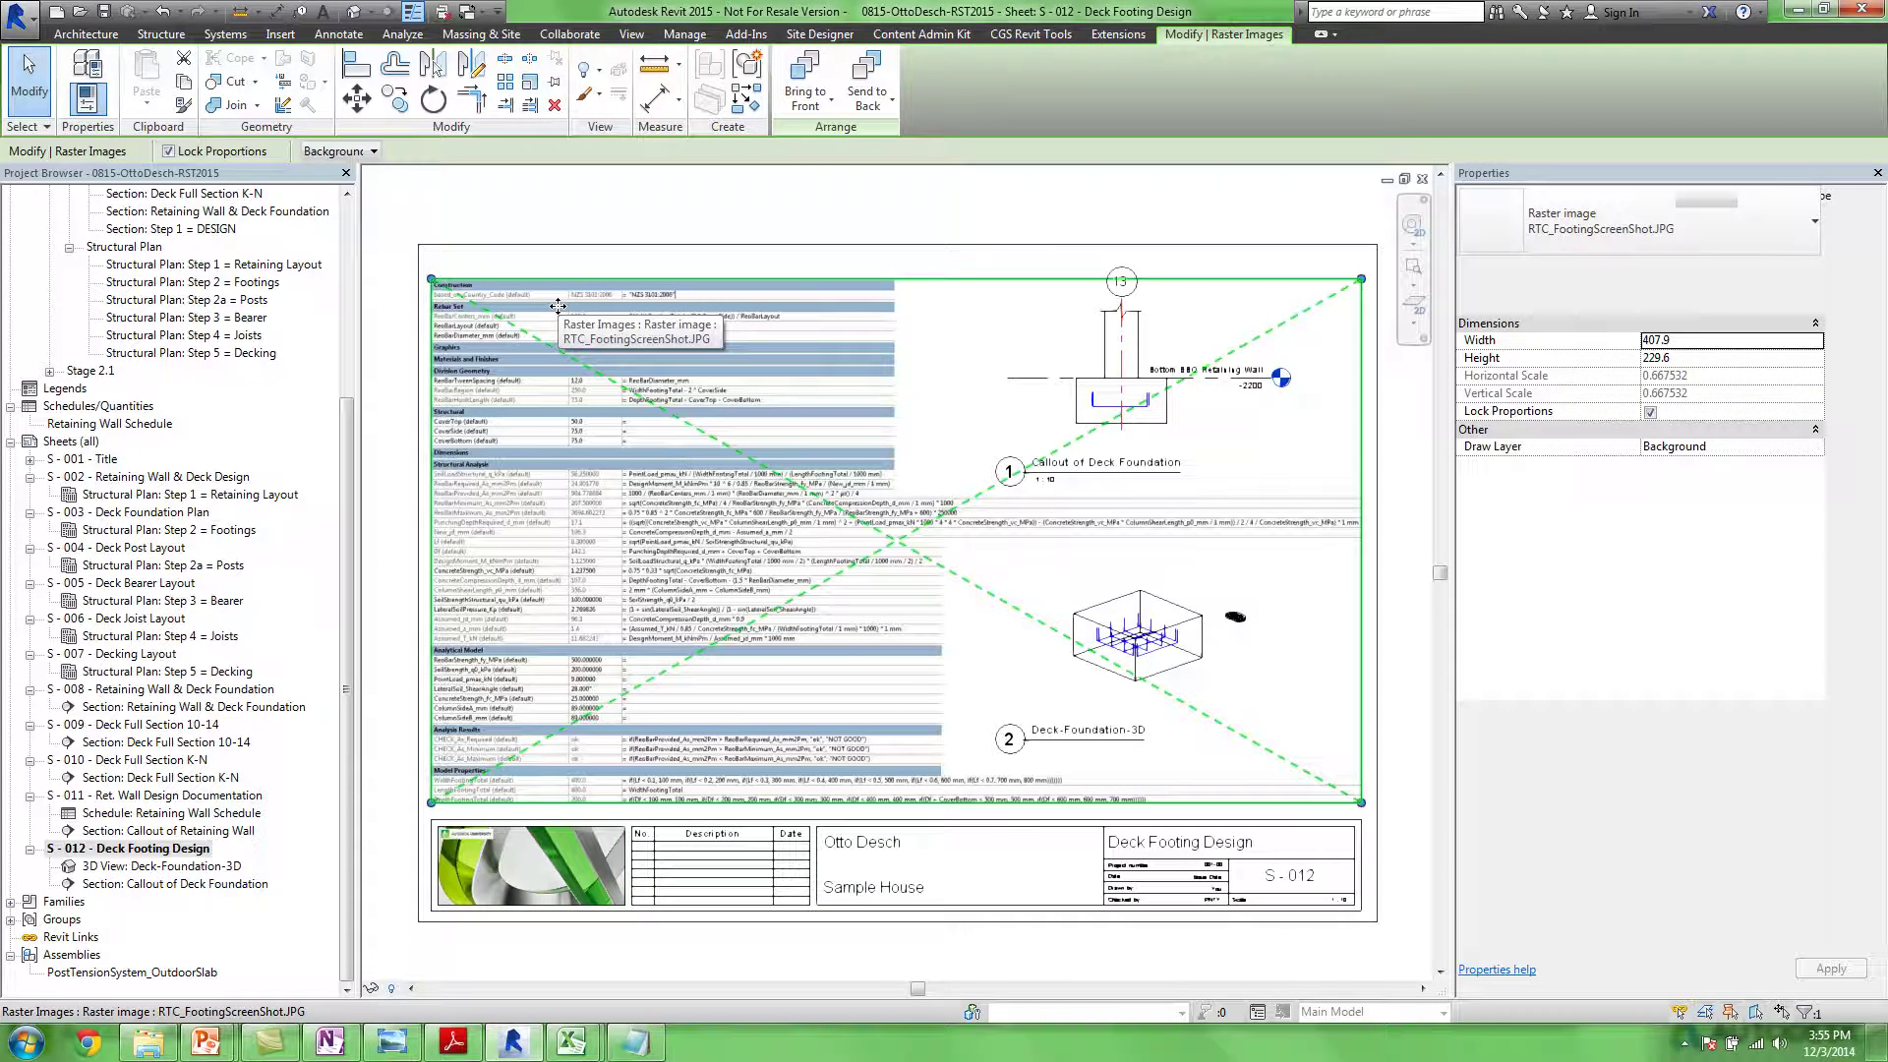
key(Escape)
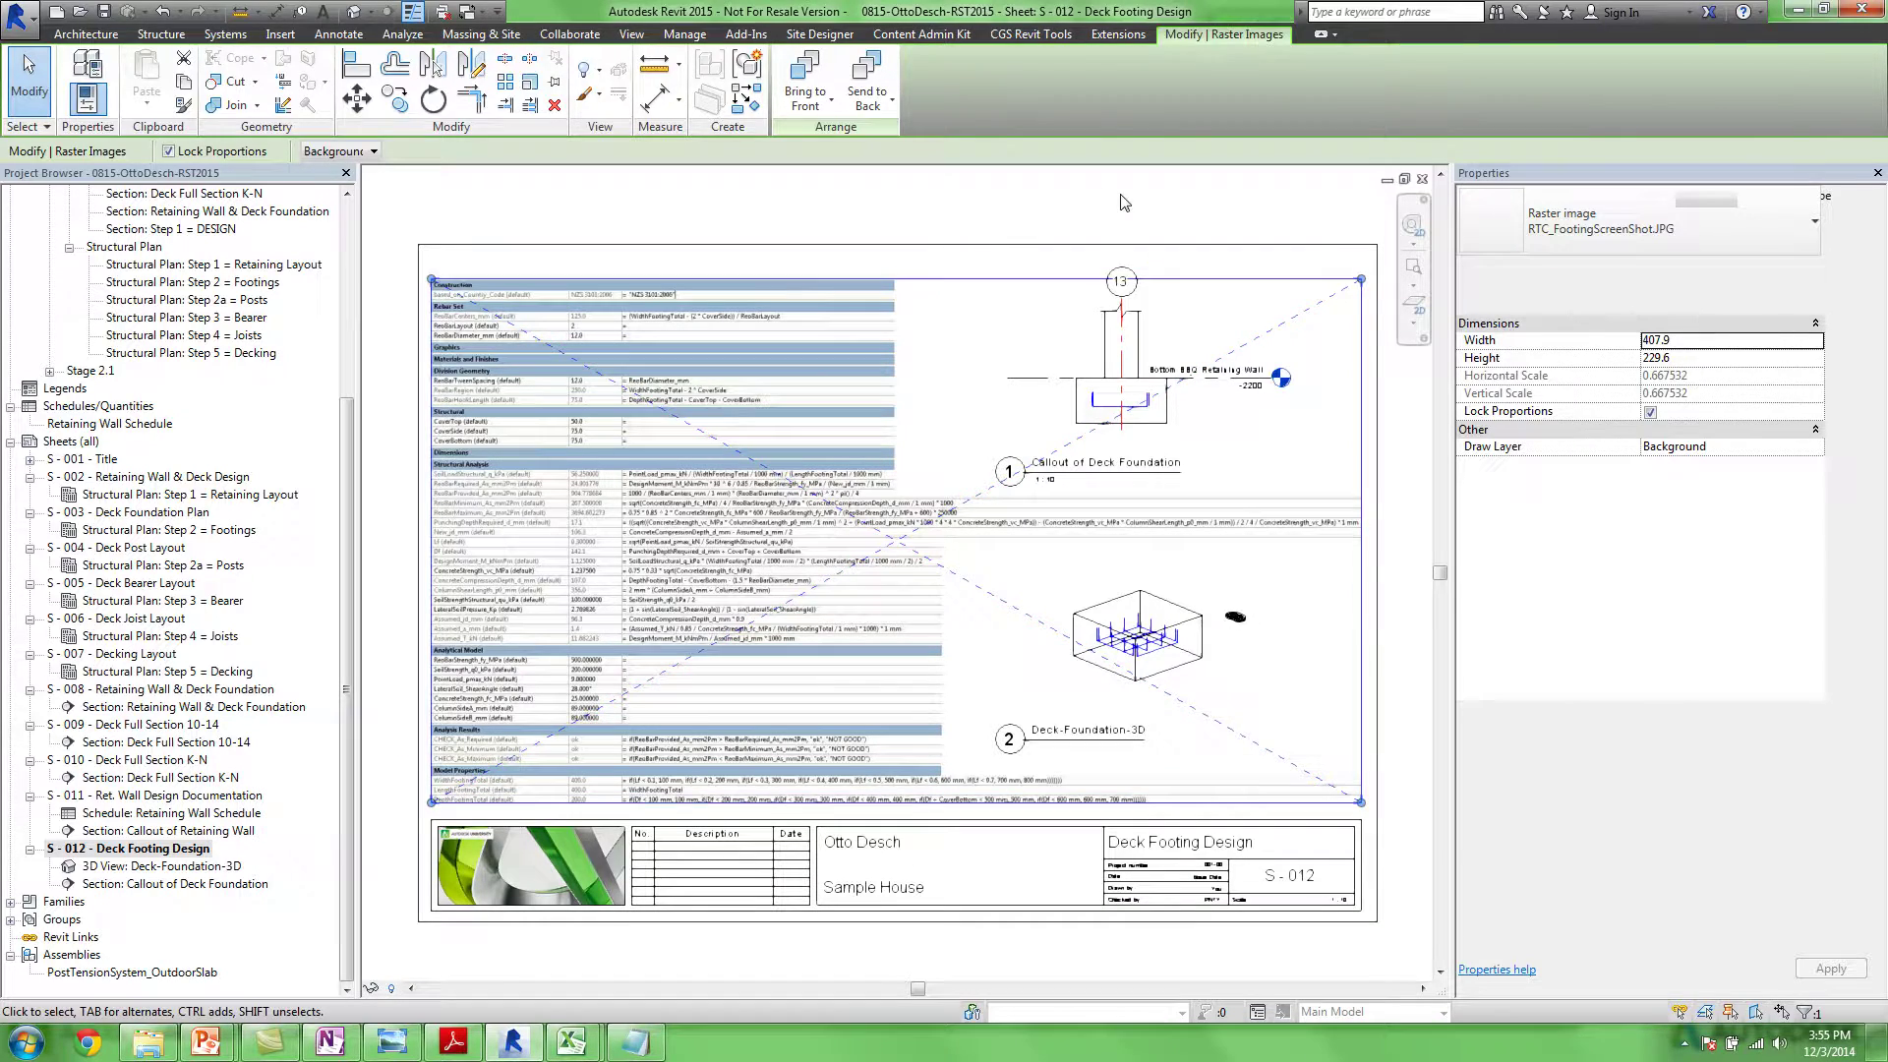
click(1142, 333)
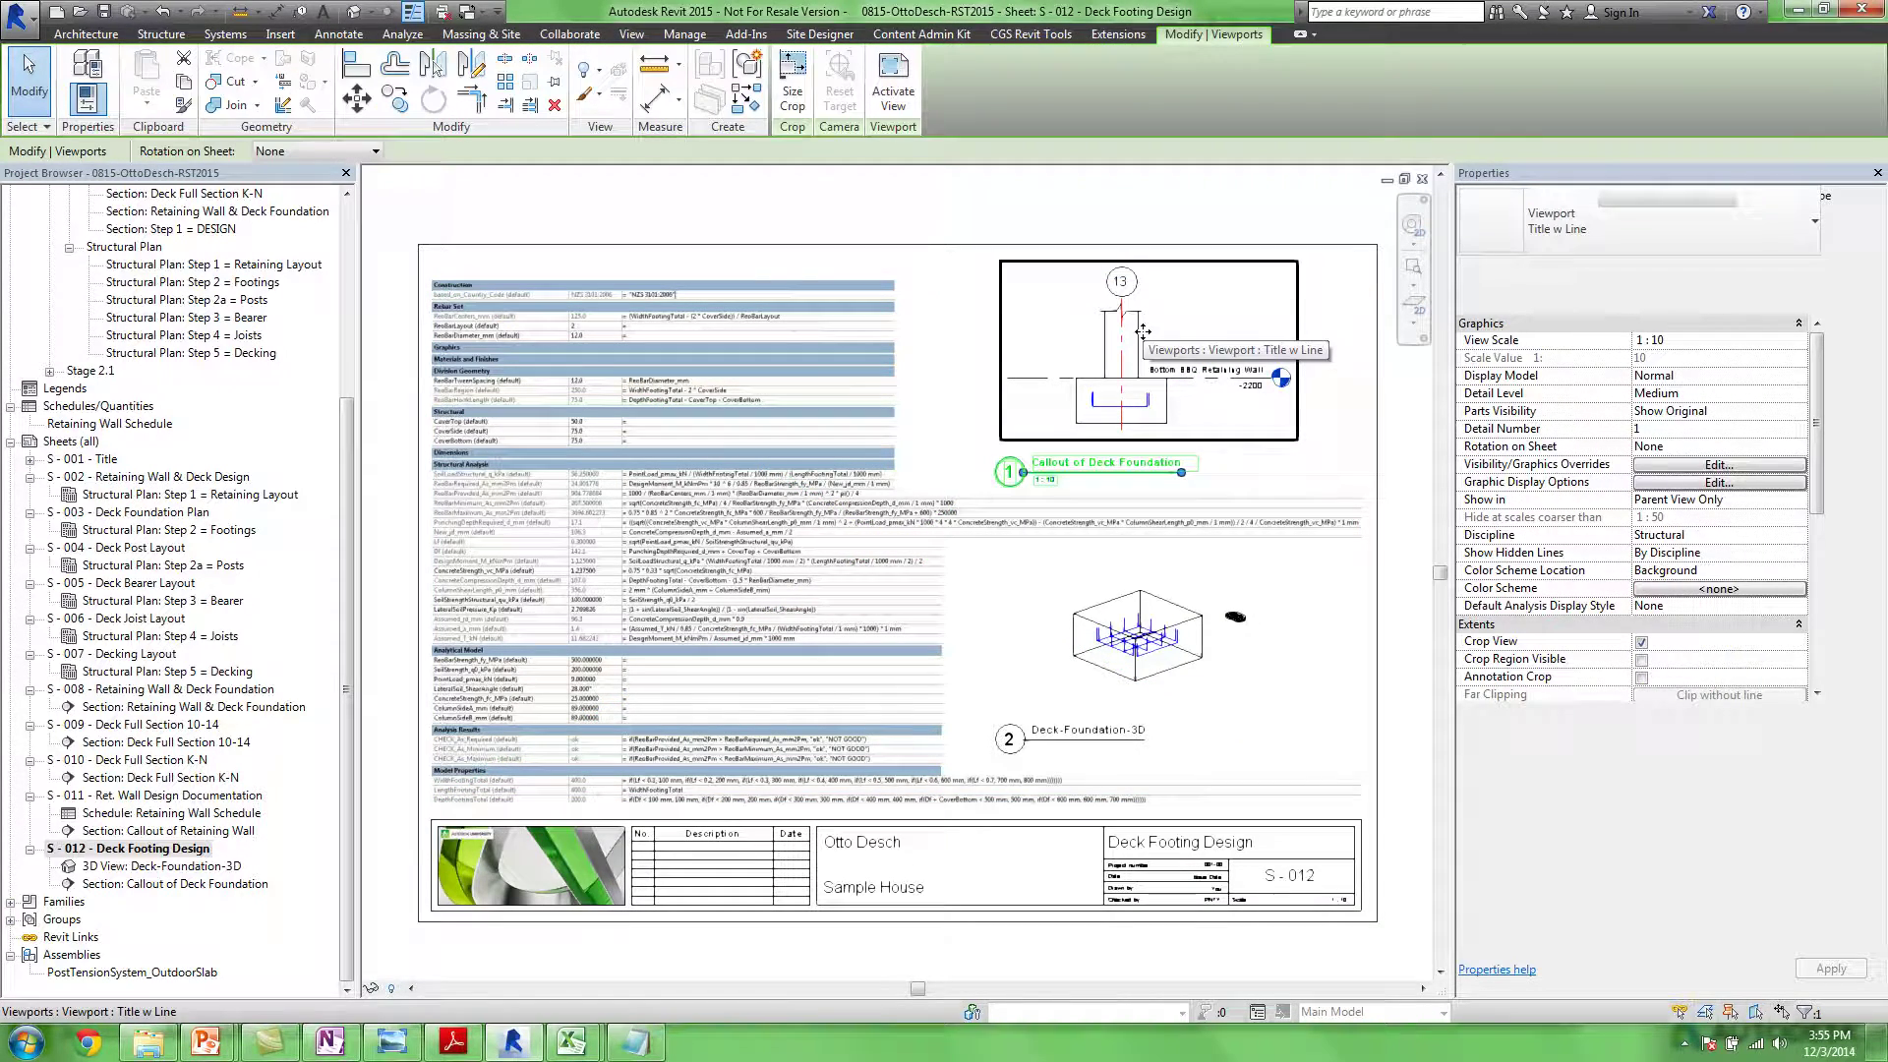
click(1151, 622)
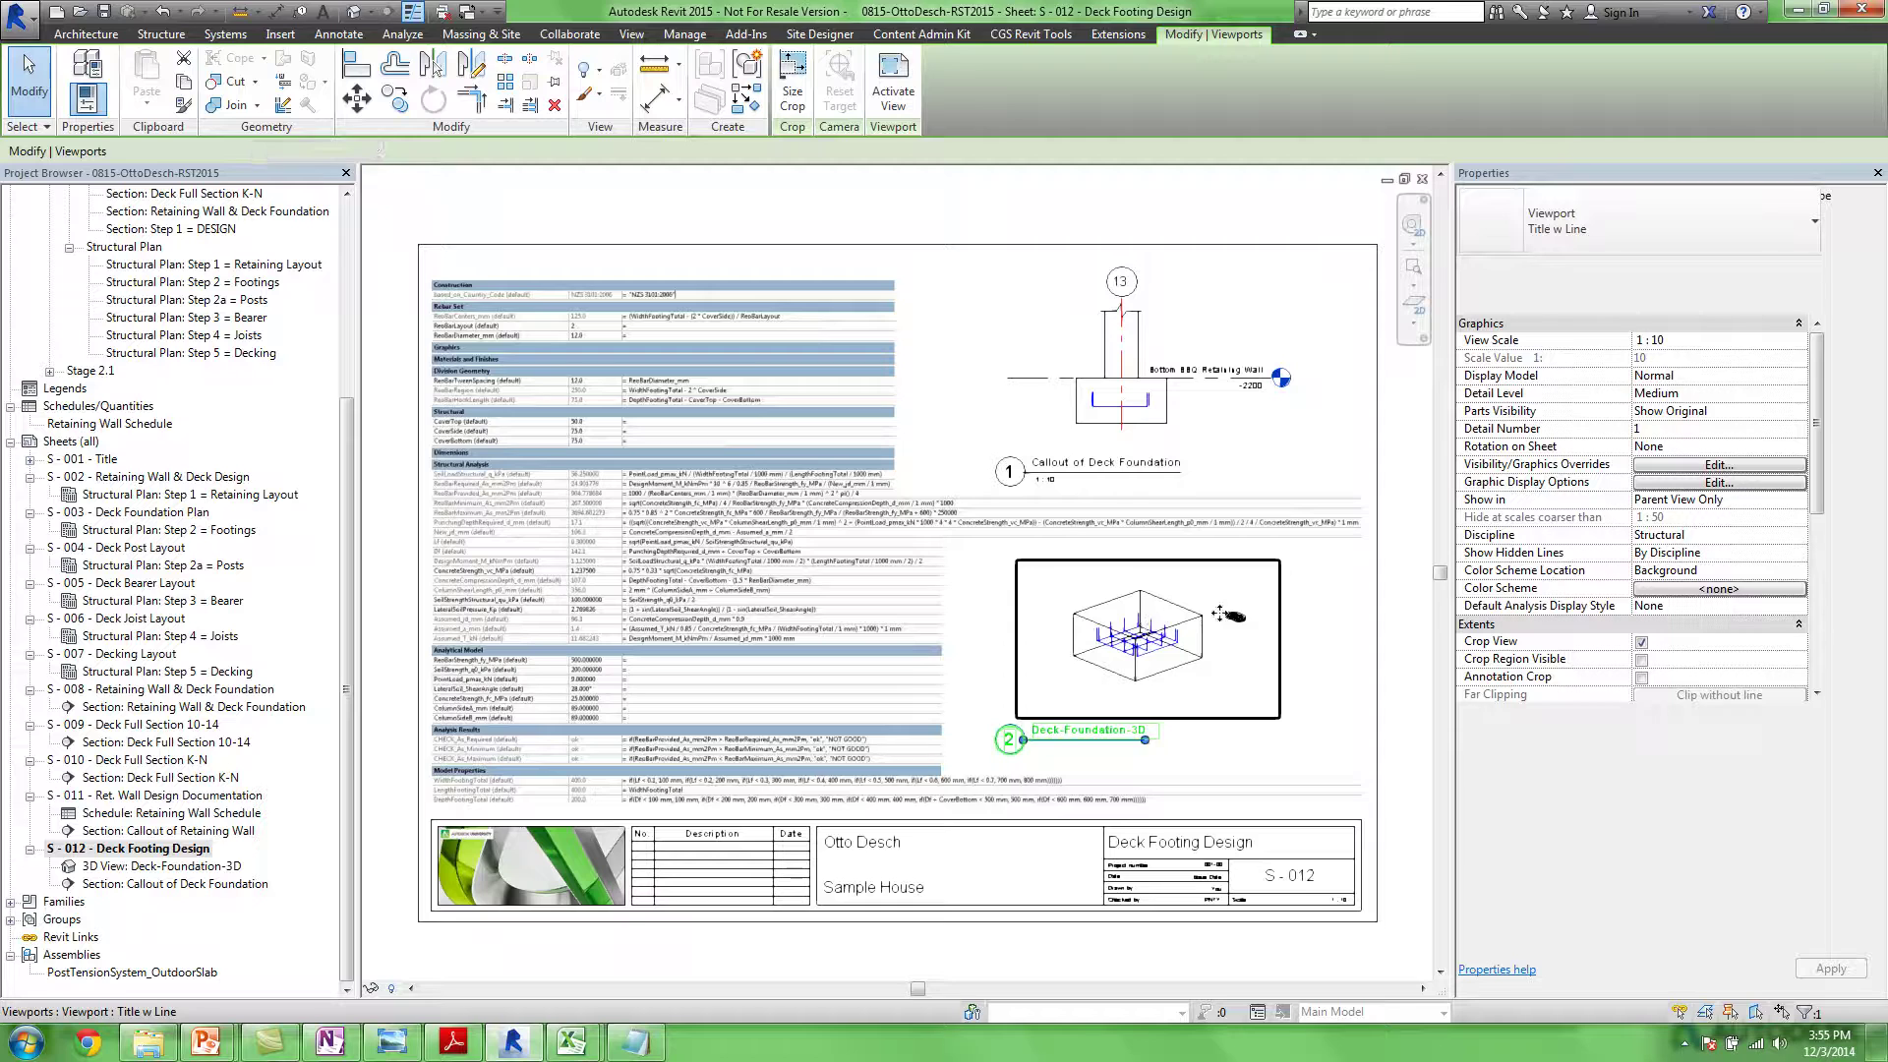
click(1395, 624)
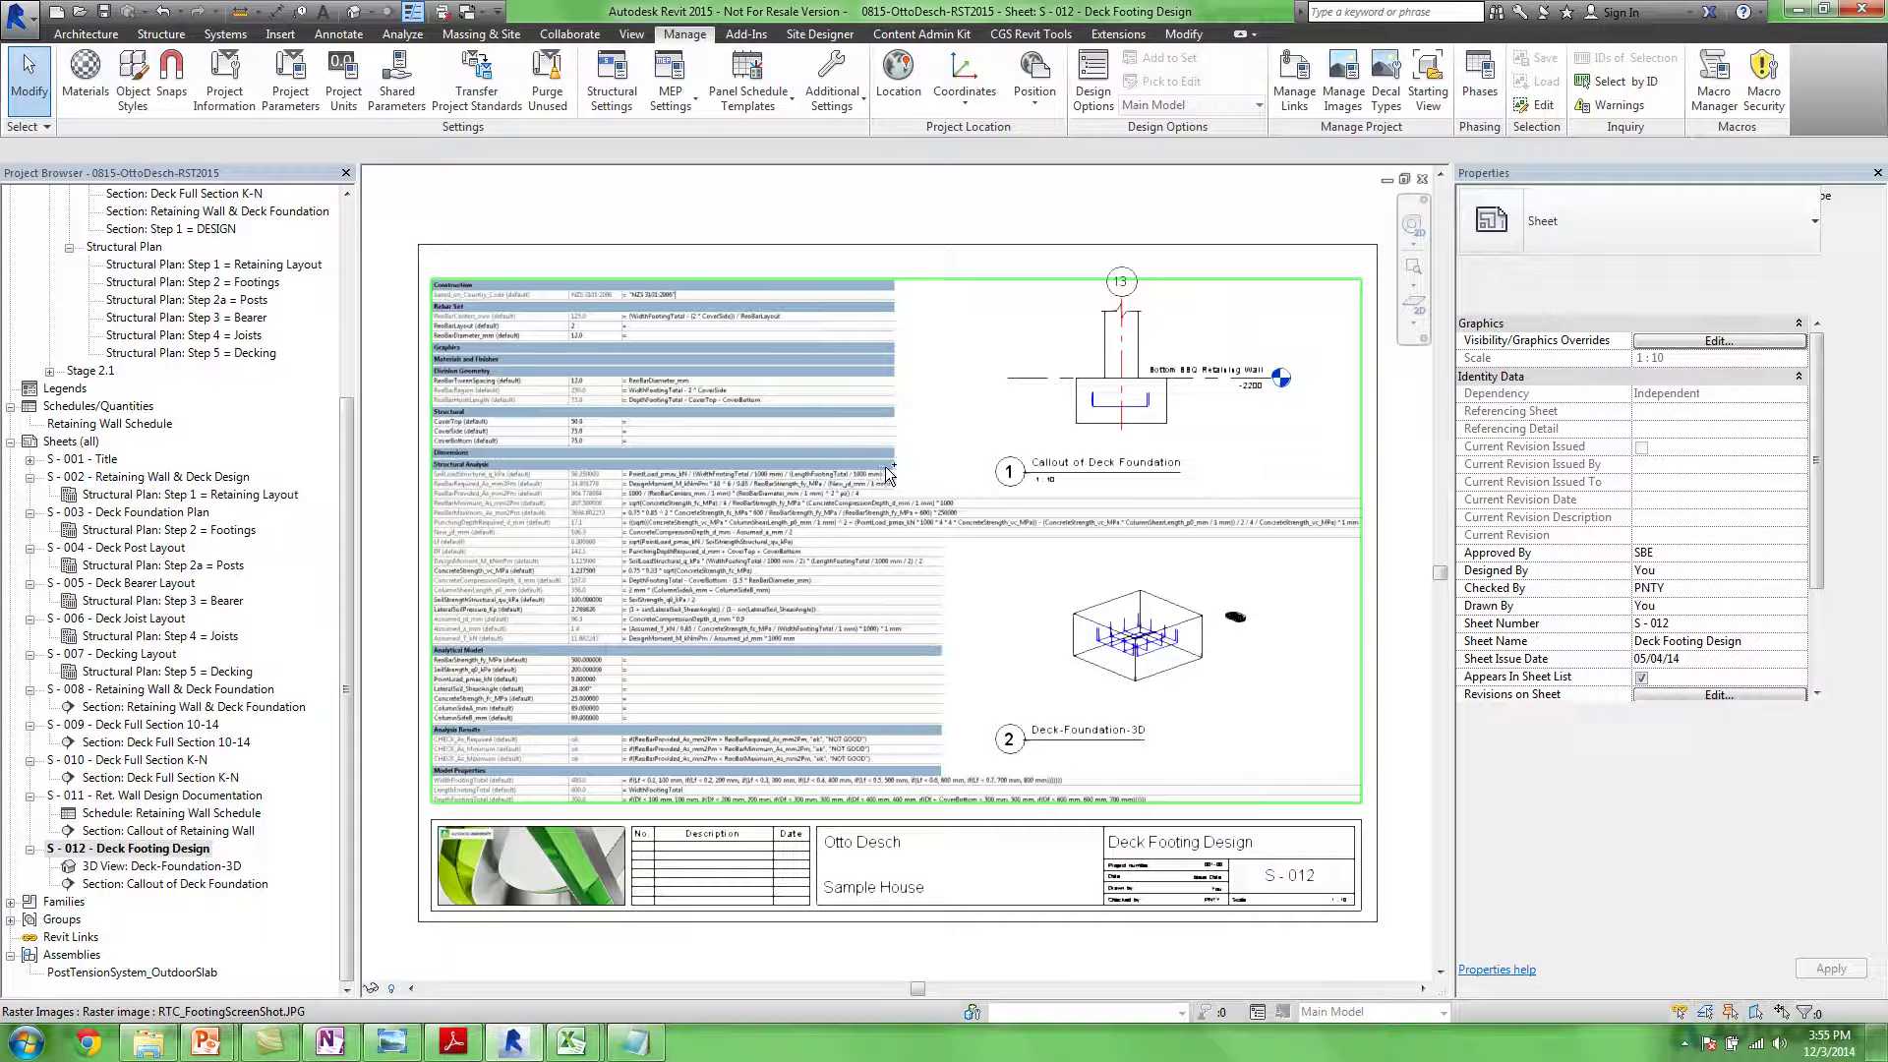
scroll(920, 422, down, 3)
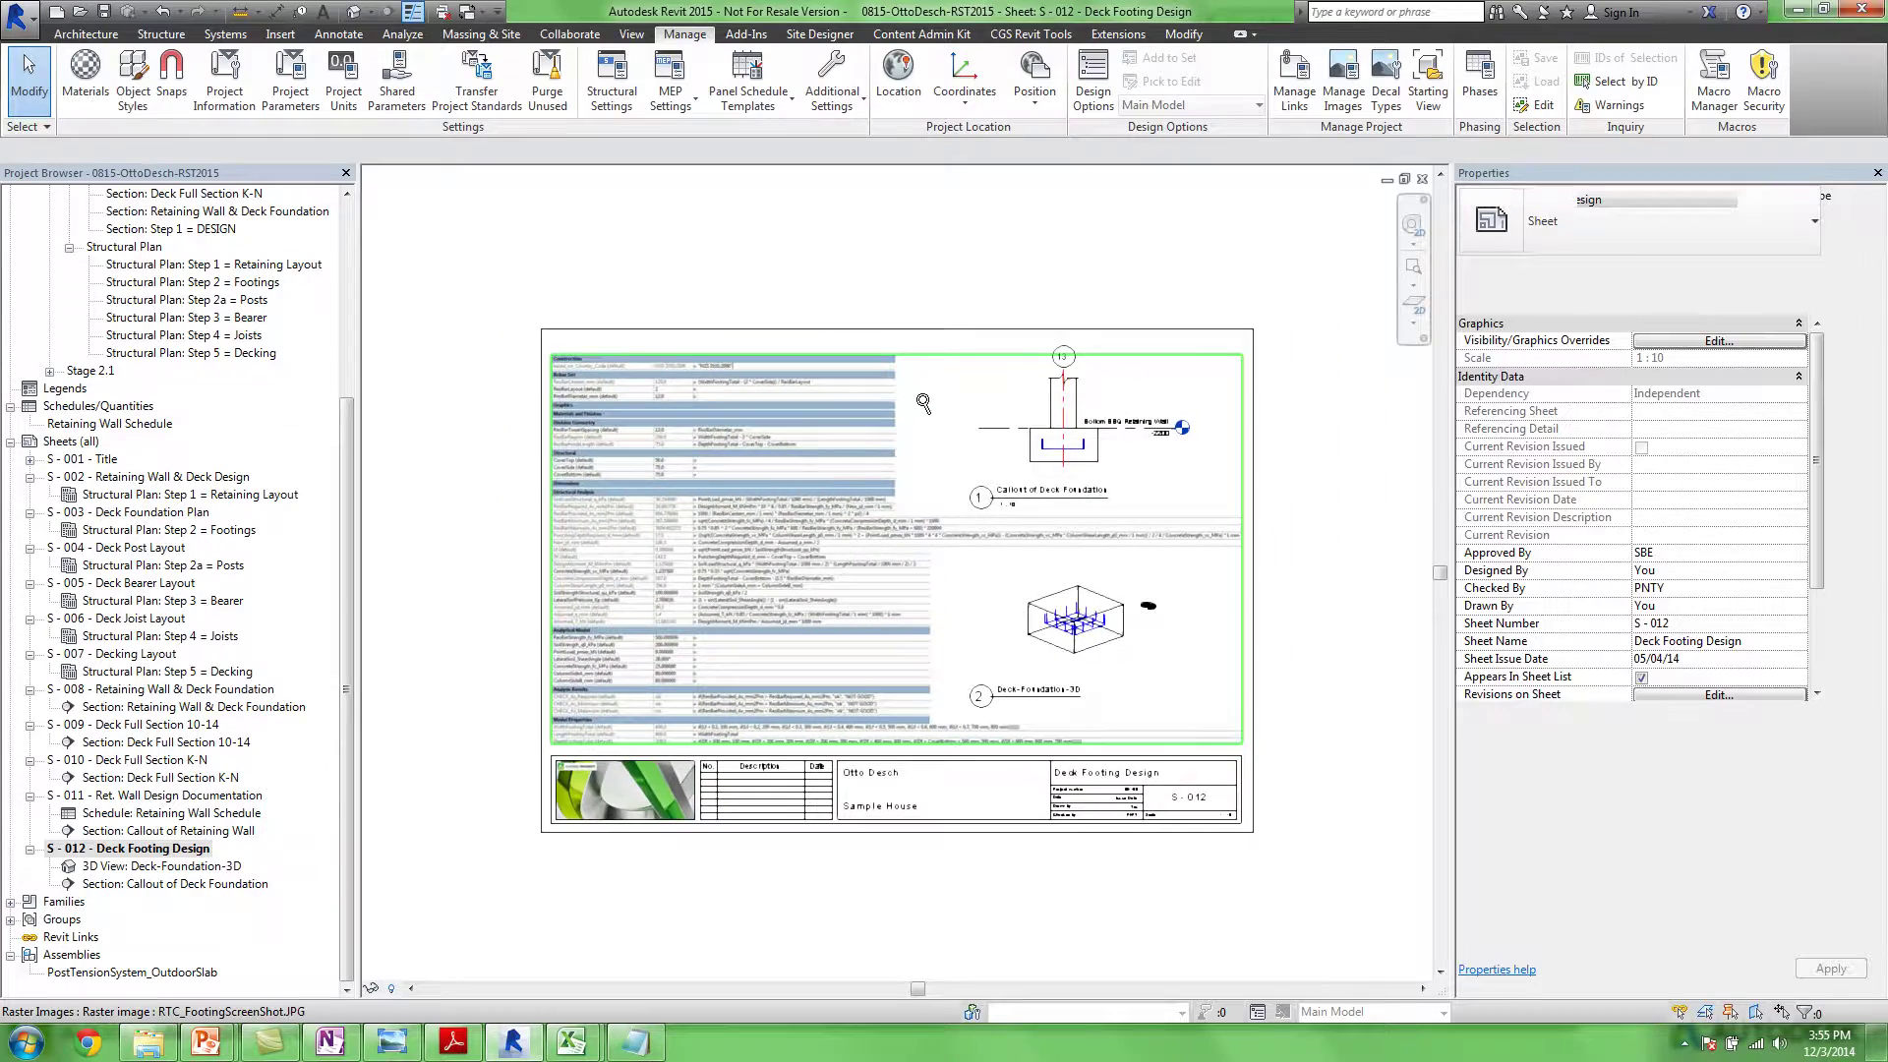
scroll(923, 403, up, 2)
scroll(921, 463, down, 1)
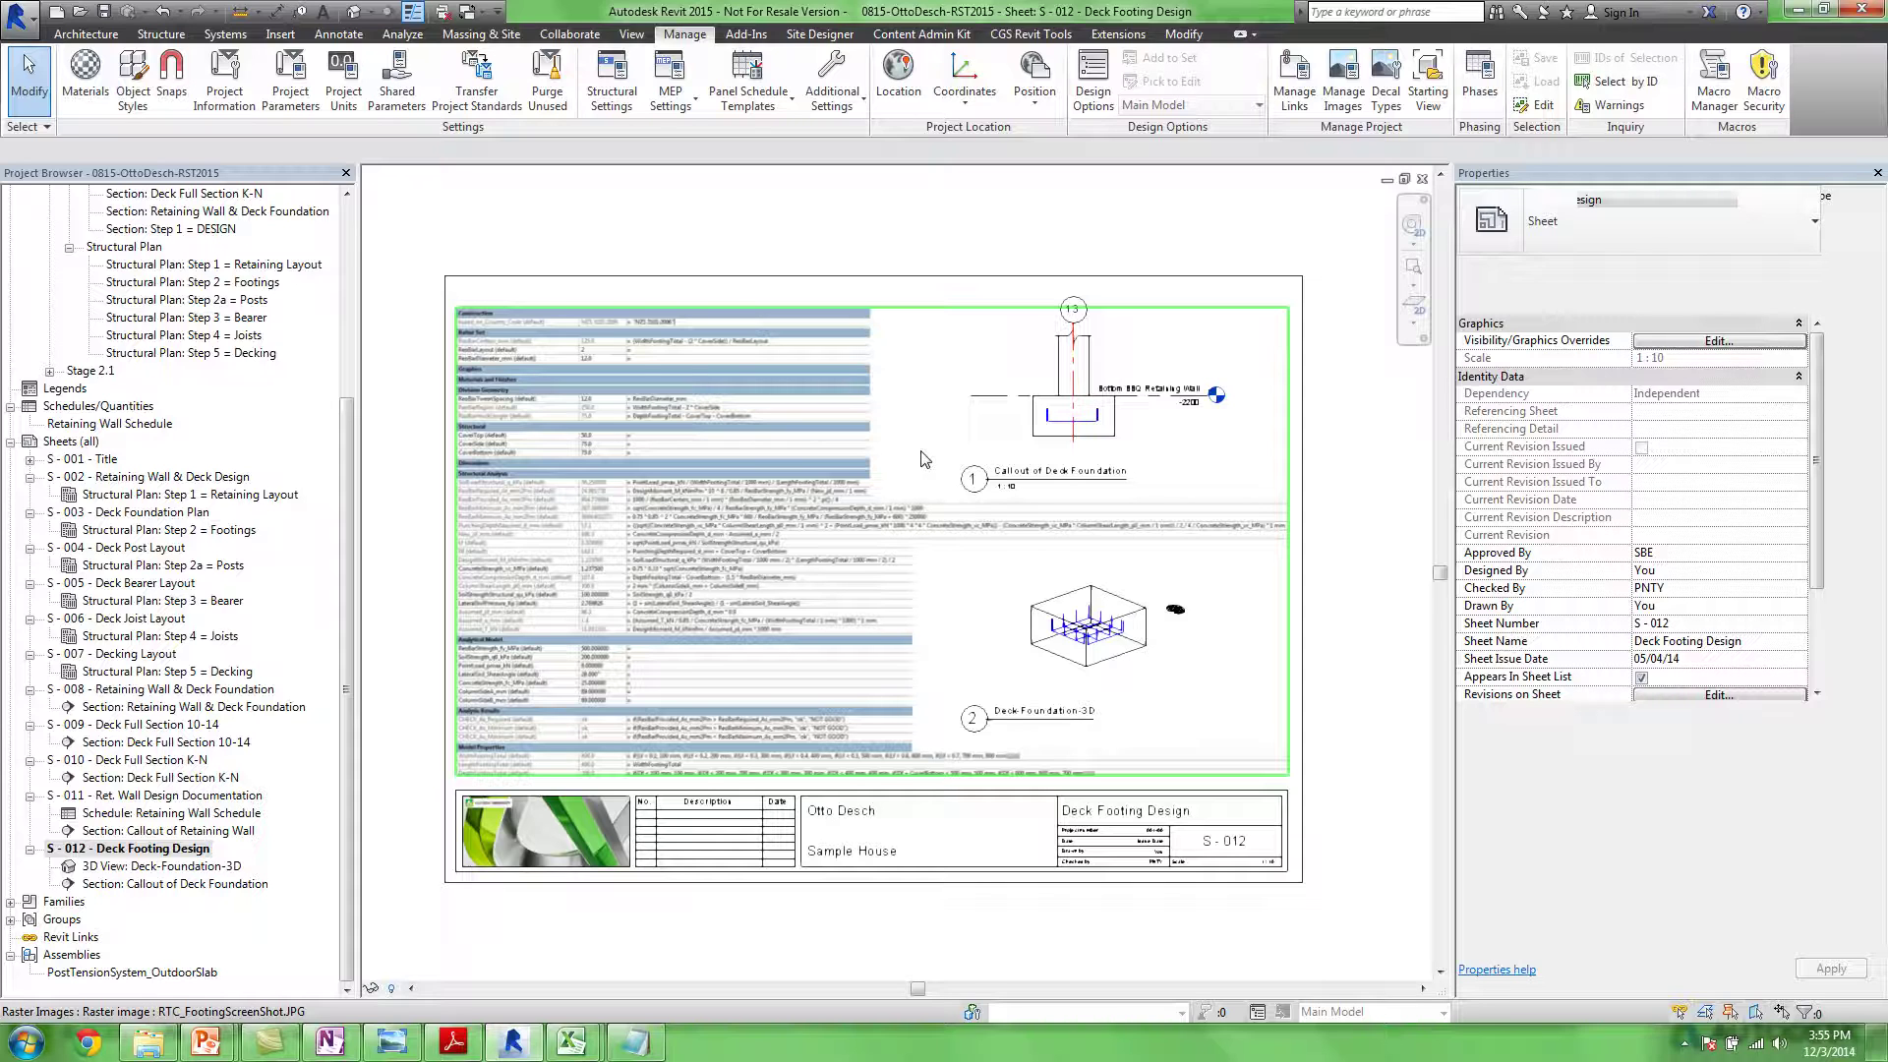
click(430, 920)
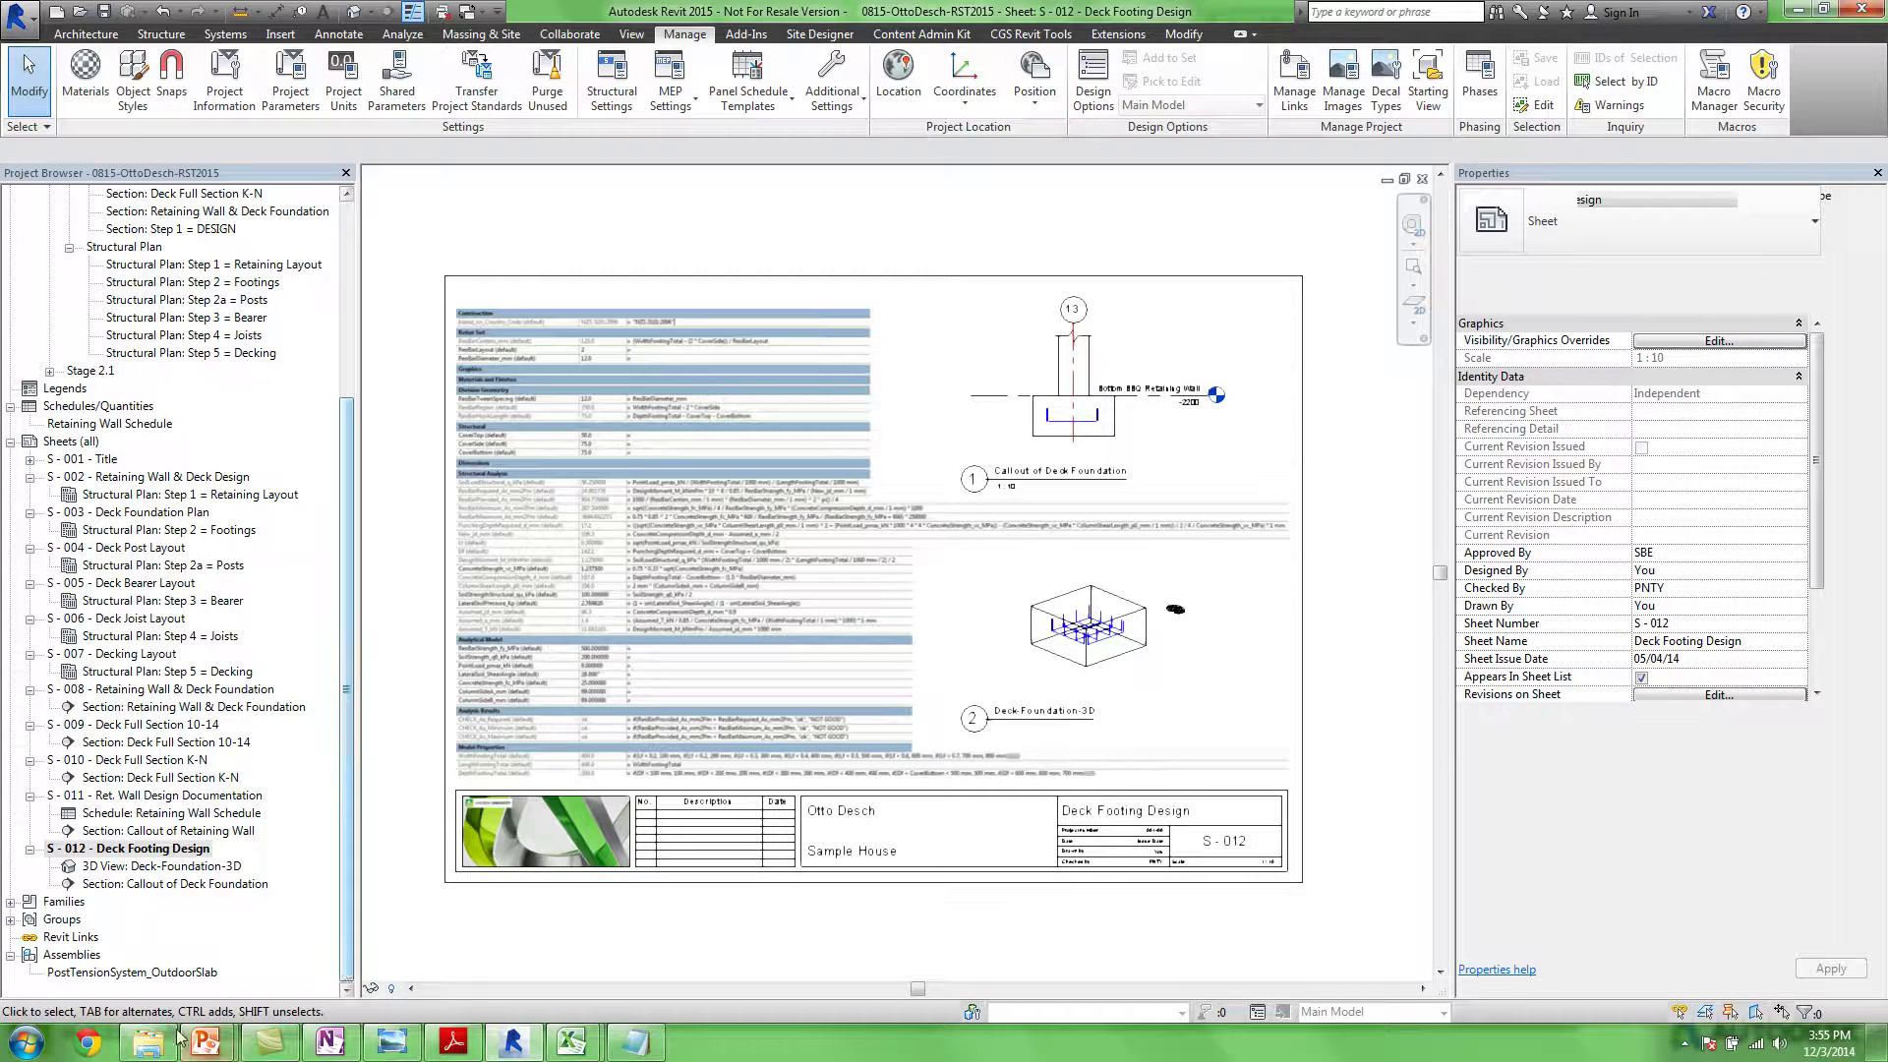
Switch to Windows Explorer, view the X Bonus Pack X folder in the AU2014 class folder, and return to Revit
click(150, 1042)
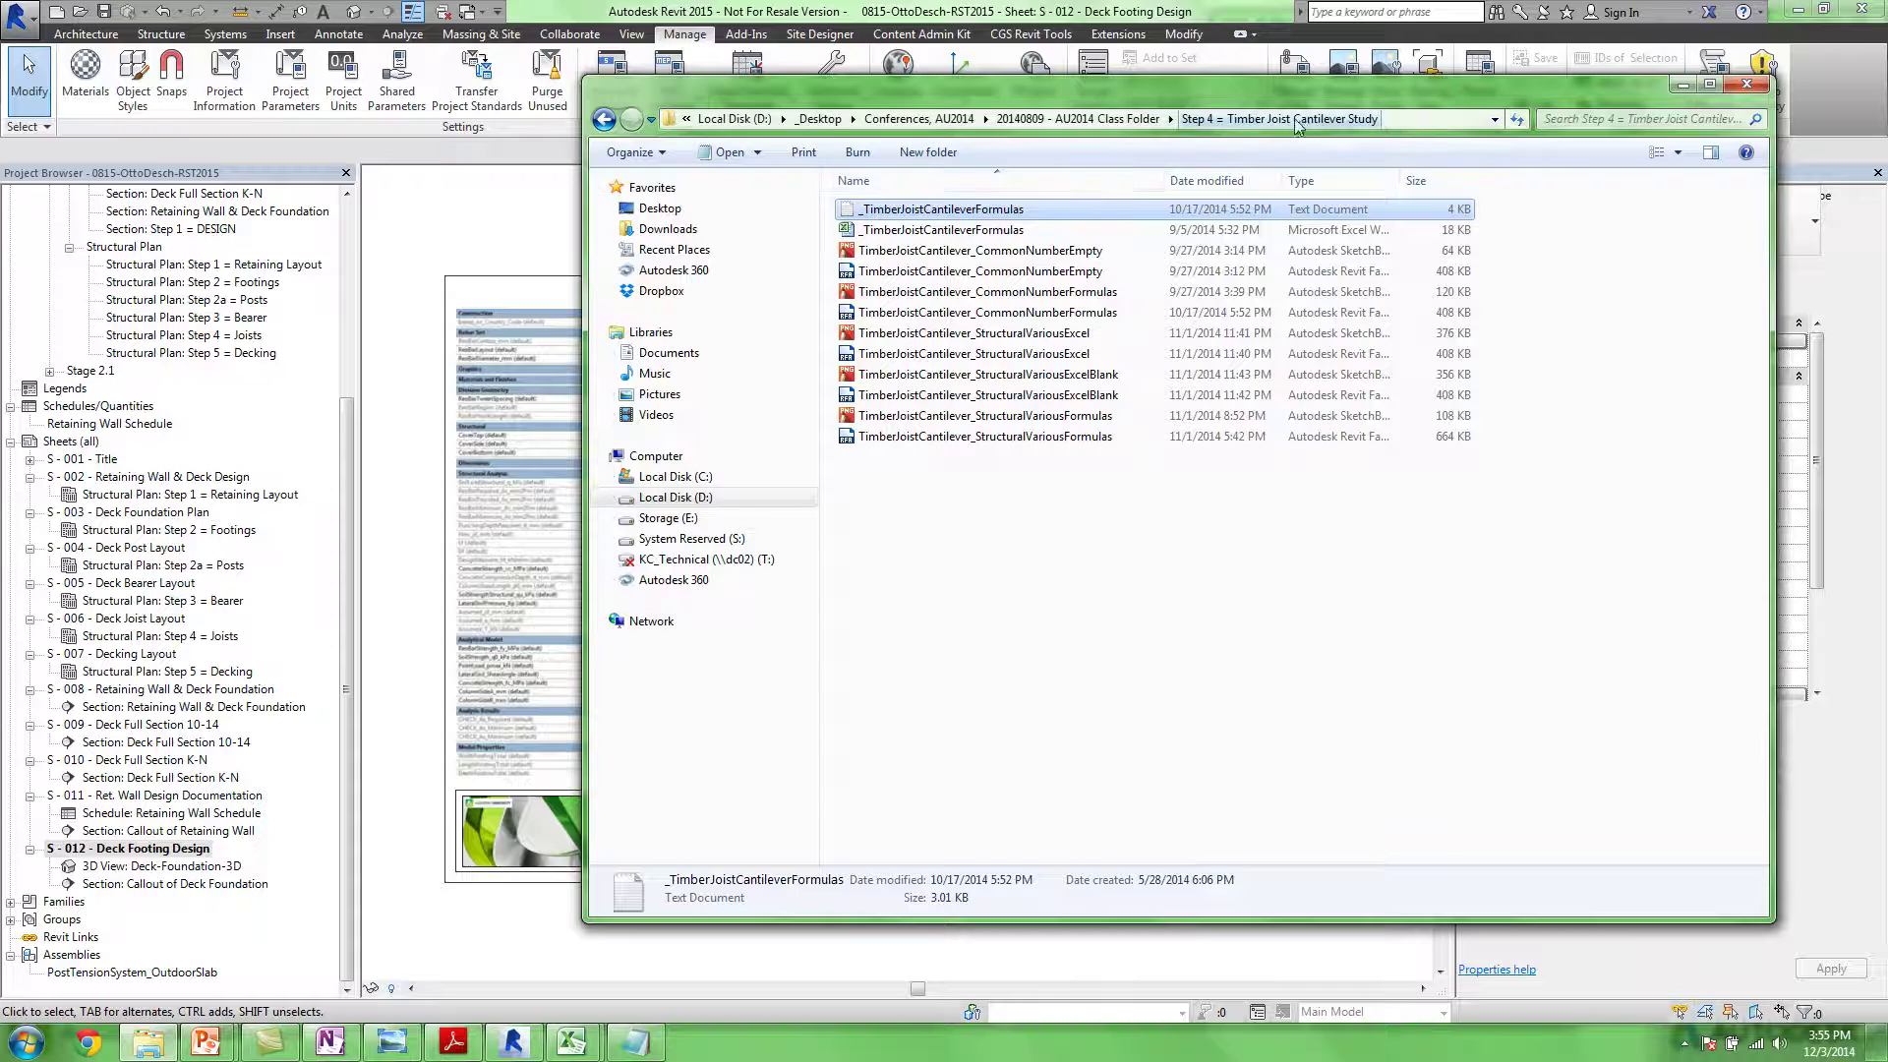
click(1076, 118)
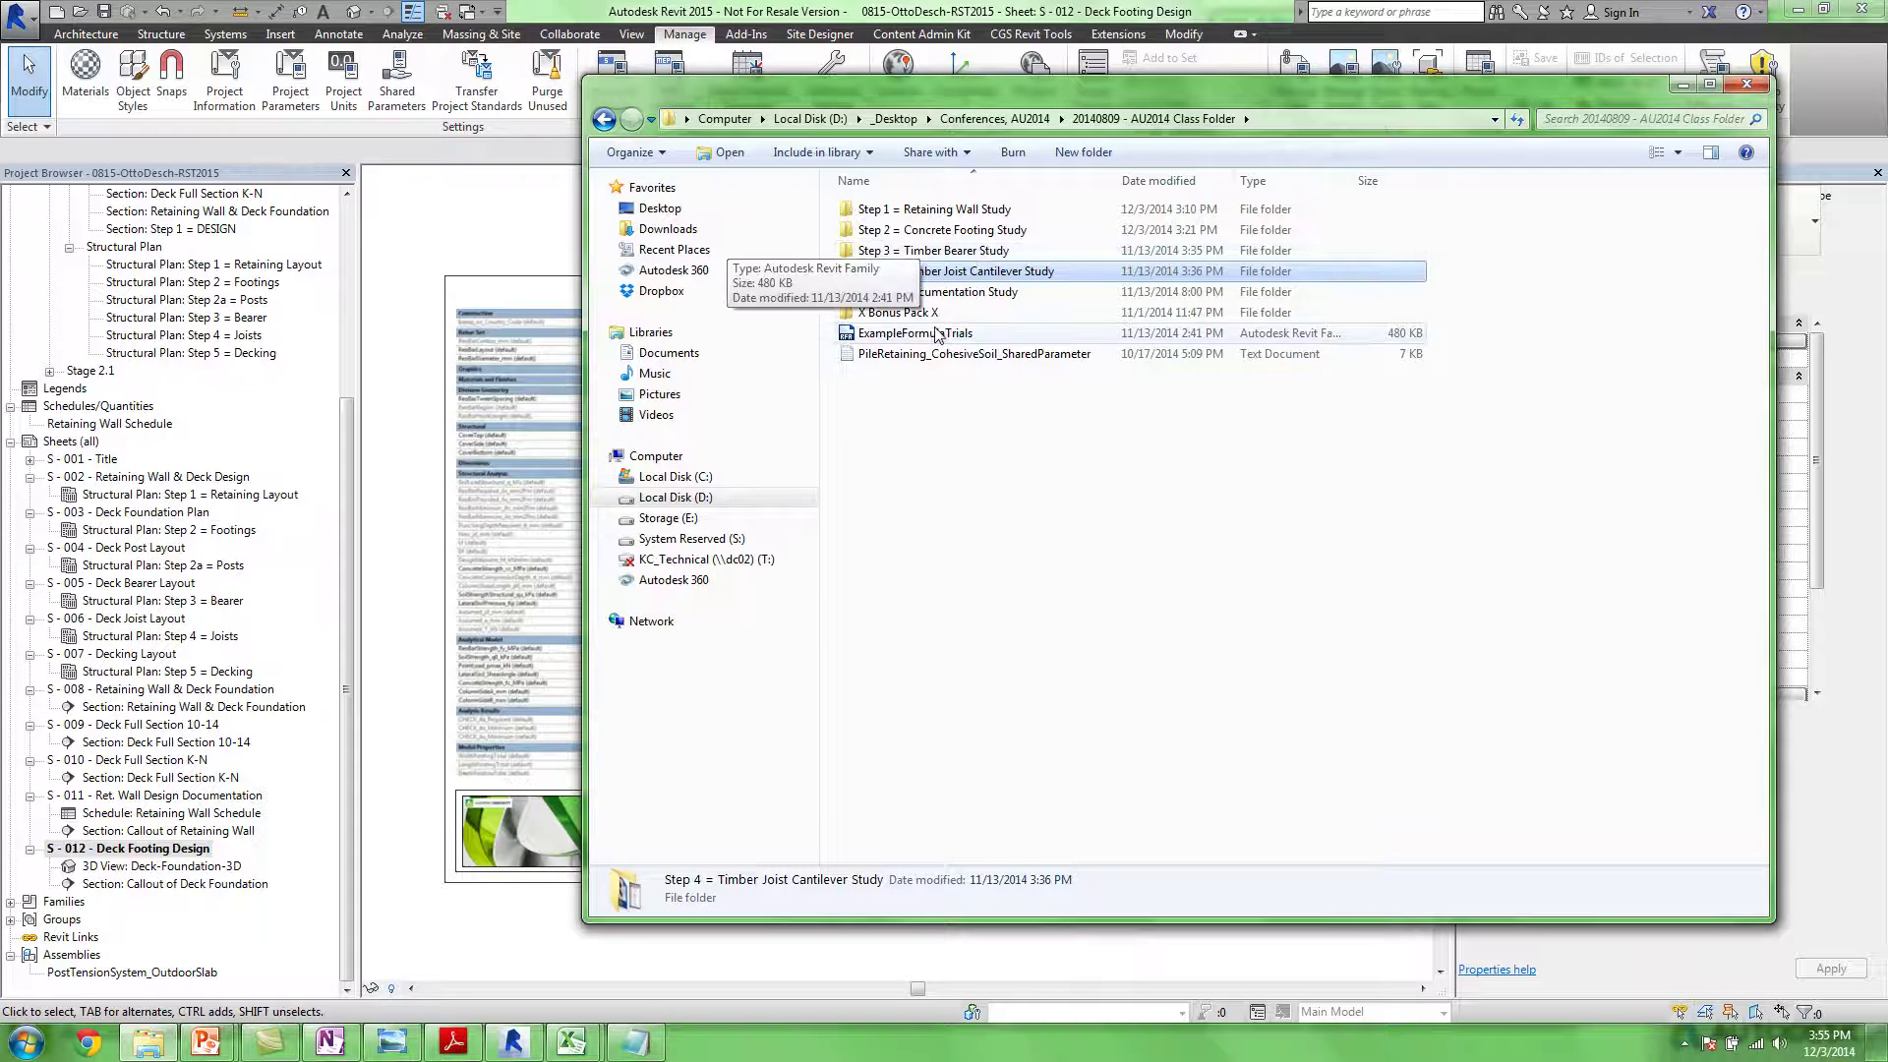
double_click(909, 312)
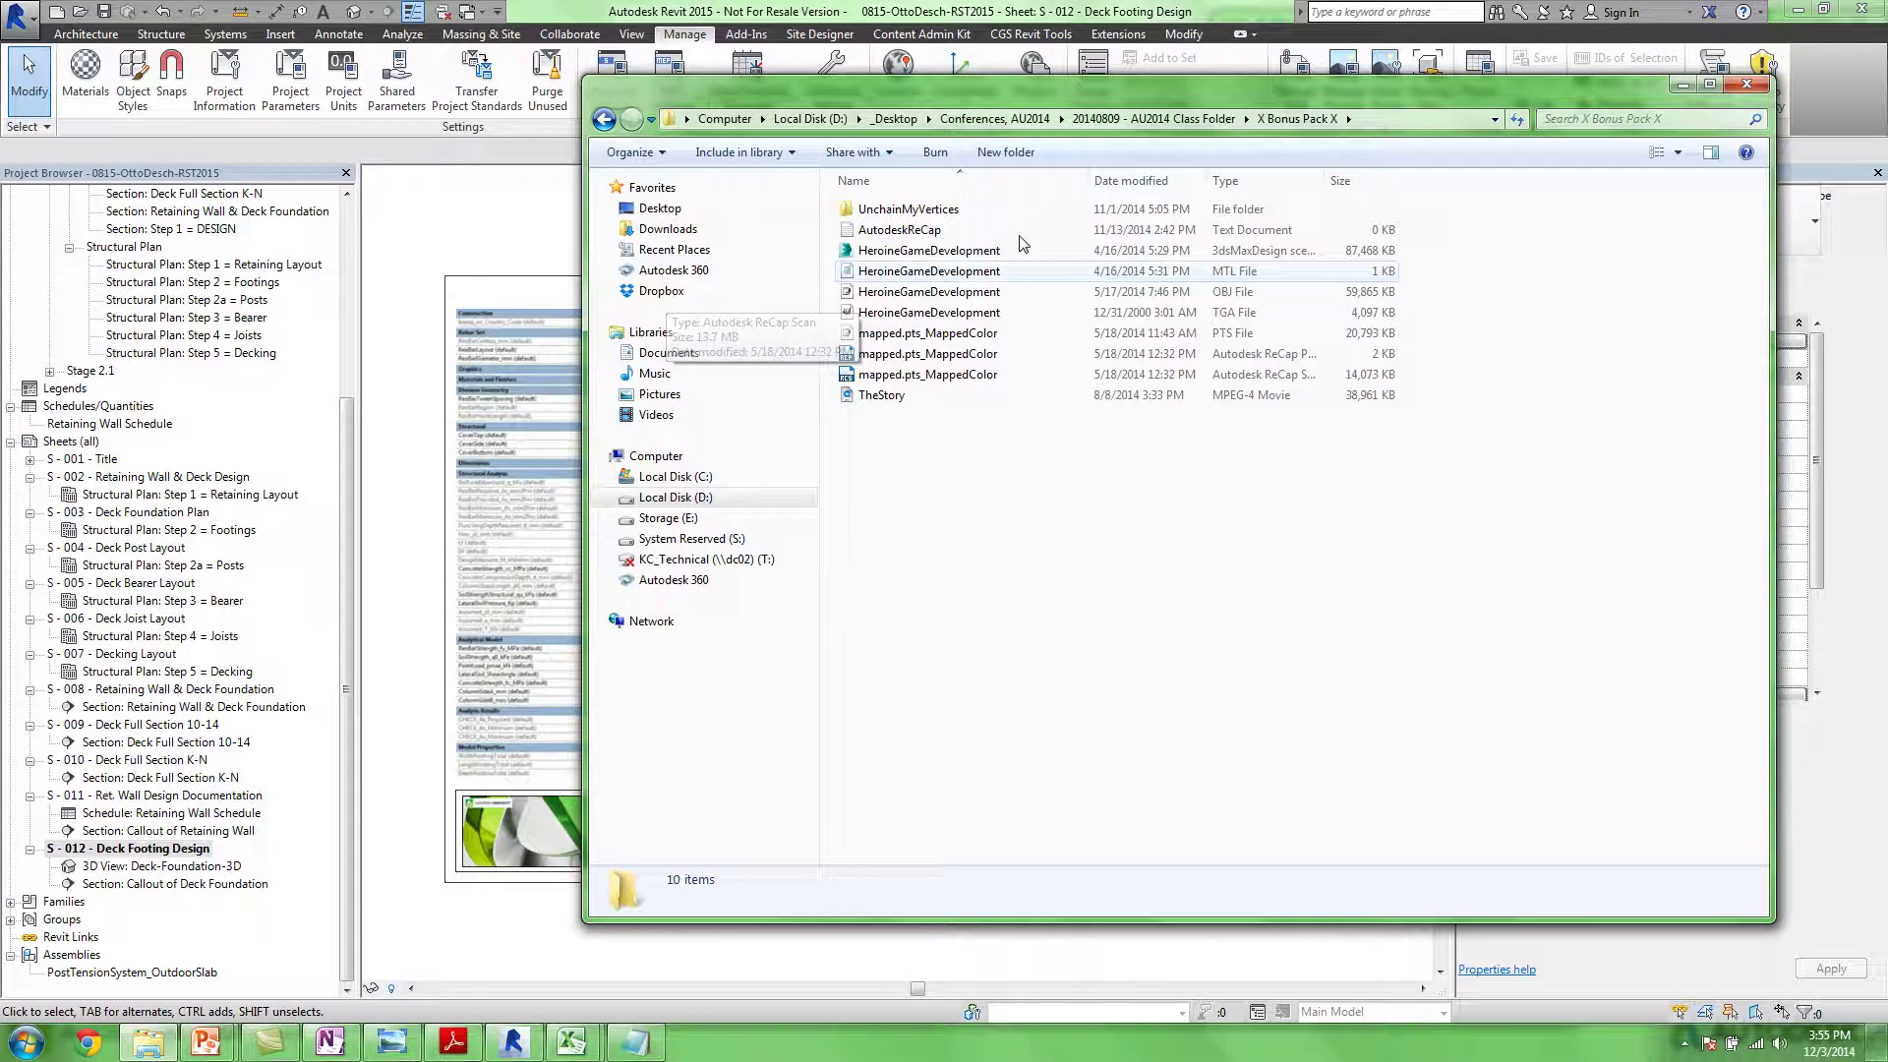
click(539, 225)
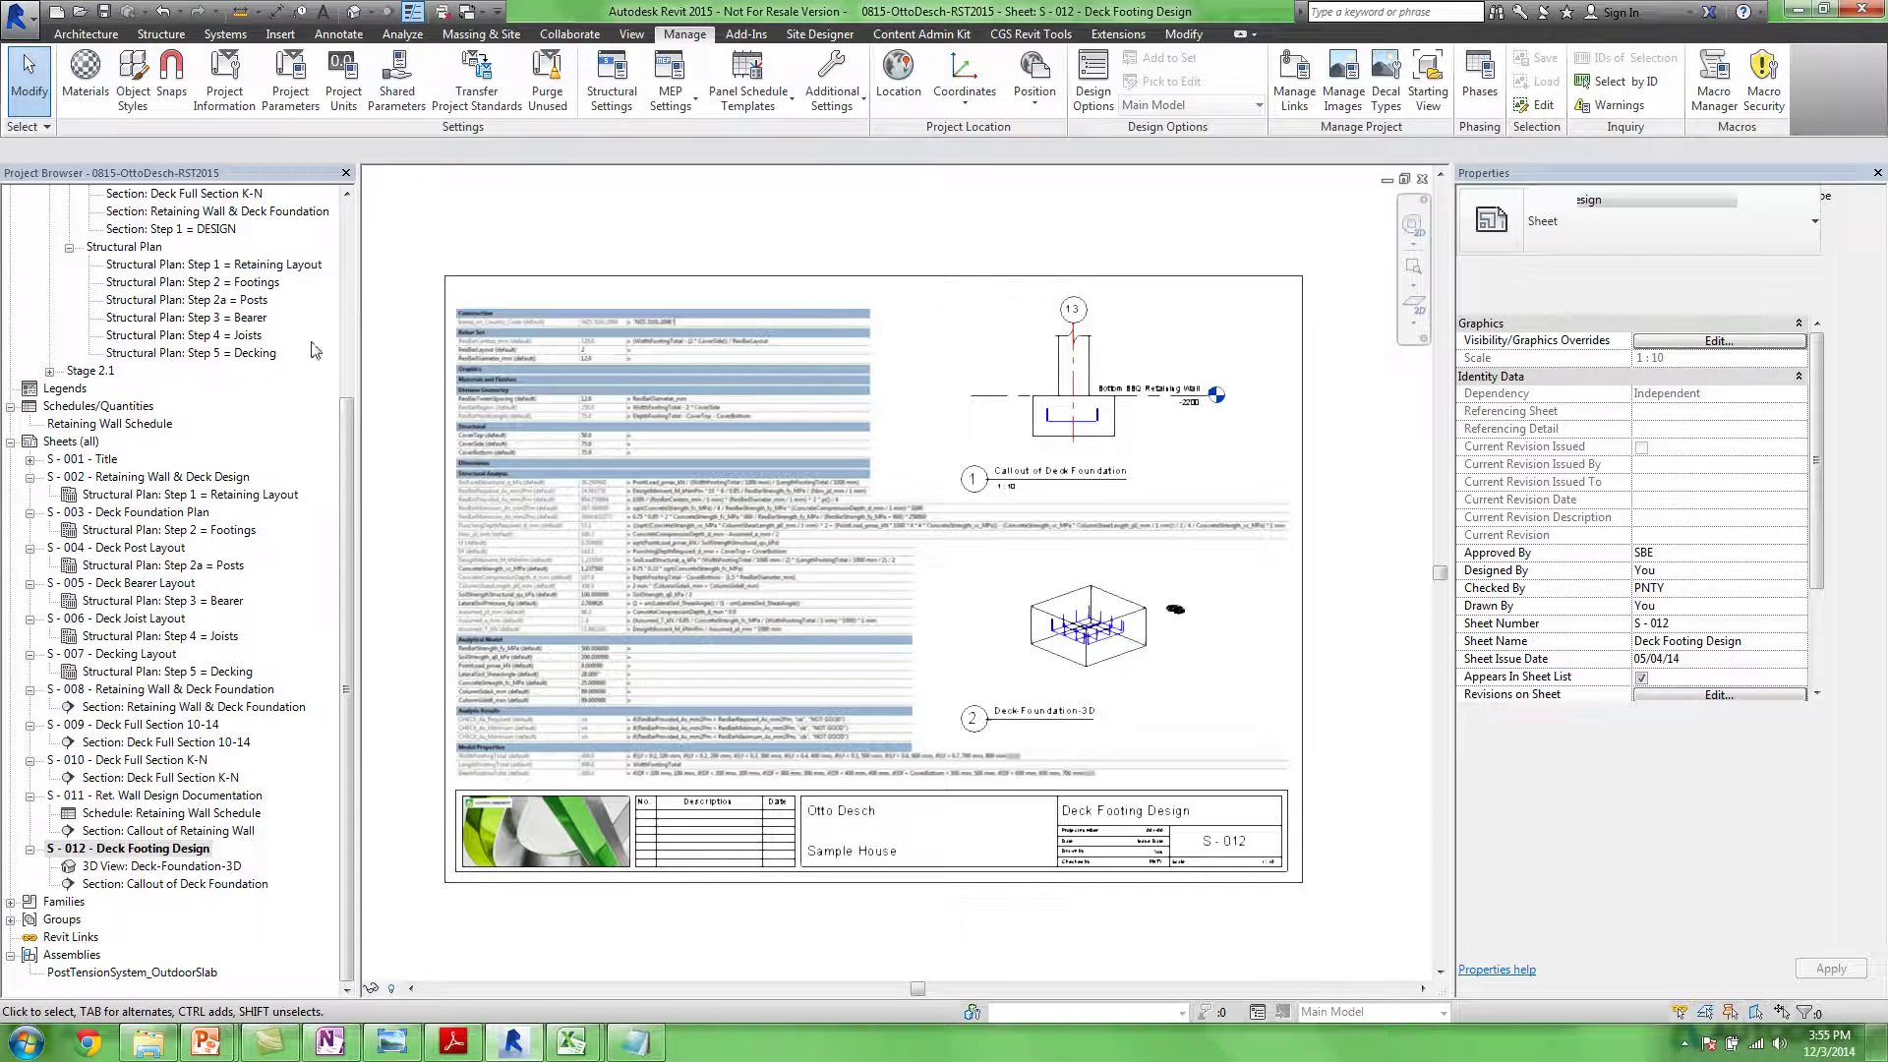
Open the Deck-Structure-3D-Complete 3D view and bring the deck and retaining wall into close view
drag(347, 551, 393, 341)
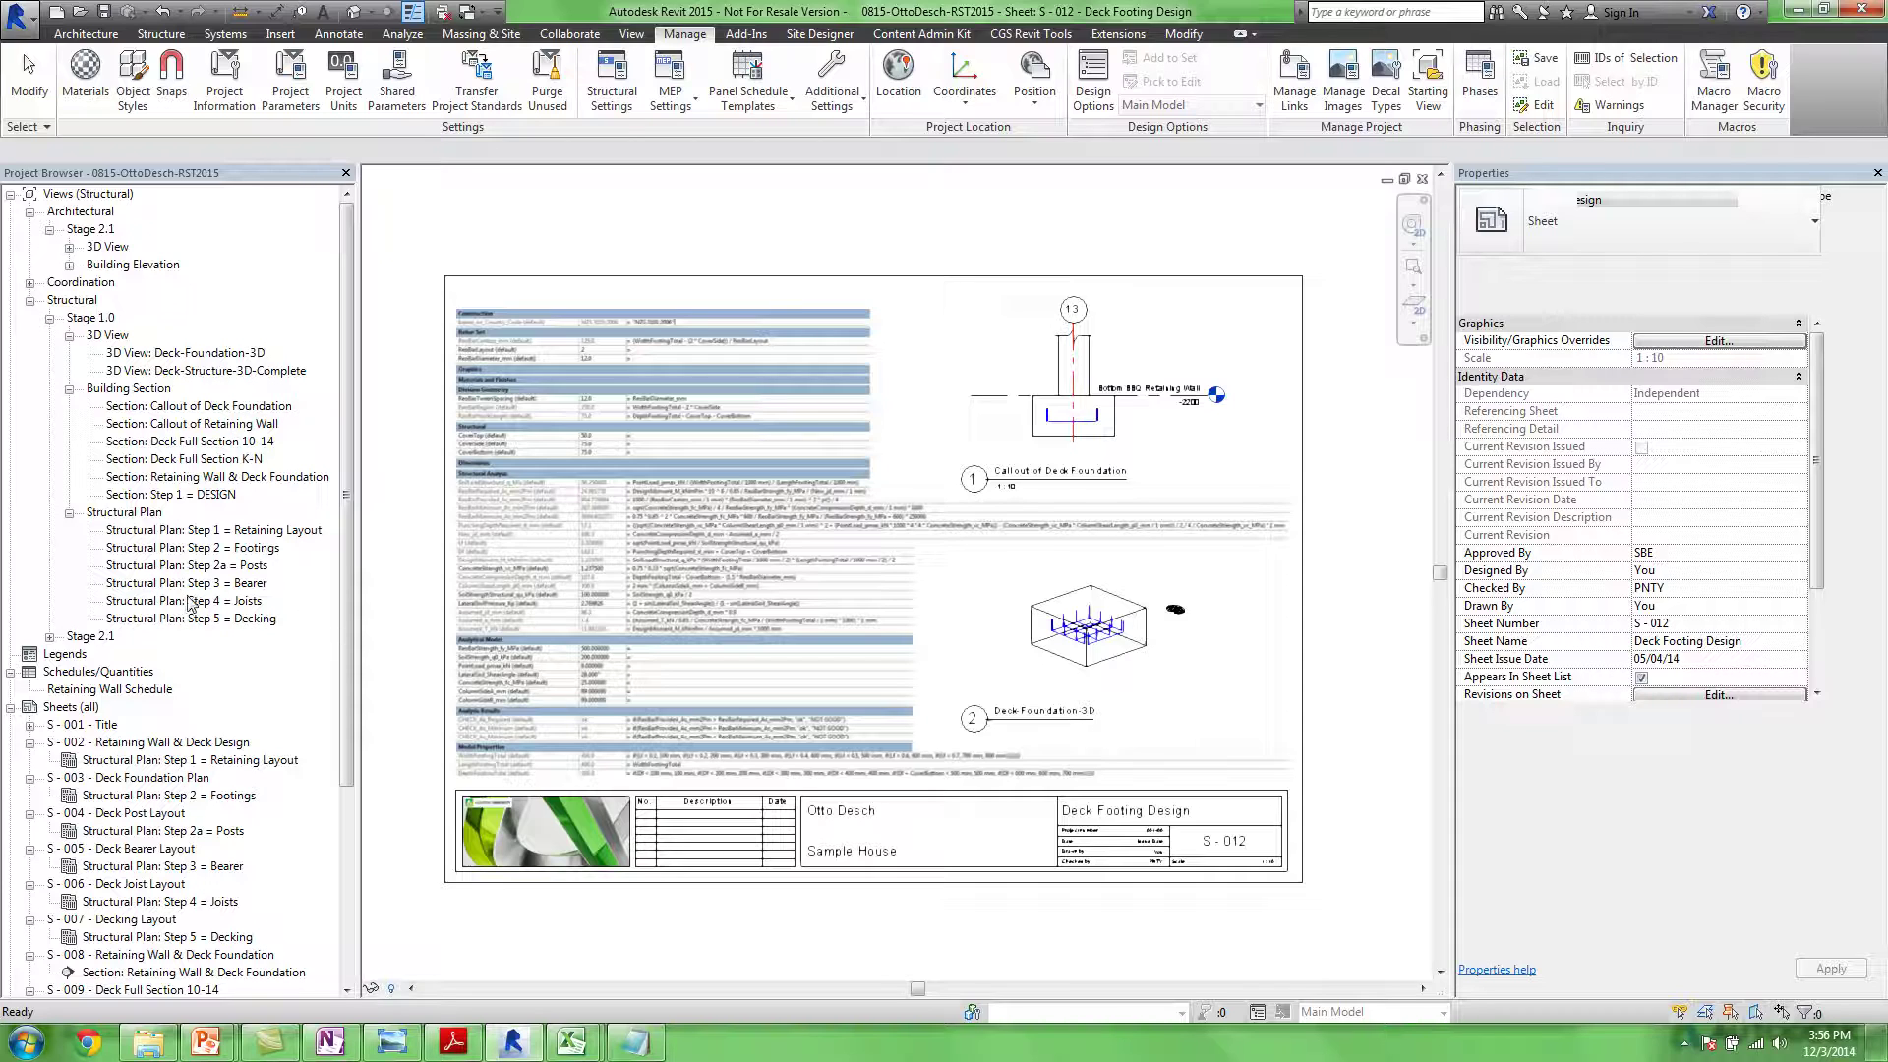
double_click(217, 370)
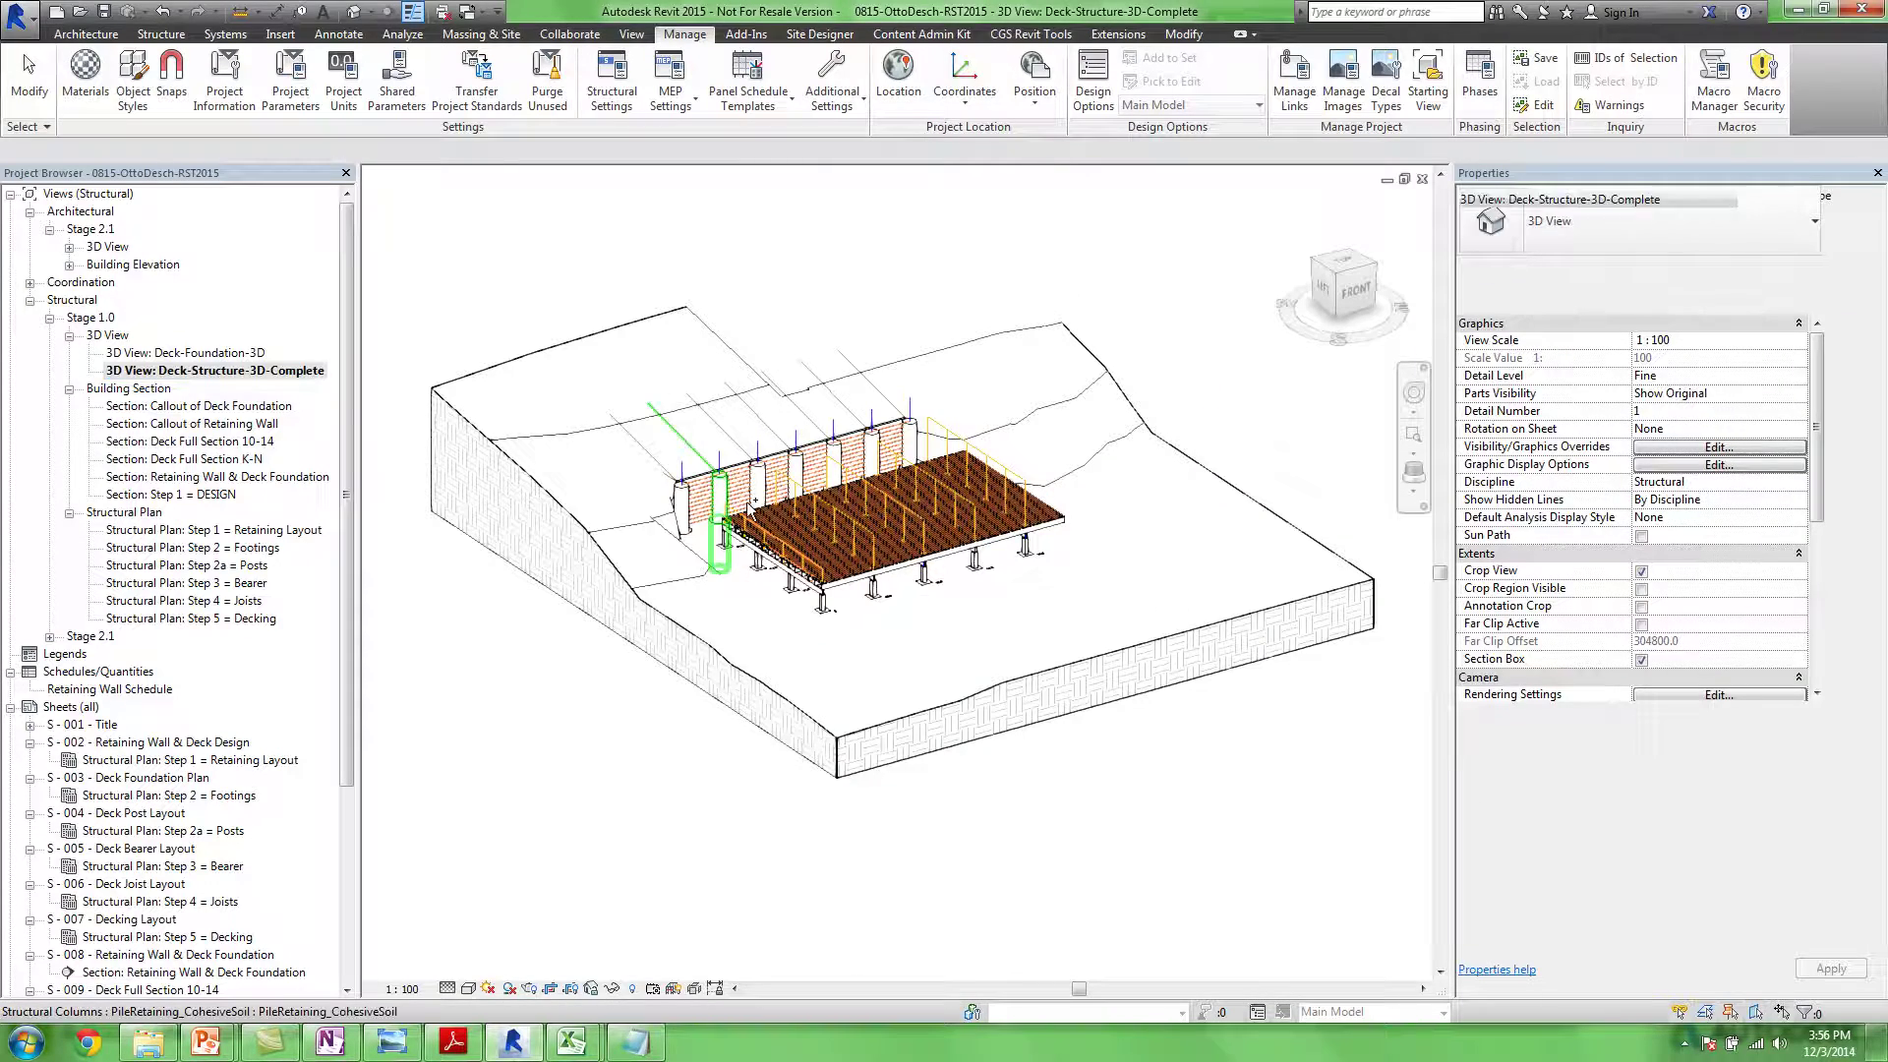
scroll(740, 578, up, 3)
scroll(787, 551, up, 5)
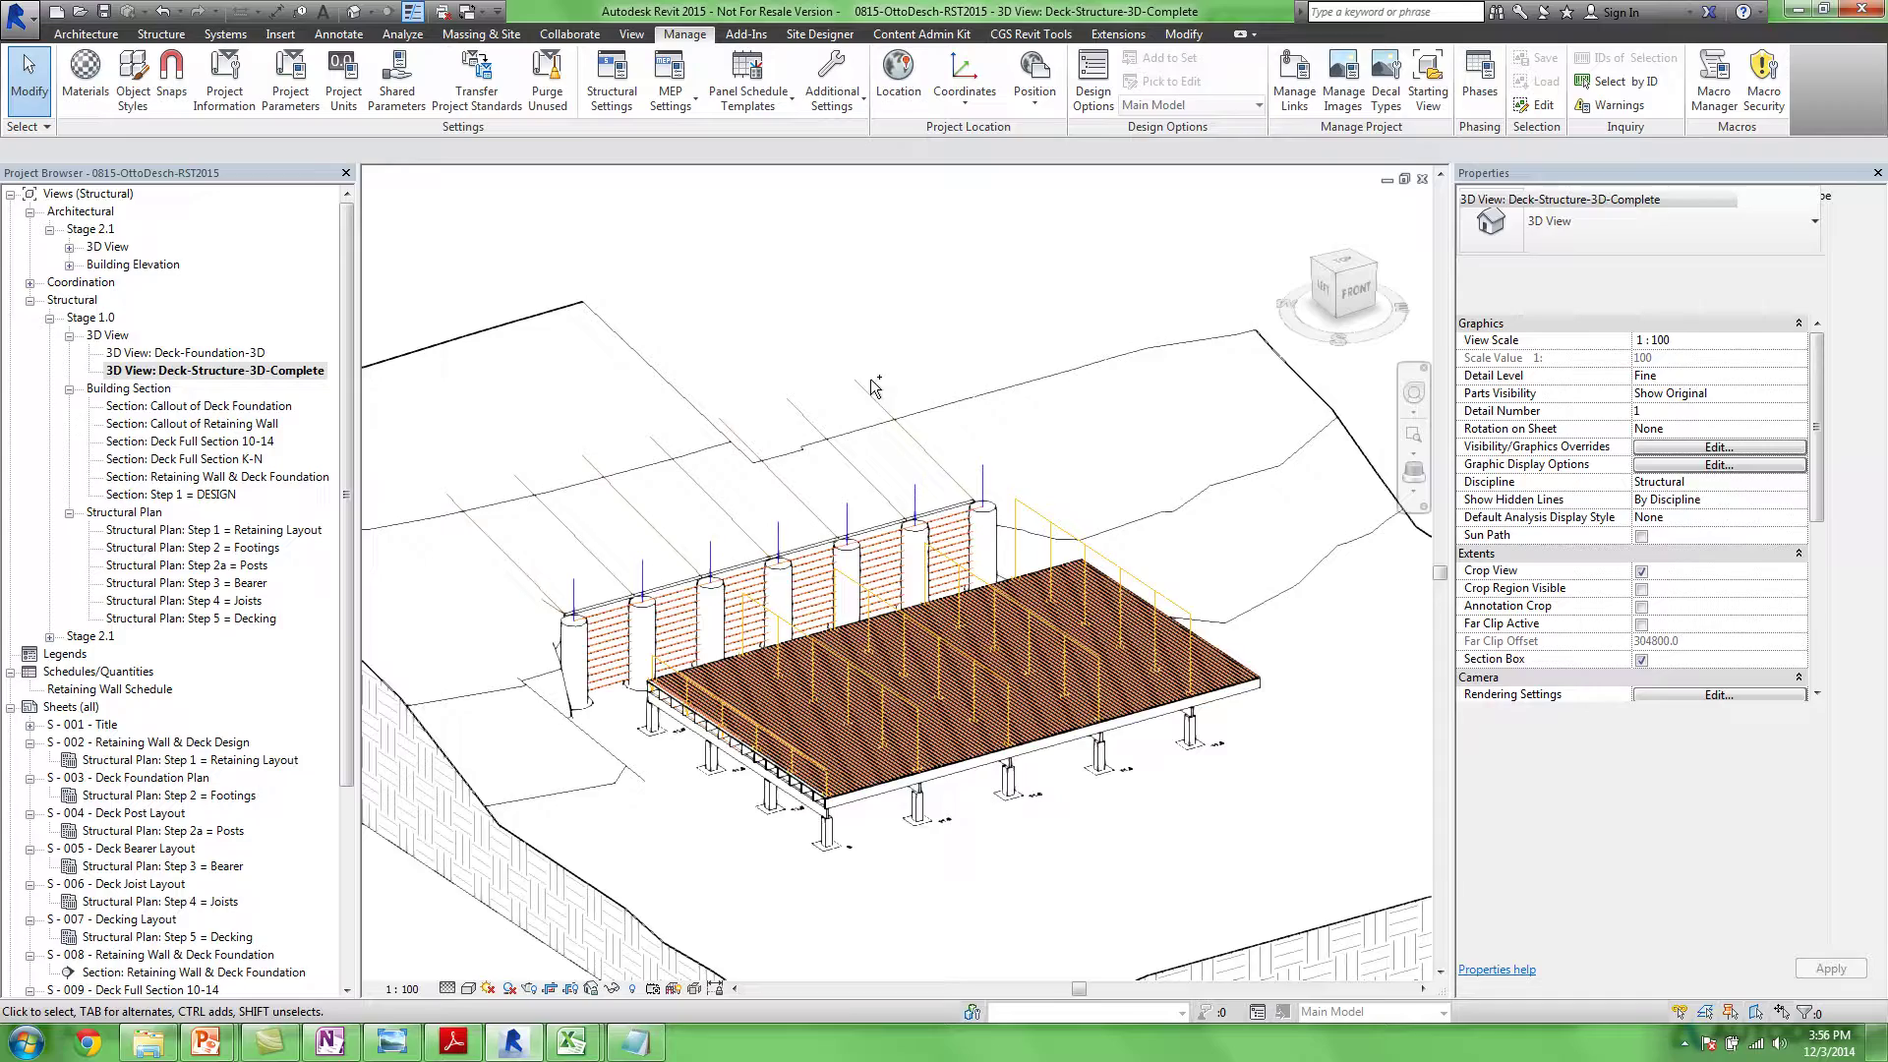
middle_drag(826, 507, 823, 525)
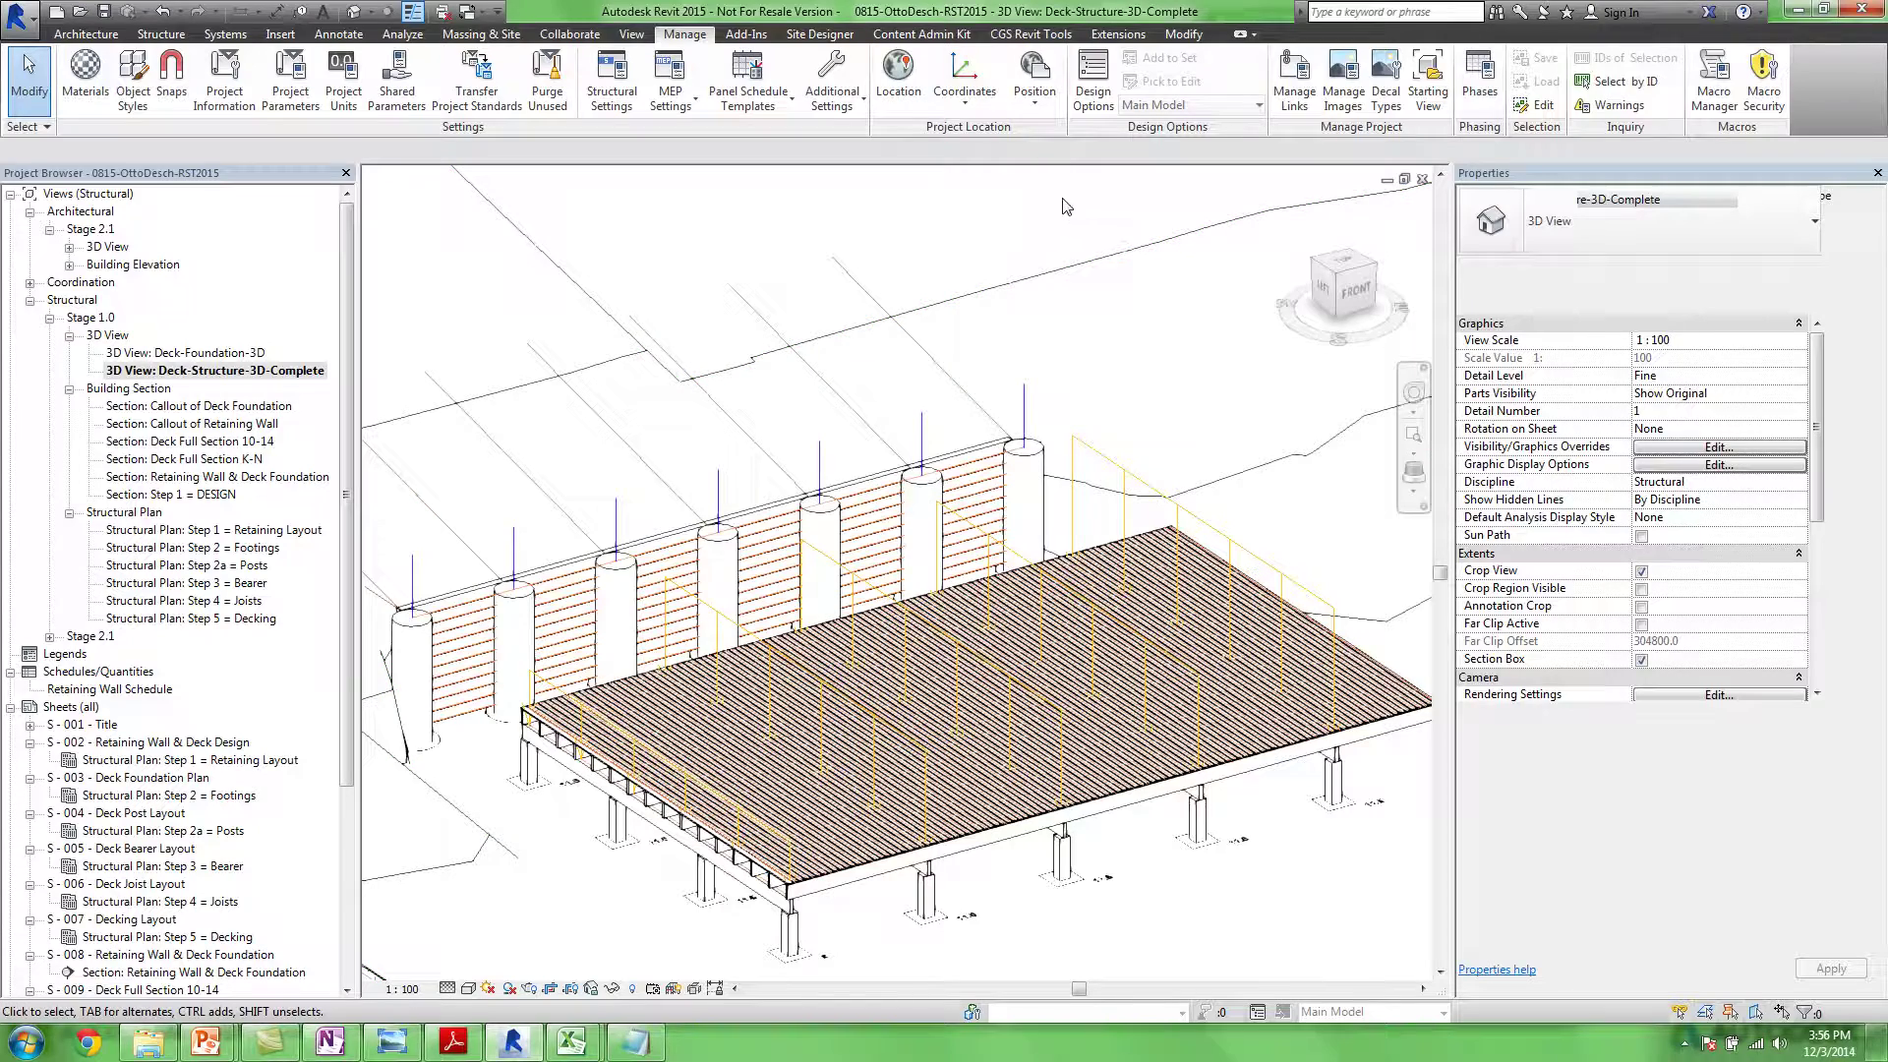
Reload the linked point cloud mapped.pts_MappedColor.rcp in the project's link manager and accept the change
click(1294, 79)
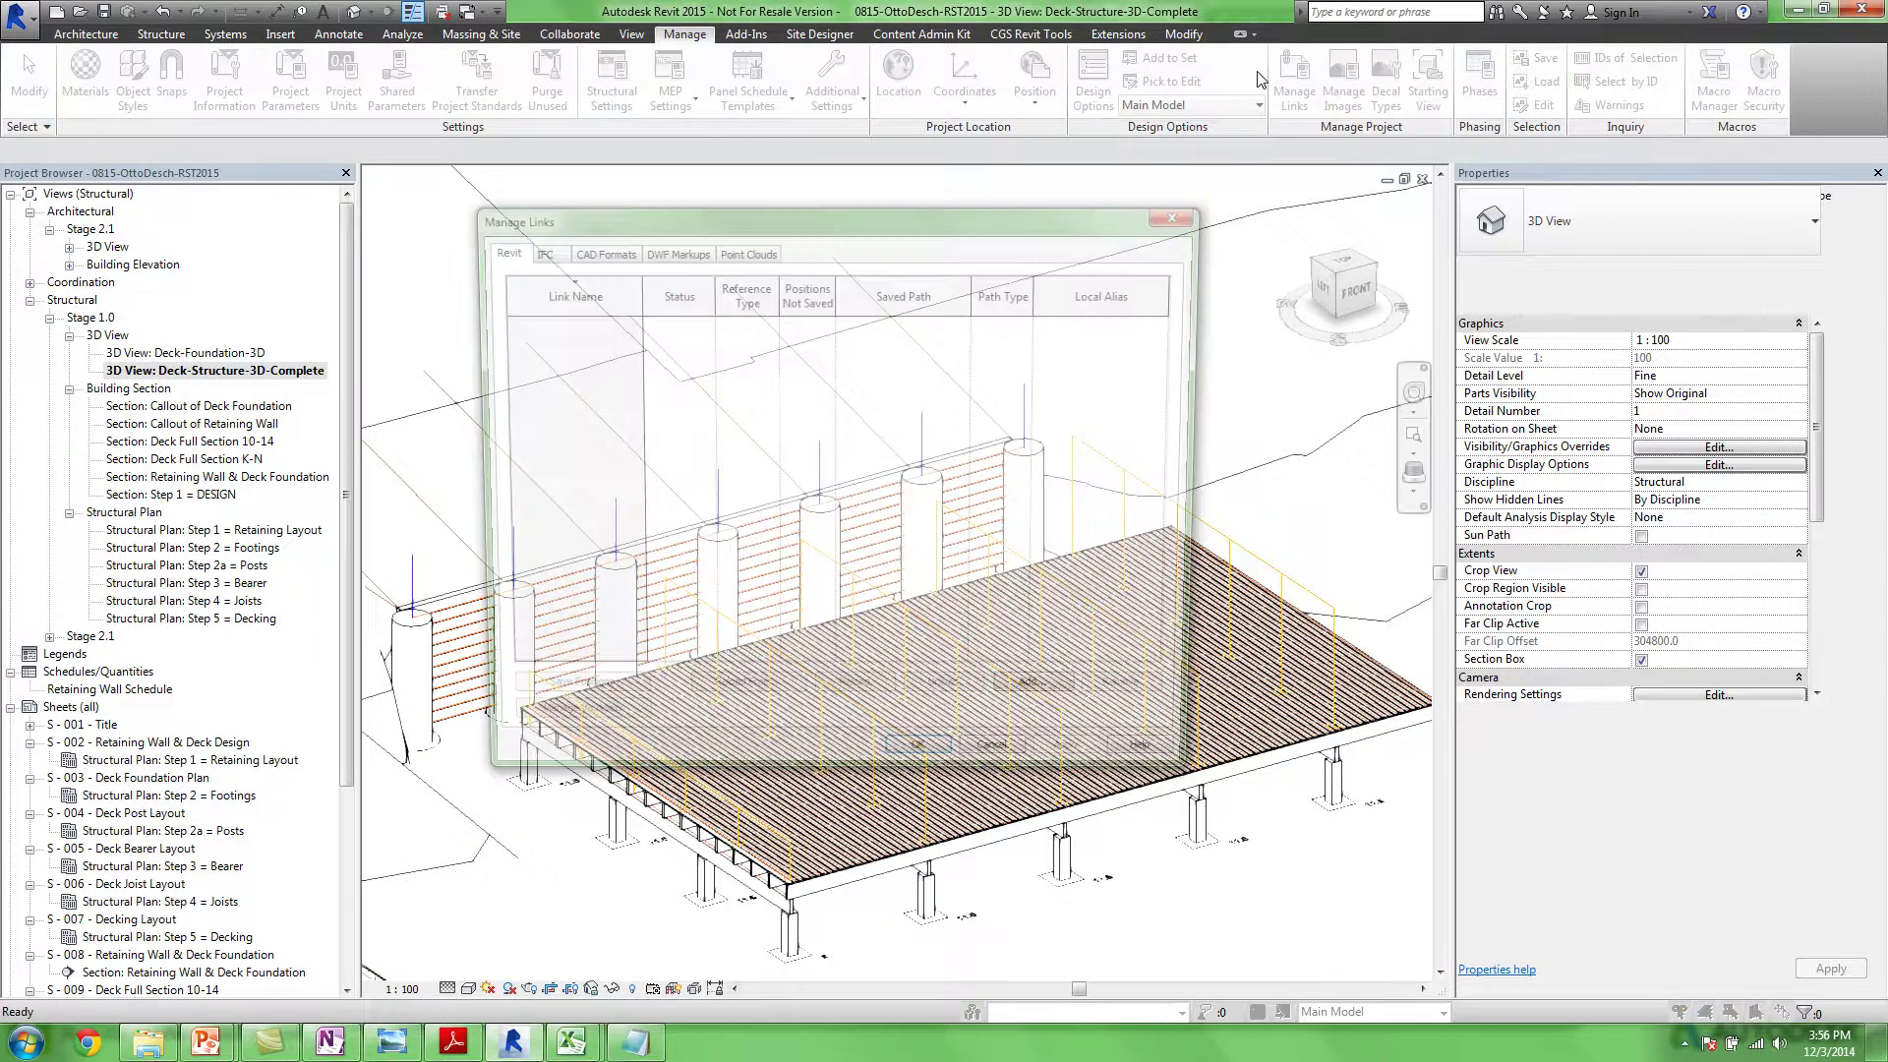
click(748, 250)
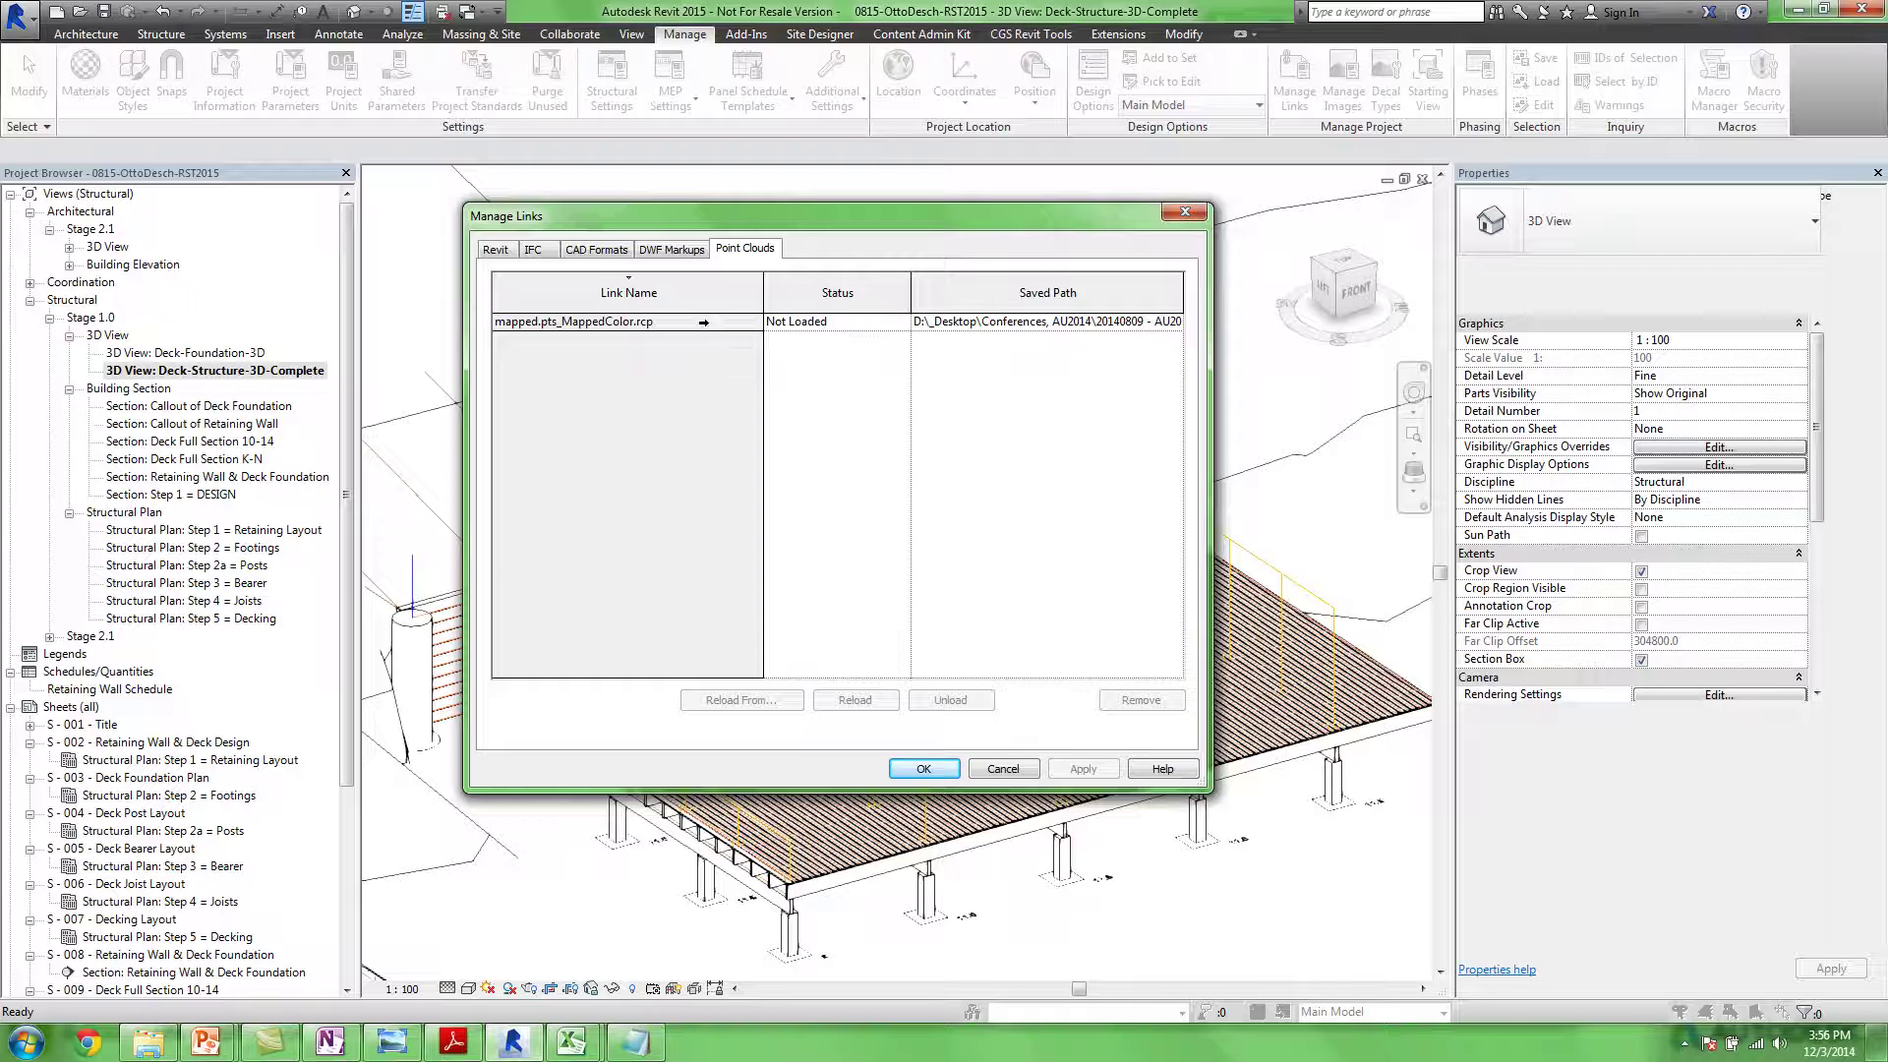
click(703, 322)
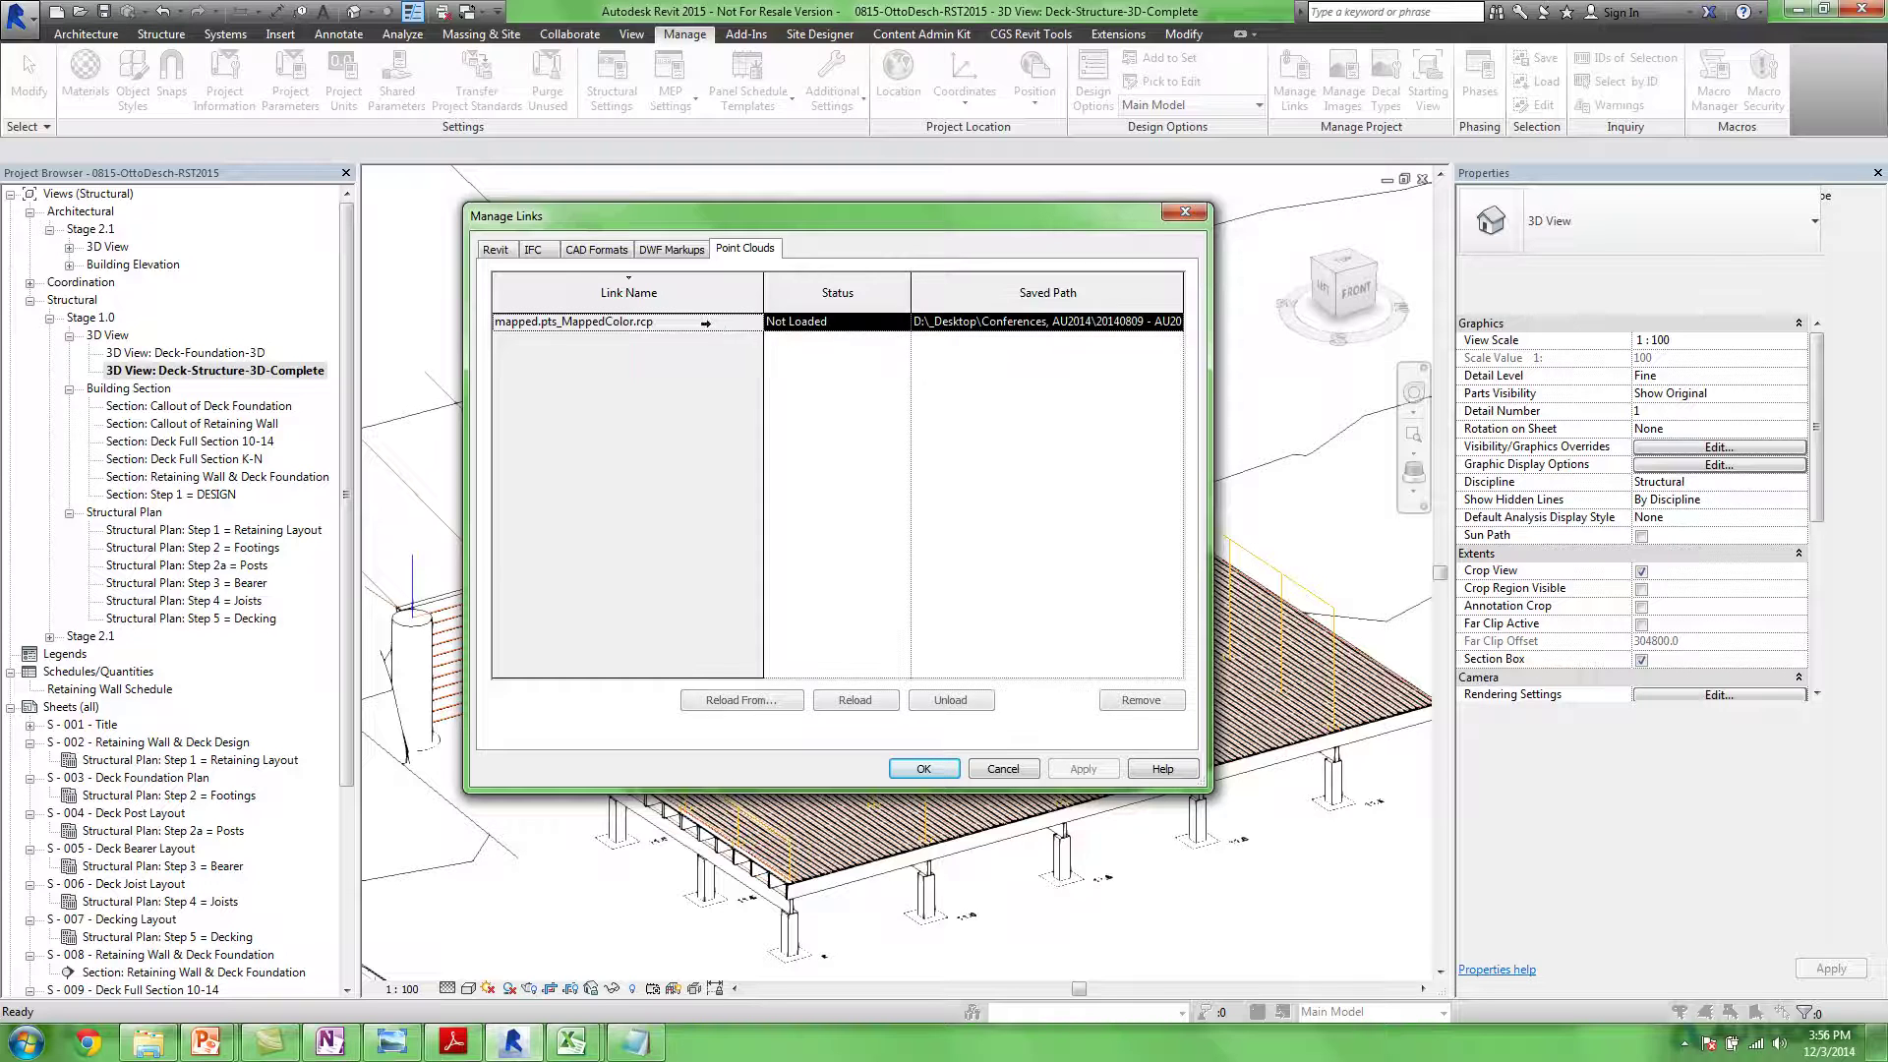
click(855, 702)
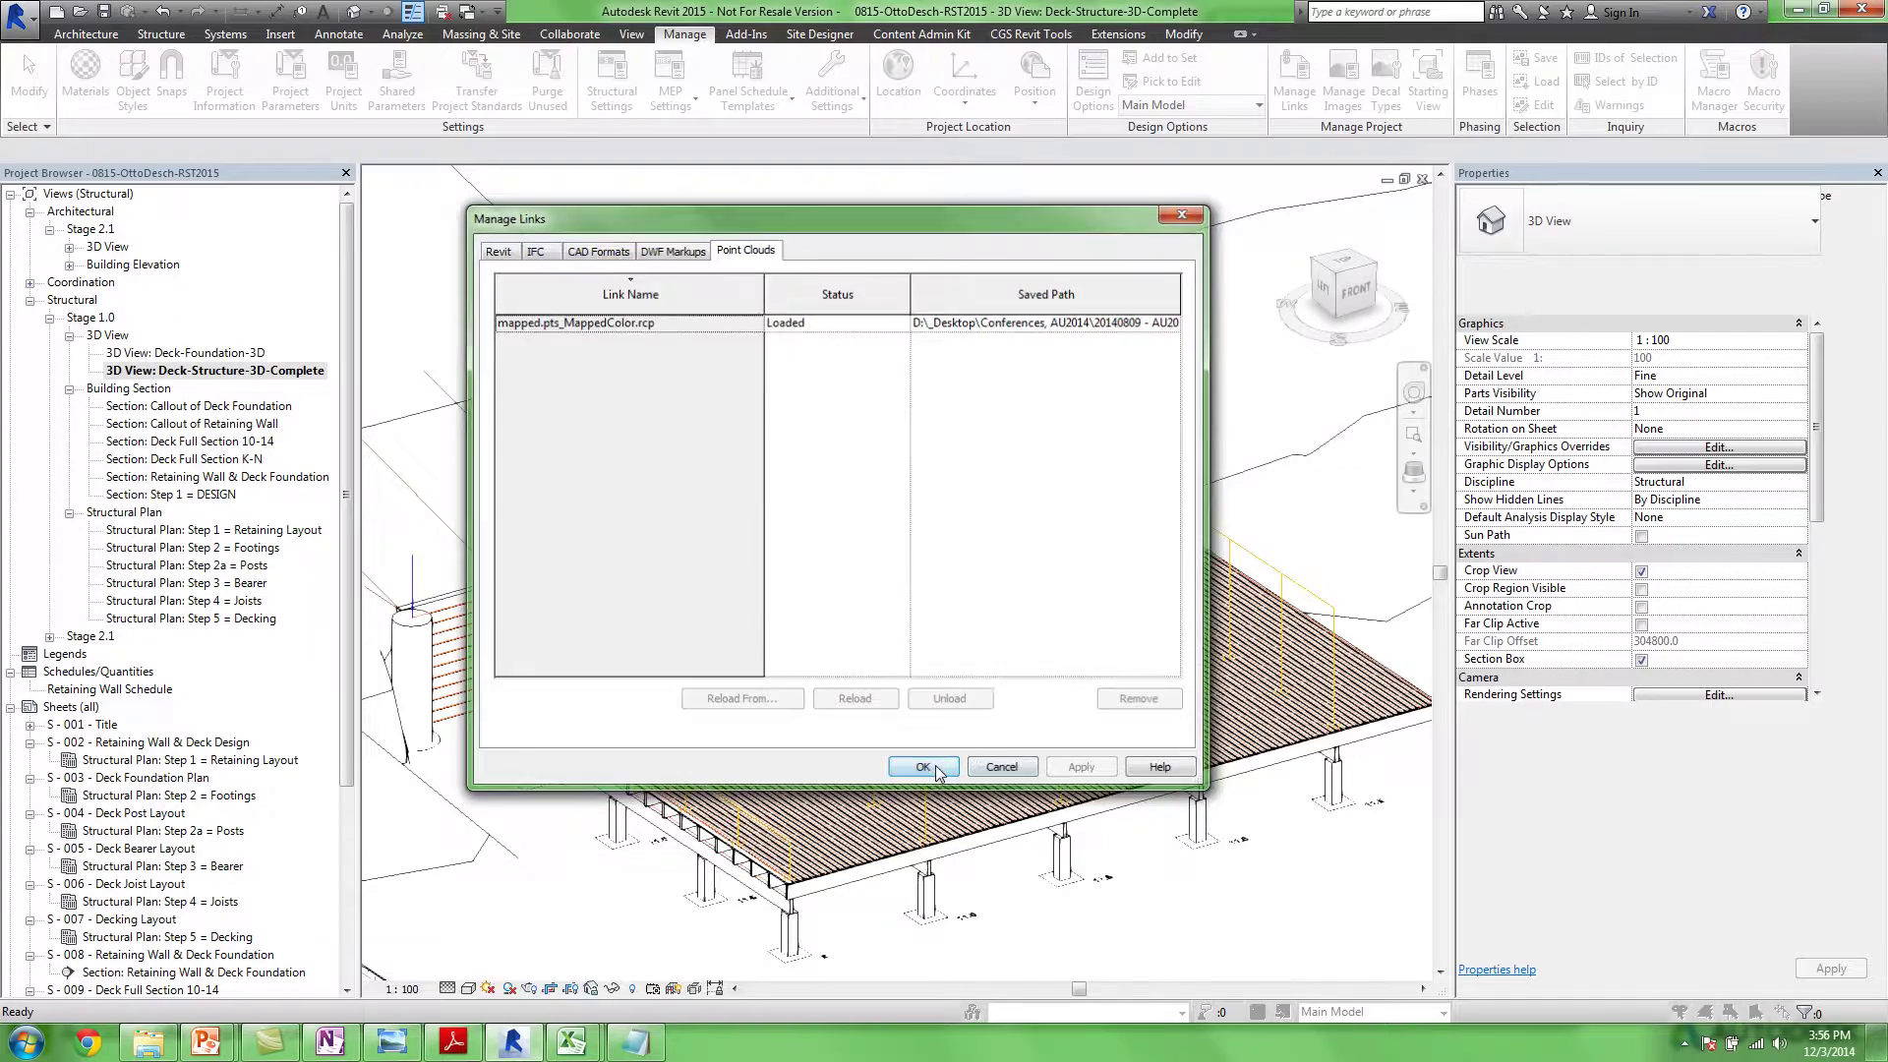
click(920, 770)
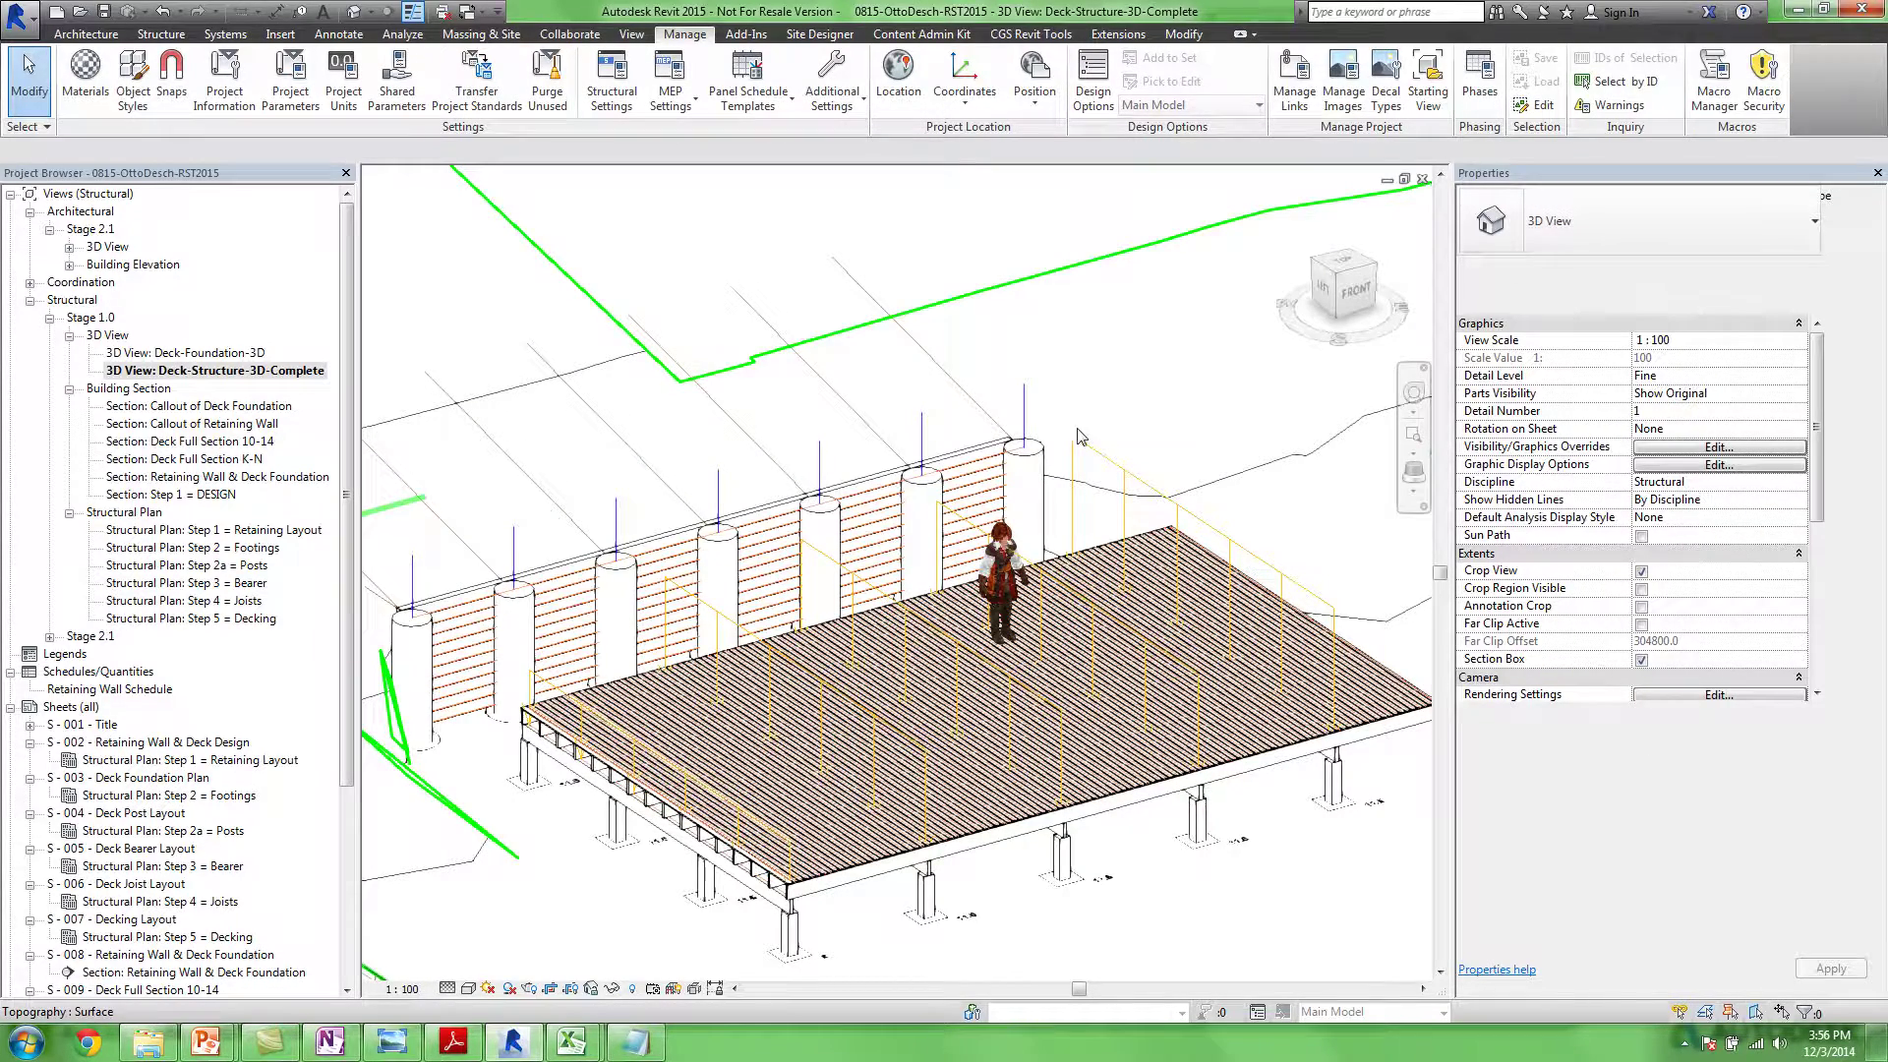
Examine the point cloud figure standing on the deck at close range and from a slightly different angle
ctrl+middle_drag(896, 580, 918, 732)
scroll(816, 597, up, 5)
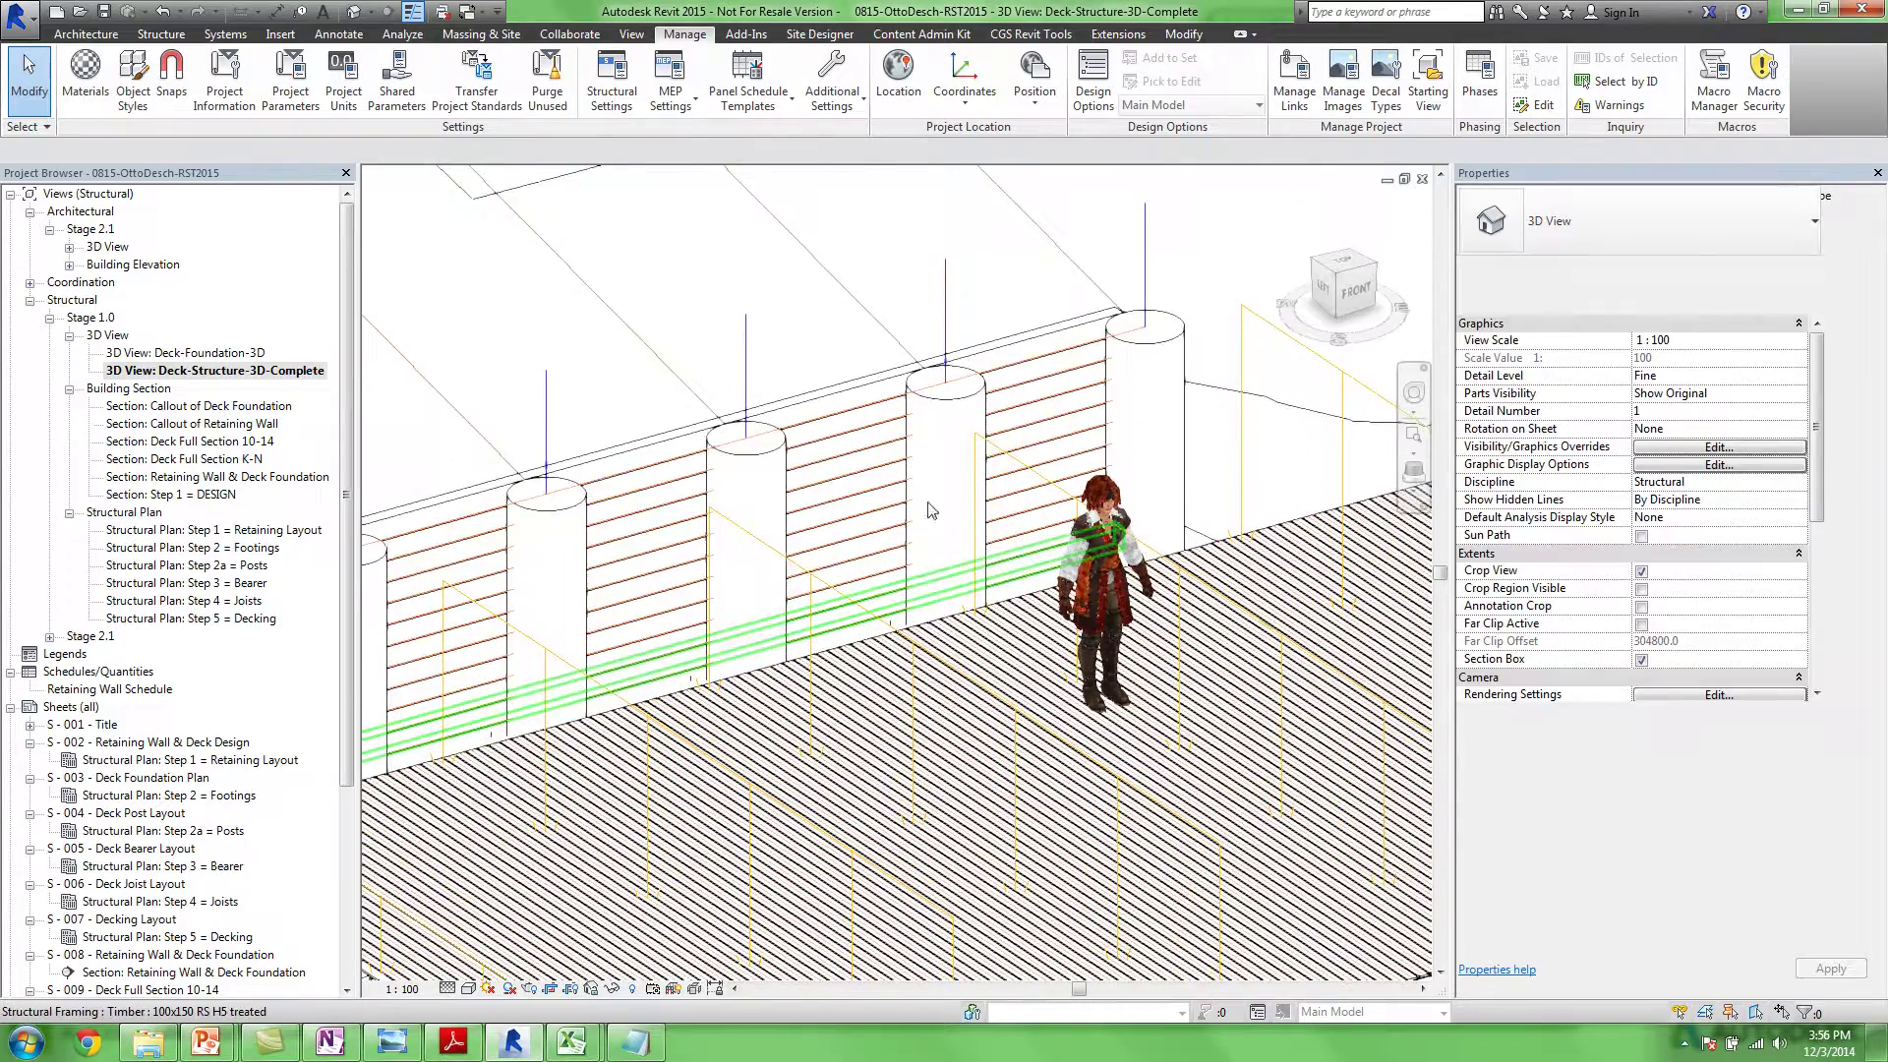
ctrl+middle_drag(815, 597, 972, 510)
scroll(971, 509, down, 5)
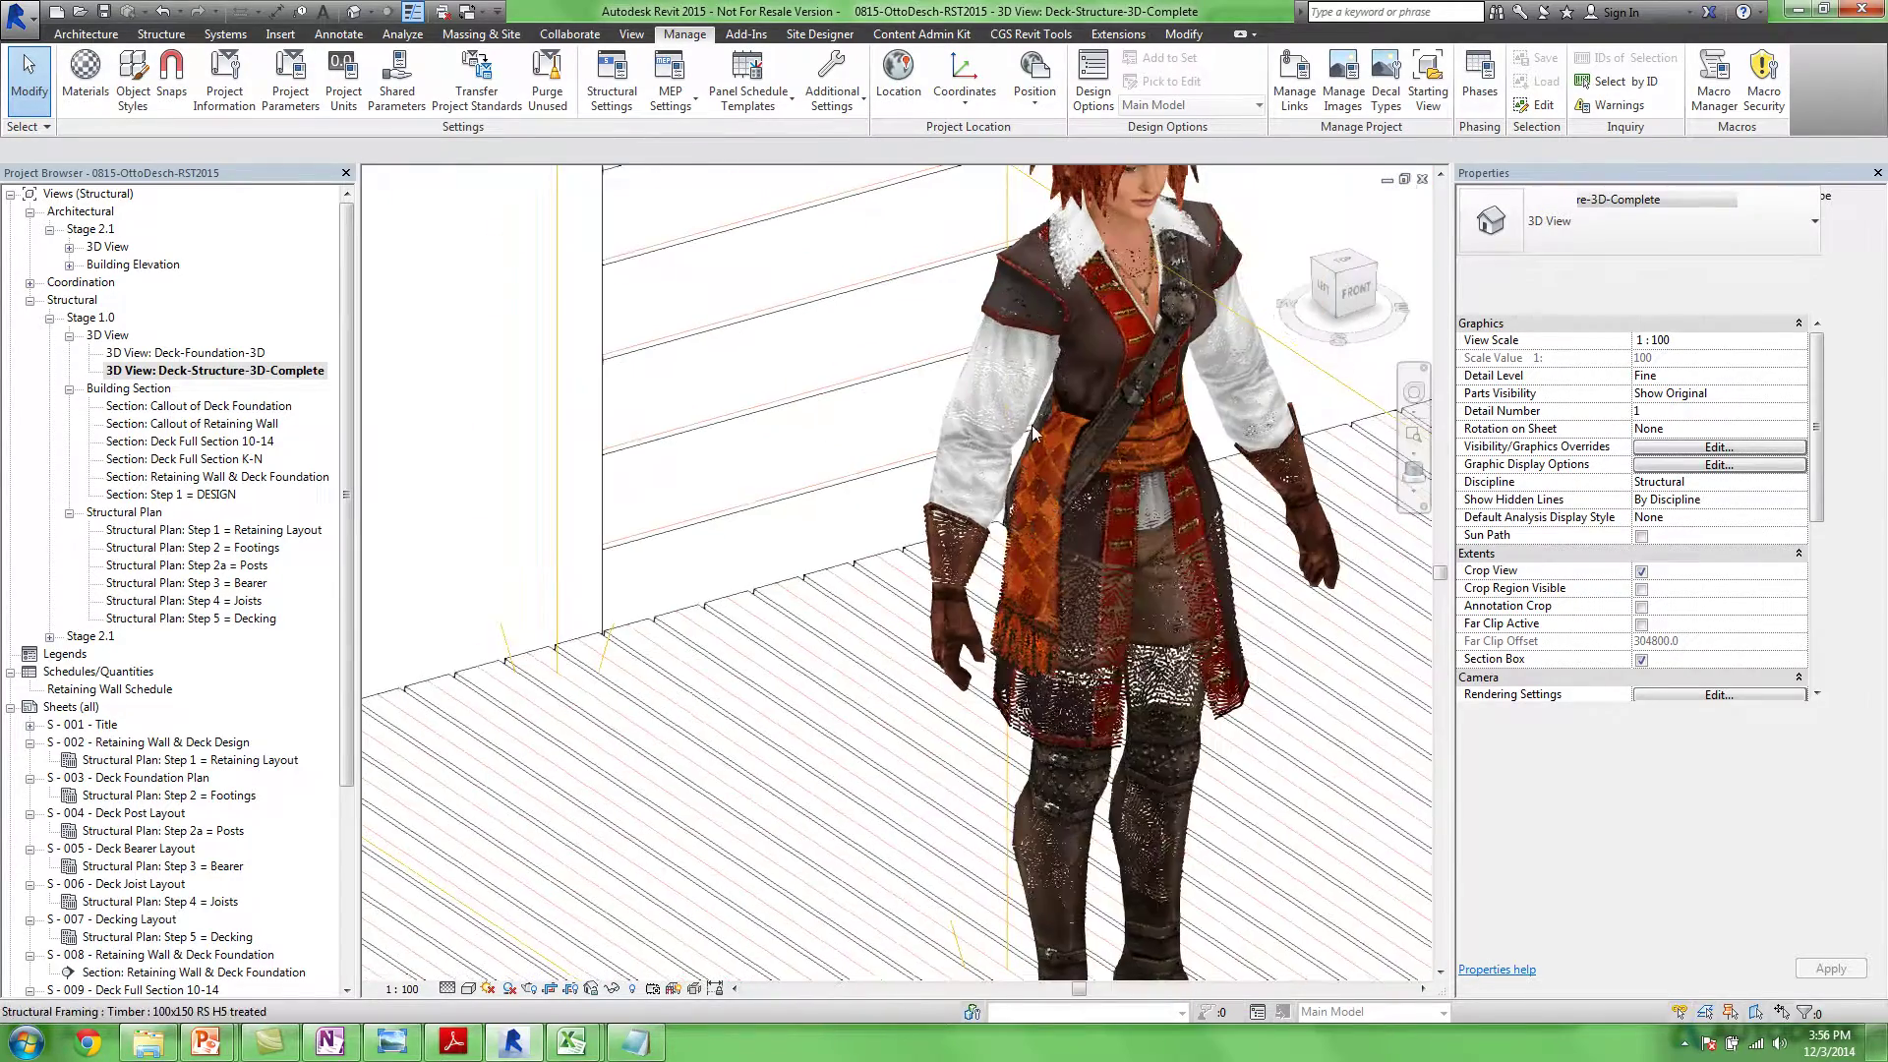
shift+middle_drag(1057, 466, 1077, 401)
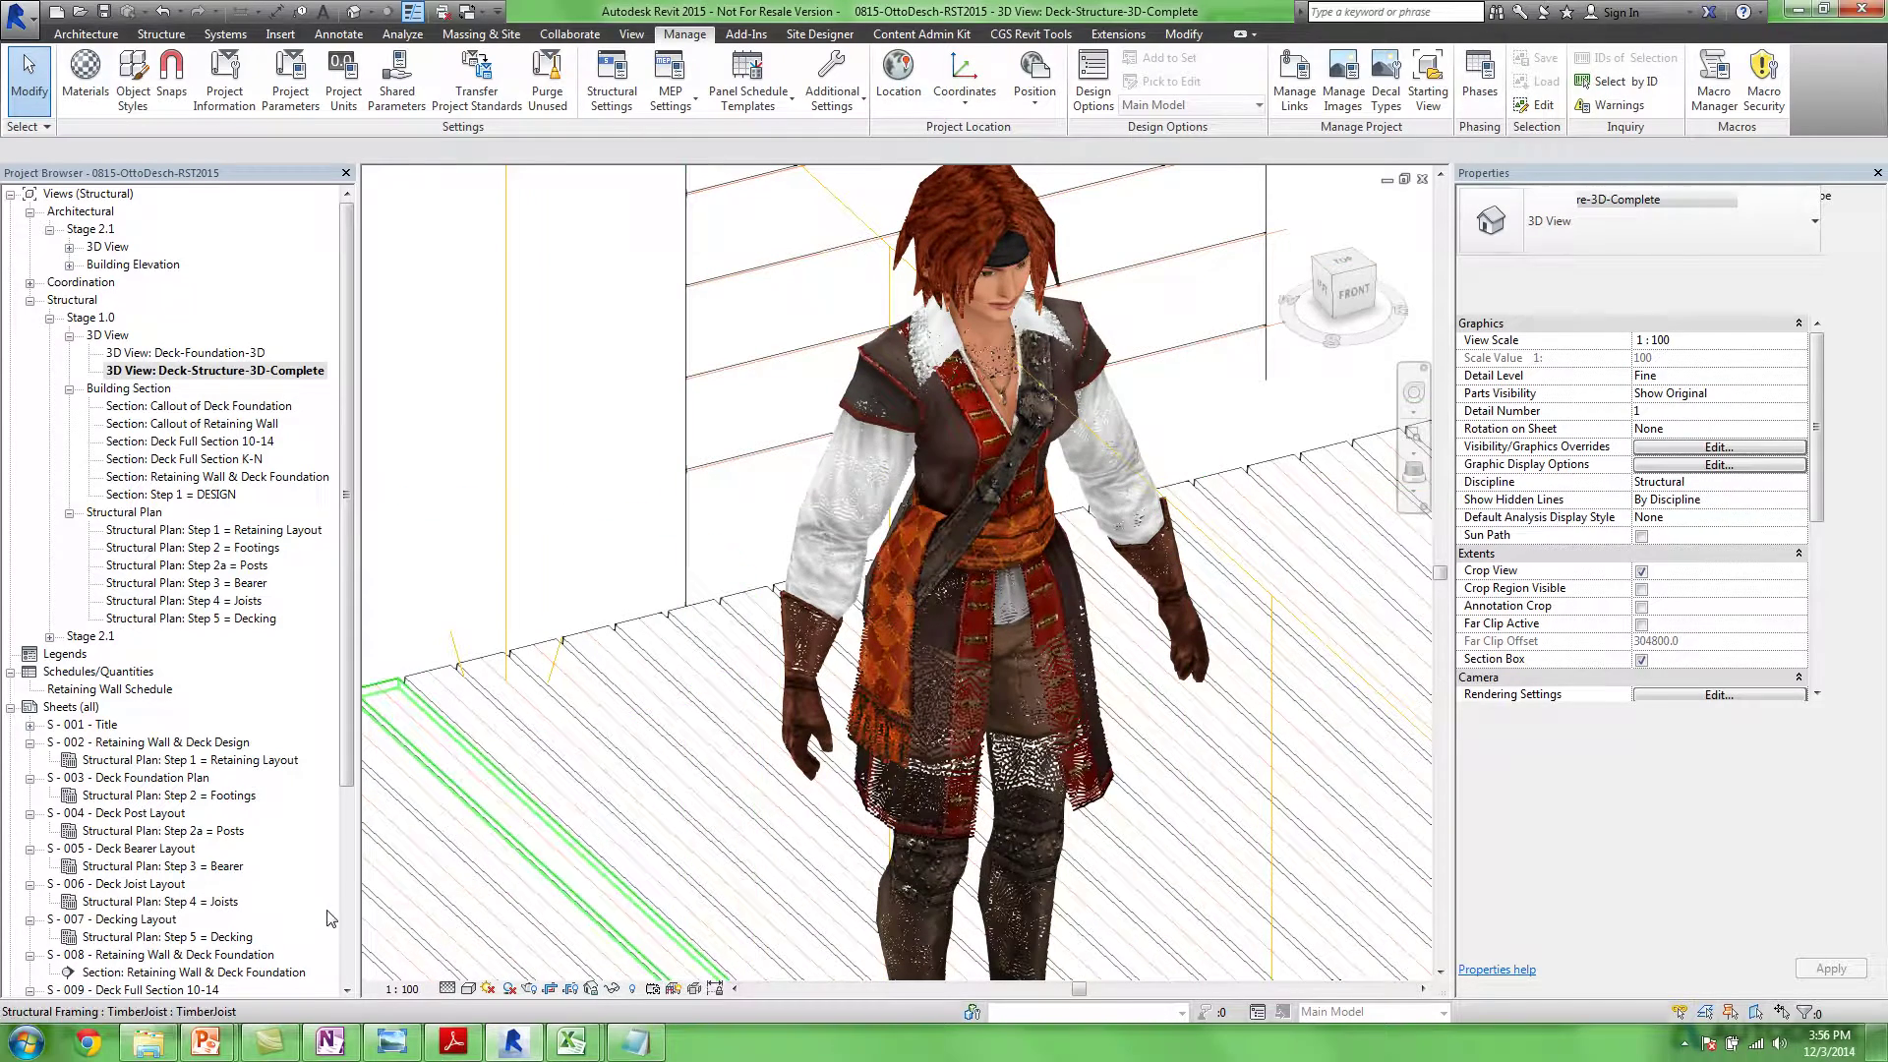
Switch to Windows Explorer, view the UnchainMyVertices folder and its src subfolder, and return to X Bonus Pack X
click(147, 1042)
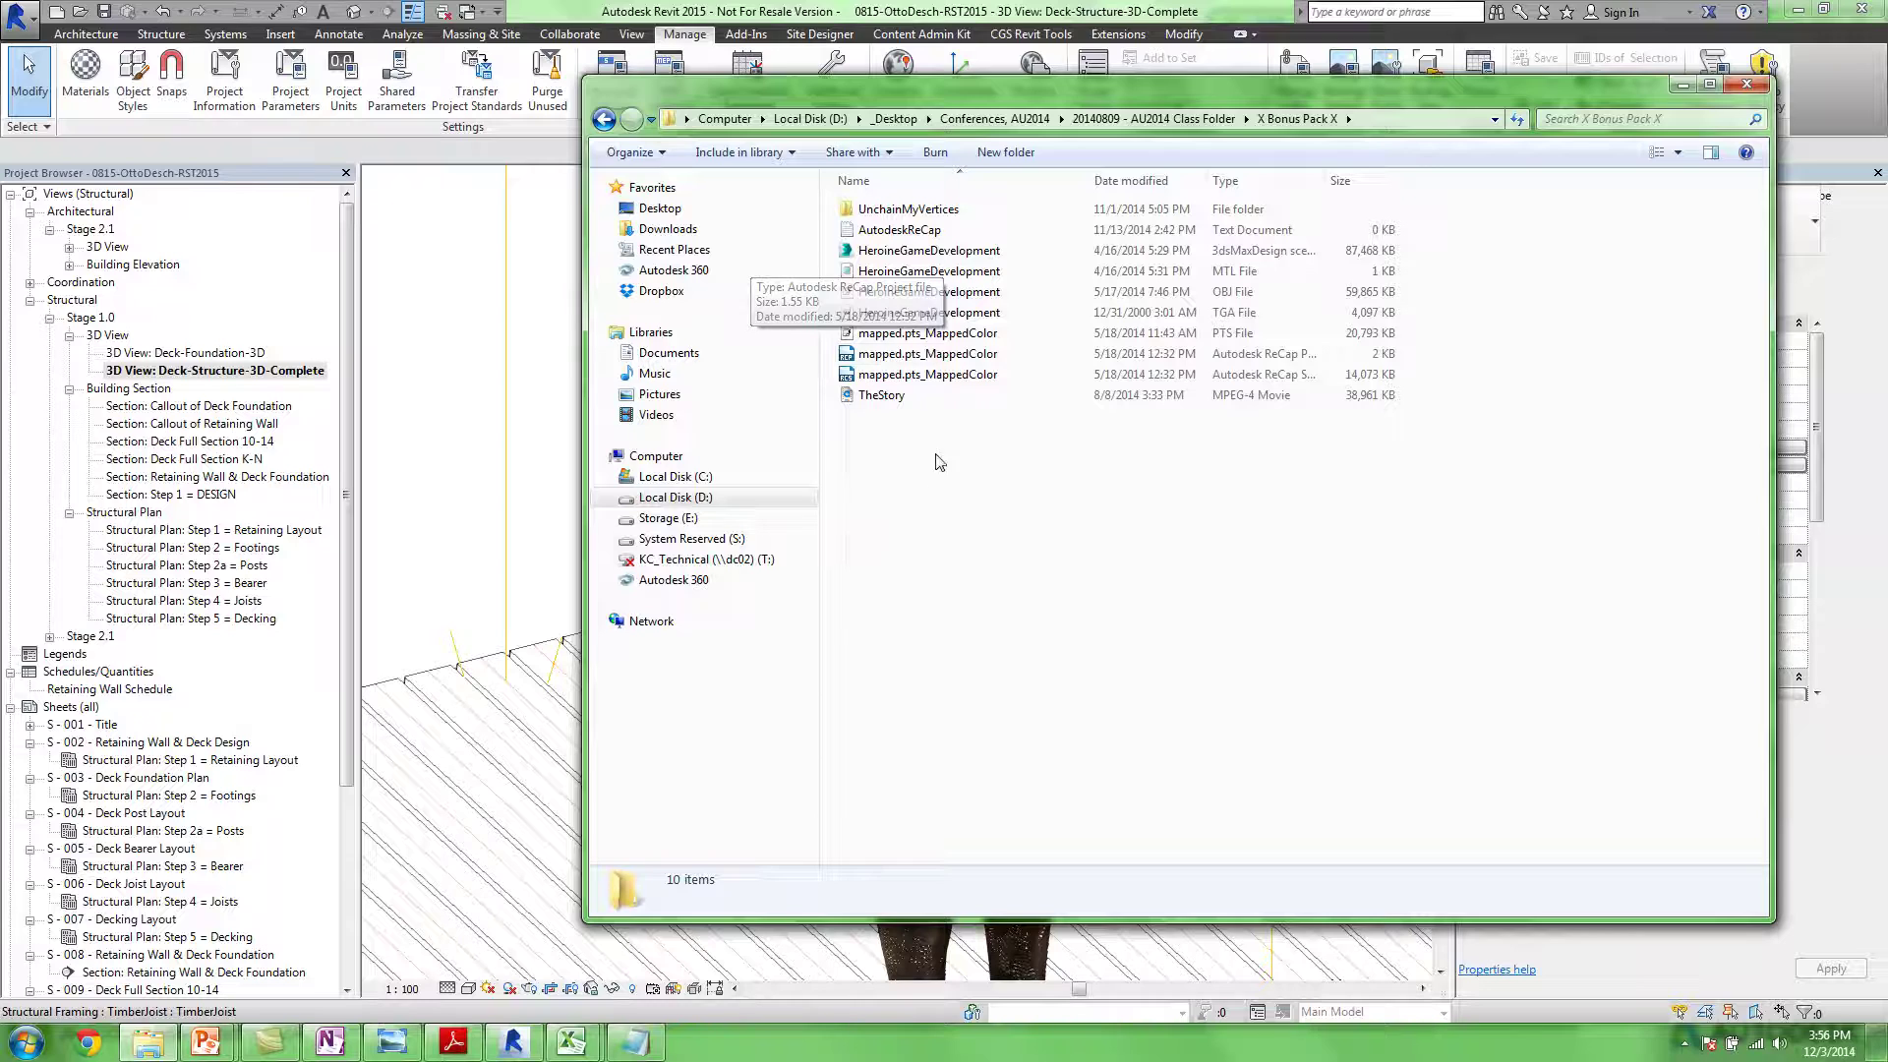
double_click(971, 212)
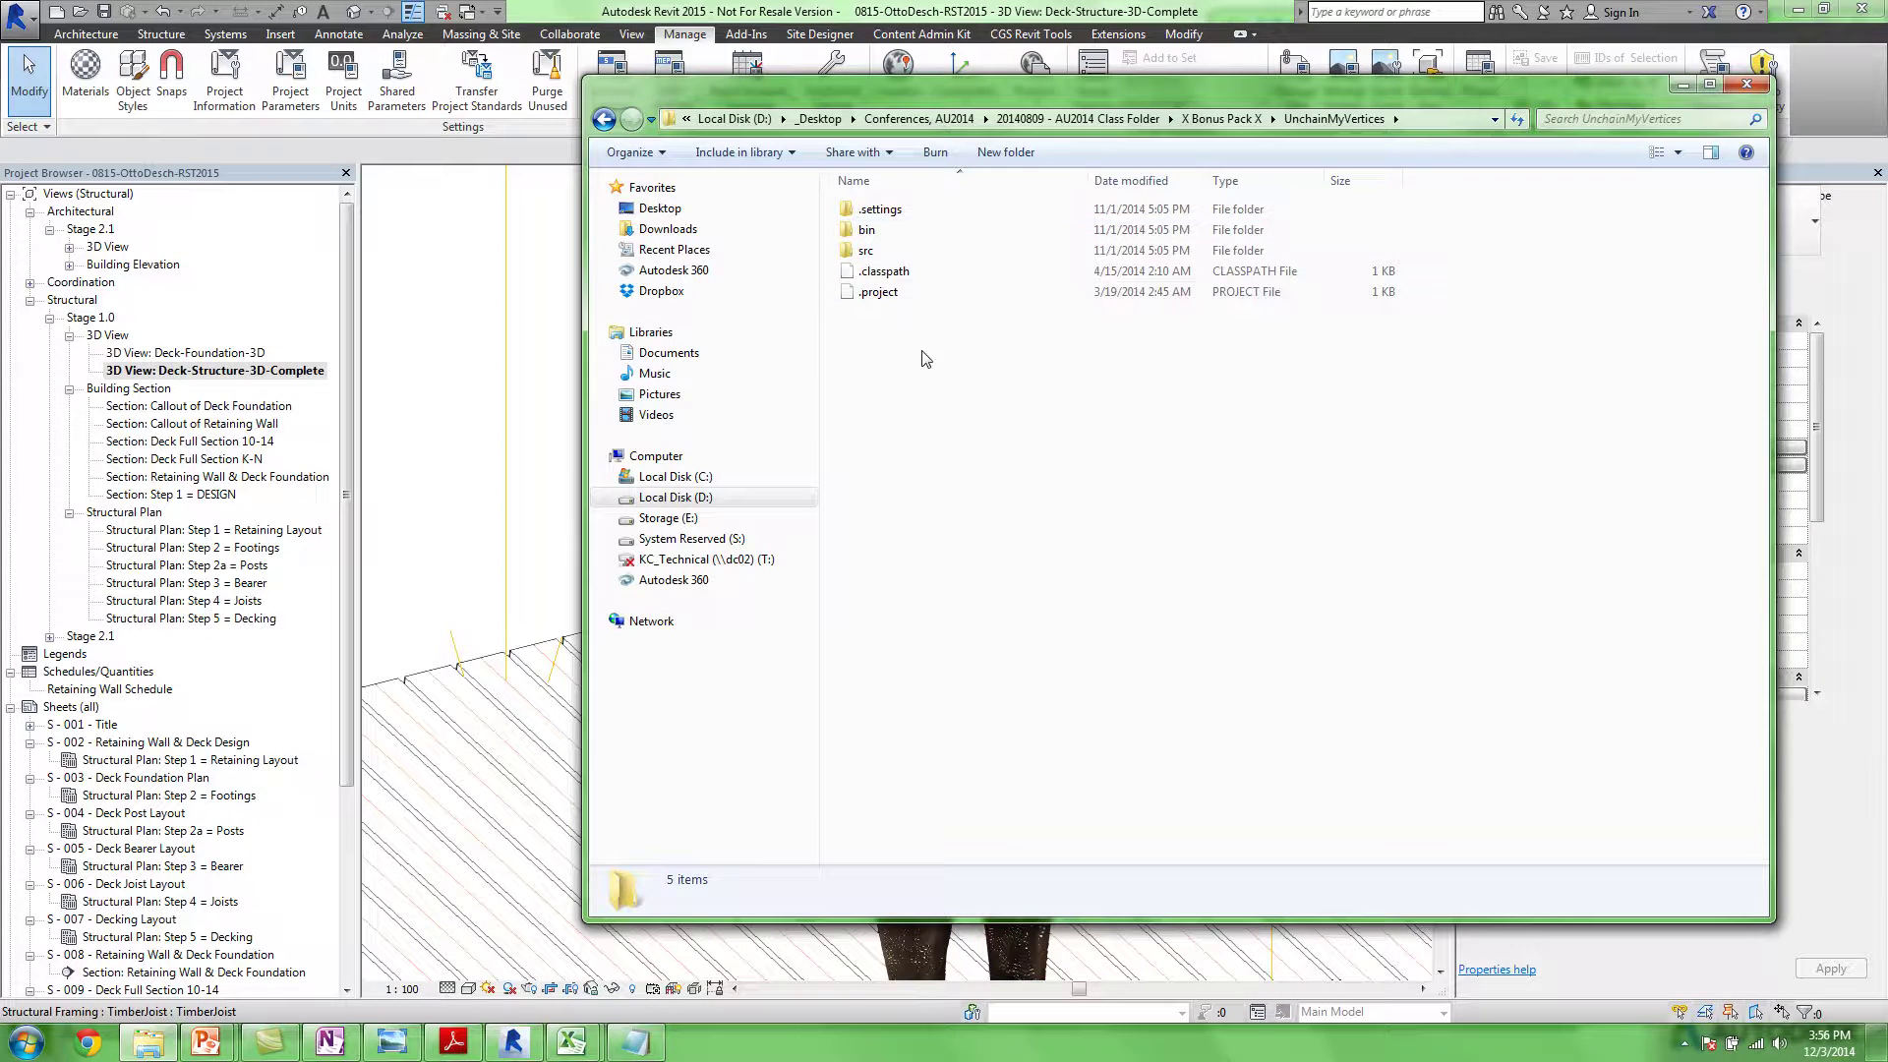
double_click(867, 252)
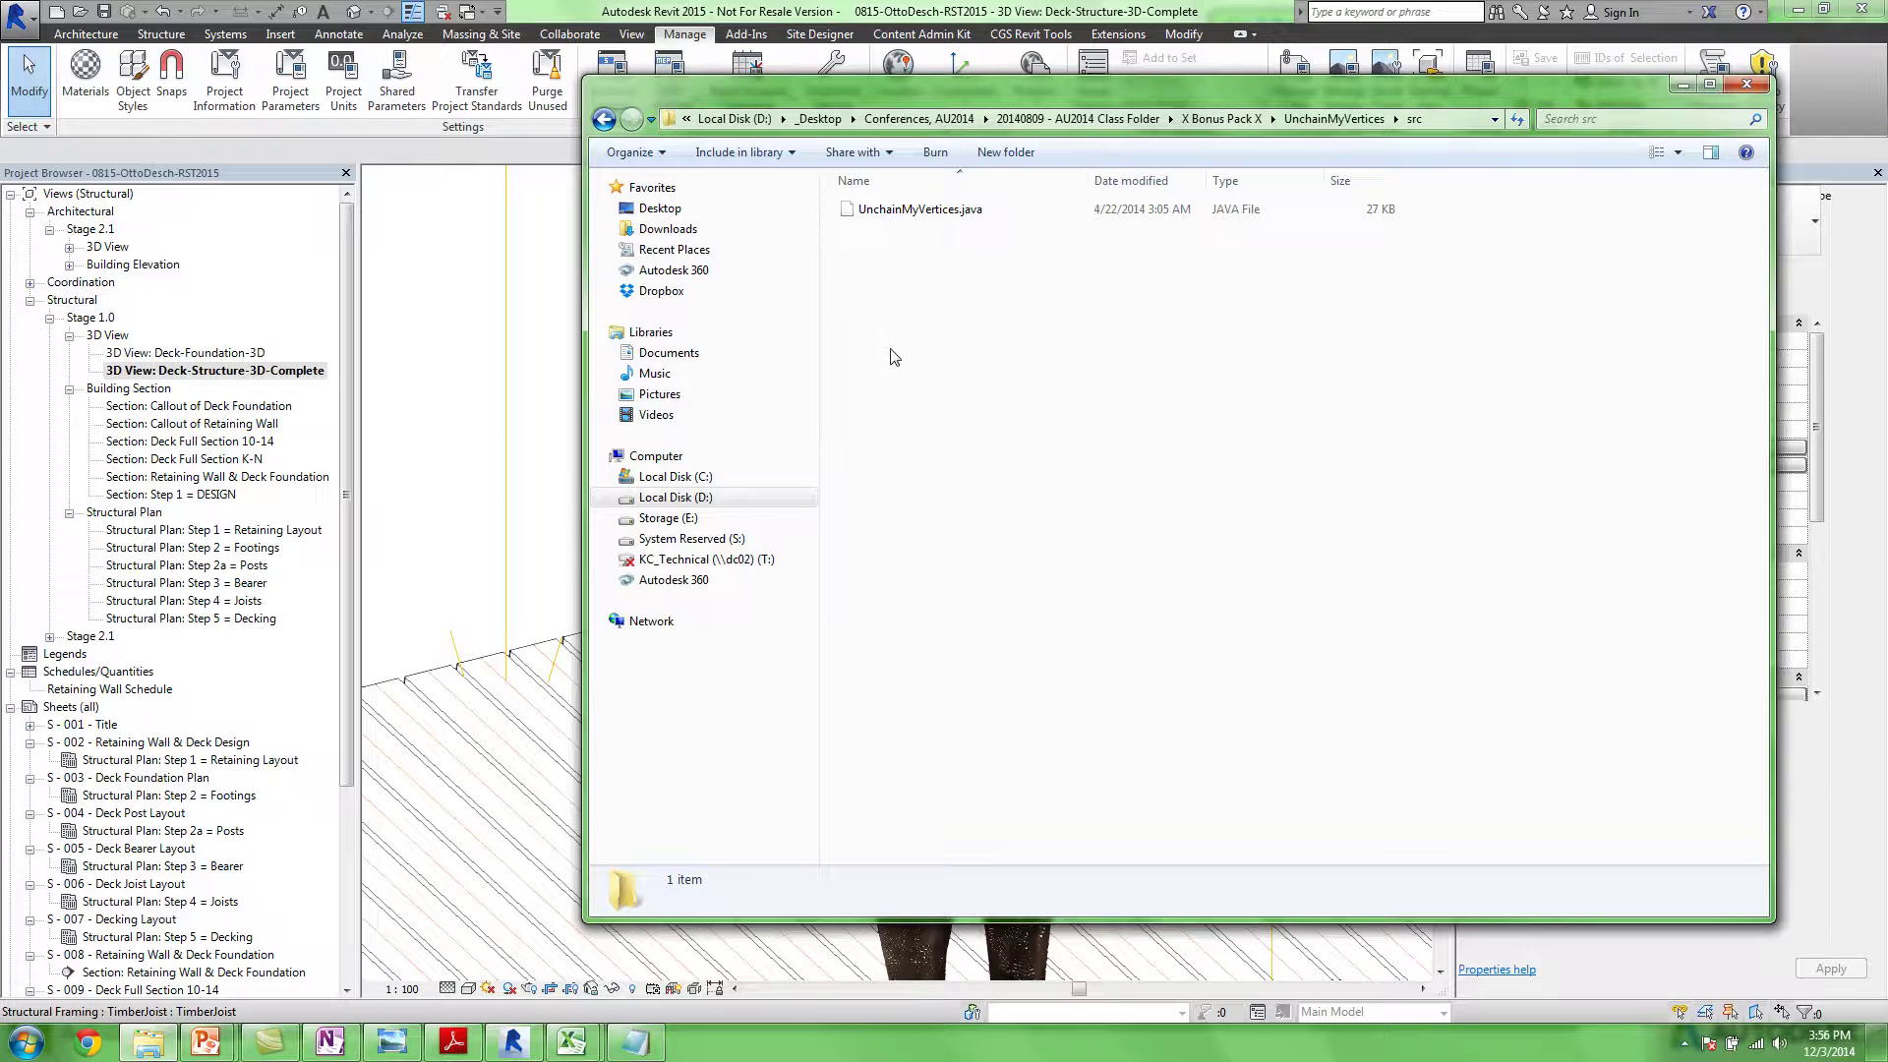
click(603, 119)
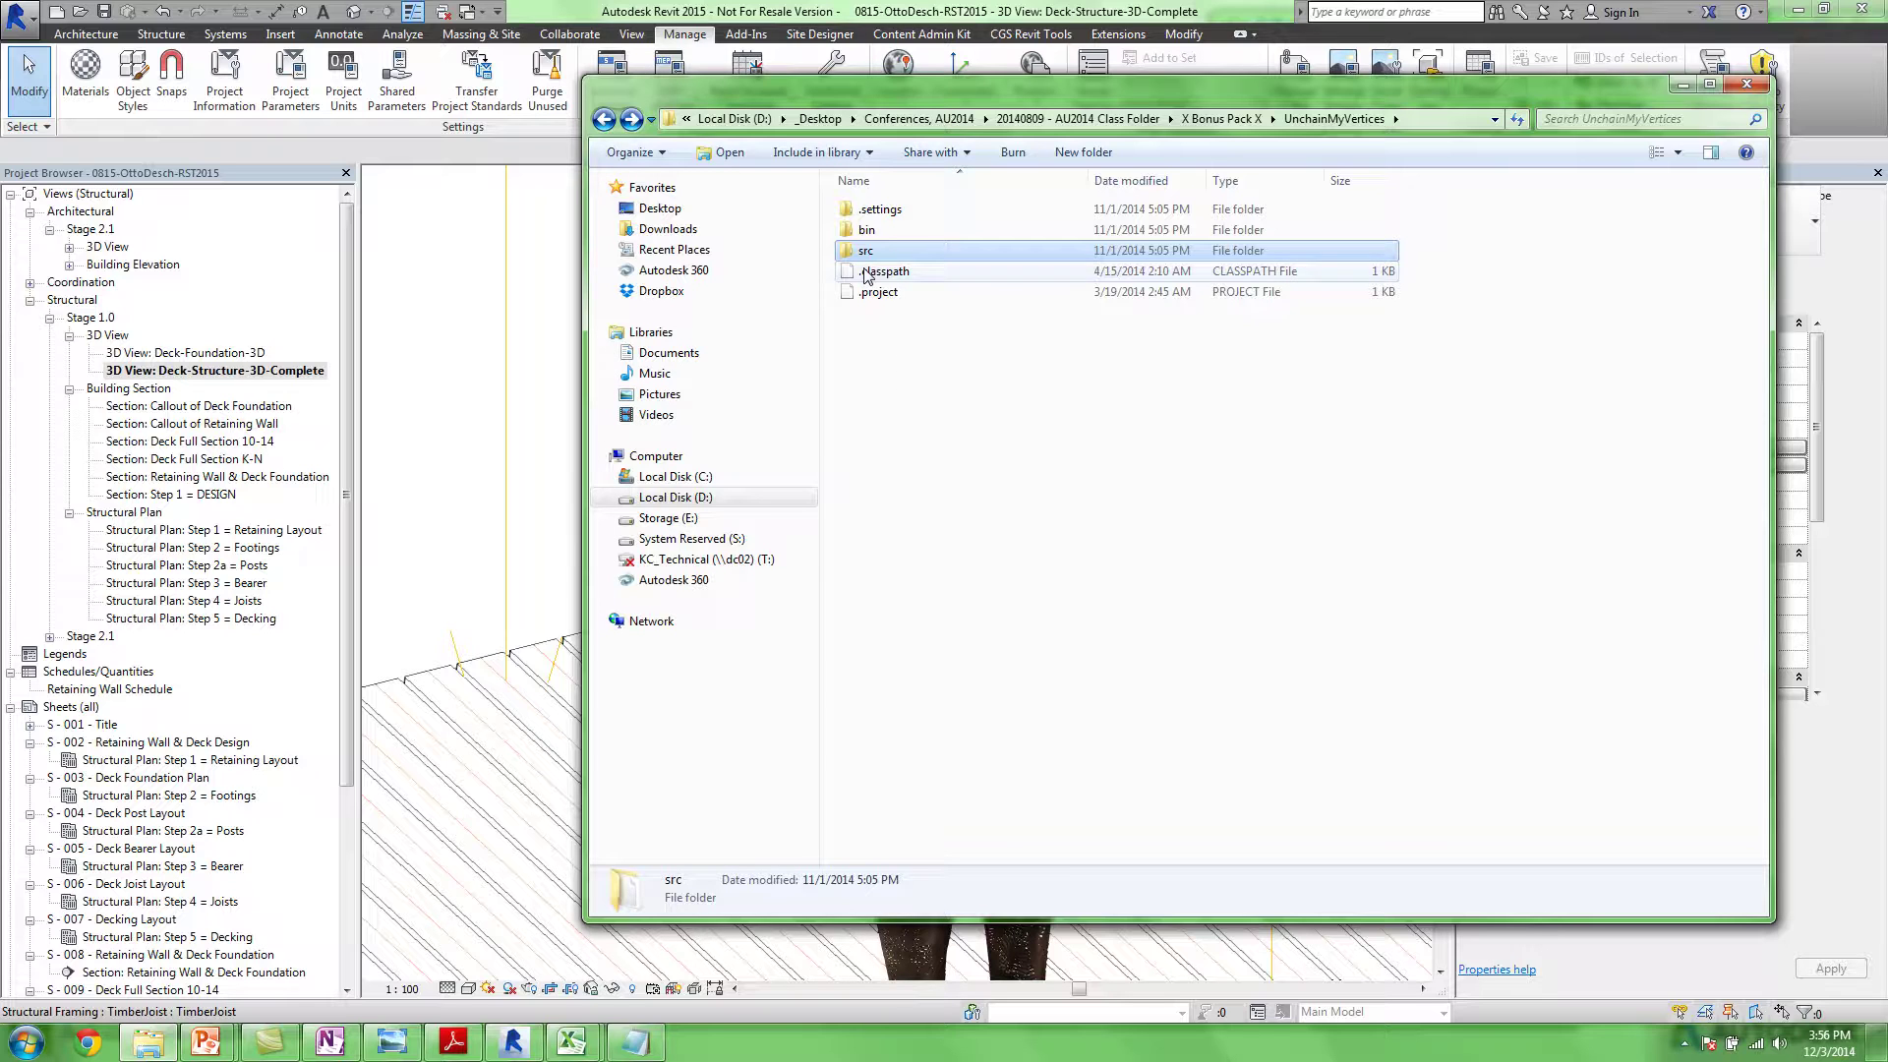
click(604, 119)
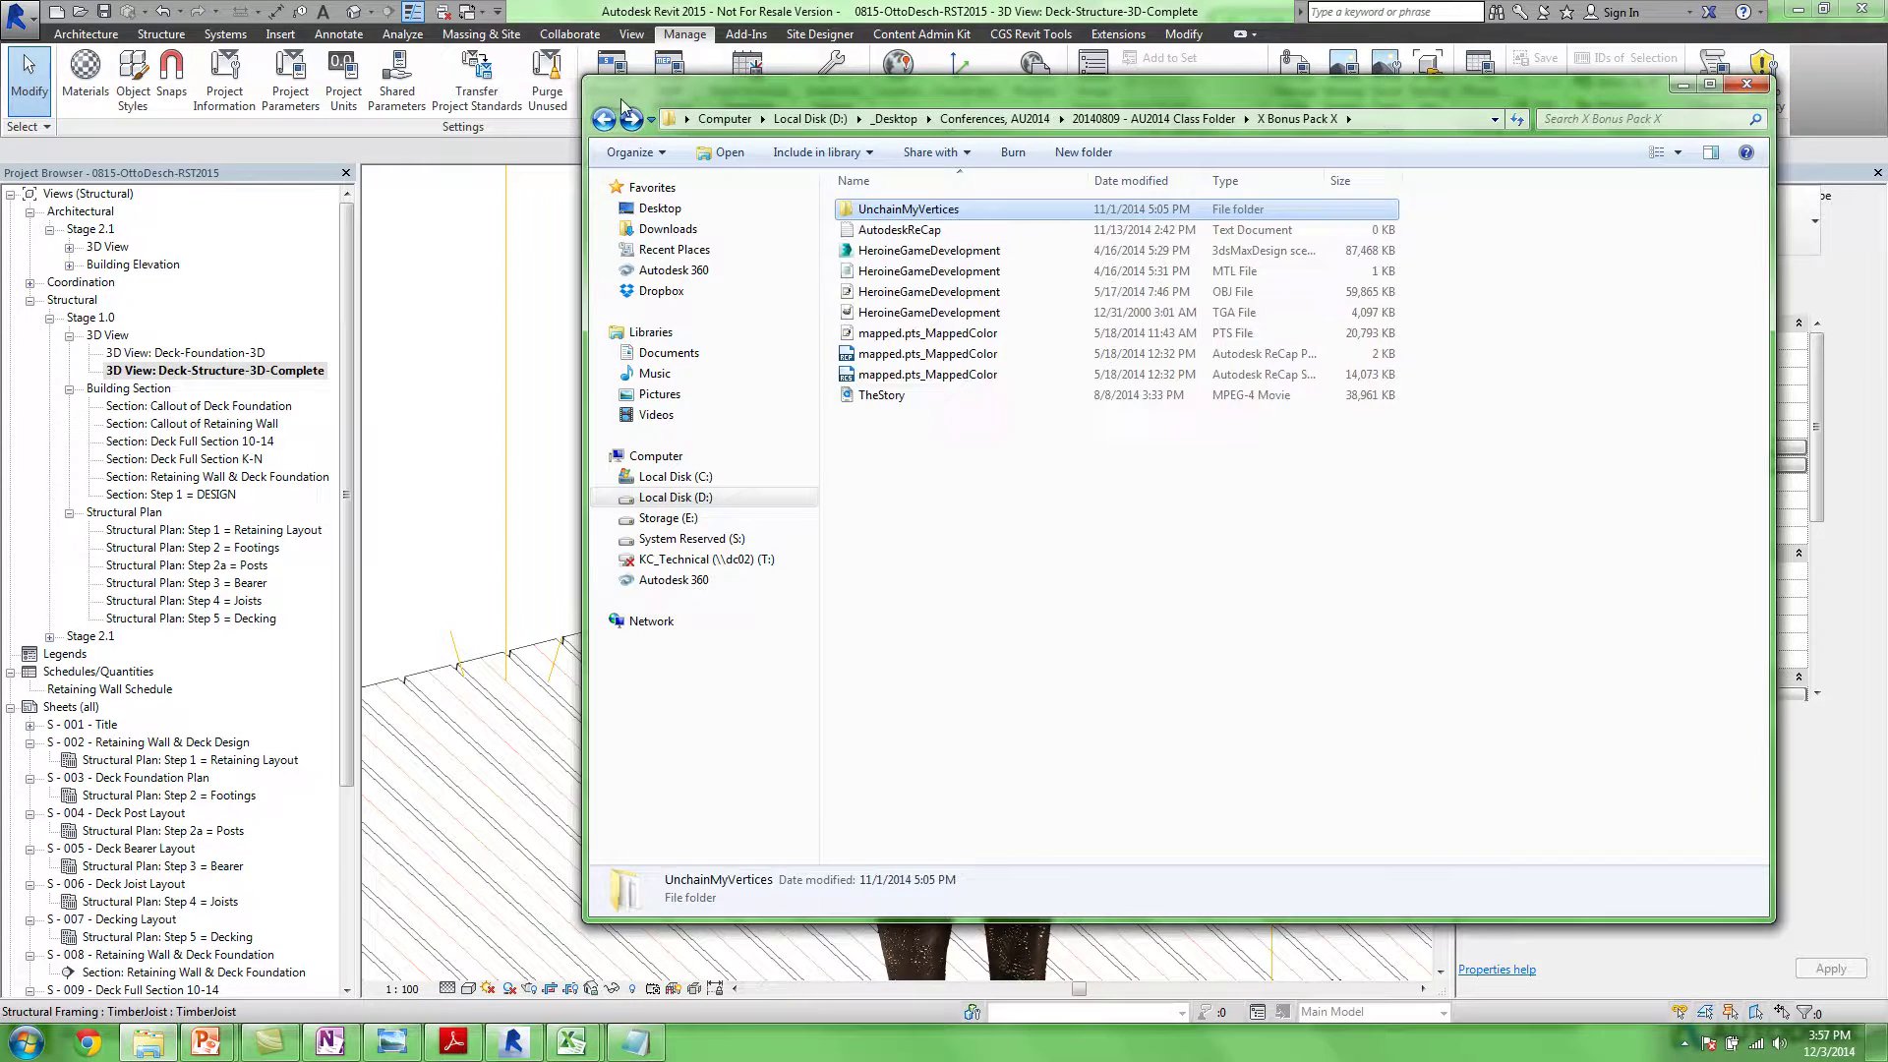
Try to open the HeroineGameDevelopment TGA image, and select TheStory movie in the same folder
click(940, 313)
double_click(919, 313)
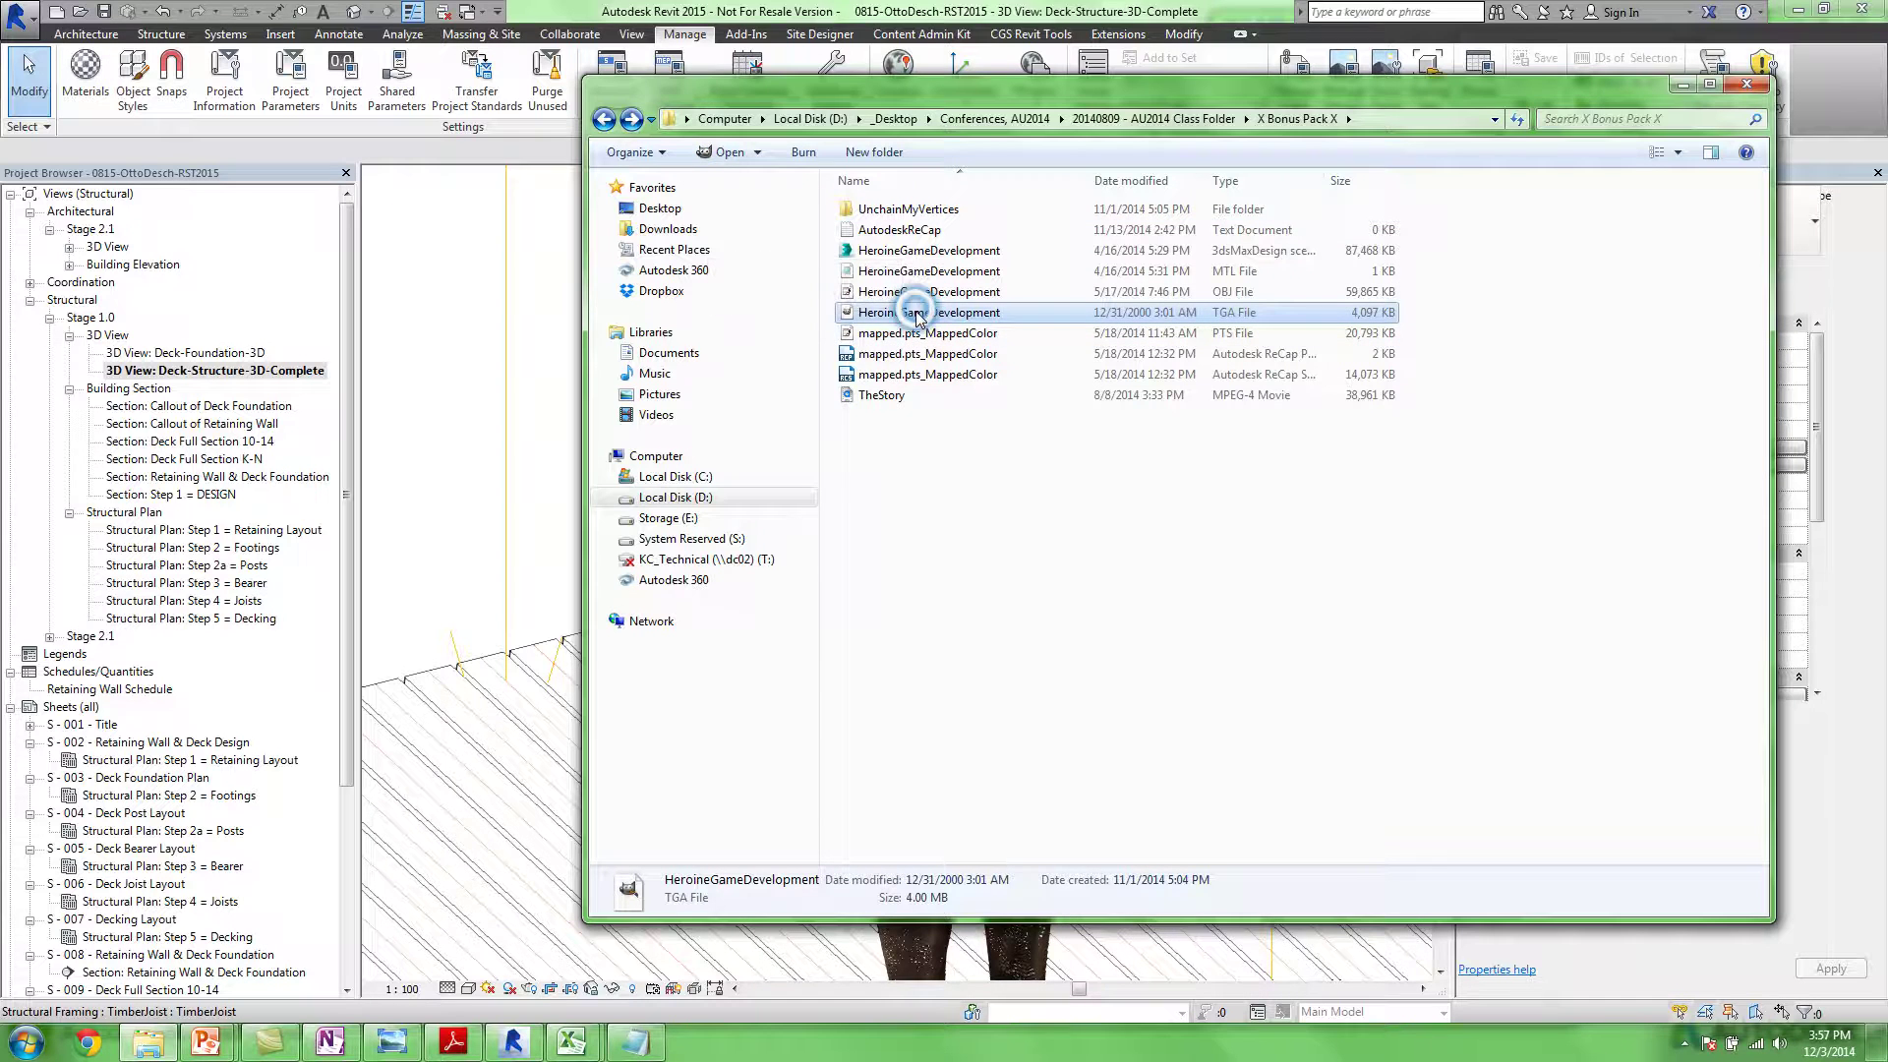
right_click(917, 312)
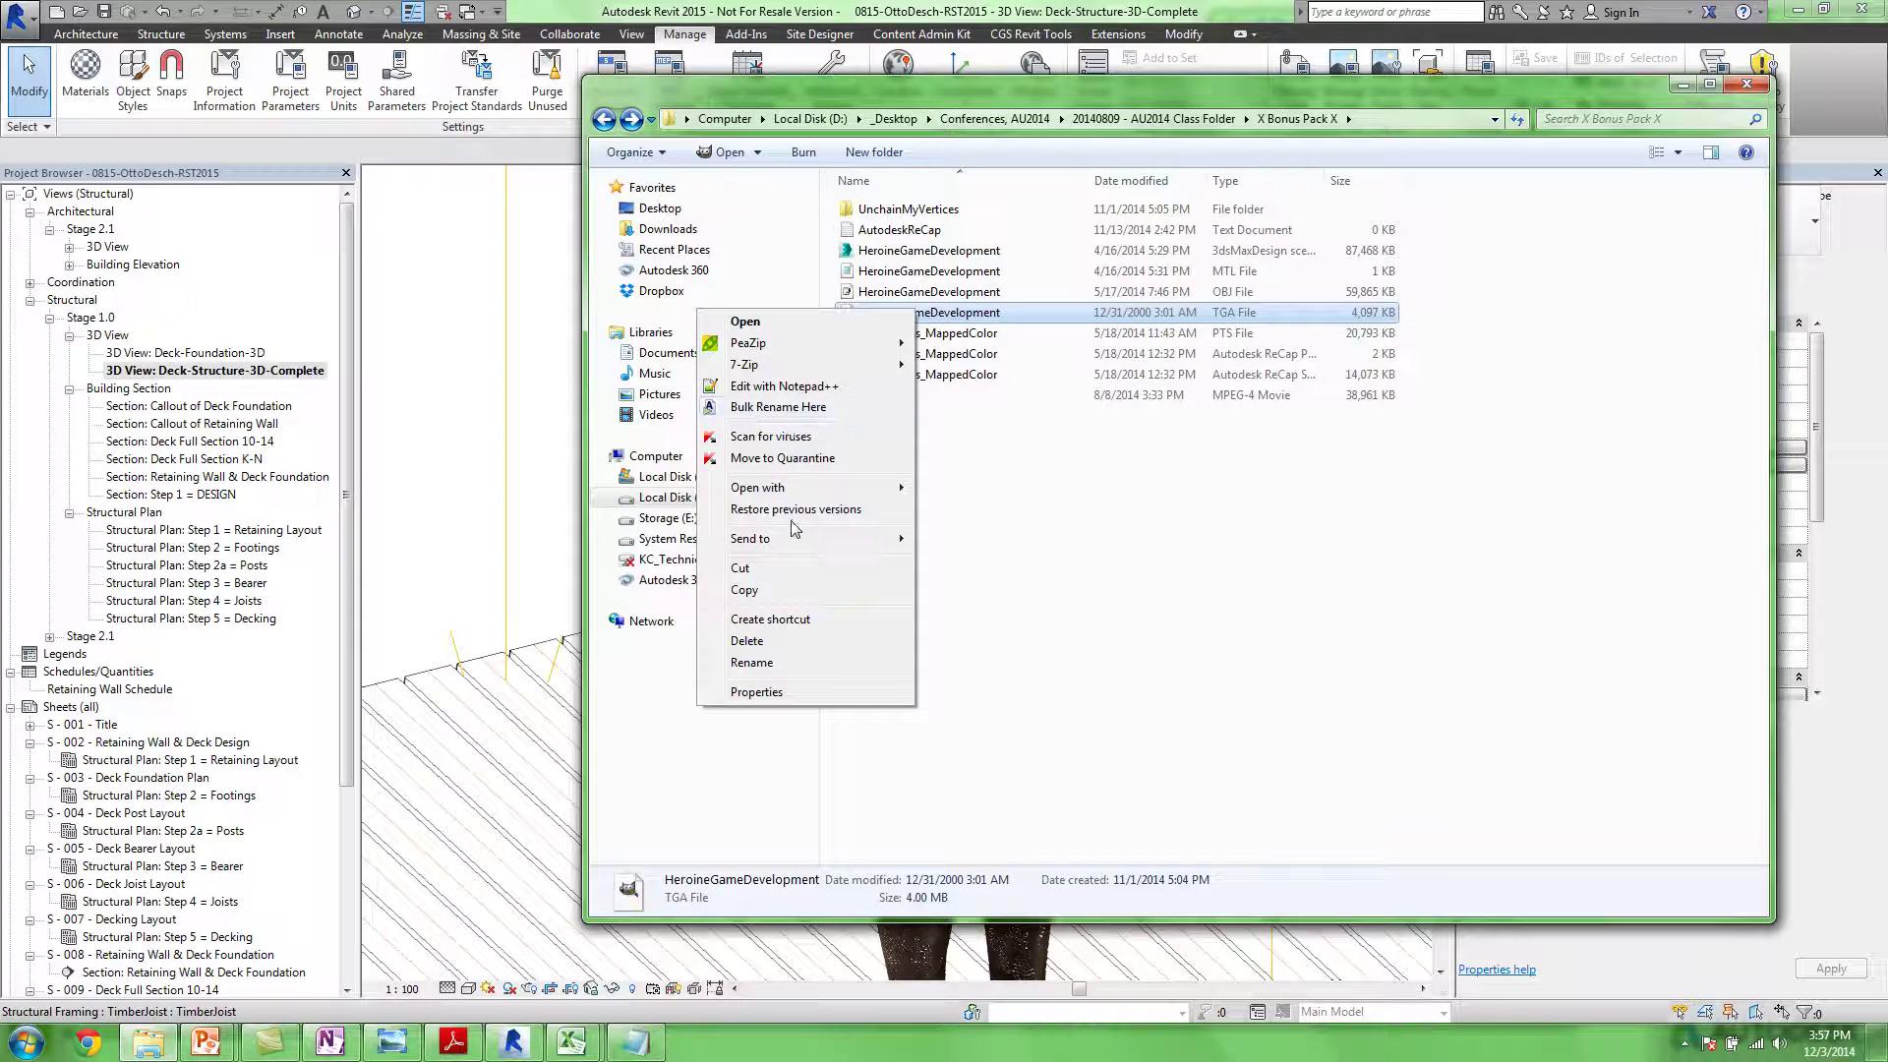
mouse_move(792, 488)
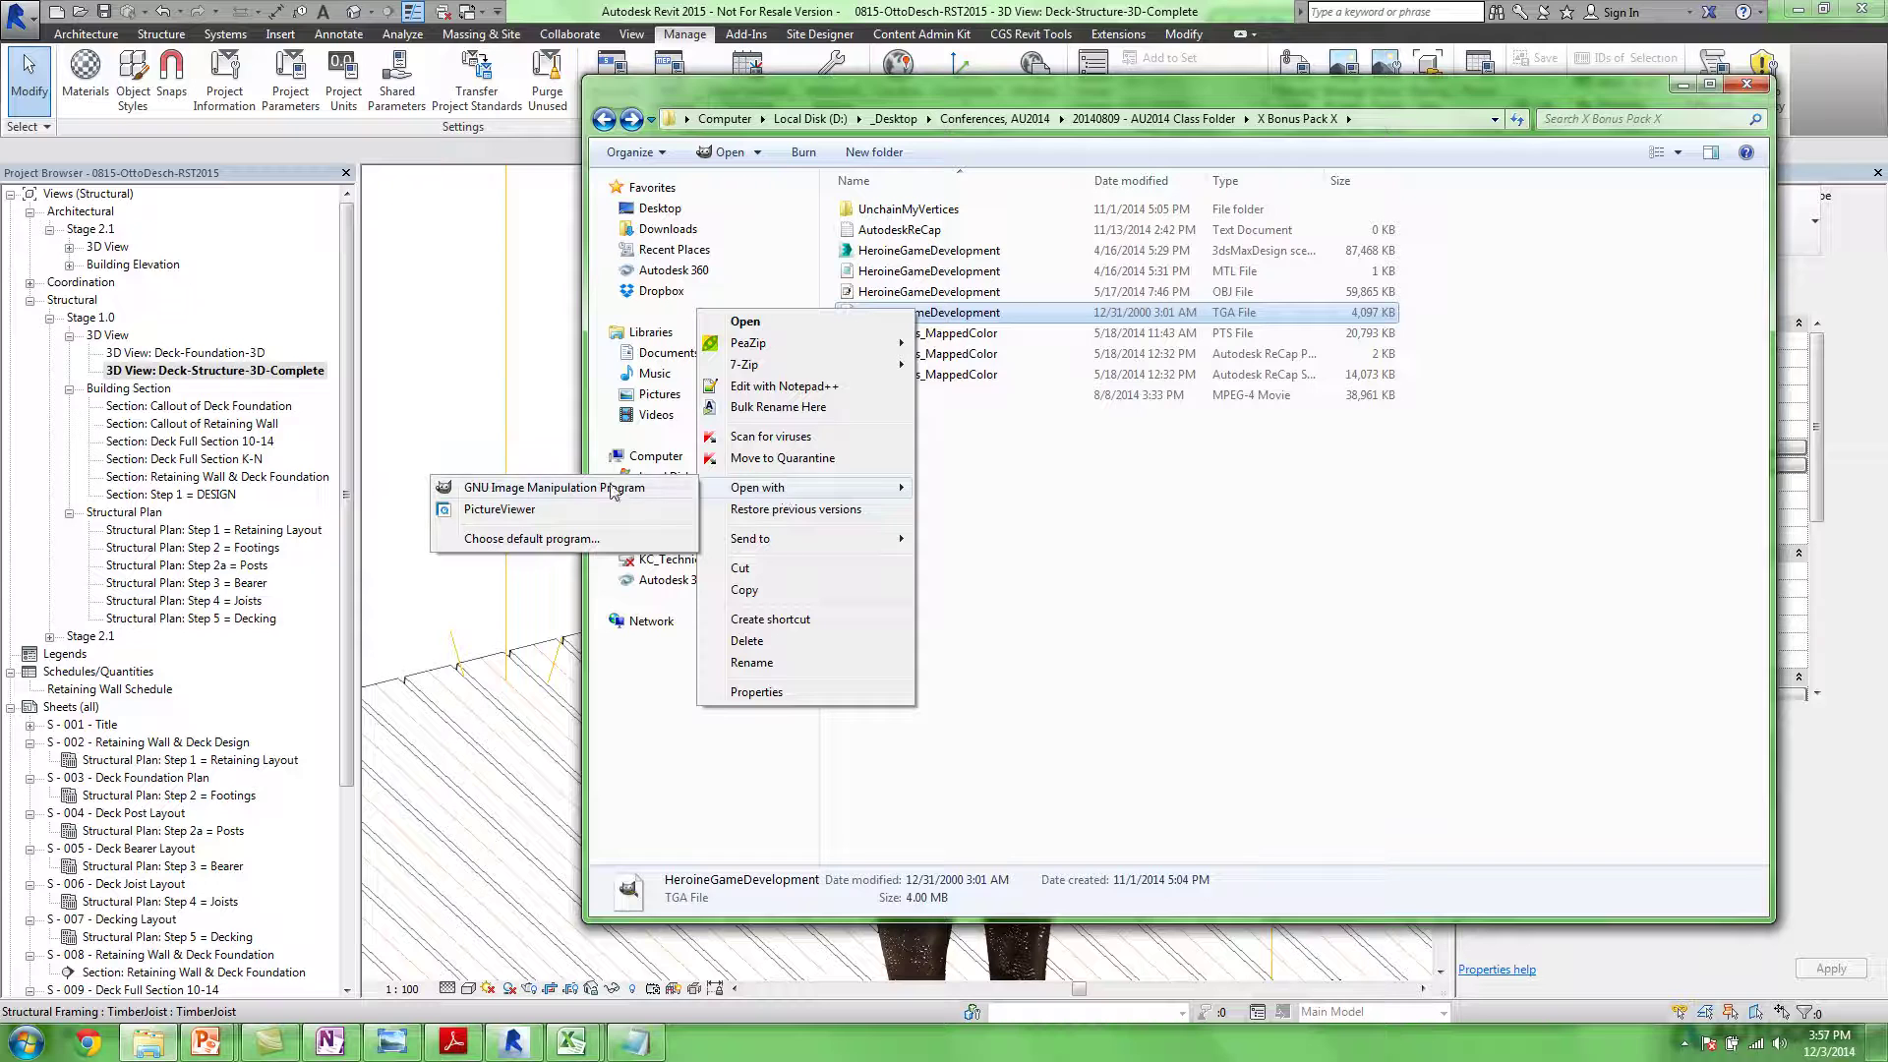
click(970, 451)
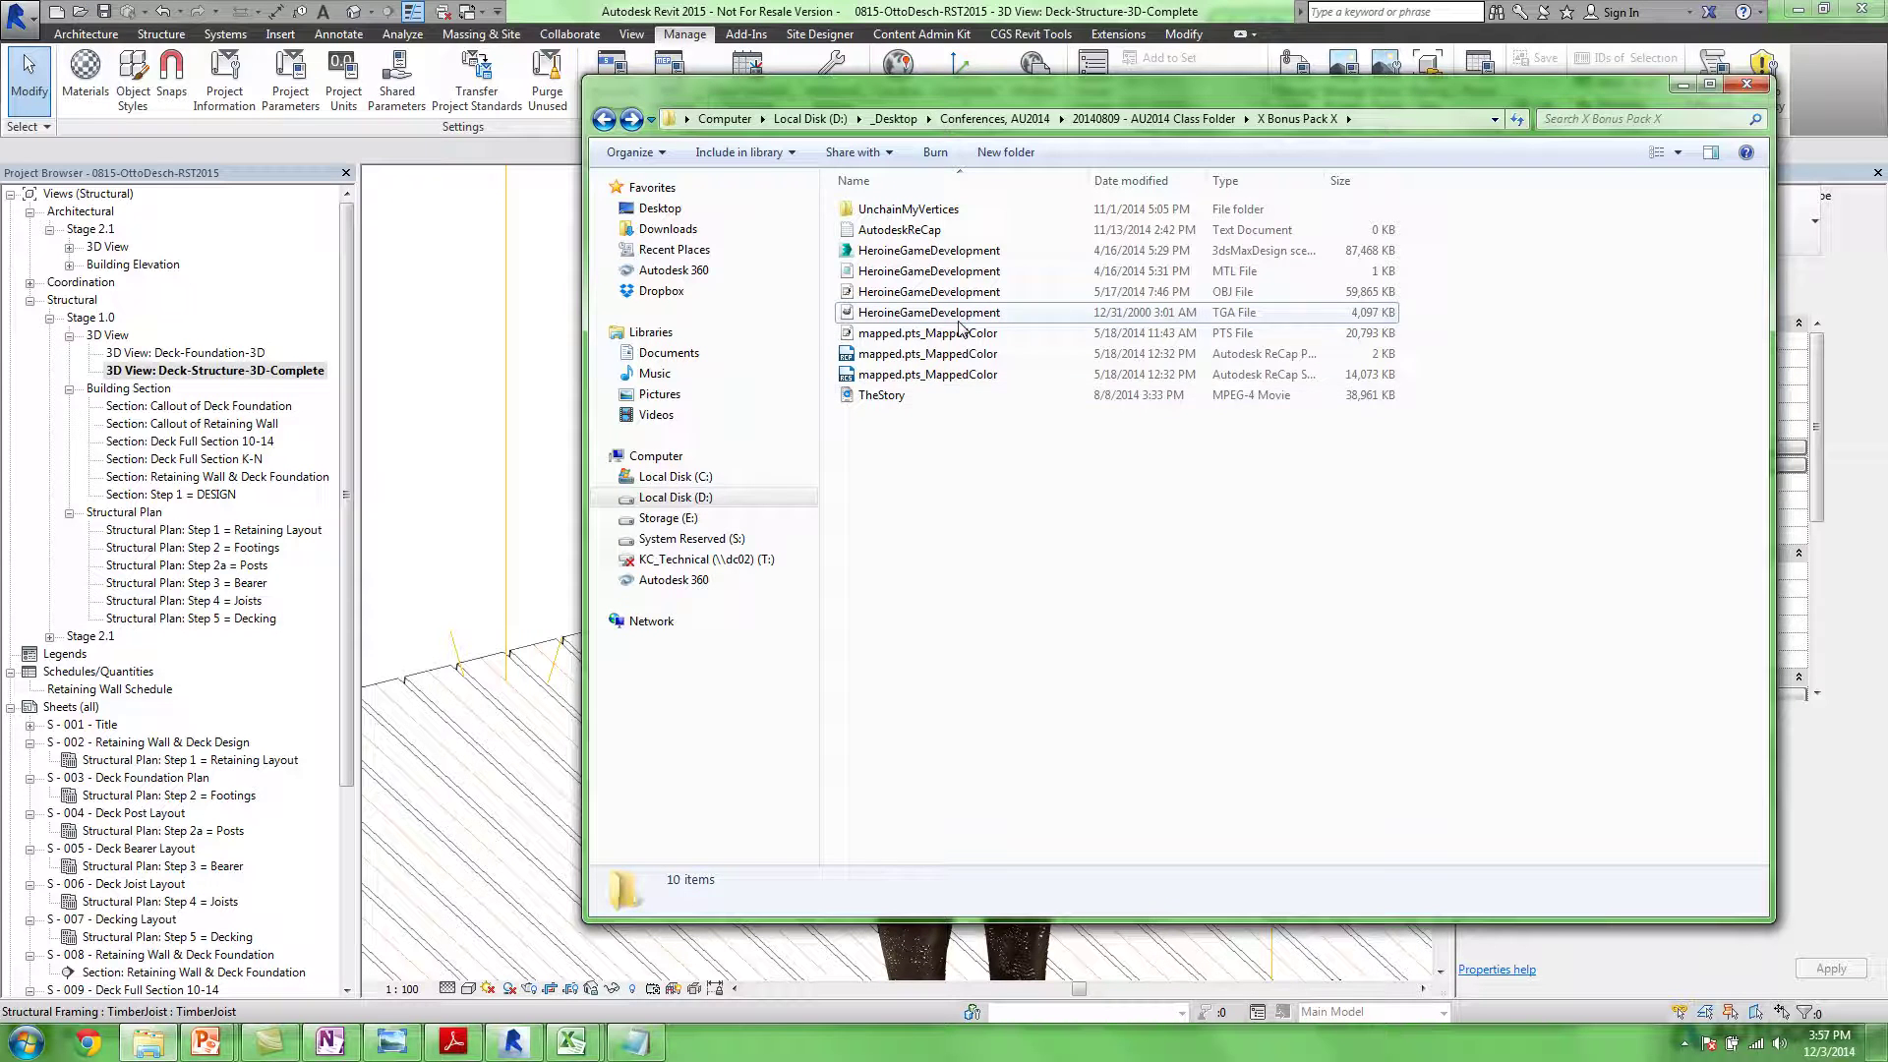
click(888, 397)
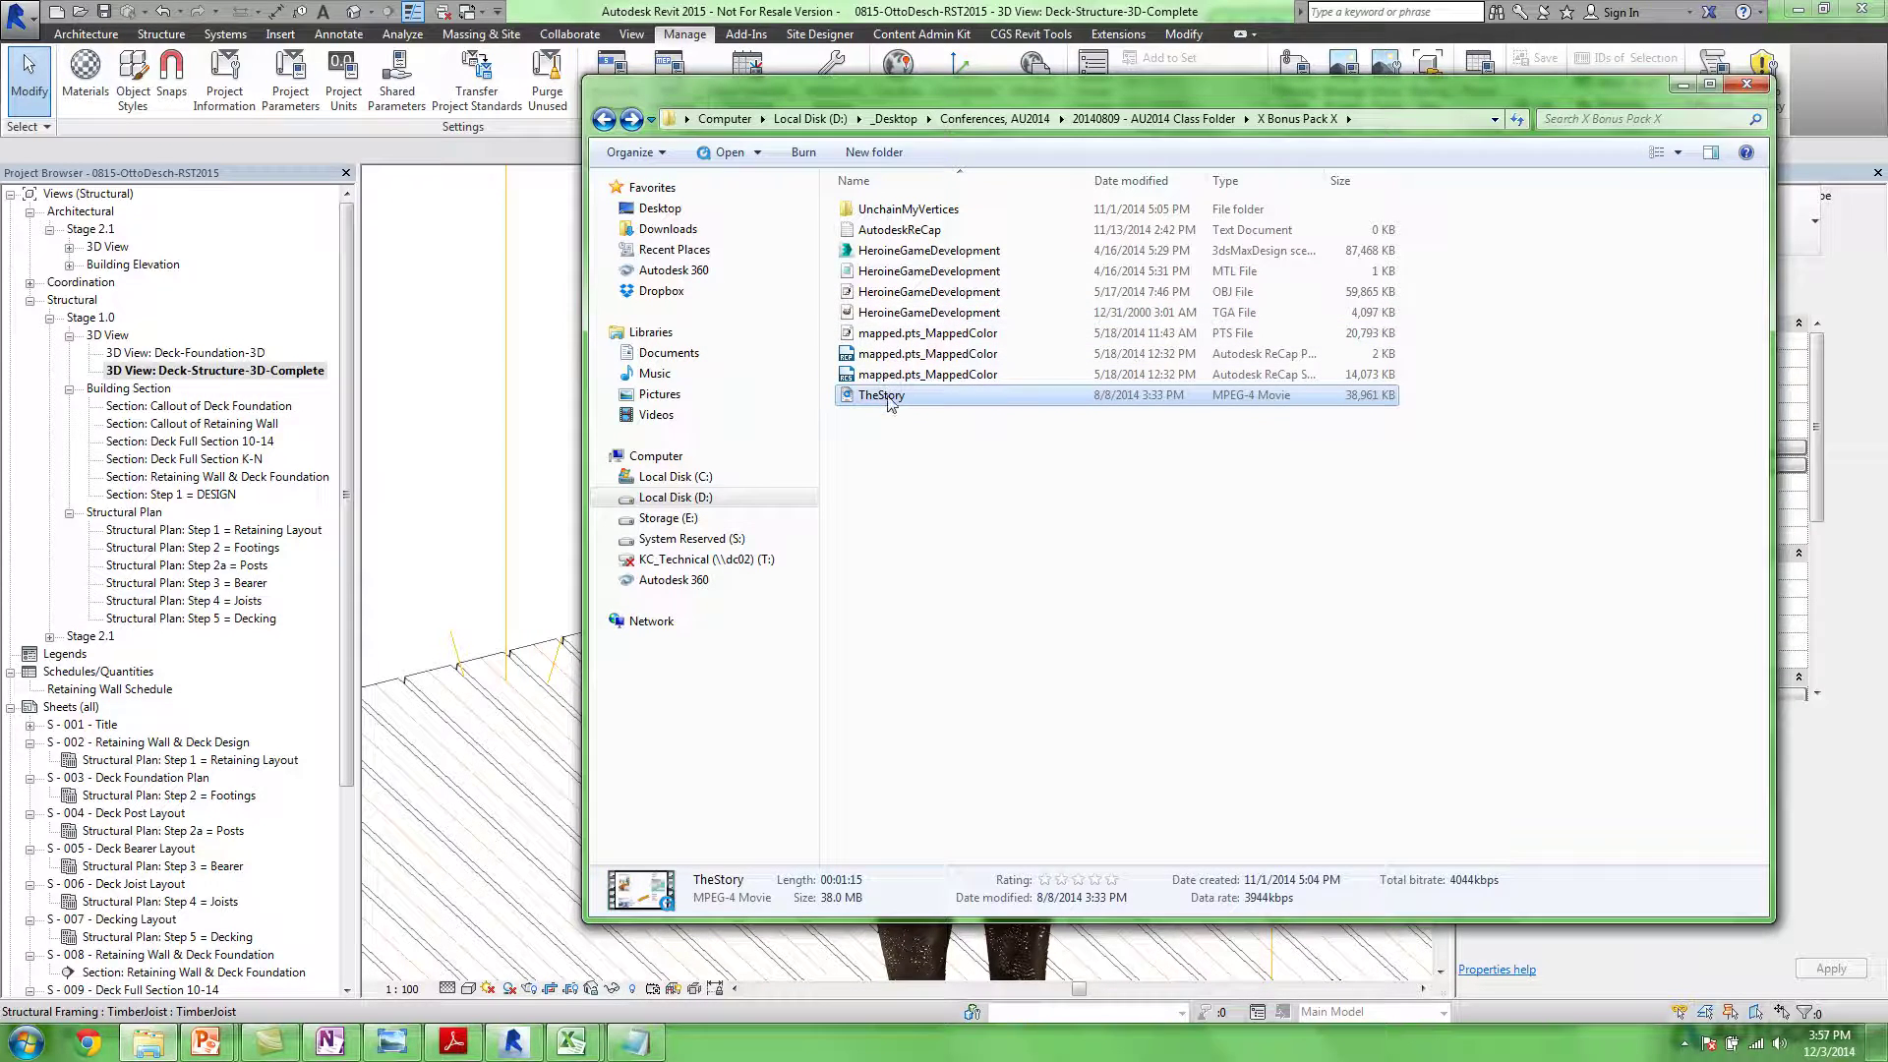
Return to Revit and examine the point cloud figure in relation to the deck and retaining wall from several angles
click(539, 286)
scroll(689, 295, down, 5)
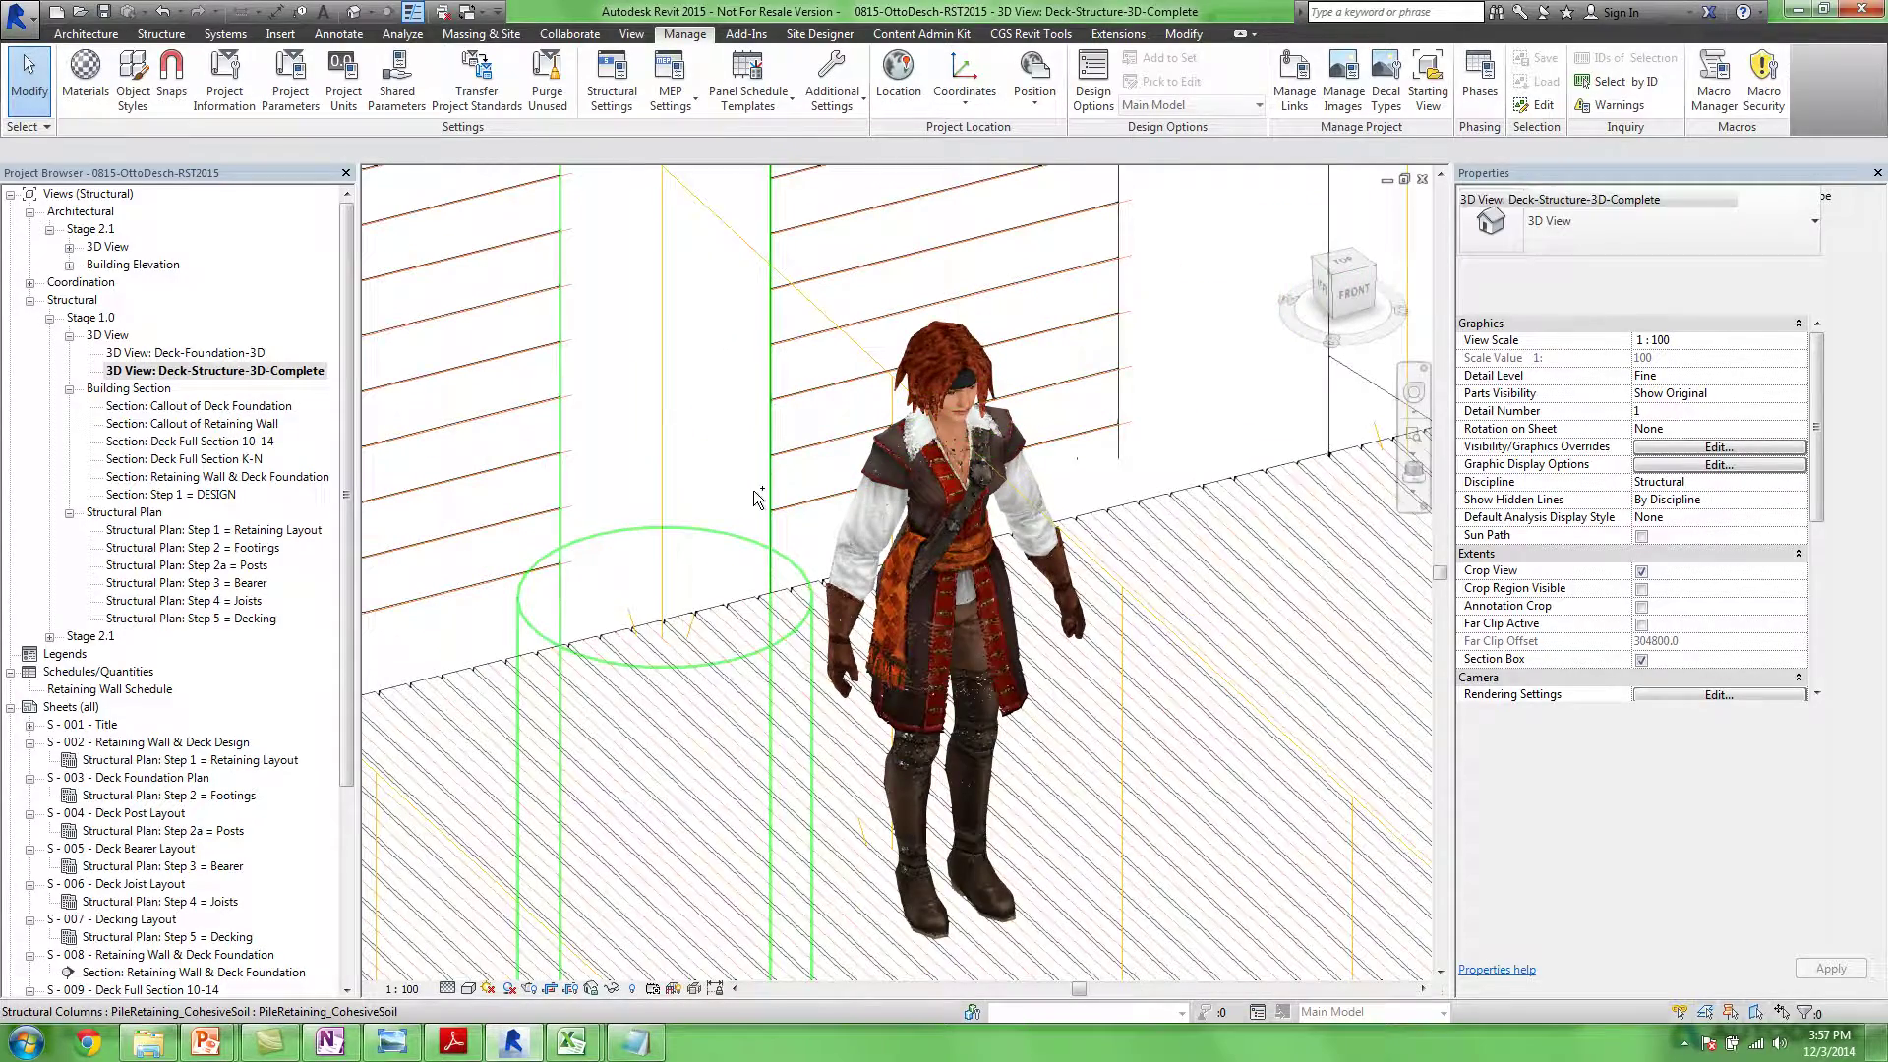
scroll(753, 490, down, 1)
scroll(757, 504, down, 5)
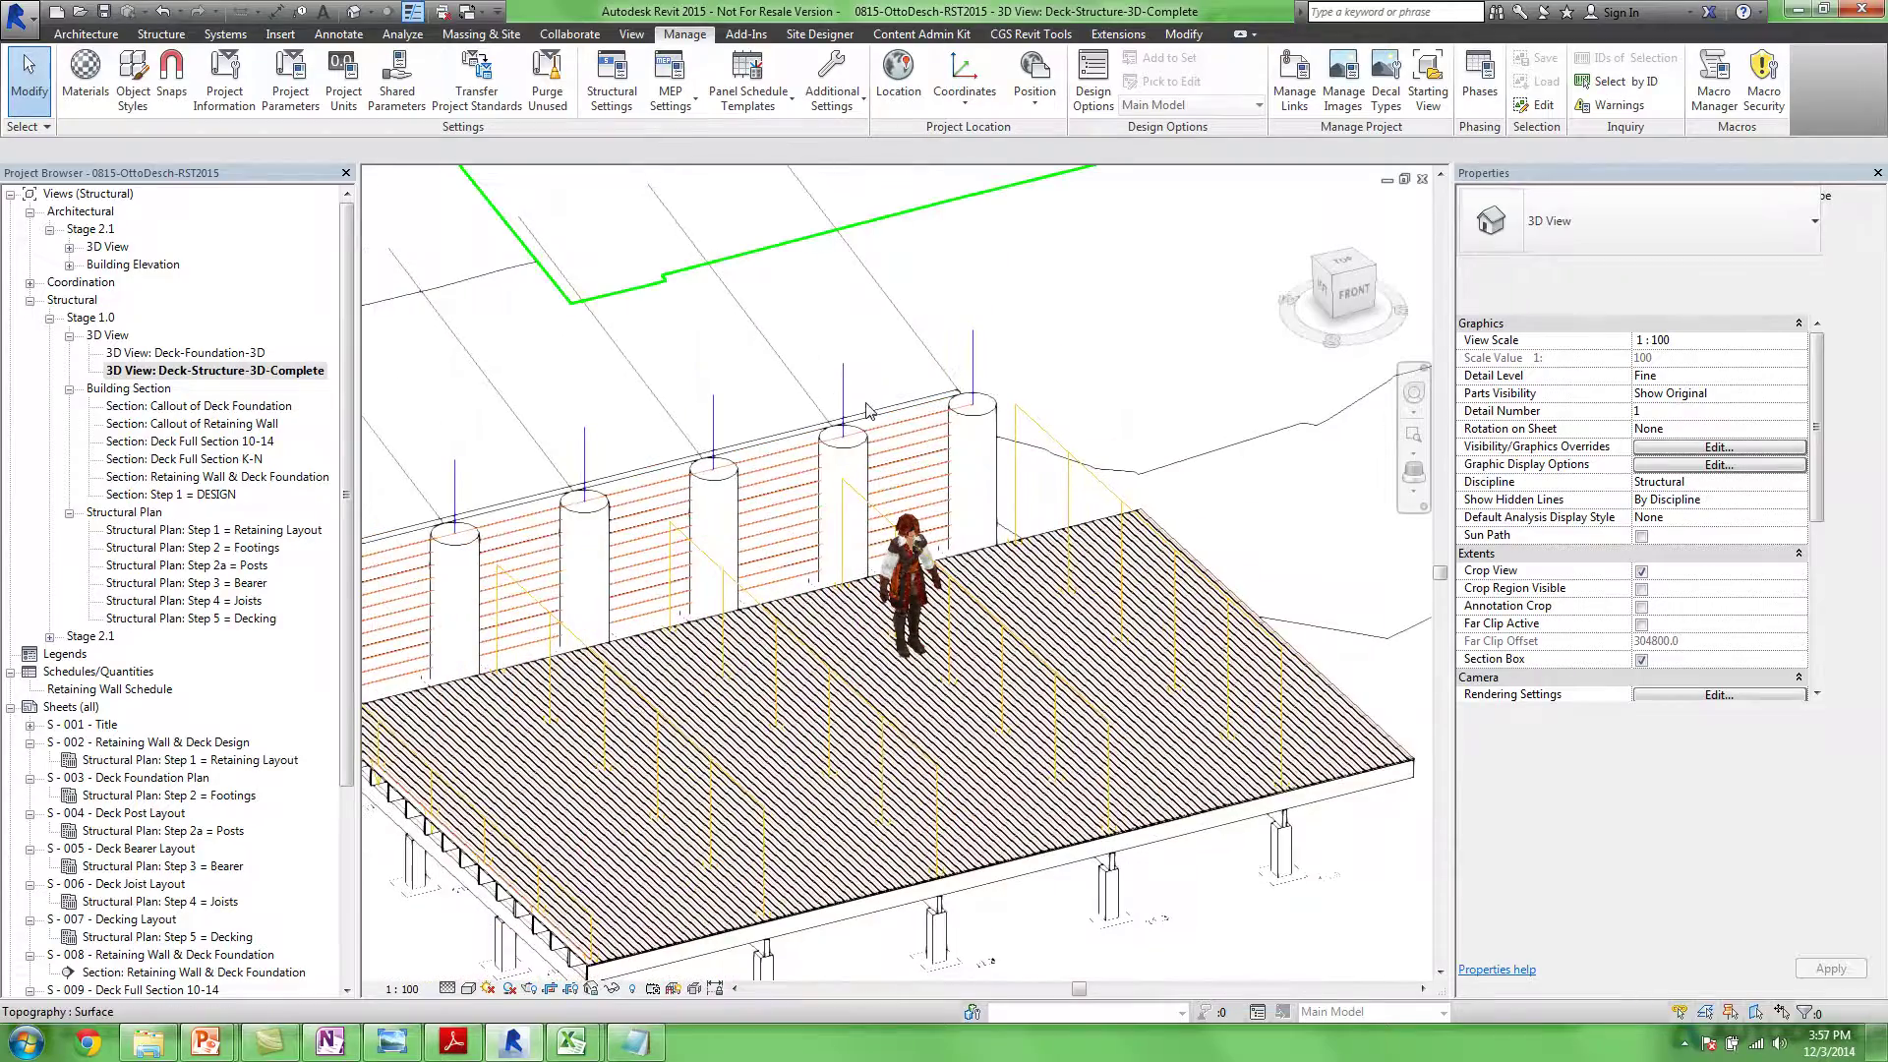
scroll(850, 524, up, 2)
scroll(850, 524, up, 4)
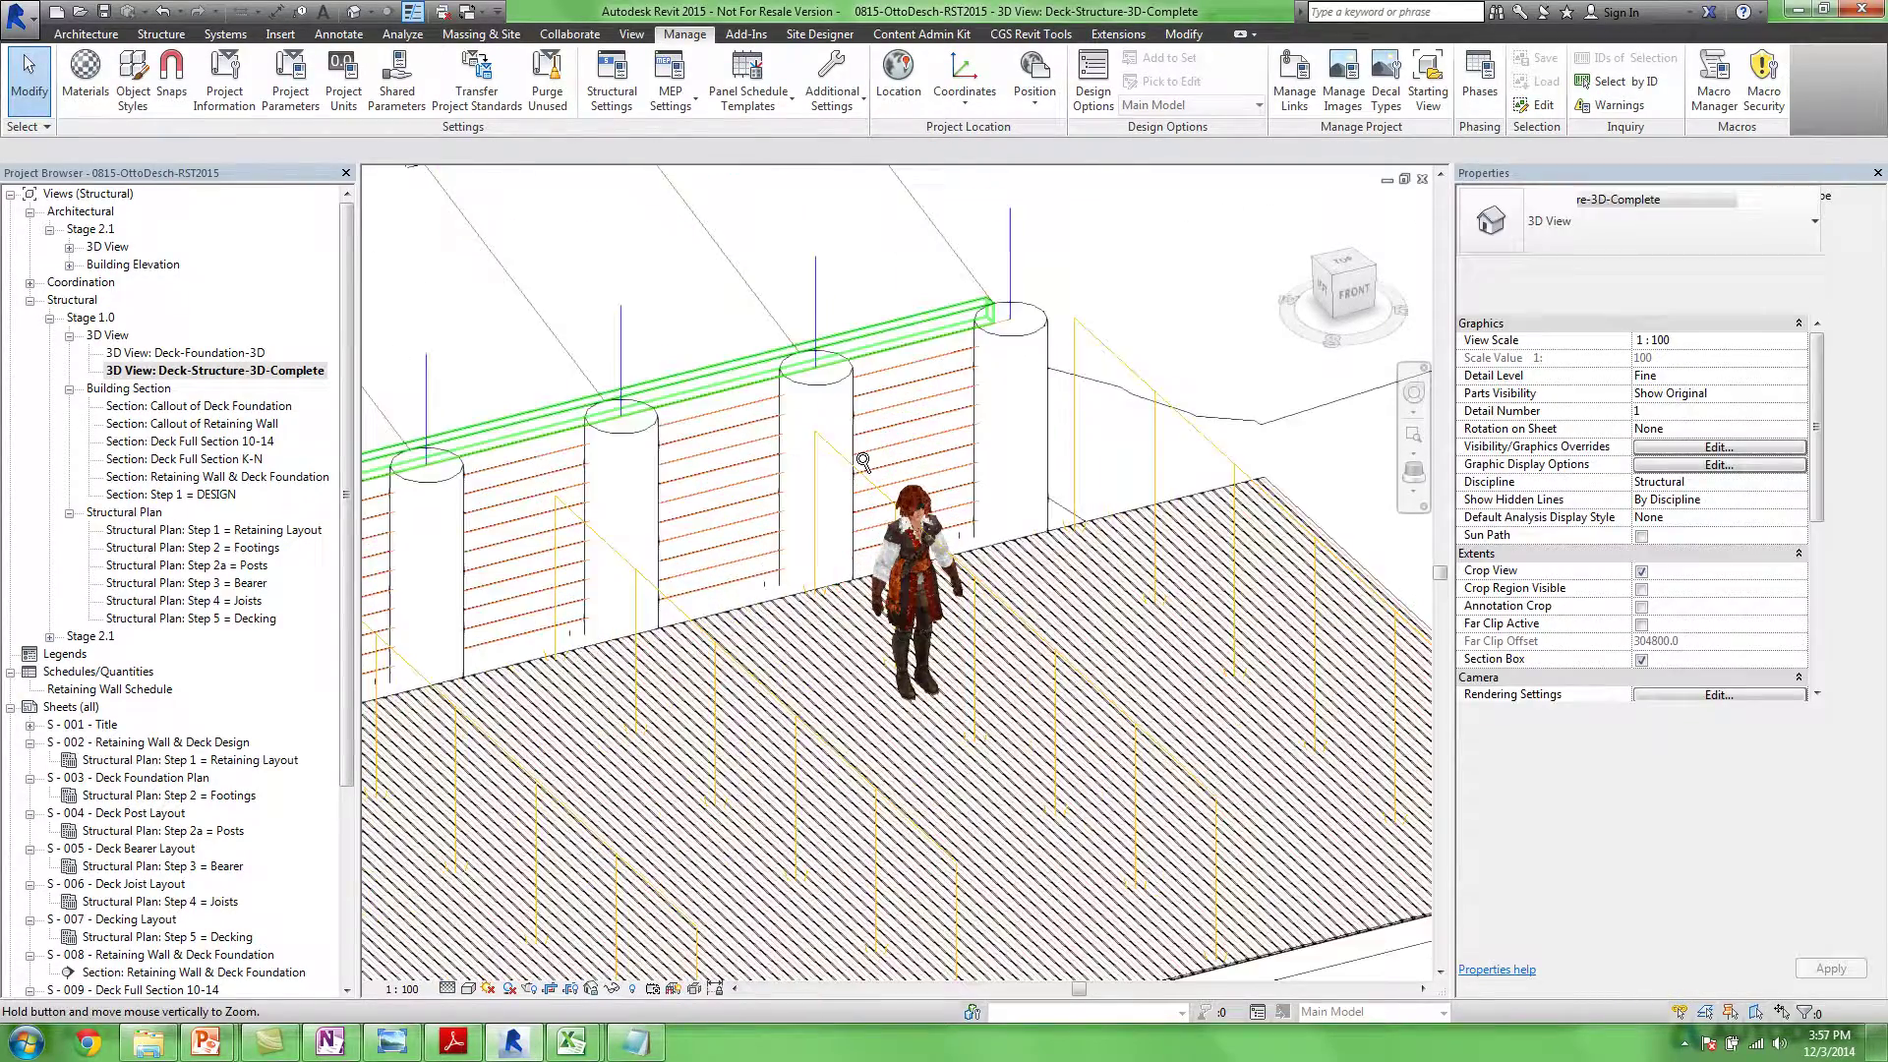
shift+middle_drag(879, 478, 1079, 302)
shift+middle_drag(1080, 304, 991, 334)
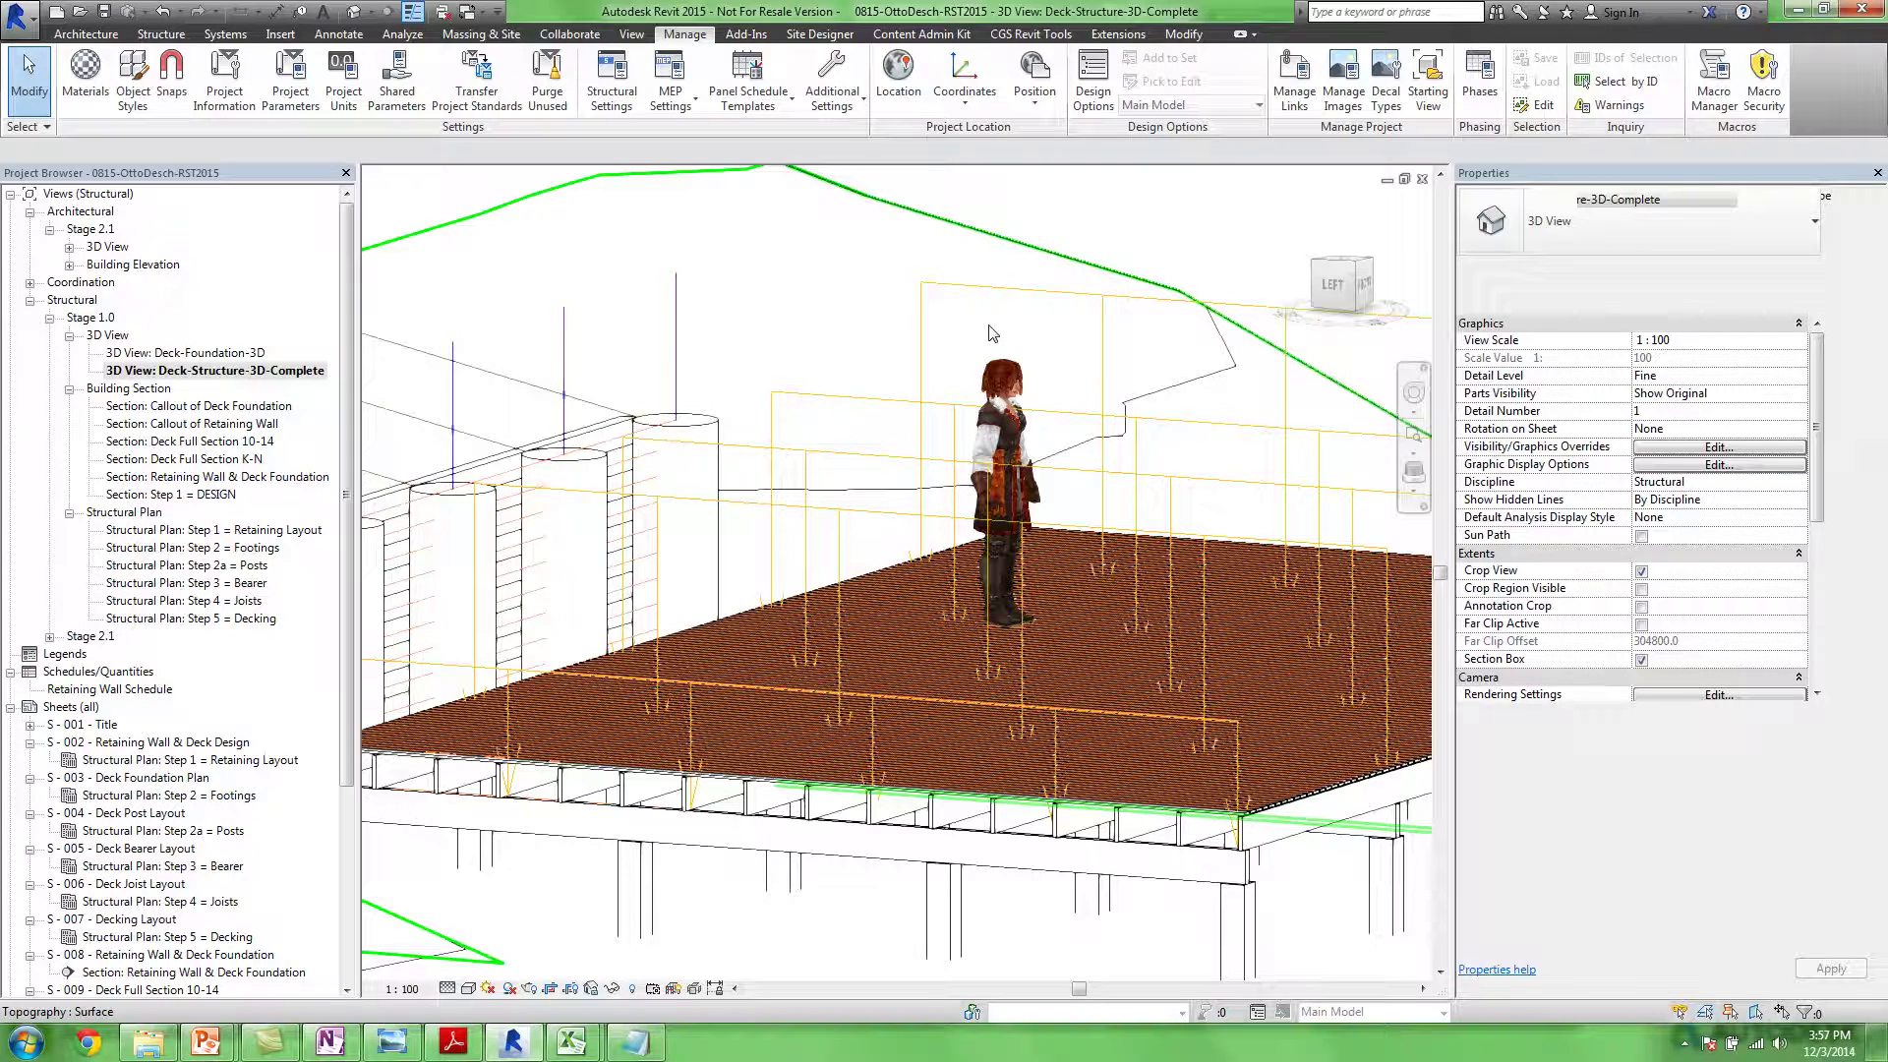
Switch to the PowerPoint slide show and advance past the Session Feedback slide to the Autodesk education slide
mouse_move(222, 1050)
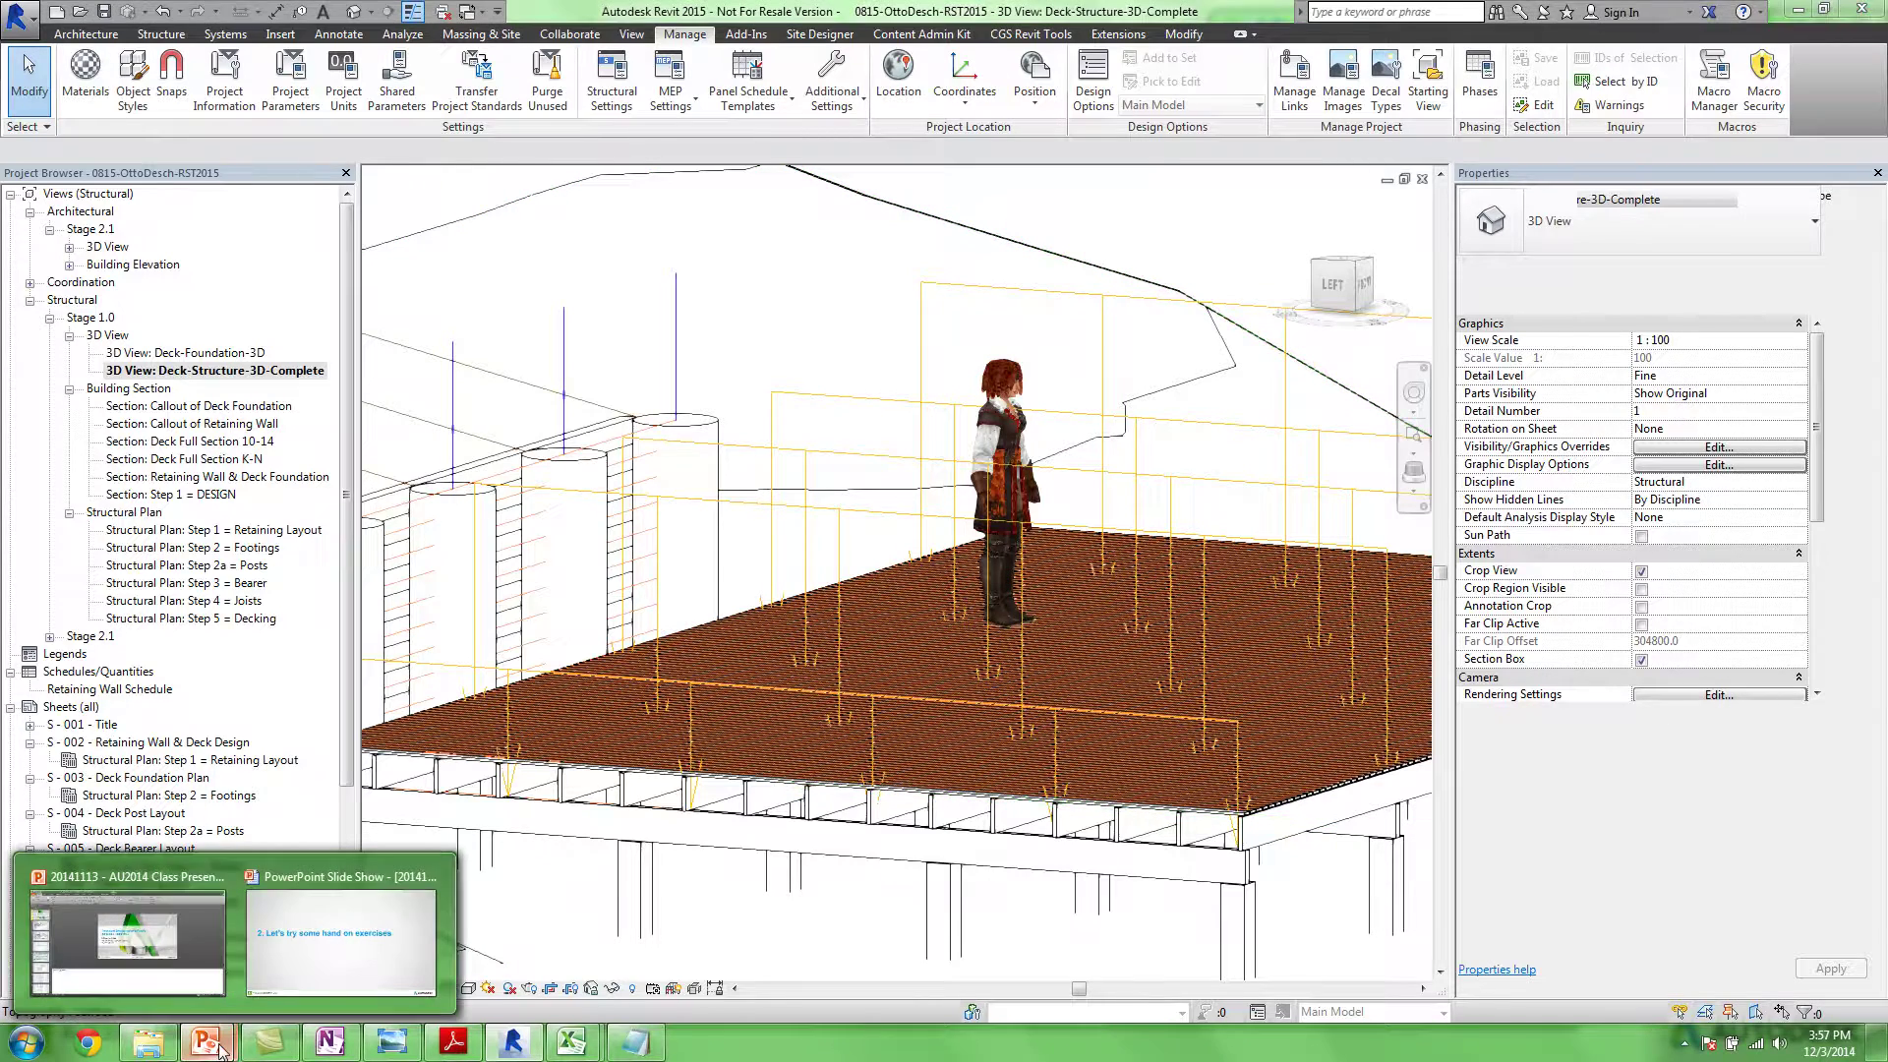
click(344, 942)
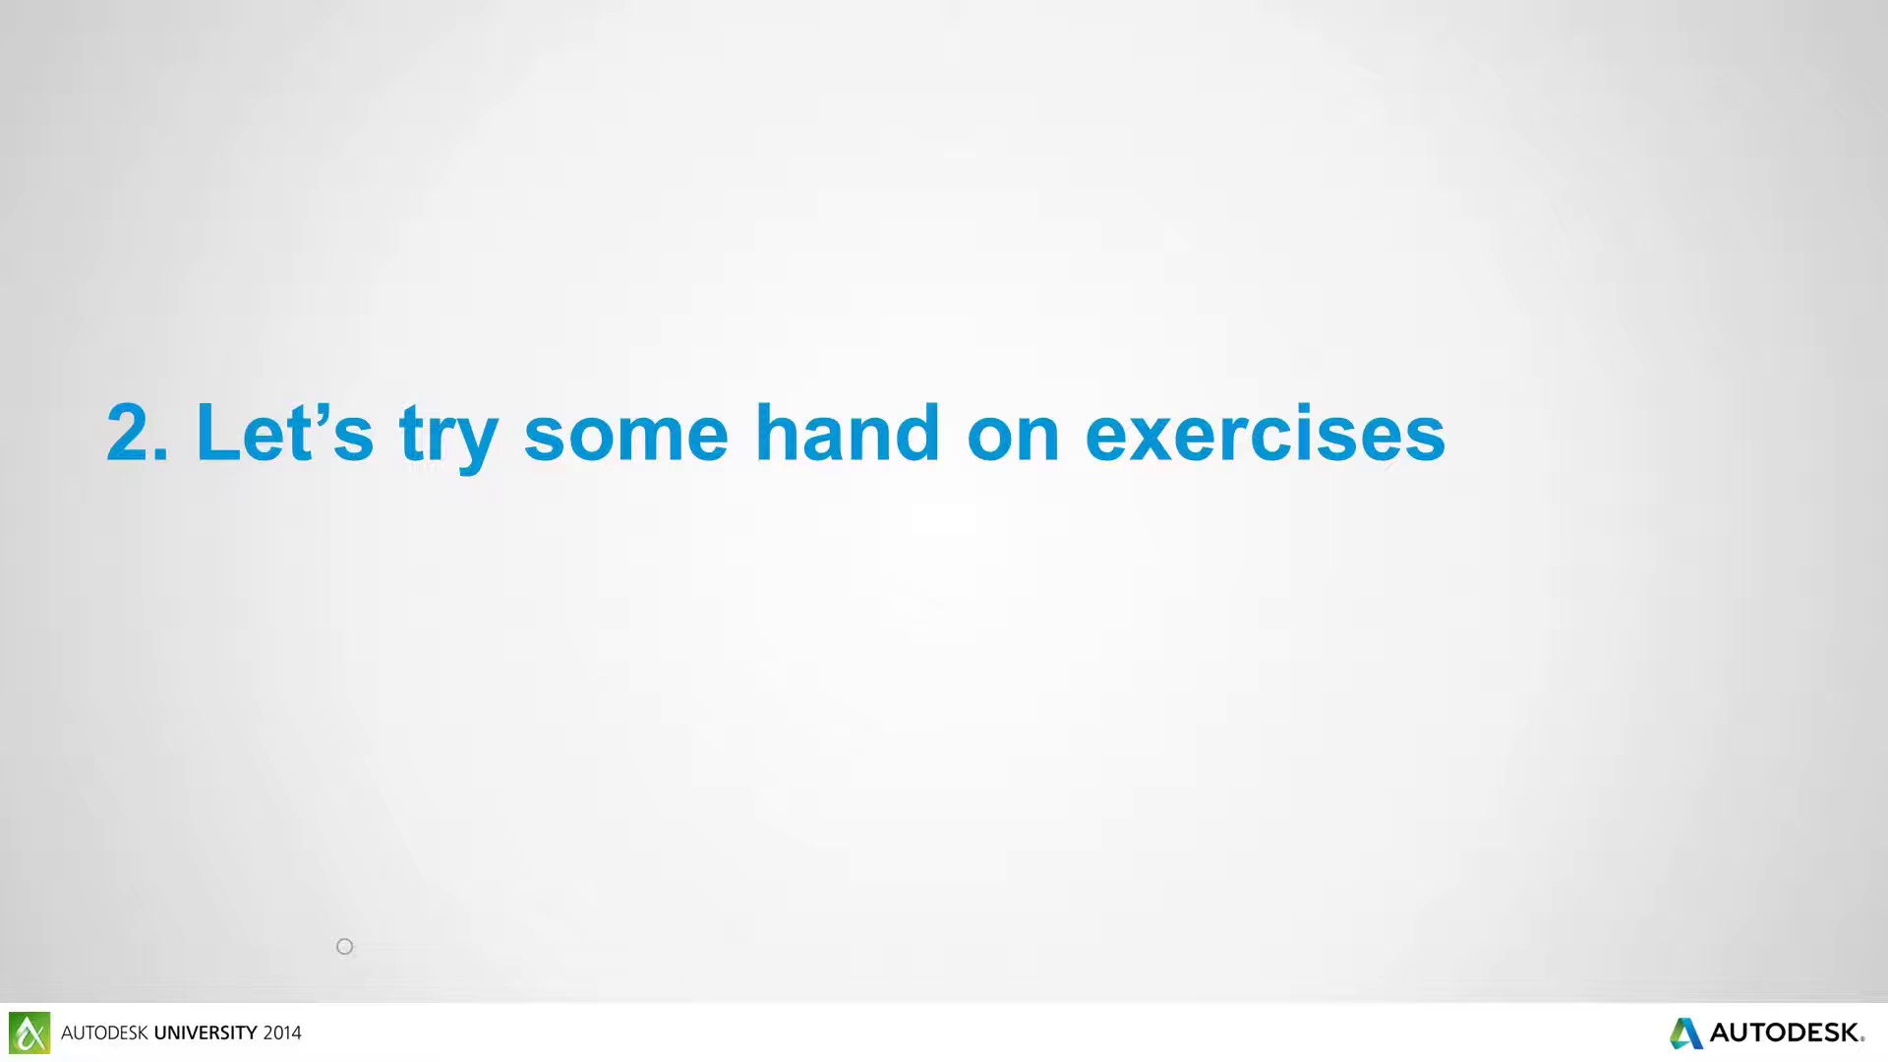
click(726, 602)
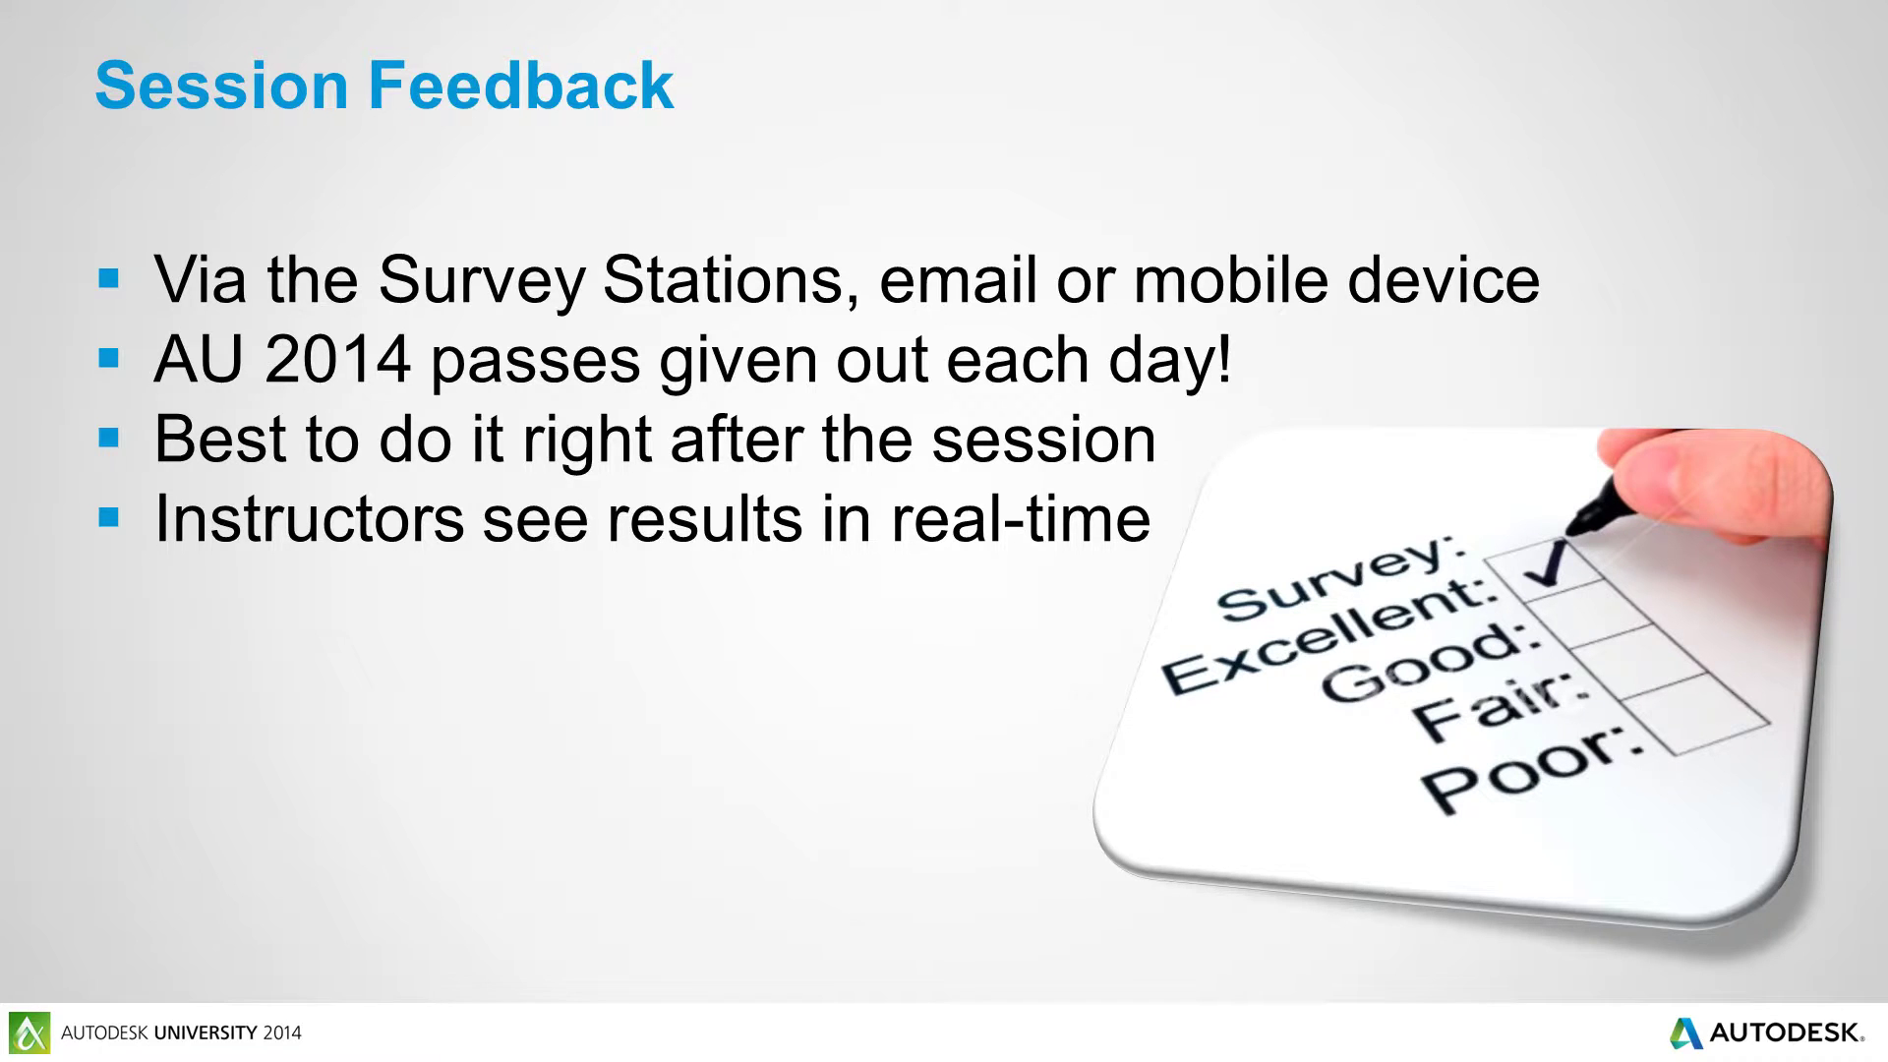
key(Right)
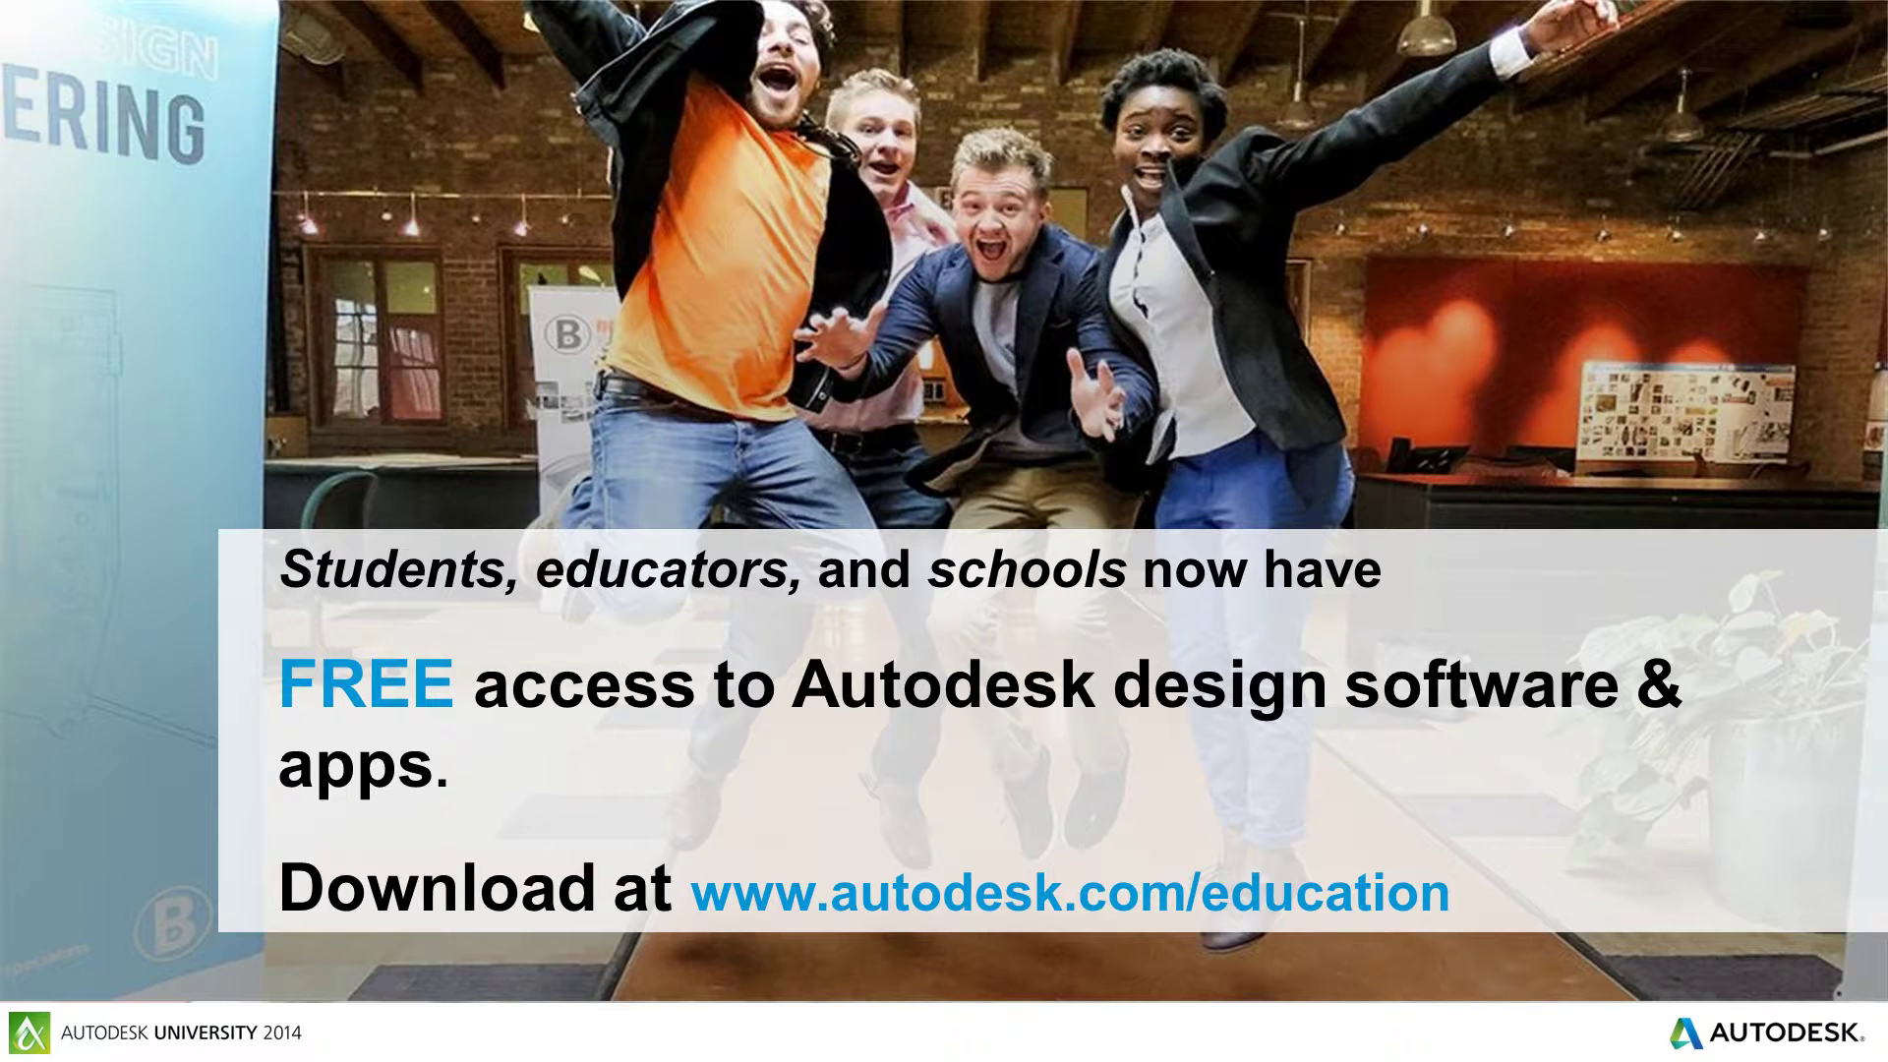